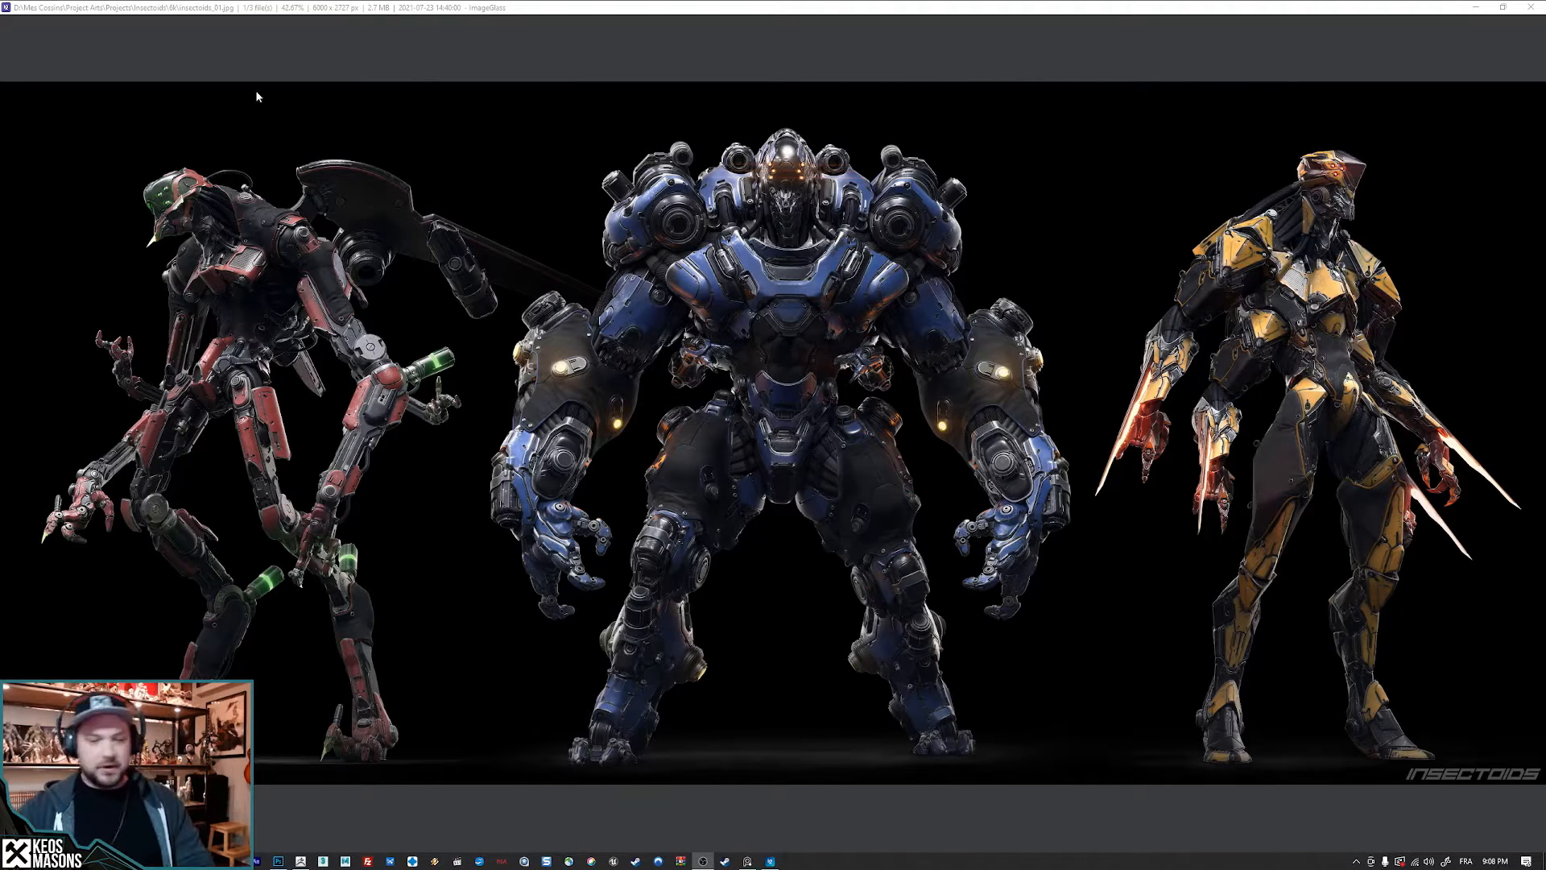
# - Switch to Photoshop and open insectoids_01.jpg from the 6k subfolder of the Insectoids project folder
pyautogui.click(278, 861)
pyautogui.click(114, 69)
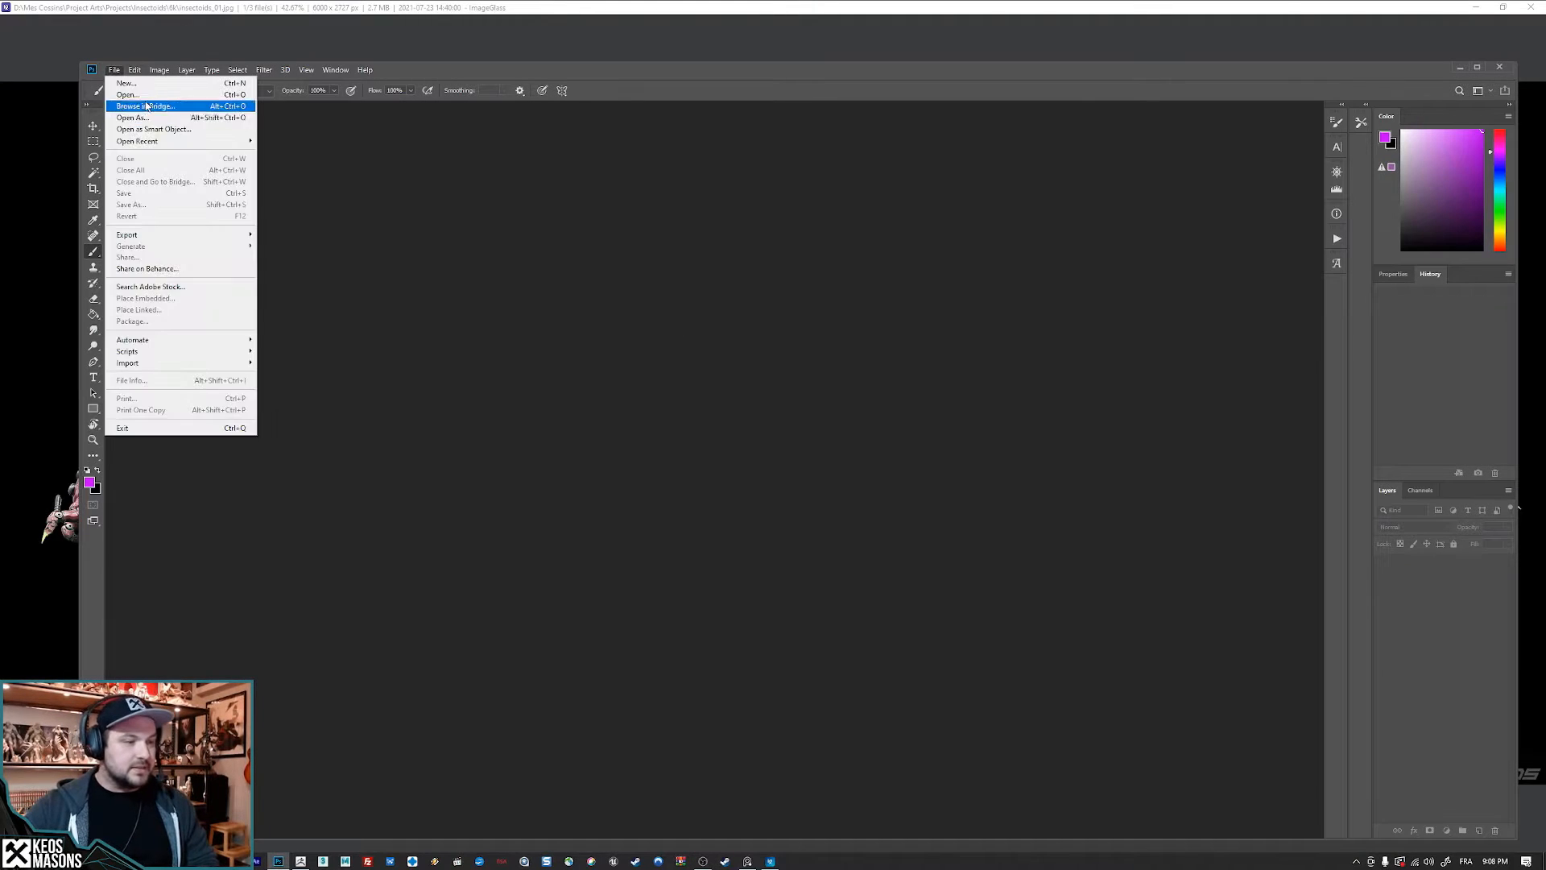
pyautogui.click(129, 98)
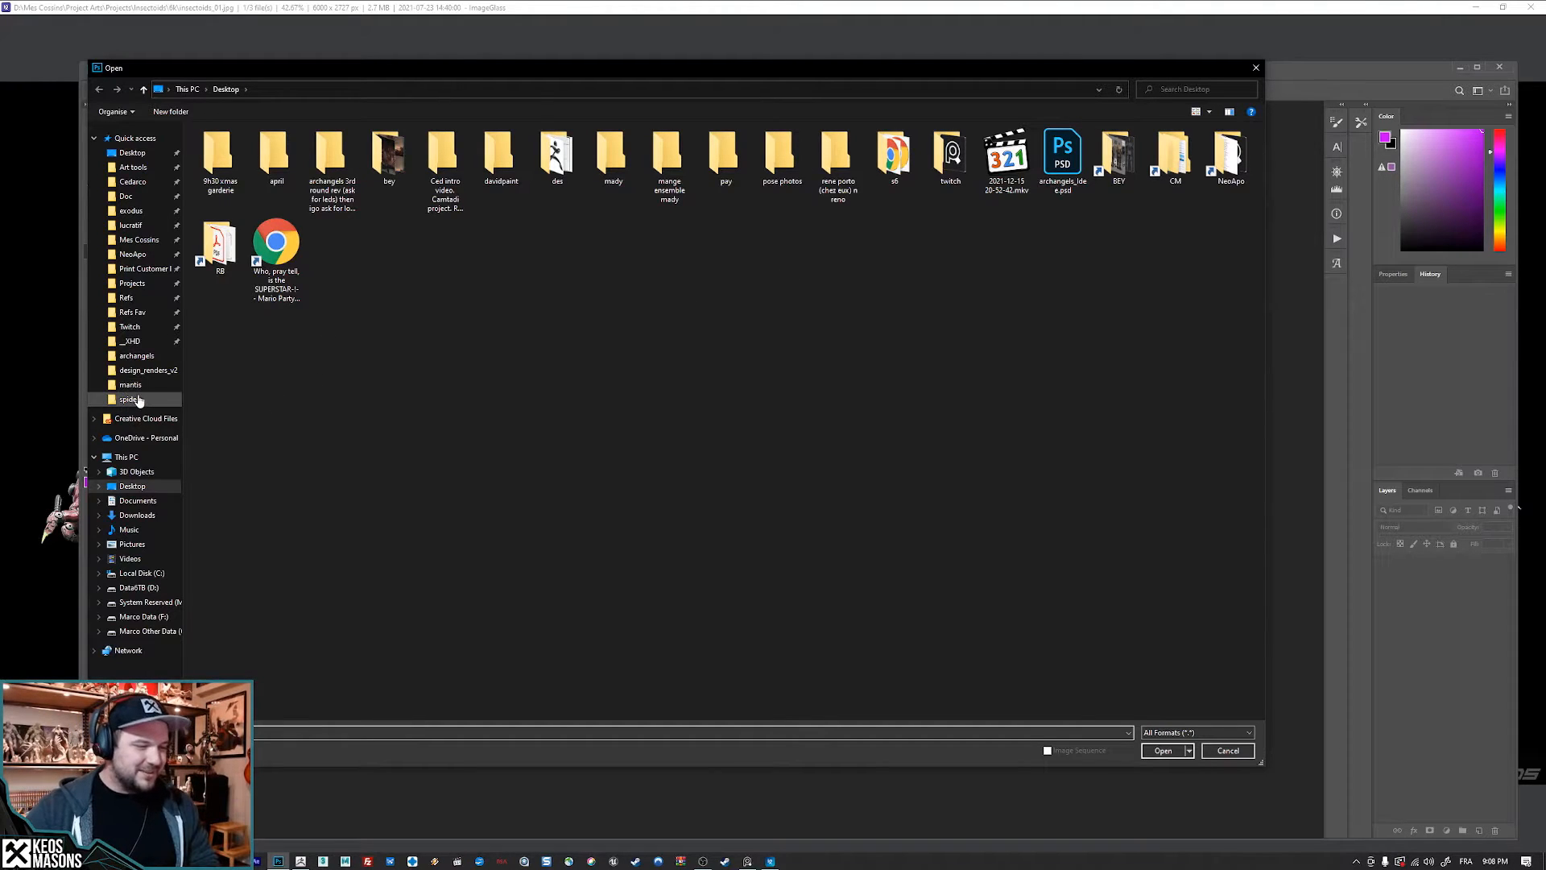
pyautogui.click(135, 387)
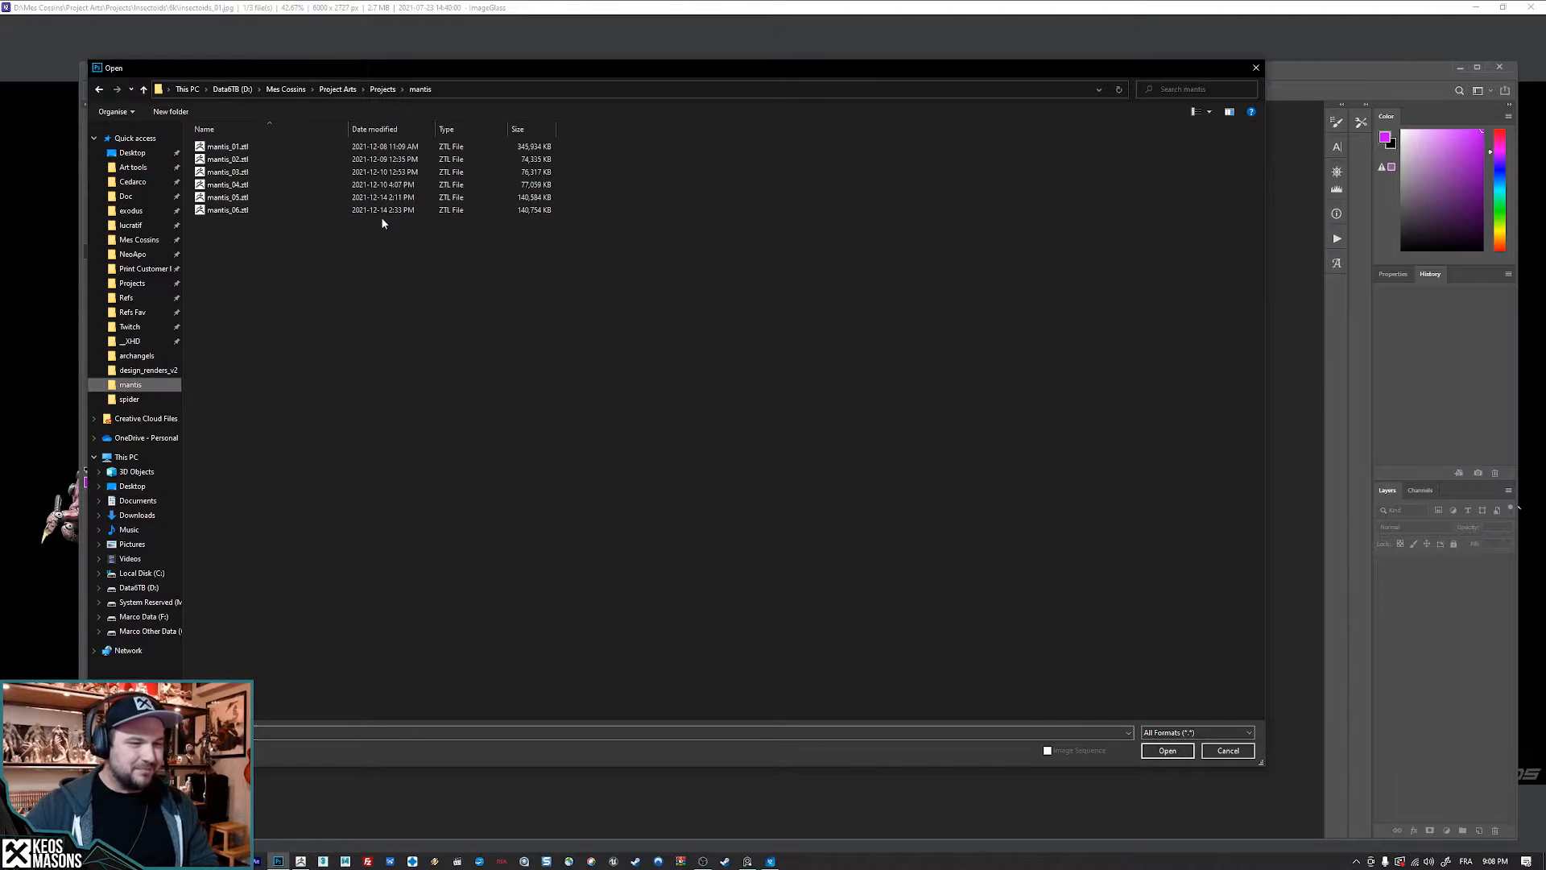
pyautogui.click(383, 89)
pyautogui.scroll(-9, 290, 435)
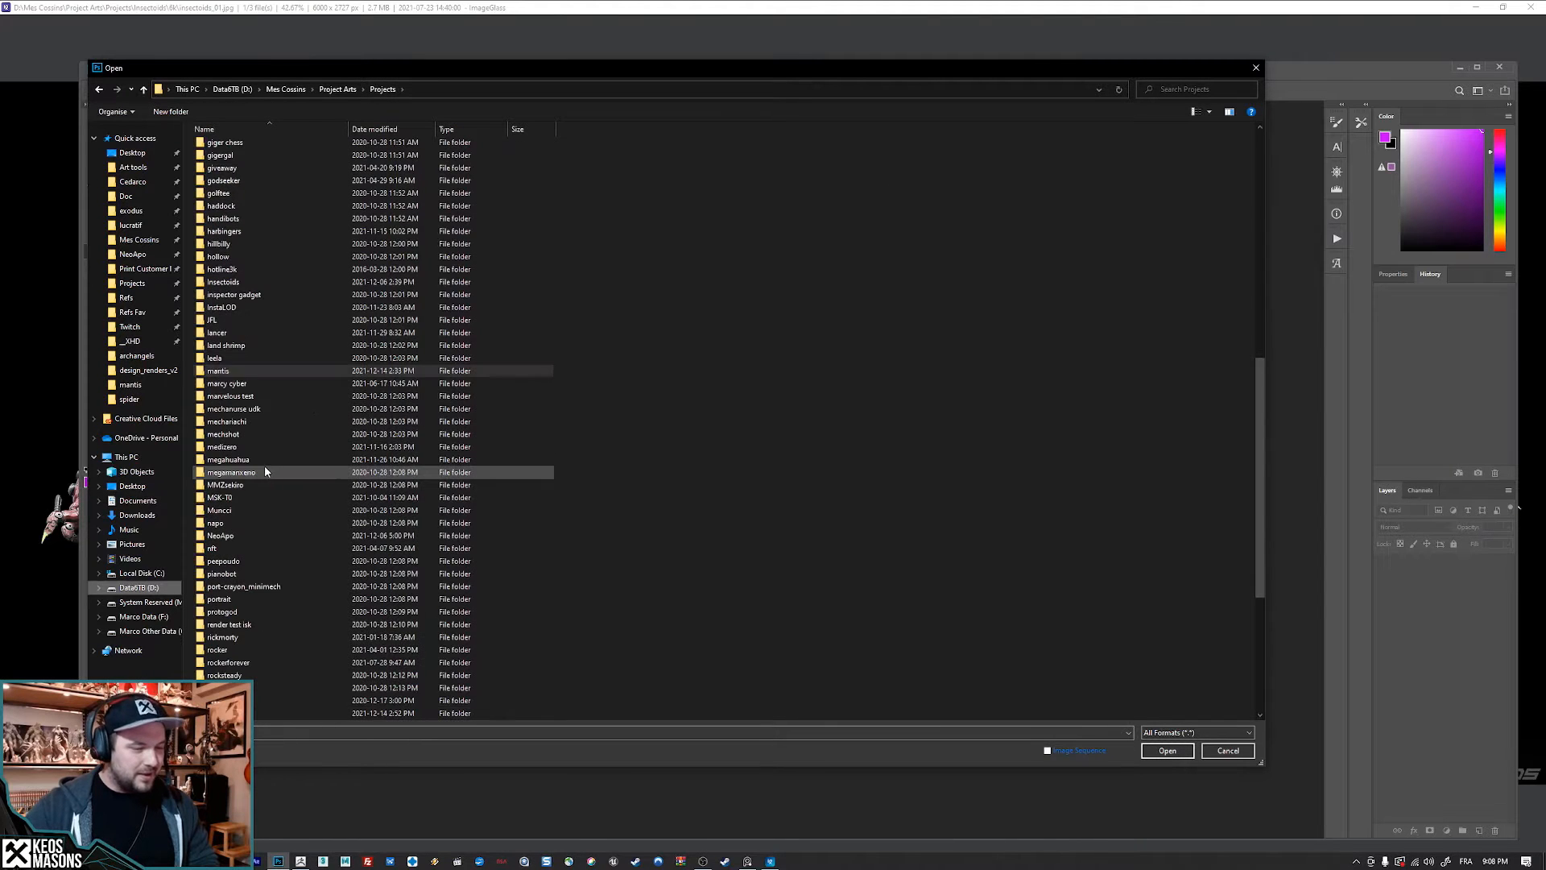
pyautogui.doubleClick(238, 284)
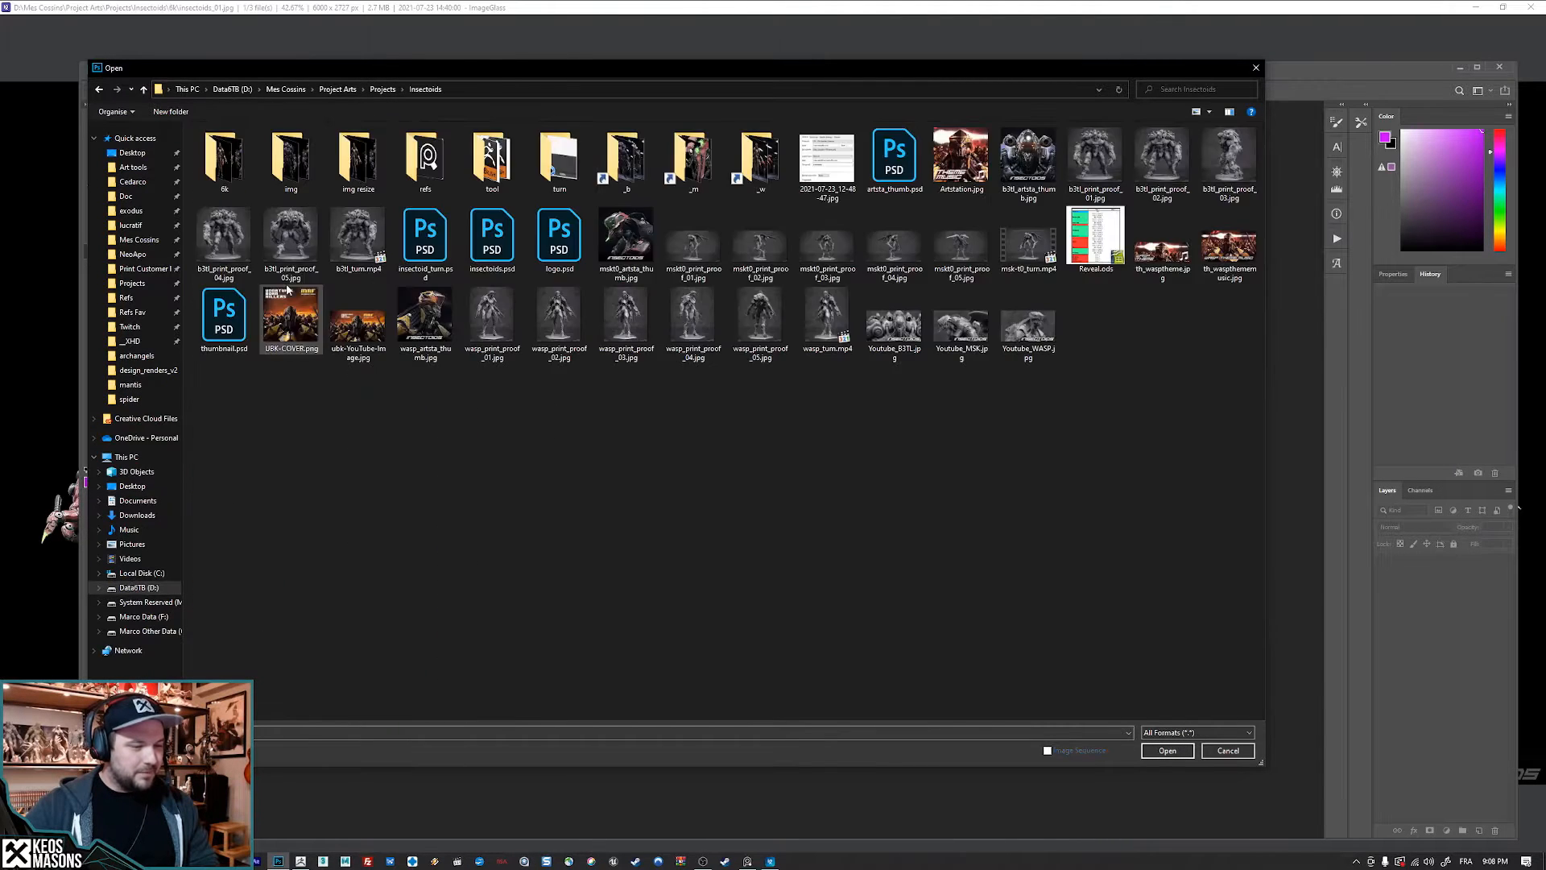
pyautogui.doubleClick(225, 161)
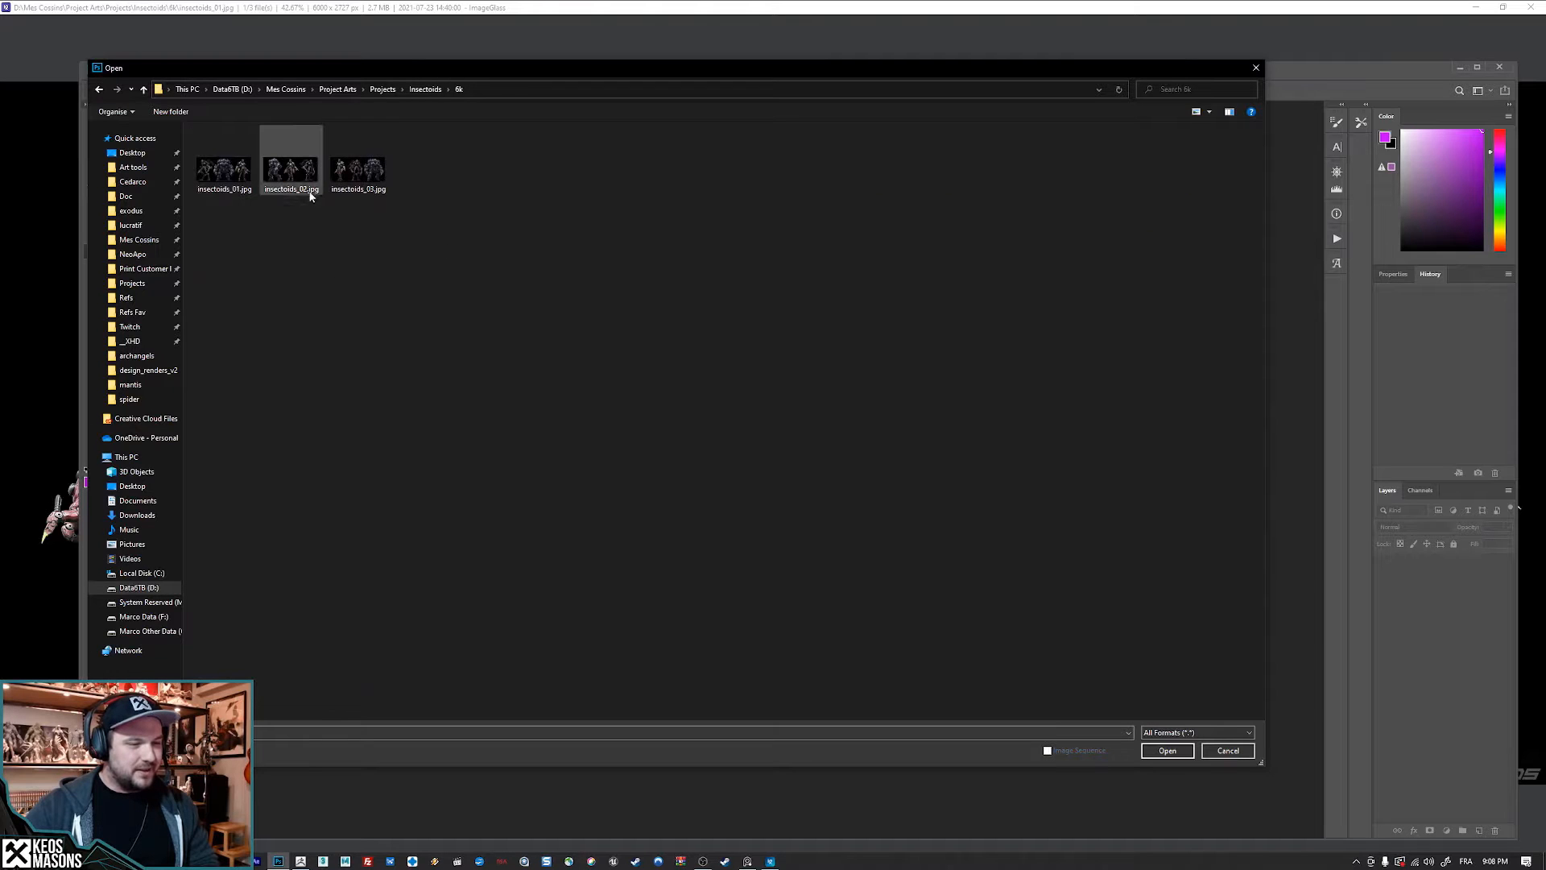
pyautogui.doubleClick(224, 169)
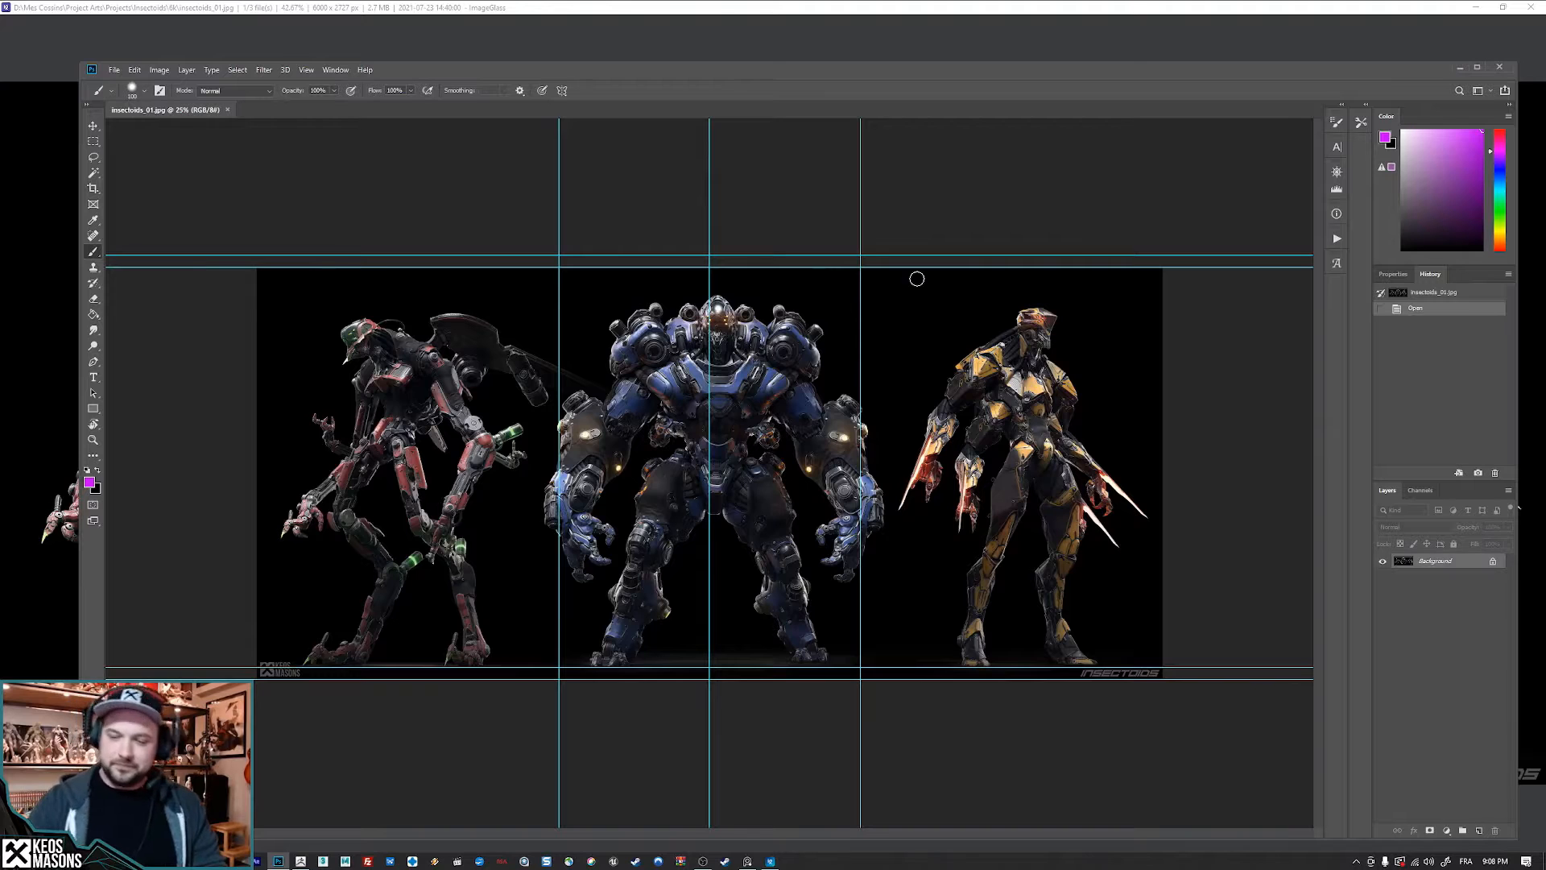
# - Hide the guides over the image and maximize the Photoshop window
pyautogui.hotkey('ctrl', ';')
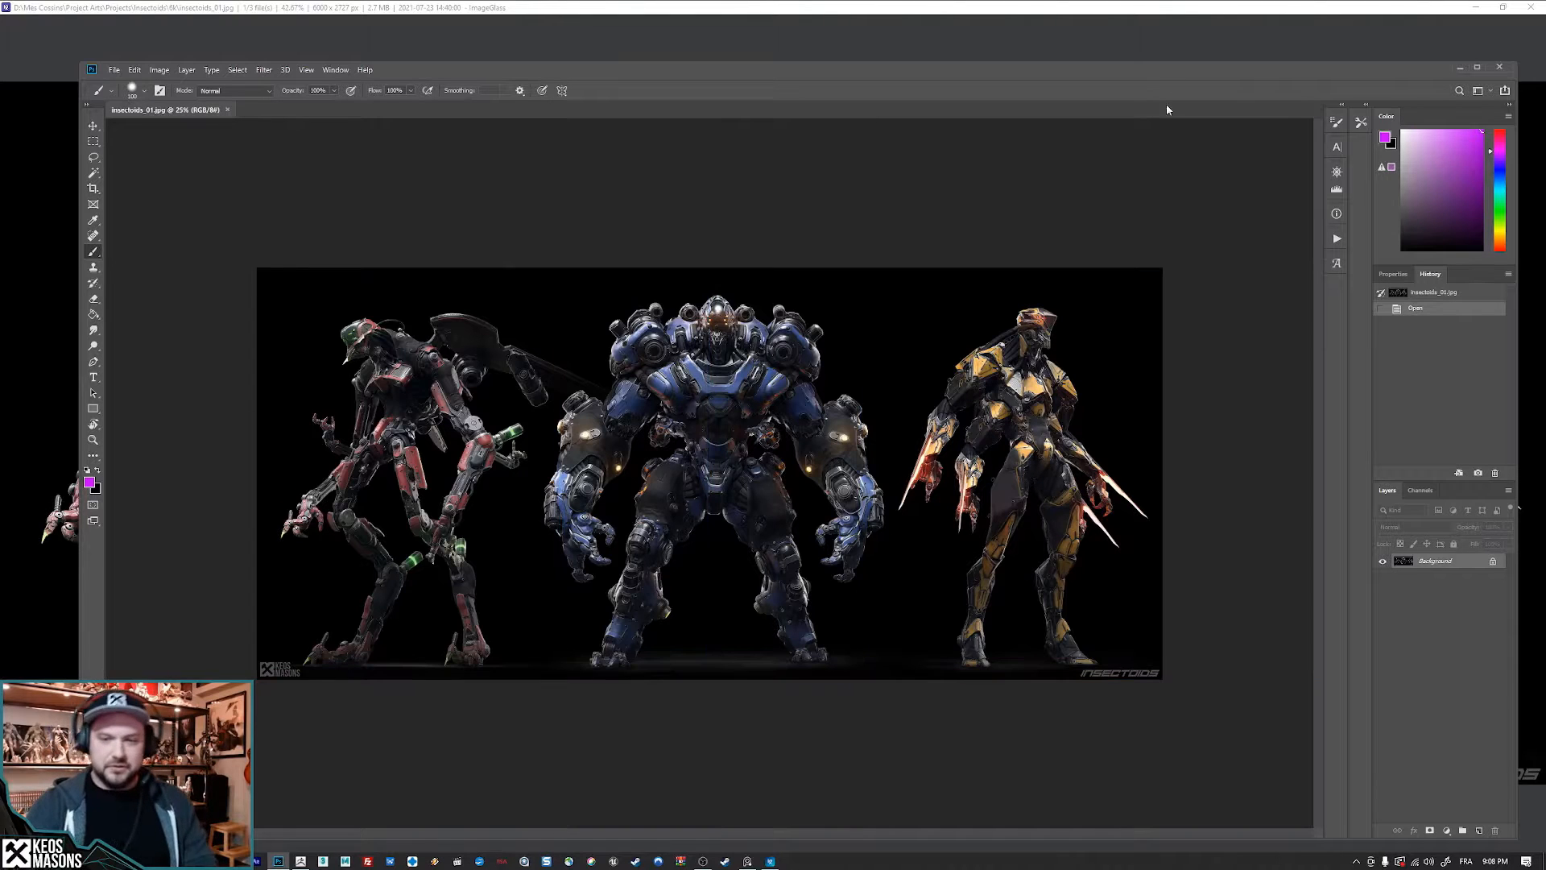
pyautogui.doubleClick(1219, 74)
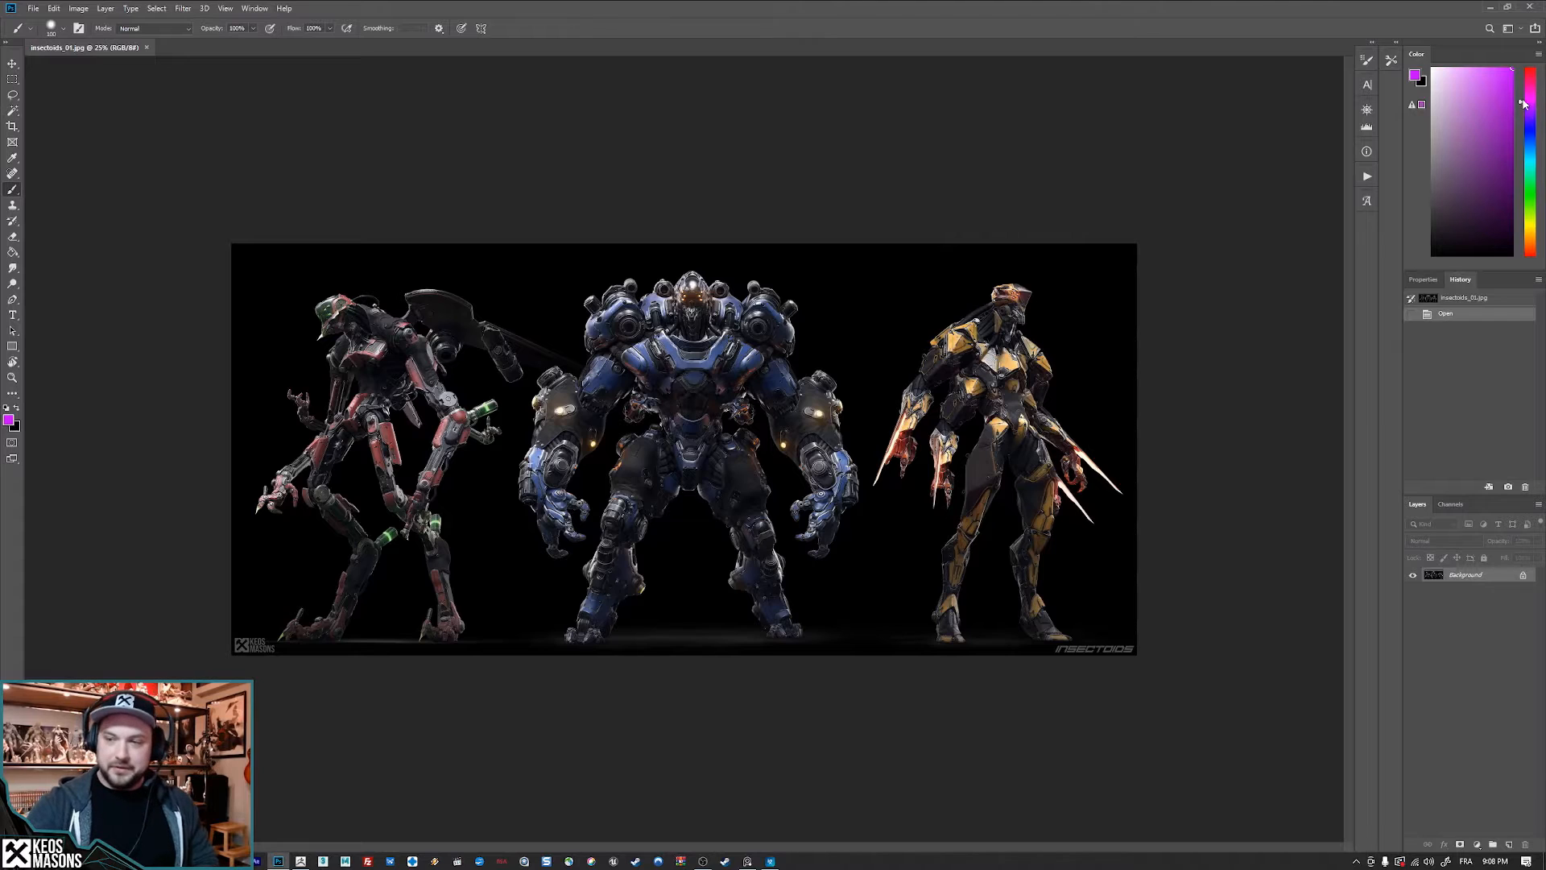
# - Set the foreground color to bright green and add an empty layer above the Background layer
pyautogui.moveTo(1532, 86); pyautogui.dragTo(1535, 63)
pyautogui.moveTo(1534, 202); pyautogui.dragTo(1534, 199)
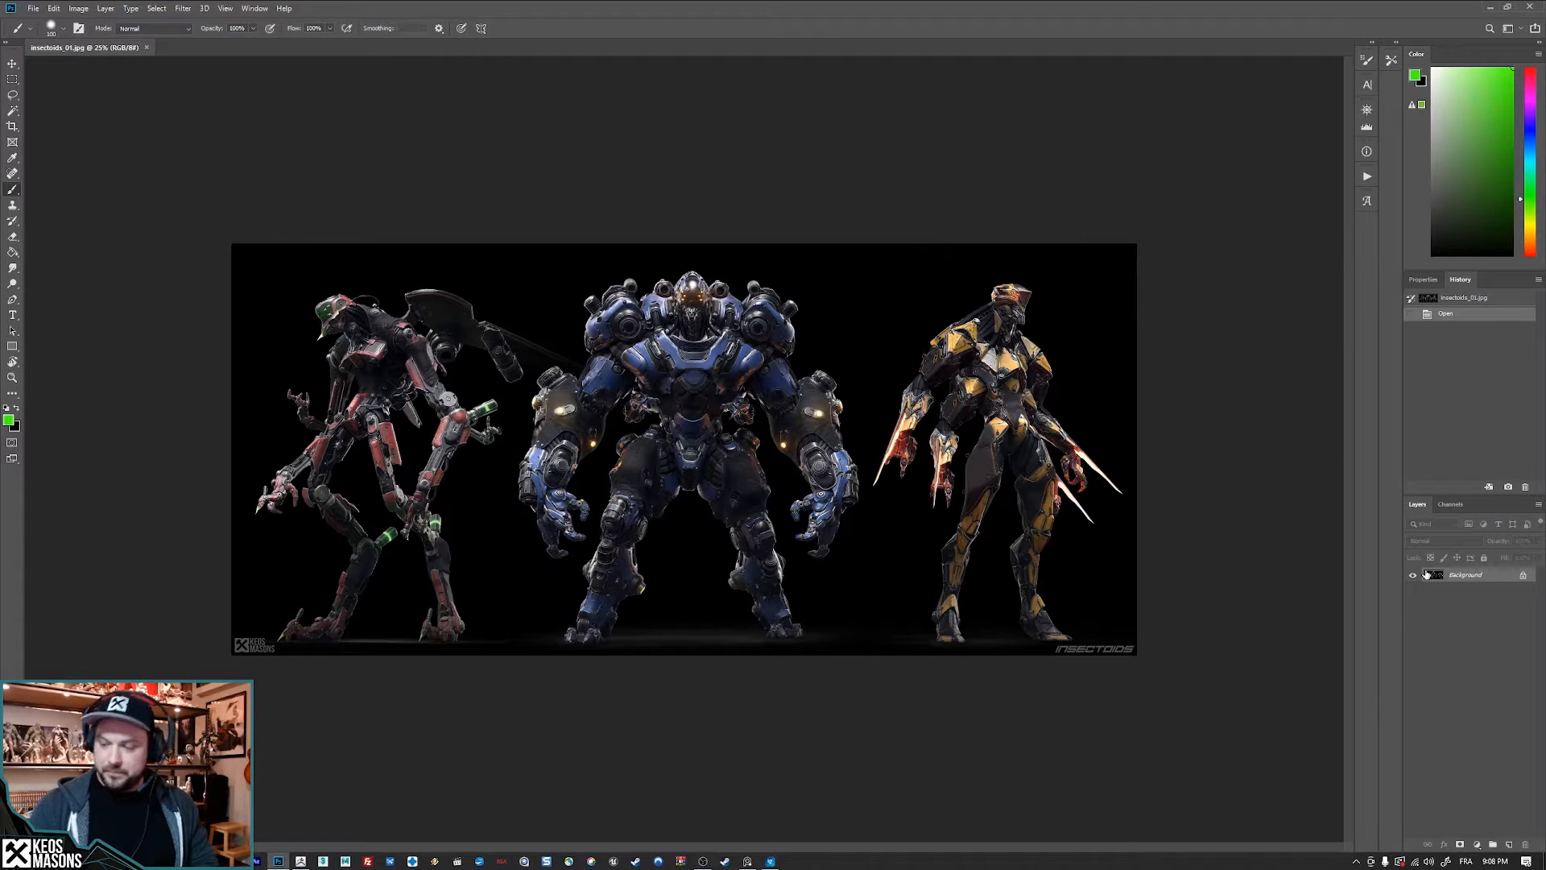
pyautogui.moveTo(1484, 496)
pyautogui.mouseDown()
pyautogui.moveTo(1487, 205)
pyautogui.moveTo(1487, 376)
pyautogui.mouseUp()
pyautogui.click(1508, 844)
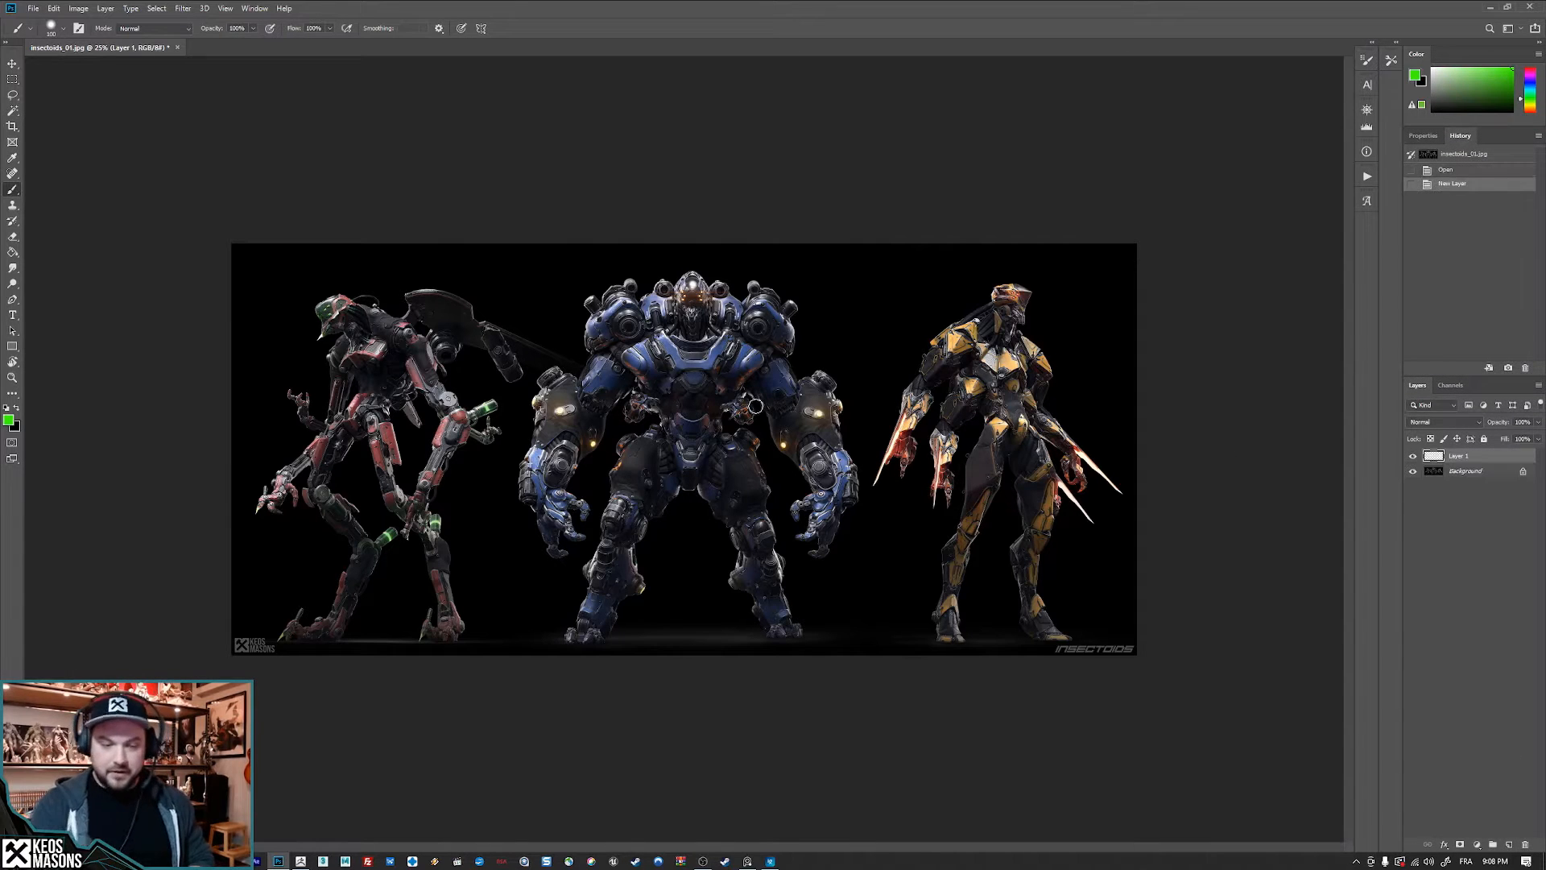
# - Shrink the brush to a thin tip suitable for sketching lines over the robots
pyautogui.hotkey('ctrl', '+')
pyautogui.hotkey('ctrl', '+')
pyautogui.moveTo(737, 329)
pyautogui.mouseDown()
pyautogui.moveTo(728, 425)
pyautogui.moveTo(767, 545)
pyautogui.mouseUp()
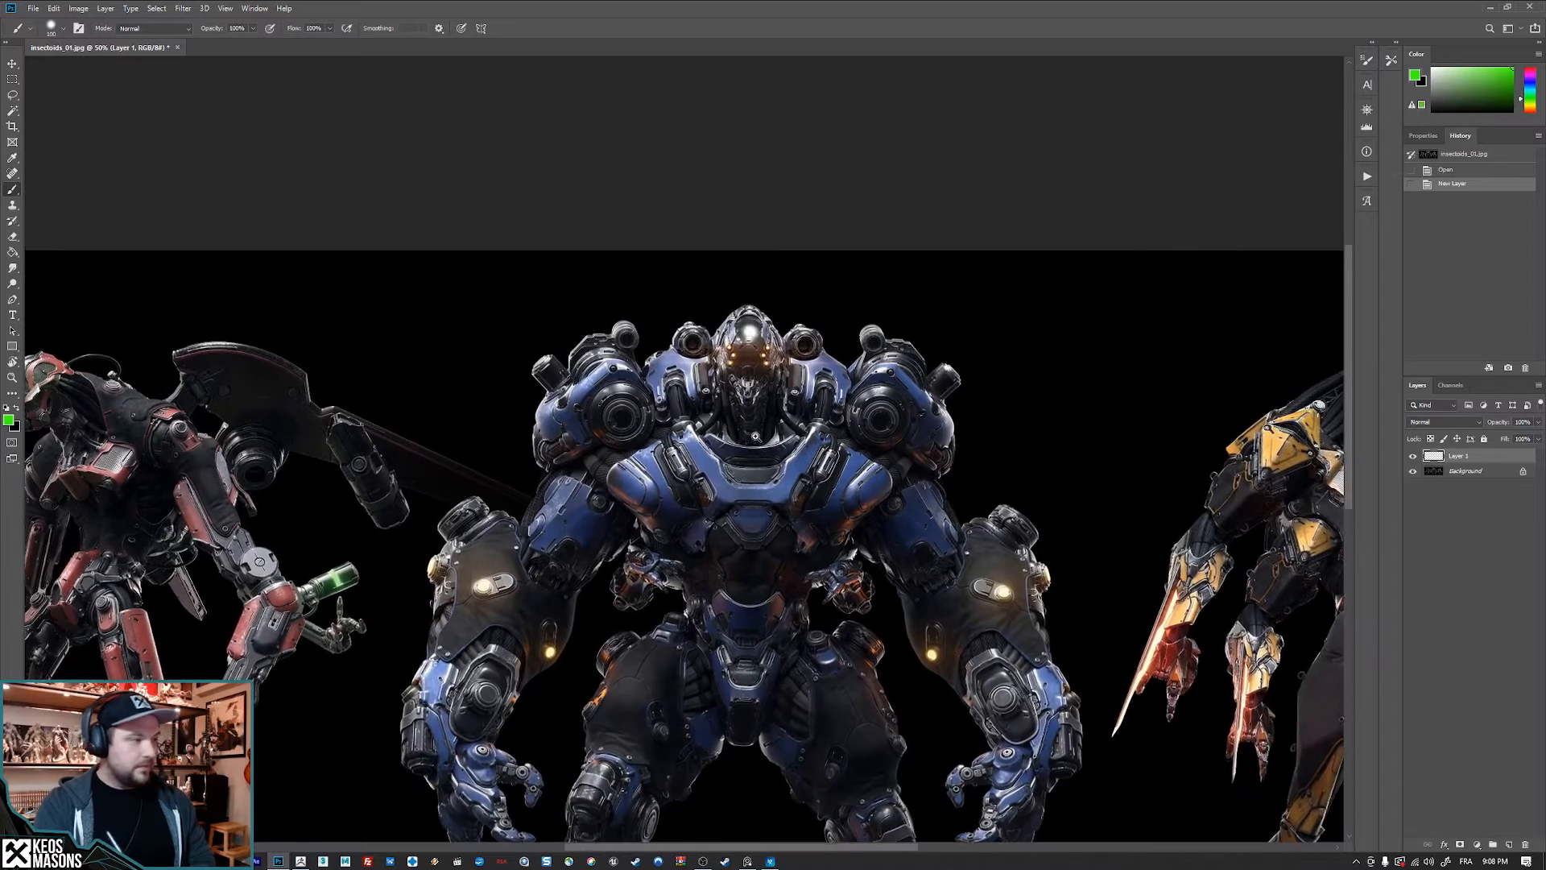
pyautogui.hotkey('ctrl', '+')
pyautogui.press('[')
pyautogui.press('[')
pyautogui.press('[')
pyautogui.press('[')
pyautogui.press('[')
pyautogui.press('[')
pyautogui.press('[')
pyautogui.press('[')
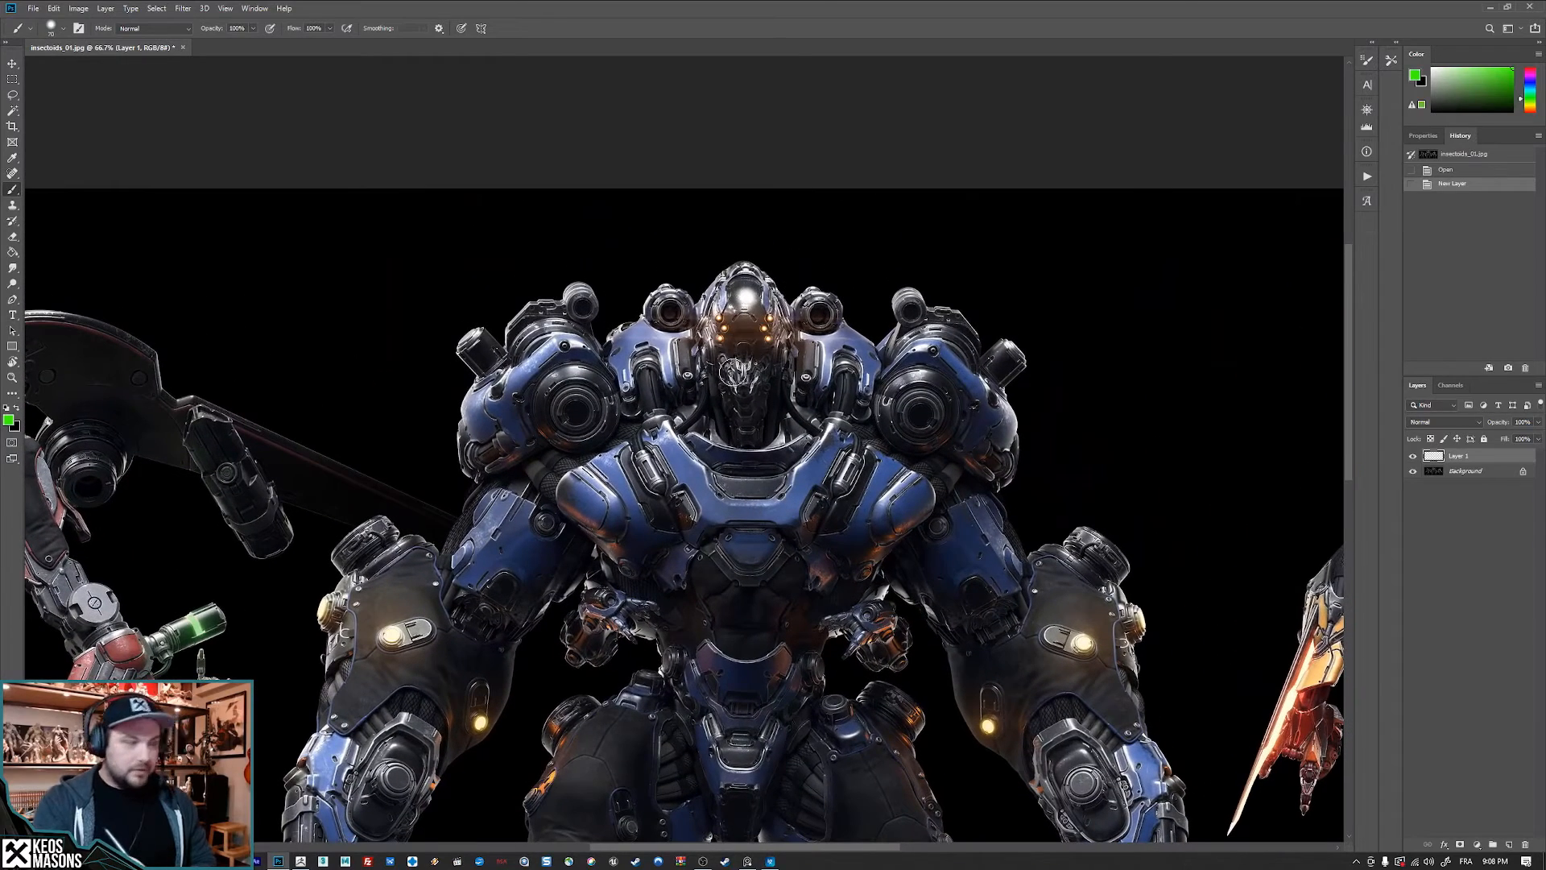
pyautogui.press('[')
pyautogui.press('[')
pyautogui.press('[')
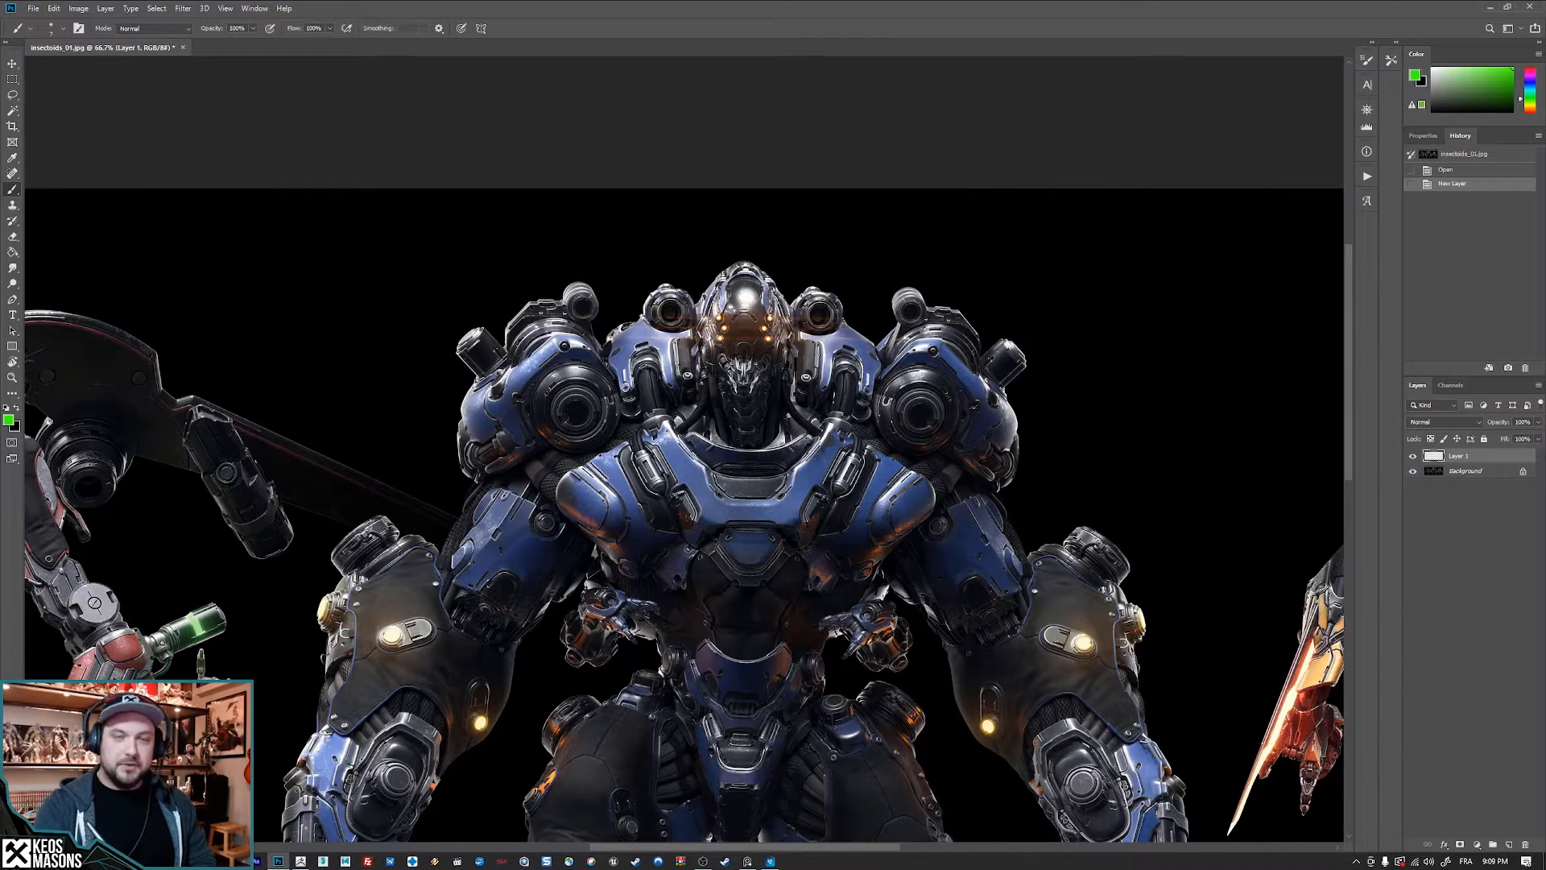
# - Outline the triangular shoulder plate of the yellow robot in green
pyautogui.moveTo(852, 422); pyautogui.dragTo(822, 297)
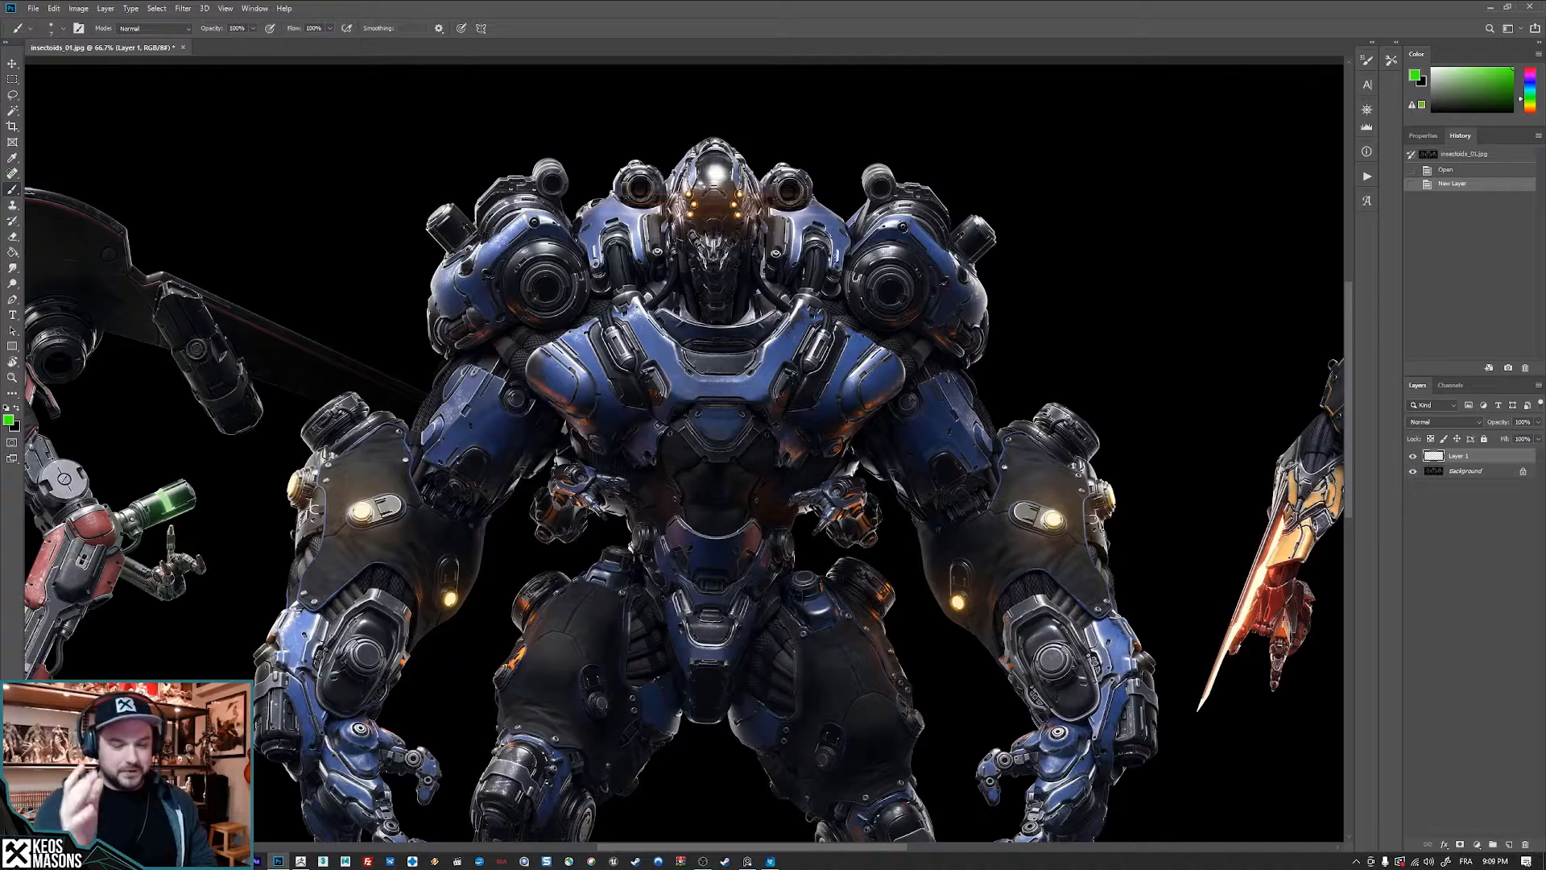
pyautogui.keyDown('alt'); pyautogui.scroll(-1, 873, 562); pyautogui.keyUp('alt')
pyautogui.moveTo(1125, 483); pyautogui.dragTo(536, 488)
pyautogui.moveTo(947, 443); pyautogui.dragTo(1014, 395)
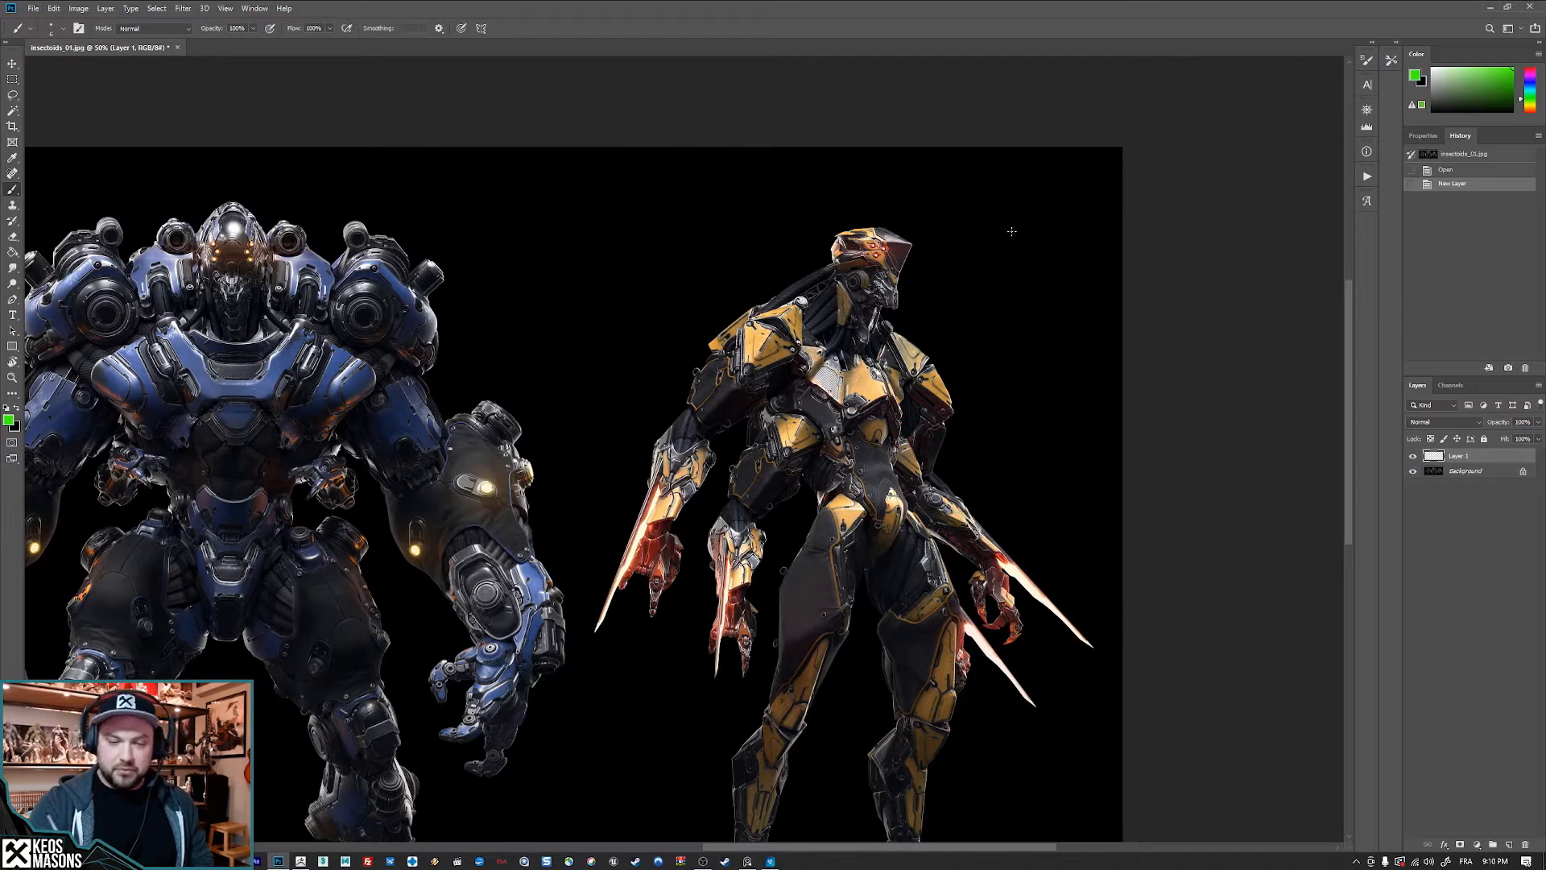
pyautogui.moveTo(752, 314)
pyautogui.mouseDown()
pyautogui.moveTo(797, 350)
pyautogui.moveTo(741, 358)
pyautogui.mouseUp()
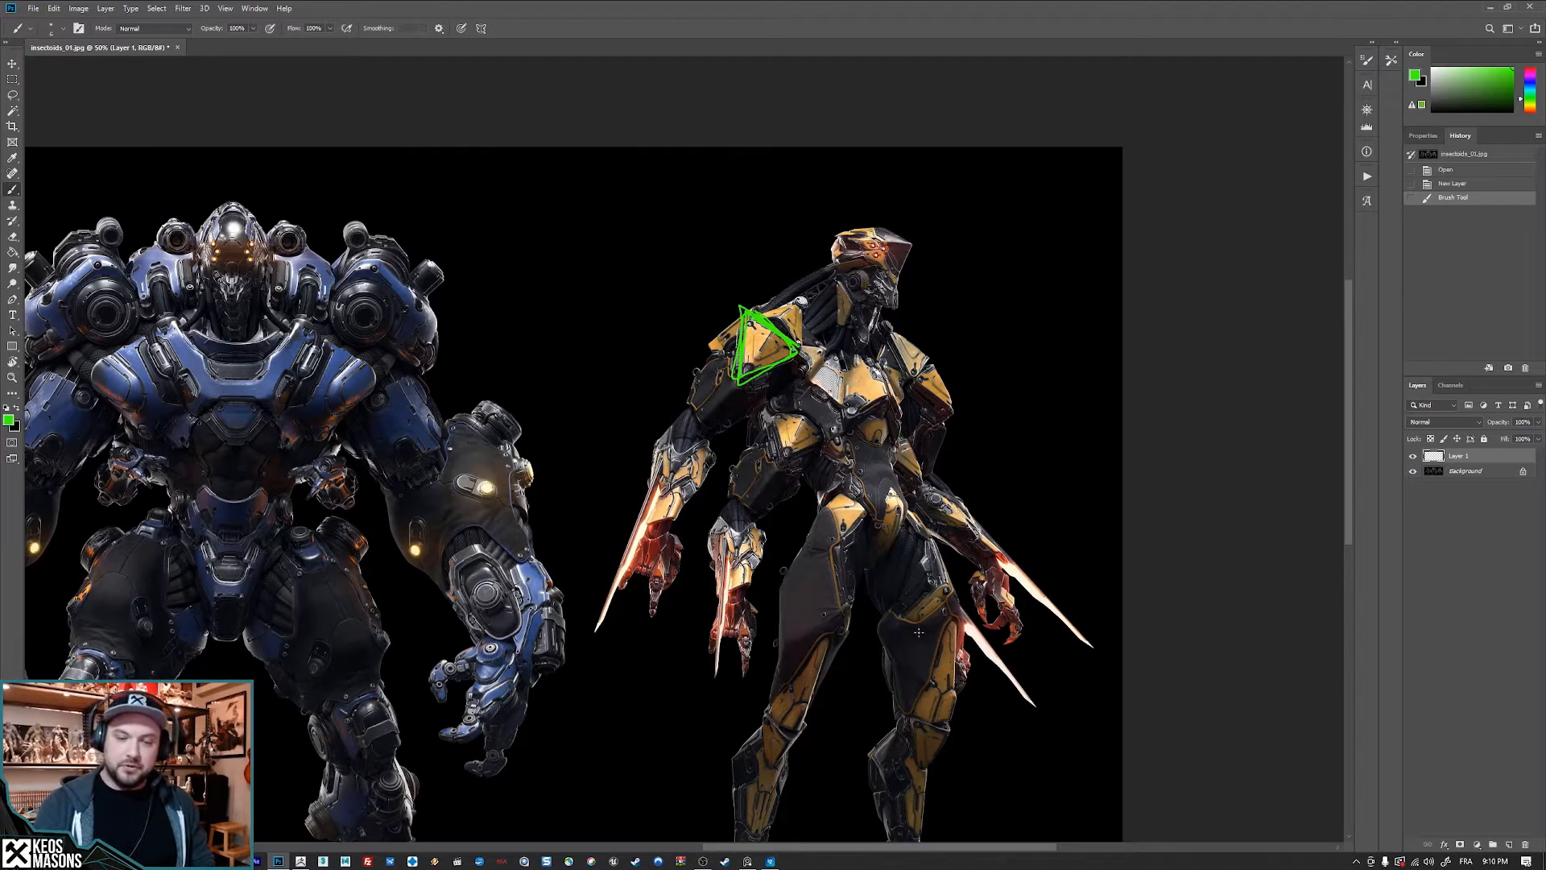
# - Draw a small green triangle on the black background above and beside the yellow robot's head, going over its sides to thicken them
pyautogui.moveTo(1046, 176)
pyautogui.mouseDown()
pyautogui.moveTo(1022, 219)
pyautogui.moveTo(1059, 217)
pyautogui.moveTo(1055, 177)
pyautogui.moveTo(1071, 214)
pyautogui.moveTo(1049, 172)
pyautogui.mouseUp()
pyautogui.moveTo(1050, 165); pyautogui.dragTo(1017, 225)
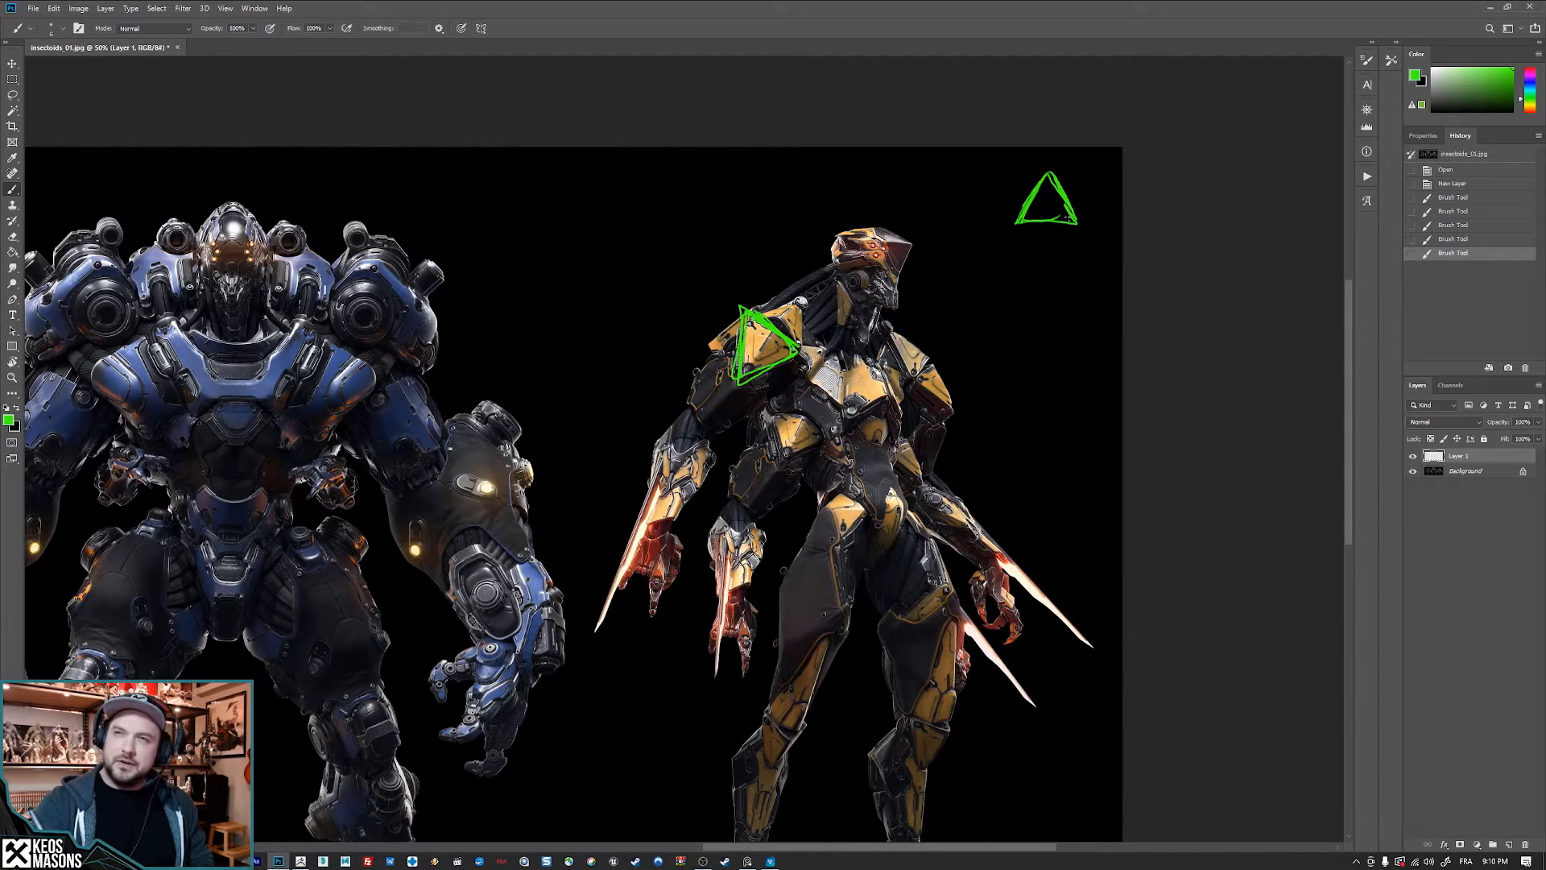
pyautogui.moveTo(1051, 173); pyautogui.dragTo(1019, 220)
pyautogui.moveTo(1049, 171)
pyautogui.mouseDown()
pyautogui.moveTo(1075, 221)
pyautogui.moveTo(1017, 222)
pyautogui.moveTo(1014, 196)
pyautogui.moveTo(1076, 191)
pyautogui.mouseUp()
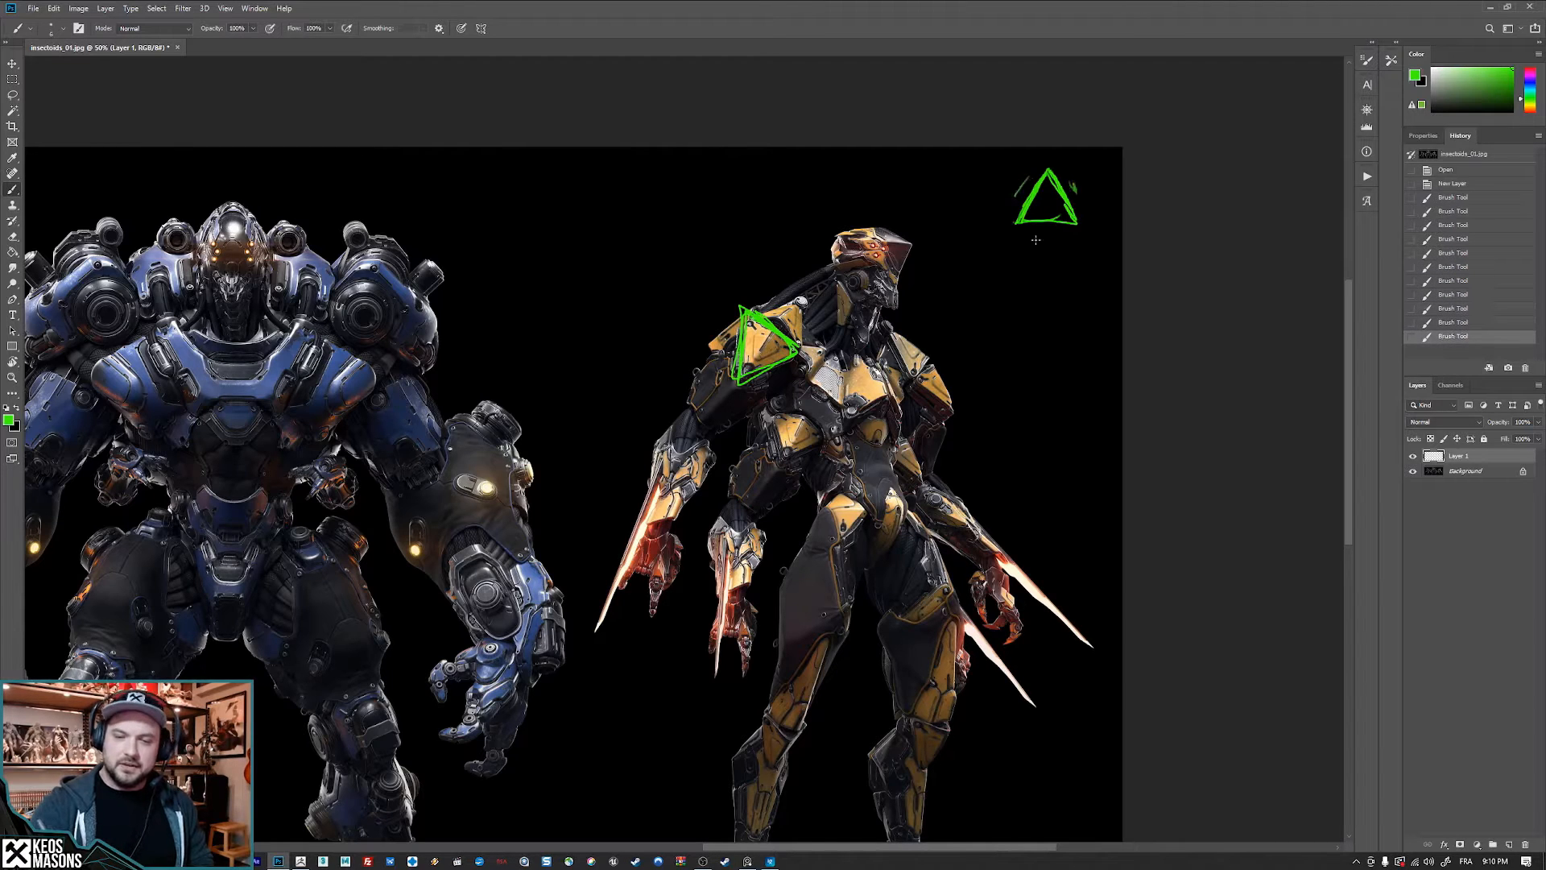
# - Try short strokes parallel to the sides of the small green triangle and undo them
pyautogui.moveTo(1033, 238); pyautogui.dragTo(1050, 236)
pyautogui.moveTo(1072, 178); pyautogui.dragTo(1078, 201)
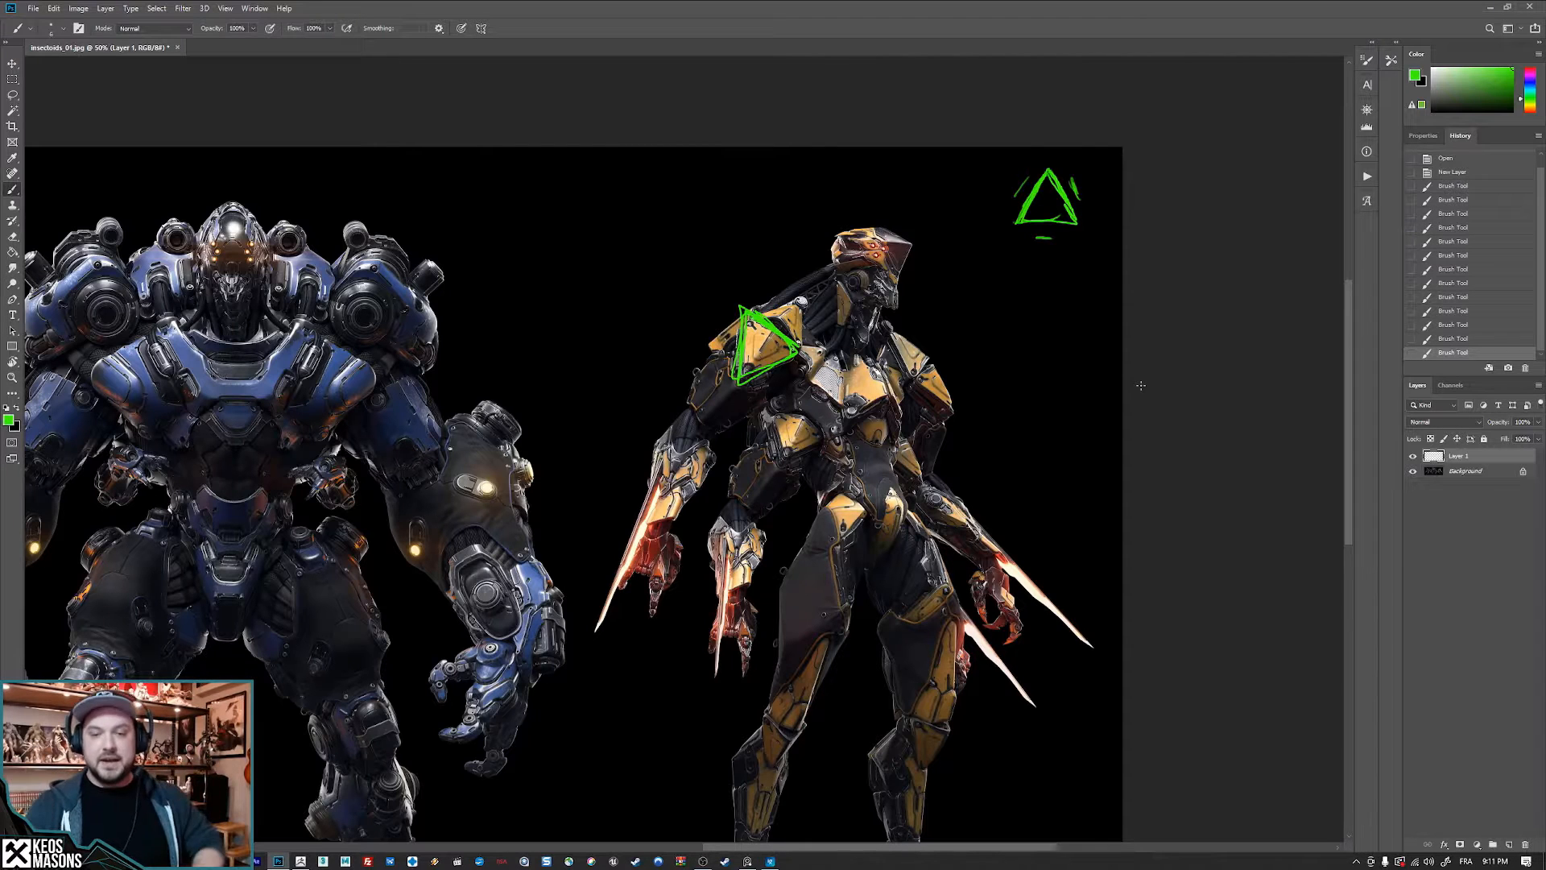
pyautogui.hotkey('ctrl', 'z')
pyautogui.hotkey('ctrl', 'z')
pyautogui.hotkey('ctrl', 'z')
pyautogui.hotkey('ctrl', 'z')
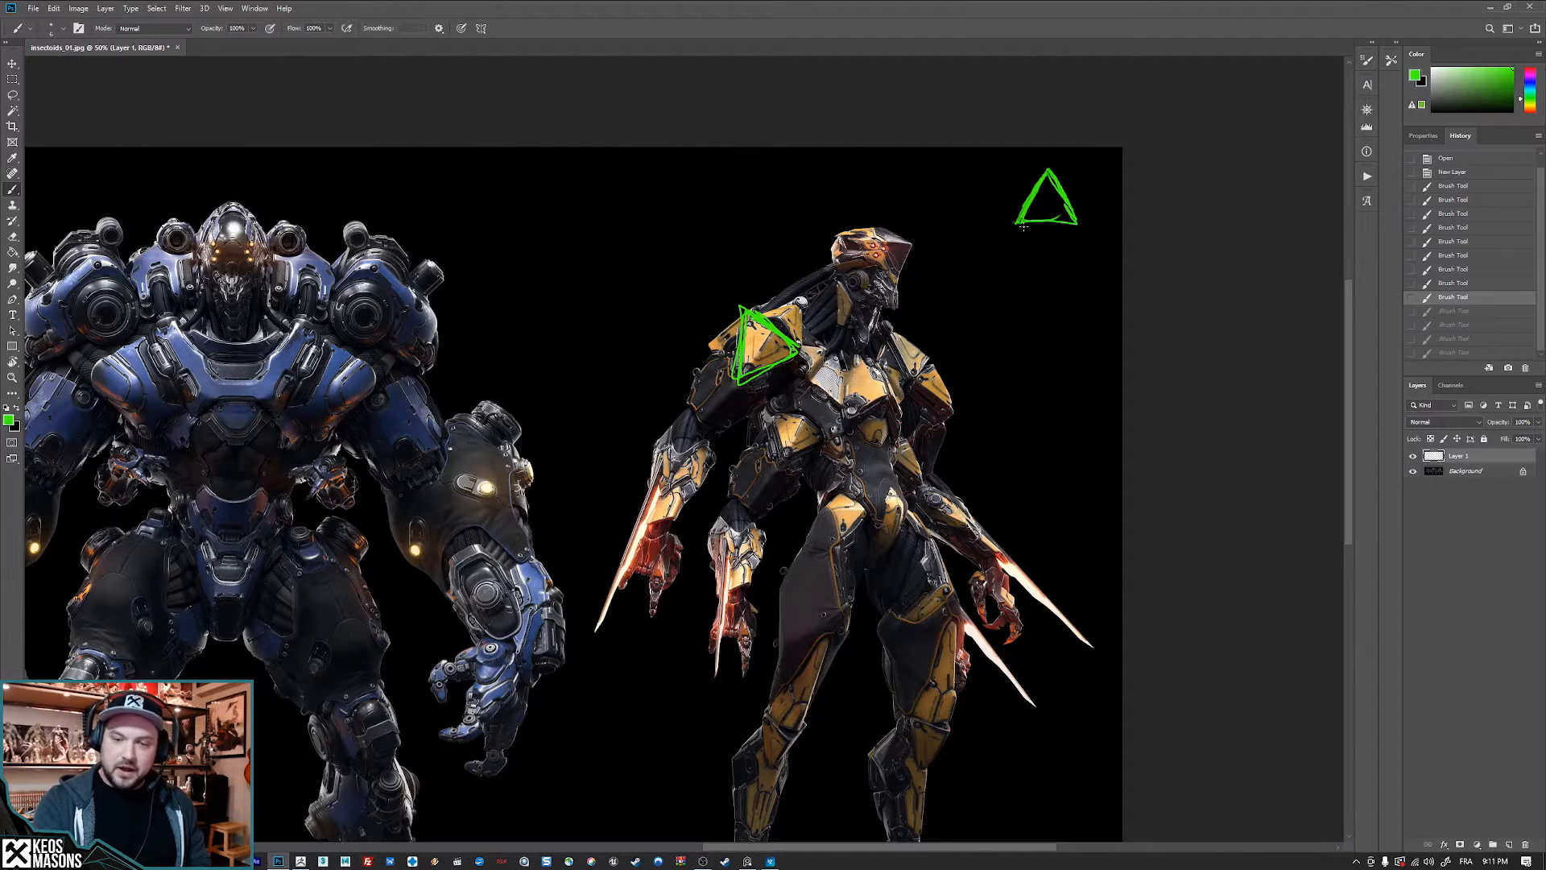
# - Try a mirrored triangle sharing the small triangle's base to form a diamond, and undo it
pyautogui.moveTo(1015, 226)
pyautogui.mouseDown()
pyautogui.moveTo(1071, 223)
pyautogui.moveTo(1031, 262)
pyautogui.moveTo(1050, 273)
pyautogui.moveTo(1077, 224)
pyautogui.moveTo(1044, 278)
pyautogui.moveTo(1081, 222)
pyautogui.mouseUp()
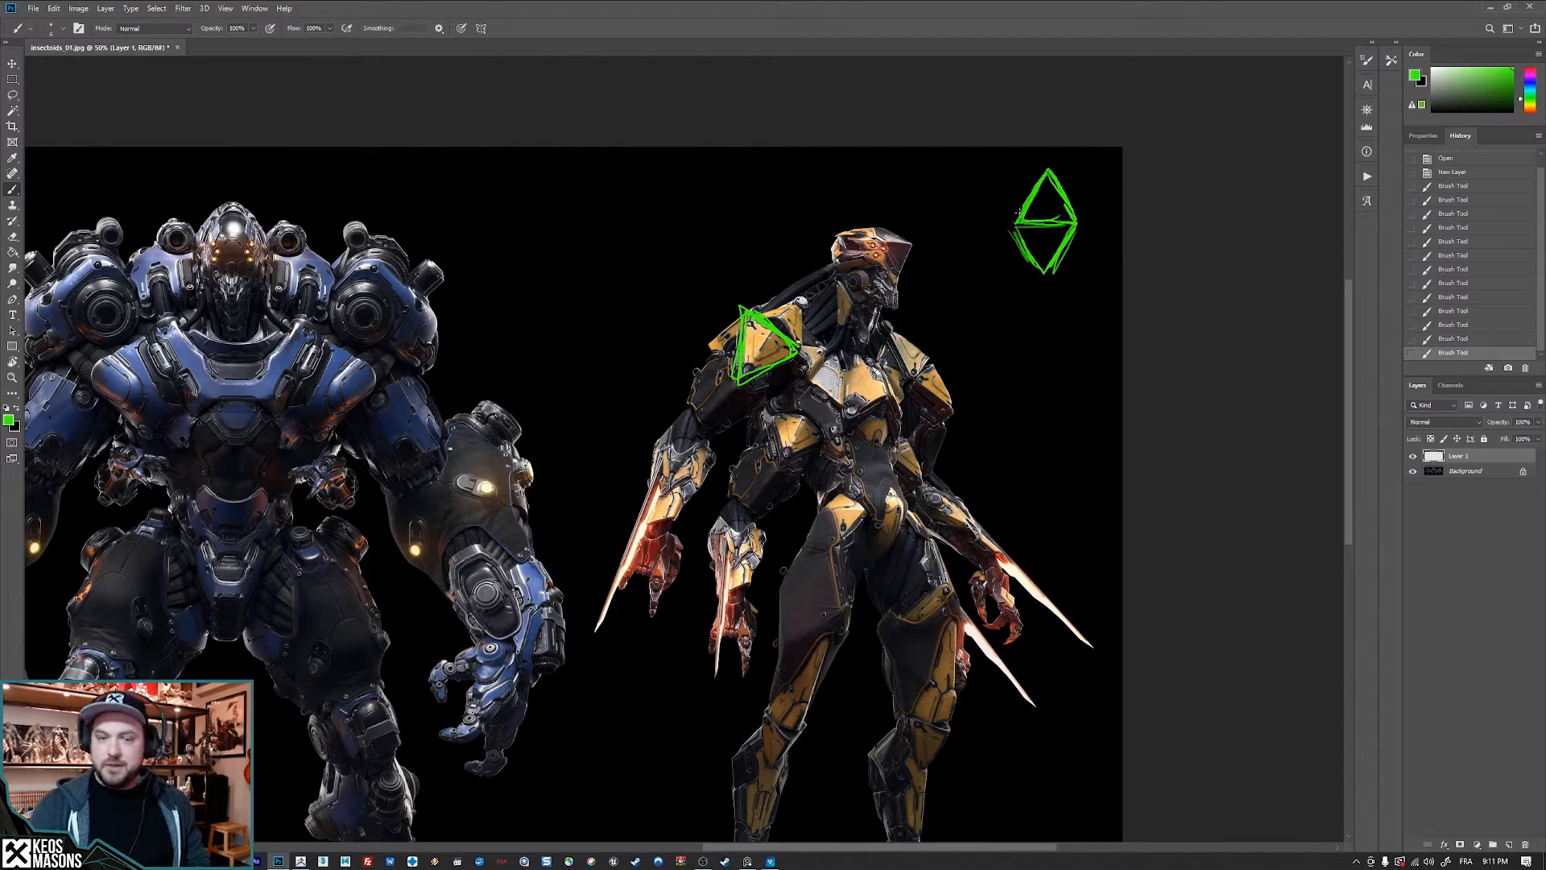
pyautogui.hotkey('ctrl', 'z')
pyautogui.hotkey('ctrl', 'z')
pyautogui.hotkey('ctrl', 'z')
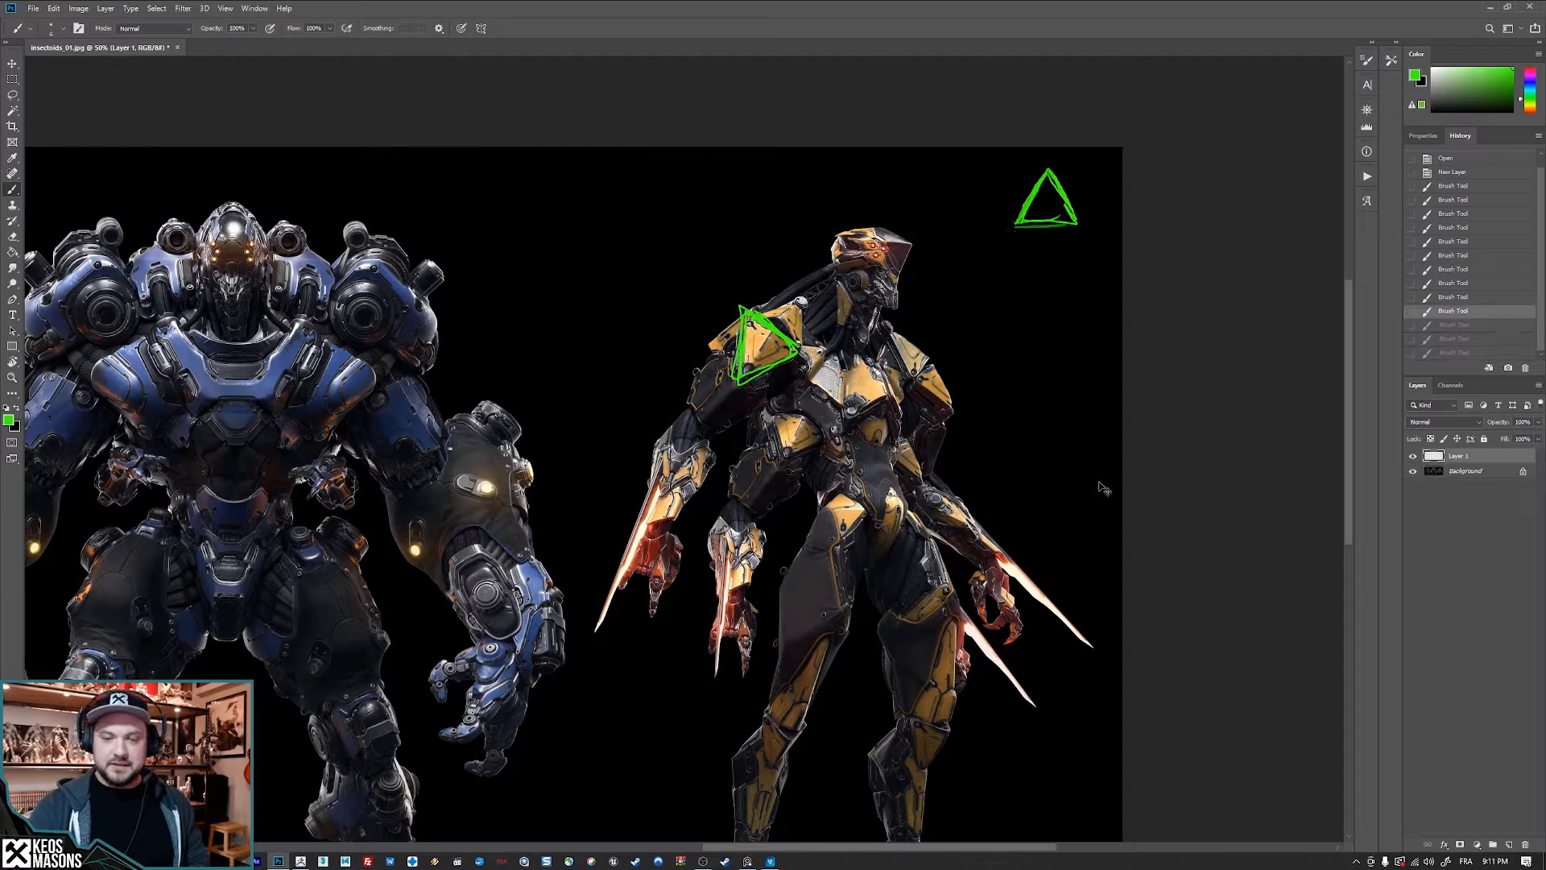
pyautogui.hotkey('ctrl', 'z')
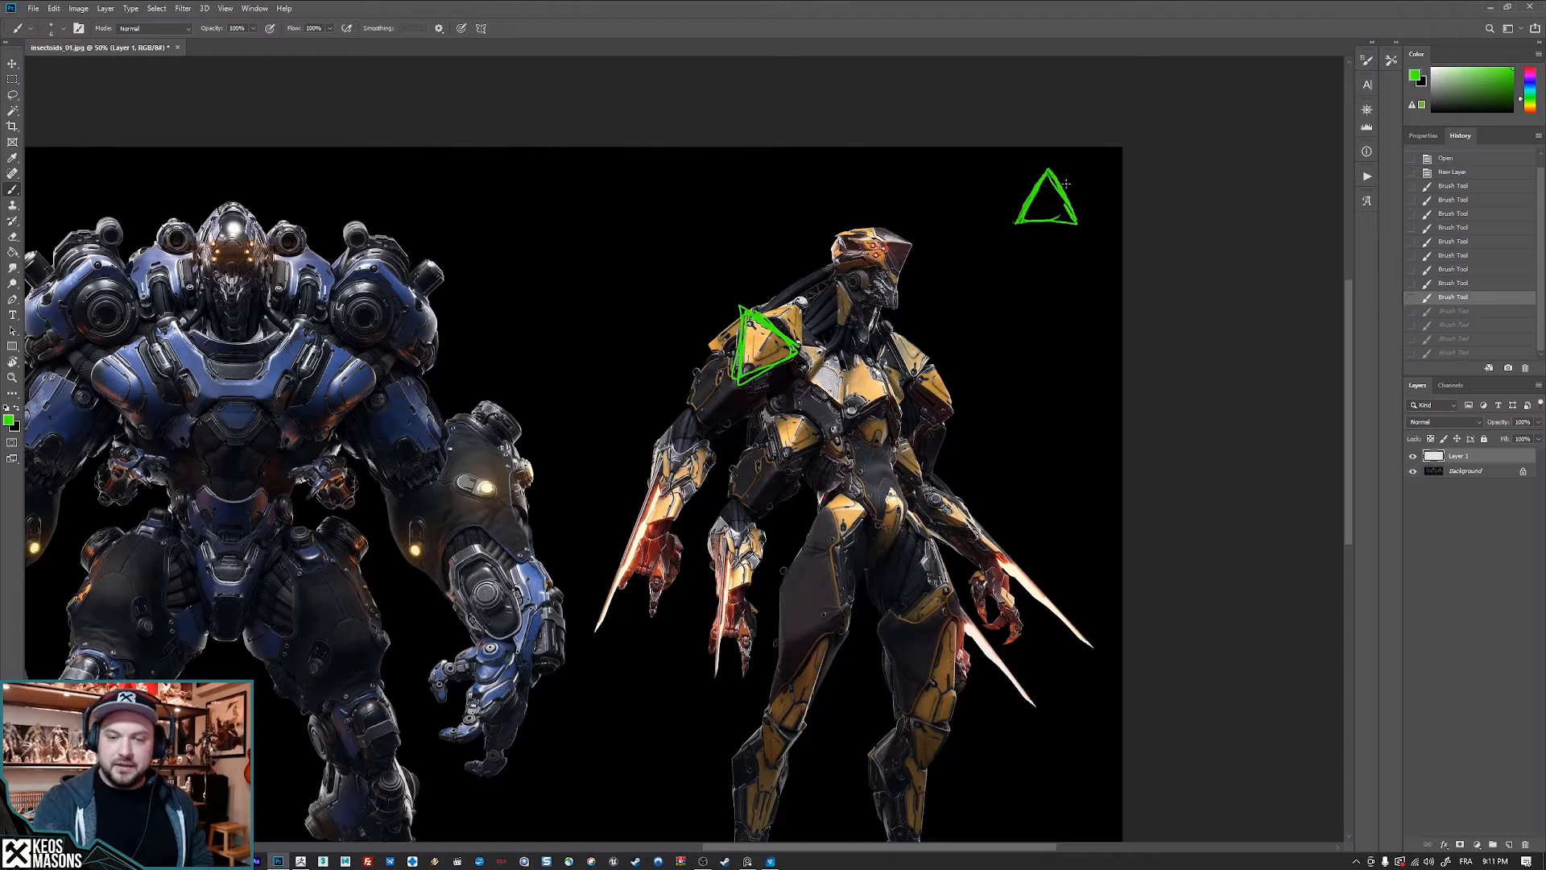
# - Try a red line across the small triangle with red shading over its lower part, and undo the strokes
pyautogui.moveTo(1046, 170)
pyautogui.mouseDown()
pyautogui.moveTo(1064, 190)
pyautogui.moveTo(1005, 194)
pyautogui.moveTo(1014, 223)
pyautogui.moveTo(1068, 195)
pyautogui.moveTo(1039, 198)
pyautogui.moveTo(1031, 212)
pyautogui.moveTo(1074, 217)
pyautogui.moveTo(1047, 193)
pyautogui.moveTo(1064, 220)
pyautogui.moveTo(1071, 194)
pyautogui.mouseUp()
pyautogui.click(1530, 68)
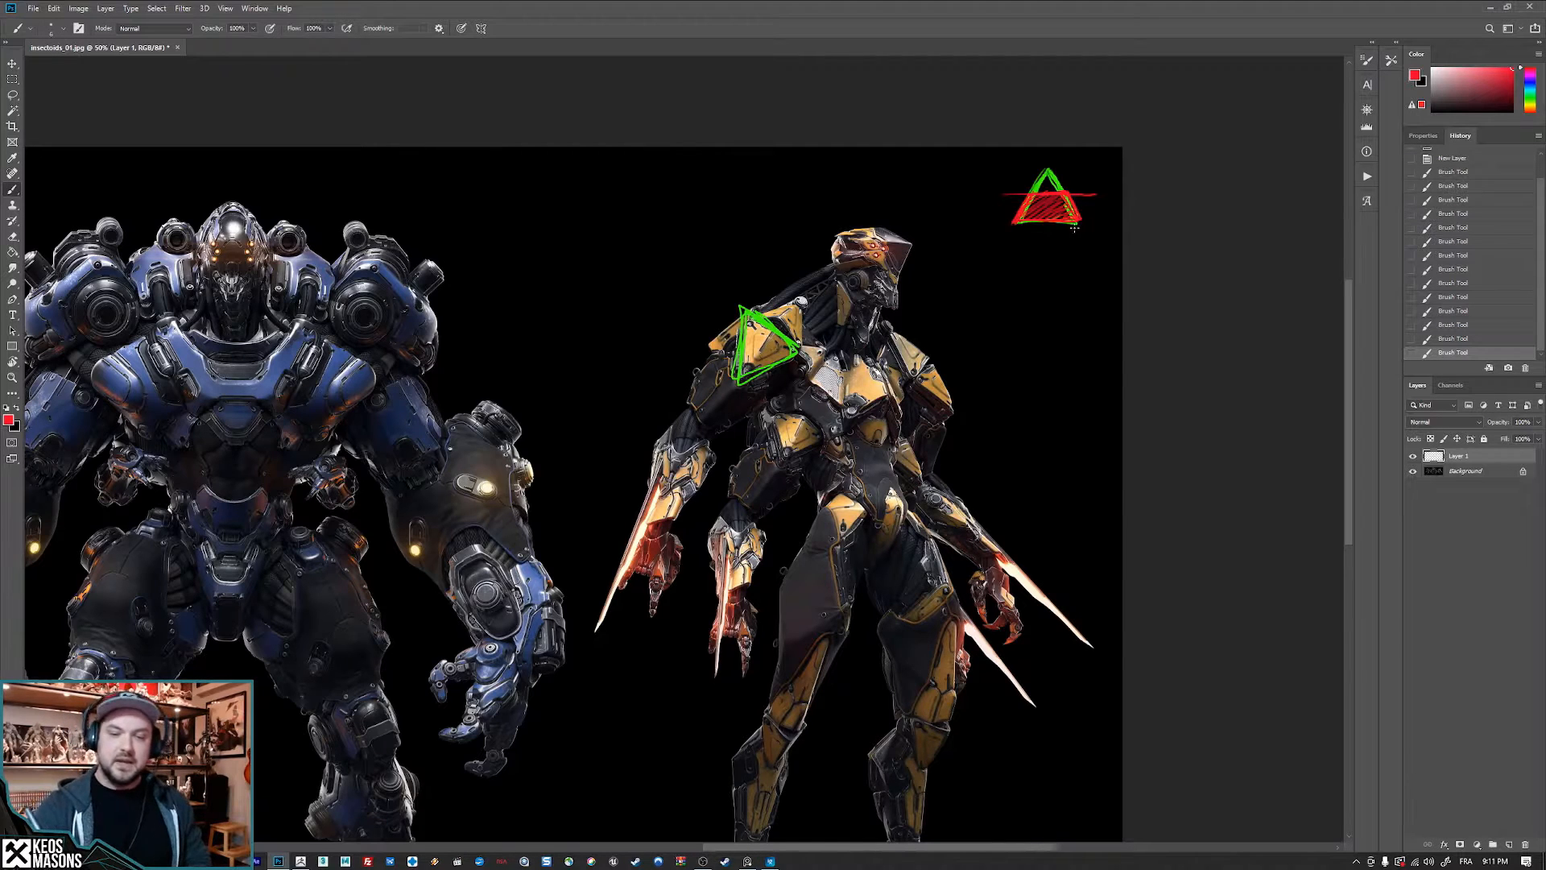
pyautogui.hotkey('ctrl', 'z')
pyautogui.hotkey('ctrl', 'z')
pyautogui.hotkey('ctrl', 'z')
pyautogui.hotkey('ctrl', 'z')
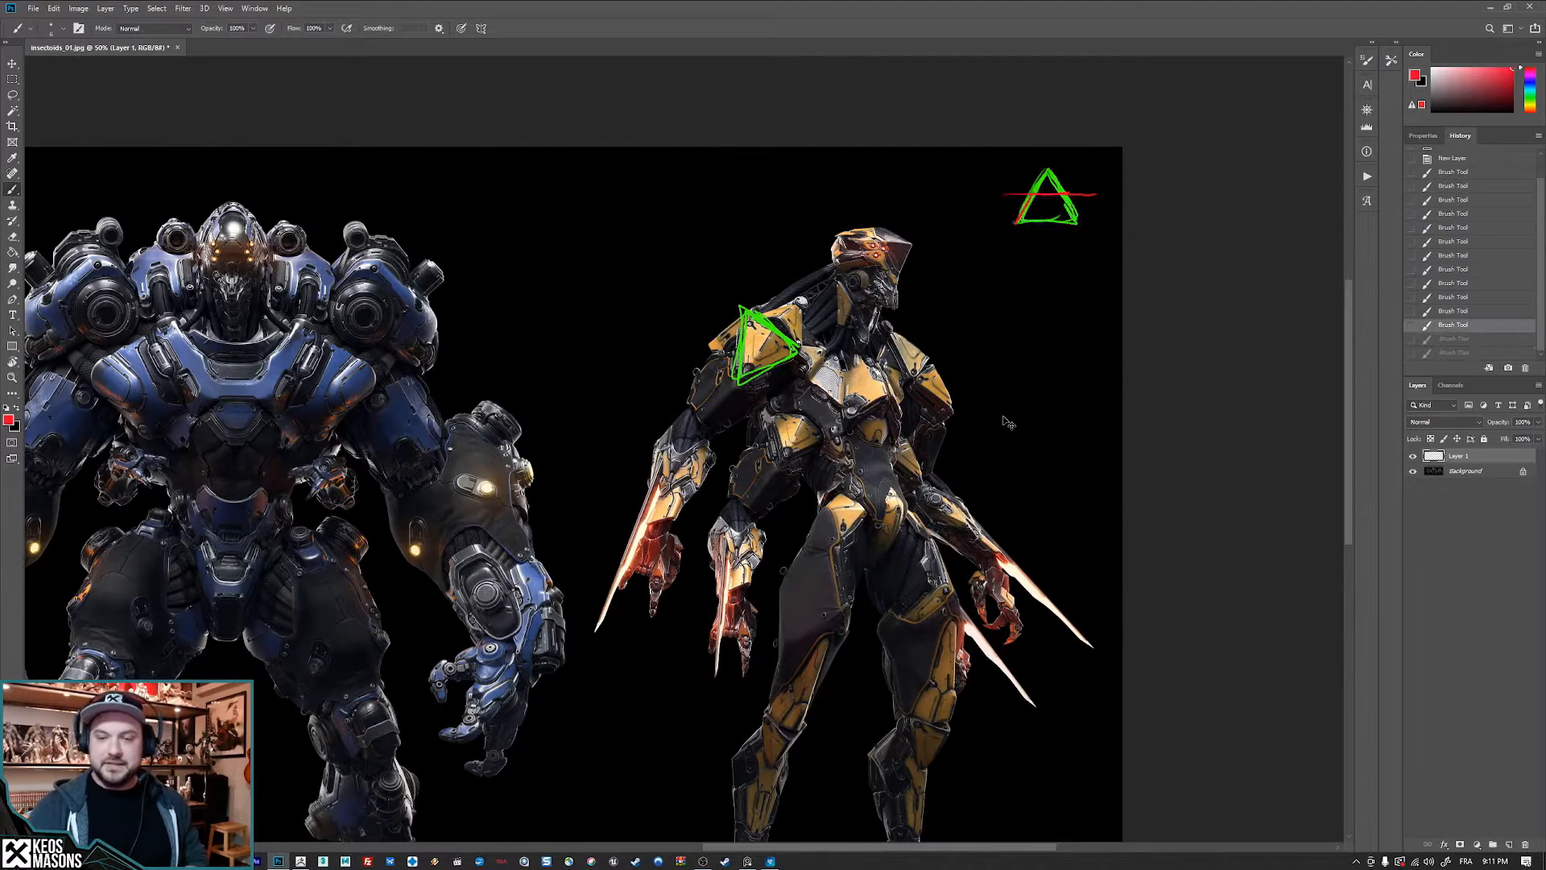
# - Try a green circle around the small triangle and undo it
pyautogui.click(1531, 96)
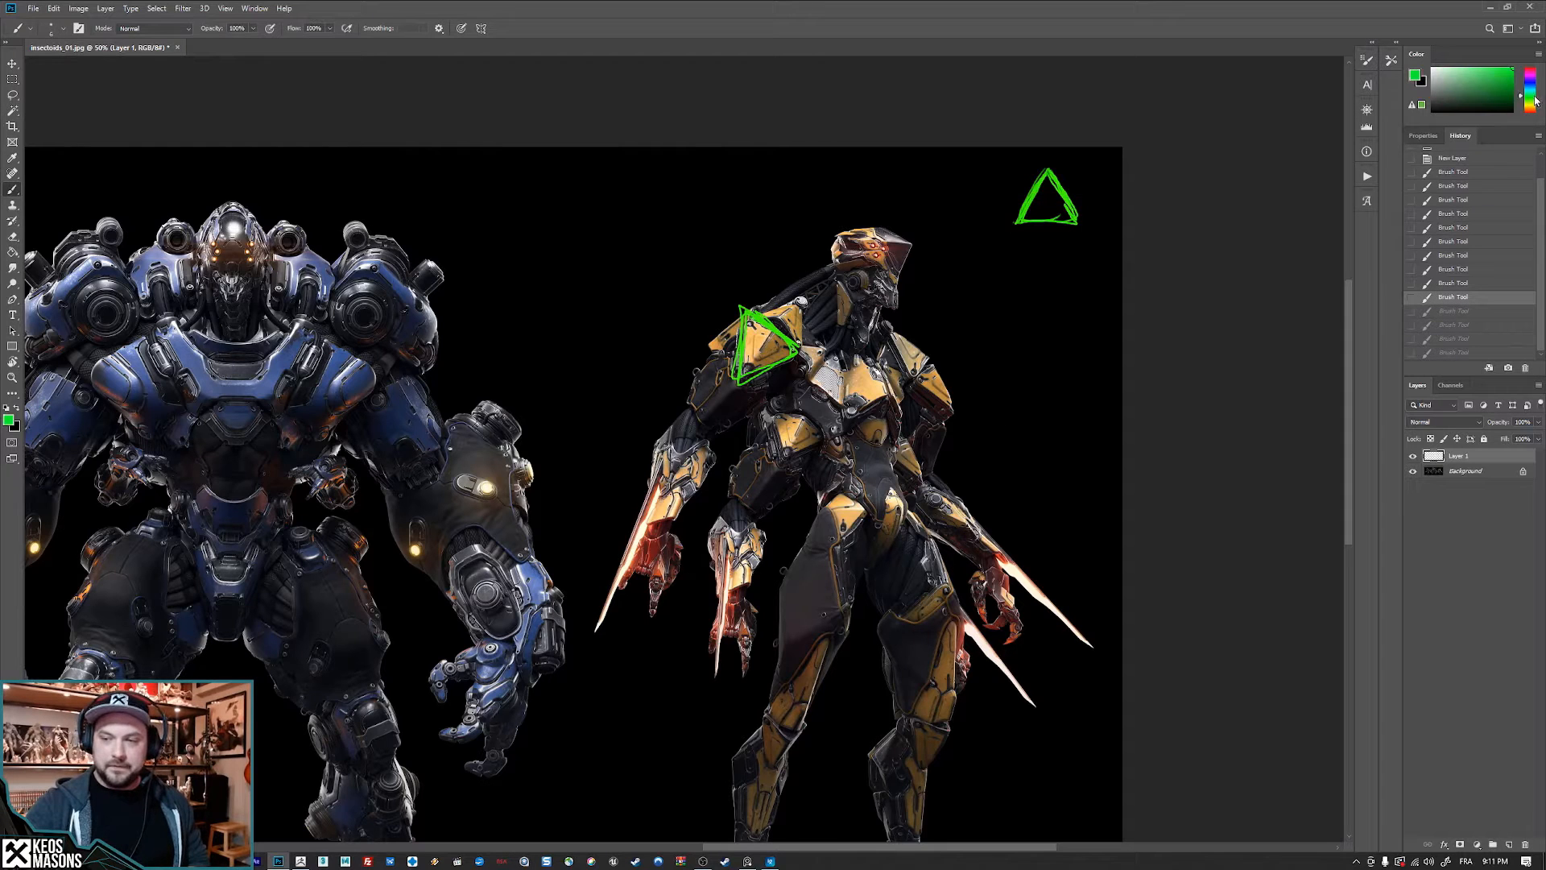
pyautogui.moveTo(1044, 154); pyautogui.dragTo(1041, 151)
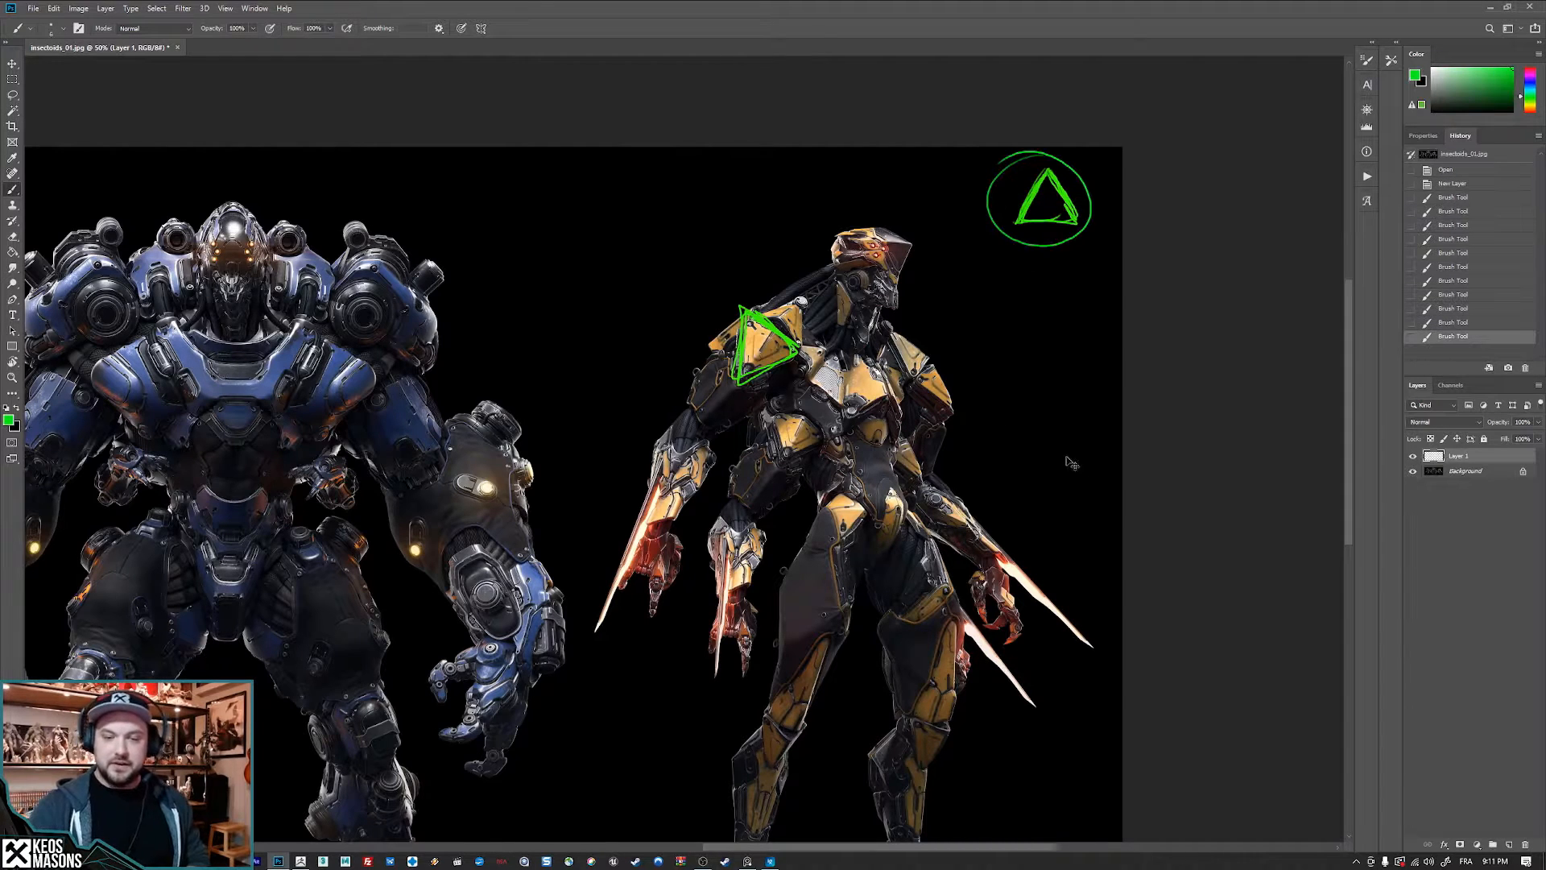
pyautogui.hotkey('ctrl', 'z')
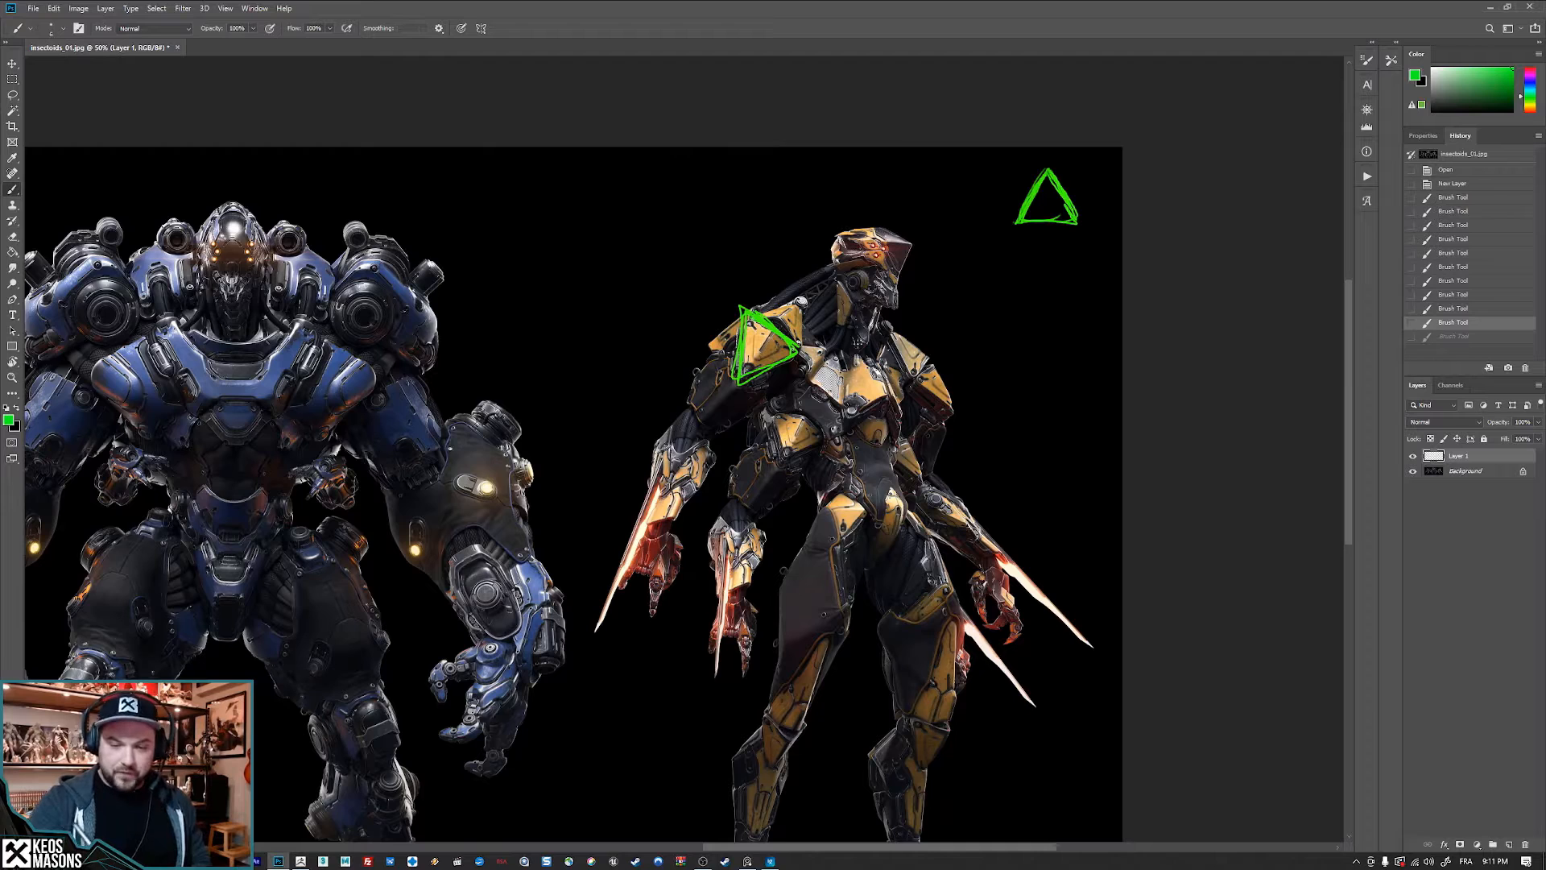
# - Outline a green triangle over the yellow robot's chest plate and cross it with lines
pyautogui.moveTo(859, 339); pyautogui.dragTo(848, 405)
pyautogui.moveTo(850, 401)
pyautogui.mouseDown()
pyautogui.moveTo(902, 408)
pyautogui.moveTo(862, 324)
pyautogui.moveTo(875, 345)
pyautogui.mouseUp()
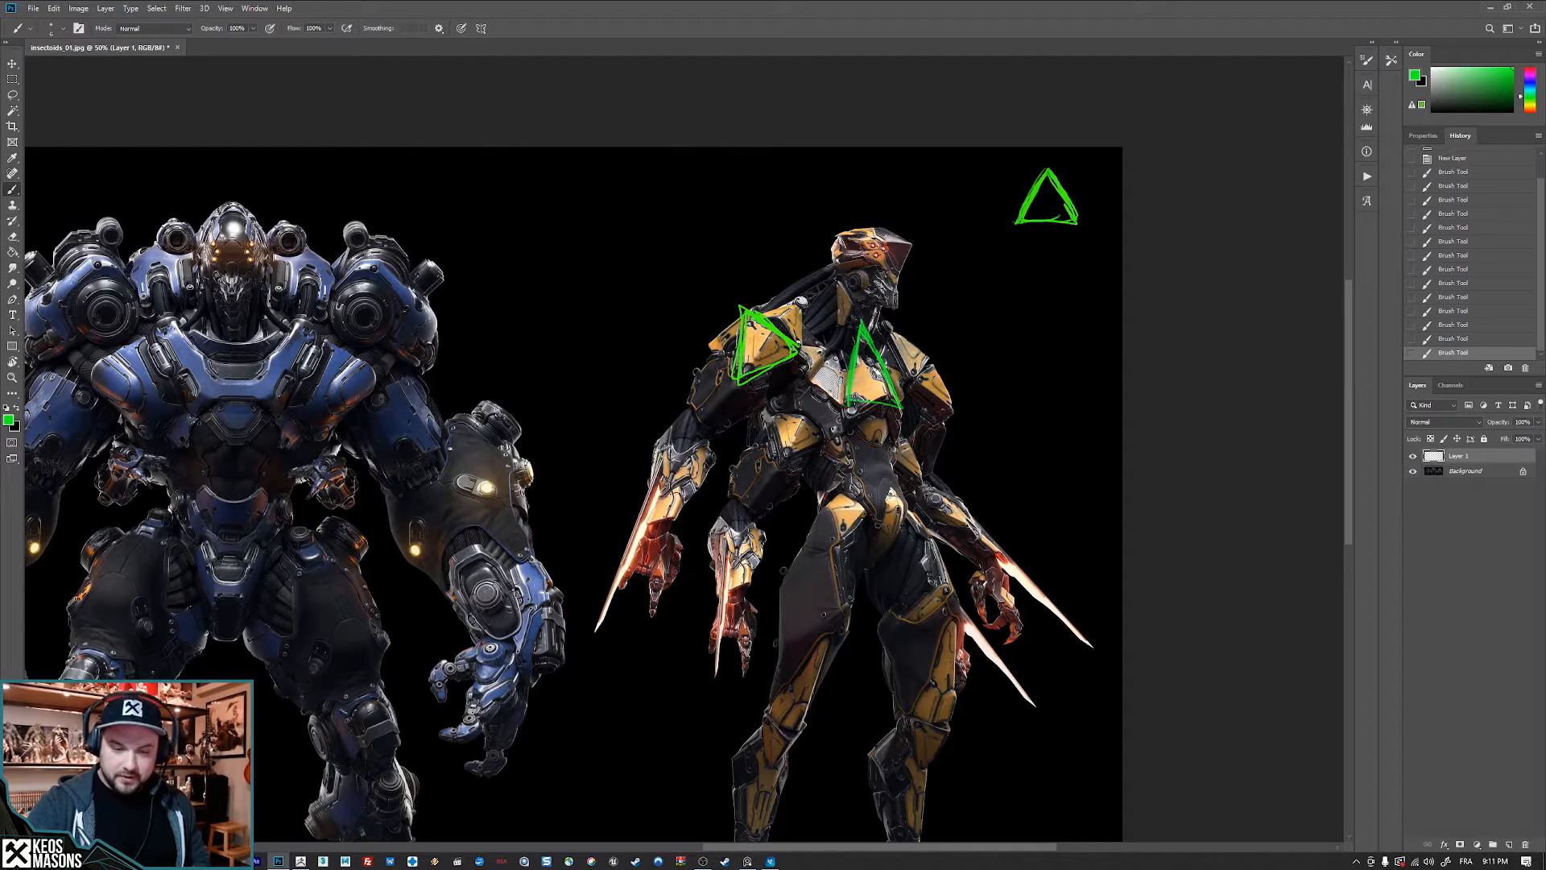
pyautogui.moveTo(848, 403); pyautogui.dragTo(893, 403)
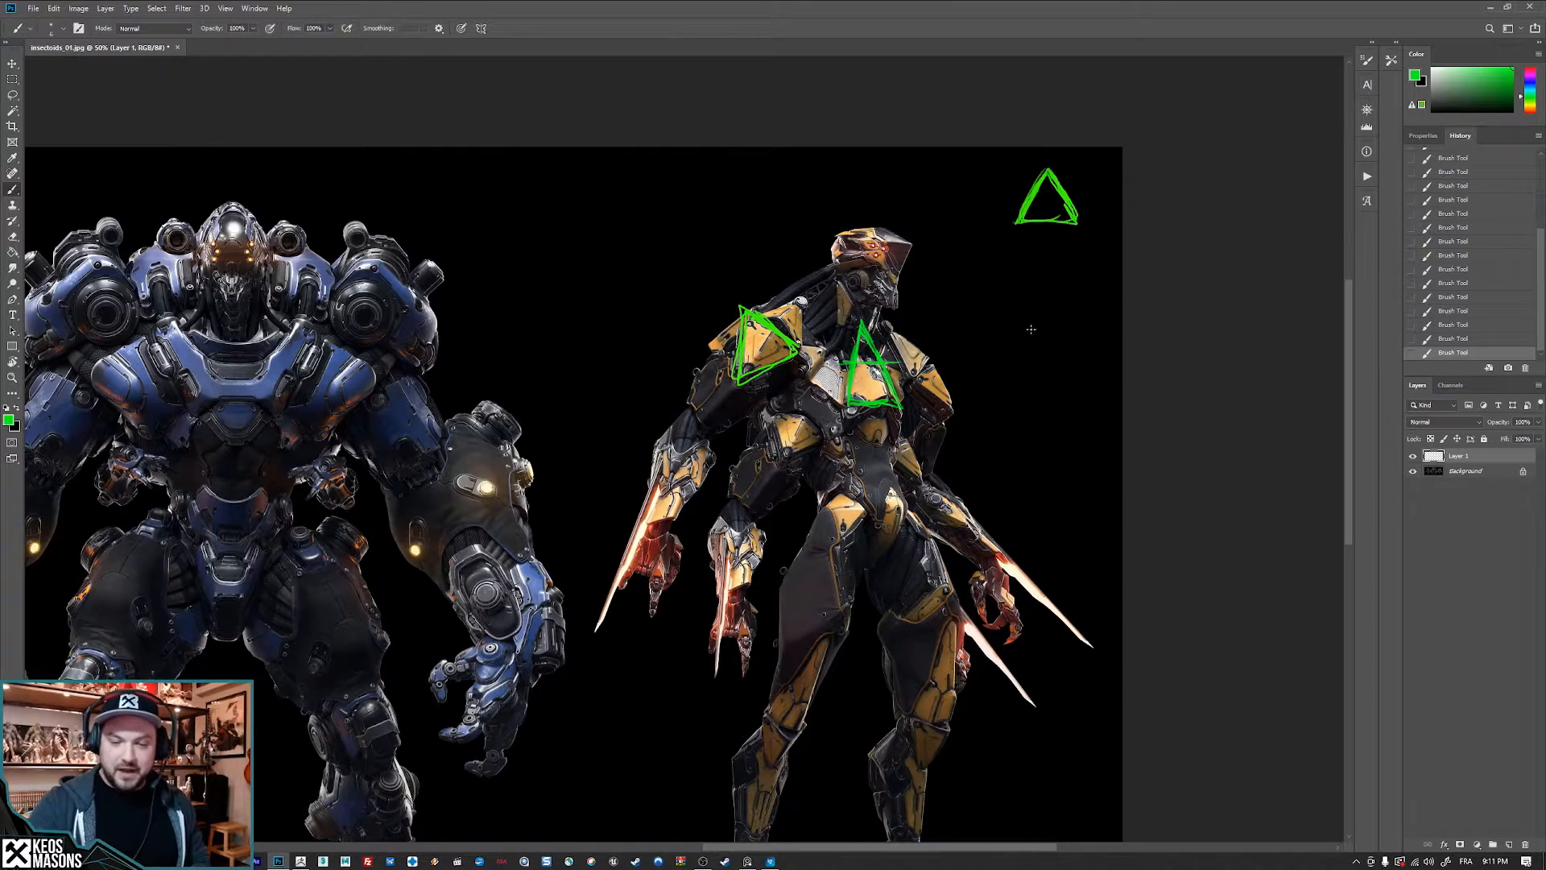
# - Draw a larger green triangle with inner edges meeting at its center, below the small triangle
pyautogui.moveTo(1039, 279)
pyautogui.mouseDown()
pyautogui.moveTo(1001, 368)
pyautogui.moveTo(1075, 342)
pyautogui.mouseUp()
pyautogui.moveTo(1039, 279); pyautogui.dragTo(1077, 332)
pyautogui.moveTo(1003, 366)
pyautogui.mouseDown()
pyautogui.moveTo(1049, 324)
pyautogui.moveTo(1070, 332)
pyautogui.moveTo(1055, 364)
pyautogui.mouseUp()
# - Shrink the Eraser and erase the point where the larger triangle's inner edges meet
pyautogui.press('e')
pyautogui.press('[')
pyautogui.press('[')
pyautogui.press('[')
pyautogui.press('[')
pyautogui.press('[')
pyautogui.press('[')
pyautogui.press('[')
pyautogui.press('[')
pyautogui.press('[')
pyautogui.press('[')
pyautogui.press('[')
pyautogui.press('[')
pyautogui.press('[')
pyautogui.press('[')
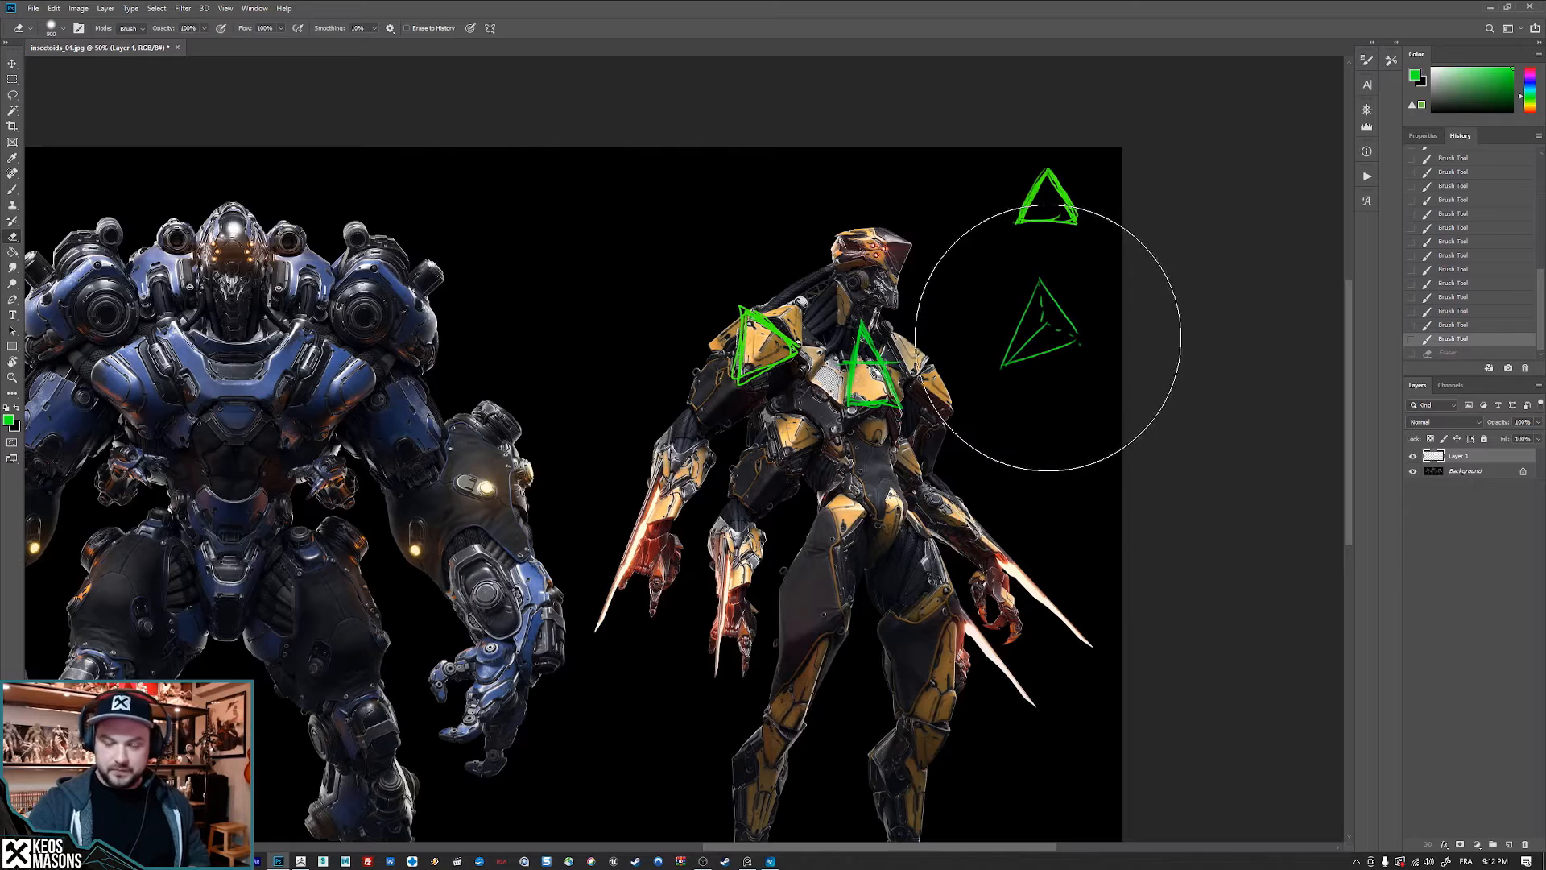
pyautogui.write('nx')
pyautogui.press('Escape')
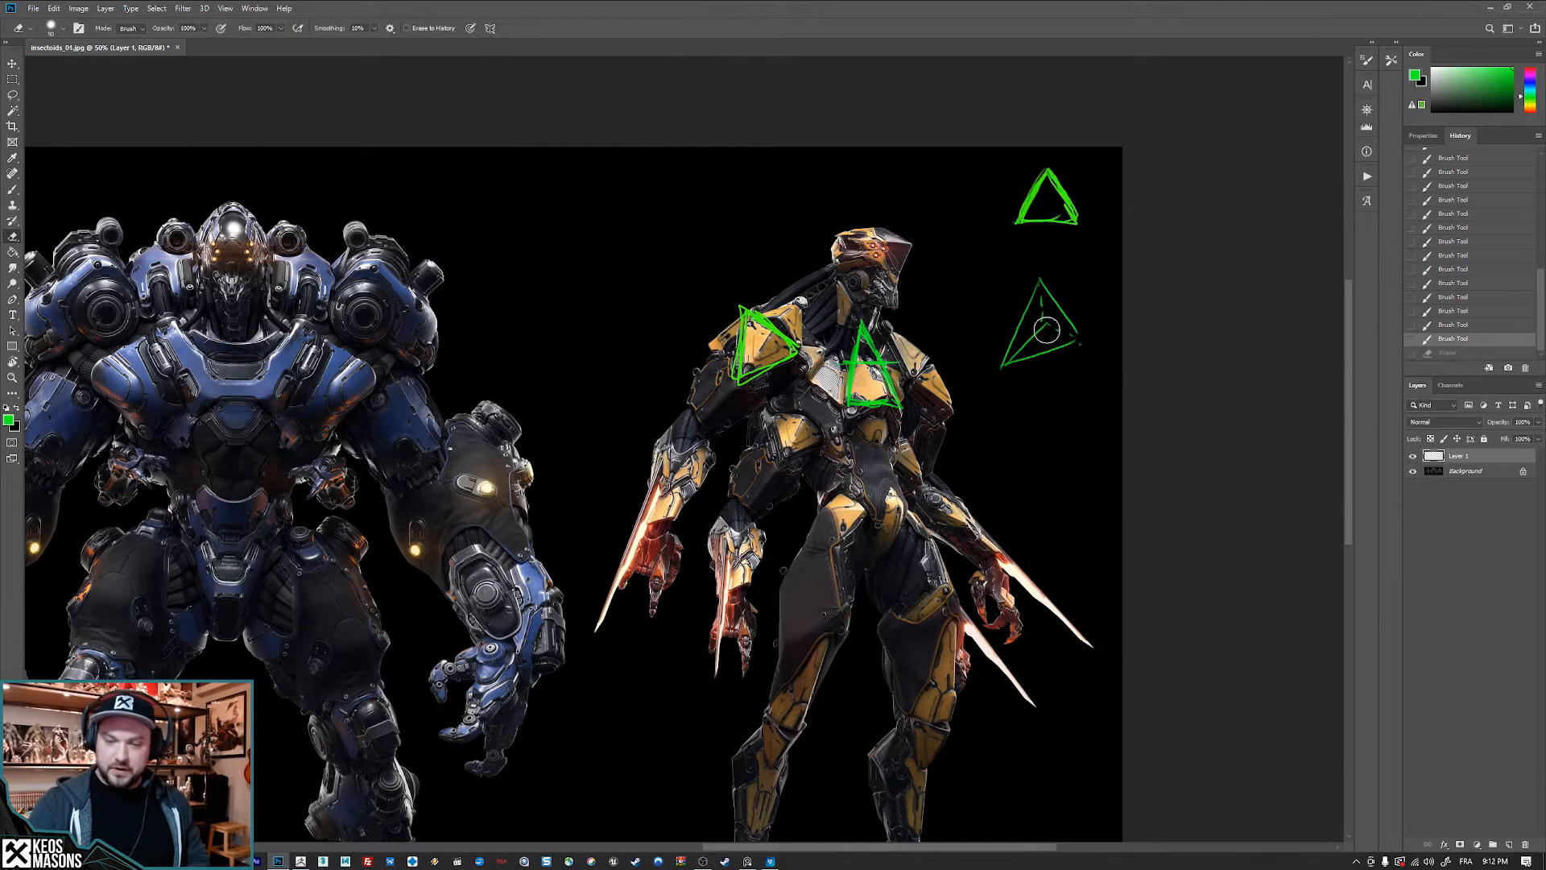
pyautogui.moveTo(1046, 328)
pyautogui.mouseDown()
pyautogui.moveTo(1018, 348)
pyautogui.moveTo(1061, 327)
pyautogui.moveTo(1025, 345)
pyautogui.moveTo(1036, 334)
pyautogui.mouseUp()
# - Redraw the inner edges around the larger triangle's center with the Brush and reinforce its outer sides
pyautogui.press('b')
pyautogui.moveTo(1045, 324); pyautogui.dragTo(1044, 316)
pyautogui.moveTo(1043, 310)
pyautogui.mouseDown()
pyautogui.moveTo(1041, 295)
pyautogui.moveTo(1057, 329)
pyautogui.mouseUp()
pyautogui.moveTo(1060, 331); pyautogui.dragTo(1073, 334)
pyautogui.moveTo(1033, 338); pyautogui.dragTo(1021, 349)
pyautogui.moveTo(1034, 293)
pyautogui.mouseDown()
pyautogui.moveTo(1000, 371)
pyautogui.moveTo(1084, 342)
pyautogui.moveTo(1078, 326)
pyautogui.moveTo(1020, 326)
pyautogui.mouseUp()
pyautogui.moveTo(1033, 290)
pyautogui.mouseDown()
pyautogui.moveTo(1009, 340)
pyautogui.moveTo(1027, 357)
pyautogui.moveTo(1067, 312)
pyautogui.mouseUp()
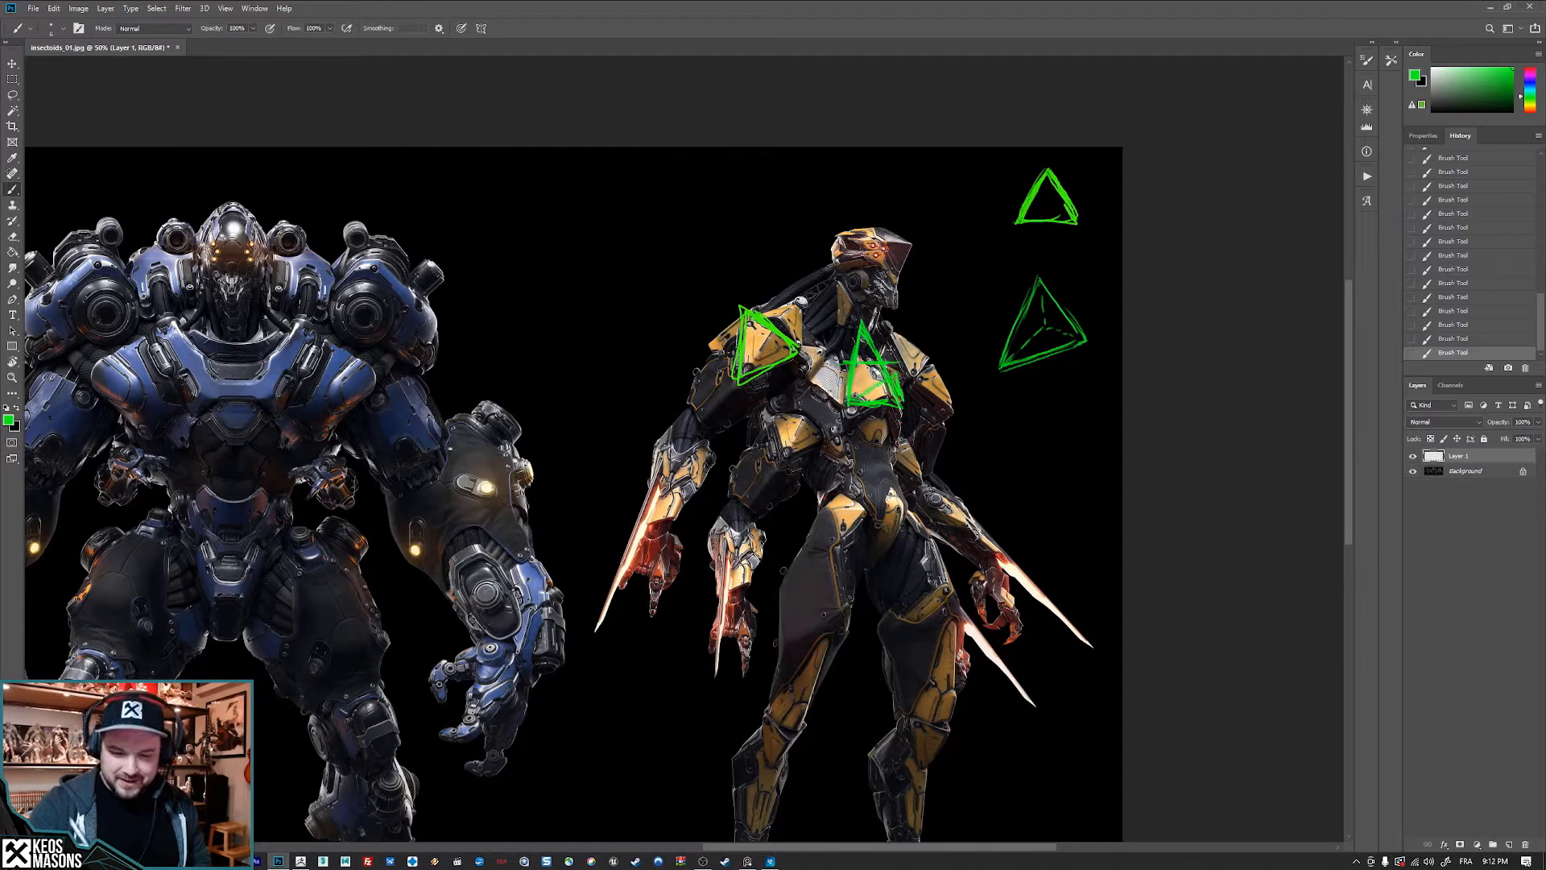
# - Erase the green triangle from the yellow robot's chest plate and sketch a small green V just below it
pyautogui.press('e')
pyautogui.moveTo(873, 330)
pyautogui.mouseDown()
pyautogui.moveTo(853, 399)
pyautogui.moveTo(903, 407)
pyautogui.moveTo(886, 380)
pyautogui.moveTo(853, 403)
pyautogui.moveTo(902, 404)
pyautogui.moveTo(878, 355)
pyautogui.mouseUp()
pyautogui.press('b')
pyautogui.moveTo(867, 335)
pyautogui.mouseDown()
pyautogui.moveTo(859, 364)
pyautogui.moveTo(886, 399)
pyautogui.mouseUp()
pyautogui.press('e')
pyautogui.press('b')
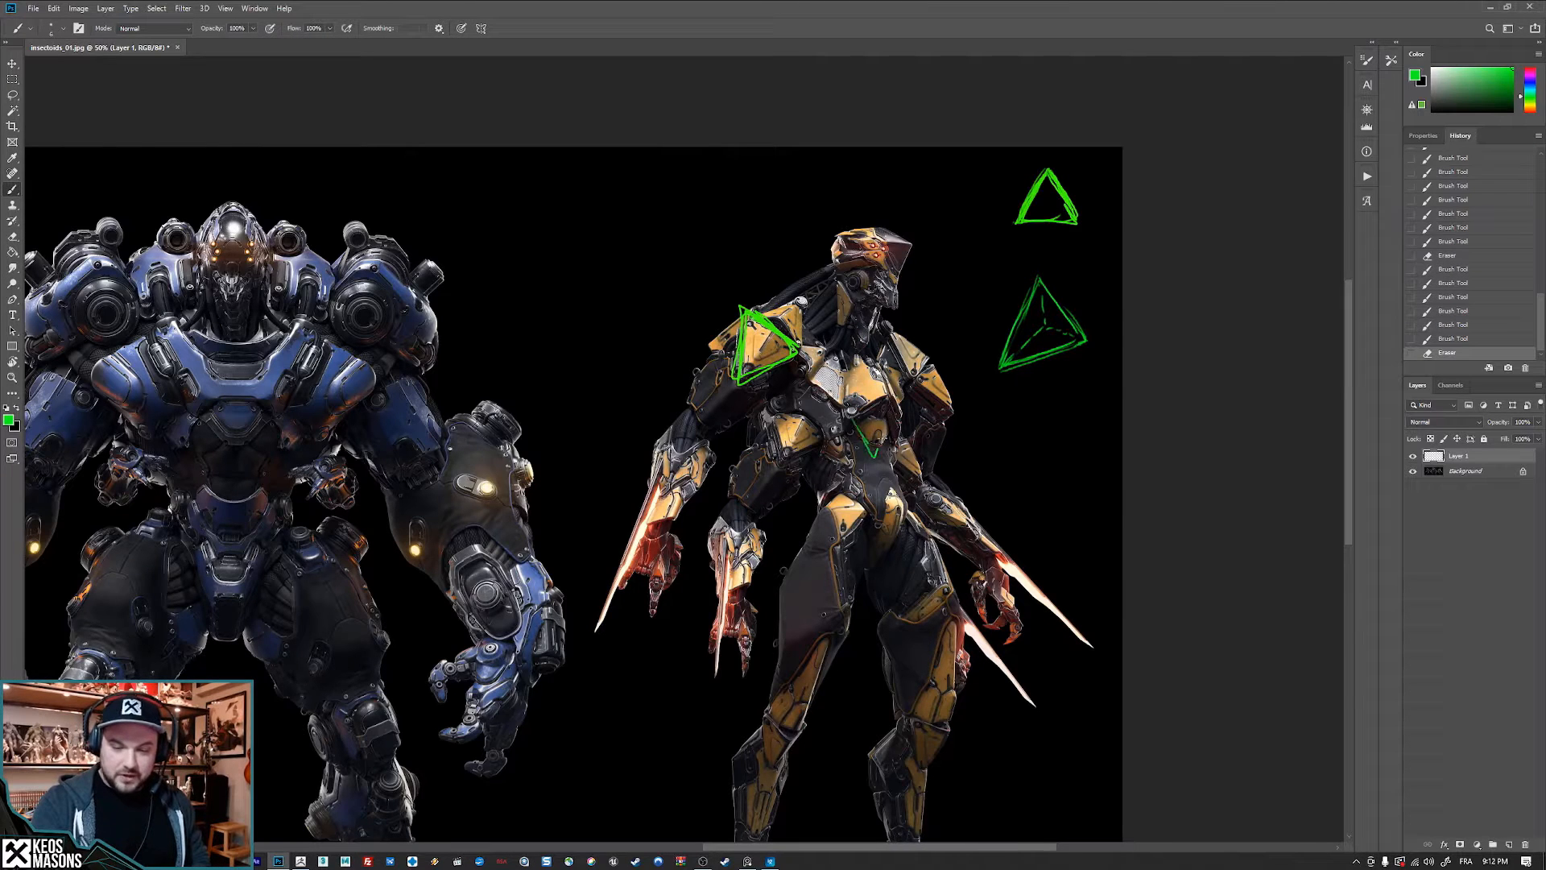
# - Add green strokes around the small V on the yellow robot's abdomen and erase them together with the V
pyautogui.moveTo(856, 417)
pyautogui.mouseDown()
pyautogui.moveTo(879, 452)
pyautogui.moveTo(896, 425)
pyautogui.mouseUp()
pyautogui.moveTo(860, 435)
pyautogui.mouseDown()
pyautogui.moveTo(877, 446)
pyautogui.moveTo(893, 431)
pyautogui.moveTo(878, 457)
pyautogui.moveTo(851, 443)
pyautogui.moveTo(908, 421)
pyautogui.moveTo(860, 448)
pyautogui.moveTo(879, 453)
pyautogui.mouseUp()
pyautogui.press('e')
pyautogui.press('b')
pyautogui.press('e')
pyautogui.press('b')
# - Outline the yellow robot's hip armor plates with green triangles using the Brush
pyautogui.moveTo(858, 413)
pyautogui.mouseDown()
pyautogui.moveTo(893, 415)
pyautogui.moveTo(878, 453)
pyautogui.moveTo(902, 504)
pyautogui.moveTo(889, 487)
pyautogui.moveTo(868, 508)
pyautogui.mouseUp()
pyautogui.press('e')
pyautogui.press('b')
pyautogui.moveTo(868, 508)
pyautogui.mouseDown()
pyautogui.moveTo(824, 508)
pyautogui.moveTo(813, 560)
pyautogui.mouseUp()
pyautogui.moveTo(813, 561)
pyautogui.mouseDown()
pyautogui.moveTo(840, 536)
pyautogui.moveTo(804, 556)
pyautogui.mouseUp()
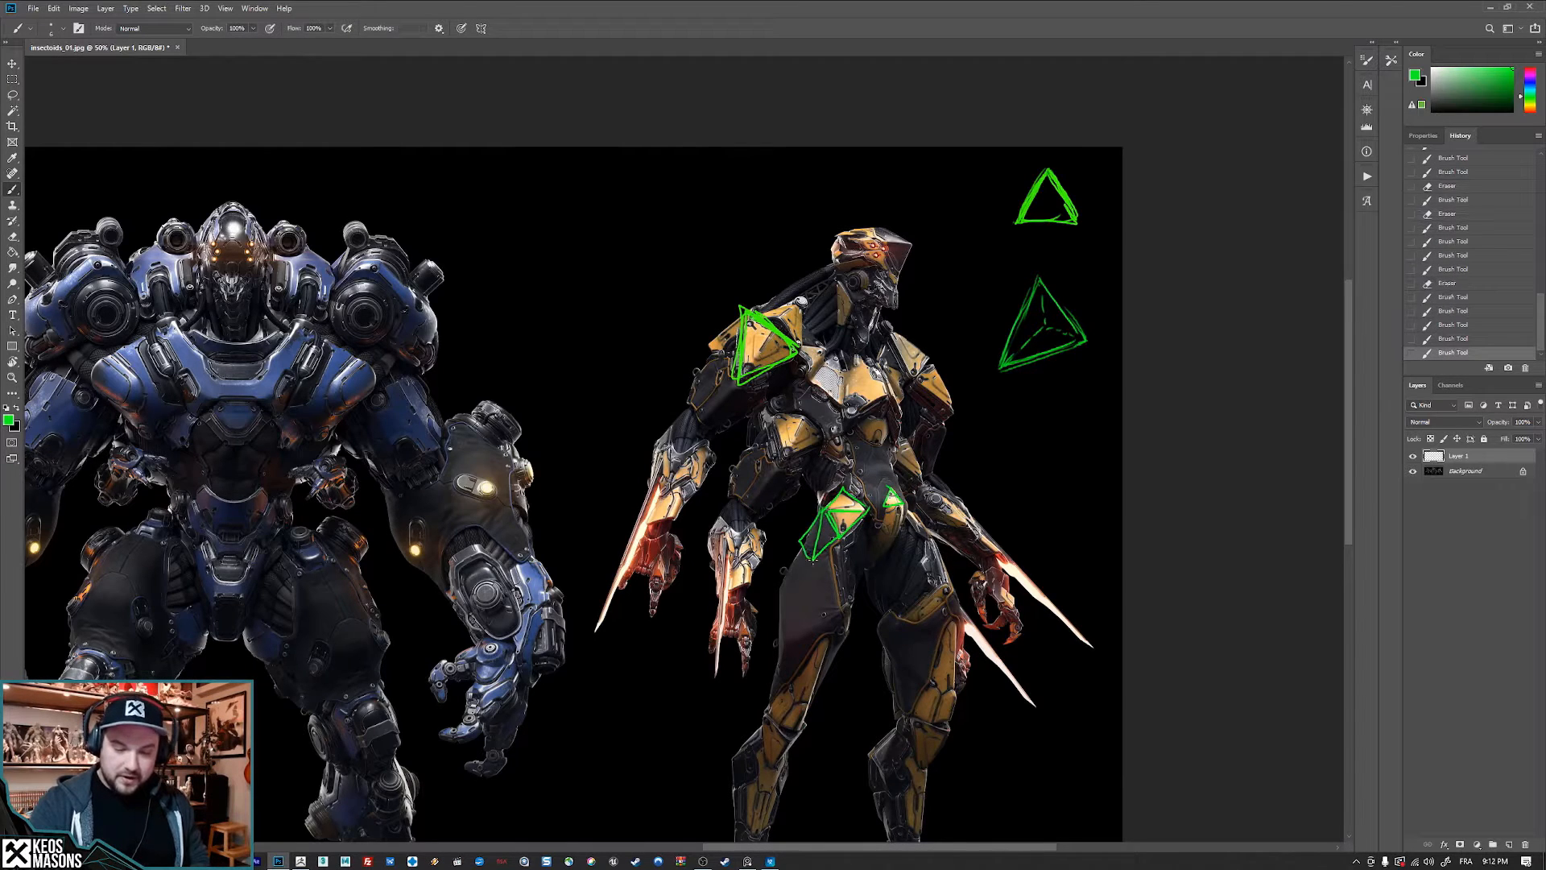
# - Erase the green triangles from the yellow robot's hips and shoulder, plus the two sample triangles beside it
pyautogui.press('e')
pyautogui.moveTo(843, 496); pyautogui.dragTo(835, 517)
pyautogui.moveTo(936, 459); pyautogui.dragTo(992, 467)
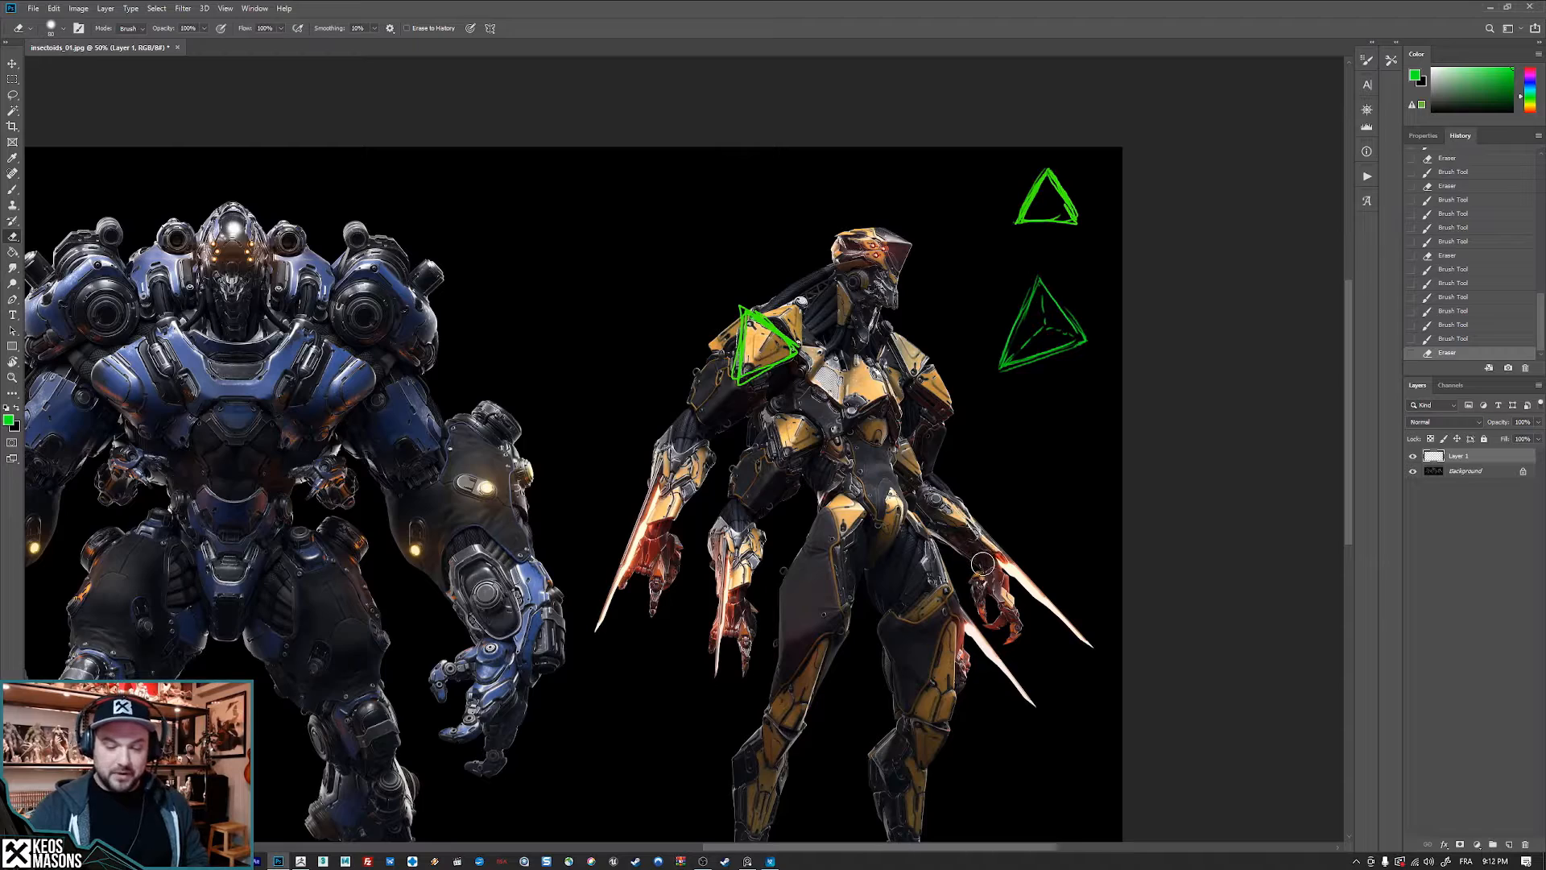
pyautogui.moveTo(945, 685); pyautogui.dragTo(956, 603)
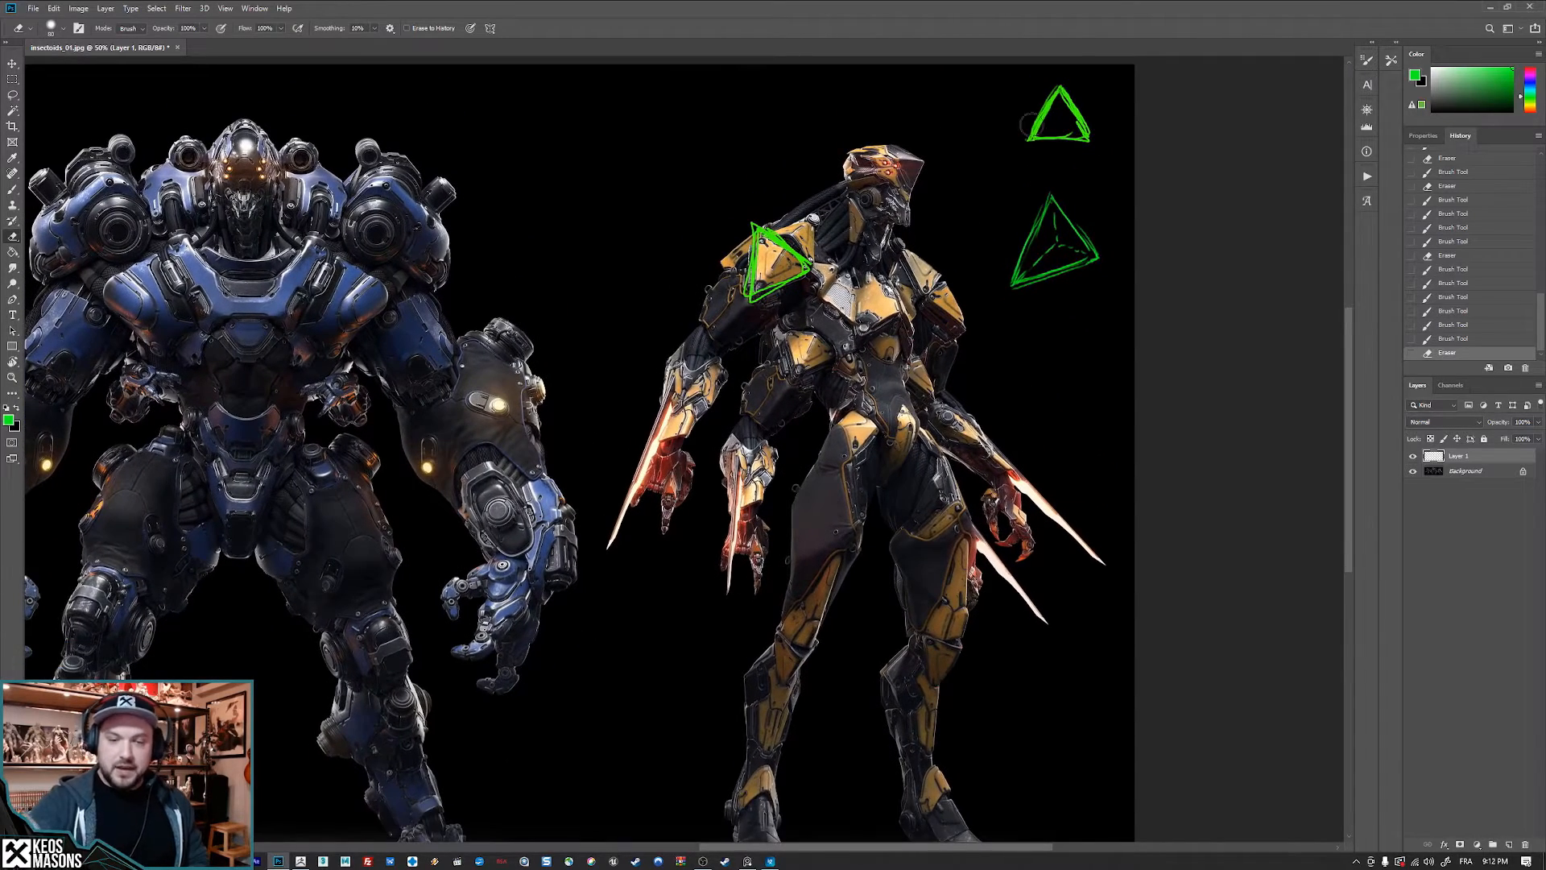
pyautogui.moveTo(932, 230); pyautogui.dragTo(945, 313)
pyautogui.moveTo(657, 481)
pyautogui.mouseDown()
pyautogui.moveTo(951, 447)
pyautogui.moveTo(802, 484)
pyautogui.mouseUp()
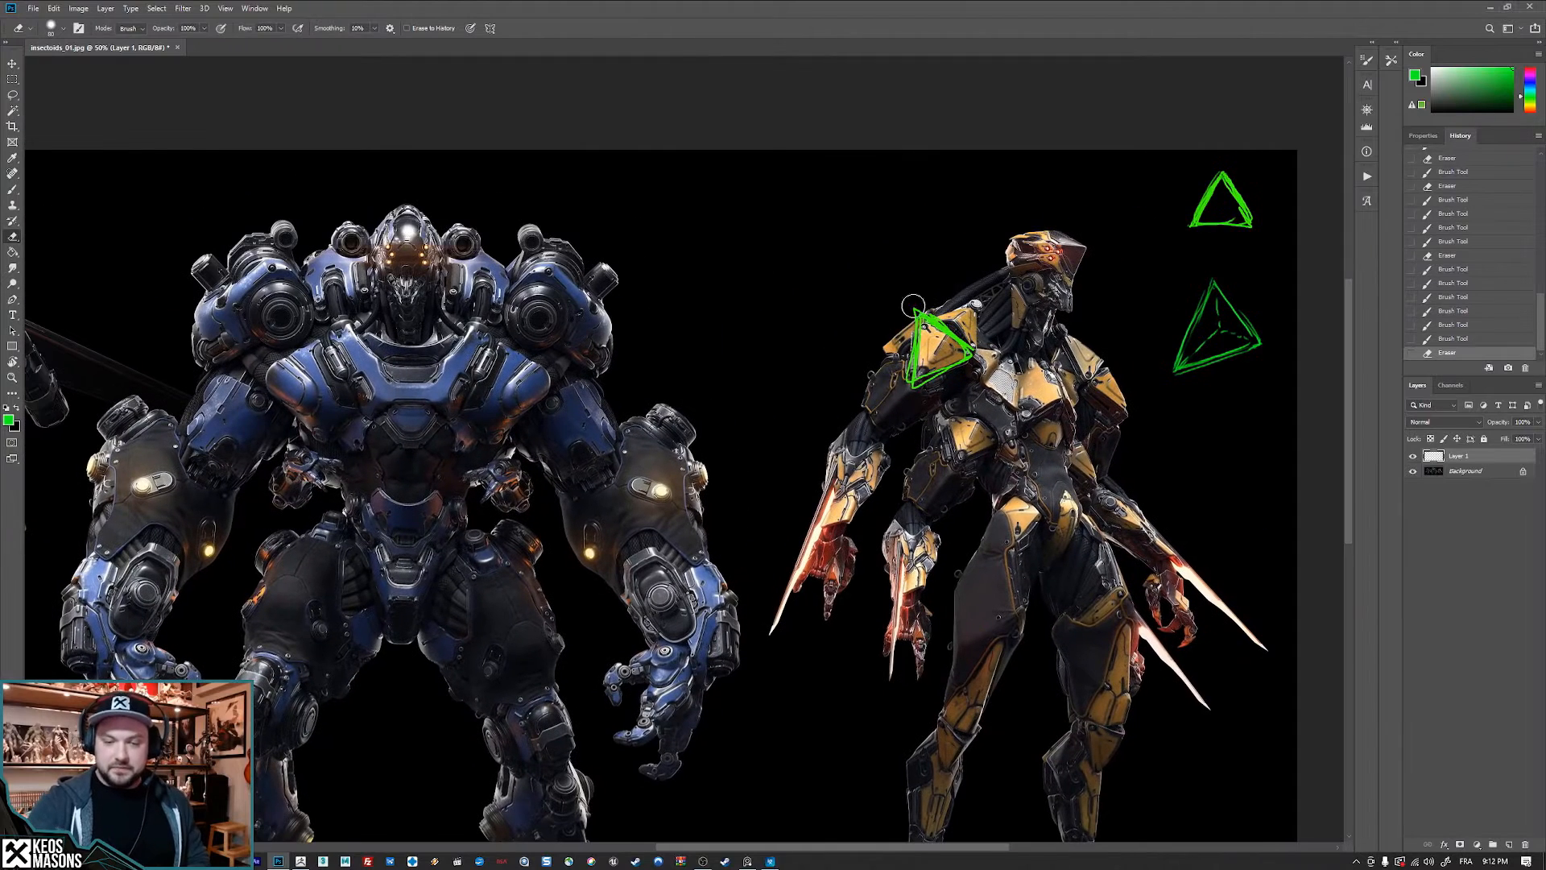
pyautogui.moveTo(1261, 257)
pyautogui.mouseDown()
pyautogui.moveTo(1283, 307)
pyautogui.moveTo(1260, 338)
pyautogui.moveTo(1181, 249)
pyautogui.moveTo(1236, 166)
pyautogui.moveTo(1239, 233)
pyautogui.moveTo(1253, 225)
pyautogui.mouseUp()
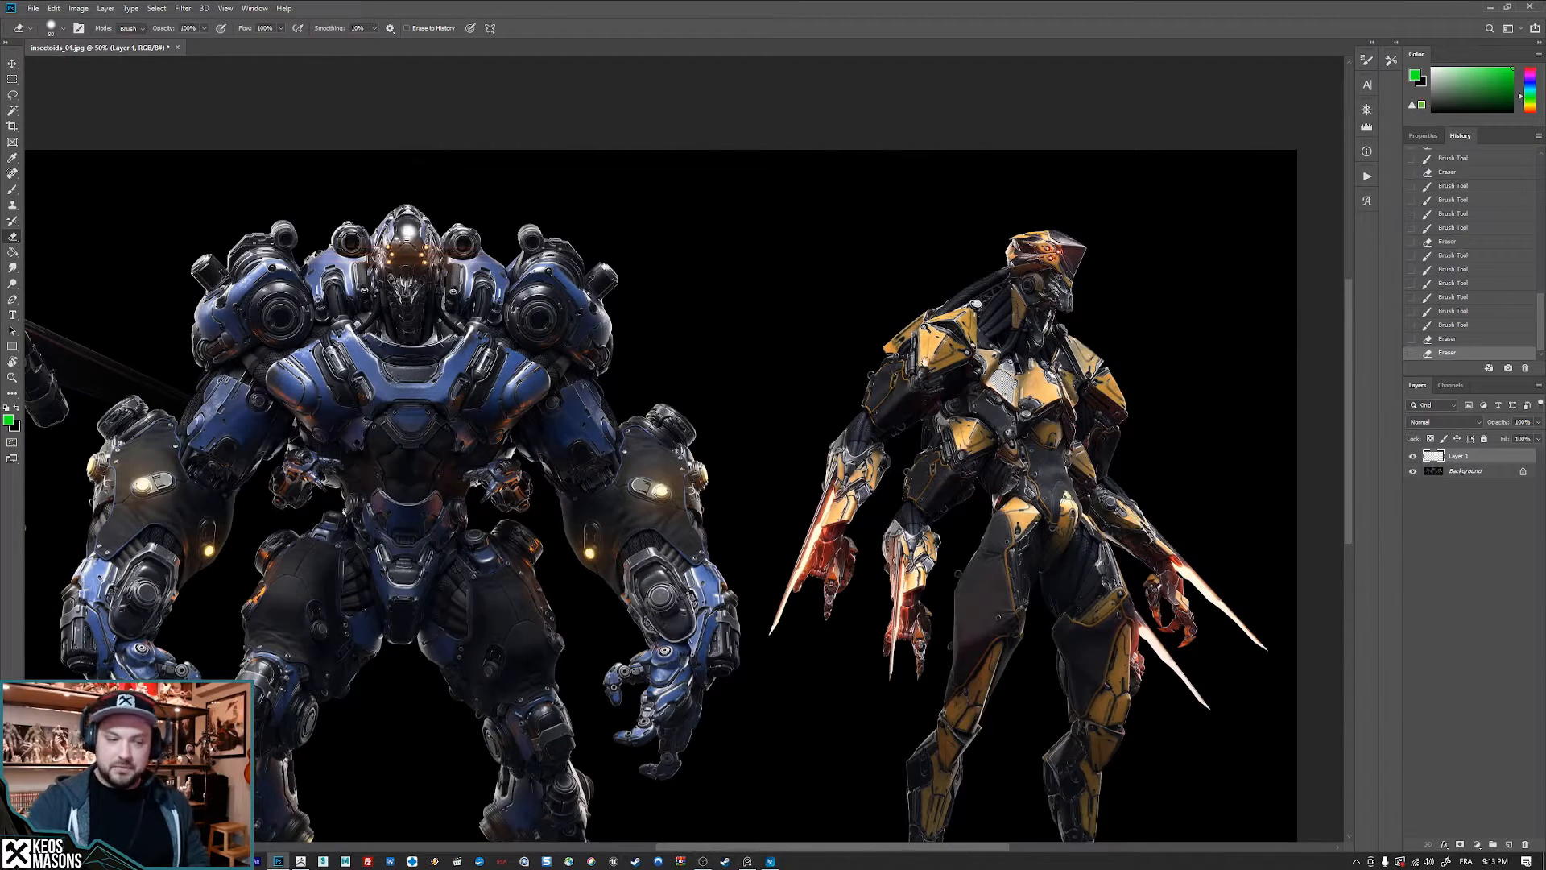
# - Sketch a green upright capsule with lines separating its domed ends, in the empty area between the blue and yellow robots
pyautogui.moveTo(684, 239)
pyautogui.mouseDown()
pyautogui.moveTo(1041, 248)
pyautogui.moveTo(1004, 219)
pyautogui.moveTo(979, 290)
pyautogui.mouseUp()
pyautogui.press('b')
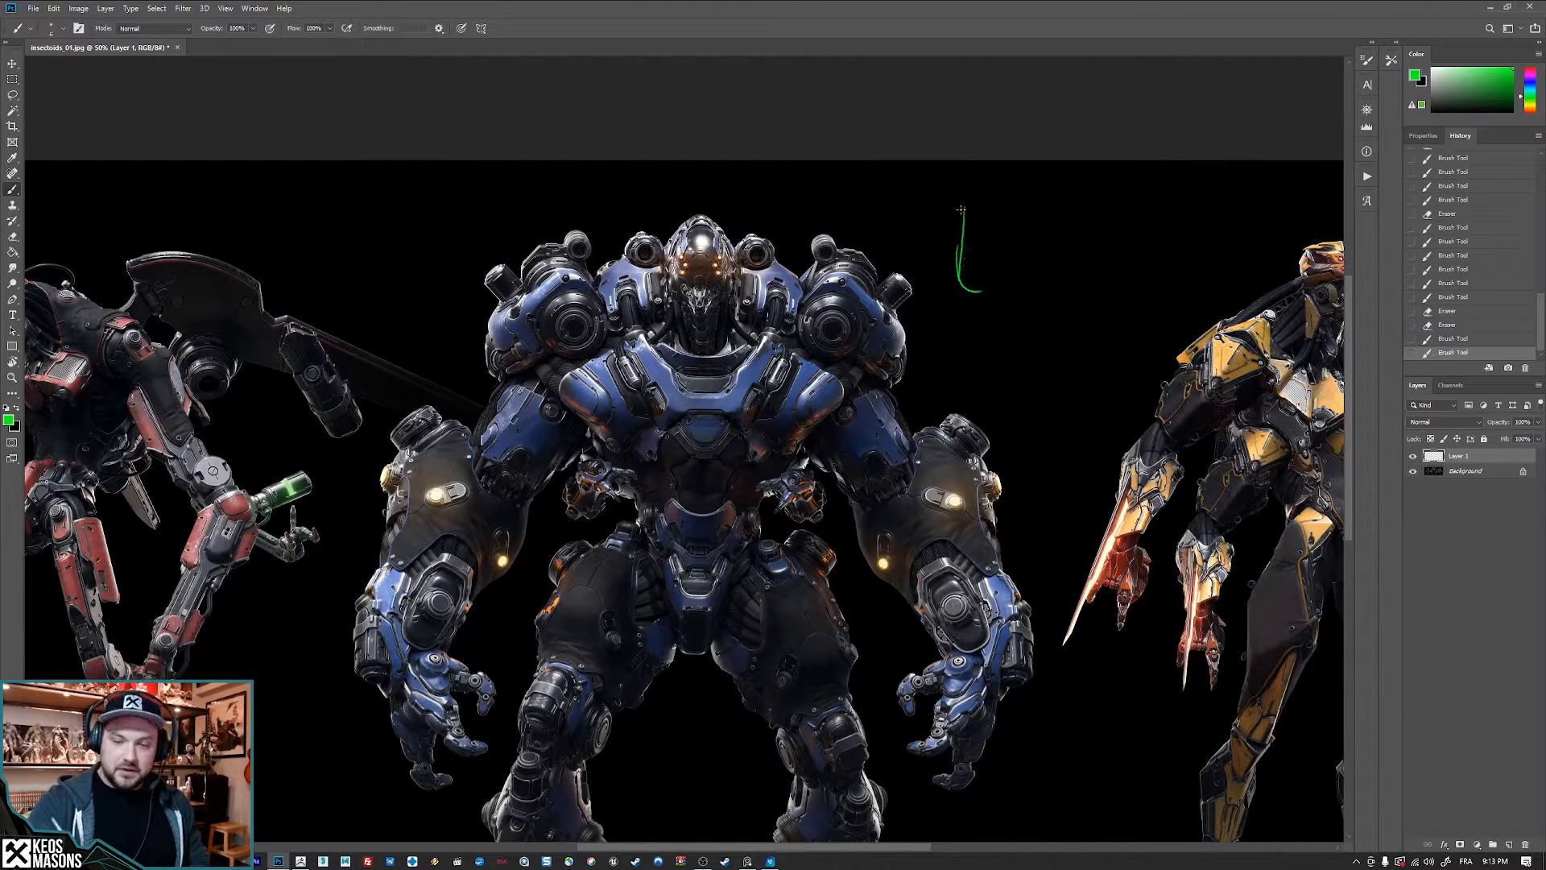
pyautogui.moveTo(961, 210)
pyautogui.mouseDown()
pyautogui.moveTo(960, 278)
pyautogui.moveTo(1003, 282)
pyautogui.moveTo(1012, 213)
pyautogui.mouseUp()
pyautogui.moveTo(962, 289)
pyautogui.mouseDown()
pyautogui.moveTo(1006, 276)
pyautogui.moveTo(997, 205)
pyautogui.moveTo(1013, 211)
pyautogui.mouseUp()
pyautogui.moveTo(962, 274); pyautogui.dragTo(1017, 269)
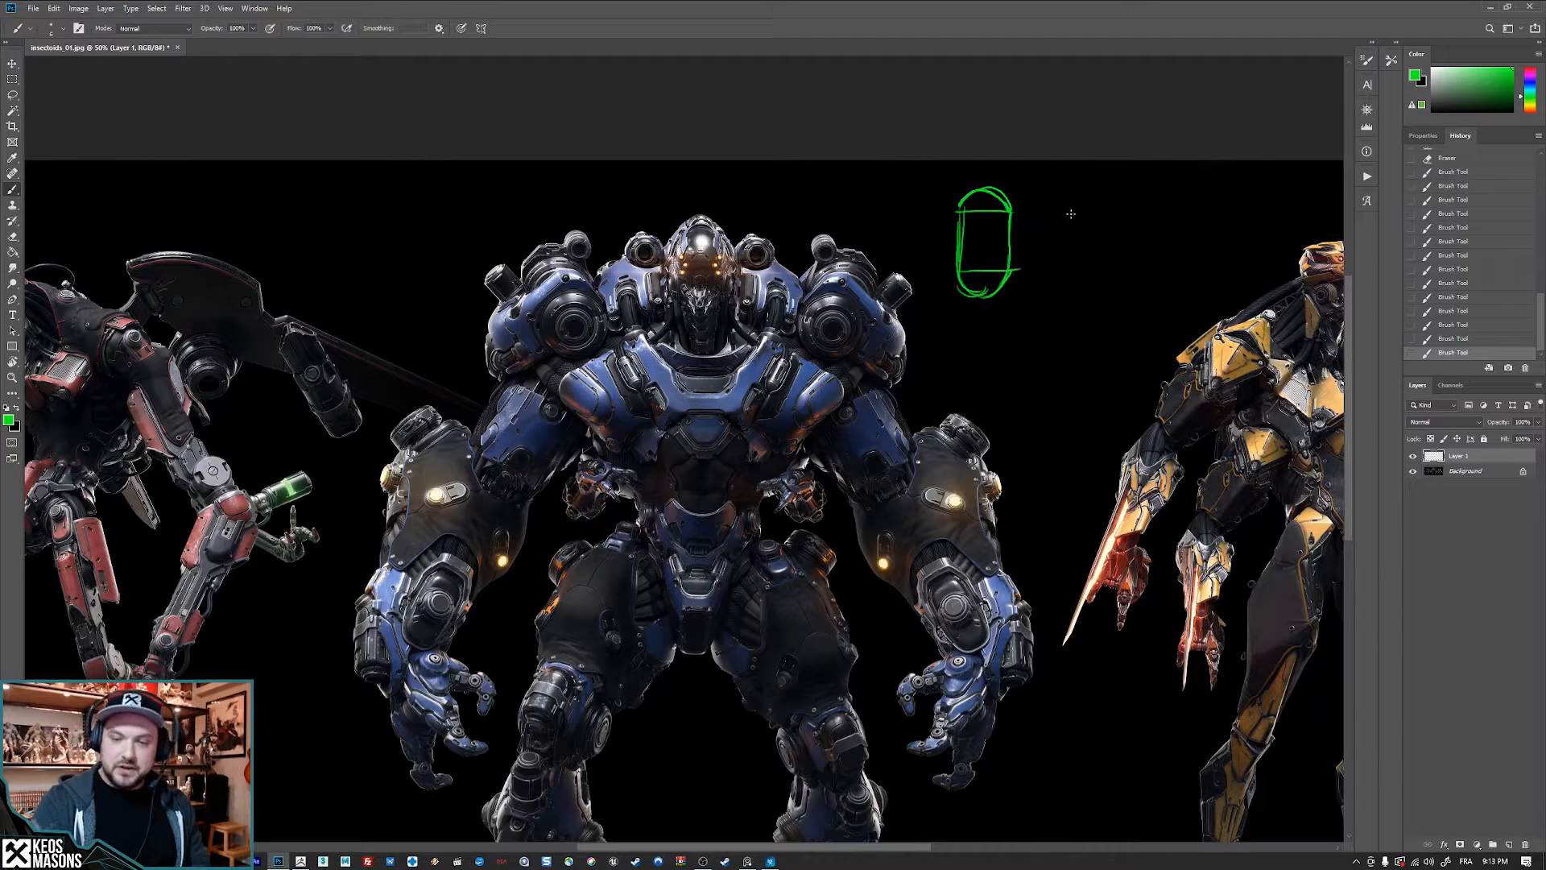
# - Sketch a small green cylinder beside the capsule, and mark the capsule with arrows at its rounded ends and a crossed-out middle
pyautogui.moveTo(1046, 213)
pyautogui.mouseDown()
pyautogui.moveTo(1091, 208)
pyautogui.moveTo(1045, 262)
pyautogui.moveTo(1092, 213)
pyautogui.mouseUp()
pyautogui.moveTo(1047, 268); pyautogui.dragTo(1088, 259)
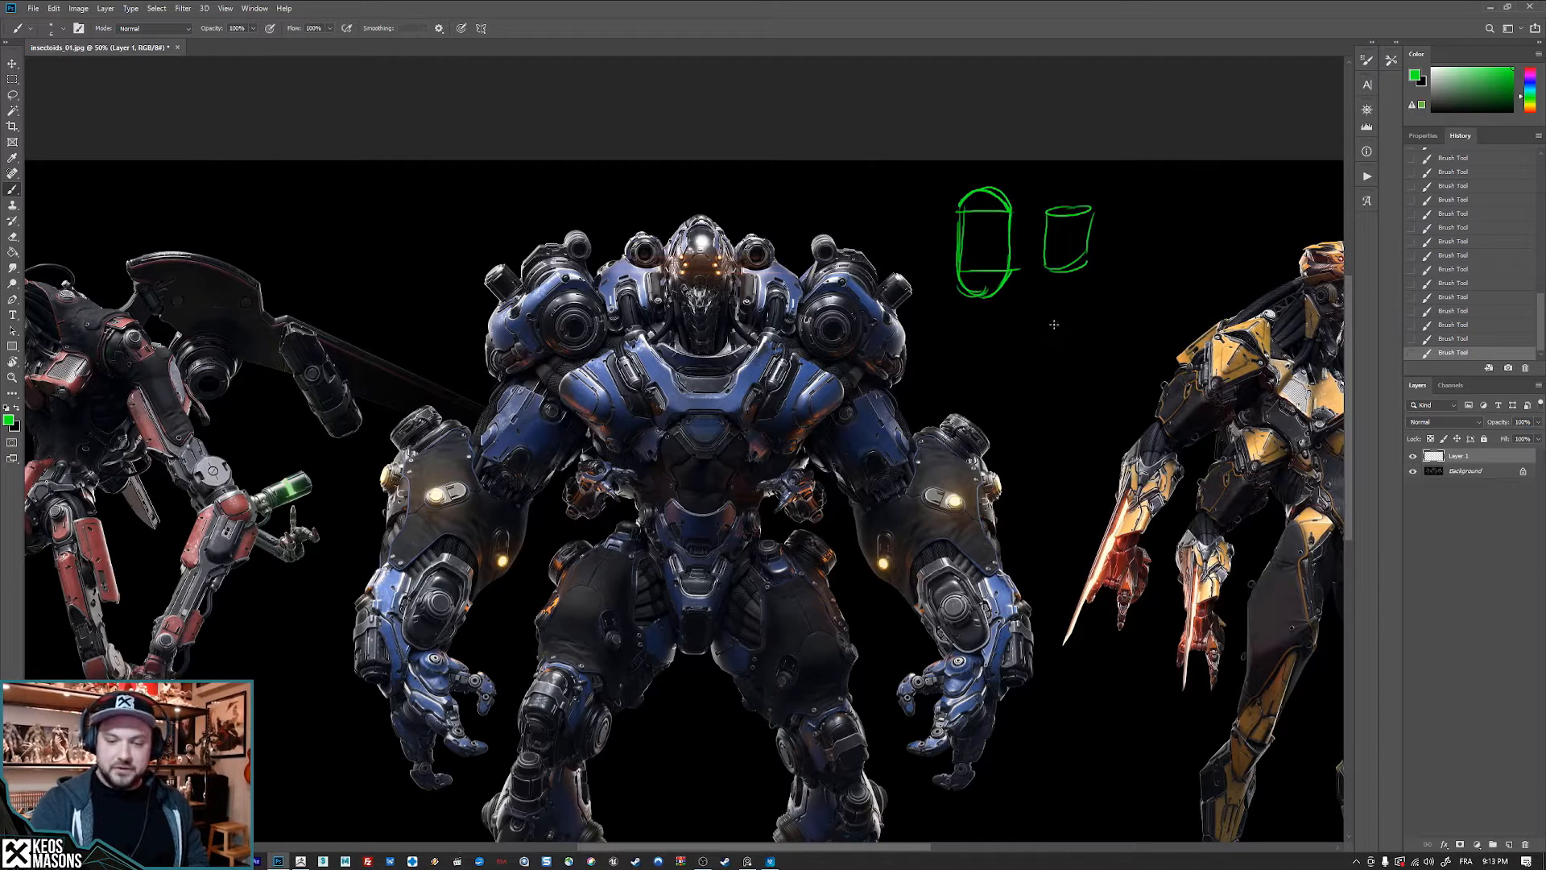
pyautogui.moveTo(1054, 324); pyautogui.dragTo(1048, 322)
pyautogui.hotkey('ctrl', 'z')
pyautogui.moveTo(955, 214)
pyautogui.mouseDown()
pyautogui.moveTo(995, 188)
pyautogui.moveTo(1012, 211)
pyautogui.mouseUp()
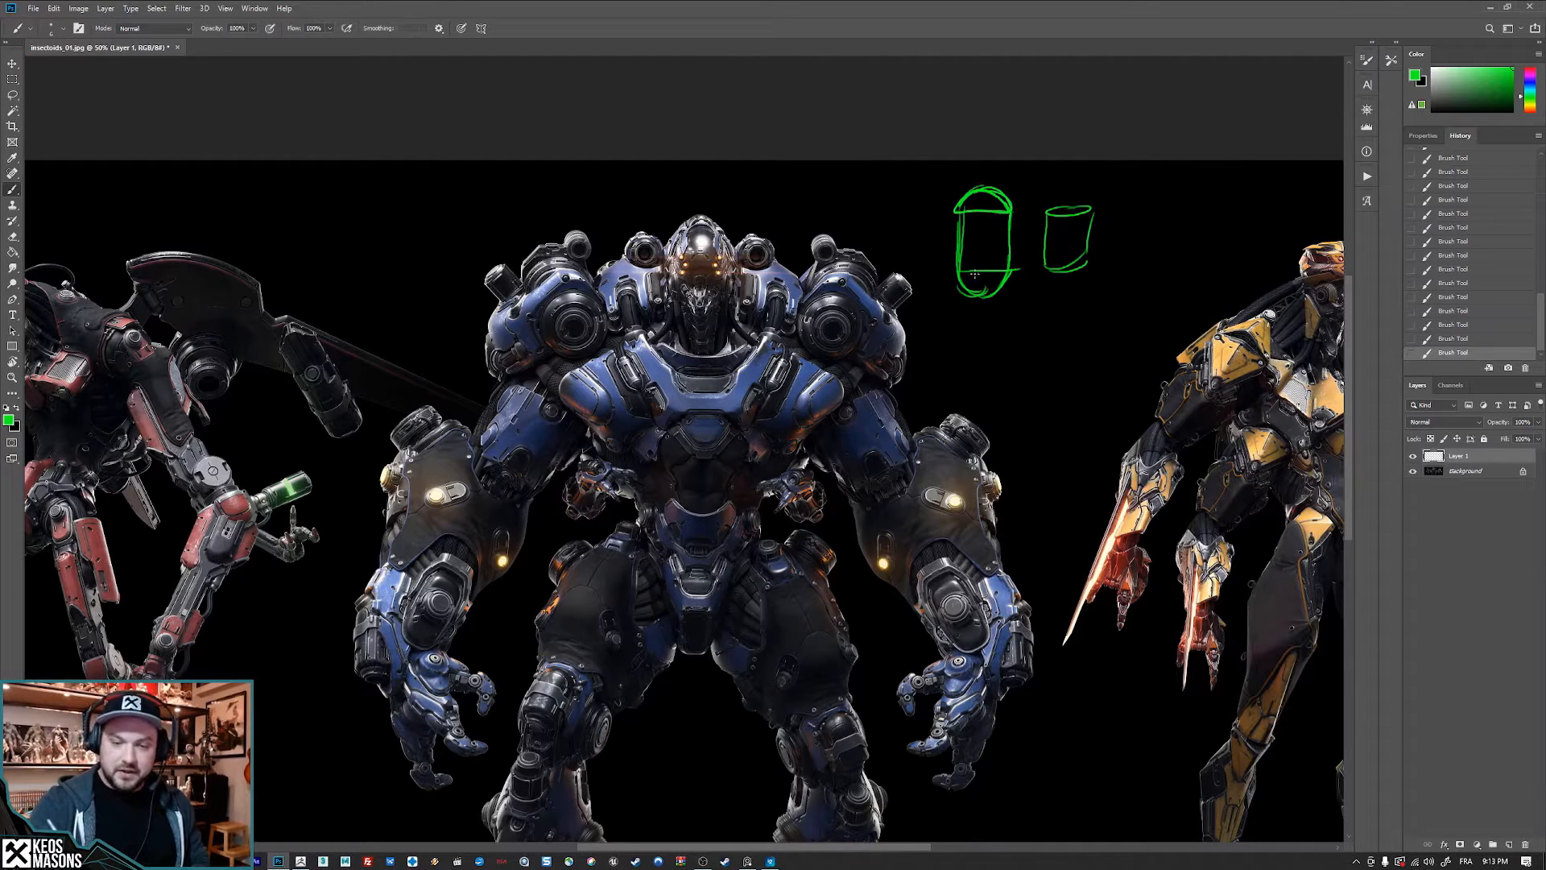
pyautogui.moveTo(915, 201); pyautogui.dragTo(943, 194)
pyautogui.moveTo(919, 293)
pyautogui.mouseDown()
pyautogui.moveTo(1022, 219)
pyautogui.moveTo(1010, 253)
pyautogui.mouseUp()
# - Below the capsule, sketch a circle split in half and a shape with one rounded end, marking its flat end with an X
pyautogui.moveTo(999, 318); pyautogui.dragTo(1034, 348)
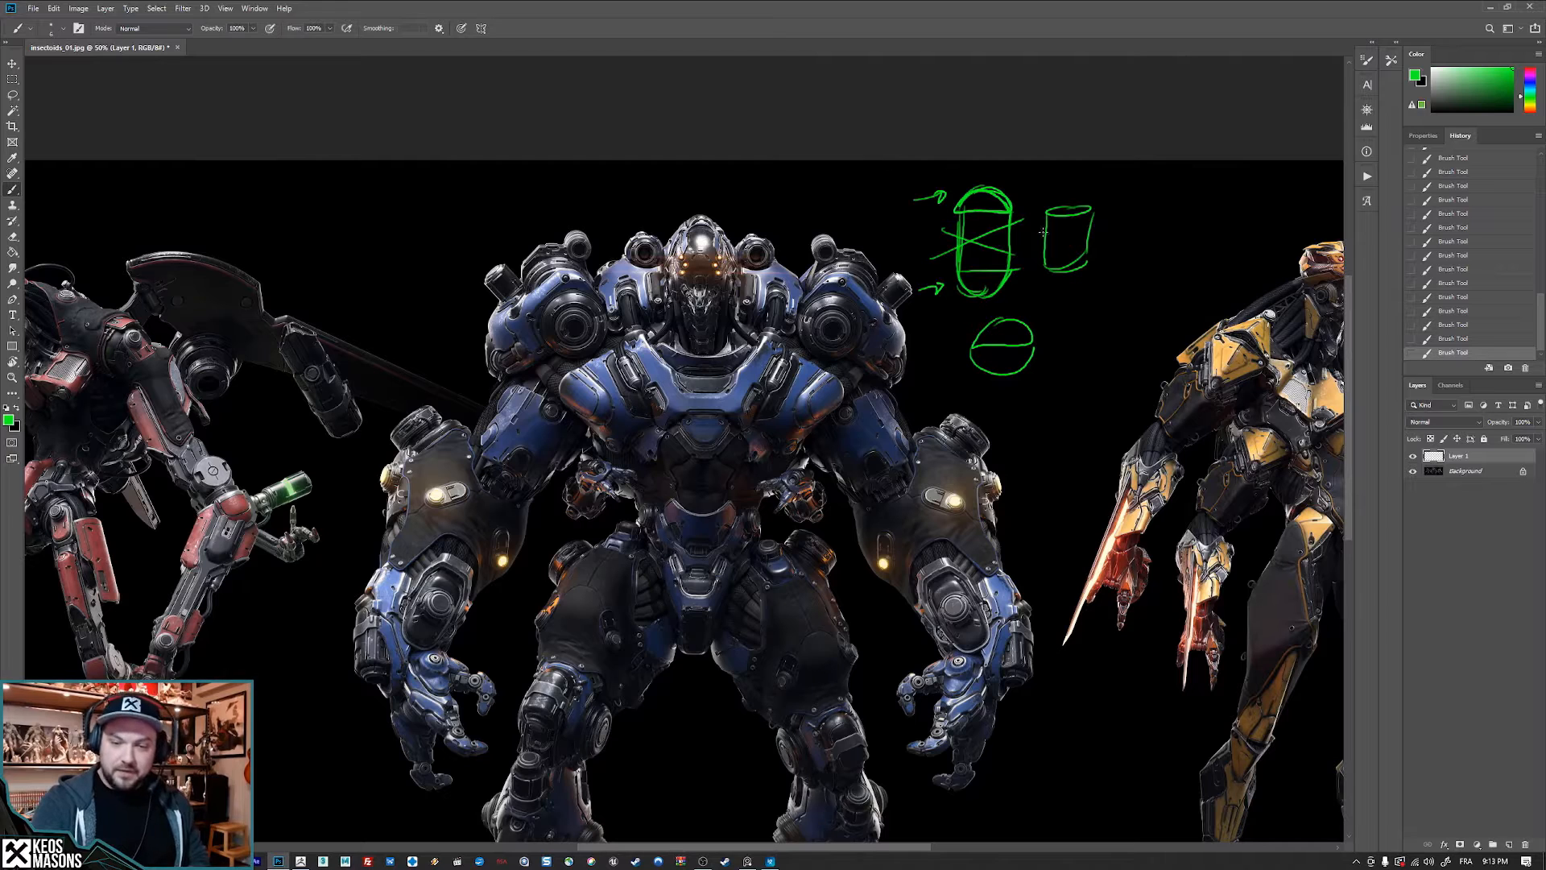
pyautogui.moveTo(1069, 367); pyautogui.dragTo(1067, 375)
pyautogui.moveTo(1113, 324); pyautogui.dragTo(1104, 373)
pyautogui.moveTo(1080, 310); pyautogui.dragTo(1099, 296)
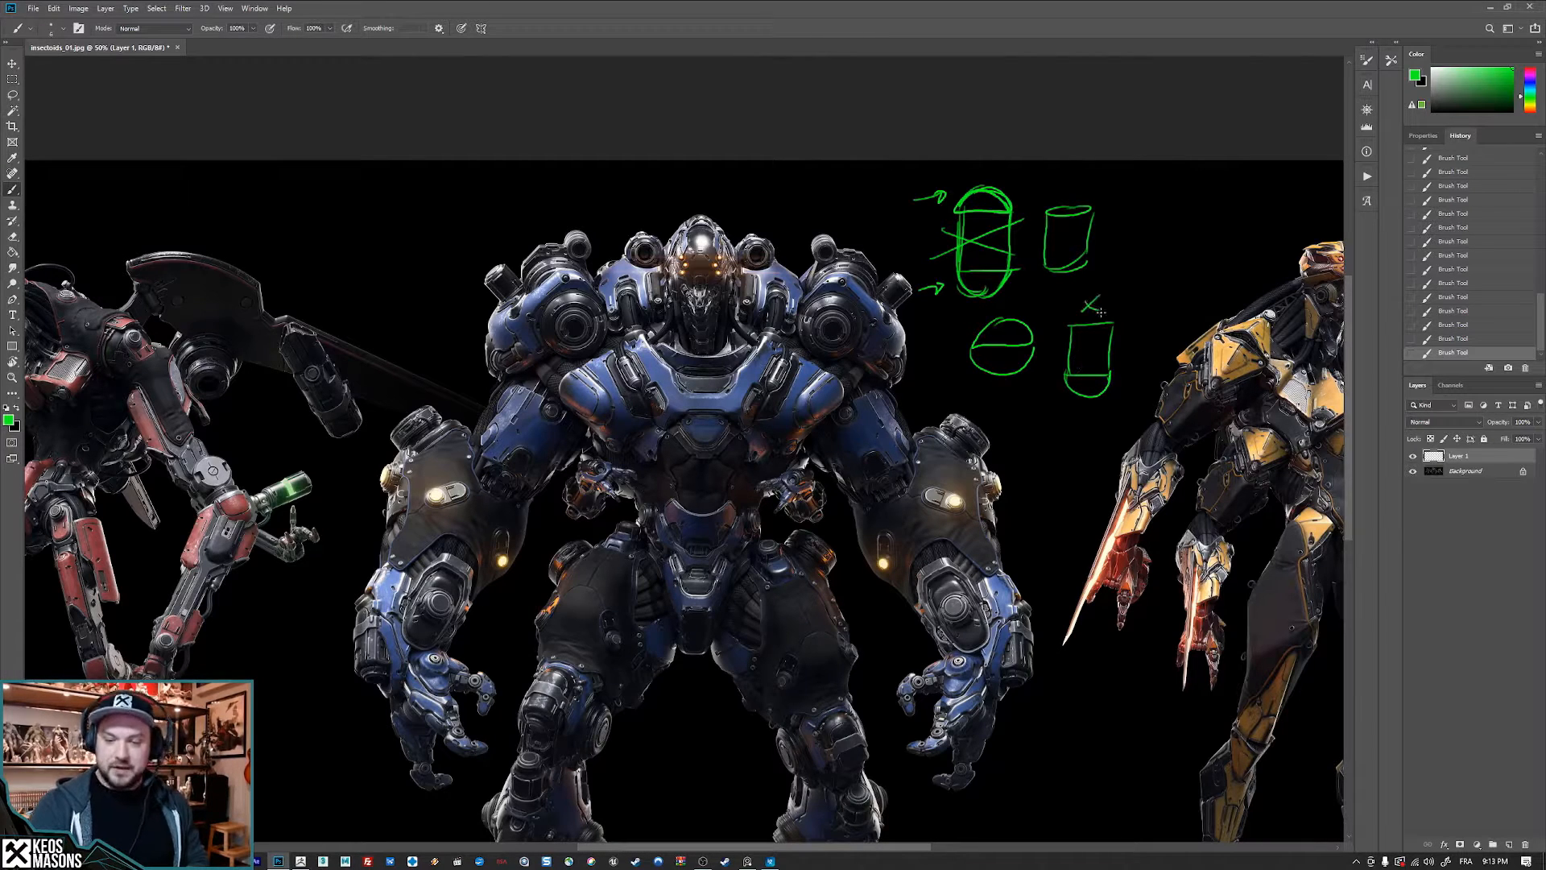
# - Trace the blue robot's rounded chest plate end and curved abdomen plates in green, and erase those traces
pyautogui.moveTo(830, 375)
pyautogui.mouseDown()
pyautogui.moveTo(799, 414)
pyautogui.moveTo(843, 403)
pyautogui.mouseUp()
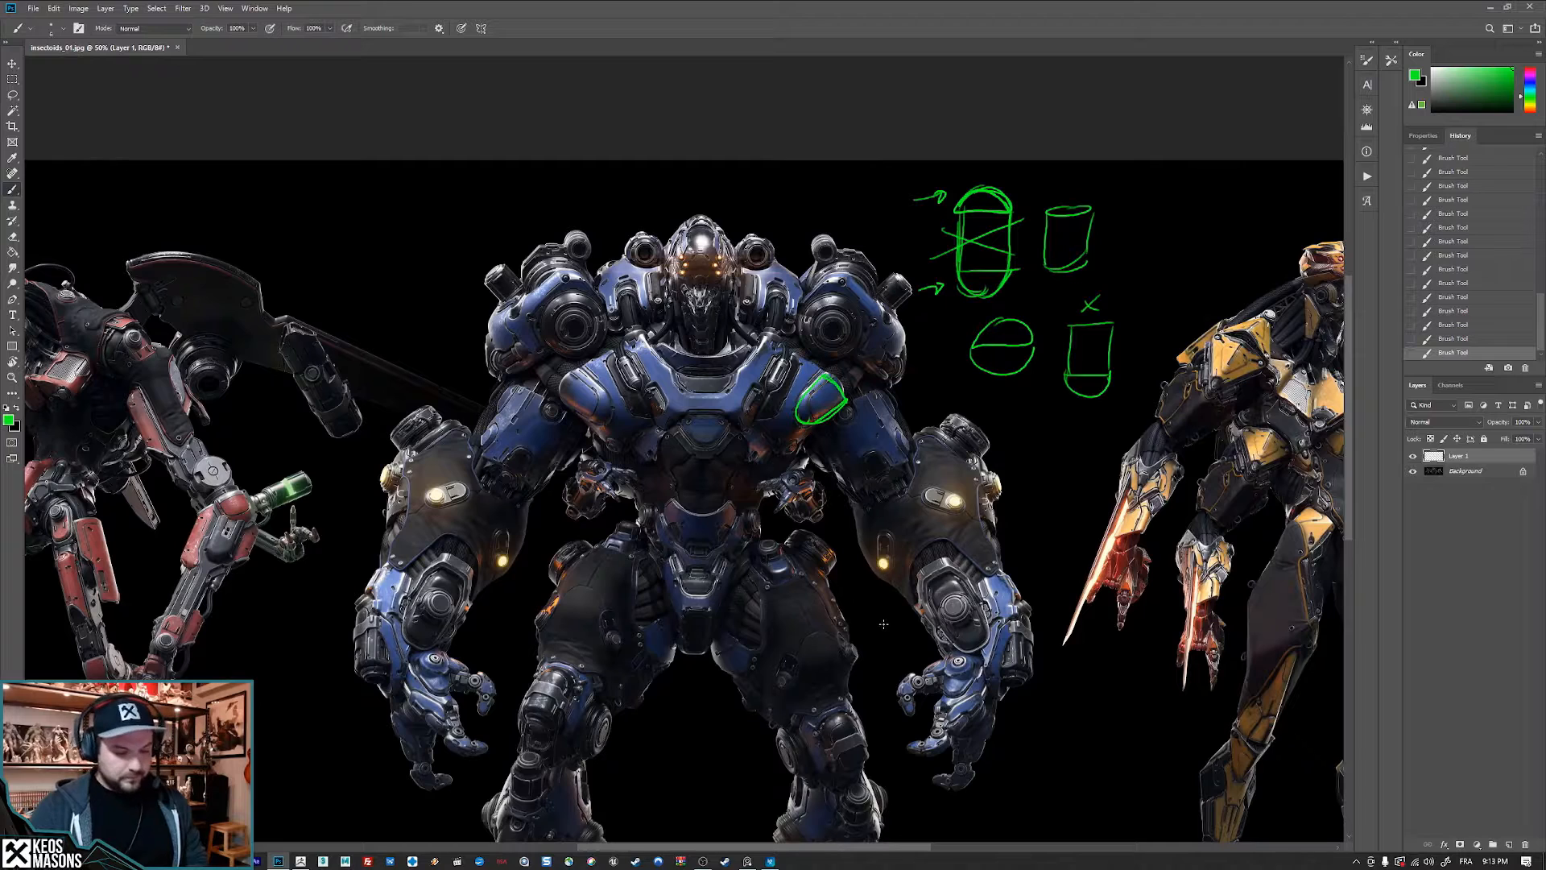
pyautogui.moveTo(673, 486)
pyautogui.mouseDown()
pyautogui.moveTo(723, 489)
pyautogui.moveTo(673, 488)
pyautogui.moveTo(668, 515)
pyautogui.moveTo(729, 509)
pyautogui.mouseUp()
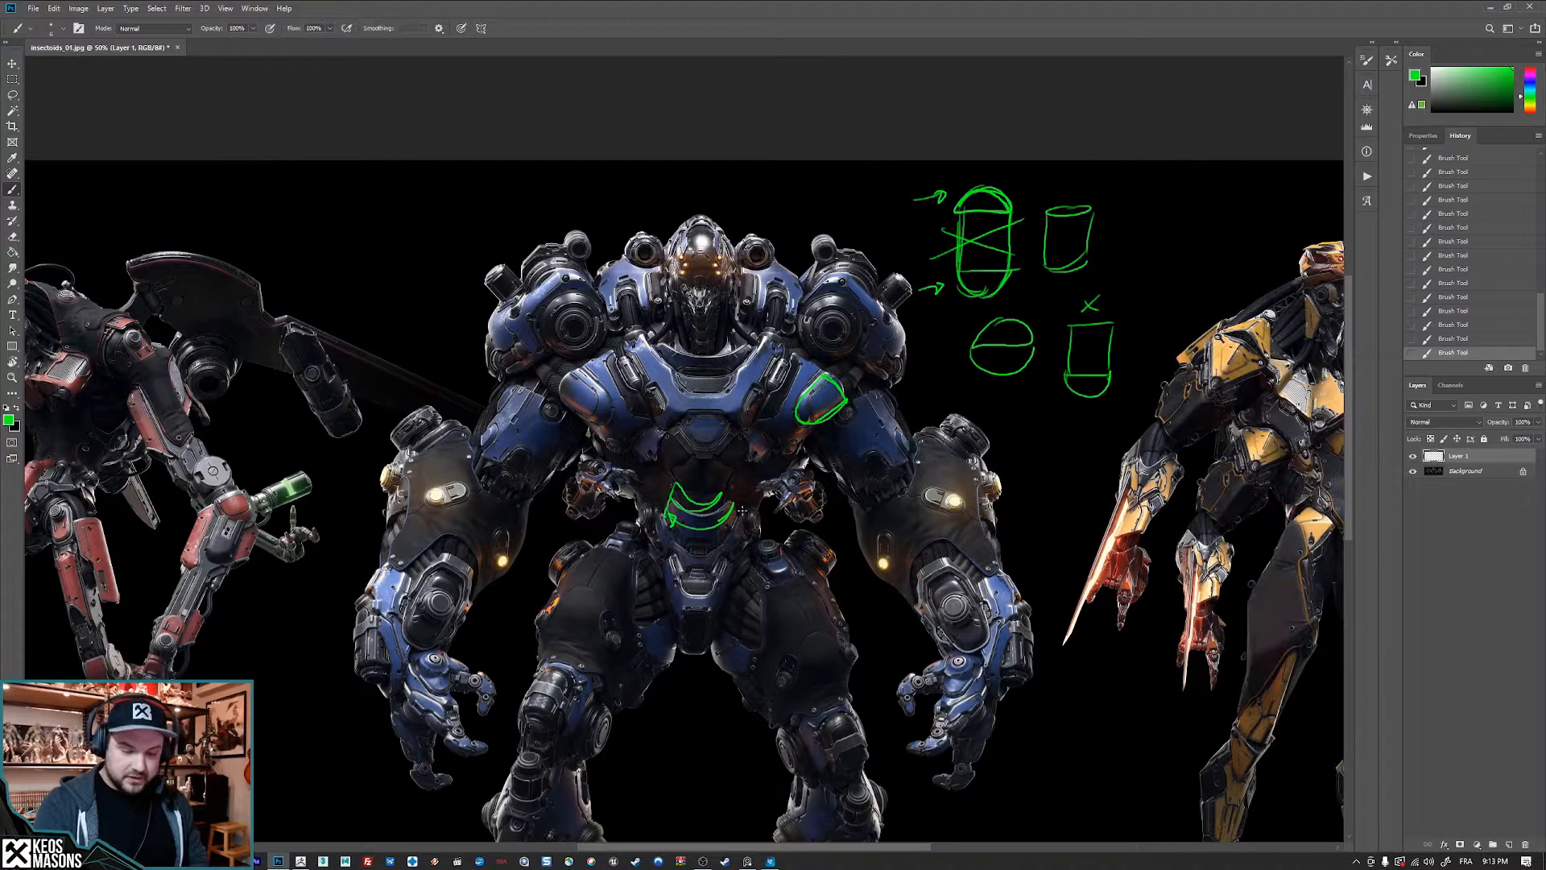
pyautogui.moveTo(719, 490)
pyautogui.mouseDown()
pyautogui.moveTo(742, 524)
pyautogui.moveTo(725, 546)
pyautogui.mouseUp()
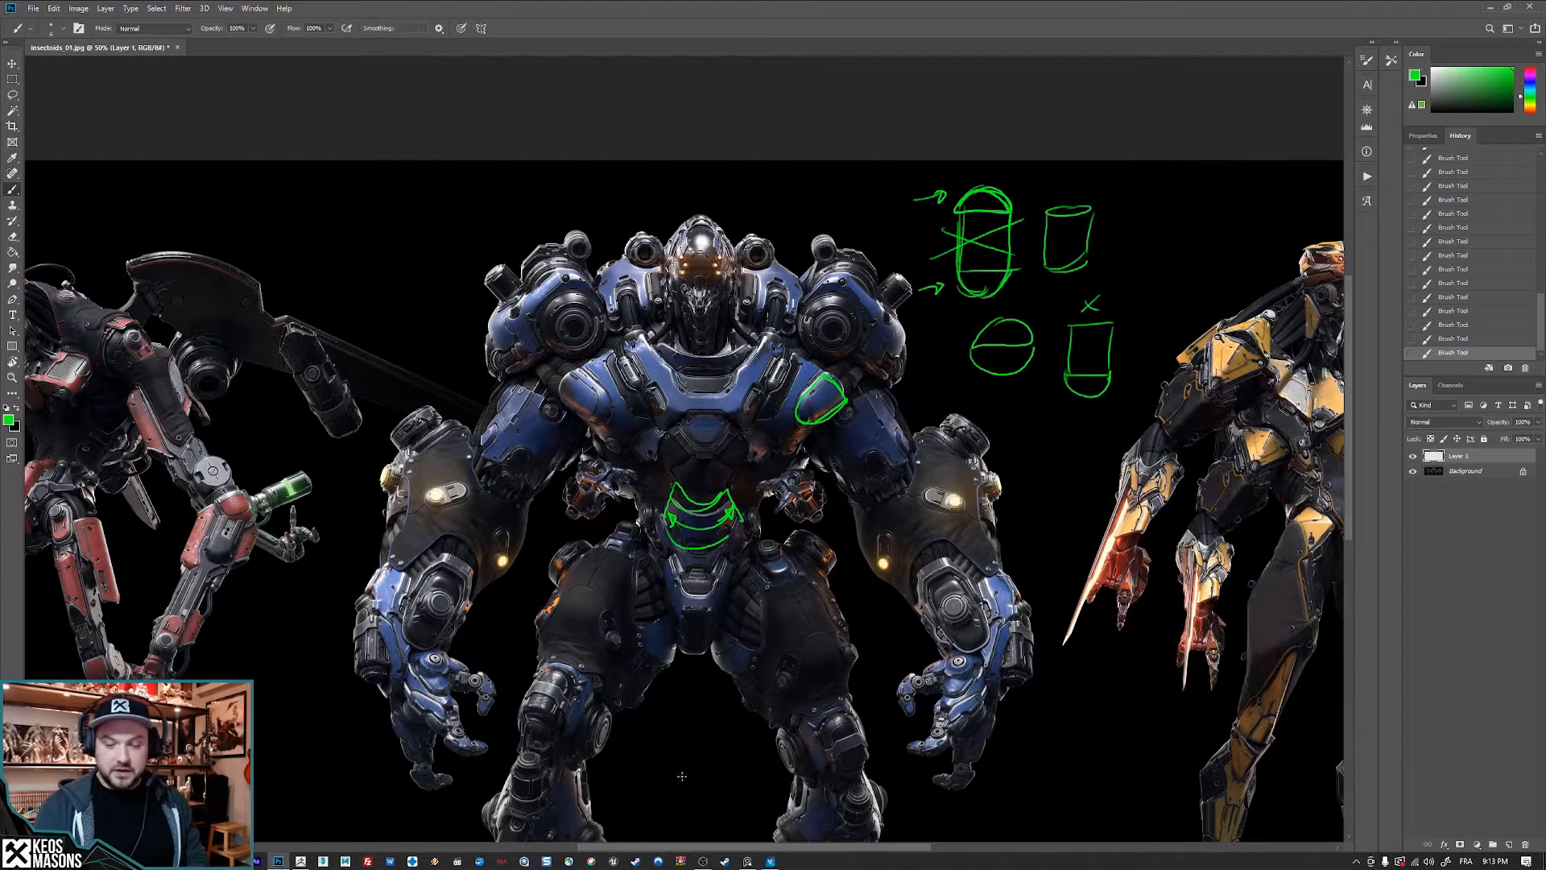
pyautogui.press('e')
pyautogui.moveTo(691, 493)
pyautogui.mouseDown()
pyautogui.moveTo(721, 456)
pyautogui.moveTo(800, 430)
pyautogui.moveTo(862, 358)
pyautogui.moveTo(805, 402)
pyautogui.mouseUp()
# - Sketch two slanted green parallelograms above the red robot's wing, one with curved ends and one narrower with straight sides
pyautogui.moveTo(366, 481); pyautogui.dragTo(938, 514)
pyautogui.moveTo(878, 351); pyautogui.dragTo(875, 363)
pyautogui.press('b')
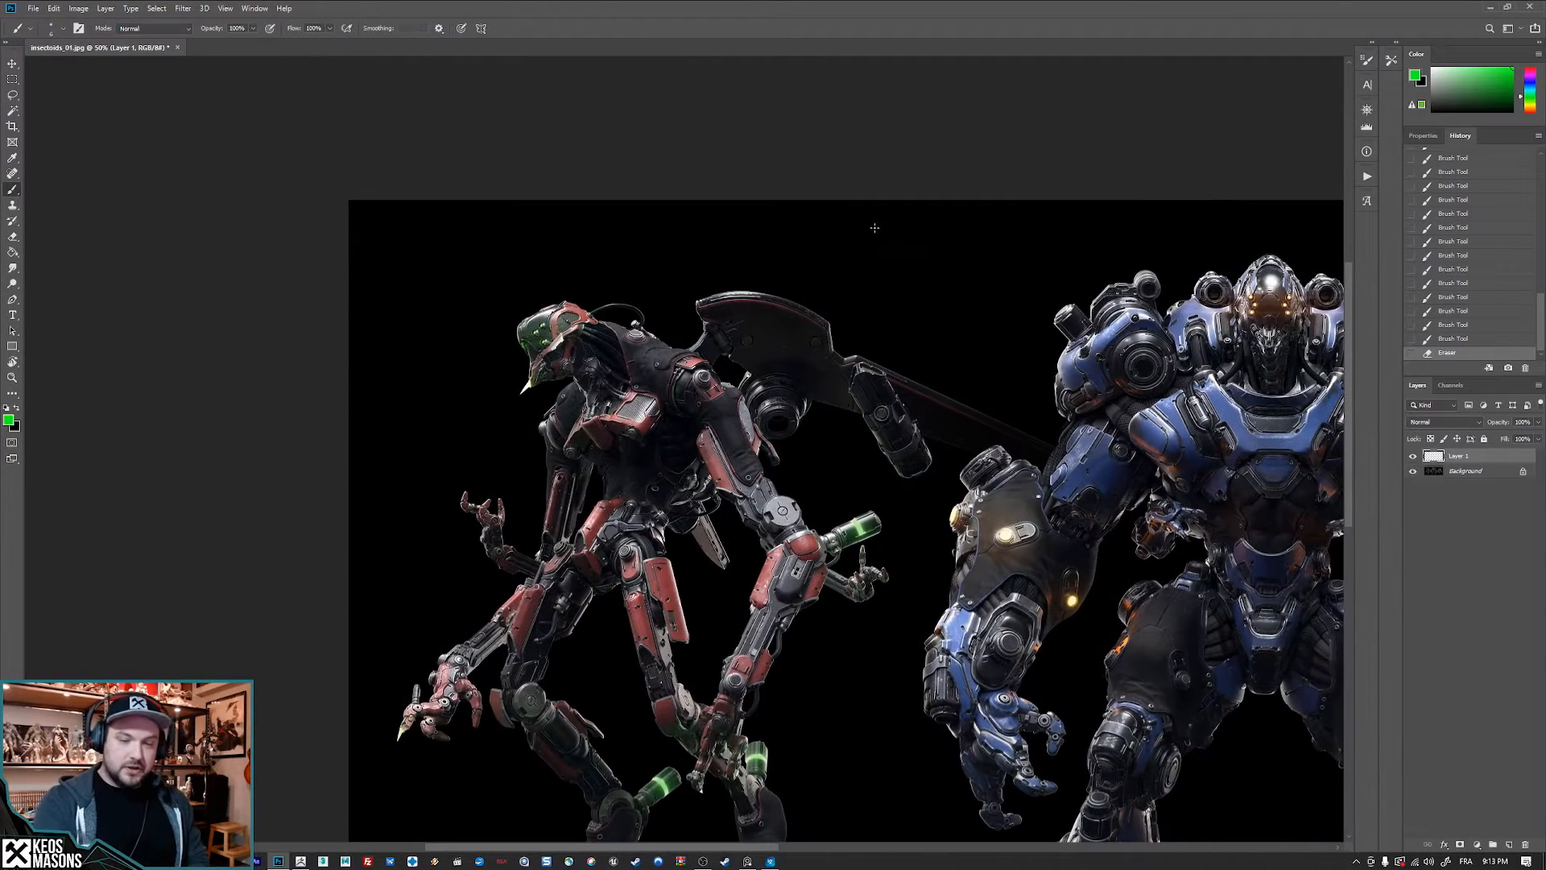
pyautogui.moveTo(878, 235)
pyautogui.mouseDown()
pyautogui.moveTo(943, 226)
pyautogui.moveTo(884, 240)
pyautogui.moveTo(944, 229)
pyautogui.moveTo(843, 298)
pyautogui.moveTo(897, 286)
pyautogui.moveTo(944, 227)
pyautogui.mouseUp()
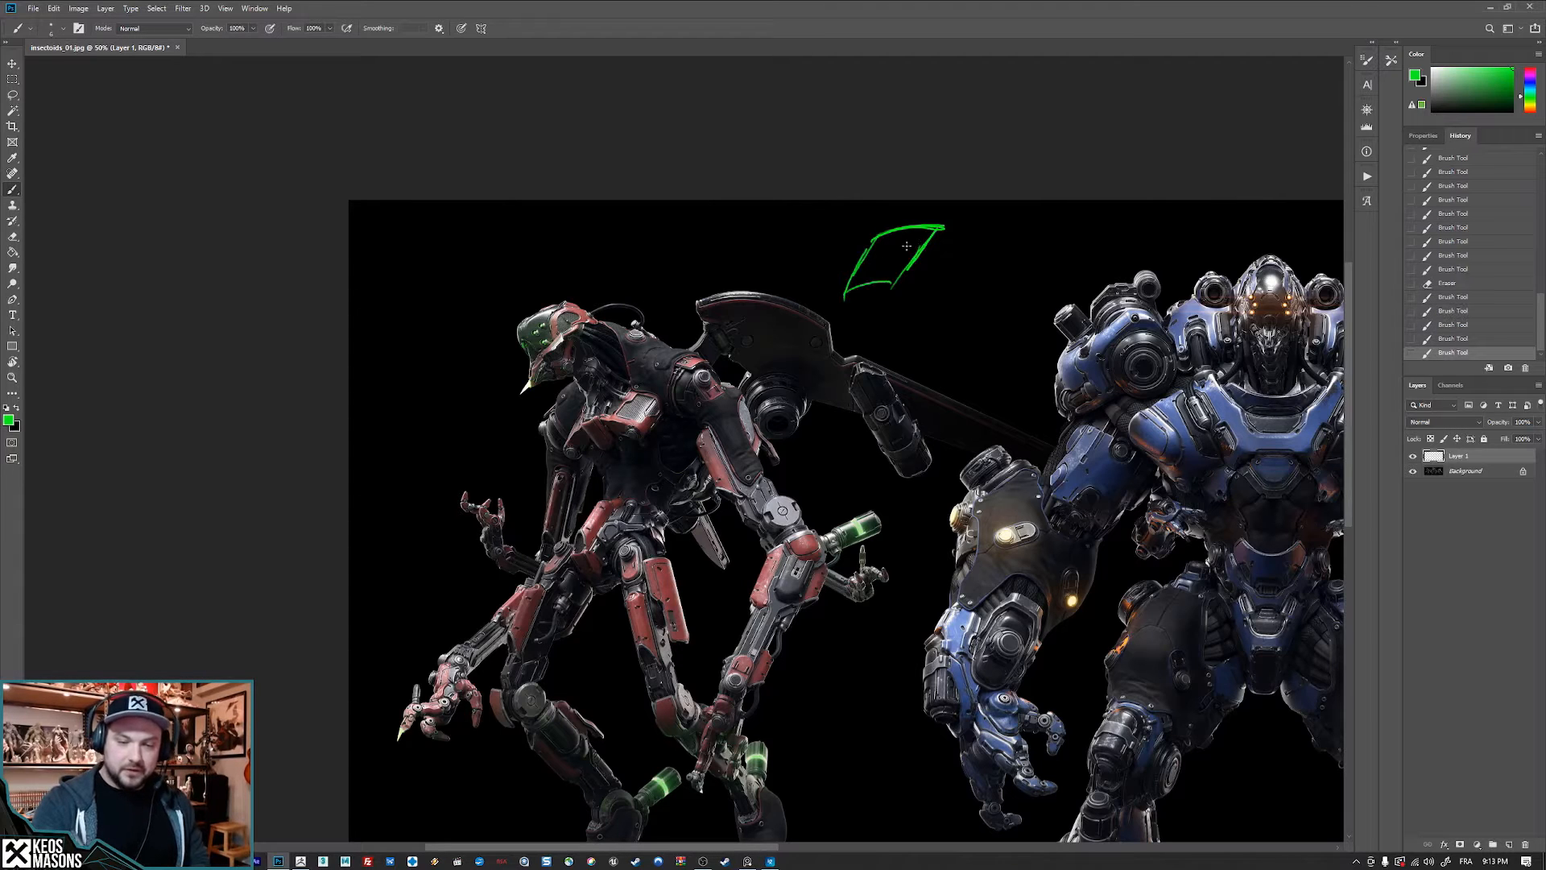
pyautogui.moveTo(843, 297)
pyautogui.mouseDown()
pyautogui.moveTo(896, 286)
pyautogui.moveTo(865, 289)
pyautogui.mouseUp()
pyautogui.moveTo(850, 296)
pyautogui.mouseDown()
pyautogui.moveTo(894, 289)
pyautogui.moveTo(948, 222)
pyautogui.mouseUp()
pyautogui.moveTo(910, 276)
pyautogui.mouseDown()
pyautogui.moveTo(930, 251)
pyautogui.moveTo(958, 312)
pyautogui.mouseUp()
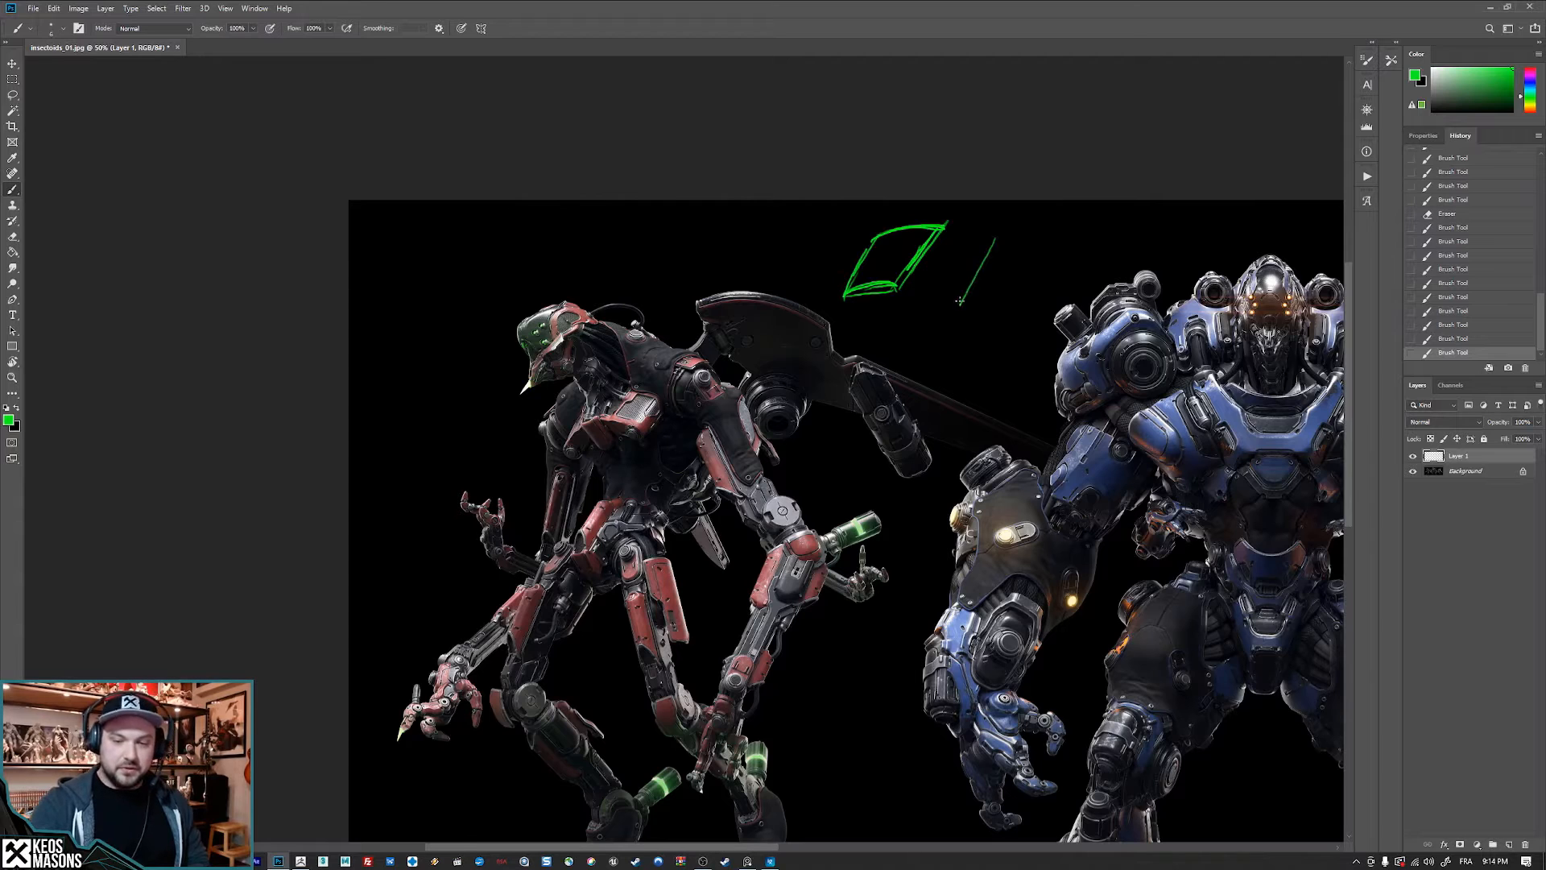
pyautogui.moveTo(992, 235)
pyautogui.mouseDown()
pyautogui.moveTo(1027, 232)
pyautogui.moveTo(998, 314)
pyautogui.moveTo(954, 316)
pyautogui.mouseUp()
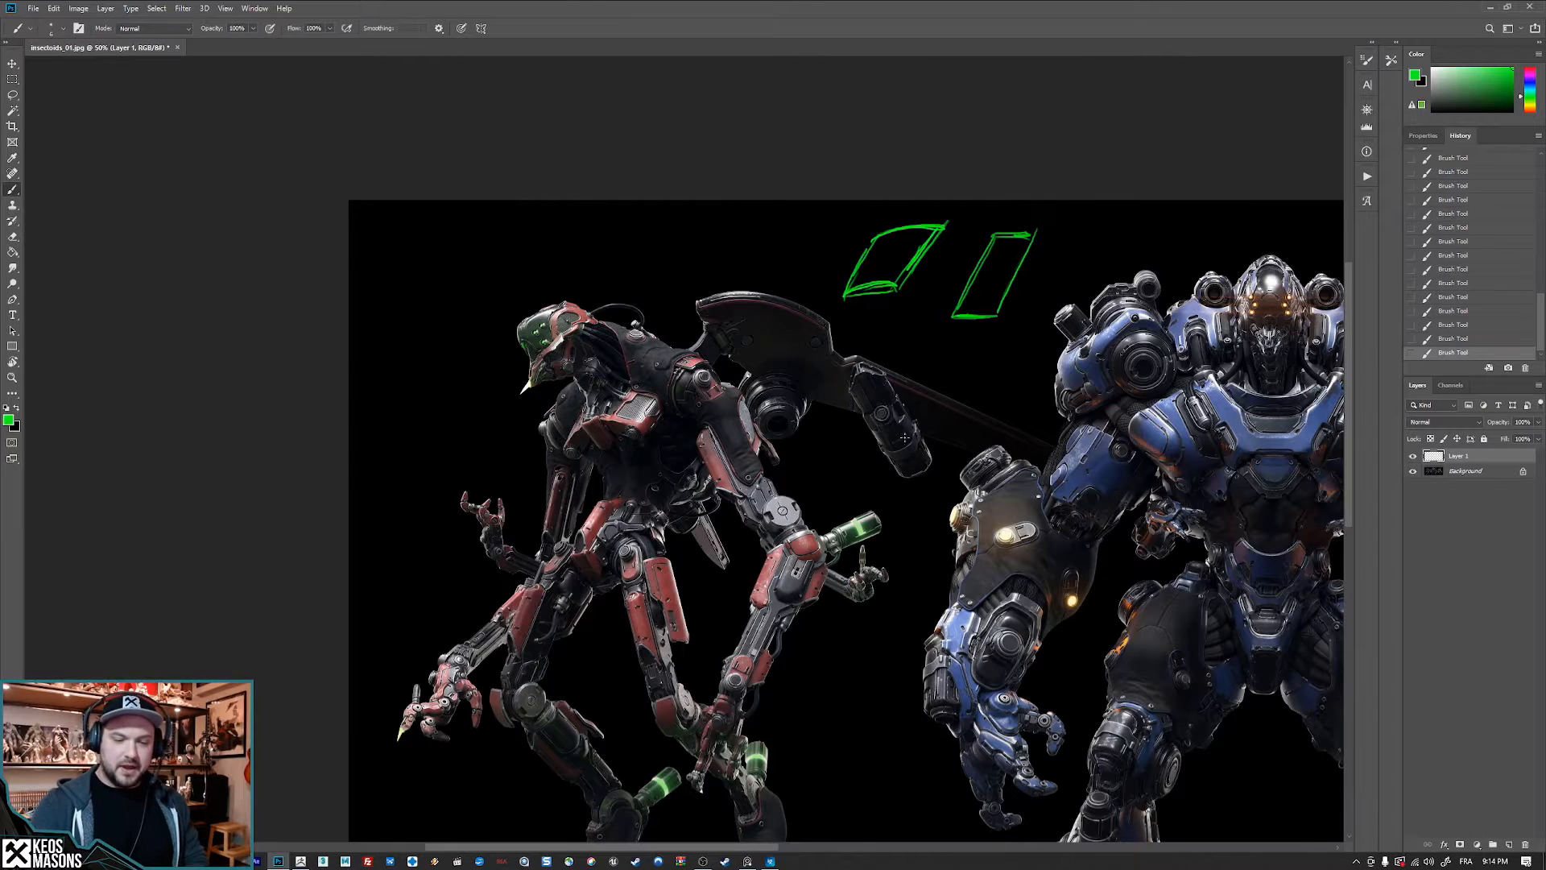
# - Try circling the red robot's lower arm joint and the small green cylinder at its leg, and undo these strokes
pyautogui.moveTo(850, 636); pyautogui.dragTo(855, 443)
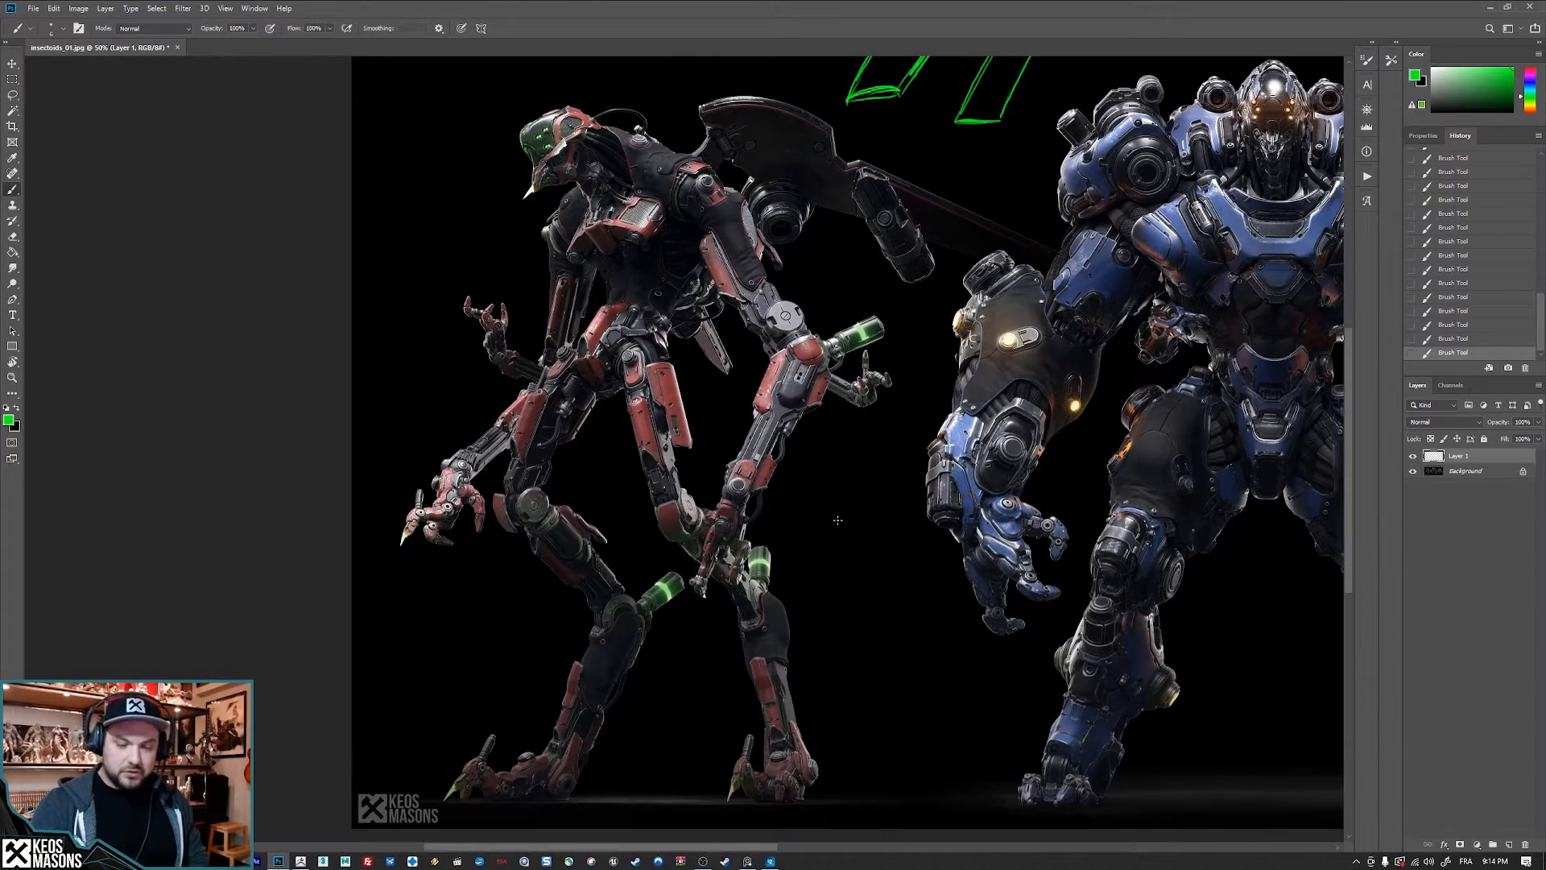
pyautogui.hotkey('ctrl', 'z')
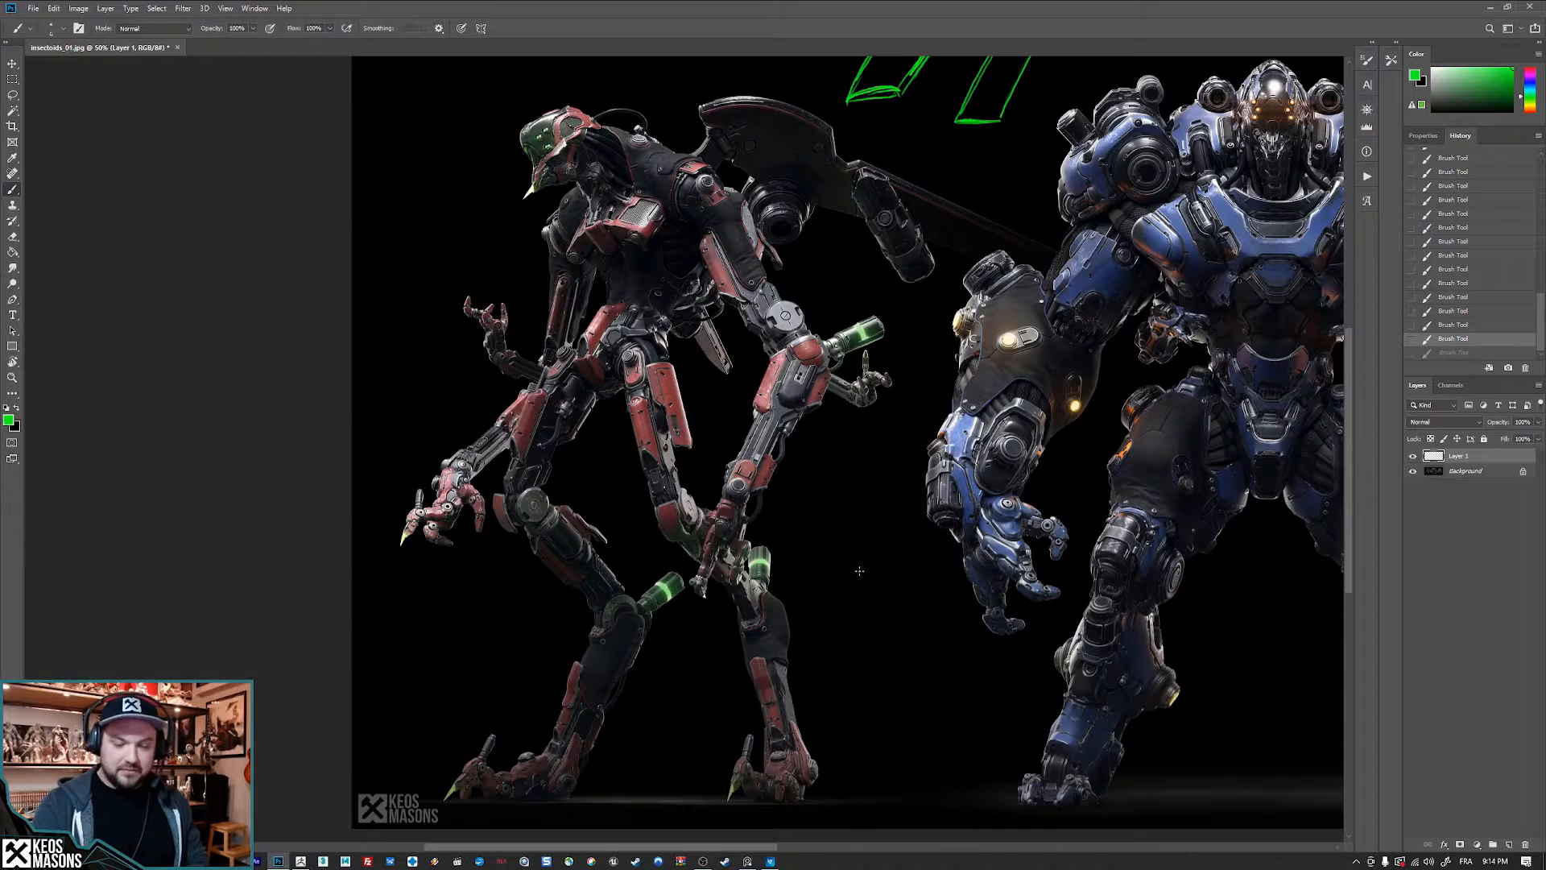
pyautogui.moveTo(763, 558); pyautogui.dragTo(750, 579)
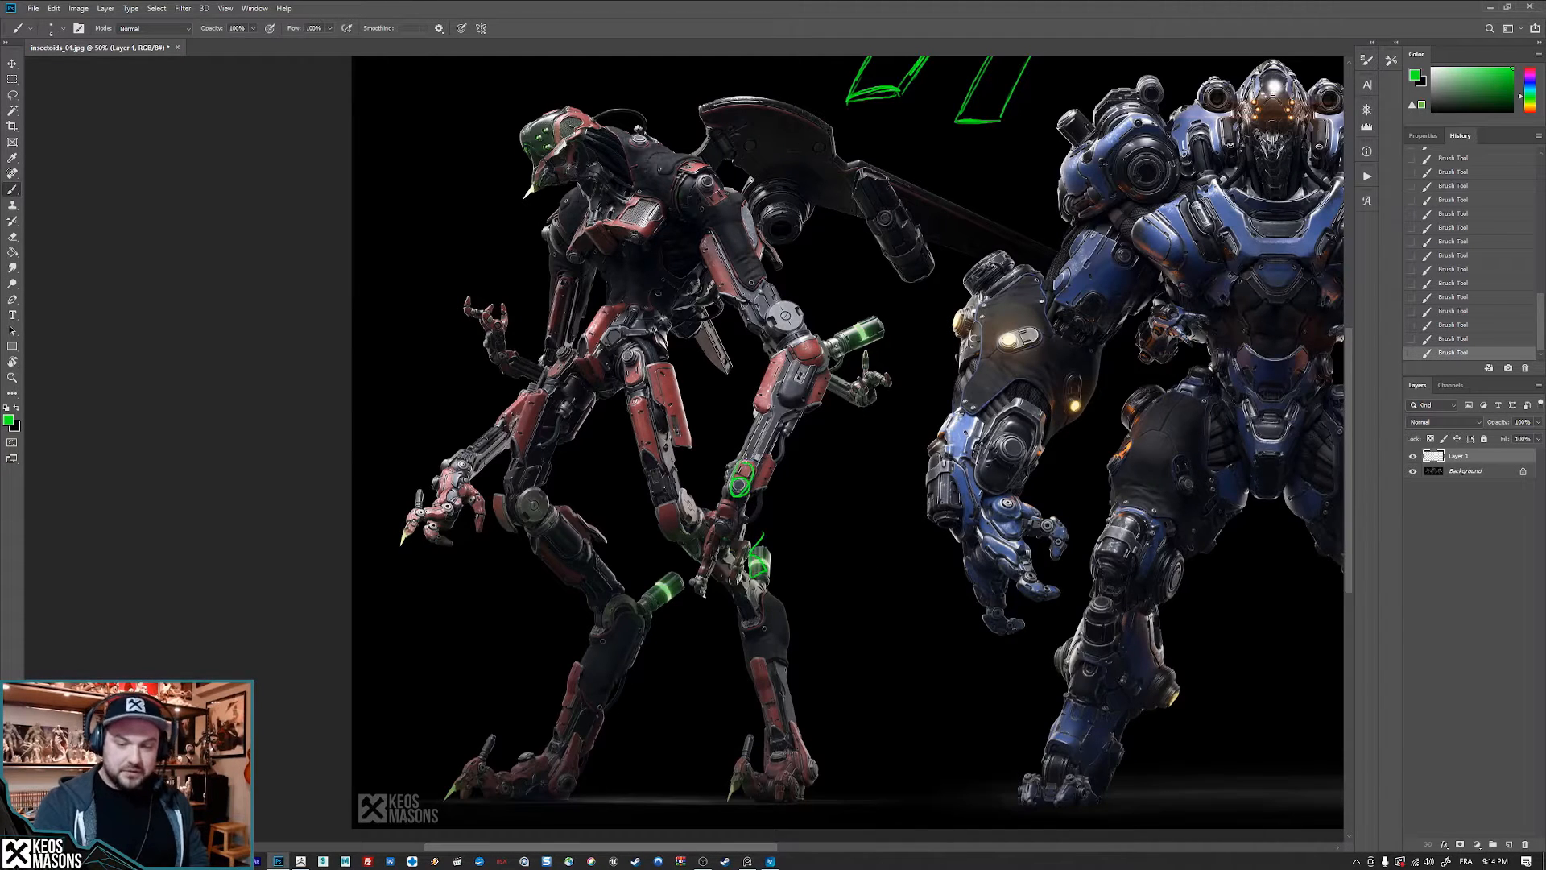
pyautogui.moveTo(854, 499); pyautogui.dragTo(1003, 412)
pyautogui.hotkey('ctrl', 'z')
pyautogui.hotkey('ctrl', 'z')
pyautogui.hotkey('ctrl', 'z')
pyautogui.hotkey('ctrl', 'z')
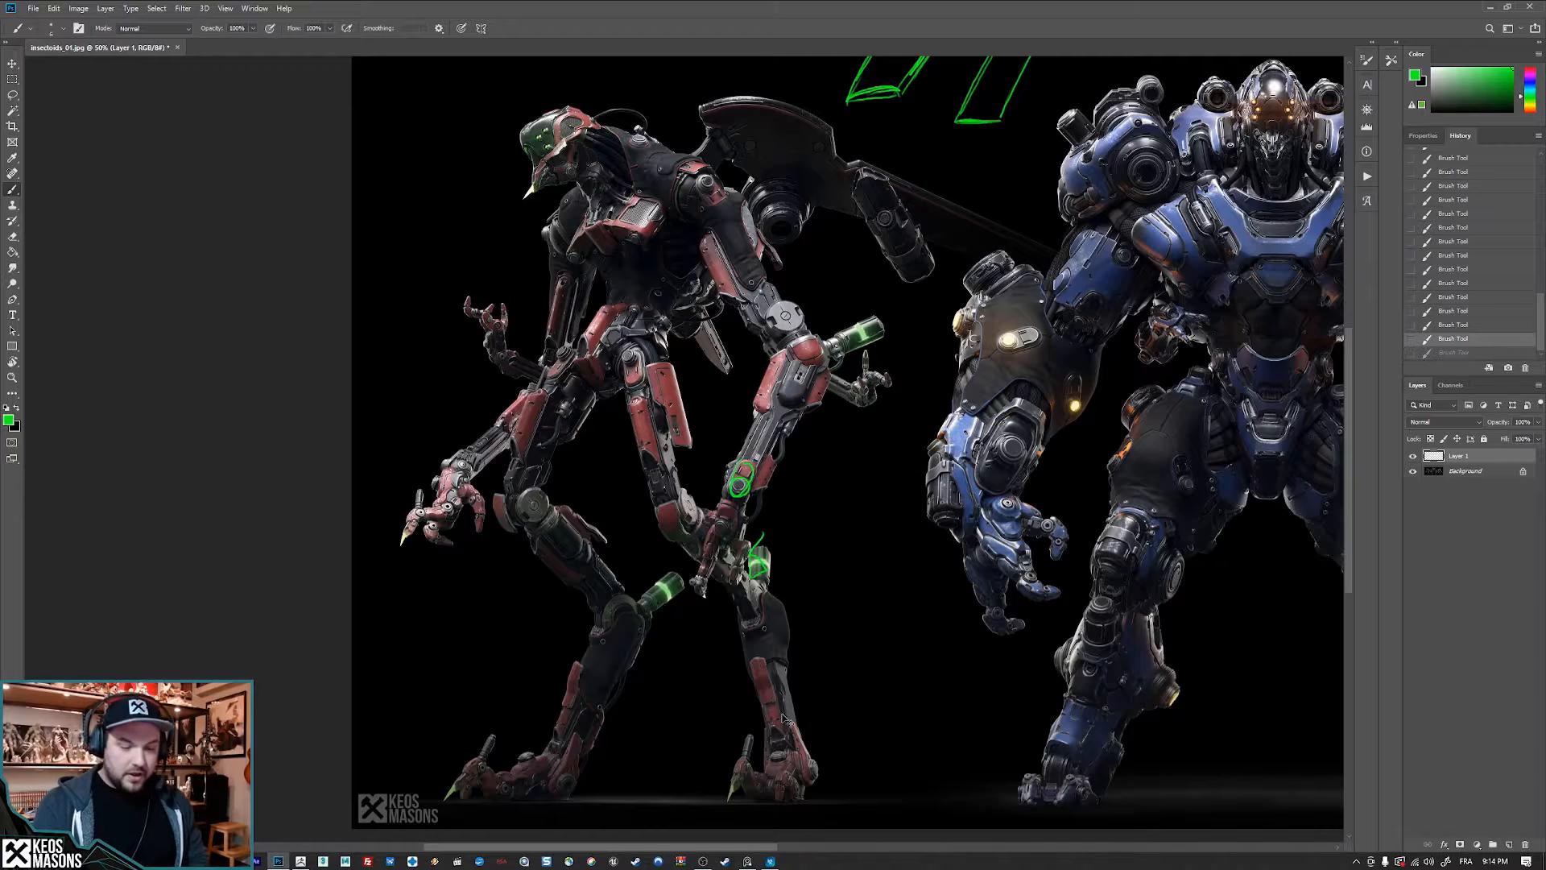
pyautogui.hotkey('ctrl', 'z')
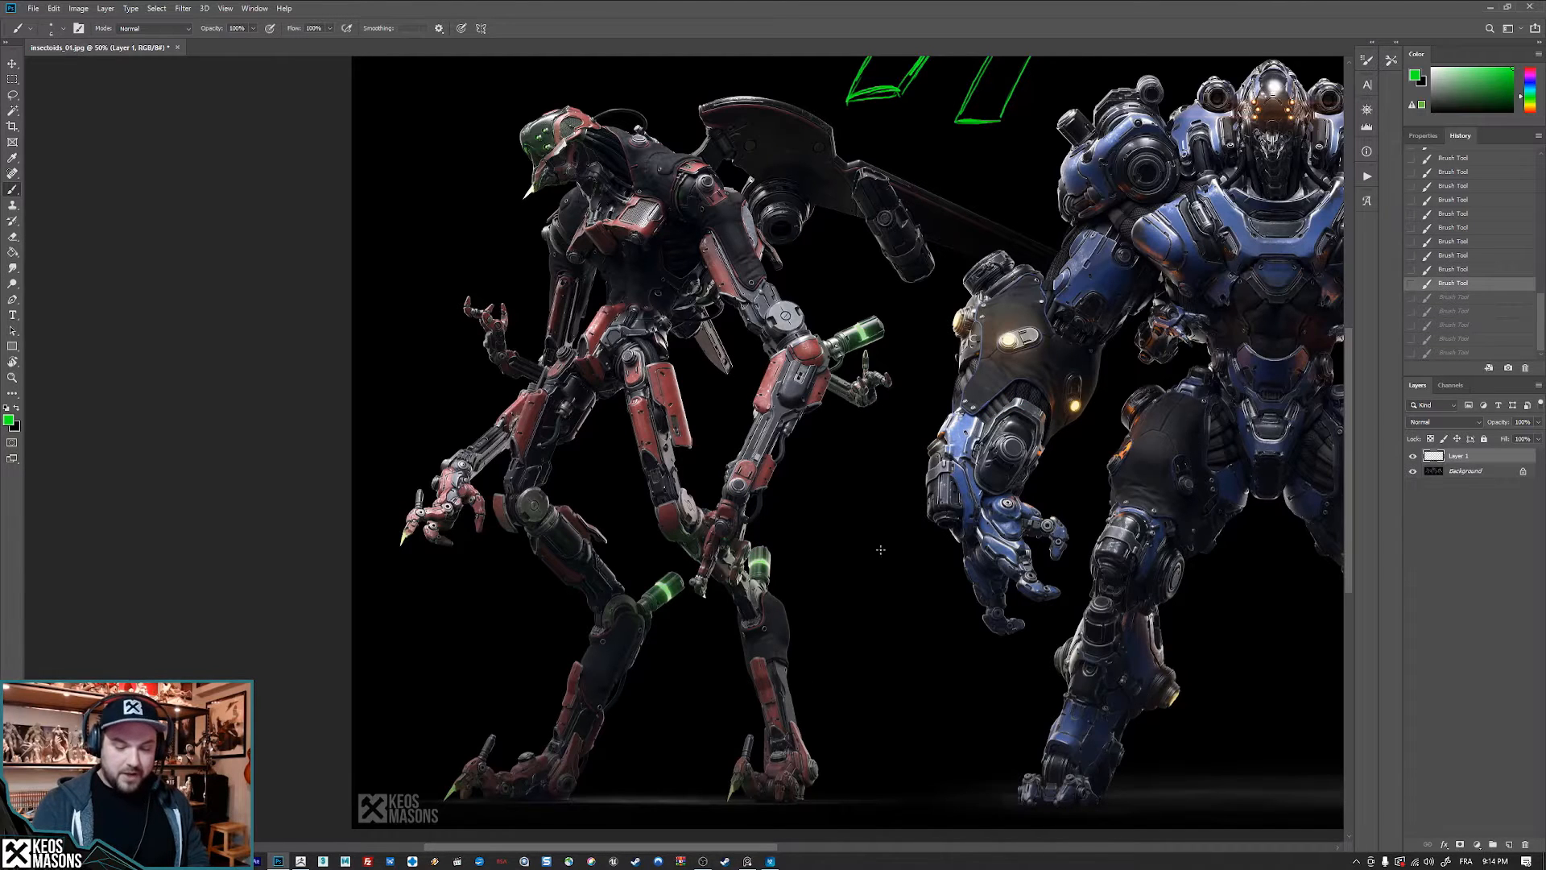
# - Sketch a tall green panel outline with stepped notches beside the red robot's leg, cleaning up its lines with the Eraser
pyautogui.moveTo(848, 615); pyautogui.dragTo(832, 572)
pyautogui.moveTo(806, 446); pyautogui.dragTo(830, 613)
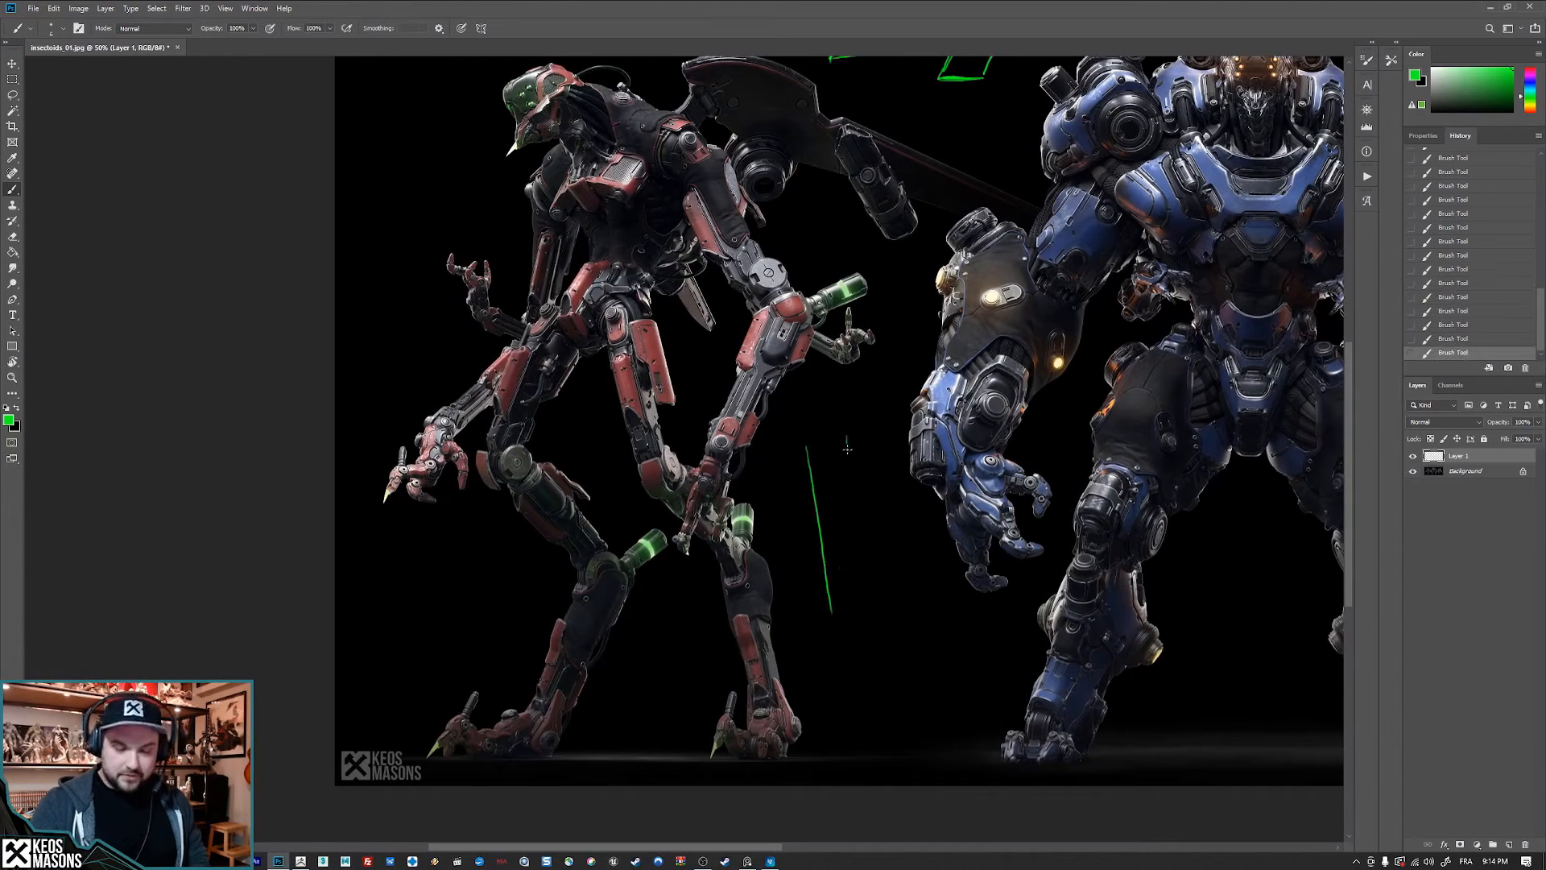
pyautogui.moveTo(847, 437)
pyautogui.mouseDown()
pyautogui.moveTo(865, 636)
pyautogui.moveTo(867, 612)
pyautogui.moveTo(822, 585)
pyautogui.mouseUp()
pyautogui.press('e')
pyautogui.moveTo(843, 490); pyautogui.dragTo(840, 452)
pyautogui.moveTo(842, 517); pyautogui.dragTo(841, 531)
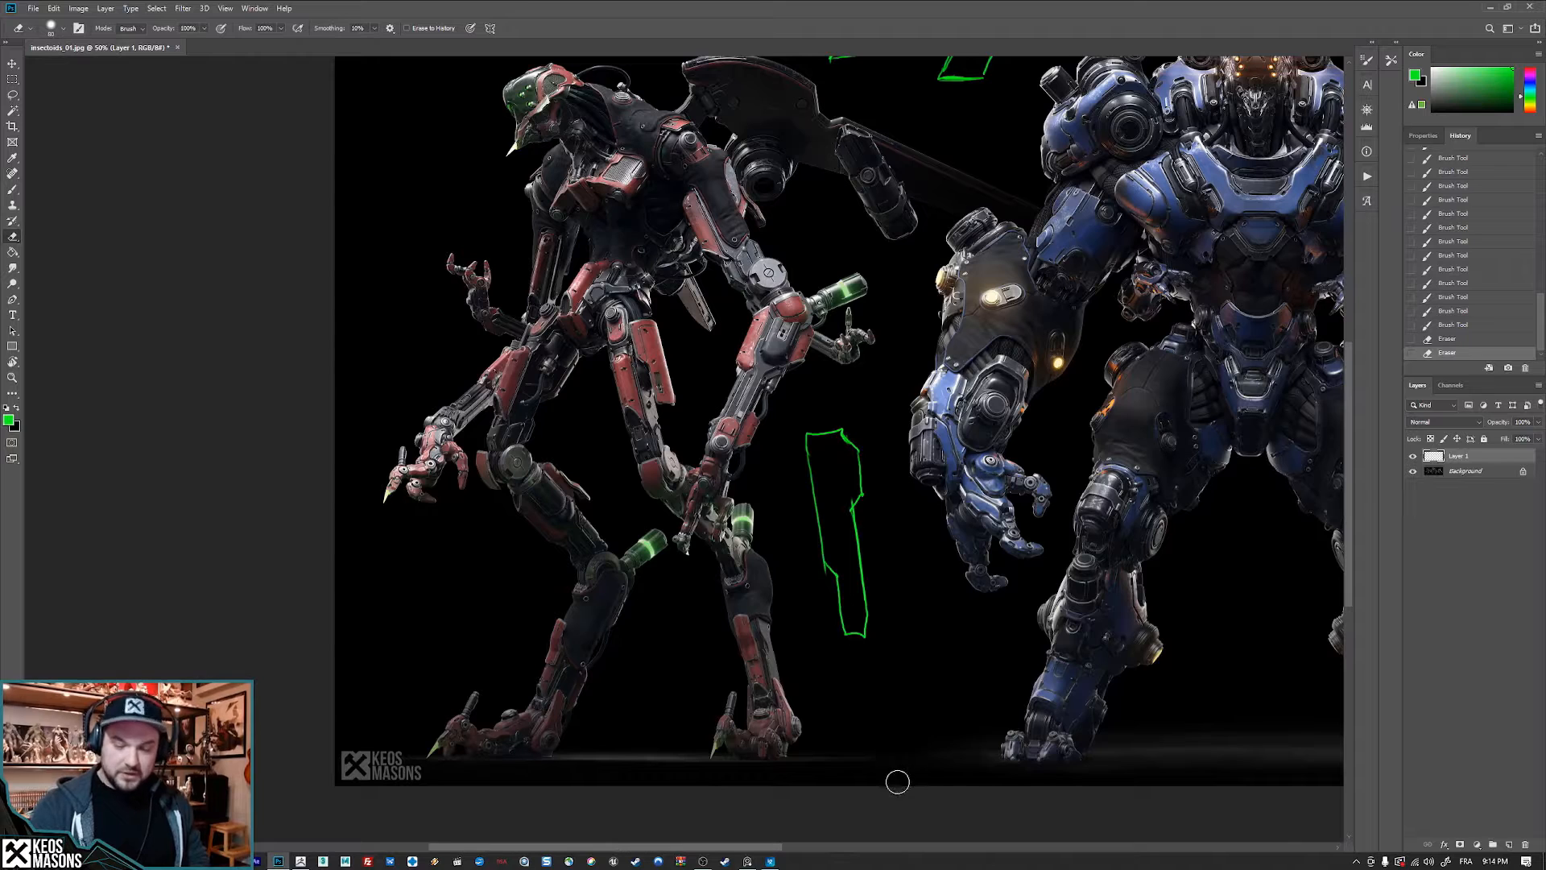
# - Enlarge the Eraser and erase the notched panel, the two parallelograms and all the capsule sketches
pyautogui.press(']')
pyautogui.press(']')
pyautogui.moveTo(823, 444)
pyautogui.mouseDown()
pyautogui.moveTo(818, 580)
pyautogui.moveTo(856, 617)
pyautogui.mouseUp()
pyautogui.moveTo(996, 283); pyautogui.dragTo(816, 707)
pyautogui.press(']')
pyautogui.press(']')
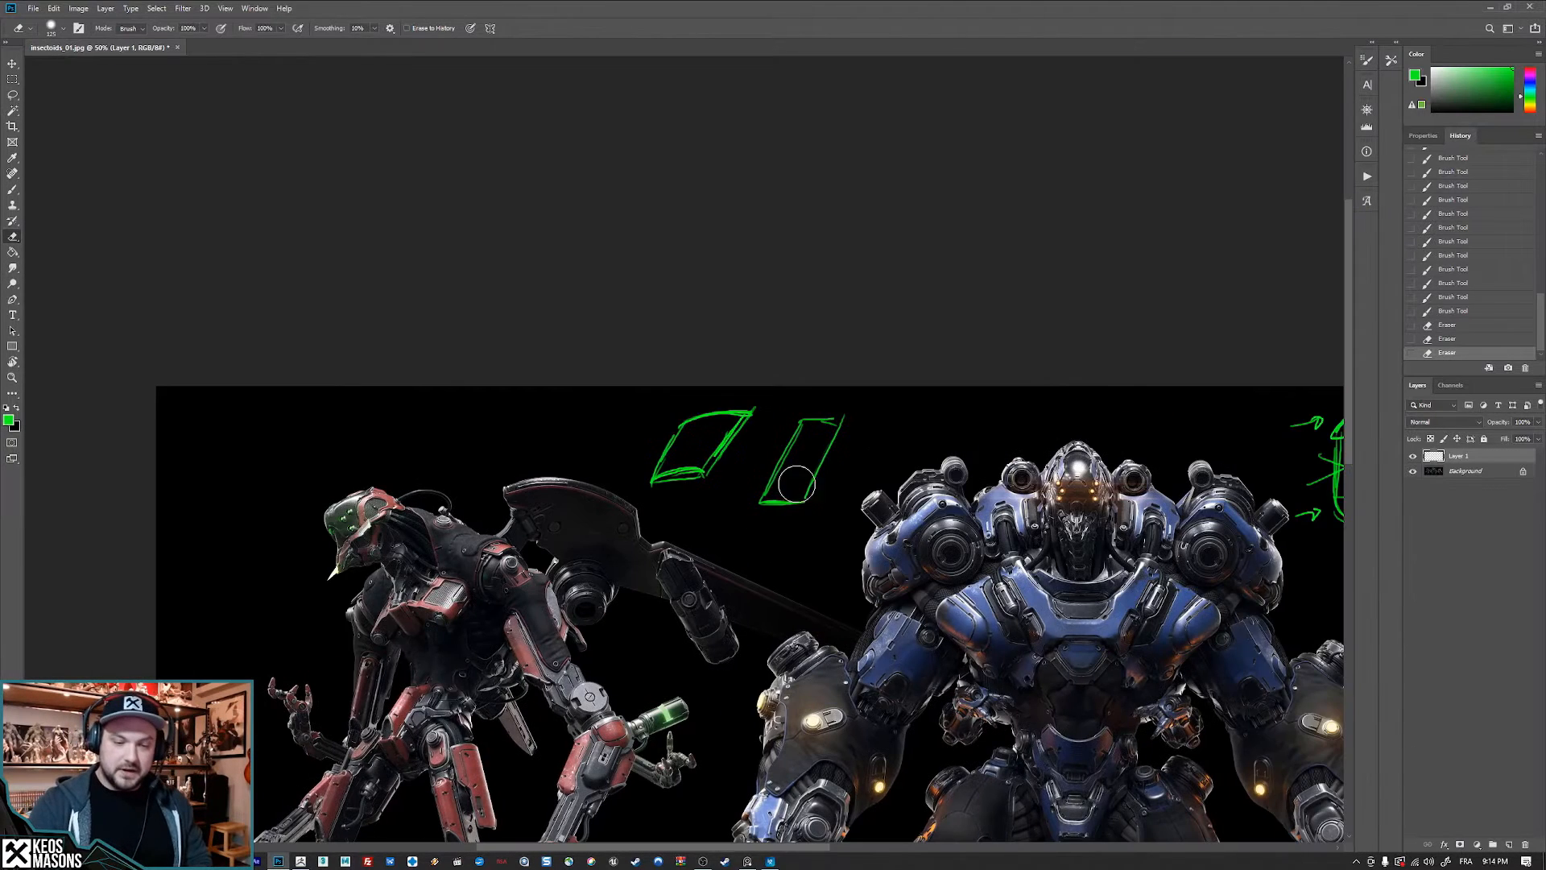
pyautogui.moveTo(735, 425)
pyautogui.mouseDown()
pyautogui.moveTo(652, 467)
pyautogui.moveTo(839, 404)
pyautogui.moveTo(859, 420)
pyautogui.mouseUp()
pyautogui.moveTo(1332, 555)
pyautogui.mouseDown()
pyautogui.moveTo(1046, 320)
pyautogui.moveTo(994, 372)
pyautogui.mouseUp()
pyautogui.moveTo(955, 244)
pyautogui.mouseDown()
pyautogui.moveTo(846, 263)
pyautogui.moveTo(971, 237)
pyautogui.moveTo(955, 304)
pyautogui.moveTo(1095, 276)
pyautogui.moveTo(877, 486)
pyautogui.moveTo(1078, 390)
pyautogui.moveTo(1111, 427)
pyautogui.mouseUp()
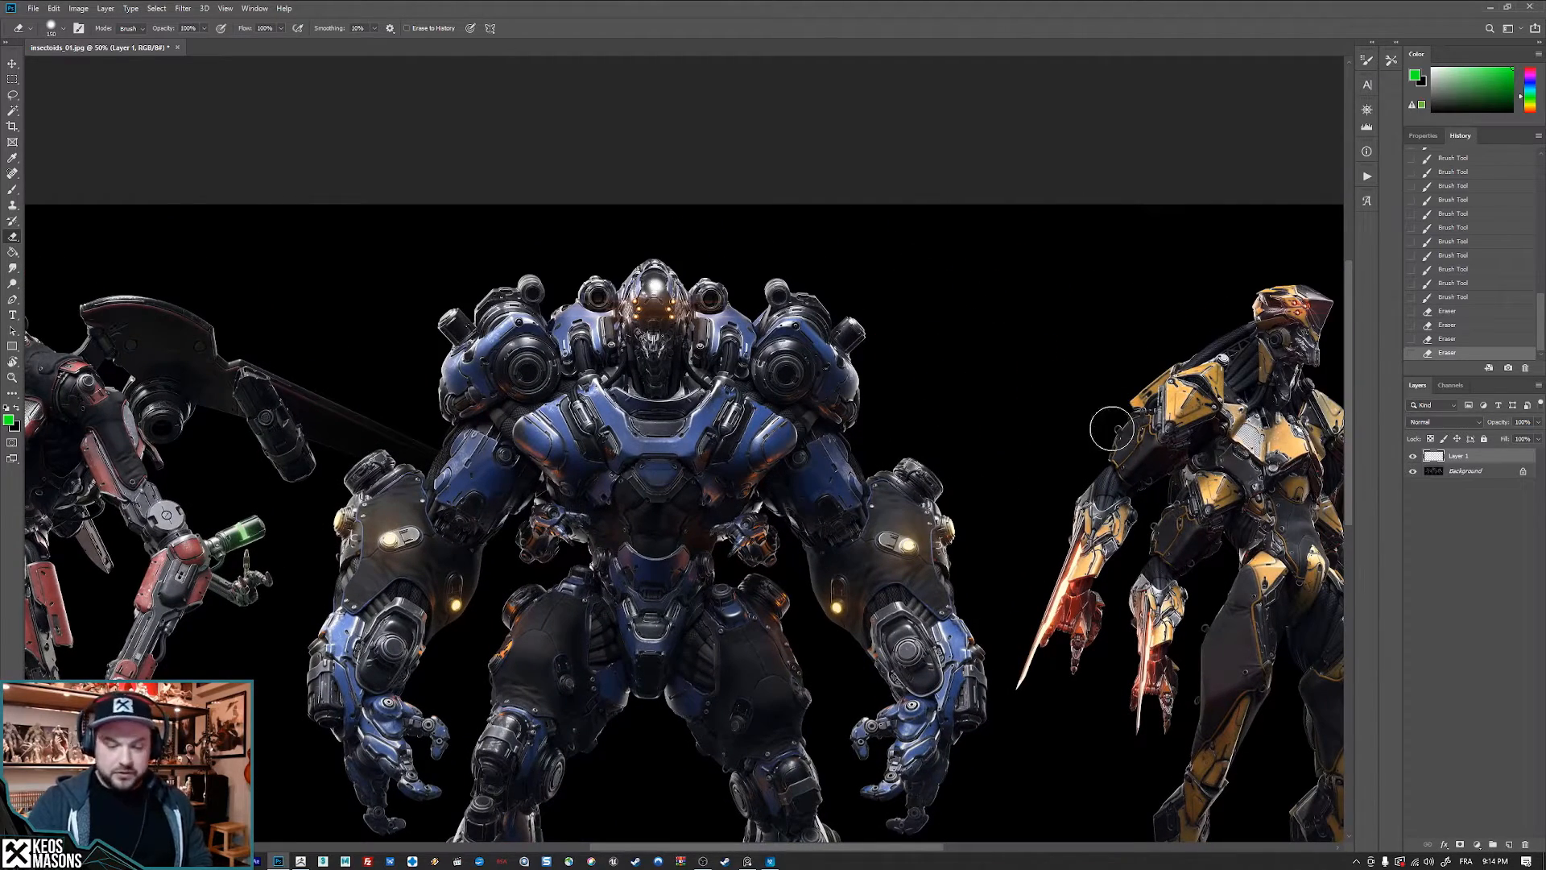
# - Shrink the Brush and highlight the blue robot's chest collar edge and the small fastener recess below it in green
pyautogui.press('b')
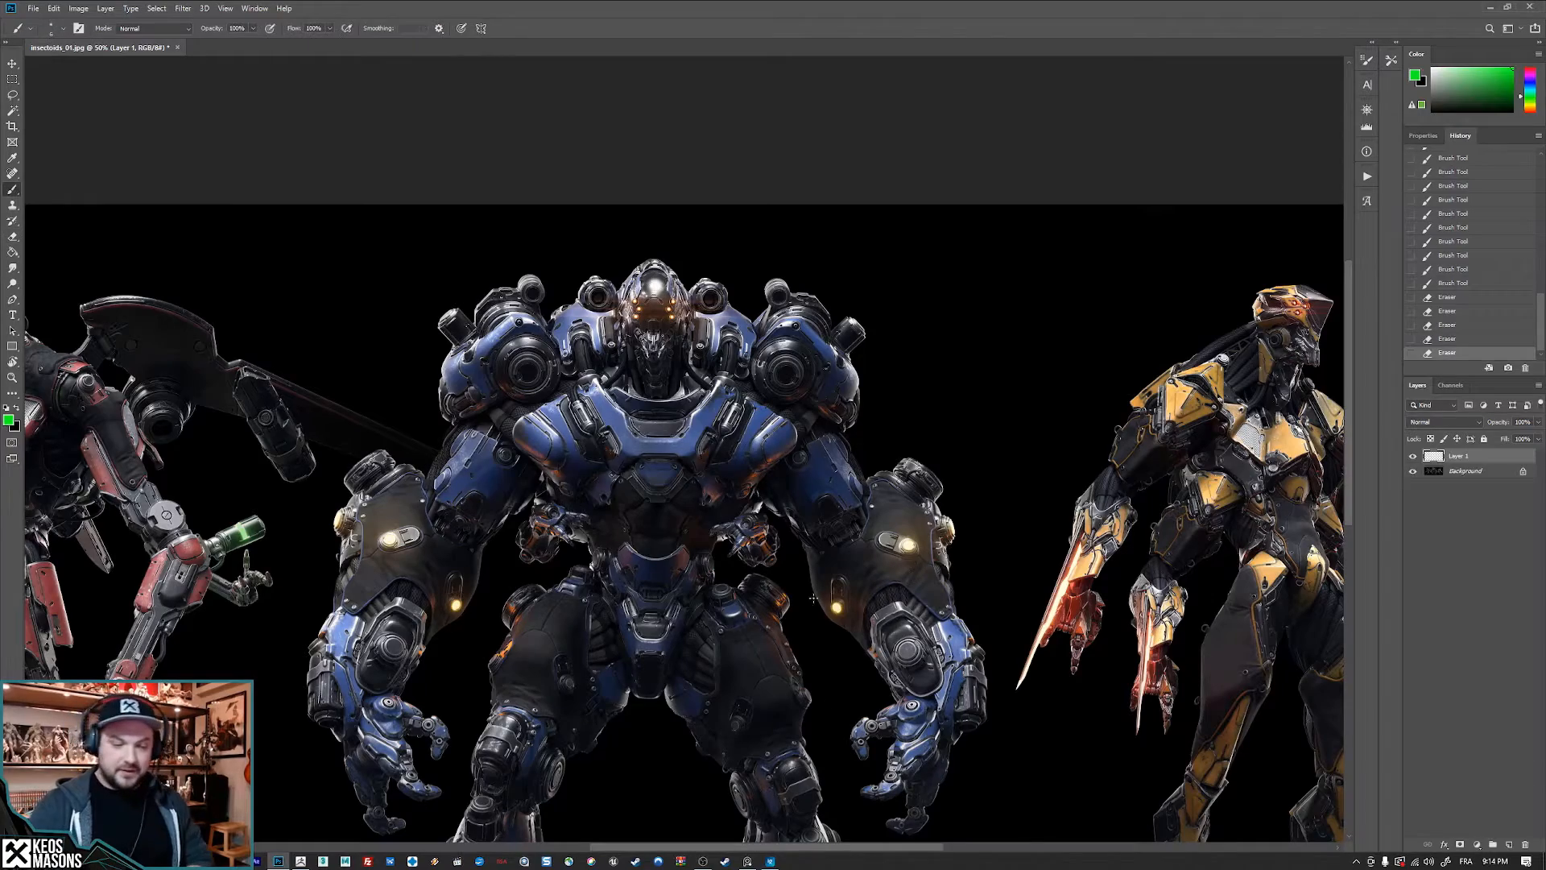
pyautogui.moveTo(573, 719); pyautogui.dragTo(1035, 625)
pyautogui.moveTo(1136, 531); pyautogui.dragTo(747, 562)
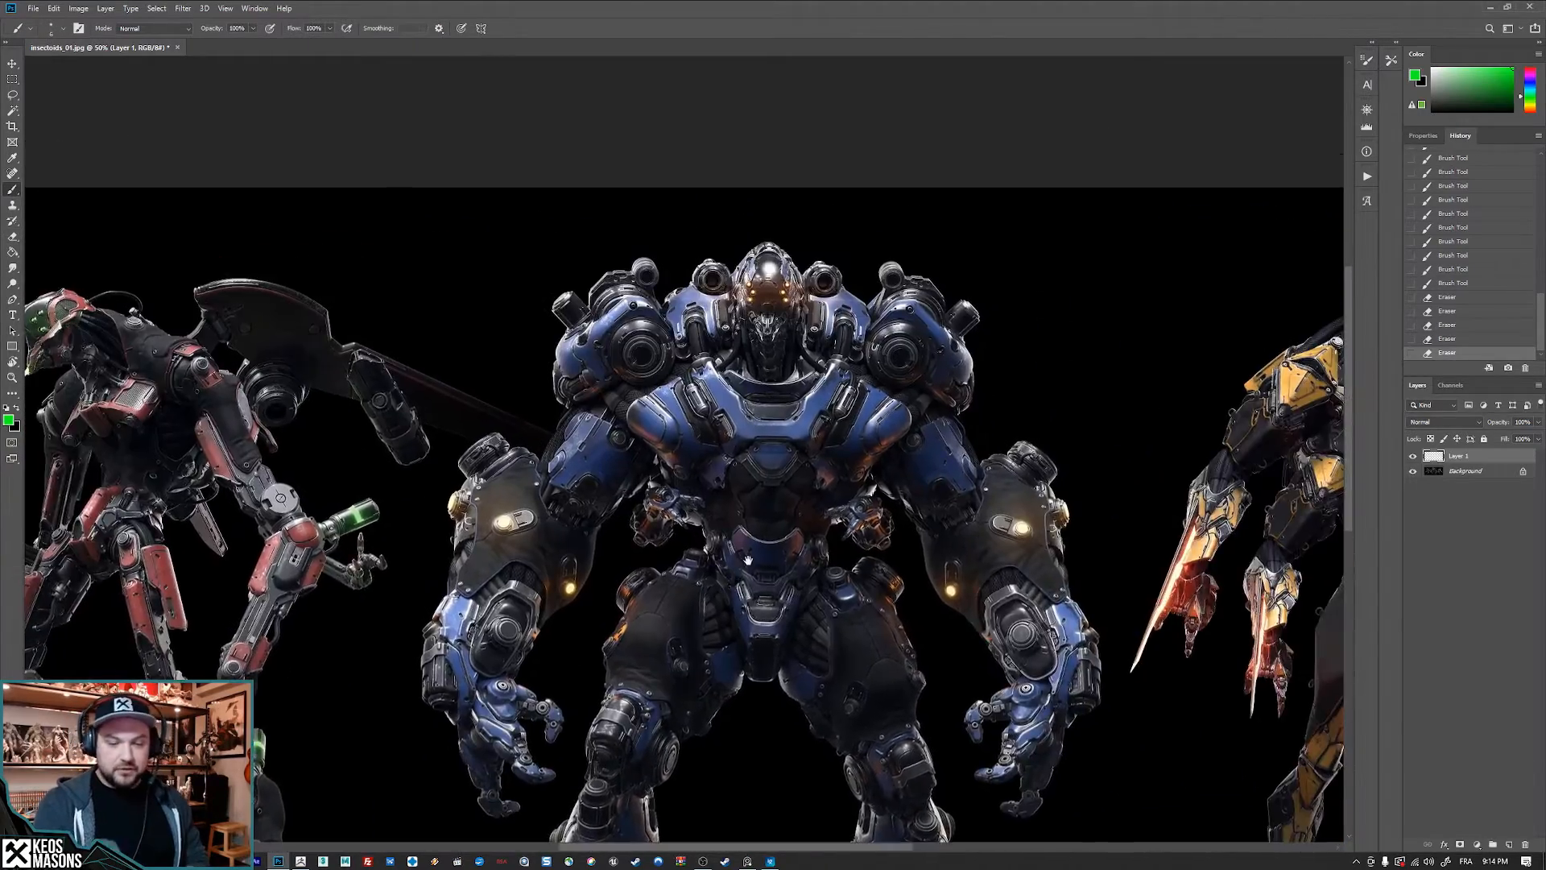
pyautogui.keyDown('ctrl'); pyautogui.moveTo(884, 403); pyautogui.dragTo(979, 410); pyautogui.keyUp('ctrl')
pyautogui.keyDown('ctrl'); pyautogui.moveTo(884, 497); pyautogui.dragTo(1047, 499); pyautogui.keyUp('ctrl')
pyautogui.moveTo(821, 395); pyautogui.dragTo(912, 612)
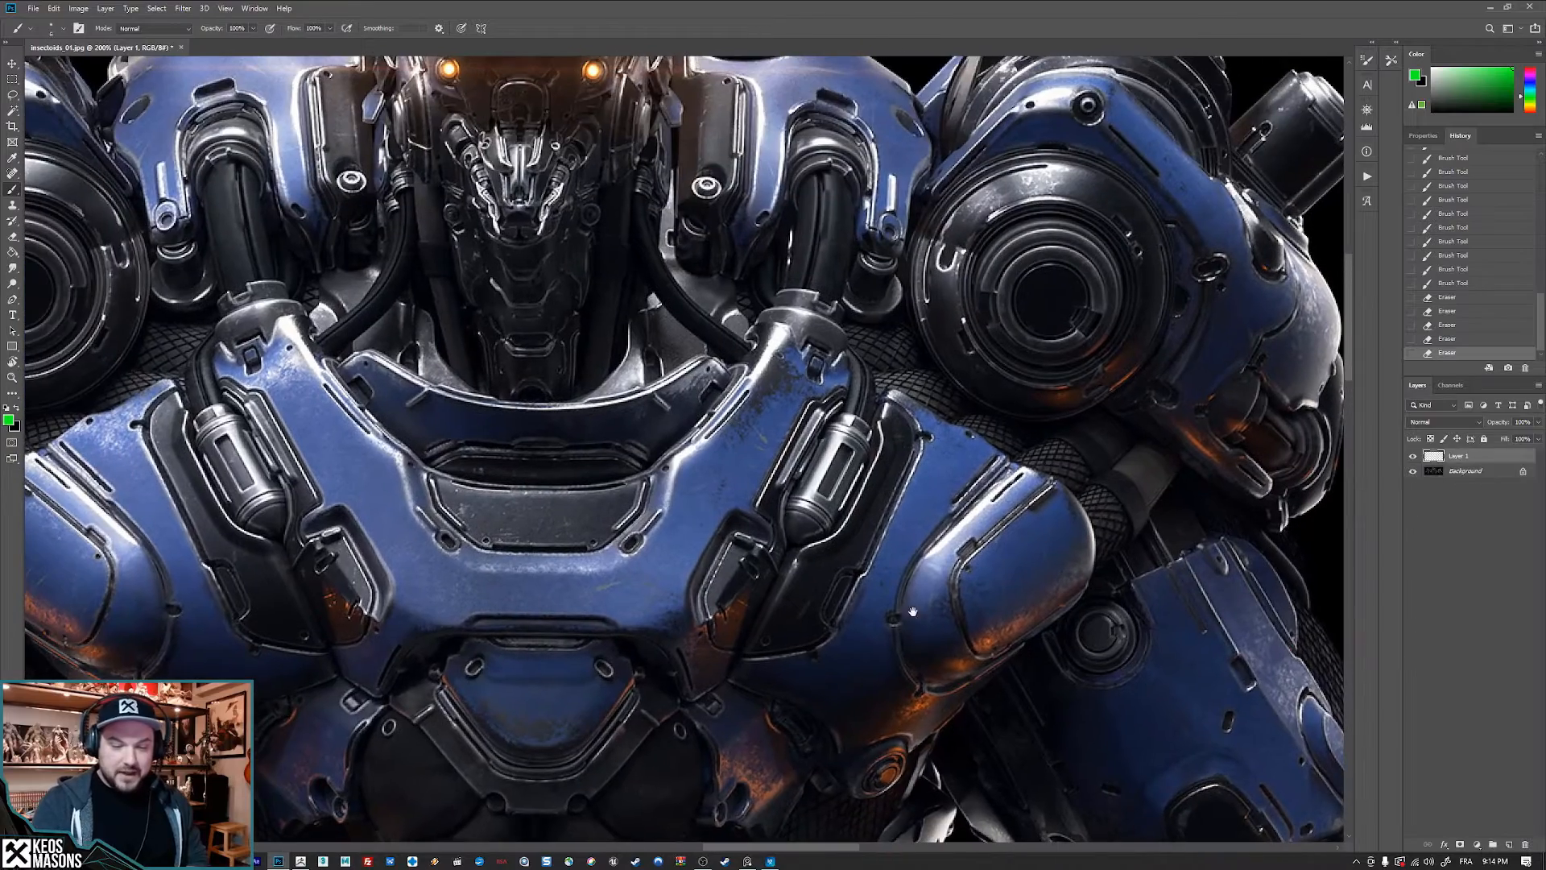
pyautogui.moveTo(670, 508)
pyautogui.mouseDown()
pyautogui.moveTo(719, 541)
pyautogui.moveTo(852, 519)
pyautogui.moveTo(864, 551)
pyautogui.mouseUp()
pyautogui.press('[')
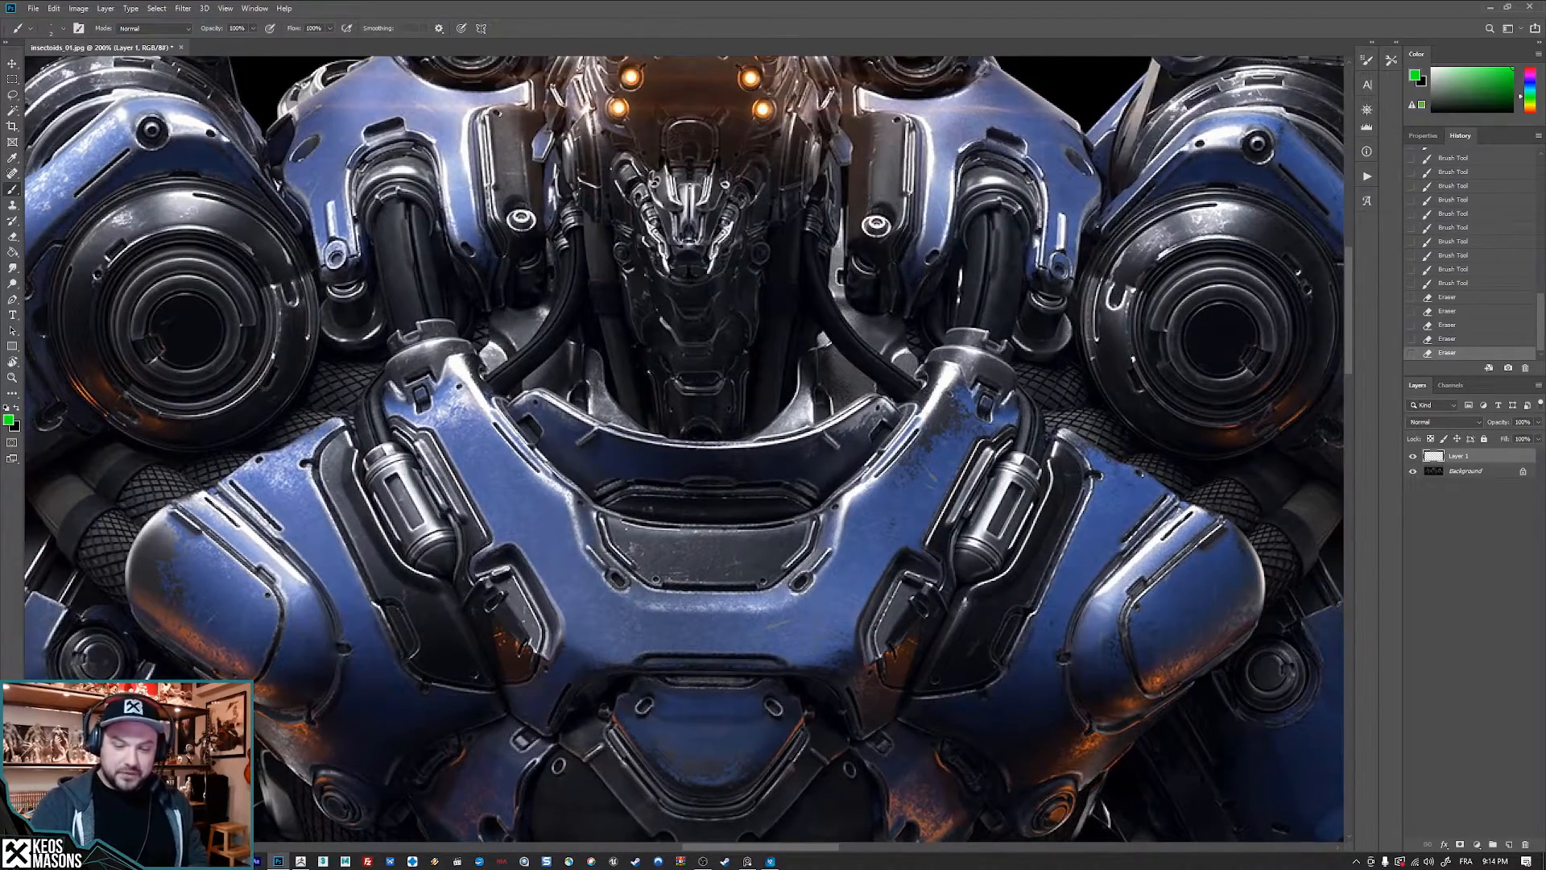
pyautogui.moveTo(916, 432)
pyautogui.mouseDown()
pyautogui.moveTo(876, 479)
pyautogui.moveTo(918, 429)
pyautogui.mouseUp()
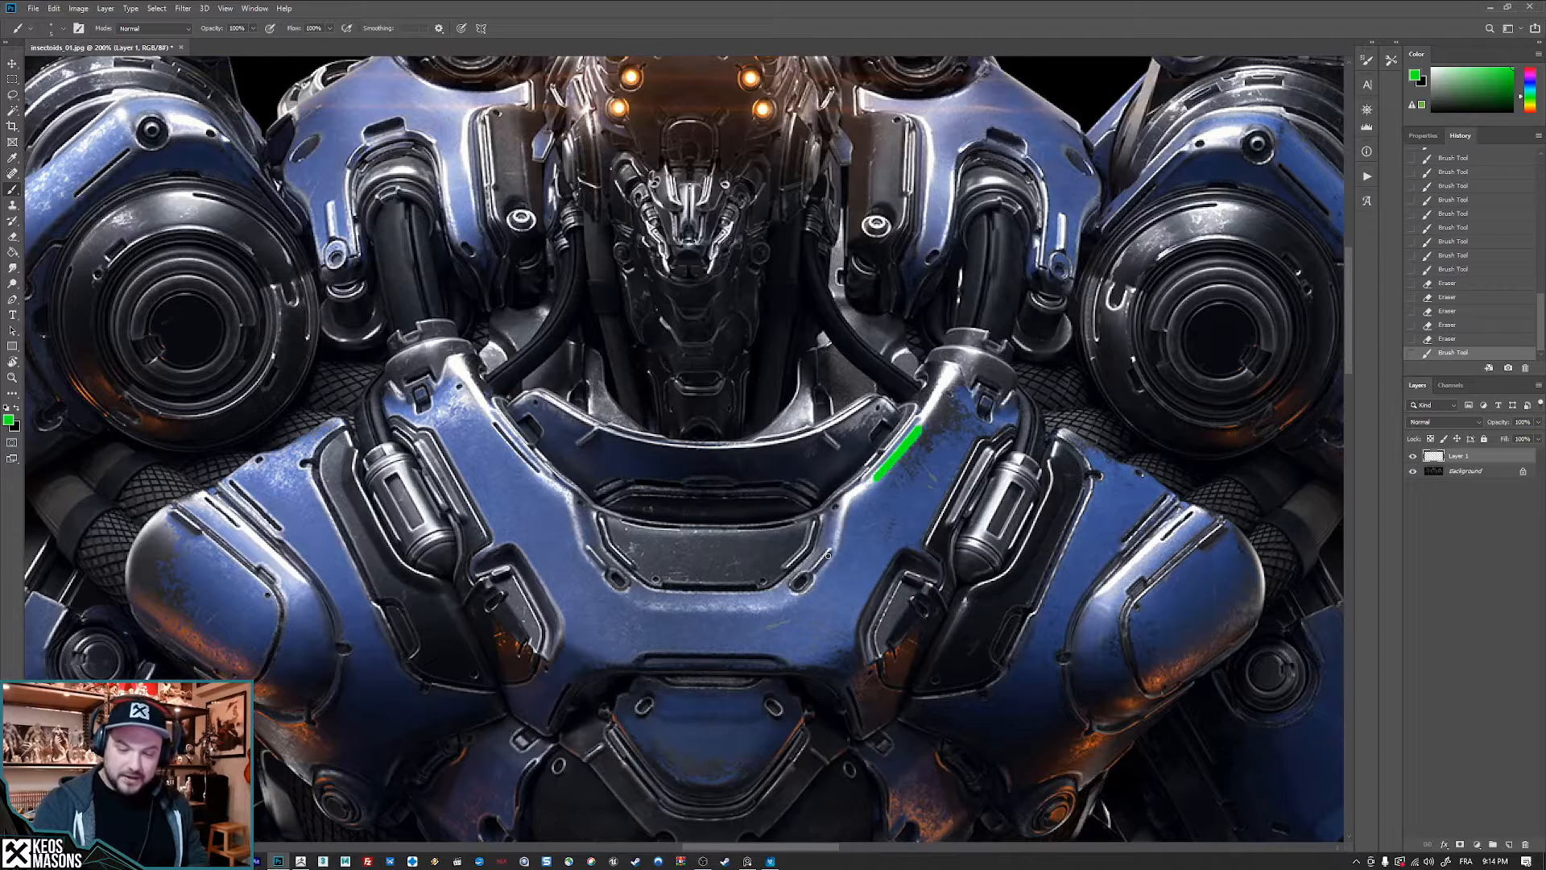
pyautogui.moveTo(795, 588); pyautogui.dragTo(831, 552)
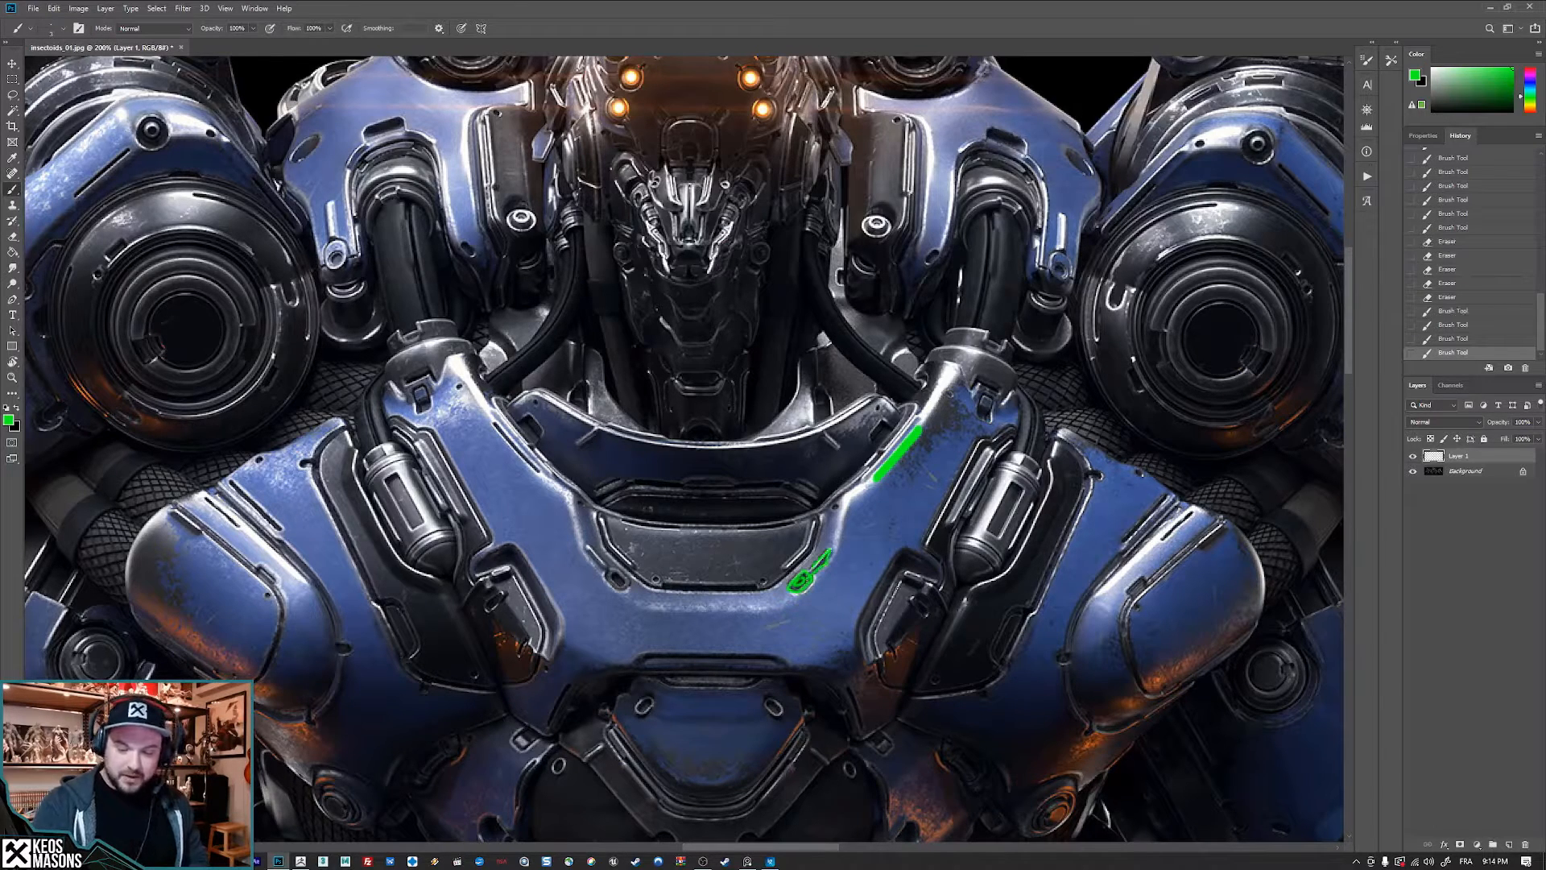
# - Trace the groove beside the blue robot's right-hand chest cylinder, and outline the hose socket rim and small detail above it
pyautogui.moveTo(1037, 527); pyautogui.dragTo(1009, 524)
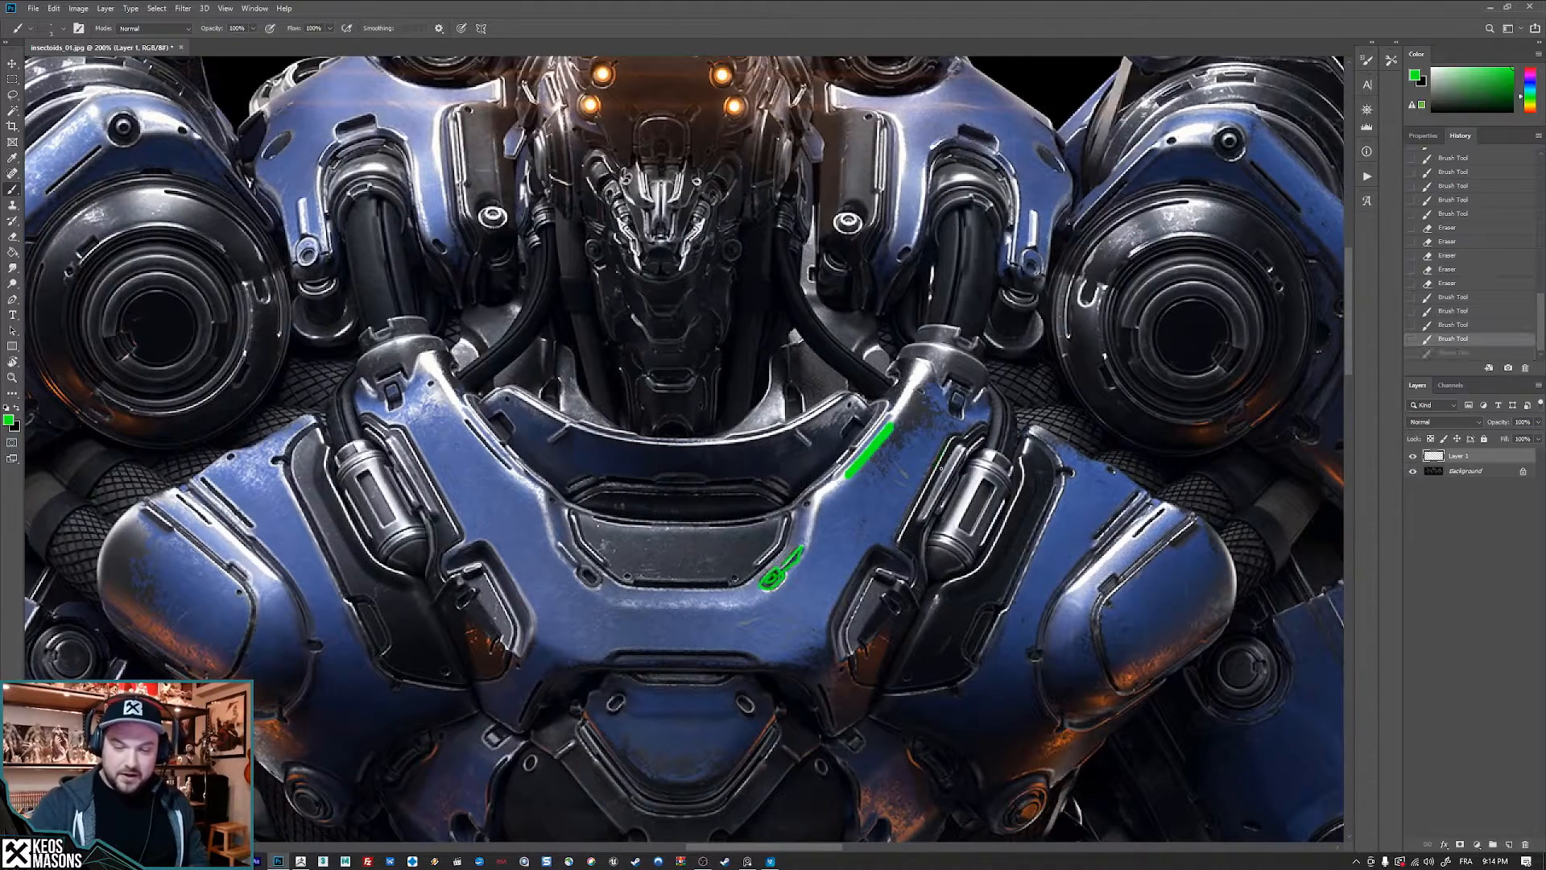
pyautogui.moveTo(909, 532)
pyautogui.mouseDown()
pyautogui.moveTo(956, 437)
pyautogui.moveTo(990, 414)
pyautogui.moveTo(969, 463)
pyautogui.mouseUp()
pyautogui.press(']')
pyautogui.press(']')
pyautogui.moveTo(906, 376)
pyautogui.mouseDown()
pyautogui.moveTo(978, 399)
pyautogui.moveTo(955, 411)
pyautogui.mouseUp()
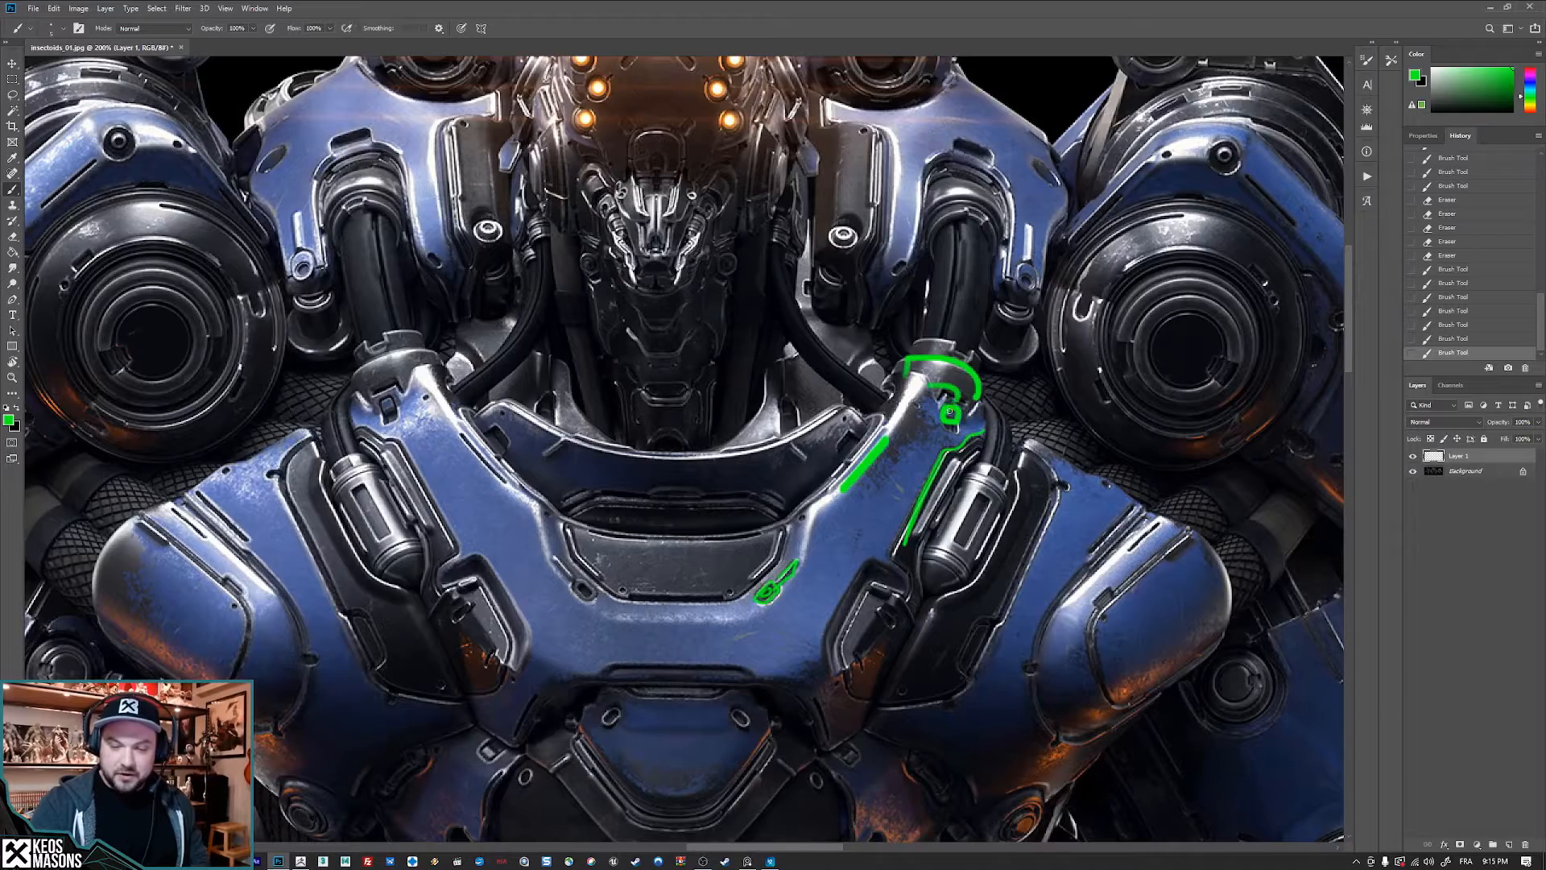
# - Add green spiky marks around the blue robot's hose socket rim, and erase all the green marks on the chest
pyautogui.moveTo(913, 354)
pyautogui.mouseDown()
pyautogui.moveTo(941, 338)
pyautogui.moveTo(984, 358)
pyautogui.moveTo(977, 431)
pyautogui.mouseUp()
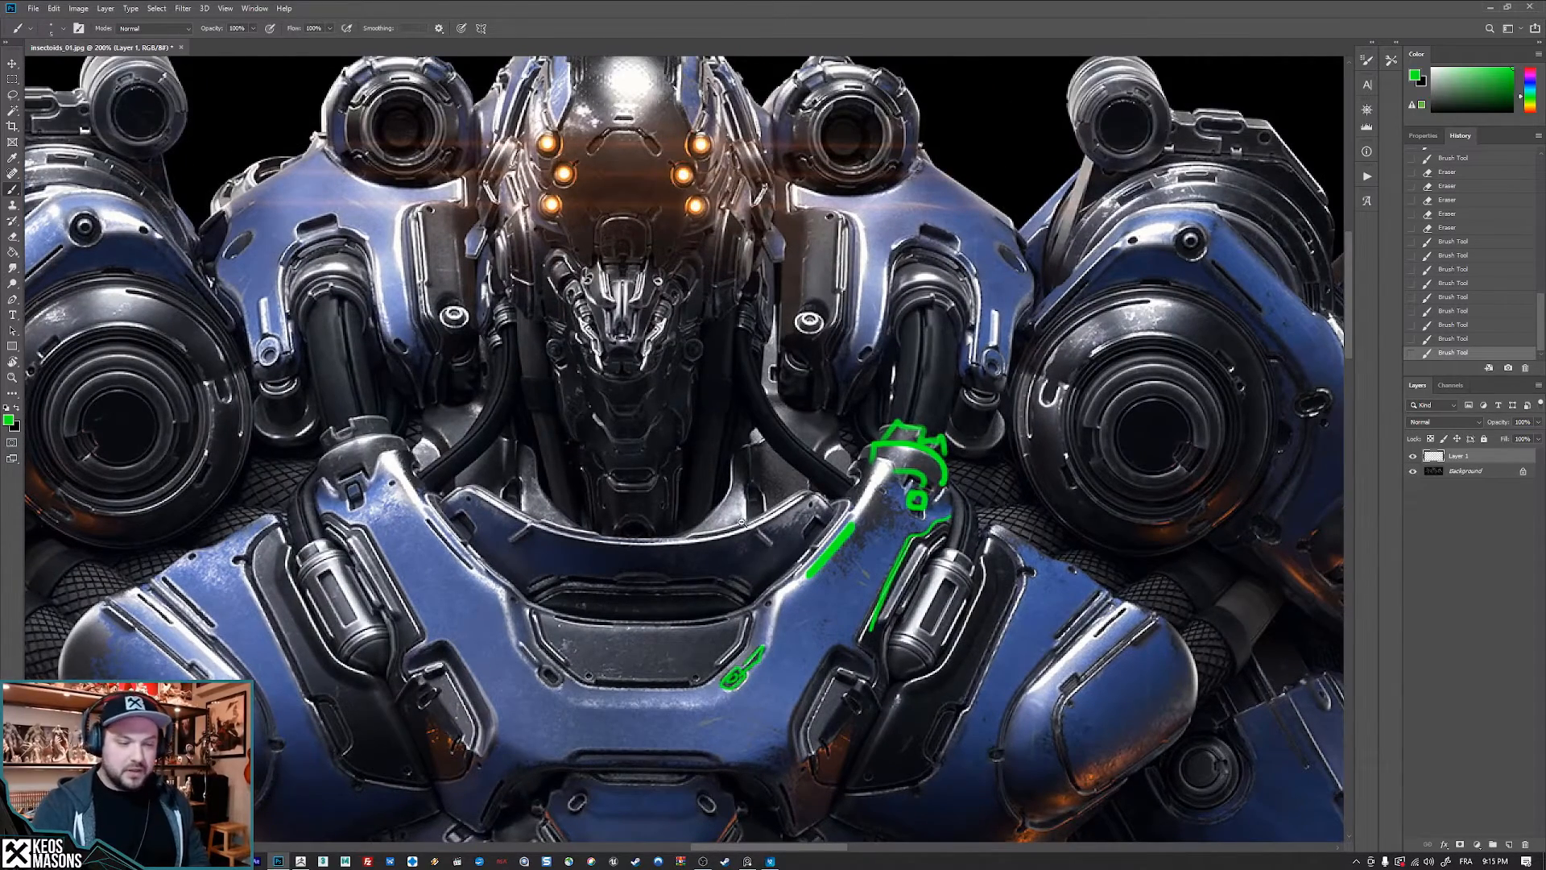
pyautogui.keyDown('alt'); pyautogui.click(742, 522); pyautogui.keyUp('alt')
pyautogui.moveTo(742, 522); pyautogui.dragTo(780, 476)
pyautogui.press('e')
pyautogui.moveTo(868, 435)
pyautogui.mouseDown()
pyautogui.moveTo(698, 652)
pyautogui.moveTo(838, 583)
pyautogui.moveTo(930, 405)
pyautogui.mouseUp()
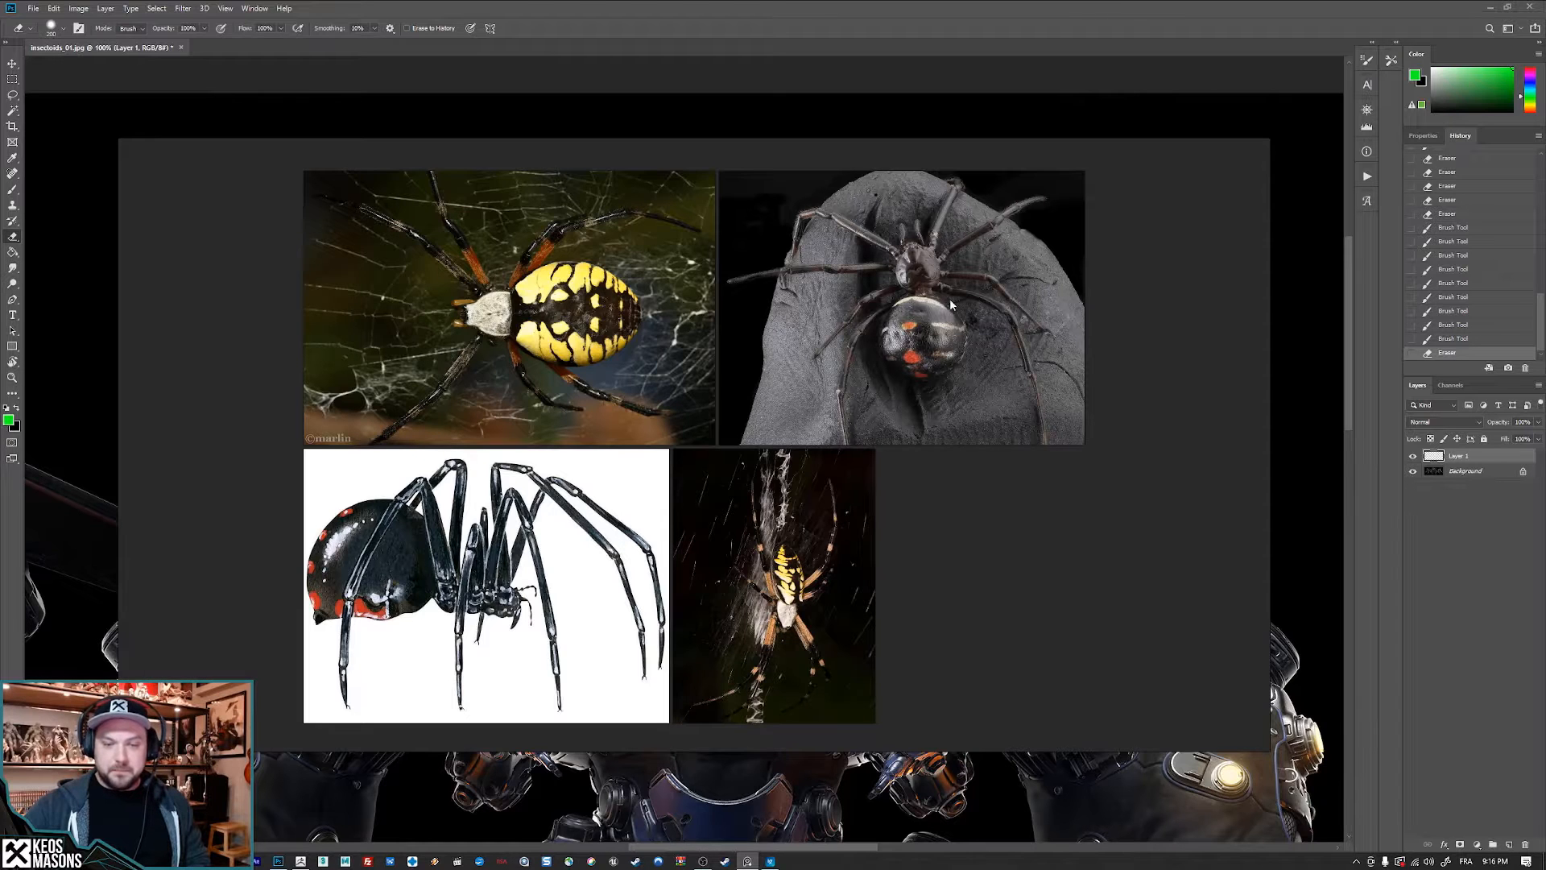
# - On the reference board, examine the spiders' rounded abdomens and the praying mantises' folded forelegs and slender bodies up close
pyautogui.moveTo(935, 348); pyautogui.dragTo(919, 367, button='middle')
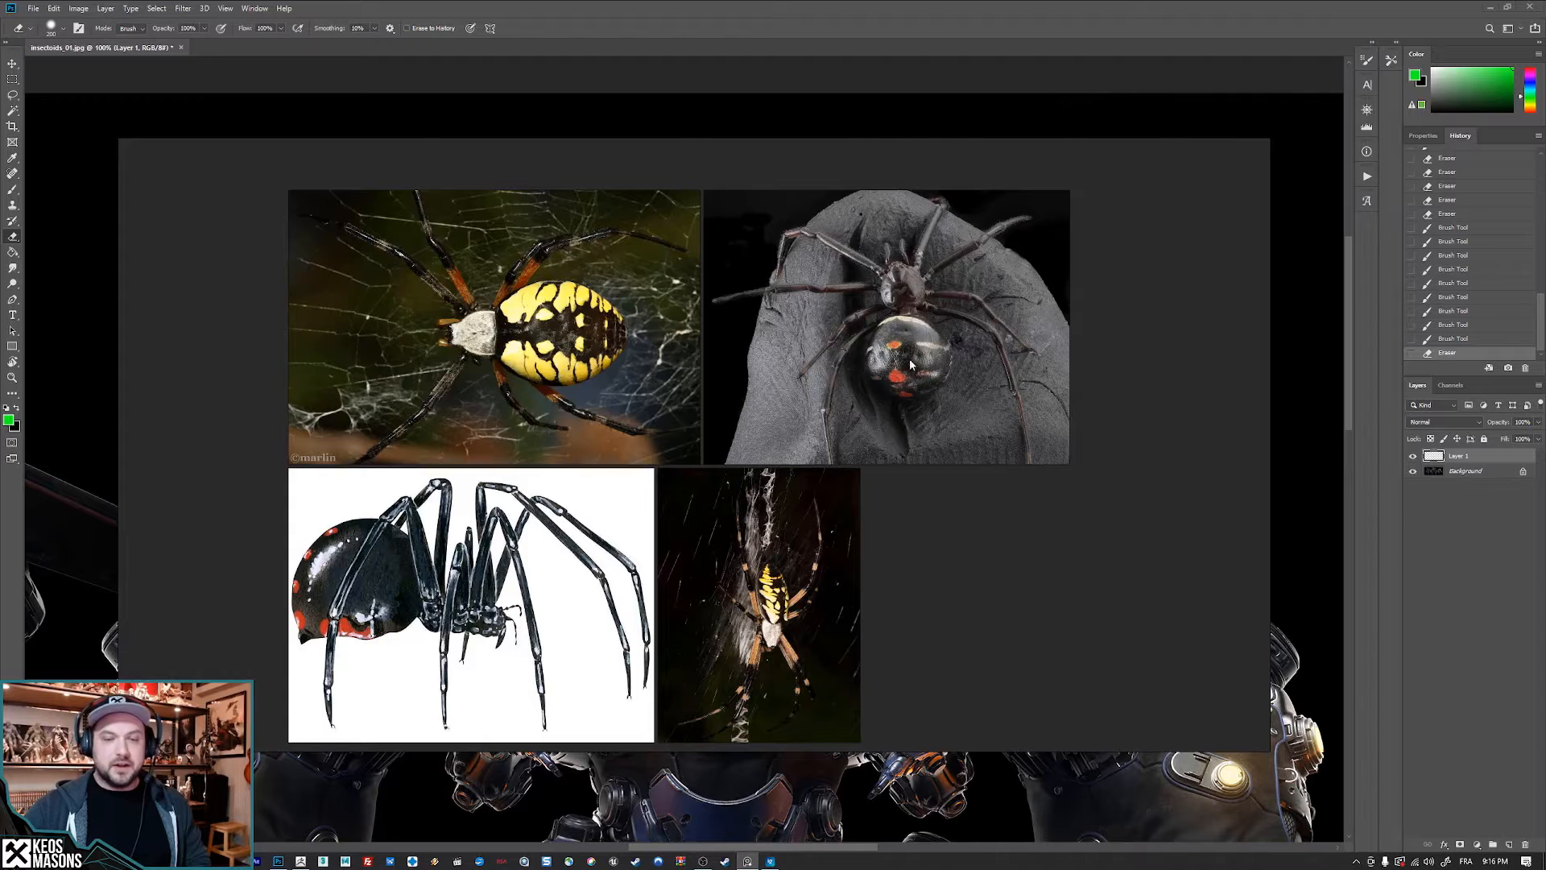
pyautogui.scroll(10, 910, 364)
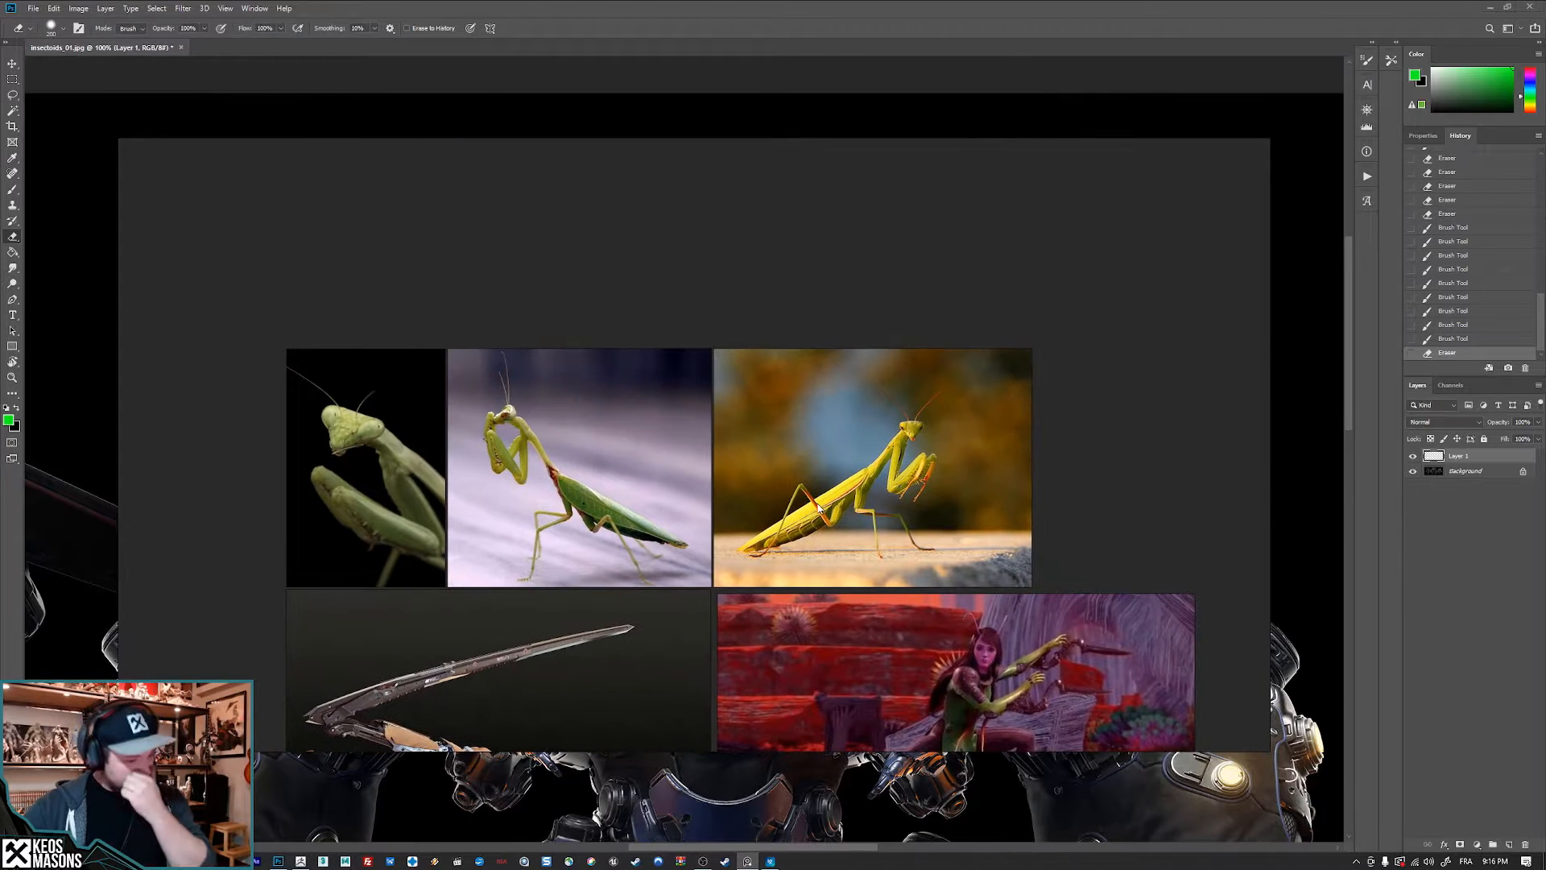
pyautogui.keyDown('ctrl'); pyautogui.moveTo(416, 394); pyautogui.dragTo(580, 338); pyautogui.keyUp('ctrl')
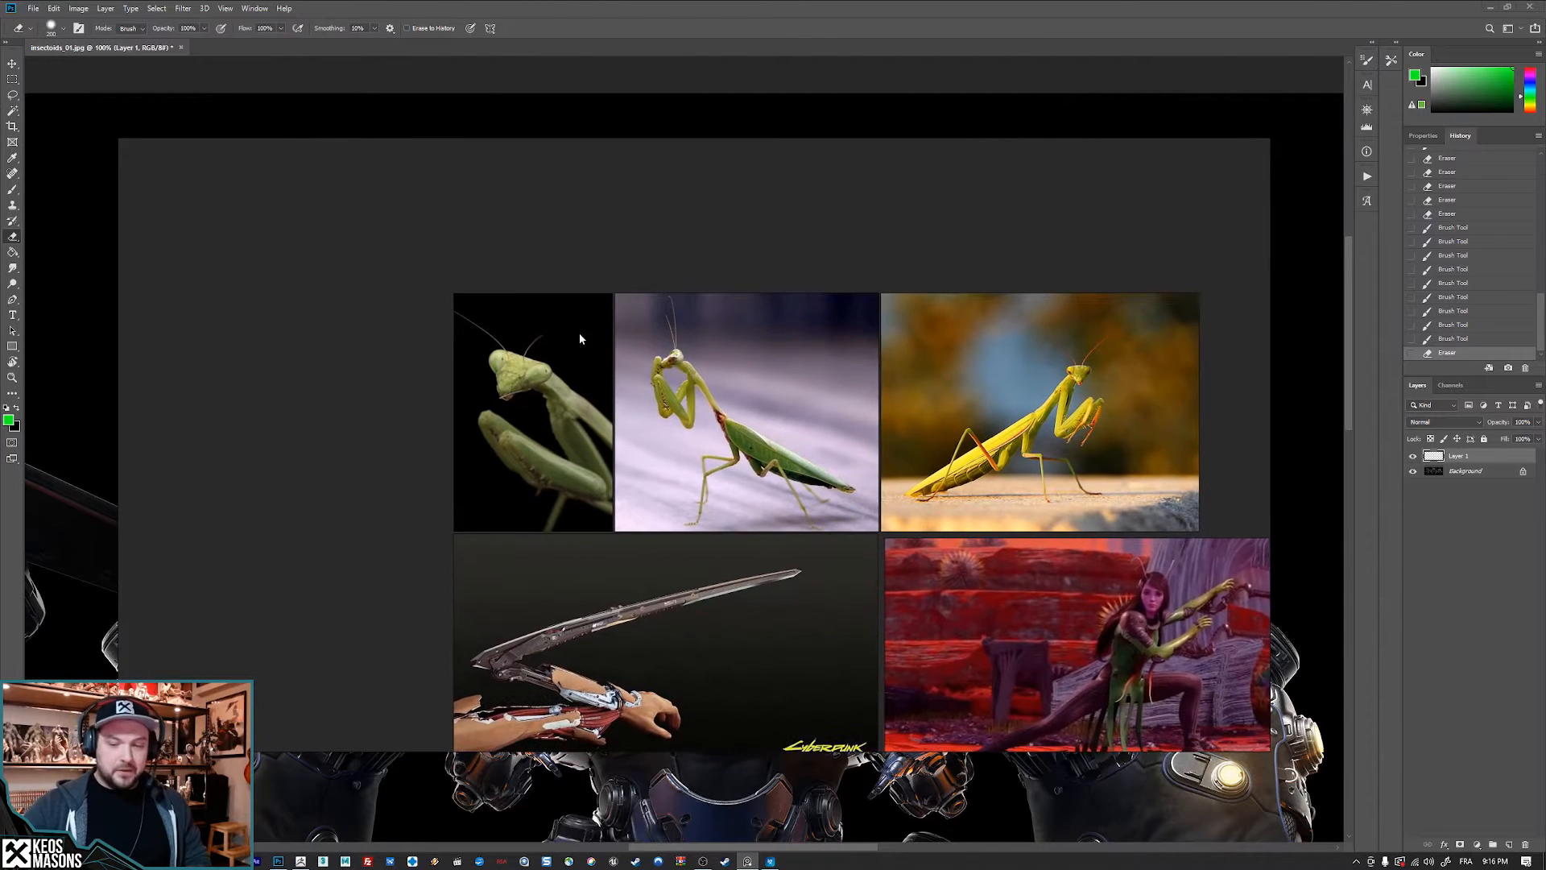
pyautogui.scroll(3, 532, 369)
pyautogui.moveTo(532, 369); pyautogui.dragTo(209, 343, button='middle')
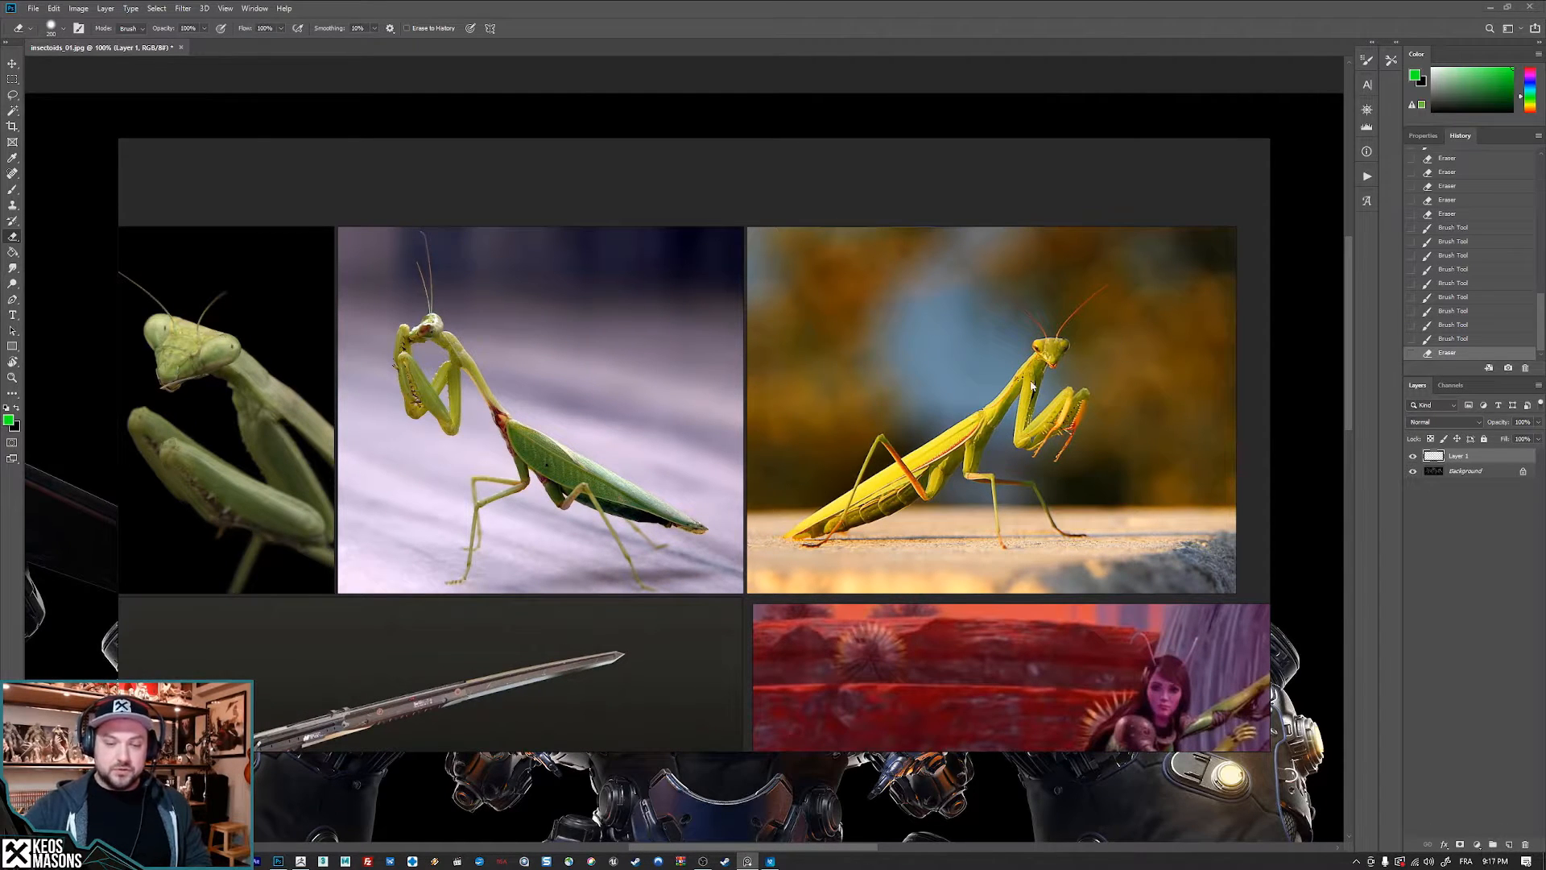
pyautogui.moveTo(294, 330); pyautogui.dragTo(487, 334, button='middle')
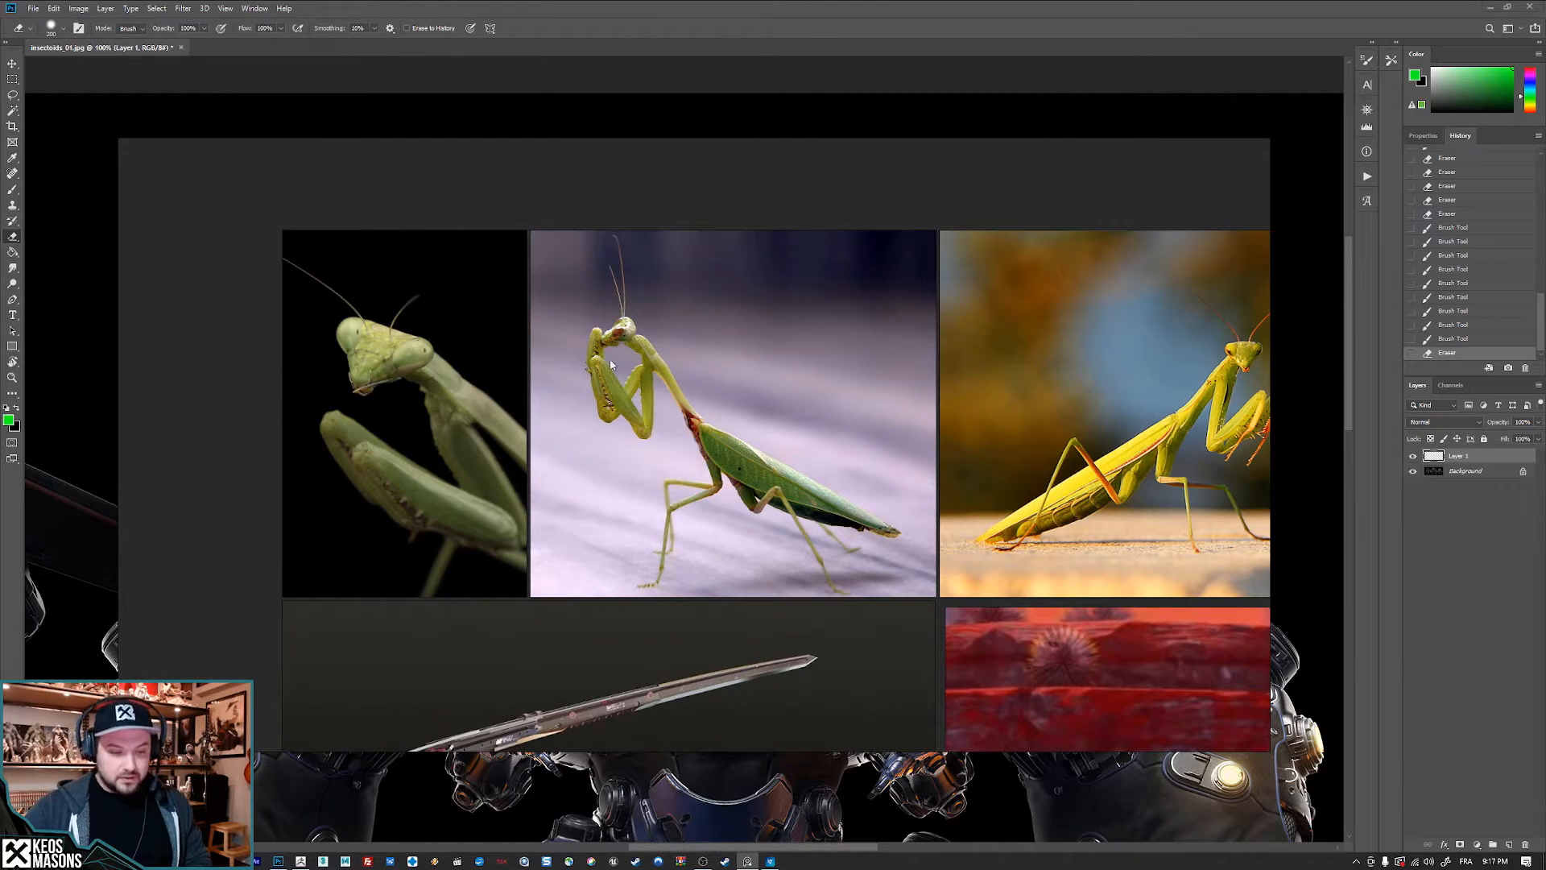
pyautogui.keyDown('alt'); pyautogui.scroll(3, 650, 426); pyautogui.keyUp('alt')
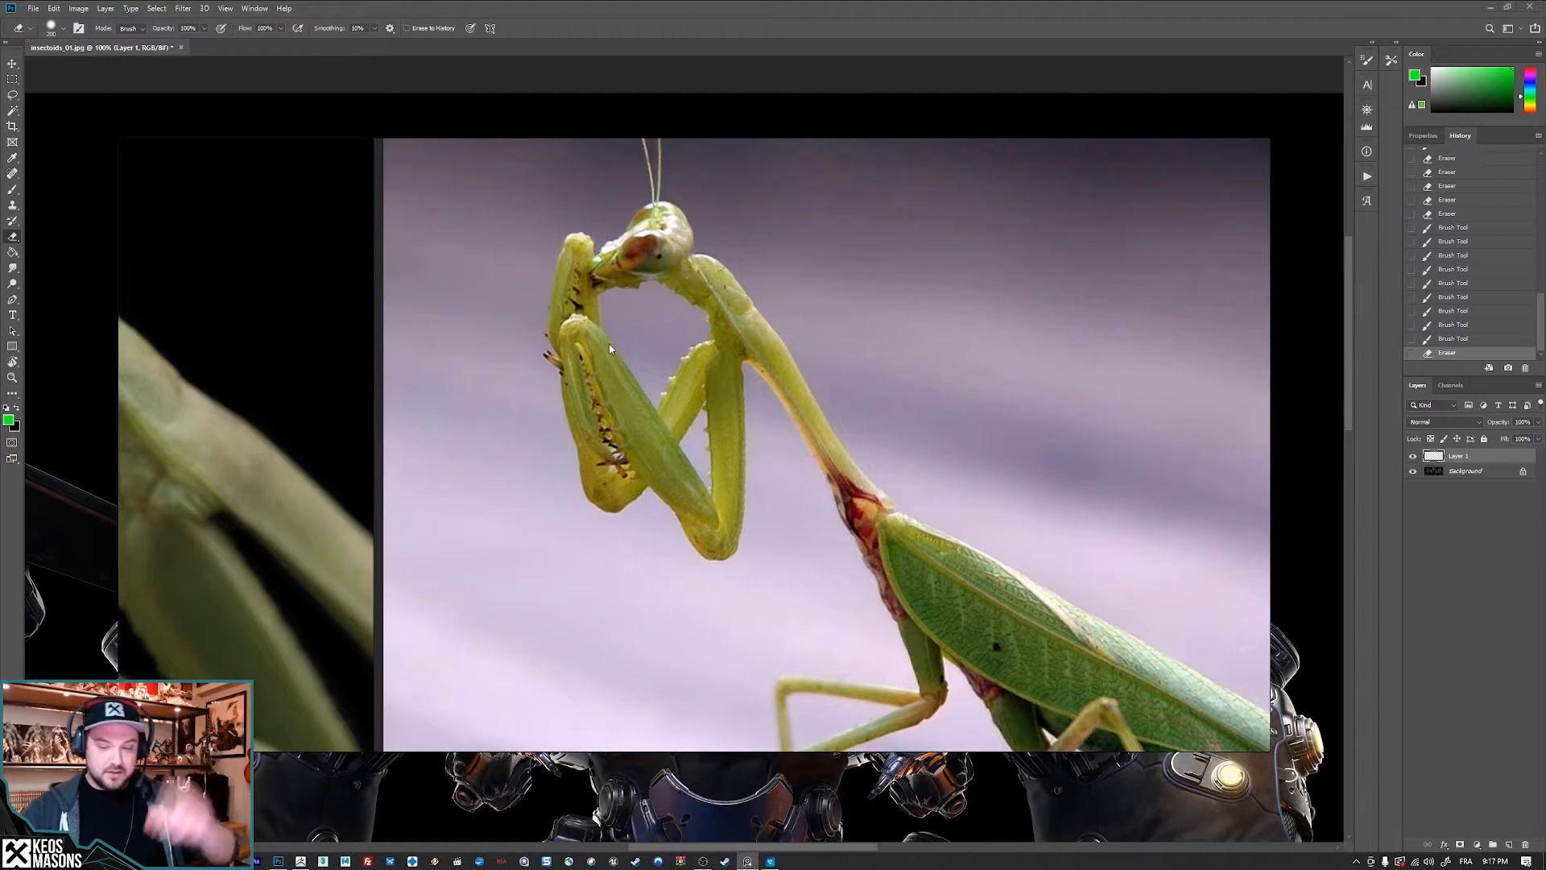
pyautogui.scroll(-3, 657, 360)
pyautogui.moveTo(770, 400); pyautogui.dragTo(495, 306, button='middle')
pyautogui.moveTo(991, 419); pyautogui.dragTo(726, 417, button='middle')
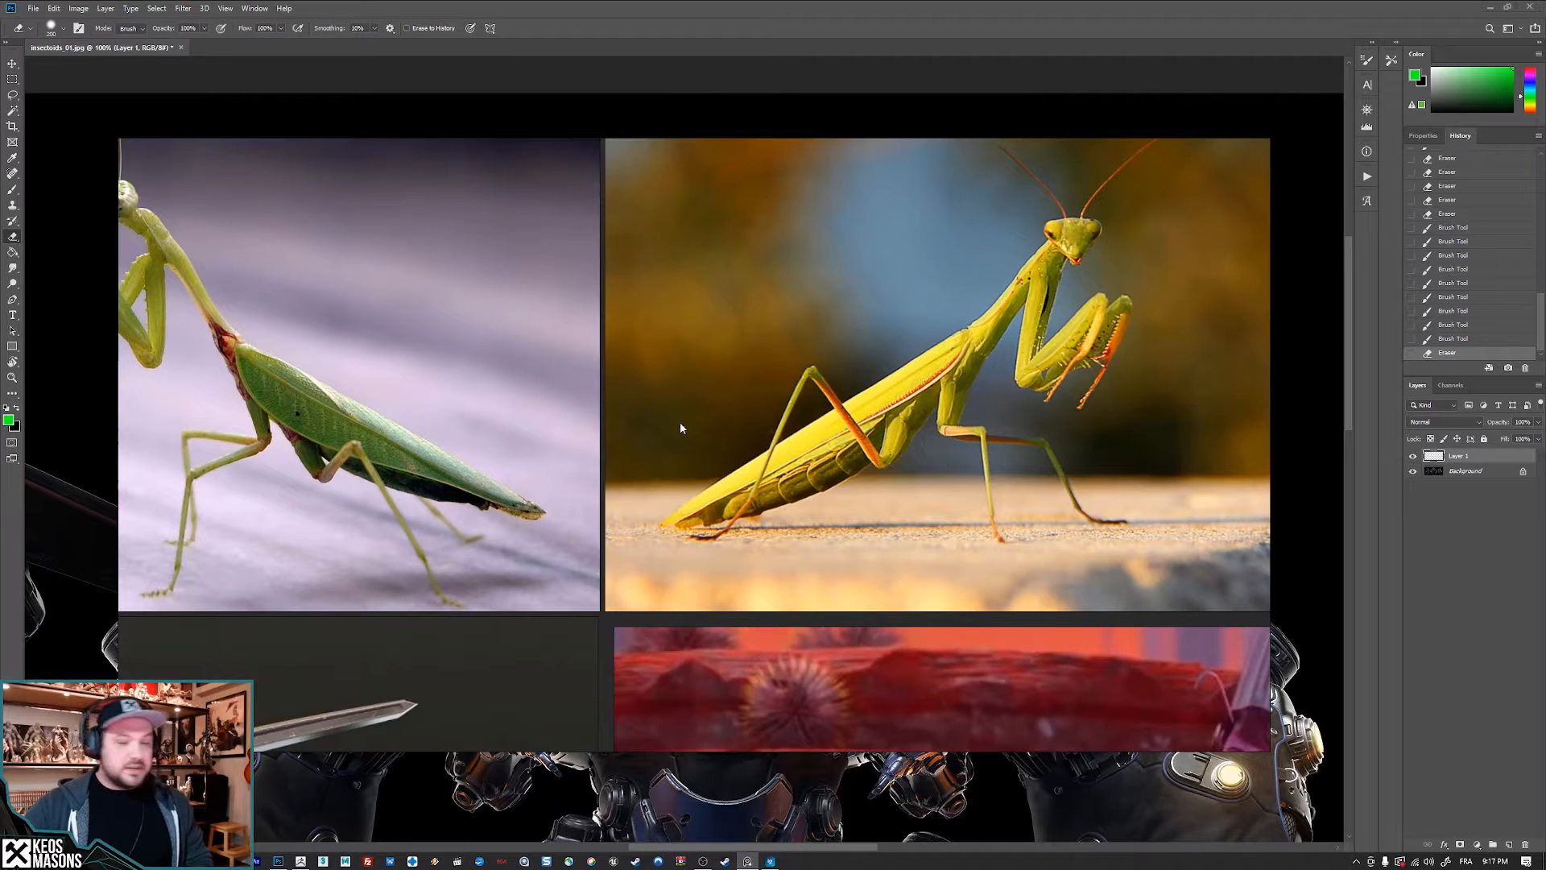
# - Look over the rest of the reference board, including the mantis-inspired designs and the lineup of three insectoid robots
pyautogui.keyDown('alt'); pyautogui.scroll(-5, 681, 428); pyautogui.keyUp('alt')
pyautogui.scroll(-2, 757, 491)
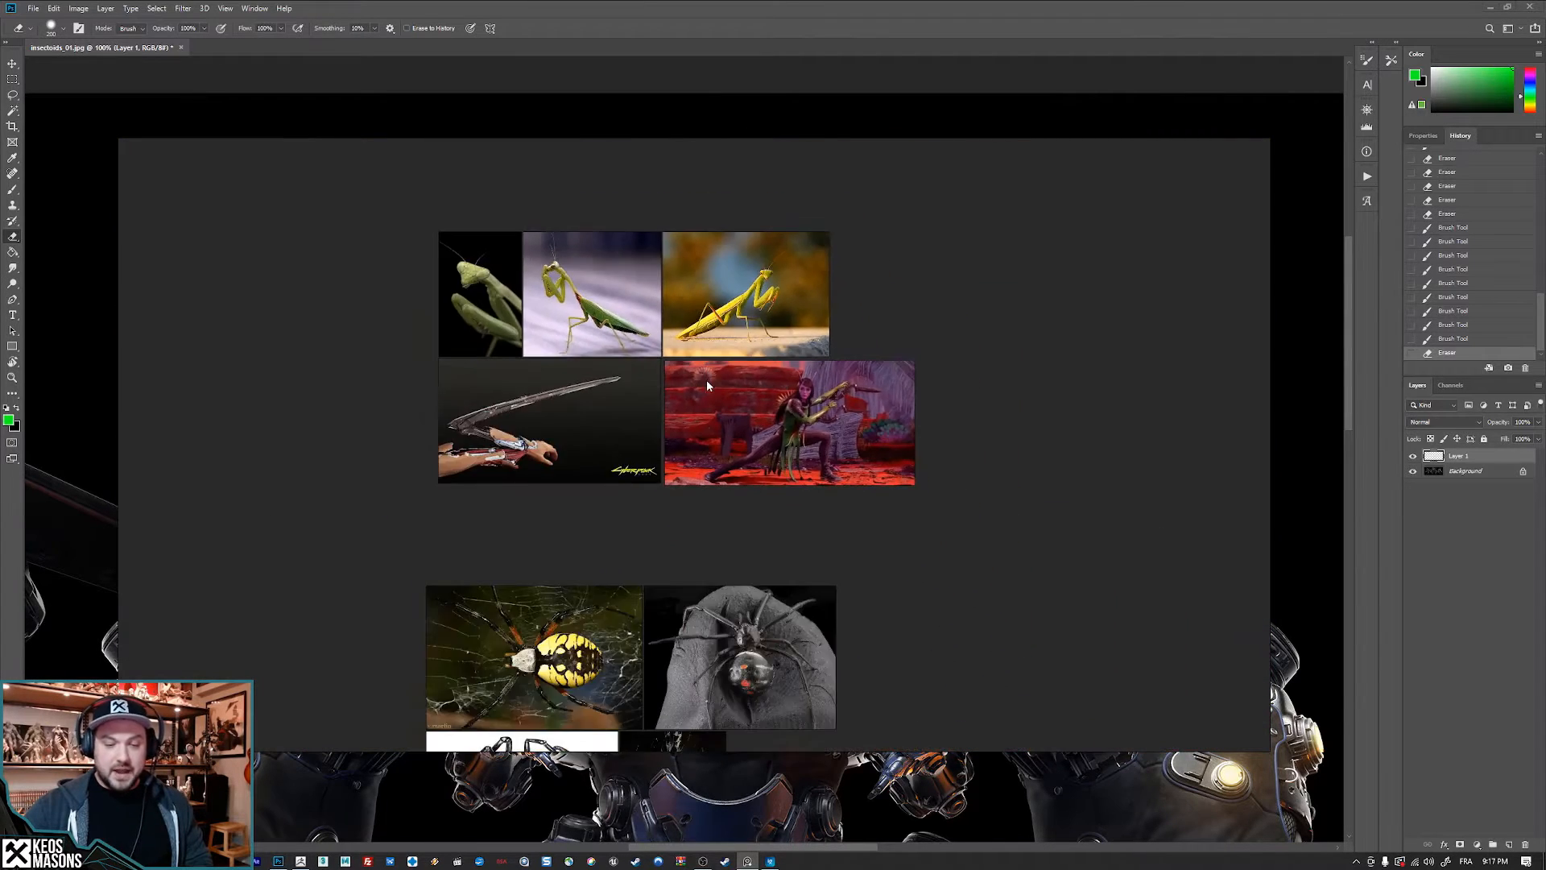
pyautogui.scroll(1, 707, 381)
pyautogui.moveTo(706, 381); pyautogui.dragTo(714, 460, button='middle')
pyautogui.scroll(1, 690, 381)
pyautogui.moveTo(271, 382); pyautogui.dragTo(1154, 392, button='middle')
pyautogui.moveTo(718, 391); pyautogui.dragTo(1071, 270, button='middle')
pyautogui.moveTo(689, 348); pyautogui.dragTo(891, 308, button='middle')
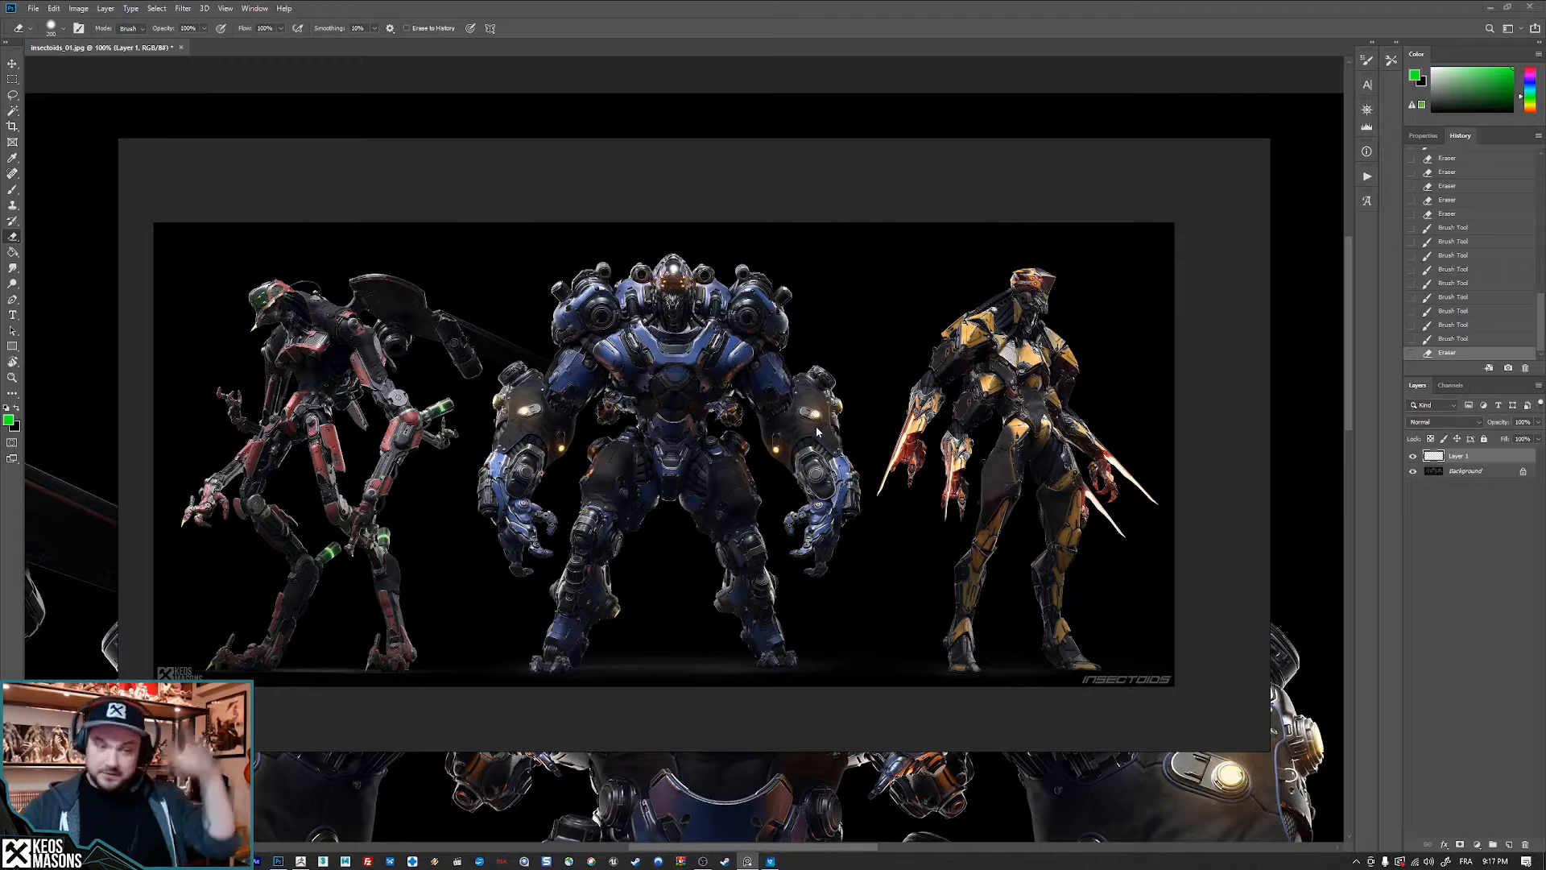
pyautogui.moveTo(1256, 555); pyautogui.dragTo(432, 279, button='middle')
pyautogui.moveTo(726, 459); pyautogui.dragTo(427, 227, button='middle')
pyautogui.scroll(-4, 736, 353)
pyautogui.moveTo(961, 561); pyautogui.dragTo(1084, 580, button='middle')
pyautogui.moveTo(242, 217); pyautogui.dragTo(441, 414, button='middle')
pyautogui.scroll(4, 736, 425)
pyautogui.moveTo(441, 414); pyautogui.dragTo(1545, 436, button='right')
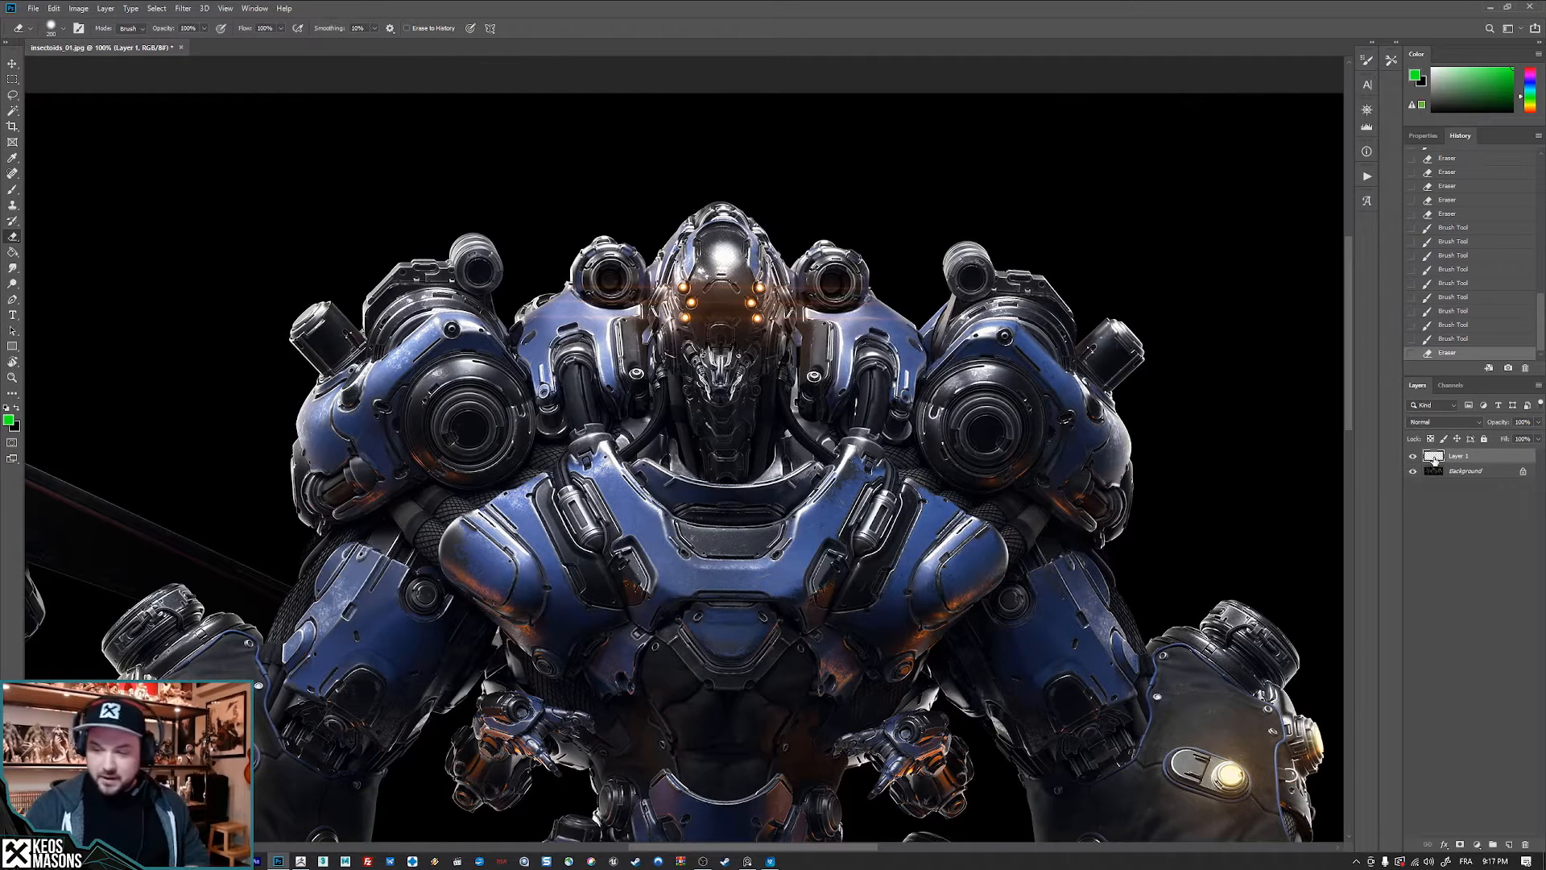
# - Back in Photoshop, outline the blue robot's right-hand chest plate in green with the Brush and trace edges of the central plate below
pyautogui.moveTo(906, 699); pyautogui.dragTo(918, 649)
pyautogui.press('b')
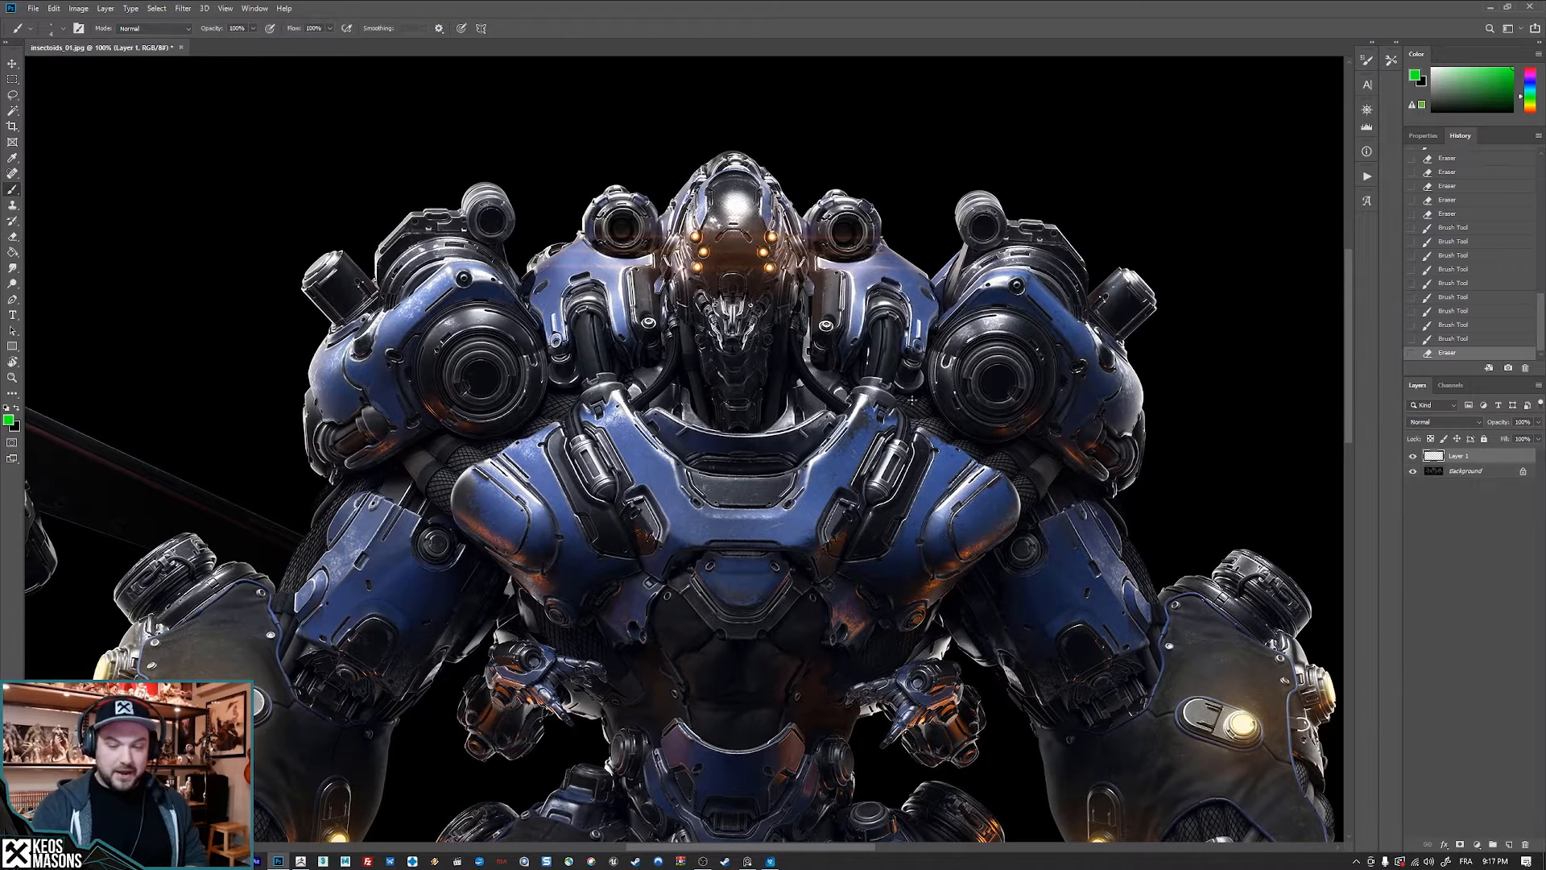
pyautogui.moveTo(863, 404); pyautogui.dragTo(806, 493)
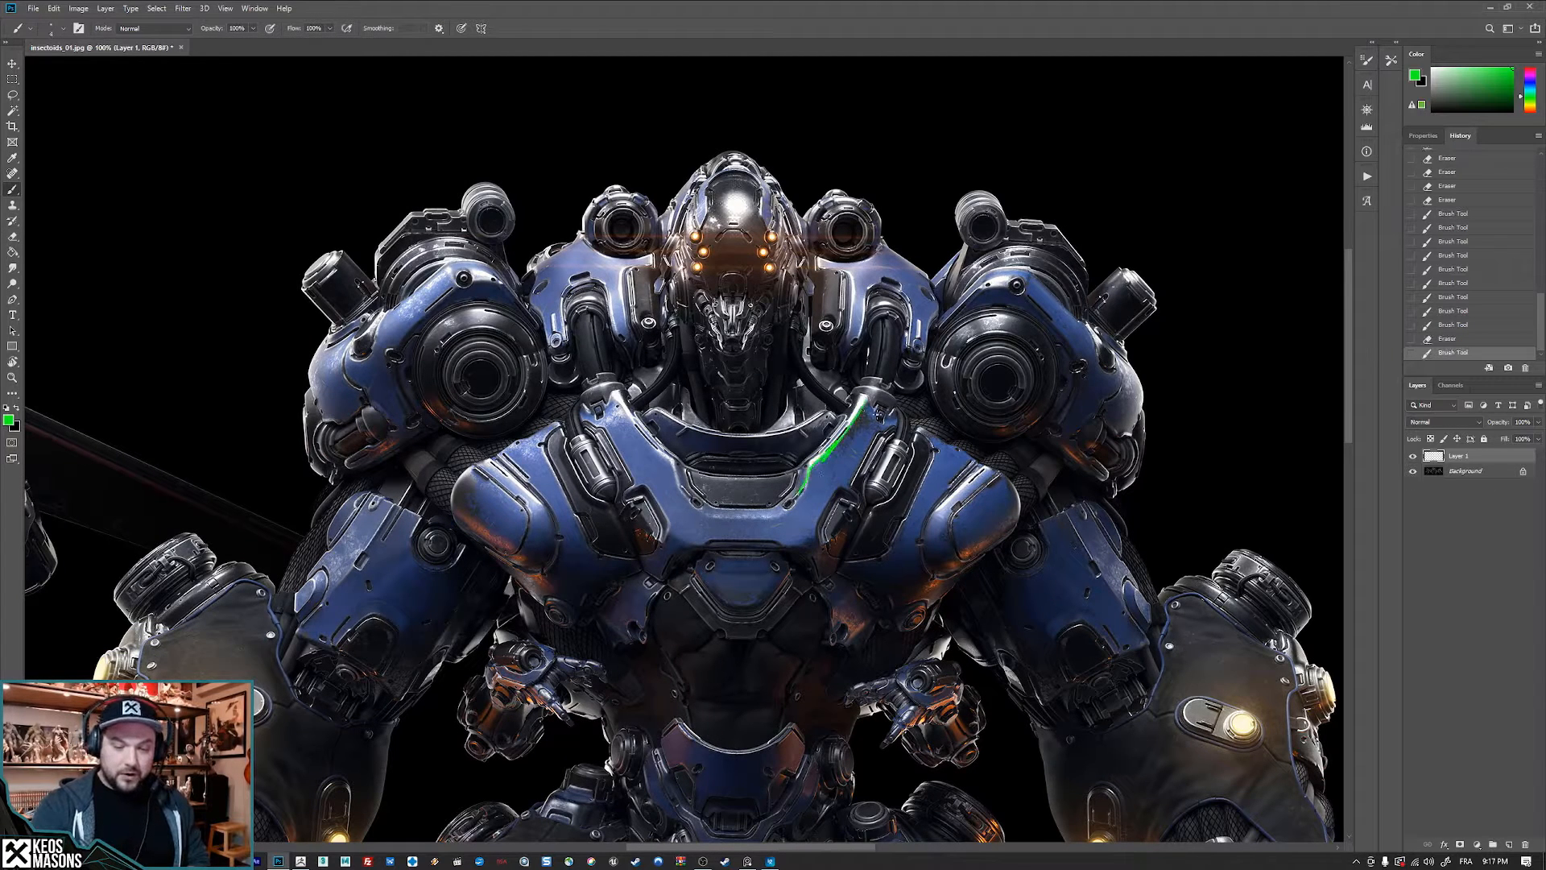
pyautogui.moveTo(867, 402)
pyautogui.mouseDown()
pyautogui.moveTo(894, 410)
pyautogui.moveTo(817, 538)
pyautogui.moveTo(793, 545)
pyautogui.moveTo(817, 539)
pyautogui.mouseUp()
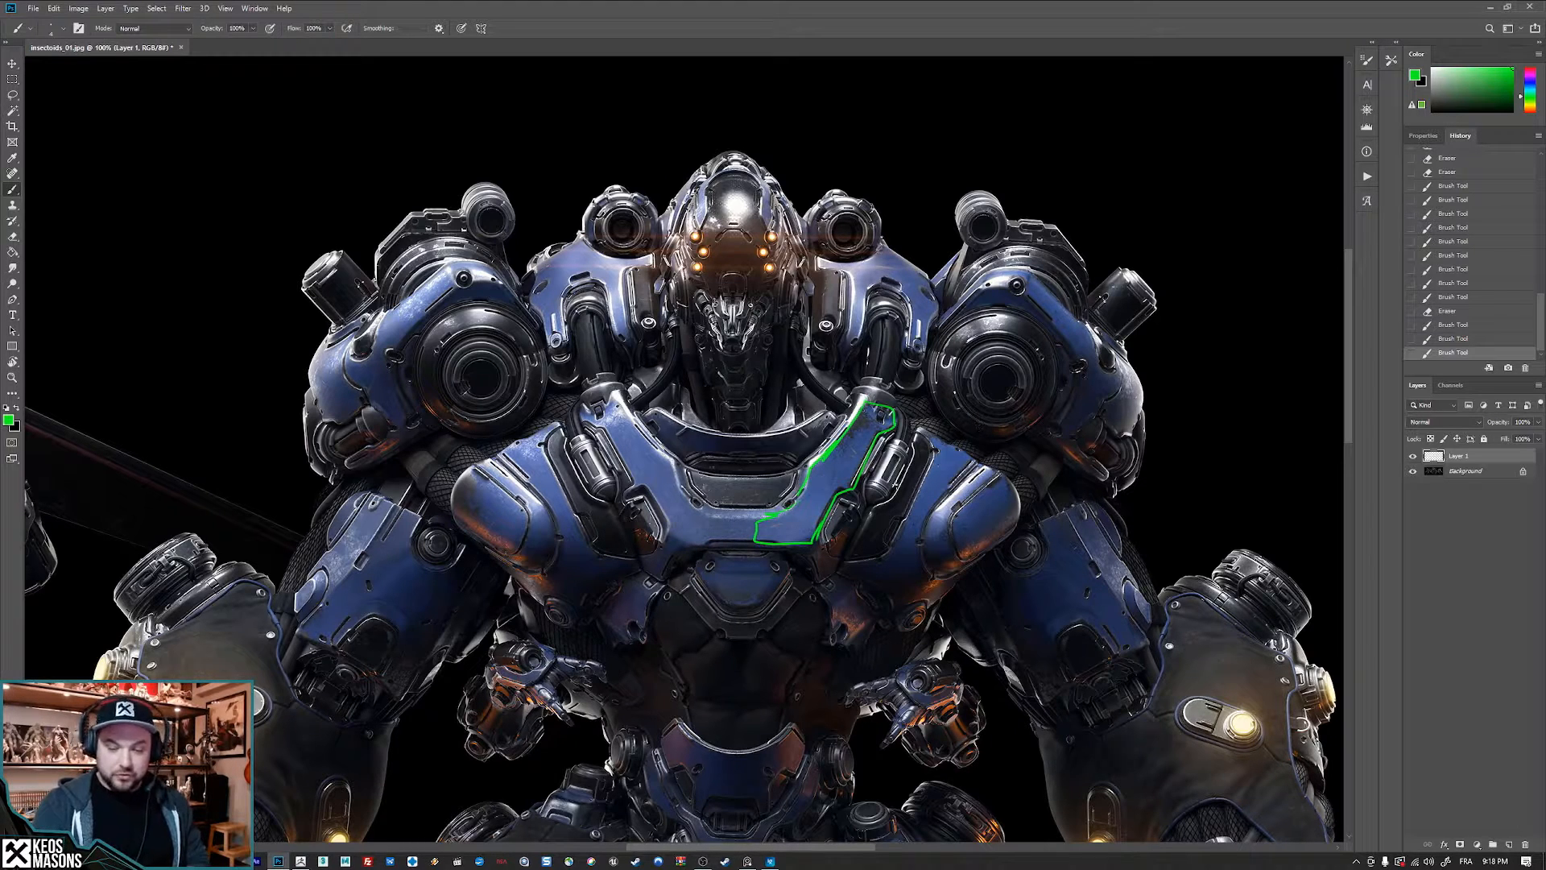
pyautogui.moveTo(757, 606); pyautogui.dragTo(778, 584)
pyautogui.moveTo(765, 600); pyautogui.dragTo(779, 584)
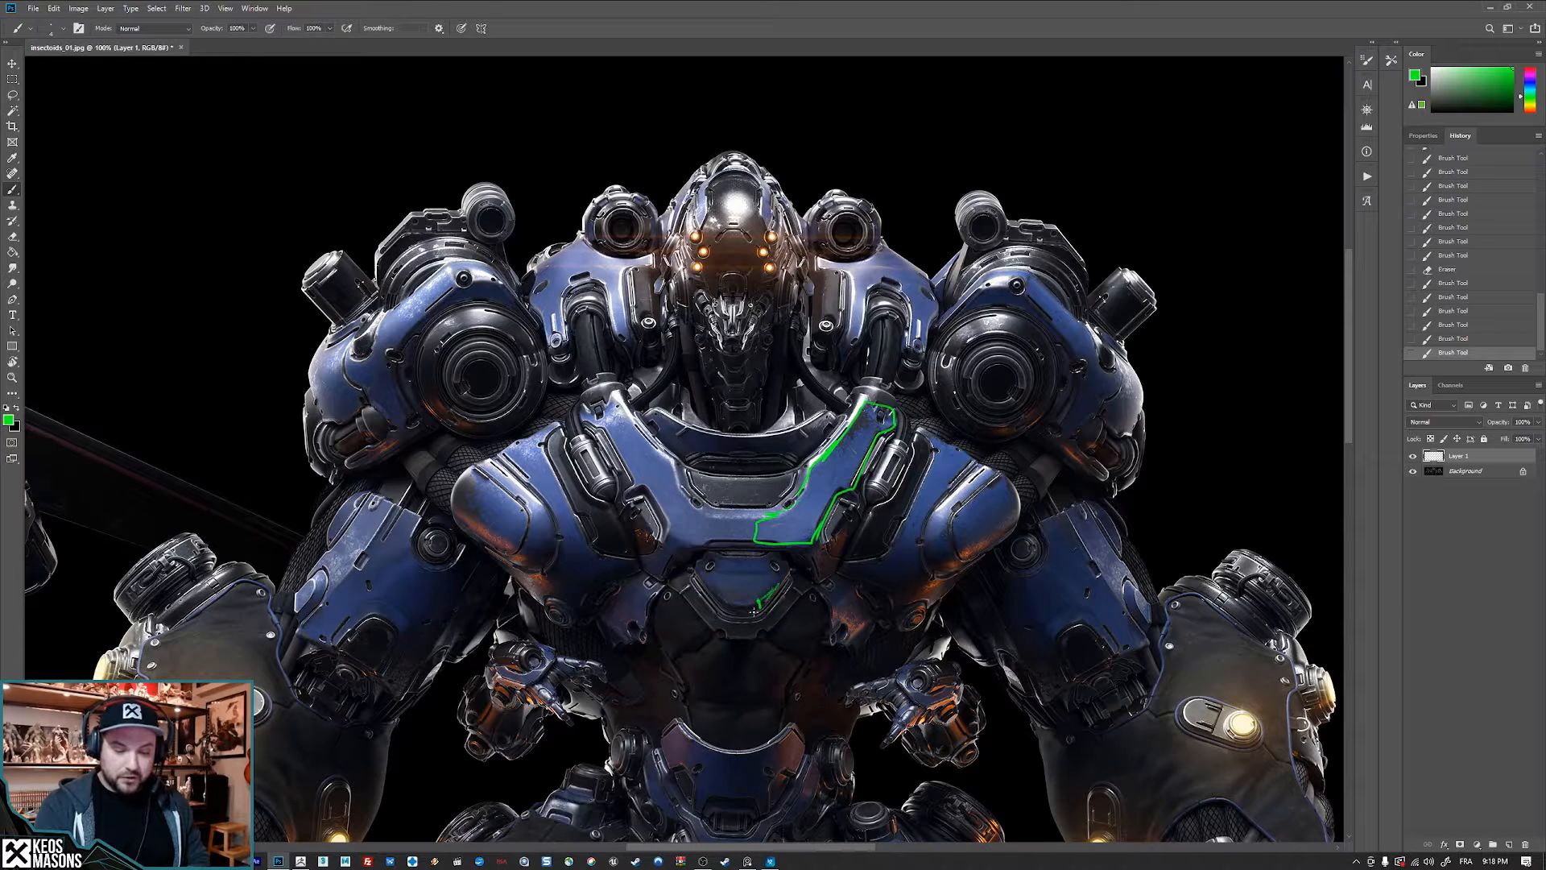
pyautogui.moveTo(667, 573); pyautogui.dragTo(687, 548)
# - Undo all the green outlines on the chest plate and the central plate below it
pyautogui.hotkey('ctrl', 'z')
pyautogui.hotkey('ctrl', 'z')
pyautogui.hotkey('ctrl', 'z')
pyautogui.hotkey('ctrl', 'z')
pyautogui.hotkey('ctrl', 'z')
pyautogui.hotkey('ctrl', 'z')
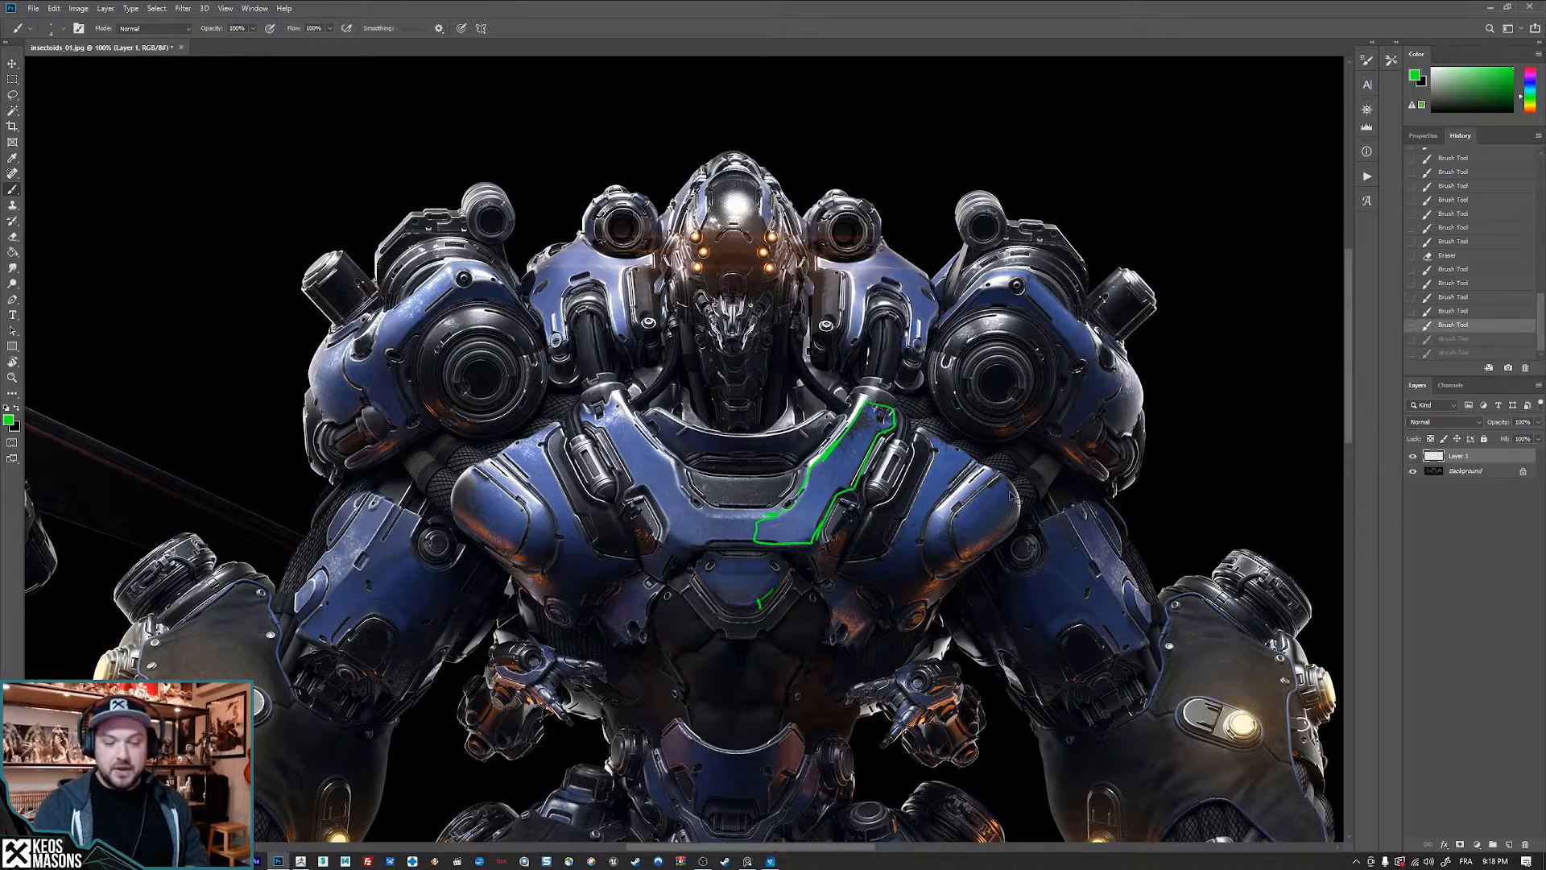
pyautogui.hotkey('ctrl', 'z')
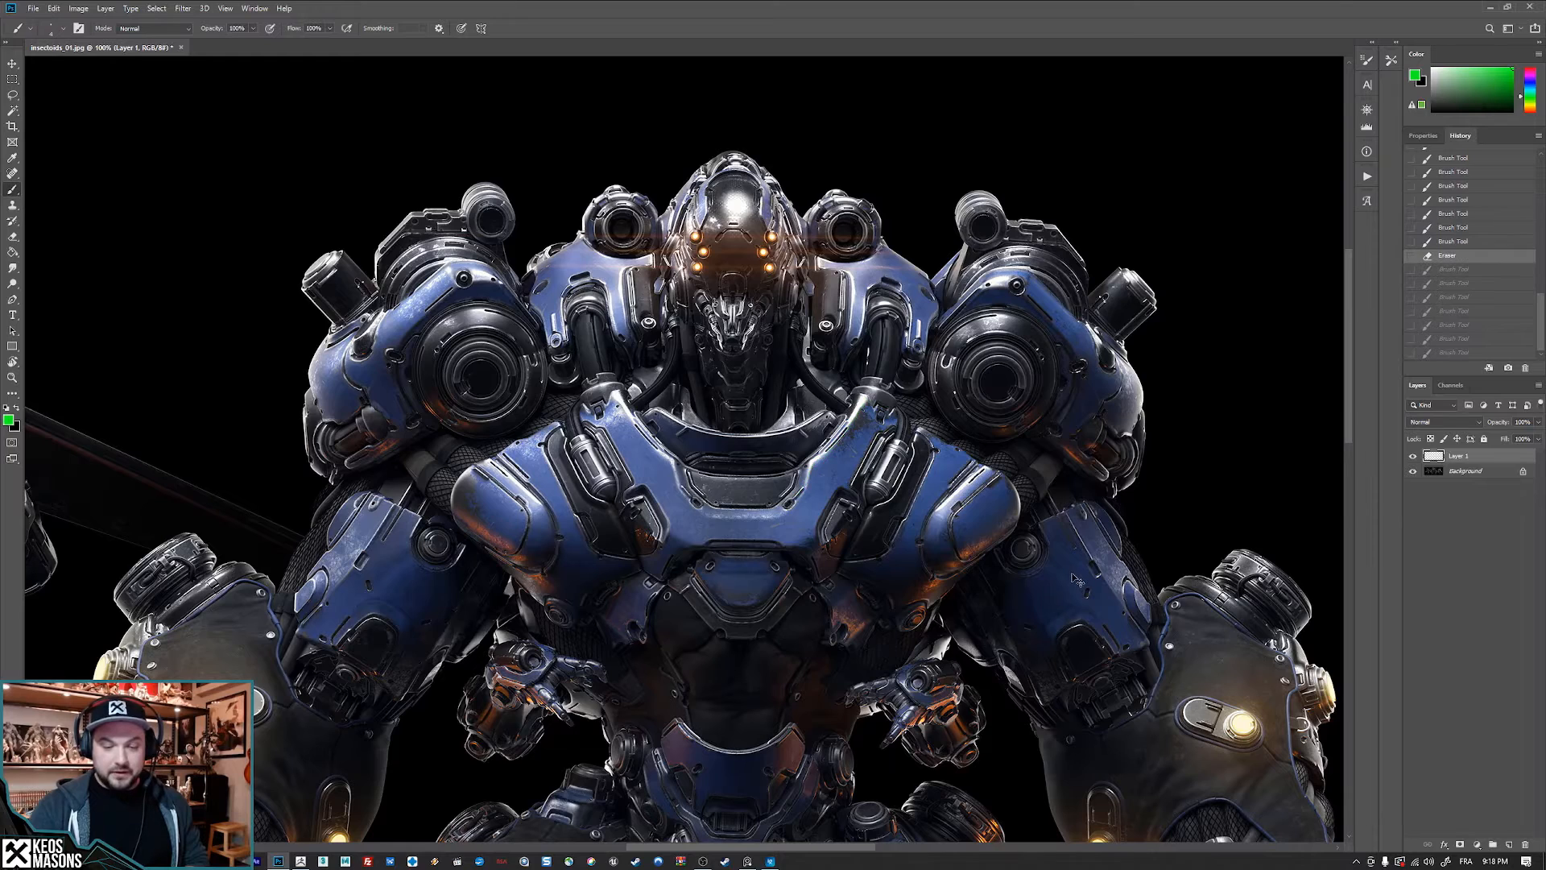
# - Outline the blue robot's right-hand shoulder, upper arm and forearm masses in green, and erase those outlines
pyautogui.keyDown('alt'); pyautogui.scroll(-2, 1074, 573); pyautogui.keyUp('alt')
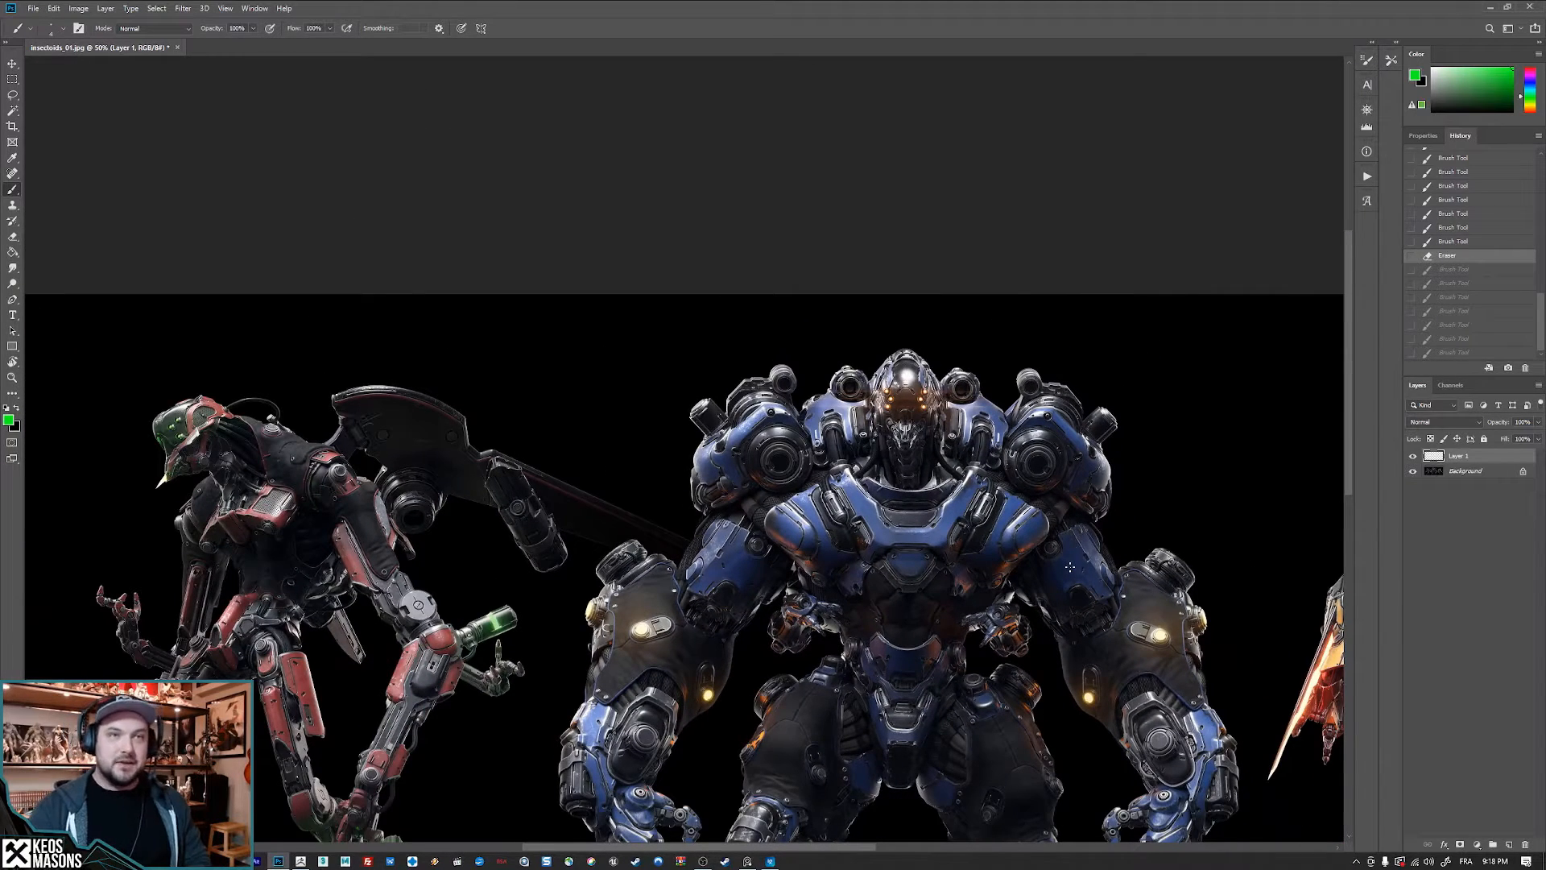
pyautogui.moveTo(1079, 550); pyautogui.dragTo(946, 361)
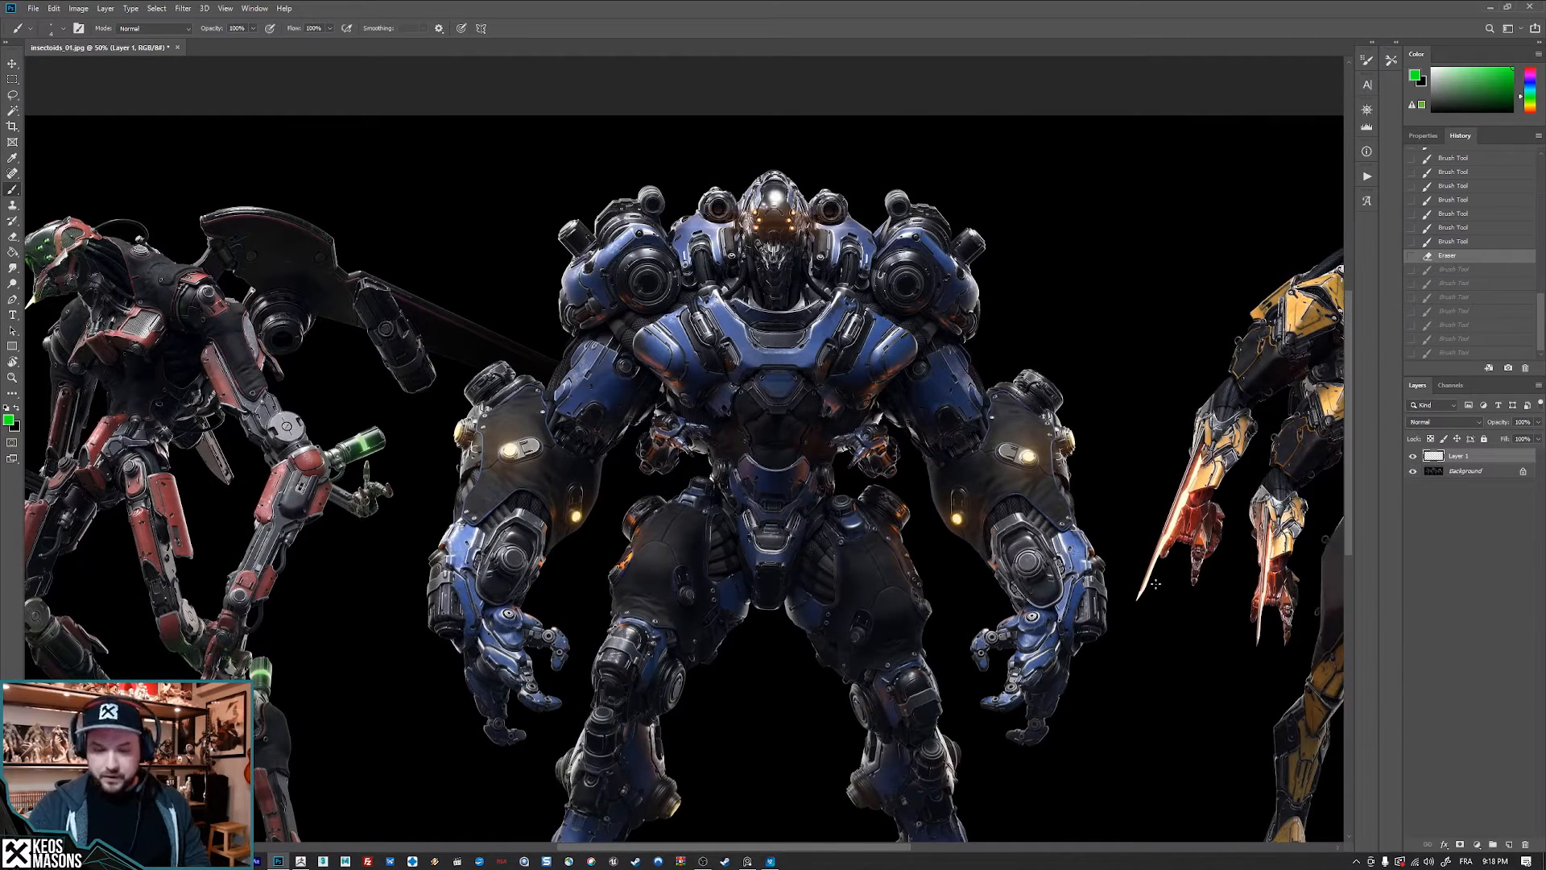
pyautogui.moveTo(1142, 547); pyautogui.dragTo(1097, 600)
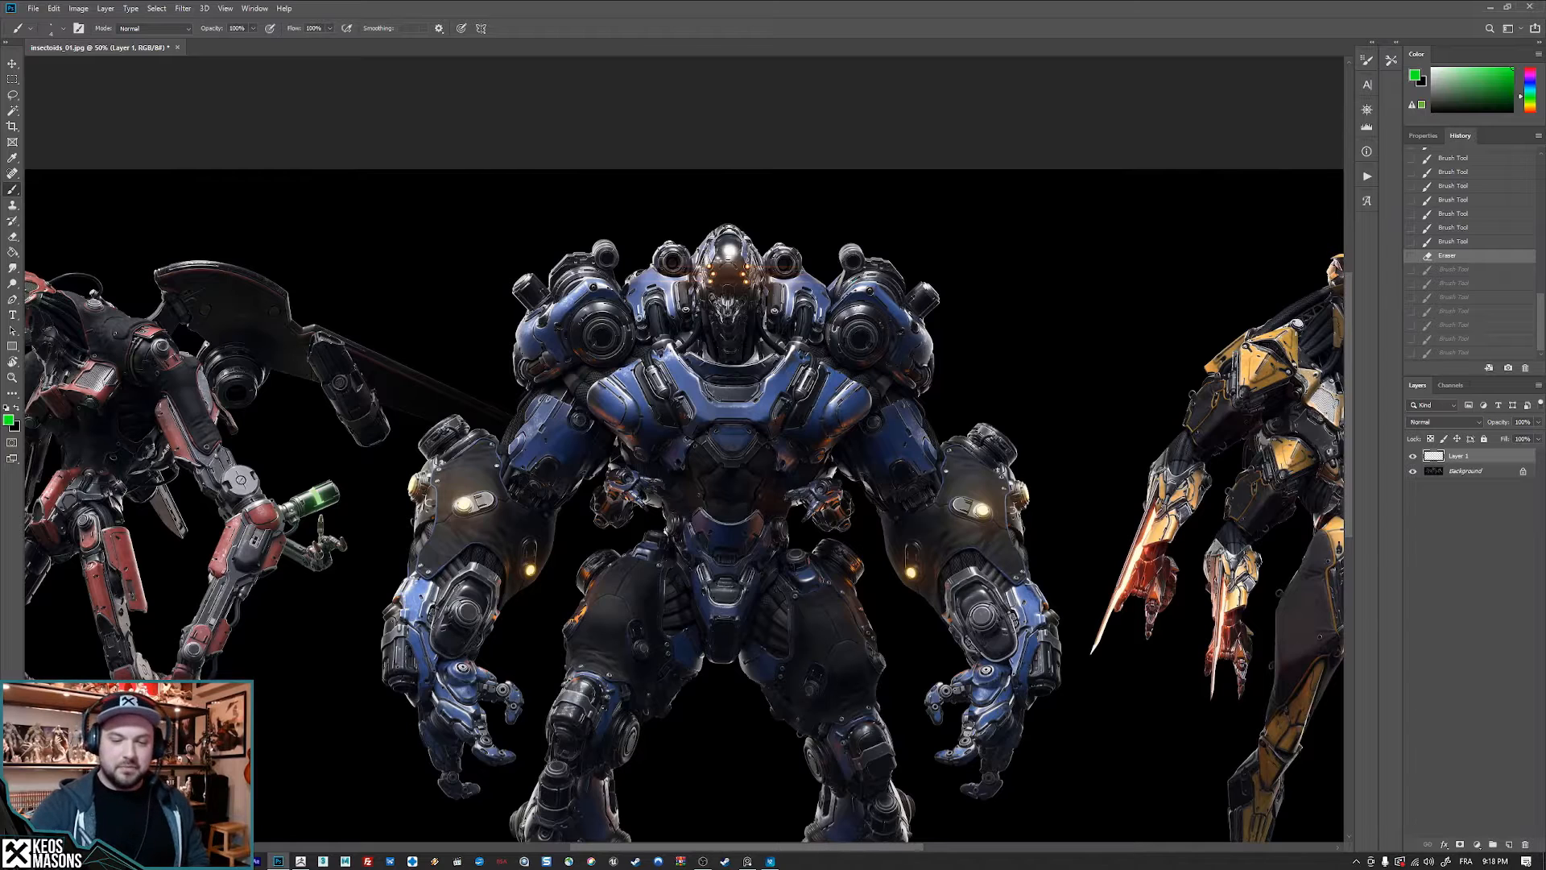
pyautogui.moveTo(847, 283)
pyautogui.mouseDown()
pyautogui.moveTo(829, 347)
pyautogui.moveTo(934, 342)
pyautogui.moveTo(863, 263)
pyautogui.mouseUp()
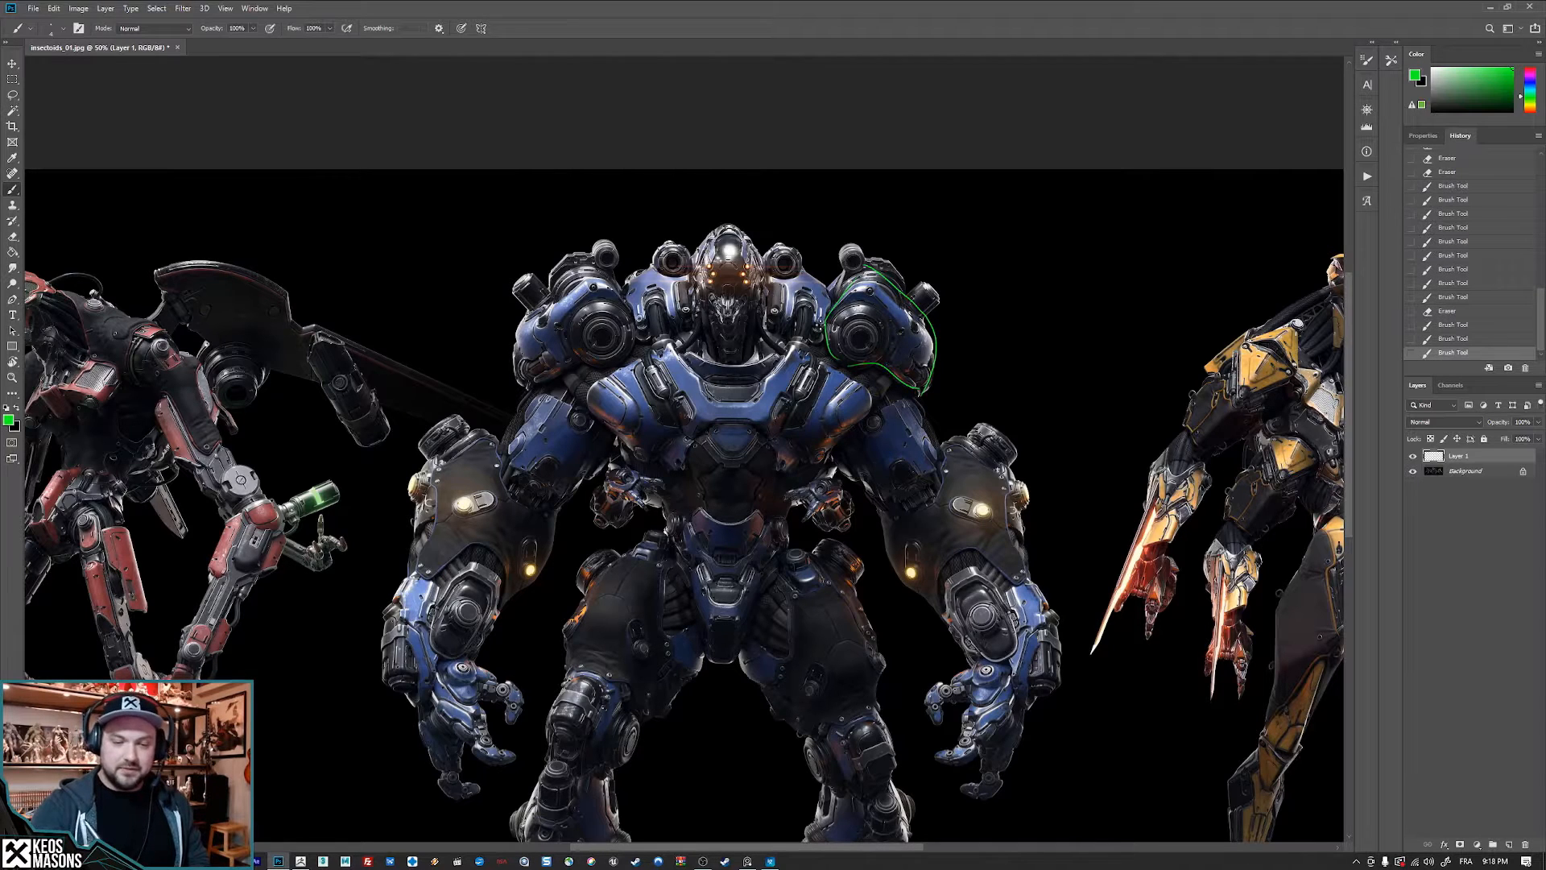
pyautogui.moveTo(922, 397)
pyautogui.mouseDown()
pyautogui.moveTo(866, 475)
pyautogui.moveTo(923, 400)
pyautogui.moveTo(939, 487)
pyautogui.moveTo(894, 469)
pyautogui.moveTo(997, 457)
pyautogui.moveTo(1007, 483)
pyautogui.mouseUp()
pyautogui.moveTo(880, 520)
pyautogui.mouseDown()
pyautogui.moveTo(958, 636)
pyautogui.moveTo(1016, 469)
pyautogui.mouseUp()
pyautogui.press('e')
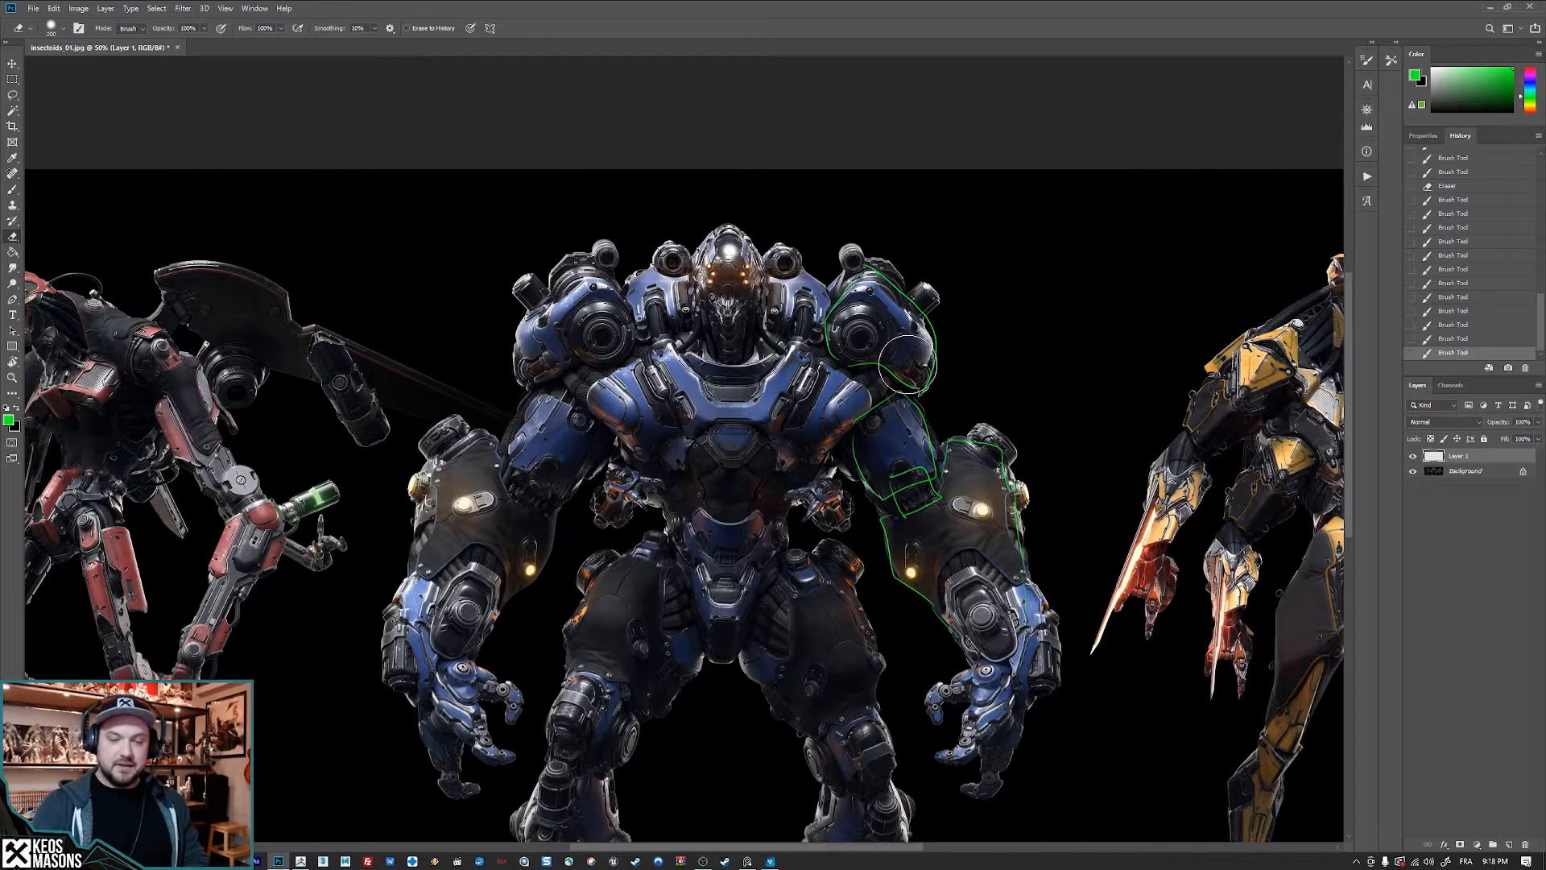
pyautogui.moveTo(886, 282)
pyautogui.mouseDown()
pyautogui.moveTo(878, 339)
pyautogui.moveTo(1018, 335)
pyautogui.moveTo(982, 555)
pyautogui.moveTo(886, 552)
pyautogui.mouseUp()
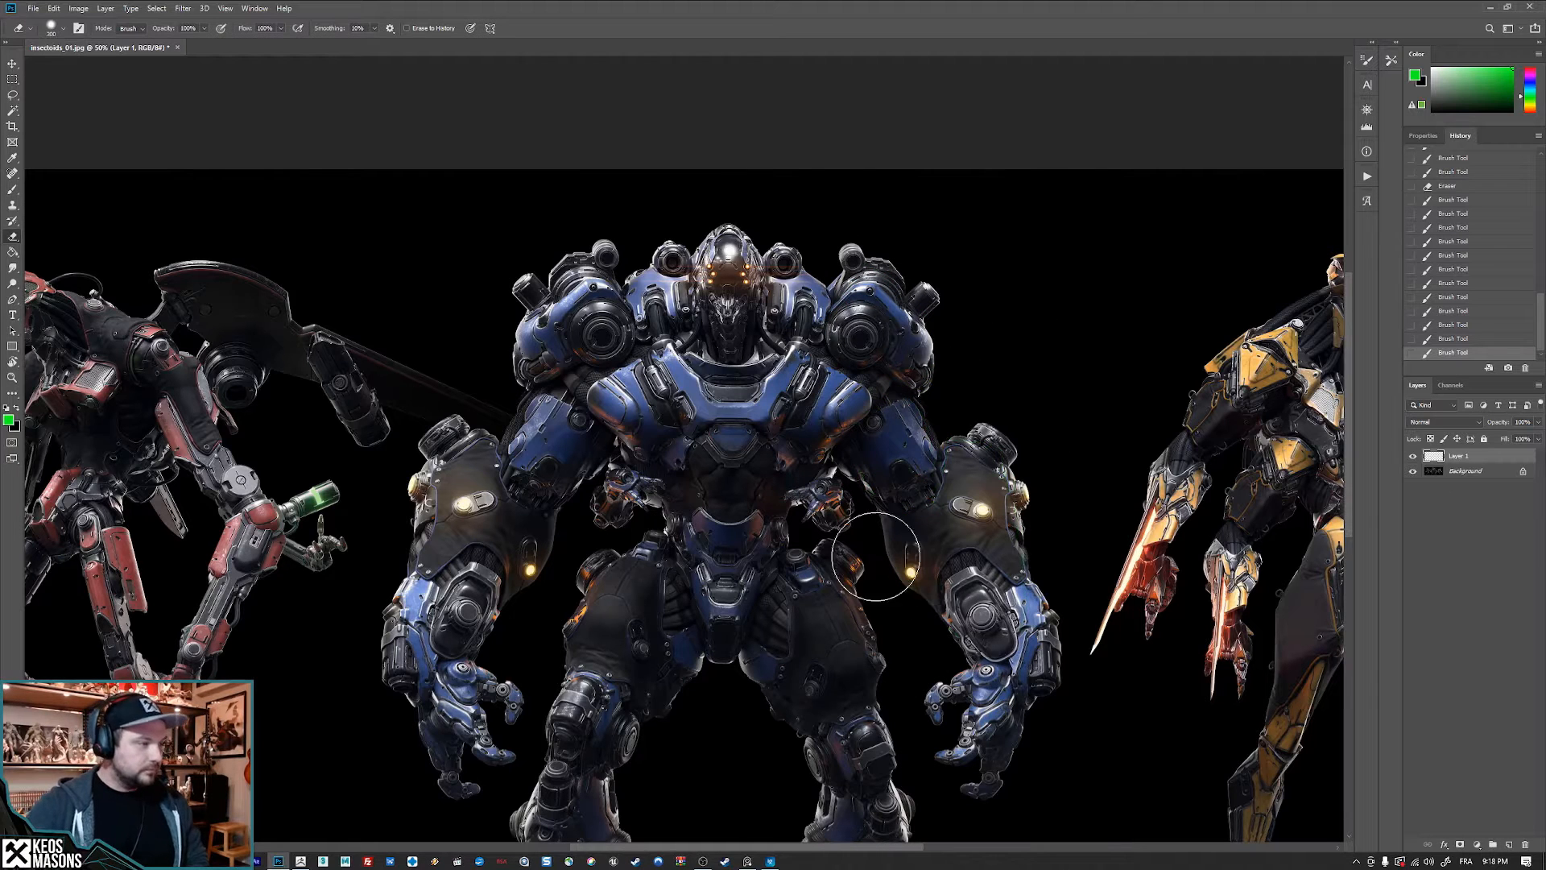
# - Draw a large green inverted trapezoid over the blue robot's torso, from the wide shoulders down to the narrow waist
pyautogui.press('b')
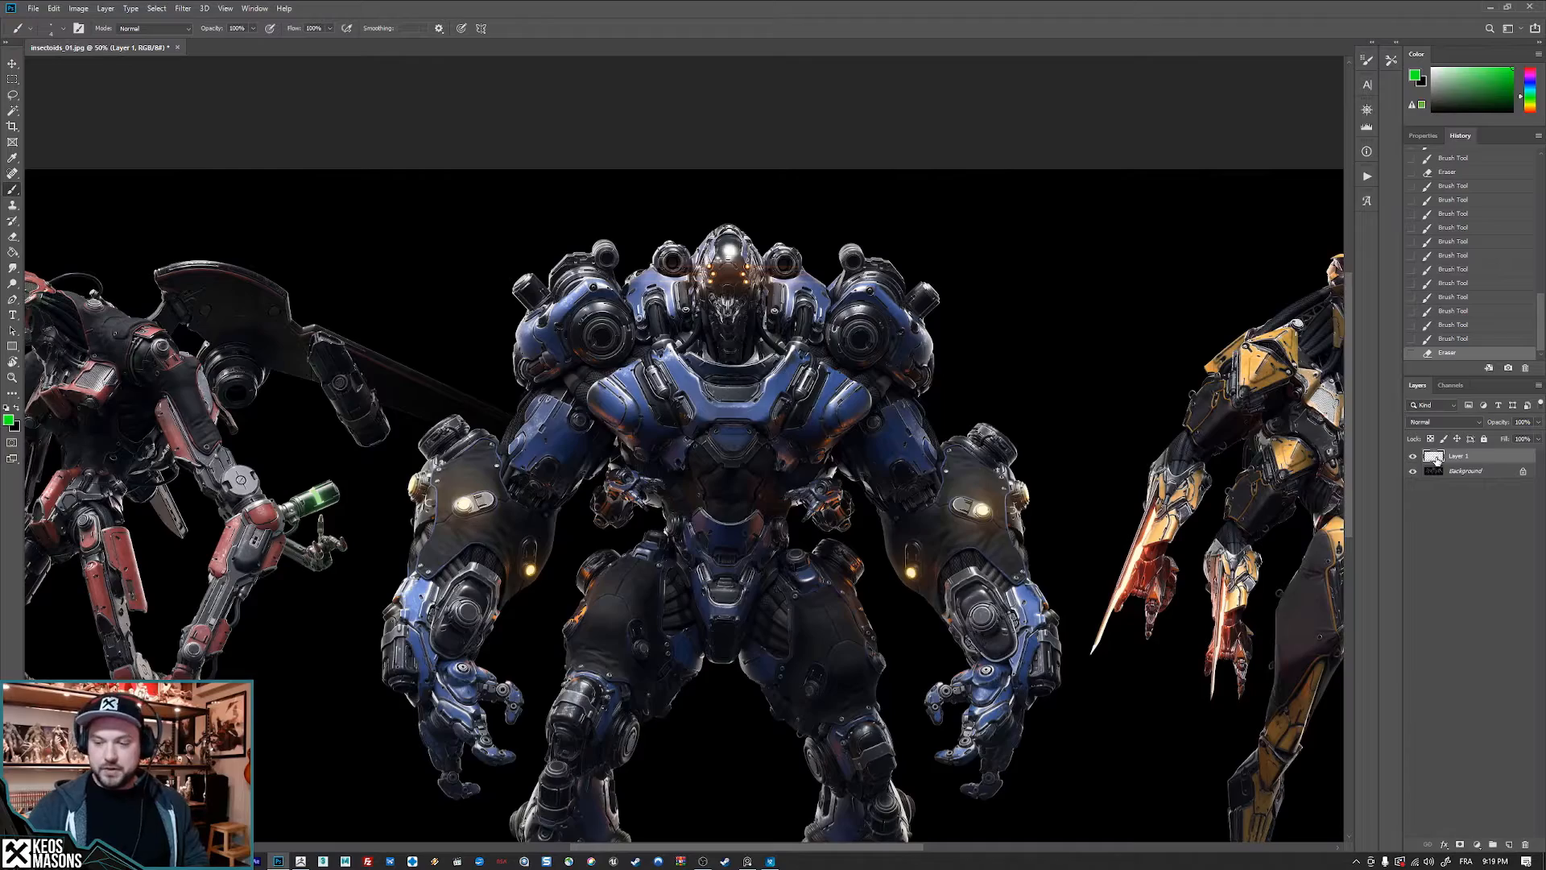
pyautogui.moveTo(1037, 570); pyautogui.dragTo(998, 479)
pyautogui.hotkey('ctrl', '-')
pyautogui.moveTo(1190, 622); pyautogui.dragTo(990, 631)
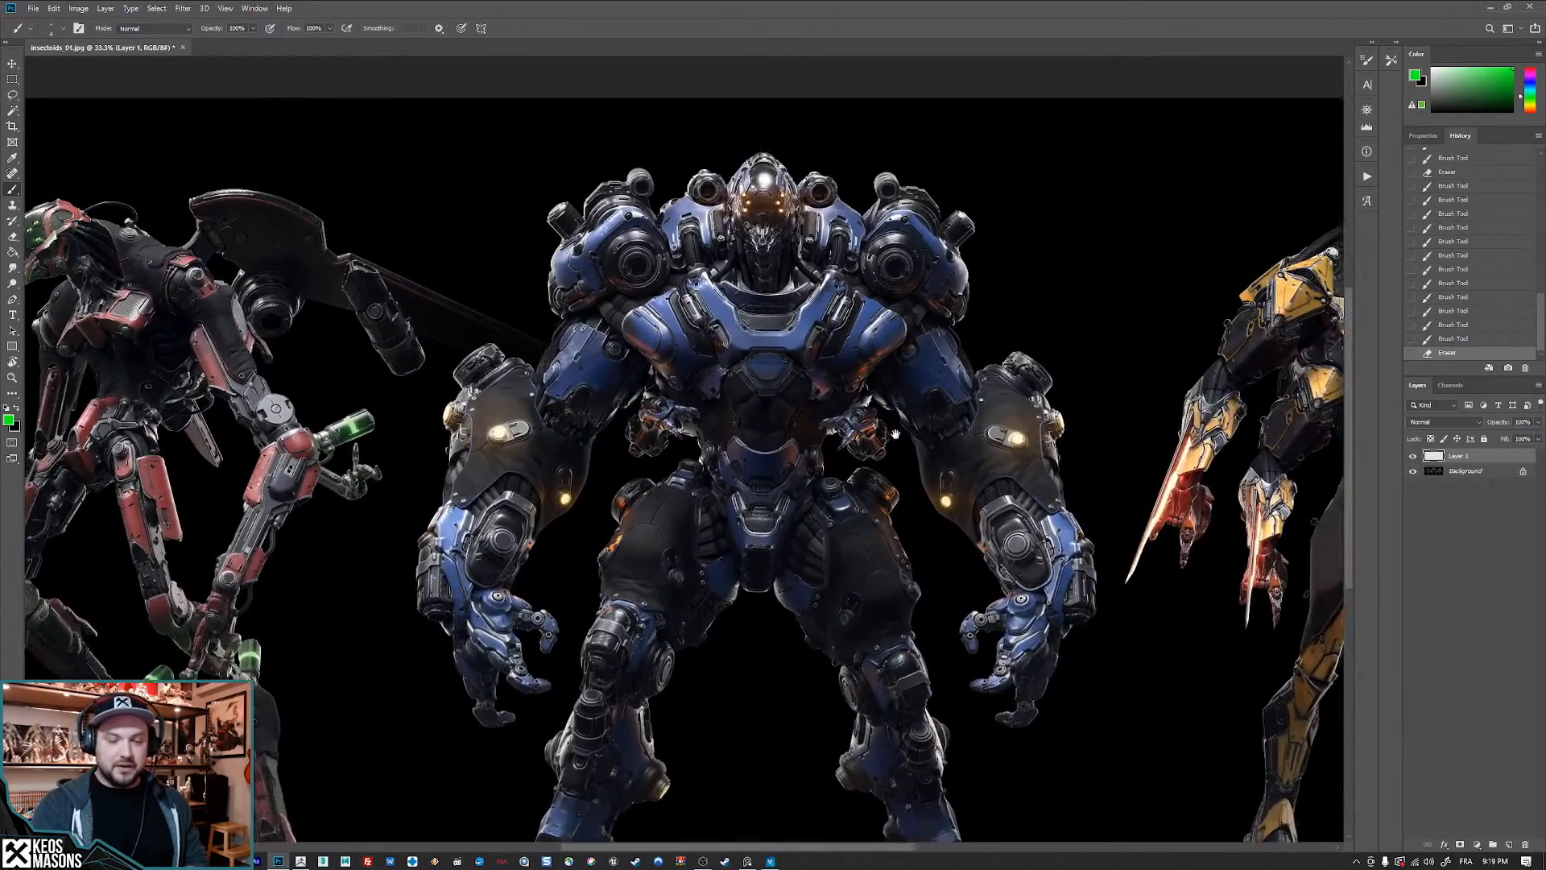
pyautogui.keyDown('alt'); pyautogui.scroll(1, 891, 417); pyautogui.keyUp('alt')
pyautogui.scroll(-1, 901, 475)
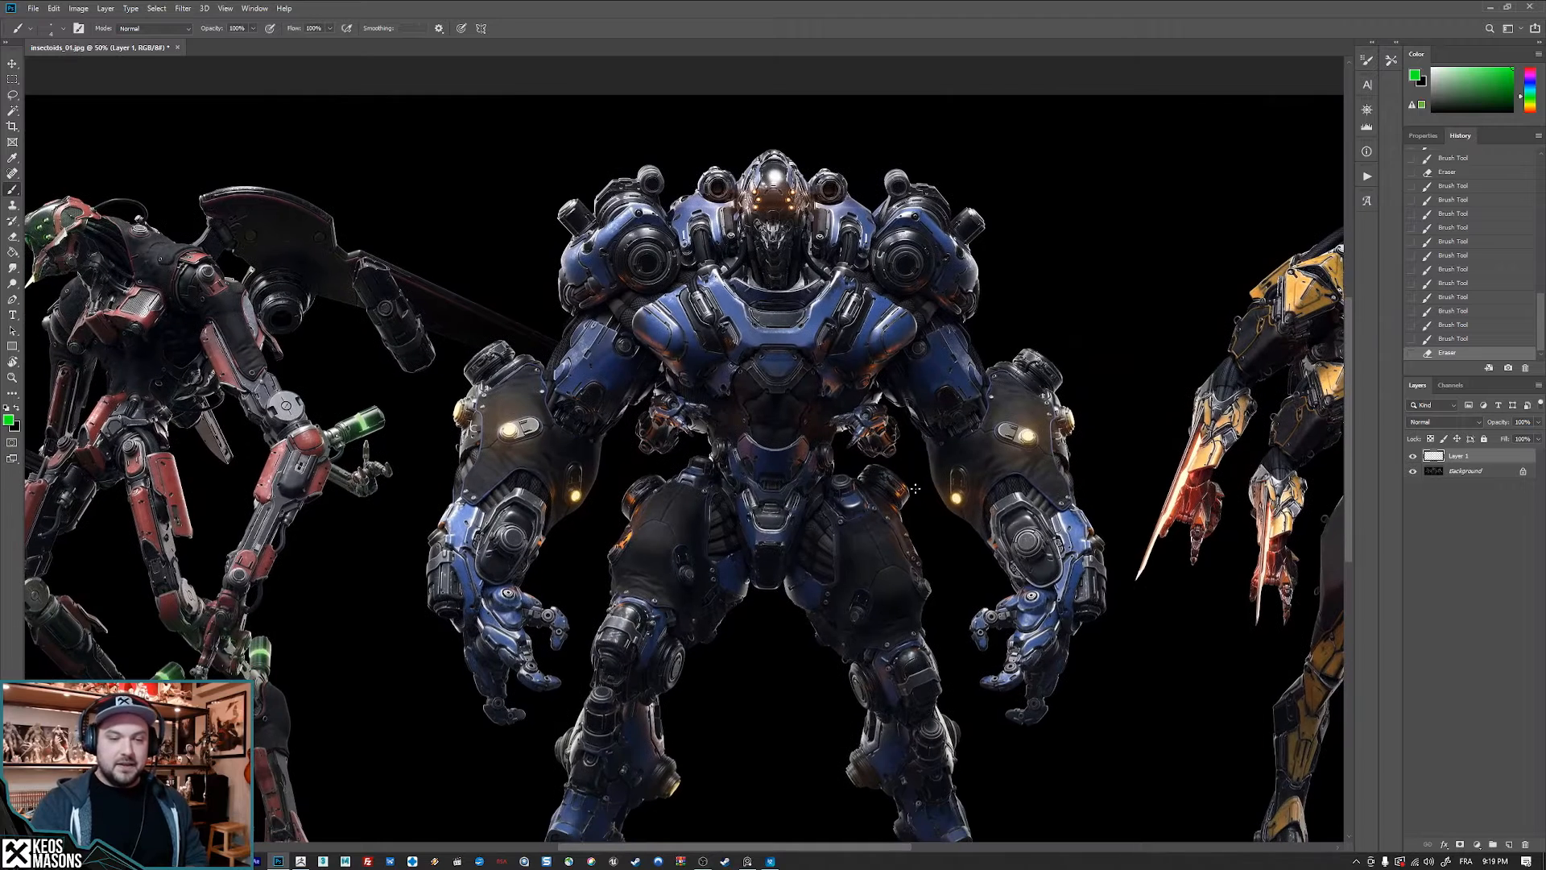
pyautogui.scroll(-1, 916, 531)
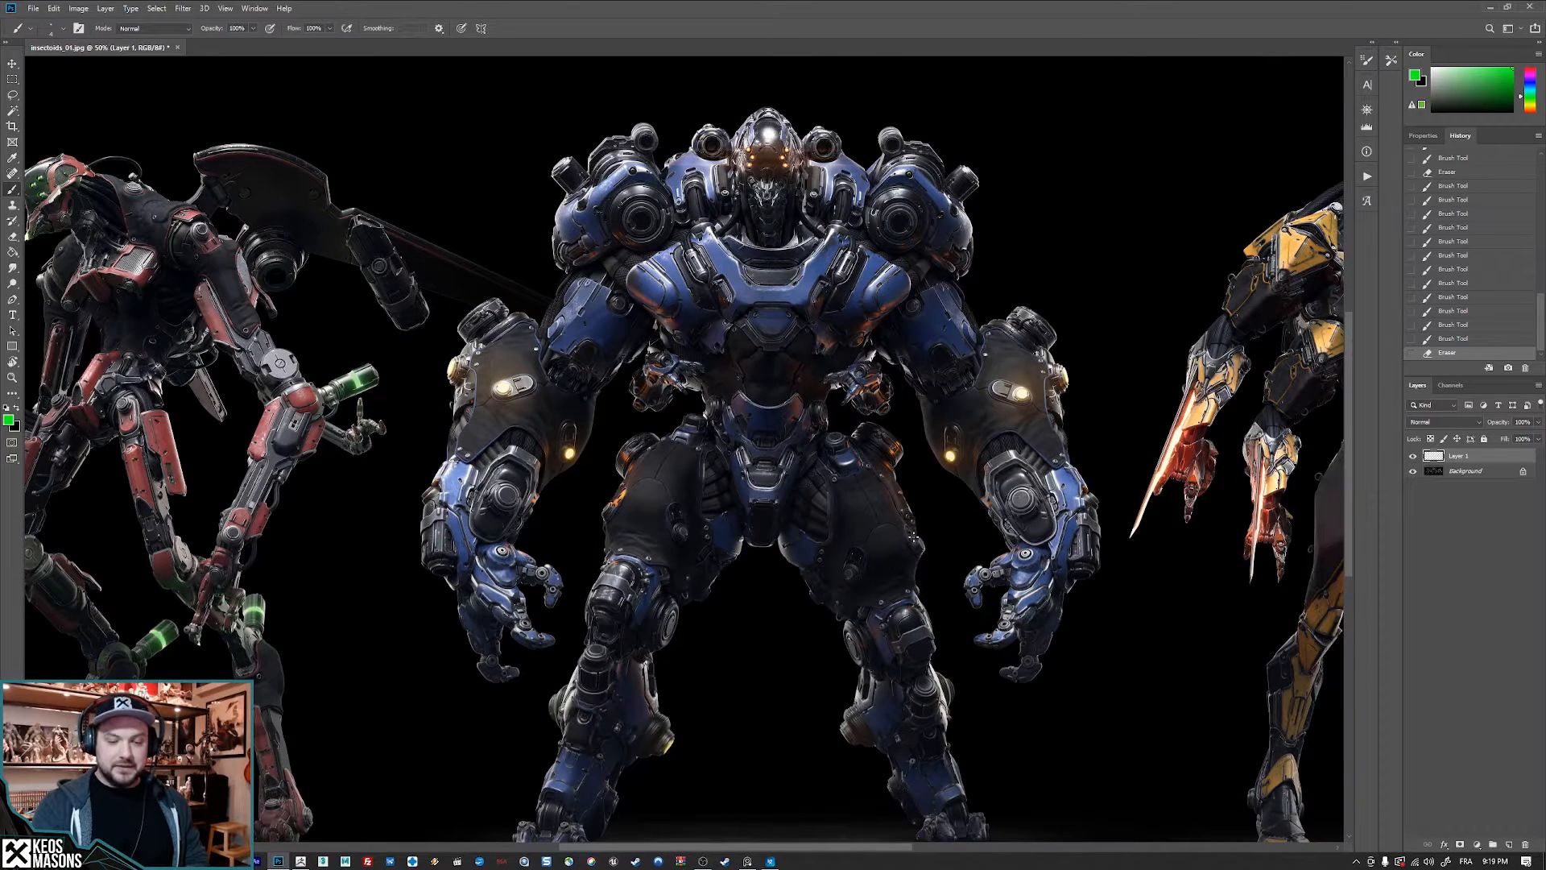
pyautogui.scroll(-1, 910, 565)
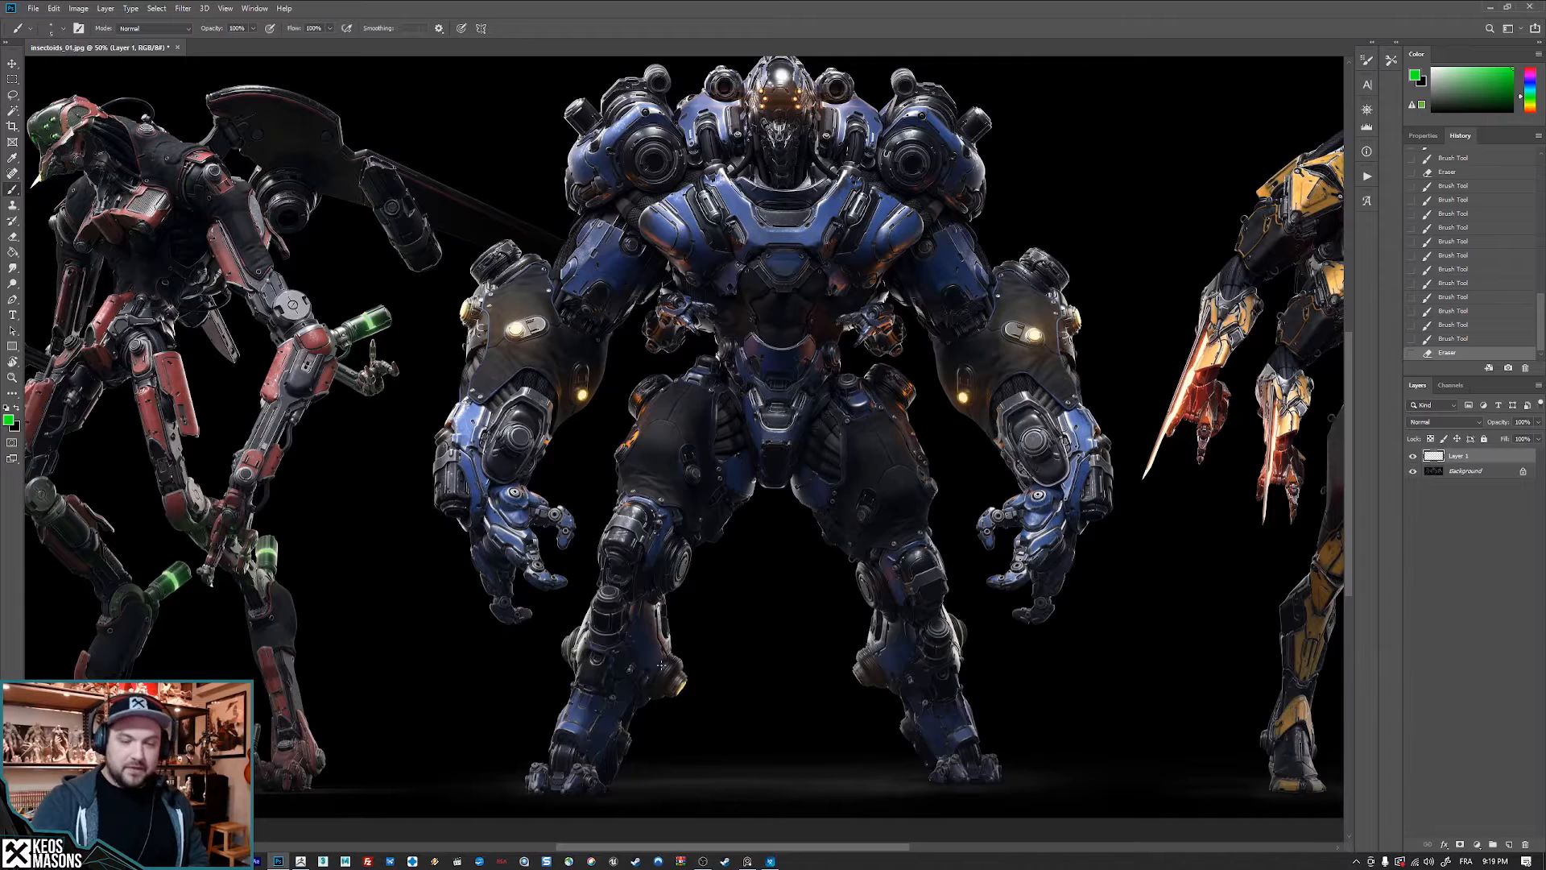
pyautogui.moveTo(809, 456); pyautogui.dragTo(786, 597)
pyautogui.moveTo(571, 291)
pyautogui.mouseDown()
pyautogui.moveTo(699, 538)
pyautogui.moveTo(817, 528)
pyautogui.moveTo(957, 309)
pyautogui.moveTo(618, 235)
pyautogui.moveTo(894, 229)
pyautogui.moveTo(974, 321)
pyautogui.mouseUp()
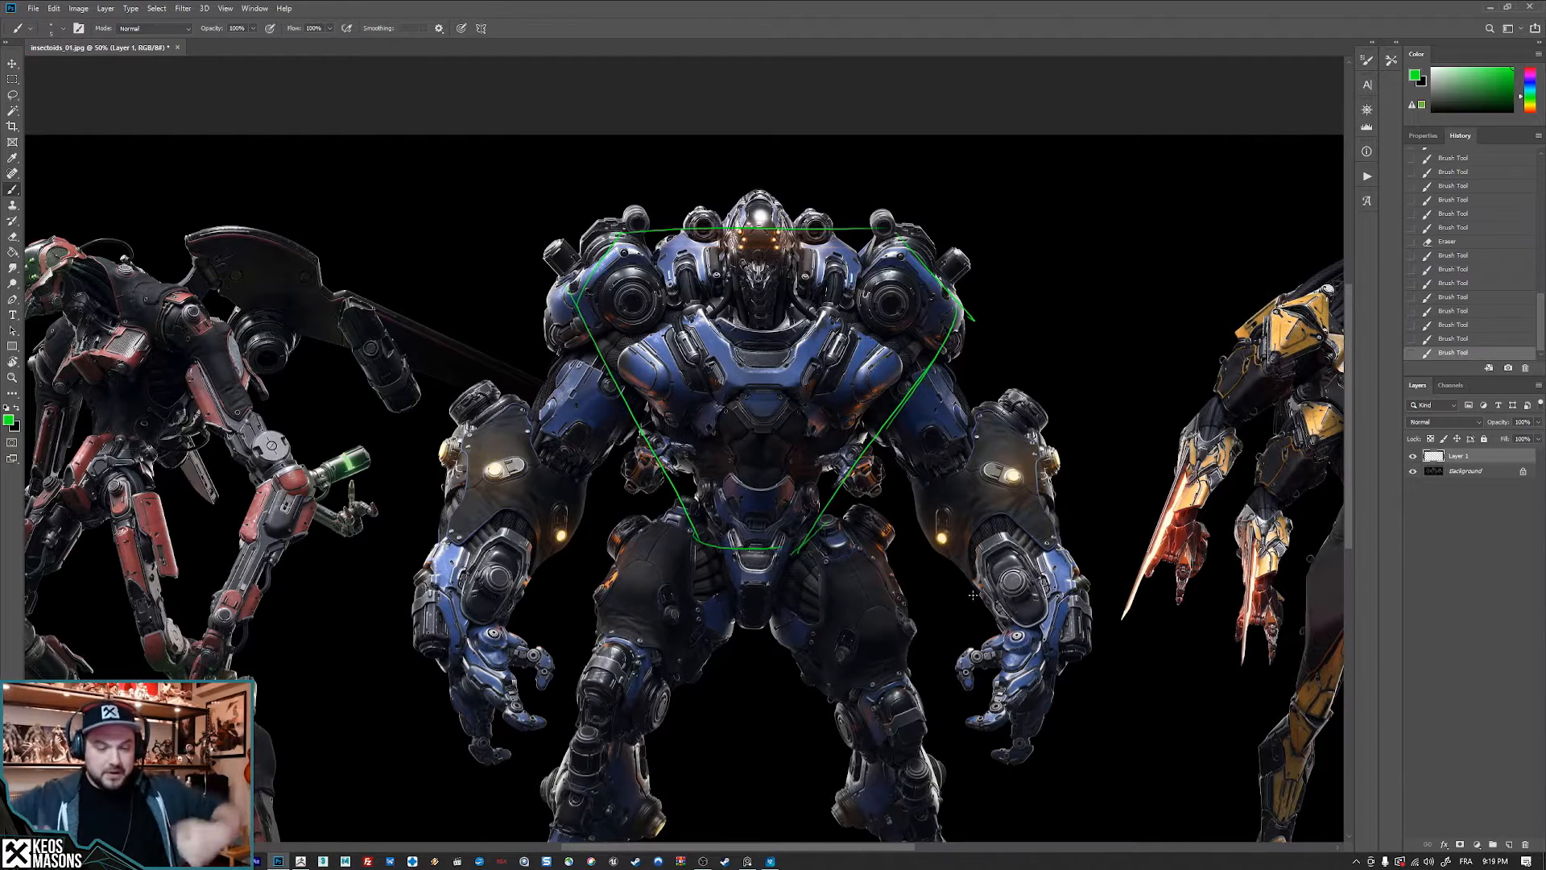
# - Outline the blue robot's left-hand leg as a green shape tapering to the foot, and box in the central pelvis block
pyautogui.moveTo(813, 598); pyautogui.dragTo(855, 455)
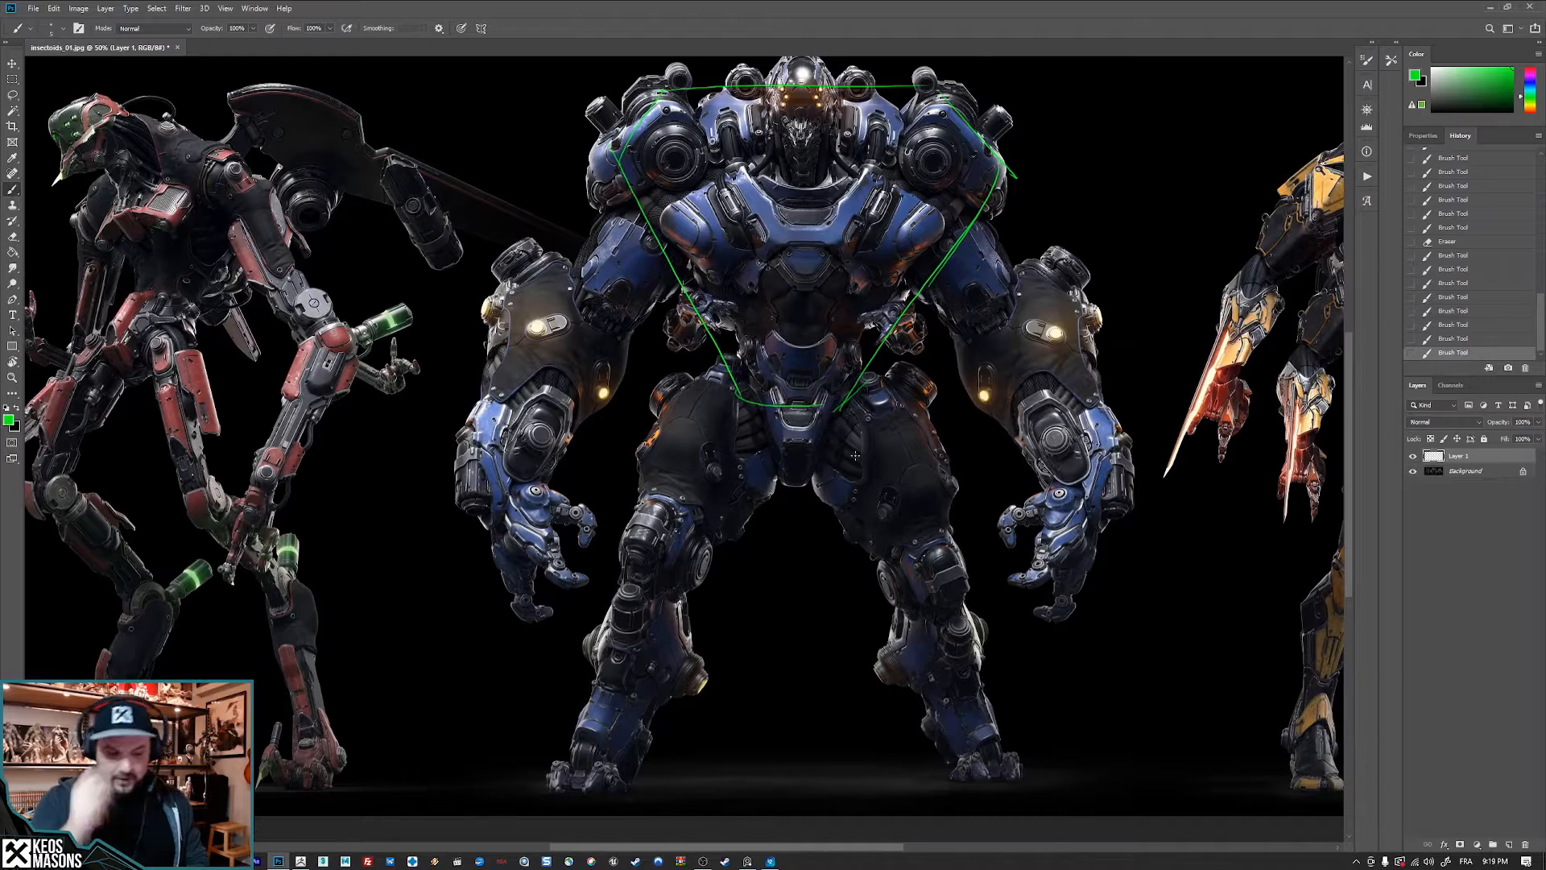
pyautogui.moveTo(654, 412); pyautogui.dragTo(568, 749)
pyautogui.moveTo(785, 507); pyautogui.dragTo(610, 774)
pyautogui.moveTo(786, 505); pyautogui.dragTo(782, 414)
pyautogui.moveTo(680, 380)
pyautogui.mouseDown()
pyautogui.moveTo(783, 388)
pyautogui.moveTo(814, 498)
pyautogui.mouseUp()
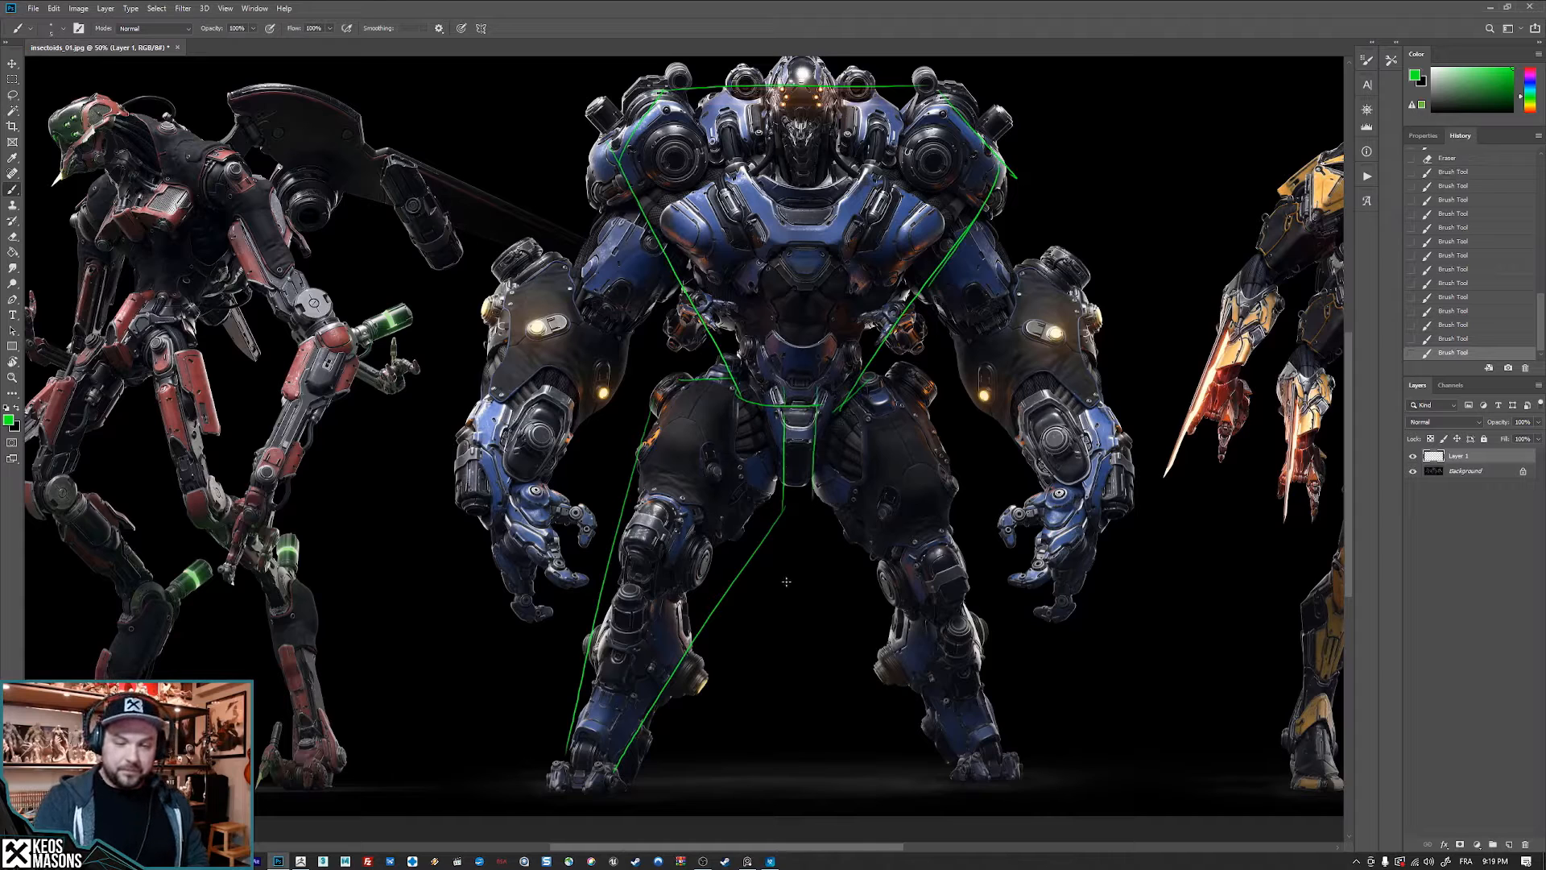
# - Draw green width lines across the blue robot's shoulders, waist, left-hand thigh and ankle to compare their proportions
pyautogui.moveTo(842, 308); pyautogui.dragTo(828, 400)
pyautogui.moveTo(629, 245); pyautogui.dragTo(952, 251)
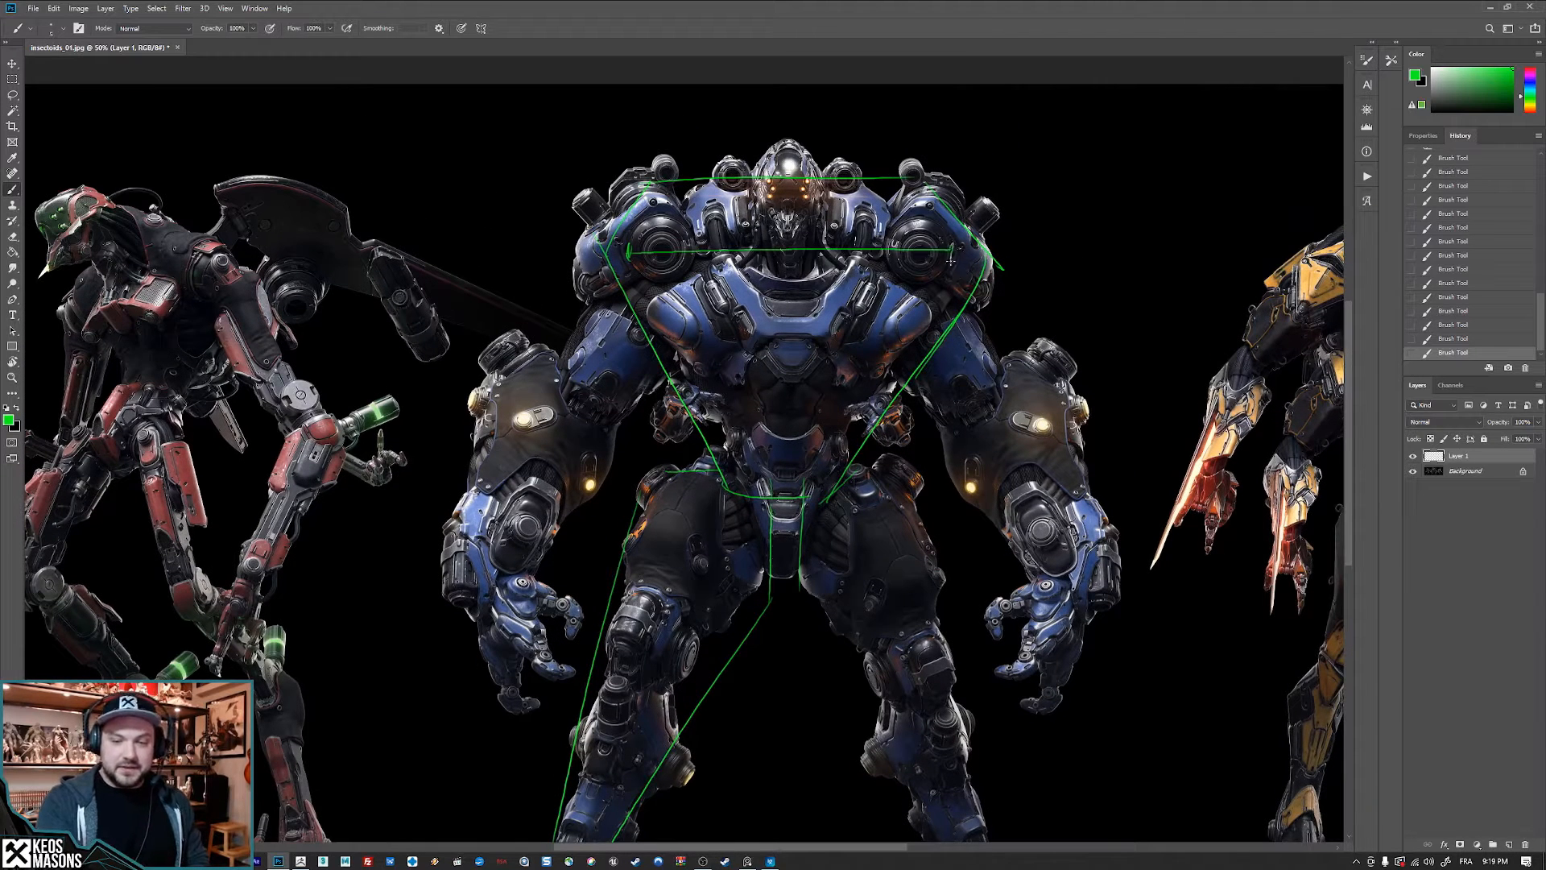
pyautogui.moveTo(733, 462); pyautogui.dragTo(847, 451)
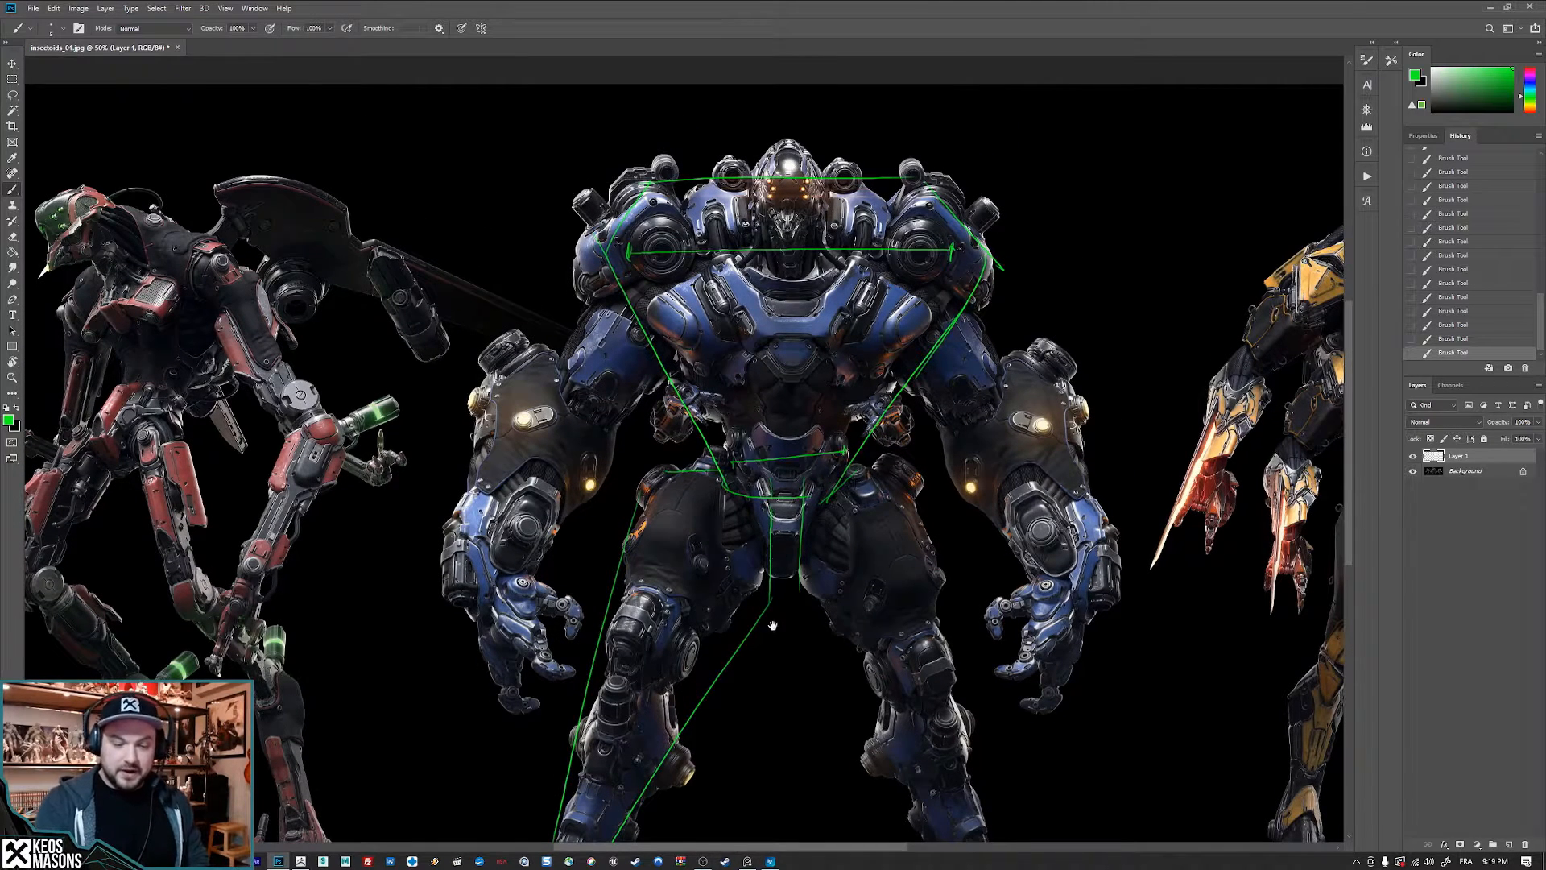
pyautogui.moveTo(772, 625); pyautogui.dragTo(832, 532)
pyautogui.moveTo(712, 422); pyautogui.dragTo(816, 505)
pyautogui.moveTo(633, 726); pyautogui.dragTo(671, 735)
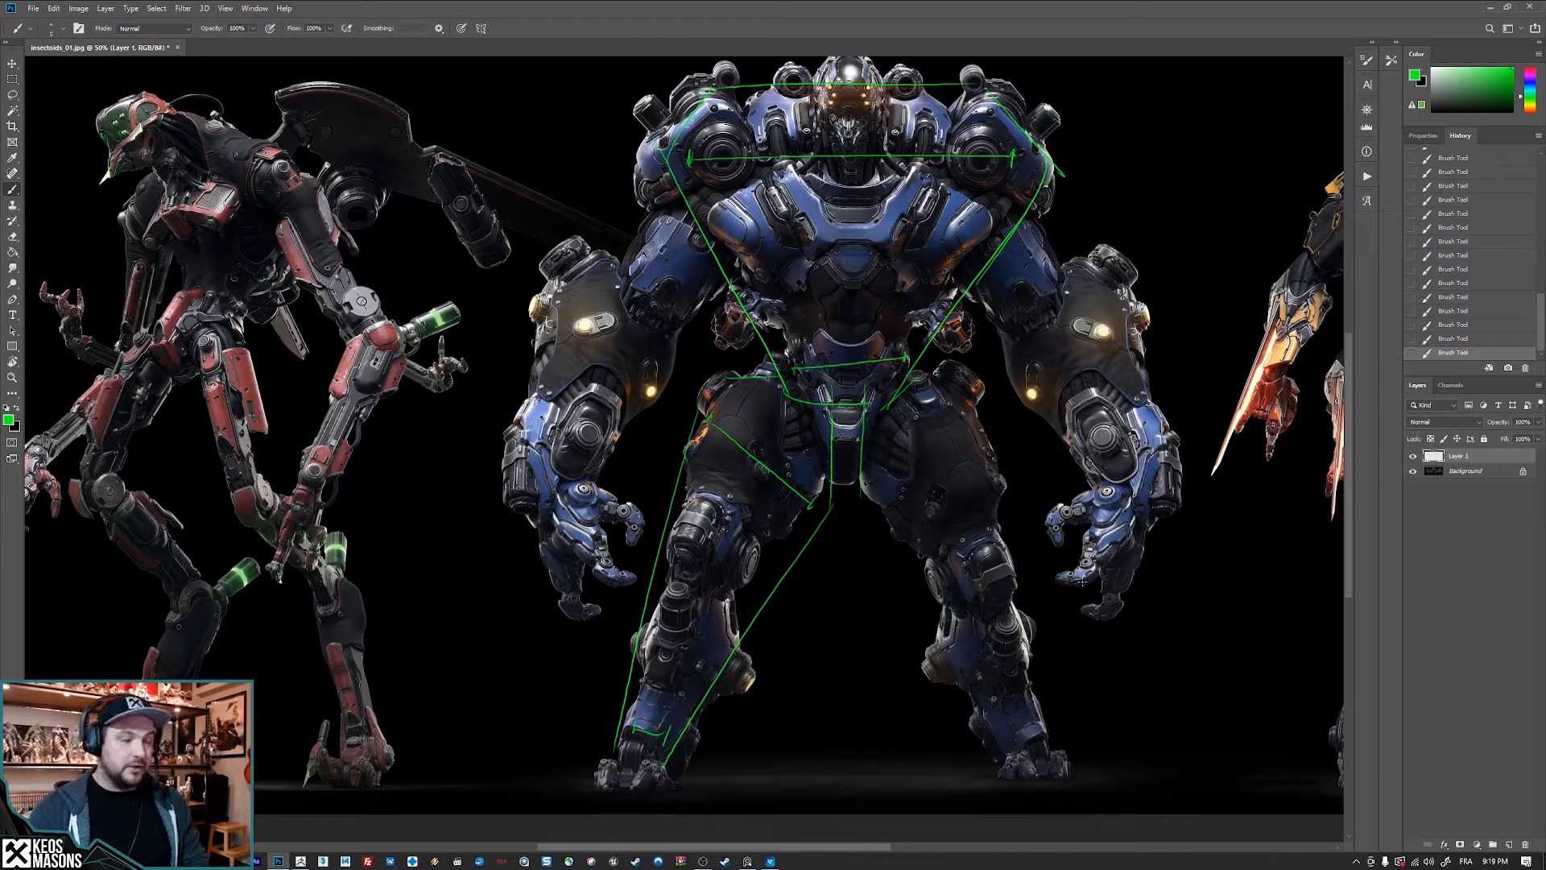
# - Outline the red robot's curved torso and its front leg from thigh to shin with green brush strokes
pyautogui.moveTo(637, 588); pyautogui.dragTo(918, 600)
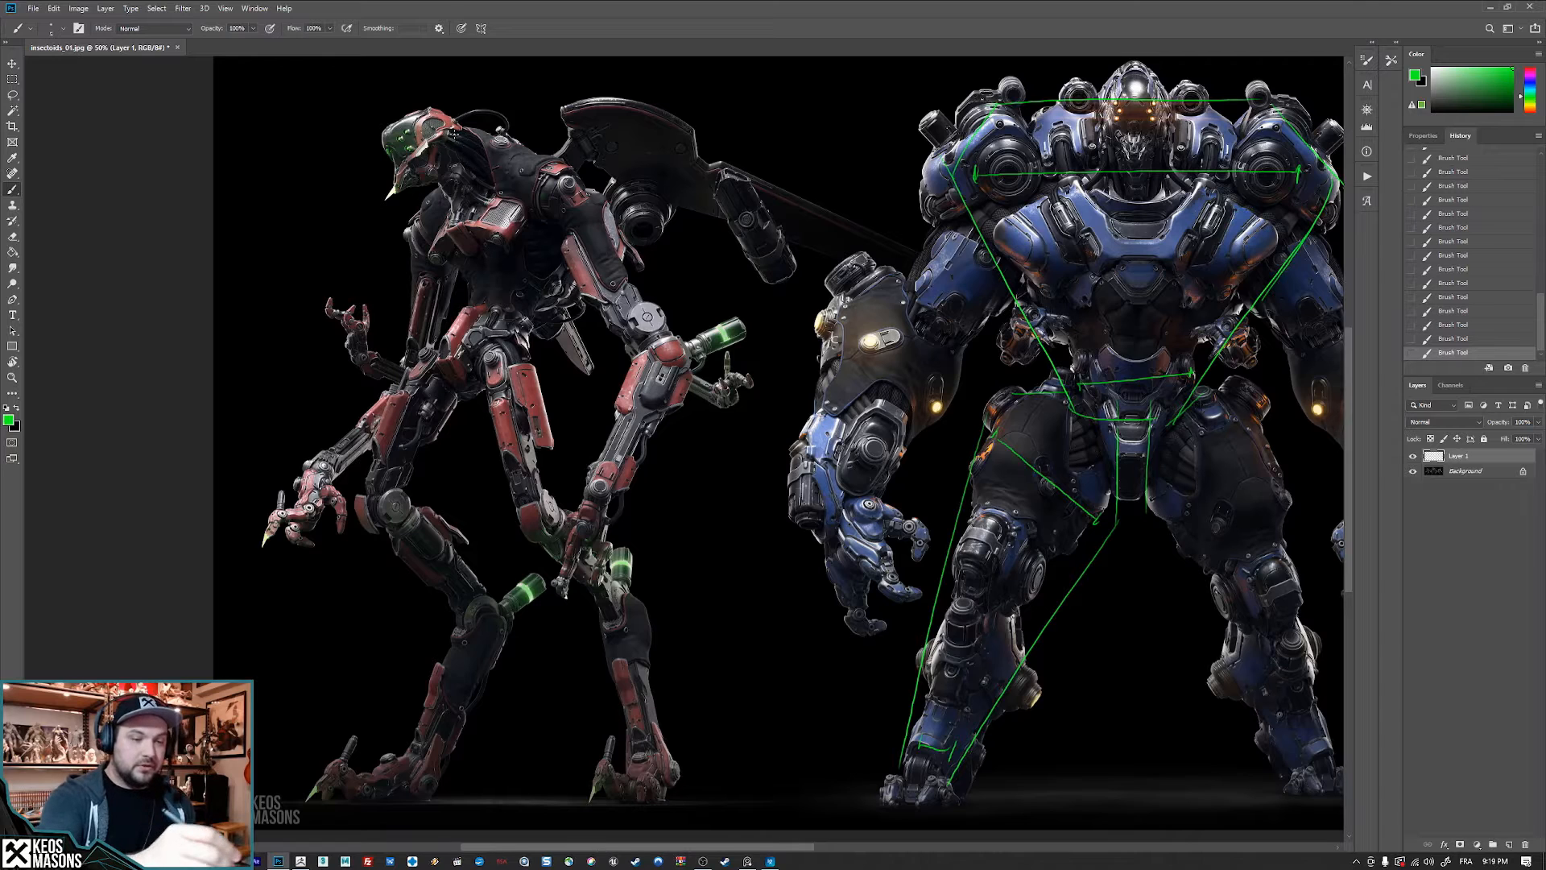
pyautogui.moveTo(464, 131)
pyautogui.mouseDown()
pyautogui.moveTo(451, 121)
pyautogui.moveTo(445, 387)
pyautogui.moveTo(580, 207)
pyautogui.moveTo(453, 115)
pyautogui.moveTo(431, 230)
pyautogui.moveTo(447, 270)
pyautogui.mouseUp()
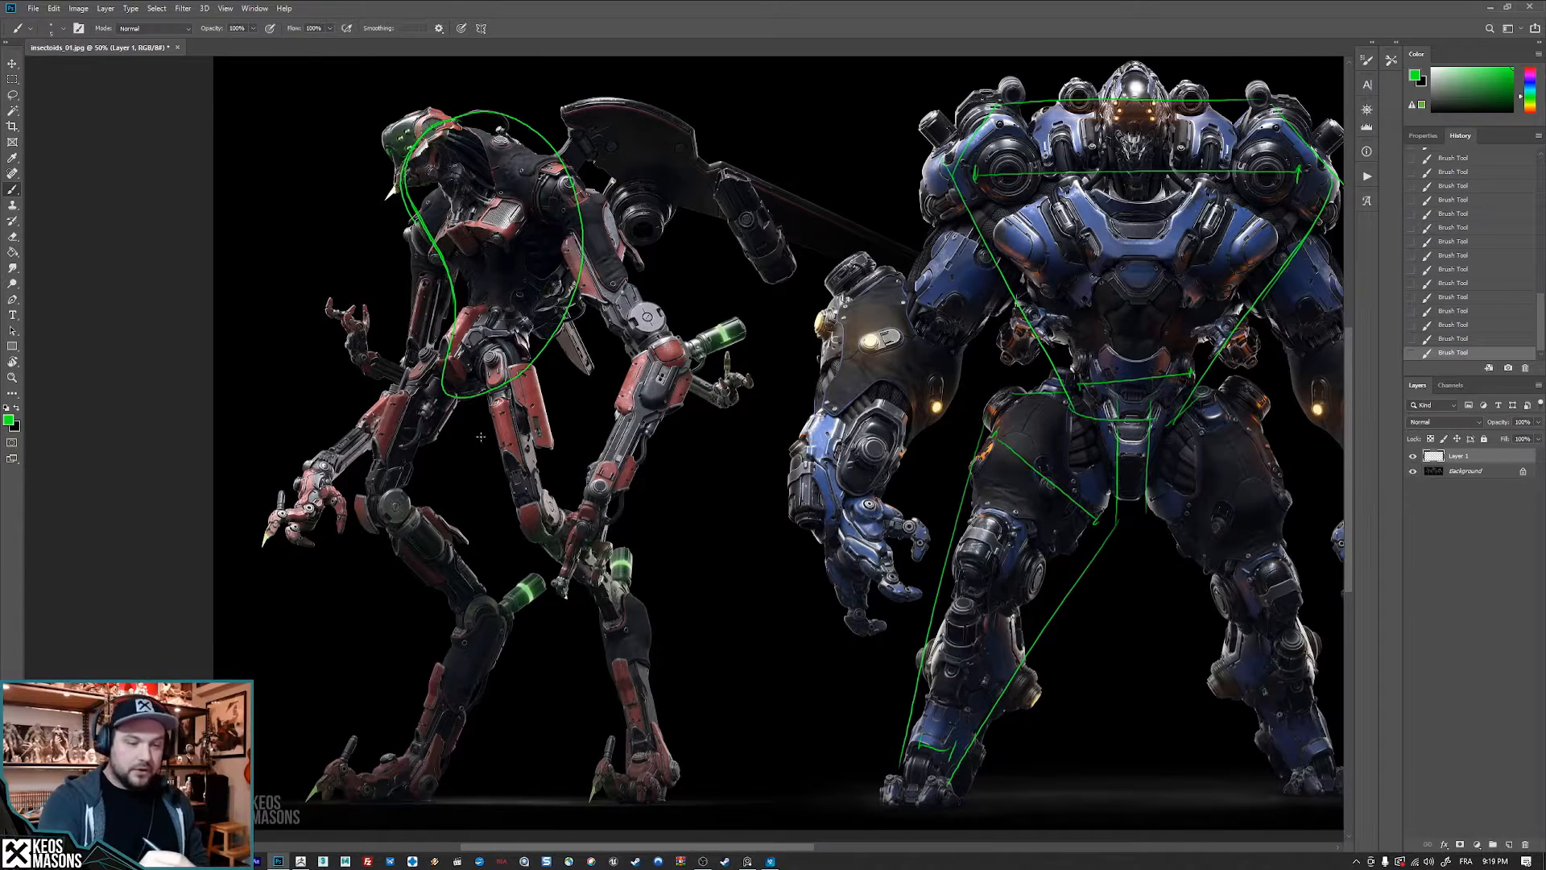
pyautogui.moveTo(486, 360); pyautogui.dragTo(521, 533)
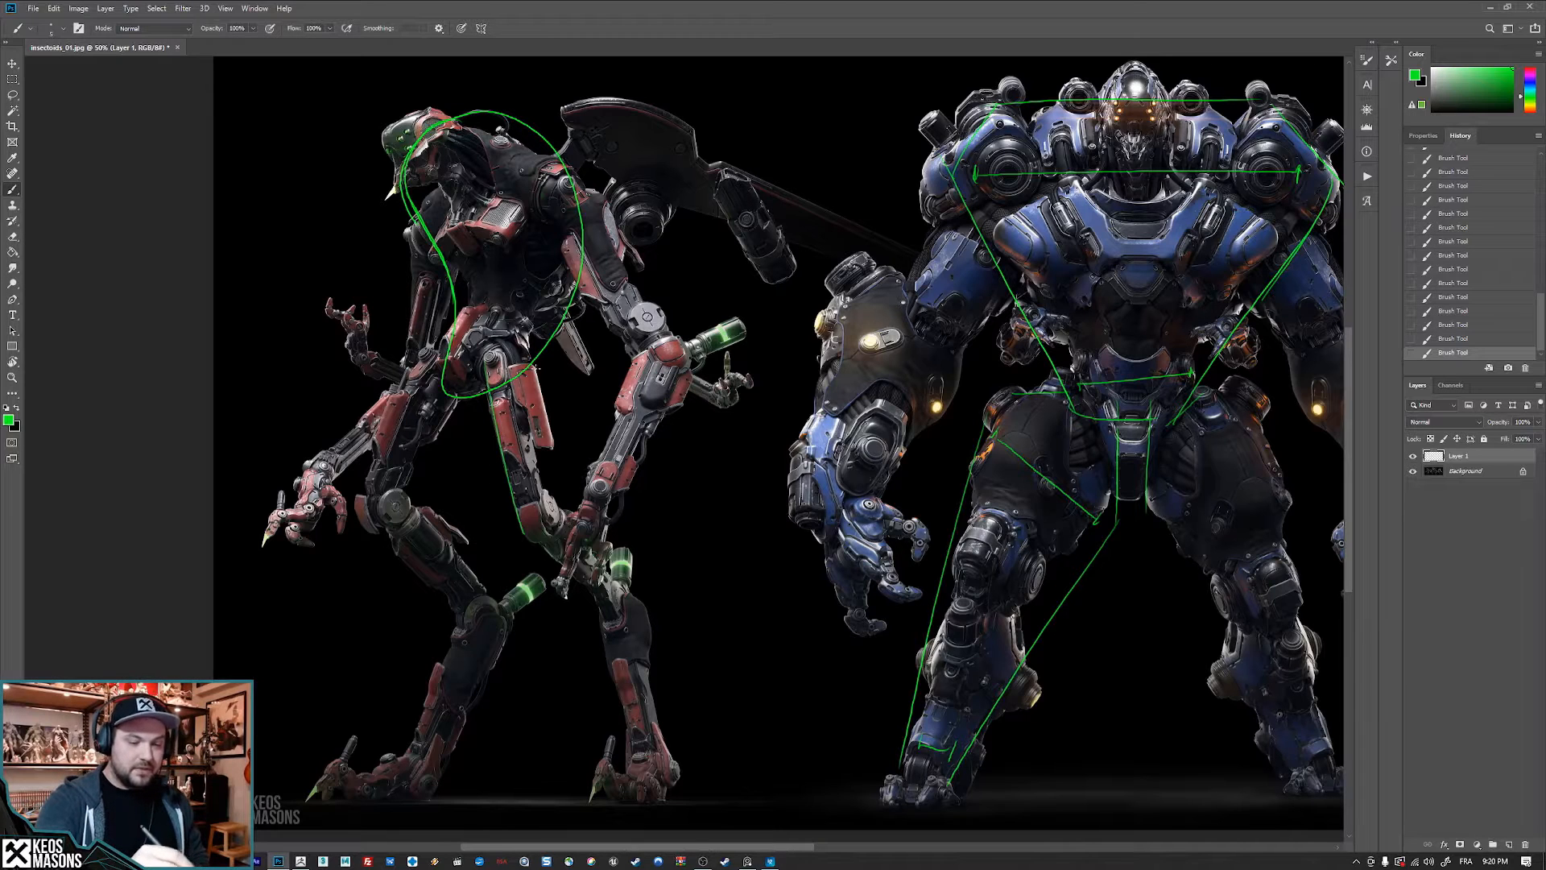
pyautogui.moveTo(531, 350)
pyautogui.mouseDown()
pyautogui.moveTo(558, 500)
pyautogui.moveTo(610, 561)
pyautogui.mouseUp()
pyautogui.moveTo(539, 549); pyautogui.dragTo(614, 606)
pyautogui.moveTo(630, 591); pyautogui.dragTo(654, 683)
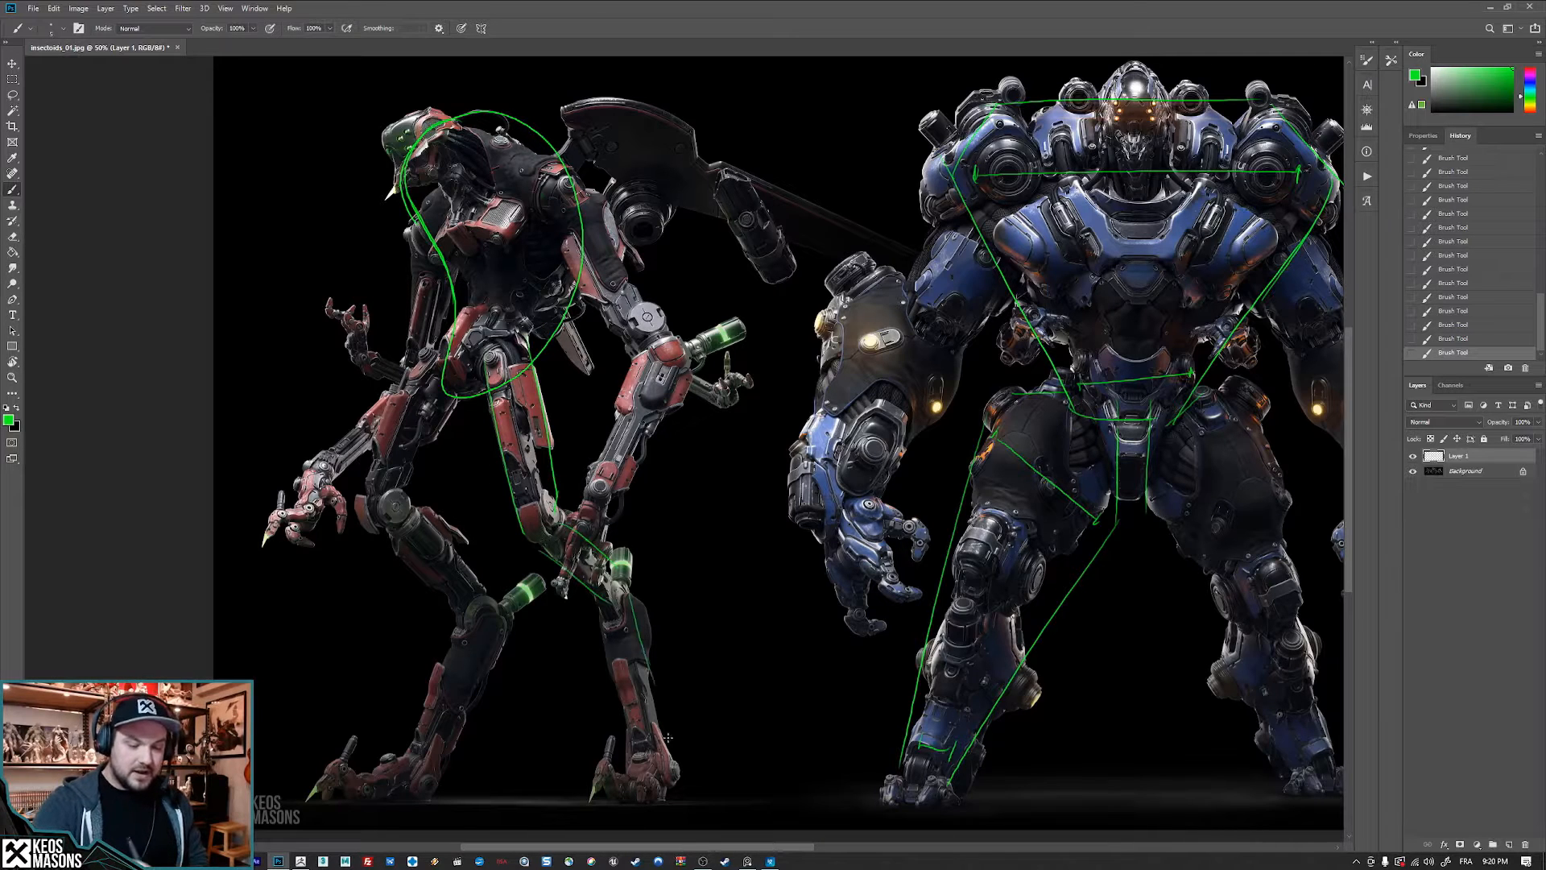
# - Erase all green sketches from the red robot and from the blue robot's torso, pelvis and leg
pyautogui.press('e')
pyautogui.moveTo(498, 173)
pyautogui.mouseDown()
pyautogui.moveTo(374, 200)
pyautogui.moveTo(361, 338)
pyautogui.moveTo(635, 118)
pyautogui.moveTo(495, 491)
pyautogui.moveTo(518, 735)
pyautogui.moveTo(639, 552)
pyautogui.moveTo(711, 356)
pyautogui.moveTo(651, 592)
pyautogui.mouseUp()
pyautogui.press('b')
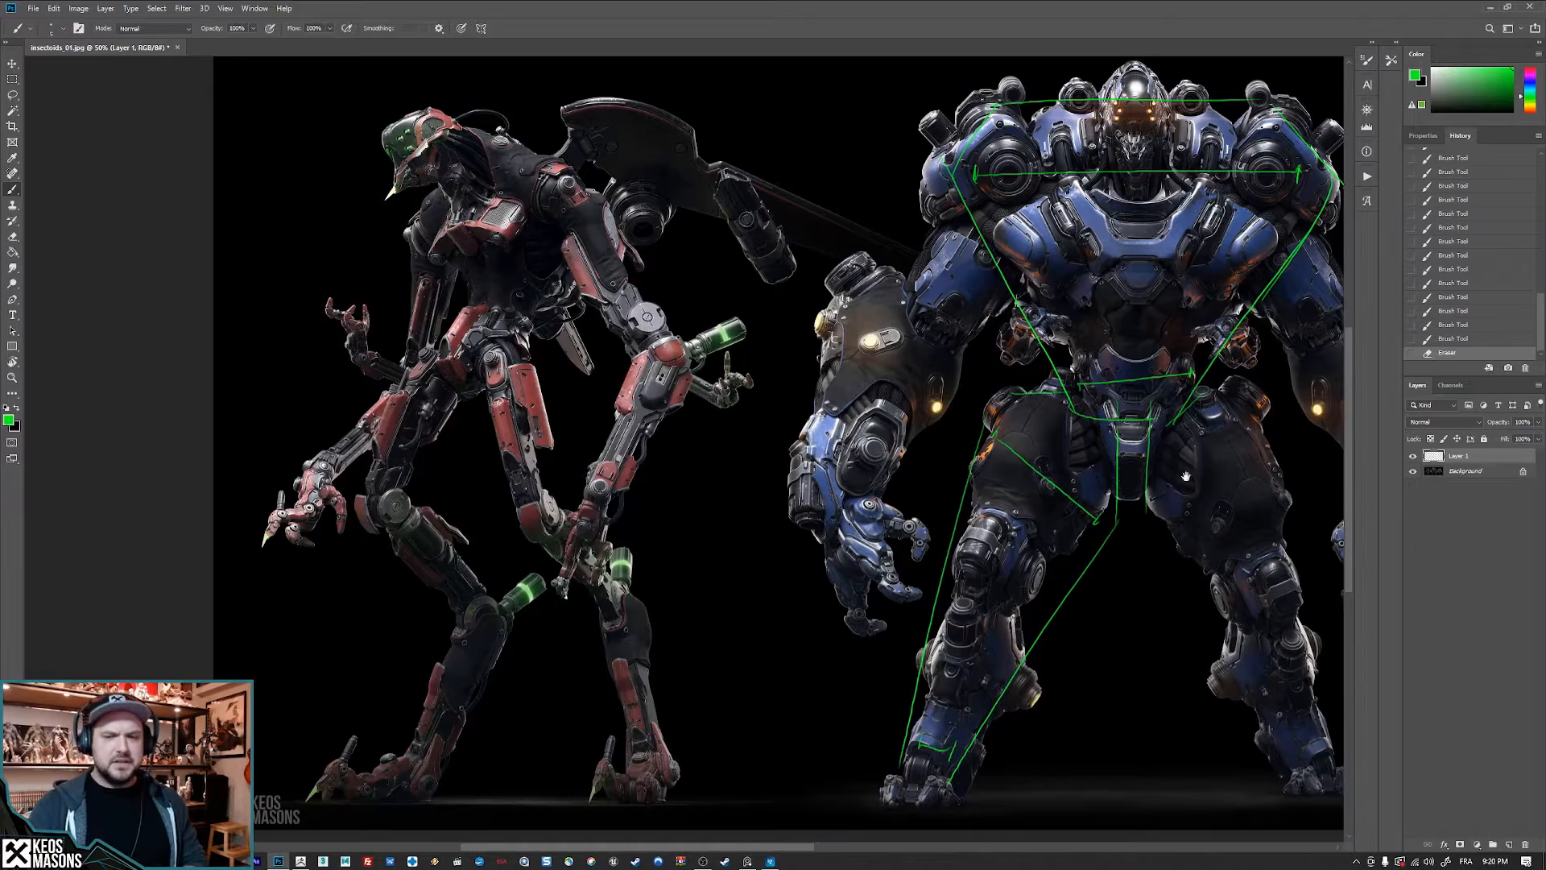
pyautogui.moveTo(1147, 471); pyautogui.dragTo(929, 504)
pyautogui.keyDown('alt'); pyautogui.click(1041, 569); pyautogui.keyUp('alt')
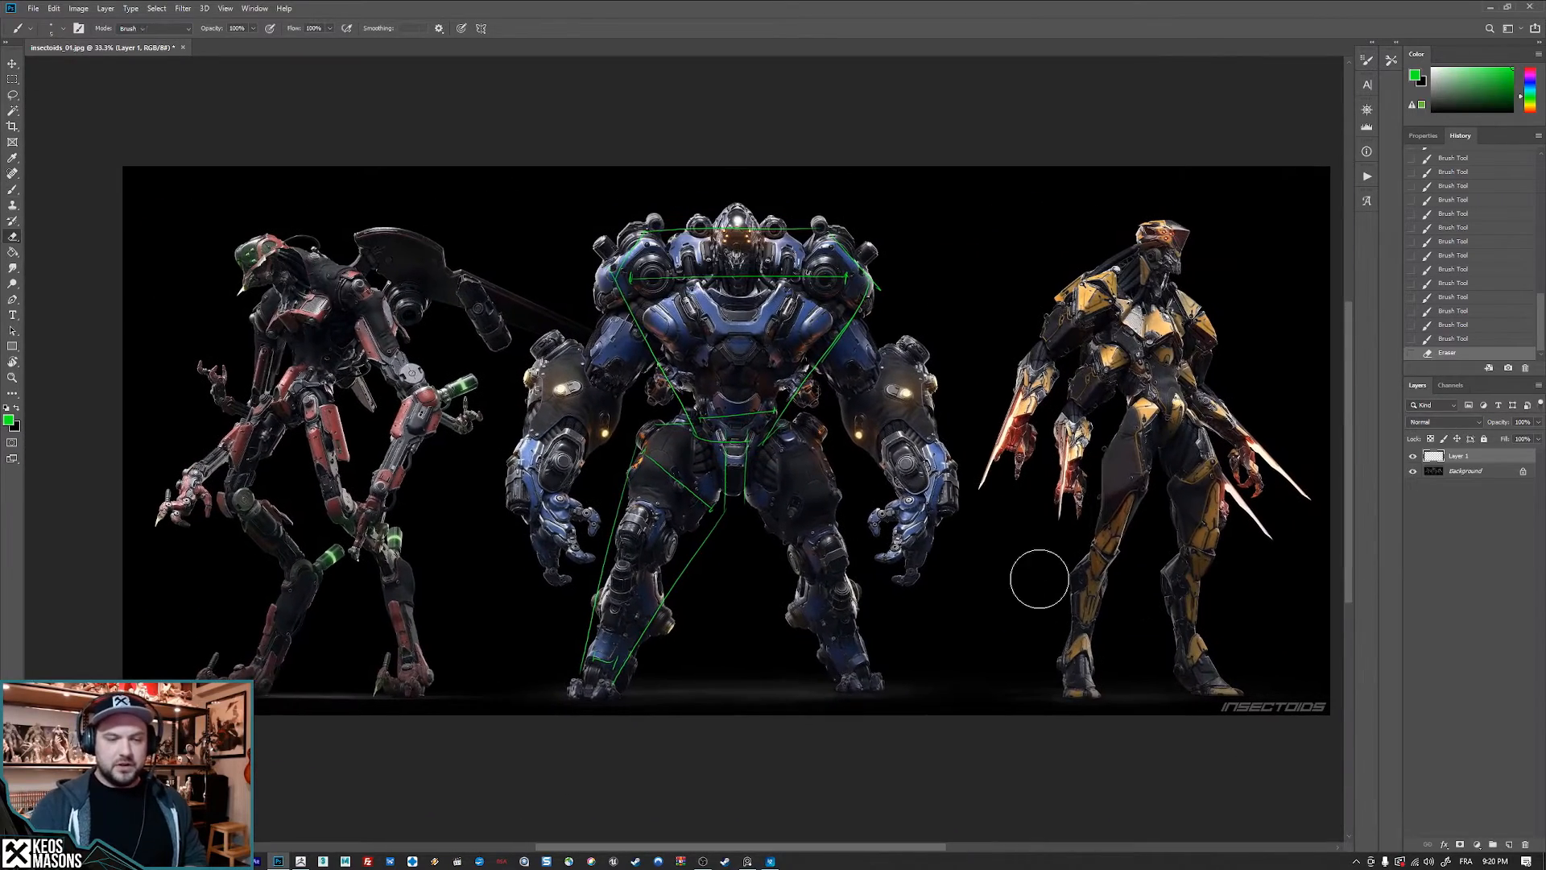
pyautogui.press('e')
pyautogui.moveTo(627, 300)
pyautogui.mouseDown()
pyautogui.moveTo(668, 403)
pyautogui.moveTo(604, 585)
pyautogui.moveTo(697, 555)
pyautogui.moveTo(688, 650)
pyautogui.mouseUp()
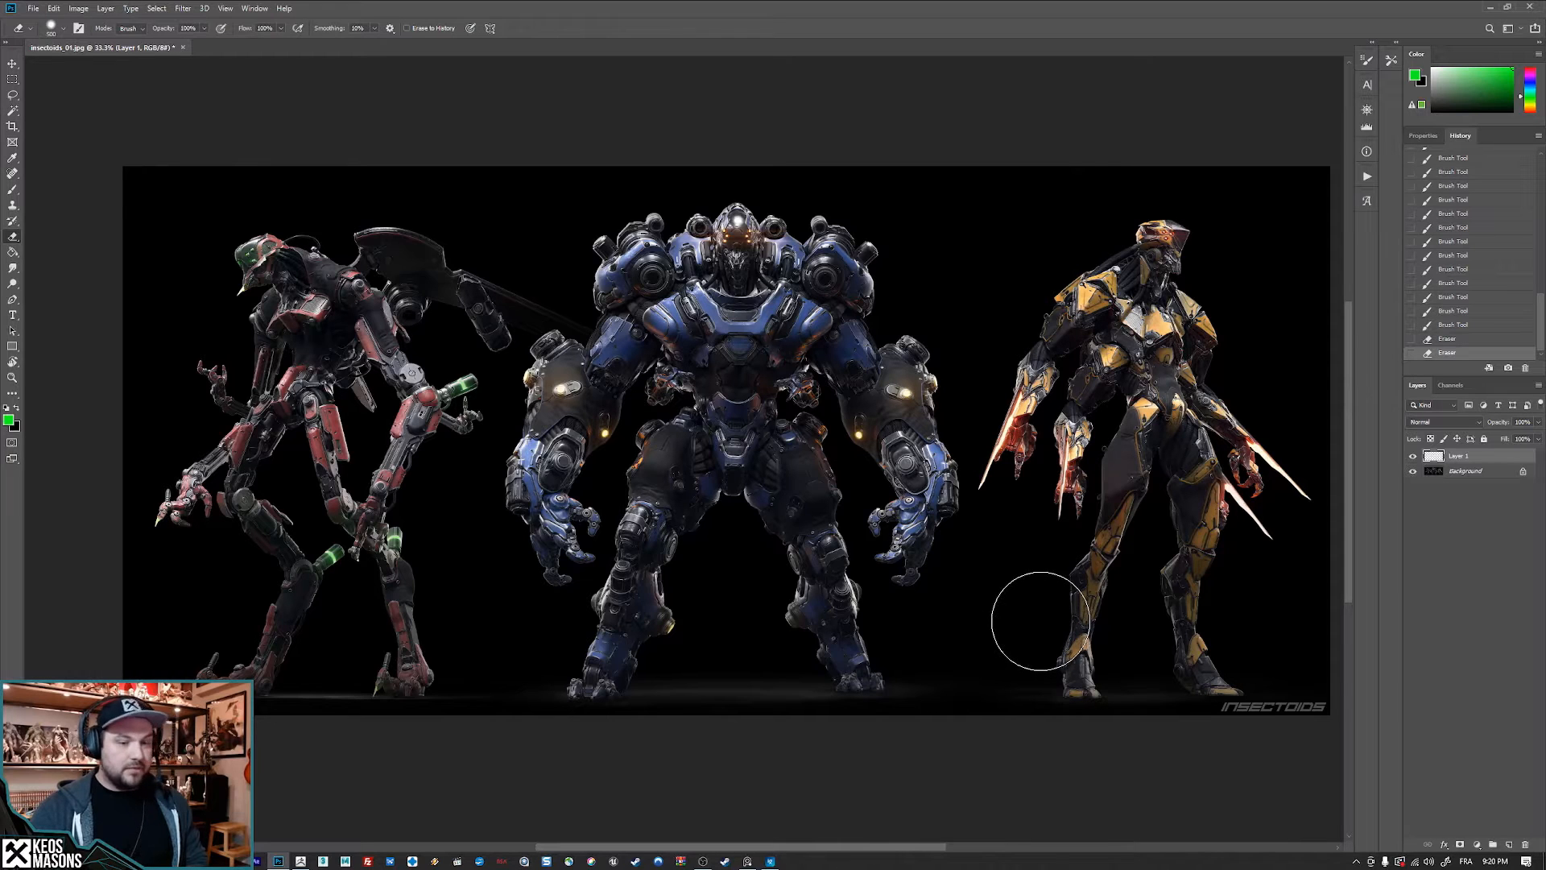
# - Draw a large green circle around the blue robot's whole silhouette in several passes, and erase it
pyautogui.press('b')
pyautogui.moveTo(810, 202)
pyautogui.mouseDown()
pyautogui.moveTo(532, 363)
pyautogui.moveTo(802, 200)
pyautogui.moveTo(839, 207)
pyautogui.mouseUp()
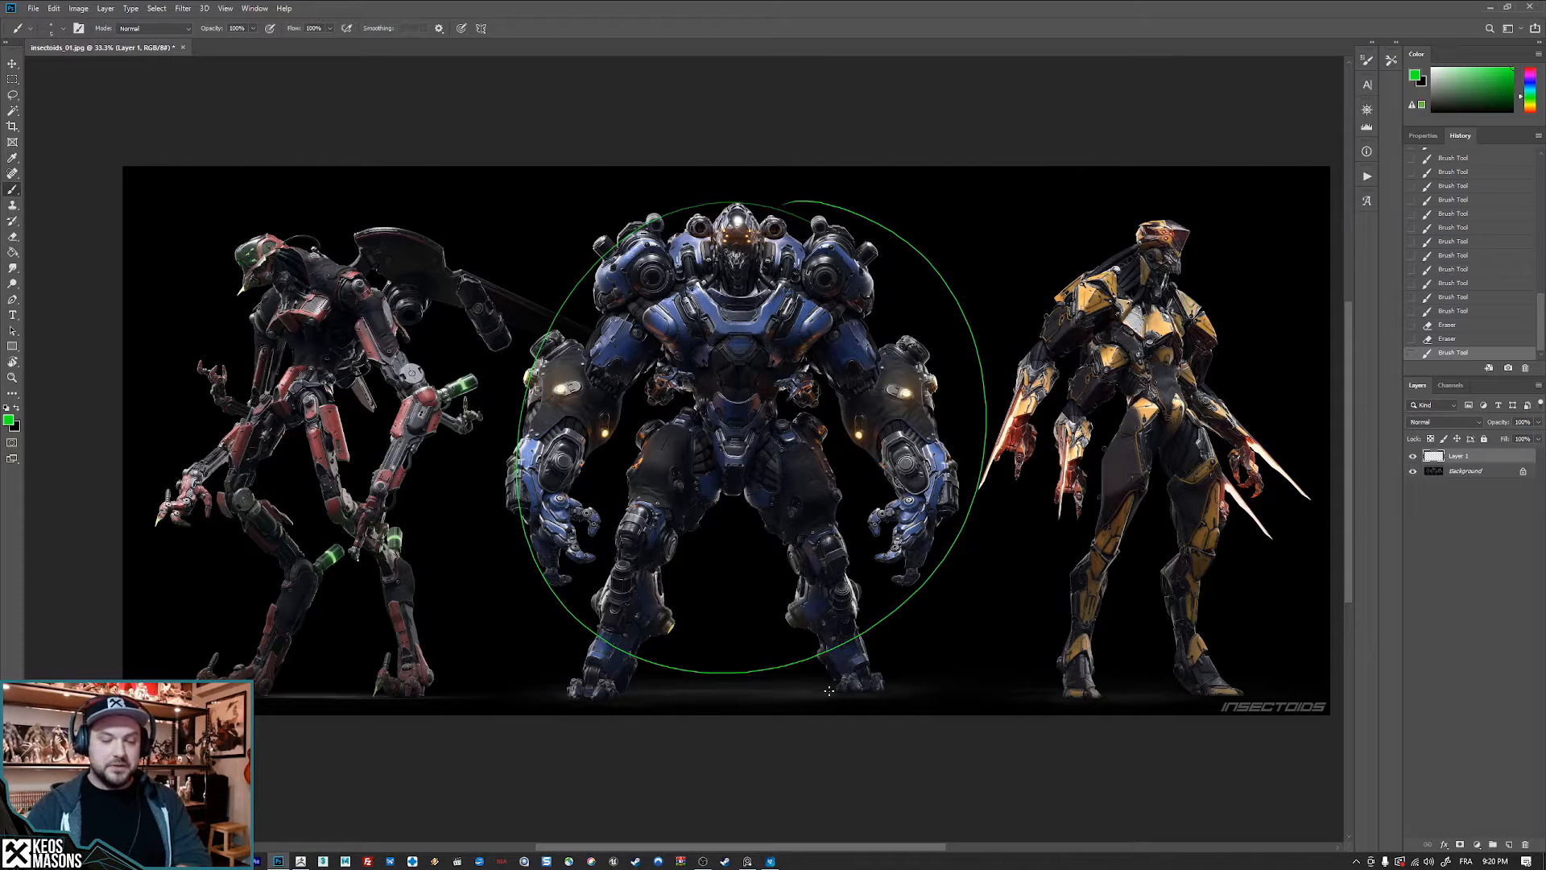
pyautogui.moveTo(785, 195)
pyautogui.mouseDown()
pyautogui.moveTo(535, 419)
pyautogui.moveTo(966, 338)
pyautogui.moveTo(829, 194)
pyautogui.mouseUp()
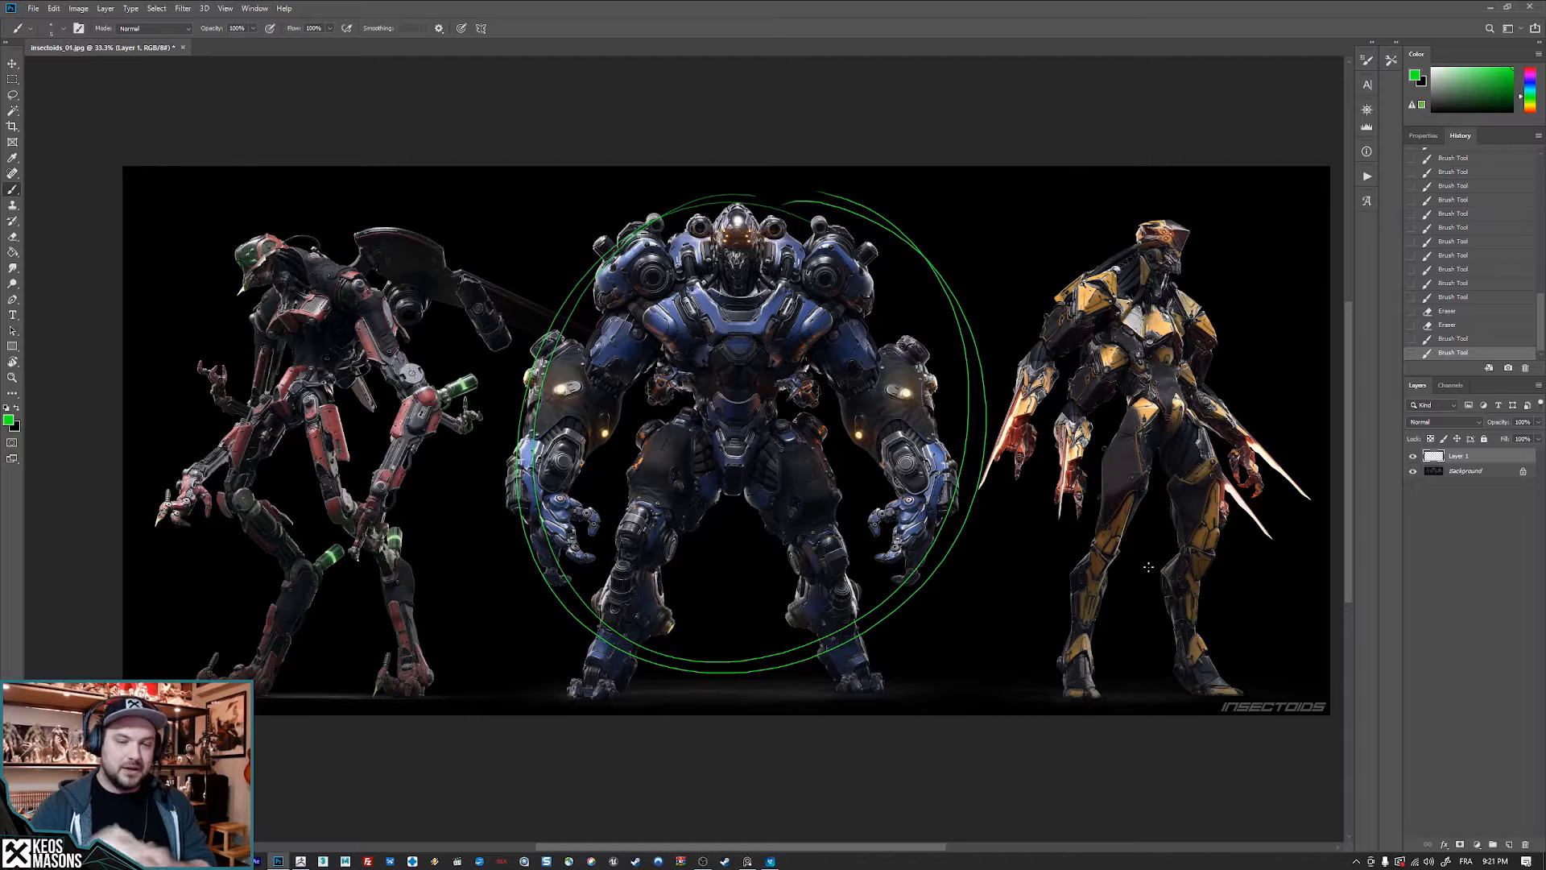
pyautogui.moveTo(886, 267)
pyautogui.mouseDown()
pyautogui.moveTo(805, 644)
pyautogui.moveTo(845, 211)
pyautogui.mouseUp()
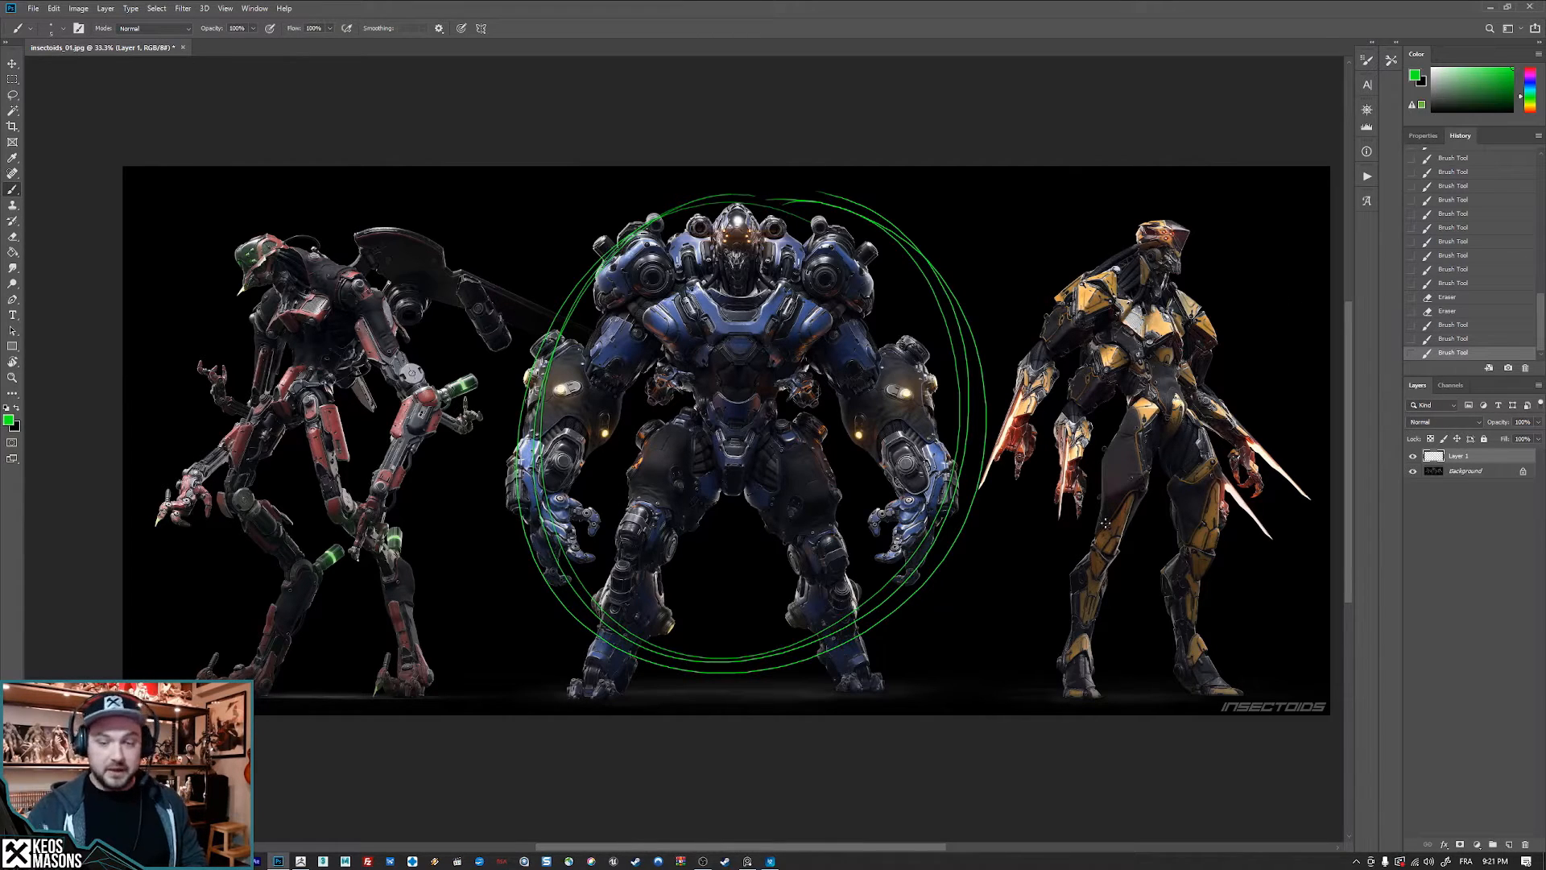
pyautogui.press('e')
pyautogui.moveTo(934, 259)
pyautogui.mouseDown()
pyautogui.moveTo(824, 621)
pyautogui.moveTo(497, 535)
pyautogui.moveTo(718, 386)
pyautogui.moveTo(880, 207)
pyautogui.mouseUp()
pyautogui.press('b')
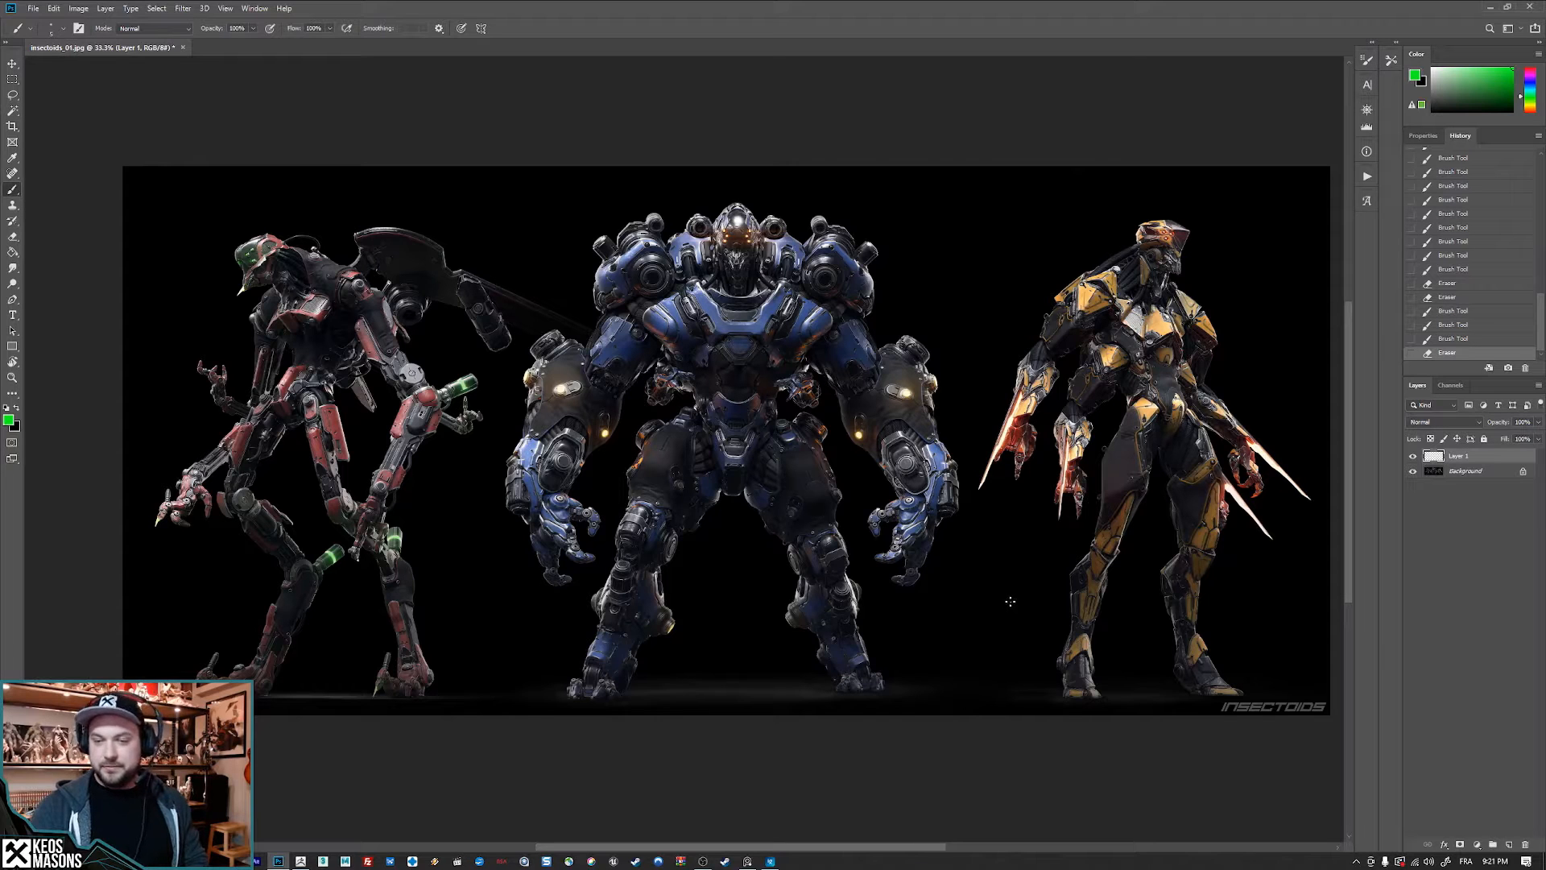
# - Switch to ZBrush, bring up the more detailed mantis1 tool and select its mantis1 body subtool
pyautogui.click(302, 861)
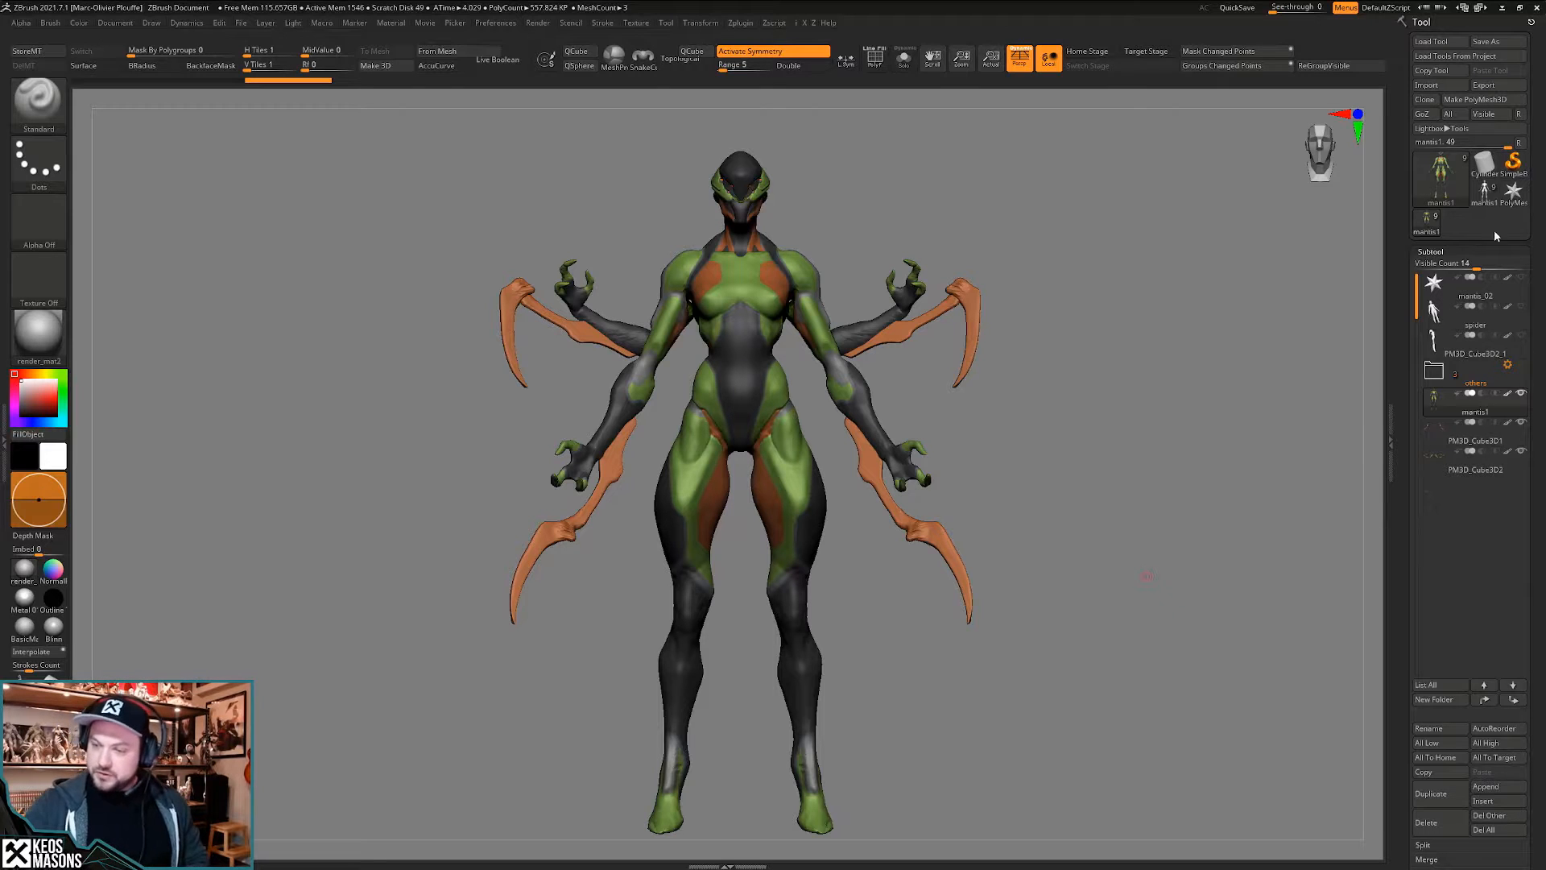
pyautogui.click(1482, 196)
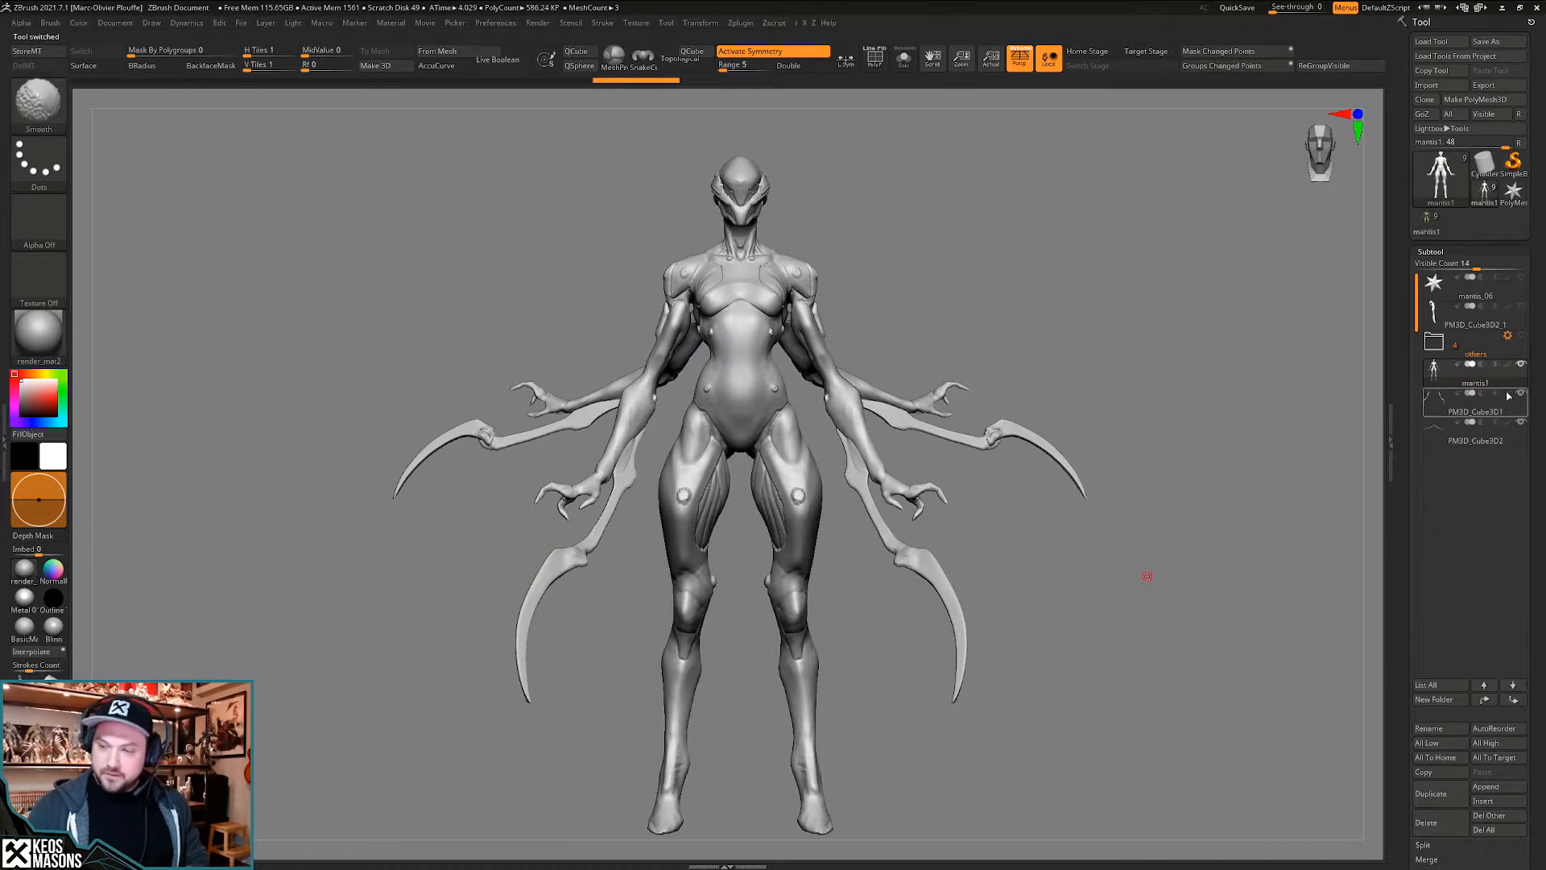
pyautogui.click(1509, 365)
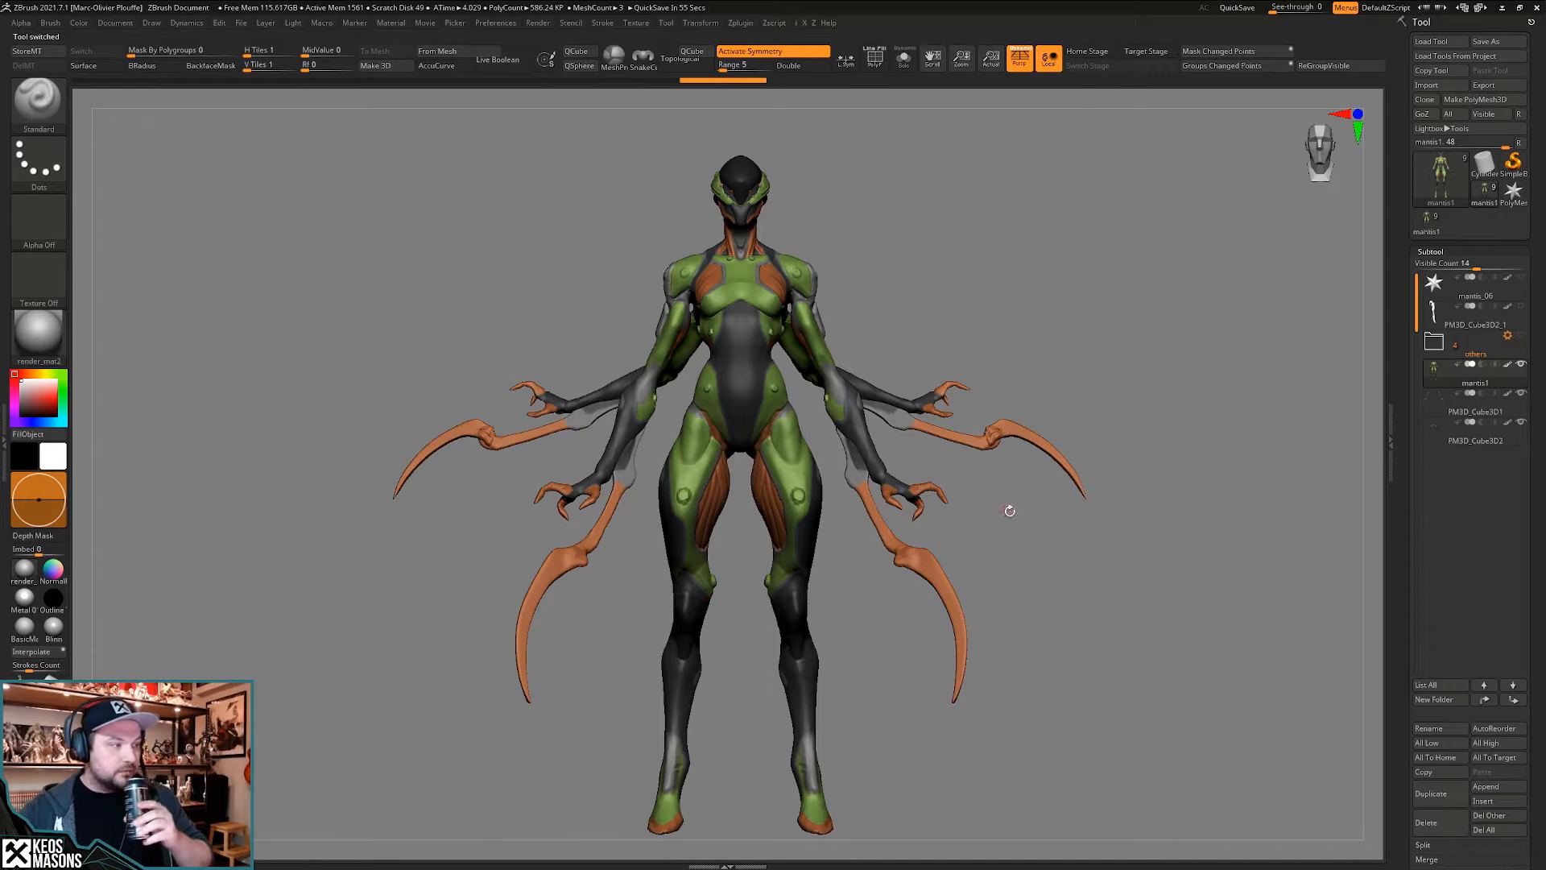
# - Inspect the mantis figure from an angle, then snap it to the front view and capture that area of the screen
pyautogui.moveTo(1044, 464); pyautogui.dragTo(1025, 397)
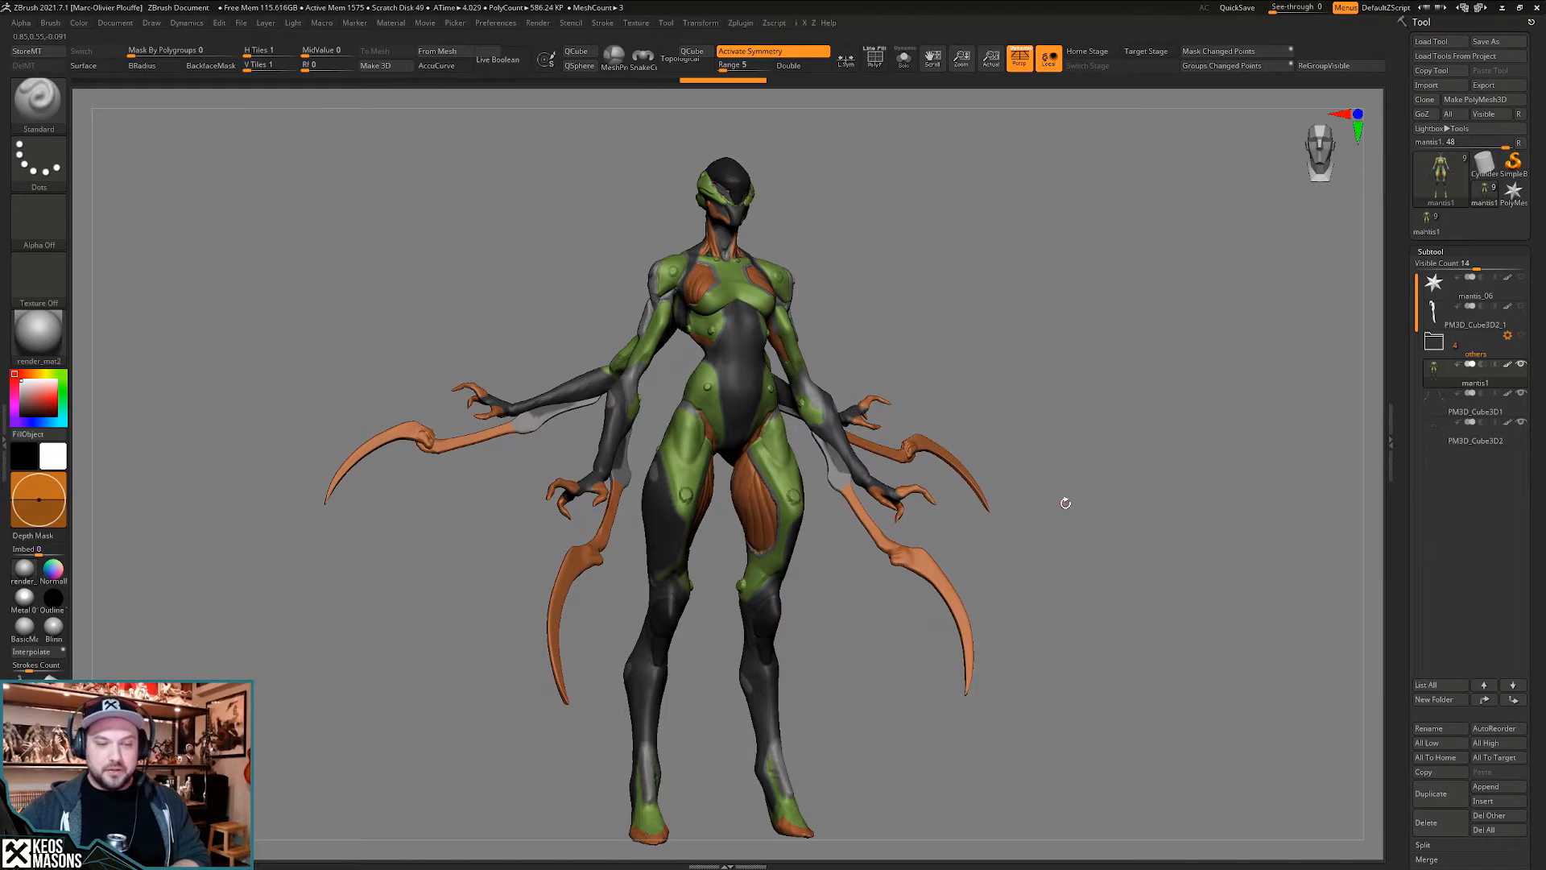
pyautogui.moveTo(891, 359); pyautogui.dragTo(970, 291)
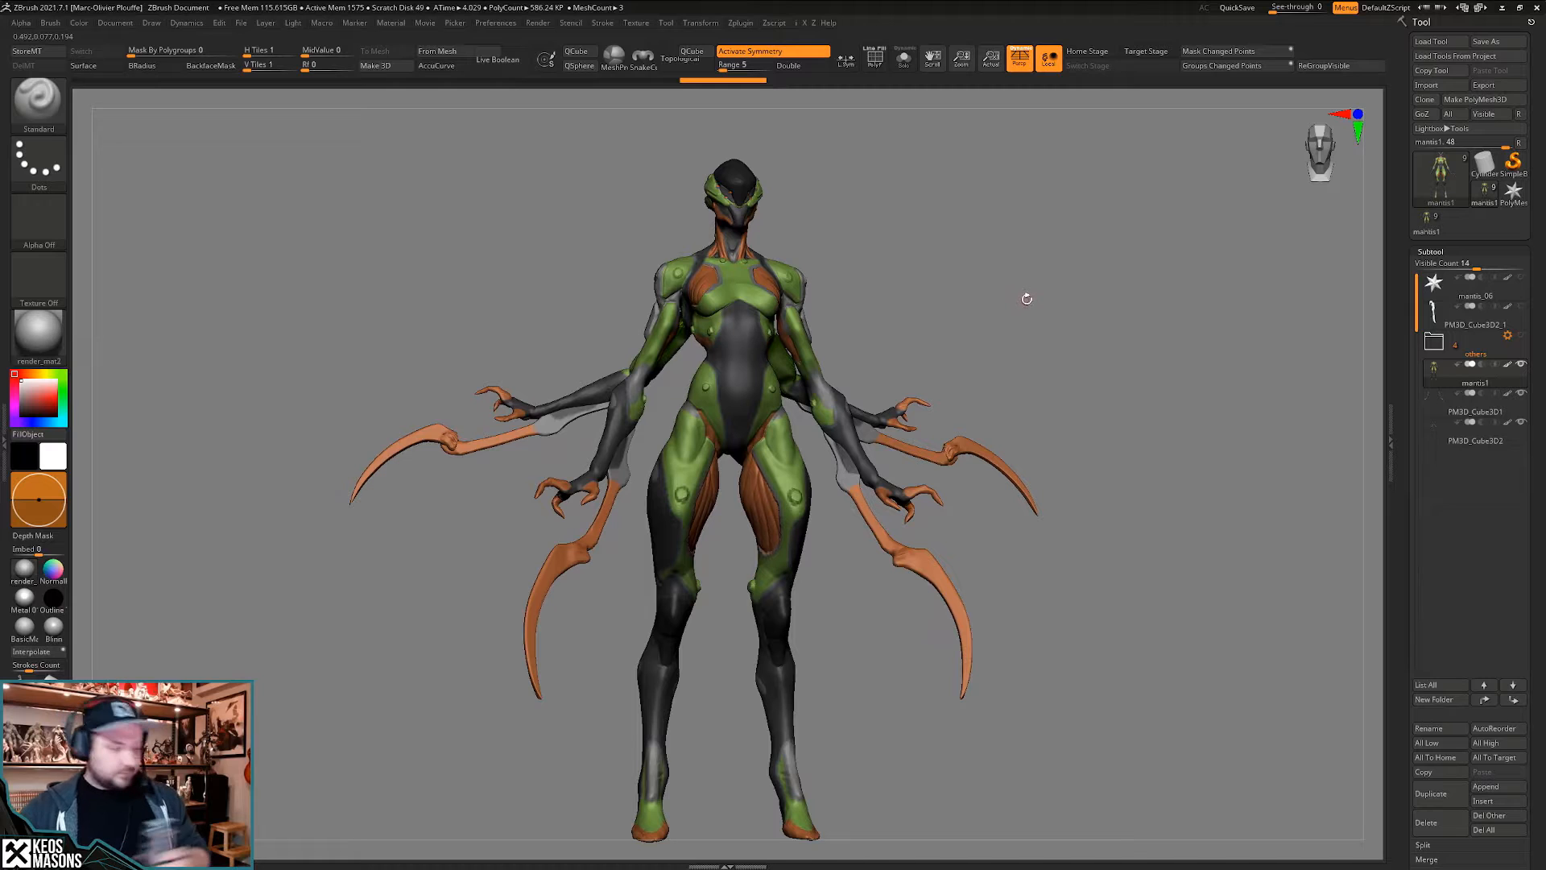
pyautogui.keyDown('shift'); pyautogui.moveTo(1028, 284); pyautogui.dragTo(1033, 272); pyautogui.keyUp('shift')
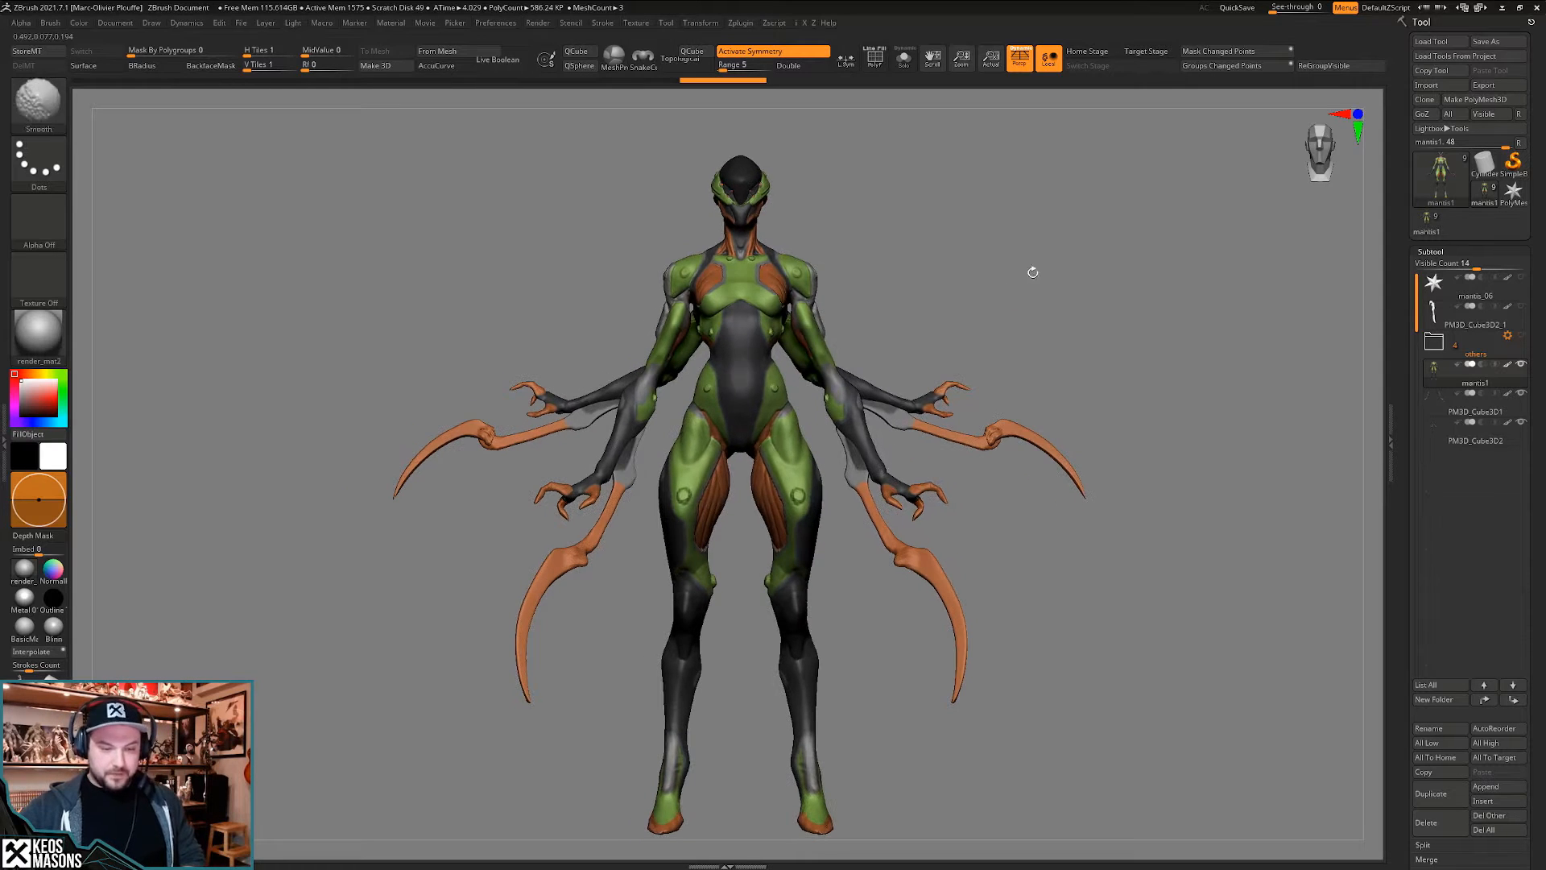
pyautogui.moveTo(352, 124)
pyautogui.keyDown('ctrl'); pyautogui.keyDown('shift'); pyautogui.mouseDown()
pyautogui.moveTo(443, 140)
pyautogui.moveTo(955, 717)
pyautogui.moveTo(1128, 733)
pyautogui.moveTo(1160, 773)
pyautogui.mouseUp(); pyautogui.keyUp('shift'); pyautogui.keyUp('ctrl')
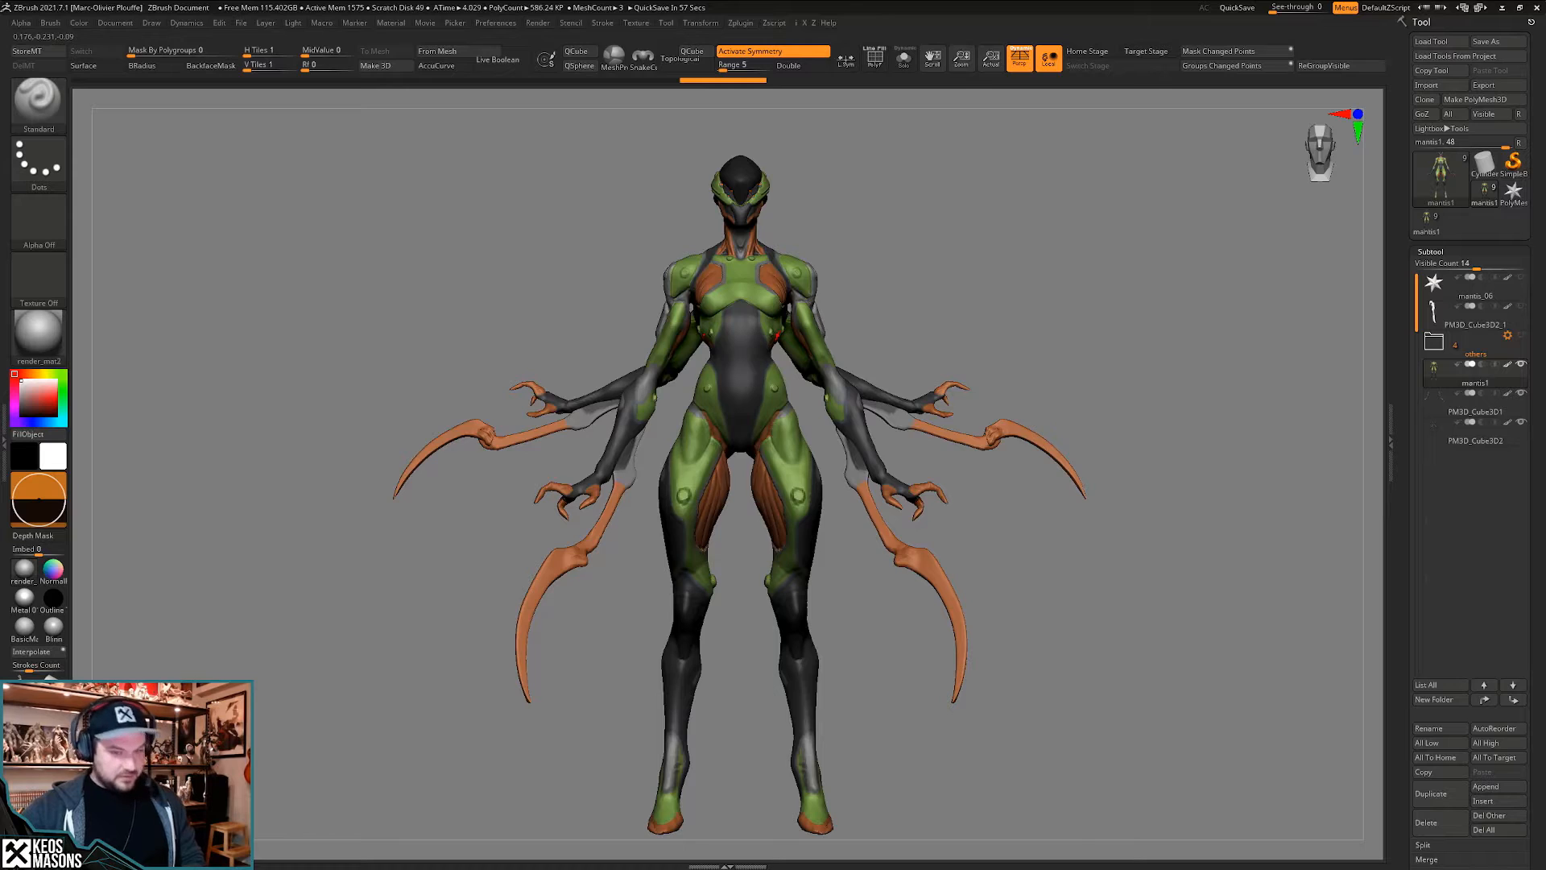
# - Switch to Photoshop and paste the captured mantis figure into a new 1243 x 1196 pixel document from the Clipboard preset
pyautogui.hotkey('alt', 'Tab')
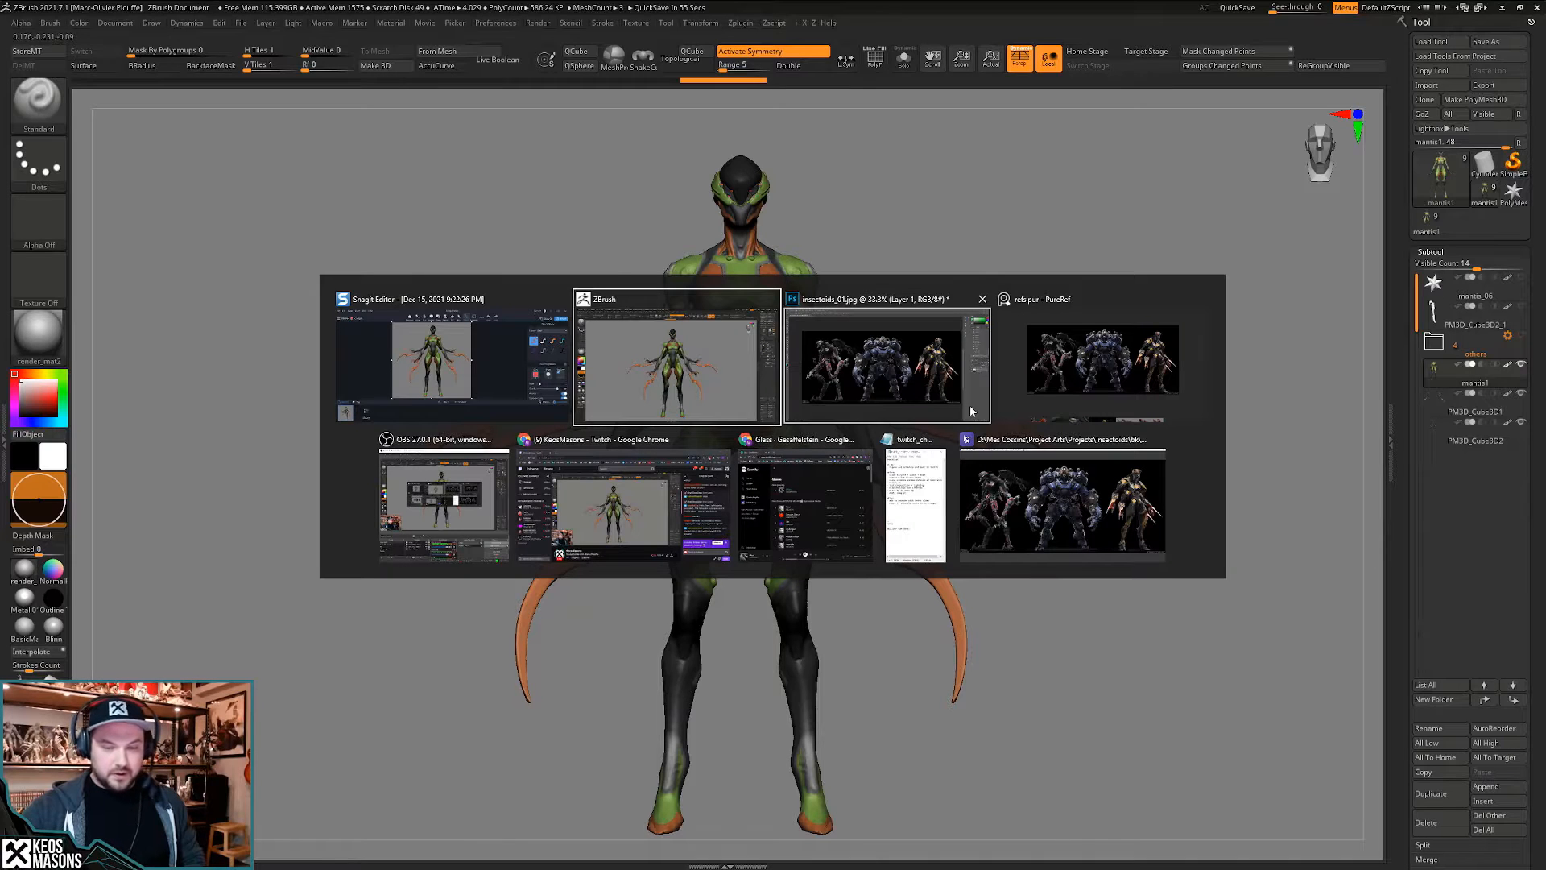
pyautogui.click(957, 361)
pyautogui.click(33, 8)
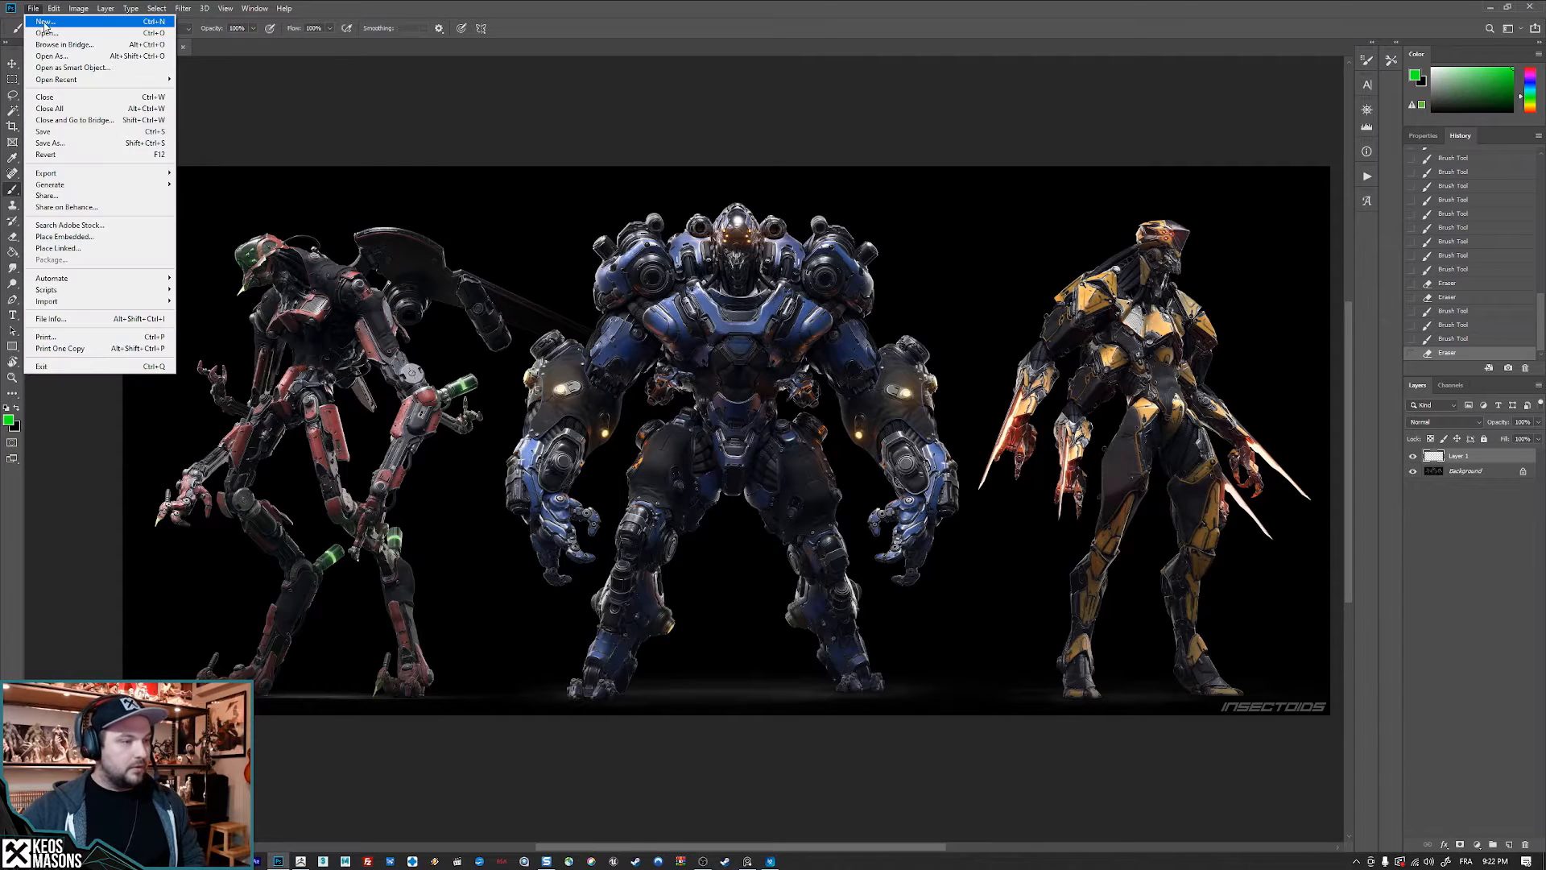
pyautogui.click(48, 25)
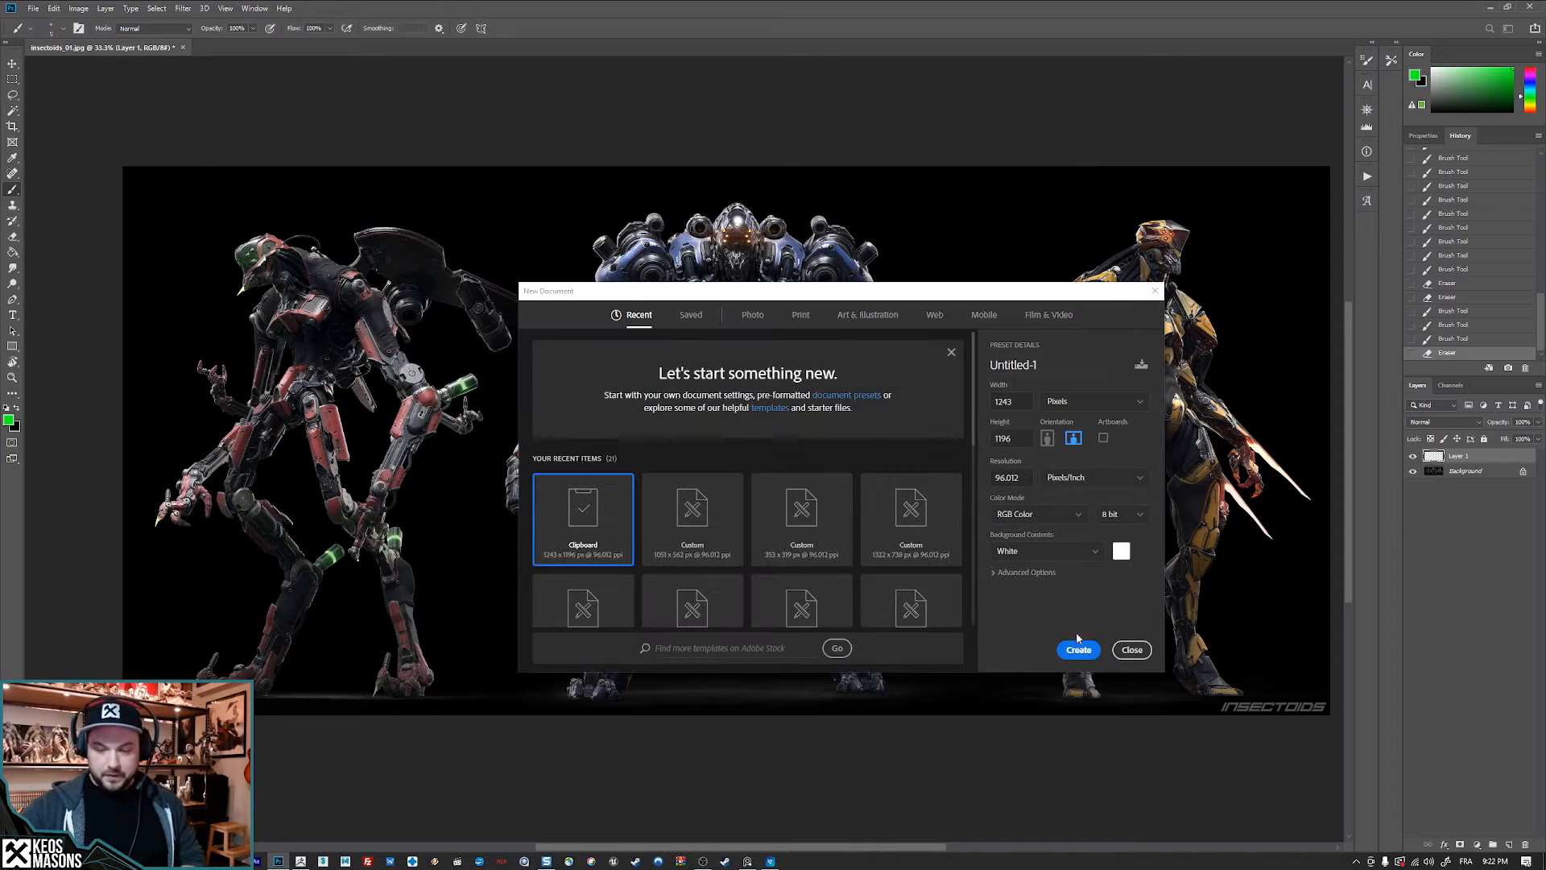
pyautogui.click(1081, 645)
pyautogui.hotkey('ctrl', 'v')
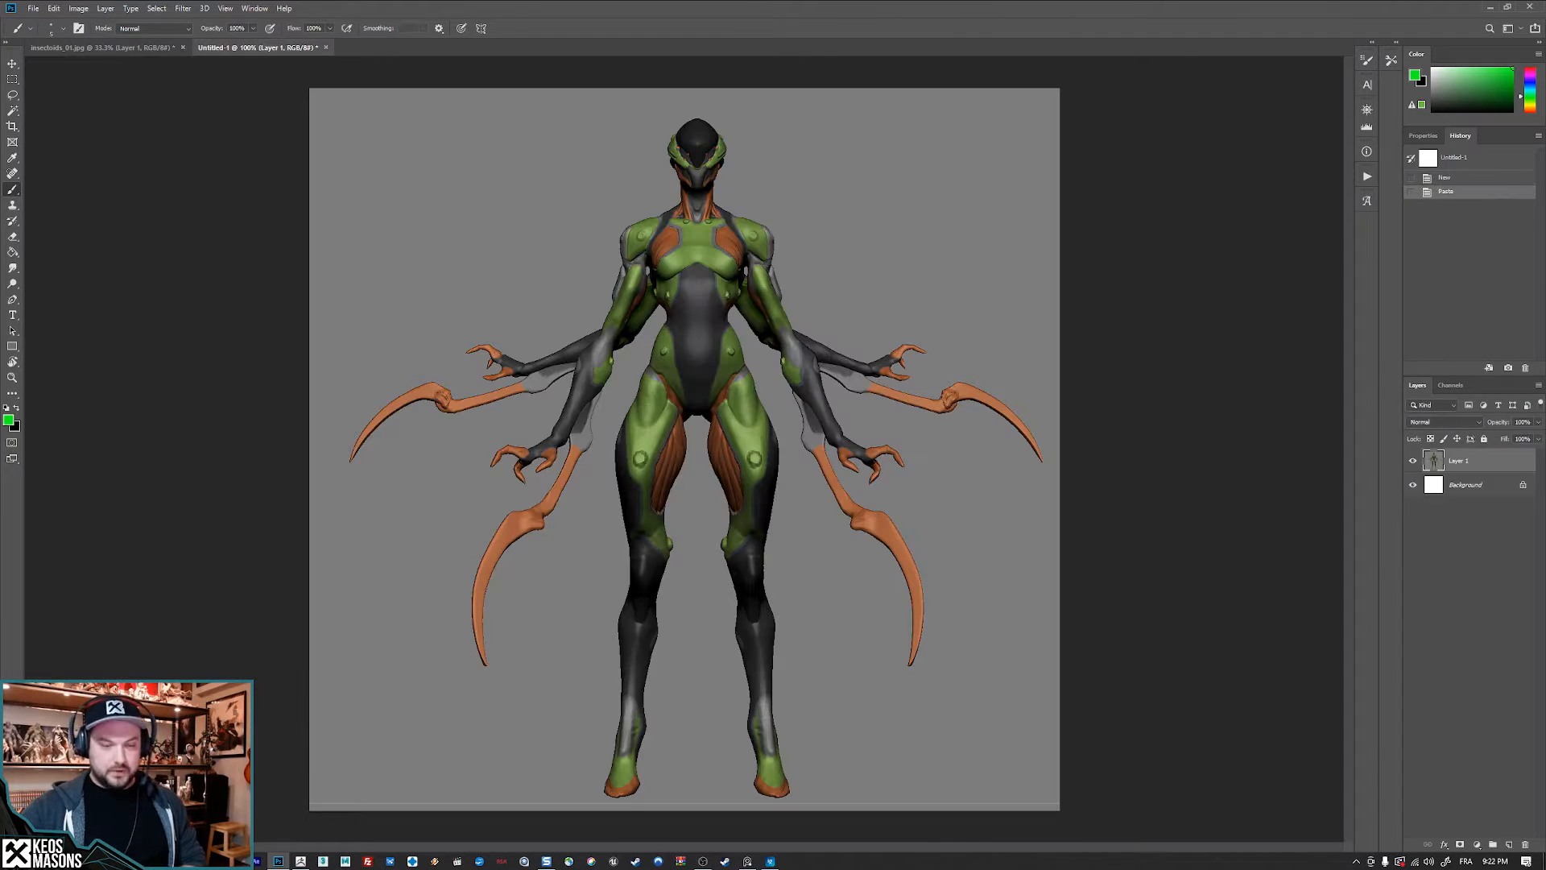
# - Place the PureRef board beside the mantis figure, framing the yellow praying mantis photo and the film still of the crouching woman
pyautogui.moveTo(1545, 32); pyautogui.dragTo(1315, 82, button='right')
pyautogui.scroll(-6, 1094, 276)
pyautogui.moveTo(1530, 306); pyautogui.dragTo(581, 298, button='middle')
pyautogui.moveTo(890, 290); pyautogui.dragTo(482, 304, button='middle')
pyautogui.moveTo(776, 309); pyautogui.dragTo(761, 278, button='right')
pyautogui.scroll(8, 696, 219)
pyautogui.moveTo(628, 247); pyautogui.dragTo(900, 274, button='right')
pyautogui.moveTo(1350, 318); pyautogui.dragTo(1050, 114, button='right')
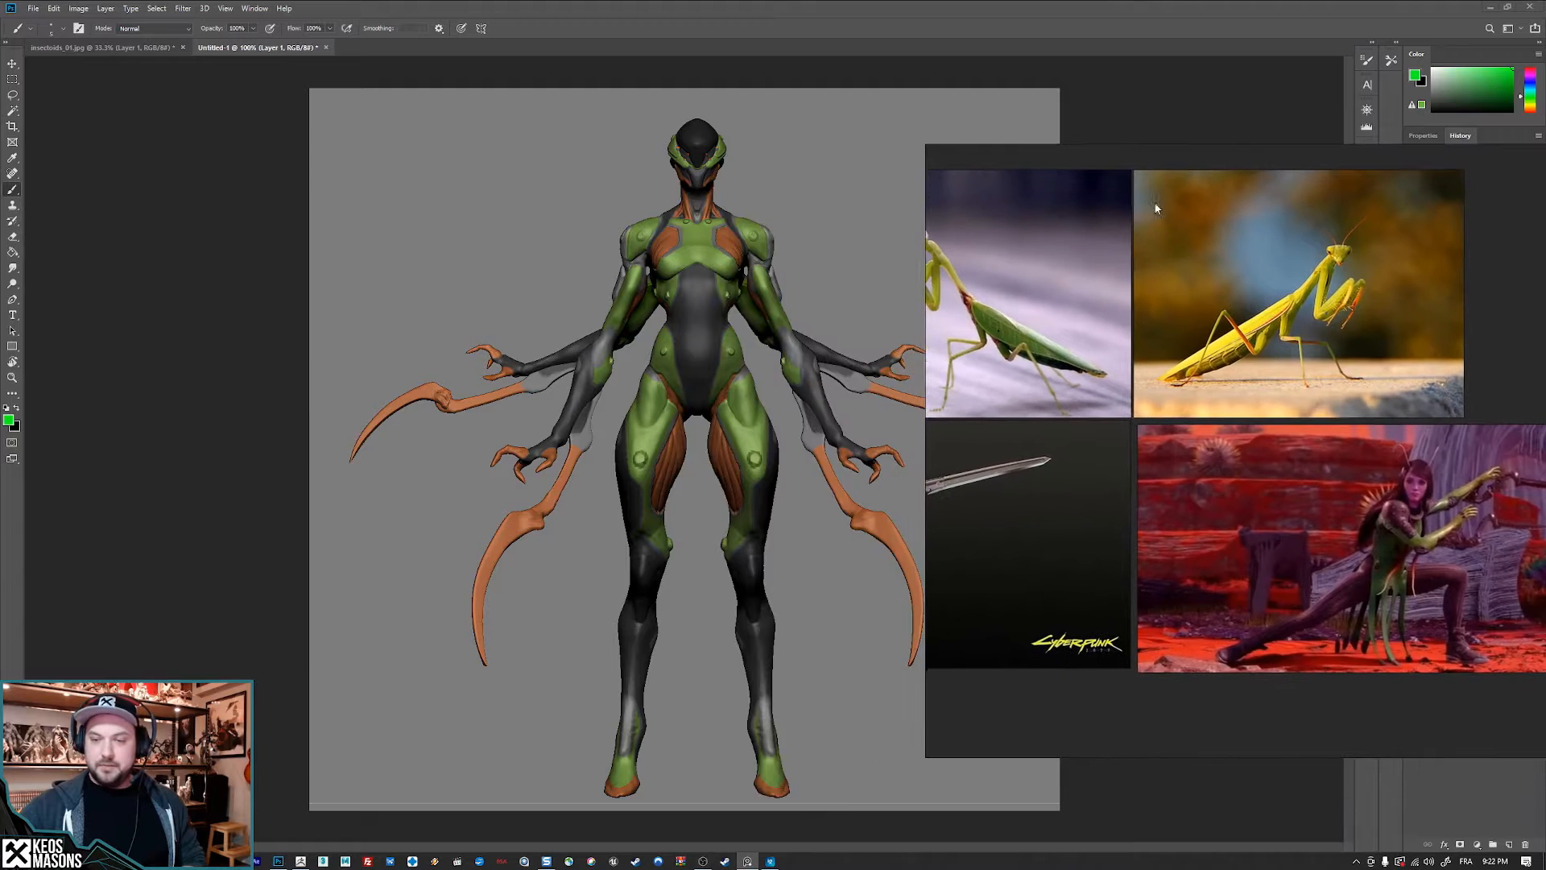
pyautogui.moveTo(1310, 285); pyautogui.dragTo(1111, 291, button='middle')
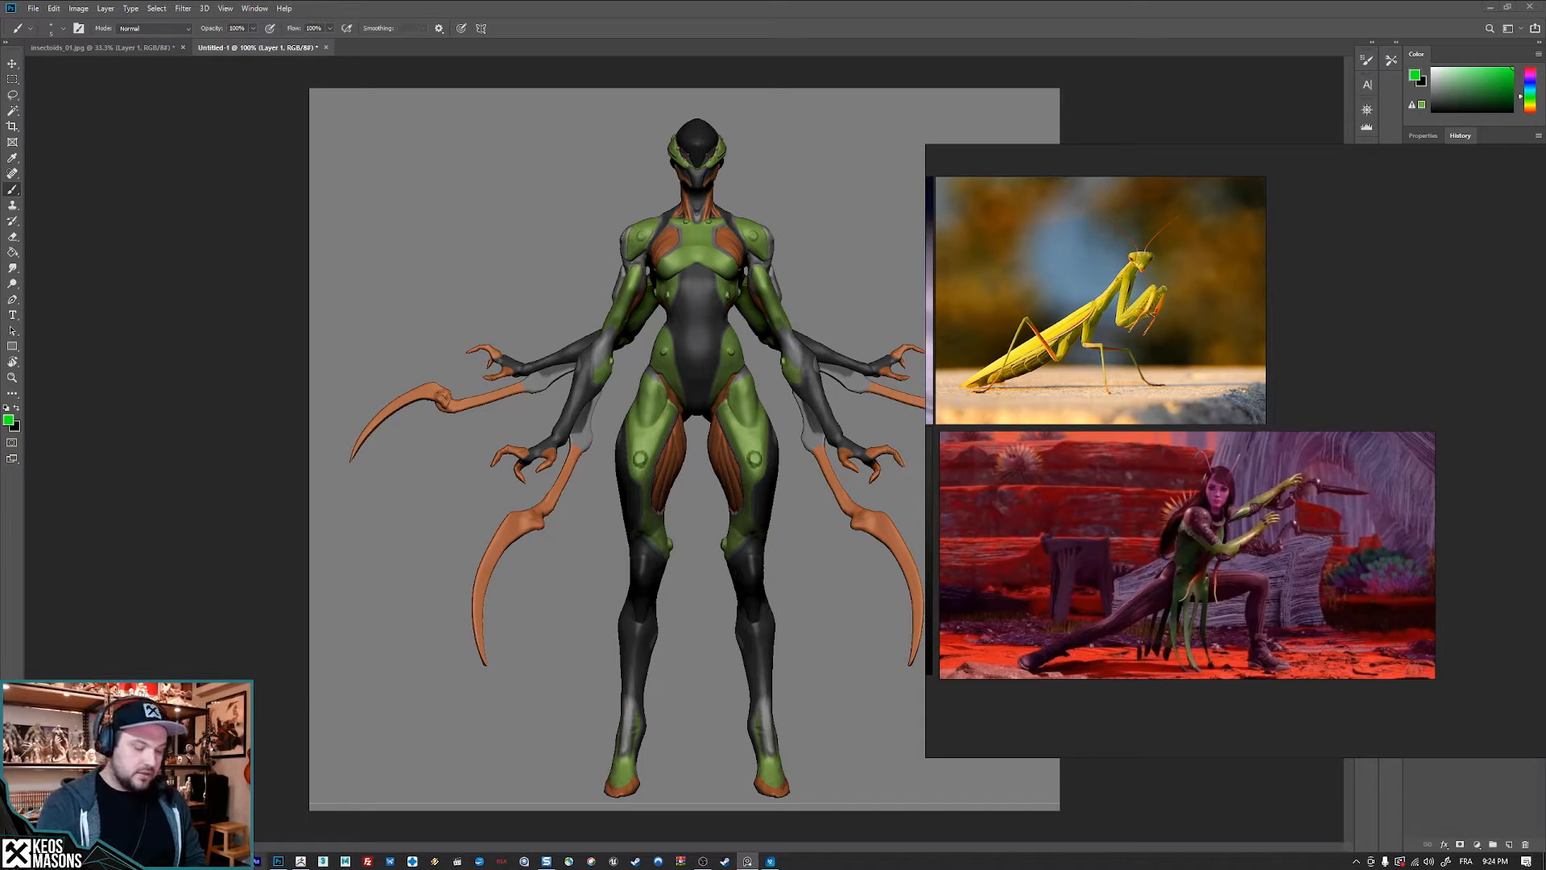
# - Switch to the ImageGlass view of insectoids_01.jpg and examine the yellow robot's upper body and the blue robot's torso up close
pyautogui.hotkey('alt', 'Tab')
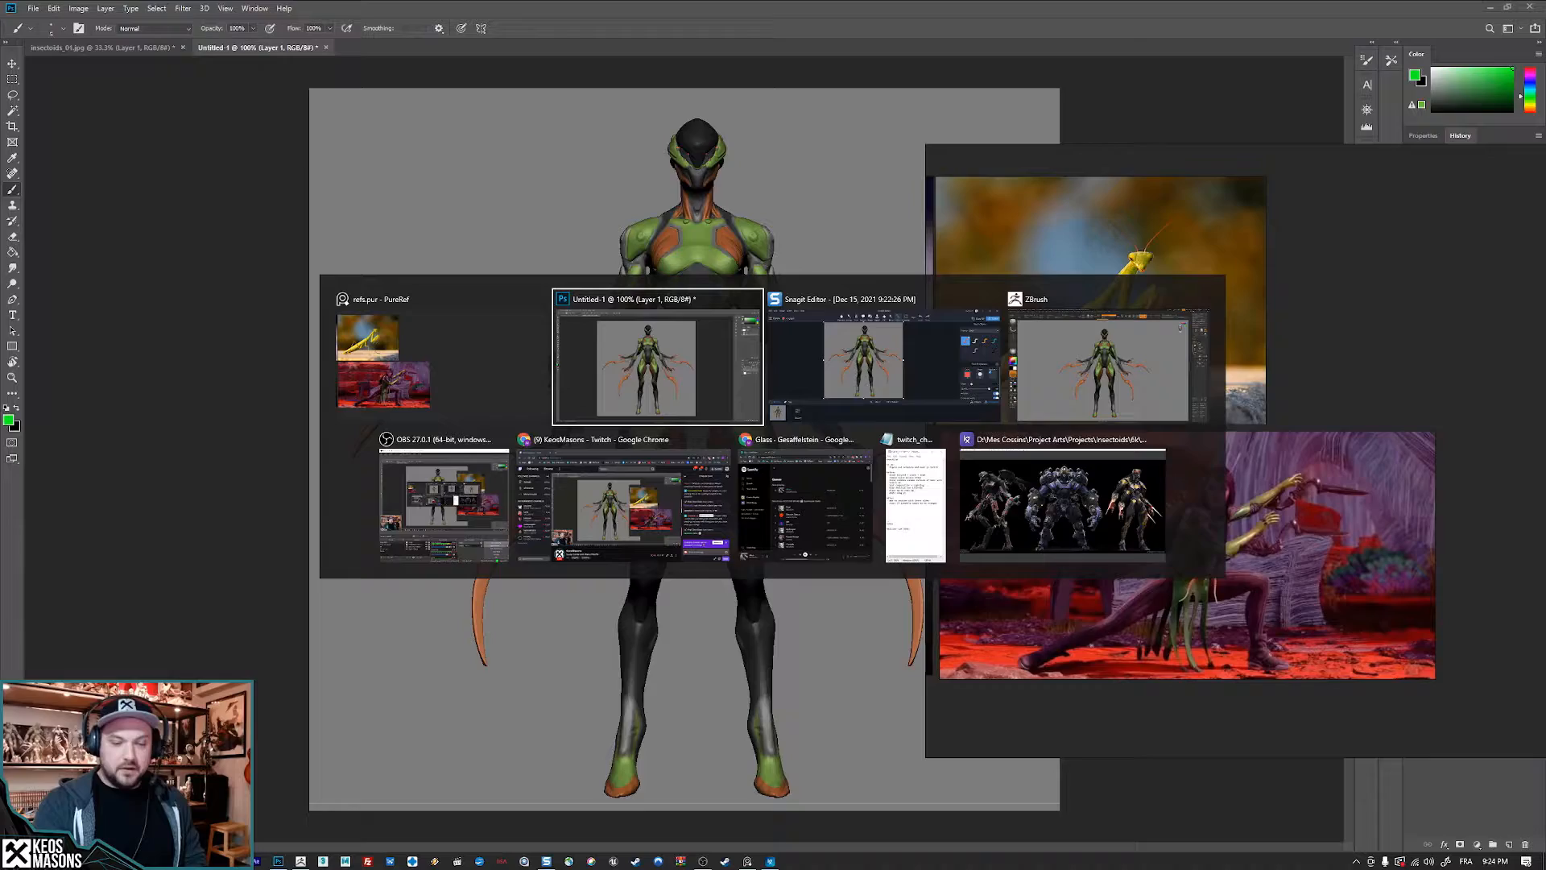
pyautogui.click(1073, 505)
pyautogui.scroll(3, 1345, 453)
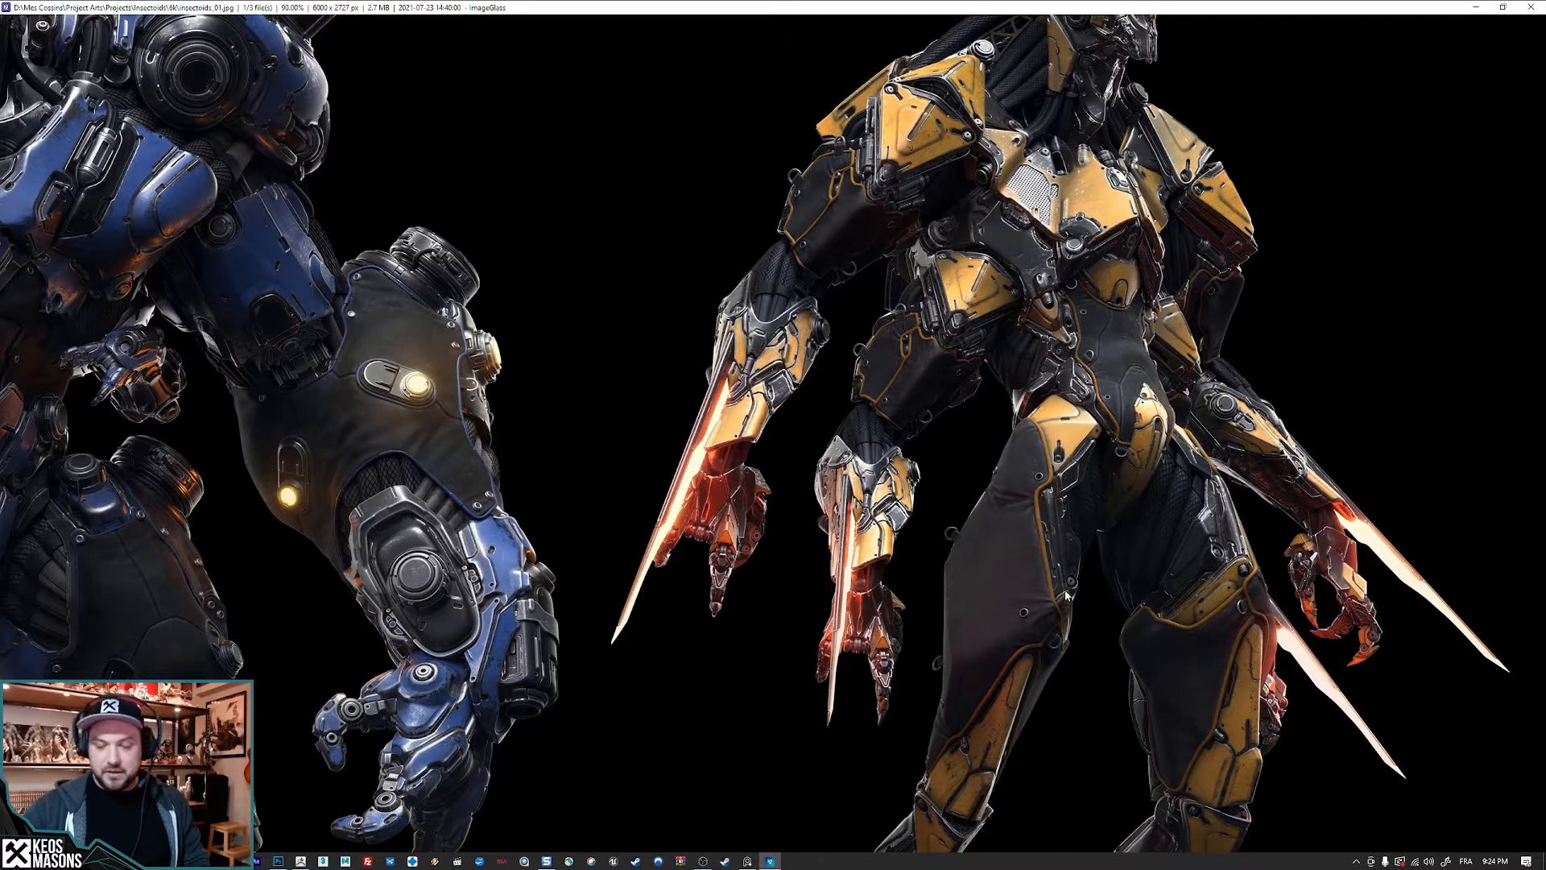
pyautogui.moveTo(1068, 318); pyautogui.dragTo(1061, 424)
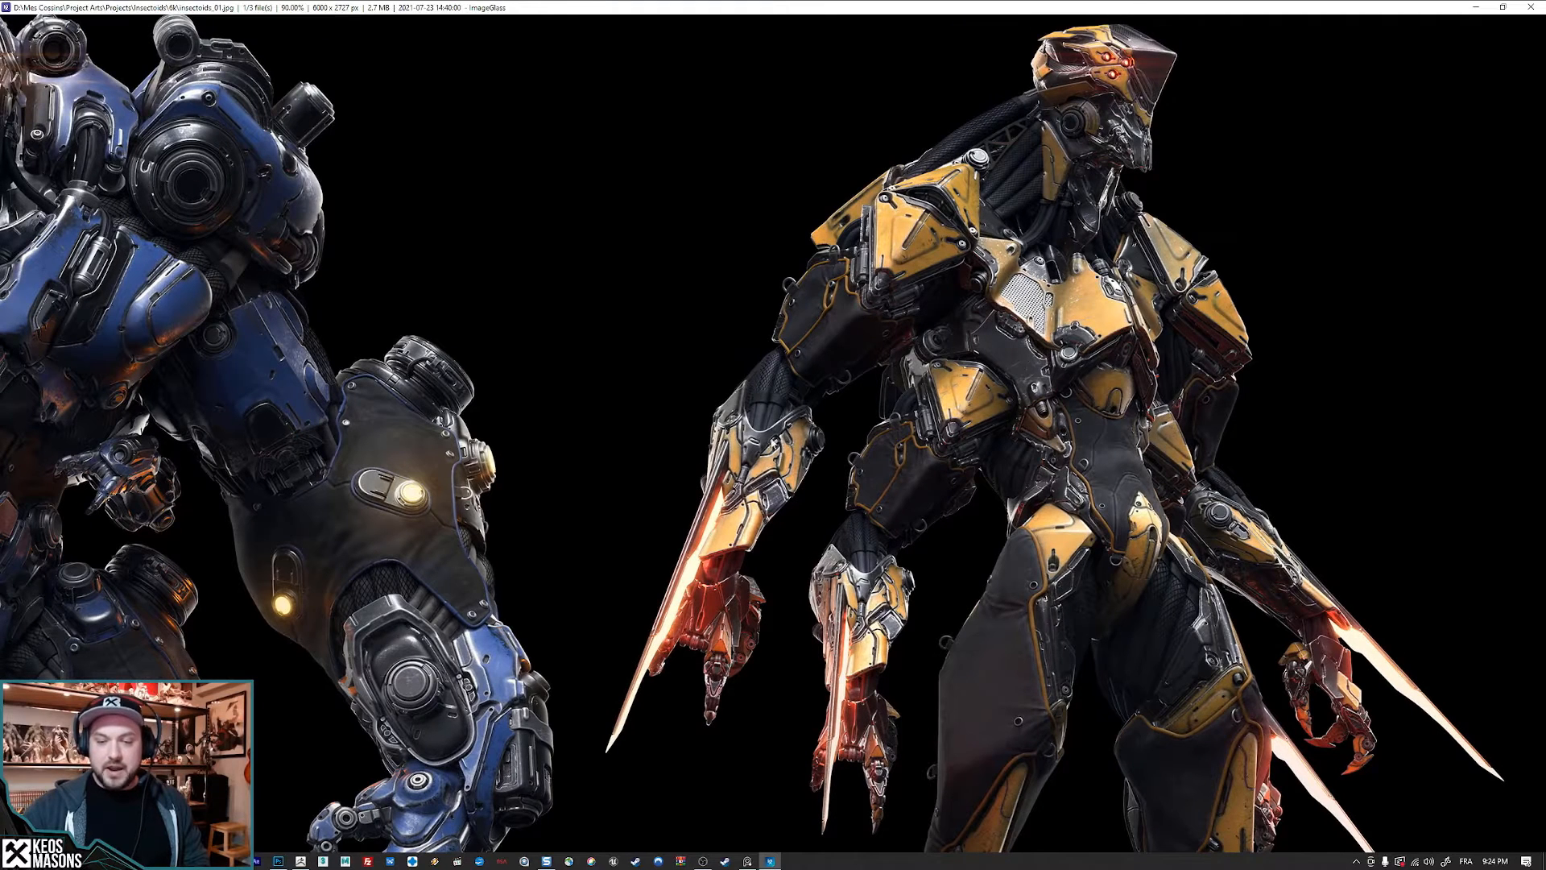
pyautogui.moveTo(1028, 354); pyautogui.dragTo(1028, 467)
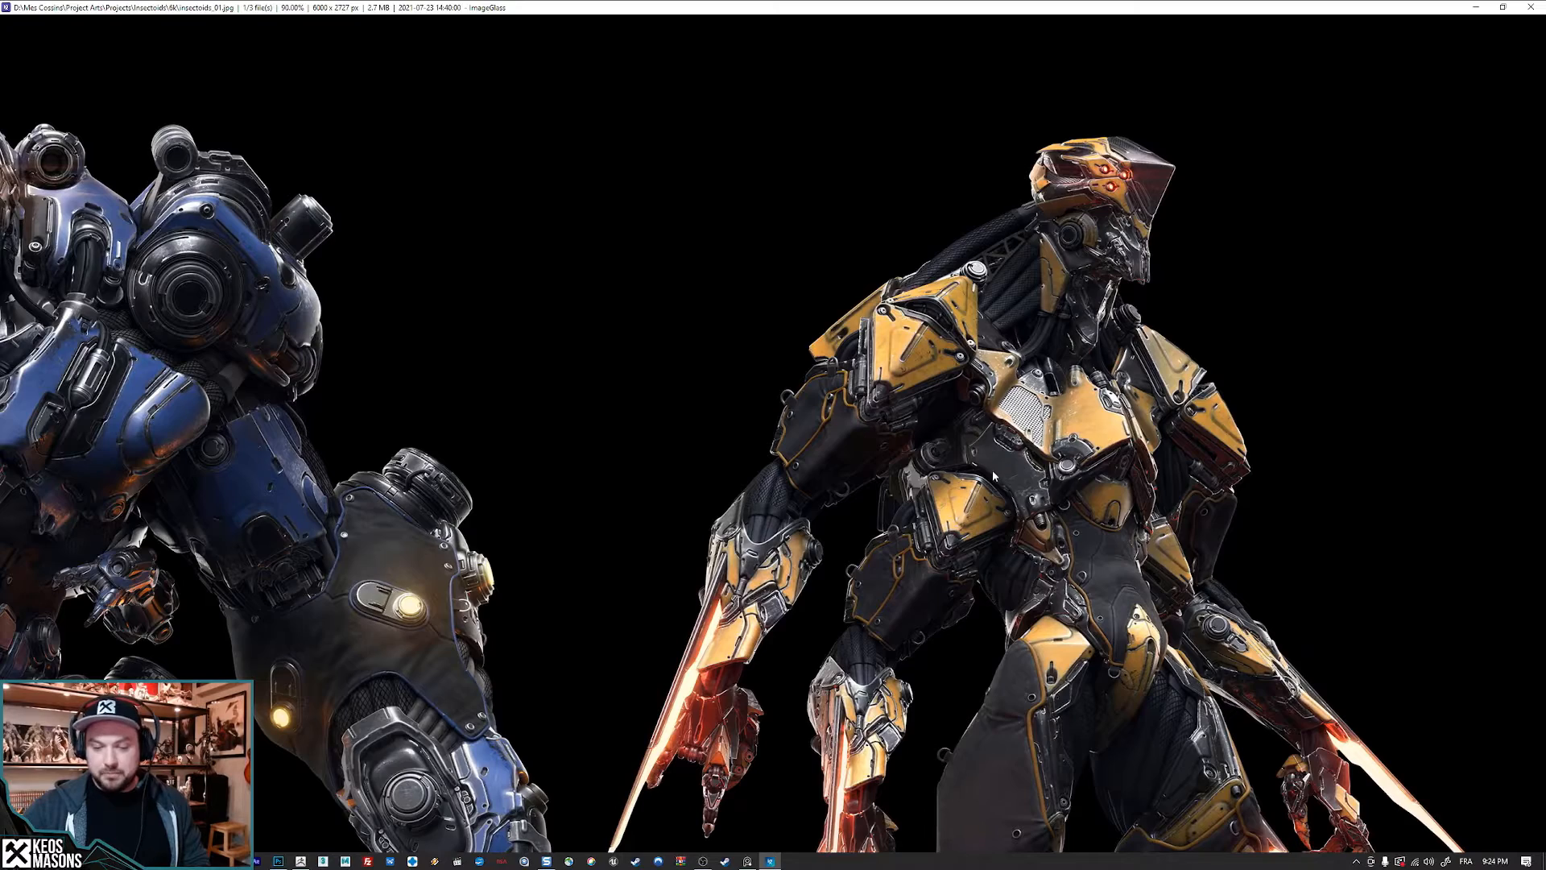
pyautogui.moveTo(566, 428); pyautogui.dragTo(1189, 435)
pyautogui.moveTo(804, 401); pyautogui.dragTo(935, 404)
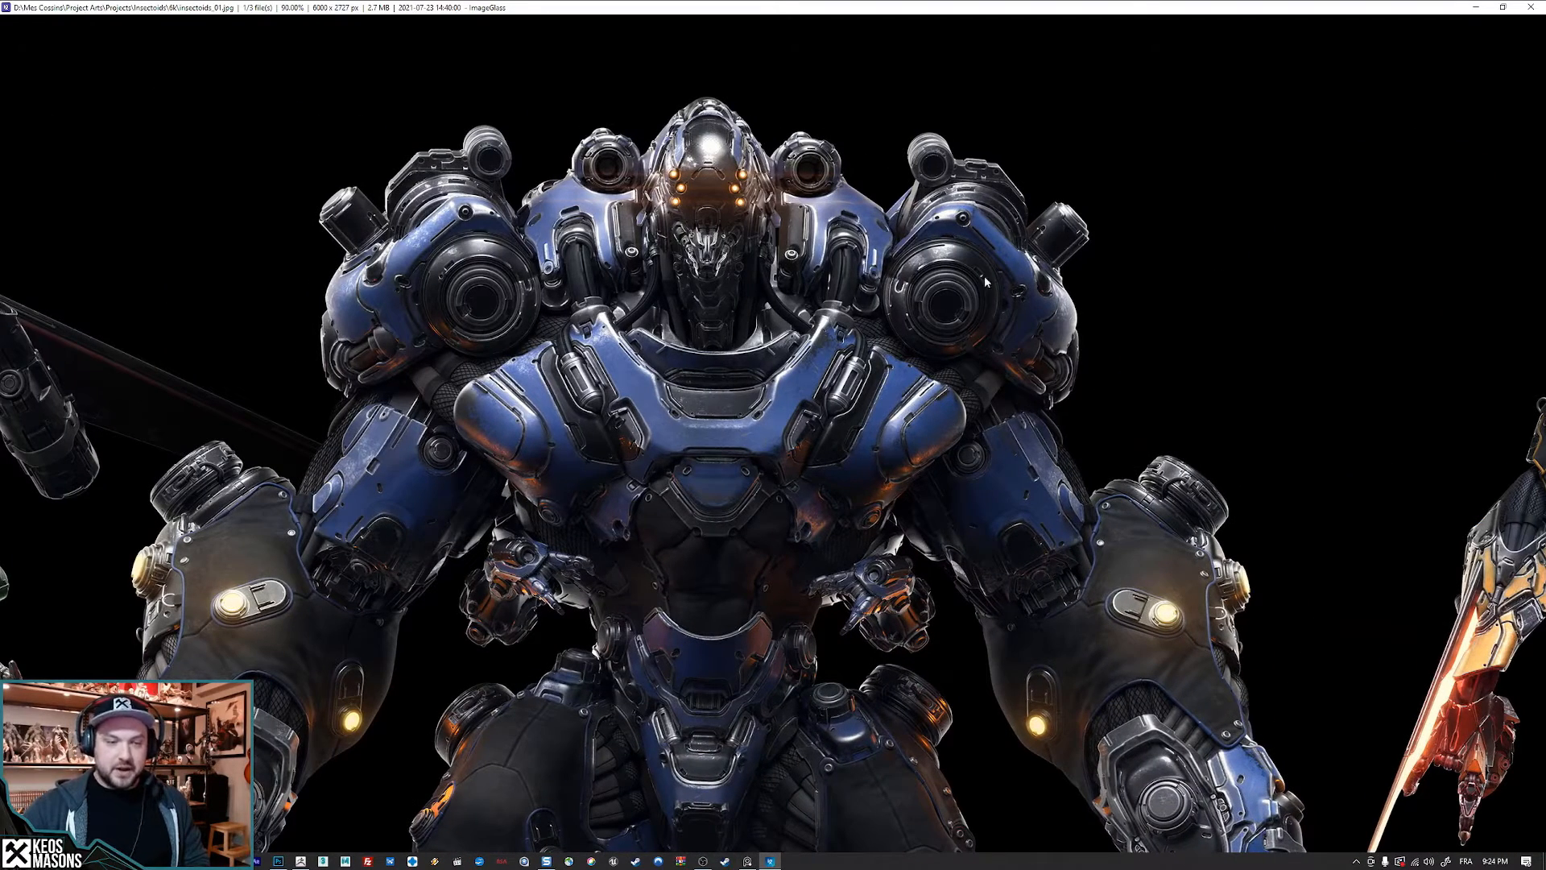
# - Return to Photoshop's mantis document, compare the figure with the PureRef mantis references, and move the board off the canvas
pyautogui.hotkey('alt', 'Tab')
pyautogui.click(833, 375)
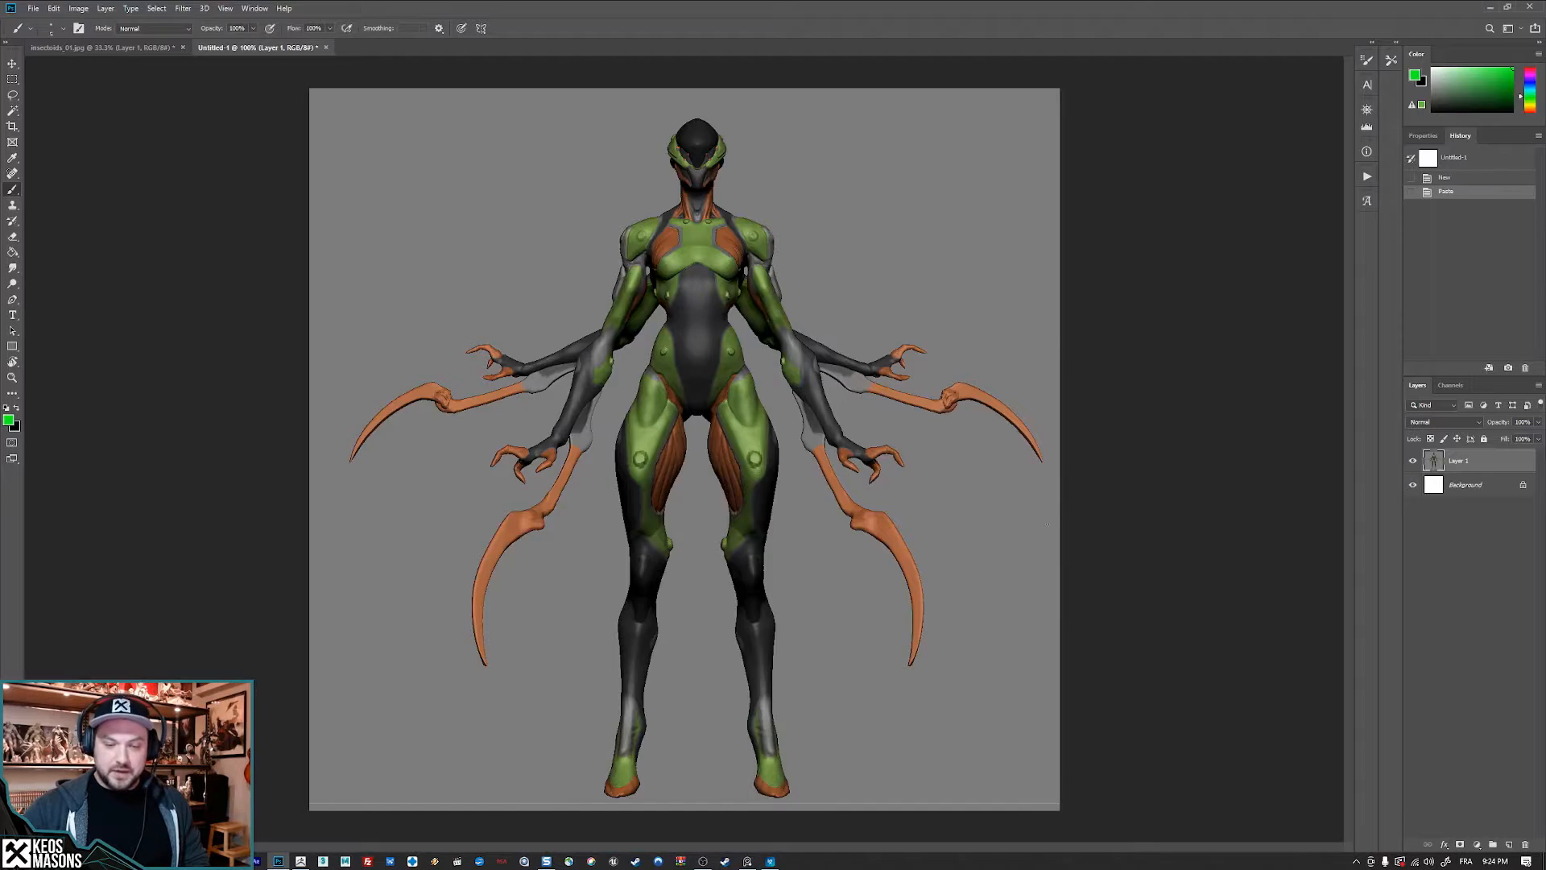
pyautogui.hotkey('alt', 'Tab')
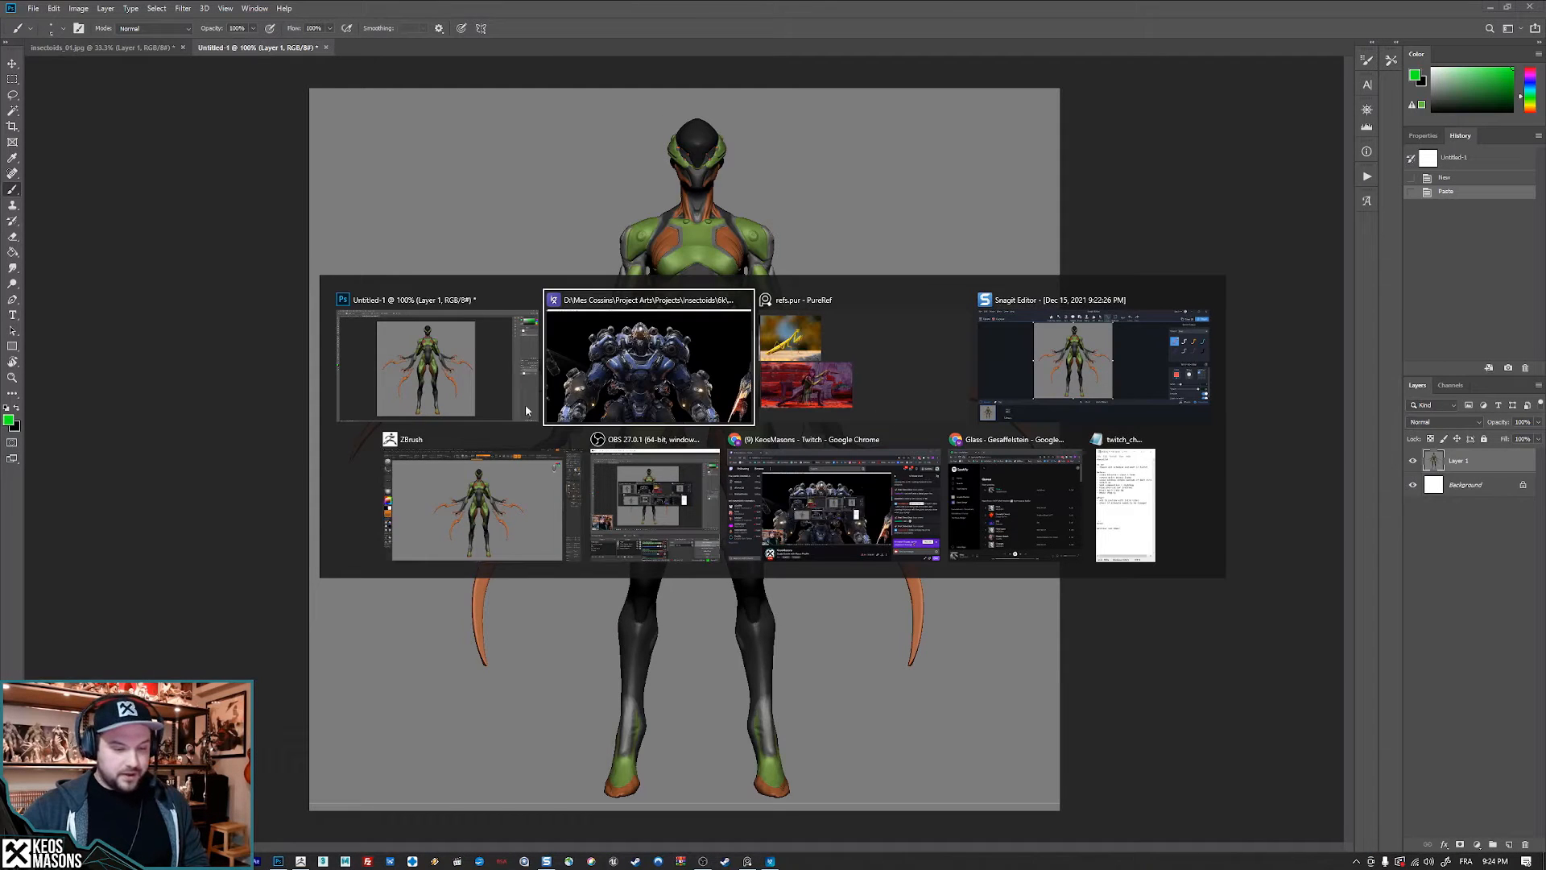
pyautogui.click(822, 369)
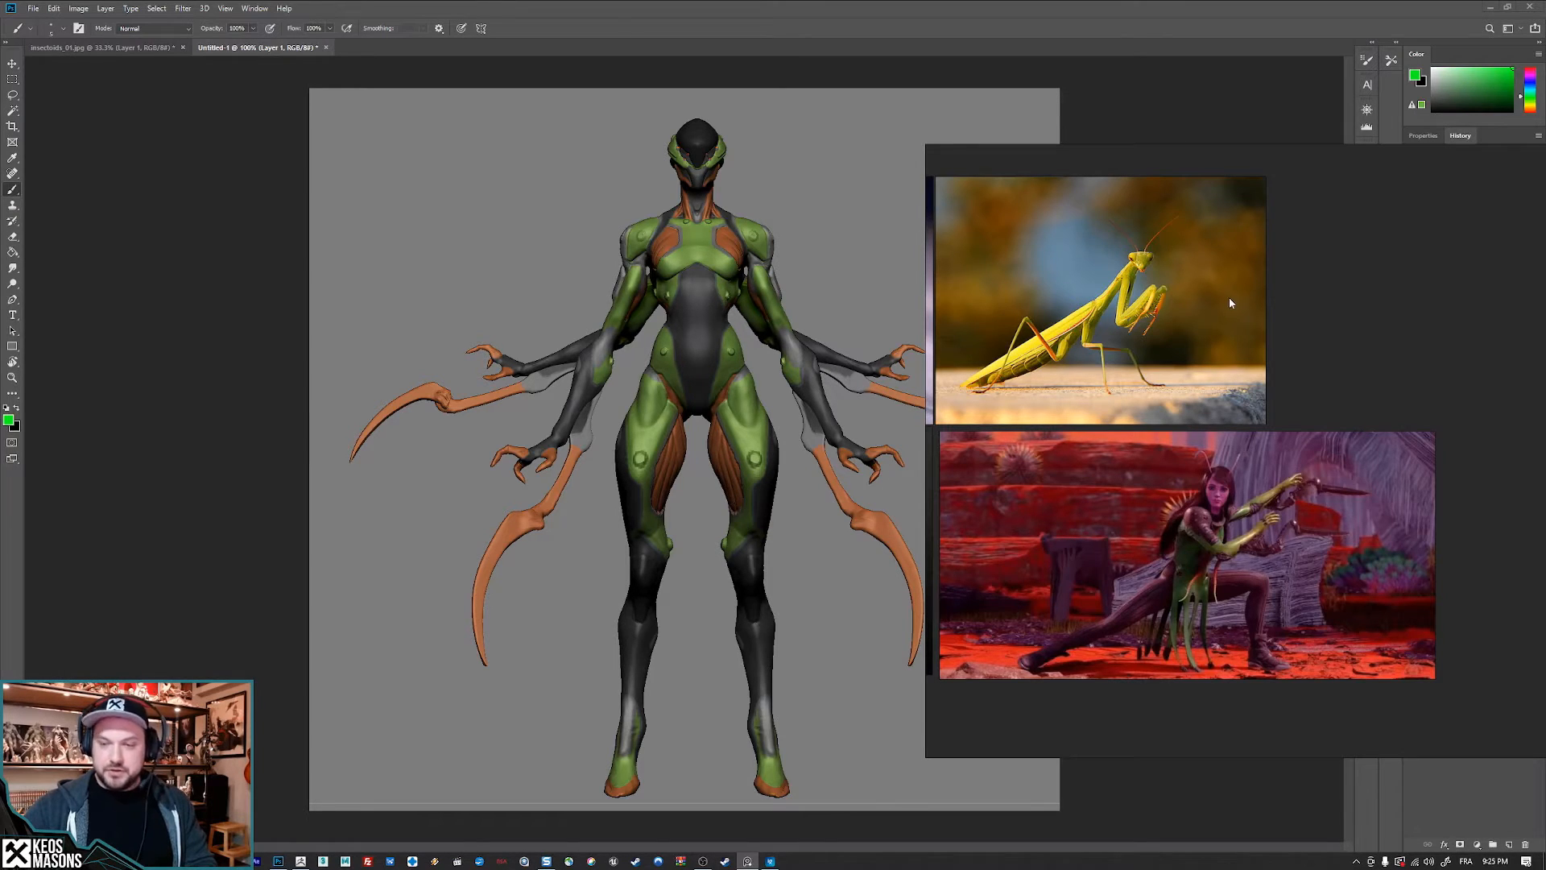
pyautogui.moveTo(1227, 305); pyautogui.dragTo(1545, 322, button='right')
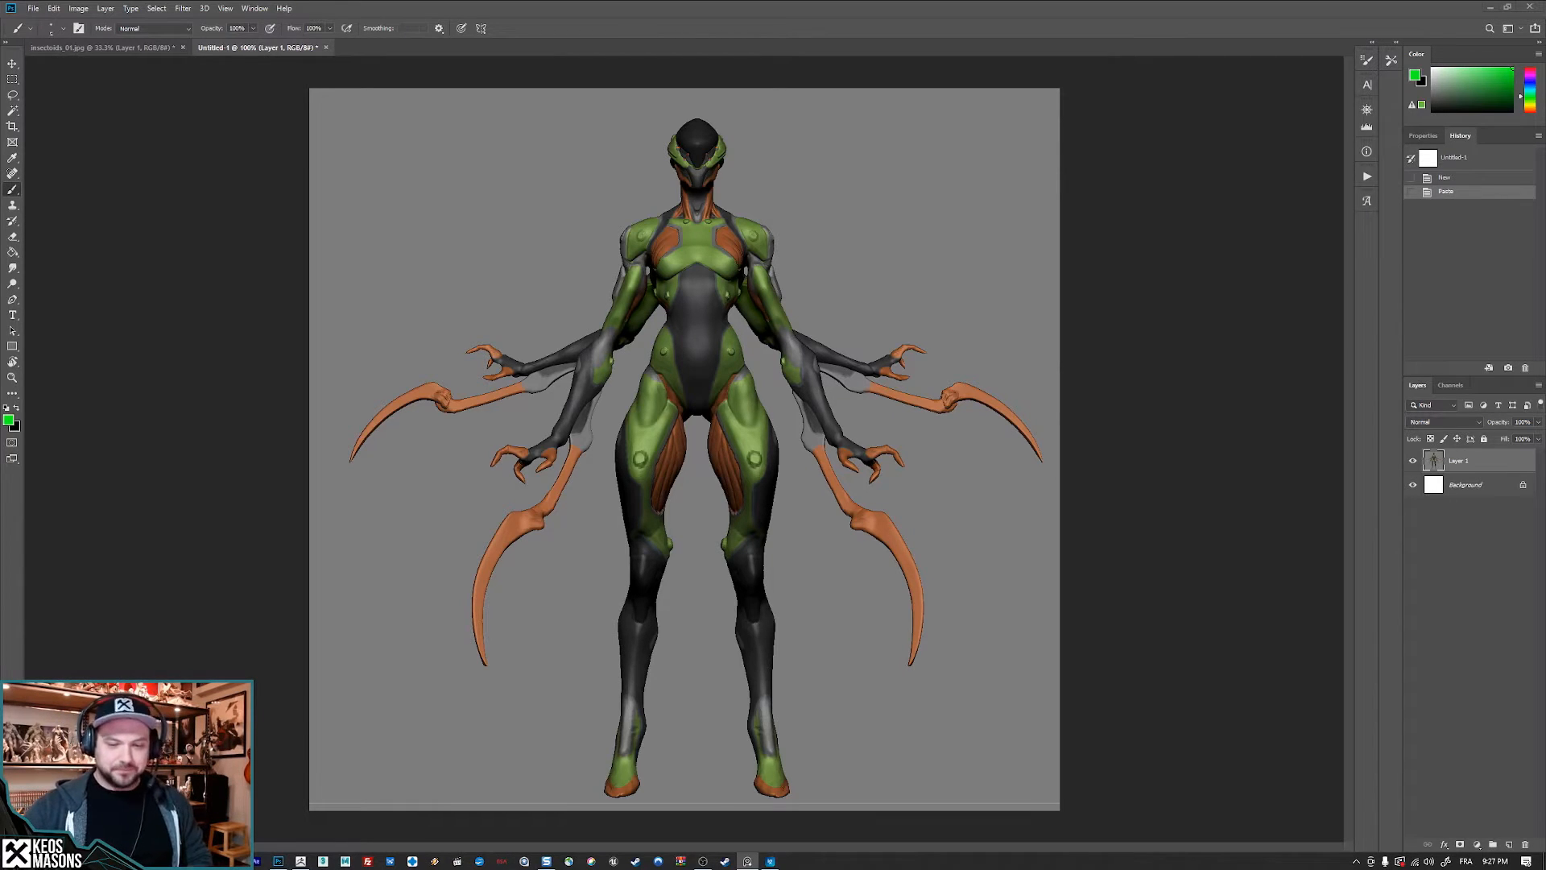
# - Close the Untitled-1 mantis document without saving it
pyautogui.click(1439, 462)
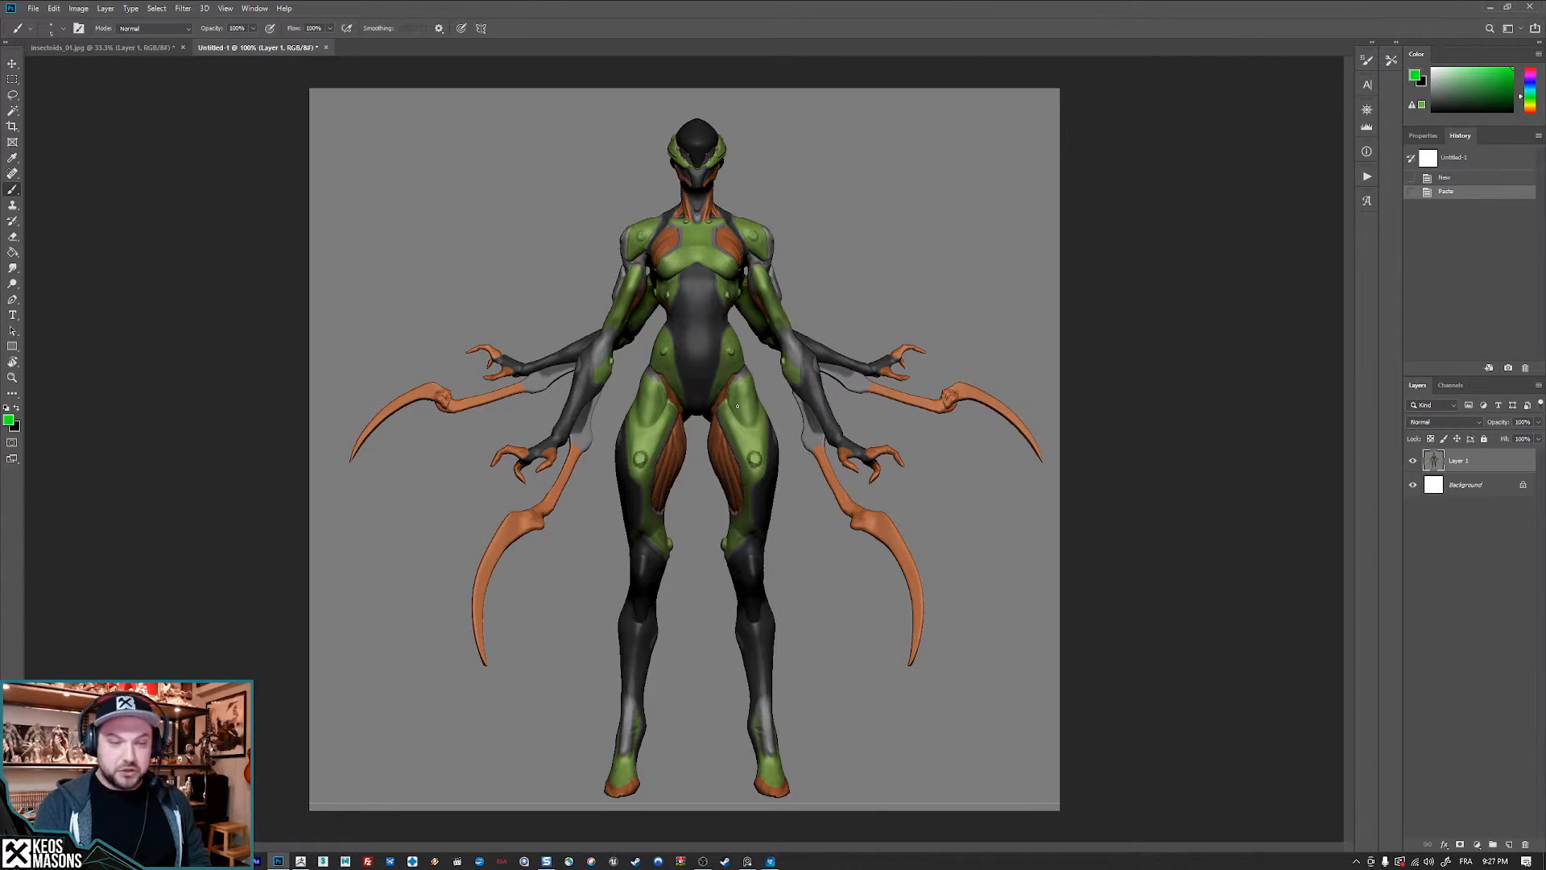
pyautogui.click(326, 47)
pyautogui.click(790, 314)
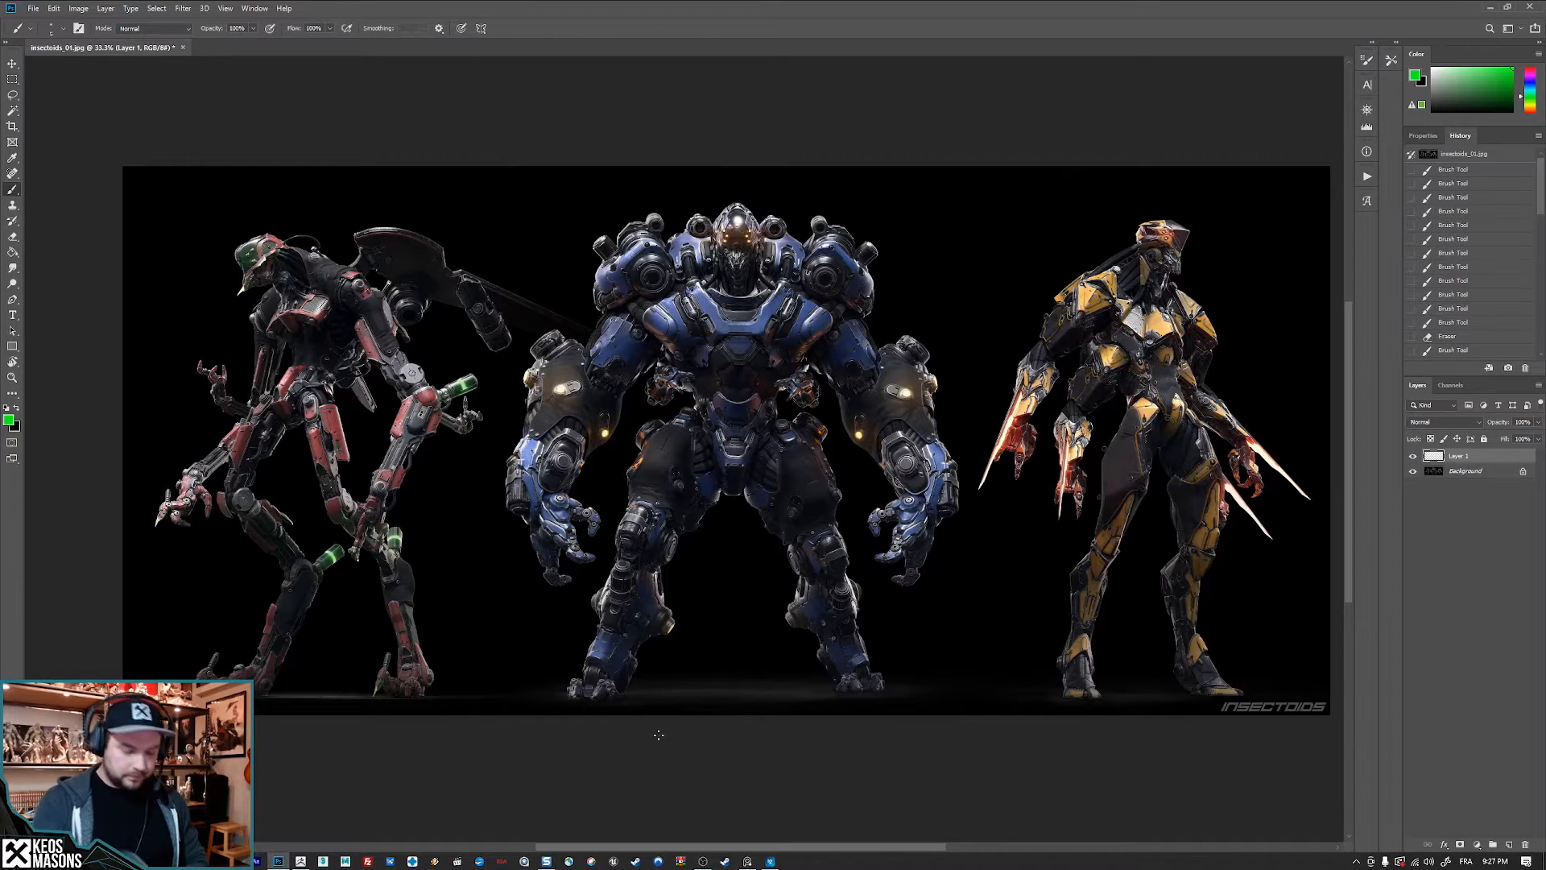
# - Switch to ZBrush, load the other mantis1 tool, whose rear arms have bent blades, and turn off its subtools' painted colours
pyautogui.click(301, 860)
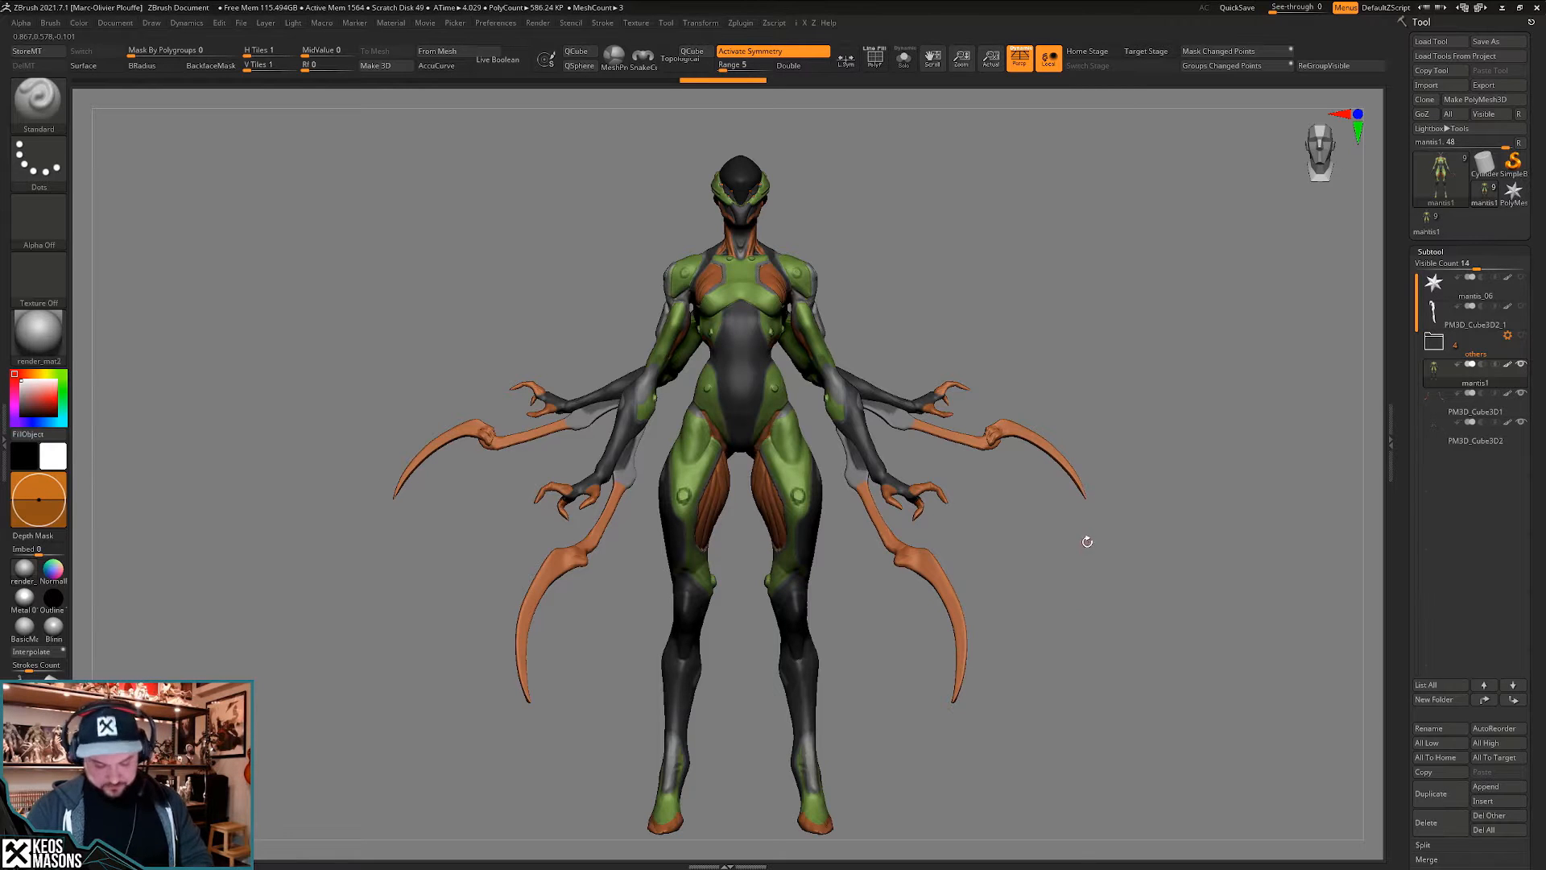
pyautogui.press(',')
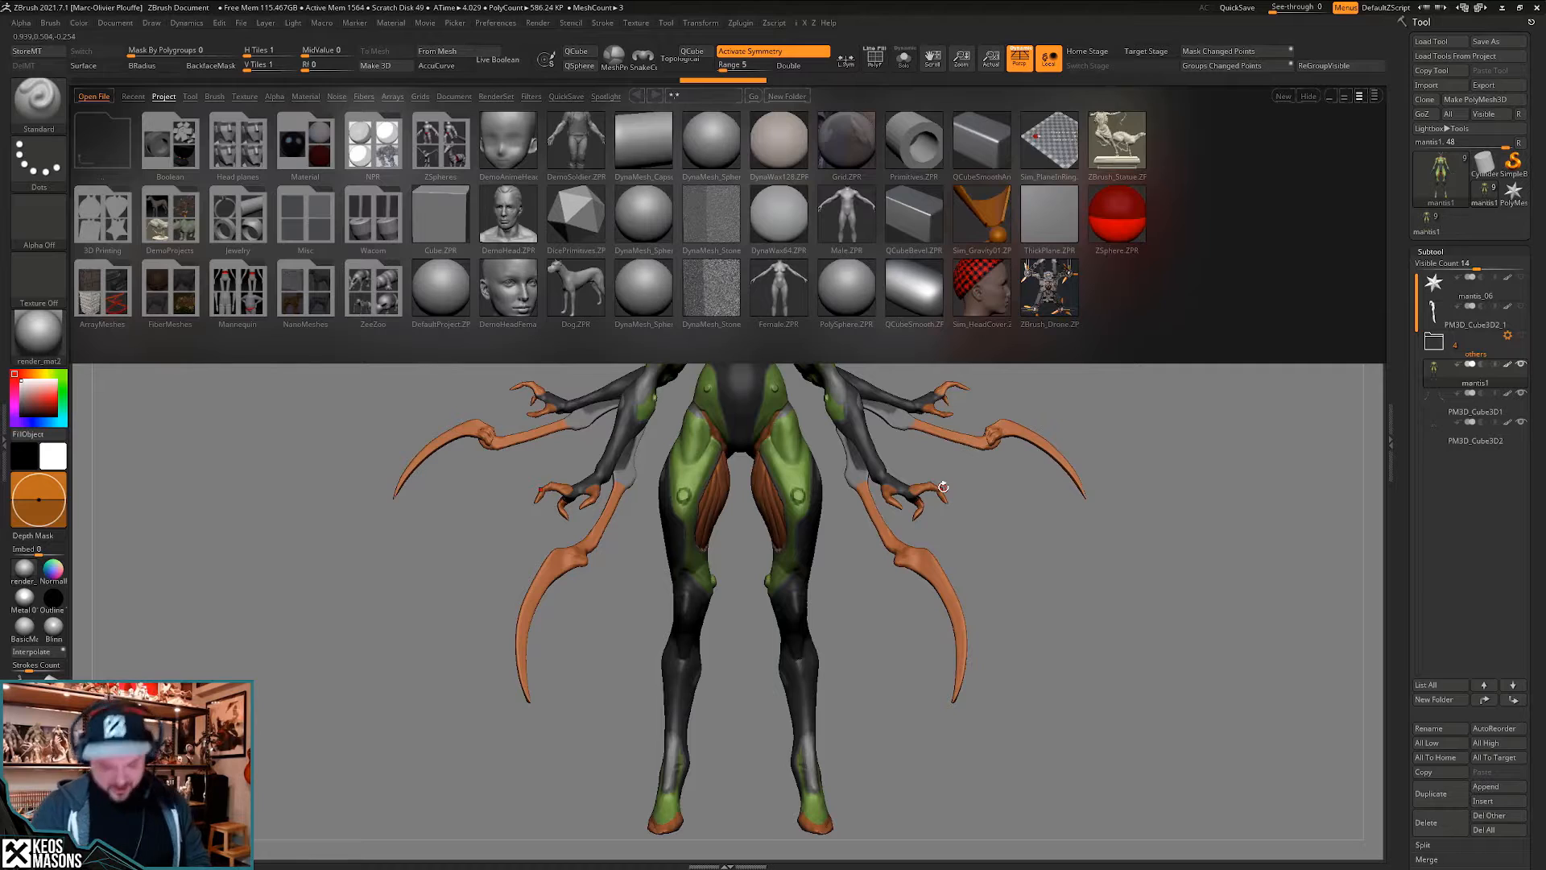
pyautogui.press(',')
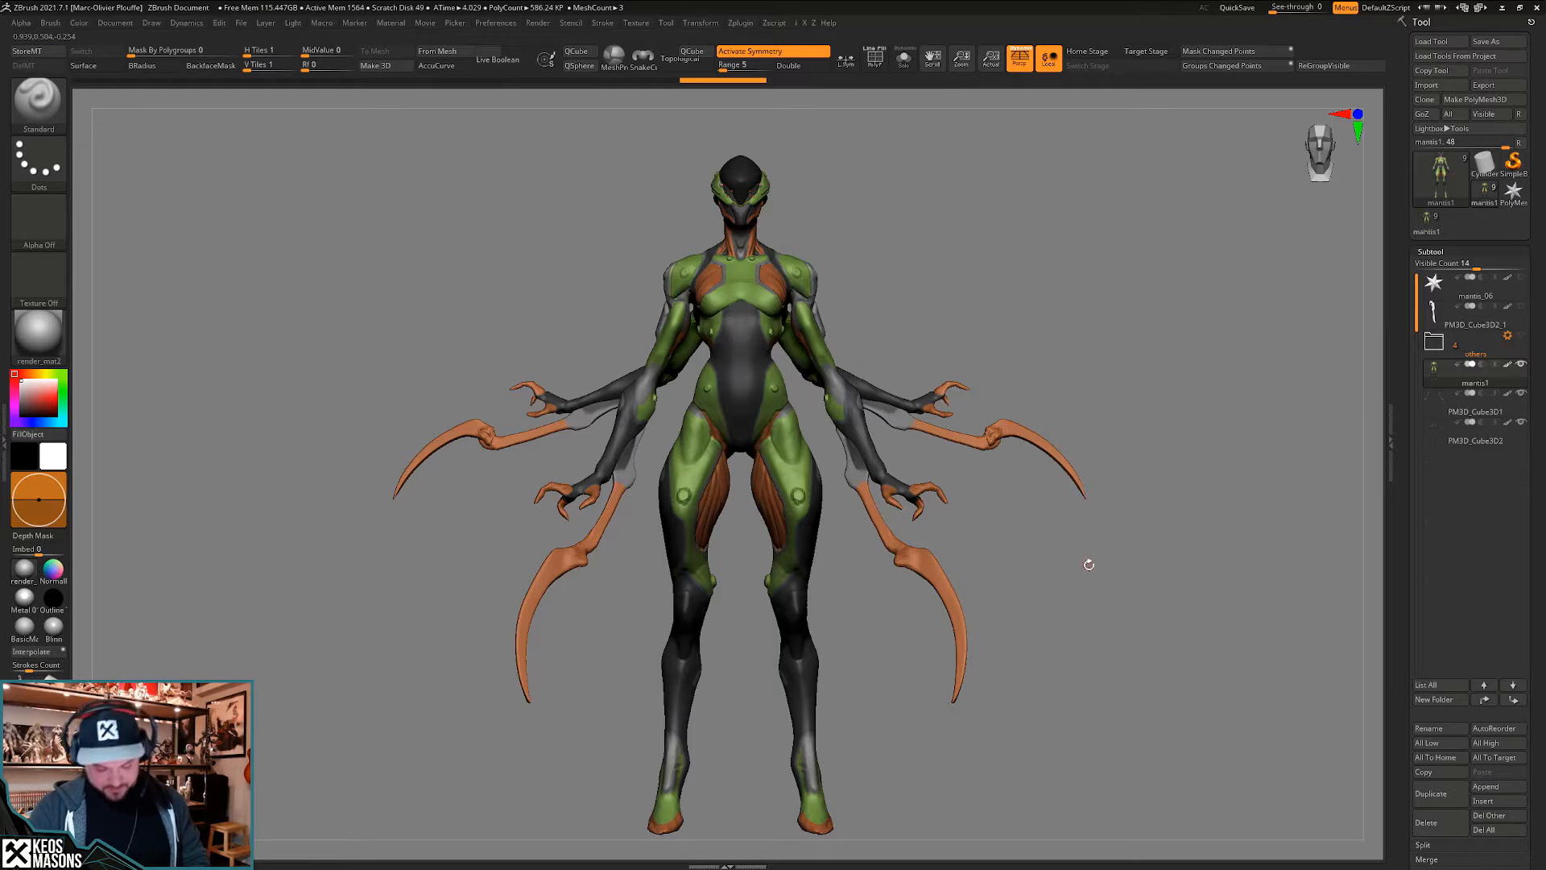
pyautogui.press(',')
pyautogui.click(782, 289)
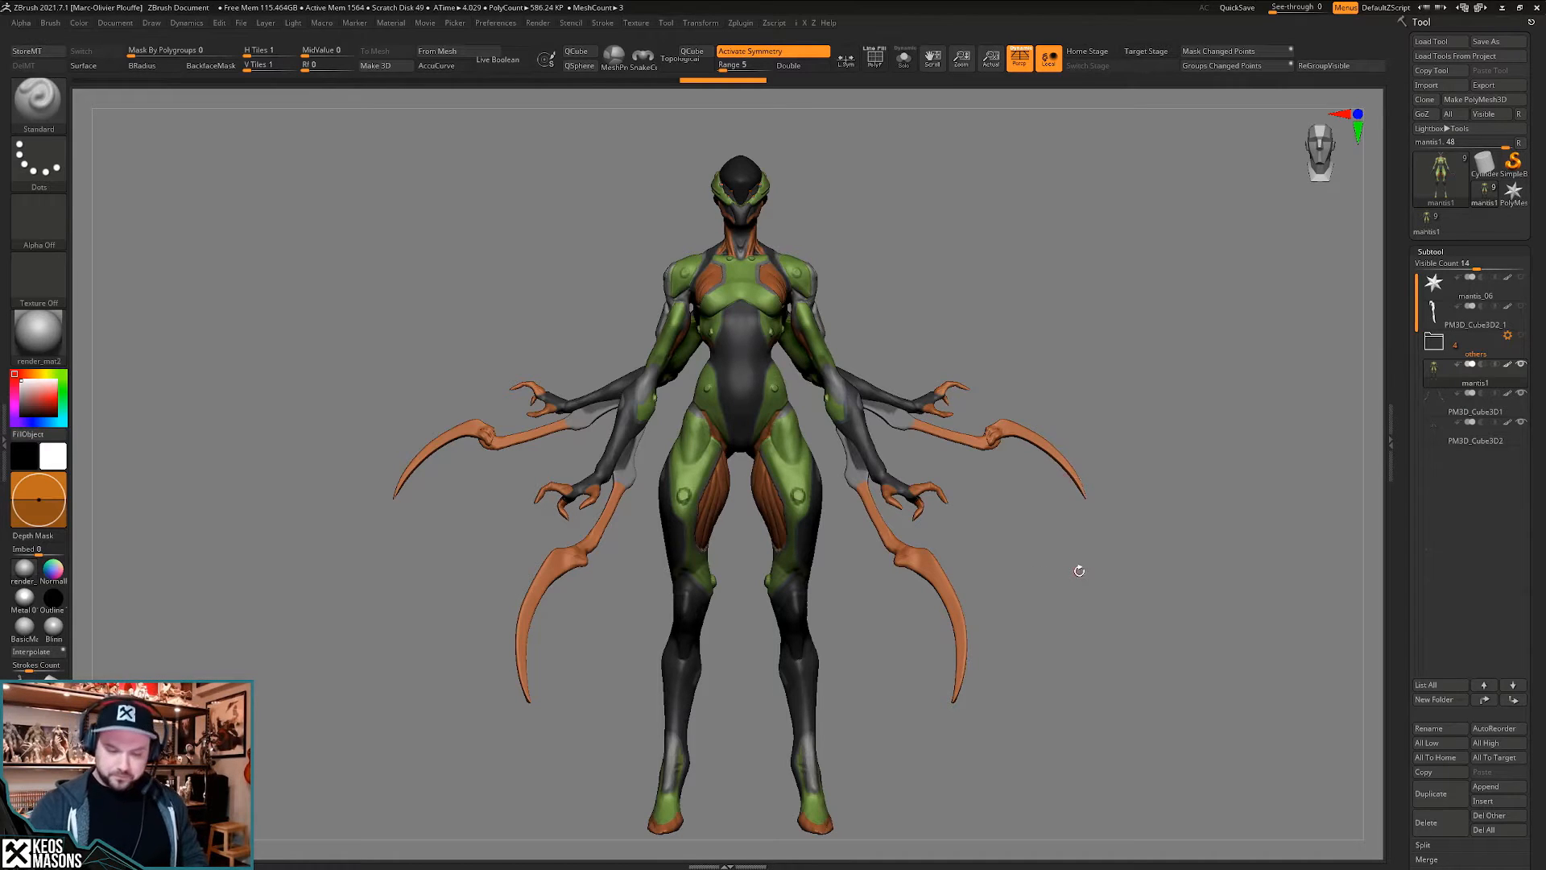
pyautogui.click(1427, 223)
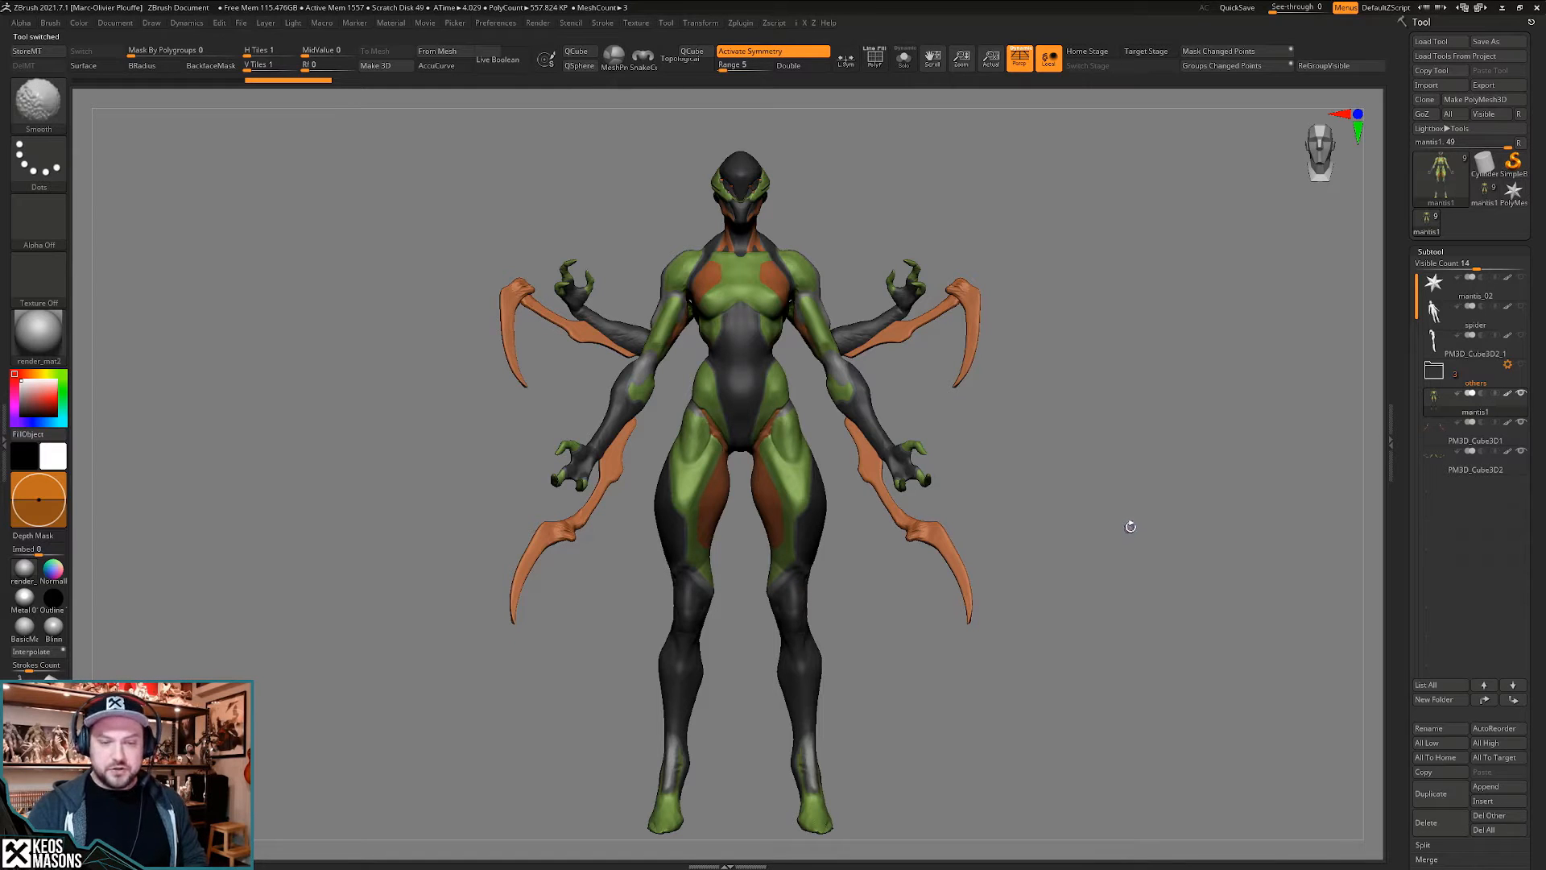
pyautogui.keyDown('shift'); pyautogui.click(1509, 396); pyautogui.keyUp('shift')
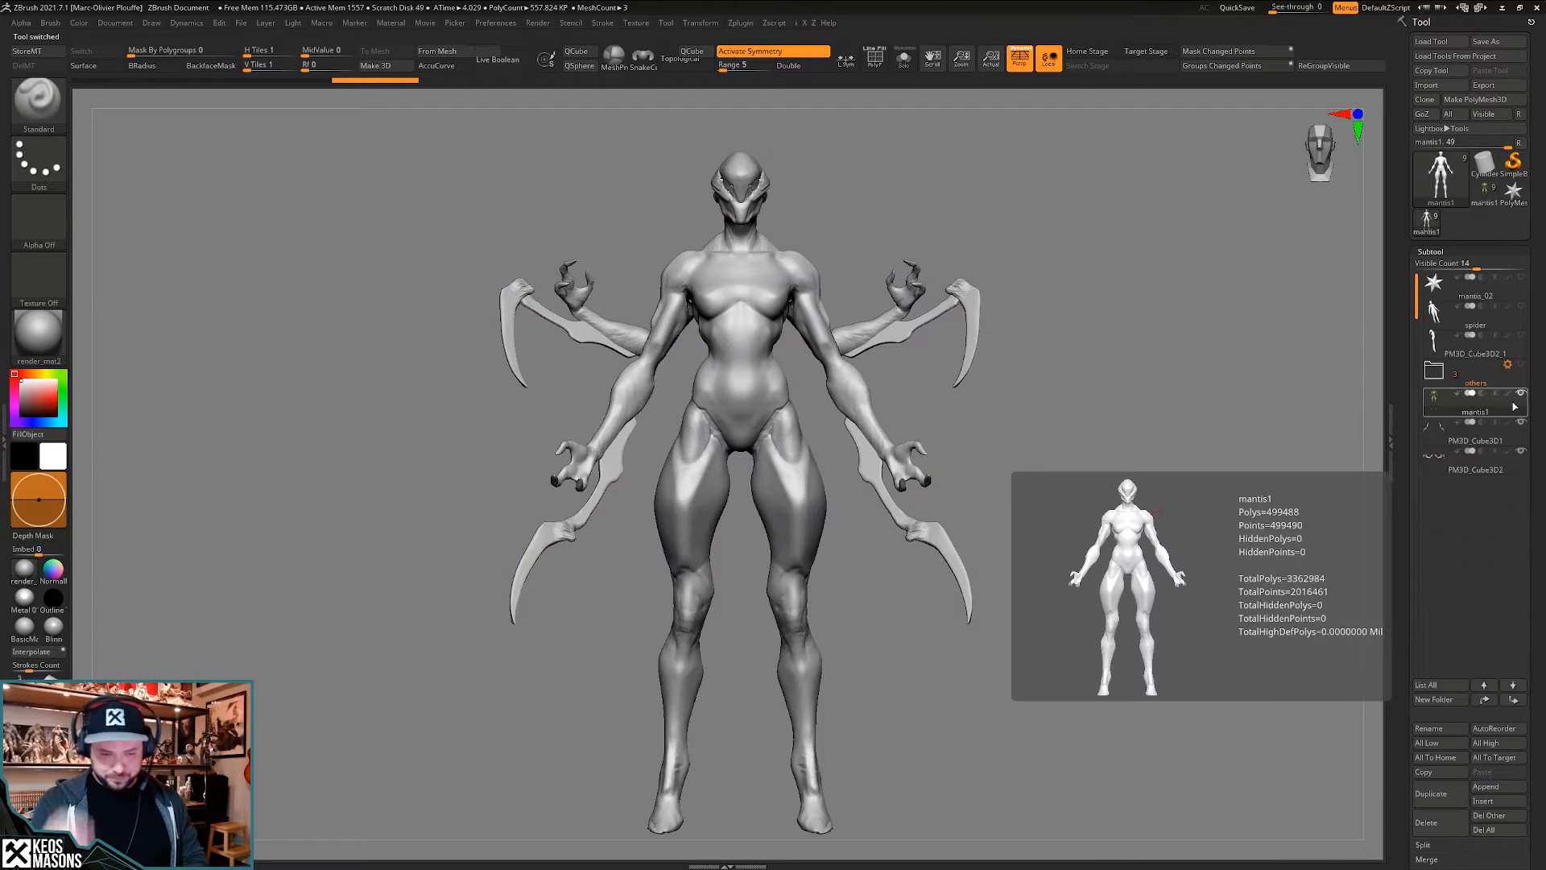
pyautogui.moveTo(876, 628); pyautogui.dragTo(957, 616)
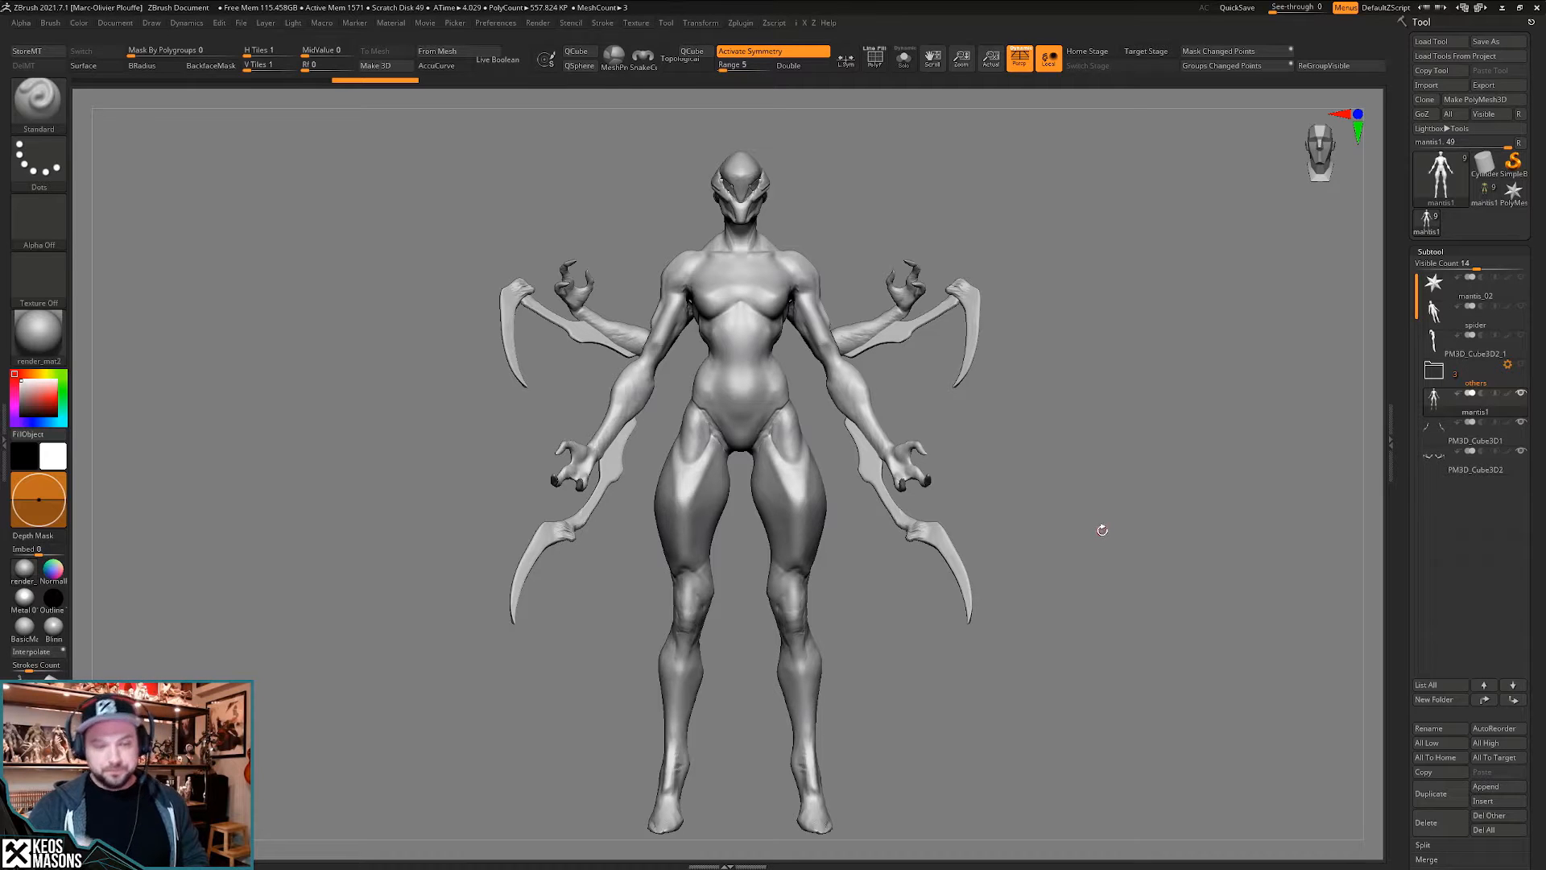
pyautogui.moveTo(1149, 476)
pyautogui.mouseDown()
pyautogui.moveTo(1176, 478)
pyautogui.moveTo(1121, 489)
pyautogui.mouseUp()
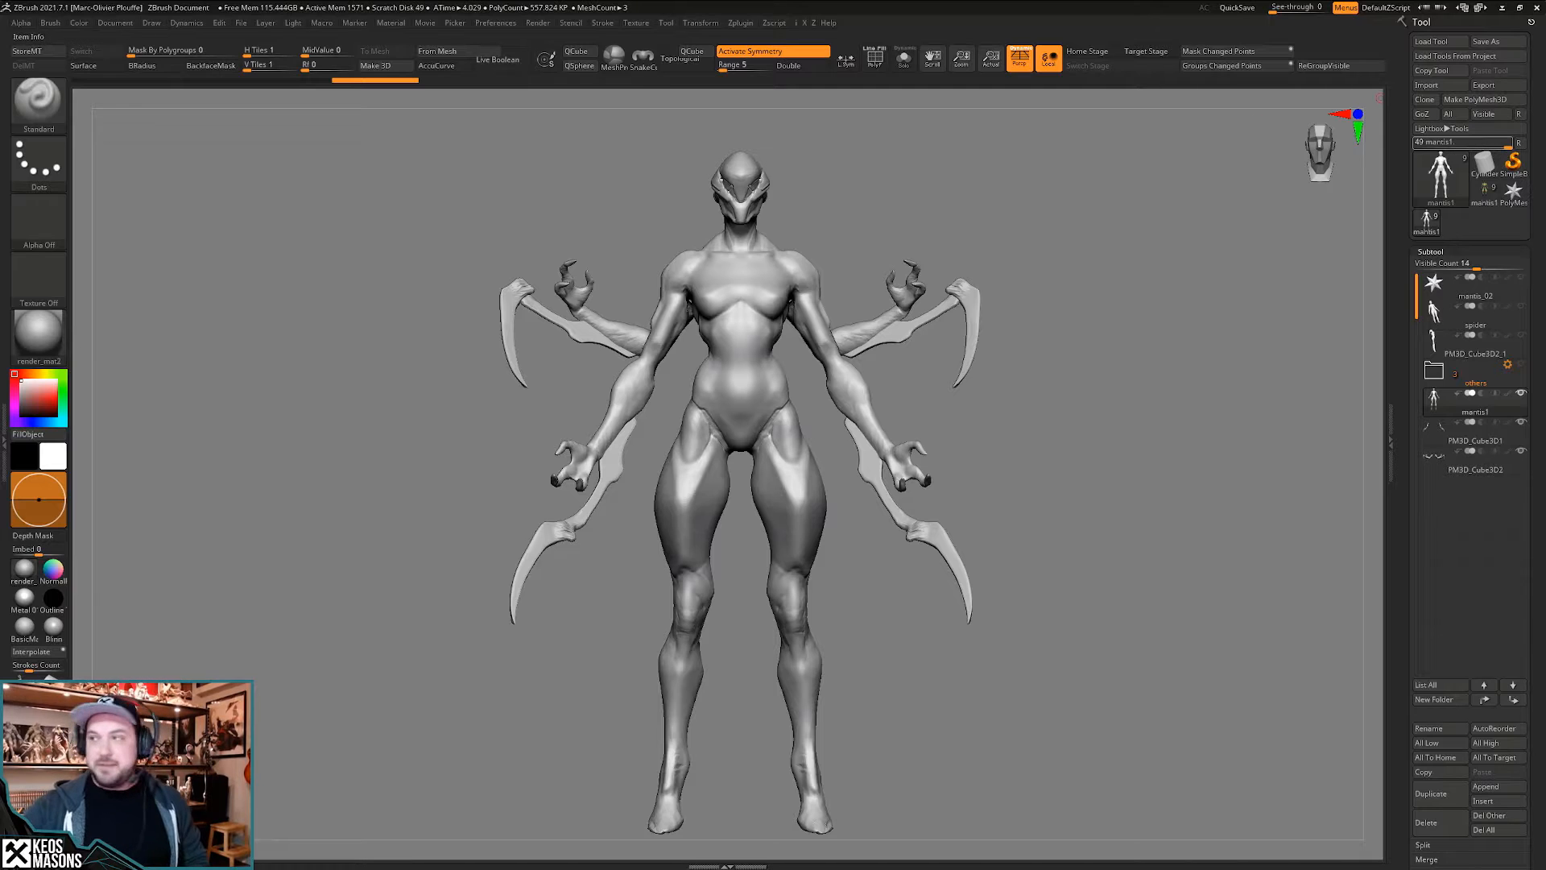
pyautogui.moveTo(1545, 451); pyautogui.dragTo(1545, 299, button='right')
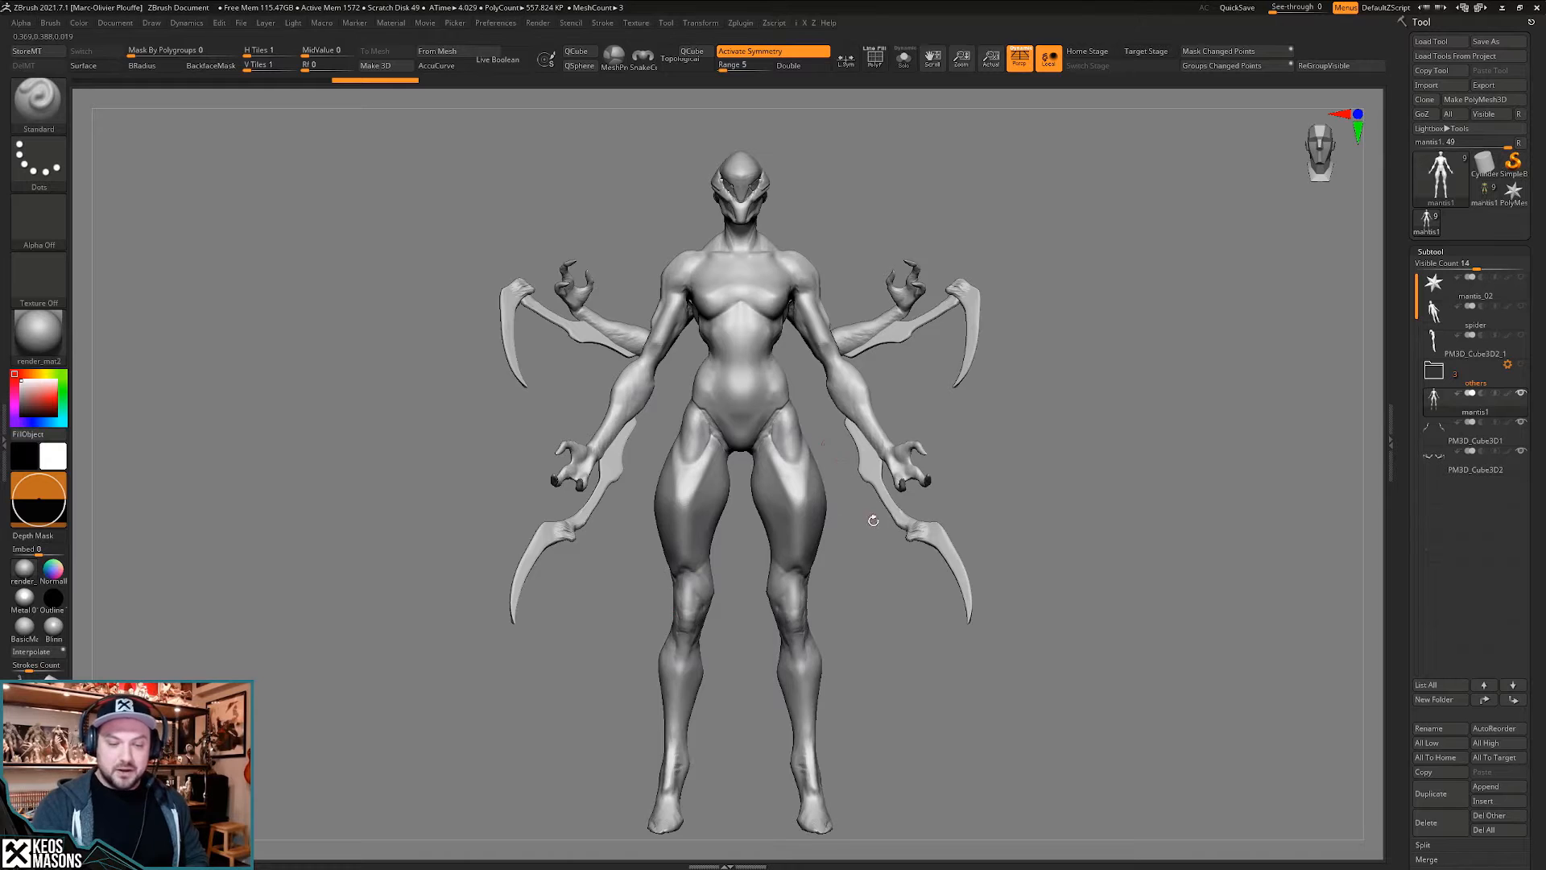
pyautogui.moveTo(874, 520)
pyautogui.mouseDown()
pyautogui.moveTo(853, 499)
pyautogui.moveTo(934, 535)
pyautogui.moveTo(839, 537)
pyautogui.mouseUp()
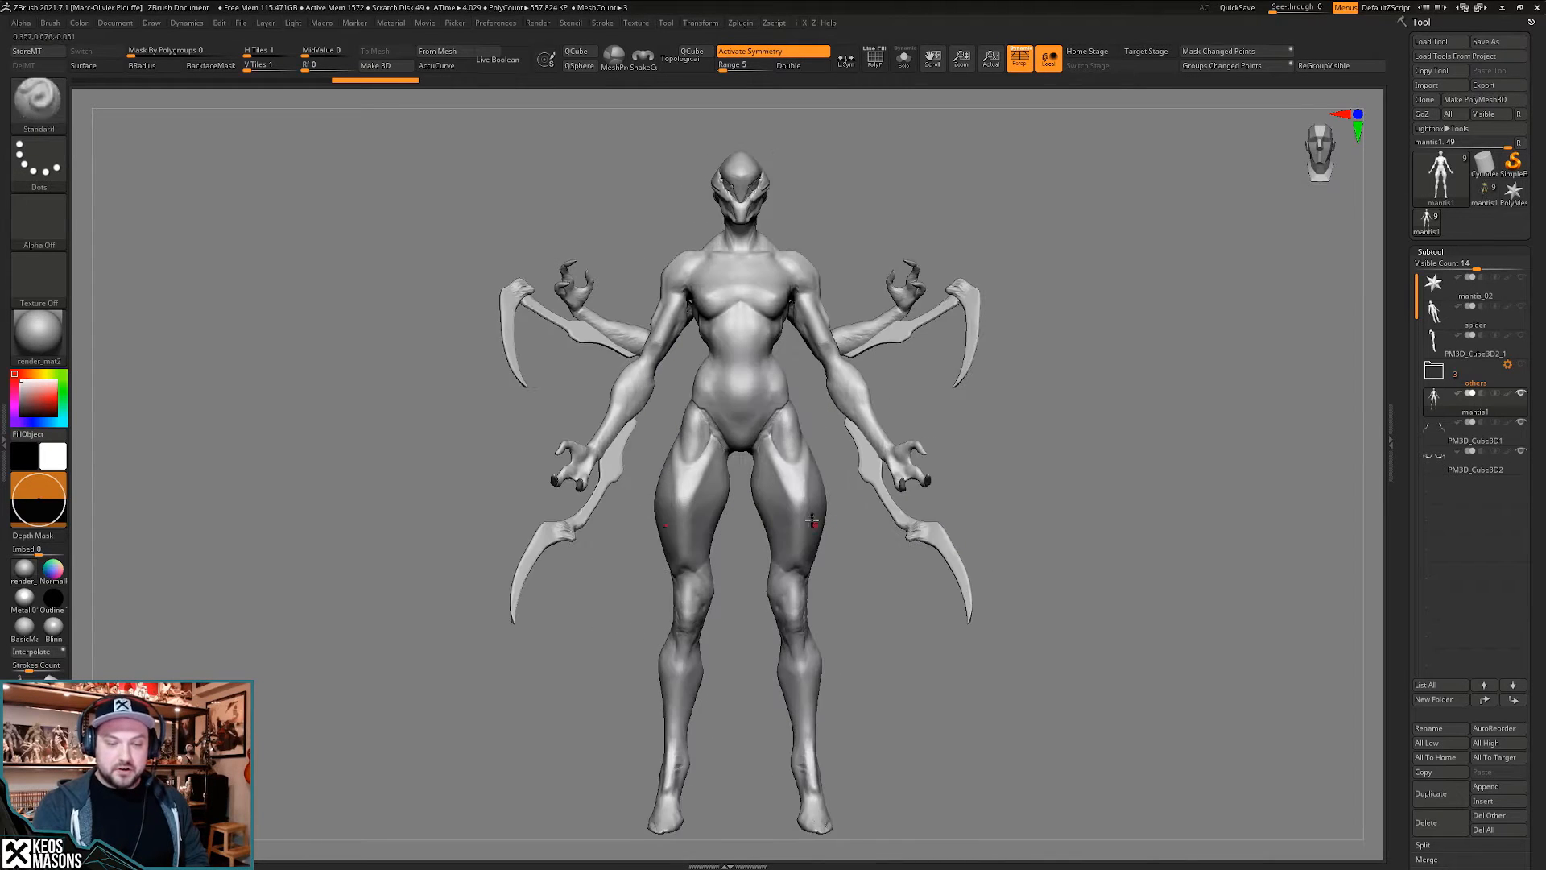
# - Add a new sculpting layer to the mantis1 body subtool
pyautogui.keyDown('ctrl'); pyautogui.moveTo(811, 521); pyautogui.dragTo(815, 541, button='right'); pyautogui.keyUp('ctrl')
pyautogui.keyDown('alt'); pyautogui.moveTo(815, 541); pyautogui.dragTo(834, 475, button='right'); pyautogui.keyUp('alt')
pyautogui.moveTo(834, 475)
pyautogui.mouseDown(button='right')
pyautogui.moveTo(806, 482)
pyautogui.moveTo(786, 538)
pyautogui.mouseUp(button='right')
pyautogui.rightClick(786, 539)
pyautogui.press('x')
pyautogui.keyDown('shift'); pyautogui.moveTo(1025, 341); pyautogui.dragTo(969, 493); pyautogui.keyUp('shift')
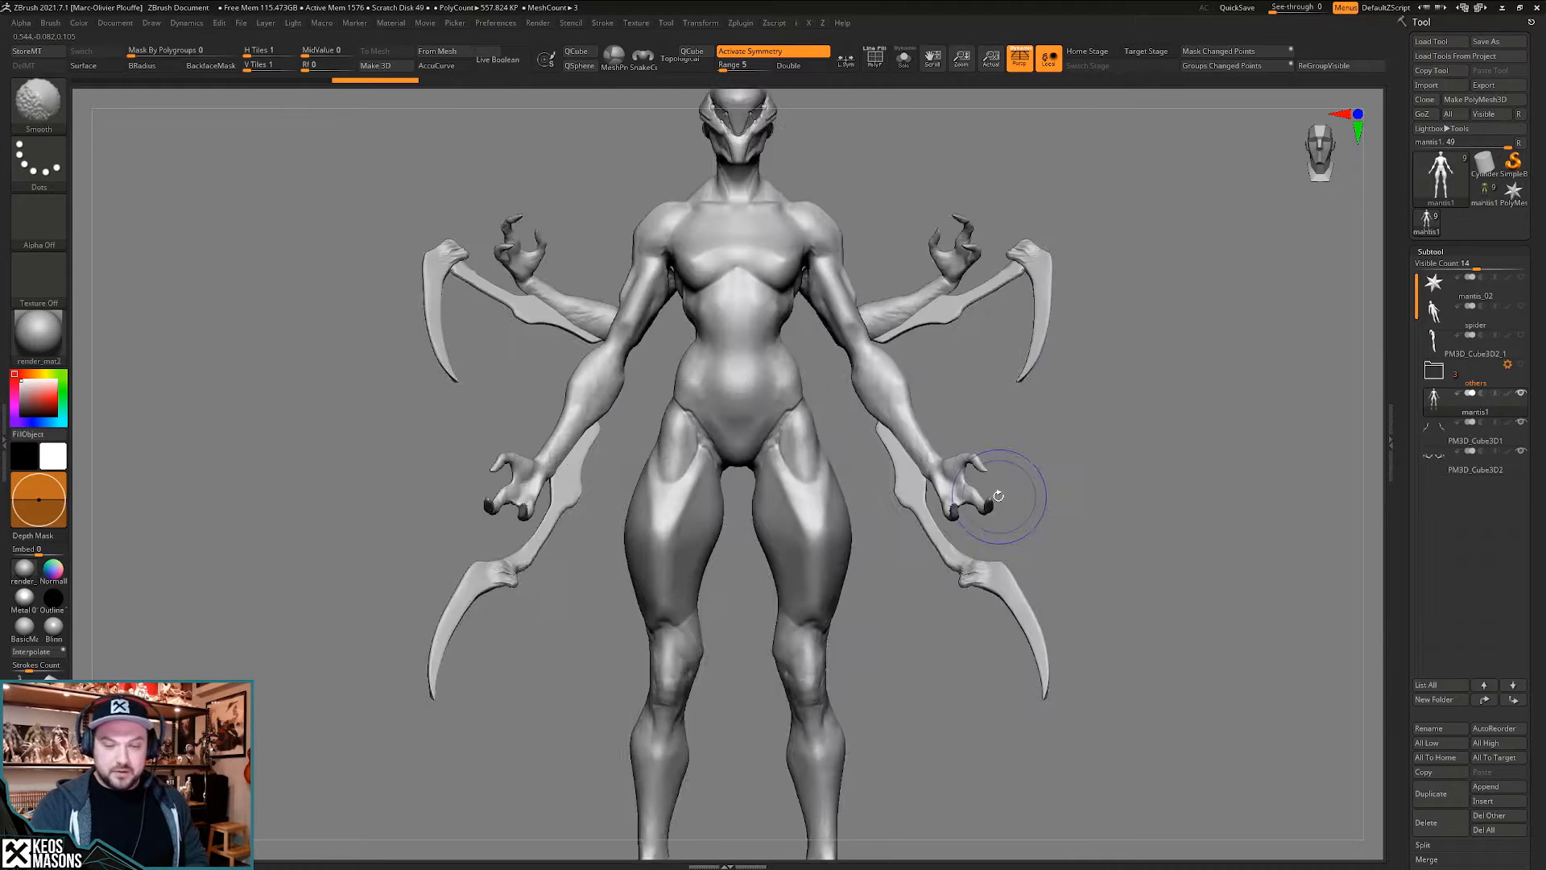
pyautogui.press('f')
pyautogui.moveTo(1406, 469); pyautogui.dragTo(1414, 372)
pyautogui.click(1425, 551)
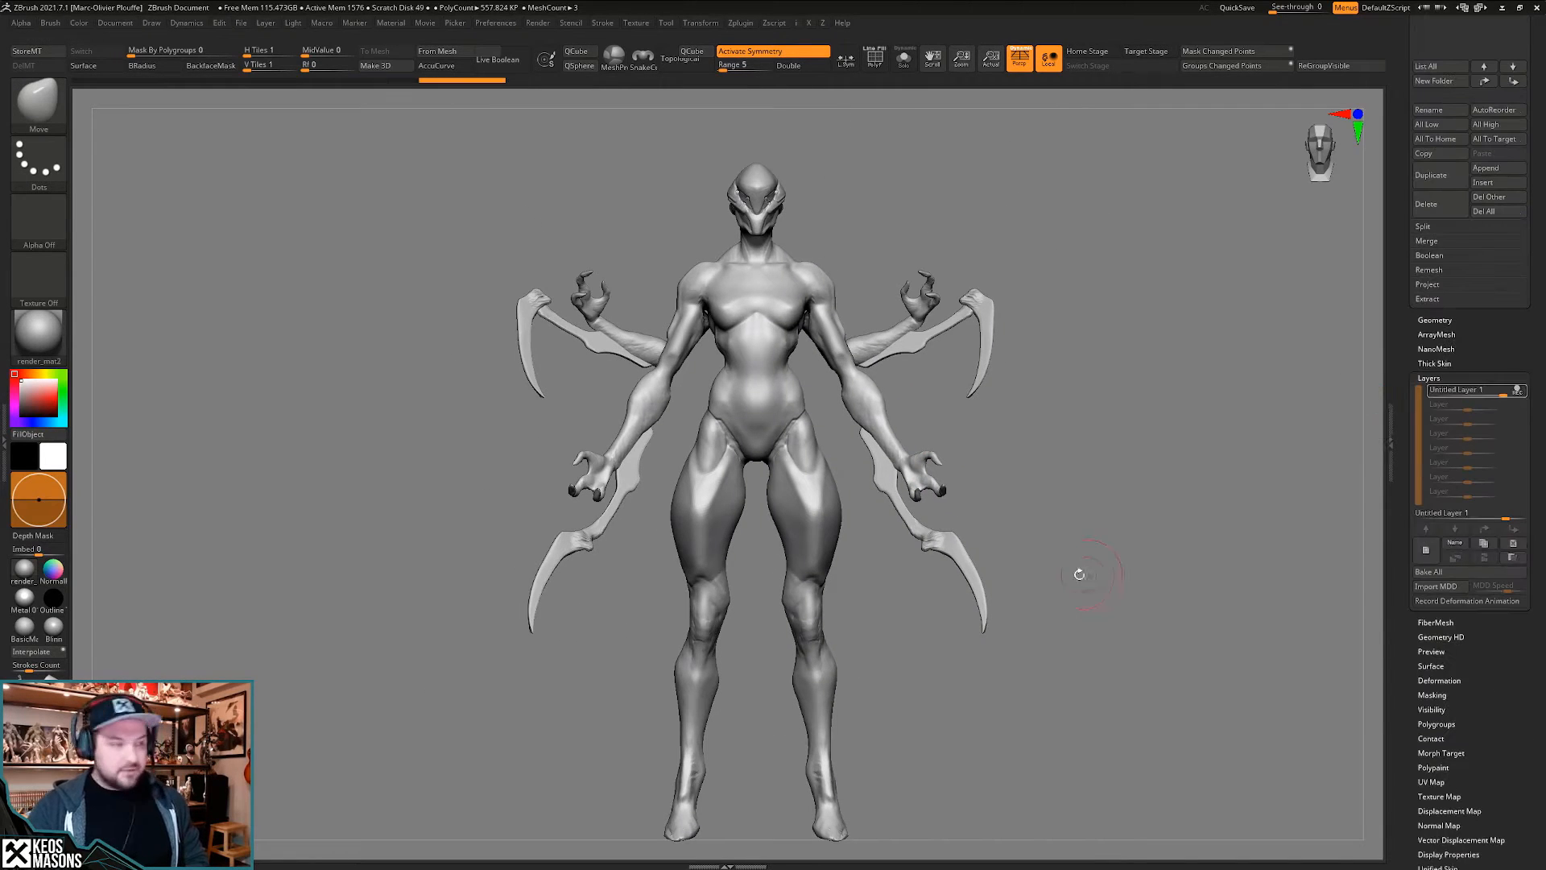
# - Isolate the mantis1 body and make Smooth Stronger the active smoothing brush
pyautogui.hotkey('alt', 's')
pyautogui.moveTo(1048, 576); pyautogui.dragTo(1127, 541)
pyautogui.press('x')
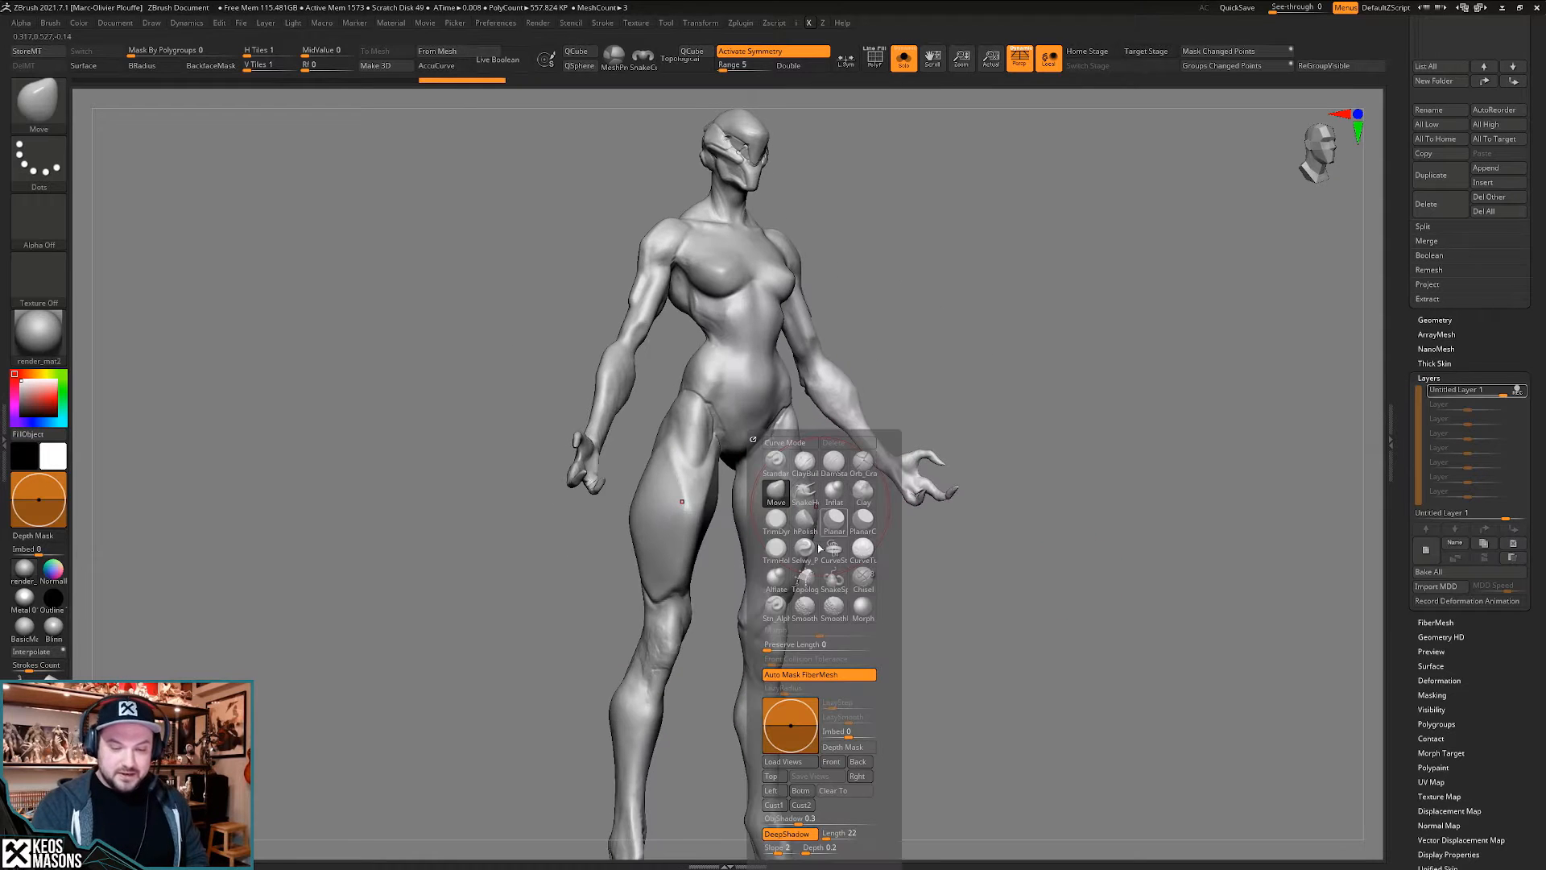
pyautogui.click(779, 603)
pyautogui.click(804, 610)
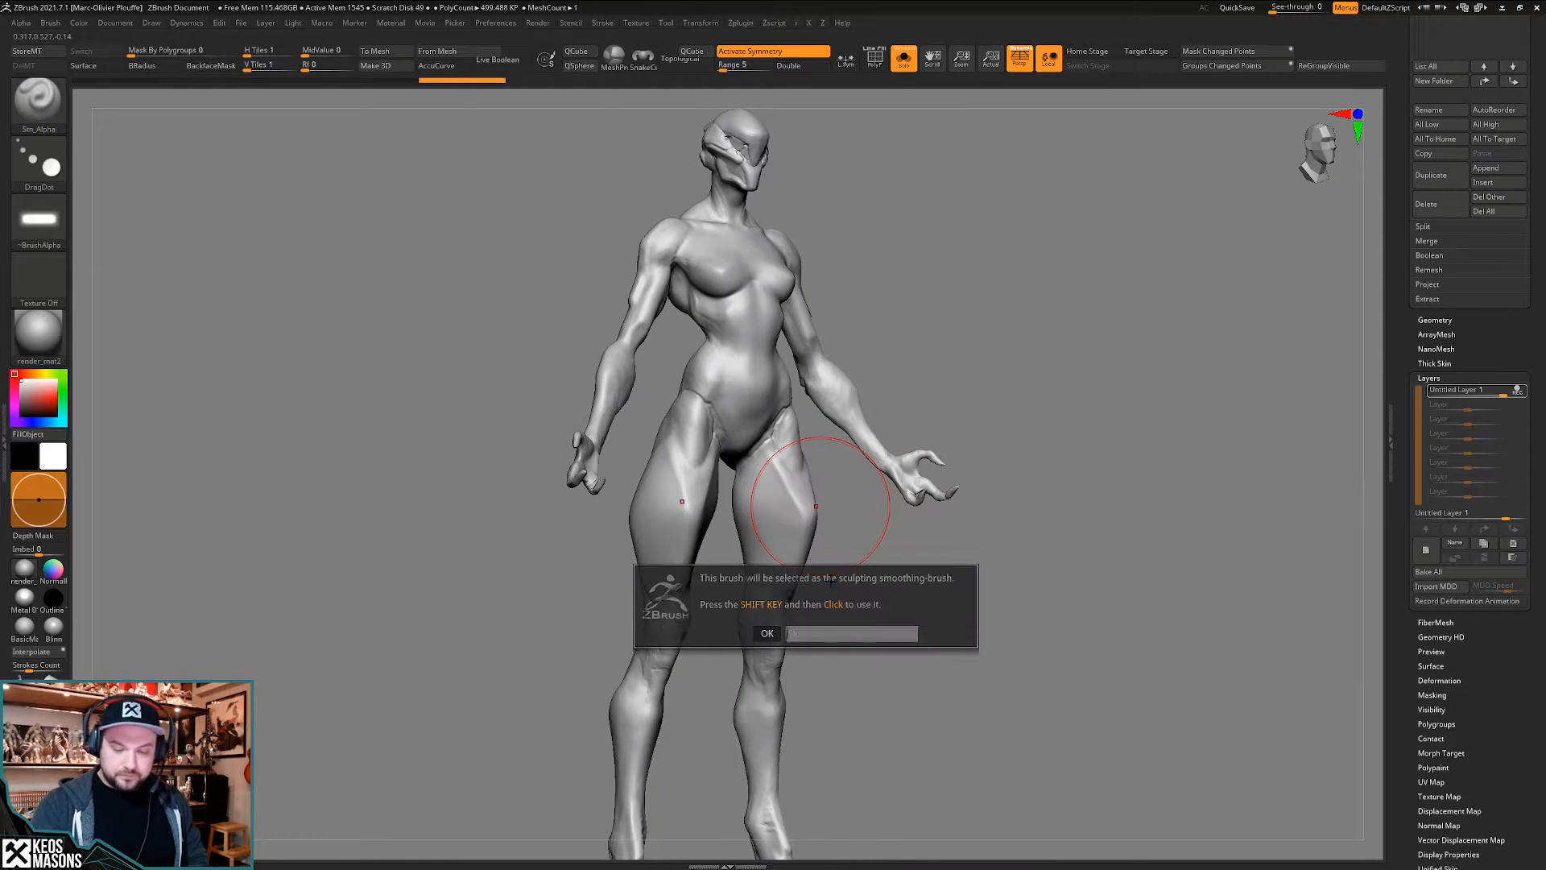
# - Smooth away the thigh muscle definition and simplify the hip and thigh outlines with the Move brush
pyautogui.moveTo(816, 501)
pyautogui.keyDown('shift'); pyautogui.mouseDown()
pyautogui.moveTo(845, 506)
pyautogui.moveTo(816, 524)
pyautogui.mouseUp(); pyautogui.keyUp('shift')
pyautogui.press('x')
pyautogui.click(800, 501)
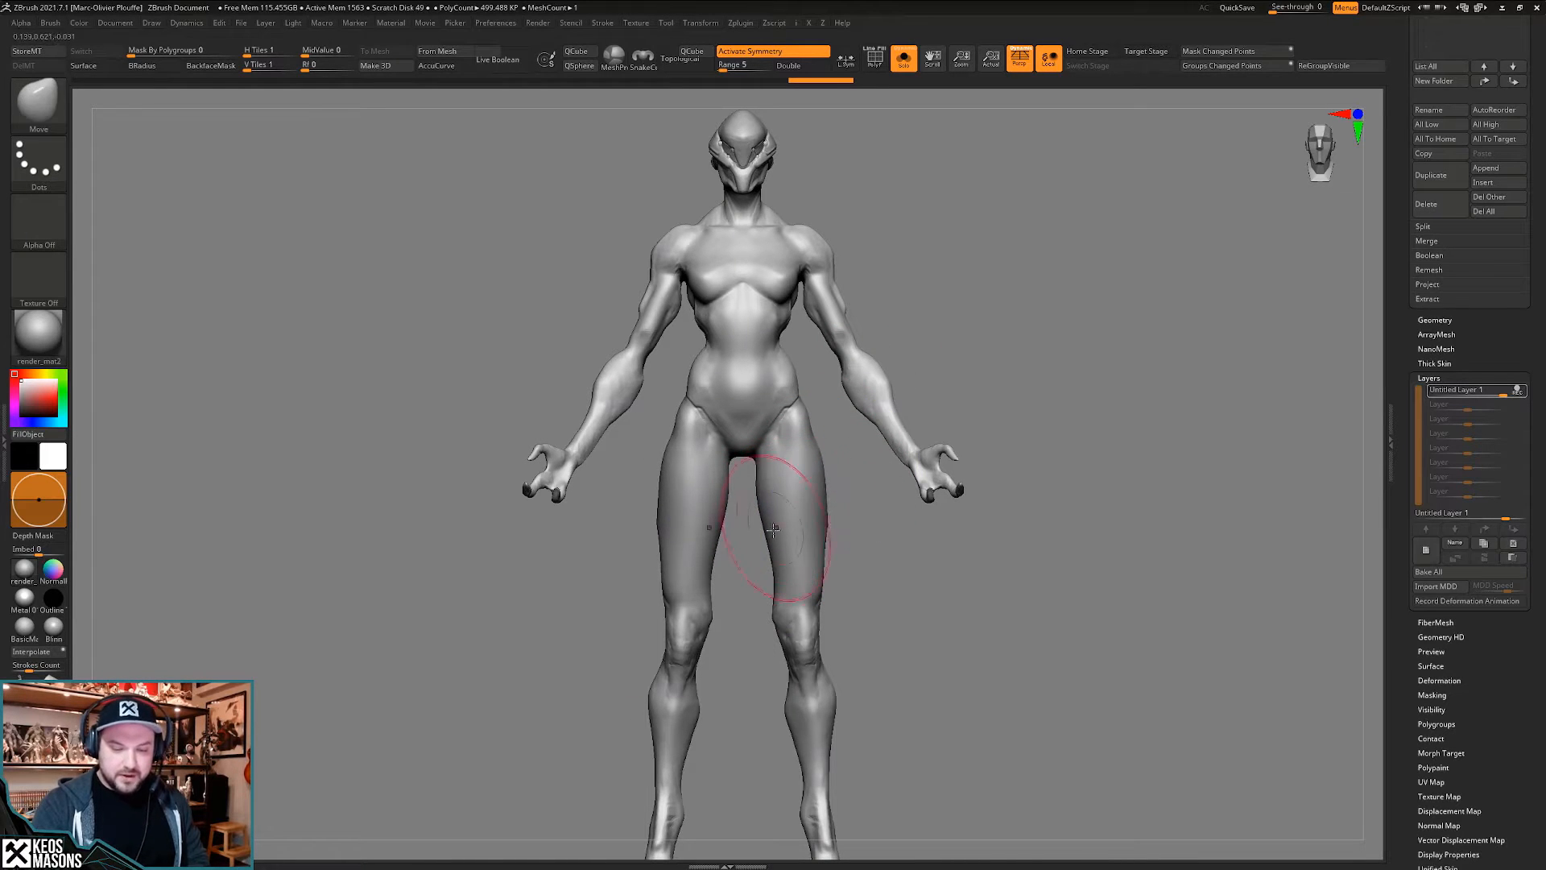
pyautogui.moveTo(815, 466)
pyautogui.mouseDown()
pyautogui.moveTo(818, 586)
pyautogui.moveTo(829, 541)
pyautogui.mouseUp()
pyautogui.moveTo(804, 423)
pyautogui.mouseDown()
pyautogui.moveTo(797, 388)
pyautogui.moveTo(794, 418)
pyautogui.moveTo(814, 431)
pyautogui.moveTo(788, 368)
pyautogui.mouseUp()
pyautogui.press('space')
pyautogui.press('space')
pyautogui.moveTo(813, 444); pyautogui.dragTo(819, 439)
pyautogui.keyDown('shift'); pyautogui.moveTo(834, 539); pyautogui.dragTo(822, 594); pyautogui.keyUp('shift')
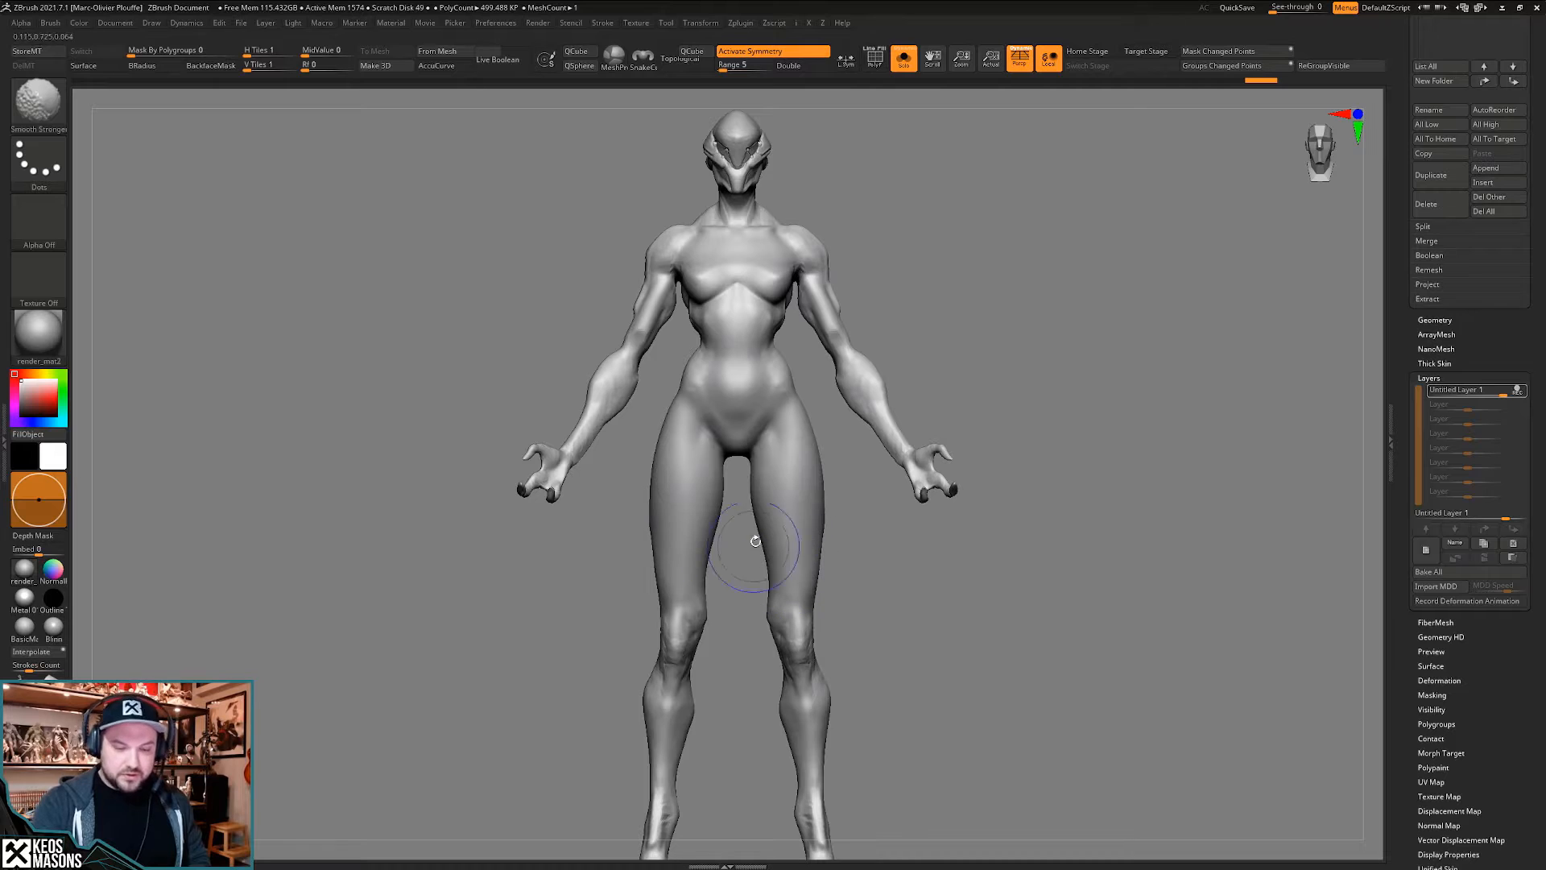
# - Refine the thigh contours in side and three-quarter views, keeping the leg shape simple and even
pyautogui.moveTo(901, 636); pyautogui.dragTo(963, 614)
pyautogui.moveTo(852, 583)
pyautogui.keyDown('shift'); pyautogui.mouseDown()
pyautogui.moveTo(849, 606)
pyautogui.moveTo(879, 567)
pyautogui.moveTo(853, 527)
pyautogui.moveTo(790, 522)
pyautogui.mouseUp(); pyautogui.keyUp('shift')
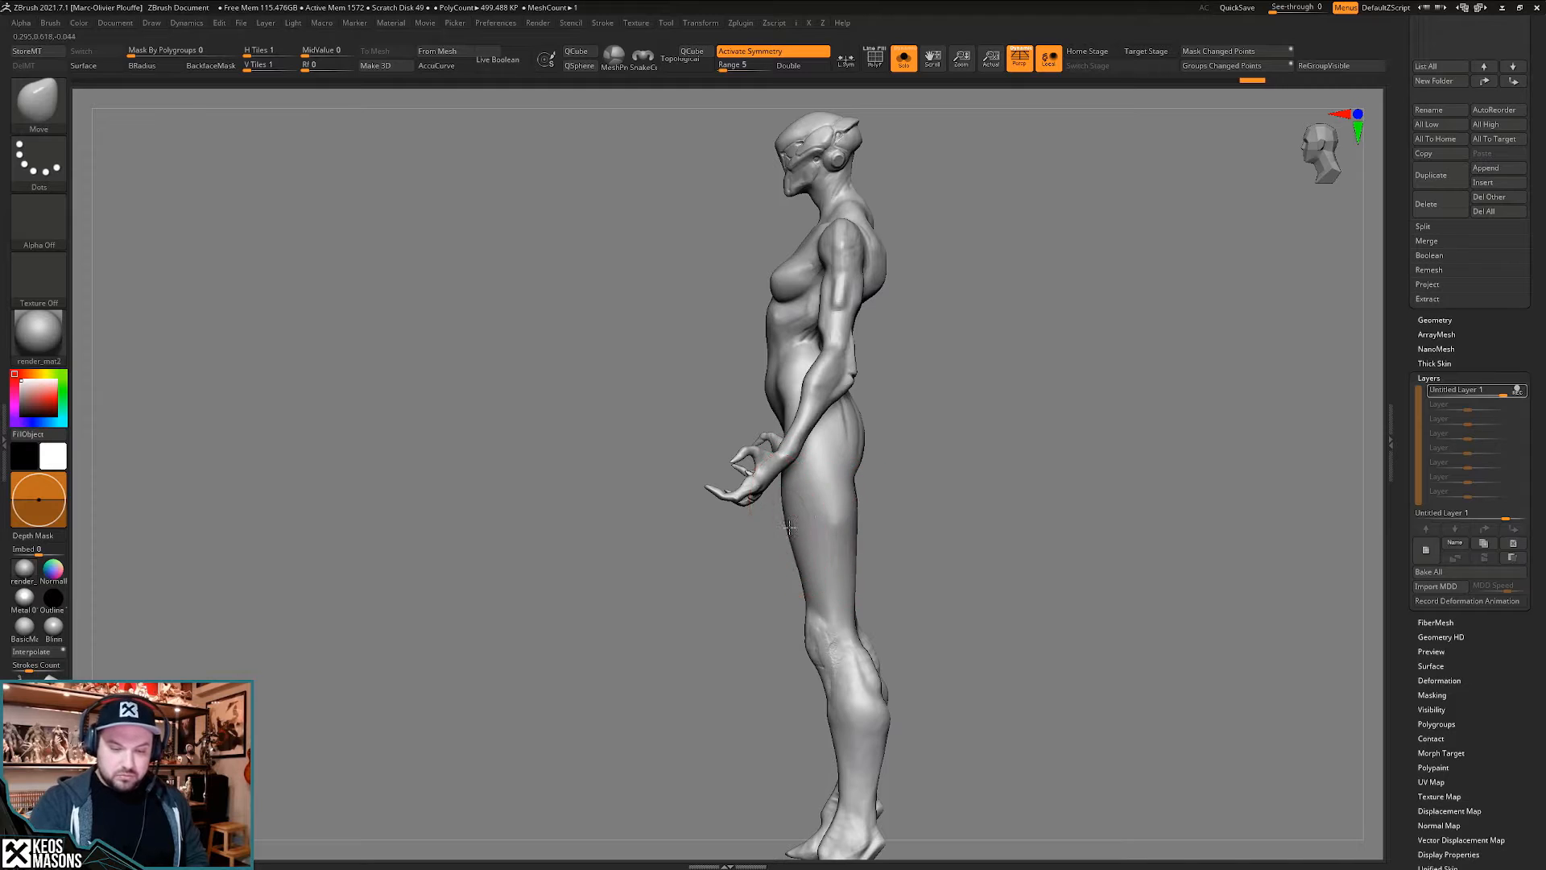
pyautogui.moveTo(653, 467)
pyautogui.mouseDown()
pyautogui.moveTo(770, 452)
pyautogui.moveTo(702, 443)
pyautogui.moveTo(693, 464)
pyautogui.mouseUp()
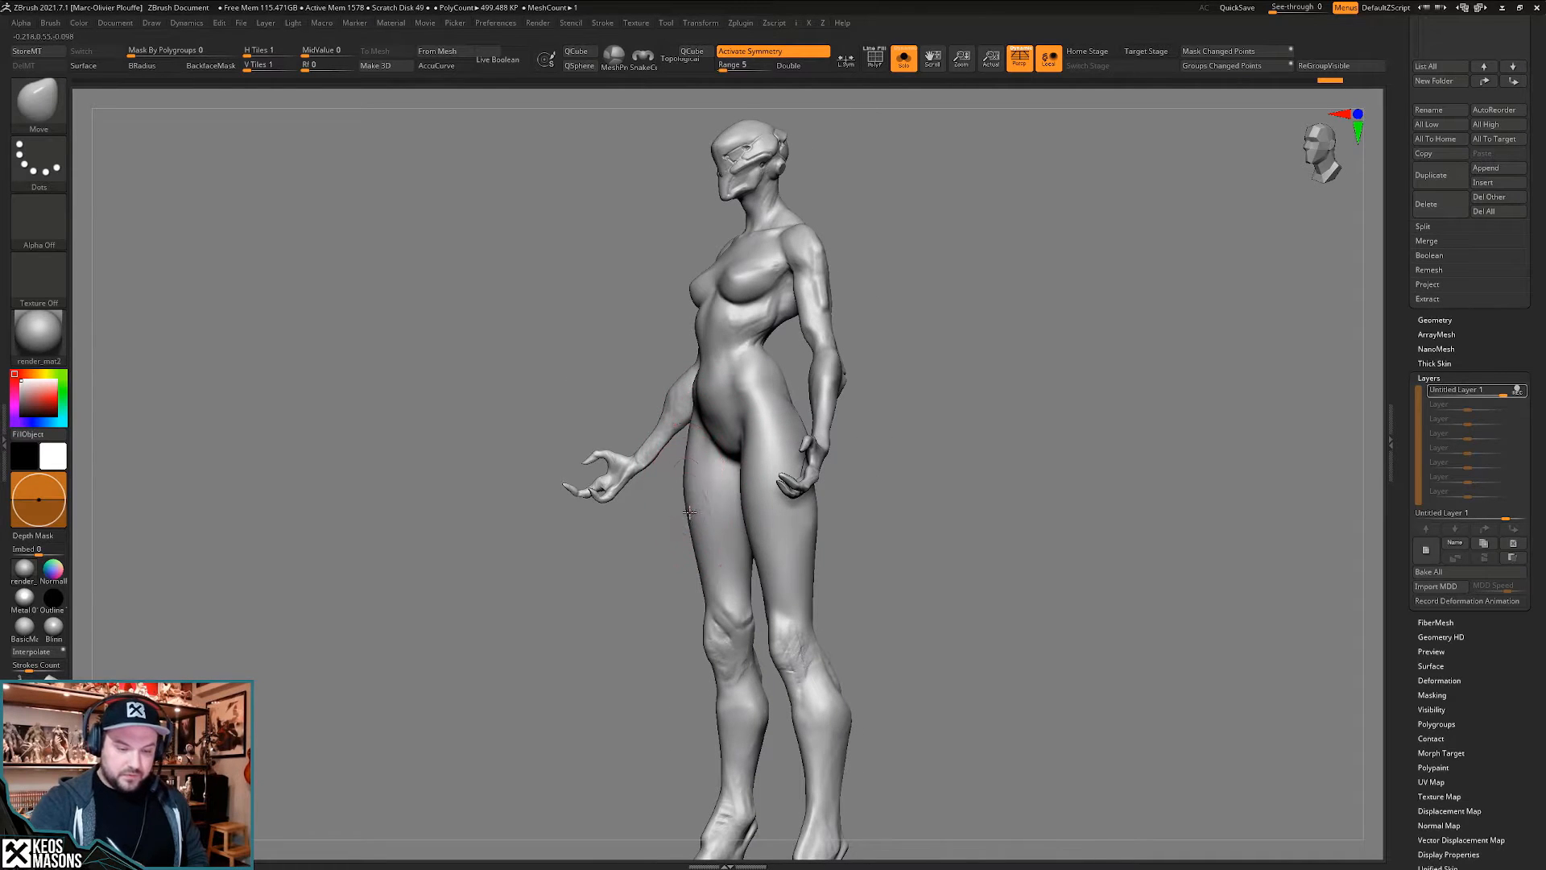
pyautogui.moveTo(865, 632)
pyautogui.keyDown('shift'); pyautogui.mouseDown()
pyautogui.moveTo(917, 609)
pyautogui.moveTo(892, 649)
pyautogui.moveTo(958, 632)
pyautogui.moveTo(890, 616)
pyautogui.mouseUp(); pyautogui.keyUp('shift')
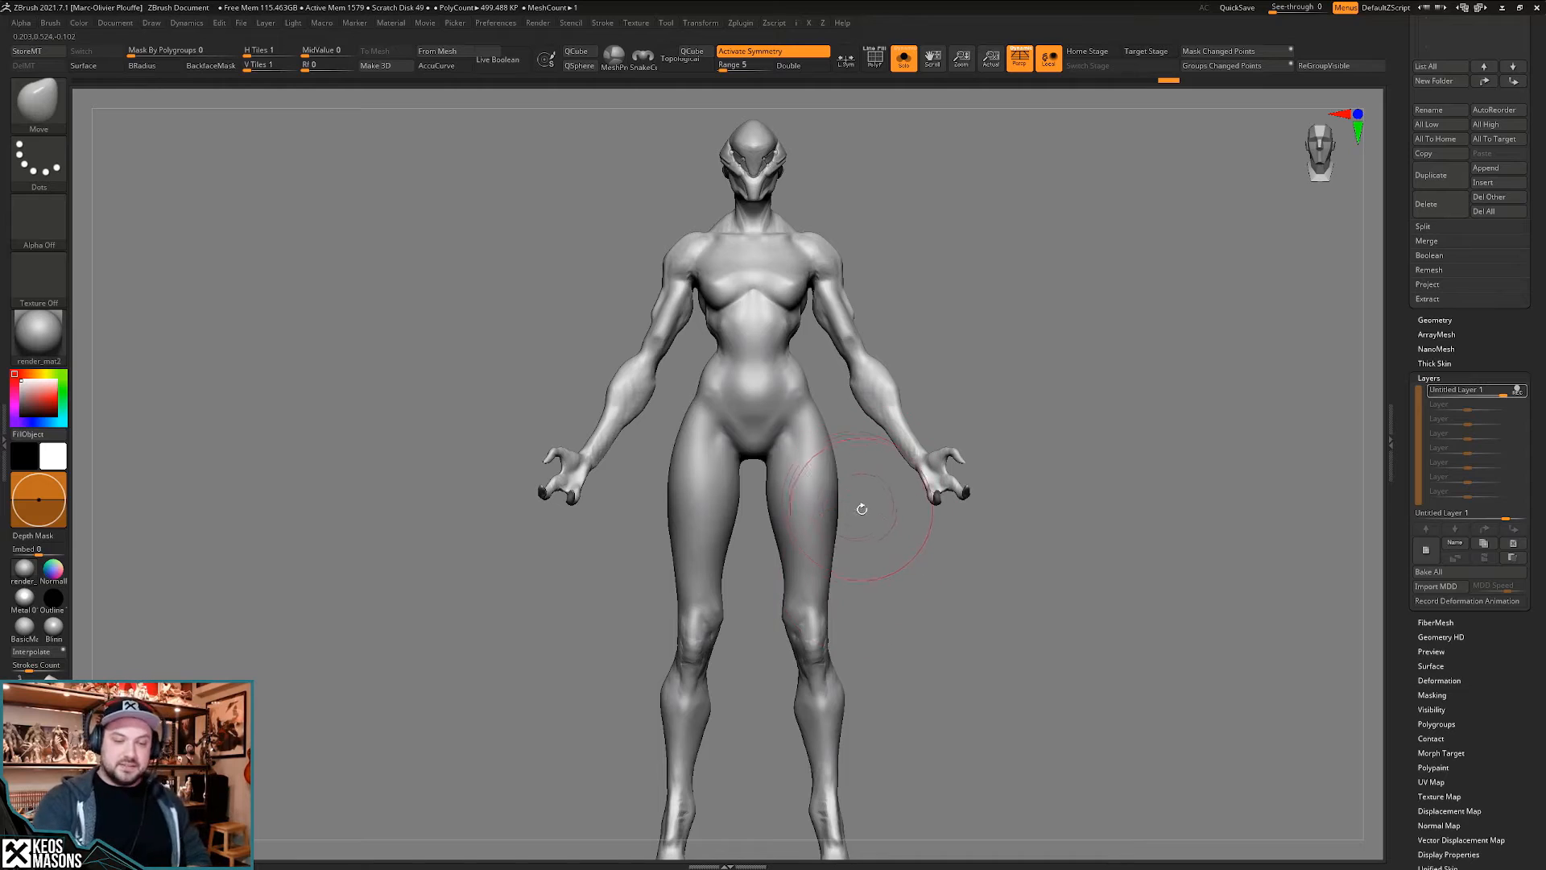
# - Adjust the Move brush size and add a second sculpting layer to the body
pyautogui.press('space')
pyautogui.rightClick(812, 481)
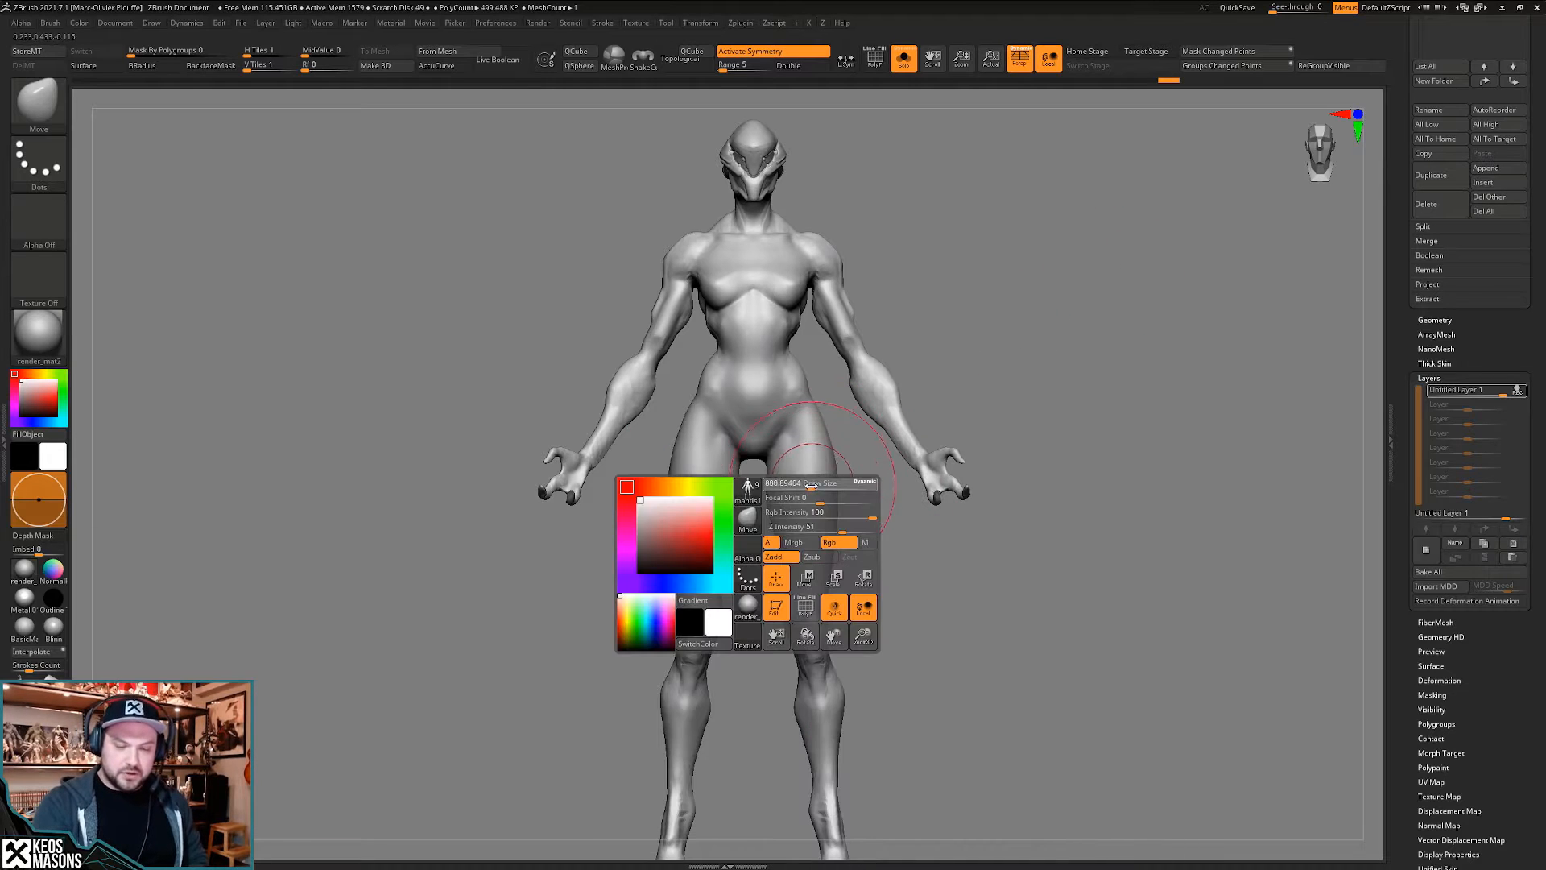
pyautogui.moveTo(765, 507)
pyautogui.mouseDown(button='right')
pyautogui.moveTo(832, 487)
pyautogui.moveTo(809, 499)
pyautogui.moveTo(831, 488)
pyautogui.moveTo(822, 509)
pyautogui.mouseUp(button='right')
pyautogui.rightClick(823, 493)
pyautogui.press('space')
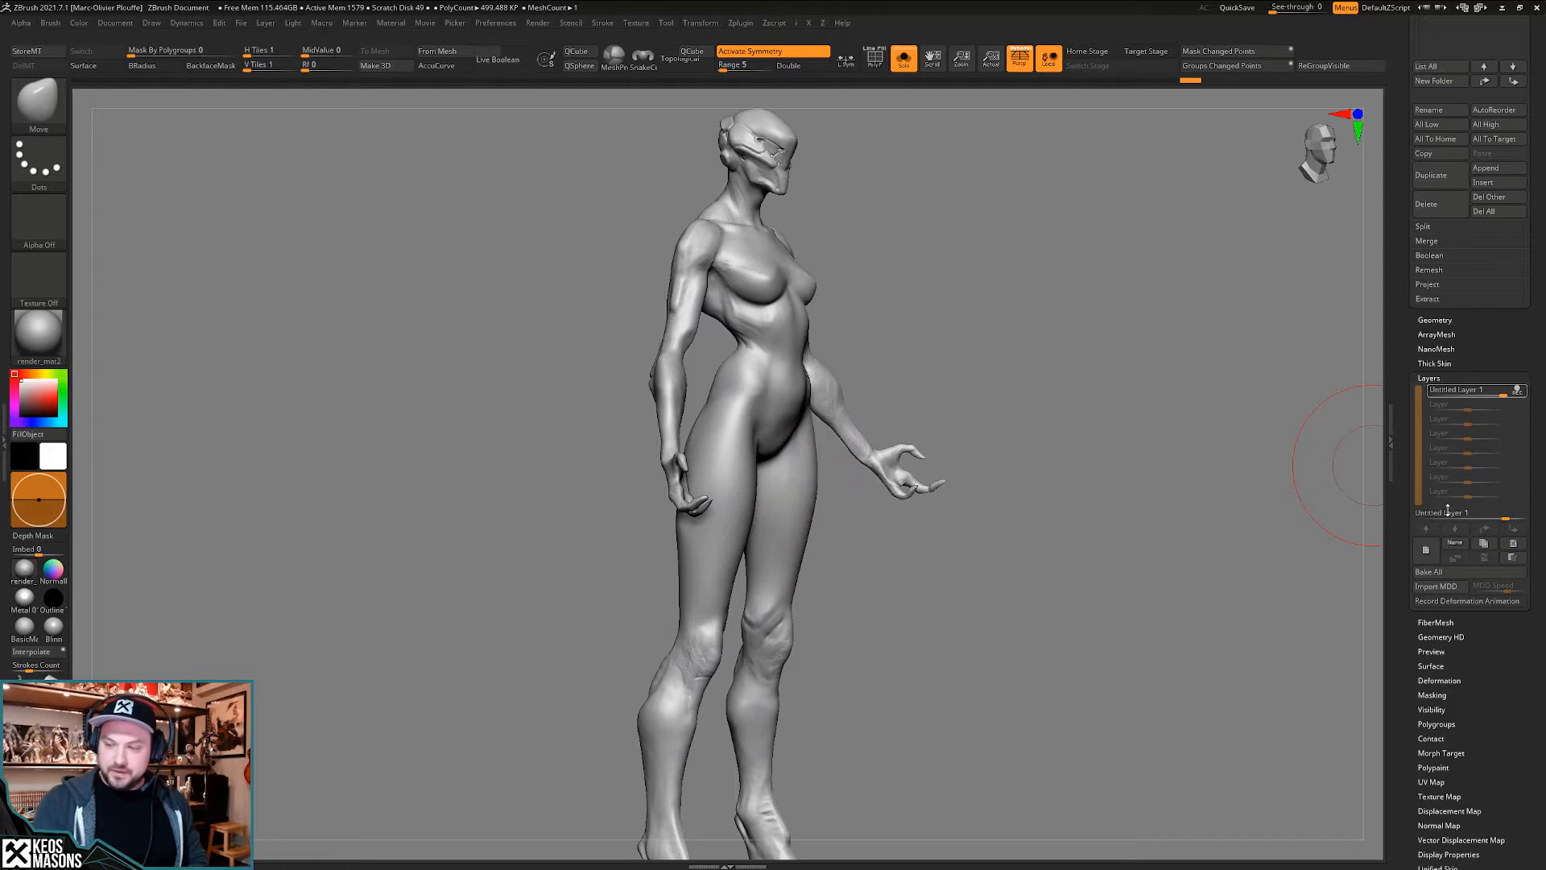
pyautogui.click(1425, 550)
# - Push the upper thighs' outer curves outward and reshape the lower inner thighs with the Move brush
pyautogui.moveTo(816, 496); pyautogui.dragTo(824, 498)
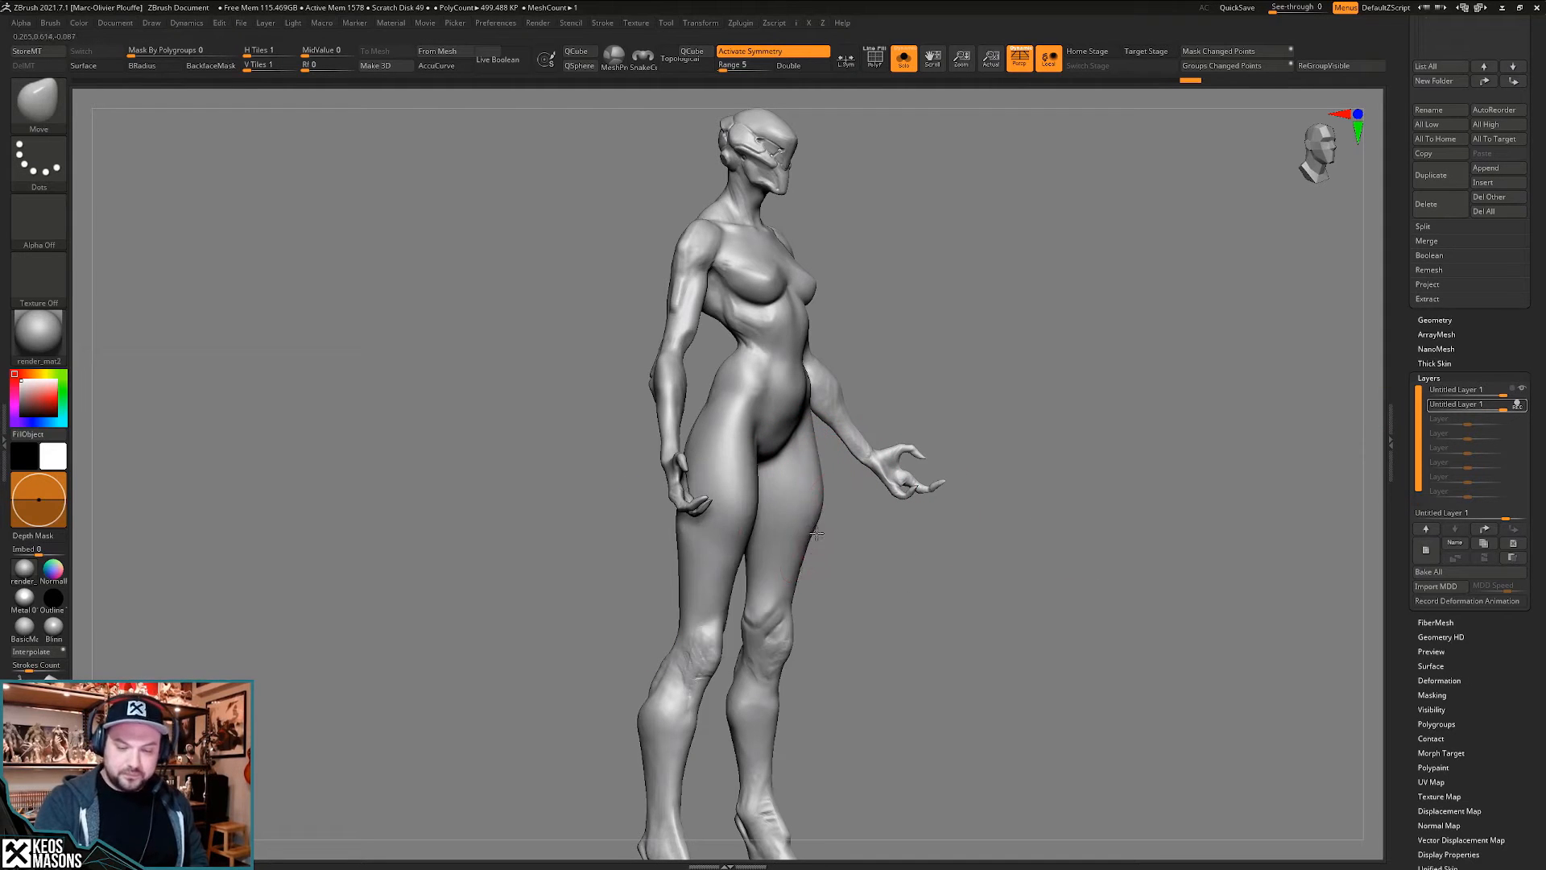
pyautogui.keyDown('shift'); pyautogui.moveTo(885, 507); pyautogui.dragTo(830, 512, button='right'); pyautogui.keyUp('shift')
pyautogui.moveTo(938, 541)
pyautogui.mouseDown(button='right')
pyautogui.moveTo(894, 548)
pyautogui.moveTo(934, 543)
pyautogui.moveTo(836, 519)
pyautogui.moveTo(796, 552)
pyautogui.mouseUp(button='right')
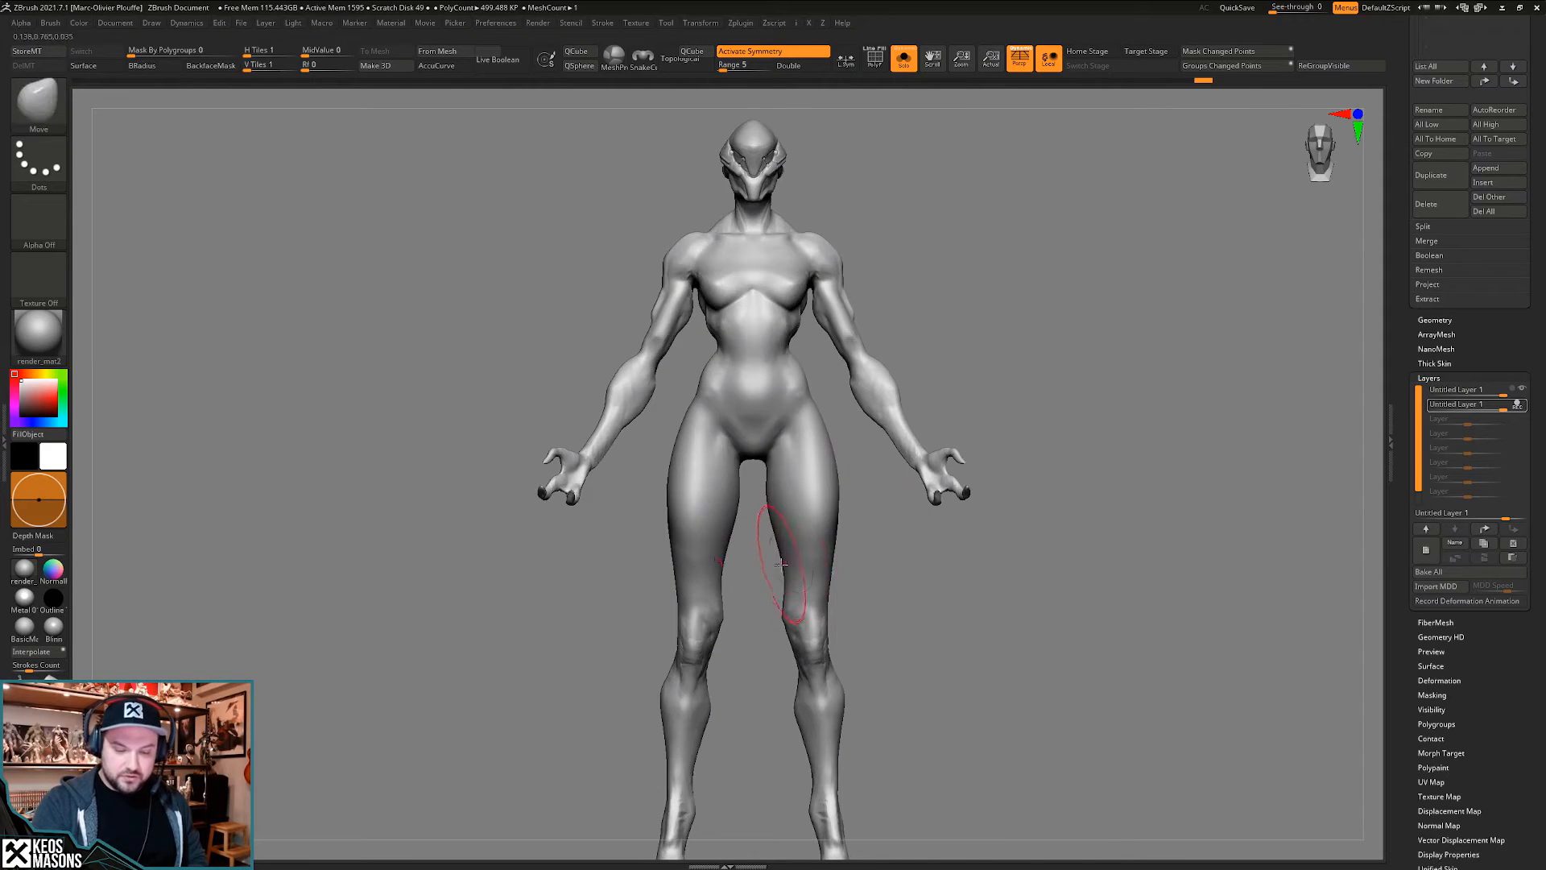
pyautogui.moveTo(780, 554); pyautogui.dragTo(825, 570)
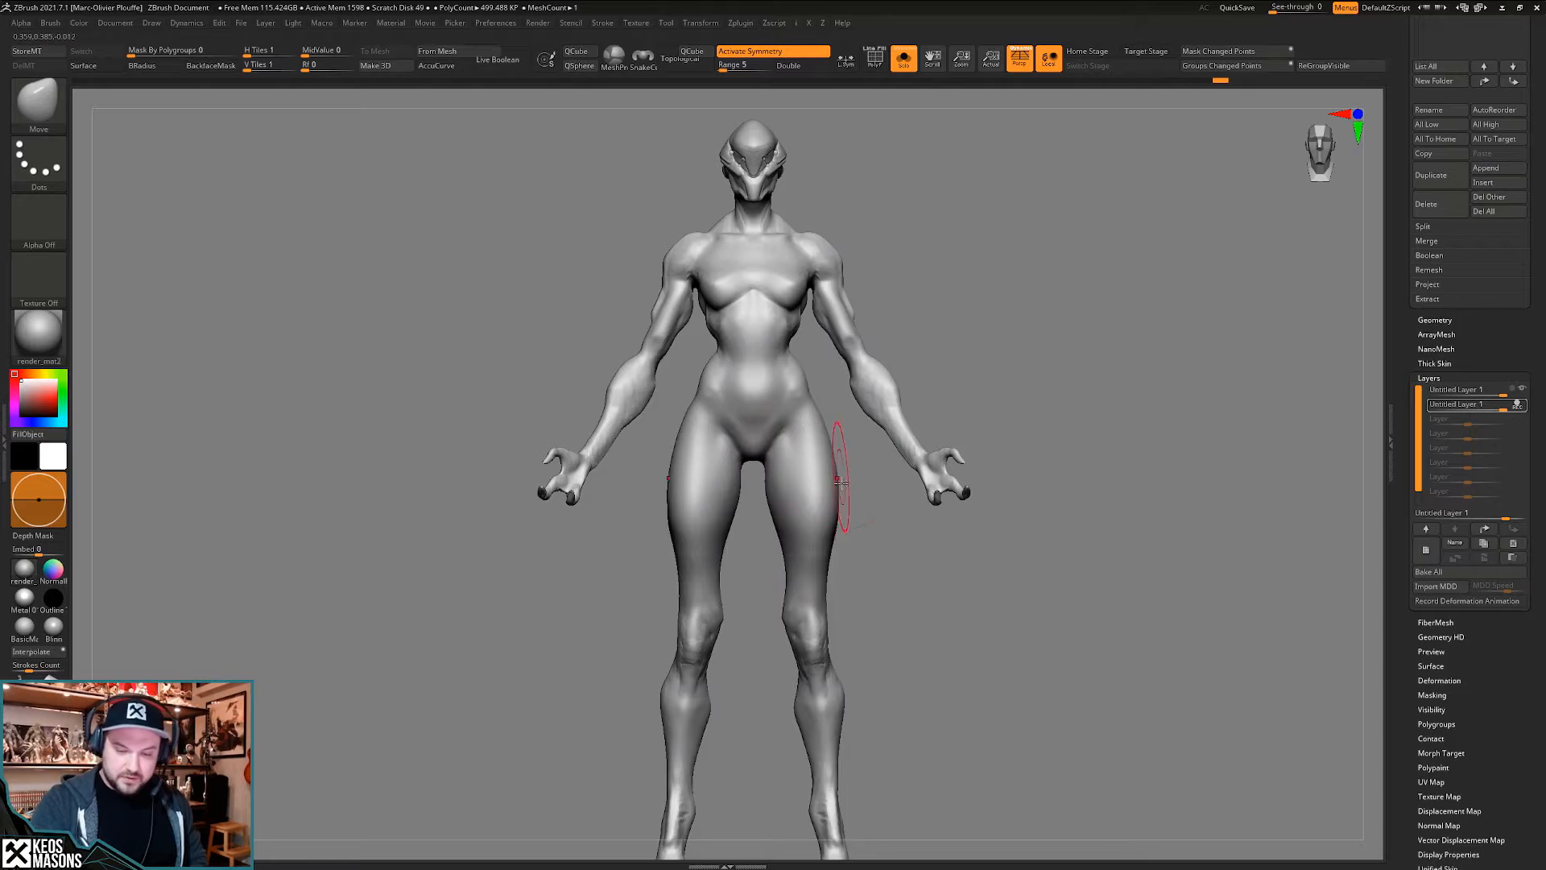
pyautogui.moveTo(833, 467)
pyautogui.mouseDown()
pyautogui.moveTo(840, 490)
pyautogui.moveTo(810, 407)
pyautogui.mouseUp()
pyautogui.moveTo(838, 508); pyautogui.dragTo(835, 504)
# - Reshape the front and back curves of the thighs in side profile with the Move brush
pyautogui.moveTo(910, 482); pyautogui.dragTo(821, 465, button='right')
pyautogui.rightClick(837, 516)
pyautogui.moveTo(902, 554); pyautogui.dragTo(896, 548)
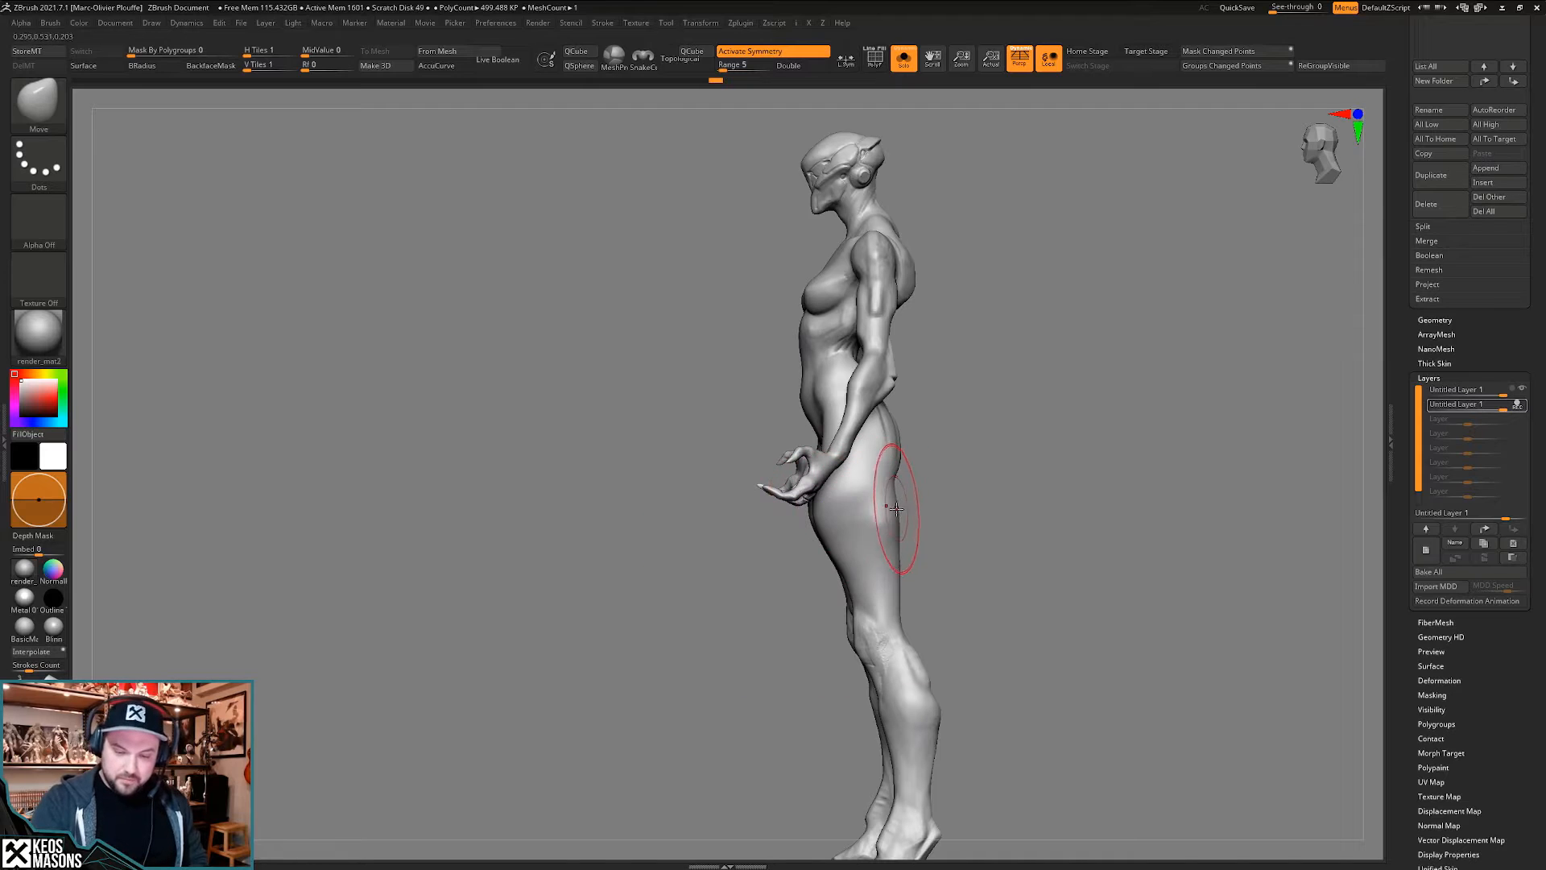
pyautogui.moveTo(931, 507); pyautogui.dragTo(806, 493, button='right')
pyautogui.rightClick(800, 490)
pyautogui.moveTo(803, 498); pyautogui.dragTo(801, 493)
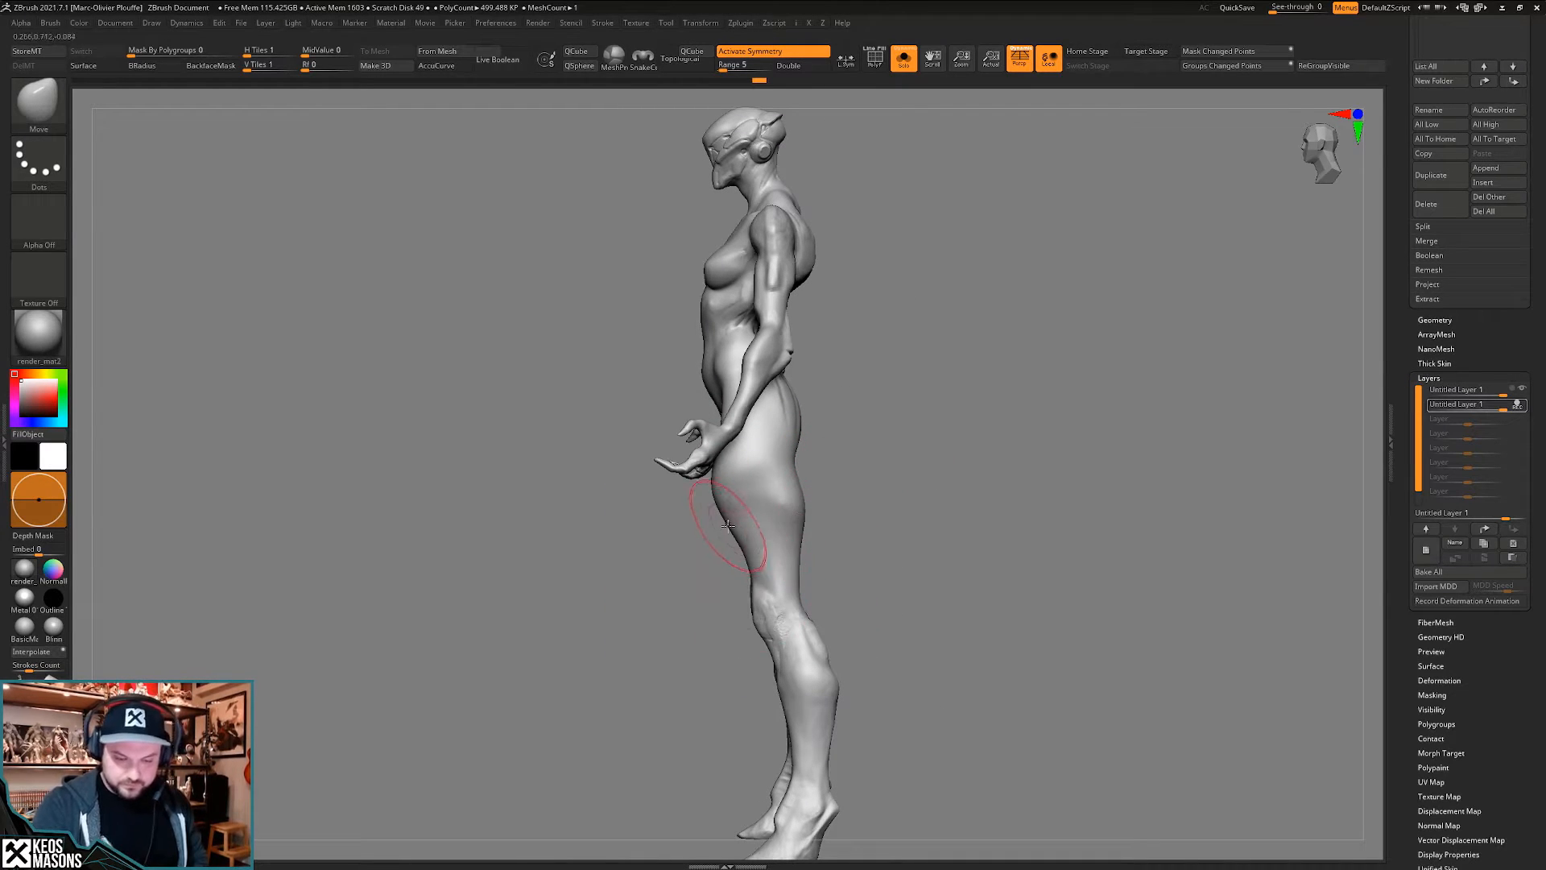
pyautogui.moveTo(722, 528); pyautogui.dragTo(733, 531)
pyautogui.moveTo(744, 565); pyautogui.dragTo(796, 575)
pyautogui.rightClick(797, 483)
pyautogui.moveTo(799, 486); pyautogui.dragTo(795, 486)
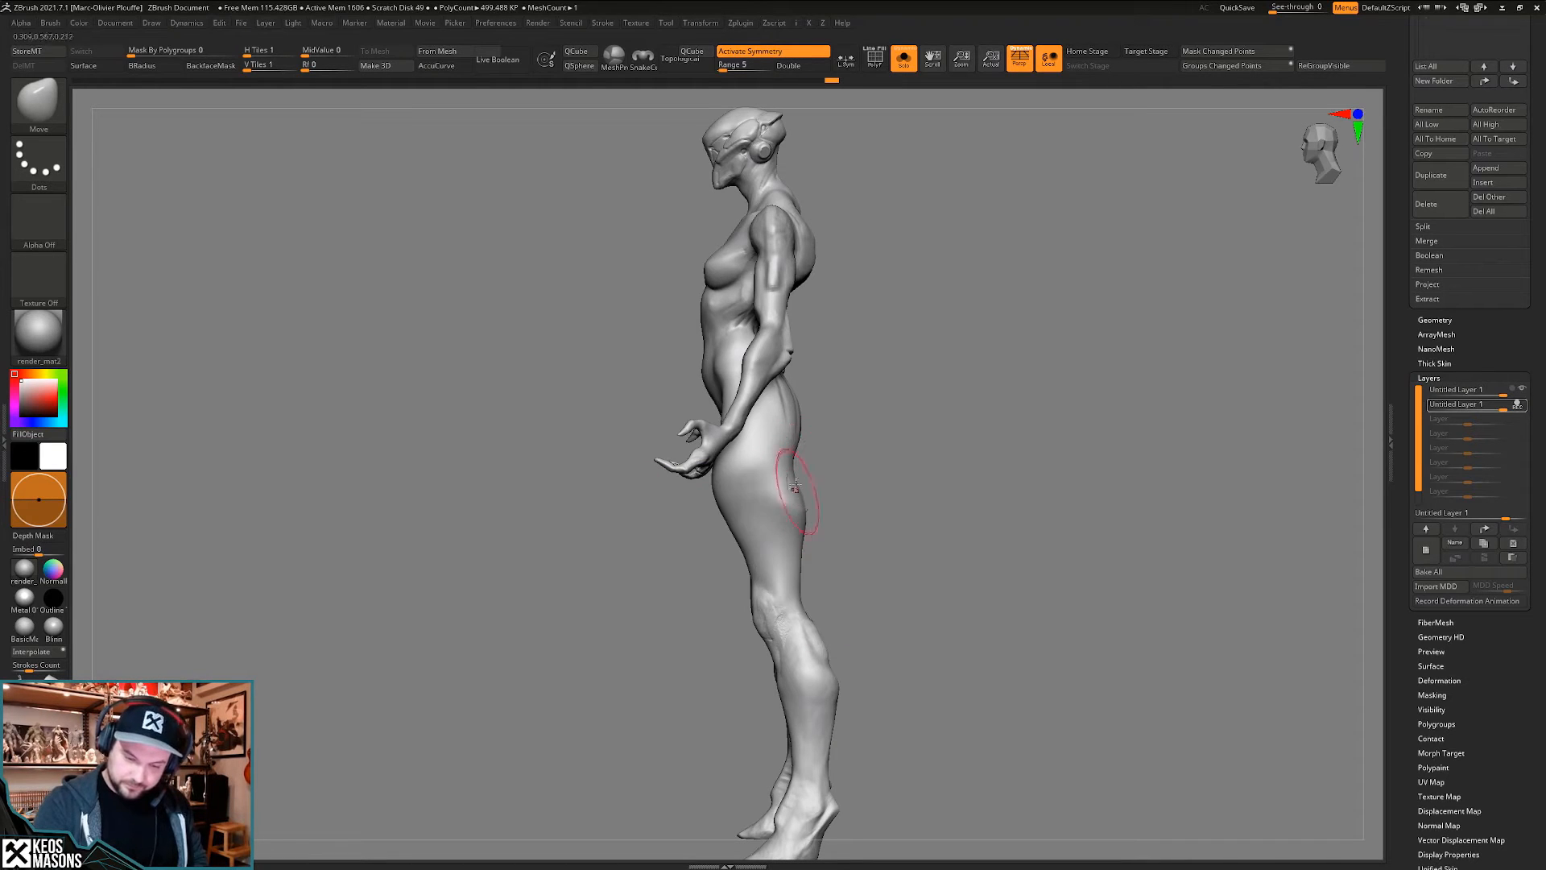
# - Compare the body with its extra limbs displayed, isolate it again and hide the arms
pyautogui.moveTo(801, 484)
pyautogui.mouseDown(button='right')
pyautogui.moveTo(890, 470)
pyautogui.moveTo(829, 459)
pyautogui.mouseUp(button='right')
pyautogui.hotkey('alt', 's')
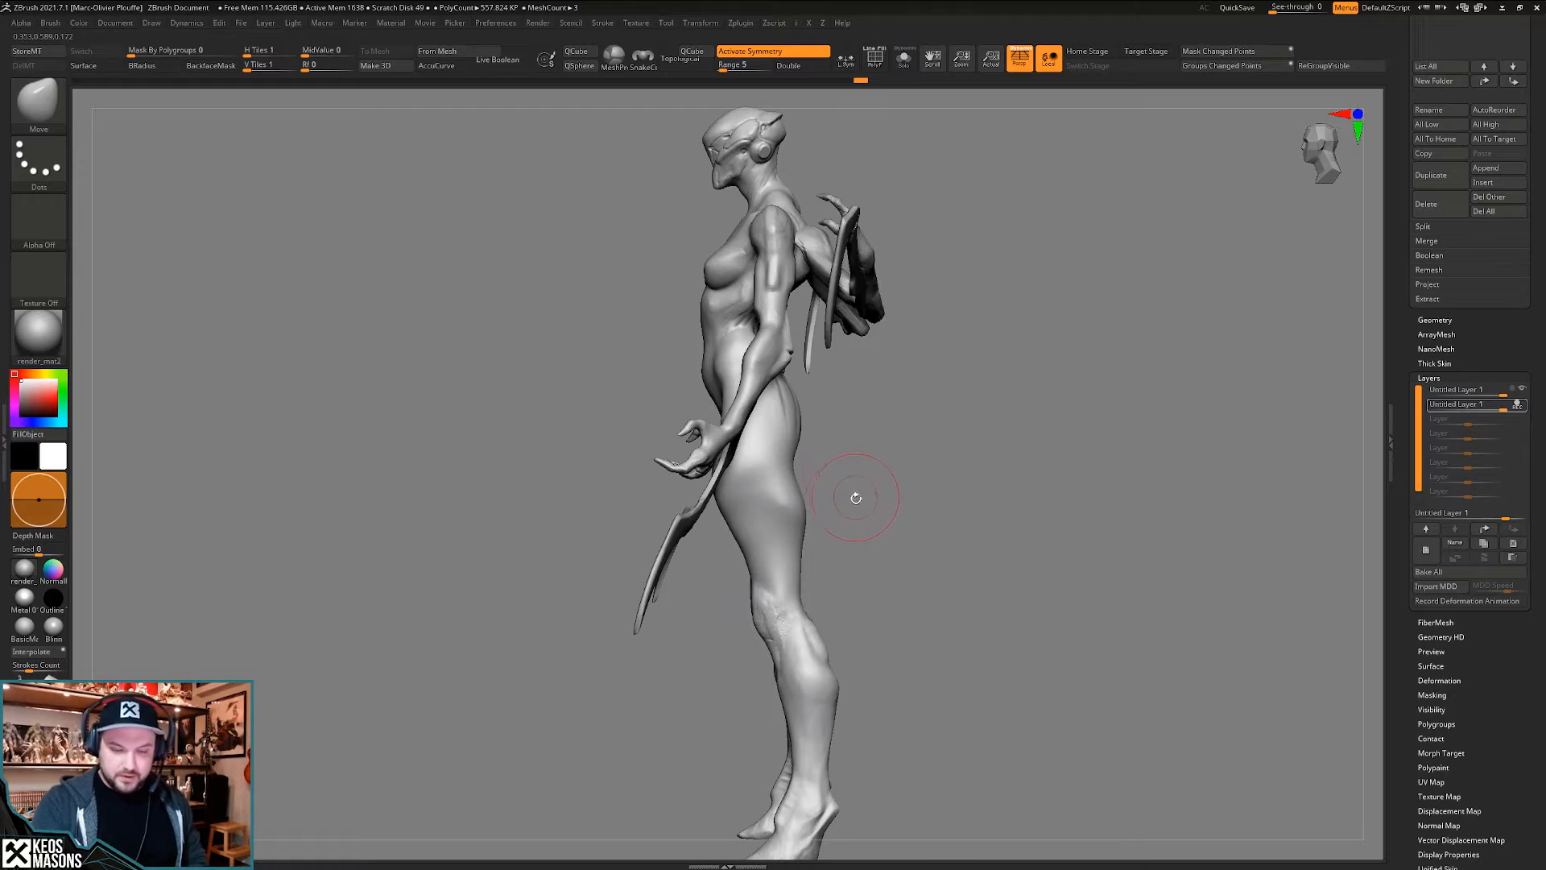
pyautogui.hotkey('alt', 's')
pyautogui.keyDown('ctrl'); pyautogui.keyDown('shift'); pyautogui.click(755, 414); pyautogui.keyUp('shift'); pyautogui.keyUp('ctrl')
pyautogui.keyDown('ctrl'); pyautogui.keyDown('shift'); pyautogui.moveTo(939, 401); pyautogui.dragTo(931, 436); pyautogui.keyUp('shift'); pyautogui.keyUp('ctrl')
pyautogui.keyDown('alt'); pyautogui.moveTo(905, 541); pyautogui.dragTo(916, 498, button='right'); pyautogui.keyUp('alt')
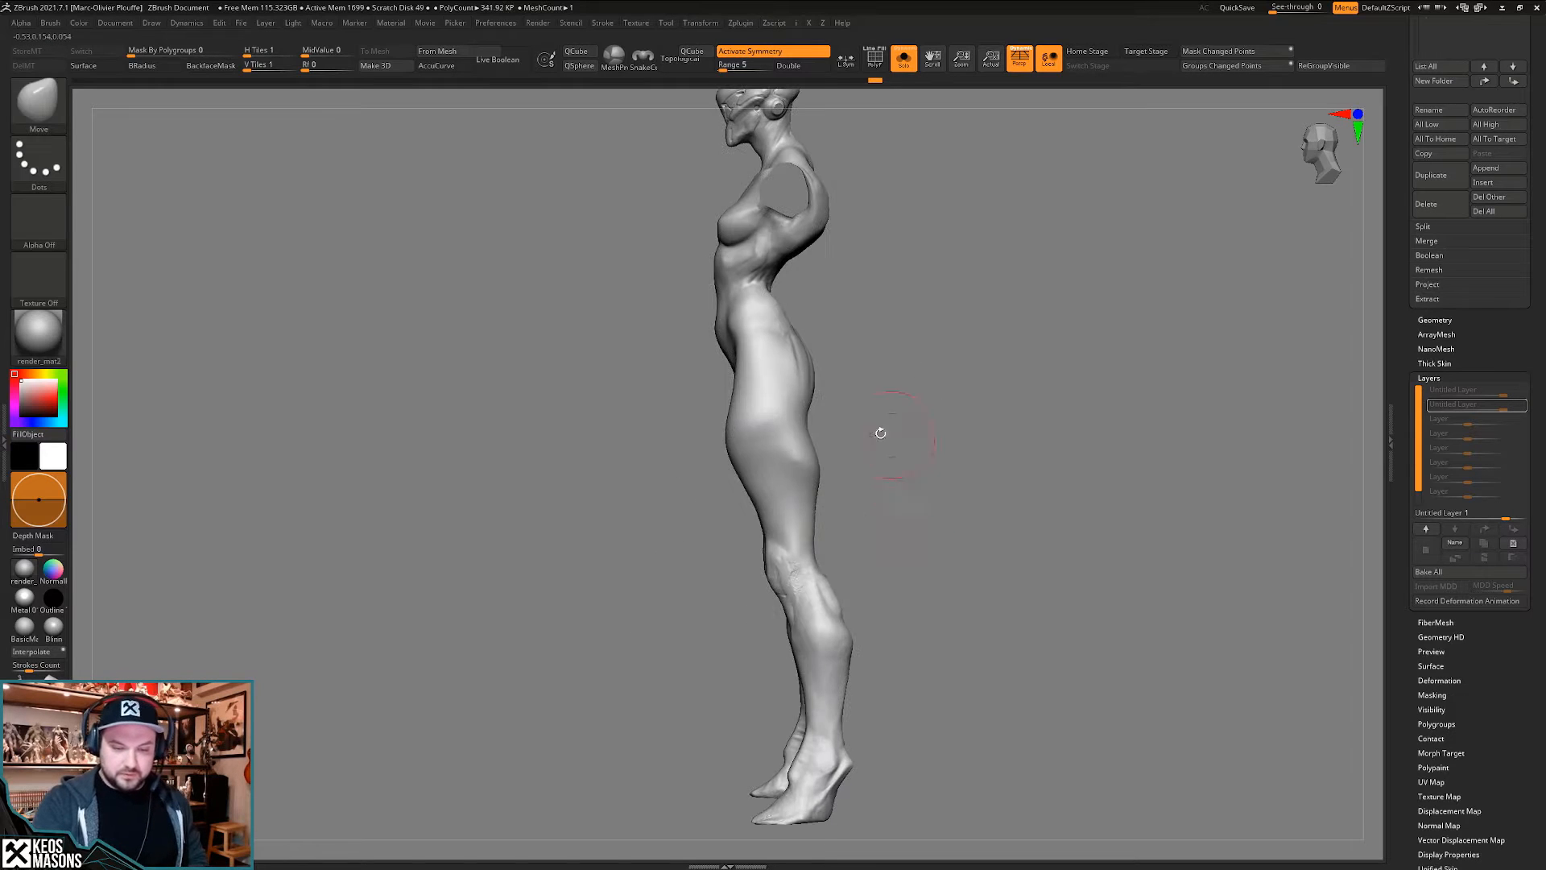
# - Resize the Move brush for shaping the thigh profile and frame the armless body from the side
pyautogui.press('space')
pyautogui.click(819, 422)
pyautogui.moveTo(816, 428); pyautogui.dragTo(729, 427)
pyautogui.press('space')
pyautogui.click(766, 425)
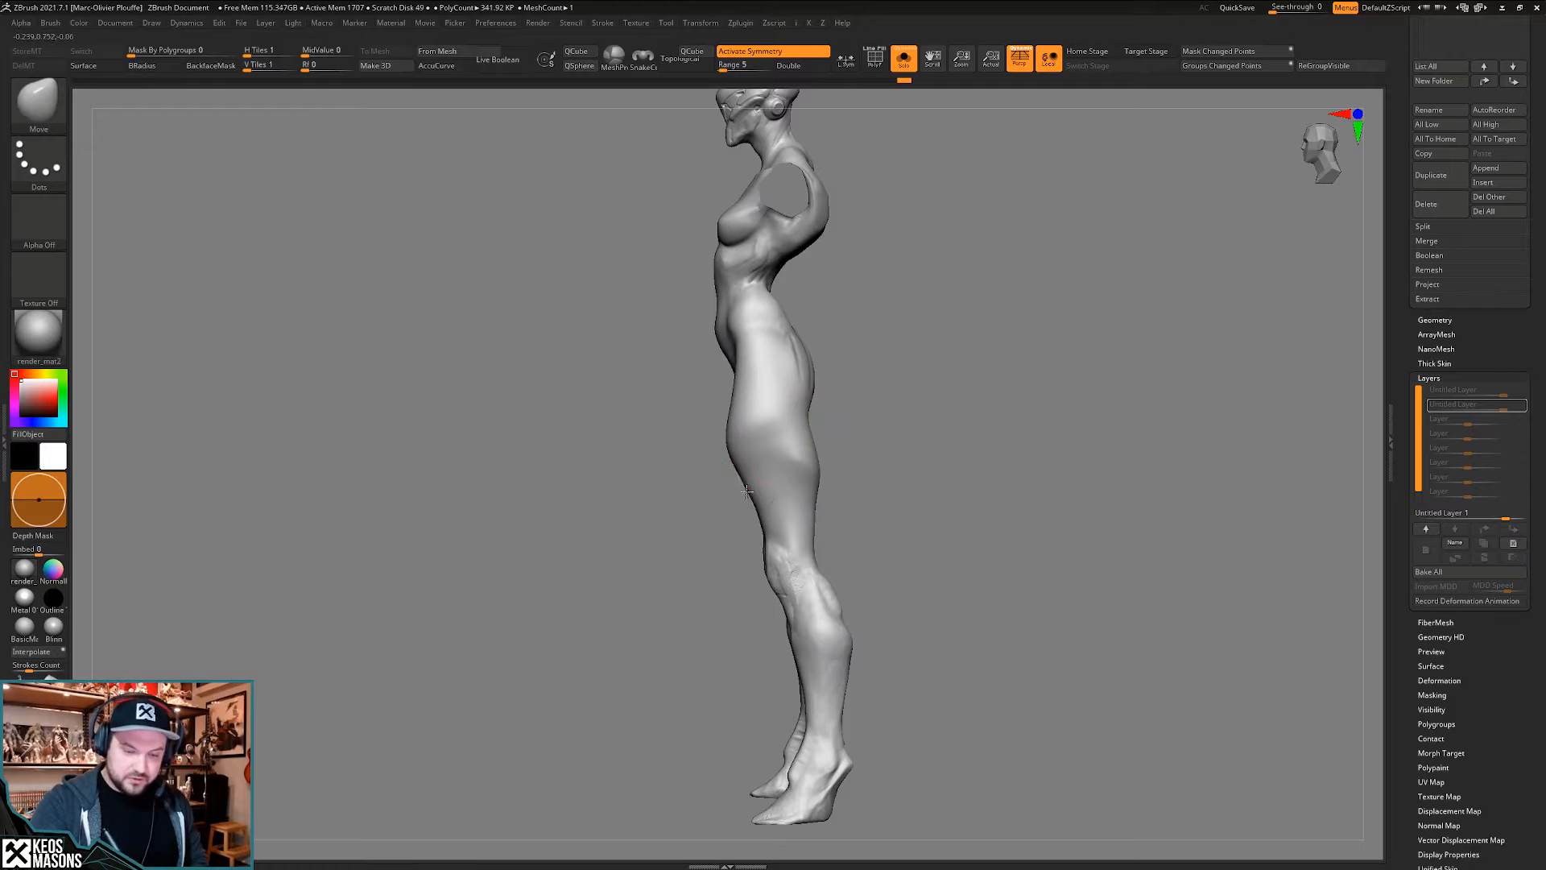
pyautogui.keyDown('alt'); pyautogui.moveTo(840, 464); pyautogui.dragTo(838, 514, button='right'); pyautogui.keyUp('alt')
# - Try to pull the front of the upper thigh into a pointed peak, and undo it
pyautogui.keyDown('shift'); pyautogui.moveTo(765, 471); pyautogui.dragTo(781, 483); pyautogui.keyUp('shift')
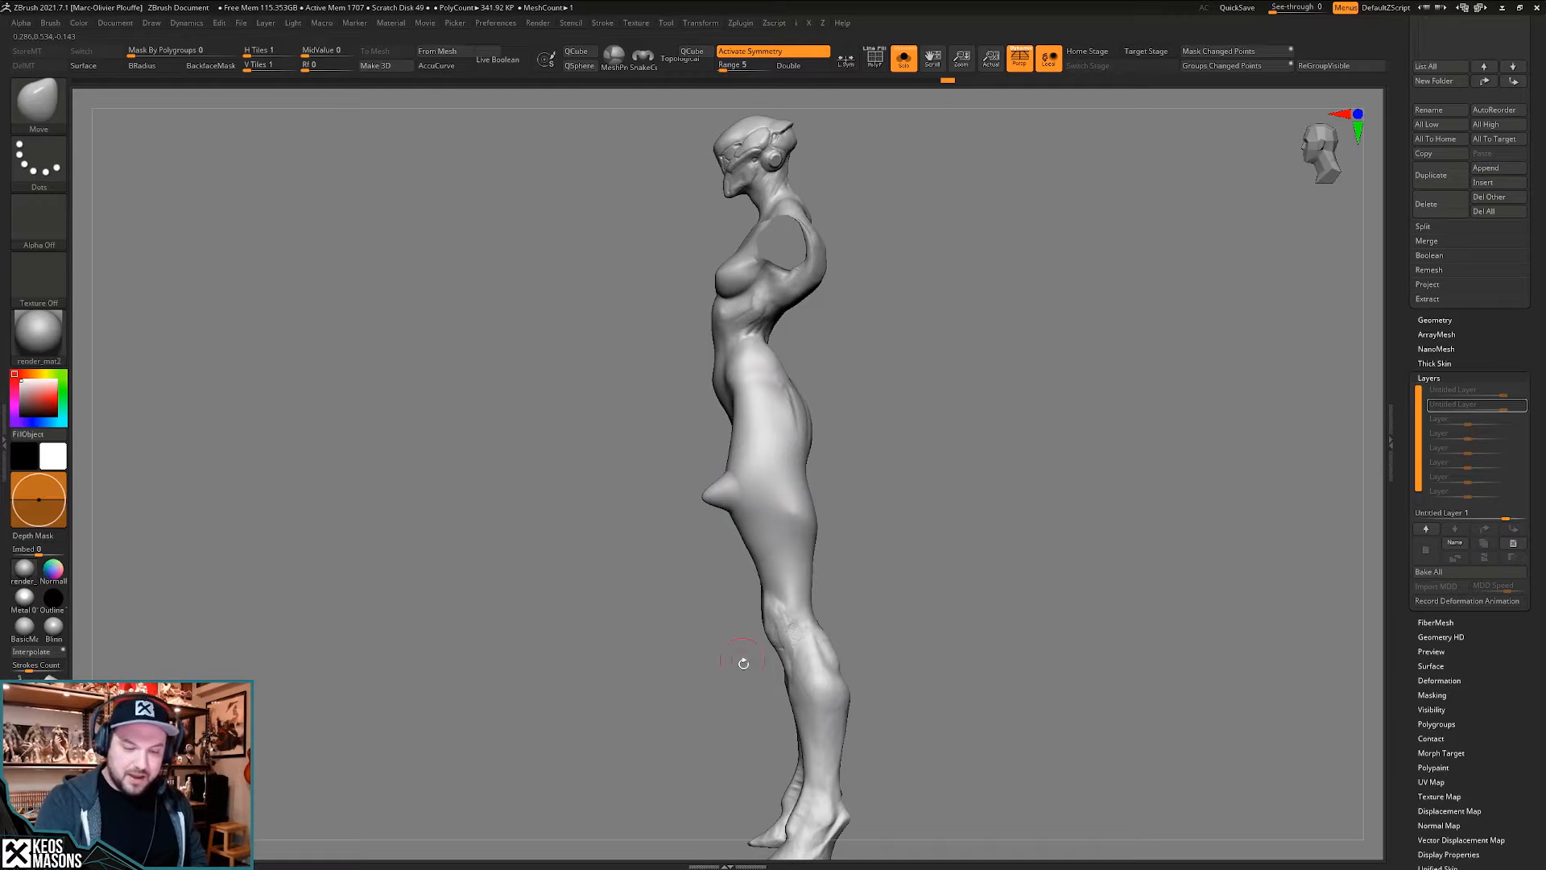
pyautogui.keyDown('shift'); pyautogui.moveTo(740, 486); pyautogui.dragTo(693, 498); pyautogui.keyUp('shift')
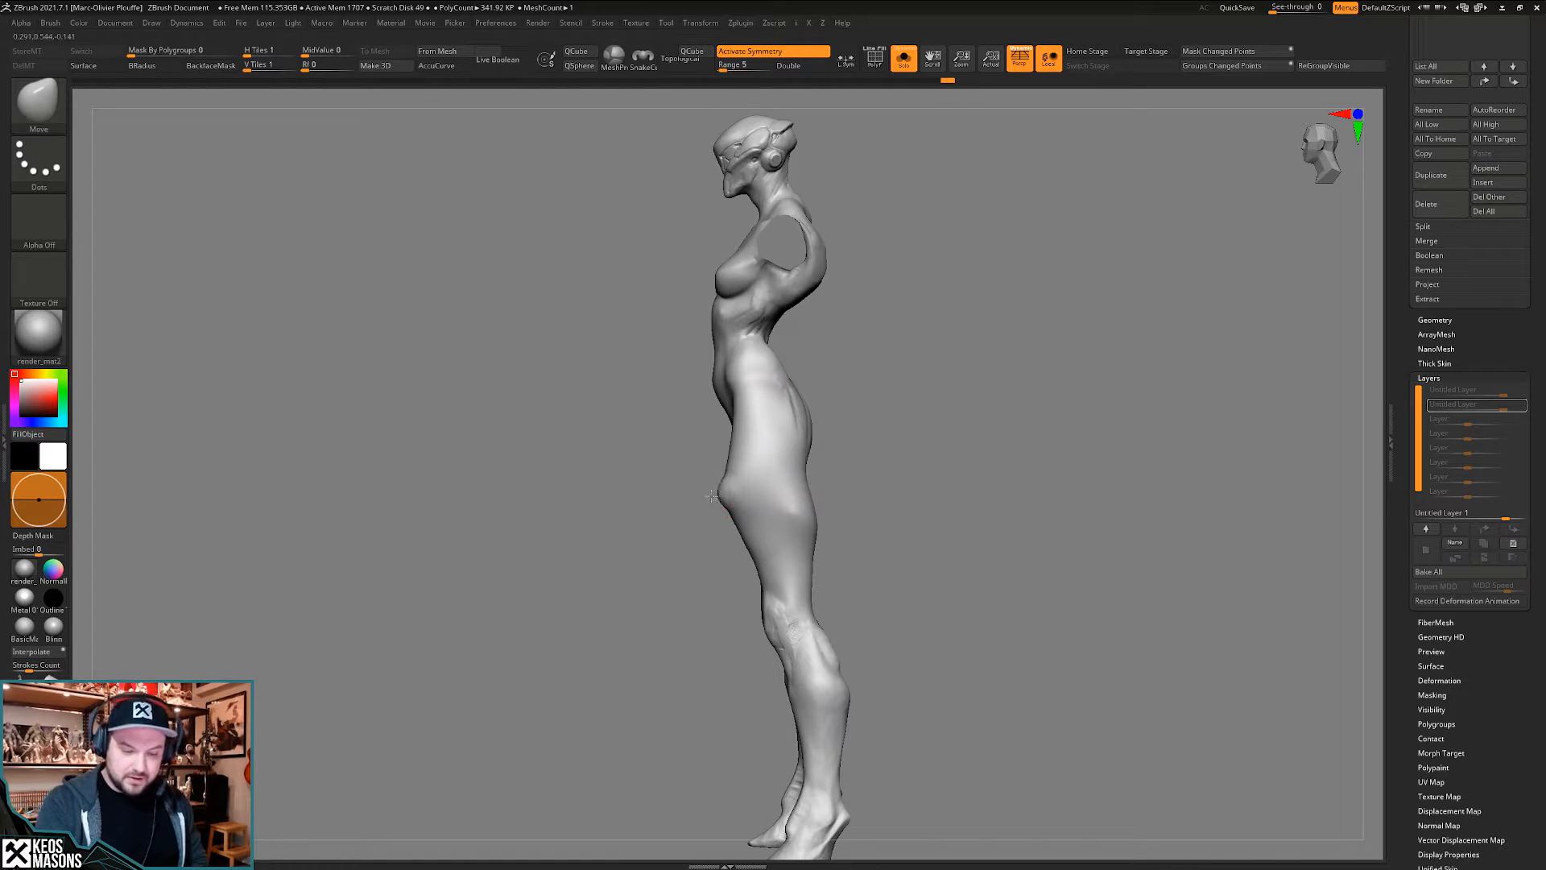
pyautogui.hotkey('ctrl', 'z')
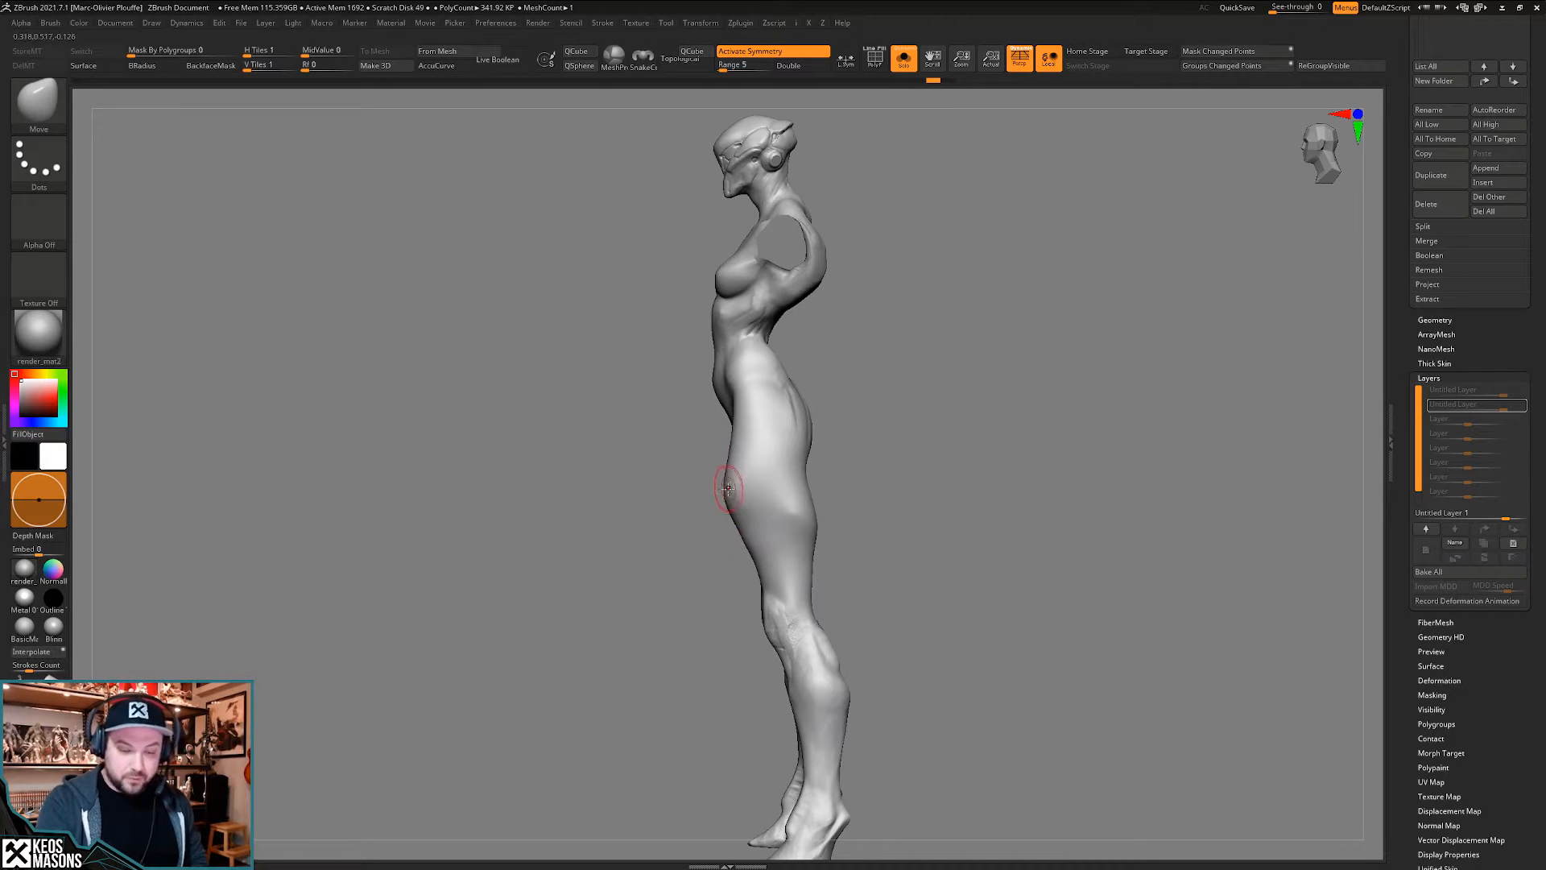
# - Pull the front and back of the thigh into peaks at the same height with the Move brush, and undo the back bulge
pyautogui.press('shift')
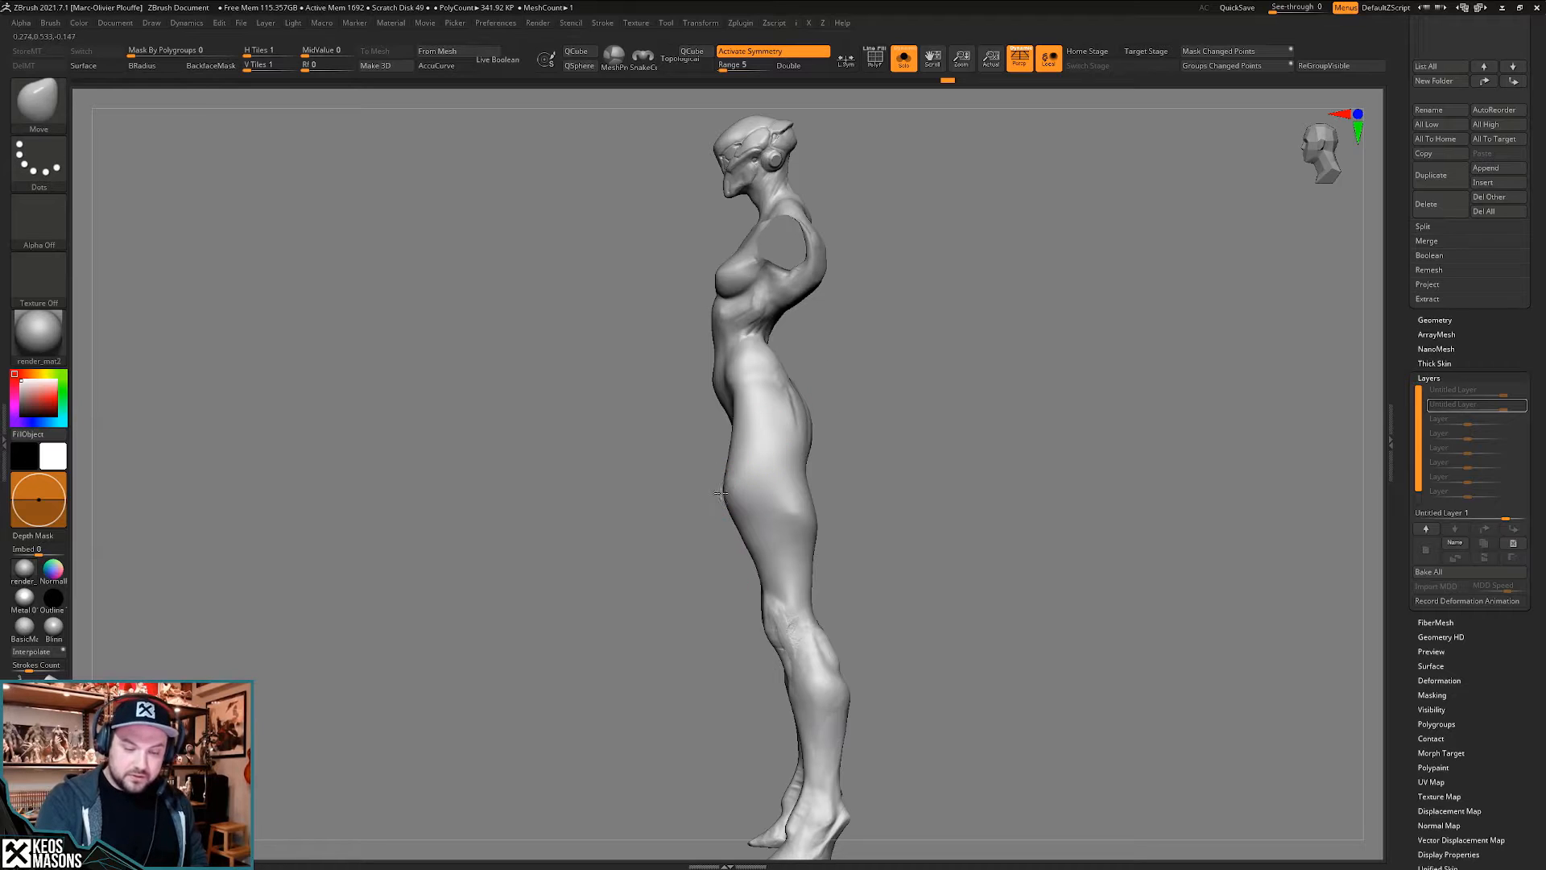
pyautogui.press('space')
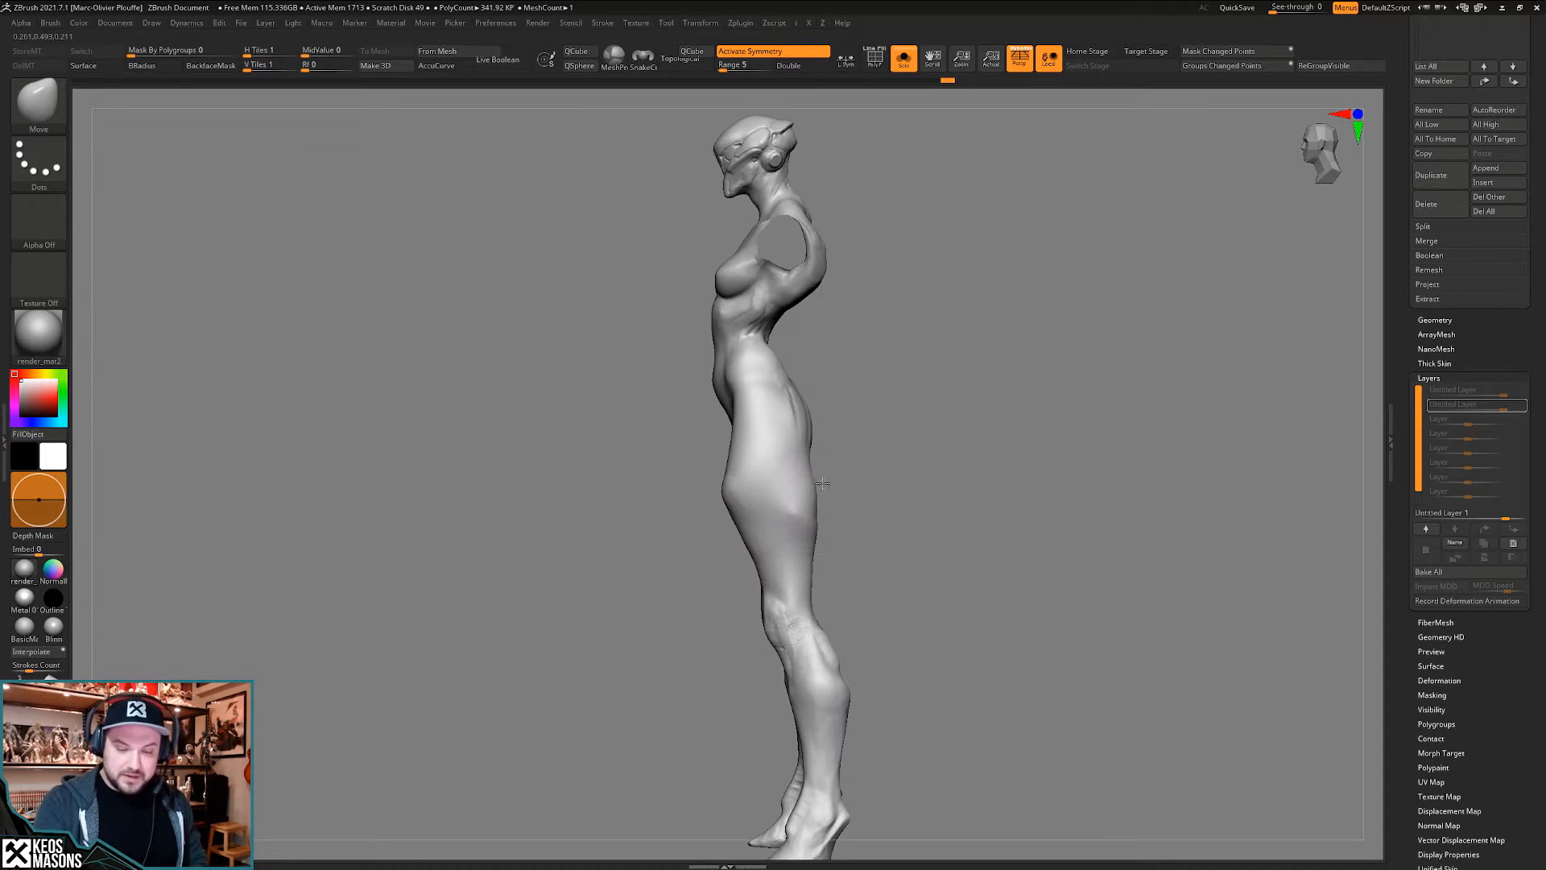
pyautogui.moveTo(814, 560); pyautogui.dragTo(811, 576)
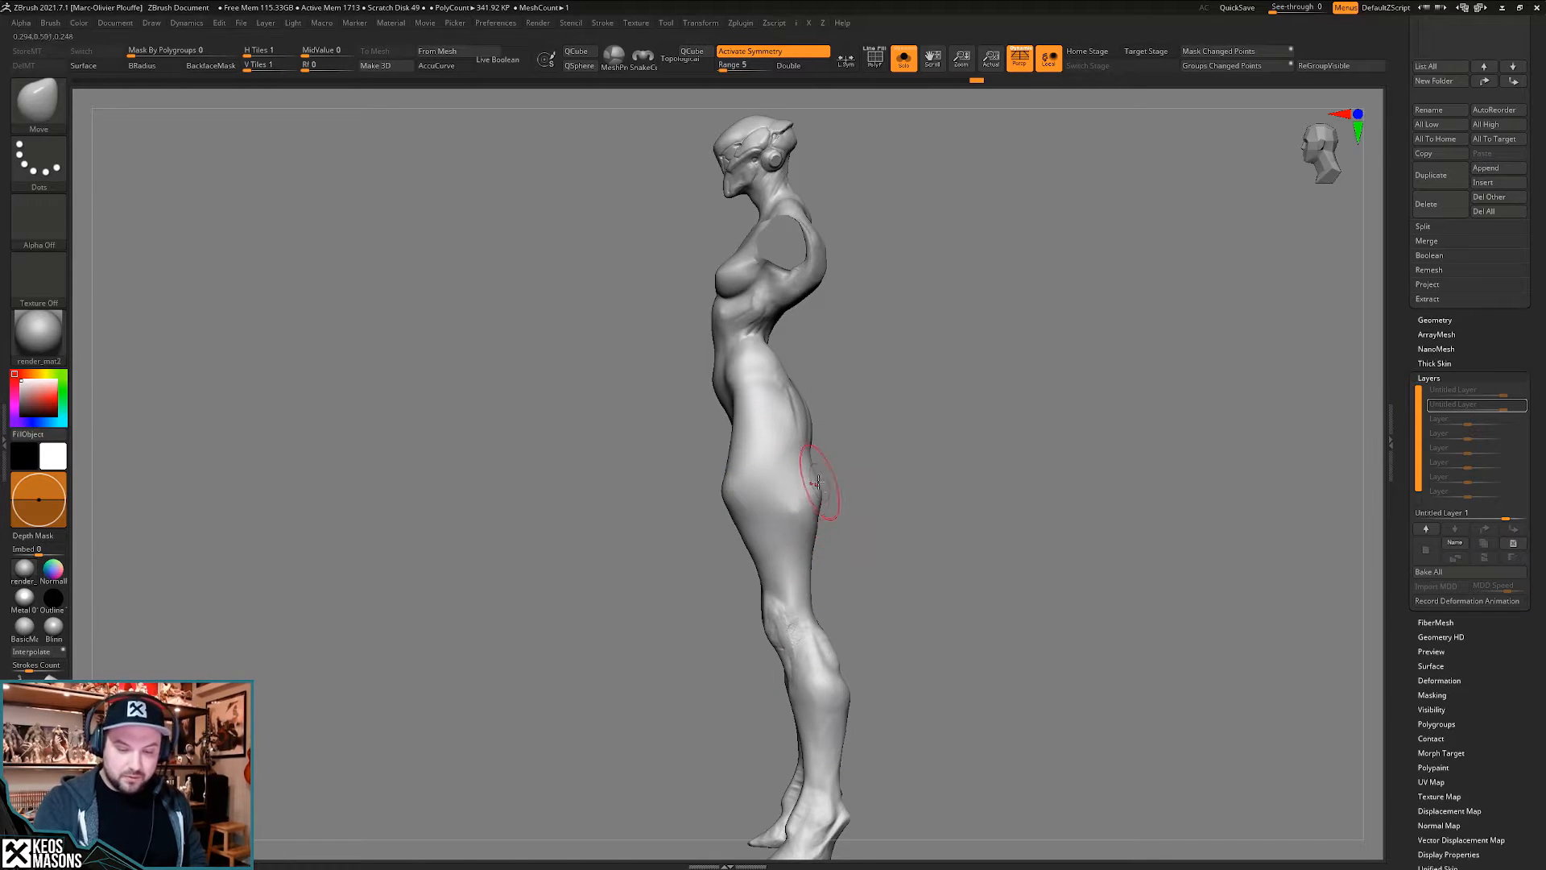
pyautogui.moveTo(813, 482); pyautogui.dragTo(820, 479)
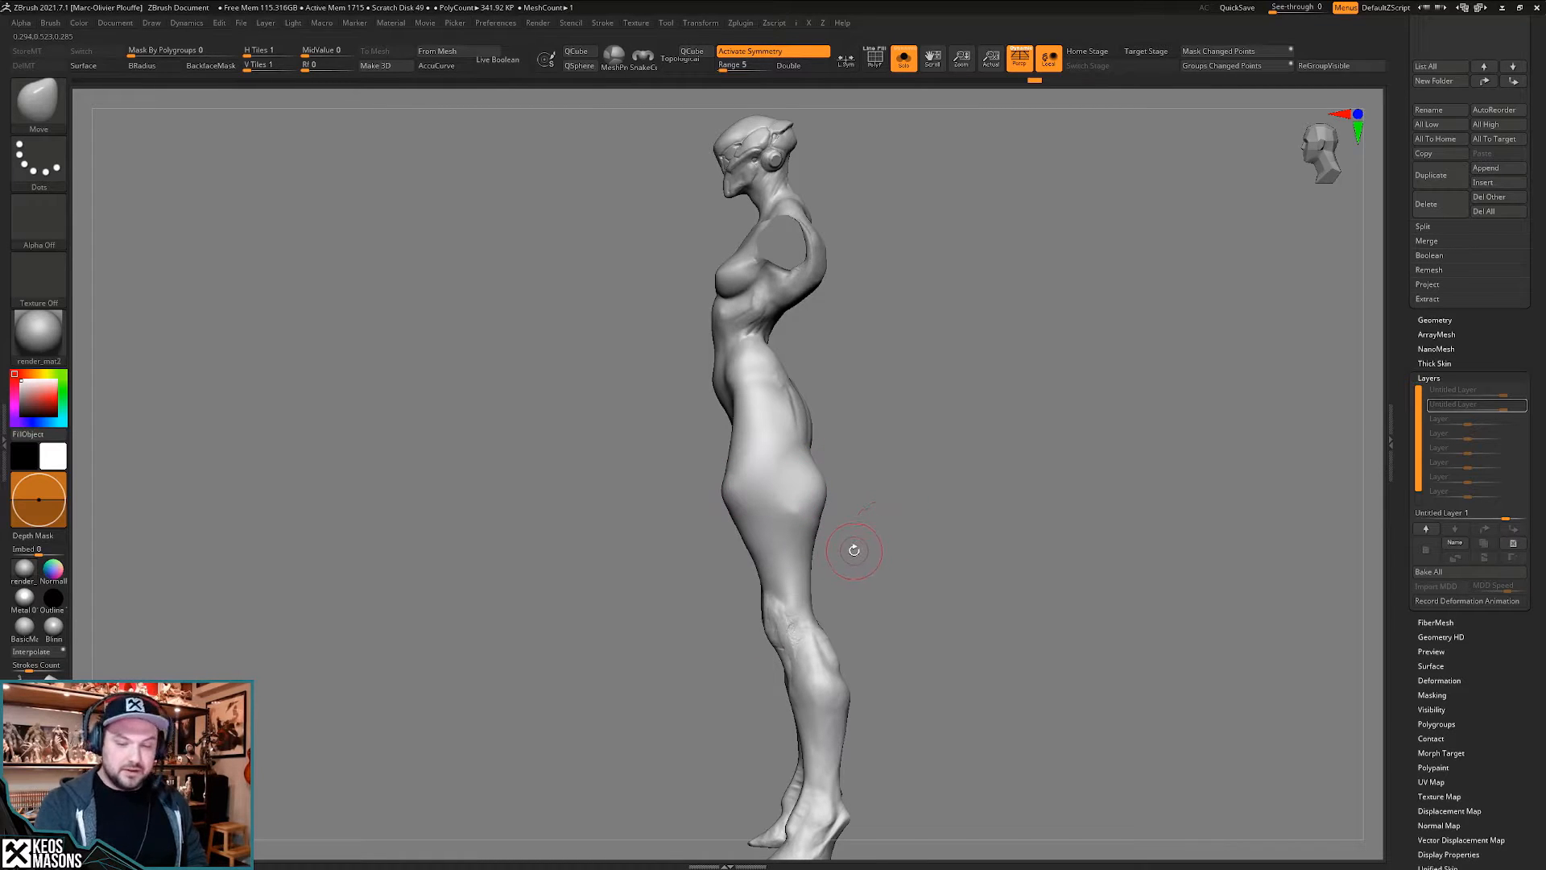
pyautogui.hotkey('ctrl', 'z')
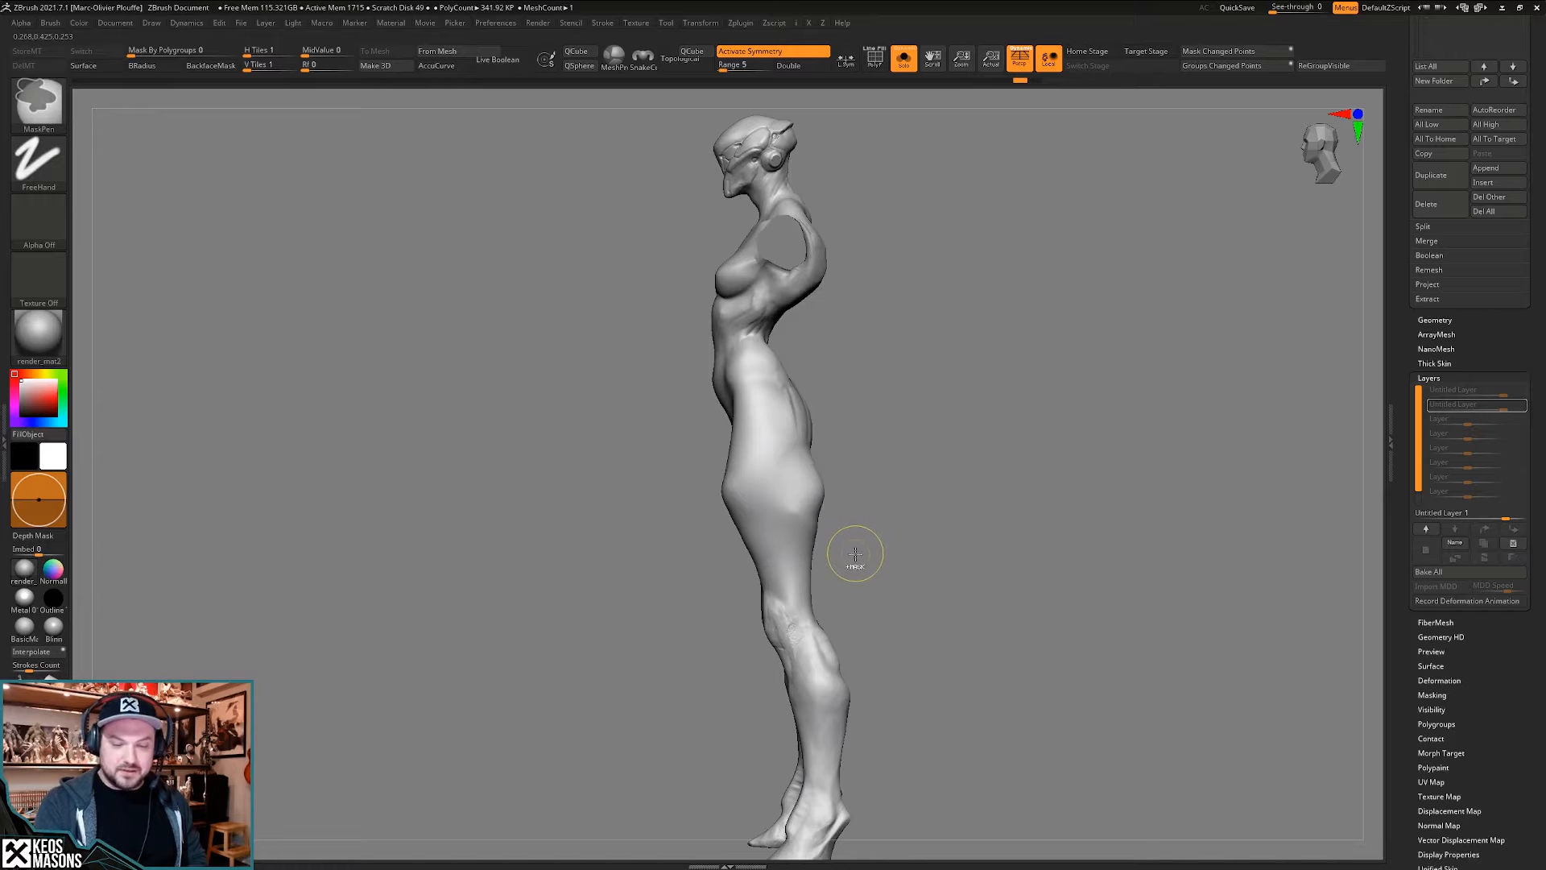
pyautogui.hotkey('ctrl', 'z')
pyautogui.hotkey('ctrl', 'z')
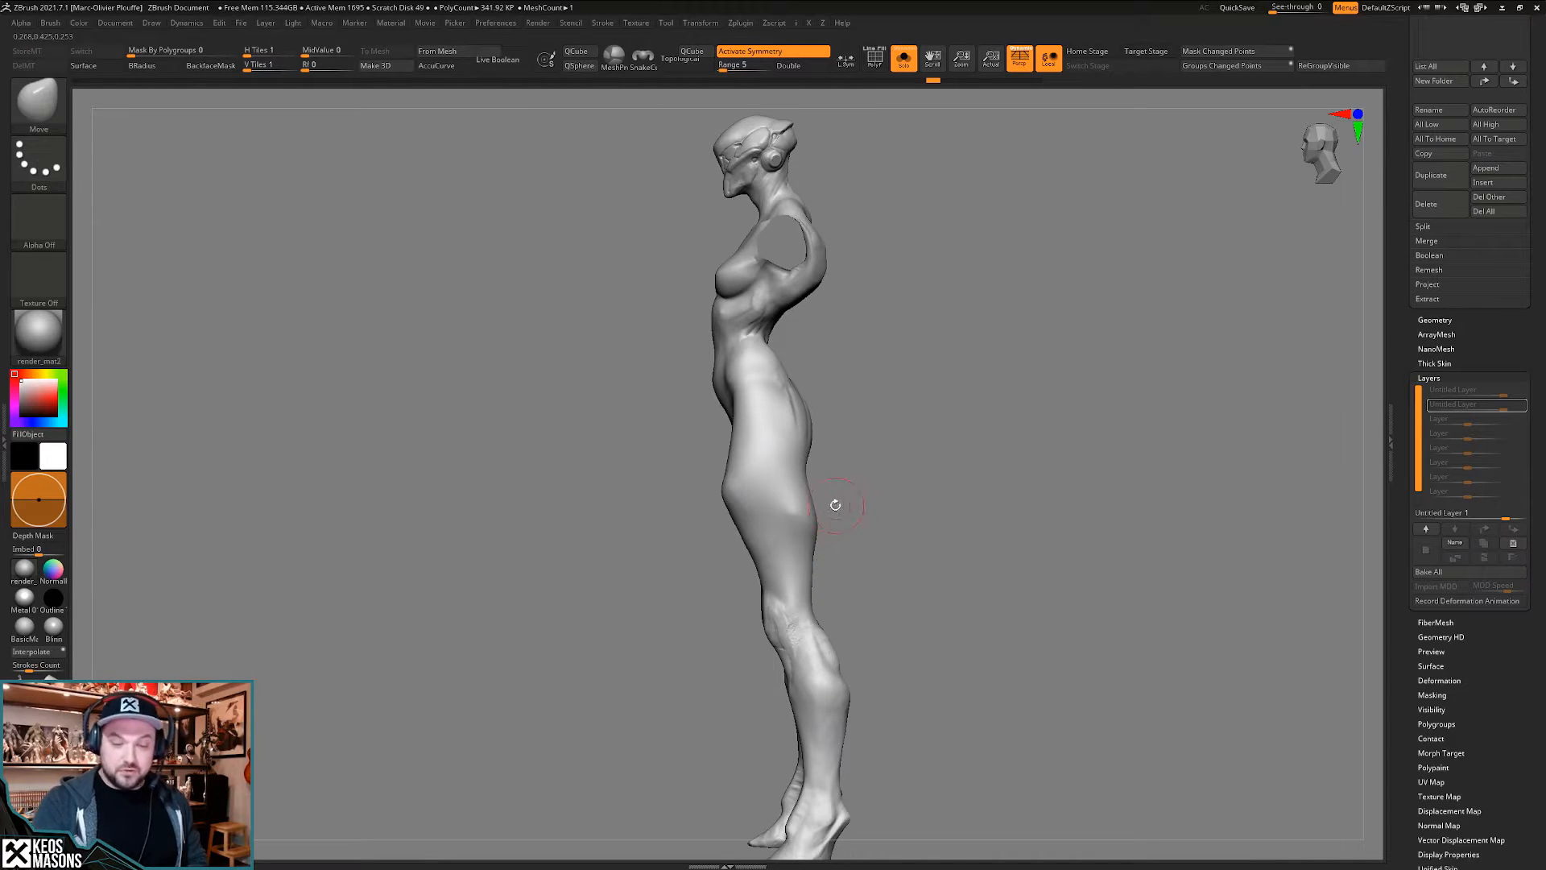
pyautogui.hotkey('ctrl', 'z')
# - Pull out the back of the thigh into a peak placed lower than the front peak
pyautogui.moveTo(822, 448); pyautogui.dragTo(804, 487, button='right')
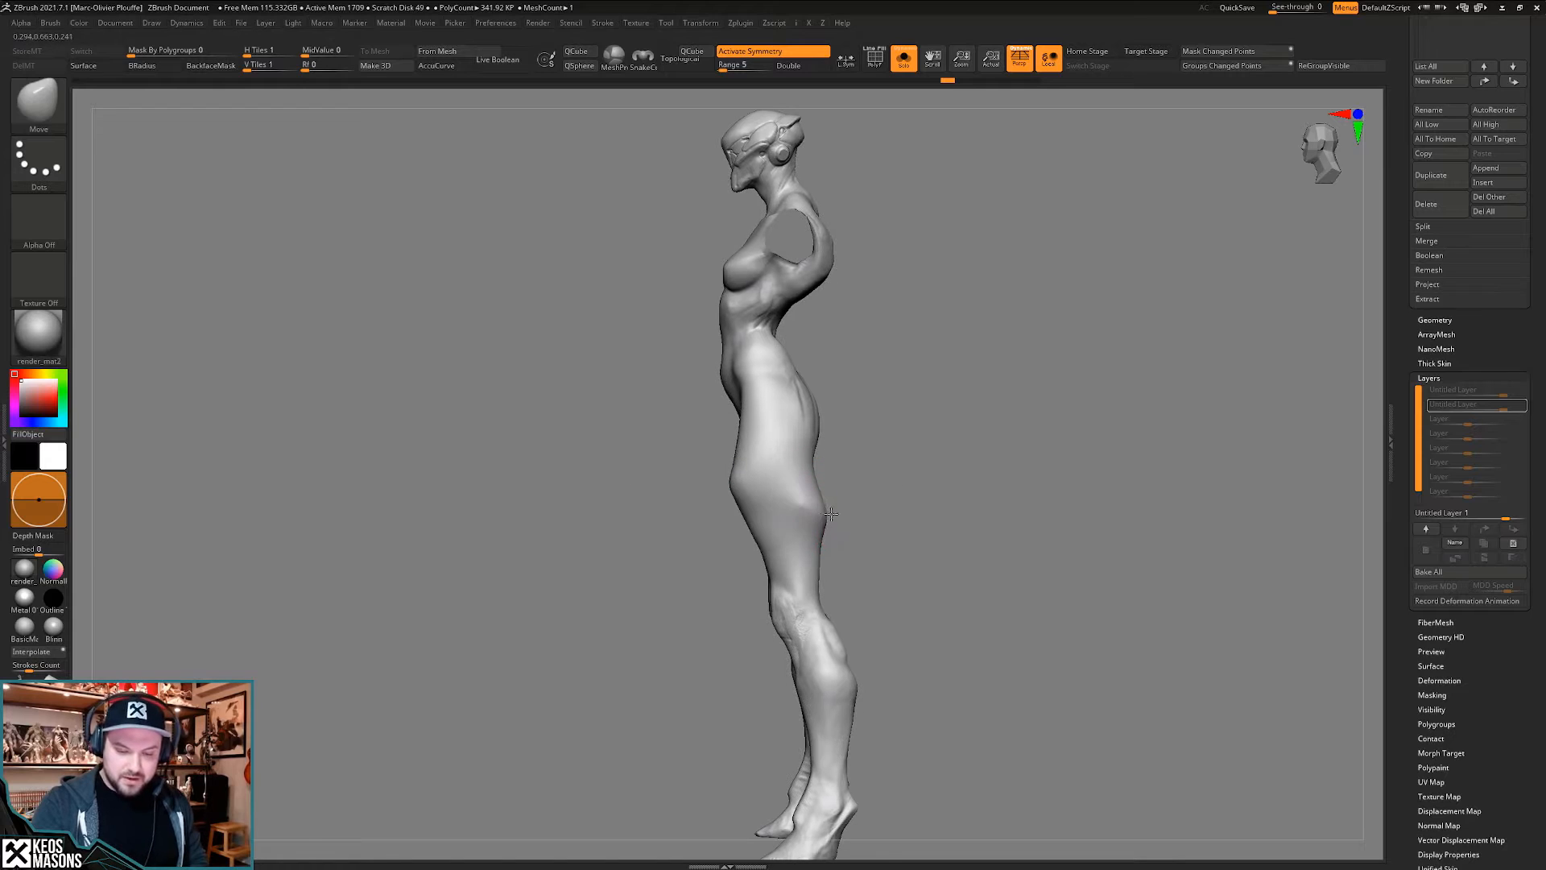
pyautogui.hotkey('ctrl', 'shift', 'z')
pyautogui.hotkey('ctrl', 'shift', 'z')
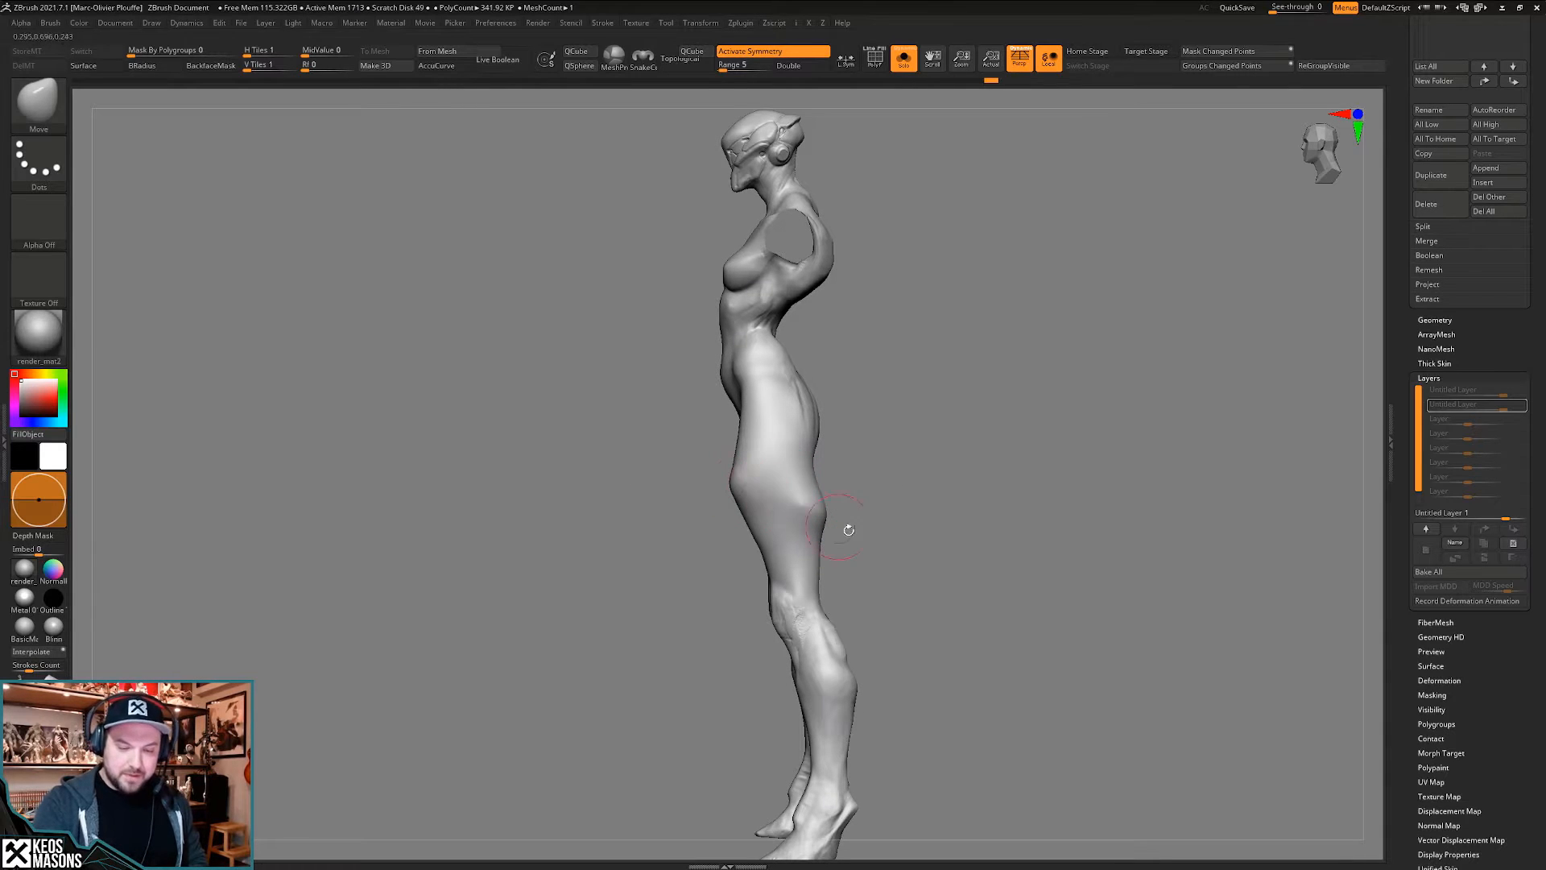
# - Reshape the inner and outer contours of the calves in front view with the Move brush
pyautogui.keyDown('shift'); pyautogui.moveTo(892, 576); pyautogui.dragTo(862, 552, button='right'); pyautogui.keyUp('shift')
pyautogui.keyDown('alt'); pyautogui.moveTo(856, 660); pyautogui.dragTo(850, 513, button='right'); pyautogui.keyUp('alt')
pyautogui.keyDown('ctrl'); pyautogui.moveTo(849, 512); pyautogui.dragTo(841, 574, button='right'); pyautogui.keyUp('ctrl')
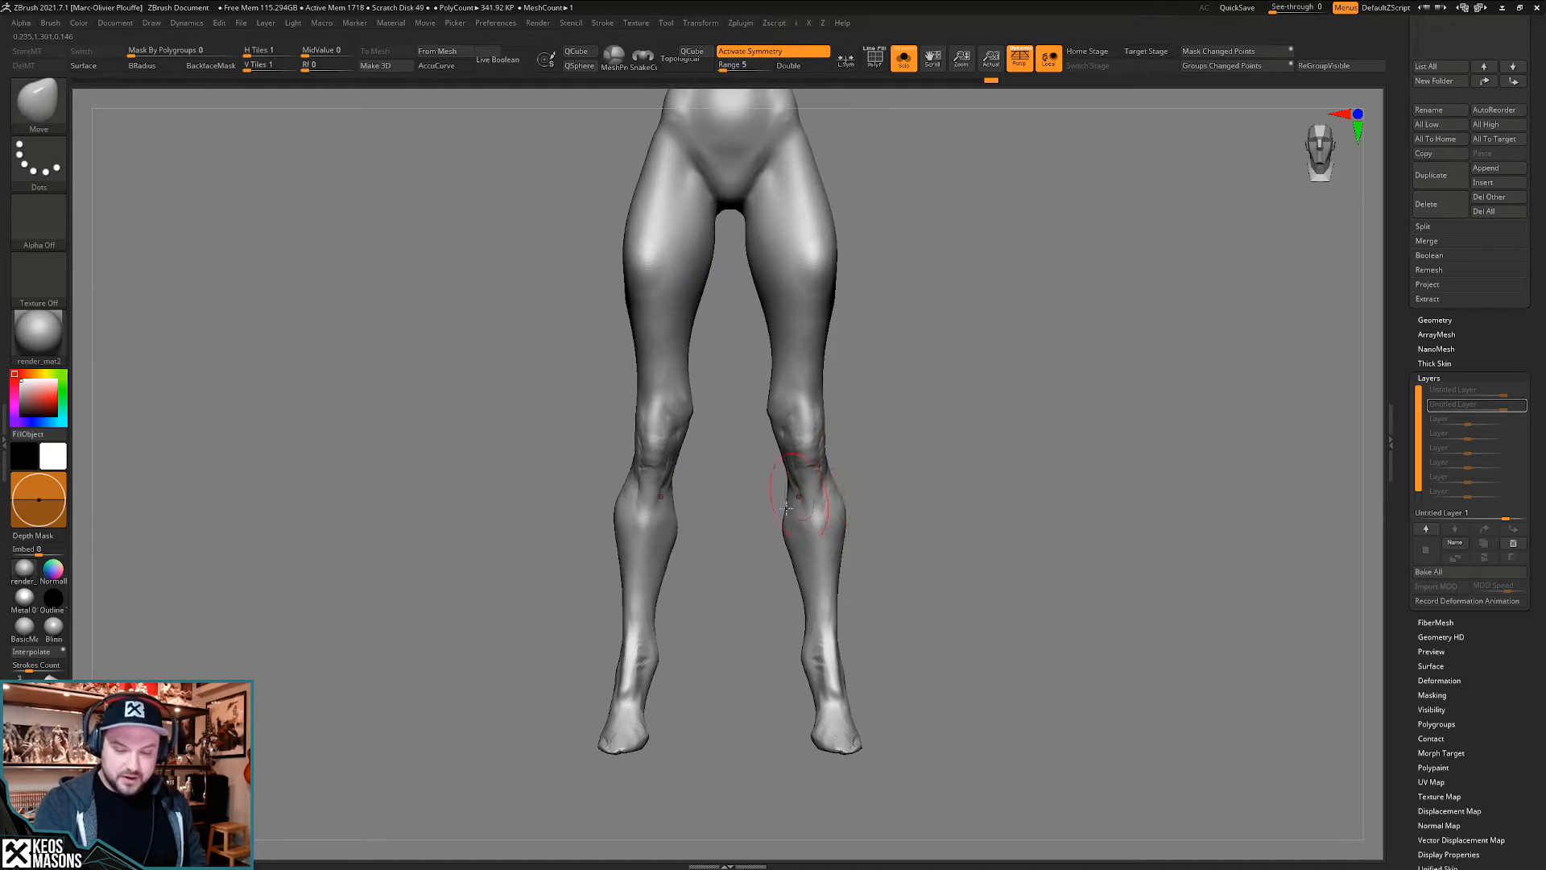
pyautogui.rightClick(786, 508)
pyautogui.moveTo(785, 510); pyautogui.dragTo(840, 511)
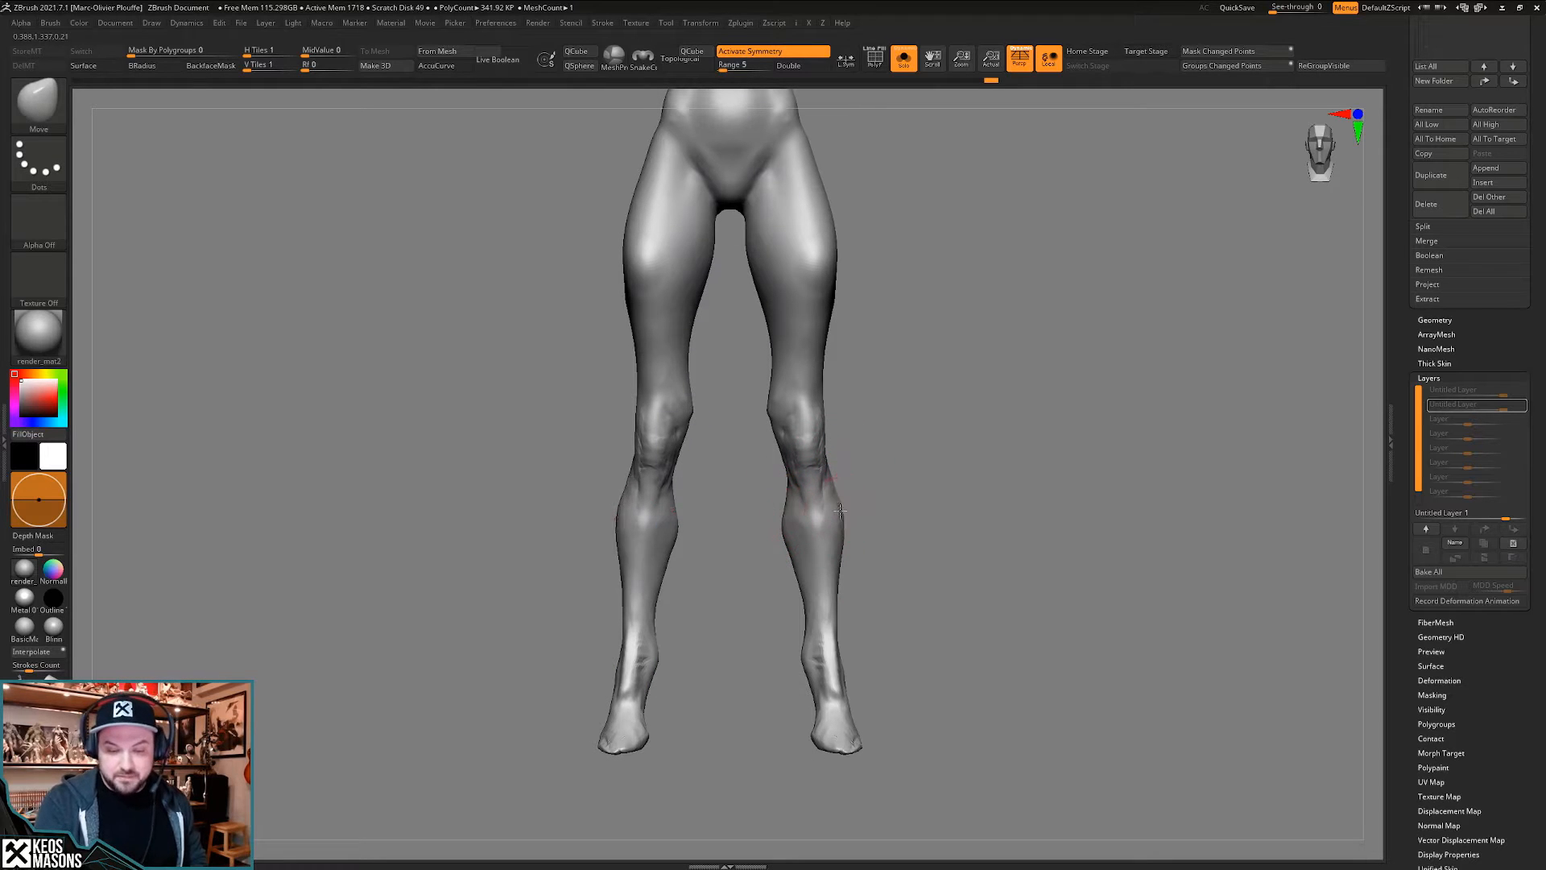
pyautogui.moveTo(839, 510); pyautogui.dragTo(852, 513, button='right')
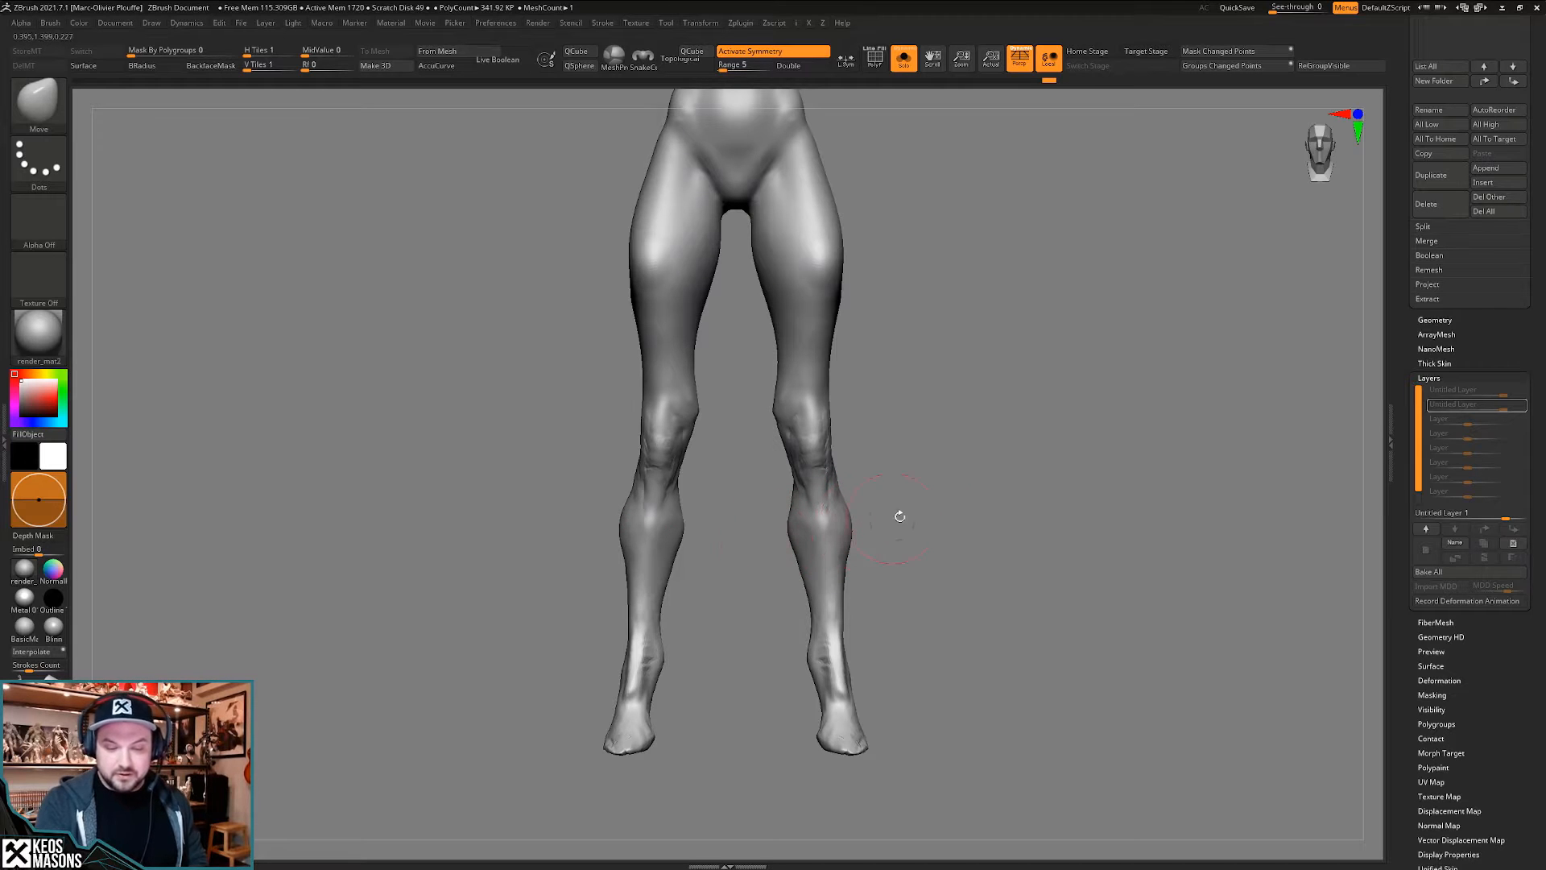
pyautogui.press('ctrl')
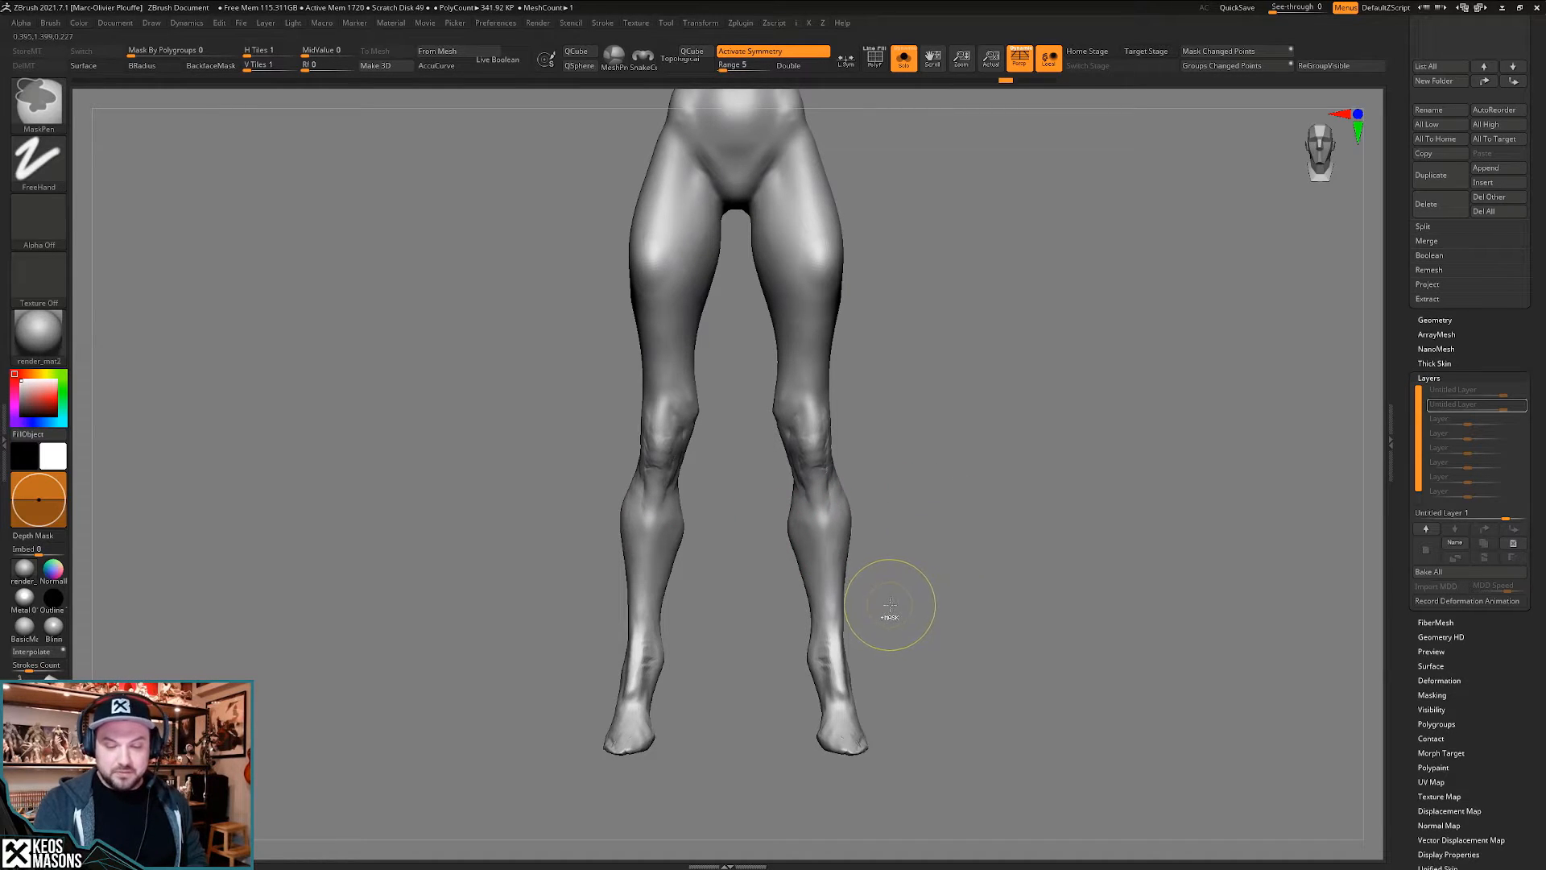
pyautogui.hotkey('ctrl', 'shift')
pyautogui.moveTo(901, 599); pyautogui.dragTo(896, 507, button='right')
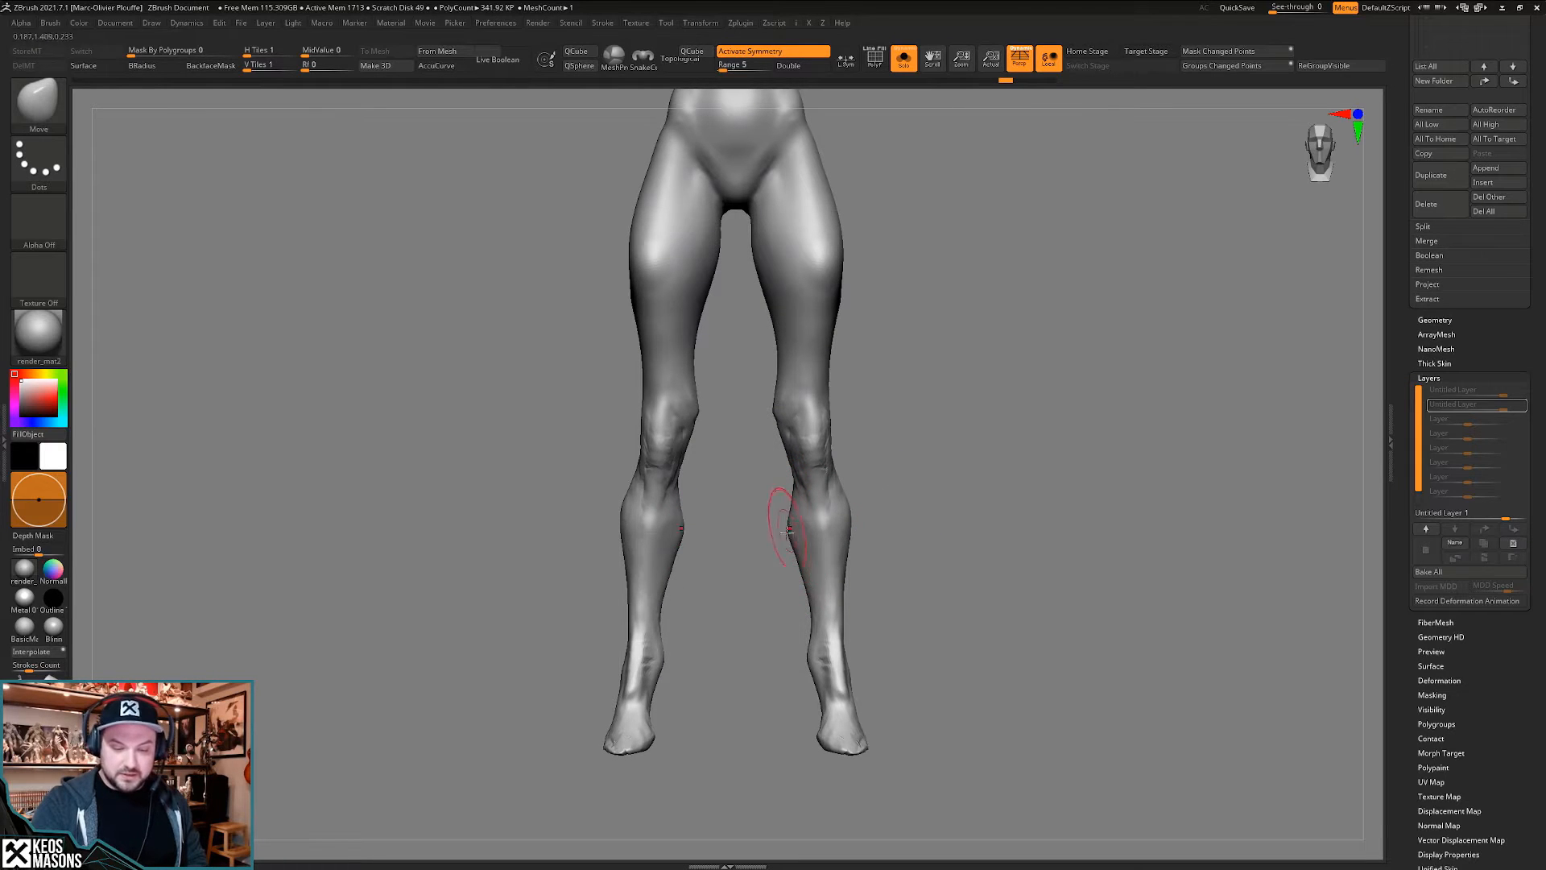
# - Adjust the peak on the outer thigh from a three-quarter view with the Move brush
pyautogui.keyDown('alt'); pyautogui.moveTo(859, 331); pyautogui.dragTo(811, 553, button='right'); pyautogui.keyUp('alt')
pyautogui.moveTo(877, 515)
pyautogui.mouseDown(button='right')
pyautogui.moveTo(822, 510)
pyautogui.moveTo(819, 441)
pyautogui.moveTo(769, 451)
pyautogui.moveTo(797, 435)
pyautogui.moveTo(814, 451)
pyautogui.moveTo(792, 481)
pyautogui.moveTo(814, 470)
pyautogui.moveTo(817, 487)
pyautogui.moveTo(990, 534)
pyautogui.moveTo(980, 559)
pyautogui.moveTo(910, 569)
pyautogui.moveTo(818, 442)
pyautogui.moveTo(919, 451)
pyautogui.moveTo(789, 478)
pyautogui.mouseUp(button='right')
pyautogui.moveTo(789, 478)
pyautogui.mouseDown(button='right')
pyautogui.moveTo(815, 478)
pyautogui.moveTo(792, 471)
pyautogui.mouseUp(button='right')
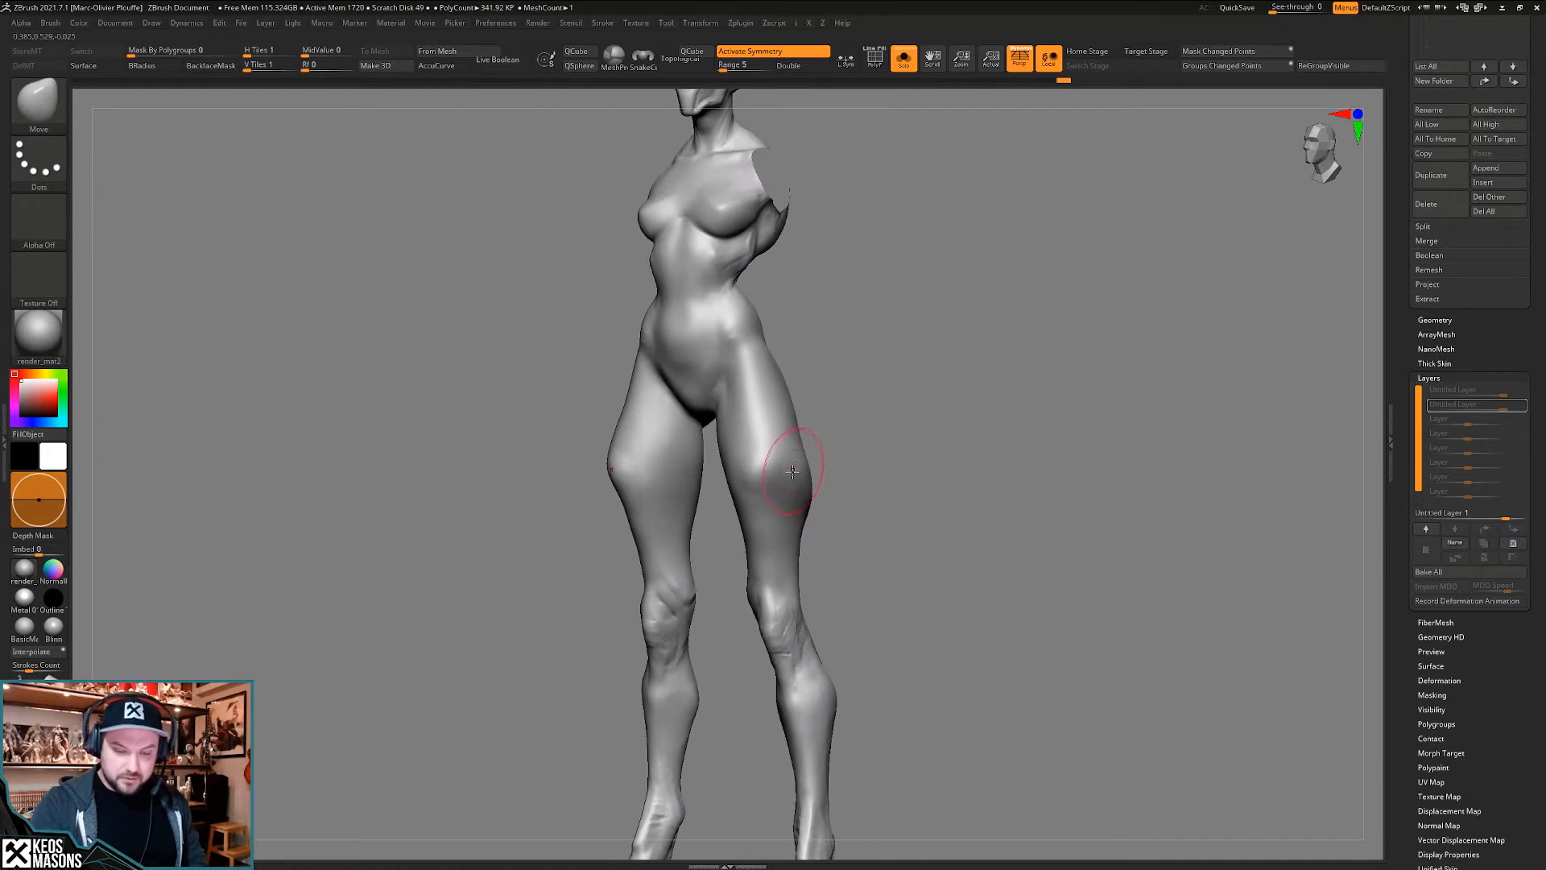
pyautogui.moveTo(812, 493); pyautogui.dragTo(805, 492)
pyautogui.moveTo(849, 484); pyautogui.dragTo(814, 476, button='right')
# - Carve a diagonal ridge line across the thigh from the front peak to the back peak with DamStandard, and smooth it
pyautogui.press('x')
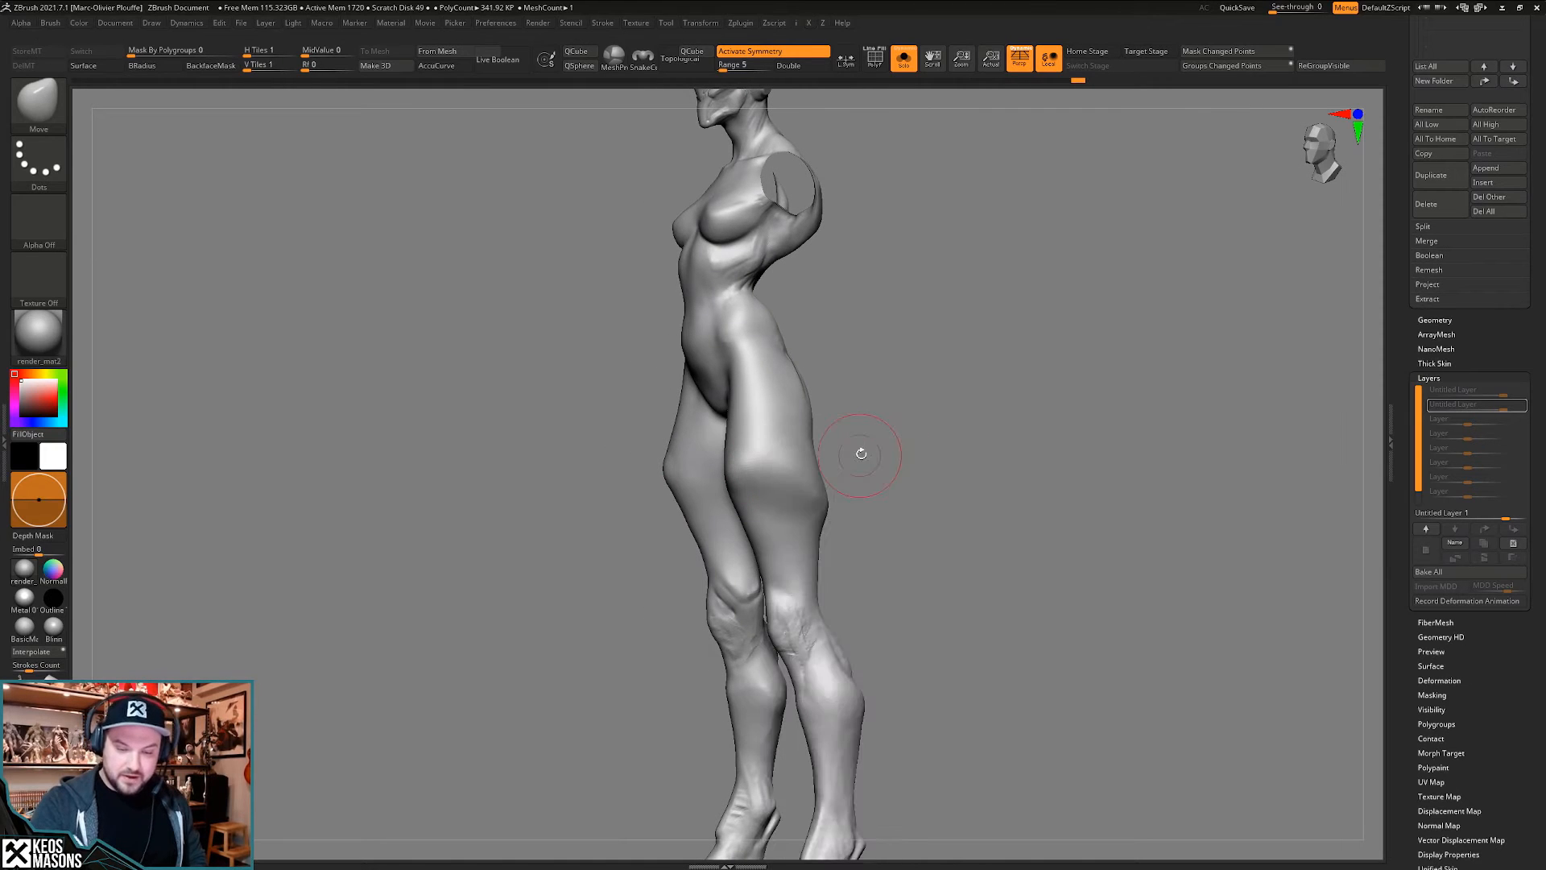
pyautogui.press('x')
pyautogui.click(876, 464)
pyautogui.press('shift')
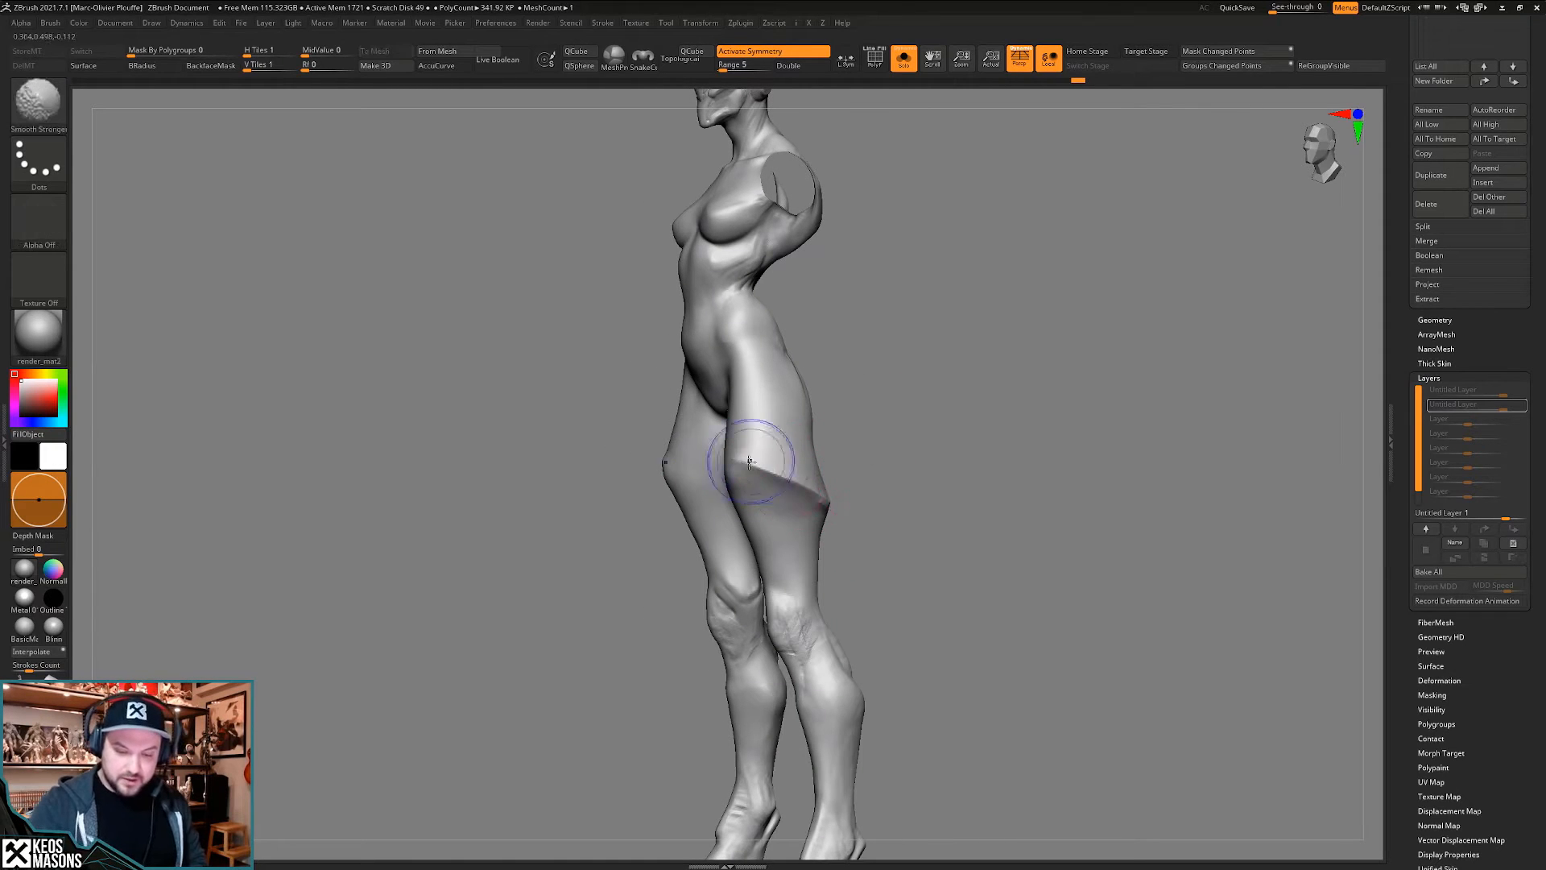
pyautogui.keyDown('shift'); pyautogui.moveTo(793, 480); pyautogui.dragTo(809, 489); pyautogui.keyUp('shift')
# - Carve a ridge line across both thighs in front view, sloping down from the inner to the outer side, and smooth it
pyautogui.moveTo(837, 484)
pyautogui.mouseDown(button='right')
pyautogui.moveTo(799, 471)
pyautogui.moveTo(809, 485)
pyautogui.mouseUp(button='right')
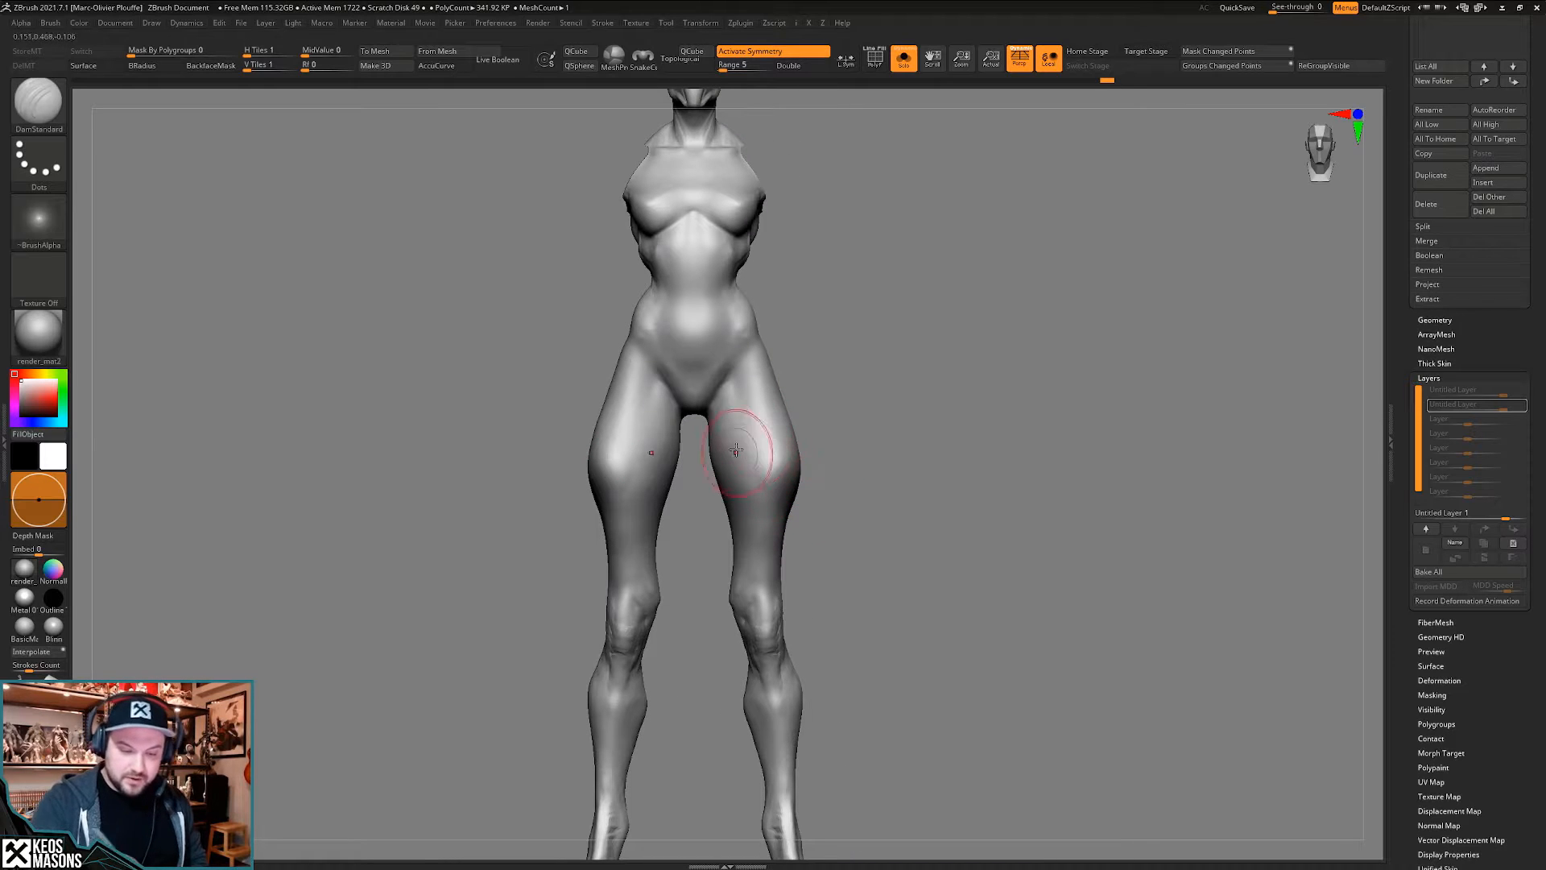
pyautogui.moveTo(713, 442); pyautogui.dragTo(784, 468)
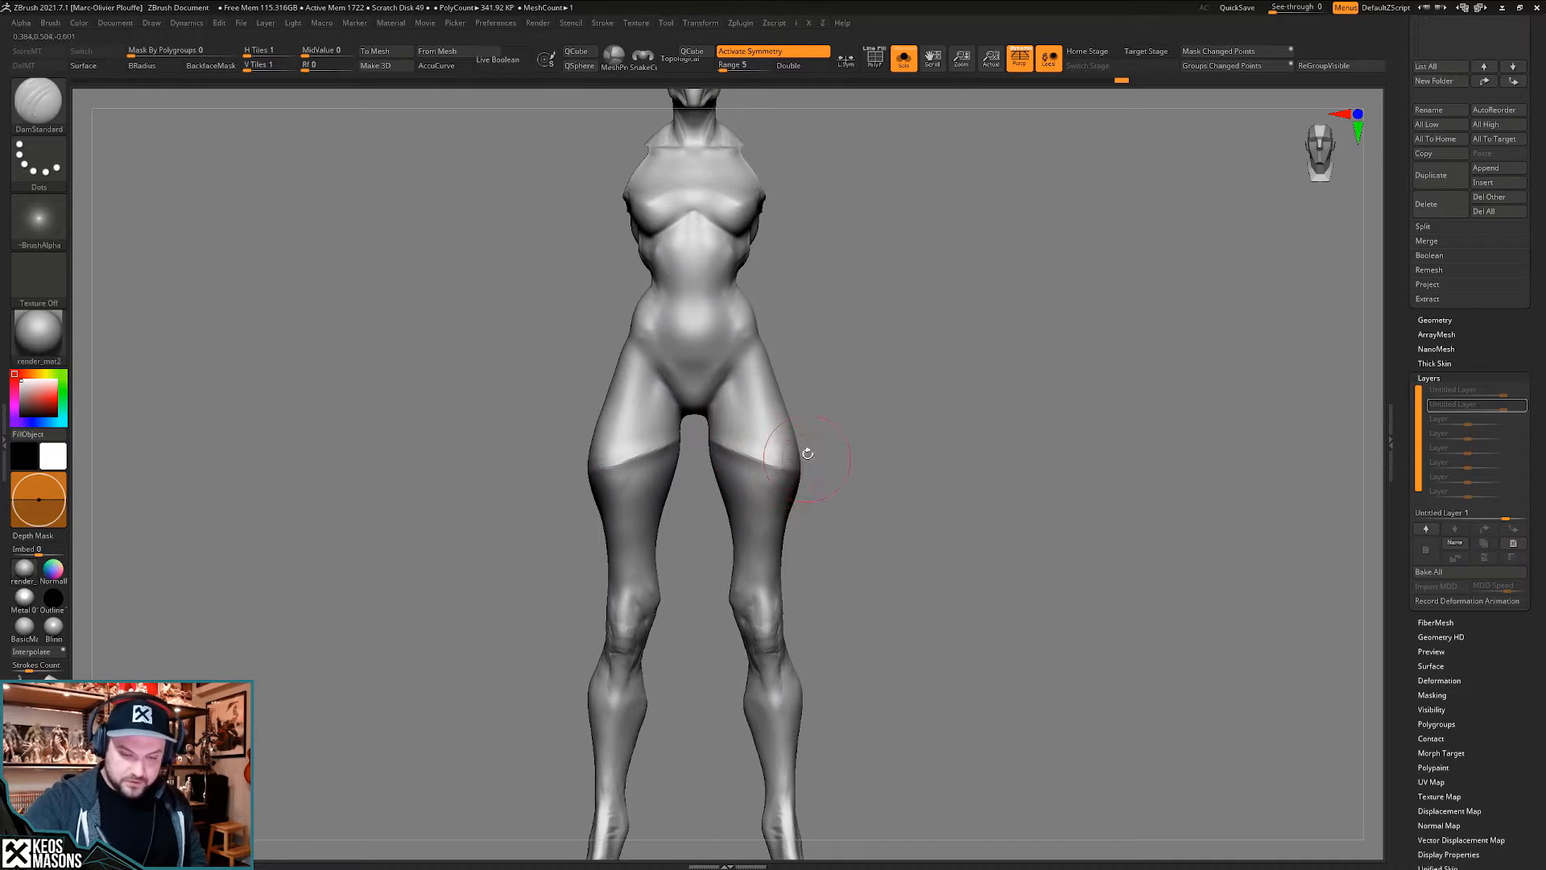
pyautogui.moveTo(807, 453); pyautogui.dragTo(817, 414, button='right')
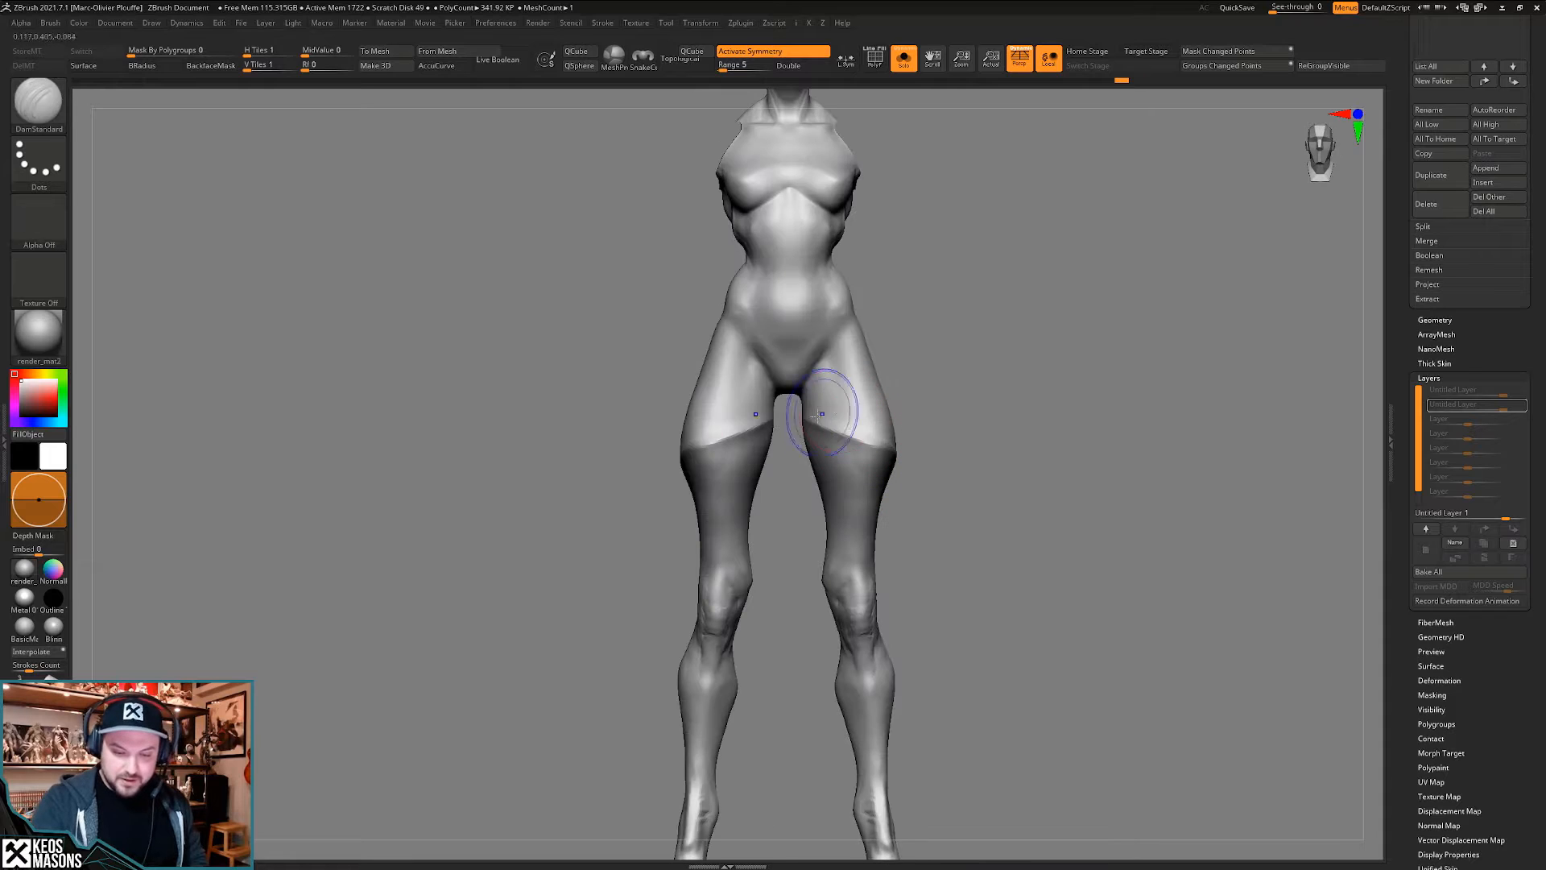
pyautogui.moveTo(817, 416)
pyautogui.keyDown('shift'); pyautogui.mouseDown()
pyautogui.moveTo(926, 473)
pyautogui.moveTo(885, 451)
pyautogui.mouseUp(); pyautogui.keyUp('shift')
pyautogui.keyDown('alt'); pyautogui.moveTo(865, 438); pyautogui.dragTo(829, 434, button='right'); pyautogui.keyUp('alt')
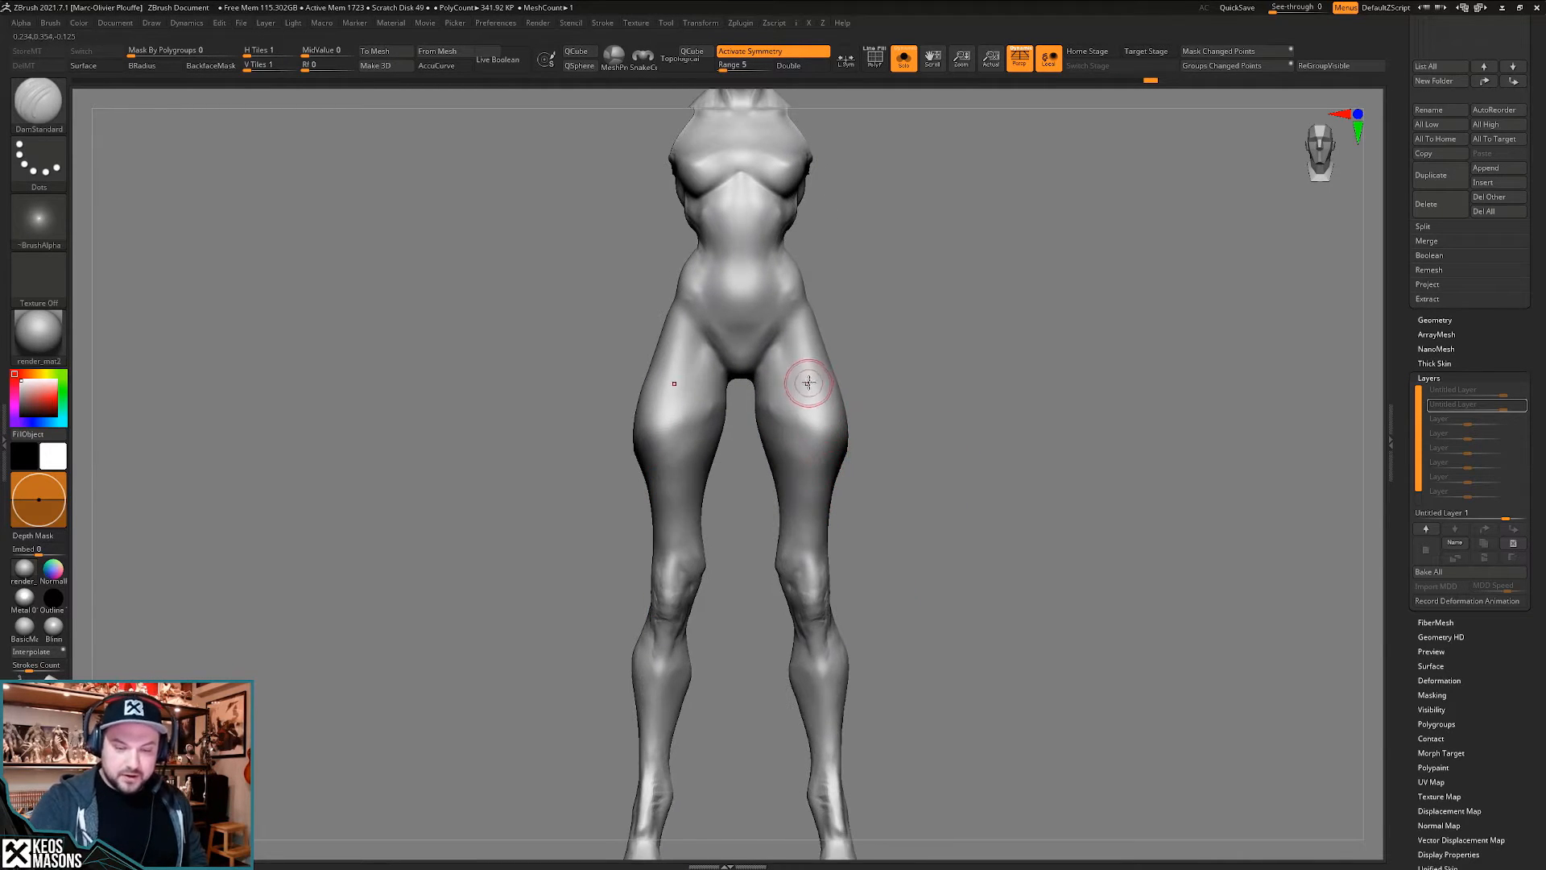
# - Unhide the arms and delete the demonstration layer so the thighs return to their original sculpt
pyautogui.moveTo(808, 382)
pyautogui.mouseDown(button='right')
pyautogui.moveTo(839, 373)
pyautogui.moveTo(1011, 421)
pyautogui.moveTo(835, 466)
pyautogui.moveTo(779, 509)
pyautogui.moveTo(829, 489)
pyautogui.moveTo(687, 482)
pyautogui.mouseUp(button='right')
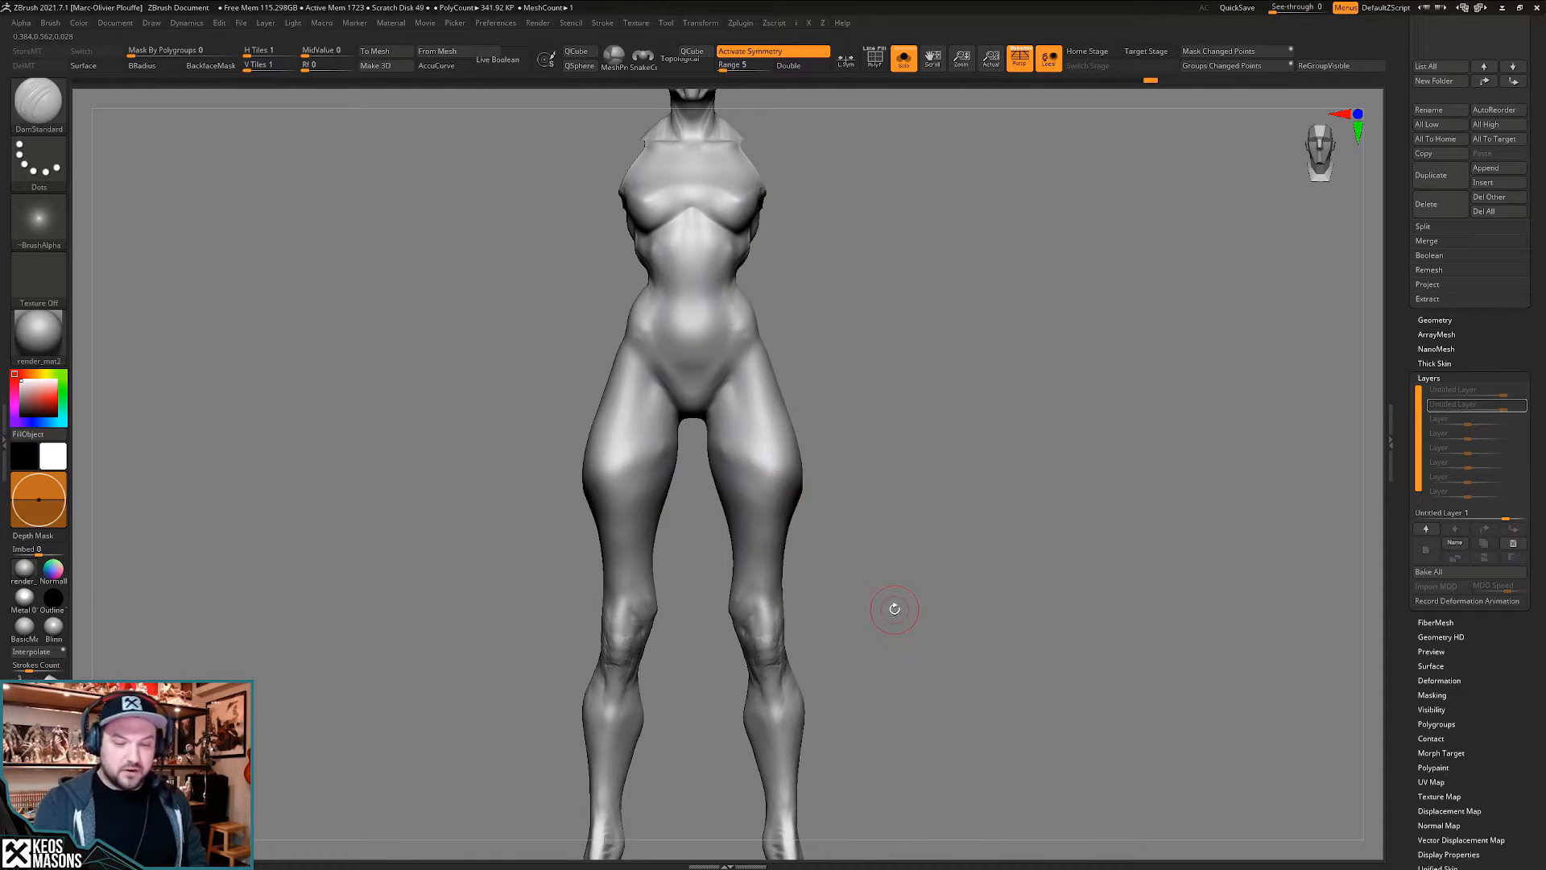
pyautogui.press('i')
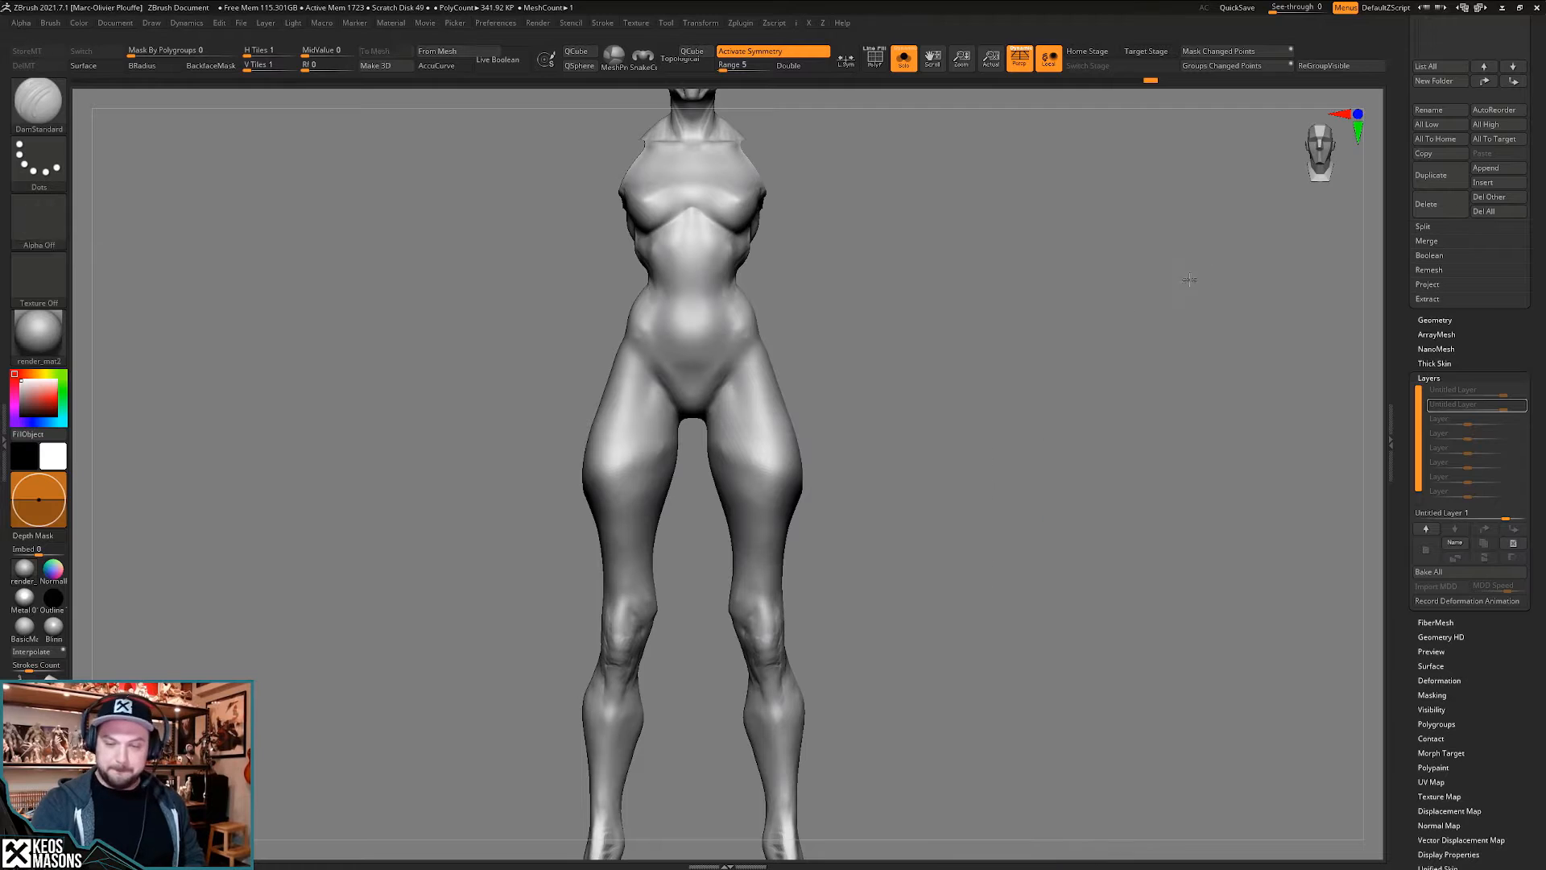
pyautogui.keyDown('ctrl'); pyautogui.keyDown('shift'); pyautogui.click(1108, 408); pyautogui.keyUp('shift'); pyautogui.keyUp('ctrl')
pyautogui.click(1514, 543)
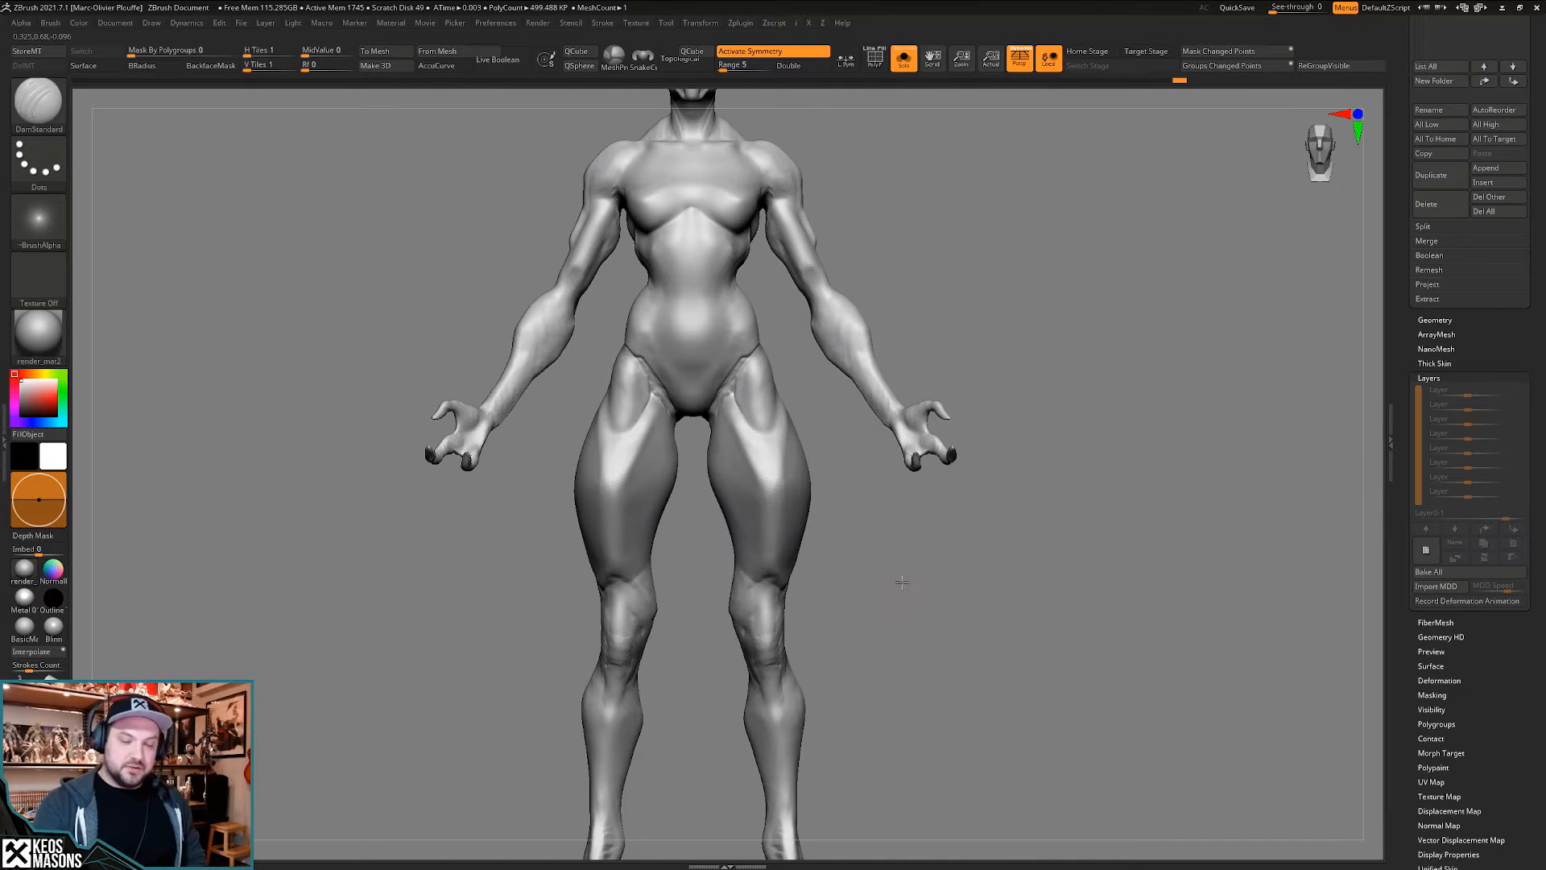
# - Examine the original thigh curves and overall silhouette from the front and from a three-quarter view
pyautogui.moveTo(902, 581)
pyautogui.mouseDown()
pyautogui.moveTo(870, 584)
pyautogui.moveTo(906, 568)
pyautogui.moveTo(864, 596)
pyautogui.moveTo(897, 585)
pyautogui.mouseUp()
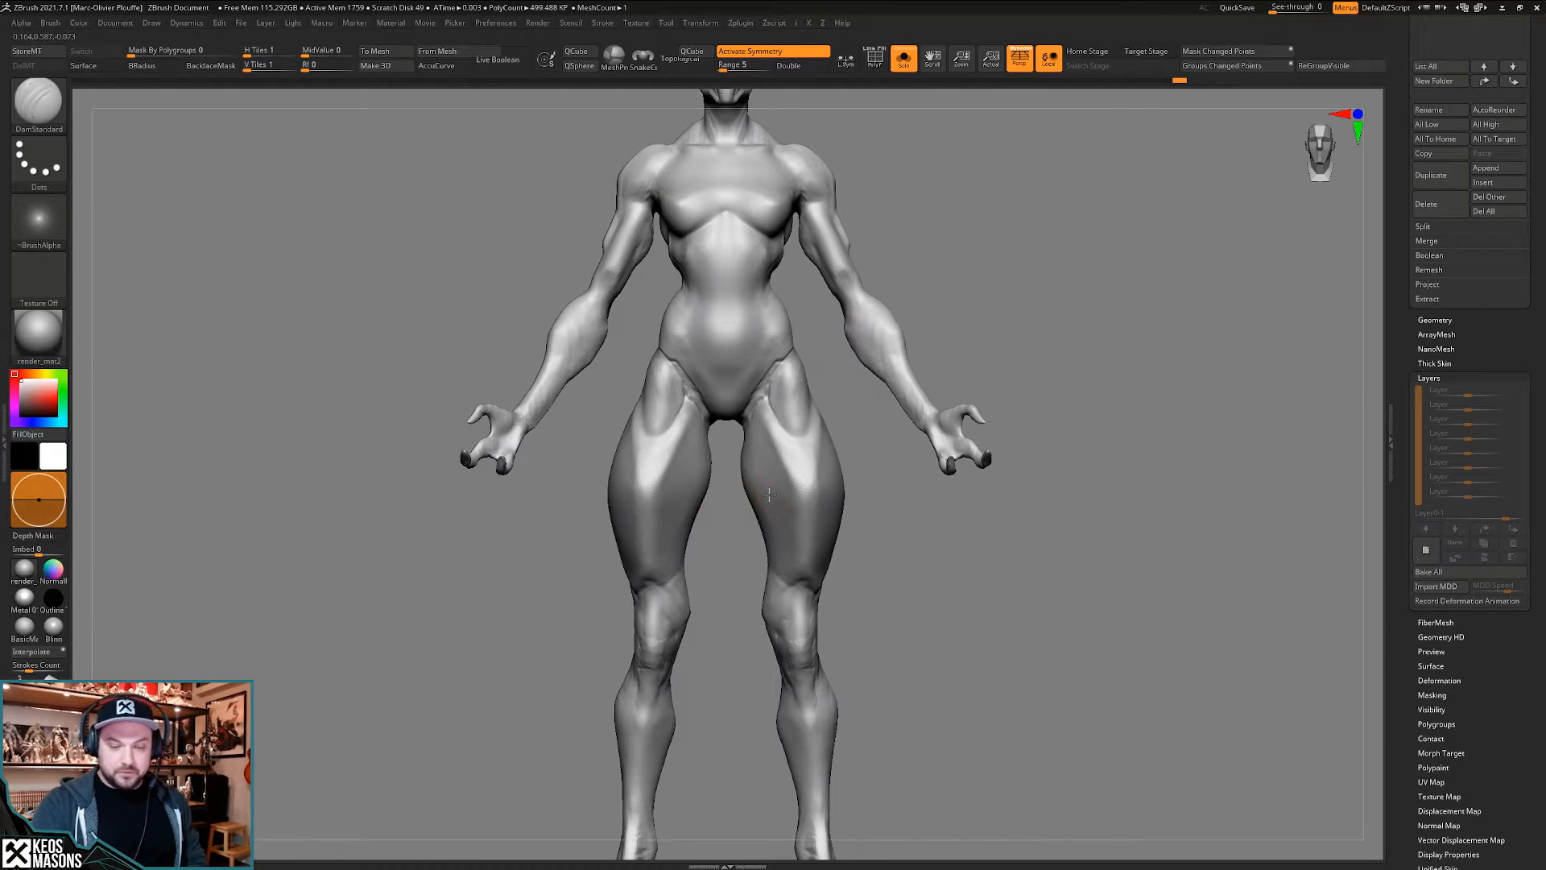
pyautogui.moveTo(769, 494); pyautogui.dragTo(832, 455, button='right')
pyautogui.press('space')
pyautogui.moveTo(756, 519); pyautogui.dragTo(765, 520)
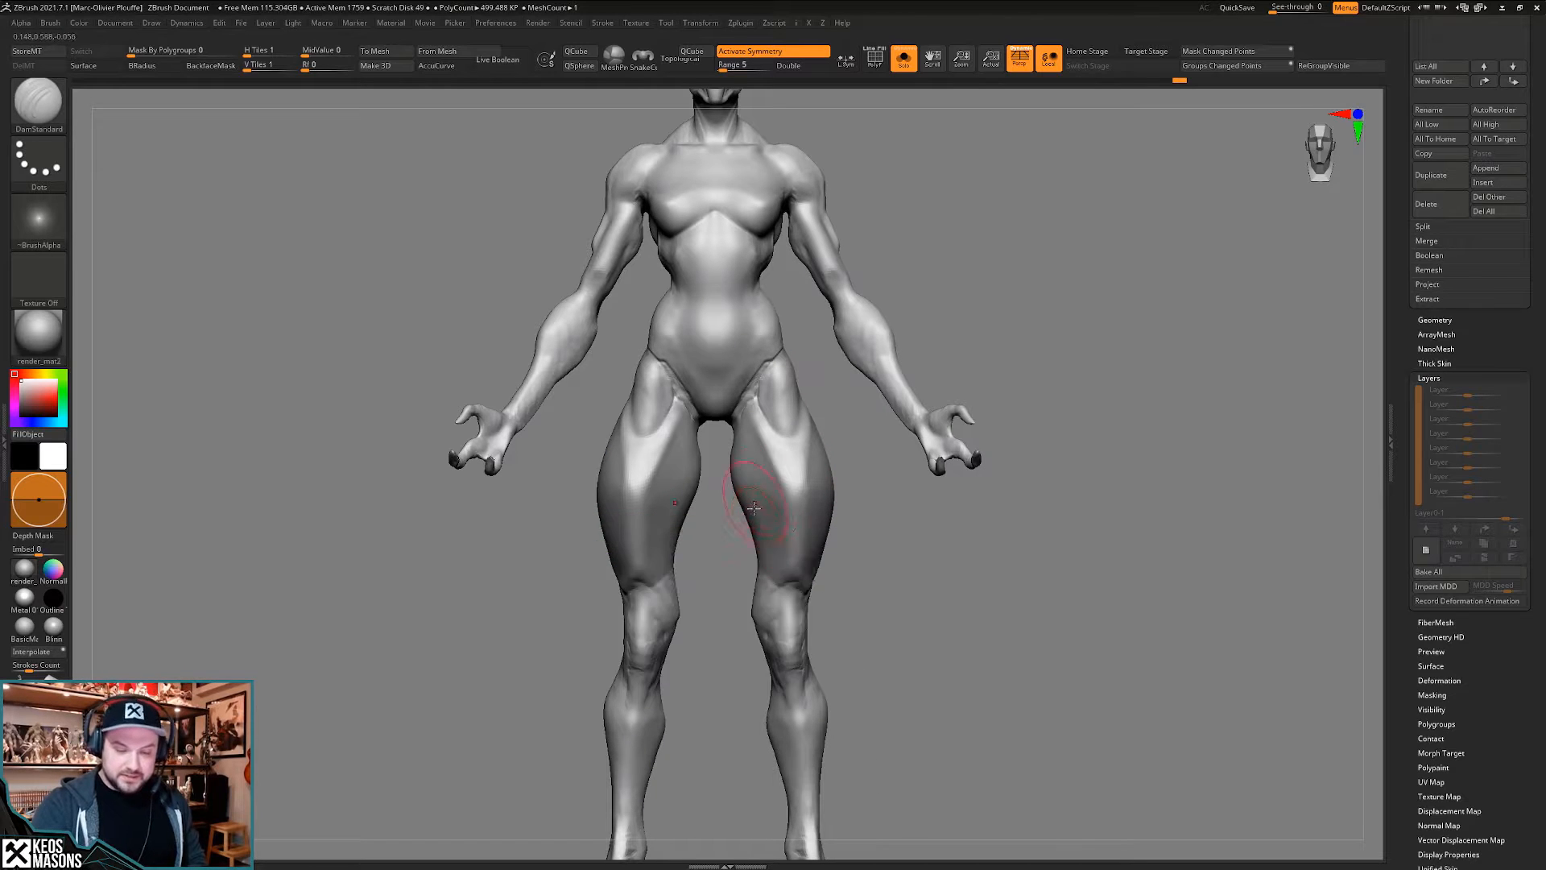
pyautogui.press('ctrl')
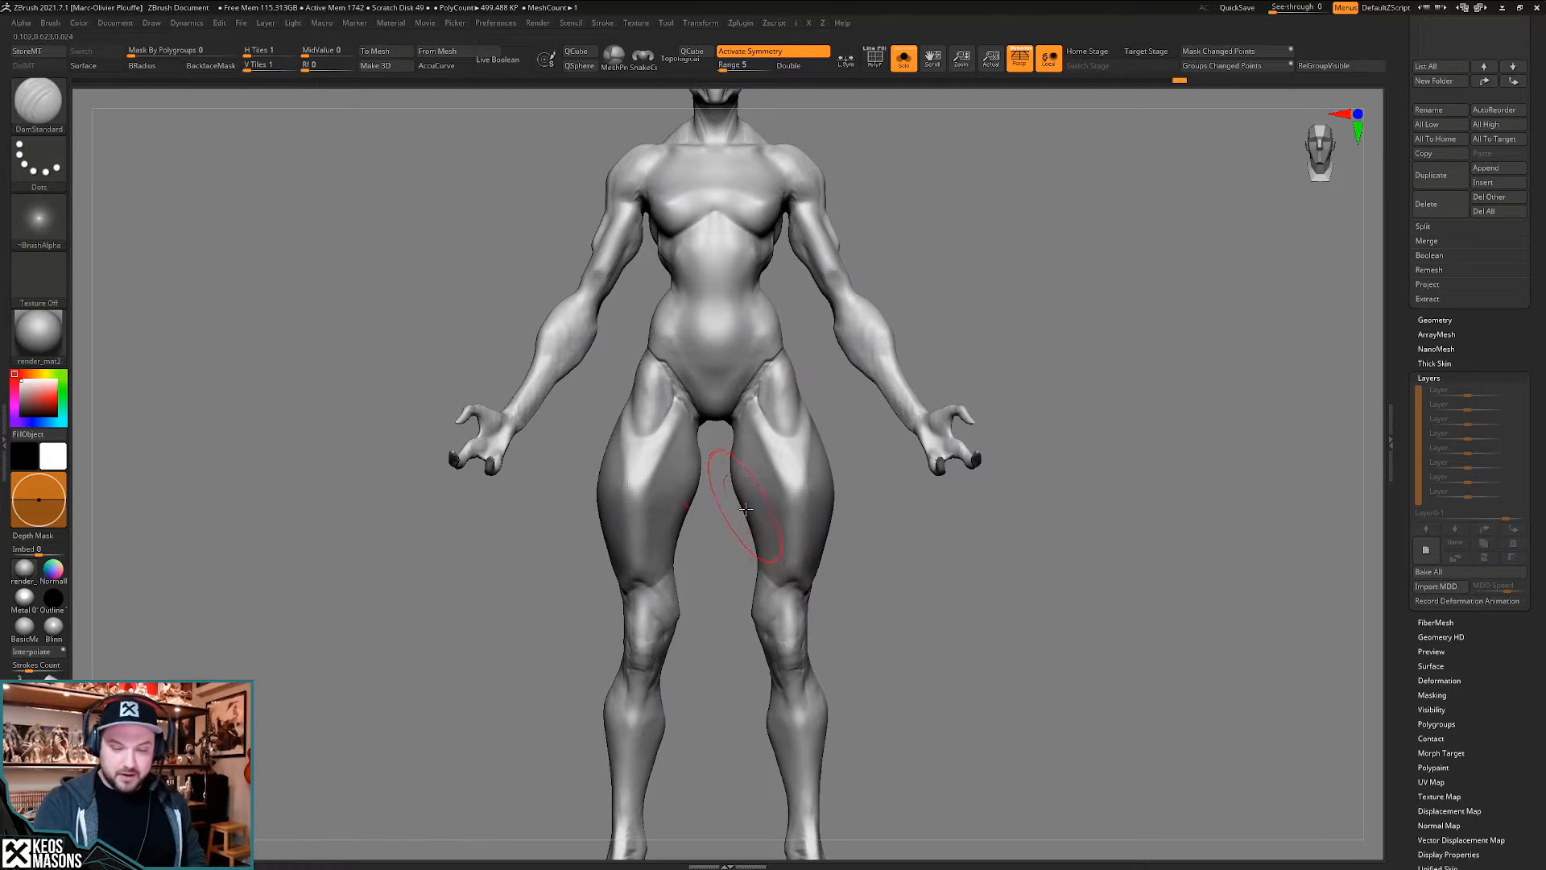
pyautogui.moveTo(765, 576)
pyautogui.mouseDown(button='right')
pyautogui.moveTo(822, 574)
pyautogui.moveTo(809, 556)
pyautogui.moveTo(833, 530)
pyautogui.moveTo(825, 552)
pyautogui.mouseUp(button='right')
pyautogui.moveTo(825, 552)
pyautogui.keyDown('ctrl'); pyautogui.mouseDown(button='right')
pyautogui.moveTo(825, 600)
pyautogui.moveTo(824, 531)
pyautogui.moveTo(829, 648)
pyautogui.mouseUp(button='right'); pyautogui.keyUp('ctrl')
pyautogui.moveTo(830, 648); pyautogui.dragTo(818, 613, button='right')
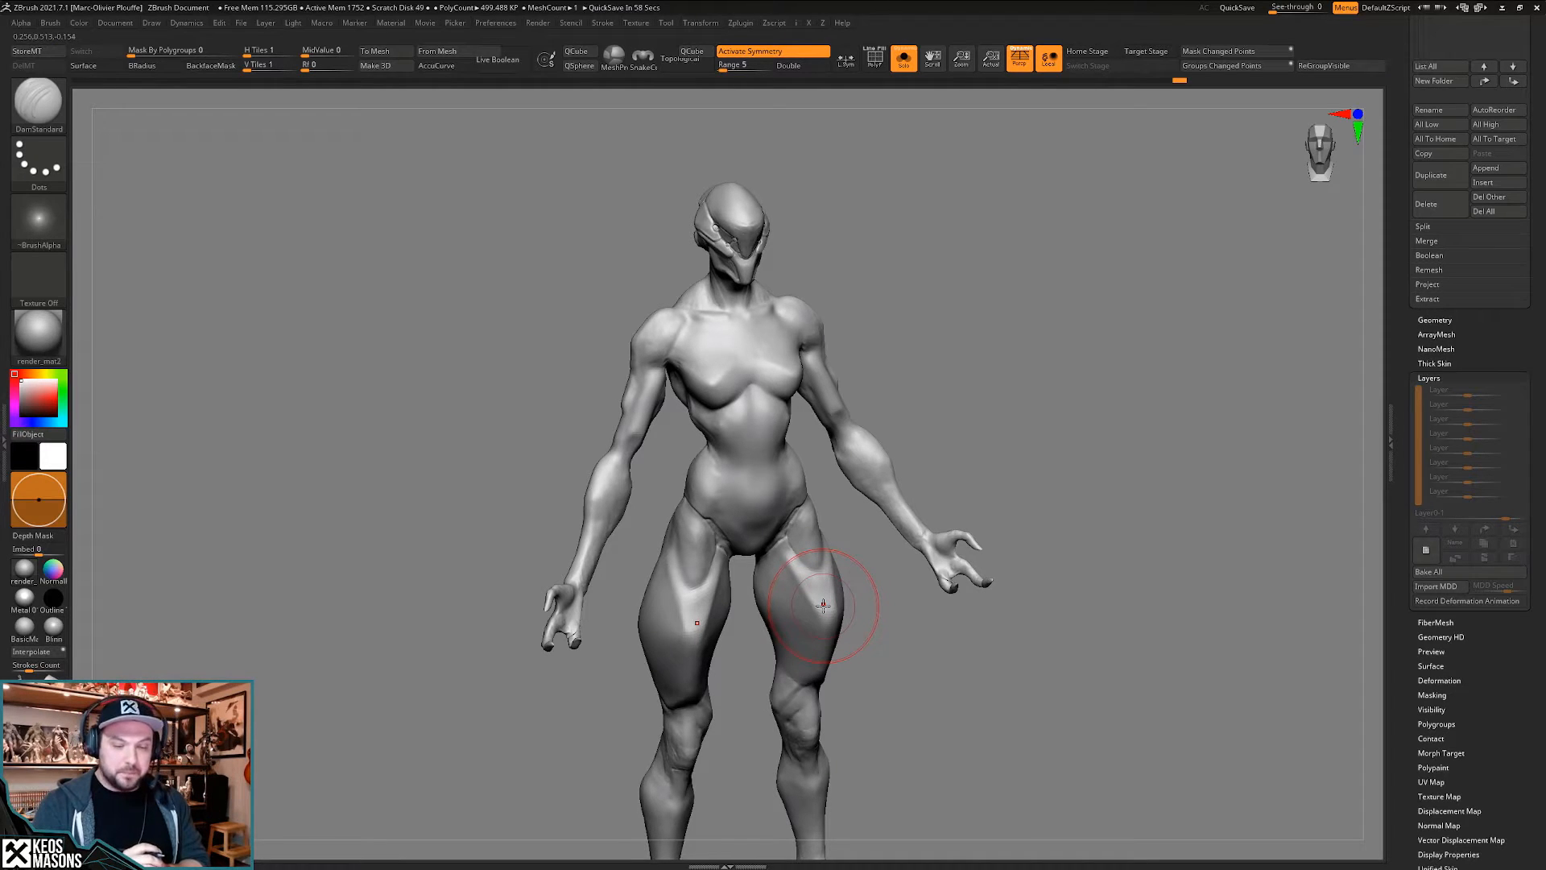
pyautogui.keyDown('shift'); pyautogui.moveTo(823, 606); pyautogui.dragTo(873, 661, button='right'); pyautogui.keyUp('shift')
pyautogui.keyDown('alt'); pyautogui.moveTo(873, 660); pyautogui.dragTo(927, 589, button='right'); pyautogui.keyUp('alt')
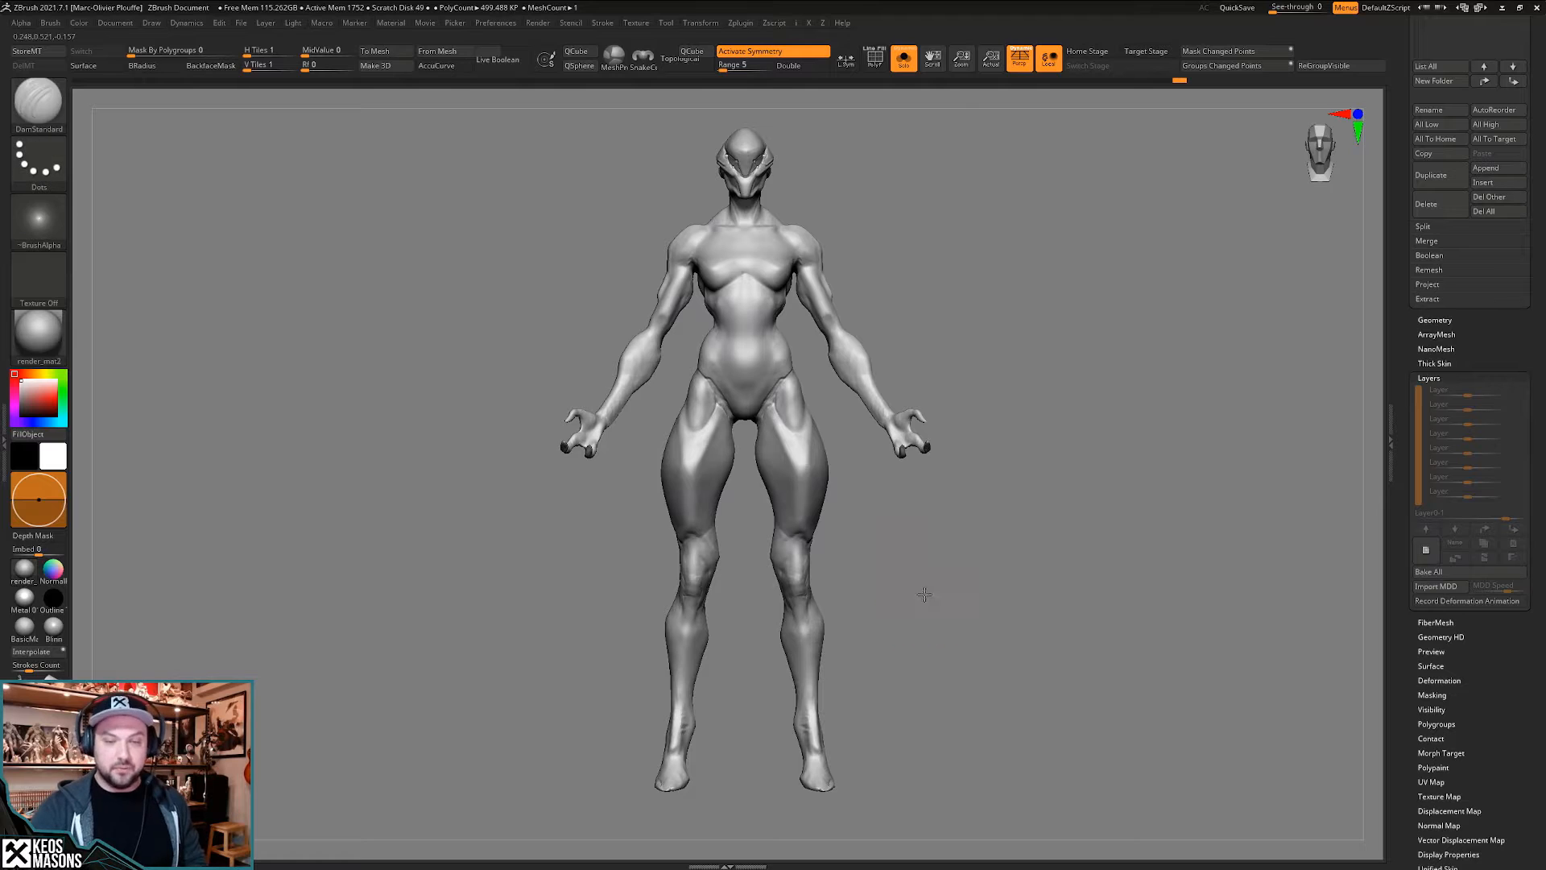
# - Show the subtool list and turn off Solo mode to display the extra arms and blades with the body
pyautogui.keyDown('alt'); pyautogui.moveTo(925, 593); pyautogui.dragTo(920, 608); pyautogui.keyUp('alt')
pyautogui.moveTo(1495, 213); pyautogui.dragTo(1492, 494)
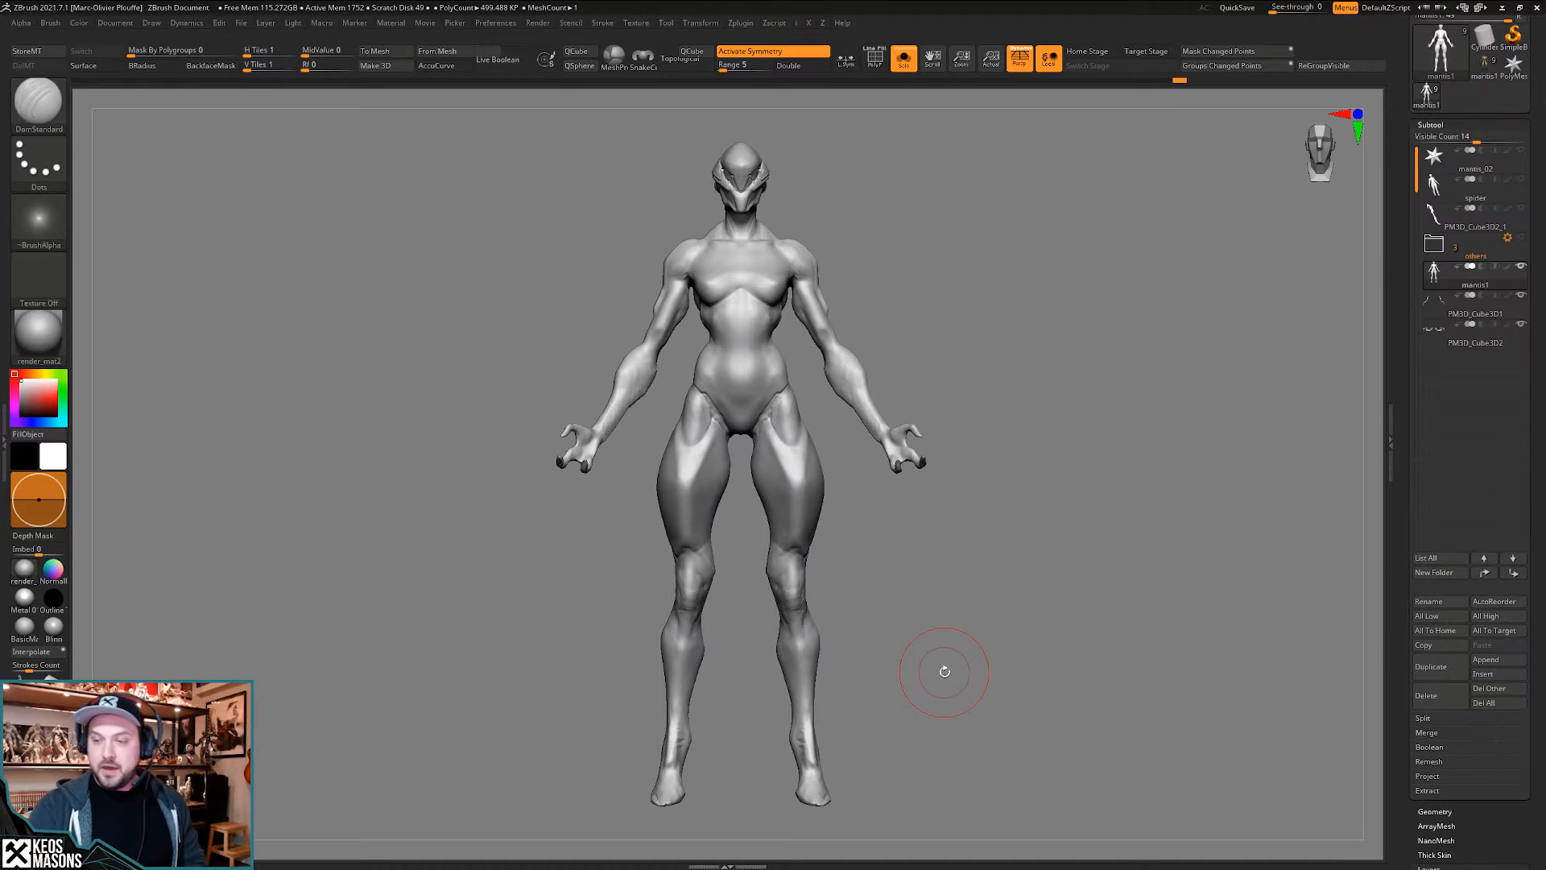
pyautogui.hotkey('alt', 's')
pyautogui.moveTo(1086, 555); pyautogui.dragTo(910, 455)
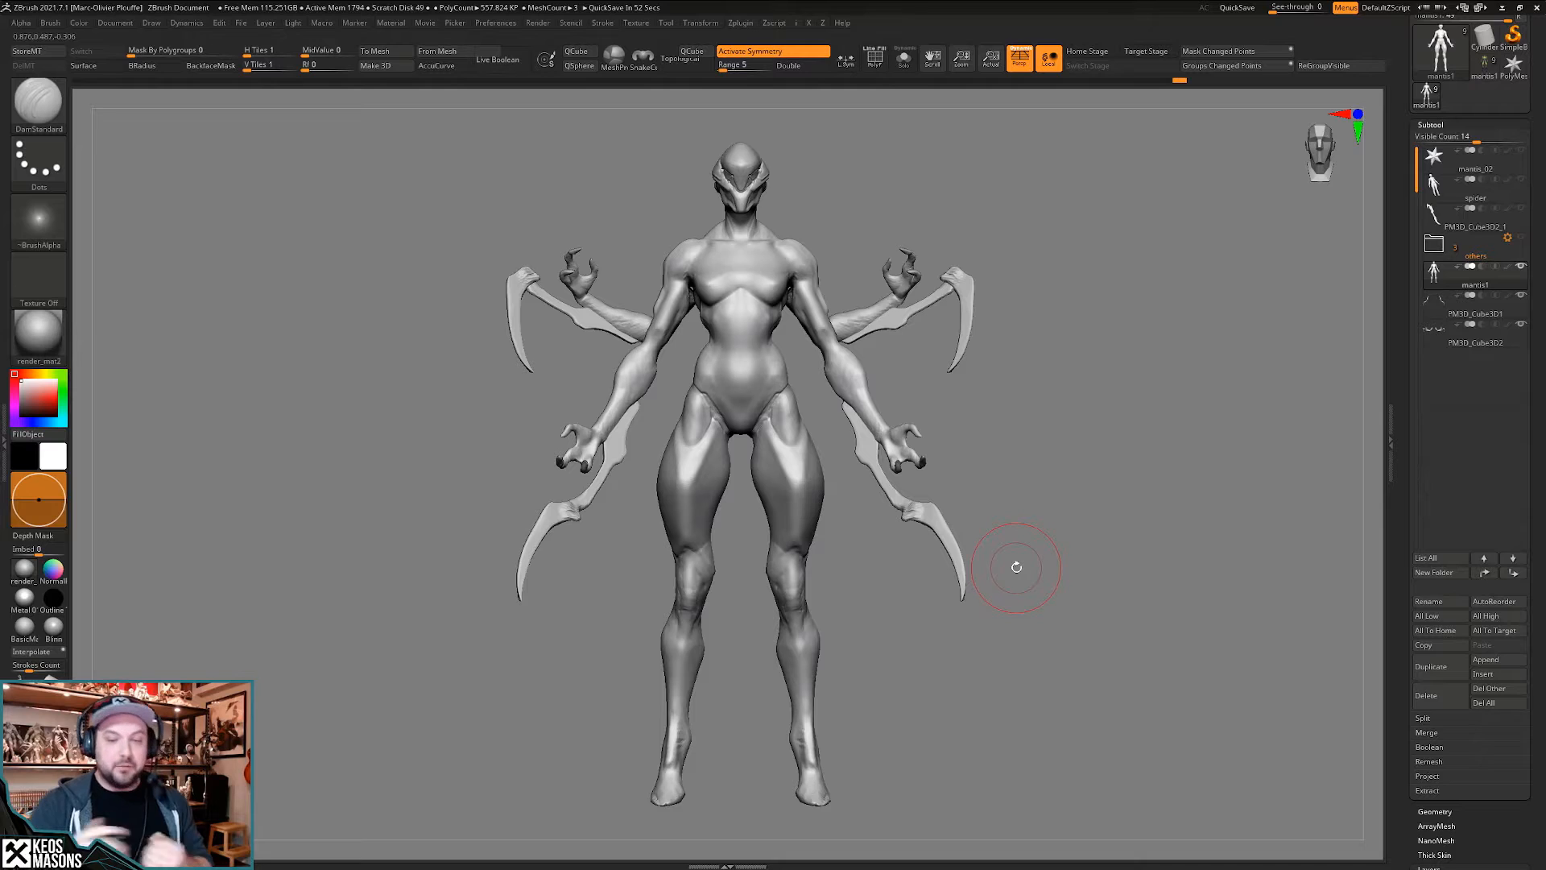
# - Examine the head in profile, and the torso, thighs and extra limbs from the front
pyautogui.moveTo(1016, 567); pyautogui.dragTo(893, 438)
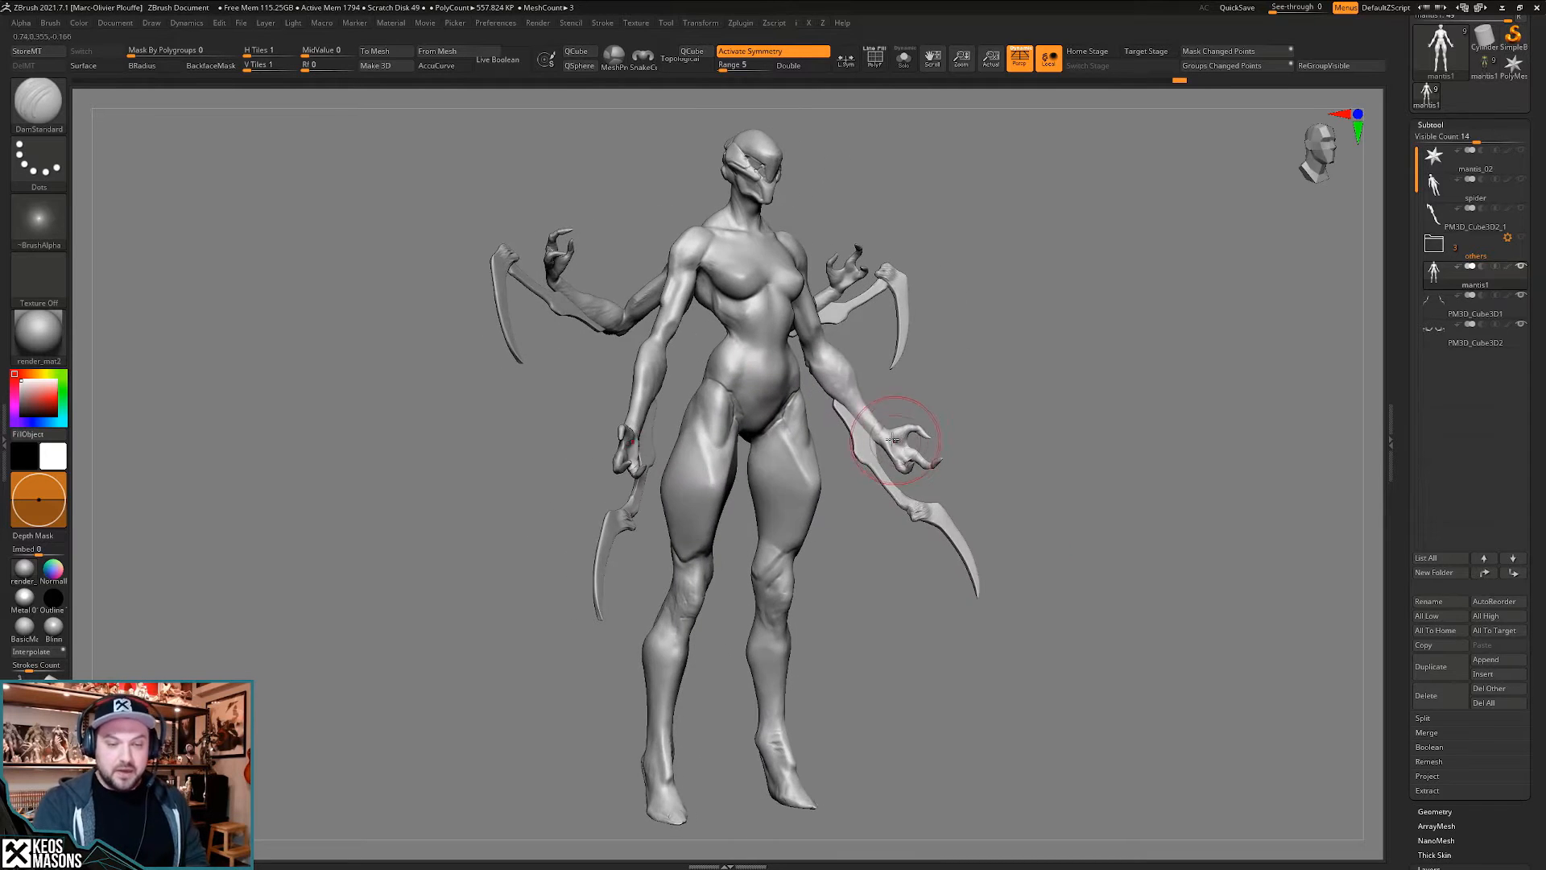
pyautogui.keyDown('alt'); pyautogui.moveTo(894, 439); pyautogui.dragTo(905, 608, button='right'); pyautogui.keyUp('alt')
pyautogui.keyDown('ctrl'); pyautogui.moveTo(905, 608); pyautogui.dragTo(838, 363, button='right'); pyautogui.keyUp('ctrl')
pyautogui.moveTo(838, 363)
pyautogui.mouseDown(button='right')
pyautogui.moveTo(757, 350)
pyautogui.moveTo(794, 429)
pyautogui.moveTo(755, 384)
pyautogui.mouseUp(button='right')
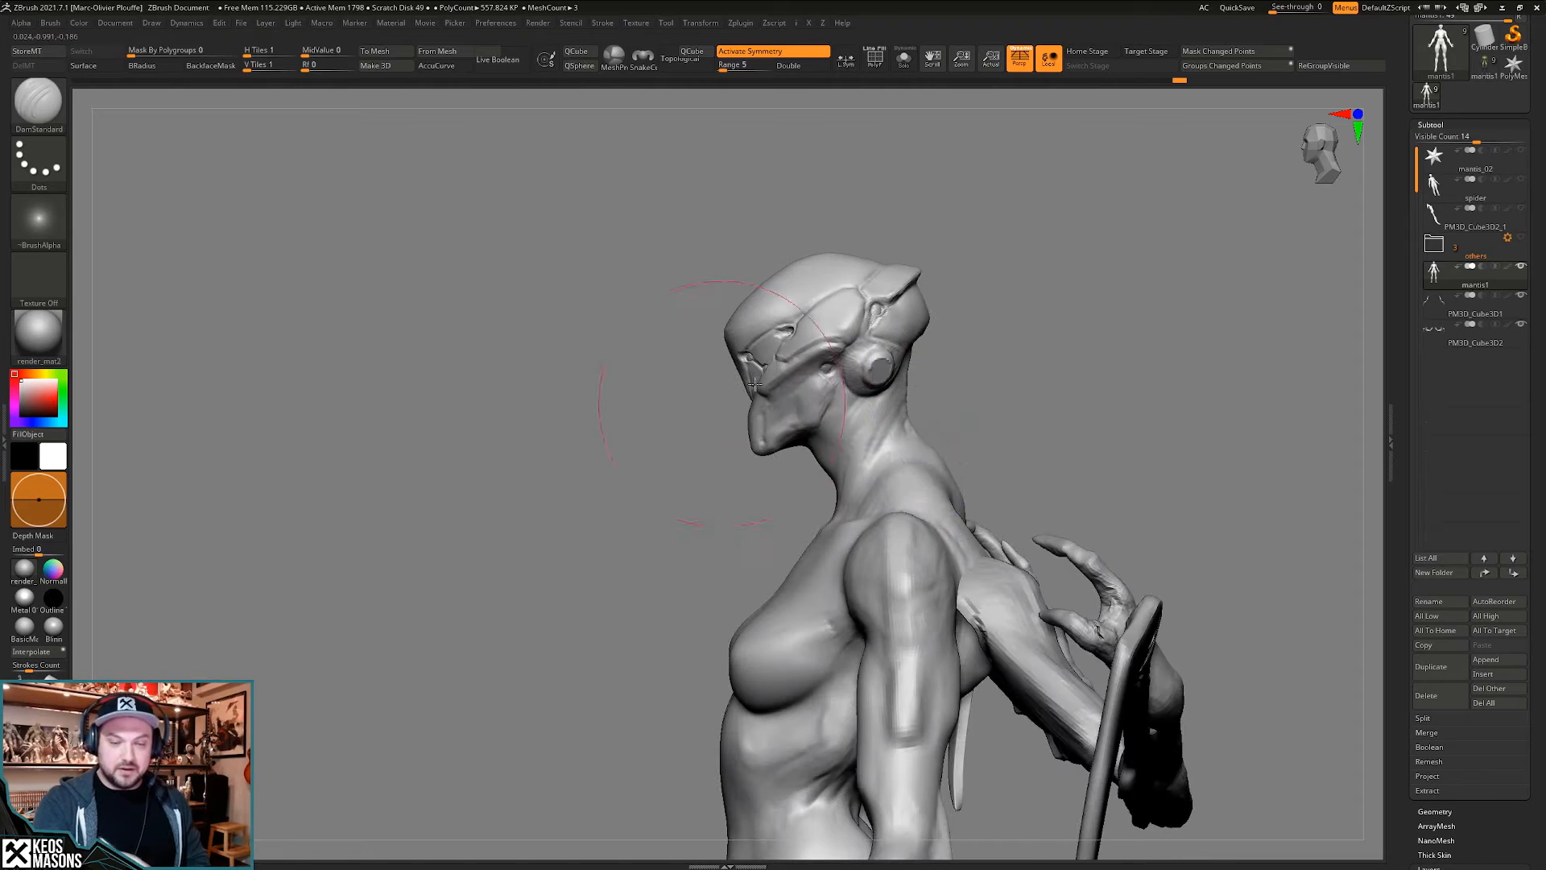
pyautogui.moveTo(970, 335)
pyautogui.mouseDown(button='right')
pyautogui.moveTo(956, 506)
pyautogui.moveTo(897, 351)
pyautogui.mouseUp(button='right')
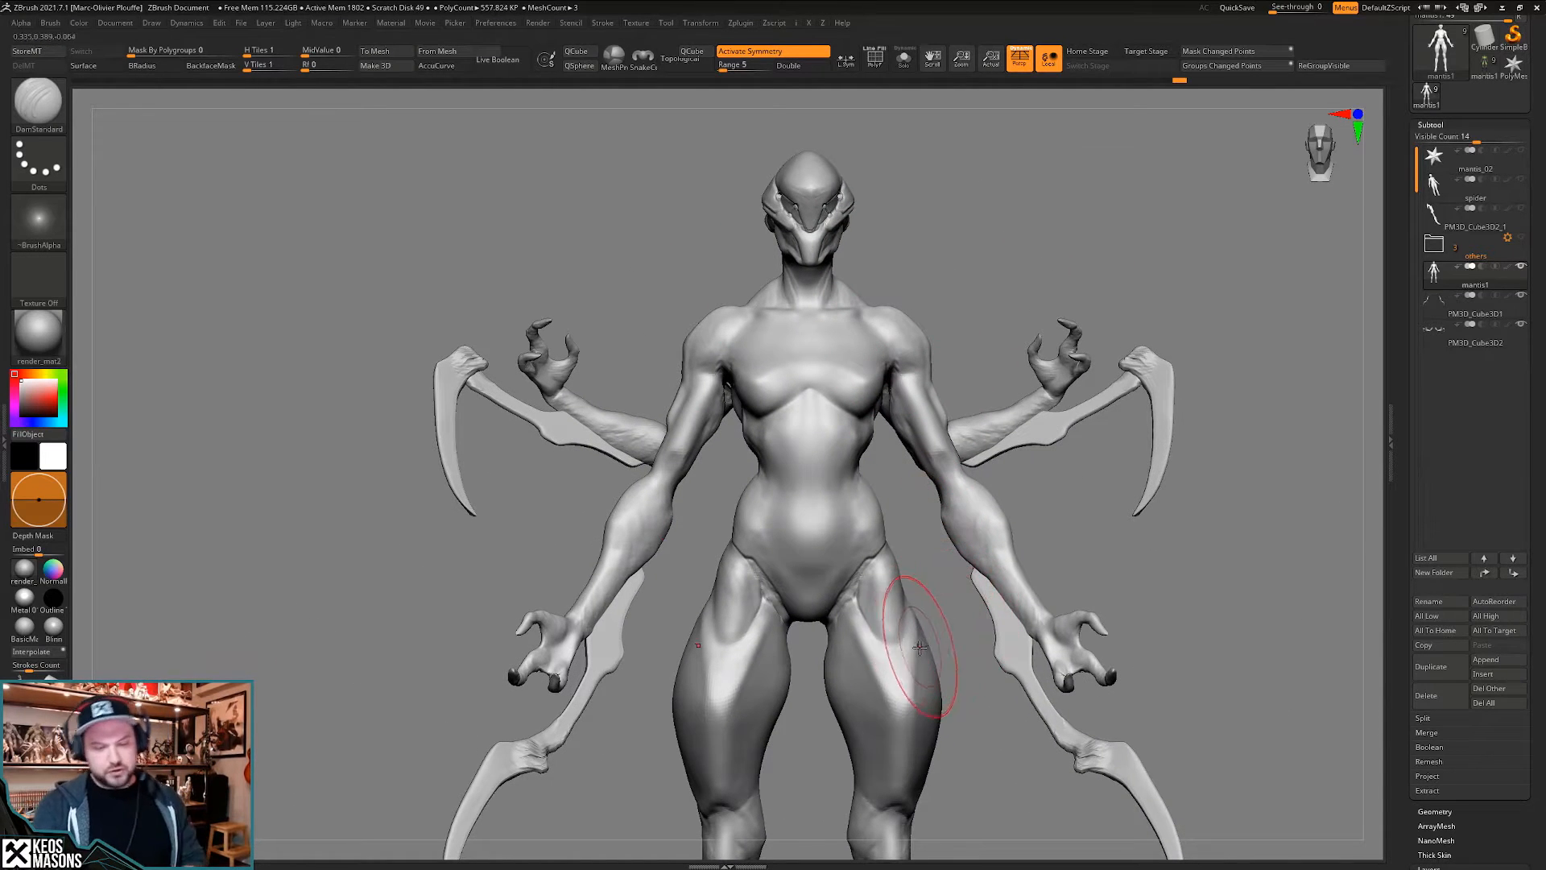
pyautogui.moveTo(921, 648)
pyautogui.keyDown('alt'); pyautogui.mouseDown(button='right')
pyautogui.moveTo(874, 644)
pyautogui.moveTo(931, 544)
pyautogui.mouseUp(button='right'); pyautogui.keyUp('alt')
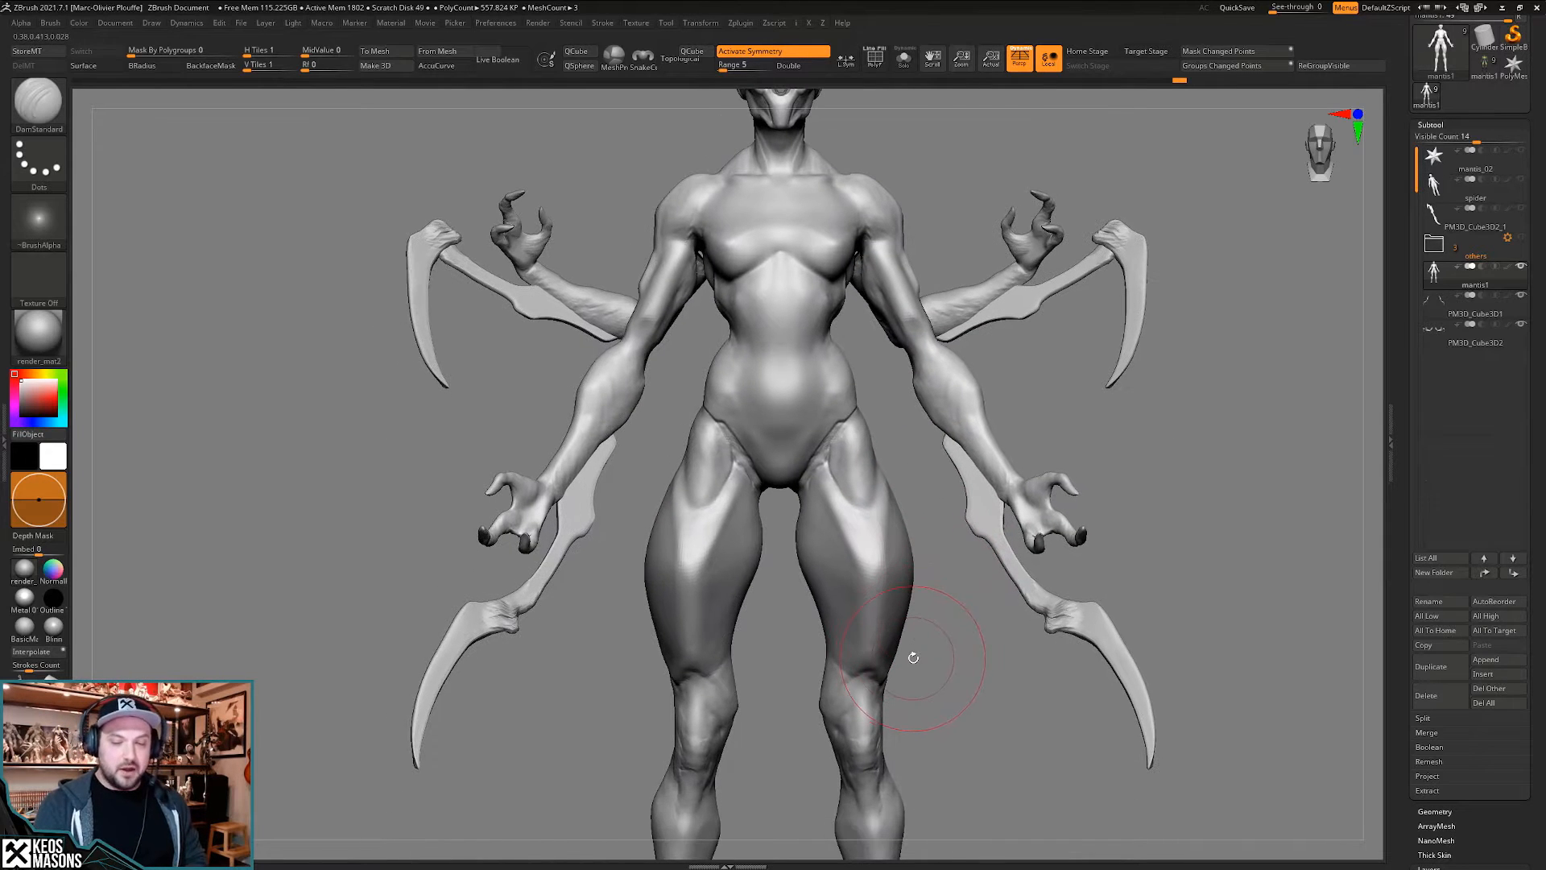
pyautogui.keyDown('alt'); pyautogui.moveTo(915, 660); pyautogui.dragTo(894, 450, button='right'); pyautogui.keyUp('alt')
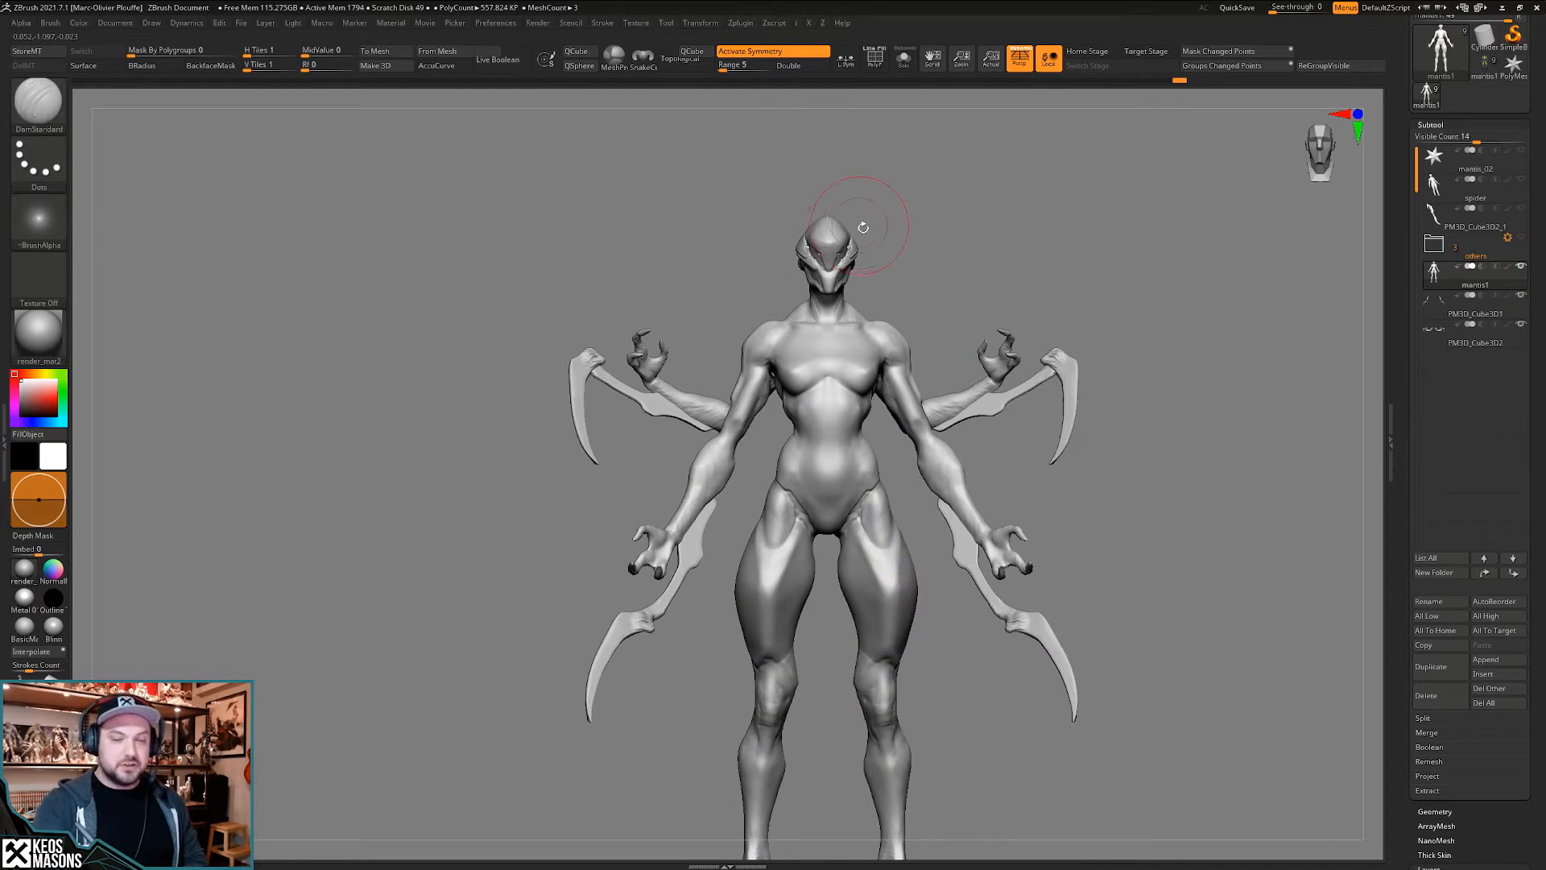
# - Try outlining a V-shaped panel on the upper thighs with DamStandard strokes, and undo the strokes
pyautogui.keyDown('ctrl'); pyautogui.moveTo(863, 228); pyautogui.dragTo(921, 418, button='right'); pyautogui.keyUp('ctrl')
pyautogui.rightClick(874, 530)
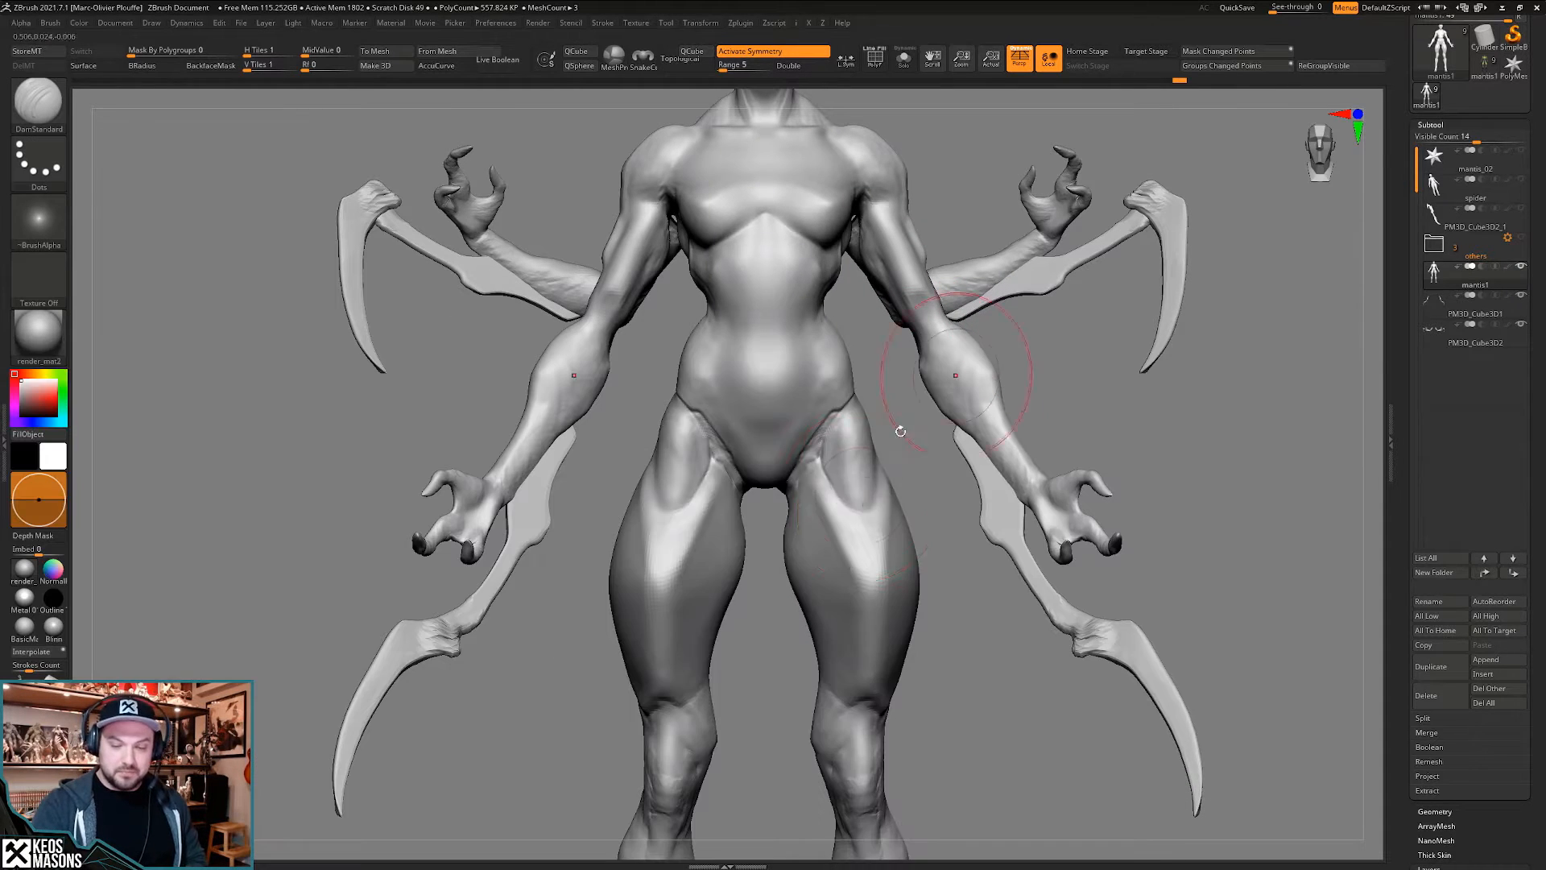
pyautogui.press('space')
pyautogui.moveTo(871, 533); pyautogui.dragTo(853, 533)
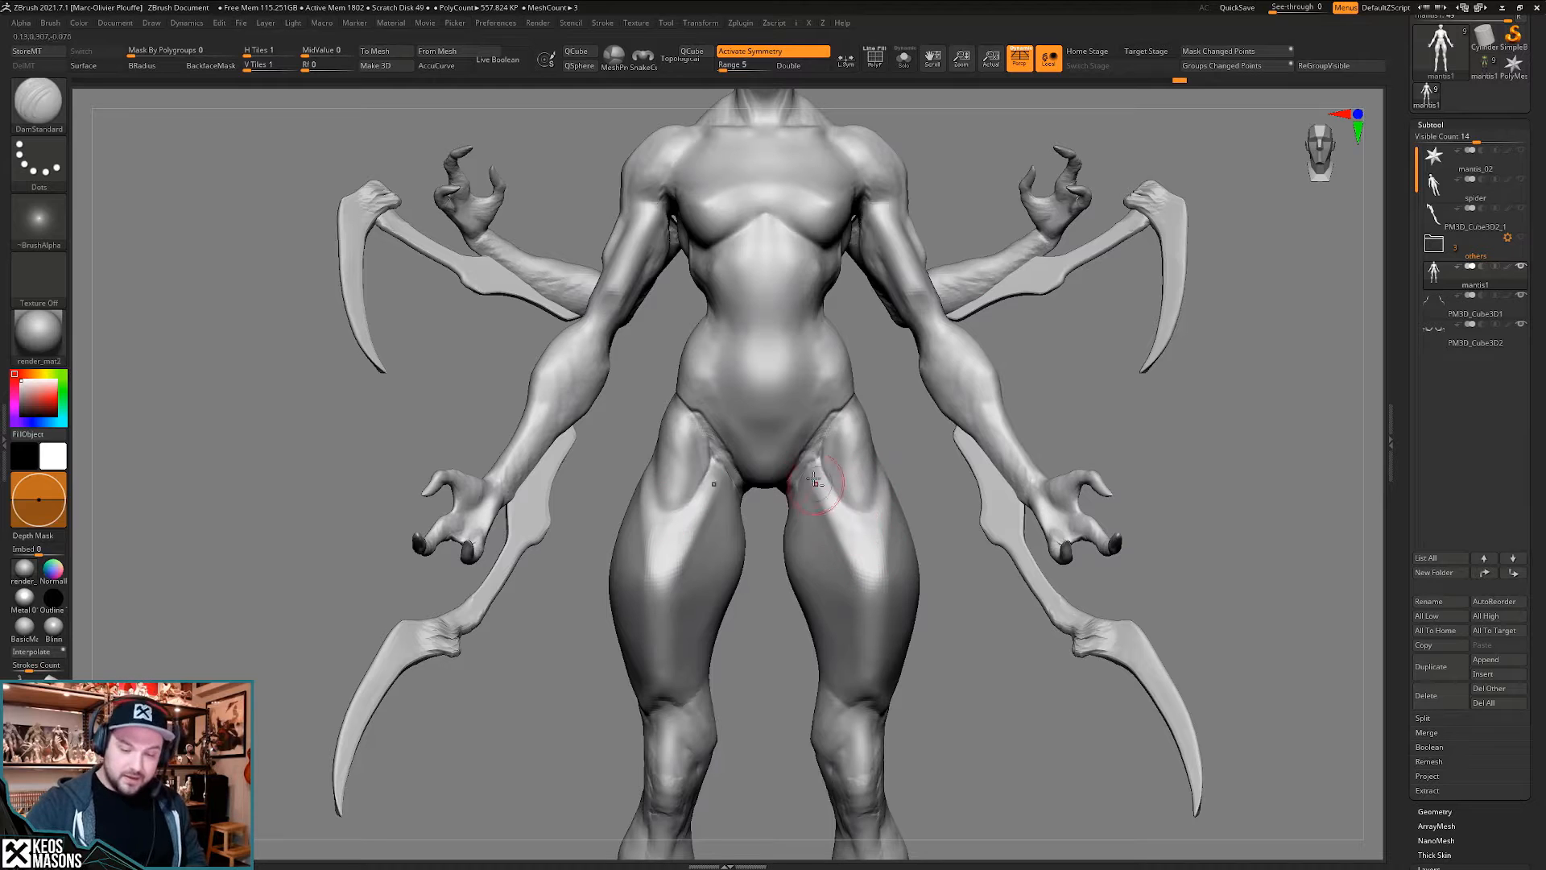
pyautogui.moveTo(815, 481)
pyautogui.mouseDown()
pyautogui.moveTo(878, 560)
pyautogui.moveTo(894, 487)
pyautogui.mouseUp()
pyautogui.moveTo(918, 486); pyautogui.dragTo(868, 489, button='right')
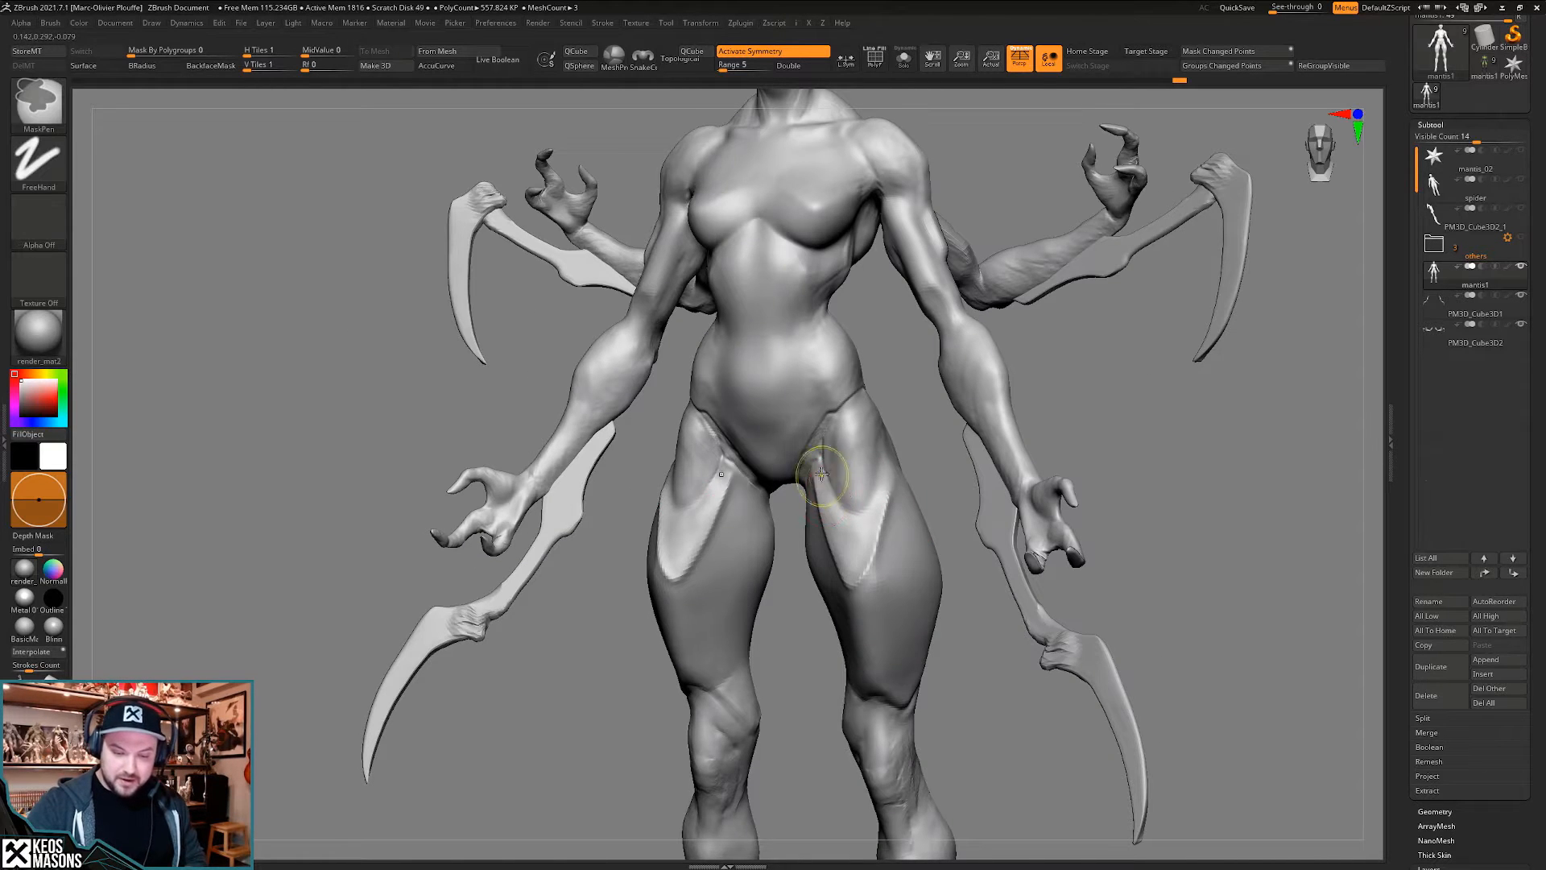
pyautogui.moveTo(816, 463)
pyautogui.keyDown('ctrl'); pyautogui.mouseDown()
pyautogui.moveTo(849, 578)
pyautogui.moveTo(886, 493)
pyautogui.moveTo(848, 580)
pyautogui.moveTo(888, 472)
pyautogui.mouseUp(); pyautogui.keyUp('ctrl')
pyautogui.moveTo(890, 474); pyautogui.dragTo(946, 488, button='right')
pyautogui.hotkey('ctrl', 'z')
pyautogui.hotkey('ctrl', 'z')
pyautogui.hotkey('ctrl', 'z')
# - Examine the unpainted mantis from the front and its head and torso from a three-quarter view
pyautogui.moveTo(916, 678)
pyautogui.keyDown('ctrl'); pyautogui.mouseDown(button='right')
pyautogui.moveTo(895, 598)
pyautogui.moveTo(922, 600)
pyautogui.moveTo(902, 601)
pyautogui.moveTo(894, 642)
pyautogui.mouseUp(button='right'); pyautogui.keyUp('ctrl')
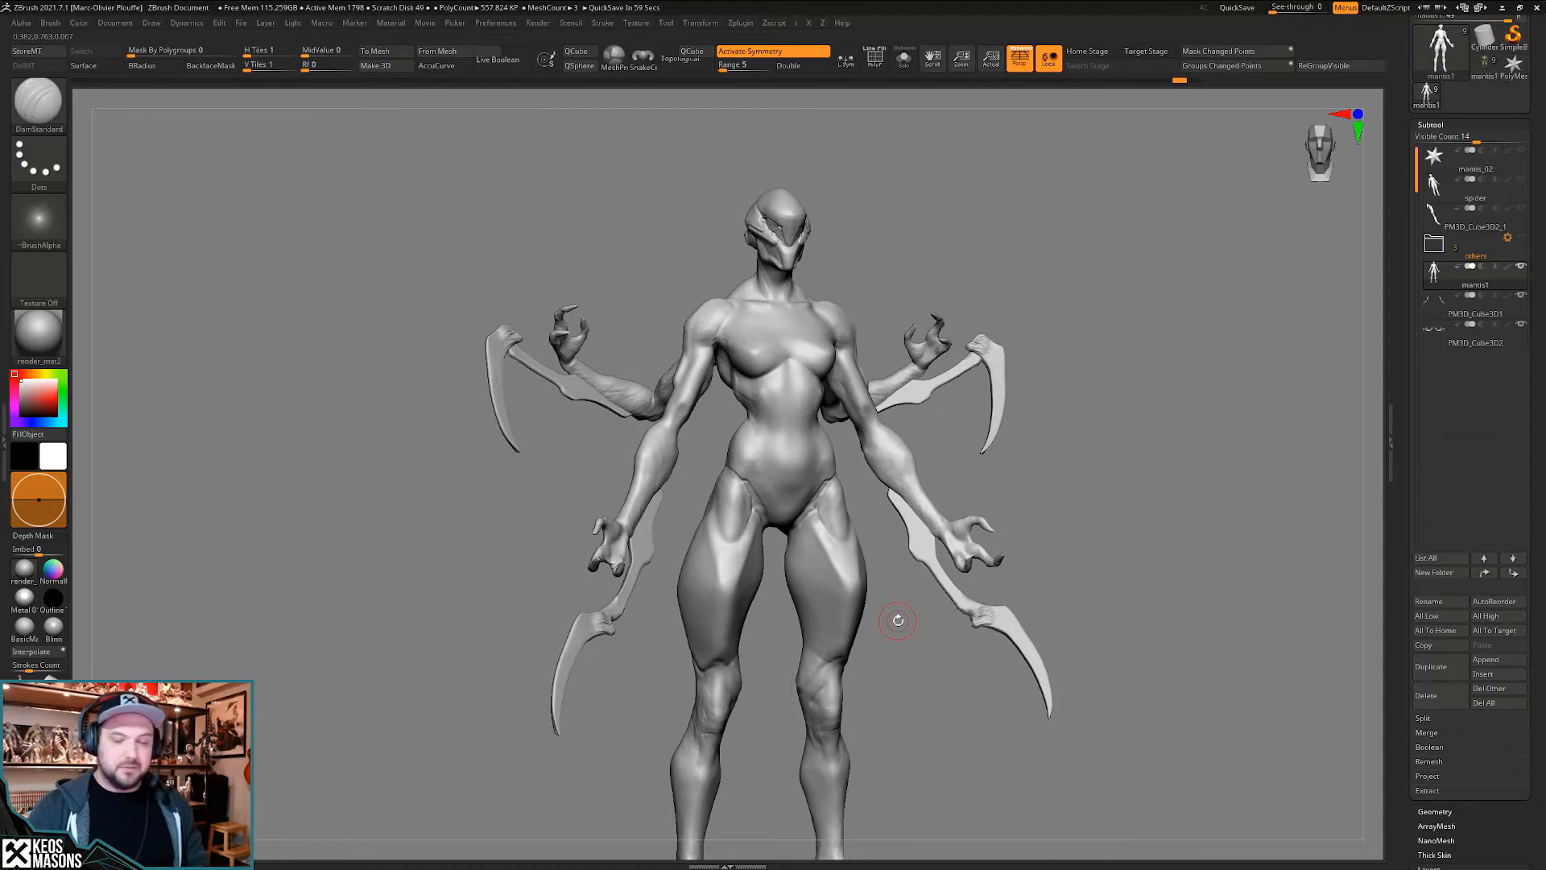
pyautogui.keyDown('shift'); pyautogui.moveTo(1059, 489); pyautogui.dragTo(1030, 532, button='right'); pyautogui.keyUp('shift')
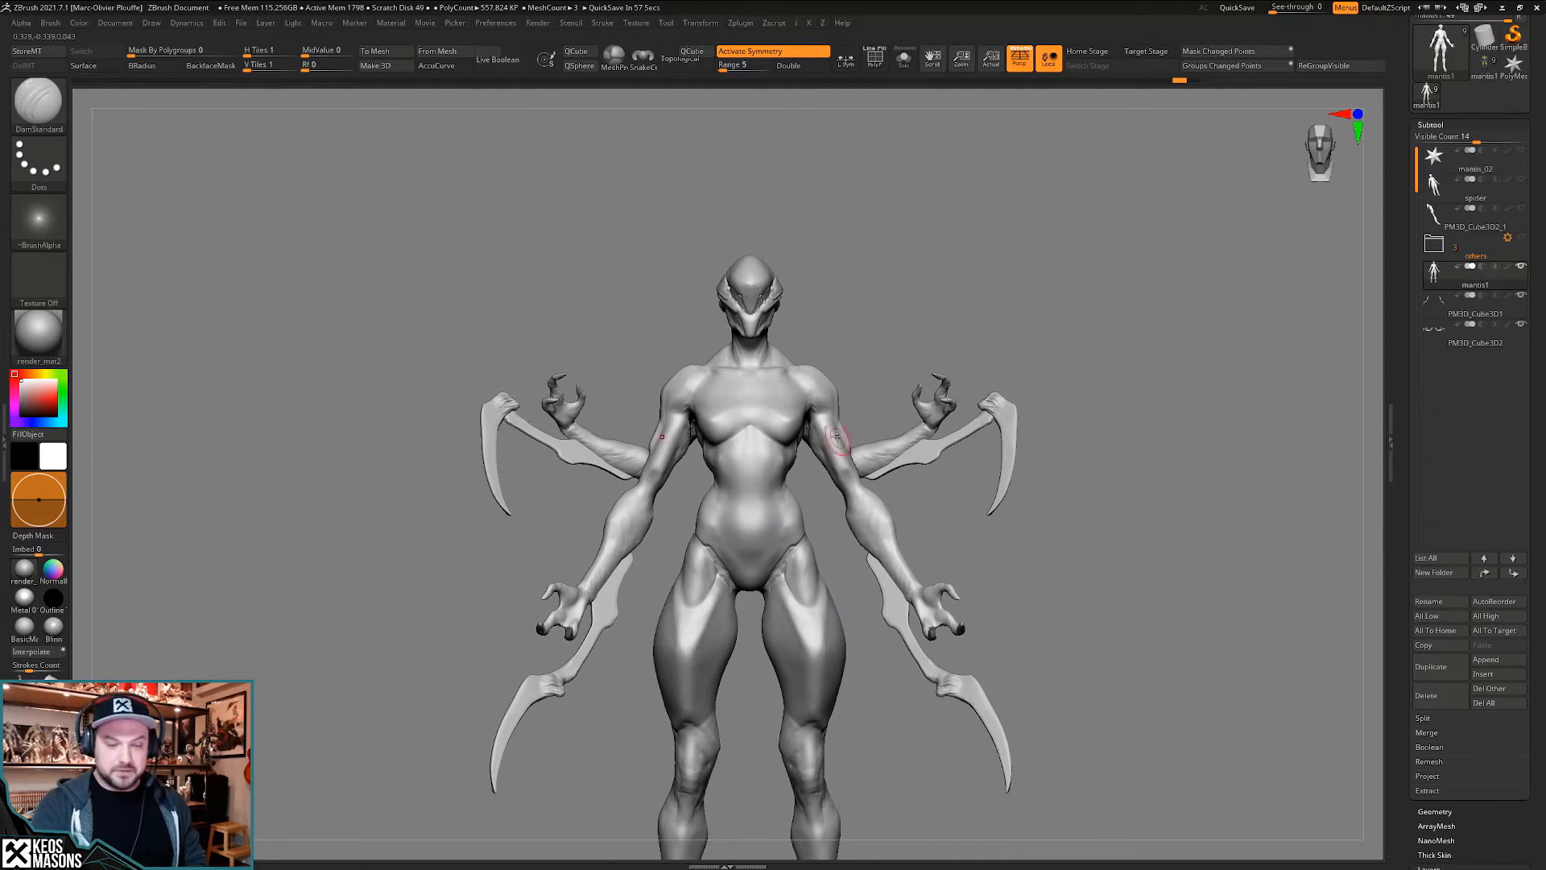
pyautogui.moveTo(836, 439); pyautogui.dragTo(802, 397, button='right')
pyautogui.moveTo(802, 396)
pyautogui.keyDown('ctrl'); pyautogui.mouseDown(button='right')
pyautogui.moveTo(799, 419)
pyautogui.moveTo(797, 372)
pyautogui.moveTo(829, 466)
pyautogui.moveTo(737, 487)
pyautogui.moveTo(785, 408)
pyautogui.moveTo(817, 401)
pyautogui.mouseUp(button='right'); pyautogui.keyUp('ctrl')
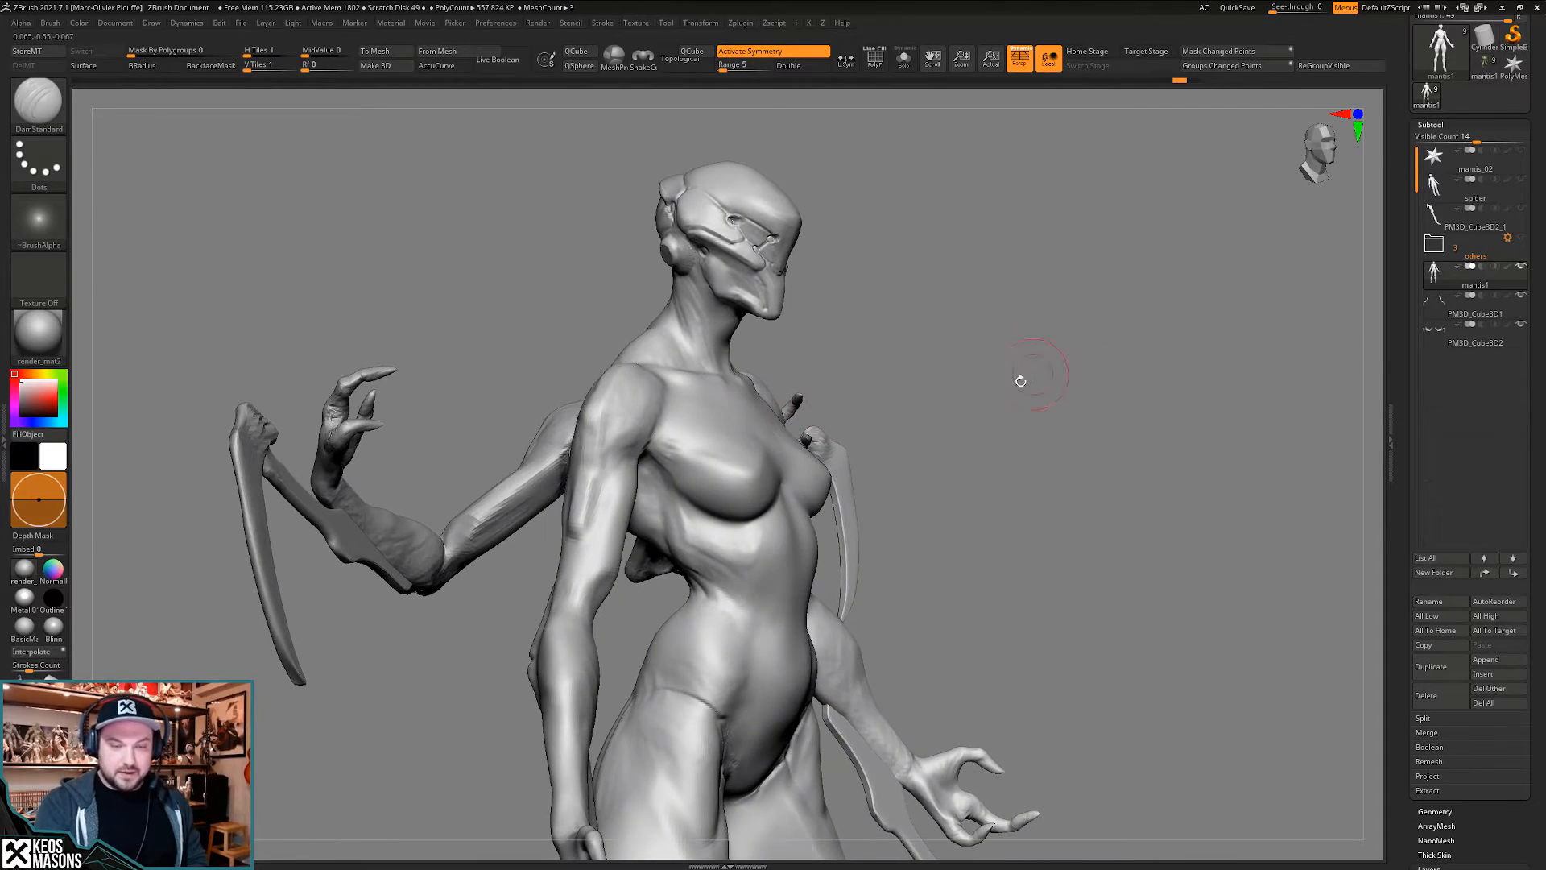
pyautogui.moveTo(1018, 381); pyautogui.dragTo(950, 378, button='right')
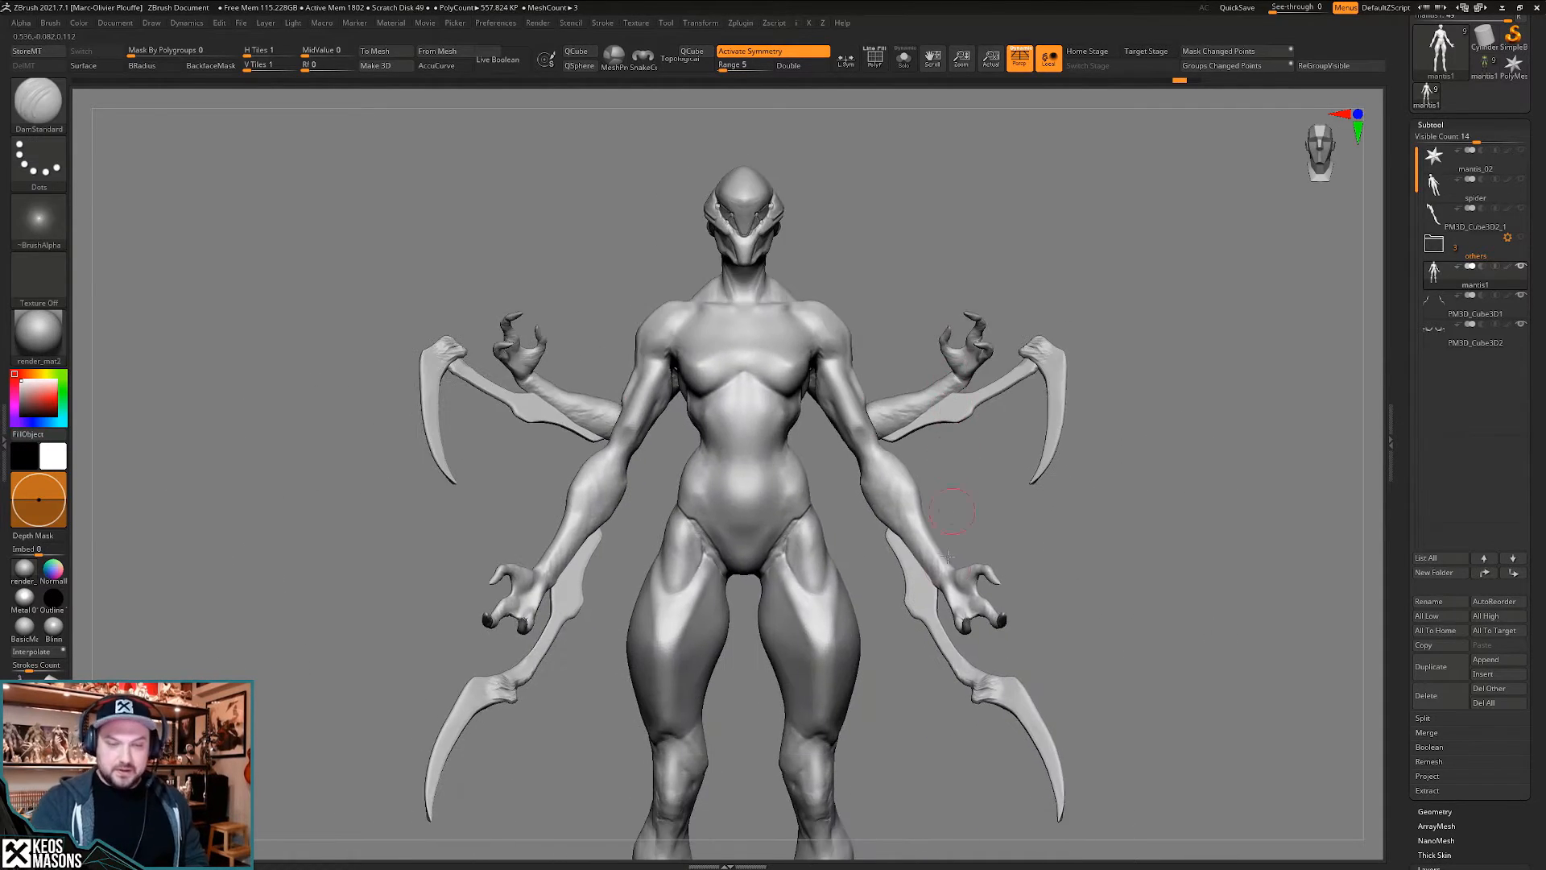
# - Turn on the polypaint display so the body, extra arms and blades show their green, dark grey and orange colours
pyautogui.keyDown('alt'); pyautogui.moveTo(953, 600); pyautogui.dragTo(965, 539, button='right'); pyautogui.keyUp('alt')
pyautogui.moveTo(965, 540)
pyautogui.keyDown('ctrl'); pyautogui.mouseDown(button='right')
pyautogui.moveTo(997, 610)
pyautogui.moveTo(950, 526)
pyautogui.mouseUp(button='right'); pyautogui.keyUp('ctrl')
pyautogui.click(1520, 265)
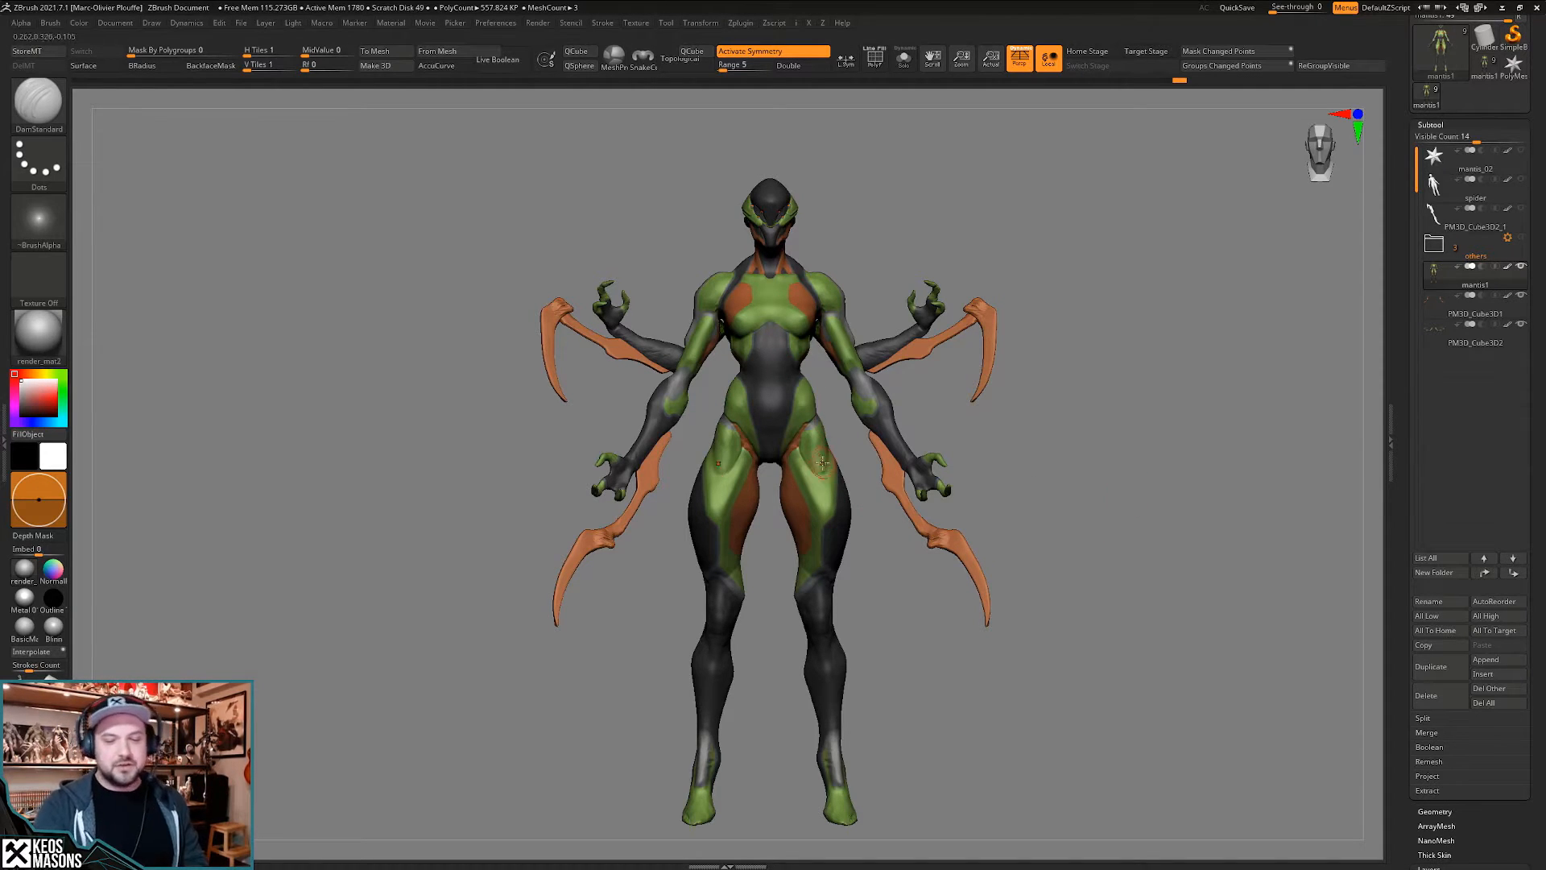
pyautogui.moveTo(842, 381)
pyautogui.keyDown('ctrl'); pyautogui.mouseDown(button='right')
pyautogui.moveTo(855, 482)
pyautogui.moveTo(790, 489)
pyautogui.moveTo(839, 480)
pyautogui.mouseUp(button='right'); pyautogui.keyUp('ctrl')
pyautogui.rightClick(836, 331)
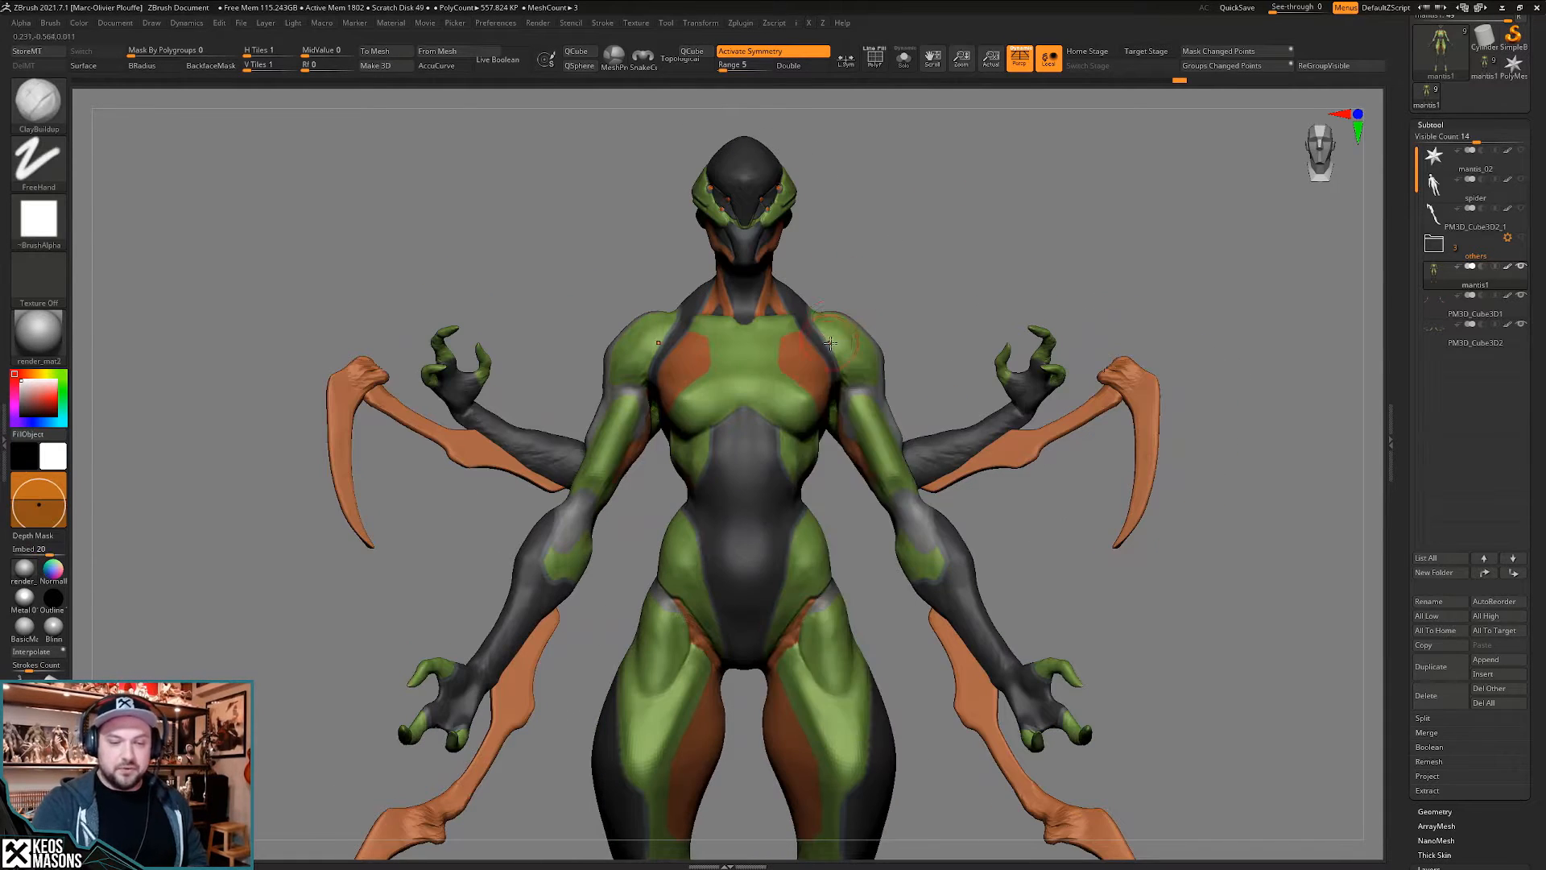
pyautogui.moveTo(822, 342)
pyautogui.keyDown('ctrl'); pyautogui.mouseDown(button='right')
pyautogui.moveTo(813, 395)
pyautogui.moveTo(845, 401)
pyautogui.mouseUp(button='right'); pyautogui.keyUp('ctrl')
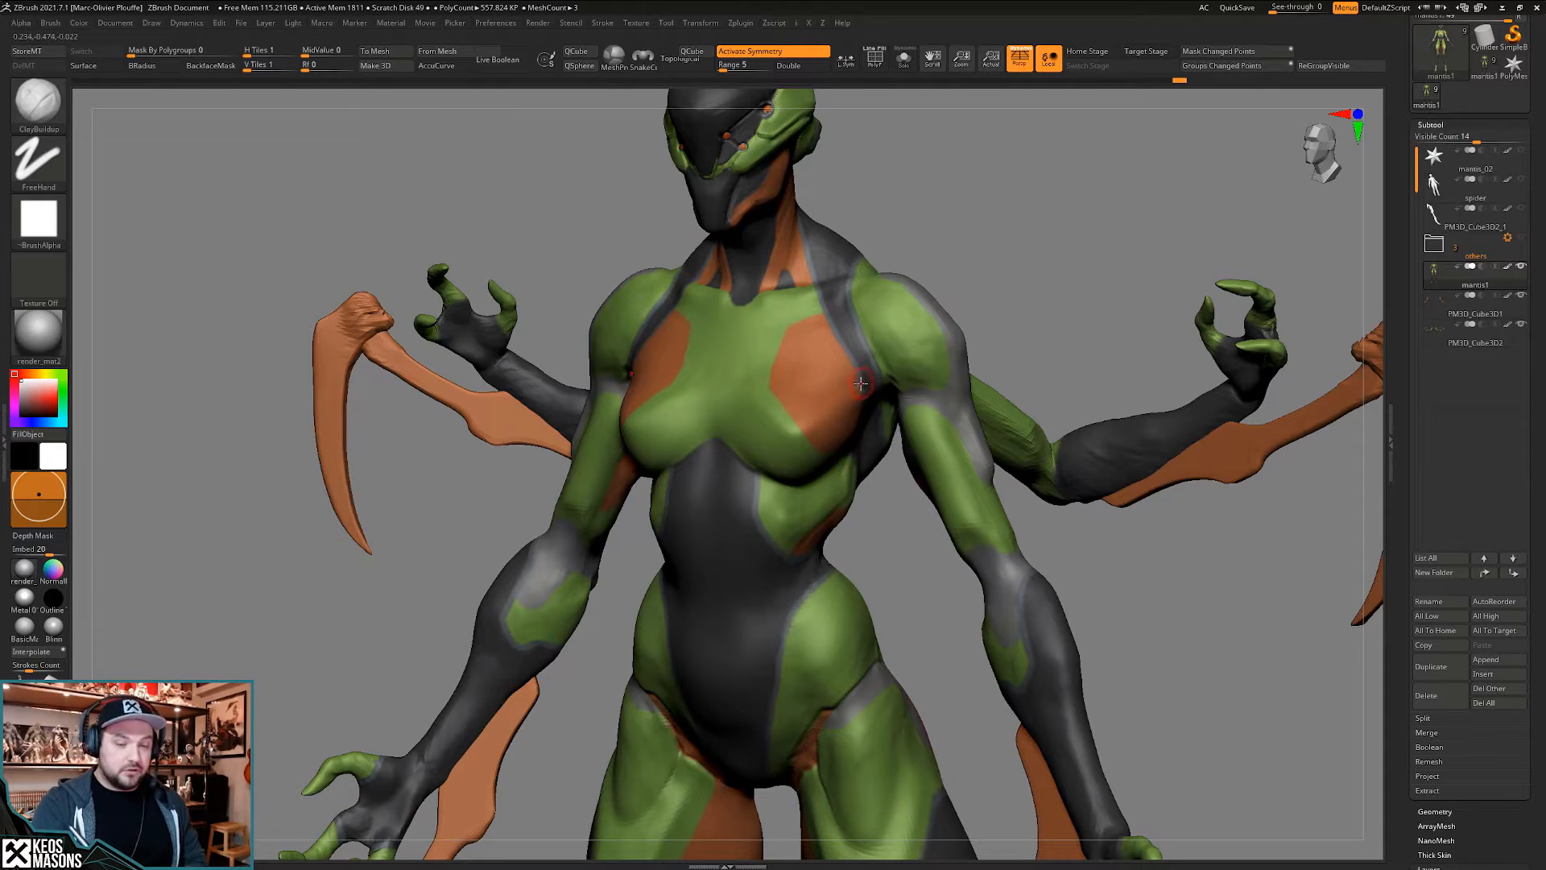
# - Try carving DamStandard grooves into the orange chest patches, and undo them
pyautogui.press('b')
pyautogui.press('d')
pyautogui.press('s')
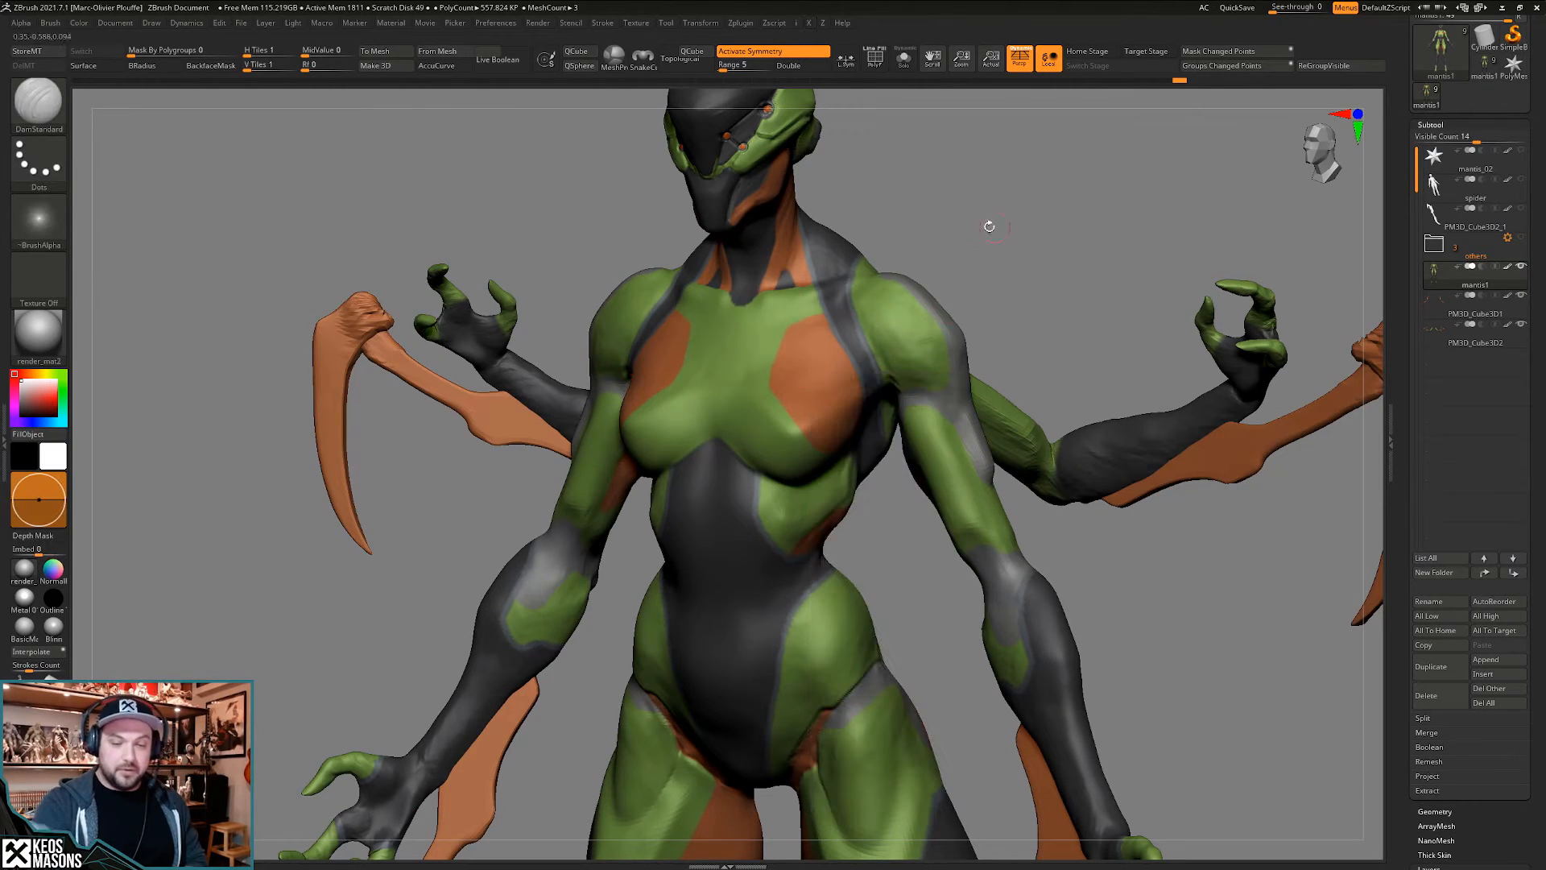
pyautogui.moveTo(794, 338)
pyautogui.mouseDown()
pyautogui.moveTo(837, 409)
pyautogui.moveTo(847, 401)
pyautogui.mouseUp()
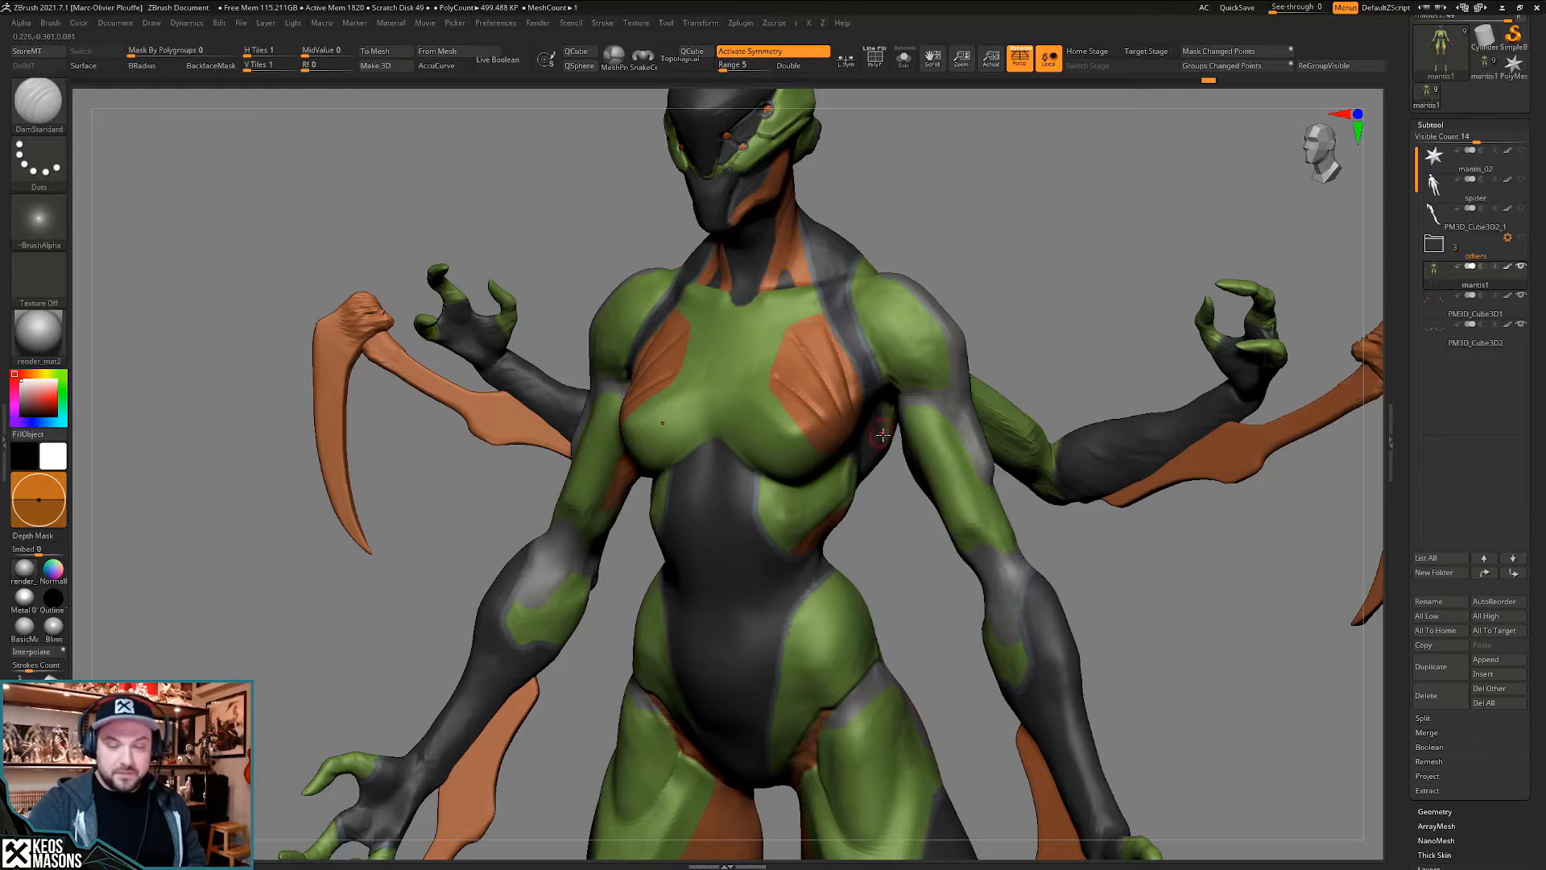
pyautogui.hotkey('ctrl', 'z')
pyautogui.hotkey('ctrl', 'z')
pyautogui.hotkey('ctrl', 'z')
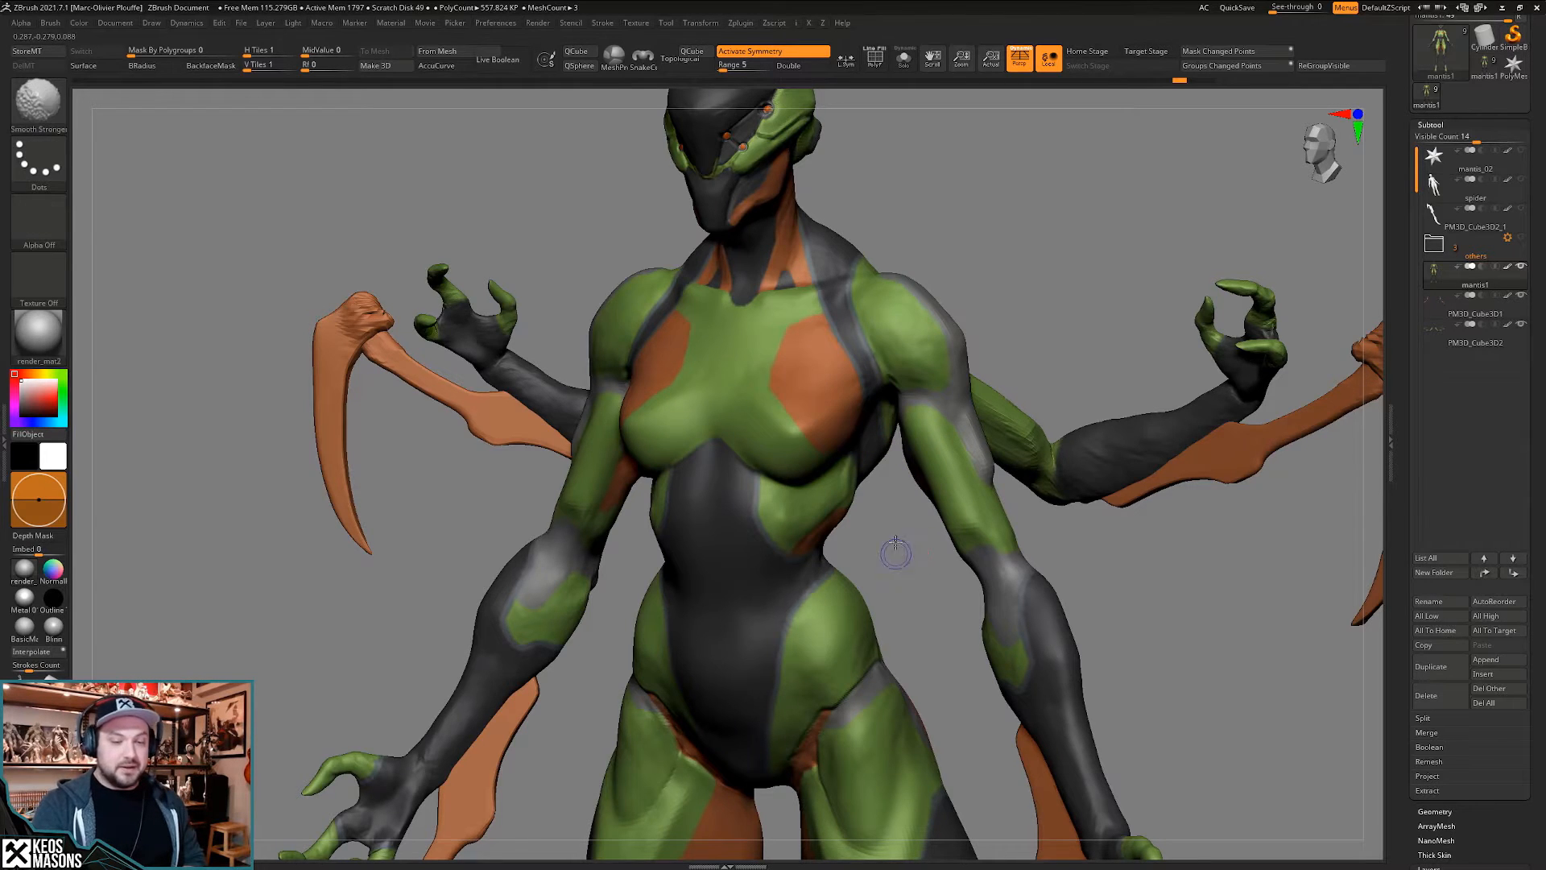
# - Fill the whole mantis1 body with its green polypaint and pick the dark grey from the extra arms
pyautogui.keyDown('shift'); pyautogui.moveTo(894, 546); pyautogui.dragTo(903, 505, button='right'); pyautogui.keyUp('shift')
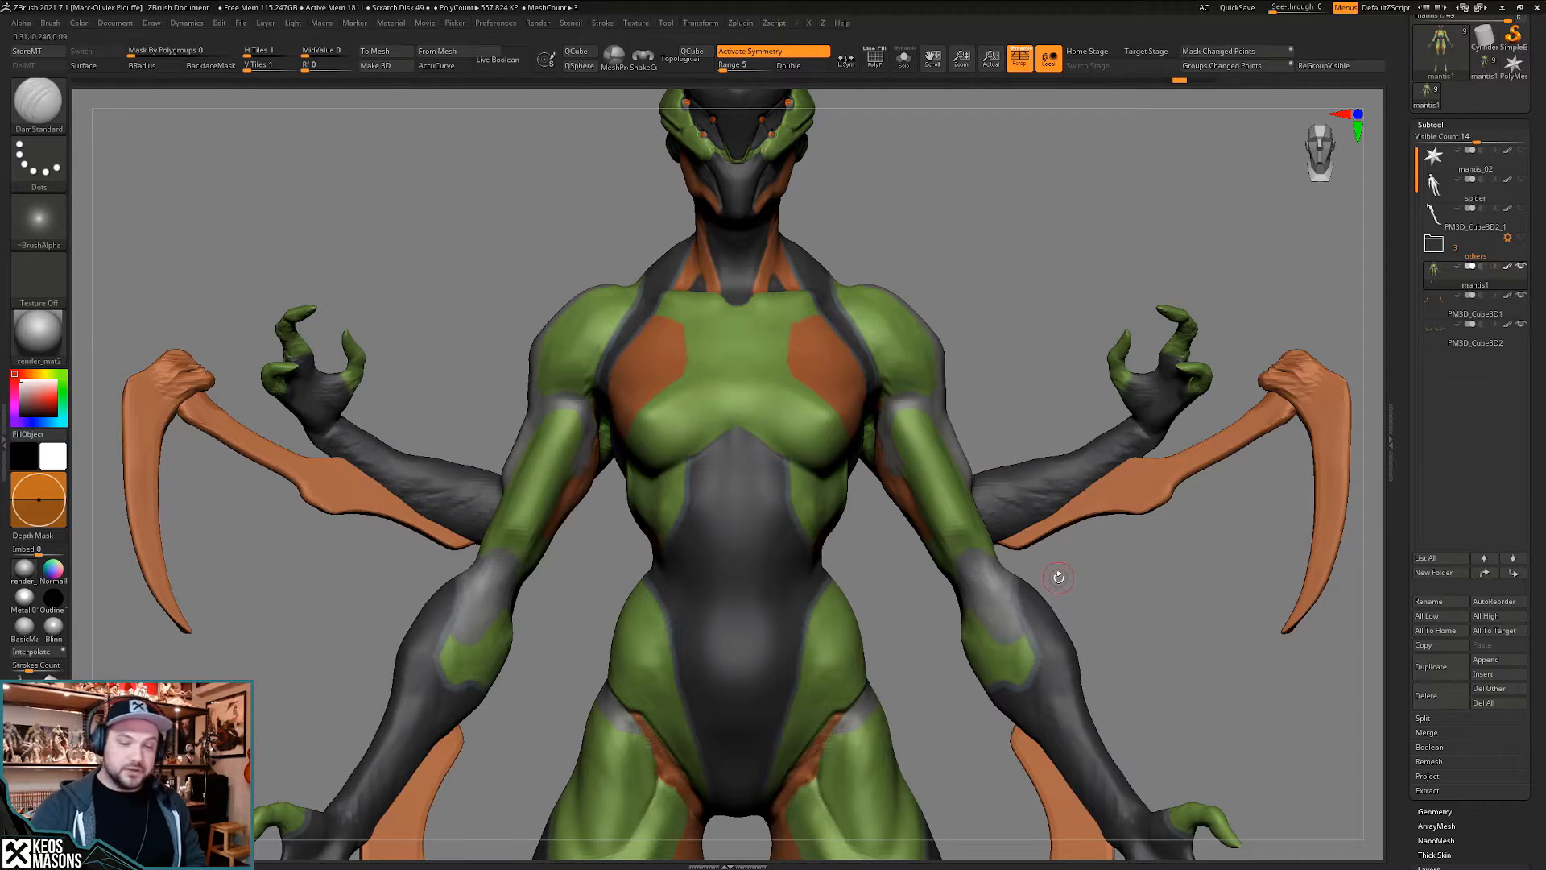
pyautogui.moveTo(1050, 544)
pyautogui.keyDown('alt'); pyautogui.mouseDown()
pyautogui.moveTo(1039, 627)
pyautogui.moveTo(1044, 573)
pyautogui.mouseUp(); pyautogui.keyUp('alt')
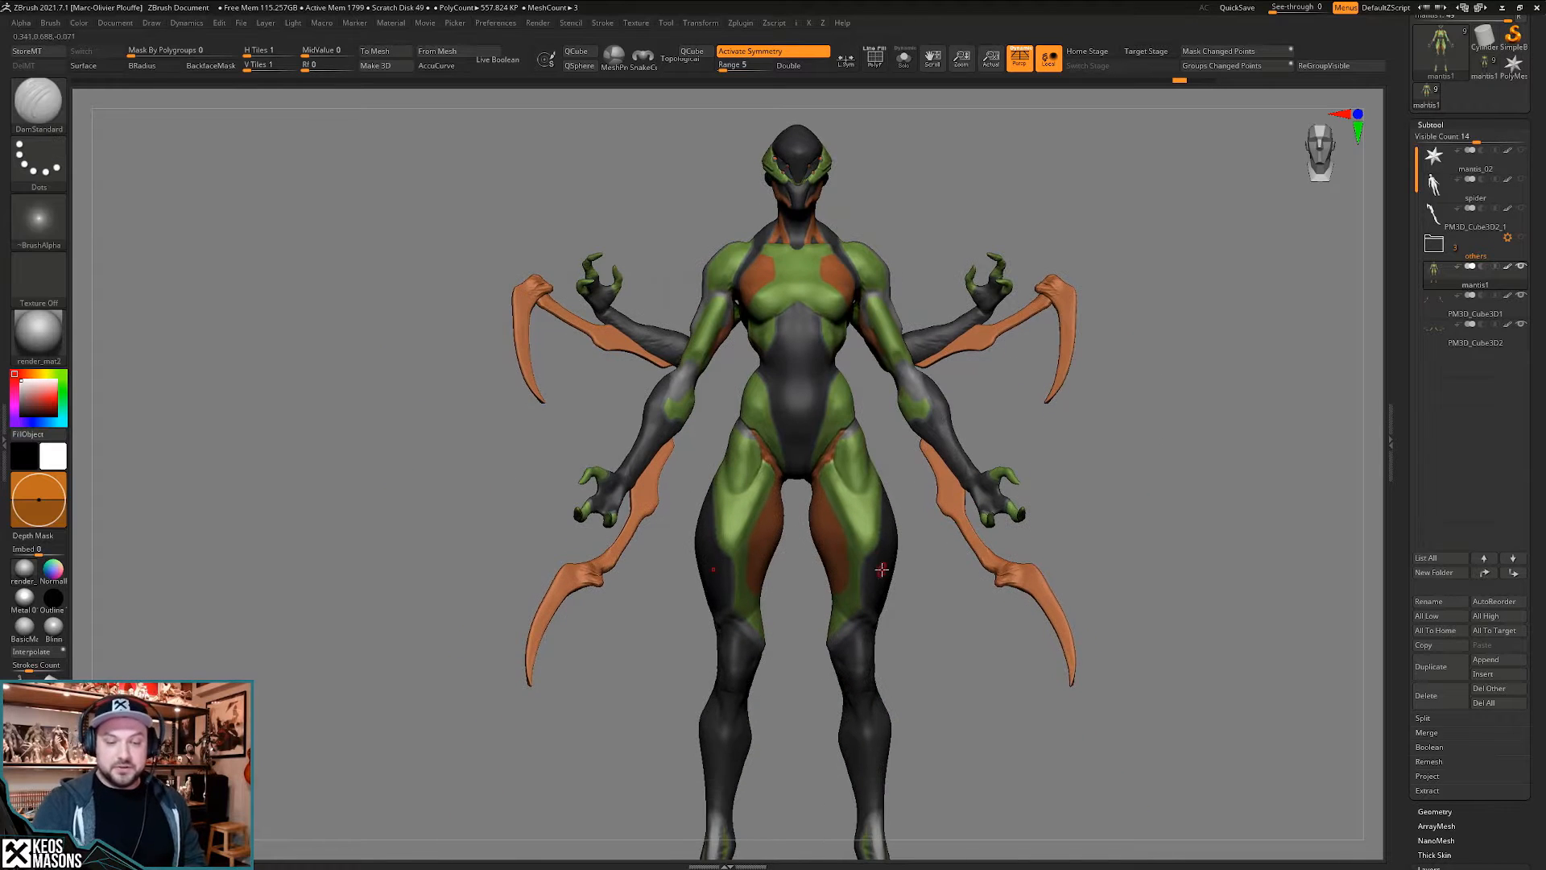
pyautogui.moveTo(934, 580)
pyautogui.keyDown('alt'); pyautogui.mouseDown()
pyautogui.moveTo(931, 563)
pyautogui.moveTo(965, 619)
pyautogui.moveTo(934, 584)
pyautogui.mouseUp(); pyautogui.keyUp('alt')
pyautogui.press('c')
pyautogui.hotkey('ctrl', 'f')
pyautogui.press('space')
pyautogui.click(853, 463)
pyautogui.press('c')
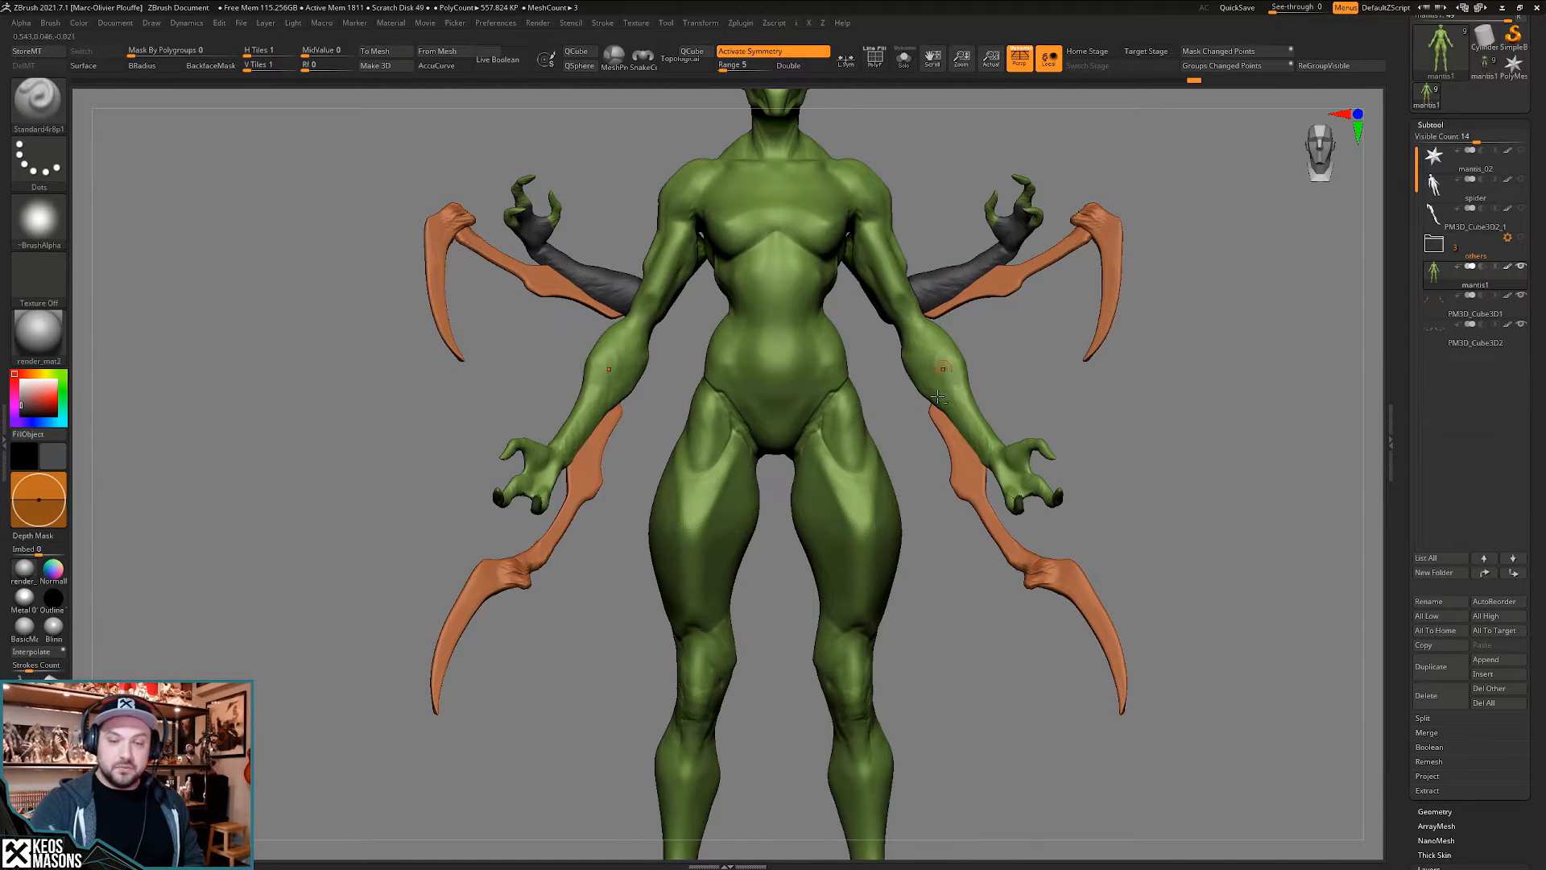
# - Try a dark grey Rgb stroke with Zadd active across the outer lower thighs, and undo it
pyautogui.keyDown('alt'); pyautogui.moveTo(884, 640); pyautogui.dragTo(865, 394); pyautogui.keyUp('alt')
pyautogui.press('space')
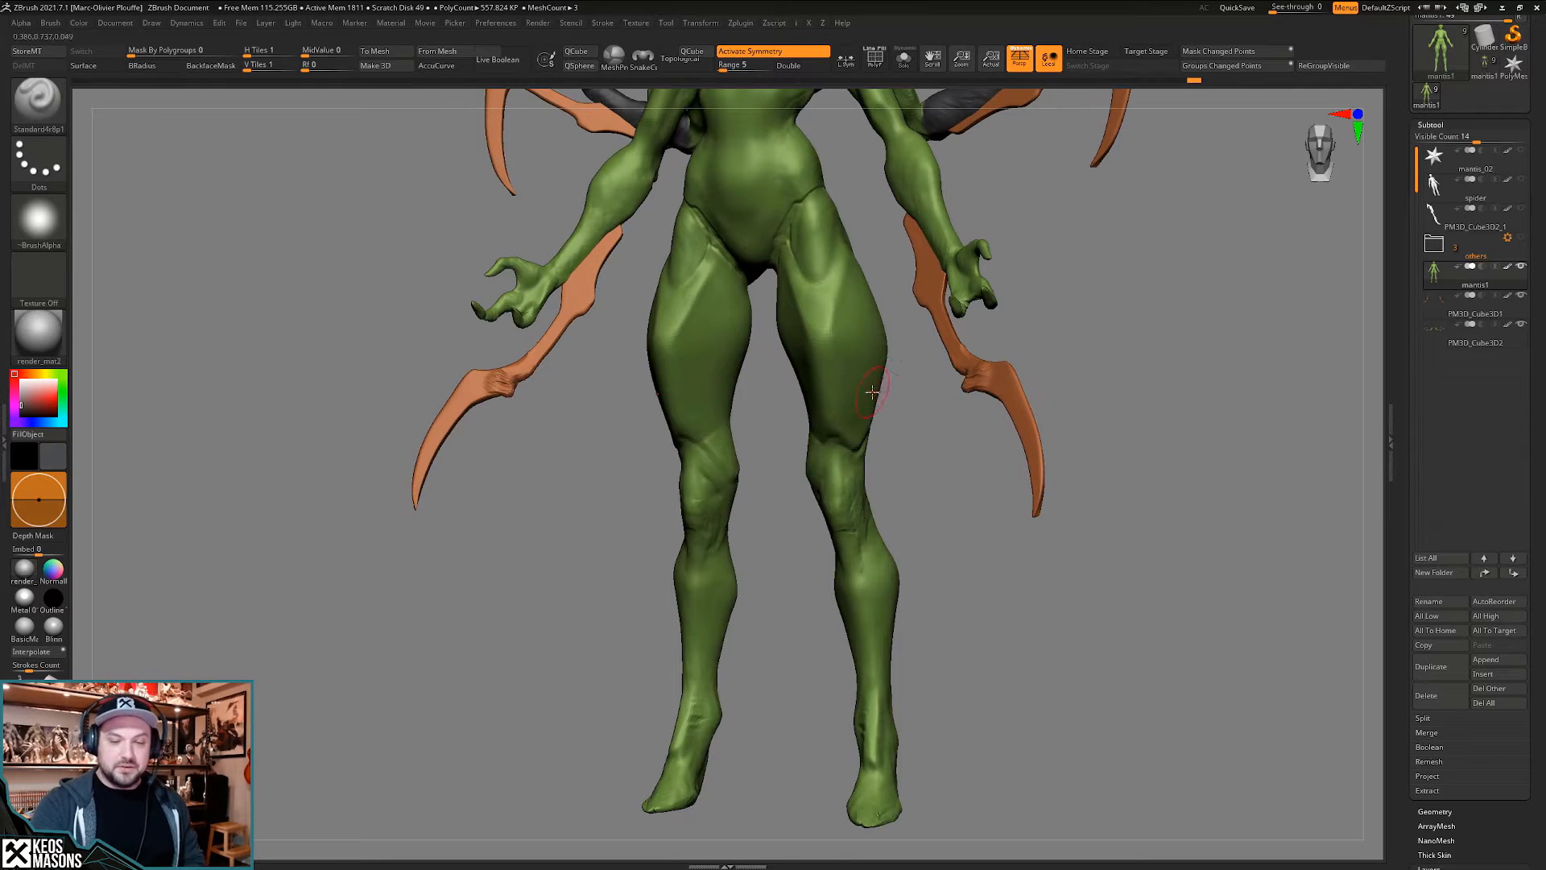
pyautogui.press('space')
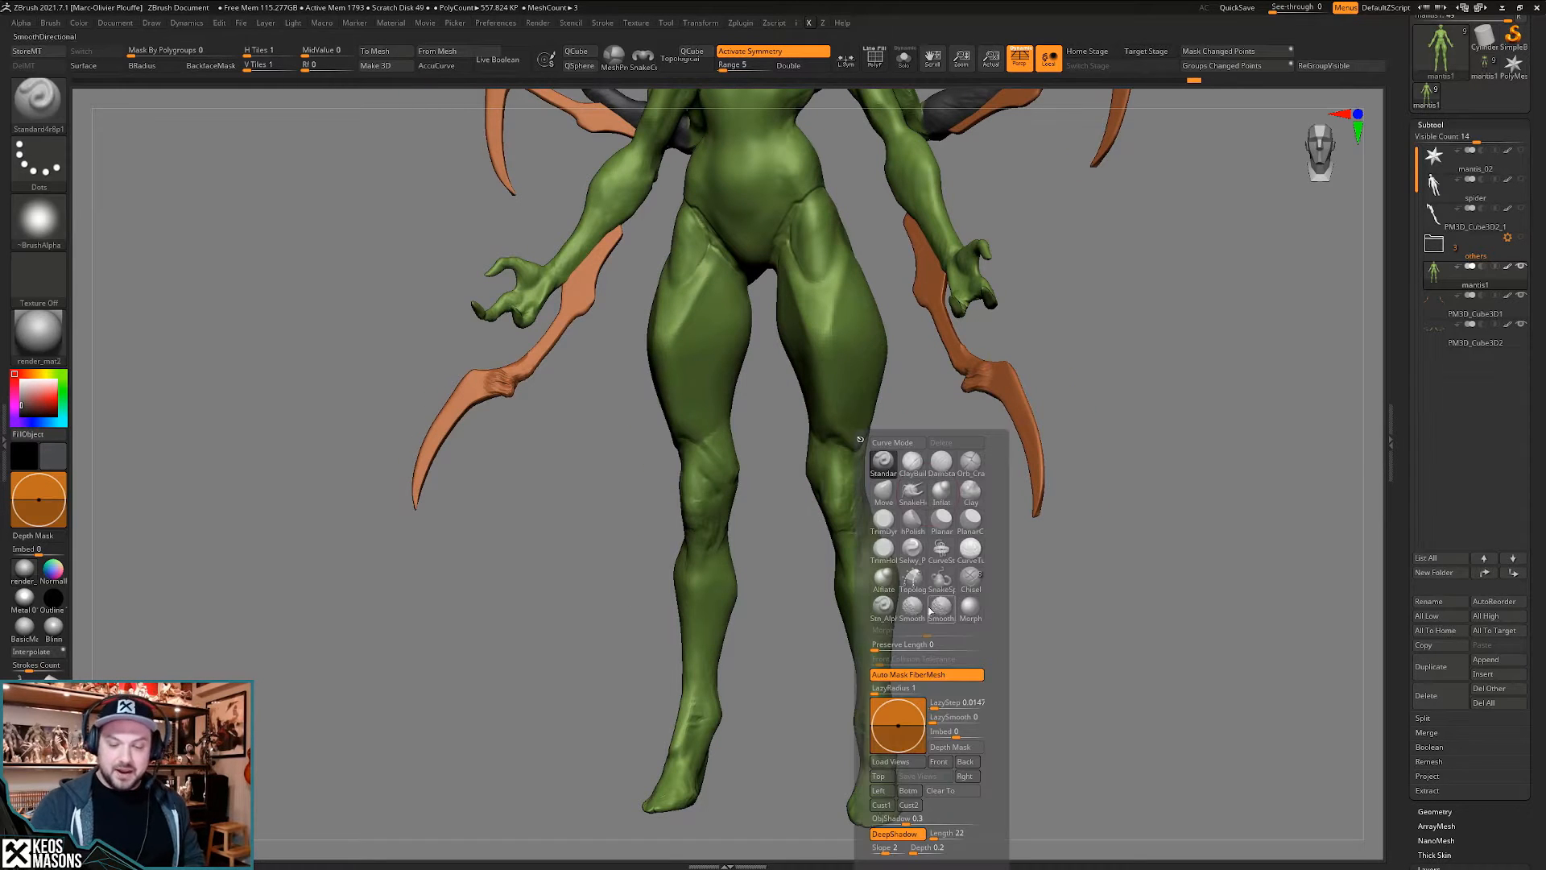
pyautogui.press('space')
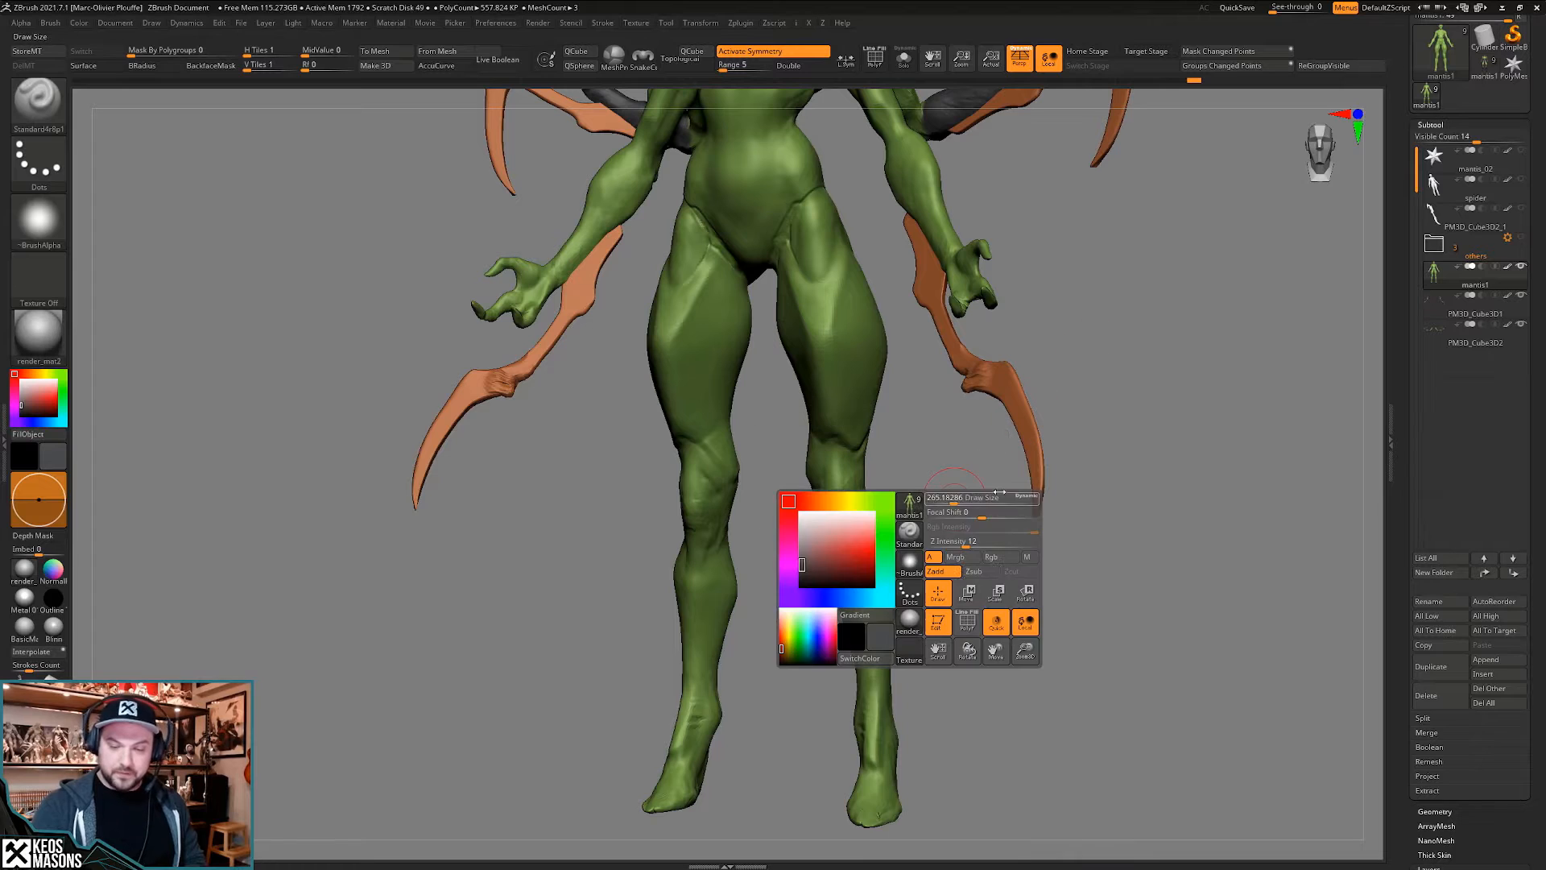
pyautogui.click(997, 558)
pyautogui.moveTo(863, 406); pyautogui.dragTo(834, 469)
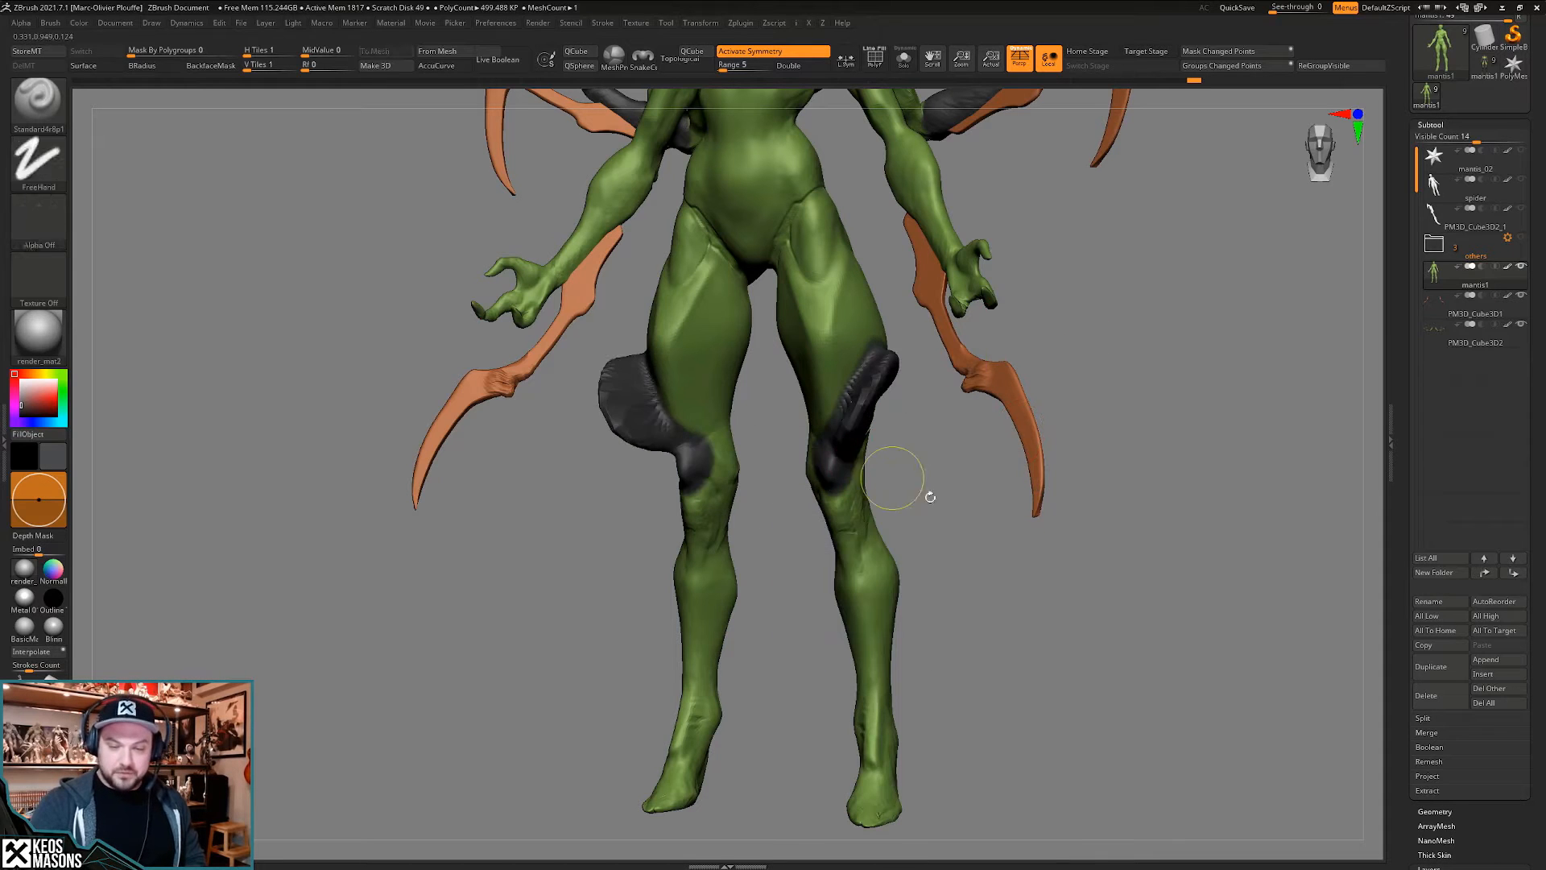
pyautogui.hotkey('ctrl', 'z')
# - Turn off Zadd and paint both calves dark grey down to the ankles, leaving the feet green
pyautogui.press('space')
pyautogui.click(934, 575)
pyautogui.moveTo(931, 435)
pyautogui.mouseDown()
pyautogui.moveTo(889, 397)
pyautogui.moveTo(863, 417)
pyautogui.moveTo(867, 805)
pyautogui.mouseUp()
pyautogui.hotkey('ctrl', 'z')
pyautogui.moveTo(868, 637)
pyautogui.mouseDown()
pyautogui.moveTo(846, 657)
pyautogui.moveTo(873, 733)
pyautogui.moveTo(844, 648)
pyautogui.moveTo(837, 679)
pyautogui.mouseUp()
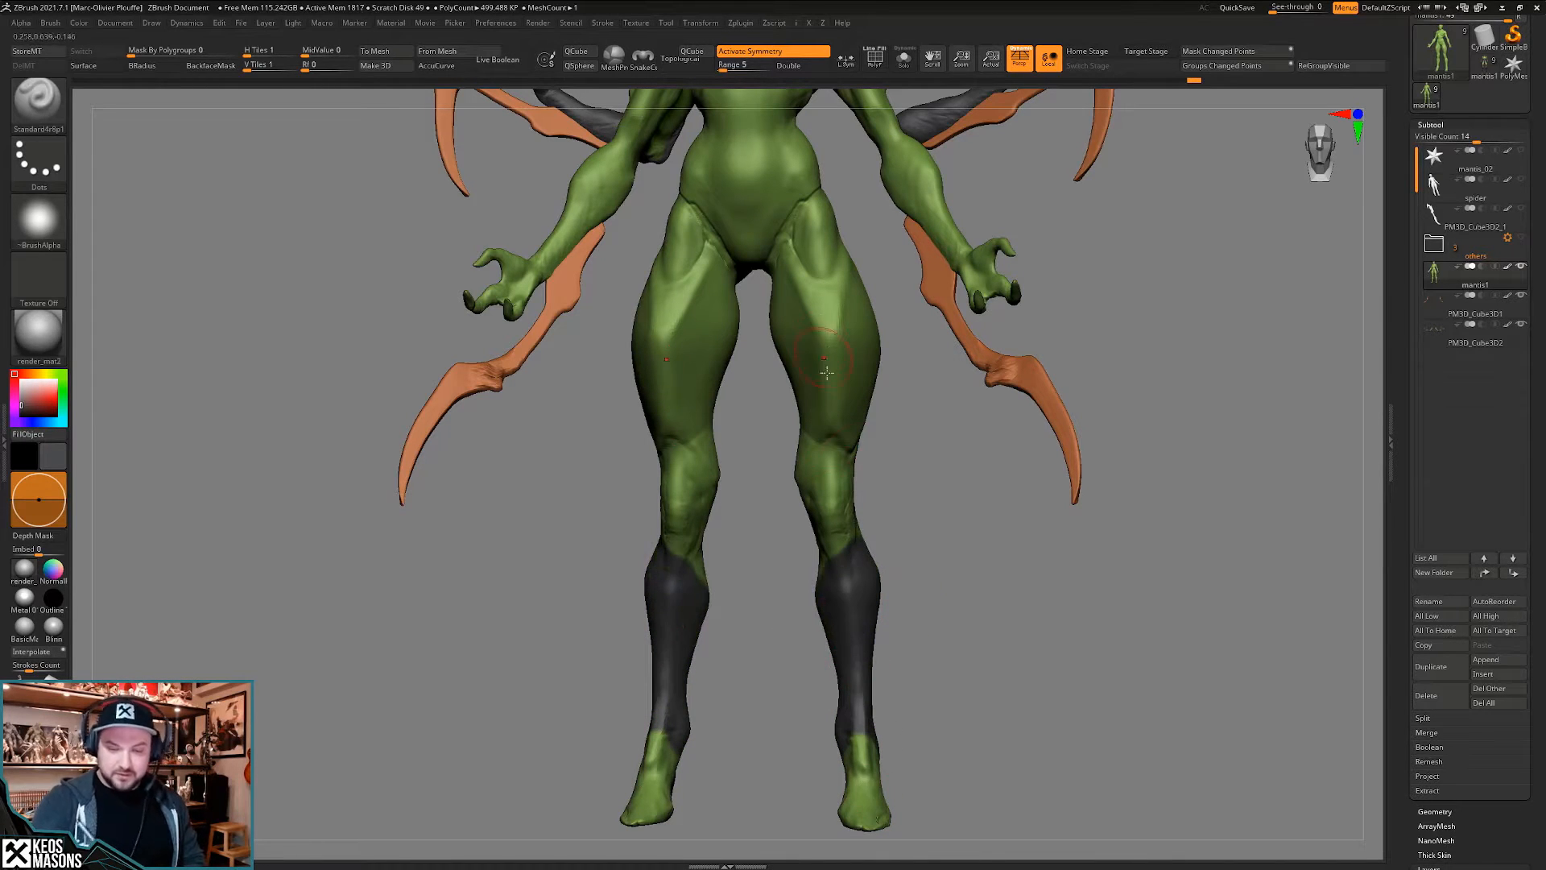
# - Extend the dark grey paint over the knees up to a diagonal edge across the middle of both thighs
pyautogui.moveTo(831, 612)
pyautogui.mouseDown()
pyautogui.moveTo(830, 459)
pyautogui.moveTo(882, 323)
pyautogui.moveTo(821, 406)
pyautogui.moveTo(837, 413)
pyautogui.moveTo(870, 337)
pyautogui.mouseUp()
pyautogui.rightClick(845, 397)
pyautogui.rightClick(830, 386)
pyautogui.moveTo(783, 540)
pyautogui.keyDown('shift'); pyautogui.mouseDown()
pyautogui.moveTo(935, 597)
pyautogui.moveTo(856, 671)
pyautogui.mouseUp(); pyautogui.keyUp('shift')
# - Undo the demonstration leg painting and green fill to restore the body's original three-colour polypaint
pyautogui.keyDown('ctrl'); pyautogui.moveTo(800, 529); pyautogui.dragTo(807, 563, button='right'); pyautogui.keyUp('ctrl')
pyautogui.moveTo(807, 563)
pyautogui.mouseDown(button='right')
pyautogui.moveTo(828, 510)
pyautogui.moveTo(845, 512)
pyautogui.moveTo(805, 532)
pyautogui.mouseUp(button='right')
pyautogui.moveTo(773, 499)
pyautogui.mouseDown(button='right')
pyautogui.moveTo(813, 443)
pyautogui.moveTo(829, 504)
pyautogui.moveTo(825, 480)
pyautogui.mouseUp(button='right')
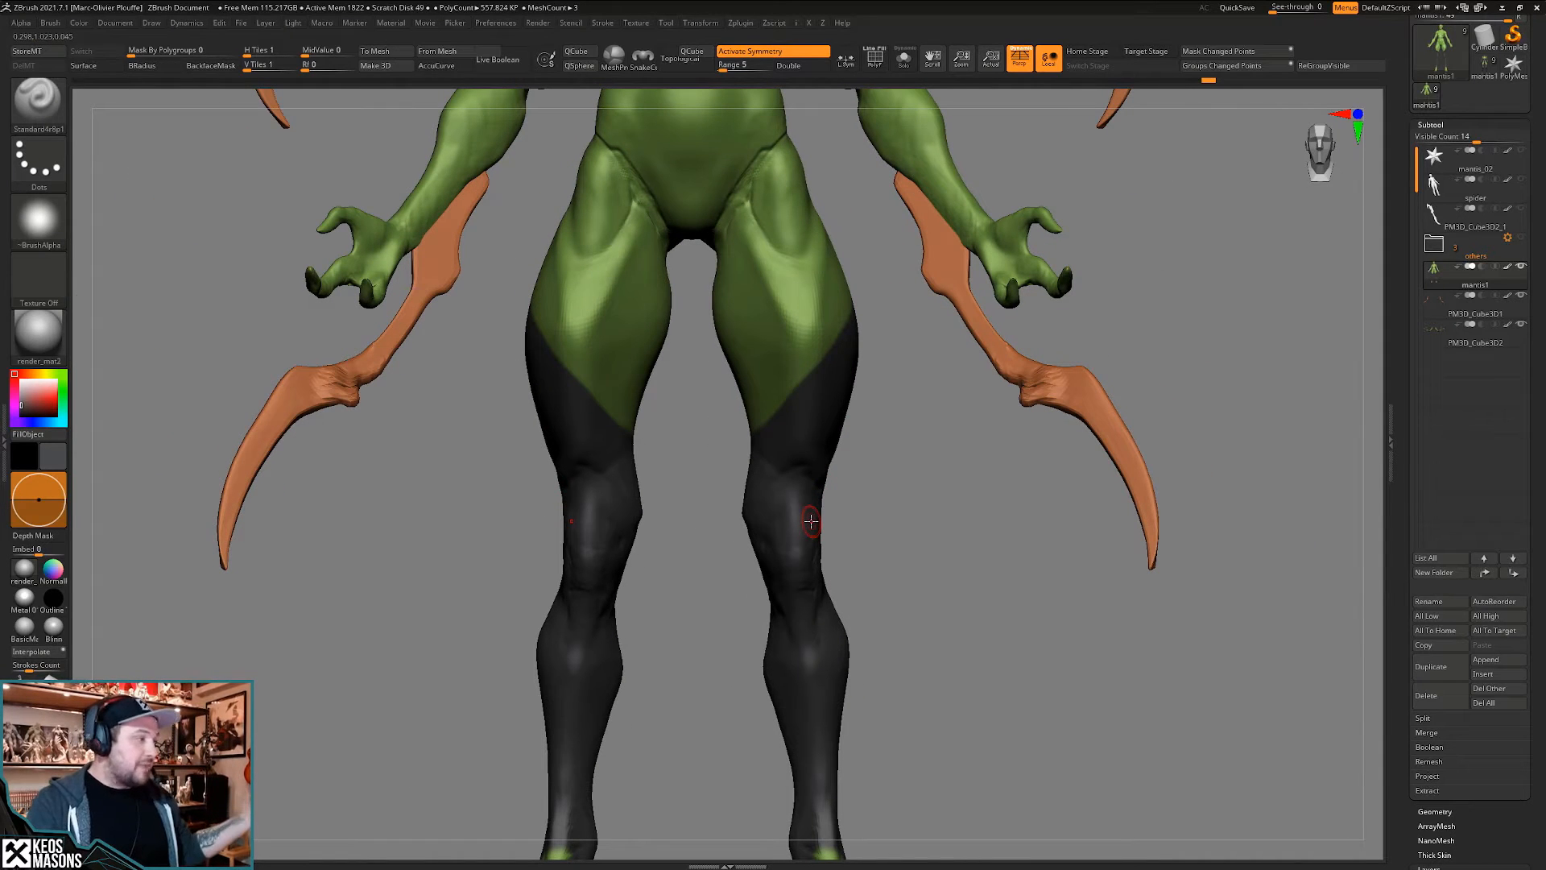
pyautogui.moveTo(811, 522)
pyautogui.mouseDown(button='right')
pyautogui.moveTo(797, 438)
pyautogui.moveTo(741, 466)
pyautogui.mouseUp(button='right')
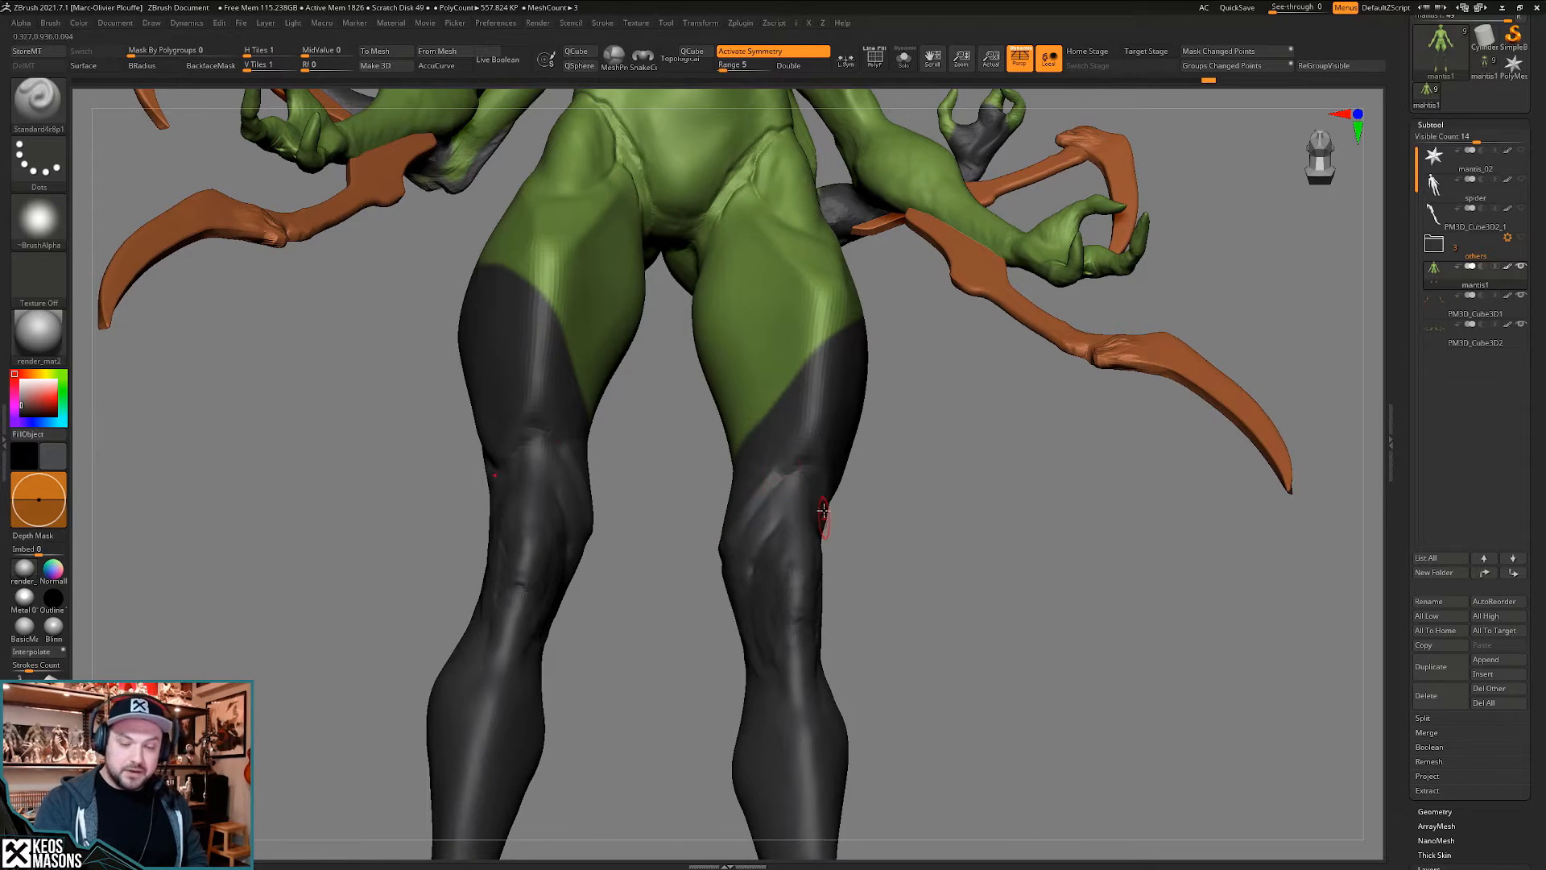
pyautogui.moveTo(828, 500); pyautogui.dragTo(816, 498, button='right')
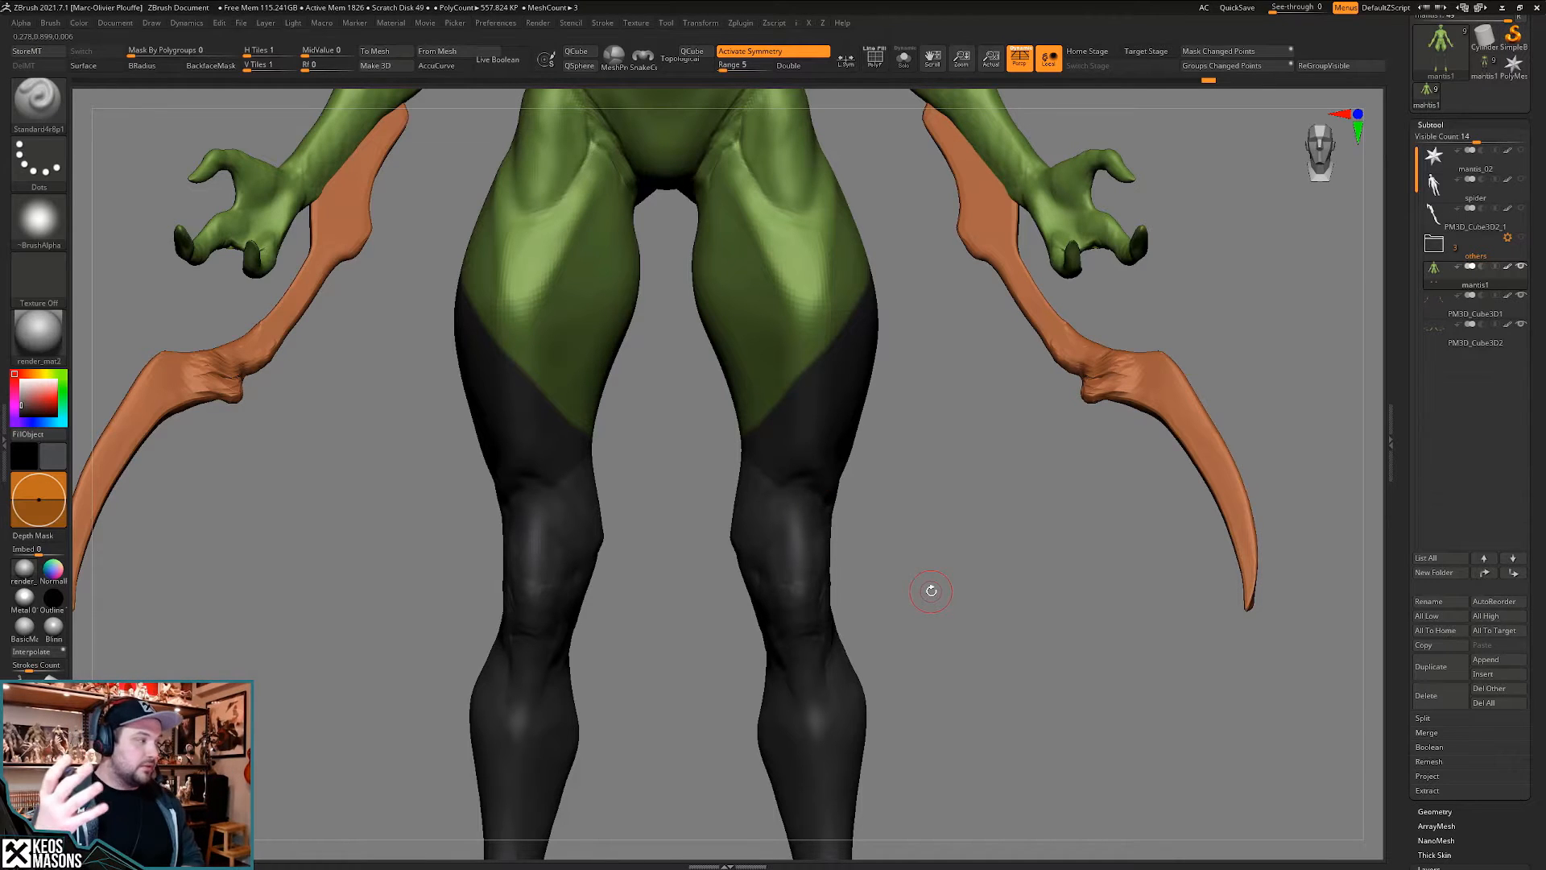
pyautogui.moveTo(997, 582)
pyautogui.keyDown('ctrl'); pyautogui.mouseDown(button='right')
pyautogui.moveTo(963, 542)
pyautogui.moveTo(921, 573)
pyautogui.moveTo(970, 535)
pyautogui.moveTo(952, 621)
pyautogui.moveTo(977, 596)
pyautogui.moveTo(953, 640)
pyautogui.moveTo(858, 590)
pyautogui.mouseUp(button='right'); pyautogui.keyUp('ctrl')
pyautogui.hotkey('ctrl', 'z')
pyautogui.hotkey('ctrl', 'z')
pyautogui.hotkey('ctrl', 'z')
# - Show the whole mantis as unshaded colour blocks with the Flat renderer, and return to Preview rendering
pyautogui.keyDown('alt'); pyautogui.moveTo(841, 195); pyautogui.dragTo(847, 410, button='right'); pyautogui.keyUp('alt')
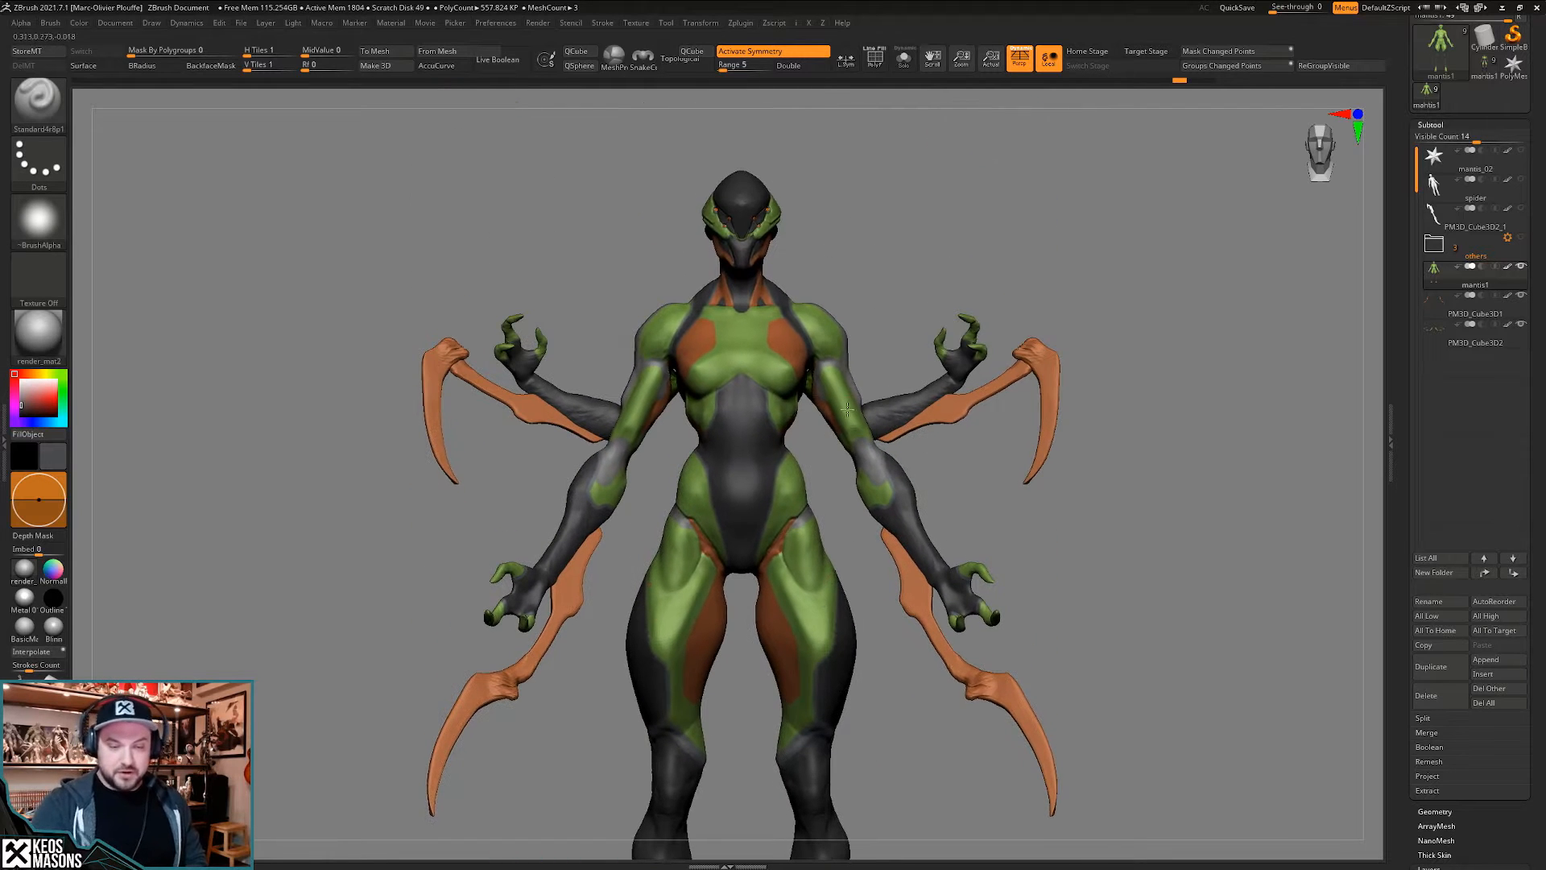
pyautogui.moveTo(773, 612); pyautogui.dragTo(806, 722, button='right')
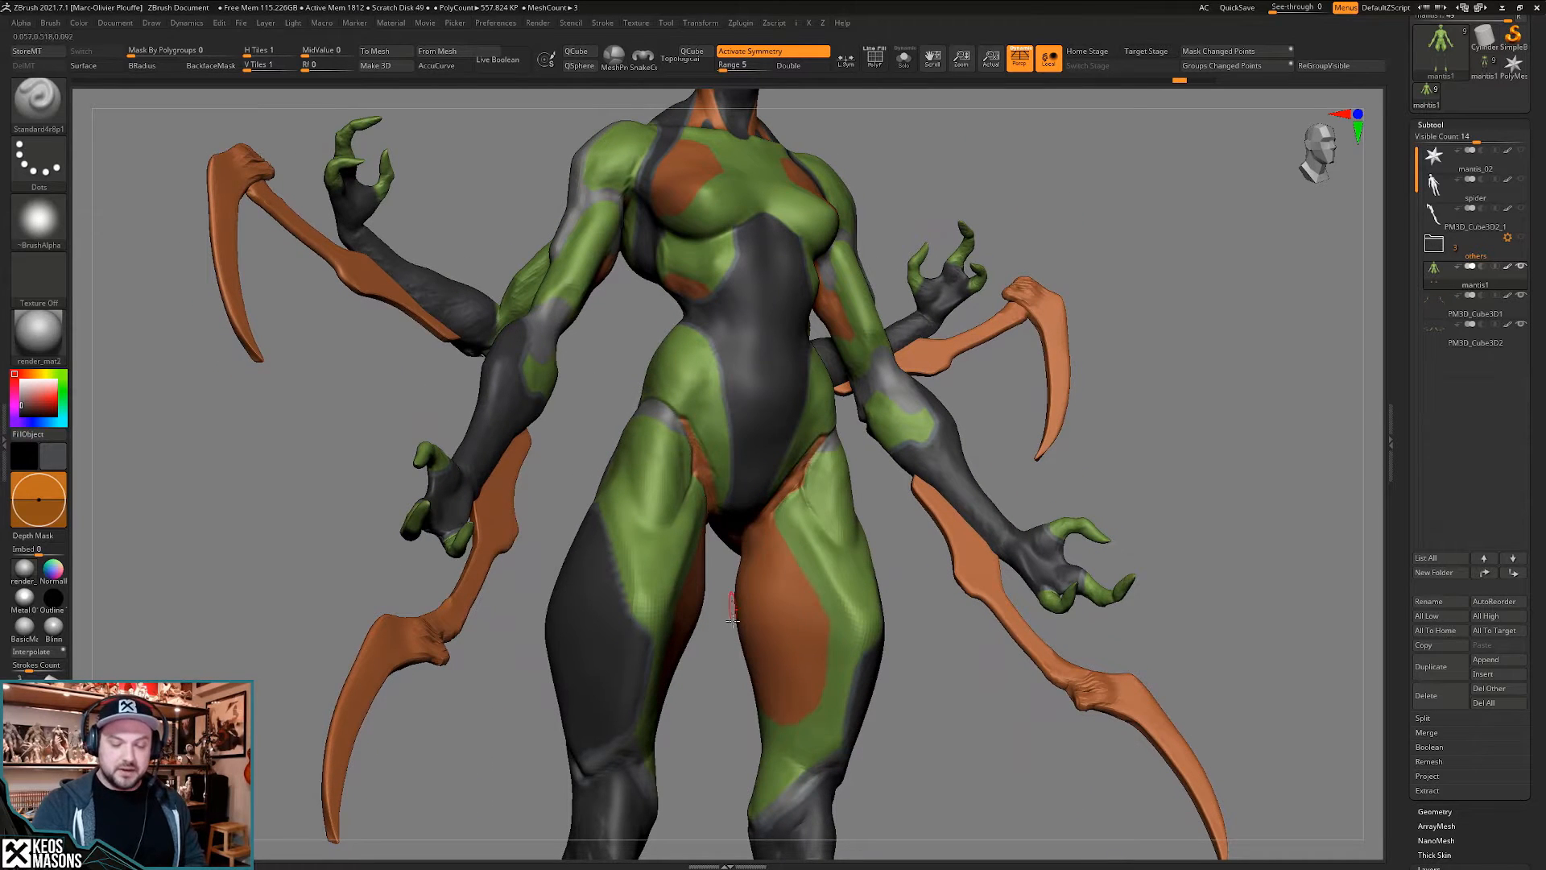
pyautogui.moveTo(786, 539)
pyautogui.keyDown('shift'); pyautogui.mouseDown(button='right')
pyautogui.moveTo(813, 530)
pyautogui.moveTo(829, 561)
pyautogui.moveTo(839, 650)
pyautogui.moveTo(831, 608)
pyautogui.mouseUp(button='right'); pyautogui.keyUp('shift')
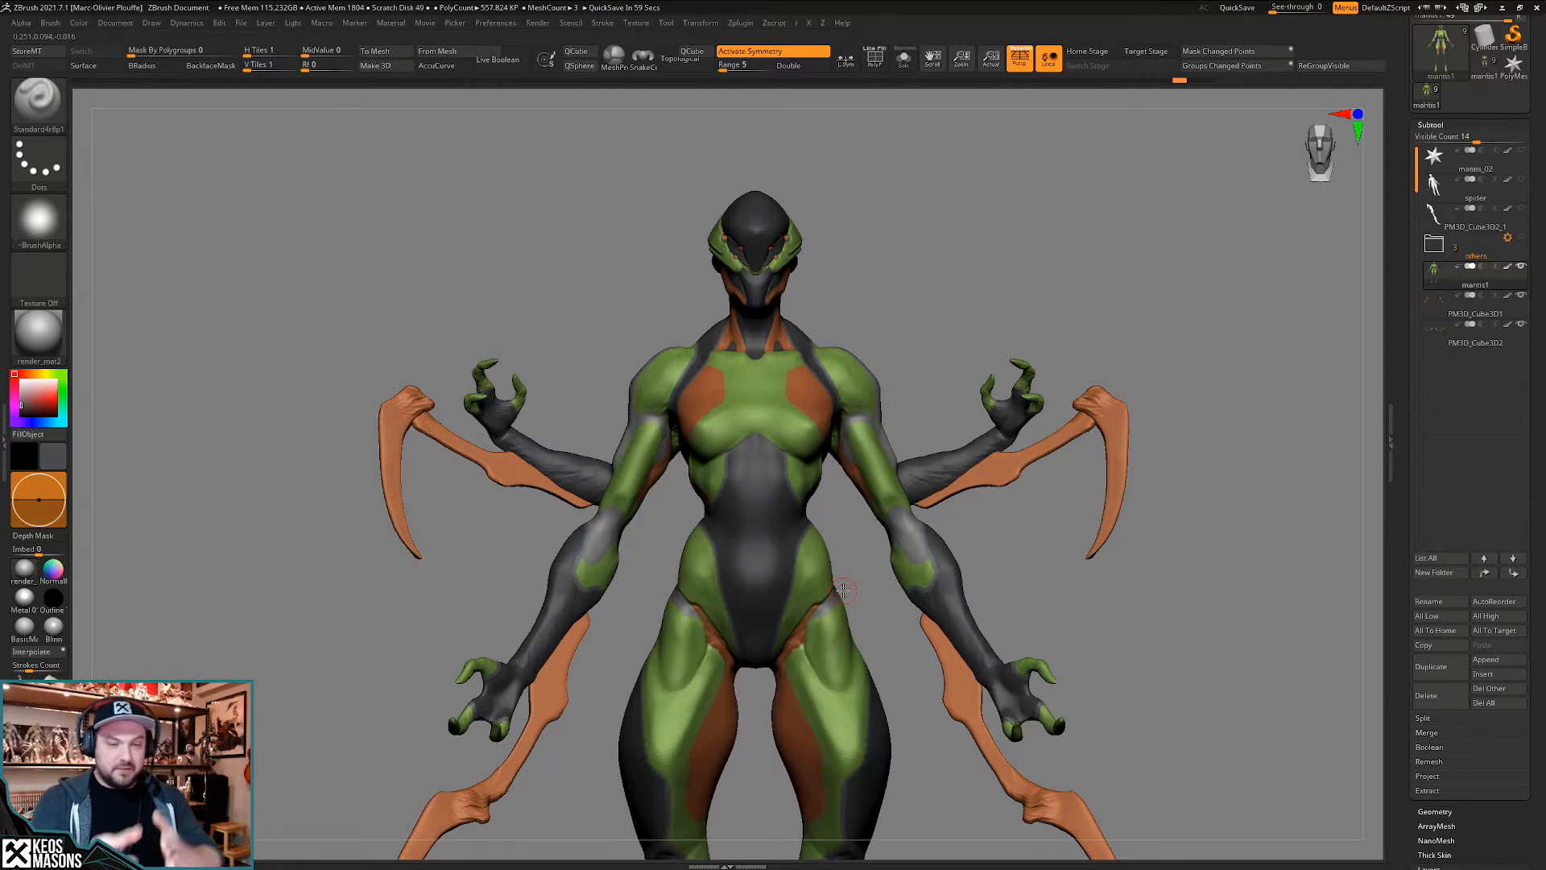
pyautogui.keyDown('ctrl'); pyautogui.moveTo(1013, 551); pyautogui.dragTo(989, 523, button='right'); pyautogui.keyUp('ctrl')
pyautogui.keyDown('alt'); pyautogui.moveTo(989, 522); pyautogui.dragTo(967, 349, button='right'); pyautogui.keyUp('alt')
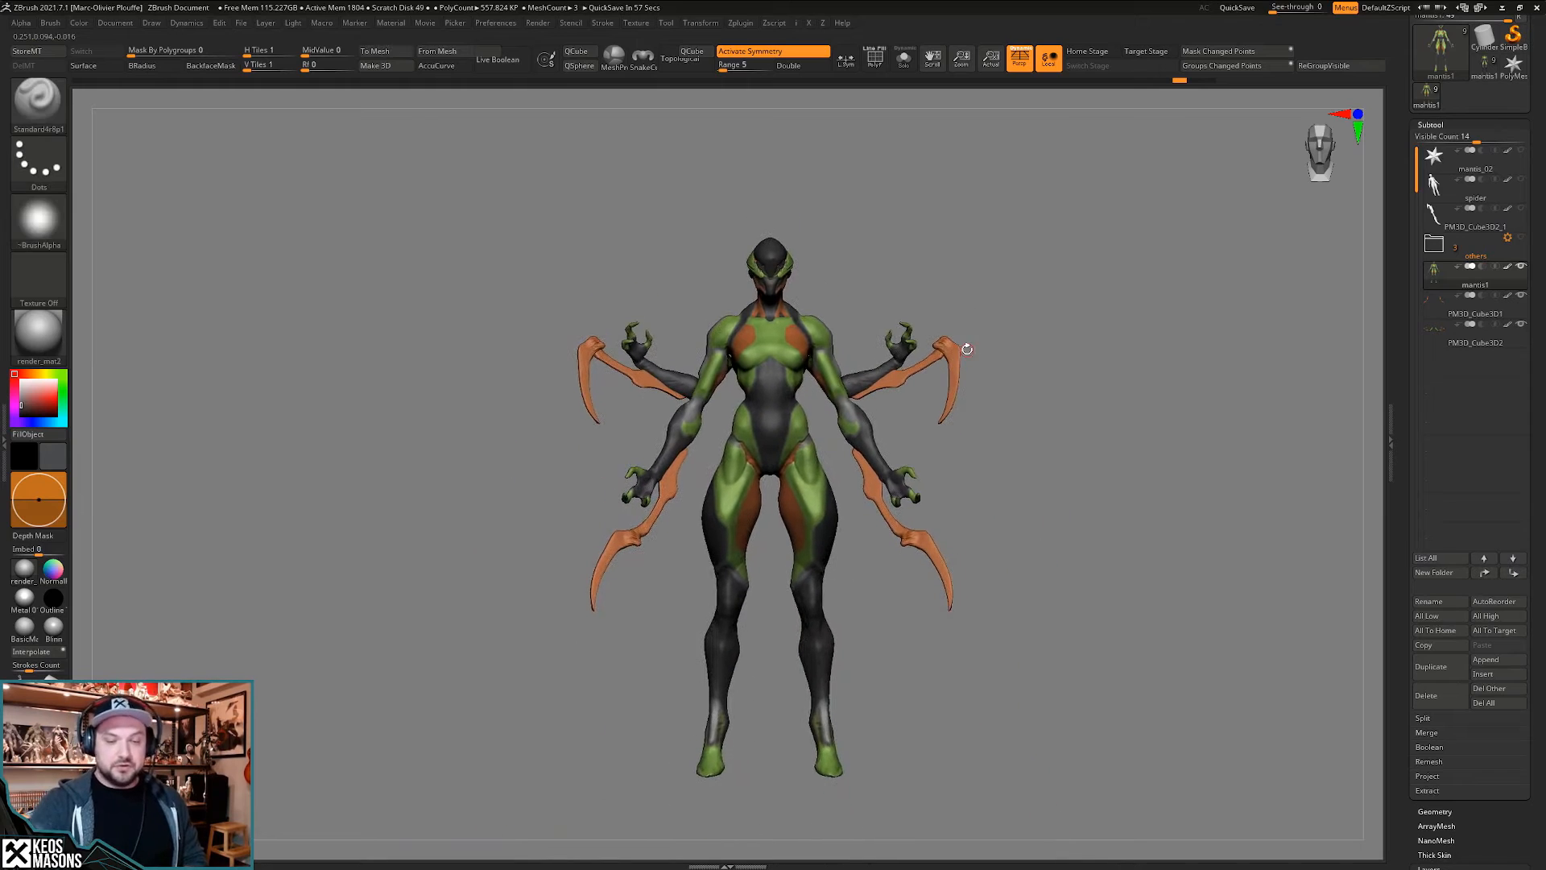
pyautogui.click(538, 23)
pyautogui.click(622, 148)
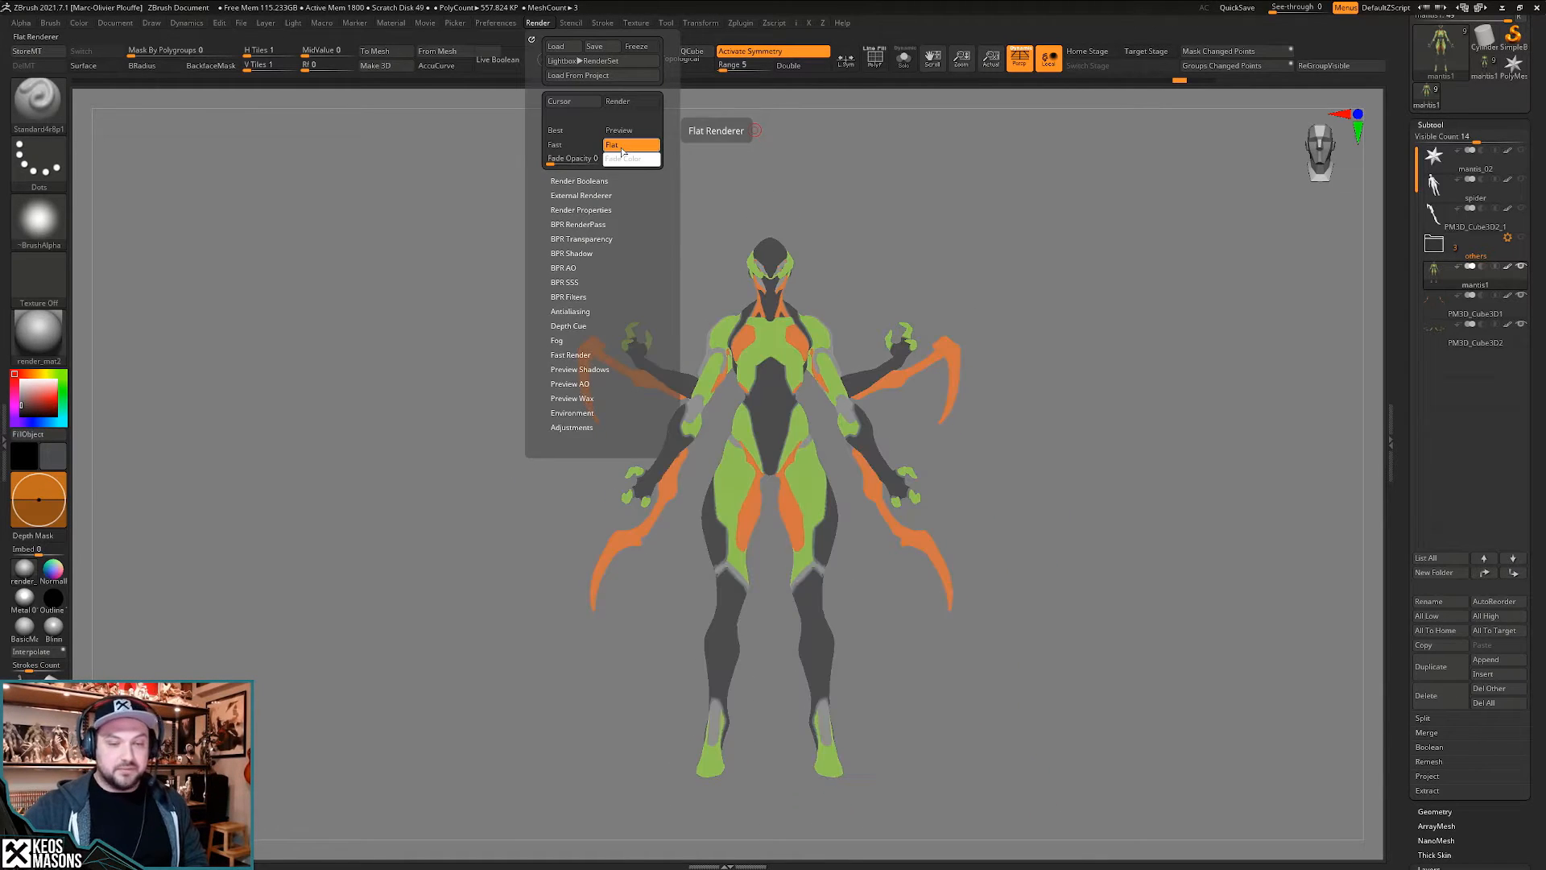
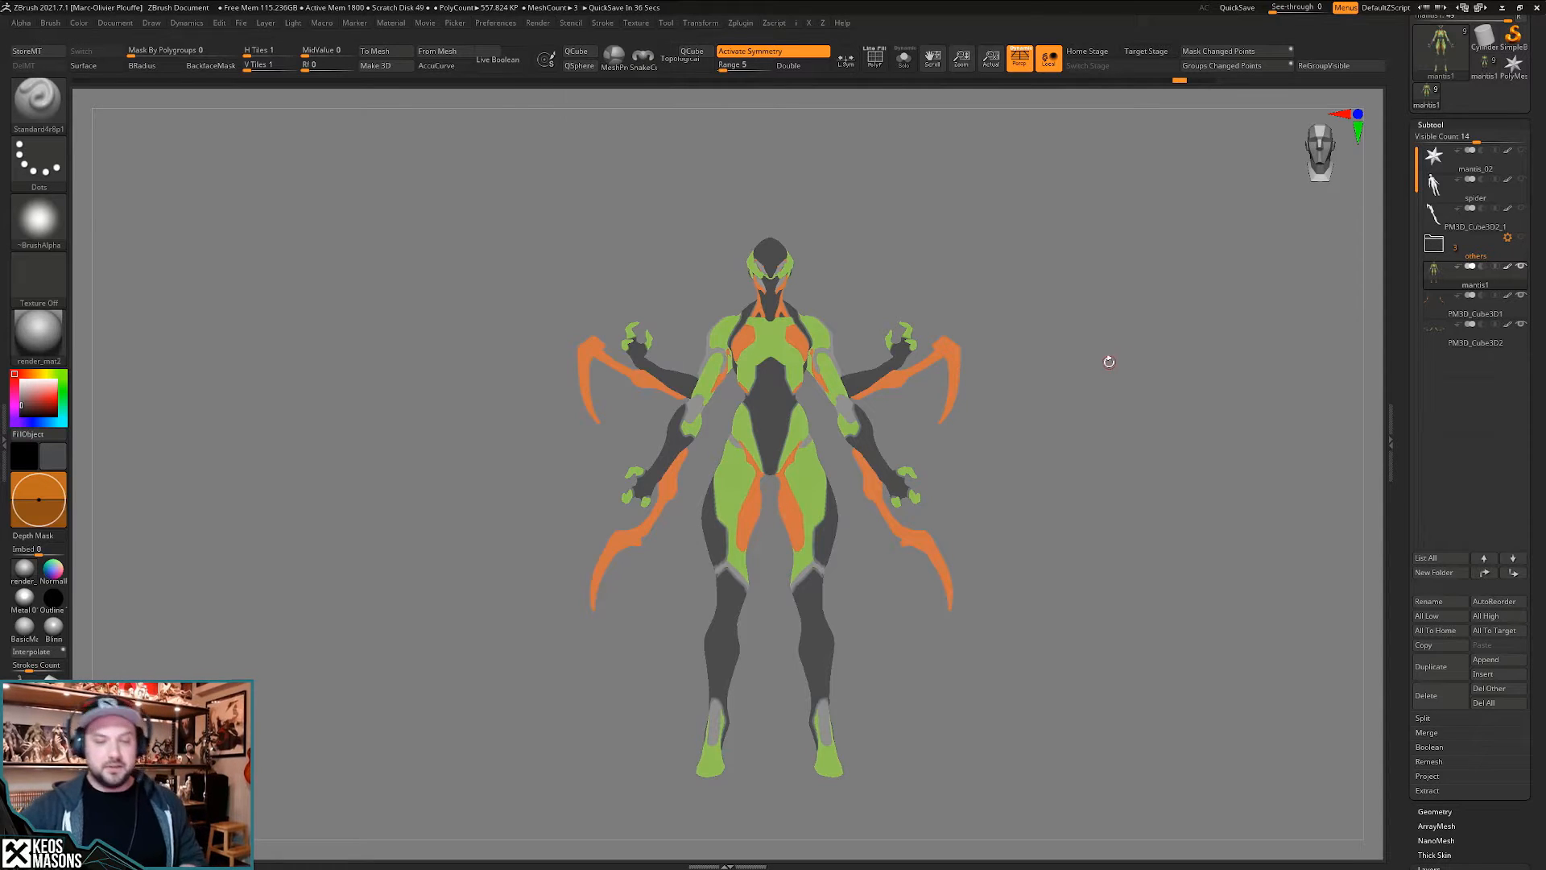
pyautogui.click(535, 22)
pyautogui.click(588, 77)
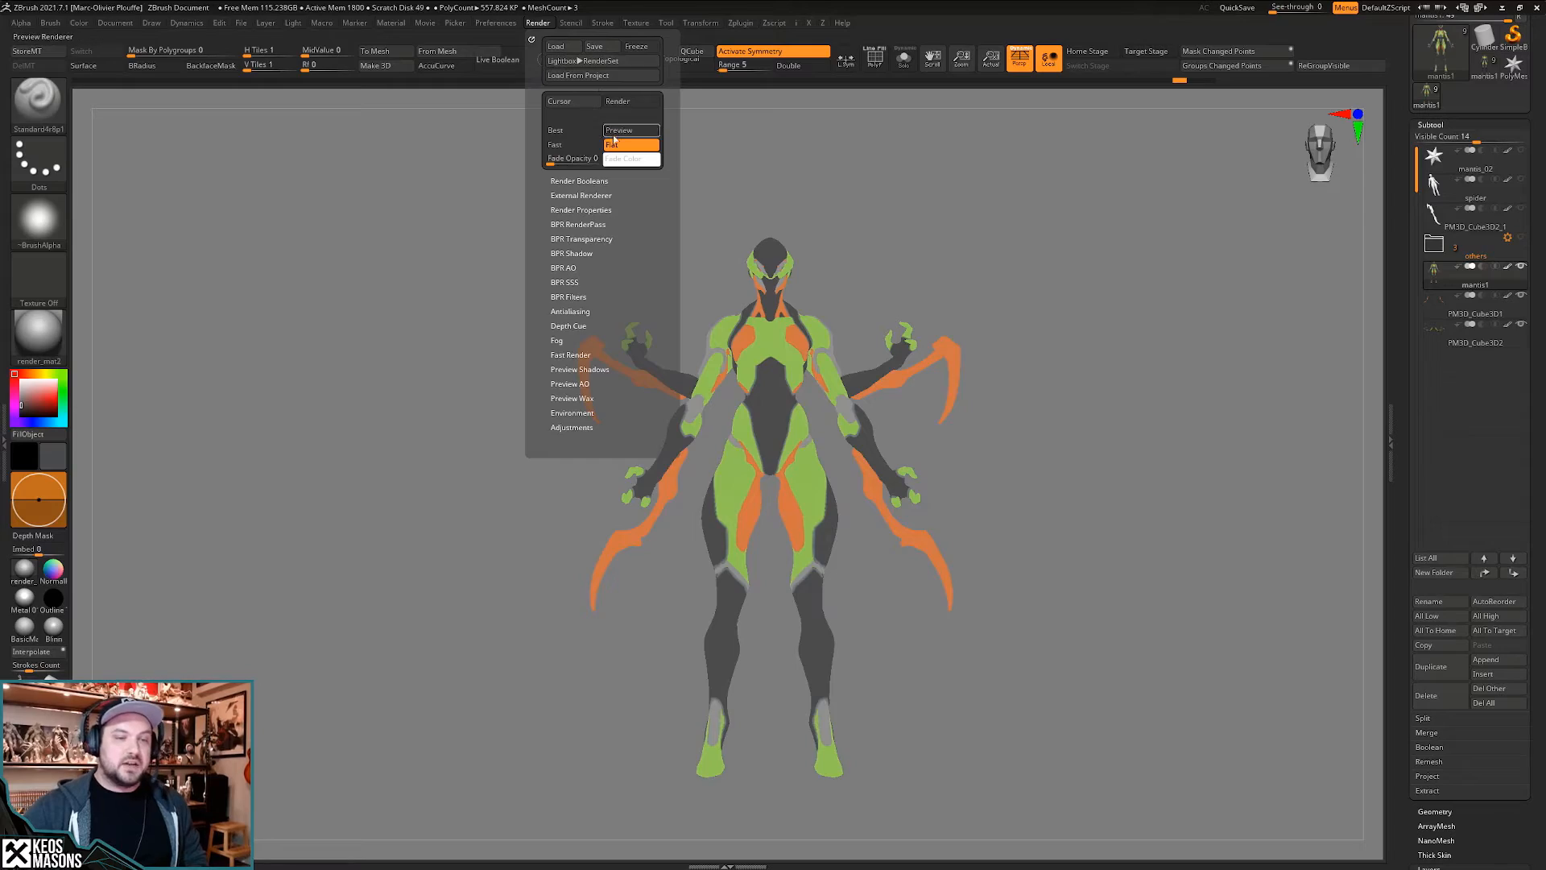
# - Switch to ImageGlass and view the finished insectoids_01.jpg character lineup
pyautogui.hotkey('alt', 'Tab')
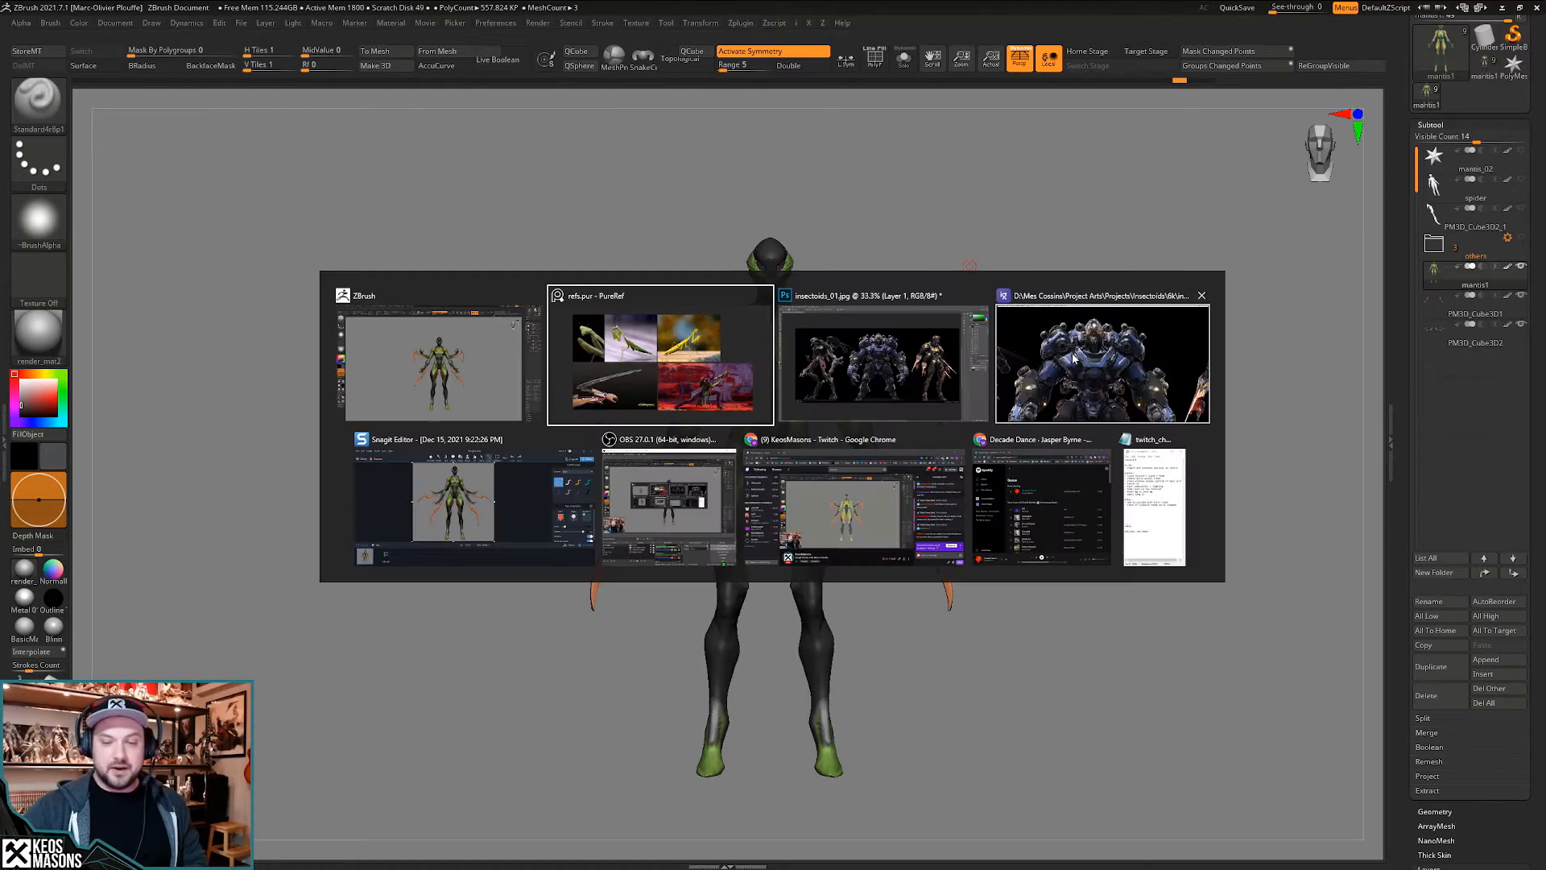
pyautogui.click(1006, 346)
pyautogui.scroll(-5, 481, 400)
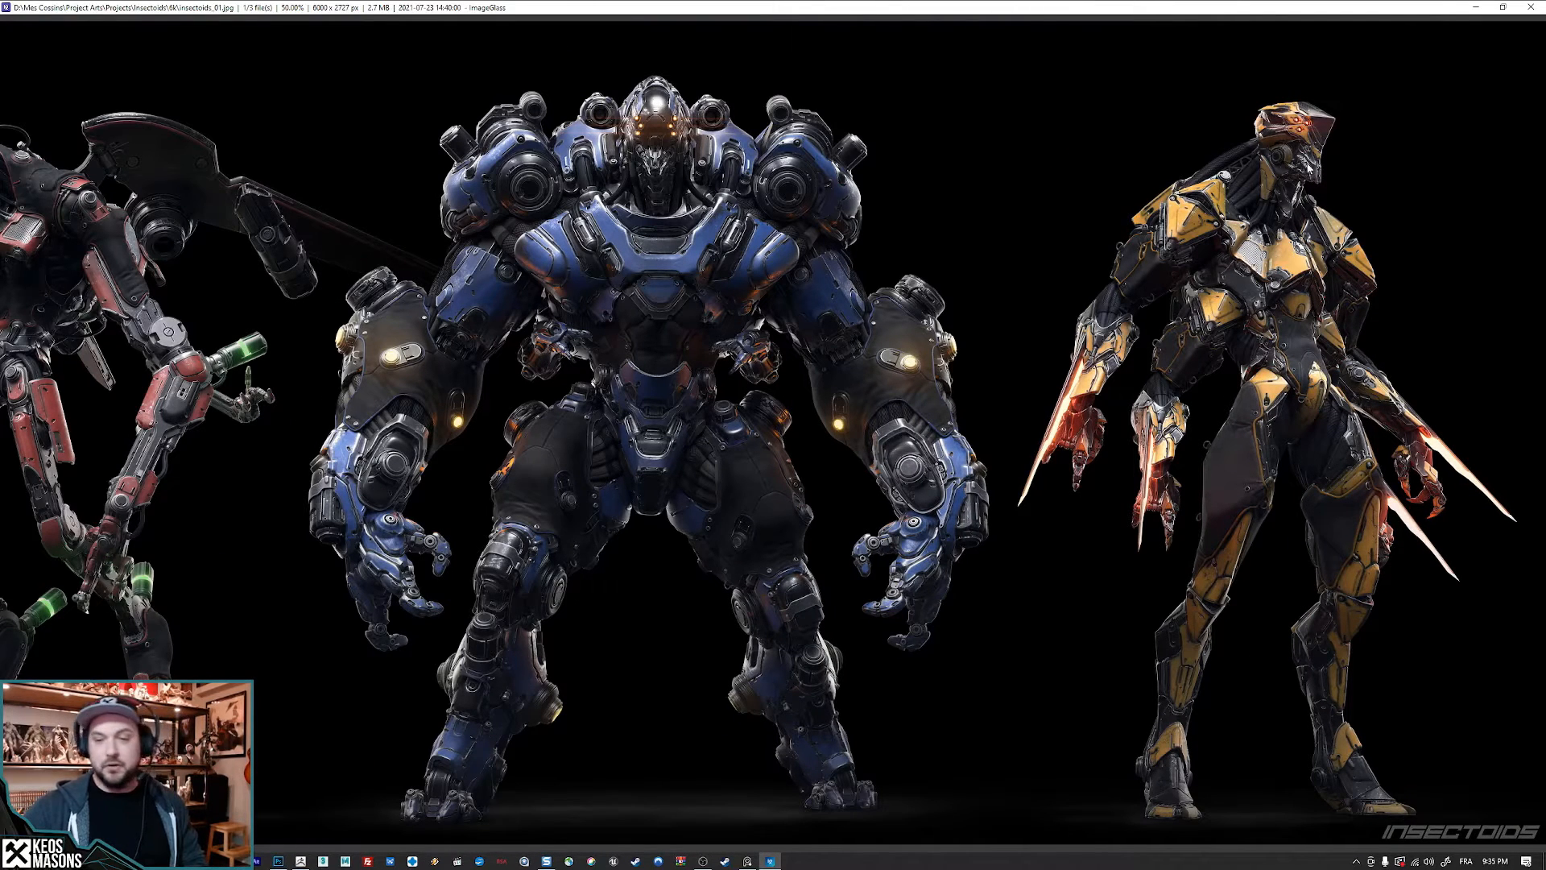
# - Return to ZBrush and examine the coloured mantis from several angles, ending on the full front view
pyautogui.hotkey('alt', 'Tab')
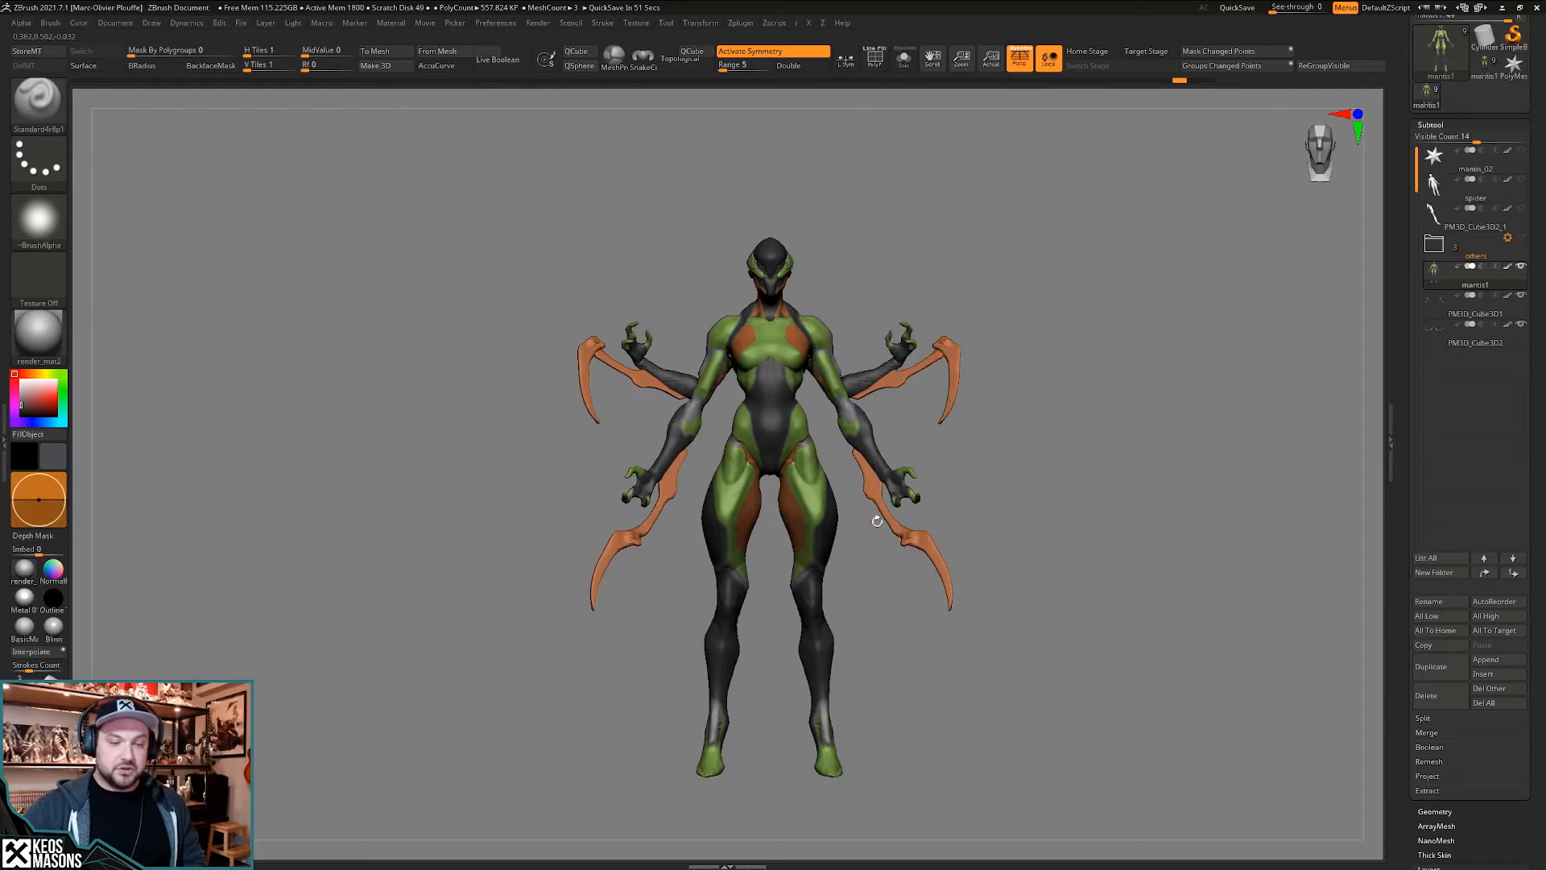
pyautogui.moveTo(918, 515); pyautogui.dragTo(825, 384)
pyautogui.moveTo(824, 384)
pyautogui.mouseDown(button='right')
pyautogui.moveTo(745, 391)
pyautogui.moveTo(807, 405)
pyautogui.moveTo(773, 378)
pyautogui.mouseUp(button='right')
pyautogui.moveTo(773, 378)
pyautogui.mouseDown(button='right')
pyautogui.moveTo(699, 393)
pyautogui.moveTo(938, 400)
pyautogui.mouseUp(button='right')
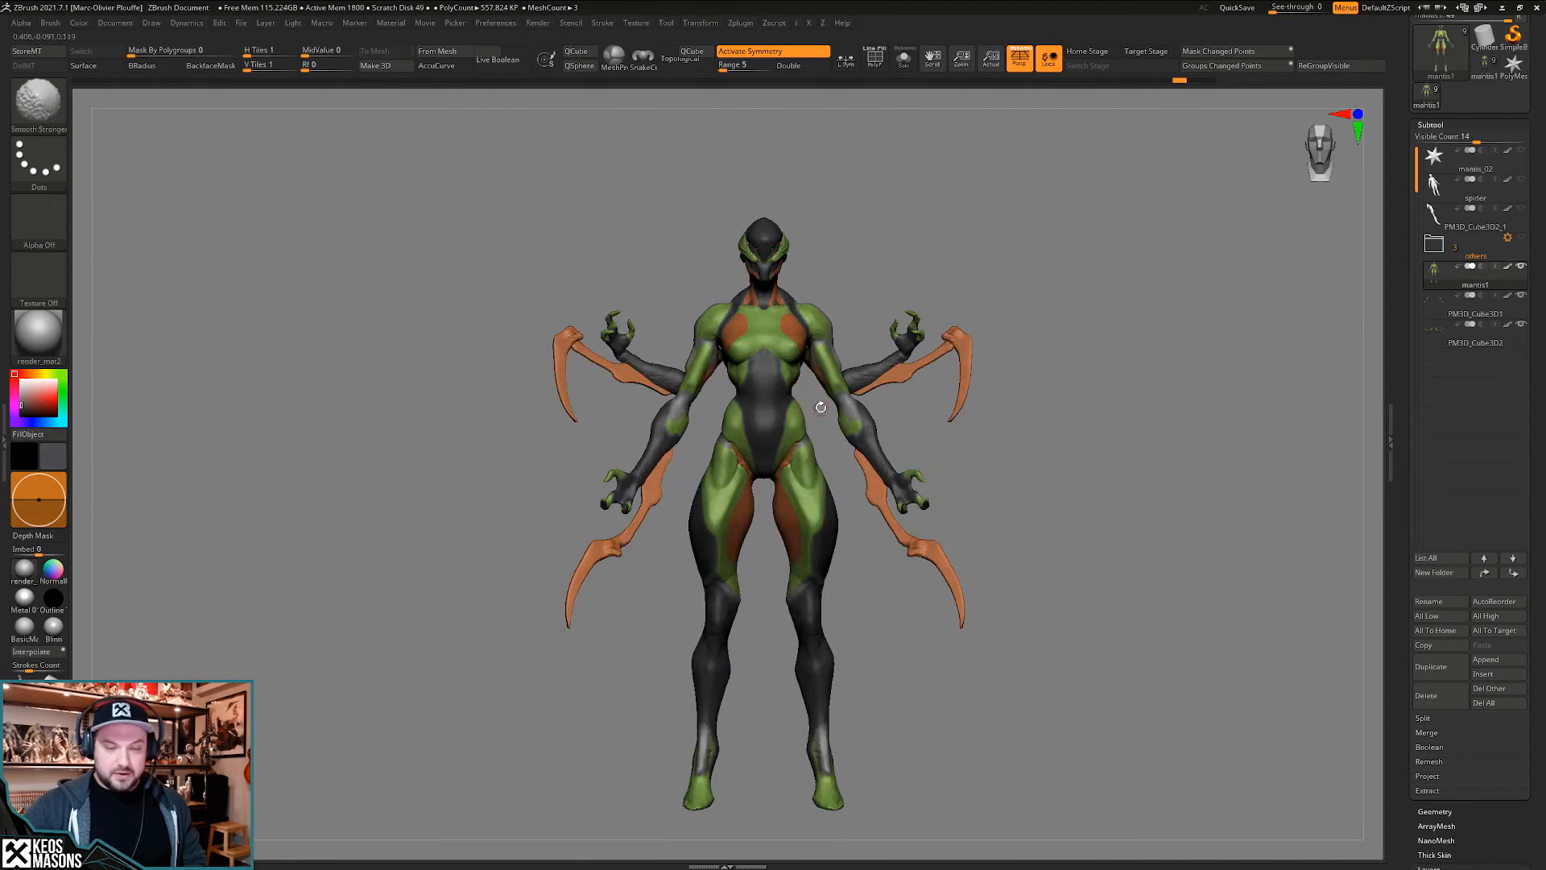
# - Hide the polypaint on all subtools, examine the bare mantis sculpt in white, and show the polypaint again
pyautogui.keyDown('shift'); pyautogui.click(1508, 266); pyautogui.keyUp('shift')
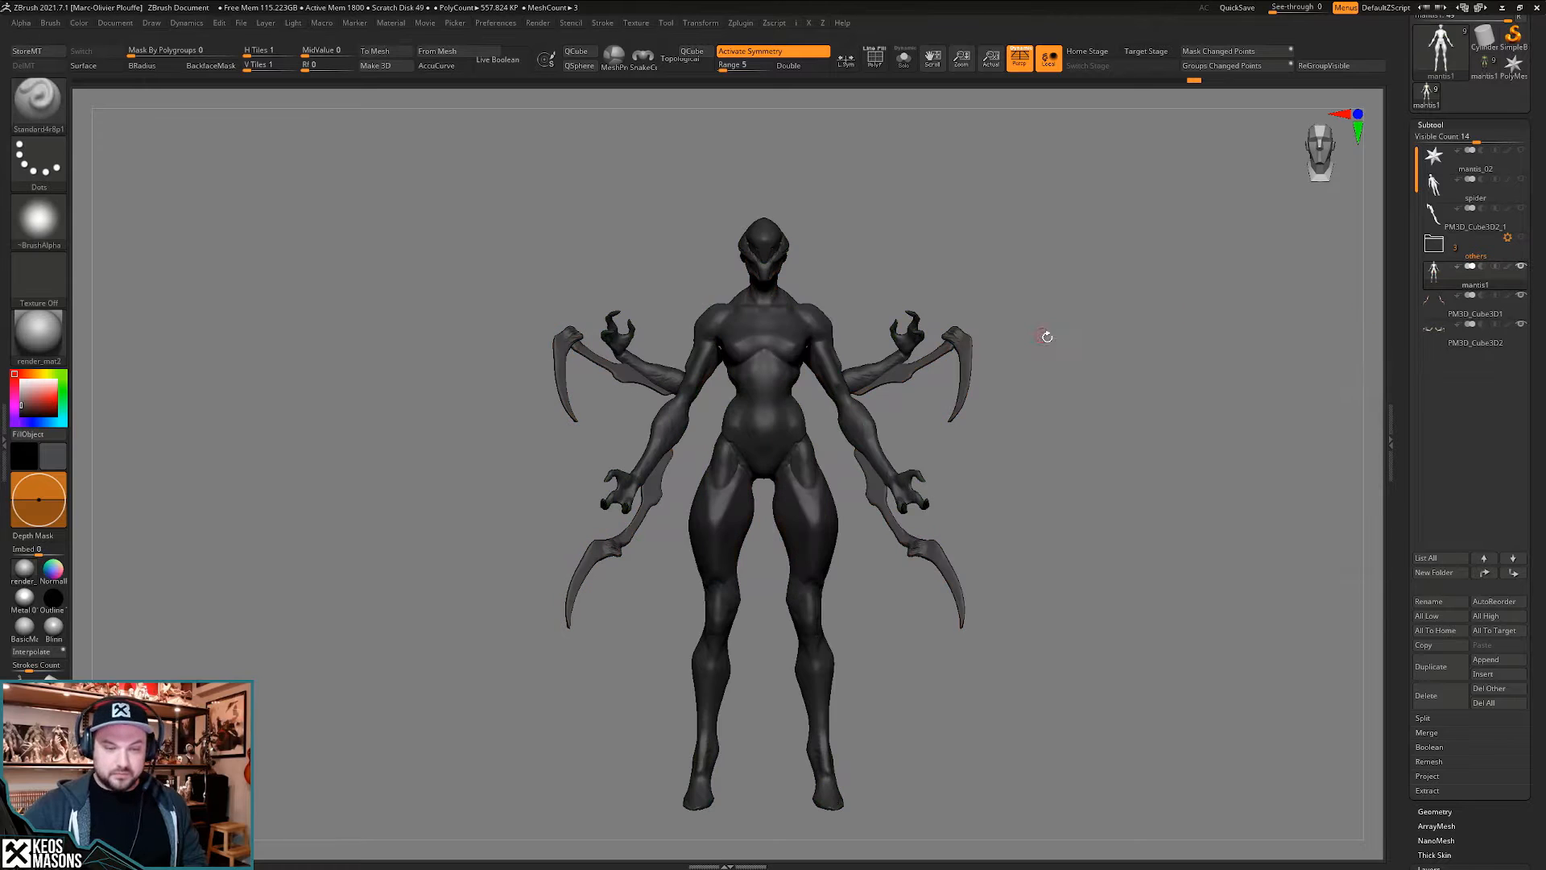
pyautogui.press('space')
pyautogui.moveTo(943, 375); pyautogui.dragTo(900, 340)
pyautogui.moveTo(708, 362); pyautogui.dragTo(745, 371, button='right')
pyautogui.keyDown('ctrl'); pyautogui.moveTo(745, 370); pyautogui.dragTo(789, 388, button='right'); pyautogui.keyUp('ctrl')
pyautogui.moveTo(1003, 360); pyautogui.dragTo(1061, 358, button='right')
pyautogui.press('space')
pyautogui.keyDown('shift'); pyautogui.moveTo(1070, 290); pyautogui.dragTo(1024, 293, button='right'); pyautogui.keyUp('shift')
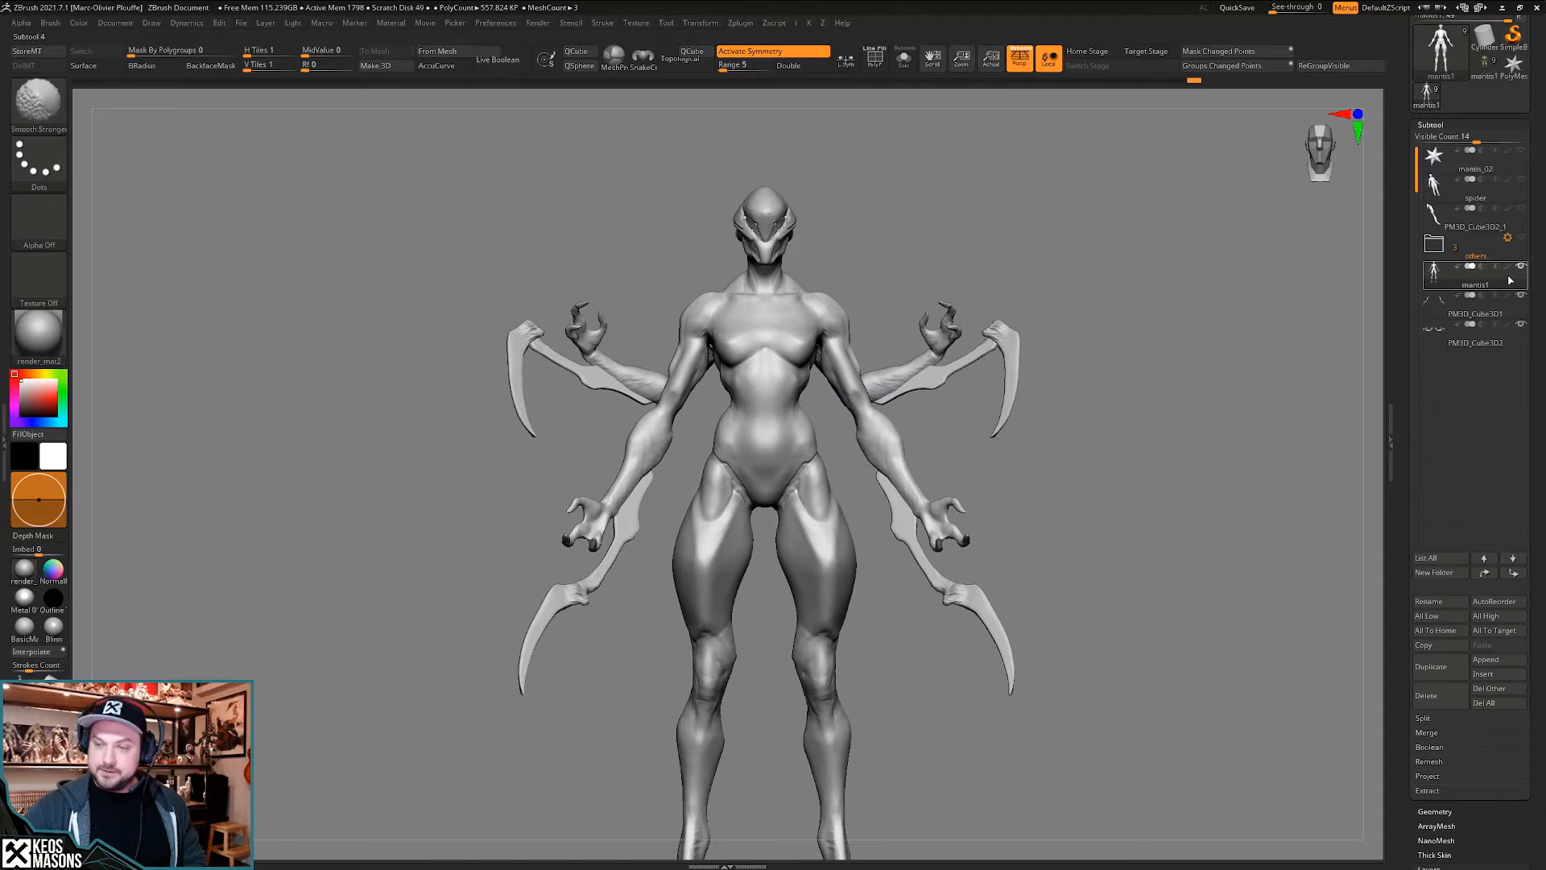
pyautogui.keyDown('shift'); pyautogui.click(1508, 268); pyautogui.keyUp('shift')
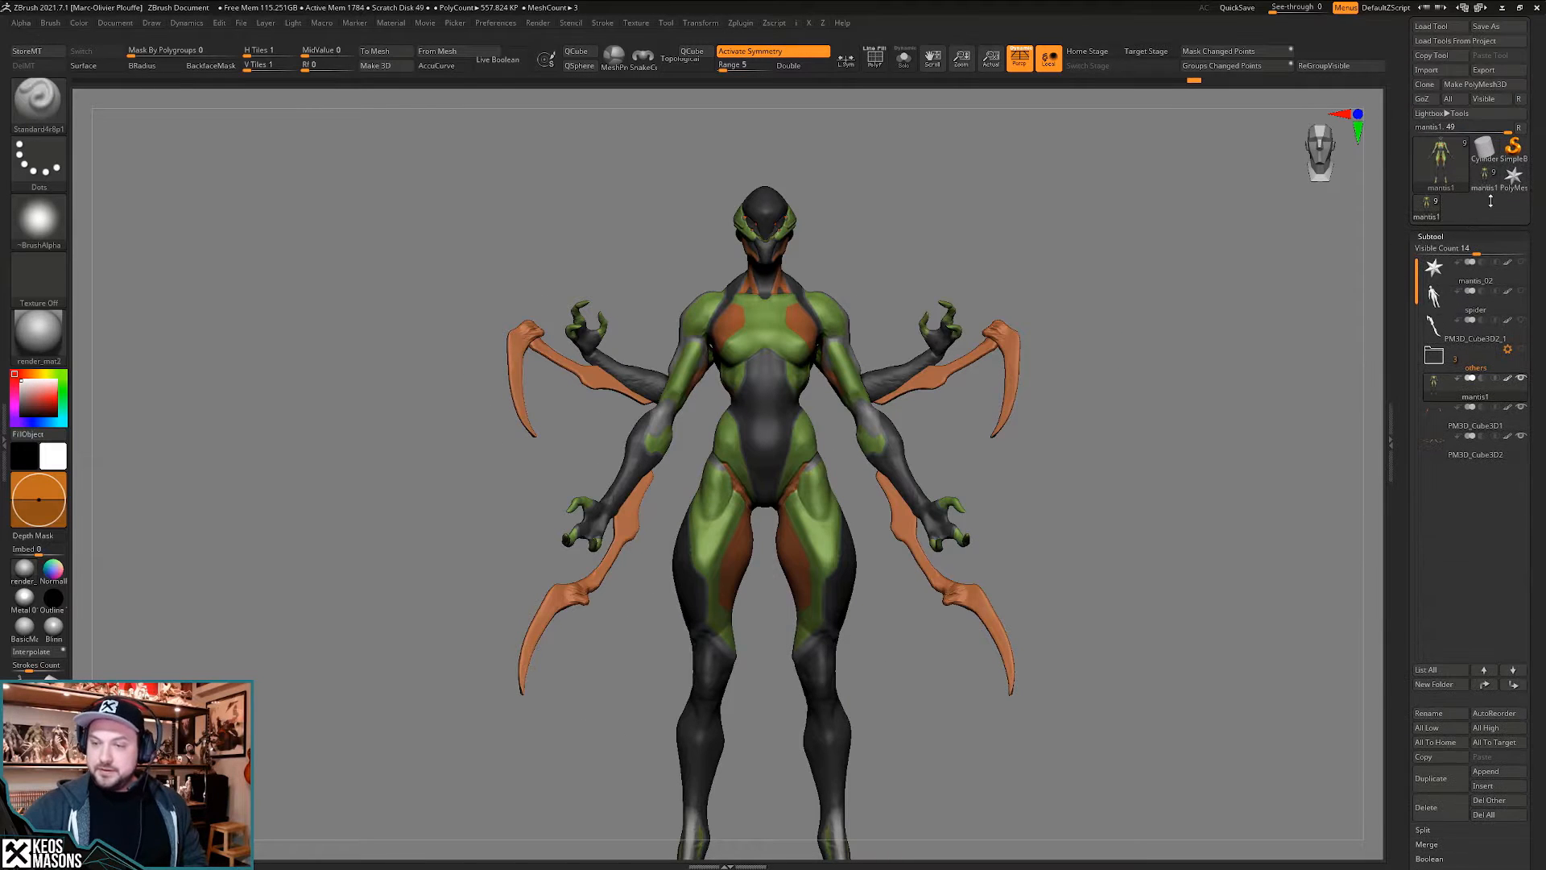
# - Switch to the more detailed version of the mantis1 tool and examine it from the front, three-quarter and side views
pyautogui.click(1490, 189)
pyautogui.moveTo(1059, 348); pyautogui.dragTo(1023, 272, button='right')
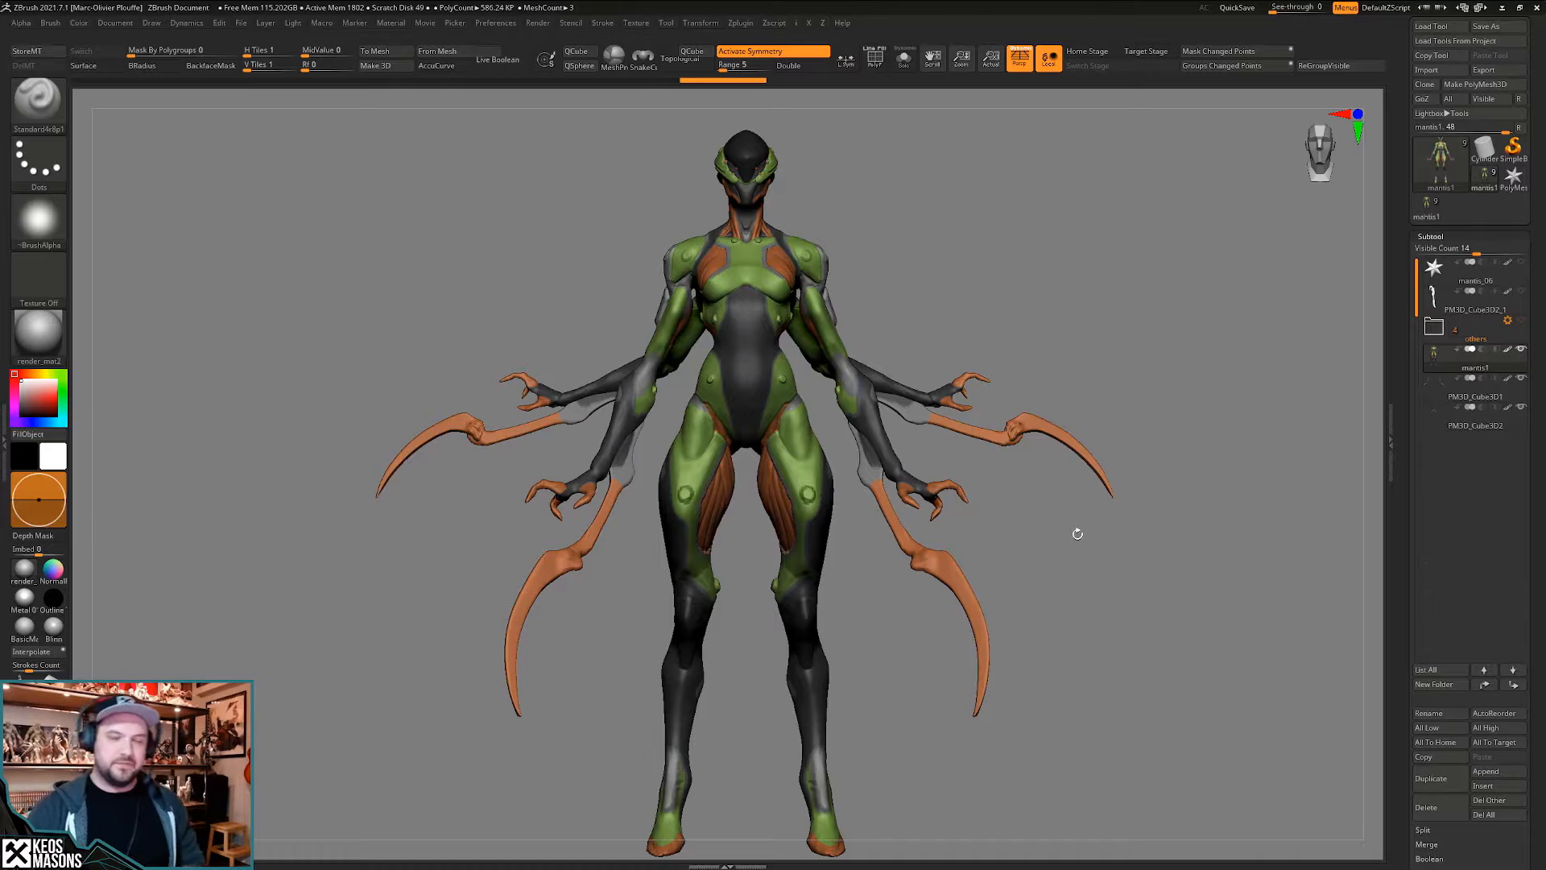
pyautogui.moveTo(1068, 522)
pyautogui.mouseDown()
pyautogui.moveTo(1089, 484)
pyautogui.moveTo(1079, 494)
pyautogui.mouseUp()
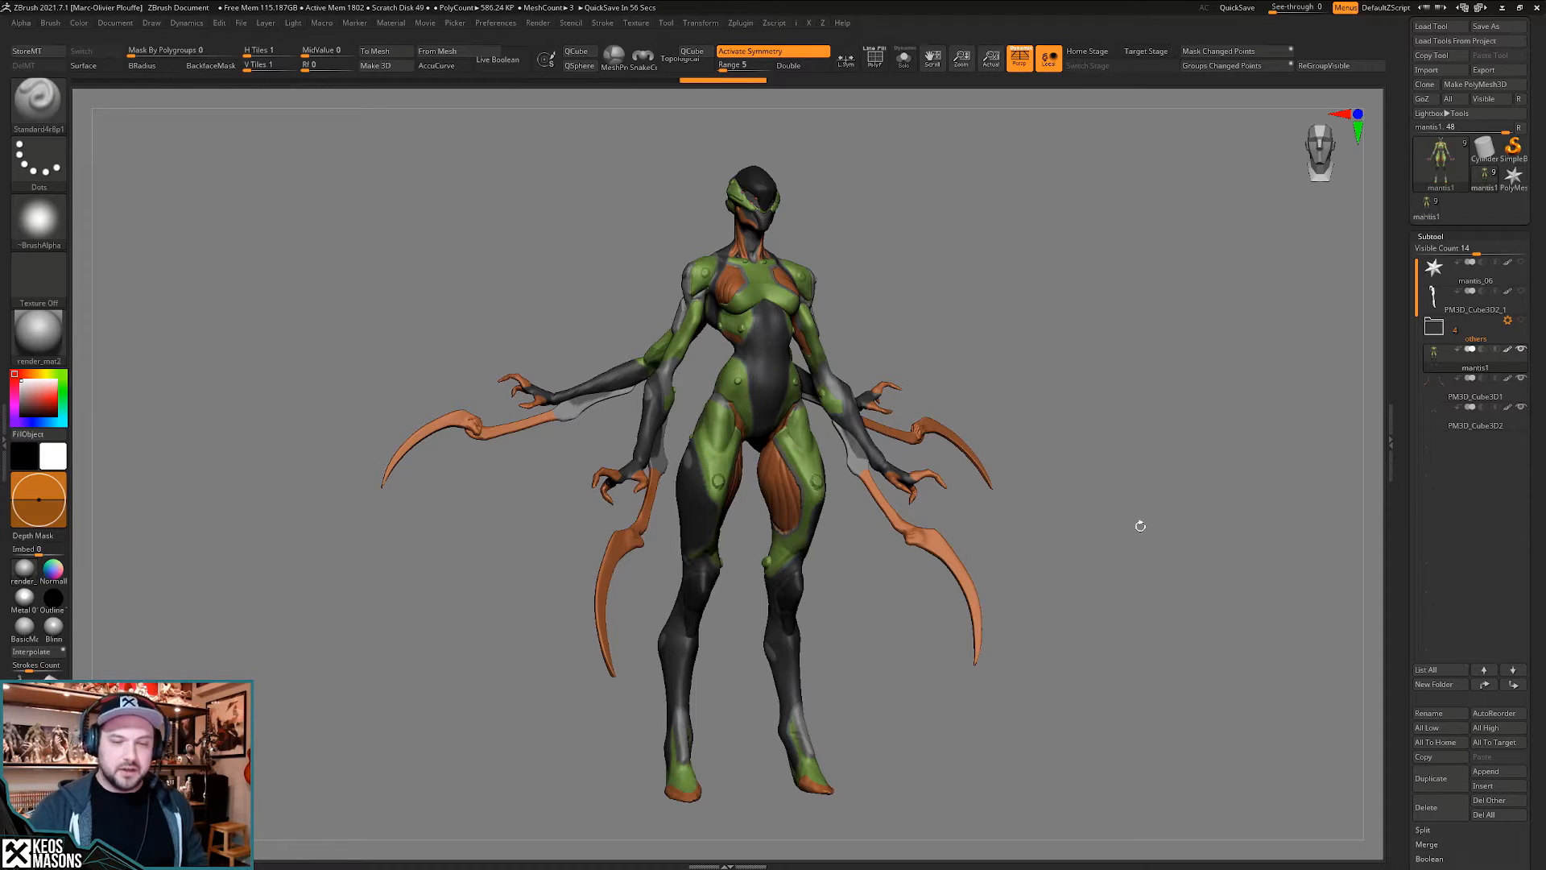
pyautogui.moveTo(1125, 478)
pyautogui.mouseDown()
pyautogui.moveTo(1163, 456)
pyautogui.moveTo(1146, 465)
pyautogui.moveTo(1146, 449)
pyautogui.moveTo(1132, 493)
pyautogui.mouseUp()
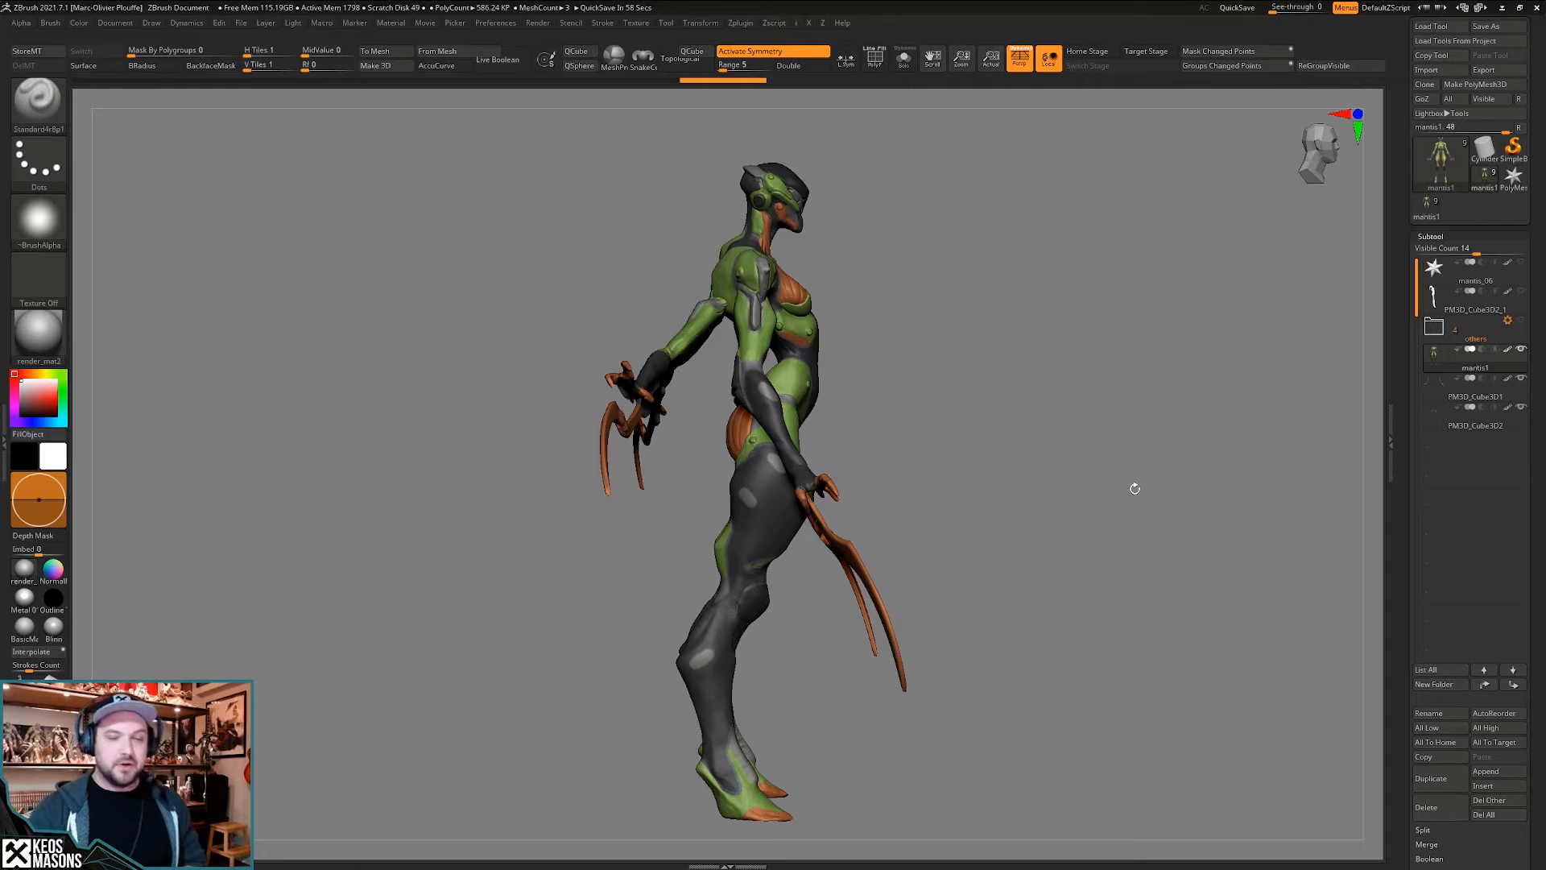
pyautogui.moveTo(1111, 492)
pyautogui.keyDown('shift'); pyautogui.mouseDown()
pyautogui.moveTo(1153, 481)
pyautogui.moveTo(1092, 490)
pyautogui.mouseUp(); pyautogui.keyUp('shift')
# - Isolate the mantis body with Solo, hide its polypaint, and examine the bare forms from the legs up to the head
pyautogui.hotkey('alt', 's')
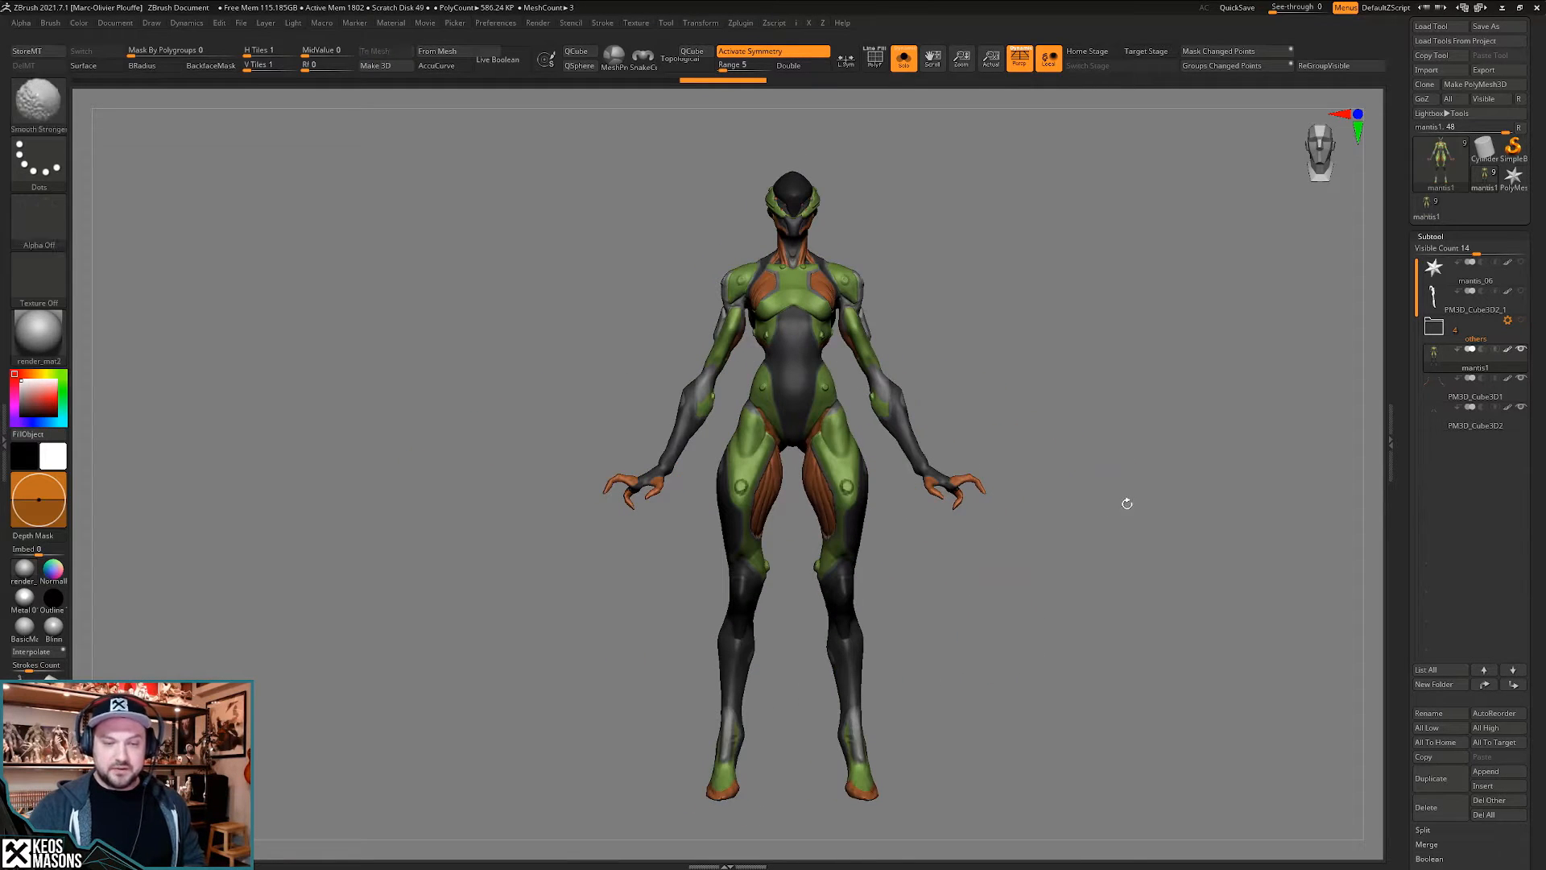
pyautogui.keyDown('shift'); pyautogui.click(1508, 349); pyautogui.keyUp('shift')
pyautogui.keyDown('alt'); pyautogui.moveTo(1182, 459); pyautogui.dragTo(1150, 476, button='right'); pyautogui.keyUp('alt')
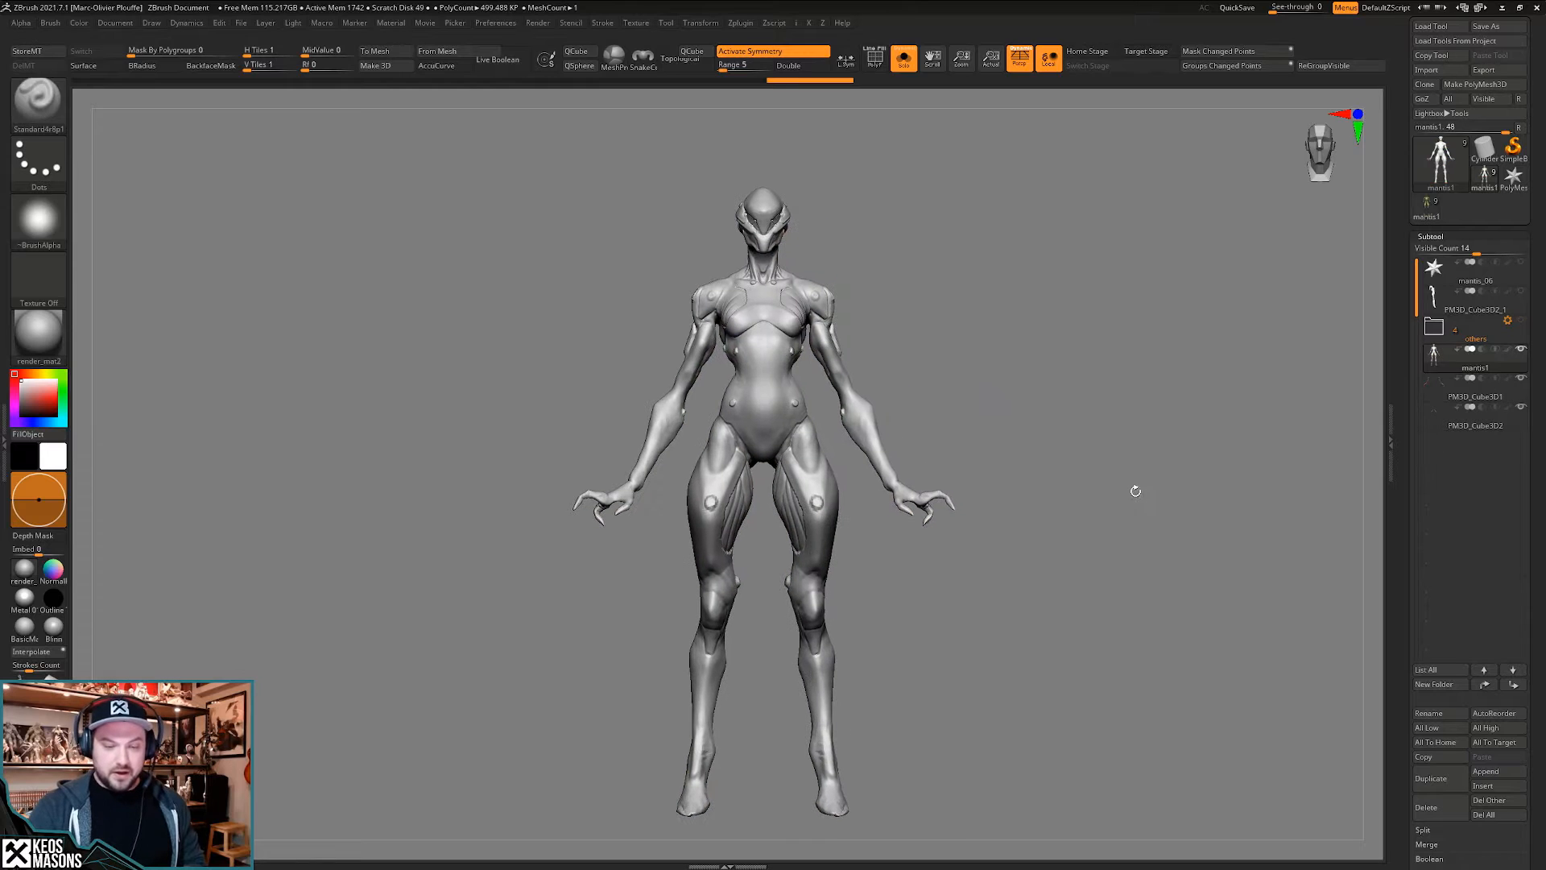
pyautogui.keyDown('ctrl'); pyautogui.moveTo(781, 339); pyautogui.dragTo(808, 418, button='right'); pyautogui.keyUp('ctrl')
pyautogui.moveTo(808, 419)
pyautogui.keyDown('alt'); pyautogui.mouseDown(button='right')
pyautogui.moveTo(801, 480)
pyautogui.moveTo(833, 473)
pyautogui.mouseUp(button='right'); pyautogui.keyUp('alt')
pyautogui.keyDown('alt'); pyautogui.moveTo(834, 473); pyautogui.dragTo(842, 244, button='right'); pyautogui.keyUp('alt')
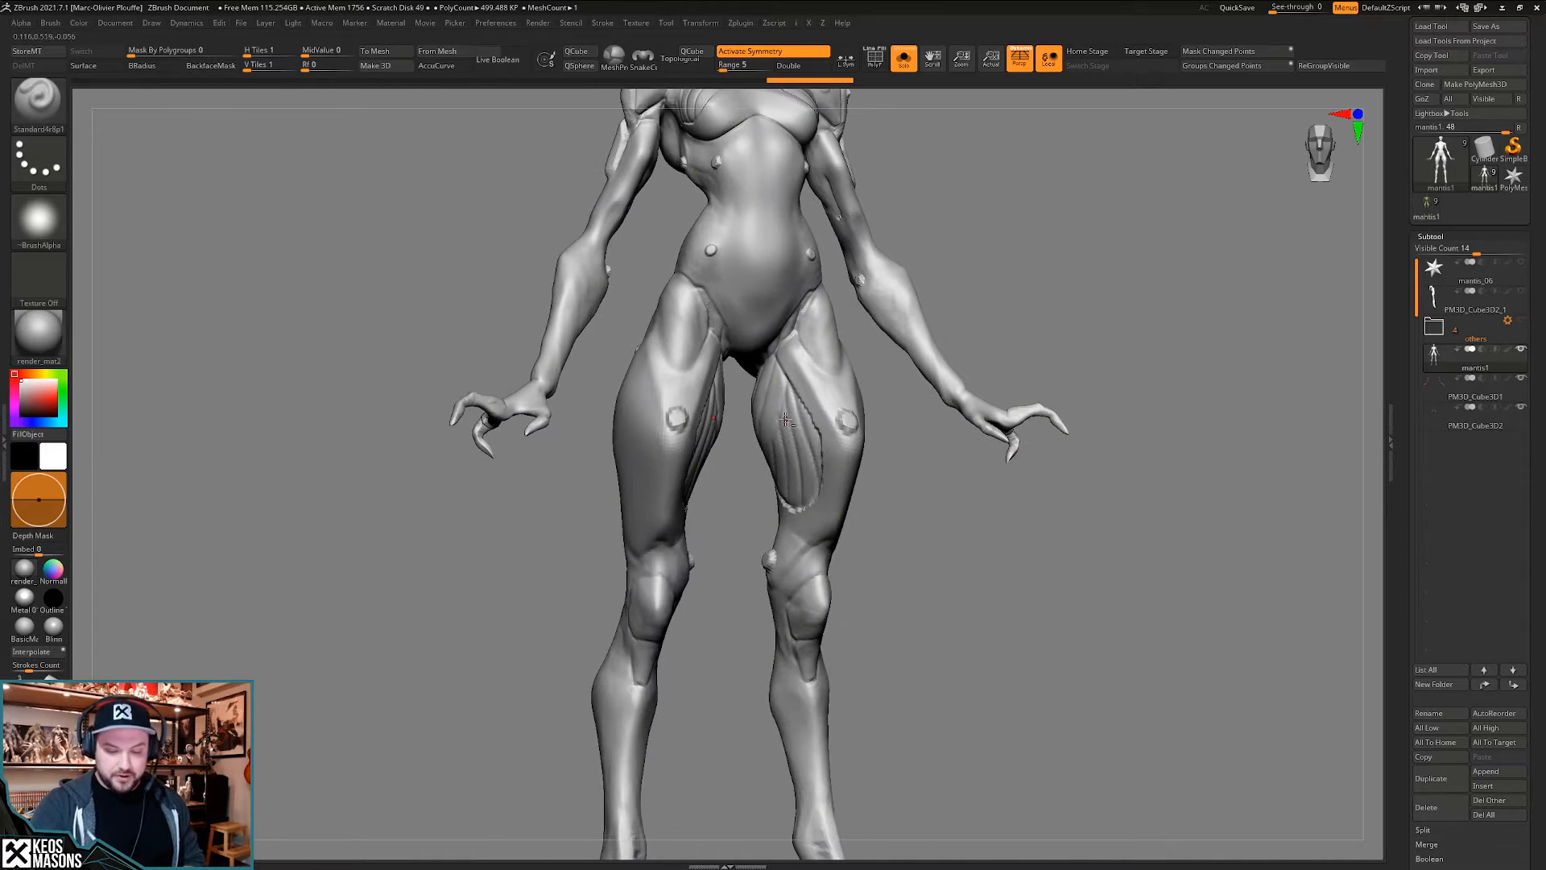
pyautogui.keyDown('alt'); pyautogui.moveTo(818, 415); pyautogui.dragTo(801, 631, button='right'); pyautogui.keyUp('alt')
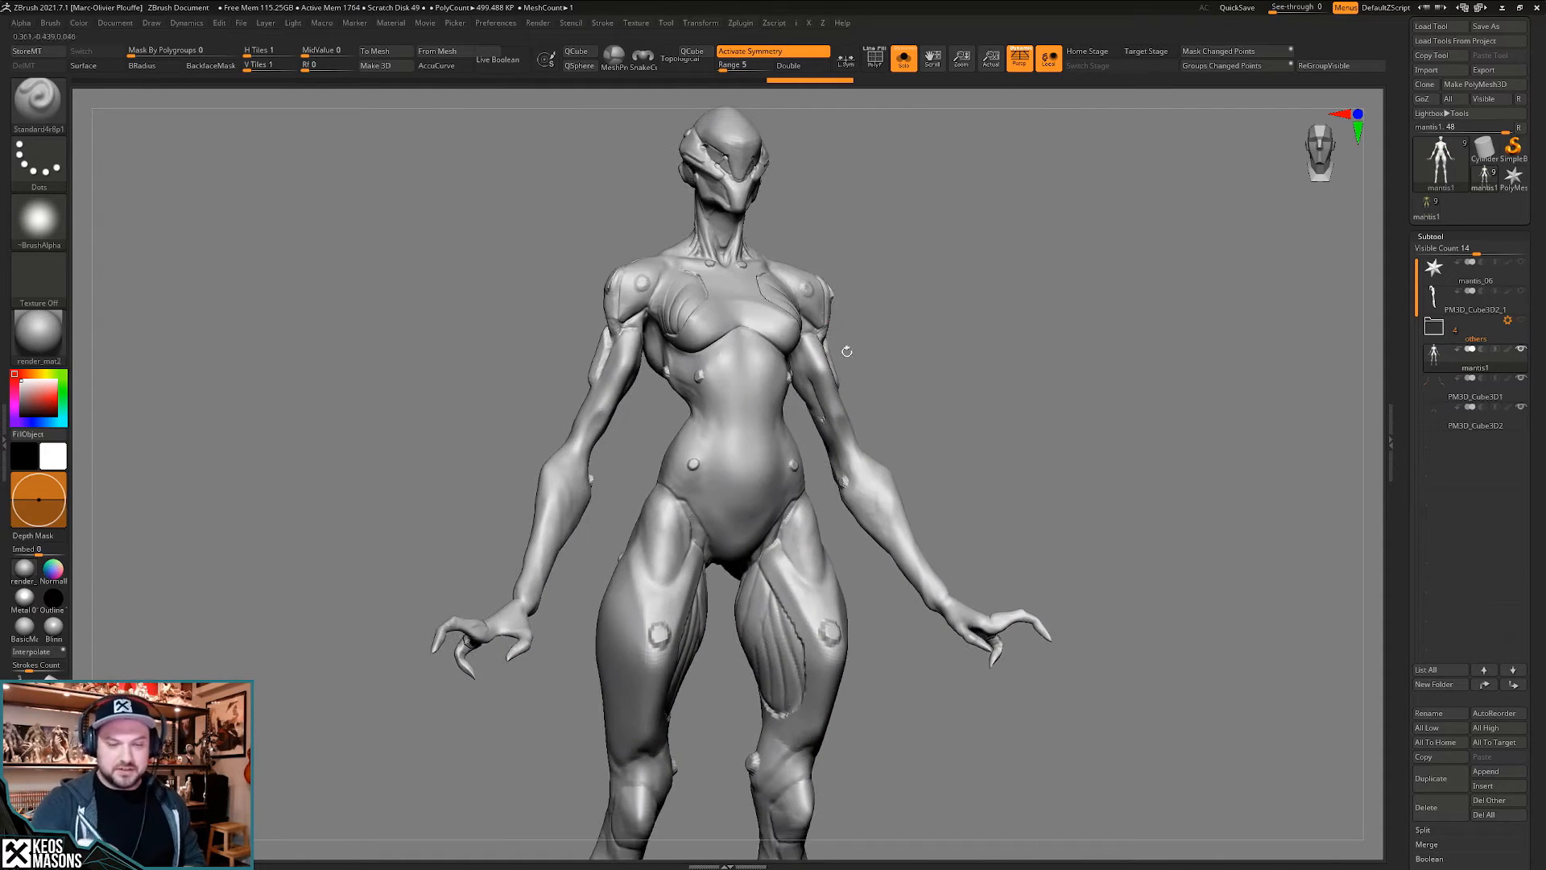
pyautogui.moveTo(908, 390)
pyautogui.keyDown('shift'); pyautogui.mouseDown(button='right')
pyautogui.moveTo(953, 402)
pyautogui.moveTo(913, 407)
pyautogui.mouseUp(button='right'); pyautogui.keyUp('shift')
# - Toggle the visibility of the upper sculpt layer repeatedly to compare the body's shape changes in the full front view
pyautogui.moveTo(1404, 493); pyautogui.dragTo(1414, 393)
pyautogui.moveTo(1525, 461); pyautogui.dragTo(1525, 453)
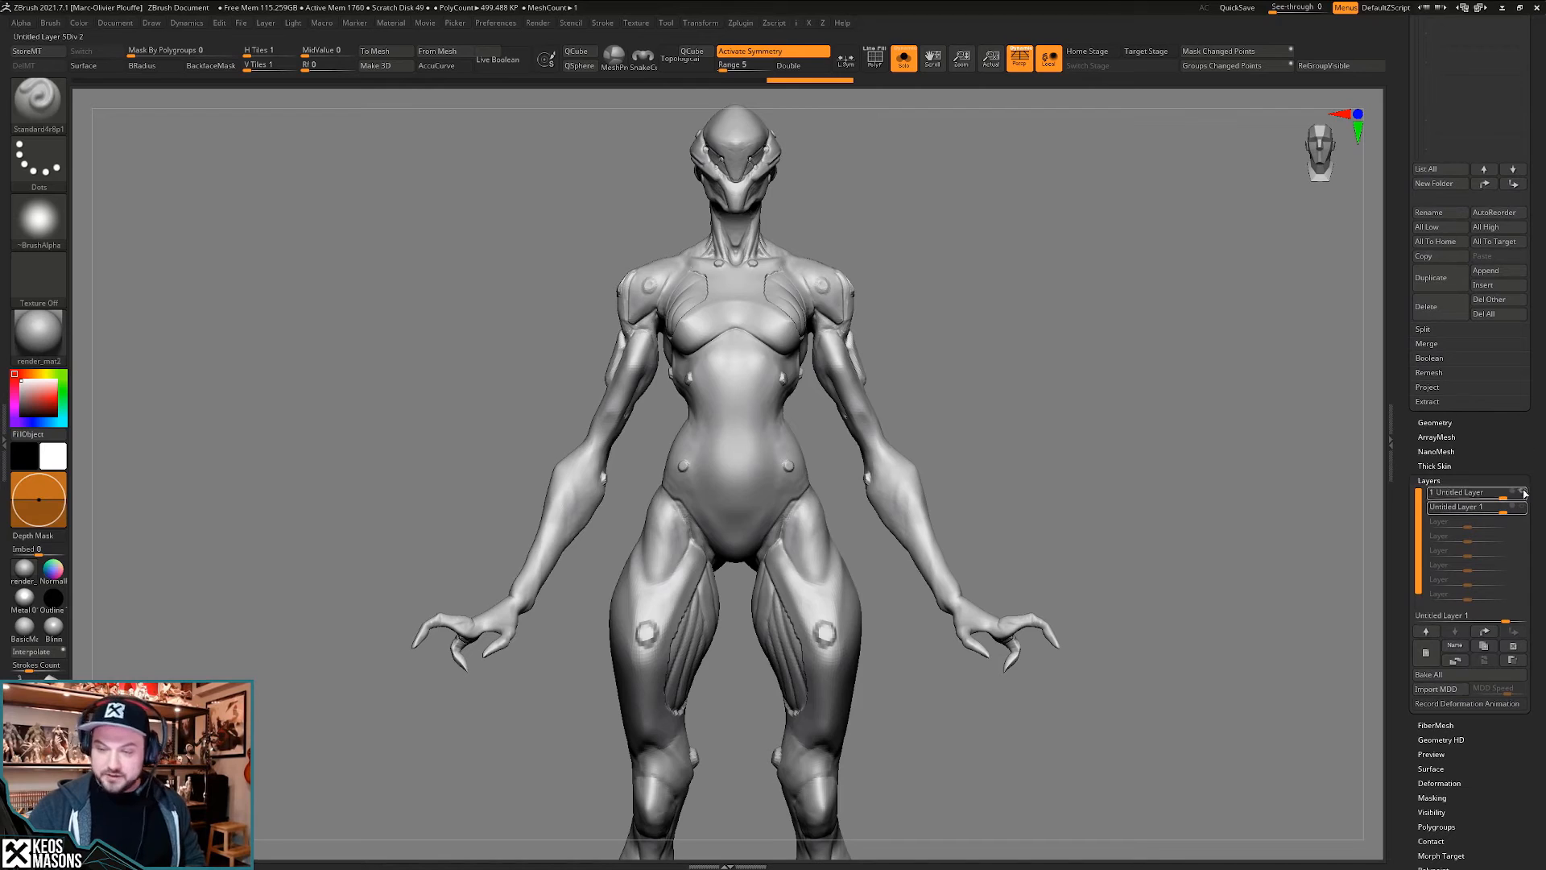
pyautogui.click(1523, 491)
pyautogui.keyDown('ctrl'); pyautogui.moveTo(1266, 508); pyautogui.dragTo(1110, 480, button='right'); pyautogui.keyUp('ctrl')
pyautogui.click(1523, 492)
pyautogui.click(1523, 493)
pyautogui.click(1523, 493)
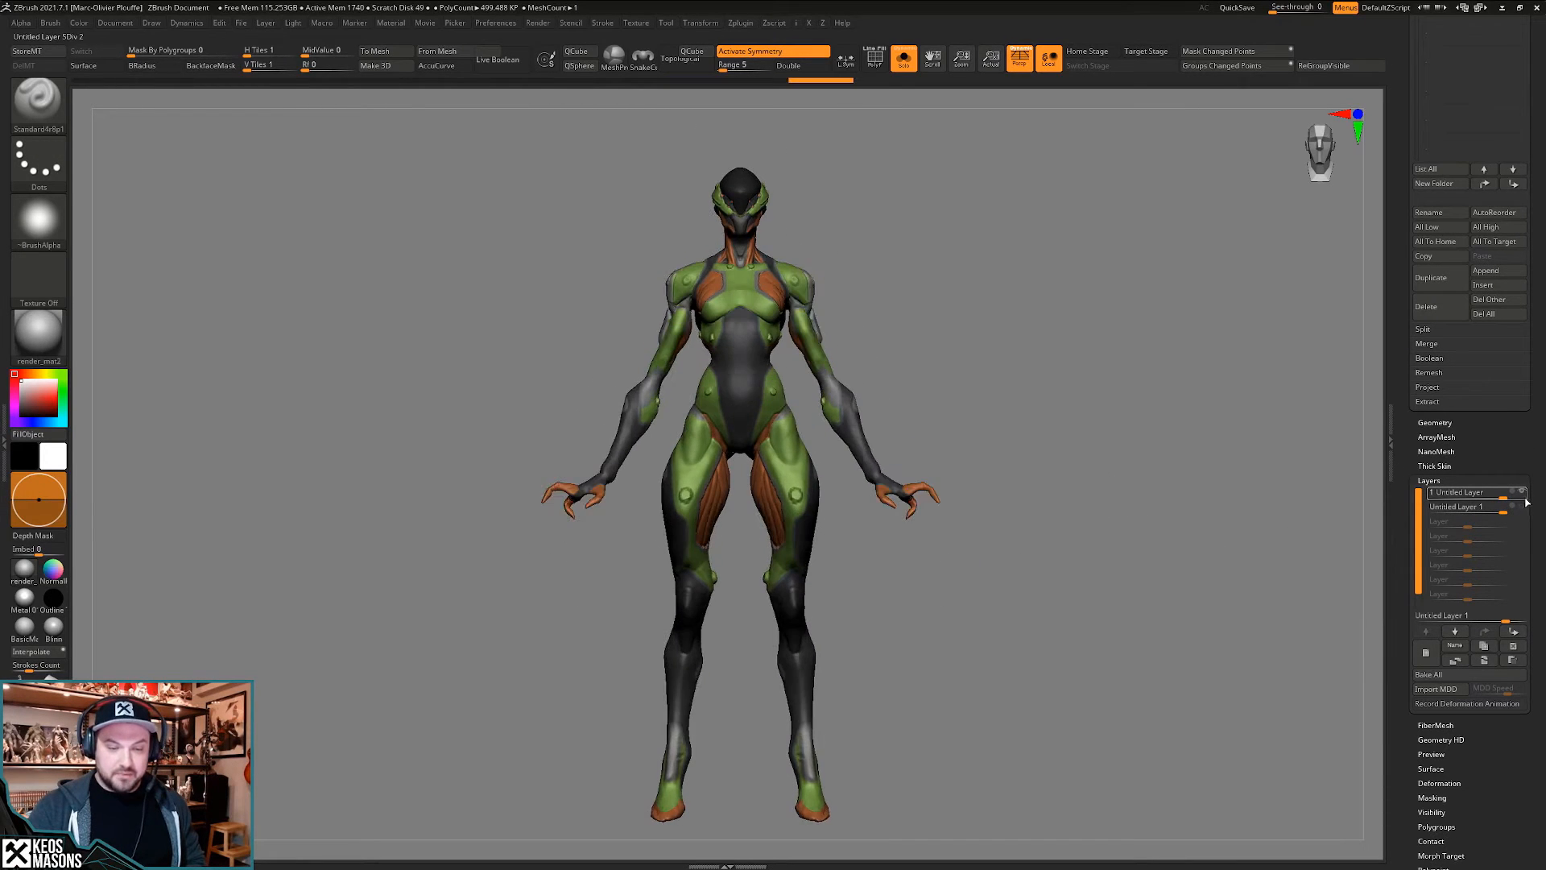
pyautogui.click(1524, 493)
pyautogui.click(1524, 494)
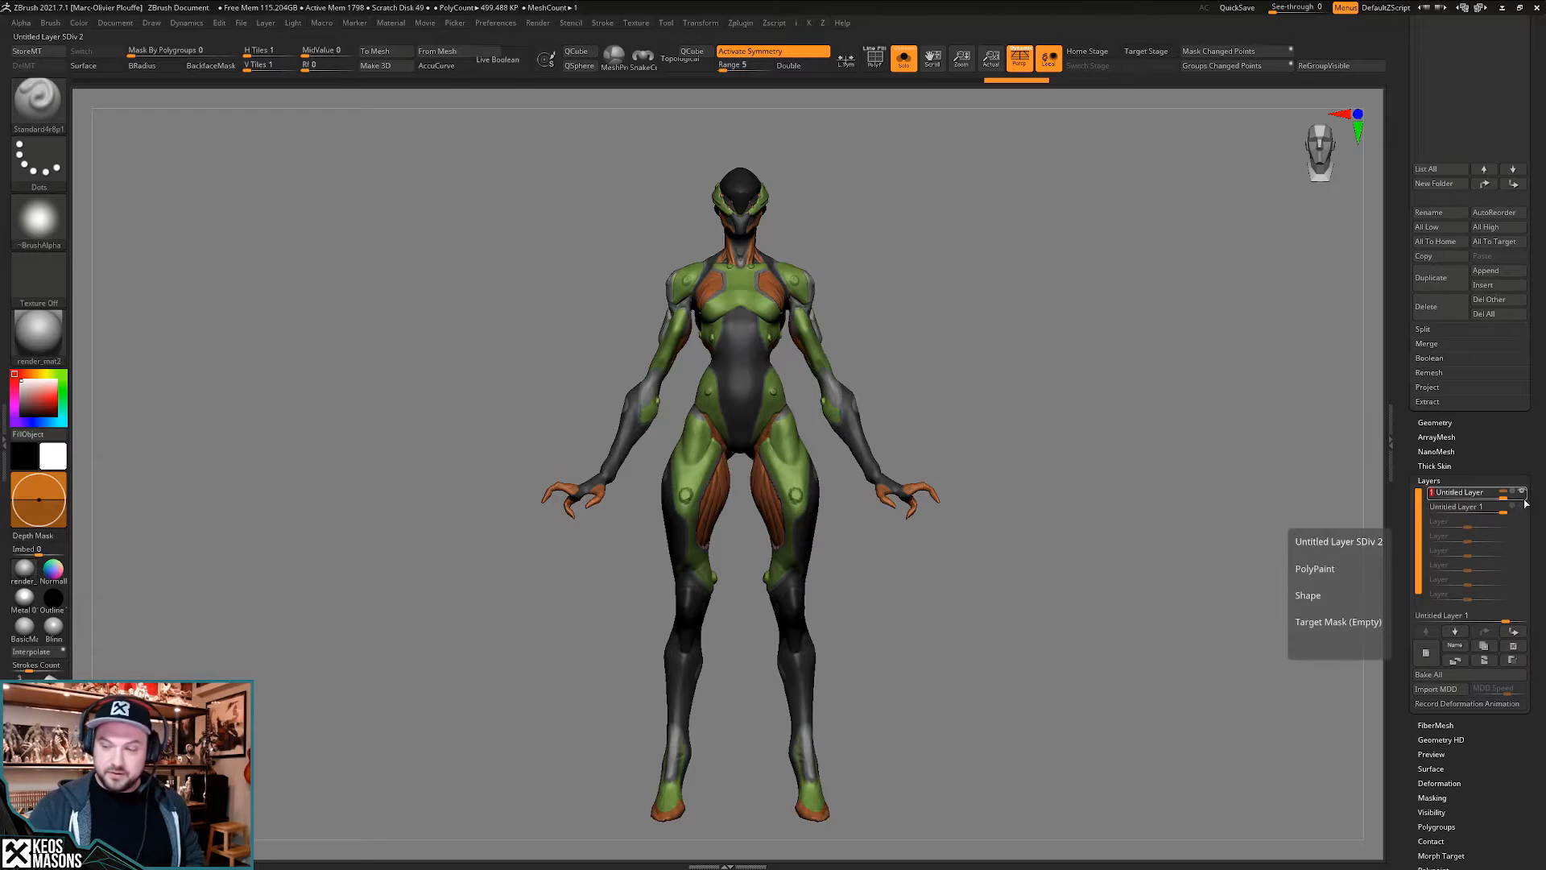
pyautogui.click(1523, 495)
pyautogui.click(1523, 495)
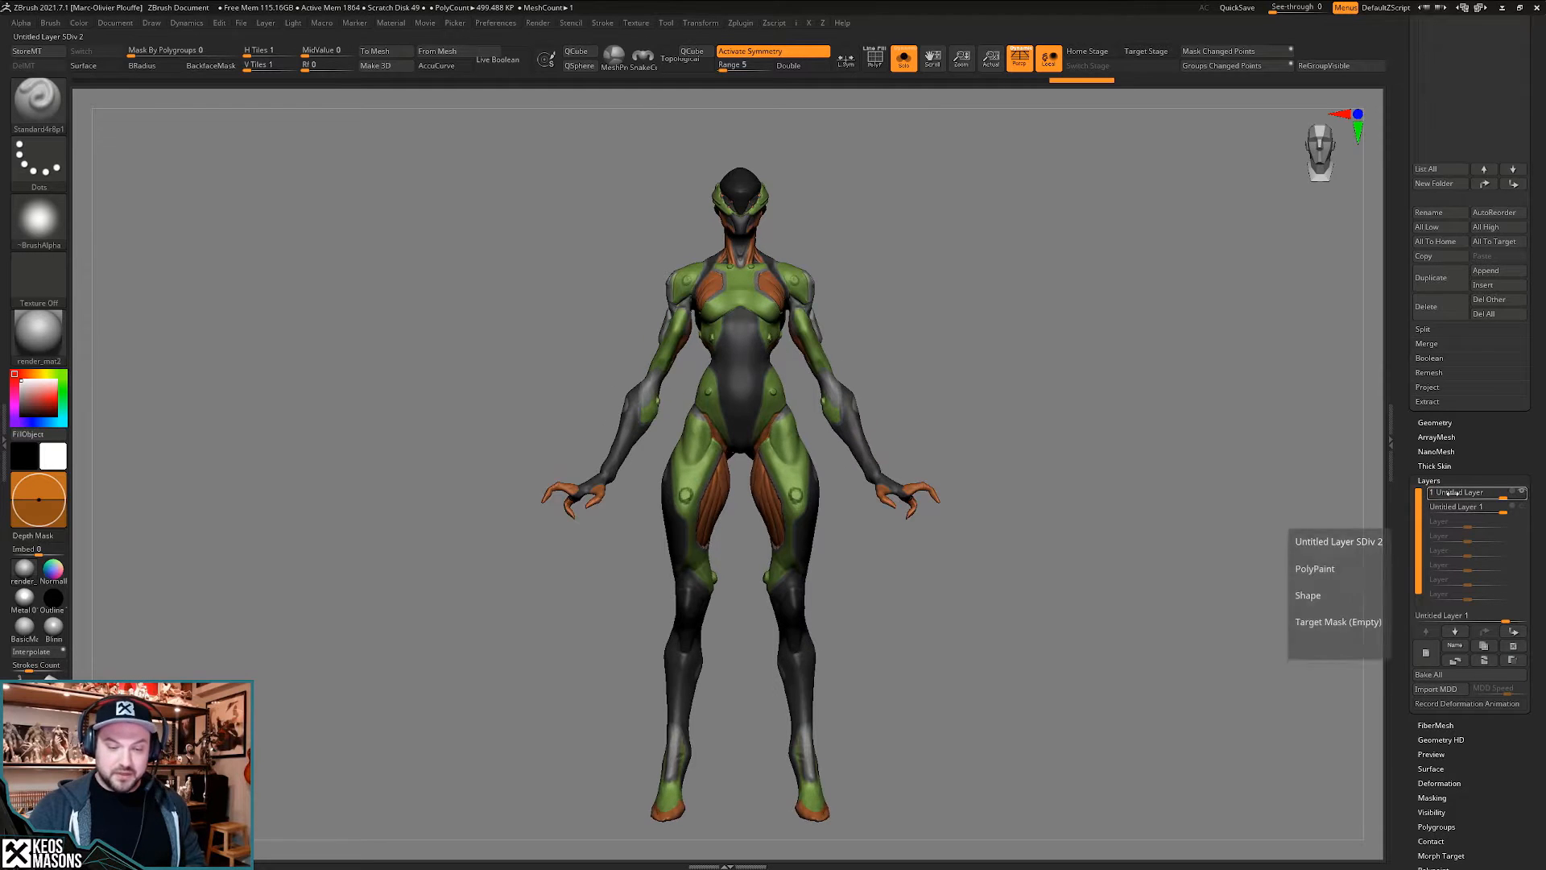
pyautogui.click(1524, 495)
pyautogui.click(1523, 496)
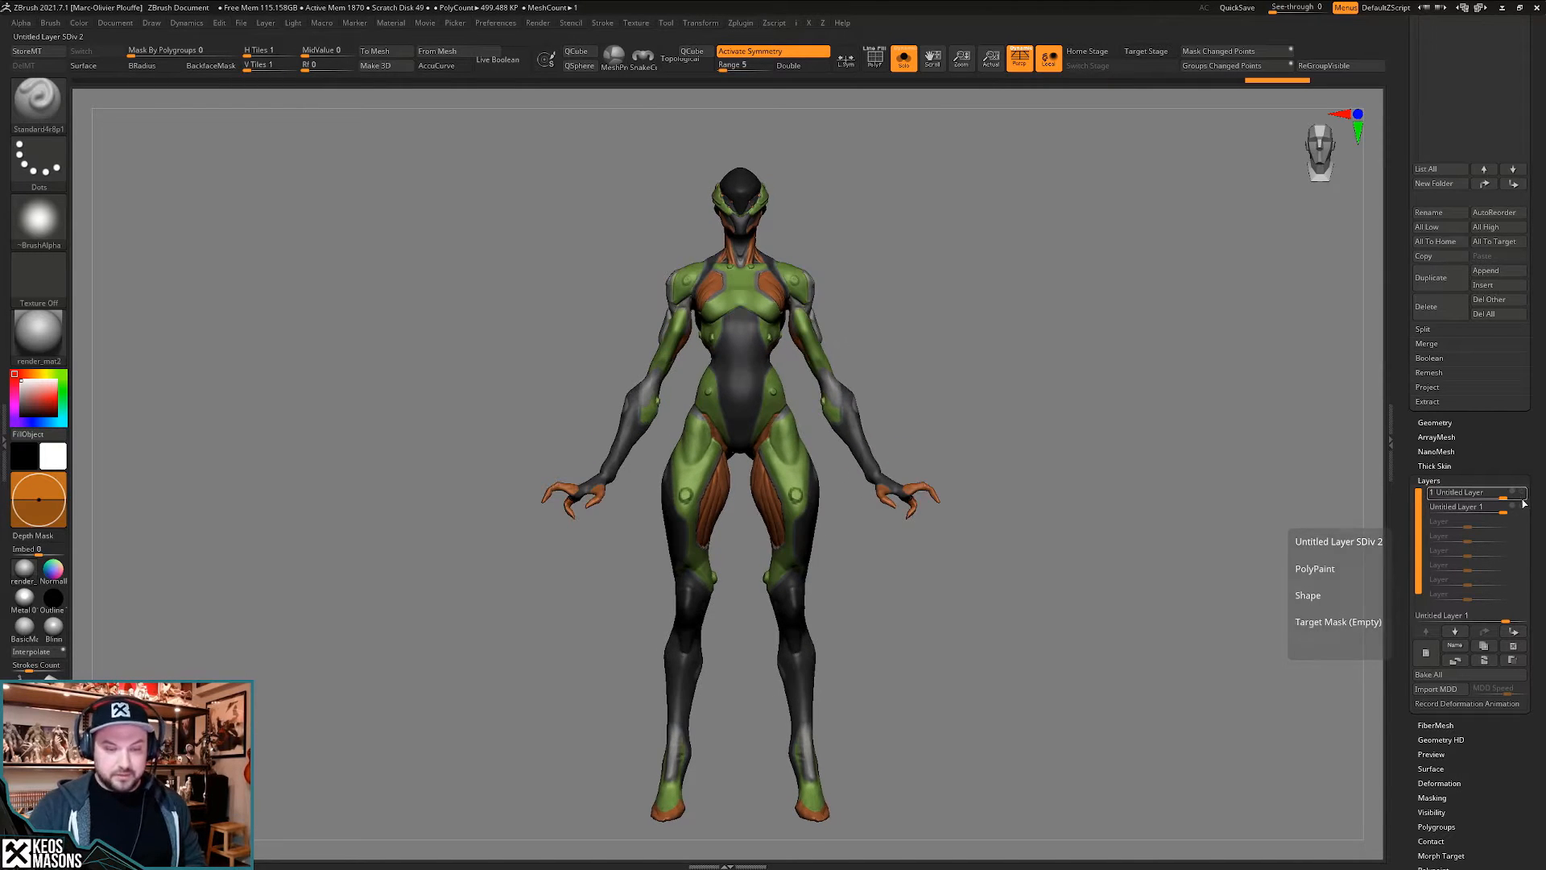
pyautogui.click(1524, 497)
pyautogui.click(1524, 497)
pyautogui.click(1524, 498)
pyautogui.click(1523, 498)
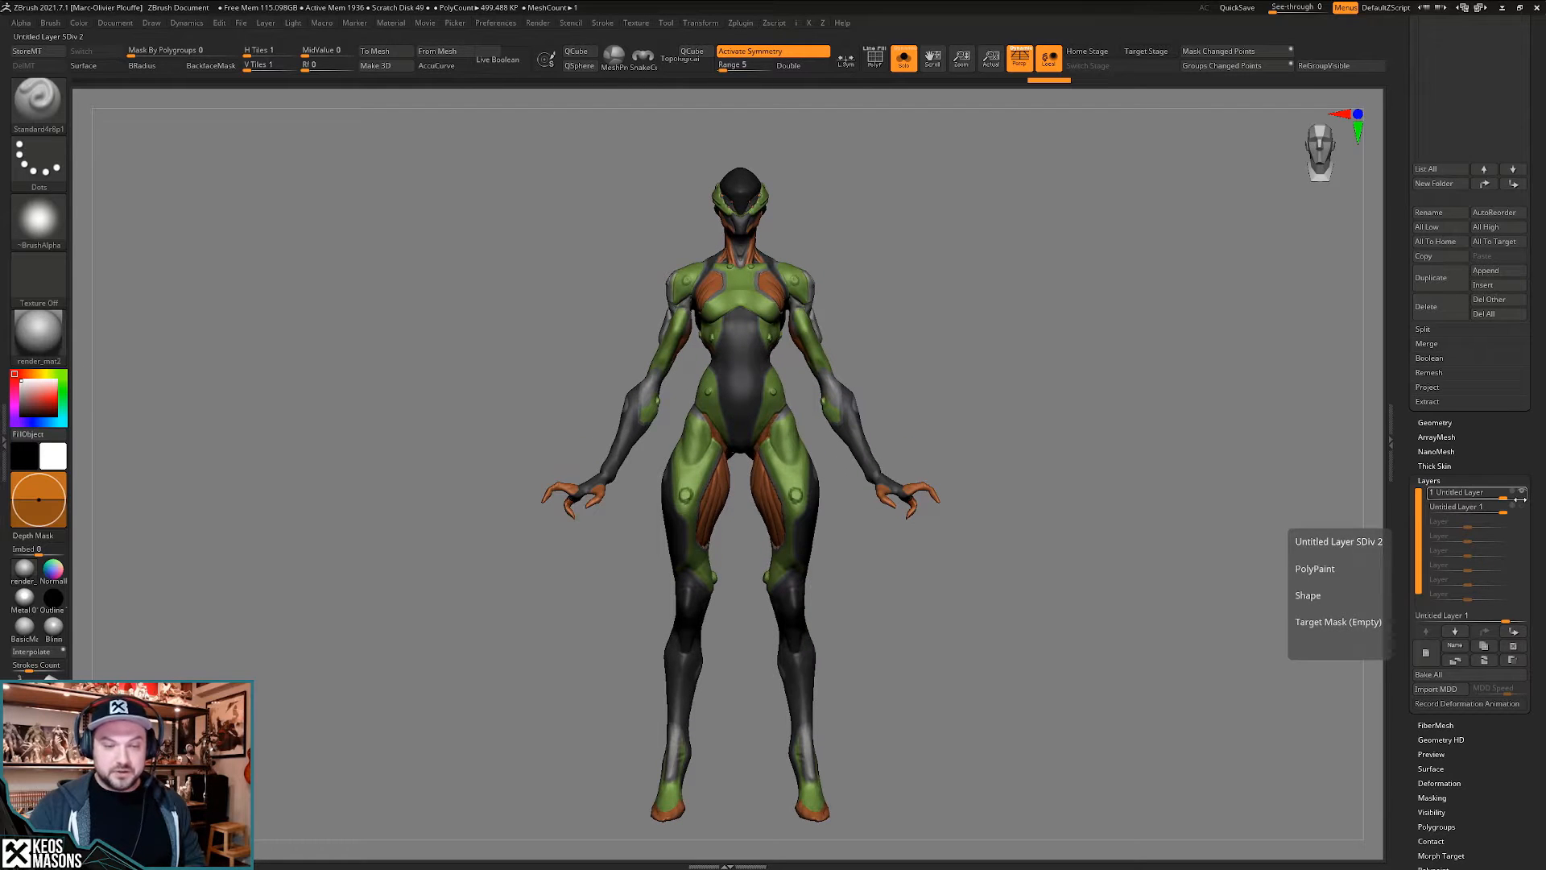
pyautogui.click(1523, 497)
# - Compare the body's side silhouette with the upper sculpt layer off and on, leaving that layer visible
pyautogui.moveTo(959, 558); pyautogui.dragTo(1160, 566)
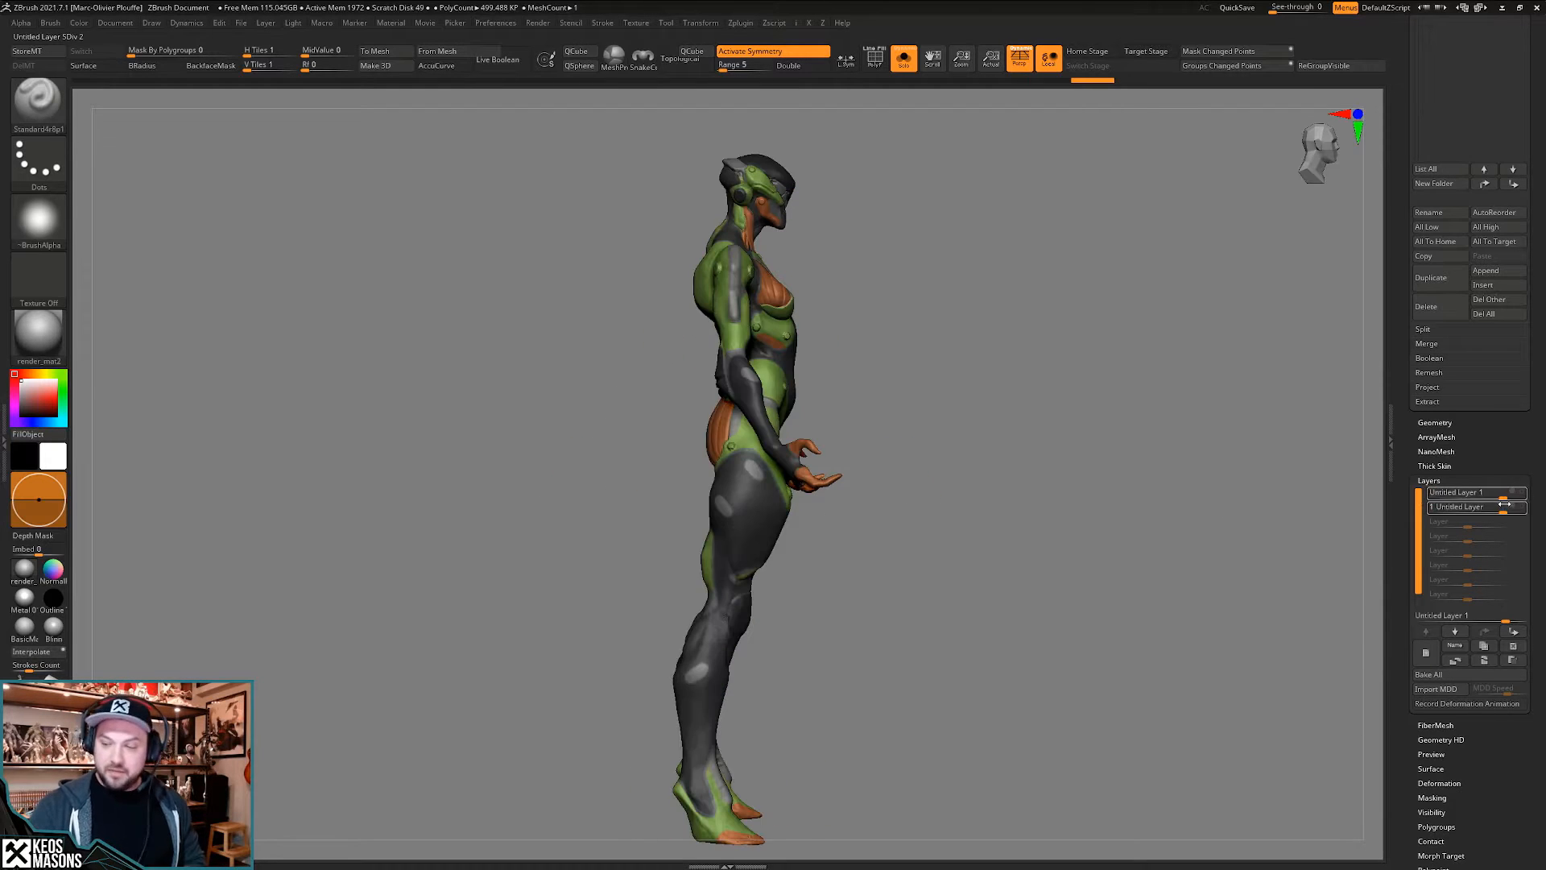
pyautogui.click(1523, 500)
pyautogui.click(1523, 500)
pyautogui.click(1524, 500)
pyautogui.click(1523, 500)
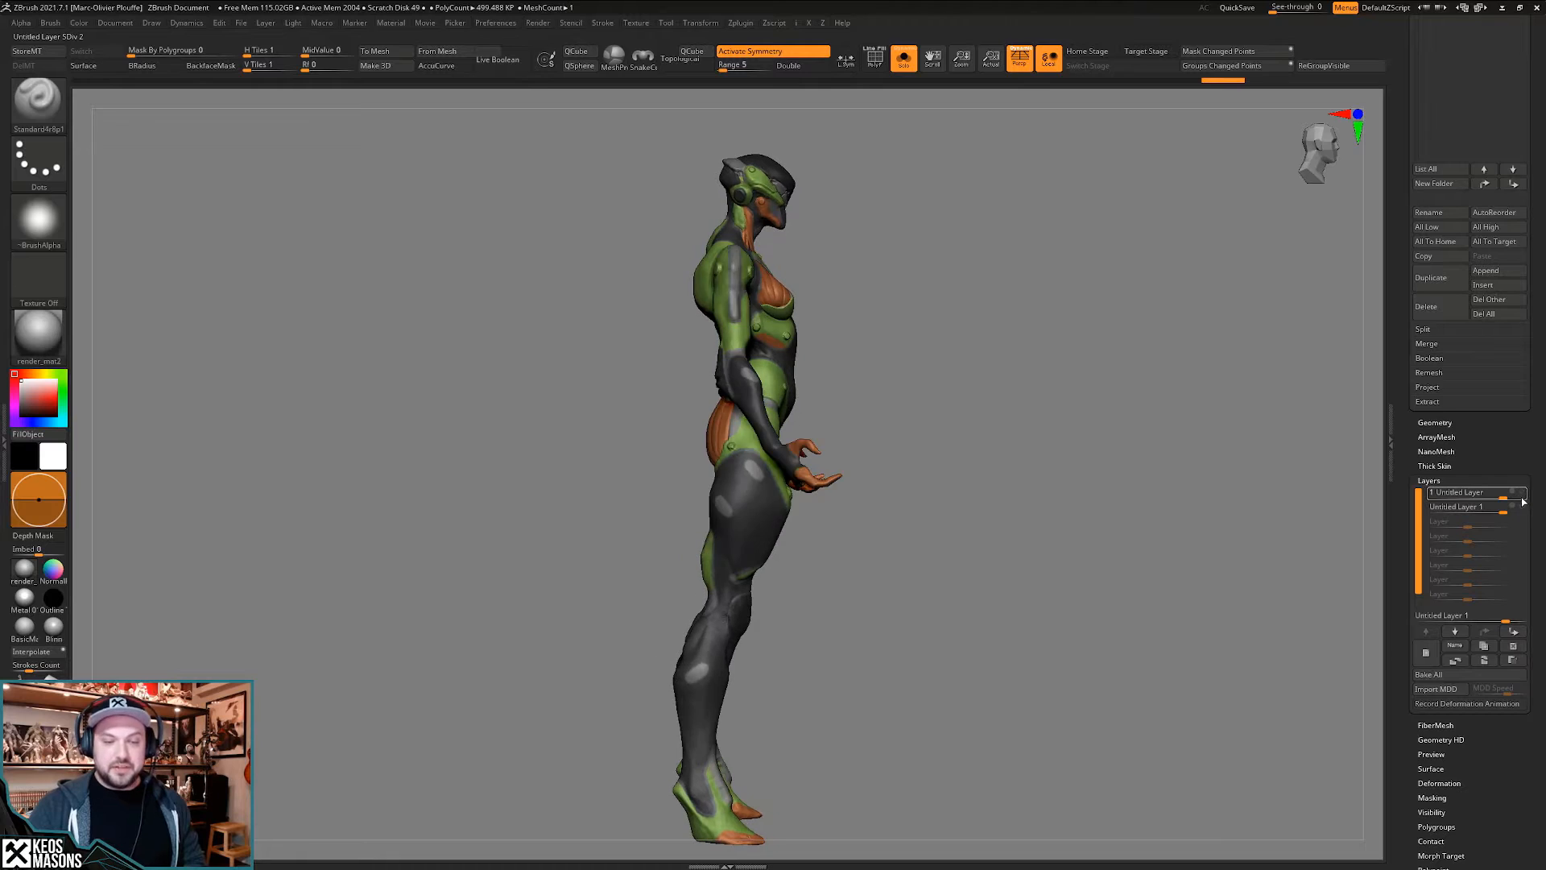
pyautogui.click(1523, 500)
pyautogui.click(1523, 500)
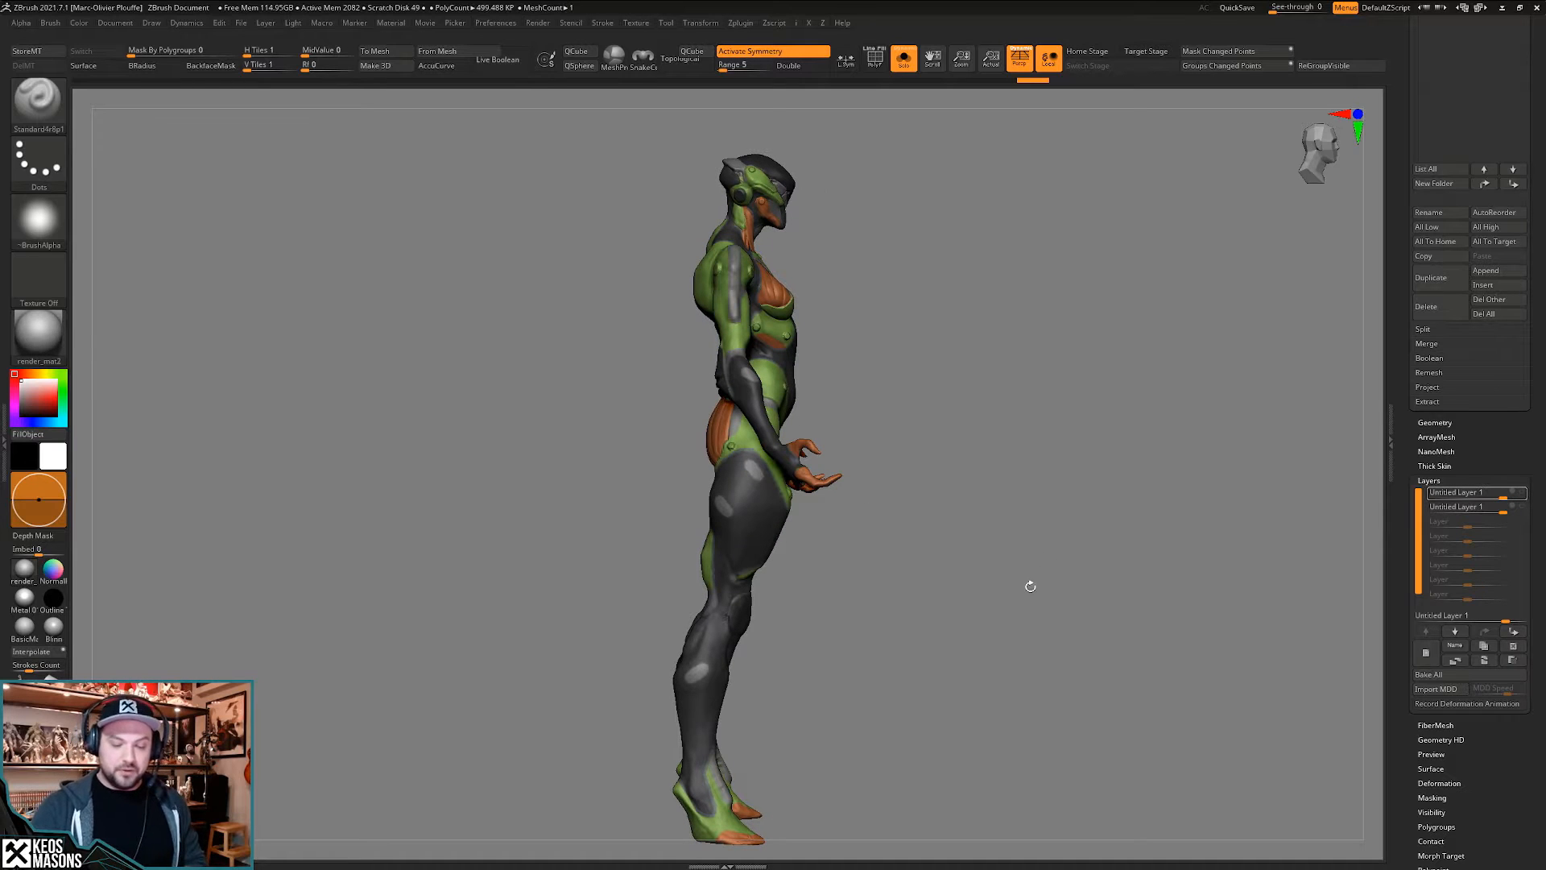
pyautogui.moveTo(1031, 586); pyautogui.dragTo(1025, 555)
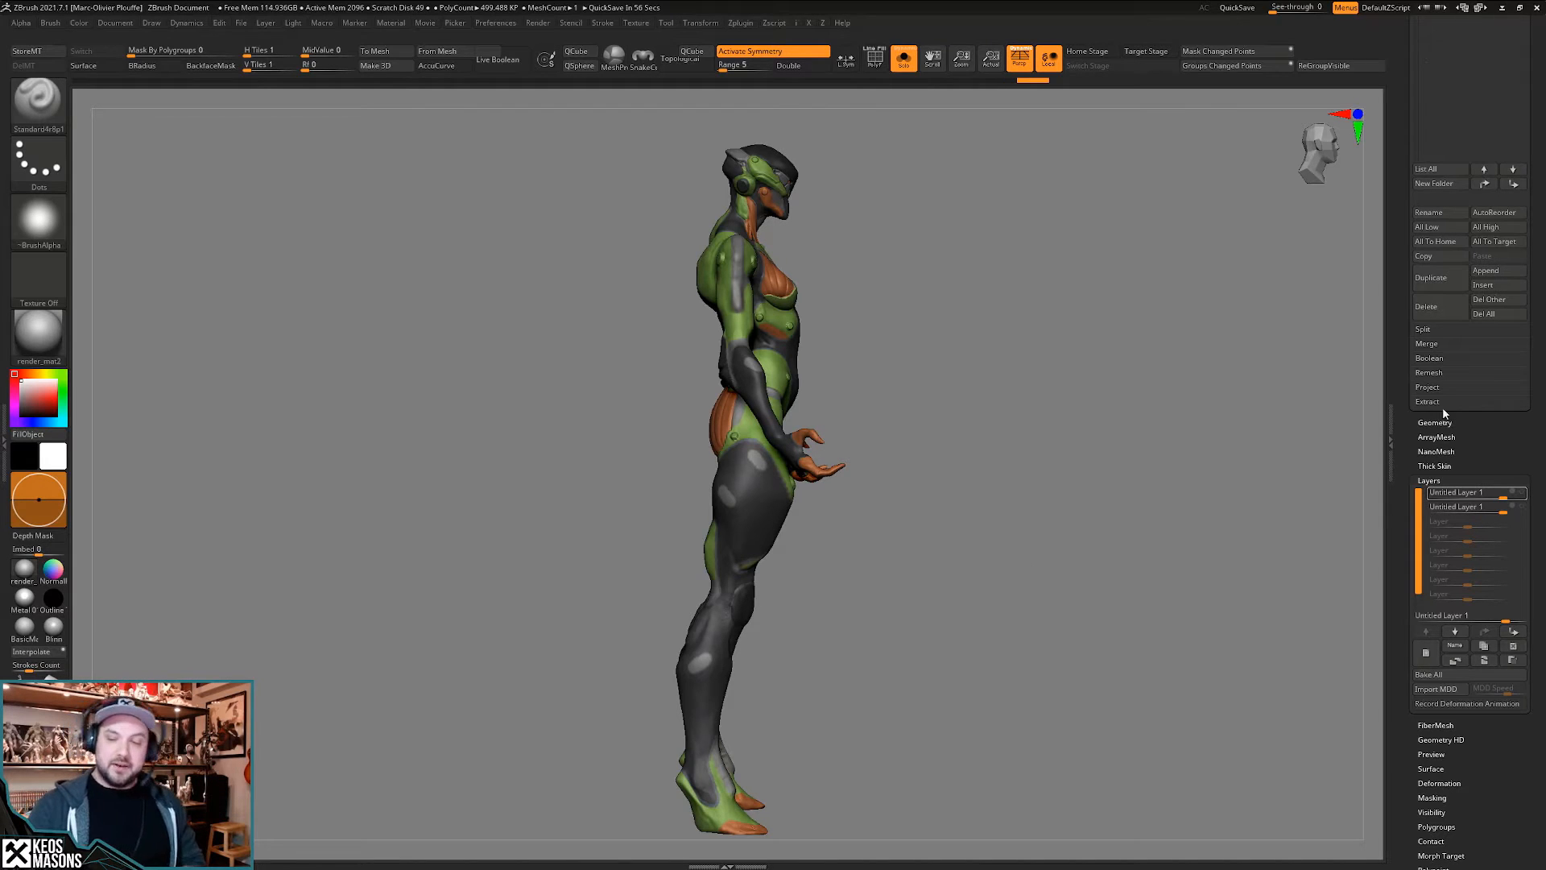
pyautogui.click(1521, 492)
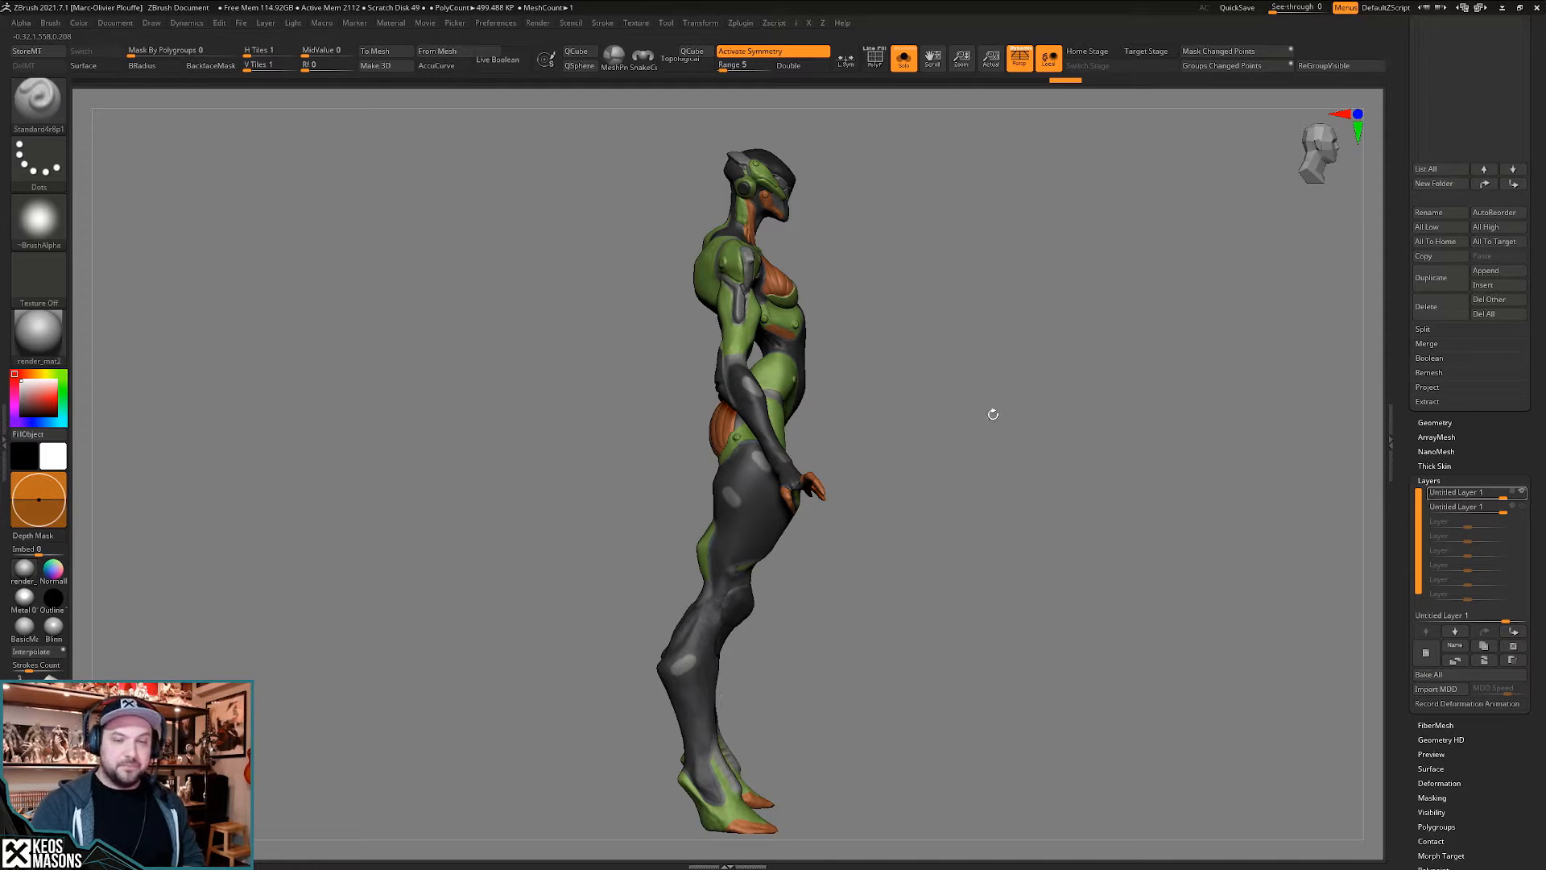
pyautogui.keyDown('alt'); pyautogui.moveTo(991, 419); pyautogui.dragTo(981, 414); pyautogui.keyUp('alt')
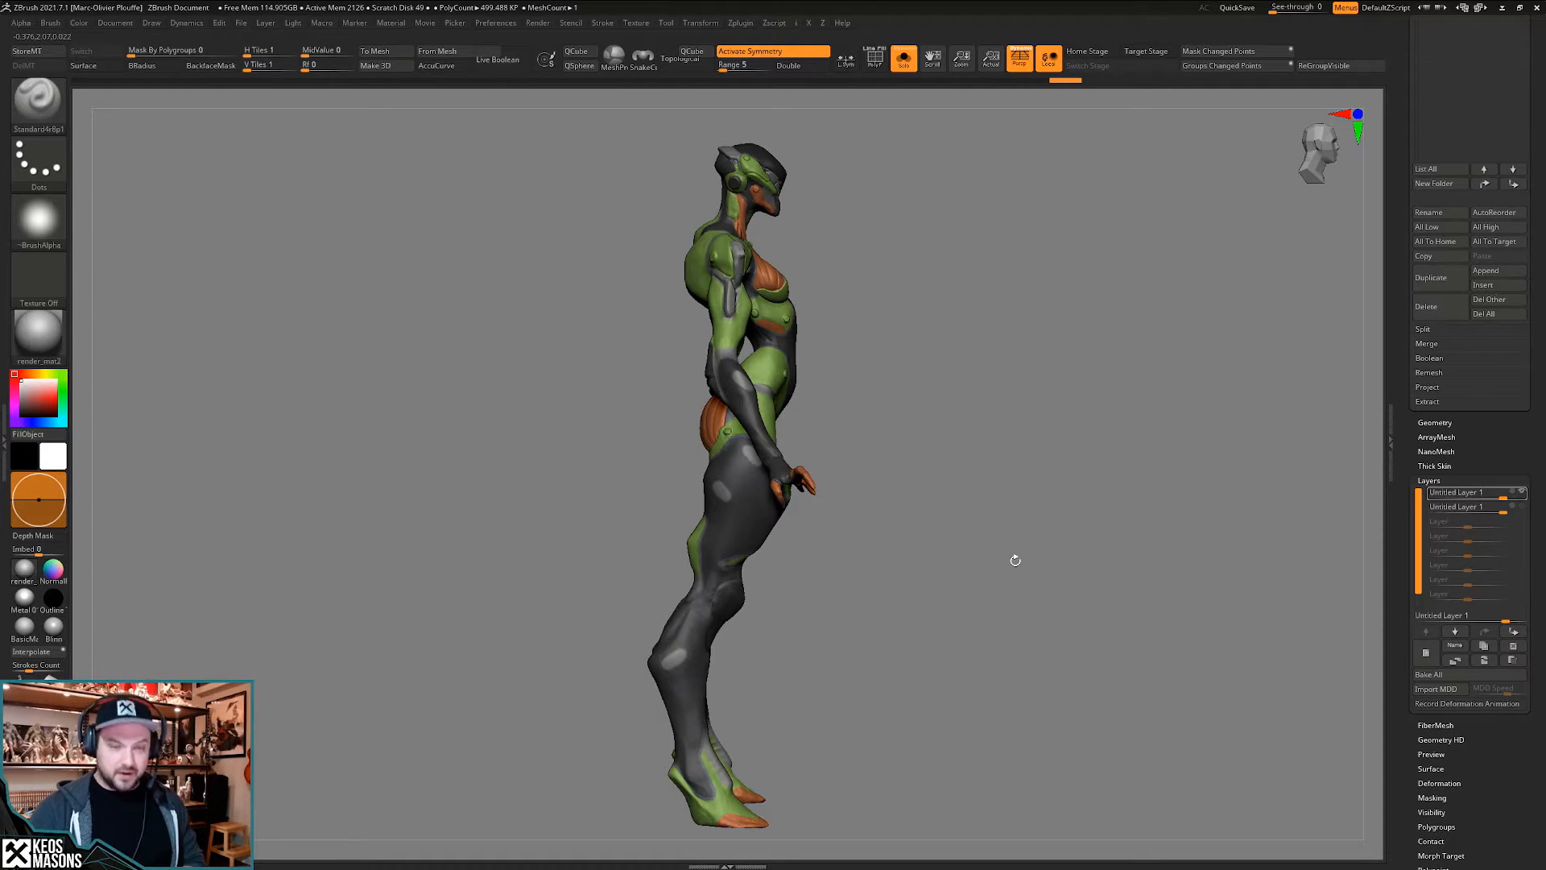
# - Capture the mantis side view with Snagit, and move and enlarge the Snagit Editor window to show the whole figure
pyautogui.hotkey('ctrl', 'shift')
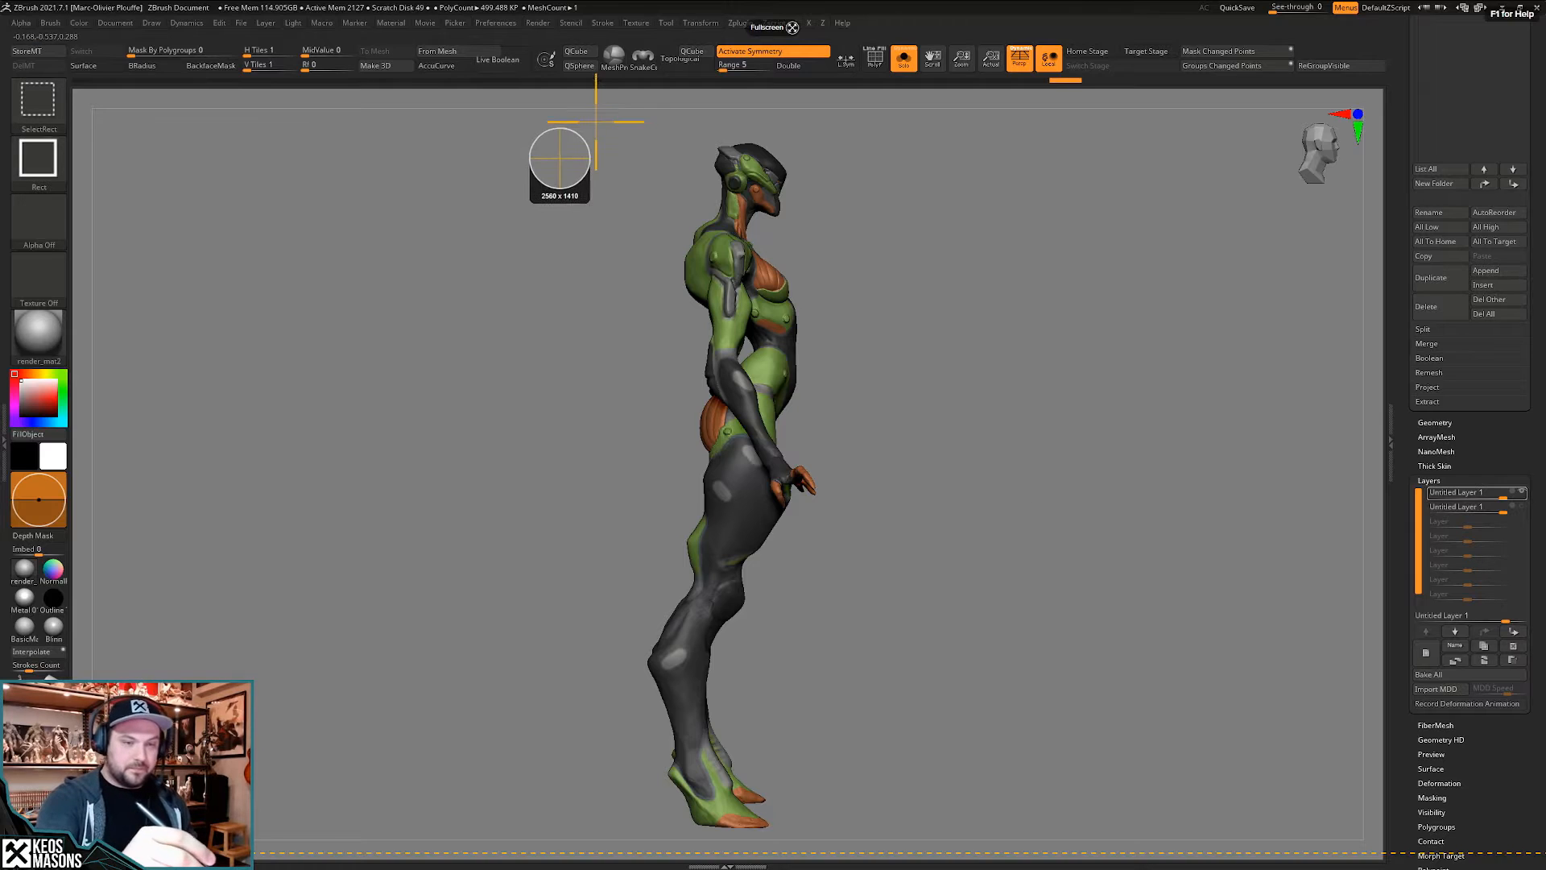
pyautogui.moveTo(596, 121)
pyautogui.keyDown('ctrl'); pyautogui.keyDown('shift'); pyautogui.mouseDown()
pyautogui.moveTo(880, 720)
pyautogui.moveTo(889, 808)
pyautogui.mouseUp(); pyautogui.keyUp('shift'); pyautogui.keyUp('ctrl')
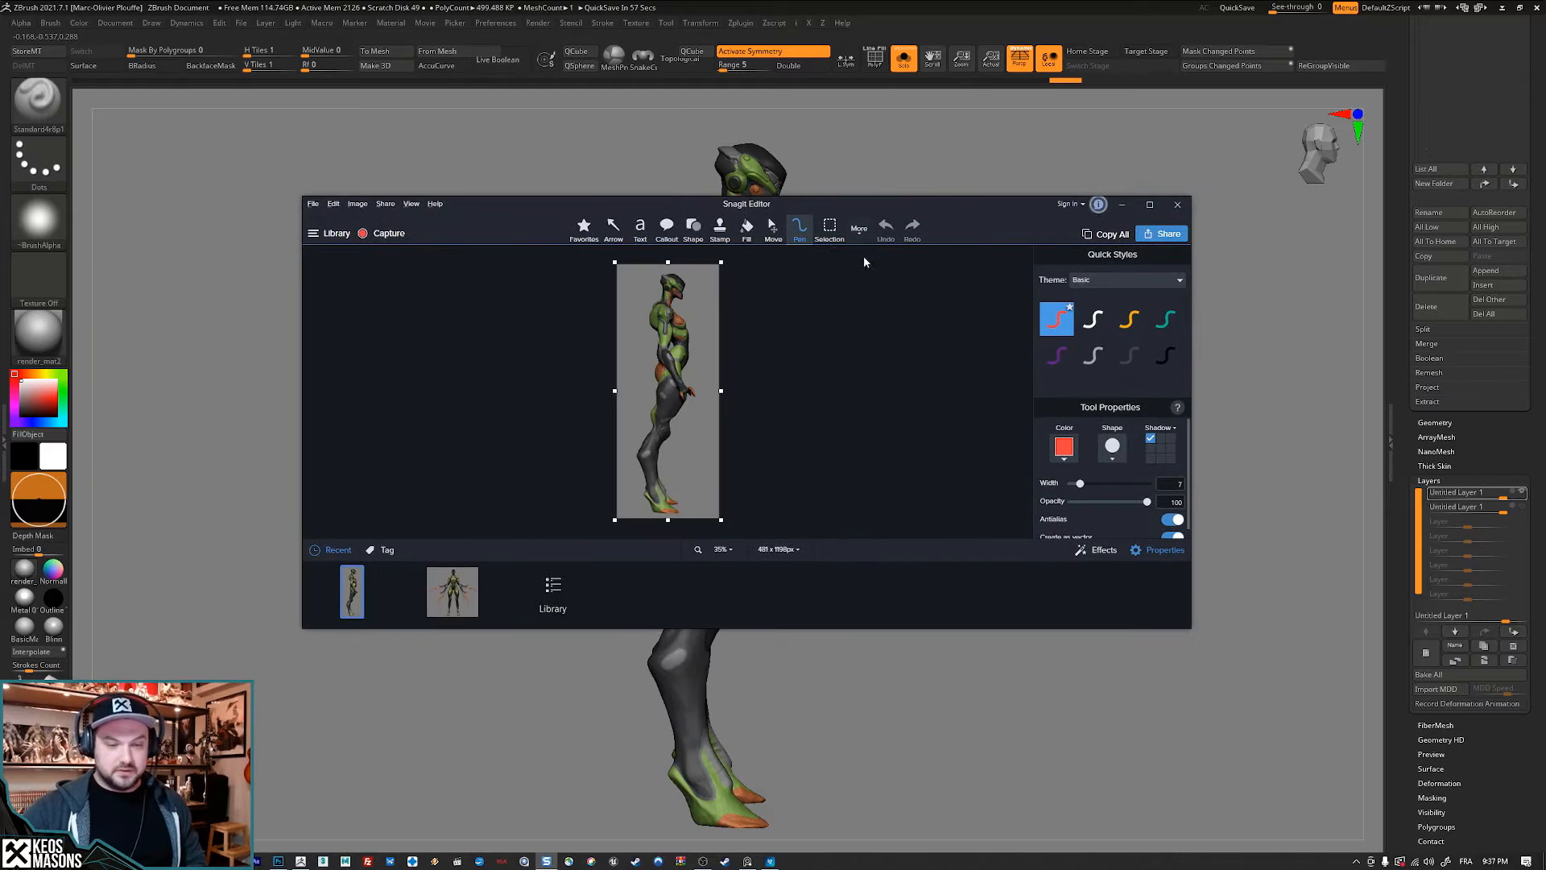
pyautogui.moveTo(858, 204); pyautogui.dragTo(888, 82)
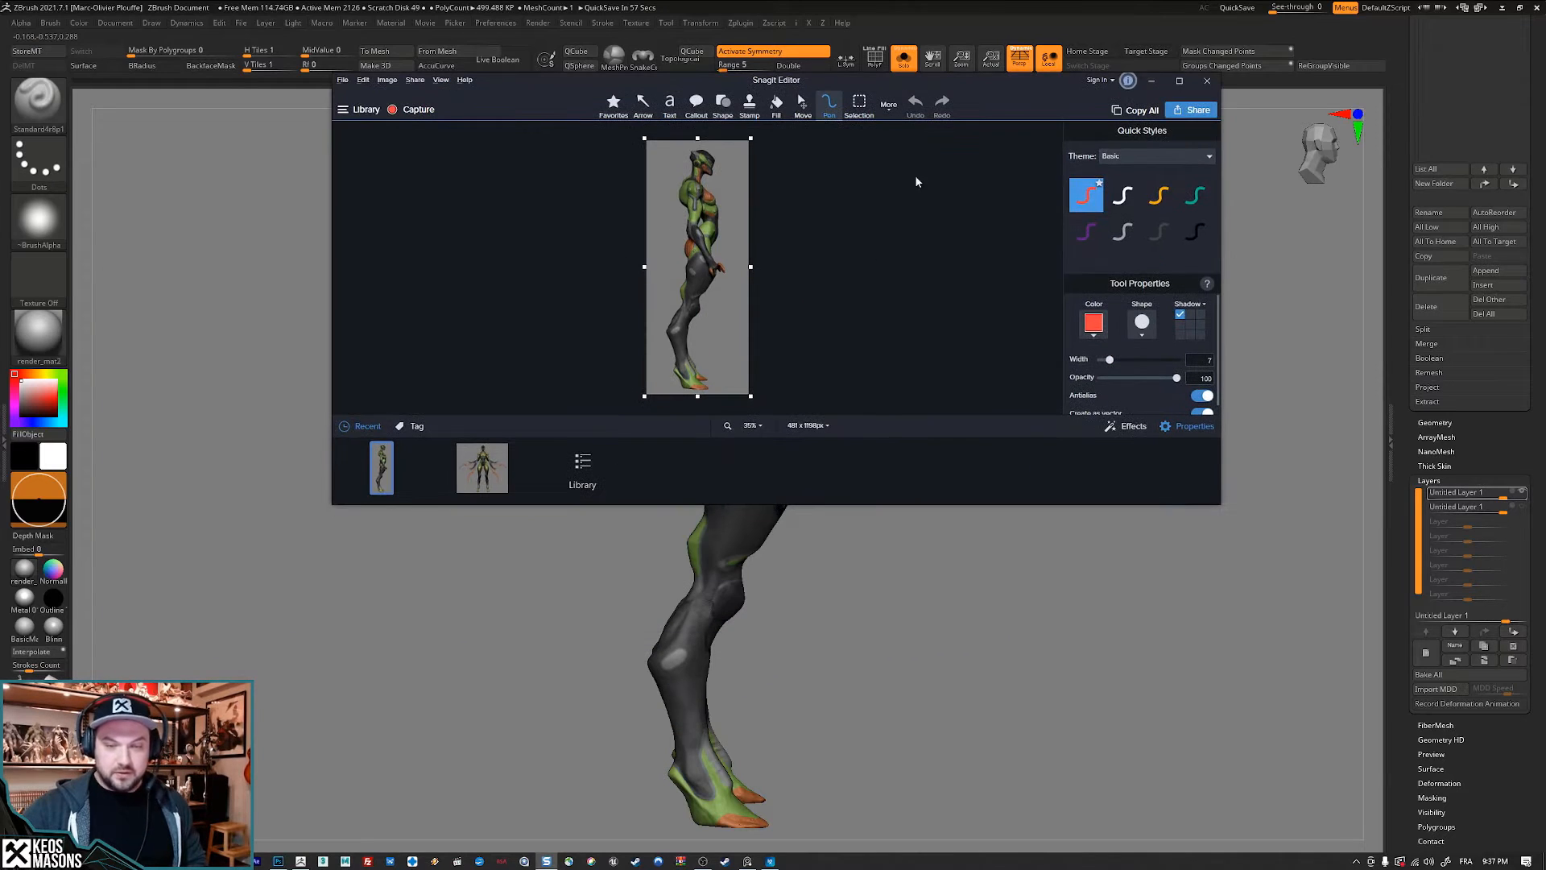
pyautogui.moveTo(1221, 505); pyautogui.dragTo(1414, 814)
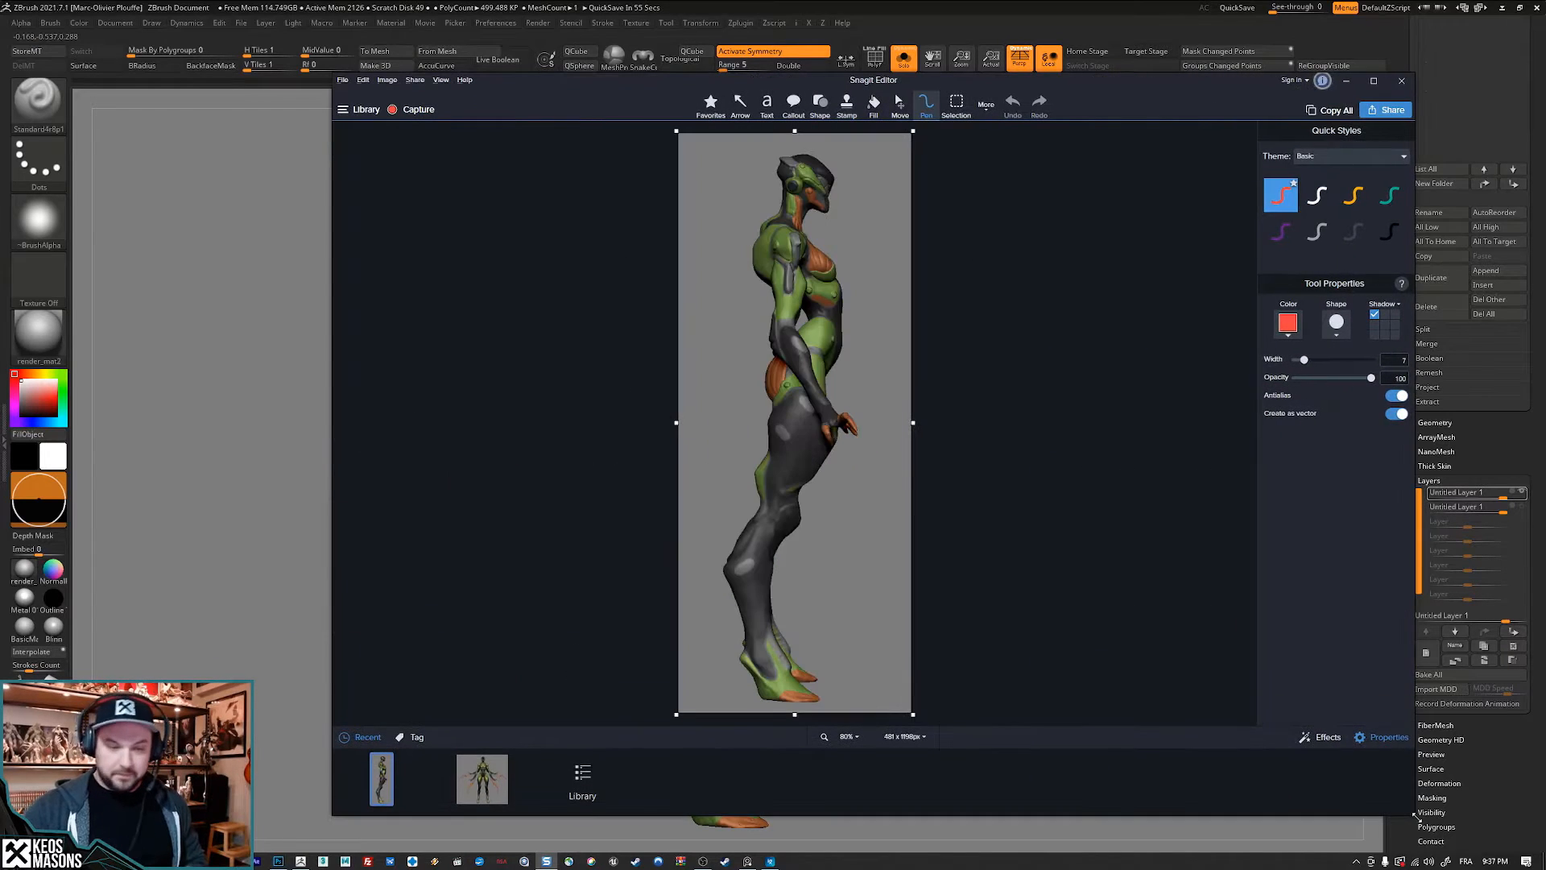
# - Draw a red zigzag Pen line along the posture from head through torso and leg to the foot, and return to ZBrush
pyautogui.click(925, 102)
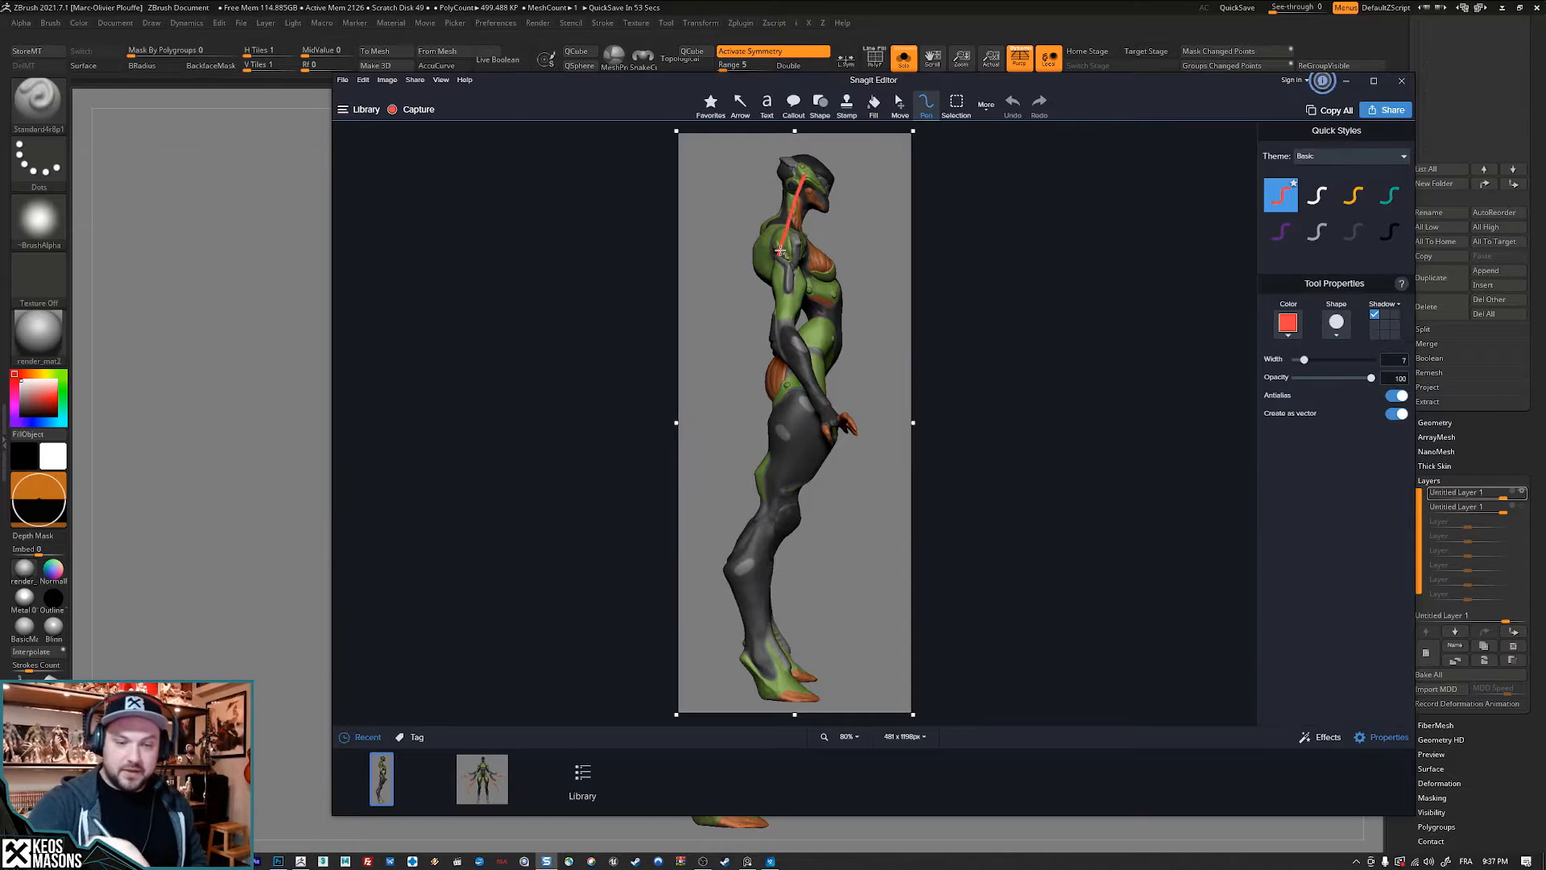
pyautogui.moveTo(808, 163)
pyautogui.mouseDown()
pyautogui.moveTo(778, 254)
pyautogui.moveTo(819, 282)
pyautogui.moveTo(816, 352)
pyautogui.moveTo(790, 378)
pyautogui.moveTo(802, 437)
pyautogui.moveTo(747, 573)
pyautogui.moveTo(777, 680)
pyautogui.mouseUp()
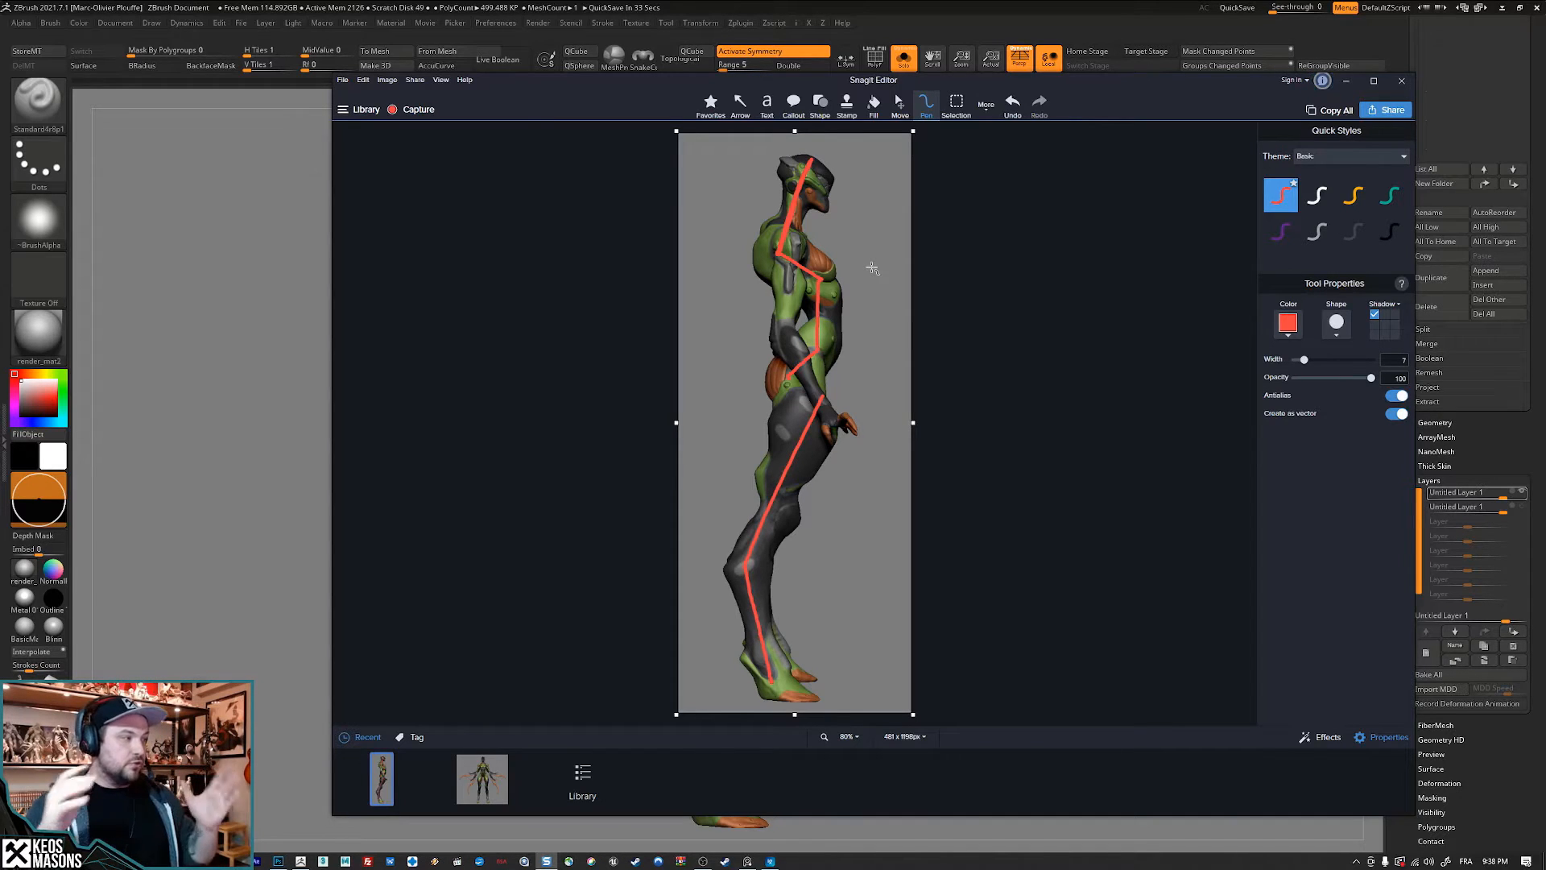
pyautogui.click(1173, 37)
# - Turn on the second sculpt layer to add the armour details to the mantis body, comparing front and three-quarter views
pyautogui.keyDown('shift'); pyautogui.moveTo(1079, 554); pyautogui.dragTo(1023, 560); pyautogui.keyUp('shift')
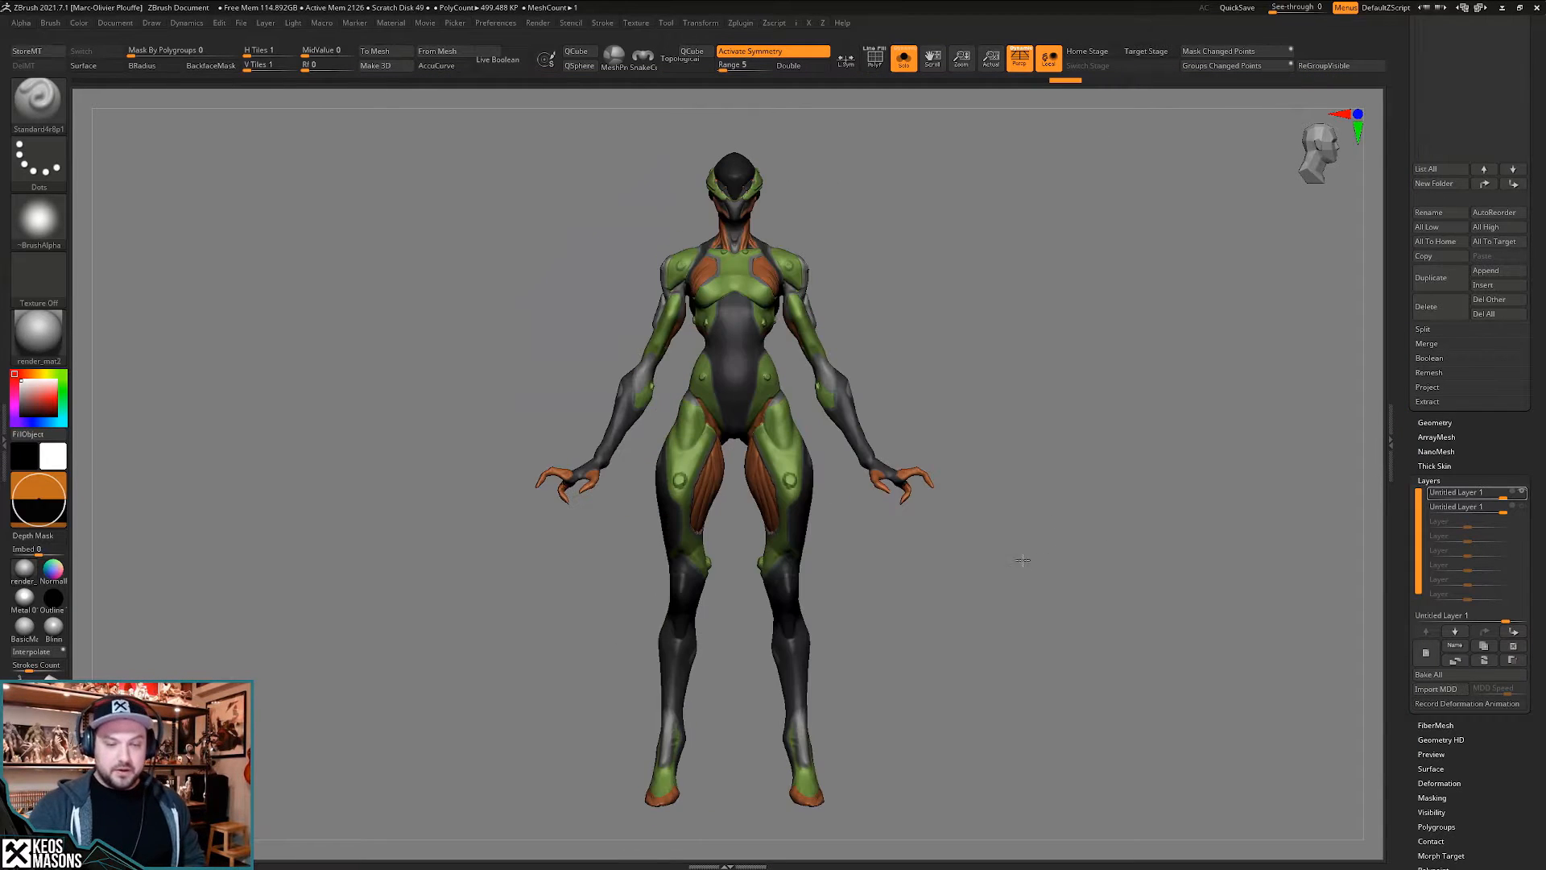
pyautogui.keyDown('ctrl'); pyautogui.moveTo(1019, 566); pyautogui.dragTo(851, 462, button='right'); pyautogui.keyUp('ctrl')
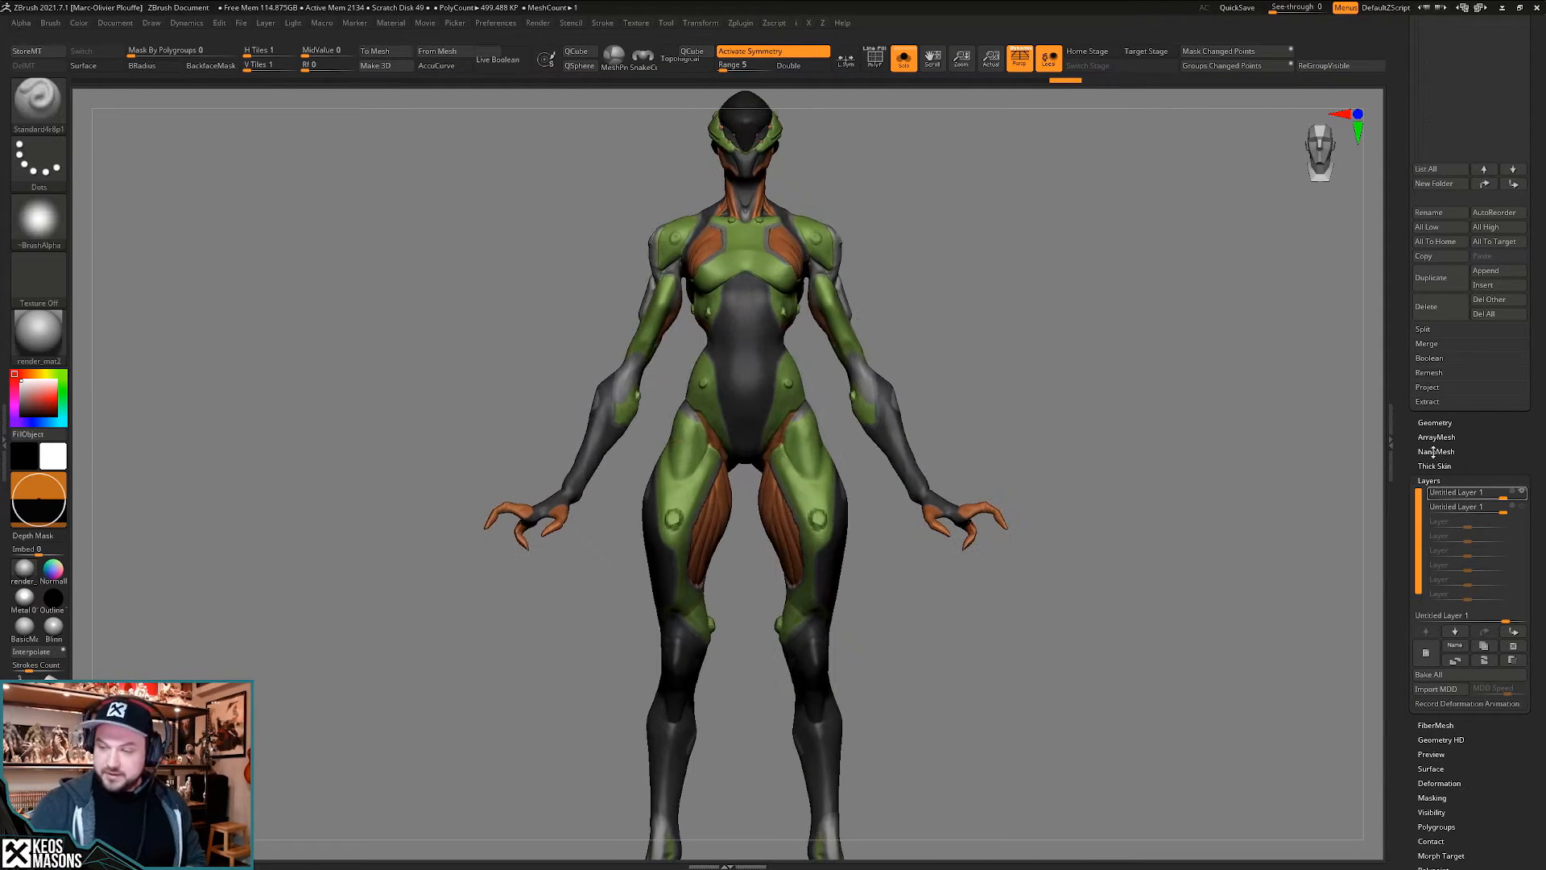
pyautogui.click(1523, 509)
pyautogui.click(1522, 509)
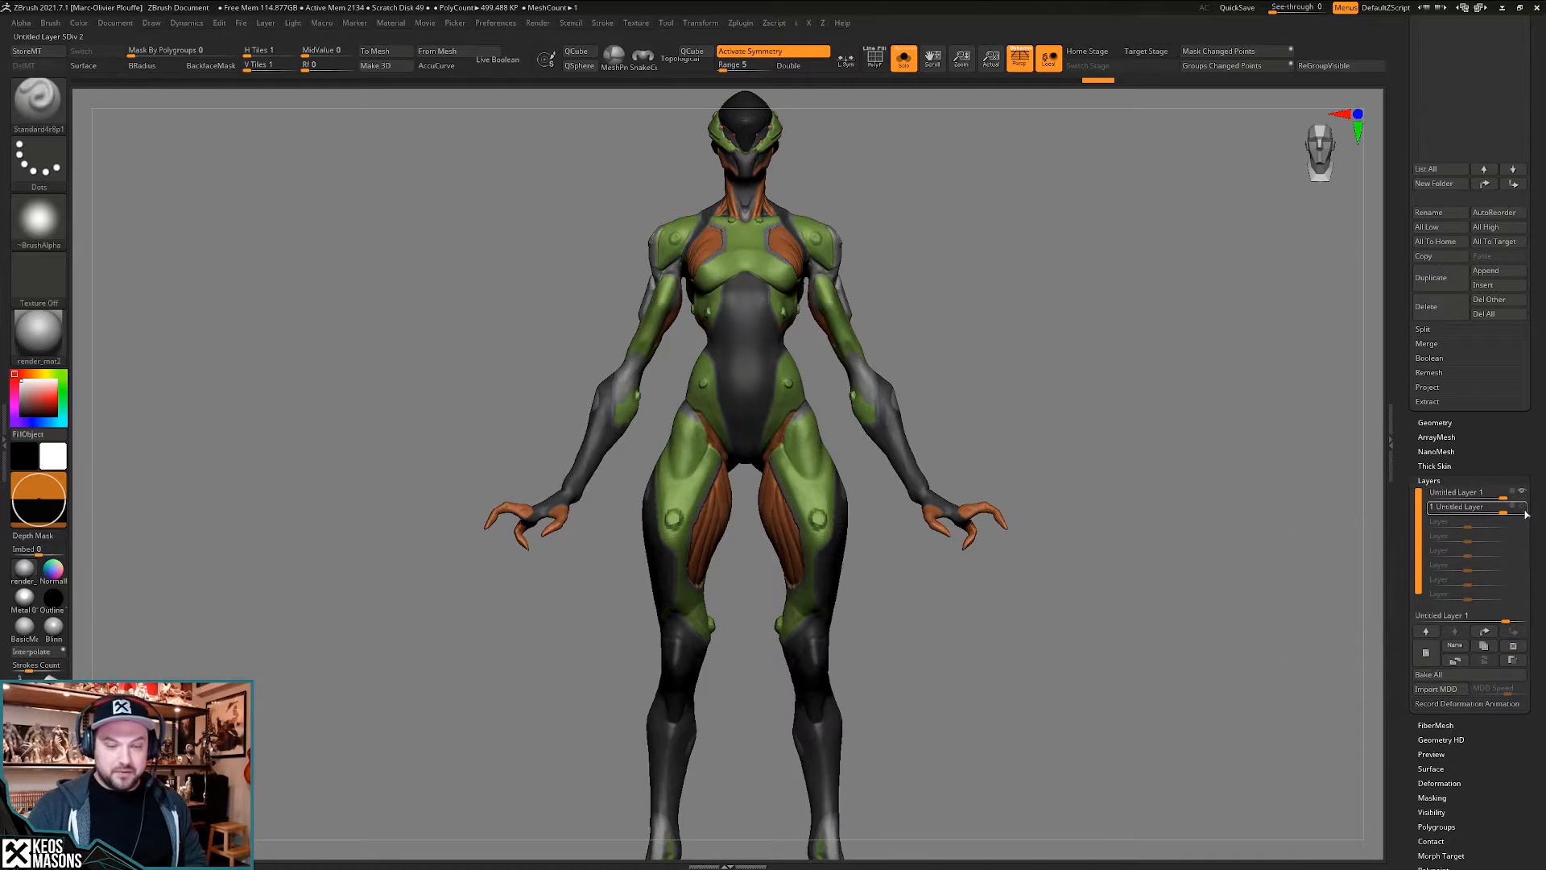
pyautogui.click(1523, 509)
pyautogui.keyDown('ctrl'); pyautogui.moveTo(1063, 491); pyautogui.dragTo(1101, 579, button='right'); pyautogui.keyUp('ctrl')
pyautogui.moveTo(1102, 579)
pyautogui.keyDown('alt'); pyautogui.mouseDown(button='right')
pyautogui.moveTo(1115, 556)
pyautogui.moveTo(1120, 573)
pyautogui.mouseUp(button='right'); pyautogui.keyUp('alt')
pyautogui.click(1522, 511)
pyautogui.click(1523, 510)
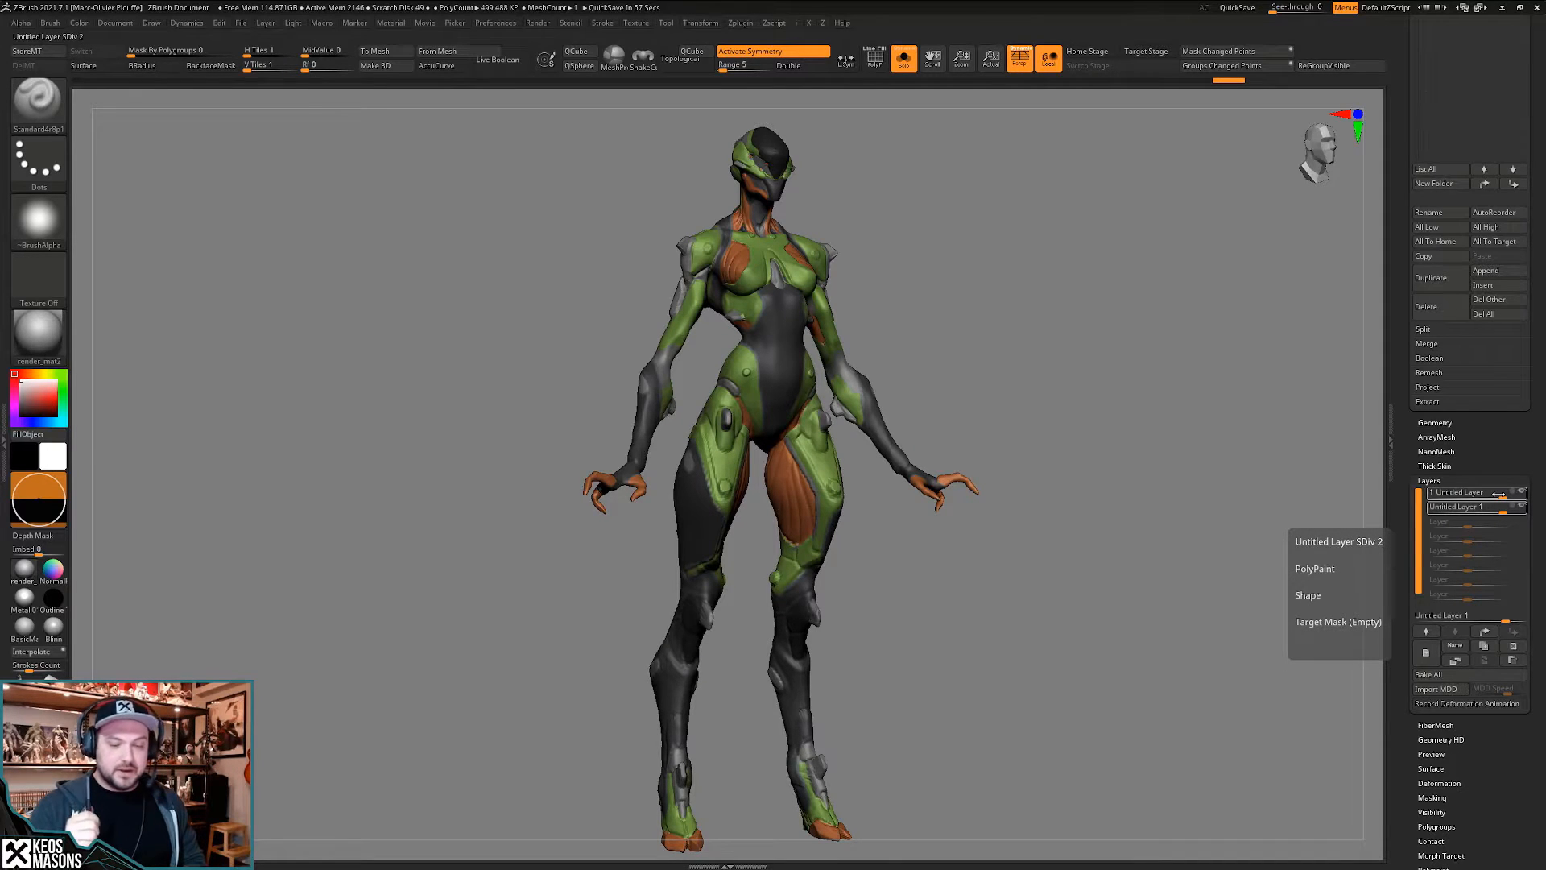
# - Compare the full front view with and without the second layer's armour details, leaving the layer visible
pyautogui.keyDown('shift'); pyautogui.moveTo(1055, 623); pyautogui.dragTo(1037, 628, button='right'); pyautogui.keyUp('shift')
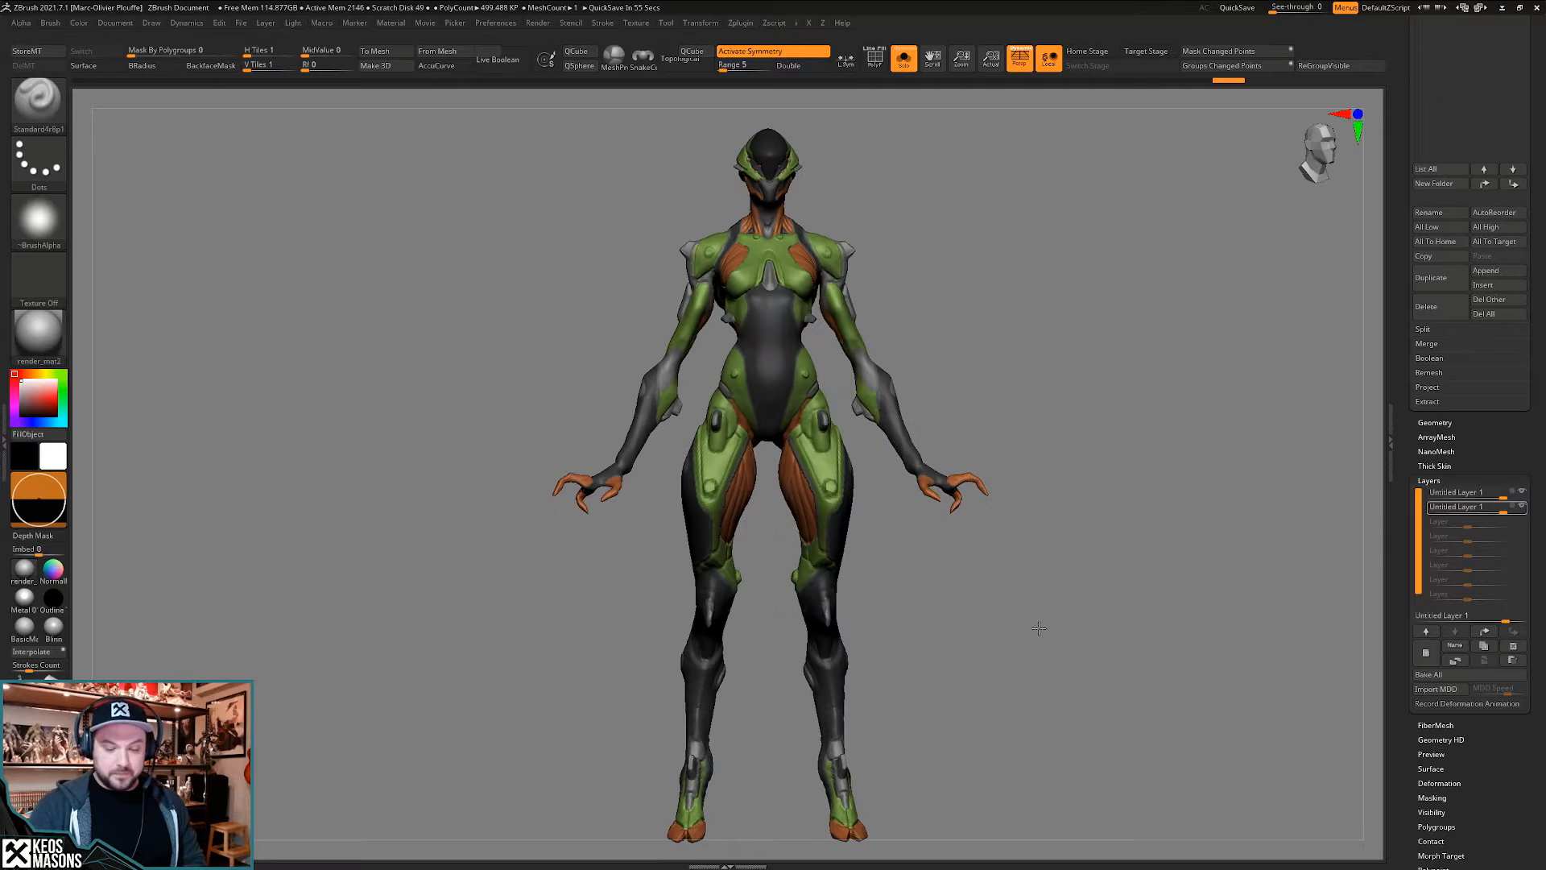
pyautogui.click(1525, 514)
pyautogui.click(1524, 514)
pyautogui.click(1524, 511)
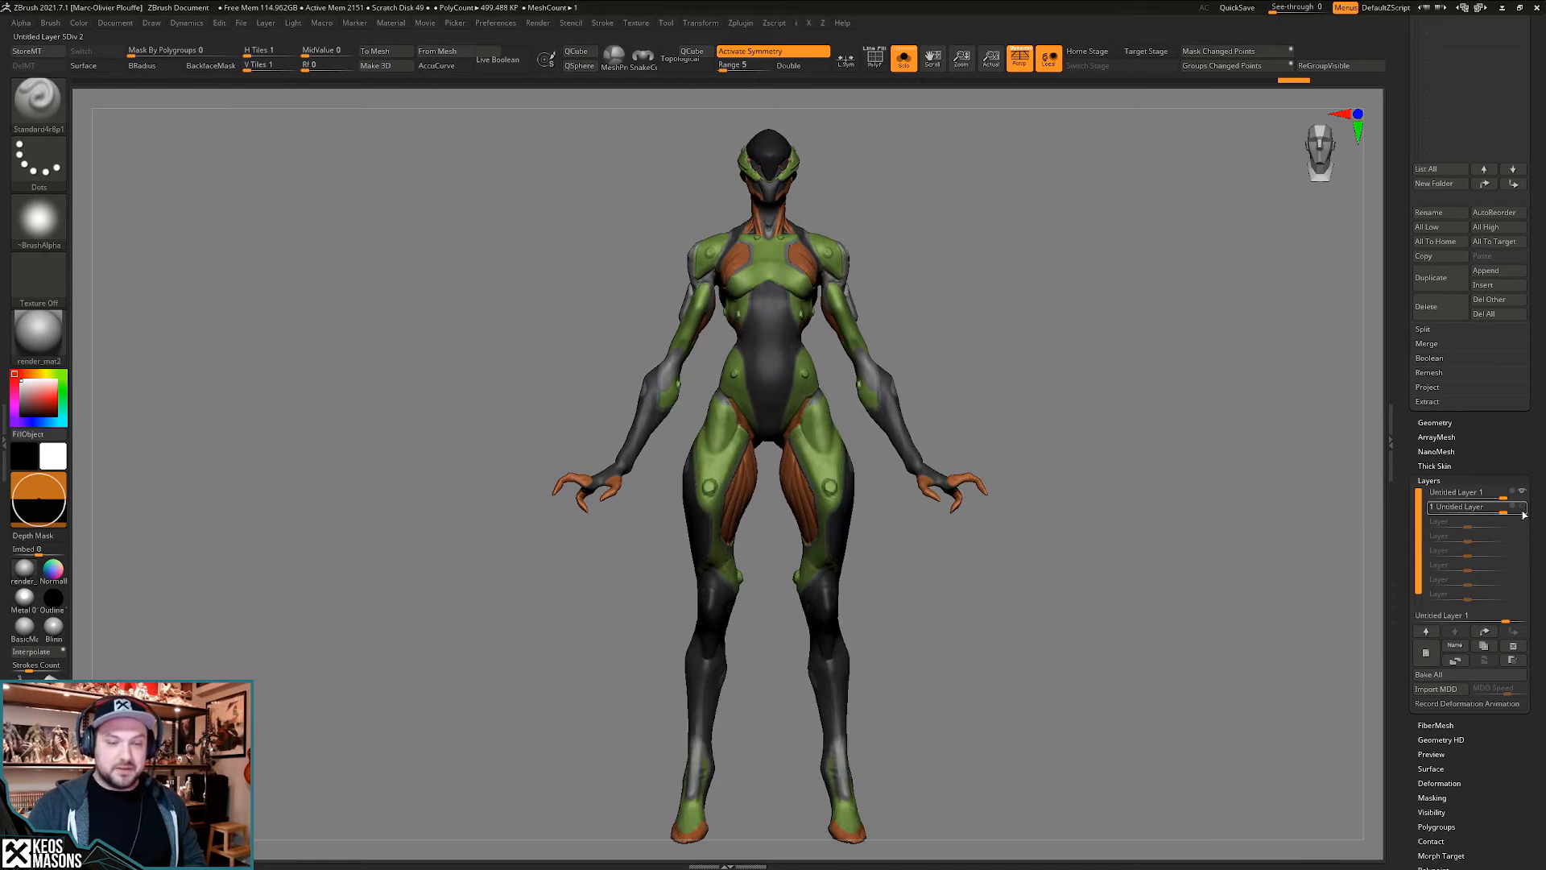
pyautogui.click(1524, 511)
pyautogui.click(1522, 511)
pyautogui.click(1521, 511)
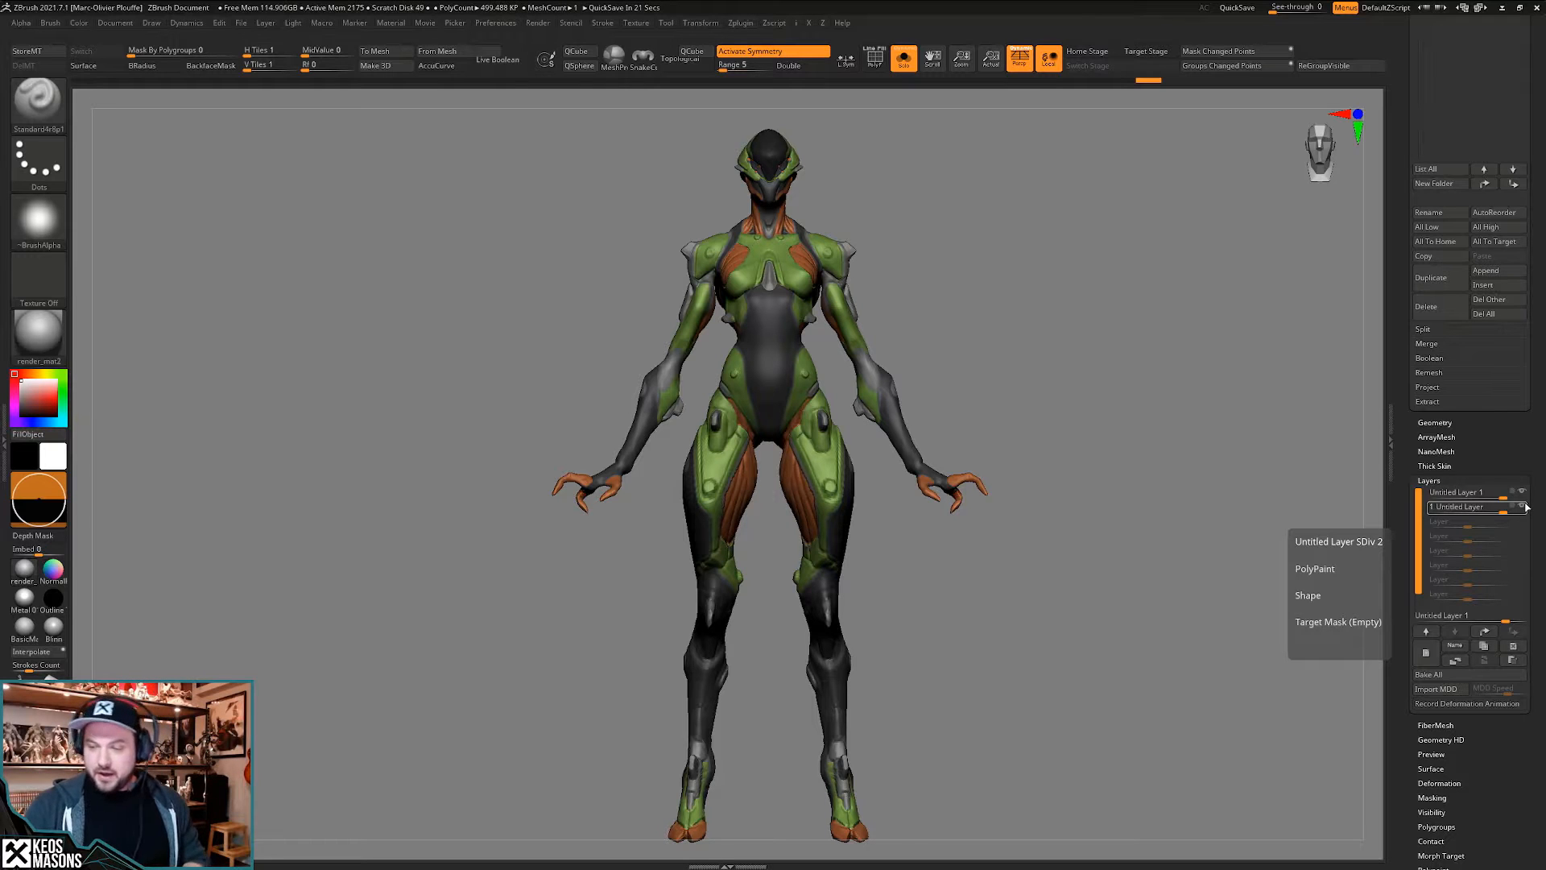
# - Show the mantis's extra arms and scythe blades, and turn on polypaint for all visible subtools
pyautogui.moveTo(1146, 483)
pyautogui.mouseDown()
pyautogui.moveTo(1101, 480)
pyautogui.moveTo(1144, 485)
pyautogui.mouseUp()
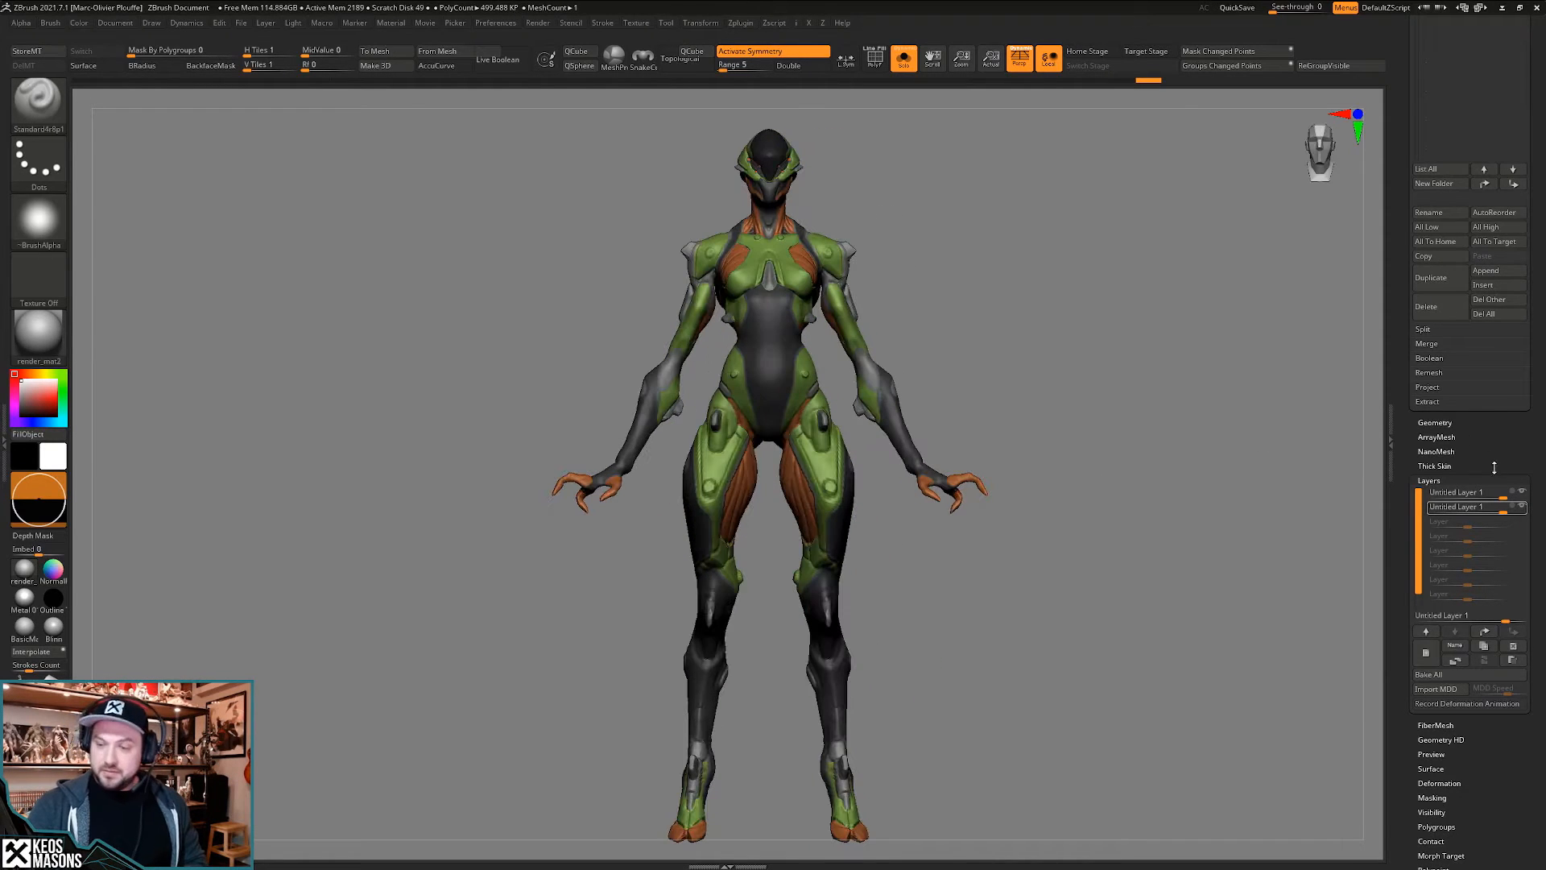
pyautogui.moveTo(1495, 470); pyautogui.dragTo(1456, 580)
pyautogui.hotkey('alt', 's')
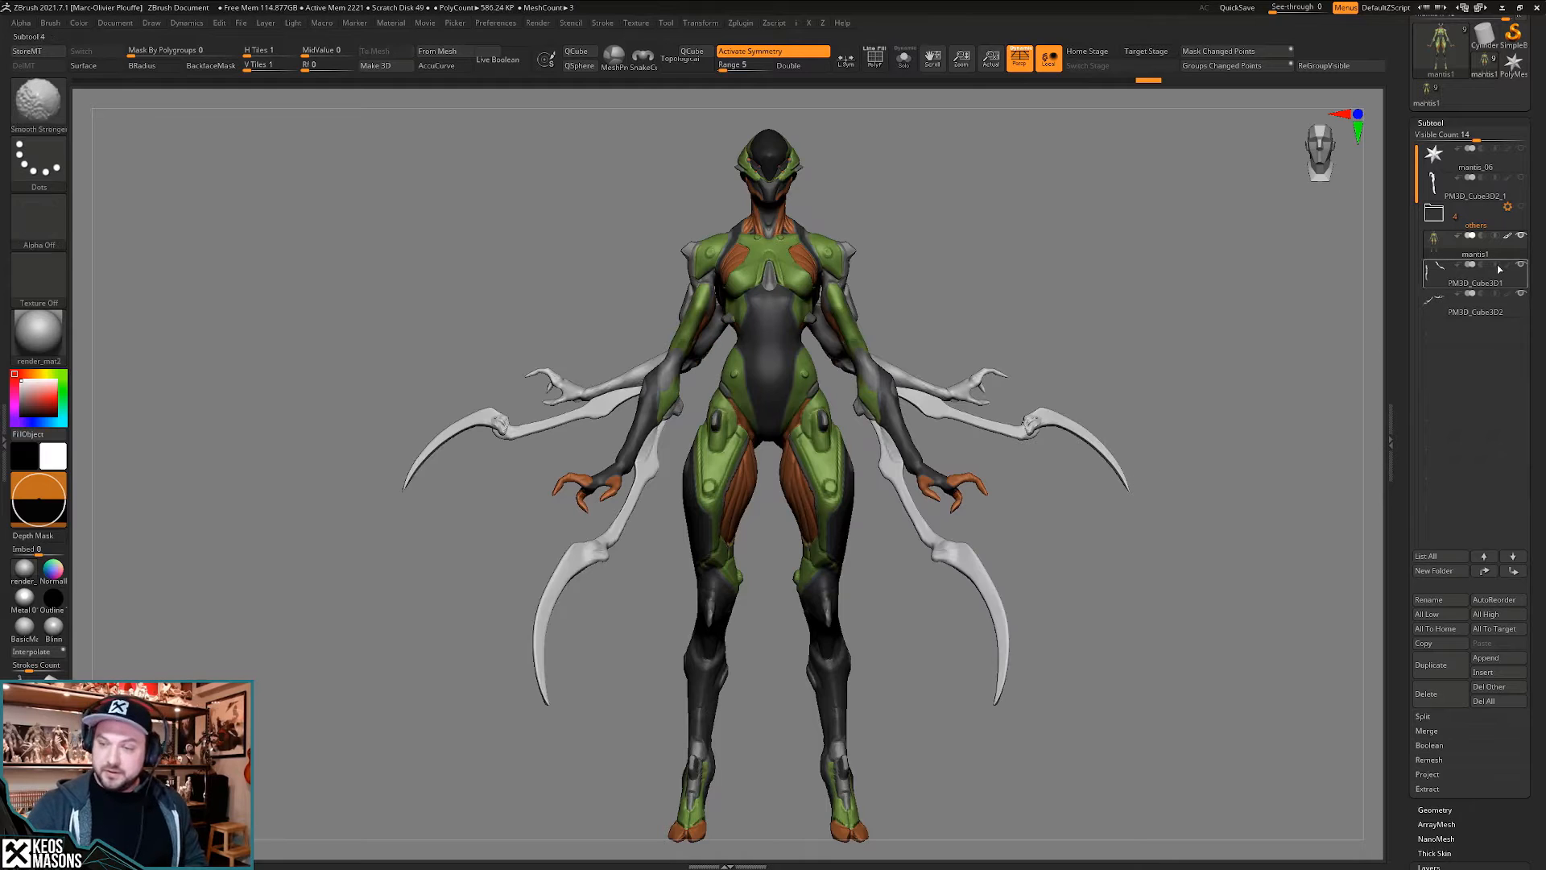
pyautogui.keyDown('shift'); pyautogui.click(1508, 264); pyautogui.keyUp('shift')
pyautogui.moveTo(1243, 468)
pyautogui.mouseDown()
pyautogui.moveTo(1191, 468)
pyautogui.moveTo(1225, 463)
pyautogui.mouseUp()
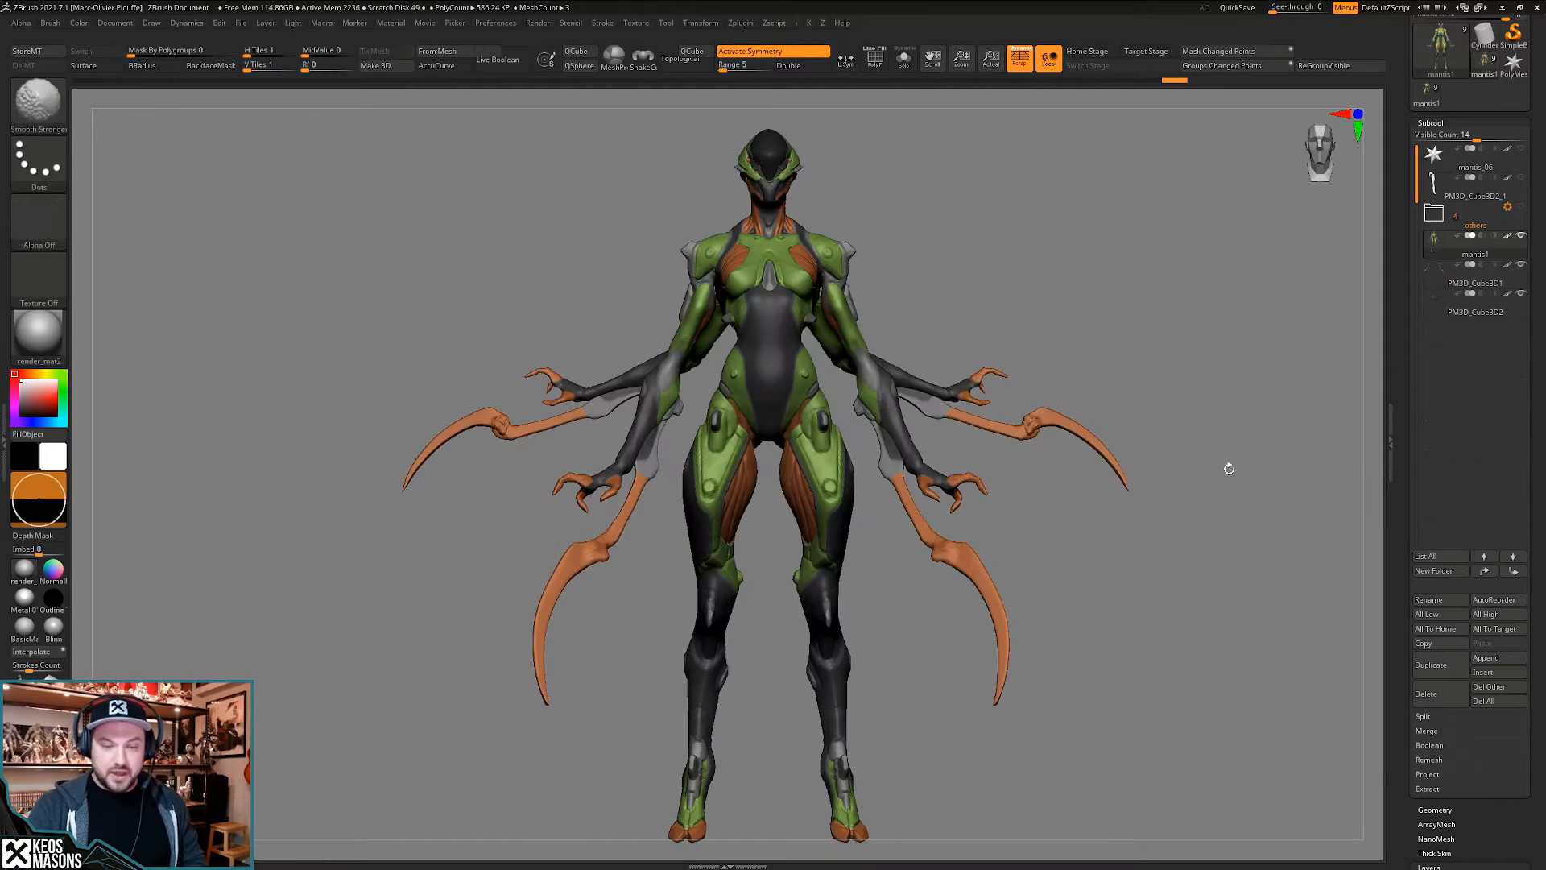
pyautogui.moveTo(1120, 475); pyautogui.dragTo(1128, 515)
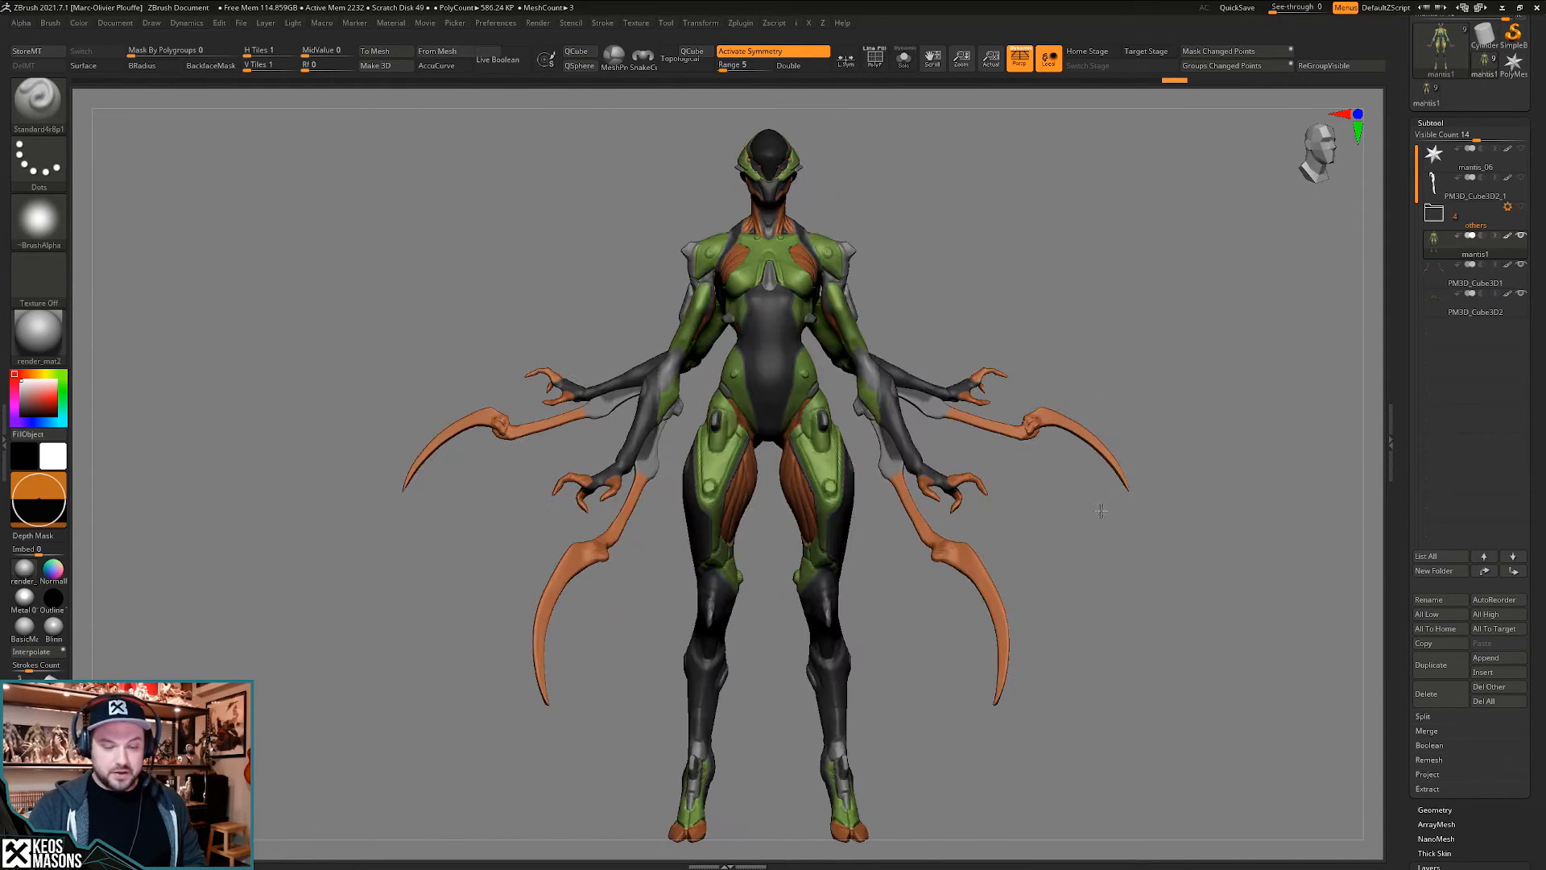
# - Turn off polypaint on all subtools and try carving the mantis's lower legs with the DamStandard brush
pyautogui.keyDown('shift'); pyautogui.click(1507, 236); pyautogui.keyUp('shift')
pyautogui.moveTo(1031, 576)
pyautogui.mouseDown()
pyautogui.moveTo(906, 661)
pyautogui.moveTo(830, 644)
pyautogui.moveTo(838, 684)
pyautogui.moveTo(894, 668)
pyautogui.moveTo(823, 699)
pyautogui.mouseUp()
pyautogui.press('b')
pyautogui.press('d')
pyautogui.press('s')
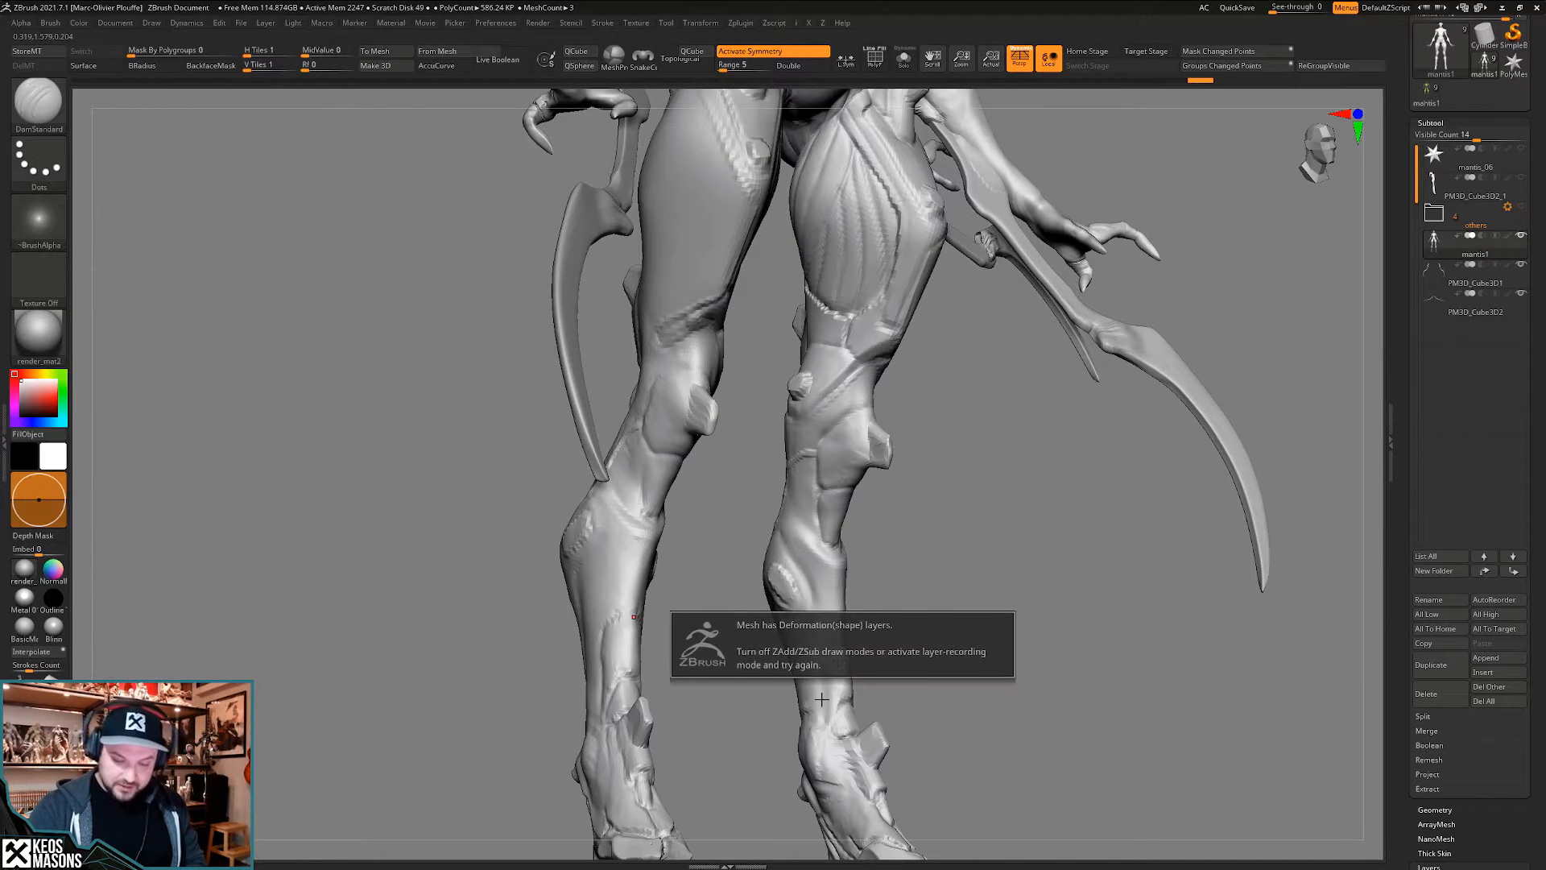
# - Add a third sculpt layer to the mantis body, recording
pyautogui.keyDown('alt'); pyautogui.moveTo(918, 579); pyautogui.dragTo(932, 477); pyautogui.keyUp('alt')
pyautogui.scroll(-5, 1393, 603)
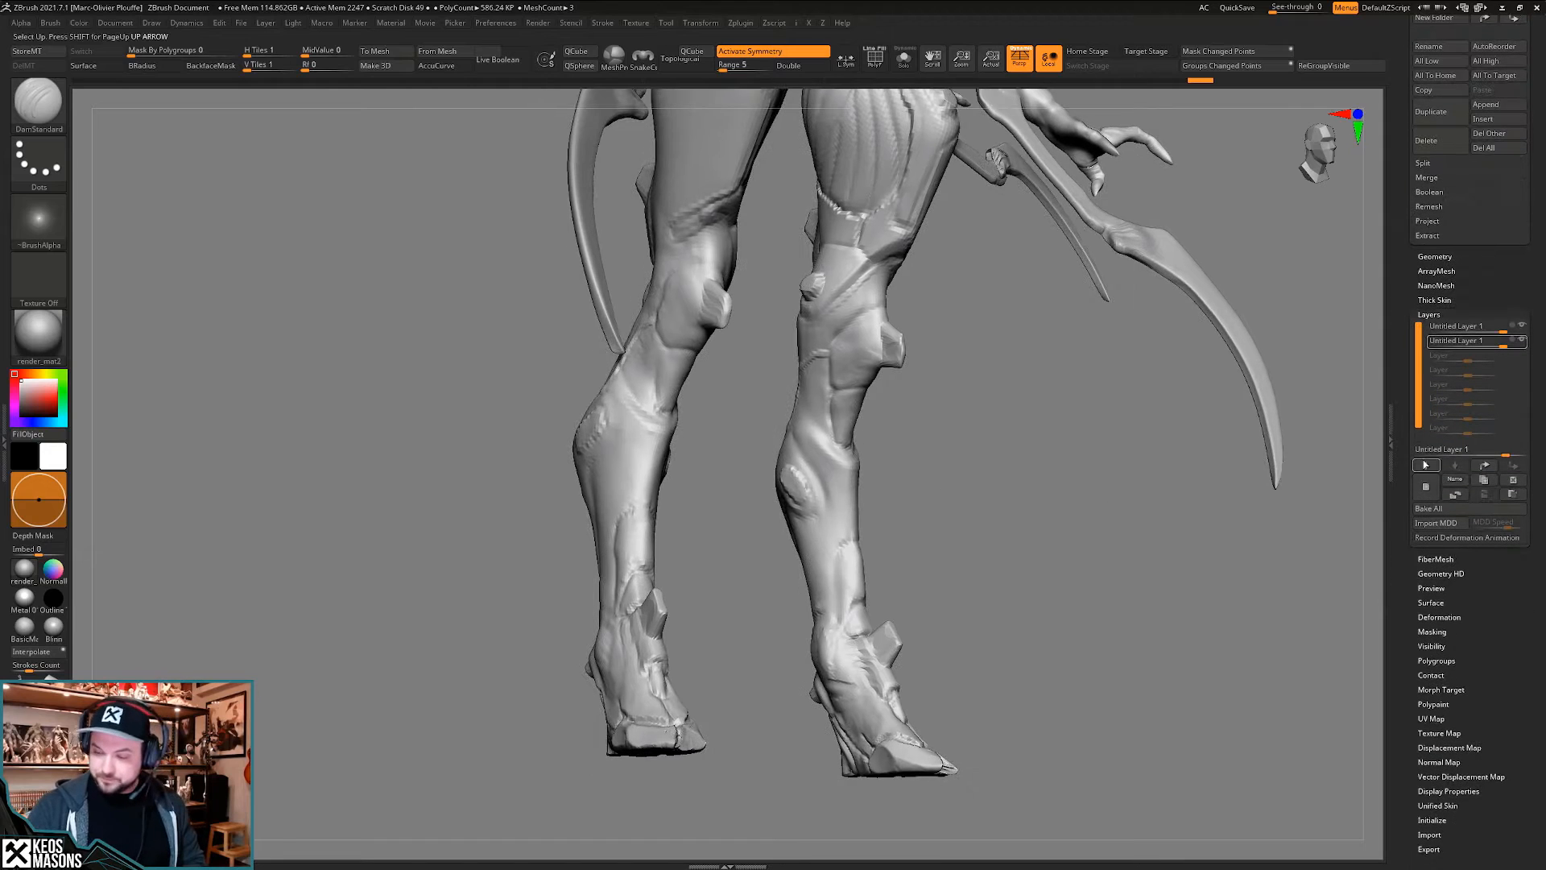
pyautogui.press('space')
pyautogui.click(1086, 496)
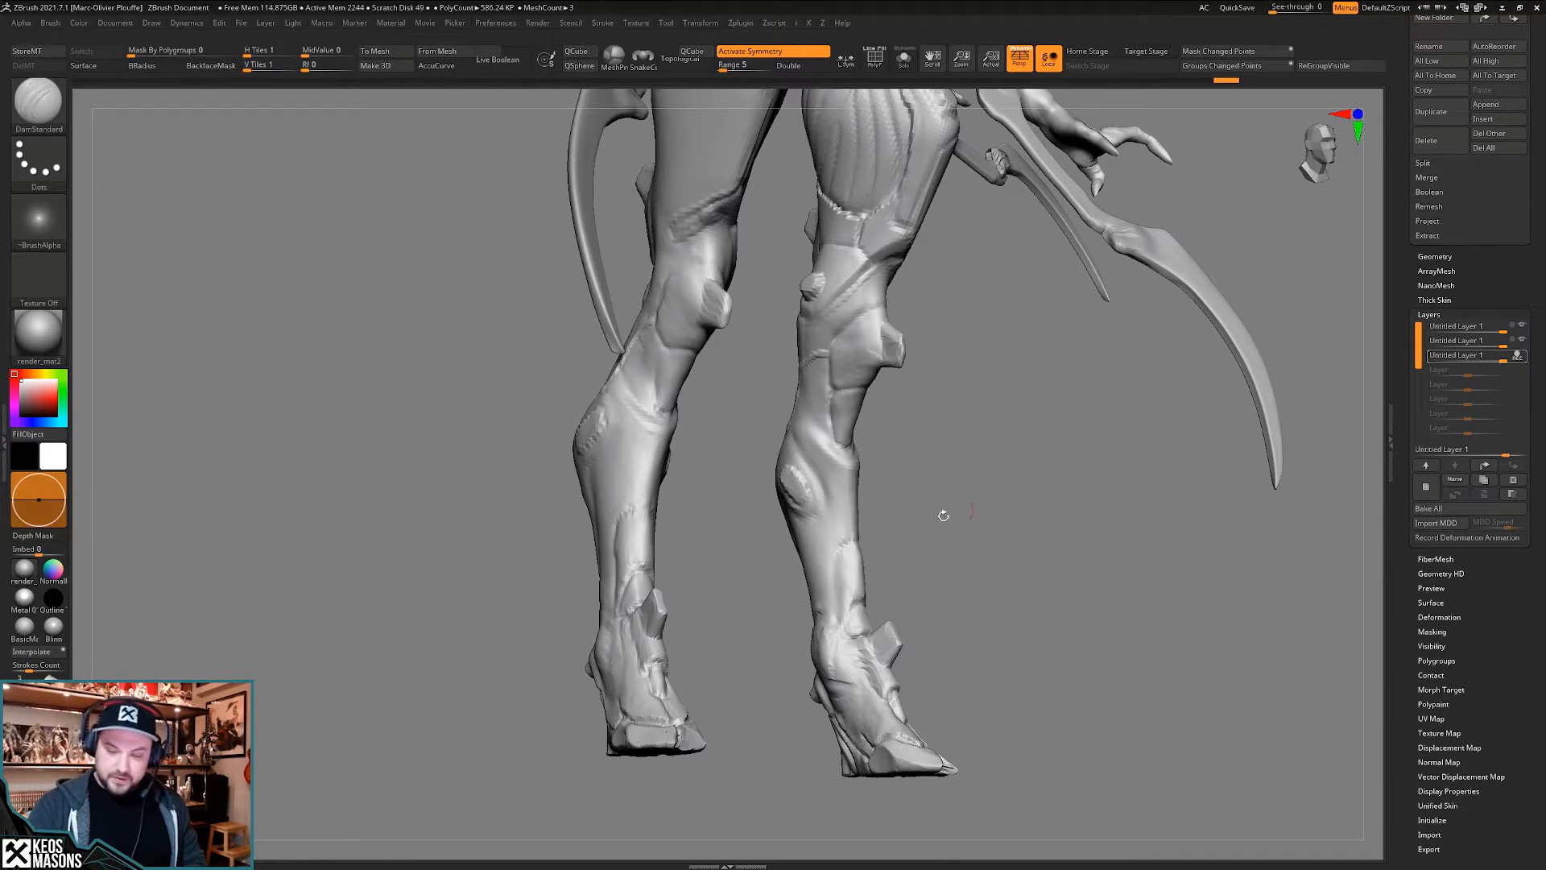
# - Carve crease lines down the mantis's shins and calves with the DamStandard brush on the new layer
pyautogui.moveTo(856, 538); pyautogui.dragTo(835, 557)
pyautogui.moveTo(839, 630)
pyautogui.mouseDown()
pyautogui.moveTo(835, 583)
pyautogui.moveTo(857, 534)
pyautogui.mouseUp()
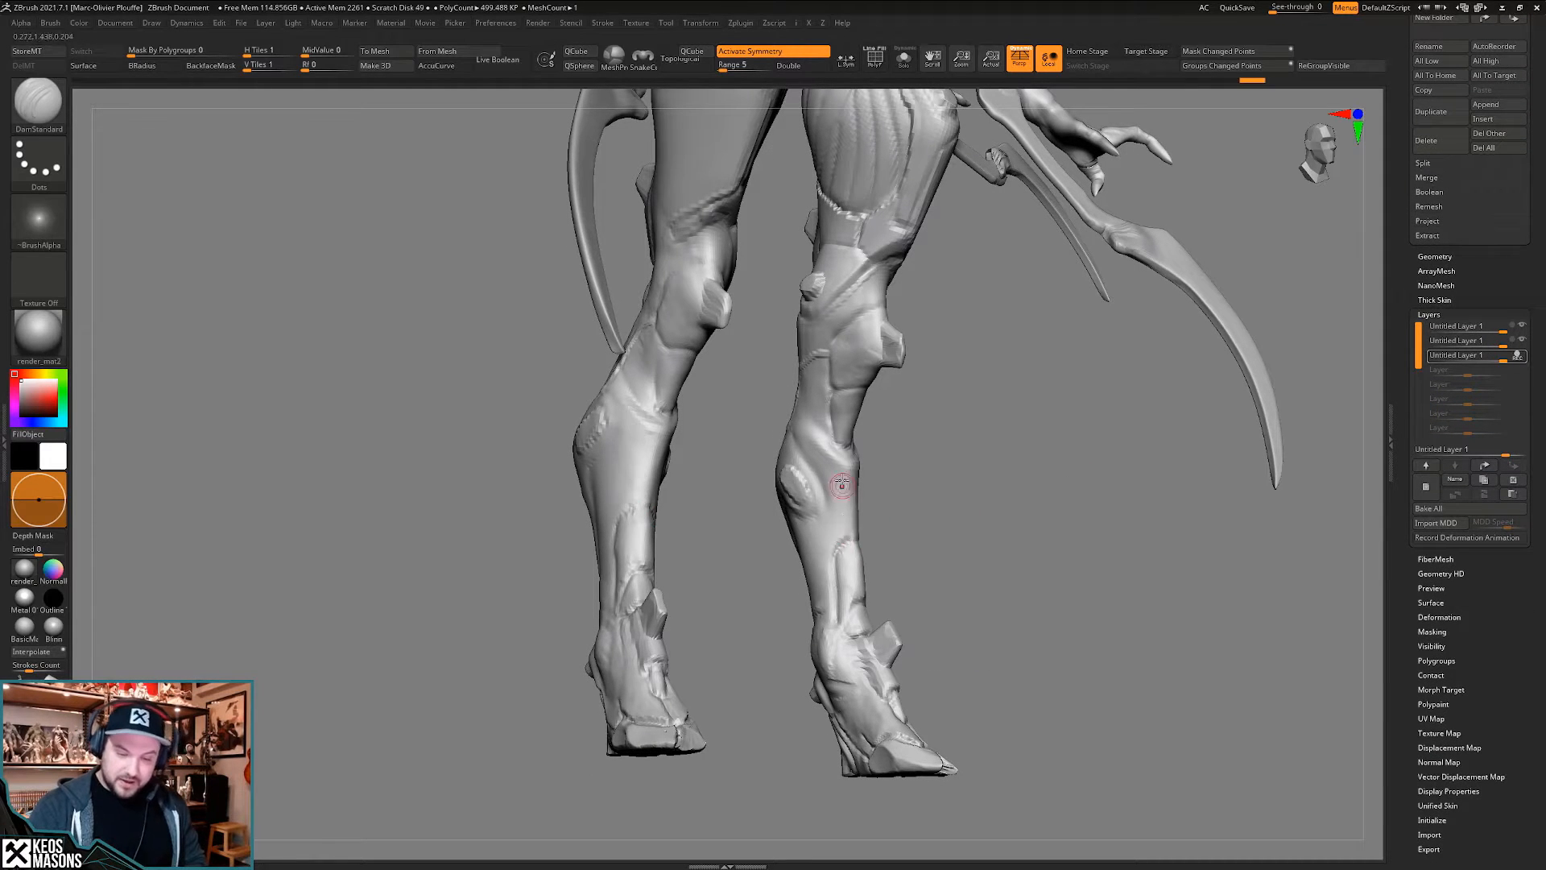
pyautogui.moveTo(807, 461); pyautogui.dragTo(818, 457, button='right')
pyautogui.moveTo(824, 511)
pyautogui.mouseDown()
pyautogui.moveTo(775, 497)
pyautogui.moveTo(813, 434)
pyautogui.mouseUp()
pyautogui.moveTo(809, 439); pyautogui.dragTo(865, 455, button='right')
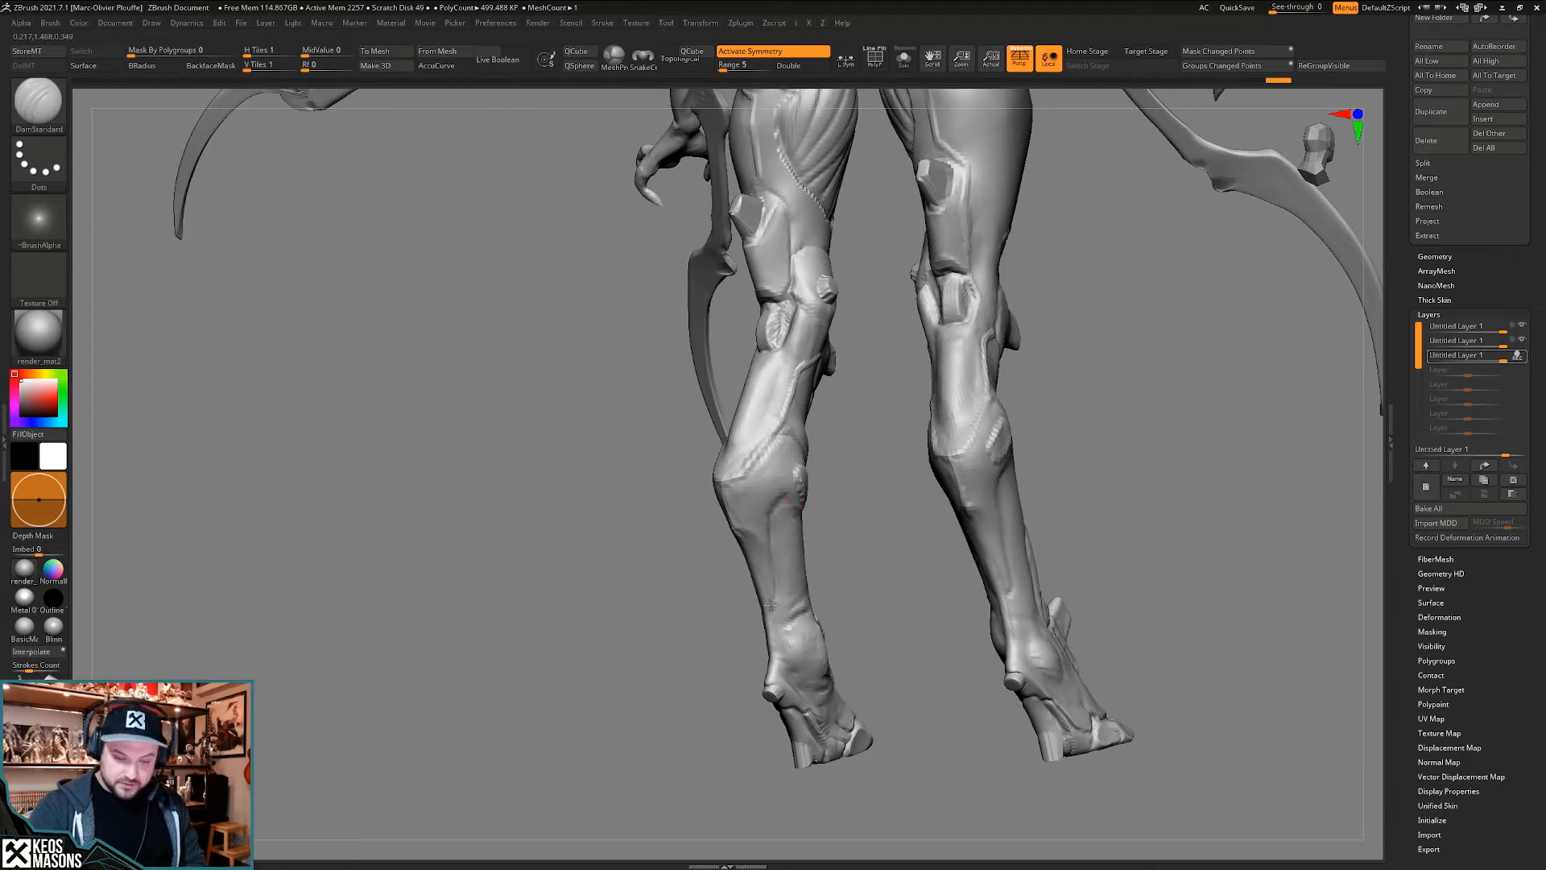
pyautogui.moveTo(772, 603); pyautogui.dragTo(777, 500)
pyautogui.moveTo(886, 531)
pyautogui.mouseDown(button='right')
pyautogui.moveTo(922, 542)
pyautogui.moveTo(835, 621)
pyautogui.moveTo(910, 564)
pyautogui.mouseUp(button='right')
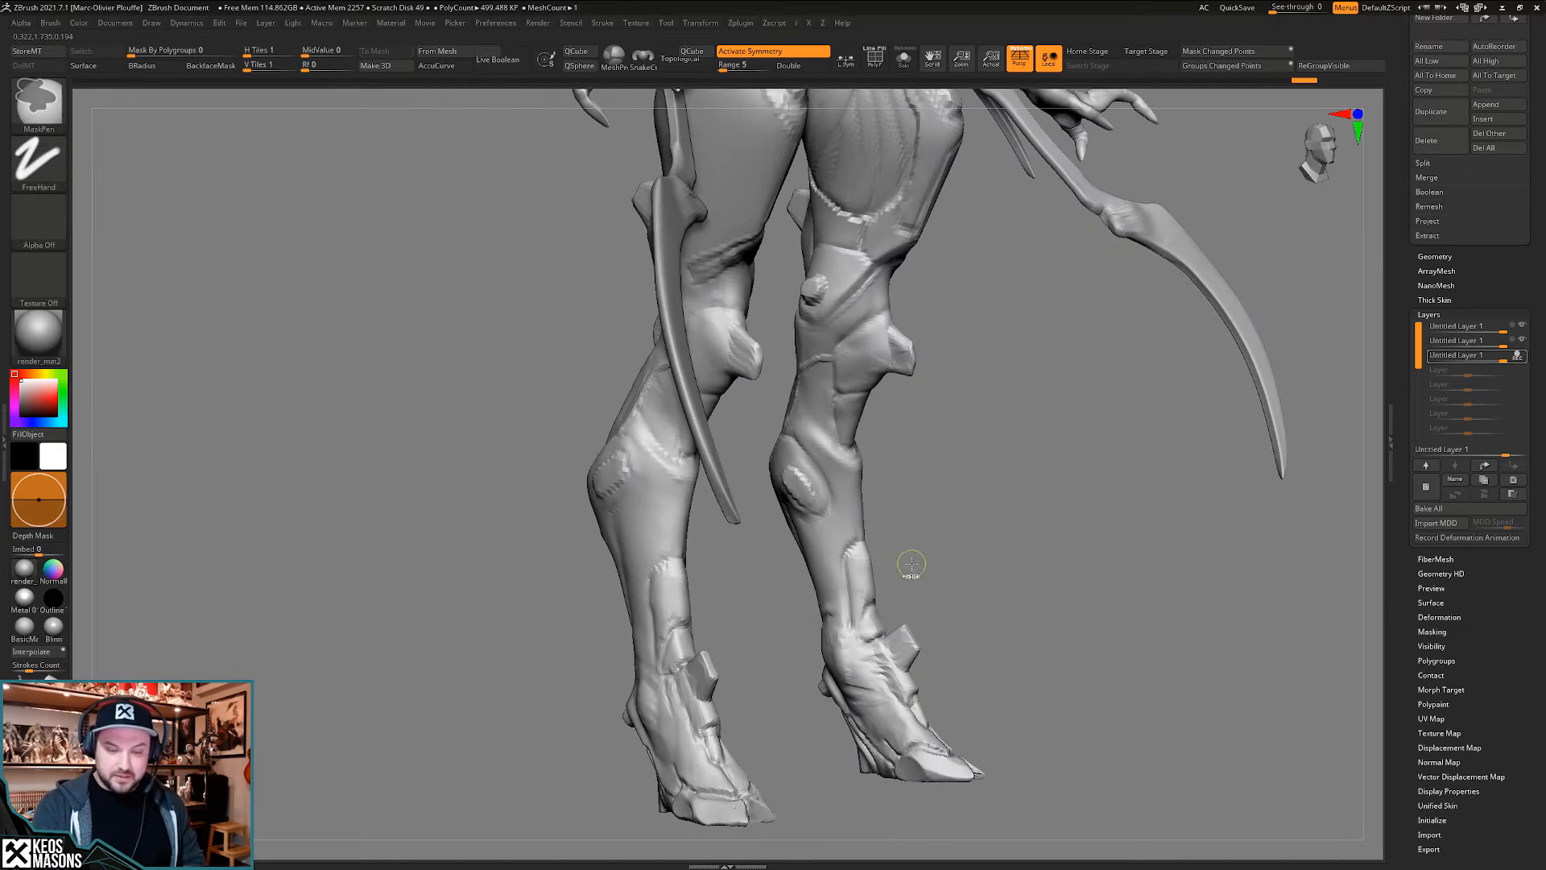
# - Examine the unpainted torso, arms and thighs from front and three-quarter views to judge how the forms read without colour
pyautogui.keyDown('shift'); pyautogui.moveTo(1046, 538); pyautogui.dragTo(984, 562, button='right'); pyautogui.keyUp('shift')
pyautogui.moveTo(984, 562); pyautogui.dragTo(943, 581, button='right')
pyautogui.keyDown('alt'); pyautogui.moveTo(943, 581); pyautogui.dragTo(903, 710, button='right'); pyautogui.keyUp('alt')
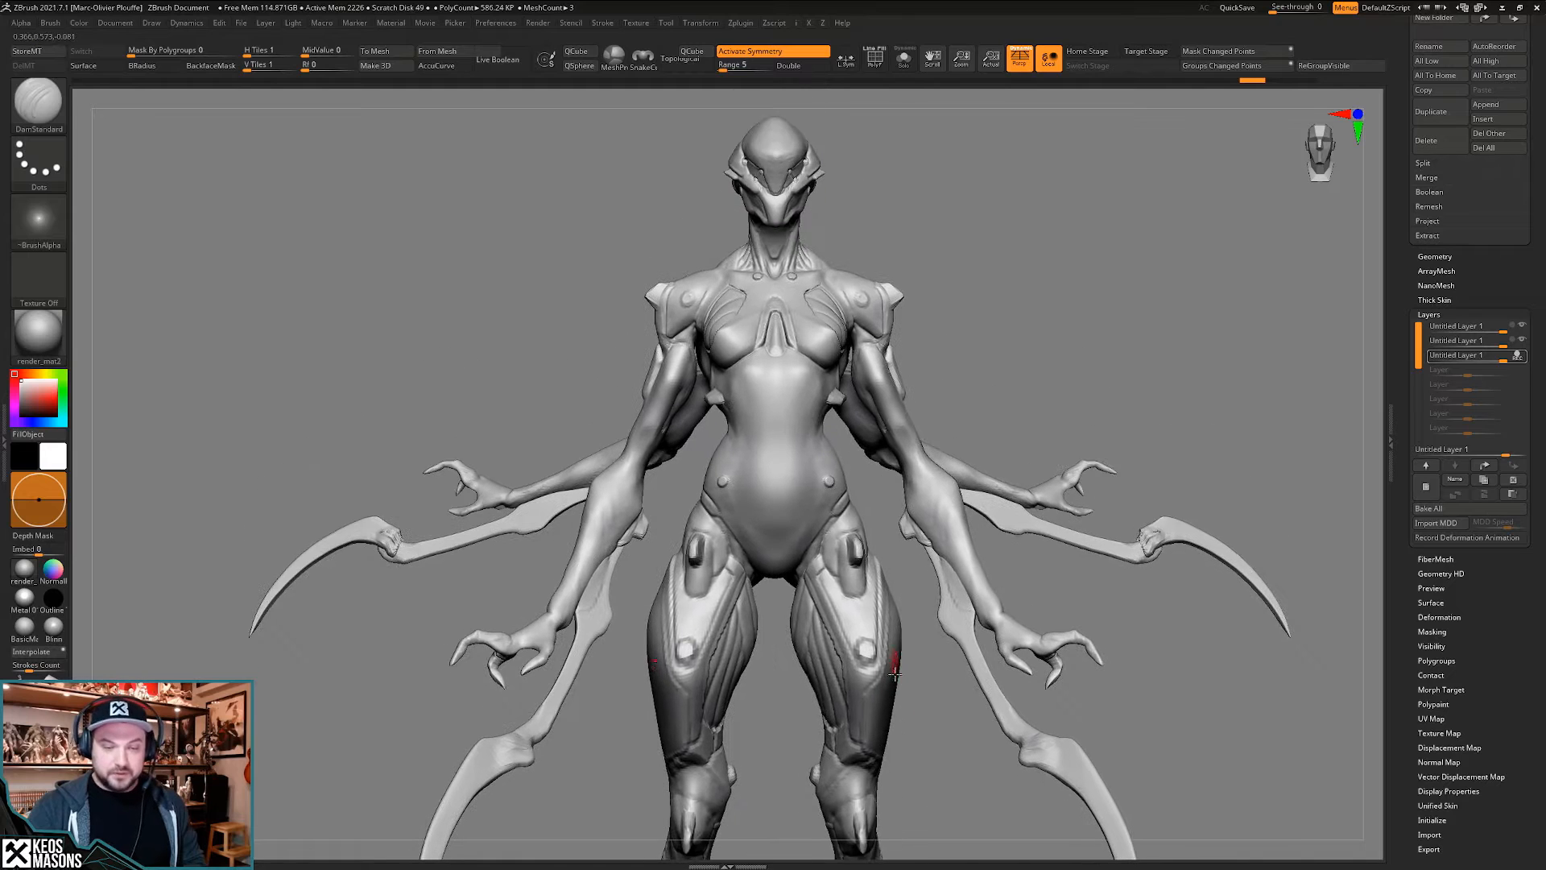
pyautogui.moveTo(894, 655); pyautogui.dragTo(833, 455, button='right')
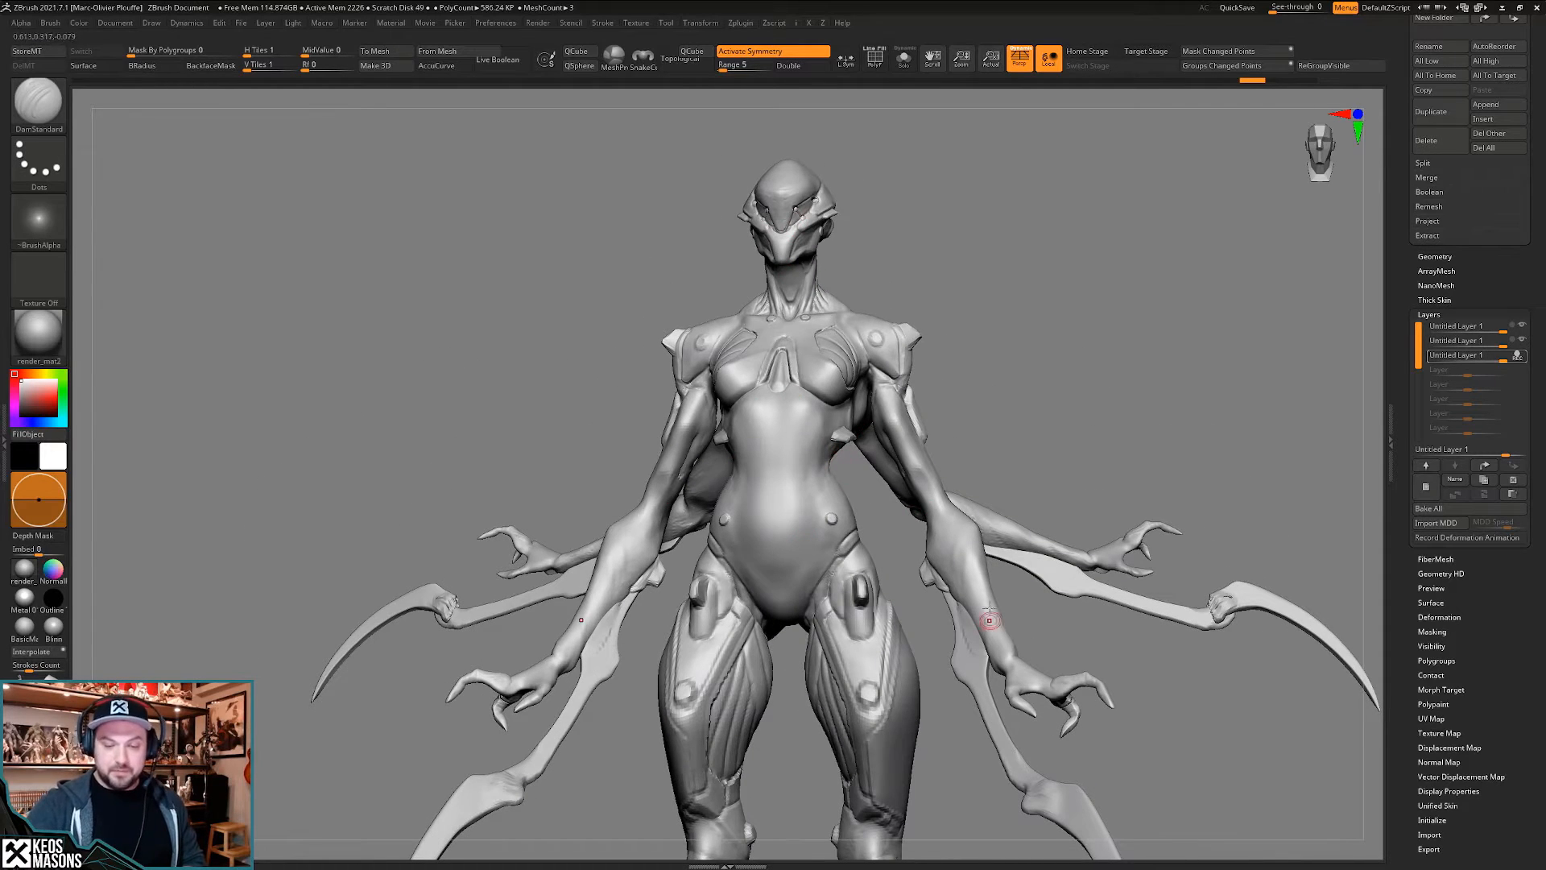
pyautogui.moveTo(953, 535); pyautogui.dragTo(879, 690, button='right')
pyautogui.hotkey('ctrl', 'c')
pyautogui.hotkey('ctrl', 'c')
pyautogui.moveTo(878, 628); pyautogui.dragTo(826, 590, button='right')
pyautogui.keyDown('ctrl'); pyautogui.moveTo(827, 590); pyautogui.dragTo(785, 385, button='right'); pyautogui.keyUp('ctrl')
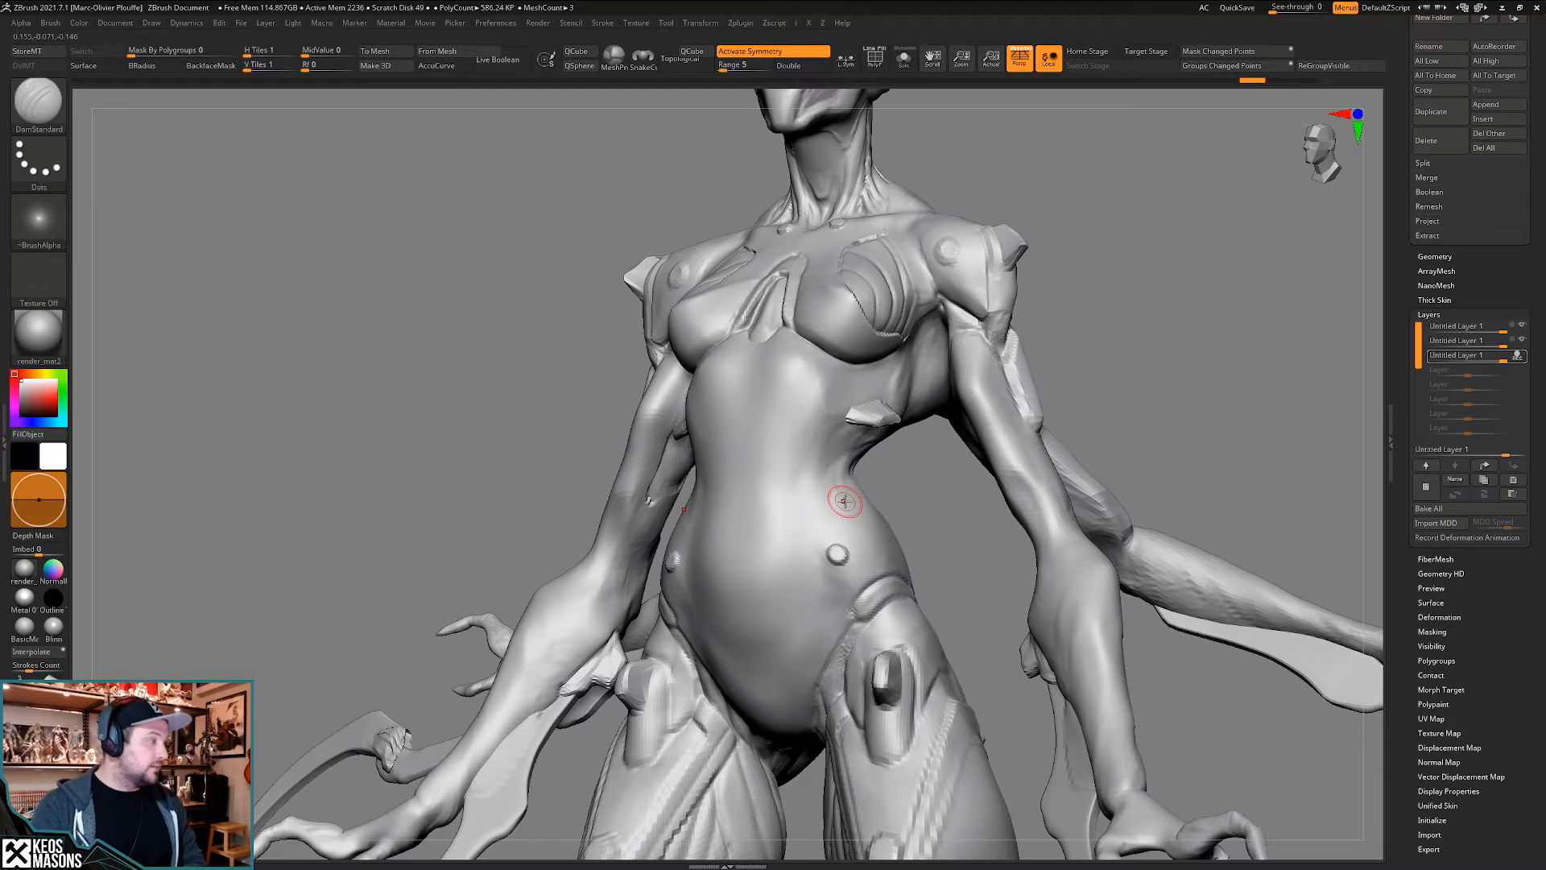
pyautogui.keyDown('shift'); pyautogui.moveTo(856, 507); pyautogui.dragTo(792, 494, button='right'); pyautogui.keyUp('shift')
pyautogui.hotkey('ctrl', 'c')
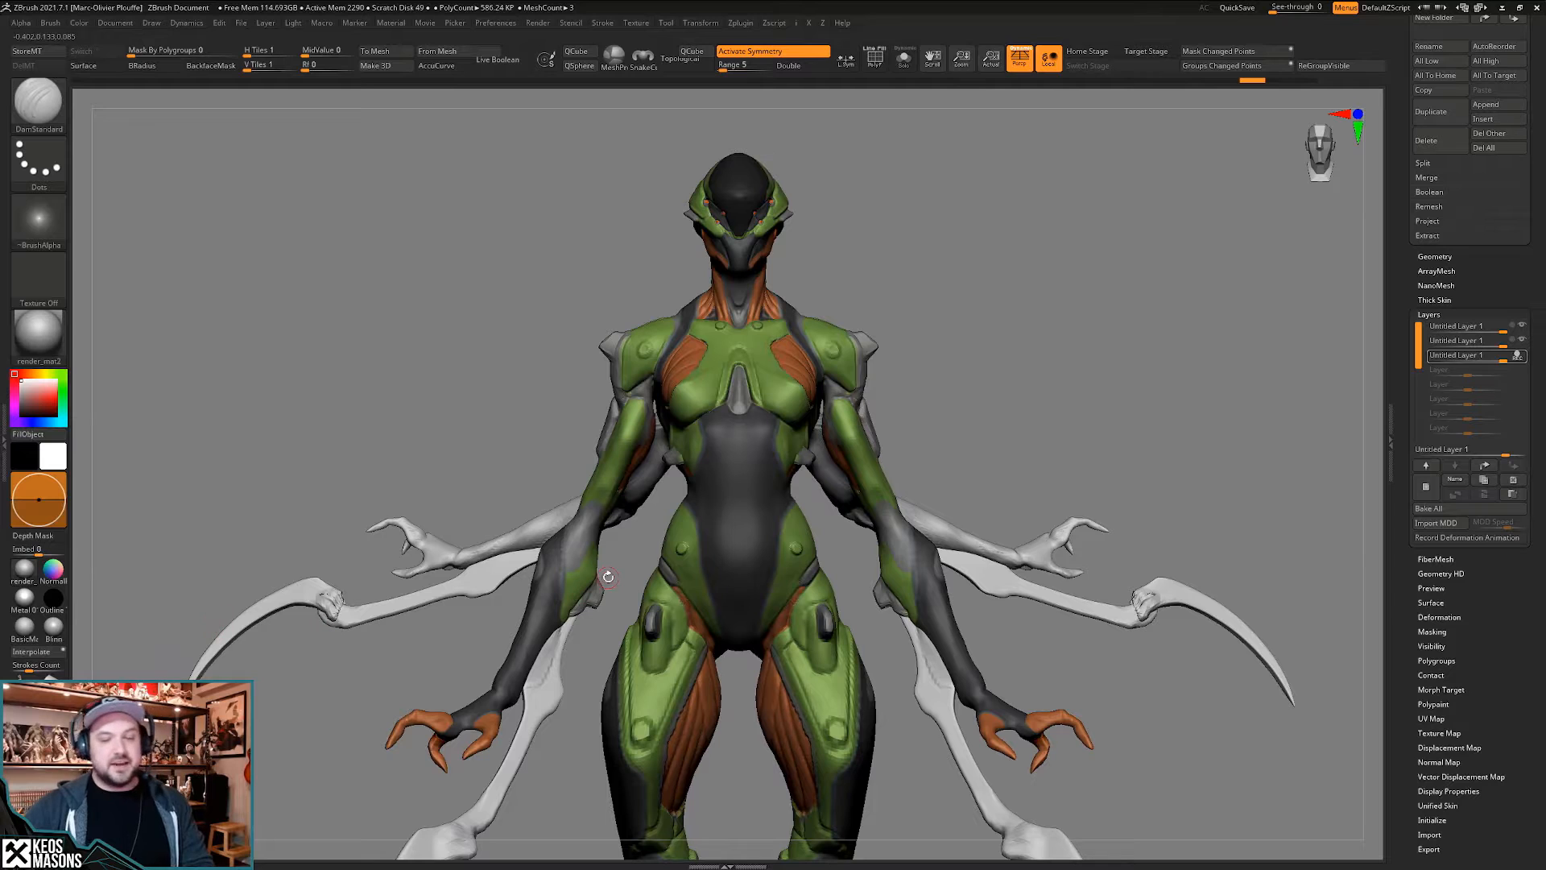
# - Frame the whole mantis from the front and turn on polypaint for the extra arms and scythe blades
pyautogui.moveTo(795, 529)
pyautogui.keyDown('ctrl'); pyautogui.mouseDown(button='right')
pyautogui.moveTo(792, 355)
pyautogui.moveTo(767, 310)
pyautogui.moveTo(763, 338)
pyautogui.mouseUp(button='right'); pyautogui.keyUp('ctrl')
pyautogui.keyDown('alt'); pyautogui.moveTo(763, 337); pyautogui.dragTo(760, 362, button='right'); pyautogui.keyUp('alt')
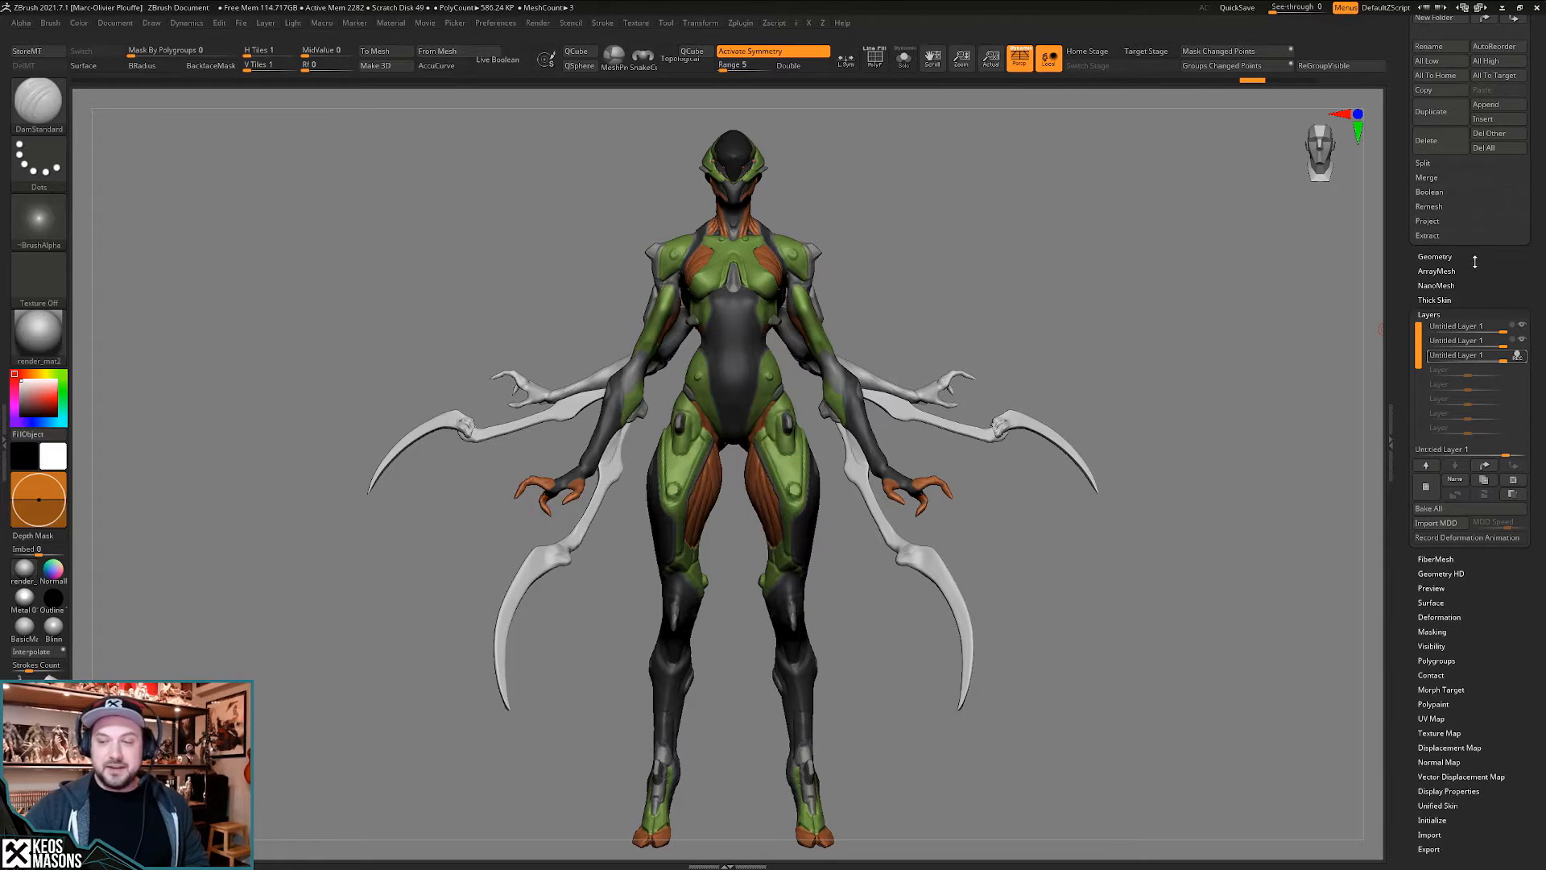
pyautogui.scroll(6, 1474, 422)
pyautogui.click(1507, 239)
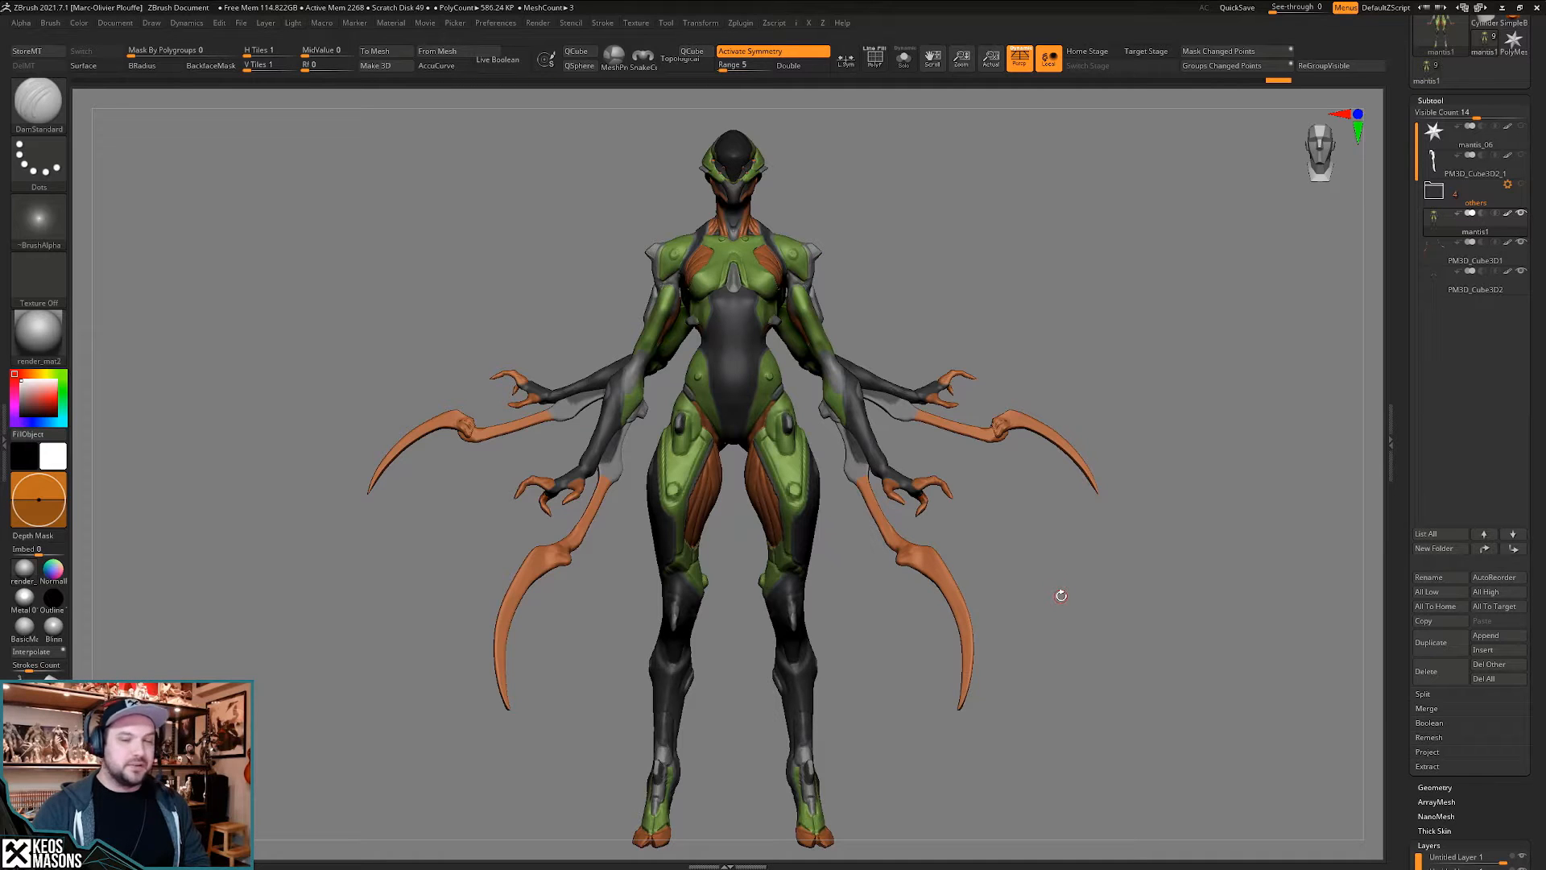
pyautogui.moveTo(1067, 554); pyautogui.dragTo(1062, 560)
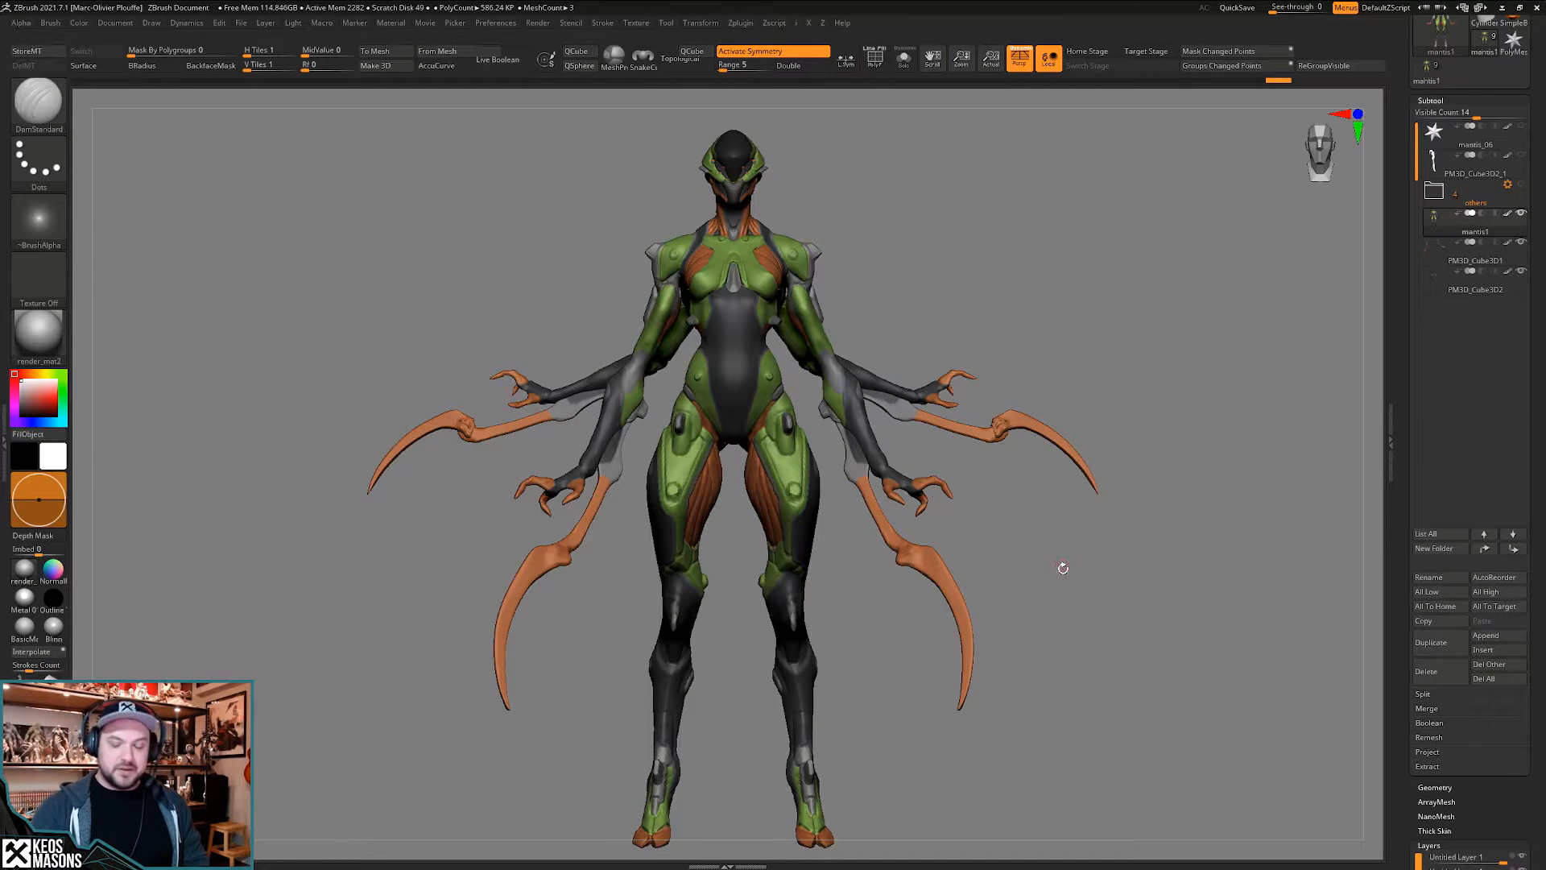
pyautogui.moveTo(1060, 563)
pyautogui.mouseDown()
pyautogui.moveTo(1069, 583)
pyautogui.moveTo(1076, 563)
pyautogui.mouseUp()
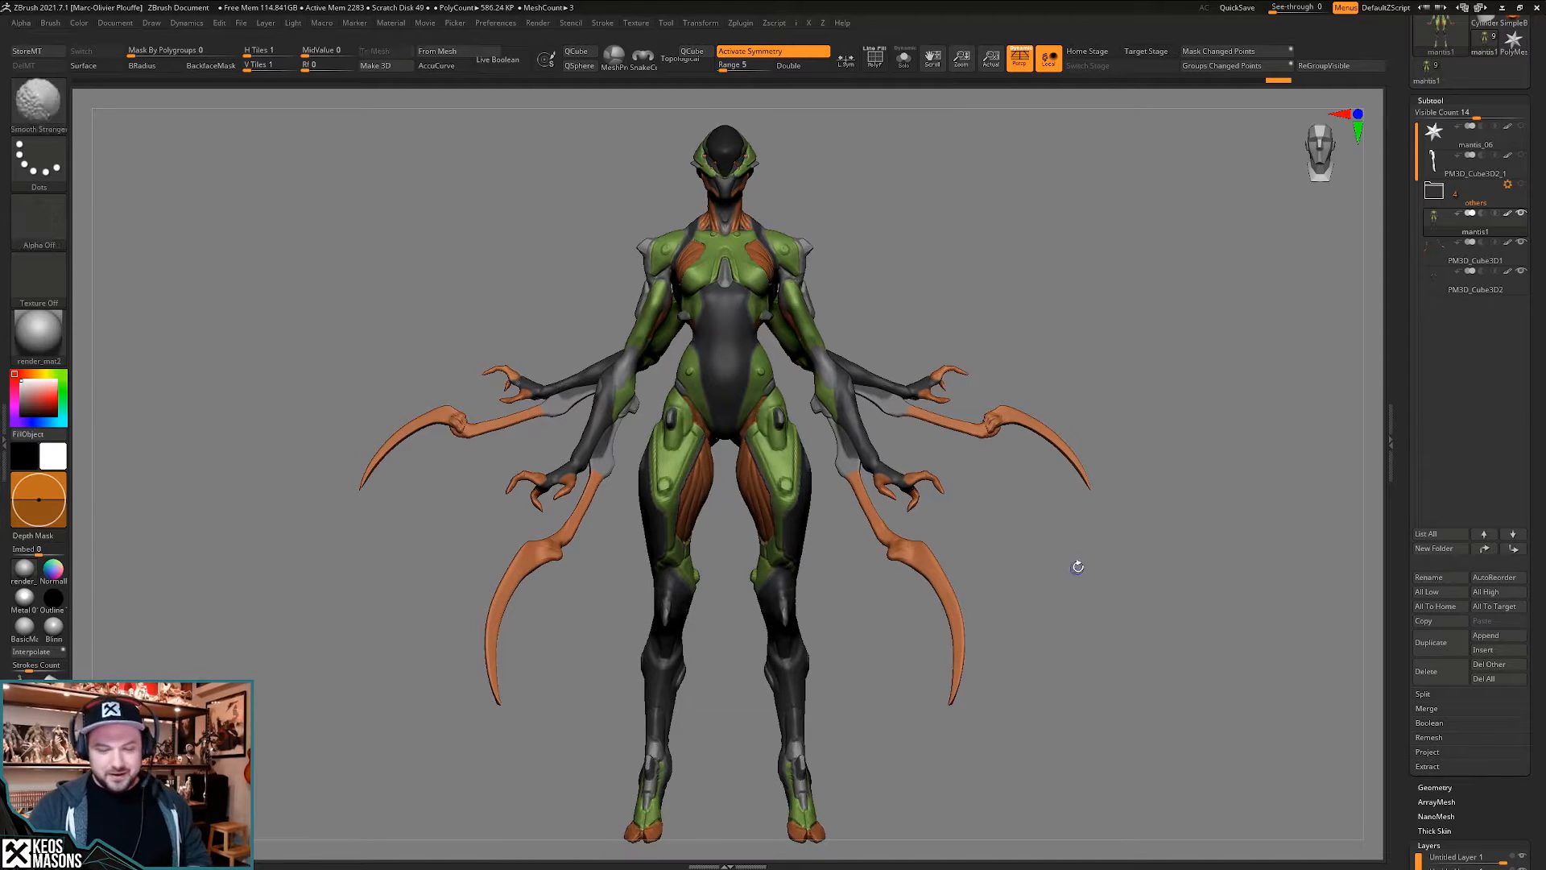
pyautogui.moveTo(1405, 250); pyautogui.dragTo(1400, 380)
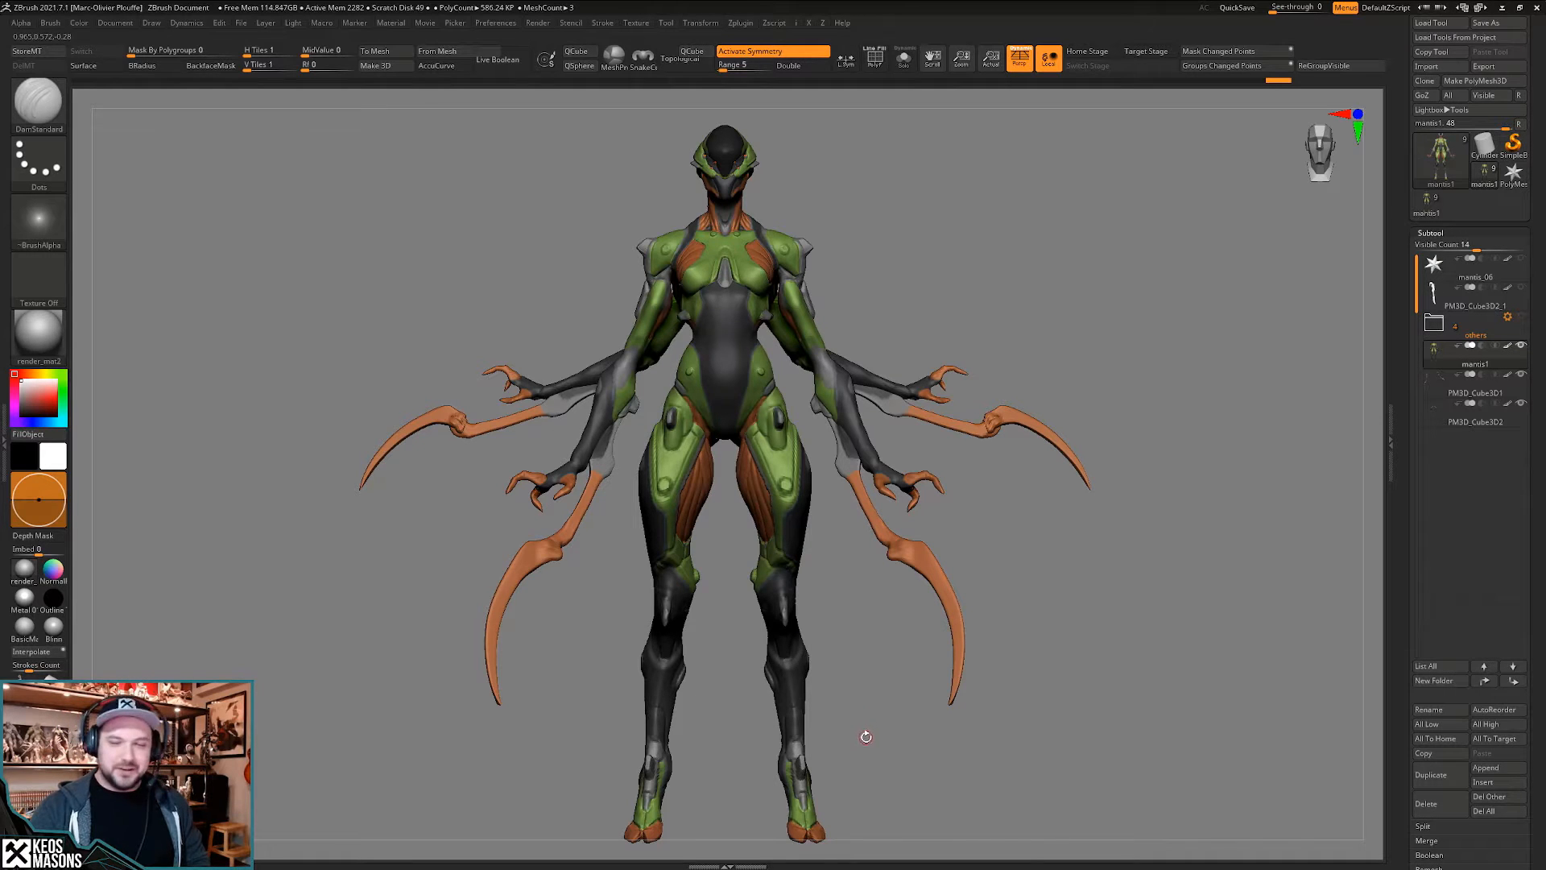
pyautogui.moveTo(872, 692); pyautogui.dragTo(880, 686)
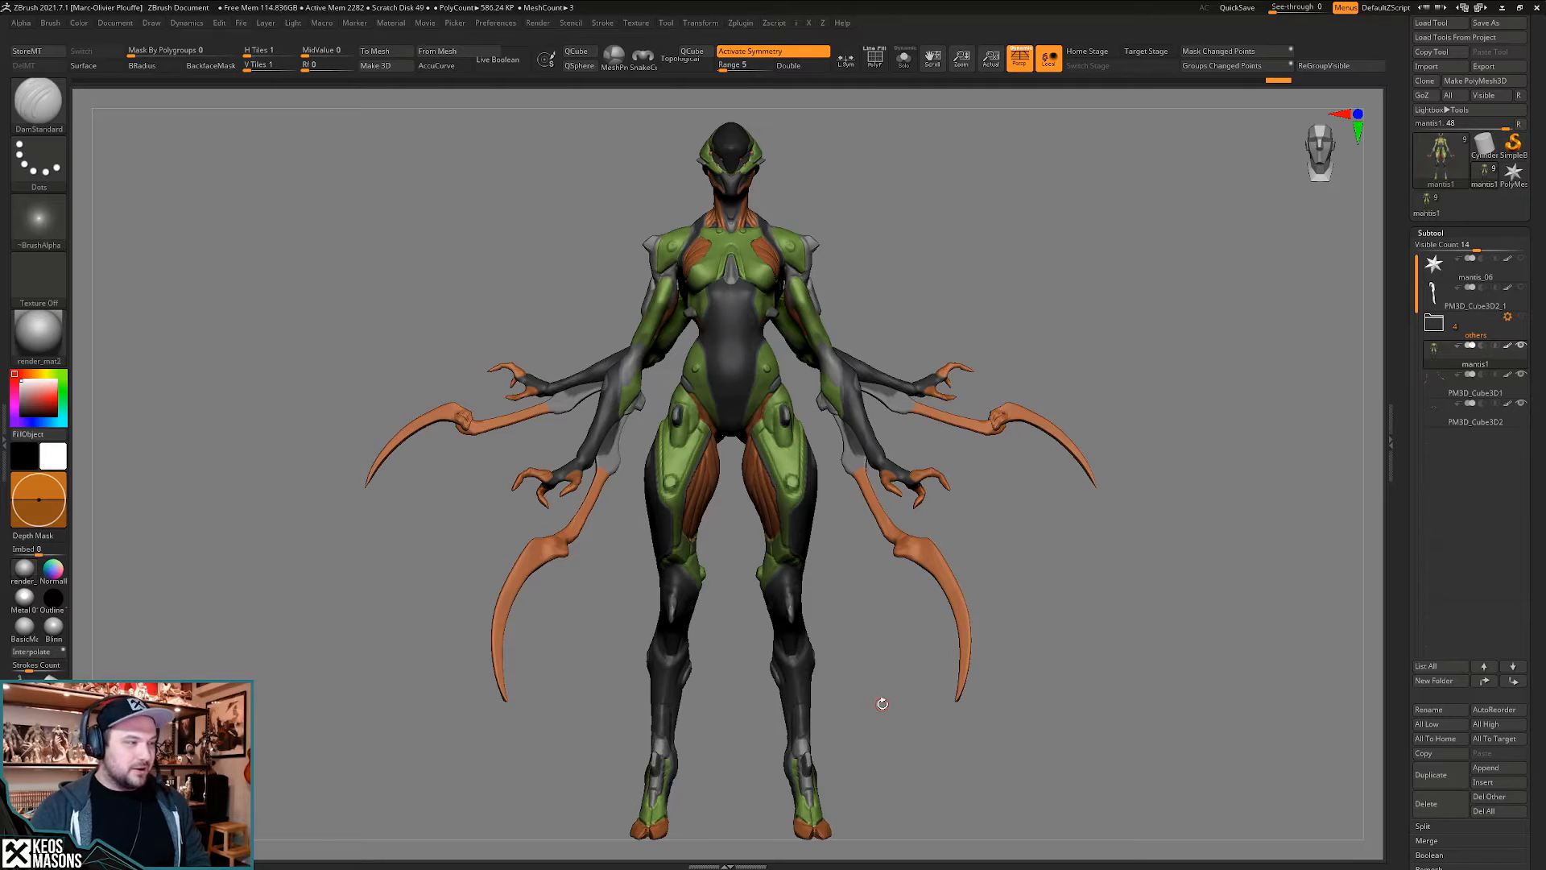
pyautogui.moveTo(1025, 524)
pyautogui.mouseDown()
pyautogui.moveTo(1052, 529)
pyautogui.moveTo(1028, 539)
pyautogui.moveTo(1044, 548)
pyautogui.mouseUp()
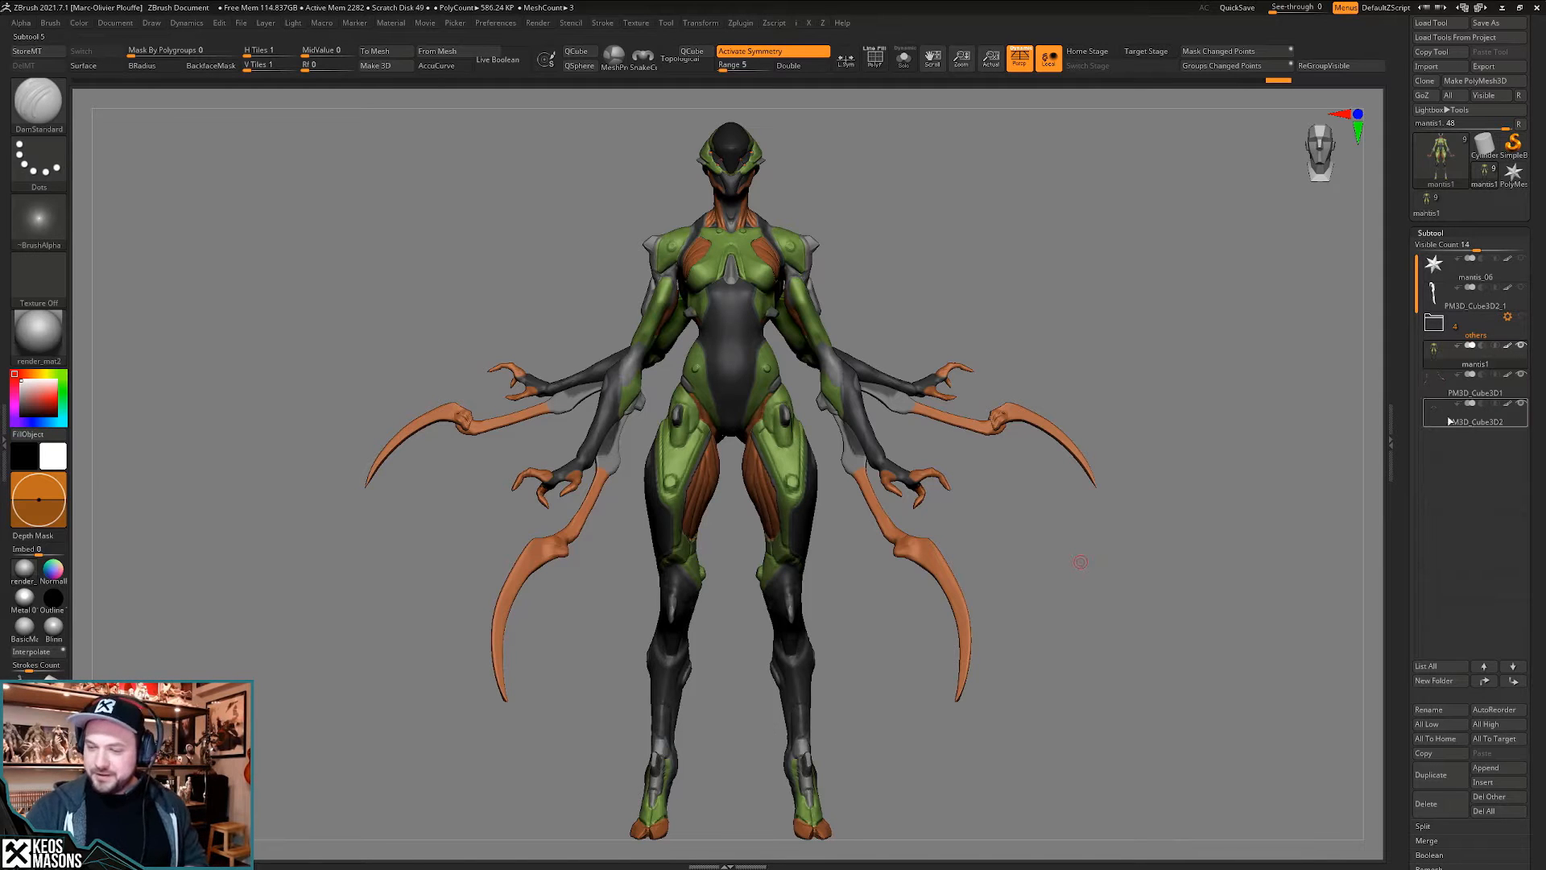
# - Compare the mantis's hips and legs with and without polypaint, from front and three-quarter views
pyautogui.moveTo(1152, 493); pyautogui.dragTo(926, 475)
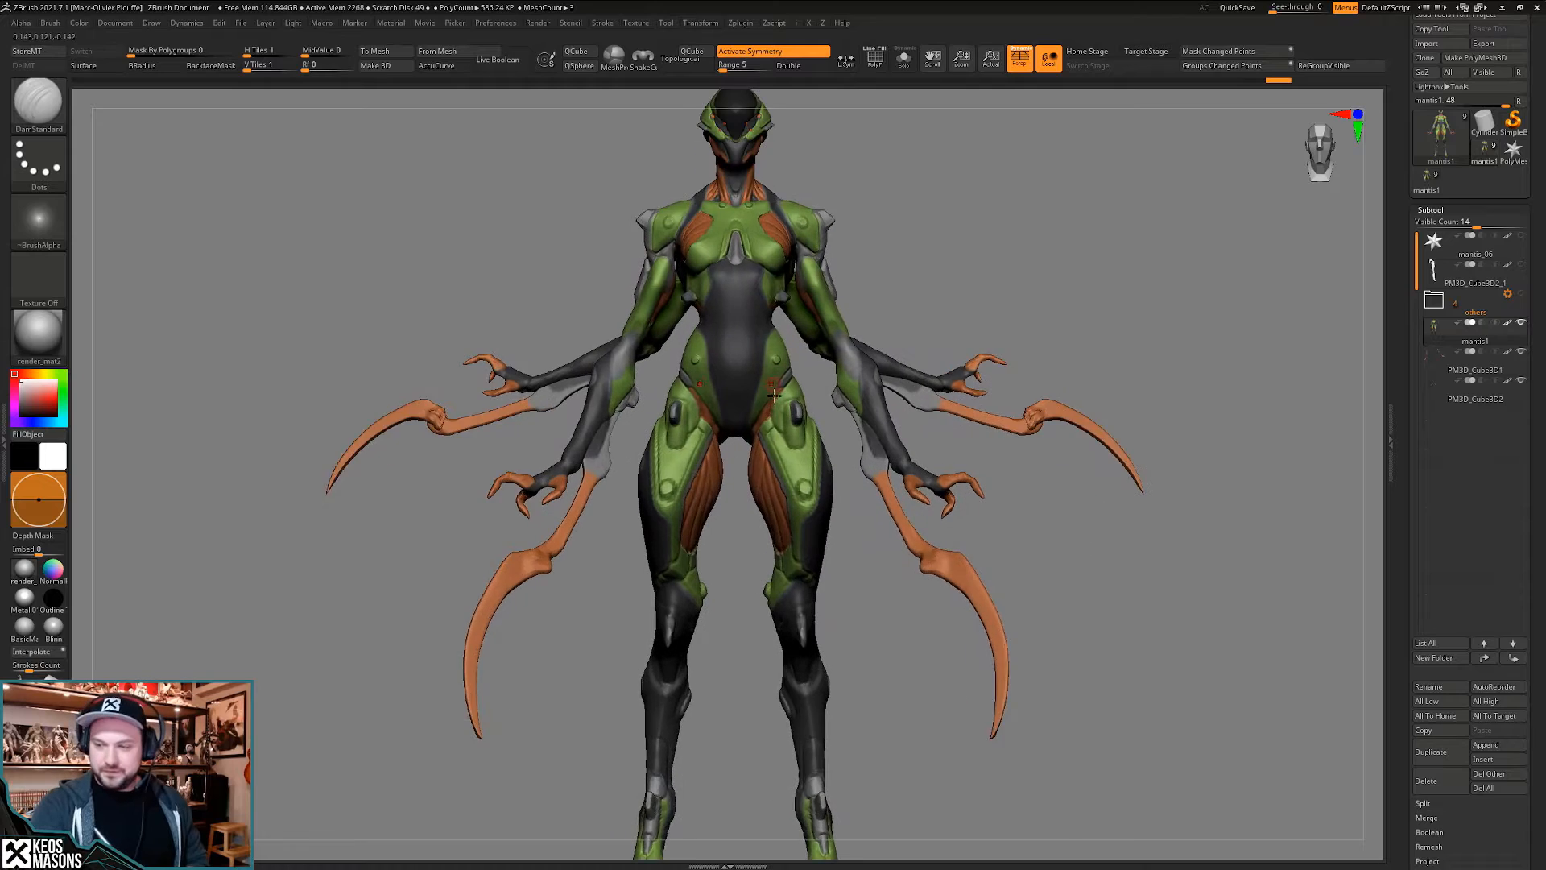
pyautogui.keyDown('alt'); pyautogui.moveTo(767, 455); pyautogui.dragTo(902, 427); pyautogui.keyUp('alt')
pyautogui.hotkey('shift', 'f')
pyautogui.hotkey('shift', 'f')
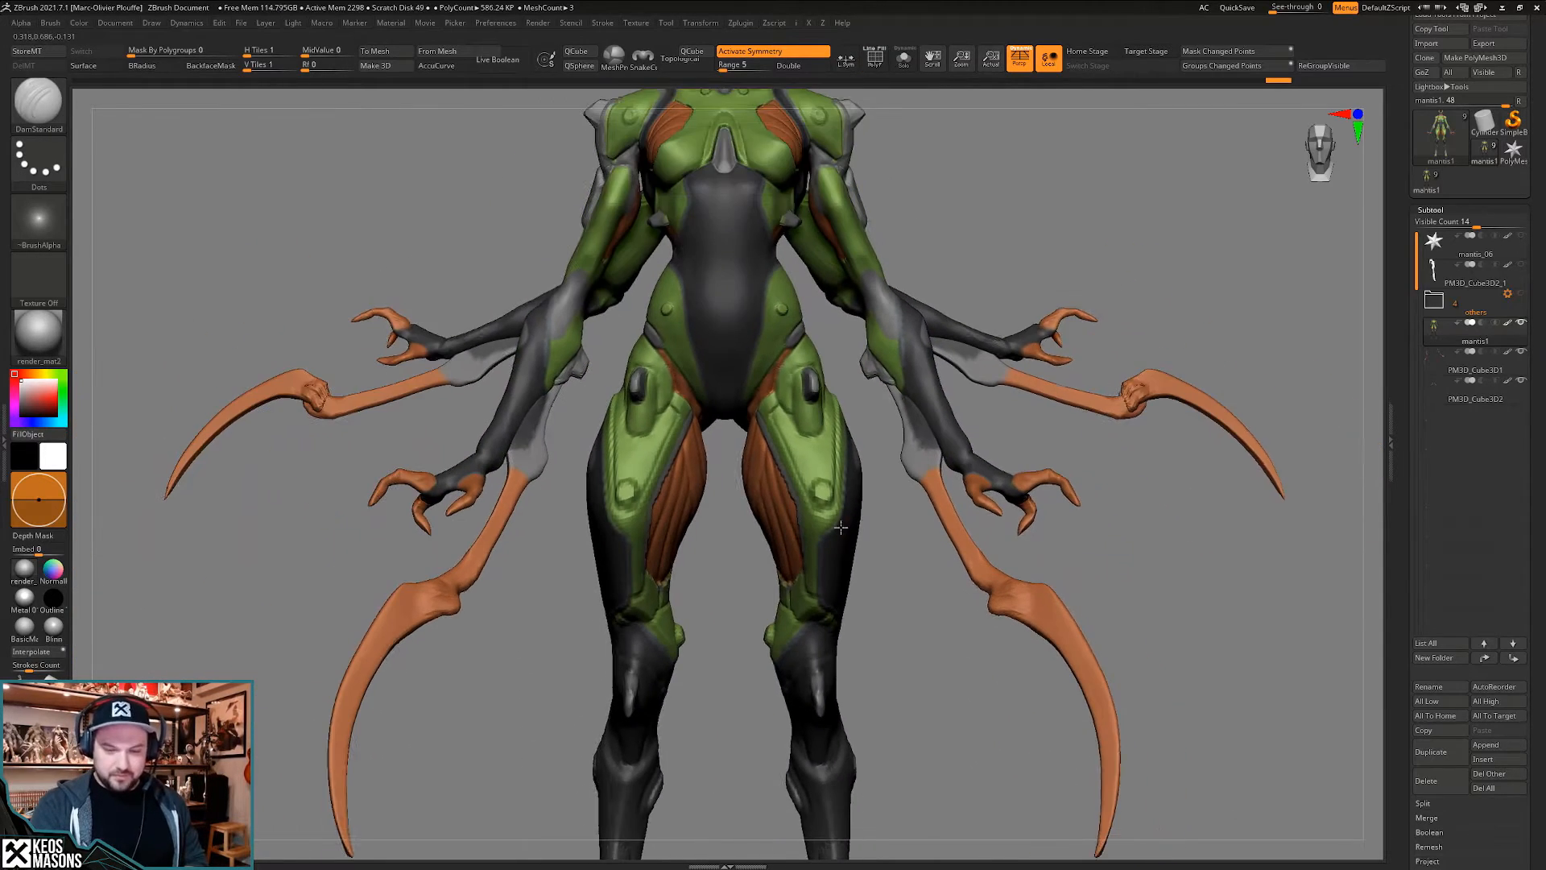
pyautogui.click(1508, 324)
pyautogui.moveTo(802, 494)
pyautogui.keyDown('alt'); pyautogui.mouseDown(button='right')
pyautogui.moveTo(810, 305)
pyautogui.moveTo(846, 474)
pyautogui.moveTo(838, 429)
pyautogui.moveTo(855, 441)
pyautogui.mouseUp(button='right'); pyautogui.keyUp('alt')
pyautogui.click(1508, 323)
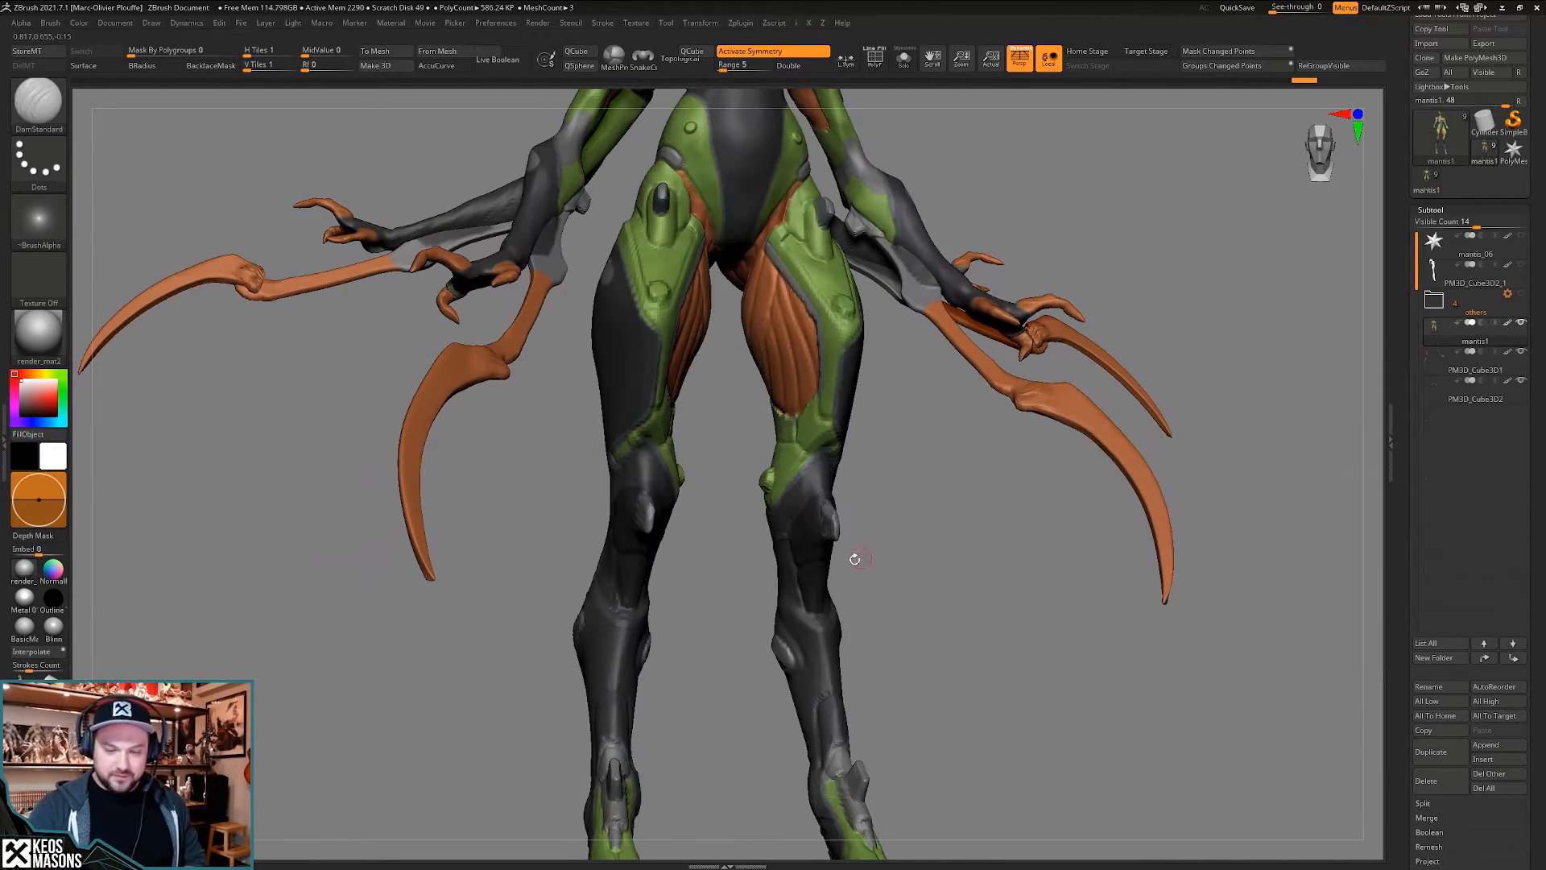
pyautogui.moveTo(855, 559); pyautogui.dragTo(922, 499, button='right')
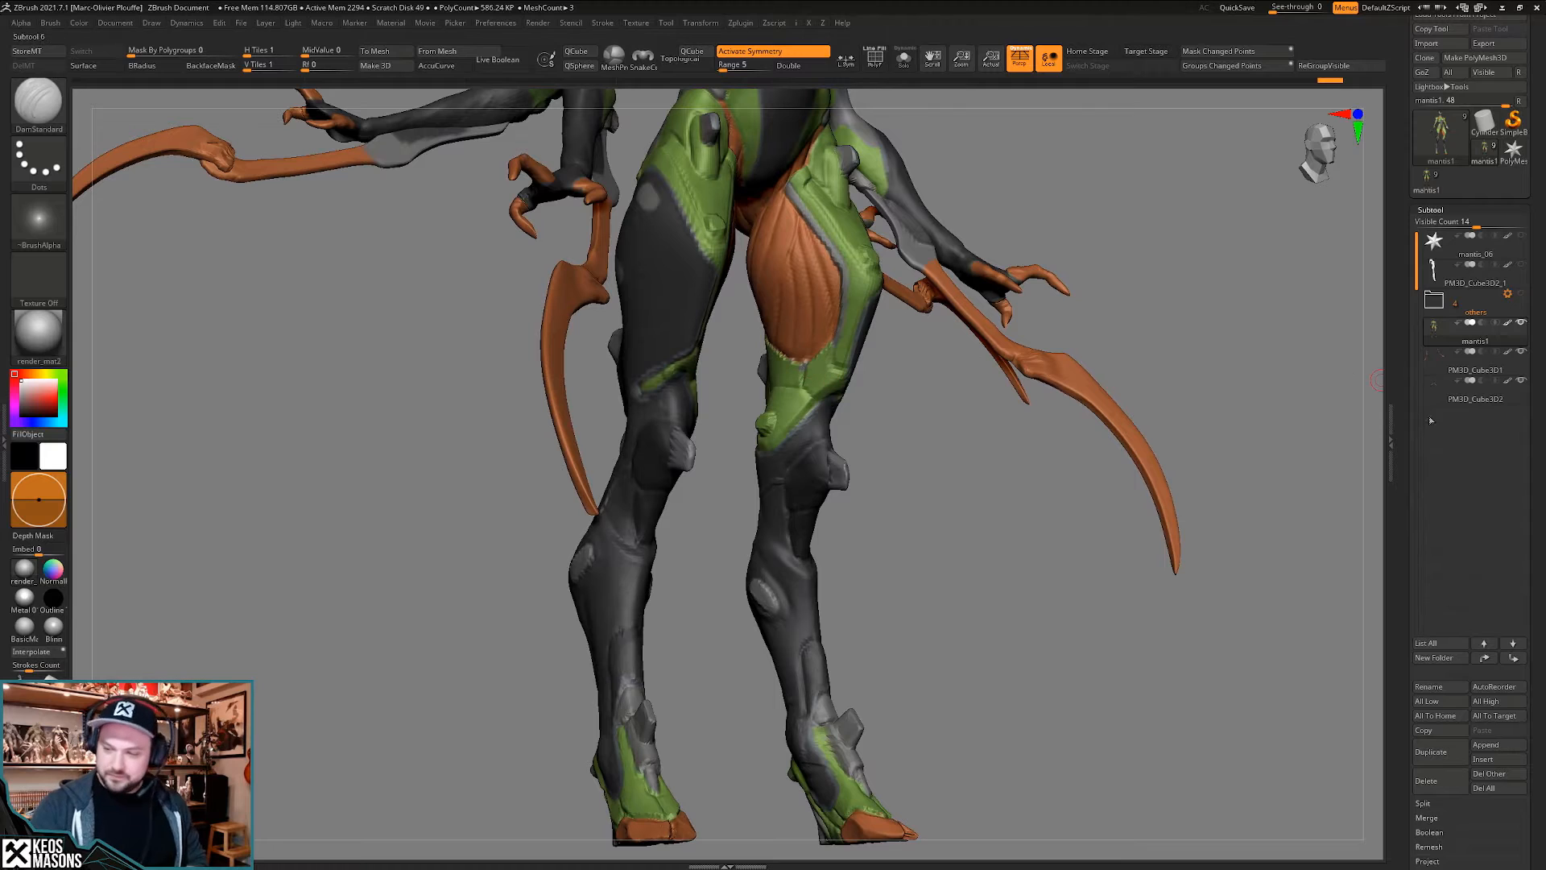
# - Hide the third sculpt layer and compare the mantis's legs with and without the second layer's armour details
pyautogui.moveTo(1426, 817); pyautogui.dragTo(1426, 300)
pyautogui.click(1522, 478)
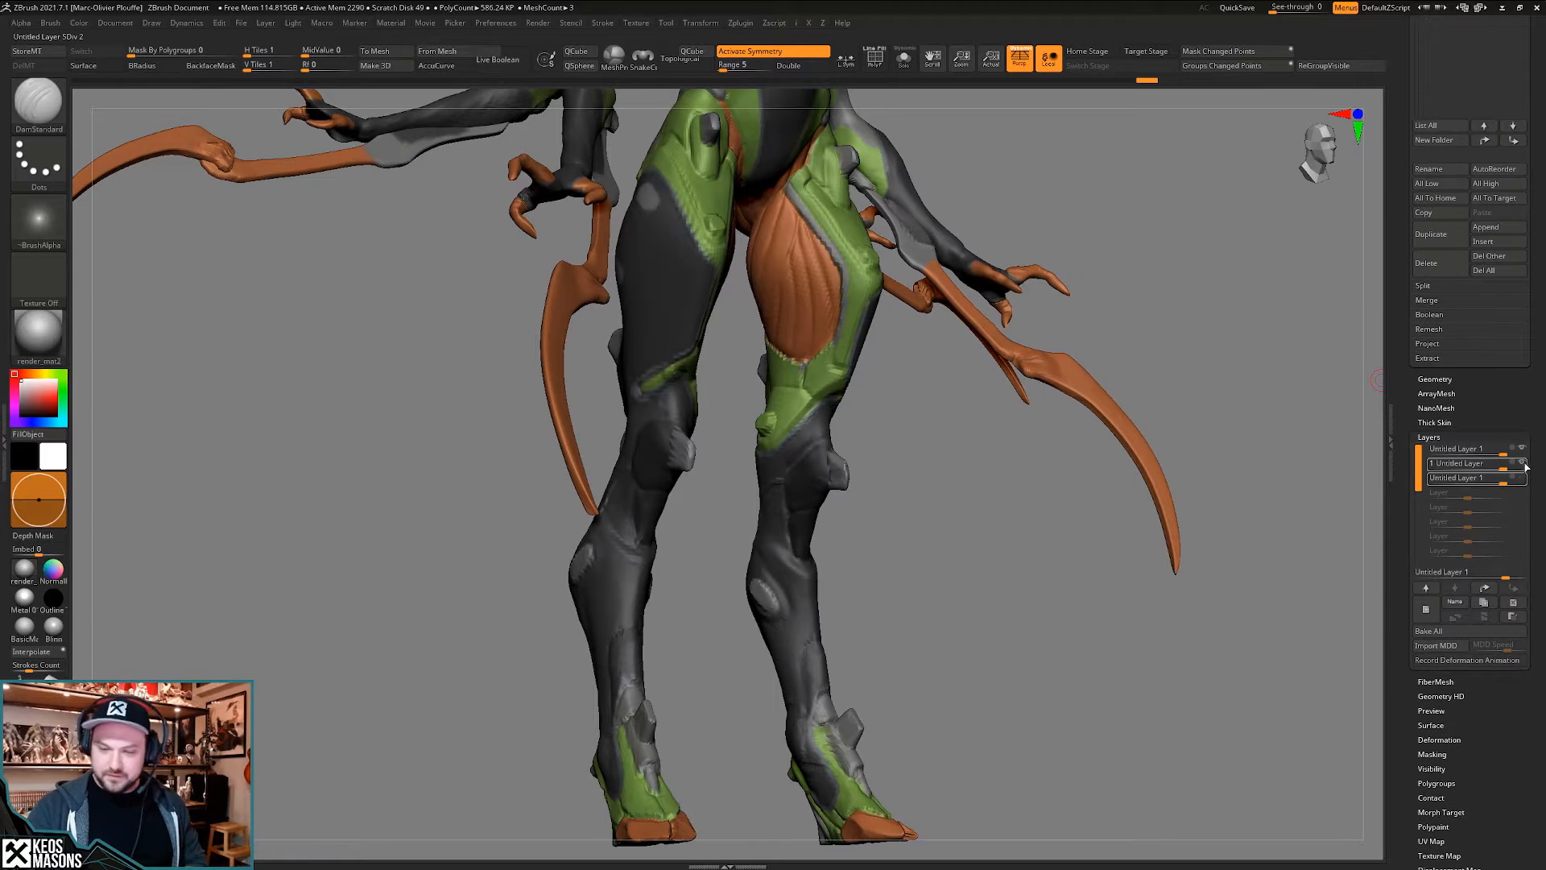
pyautogui.click(1523, 463)
pyautogui.click(1523, 463)
pyautogui.click(1523, 464)
pyautogui.click(1524, 464)
pyautogui.click(1524, 465)
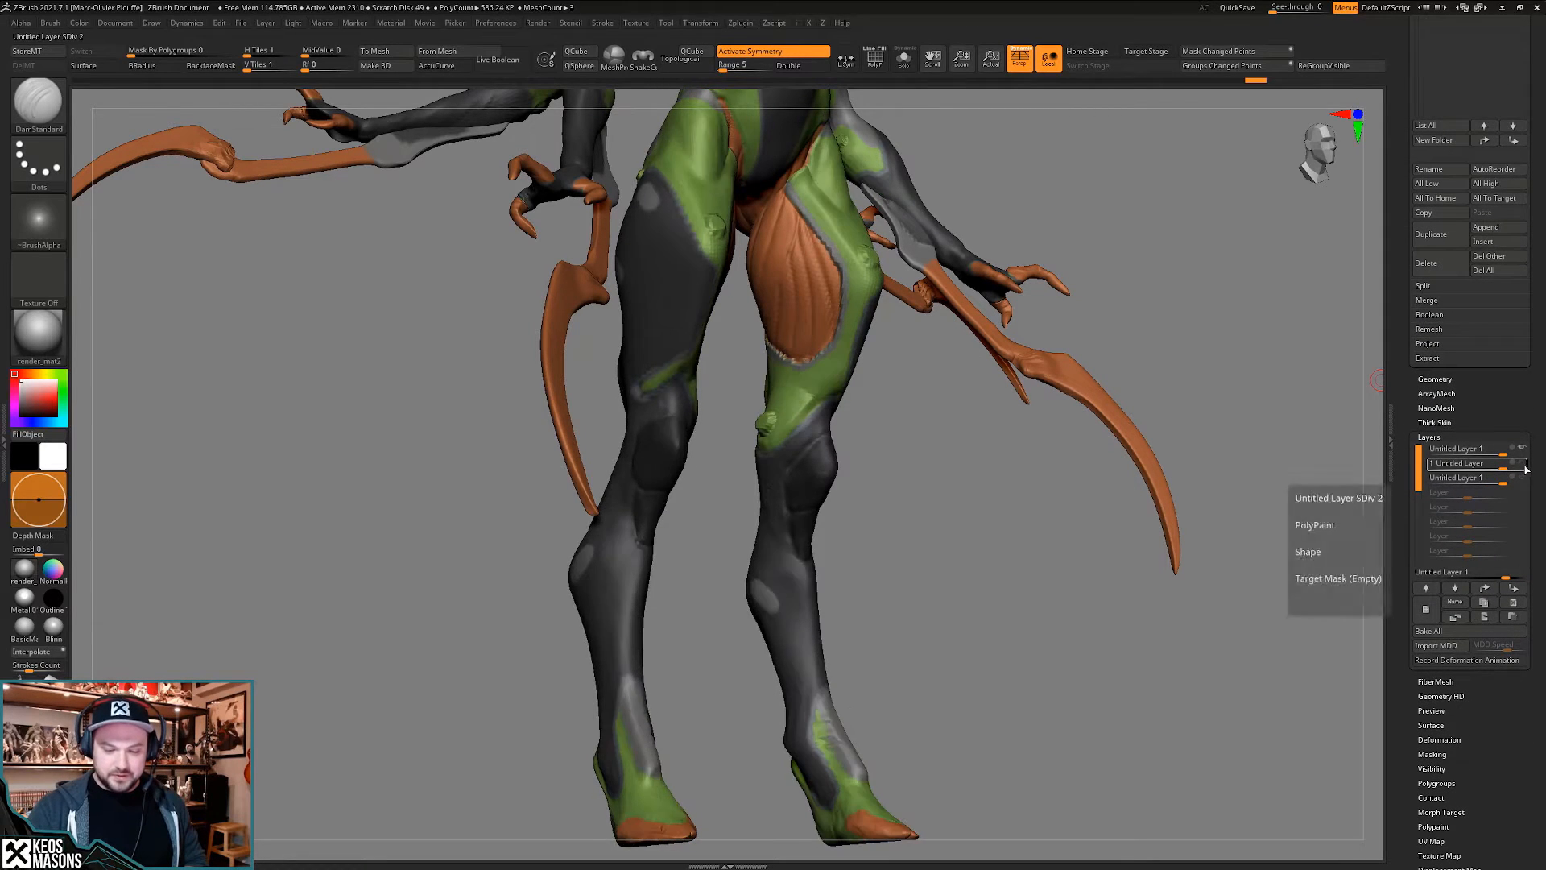
pyautogui.click(1524, 464)
pyautogui.click(1523, 463)
pyautogui.click(1524, 464)
pyautogui.click(1523, 465)
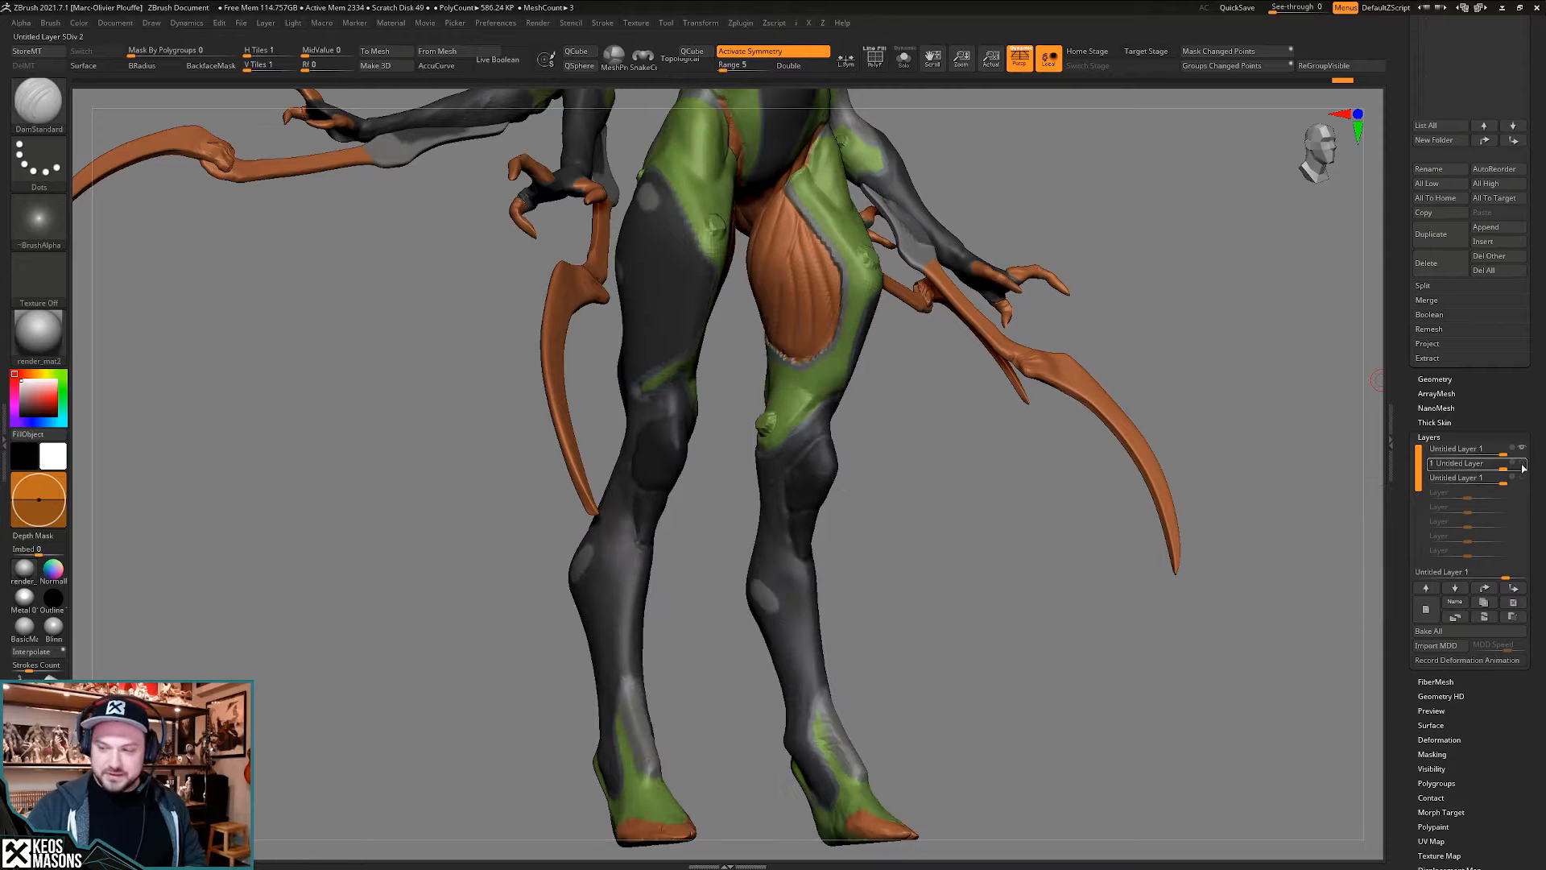
pyautogui.click(1521, 465)
# - Show the third sculpt layer again and put it back into recording mode
pyautogui.click(1522, 479)
pyautogui.click(1513, 479)
pyautogui.click(1513, 478)
# - Compare the mantis's hips and torso with and without polypaint, looking at where the colour boundaries meet the sculpted forms
pyautogui.moveTo(1123, 527); pyautogui.dragTo(839, 652)
pyautogui.moveTo(1055, 649); pyautogui.dragTo(849, 586)
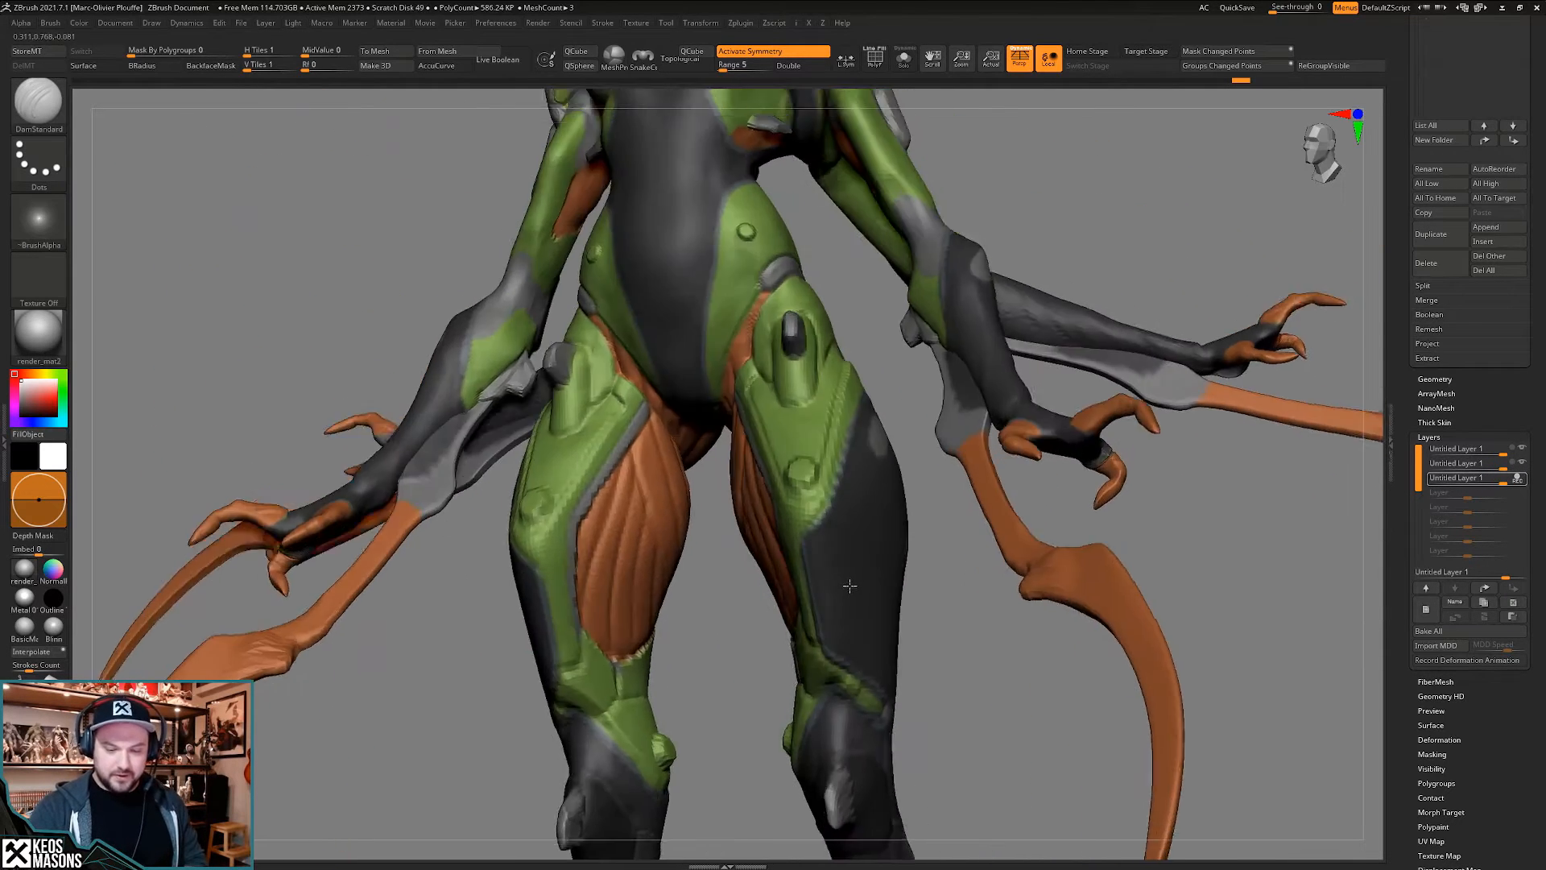
pyautogui.hotkey('shift', 'f')
pyautogui.moveTo(850, 587); pyautogui.dragTo(781, 628, button='right')
pyautogui.hotkey('shift', 'f')
pyautogui.hotkey('shift', 'f')
pyautogui.moveTo(785, 564); pyautogui.dragTo(786, 483, button='right')
pyautogui.rightClick(793, 451)
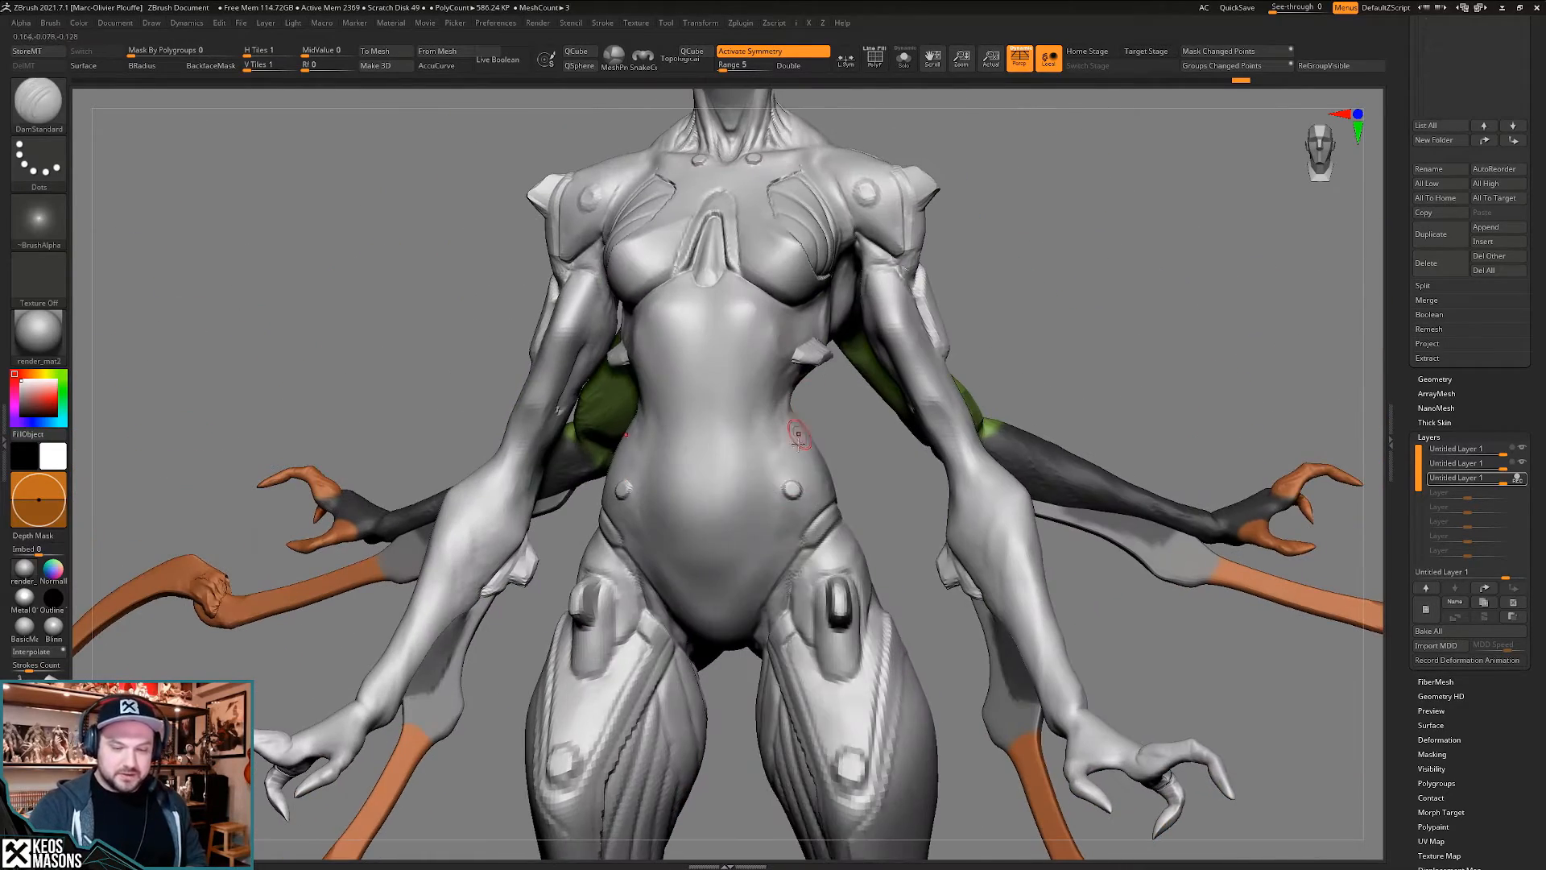
pyautogui.press('1')
pyautogui.hotkey('shift', 'f')
pyautogui.keyDown('ctrl'); pyautogui.moveTo(853, 355); pyautogui.dragTo(797, 419, button='right'); pyautogui.keyUp('ctrl')
pyautogui.rightClick(795, 420)
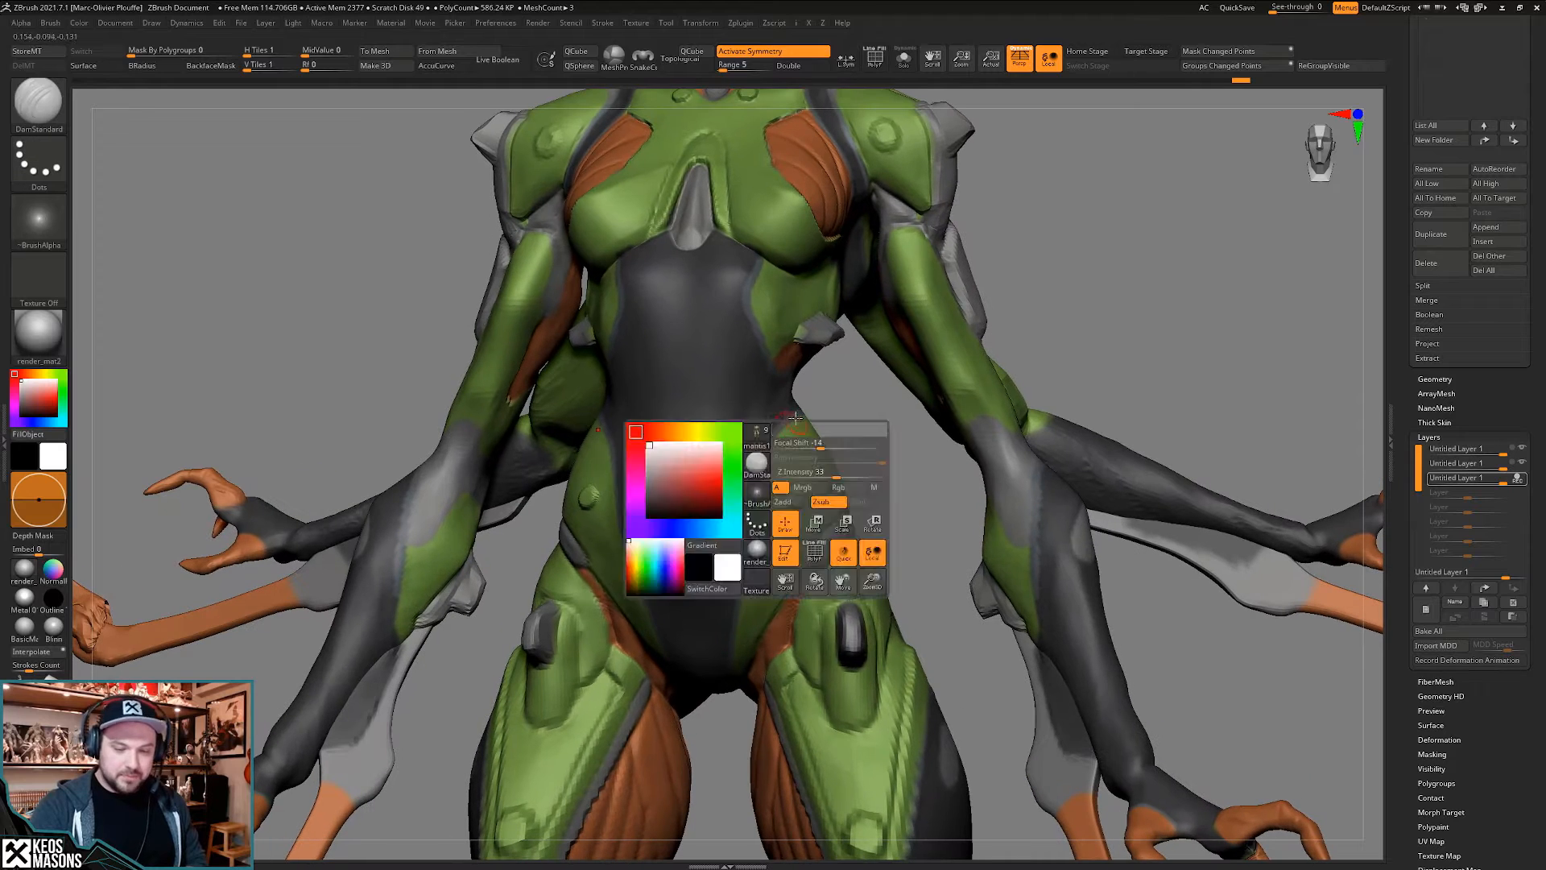
# - Carve creases with DamStandard along the borders between the dark abdomen and the green hip and rib panels
pyautogui.moveTo(755, 547)
pyautogui.mouseDown(button='right')
pyautogui.moveTo(736, 608)
pyautogui.moveTo(742, 588)
pyautogui.mouseUp(button='right')
pyautogui.moveTo(754, 619); pyautogui.dragTo(738, 741)
pyautogui.moveTo(748, 668)
pyautogui.mouseDown(button='right')
pyautogui.moveTo(773, 545)
pyautogui.moveTo(870, 473)
pyautogui.moveTo(790, 357)
pyautogui.mouseUp(button='right')
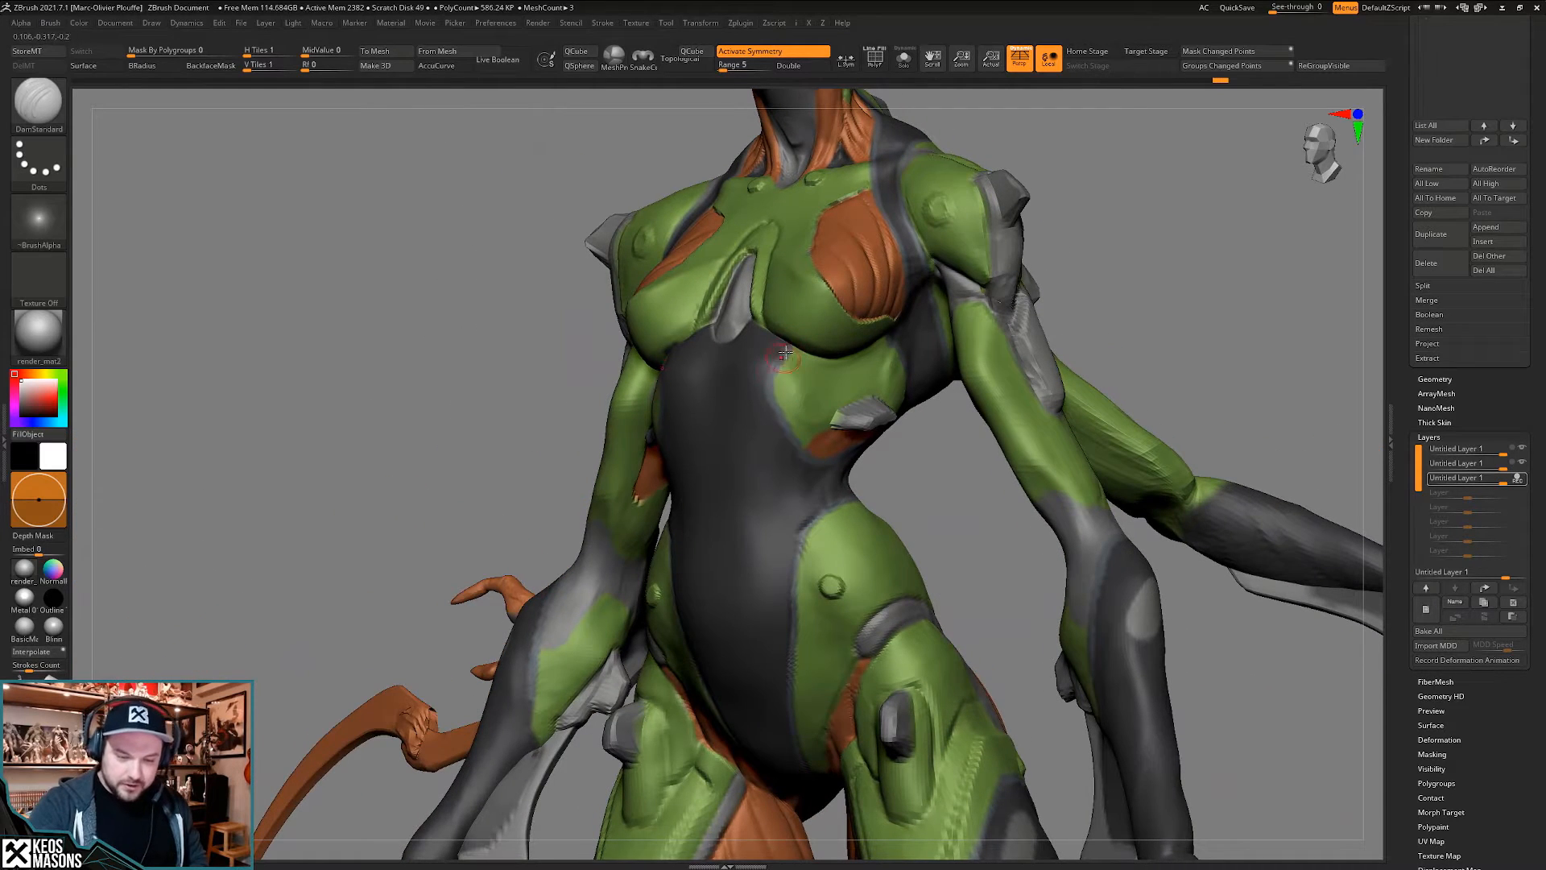
pyautogui.moveTo(785, 352); pyautogui.dragTo(772, 399)
pyautogui.moveTo(836, 456); pyautogui.dragTo(772, 360, button='right')
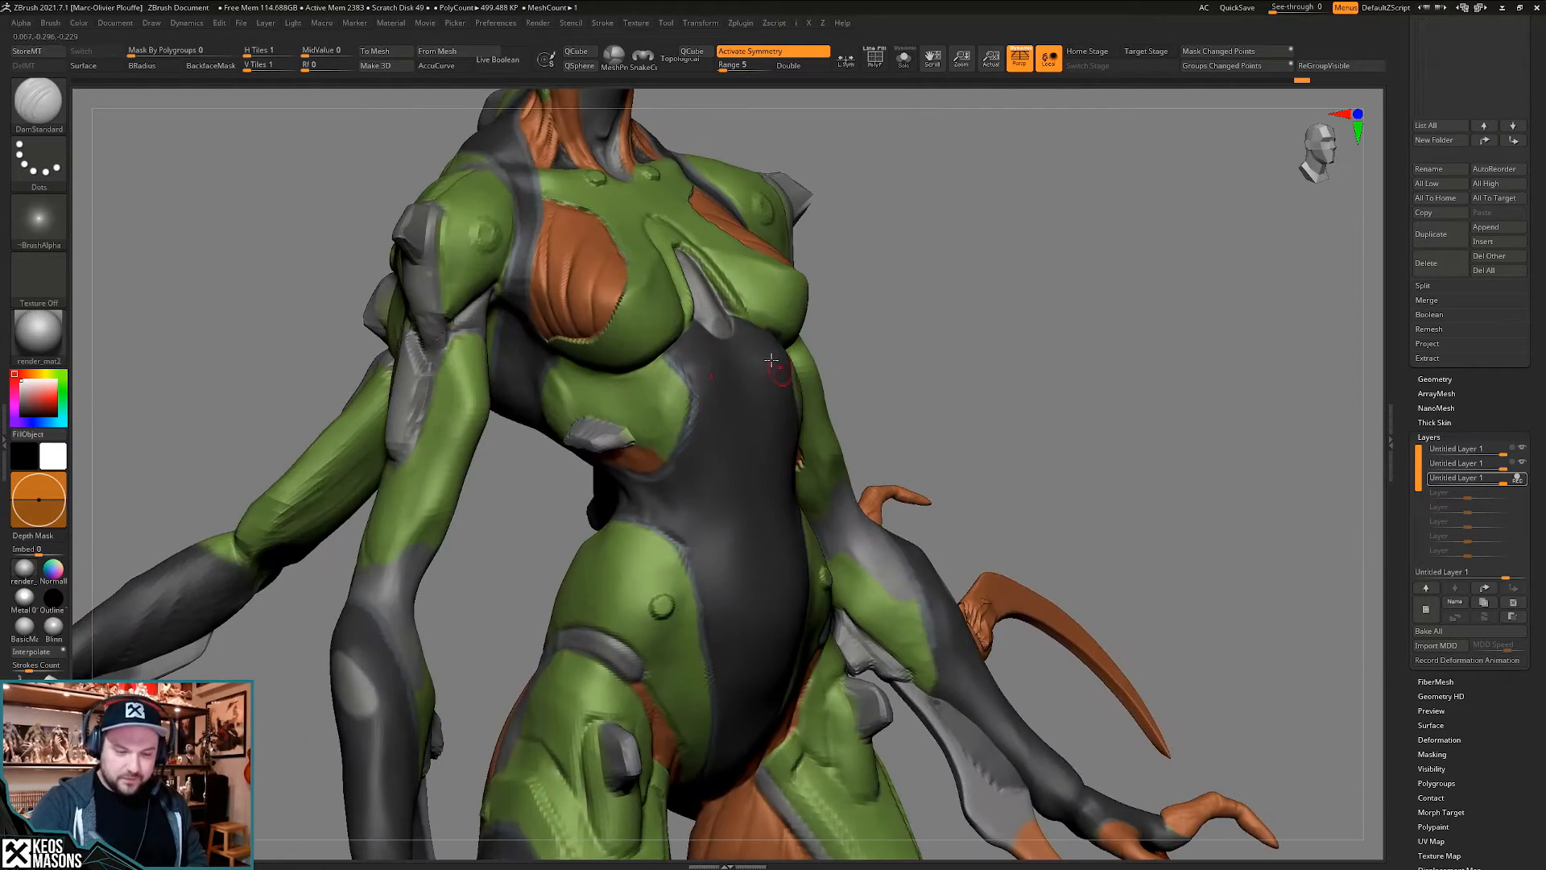
# - Carve creases around the green rib panel and the orange patch beneath its grey fin, continuing along the dark armpit border
pyautogui.moveTo(641, 481); pyautogui.dragTo(773, 471, button='right')
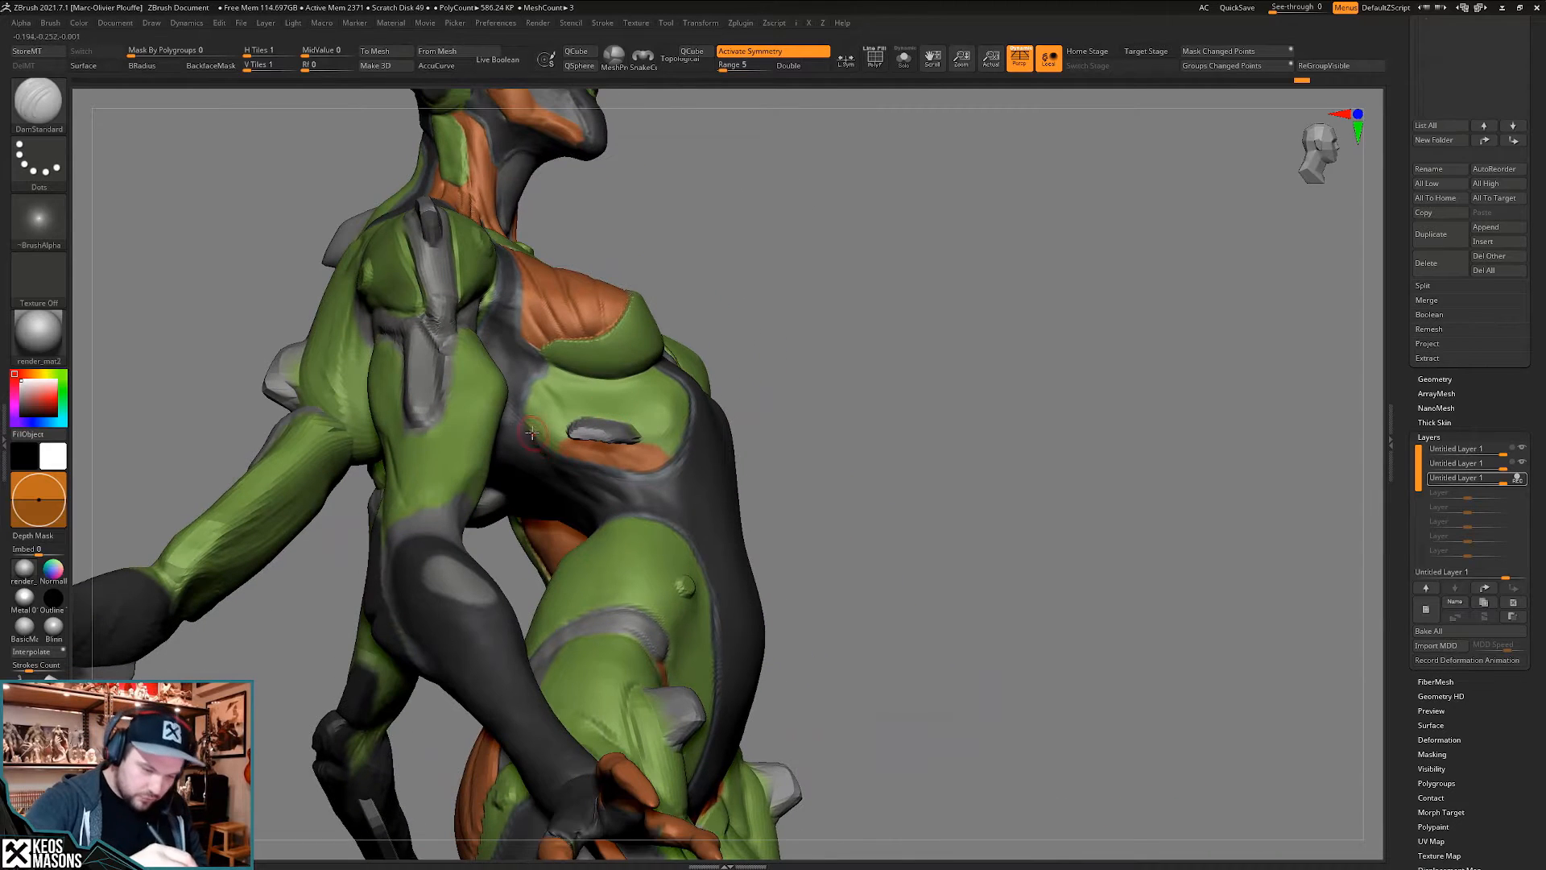
pyautogui.moveTo(533, 433); pyautogui.dragTo(632, 473)
pyautogui.moveTo(536, 366)
pyautogui.mouseDown(button='right')
pyautogui.moveTo(739, 443)
pyautogui.moveTo(701, 475)
pyautogui.moveTo(644, 451)
pyautogui.mouseUp(button='right')
pyautogui.rightClick(828, 580)
pyautogui.moveTo(805, 523)
pyautogui.keyDown('ctrl'); pyautogui.mouseDown(button='right')
pyautogui.moveTo(828, 580)
pyautogui.moveTo(838, 513)
pyautogui.mouseUp(button='right'); pyautogui.keyUp('ctrl')
pyautogui.moveTo(834, 493)
pyautogui.mouseDown()
pyautogui.moveTo(826, 517)
pyautogui.moveTo(852, 520)
pyautogui.mouseUp()
pyautogui.moveTo(908, 473); pyautogui.dragTo(890, 498)
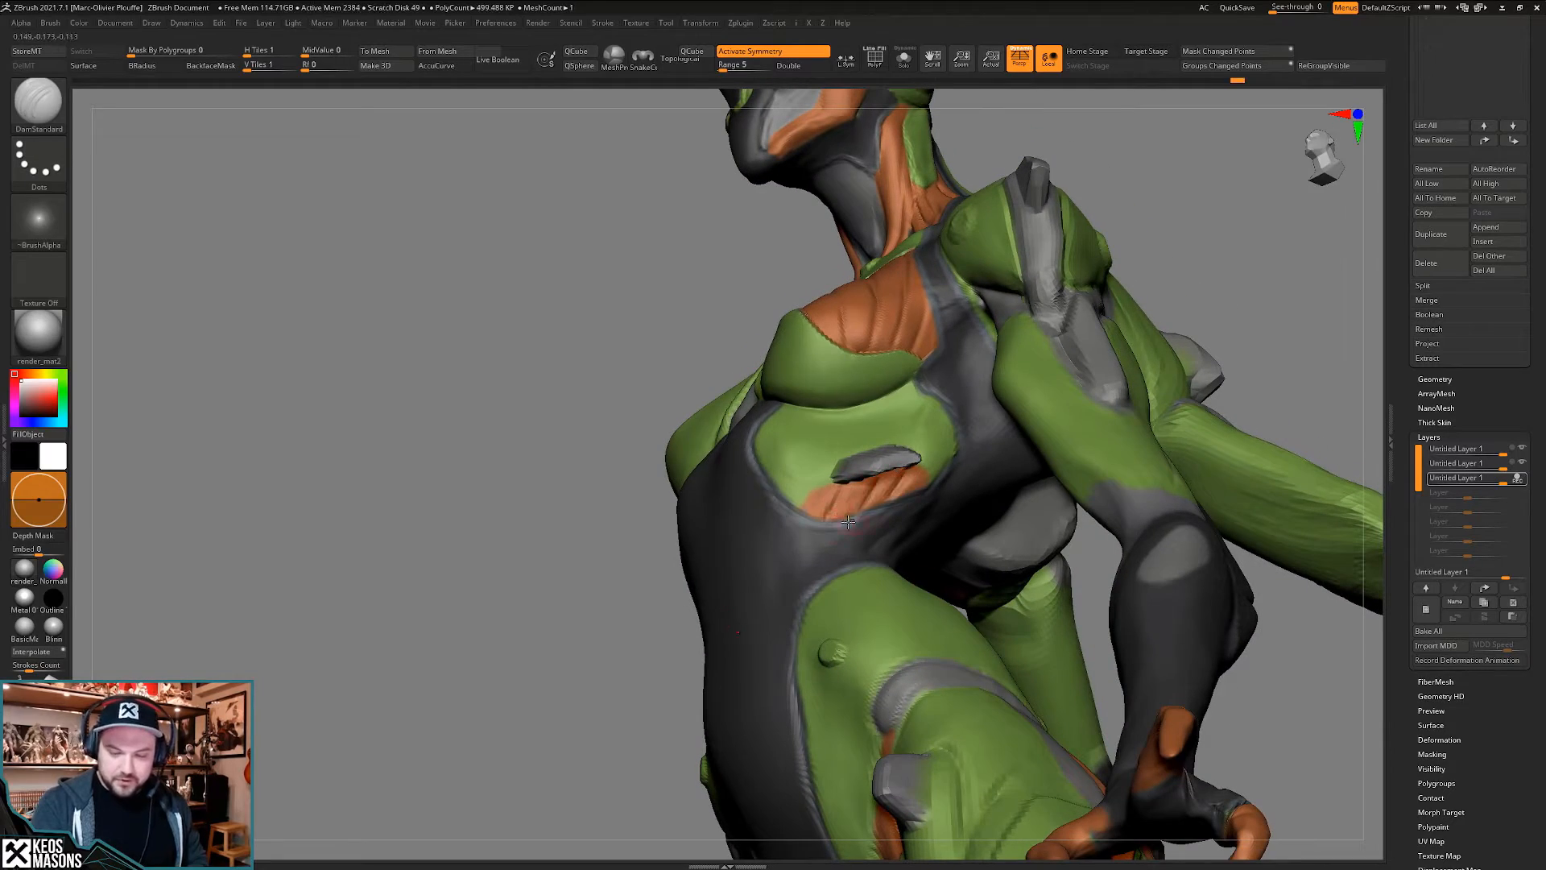
pyautogui.moveTo(752, 564)
pyautogui.mouseDown(button='right')
pyautogui.moveTo(830, 600)
pyautogui.moveTo(785, 594)
pyautogui.moveTo(797, 548)
pyautogui.moveTo(893, 556)
pyautogui.moveTo(834, 575)
pyautogui.moveTo(820, 559)
pyautogui.moveTo(834, 518)
pyautogui.moveTo(820, 555)
pyautogui.mouseUp(button='right')
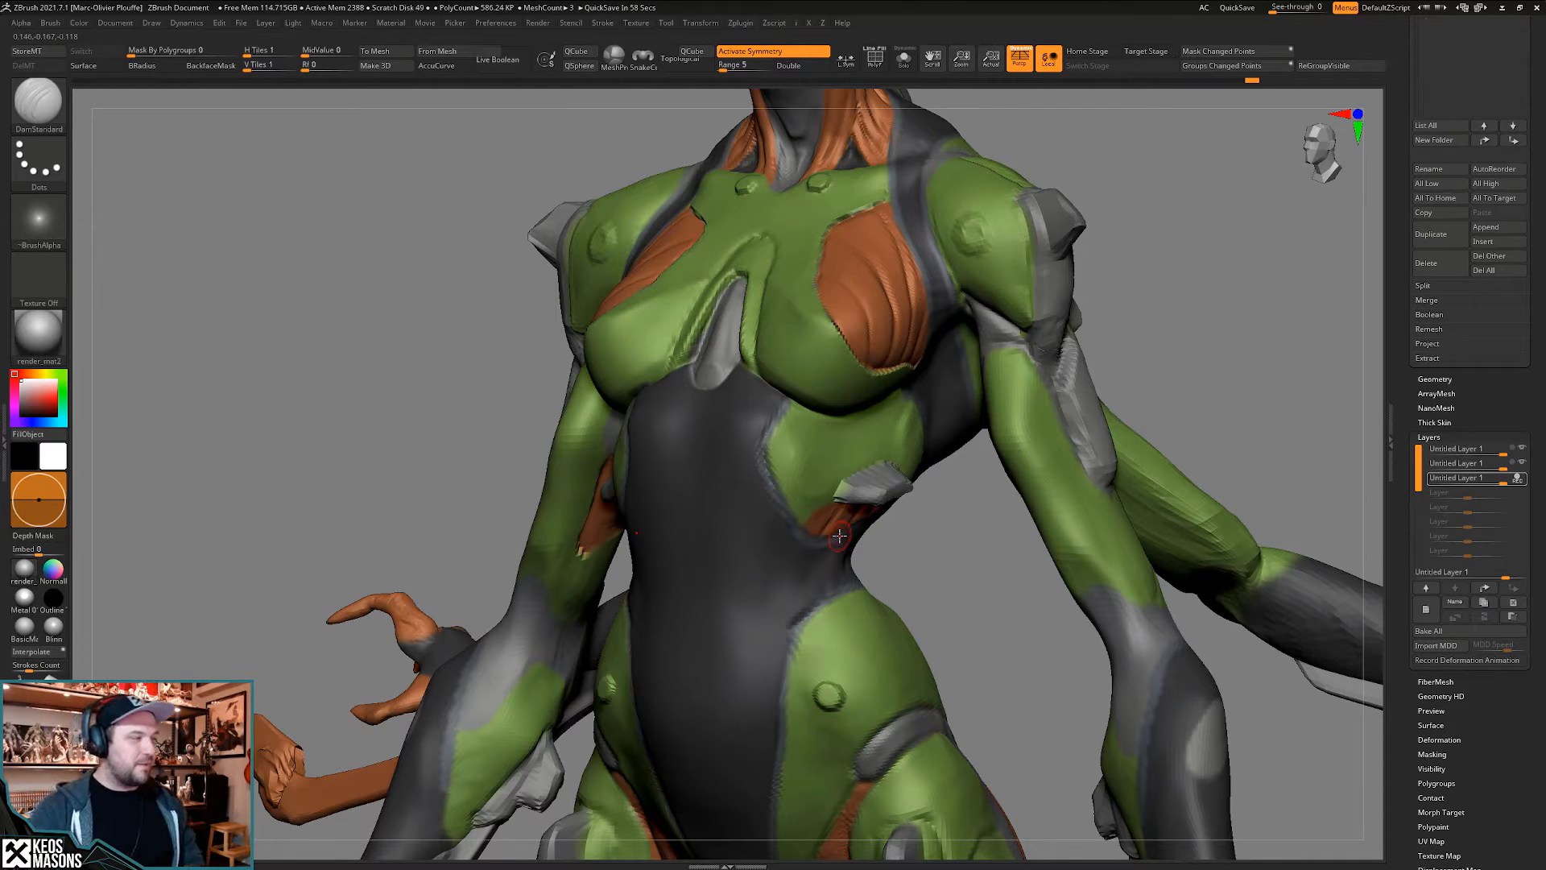
pyautogui.moveTo(894, 553); pyautogui.dragTo(885, 471)
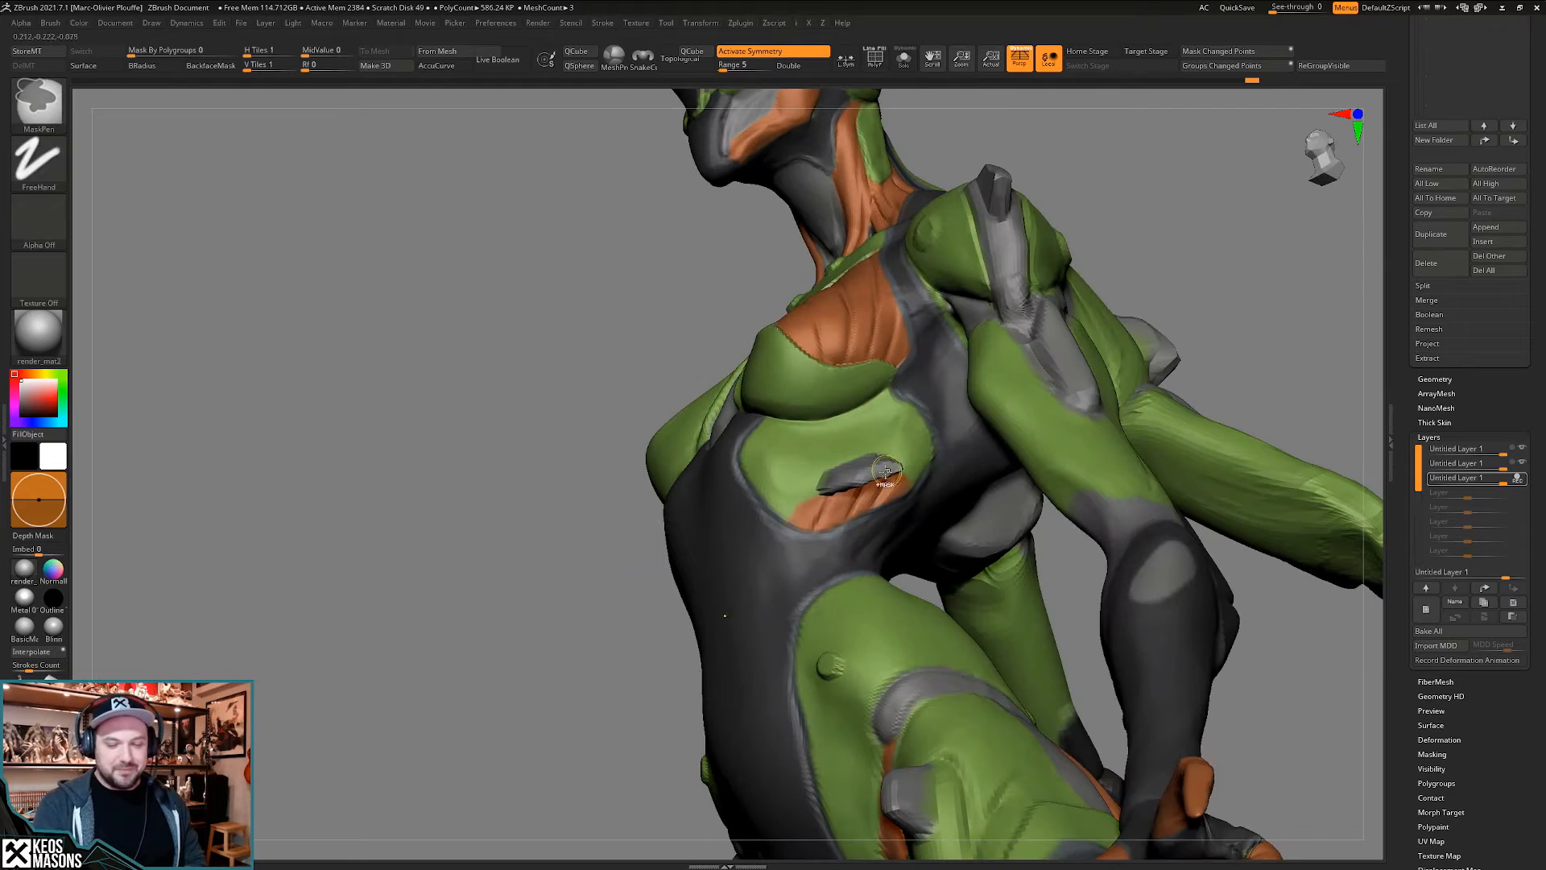
pyautogui.moveTo(753, 515)
pyautogui.mouseDown(button='right')
pyautogui.moveTo(854, 594)
pyautogui.moveTo(787, 580)
pyautogui.moveTo(831, 572)
pyautogui.moveTo(801, 607)
pyautogui.mouseUp(button='right')
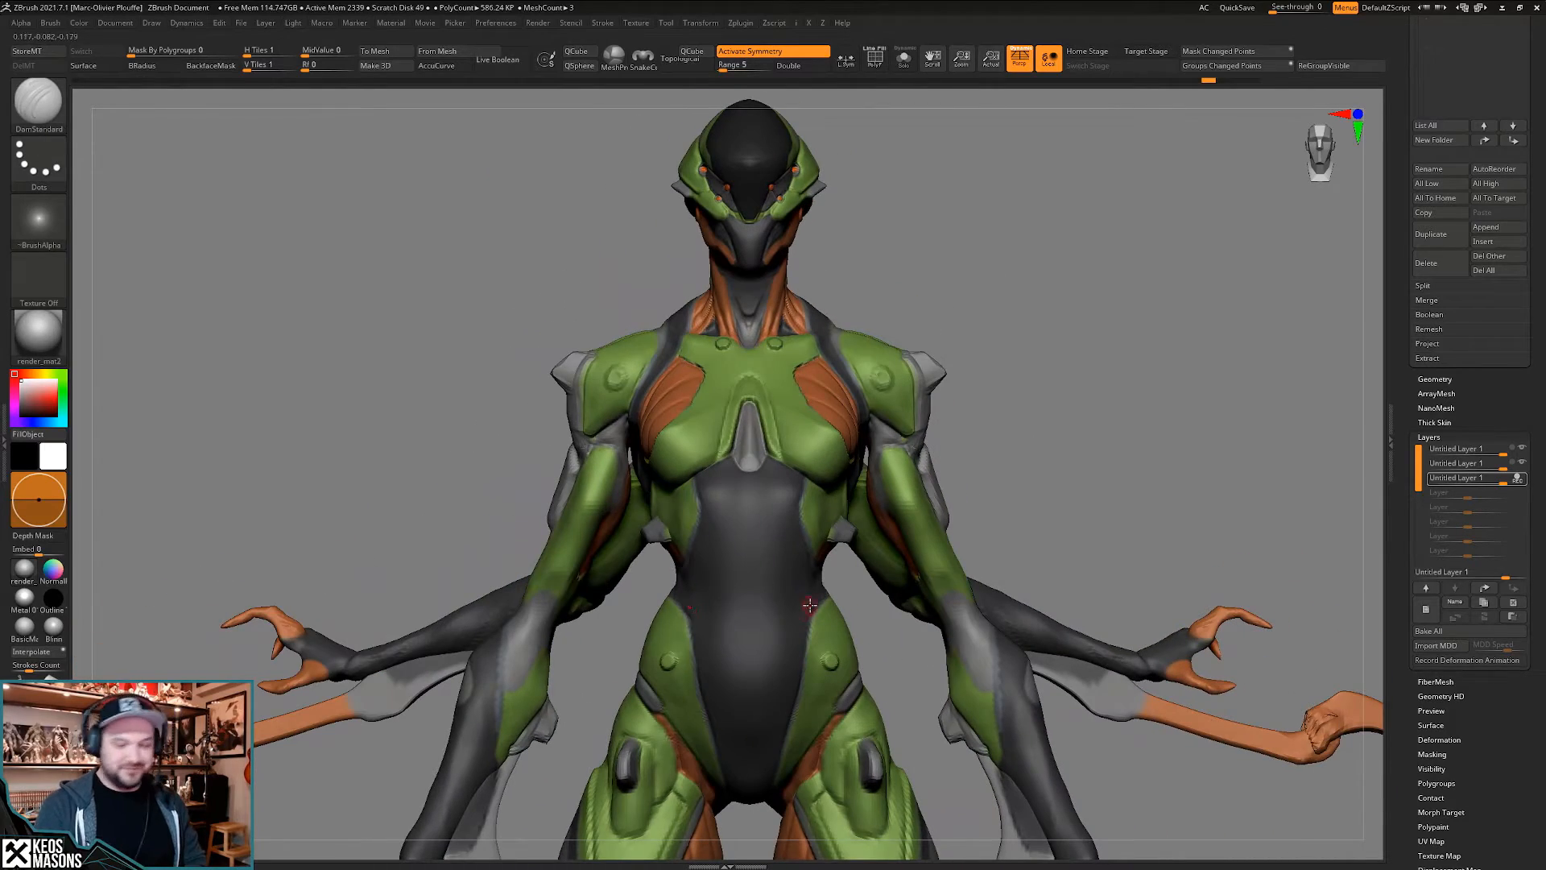
# - Carve creases where the green chest plate meets the orange chest muscles and the dark torso areas
pyautogui.moveTo(1039, 454); pyautogui.dragTo(986, 467, button='right')
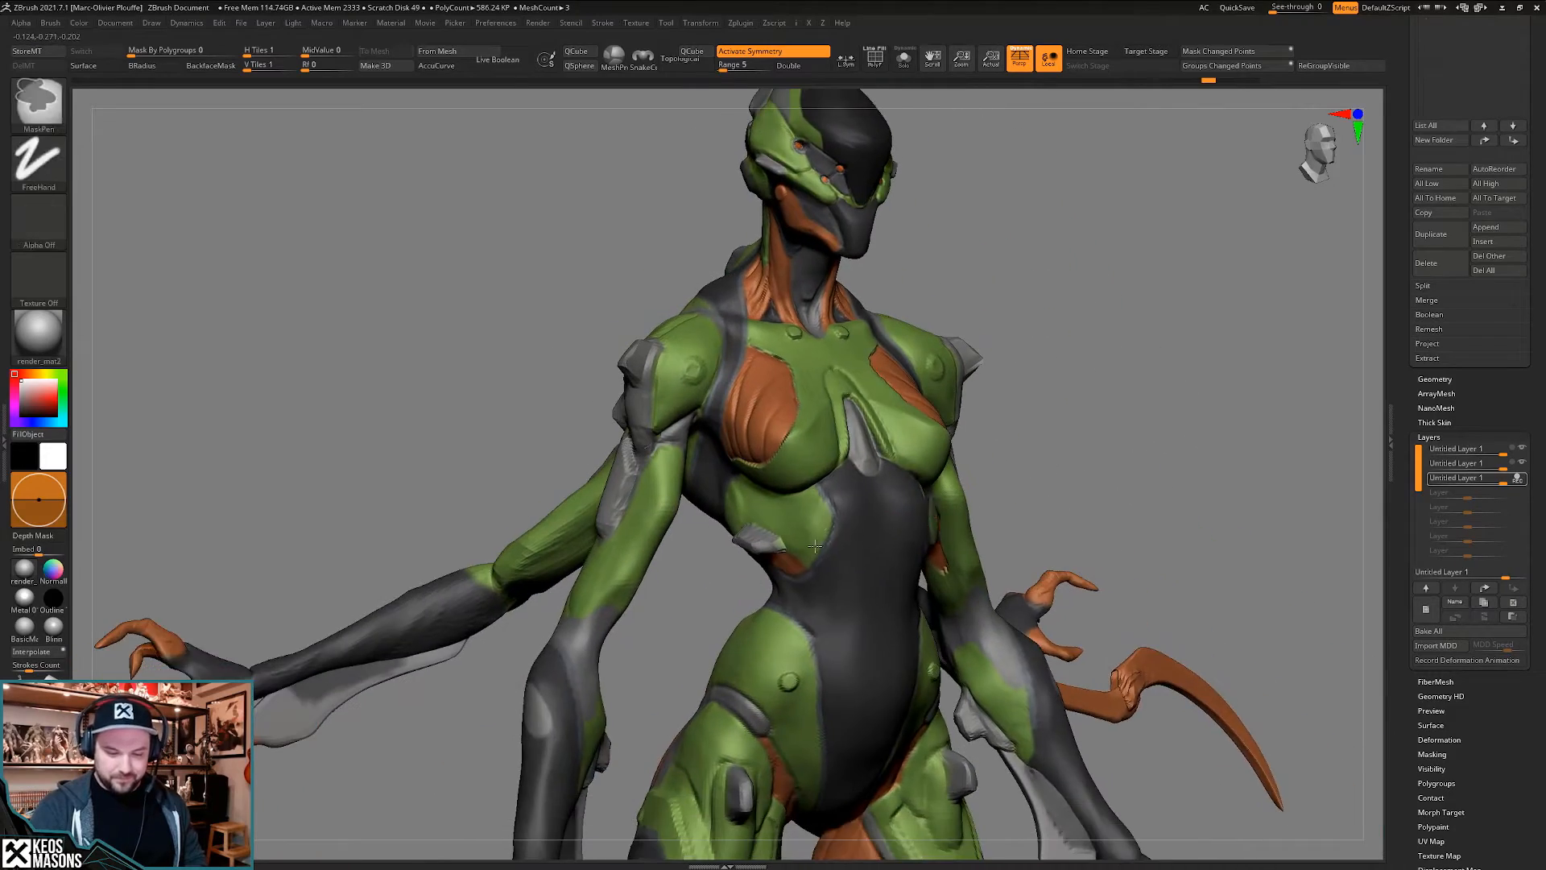
pyautogui.keyDown('shift'); pyautogui.moveTo(854, 463); pyautogui.dragTo(834, 467, button='right'); pyautogui.keyUp('shift')
pyautogui.keyDown('ctrl'); pyautogui.moveTo(833, 467); pyautogui.dragTo(814, 580, button='right'); pyautogui.keyUp('ctrl')
pyautogui.moveTo(918, 500); pyautogui.dragTo(905, 529, button='right')
pyautogui.moveTo(883, 517)
pyautogui.mouseDown(button='right')
pyautogui.moveTo(881, 443)
pyautogui.moveTo(916, 525)
pyautogui.moveTo(848, 513)
pyautogui.moveTo(874, 455)
pyautogui.mouseUp(button='right')
pyautogui.moveTo(843, 488); pyautogui.dragTo(823, 508)
pyautogui.moveTo(830, 483); pyautogui.dragTo(830, 528, button='right')
pyautogui.moveTo(842, 489); pyautogui.dragTo(823, 506)
pyautogui.moveTo(854, 515); pyautogui.dragTo(818, 499, button='right')
pyautogui.moveTo(846, 485)
pyautogui.mouseDown()
pyautogui.moveTo(824, 501)
pyautogui.moveTo(895, 467)
pyautogui.mouseUp()
pyautogui.moveTo(900, 499)
pyautogui.mouseDown(button='right')
pyautogui.moveTo(943, 471)
pyautogui.moveTo(903, 508)
pyautogui.mouseUp(button='right')
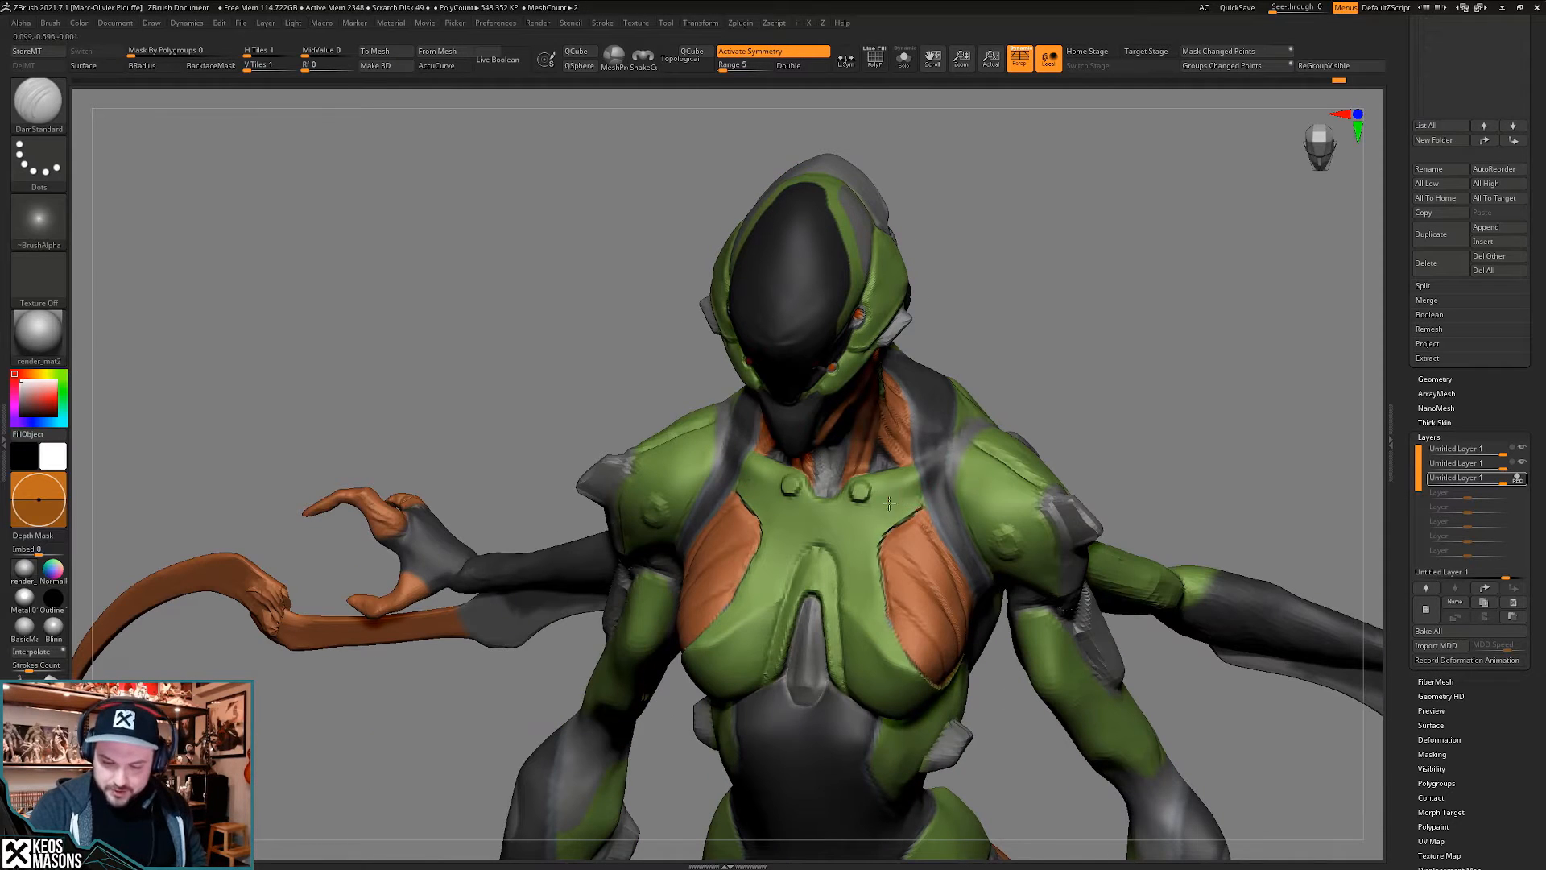
# - Carve panel lines across the green collar plate from the round bolts toward the dark shoulder straps
pyautogui.moveTo(889, 504)
pyautogui.mouseDown()
pyautogui.moveTo(919, 486)
pyautogui.moveTo(892, 501)
pyautogui.mouseUp()
pyautogui.moveTo(855, 531)
pyautogui.mouseDown(button='right')
pyautogui.moveTo(916, 487)
pyautogui.moveTo(881, 510)
pyautogui.mouseUp(button='right')
pyautogui.moveTo(873, 513); pyautogui.dragTo(849, 539)
pyautogui.moveTo(850, 540); pyautogui.dragTo(890, 508, button='right')
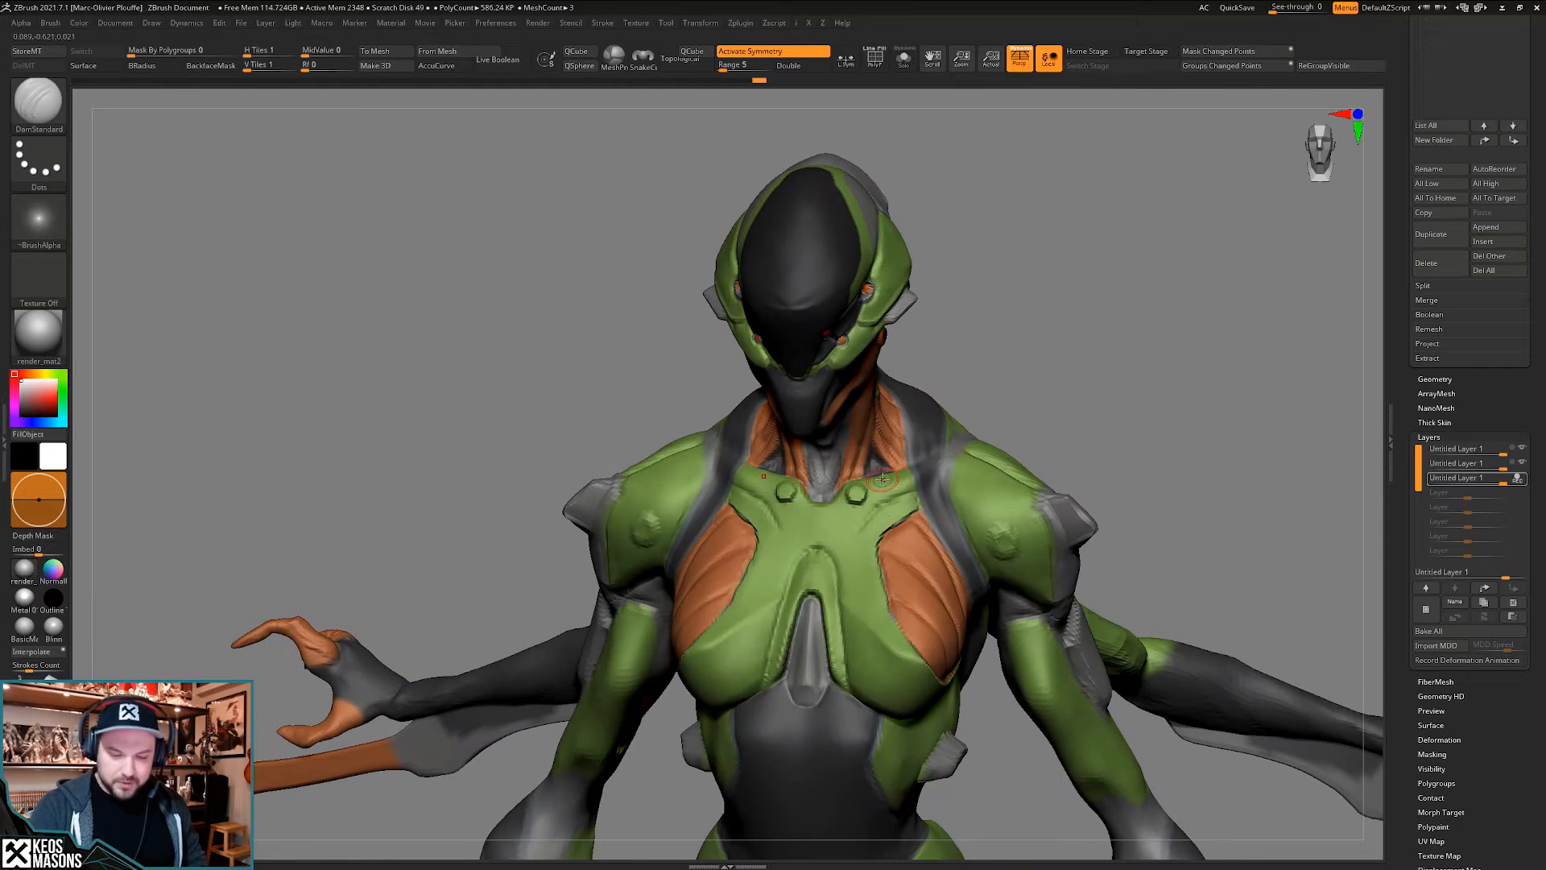
pyautogui.moveTo(861, 563)
pyautogui.mouseDown(button='right')
pyautogui.moveTo(862, 593)
pyautogui.moveTo(833, 513)
pyautogui.mouseUp(button='right')
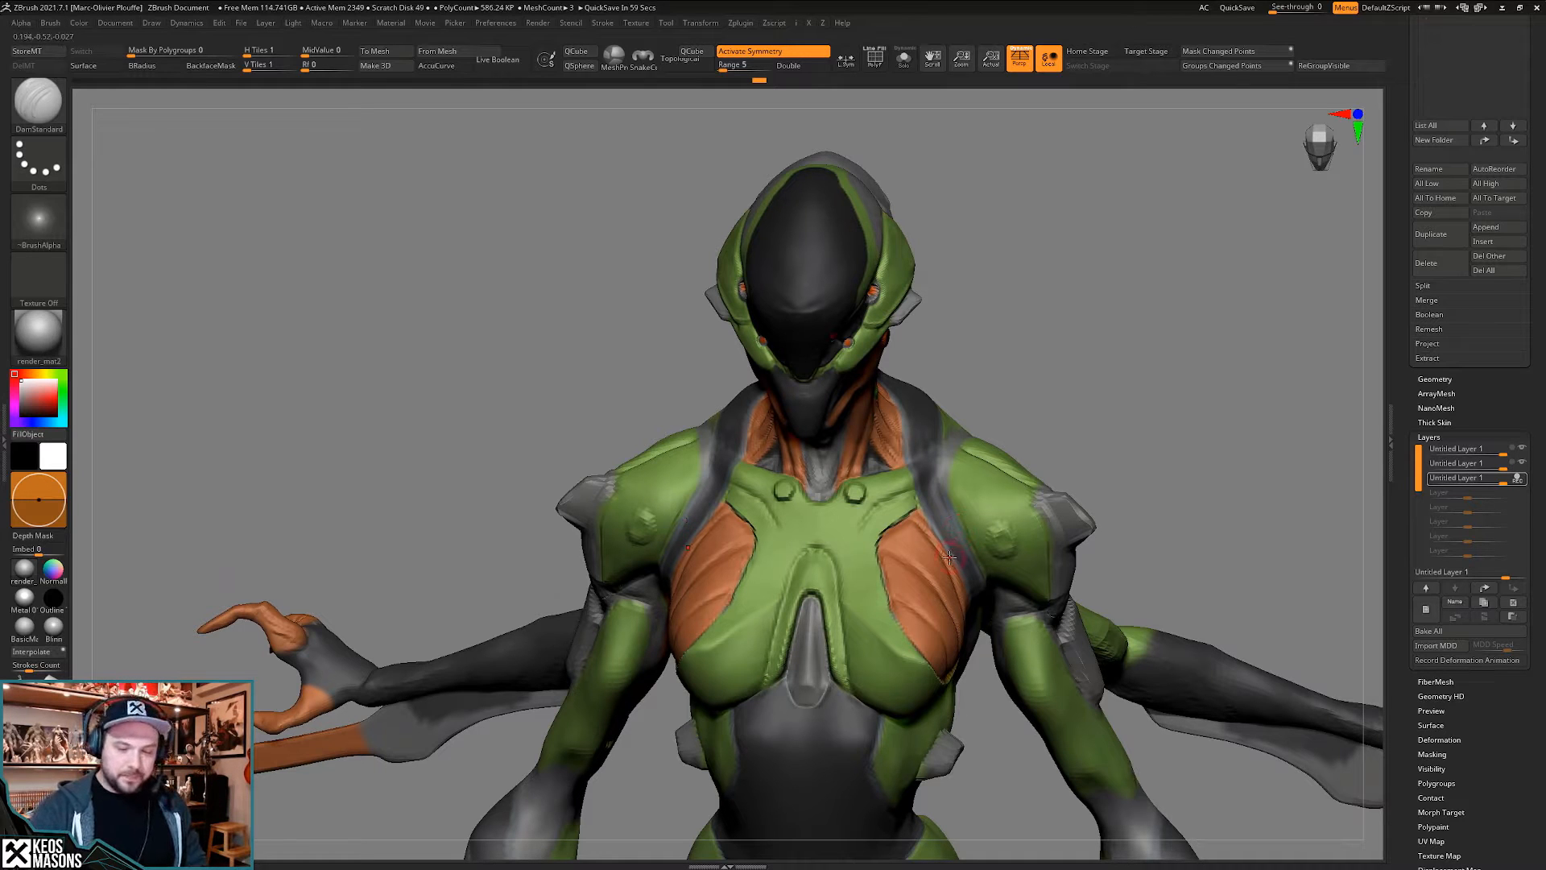
# - Examine how the carved lines separate the colour areas on the mantis's collar, chest and shoulders from several front angles
pyautogui.moveTo(940, 570); pyautogui.dragTo(896, 591, button='right')
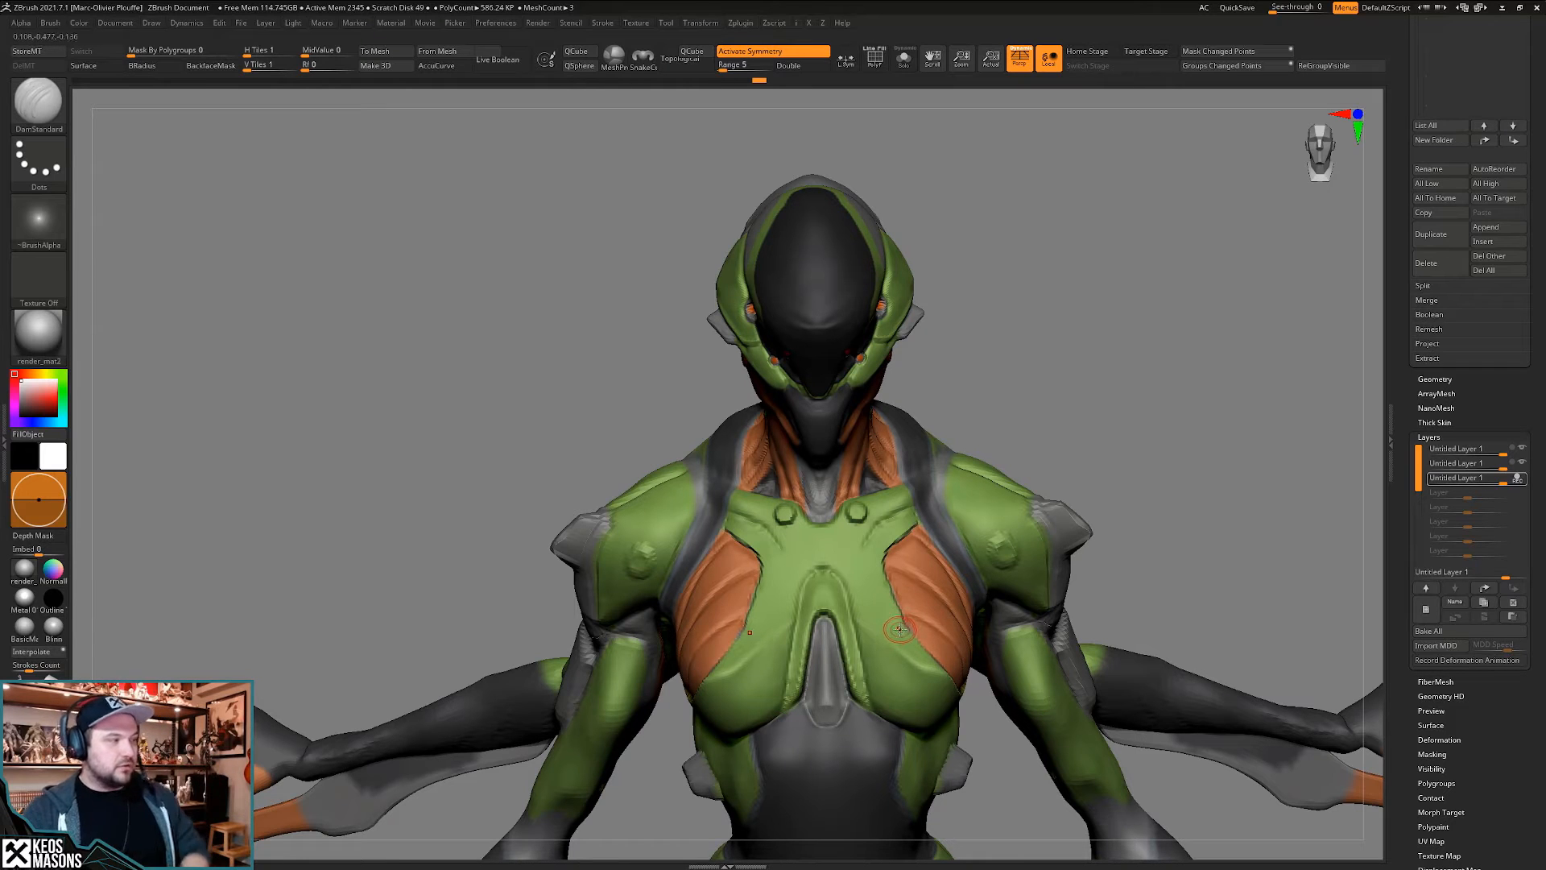
pyautogui.moveTo(897, 570); pyautogui.dragTo(910, 585, button='right')
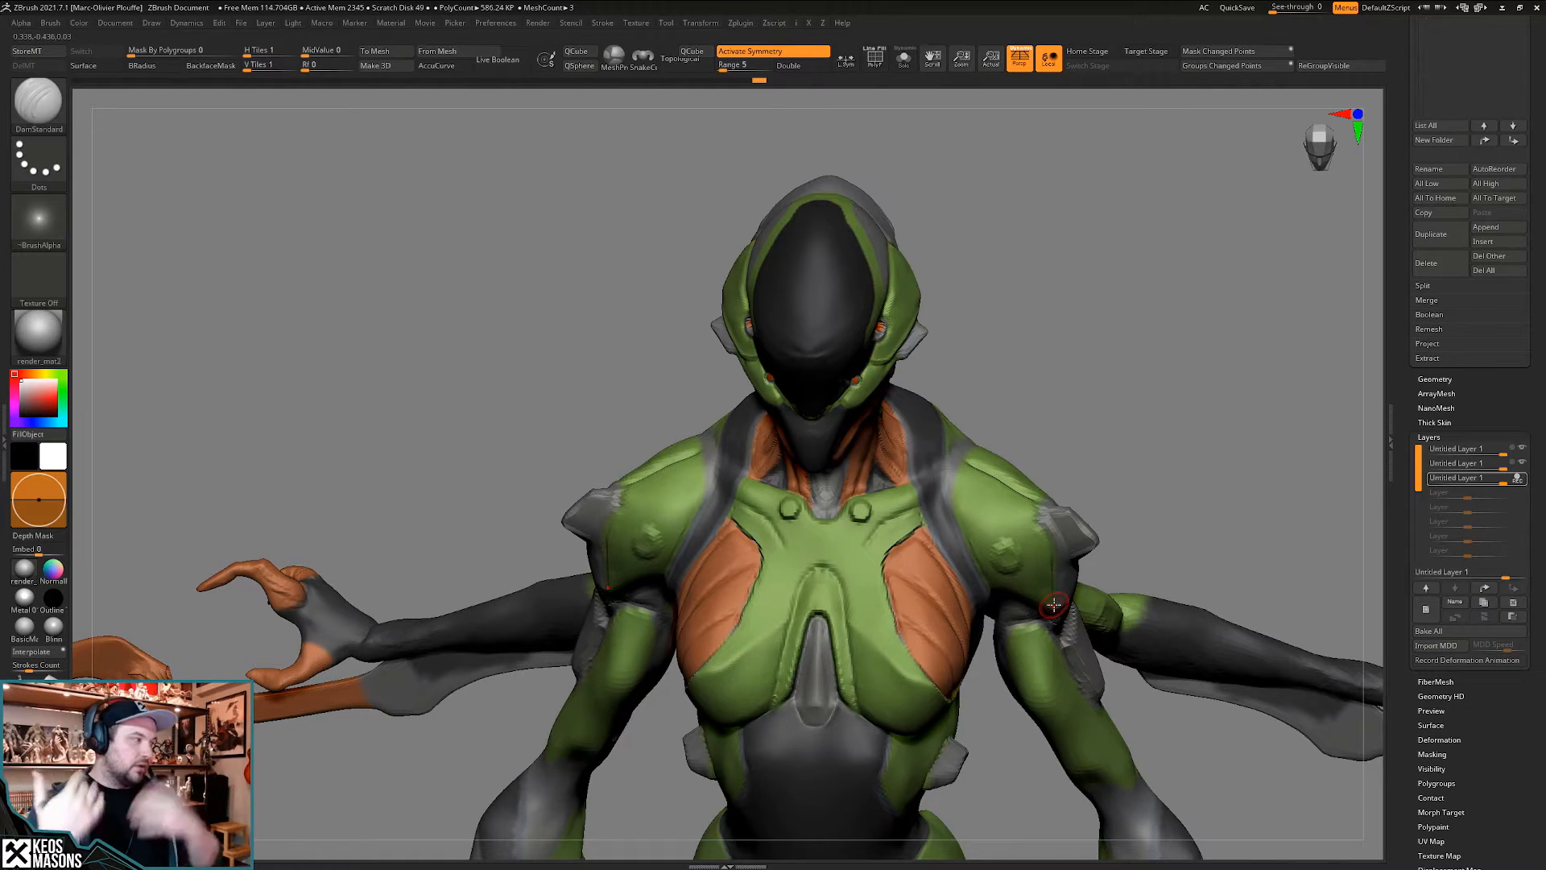
pyautogui.moveTo(1008, 533); pyautogui.dragTo(981, 477, button='right')
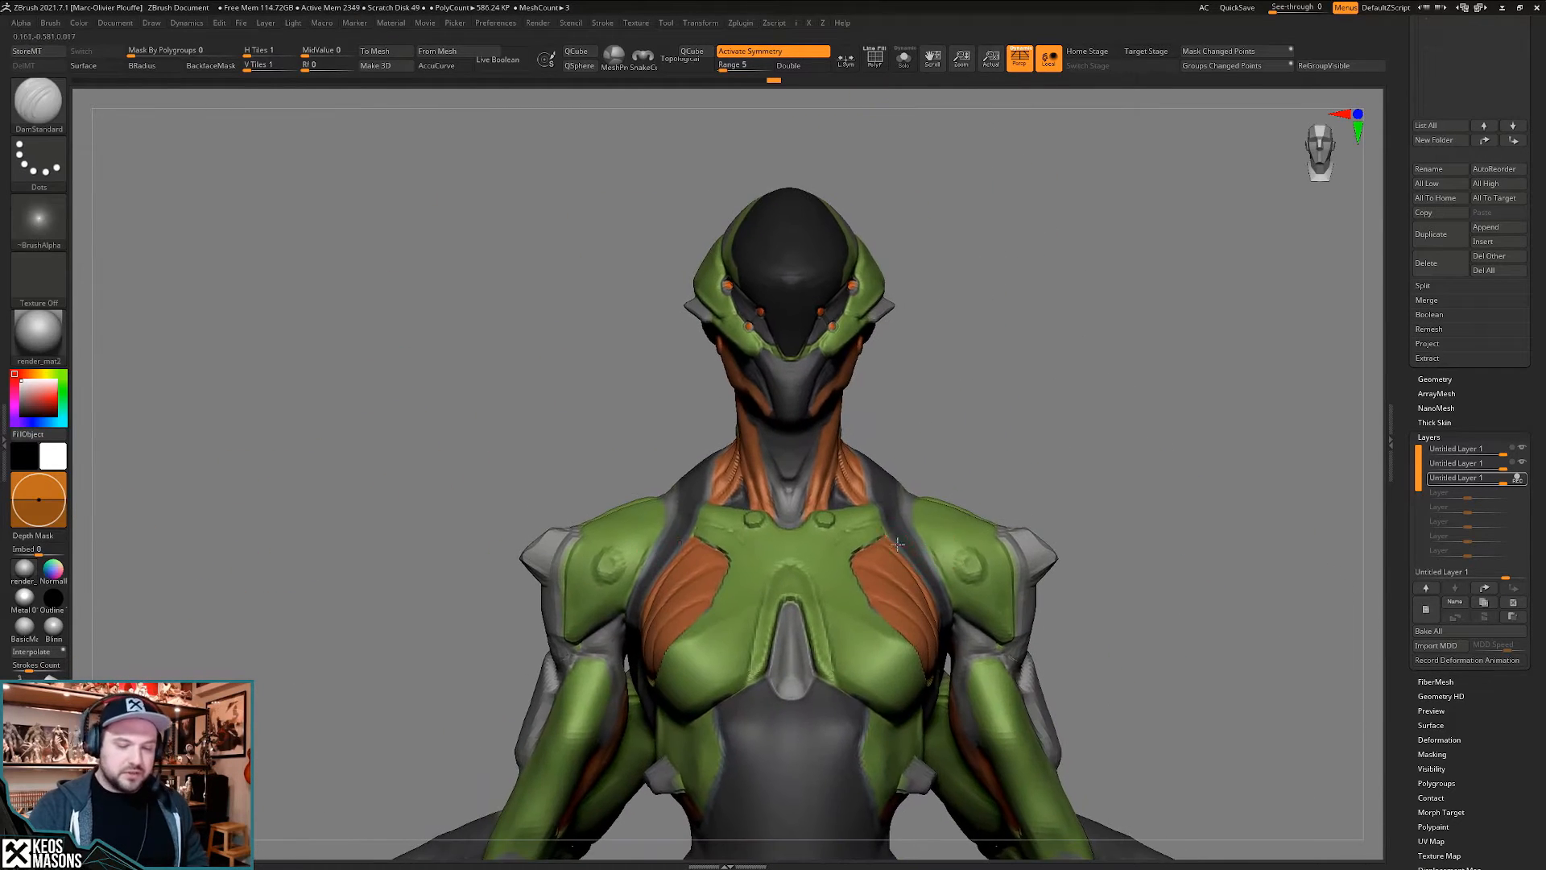
pyautogui.moveTo(897, 544); pyautogui.dragTo(892, 582, button='right')
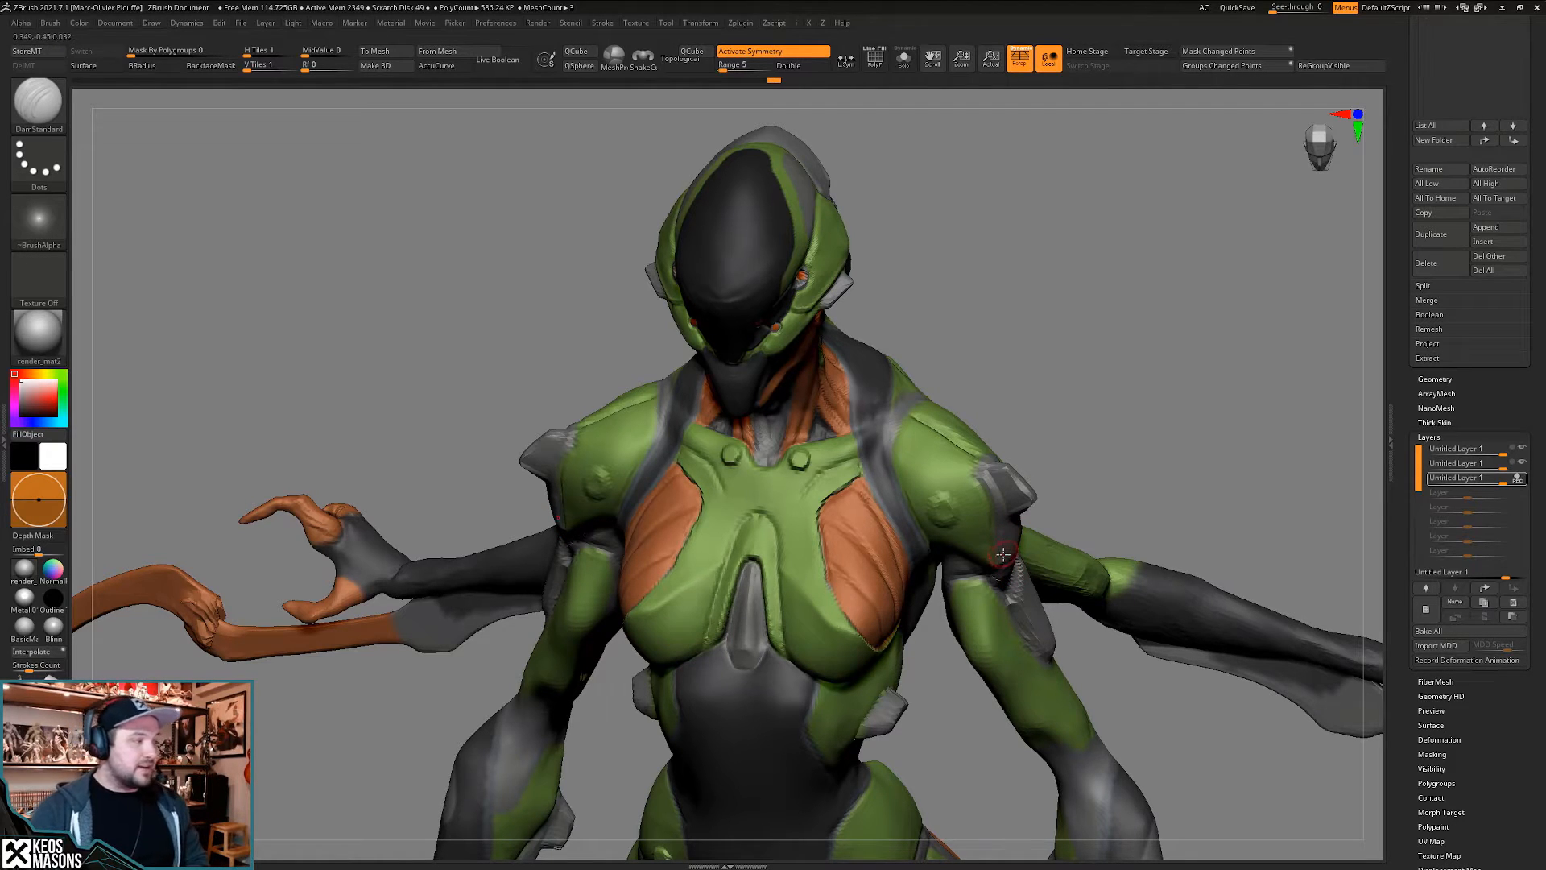
pyautogui.keyDown('shift'); pyautogui.moveTo(993, 535); pyautogui.dragTo(995, 528, button='right'); pyautogui.keyUp('shift')
pyautogui.moveTo(894, 545); pyautogui.dragTo(923, 493, button='right')
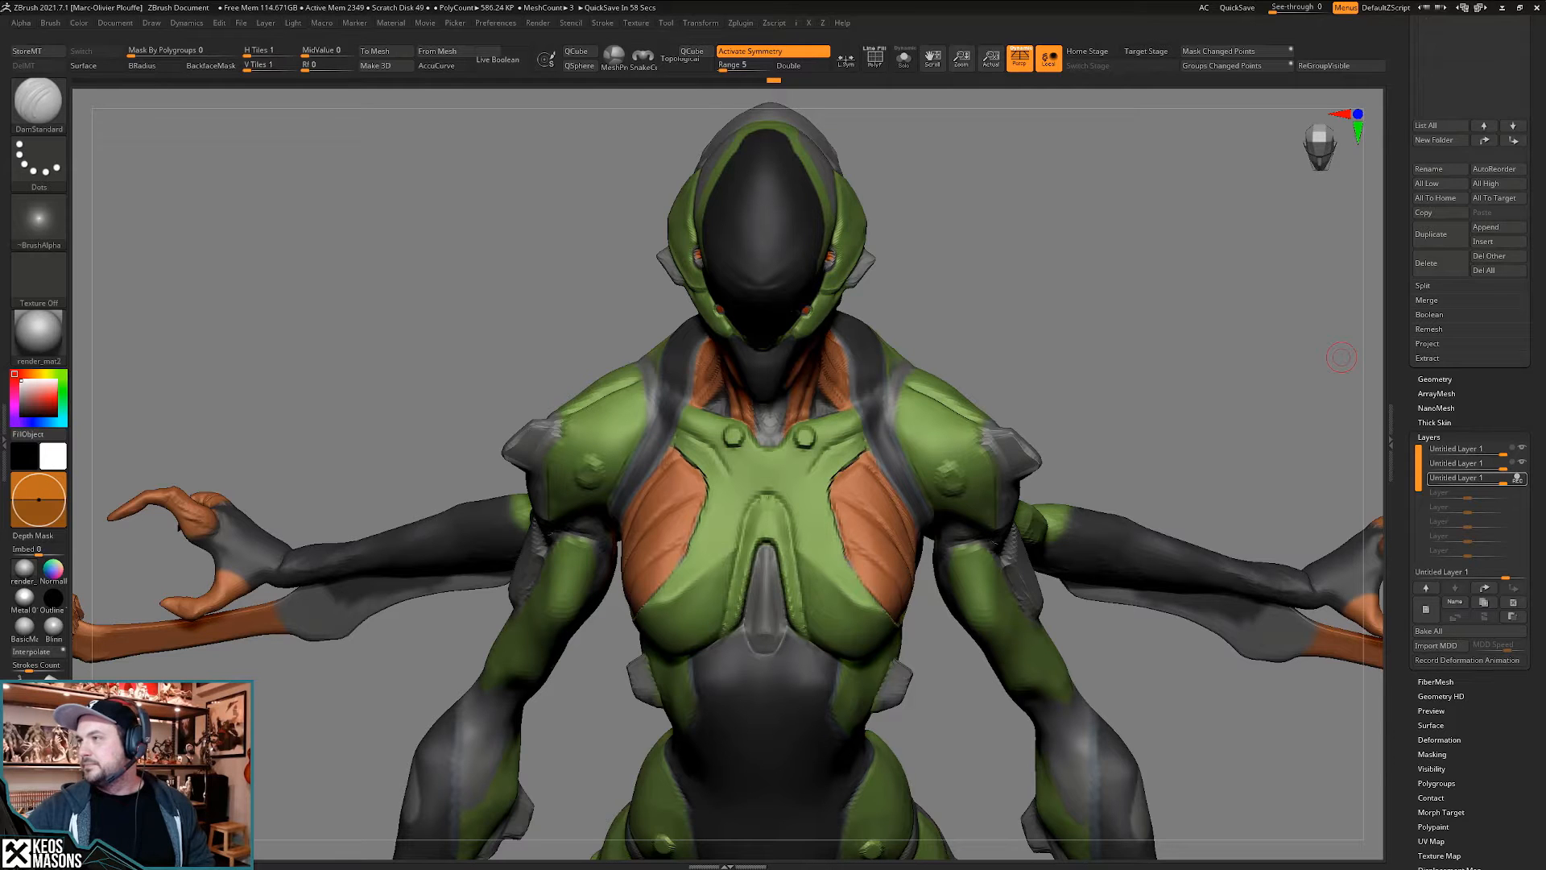
pyautogui.moveTo(1149, 320)
pyautogui.mouseDown()
pyautogui.moveTo(1145, 341)
pyautogui.moveTo(1134, 324)
pyautogui.mouseUp()
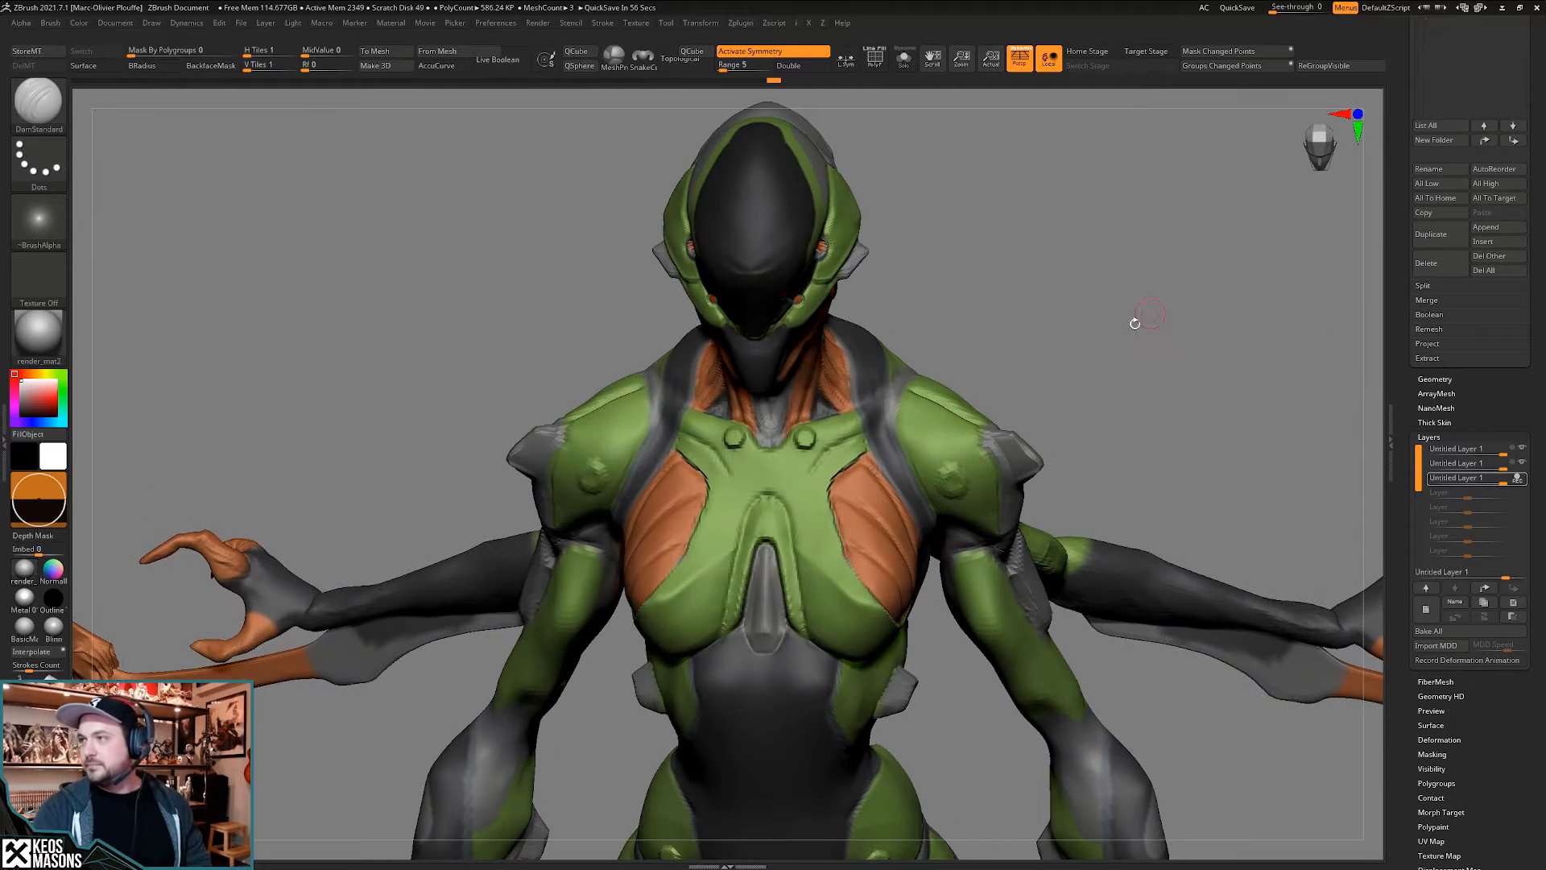
# - Carve further creases on the upper chest along the edge of the green plate and the orange muscles
pyautogui.moveTo(835, 481)
pyautogui.mouseDown(button='right')
pyautogui.moveTo(777, 483)
pyautogui.moveTo(841, 512)
pyautogui.moveTo(820, 479)
pyautogui.mouseUp(button='right')
pyautogui.moveTo(820, 477); pyautogui.dragTo(807, 512)
pyautogui.moveTo(808, 503); pyautogui.dragTo(831, 480, button='right')
pyautogui.moveTo(826, 472); pyautogui.dragTo(817, 512)
pyautogui.moveTo(817, 511); pyautogui.dragTo(818, 541, button='right')
pyautogui.moveTo(821, 490); pyautogui.dragTo(815, 538)
pyautogui.moveTo(815, 538)
pyautogui.keyDown('shift'); pyautogui.mouseDown(button='right')
pyautogui.moveTo(801, 531)
pyautogui.moveTo(823, 466)
pyautogui.moveTo(852, 496)
pyautogui.moveTo(805, 520)
pyautogui.moveTo(805, 546)
pyautogui.moveTo(761, 506)
pyautogui.mouseUp(button='right'); pyautogui.keyUp('shift')
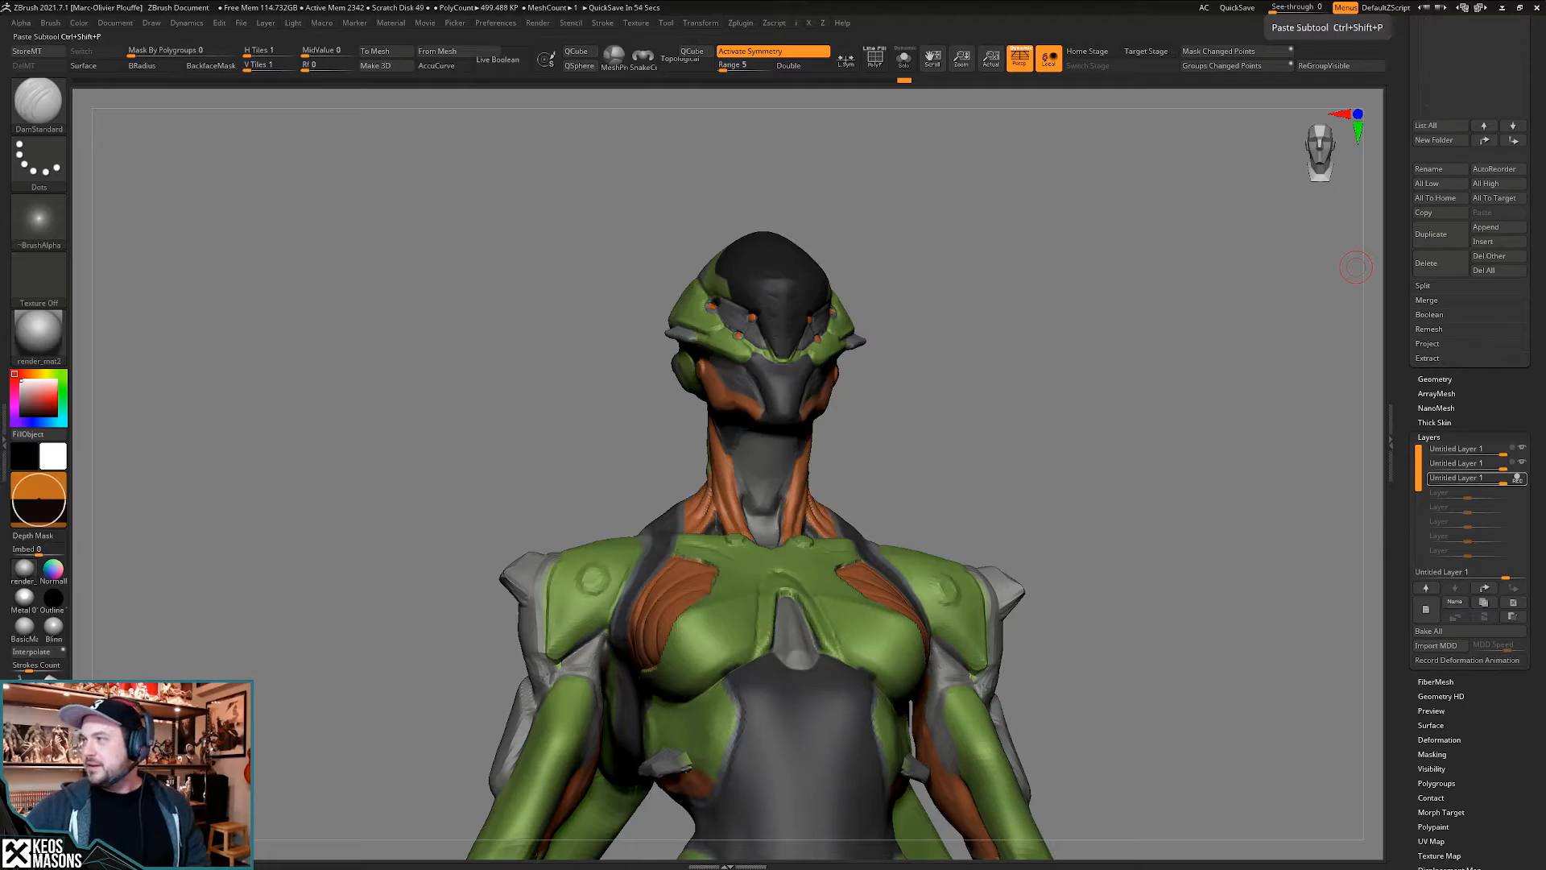
# - Bring up the reference images and examine the slim red mantis robot's details up close beside the bulky blue mech
pyautogui.moveTo(1356, 266); pyautogui.dragTo(694, 371, button='right')
pyautogui.moveTo(694, 371); pyautogui.dragTo(1252, 416, button='middle')
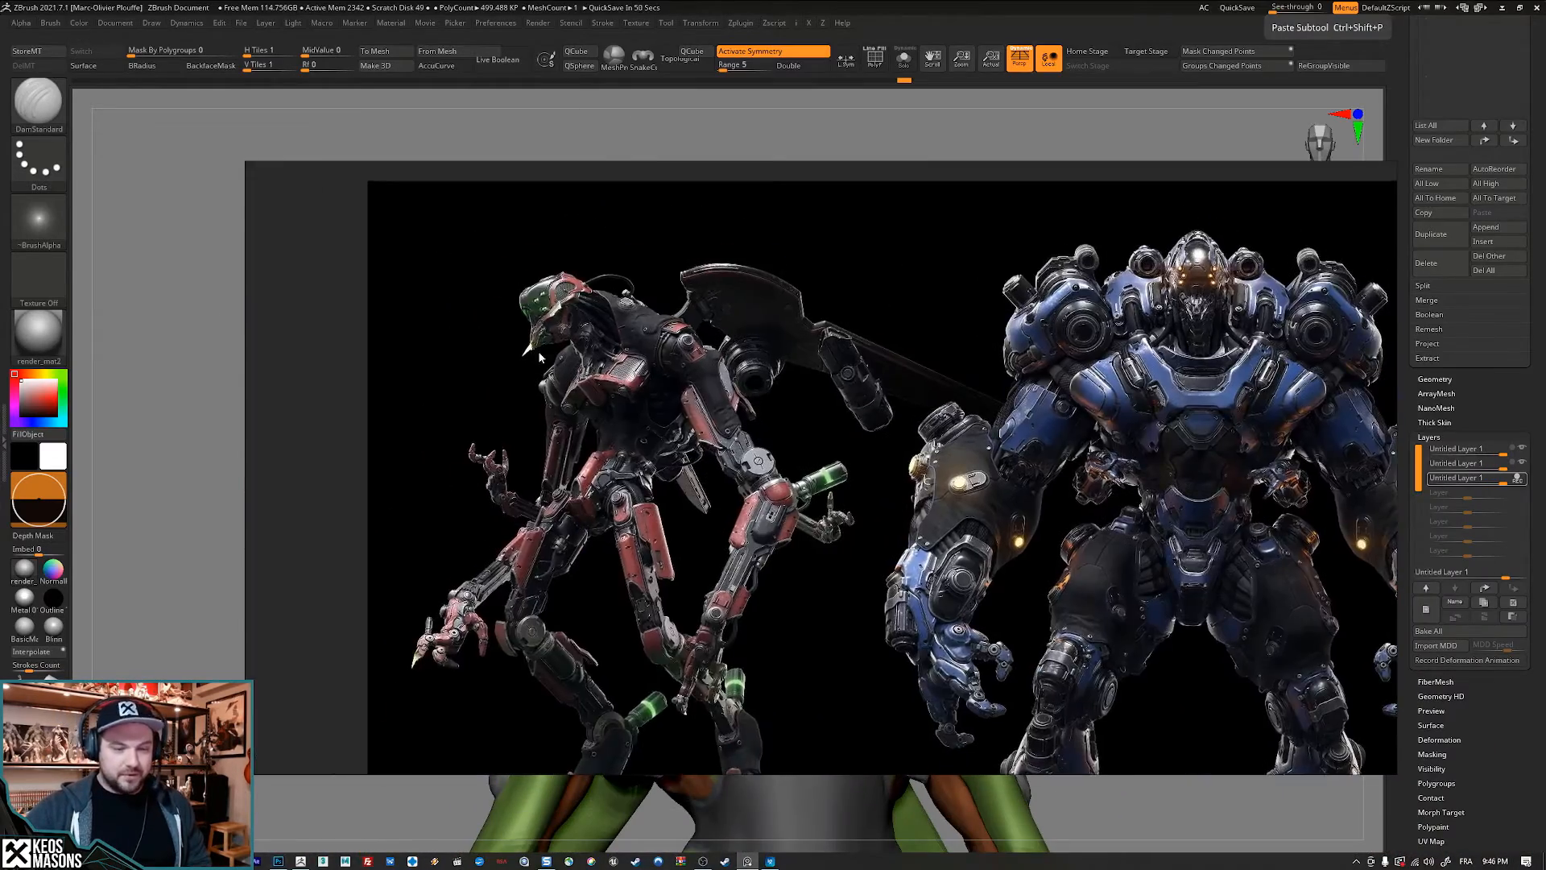
pyautogui.scroll(8, 556, 370)
pyautogui.moveTo(790, 390); pyautogui.dragTo(707, 538, button='middle')
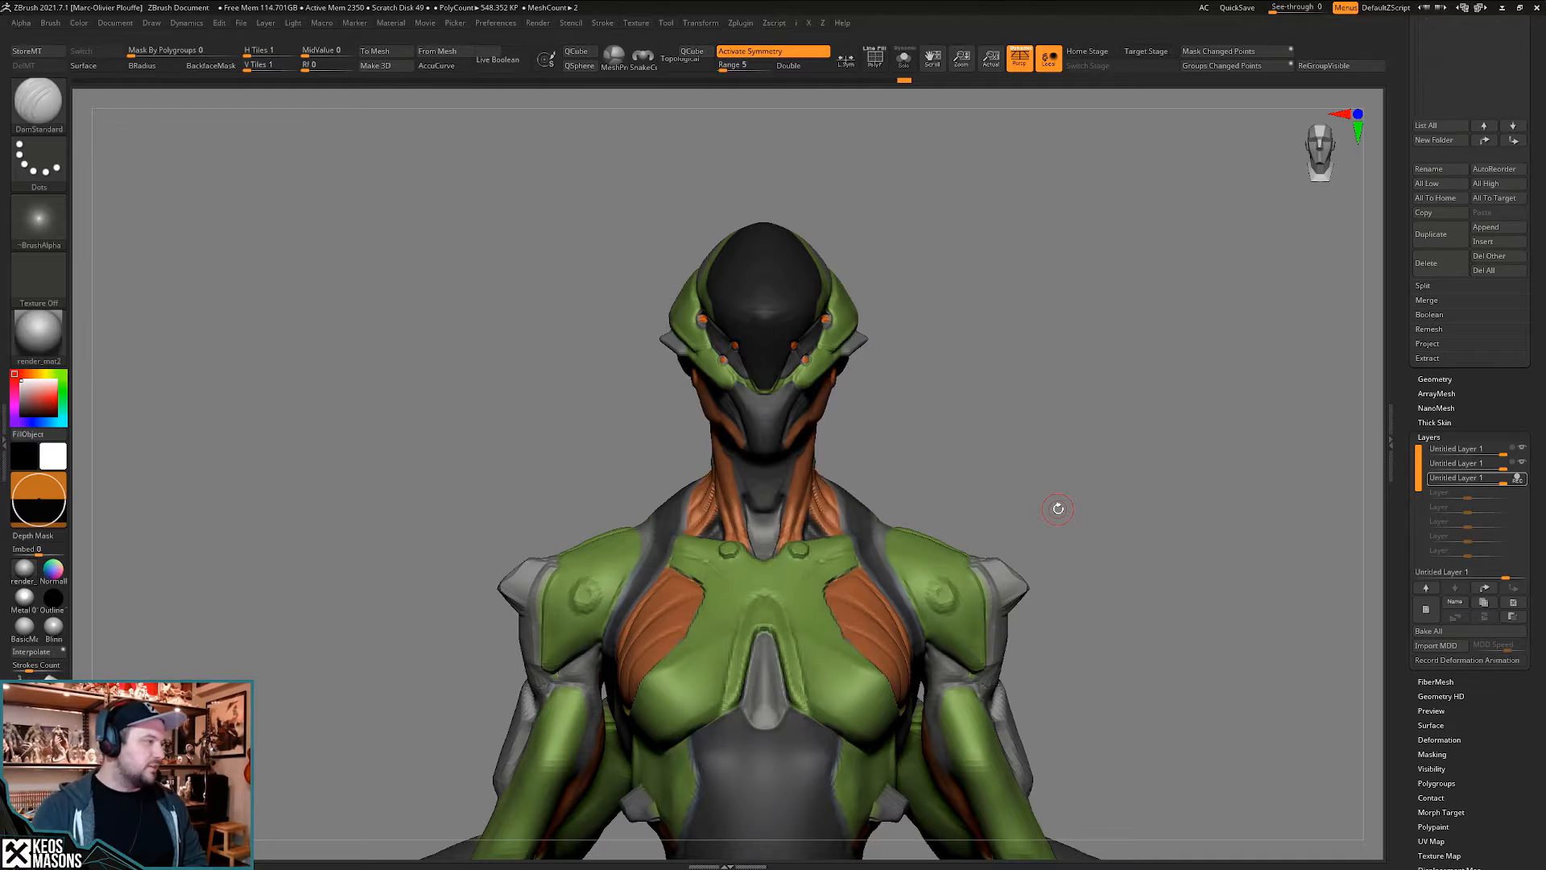
# - Carve creases at the base of the neck where the orange muscles meet the dark shoulder straps
pyautogui.moveTo(1084, 511)
pyautogui.mouseDown()
pyautogui.moveTo(1007, 523)
pyautogui.moveTo(1184, 528)
pyautogui.moveTo(1160, 596)
pyautogui.mouseUp()
pyautogui.keyDown('shift'); pyautogui.moveTo(1160, 596); pyautogui.dragTo(1071, 592); pyautogui.keyUp('shift')
pyautogui.moveTo(865, 573)
pyautogui.mouseDown(button='right')
pyautogui.moveTo(926, 596)
pyautogui.moveTo(902, 645)
pyautogui.mouseUp(button='right')
pyautogui.rightClick(902, 644)
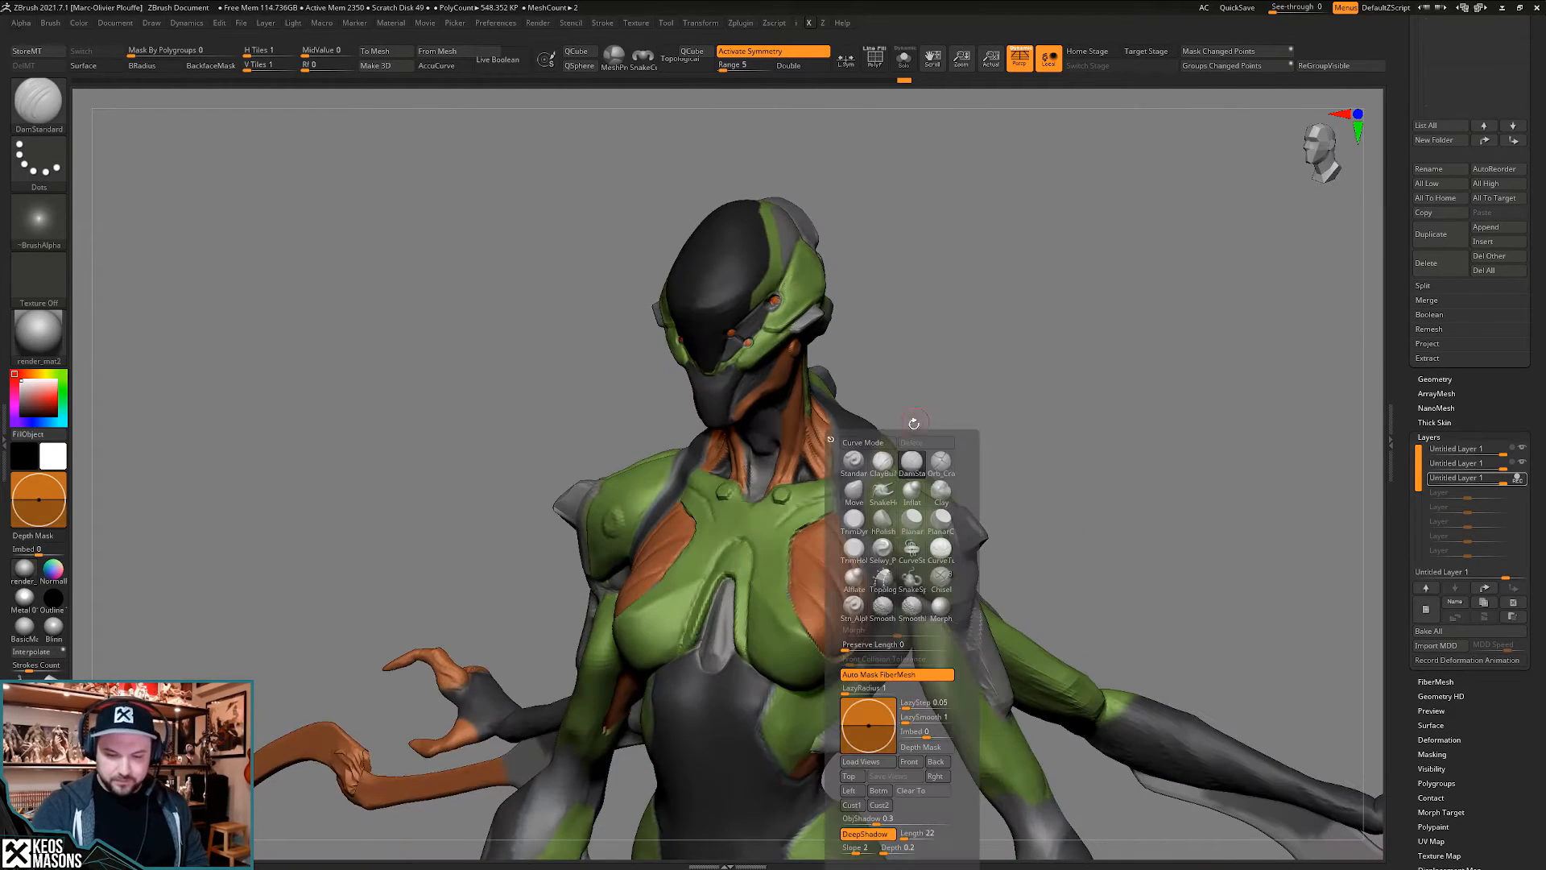
pyautogui.keyDown('alt'); pyautogui.moveTo(1087, 234); pyautogui.dragTo(838, 443, button='right'); pyautogui.keyUp('alt')
pyautogui.moveTo(839, 443); pyautogui.dragTo(835, 414)
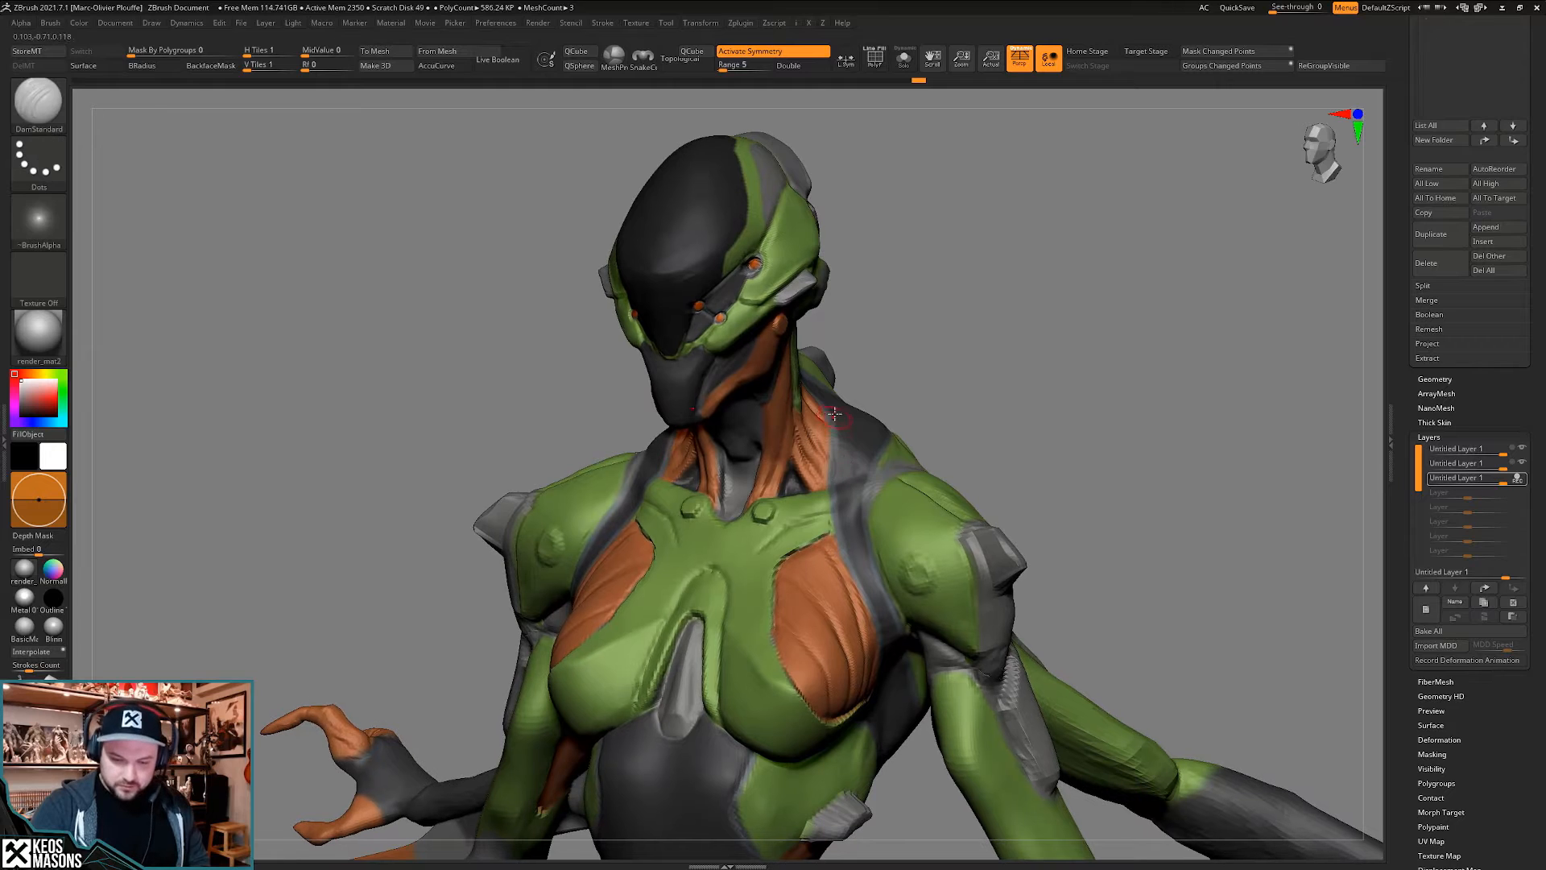
# - Carve a crease between the dark shoulder strap and the orange chest muscle, comparing the form with and without polypaint
pyautogui.rightClick(840, 546)
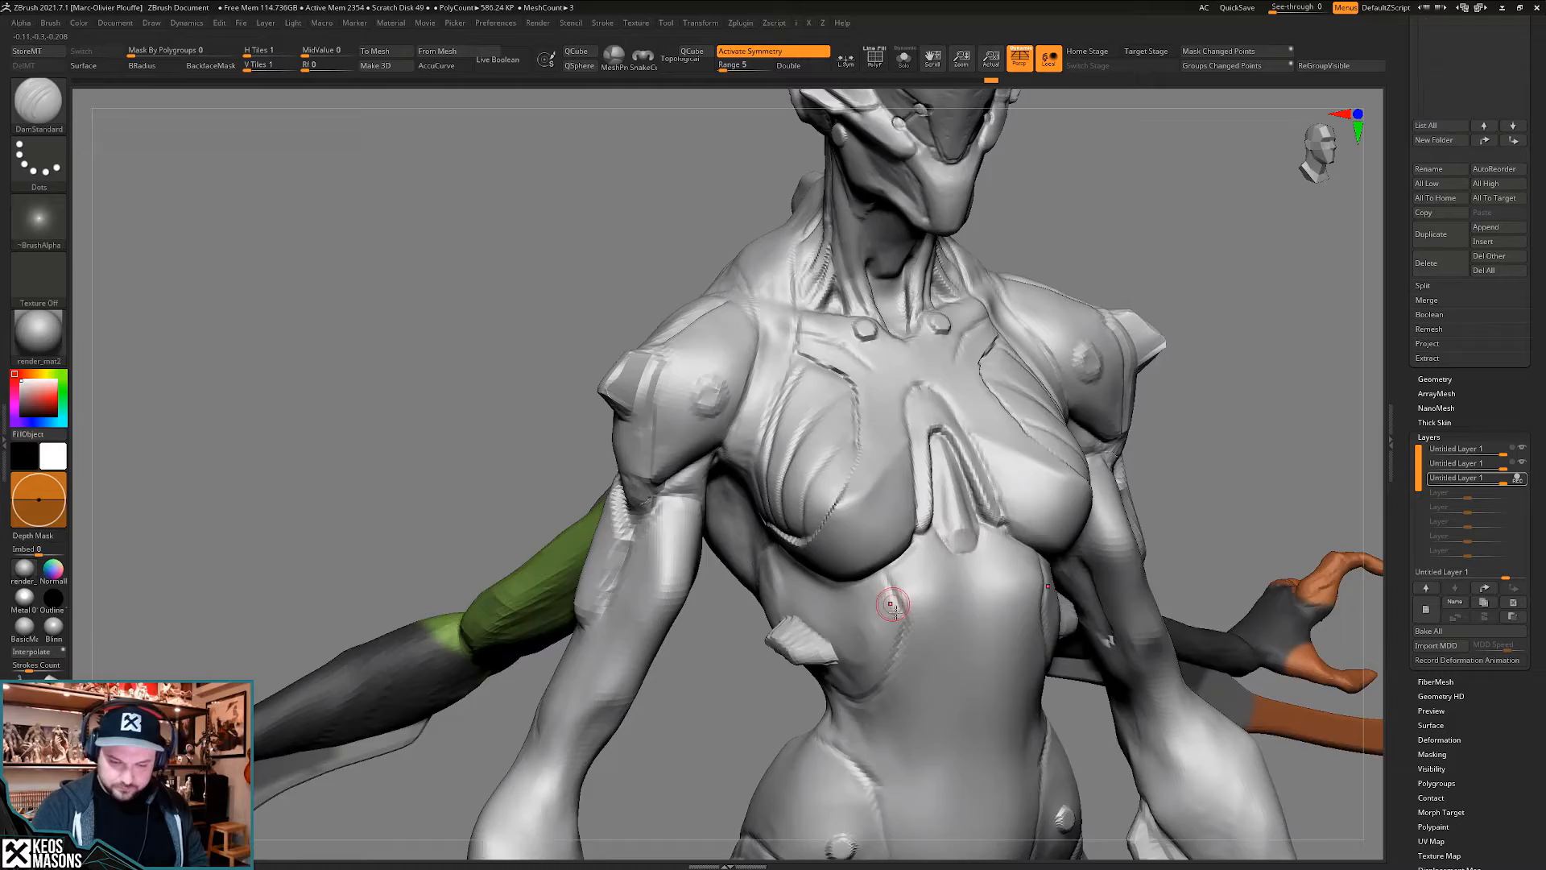
pyautogui.moveTo(891, 605)
pyautogui.mouseDown(button='right')
pyautogui.moveTo(761, 547)
pyautogui.moveTo(796, 508)
pyautogui.moveTo(781, 459)
pyautogui.mouseUp(button='right')
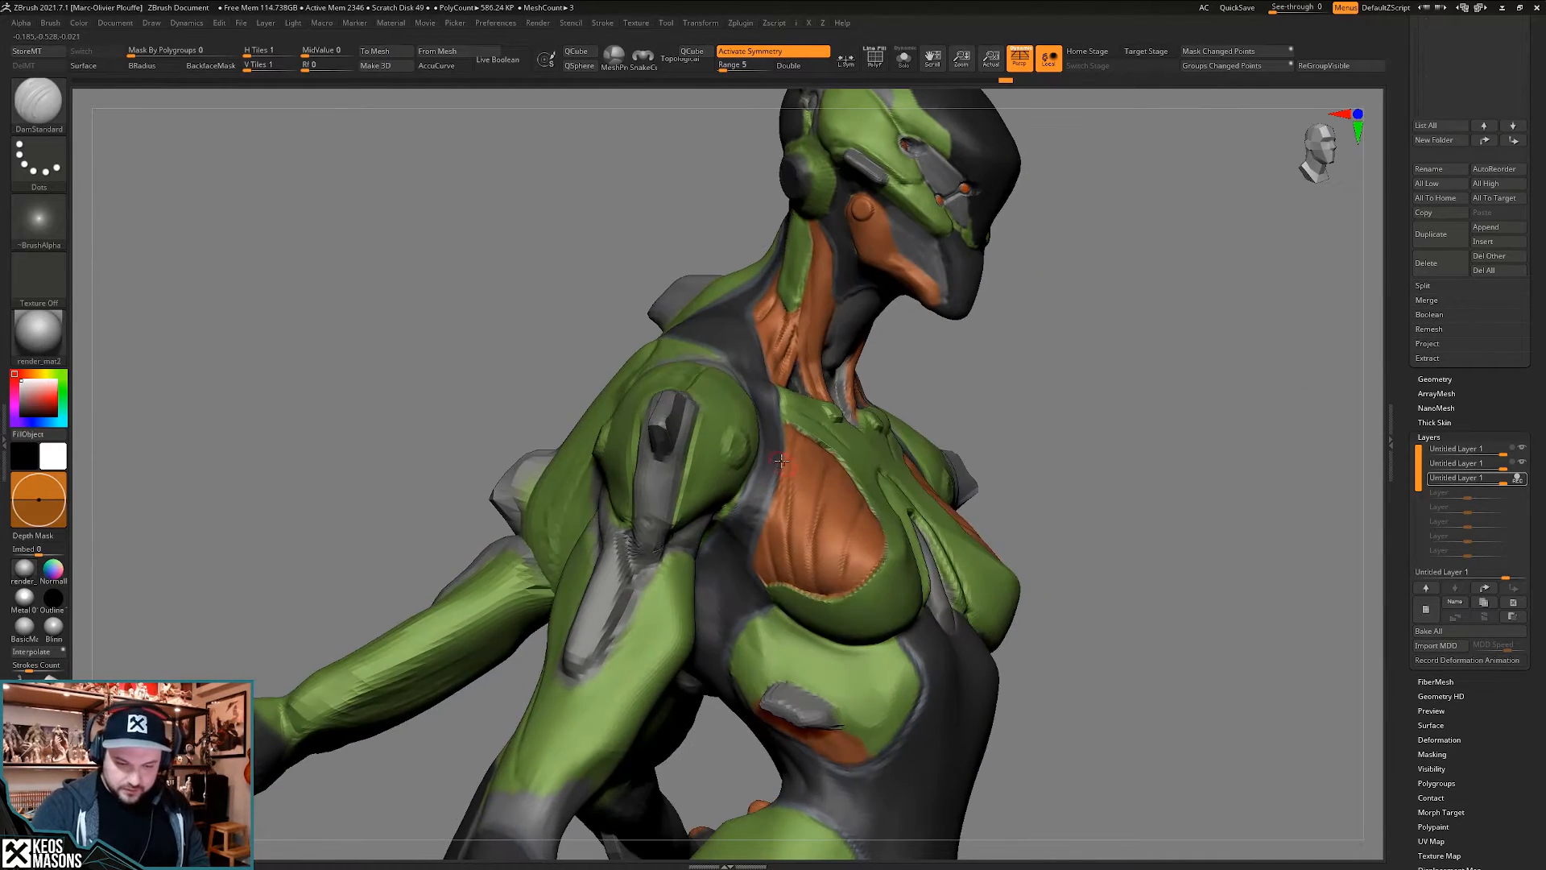
pyautogui.moveTo(764, 524); pyautogui.dragTo(749, 563, button='right')
pyautogui.press('space')
pyautogui.moveTo(747, 573); pyautogui.dragTo(752, 573)
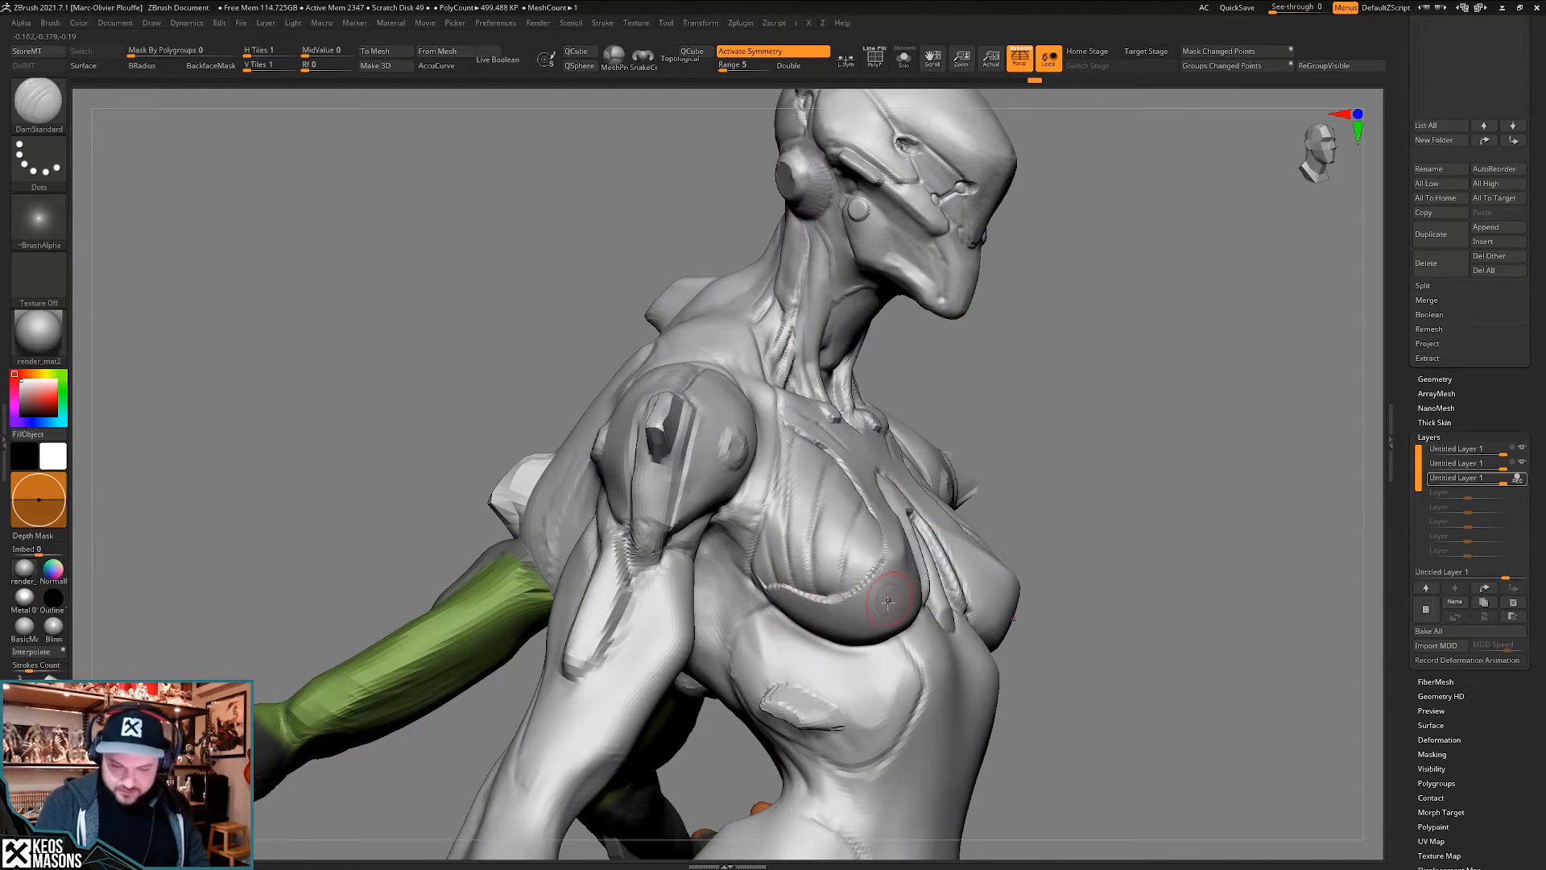
pyautogui.moveTo(888, 600)
pyautogui.mouseDown(button='right')
pyautogui.moveTo(813, 566)
pyautogui.moveTo(796, 579)
pyautogui.moveTo(1014, 569)
pyautogui.moveTo(966, 507)
pyautogui.moveTo(950, 442)
pyautogui.mouseUp(button='right')
pyautogui.hotkey('shift', 'f')
pyautogui.hotkey('shift', 'f')
# - Carve creases around the grey plate on the upper arm and check the arm and back with polypaint hidden
pyautogui.moveTo(1028, 523)
pyautogui.keyDown('ctrl'); pyautogui.mouseDown(button='right')
pyautogui.moveTo(1021, 594)
pyautogui.moveTo(854, 487)
pyautogui.moveTo(823, 499)
pyautogui.mouseUp(button='right'); pyautogui.keyUp('ctrl')
pyautogui.keyDown('shift'); pyautogui.moveTo(846, 492); pyautogui.dragTo(837, 501); pyautogui.keyUp('shift')
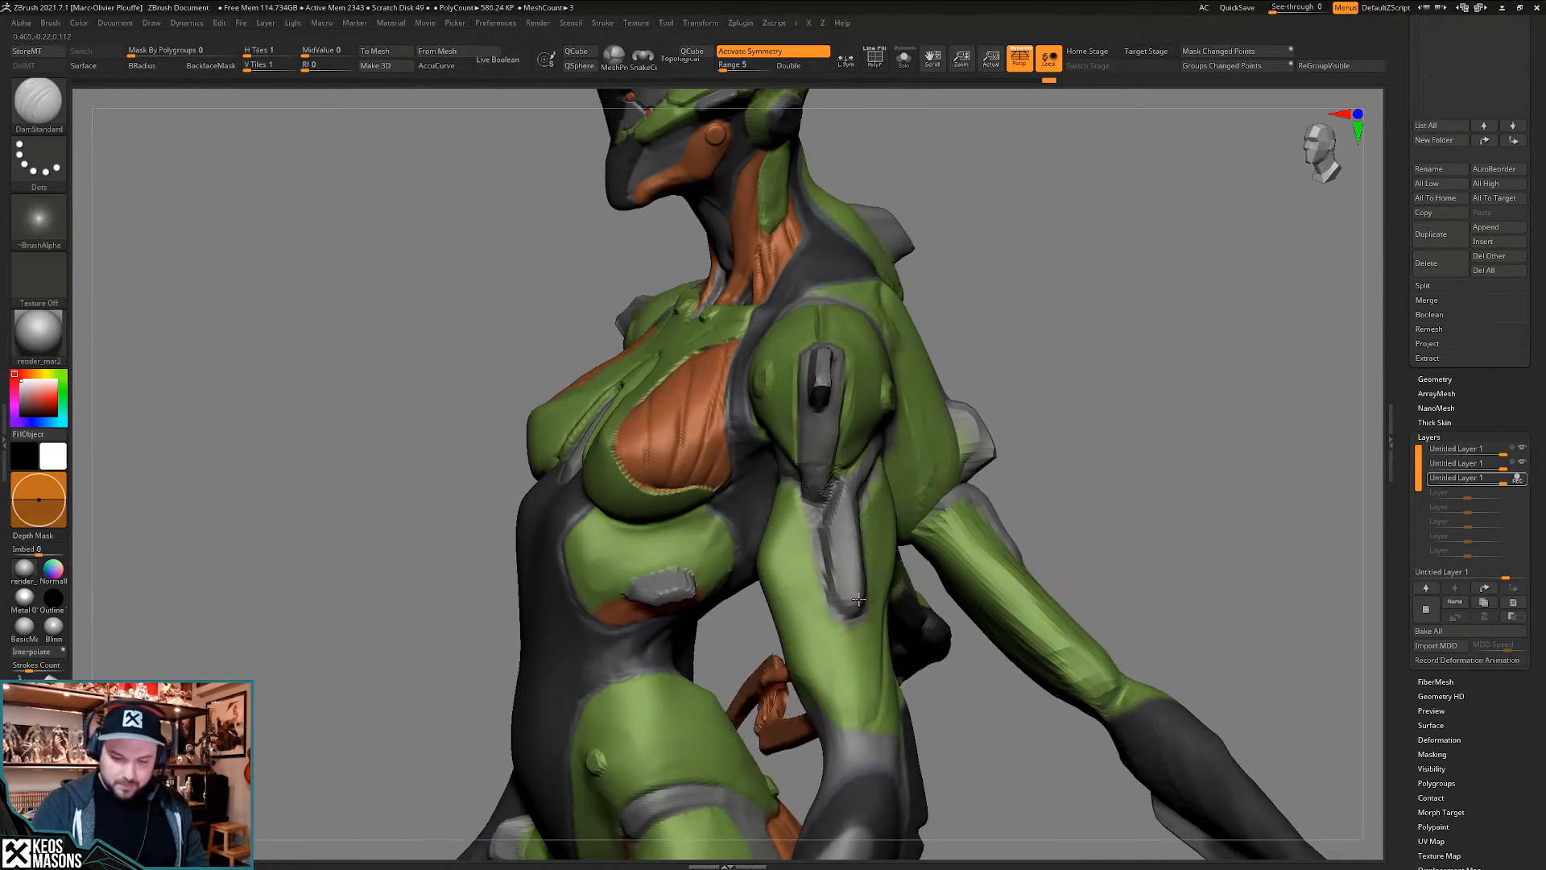
pyautogui.moveTo(844, 524)
pyautogui.mouseDown(button='right')
pyautogui.moveTo(832, 534)
pyautogui.moveTo(876, 609)
pyautogui.mouseUp(button='right')
pyautogui.moveTo(875, 528)
pyautogui.mouseDown(button='right')
pyautogui.moveTo(879, 491)
pyautogui.moveTo(909, 465)
pyautogui.moveTo(844, 477)
pyautogui.moveTo(767, 532)
pyautogui.moveTo(807, 499)
pyautogui.moveTo(745, 595)
pyautogui.mouseUp(button='right')
pyautogui.hotkey('ctrl', 'z')
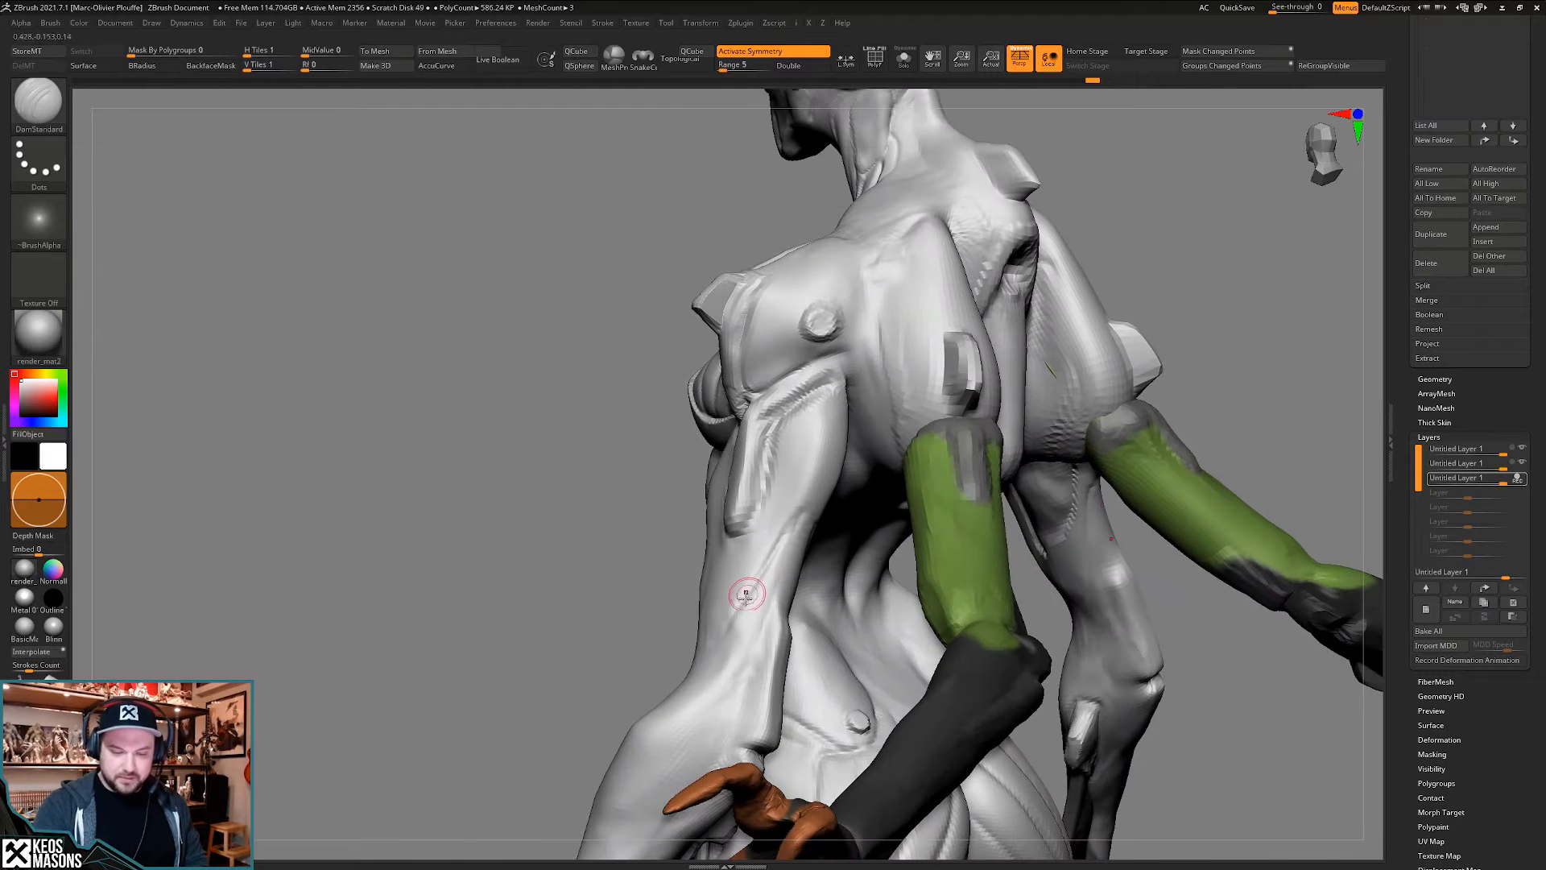
pyautogui.hotkey('ctrl', 'shift', 'z')
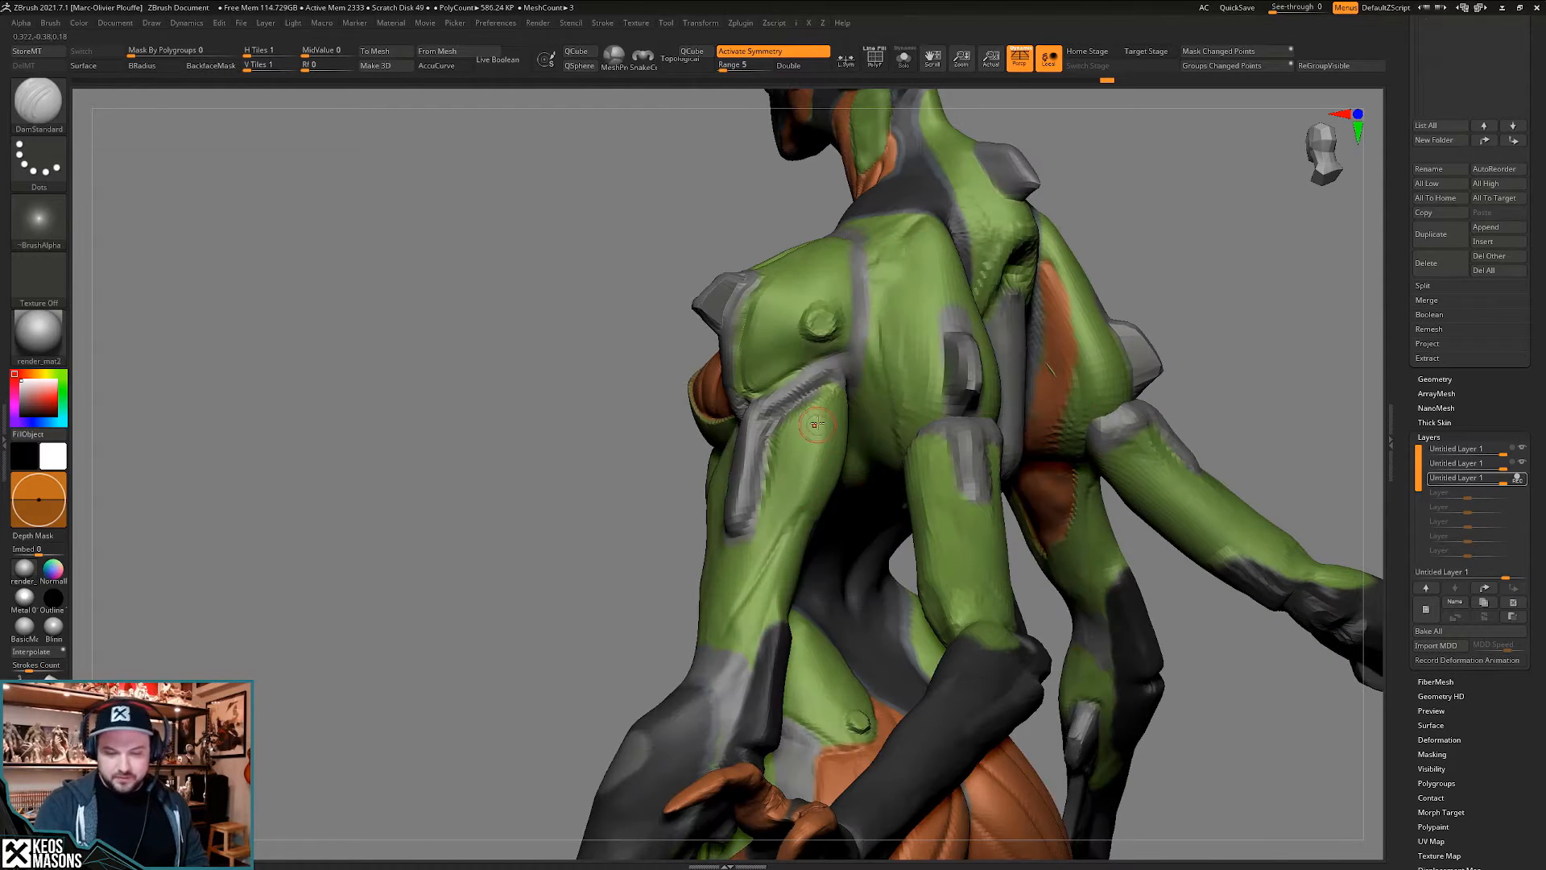
# - Carve a panel line across the back of the green upper arm and down toward the elbow
pyautogui.moveTo(782, 569); pyautogui.dragTo(819, 484, button='right')
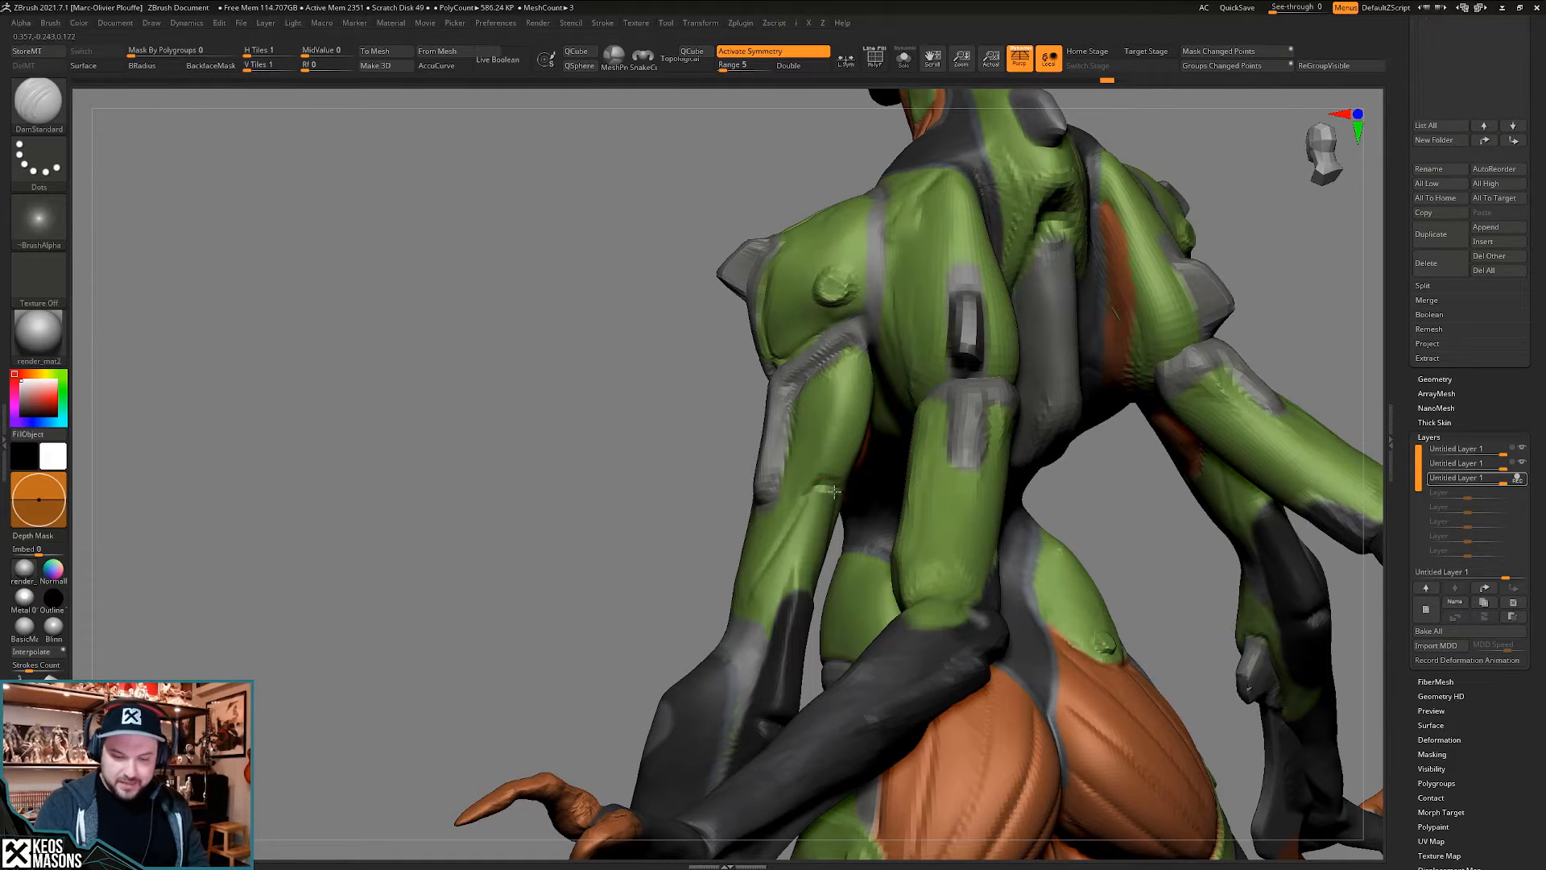
pyautogui.hotkey('ctrl', 'shift', 'z')
pyautogui.moveTo(771, 617)
pyautogui.mouseDown(button='right')
pyautogui.moveTo(774, 649)
pyautogui.moveTo(830, 487)
pyautogui.mouseUp(button='right')
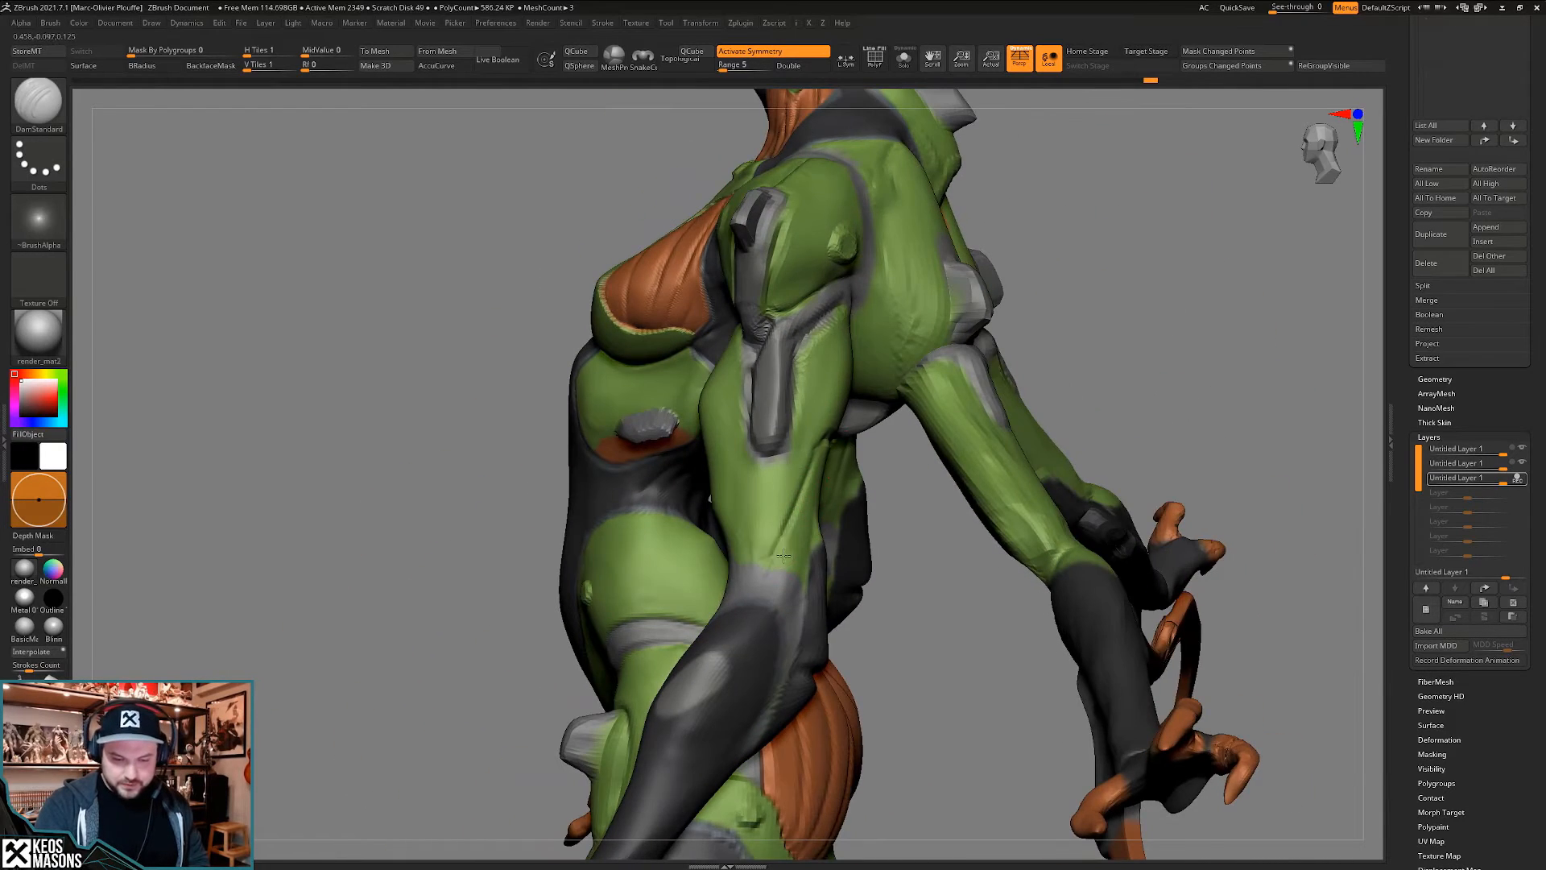
pyautogui.moveTo(782, 554); pyautogui.dragTo(762, 548, button='right')
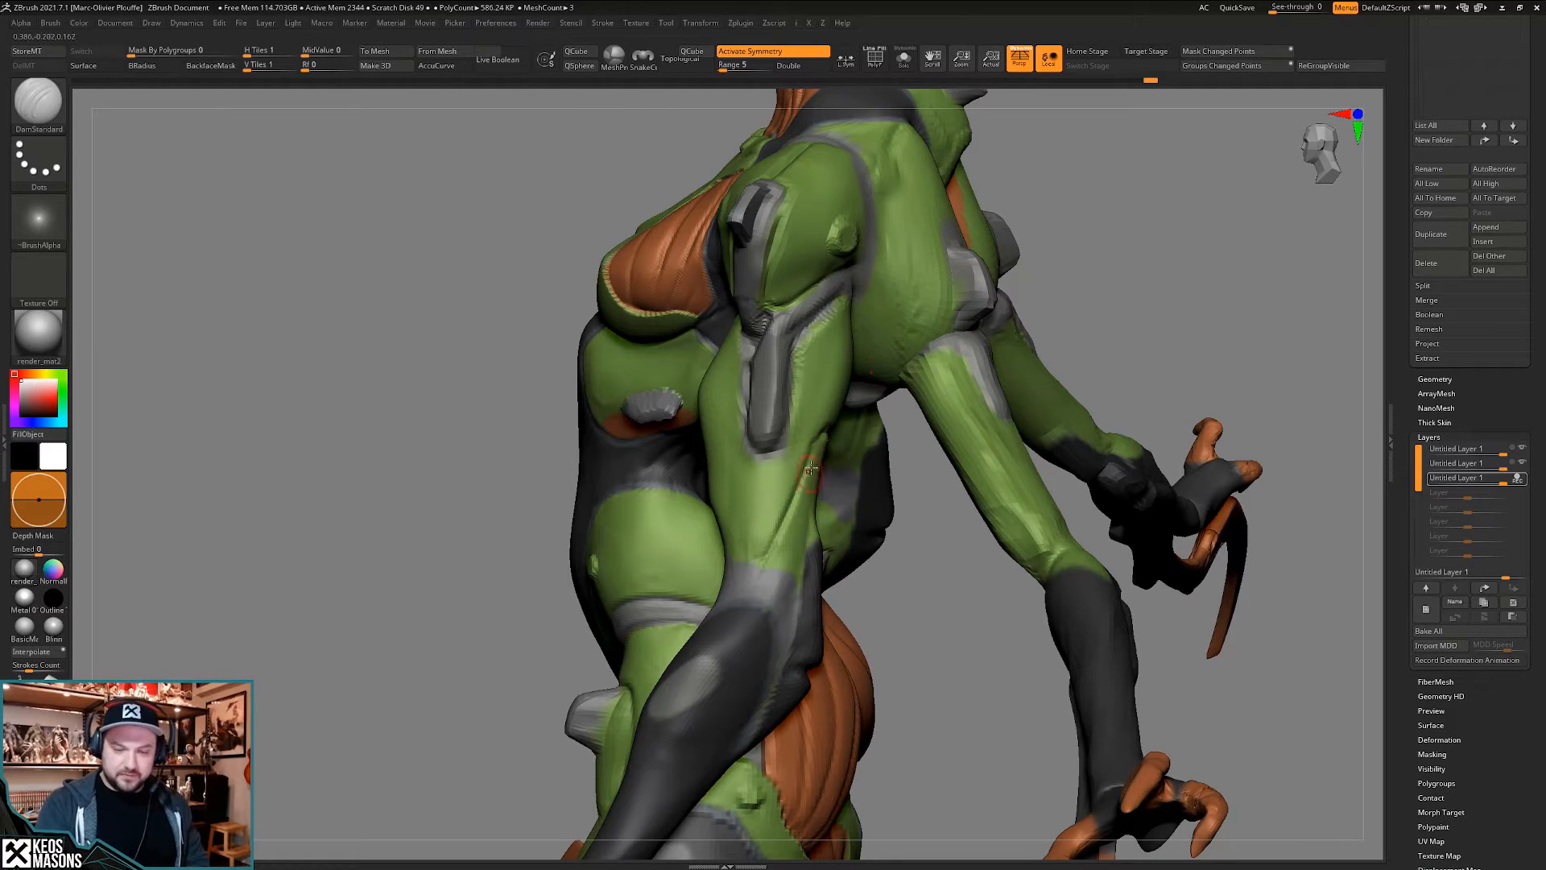
pyautogui.moveTo(810, 467); pyautogui.dragTo(797, 443, button='right')
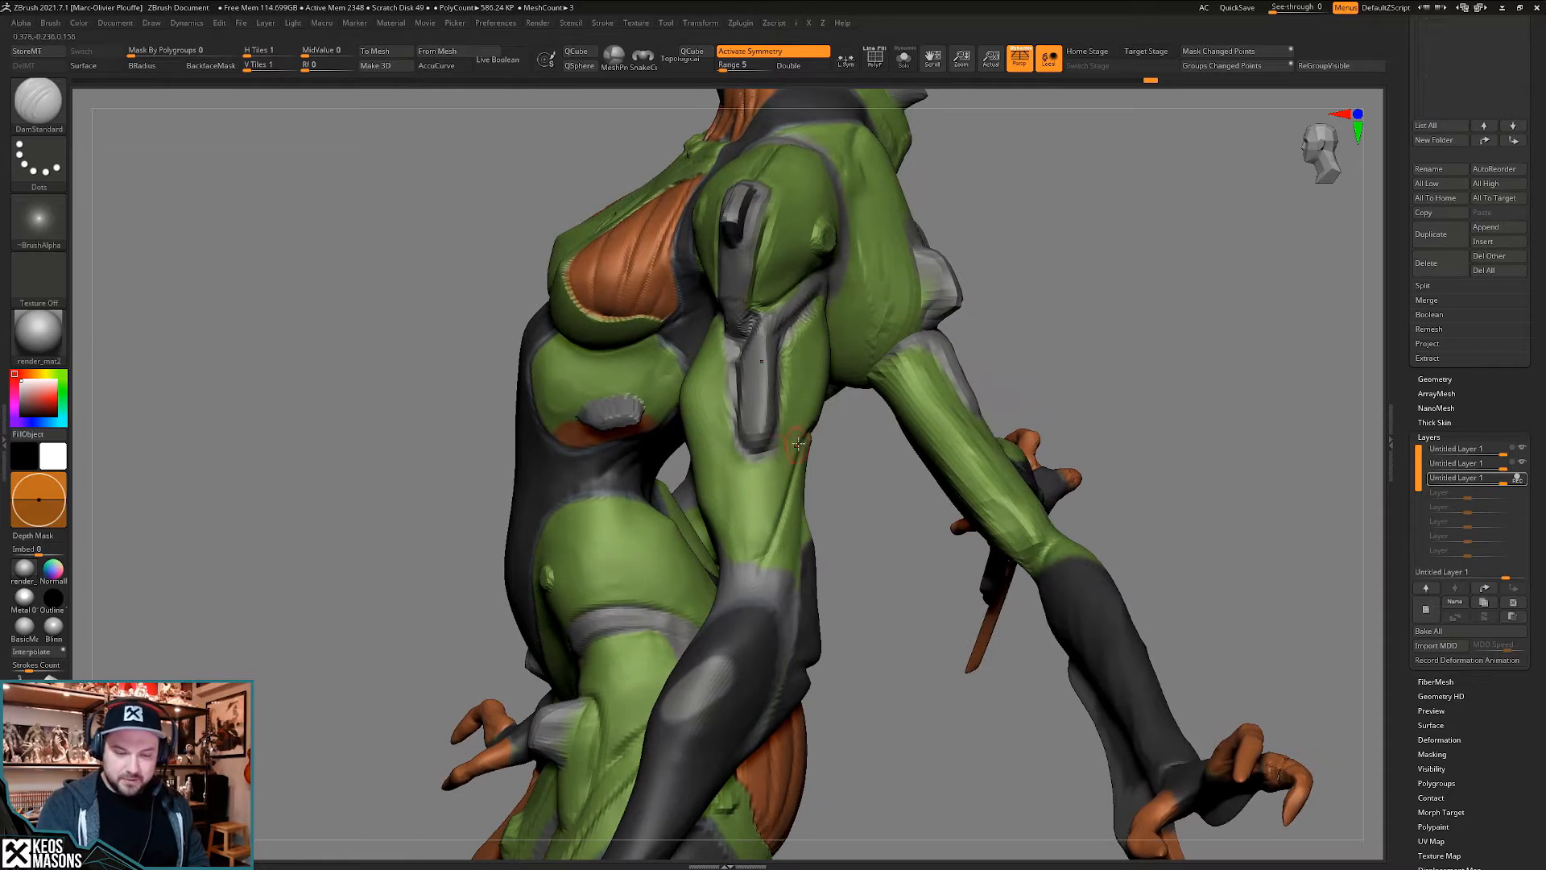
# - Try a triangular panel line on the green upper arm between the grey plate and the elbow, then undo it
pyautogui.moveTo(806, 439)
pyautogui.mouseDown()
pyautogui.moveTo(721, 452)
pyautogui.moveTo(758, 555)
pyautogui.moveTo(808, 439)
pyautogui.mouseUp()
pyautogui.moveTo(807, 438)
pyautogui.mouseDown()
pyautogui.moveTo(727, 453)
pyautogui.moveTo(757, 554)
pyautogui.mouseUp()
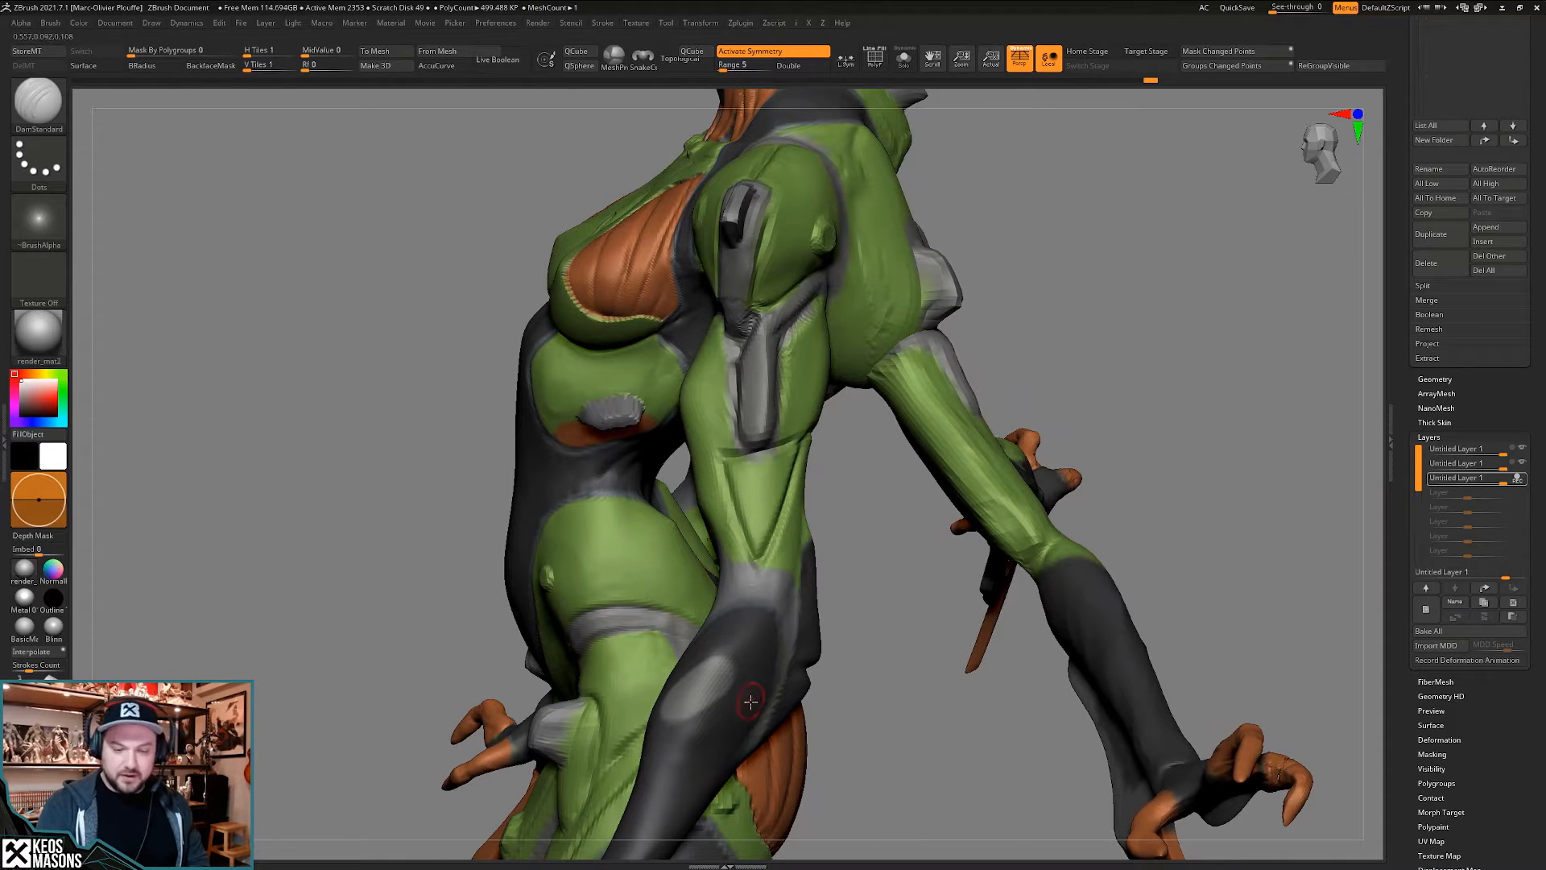
pyautogui.hotkey('ctrl', 'z')
pyautogui.hotkey('ctrl', 'z')
pyautogui.hotkey('ctrl', 'z')
pyautogui.hotkey('ctrl', 'z')
pyautogui.hotkey('ctrl', 'z')
# - Carve a tapering panel line down the green upper arm from below the grey plate to the elbow
pyautogui.moveTo(722, 461)
pyautogui.mouseDown()
pyautogui.moveTo(745, 558)
pyautogui.moveTo(807, 440)
pyautogui.mouseUp()
pyautogui.moveTo(723, 460); pyautogui.dragTo(751, 549)
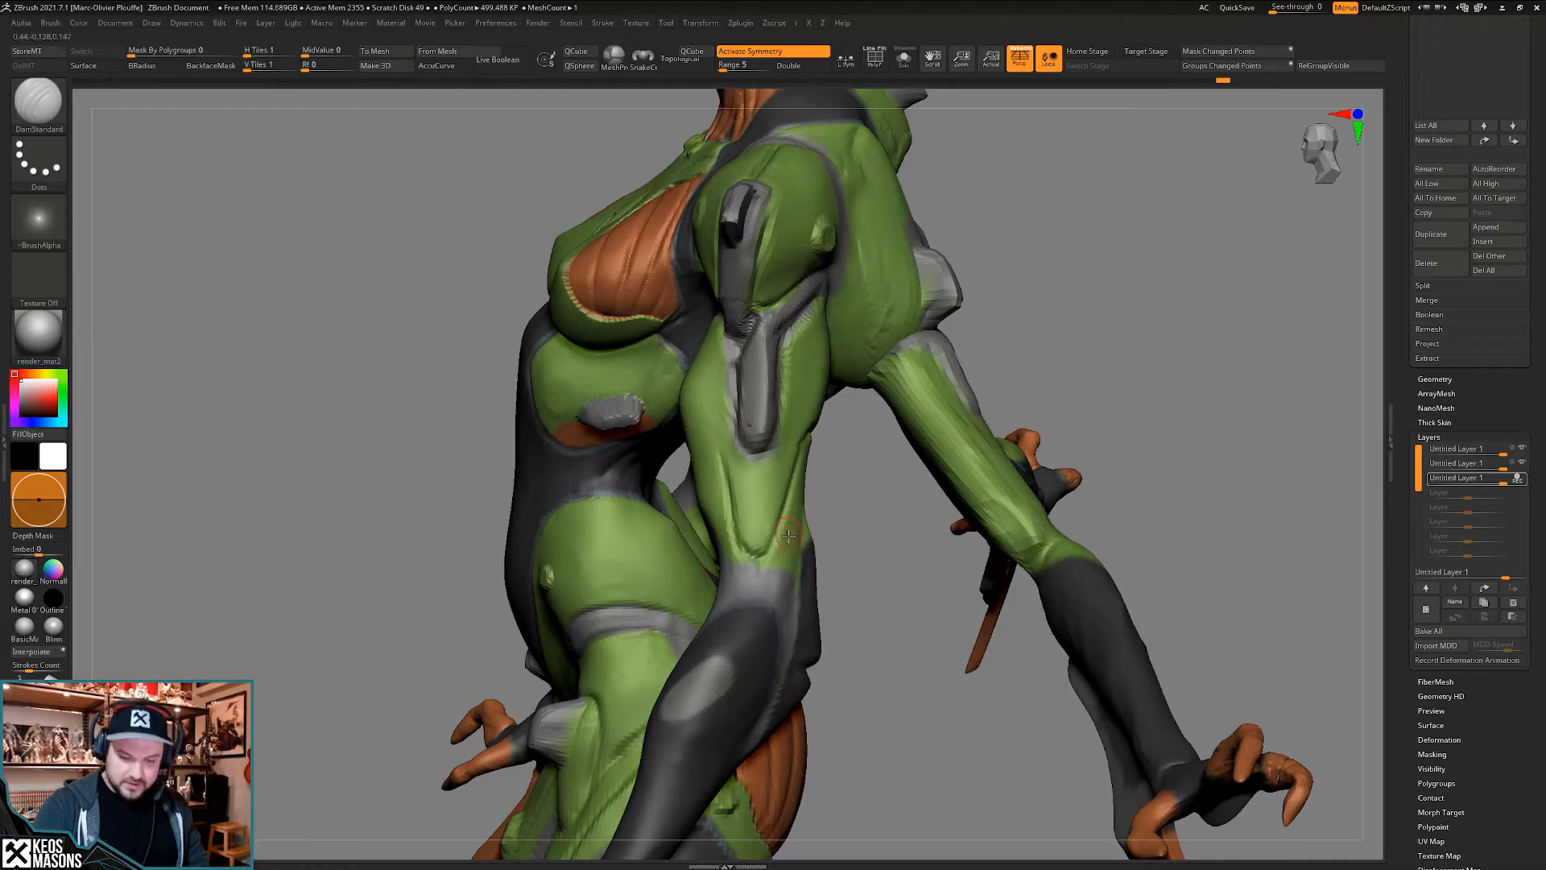
pyautogui.moveTo(766, 655)
pyautogui.mouseDown(button='right')
pyautogui.moveTo(794, 656)
pyautogui.moveTo(765, 636)
pyautogui.moveTo(789, 584)
pyautogui.moveTo(771, 585)
pyautogui.moveTo(793, 579)
pyautogui.mouseUp(button='right')
# - Paint the border between the green upper arm and the elbow with sampled grey and green using the standard paint brush
pyautogui.press('space')
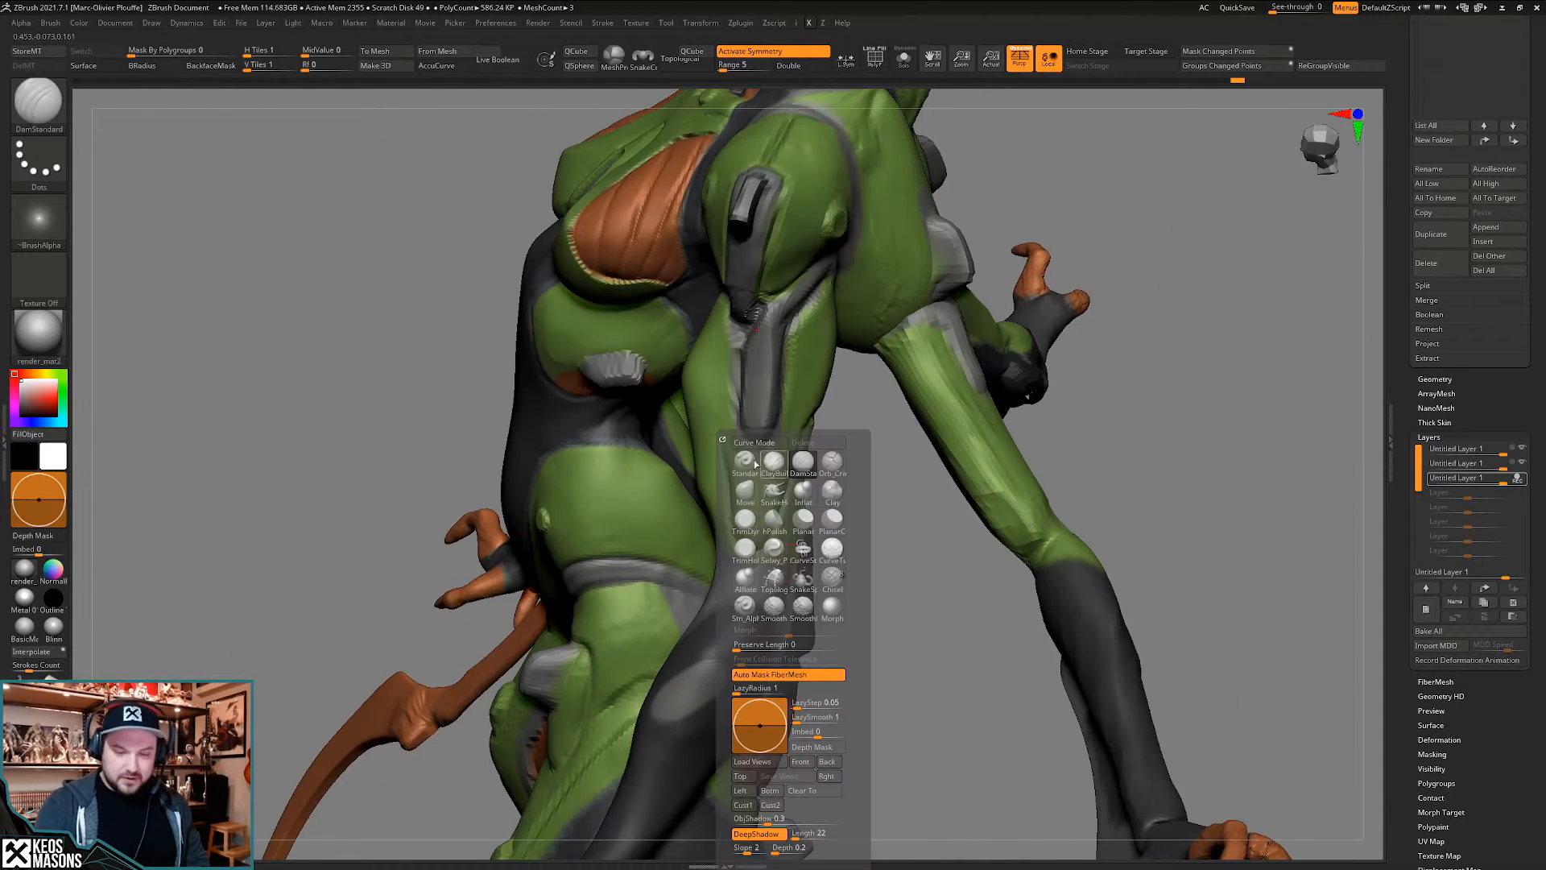
pyautogui.click(772, 465)
pyautogui.press('c')
pyautogui.press('c')
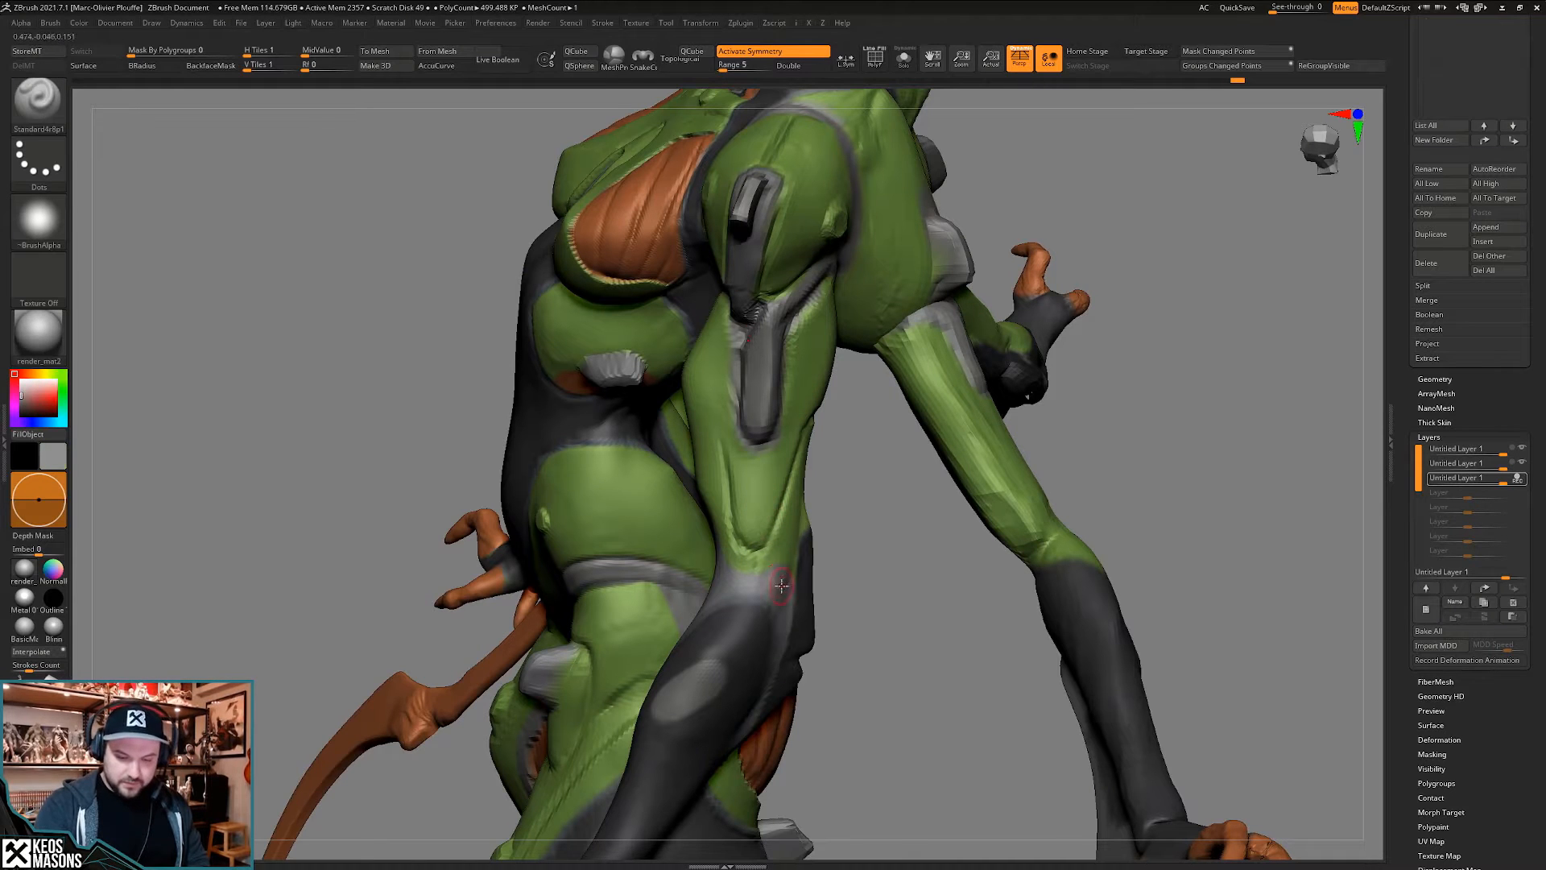
pyautogui.moveTo(778, 583); pyautogui.dragTo(783, 556)
pyautogui.moveTo(784, 578); pyautogui.dragTo(749, 573, button='right')
pyautogui.press('space')
pyautogui.press('c')
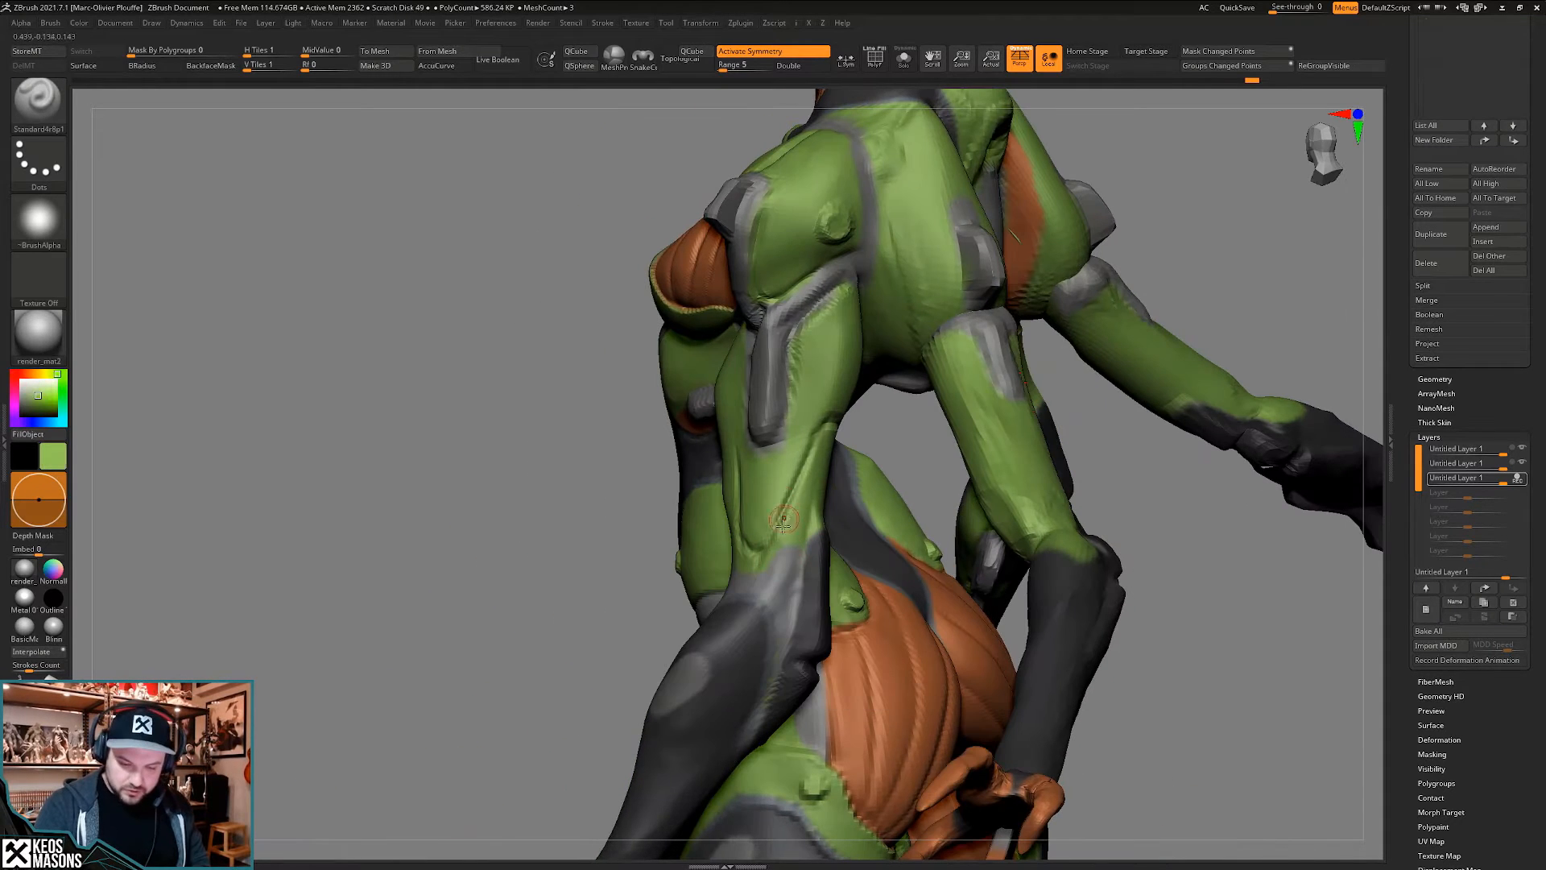
pyautogui.moveTo(771, 554); pyautogui.dragTo(807, 531)
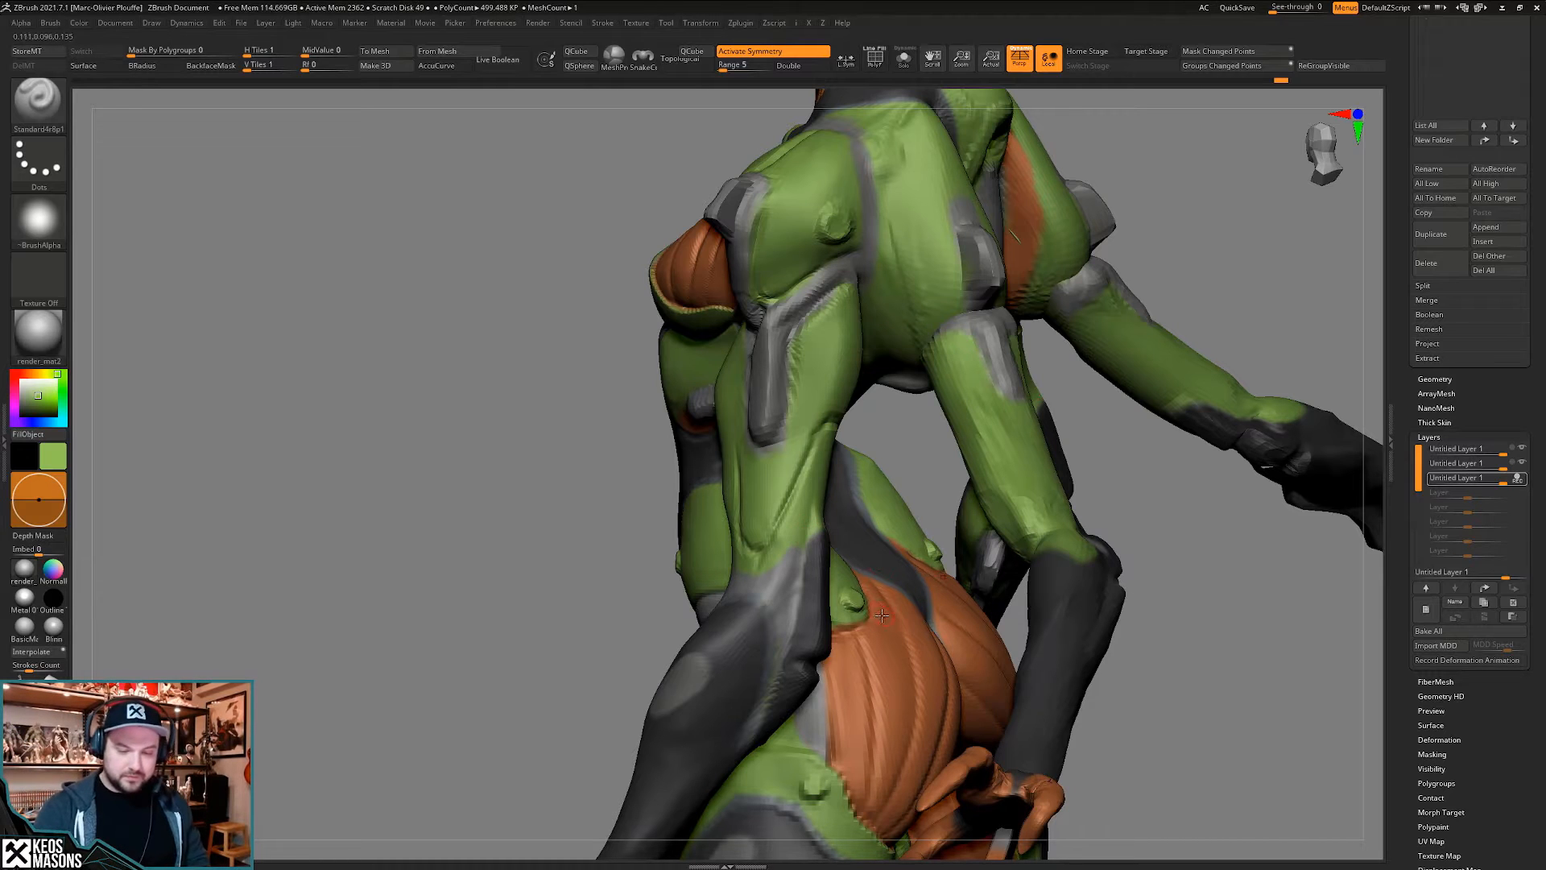
# - Touch up the rear and inner side of the elbow's colour border with sampled grey and green paint
pyautogui.moveTo(828, 511); pyautogui.dragTo(810, 406, button='right')
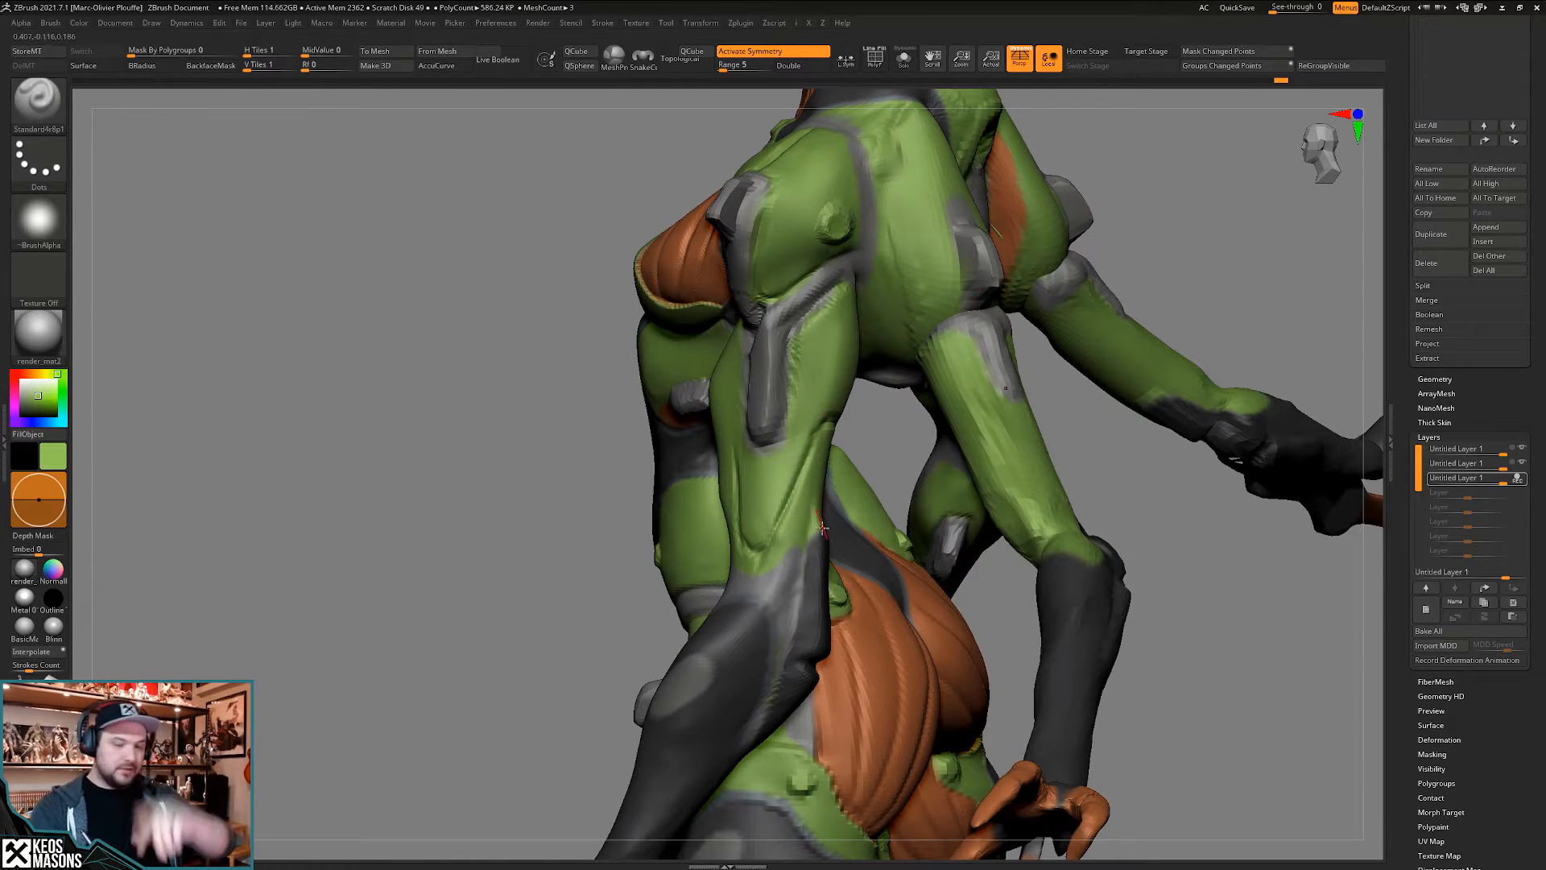
pyautogui.moveTo(778, 592); pyautogui.dragTo(781, 588, button='right')
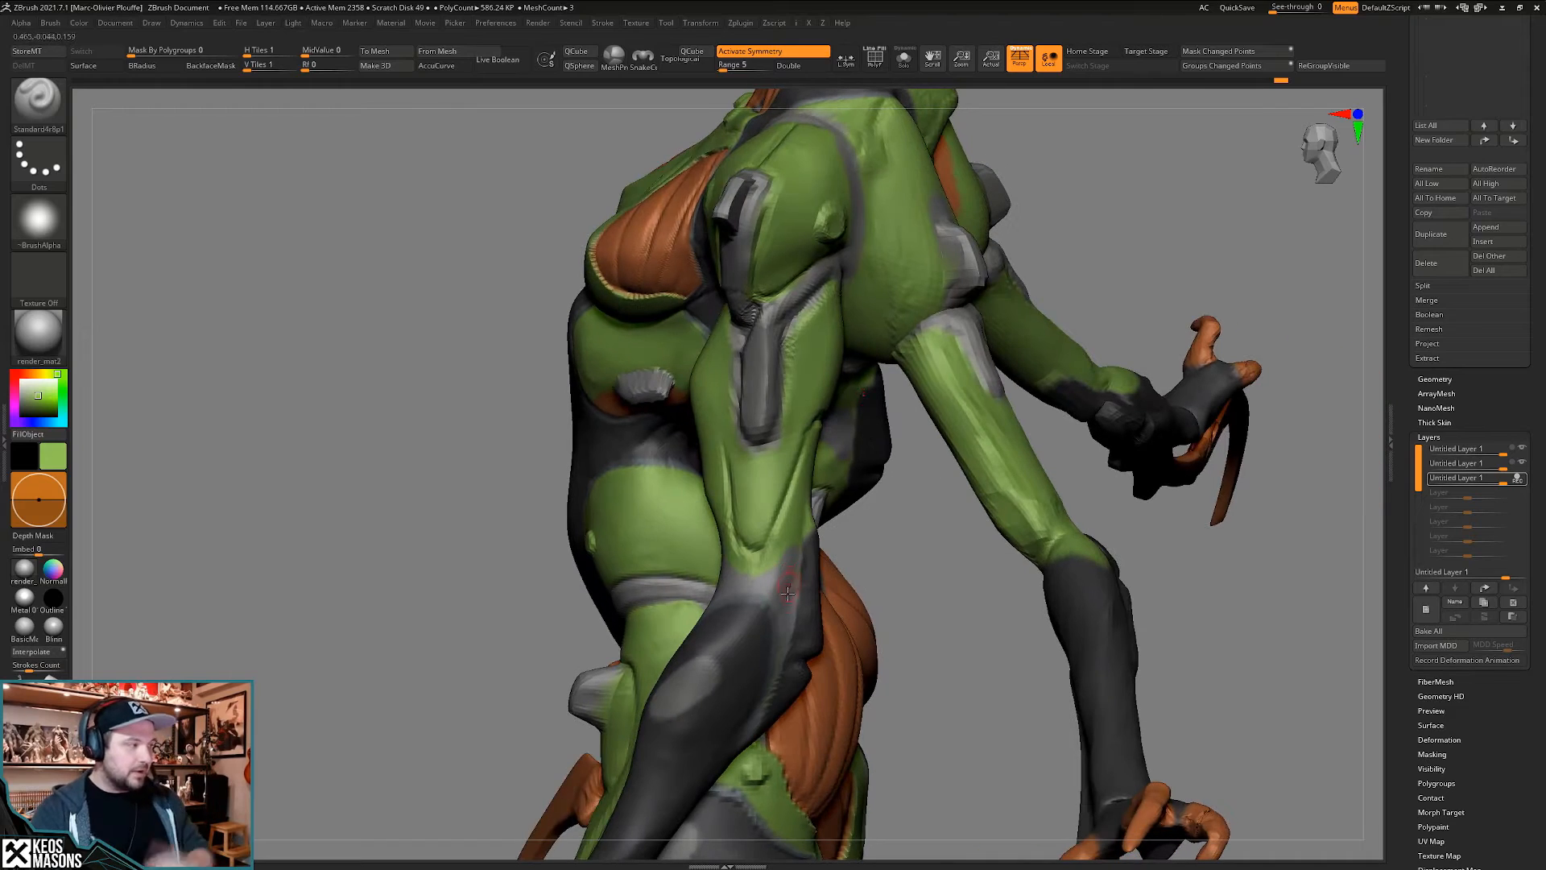
pyautogui.moveTo(802, 534); pyautogui.dragTo(775, 527, button='right')
pyautogui.moveTo(765, 511)
pyautogui.mouseDown(button='right')
pyautogui.moveTo(797, 523)
pyautogui.moveTo(745, 515)
pyautogui.moveTo(789, 547)
pyautogui.mouseUp(button='right')
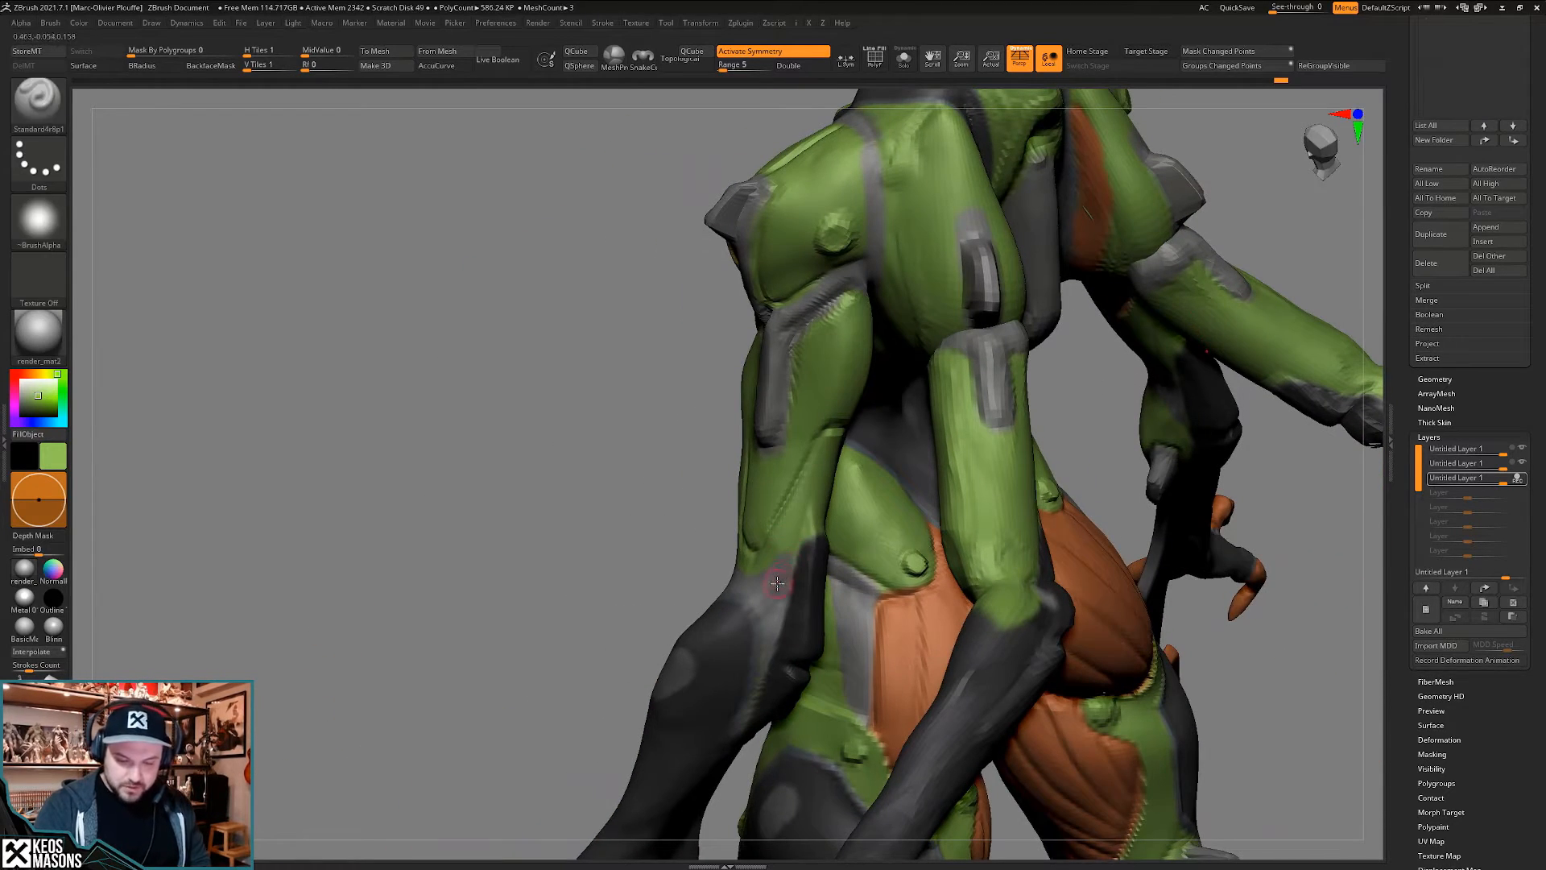
pyautogui.press('c')
pyautogui.moveTo(778, 580); pyautogui.dragTo(788, 553)
pyautogui.press('c')
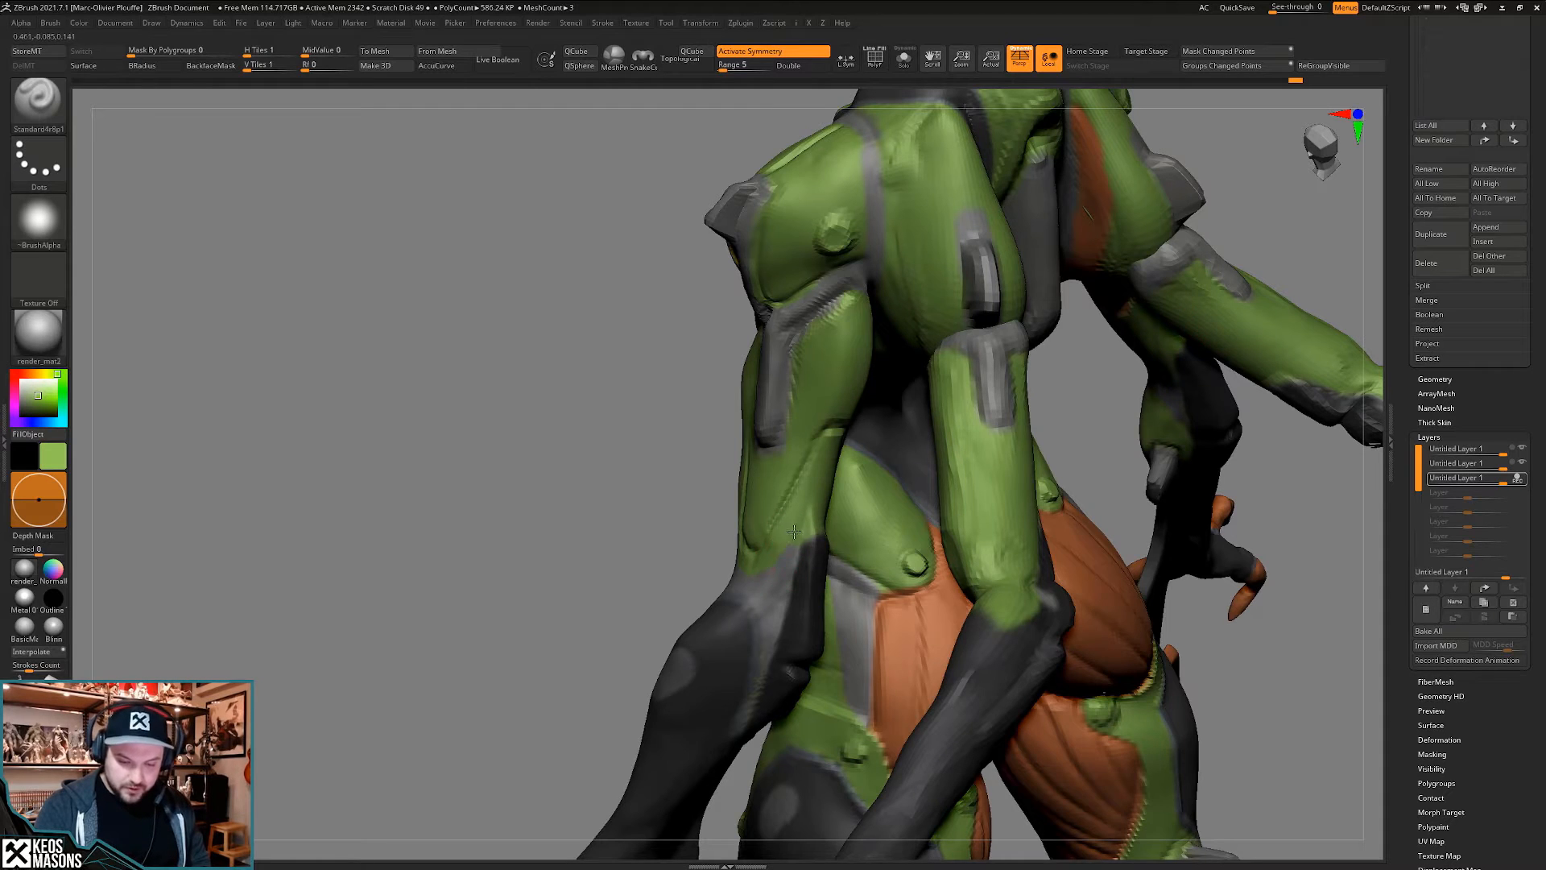
pyautogui.moveTo(794, 531); pyautogui.dragTo(727, 546, button='right')
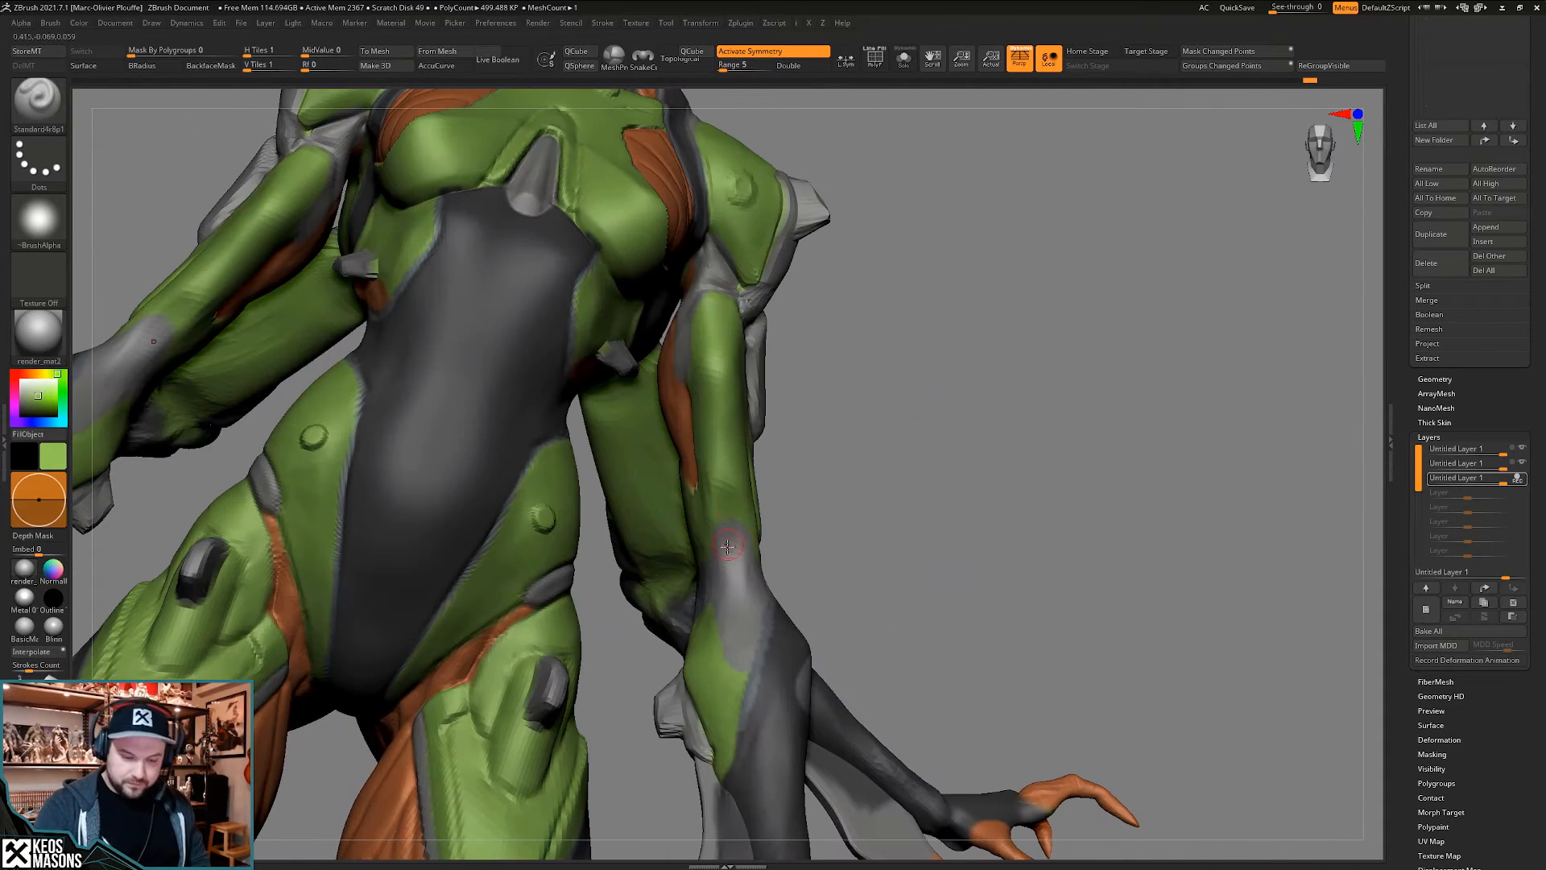
pyautogui.press('c')
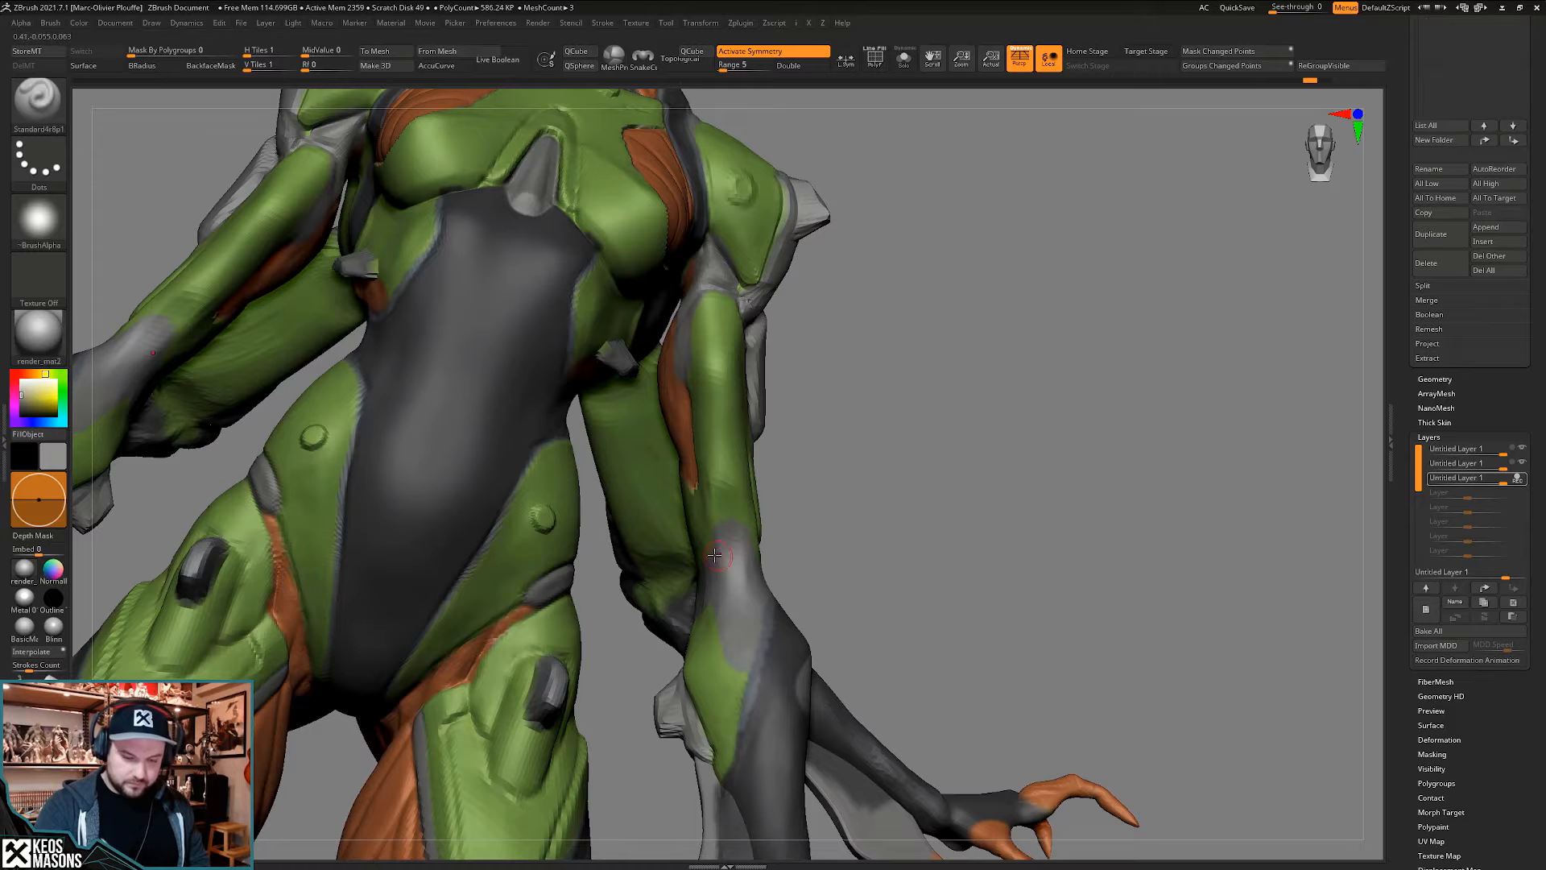
pyautogui.moveTo(736, 525)
pyautogui.mouseDown(button='right')
pyautogui.moveTo(712, 527)
pyautogui.moveTo(765, 473)
pyautogui.moveTo(745, 448)
pyautogui.moveTo(732, 467)
pyautogui.moveTo(753, 462)
pyautogui.moveTo(703, 466)
pyautogui.moveTo(777, 487)
pyautogui.moveTo(796, 521)
pyautogui.moveTo(755, 408)
pyautogui.mouseUp(button='right')
pyautogui.press('c')
# - Carve a crease across the front of the green upper arm with DamStandard, joining the tapering panel line
pyautogui.press('b')
pyautogui.press('d')
pyautogui.press('s')
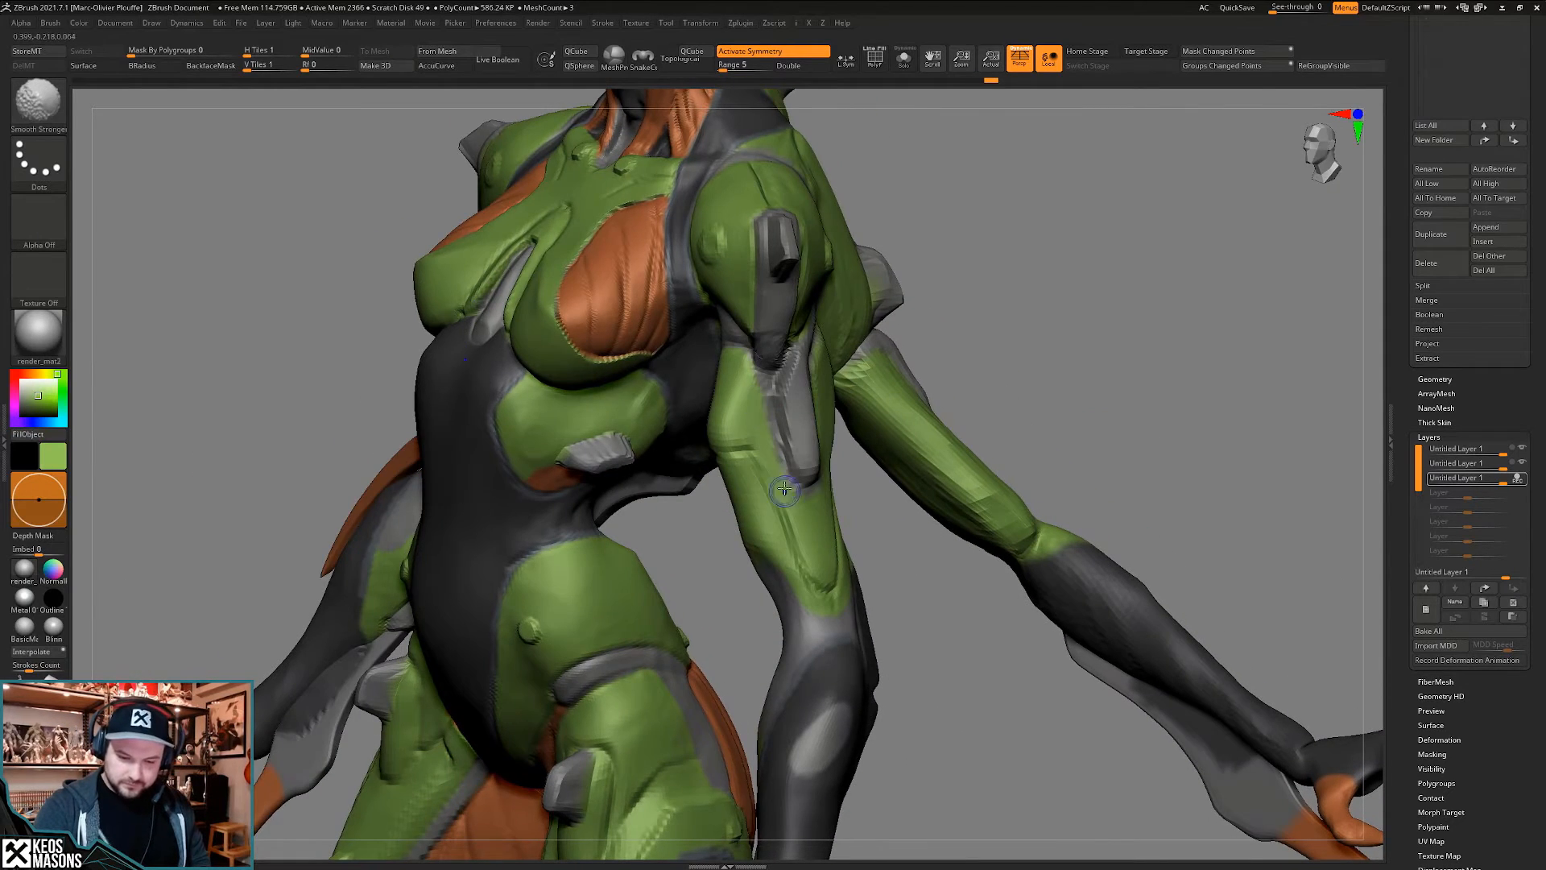
pyautogui.moveTo(785, 488)
pyautogui.mouseDown(button='right')
pyautogui.moveTo(784, 450)
pyautogui.moveTo(803, 485)
pyautogui.mouseUp(button='right')
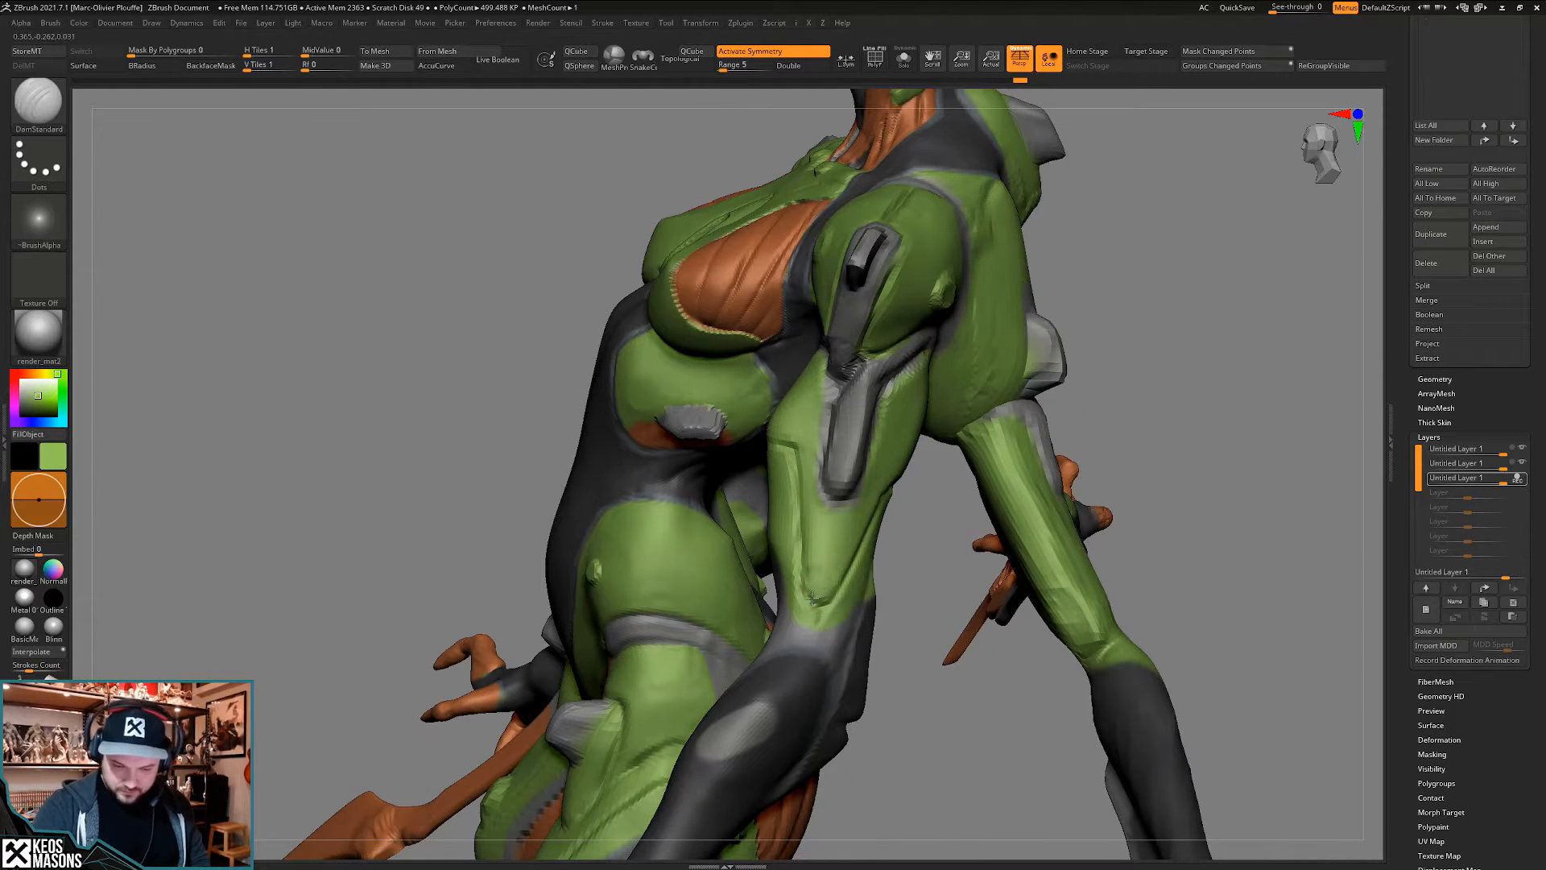
pyautogui.moveTo(811, 597); pyautogui.dragTo(811, 536, button='right')
pyautogui.press('space')
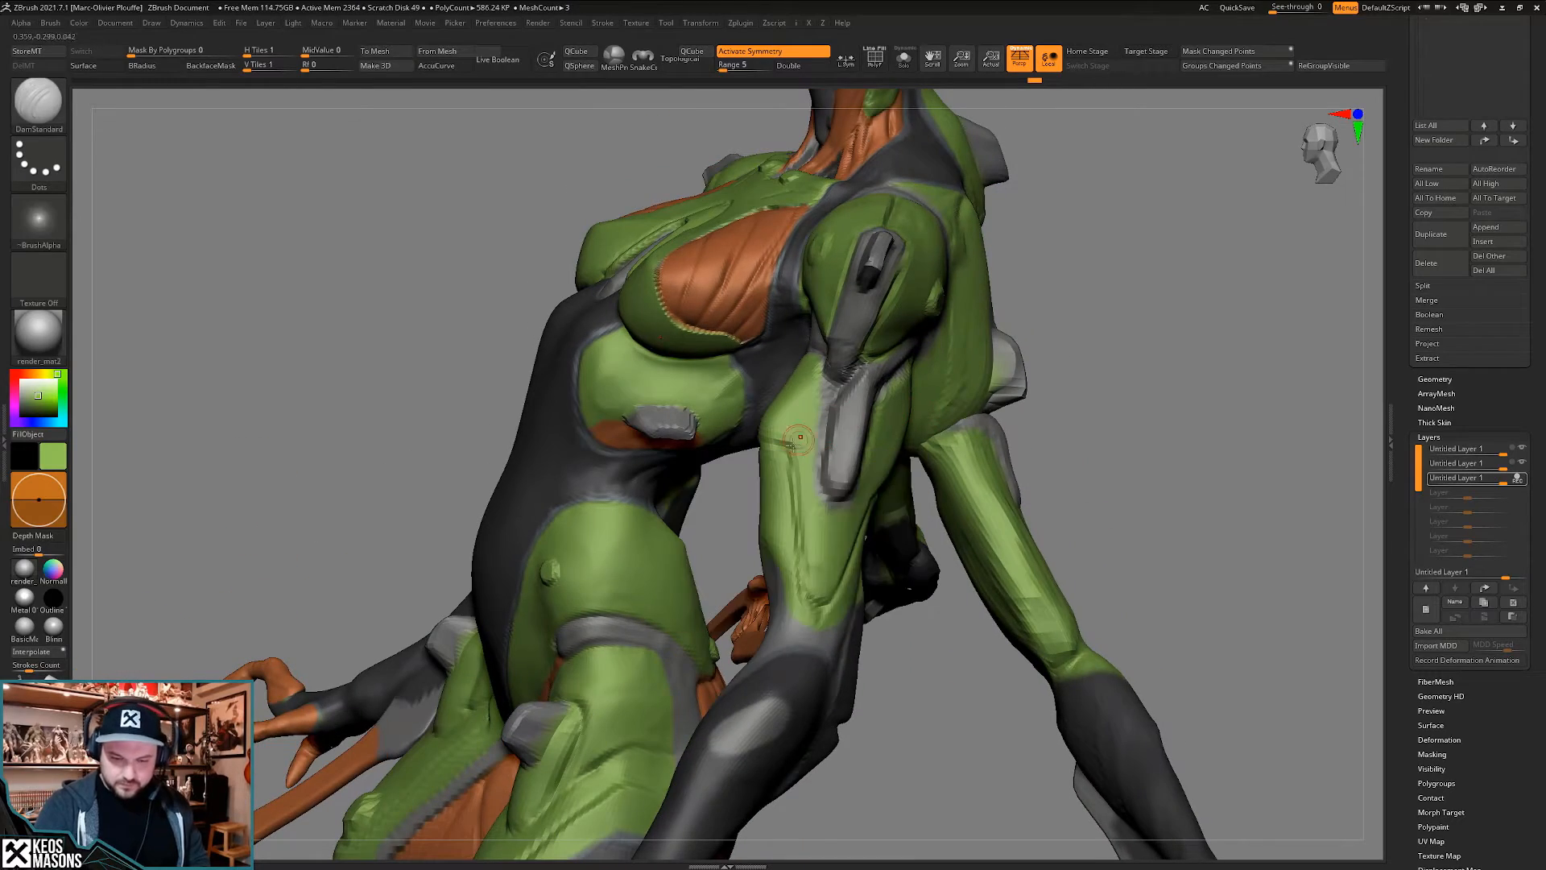
pyautogui.moveTo(700, 397)
pyautogui.mouseDown(button='right')
pyautogui.moveTo(818, 552)
pyautogui.moveTo(821, 451)
pyautogui.moveTo(836, 594)
pyautogui.moveTo(835, 465)
pyautogui.moveTo(799, 492)
pyautogui.mouseUp(button='right')
pyautogui.moveTo(853, 542)
pyautogui.mouseDown(button='right')
pyautogui.moveTo(840, 504)
pyautogui.moveTo(878, 531)
pyautogui.mouseUp(button='right')
pyautogui.moveTo(915, 481); pyautogui.dragTo(911, 582, button='right')
pyautogui.hotkey('shift', 'f')
pyautogui.hotkey('shift', 'f')
# - Append a cylinder as a new subtool below the mantis body and select it
pyautogui.scroll(5, 1461, 523)
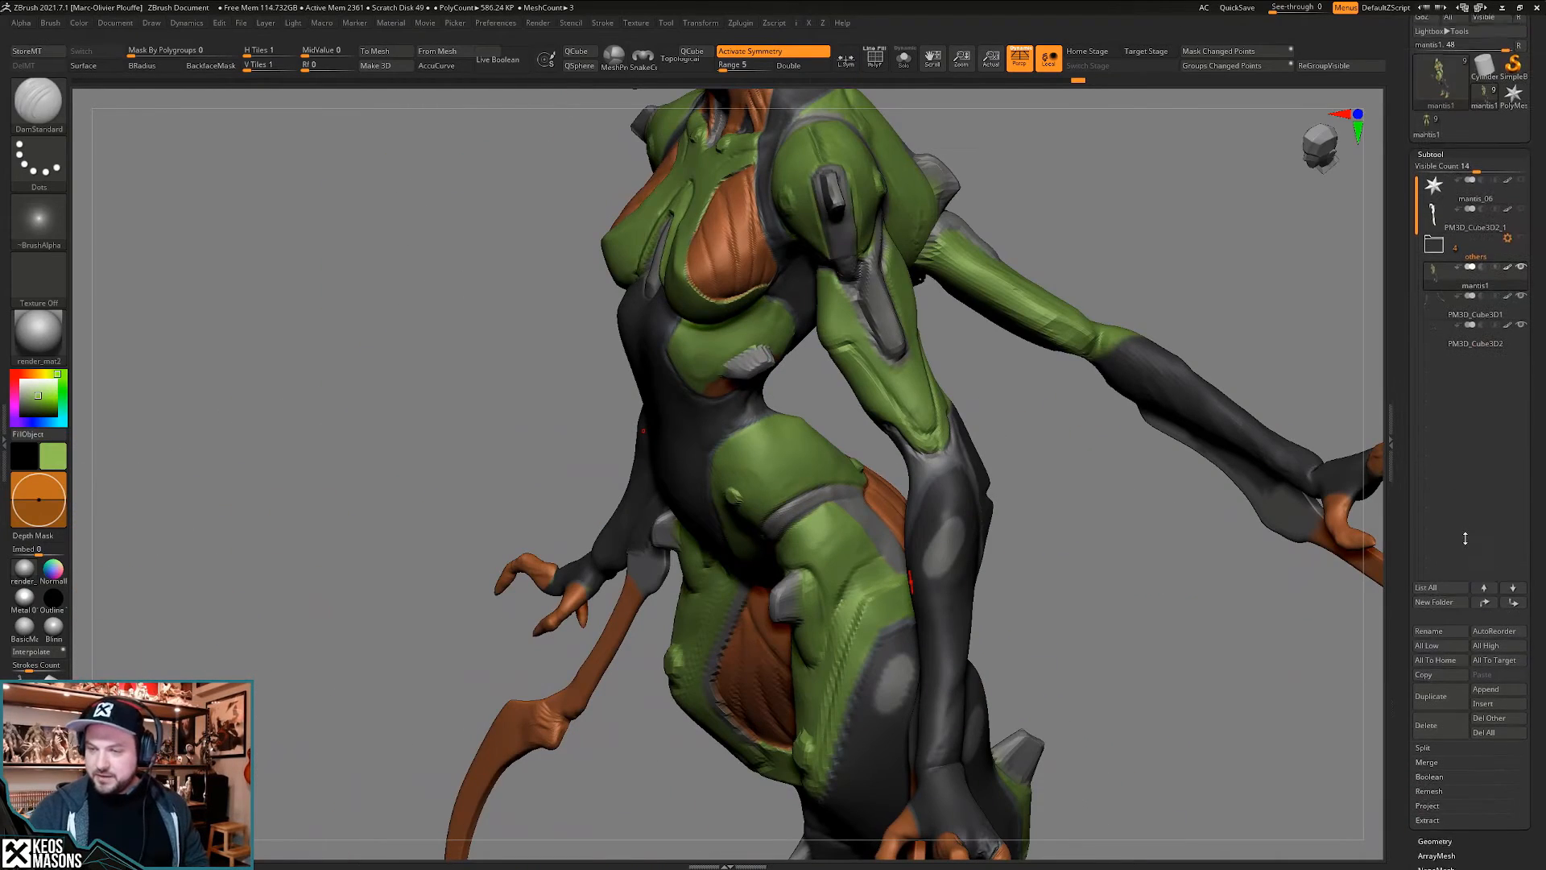
pyautogui.click(1482, 651)
pyautogui.click(1020, 684)
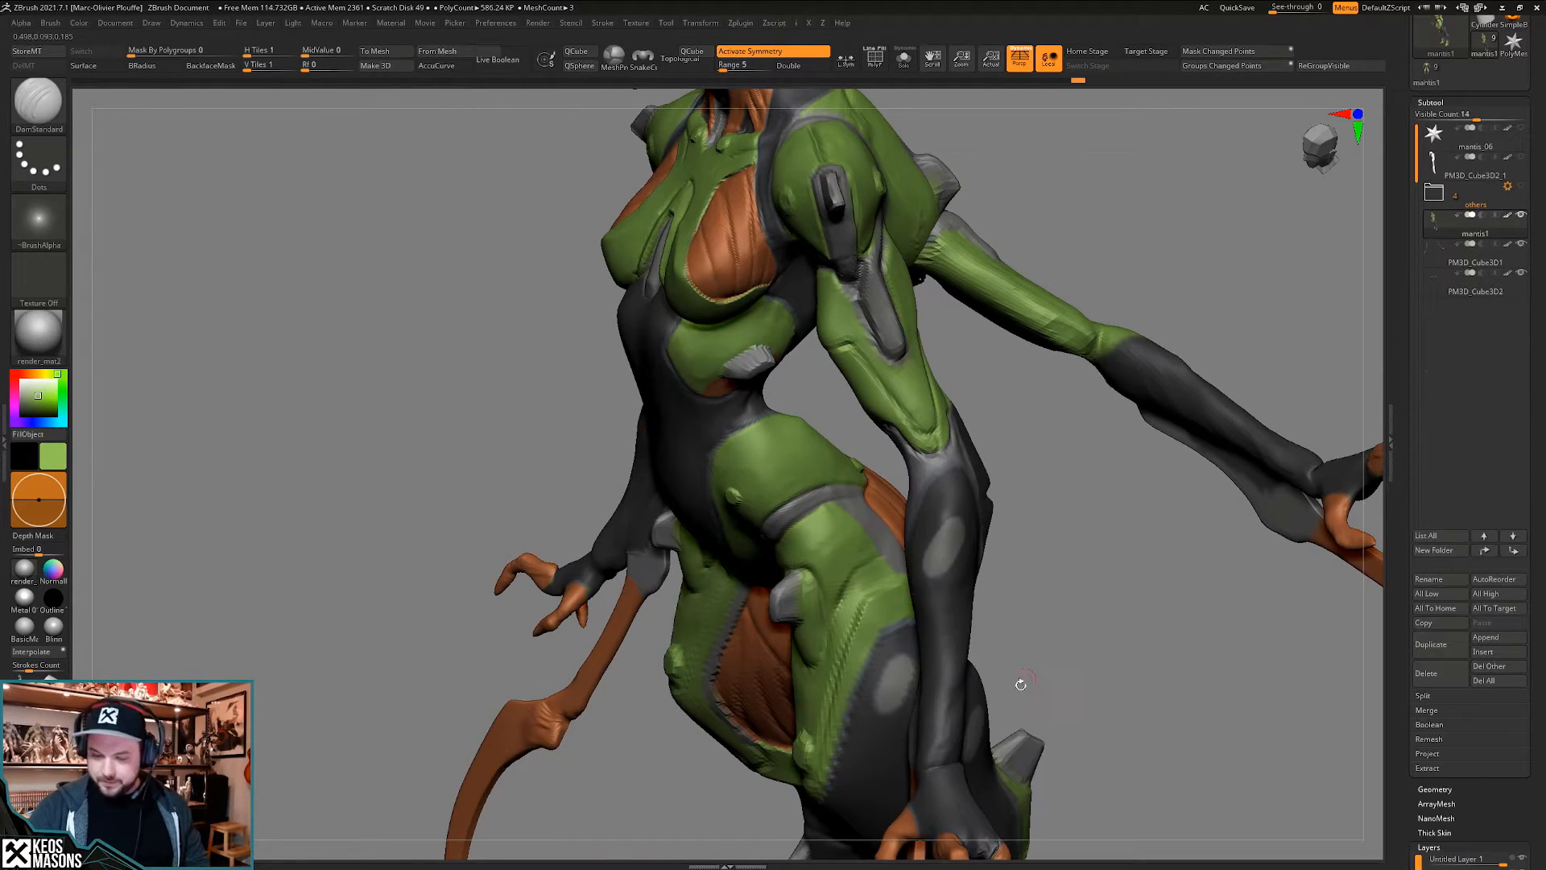
pyautogui.click(1487, 651)
pyautogui.click(1080, 670)
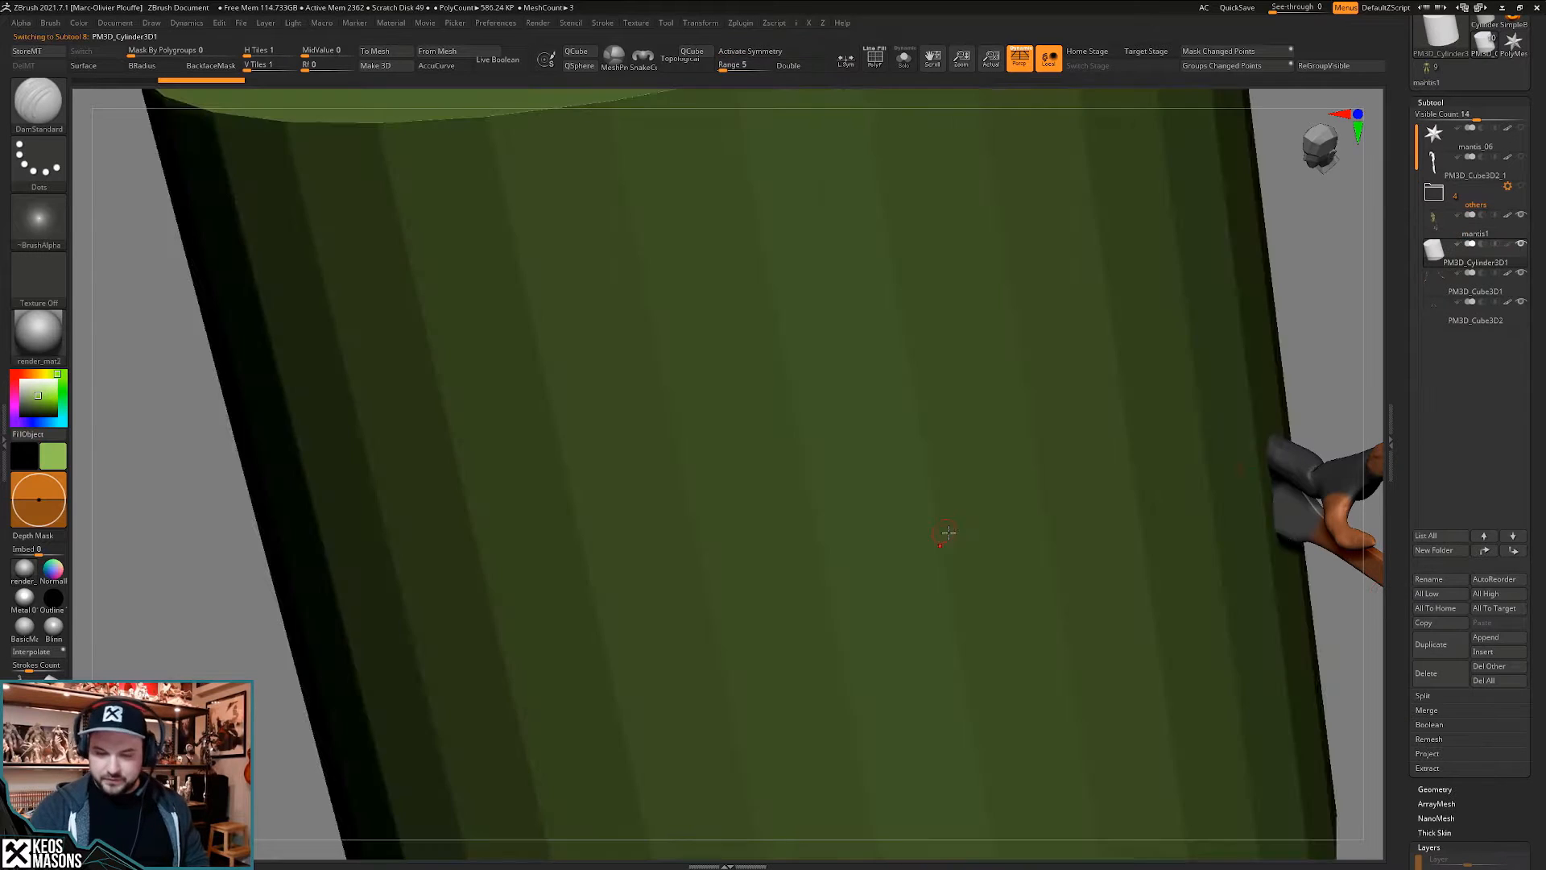
# - Scale down and rotate the cylinder into a small disc and place it over the mantis's elbow
pyautogui.press('w')
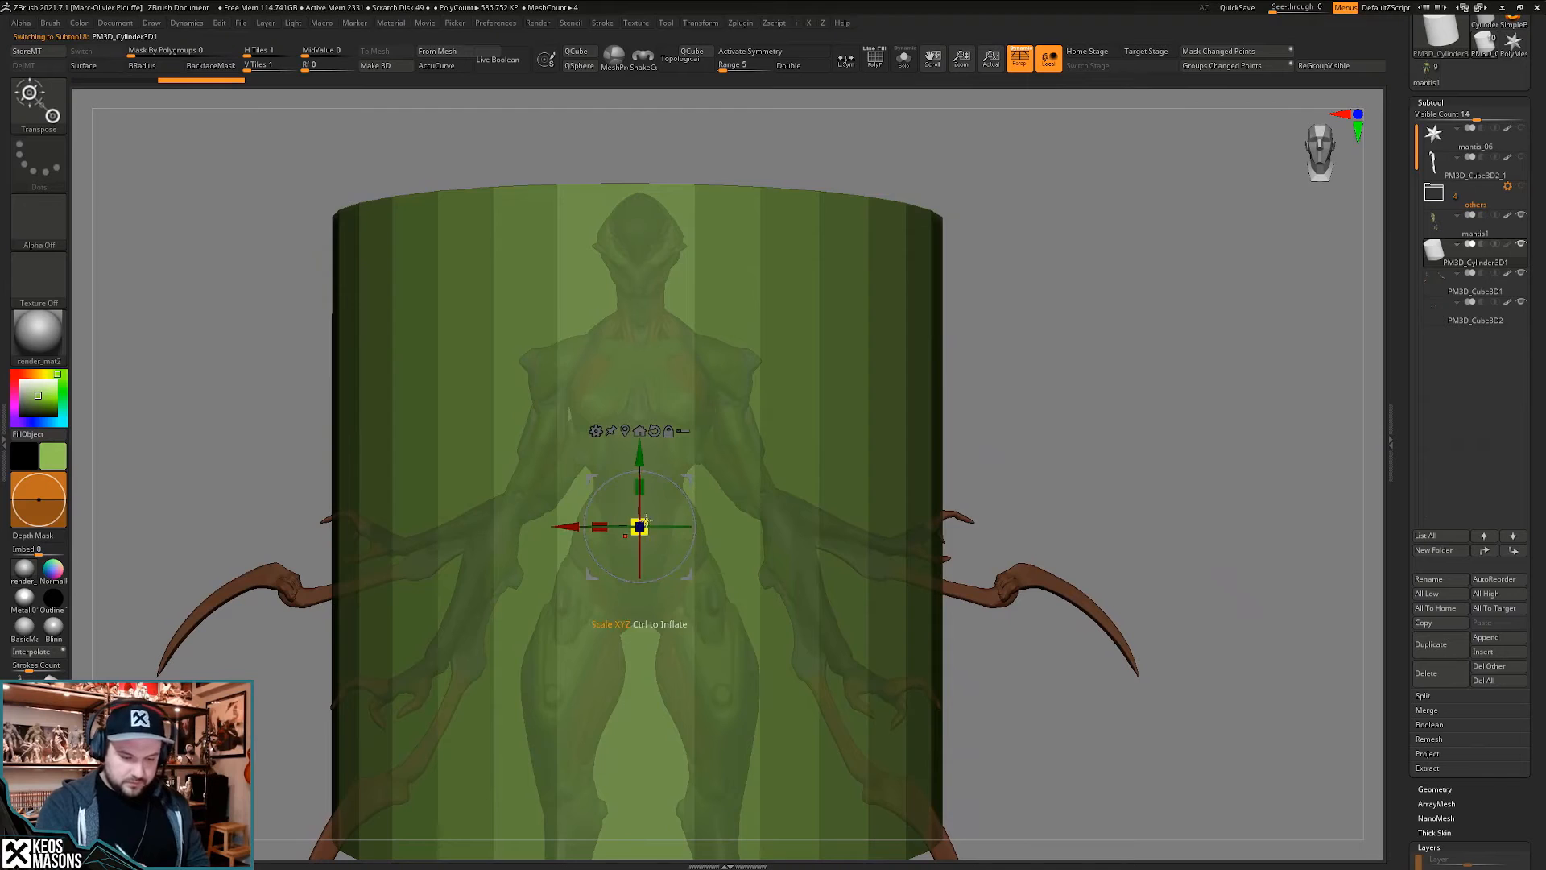
pyautogui.moveTo(641, 526); pyautogui.dragTo(639, 526)
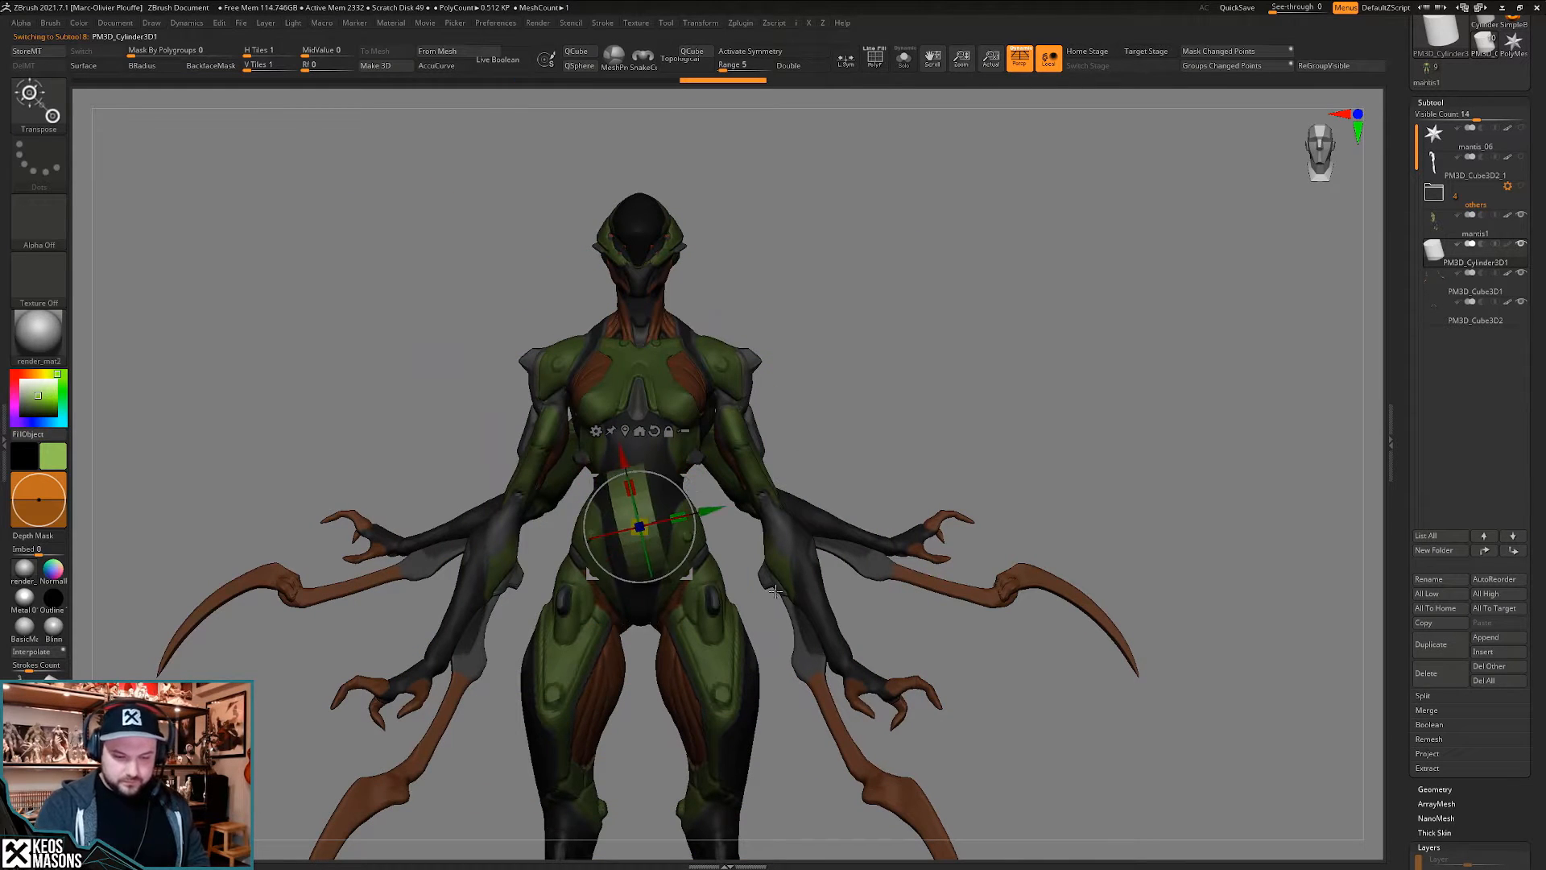
pyautogui.keyDown('ctrl'); pyautogui.moveTo(966, 395); pyautogui.dragTo(983, 442, button='right'); pyautogui.keyUp('ctrl')
pyautogui.moveTo(1232, 403); pyautogui.dragTo(1037, 450, button='right')
pyautogui.moveTo(761, 534); pyautogui.dragTo(757, 521)
pyautogui.moveTo(789, 451); pyautogui.dragTo(898, 446, button='right')
pyautogui.keyDown('alt'); pyautogui.moveTo(898, 445); pyautogui.dragTo(850, 502, button='right'); pyautogui.keyUp('alt')
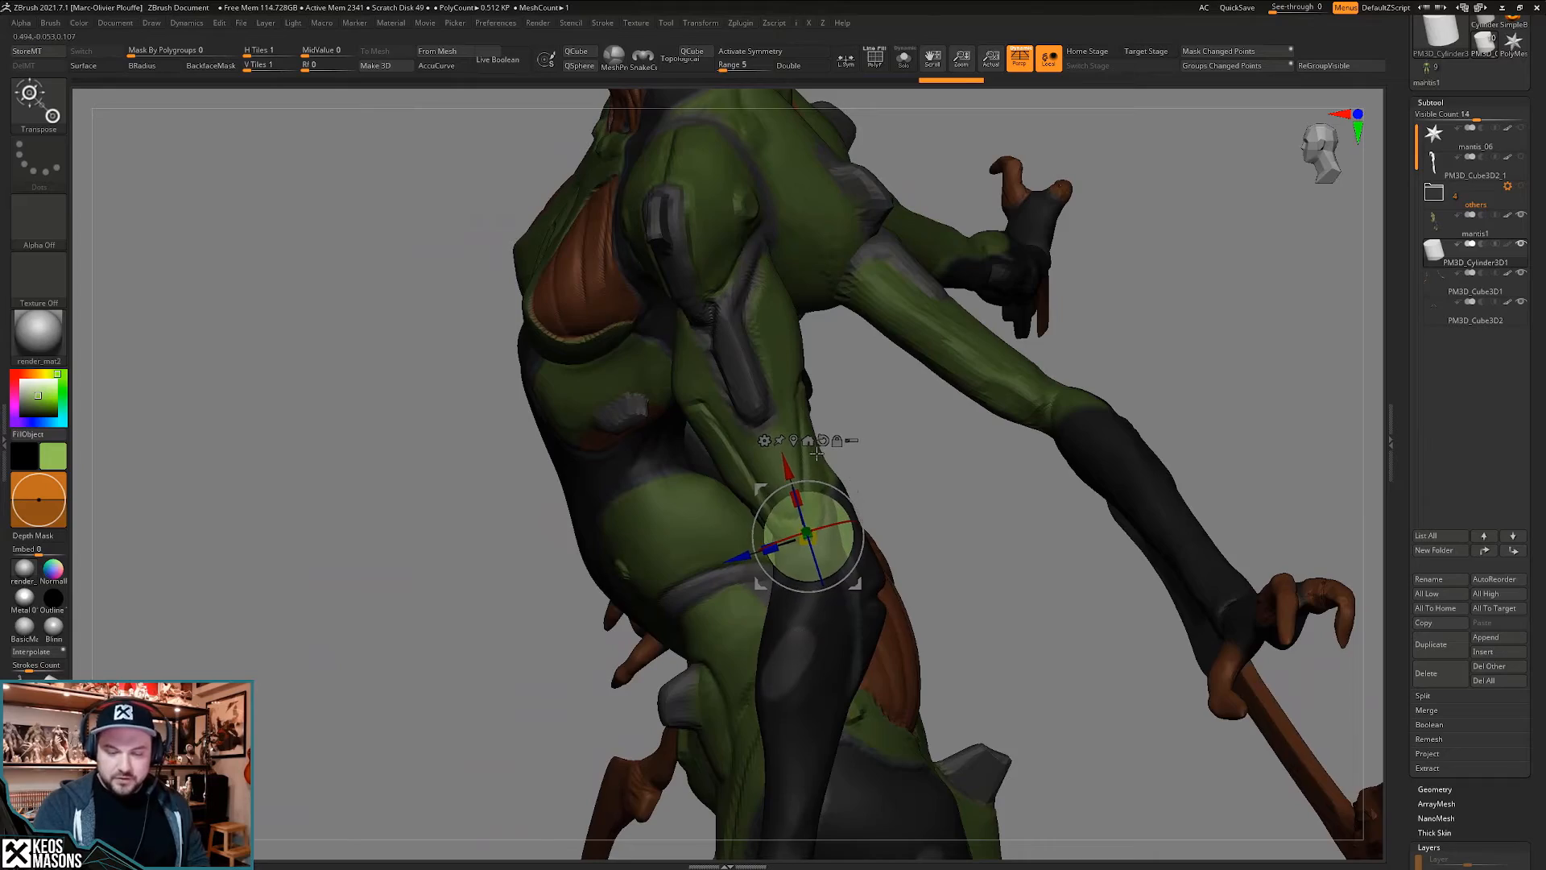
# - Fine-tune the disc's placement so it sits in the elbow joint between the upper arm and forearm
pyautogui.moveTo(816, 454)
pyautogui.mouseDown(button='right')
pyautogui.moveTo(1041, 435)
pyautogui.moveTo(980, 500)
pyautogui.moveTo(842, 533)
pyautogui.moveTo(872, 532)
pyautogui.mouseUp(button='right')
pyautogui.press('q')
pyautogui.press('w')
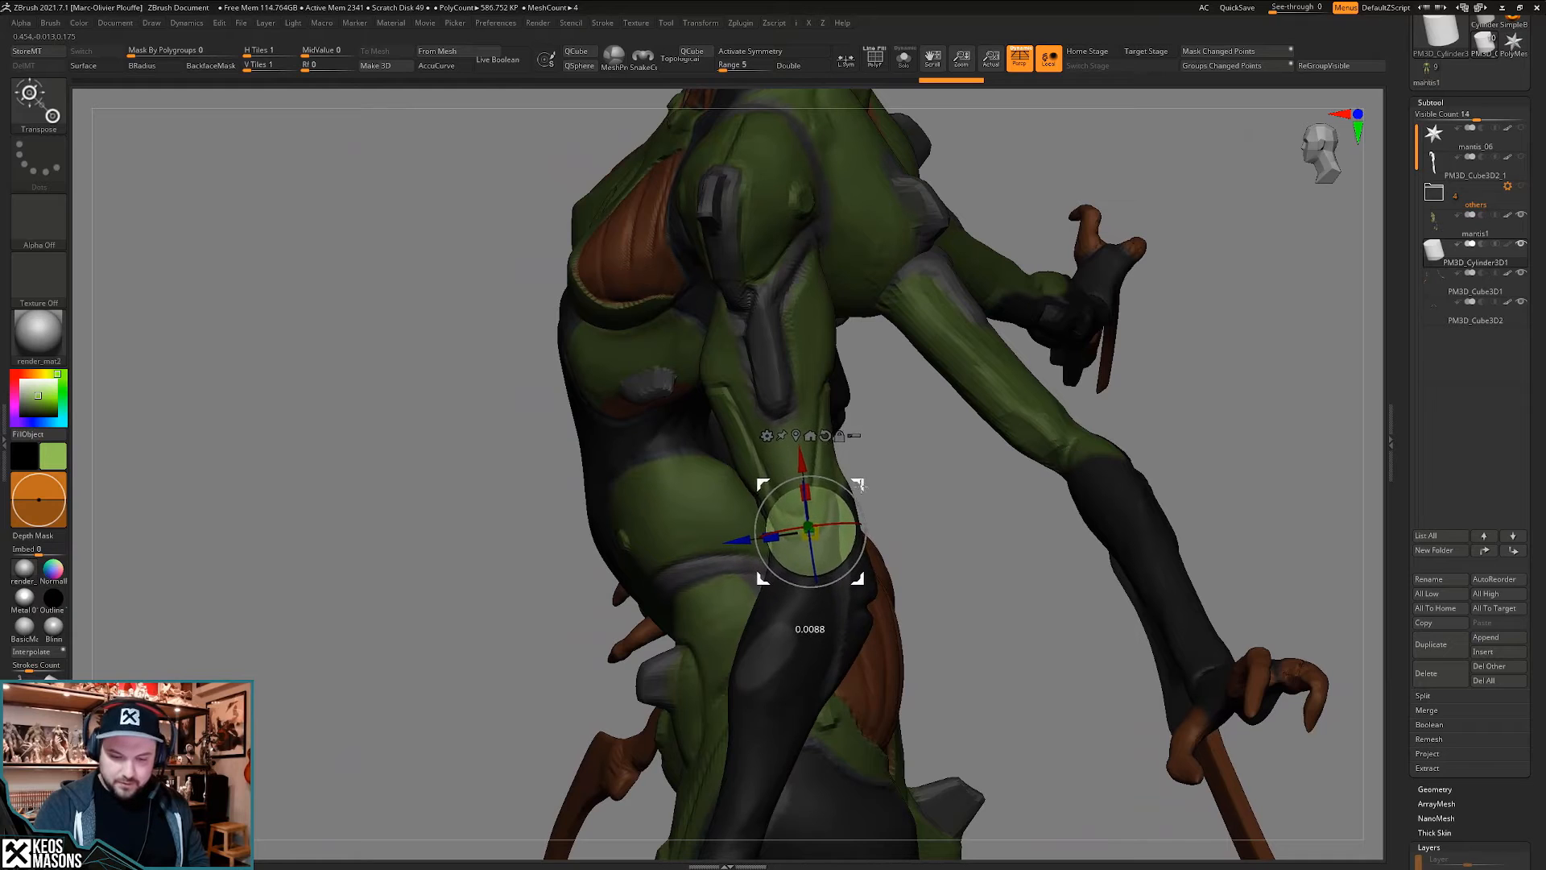
pyautogui.moveTo(861, 486); pyautogui.dragTo(862, 486)
pyautogui.moveTo(886, 499)
pyautogui.mouseDown(button='right')
pyautogui.moveTo(918, 504)
pyautogui.moveTo(873, 528)
pyautogui.moveTo(932, 542)
pyautogui.moveTo(901, 493)
pyautogui.moveTo(925, 528)
pyautogui.moveTo(880, 525)
pyautogui.moveTo(912, 541)
pyautogui.moveTo(934, 526)
pyautogui.mouseUp(button='right')
pyautogui.press('q')
pyautogui.press('w')
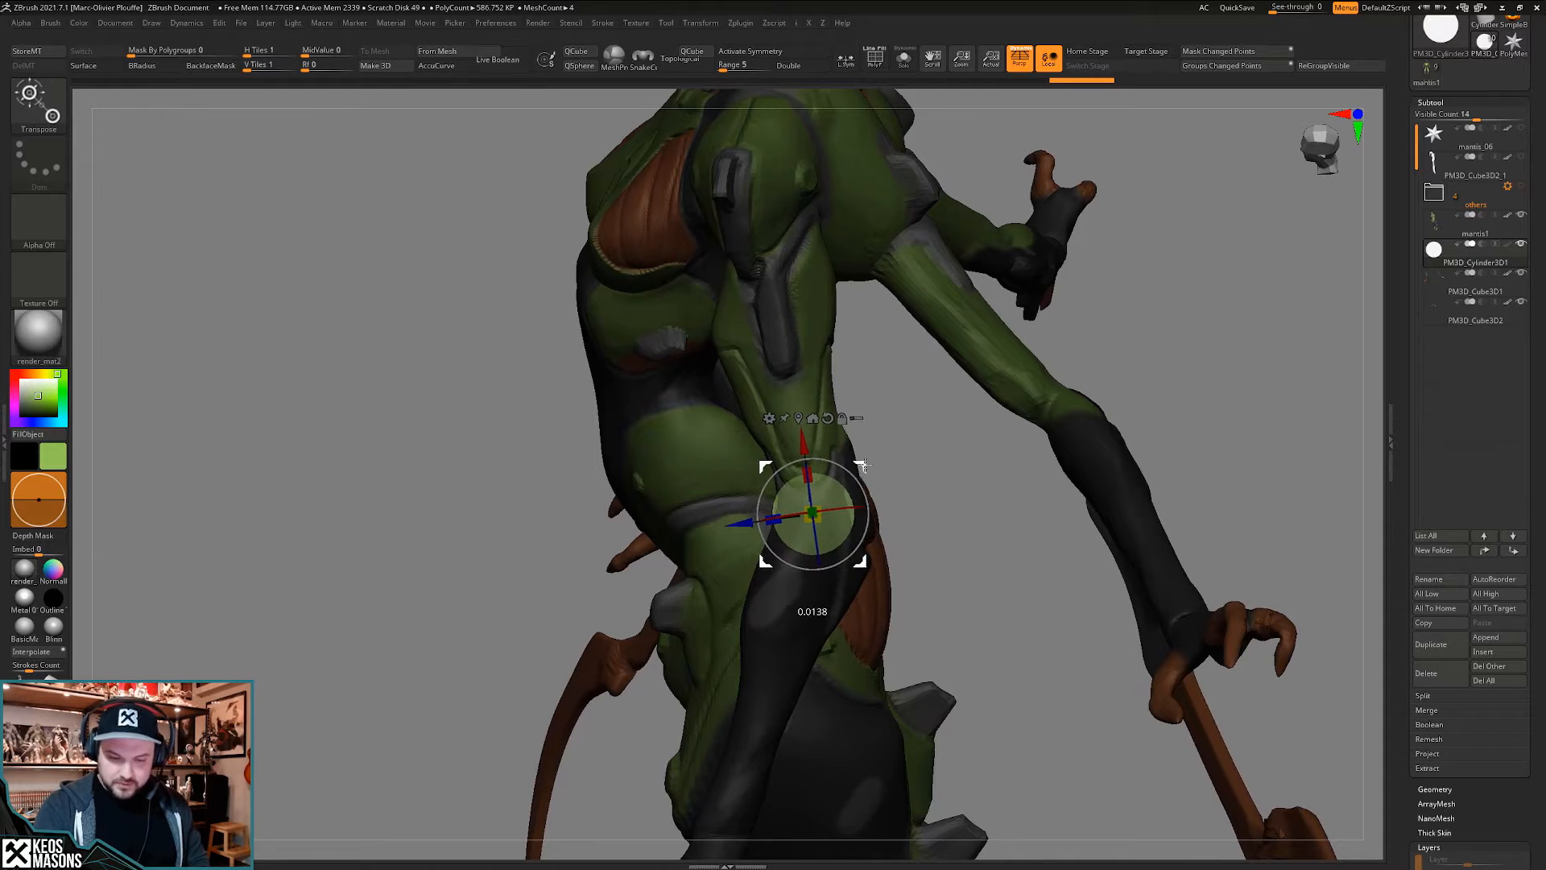
pyautogui.press('q')
pyautogui.moveTo(863, 483)
pyautogui.mouseDown(button='right')
pyautogui.moveTo(849, 552)
pyautogui.moveTo(889, 543)
pyautogui.moveTo(829, 570)
pyautogui.moveTo(835, 524)
pyautogui.moveTo(946, 382)
pyautogui.mouseUp(button='right')
pyautogui.hotkey('shift', 'f')
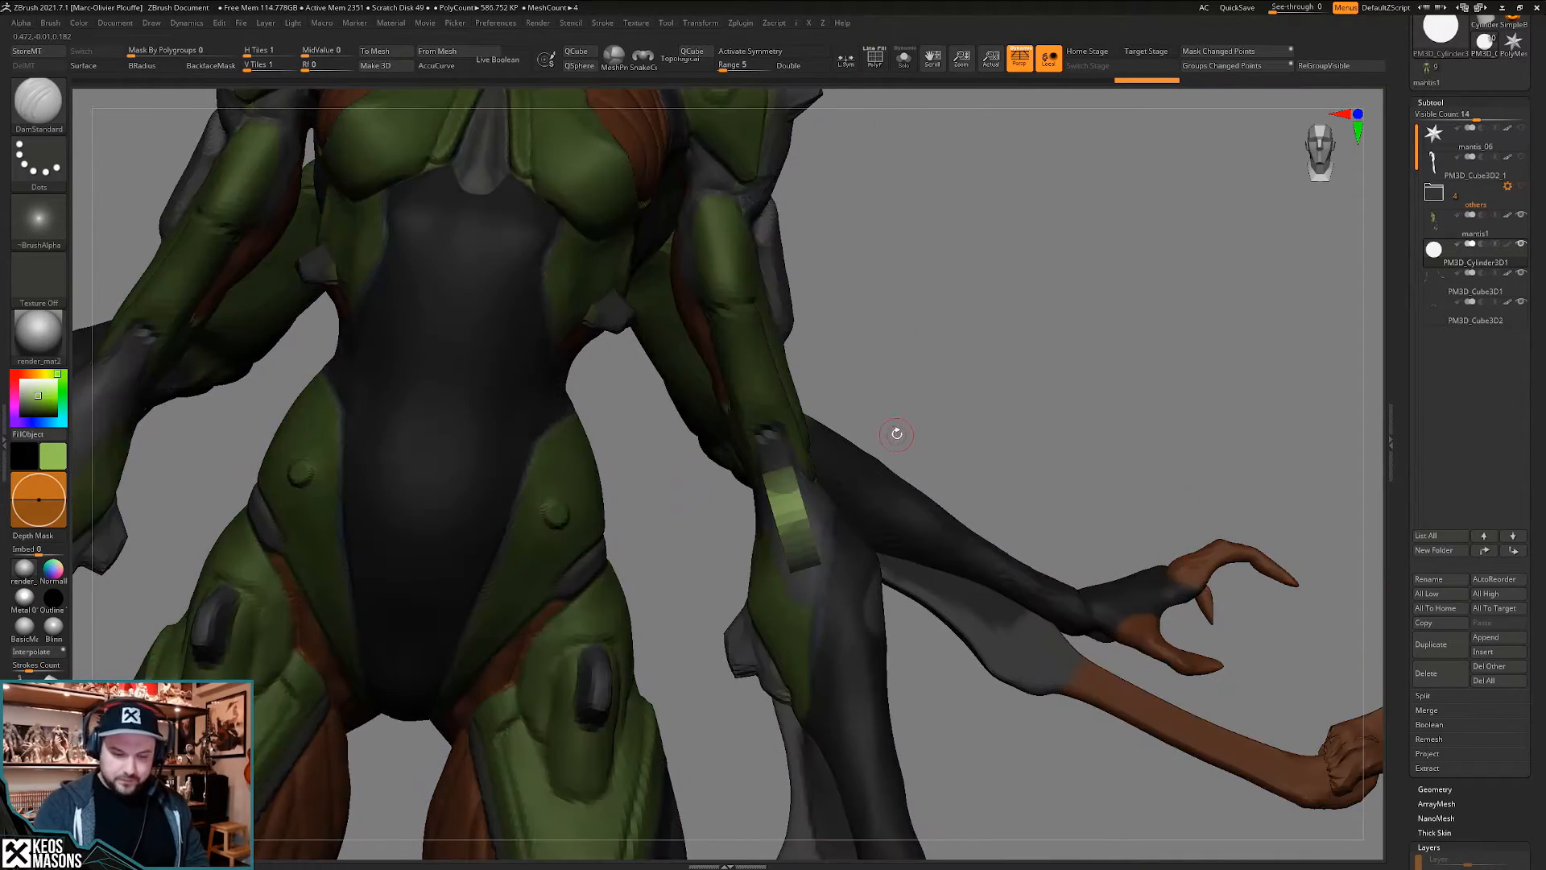
# - Colour the elbow disc grey, then mirror and weld it onto the opposite arm with symmetry activated
pyautogui.press('c')
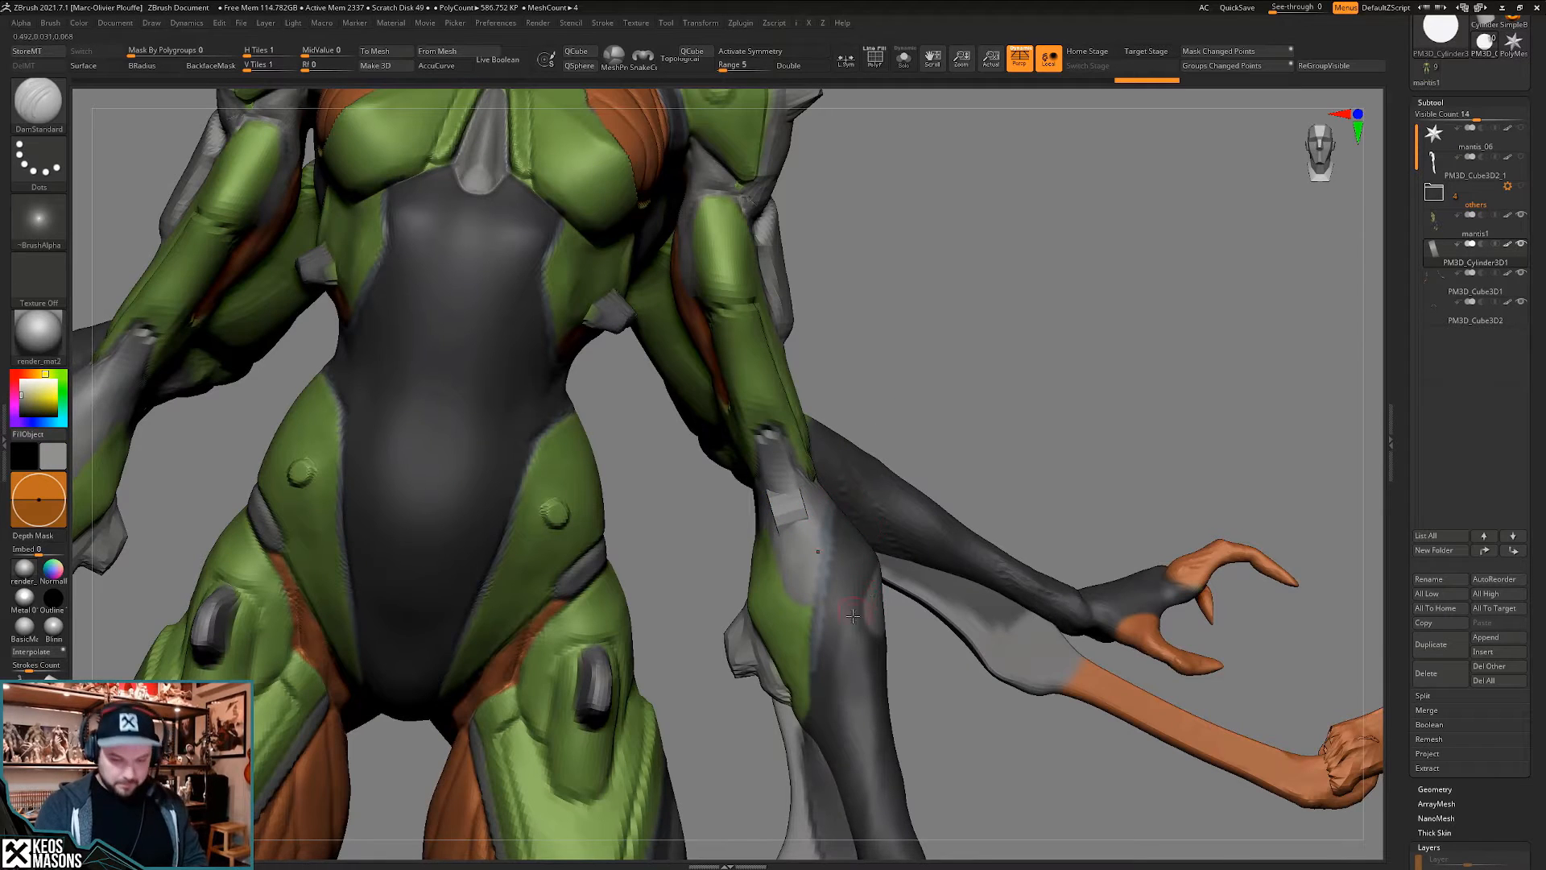
pyautogui.keyDown('ctrl'); pyautogui.moveTo(853, 616); pyautogui.dragTo(949, 552, button='right'); pyautogui.keyUp('ctrl')
pyautogui.hotkey('alt', 's')
pyautogui.press('i')
pyautogui.click(970, 719)
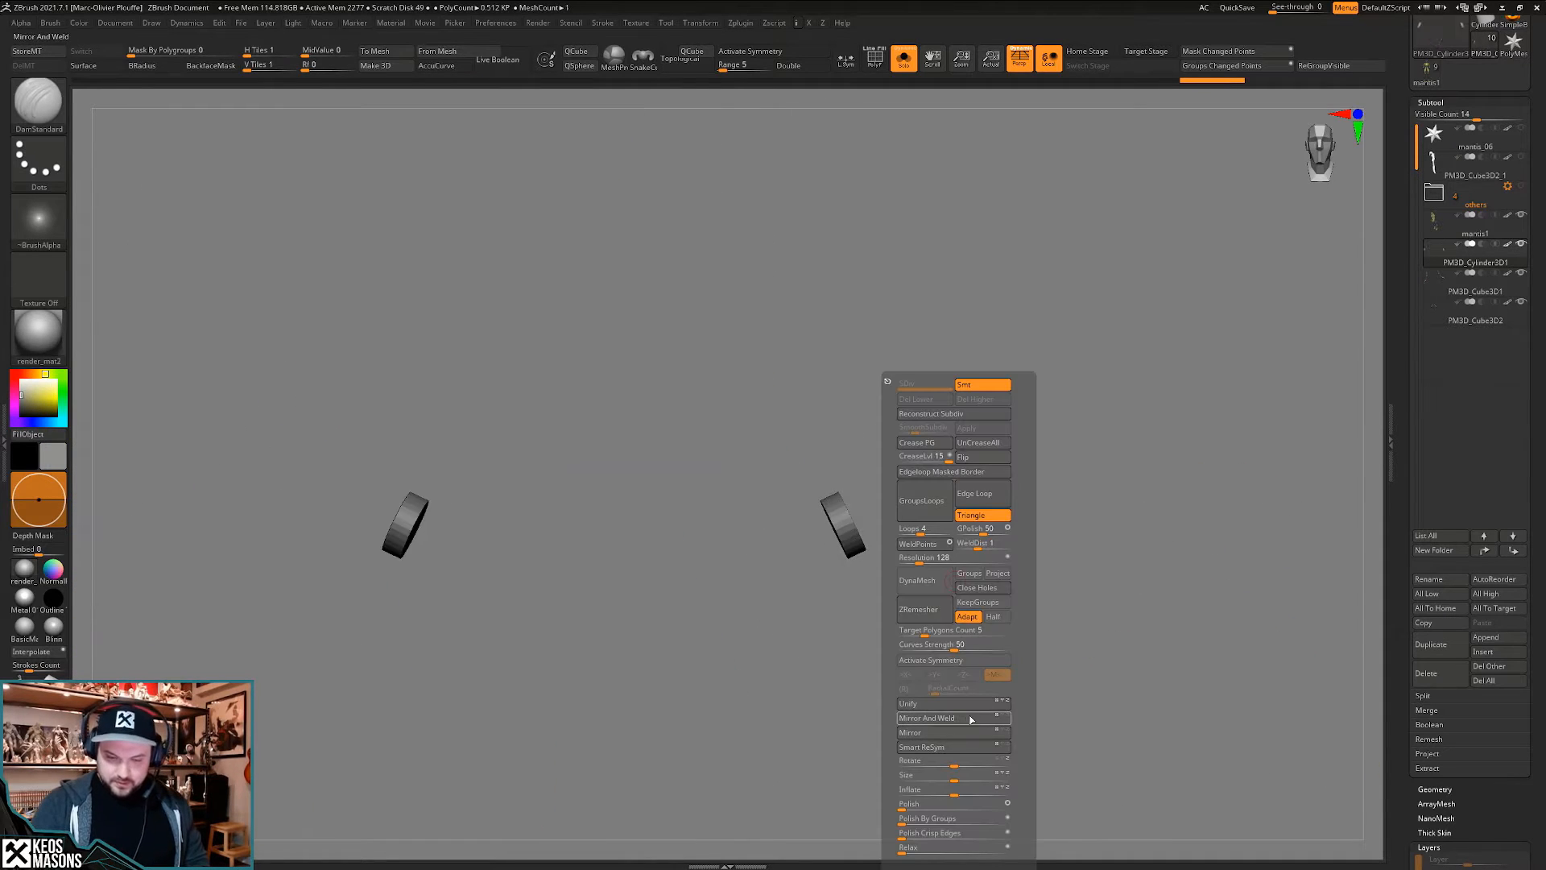
pyautogui.hotkey('alt', 's')
pyautogui.press('x')
pyautogui.moveTo(837, 518)
pyautogui.keyDown('ctrl'); pyautogui.mouseDown(button='right')
pyautogui.moveTo(856, 535)
pyautogui.moveTo(842, 571)
pyautogui.moveTo(852, 518)
pyautogui.mouseUp(button='right'); pyautogui.keyUp('ctrl')
# - Select the mantis body and sculpt the elbow around the disc so the upper arm and forearm separate
pyautogui.moveTo(952, 528); pyautogui.dragTo(895, 566, button='right')
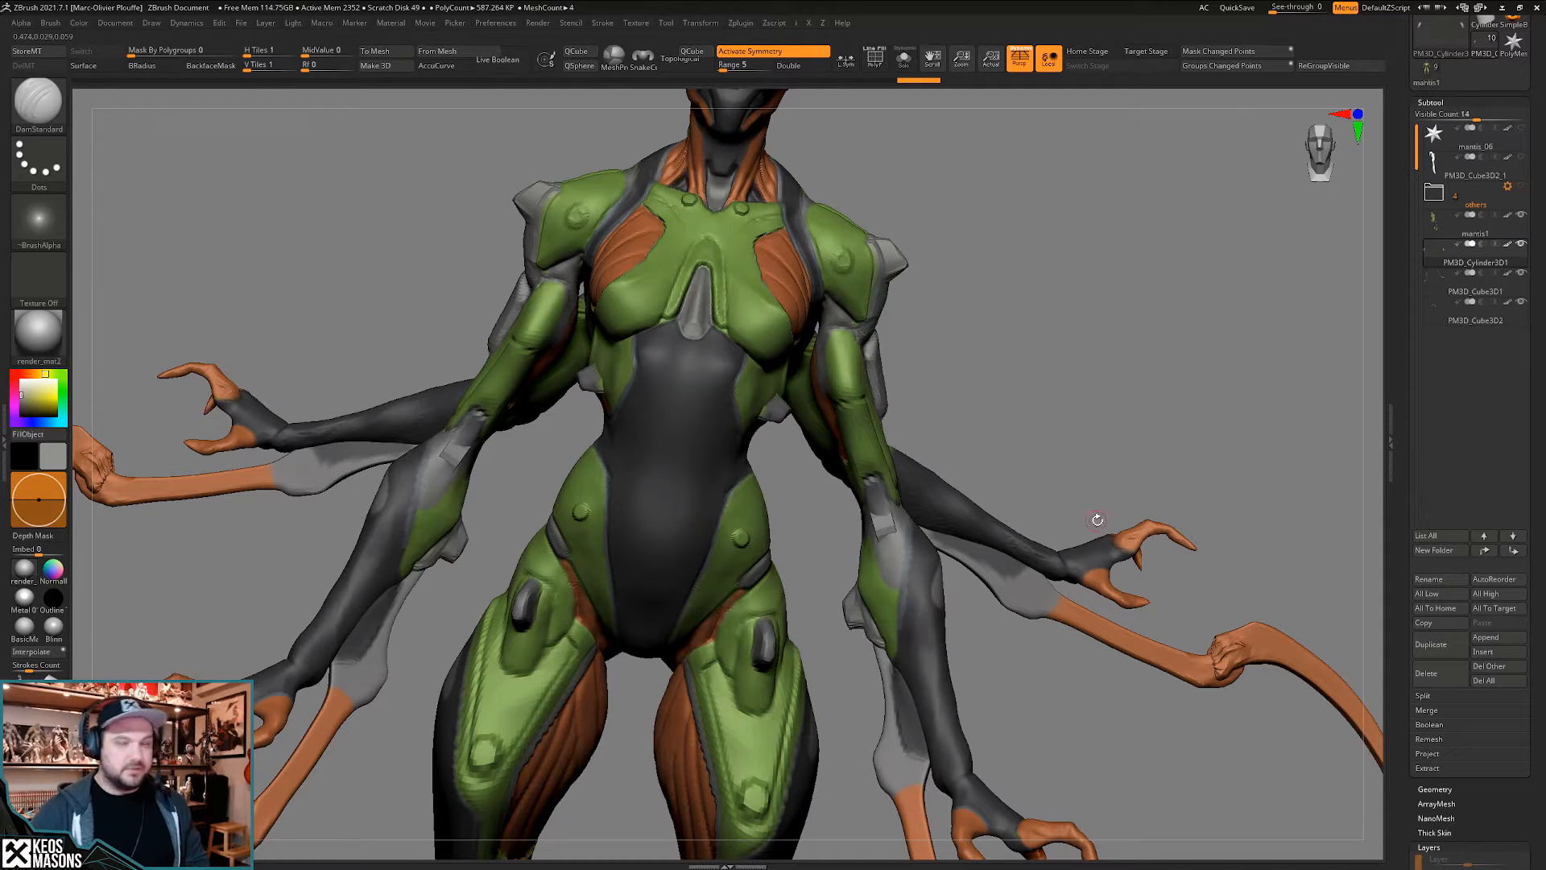
pyautogui.keyDown('shift'); pyautogui.moveTo(1099, 503); pyautogui.dragTo(896, 484); pyautogui.keyUp('shift')
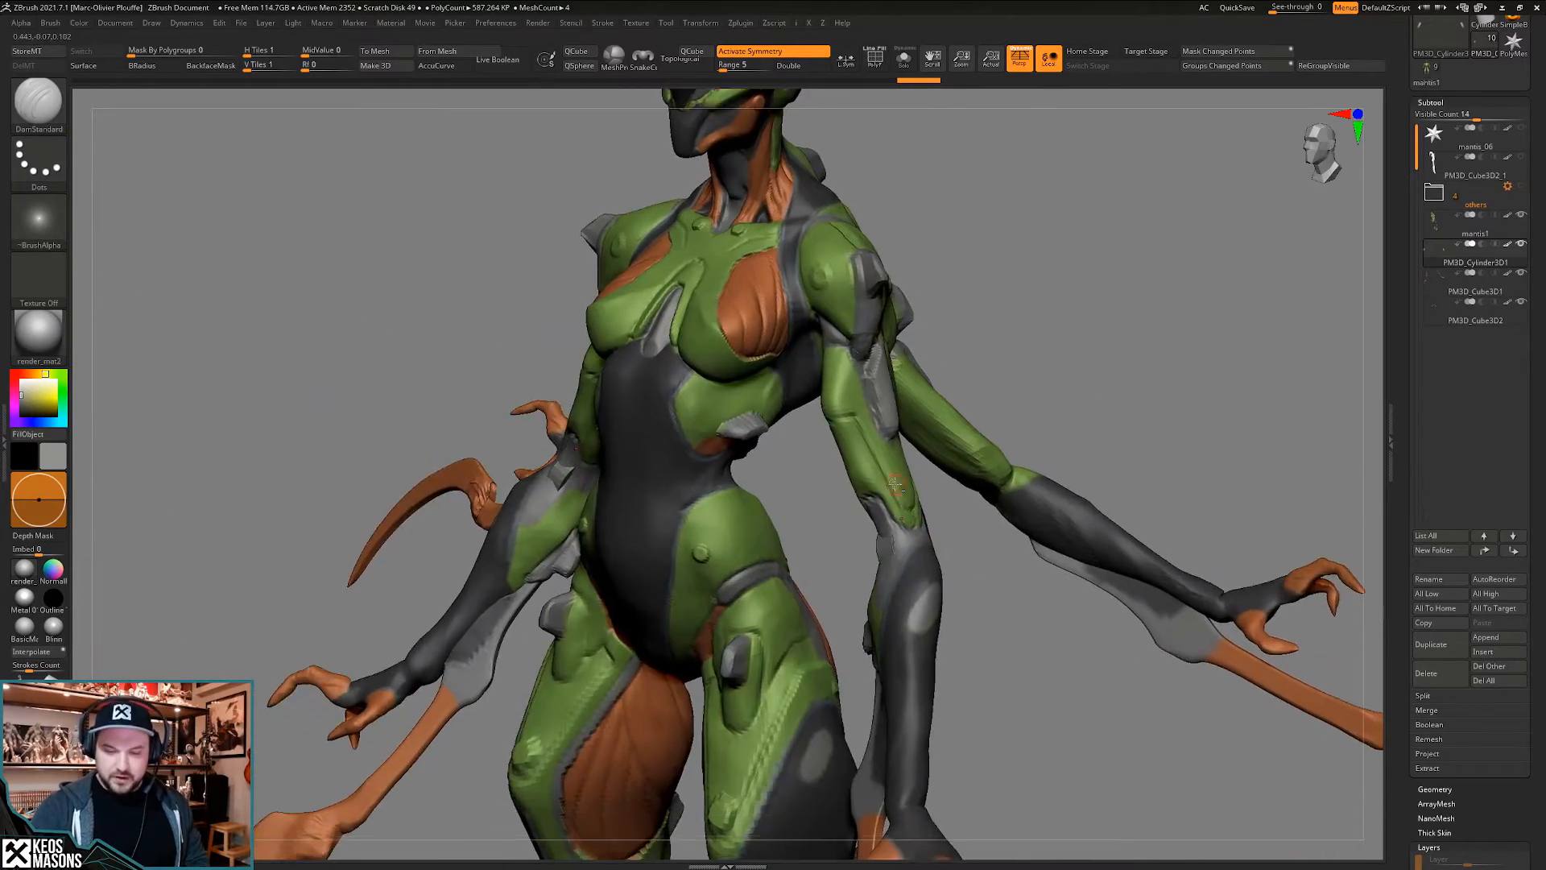
pyautogui.moveTo(896, 484); pyautogui.dragTo(858, 419, button='right')
pyautogui.keyDown('alt'); pyautogui.click(870, 475); pyautogui.keyUp('alt')
pyautogui.keyDown('alt'); pyautogui.moveTo(869, 483); pyautogui.dragTo(855, 425, button='right'); pyautogui.keyUp('alt')
pyautogui.rightClick(862, 427)
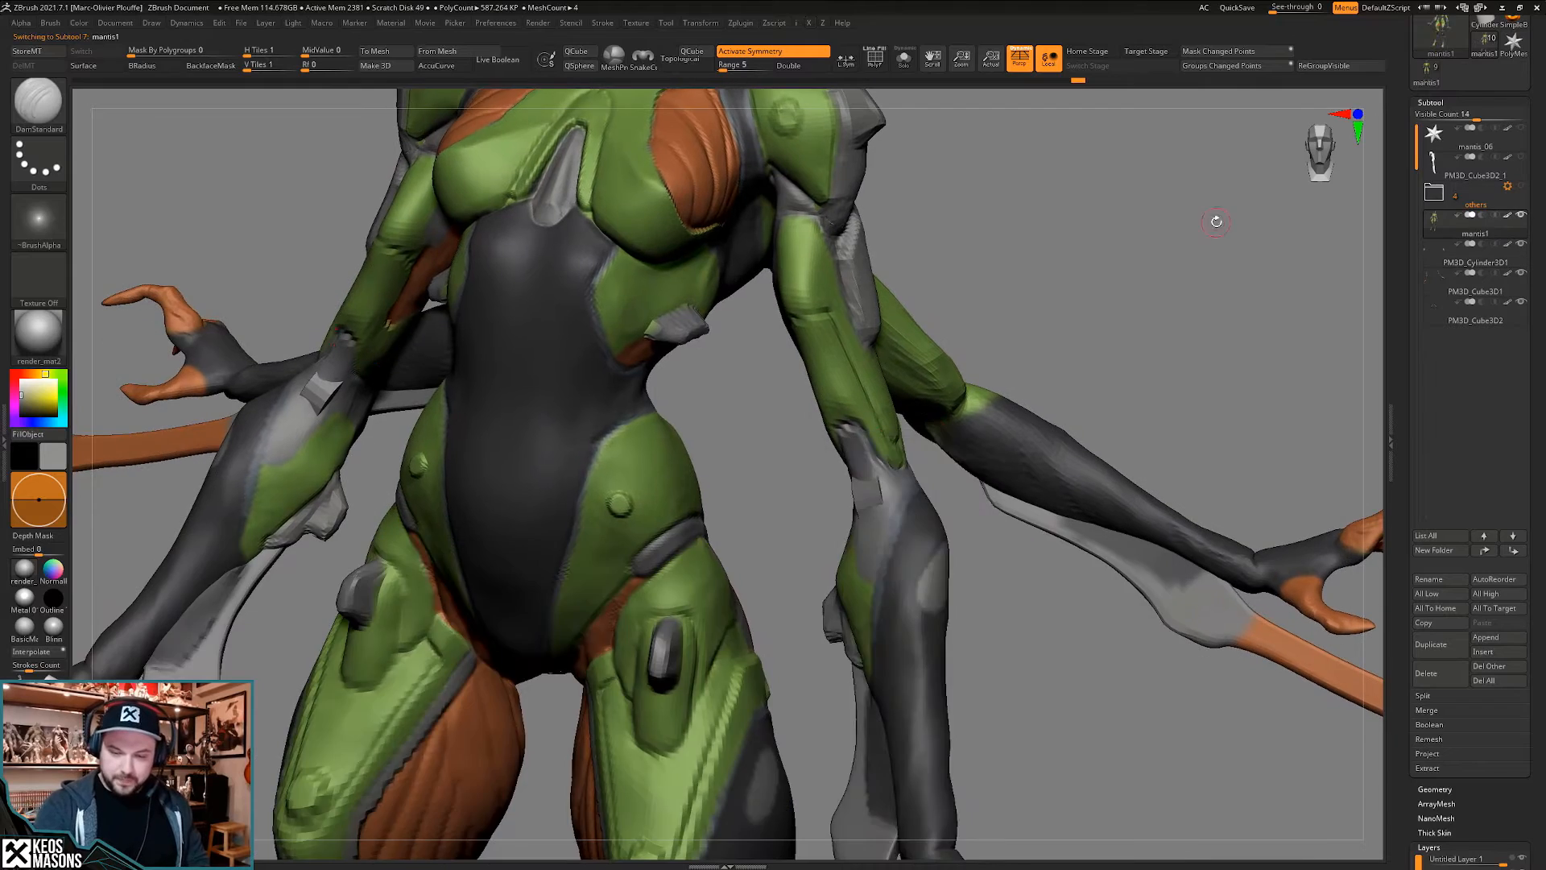
pyautogui.moveTo(817, 487); pyautogui.dragTo(830, 531, button='right')
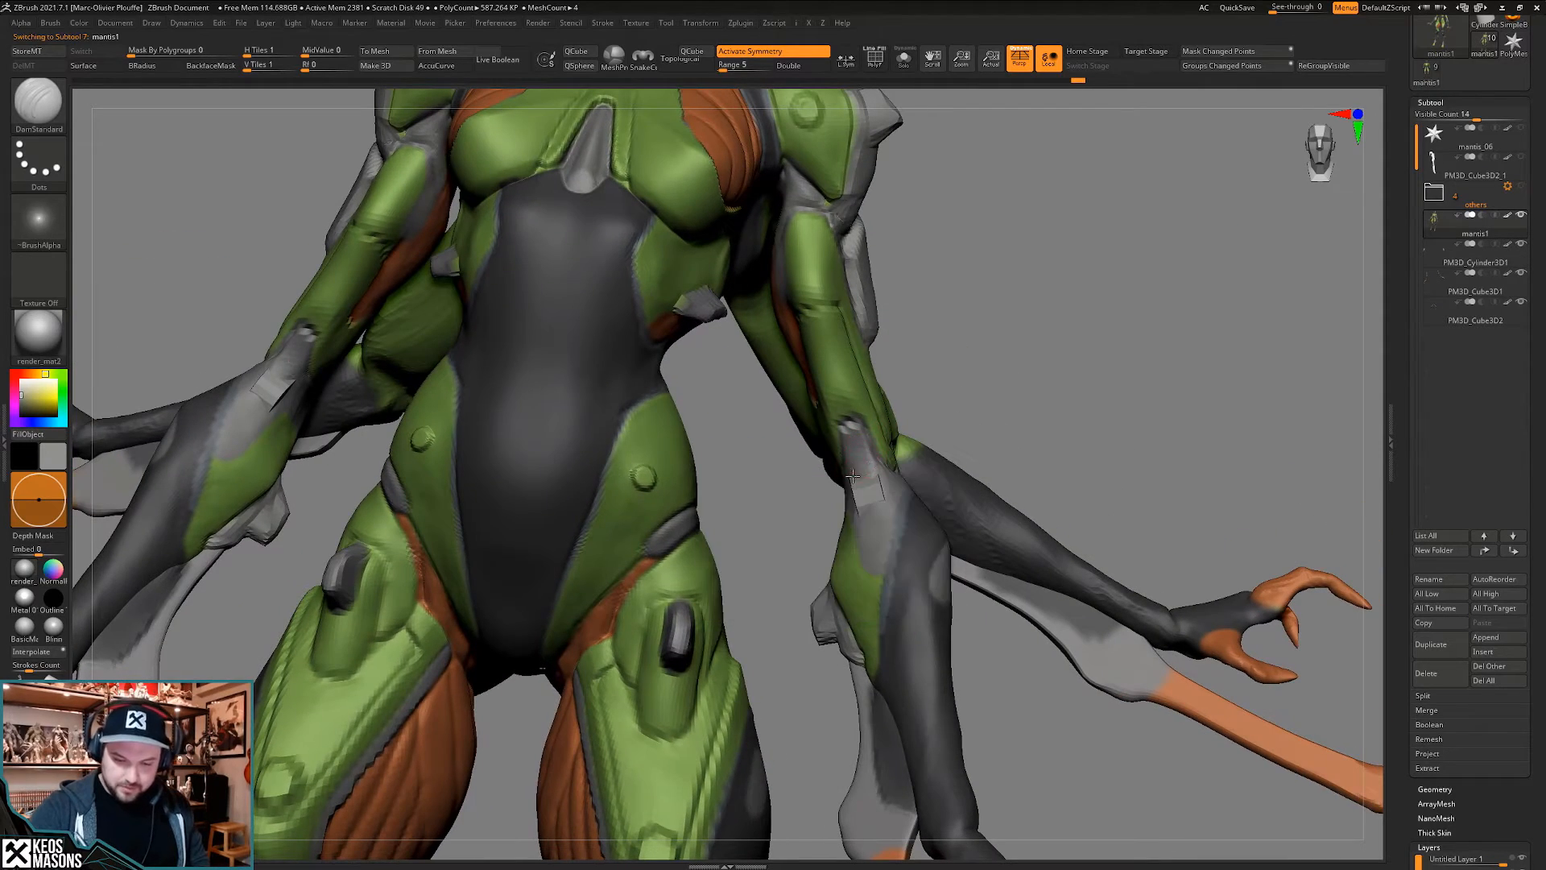
pyautogui.moveTo(877, 468); pyautogui.dragTo(926, 475, button='right')
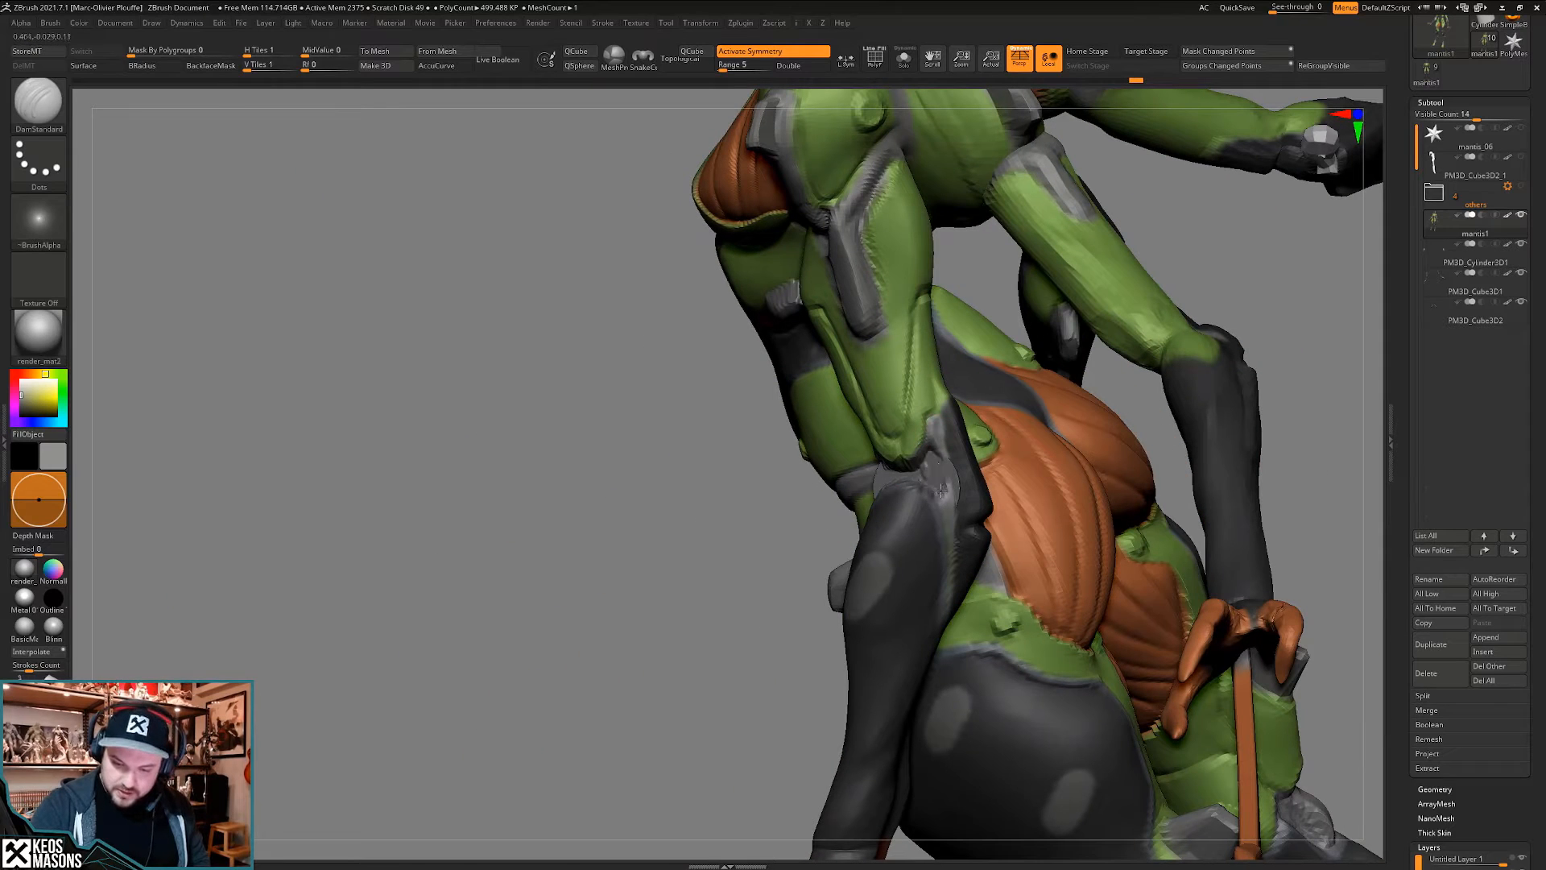
pyautogui.moveTo(939, 432); pyautogui.dragTo(838, 442, button='right')
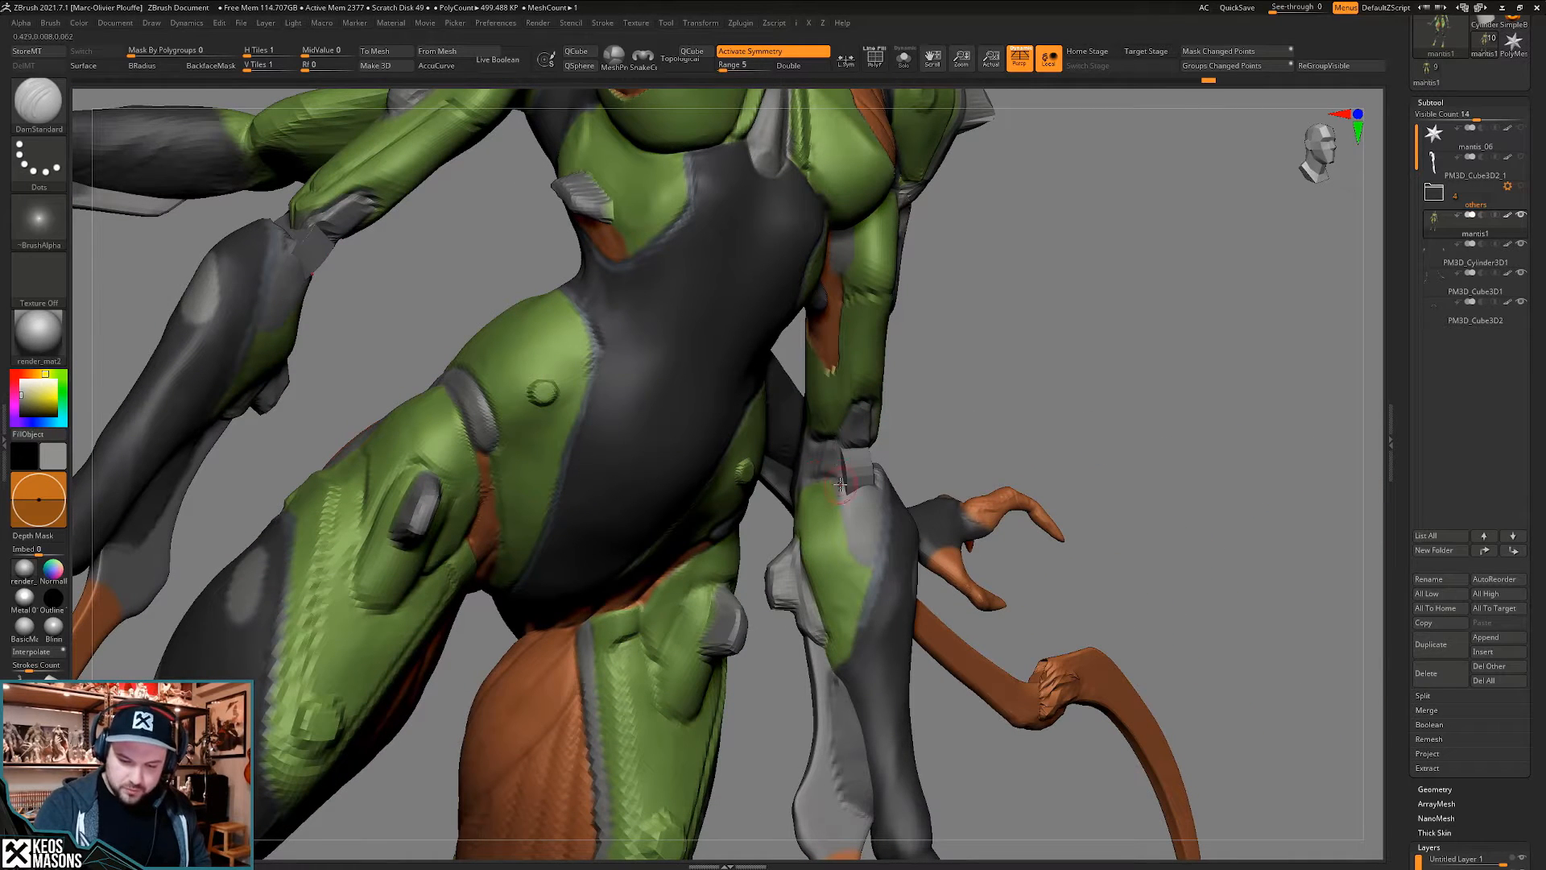
pyautogui.moveTo(827, 441)
pyautogui.mouseDown(button='right')
pyautogui.moveTo(830, 455)
pyautogui.moveTo(817, 449)
pyautogui.mouseUp(button='right')
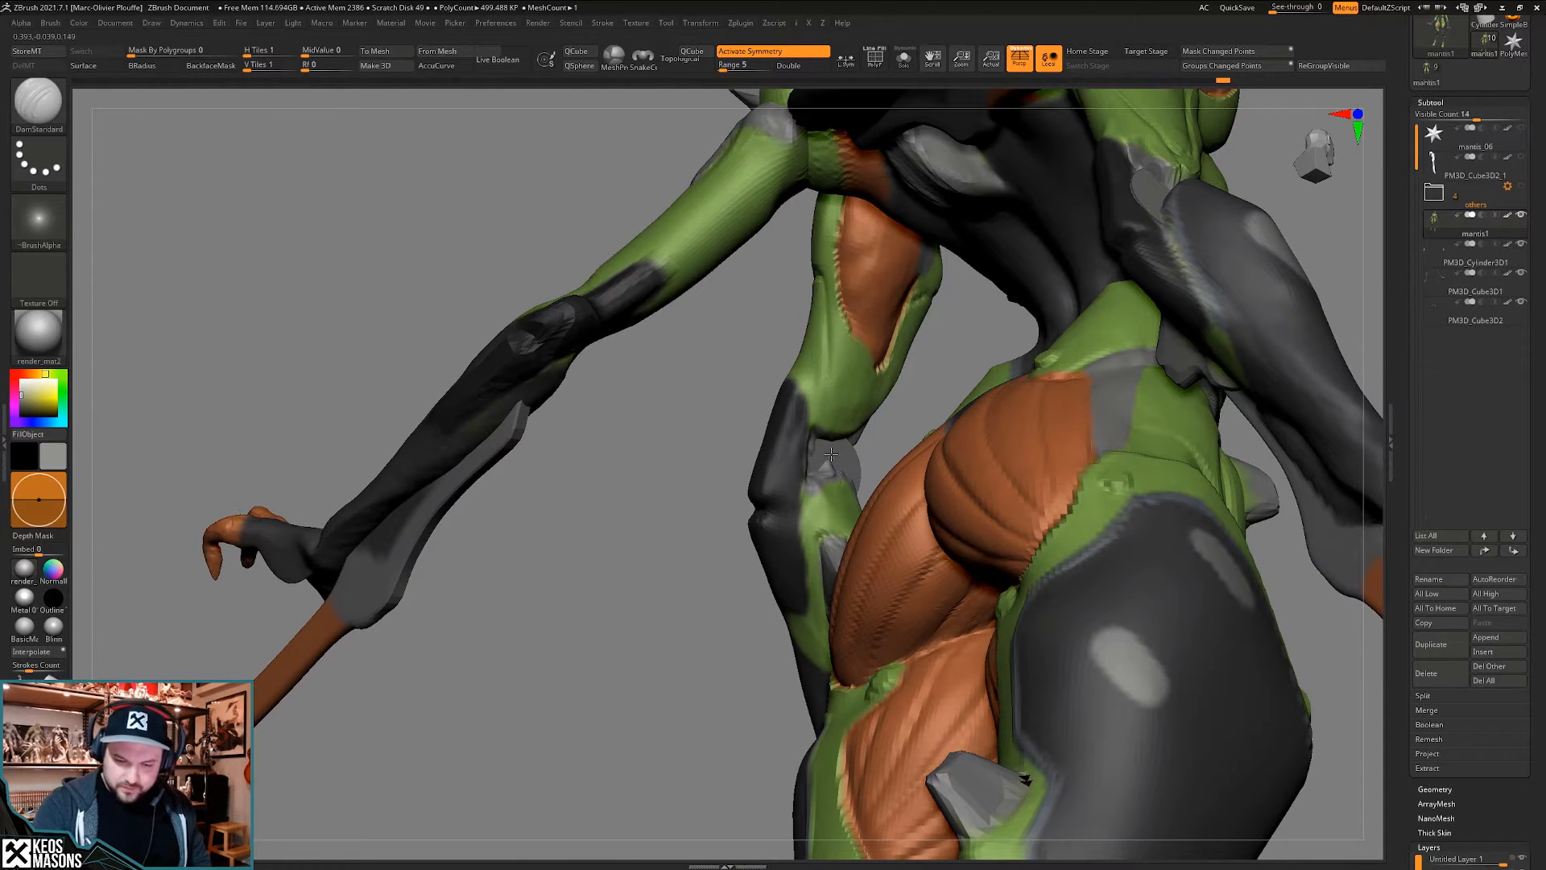
pyautogui.moveTo(814, 431); pyautogui.dragTo(839, 540, button='right')
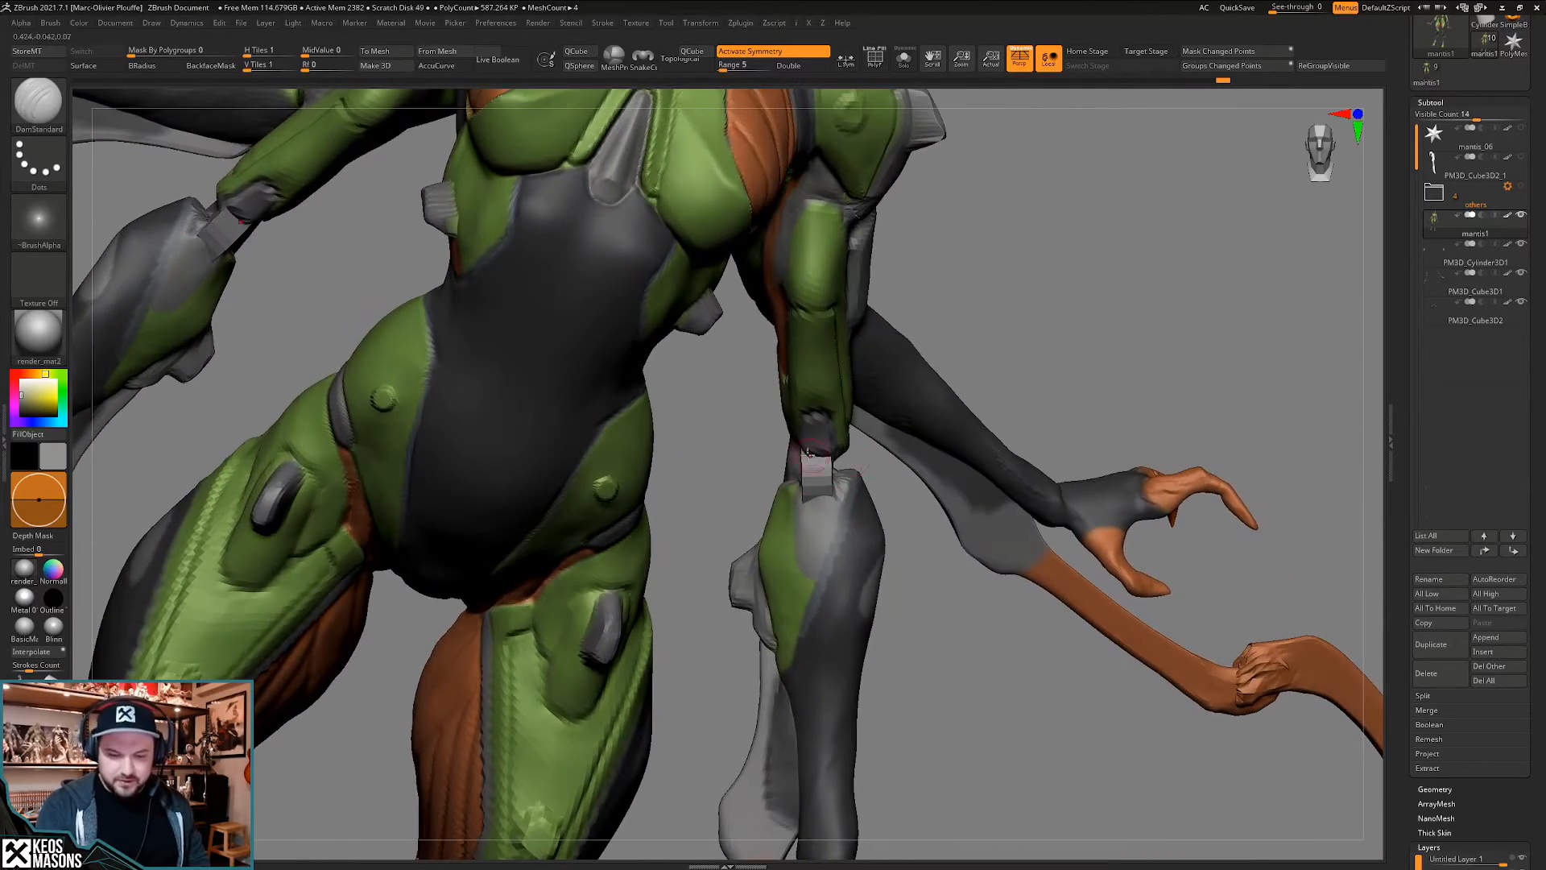
# - Select the elbow disc, widen it along its axis and shift it to span the joint
pyautogui.moveTo(808, 452); pyautogui.dragTo(902, 572, button='right')
pyautogui.keyDown('alt'); pyautogui.click(849, 468); pyautogui.keyUp('alt')
pyautogui.hotkey('alt', 's')
pyautogui.hotkey('shift', 'f')
pyautogui.press('w')
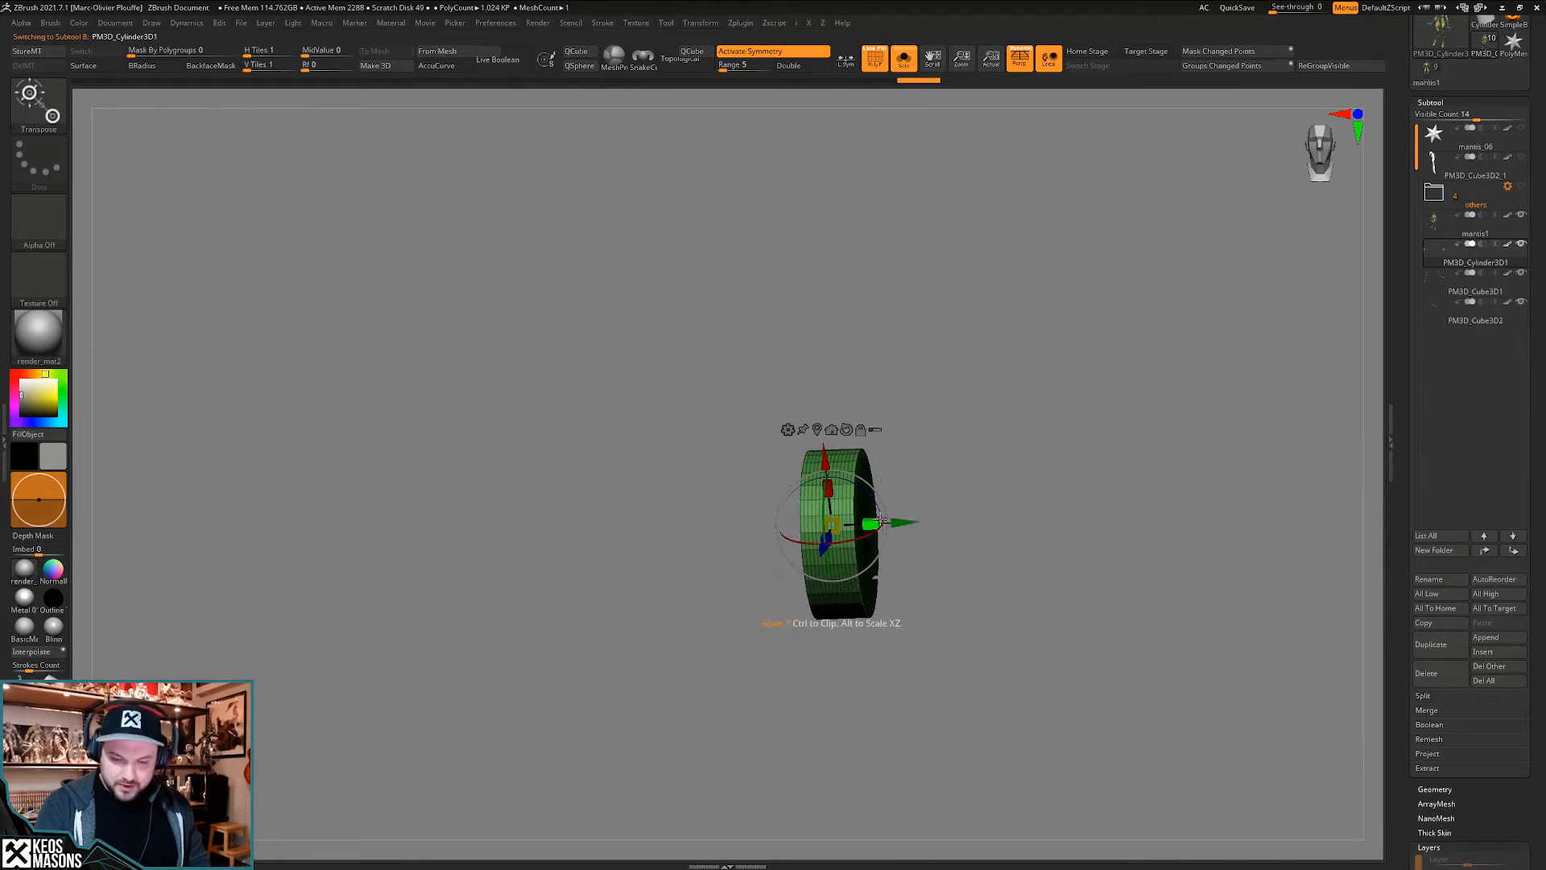
pyautogui.hotkey('alt', 's')
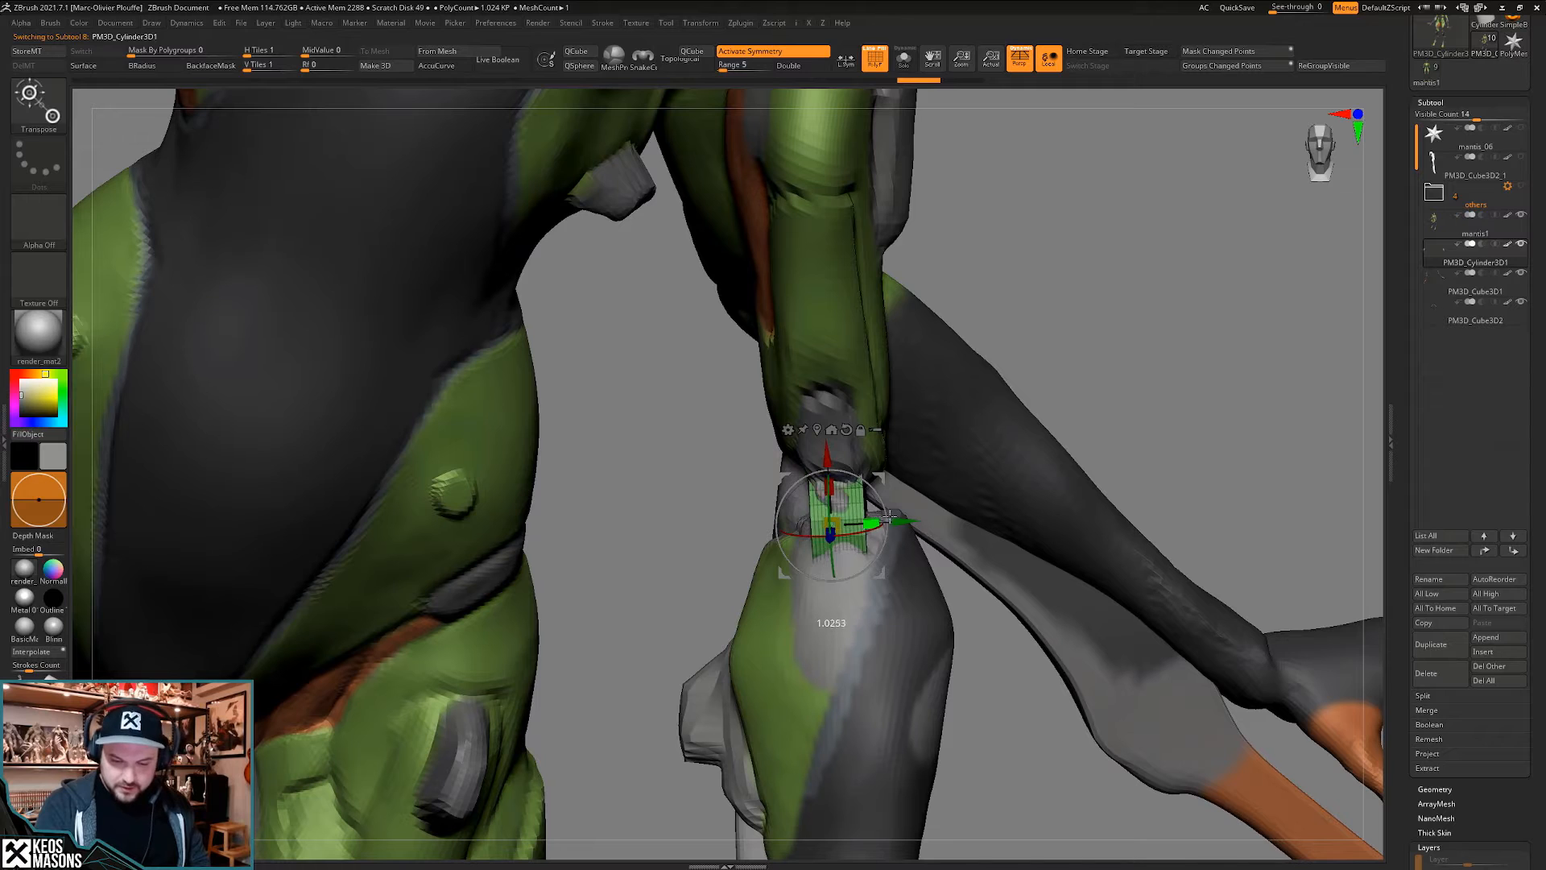
pyautogui.keyDown('alt'); pyautogui.moveTo(870, 522); pyautogui.dragTo(878, 522); pyautogui.keyUp('alt')
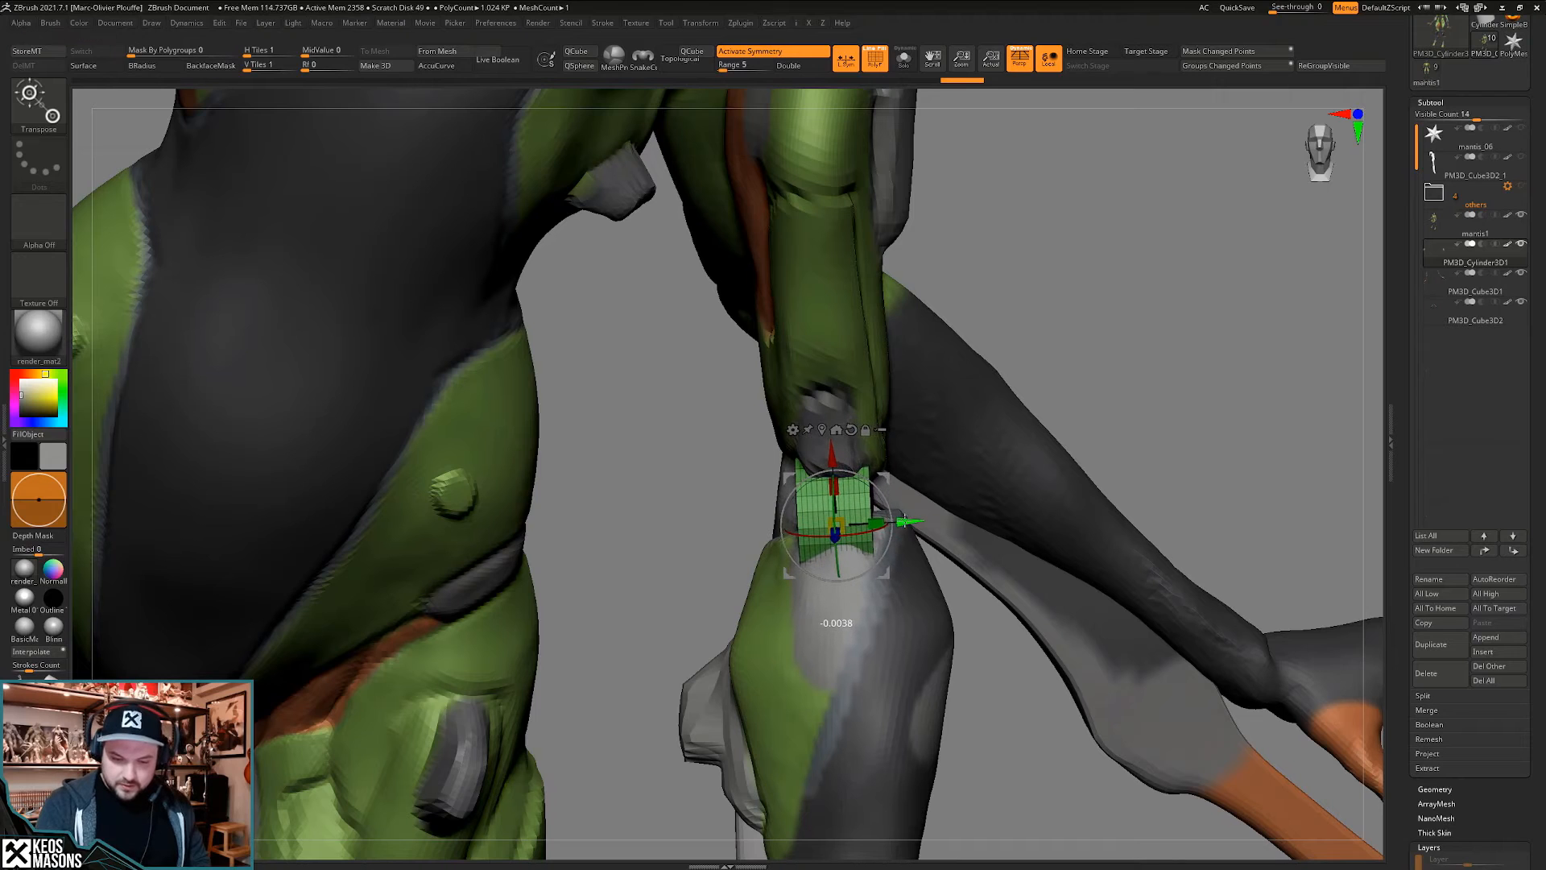
pyautogui.moveTo(875, 523); pyautogui.dragTo(877, 524)
# - Isolate the elbow disc with its wireframe shown and switch to the ZModeler brush
pyautogui.press('q')
pyautogui.moveTo(819, 550)
pyautogui.mouseDown(button='right')
pyautogui.moveTo(949, 504)
pyautogui.moveTo(908, 529)
pyautogui.mouseUp(button='right')
pyautogui.hotkey('shift', 'f')
pyautogui.hotkey('alt', 's')
pyautogui.hotkey('shift', 'f')
pyautogui.press('b')
pyautogui.press('z')
pyautogui.press('m')
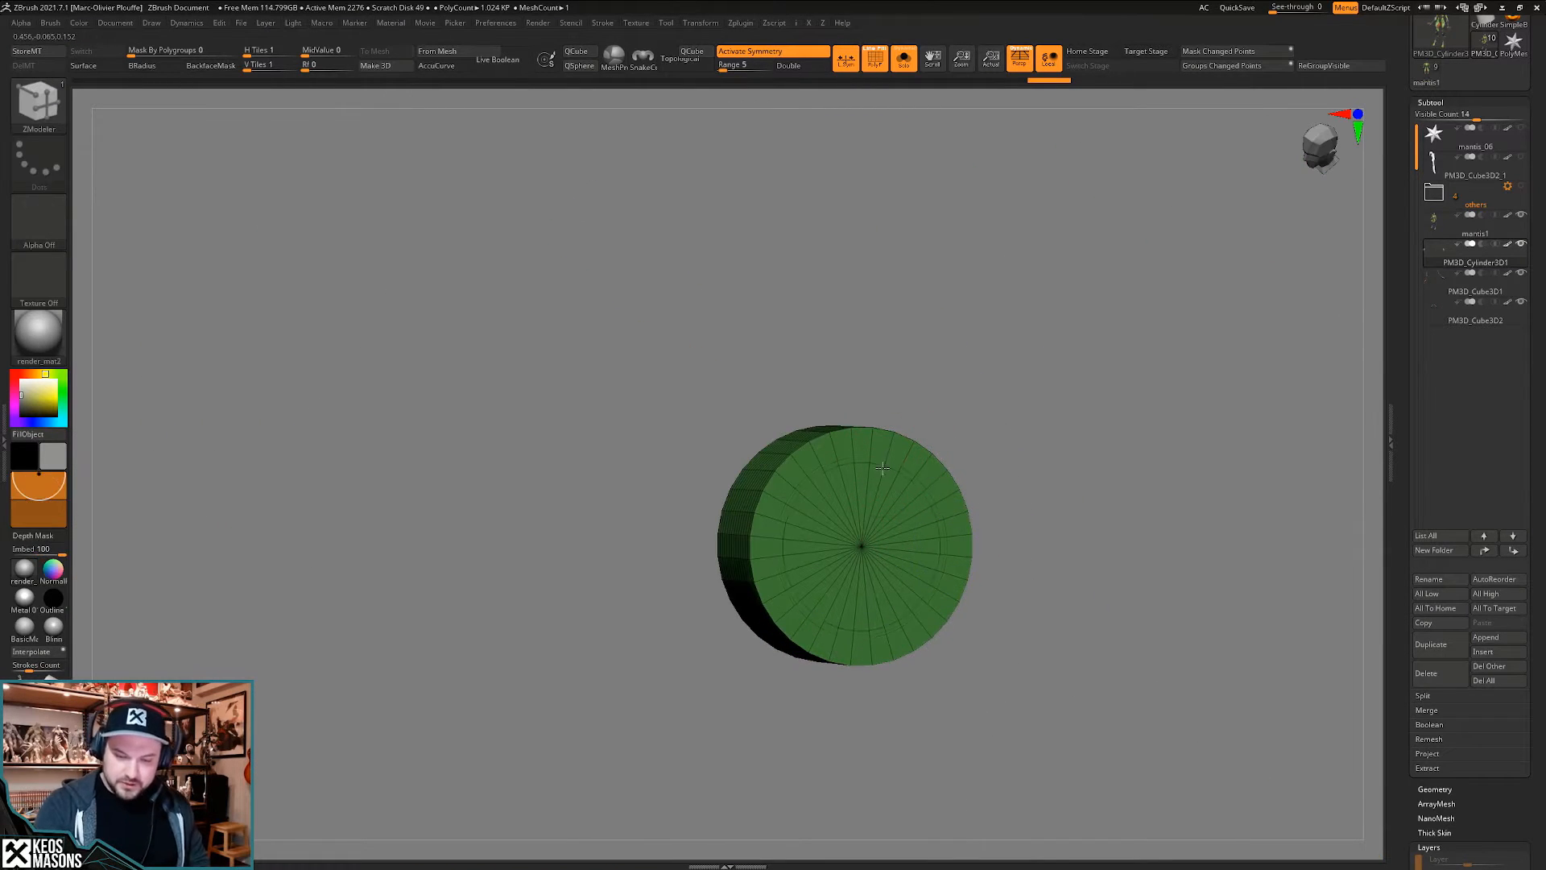
# - Give the inner disc of the cylinder's end caps its own polygroup
pyautogui.moveTo(884, 464); pyautogui.dragTo(964, 424, button='right')
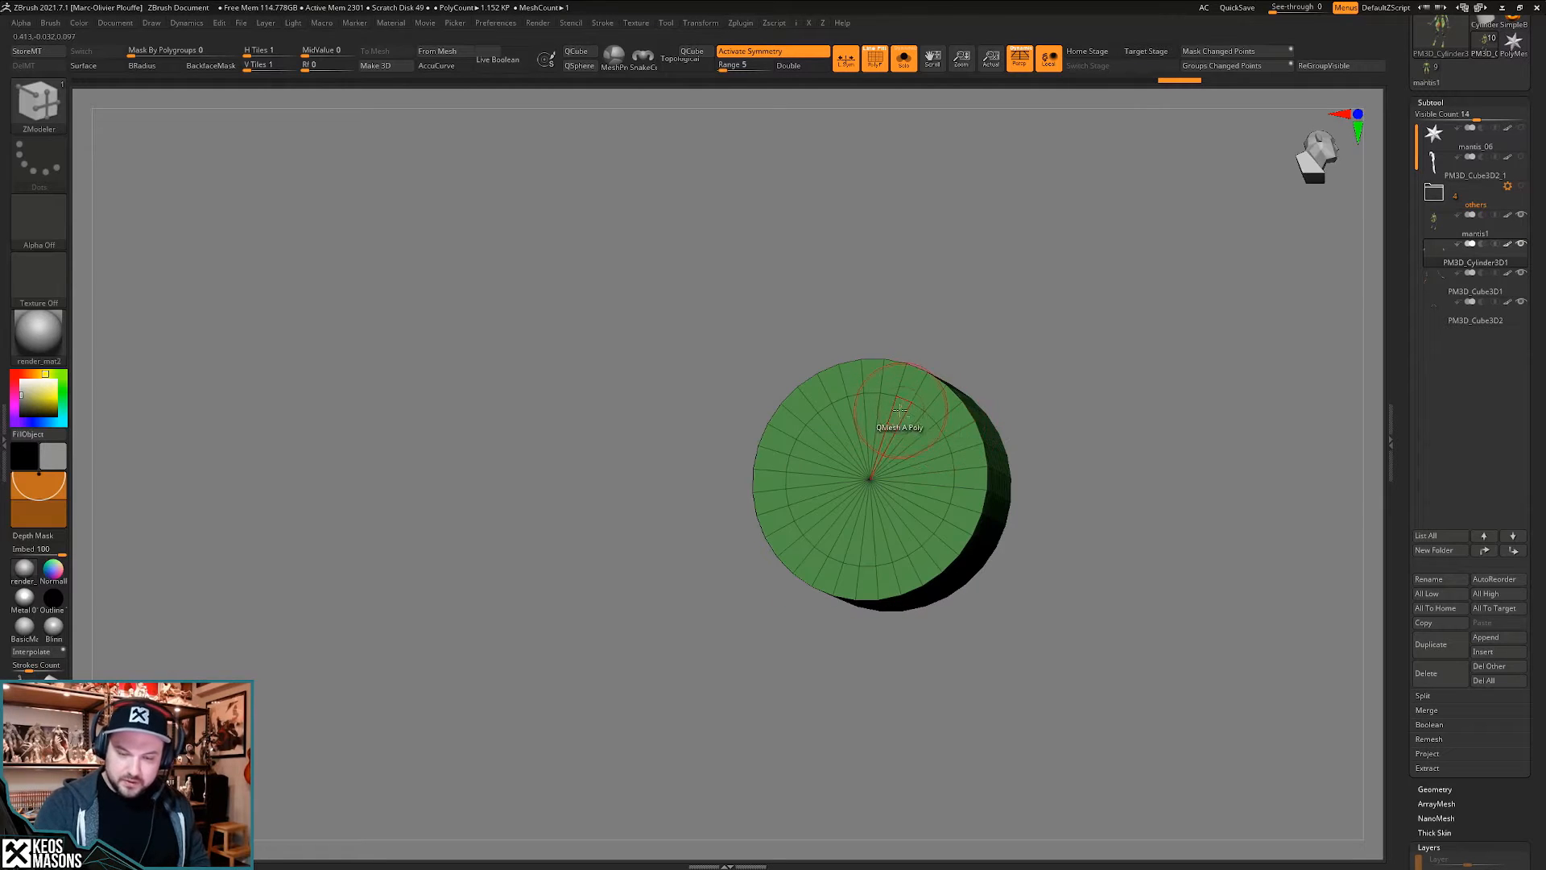
pyautogui.moveTo(899, 414)
pyautogui.keyDown('alt'); pyautogui.mouseDown()
pyautogui.moveTo(906, 531)
pyautogui.moveTo(842, 418)
pyautogui.moveTo(889, 407)
pyautogui.mouseUp(); pyautogui.keyUp('alt')
pyautogui.moveTo(899, 402); pyautogui.dragTo(938, 483, button='right')
# - Try to extrude the inner disc of the cylinder's end caps with Extrude targeting Polygroup All
pyautogui.press('space')
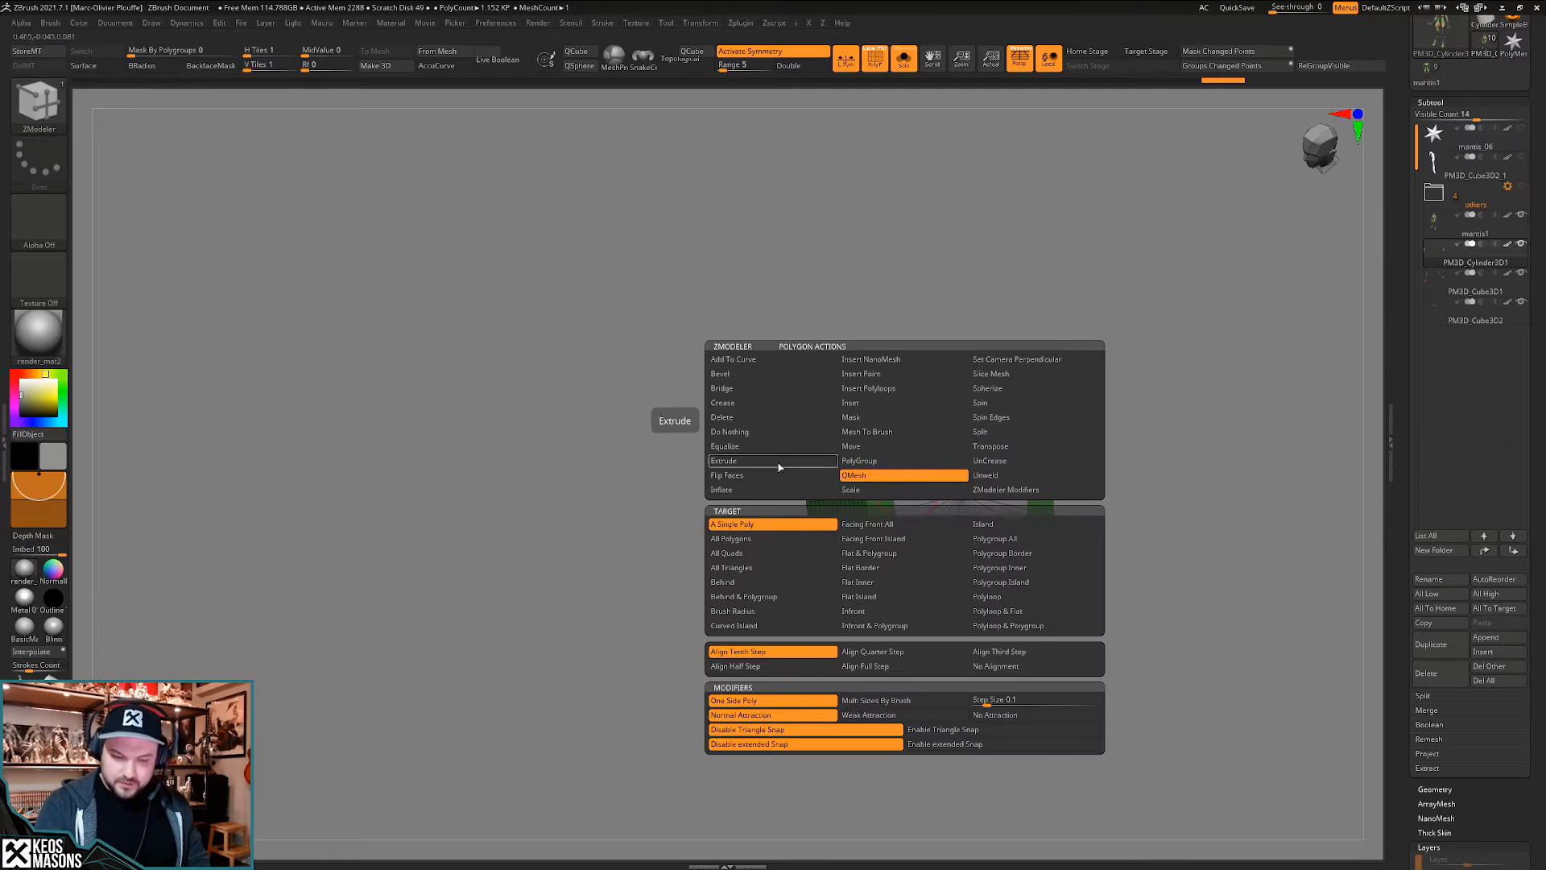
pyautogui.click(723, 461)
pyautogui.click(1009, 554)
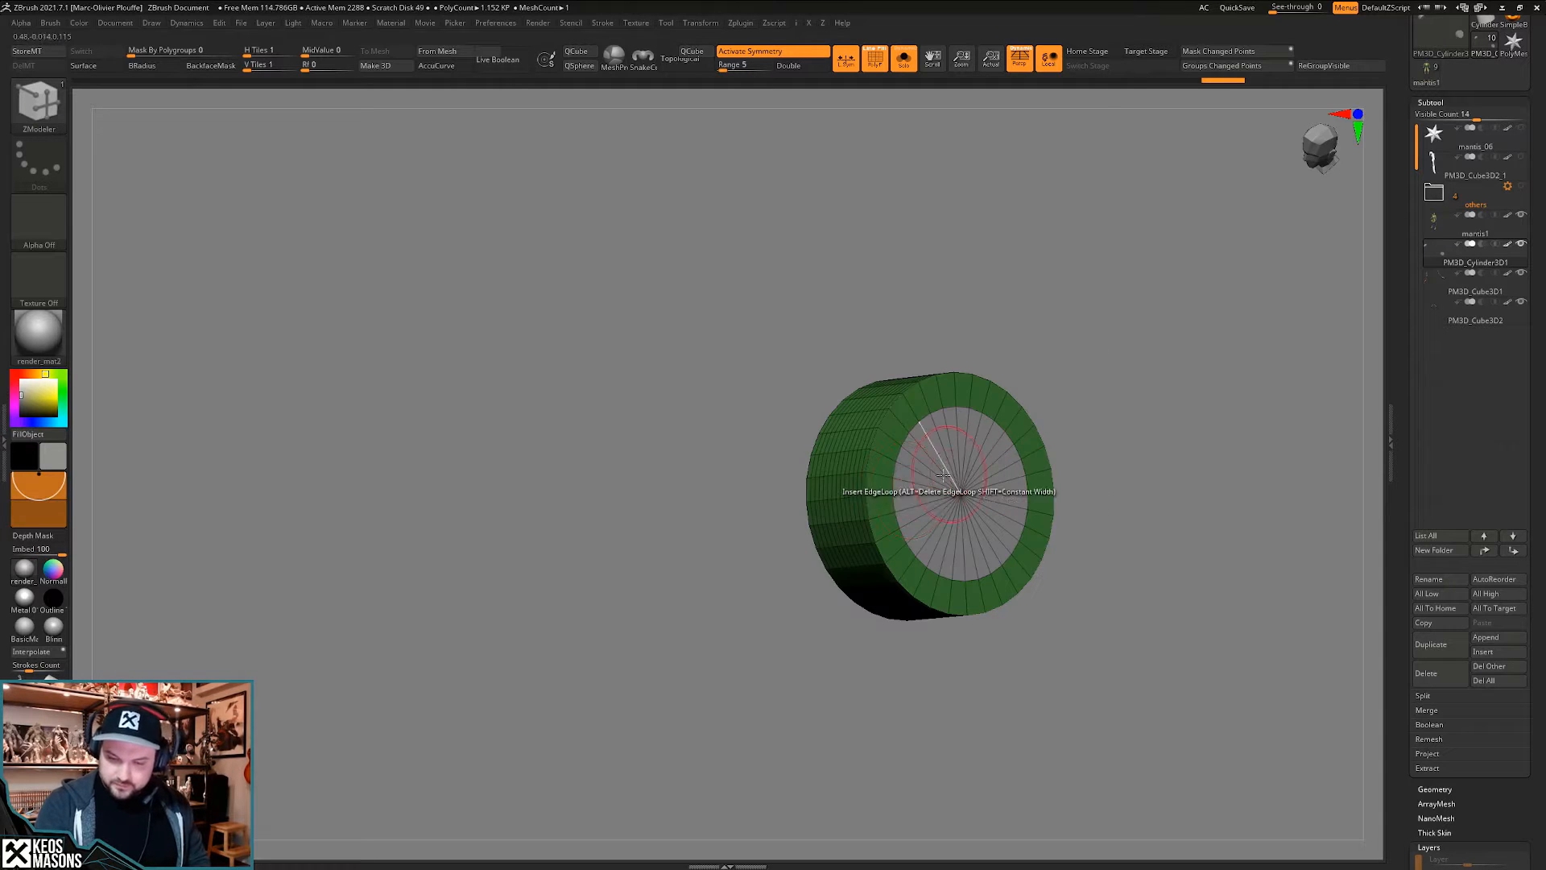
pyautogui.moveTo(970, 487); pyautogui.dragTo(954, 493)
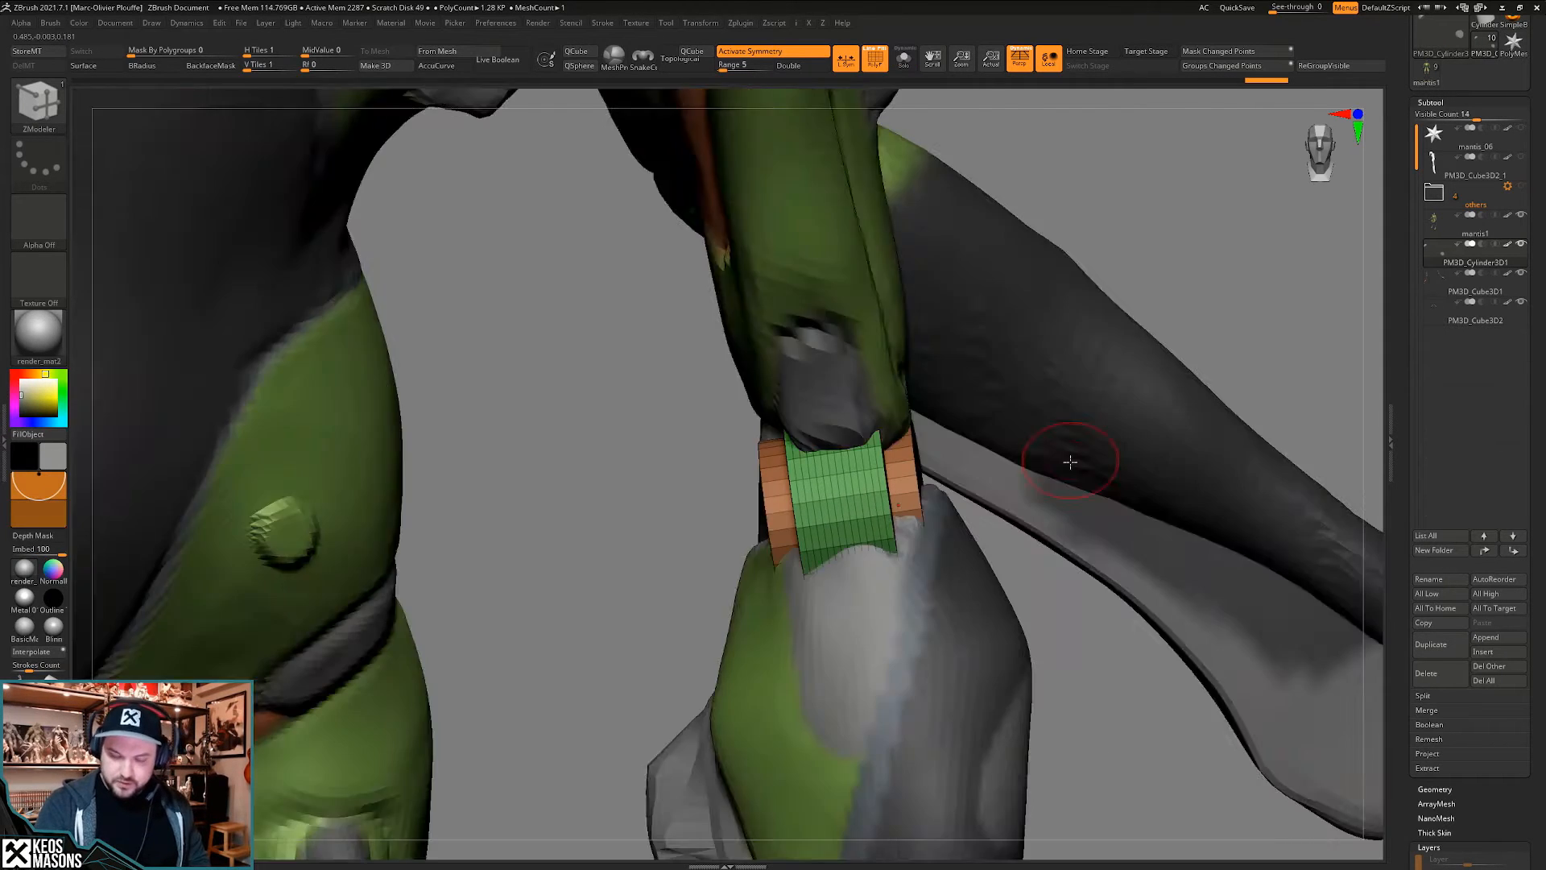
pyautogui.moveTo(1070, 461)
pyautogui.mouseDown(button='right')
pyautogui.moveTo(929, 566)
pyautogui.moveTo(909, 481)
pyautogui.mouseUp(button='right')
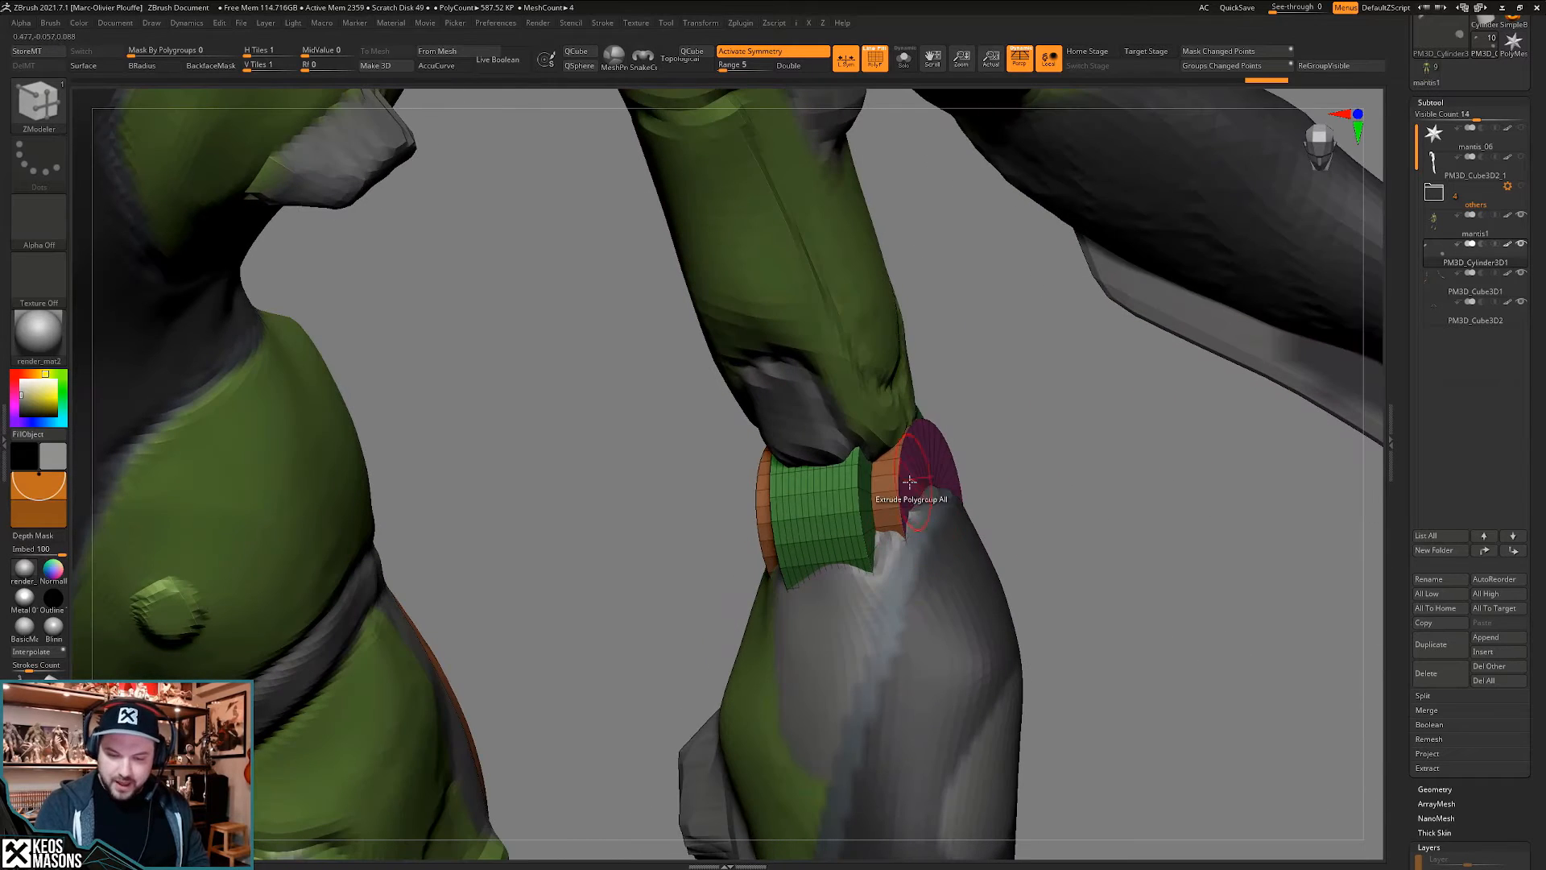
# - Set the polygon action to Inflate with target Polygroup All and try it on the extruded part of the cylinder
pyautogui.press('space')
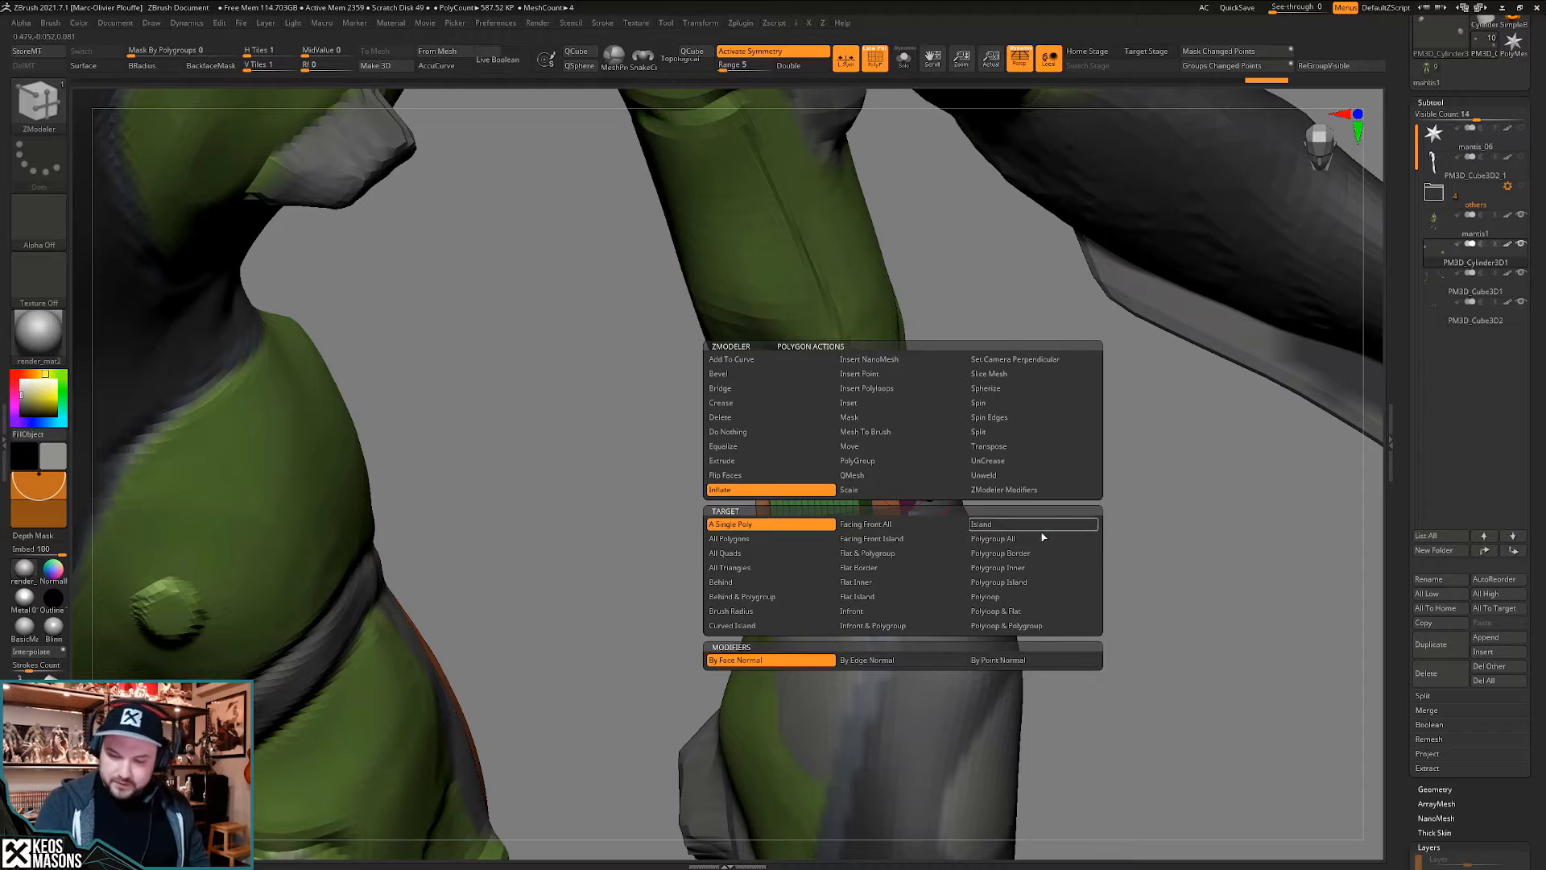
pyautogui.click(1041, 538)
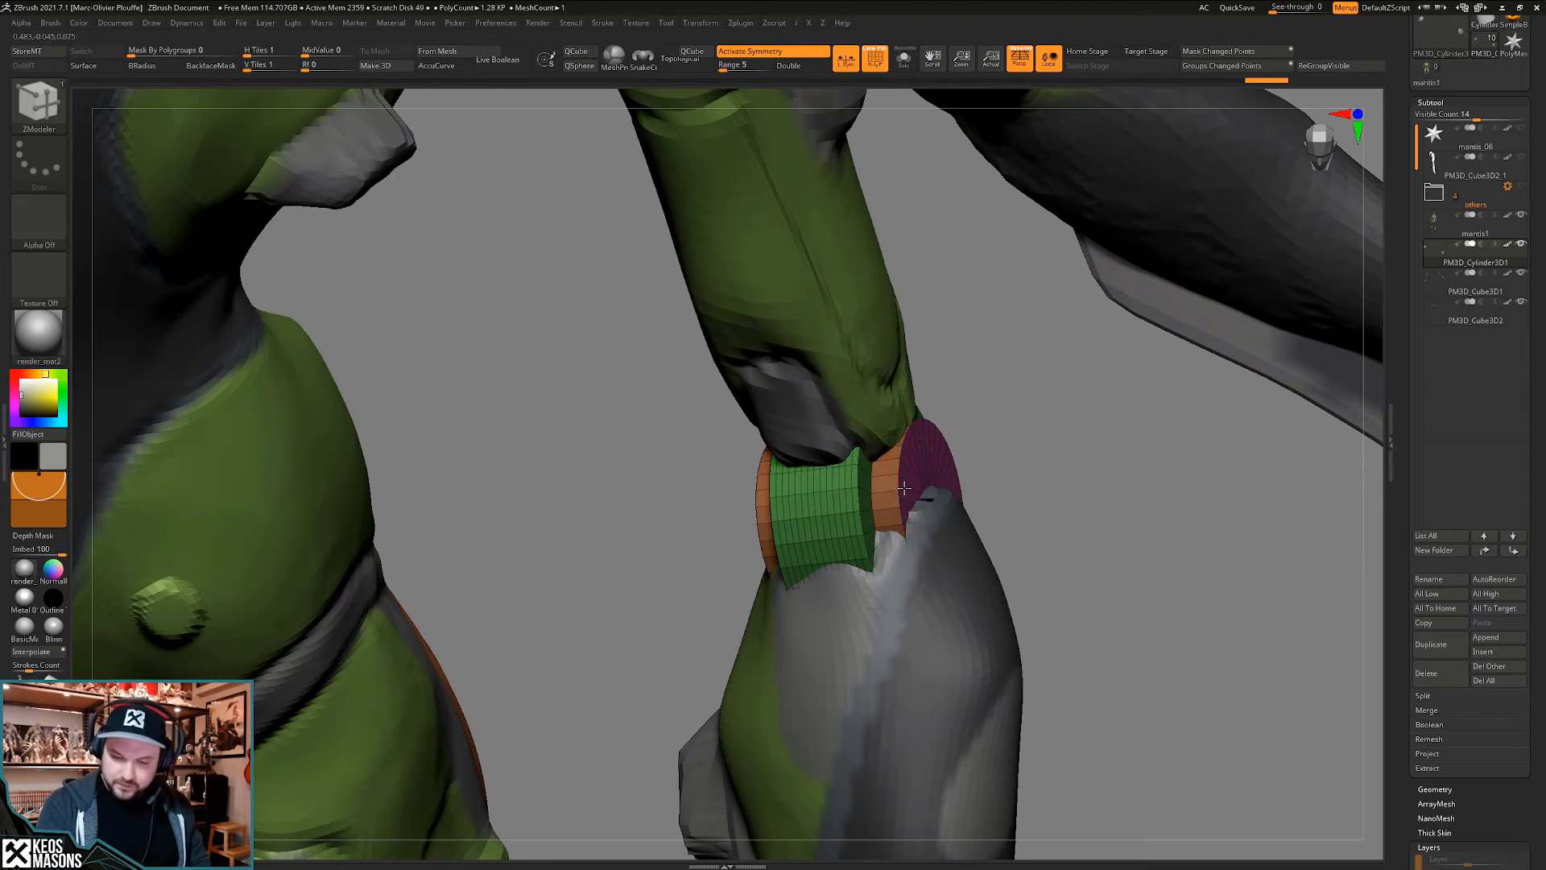
pyautogui.moveTo(897, 492); pyautogui.dragTo(899, 493)
pyautogui.moveTo(898, 494)
pyautogui.mouseDown(button='right')
pyautogui.moveTo(911, 529)
pyautogui.moveTo(903, 451)
pyautogui.moveTo(874, 467)
pyautogui.moveTo(876, 594)
pyautogui.moveTo(863, 554)
pyautogui.moveTo(881, 586)
pyautogui.moveTo(856, 596)
pyautogui.moveTo(856, 531)
pyautogui.moveTo(851, 653)
pyautogui.moveTo(853, 516)
pyautogui.moveTo(878, 592)
pyautogui.mouseUp(button='right')
pyautogui.hotkey('alt', 's')
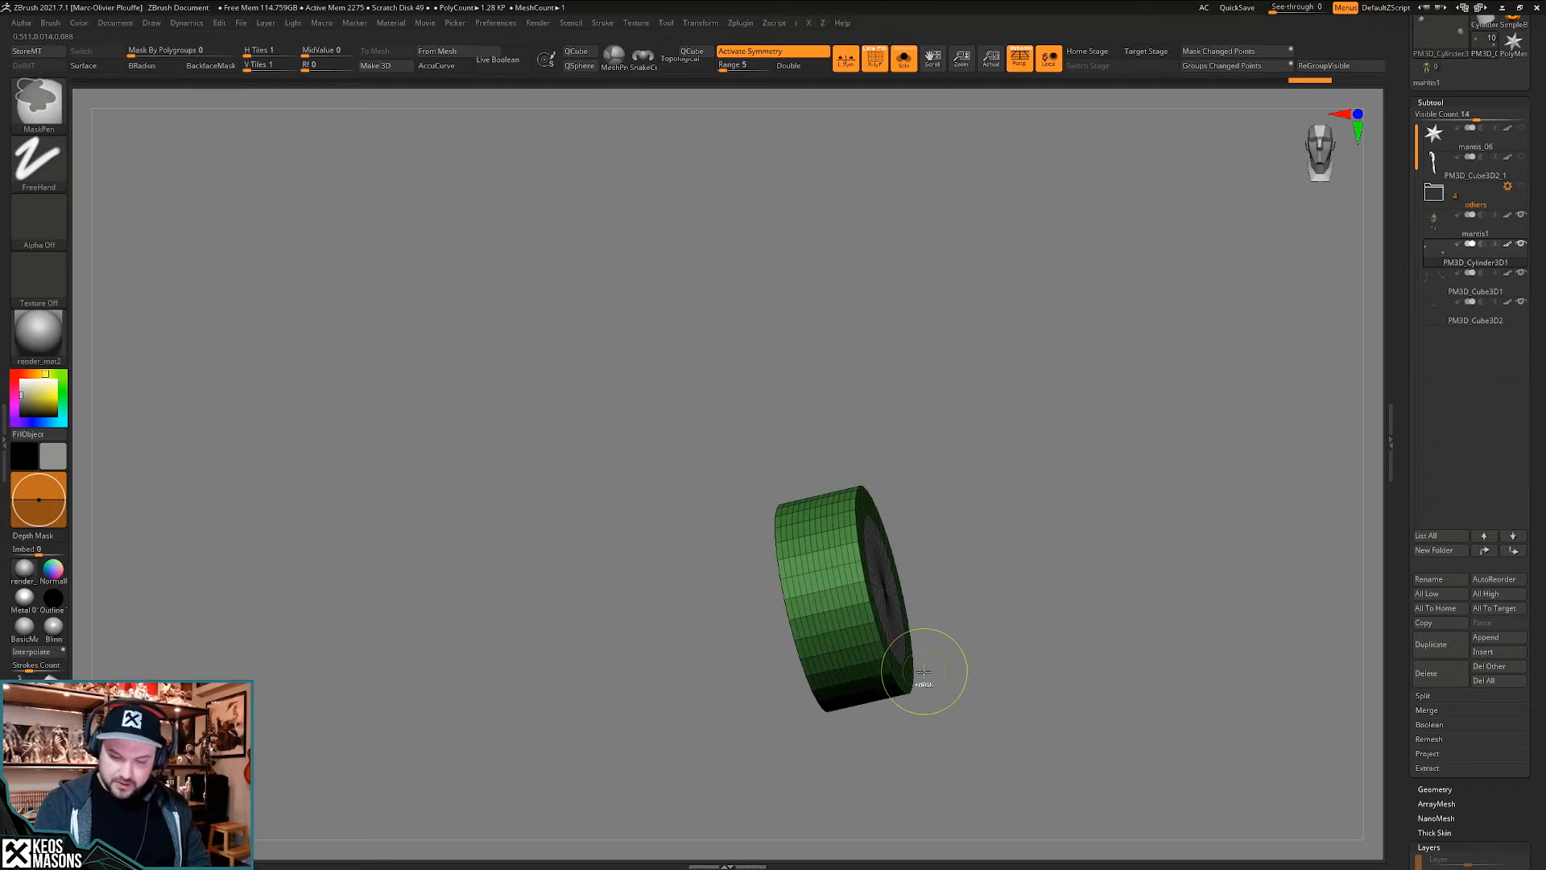
# - Narrow the elbow cylinder slightly along its own axis using the transform gizmo
pyautogui.hotkey('ctrl', 'shift')
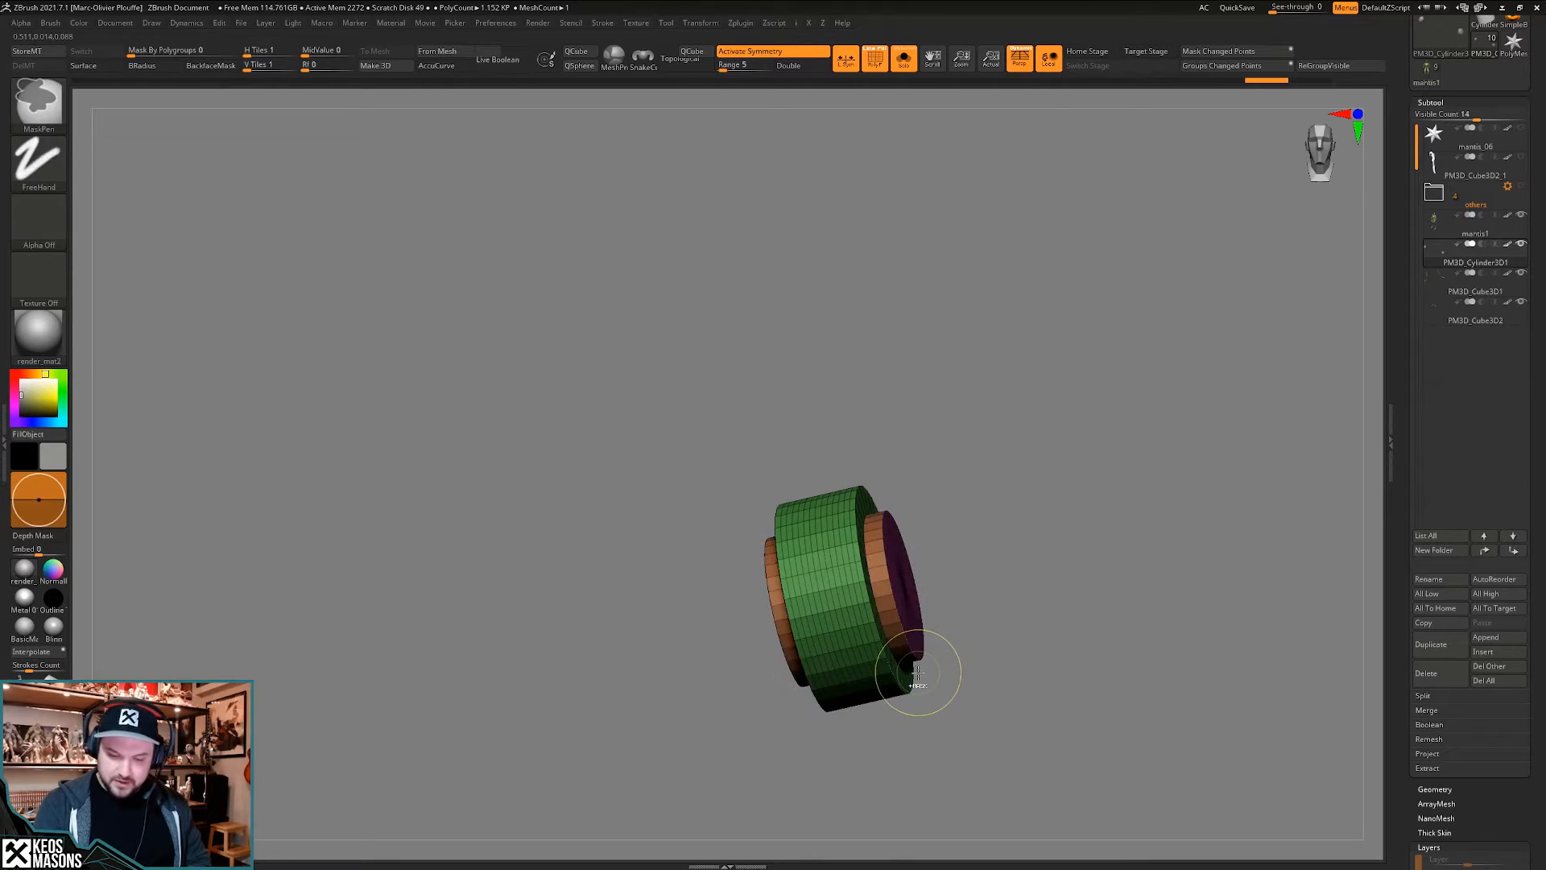
pyautogui.keyDown('ctrl'); pyautogui.keyDown('shift'); pyautogui.click(916, 670); pyautogui.keyUp('shift'); pyautogui.keyUp('ctrl')
pyautogui.moveTo(915, 666)
pyautogui.mouseDown(button='right')
pyautogui.moveTo(872, 645)
pyautogui.moveTo(900, 612)
pyautogui.moveTo(914, 621)
pyautogui.mouseUp(button='right')
pyautogui.press('w')
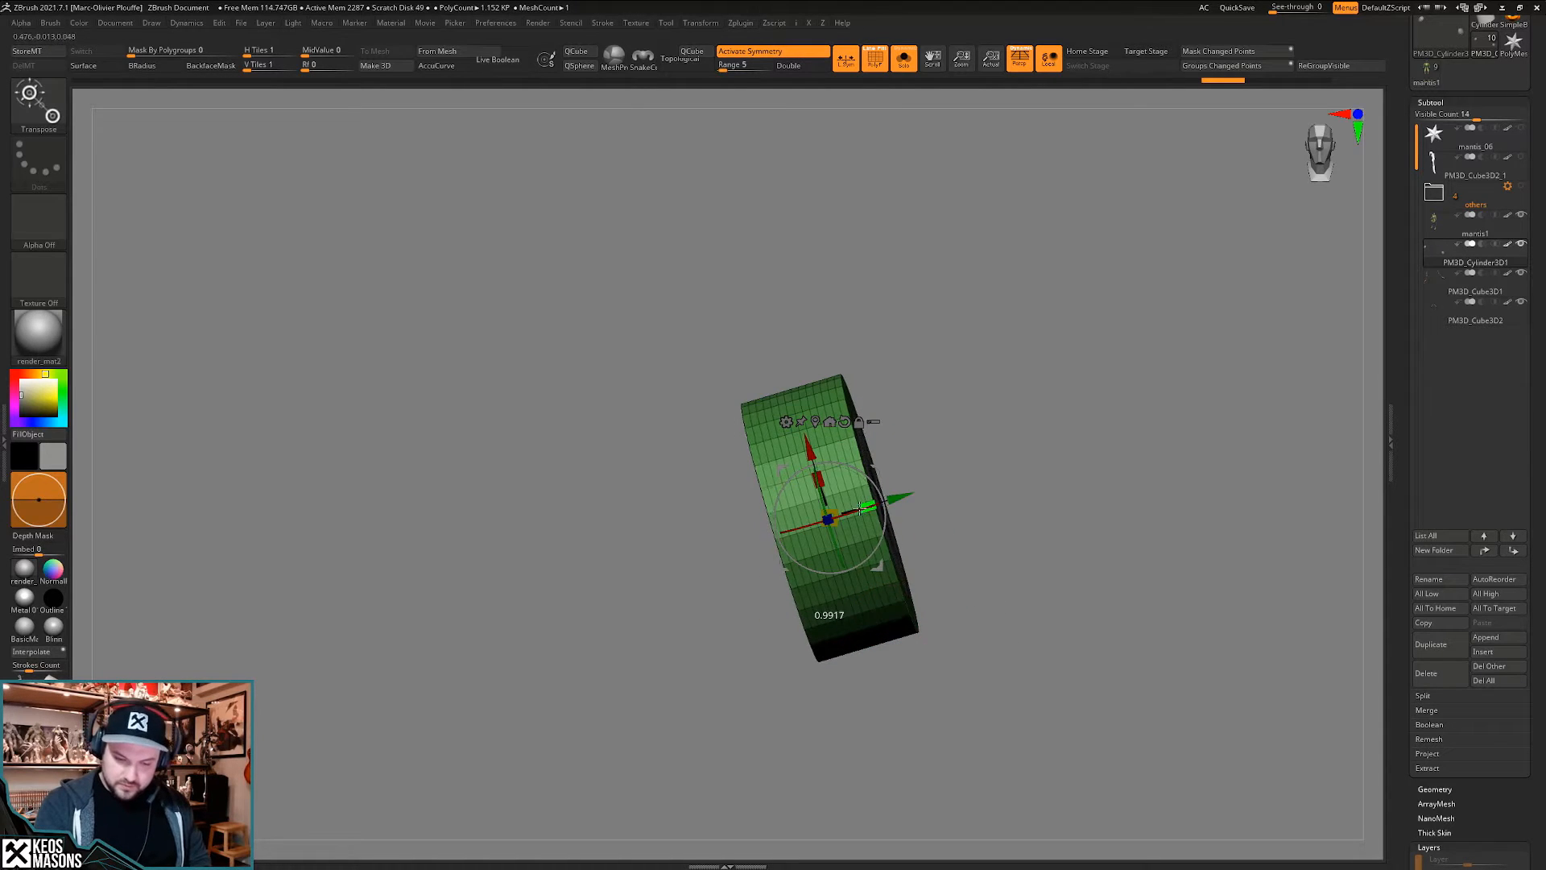
pyautogui.moveTo(860, 509); pyautogui.dragTo(848, 516)
pyautogui.hotkey('alt', 's')
pyautogui.press('q')
pyautogui.hotkey('alt', 's')
# - Inflate the inner disc polygroup outward to form a sloped rim on the cylinder's ends
pyautogui.moveTo(886, 528)
pyautogui.mouseDown(button='right')
pyautogui.moveTo(866, 582)
pyautogui.moveTo(757, 532)
pyautogui.mouseUp(button='right')
pyautogui.moveTo(745, 524); pyautogui.dragTo(787, 504)
pyautogui.hotkey('ctrl', 'z')
pyautogui.moveTo(734, 536); pyautogui.dragTo(758, 519, button='right')
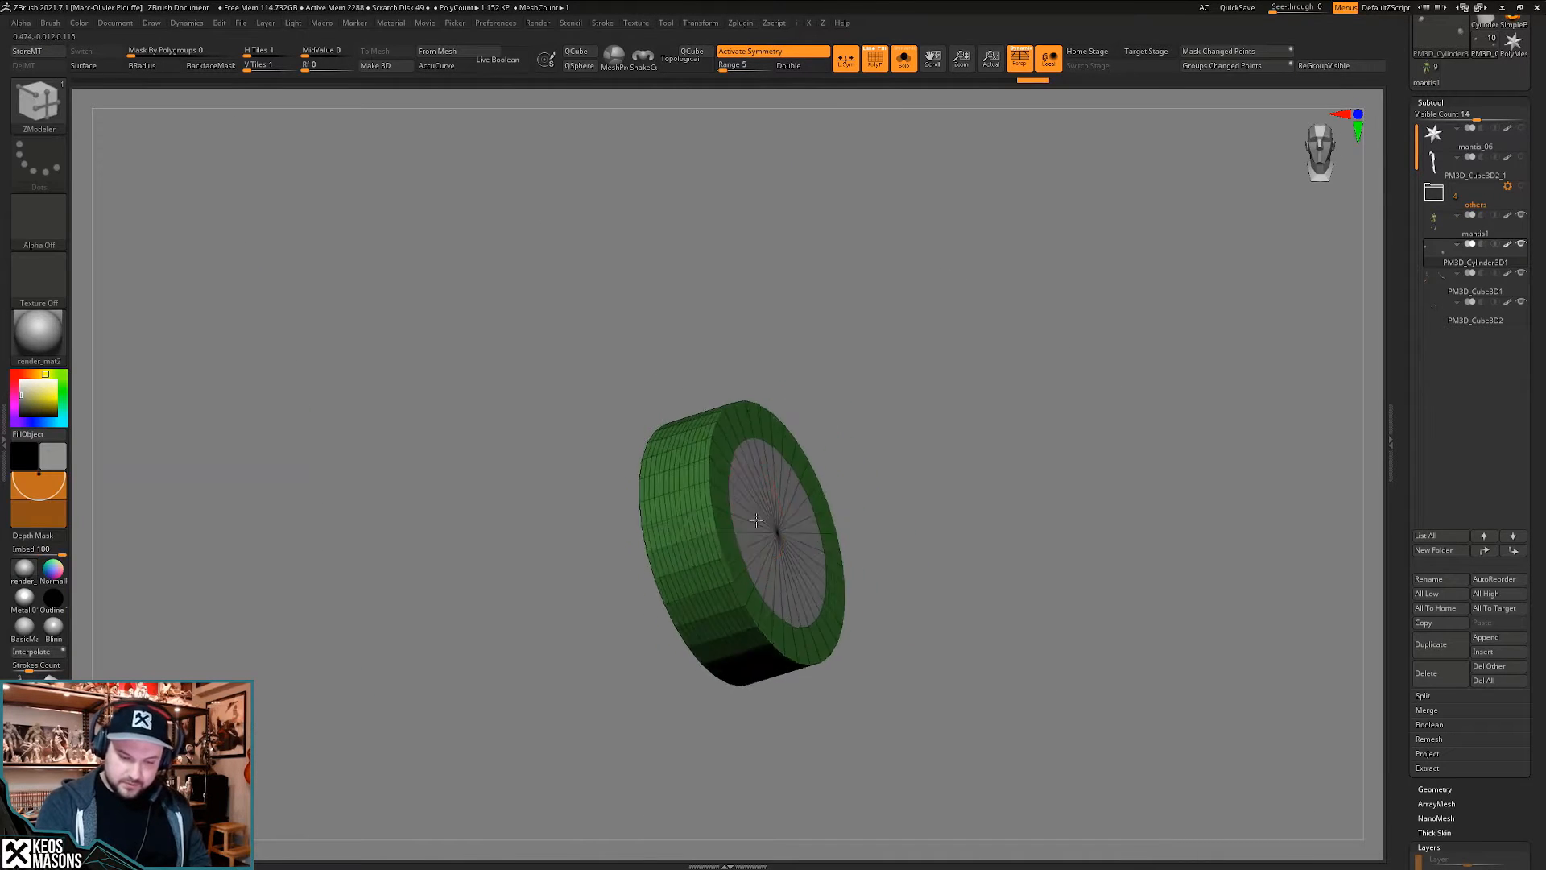
pyautogui.moveTo(746, 520); pyautogui.dragTo(761, 509)
pyautogui.moveTo(761, 509)
pyautogui.mouseDown(button='right')
pyautogui.moveTo(770, 483)
pyautogui.moveTo(761, 515)
pyautogui.moveTo(753, 496)
pyautogui.mouseUp(button='right')
pyautogui.hotkey('alt', 's')
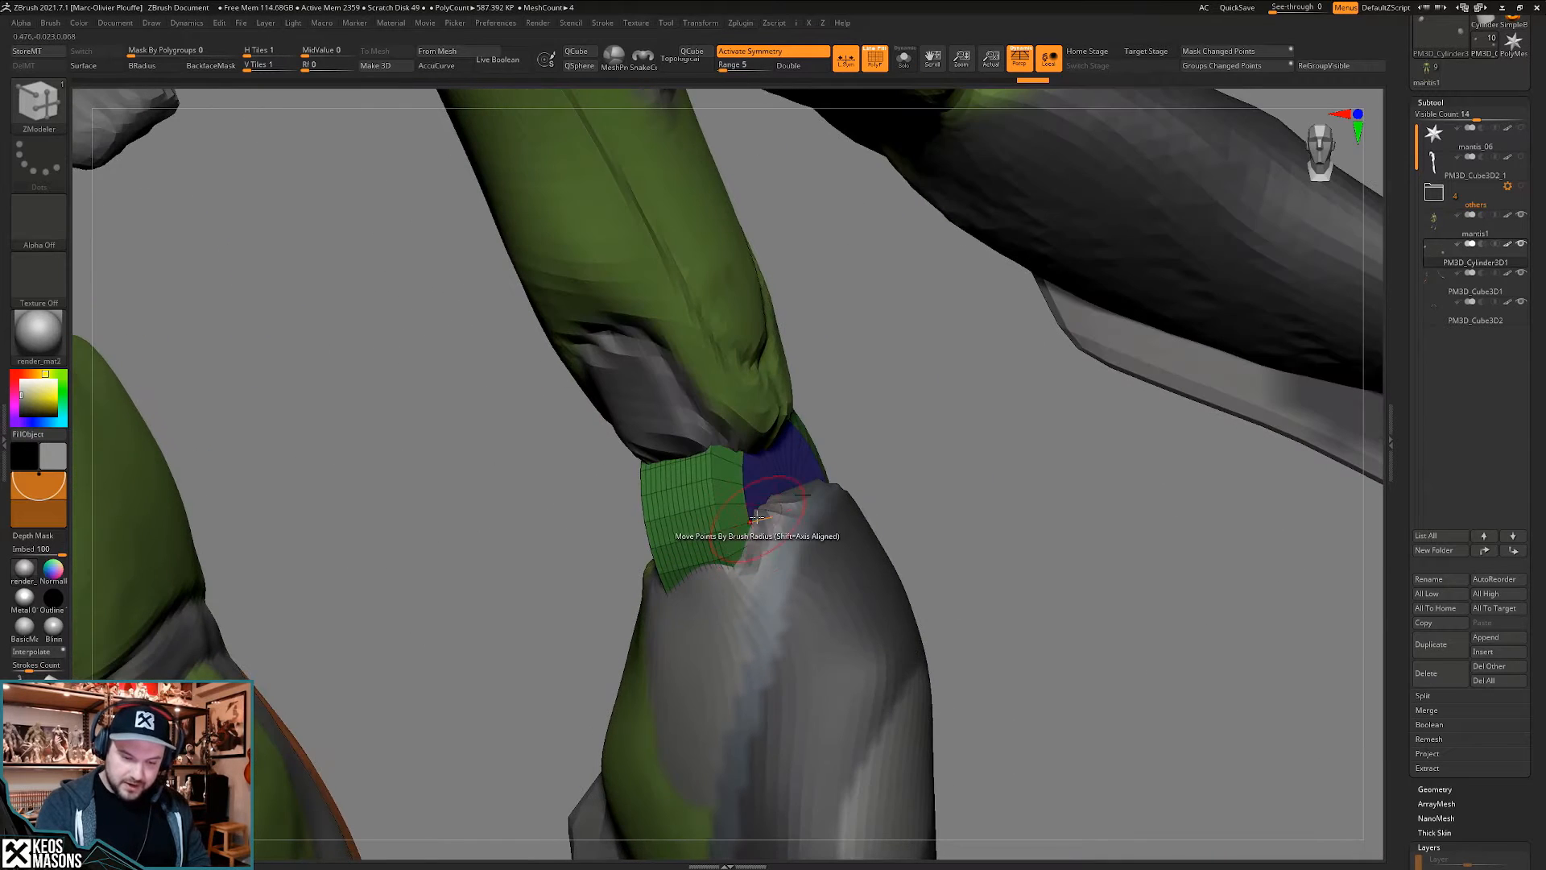
pyautogui.hotkey('alt', 's')
# - Extrude the inner disc polygroup outward on the elbow cylinder's ends and turn off the polyframe display
pyautogui.press('space')
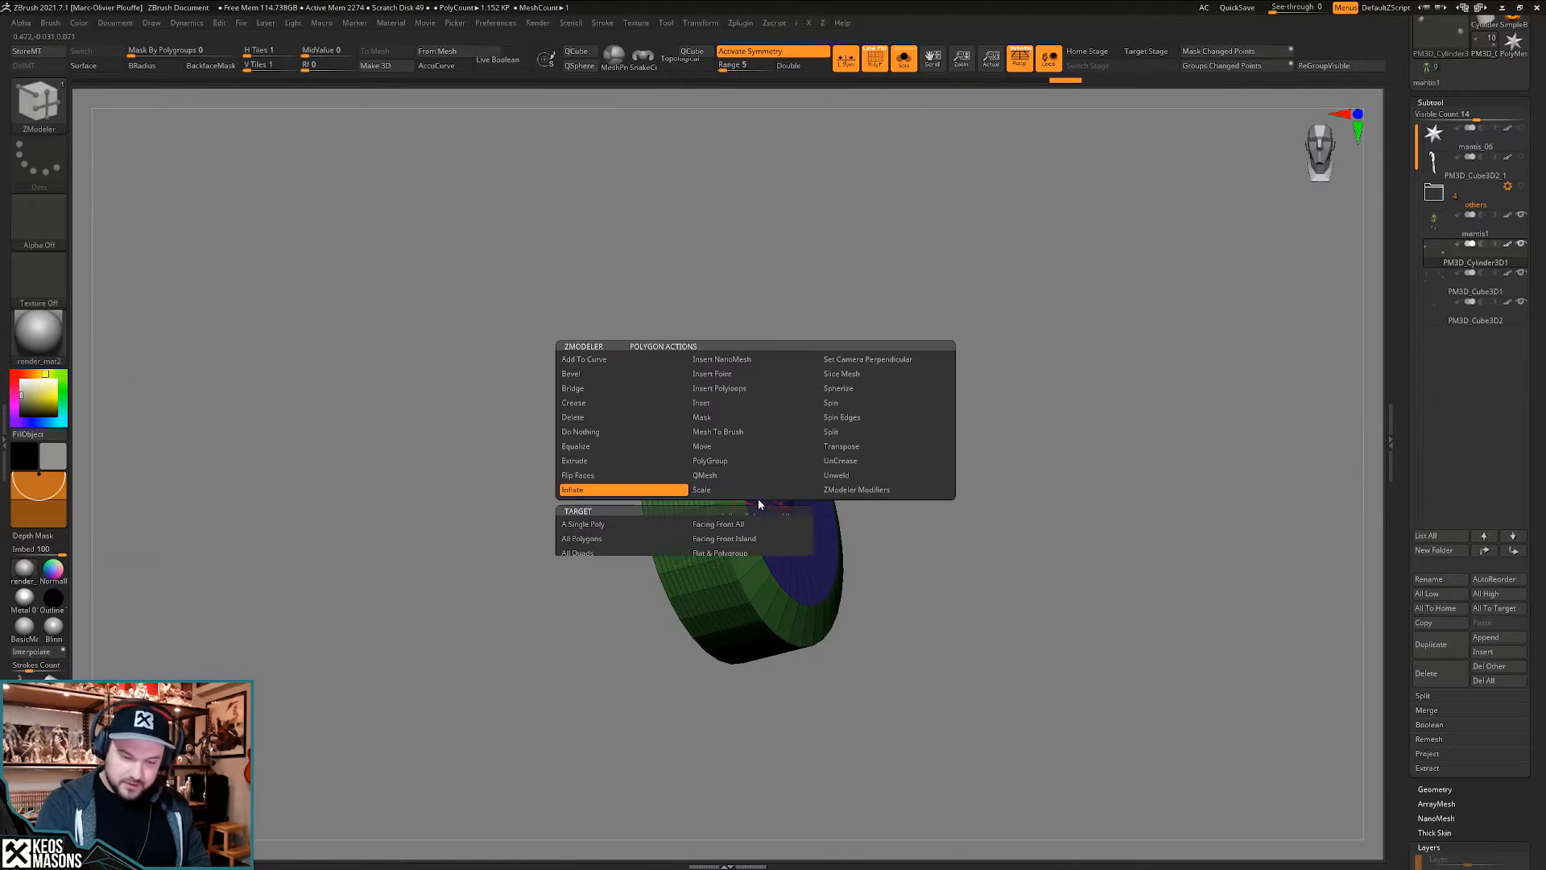
pyautogui.click(635, 463)
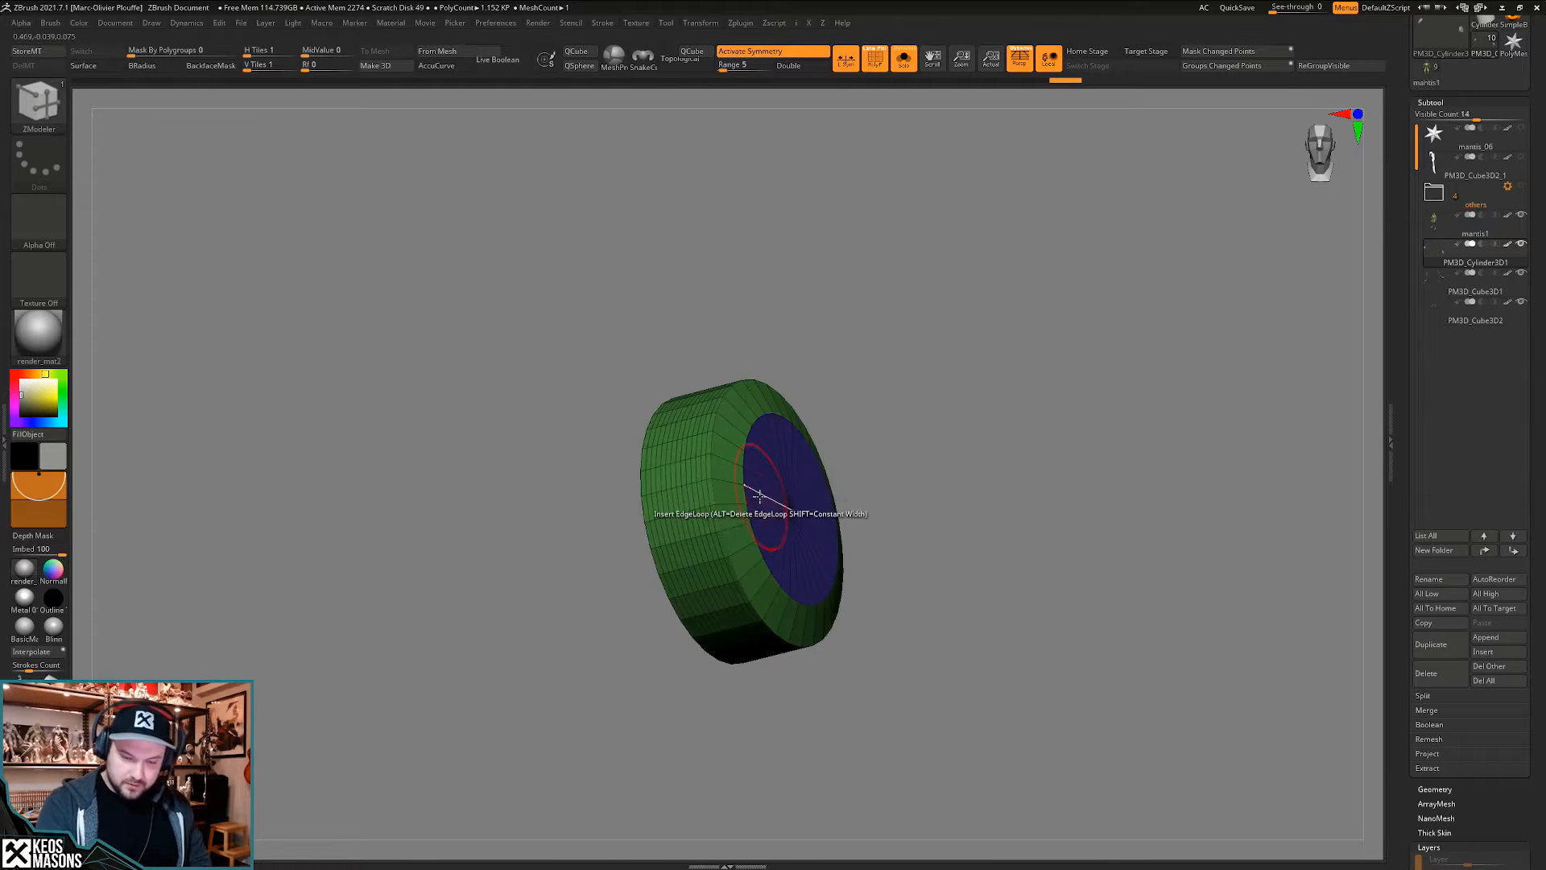
pyautogui.moveTo(761, 497); pyautogui.dragTo(779, 493)
pyautogui.hotkey('alt', 's')
pyautogui.moveTo(782, 492); pyautogui.dragTo(788, 478, button='right')
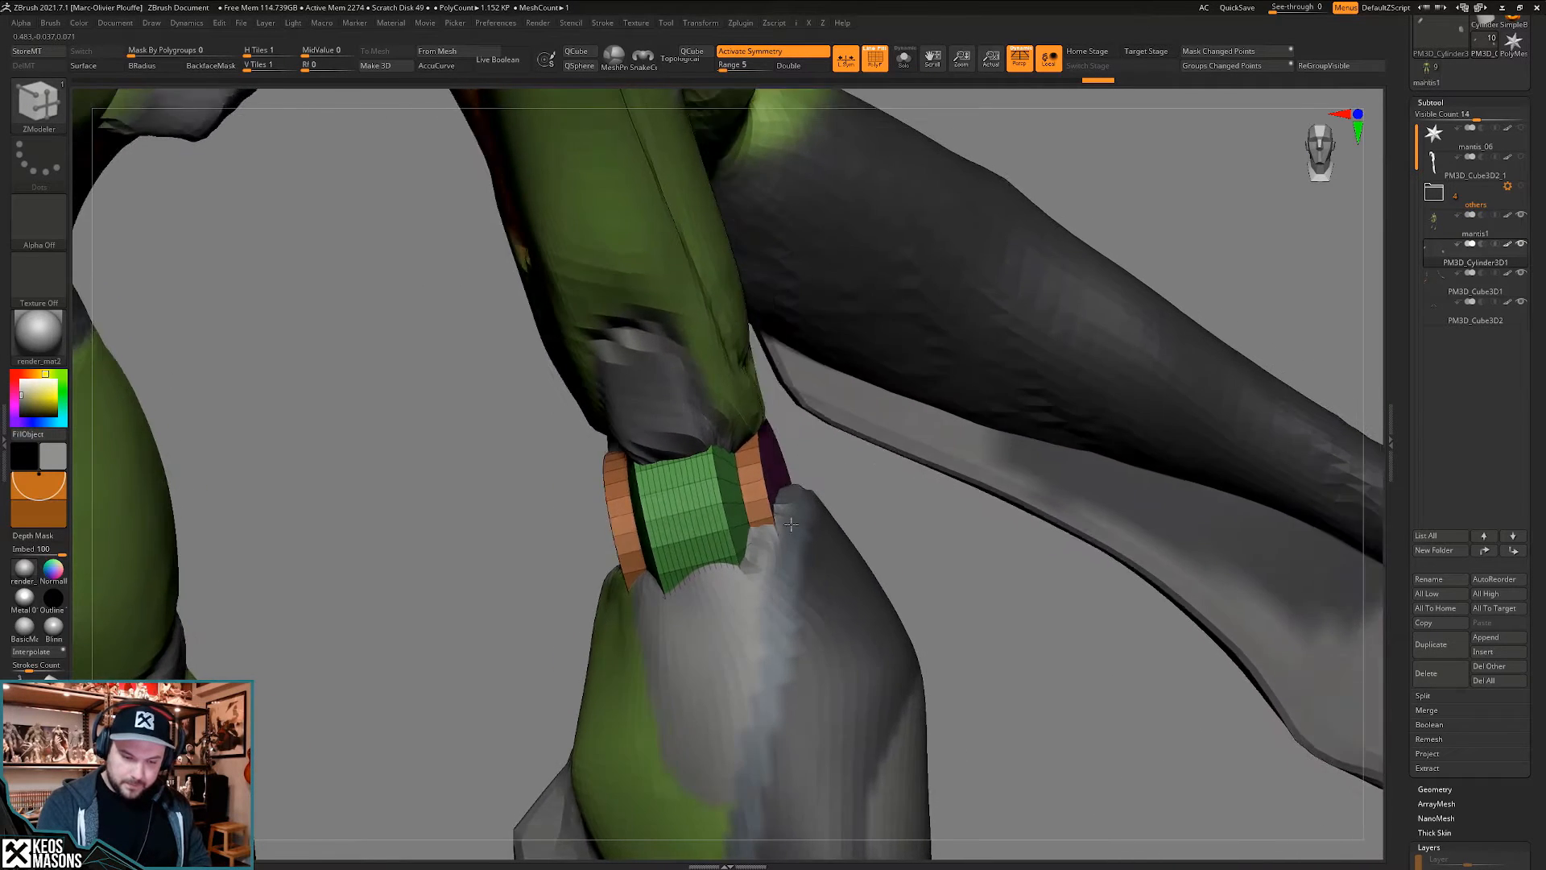
pyautogui.keyDown('ctrl'); pyautogui.moveTo(1039, 515); pyautogui.dragTo(1007, 459, button='right'); pyautogui.keyUp('ctrl')
pyautogui.hotkey('alt', 's')
pyautogui.hotkey('shift', 'f')
pyautogui.moveTo(809, 626); pyautogui.dragTo(828, 573, button='right')
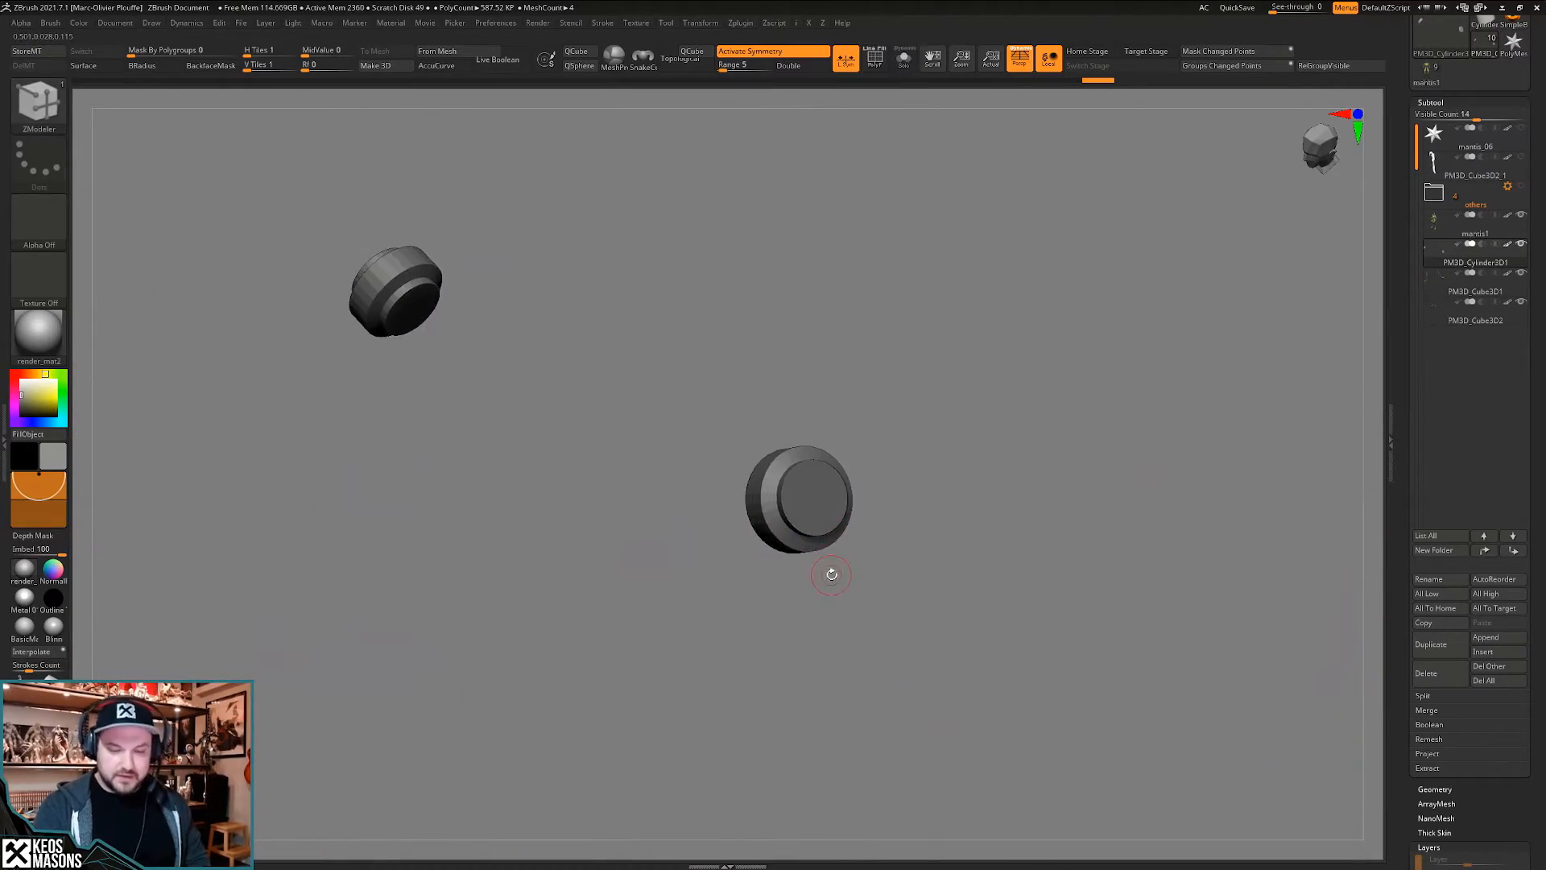
pyautogui.hotkey('alt', 's')
# - Select the ClayBuildup brush
pyautogui.press('b')
pyautogui.press('c')
pyautogui.press('b')
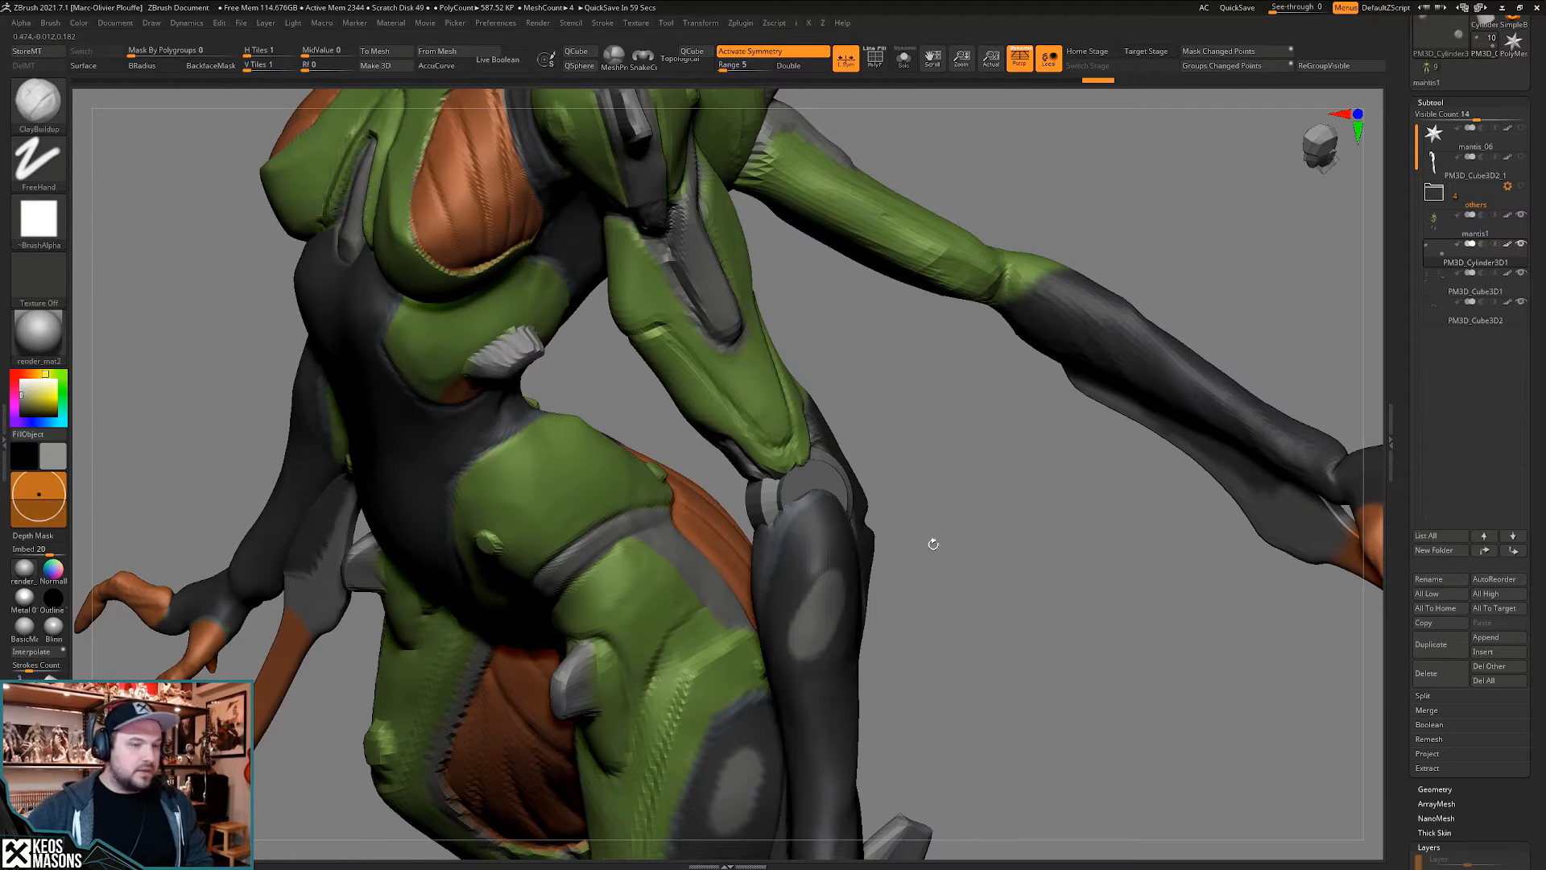
# - Check the camera's focal length and field of view settings
pyautogui.click(115, 23)
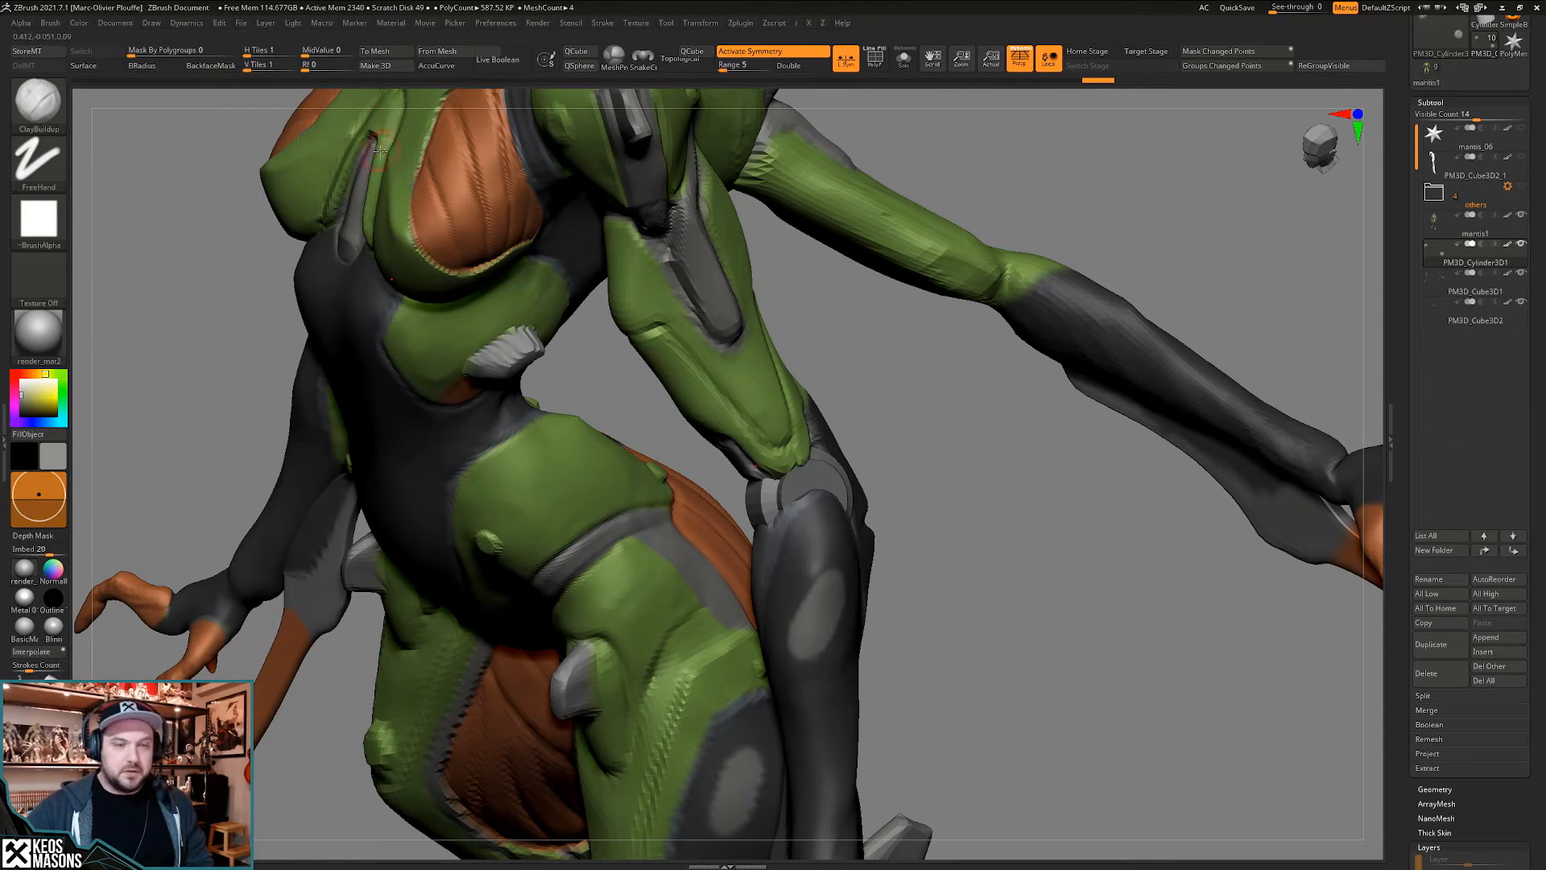
pyautogui.click(132, 26)
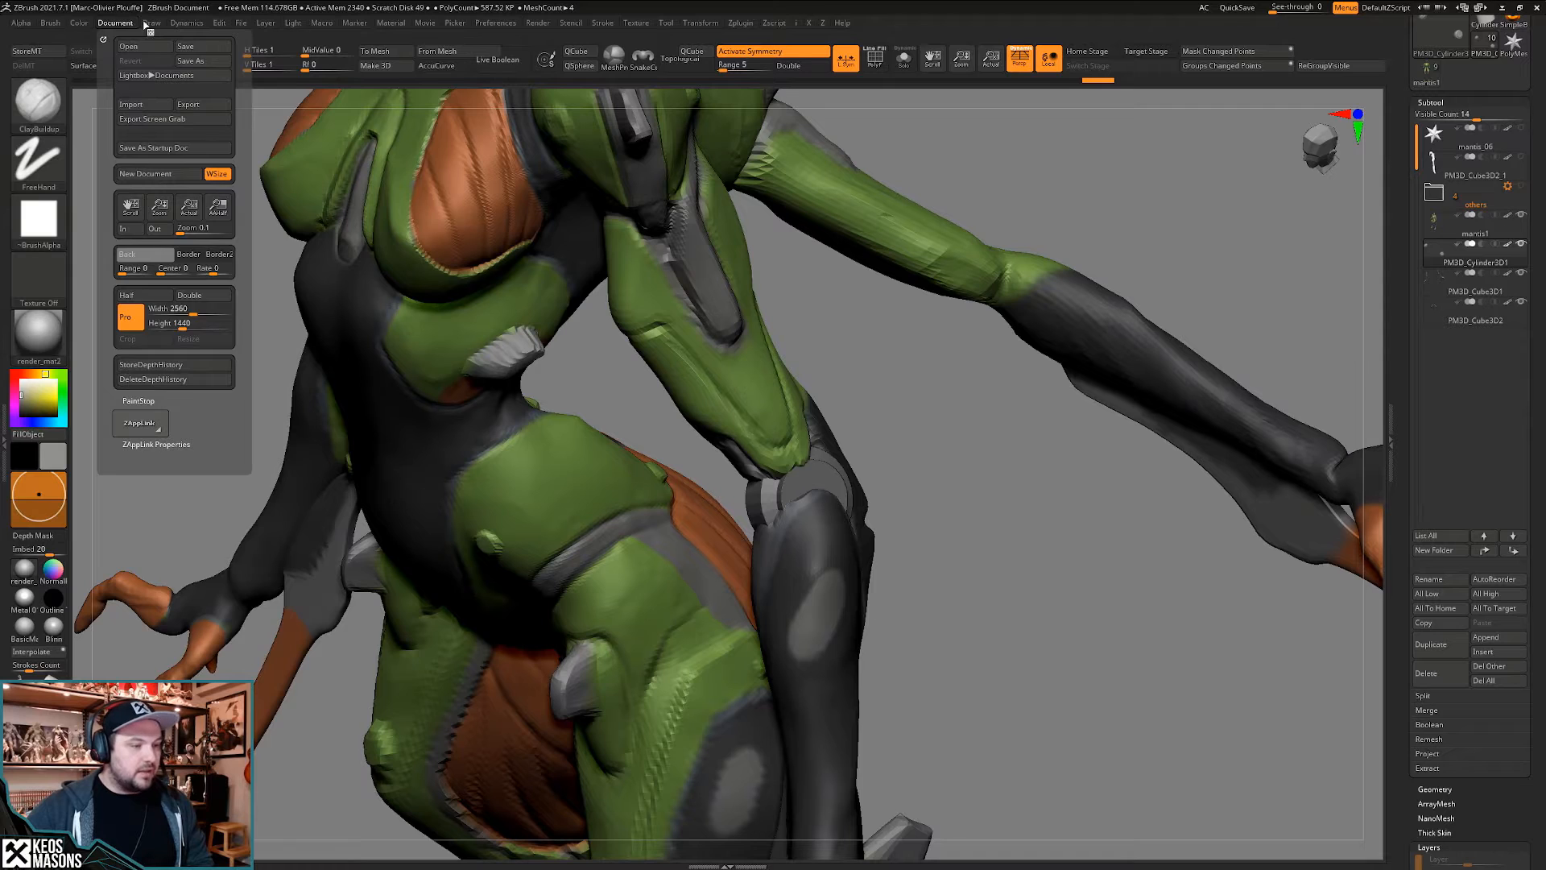
pyautogui.click(152, 23)
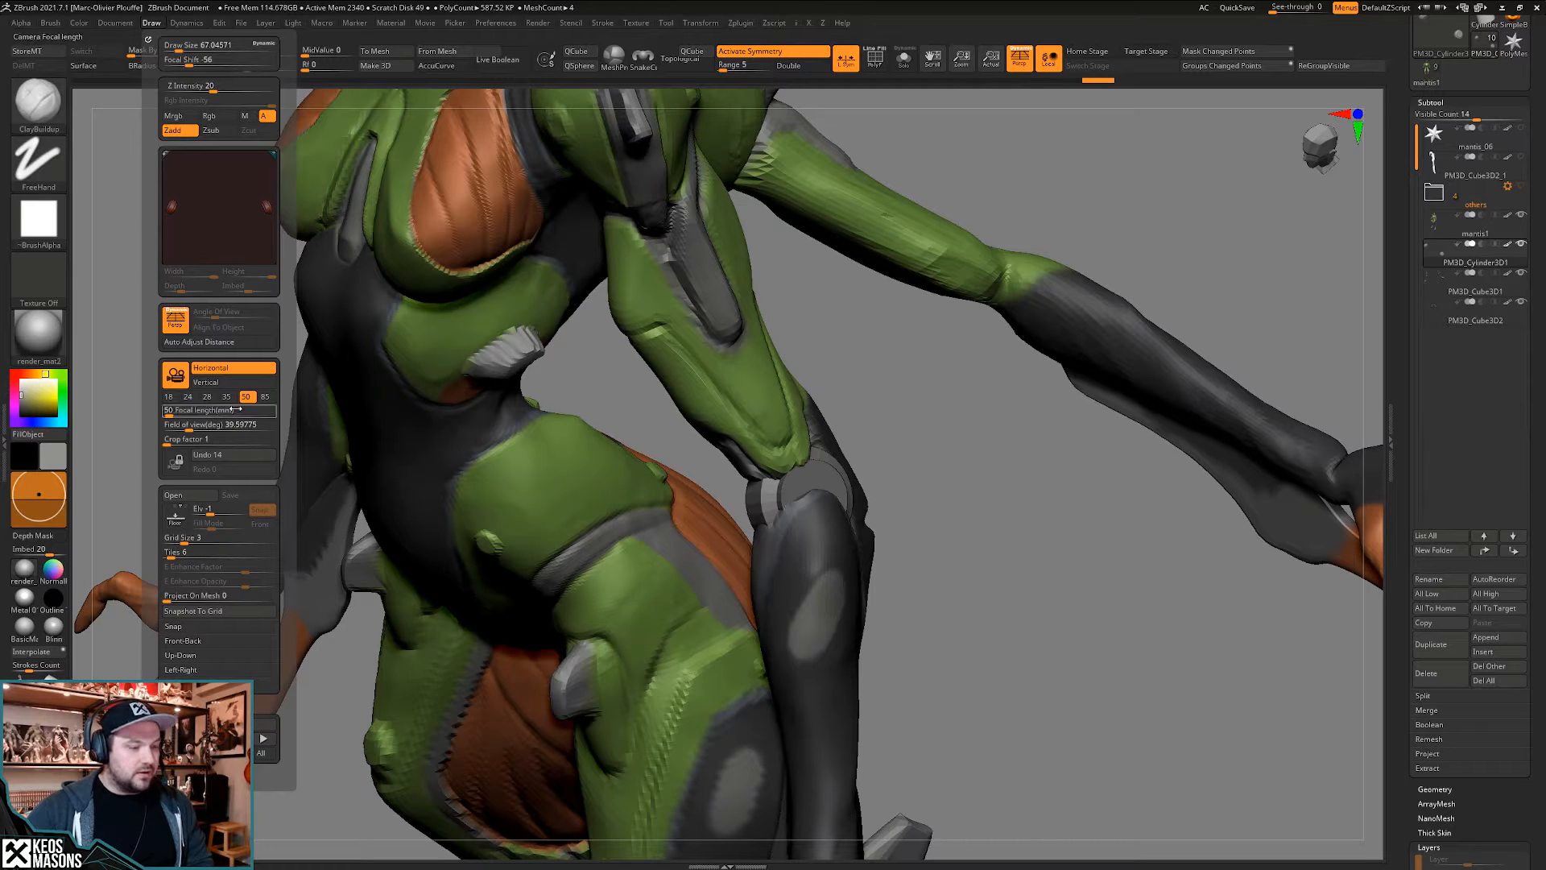
# - Show the others folder to compare the mantis figure with the other characters from the front, and hide it again
pyautogui.keyDown('ctrl'); pyautogui.moveTo(425, 399); pyautogui.dragTo(793, 322, button='right'); pyautogui.keyUp('ctrl')
pyautogui.moveTo(1071, 363); pyautogui.dragTo(962, 387, button='right')
pyautogui.keyDown('alt'); pyautogui.moveTo(963, 388); pyautogui.dragTo(922, 417, button='right'); pyautogui.keyUp('alt')
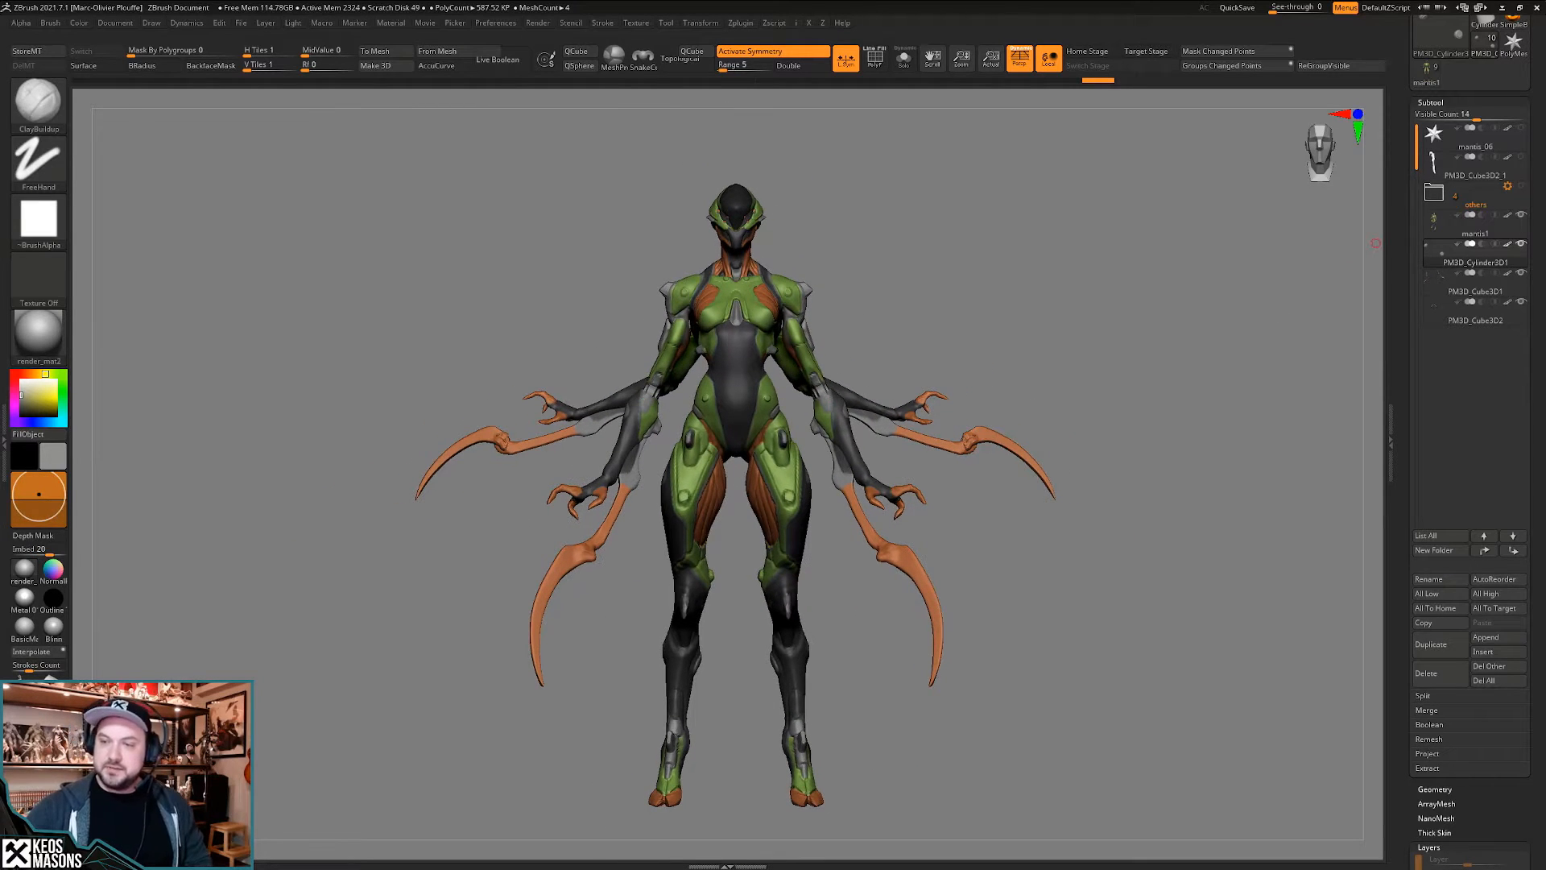
pyautogui.click(1521, 186)
pyautogui.press('f')
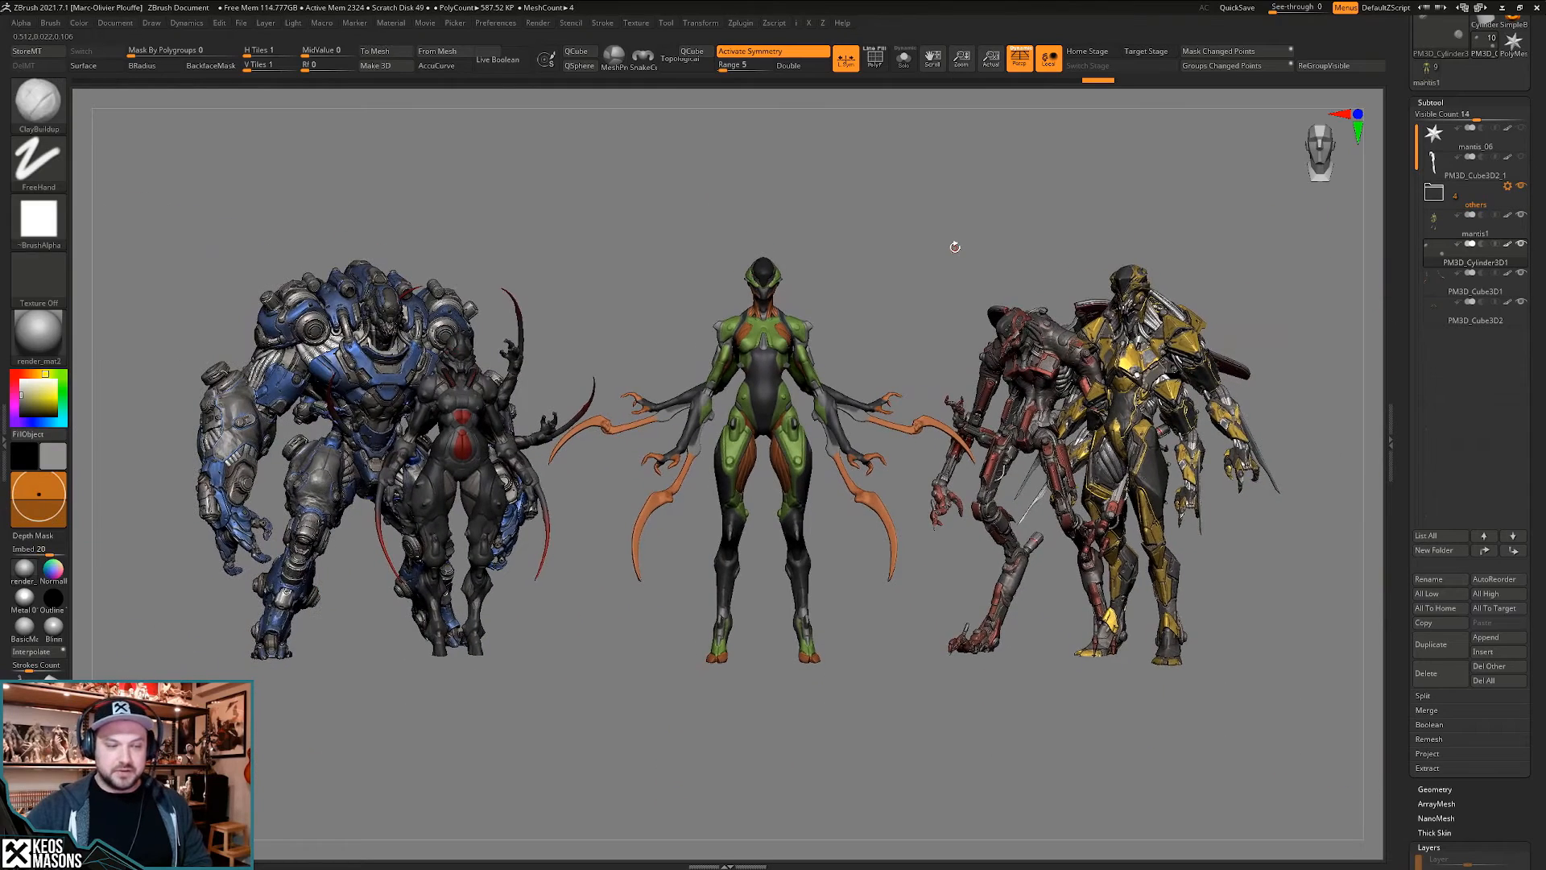
pyautogui.keyDown('ctrl'); pyautogui.moveTo(946, 225); pyautogui.dragTo(934, 259, button='right'); pyautogui.keyUp('ctrl')
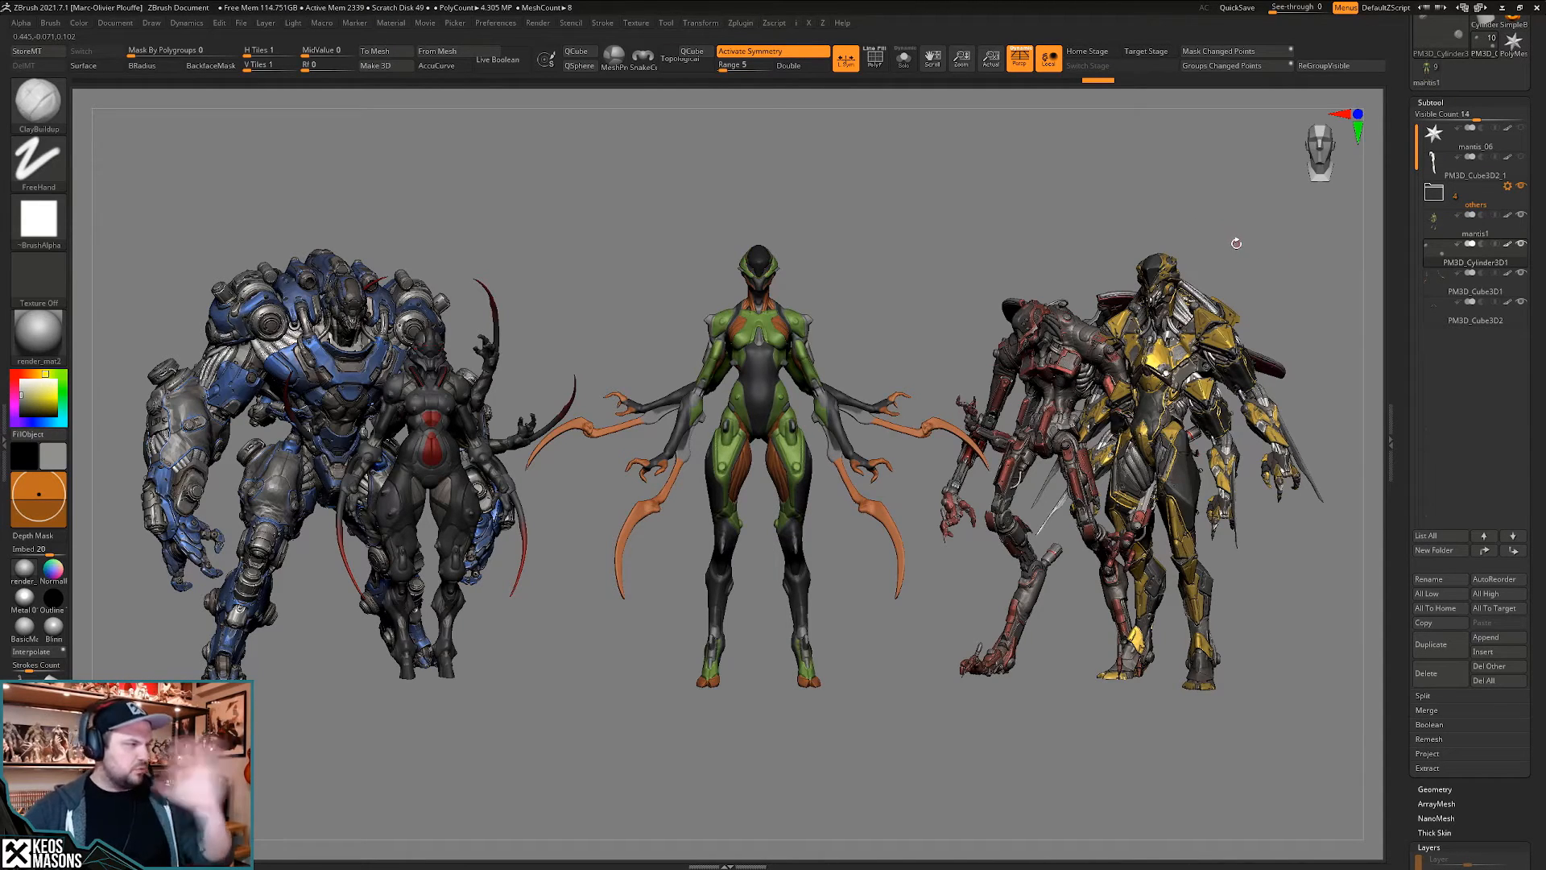
pyautogui.click(1522, 188)
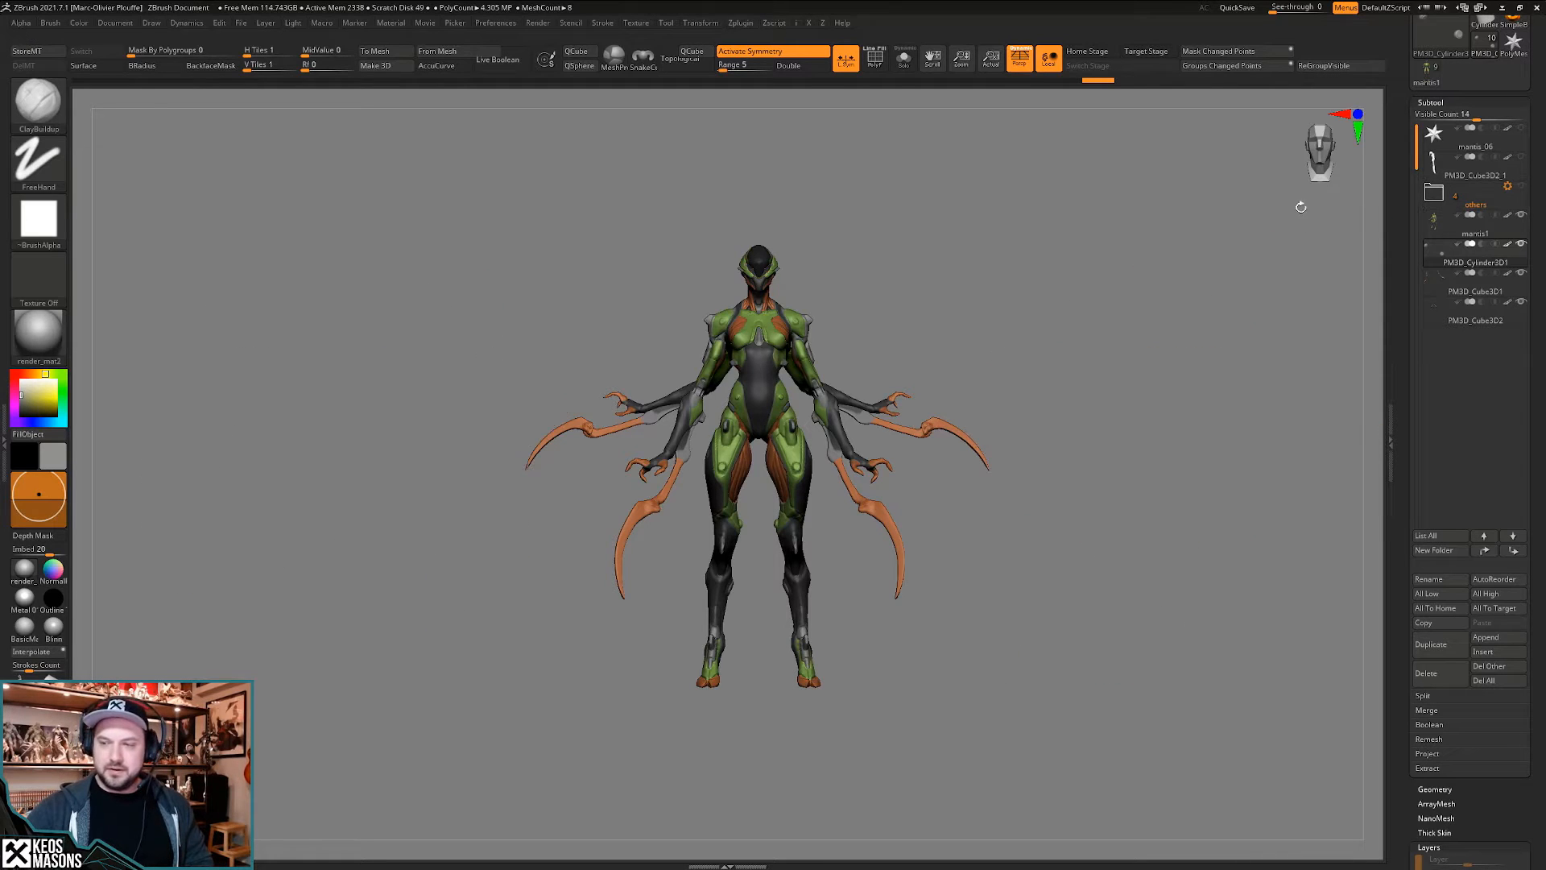
# - Choose the DamStandard brush for carving on the figure
pyautogui.keyDown('ctrl'); pyautogui.moveTo(754, 345); pyautogui.dragTo(853, 463, button='right'); pyautogui.keyUp('ctrl')
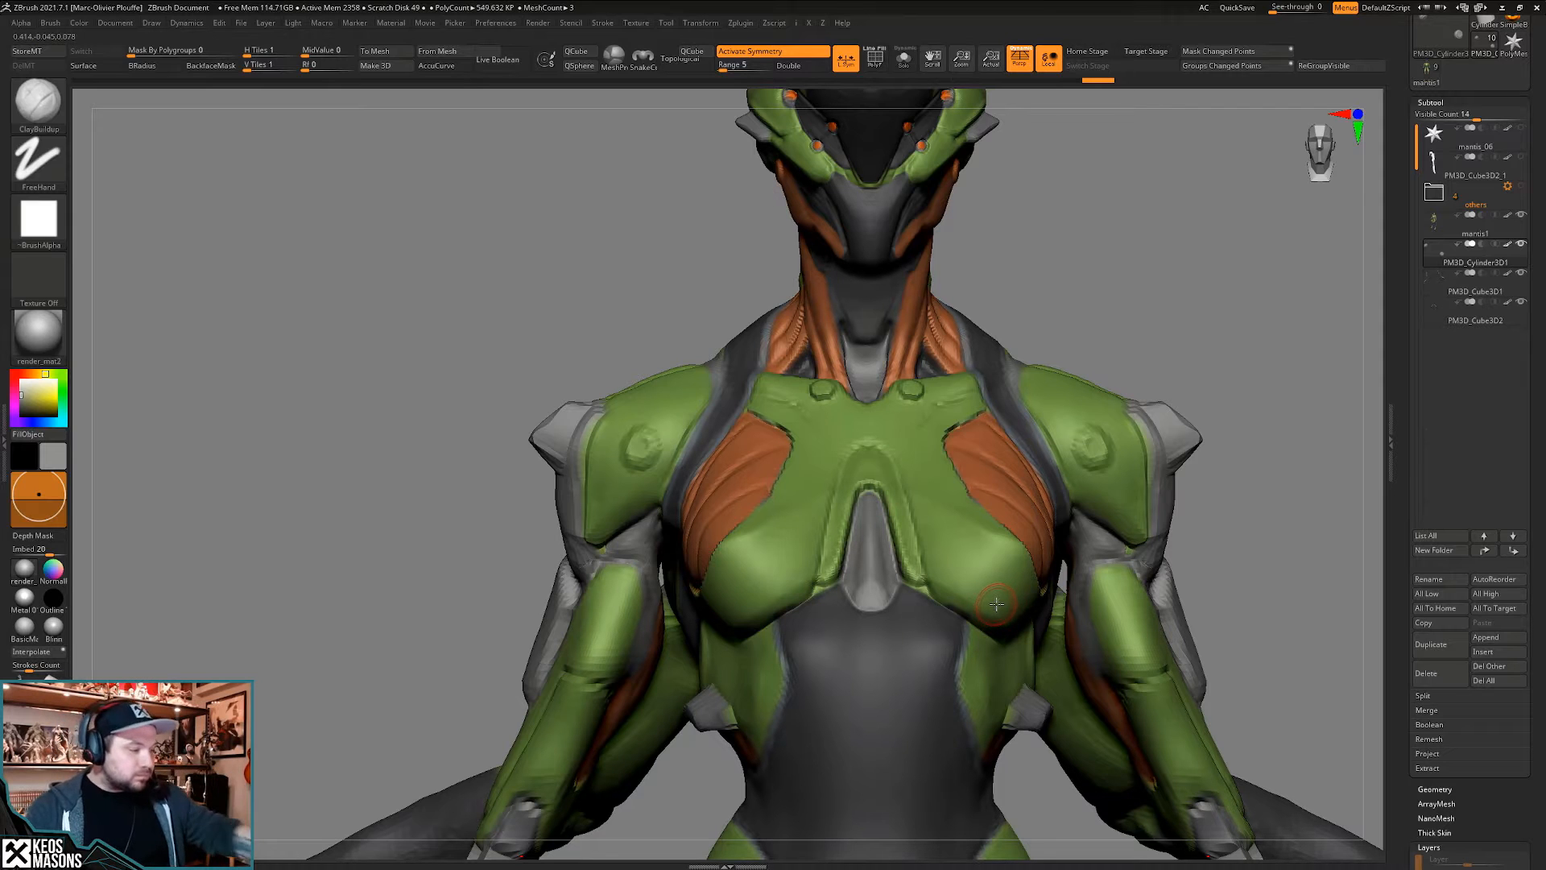
pyautogui.moveTo(998, 604)
pyautogui.mouseDown(button='right')
pyautogui.moveTo(1141, 562)
pyautogui.moveTo(895, 382)
pyautogui.moveTo(894, 499)
pyautogui.moveTo(958, 524)
pyautogui.moveTo(976, 576)
pyautogui.mouseUp(button='right')
pyautogui.press('b')
pyautogui.press('d')
pyautogui.press('s')
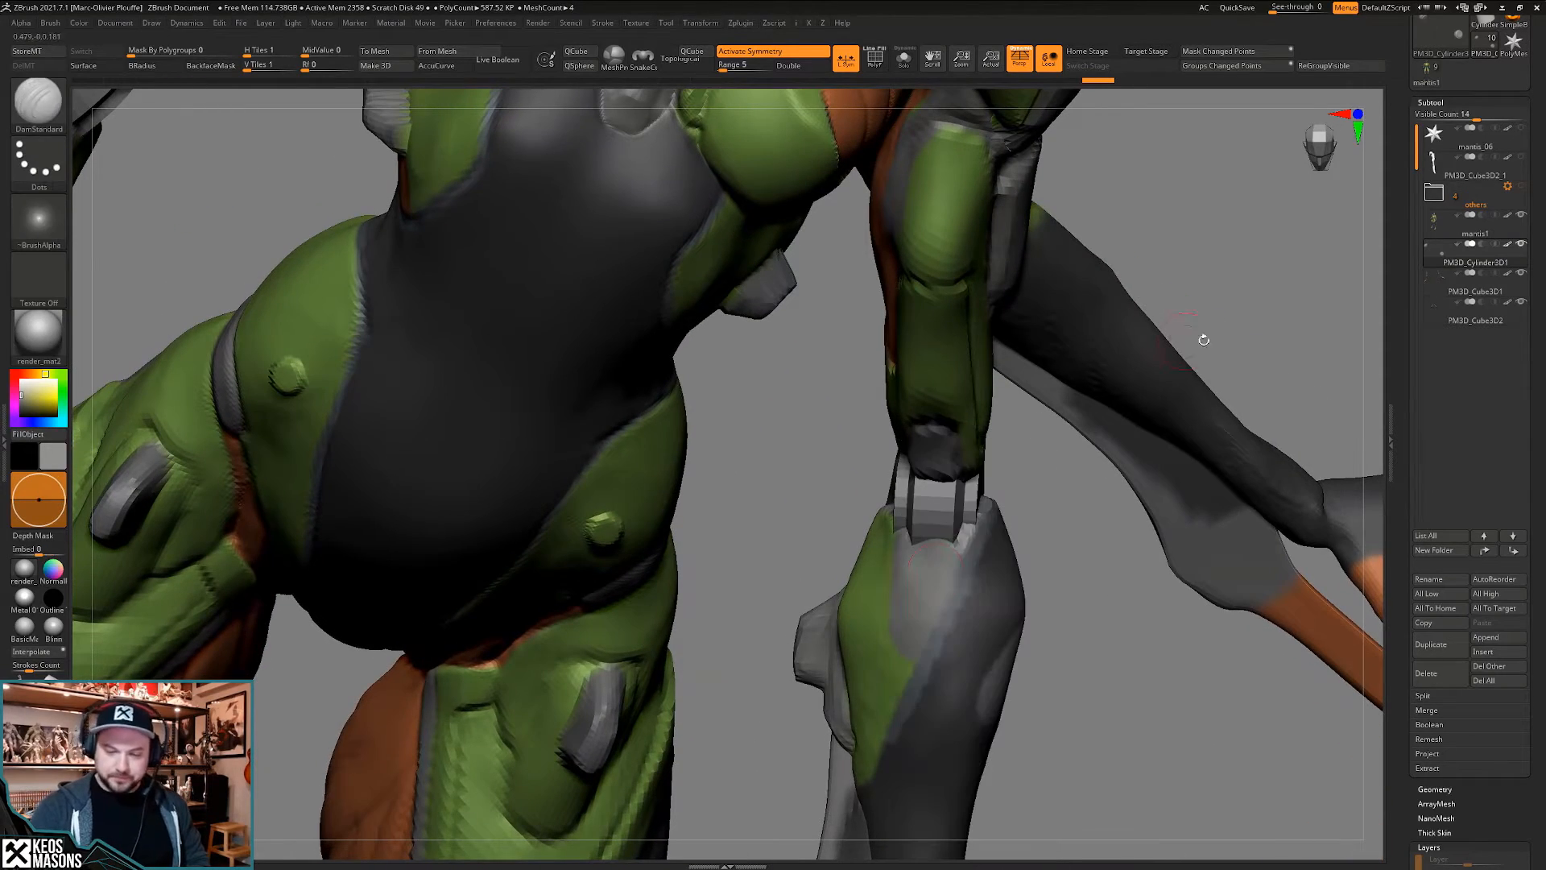
# - Try to carve a line across the elbow joint and smooth it, and undo both strokes
pyautogui.moveTo(905, 533); pyautogui.dragTo(955, 532)
pyautogui.moveTo(954, 564); pyautogui.dragTo(958, 523, button='right')
pyautogui.keyDown('shift'); pyautogui.moveTo(962, 511); pyautogui.dragTo(976, 533); pyautogui.keyUp('shift')
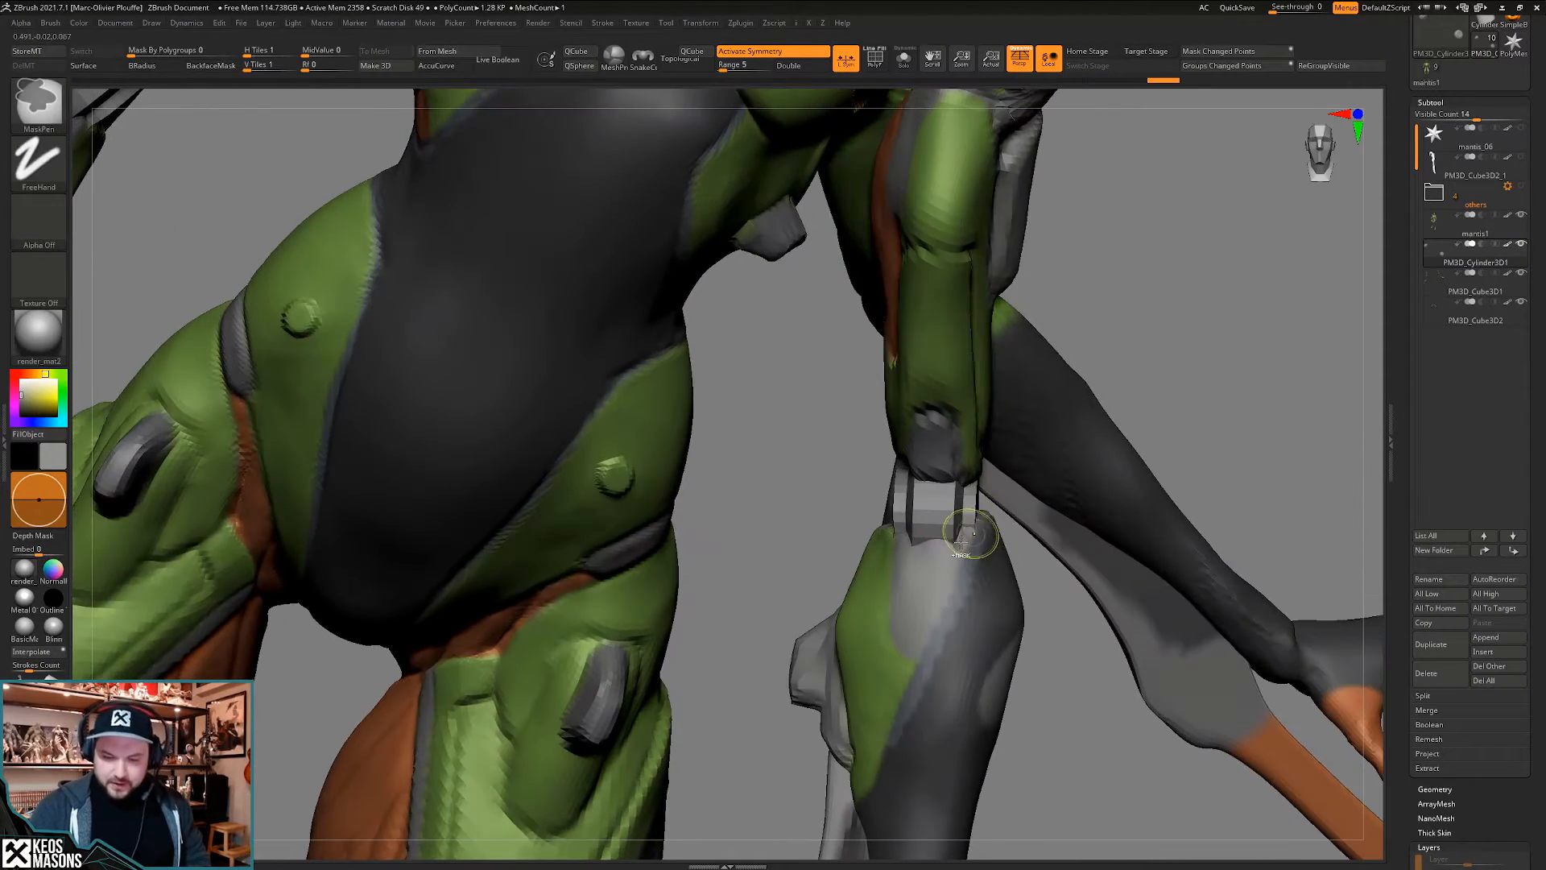
pyautogui.hotkey('ctrl', 'z')
pyautogui.hotkey('ctrl', 'z')
# - Make the mantis1 body the active subtool
pyautogui.moveTo(922, 576)
pyautogui.mouseDown(button='right')
pyautogui.moveTo(964, 576)
pyautogui.moveTo(945, 607)
pyautogui.moveTo(952, 576)
pyautogui.moveTo(926, 555)
pyautogui.moveTo(964, 529)
pyautogui.moveTo(892, 550)
pyautogui.moveTo(938, 536)
pyautogui.moveTo(929, 559)
pyautogui.moveTo(894, 523)
pyautogui.moveTo(891, 563)
pyautogui.moveTo(865, 520)
pyautogui.moveTo(994, 501)
pyautogui.mouseUp(button='right')
pyautogui.keyDown('alt'); pyautogui.click(952, 575); pyautogui.keyUp('alt')
pyautogui.moveTo(1117, 541)
pyautogui.mouseDown(button='right')
pyautogui.moveTo(1047, 580)
pyautogui.moveTo(1066, 644)
pyautogui.mouseUp(button='right')
pyautogui.rightClick(1066, 644)
pyautogui.moveTo(1225, 389); pyautogui.dragTo(875, 484, button='right')
pyautogui.hotkey('shift', 'f')
pyautogui.hotkey('shift', 'f')
# - Isolate the arms of the body mesh to expose the inner upper arm
pyautogui.rightClick(1006, 574)
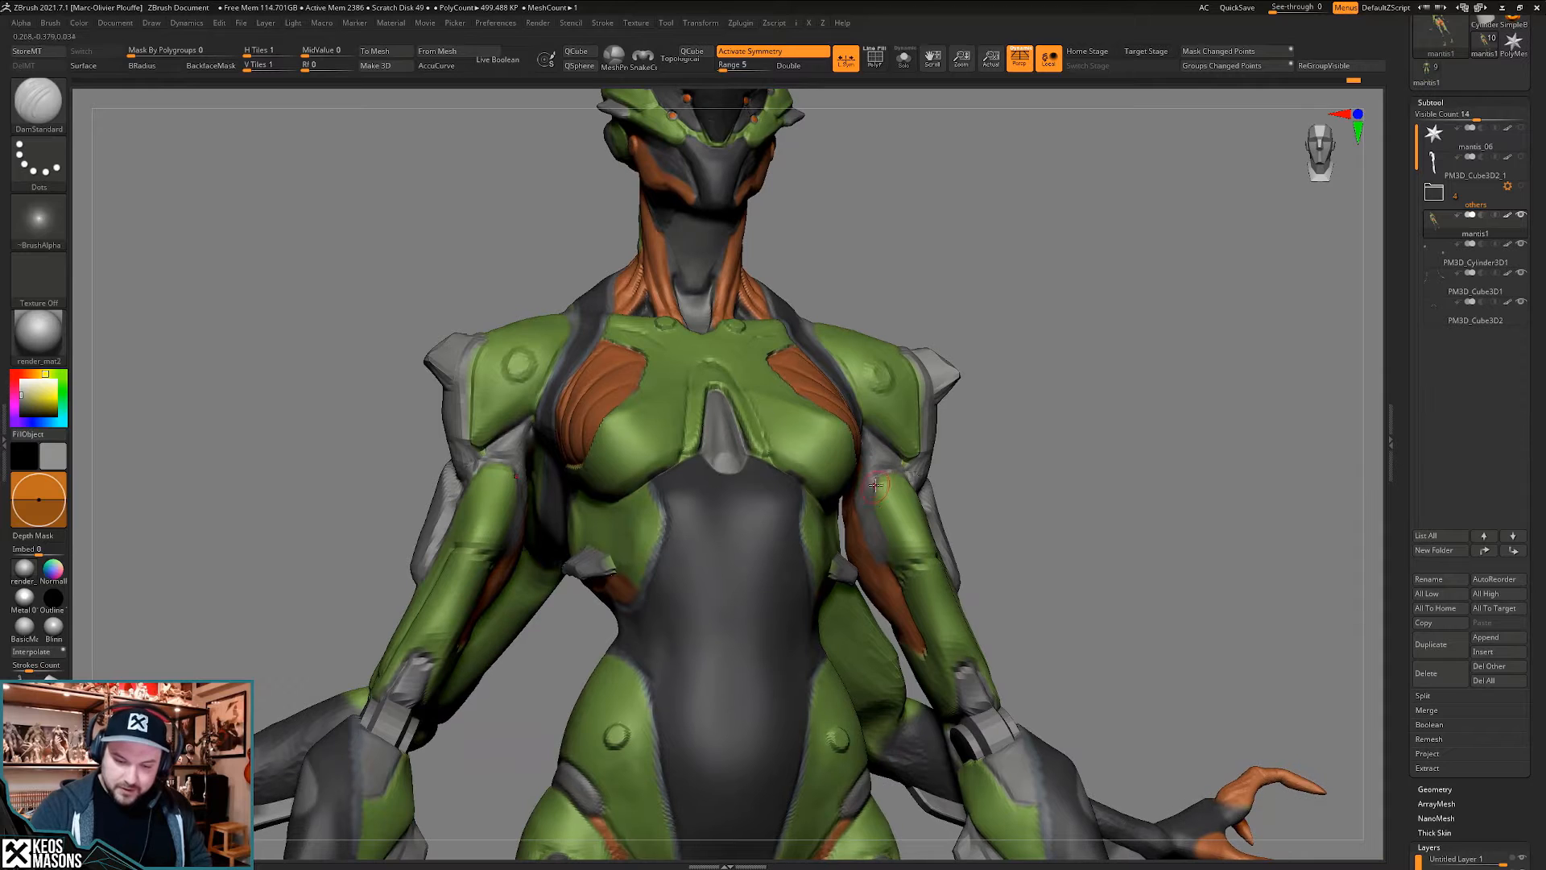
pyautogui.moveTo(886, 547); pyautogui.dragTo(888, 549, button='right')
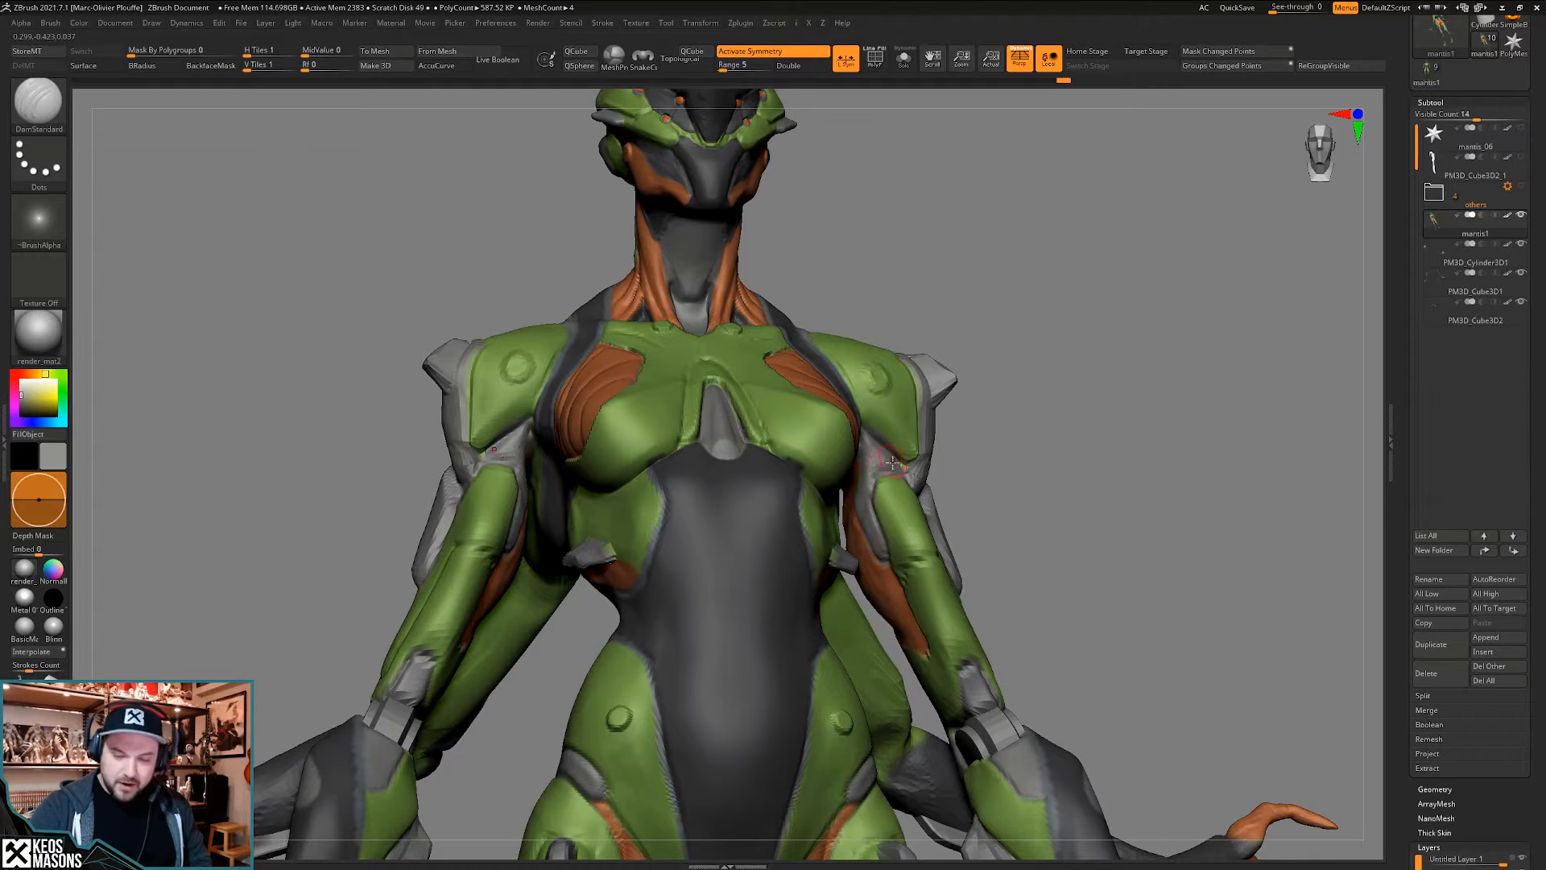
pyautogui.moveTo(892, 463); pyautogui.dragTo(929, 549, button='right')
pyautogui.moveTo(910, 564)
pyautogui.mouseDown(button='right')
pyautogui.moveTo(884, 566)
pyautogui.moveTo(921, 583)
pyautogui.moveTo(962, 513)
pyautogui.moveTo(966, 543)
pyautogui.moveTo(865, 532)
pyautogui.moveTo(806, 585)
pyautogui.moveTo(905, 530)
pyautogui.moveTo(841, 498)
pyautogui.moveTo(868, 516)
pyautogui.moveTo(854, 512)
pyautogui.moveTo(908, 507)
pyautogui.moveTo(878, 534)
pyautogui.moveTo(905, 518)
pyautogui.mouseUp(button='right')
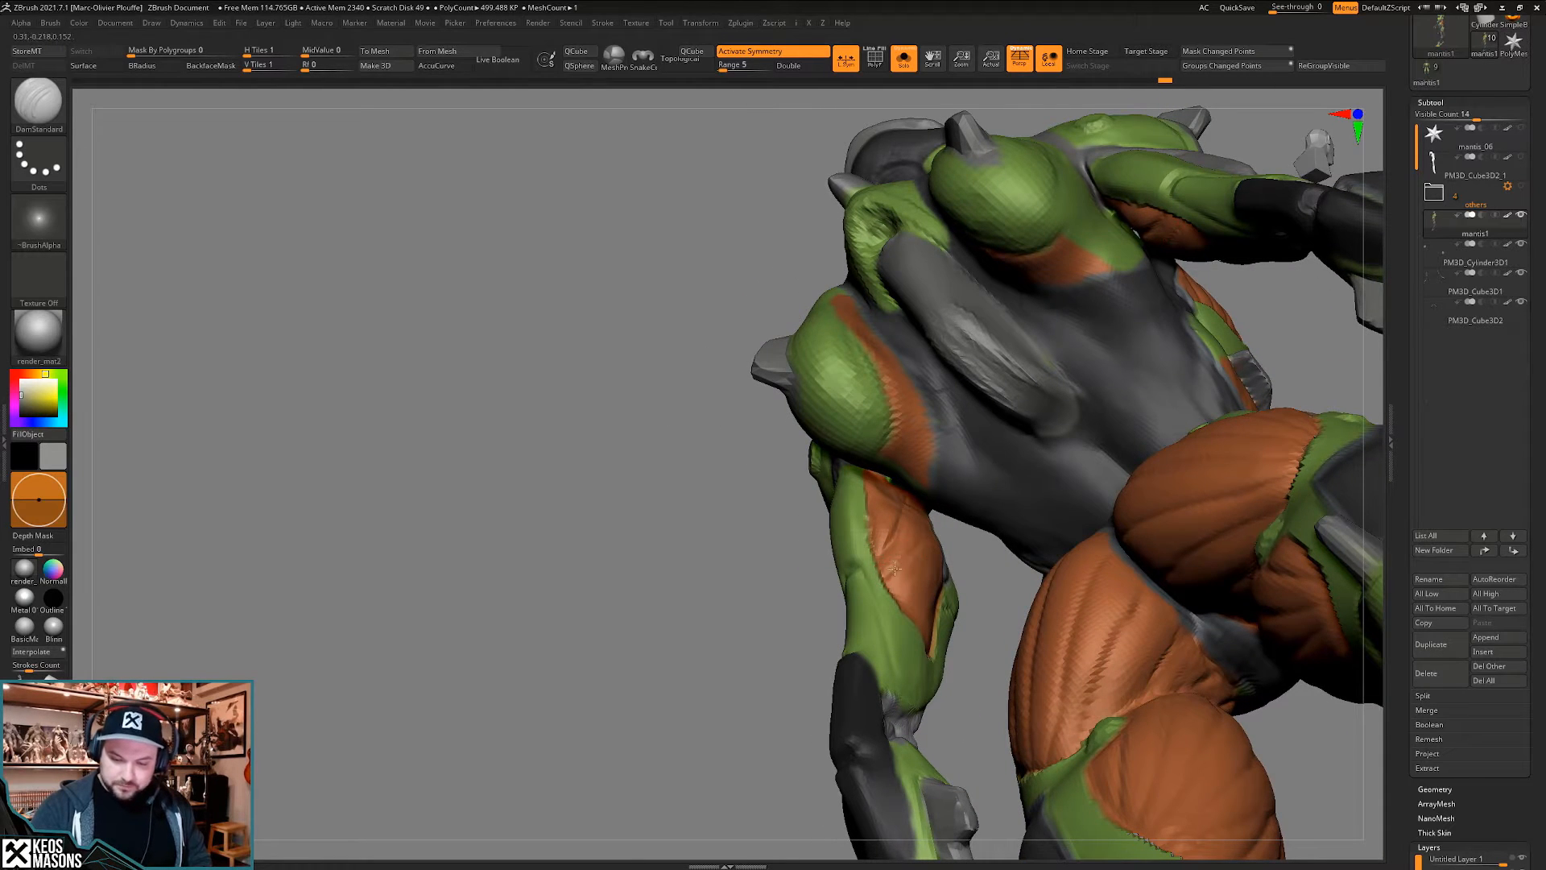
pyautogui.moveTo(894, 568); pyautogui.dragTo(902, 636, button='right')
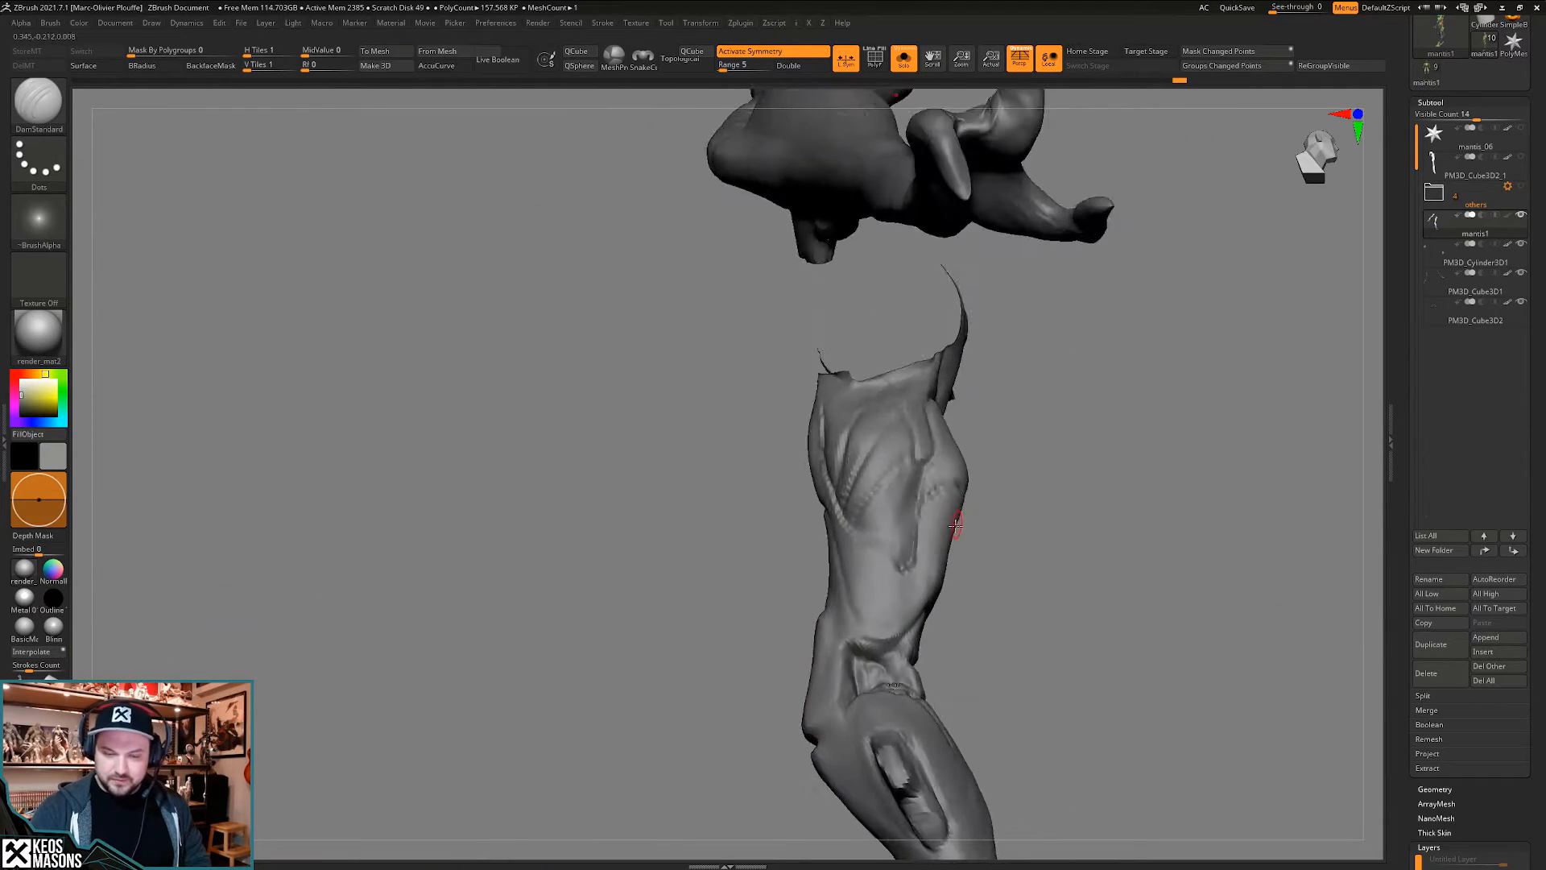
# - Build up muscle fibres down the inner upper arm with the ClayBuildup brush and smooth them
pyautogui.moveTo(894, 484)
pyautogui.mouseDown(button='right')
pyautogui.moveTo(898, 378)
pyautogui.moveTo(935, 340)
pyautogui.mouseUp(button='right')
pyautogui.press('b')
pyautogui.press('c')
pyautogui.press('b')
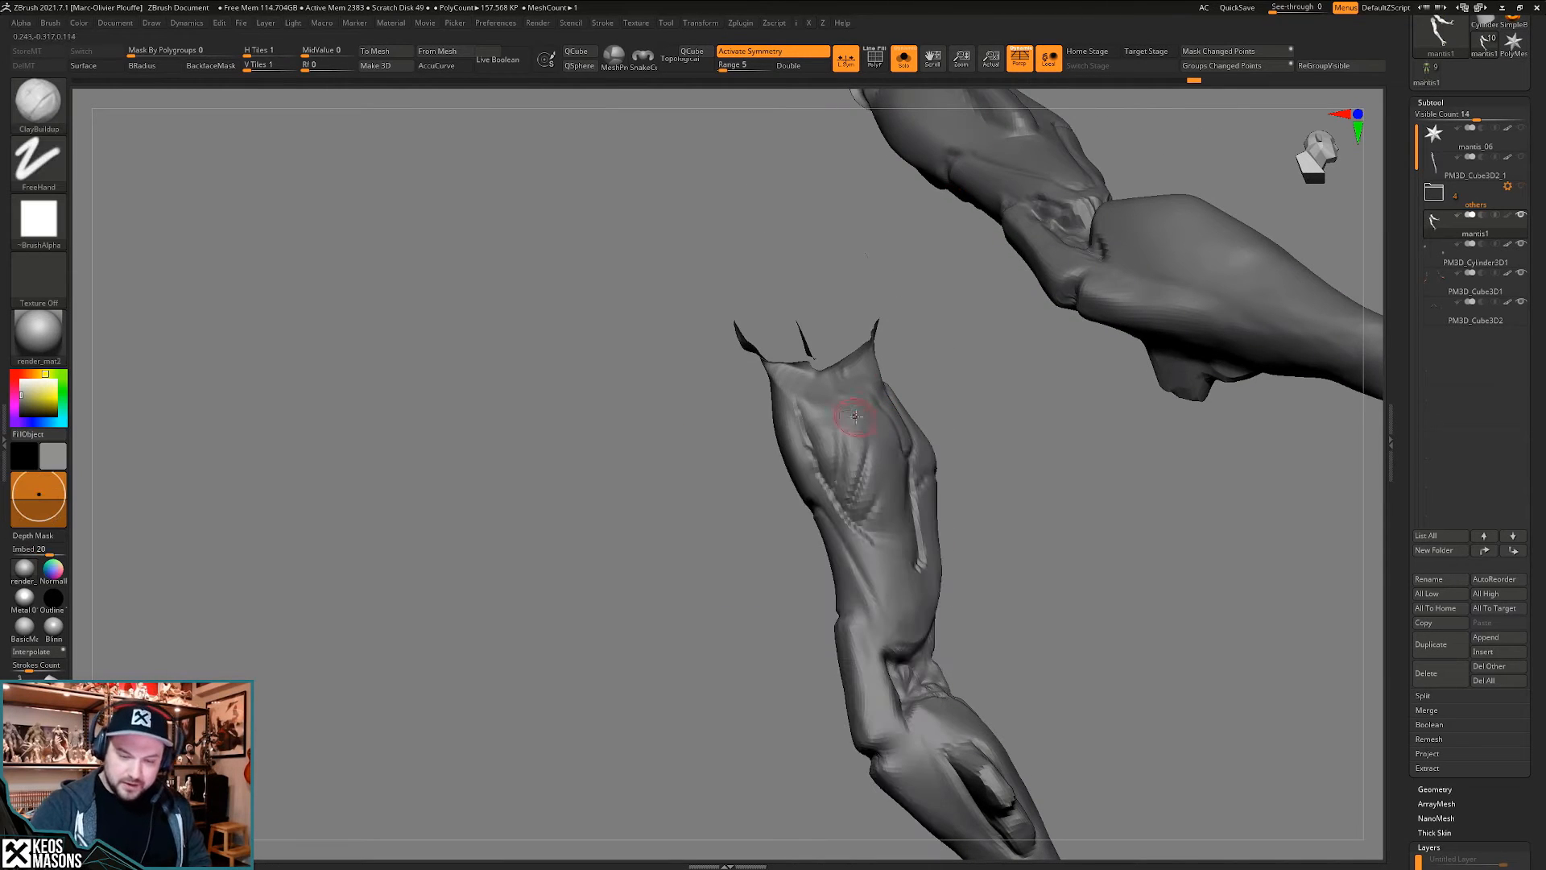
pyautogui.moveTo(850, 384); pyautogui.dragTo(862, 463)
pyautogui.moveTo(821, 511); pyautogui.dragTo(836, 508, button='right')
pyautogui.moveTo(837, 395); pyautogui.dragTo(842, 478)
pyautogui.moveTo(846, 451); pyautogui.dragTo(865, 441, button='right')
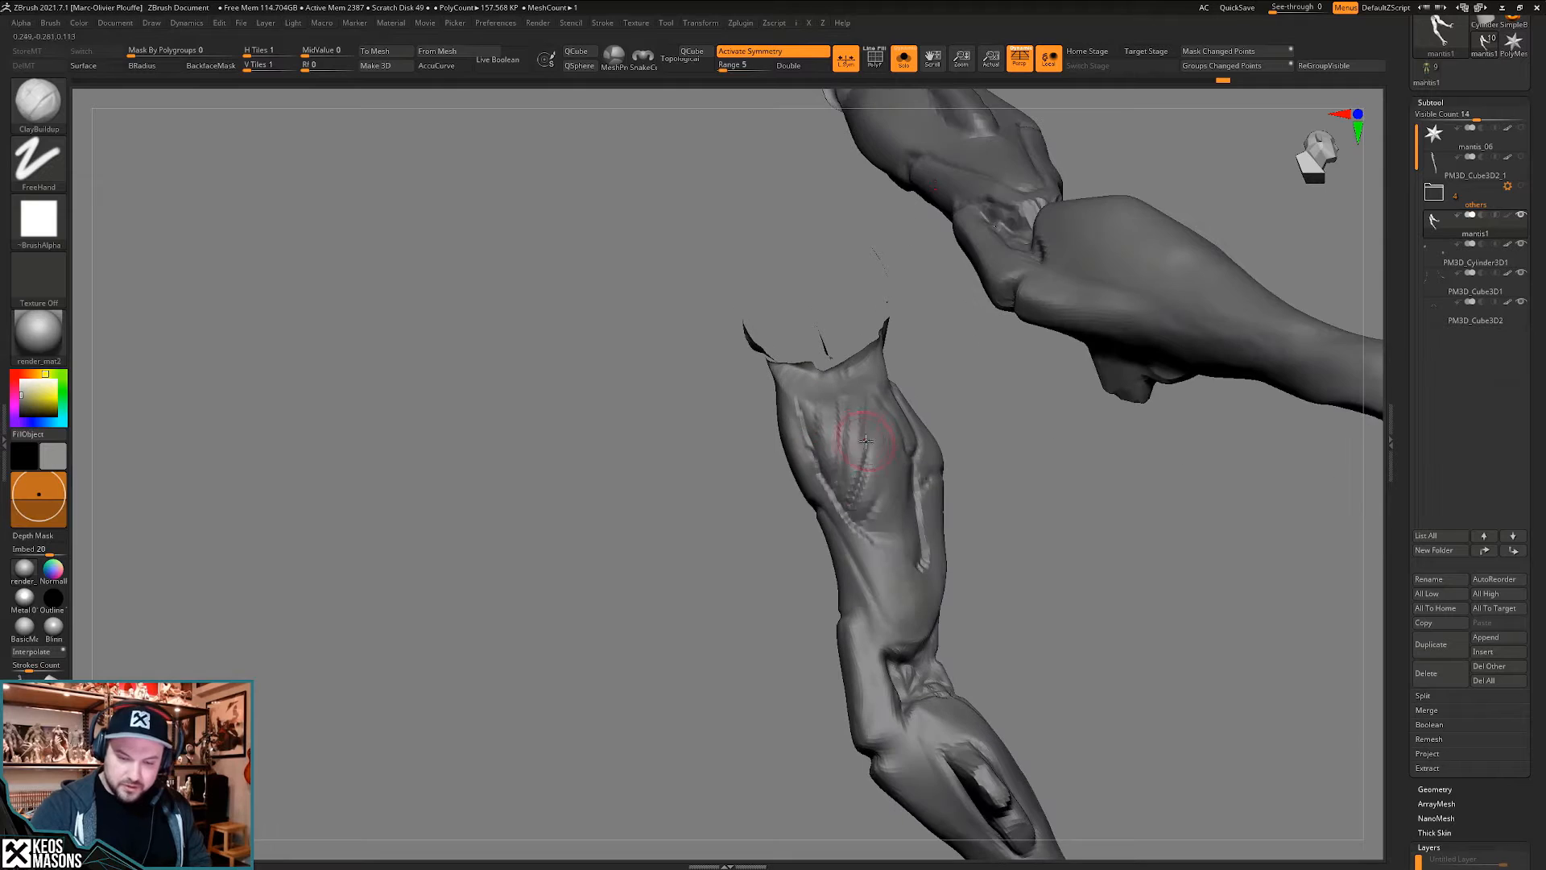
pyautogui.rightClick(831, 494)
pyautogui.moveTo(832, 399)
pyautogui.mouseDown()
pyautogui.moveTo(831, 494)
pyautogui.moveTo(851, 484)
pyautogui.mouseUp()
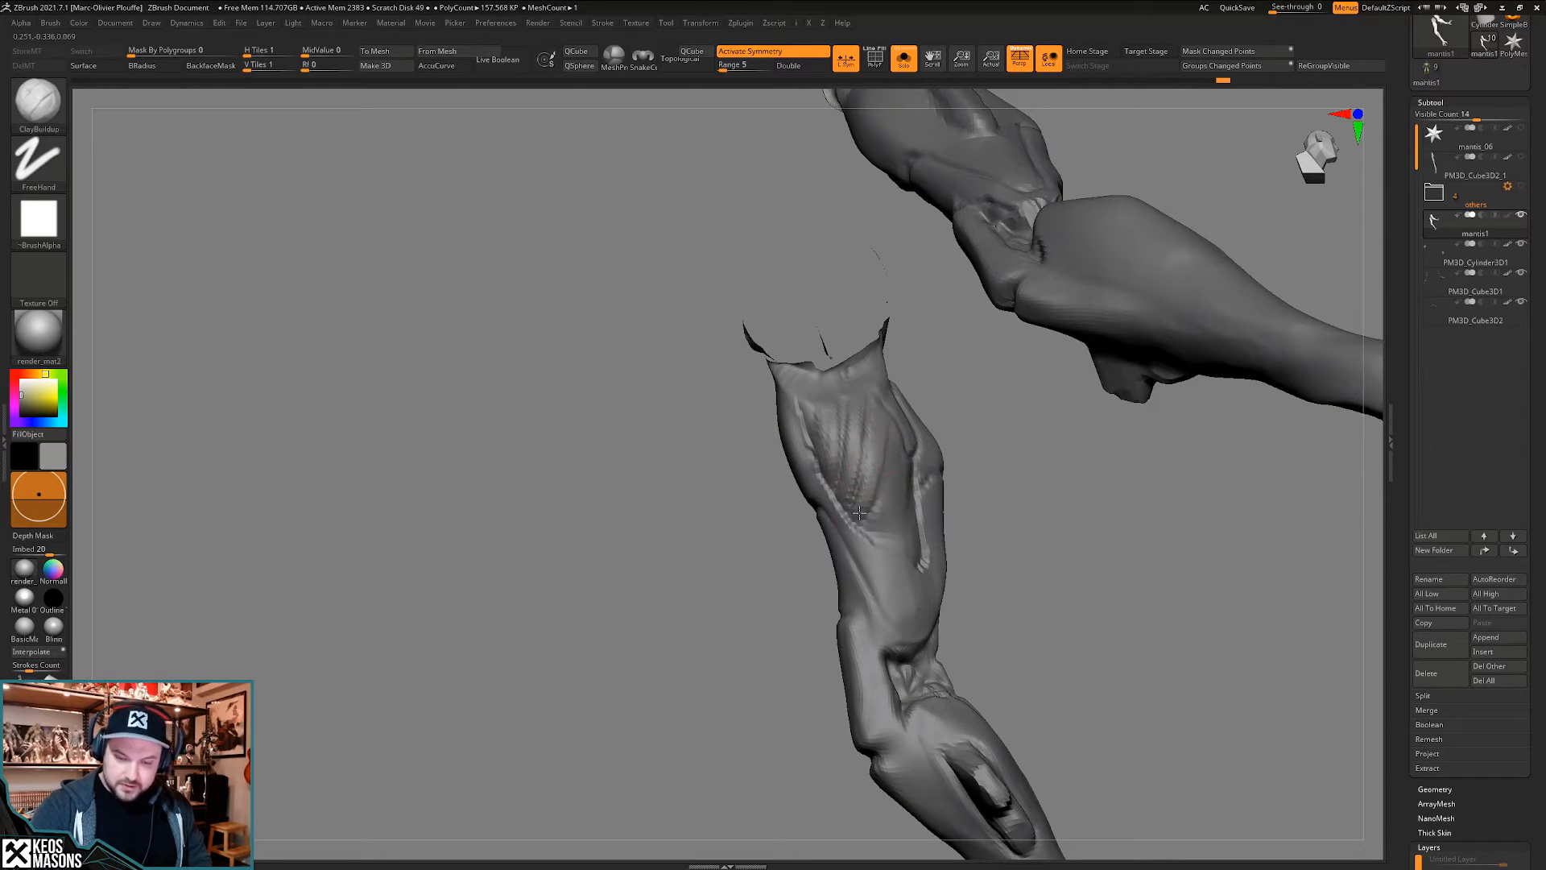
pyautogui.moveTo(866, 494)
pyautogui.mouseDown(button='right')
pyautogui.moveTo(842, 542)
pyautogui.moveTo(865, 516)
pyautogui.mouseUp(button='right')
pyautogui.moveTo(894, 446)
pyautogui.keyDown('shift'); pyautogui.mouseDown()
pyautogui.moveTo(853, 515)
pyautogui.moveTo(847, 487)
pyautogui.mouseUp(); pyautogui.keyUp('shift')
pyautogui.moveTo(846, 487); pyautogui.dragTo(835, 414, button='right')
# - Build up and refine the muscle forms along the upper arm with the ClayBuildup brush
pyautogui.moveTo(852, 476)
pyautogui.mouseDown(button='right')
pyautogui.moveTo(901, 511)
pyautogui.moveTo(1012, 469)
pyautogui.mouseUp(button='right')
pyautogui.keyDown('alt'); pyautogui.moveTo(1192, 480); pyautogui.dragTo(877, 620, button='right'); pyautogui.keyUp('alt')
pyautogui.rightClick(1030, 477)
pyautogui.moveTo(1030, 477); pyautogui.dragTo(1028, 451, button='right')
pyautogui.rightClick(1030, 469)
pyautogui.moveTo(1029, 468); pyautogui.dragTo(1024, 468)
pyautogui.moveTo(1025, 459); pyautogui.dragTo(1026, 473, button='right')
pyautogui.rightClick(1026, 473)
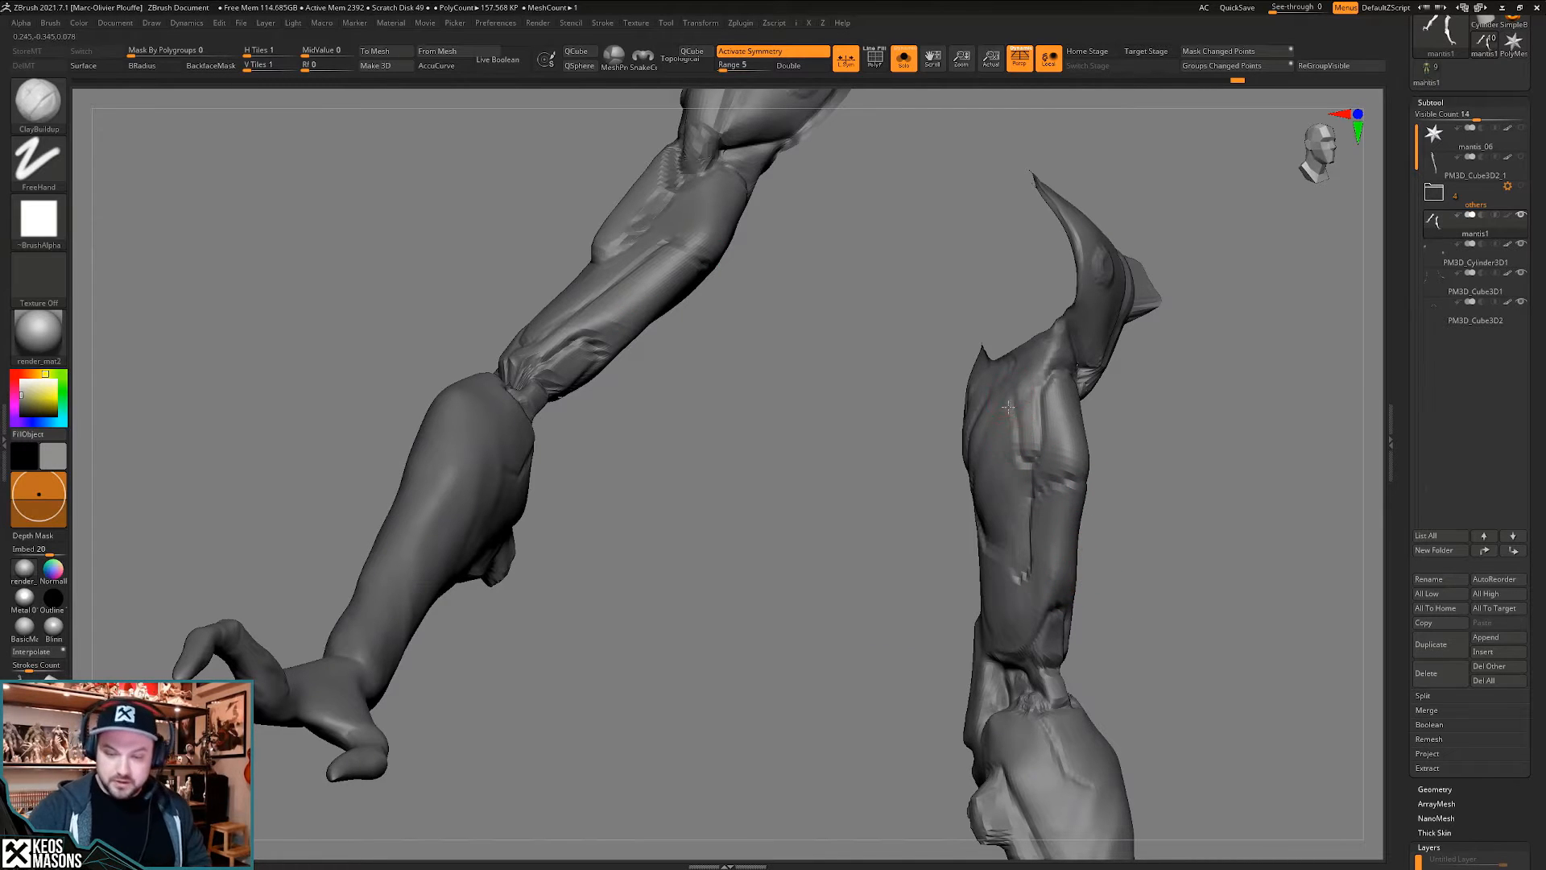
pyautogui.moveTo(1061, 508); pyautogui.dragTo(953, 475, button='right')
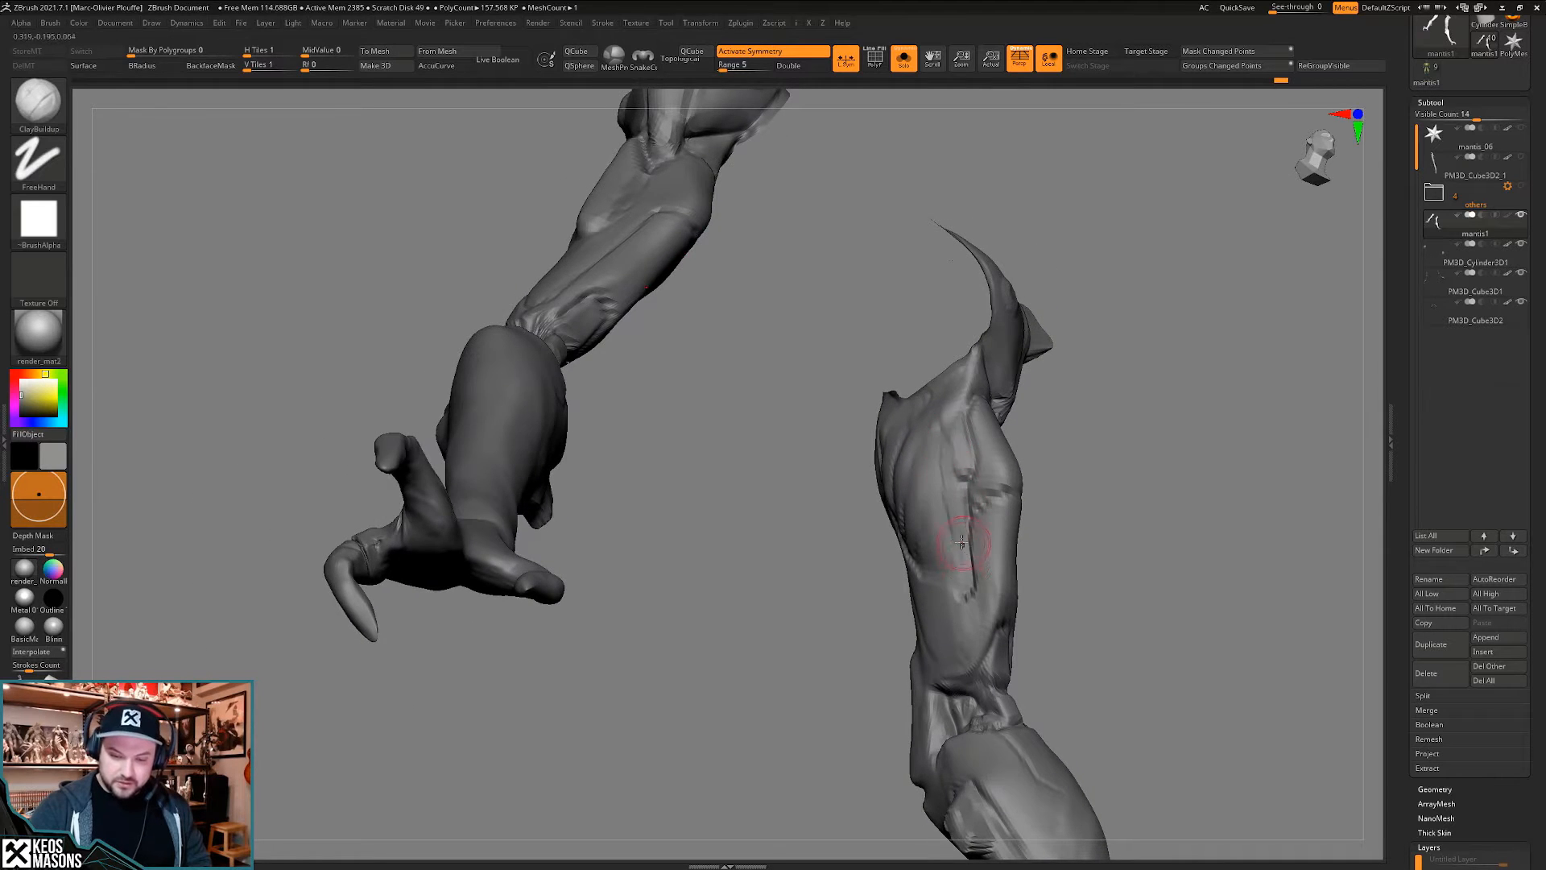
pyautogui.moveTo(962, 544); pyautogui.dragTo(968, 487, button='right')
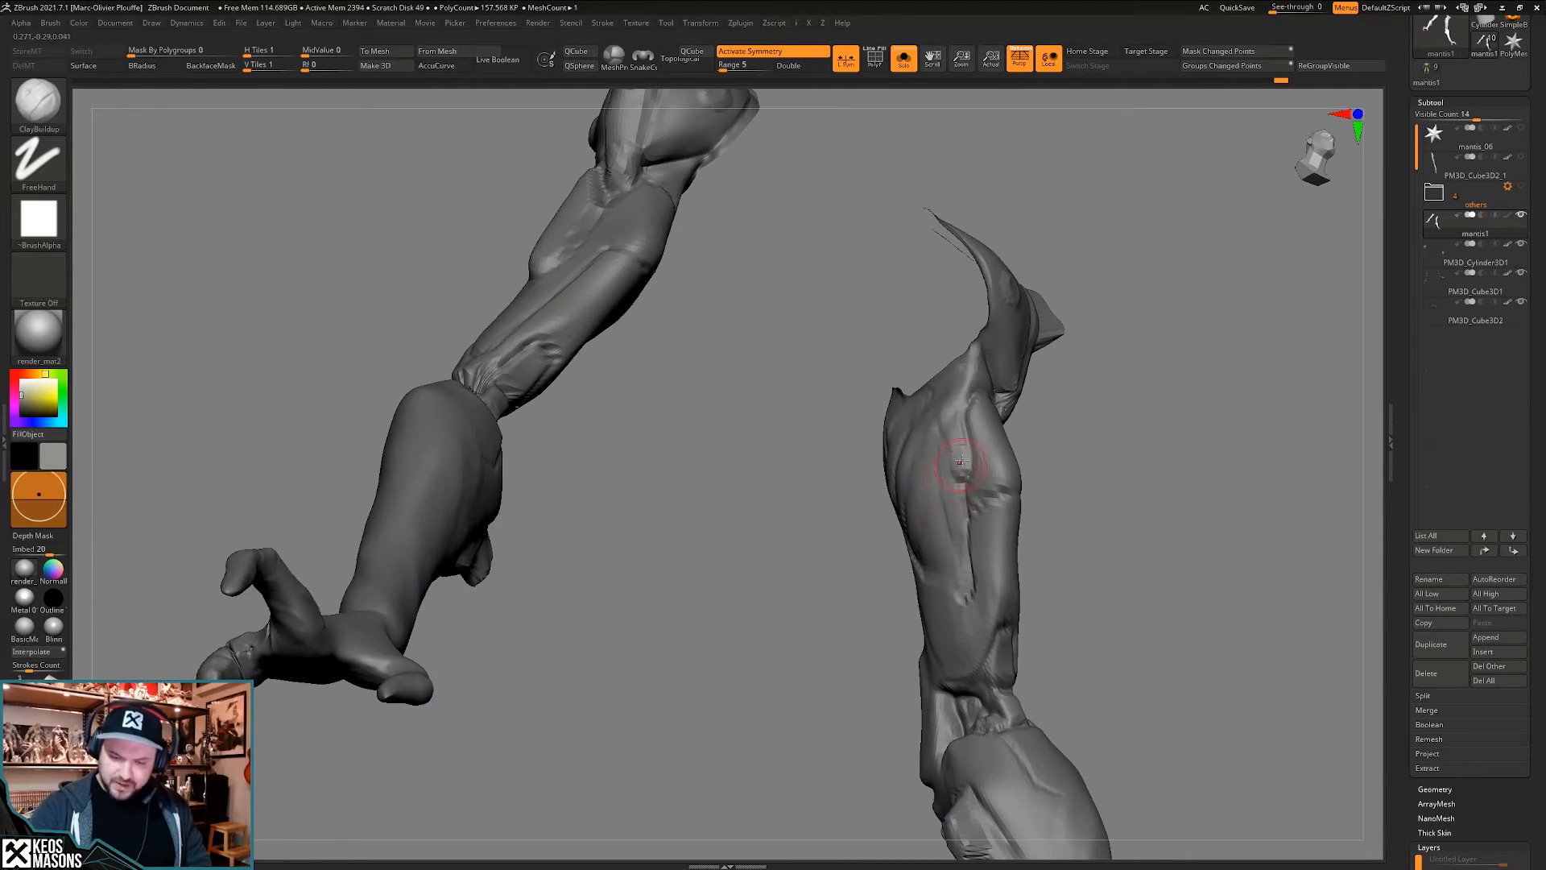
# - Carve grooves between the muscle fibres of the inner upper arm with the DamStandard brush
pyautogui.press('1')
pyautogui.click(976, 463)
pyautogui.press('s')
pyautogui.moveTo(947, 431); pyautogui.dragTo(955, 557)
pyautogui.moveTo(955, 558); pyautogui.dragTo(909, 470, button='right')
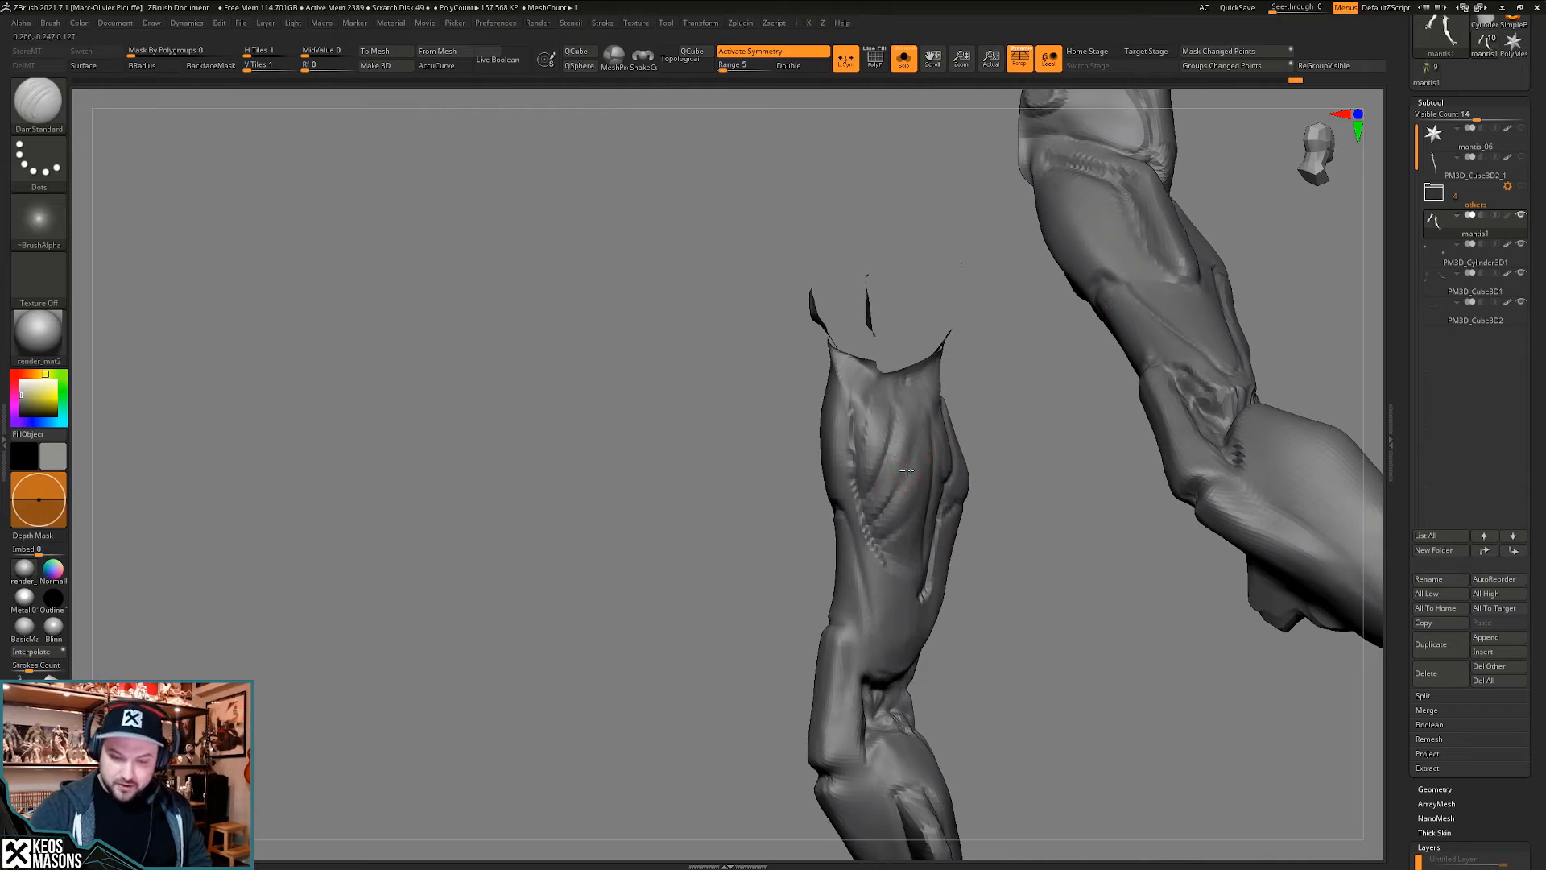
# - Bring the head, torso and legs of the body mesh back into view with their painted colours
pyautogui.moveTo(917, 413)
pyautogui.mouseDown(button='right')
pyautogui.moveTo(935, 475)
pyautogui.moveTo(909, 521)
pyautogui.moveTo(935, 523)
pyautogui.moveTo(941, 505)
pyautogui.moveTo(912, 531)
pyautogui.moveTo(906, 488)
pyautogui.moveTo(941, 438)
pyautogui.moveTo(900, 549)
pyautogui.moveTo(925, 545)
pyautogui.moveTo(932, 524)
pyautogui.moveTo(964, 661)
pyautogui.mouseUp(button='right')
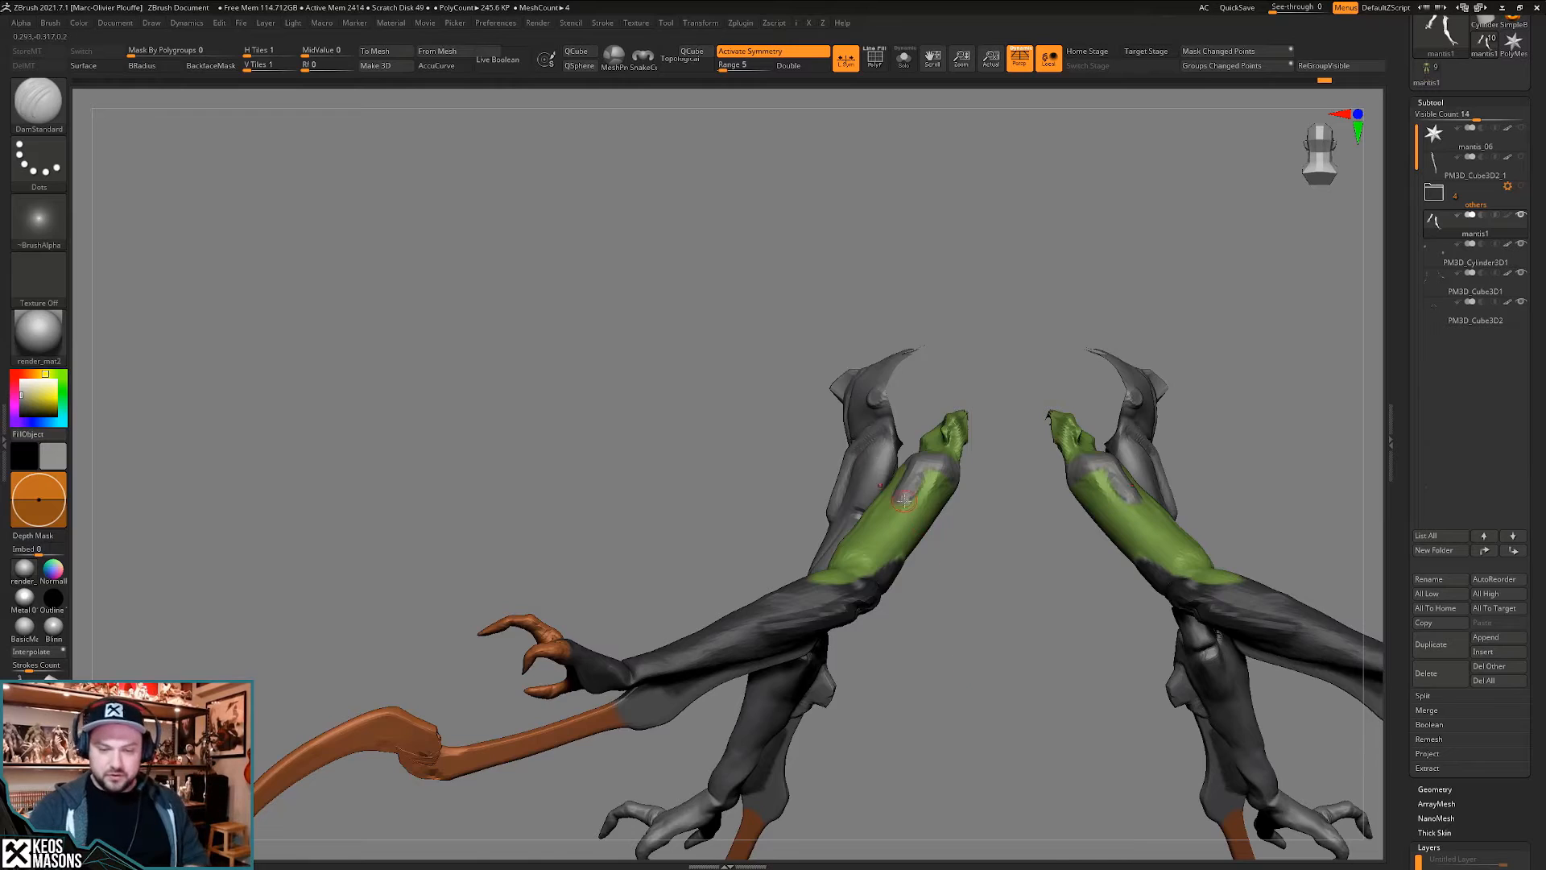
pyautogui.moveTo(903, 500); pyautogui.dragTo(887, 461, button='right')
pyautogui.press('s')
pyautogui.keyDown('ctrl'); pyautogui.keyDown('shift'); pyautogui.click(896, 563); pyautogui.keyUp('shift'); pyautogui.keyUp('ctrl')
pyautogui.hotkey('ctrl', 'z')
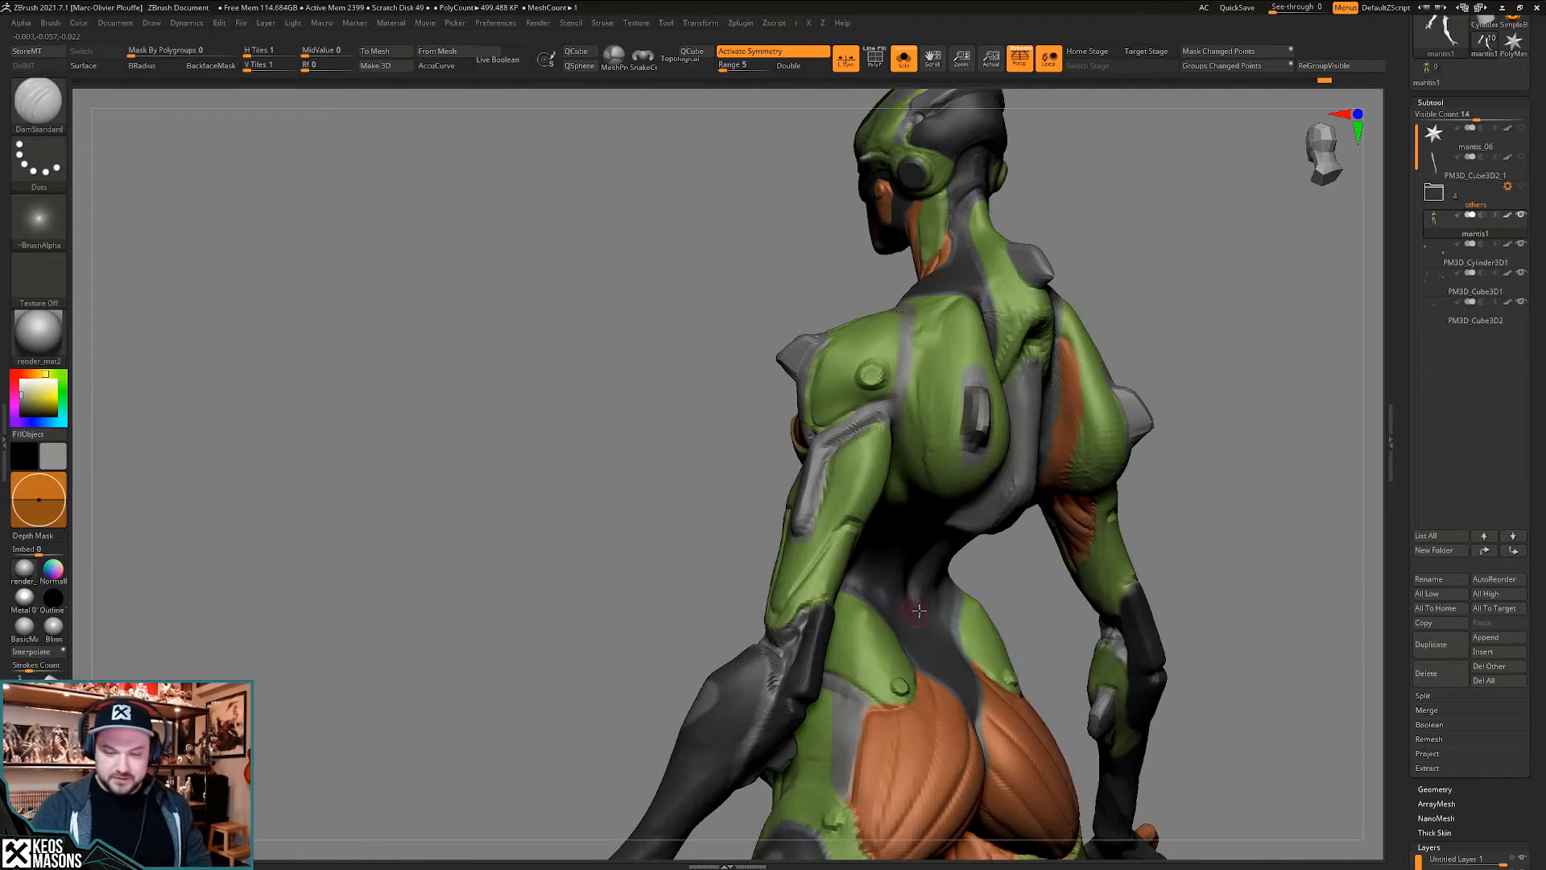
pyautogui.moveTo(919, 611); pyautogui.dragTo(984, 584, button='right')
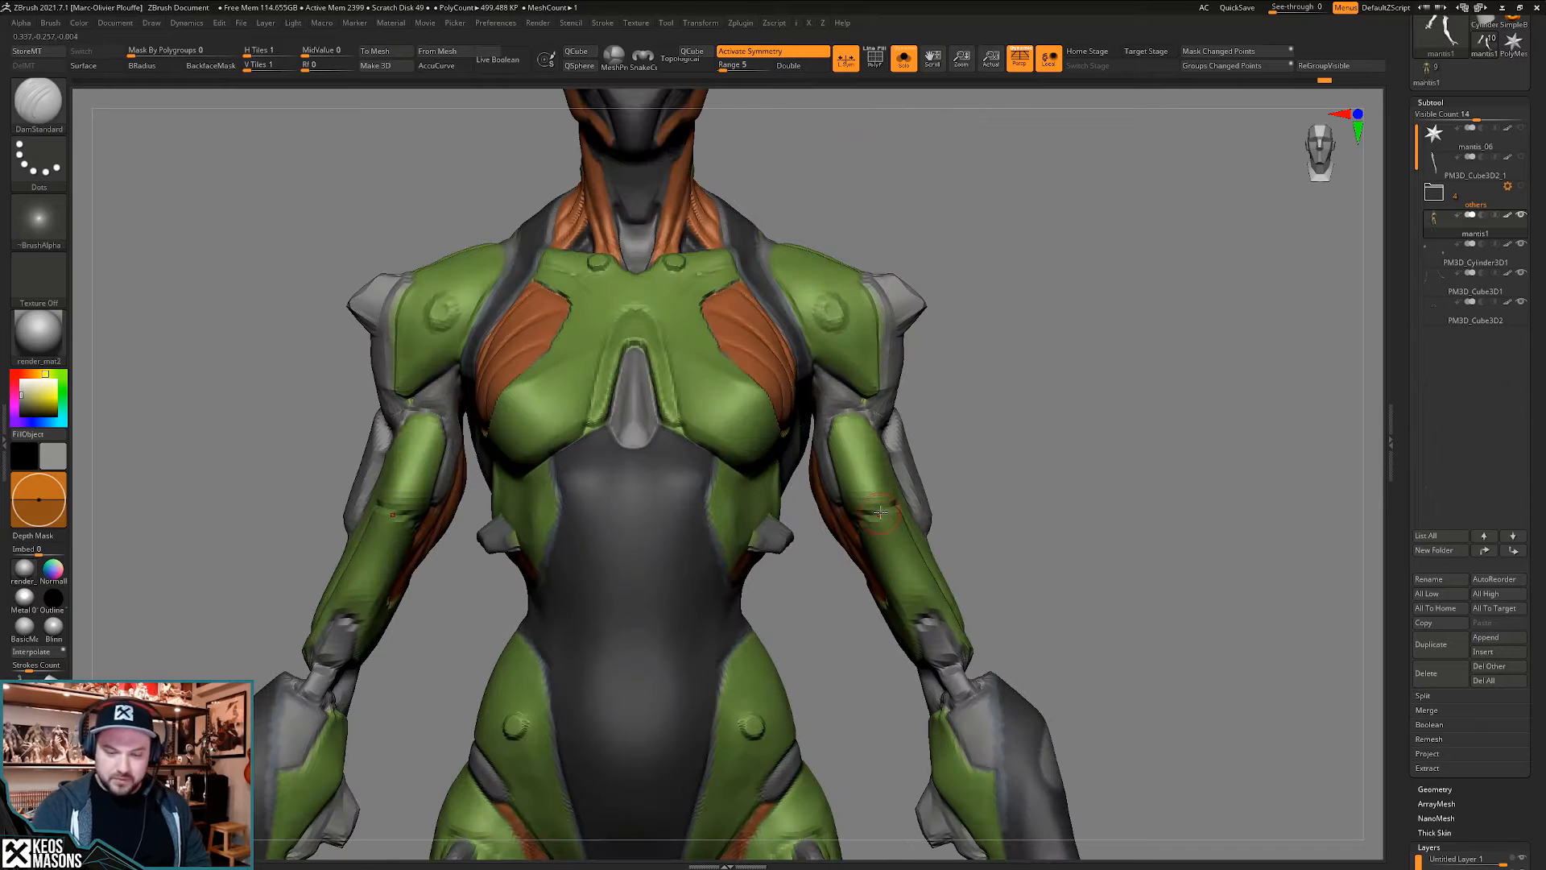
pyautogui.moveTo(896, 504); pyautogui.dragTo(855, 517, button='right')
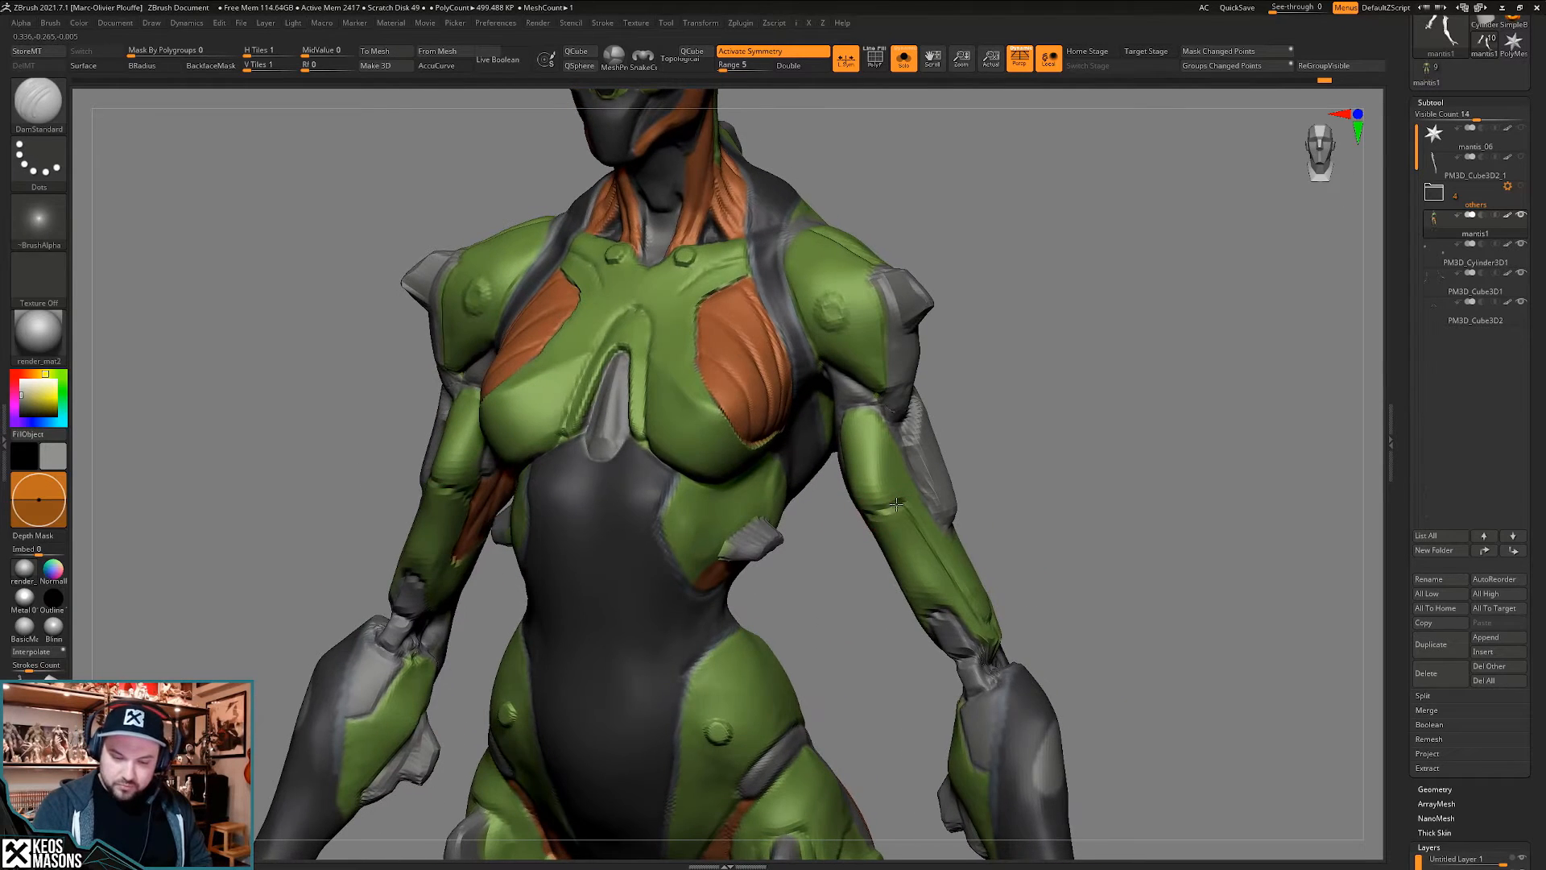
pyautogui.moveTo(966, 523); pyautogui.dragTo(1015, 528, button='right')
pyautogui.moveTo(1039, 592)
pyautogui.keyDown('ctrl'); pyautogui.mouseDown(button='right')
pyautogui.moveTo(1032, 545)
pyautogui.moveTo(1025, 587)
pyautogui.moveTo(946, 577)
pyautogui.moveTo(1017, 556)
pyautogui.moveTo(946, 609)
pyautogui.mouseUp(button='right'); pyautogui.keyUp('ctrl')
pyautogui.keyDown('ctrl'); pyautogui.moveTo(890, 529); pyautogui.dragTo(894, 462, button='right'); pyautogui.keyUp('ctrl')
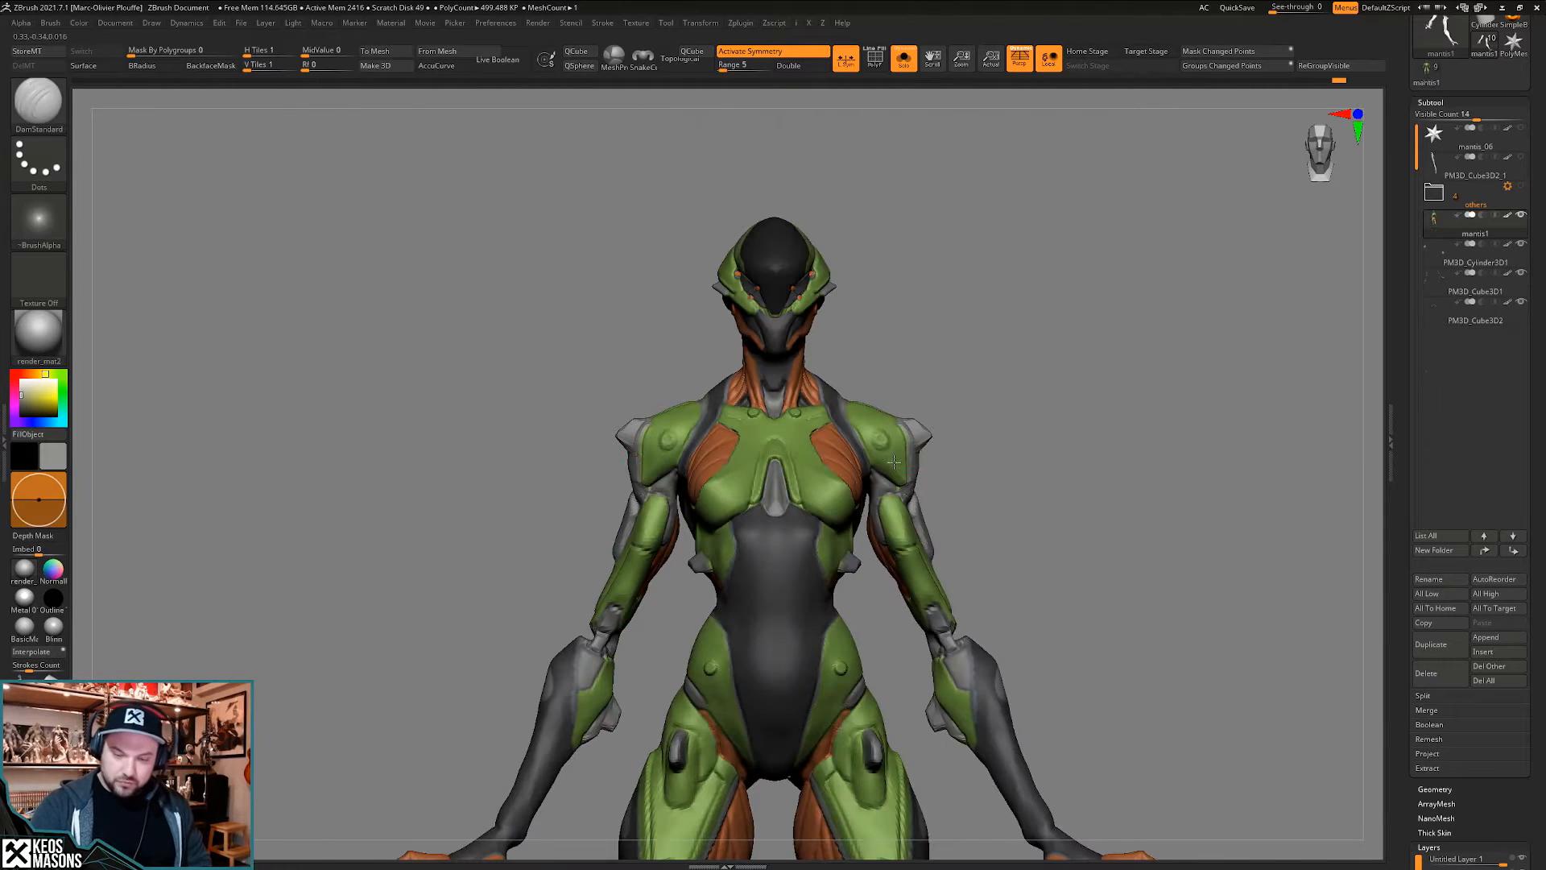
pyautogui.moveTo(1079, 607)
pyautogui.mouseDown(button='right')
pyautogui.moveTo(1060, 565)
pyautogui.moveTo(1054, 602)
pyautogui.moveTo(1087, 590)
pyautogui.moveTo(1056, 570)
pyautogui.moveTo(1066, 600)
pyautogui.mouseUp(button='right')
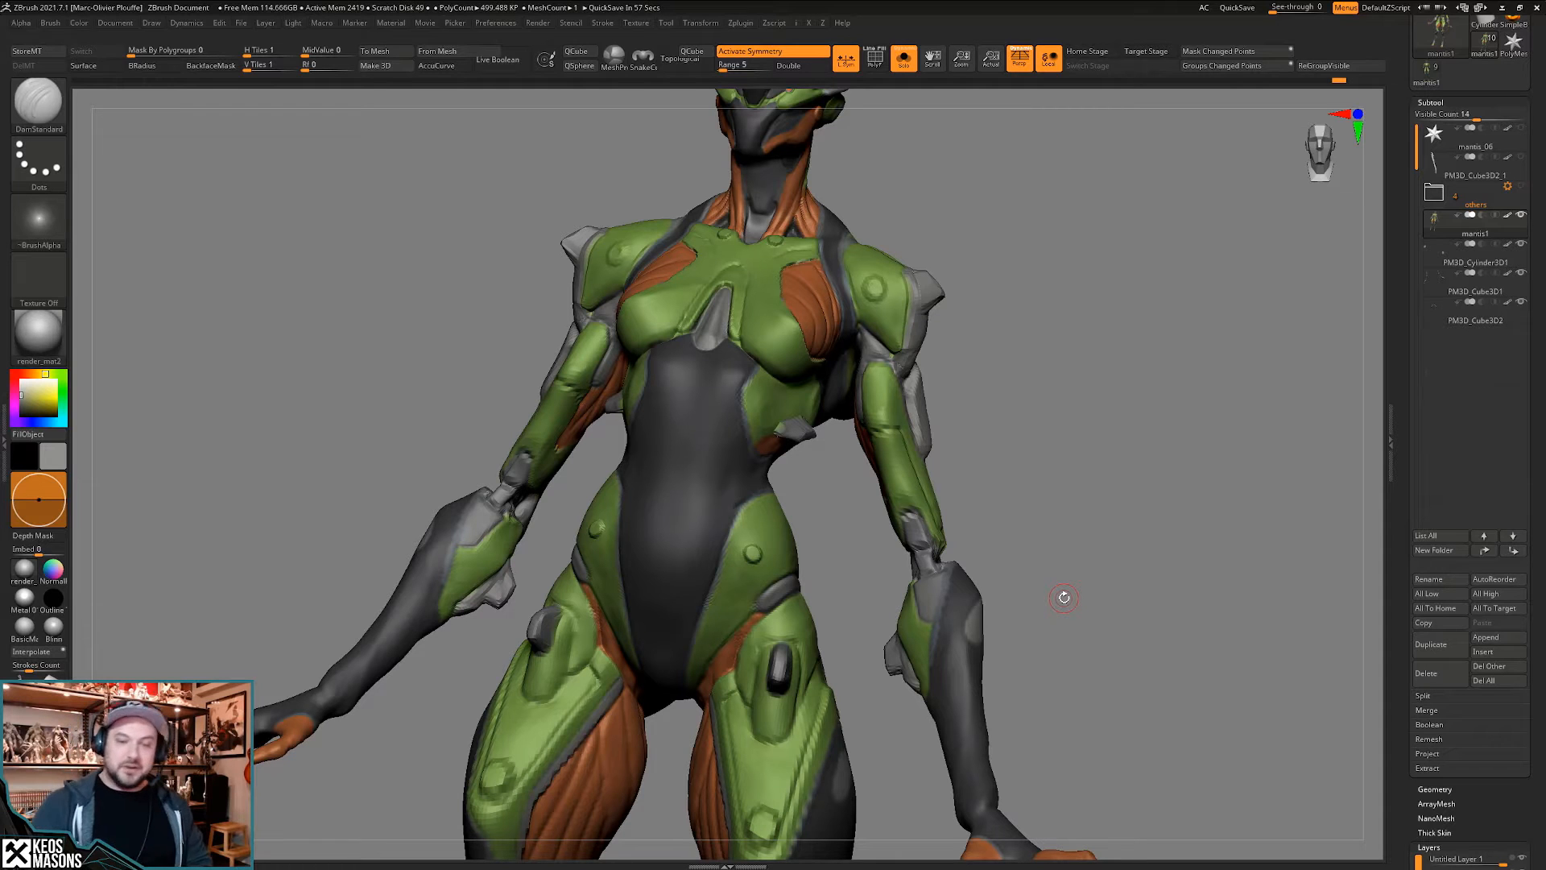
# - Restore the back arms and scythes to view and turn off Solo mode so the elbow parts also show
pyautogui.moveTo(1077, 515); pyautogui.dragTo(1100, 534)
pyautogui.keyDown('alt'); pyautogui.moveTo(1100, 534); pyautogui.dragTo(916, 408); pyautogui.keyUp('alt')
pyautogui.keyDown('alt'); pyautogui.moveTo(1062, 668); pyautogui.dragTo(939, 521); pyautogui.keyUp('alt')
pyautogui.moveTo(749, 516); pyautogui.dragTo(815, 631)
pyautogui.hotkey('alt', 's')
pyautogui.moveTo(816, 630)
pyautogui.mouseDown(button='right')
pyautogui.moveTo(793, 592)
pyautogui.moveTo(745, 564)
pyautogui.mouseUp(button='right')
pyautogui.moveTo(745, 564); pyautogui.dragTo(641, 524, button='right')
pyautogui.moveTo(671, 581); pyautogui.dragTo(784, 572, button='right')
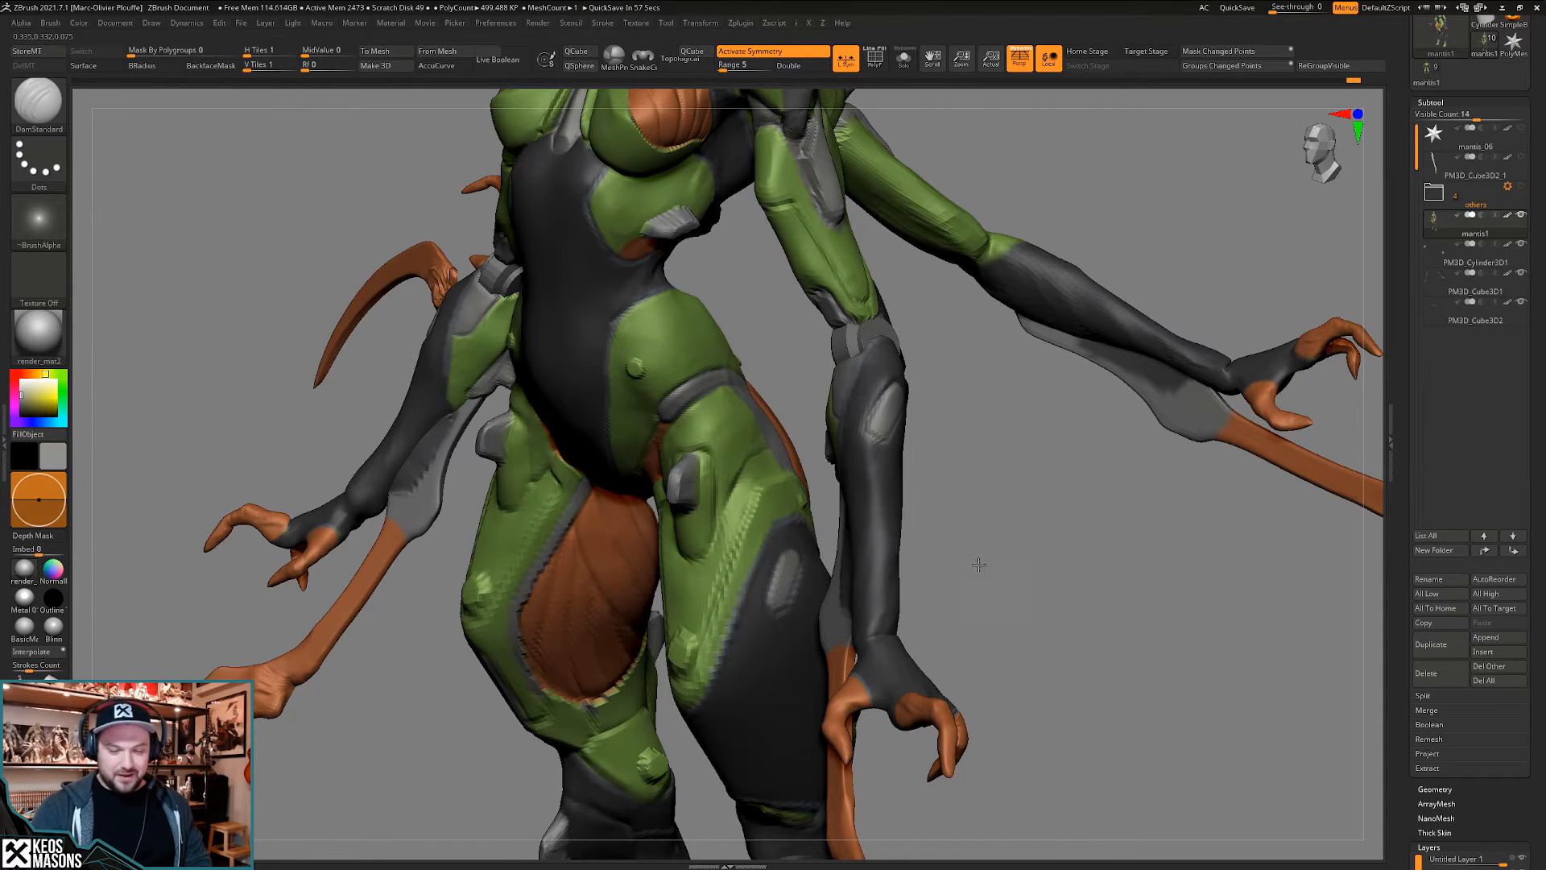
pyautogui.keyDown('shift'); pyautogui.moveTo(978, 565); pyautogui.dragTo(945, 608, button='right'); pyautogui.keyUp('shift')
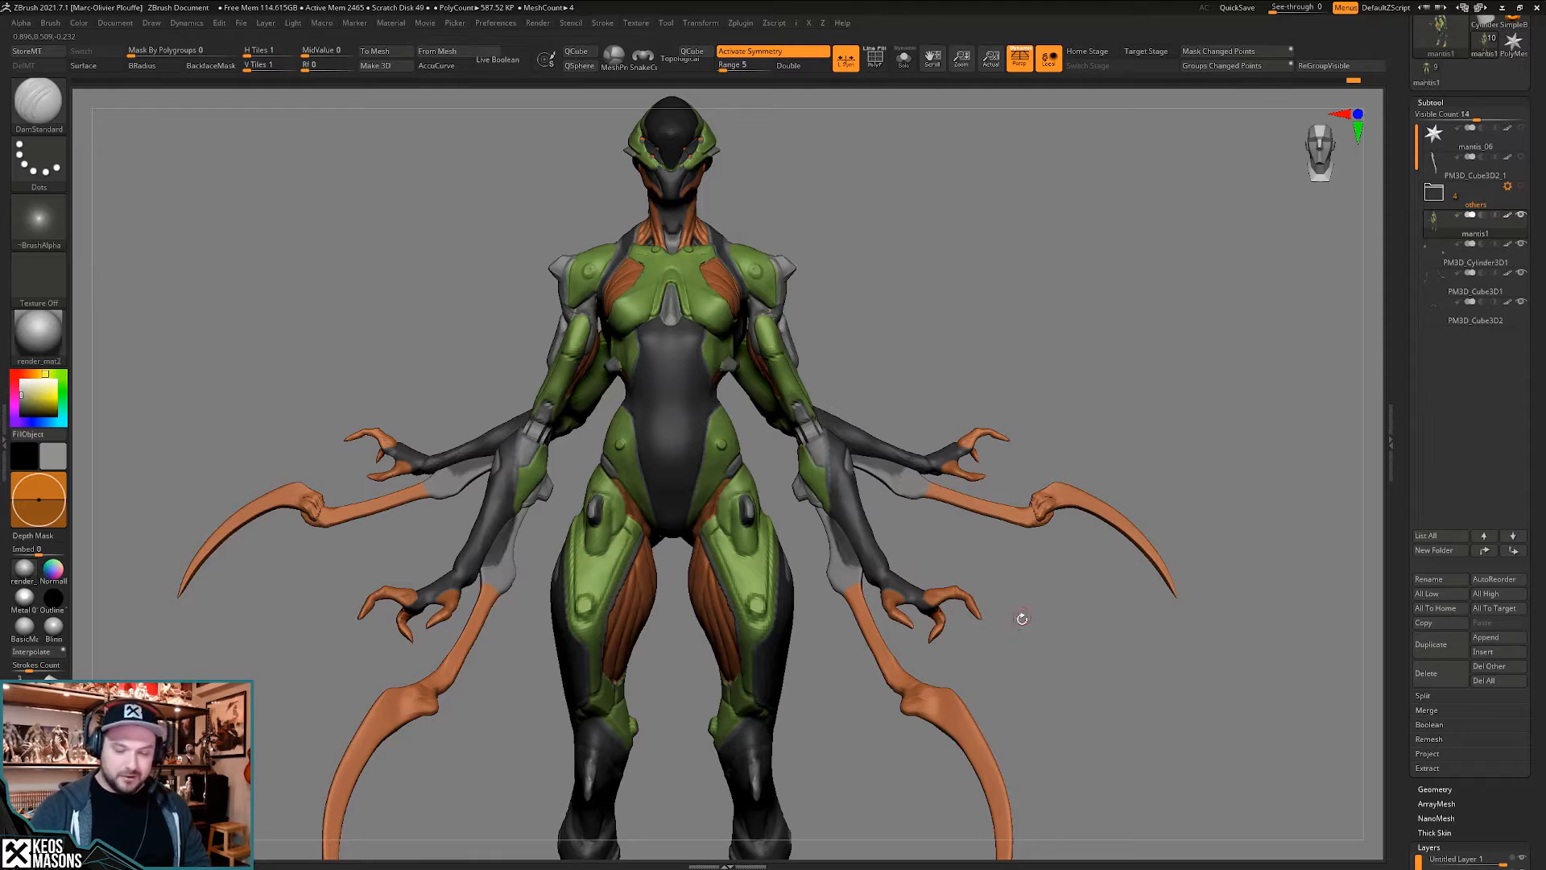
# - Examine the proportions of the arms, elbows and torso from several angles, toggling the polyframe display
pyautogui.keyDown('alt'); pyautogui.moveTo(1022, 618); pyautogui.dragTo(989, 684, button='right'); pyautogui.keyUp('alt')
pyautogui.keyDown('ctrl'); pyautogui.moveTo(881, 451); pyautogui.dragTo(870, 394, button='right'); pyautogui.keyUp('ctrl')
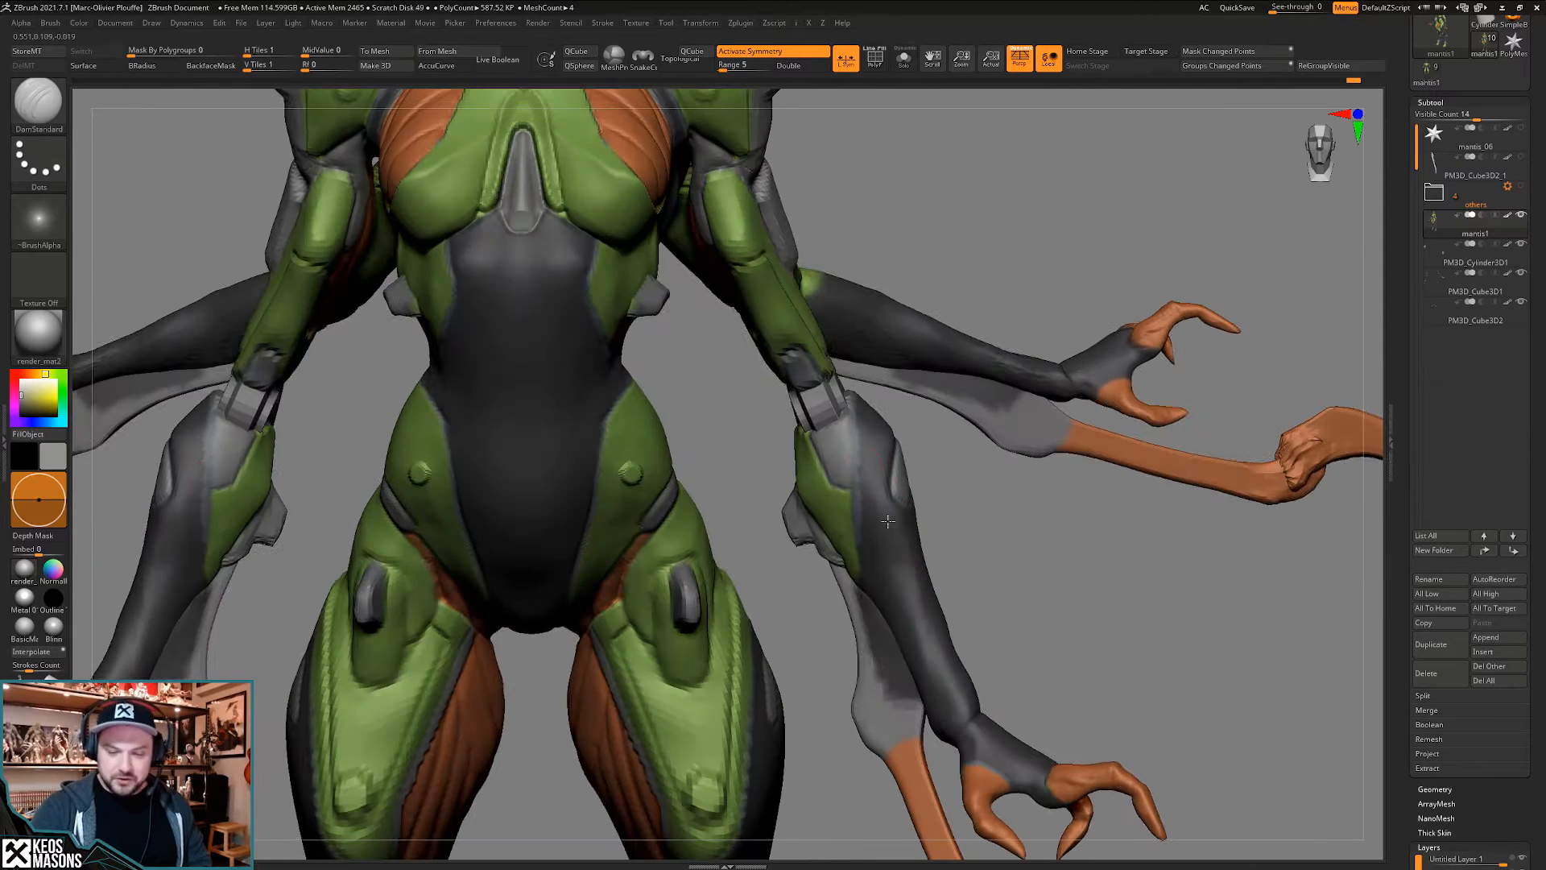
pyautogui.press('space')
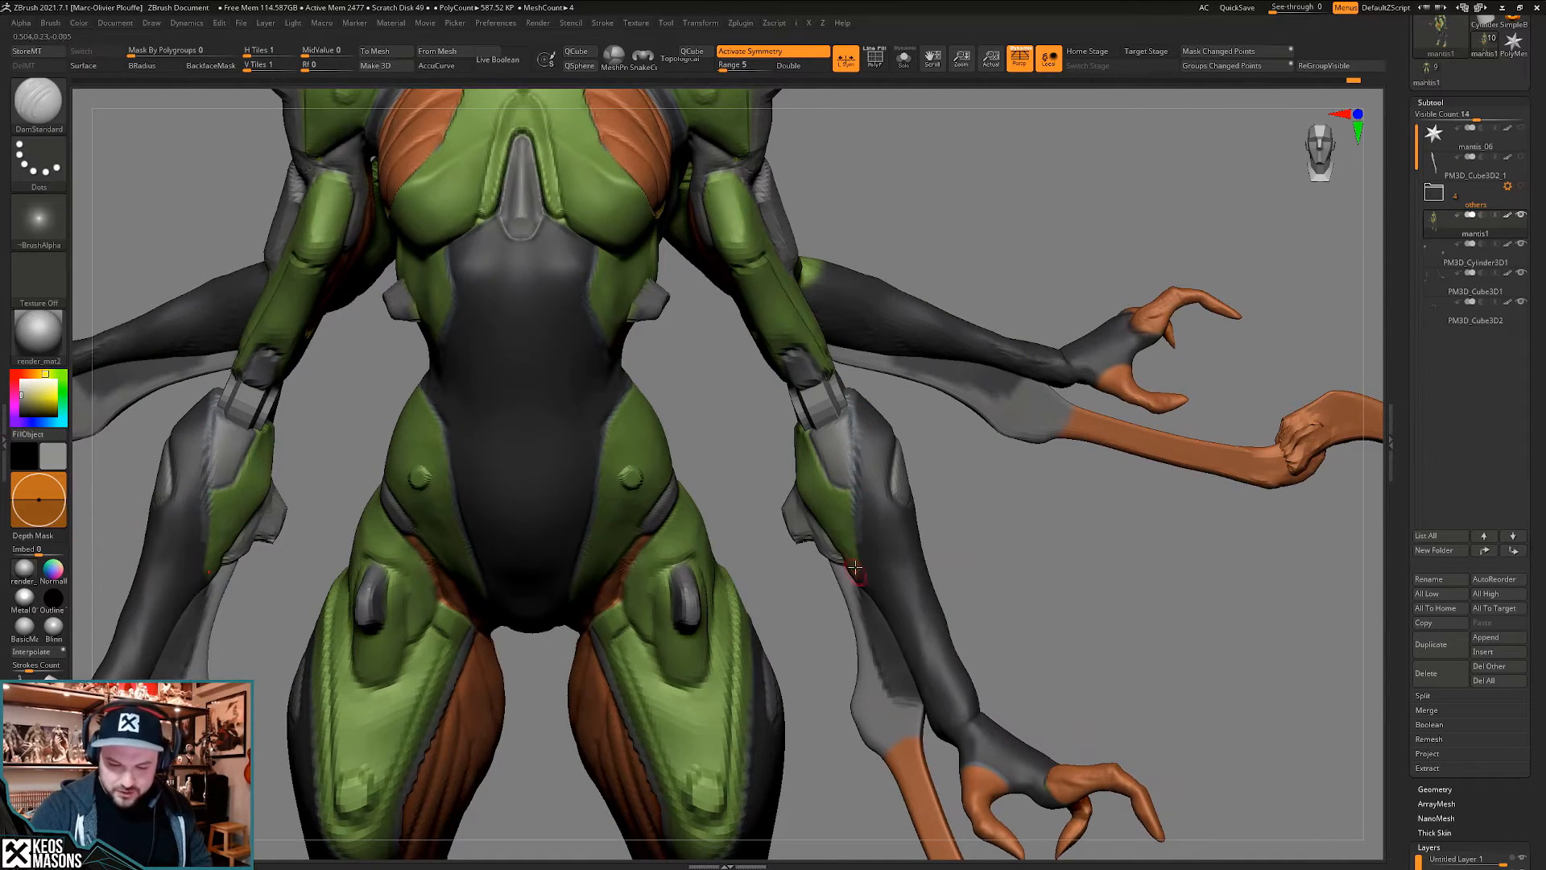
pyautogui.moveTo(855, 569); pyautogui.dragTo(870, 611, button='right')
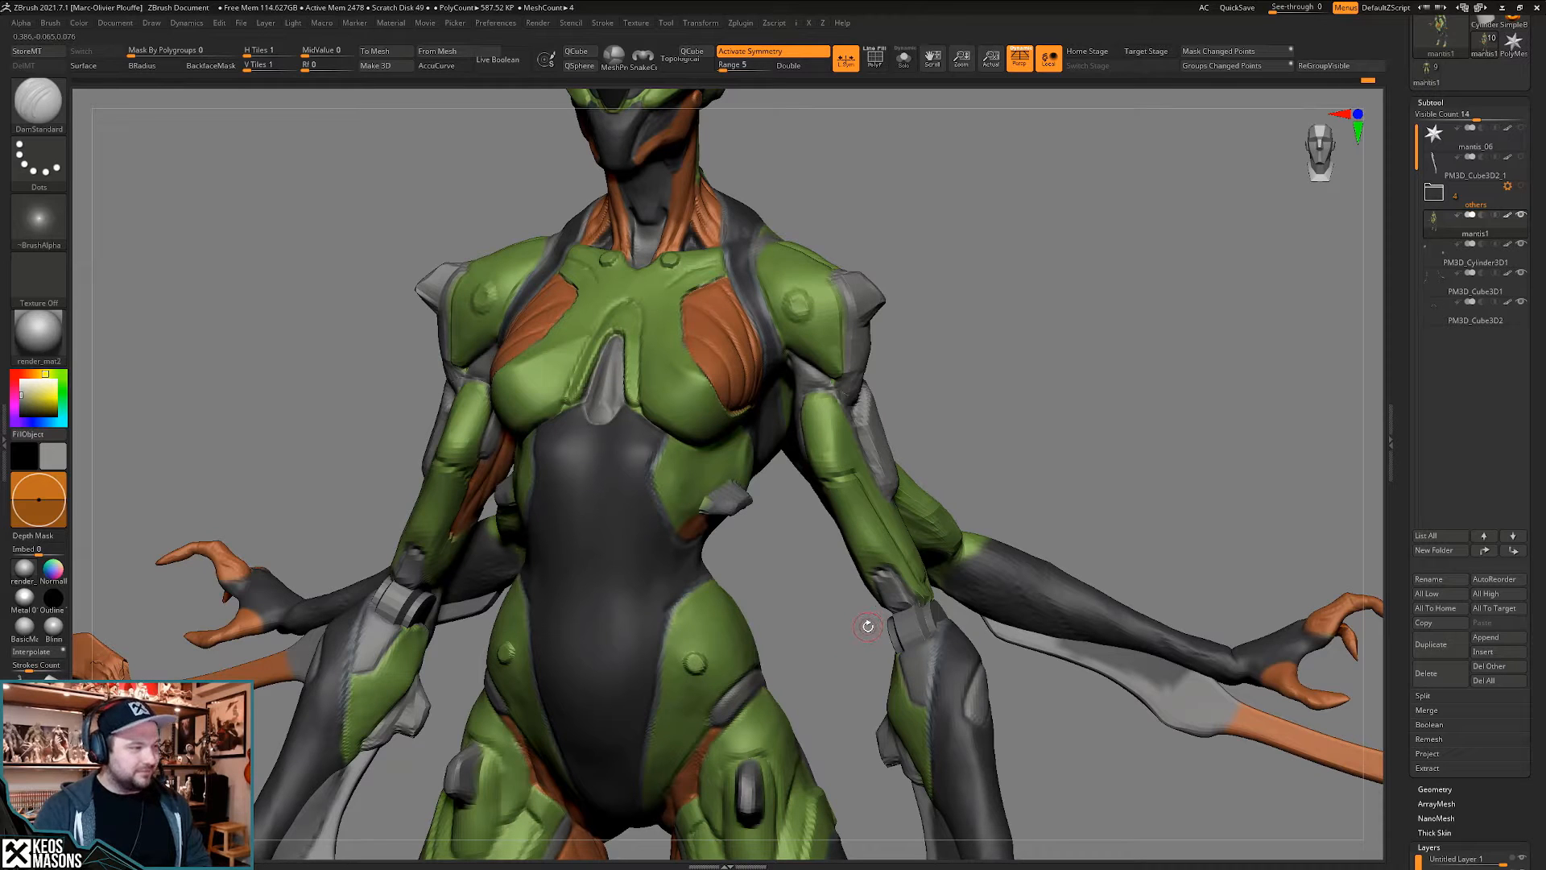
pyautogui.keyDown('shift'); pyautogui.moveTo(867, 626); pyautogui.dragTo(768, 629, button='right'); pyautogui.keyUp('shift')
pyautogui.hotkey('shift', 'f')
pyautogui.hotkey('shift', 'f')
pyautogui.moveTo(1006, 580); pyautogui.dragTo(942, 595, button='right')
pyautogui.keyDown('ctrl'); pyautogui.moveTo(942, 596); pyautogui.dragTo(978, 564, button='right'); pyautogui.keyUp('ctrl')
pyautogui.keyDown('ctrl'); pyautogui.moveTo(979, 564); pyautogui.dragTo(1015, 573, button='right'); pyautogui.keyUp('ctrl')
pyautogui.hotkey('shift', 'f')
pyautogui.hotkey('shift', 'f')
# - Toggle recording on the third sculpt layer of the mantis1 body and check the shoulders from behind
pyautogui.scroll(-6, 1407, 581)
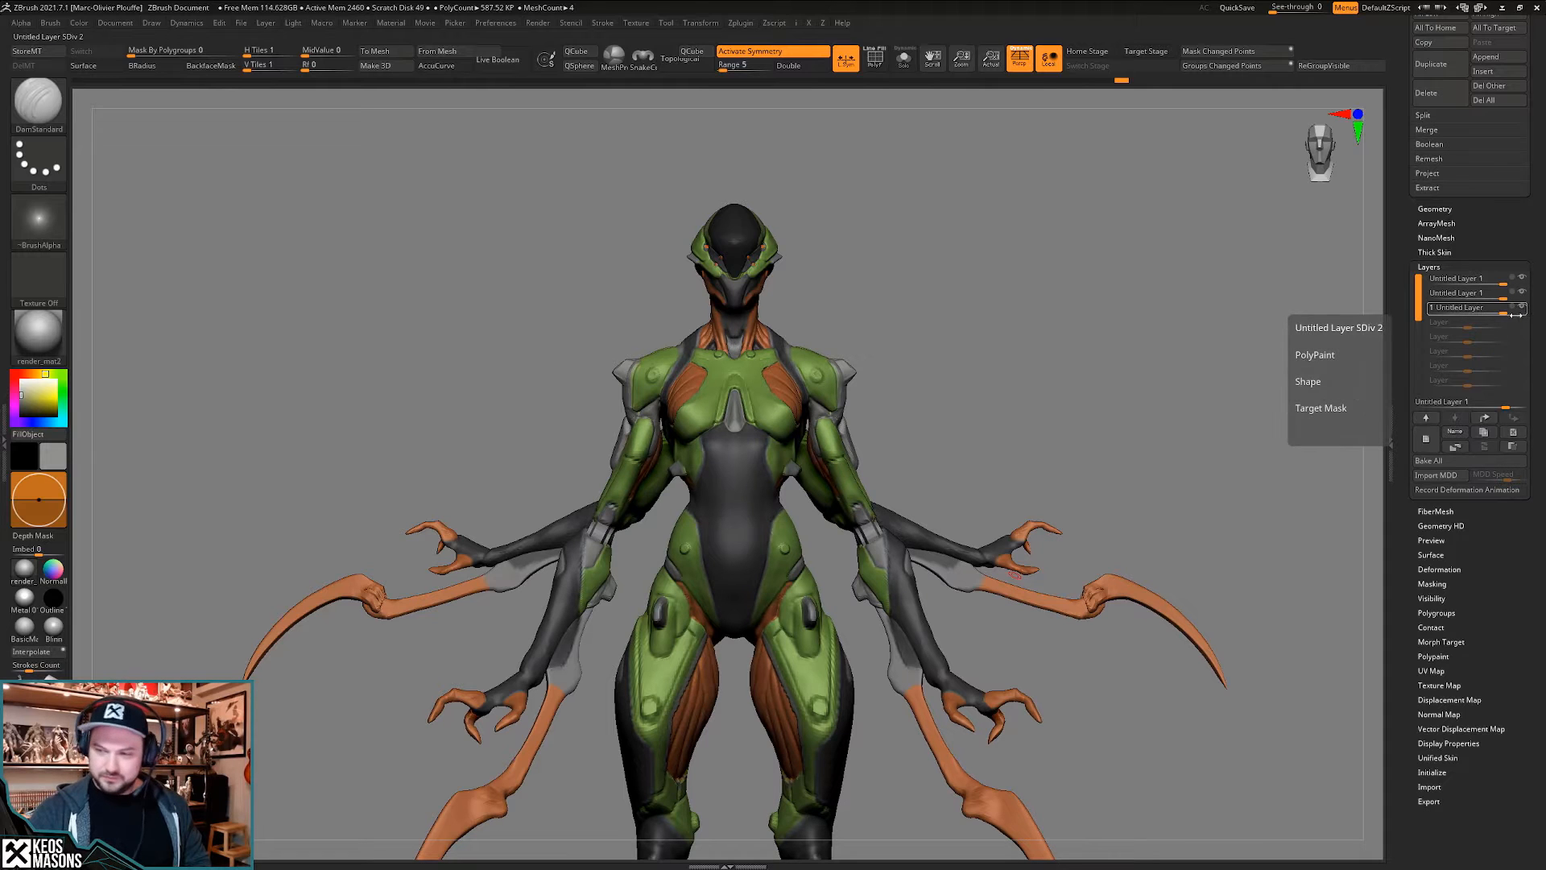
pyautogui.click(1514, 307)
pyautogui.moveTo(958, 346); pyautogui.dragTo(882, 338, button='right')
pyautogui.keyDown('ctrl'); pyautogui.moveTo(881, 339); pyautogui.dragTo(694, 595, button='right'); pyautogui.keyUp('ctrl')
pyautogui.moveTo(928, 586); pyautogui.dragTo(956, 521, button='right')
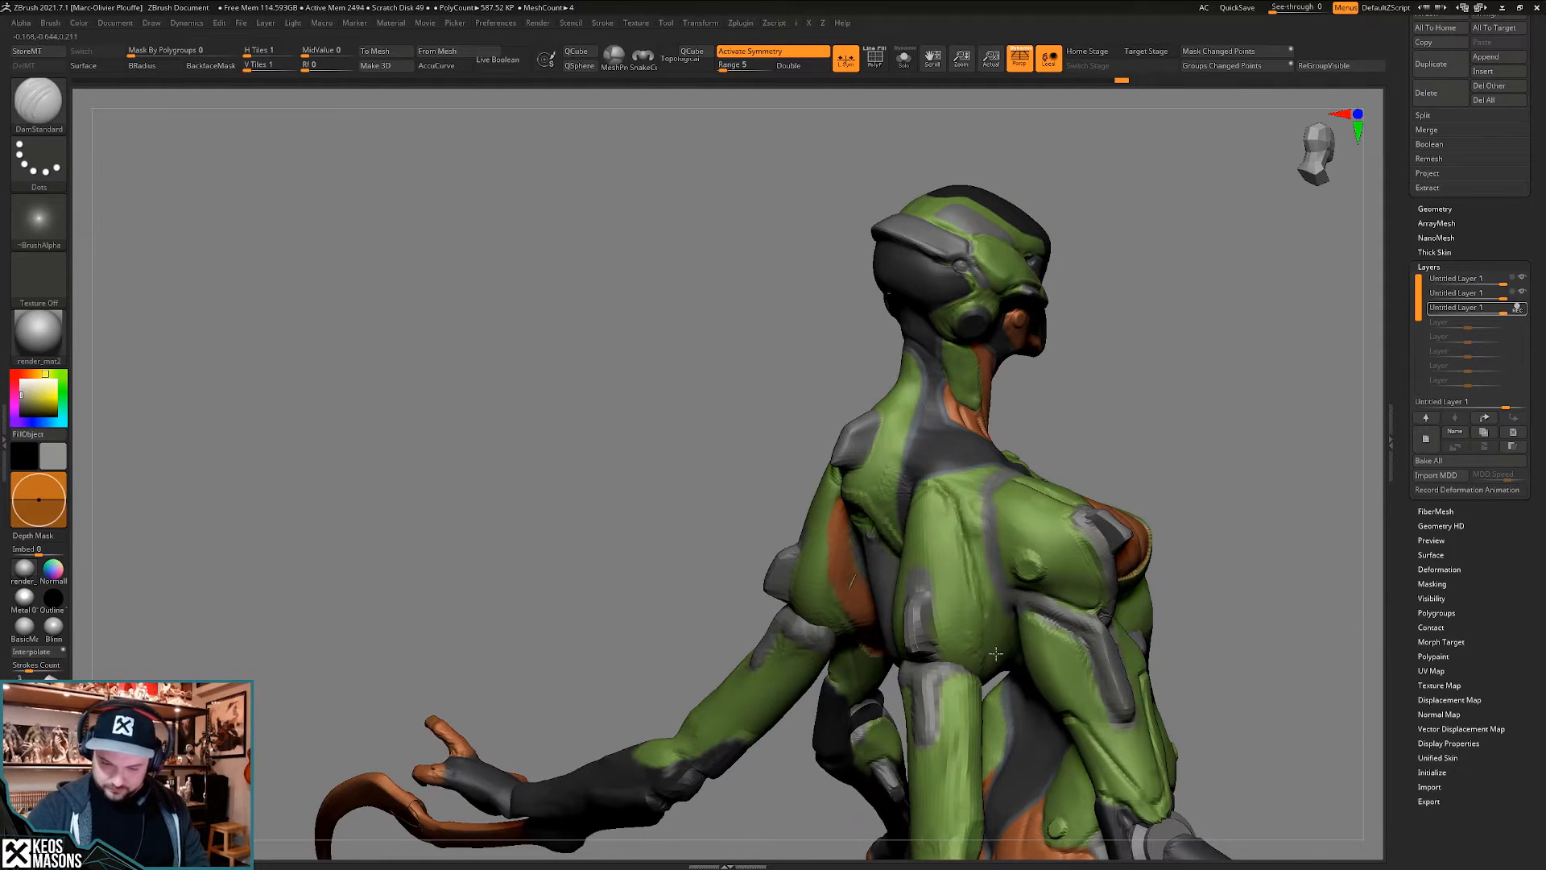
pyautogui.moveTo(996, 654); pyautogui.dragTo(963, 515, button='right')
pyautogui.moveTo(961, 579)
pyautogui.mouseDown(button='right')
pyautogui.moveTo(947, 503)
pyautogui.moveTo(957, 621)
pyautogui.moveTo(1003, 534)
pyautogui.moveTo(907, 528)
pyautogui.mouseUp(button='right')
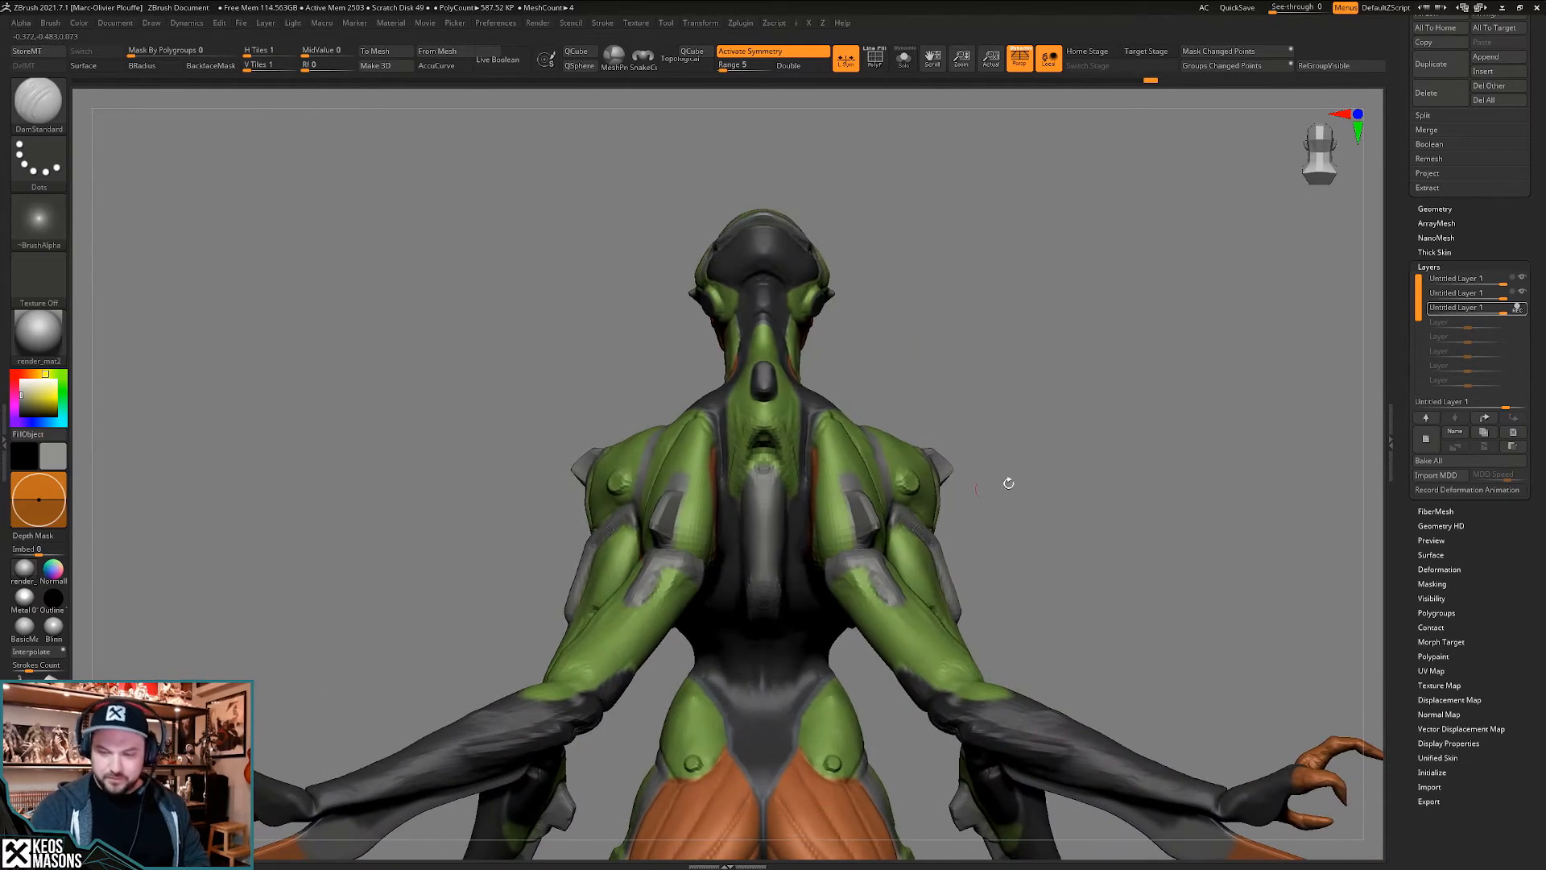
# - Make PM3D_Cylinder3D1 the active subtool with symmetry activated
pyautogui.moveTo(1397, 451); pyautogui.dragTo(1396, 591)
pyautogui.click(1438, 372)
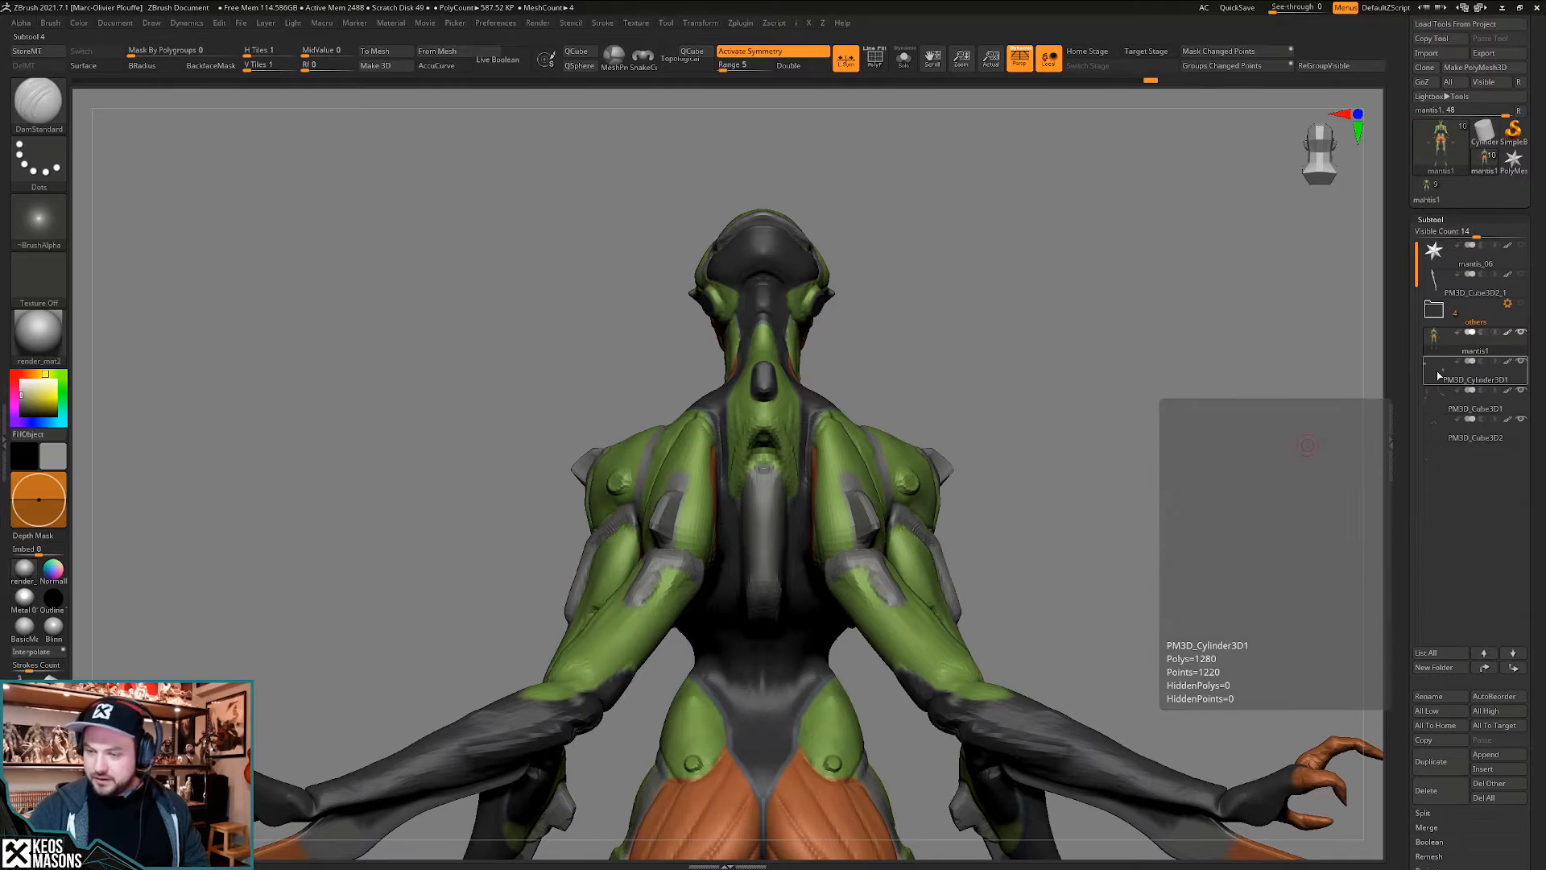
pyautogui.keyDown('ctrl'); pyautogui.moveTo(1023, 362); pyautogui.dragTo(950, 342, button='right'); pyautogui.keyUp('ctrl')
pyautogui.hotkey('alt', 's')
pyautogui.moveTo(856, 428); pyautogui.dragTo(957, 433, button='right')
pyautogui.moveTo(956, 432)
pyautogui.keyDown('alt'); pyautogui.mouseDown(button='right')
pyautogui.moveTo(1071, 505)
pyautogui.moveTo(1023, 503)
pyautogui.moveTo(974, 617)
pyautogui.moveTo(967, 695)
pyautogui.moveTo(995, 592)
pyautogui.mouseUp(button='right'); pyautogui.keyUp('alt')
pyautogui.hotkey('alt', 's')
pyautogui.press('x')
pyautogui.click(977, 613)
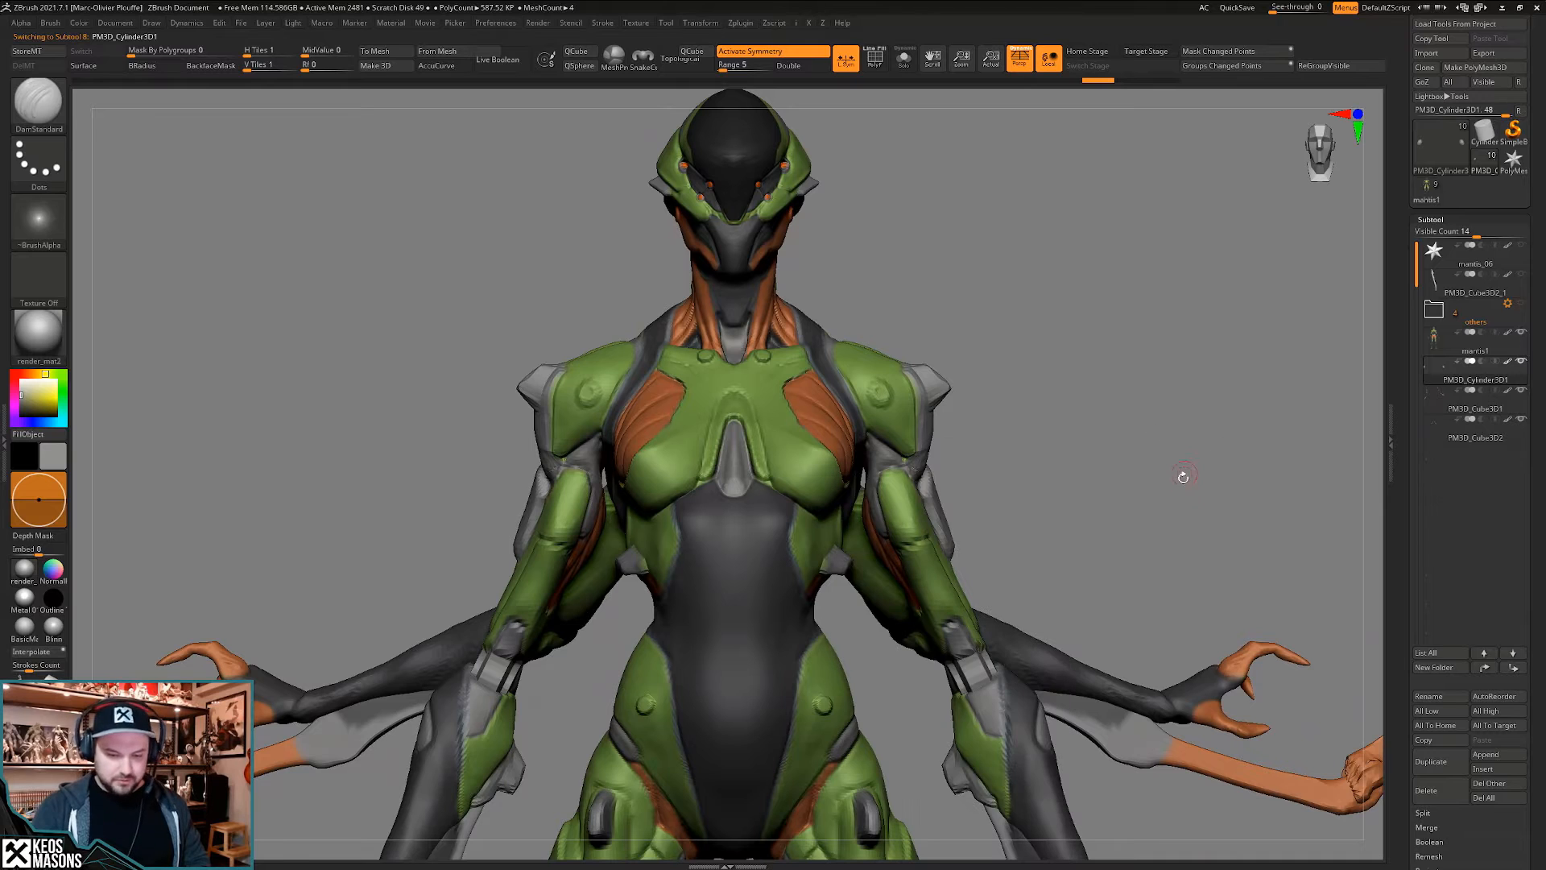
pyautogui.press('x')
pyautogui.click(1109, 490)
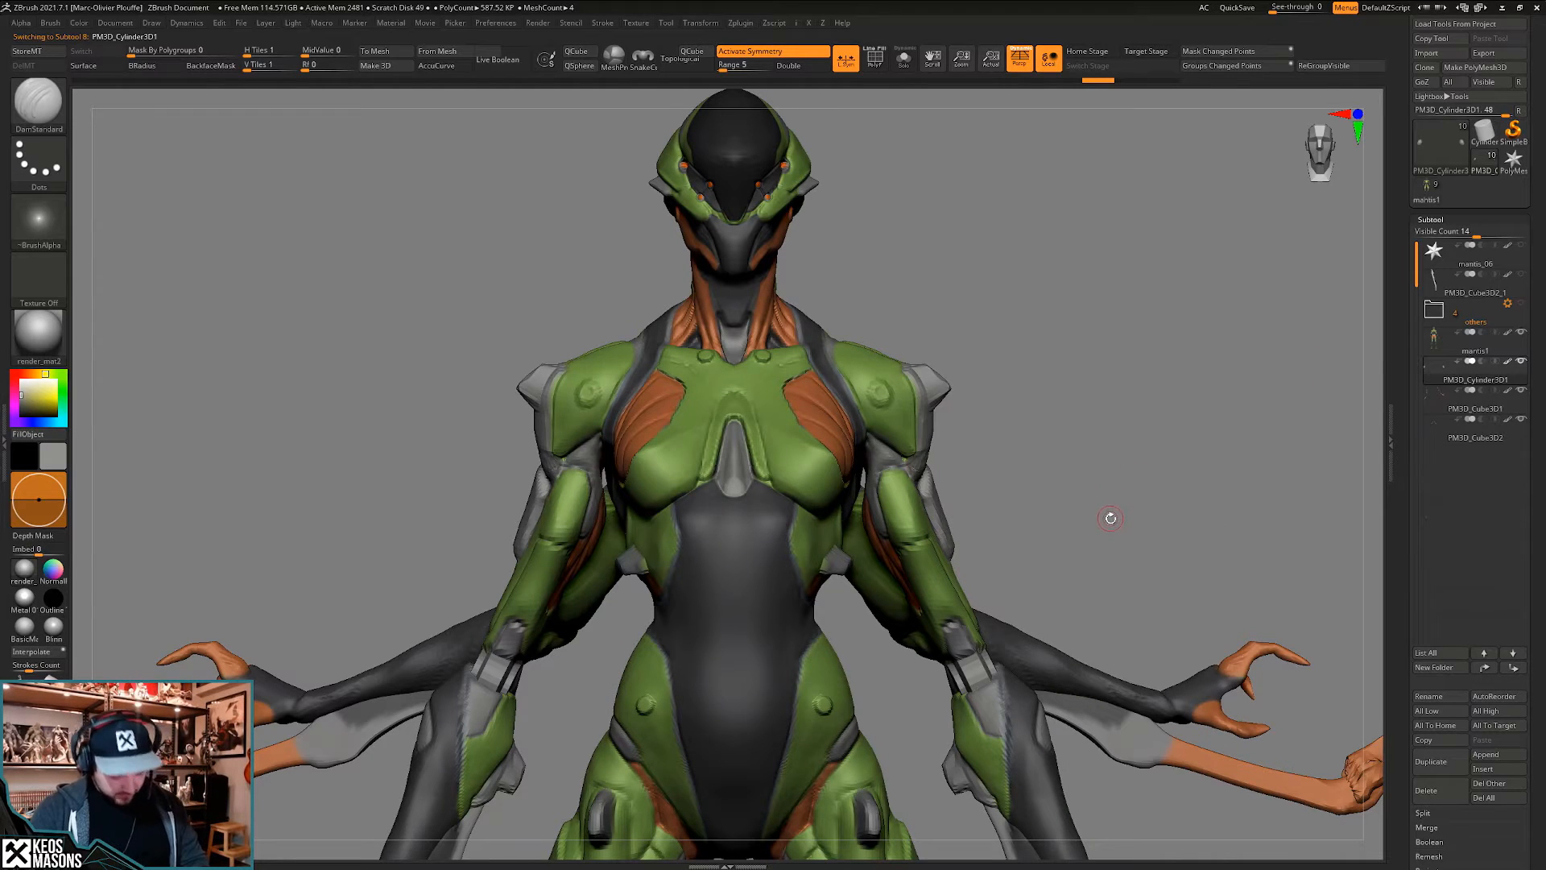
pyautogui.press('x')
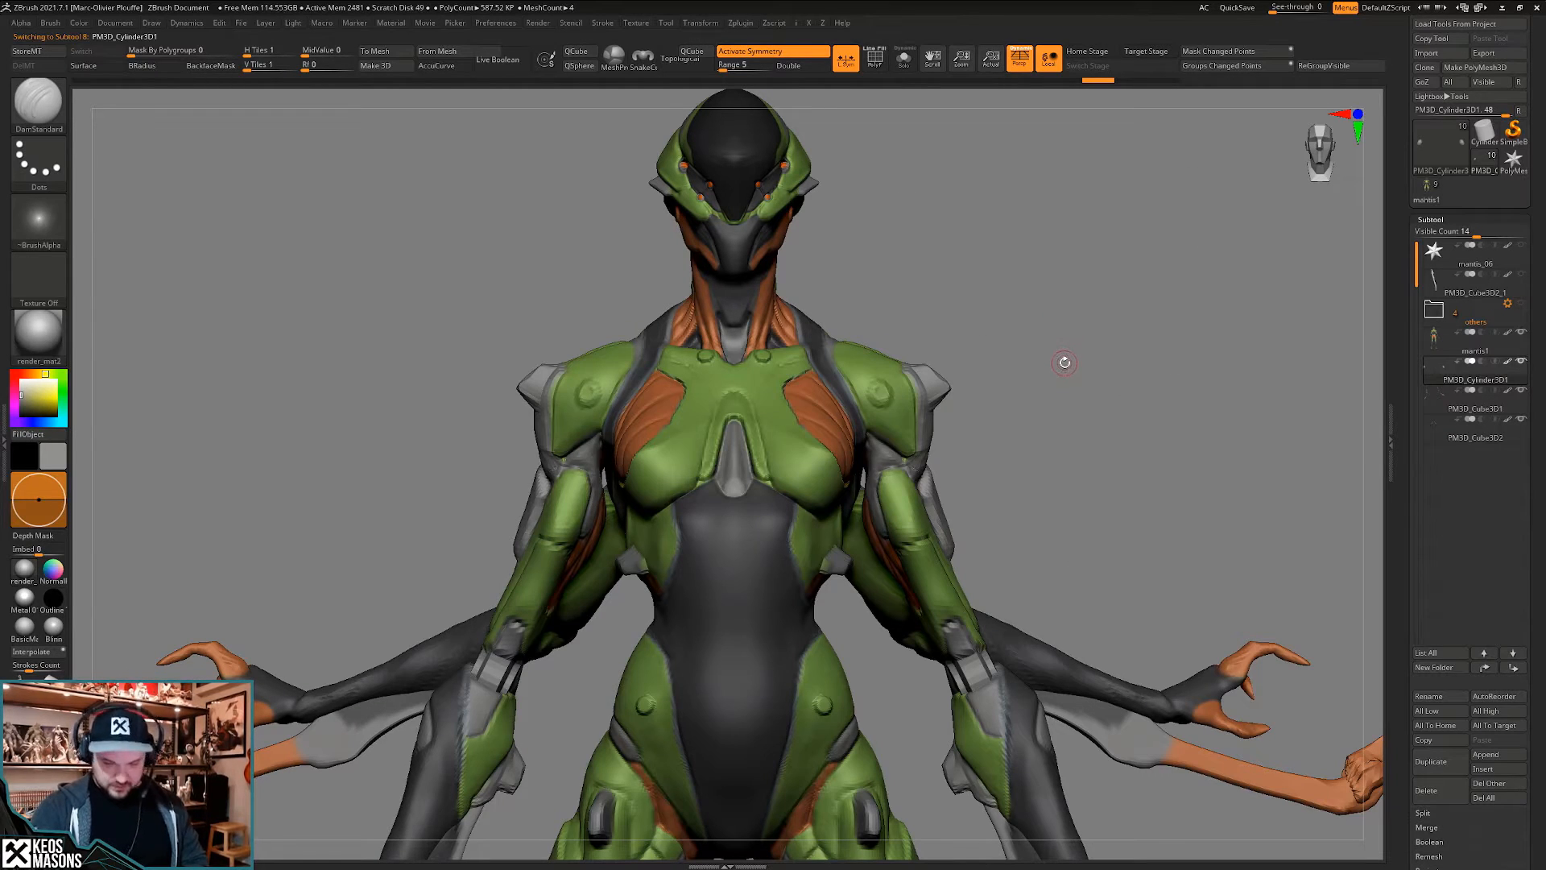
# - Insert a mirrored pair of PolySphere primitives at the shoulders with the IMM Primitives brush
pyautogui.press('b')
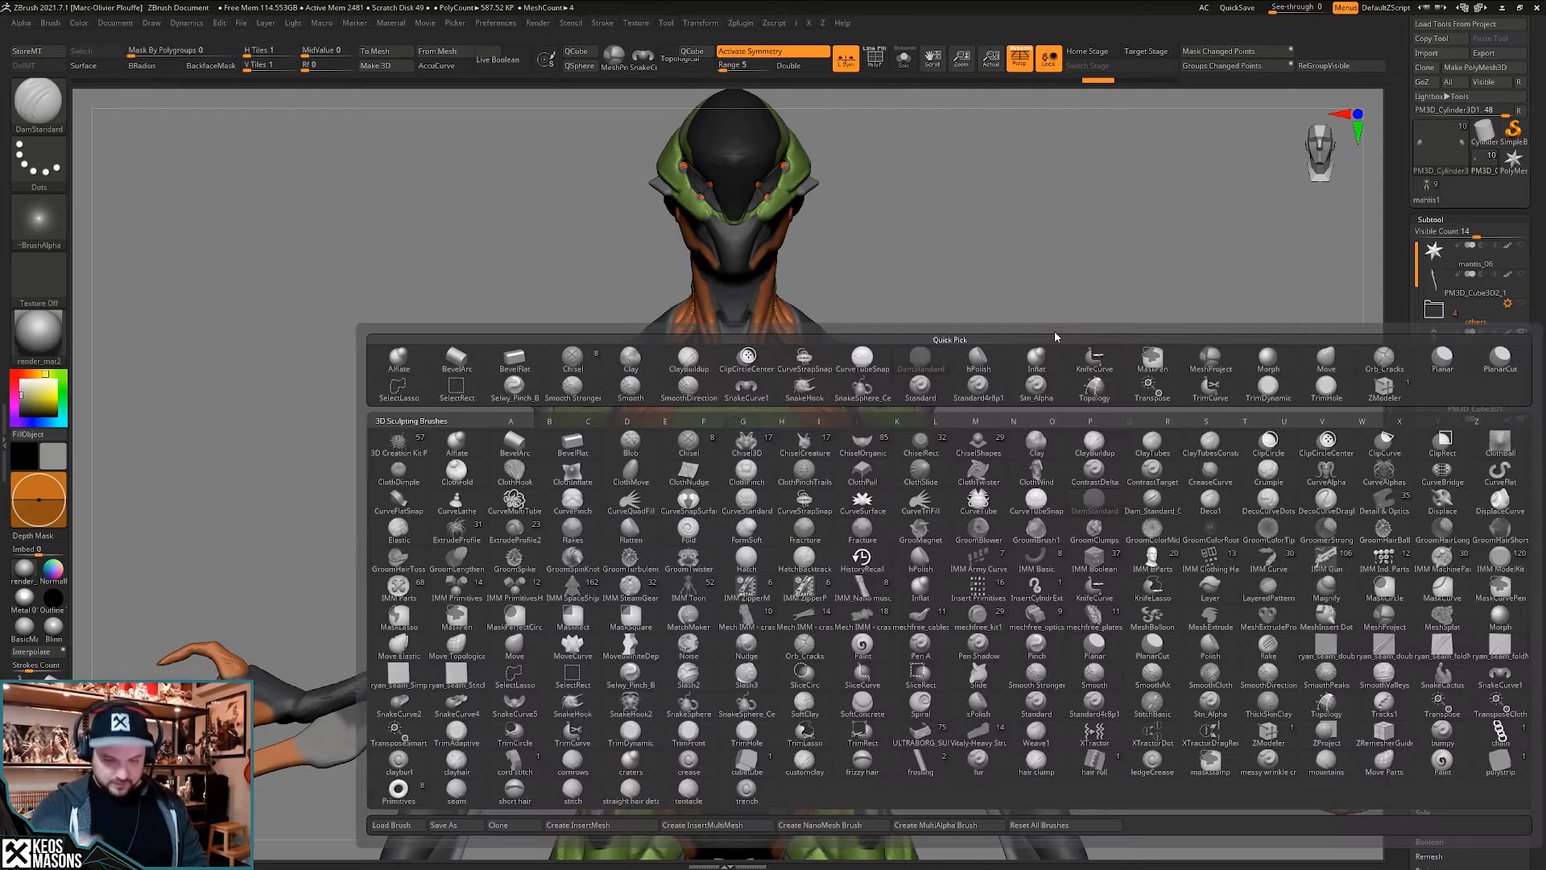
pyautogui.click(468, 583)
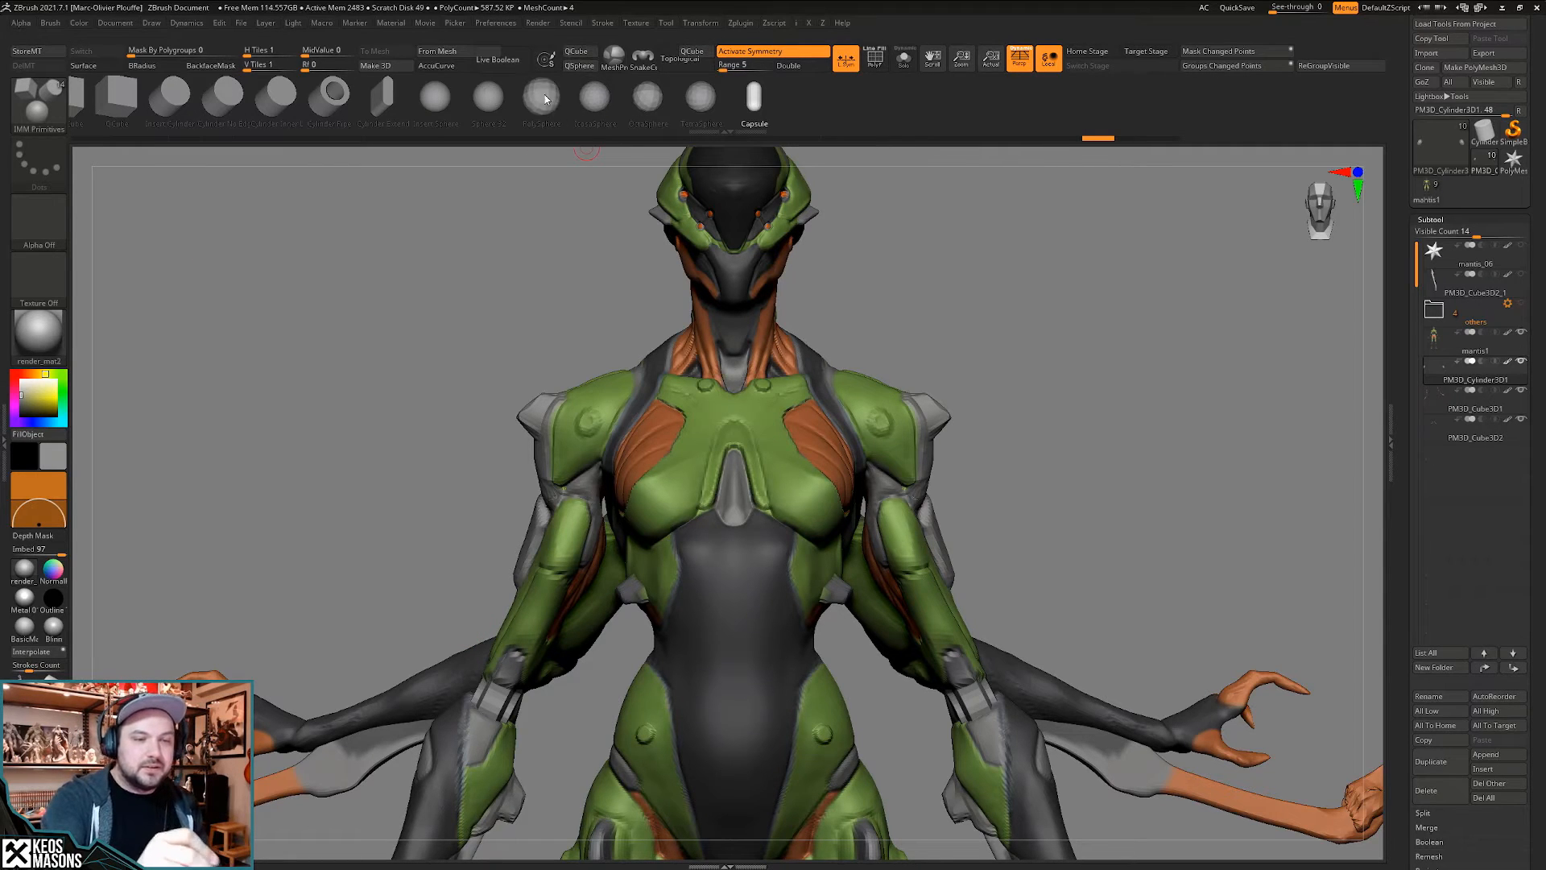
pyautogui.moveTo(1063, 531); pyautogui.dragTo(927, 524)
pyautogui.moveTo(926, 524); pyautogui.dragTo(885, 512, button='right')
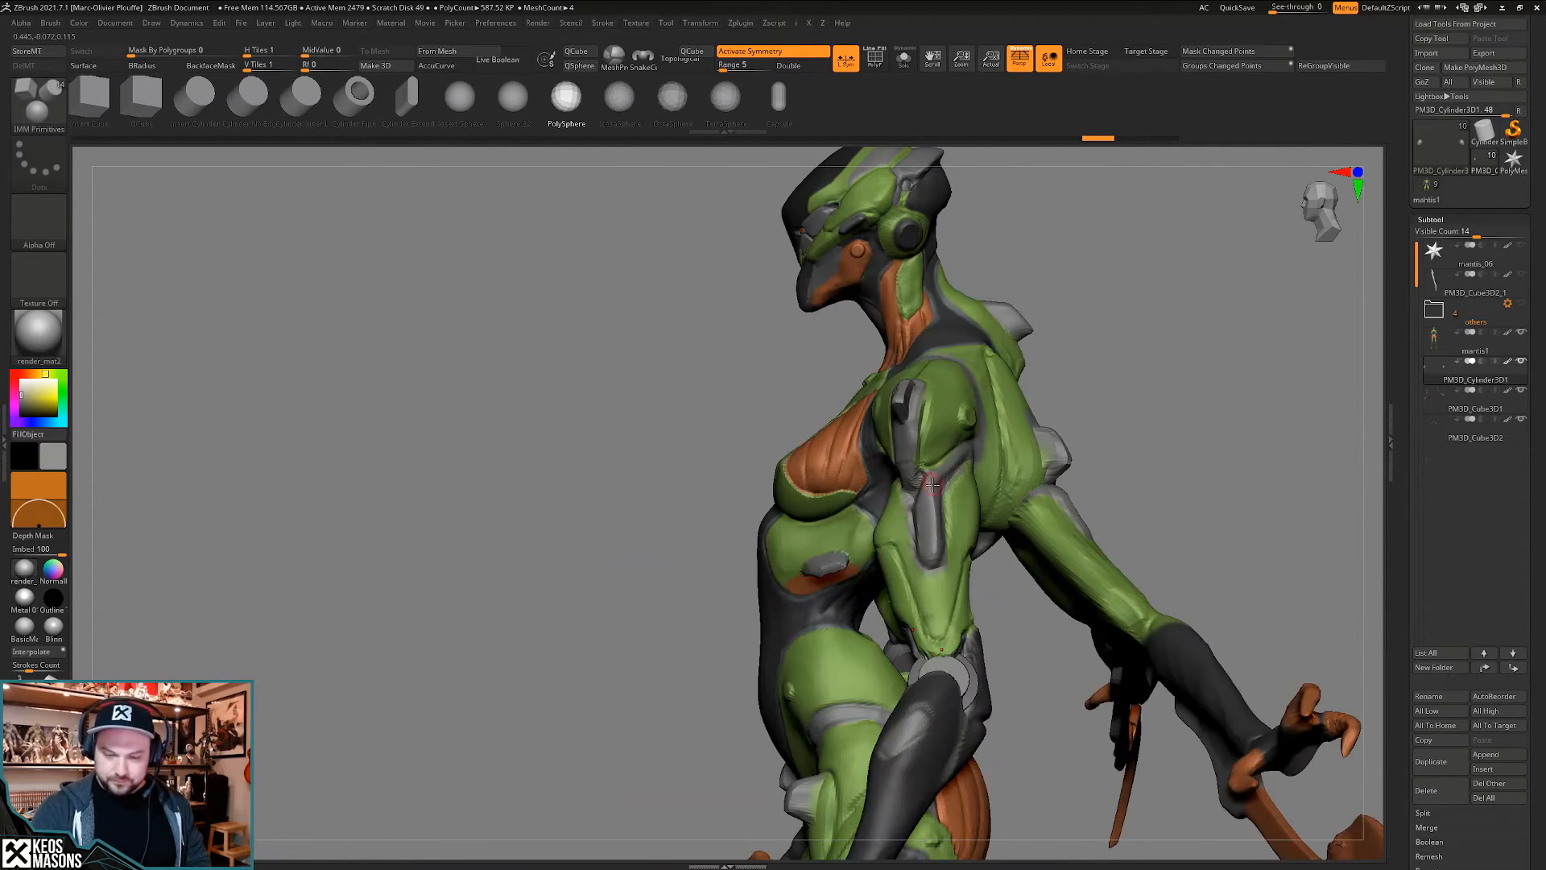
pyautogui.moveTo(902, 457); pyautogui.dragTo(945, 504)
pyautogui.moveTo(946, 504); pyautogui.dragTo(1049, 494, button='right')
pyautogui.press('w')
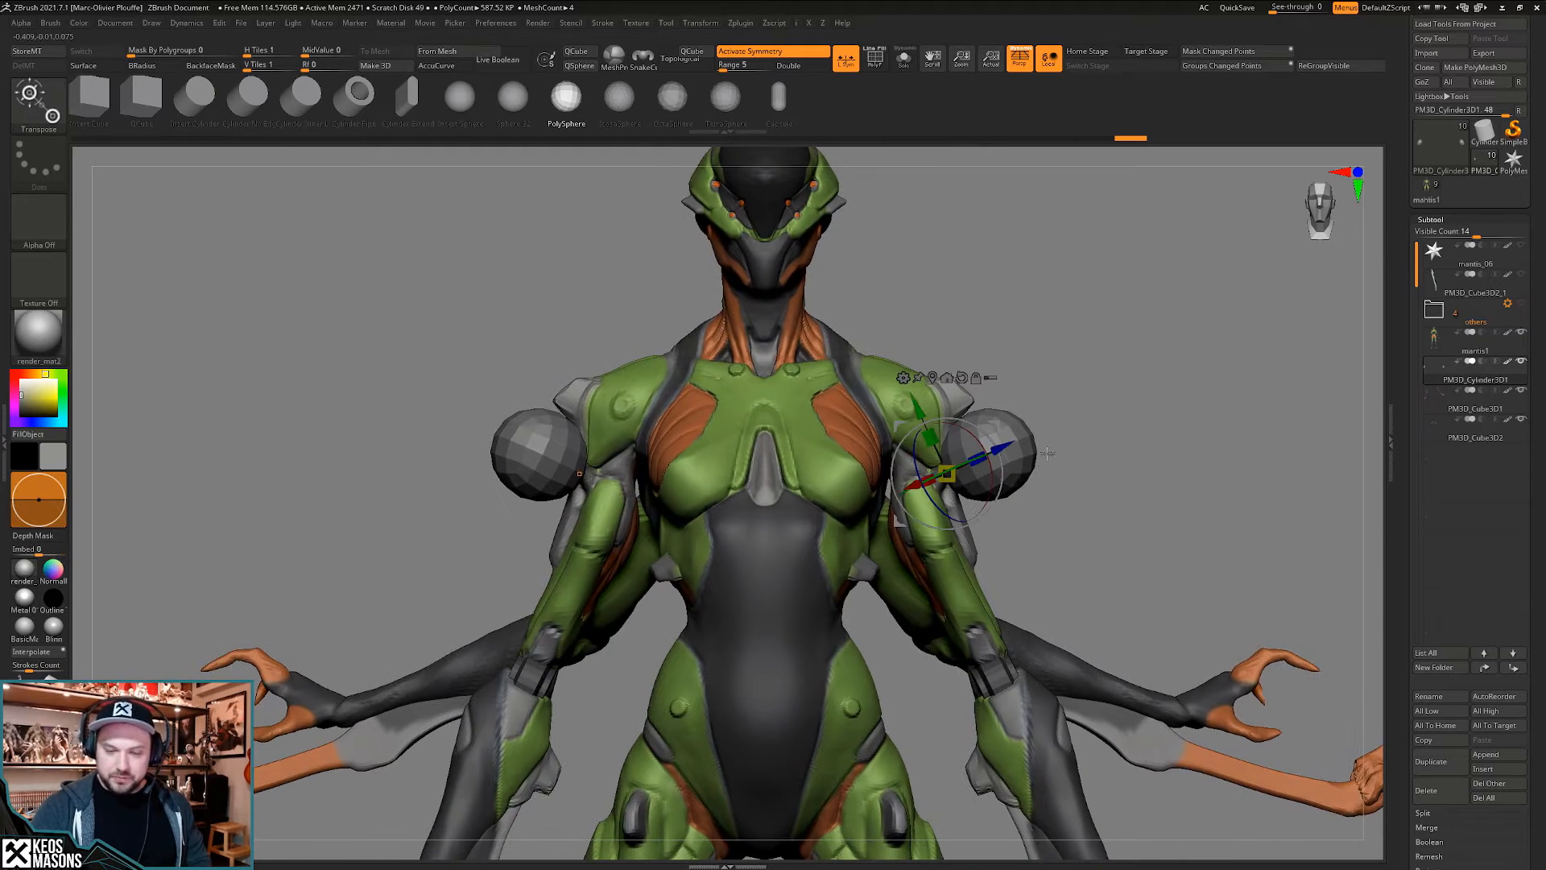
# - Move the mirrored spheres into the joints between the shoulder pads and front upper arms, and turn on the polyframe
pyautogui.moveTo(1005, 448); pyautogui.dragTo(941, 478)
pyautogui.moveTo(1067, 483)
pyautogui.mouseDown(button='right')
pyautogui.moveTo(925, 444)
pyautogui.moveTo(1015, 436)
pyautogui.moveTo(1083, 455)
pyautogui.moveTo(994, 483)
pyautogui.mouseUp(button='right')
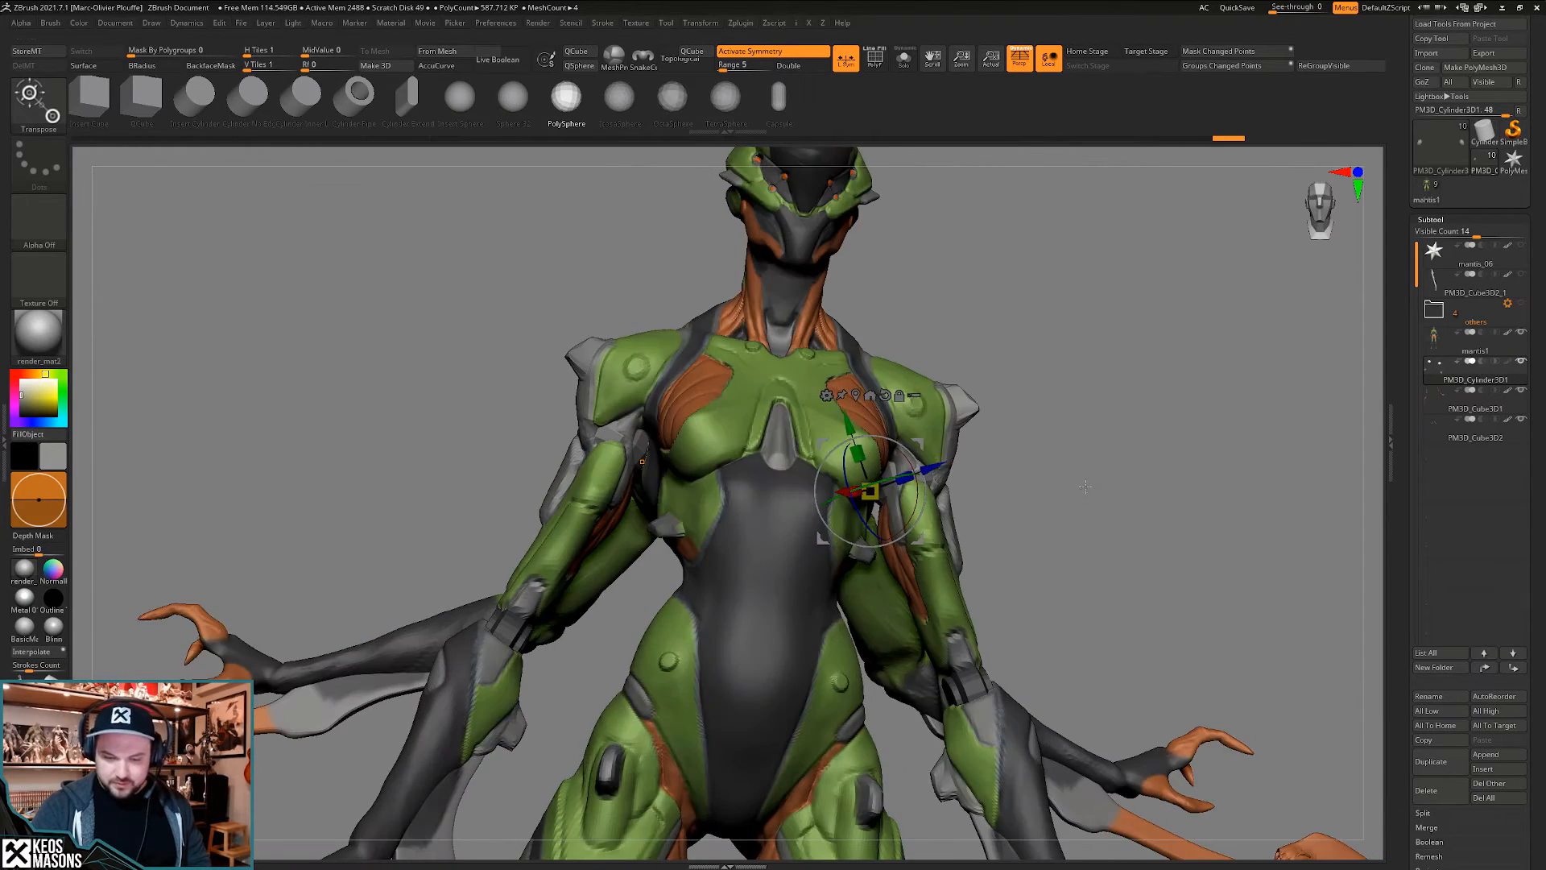
pyautogui.press('q')
pyautogui.moveTo(1112, 495)
pyautogui.mouseDown(button='right')
pyautogui.moveTo(1090, 500)
pyautogui.moveTo(1077, 476)
pyautogui.moveTo(1071, 499)
pyautogui.moveTo(958, 489)
pyautogui.moveTo(1047, 505)
pyautogui.mouseUp(button='right')
pyautogui.hotkey('shift', 'f')
pyautogui.press('w')
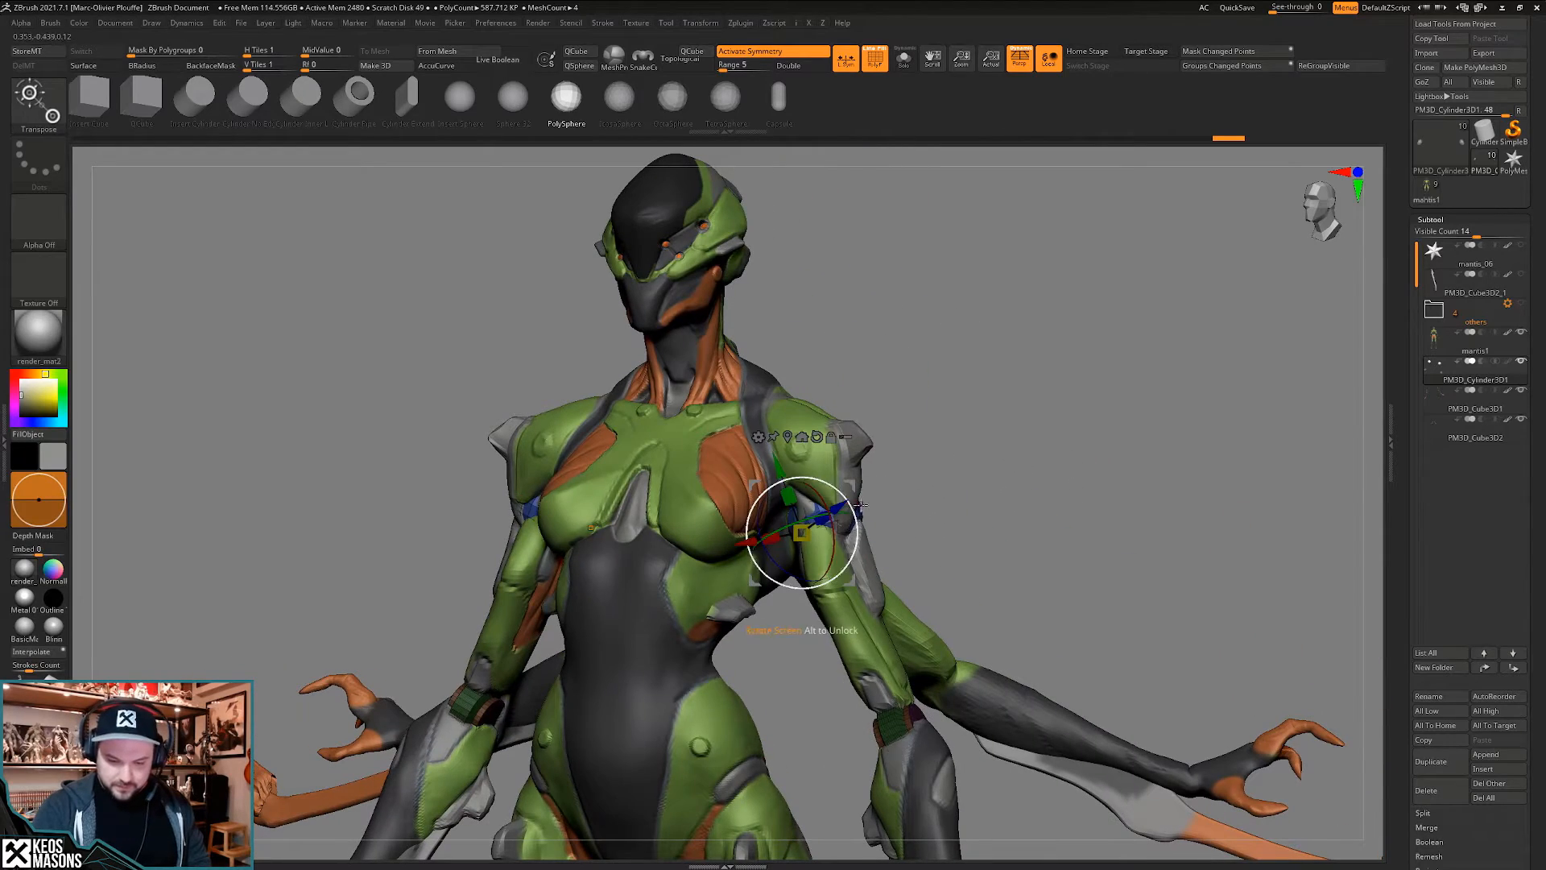
# - Reposition the mirrored spheres higher inside the shoulders, working from the front, top and back views
pyautogui.press('q')
pyautogui.moveTo(998, 456)
pyautogui.mouseDown(button='right')
pyautogui.moveTo(810, 473)
pyautogui.moveTo(1066, 521)
pyautogui.moveTo(1067, 553)
pyautogui.moveTo(1085, 494)
pyautogui.moveTo(1075, 536)
pyautogui.moveTo(1039, 531)
pyautogui.moveTo(1046, 575)
pyautogui.moveTo(1055, 535)
pyautogui.moveTo(1068, 559)
pyautogui.moveTo(1038, 556)
pyautogui.moveTo(1070, 552)
pyautogui.mouseUp(button='right')
pyautogui.press('w')
pyautogui.press('q')
pyautogui.press('w')
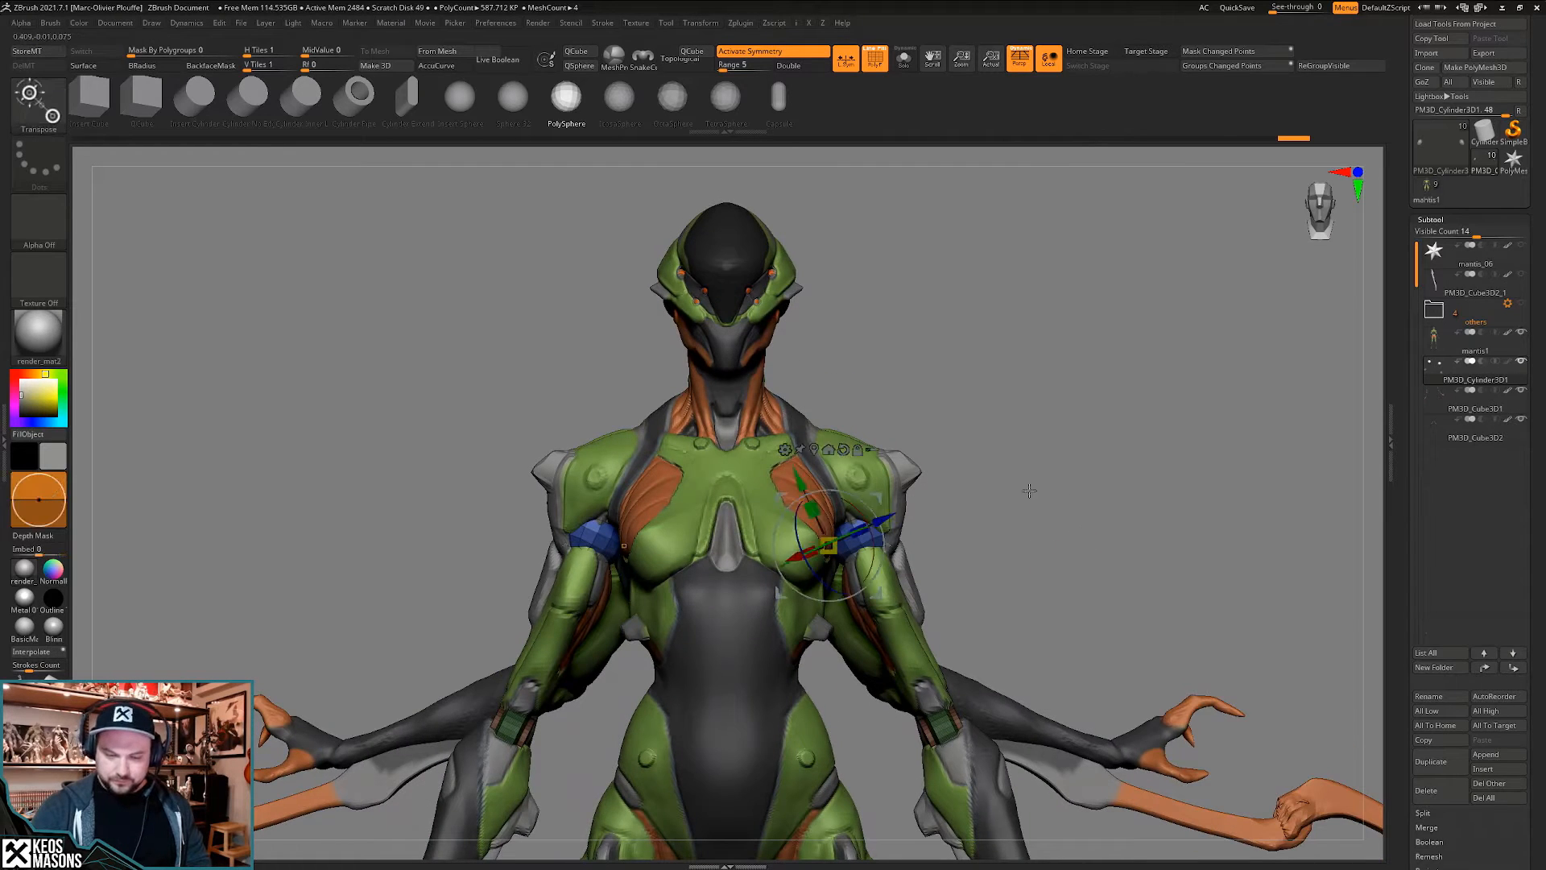
pyautogui.moveTo(861, 436); pyautogui.dragTo(907, 516, button='right')
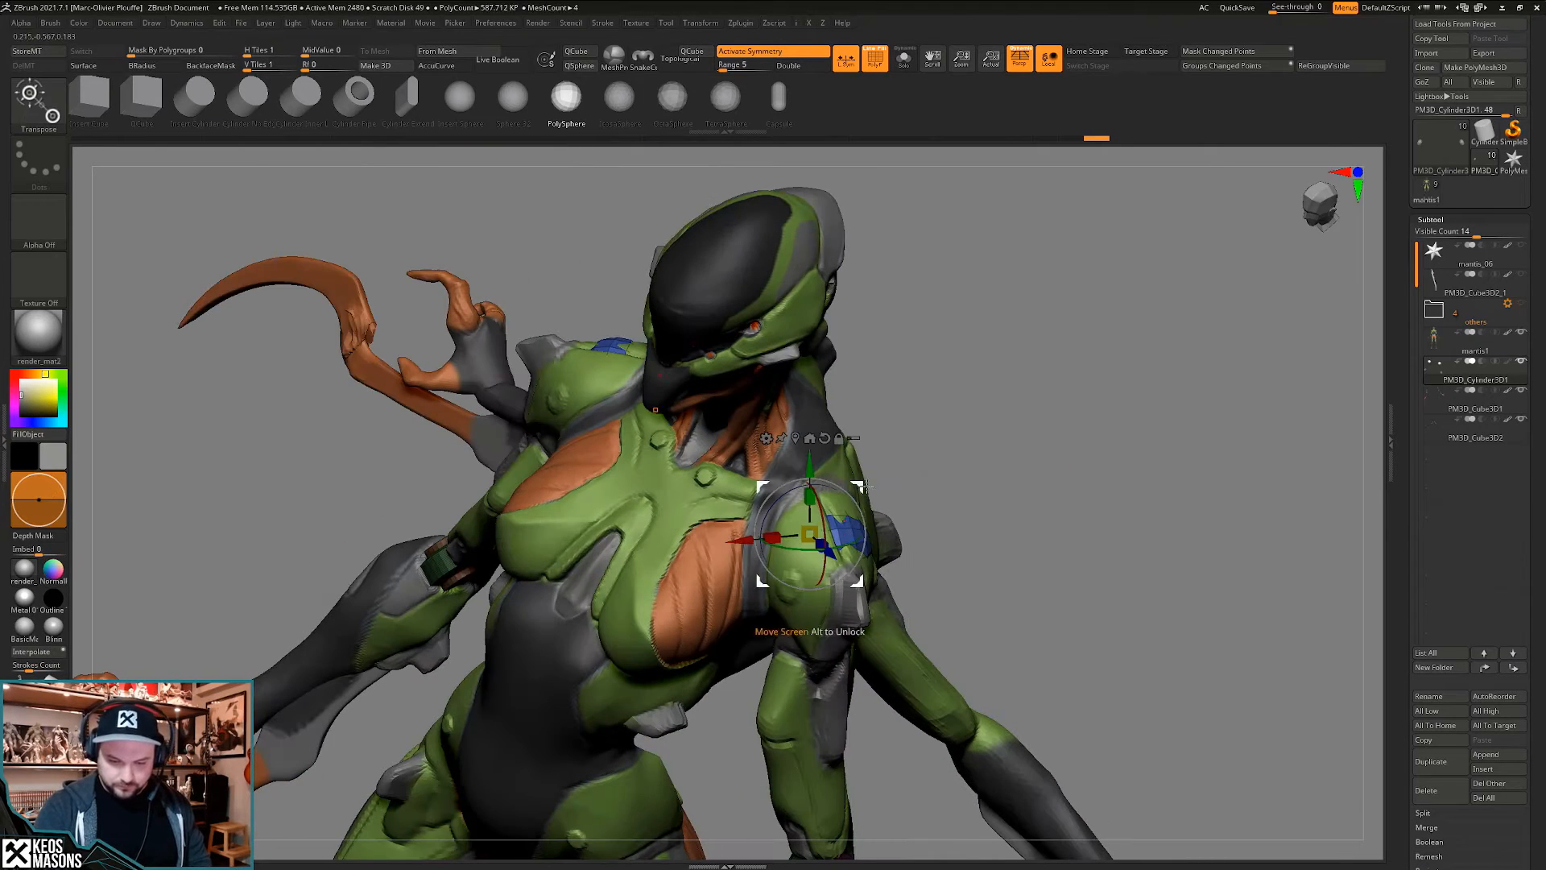
pyautogui.moveTo(853, 419); pyautogui.dragTo(910, 347, button='right')
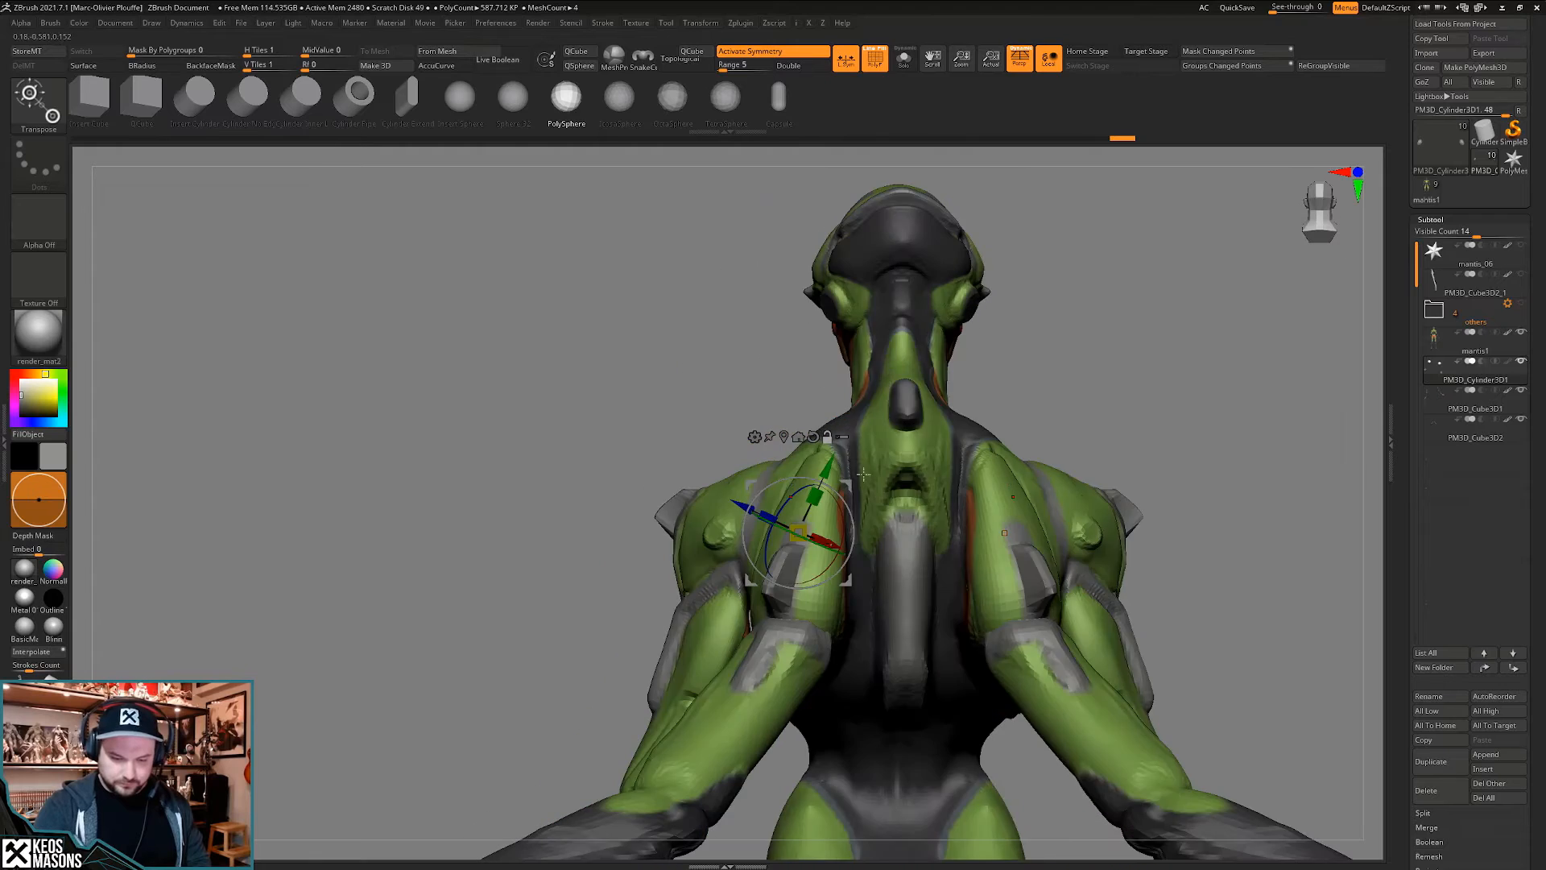
pyautogui.moveTo(825, 461); pyautogui.dragTo(853, 491)
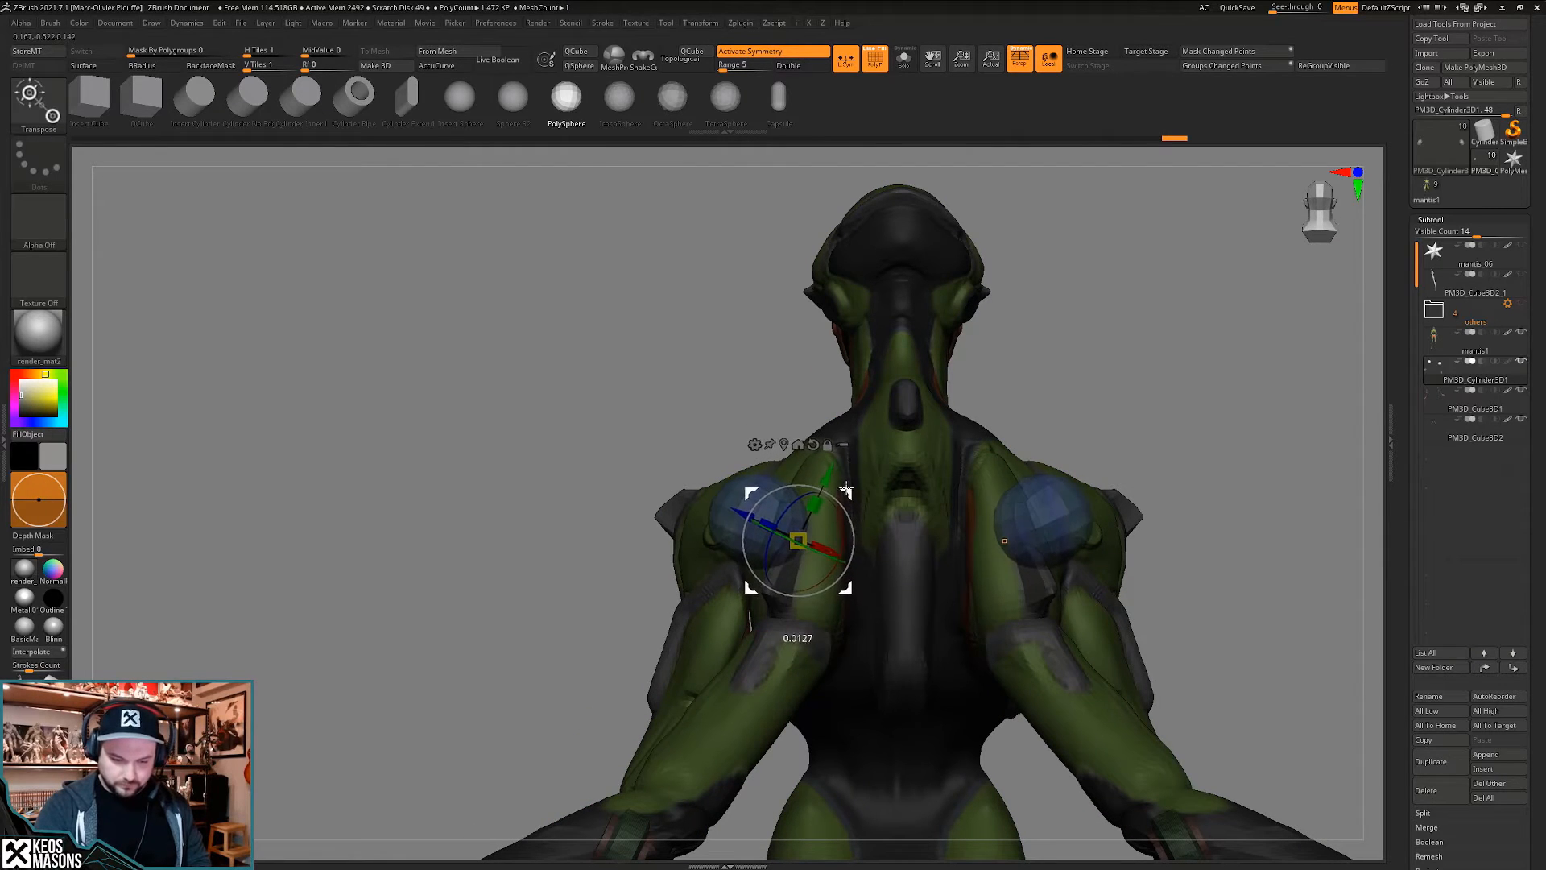
pyautogui.moveTo(856, 471); pyautogui.dragTo(842, 545, button='right')
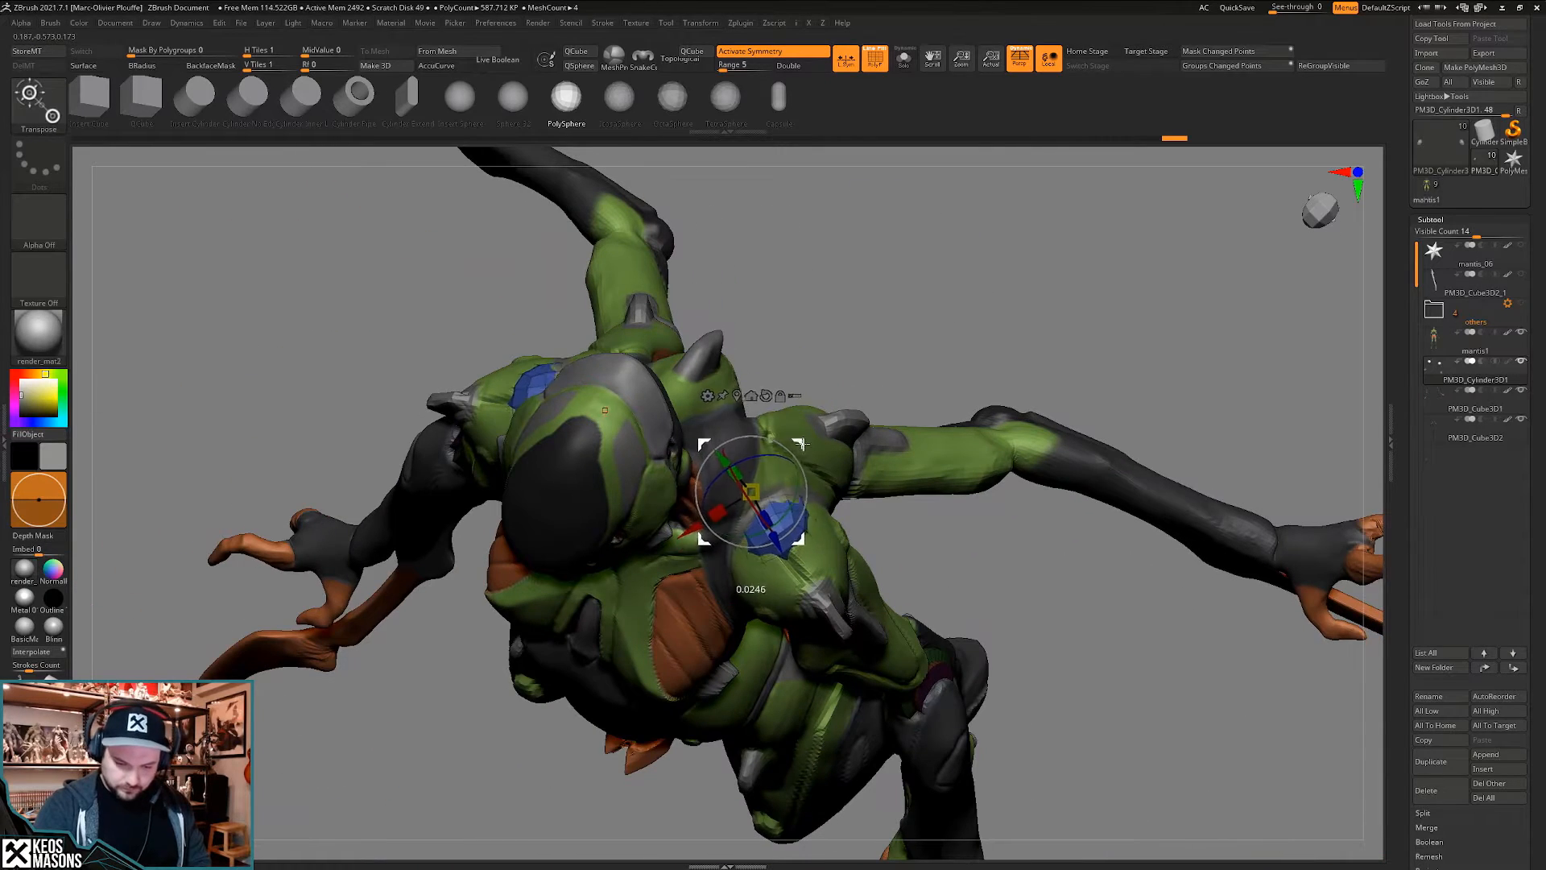
# - Make the body see-through and shift the mirrored spheres outward towards the centres of the shoulder pads
pyautogui.press('q')
pyautogui.moveTo(800, 448)
pyautogui.mouseDown(button='right')
pyautogui.moveTo(774, 427)
pyautogui.moveTo(828, 518)
pyautogui.mouseUp(button='right')
pyautogui.moveTo(950, 548)
pyautogui.mouseDown(button='right')
pyautogui.moveTo(1013, 581)
pyautogui.moveTo(1007, 511)
pyautogui.mouseUp(button='right')
pyautogui.hotkey('shift', 't')
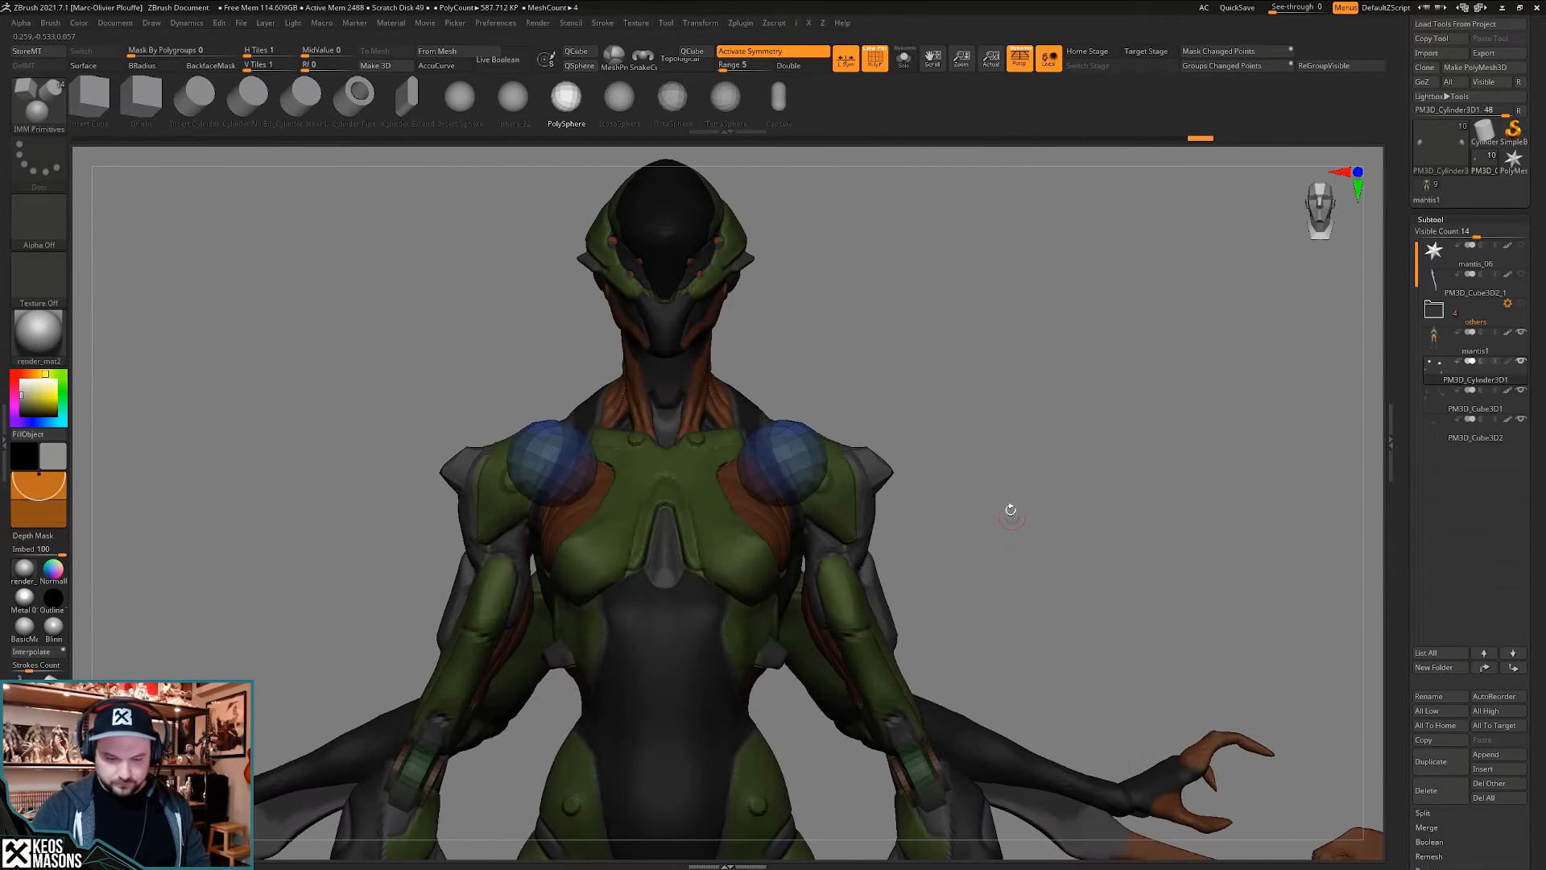
pyautogui.press('w')
pyautogui.moveTo(769, 470); pyautogui.dragTo(805, 465)
pyautogui.moveTo(1017, 409); pyautogui.dragTo(926, 418, button='right')
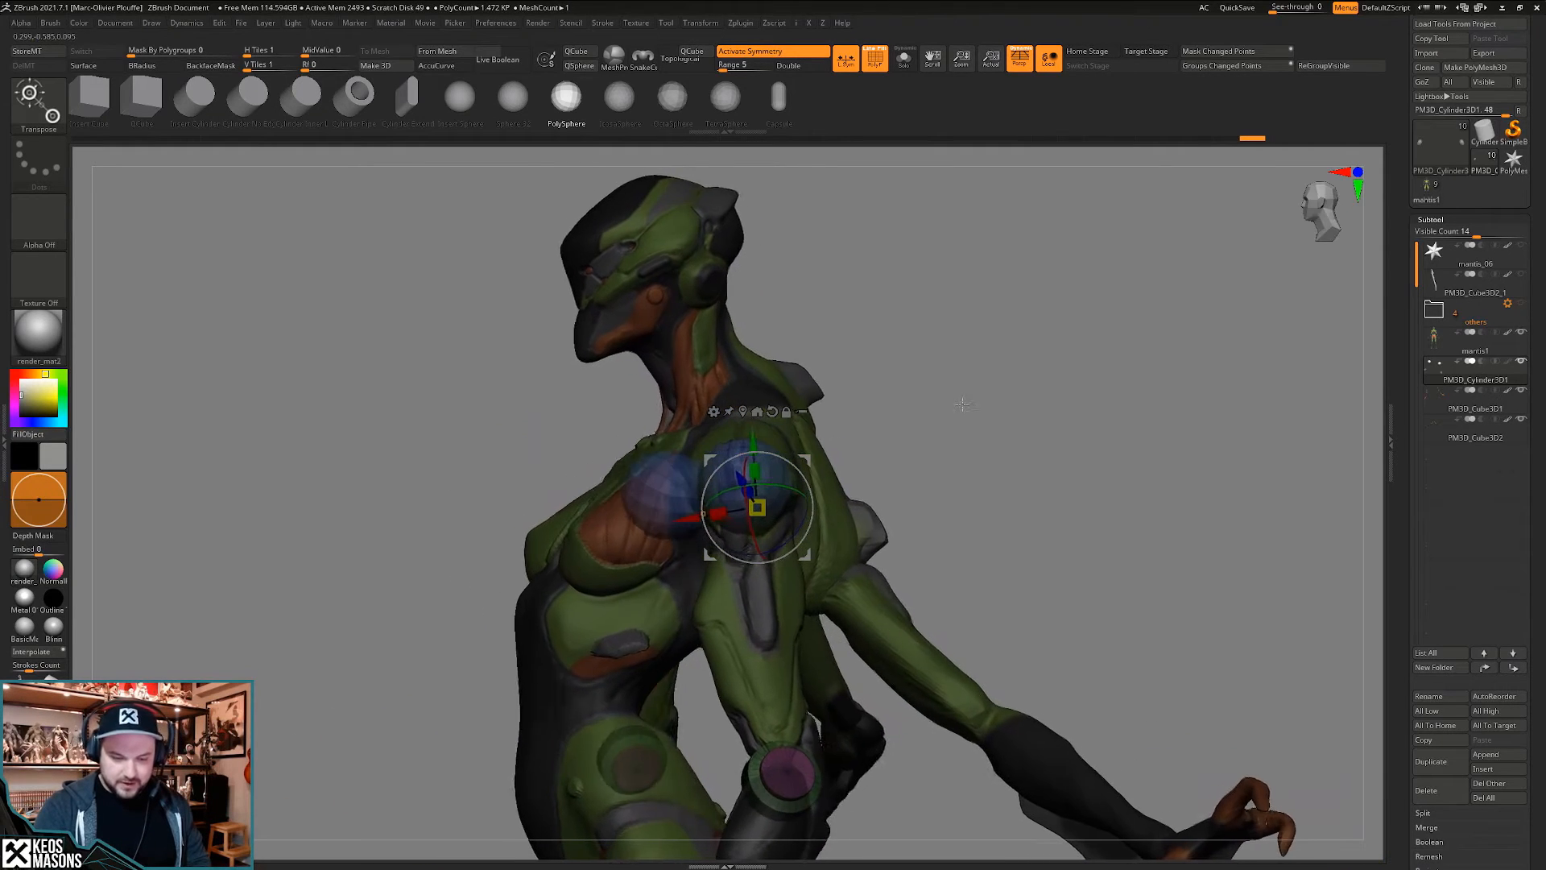
# - Move the blue mirrored spheres back into the joints of the rear upper arms, adjusting them from the side and back
pyautogui.moveTo(802, 463); pyautogui.dragTo(800, 463)
pyautogui.moveTo(877, 438); pyautogui.dragTo(1032, 540, button='right')
pyautogui.moveTo(897, 557); pyautogui.dragTo(999, 487, button='right')
pyautogui.moveTo(837, 412)
pyautogui.mouseDown()
pyautogui.moveTo(845, 439)
pyautogui.moveTo(913, 469)
pyautogui.mouseUp()
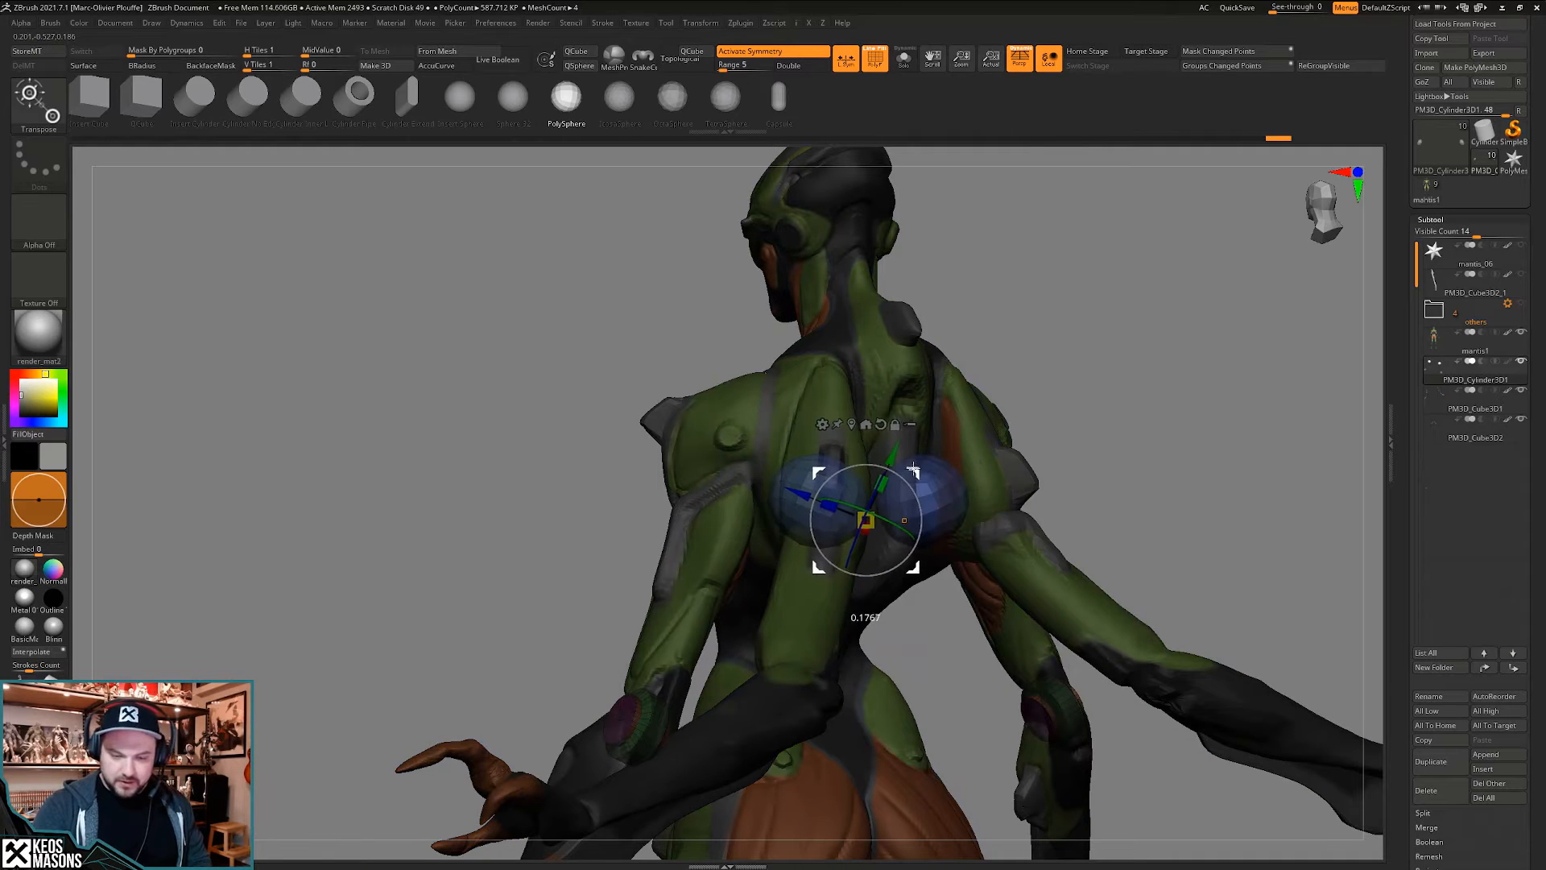
pyautogui.moveTo(942, 416); pyautogui.dragTo(818, 439, button='right')
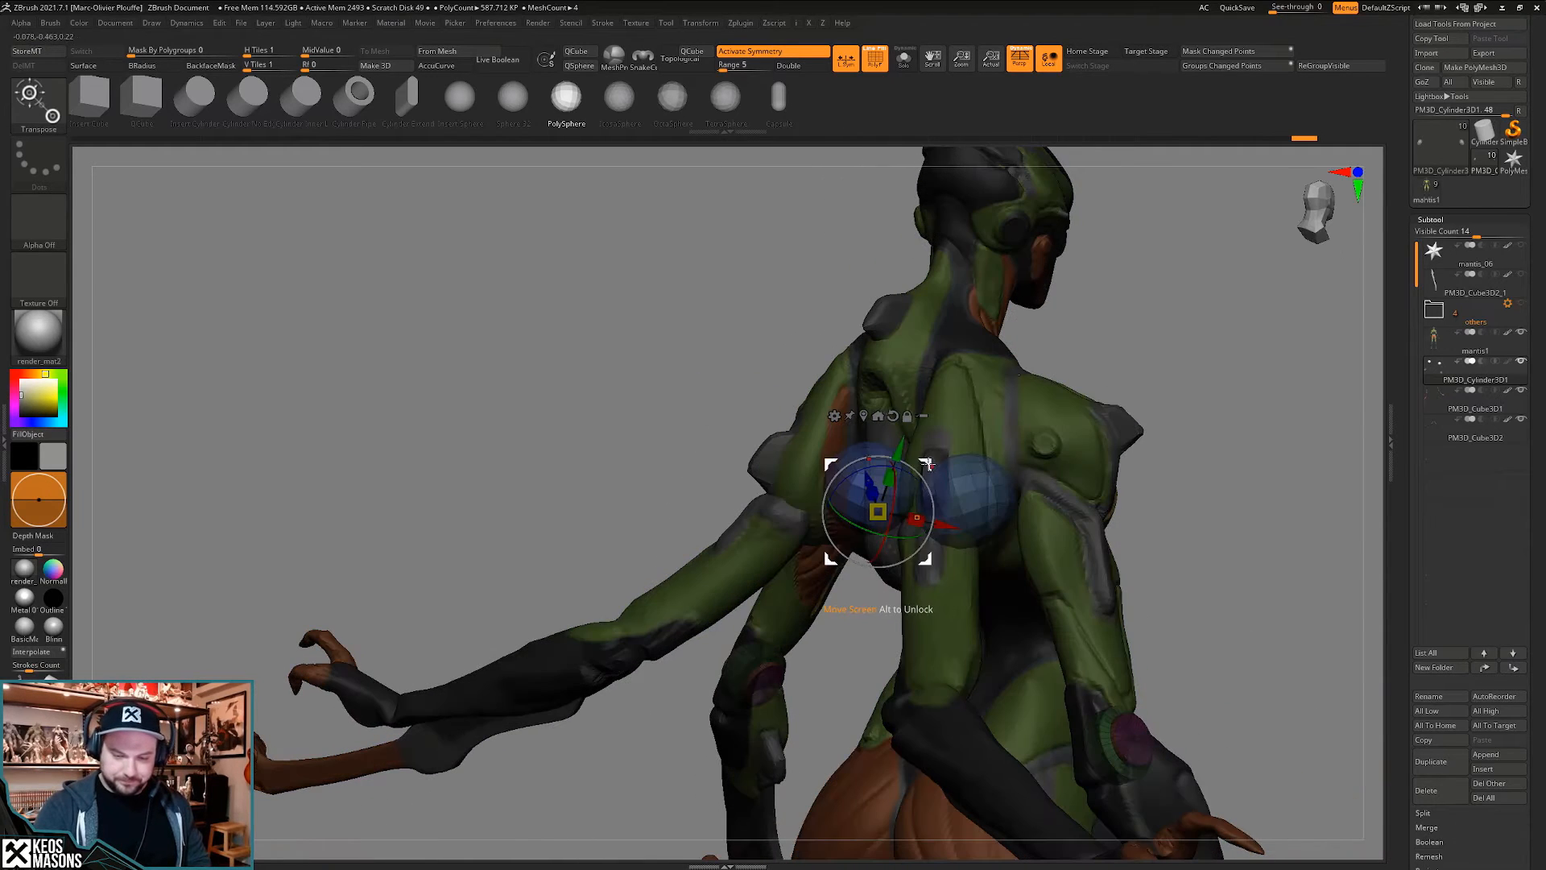
pyautogui.moveTo(925, 463); pyautogui.dragTo(857, 457)
pyautogui.moveTo(900, 451); pyautogui.dragTo(1007, 445, button='right')
pyautogui.moveTo(858, 457); pyautogui.dragTo(878, 485)
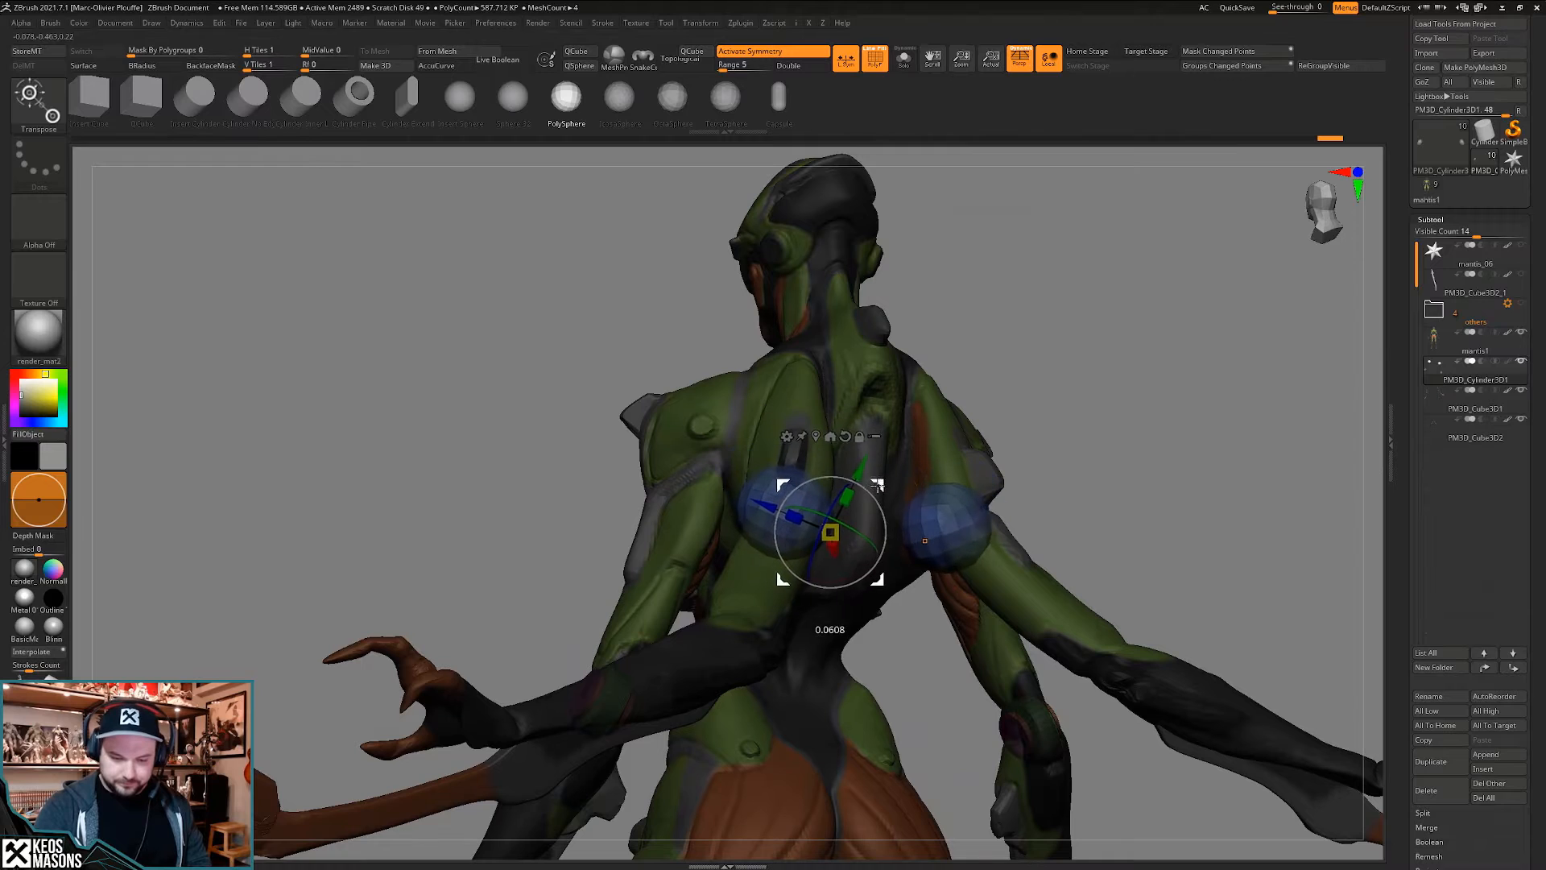
# - Isolate the joint parts in a straight back view, with the IMM Primitives brush ready to insert
pyautogui.press('q')
pyautogui.hotkey('shift', 'alt', 's')
pyautogui.moveTo(794, 514); pyautogui.dragTo(787, 566, button='right')
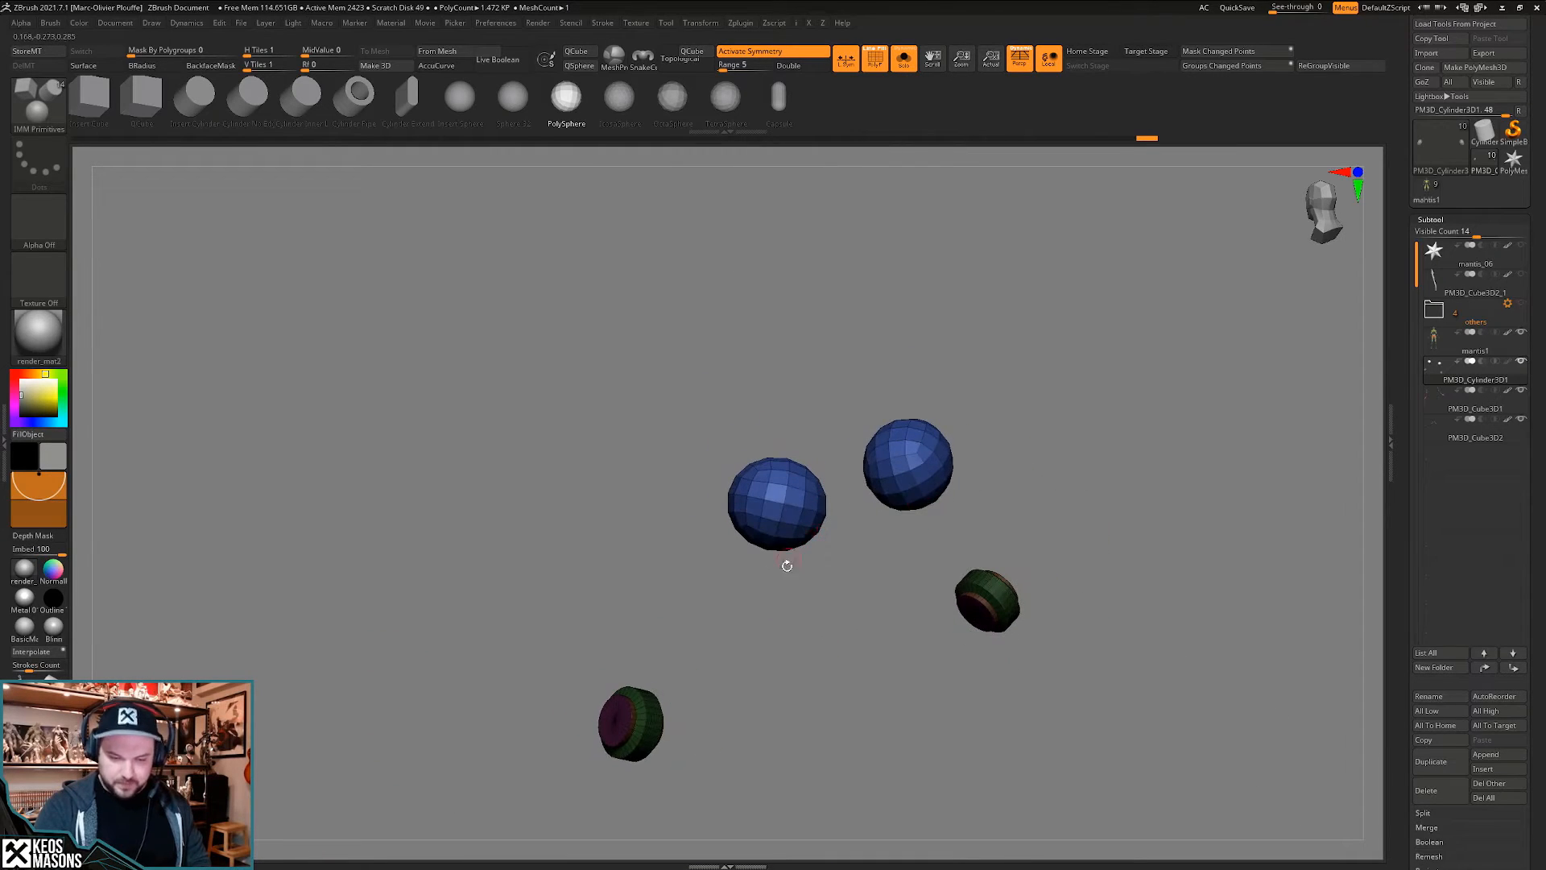
pyautogui.keyDown('shift'); pyautogui.moveTo(813, 619); pyautogui.dragTo(818, 574, button='right'); pyautogui.keyUp('shift')
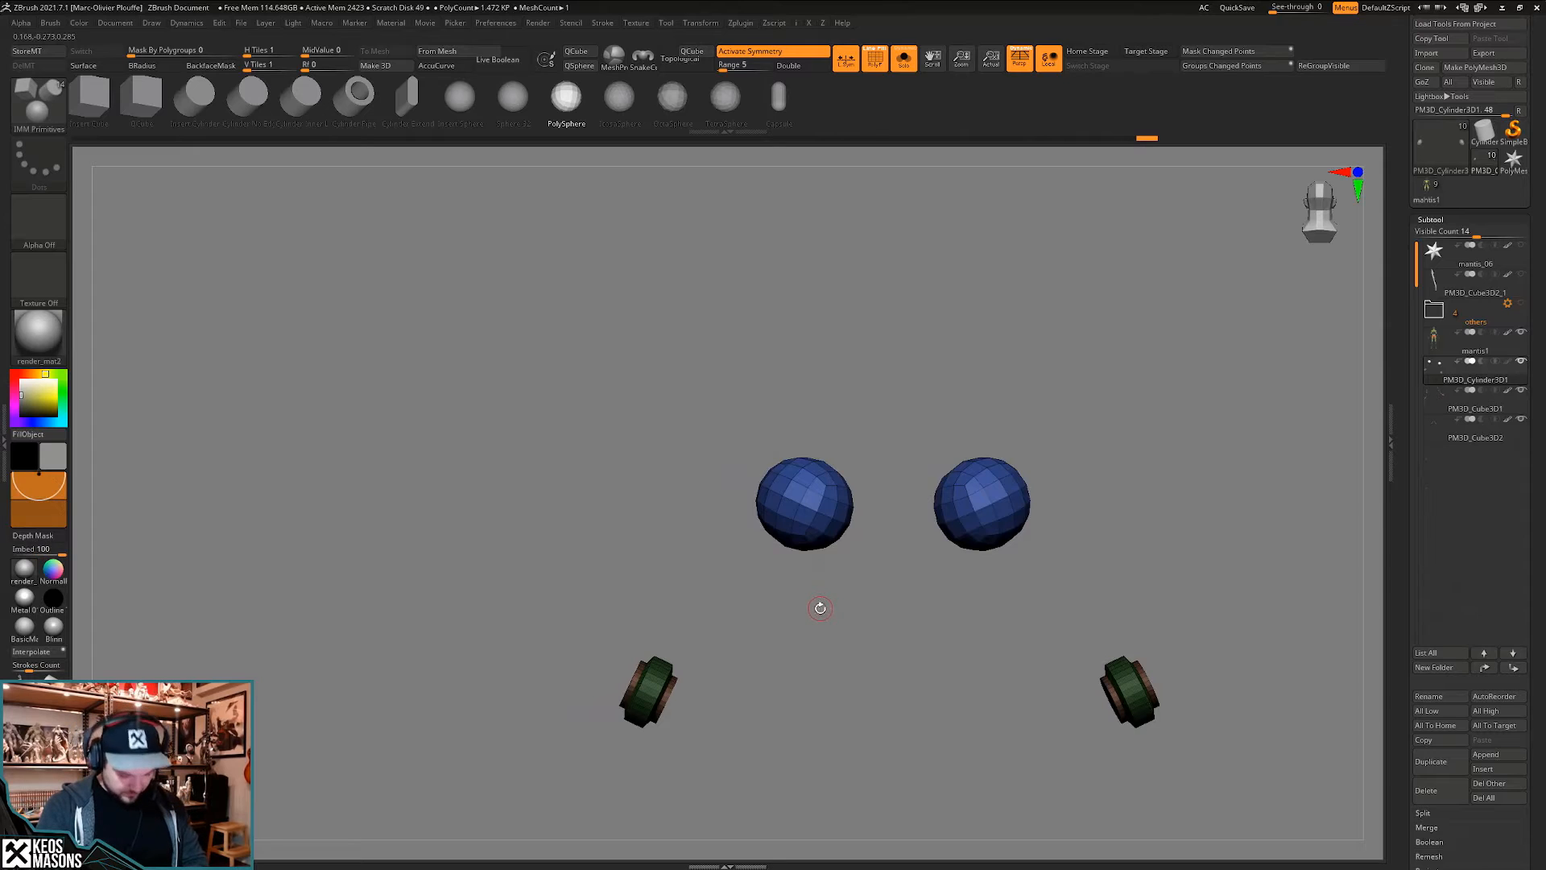
pyautogui.press('b')
pyautogui.click(359, 606)
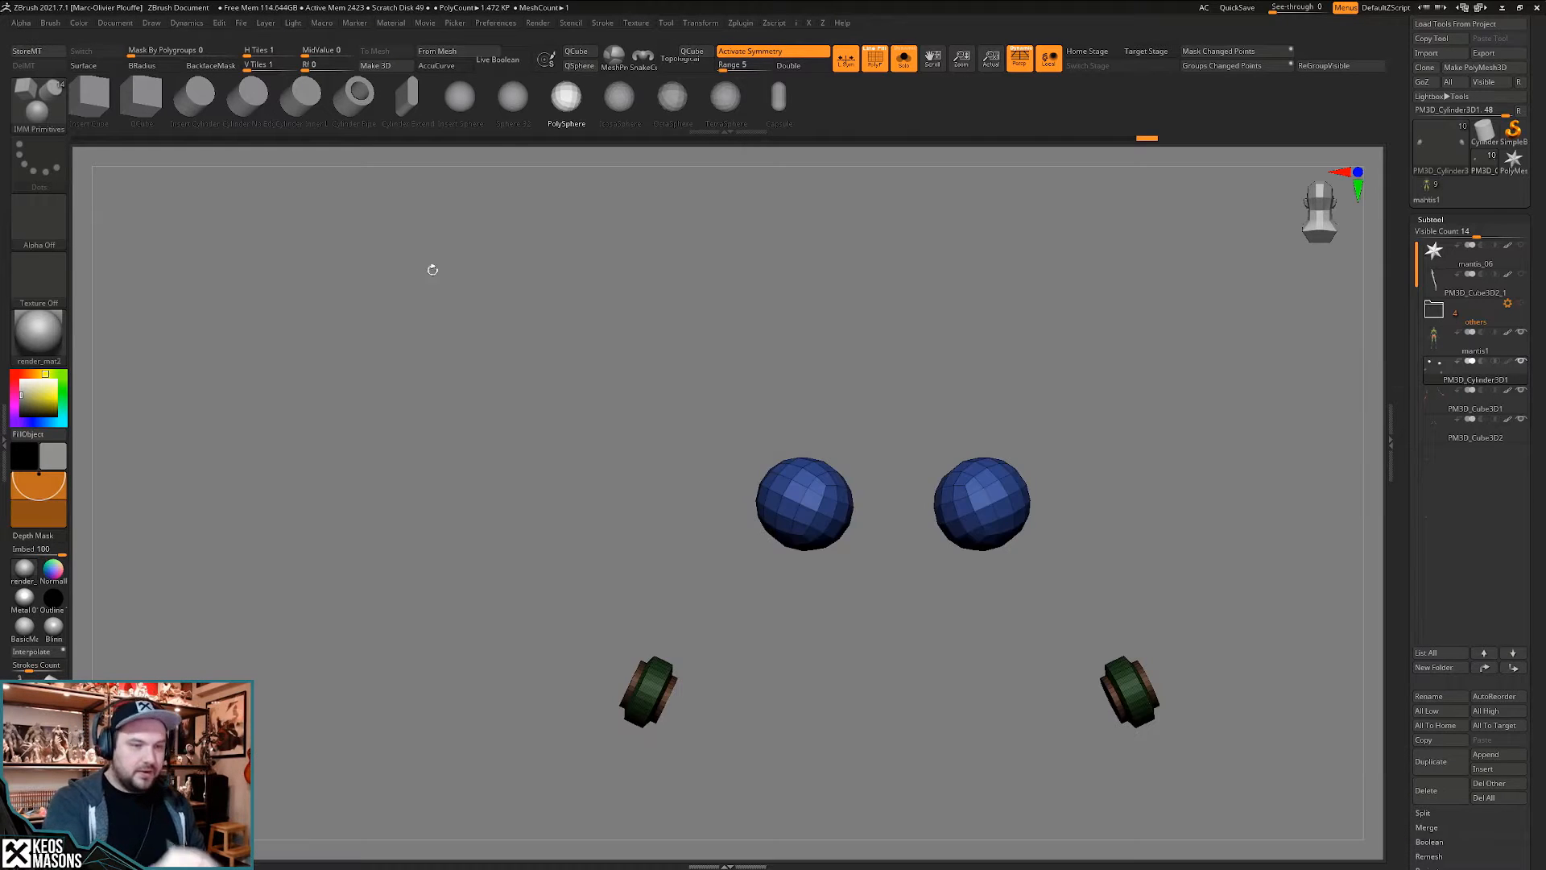
# - Try to insert a second mirrored pair of PolySpheres on the existing blue spheres
pyautogui.moveTo(783, 493); pyautogui.dragTo(807, 549)
pyautogui.moveTo(813, 531); pyautogui.dragTo(886, 359, button='right')
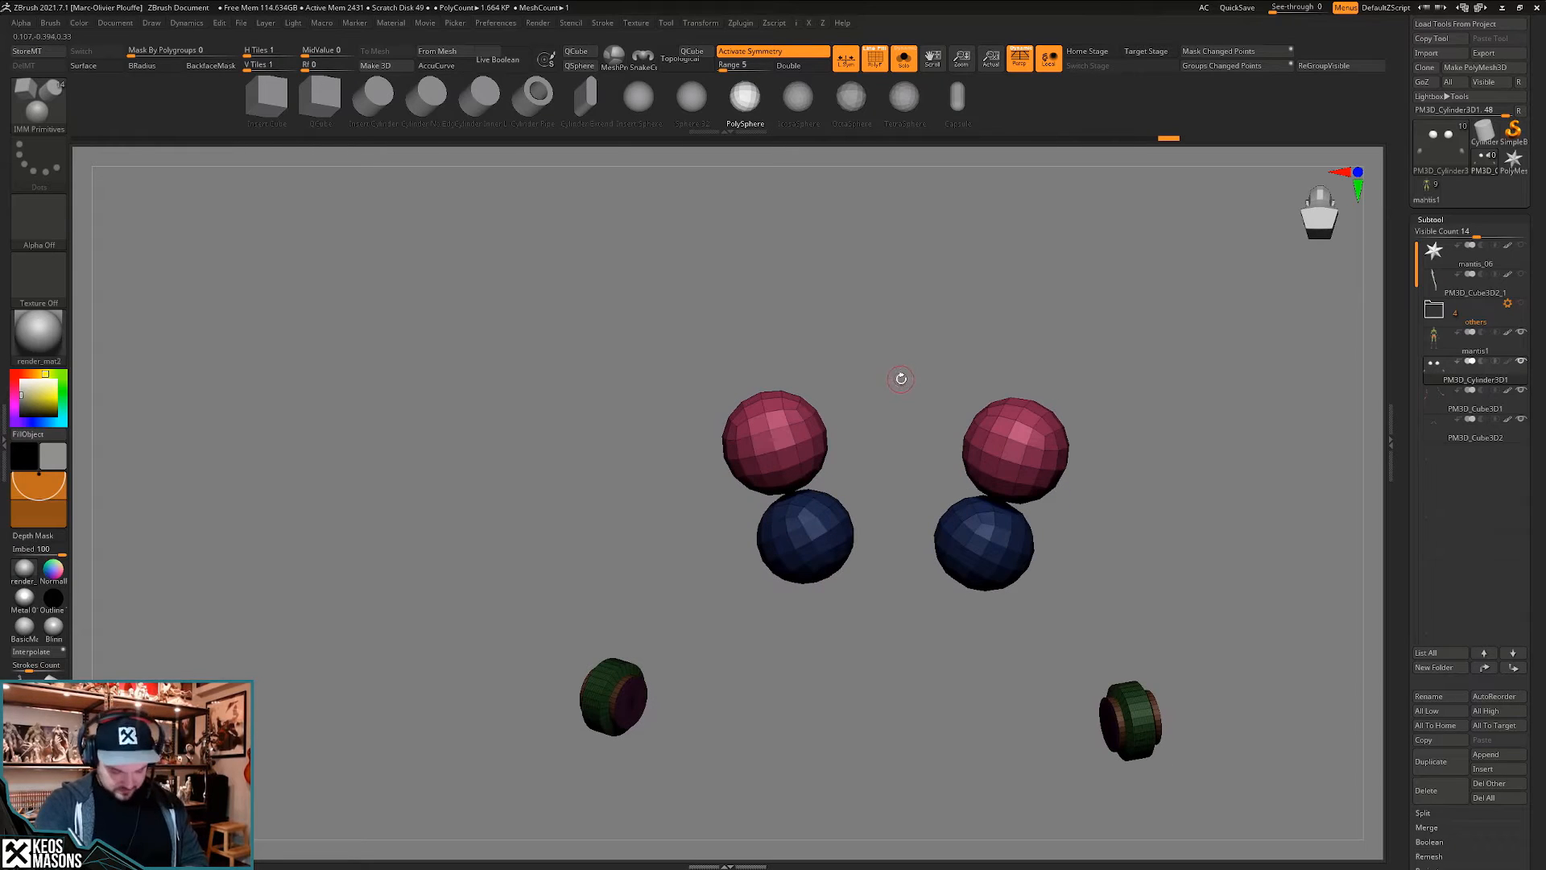
pyautogui.hotkey('ctrl', 'z')
# - Hide the elbow joints, replace the blue spheres with a new mirrored pair of PolySpheres, and show the full model again
pyautogui.hotkey('ctrl', 'shift')
pyautogui.keyDown('ctrl'); pyautogui.keyDown('alt'); pyautogui.keyDown('shift'); pyautogui.moveTo(538, 615); pyautogui.dragTo(676, 745); pyautogui.keyUp('shift'); pyautogui.keyUp('alt'); pyautogui.keyUp('ctrl')
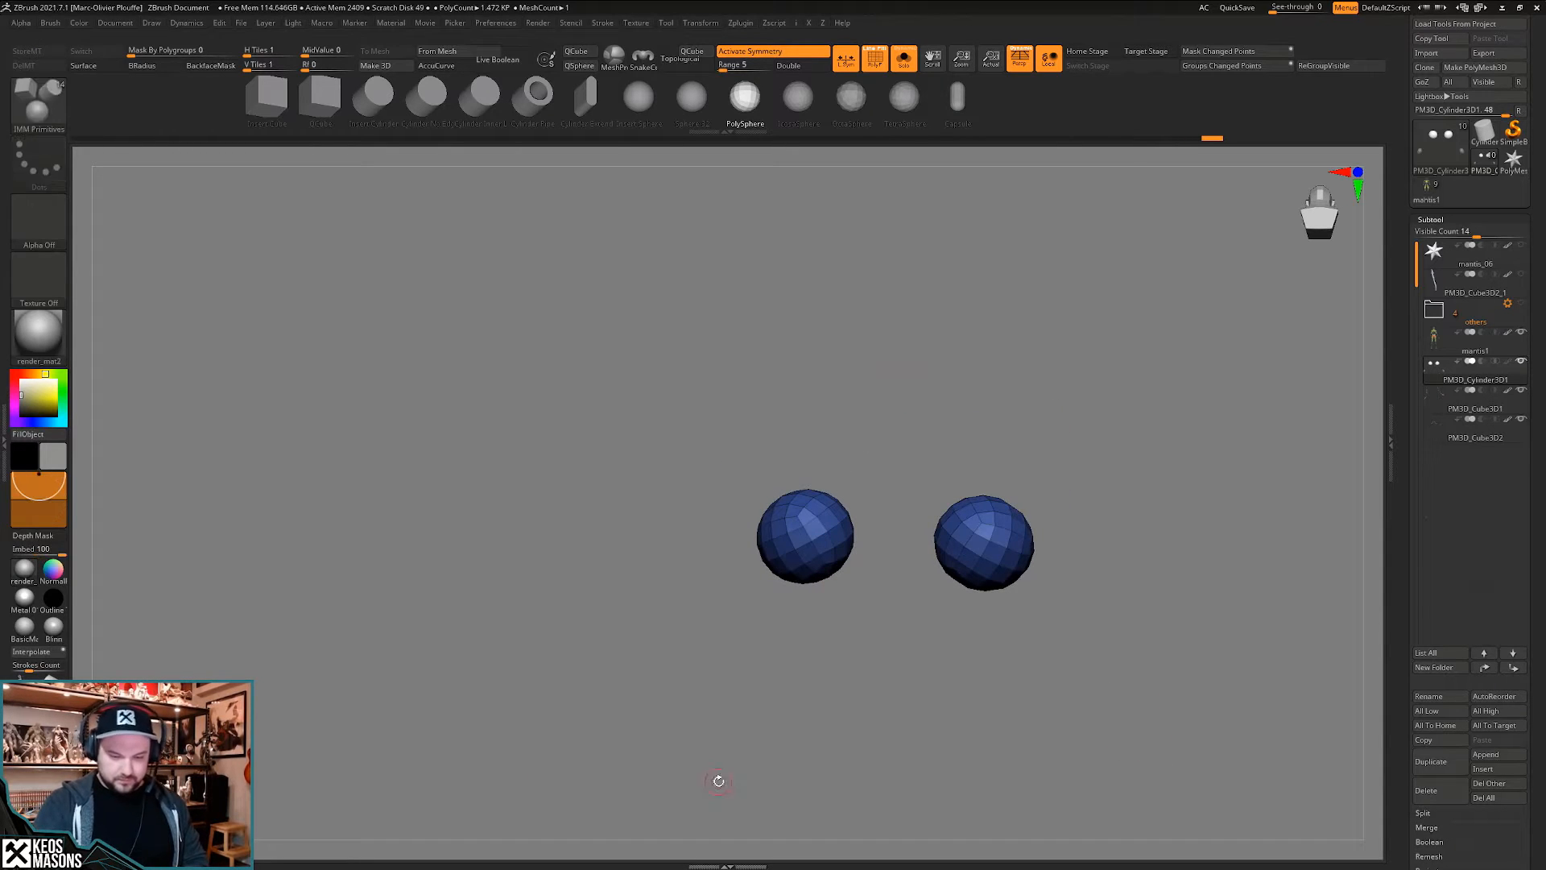
pyautogui.moveTo(789, 493); pyautogui.dragTo(815, 447)
pyautogui.keyDown('ctrl'); pyautogui.moveTo(897, 335); pyautogui.dragTo(895, 370); pyautogui.keyUp('ctrl')
pyautogui.hotkey('alt', 's')
# - Try to move the new mirrored spheres towards the rear shoulder joints
pyautogui.press('w')
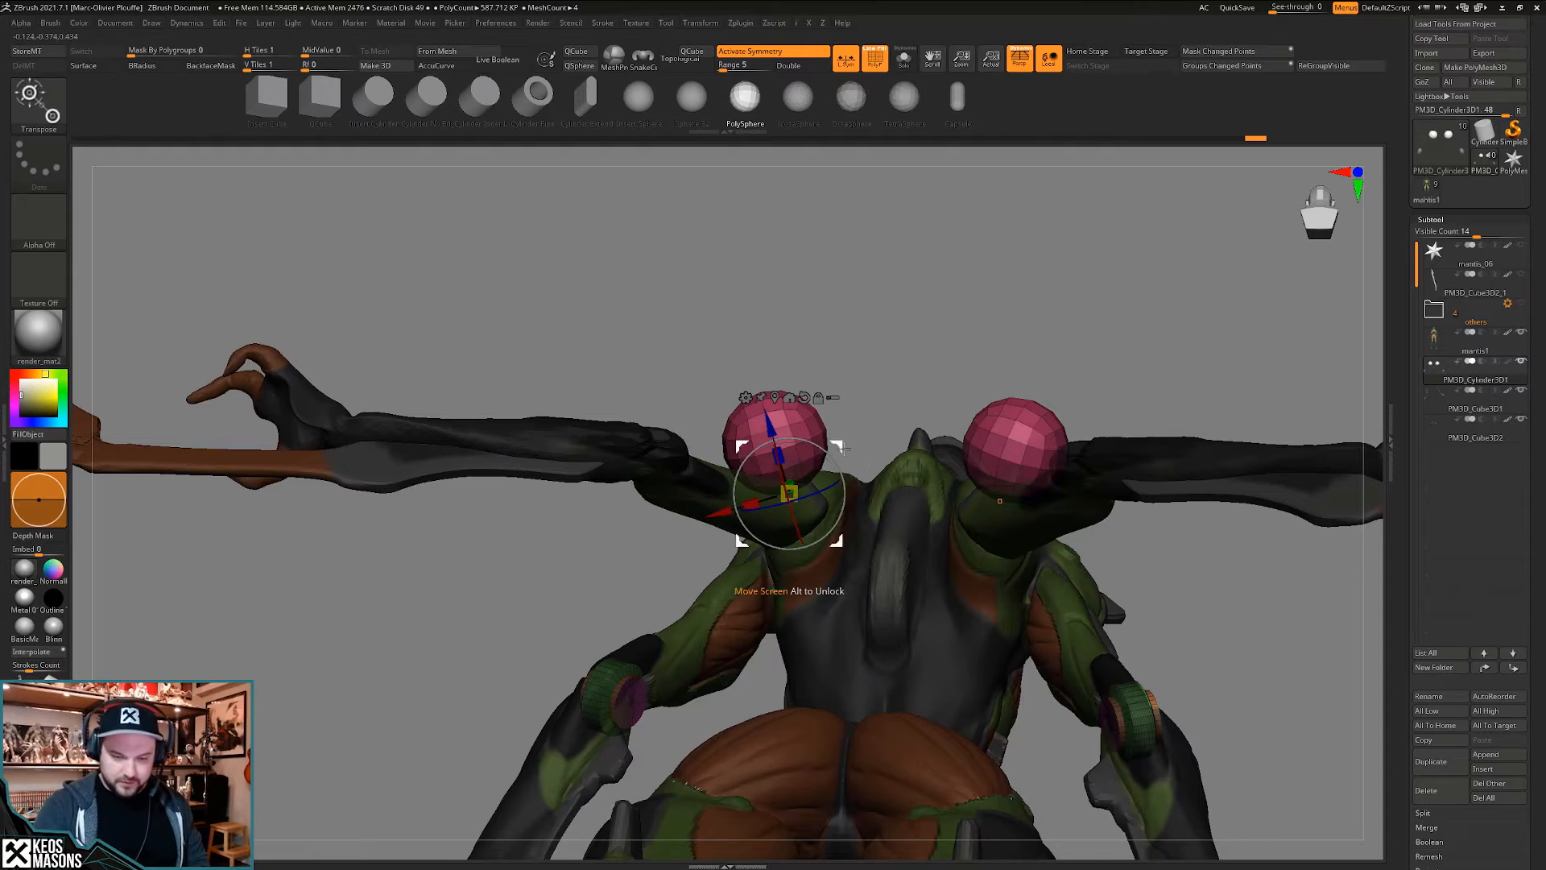
pyautogui.moveTo(842, 448); pyautogui.dragTo(844, 407, button='right')
pyautogui.moveTo(838, 446); pyautogui.dragTo(868, 538)
pyautogui.hotkey('ctrl', 'z')
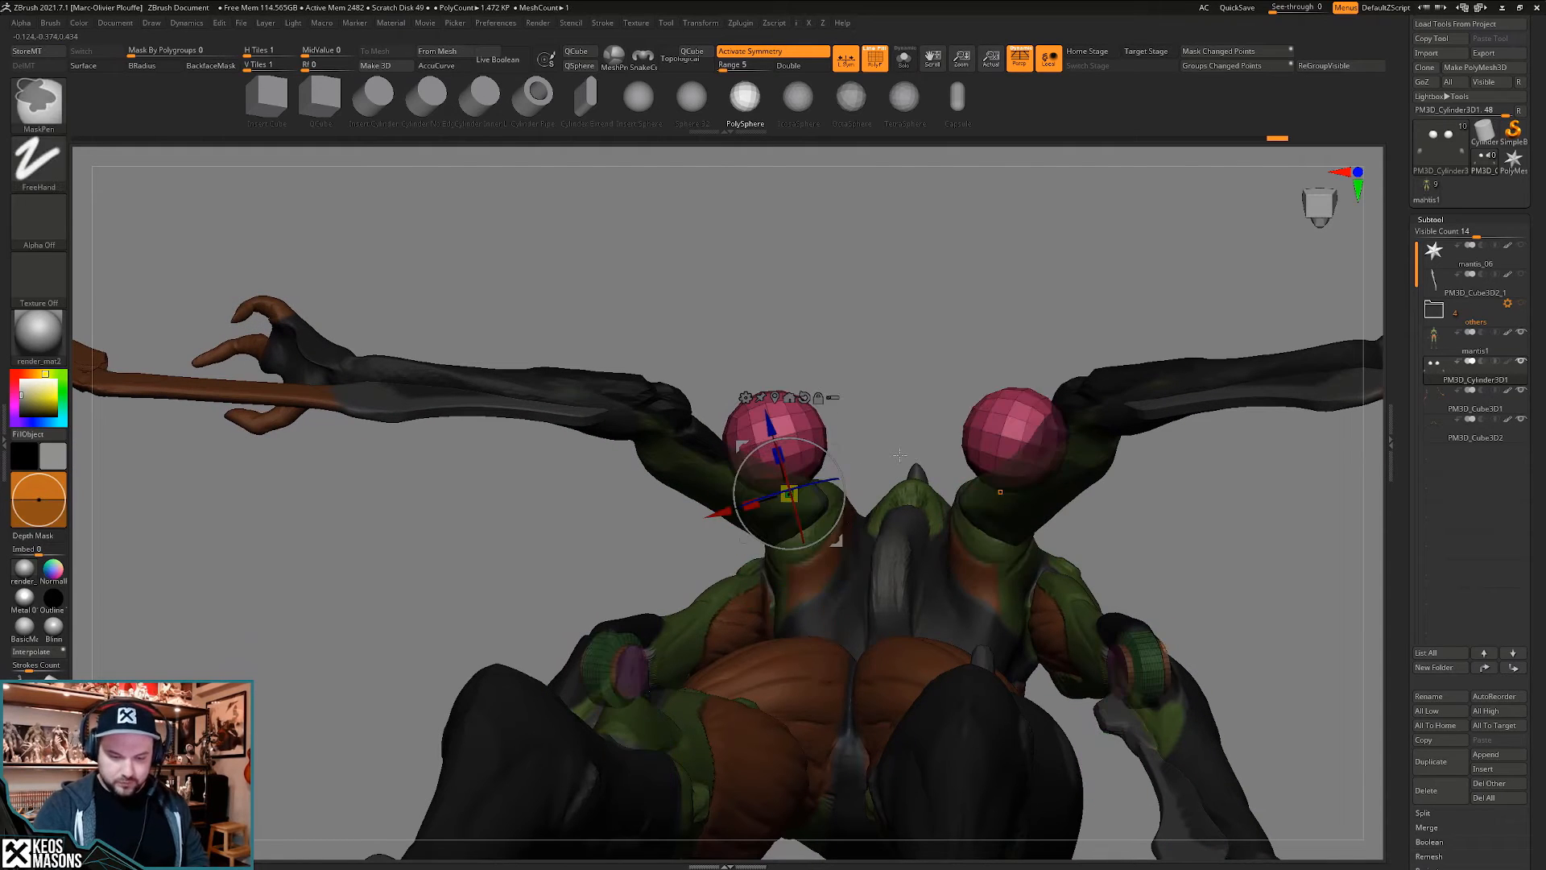
# - Isolate the joint parts, mask the elbow joints, and bring the body back into view
pyautogui.hotkey('alt', 's')
pyautogui.keyDown('ctrl'); pyautogui.moveTo(498, 548); pyautogui.dragTo(737, 814); pyautogui.keyUp('ctrl')
pyautogui.moveTo(719, 605); pyautogui.dragTo(821, 471, button='right')
pyautogui.hotkey('alt', 's')
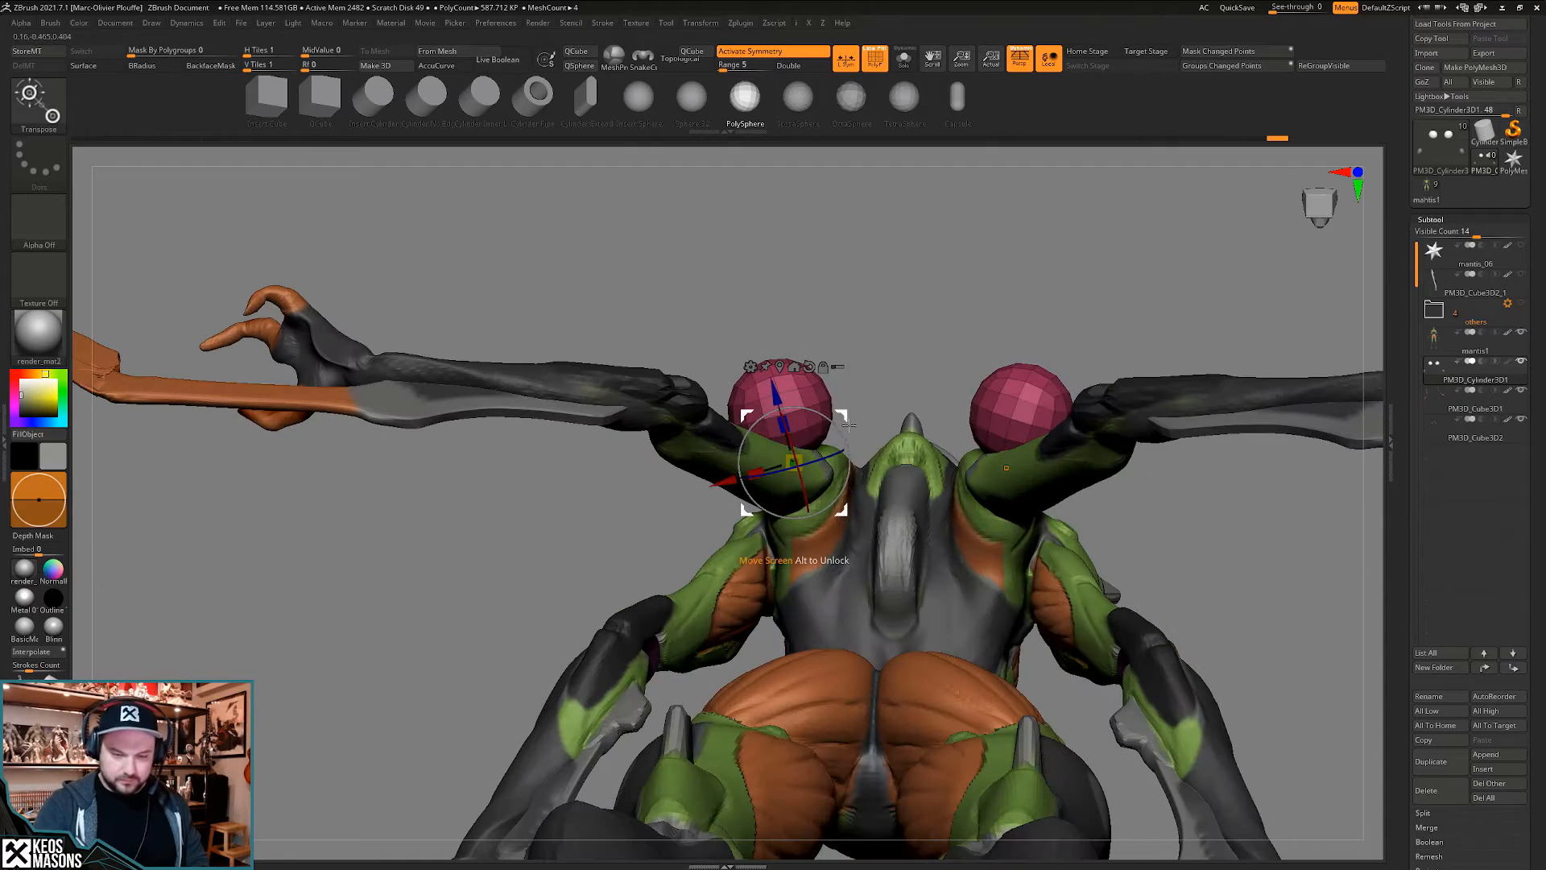
# - Move the new mirrored spheres into the joints between the back and the rear upper arms
pyautogui.moveTo(849, 425); pyautogui.dragTo(862, 499)
pyautogui.moveTo(862, 499); pyautogui.dragTo(926, 508, button='right')
pyautogui.moveTo(876, 503); pyautogui.dragTo(779, 581)
pyautogui.moveTo(874, 496); pyautogui.dragTo(869, 487)
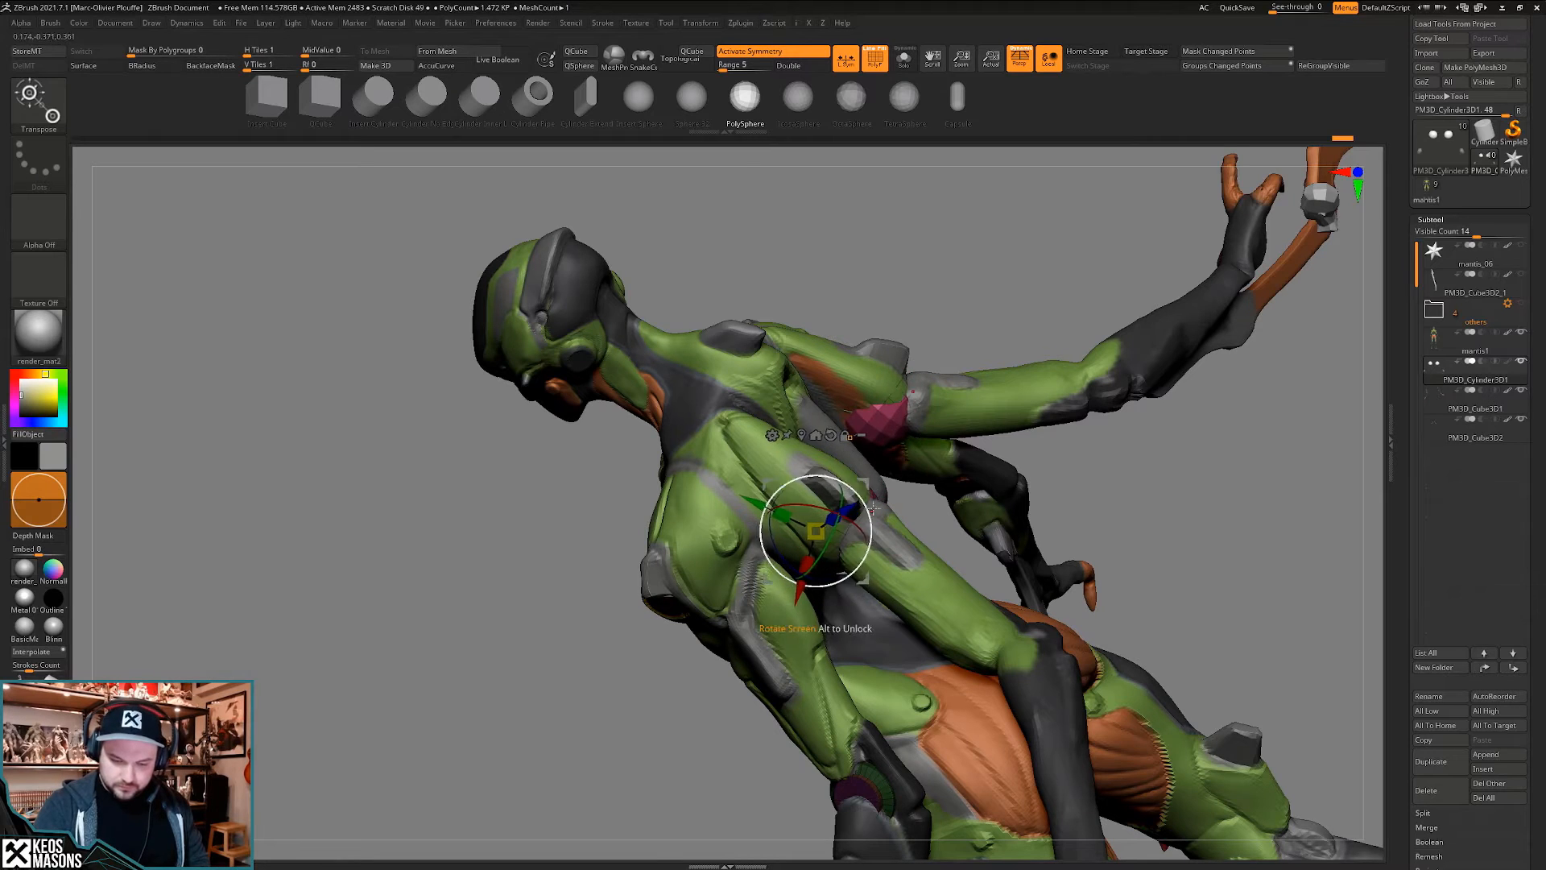
pyautogui.moveTo(874, 509); pyautogui.dragTo(1039, 622, button='right')
pyautogui.moveTo(1031, 482); pyautogui.dragTo(1030, 485)
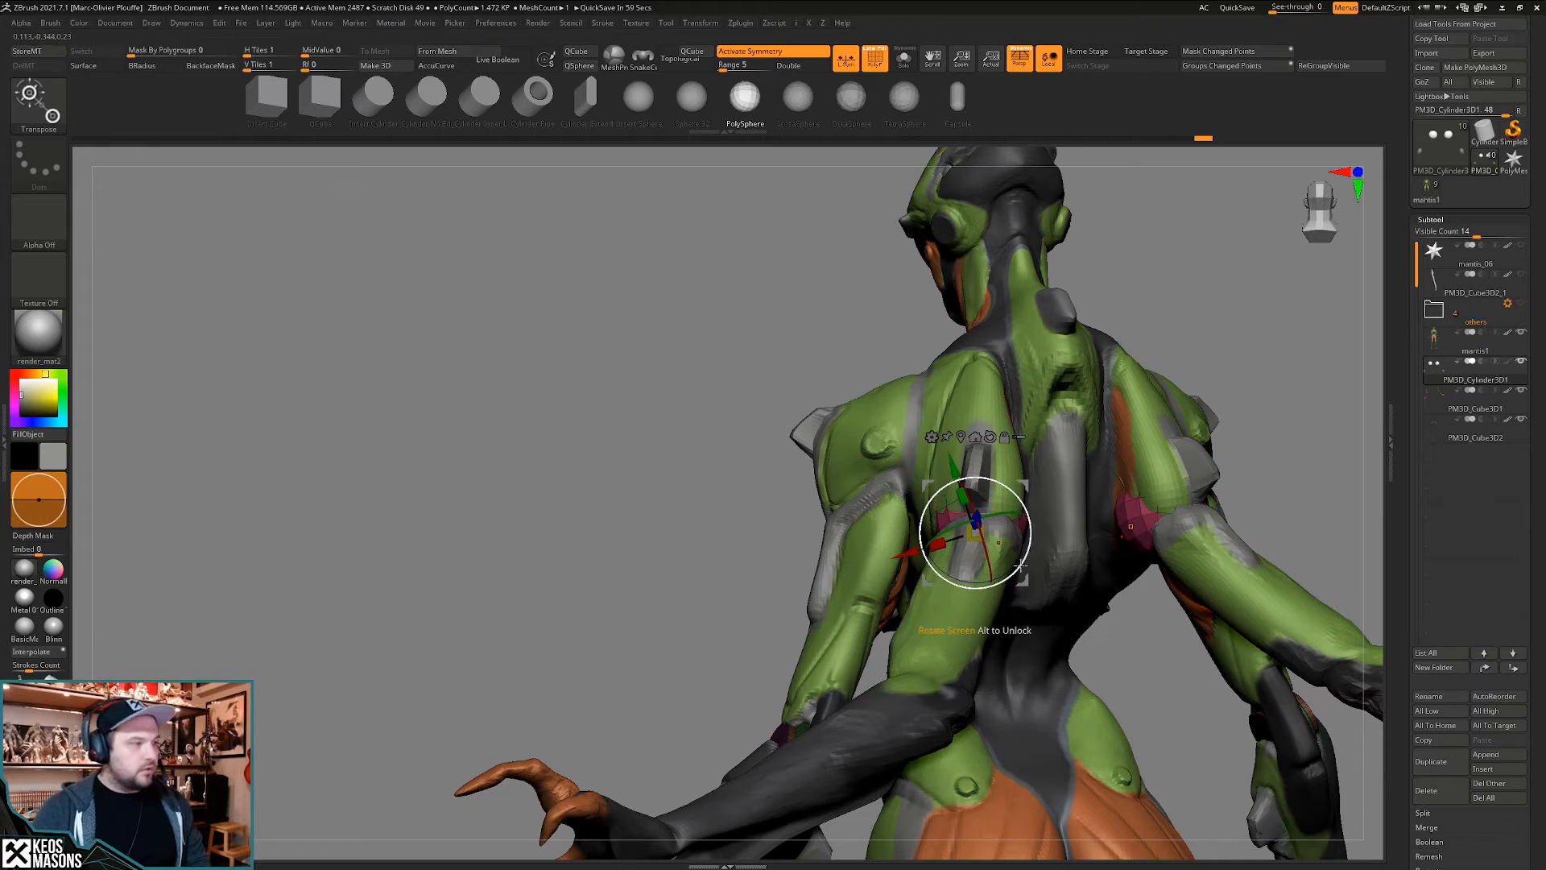
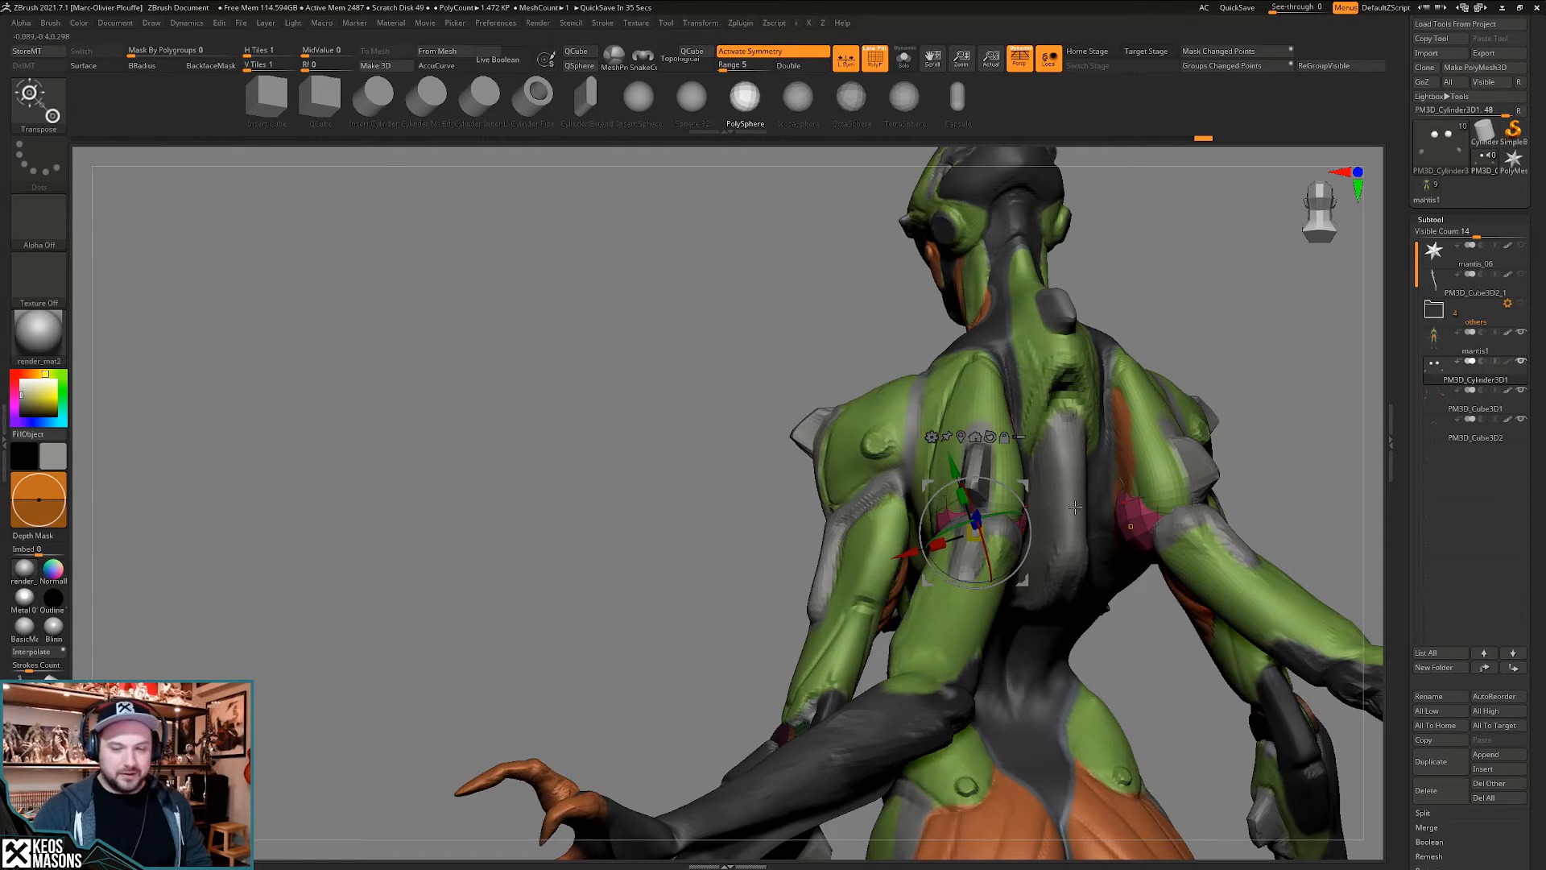
# - Fine-tune the spheres' position in the rear shoulder joints from the side view
pyautogui.moveTo(1075, 507)
pyautogui.mouseDown(button='right')
pyautogui.moveTo(1248, 493)
pyautogui.moveTo(1091, 495)
pyautogui.mouseUp(button='right')
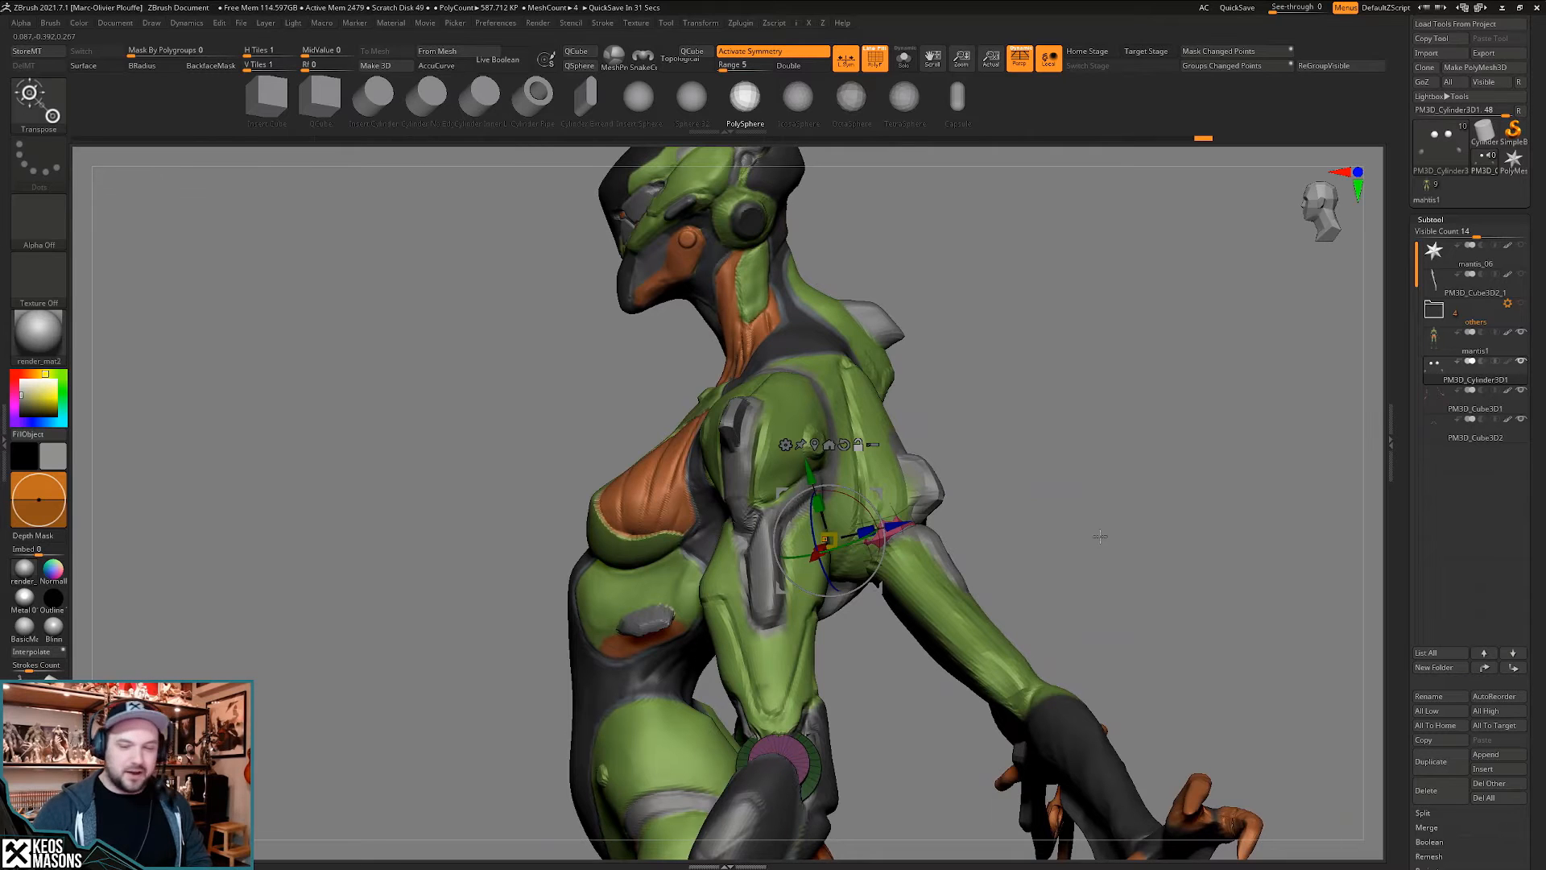
pyautogui.moveTo(1100, 535); pyautogui.dragTo(1010, 448, button='right')
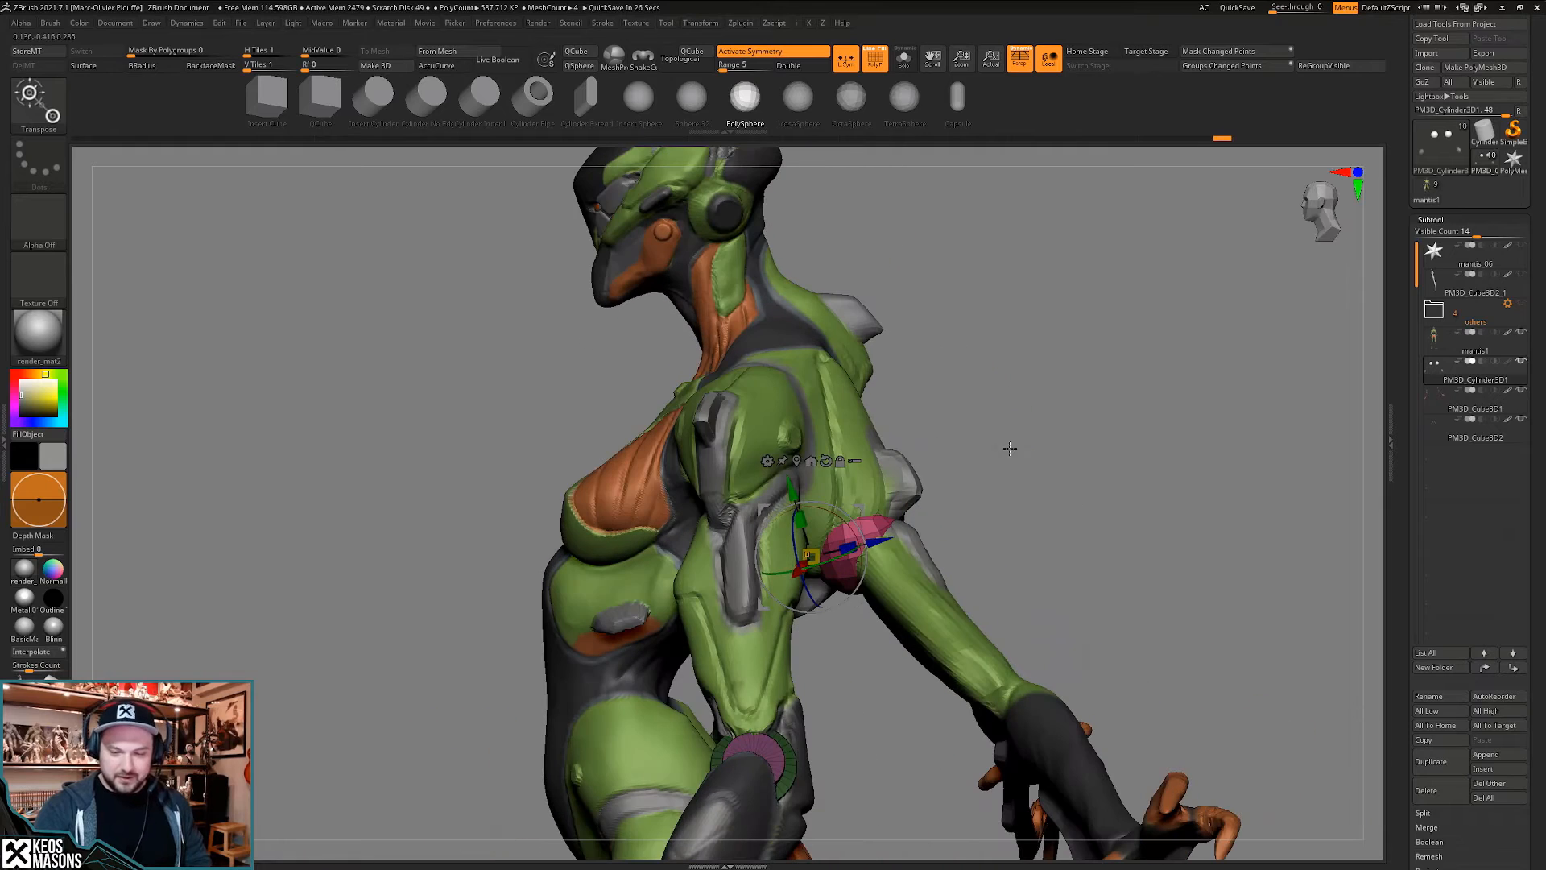
pyautogui.moveTo(862, 508); pyautogui.dragTo(873, 503)
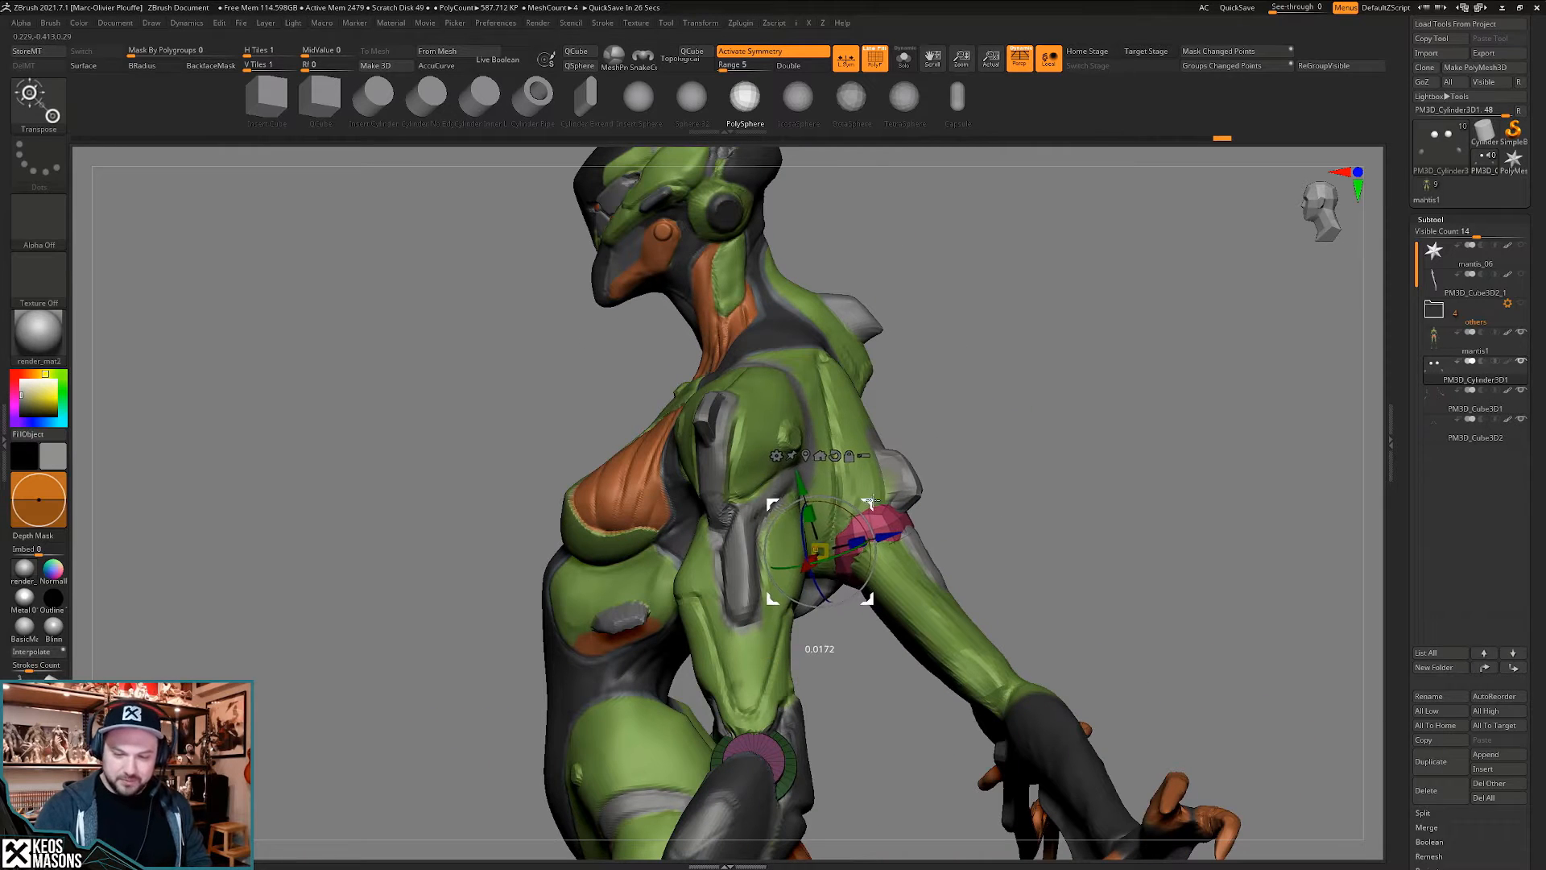
pyautogui.moveTo(1055, 520)
pyautogui.mouseDown(button='right')
pyautogui.moveTo(881, 505)
pyautogui.moveTo(870, 563)
pyautogui.moveTo(983, 524)
pyautogui.moveTo(934, 487)
pyautogui.mouseUp(button='right')
pyautogui.press('q')
pyautogui.press('w')
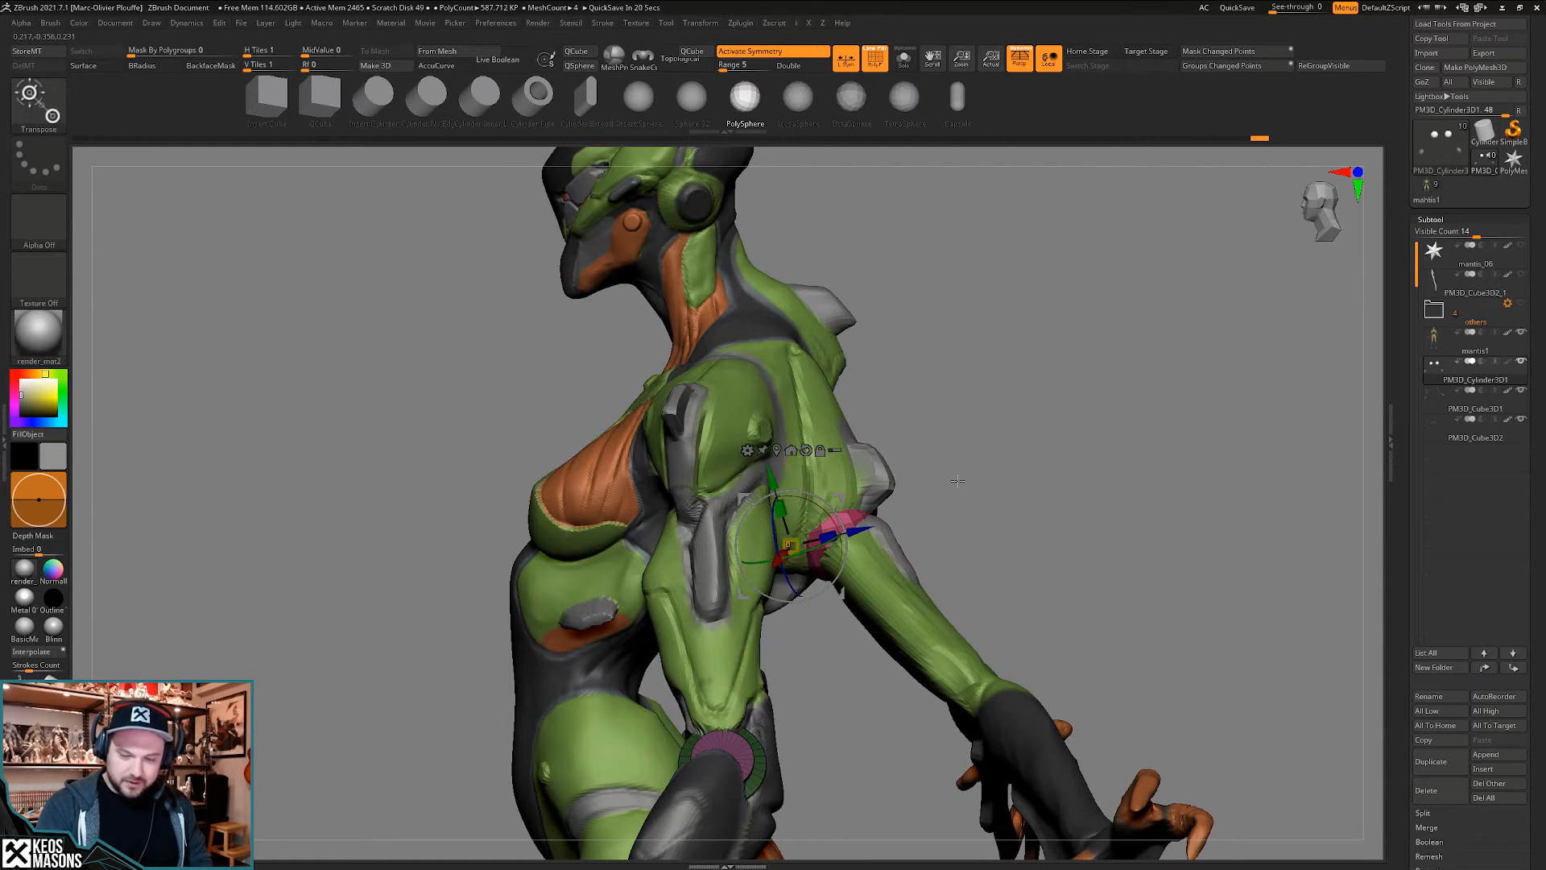
# - Isolate the joint parts in front view and unmask the elbow joints so they can be transformed
pyautogui.moveTo(958, 481)
pyautogui.mouseDown(button='right')
pyautogui.moveTo(842, 500)
pyautogui.moveTo(1063, 456)
pyautogui.moveTo(1104, 507)
pyautogui.moveTo(1079, 553)
pyautogui.moveTo(993, 509)
pyautogui.moveTo(1176, 476)
pyautogui.moveTo(1039, 274)
pyautogui.mouseUp(button='right')
pyautogui.press('q')
pyautogui.keyDown('shift'); pyautogui.moveTo(985, 597); pyautogui.dragTo(892, 614, button='right'); pyautogui.keyUp('shift')
pyautogui.hotkey('alt', 's')
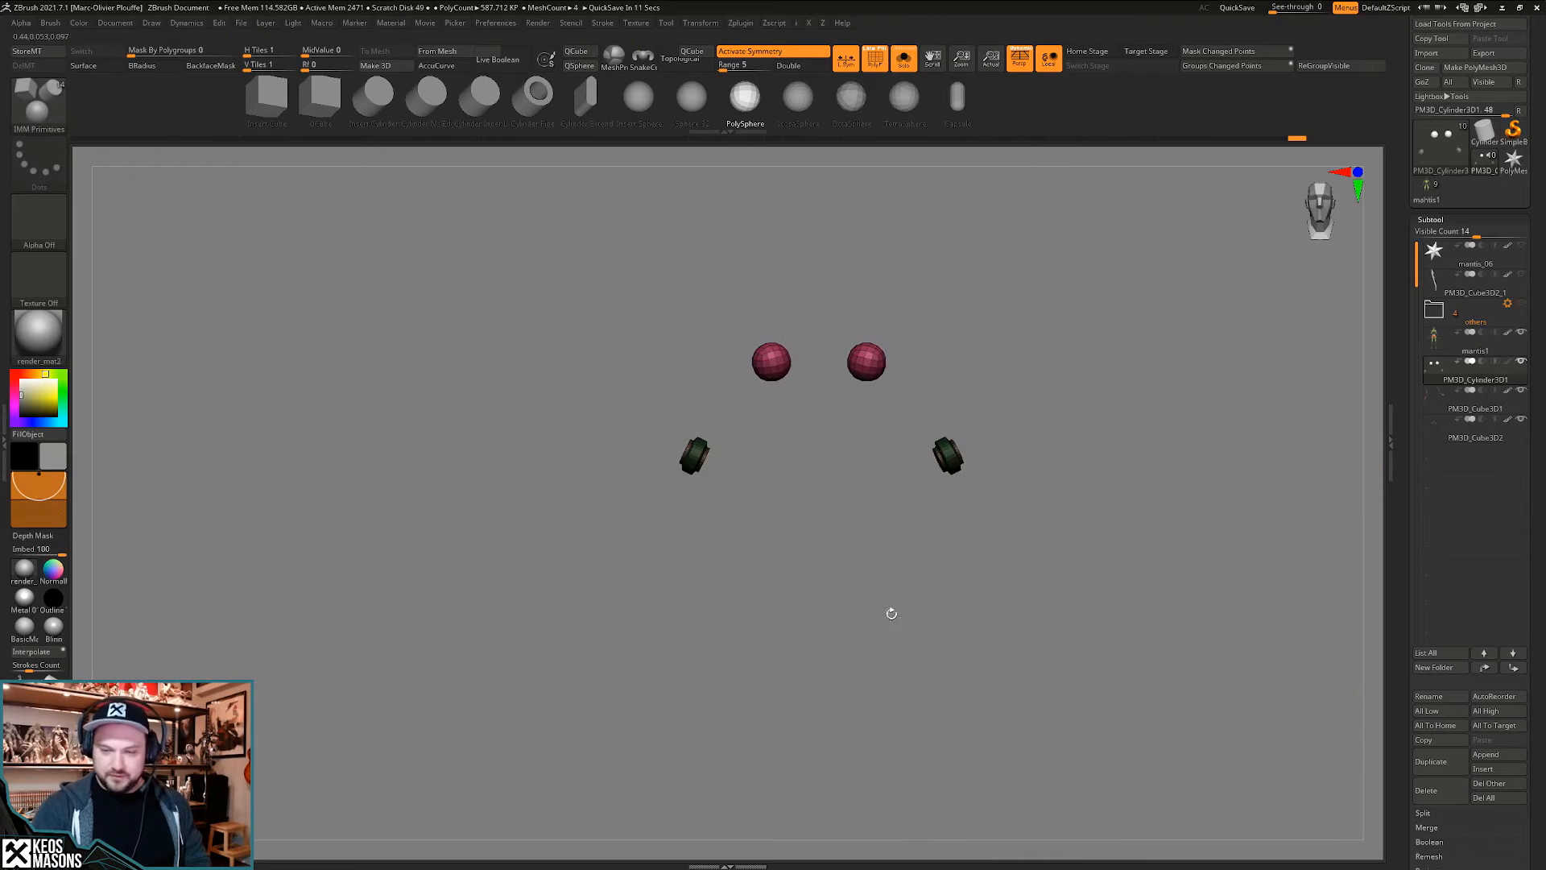
pyautogui.keyDown('alt'); pyautogui.moveTo(1063, 572); pyautogui.dragTo(958, 570, button='right'); pyautogui.keyUp('alt')
pyautogui.press('w')
pyautogui.press('q')
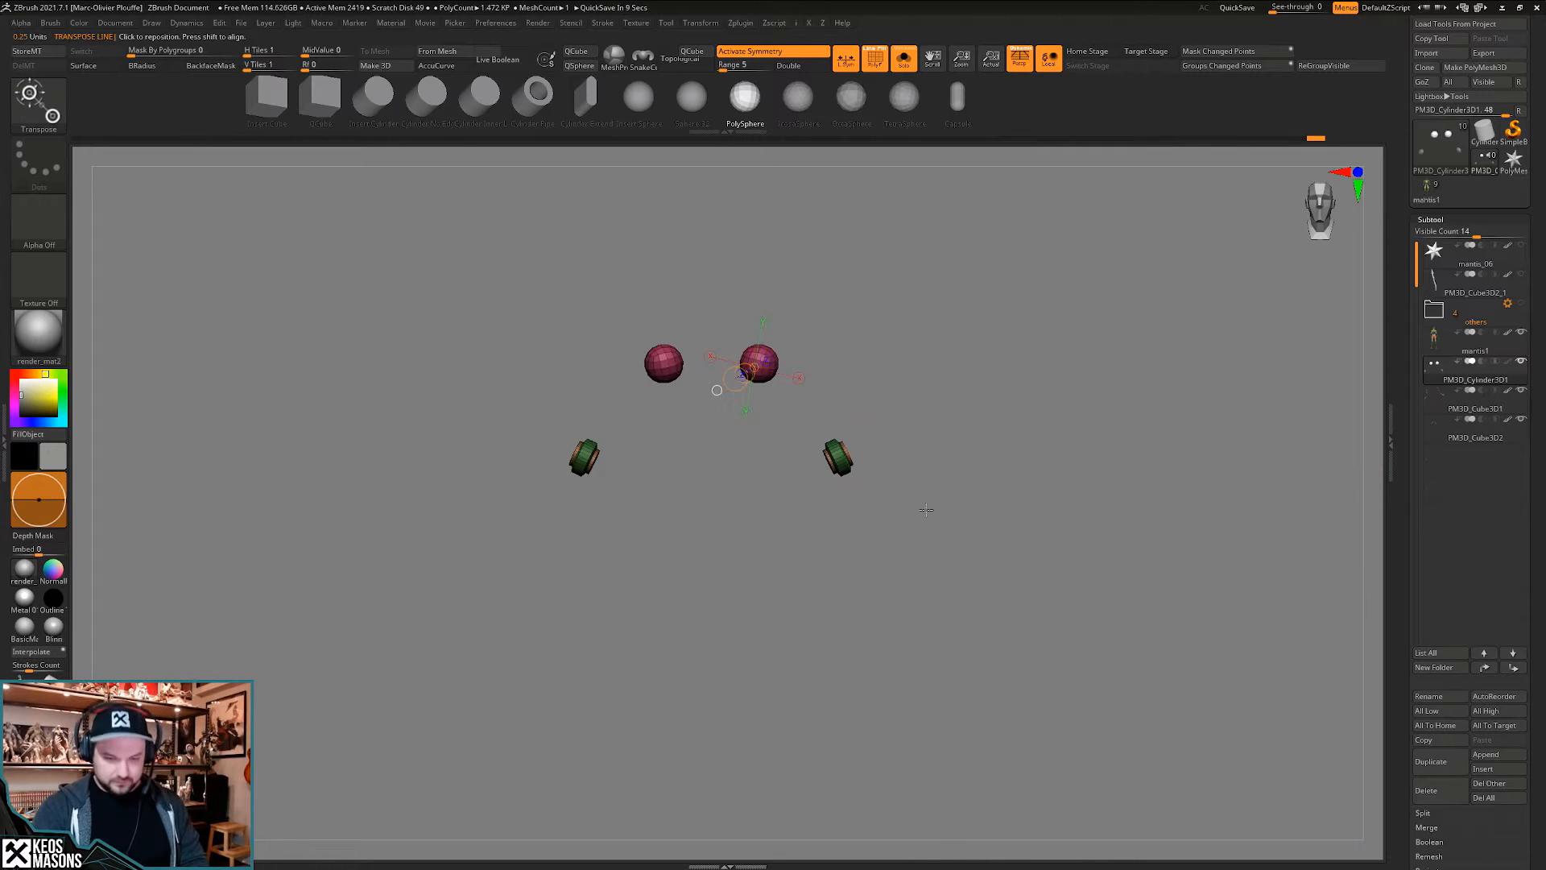
# - Show the body again and copy the mirrored elbow joints down to the knees with the Transpose line
pyautogui.hotkey('alt', 's')
pyautogui.keyDown('shift'); pyautogui.moveTo(773, 390); pyautogui.dragTo(918, 388); pyautogui.keyUp('shift')
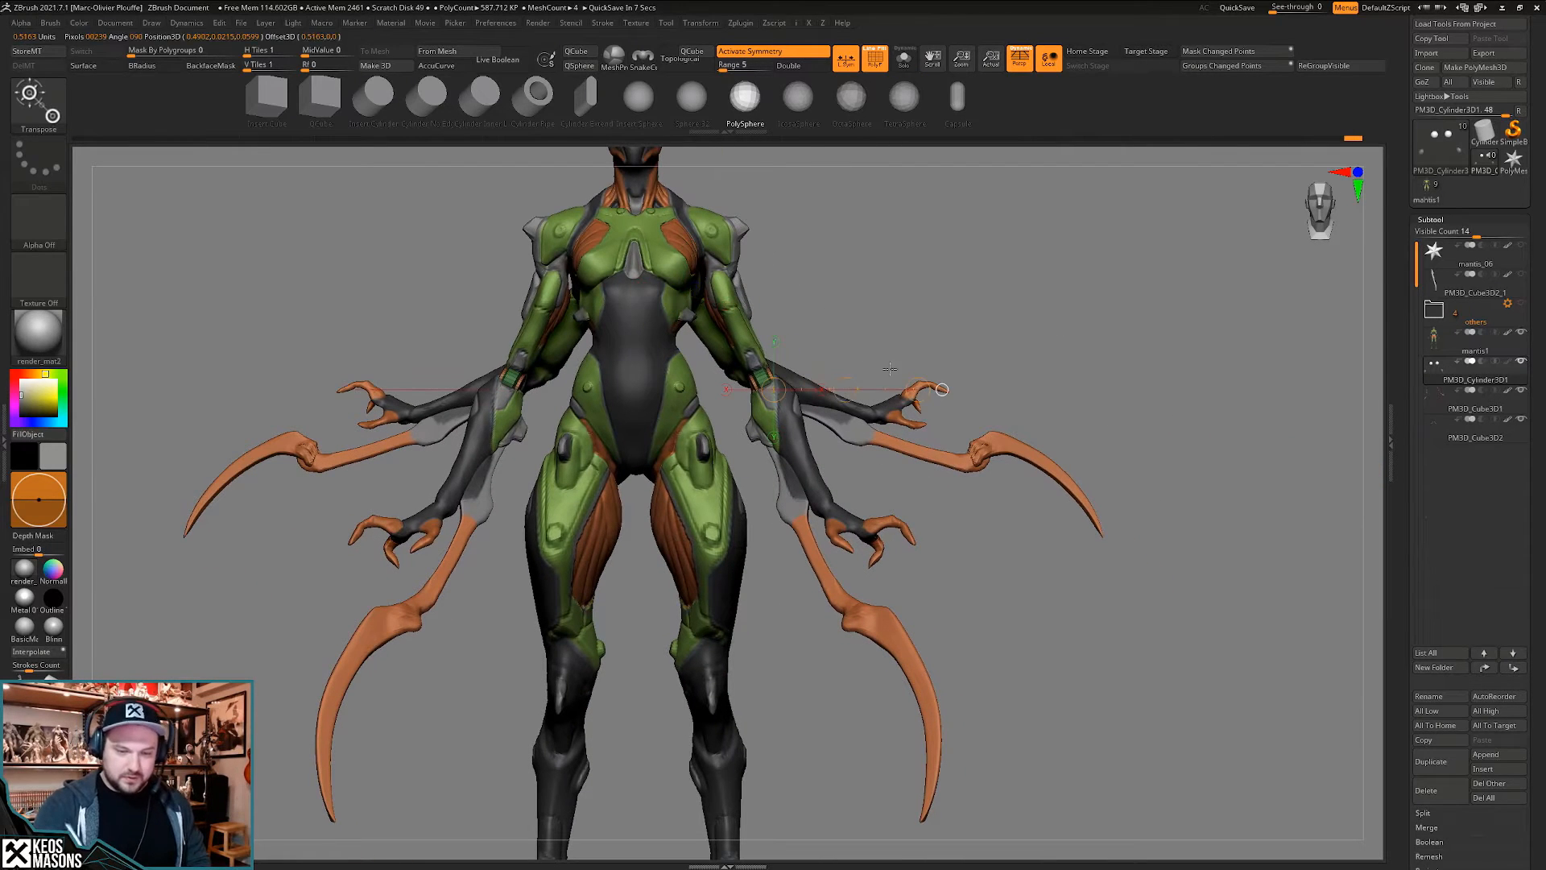
pyautogui.press('ctrl')
pyautogui.moveTo(805, 692); pyautogui.dragTo(818, 538, button='right')
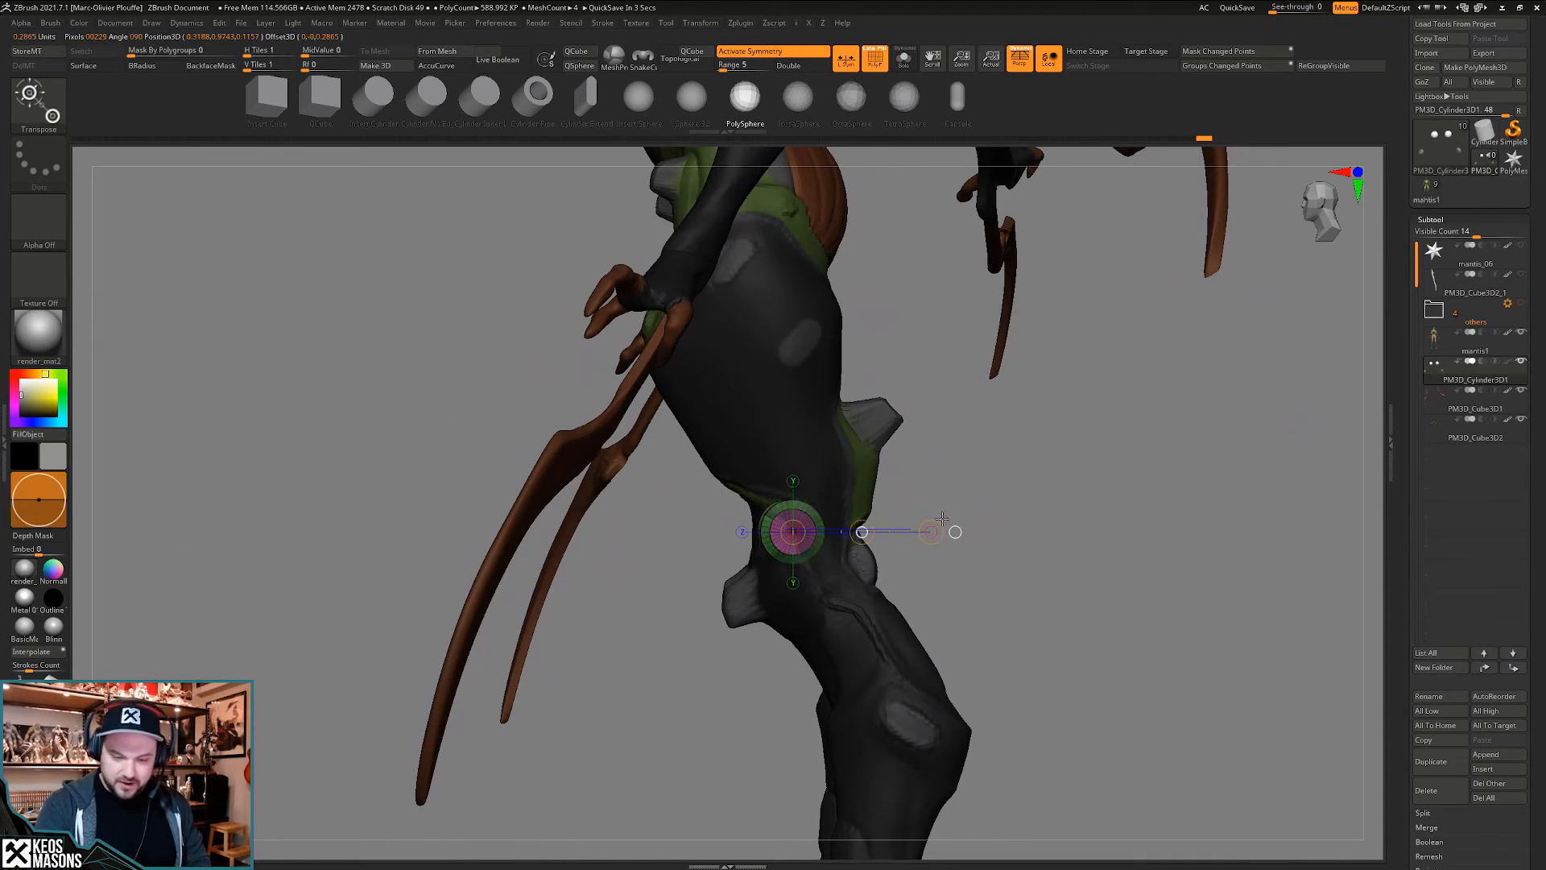
pyautogui.moveTo(859, 523); pyautogui.dragTo(868, 535)
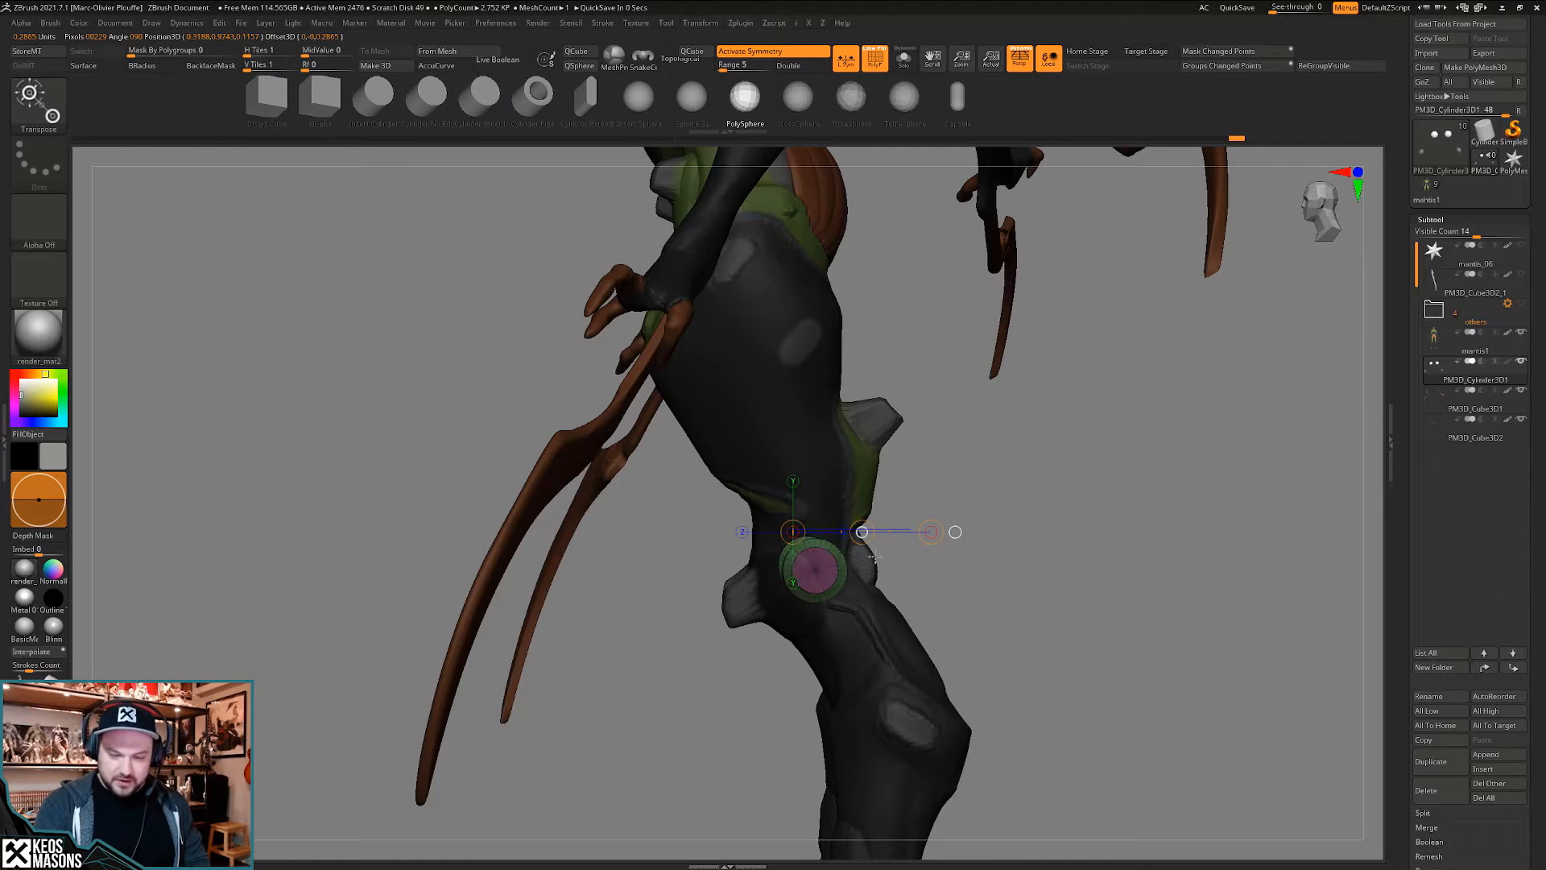
# - Shift the copied joints sideways into the middle of the knees and align them with the lower legs from behind
pyautogui.keyDown('shift'); pyautogui.moveTo(900, 552); pyautogui.dragTo(886, 600, button='right'); pyautogui.keyUp('shift')
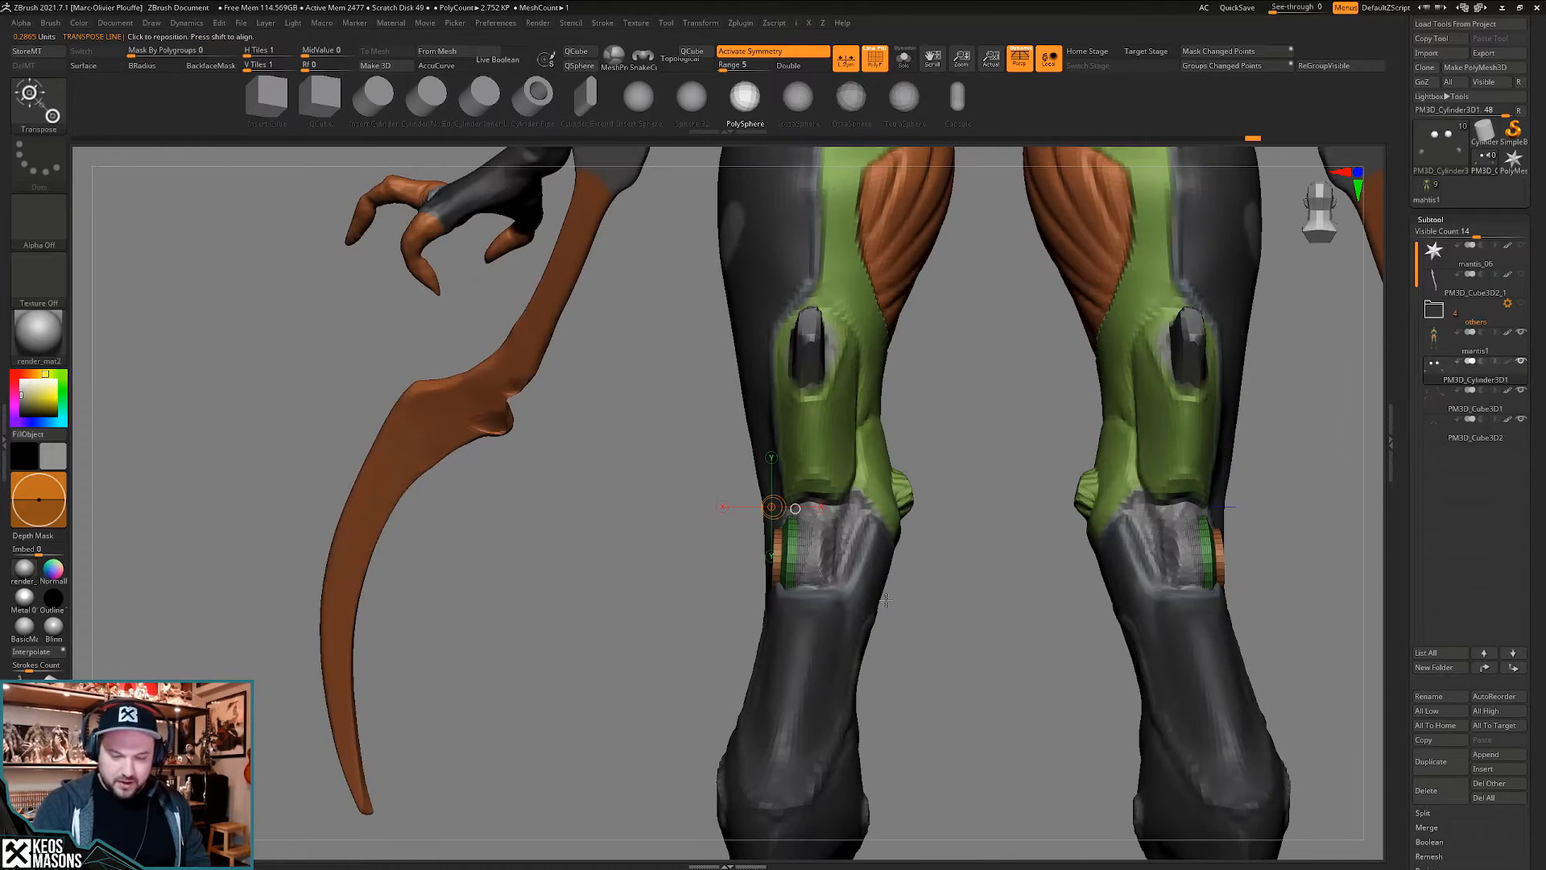
pyautogui.moveTo(842, 549); pyautogui.dragTo(920, 549)
pyautogui.moveTo(905, 602)
pyautogui.mouseDown(button='right')
pyautogui.moveTo(841, 660)
pyautogui.moveTo(858, 600)
pyautogui.mouseUp(button='right')
pyautogui.moveTo(863, 552)
pyautogui.mouseDown()
pyautogui.moveTo(880, 542)
pyautogui.moveTo(808, 619)
pyautogui.mouseUp()
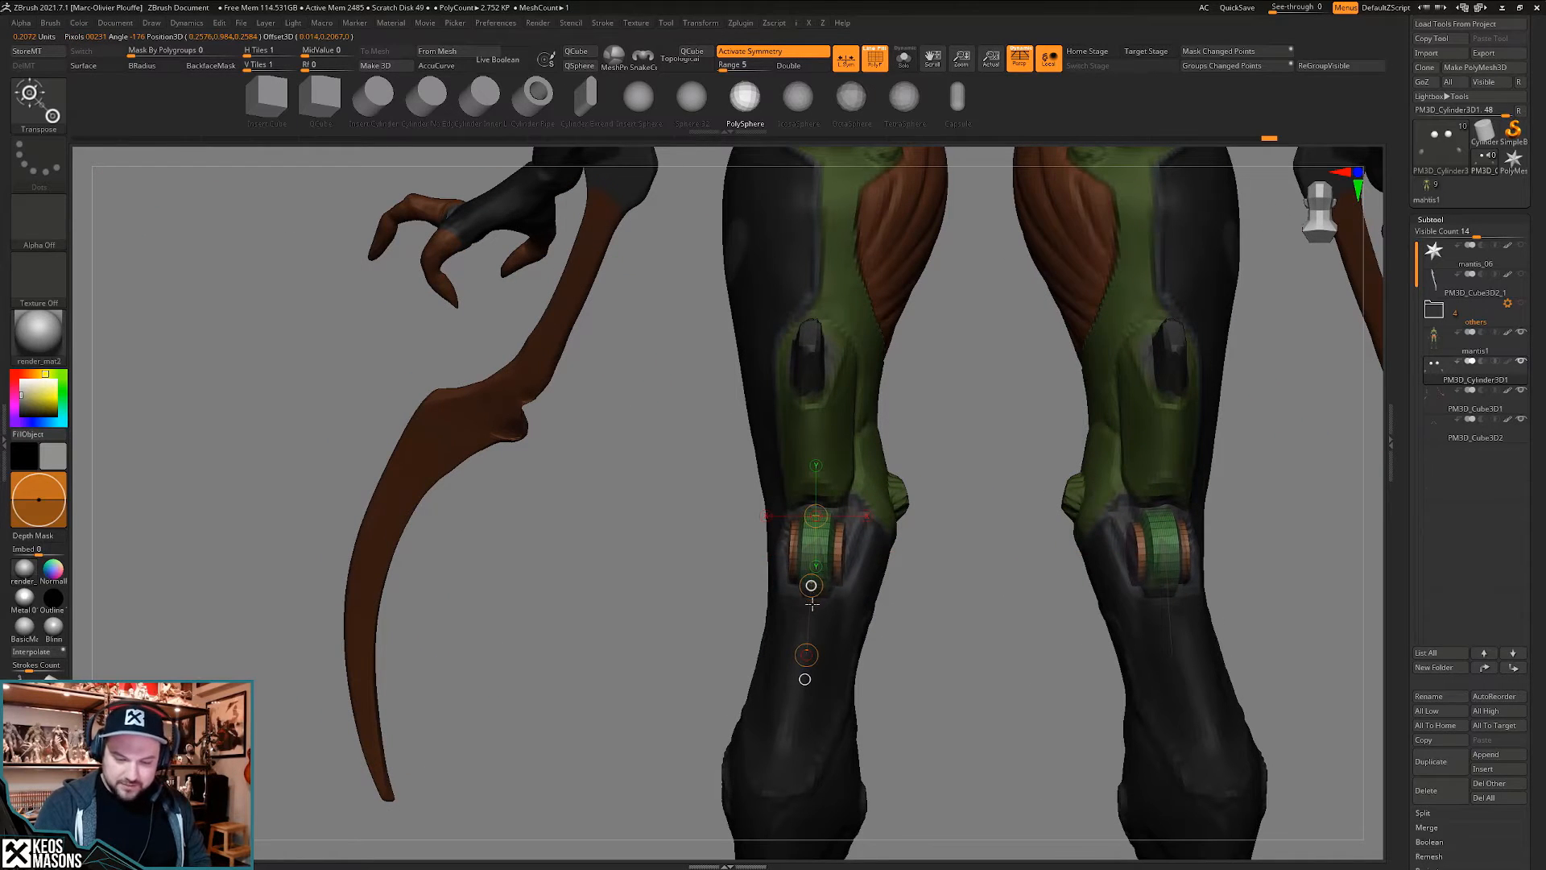
# - Enlarge the knee joints and fit them to the thickness of the knees in side view
pyautogui.moveTo(846, 582); pyautogui.dragTo(961, 570, button='right')
pyautogui.keyDown('shift'); pyautogui.moveTo(886, 538); pyautogui.dragTo(813, 568); pyautogui.keyUp('shift')
pyautogui.moveTo(822, 564); pyautogui.dragTo(942, 561, button='right')
pyautogui.hotkey('alt', 's')
pyautogui.moveTo(823, 558); pyautogui.dragTo(992, 500)
pyautogui.moveTo(888, 542)
pyautogui.mouseDown()
pyautogui.moveTo(880, 595)
pyautogui.moveTo(886, 559)
pyautogui.mouseUp()
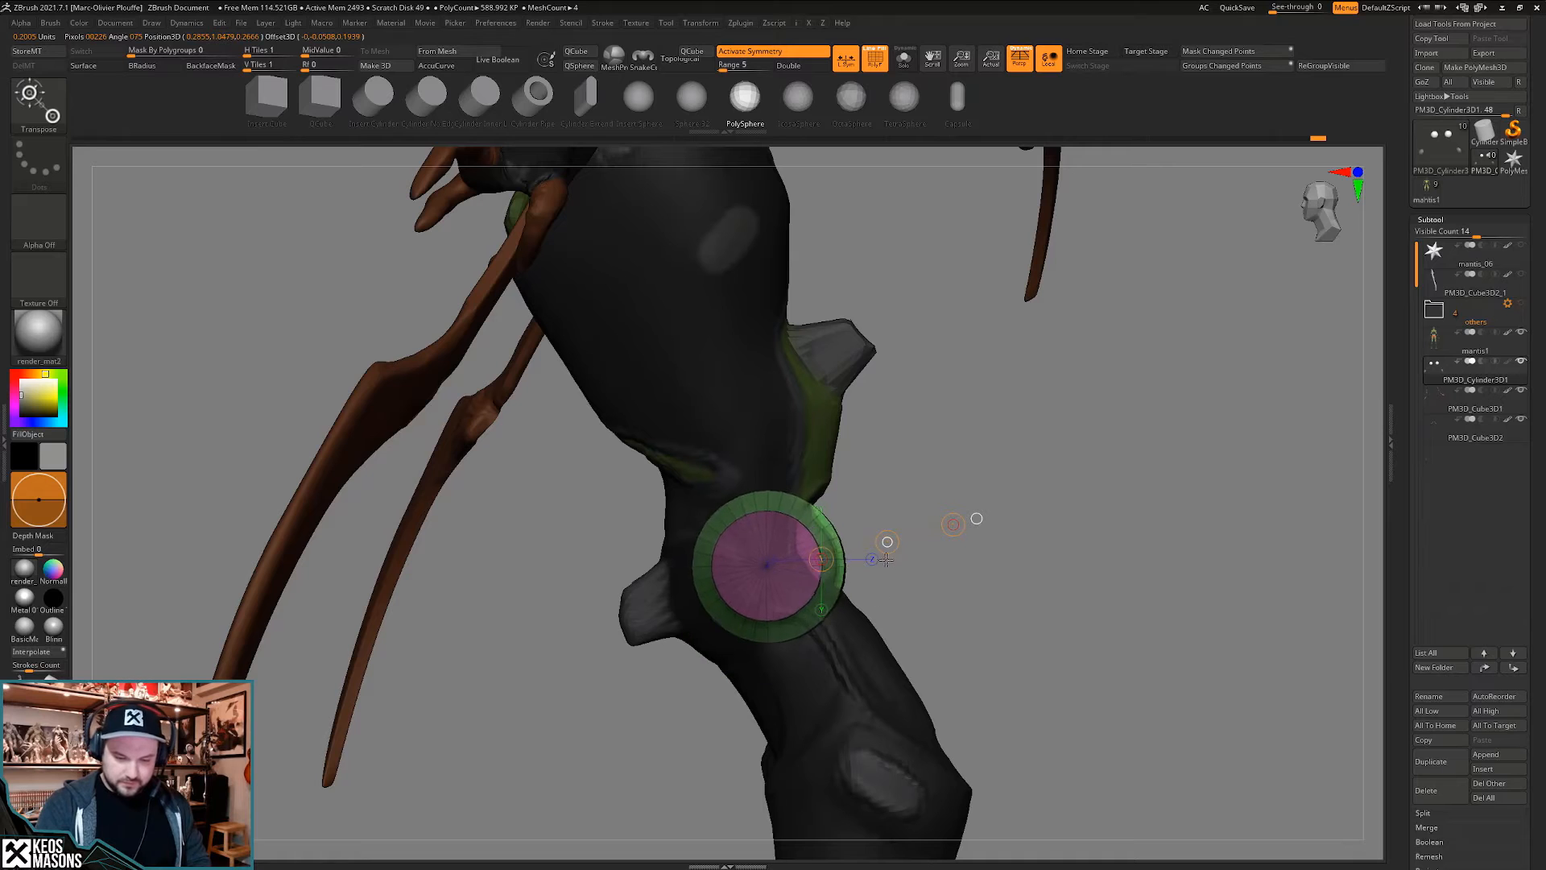
pyautogui.press('q')
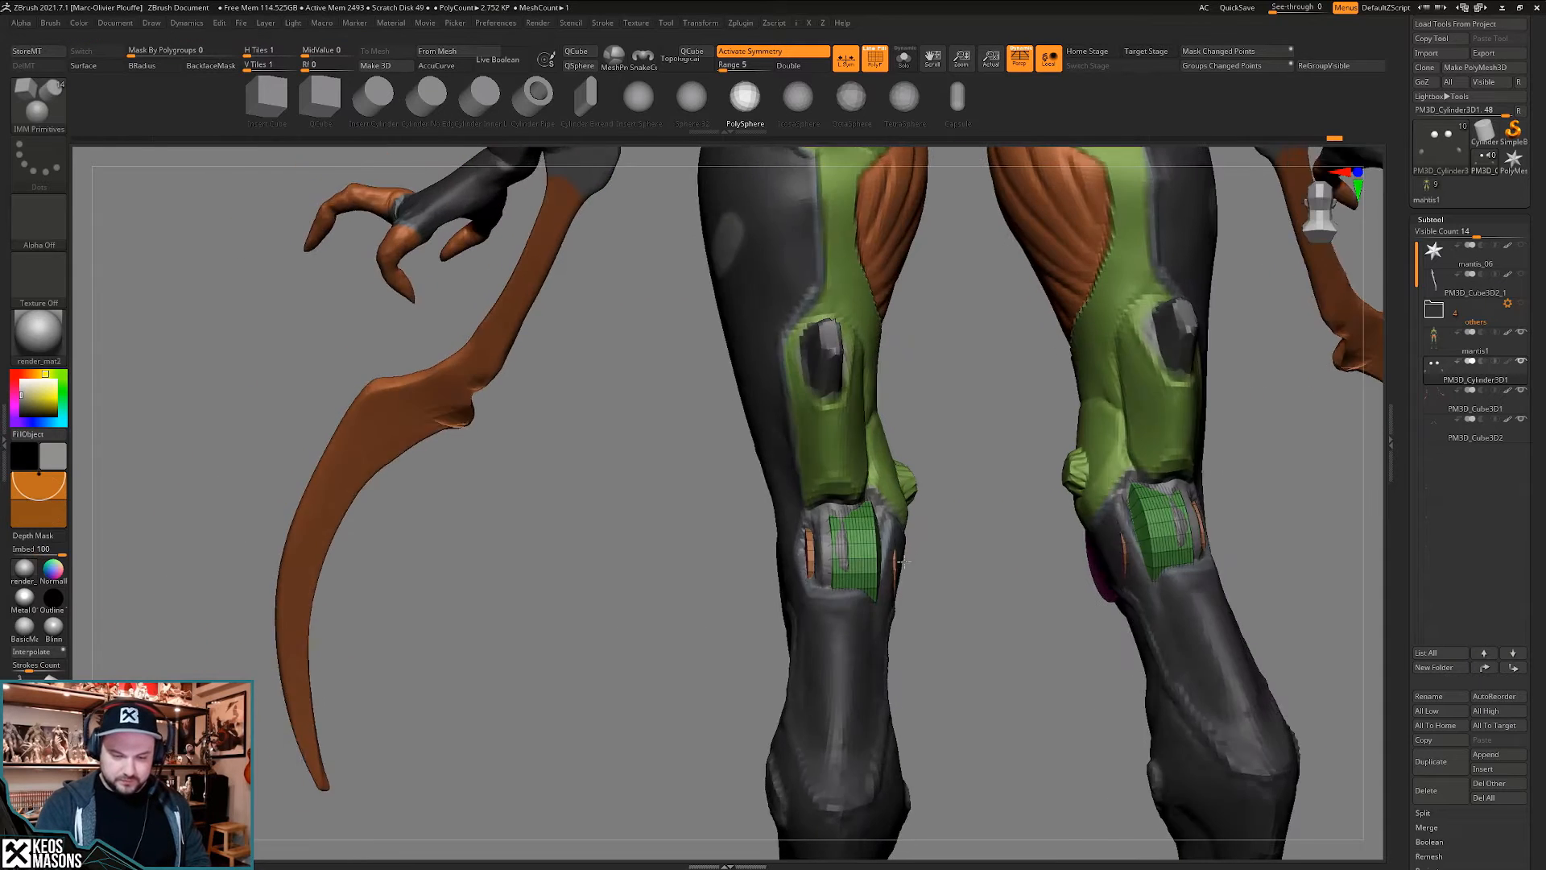
# - Tilt and reposition the mirrored knee joints from the front so they follow the direction of the legs
pyautogui.moveTo(938, 627)
pyautogui.keyDown('alt'); pyautogui.mouseDown()
pyautogui.moveTo(921, 631)
pyautogui.moveTo(910, 592)
pyautogui.mouseUp(); pyautogui.keyUp('alt')
pyautogui.moveTo(910, 591)
pyautogui.mouseDown()
pyautogui.moveTo(974, 587)
pyautogui.moveTo(901, 625)
pyautogui.moveTo(889, 542)
pyautogui.moveTo(849, 538)
pyautogui.moveTo(863, 596)
pyautogui.moveTo(885, 530)
pyautogui.mouseUp()
pyautogui.press('w')
pyautogui.press('q')
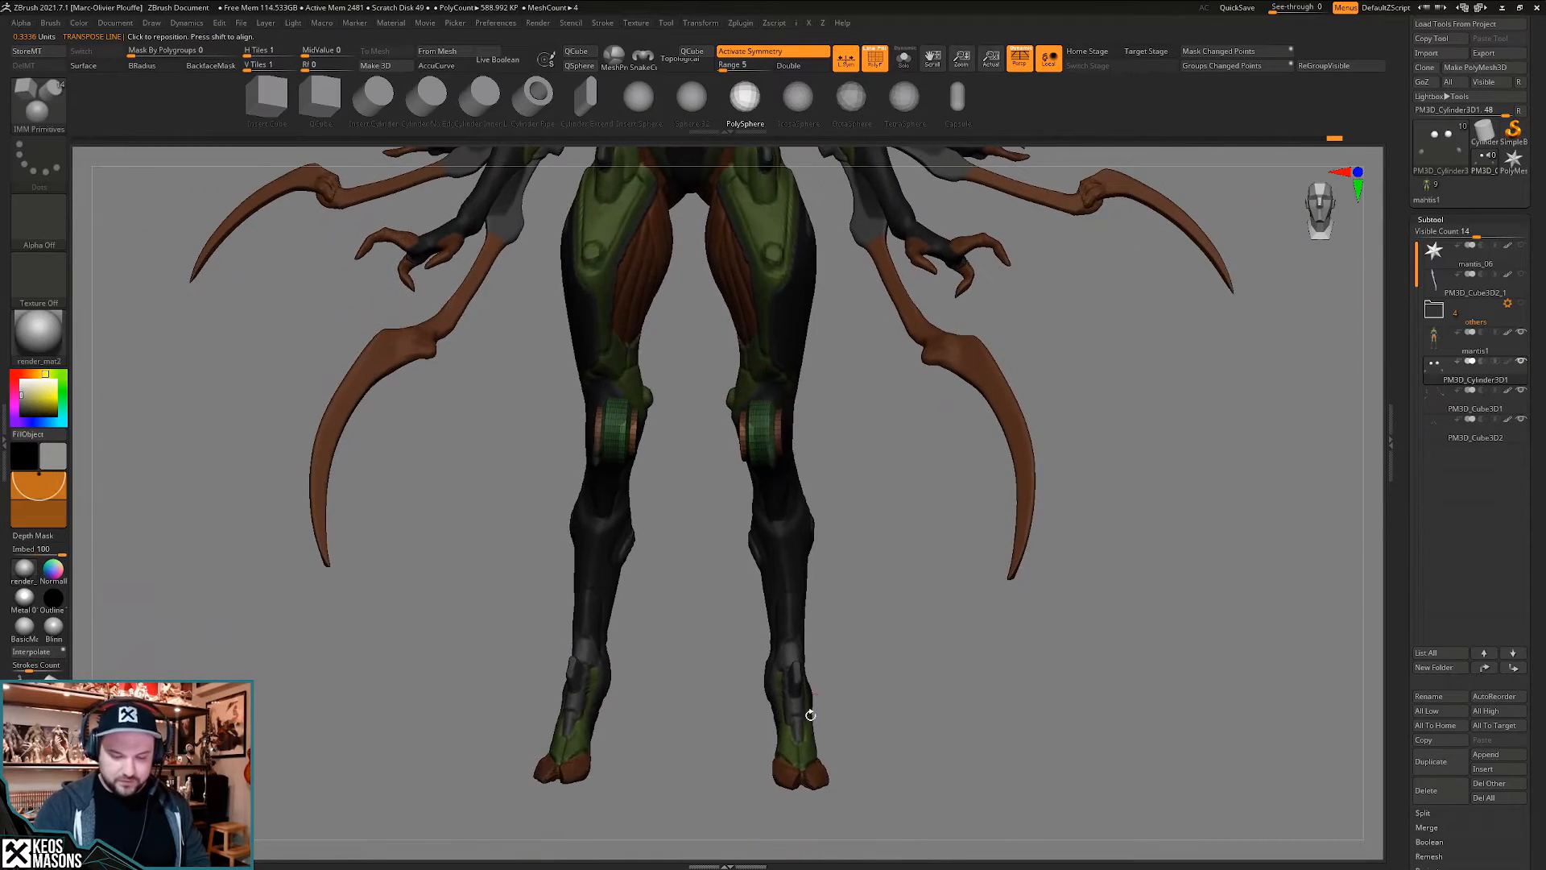
pyautogui.keyDown('alt'); pyautogui.moveTo(807, 675); pyautogui.dragTo(815, 533); pyautogui.keyUp('alt')
pyautogui.press('w')
pyautogui.moveTo(766, 400); pyautogui.dragTo(777, 535)
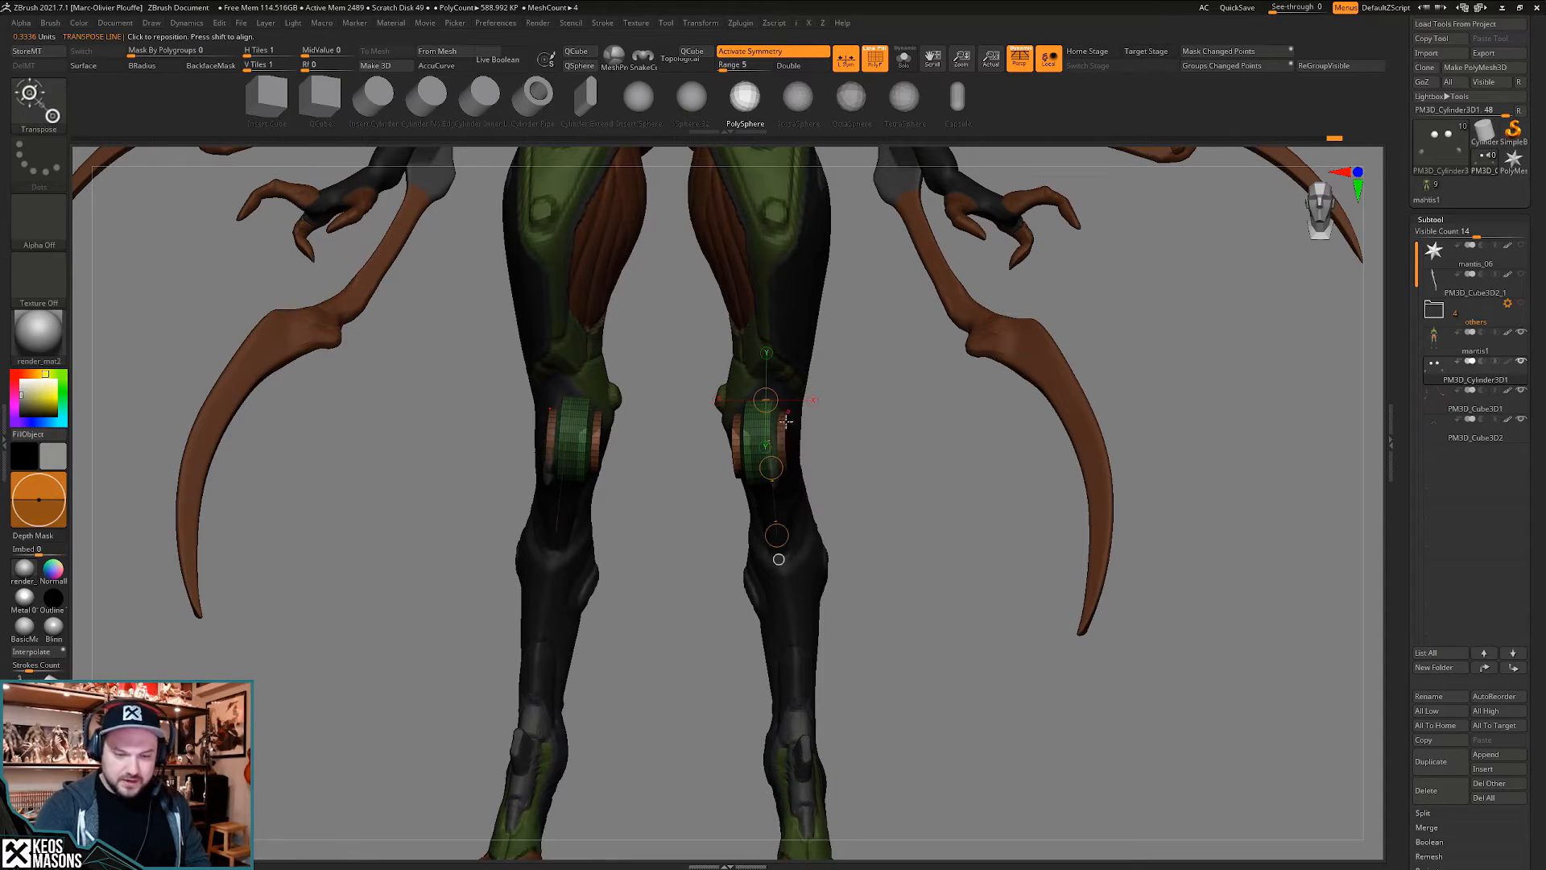
pyautogui.moveTo(784, 433); pyautogui.dragTo(803, 441)
pyautogui.moveTo(823, 471); pyautogui.dragTo(768, 439)
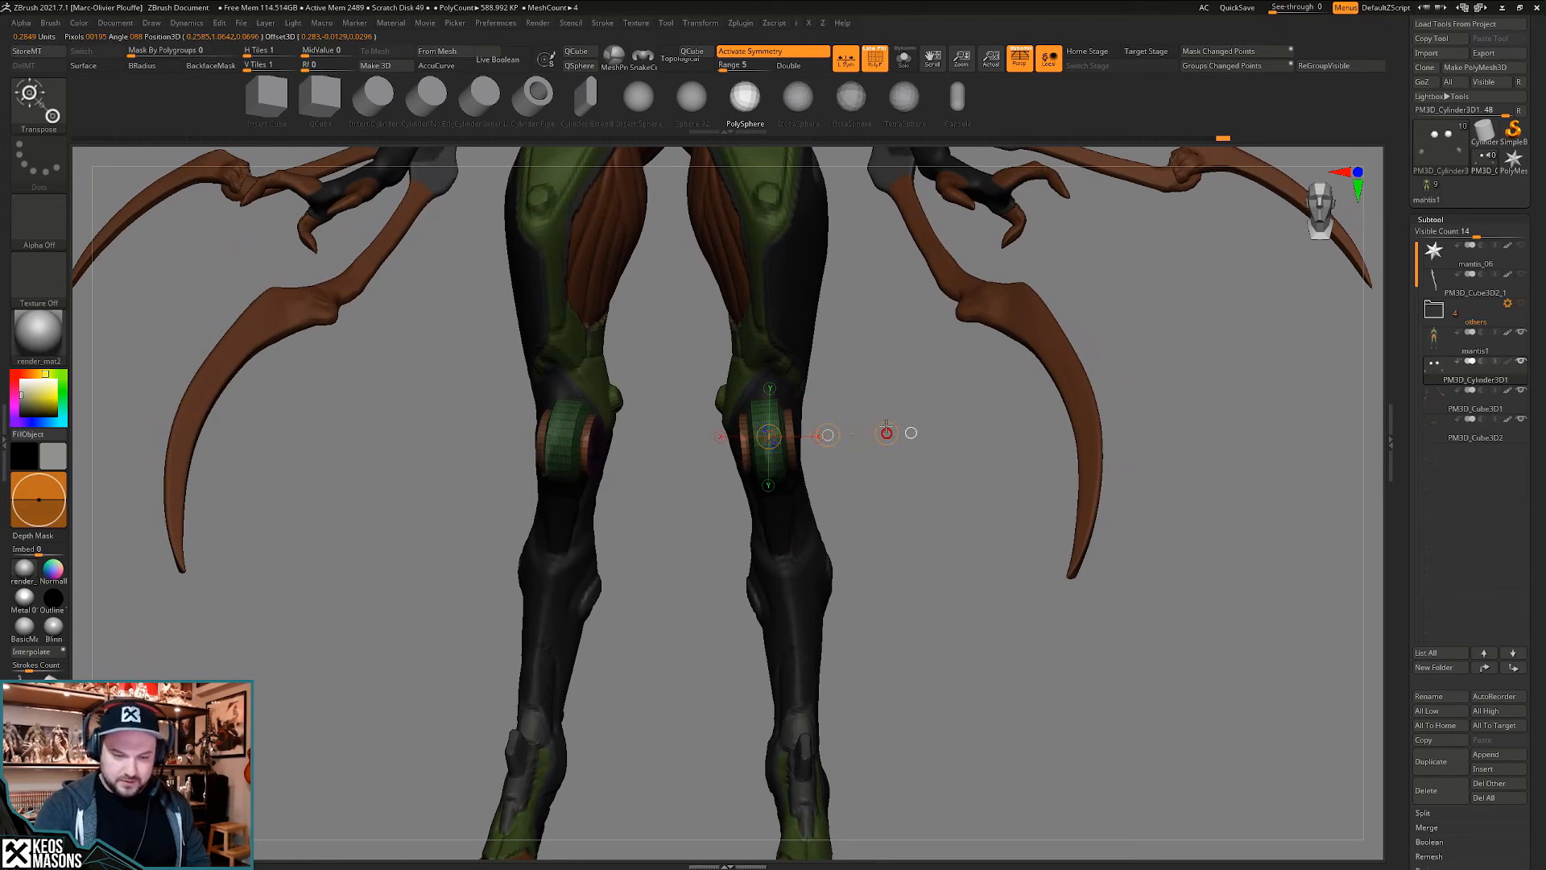
# - Examine the knee joints from the front and back, and reveal the subtool commands below the subtool list
pyautogui.press('q')
pyautogui.keyDown('alt'); pyautogui.moveTo(886, 435); pyautogui.dragTo(746, 294); pyautogui.keyUp('alt')
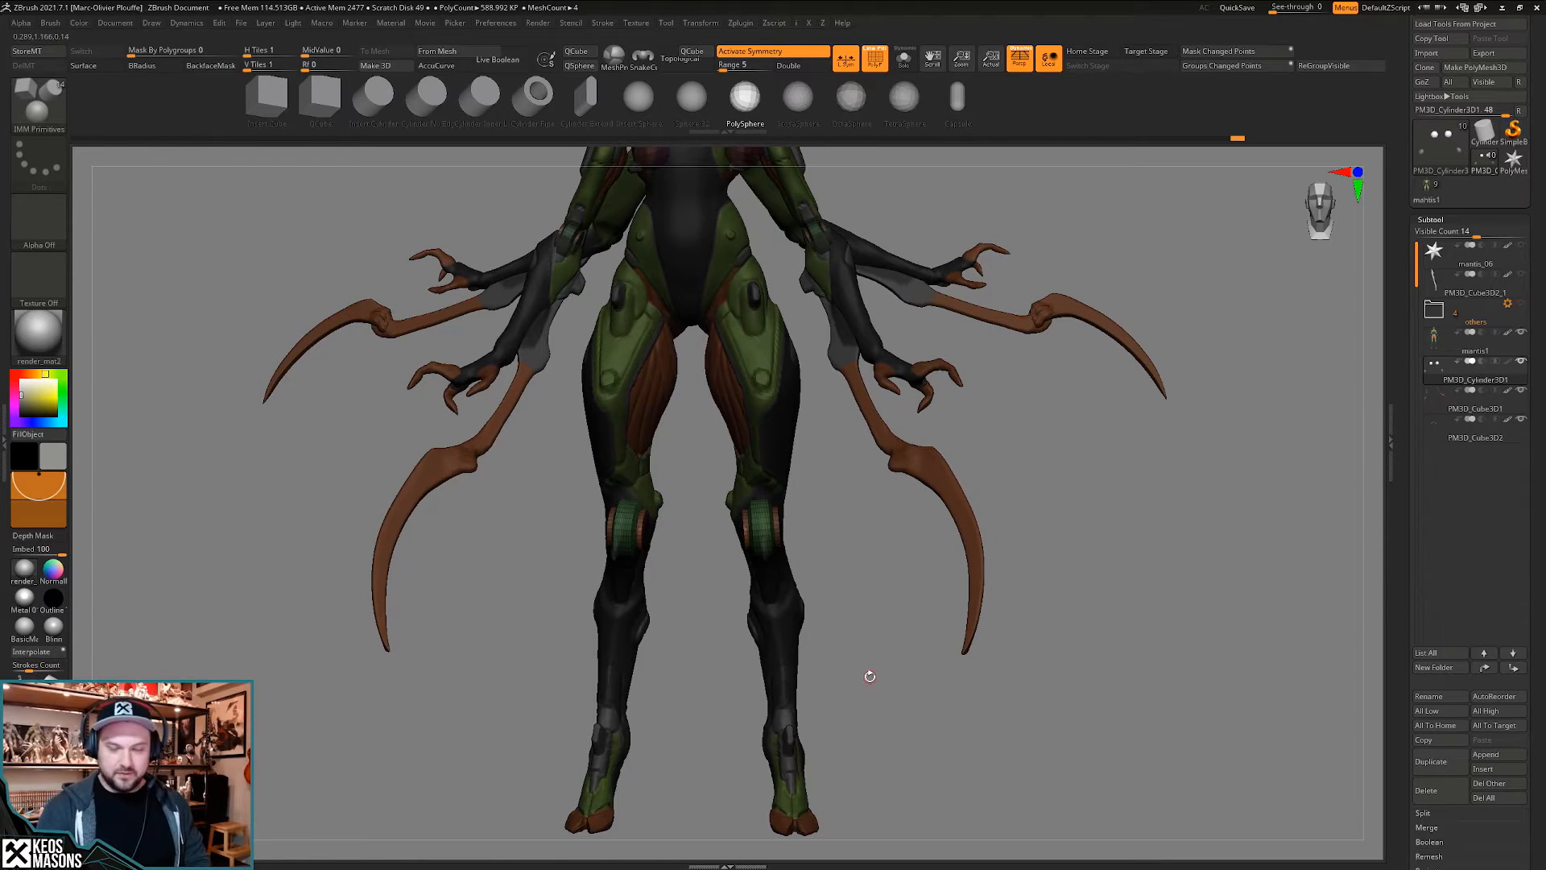
pyautogui.moveTo(870, 677); pyautogui.dragTo(812, 657)
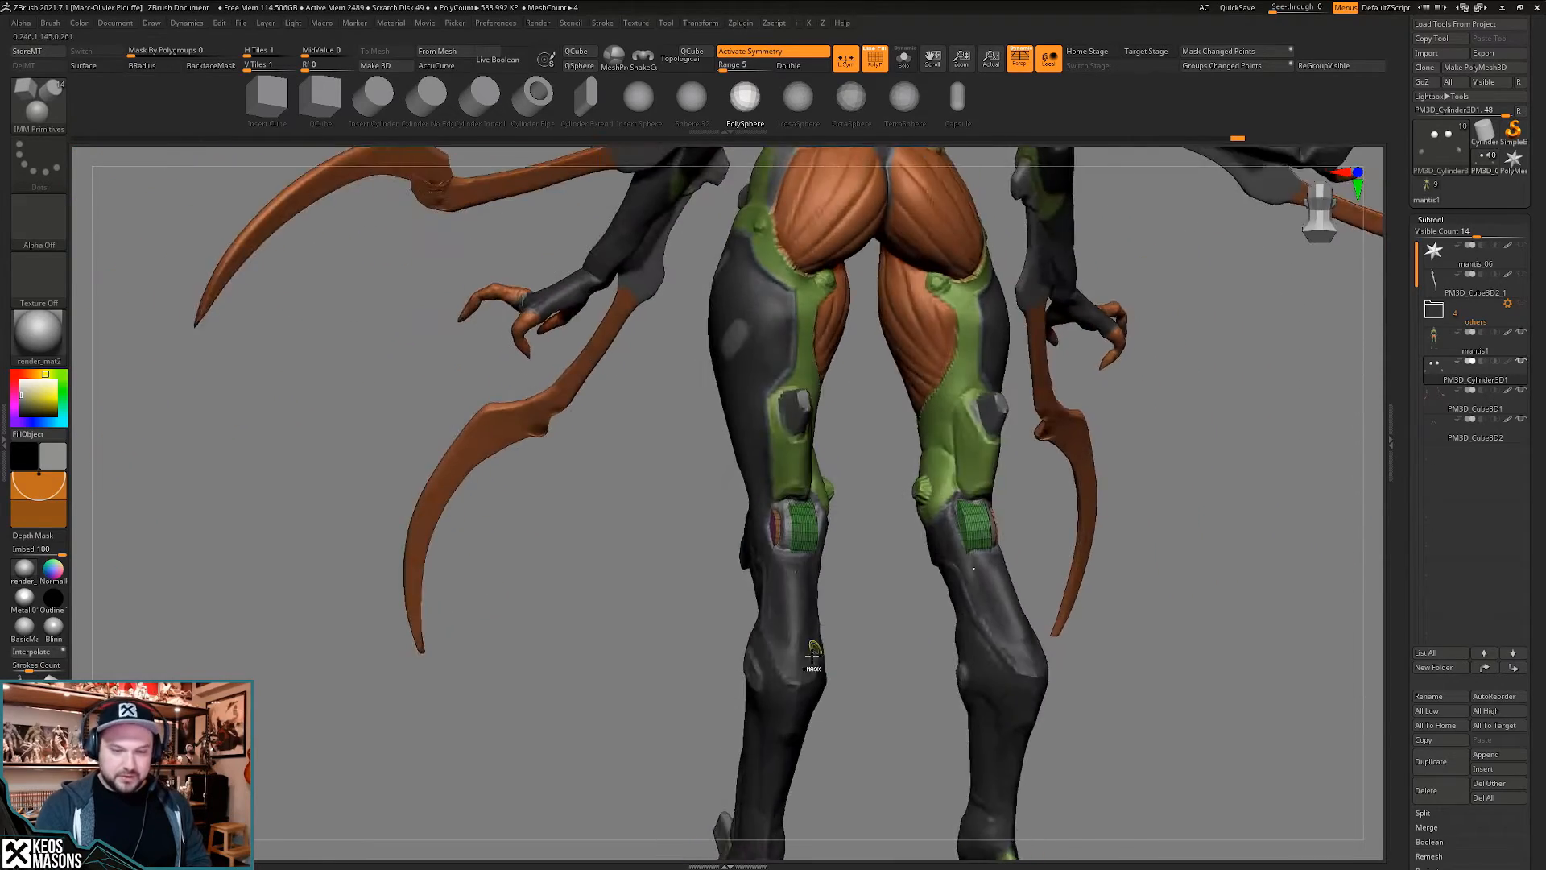
pyautogui.keyDown('ctrl'); pyautogui.moveTo(812, 656); pyautogui.dragTo(813, 624, button='right'); pyautogui.keyUp('ctrl')
pyautogui.moveTo(813, 624); pyautogui.dragTo(947, 579, button='right')
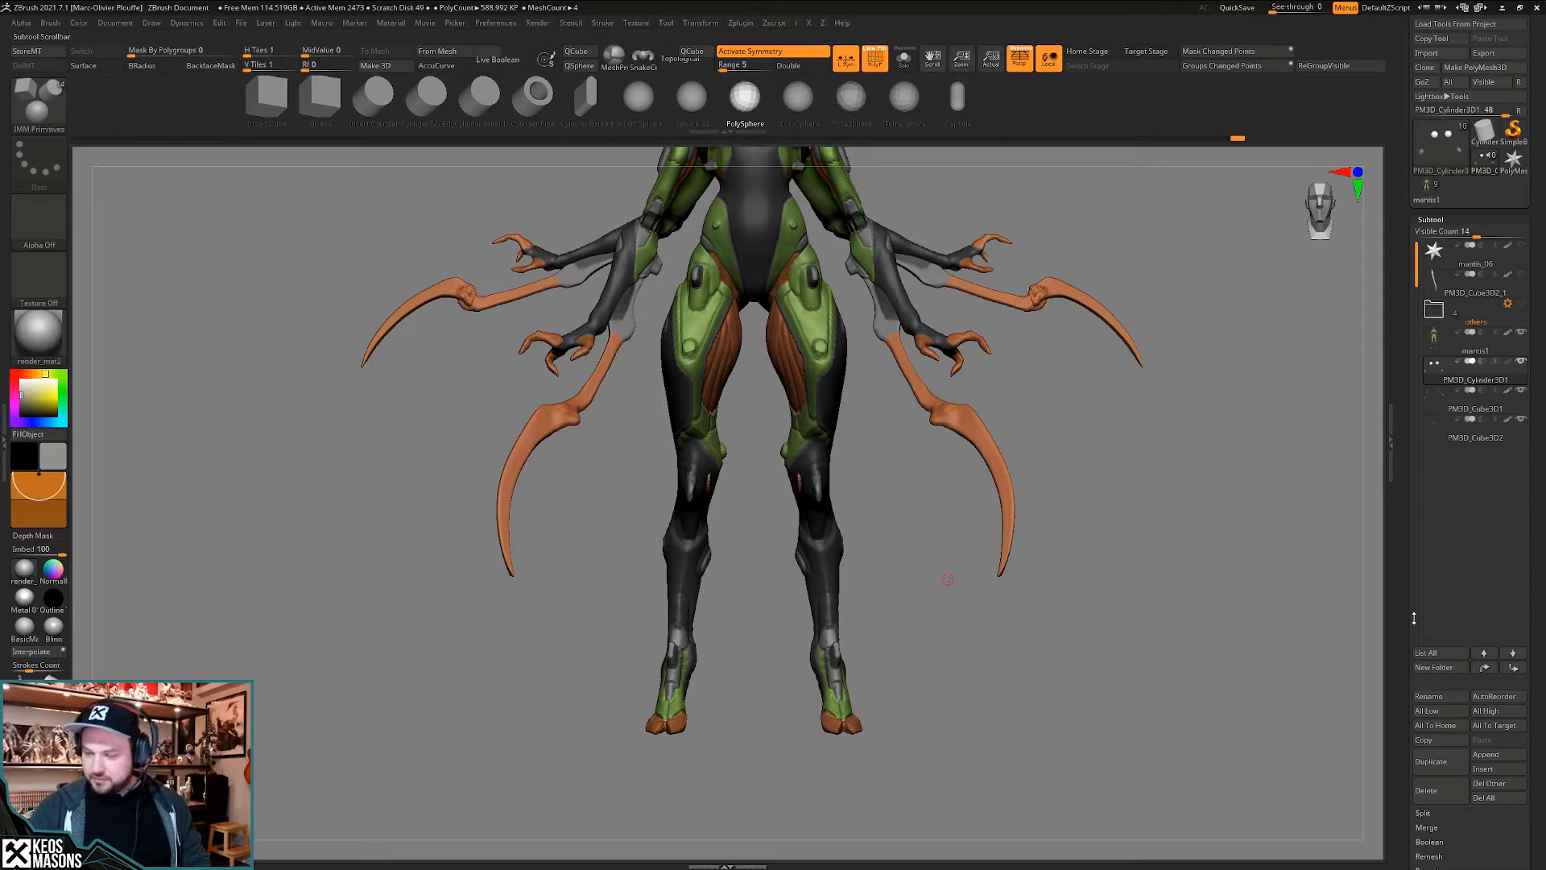
pyautogui.moveTo(1408, 633); pyautogui.dragTo(1408, 425)
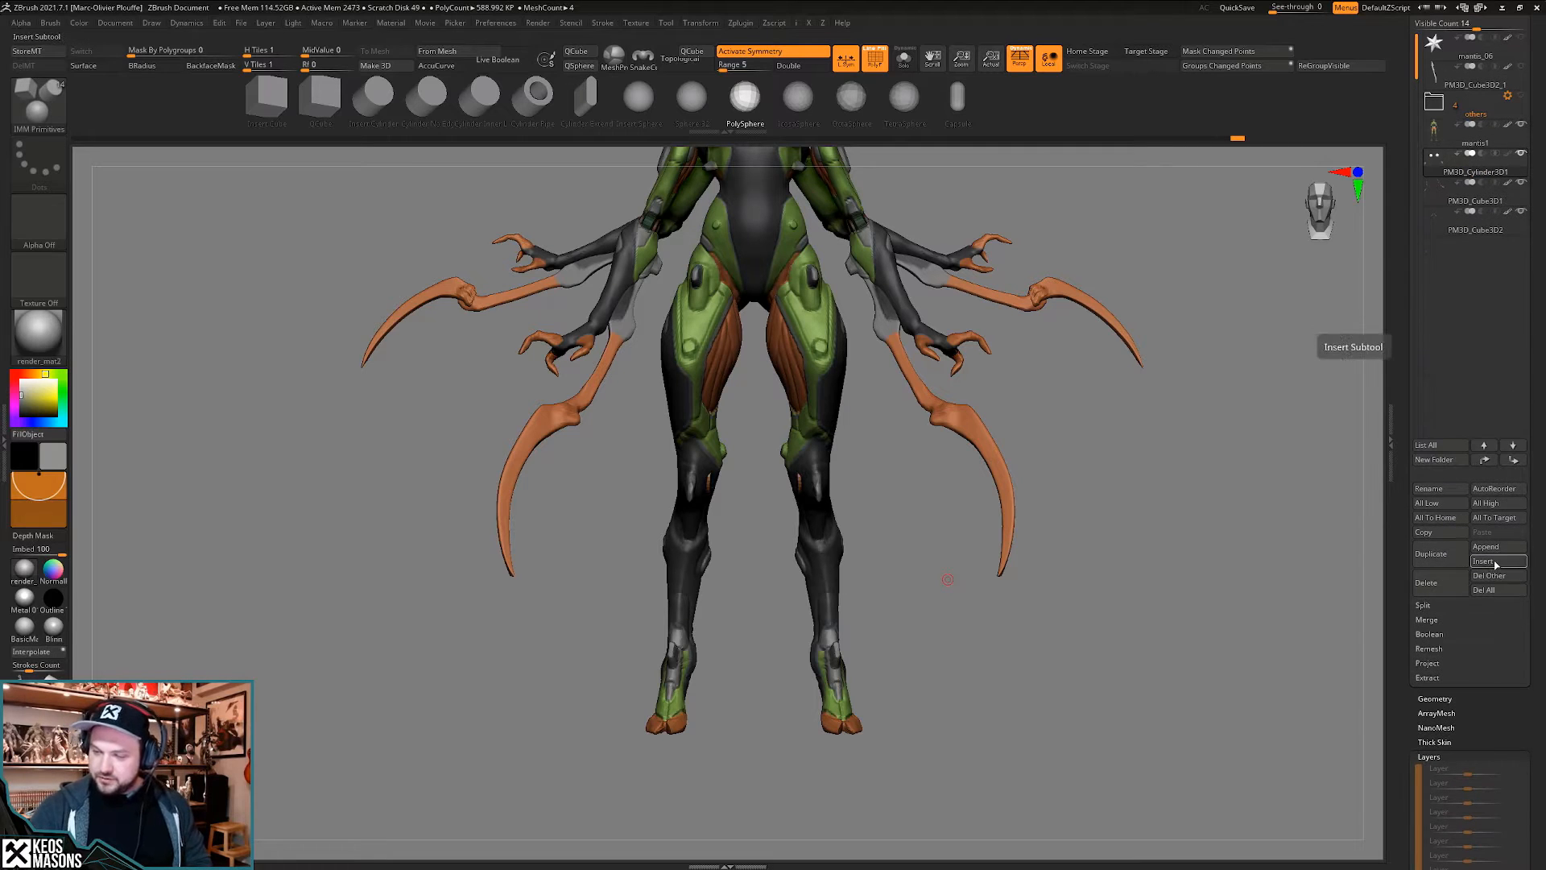
pyautogui.click(1496, 561)
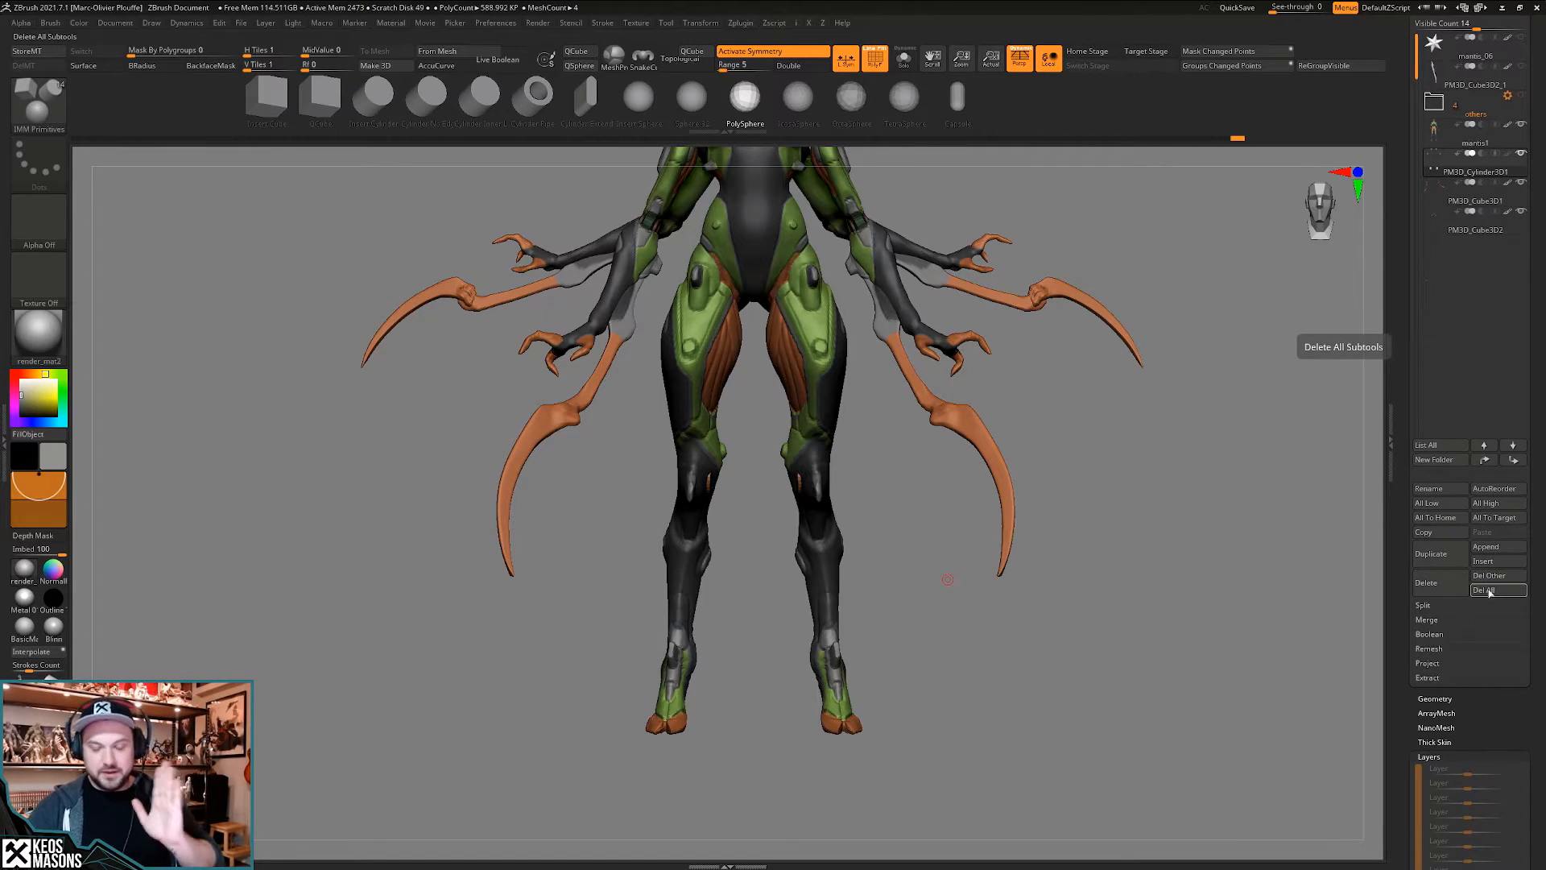
# - Insert a cube as a new subtool, move it over one leg and scale it into a tall, narrow bar
pyautogui.click(1488, 564)
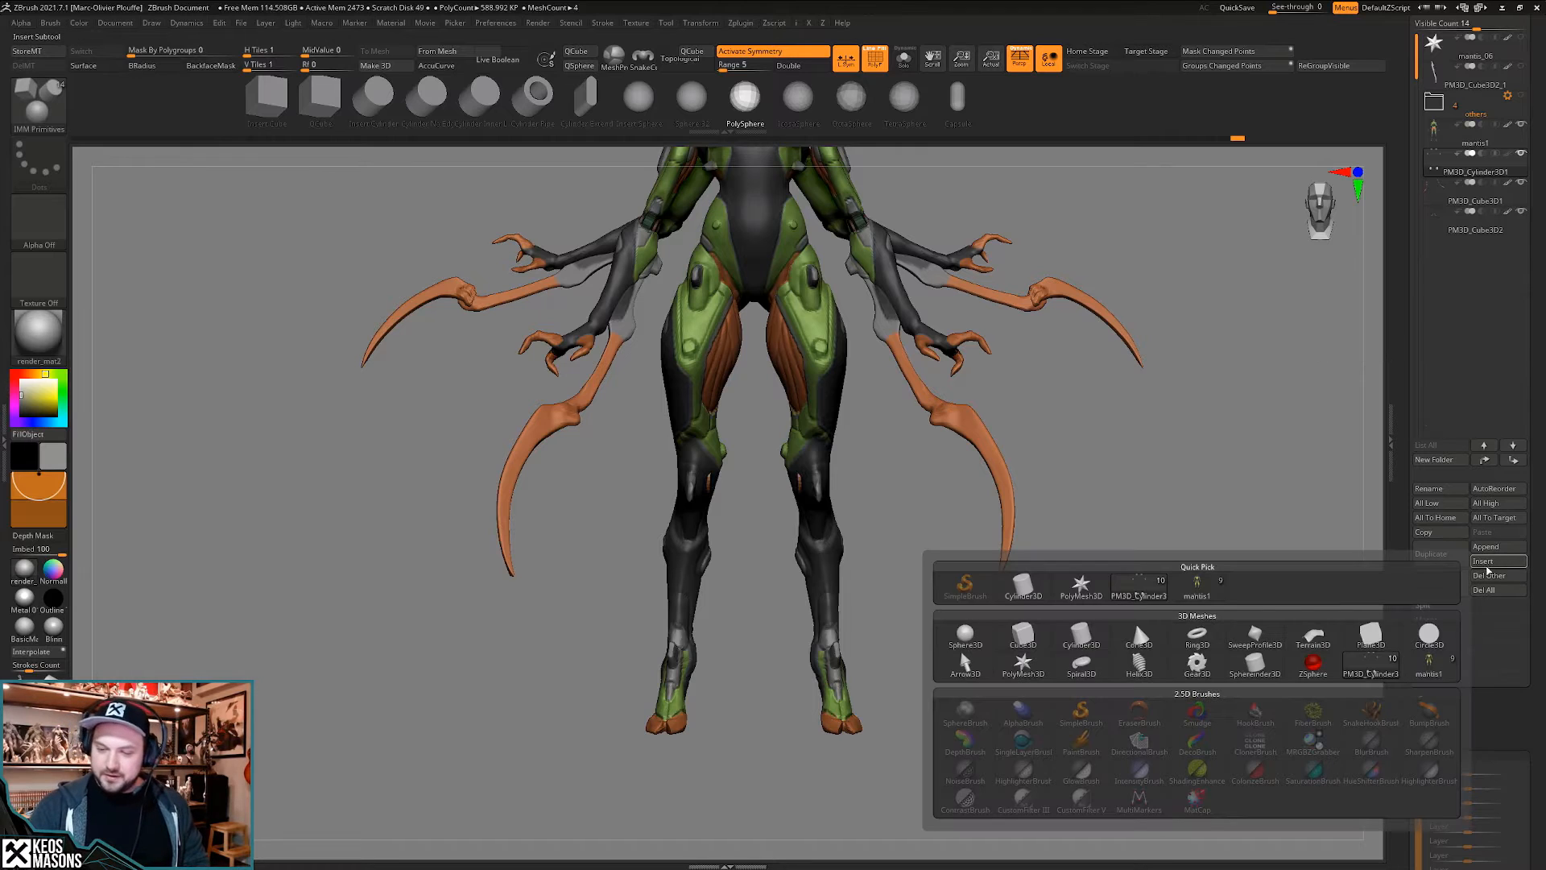
pyautogui.click(1023, 636)
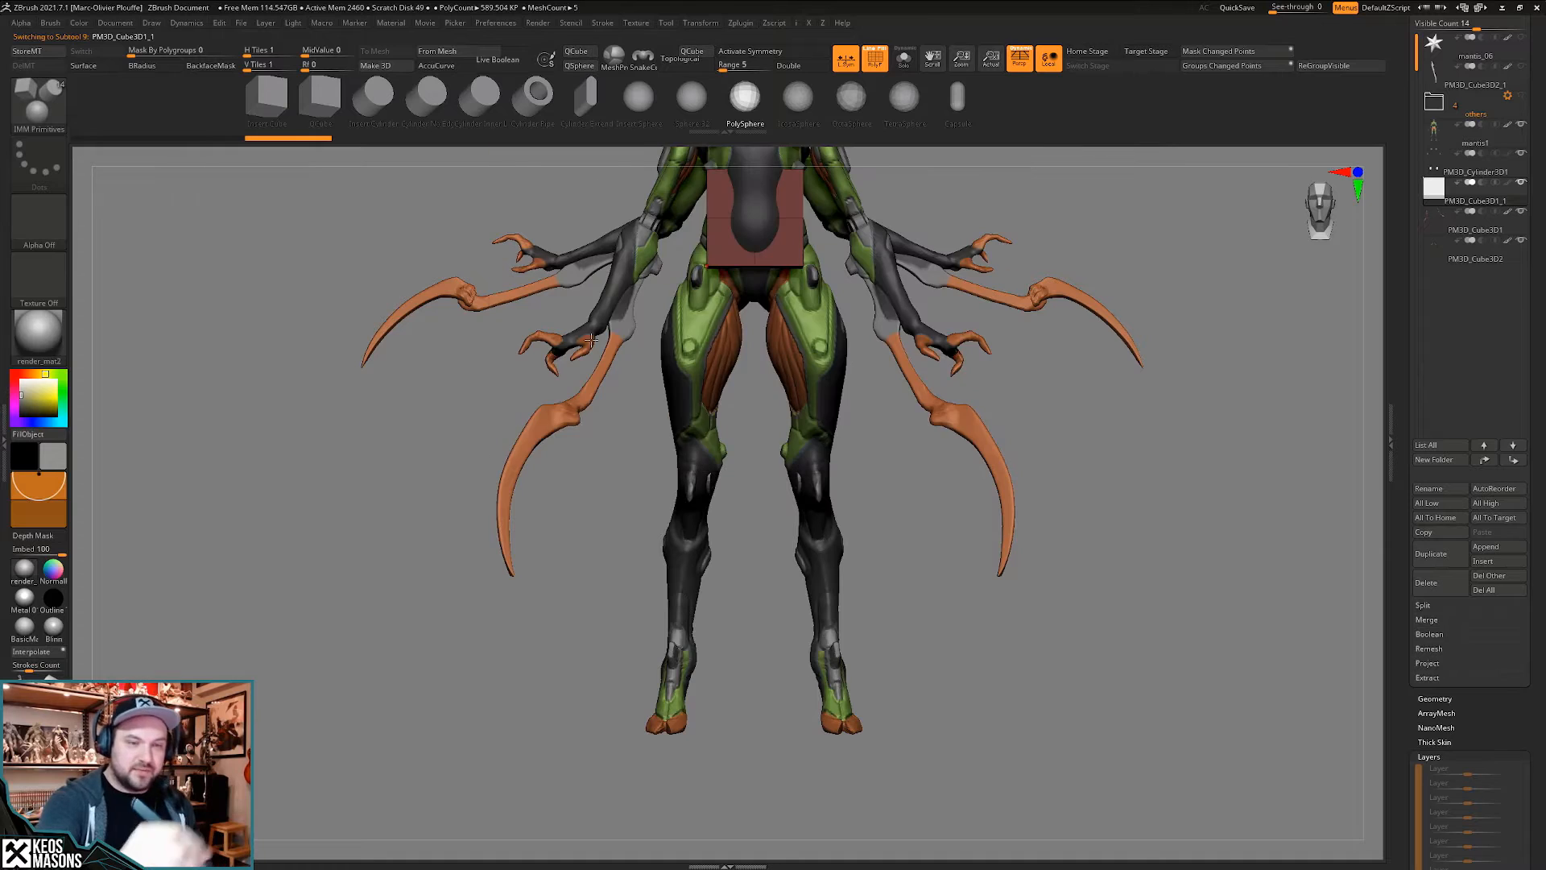
pyautogui.keyDown('alt'); pyautogui.moveTo(916, 515); pyautogui.dragTo(827, 479); pyautogui.keyUp('alt')
pyautogui.press('y')
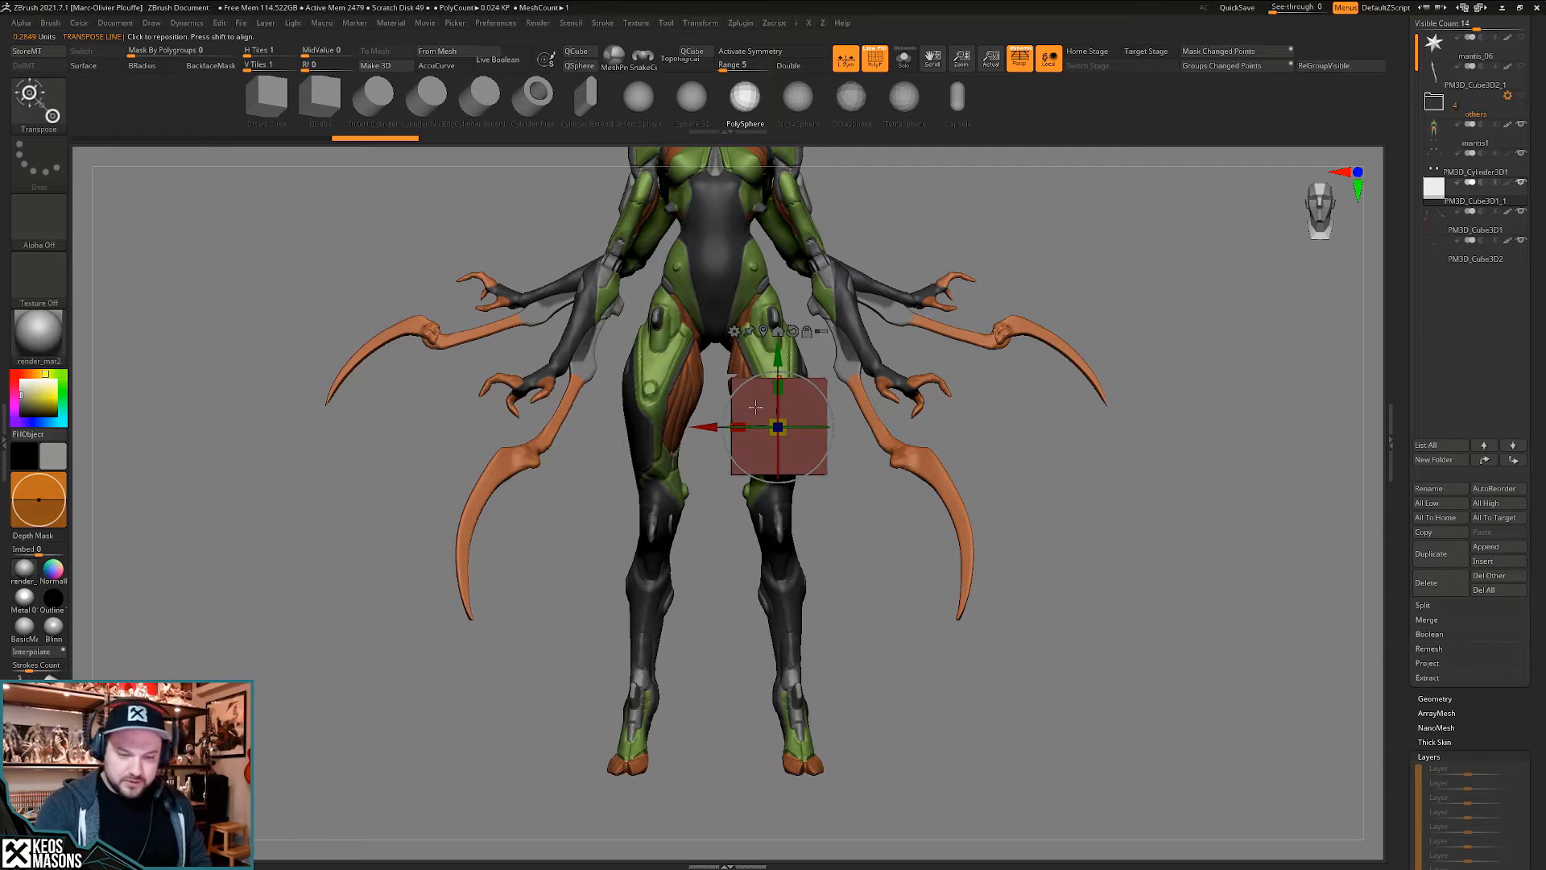
pyautogui.moveTo(740, 427); pyautogui.dragTo(781, 429)
pyautogui.moveTo(821, 380); pyautogui.dragTo(774, 326)
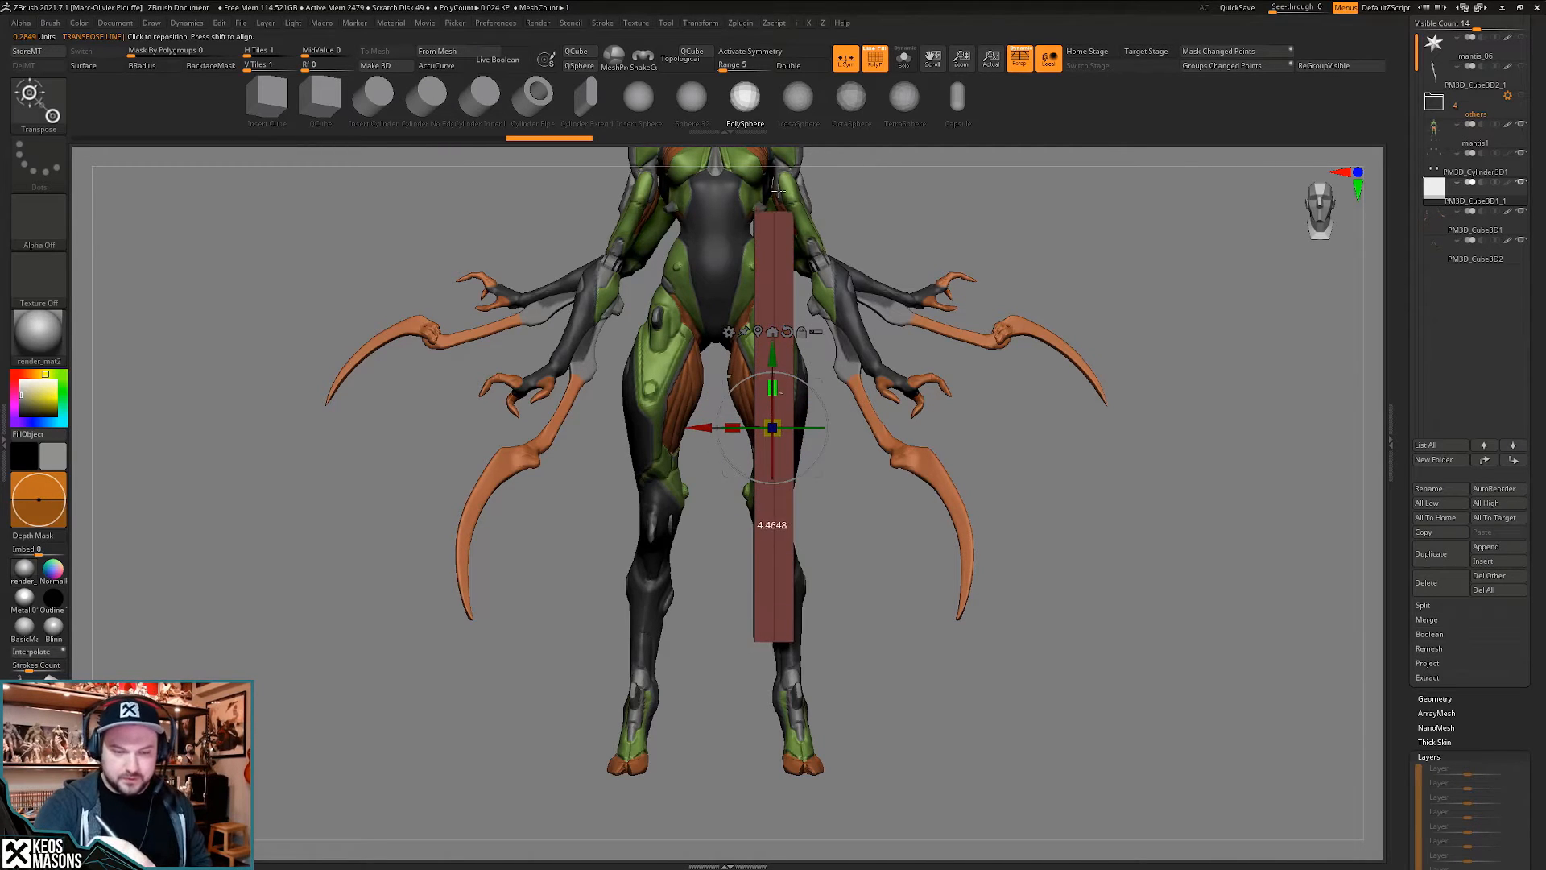
# - Tilt the bar in side view to follow the leg's slope and shift it in depth so it passes through the leg
pyautogui.moveTo(821, 380); pyautogui.dragTo(953, 581)
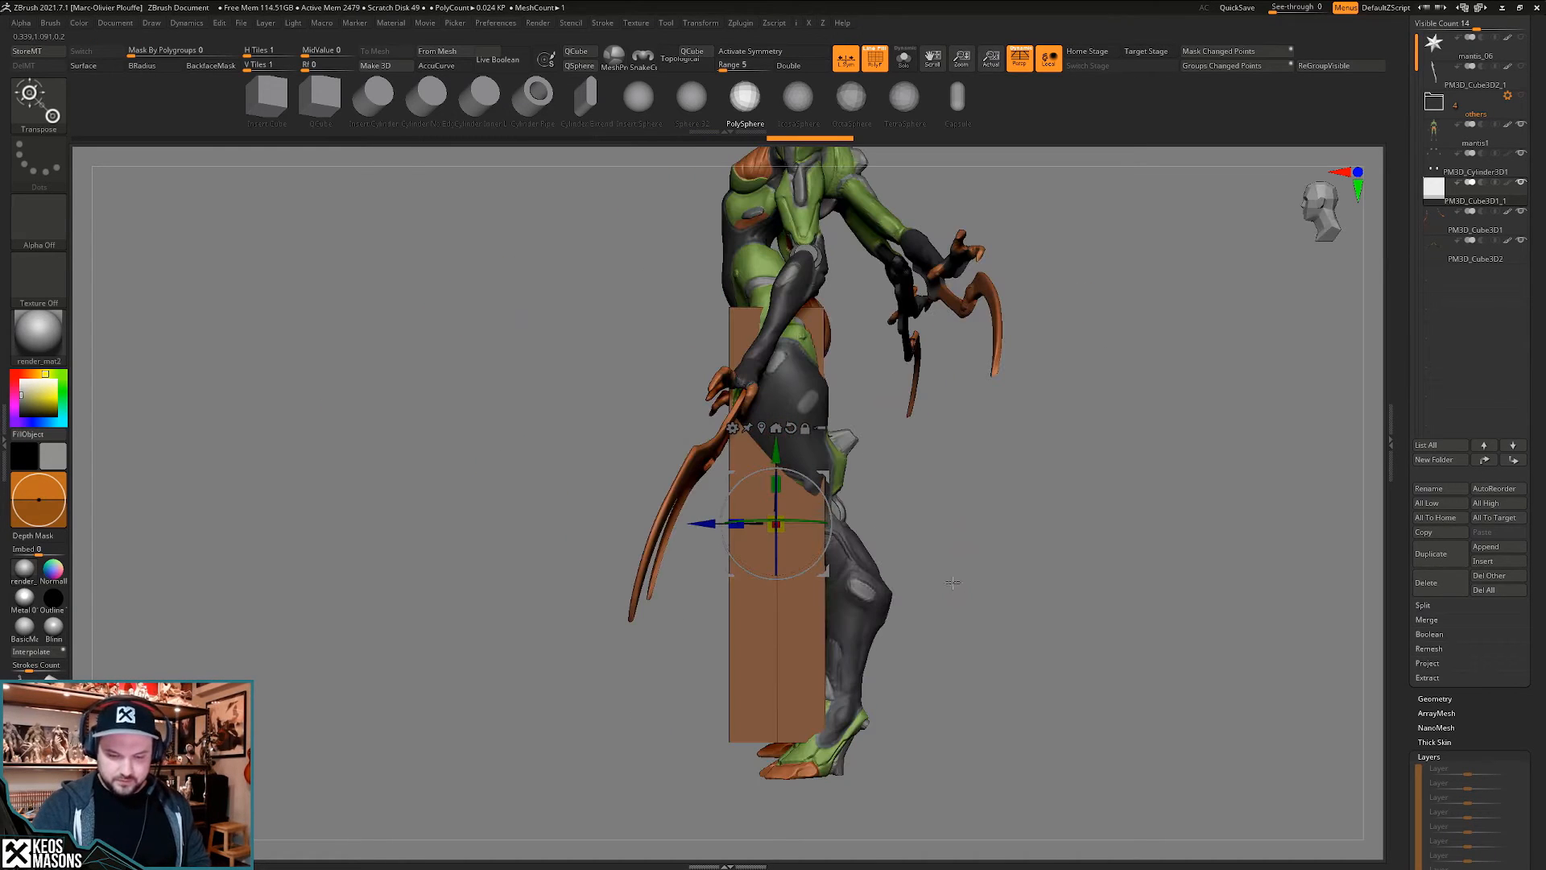
pyautogui.moveTo(829, 515); pyautogui.dragTo(832, 503)
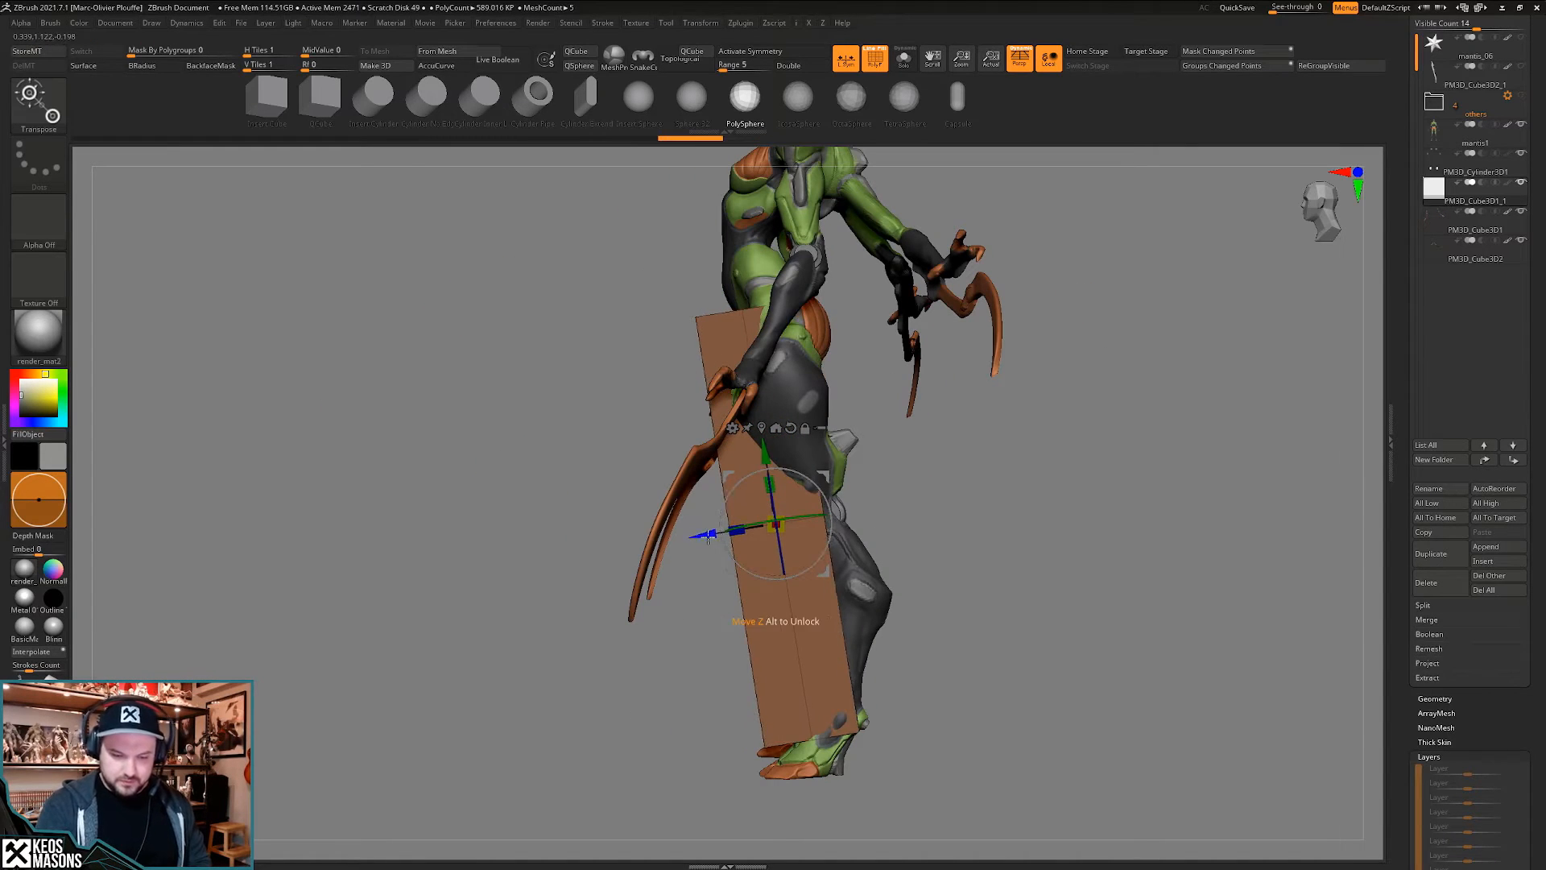
pyautogui.moveTo(707, 538); pyautogui.dragTo(744, 541)
pyautogui.moveTo(928, 527); pyautogui.dragTo(918, 731)
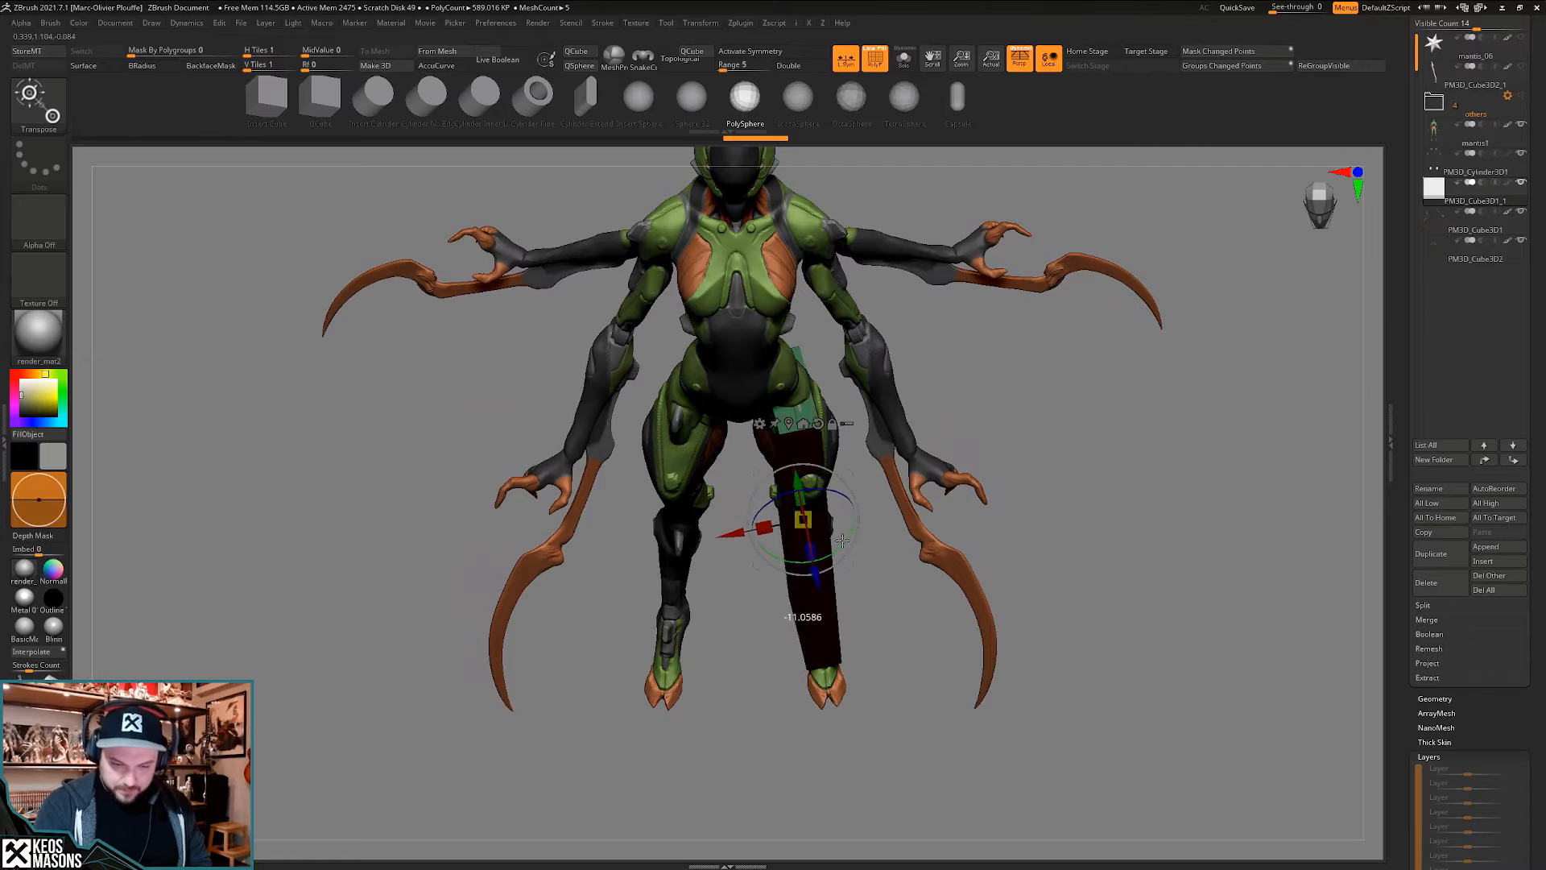
# - Thin the bar into a slim guide and rotate it from front and back to run from hip to foot
pyautogui.moveTo(839, 546); pyautogui.dragTo(835, 493, button='right')
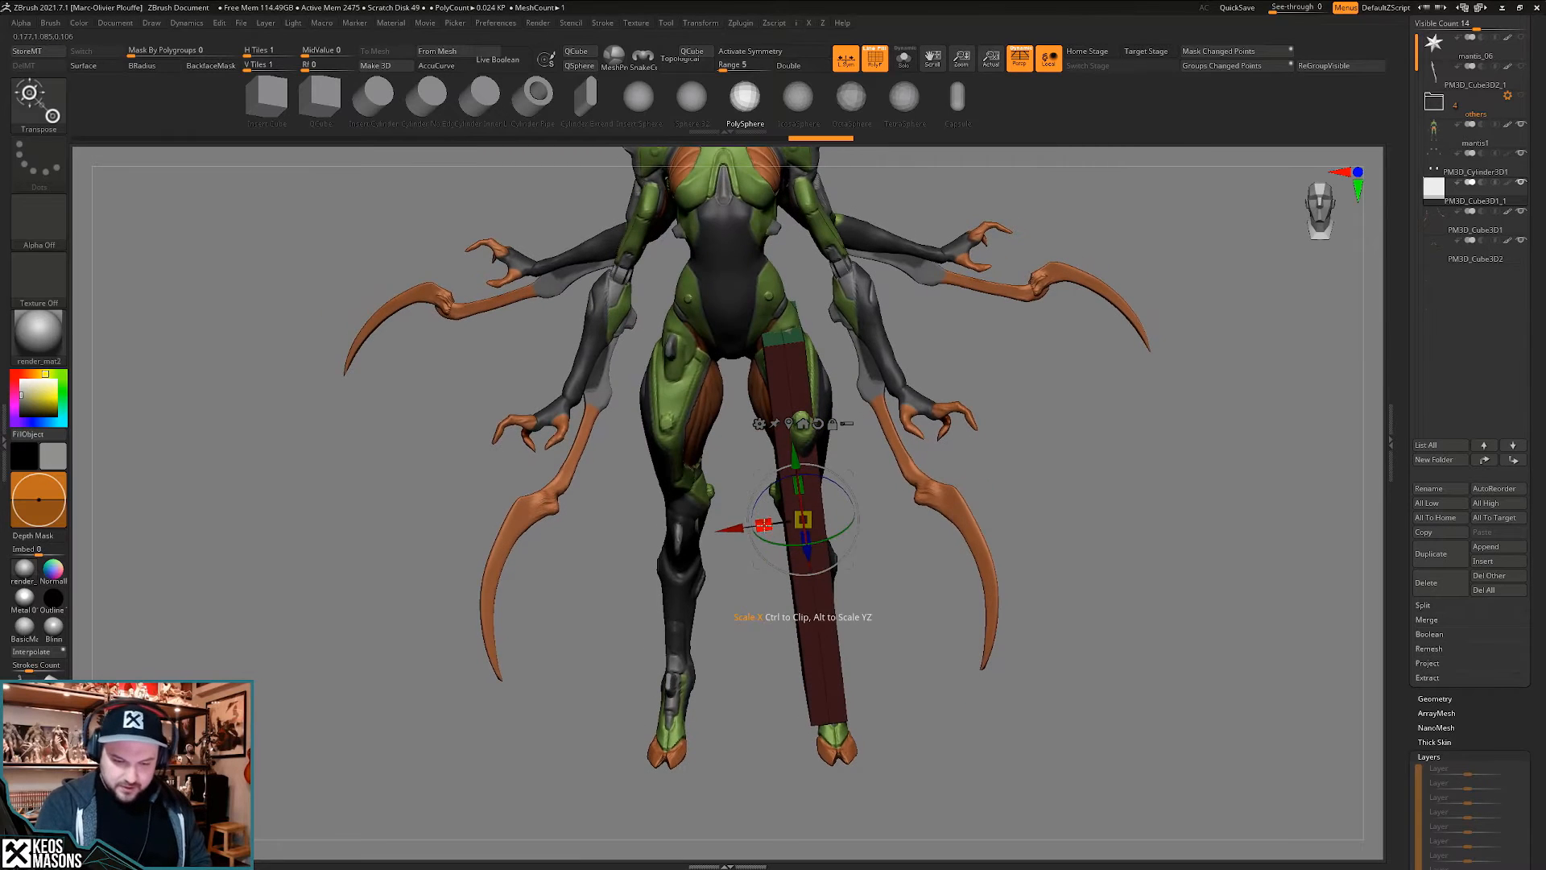
pyautogui.moveTo(885, 484); pyautogui.dragTo(887, 484)
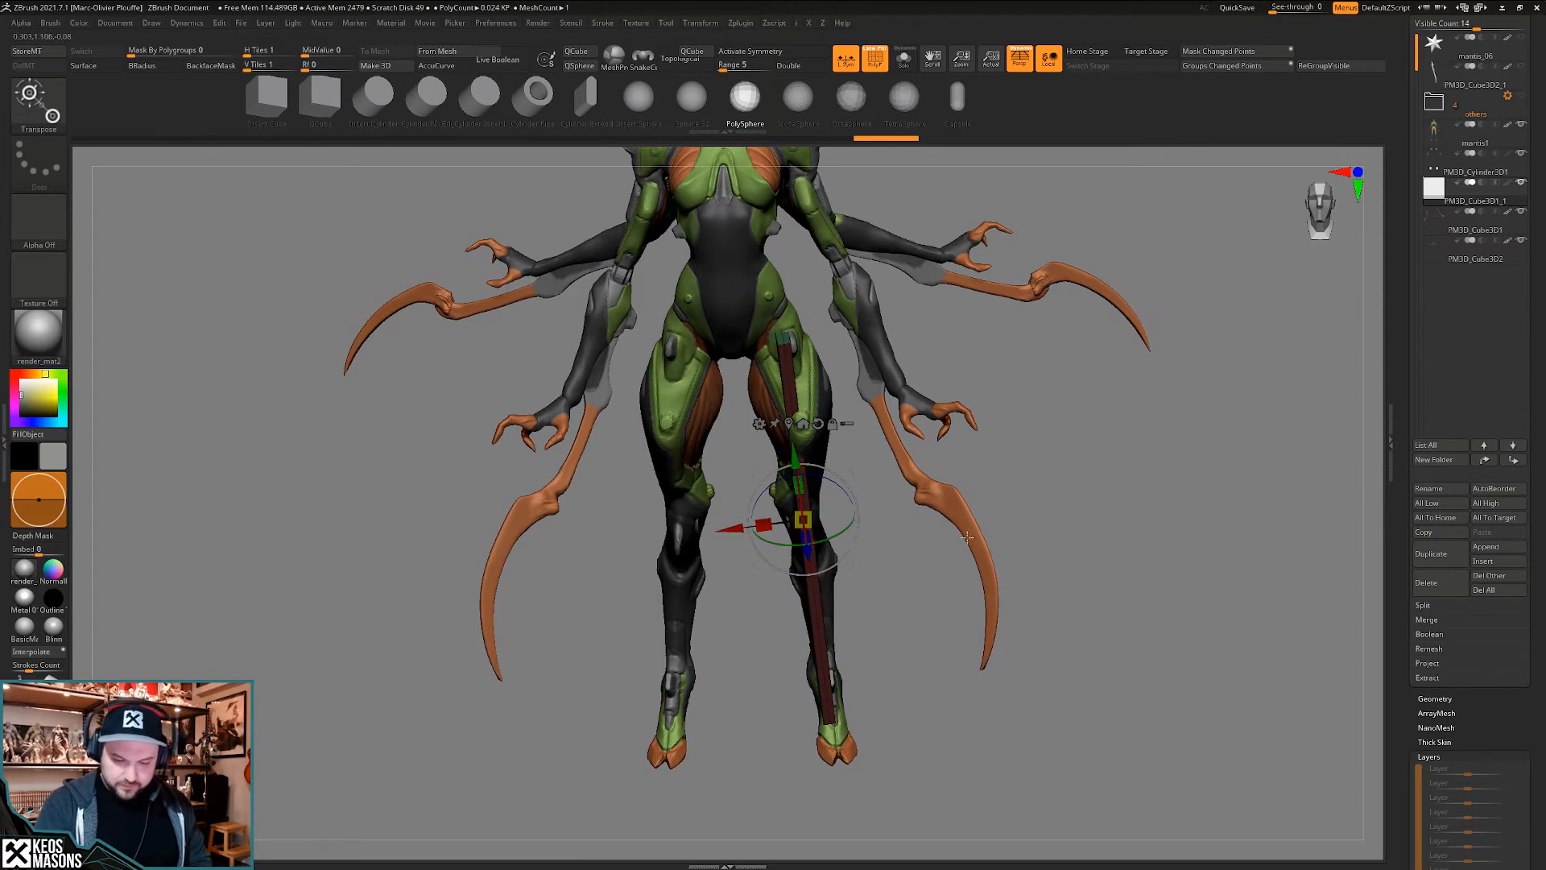
pyautogui.moveTo(1016, 591)
pyautogui.mouseDown()
pyautogui.moveTo(1023, 544)
pyautogui.moveTo(1040, 533)
pyautogui.moveTo(1032, 554)
pyautogui.moveTo(1049, 559)
pyautogui.moveTo(998, 569)
pyautogui.moveTo(1063, 559)
pyautogui.moveTo(1029, 599)
pyautogui.mouseUp()
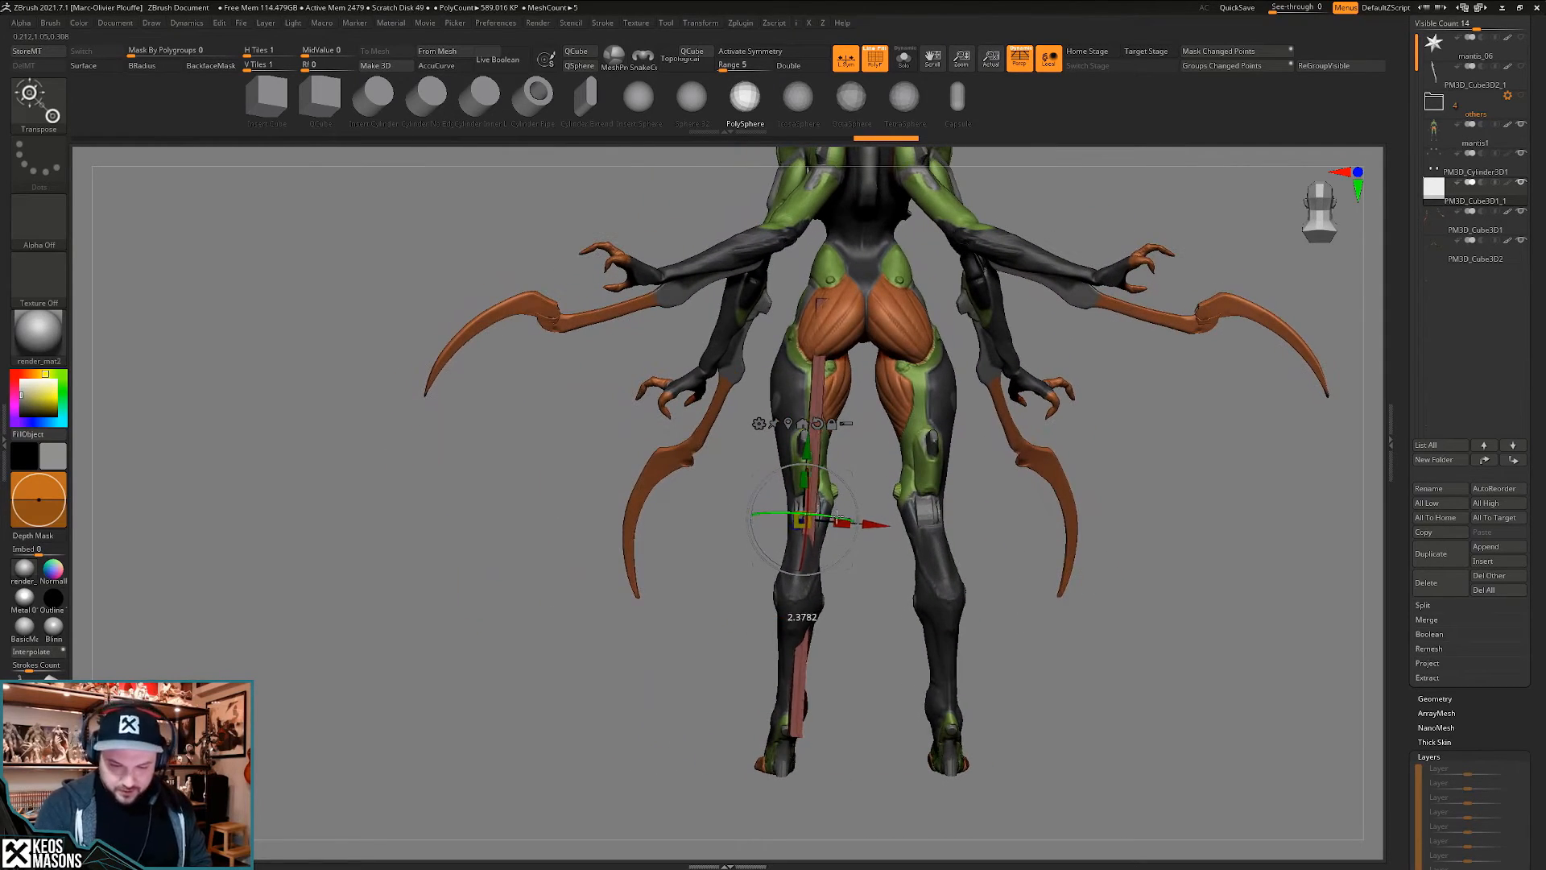
pyautogui.moveTo(835, 518); pyautogui.dragTo(835, 518)
pyautogui.moveTo(864, 628); pyautogui.dragTo(947, 649)
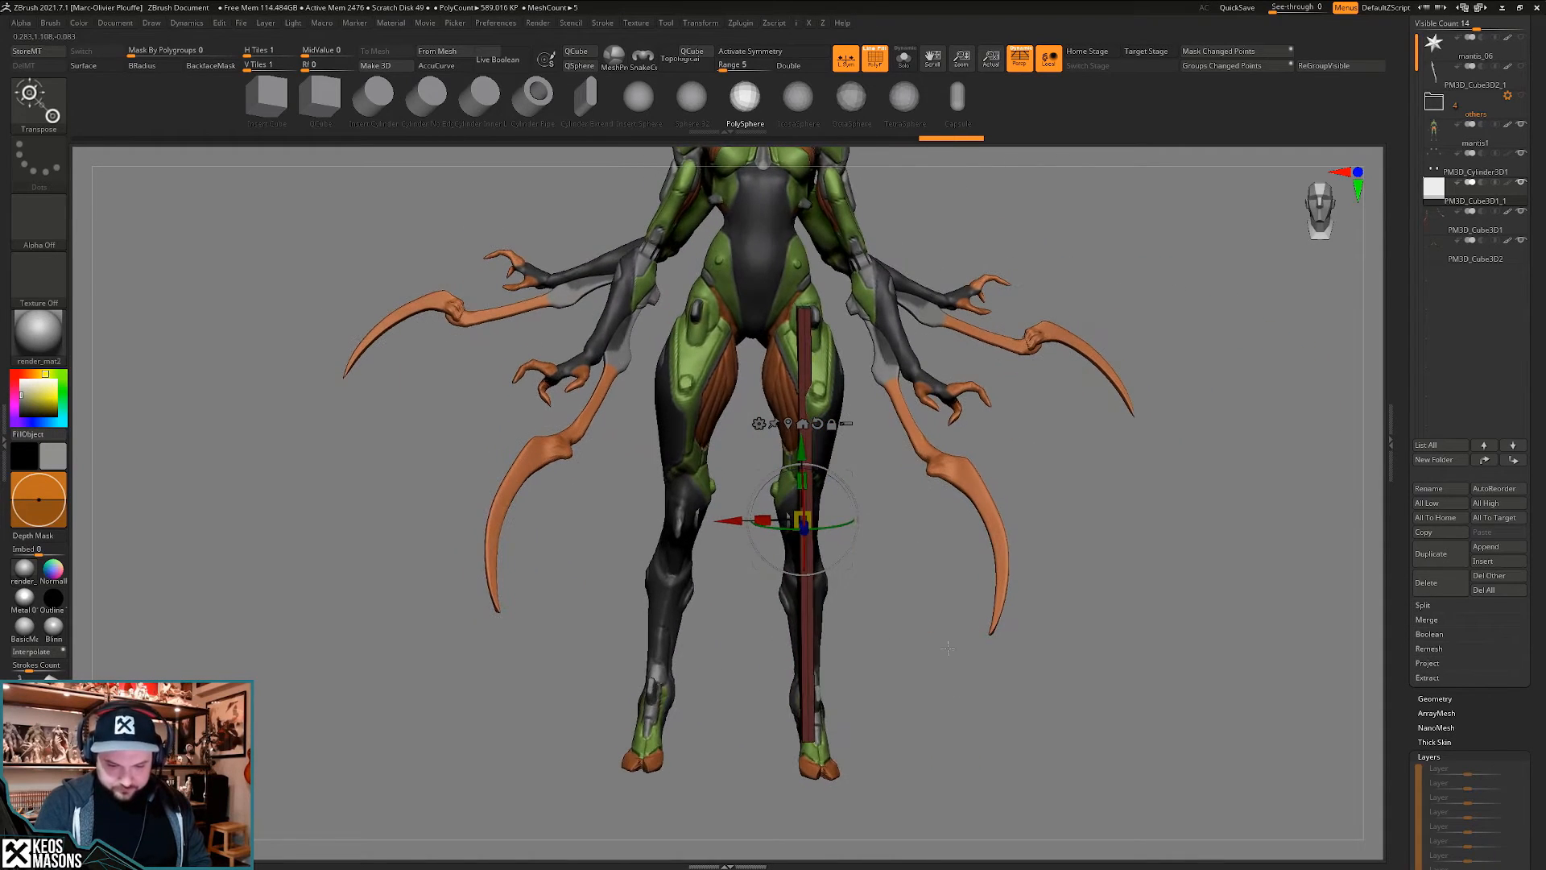
pyautogui.moveTo(840, 524); pyautogui.dragTo(860, 444)
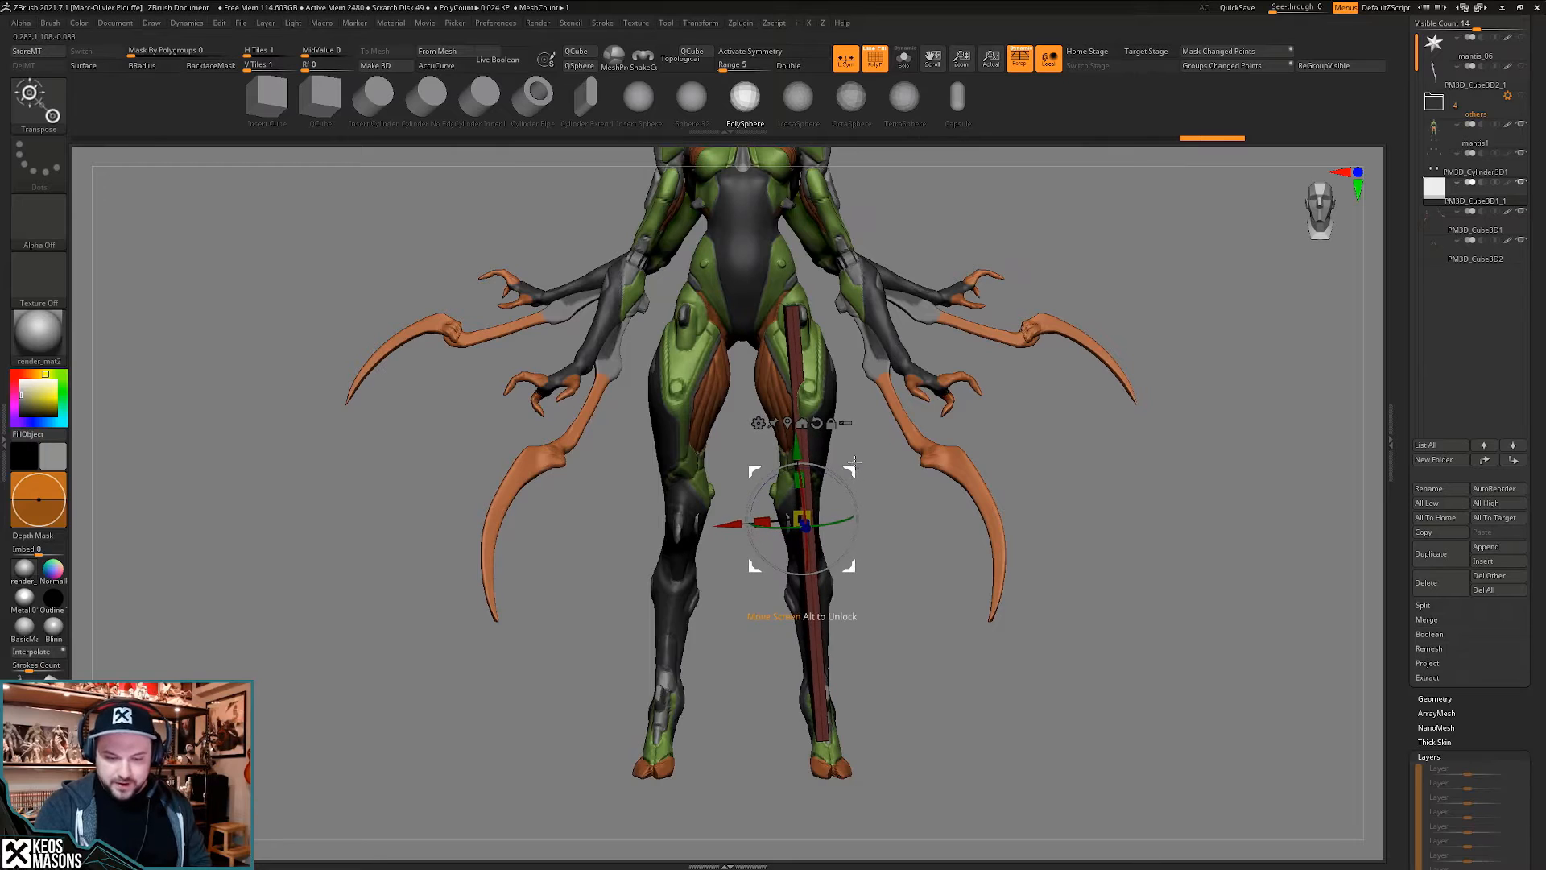
# - Fine-tune the guide bar's angle from the front and its depth from the side so it crosses the whole leg
pyautogui.press('q')
pyautogui.moveTo(893, 556)
pyautogui.mouseDown()
pyautogui.moveTo(900, 621)
pyautogui.moveTo(897, 580)
pyautogui.moveTo(858, 576)
pyautogui.moveTo(822, 619)
pyautogui.mouseUp()
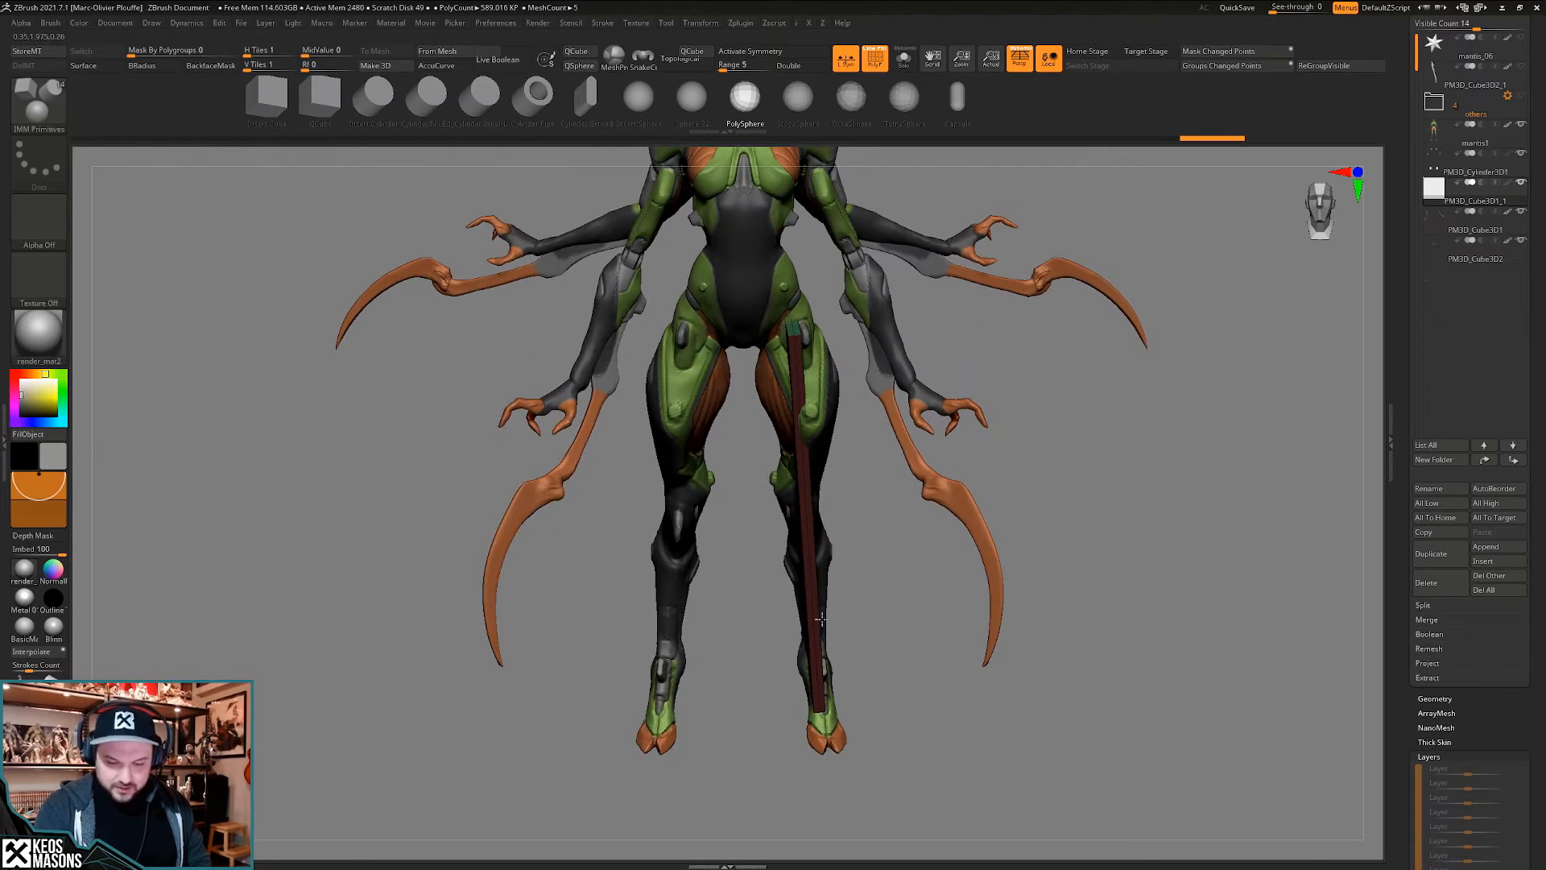
pyautogui.moveTo(836, 679); pyautogui.dragTo(949, 632)
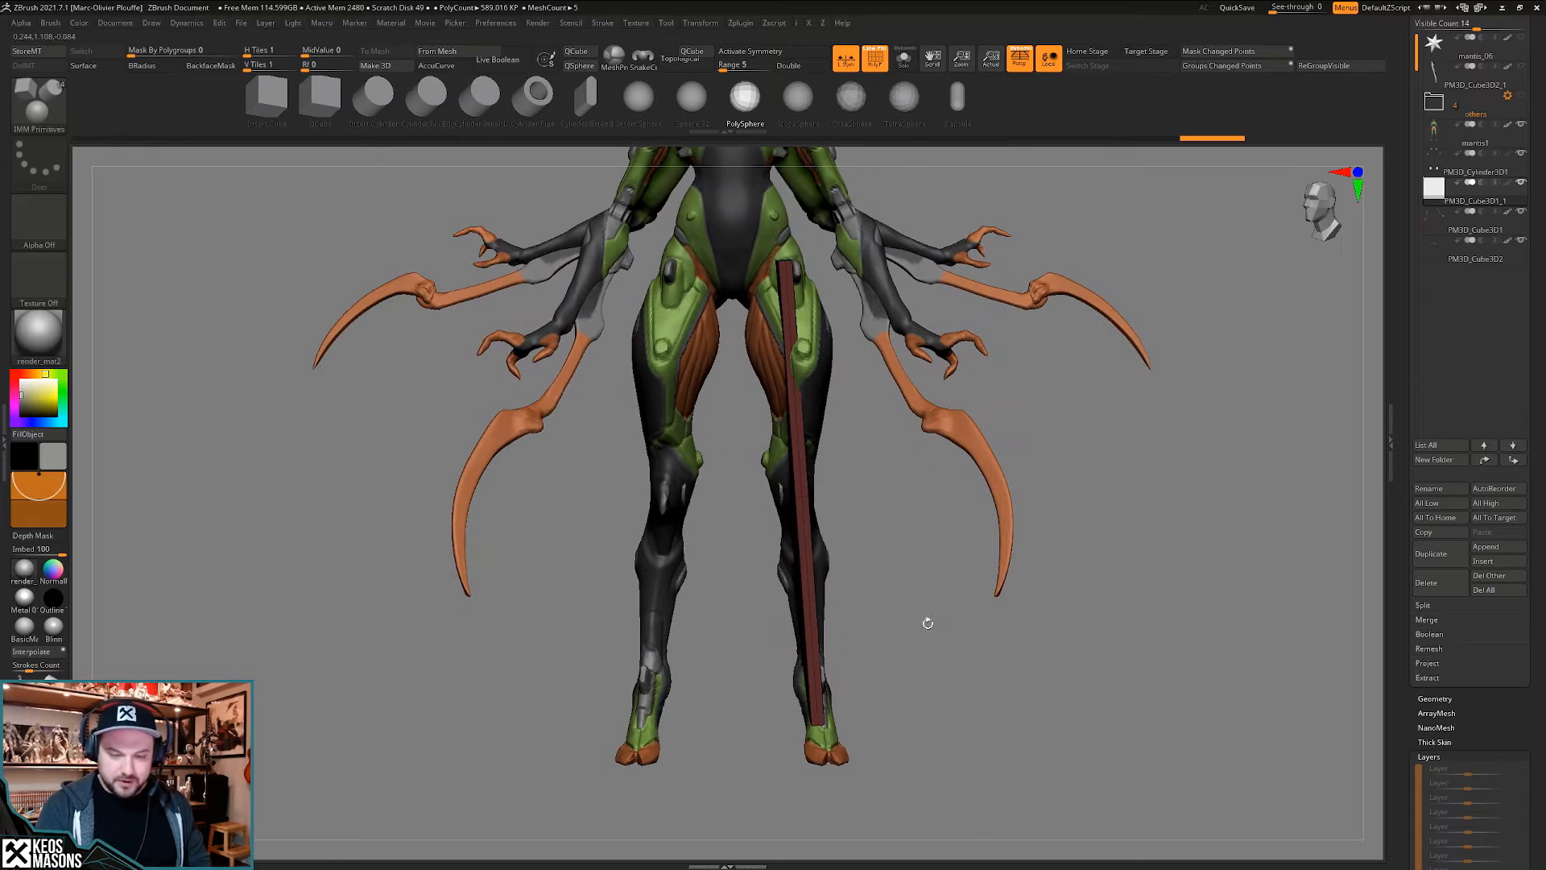
pyautogui.press('w')
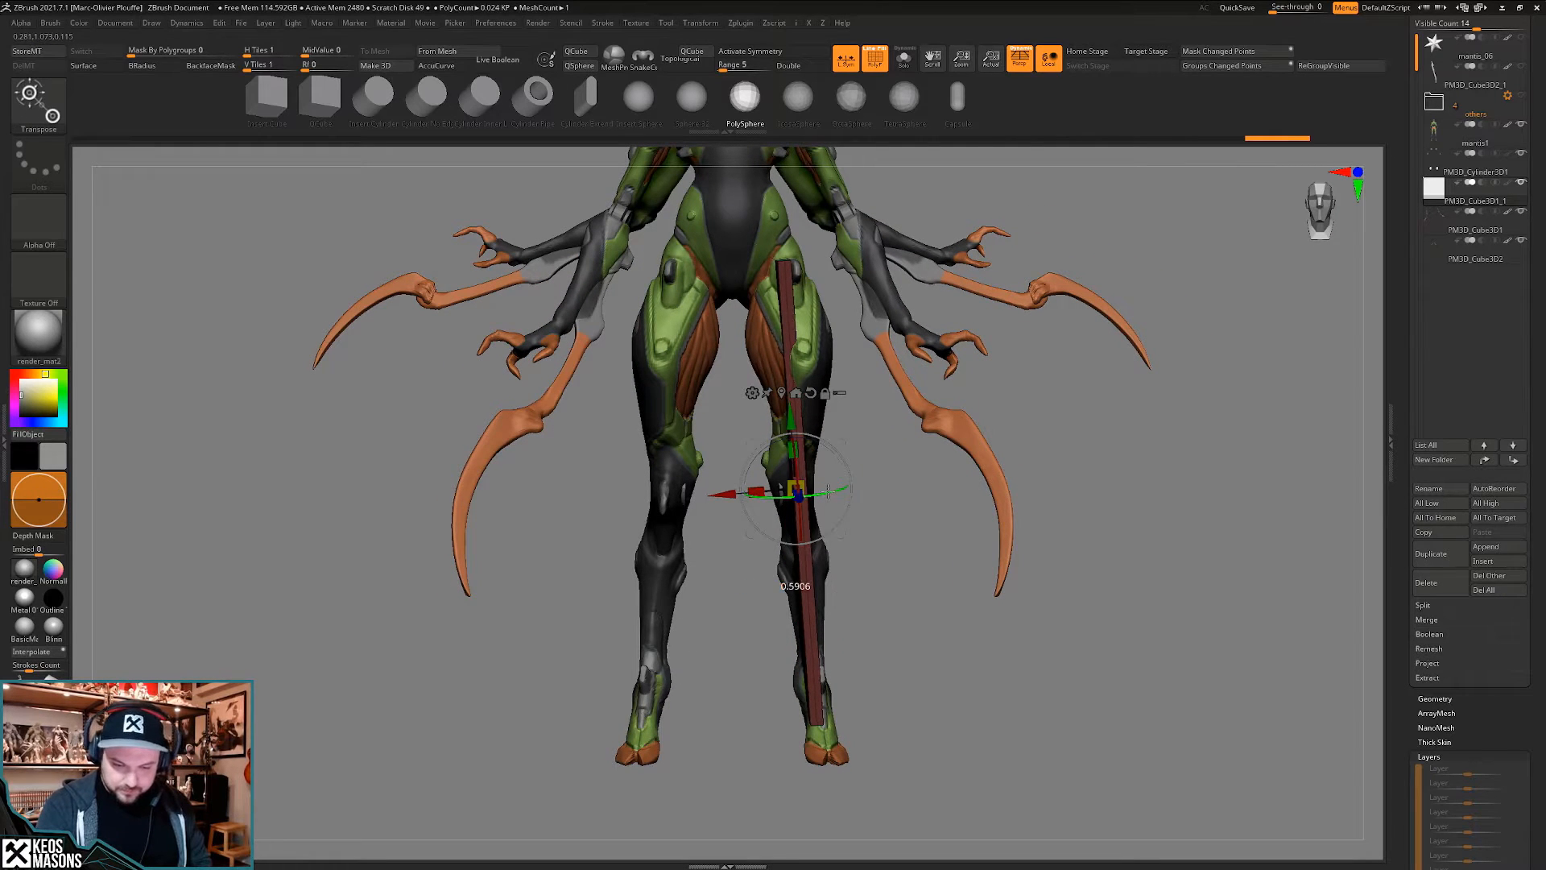
pyautogui.press('q')
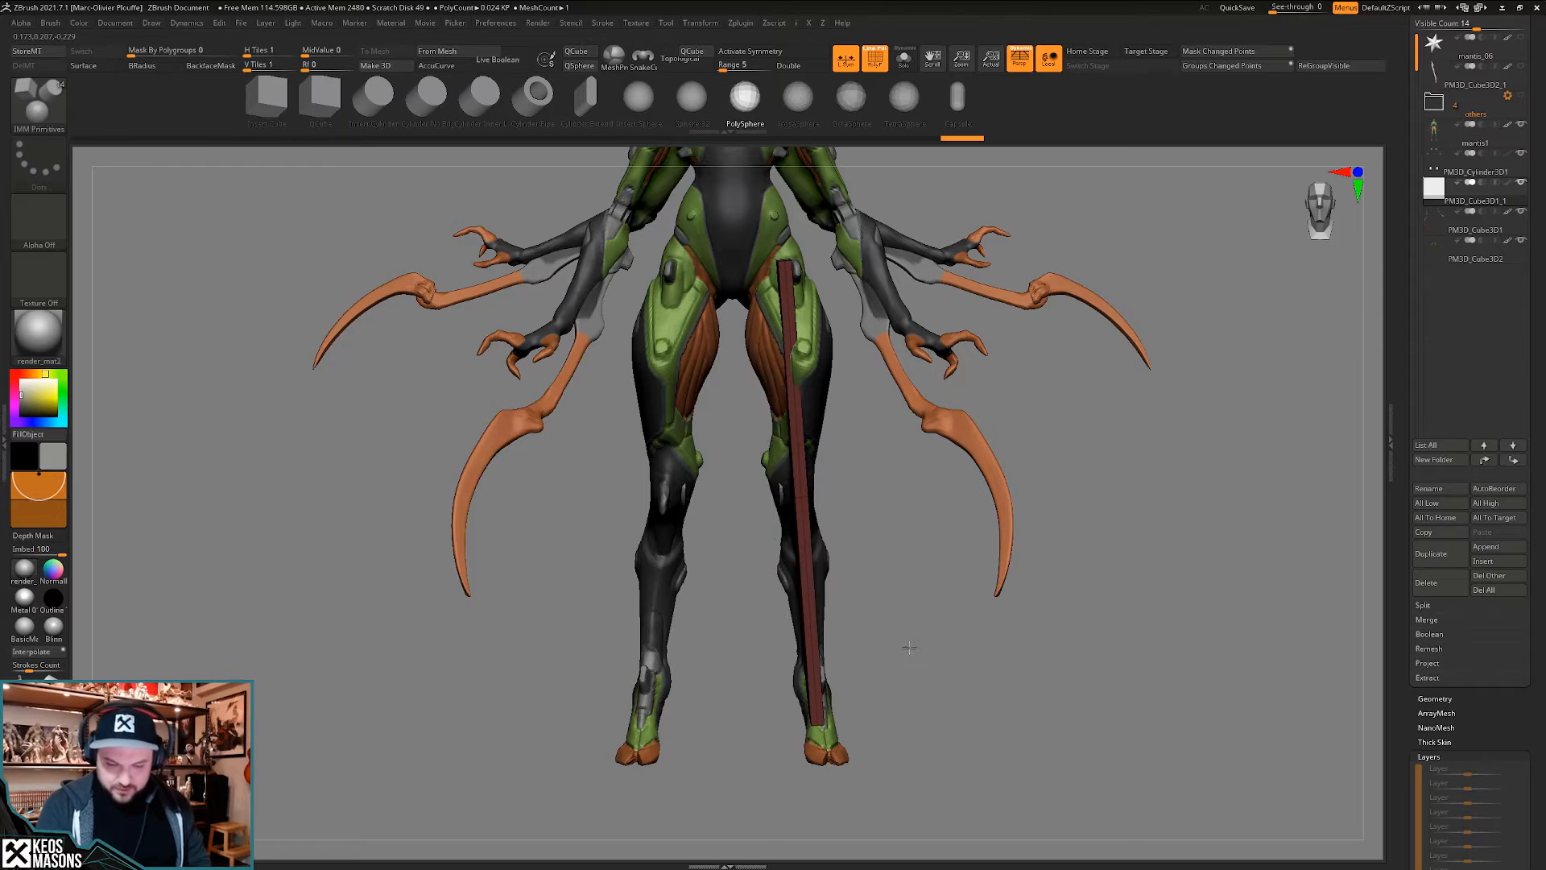
pyautogui.moveTo(910, 646)
pyautogui.mouseDown()
pyautogui.moveTo(871, 625)
pyautogui.moveTo(883, 606)
pyautogui.mouseUp()
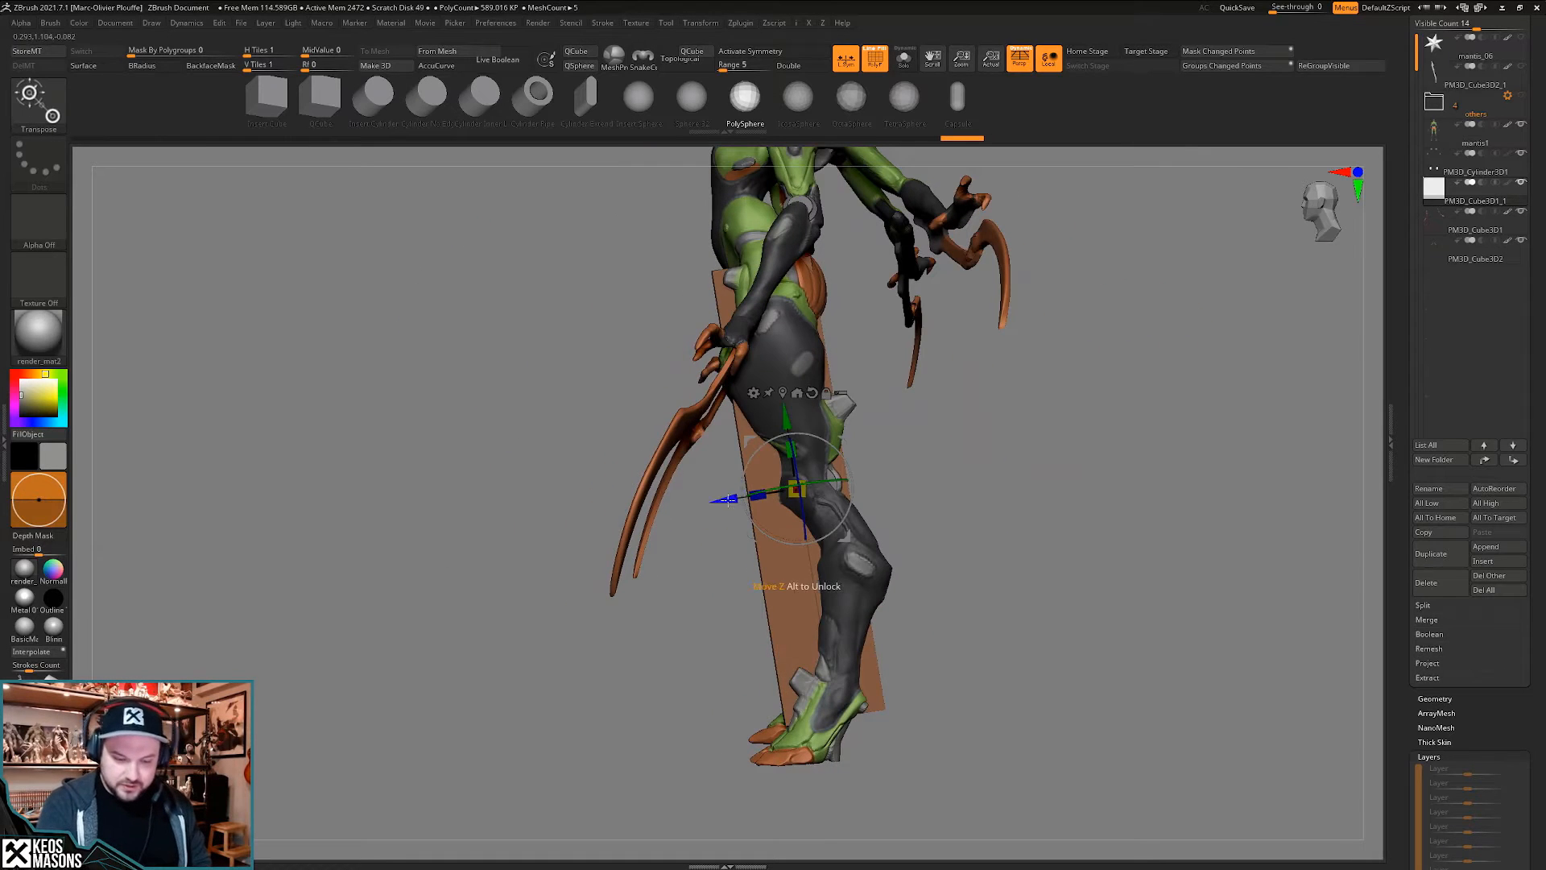
pyautogui.press('q')
pyautogui.moveTo(1027, 583)
pyautogui.mouseDown()
pyautogui.moveTo(1077, 588)
pyautogui.moveTo(1054, 649)
pyautogui.moveTo(1035, 596)
pyautogui.moveTo(1038, 649)
pyautogui.moveTo(1042, 631)
pyautogui.moveTo(921, 680)
pyautogui.moveTo(911, 597)
pyautogui.moveTo(883, 556)
pyautogui.moveTo(890, 613)
pyautogui.moveTo(899, 578)
pyautogui.moveTo(1330, 373)
pyautogui.mouseUp()
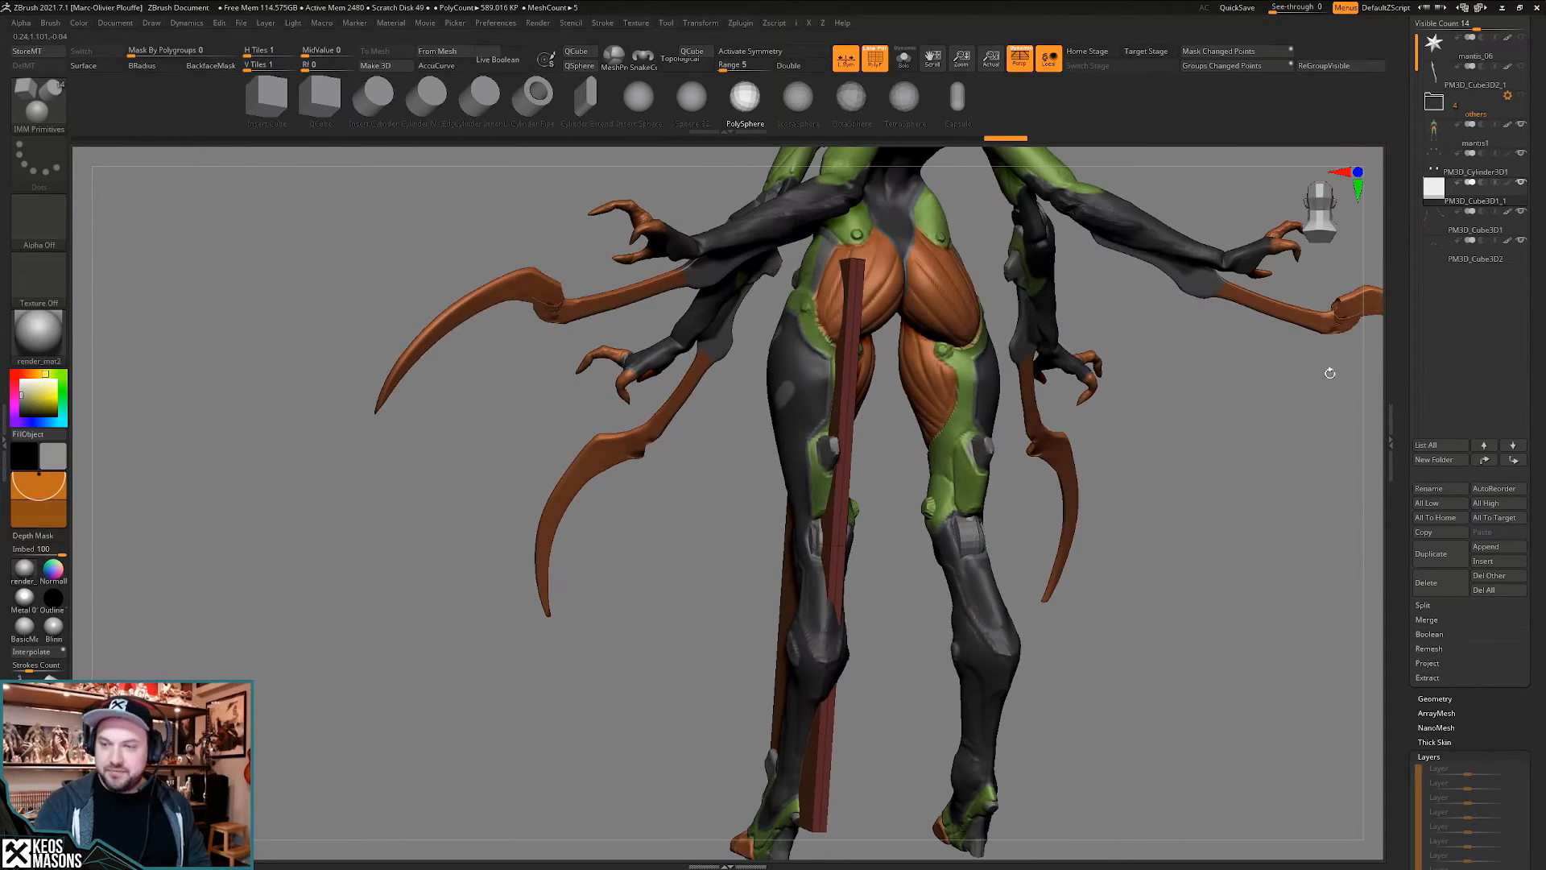
# - Hide the body and rotate the mirrored knee joints to line up with the guide bar
pyautogui.click(1522, 126)
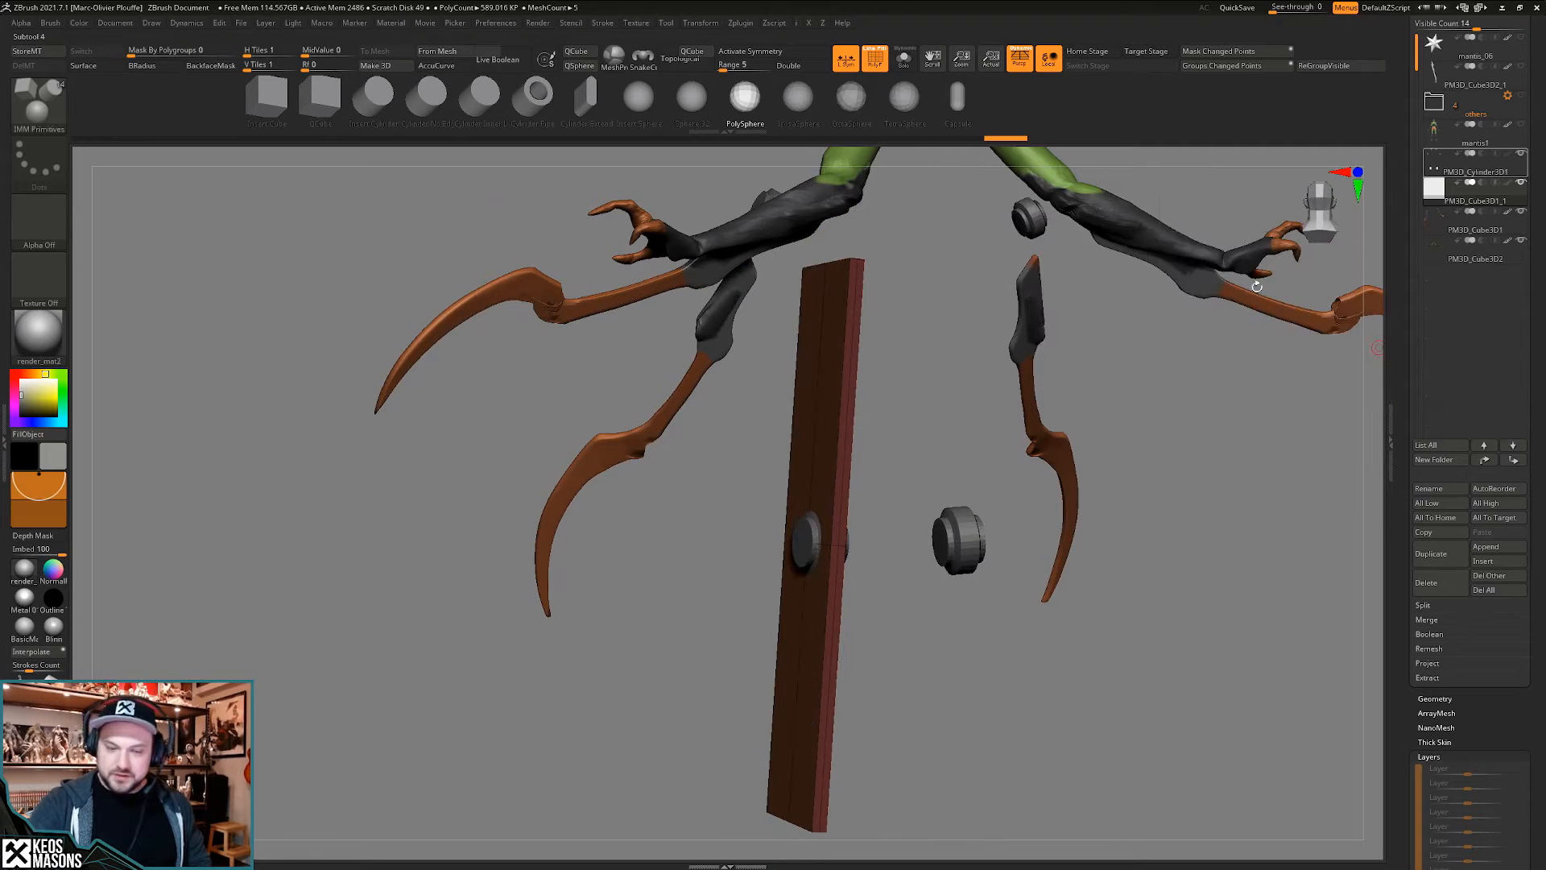
pyautogui.moveTo(740, 548); pyautogui.dragTo(882, 538)
pyautogui.keyDown('alt'); pyautogui.click(843, 554); pyautogui.keyUp('alt')
pyautogui.press('w')
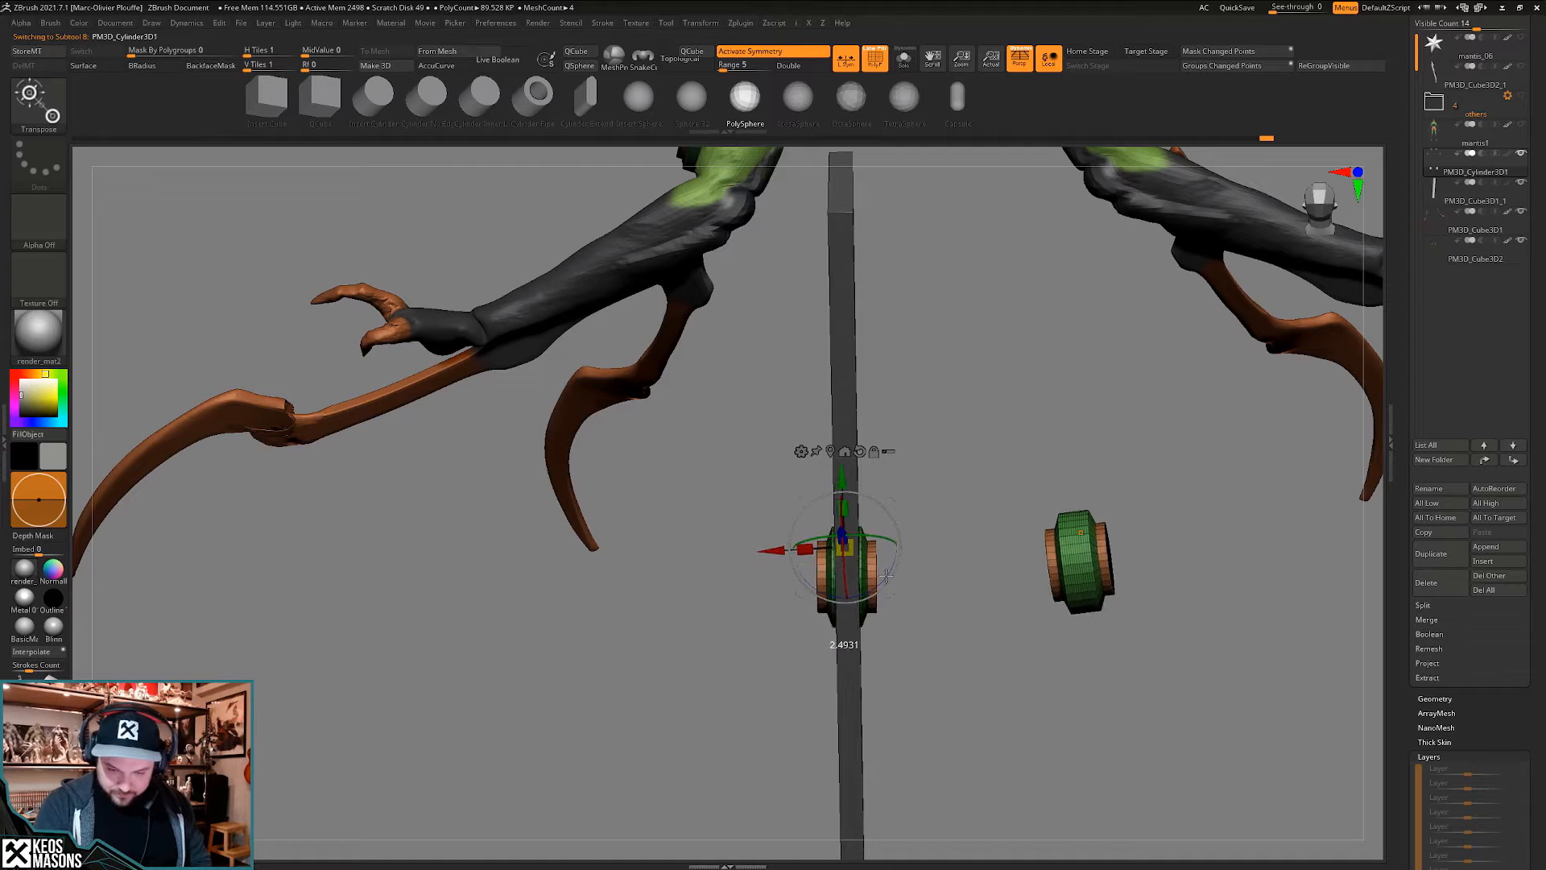
pyautogui.moveTo(886, 574)
pyautogui.mouseDown()
pyautogui.moveTo(942, 631)
pyautogui.moveTo(929, 644)
pyautogui.moveTo(948, 596)
pyautogui.moveTo(908, 587)
pyautogui.moveTo(918, 620)
pyautogui.moveTo(838, 562)
pyautogui.mouseUp()
pyautogui.press('q')
pyautogui.press('space')
pyautogui.keyDown('alt'); pyautogui.moveTo(939, 655); pyautogui.dragTo(852, 629); pyautogui.keyUp('alt')
pyautogui.hotkey('alt', 's')
pyautogui.hotkey('alt', 's')
pyautogui.moveTo(866, 620)
pyautogui.keyDown('alt'); pyautogui.mouseDown()
pyautogui.moveTo(880, 654)
pyautogui.moveTo(879, 616)
pyautogui.mouseUp(); pyautogui.keyUp('alt')
pyautogui.moveTo(880, 616); pyautogui.dragTo(811, 393)
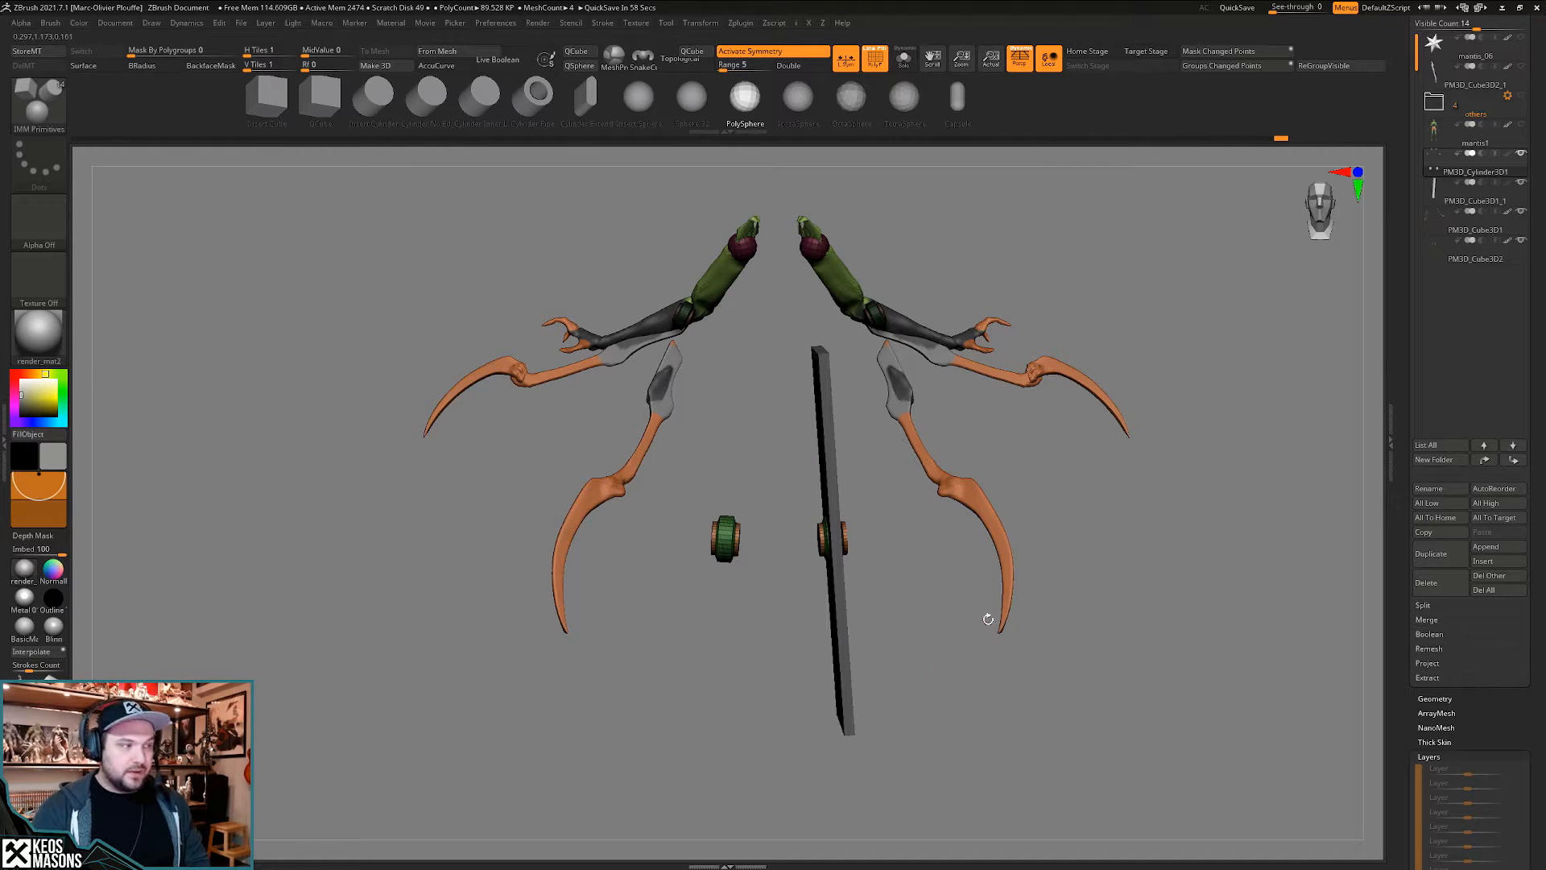
# - Show the body again without polygroup colours, make it the active subtool and add a new sculpting layer to it
pyautogui.click(1443, 192)
pyautogui.keyDown('alt'); pyautogui.moveTo(980, 619); pyautogui.dragTo(981, 545); pyautogui.keyUp('alt')
pyautogui.hotkey('shift', 'f')
pyautogui.click(1459, 135)
pyautogui.hotkey('alt', 's')
pyautogui.hotkey('alt', 's')
pyautogui.scroll(-5, 1426, 605)
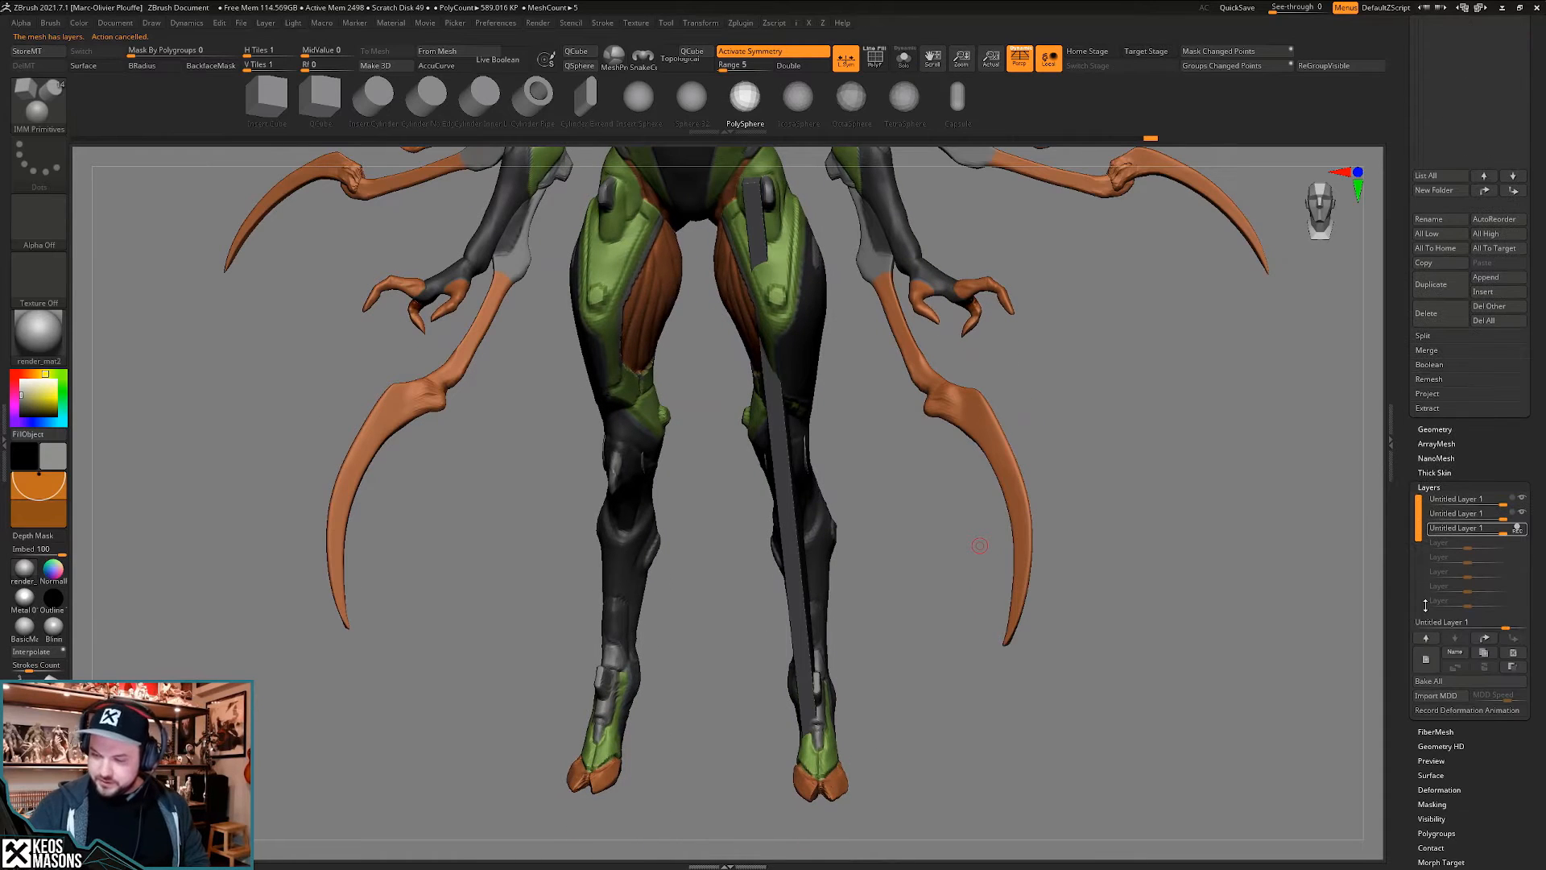
pyautogui.click(1426, 658)
# - Choose the Move brush, adjust its size and shift the lower legs and feet symmetrically towards the guide bar from the front
pyautogui.moveTo(967, 691)
pyautogui.keyDown('alt'); pyautogui.mouseDown()
pyautogui.moveTo(998, 597)
pyautogui.moveTo(987, 604)
pyautogui.moveTo(1029, 594)
pyautogui.mouseUp(); pyautogui.keyUp('alt')
pyautogui.press('space')
pyautogui.click(1019, 593)
pyautogui.press('b')
pyautogui.click(991, 493)
pyautogui.press('s')
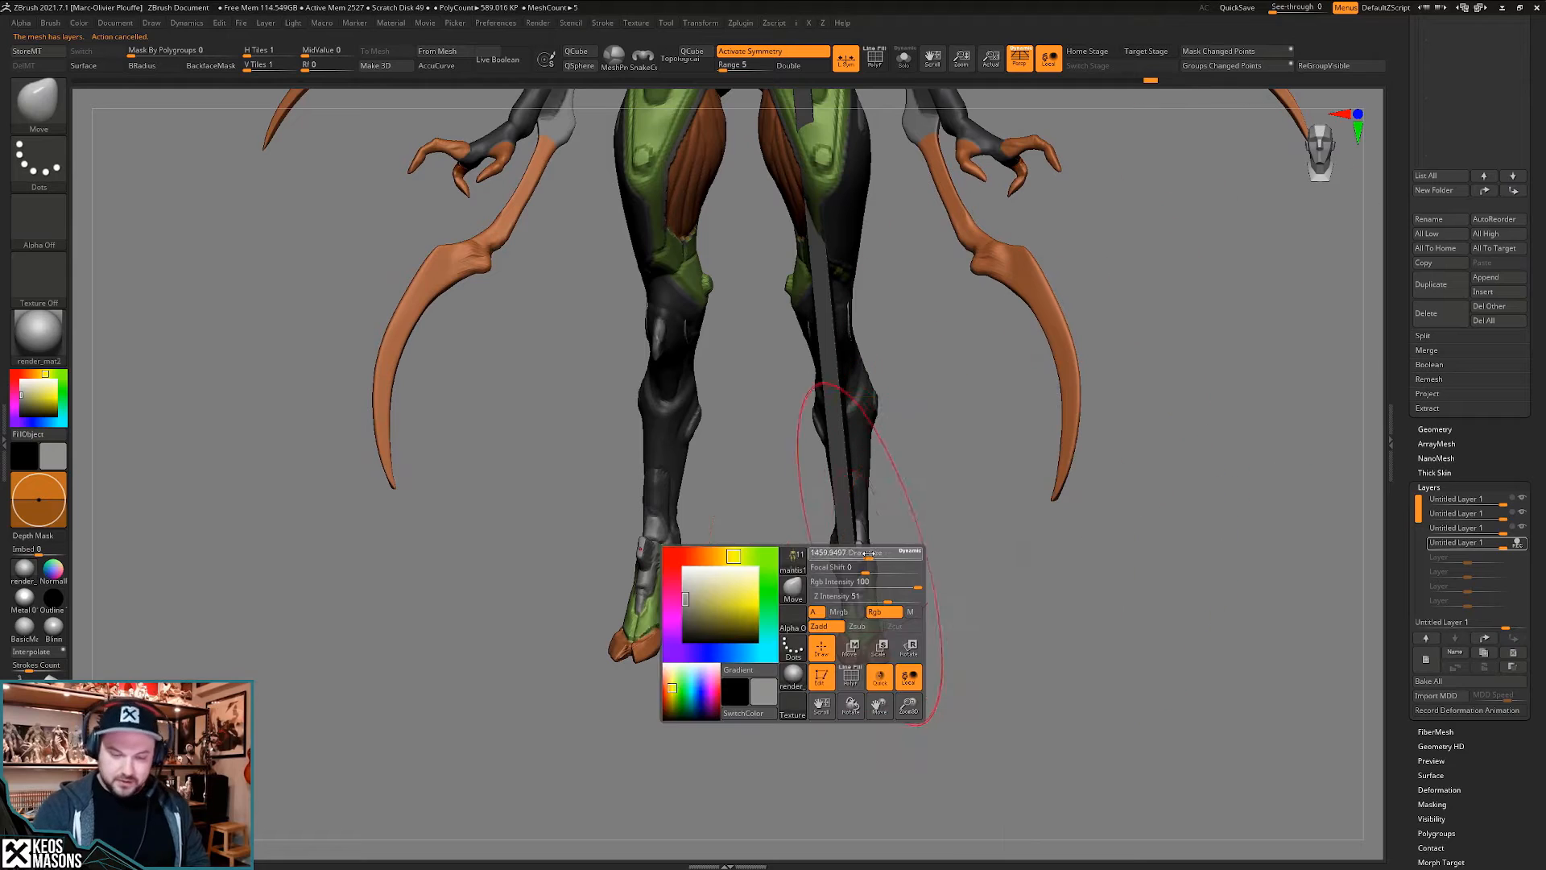
pyautogui.moveTo(877, 555)
pyautogui.mouseDown()
pyautogui.moveTo(873, 521)
pyautogui.moveTo(879, 554)
pyautogui.moveTo(848, 556)
pyautogui.mouseUp()
pyautogui.moveTo(873, 673); pyautogui.dragTo(878, 697)
pyautogui.press('s')
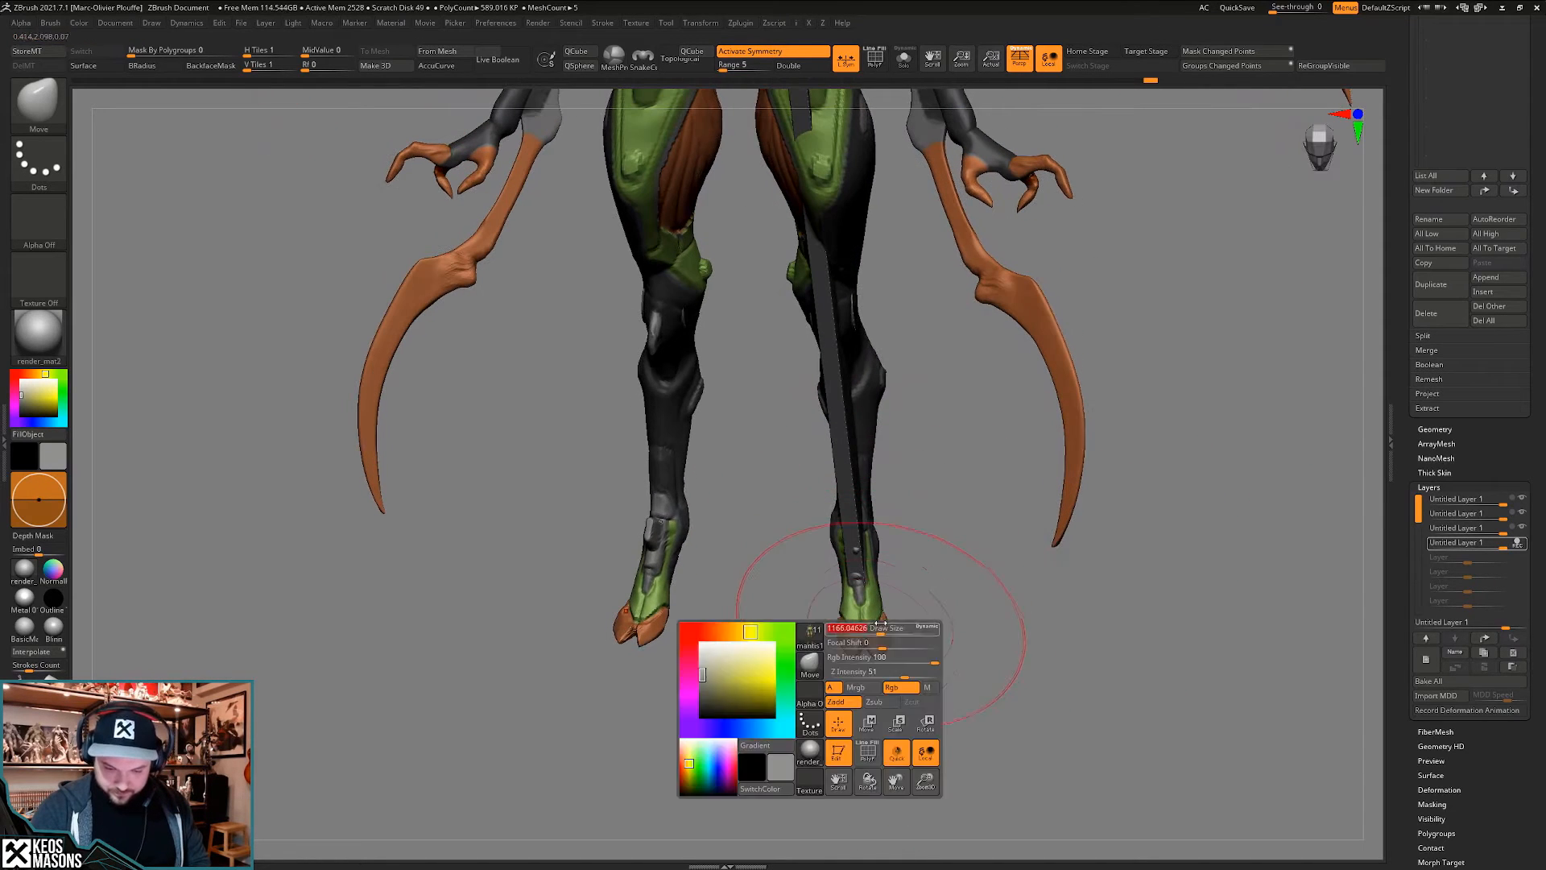
pyautogui.moveTo(880, 645)
pyautogui.mouseDown()
pyautogui.moveTo(886, 539)
pyautogui.moveTo(914, 548)
pyautogui.moveTo(838, 572)
pyautogui.moveTo(906, 475)
pyautogui.moveTo(886, 484)
pyautogui.mouseUp()
# - Shift the heels and calves from behind with the resized Move brush so they line up with the guide bar
pyautogui.press('s')
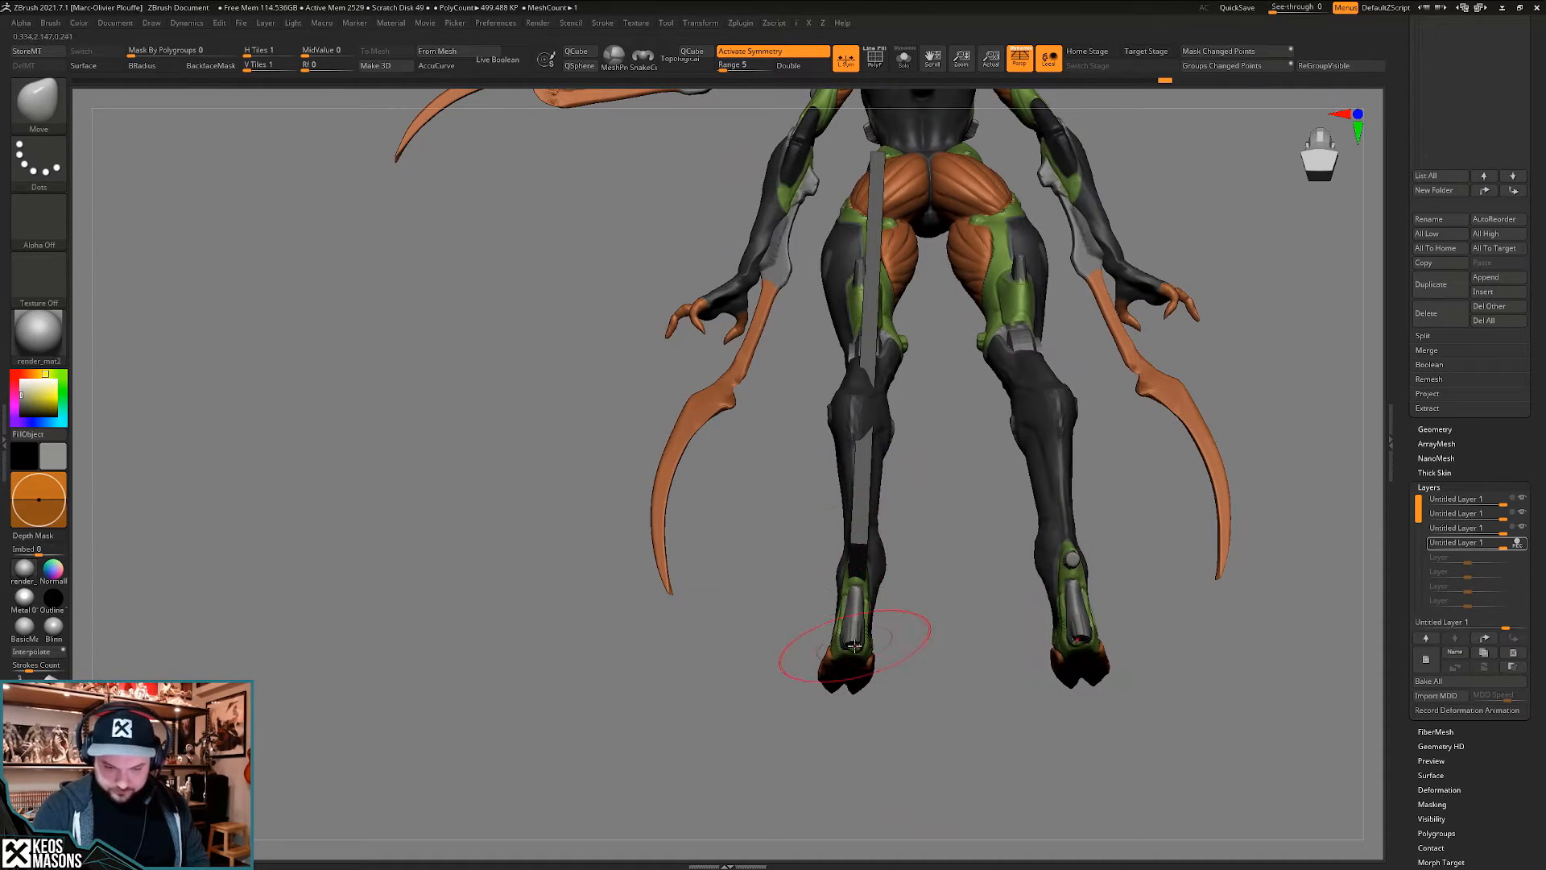
pyautogui.moveTo(855, 645)
pyautogui.mouseDown(button='right')
pyautogui.moveTo(876, 418)
pyautogui.moveTo(850, 464)
pyautogui.mouseUp(button='right')
pyautogui.press('s')
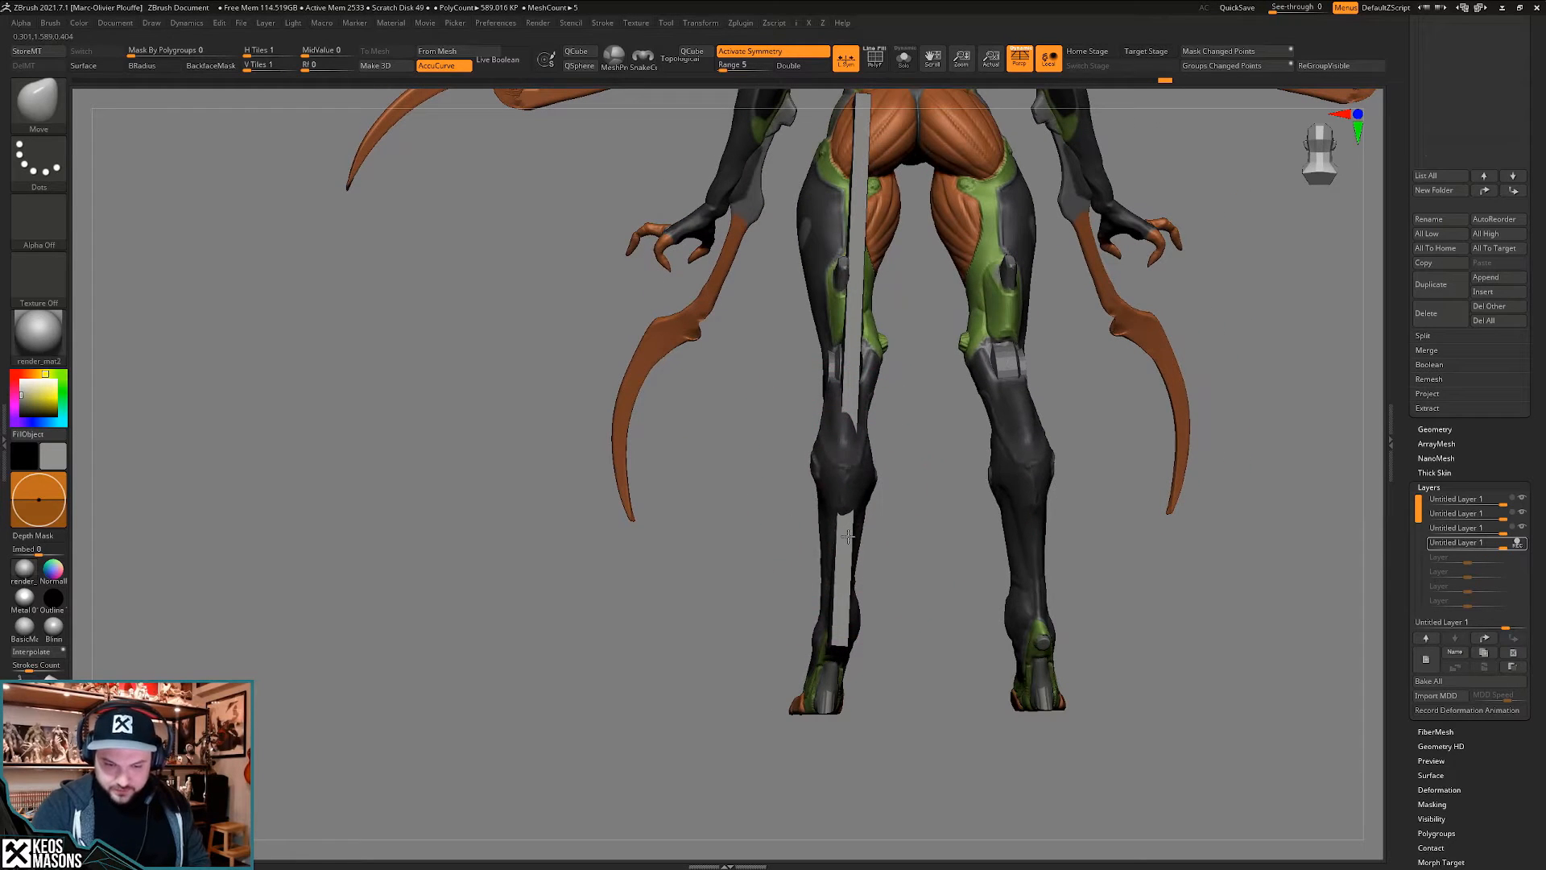
pyautogui.moveTo(856, 394); pyautogui.dragTo(869, 536, button='right')
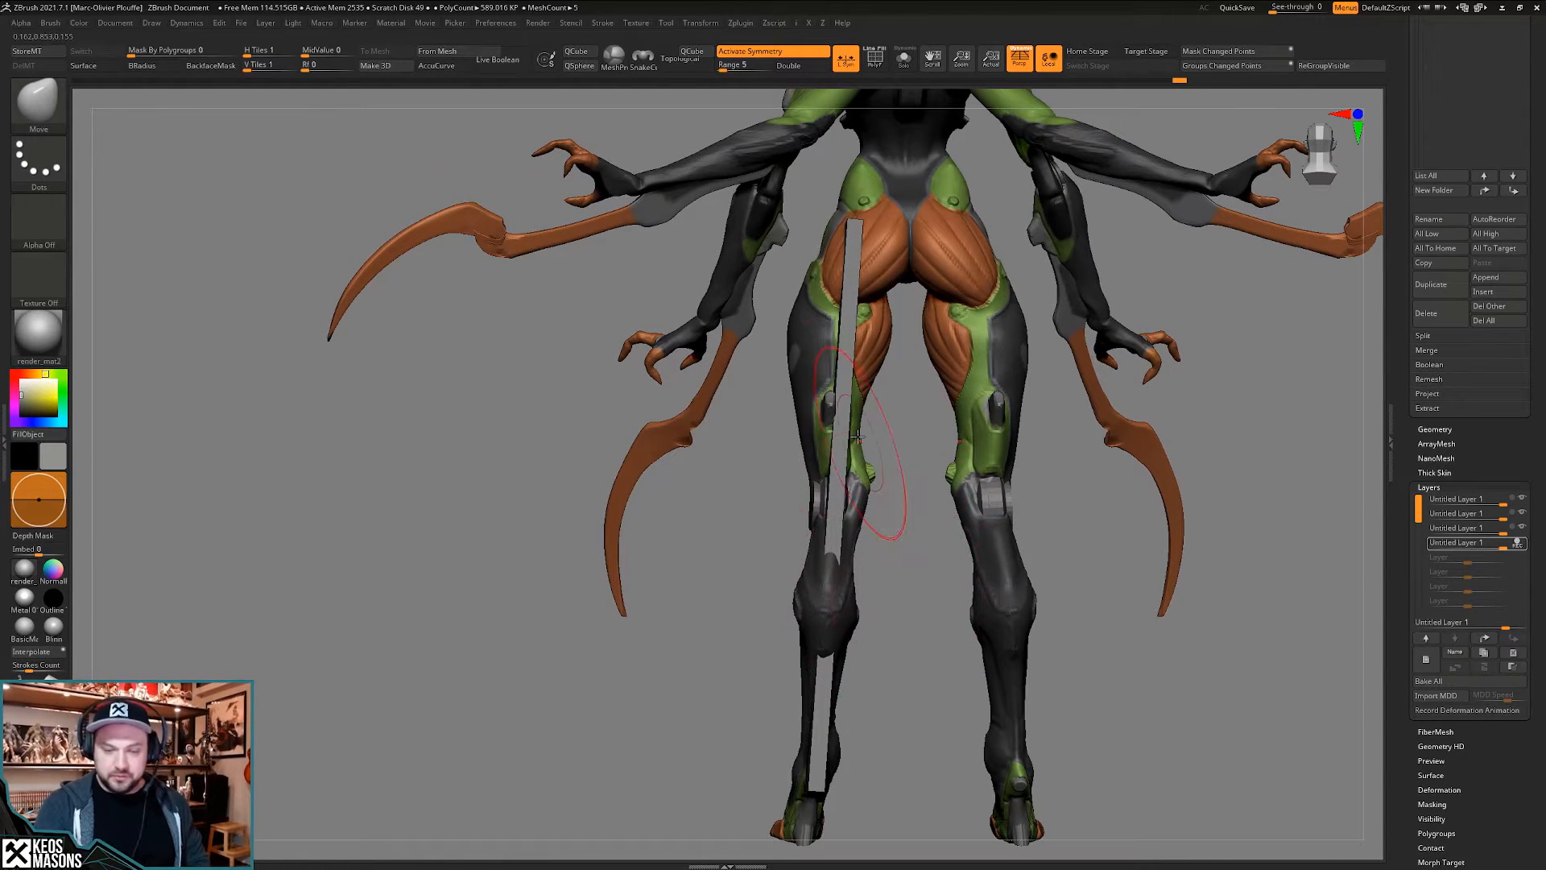
# - Isolate the body to move the dark inserts and green plates behind the thighs inward, comparing them with the guide bar
pyautogui.rightClick(778, 499)
pyautogui.click(808, 520)
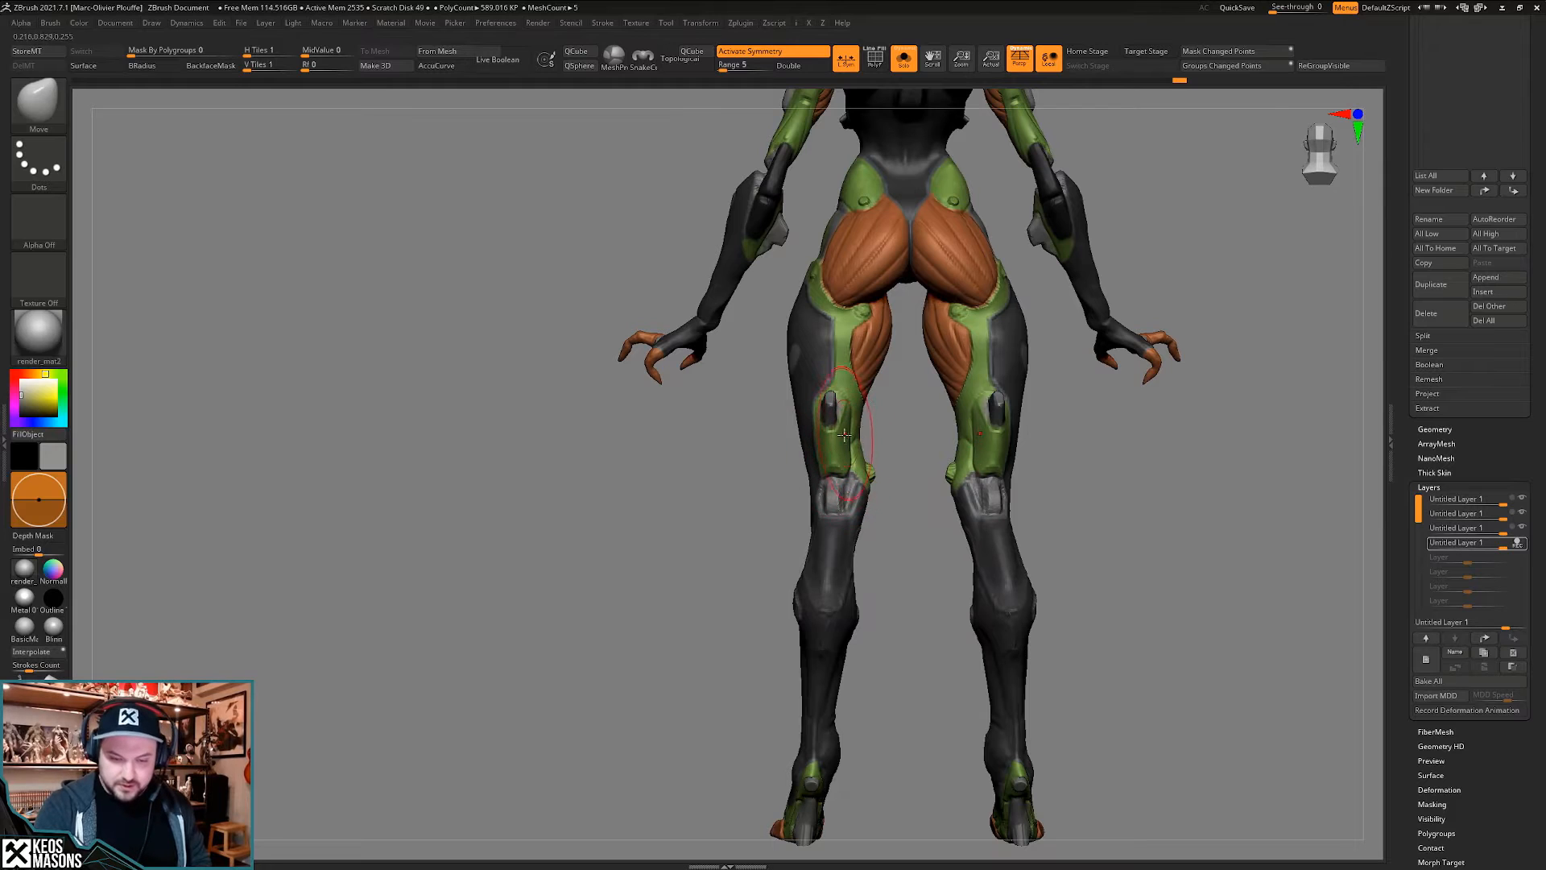
pyautogui.moveTo(844, 435); pyautogui.dragTo(836, 408, button='right')
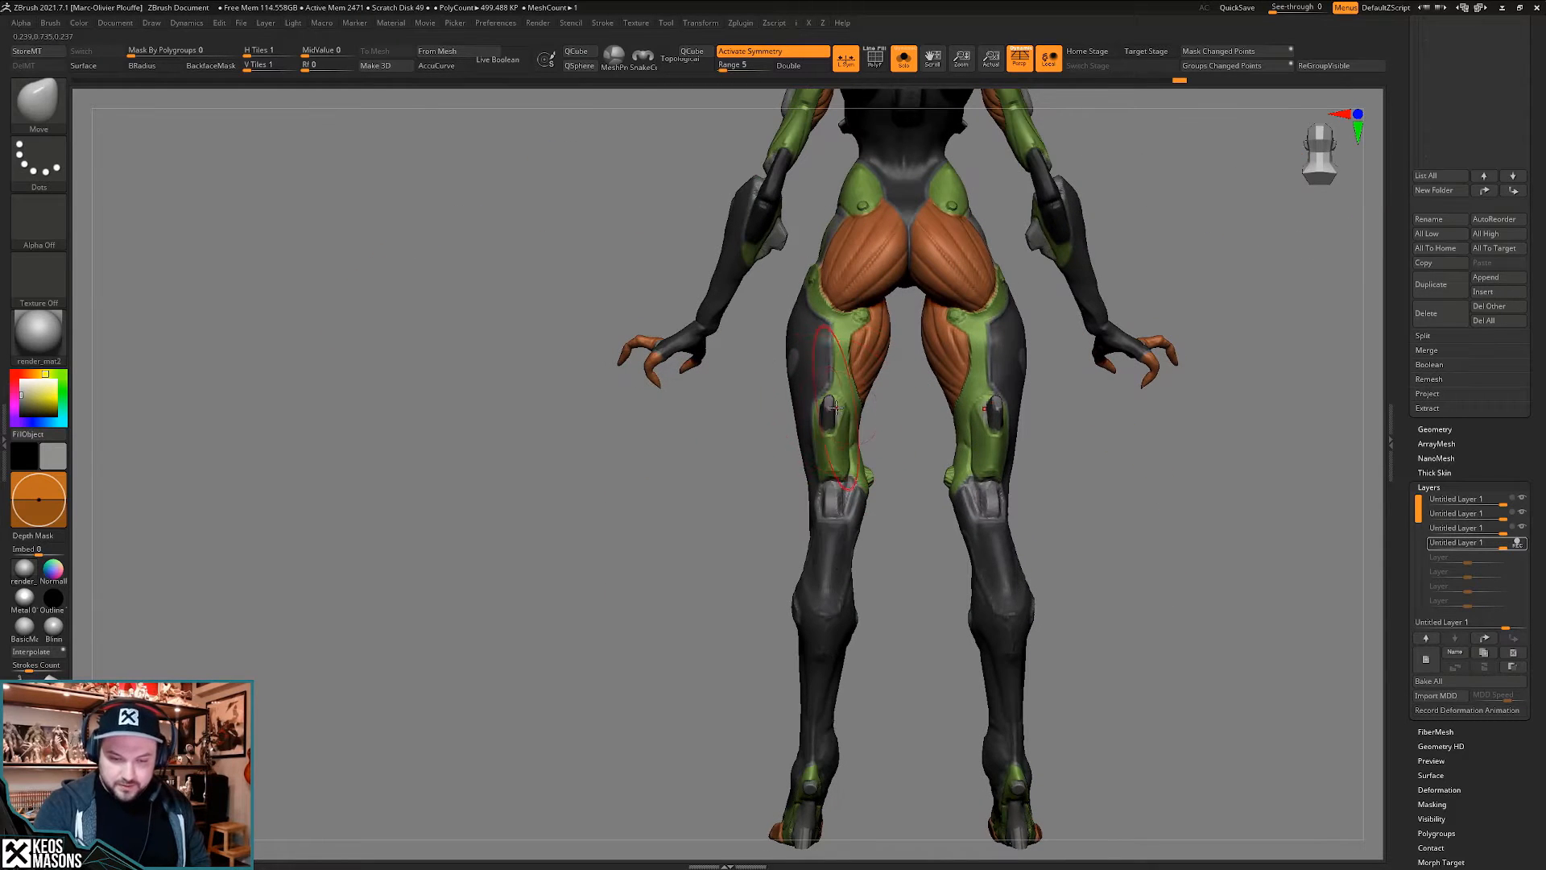
pyautogui.moveTo(836, 407); pyautogui.dragTo(841, 405)
pyautogui.rightClick(782, 501)
pyautogui.click(809, 519)
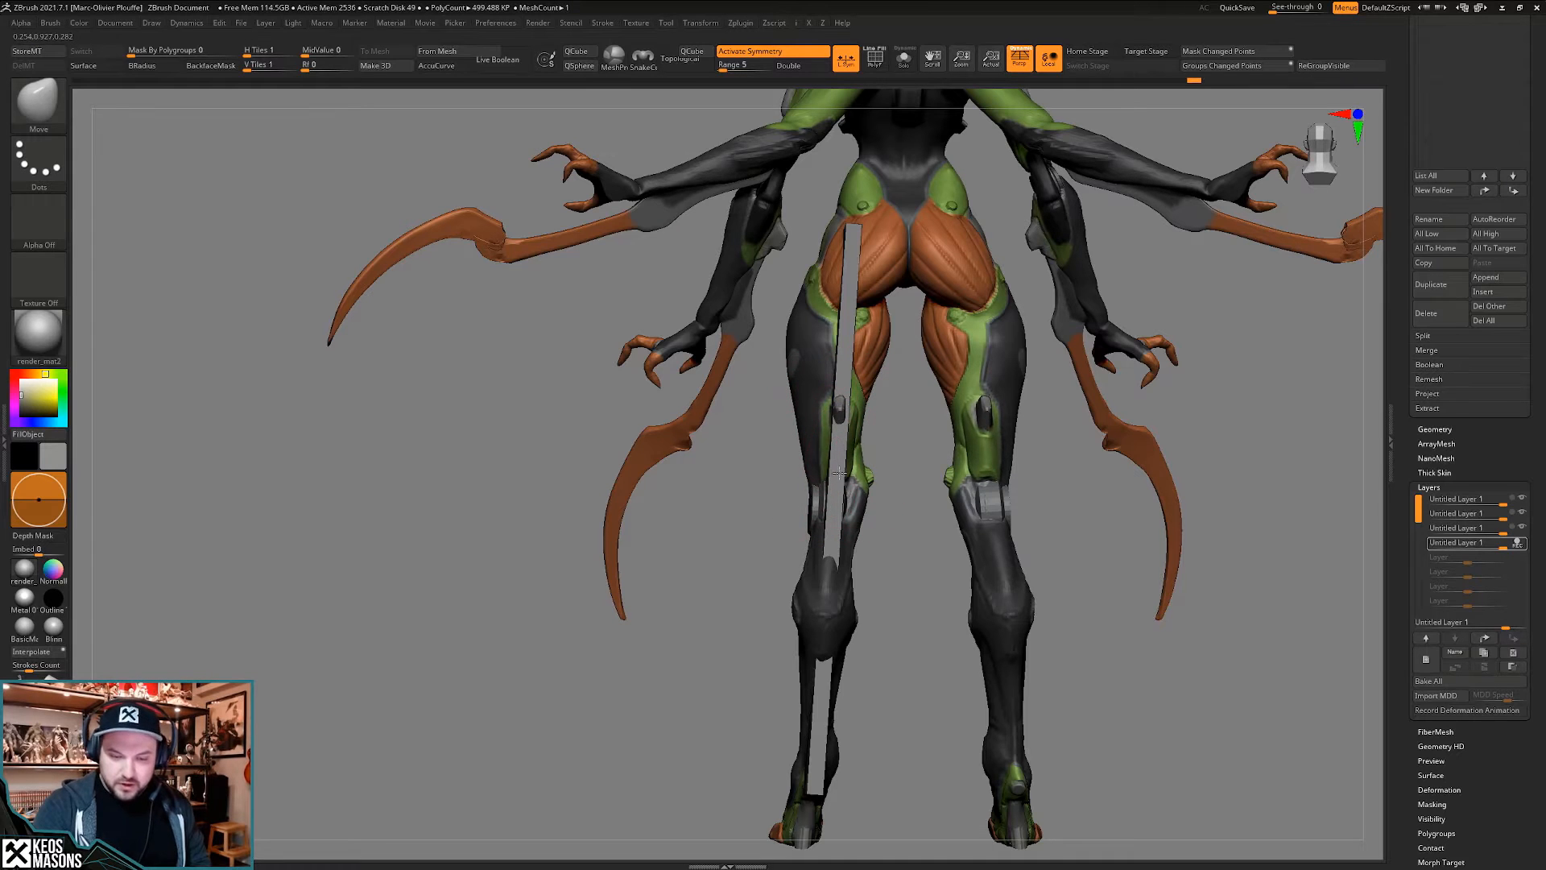
pyautogui.rightClick(841, 438)
pyautogui.click(870, 456)
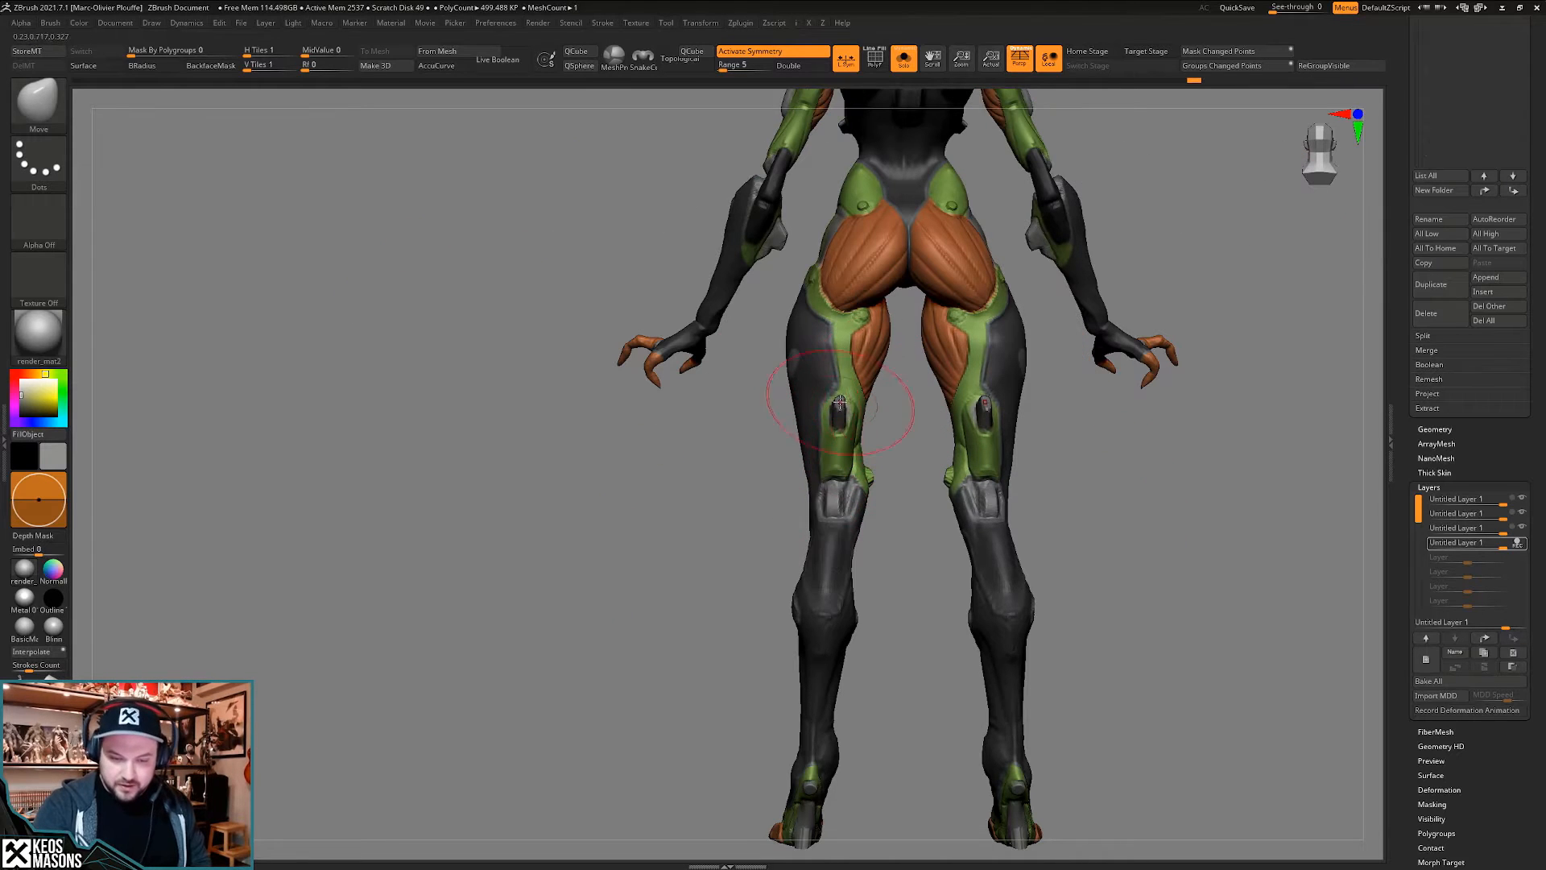
pyautogui.rightClick(820, 558)
pyautogui.click(847, 577)
# - Move the front of the thighs and knees symmetrically with the Move brush to centre their forms on the guide bar
pyautogui.moveTo(870, 578); pyautogui.dragTo(875, 539)
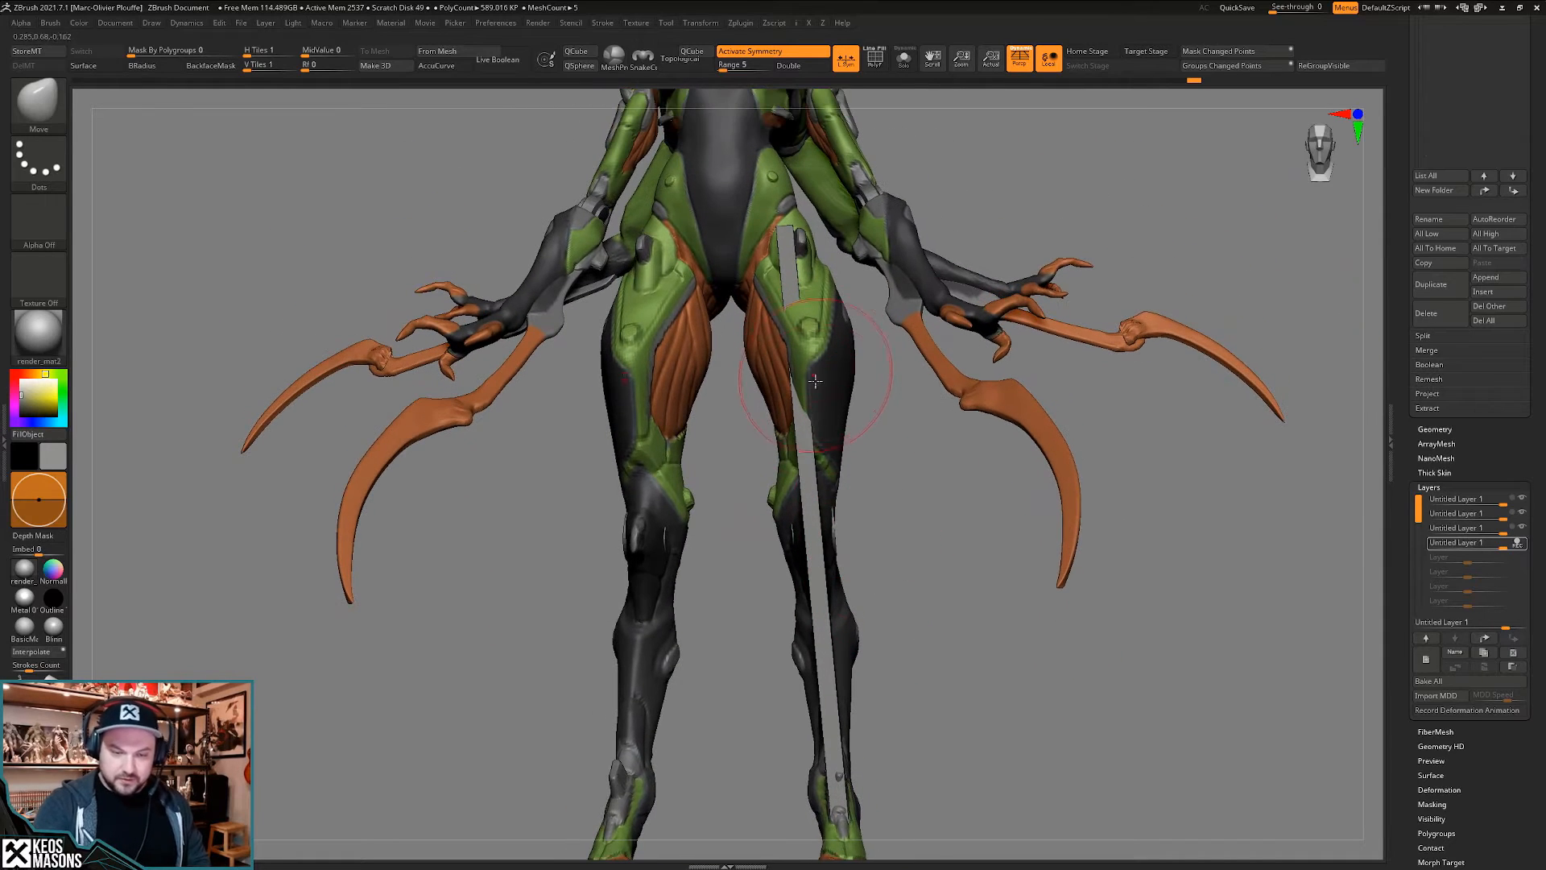
pyautogui.hotkey('alt', 's')
pyautogui.hotkey('alt', 's')
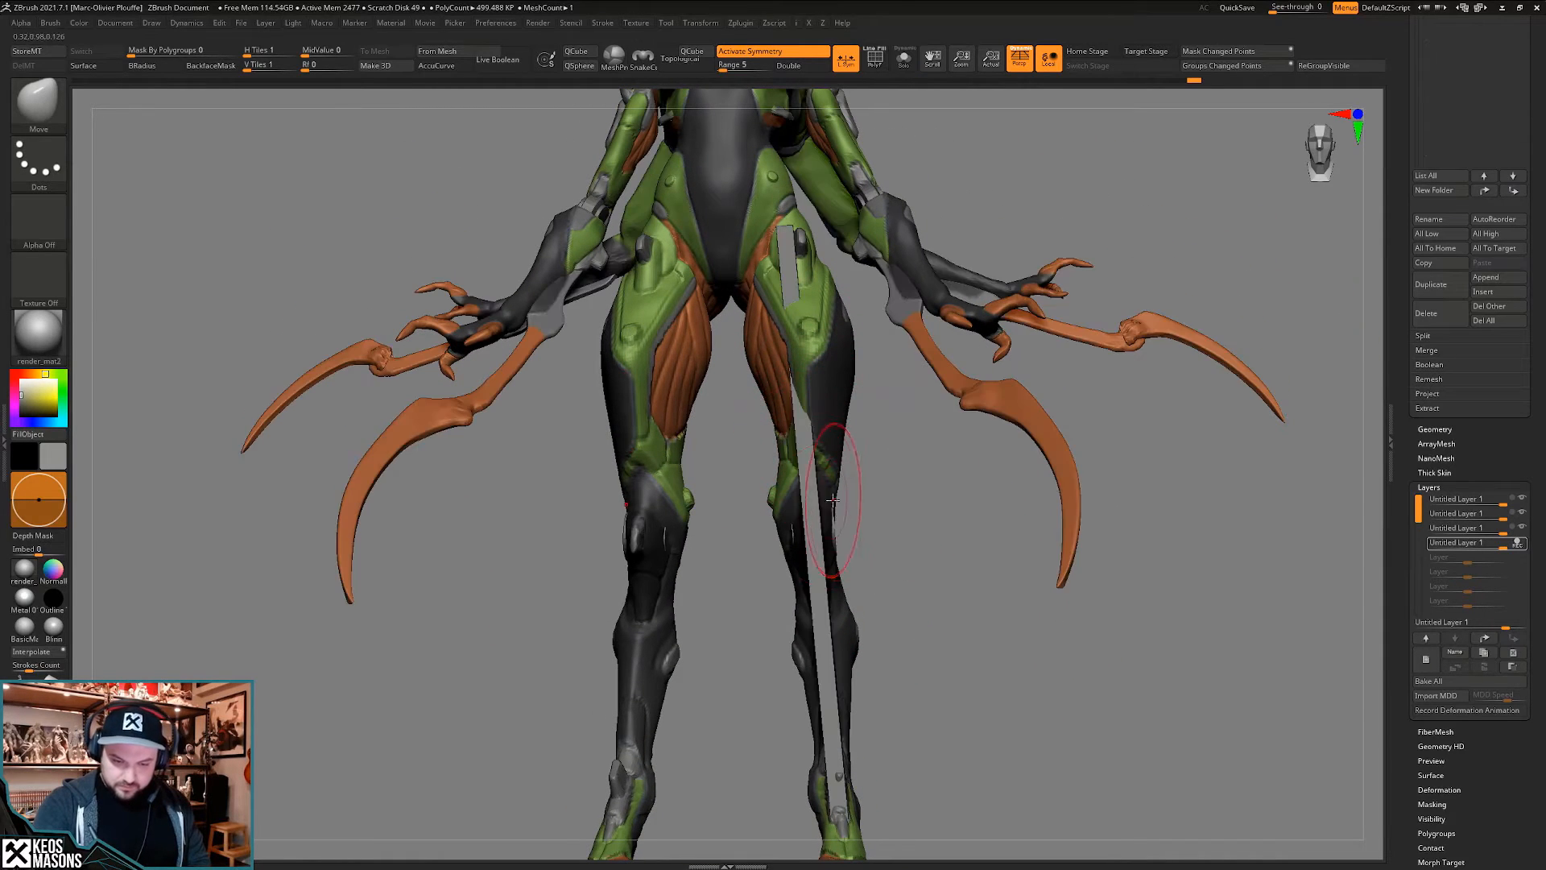
pyautogui.moveTo(856, 537); pyautogui.dragTo(849, 525)
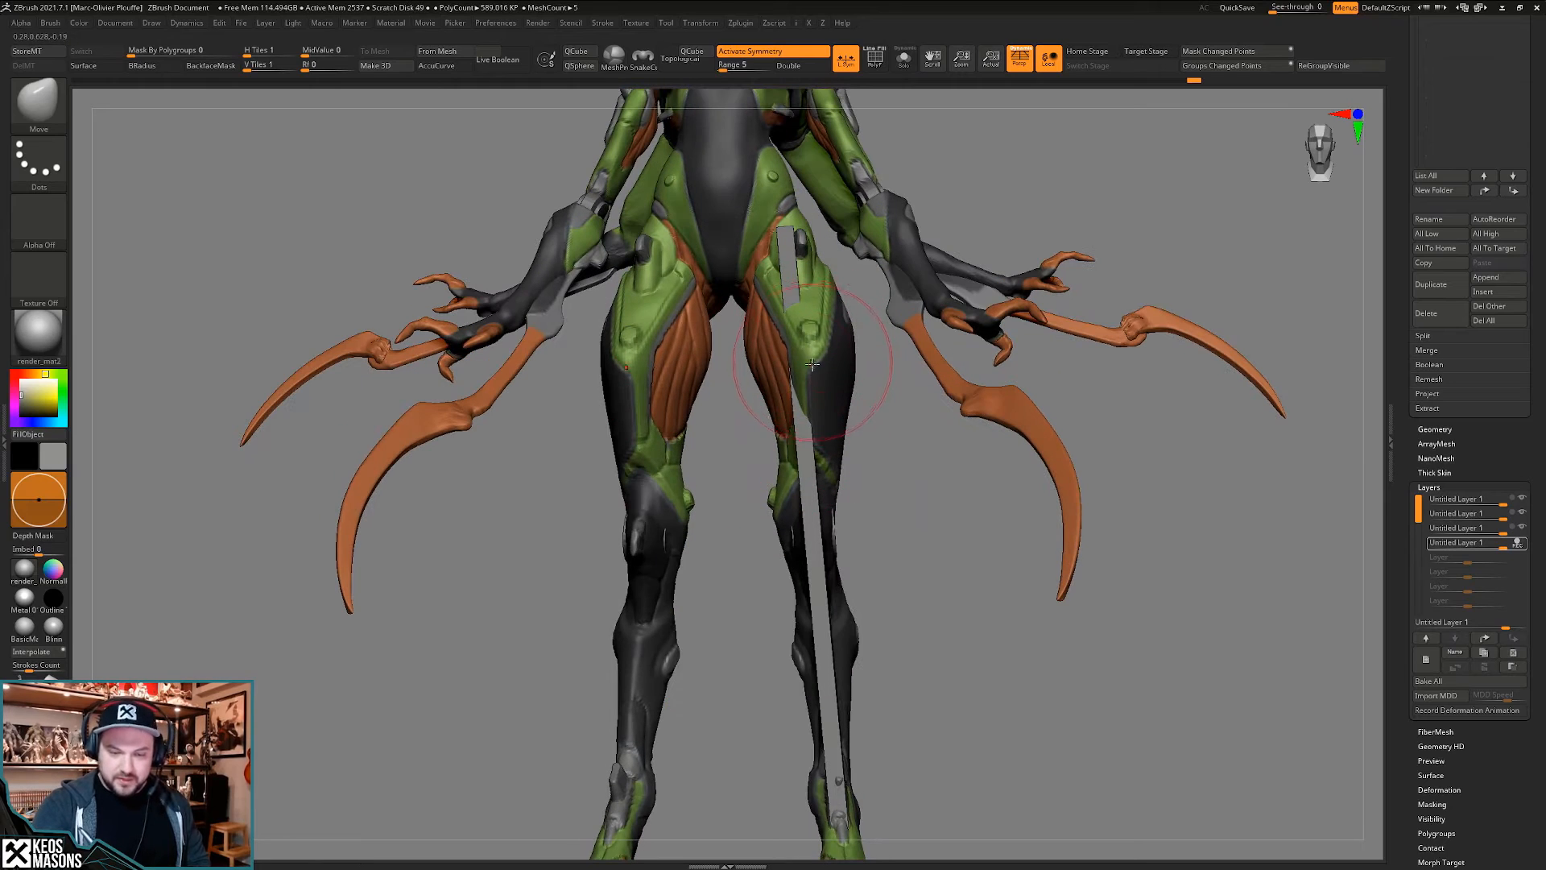
pyautogui.moveTo(813, 364); pyautogui.dragTo(798, 437)
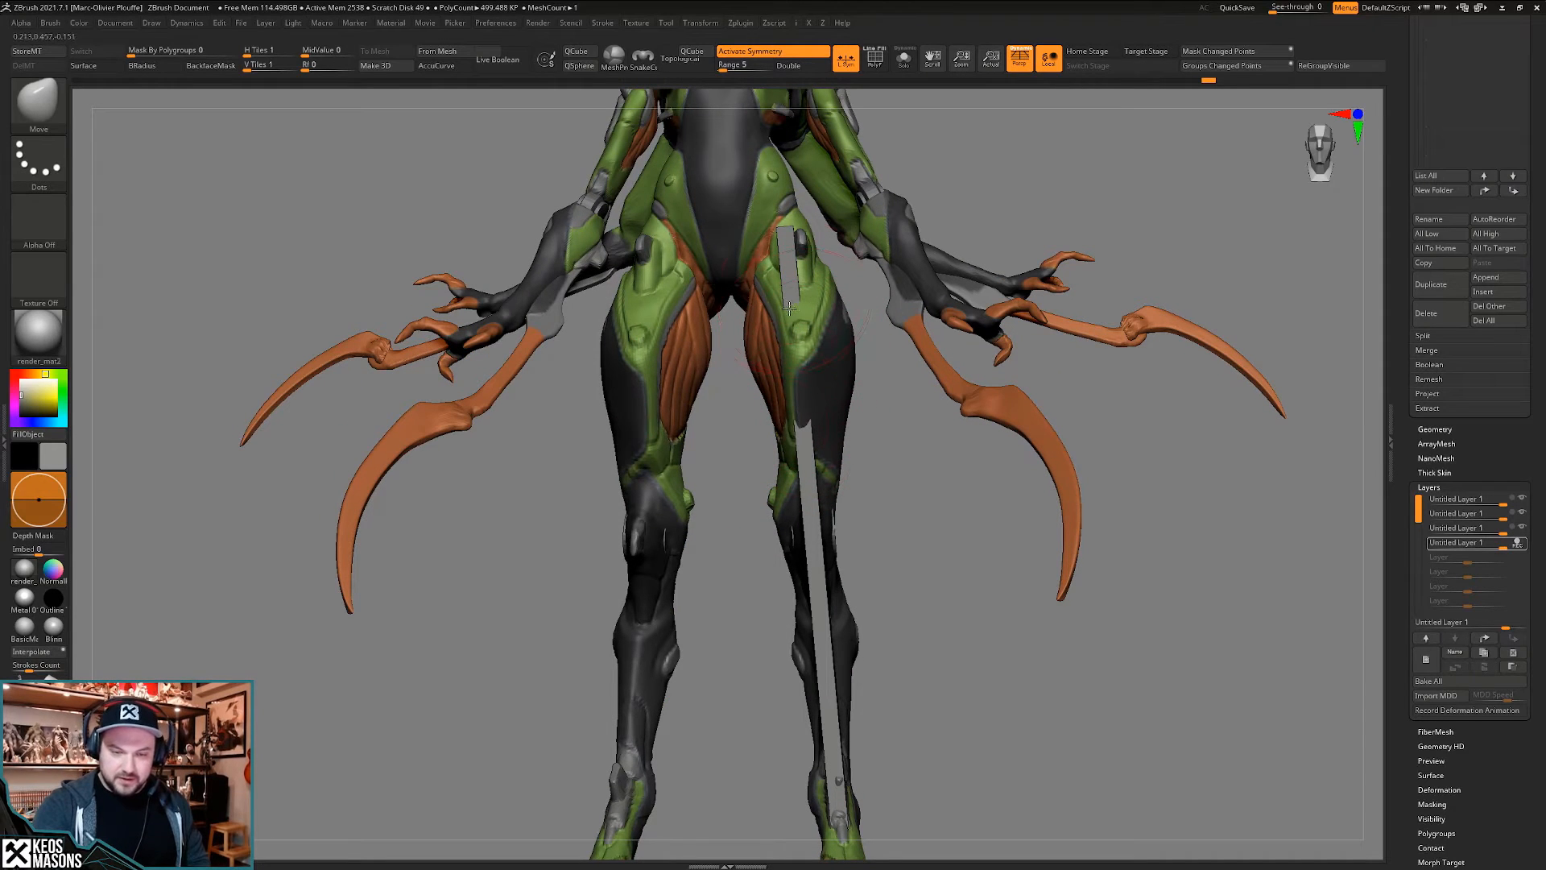
# - Shift the upper front thigh forms symmetrically with the Move brush so they sit closer to the guide bar's line
pyautogui.moveTo(804, 258); pyautogui.dragTo(807, 240)
pyautogui.moveTo(808, 250)
pyautogui.mouseDown(button='right')
pyautogui.moveTo(829, 366)
pyautogui.moveTo(807, 330)
pyautogui.mouseUp(button='right')
pyautogui.rightClick(828, 372)
pyautogui.moveTo(806, 330); pyautogui.dragTo(802, 329)
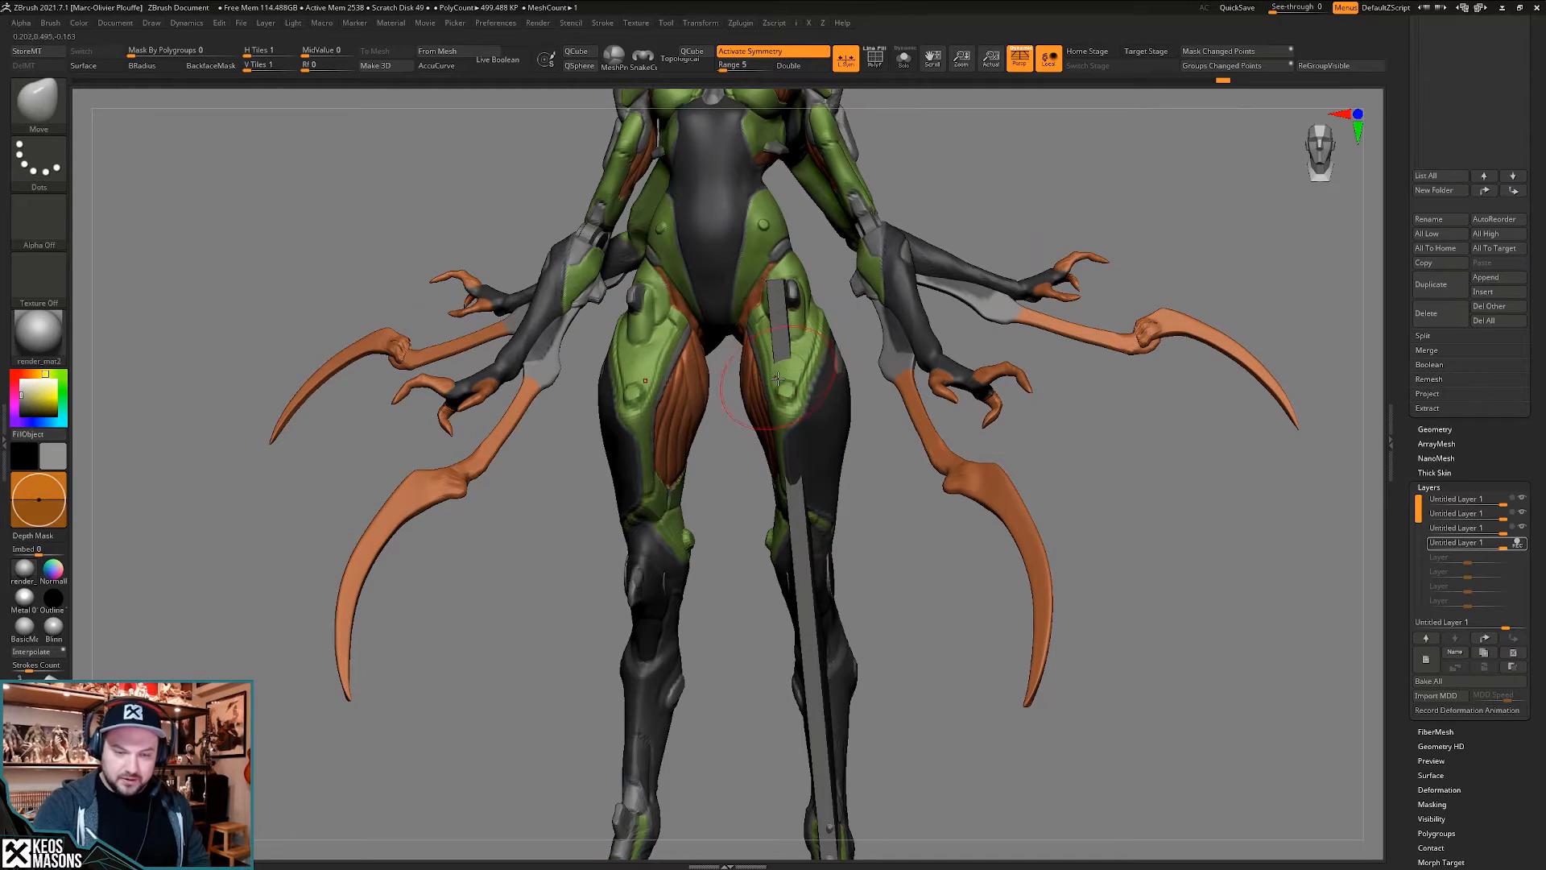
# - Compare the legs with the guide bar and as an isolated body, from the front and from a low angle
pyautogui.moveTo(782, 388); pyautogui.dragTo(849, 439, button='right')
pyautogui.hotkey('alt', 's')
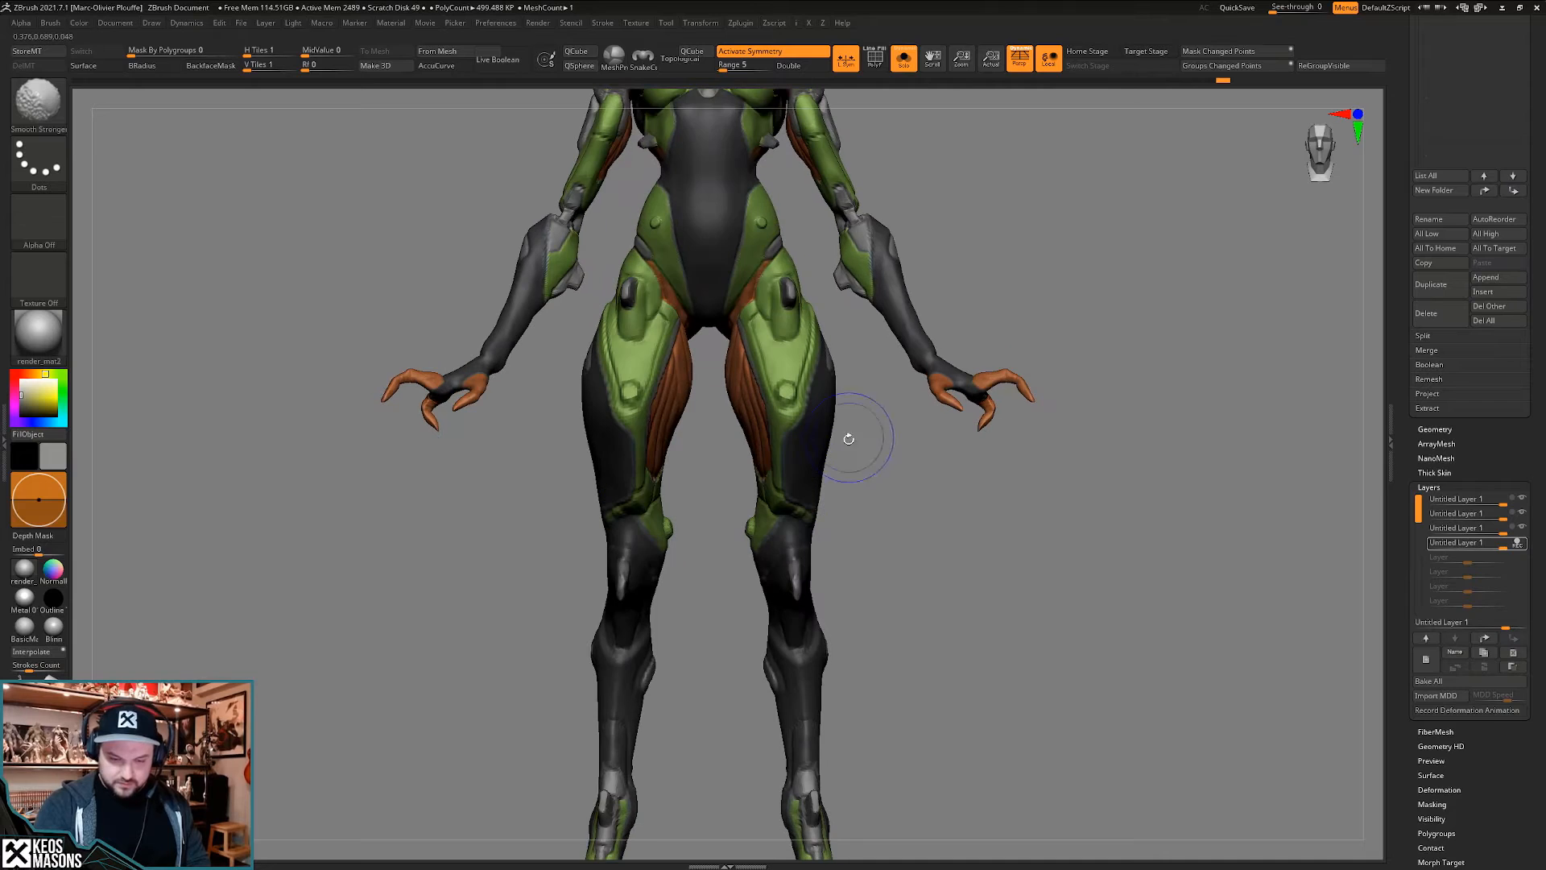
pyautogui.moveTo(846, 511); pyautogui.dragTo(842, 459, button='right')
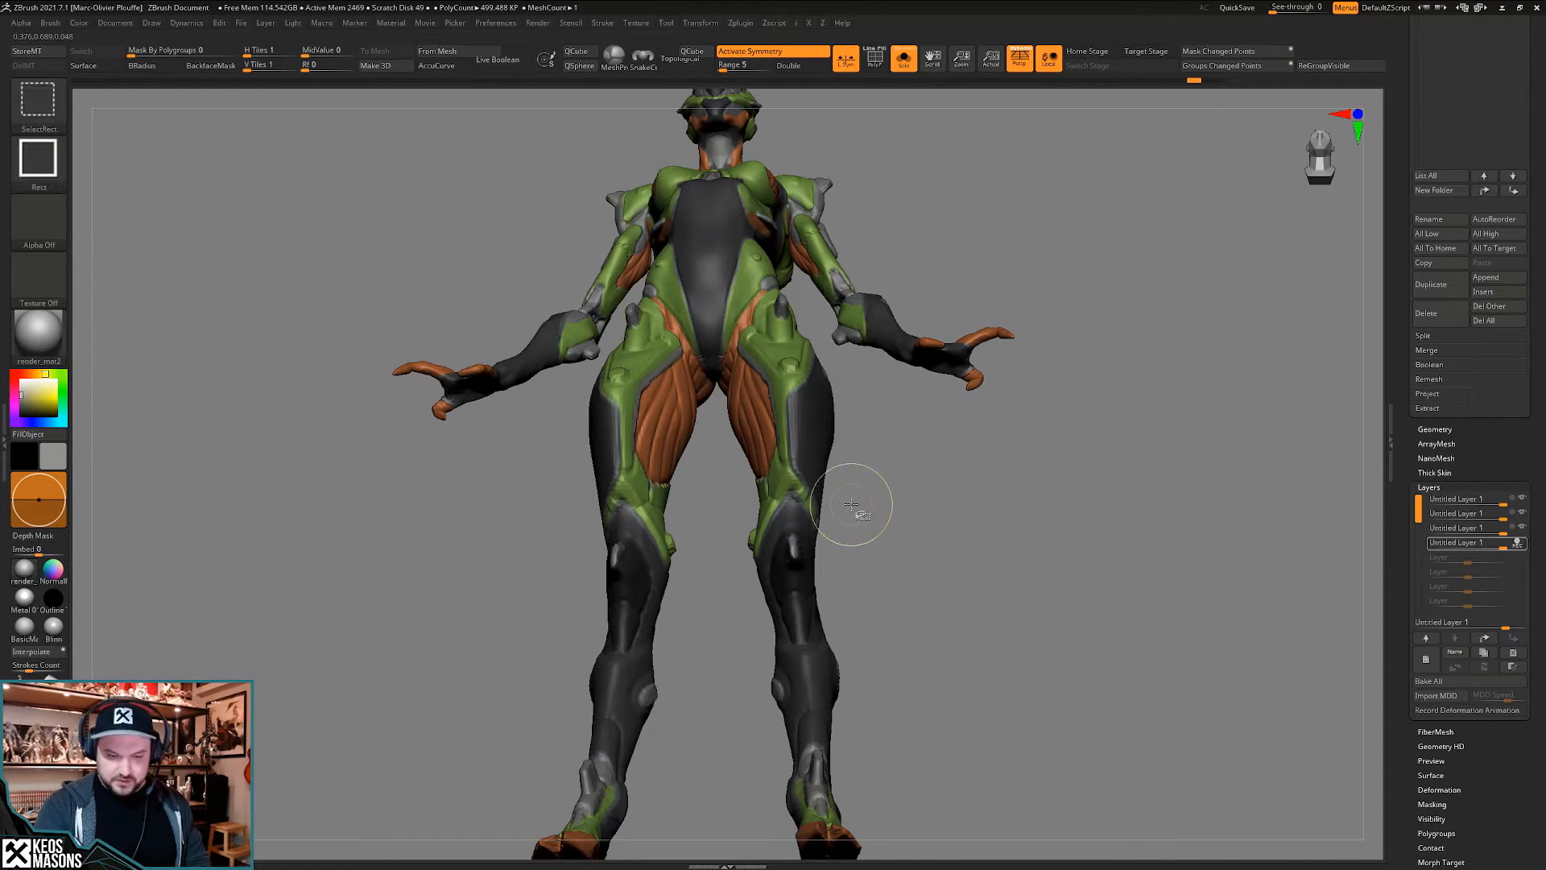
pyautogui.hotkey('alt', 's')
pyautogui.moveTo(837, 491); pyautogui.dragTo(793, 412, button='right')
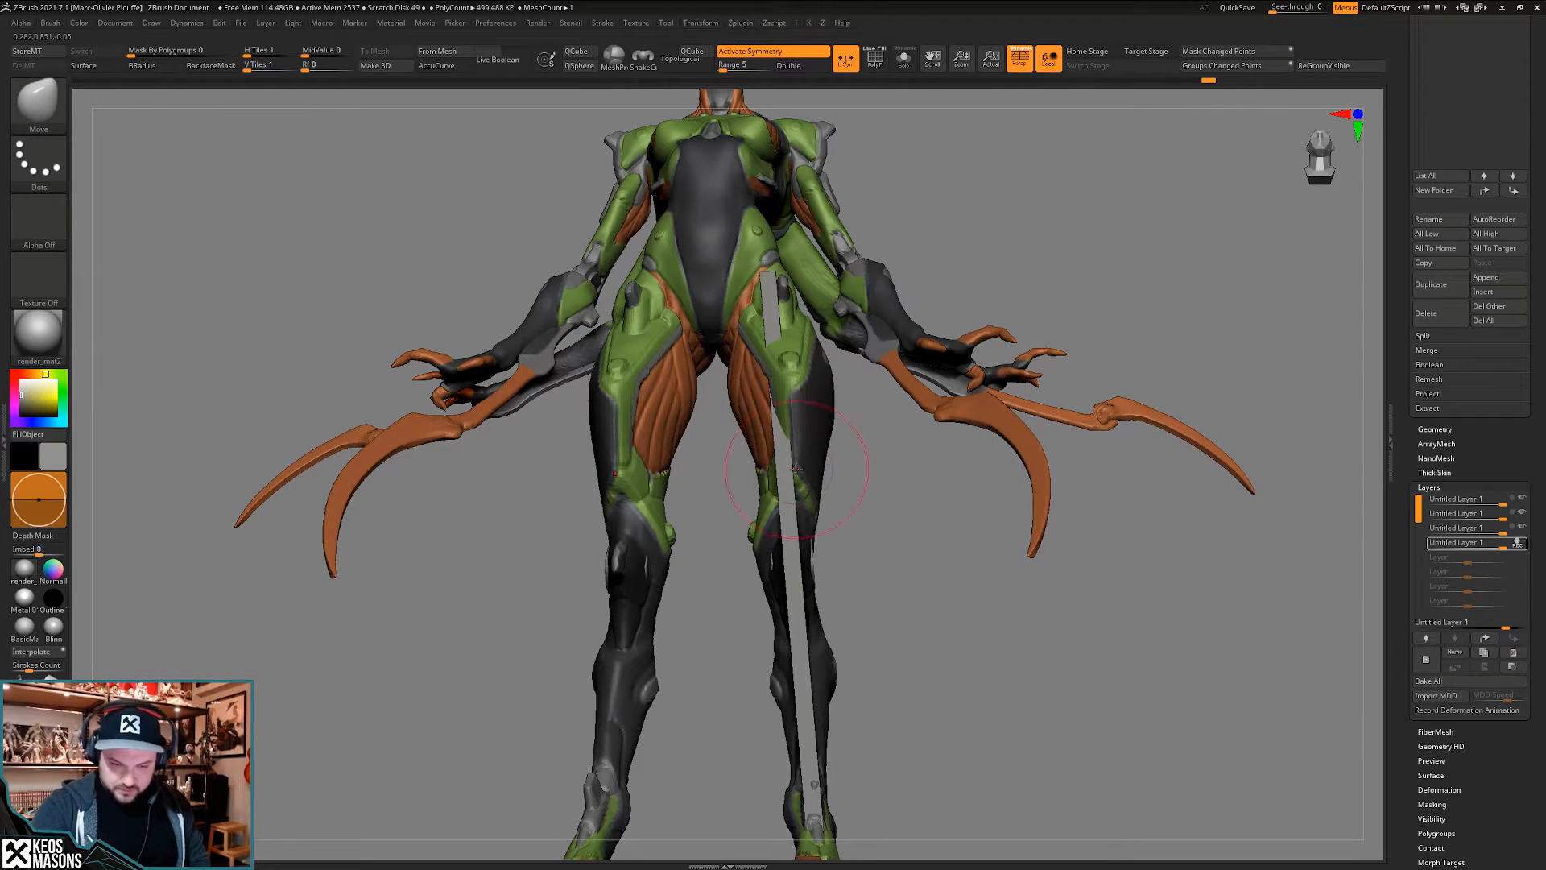
pyautogui.moveTo(796, 468); pyautogui.dragTo(785, 381, button='right')
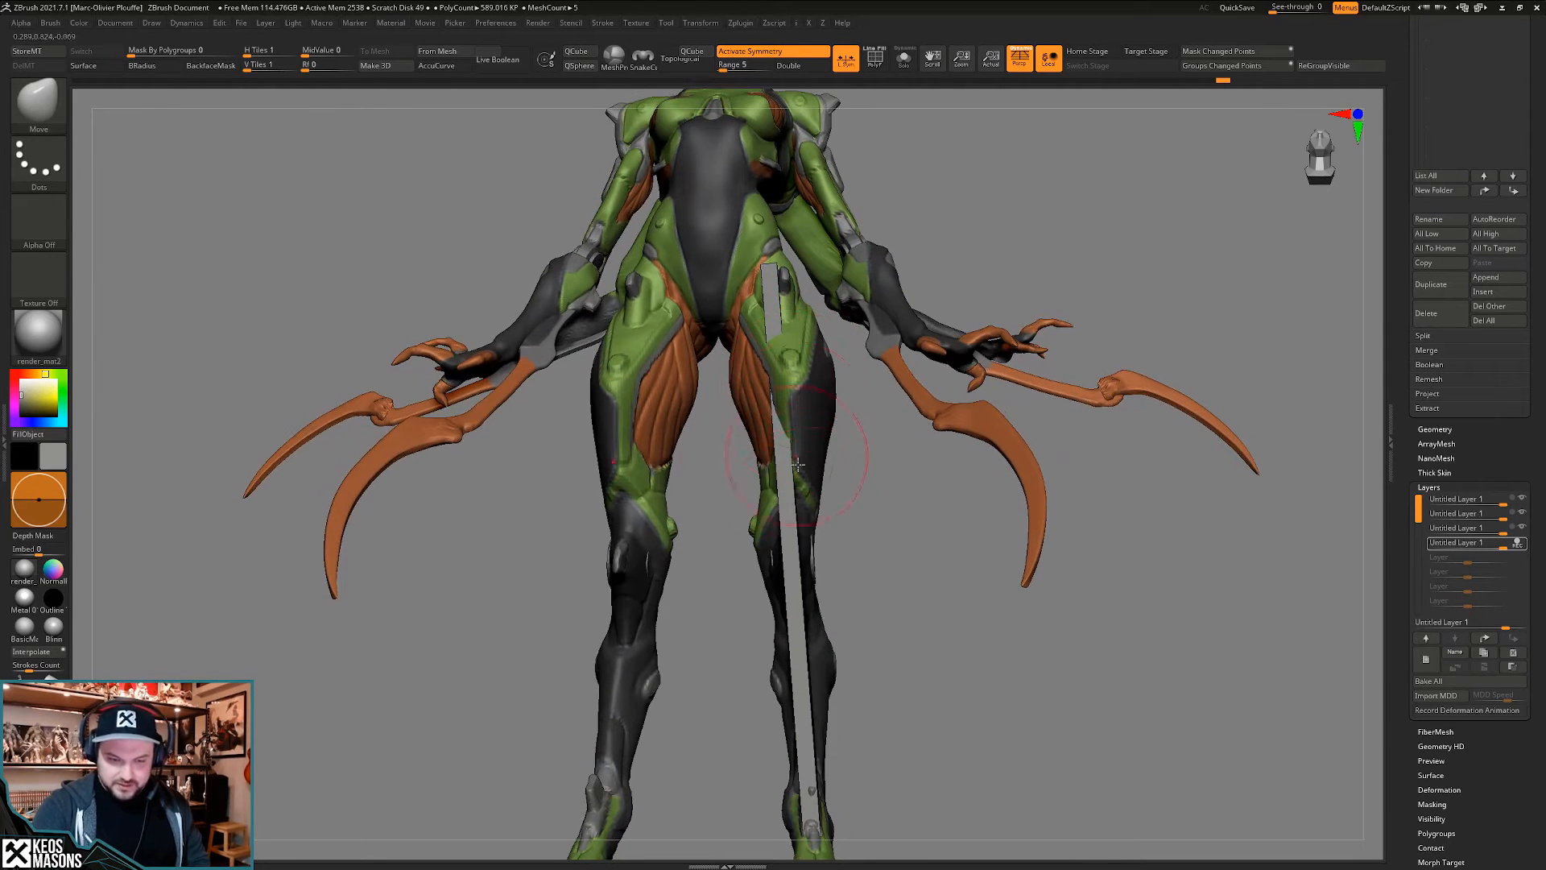
pyautogui.moveTo(832, 535); pyautogui.dragTo(777, 495, button='right')
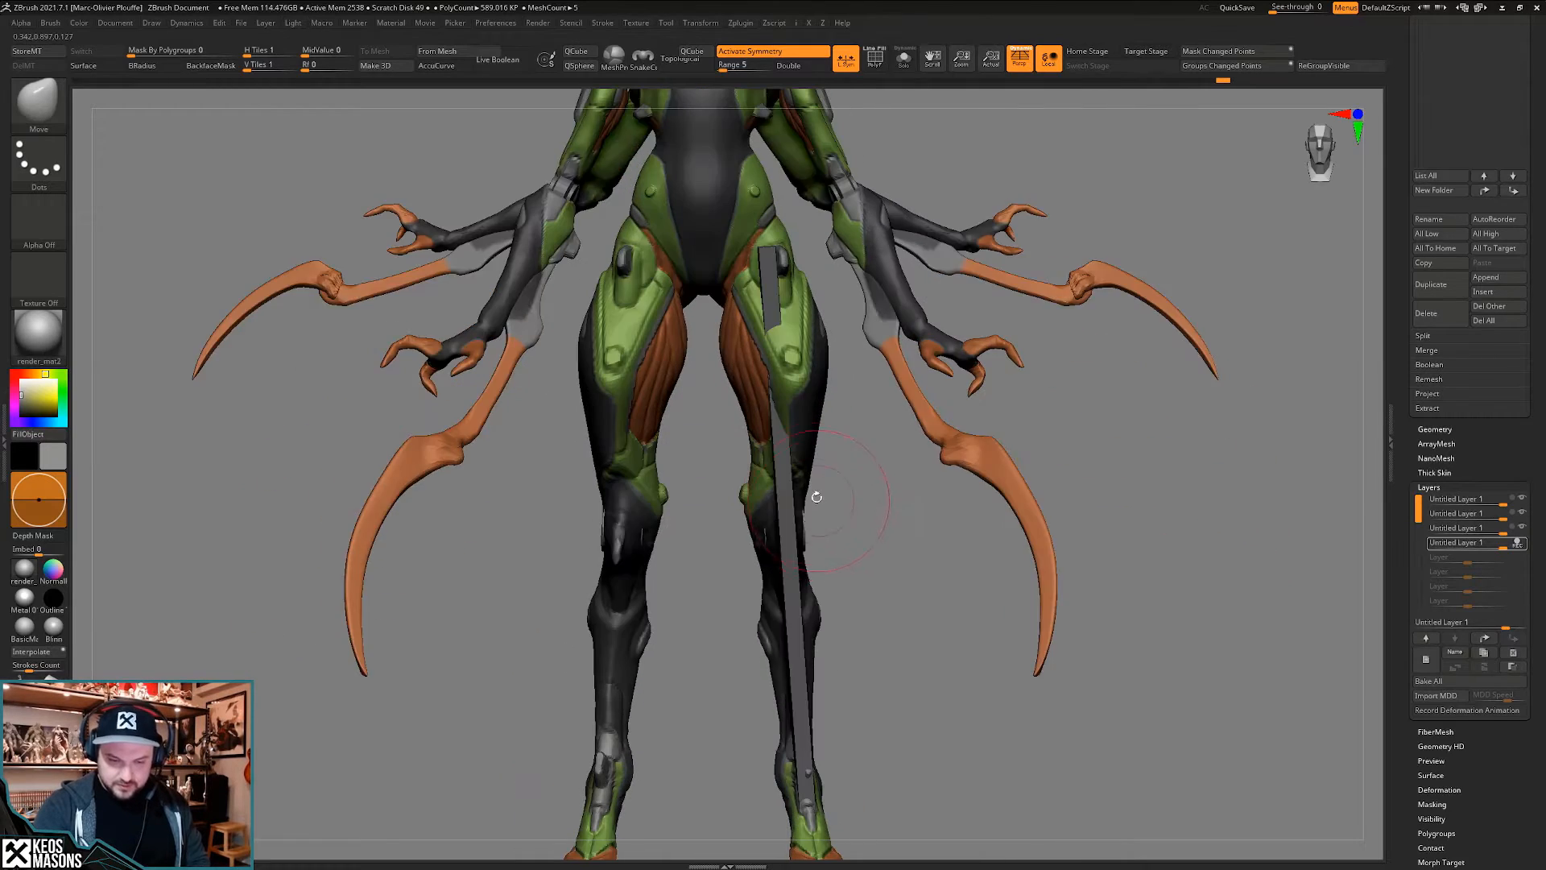
pyautogui.hotkey('alt', 's')
pyautogui.press('f')
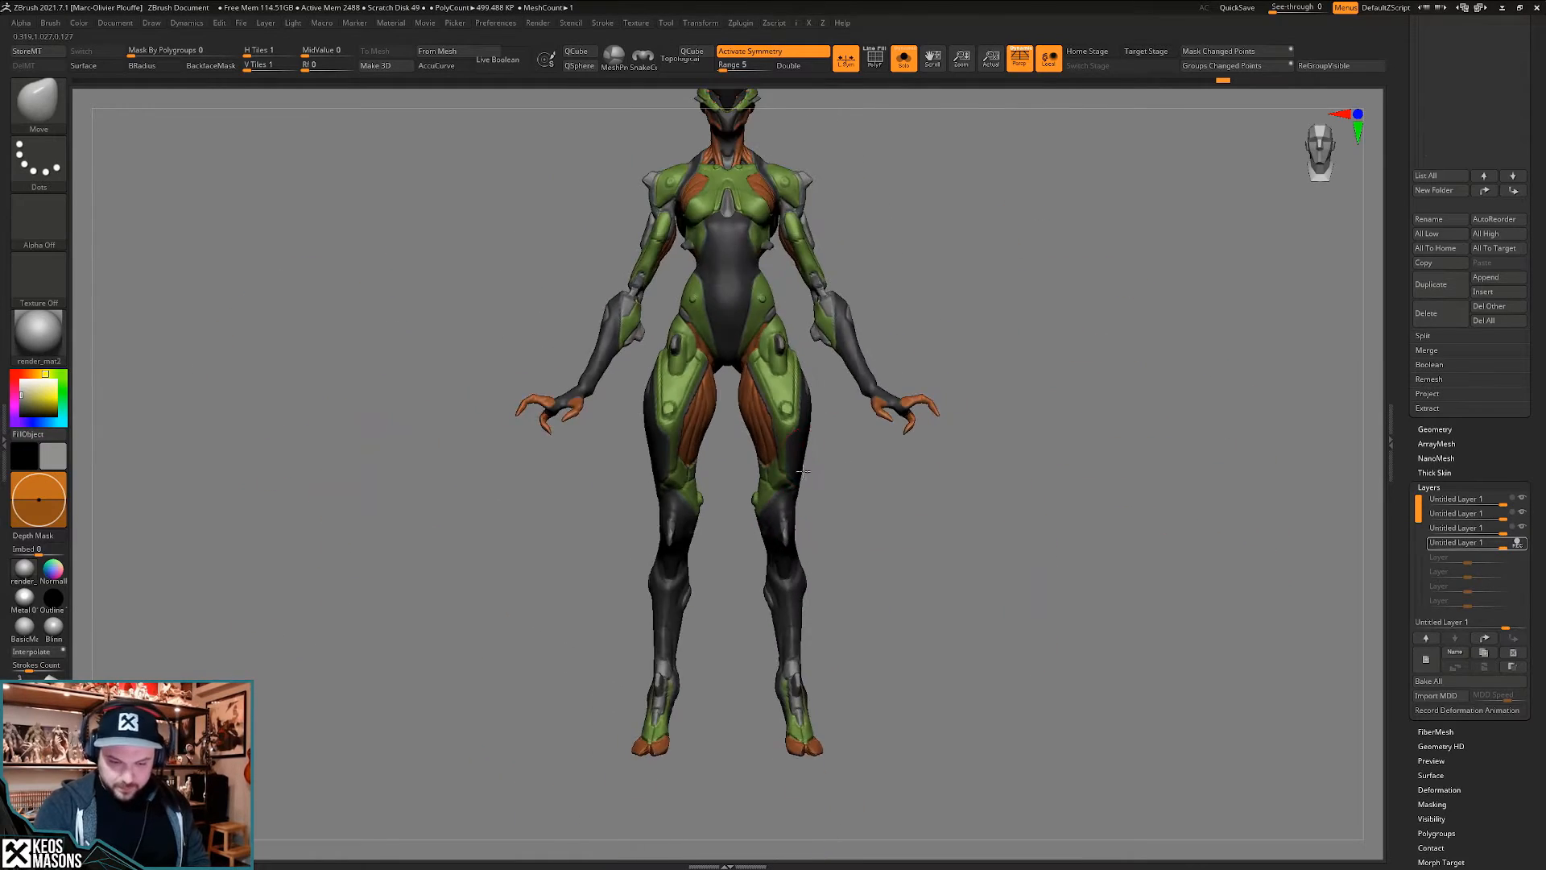
pyautogui.hotkey('alt', 's')
pyautogui.moveTo(890, 649); pyautogui.dragTo(806, 600, button='right')
pyautogui.hotkey('alt', 's')
pyautogui.hotkey('alt', 's')
pyautogui.moveTo(805, 600); pyautogui.dragTo(844, 596, button='right')
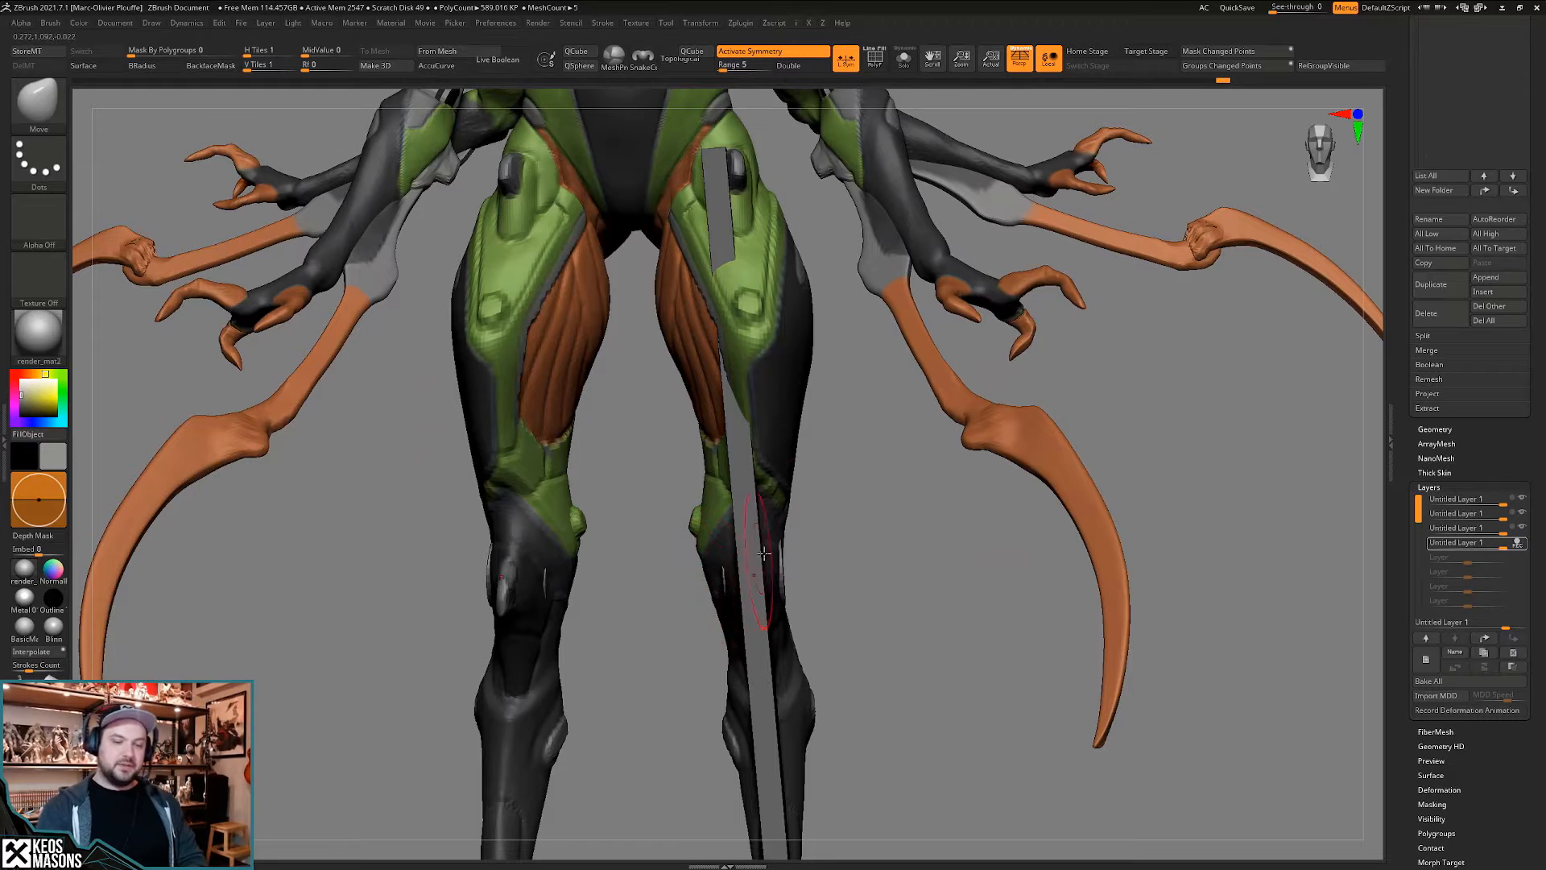
pyautogui.keyDown('ctrl'); pyautogui.moveTo(740, 638); pyautogui.dragTo(764, 483, button='right'); pyautogui.keyUp('ctrl')
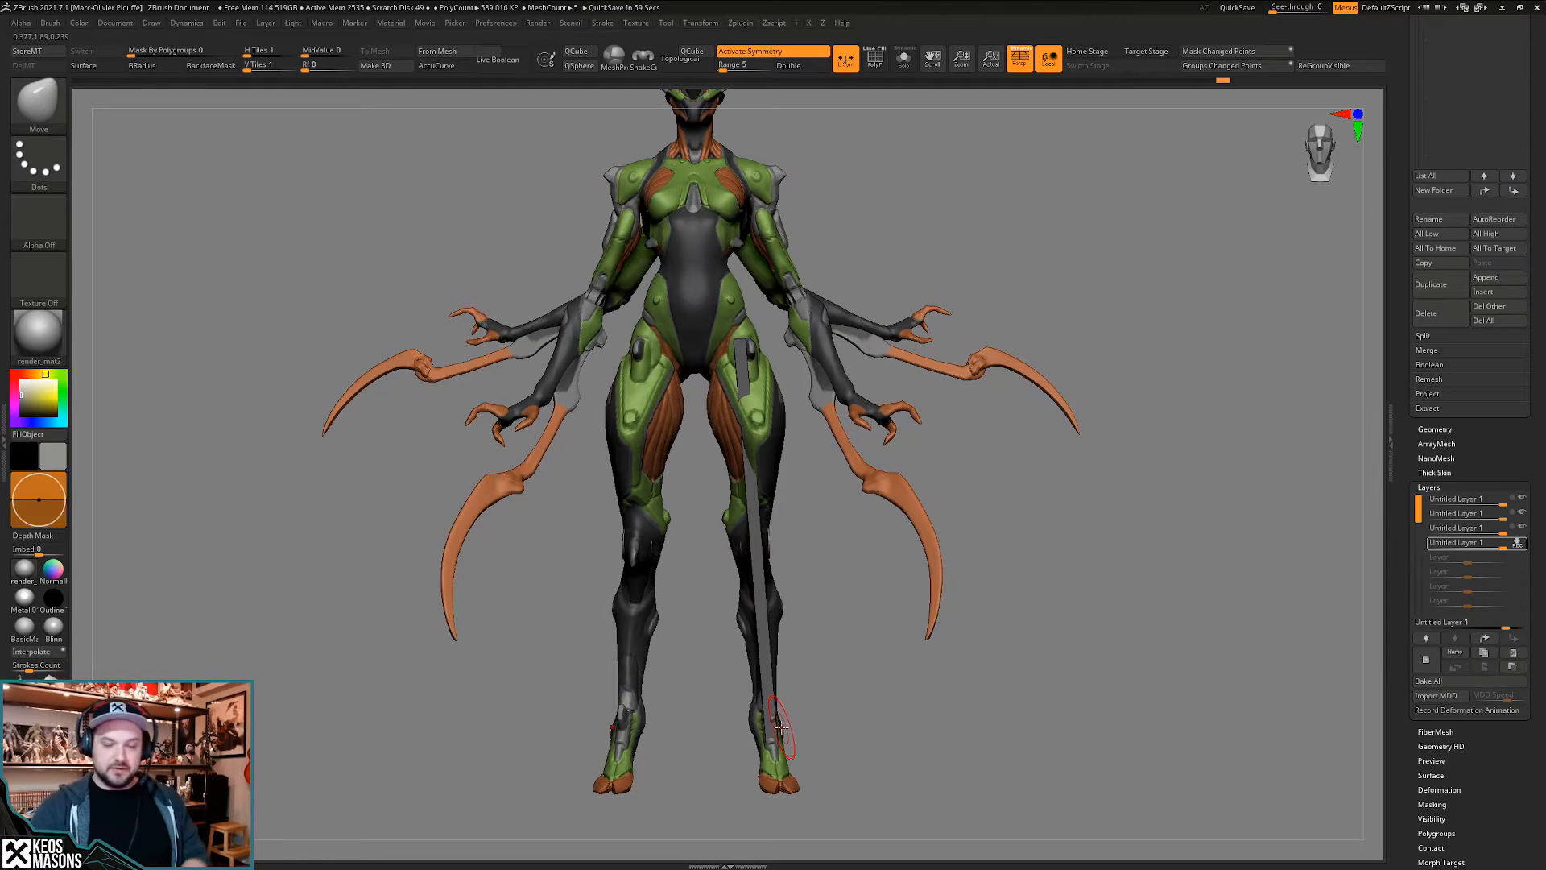
# - Isolate the body in side view and mask everything above the knees, leaving the lower legs and feet free
pyautogui.moveTo(780, 727); pyautogui.dragTo(910, 620, button='right')
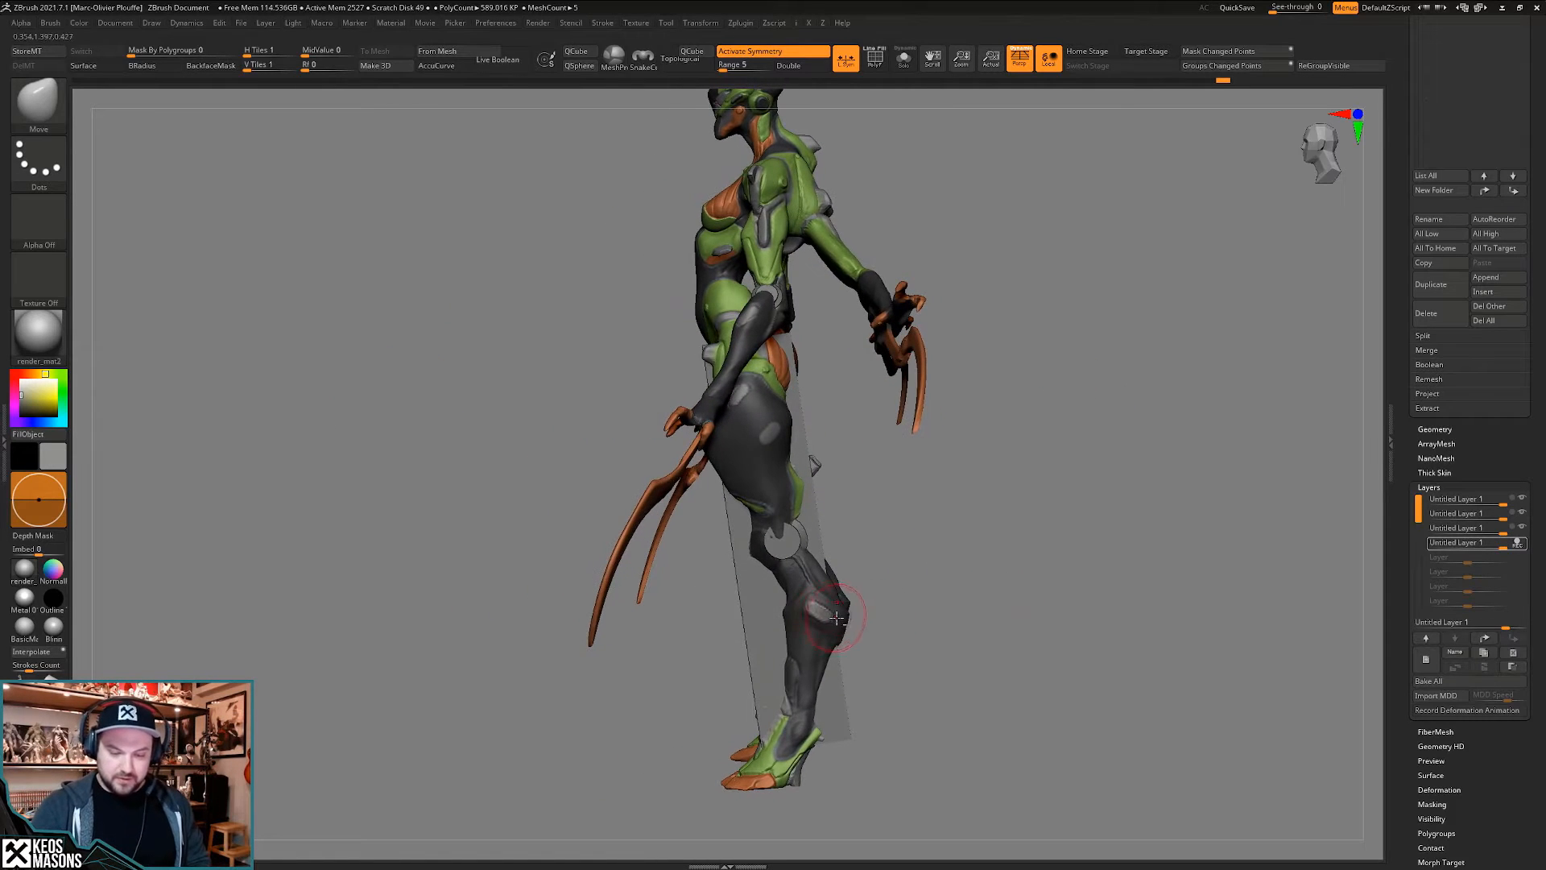
pyautogui.hotkey('alt', 's')
pyautogui.moveTo(949, 573); pyautogui.dragTo(902, 597, button='right')
pyautogui.keyDown('ctrl'); pyautogui.moveTo(718, 824); pyautogui.dragTo(891, 544); pyautogui.keyUp('ctrl')
pyautogui.moveTo(880, 525); pyautogui.dragTo(1030, 577, button='right')
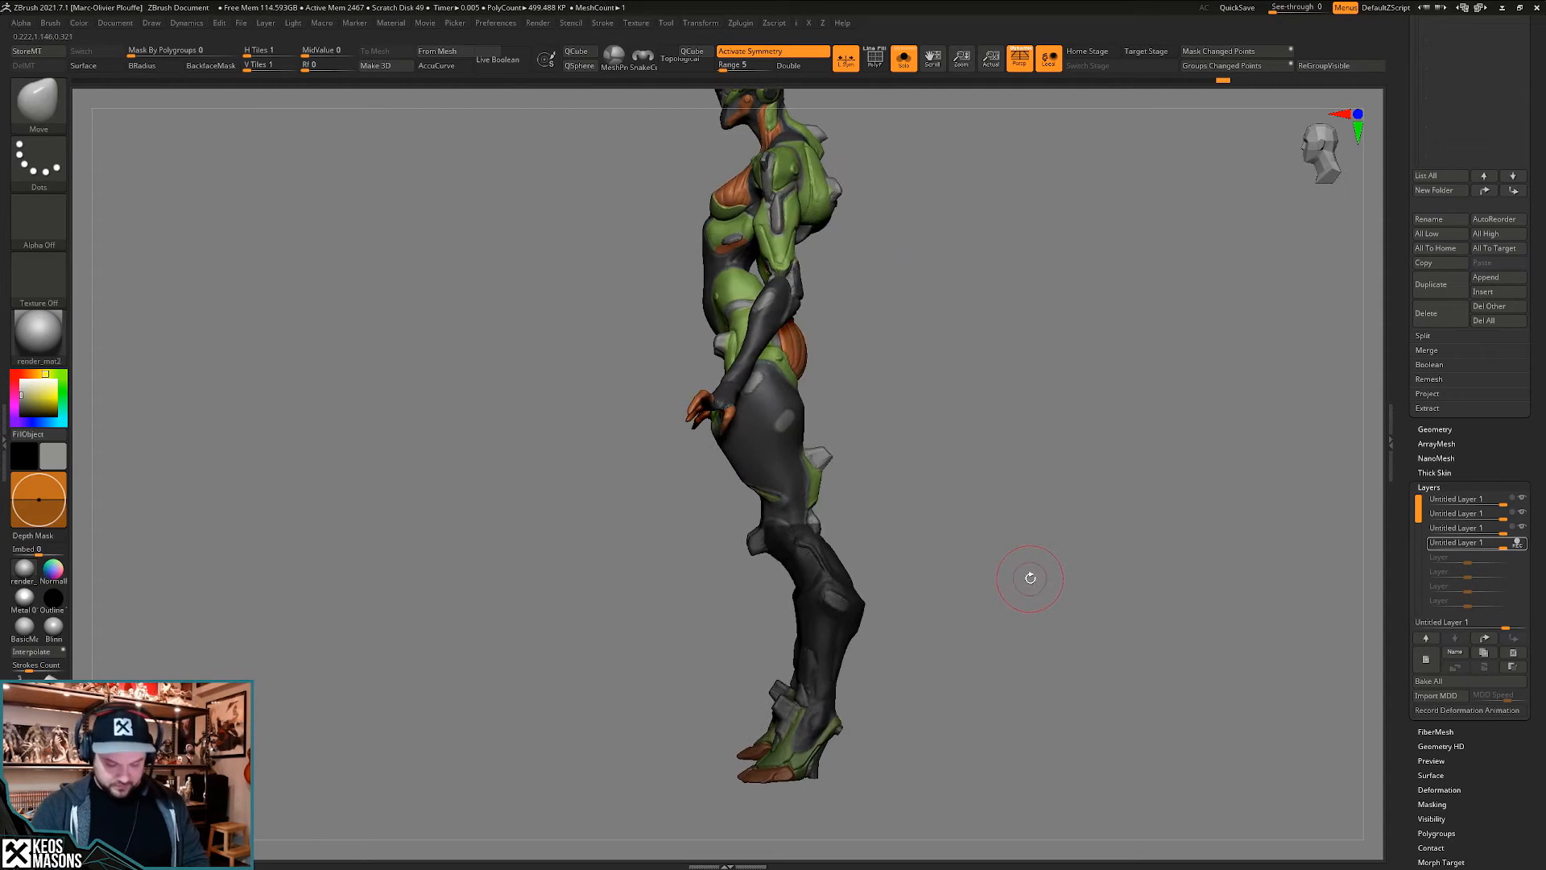
pyautogui.press('w')
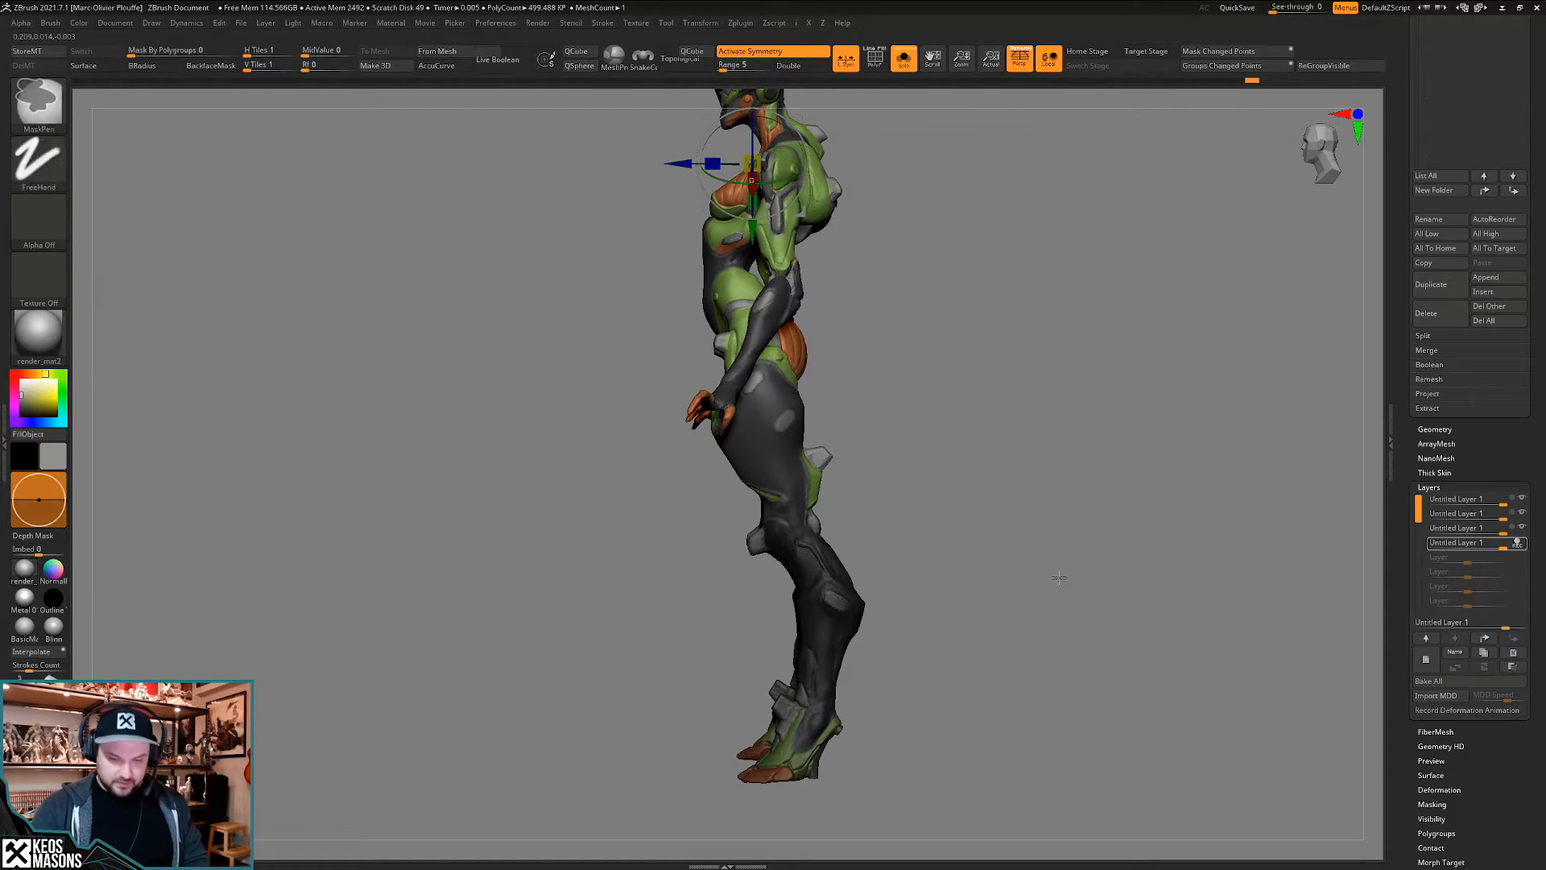
pyautogui.keyDown('ctrl'); pyautogui.click(1028, 593); pyautogui.keyUp('ctrl')
pyautogui.press('t')
pyautogui.press('Escape')
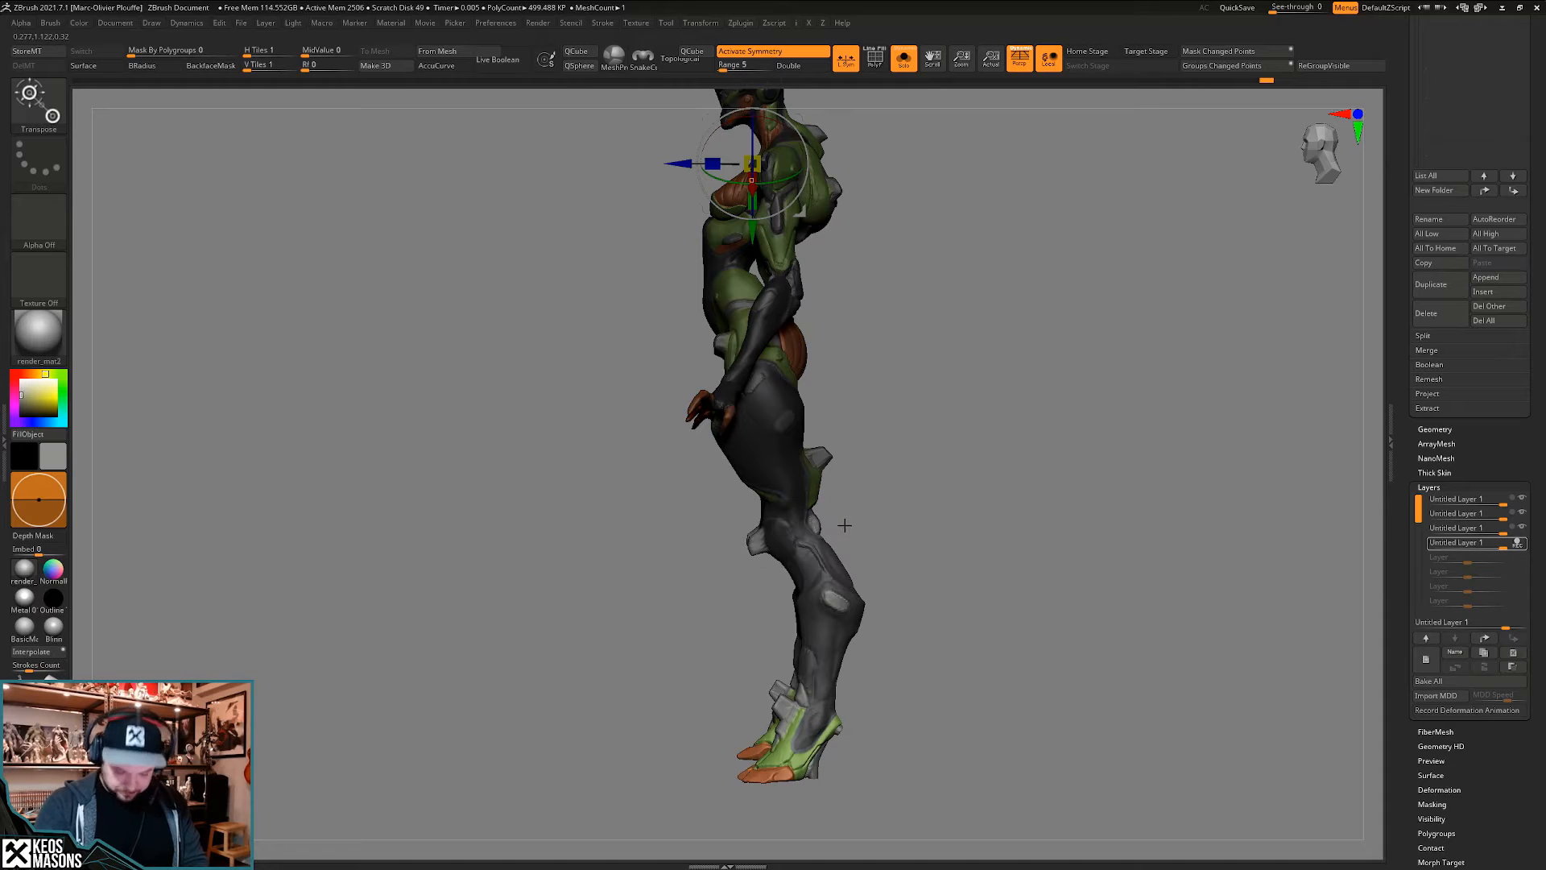
# - Place a transpose line at the knee and rotate the unmasked lower legs and feet forward about it
pyautogui.press('y')
pyautogui.moveTo(798, 528); pyautogui.dragTo(1019, 549)
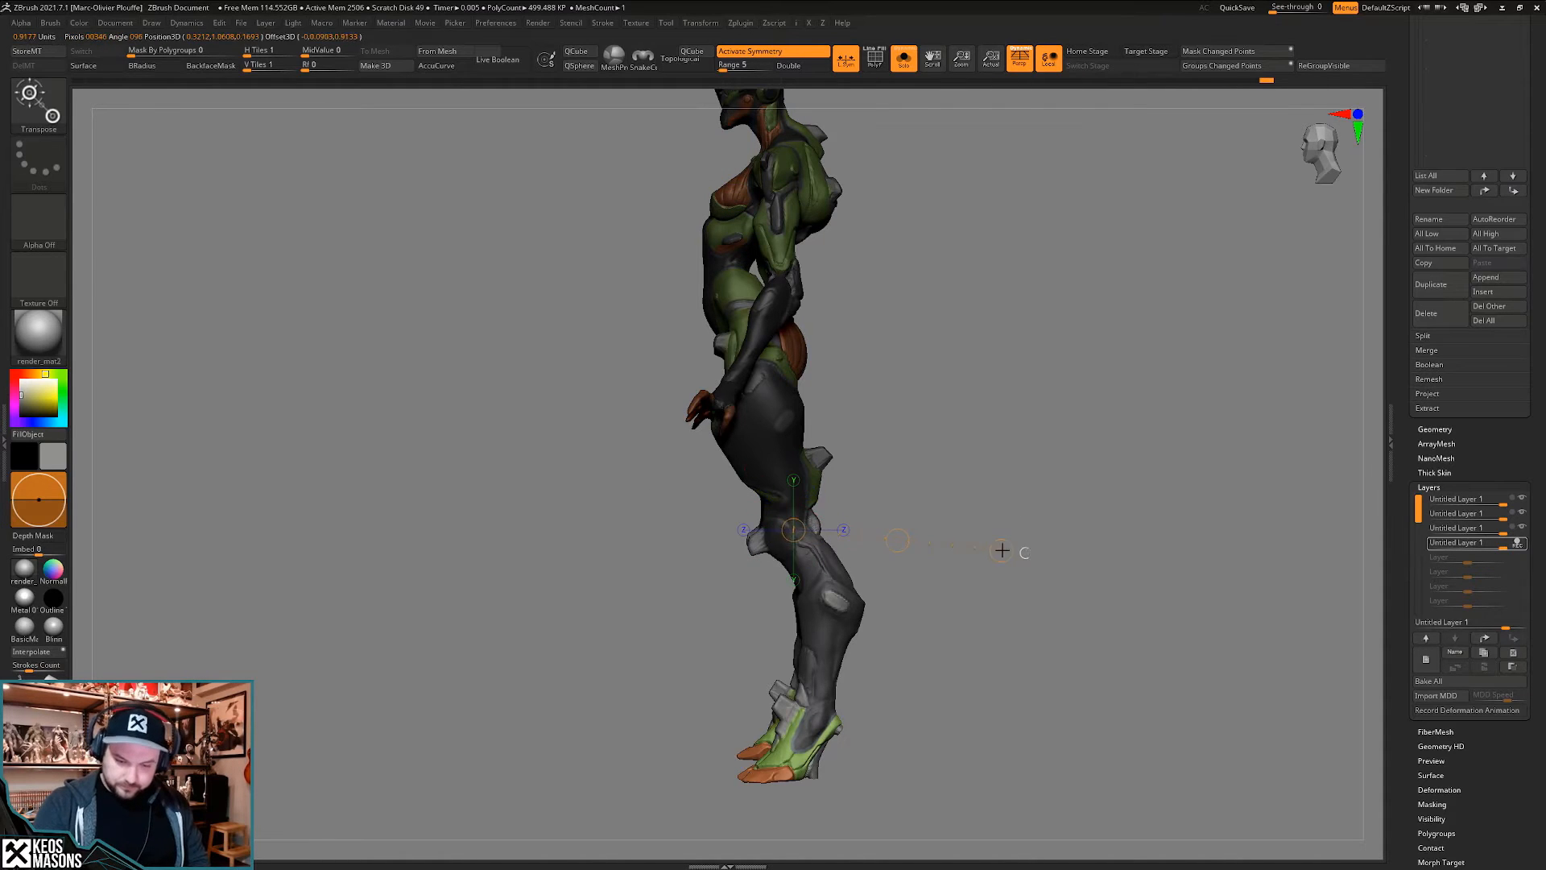
pyautogui.moveTo(962, 575); pyautogui.dragTo(971, 625, button='right')
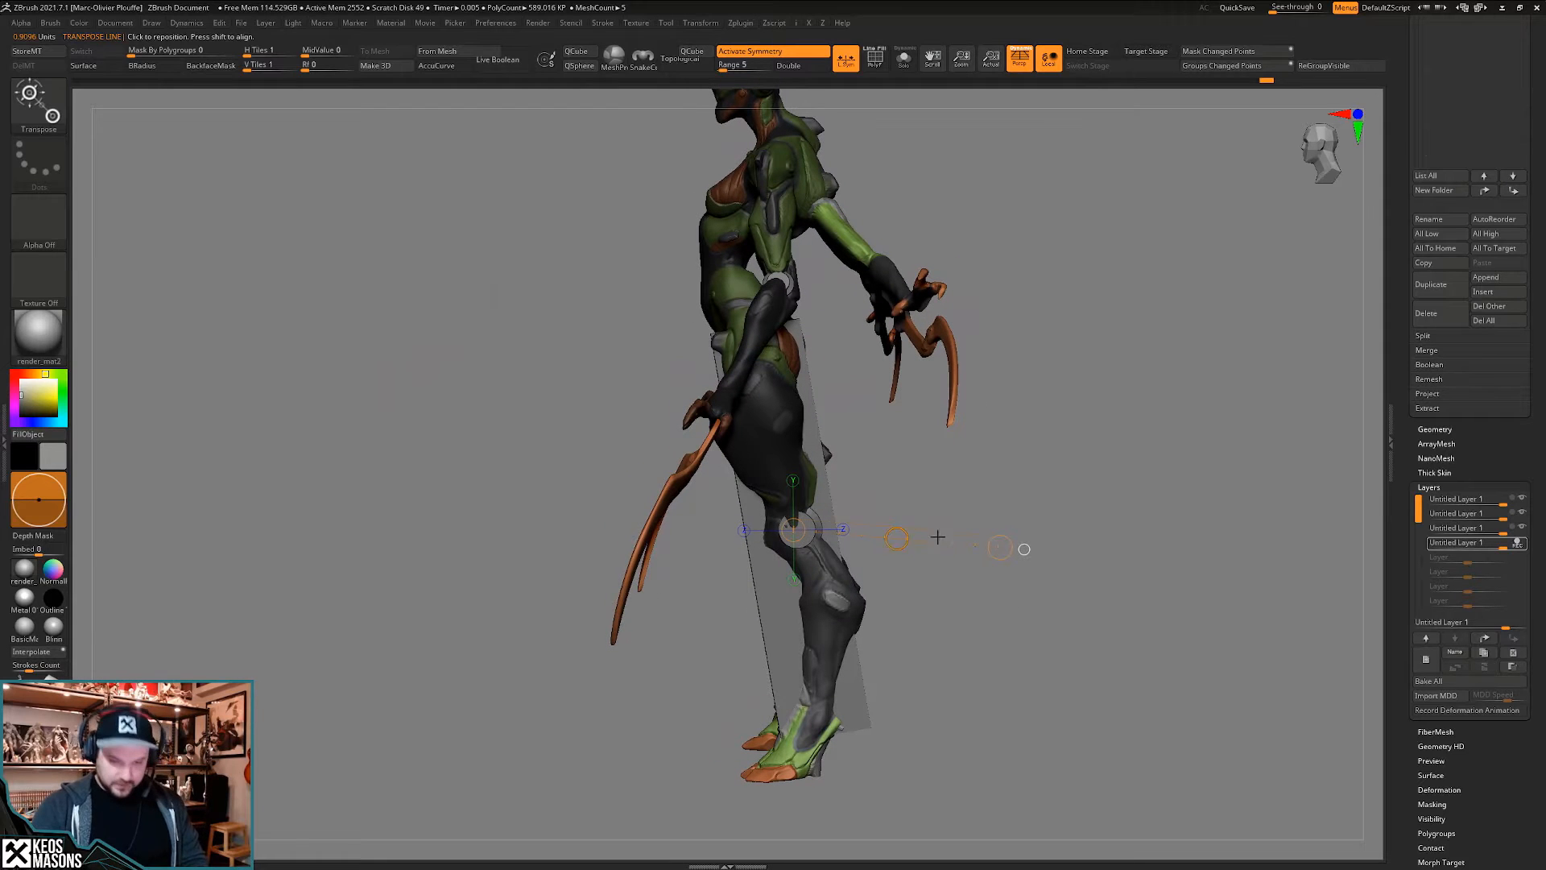
pyautogui.moveTo(896, 544); pyautogui.dragTo(899, 546)
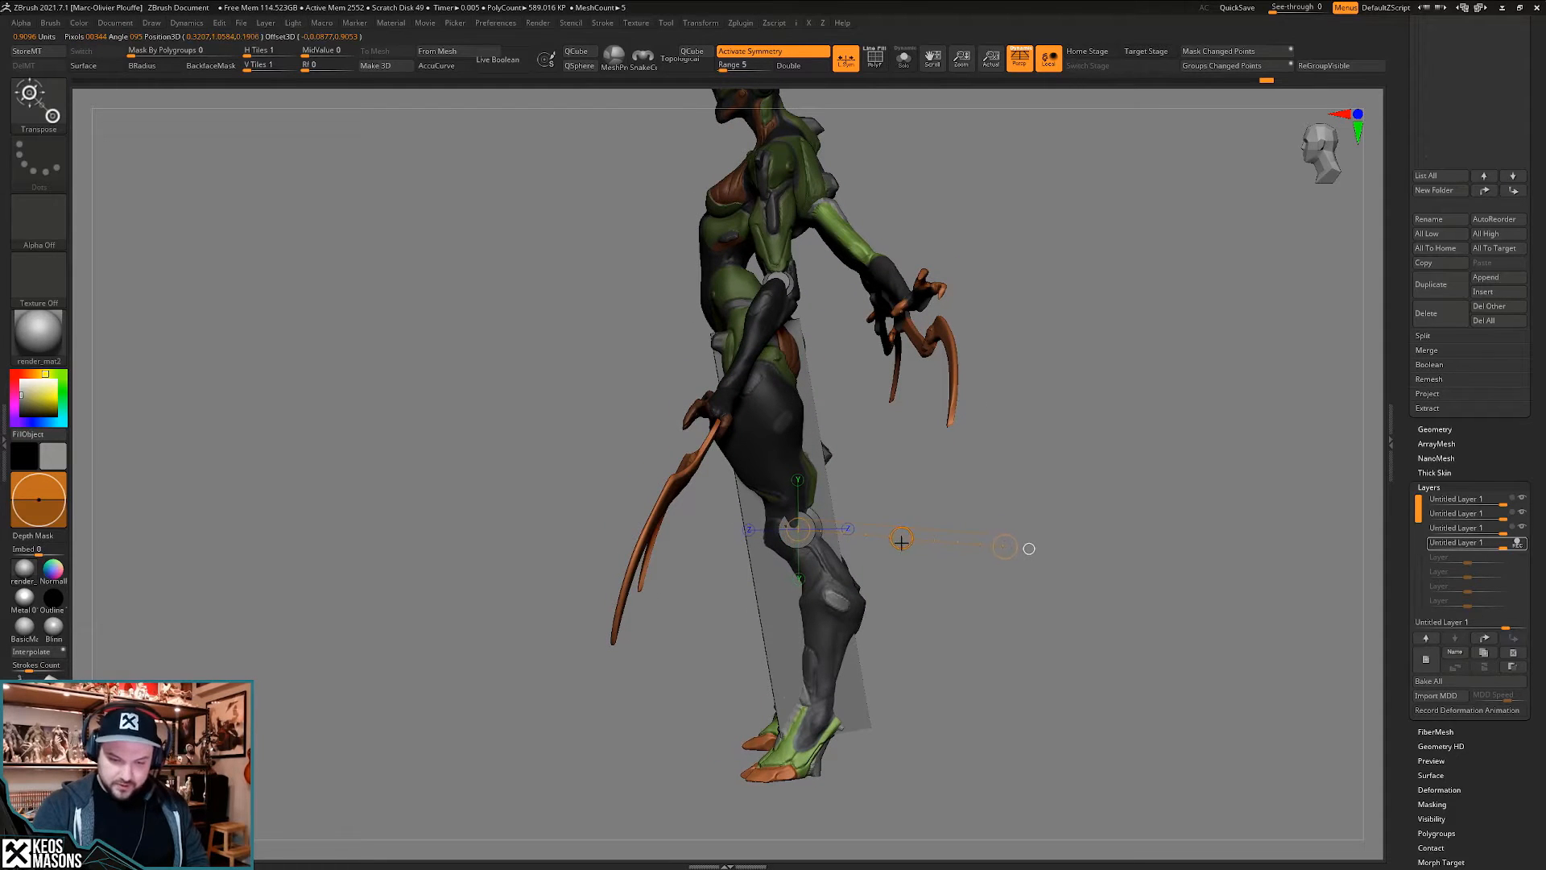
pyautogui.moveTo(1005, 547); pyautogui.dragTo(870, 306)
pyautogui.moveTo(1112, 546)
pyautogui.keyDown('shift'); pyautogui.mouseDown()
pyautogui.moveTo(1166, 504)
pyautogui.moveTo(1159, 521)
pyautogui.moveTo(1056, 542)
pyautogui.moveTo(1156, 535)
pyautogui.moveTo(1100, 542)
pyautogui.moveTo(1120, 569)
pyautogui.mouseUp(); pyautogui.keyUp('shift')
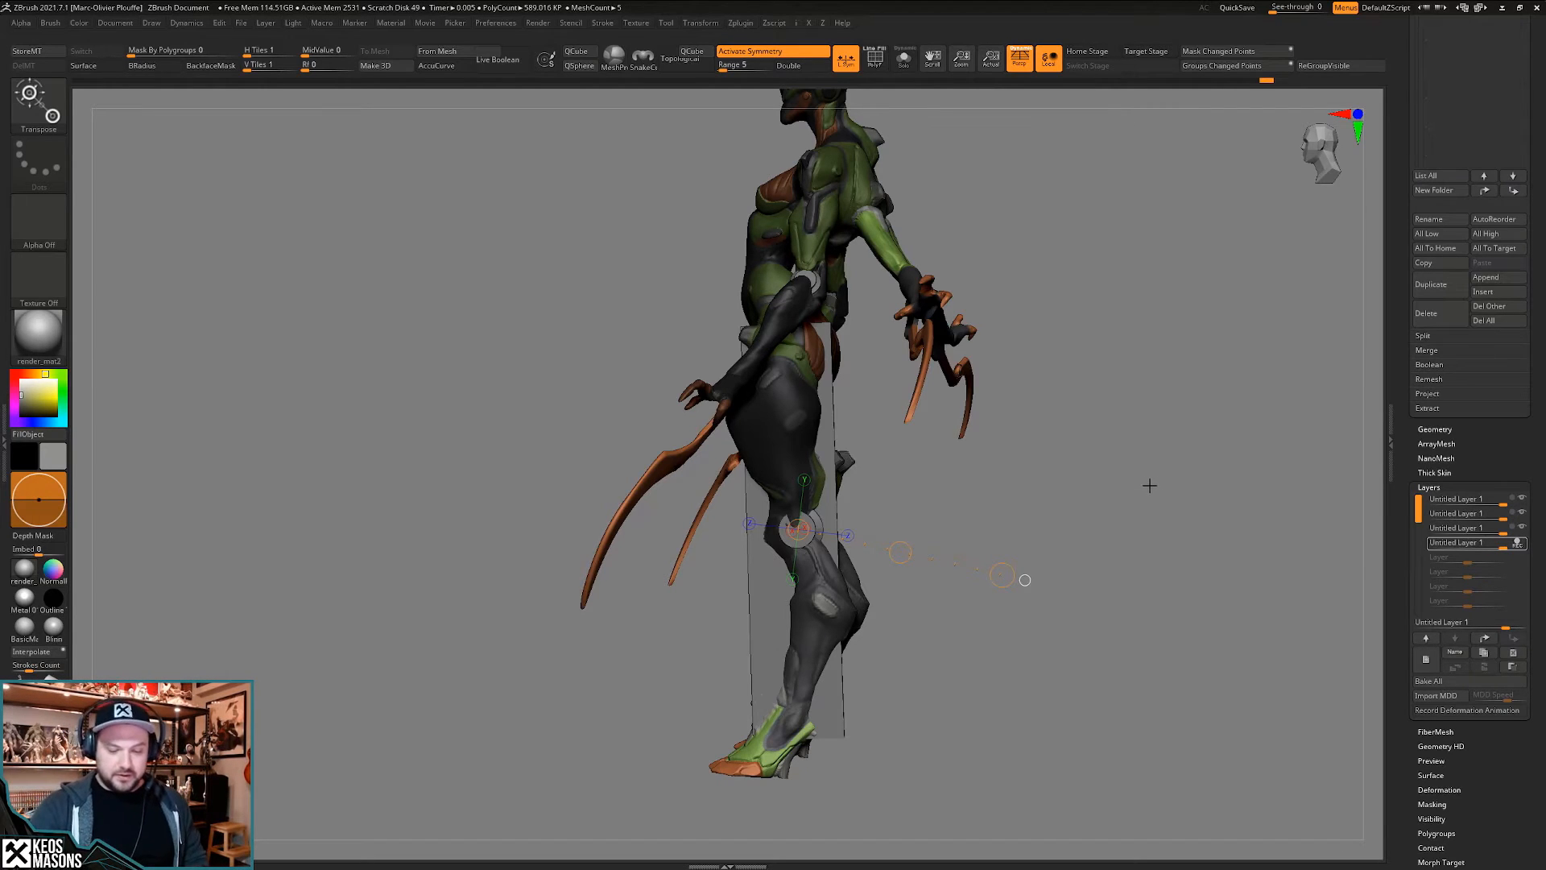
pyautogui.press('w')
# - Hide the leg guide bar and clear the mask from the character
pyautogui.moveTo(1137, 479); pyautogui.dragTo(953, 636)
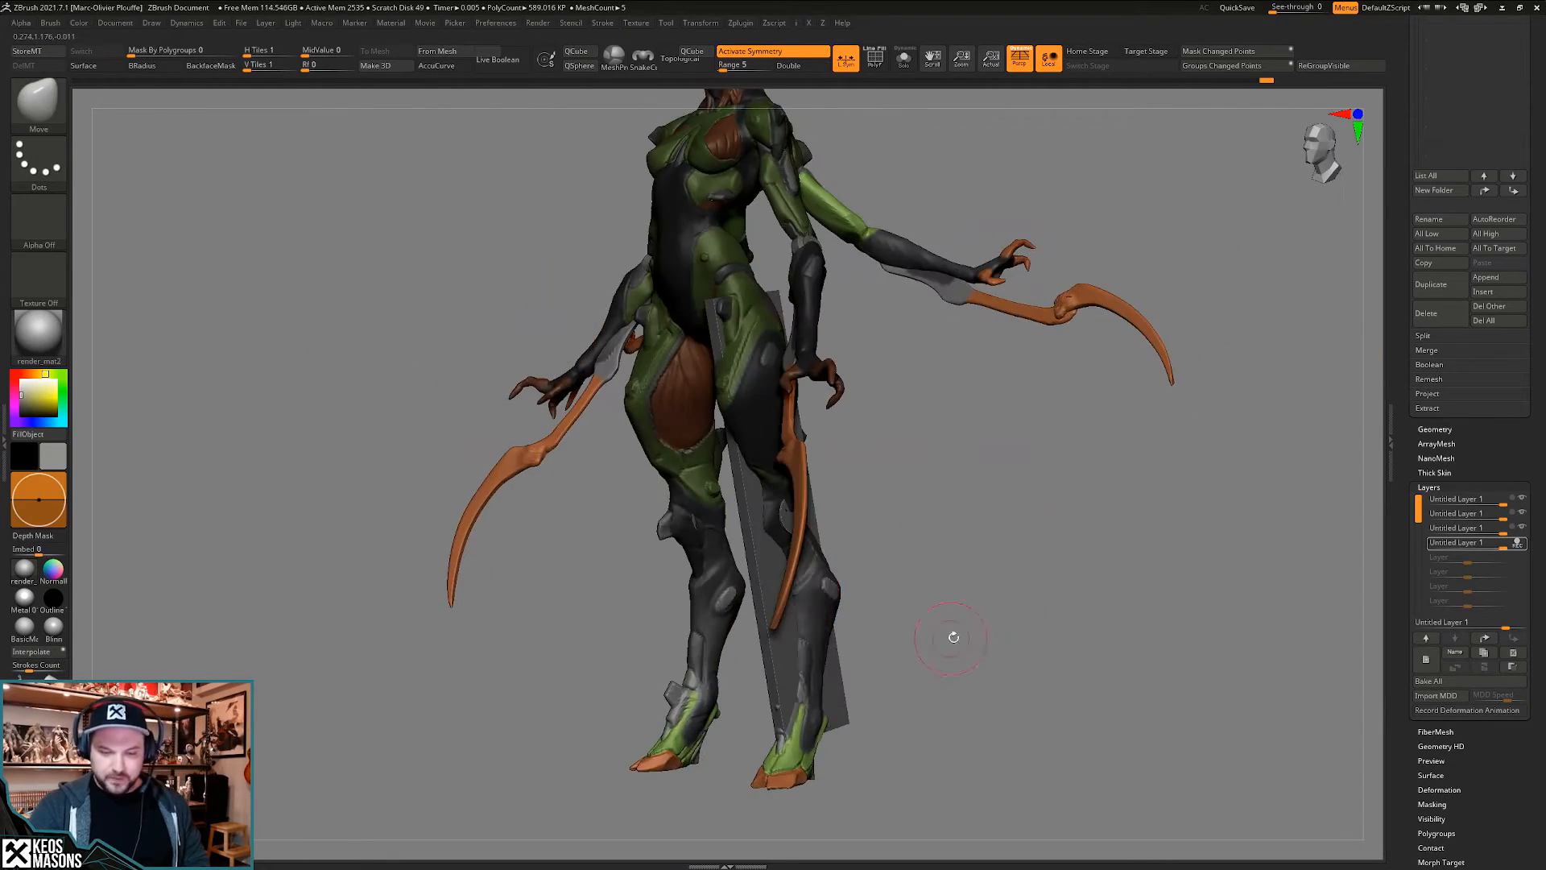
pyautogui.moveTo(1502, 450); pyautogui.dragTo(1465, 567)
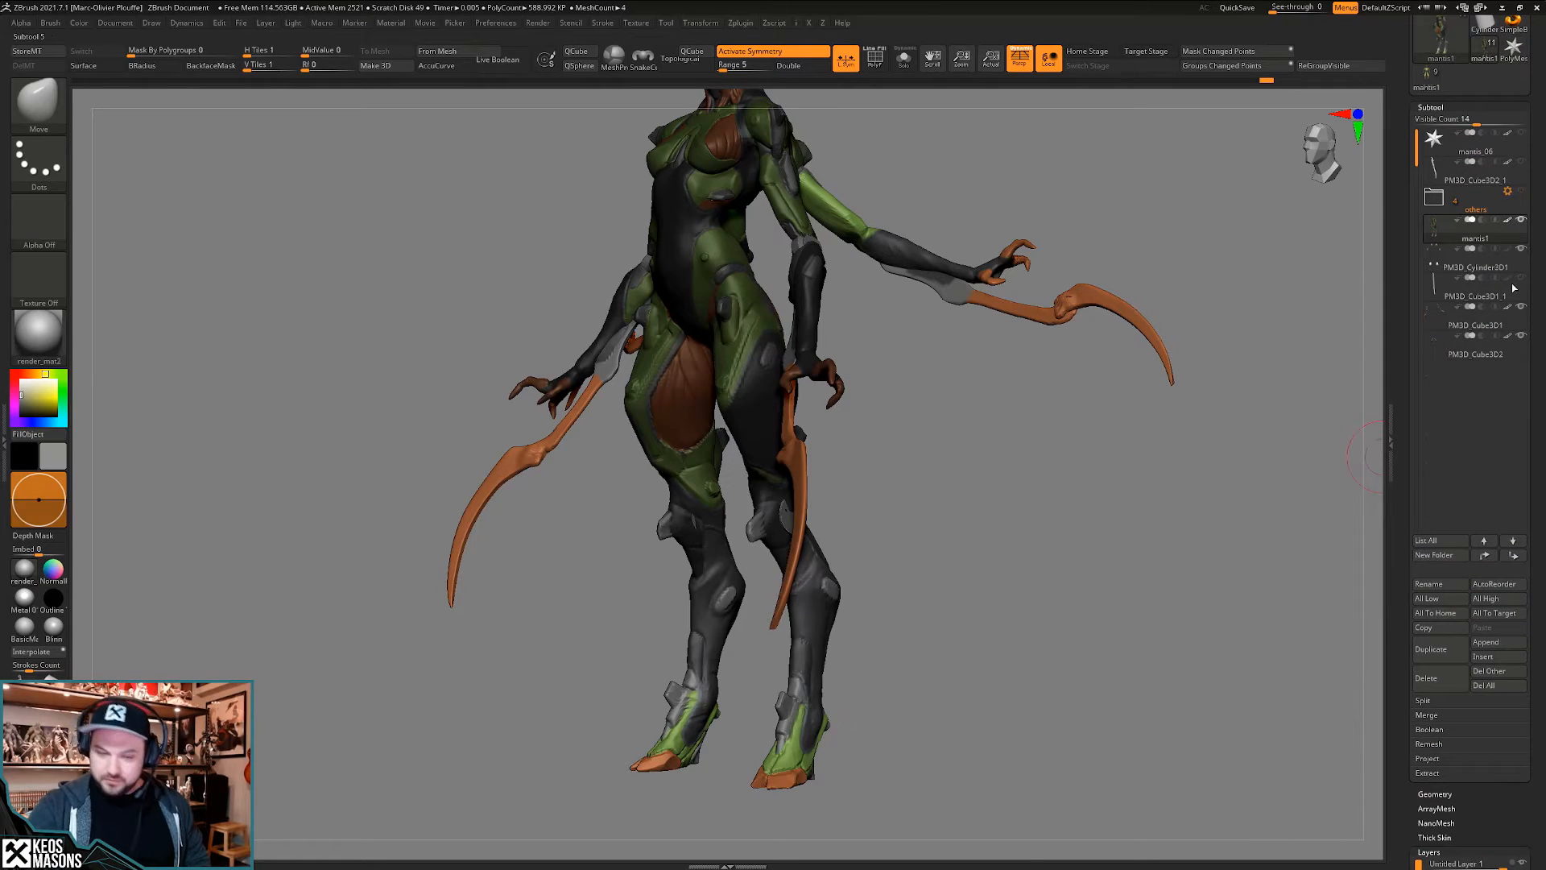
pyautogui.moveTo(1050, 566); pyautogui.dragTo(1123, 602)
# - Toggle the visibility of the lowest sculpt layer to compare the leg shapes with and without it, from front and back
pyautogui.scroll(-5, 1419, 474)
pyautogui.scroll(-2, 1418, 473)
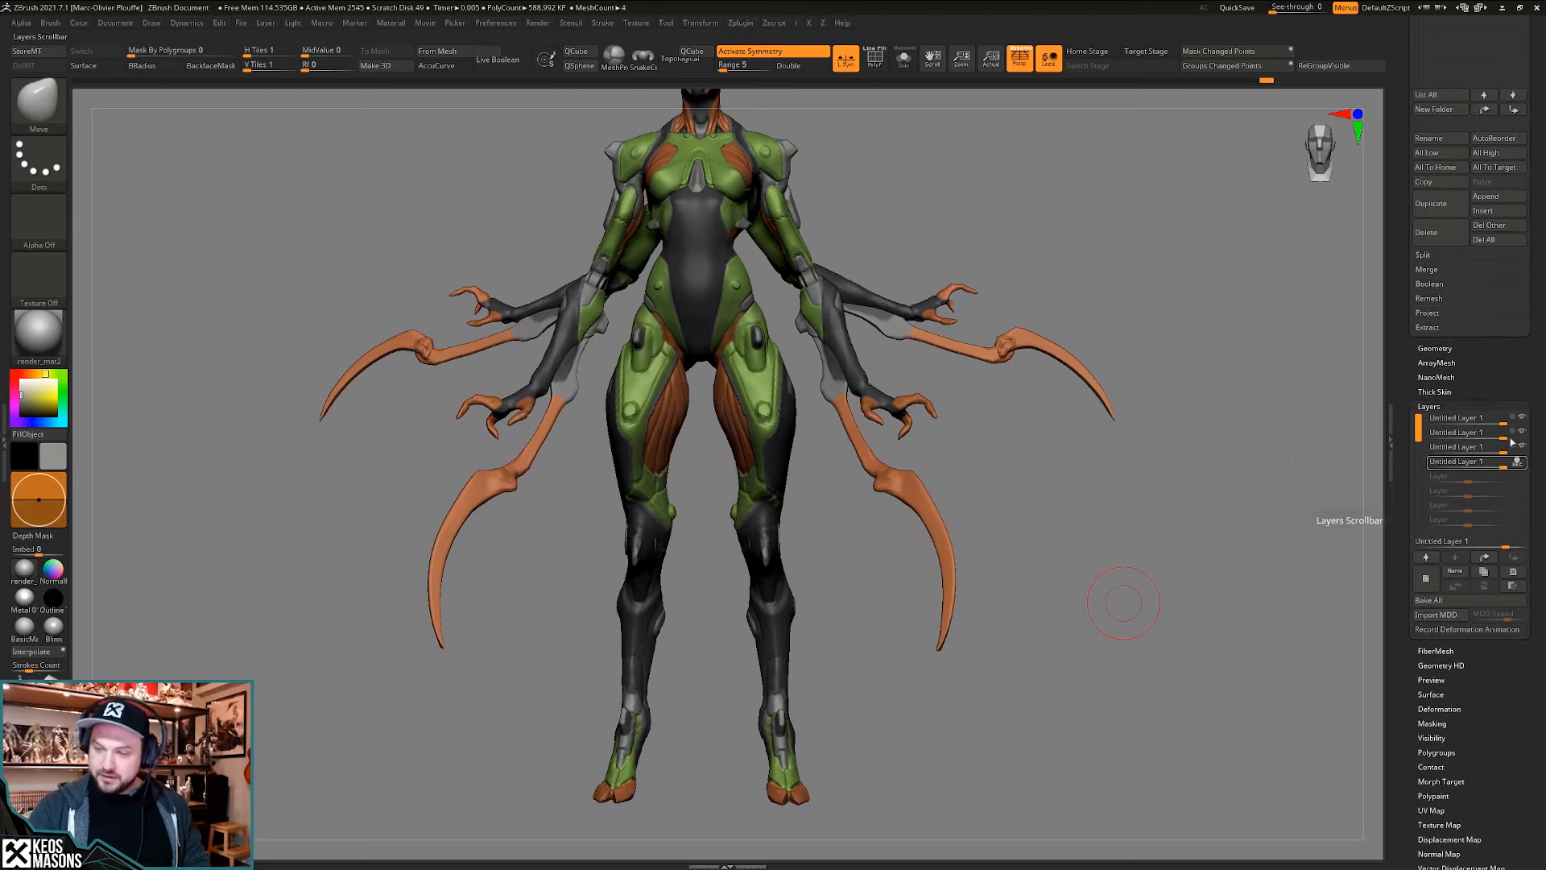
pyautogui.click(1522, 463)
pyautogui.click(1523, 465)
pyautogui.click(1523, 465)
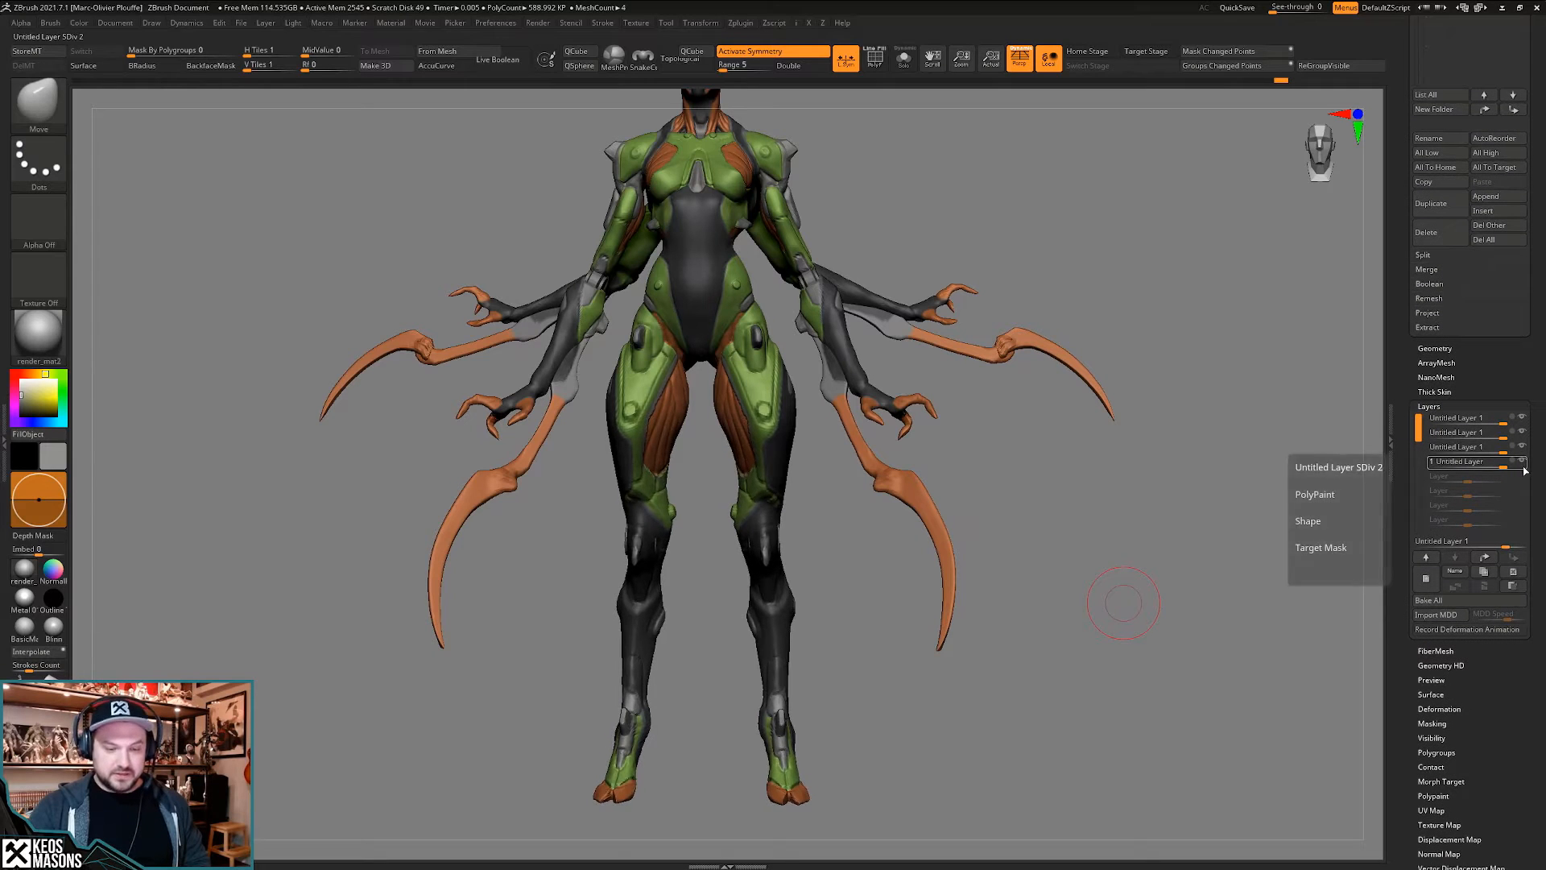
pyautogui.click(1522, 466)
pyautogui.click(1523, 466)
pyautogui.click(1522, 466)
pyautogui.click(1523, 465)
pyautogui.keyDown('shift'); pyautogui.moveTo(1224, 514); pyautogui.dragTo(1118, 526); pyautogui.keyUp('shift')
pyautogui.click(1522, 465)
pyautogui.click(1522, 466)
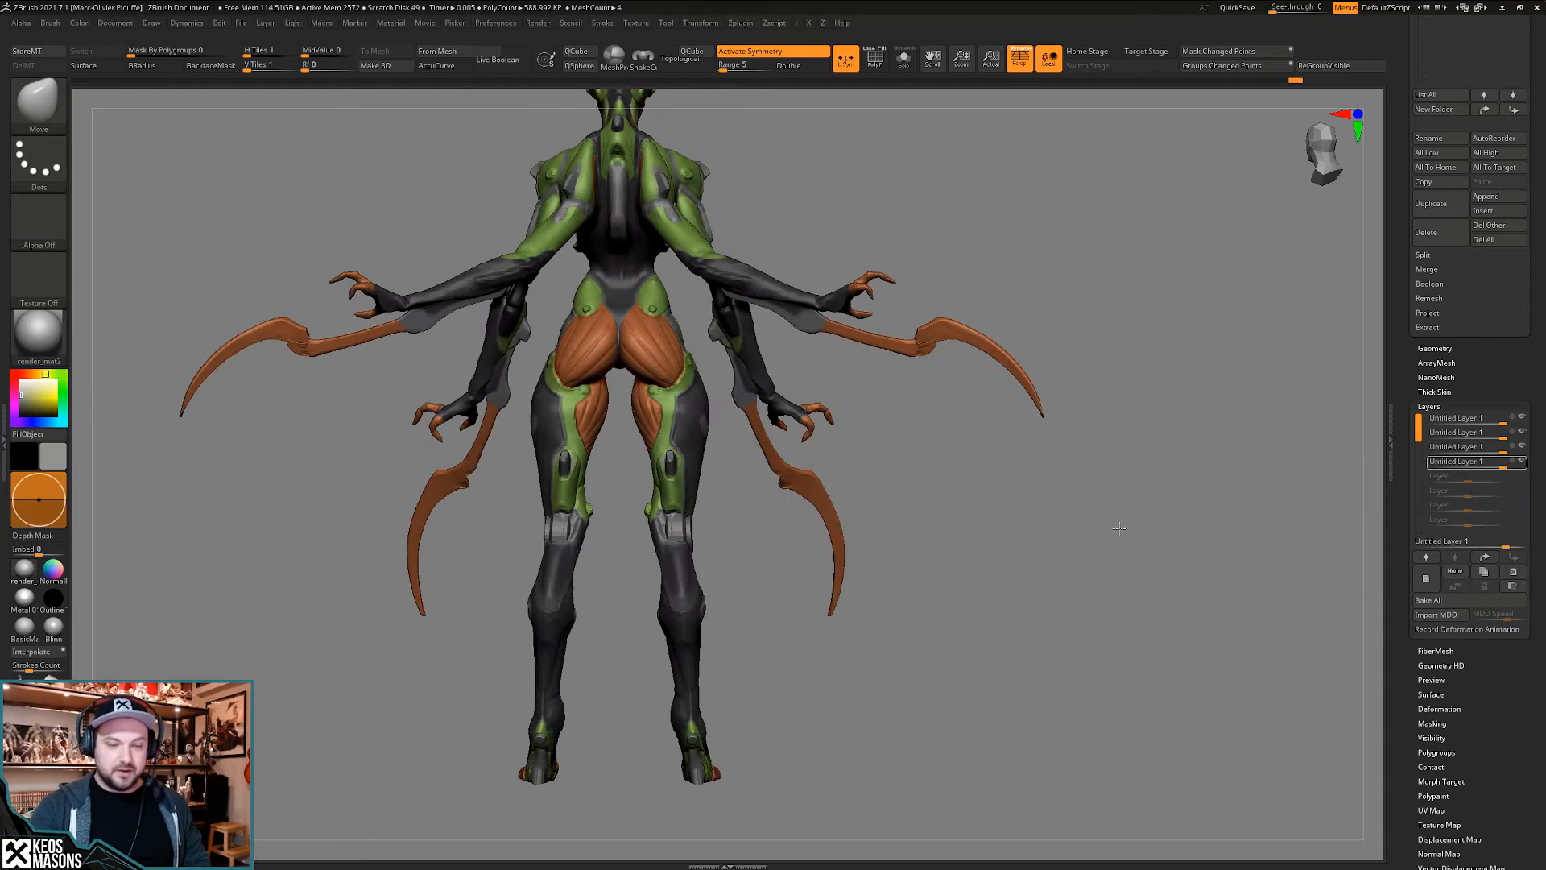
pyautogui.click(1523, 465)
pyautogui.click(1523, 464)
pyautogui.click(1523, 465)
pyautogui.click(1523, 465)
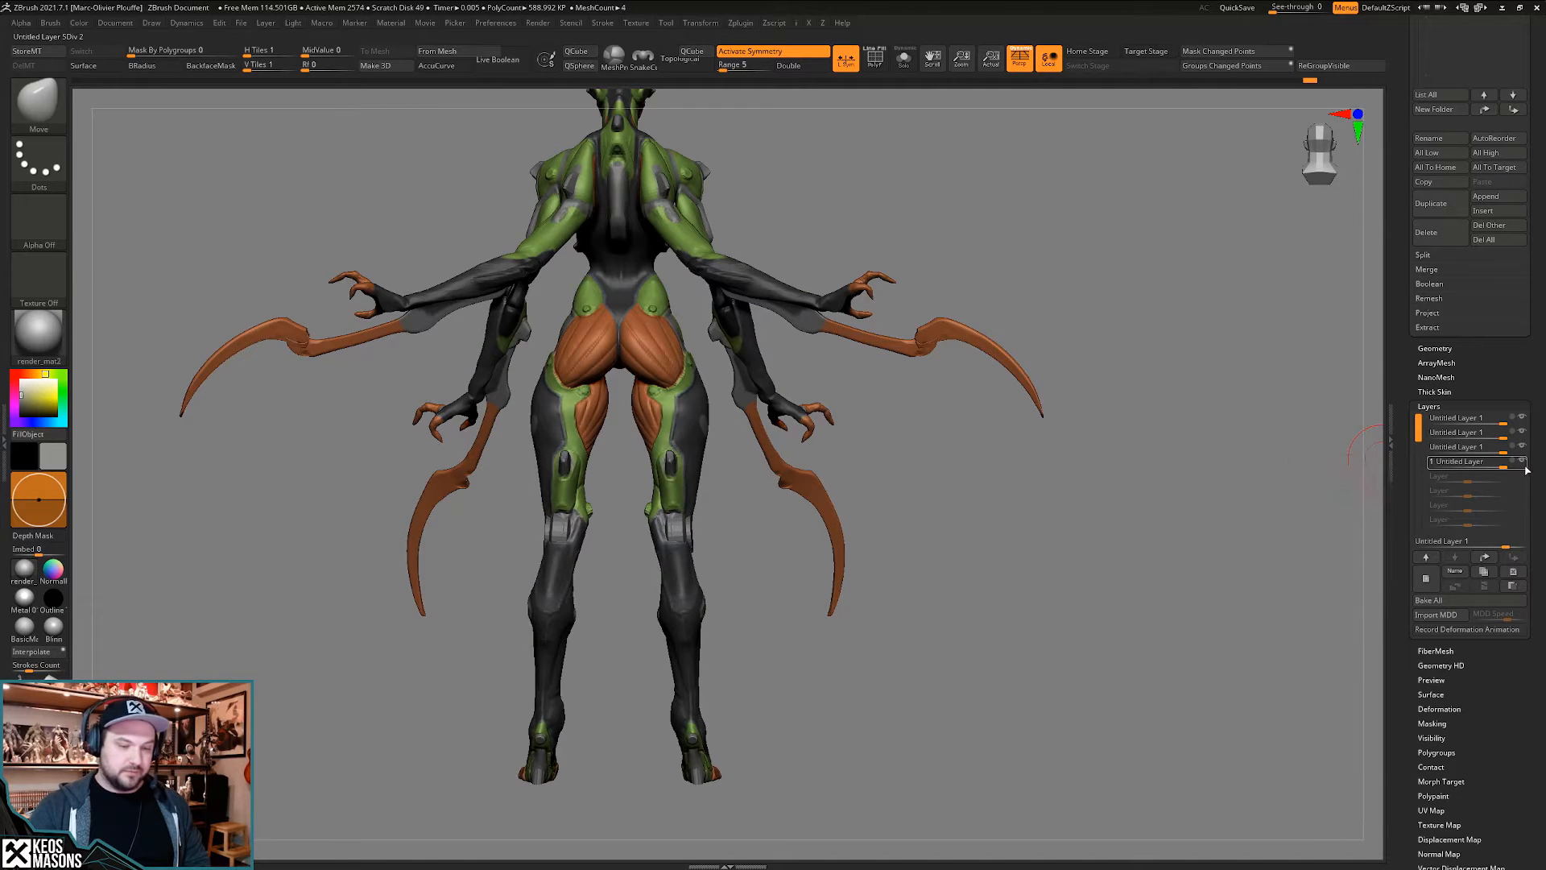
pyautogui.click(1524, 465)
pyautogui.click(1523, 465)
pyautogui.keyDown('shift'); pyautogui.moveTo(1144, 564); pyautogui.dragTo(1084, 606); pyautogui.keyUp('shift')
pyautogui.moveTo(1469, 394); pyautogui.dragTo(1456, 496)
pyautogui.click(1461, 322)
pyautogui.hotkey('alt', 'shift', 's')
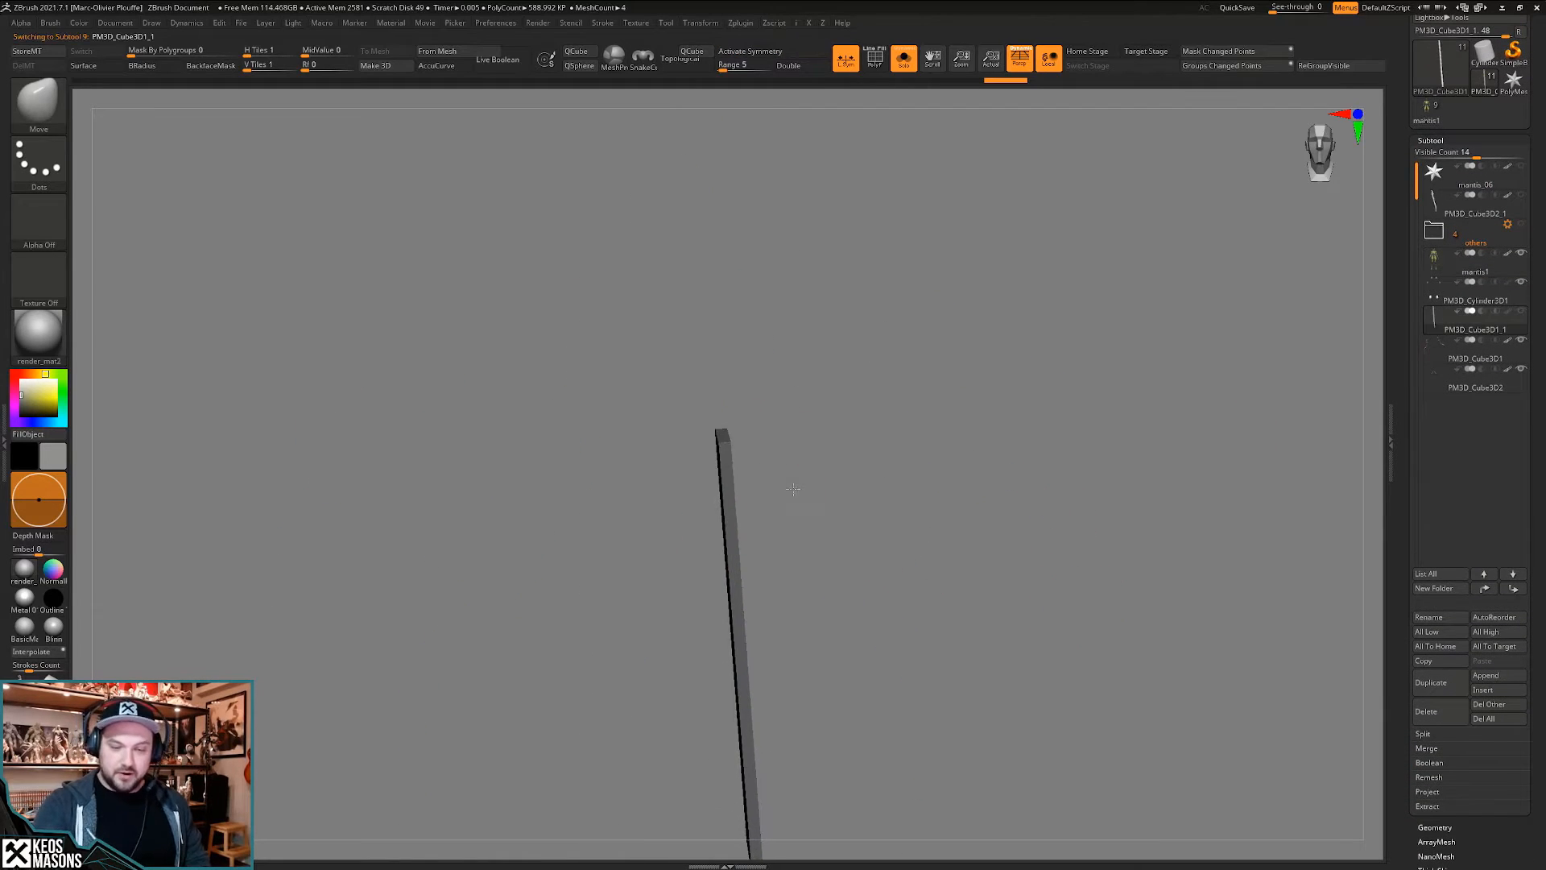
pyautogui.press('f')
pyautogui.click(1431, 682)
pyautogui.press('w')
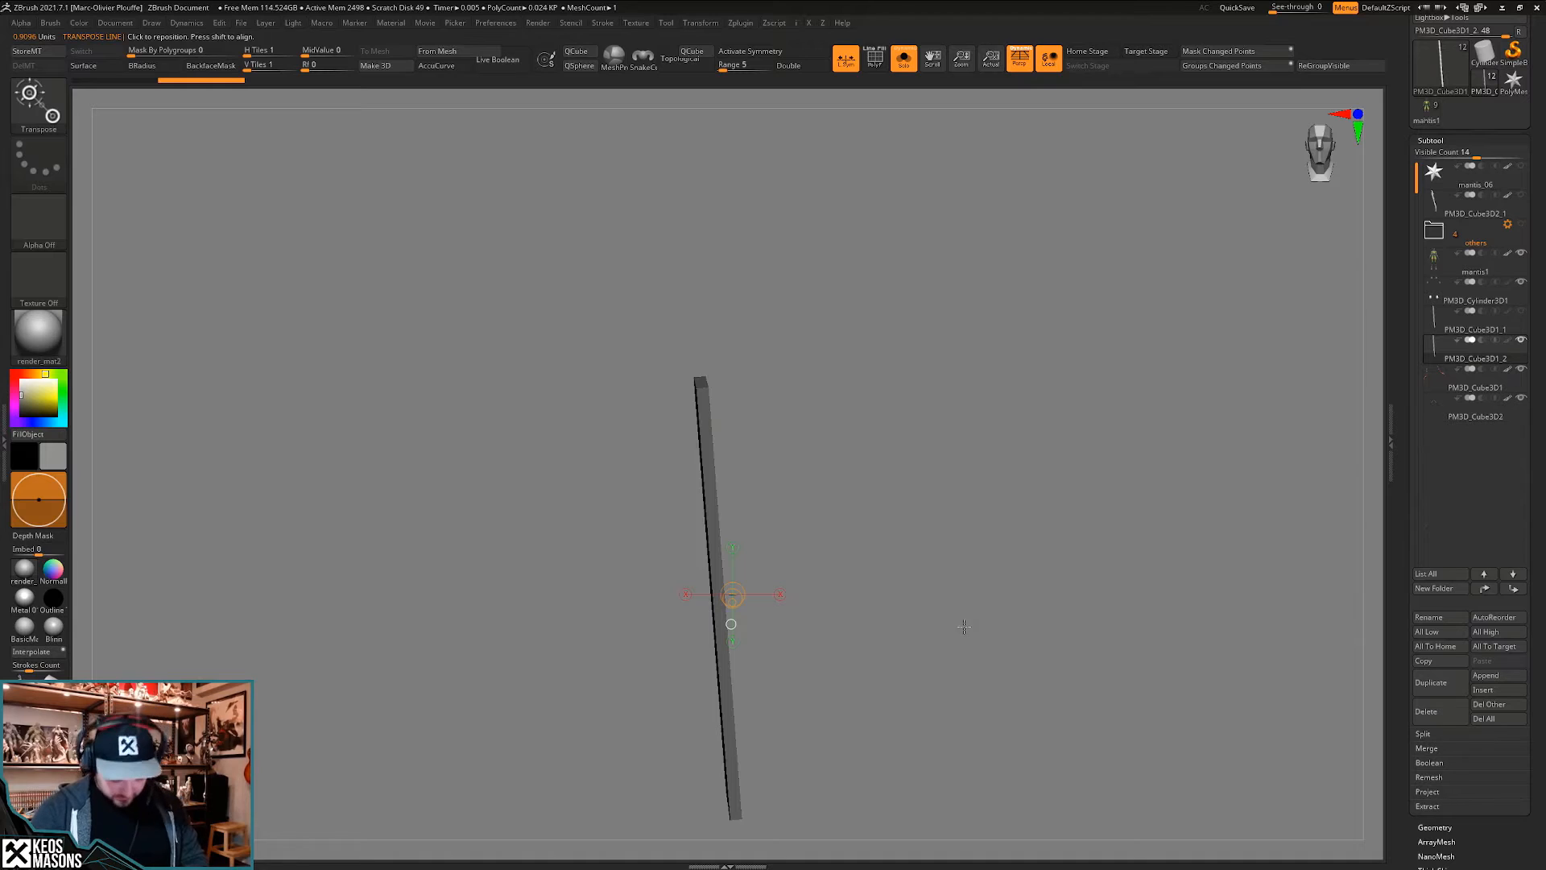
pyautogui.press('y')
pyautogui.moveTo(955, 635)
pyautogui.mouseDown()
pyautogui.moveTo(953, 656)
pyautogui.moveTo(950, 642)
pyautogui.mouseUp()
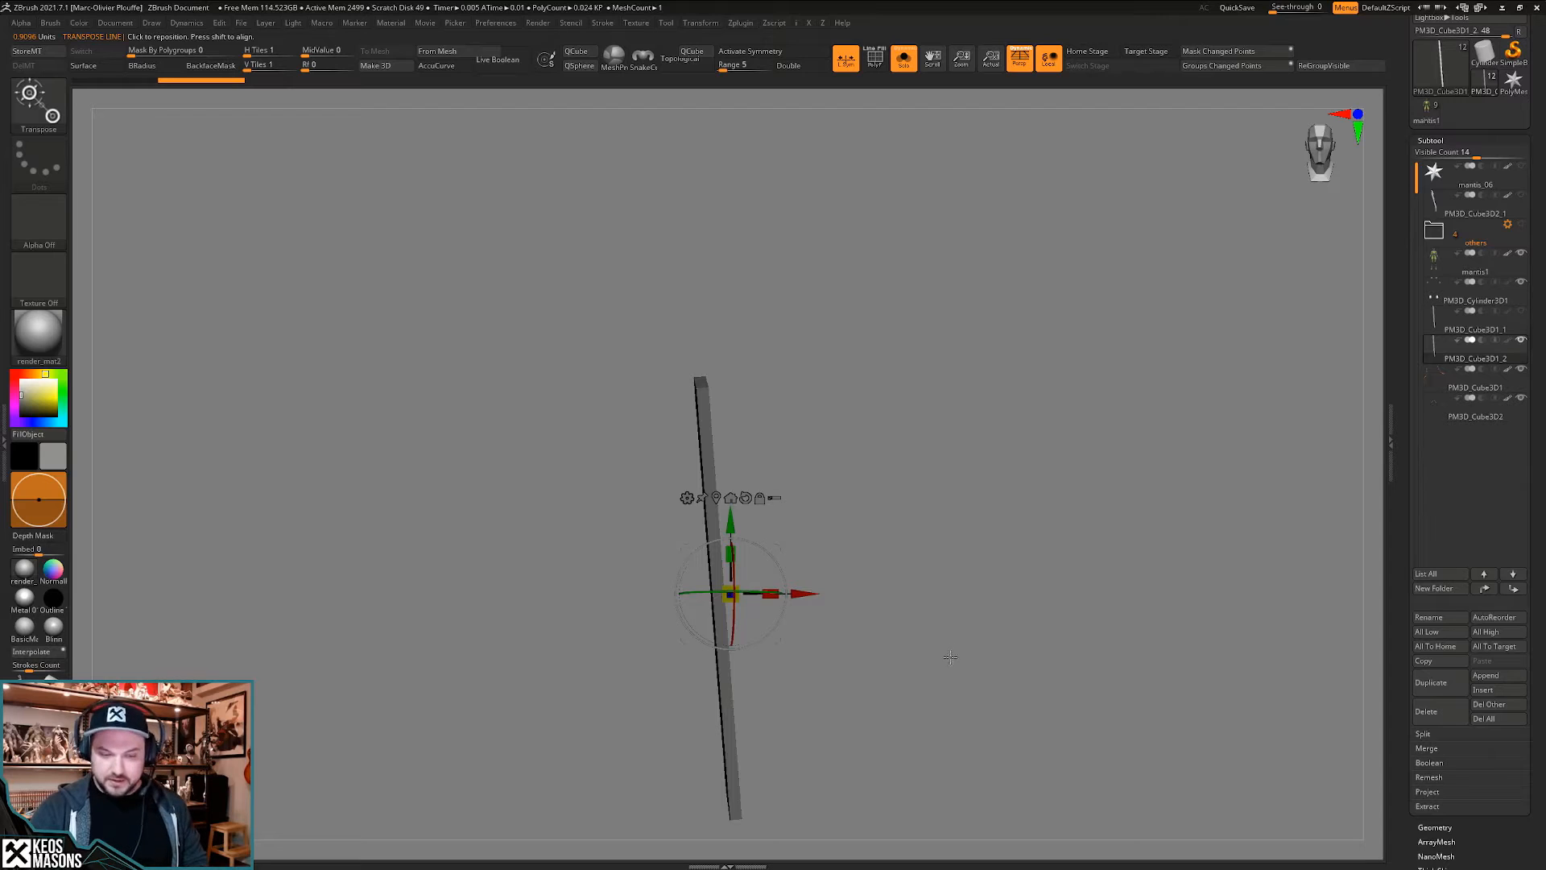
pyautogui.press('q')
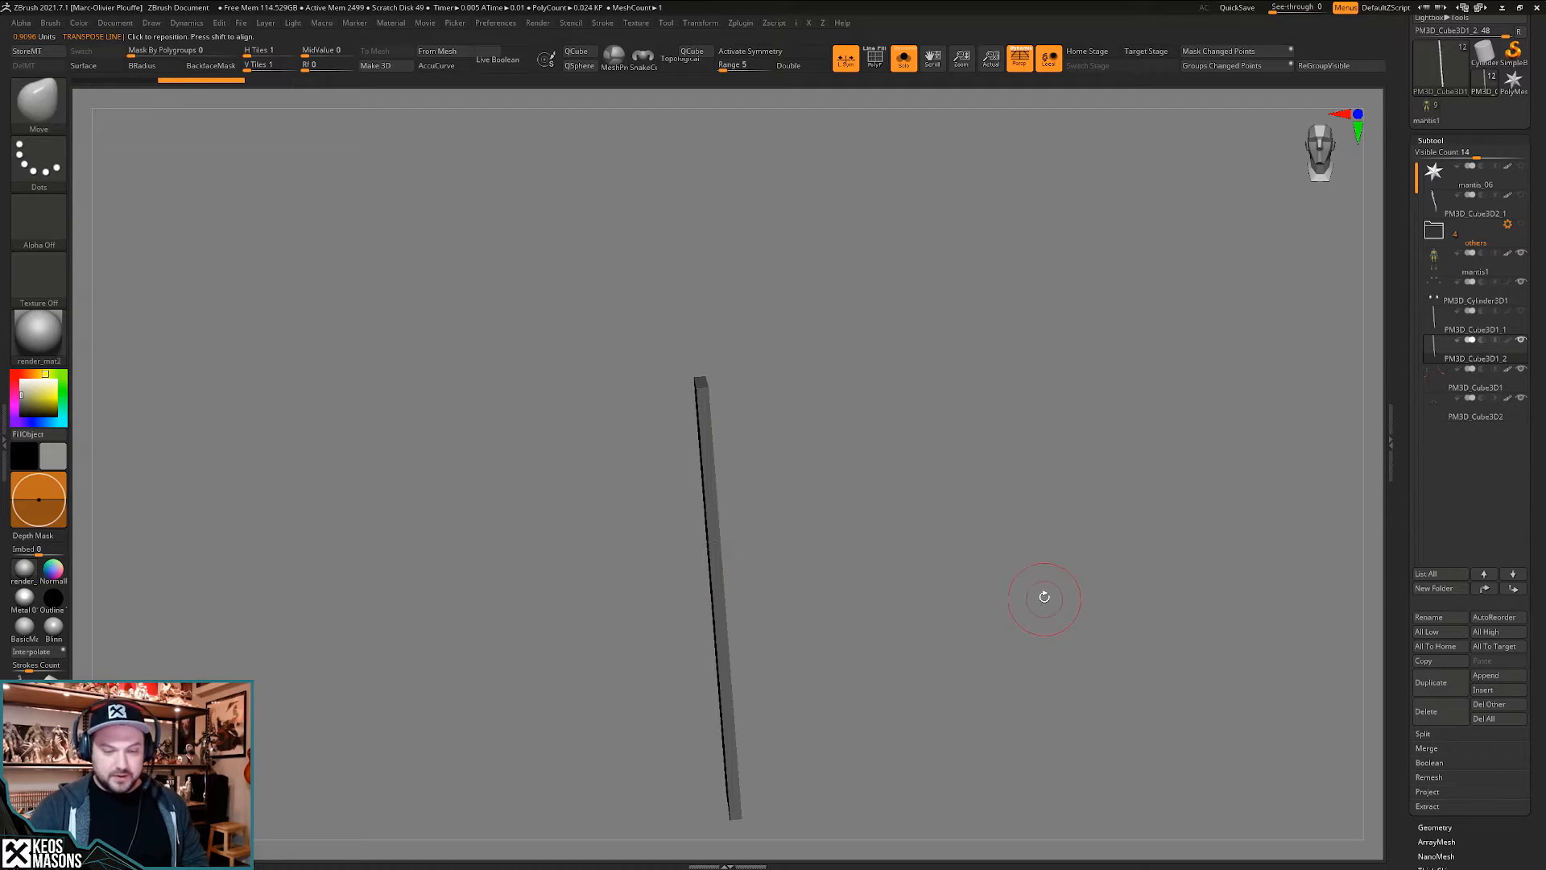
pyautogui.hotkey('shift', 'f')
pyautogui.moveTo(1043, 598)
pyautogui.mouseDown()
pyautogui.moveTo(1028, 603)
pyautogui.moveTo(1046, 566)
pyautogui.mouseUp()
pyautogui.hotkey('shift', 'f')
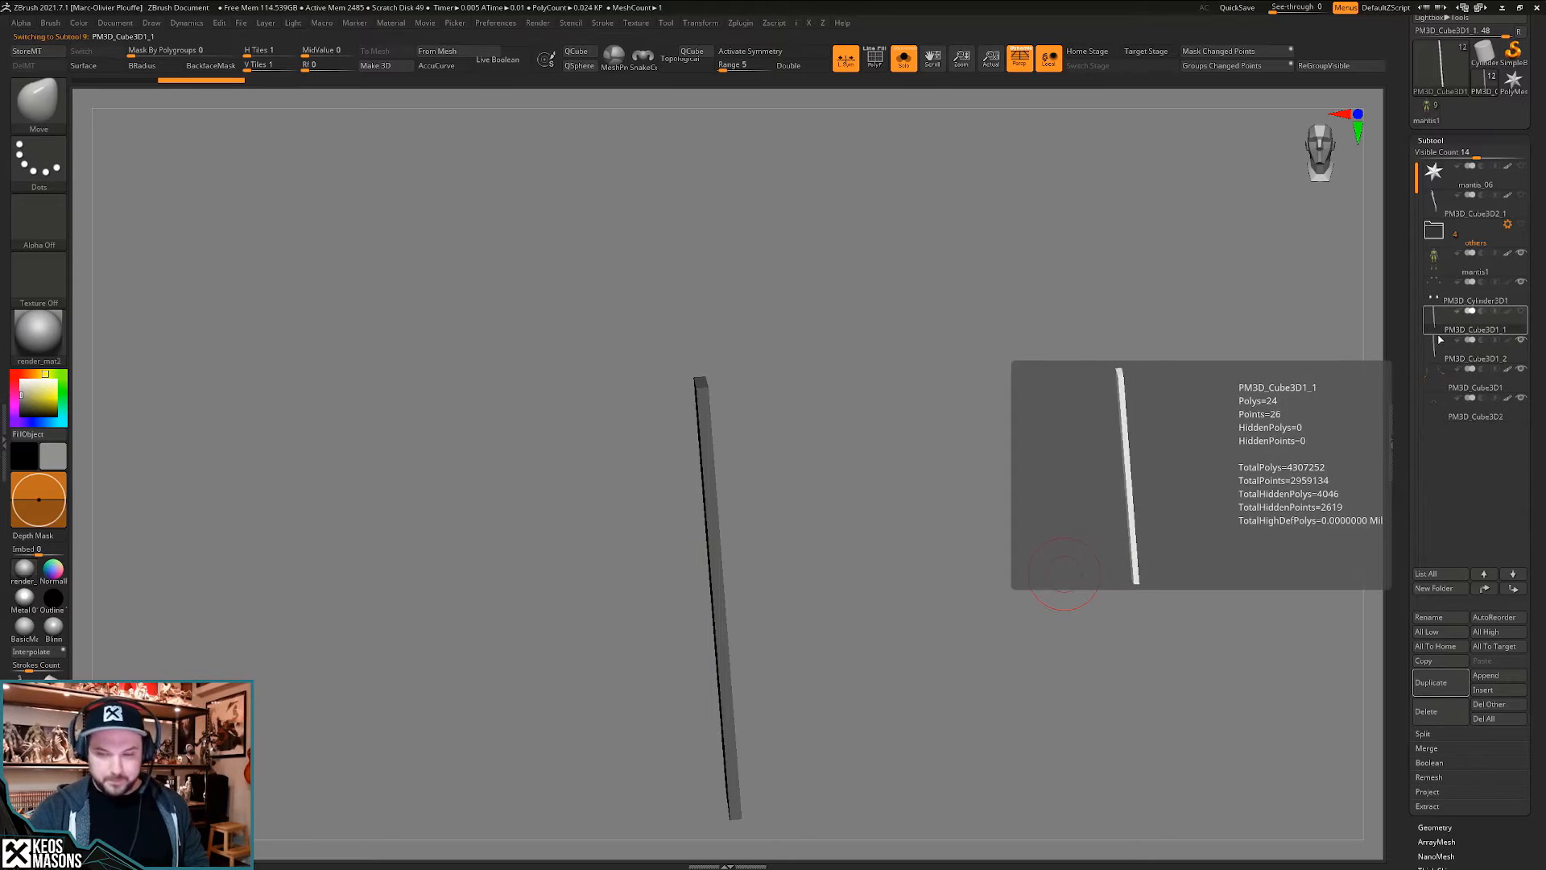
pyautogui.click(1441, 374)
pyautogui.click(1440, 712)
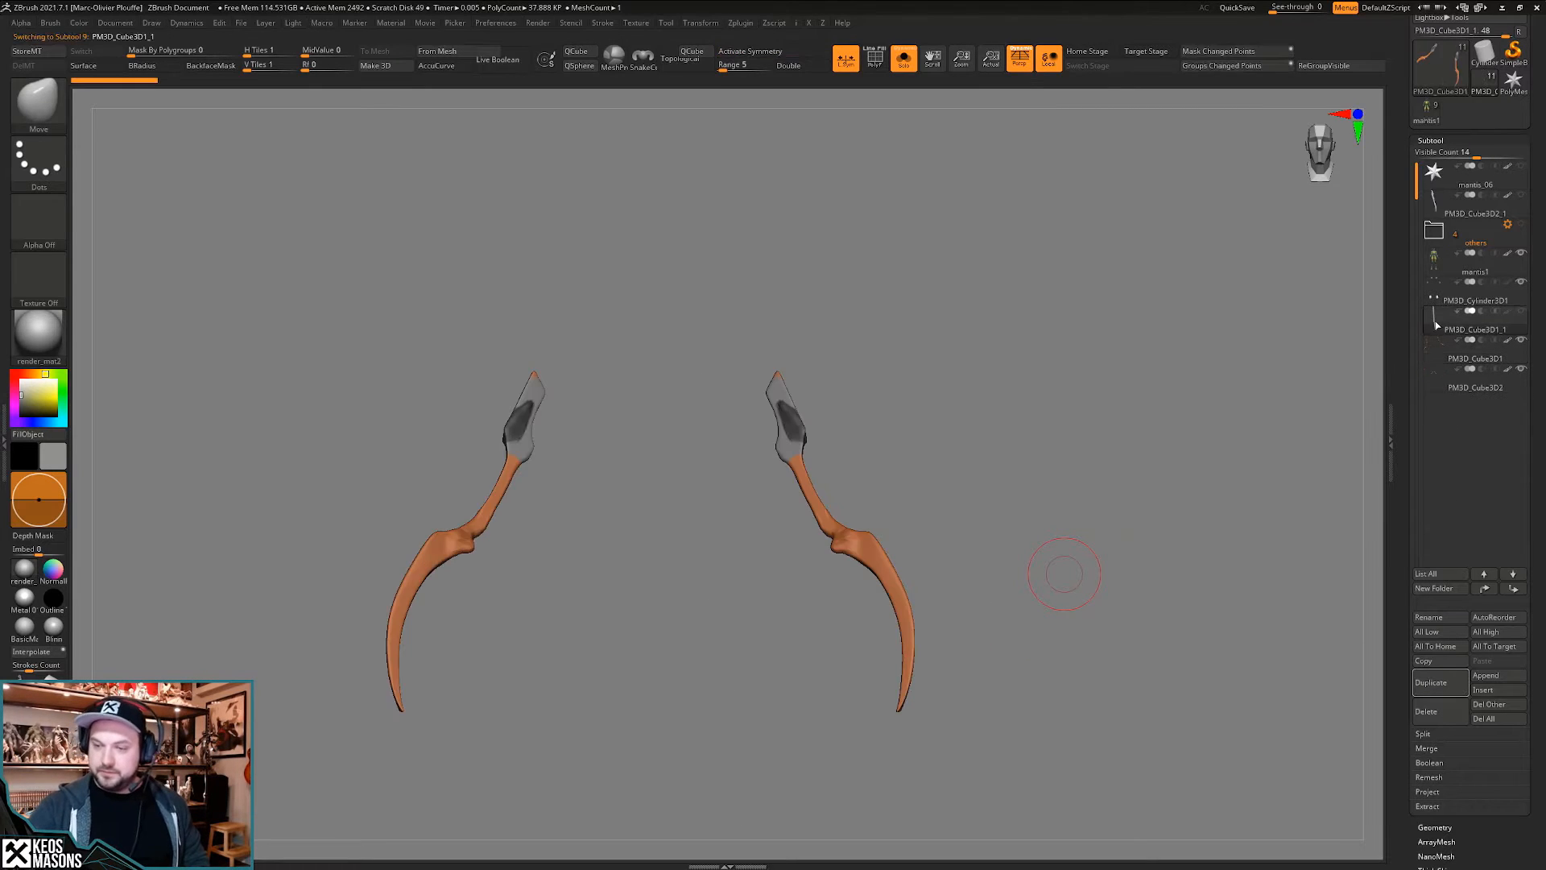
# - Insert a new cube subtool beneath the leg guide bar, convert it with QCube and show it with the whole character
pyautogui.click(1486, 690)
pyautogui.click(1022, 669)
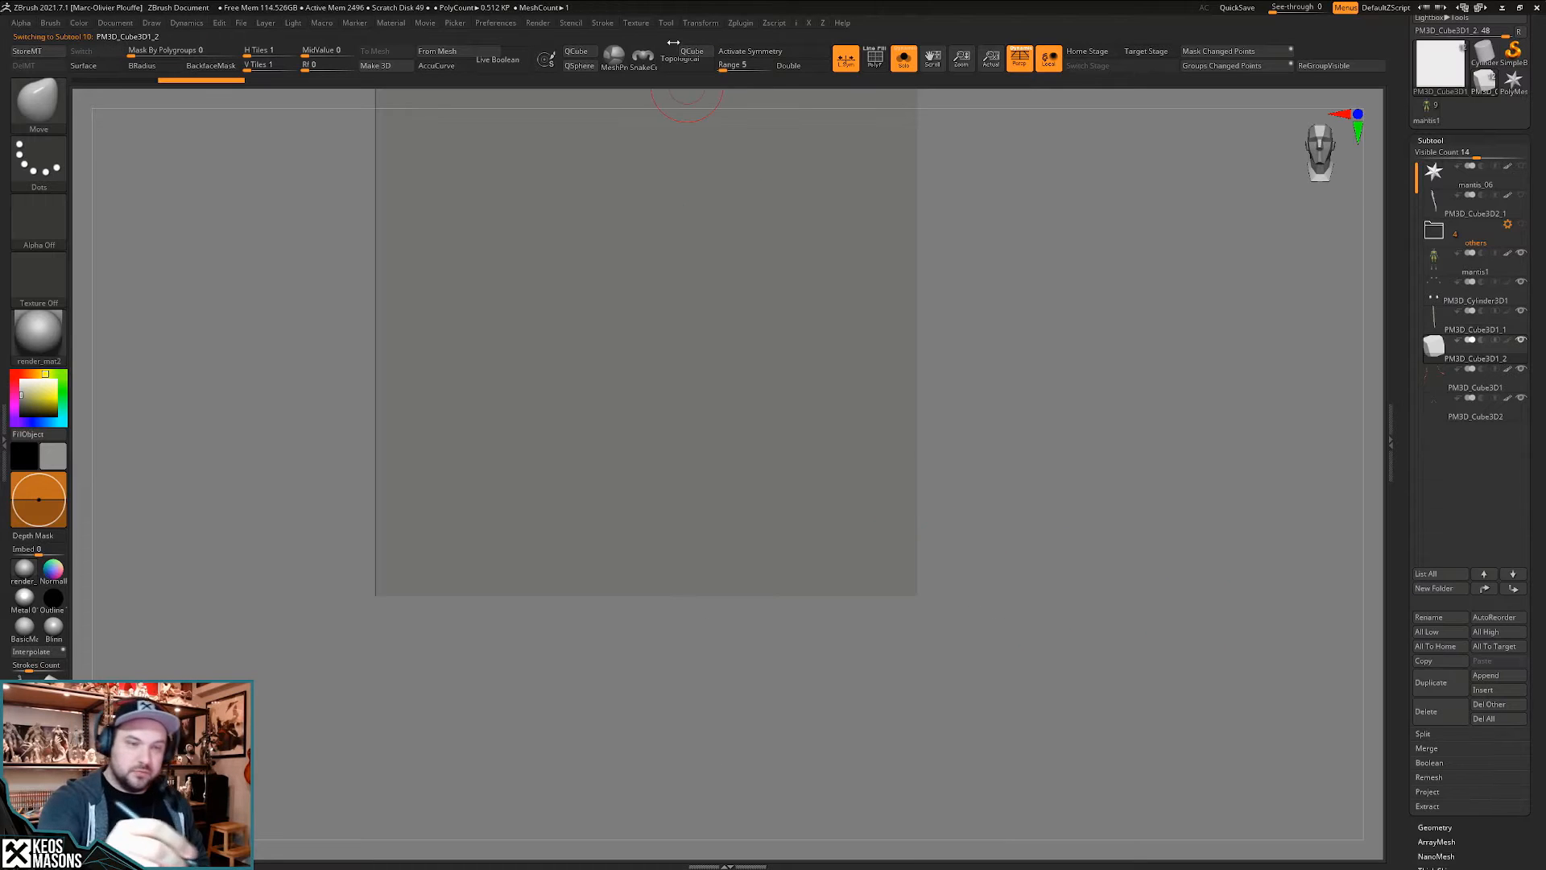
pyautogui.click(594, 55)
pyautogui.hotkey('alt', 's')
# - Move the cube out beside the character's left arm and scale it into a tall, thin bar
pyautogui.press('w')
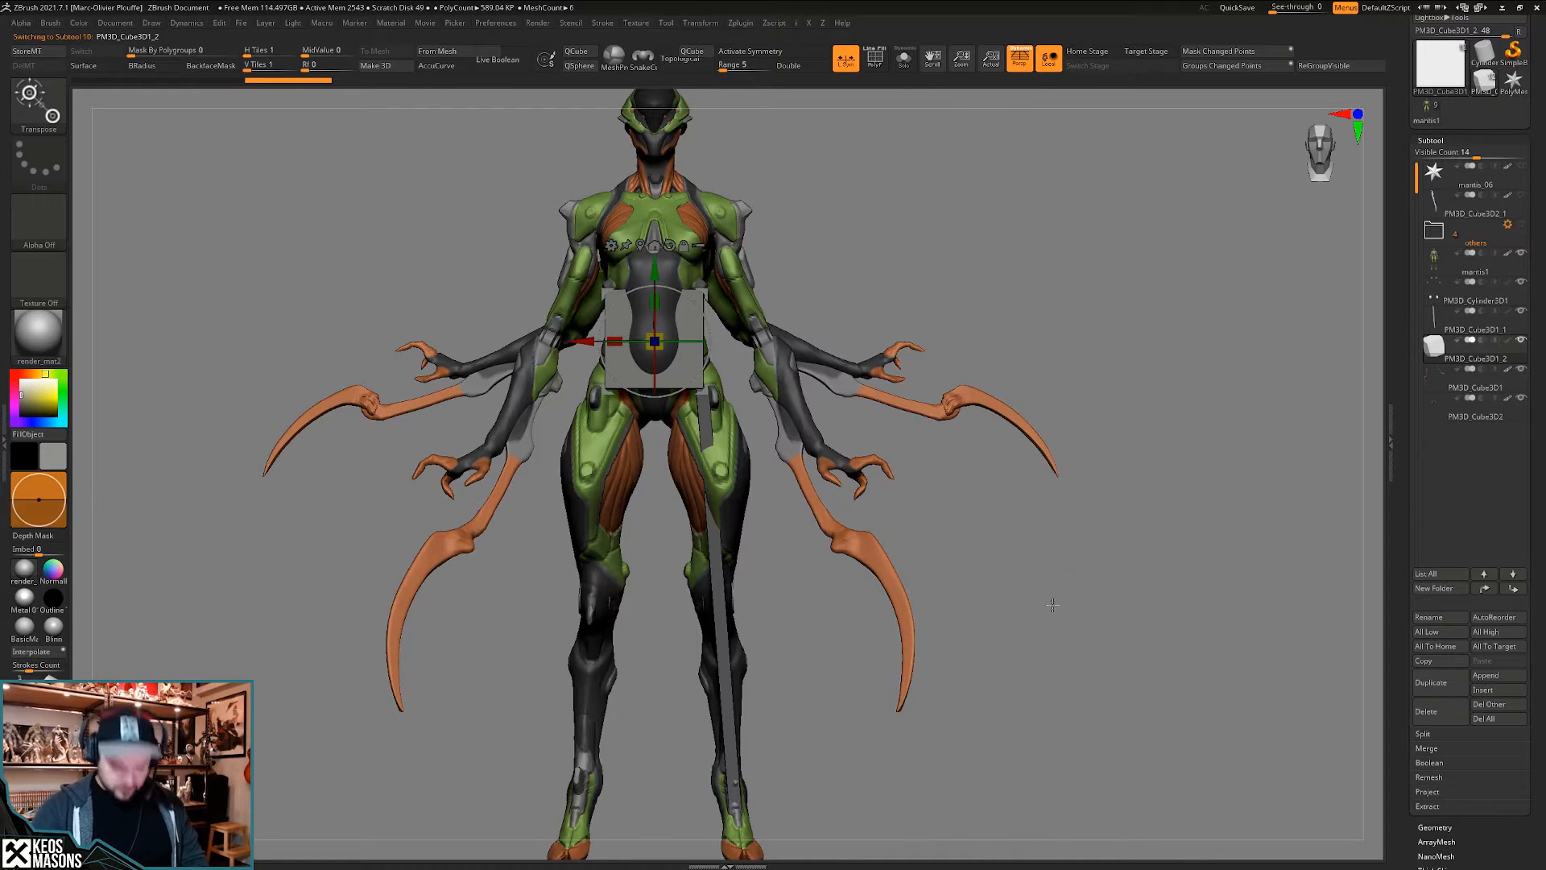
pyautogui.moveTo(706, 293); pyautogui.dragTo(826, 288)
pyautogui.keyDown('alt'); pyautogui.moveTo(888, 261); pyautogui.dragTo(917, 365); pyautogui.keyUp('alt')
pyautogui.moveTo(715, 435); pyautogui.dragTo(821, 431)
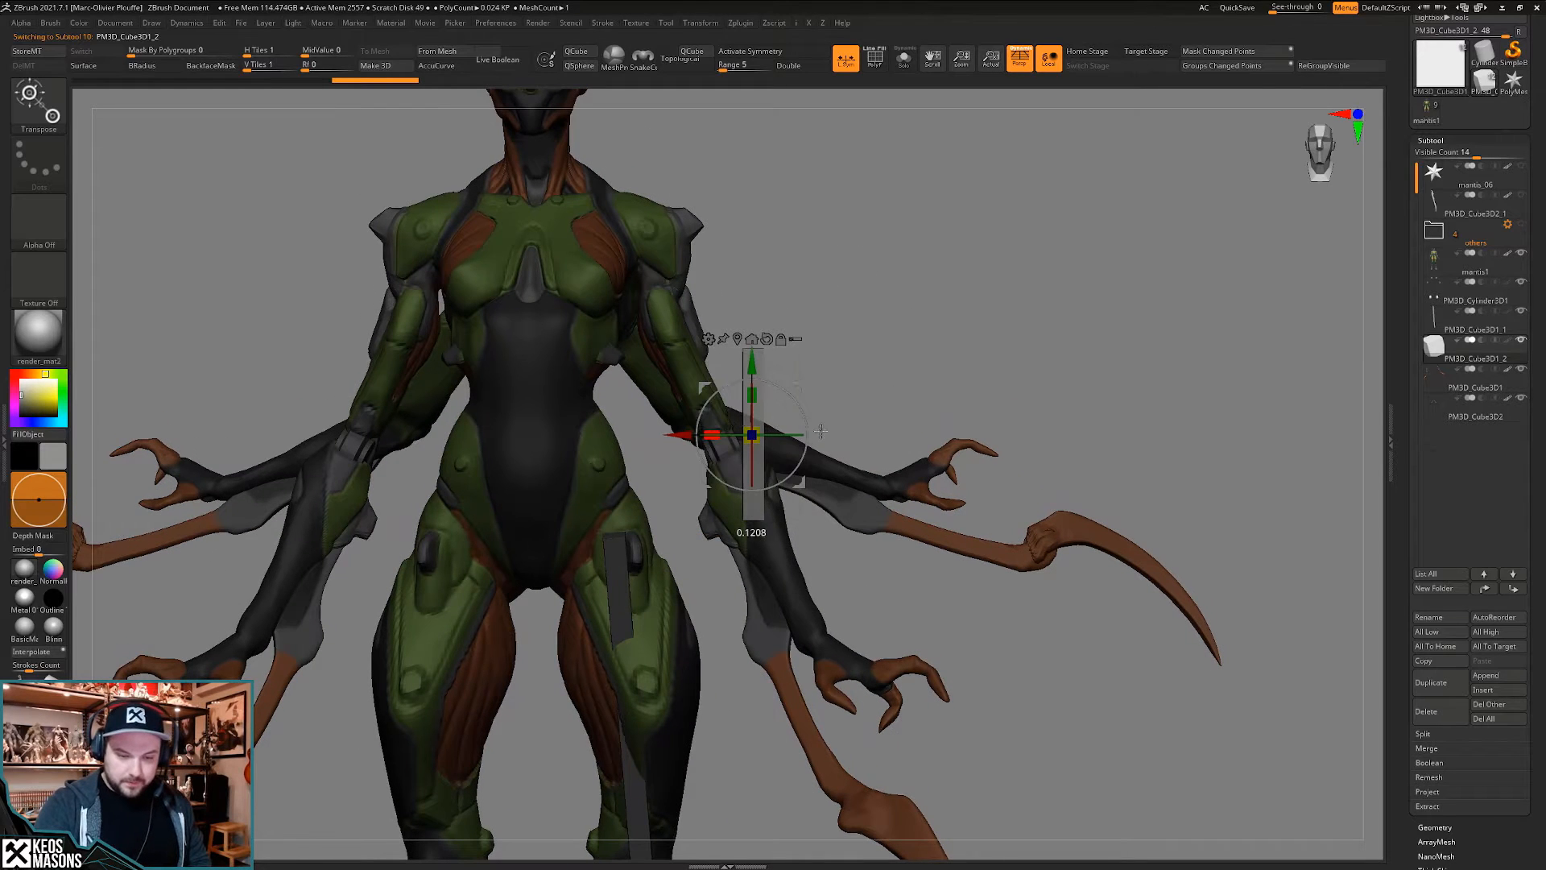
pyautogui.moveTo(752, 395); pyautogui.dragTo(754, 337)
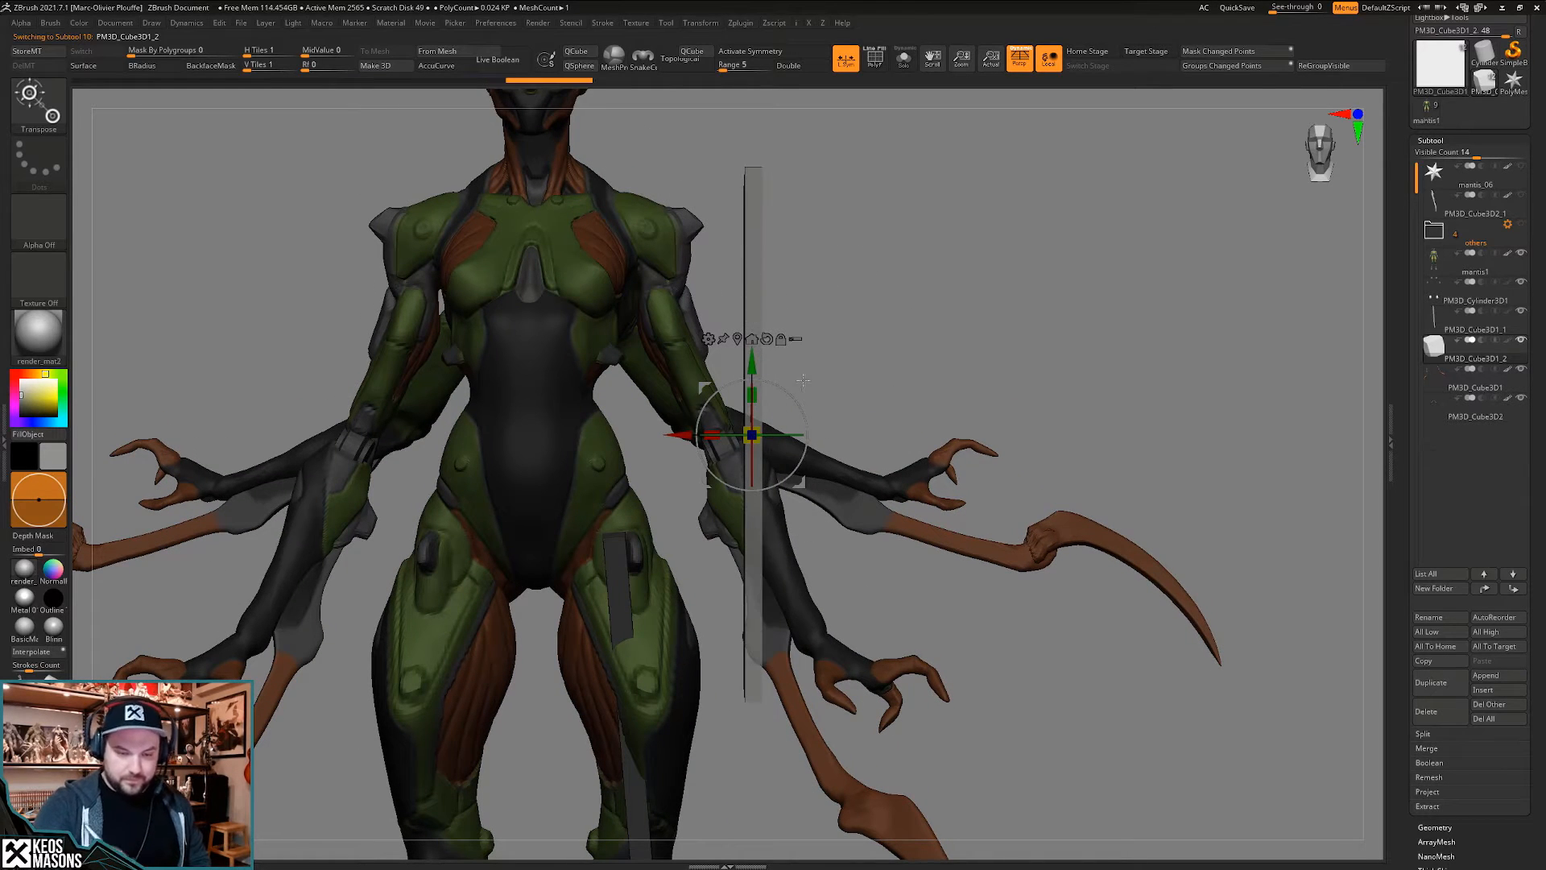
# - Tilt and reposition the thin bar so it runs along the character's left arm from shoulder to hand
pyautogui.moveTo(806, 412); pyautogui.dragTo(792, 393)
pyautogui.moveTo(685, 462); pyautogui.dragTo(657, 480)
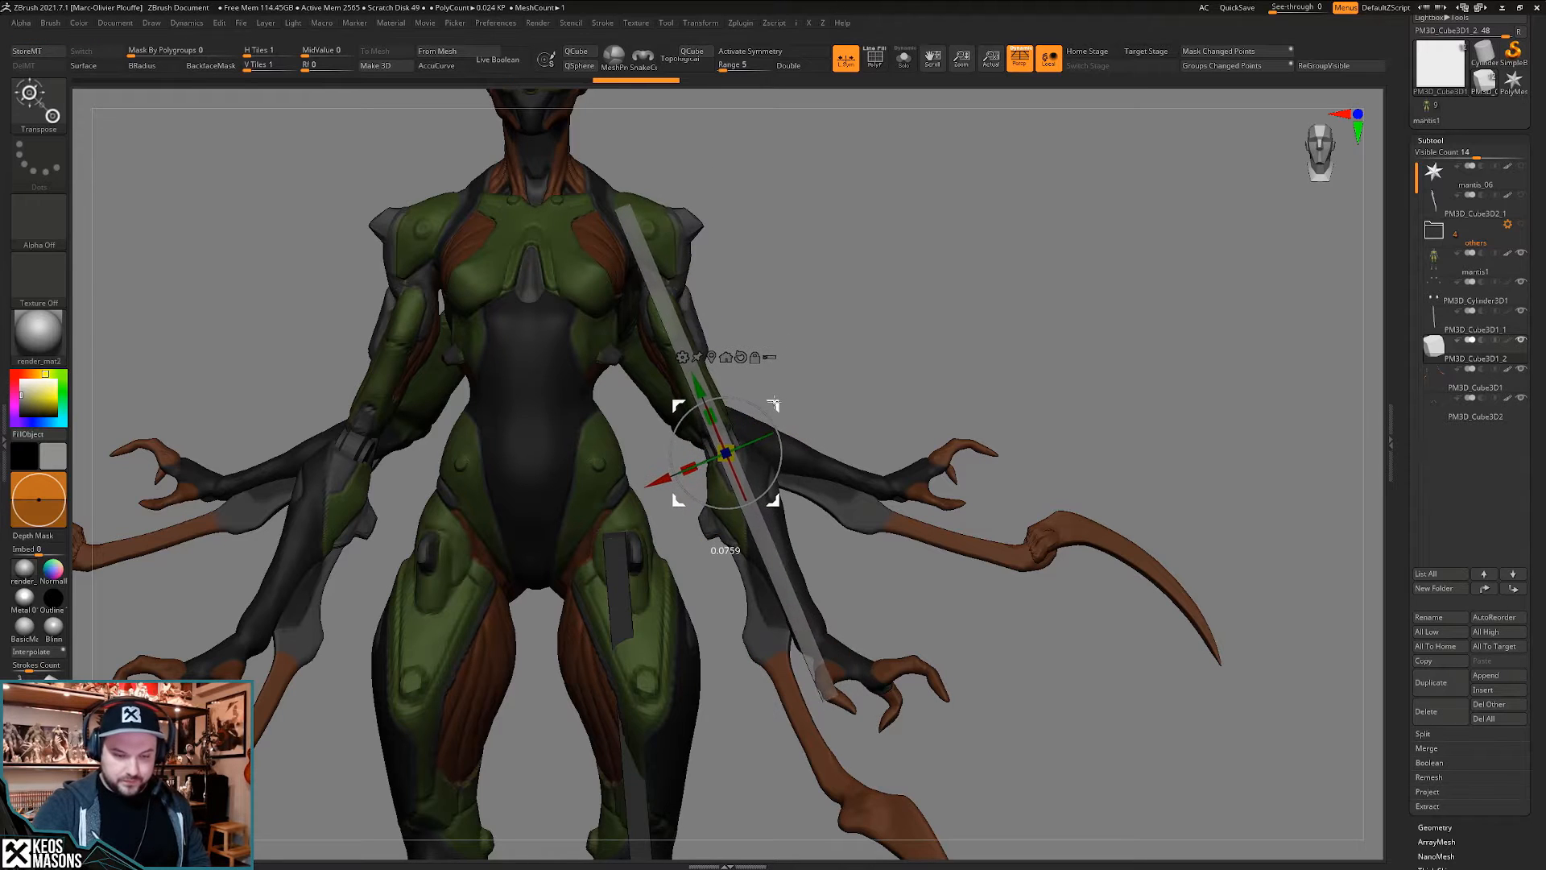
pyautogui.moveTo(910, 347); pyautogui.dragTo(709, 355)
pyautogui.keyDown('alt'); pyautogui.moveTo(935, 433); pyautogui.dragTo(952, 488); pyautogui.keyUp('alt')
pyautogui.moveTo(910, 596); pyautogui.dragTo(881, 517)
pyautogui.moveTo(792, 459); pyautogui.dragTo(831, 451)
pyautogui.press('q')
pyautogui.moveTo(685, 451); pyautogui.dragTo(854, 436)
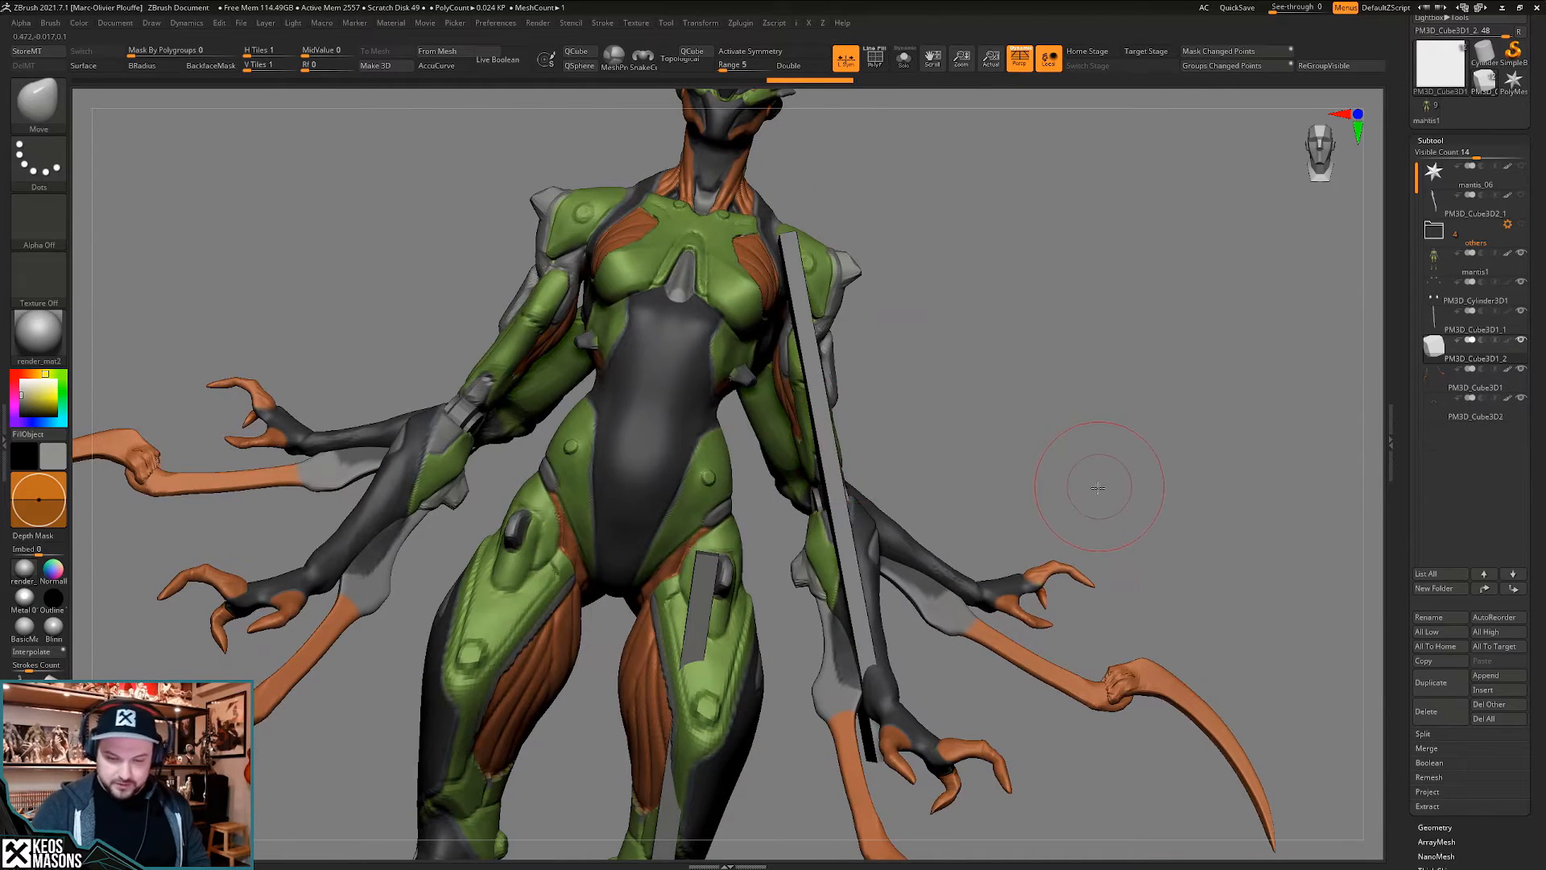
# - Hide the second pair of arms (PM3D_Cube3D2) while keeping the scythe blades (PM3D_Cube3D1) visible
pyautogui.moveTo(1097, 487); pyautogui.dragTo(1099, 493)
pyautogui.press('w')
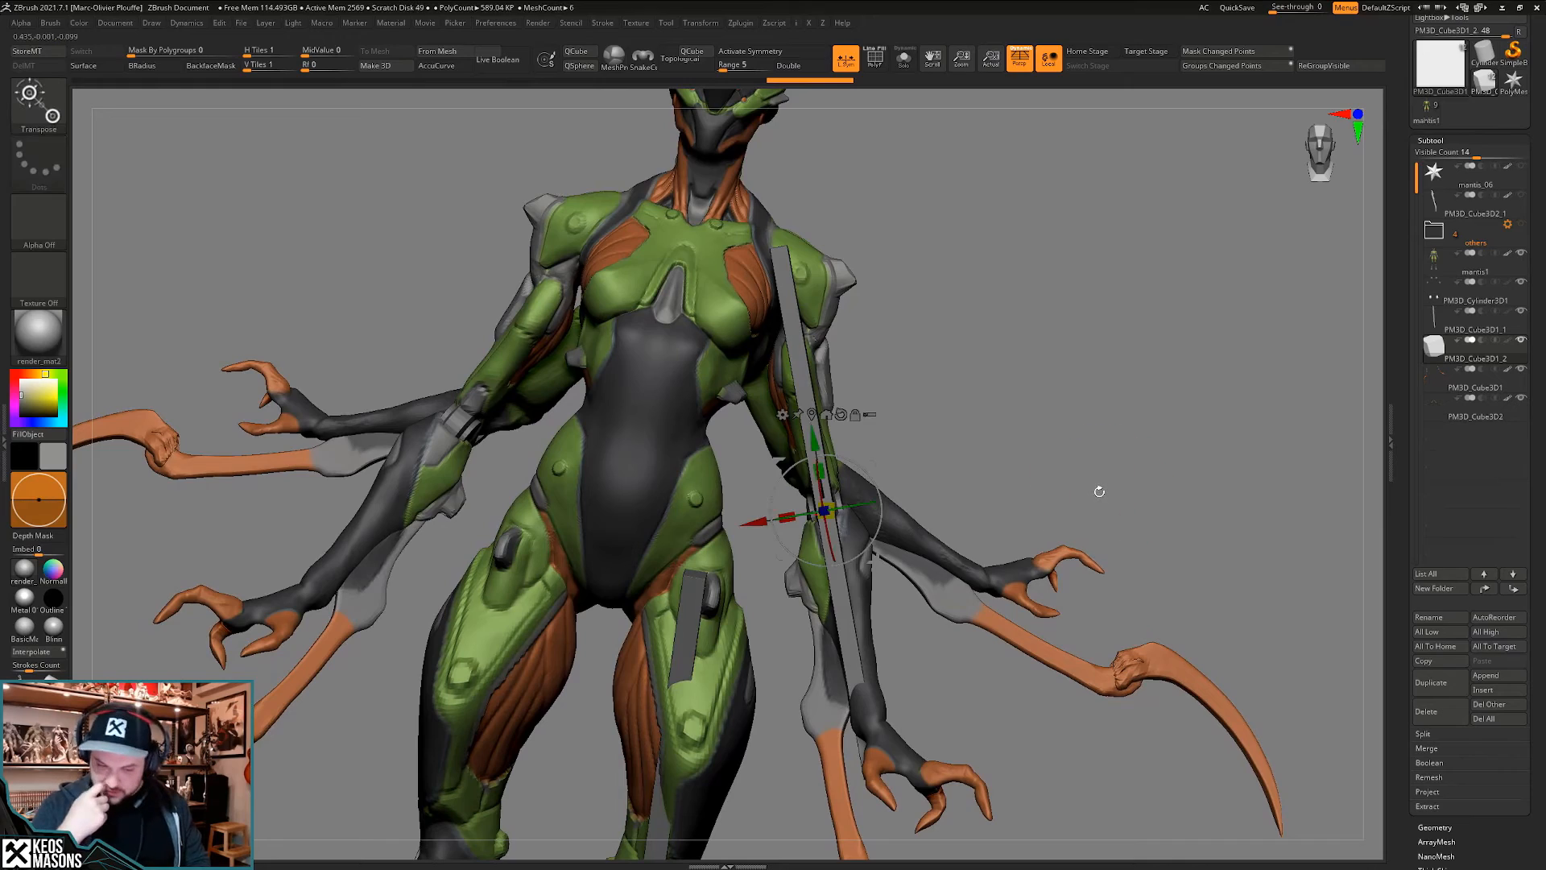
pyautogui.press('q')
pyautogui.moveTo(1214, 449)
pyautogui.mouseDown()
pyautogui.moveTo(1163, 449)
pyautogui.moveTo(1019, 525)
pyautogui.moveTo(1027, 477)
pyautogui.moveTo(1026, 501)
pyautogui.mouseUp()
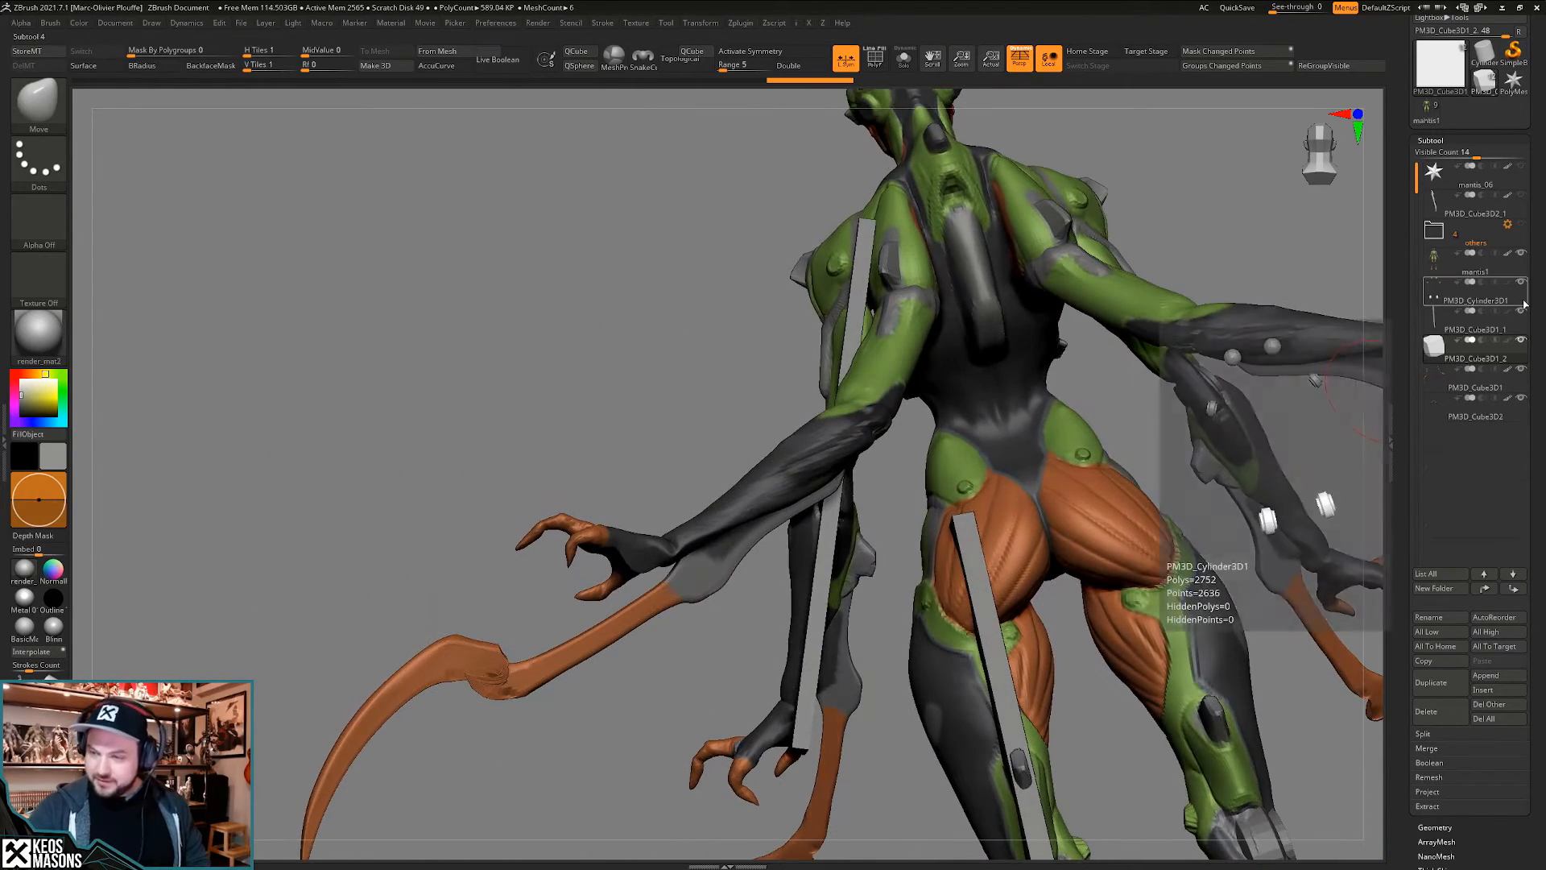
pyautogui.click(1522, 369)
pyautogui.click(1520, 398)
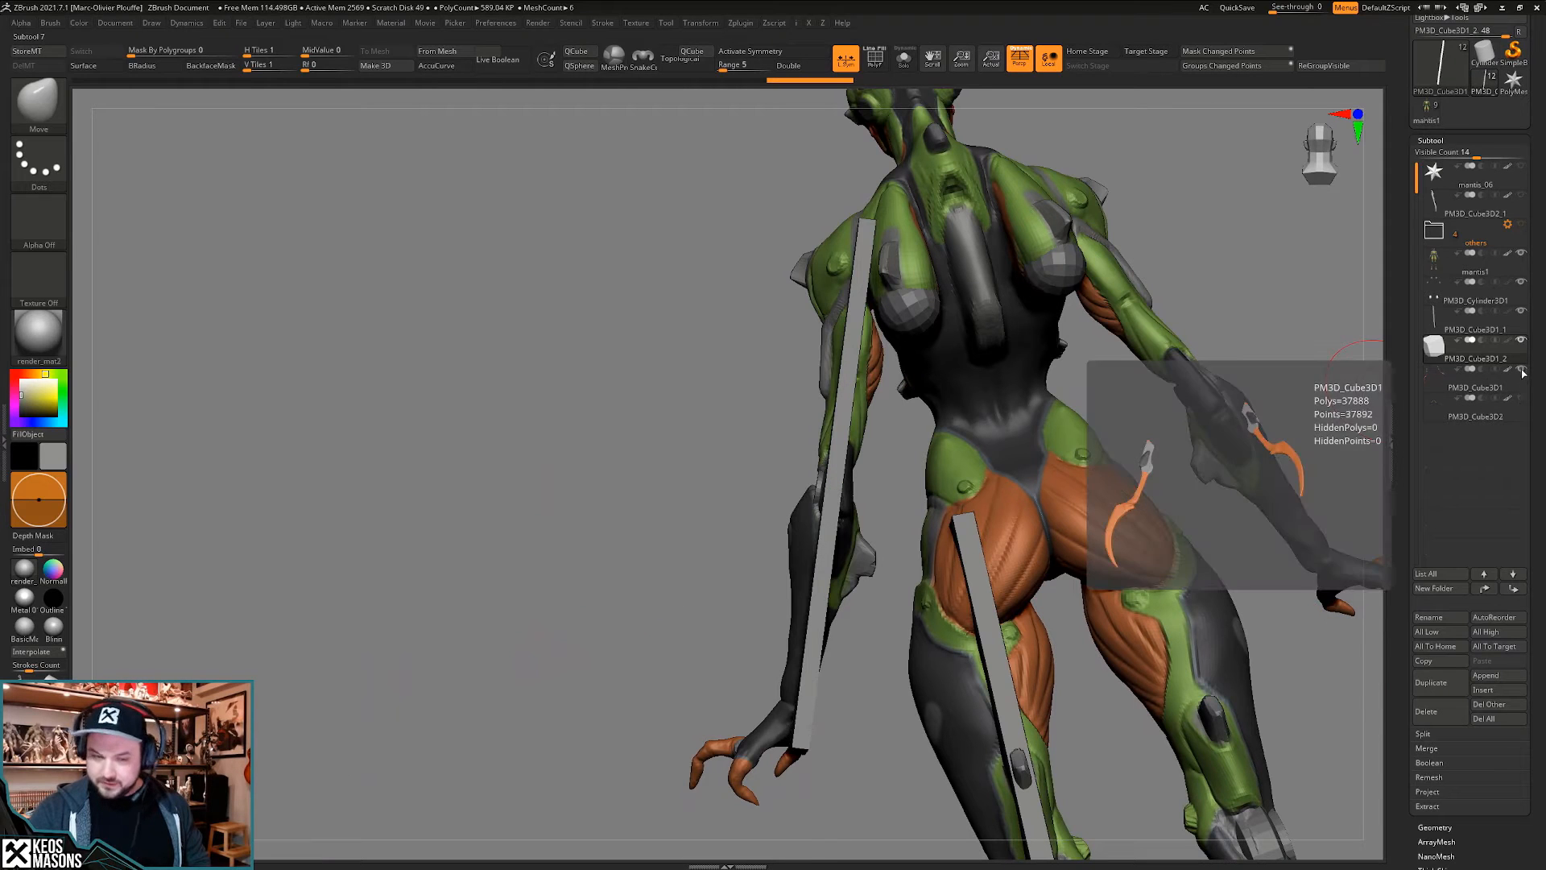
pyautogui.click(1521, 370)
# - Slightly readjust the arm guide bar in front view so it runs from the shoulder to the wrist of the left arm
pyautogui.moveTo(901, 585)
pyautogui.mouseDown()
pyautogui.moveTo(882, 592)
pyautogui.moveTo(882, 615)
pyautogui.moveTo(877, 590)
pyautogui.moveTo(872, 638)
pyautogui.moveTo(856, 581)
pyautogui.moveTo(889, 560)
pyautogui.mouseUp()
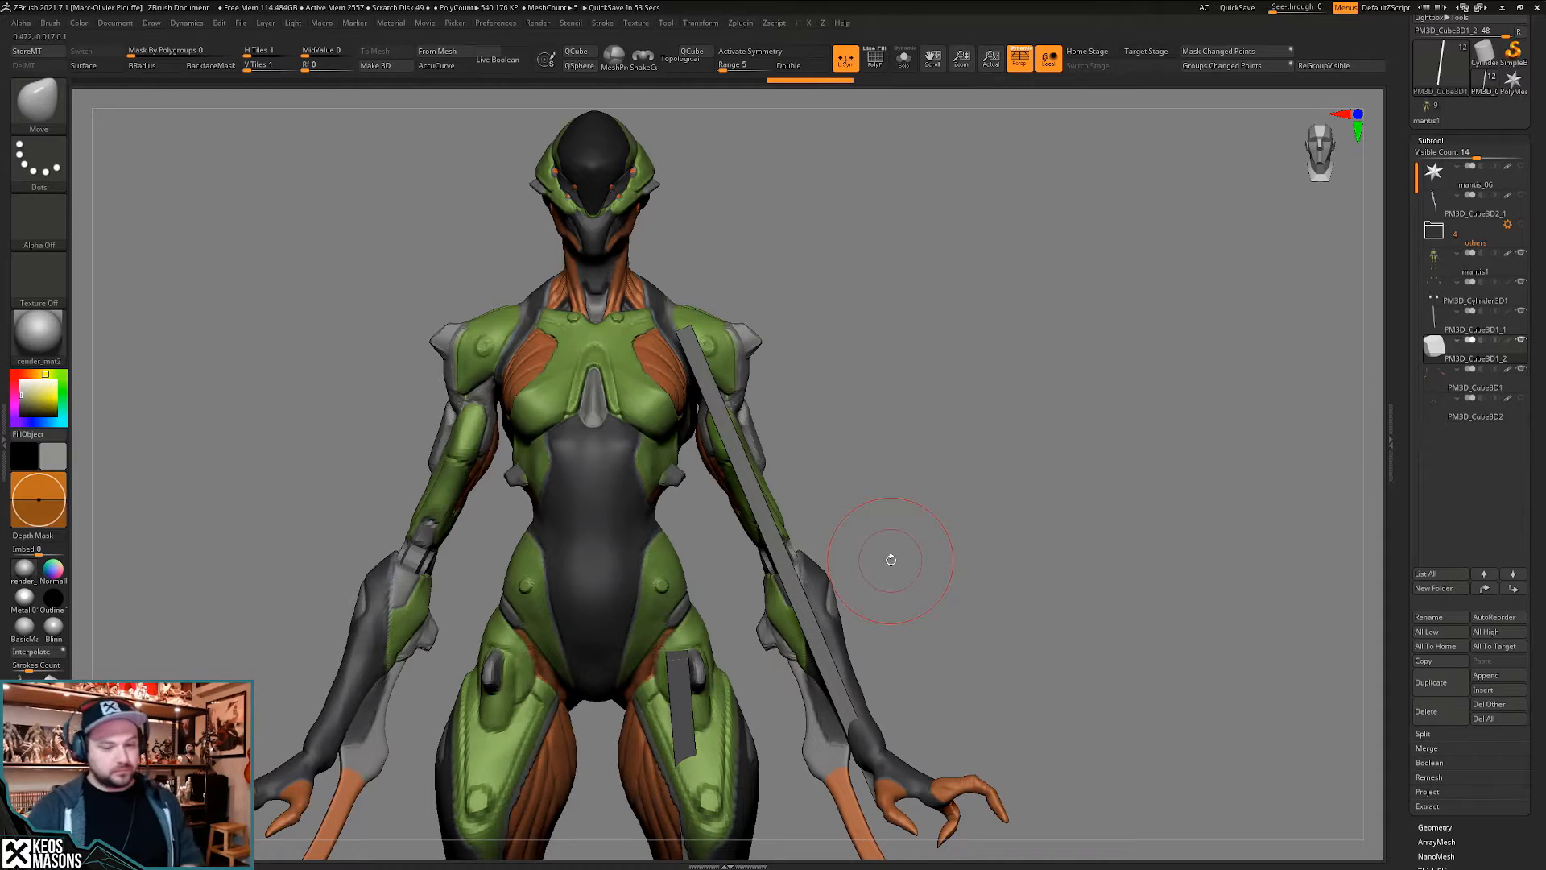
pyautogui.moveTo(891, 559); pyautogui.dragTo(1009, 585)
pyautogui.press('w')
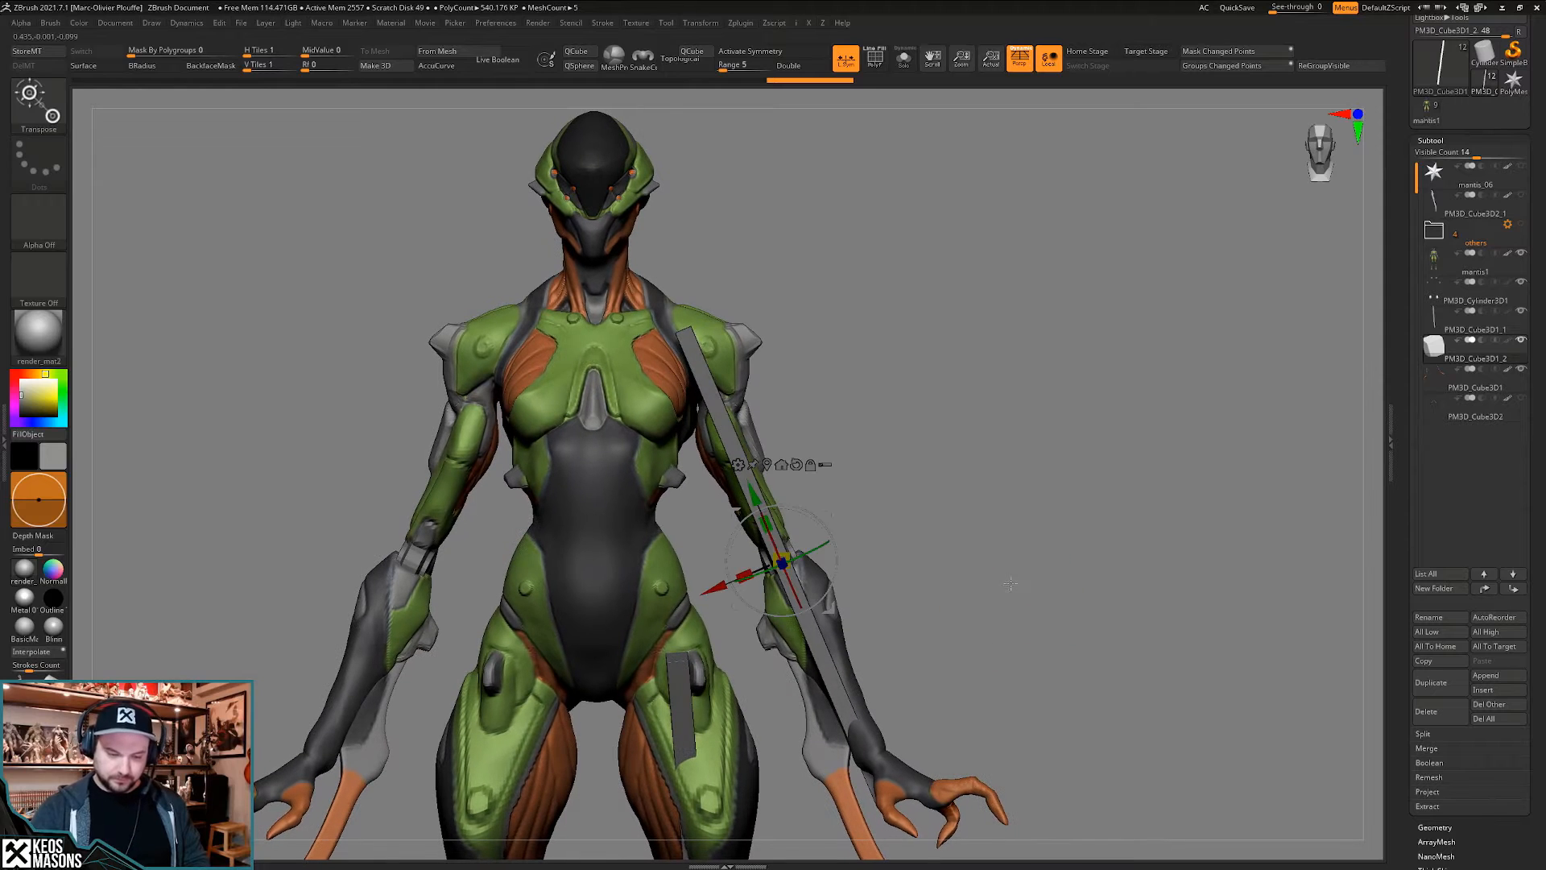
pyautogui.moveTo(836, 549); pyautogui.dragTo(837, 548)
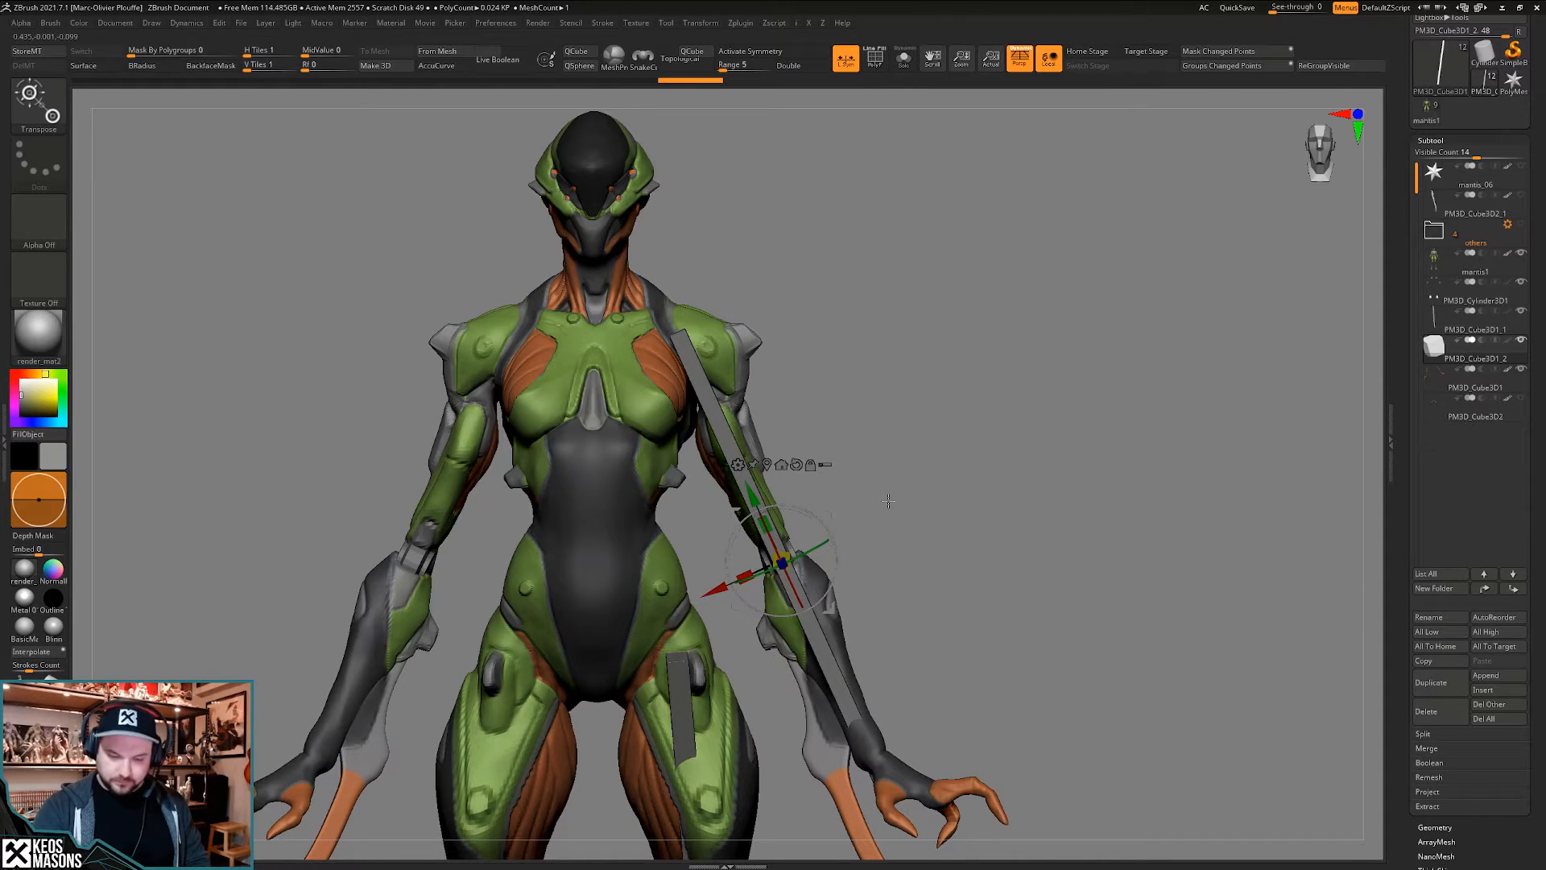
pyautogui.press('q')
pyautogui.moveTo(1122, 555)
pyautogui.mouseDown()
pyautogui.moveTo(823, 658)
pyautogui.moveTo(1011, 565)
pyautogui.moveTo(1020, 595)
pyautogui.mouseUp()
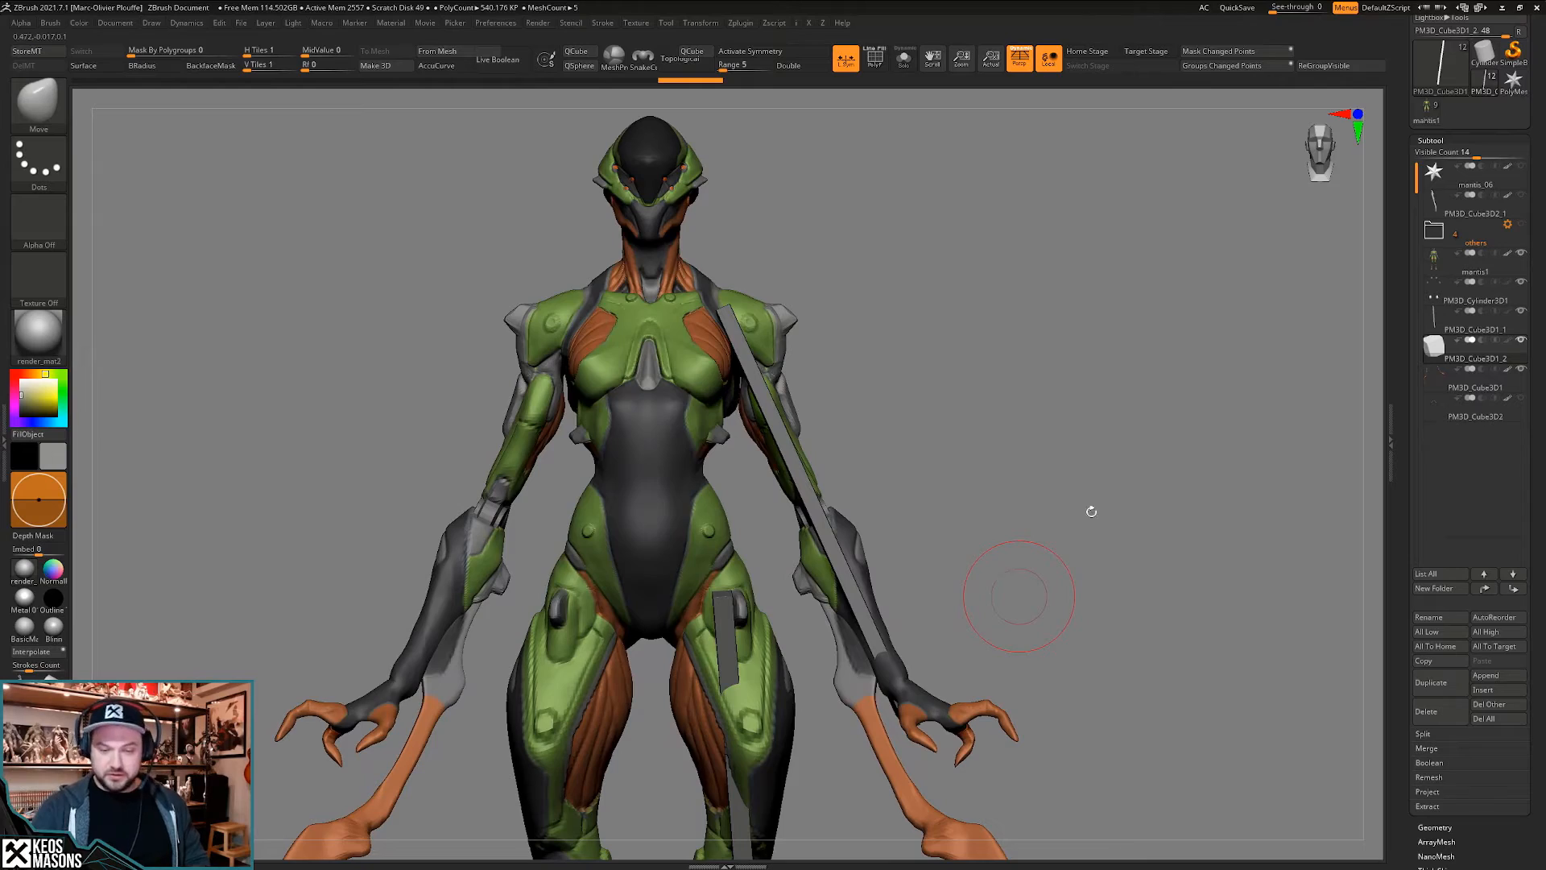
pyautogui.moveTo(1091, 511); pyautogui.dragTo(1042, 594)
pyautogui.click(1023, 572)
pyautogui.click(1033, 574)
# - Hide the mantis1 body, examine the guide bars against the joint pieces and blades, and show the body again
pyautogui.click(1520, 254)
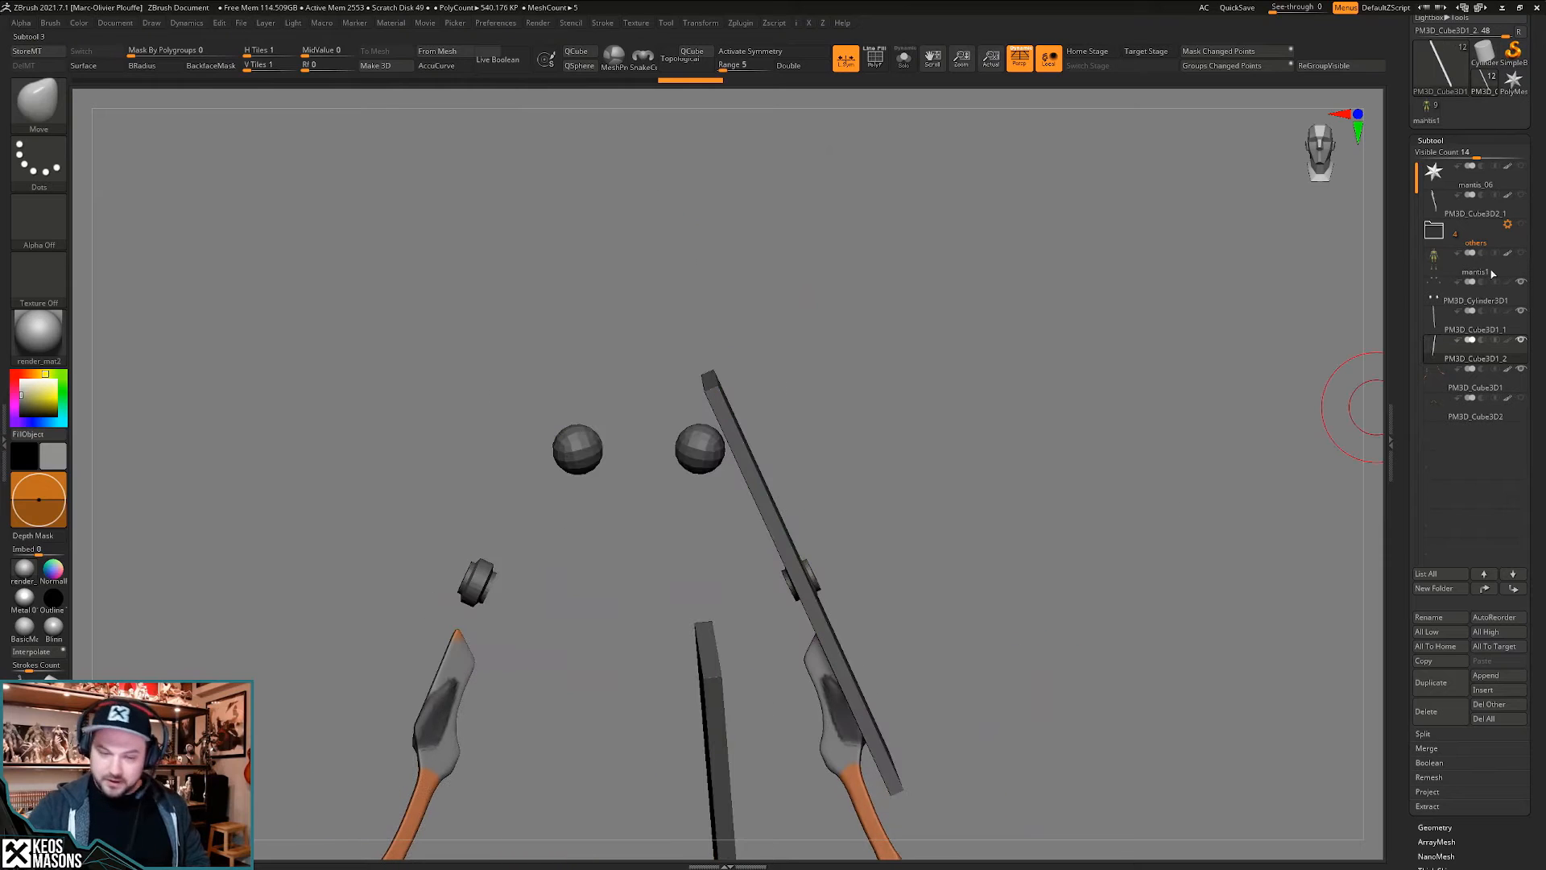
pyautogui.keyDown('ctrl'); pyautogui.moveTo(910, 556); pyautogui.dragTo(830, 600, button='right'); pyautogui.keyUp('ctrl')
pyautogui.moveTo(829, 599); pyautogui.dragTo(834, 364, button='right')
pyautogui.keyDown('alt'); pyautogui.moveTo(1024, 553); pyautogui.dragTo(1014, 501, button='right'); pyautogui.keyUp('alt')
pyautogui.keyDown('ctrl'); pyautogui.moveTo(1015, 501); pyautogui.dragTo(1019, 556, button='right'); pyautogui.keyUp('ctrl')
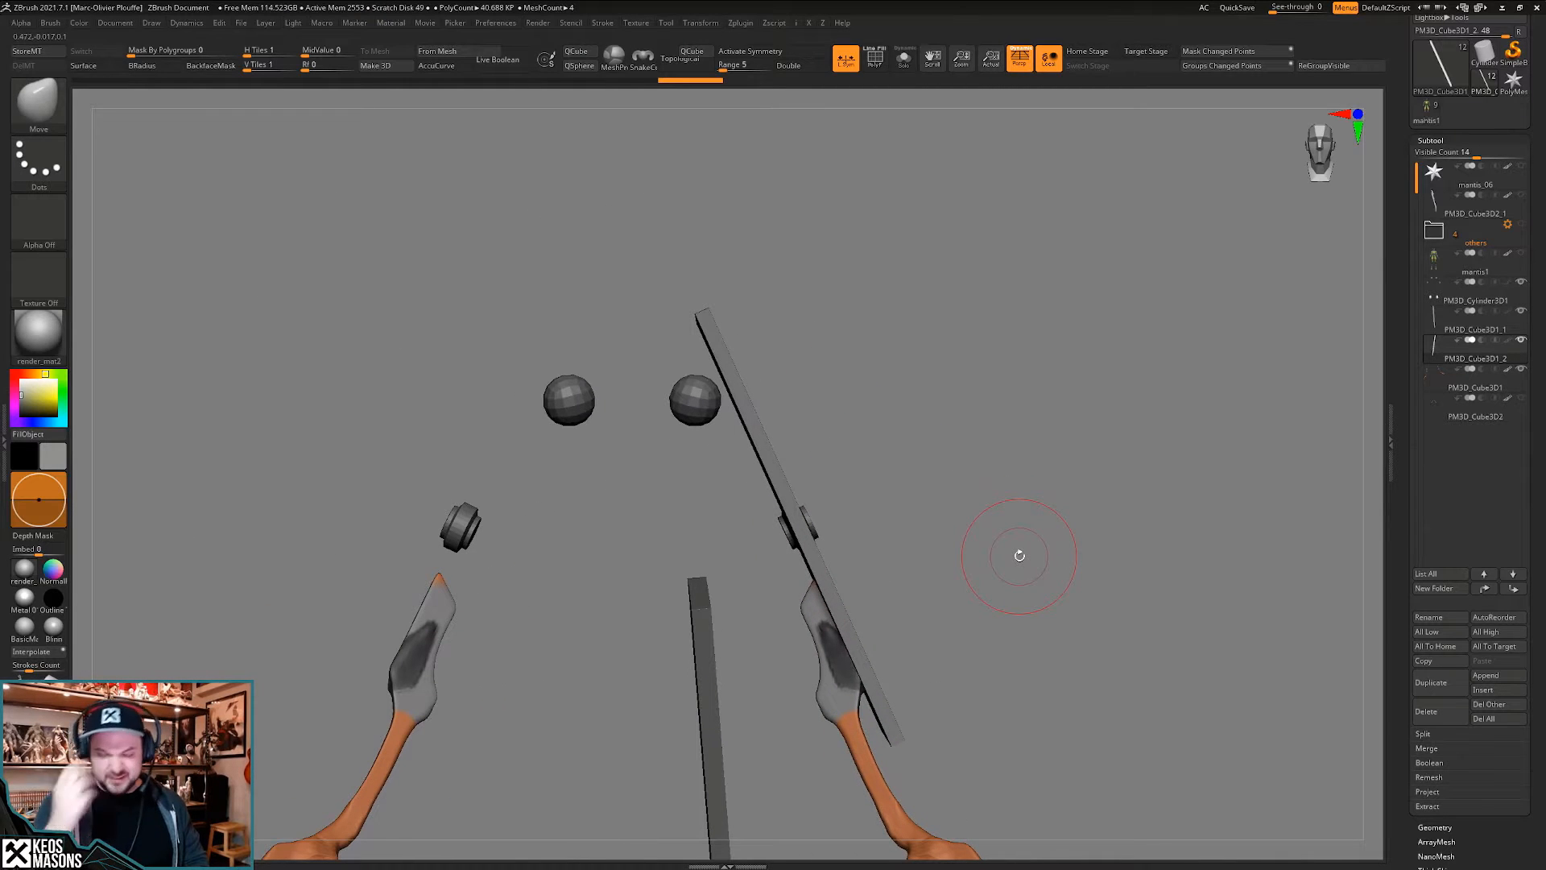
pyautogui.keyDown('alt'); pyautogui.moveTo(1107, 521); pyautogui.dragTo(1093, 491, button='right'); pyautogui.keyUp('alt')
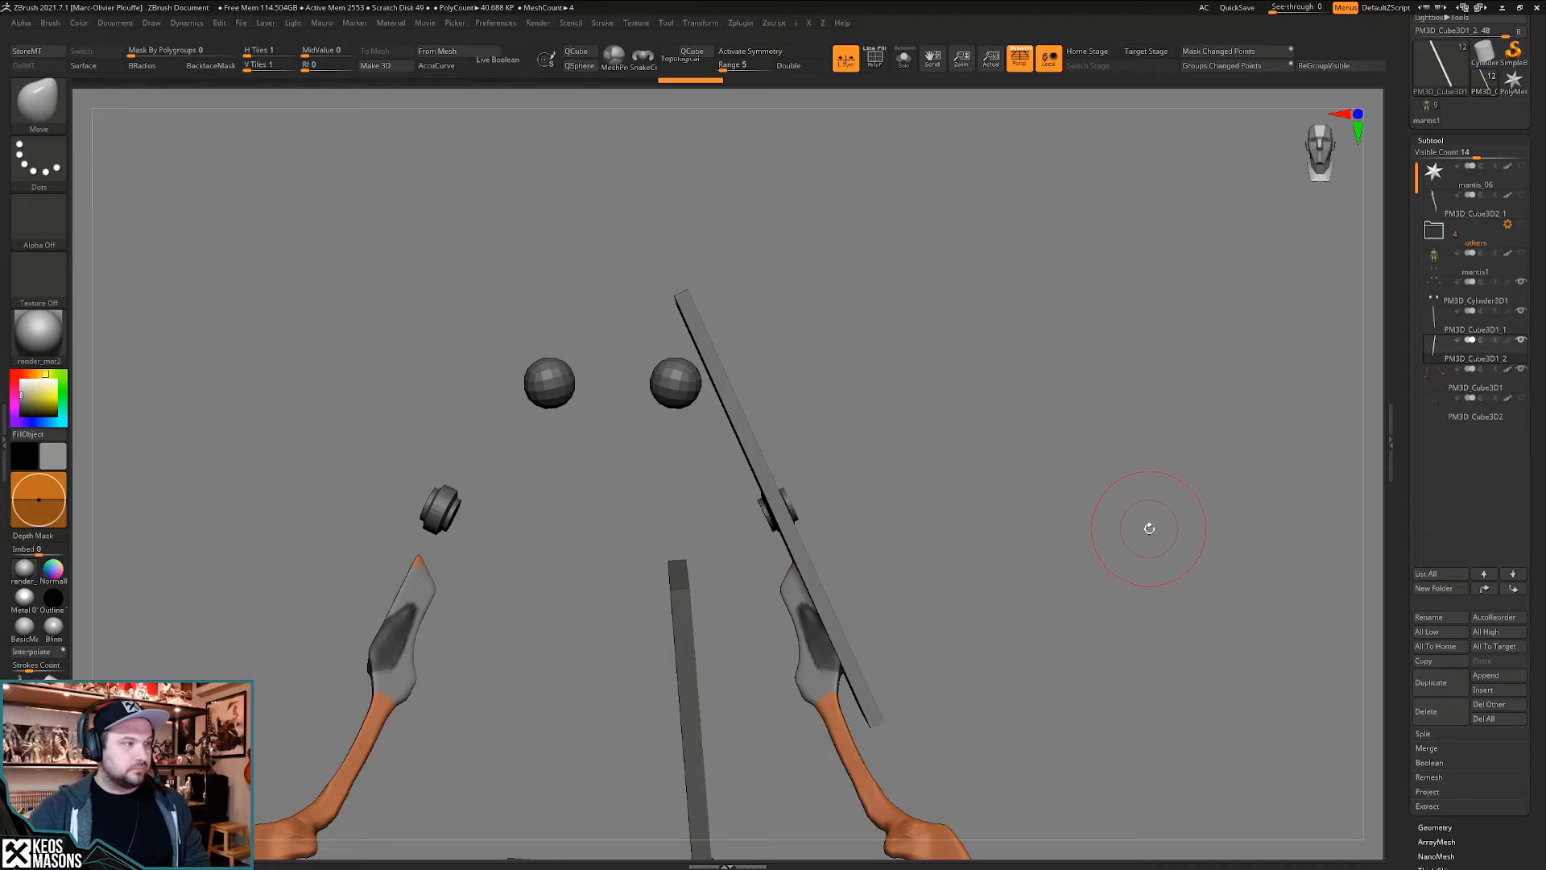
pyautogui.moveTo(1138, 508); pyautogui.dragTo(1171, 492)
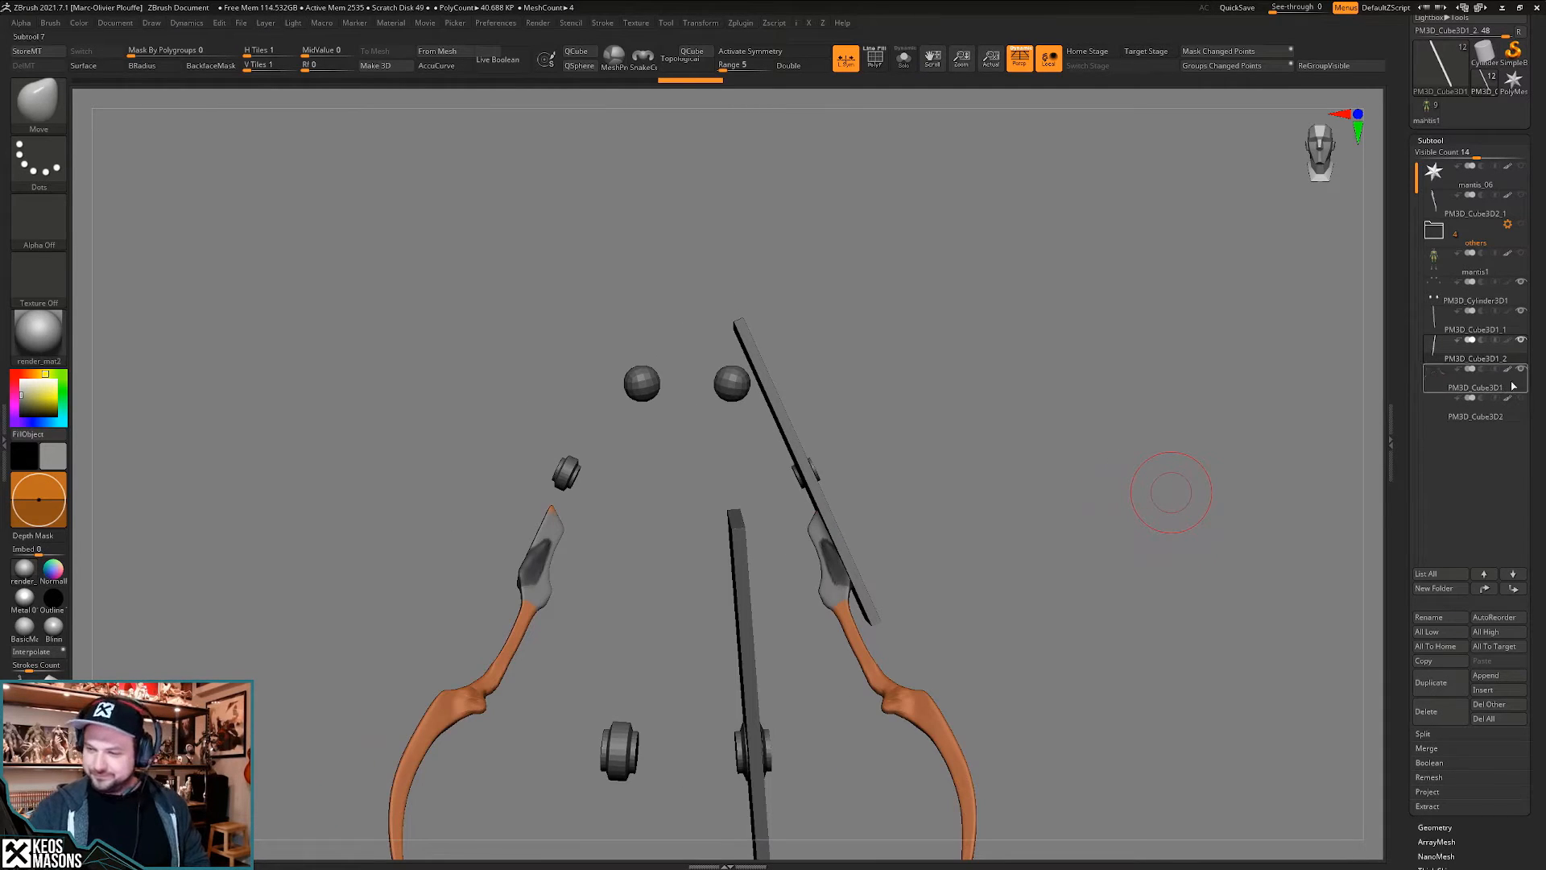
pyautogui.click(1474, 261)
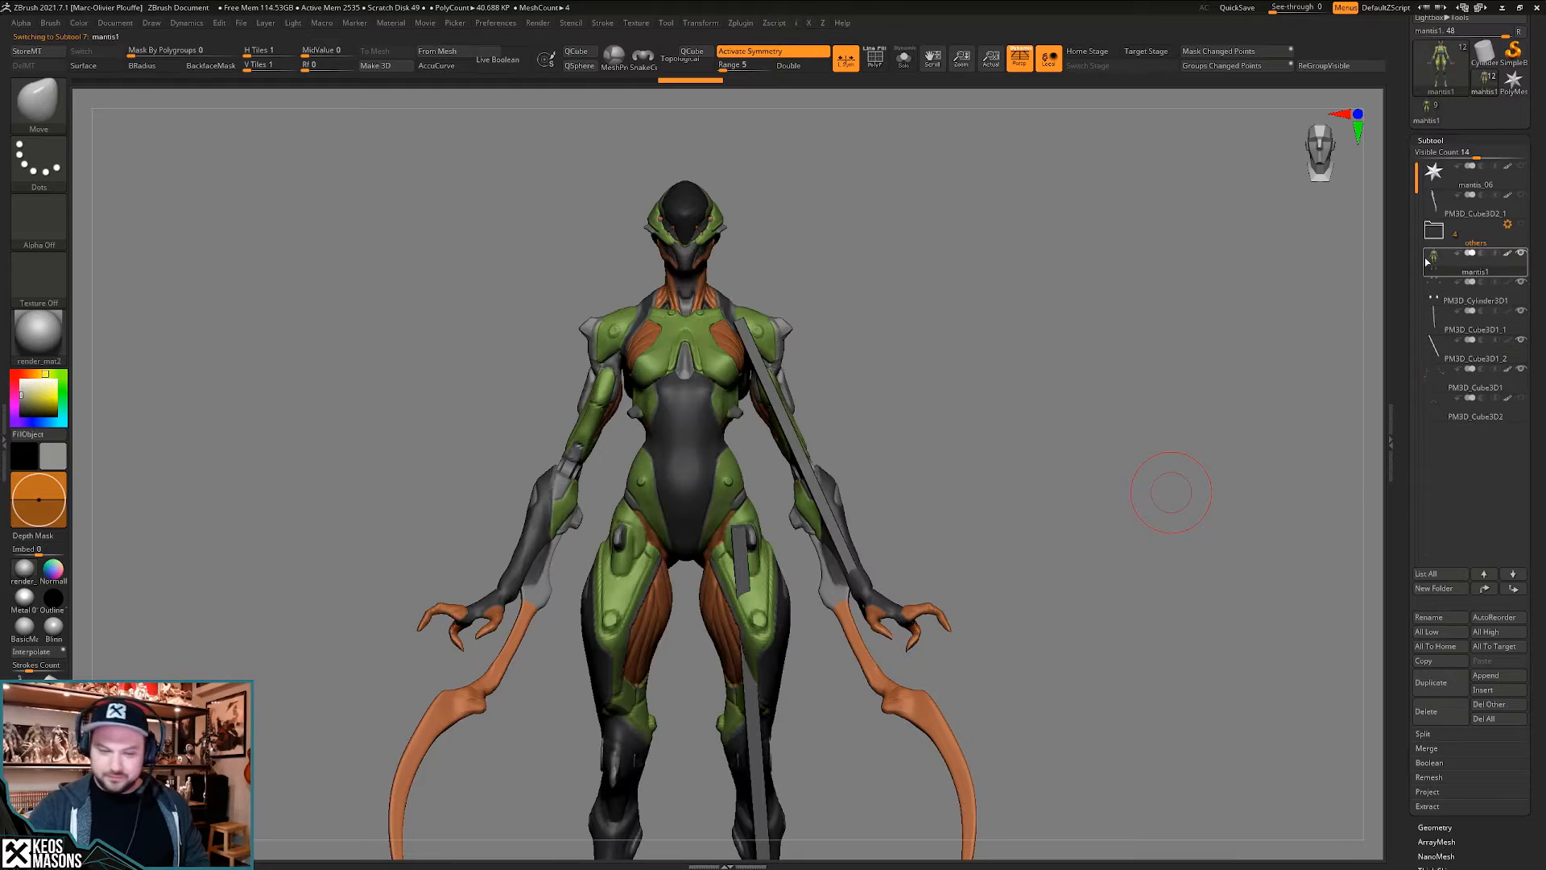
# - Move both guide bar subtools to the end of the subtool list, hide them and make mantis1 the active subtool
pyautogui.moveTo(1166, 491)
pyautogui.mouseDown()
pyautogui.moveTo(1104, 504)
pyautogui.moveTo(1178, 472)
pyautogui.mouseUp()
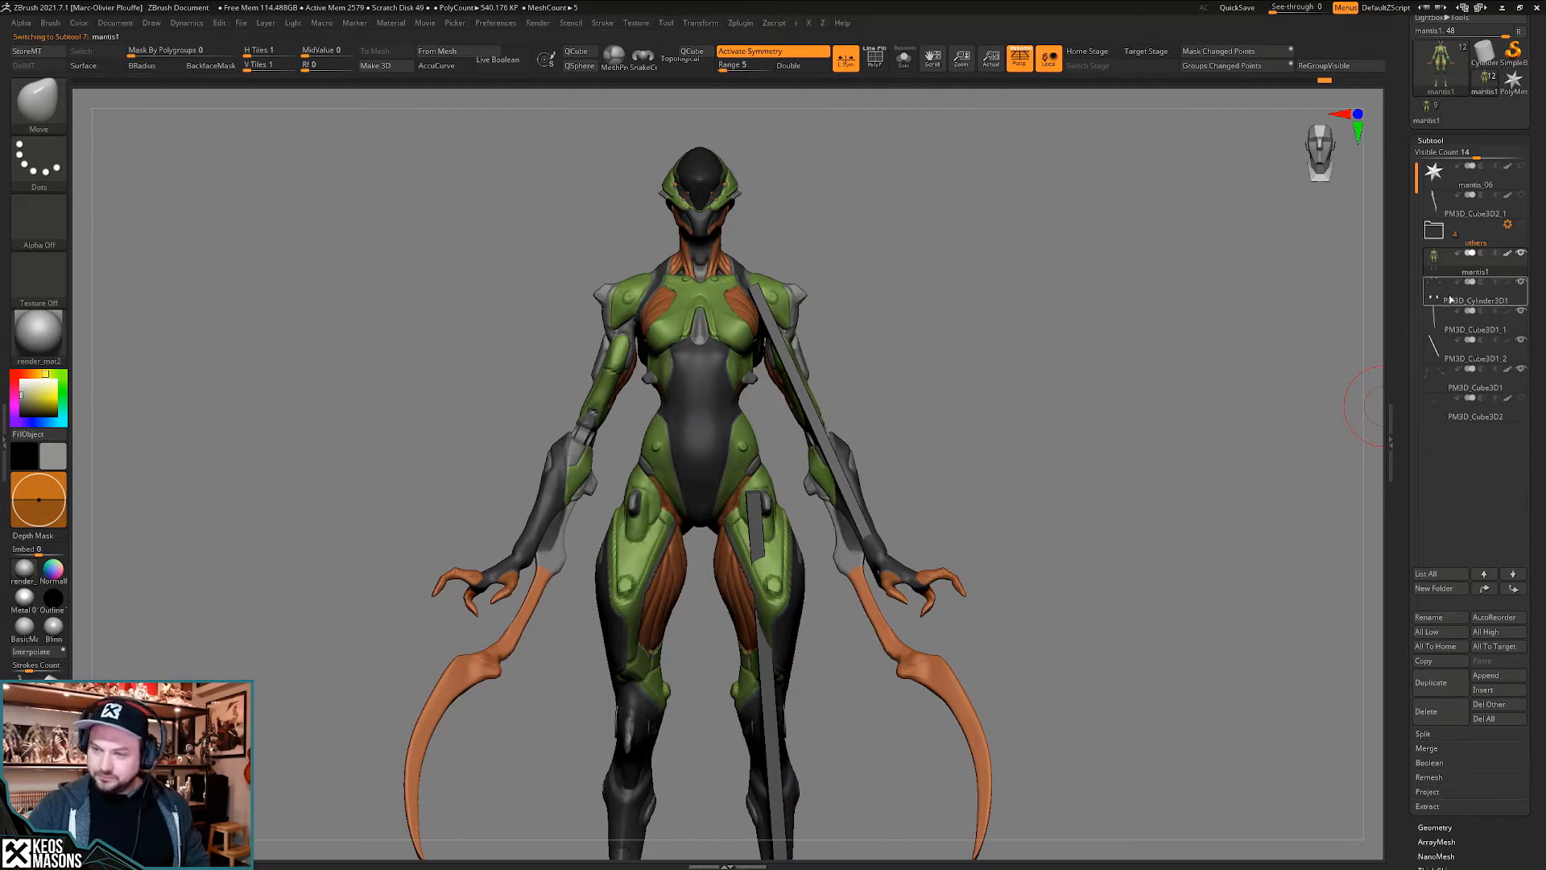
pyautogui.click(1441, 319)
pyautogui.moveTo(1439, 323); pyautogui.dragTo(1451, 377)
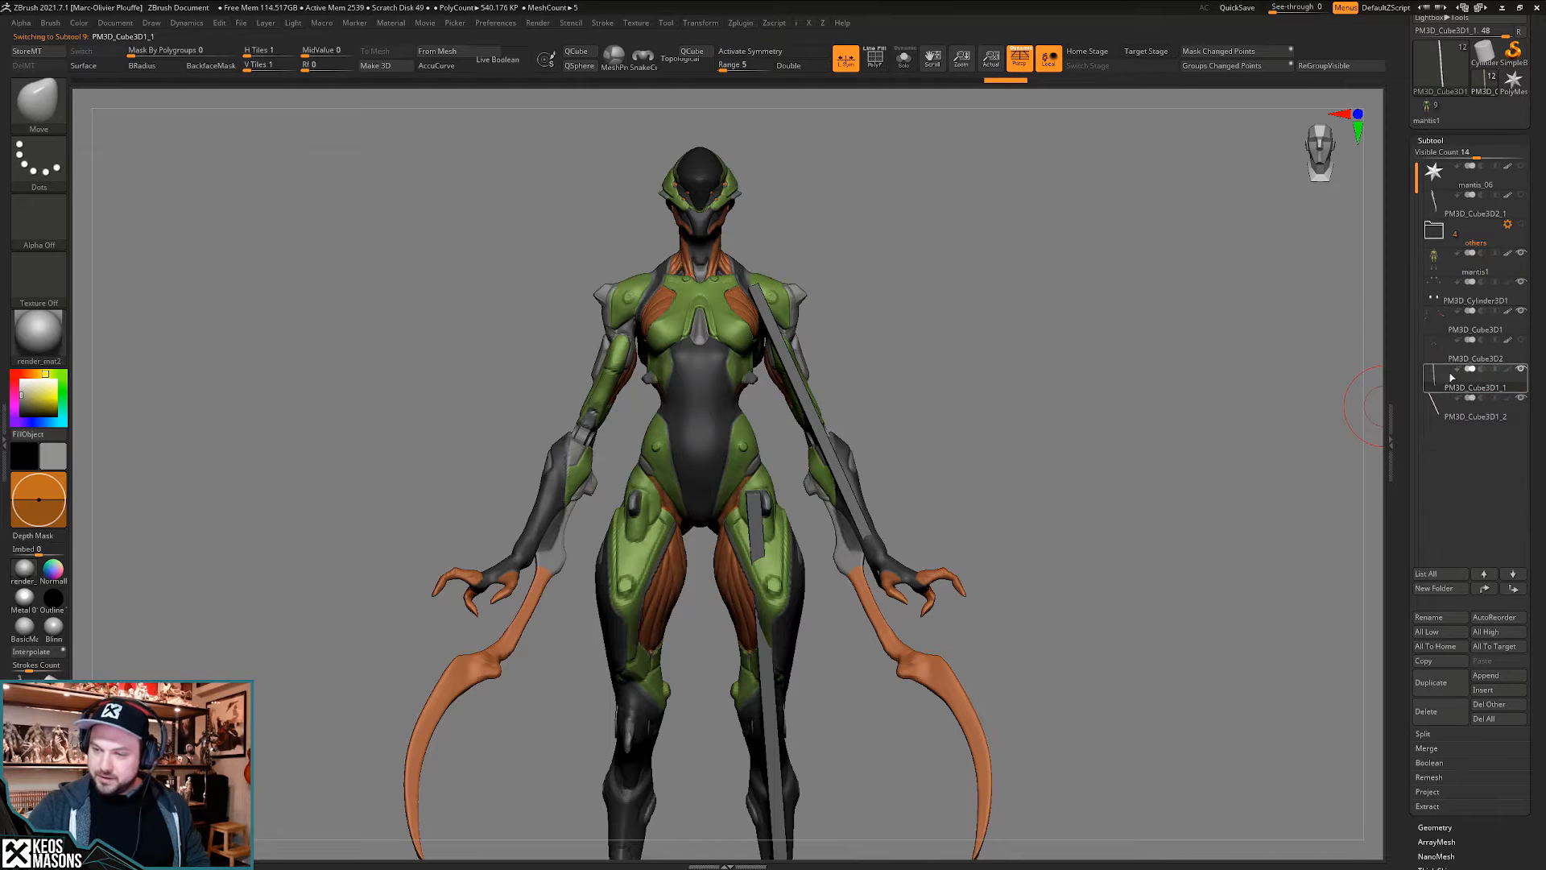
pyautogui.click(1521, 397)
pyautogui.click(1442, 259)
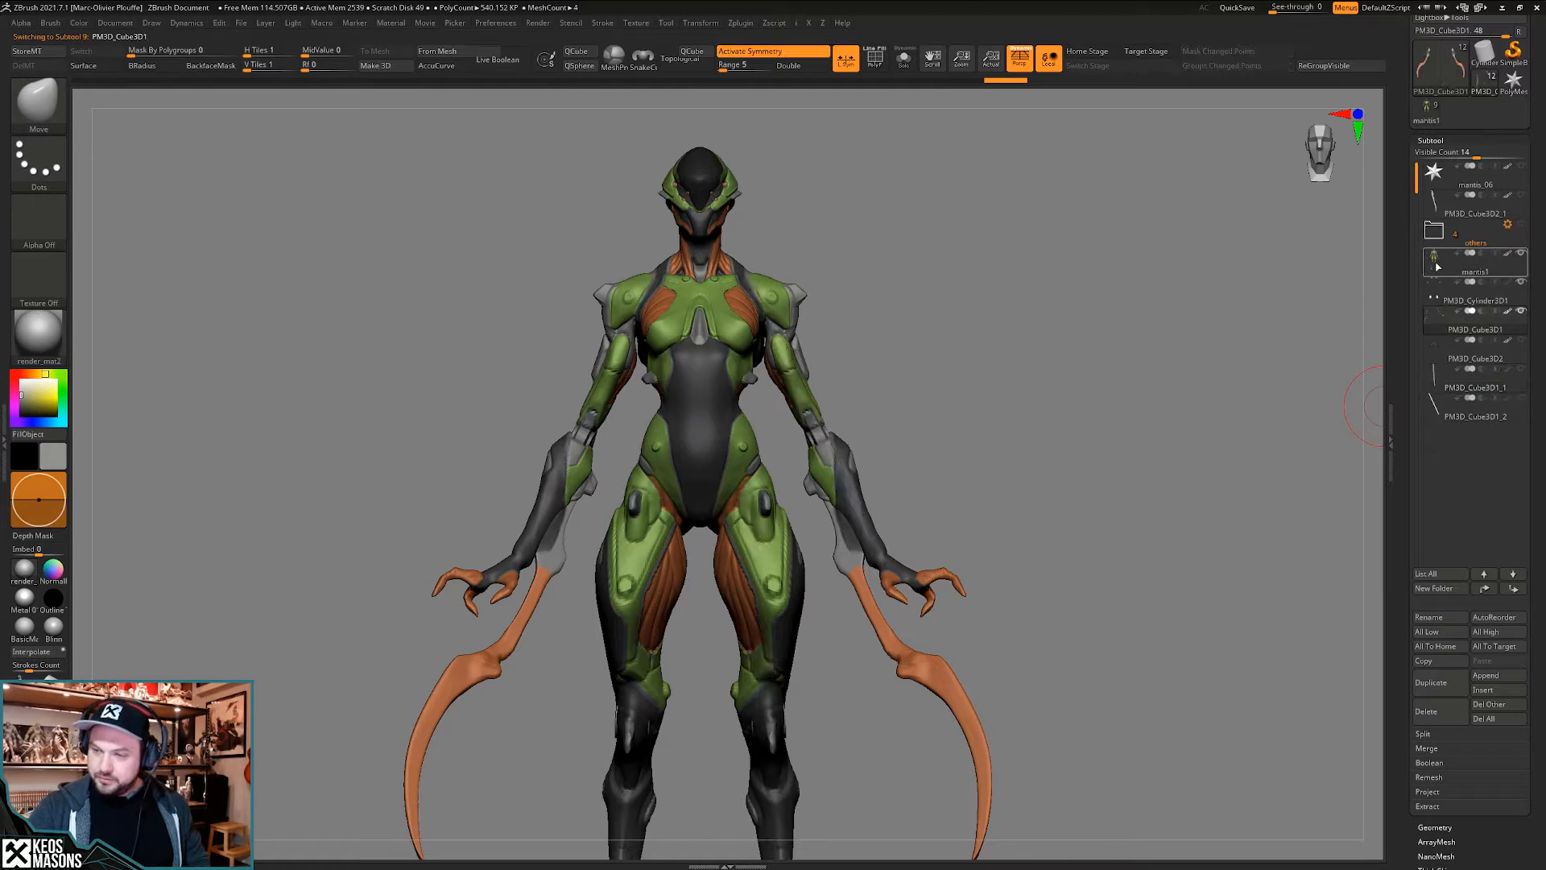
pyautogui.click(1522, 340)
pyautogui.click(1522, 340)
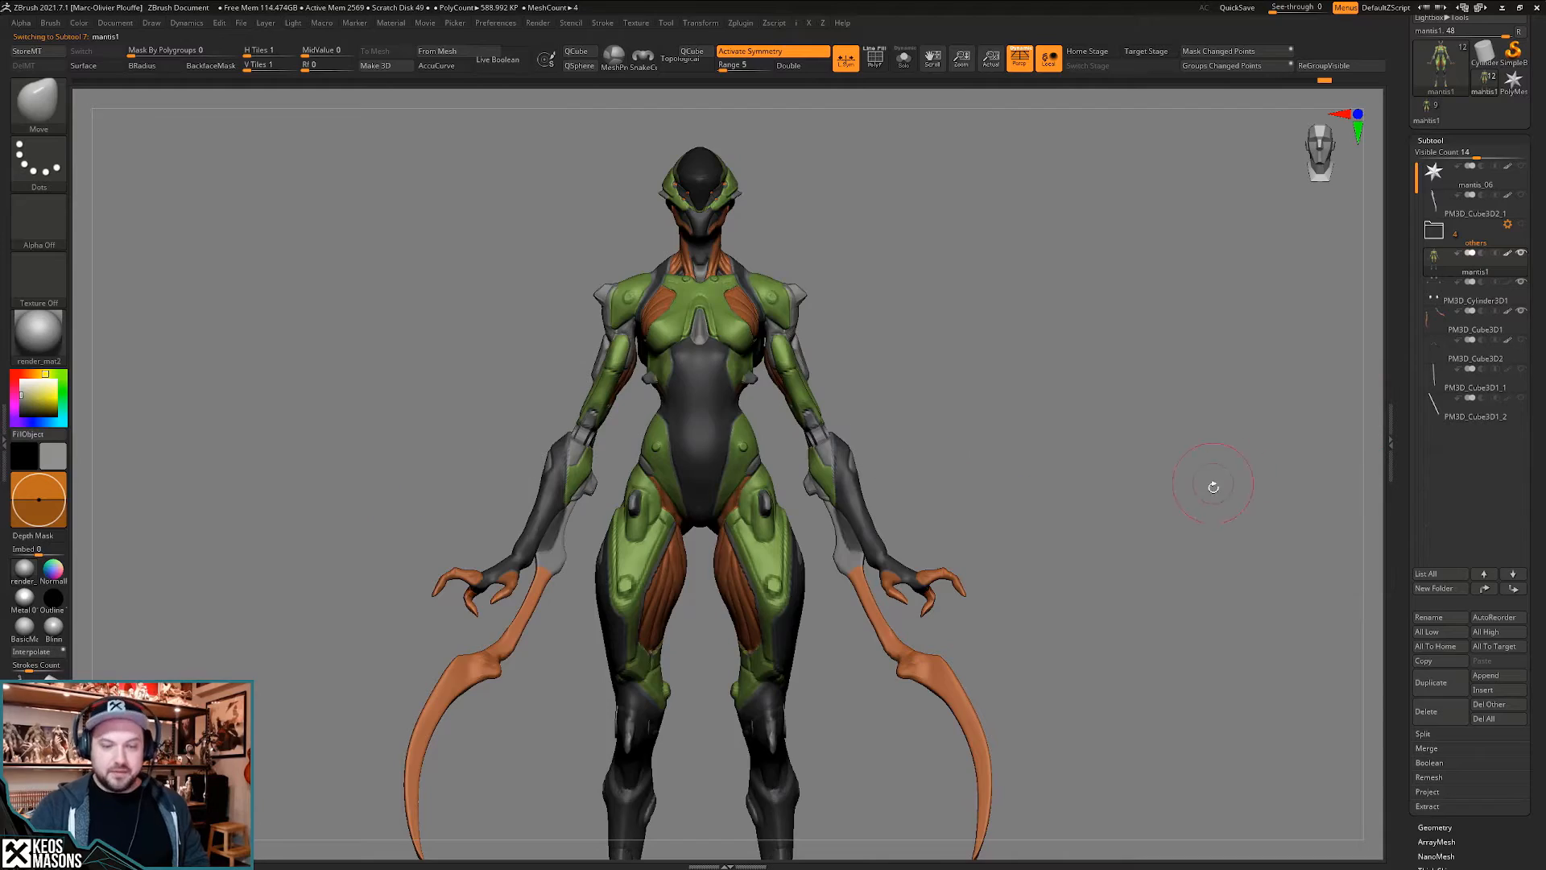
# - Choose the ClayBuildup brush for the left wrist and make the lowest sculpt layer ready for recording
pyautogui.moveTo(1211, 484); pyautogui.dragTo(1142, 589)
pyautogui.hotkey('shift', 'f')
pyautogui.hotkey('shift', 'f')
pyautogui.keyDown('alt'); pyautogui.moveTo(926, 523); pyautogui.dragTo(967, 568); pyautogui.keyUp('alt')
pyautogui.moveTo(966, 567); pyautogui.dragTo(991, 522)
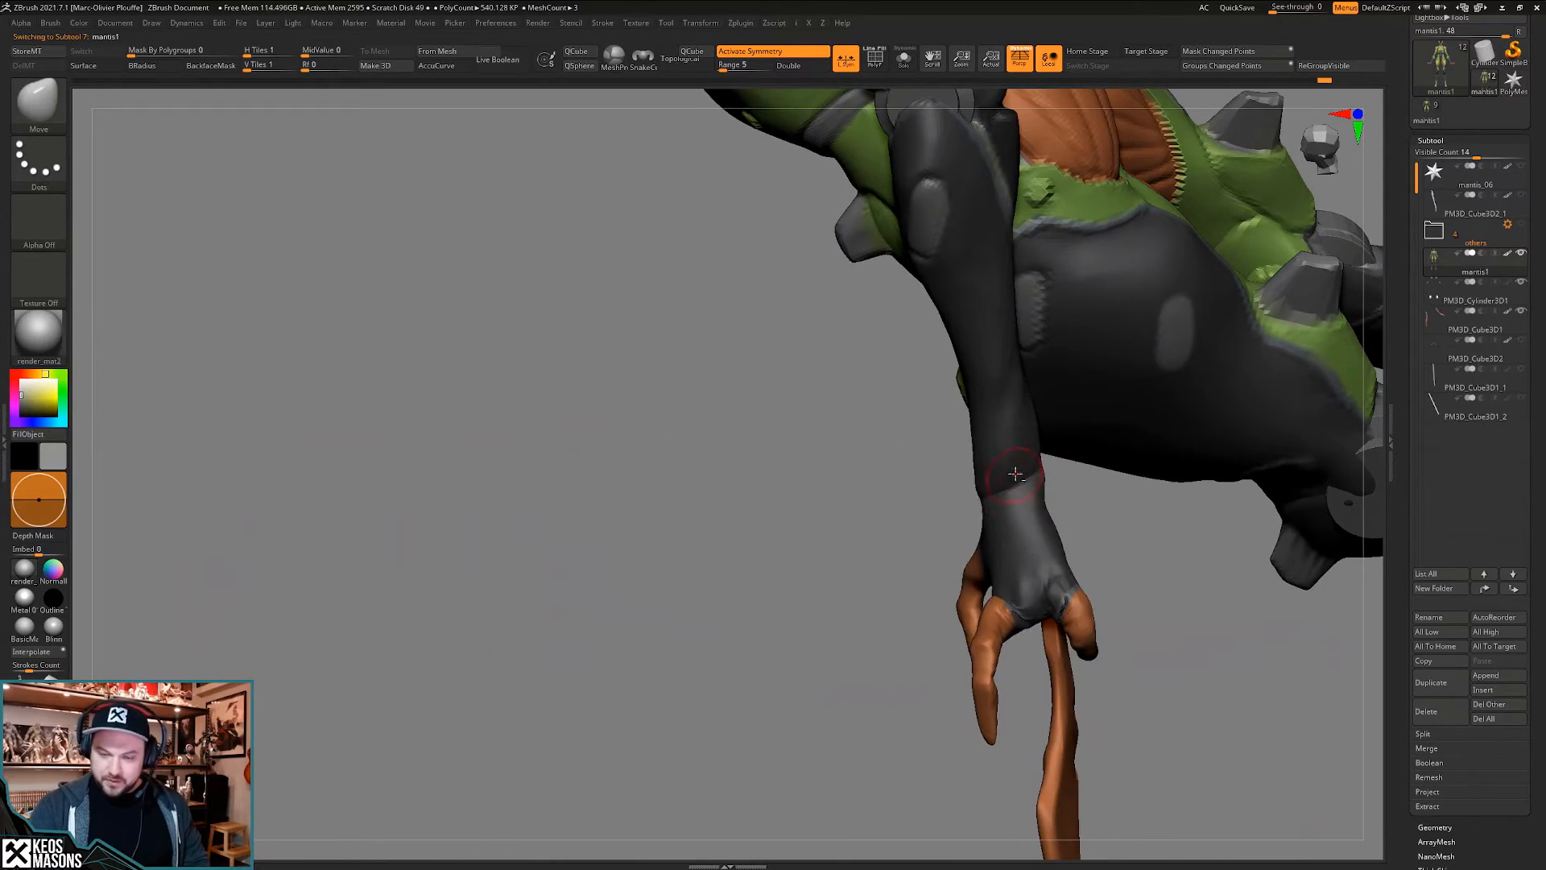
pyautogui.moveTo(1115, 523)
pyautogui.mouseDown()
pyautogui.moveTo(994, 527)
pyautogui.moveTo(1004, 507)
pyautogui.mouseUp()
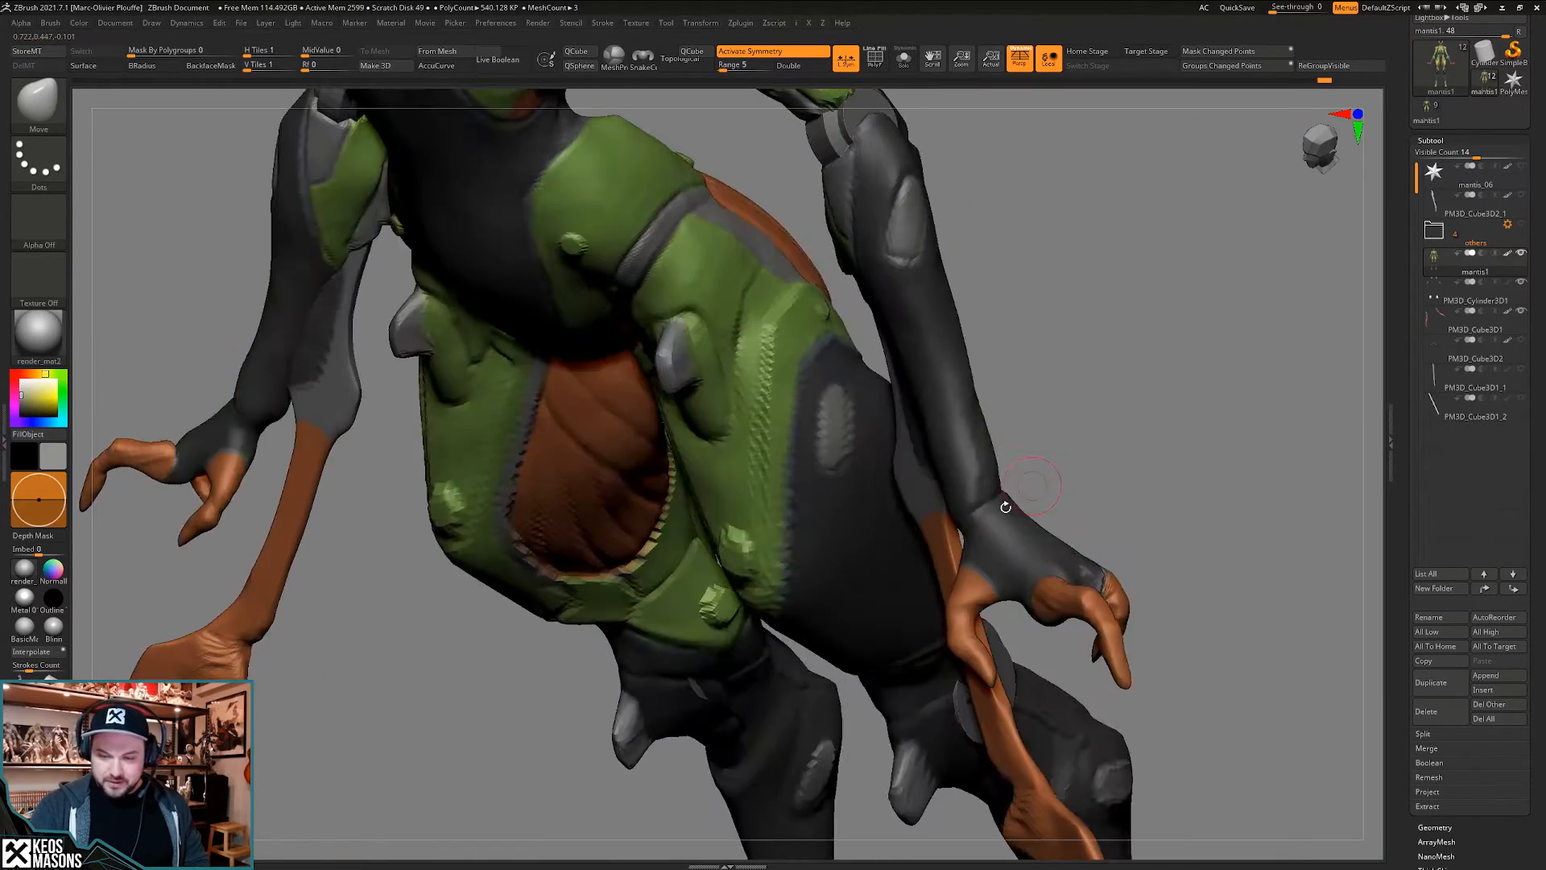
pyautogui.press('space')
pyautogui.click(1044, 493)
pyautogui.moveTo(1015, 549)
pyautogui.mouseDown(button='right')
pyautogui.moveTo(973, 524)
pyautogui.moveTo(999, 494)
pyautogui.mouseUp(button='right')
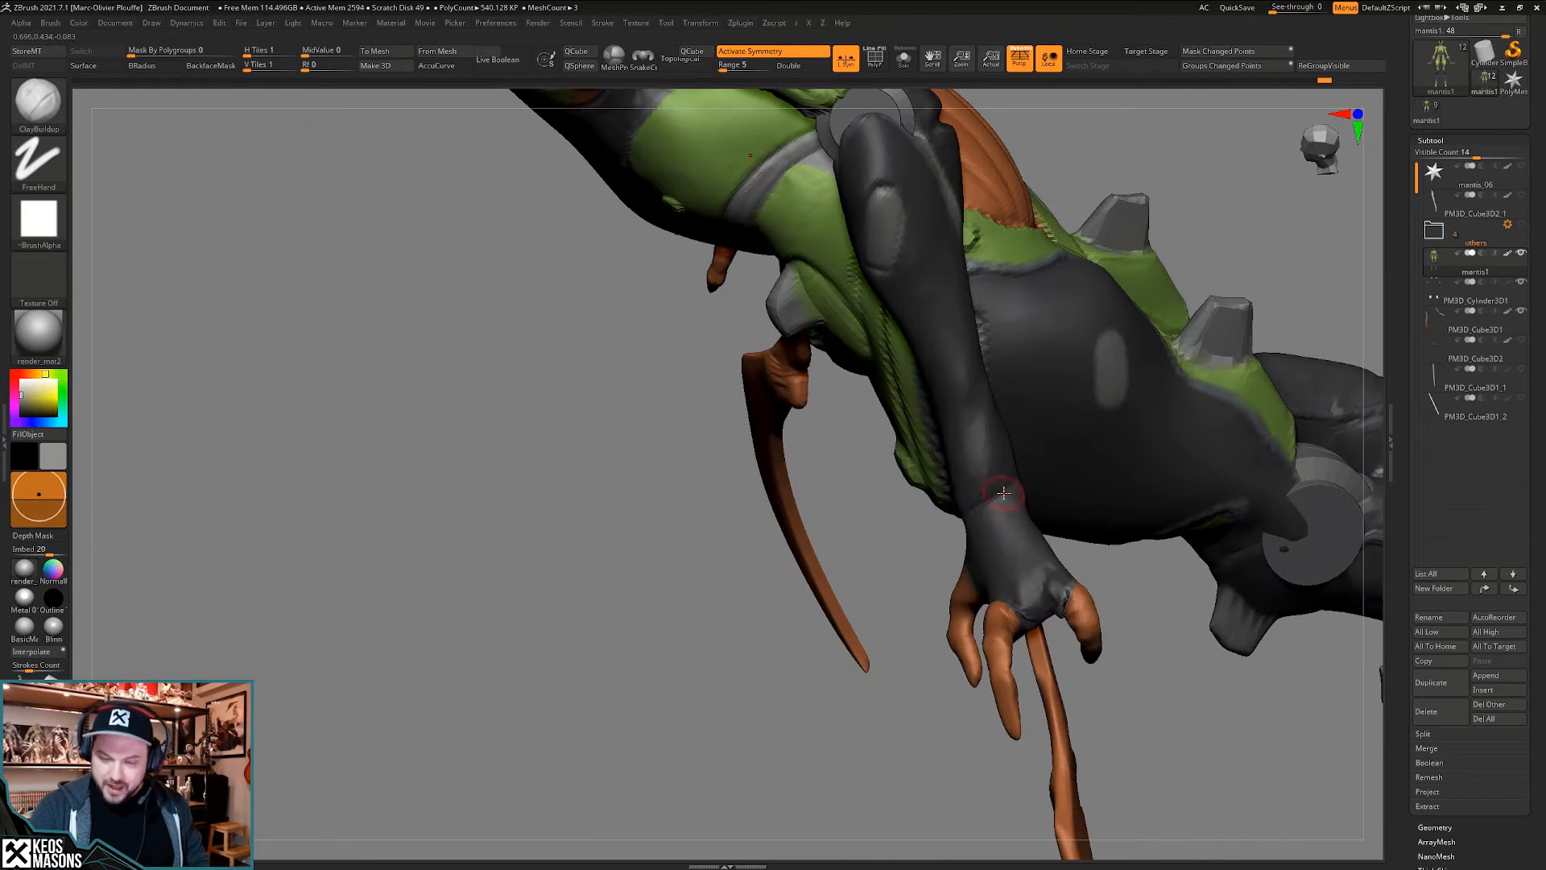
pyautogui.moveTo(1408, 547); pyautogui.dragTo(1439, 395)
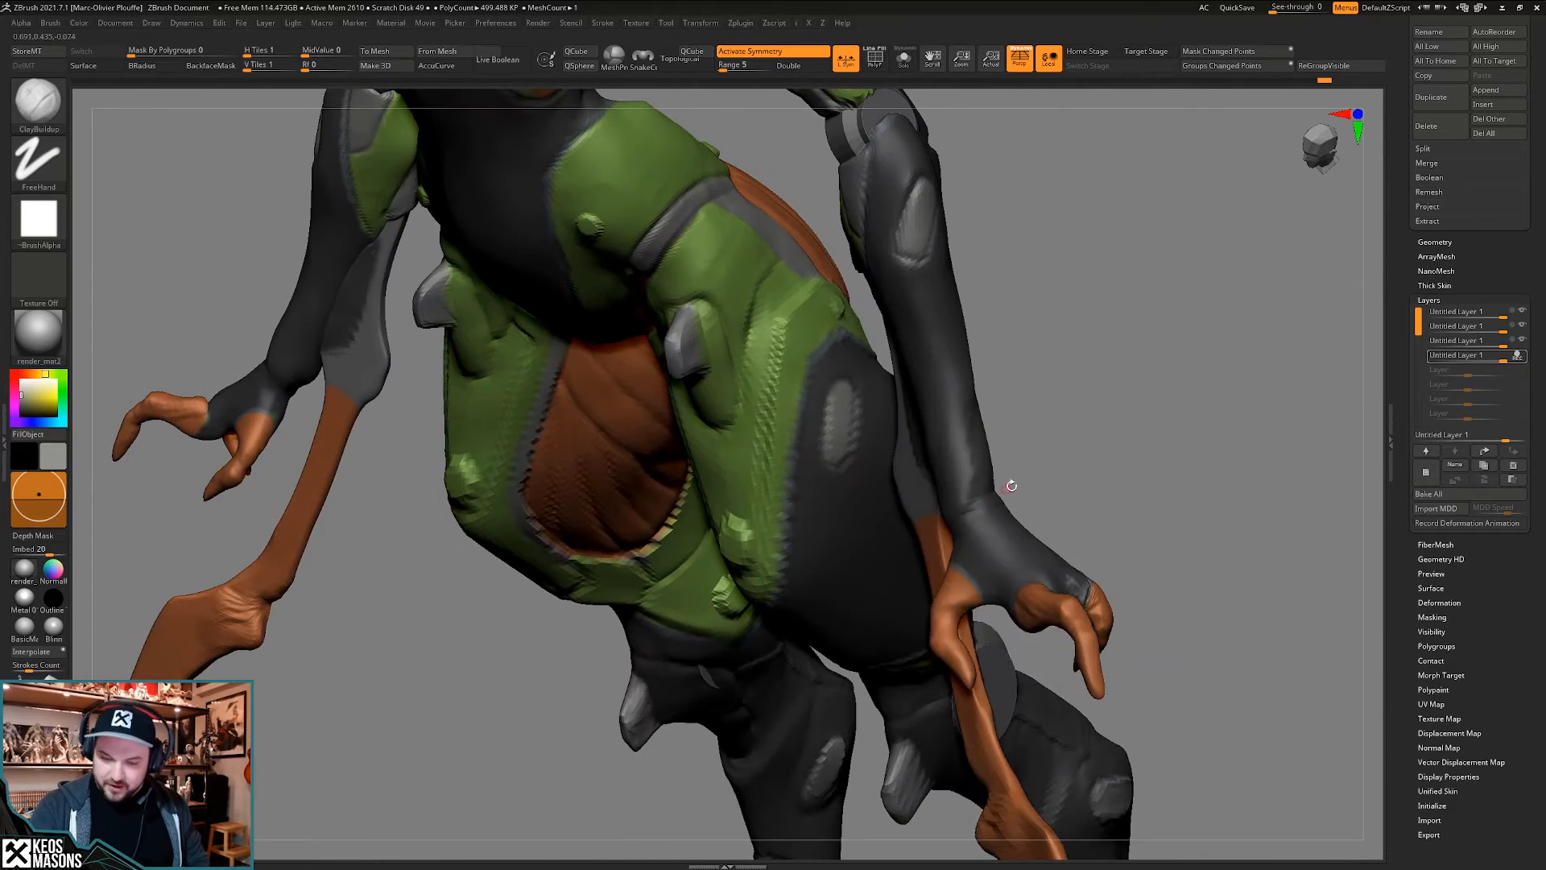
# - Carve a crease around the left wrist between forearm and hand with the DamStandard brush, working symmetrically
pyautogui.press('space')
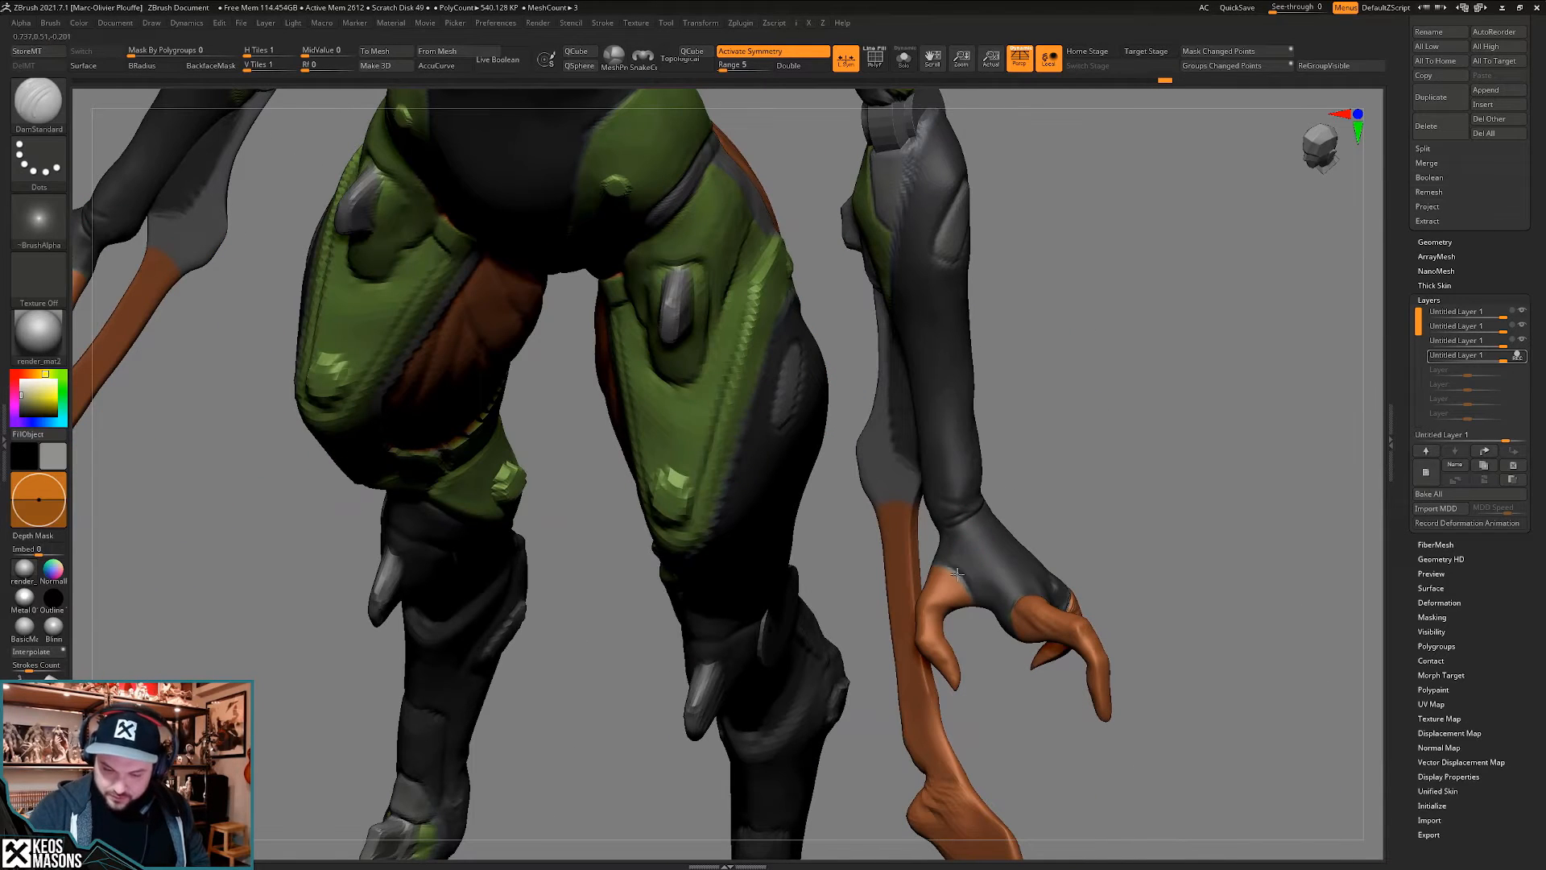
pyautogui.moveTo(957, 574); pyautogui.dragTo(1035, 531, button='right')
pyautogui.rightClick(1030, 564)
pyautogui.keyDown('shift'); pyautogui.moveTo(1037, 520); pyautogui.dragTo(1040, 528); pyautogui.keyUp('shift')
pyautogui.rightClick(1054, 527)
pyautogui.moveTo(1041, 527)
pyautogui.mouseDown(button='right')
pyautogui.moveTo(1060, 516)
pyautogui.moveTo(1003, 494)
pyautogui.moveTo(1009, 511)
pyautogui.moveTo(1045, 462)
pyautogui.mouseUp(button='right')
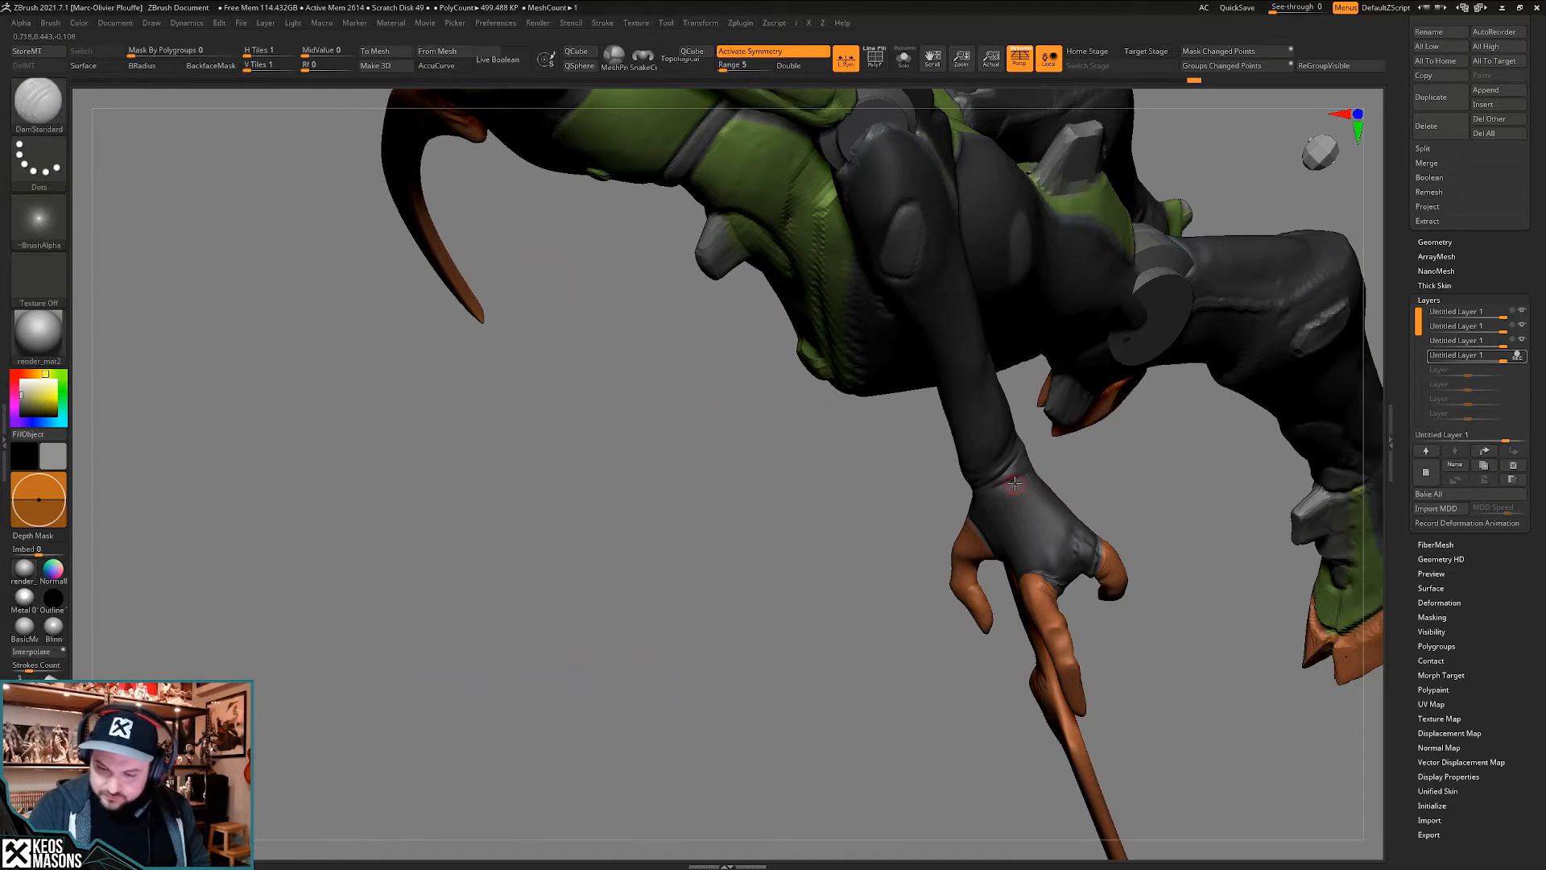
pyautogui.moveTo(1035, 476)
pyautogui.mouseDown(button='right')
pyautogui.moveTo(1092, 456)
pyautogui.moveTo(984, 463)
pyautogui.mouseUp(button='right')
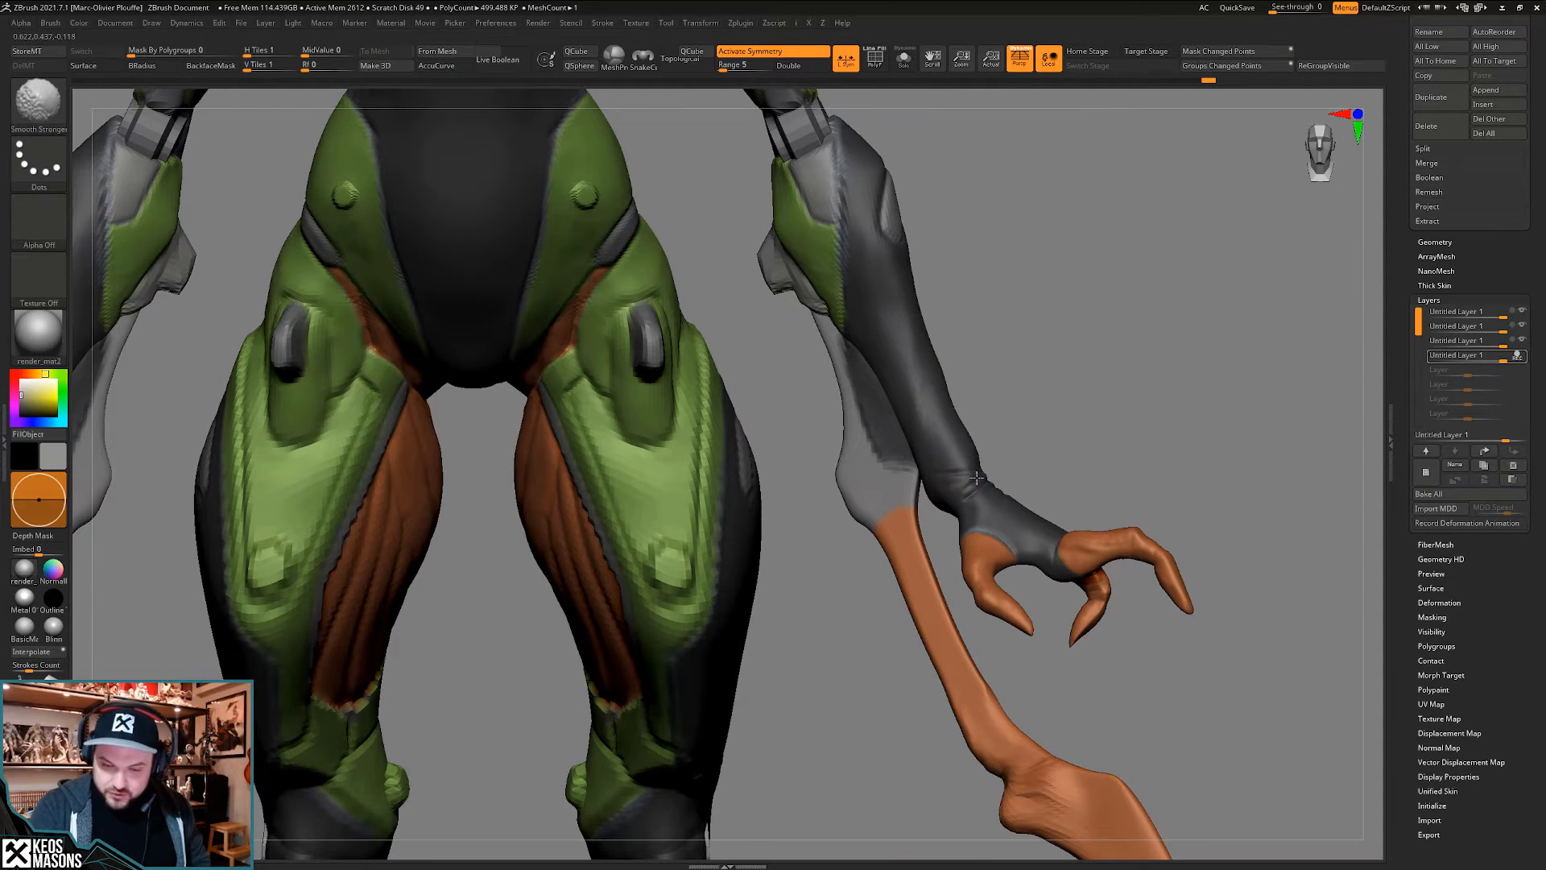
# - Smooth and refine the wrist crease and its transition into the forearm from the front, side and inner views
pyautogui.keyDown('shift'); pyautogui.moveTo(954, 477); pyautogui.dragTo(984, 475); pyautogui.keyUp('shift')
pyautogui.moveTo(991, 467)
pyautogui.mouseDown(button='right')
pyautogui.moveTo(1029, 425)
pyautogui.moveTo(940, 501)
pyautogui.mouseUp(button='right')
pyautogui.moveTo(939, 618)
pyautogui.mouseDown(button='right')
pyautogui.moveTo(914, 605)
pyautogui.moveTo(926, 576)
pyautogui.moveTo(976, 559)
pyautogui.moveTo(994, 471)
pyautogui.moveTo(949, 551)
pyautogui.moveTo(986, 508)
pyautogui.moveTo(997, 421)
pyautogui.moveTo(970, 459)
pyautogui.mouseUp(button='right')
pyautogui.press('shift')
pyautogui.rightClick(949, 551)
pyautogui.press('shift')
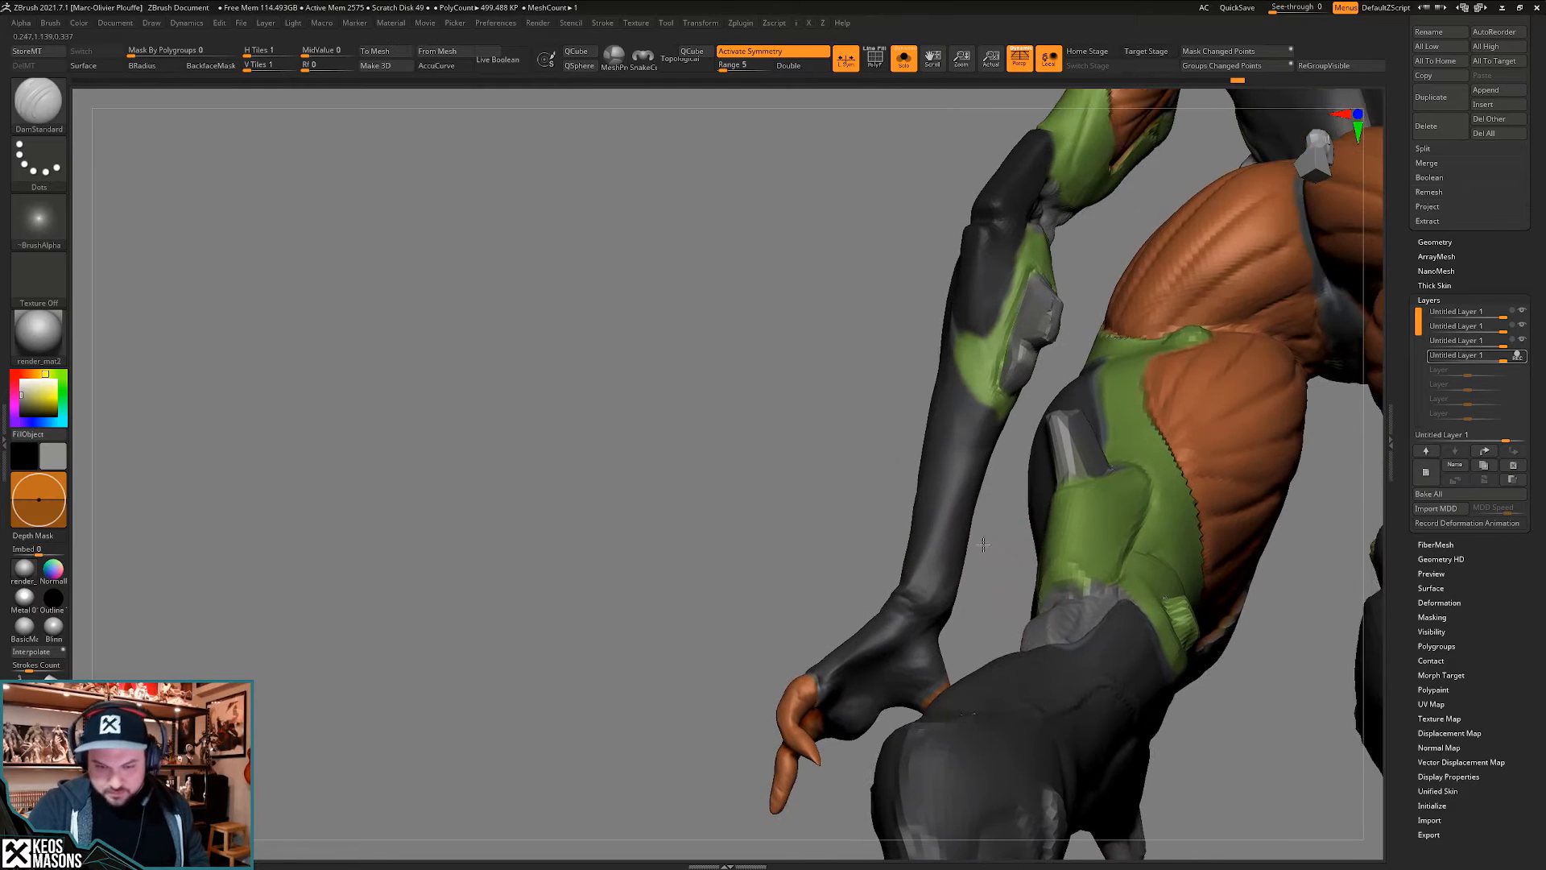
pyautogui.rightClick(950, 534)
pyautogui.press('shift')
pyautogui.moveTo(928, 551)
pyautogui.mouseDown(button='right')
pyautogui.moveTo(1004, 545)
pyautogui.moveTo(963, 528)
pyautogui.moveTo(912, 450)
pyautogui.moveTo(935, 485)
pyautogui.mouseUp(button='right')
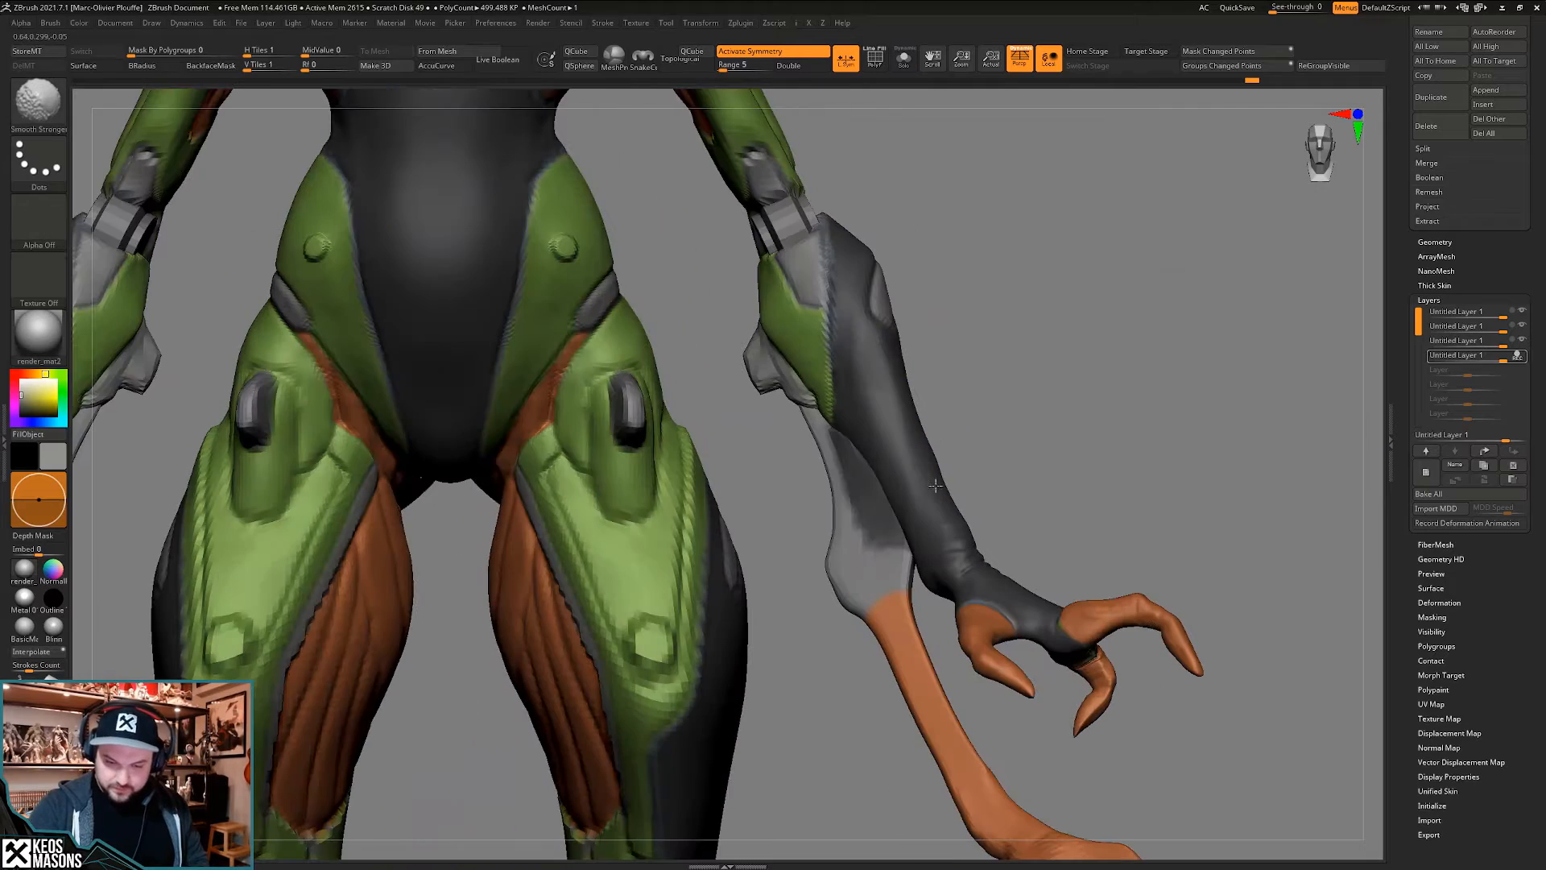
# - Sculpt the outer side of the lower forearm with the ClayBuildup brush and smooth the strokes
pyautogui.moveTo(1004, 415)
pyautogui.keyDown('alt'); pyautogui.mouseDown(button='right')
pyautogui.moveTo(1025, 488)
pyautogui.moveTo(918, 516)
pyautogui.moveTo(930, 504)
pyautogui.mouseUp(button='right'); pyautogui.keyUp('alt')
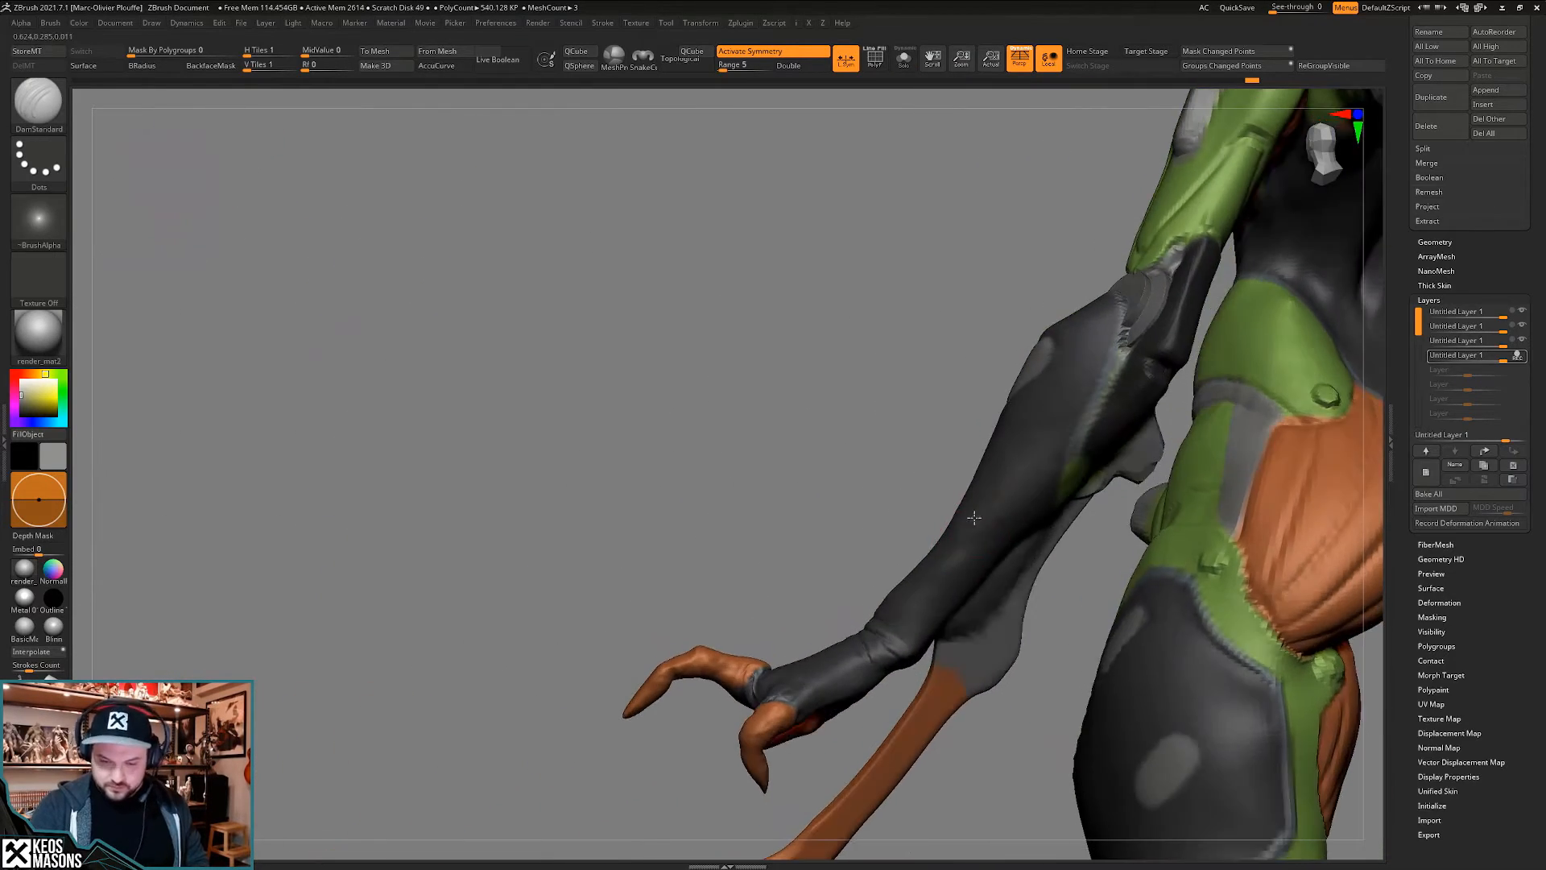
pyautogui.press('x')
pyautogui.click(972, 463)
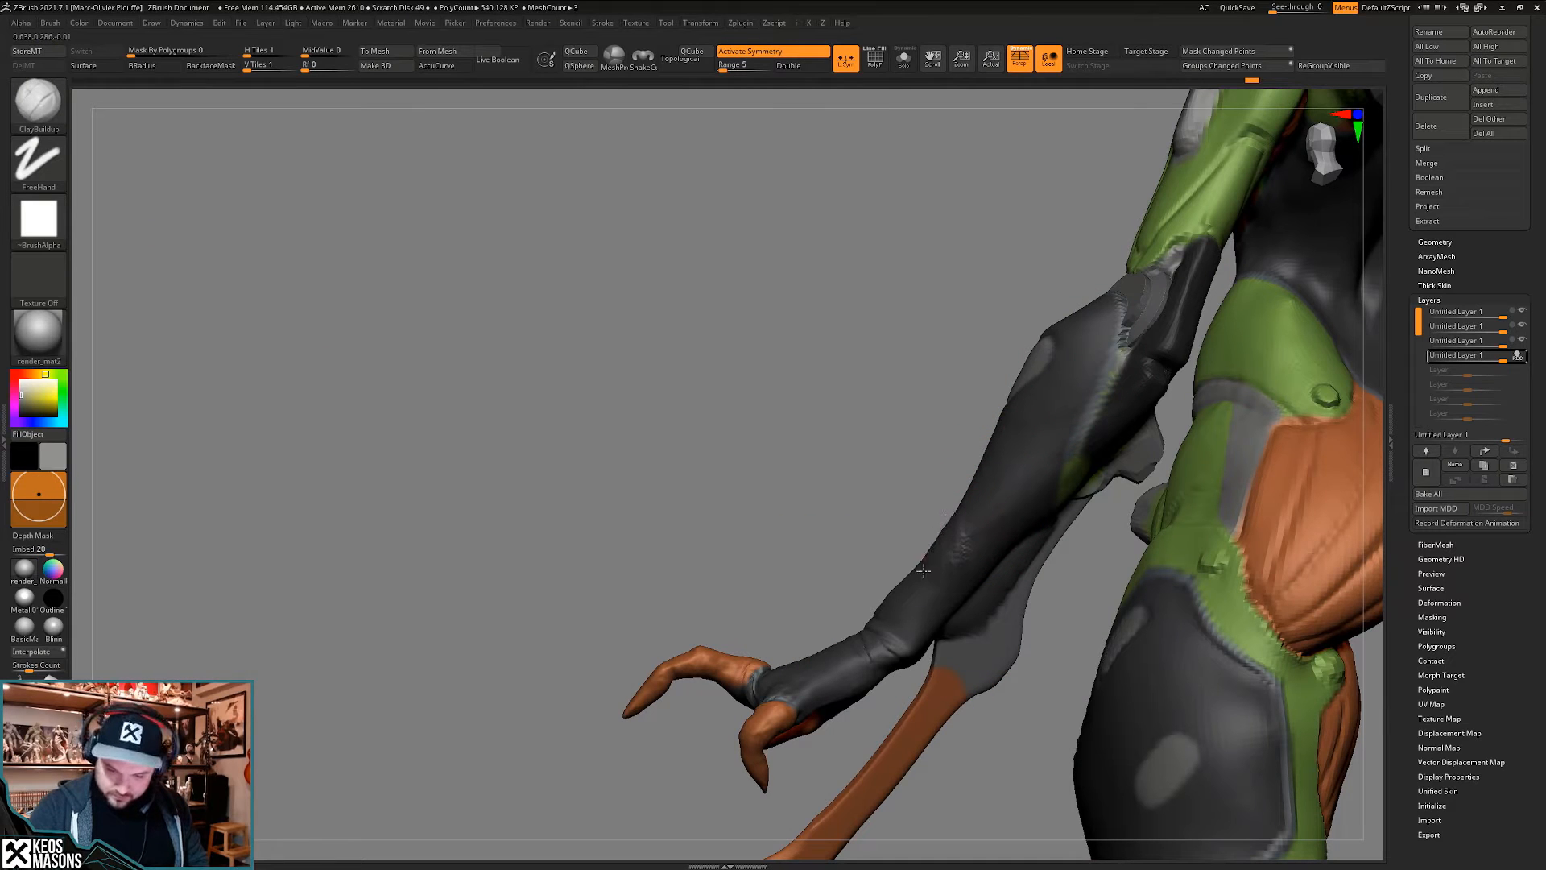
pyautogui.press('shift')
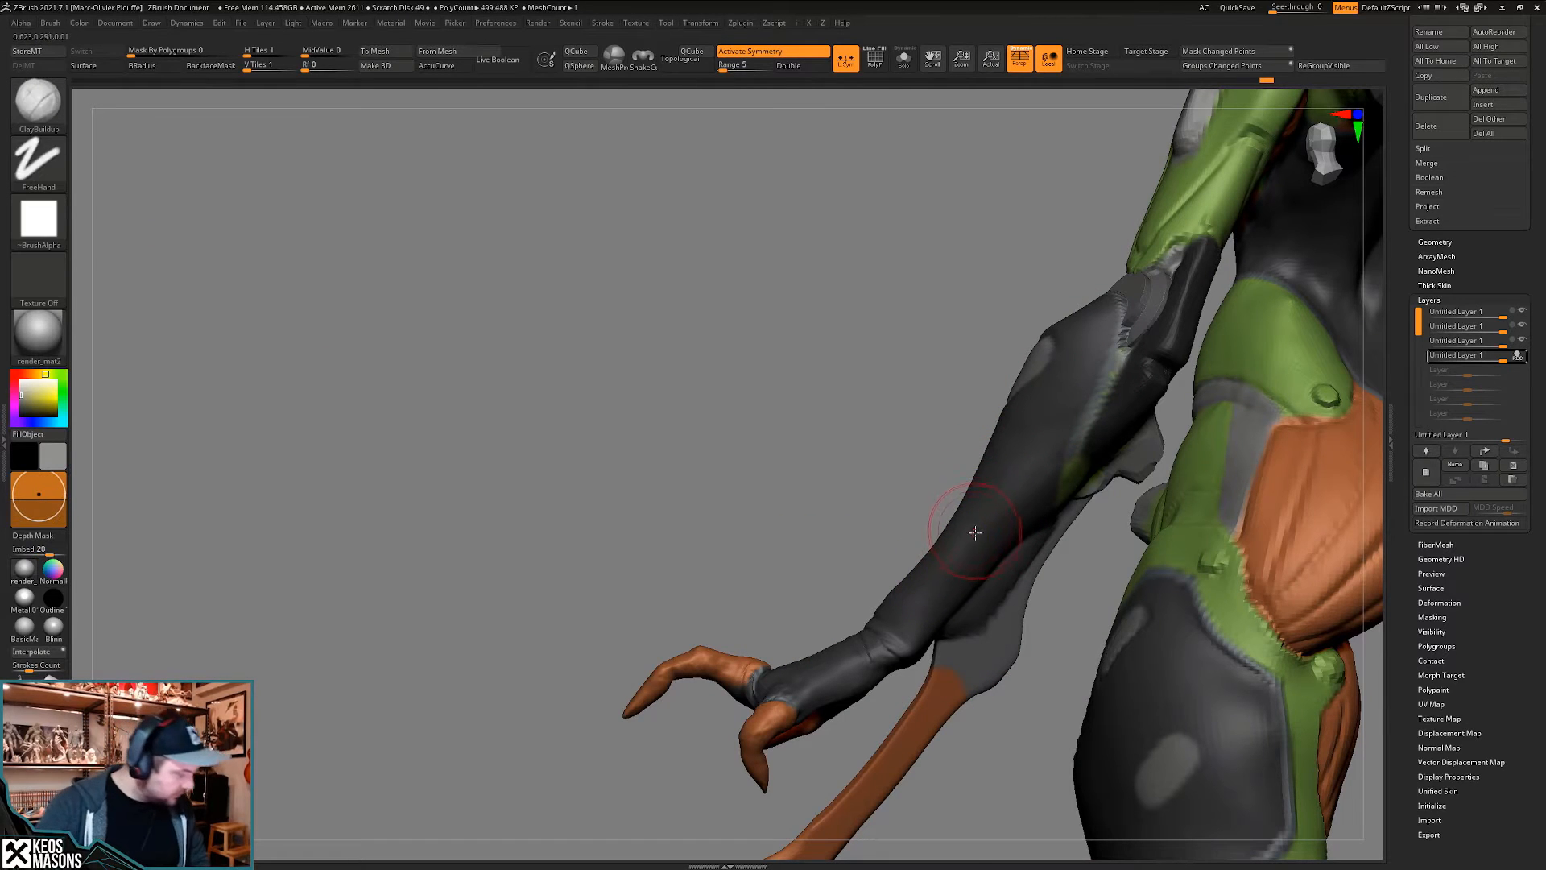
pyautogui.moveTo(973, 531)
pyautogui.mouseDown()
pyautogui.moveTo(977, 515)
pyautogui.moveTo(910, 580)
pyautogui.moveTo(933, 553)
pyautogui.mouseUp()
pyautogui.moveTo(932, 553); pyautogui.dragTo(991, 590, button='right')
pyautogui.rightClick(977, 559)
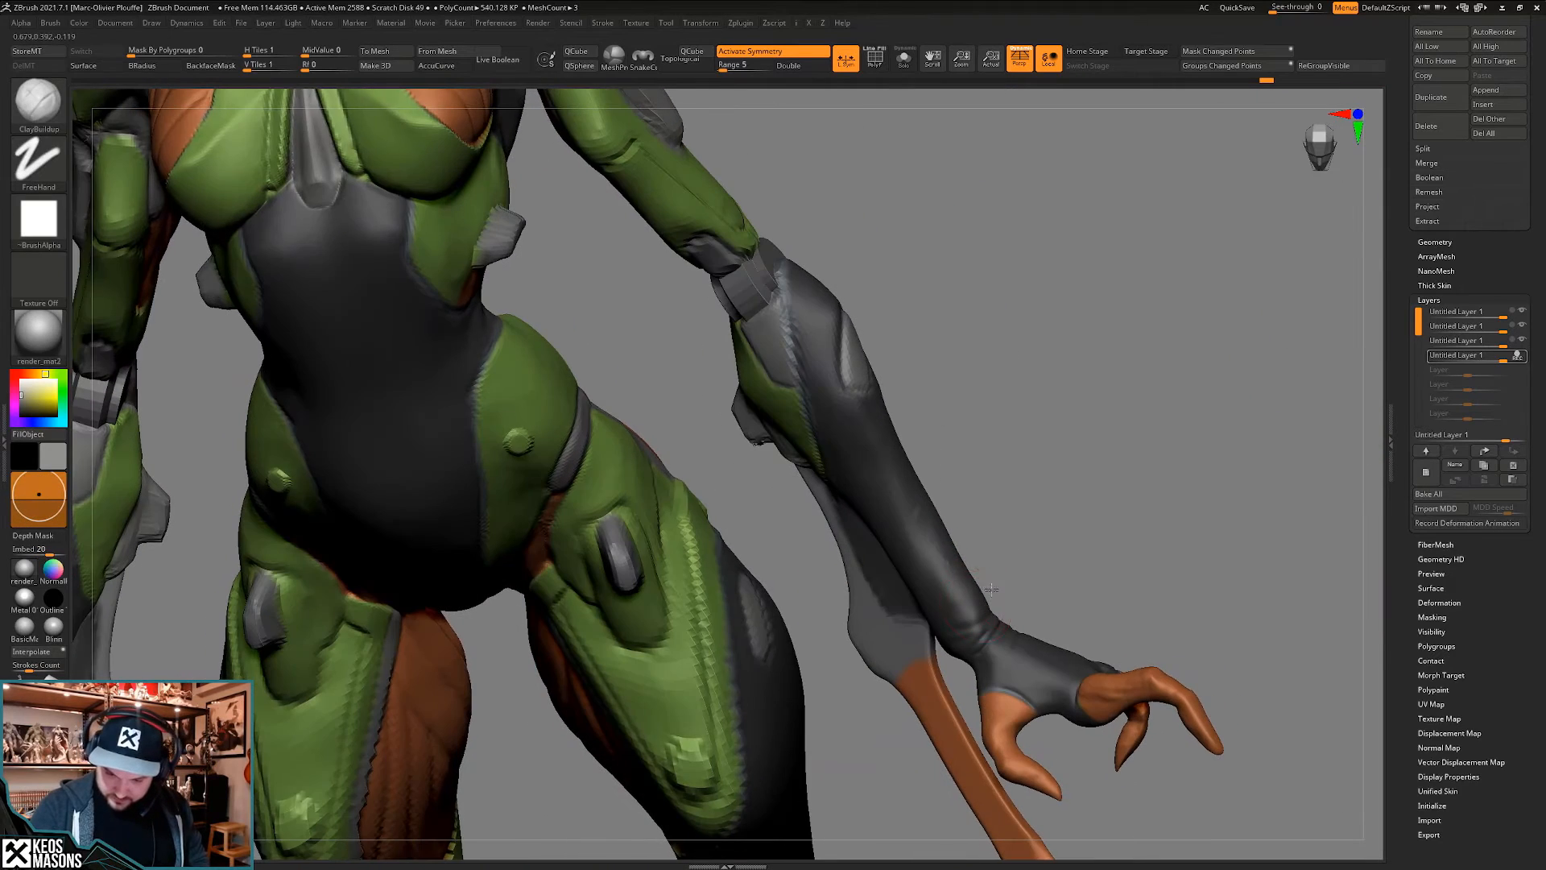
# - Shape the forearm's outer contour above the wrist with ClayBuildup in front view and smooth it into an even curve
pyautogui.moveTo(981, 527); pyautogui.dragTo(942, 555, button='right')
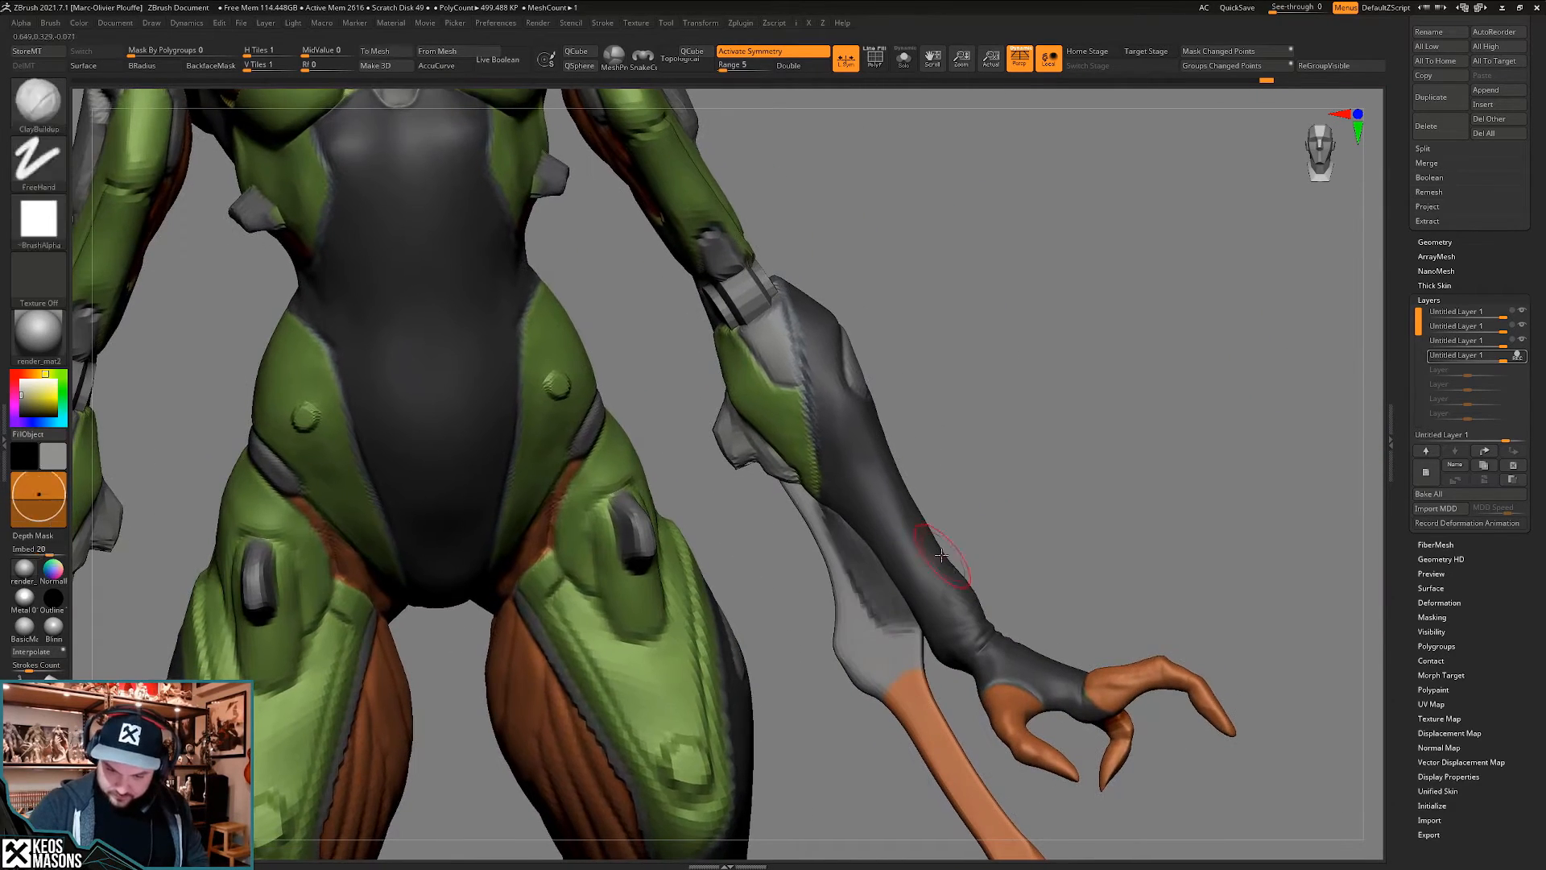
pyautogui.press('shift')
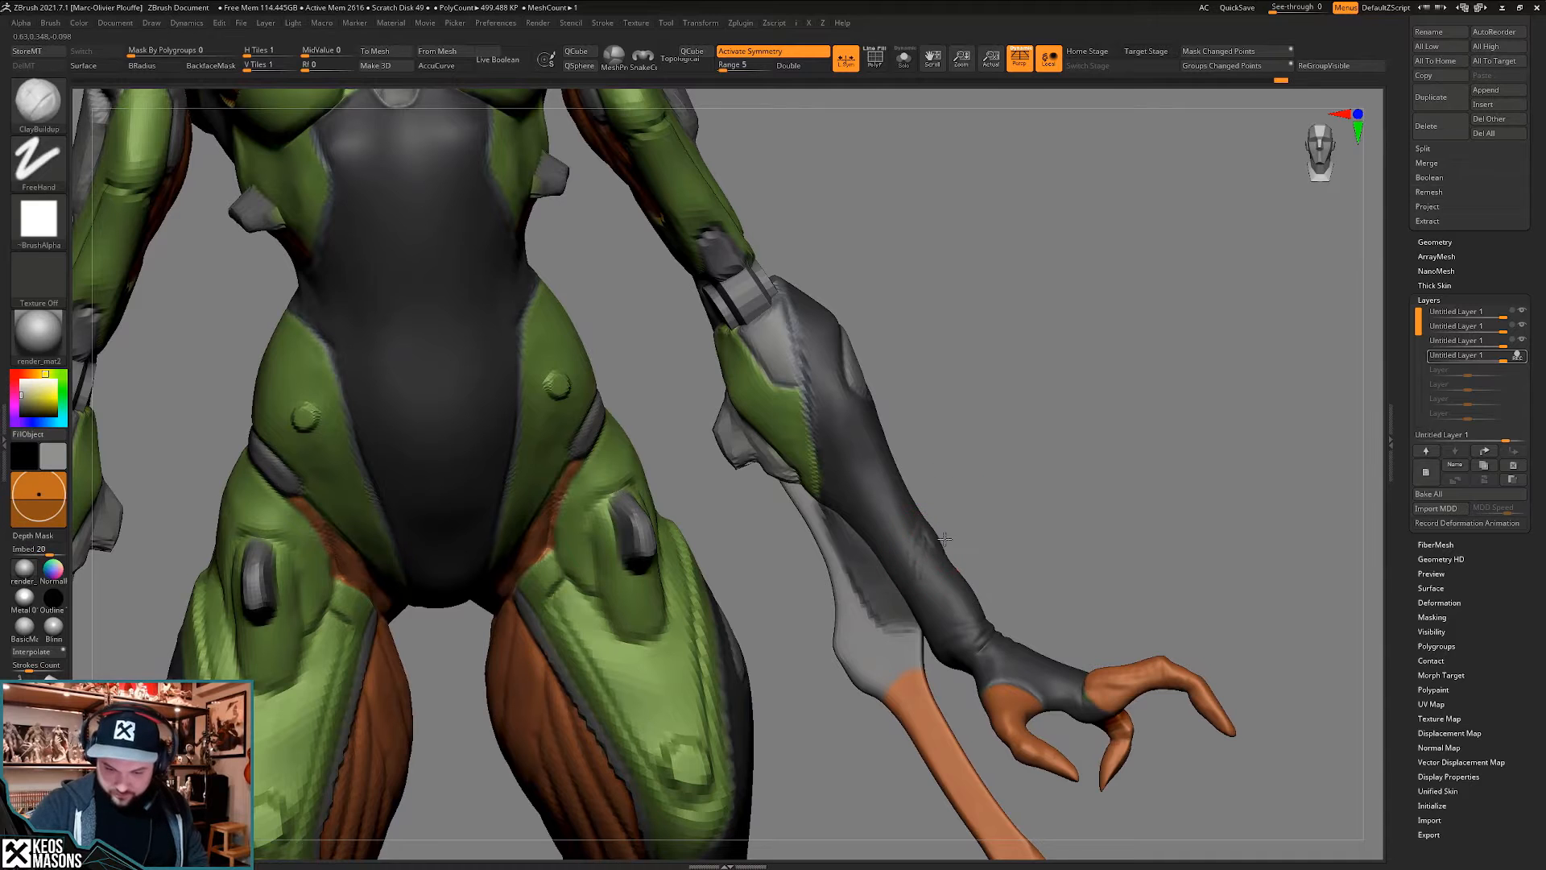
pyautogui.press('shift')
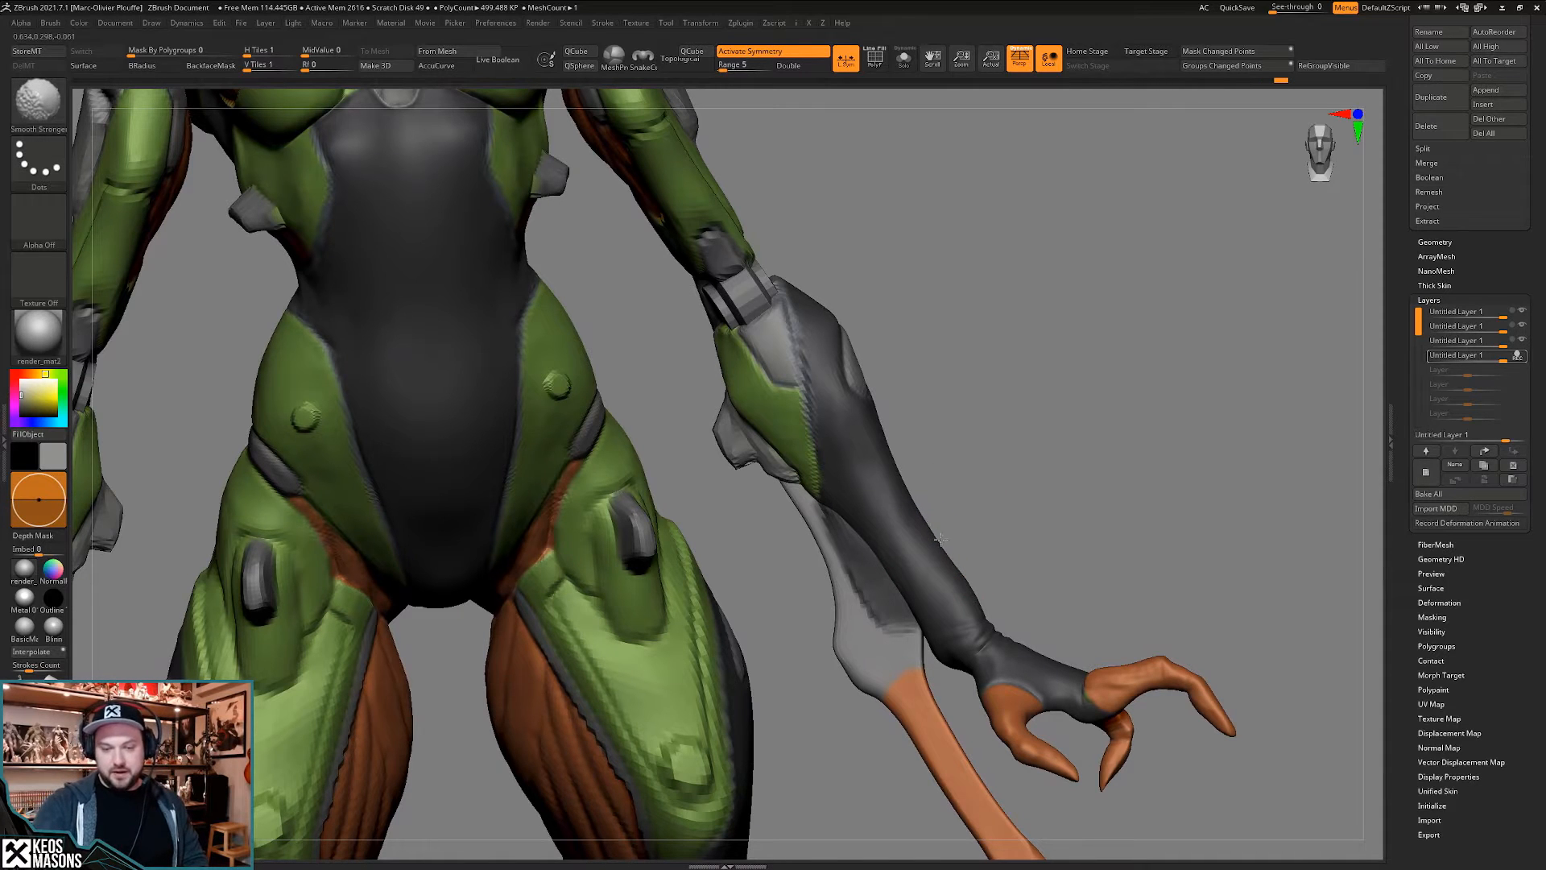
pyautogui.moveTo(955, 566)
pyautogui.mouseDown(button='right')
pyautogui.moveTo(966, 494)
pyautogui.moveTo(942, 477)
pyautogui.mouseUp(button='right')
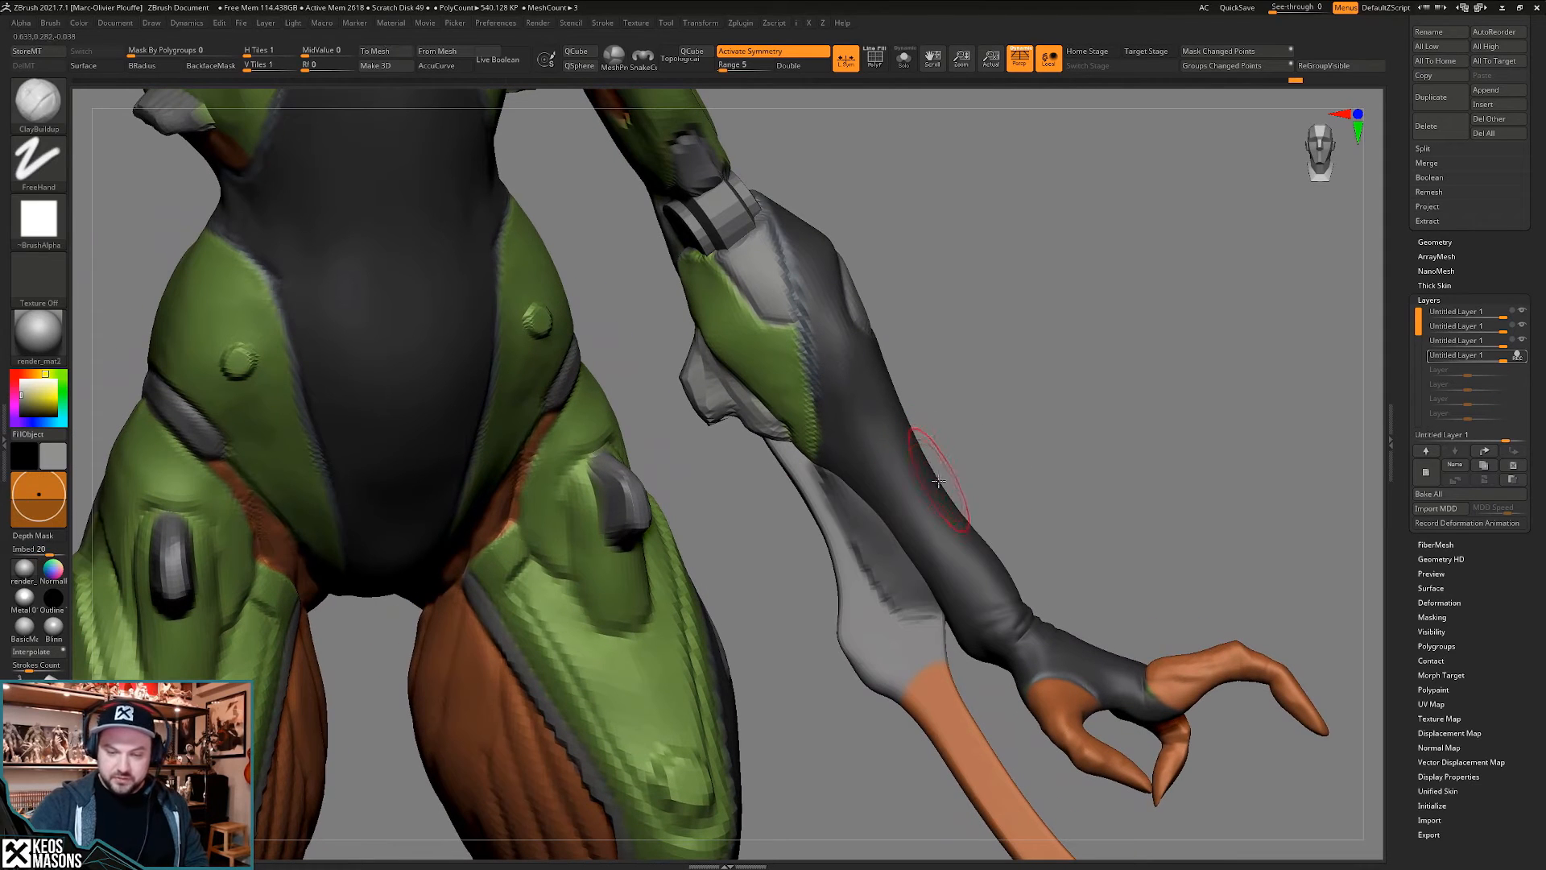
pyautogui.press('shift')
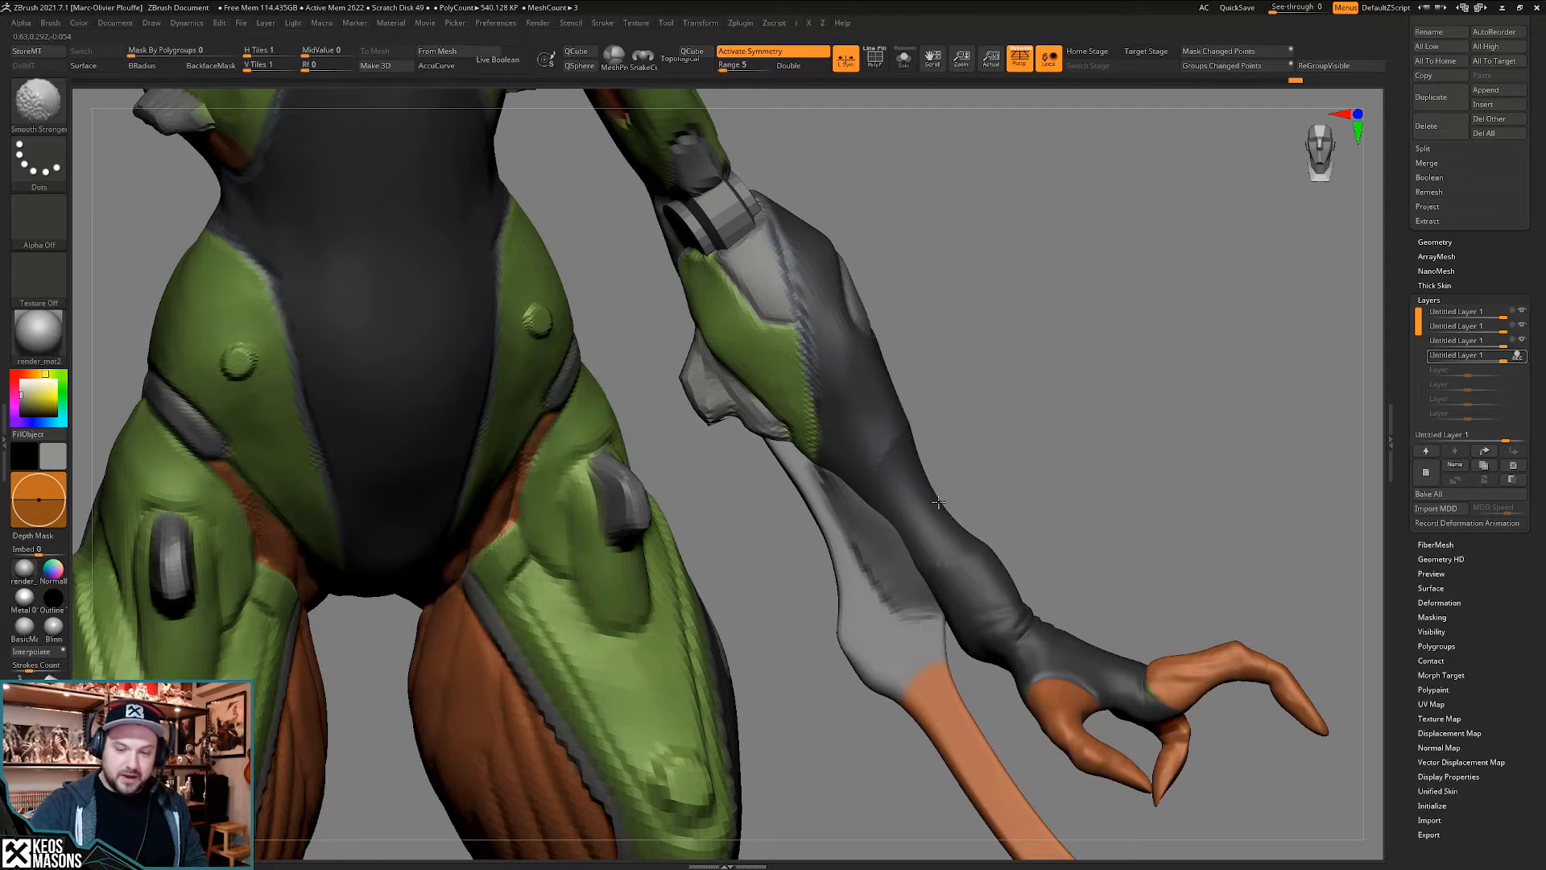
pyautogui.moveTo(938, 501)
pyautogui.keyDown('shift'); pyautogui.mouseDown()
pyautogui.moveTo(930, 475)
pyautogui.moveTo(1034, 555)
pyautogui.mouseUp(); pyautogui.keyUp('shift')
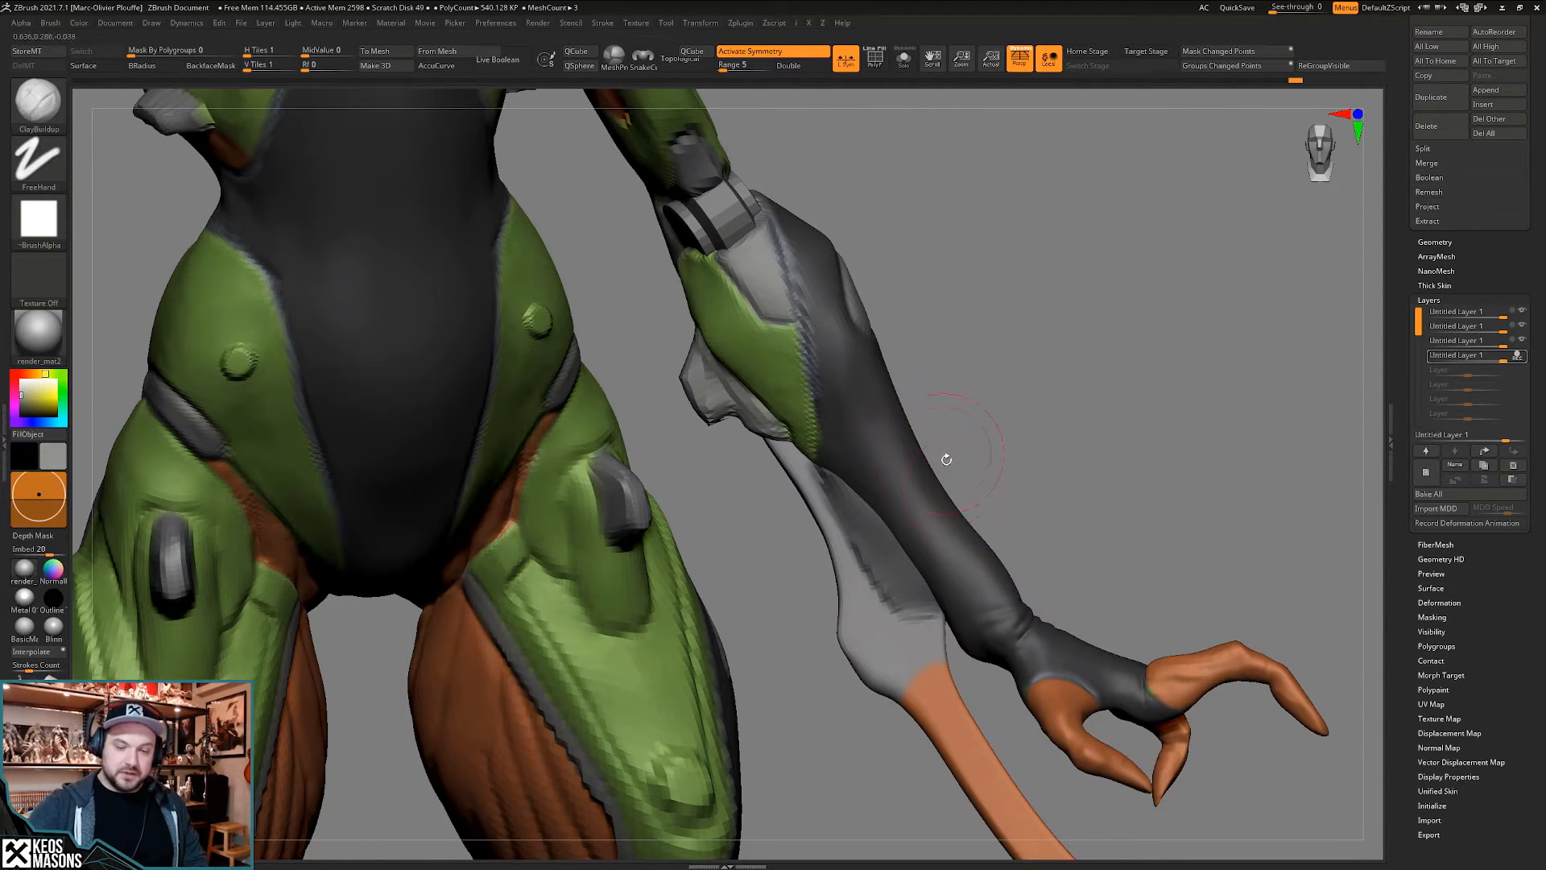
# - Build up the outer side of the forearm with the ClayBuildup brush and smooth the strokes into its contour
pyautogui.moveTo(925, 499)
pyautogui.mouseDown()
pyautogui.moveTo(944, 532)
pyautogui.moveTo(938, 479)
pyautogui.mouseUp()
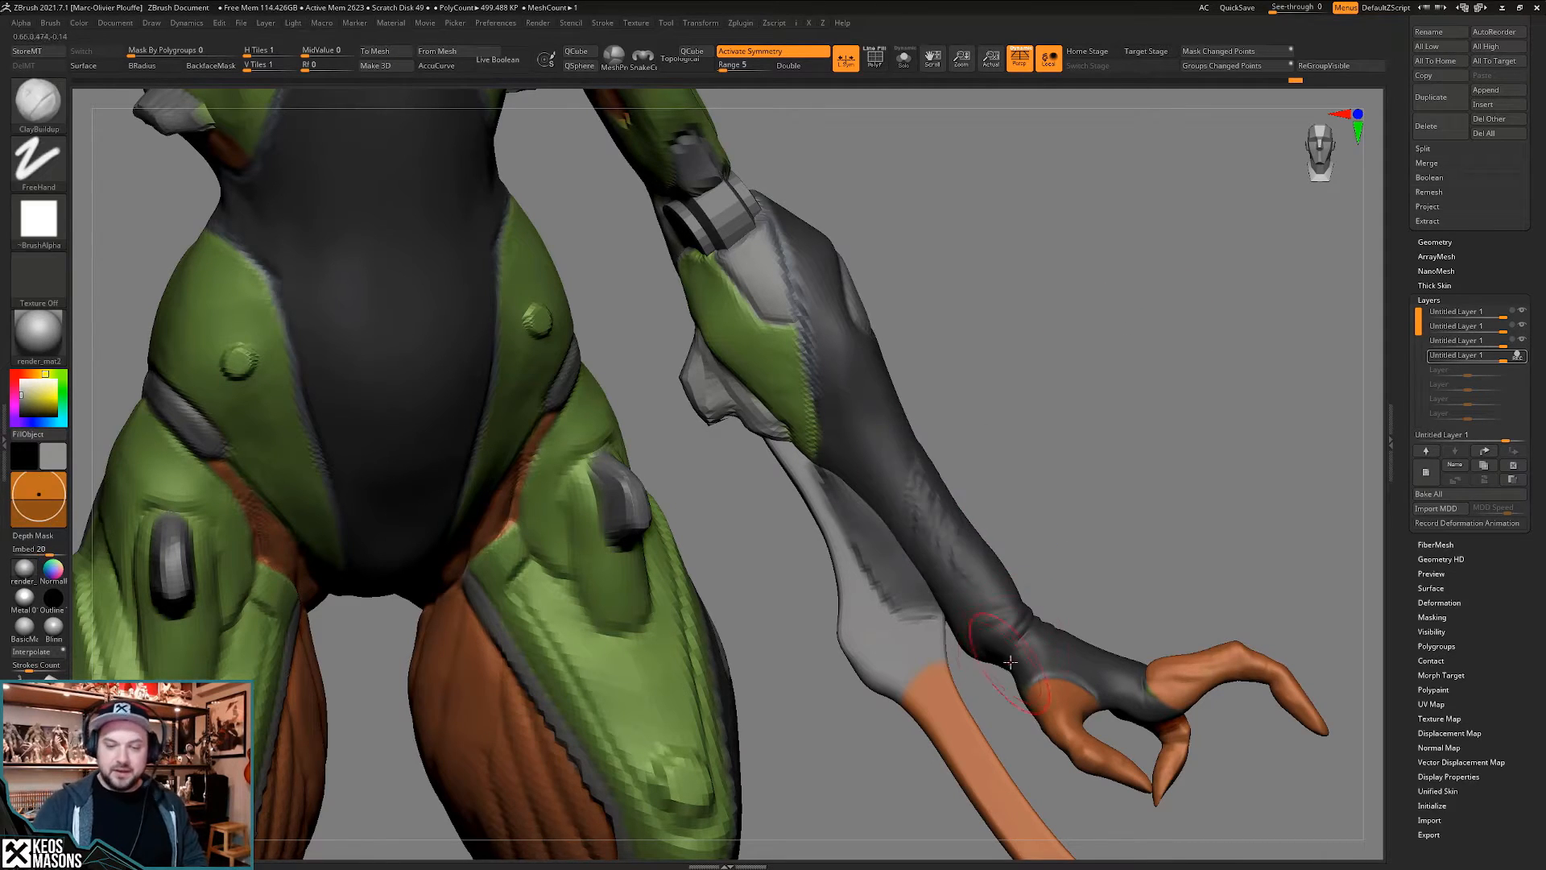
pyautogui.press('shift')
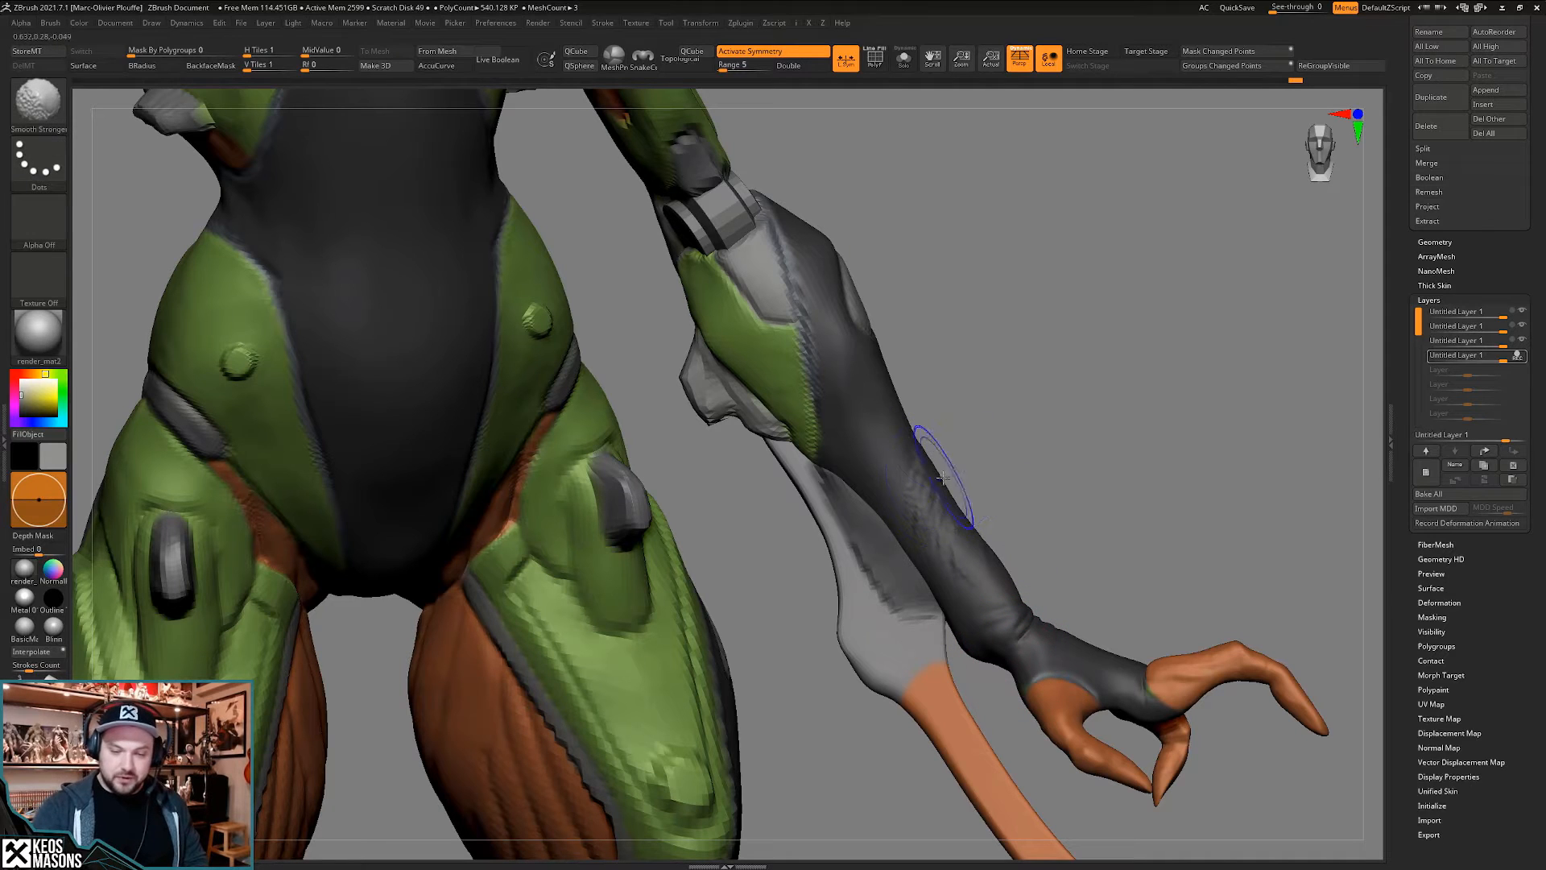
pyautogui.moveTo(943, 477)
pyautogui.keyDown('shift'); pyautogui.mouseDown()
pyautogui.moveTo(939, 499)
pyautogui.moveTo(934, 480)
pyautogui.mouseUp(); pyautogui.keyUp('shift')
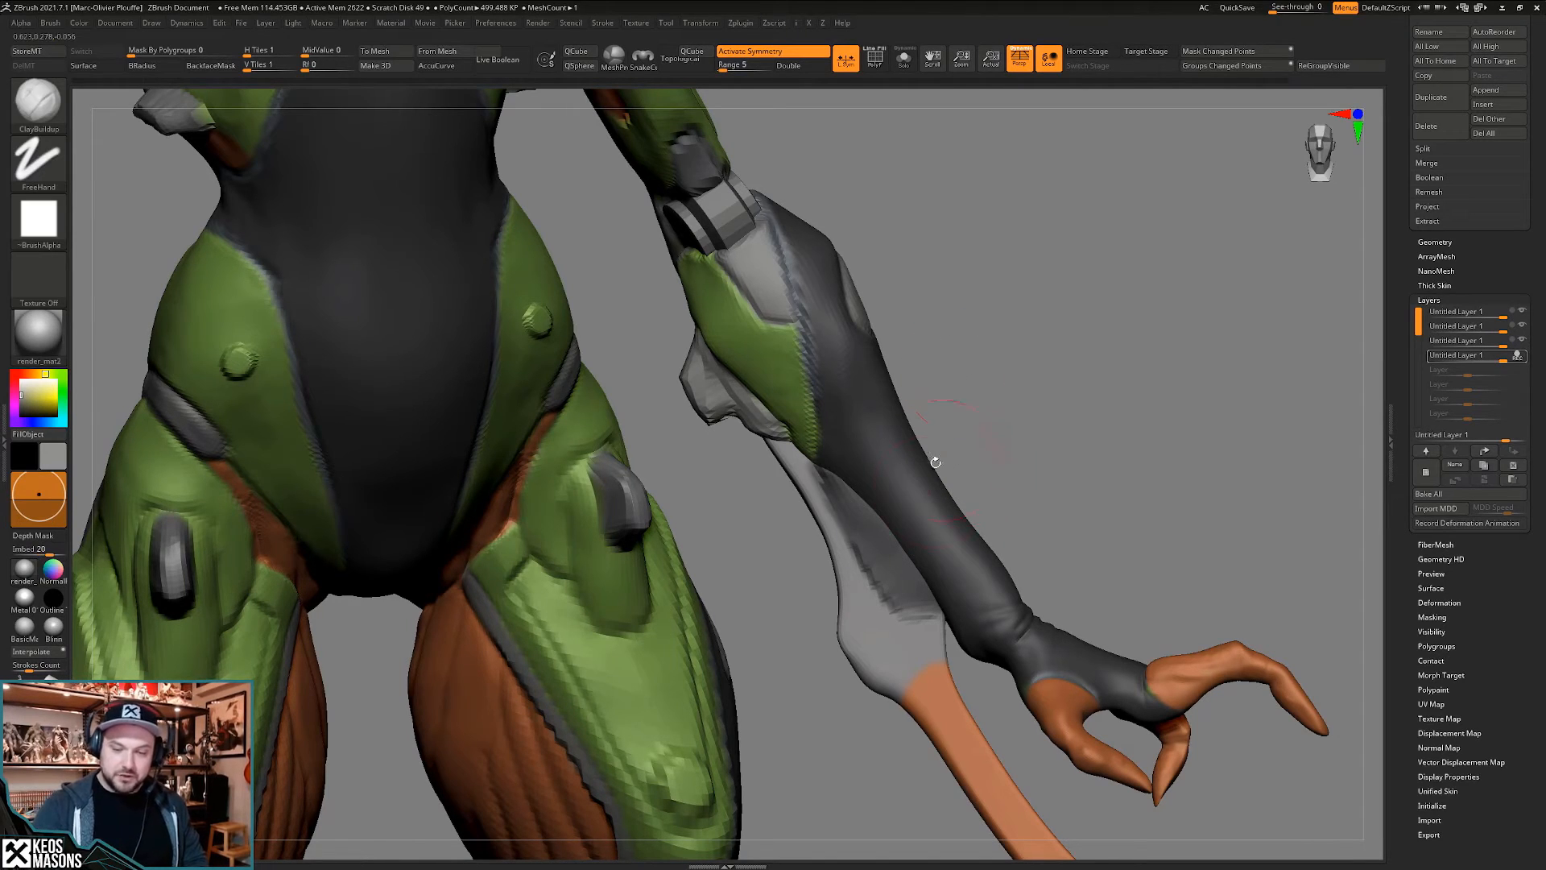
pyautogui.keyDown('shift'); pyautogui.moveTo(962, 492); pyautogui.dragTo(948, 470); pyautogui.keyUp('shift')
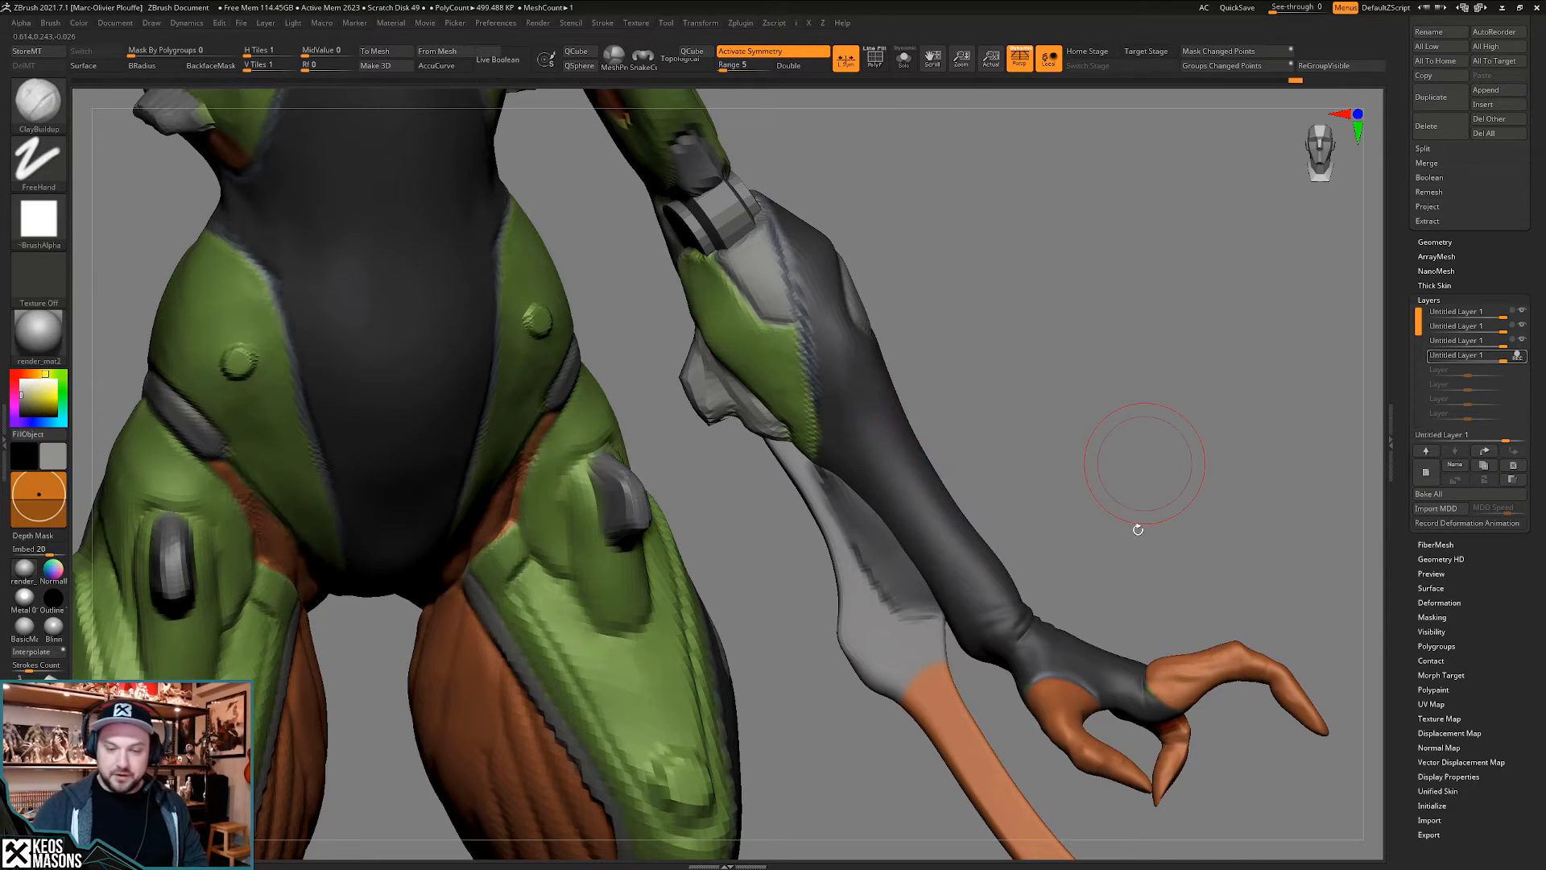
pyautogui.moveTo(1135, 524)
pyautogui.mouseDown()
pyautogui.moveTo(1159, 531)
pyautogui.moveTo(1119, 537)
pyautogui.mouseUp()
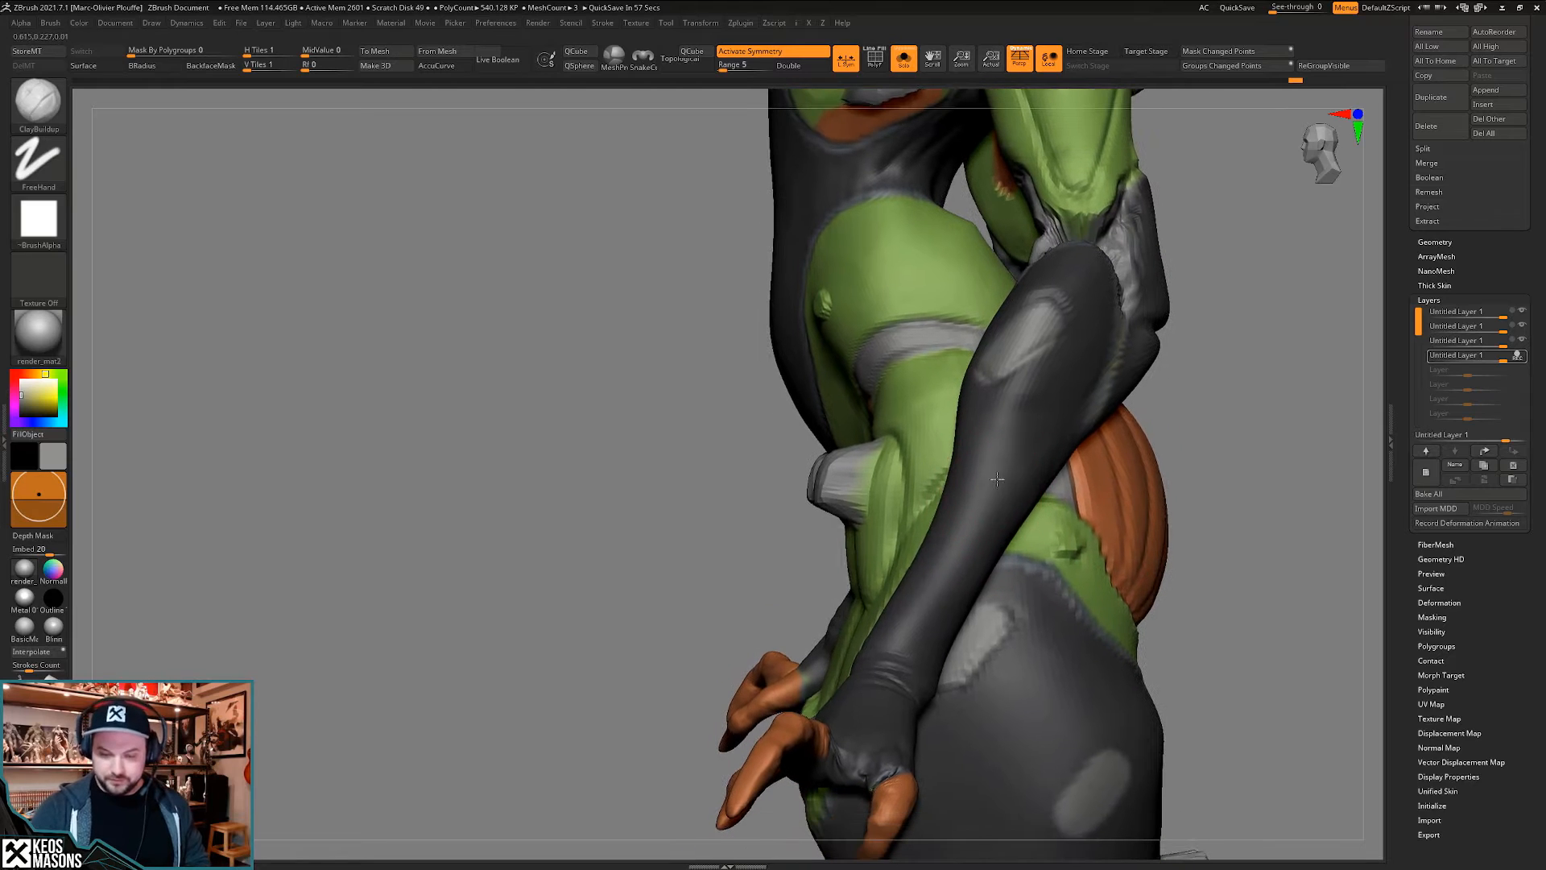
# - Switch to the Move brush and check the forearm's shape from the side and in a wider three-quarter view
pyautogui.press('b')
pyautogui.press('m')
pyautogui.press('v')
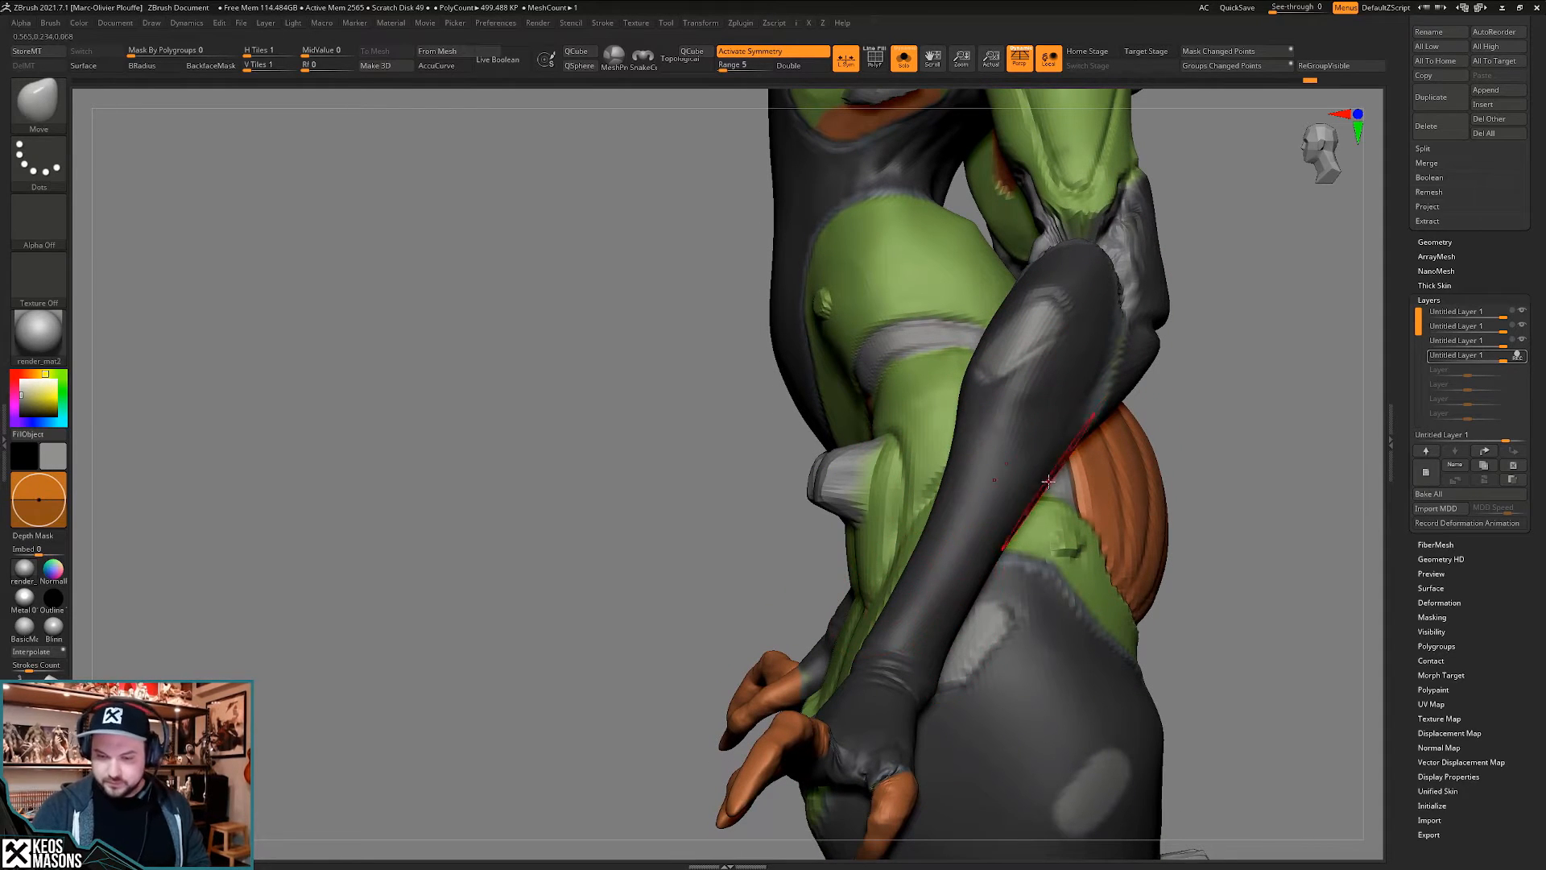
pyautogui.keyDown('alt'); pyautogui.moveTo(1083, 428); pyautogui.dragTo(1057, 527, button='right'); pyautogui.keyUp('alt')
pyautogui.keyDown('ctrl'); pyautogui.moveTo(963, 445); pyautogui.dragTo(979, 369, button='right'); pyautogui.keyUp('ctrl')
pyautogui.hotkey('shift', 'f')
pyautogui.hotkey('shift', 'f')
pyautogui.moveTo(984, 414)
pyautogui.mouseDown(button='right')
pyautogui.moveTo(998, 370)
pyautogui.moveTo(990, 440)
pyautogui.mouseUp(button='right')
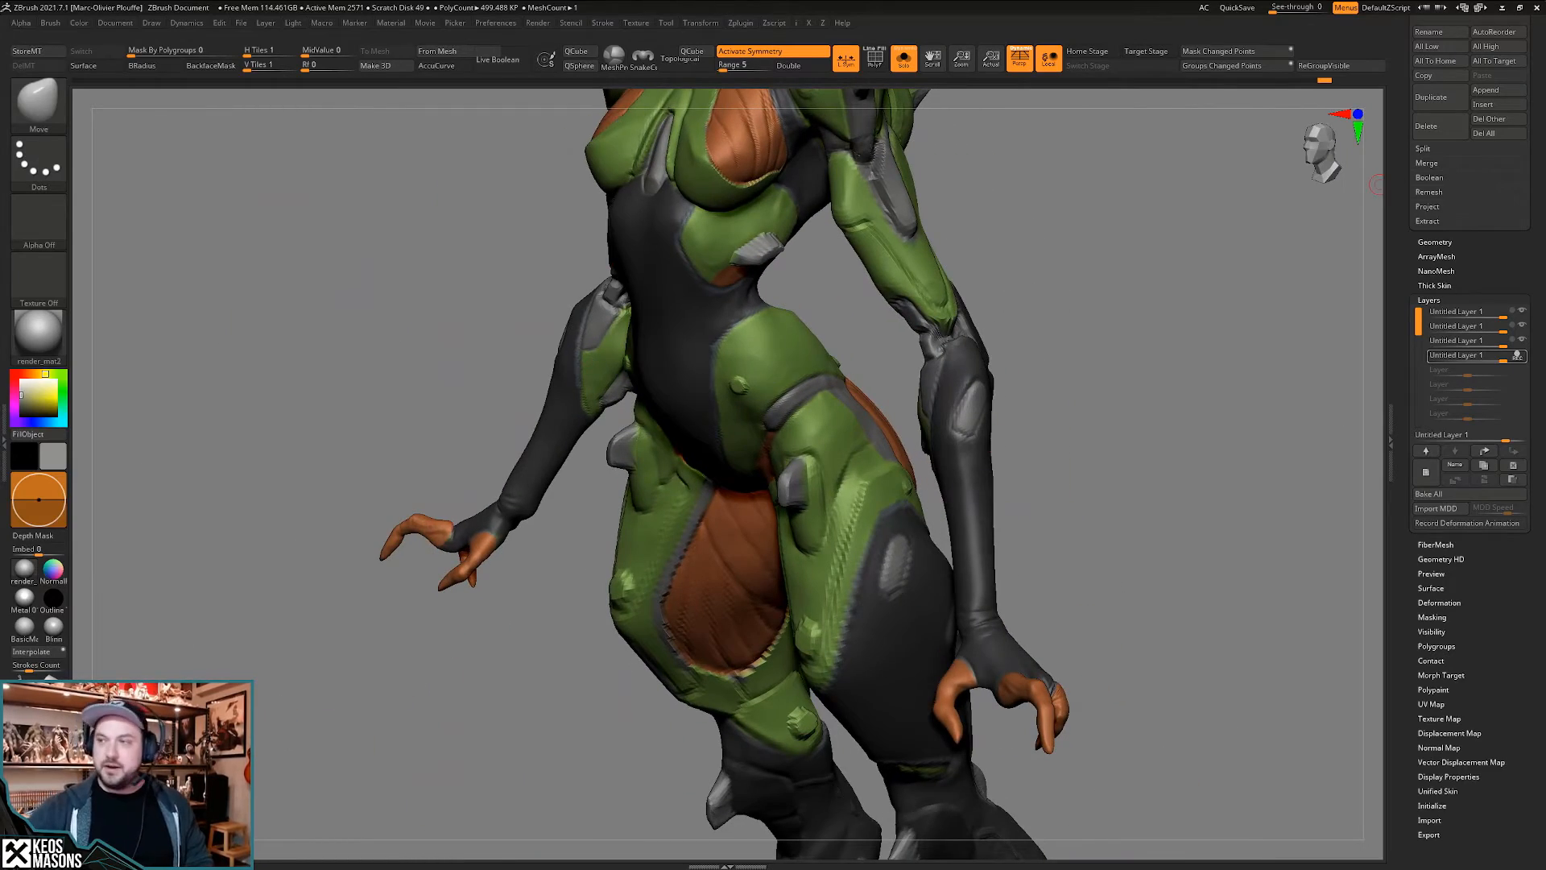
# - Examine the reference images of the blue armoured robot and the yellow blade-armed character
pyautogui.moveTo(1545, 403); pyautogui.dragTo(298, 386, button='right')
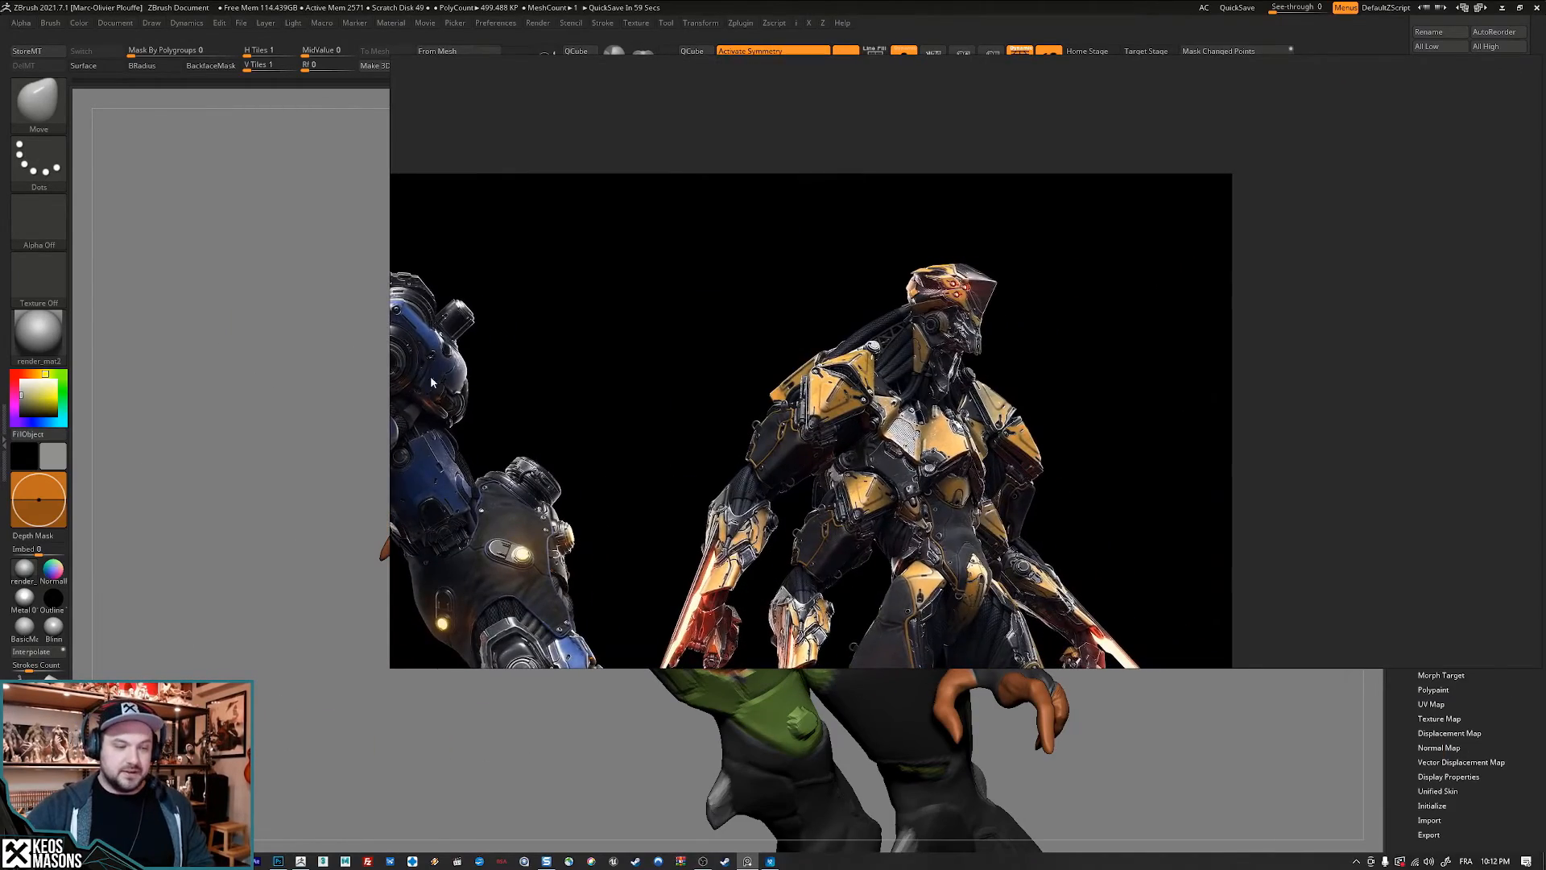
pyautogui.moveTo(431, 382); pyautogui.dragTo(731, 364, button='middle')
pyautogui.scroll(5, 735, 435)
pyautogui.scroll(-5, 755, 472)
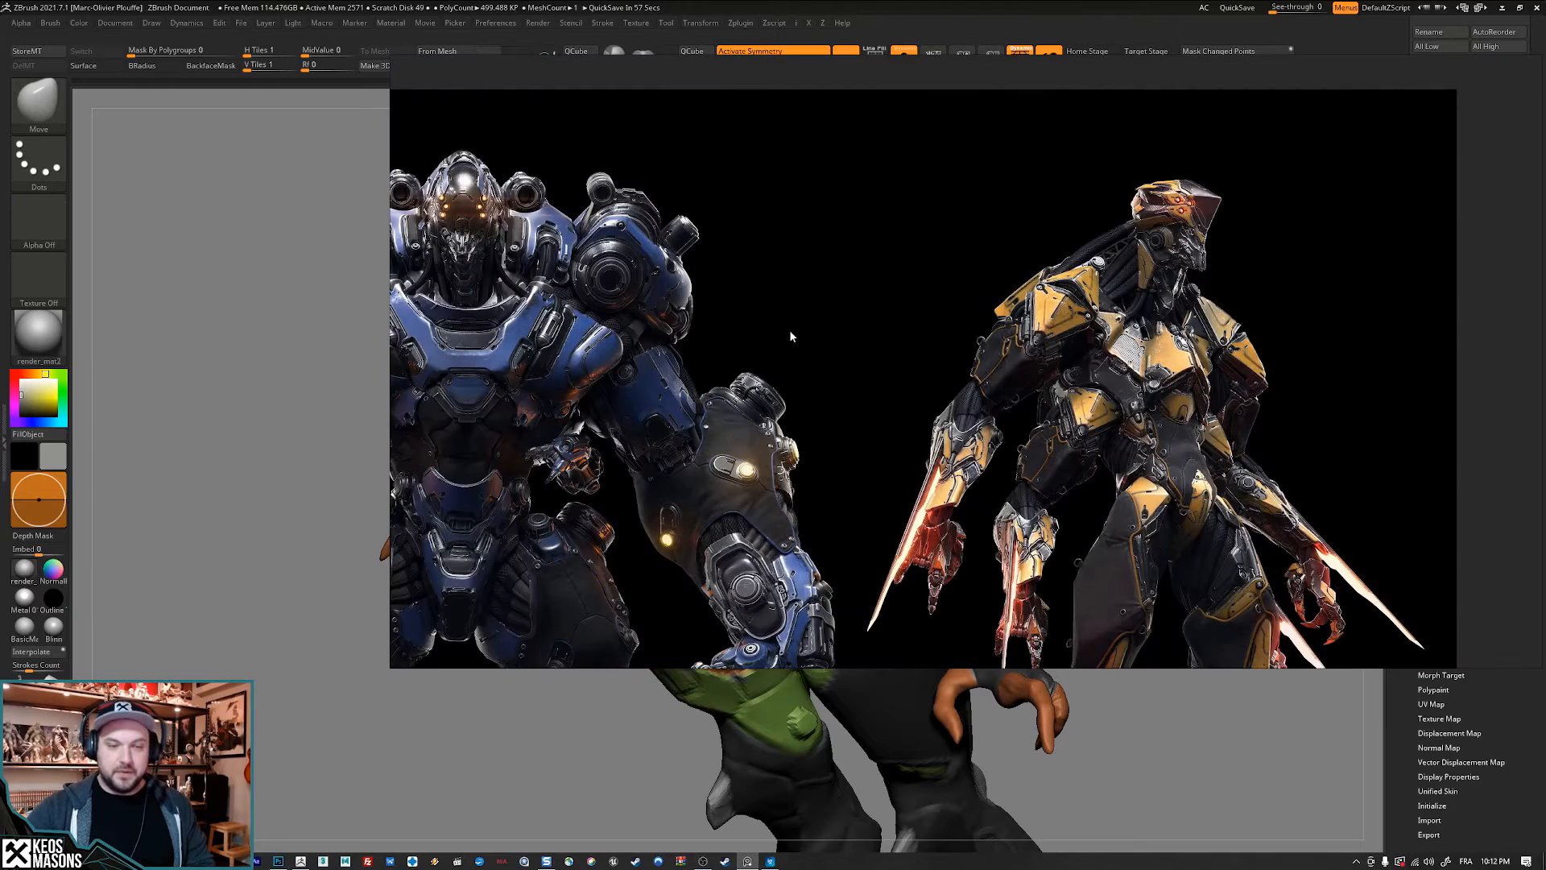
pyautogui.moveTo(789, 330); pyautogui.dragTo(1545, 322, button='right')
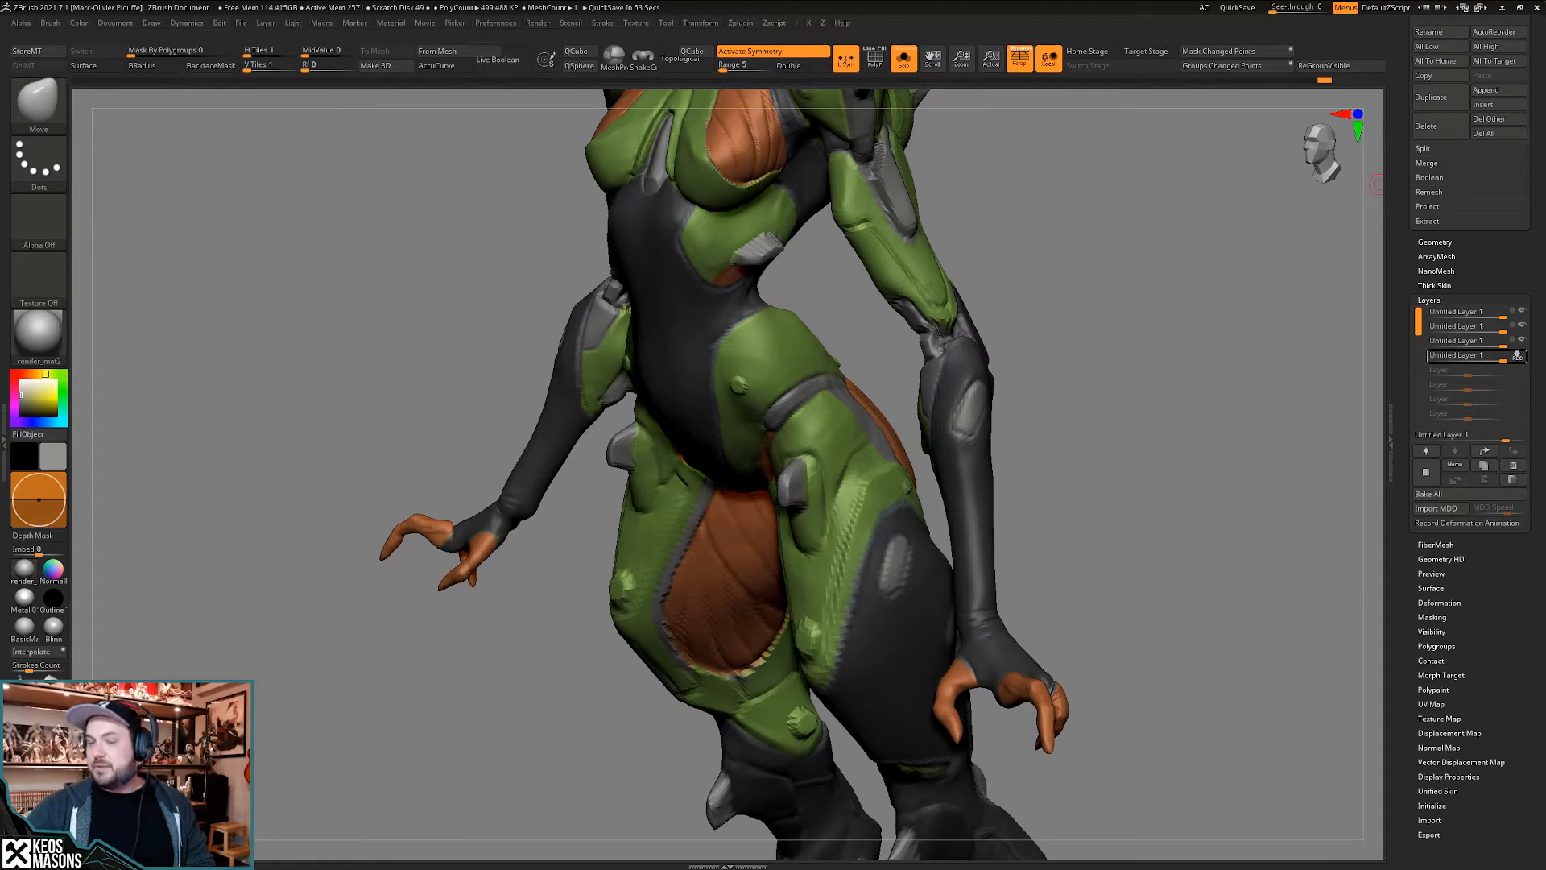
# - Review the full figure's arm proportions from the front and the side
pyautogui.keyDown('shift'); pyautogui.moveTo(1065, 397); pyautogui.dragTo(1087, 297, button='right'); pyautogui.keyUp('shift')
pyautogui.keyDown('ctrl'); pyautogui.moveTo(1061, 431); pyautogui.dragTo(1056, 366, button='right'); pyautogui.keyUp('ctrl')
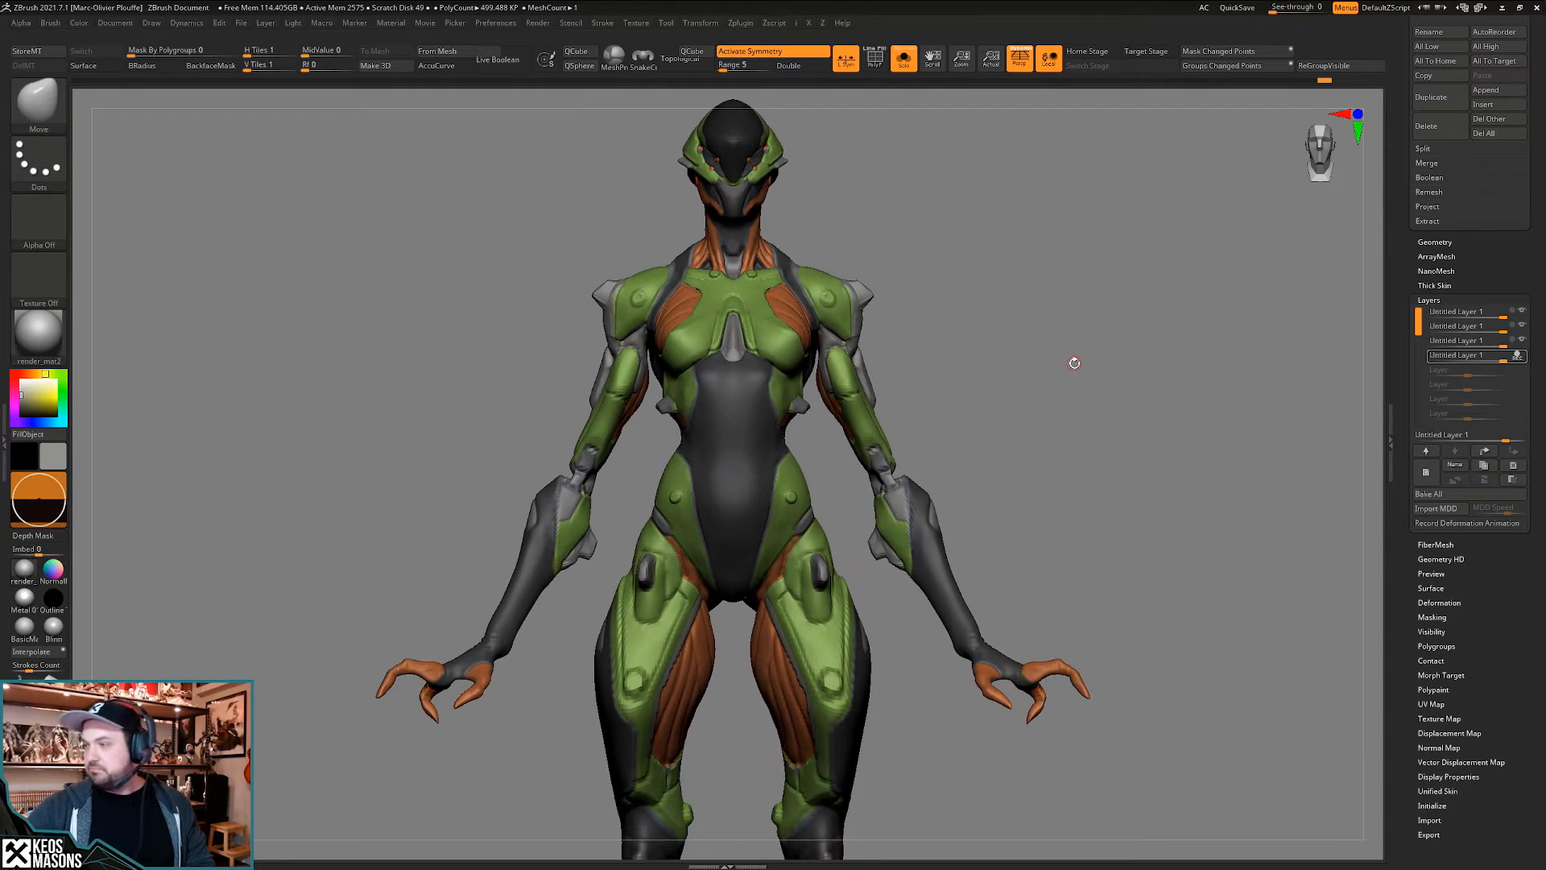
pyautogui.moveTo(1180, 507); pyautogui.dragTo(936, 564, button='right')
pyautogui.keyDown('ctrl'); pyautogui.moveTo(936, 564); pyautogui.dragTo(937, 534, button='right'); pyautogui.keyUp('ctrl')
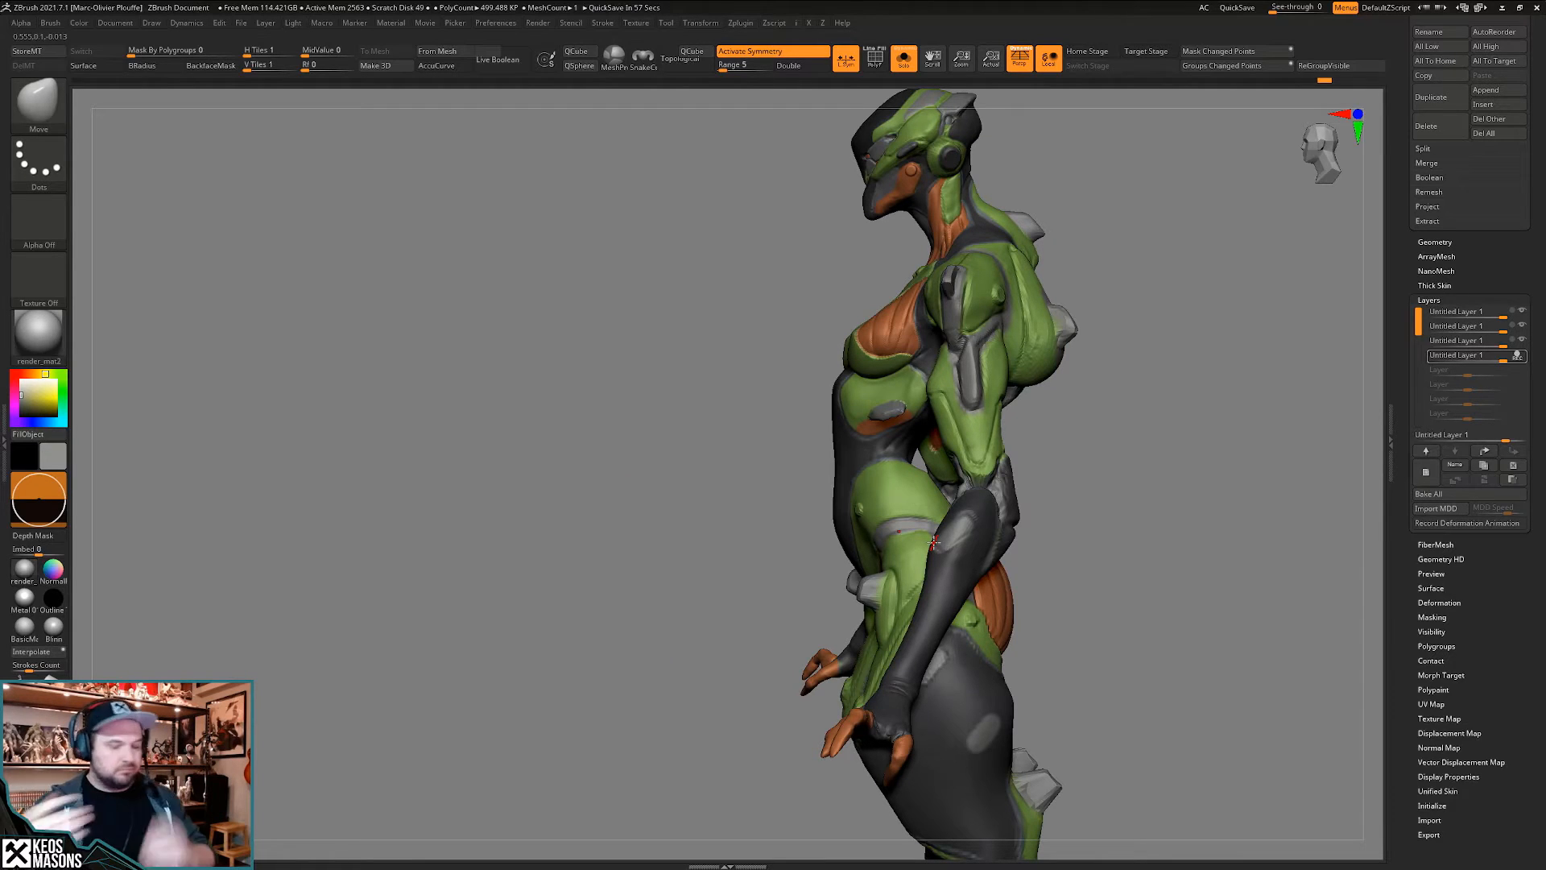
pyautogui.moveTo(1144, 508)
pyautogui.keyDown('shift'); pyautogui.mouseDown(button='right')
pyautogui.moveTo(1182, 503)
pyautogui.moveTo(1129, 523)
pyautogui.moveTo(1143, 494)
pyautogui.moveTo(1125, 510)
pyautogui.moveTo(1114, 569)
pyautogui.moveTo(1111, 499)
pyautogui.mouseUp(button='right'); pyautogui.keyUp('shift')
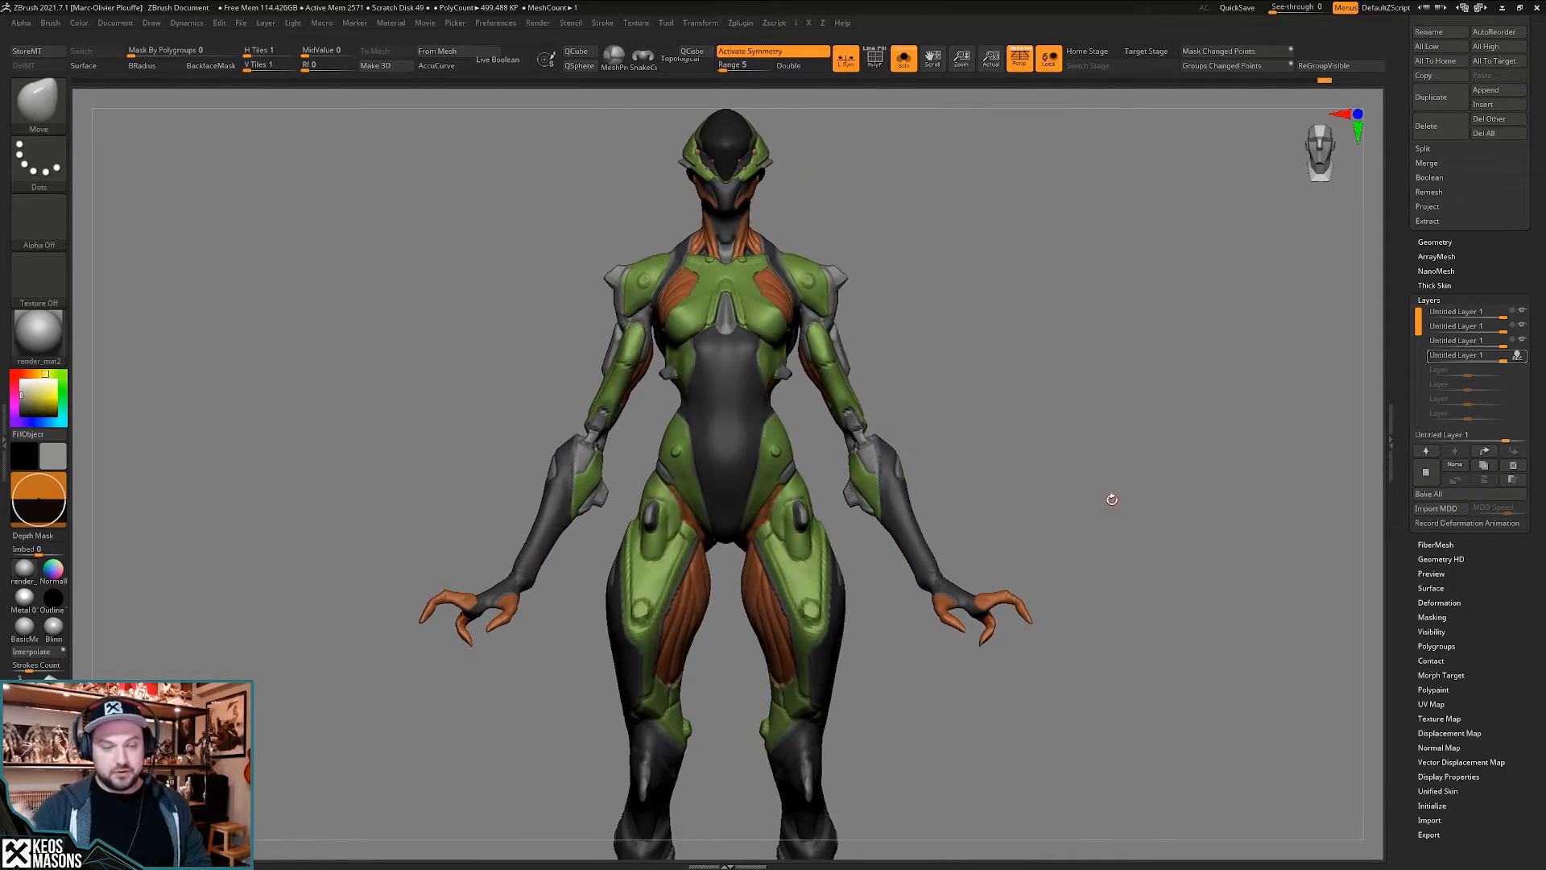
# - Save the tool as mantis_07_separate in the mantis project folder
pyautogui.moveTo(1498, 276); pyautogui.dragTo(1459, 411)
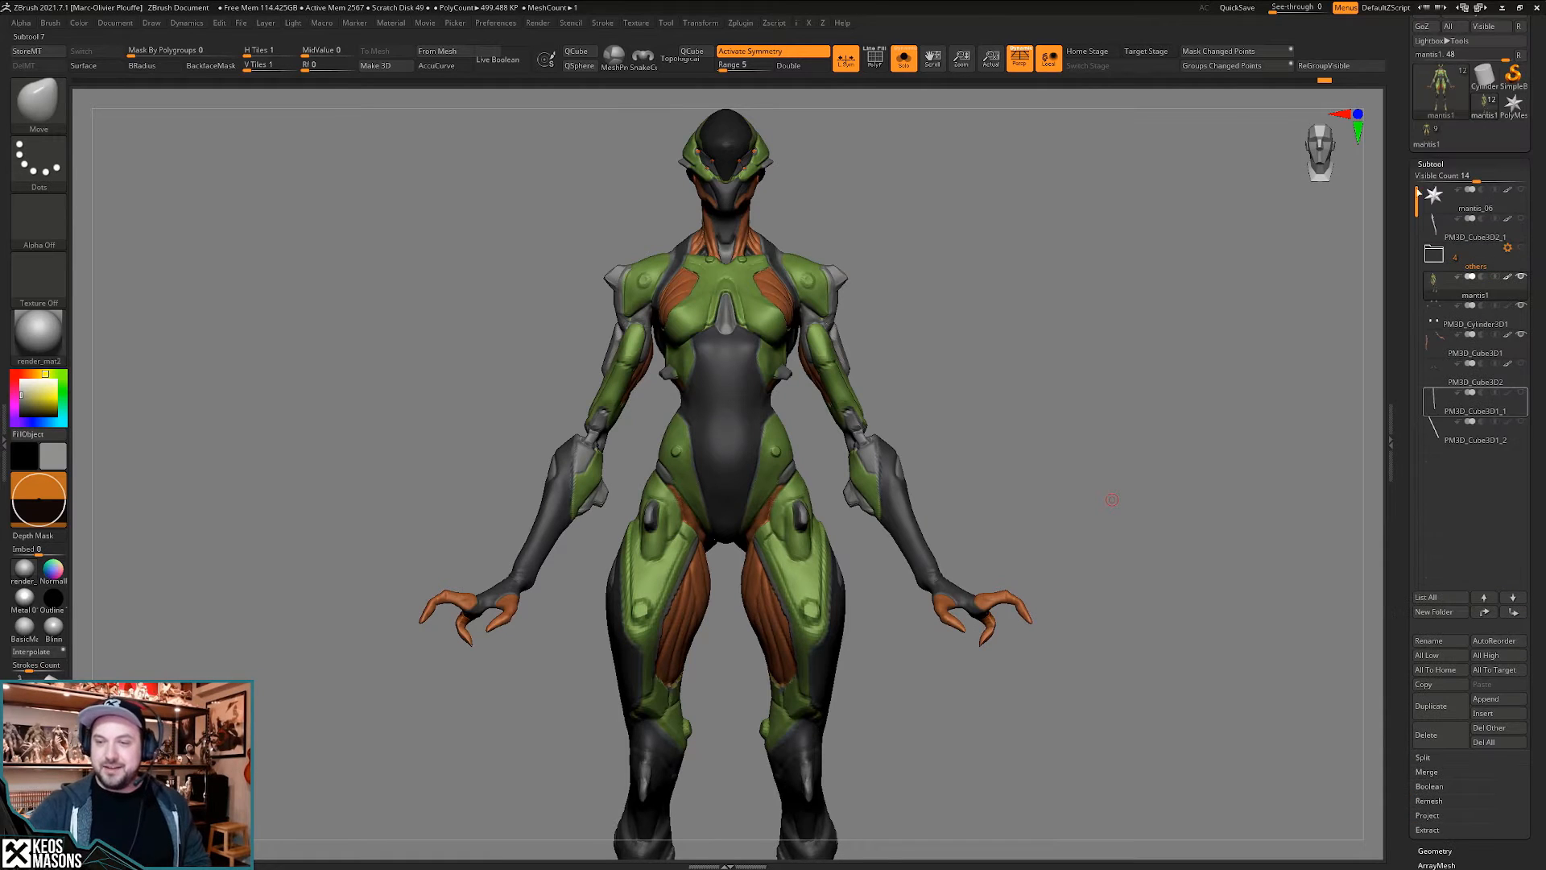
pyautogui.moveTo(1398, 87); pyautogui.dragTo(1401, 175)
pyautogui.click(1446, 40)
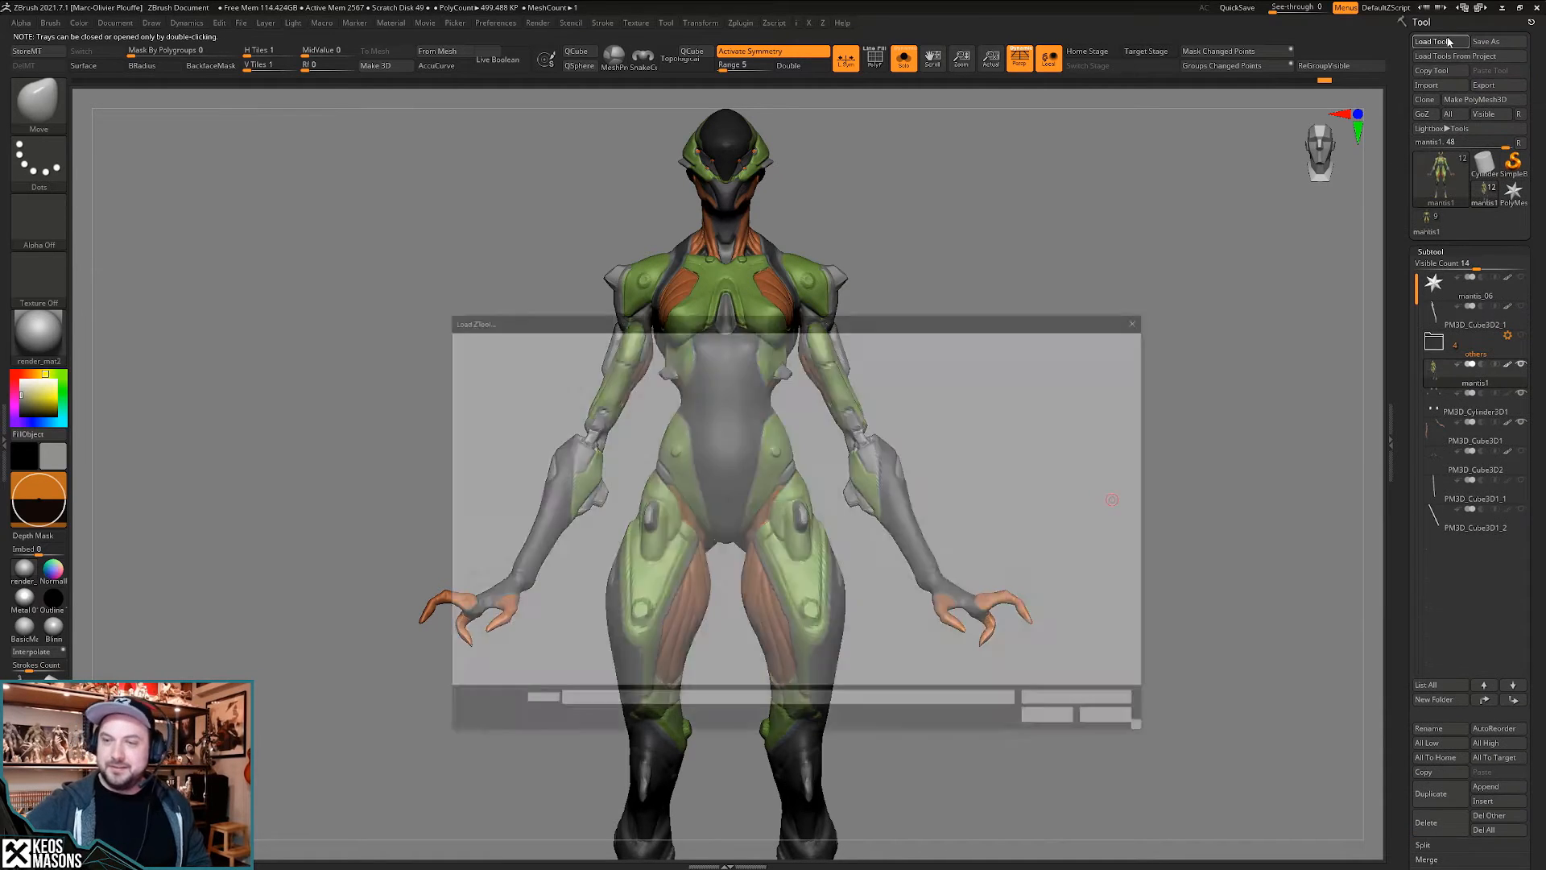
pyautogui.click(1135, 322)
pyautogui.moveTo(1111, 360); pyautogui.dragTo(1117, 353, button='right')
pyautogui.hotkey('ctrl', 's')
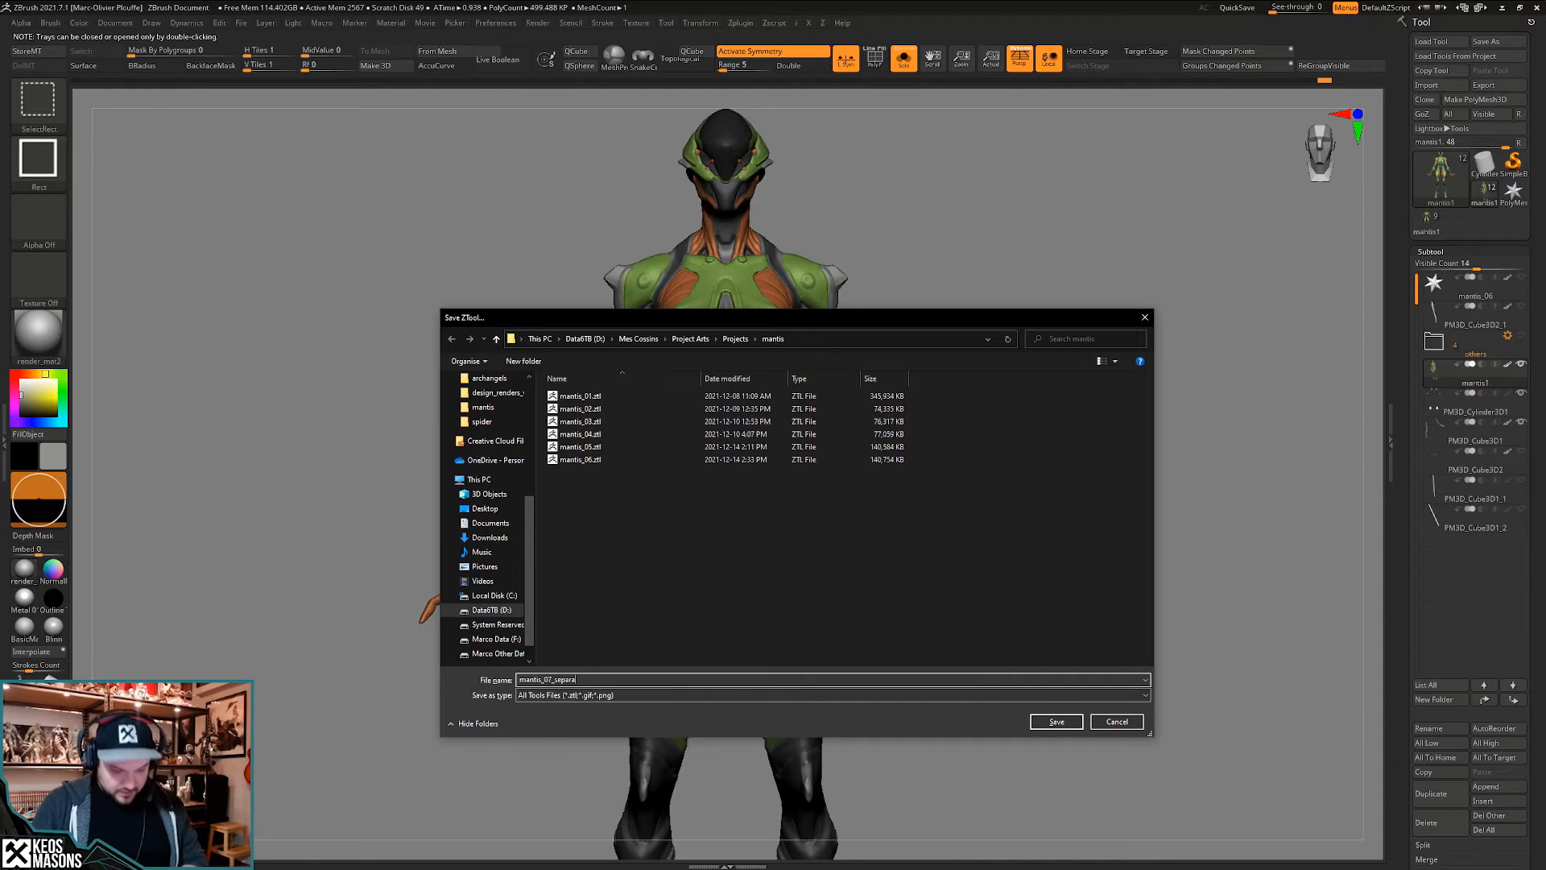
pyautogui.press('Return')
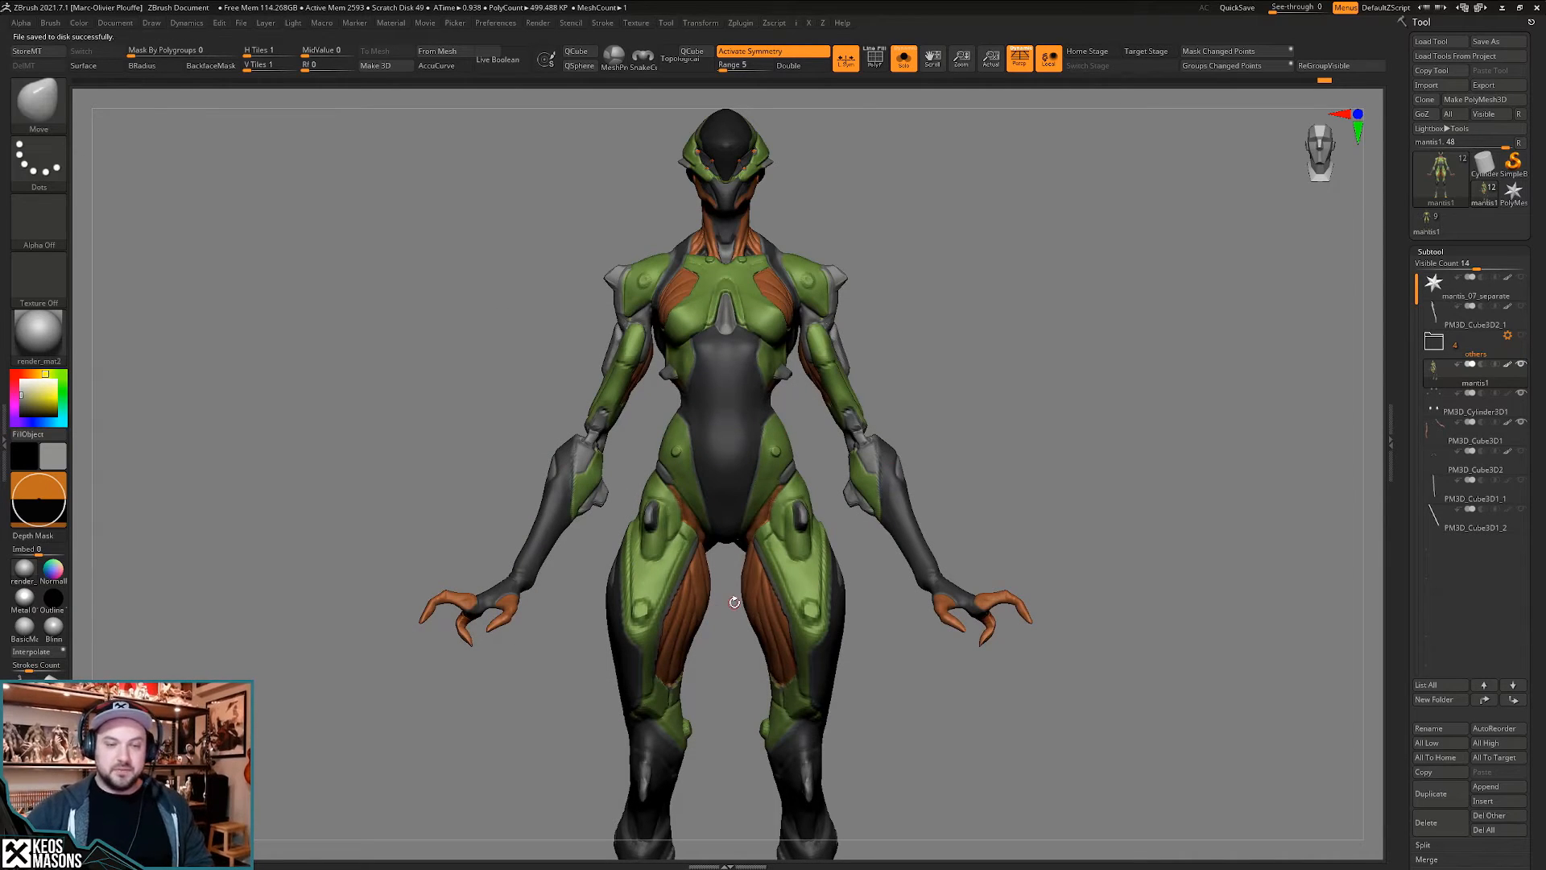
# - Load the arm_04.ztl tool from the B3TL project folder and show all of its parts together
pyautogui.click(1431, 41)
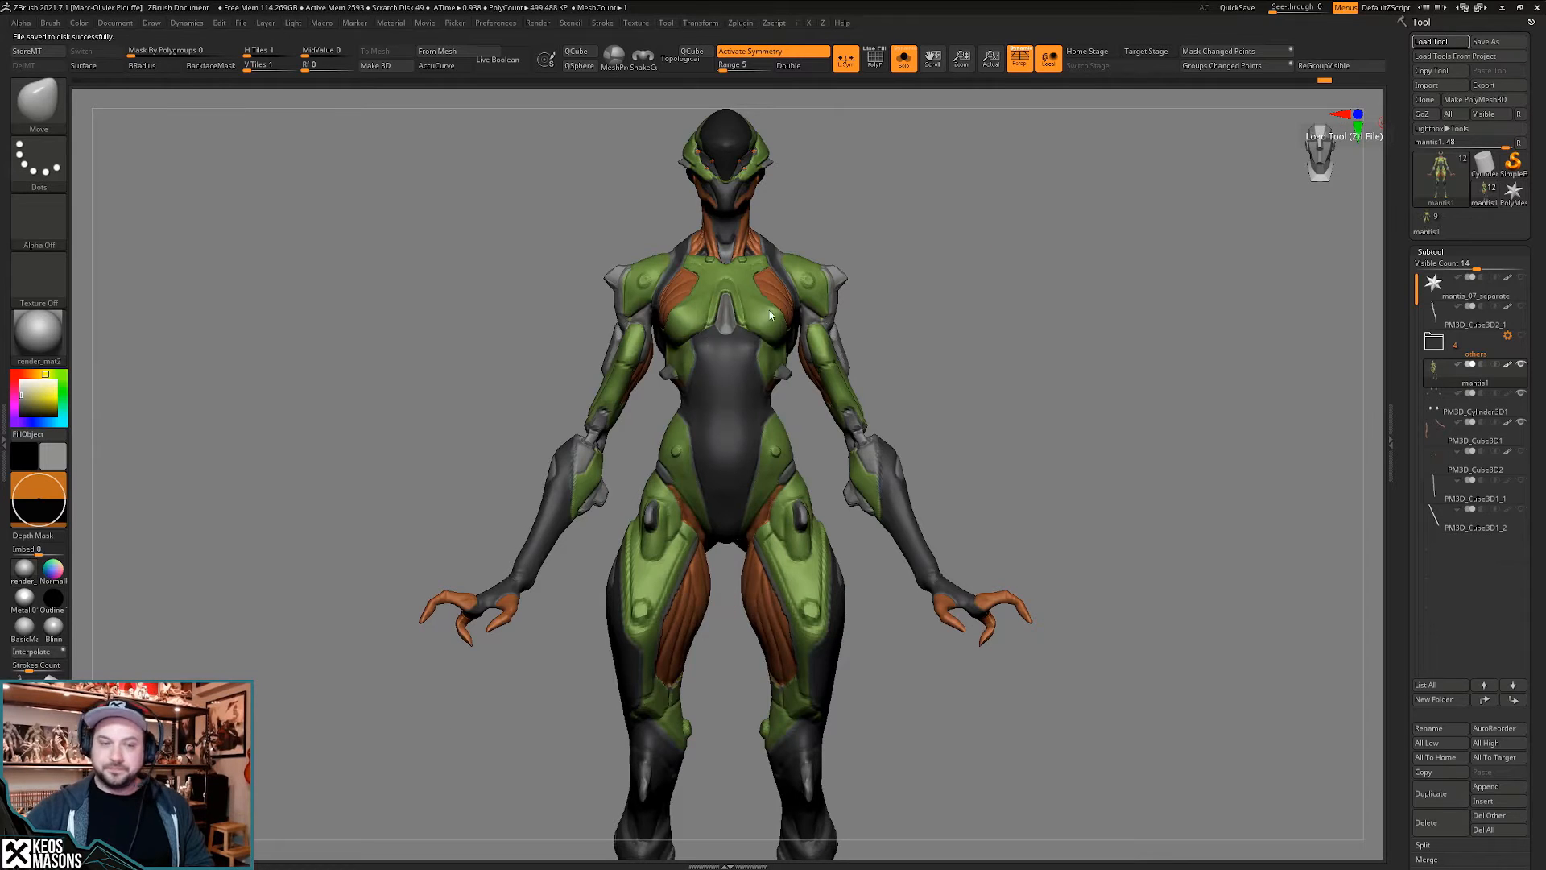
pyautogui.click(746, 341)
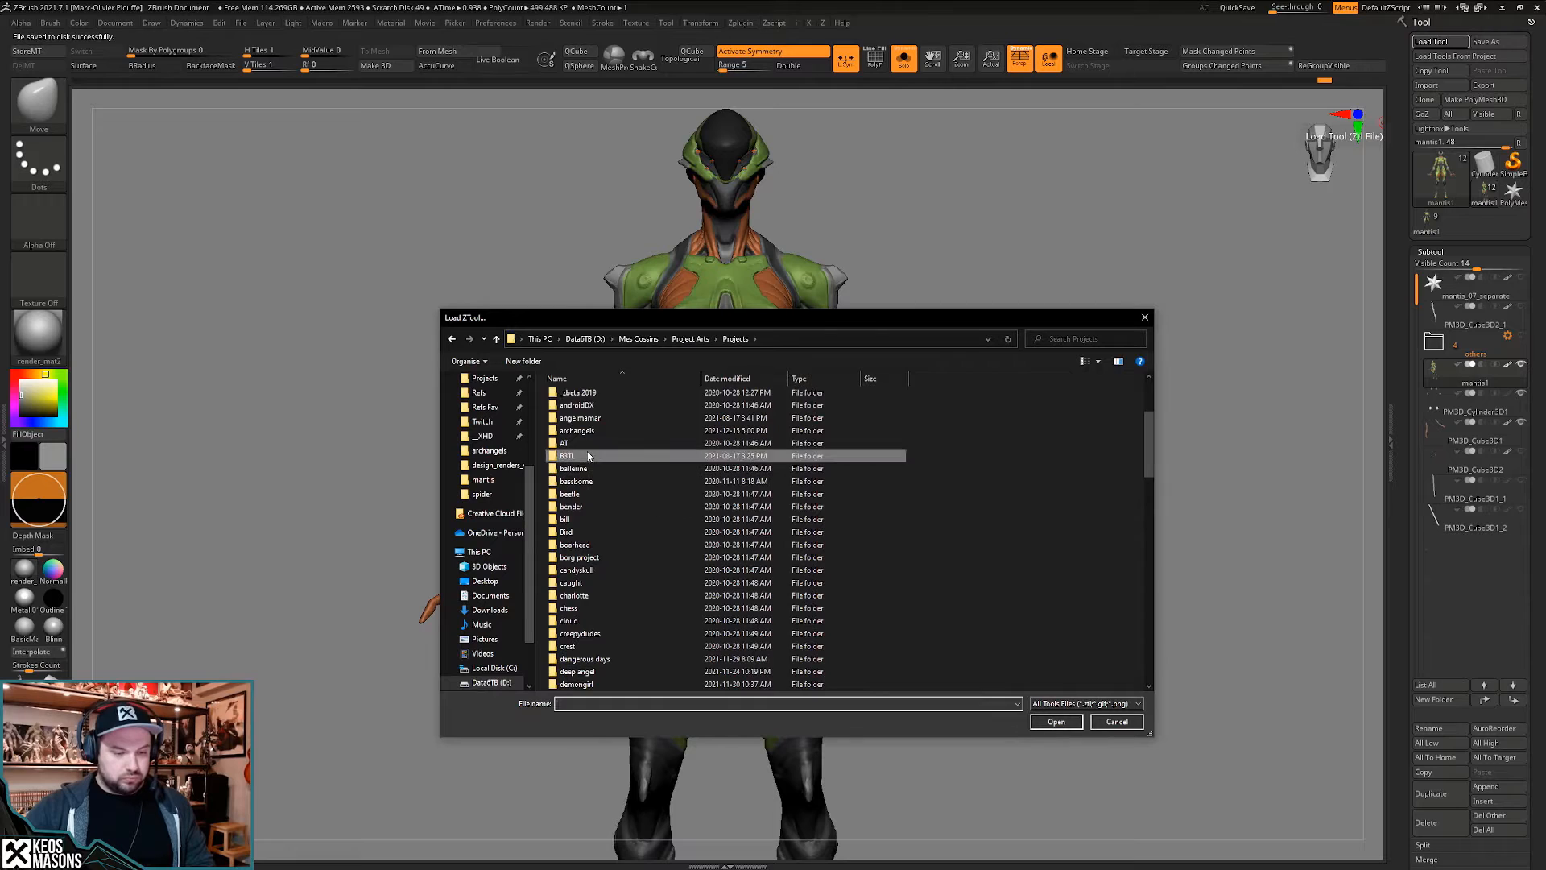
pyautogui.doubleClick(579, 456)
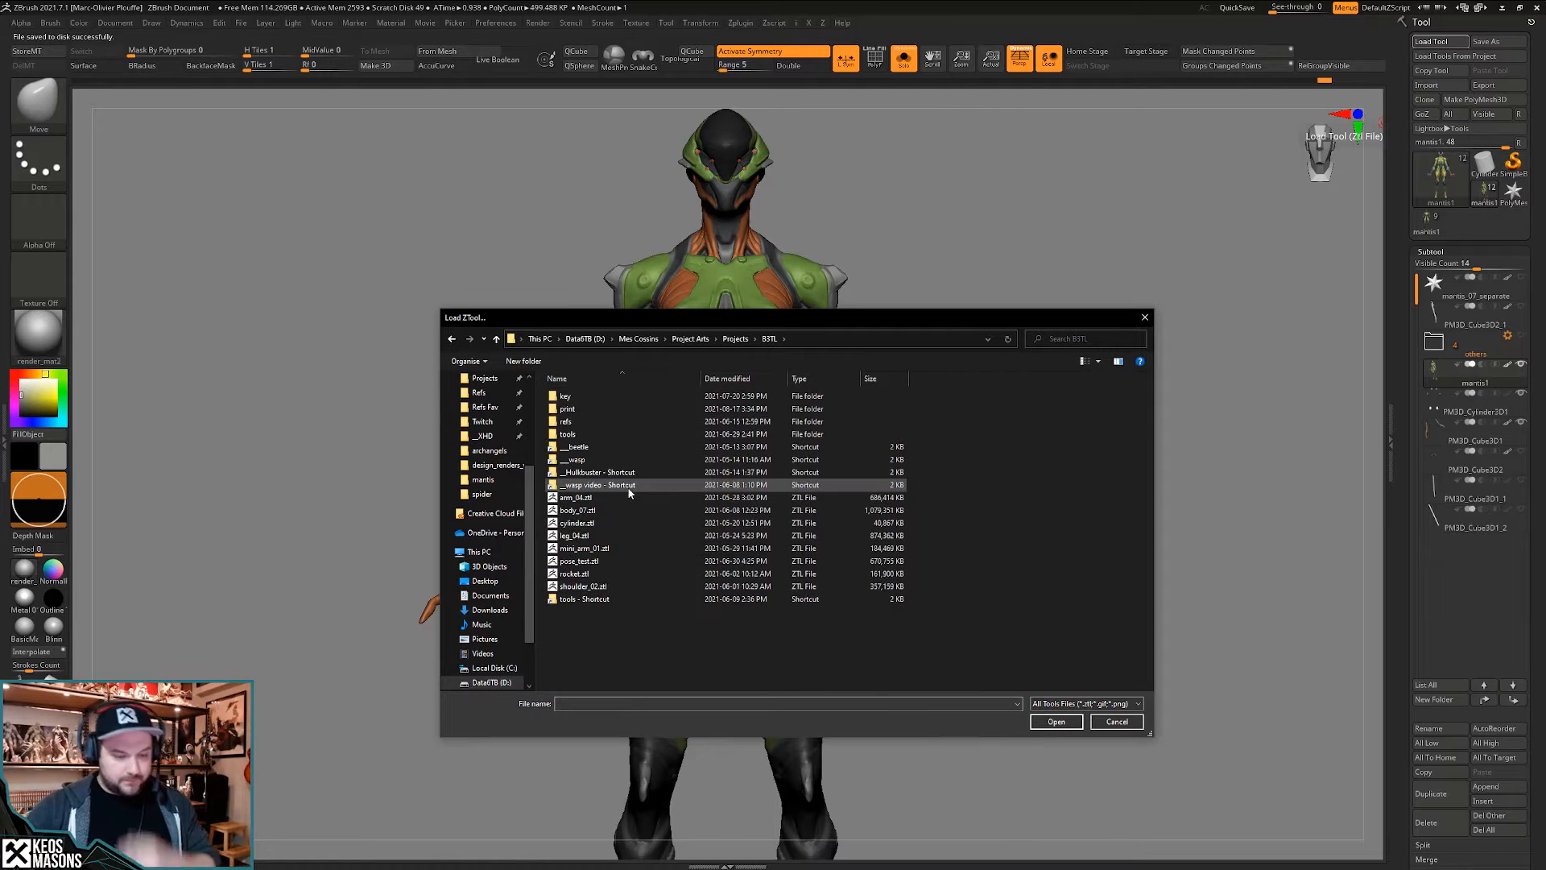
pyautogui.click(590, 498)
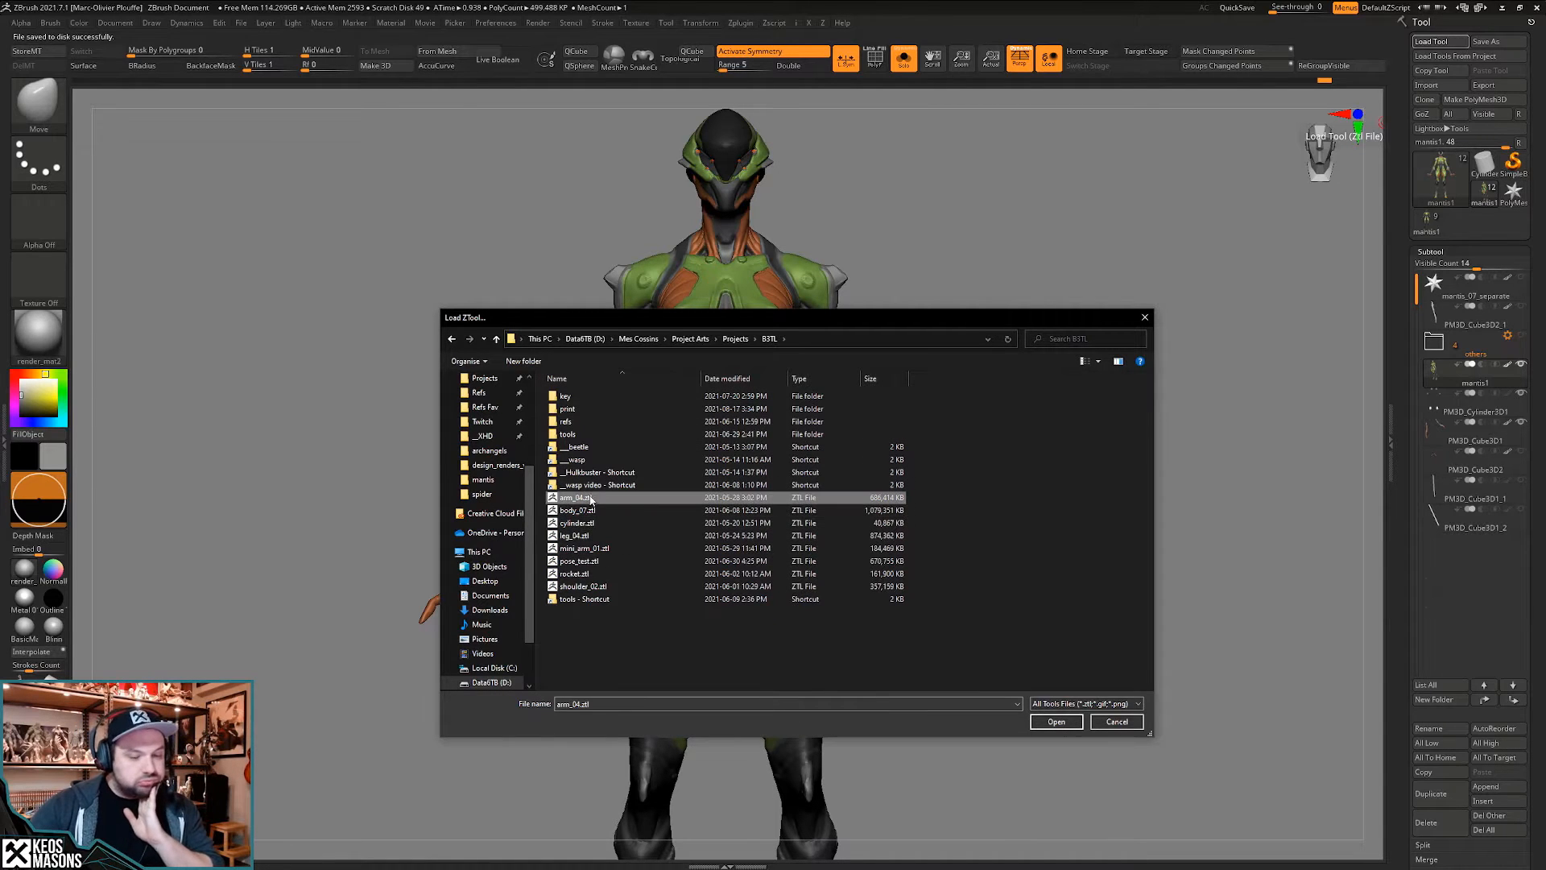
pyautogui.click(1048, 721)
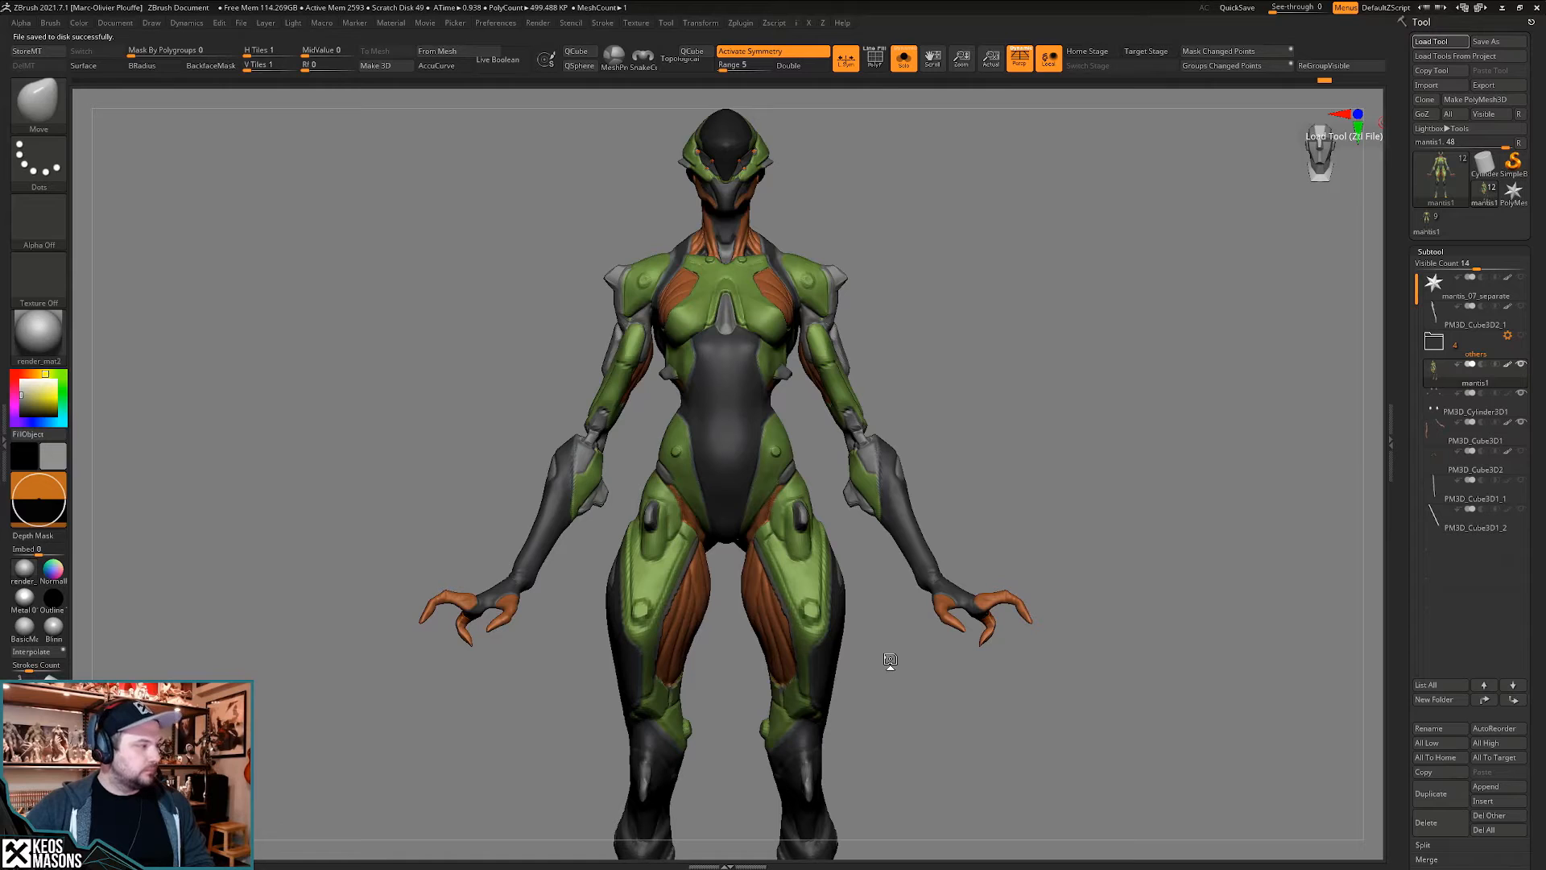
pyautogui.hotkey('ctrl', 'd')
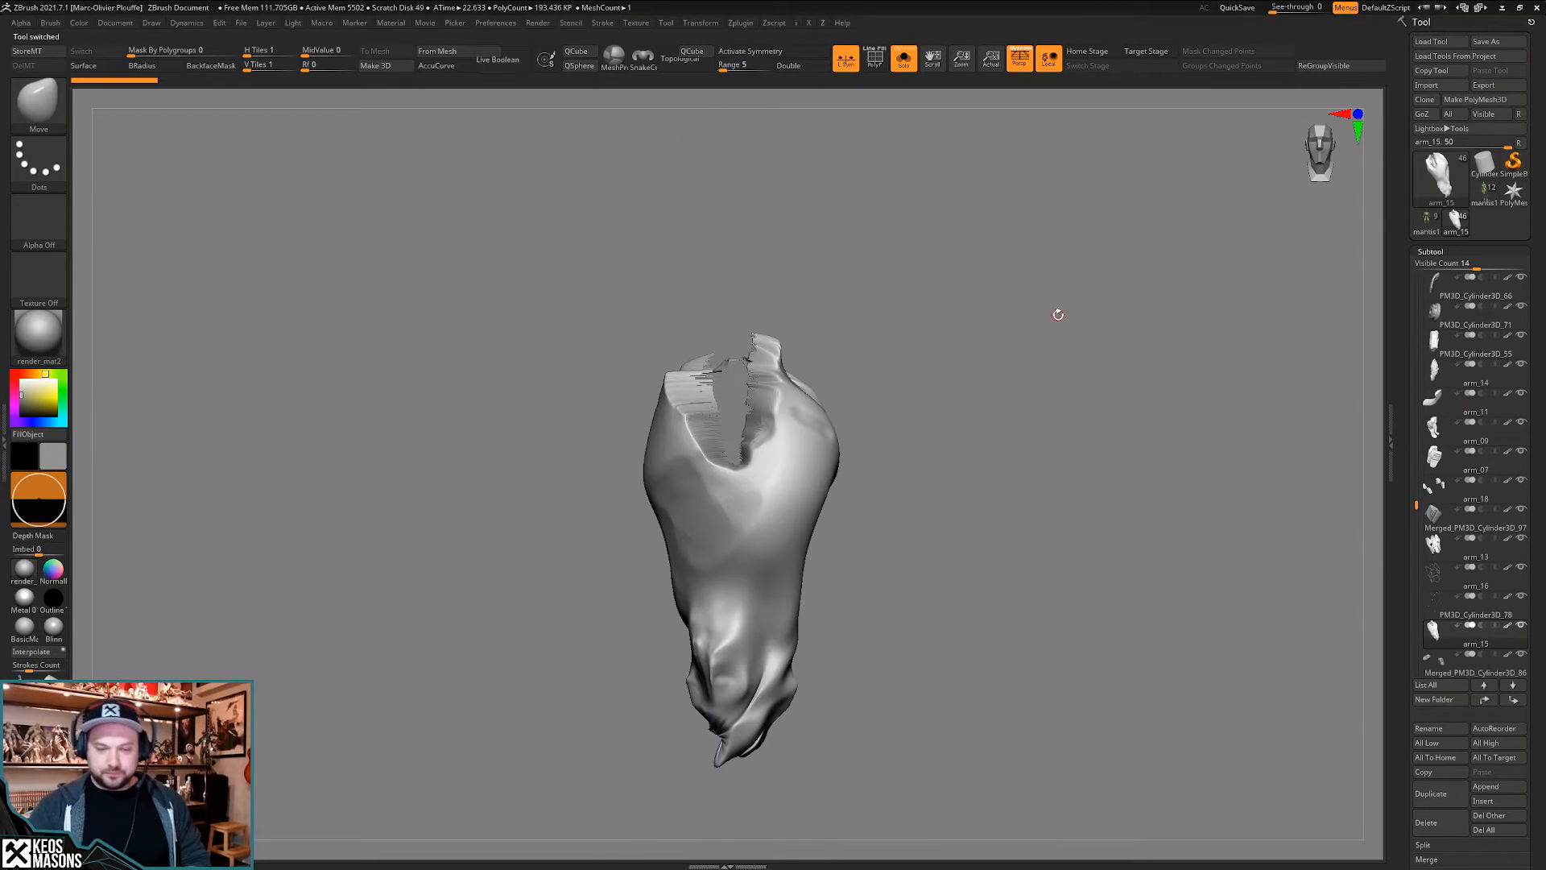
pyautogui.hotkey('alt', 's')
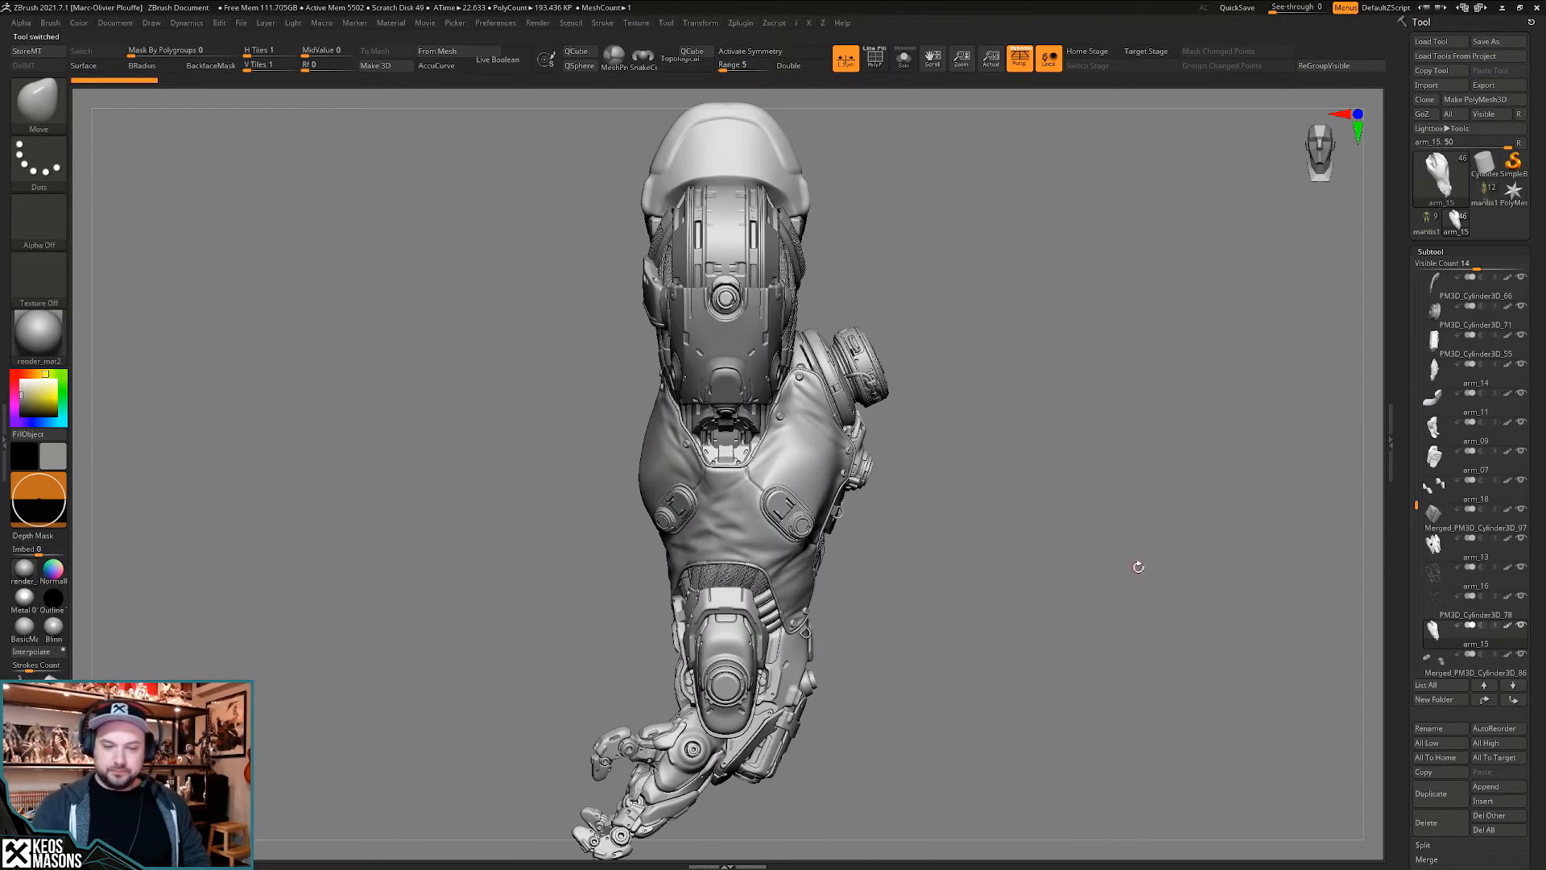
# - Examine the mechanical arm from several sides and look closely at the construction around its wrist
pyautogui.moveTo(1136, 566); pyautogui.dragTo(1094, 586)
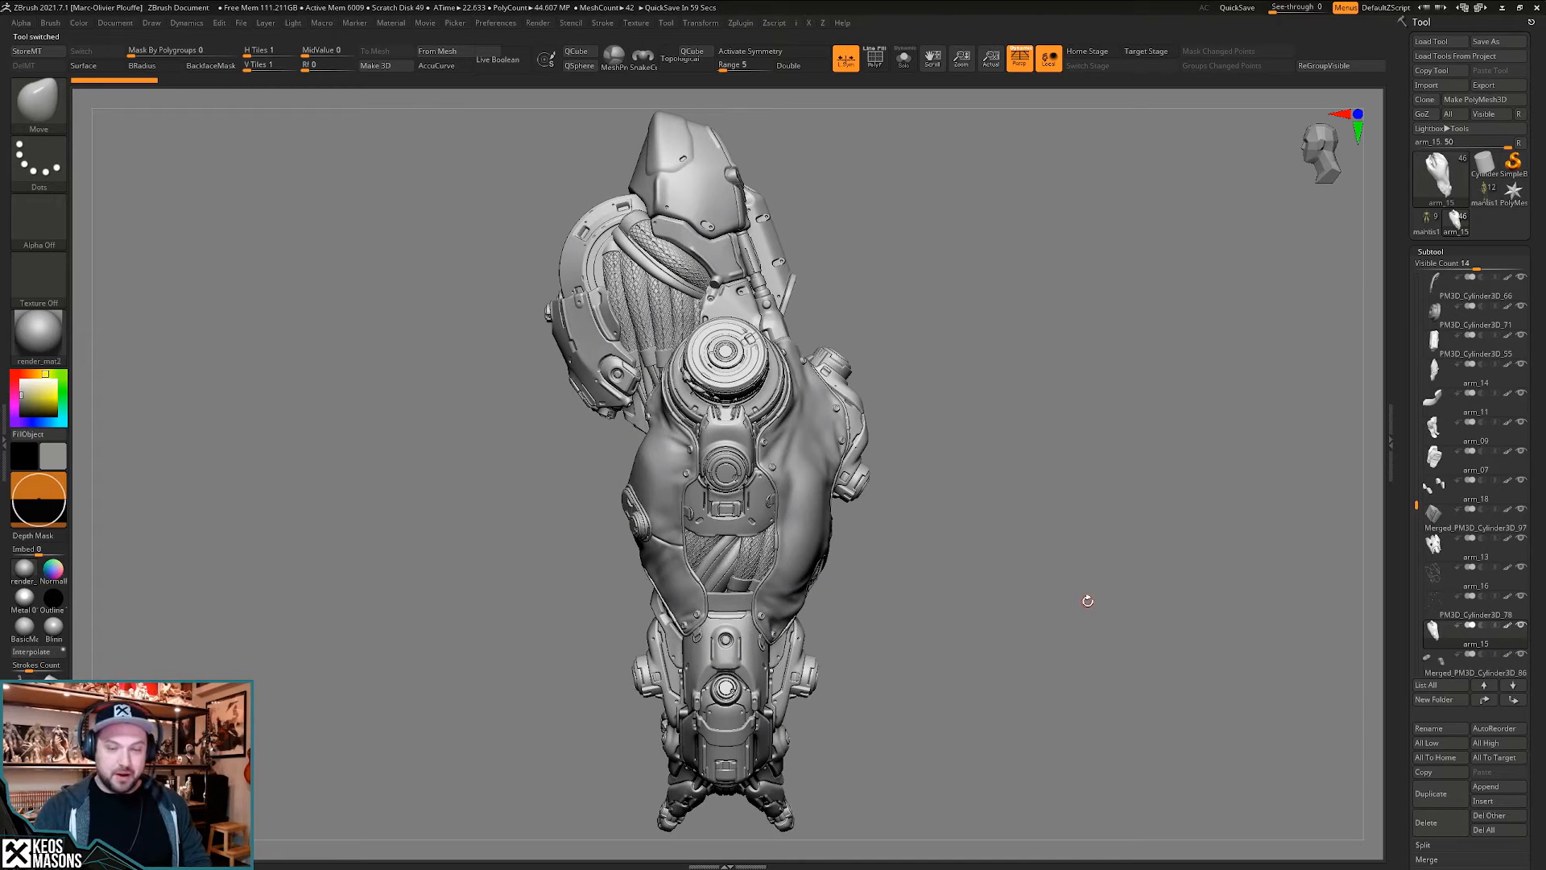
pyautogui.moveTo(1135, 562)
pyautogui.mouseDown()
pyautogui.moveTo(1122, 545)
pyautogui.moveTo(1136, 557)
pyautogui.moveTo(1123, 568)
pyautogui.moveTo(1132, 545)
pyautogui.moveTo(1100, 541)
pyautogui.moveTo(1149, 541)
pyautogui.moveTo(1131, 547)
pyautogui.moveTo(1136, 561)
pyautogui.moveTo(1113, 556)
pyautogui.moveTo(1112, 587)
pyautogui.moveTo(1108, 572)
pyautogui.moveTo(1132, 579)
pyautogui.mouseUp()
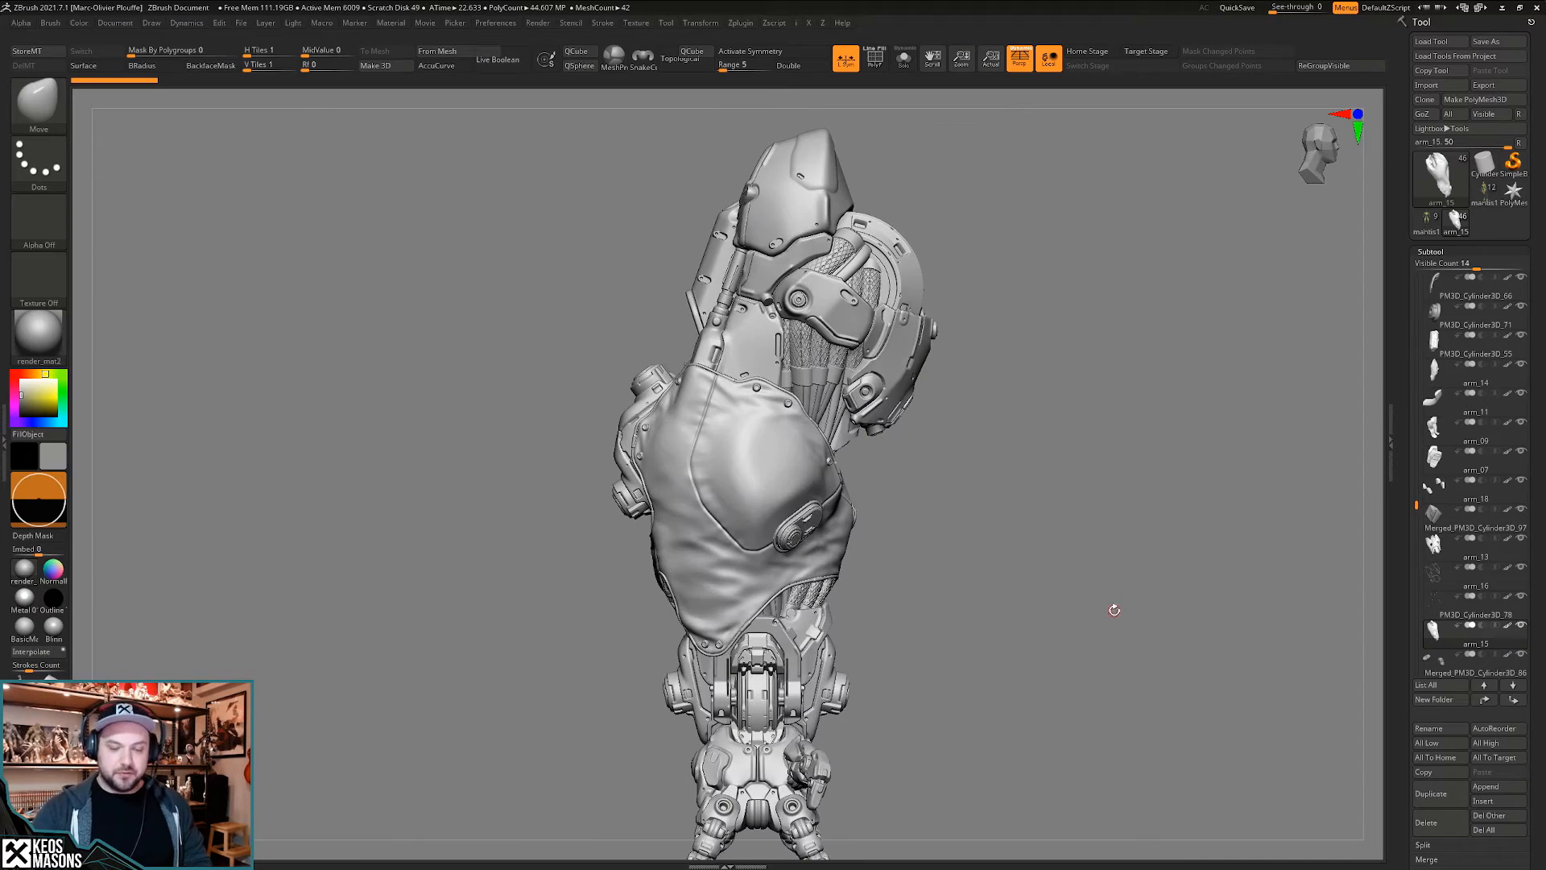
pyautogui.keyDown('alt'); pyautogui.moveTo(1093, 619); pyautogui.dragTo(1132, 467, button='right'); pyautogui.keyUp('alt')
pyautogui.keyDown('ctrl'); pyautogui.moveTo(1132, 467); pyautogui.dragTo(1119, 564, button='right'); pyautogui.keyUp('ctrl')
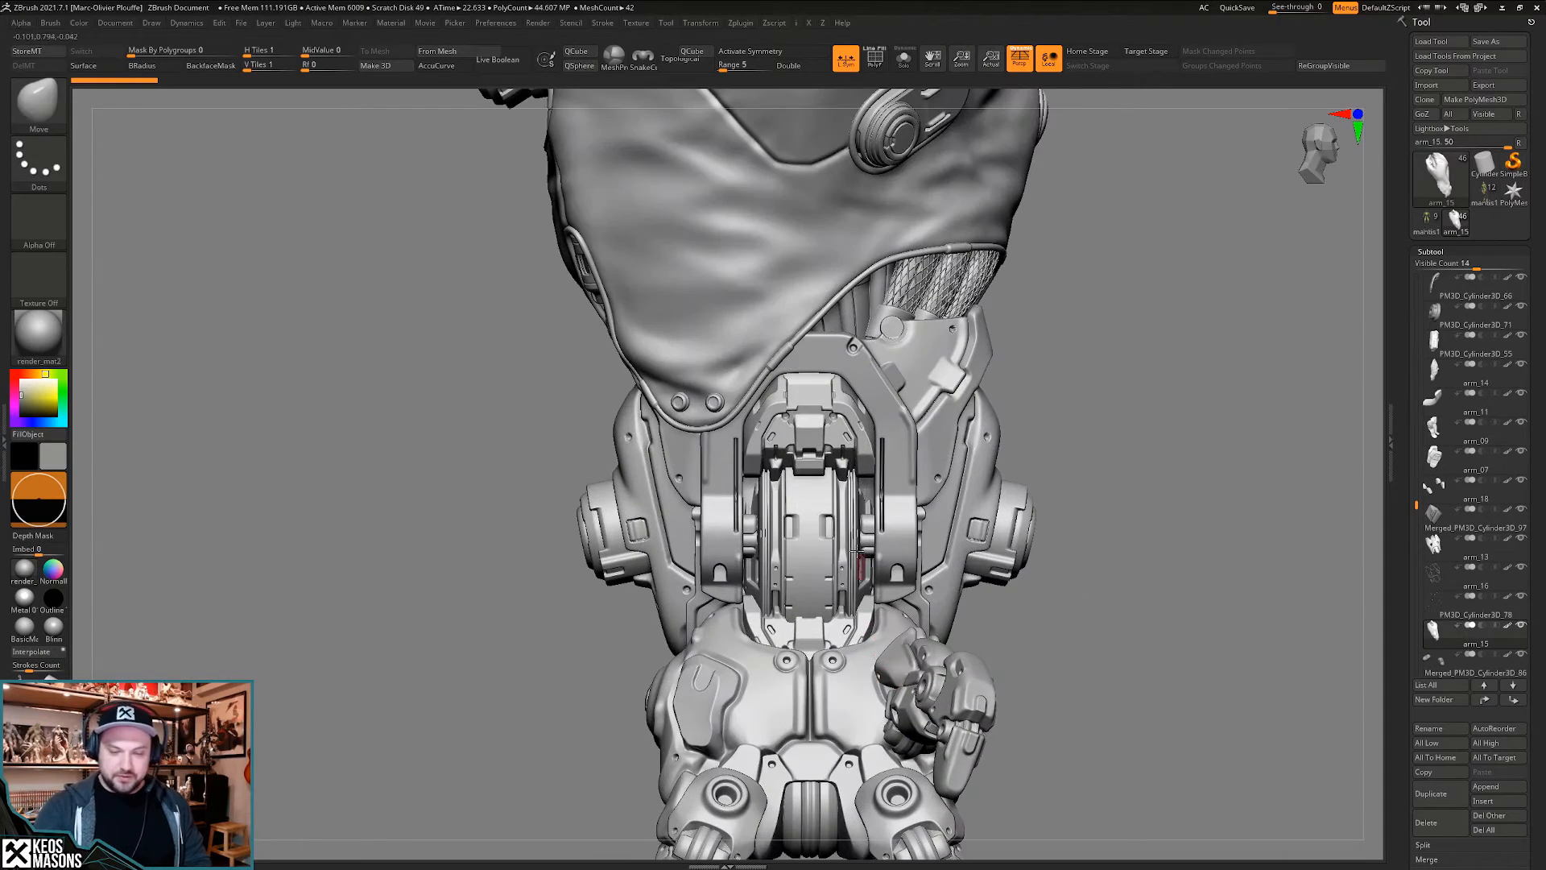
pyautogui.moveTo(831, 527); pyautogui.dragTo(805, 493, button='right')
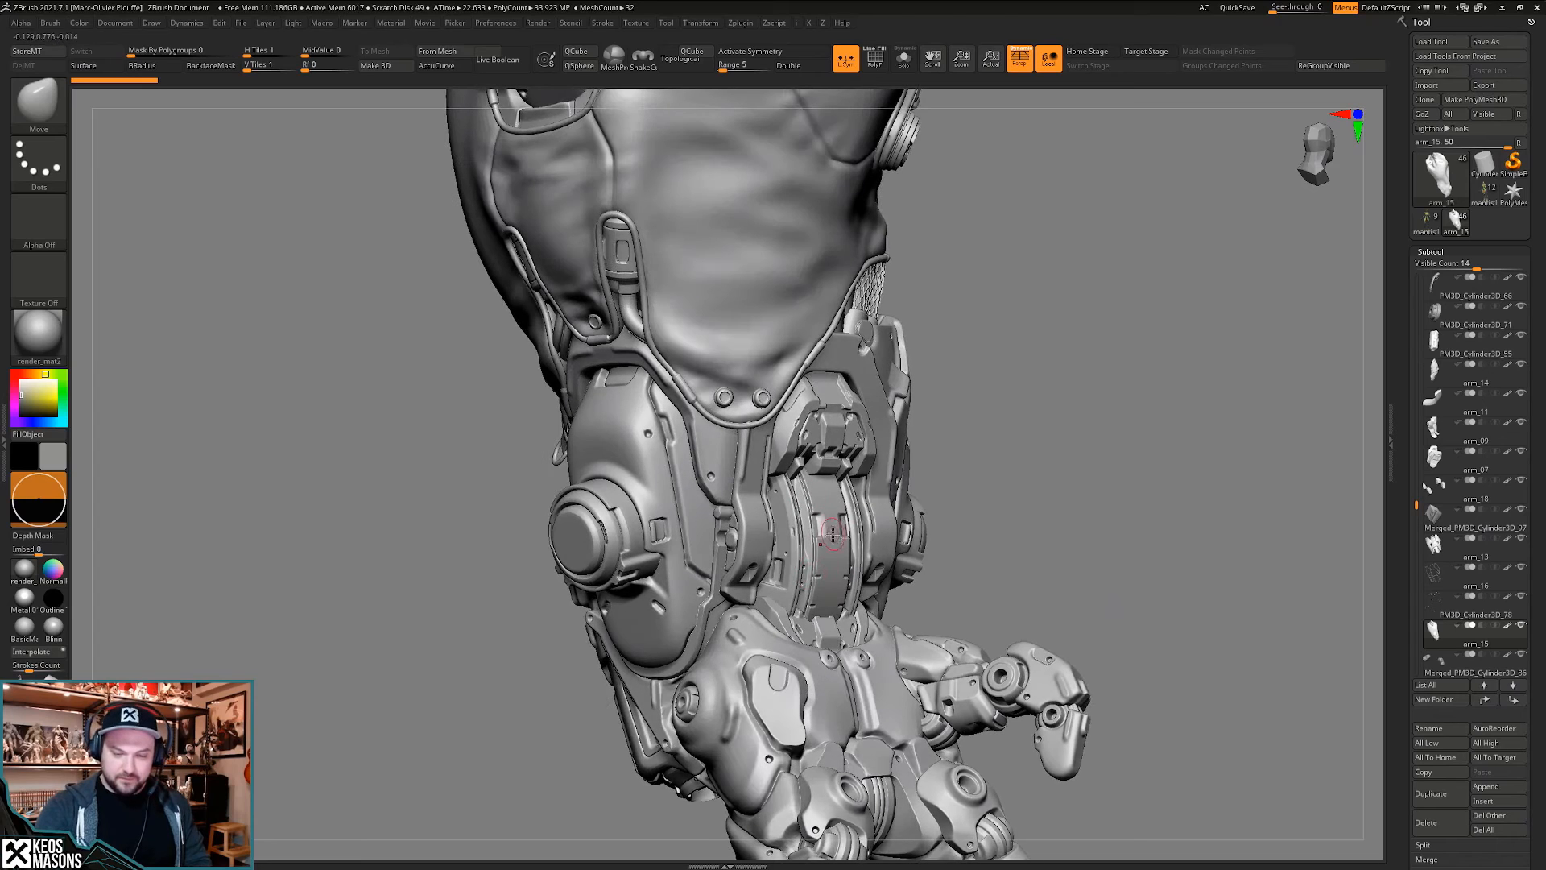
# - Inspect the curved wrist hinge piece at a higher subdivision with its polygroups shown, in isolation and within the arm
pyautogui.hotkey('ctrl', 'd')
pyautogui.hotkey('shift', 'f')
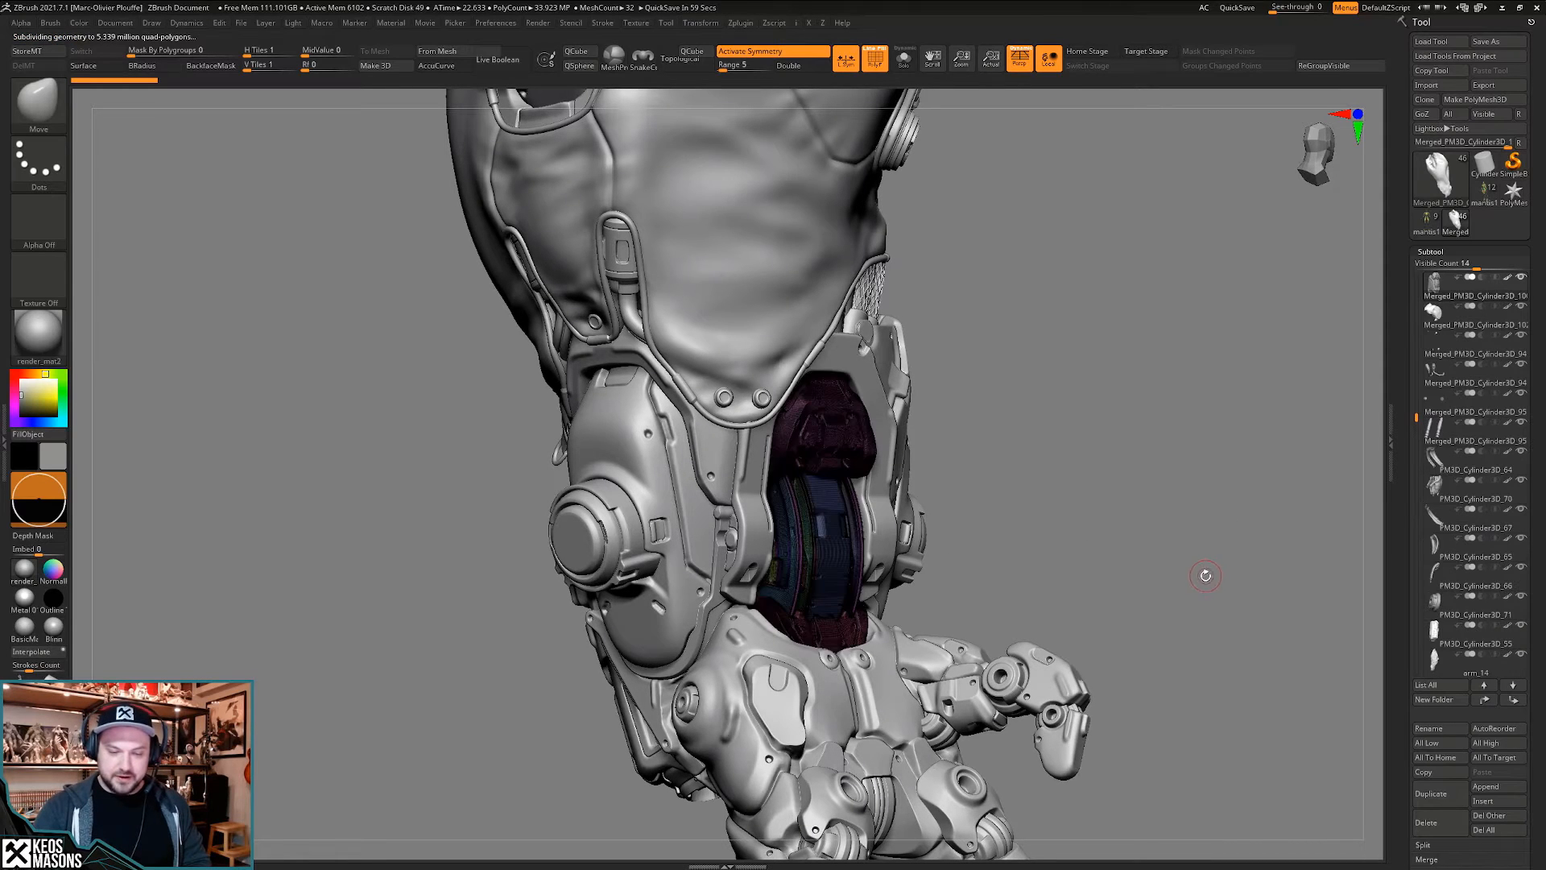
pyautogui.hotkey('alt', 's')
pyautogui.hotkey('shift', 'f')
pyautogui.moveTo(1200, 566)
pyautogui.mouseDown(button='right')
pyautogui.moveTo(1194, 539)
pyautogui.moveTo(1216, 563)
pyautogui.moveTo(1286, 556)
pyautogui.moveTo(1229, 554)
pyautogui.moveTo(1244, 588)
pyautogui.moveTo(1208, 551)
pyautogui.moveTo(1223, 562)
pyautogui.mouseUp(button='right')
pyautogui.hotkey('alt', 's')
# - Select the round-capped cover on the wrist and inspect it with polygroups shown, isolated and within the whole arm
pyautogui.moveTo(825, 531); pyautogui.dragTo(842, 569, button='right')
pyautogui.keyDown('alt'); pyautogui.click(766, 476); pyautogui.keyUp('alt')
pyautogui.hotkey('shift', 'f')
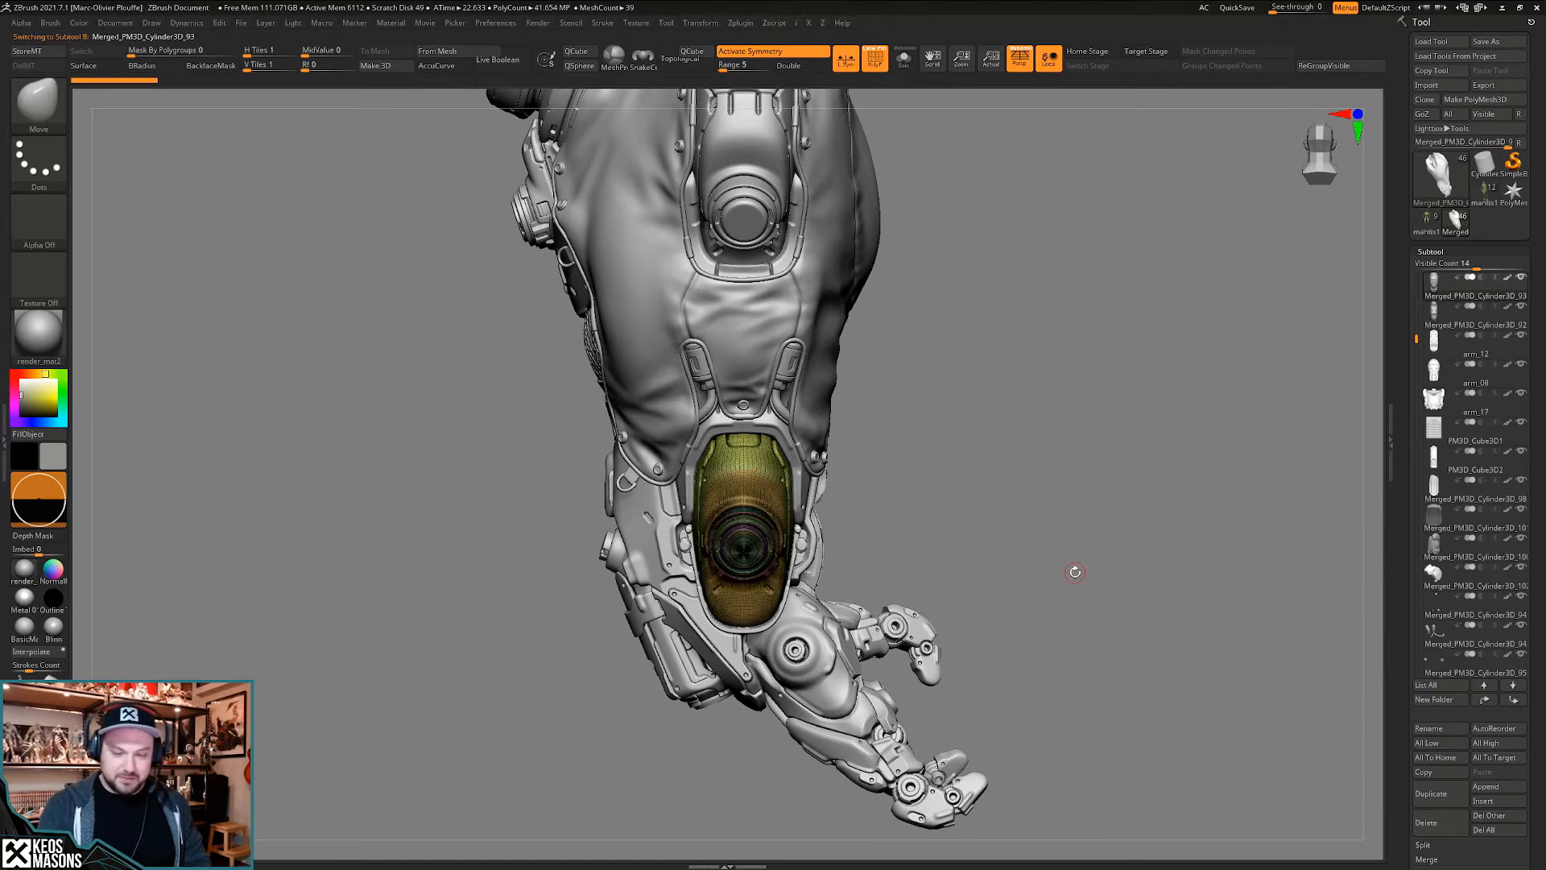
pyautogui.hotkey('shift', 's')
pyautogui.keyDown('ctrl'); pyautogui.moveTo(955, 445); pyautogui.dragTo(997, 554, button='right'); pyautogui.keyUp('ctrl')
pyautogui.hotkey('shift', 'f')
pyautogui.keyDown('alt'); pyautogui.moveTo(997, 554); pyautogui.dragTo(1063, 484, button='right'); pyautogui.keyUp('alt')
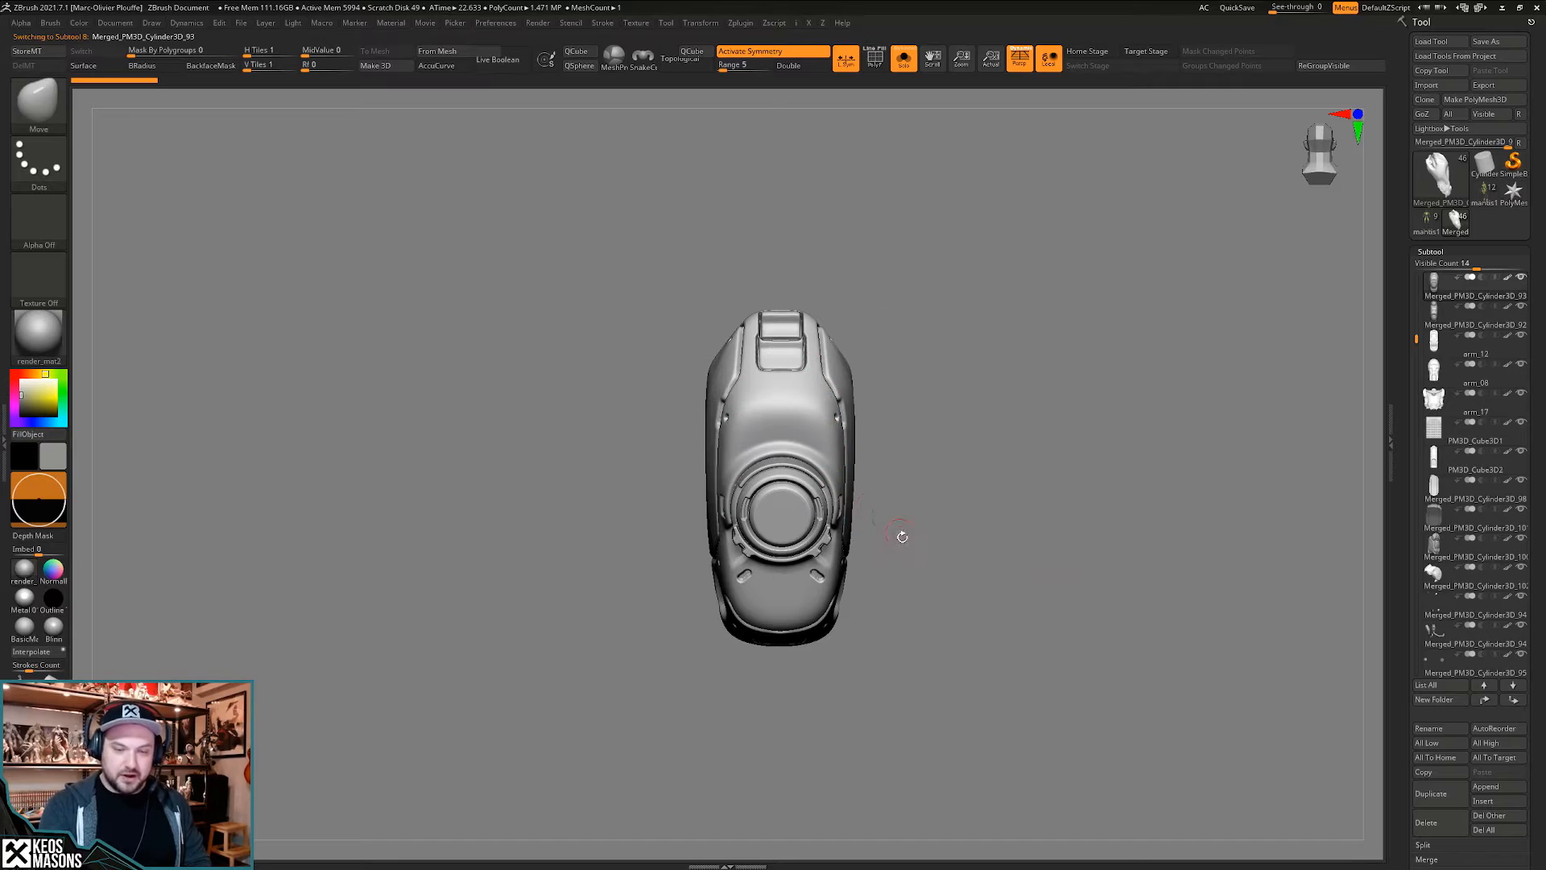
pyautogui.moveTo(902, 536); pyautogui.dragTo(893, 559, button='right')
pyautogui.keyDown('ctrl'); pyautogui.moveTo(990, 491); pyautogui.dragTo(998, 576, button='right'); pyautogui.keyUp('ctrl')
pyautogui.hotkey('shift', 's')
pyautogui.moveTo(999, 575)
pyautogui.keyDown('ctrl'); pyautogui.mouseDown(button='right')
pyautogui.moveTo(942, 663)
pyautogui.moveTo(974, 584)
pyautogui.mouseUp(button='right'); pyautogui.keyUp('ctrl')
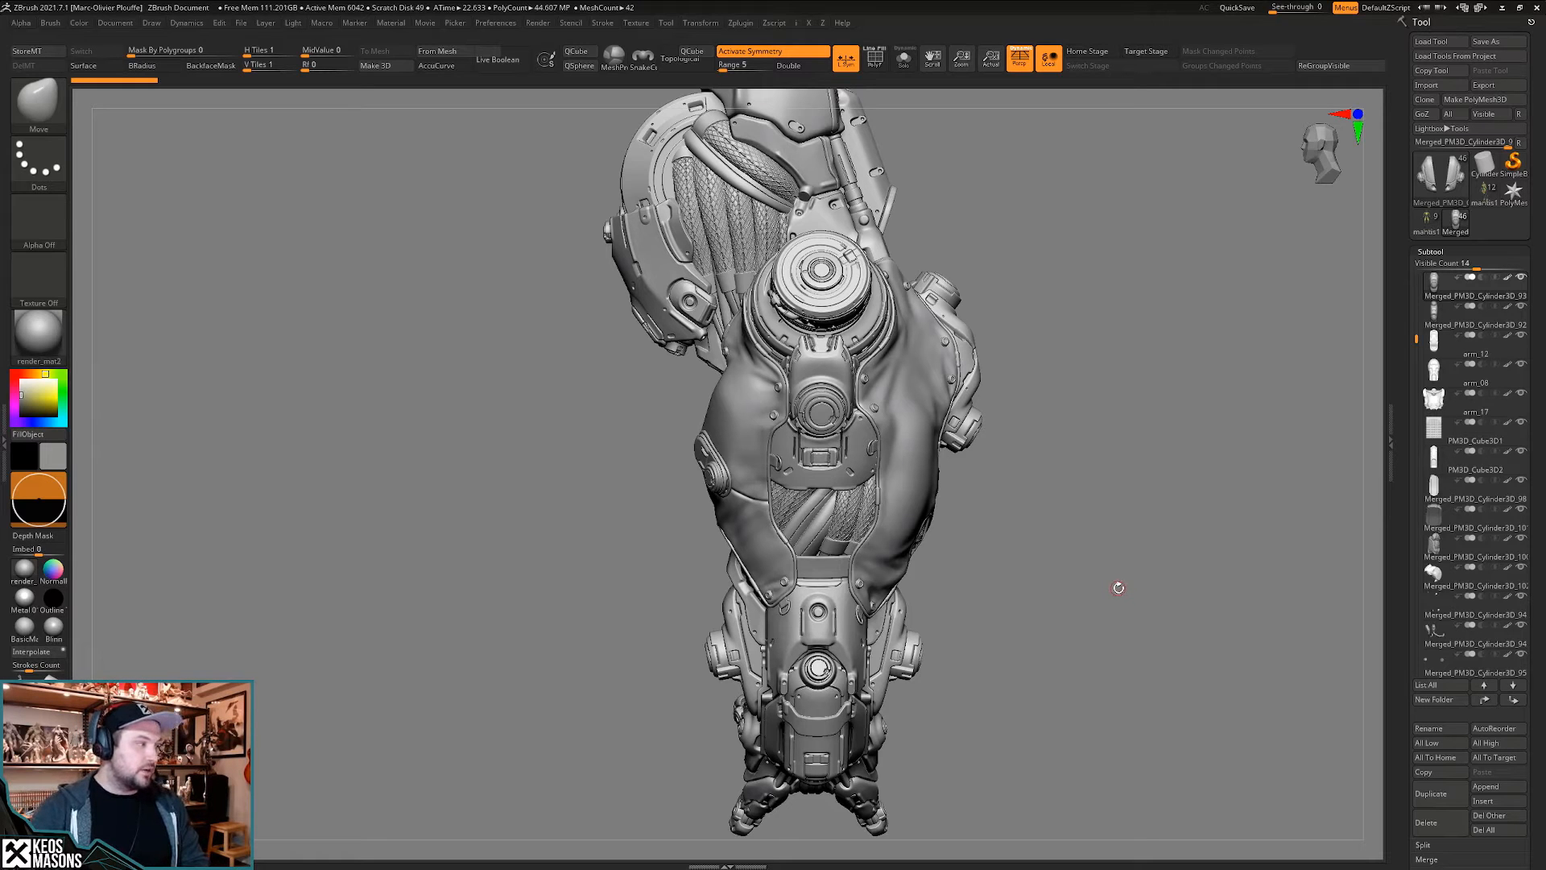
# - Examine the upper arm and elbow from several sides and inspect one selected elbow part in isolation with its polygroups
pyautogui.moveTo(1120, 586); pyautogui.dragTo(780, 436)
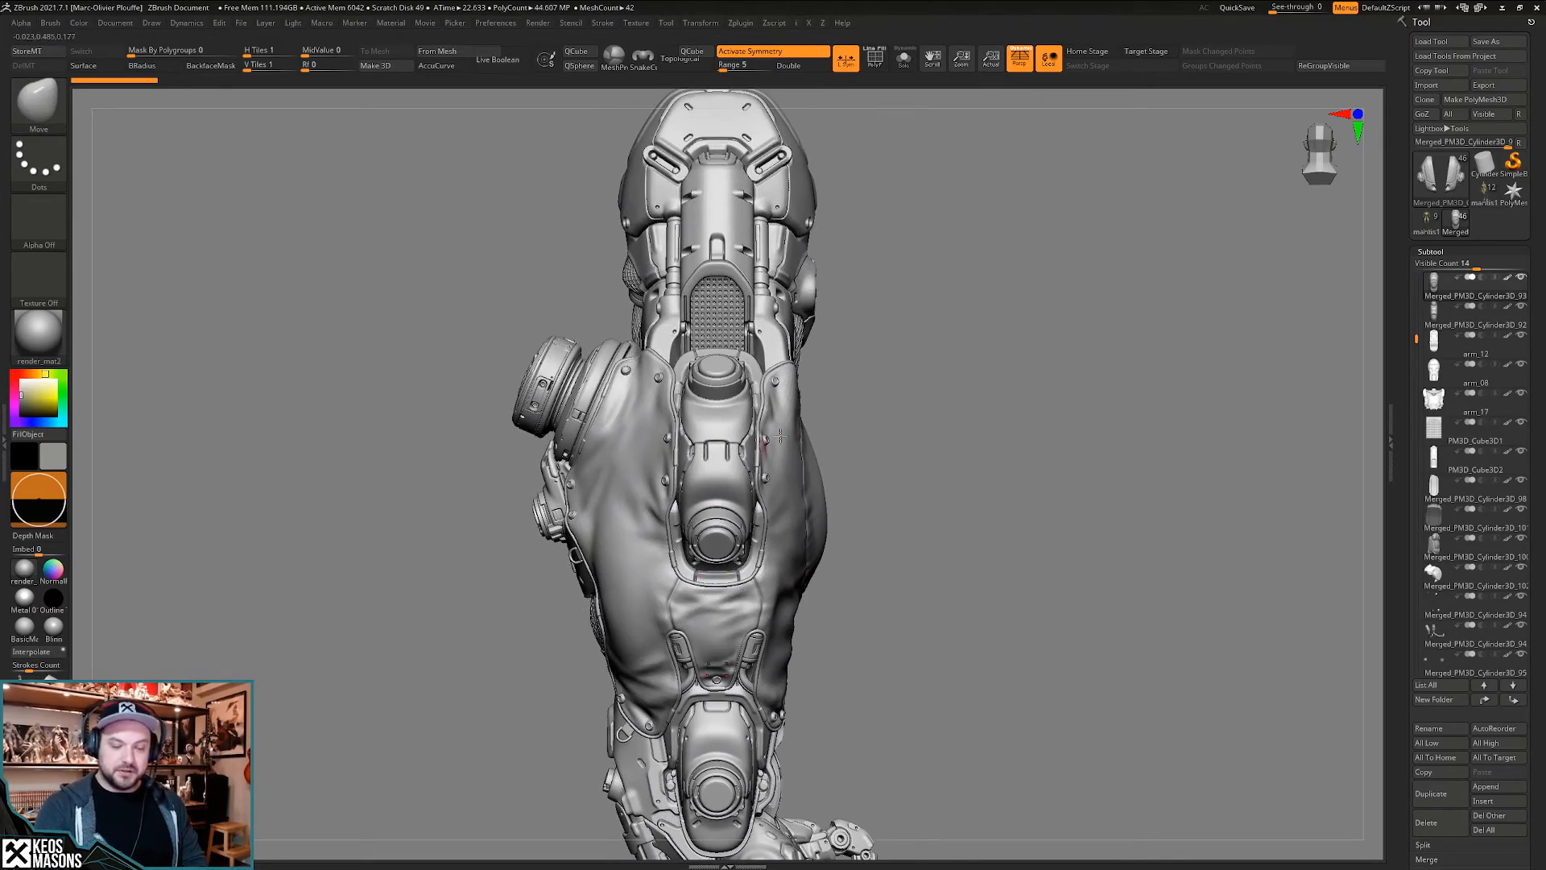
pyautogui.keyDown('alt'); pyautogui.moveTo(775, 435); pyautogui.dragTo(863, 420, button='right'); pyautogui.keyUp('alt')
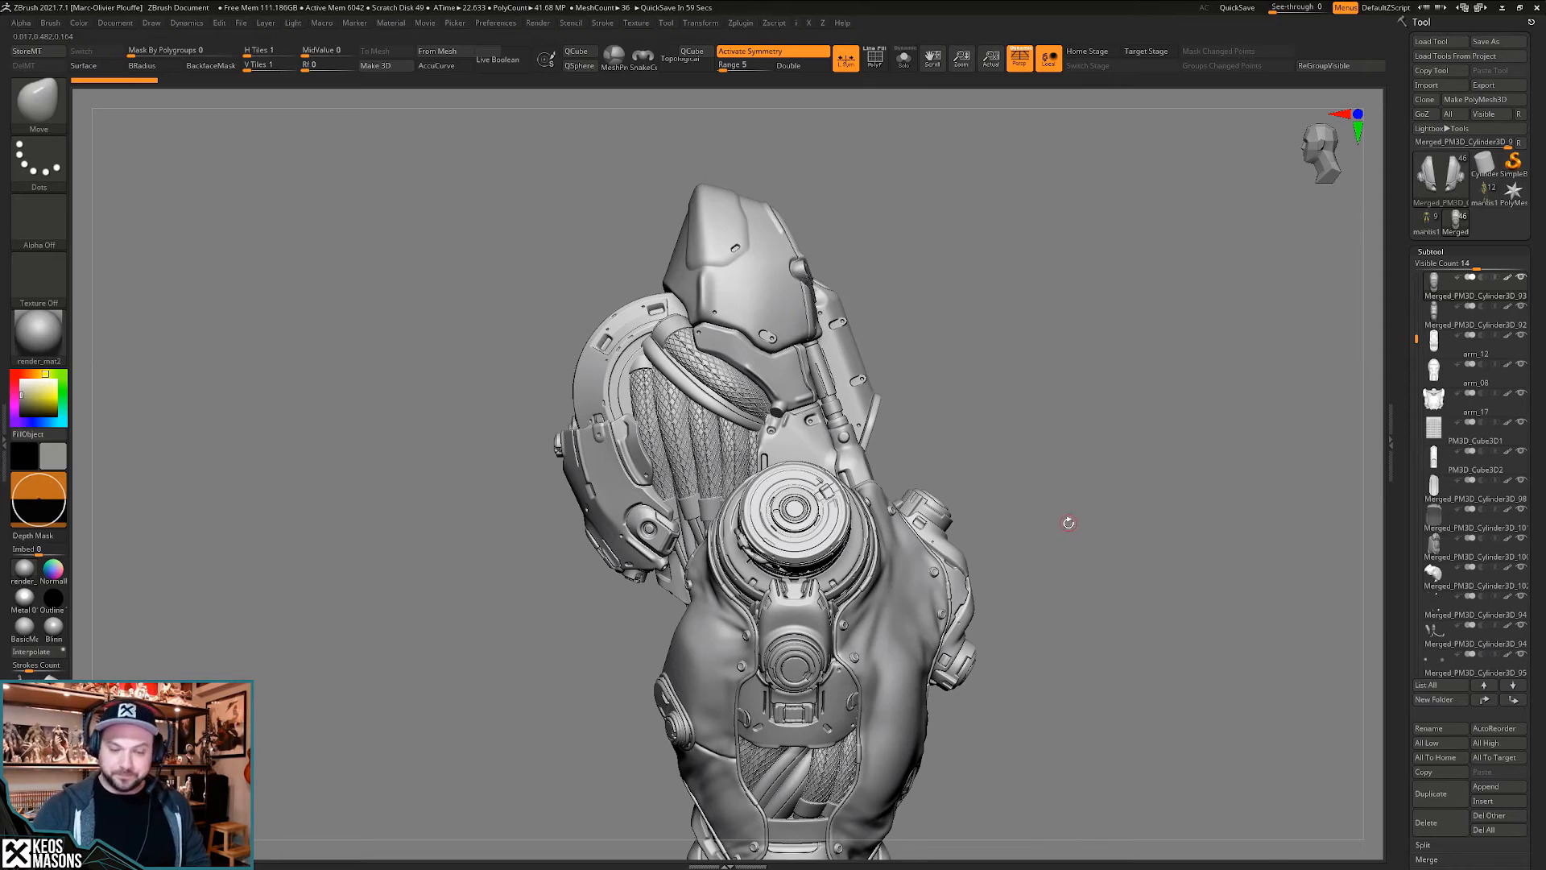
pyautogui.moveTo(1068, 523); pyautogui.dragTo(1043, 577, button='right')
pyautogui.keyDown('alt'); pyautogui.click(982, 519); pyautogui.keyUp('alt')
pyautogui.hotkey('shift', 's')
pyautogui.hotkey('shift', 'f')
pyautogui.hotkey('shift', 'f')
pyautogui.hotkey('shift', 's')
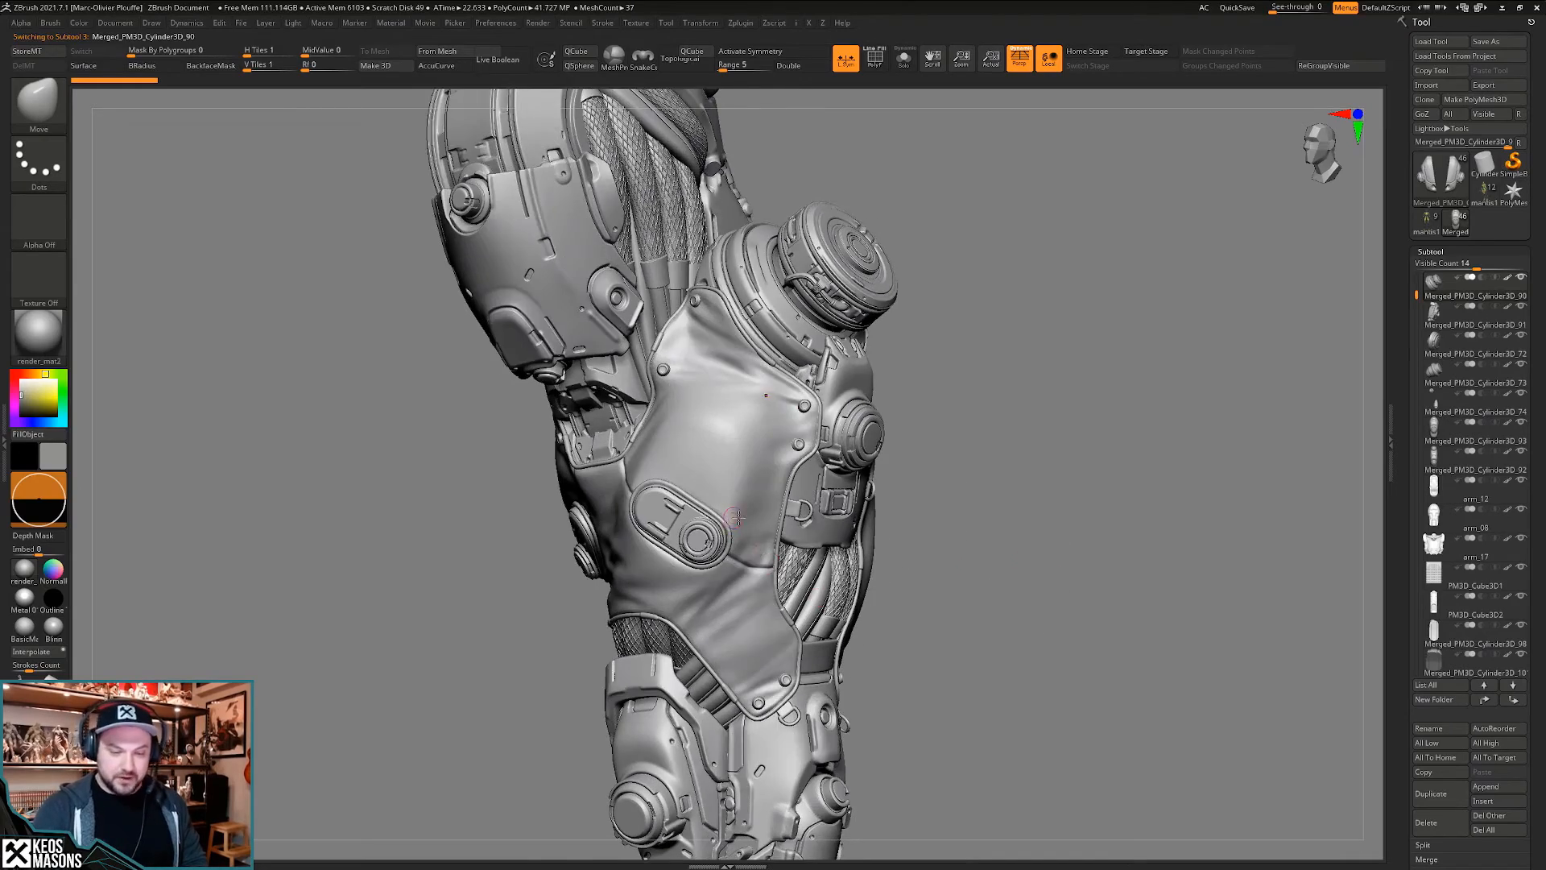
# - Select the oval pods on the mechanical arm's smooth cover and inspect them with polygroups shown and in isolation
pyautogui.keyDown('shift'); pyautogui.moveTo(728, 517); pyautogui.dragTo(852, 524, button='right'); pyautogui.keyUp('shift')
pyautogui.keyDown('alt'); pyautogui.click(736, 563); pyautogui.keyUp('alt')
pyautogui.hotkey('shift', 's')
pyautogui.hotkey('shift', 's')
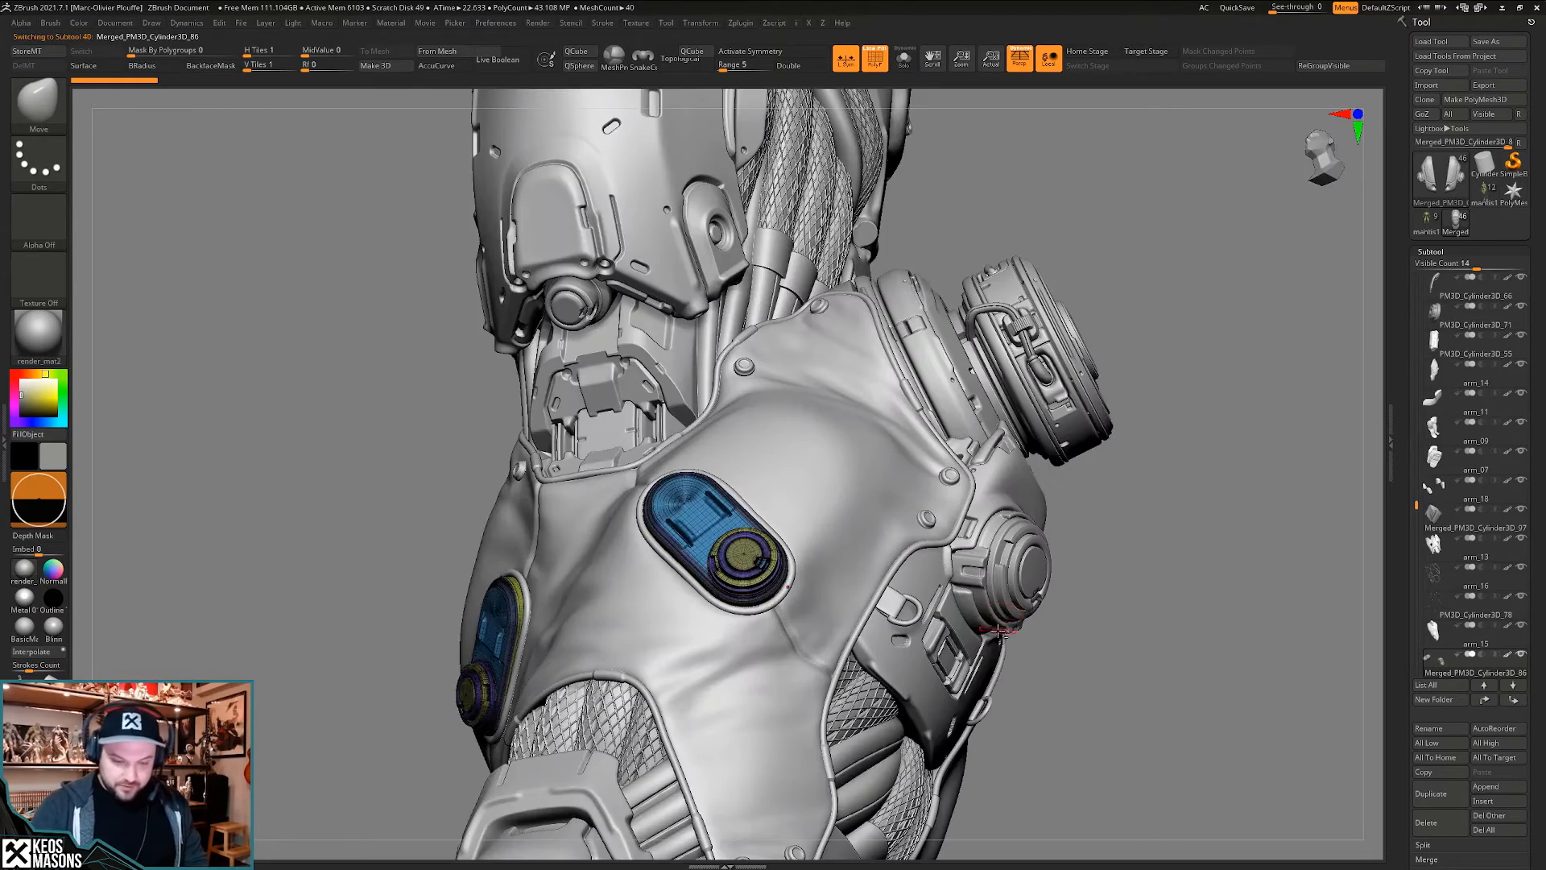
pyautogui.moveTo(996, 628); pyautogui.dragTo(992, 648, button='right')
pyautogui.keyDown('shift'); pyautogui.moveTo(992, 648); pyautogui.dragTo(984, 646, button='right'); pyautogui.keyUp('shift')
pyautogui.hotkey('shift', 's')
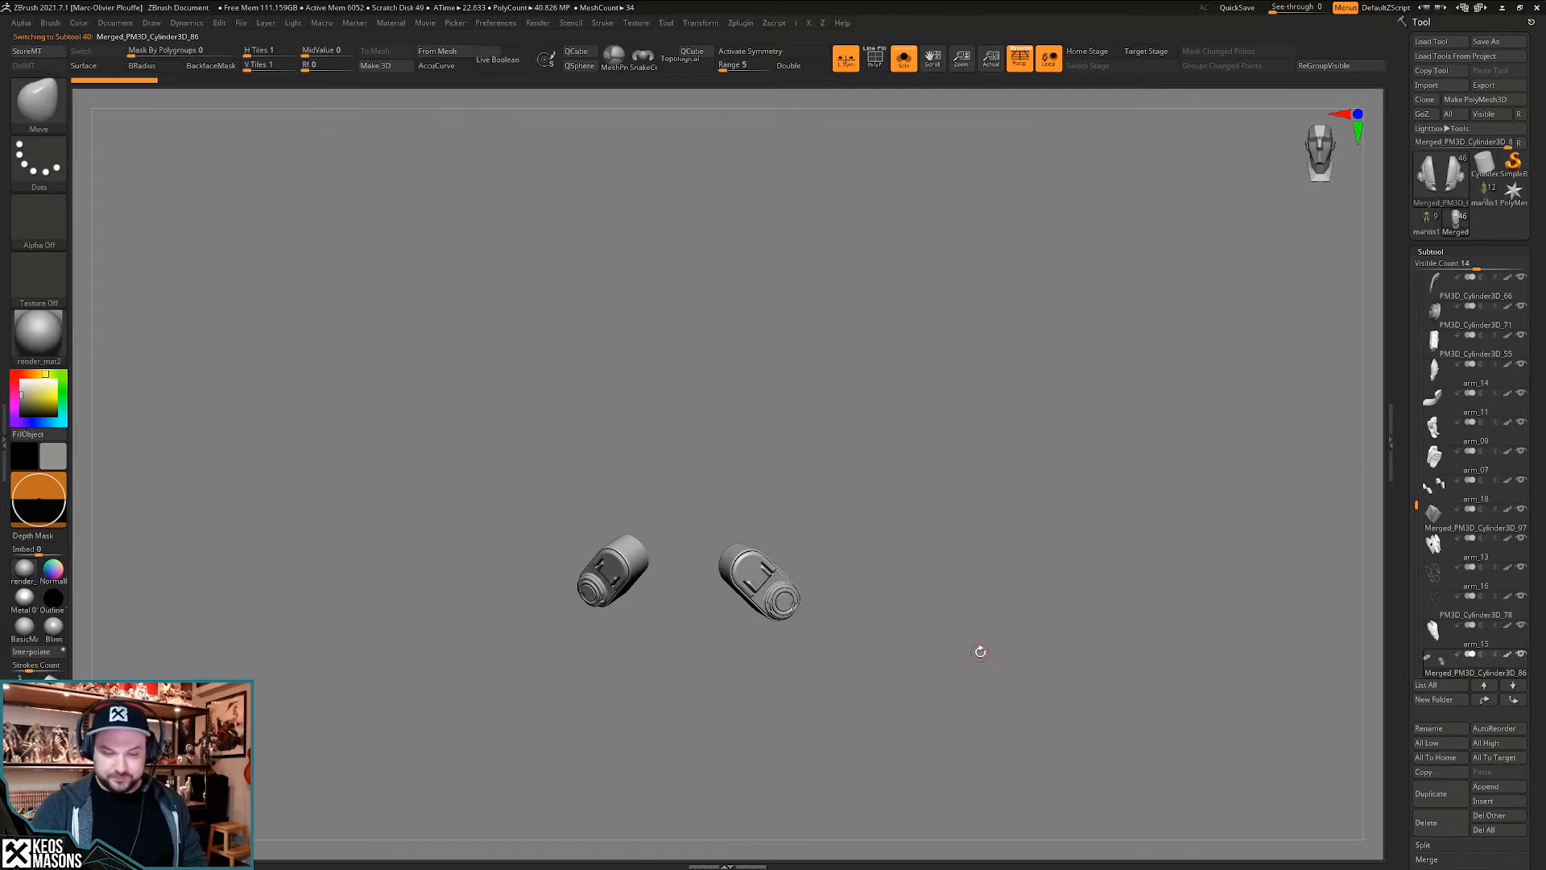
pyautogui.hotkey('shift', 's')
# - Switch to the mantis model containing mantis_07_separate and insert the oval pods into it as a subtool
pyautogui.click(1434, 225)
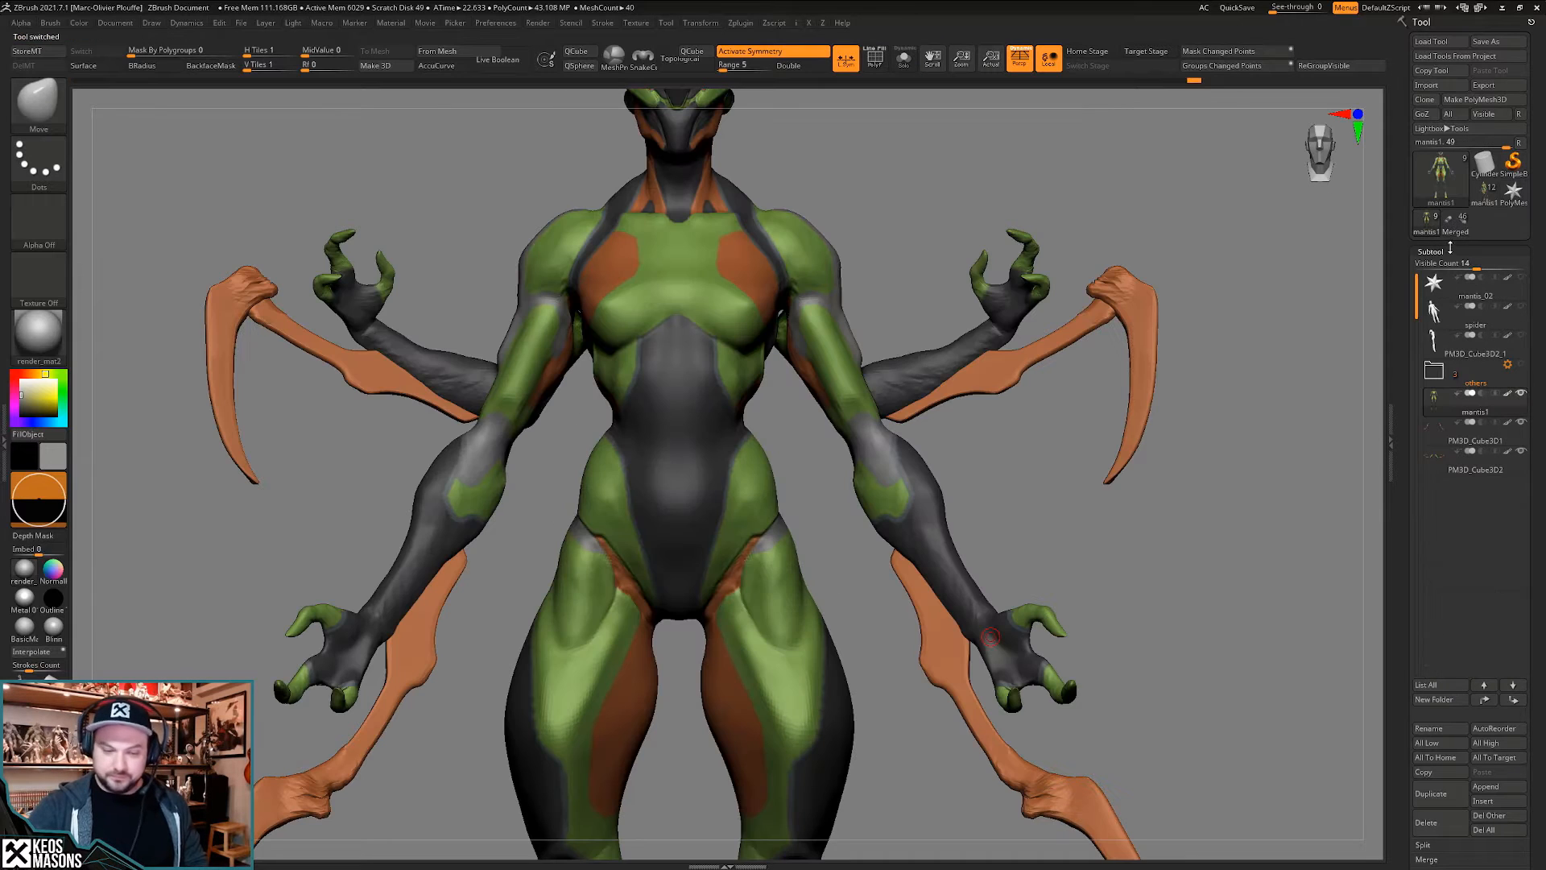
pyautogui.click(1482, 205)
pyautogui.click(1434, 231)
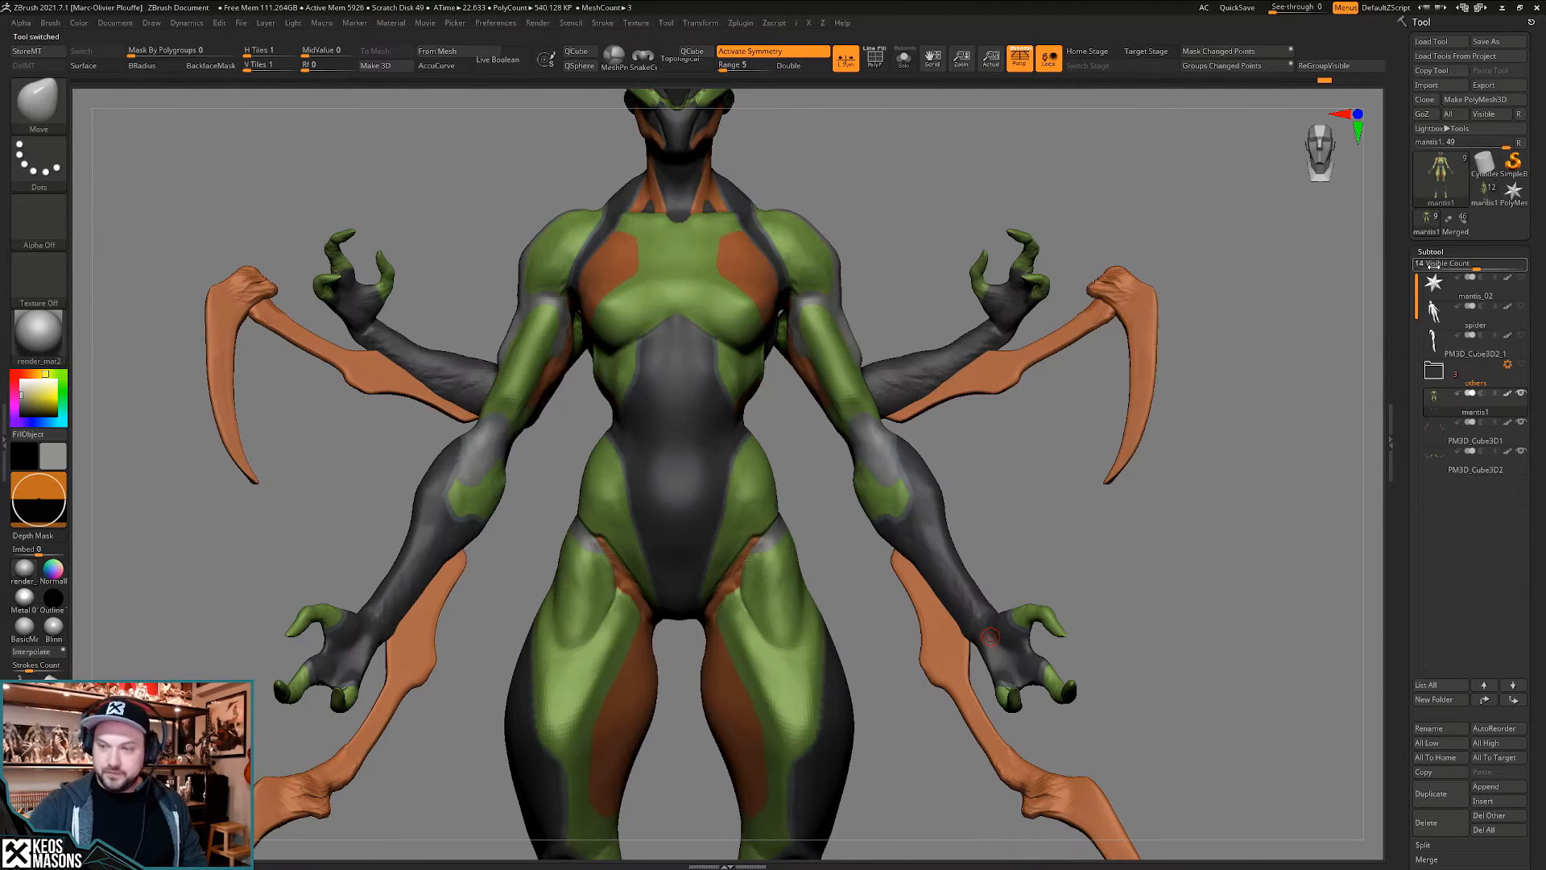
pyautogui.moveTo(1404, 770); pyautogui.dragTo(1404, 723)
pyautogui.click(1490, 771)
pyautogui.click(1454, 778)
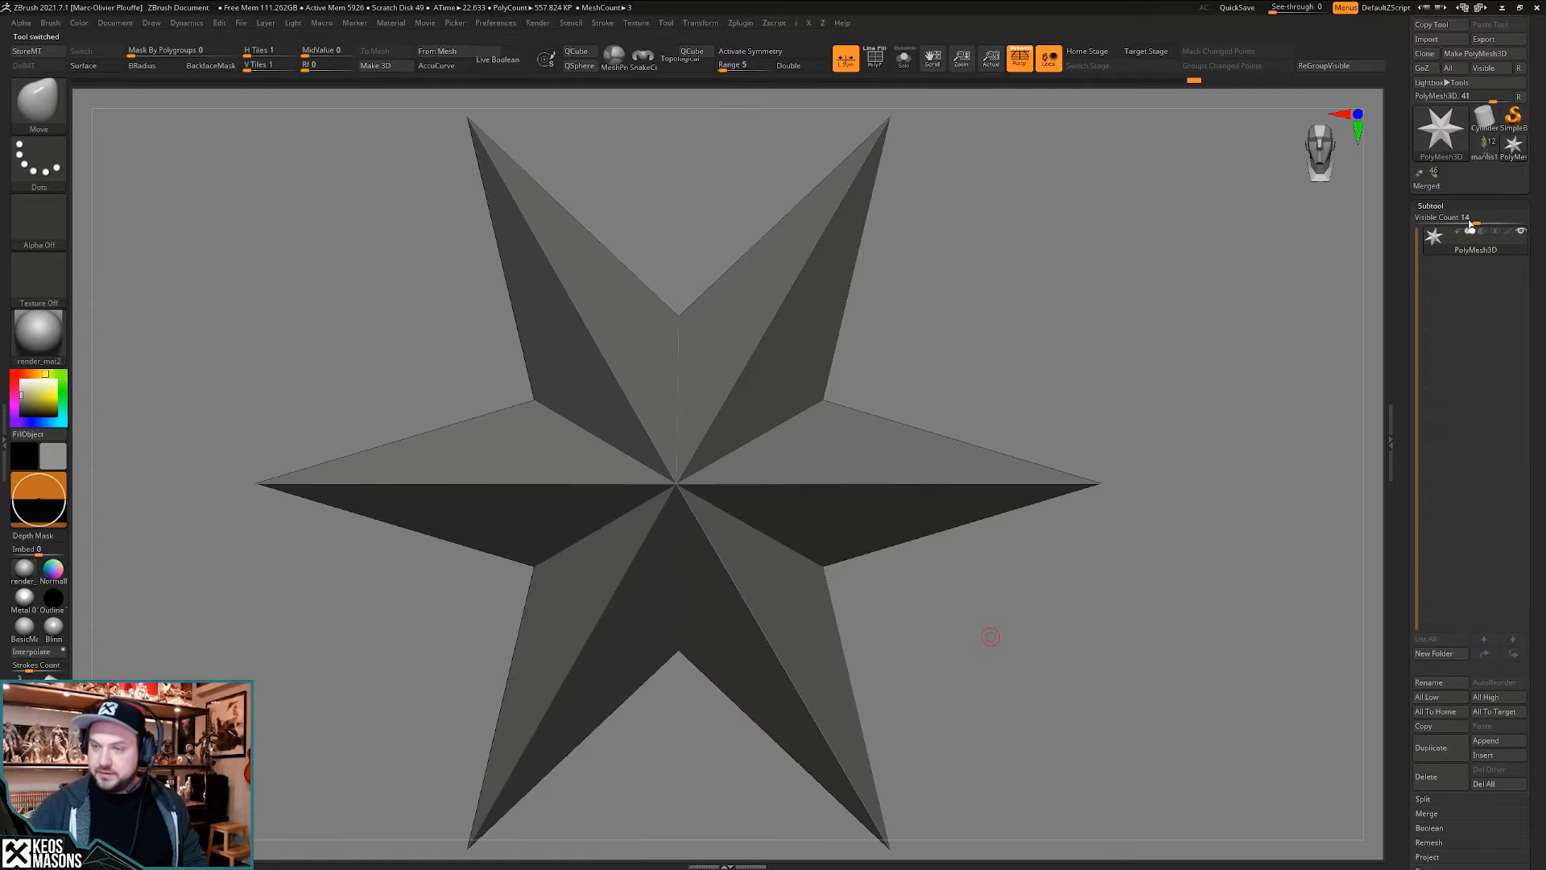
pyautogui.click(1492, 755)
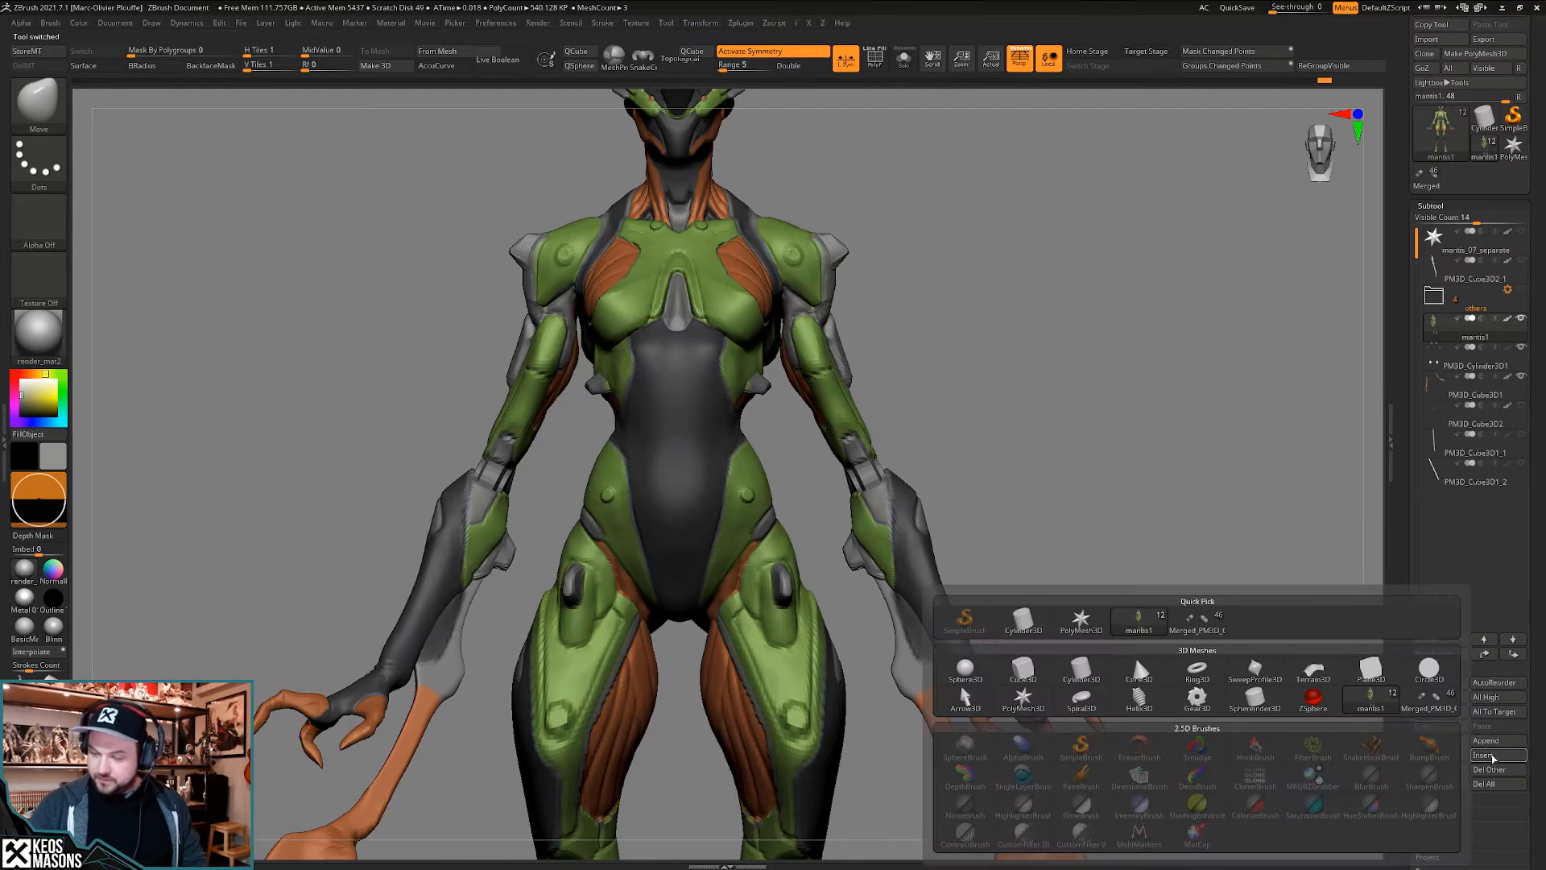
pyautogui.click(1431, 699)
# - Move and rotate the inserted oval part towards the mantis's outer forearm, just below the elbow
pyautogui.press('w')
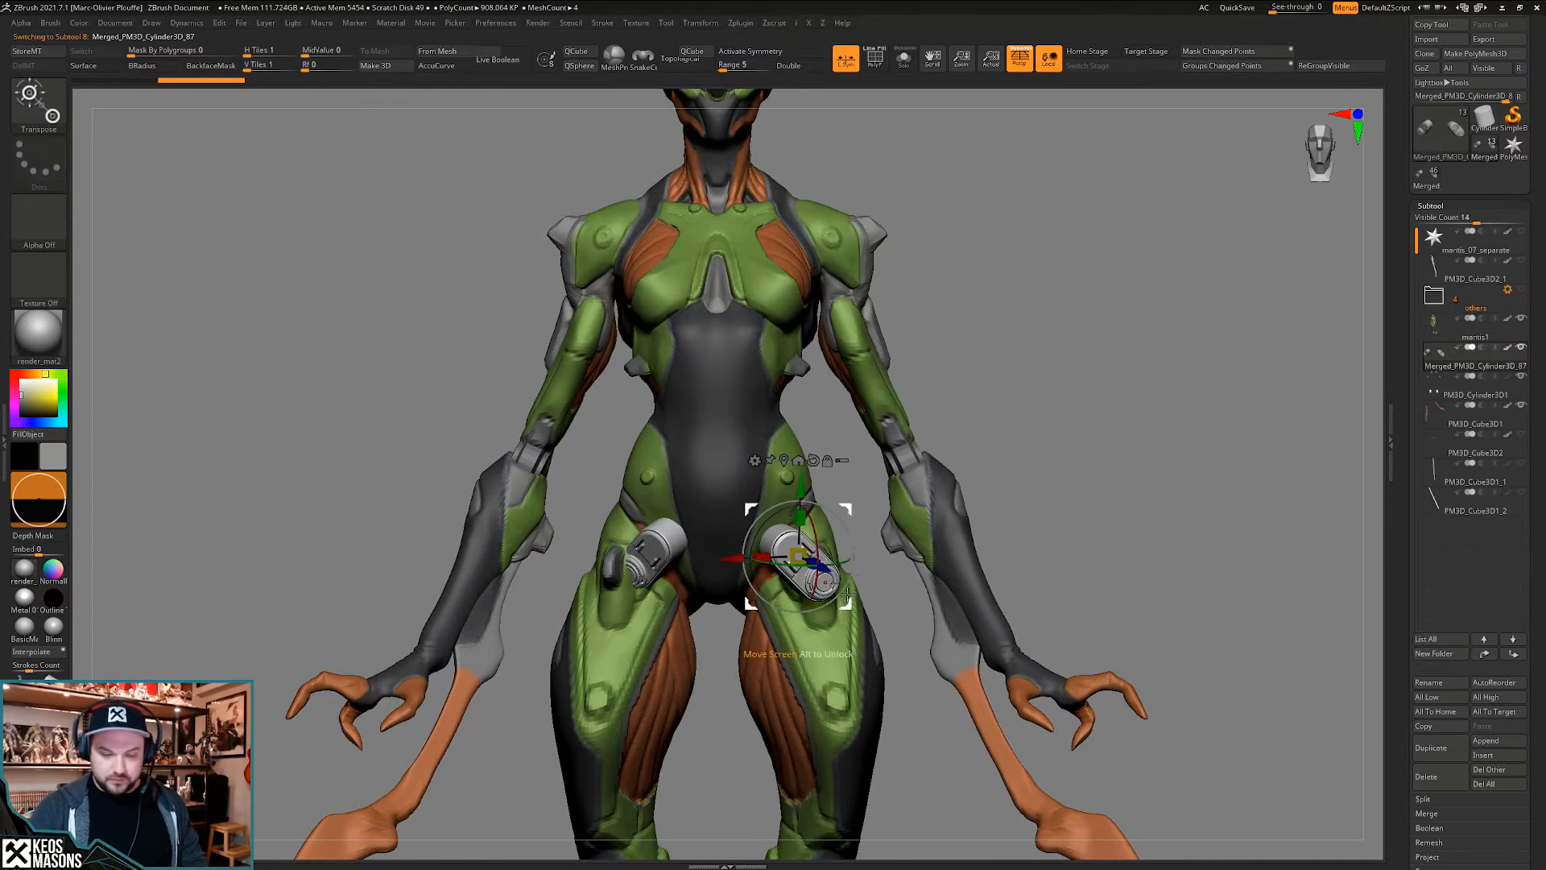
pyautogui.moveTo(1066, 543); pyautogui.dragTo(958, 538)
pyautogui.moveTo(845, 510); pyautogui.dragTo(1067, 448)
pyautogui.keyDown('ctrl'); pyautogui.moveTo(1199, 441); pyautogui.dragTo(1040, 550, button='right'); pyautogui.keyUp('ctrl')
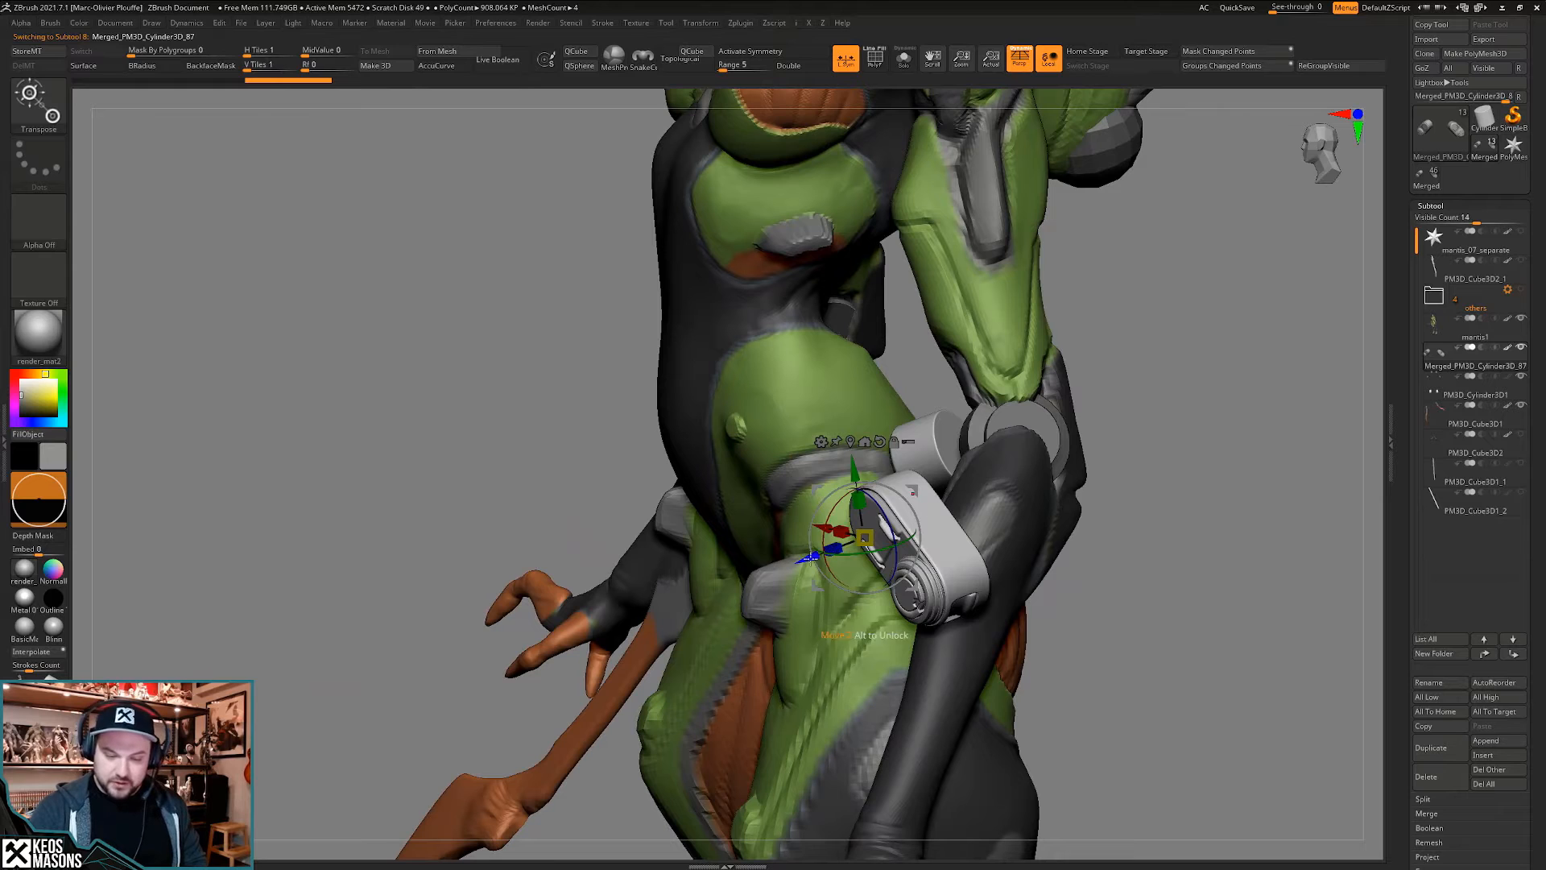
pyautogui.moveTo(832, 549); pyautogui.dragTo(926, 559)
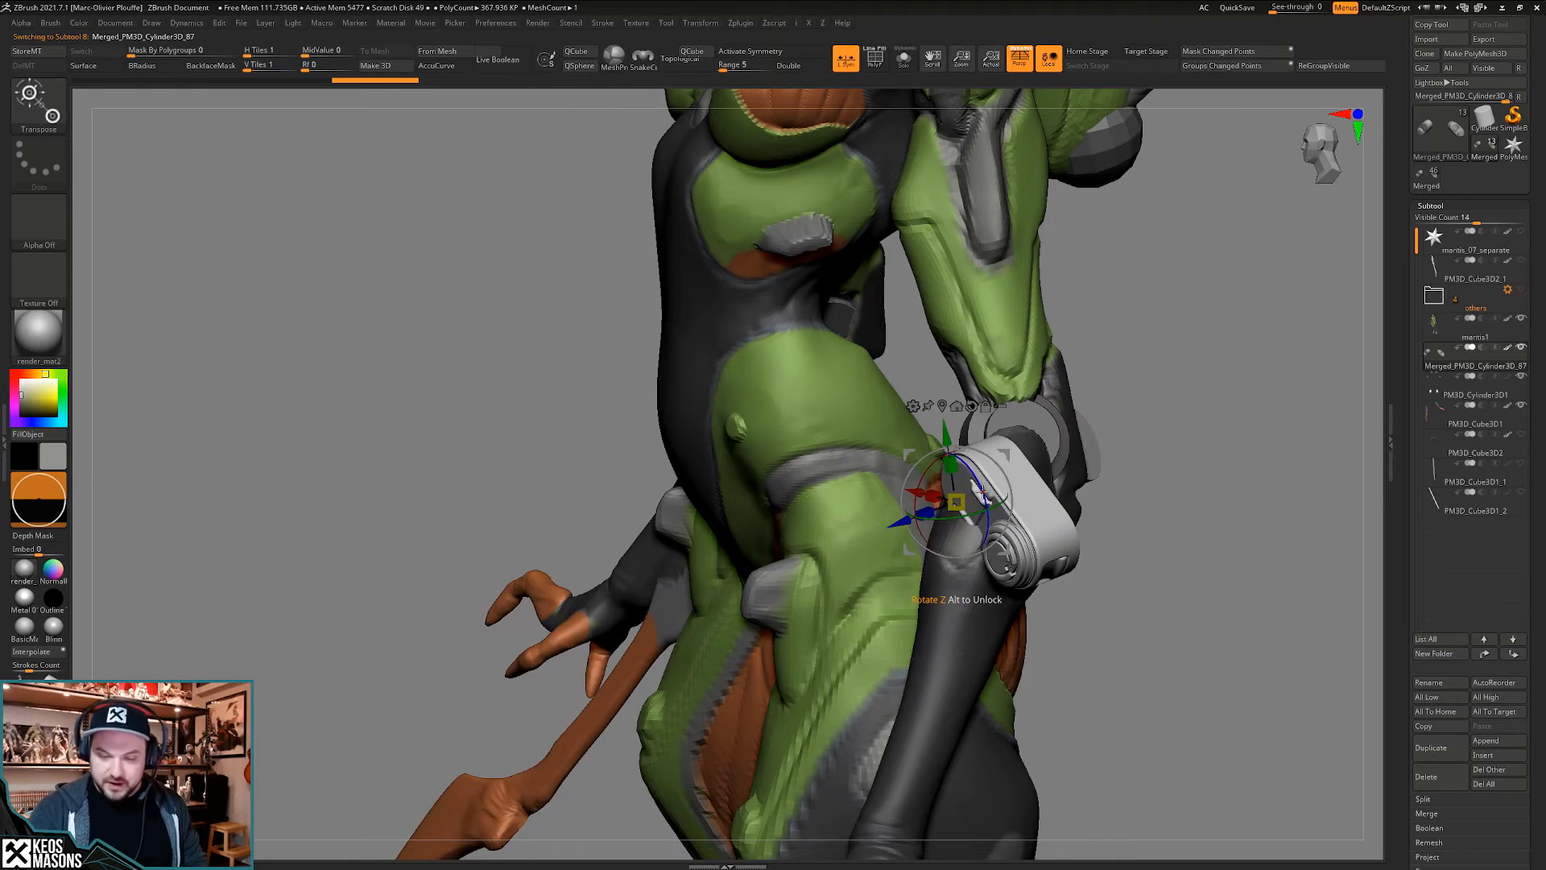
pyautogui.moveTo(981, 492); pyautogui.dragTo(981, 545)
pyautogui.moveTo(986, 527); pyautogui.dragTo(1147, 459, button='right')
# - Isolate the inserted oval part, remove its lower subdivision levels and delete its second copy so that a single pod remains
pyautogui.hotkey('ctrl', 'shift', 's')
pyautogui.keyDown('ctrl'); pyautogui.keyDown('alt'); pyautogui.keyDown('shift'); pyautogui.moveTo(874, 305); pyautogui.dragTo(998, 428); pyautogui.keyUp('shift'); pyautogui.keyUp('alt'); pyautogui.keyUp('ctrl')
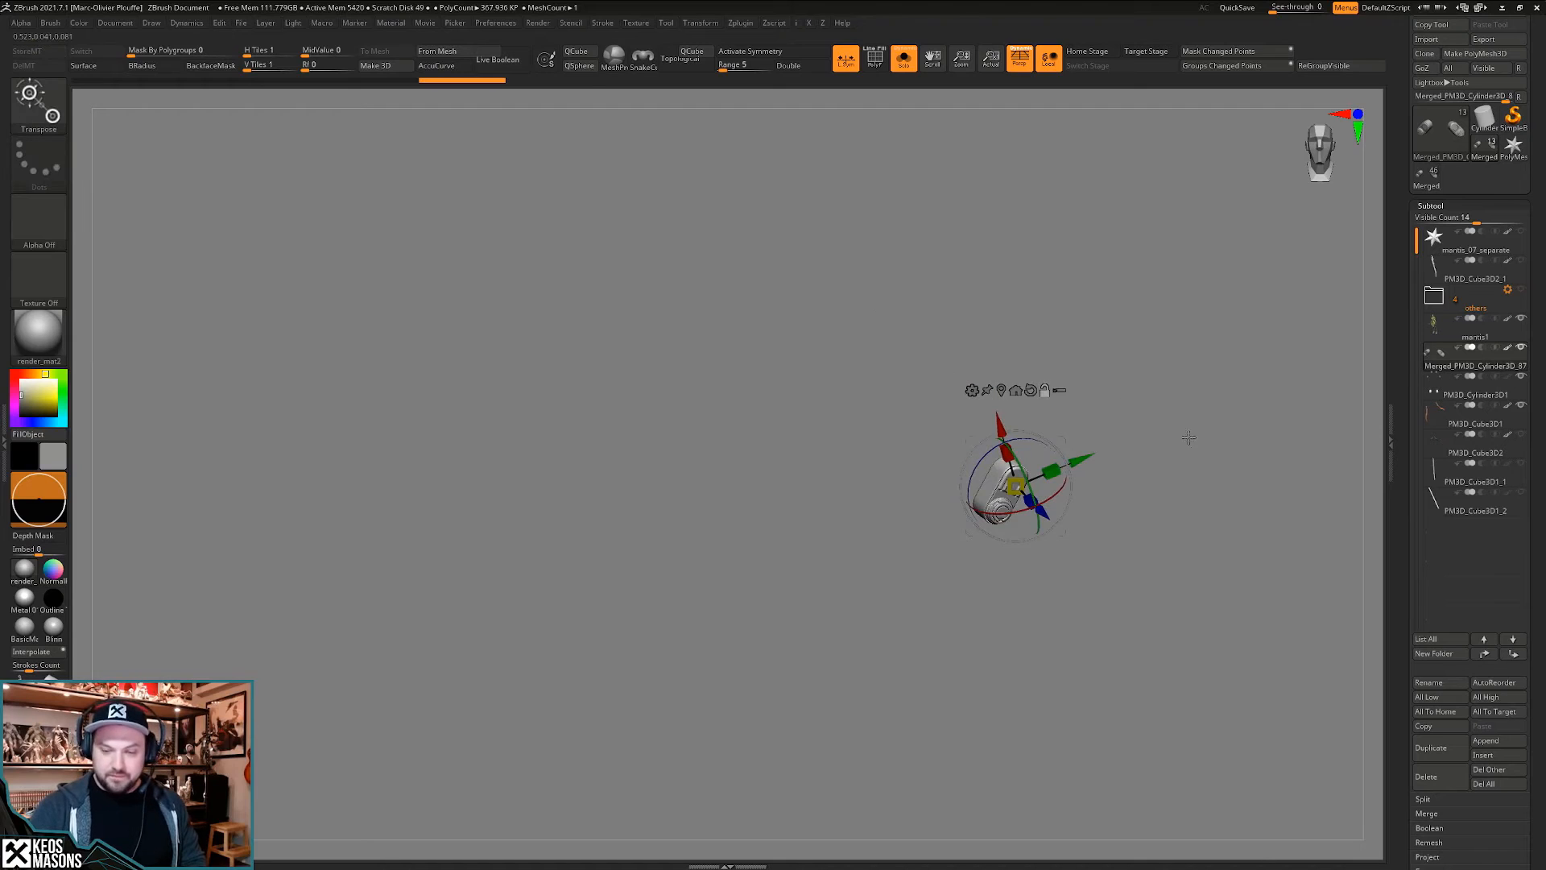
pyautogui.press('g')
pyautogui.click(1159, 457)
pyautogui.press('q')
pyautogui.moveTo(1139, 497)
pyautogui.keyDown('ctrl'); pyautogui.mouseDown(button='right')
pyautogui.moveTo(1187, 524)
pyautogui.moveTo(1176, 540)
pyautogui.moveTo(1168, 526)
pyautogui.moveTo(1180, 542)
pyautogui.mouseUp(button='right'); pyautogui.keyUp('ctrl')
pyautogui.press('i')
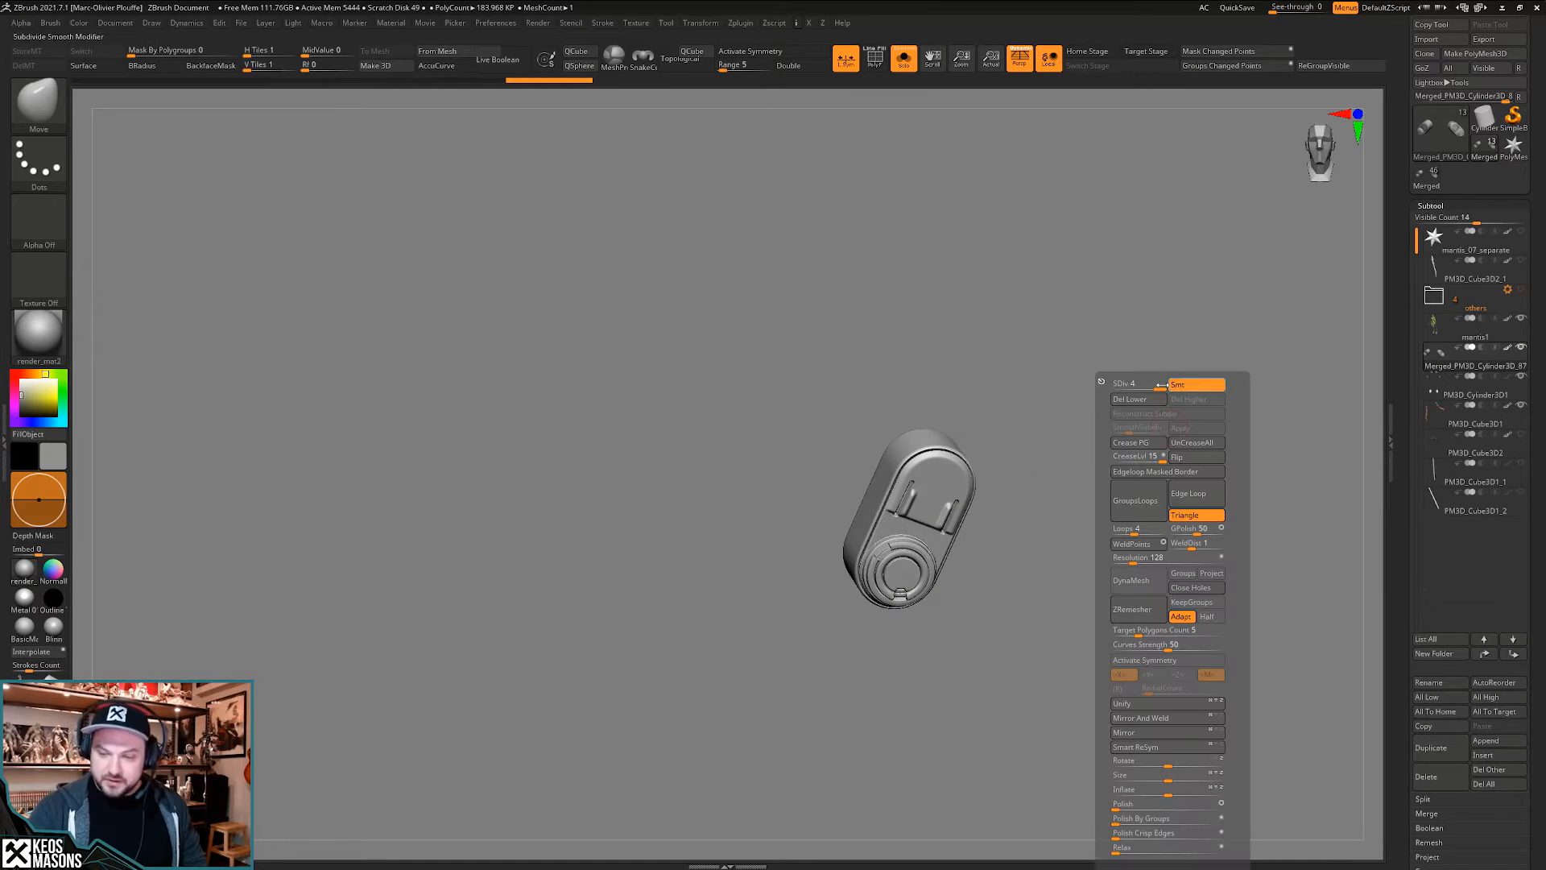
pyautogui.keyDown('ctrl'); pyautogui.keyDown('shift'); pyautogui.click(1035, 389); pyautogui.keyUp('shift'); pyautogui.keyUp('ctrl')
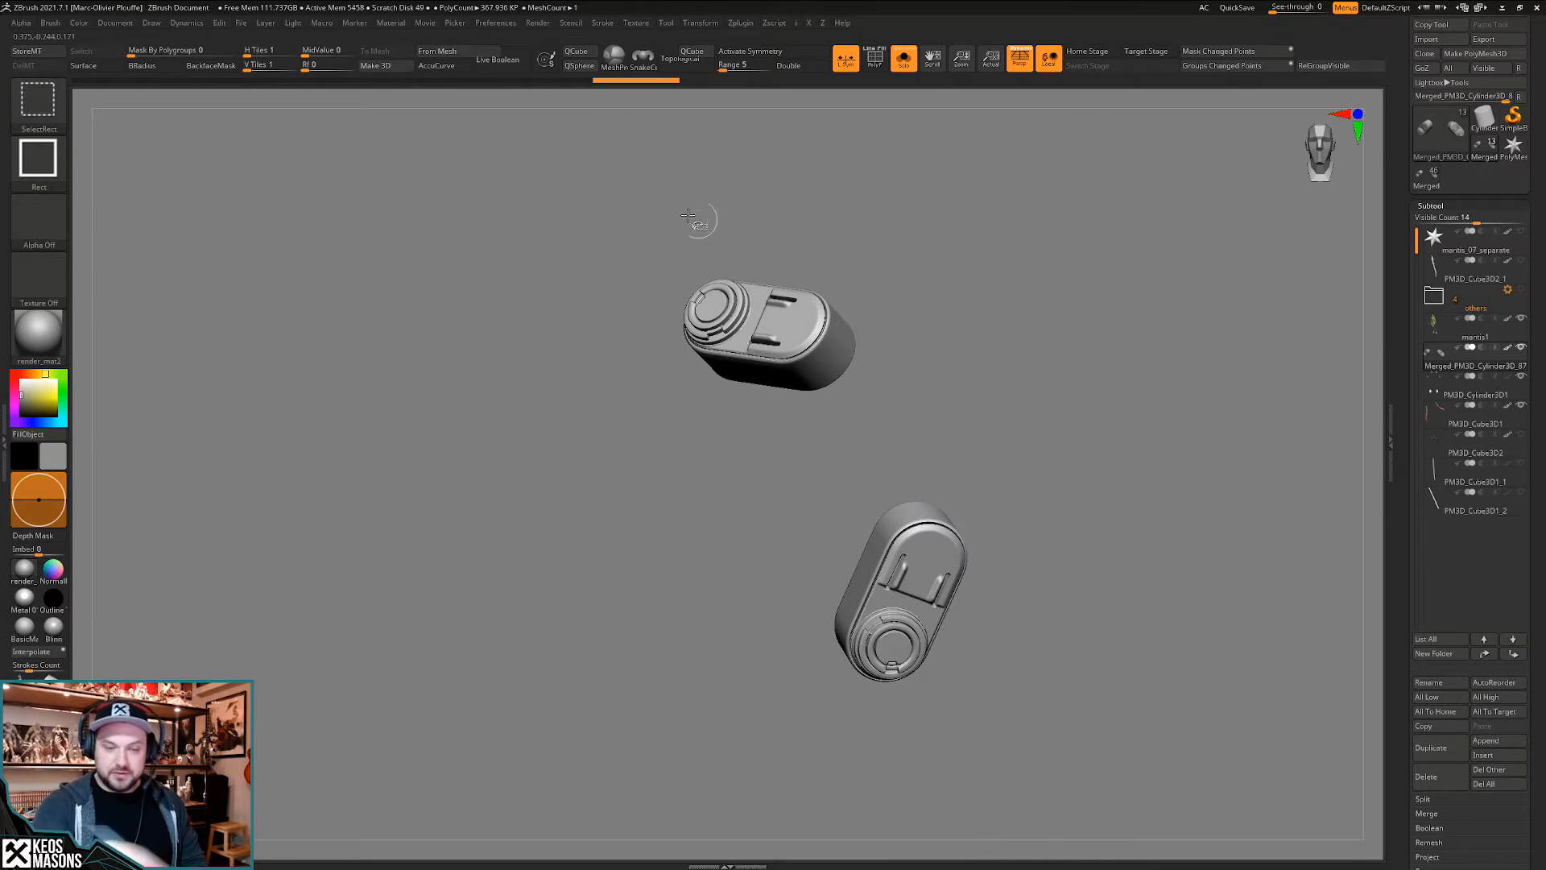
pyautogui.keyDown('ctrl'); pyautogui.keyDown('shift'); pyautogui.moveTo(669, 210); pyautogui.dragTo(932, 435); pyautogui.keyUp('shift'); pyautogui.keyUp('ctrl')
pyautogui.press('i')
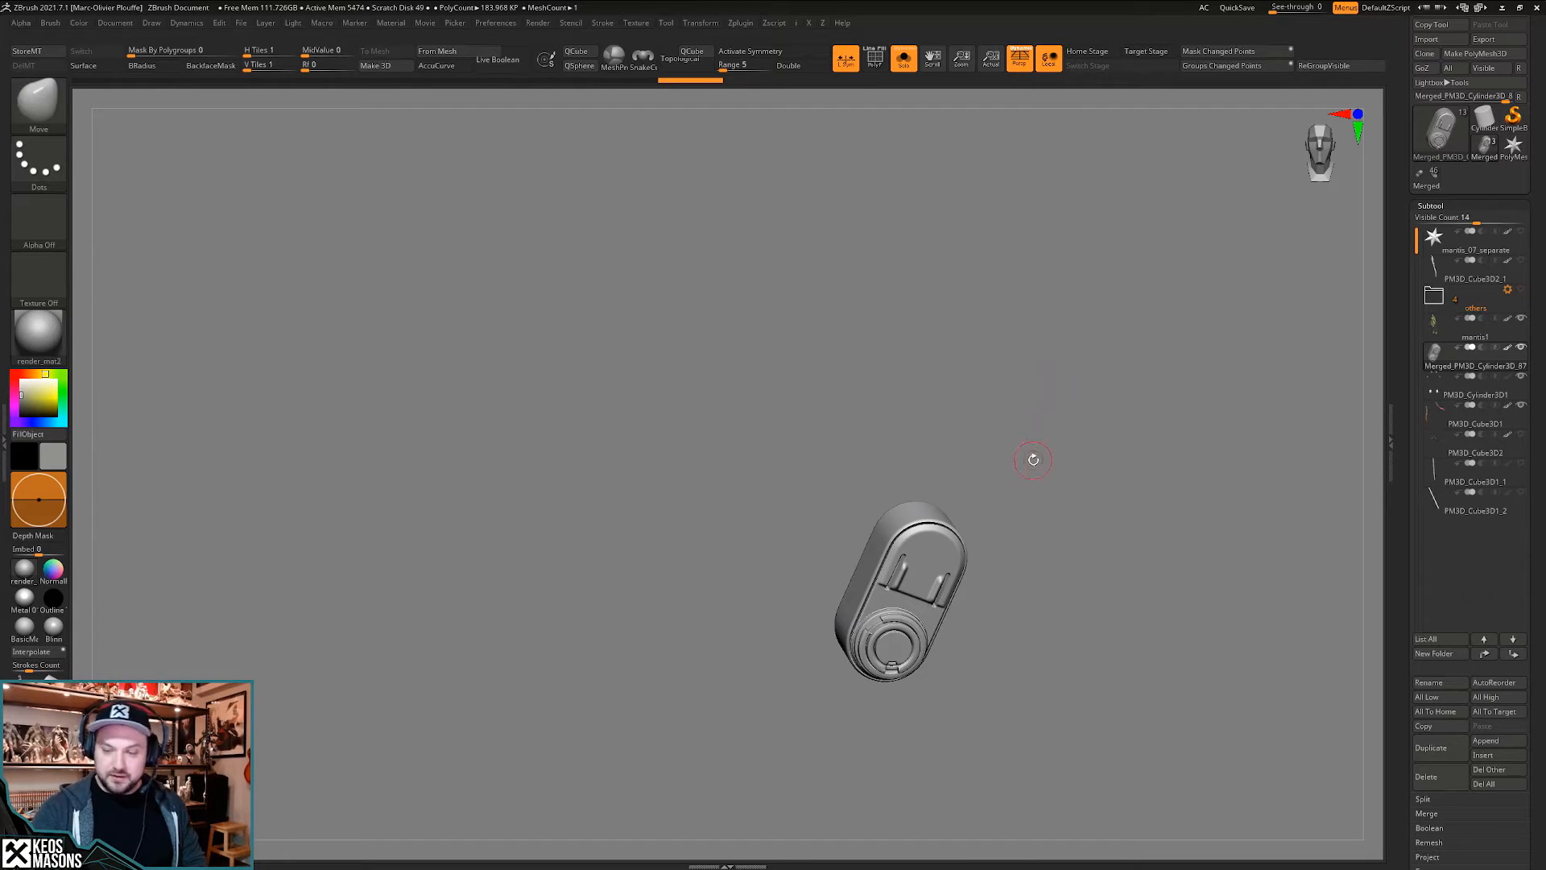
# - Reconstruct the oval pod's lower subdivision levels and show it together with the whole mantis again
pyautogui.press('i')
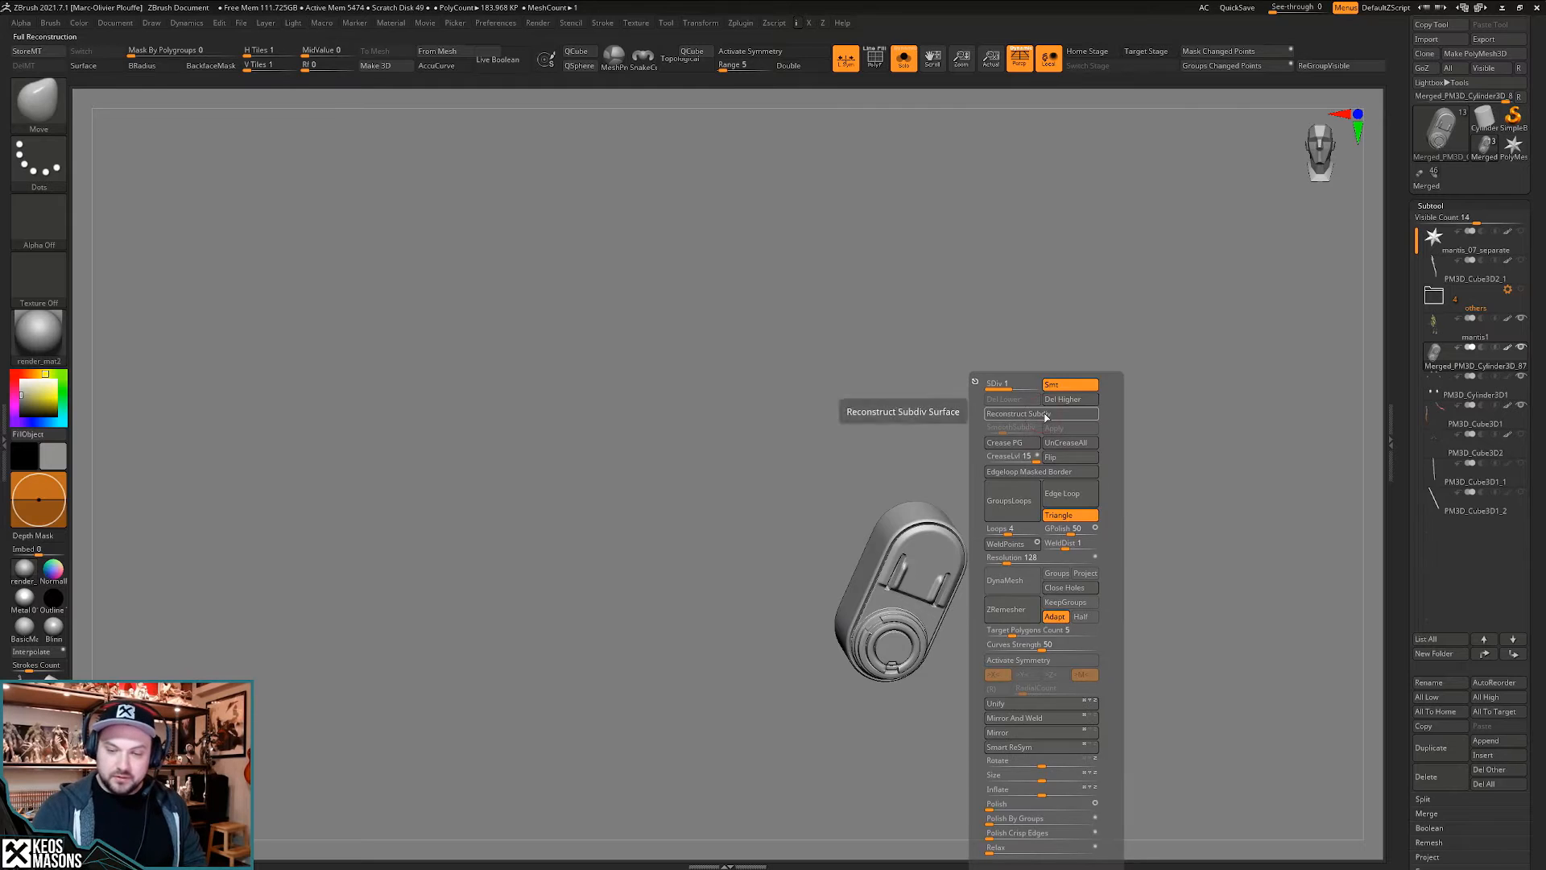
pyautogui.click(1046, 417)
pyautogui.click(1035, 384)
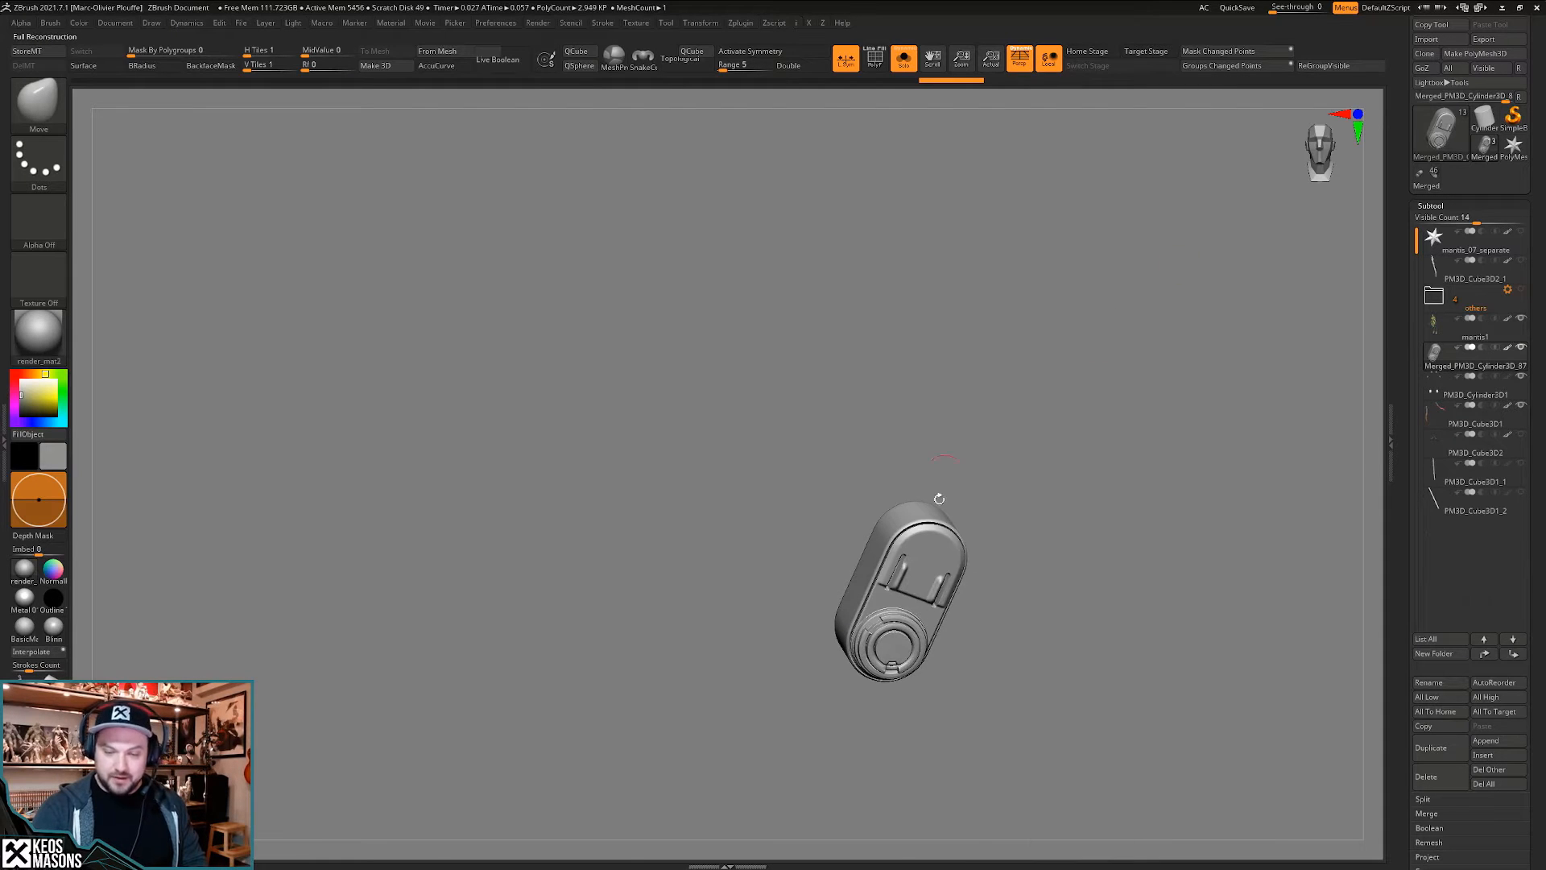
pyautogui.hotkey('alt', 's')
pyautogui.moveTo(1021, 565); pyautogui.dragTo(963, 580)
pyautogui.hotkey('shift', 'f')
pyautogui.hotkey('shift', 'f')
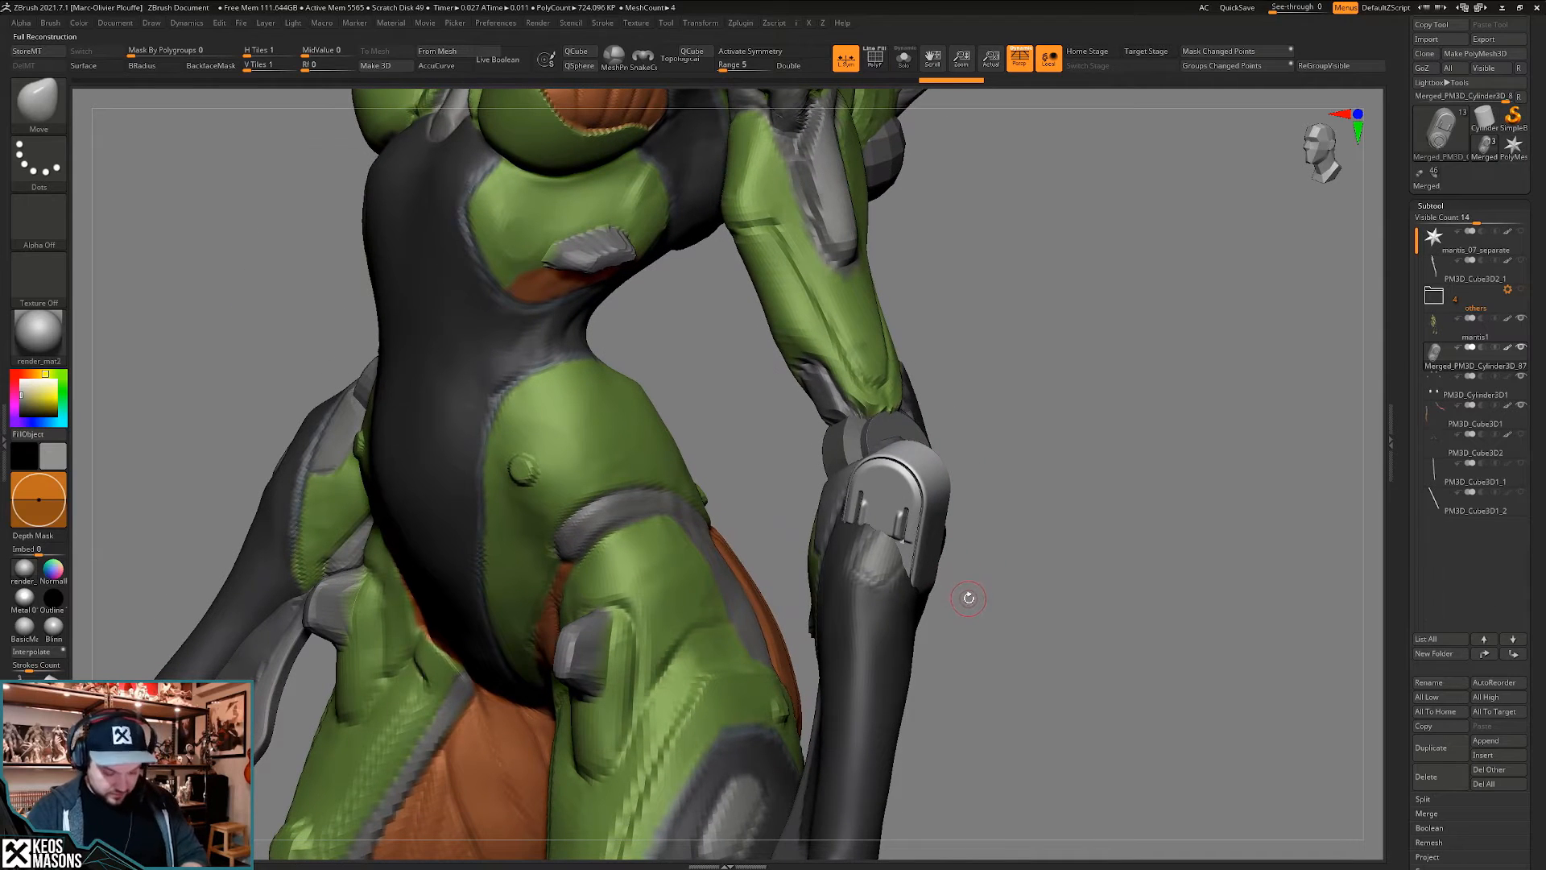
# - Turn and shift the oval pod with the transpose line so its ribbed face points outward along the forearm
pyautogui.press('w')
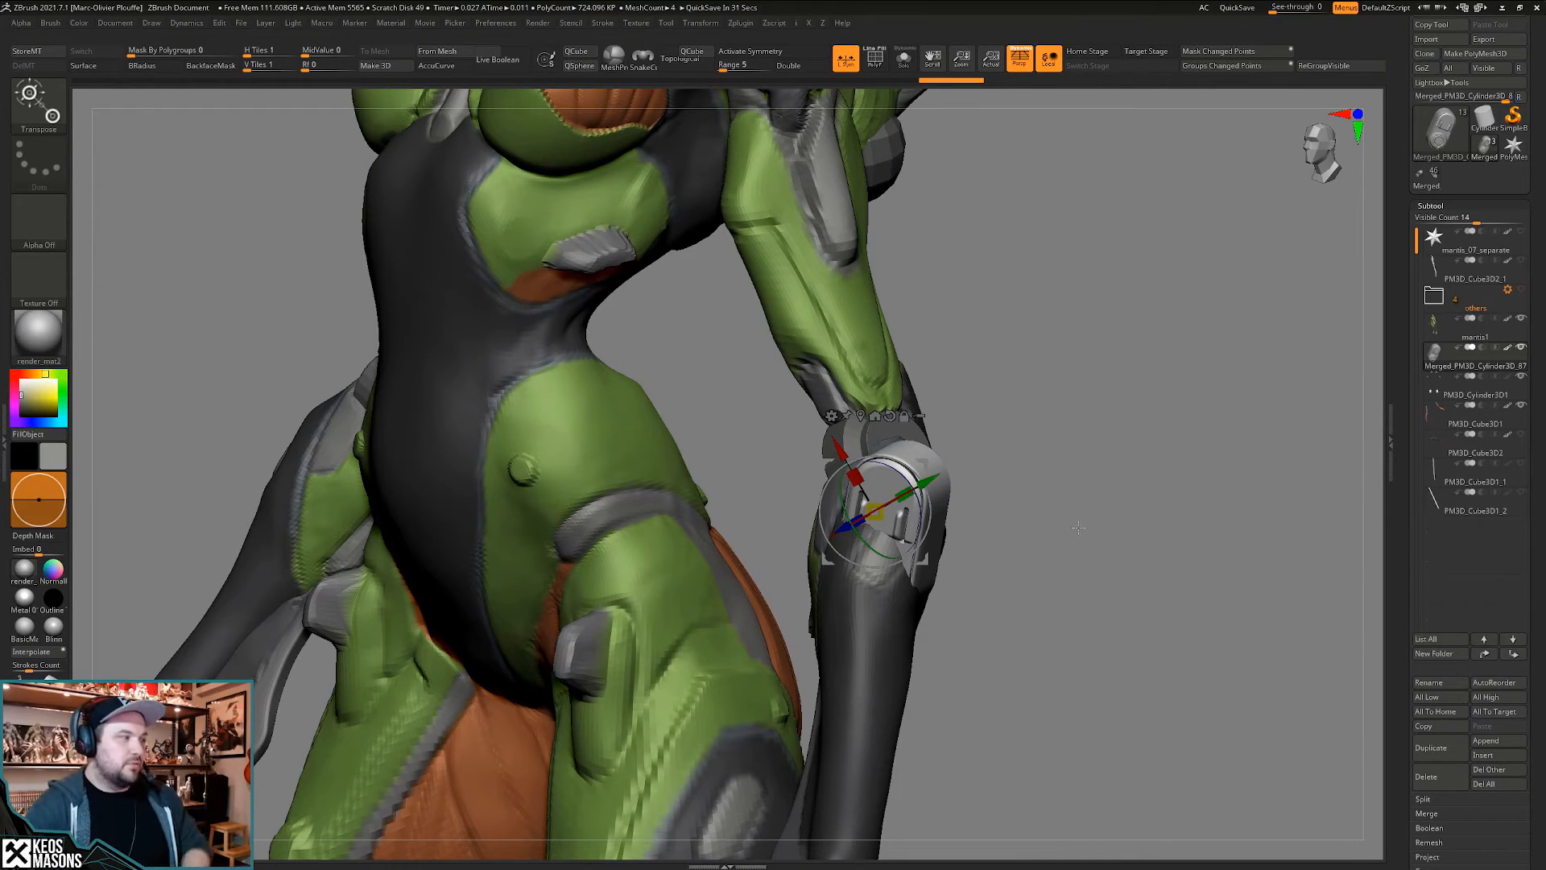
pyautogui.moveTo(1058, 572); pyautogui.dragTo(890, 445)
pyautogui.press('y')
pyautogui.click(884, 536)
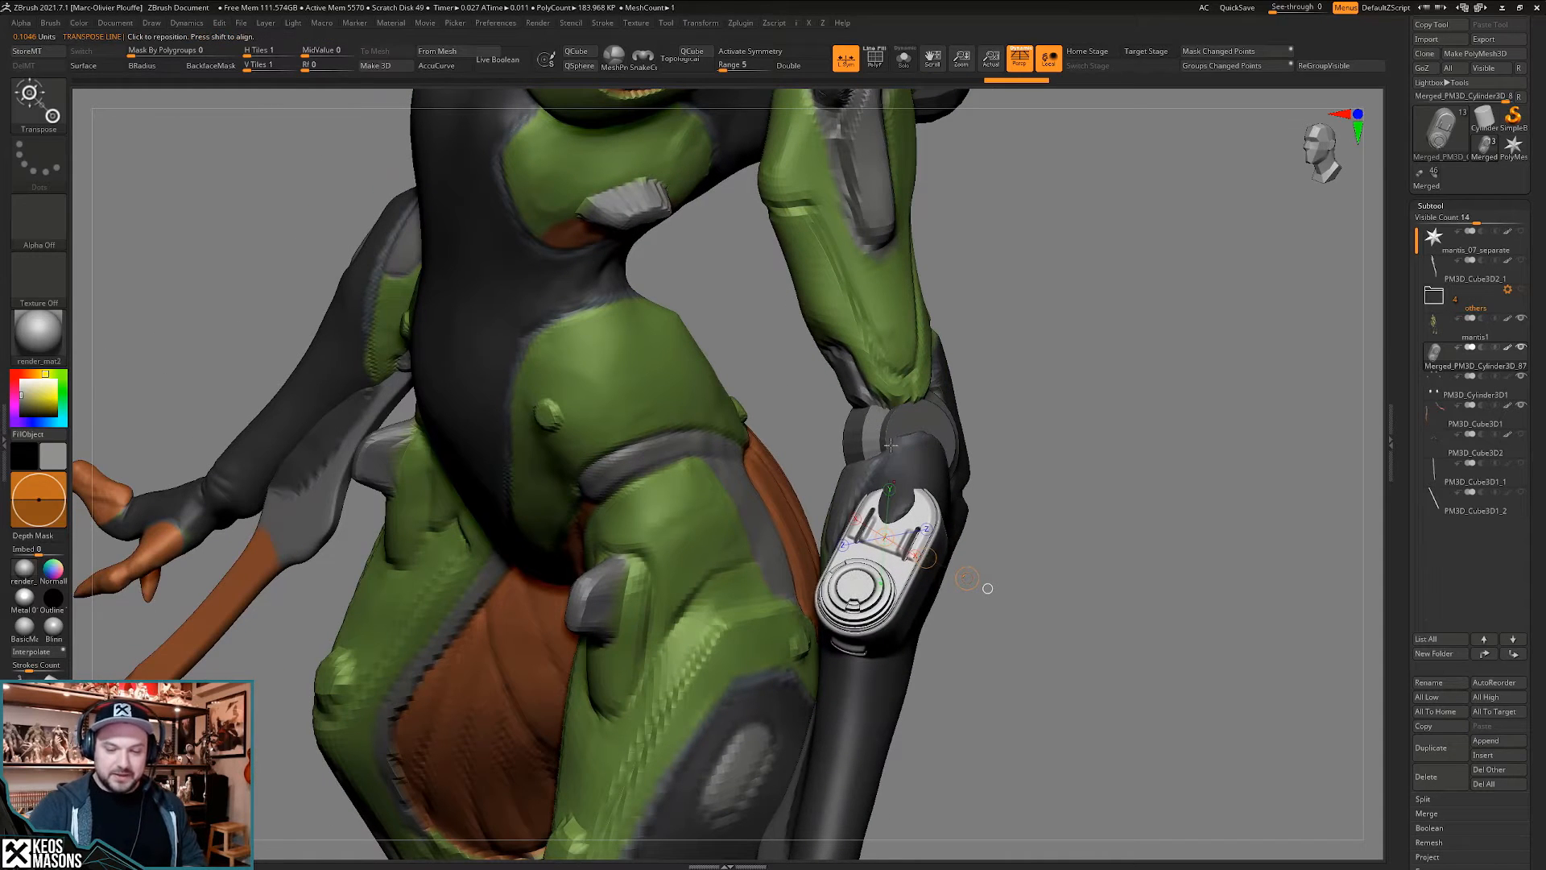
pyautogui.moveTo(938, 516); pyautogui.dragTo(878, 541, button='right')
pyautogui.moveTo(877, 547); pyautogui.dragTo(870, 523)
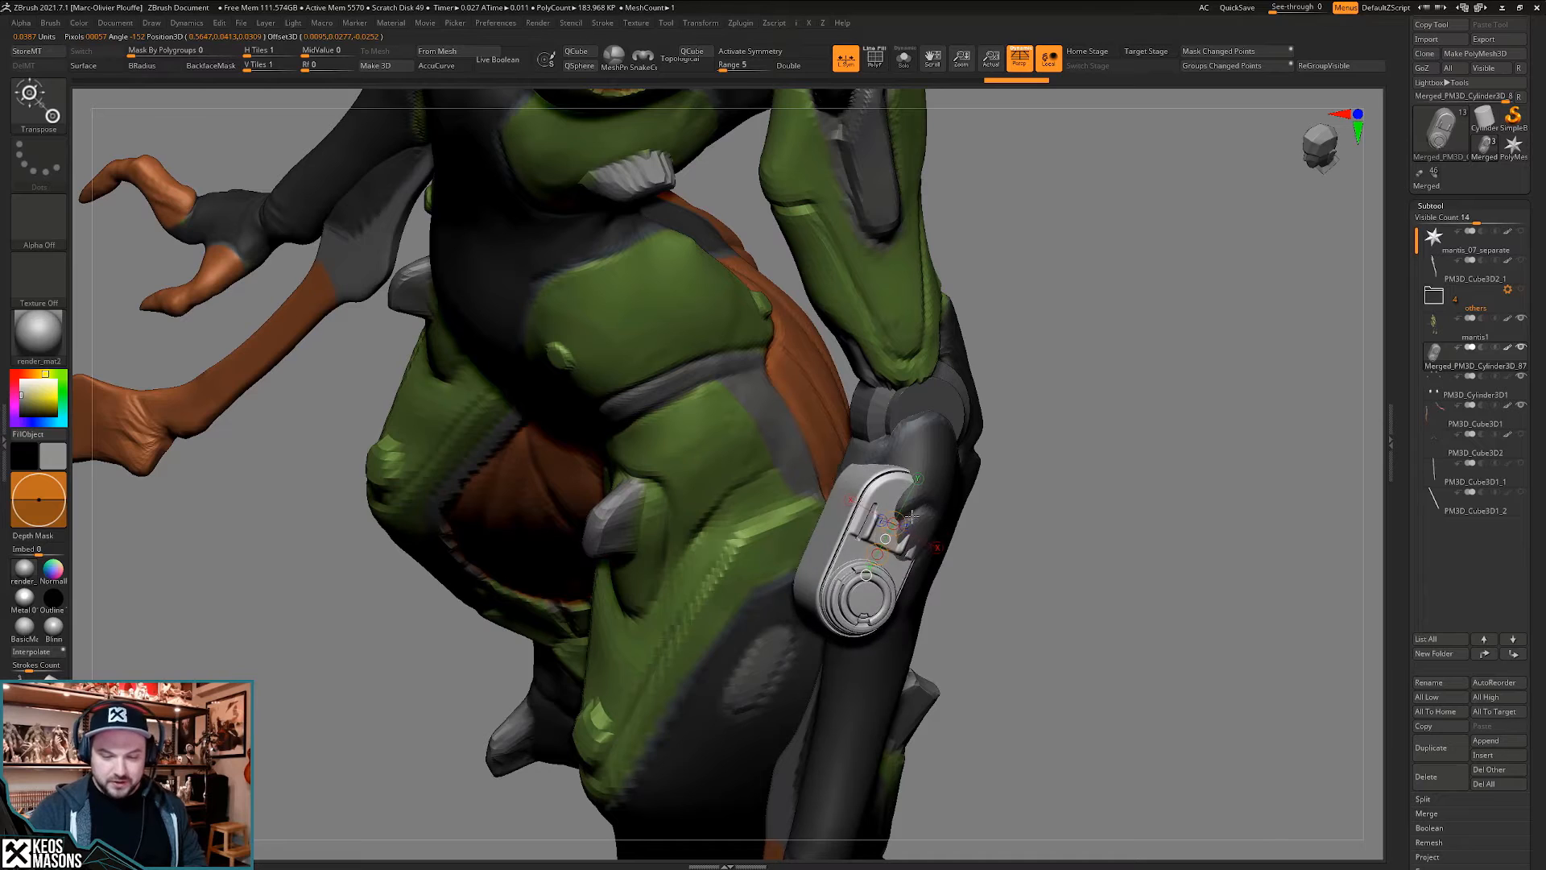
# - Scale the oval pod down and place it on the outer forearm below the elbow joint
pyautogui.moveTo(876, 519)
pyautogui.mouseDown(button='right')
pyautogui.moveTo(933, 504)
pyautogui.moveTo(915, 483)
pyautogui.mouseUp(button='right')
pyautogui.moveTo(919, 506)
pyautogui.mouseDown()
pyautogui.moveTo(1066, 498)
pyautogui.moveTo(1007, 505)
pyautogui.mouseUp()
pyautogui.hotkey('ctrl', 'z')
pyautogui.moveTo(899, 542); pyautogui.dragTo(1157, 432)
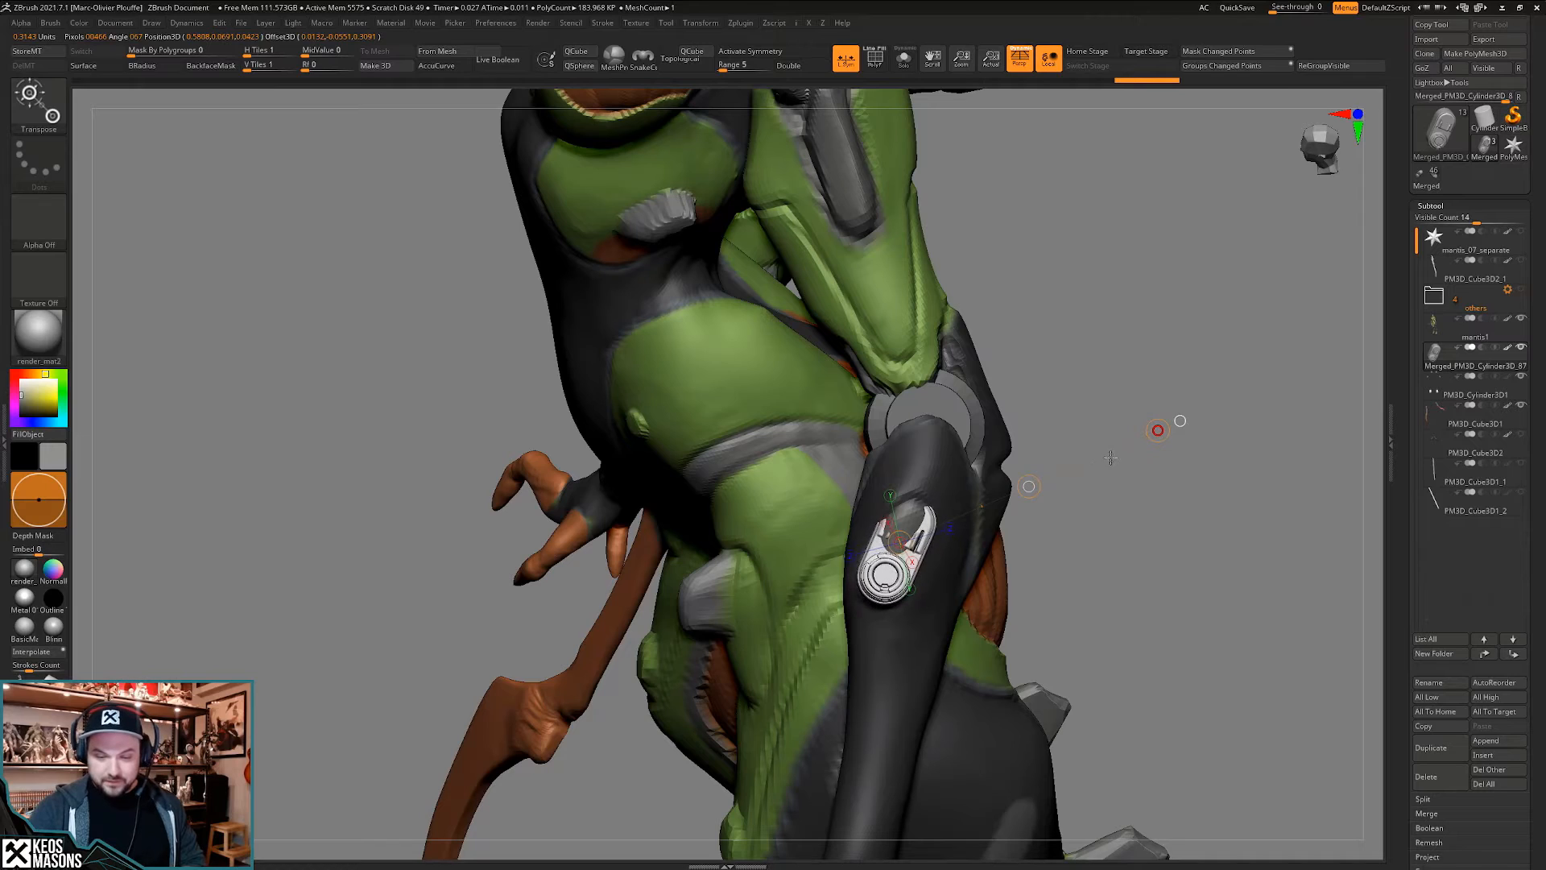
pyautogui.moveTo(1111, 457); pyautogui.dragTo(1146, 486, button='right')
pyautogui.moveTo(899, 558); pyautogui.dragTo(942, 519)
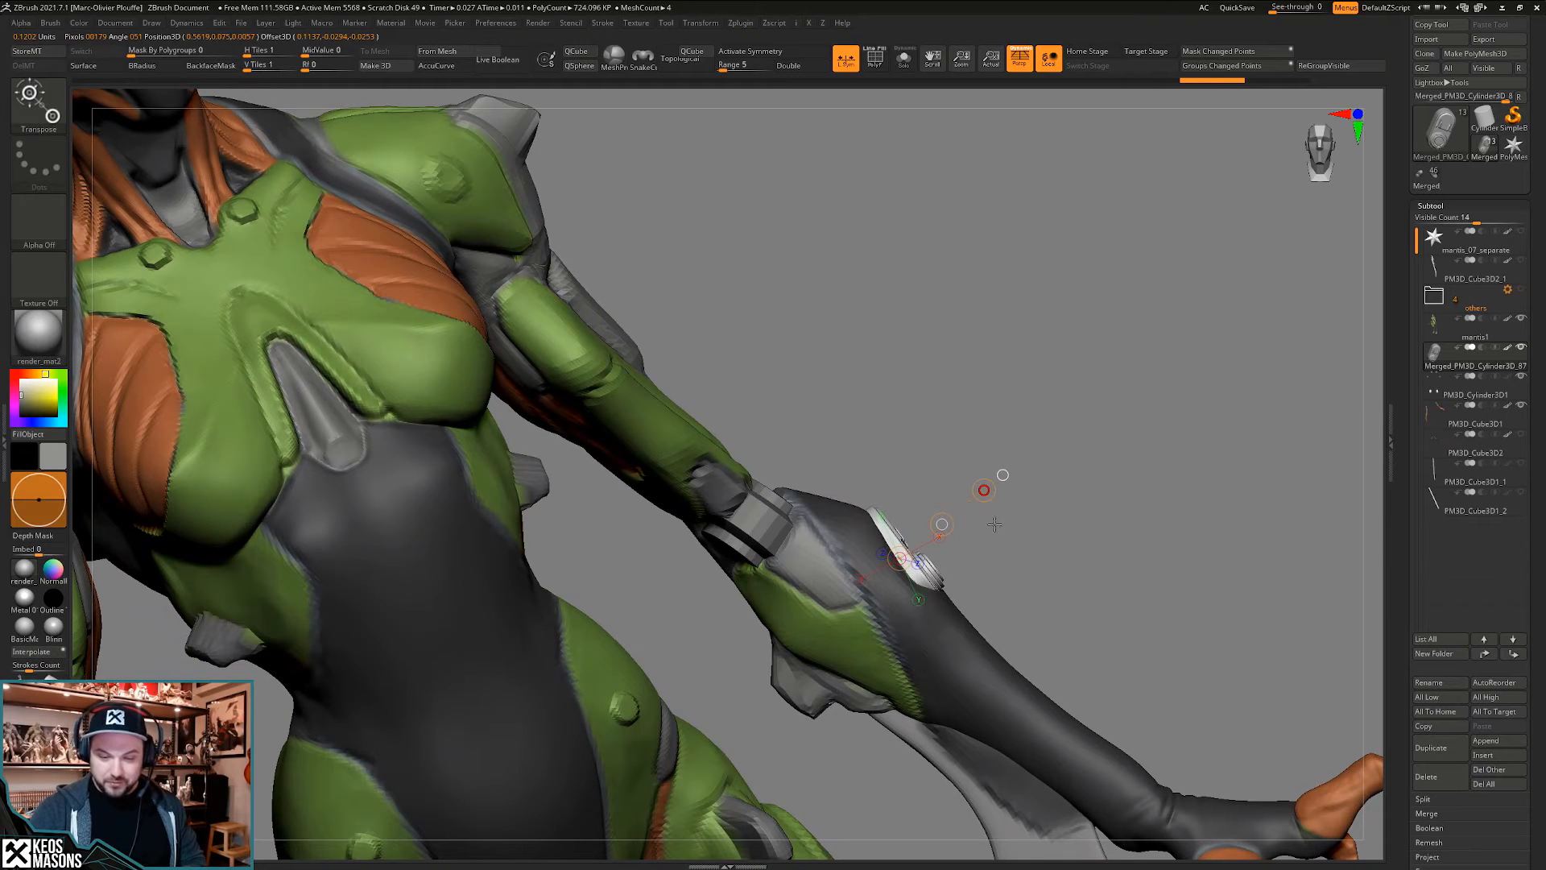
# - Reposition and rotate the oval pod so it sits against the forearm and follows its direction
pyautogui.moveTo(1062, 525); pyautogui.dragTo(960, 564, button='right')
pyautogui.moveTo(940, 522)
pyautogui.mouseDown()
pyautogui.moveTo(923, 585)
pyautogui.moveTo(934, 549)
pyautogui.mouseUp()
pyautogui.moveTo(984, 551); pyautogui.dragTo(1078, 506, button='right')
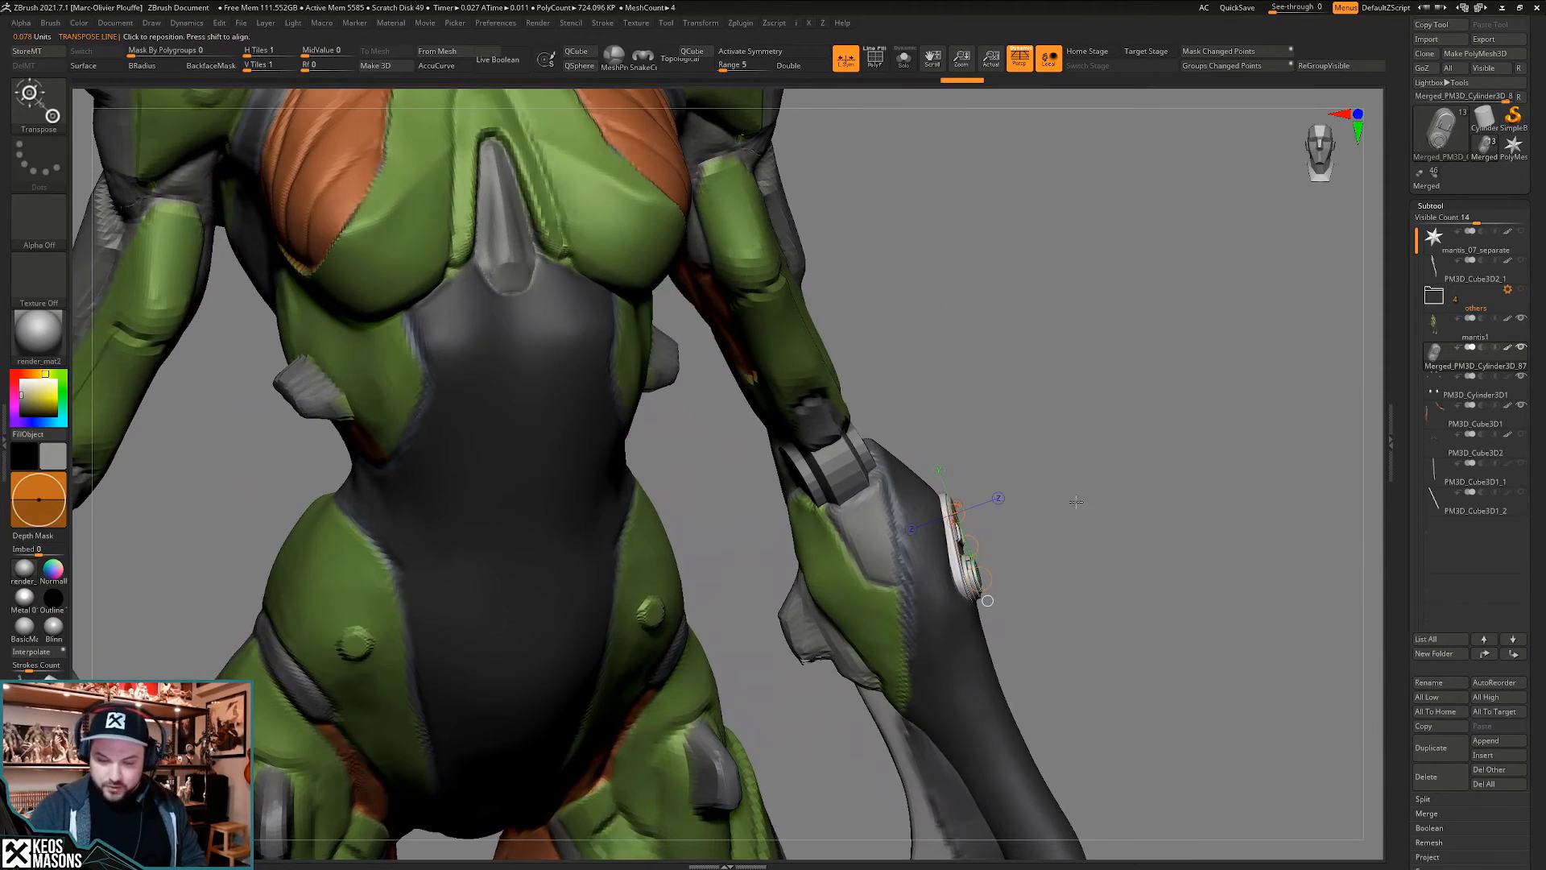
pyautogui.moveTo(982, 532); pyautogui.dragTo(898, 528, button='right')
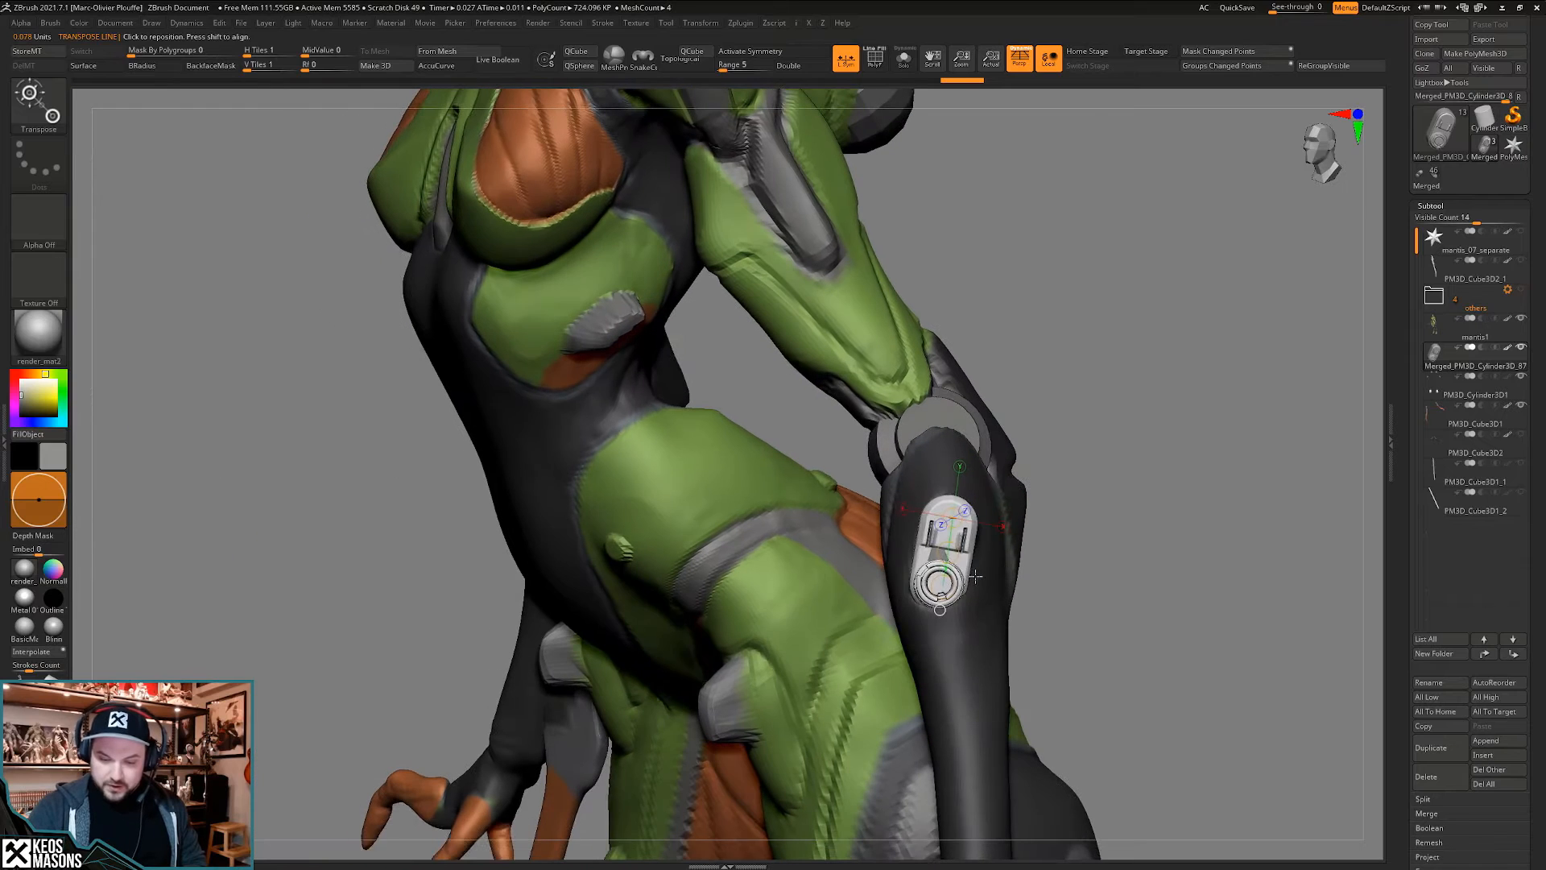
pyautogui.moveTo(947, 564); pyautogui.dragTo(945, 620)
pyautogui.moveTo(947, 553); pyautogui.dragTo(1036, 504)
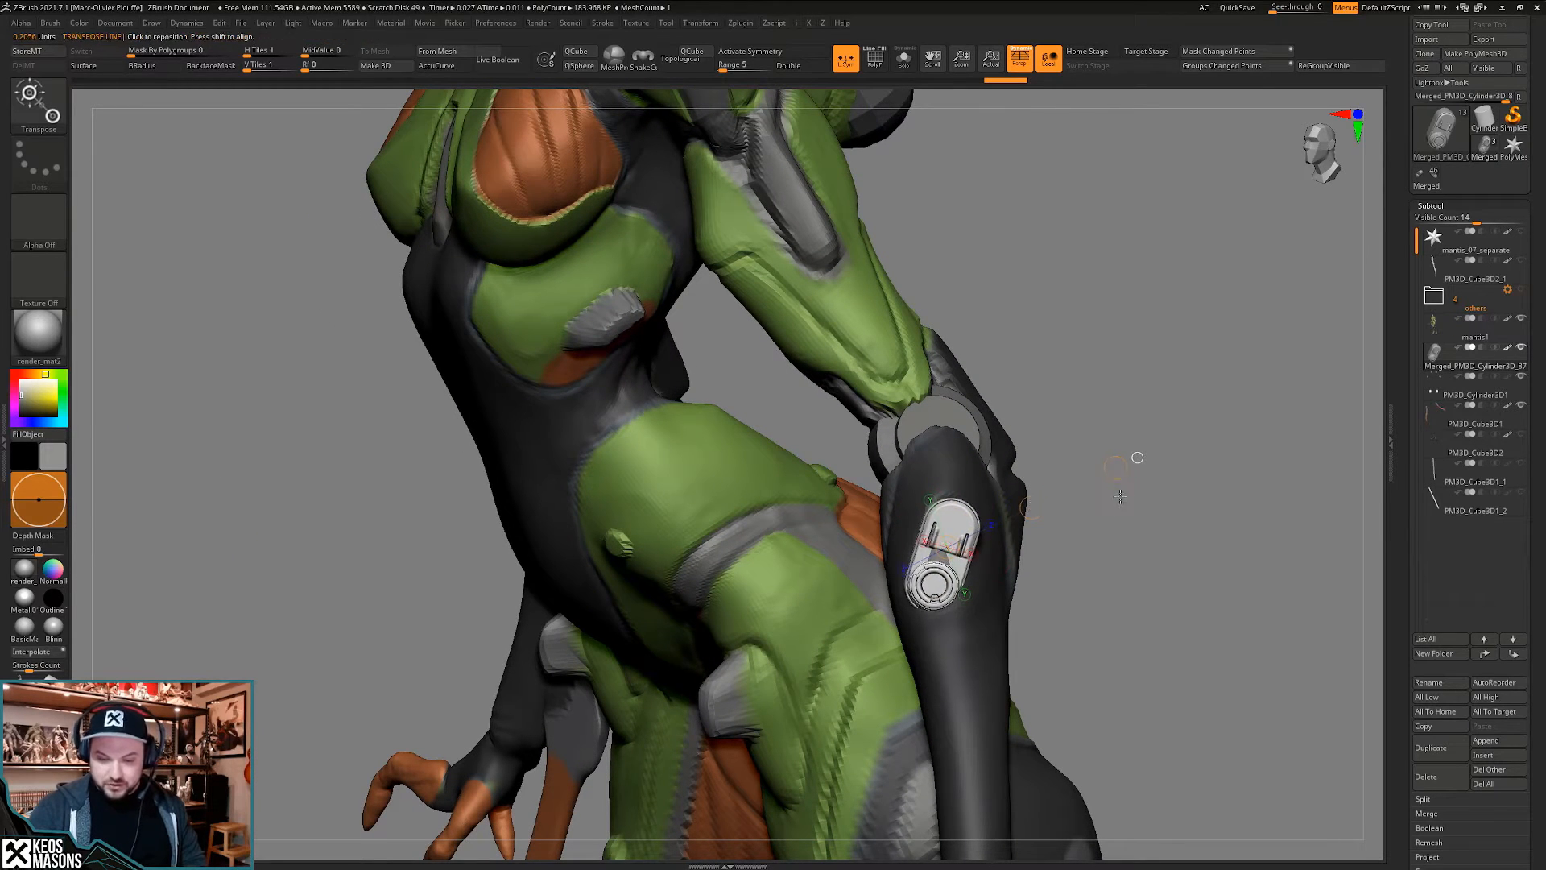
# - Adjust the oval pod's tilt so its back follows the slope of the outer forearm
pyautogui.press('q')
pyautogui.moveTo(1057, 493)
pyautogui.mouseDown(button='right')
pyautogui.moveTo(1127, 479)
pyautogui.moveTo(1088, 504)
pyautogui.mouseUp(button='right')
pyautogui.press('w')
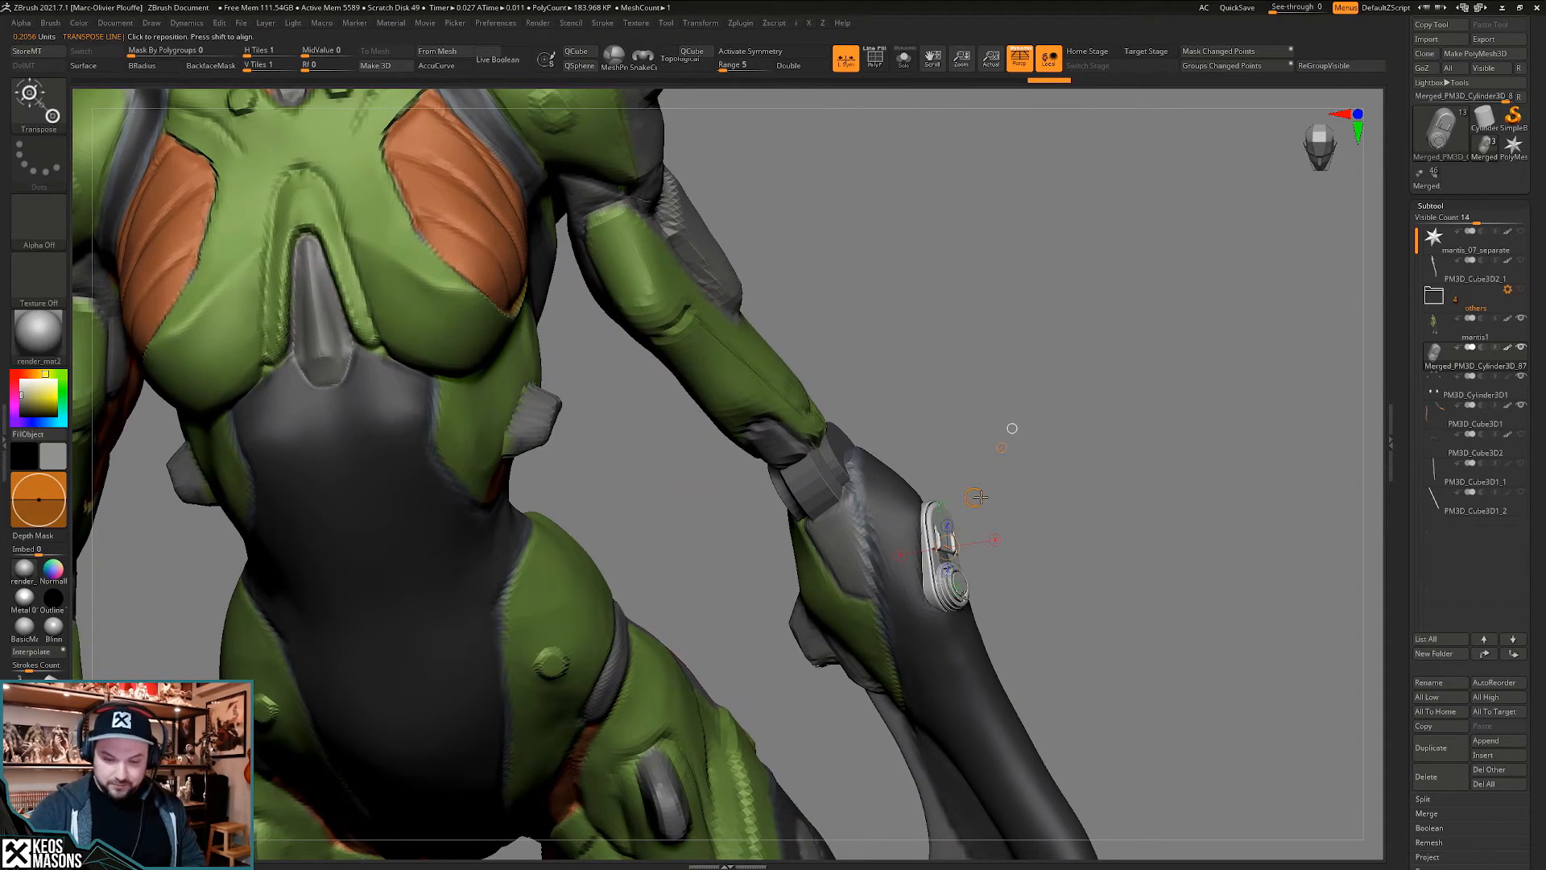
pyautogui.moveTo(1047, 451); pyautogui.dragTo(986, 467, button='right')
pyautogui.moveTo(945, 539); pyautogui.dragTo(1012, 497)
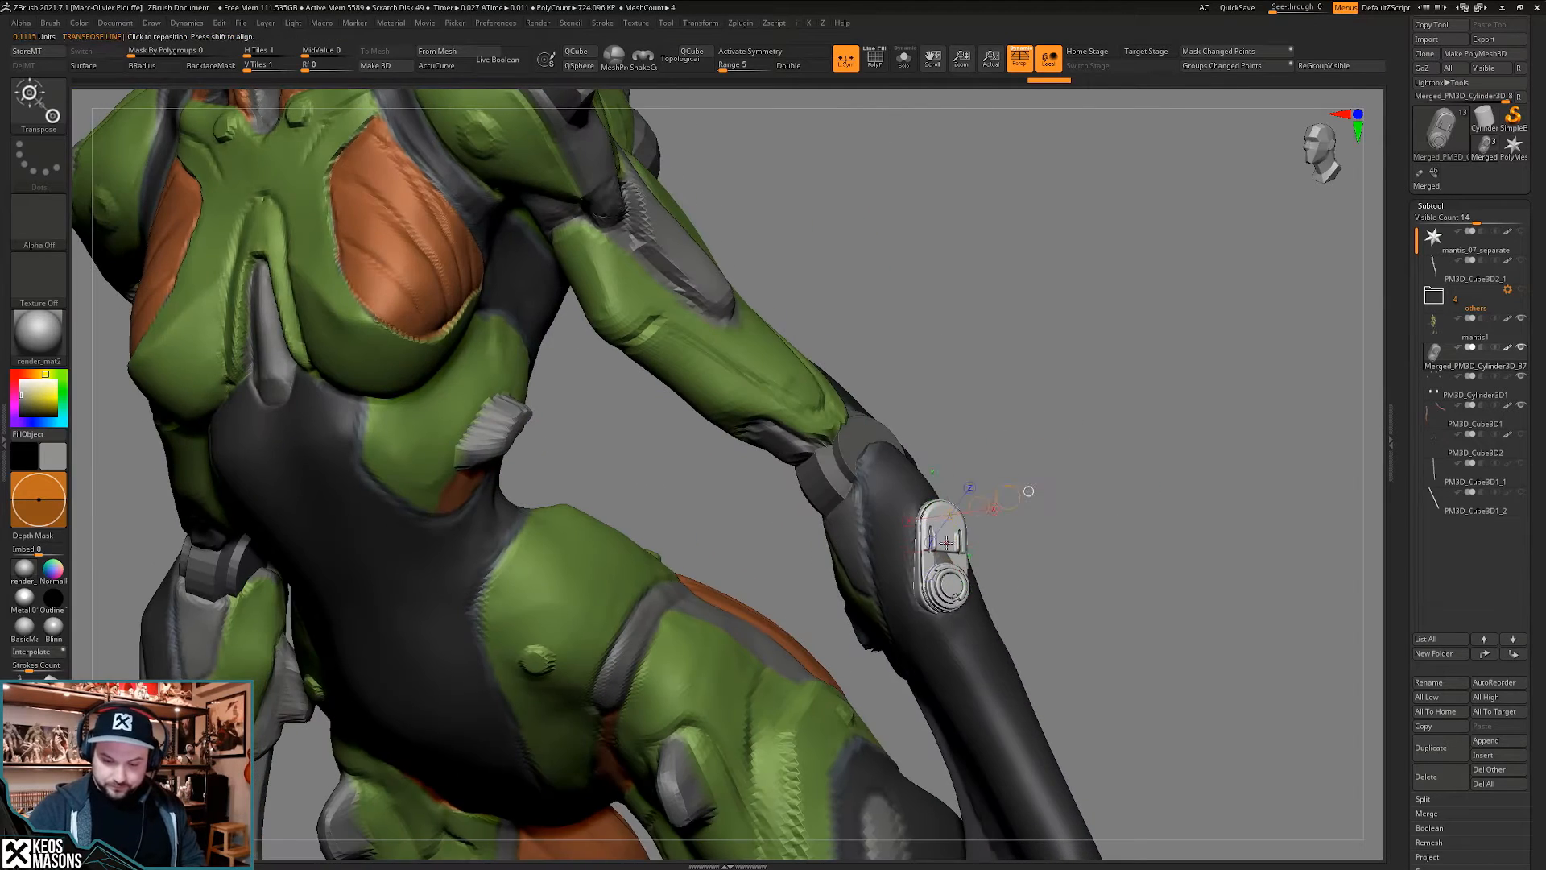
pyautogui.moveTo(1039, 491); pyautogui.dragTo(1102, 495, button='right')
pyautogui.moveTo(991, 529); pyautogui.dragTo(993, 521)
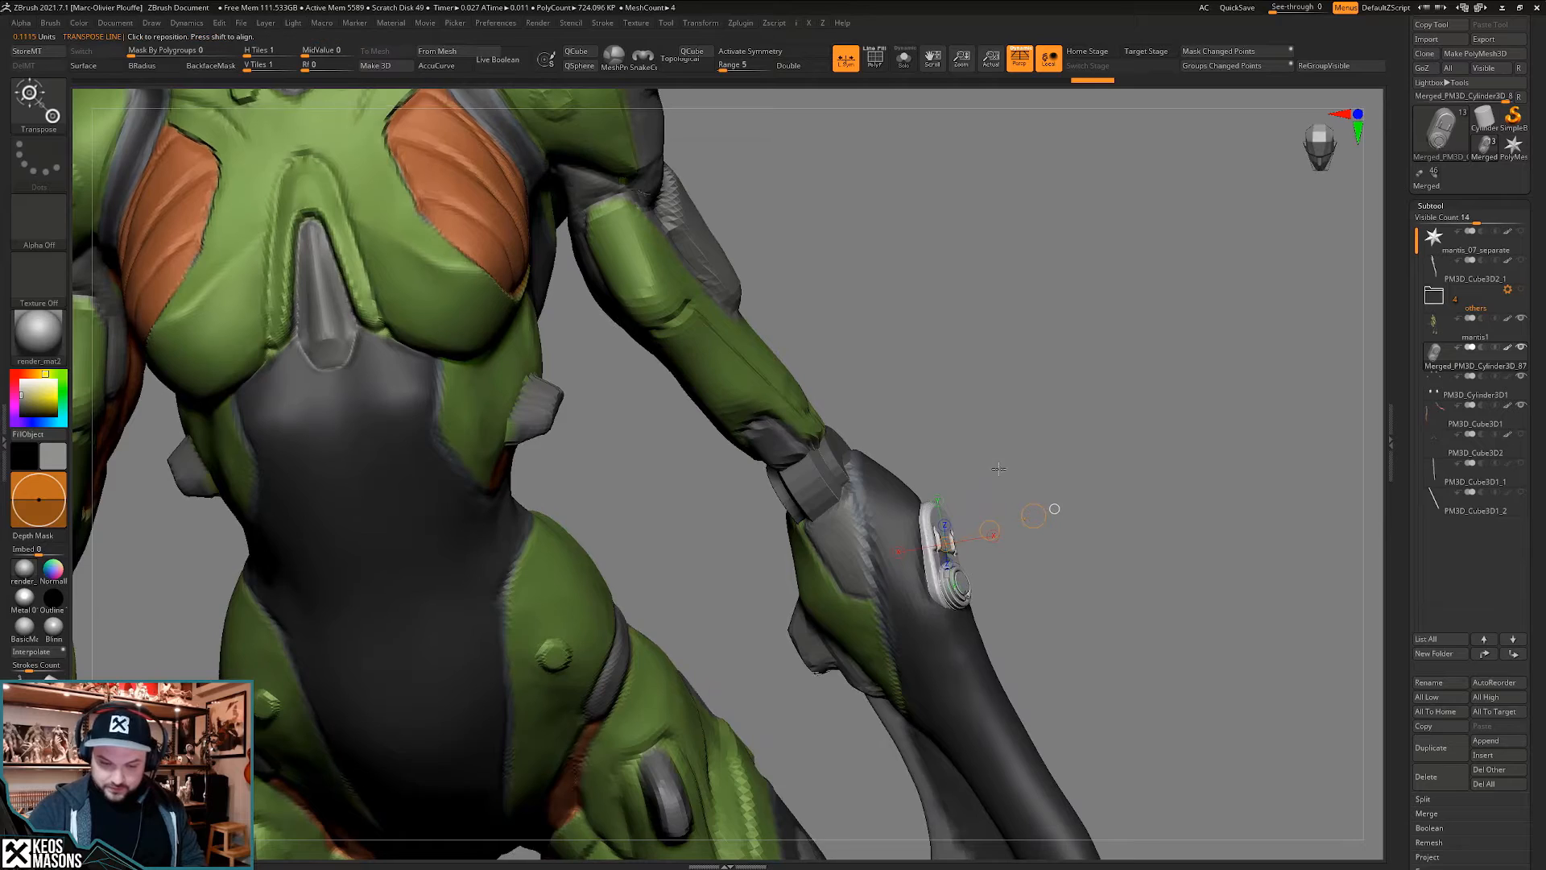
# - Fine-tune how far the oval pod protrudes from the forearm's surface
pyautogui.press('q')
pyautogui.moveTo(993, 507); pyautogui.dragTo(901, 564, button='right')
pyautogui.moveTo(913, 562); pyautogui.dragTo(918, 528)
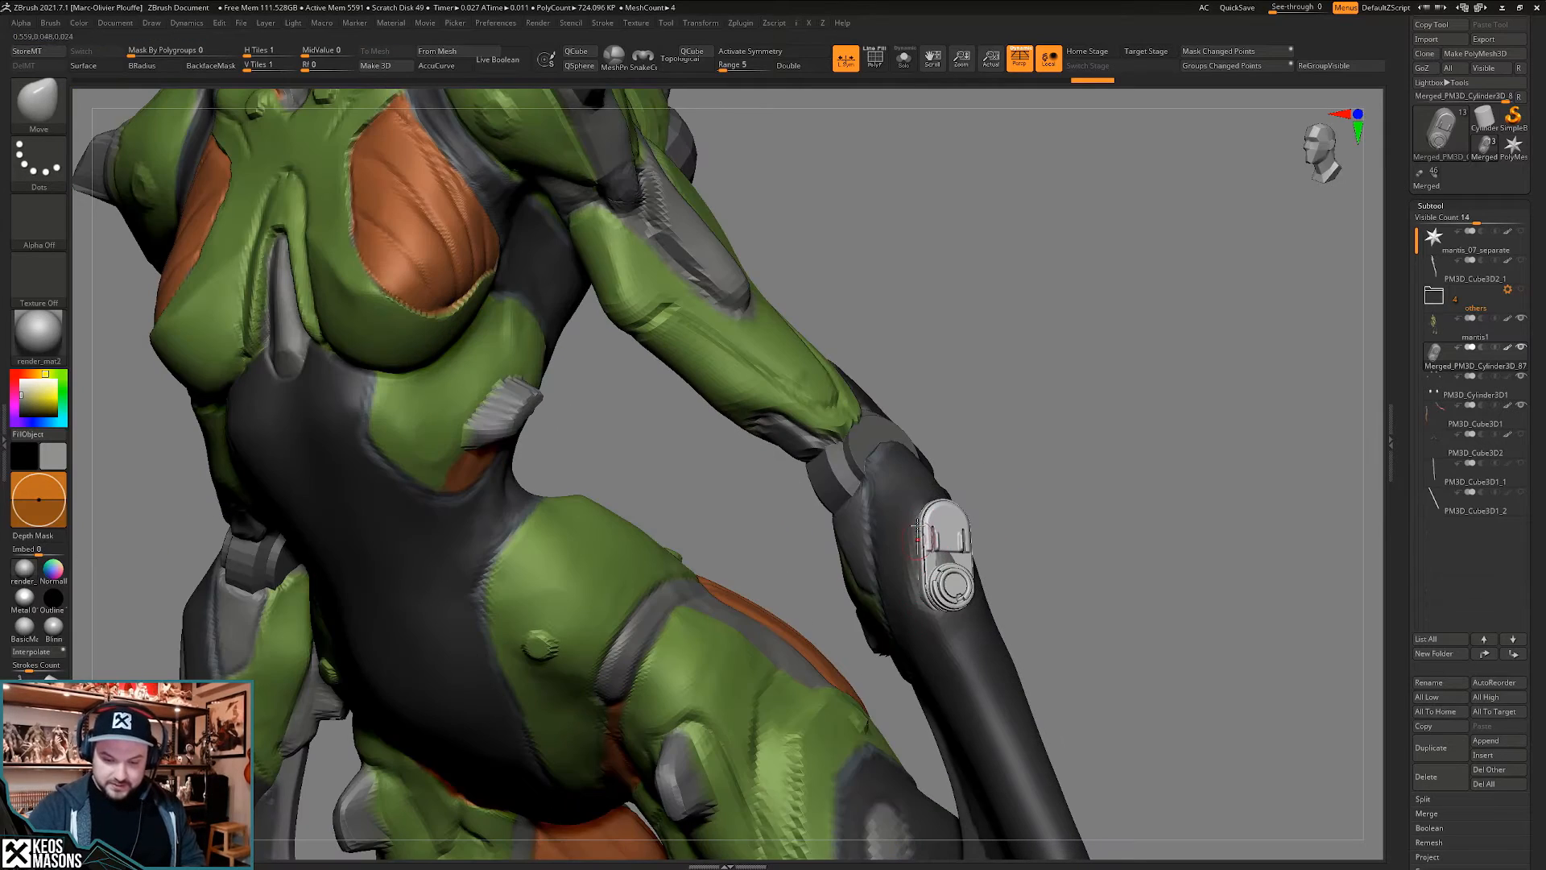
pyautogui.moveTo(921, 600); pyautogui.dragTo(918, 514, button='right')
pyautogui.moveTo(879, 627)
pyautogui.mouseDown(button='right')
pyautogui.moveTo(1050, 563)
pyautogui.moveTo(1063, 539)
pyautogui.moveTo(1070, 573)
pyautogui.mouseUp(button='right')
pyautogui.press('w')
pyautogui.moveTo(970, 558)
pyautogui.mouseDown()
pyautogui.moveTo(1066, 540)
pyautogui.moveTo(1012, 555)
pyautogui.mouseUp()
pyautogui.press('q')
# - Examine the fitted oval pod on the forearm from several sides and briefly in isolation
pyautogui.moveTo(1108, 536); pyautogui.dragTo(1079, 523, button='right')
pyautogui.moveTo(1079, 523)
pyautogui.keyDown('ctrl'); pyautogui.mouseDown(button='right')
pyautogui.moveTo(1077, 490)
pyautogui.moveTo(1036, 483)
pyautogui.mouseUp(button='right'); pyautogui.keyUp('ctrl')
pyautogui.moveTo(1017, 576)
pyautogui.mouseDown(button='right')
pyautogui.moveTo(926, 538)
pyautogui.moveTo(938, 516)
pyautogui.moveTo(966, 539)
pyautogui.moveTo(1005, 530)
pyautogui.moveTo(1004, 557)
pyautogui.mouseUp(button='right')
pyautogui.keyDown('ctrl'); pyautogui.moveTo(1140, 559); pyautogui.dragTo(1264, 523, button='right'); pyautogui.keyUp('ctrl')
pyautogui.keyDown('ctrl'); pyautogui.moveTo(1264, 523); pyautogui.dragTo(1257, 572, button='right'); pyautogui.keyUp('ctrl')
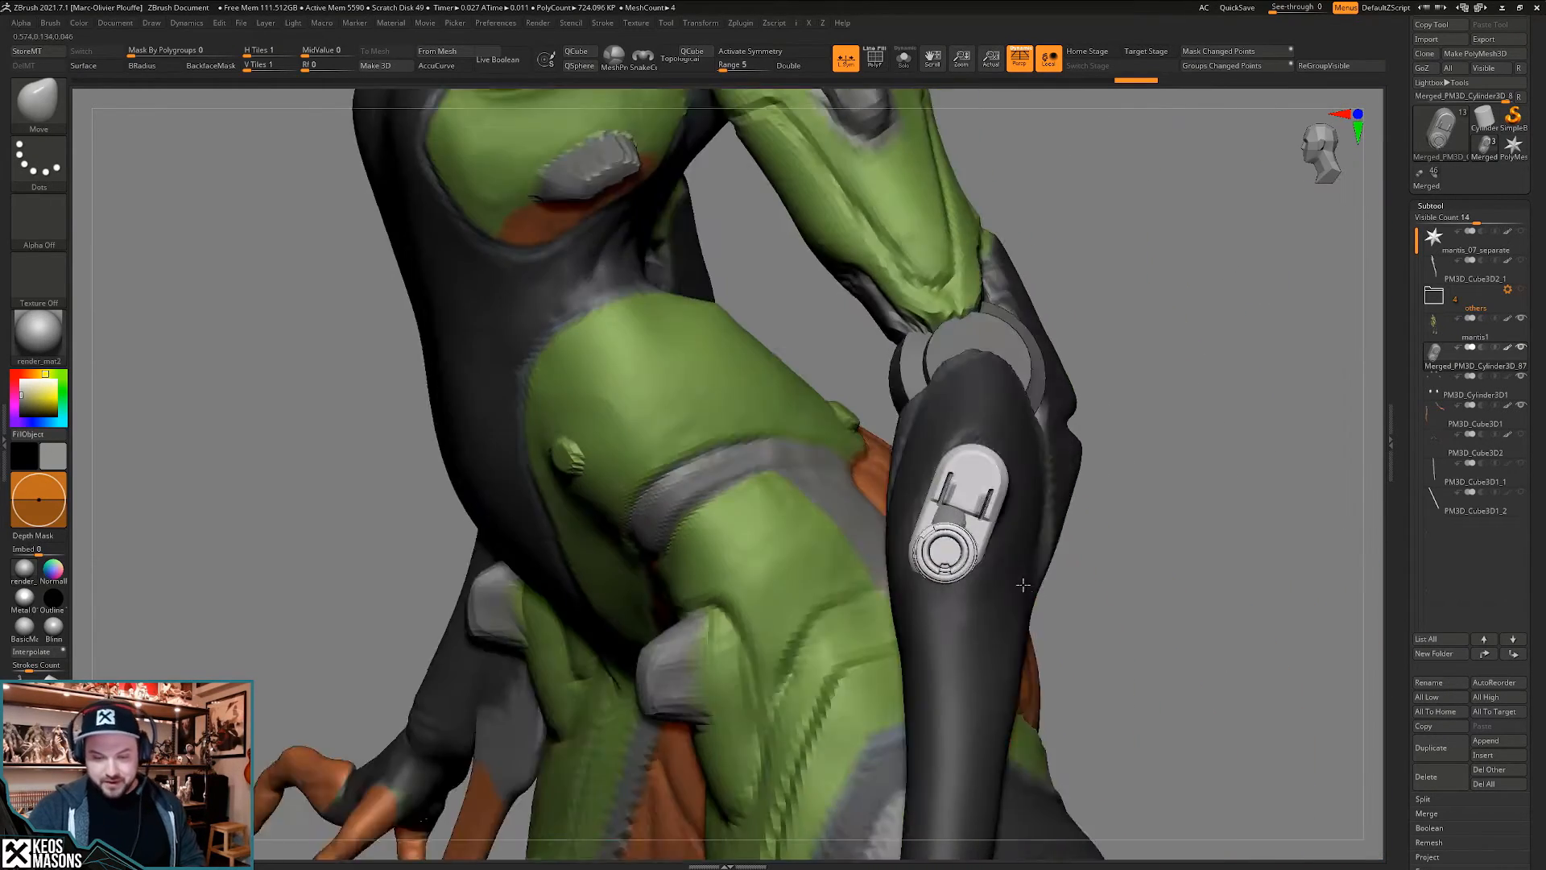
pyautogui.moveTo(1022, 586); pyautogui.dragTo(1016, 486, button='right')
pyautogui.hotkey('alt', 'shift', 's')
pyautogui.press('w')
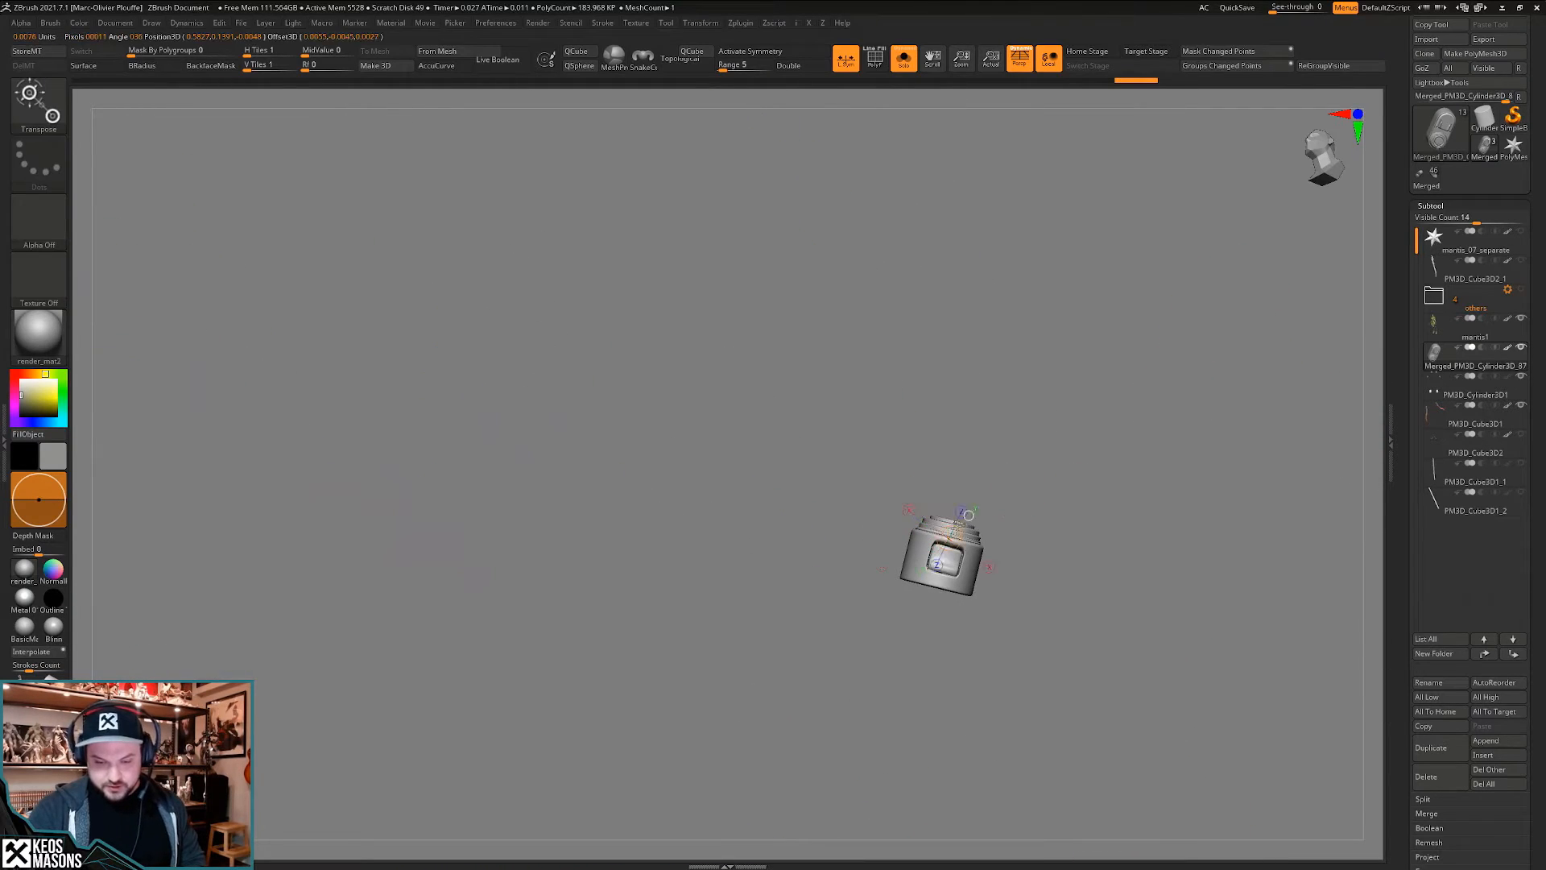
pyautogui.press('q')
pyautogui.hotkey('alt', 'shift', 's')
pyautogui.moveTo(1004, 511)
pyautogui.mouseDown(button='right')
pyautogui.moveTo(970, 572)
pyautogui.moveTo(1031, 553)
pyautogui.moveTo(1007, 548)
pyautogui.moveTo(990, 564)
pyautogui.moveTo(1014, 570)
pyautogui.moveTo(1037, 548)
pyautogui.moveTo(1063, 567)
pyautogui.moveTo(1033, 563)
pyautogui.moveTo(1031, 524)
pyautogui.mouseUp(button='right')
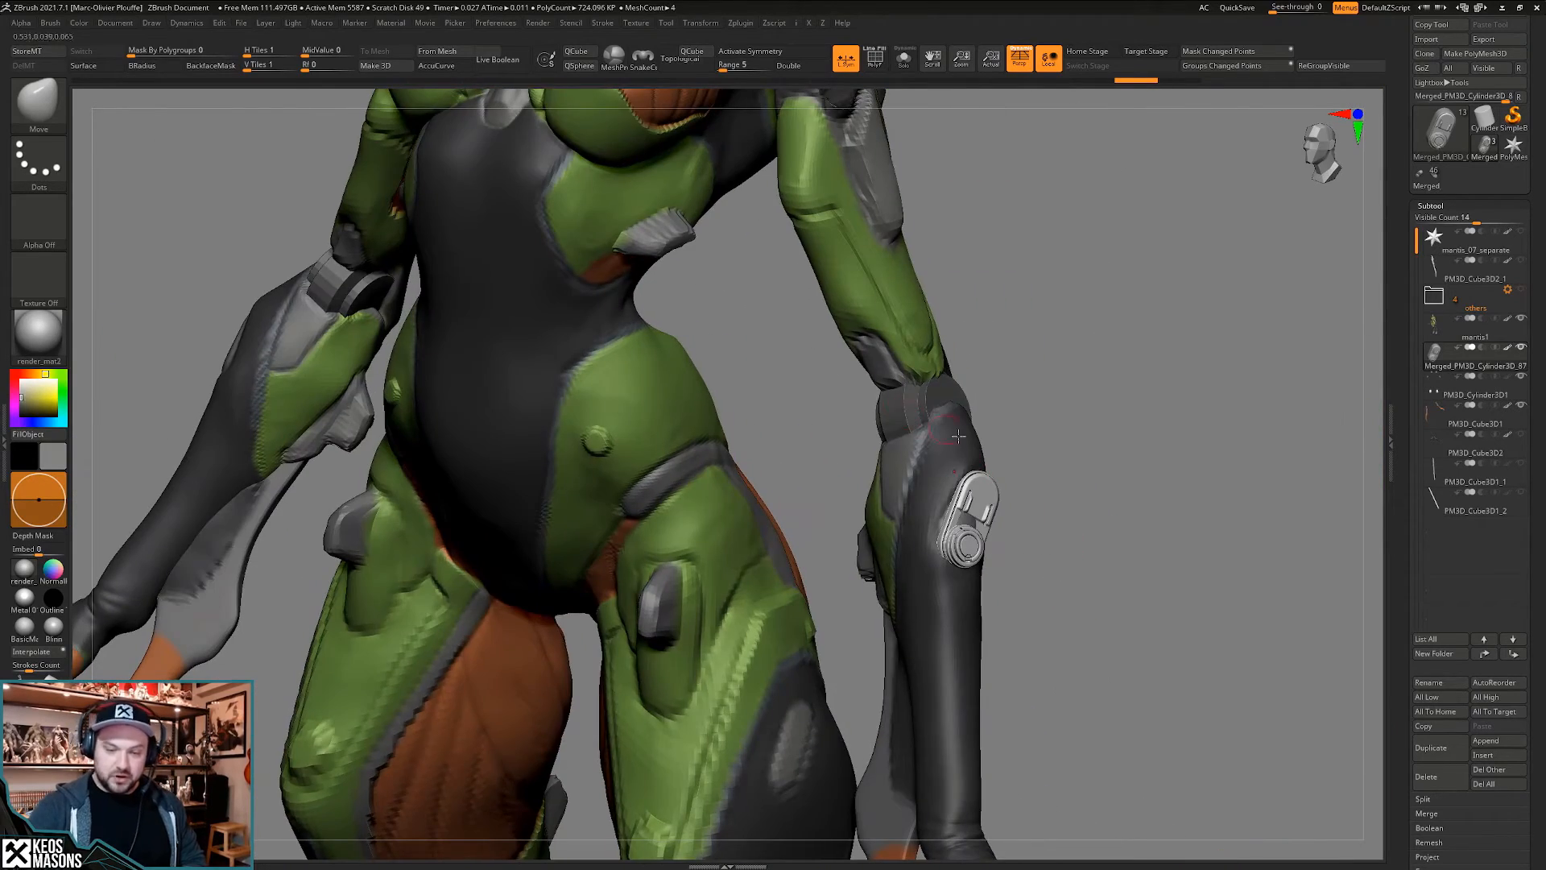
# - Select and isolate the mantis body, and smooth the outer forearm surface beneath the oval pod
pyautogui.hotkey('alt', 's')
pyautogui.moveTo(1101, 580); pyautogui.dragTo(1057, 563, button='right')
pyautogui.hotkey('alt', 's')
pyautogui.keyDown('alt'); pyautogui.click(952, 585); pyautogui.keyUp('alt')
pyautogui.hotkey('alt', 's')
pyautogui.moveTo(952, 586)
pyautogui.mouseDown(button='right')
pyautogui.moveTo(977, 532)
pyautogui.moveTo(958, 523)
pyautogui.mouseUp(button='right')
pyautogui.press('space')
pyautogui.click(956, 488)
pyautogui.rightClick(932, 553)
pyautogui.keyDown('shift'); pyautogui.moveTo(942, 500); pyautogui.dragTo(950, 488); pyautogui.keyUp('shift')
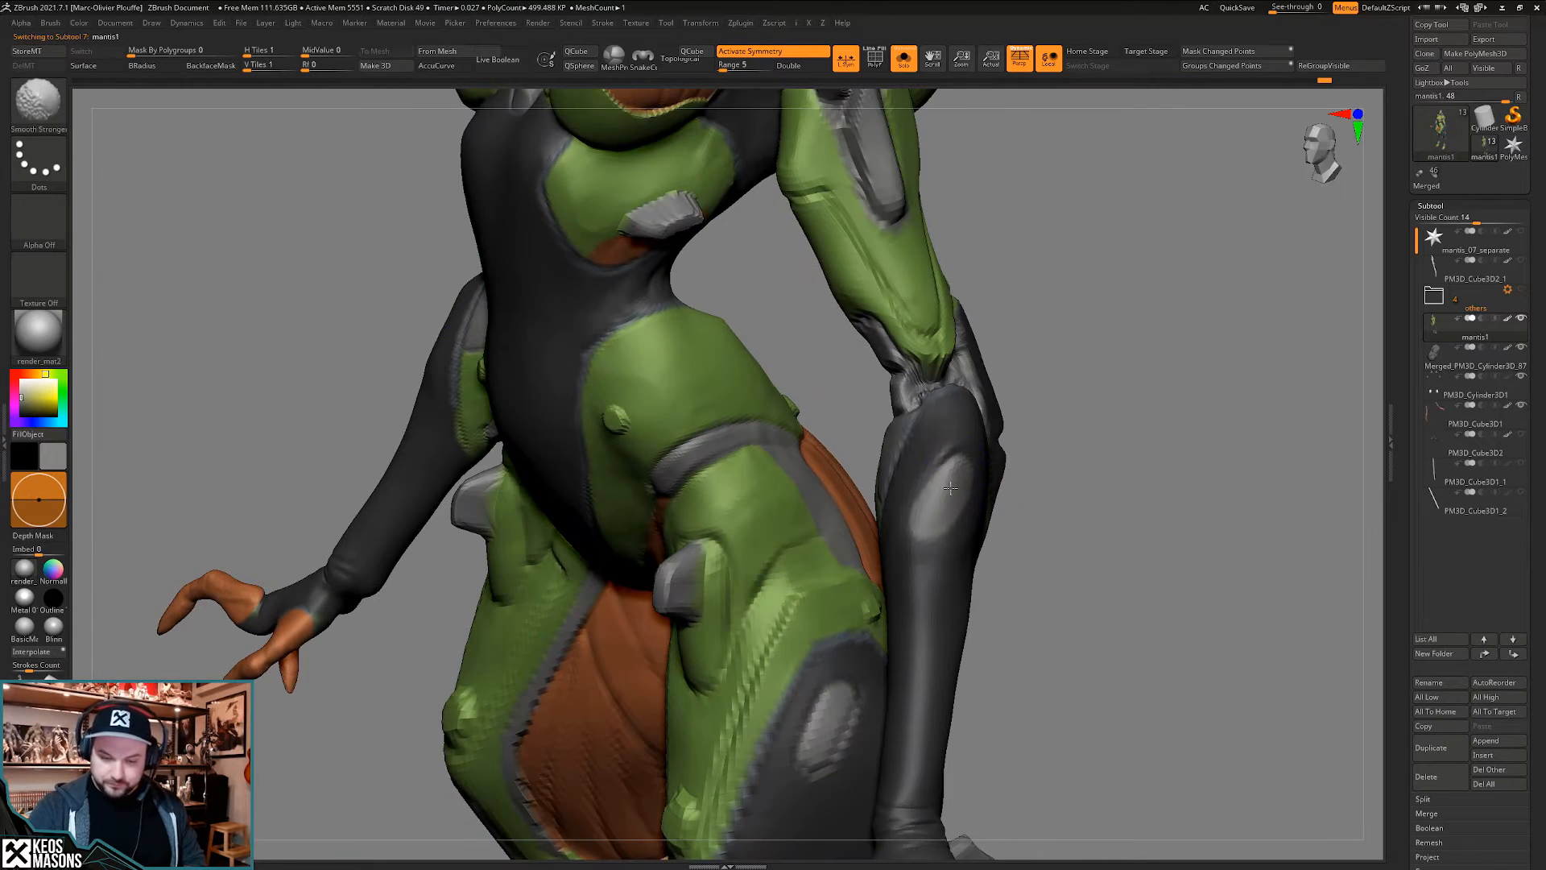
pyautogui.moveTo(950, 488); pyautogui.dragTo(950, 548, button='right')
pyautogui.rightClick(950, 556)
# - Sample the forearm's dark grey and blend the lighter raised spot beneath the oval pod into it
pyautogui.press('b')
pyautogui.press('c')
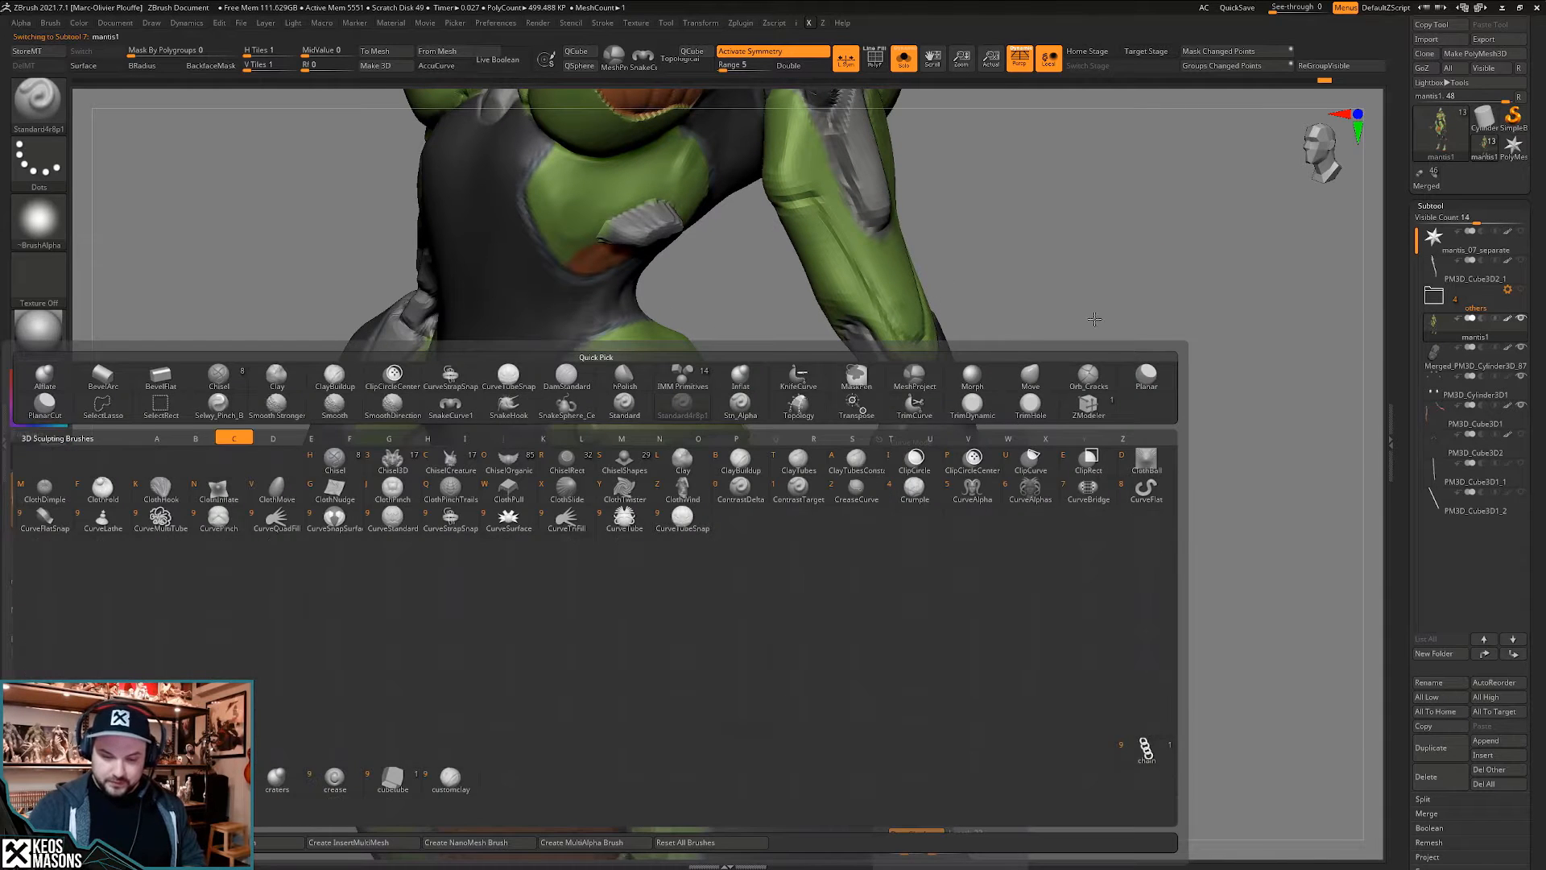
pyautogui.moveTo(948, 462); pyautogui.dragTo(677, 483, button='right')
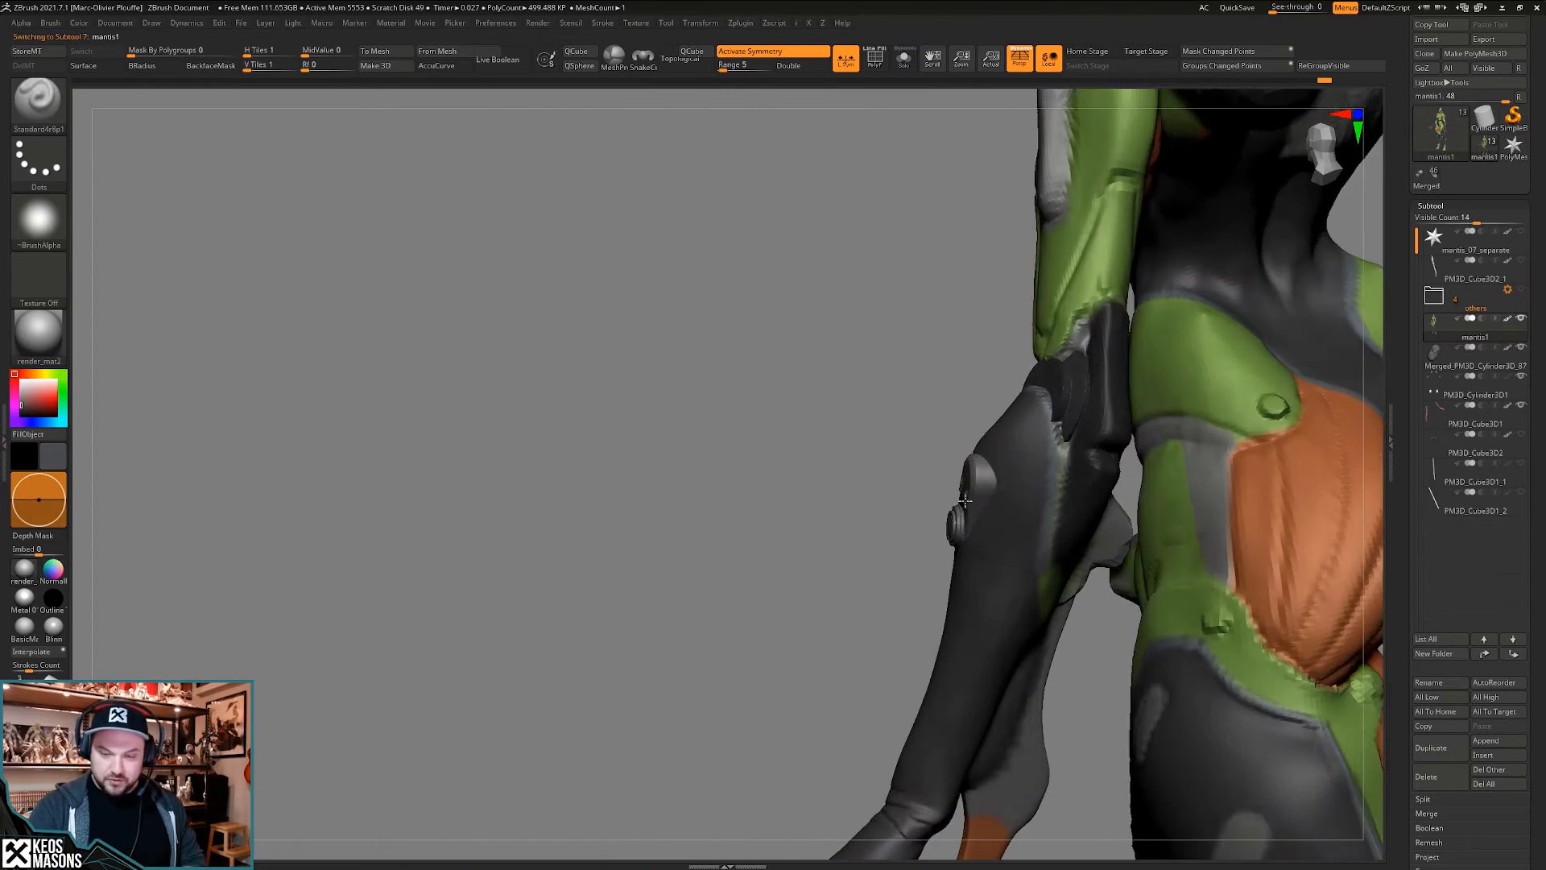
pyautogui.press('space')
pyautogui.moveTo(1047, 515)
pyautogui.mouseDown(button='right')
pyautogui.moveTo(959, 531)
pyautogui.moveTo(991, 464)
pyautogui.moveTo(938, 541)
pyautogui.moveTo(934, 456)
pyautogui.moveTo(939, 518)
pyautogui.moveTo(857, 377)
pyautogui.moveTo(880, 422)
pyautogui.moveTo(934, 444)
pyautogui.mouseUp(button='right')
pyautogui.click(1007, 463)
pyautogui.rightClick(953, 556)
pyautogui.press('shift')
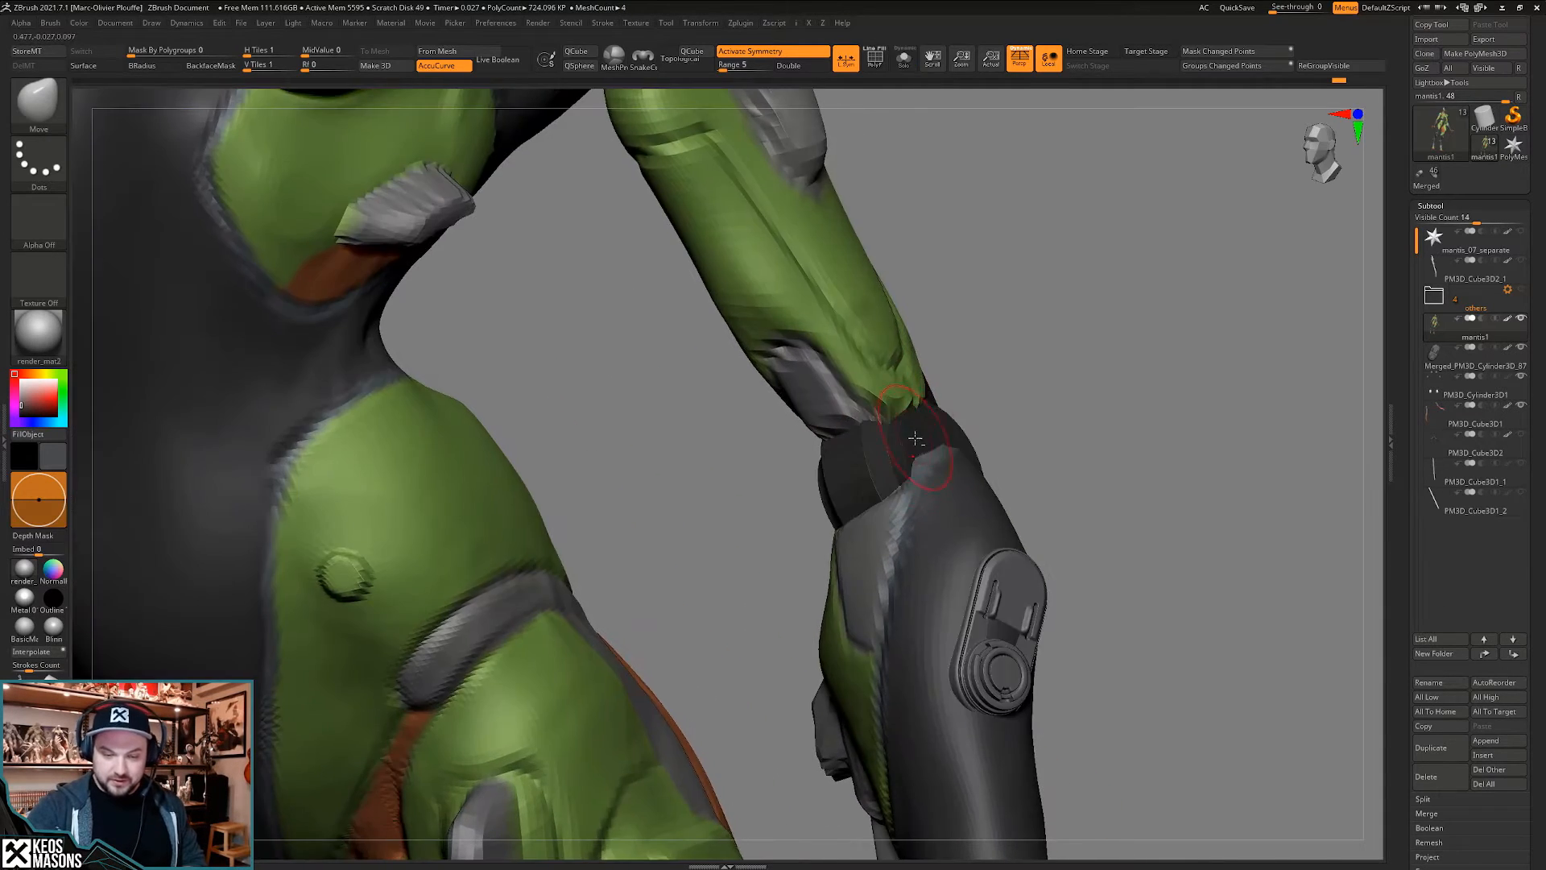
# - Select the grey cylinder at the elbow joint and recolour it with a lighter grey sampled from the model
pyautogui.keyDown('alt'); pyautogui.click(933, 435); pyautogui.keyUp('alt')
pyautogui.hotkey('alt', 's')
pyautogui.keyDown('ctrl'); pyautogui.moveTo(1032, 334); pyautogui.dragTo(1039, 403); pyautogui.keyUp('ctrl')
pyautogui.keyDown('ctrl'); pyautogui.moveTo(1053, 418); pyautogui.dragTo(1035, 379, button='right'); pyautogui.keyUp('ctrl')
pyautogui.hotkey('alt', 's')
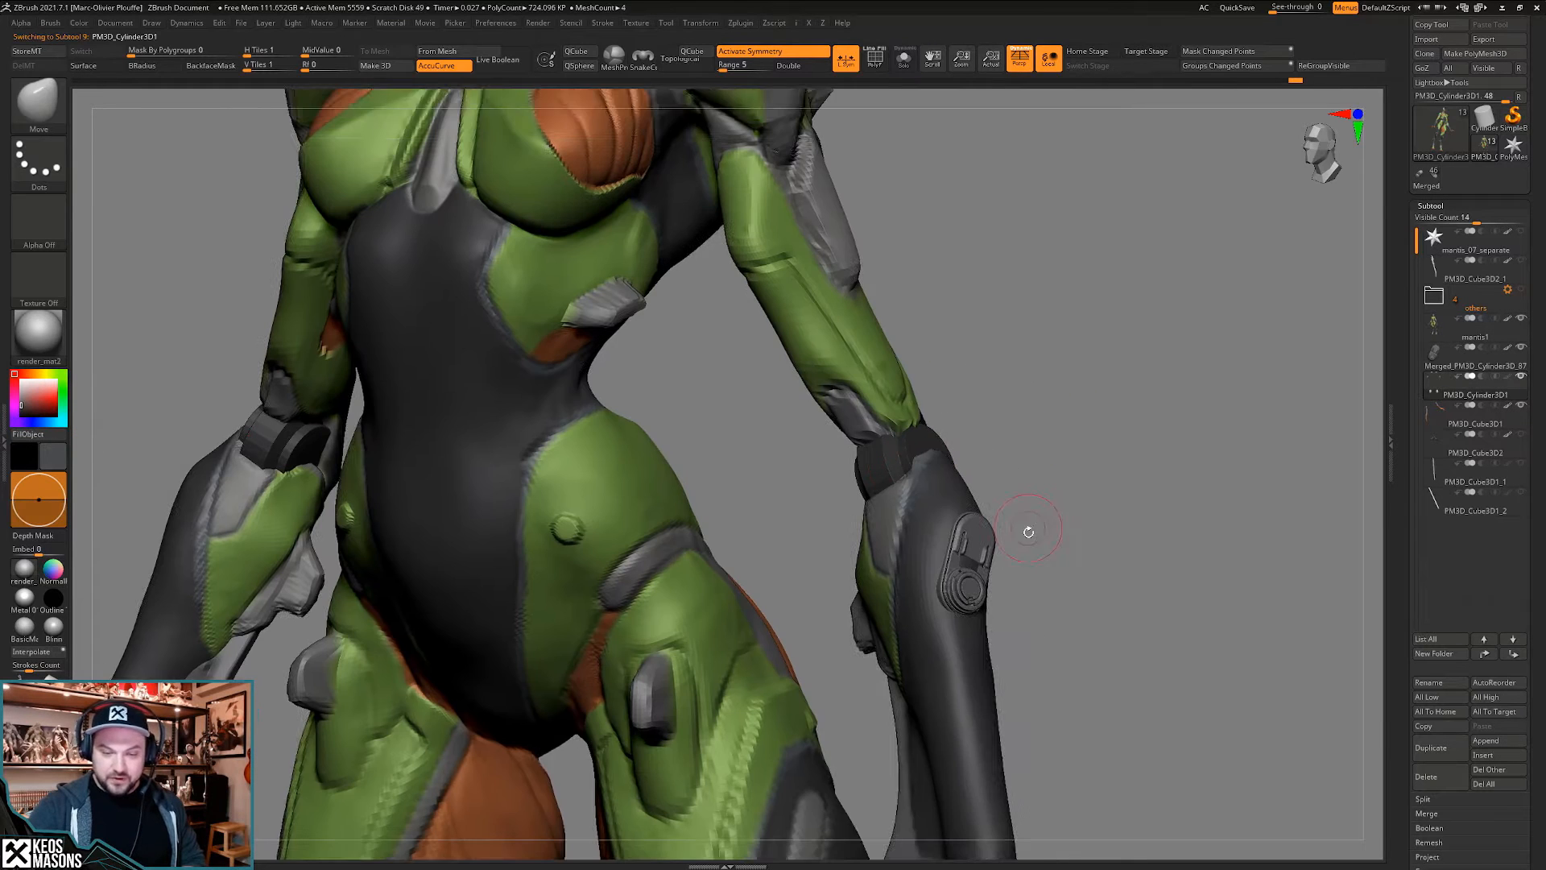
pyautogui.moveTo(1028, 532); pyautogui.dragTo(1070, 510, button='right')
pyautogui.press('c')
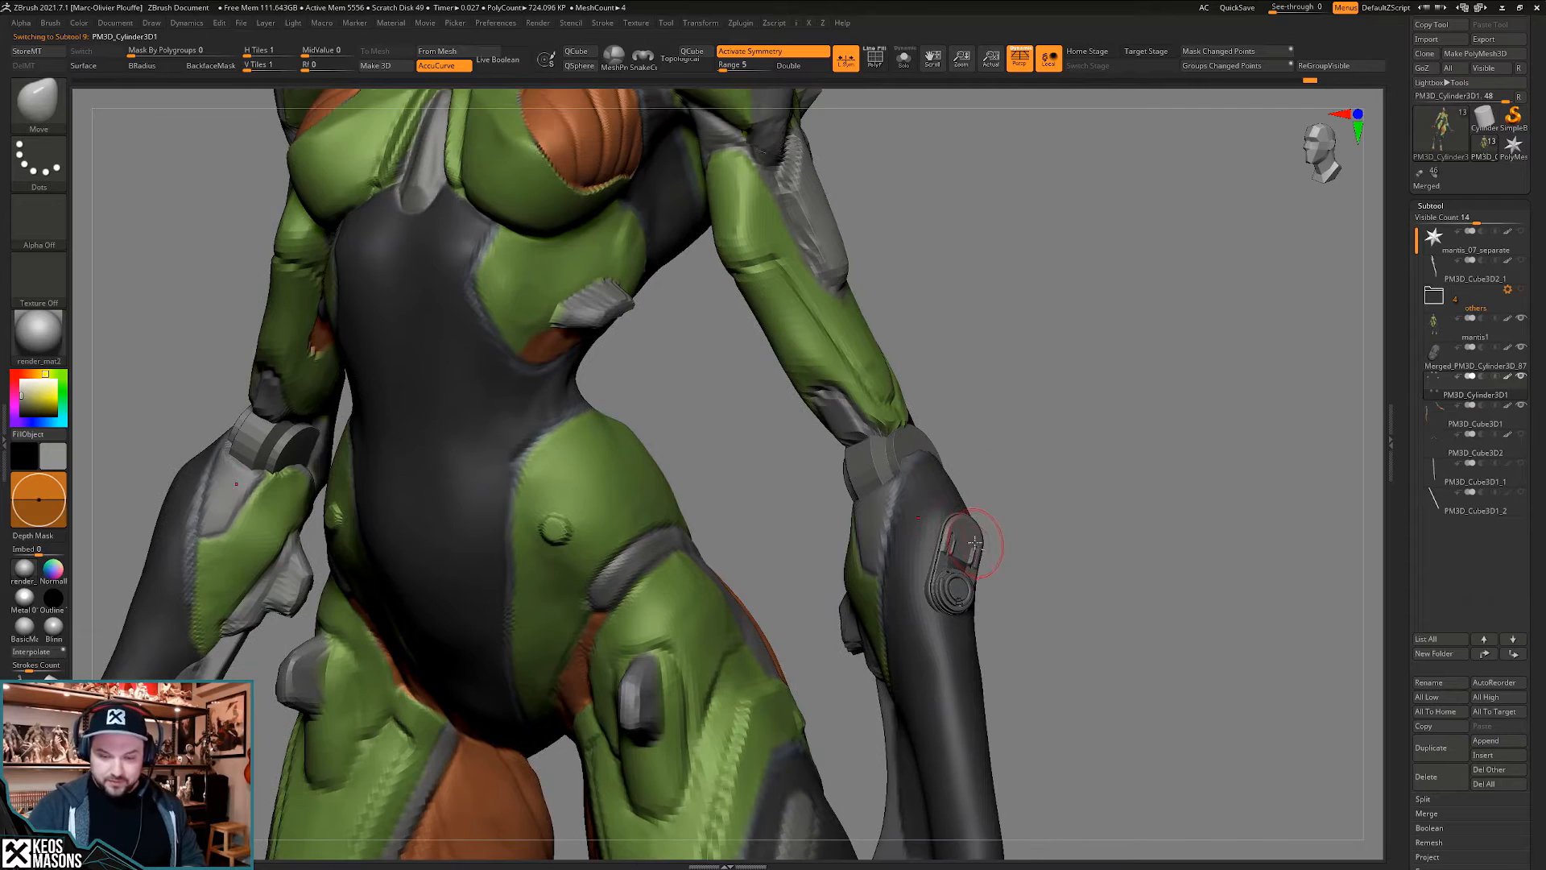
# - Select the oval pod on the forearm, isolate it briefly, and recolour it in the lighter grey
pyautogui.keyDown('alt'); pyautogui.click(953, 534); pyautogui.keyUp('alt')
pyautogui.hotkey('alt', 's')
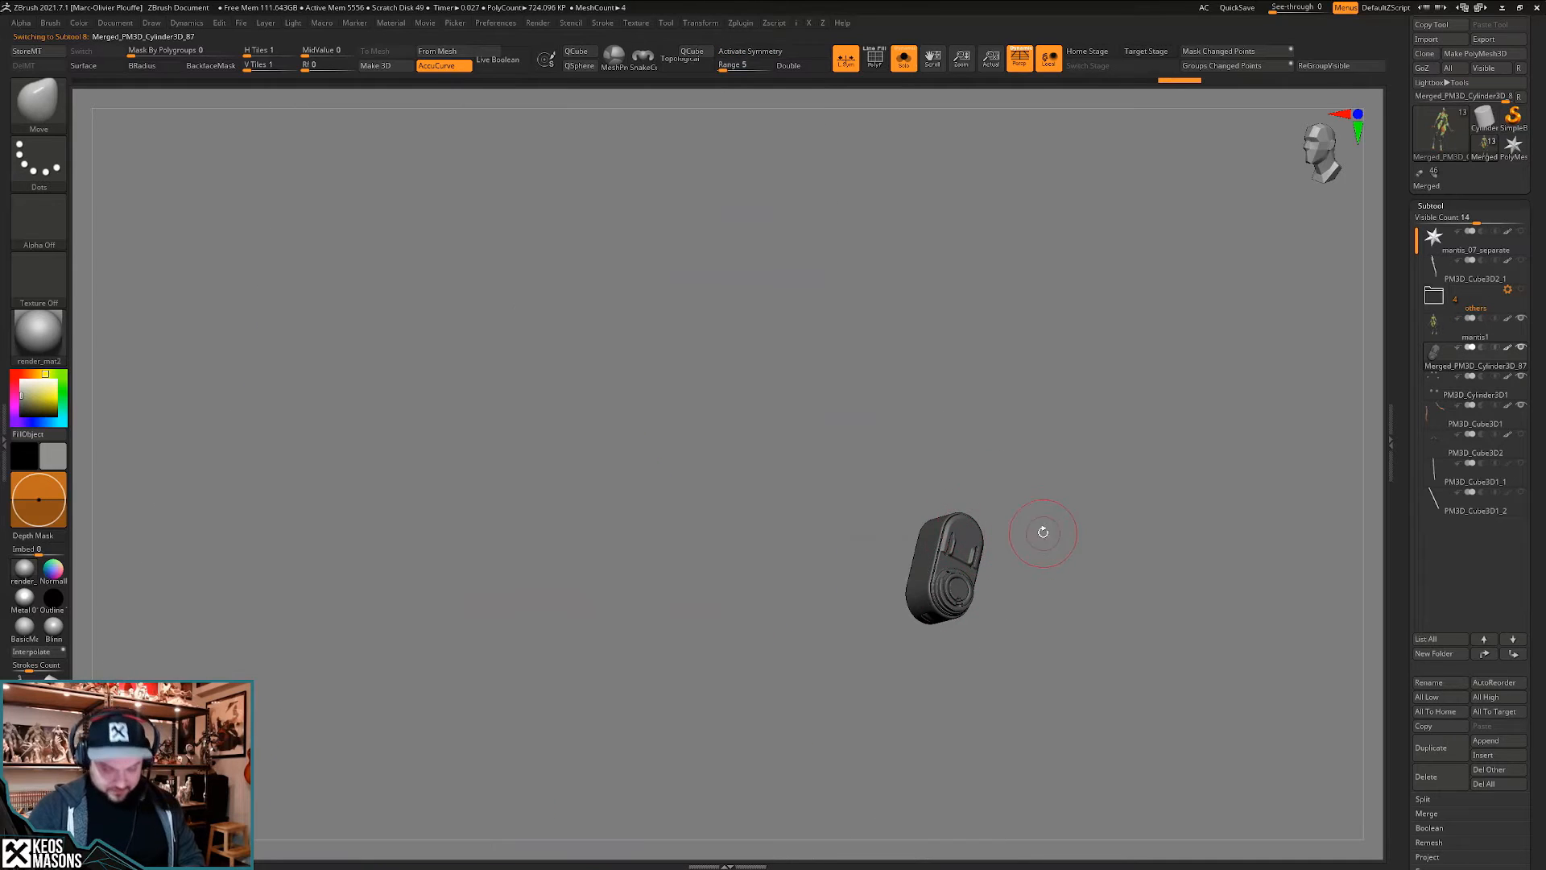
pyautogui.hotkey('alt', 's')
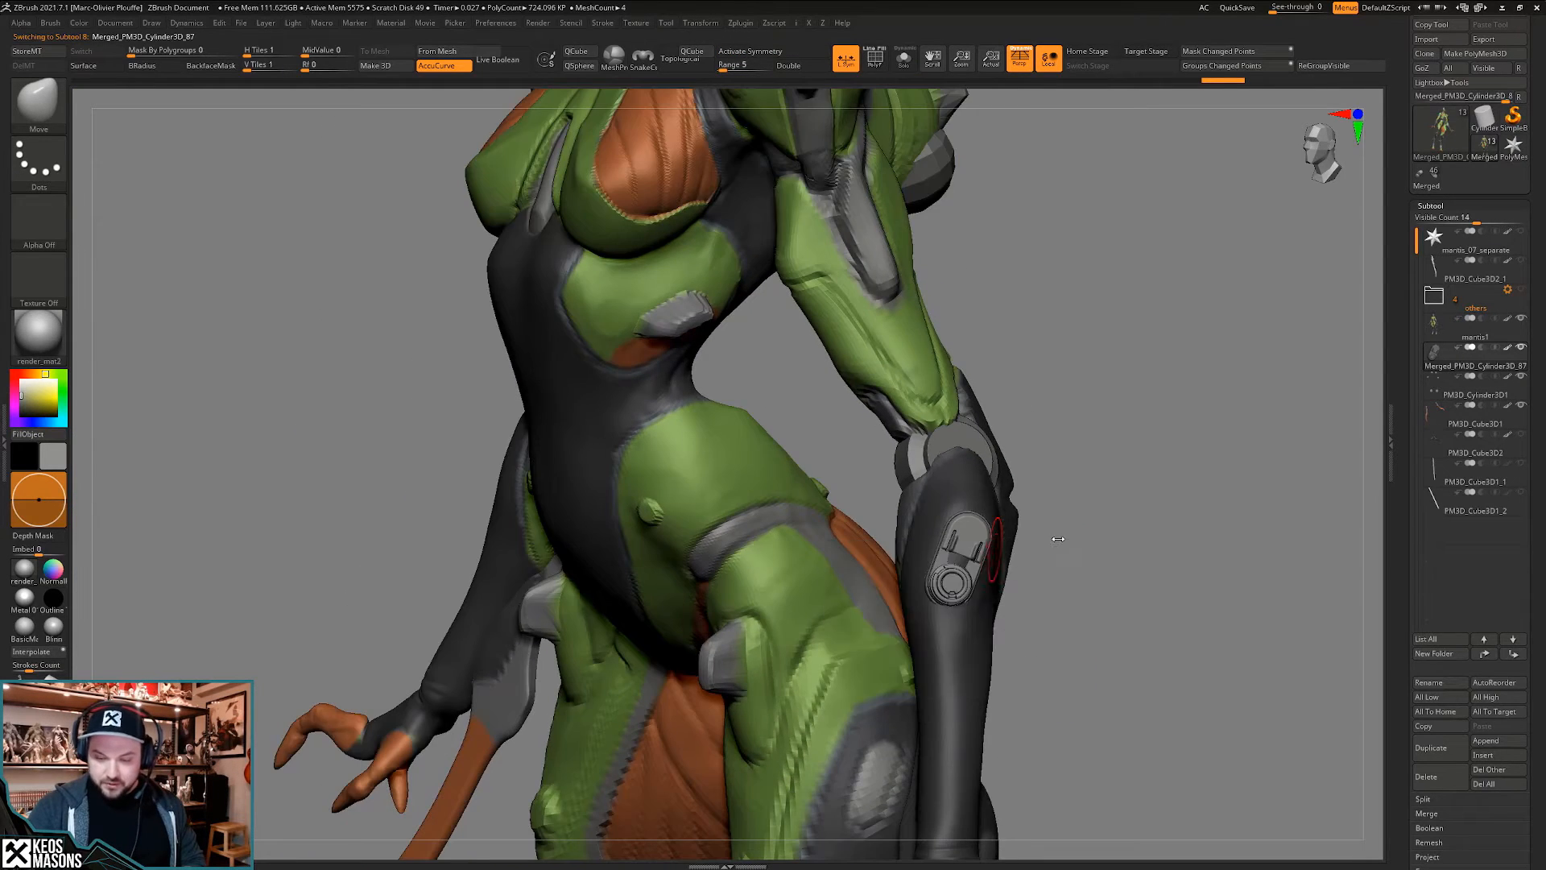
# - Select the mantis body and smooth the outer forearm surface around the oval pod
pyautogui.moveTo(1058, 539); pyautogui.dragTo(854, 556, button='right')
pyautogui.keyDown('alt'); pyautogui.click(996, 576); pyautogui.keyUp('alt')
pyautogui.moveTo(996, 575)
pyautogui.keyDown('alt'); pyautogui.mouseDown(button='right')
pyautogui.moveTo(992, 541)
pyautogui.moveTo(949, 587)
pyautogui.moveTo(954, 607)
pyautogui.moveTo(990, 552)
pyautogui.moveTo(978, 511)
pyautogui.moveTo(959, 555)
pyautogui.mouseUp(button='right'); pyautogui.keyUp('alt')
pyautogui.rightClick(991, 541)
pyautogui.press('shift')
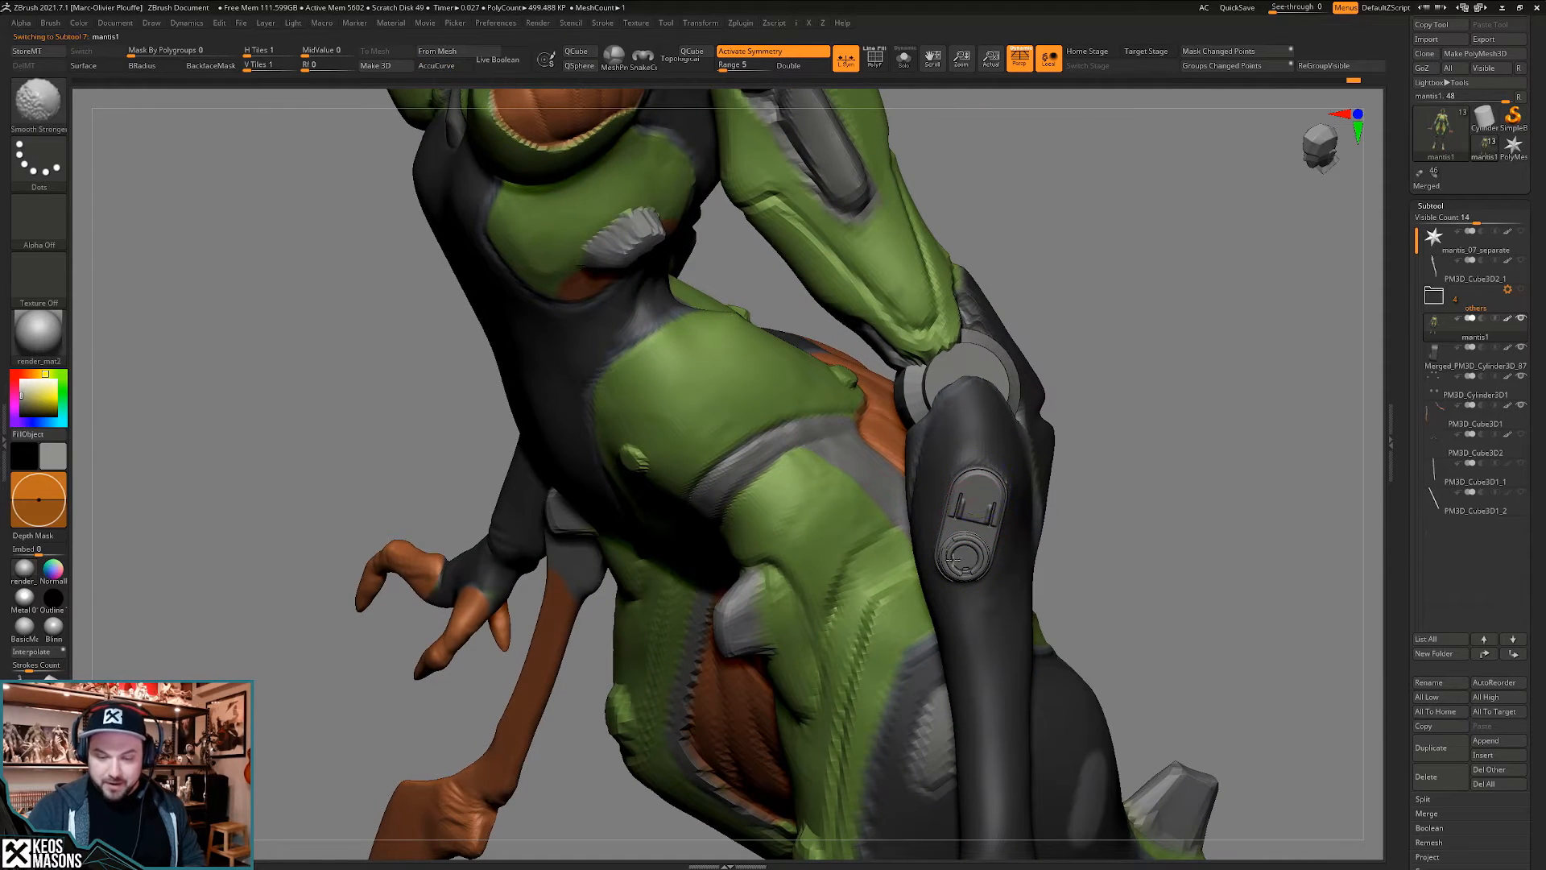
pyautogui.moveTo(984, 501)
pyautogui.mouseDown(button='right')
pyautogui.moveTo(973, 509)
pyautogui.moveTo(998, 508)
pyautogui.mouseUp(button='right')
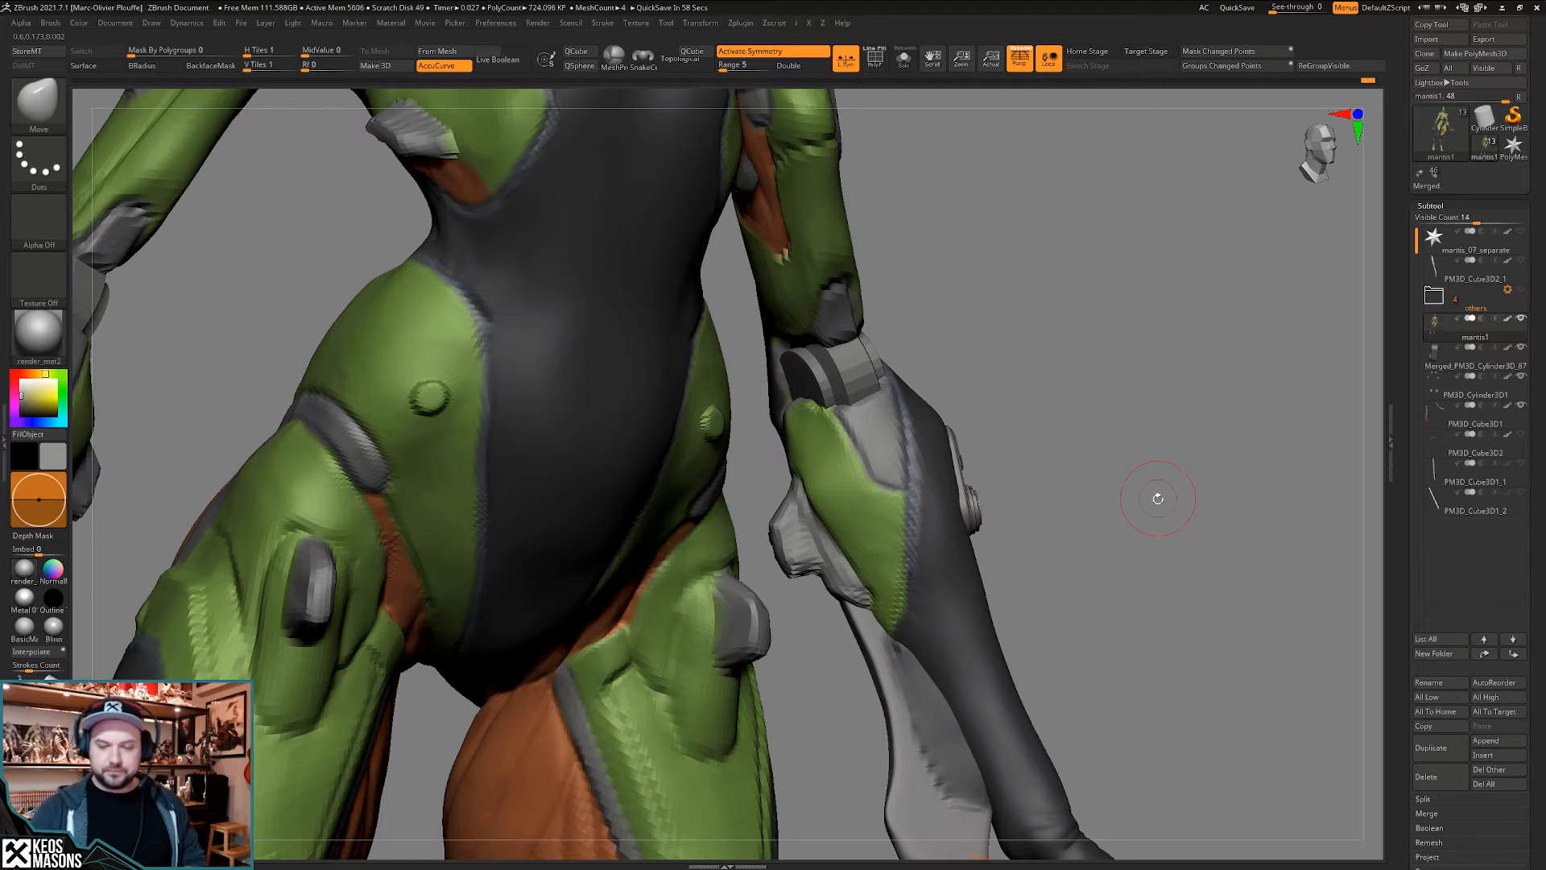
# - Isolate the elbow cylinder subtool and split its two back spheres off into their own subtool
pyautogui.moveTo(1158, 498); pyautogui.dragTo(995, 562, button='right')
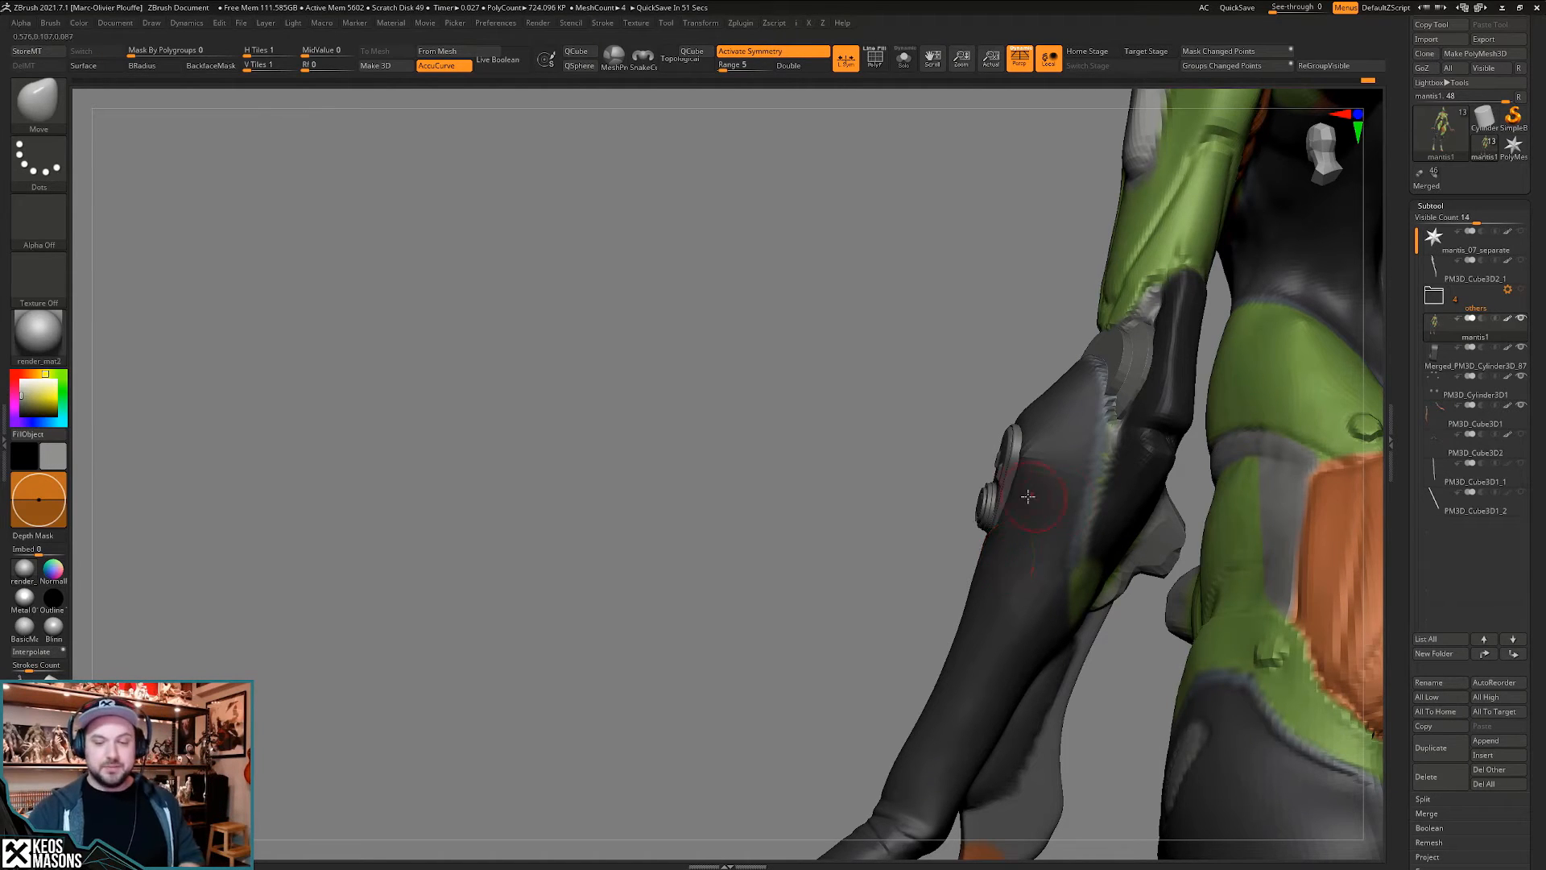
pyautogui.moveTo(1027, 497)
pyautogui.mouseDown(button='right')
pyautogui.moveTo(999, 490)
pyautogui.moveTo(1036, 481)
pyautogui.moveTo(992, 551)
pyautogui.moveTo(993, 512)
pyautogui.moveTo(1023, 551)
pyautogui.moveTo(1069, 570)
pyautogui.mouseUp(button='right')
pyautogui.keyDown('ctrl'); pyautogui.moveTo(980, 501); pyautogui.dragTo(947, 428, button='right'); pyautogui.keyUp('ctrl')
pyautogui.keyDown('alt'); pyautogui.moveTo(934, 323); pyautogui.dragTo(944, 648, button='right'); pyautogui.keyUp('alt')
pyautogui.moveTo(1054, 374); pyautogui.dragTo(994, 471, button='right')
pyautogui.moveTo(1063, 479); pyautogui.dragTo(928, 395, button='right')
pyautogui.keyDown('alt'); pyautogui.click(969, 499); pyautogui.keyUp('alt')
pyautogui.keyDown('ctrl'); pyautogui.keyDown('alt'); pyautogui.keyDown('shift'); pyautogui.moveTo(823, 320); pyautogui.dragTo(1123, 487); pyautogui.keyUp('shift'); pyautogui.keyUp('alt'); pyautogui.keyUp('ctrl')
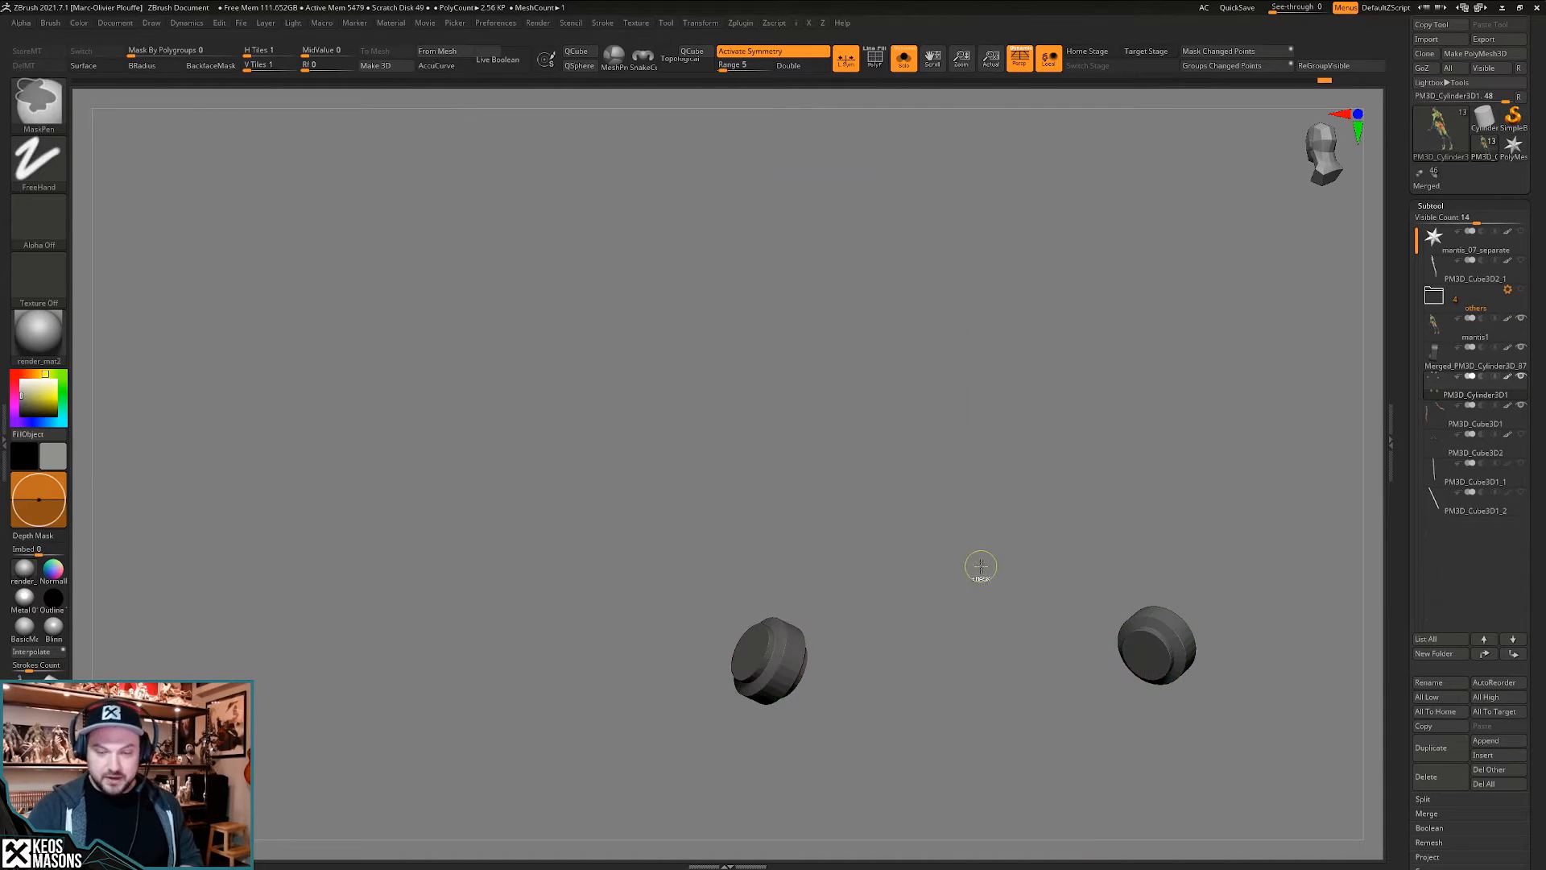
pyautogui.hotkey('ctrl', 'h')
pyautogui.press('Down')
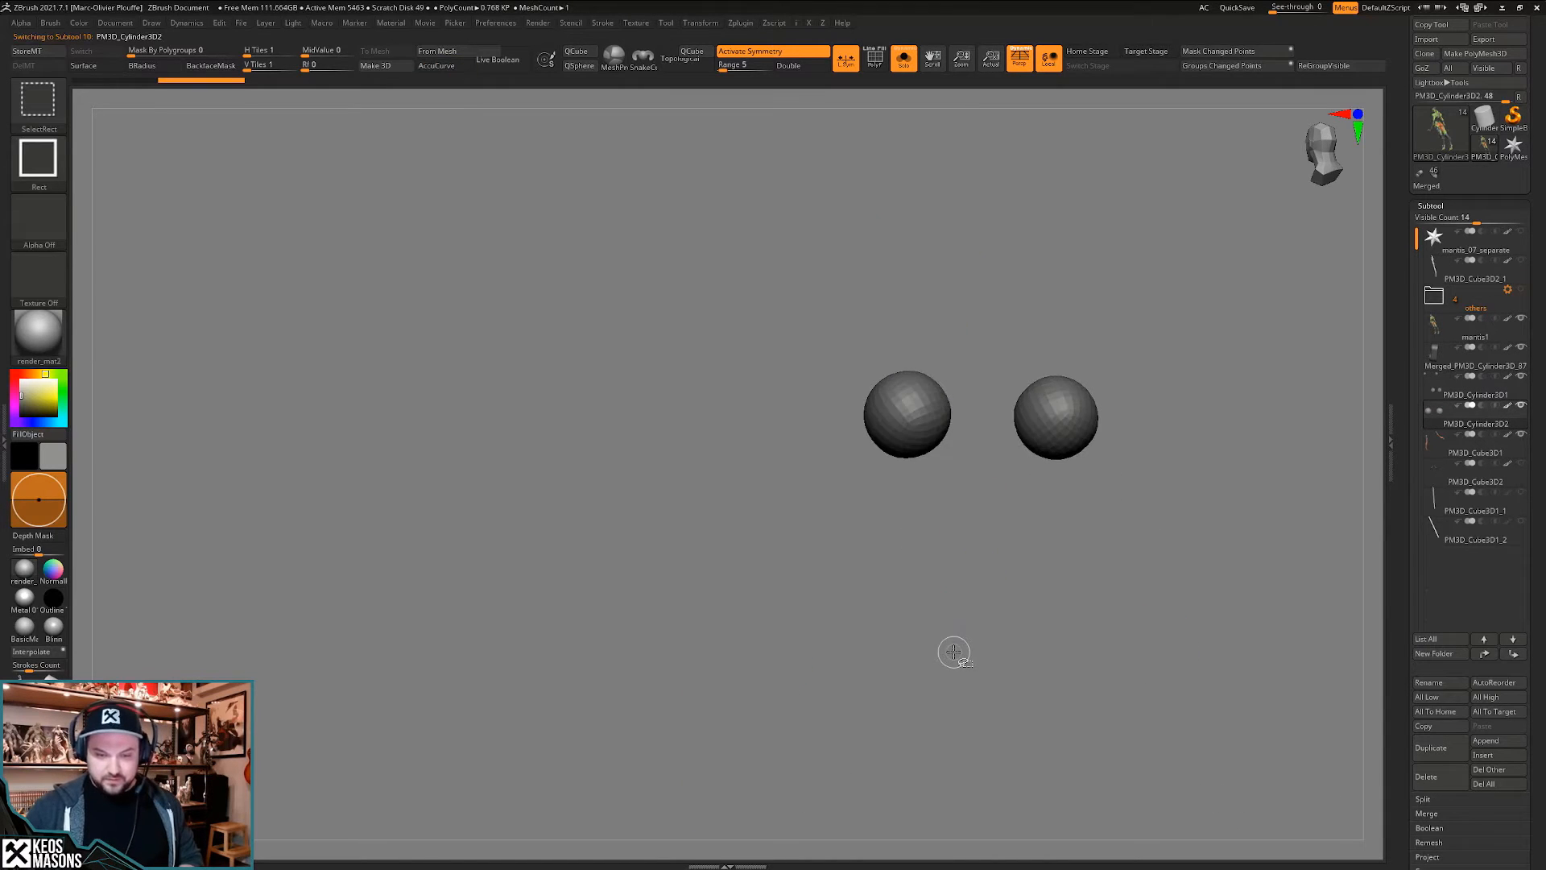
pyautogui.hotkey('alt', 's')
pyautogui.keyDown('ctrl'); pyautogui.moveTo(1006, 451); pyautogui.dragTo(1055, 515, button='right'); pyautogui.keyUp('ctrl')
# - Select the mantis body and examine the back pods with their spheres from behind
pyautogui.keyDown('alt'); pyautogui.click(935, 446); pyautogui.keyUp('alt')
pyautogui.moveTo(935, 445)
pyautogui.mouseDown(button='right')
pyautogui.moveTo(927, 596)
pyautogui.moveTo(846, 481)
pyautogui.mouseUp(button='right')
pyautogui.rightClick(928, 612)
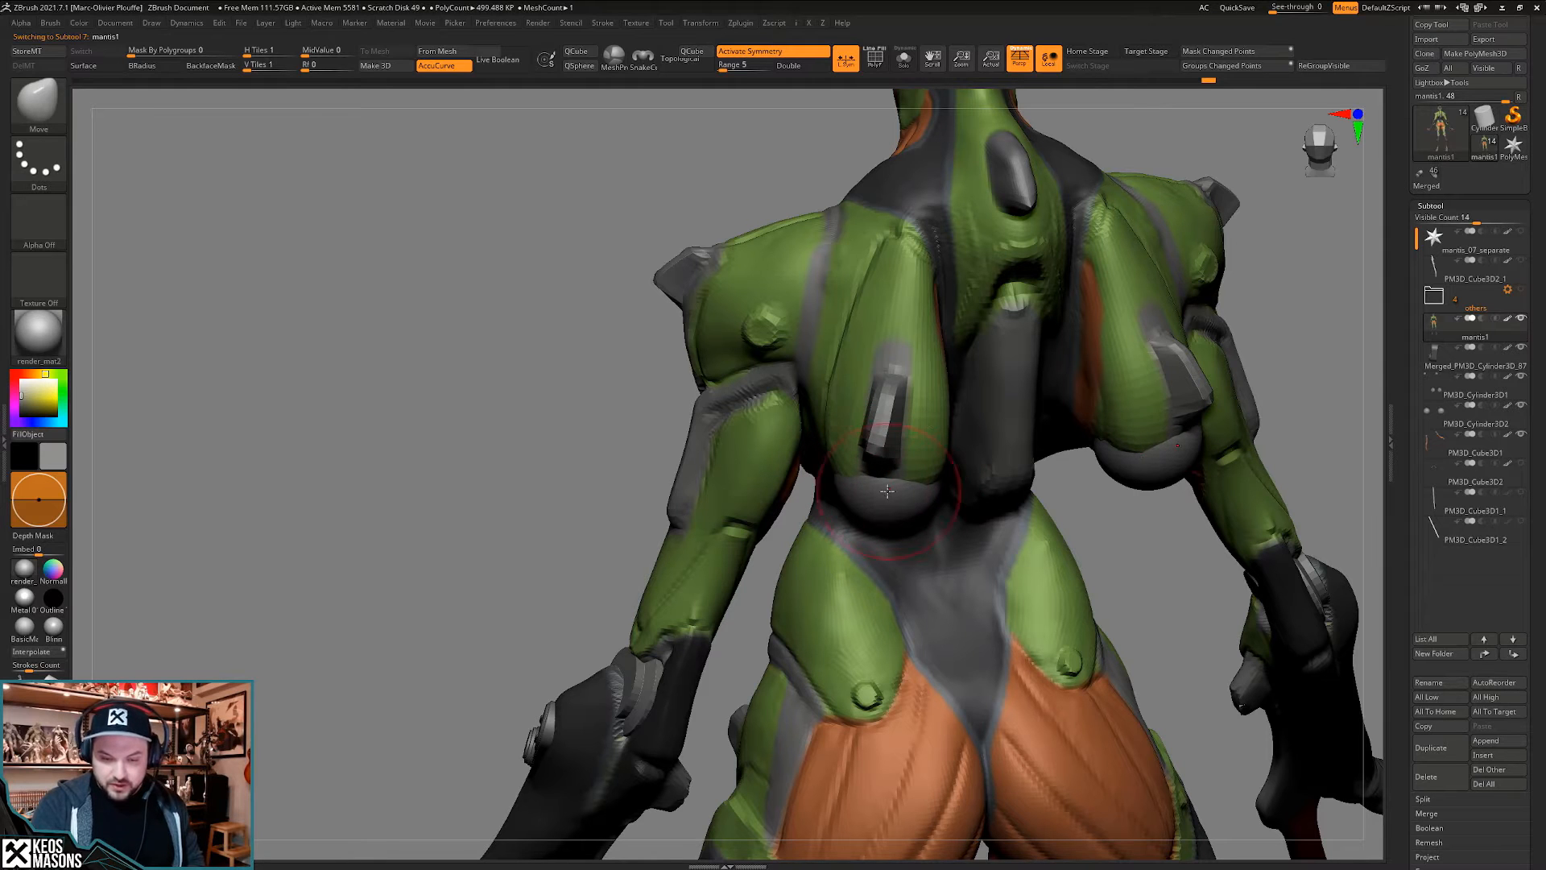
pyautogui.moveTo(934, 487); pyautogui.dragTo(946, 521, button='right')
pyautogui.moveTo(935, 549)
pyautogui.mouseDown(button='right')
pyautogui.moveTo(948, 455)
pyautogui.moveTo(910, 527)
pyautogui.mouseUp(button='right')
pyautogui.moveTo(789, 540)
pyautogui.mouseDown(button='right')
pyautogui.moveTo(879, 538)
pyautogui.moveTo(876, 608)
pyautogui.mouseUp(button='right')
pyautogui.press('space')
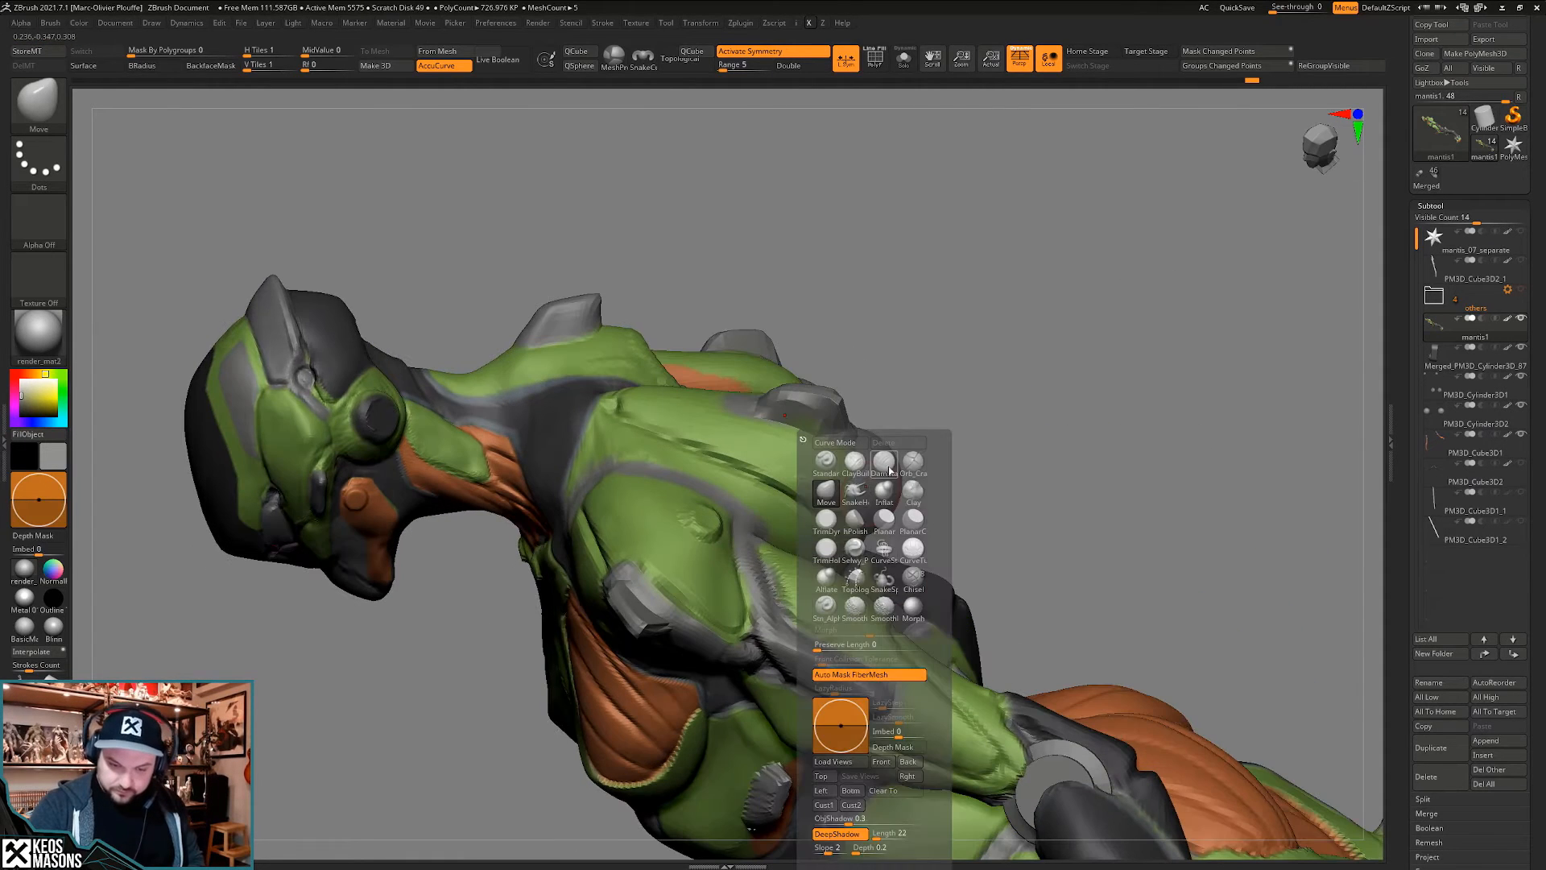
pyautogui.click(852, 480)
pyautogui.moveTo(858, 476); pyautogui.dragTo(1067, 493, button='right')
pyautogui.keyDown('ctrl'); pyautogui.moveTo(1067, 493); pyautogui.dragTo(1039, 596, button='right'); pyautogui.keyUp('ctrl')
pyautogui.keyDown('shift'); pyautogui.moveTo(1039, 596); pyautogui.dragTo(1039, 514, button='right'); pyautogui.keyUp('shift')
pyautogui.rightClick(1039, 514)
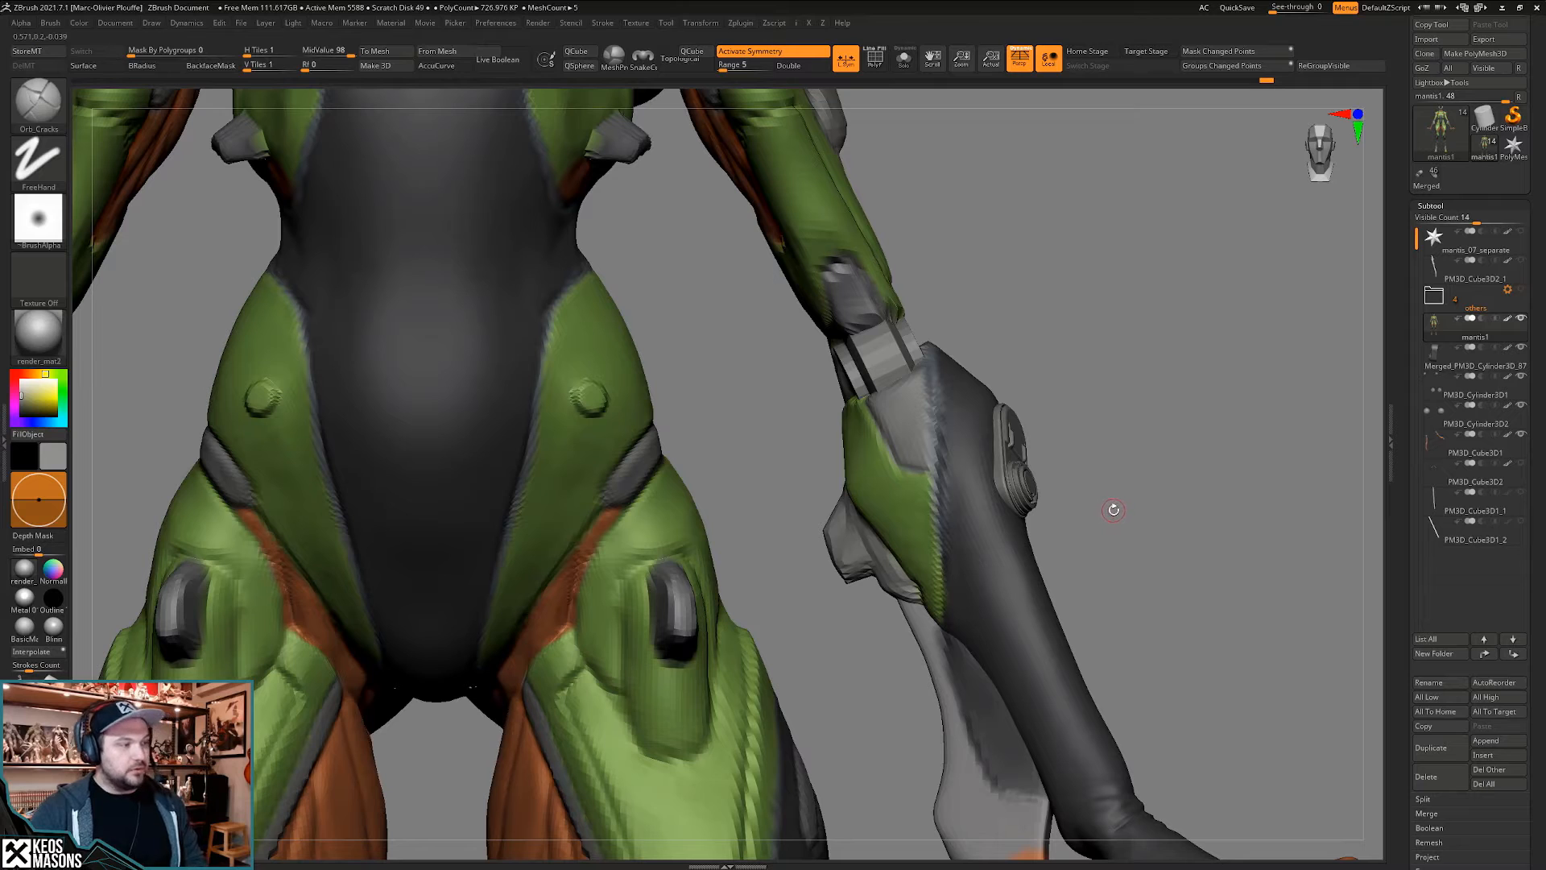
pyautogui.moveTo(1108, 498); pyautogui.dragTo(1023, 542)
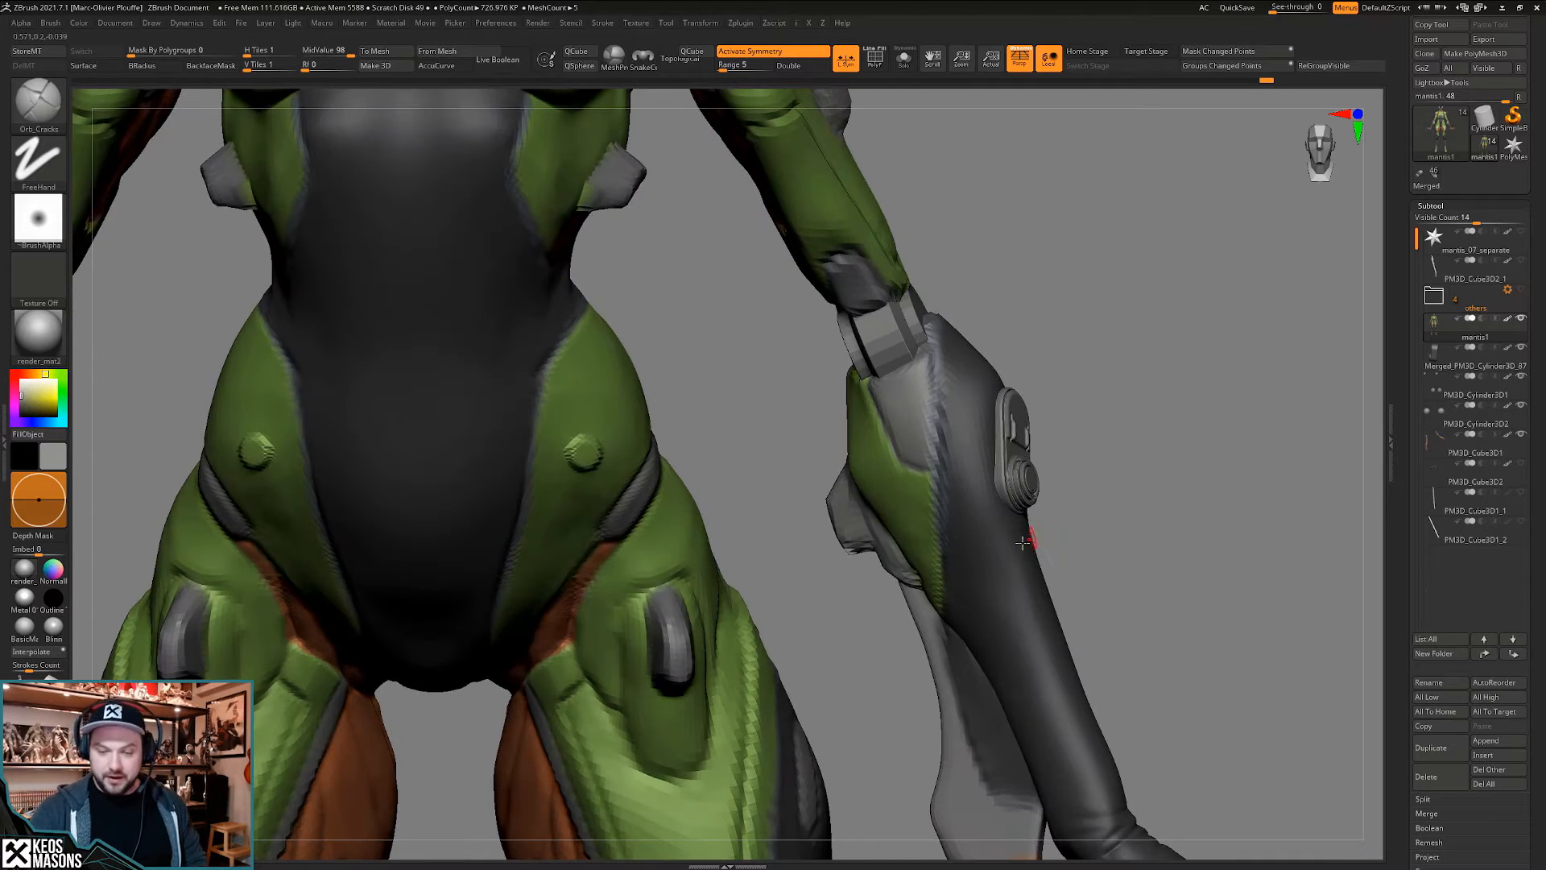
pyautogui.moveTo(1021, 539); pyautogui.dragTo(1079, 495, button='right')
pyautogui.press('space')
pyautogui.click(998, 493)
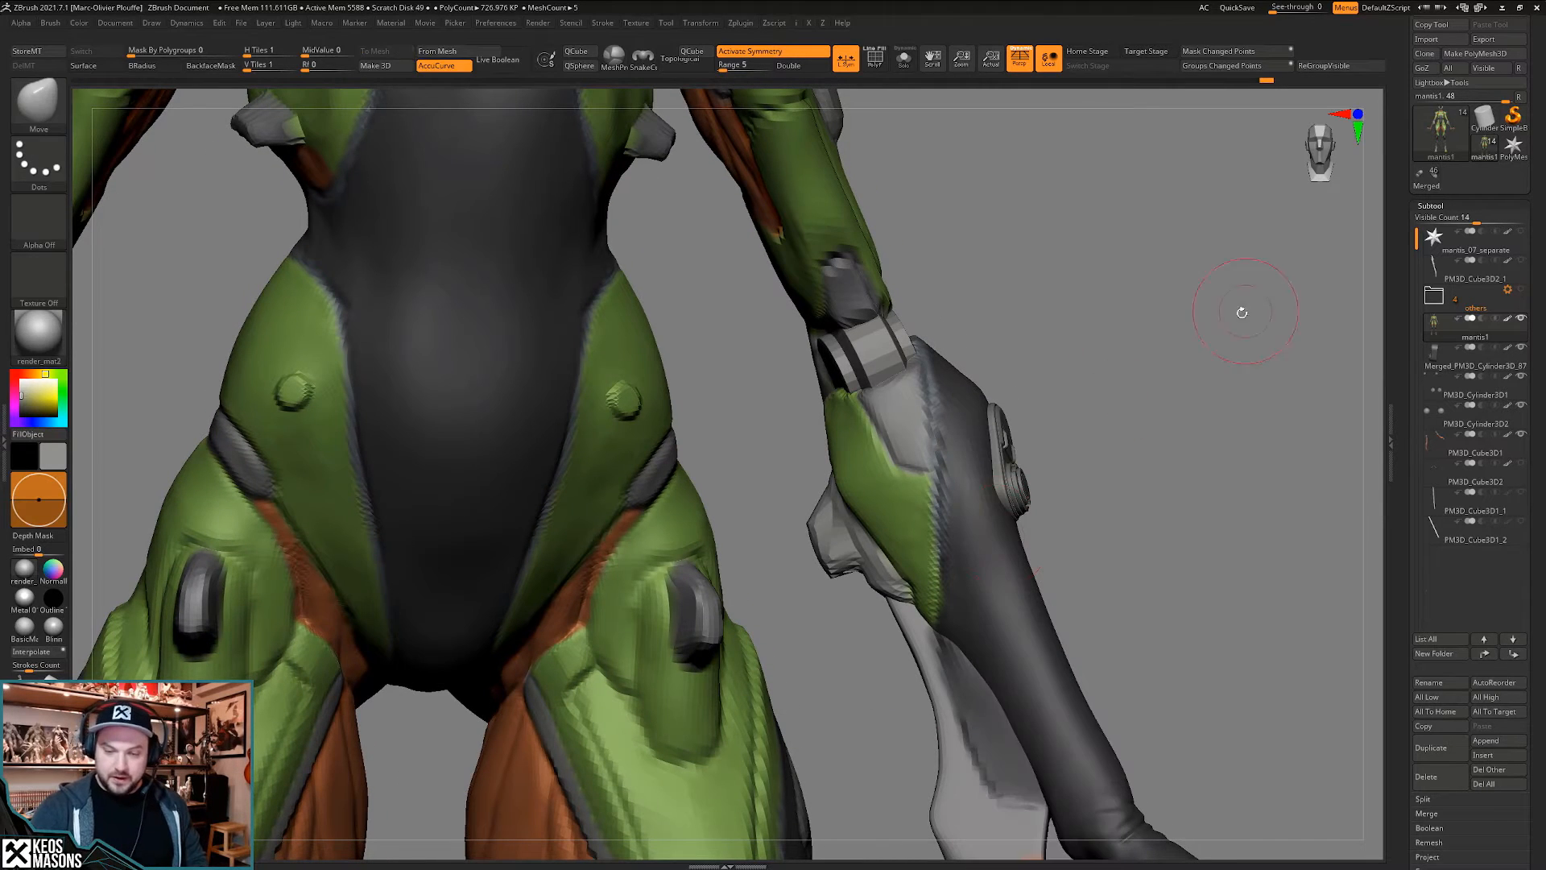
# - Isolate the mantis body briefly and nudge the forearm surface below the oval pod with the Move brush
pyautogui.hotkey('alt', 'shift', 's')
pyautogui.hotkey('alt', 'shift', 's')
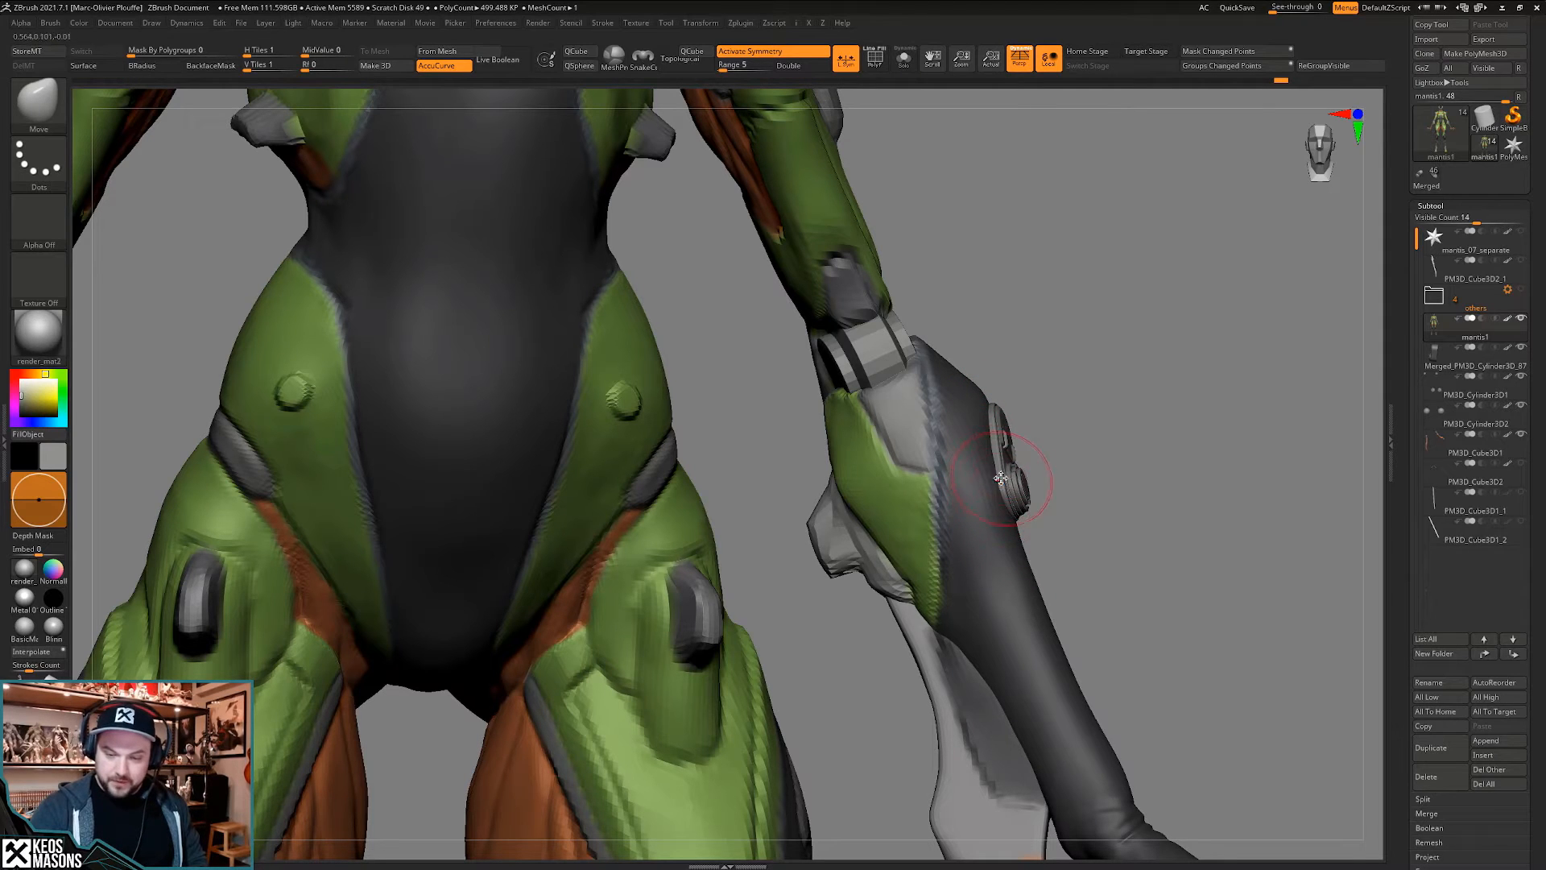
pyautogui.moveTo(1191, 475); pyautogui.dragTo(1121, 504, button='right')
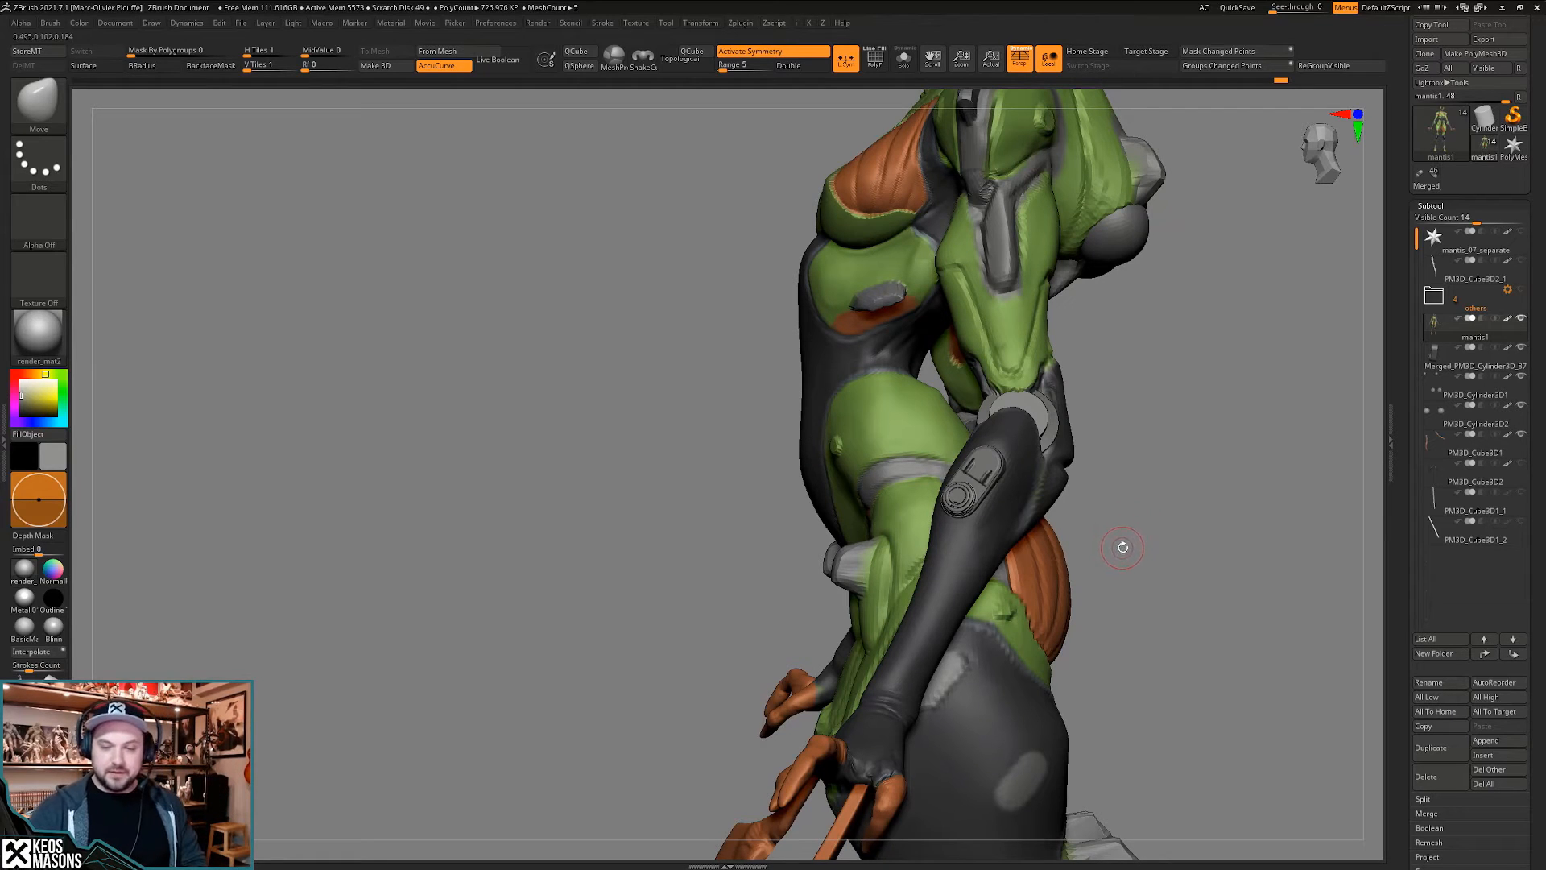
pyautogui.moveTo(1123, 548)
pyautogui.mouseDown(button='right')
pyautogui.moveTo(1162, 526)
pyautogui.moveTo(1184, 551)
pyautogui.moveTo(1131, 548)
pyautogui.mouseUp(button='right')
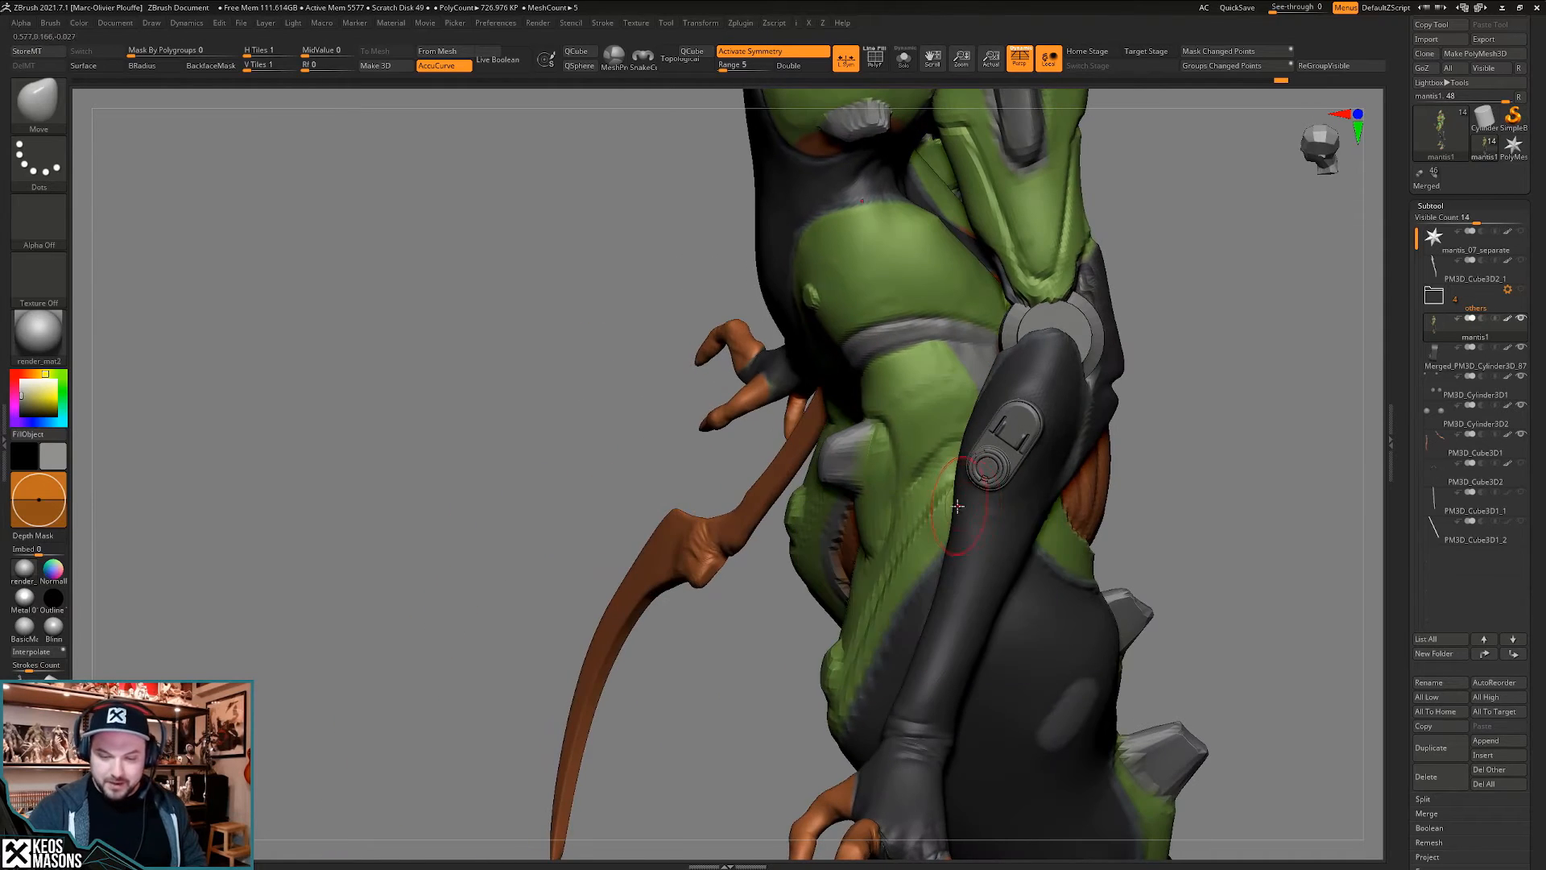
pyautogui.moveTo(958, 505)
pyautogui.mouseDown(button='right')
pyautogui.moveTo(986, 509)
pyautogui.moveTo(957, 515)
pyautogui.mouseUp(button='right')
pyautogui.press('space')
pyautogui.moveTo(957, 504); pyautogui.dragTo(960, 503)
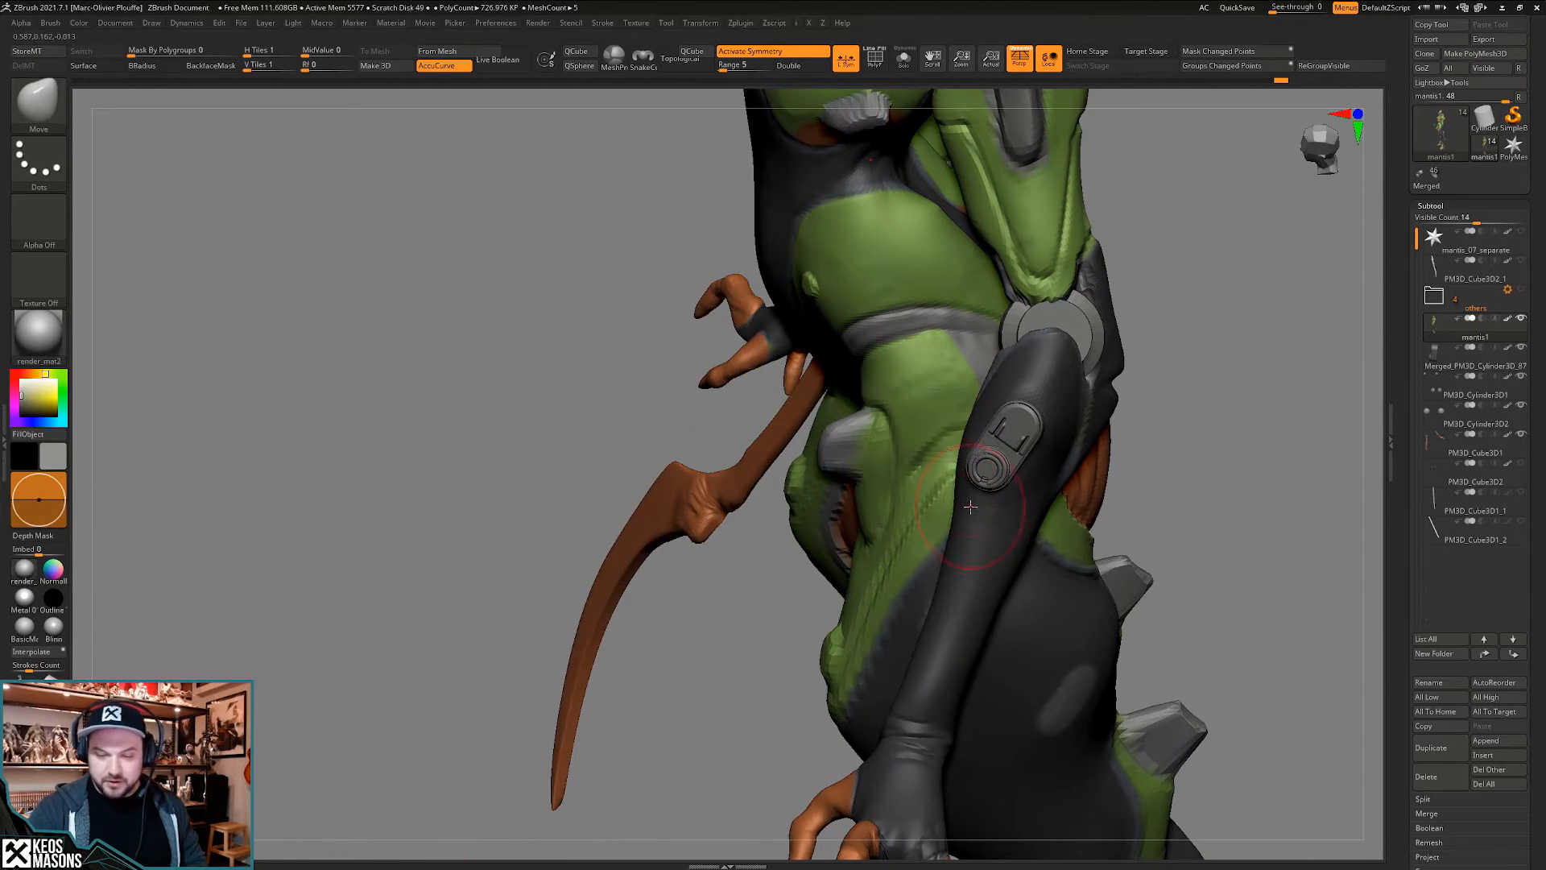
pyautogui.moveTo(970, 505)
pyautogui.mouseDown(button='right')
pyautogui.moveTo(928, 640)
pyautogui.moveTo(930, 555)
pyautogui.moveTo(914, 655)
pyautogui.moveTo(984, 558)
pyautogui.moveTo(975, 580)
pyautogui.moveTo(966, 528)
pyautogui.moveTo(973, 547)
pyautogui.mouseUp(button='right')
# - Switch to the DamStandard brush and check the forearm surface around the oval pod
pyautogui.press('x')
pyautogui.press('space')
pyautogui.click(989, 464)
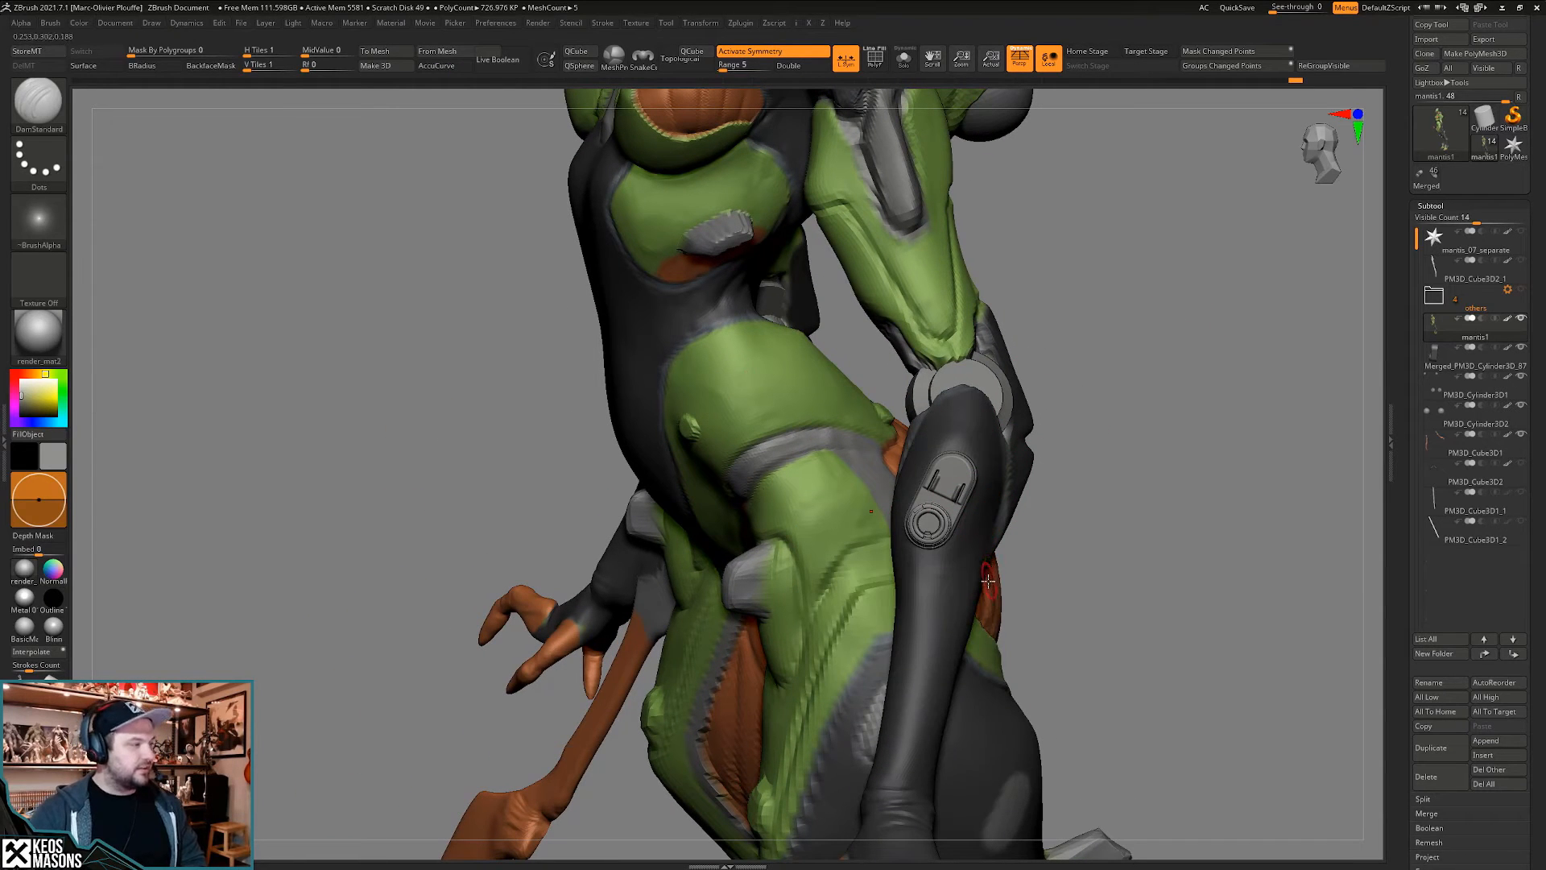
pyautogui.moveTo(987, 583); pyautogui.dragTo(942, 535, button='right')
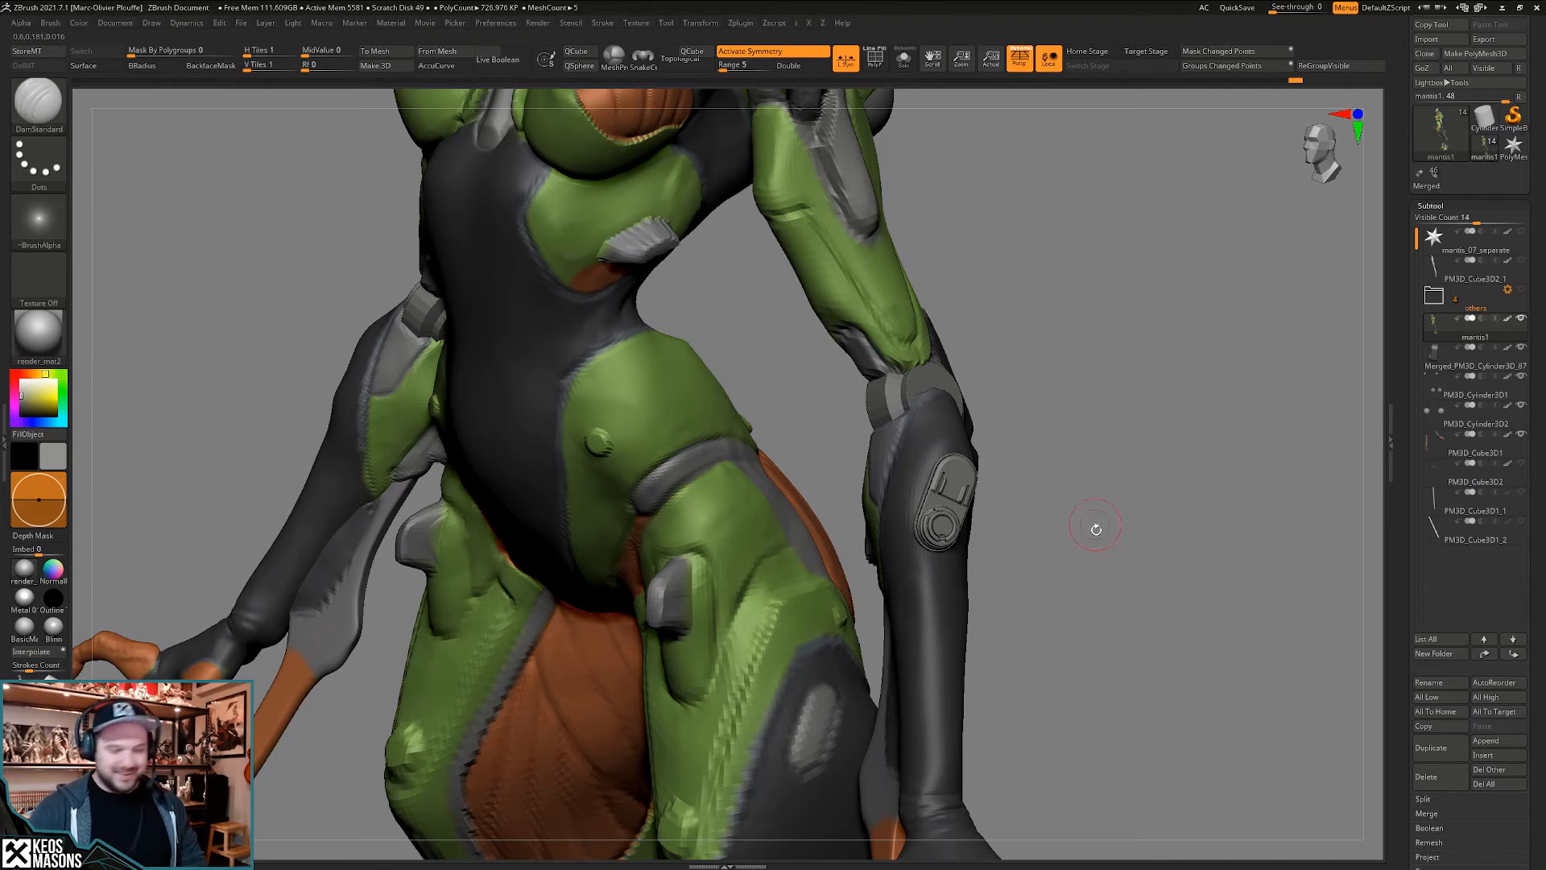
pyautogui.moveTo(1096, 529); pyautogui.dragTo(1057, 534)
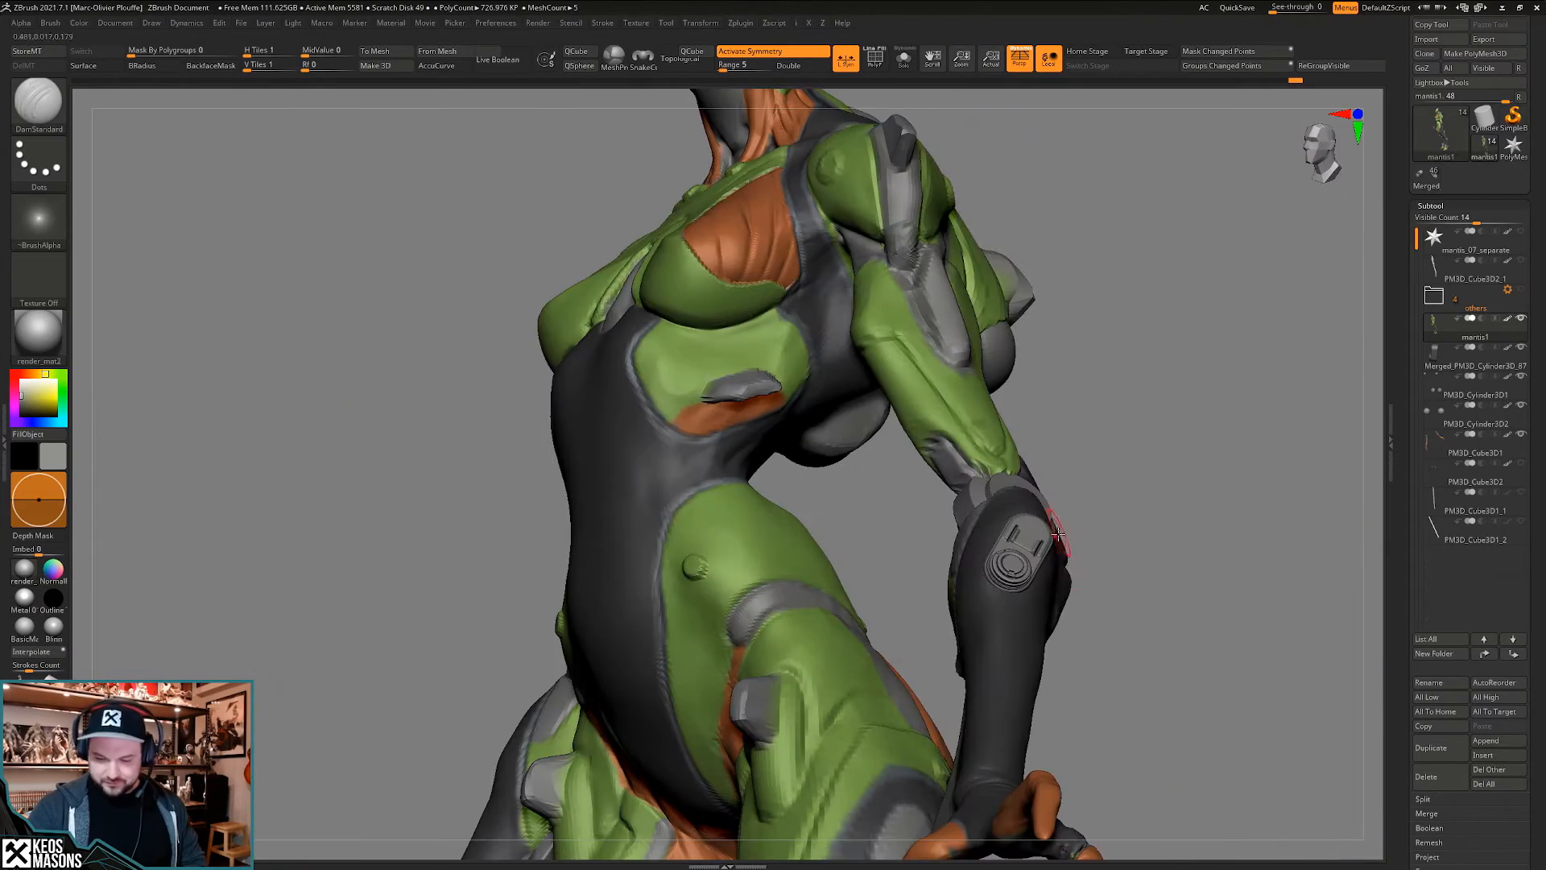
# - Try to subdivide the mantis body, and return it to its lower resolution
pyautogui.hotkey('ctrl', 'd')
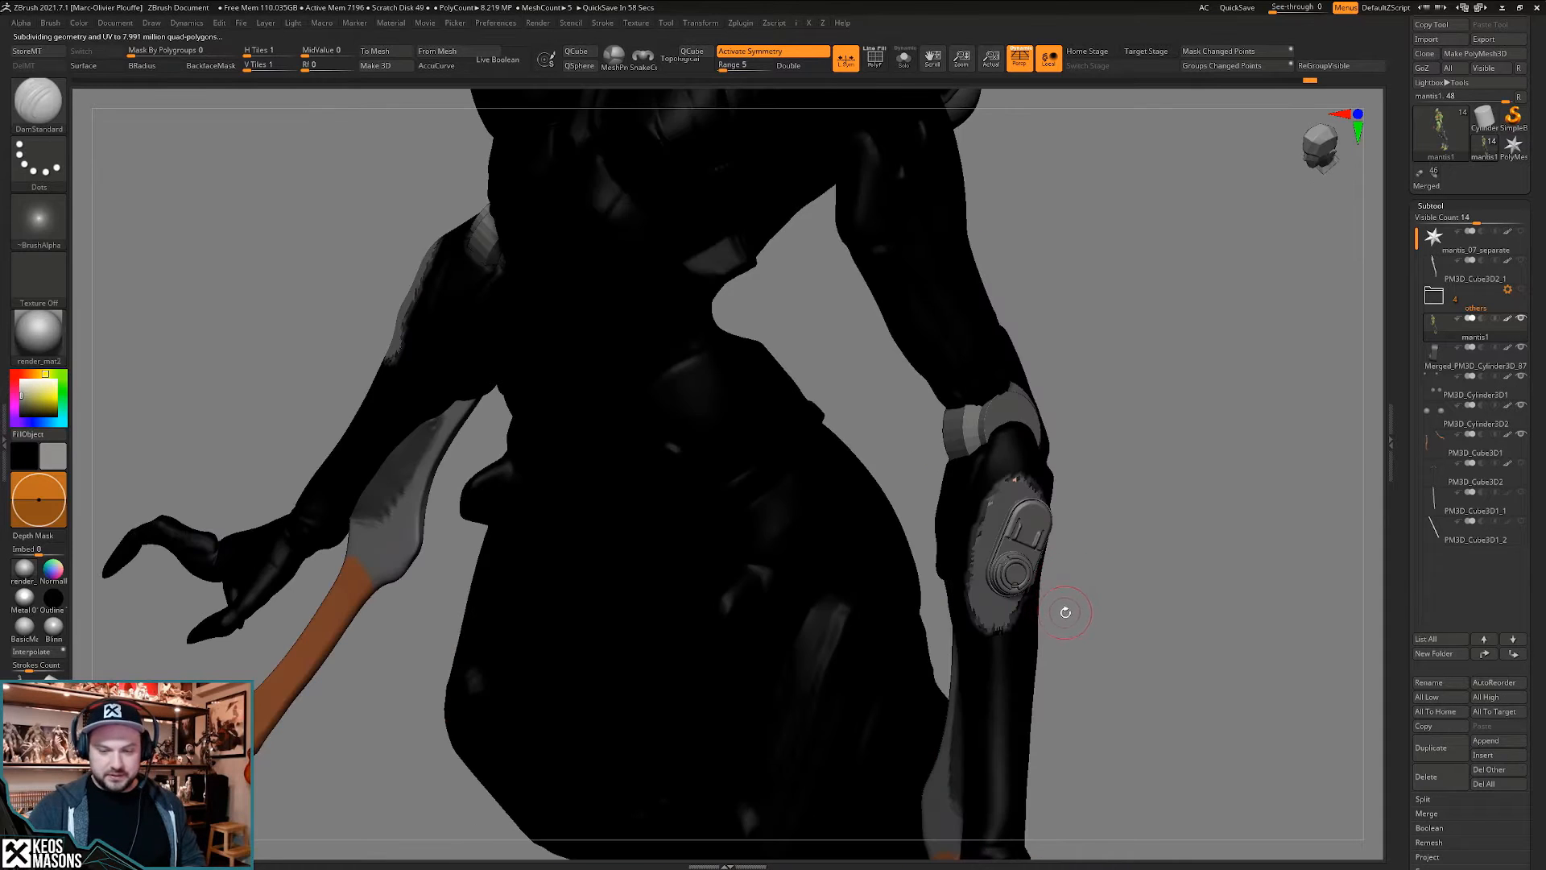
pyautogui.moveTo(1065, 612)
pyautogui.mouseDown()
pyautogui.moveTo(1070, 581)
pyautogui.moveTo(1133, 524)
pyautogui.moveTo(1115, 519)
pyautogui.moveTo(1087, 557)
pyautogui.moveTo(1127, 551)
pyautogui.moveTo(1062, 535)
pyautogui.moveTo(1001, 553)
pyautogui.moveTo(994, 526)
pyautogui.mouseUp()
pyautogui.hotkey('shift', 'd')
pyautogui.hotkey('shift', 'd')
pyautogui.hotkey('shift', 'c')
pyautogui.hotkey('shift', 'c')
pyautogui.hotkey('shift', 'c')
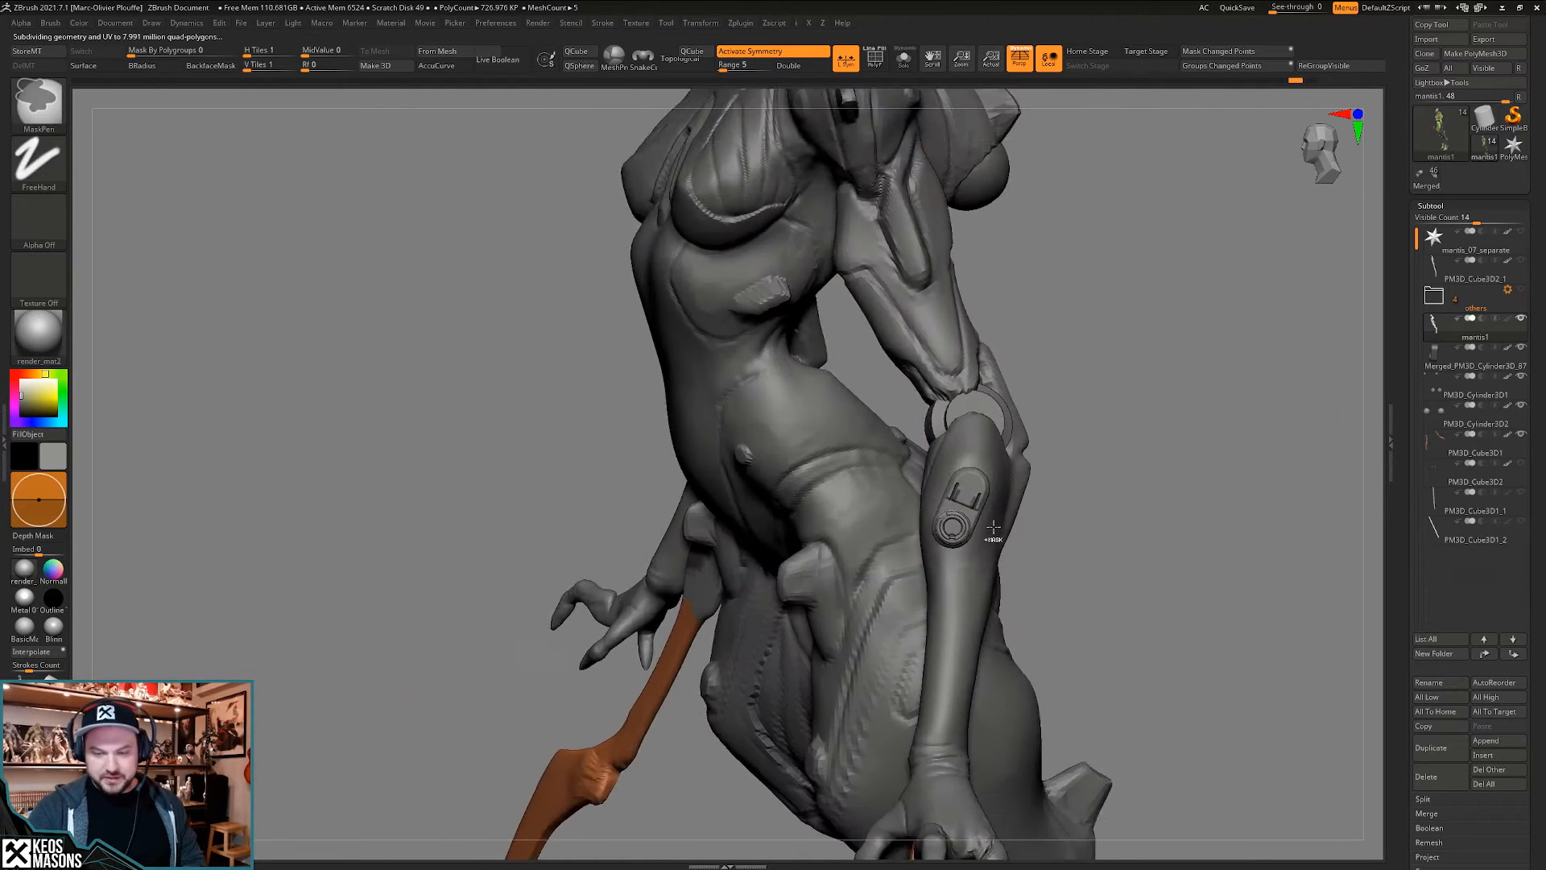
# - Examine the uncoloured mantis body and the forearm pod from several sides
pyautogui.keyDown('ctrl'); pyautogui.moveTo(994, 526); pyautogui.dragTo(942, 524, button='right'); pyautogui.keyUp('ctrl')
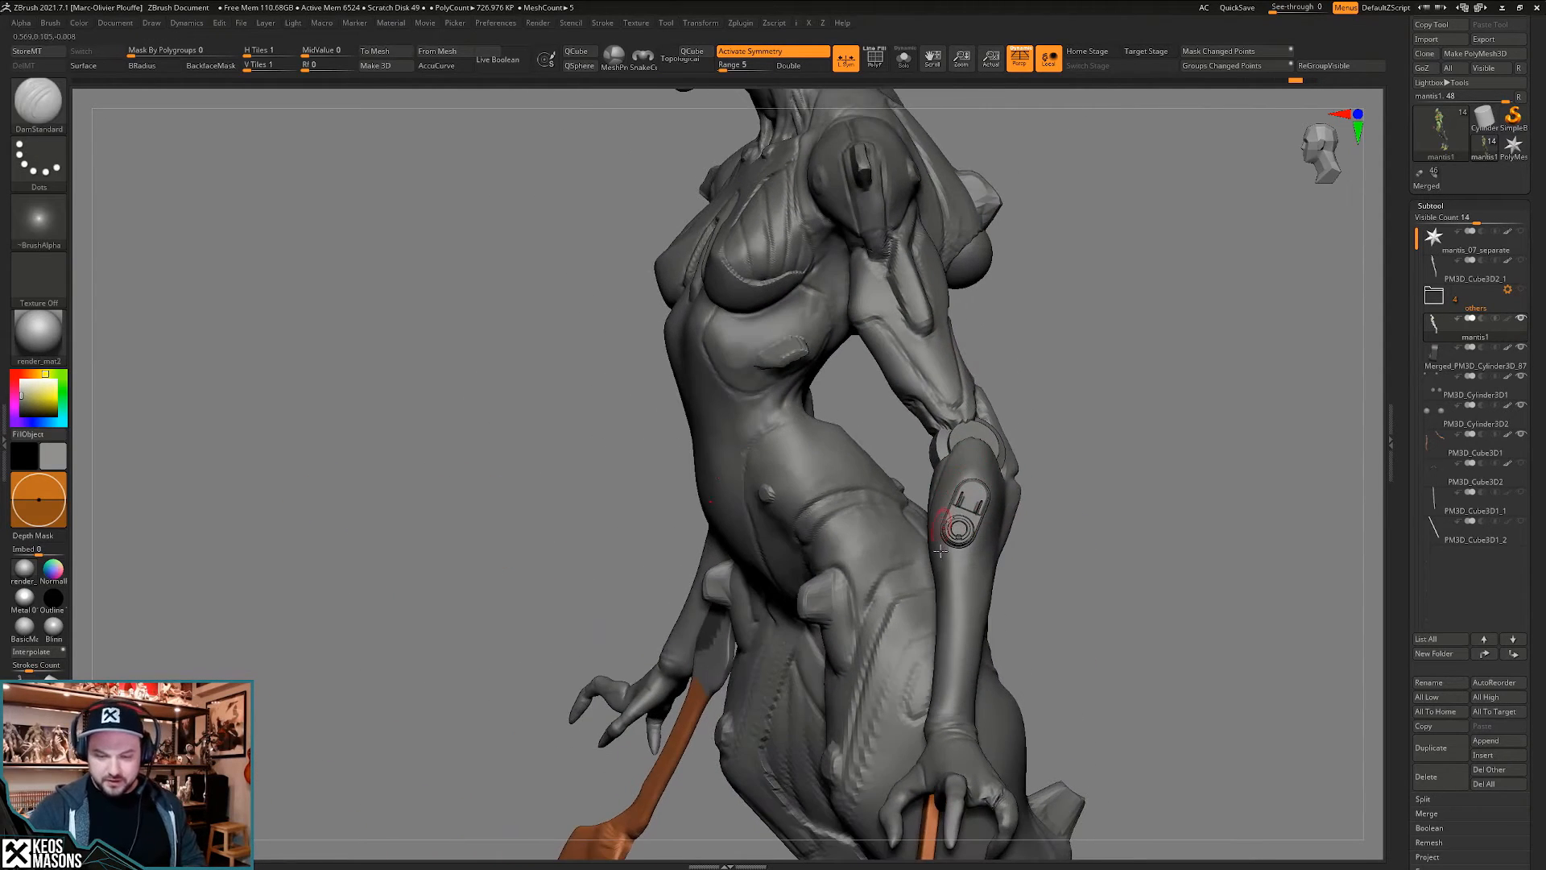
pyautogui.moveTo(1039, 543); pyautogui.dragTo(1042, 539)
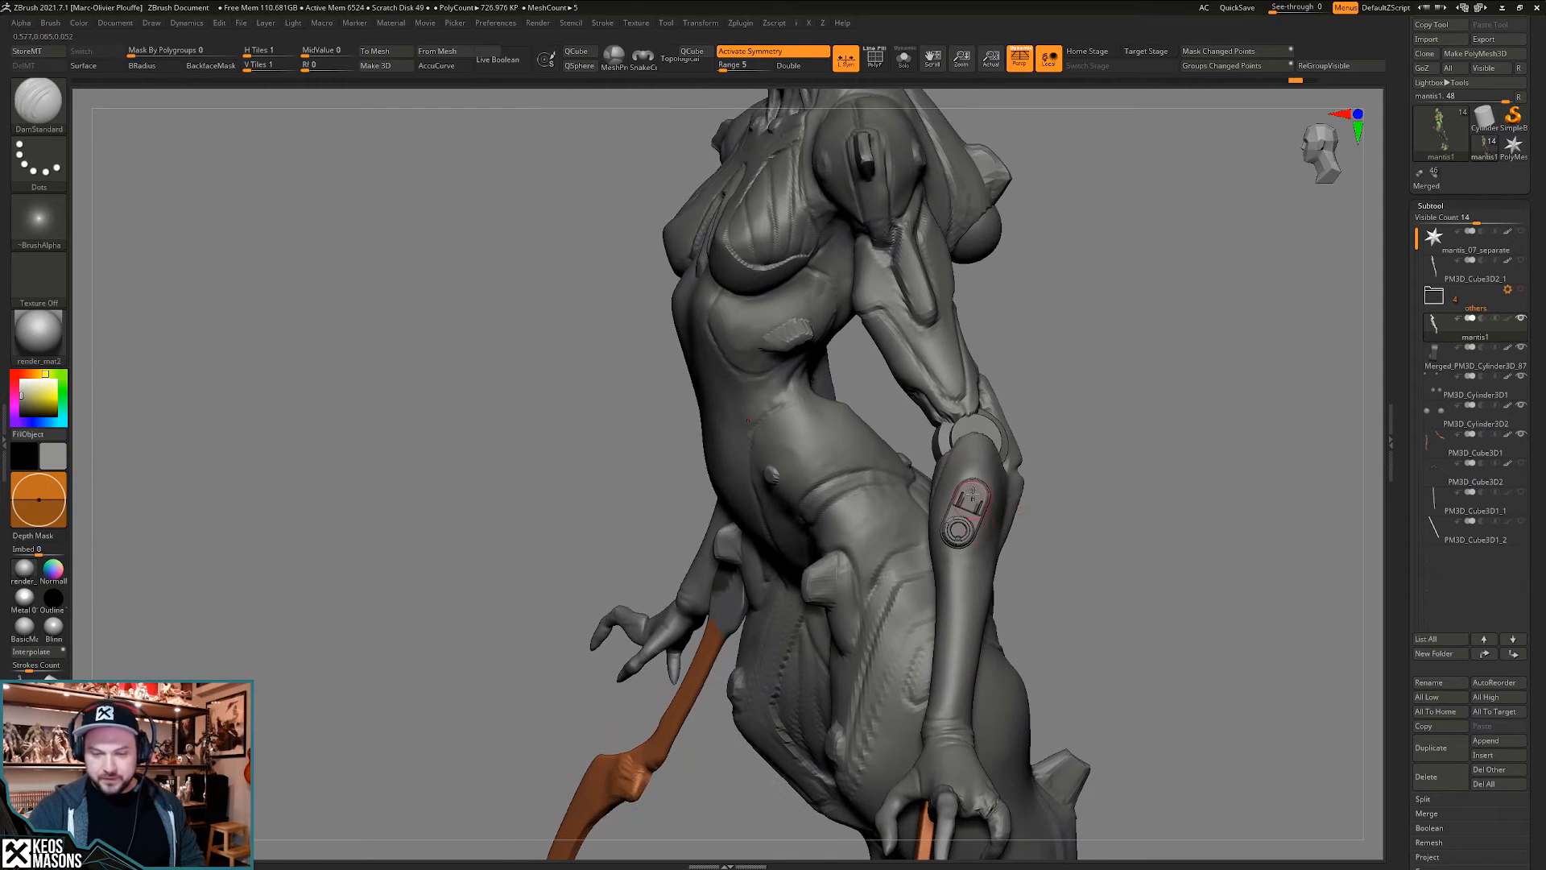
pyautogui.moveTo(973, 500); pyautogui.dragTo(938, 523, button='right')
pyautogui.moveTo(999, 531); pyautogui.dragTo(1030, 507)
pyautogui.moveTo(1035, 499); pyautogui.dragTo(1067, 471, button='right')
pyautogui.moveTo(1067, 471)
pyautogui.keyDown('ctrl'); pyautogui.mouseDown(button='right')
pyautogui.moveTo(1039, 427)
pyautogui.moveTo(1022, 483)
pyautogui.moveTo(987, 513)
pyautogui.moveTo(1003, 503)
pyautogui.moveTo(984, 496)
pyautogui.moveTo(1029, 535)
pyautogui.moveTo(1017, 516)
pyautogui.moveTo(1027, 547)
pyautogui.moveTo(978, 468)
pyautogui.moveTo(1036, 510)
pyautogui.moveTo(1100, 495)
pyautogui.moveTo(1099, 556)
pyautogui.moveTo(1057, 573)
pyautogui.moveTo(1021, 534)
pyautogui.moveTo(1068, 509)
pyautogui.moveTo(1023, 511)
pyautogui.moveTo(1037, 524)
pyautogui.moveTo(1049, 519)
pyautogui.moveTo(1021, 497)
pyautogui.moveTo(1081, 504)
pyautogui.moveTo(1089, 483)
pyautogui.moveTo(1042, 561)
pyautogui.moveTo(1036, 483)
pyautogui.moveTo(1051, 481)
pyautogui.moveTo(1037, 453)
pyautogui.moveTo(1039, 487)
pyautogui.moveTo(1083, 484)
pyautogui.moveTo(1063, 450)
pyautogui.moveTo(1083, 499)
pyautogui.moveTo(1088, 427)
pyautogui.moveTo(1079, 449)
pyautogui.moveTo(1055, 443)
pyautogui.moveTo(1143, 535)
pyautogui.moveTo(1063, 473)
pyautogui.moveTo(1116, 520)
pyautogui.moveTo(1104, 491)
pyautogui.moveTo(1107, 586)
pyautogui.mouseUp(button='right'); pyautogui.keyUp('ctrl')
pyautogui.rightClick(1023, 484)
pyautogui.rightClick(993, 485)
# - Select the Move brush and restore the mantis body's colours, checking its polygroup wireframe
pyautogui.press('space')
pyautogui.press('b')
pyautogui.press('m')
pyautogui.press('v')
pyautogui.press('c')
pyautogui.hotkey('shift', 'f')
pyautogui.hotkey('shift', 'f')
pyautogui.moveTo(1107, 525)
pyautogui.keyDown('alt'); pyautogui.mouseDown(button='right')
pyautogui.moveTo(1118, 589)
pyautogui.moveTo(1101, 541)
pyautogui.mouseUp(button='right'); pyautogui.keyUp('alt')
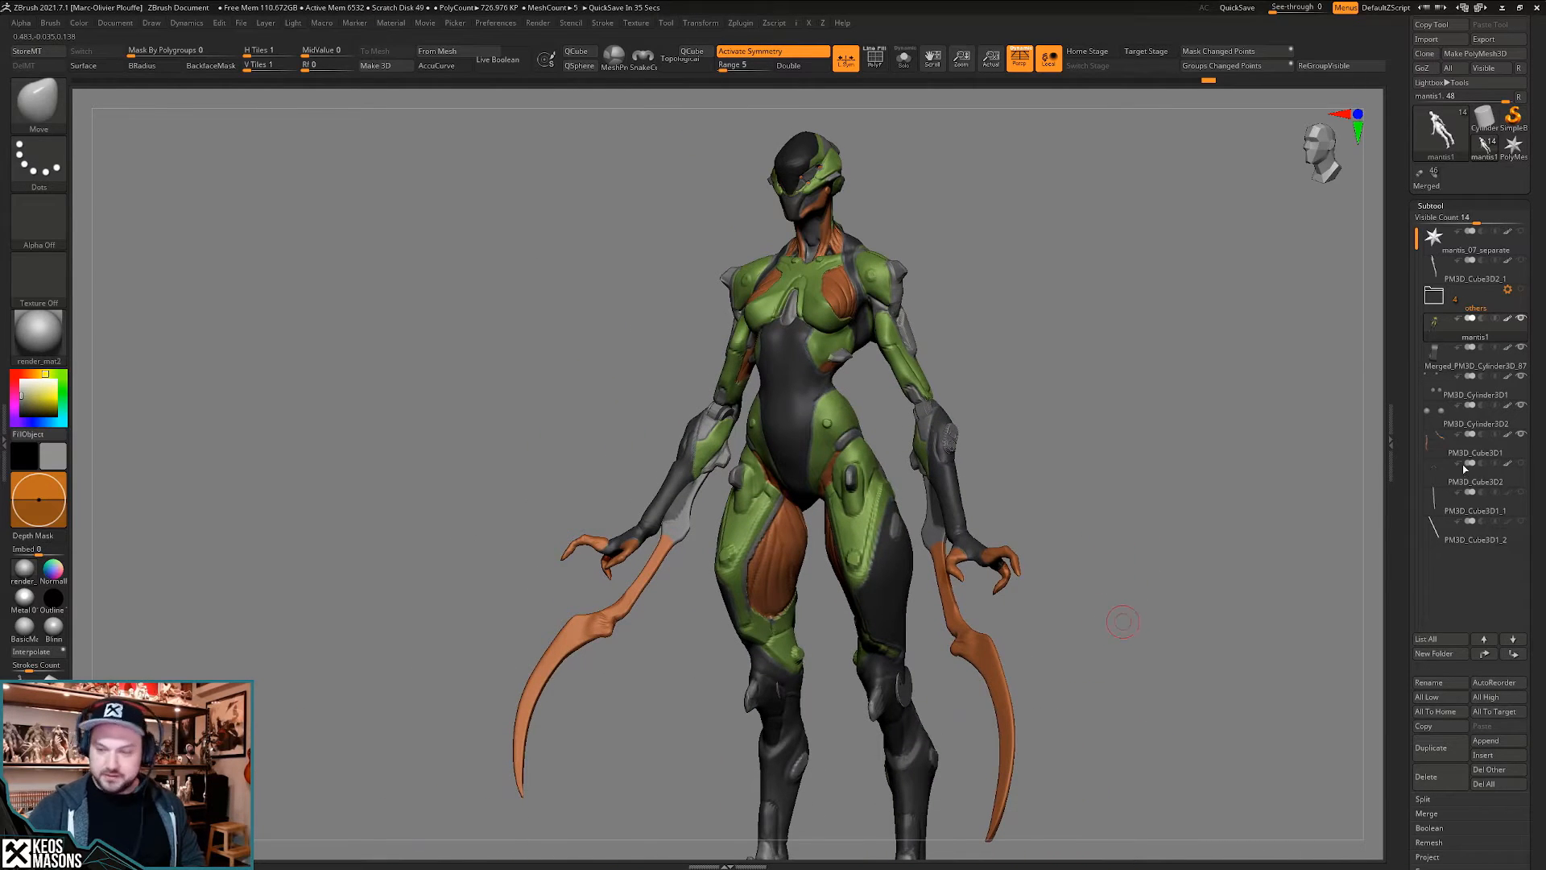
# - Stop recording on the mantis body's last sculpt layer and check the whole figure from the front
pyautogui.moveTo(1399, 557); pyautogui.dragTo(1401, 95)
pyautogui.moveTo(1428, 487); pyautogui.dragTo(1427, 415)
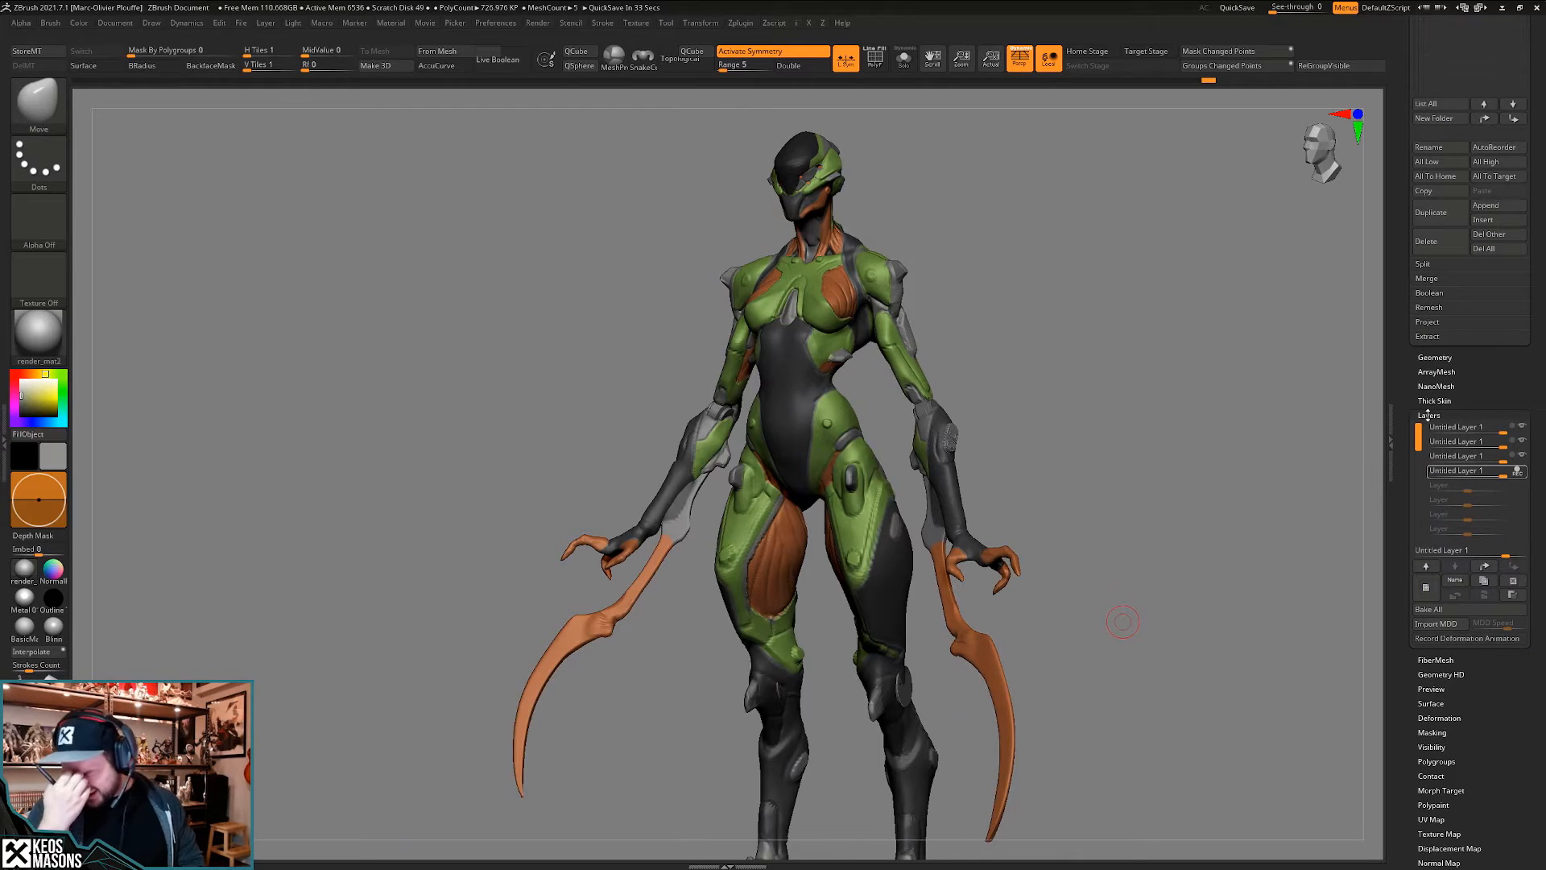
pyautogui.click(1518, 472)
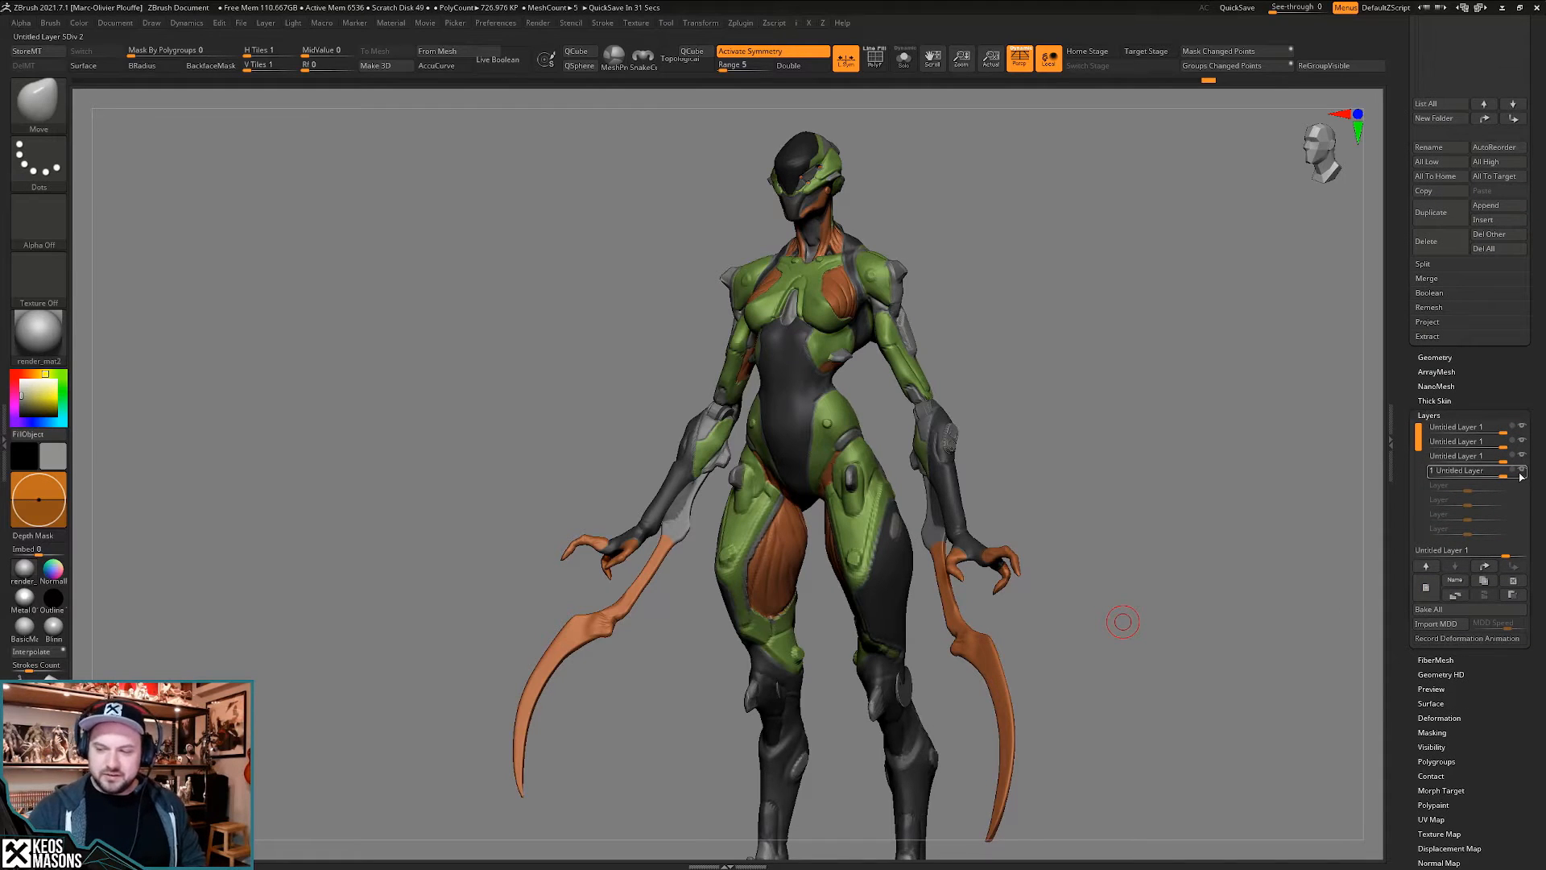
pyautogui.moveTo(1138, 497)
pyautogui.keyDown('shift'); pyautogui.mouseDown(button='right')
pyautogui.moveTo(1159, 505)
pyautogui.moveTo(1138, 523)
pyautogui.mouseUp(button='right'); pyautogui.keyUp('shift')
pyautogui.hotkey('shift', 'f')
pyautogui.keyDown('ctrl'); pyautogui.moveTo(1139, 523); pyautogui.dragTo(1148, 536, button='right'); pyautogui.keyUp('ctrl')
pyautogui.hotkey('shift', 'f')
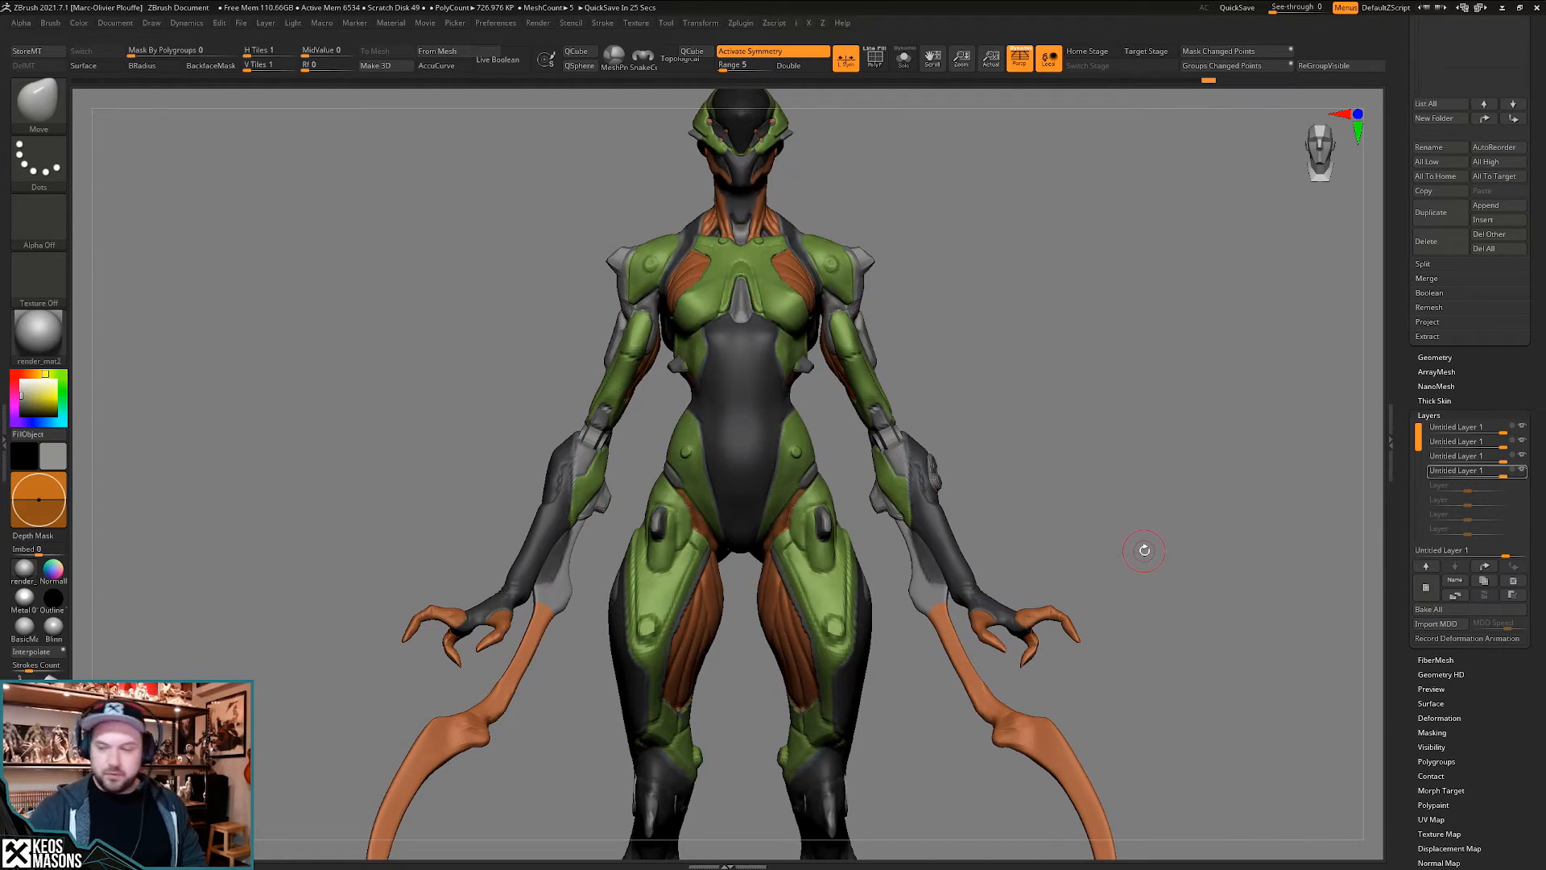
# - Bake all of the mantis body's sculpt layers into the mesh and show its polygroup wireframe
pyautogui.moveTo(1523, 478); pyautogui.dragTo(1526, 433)
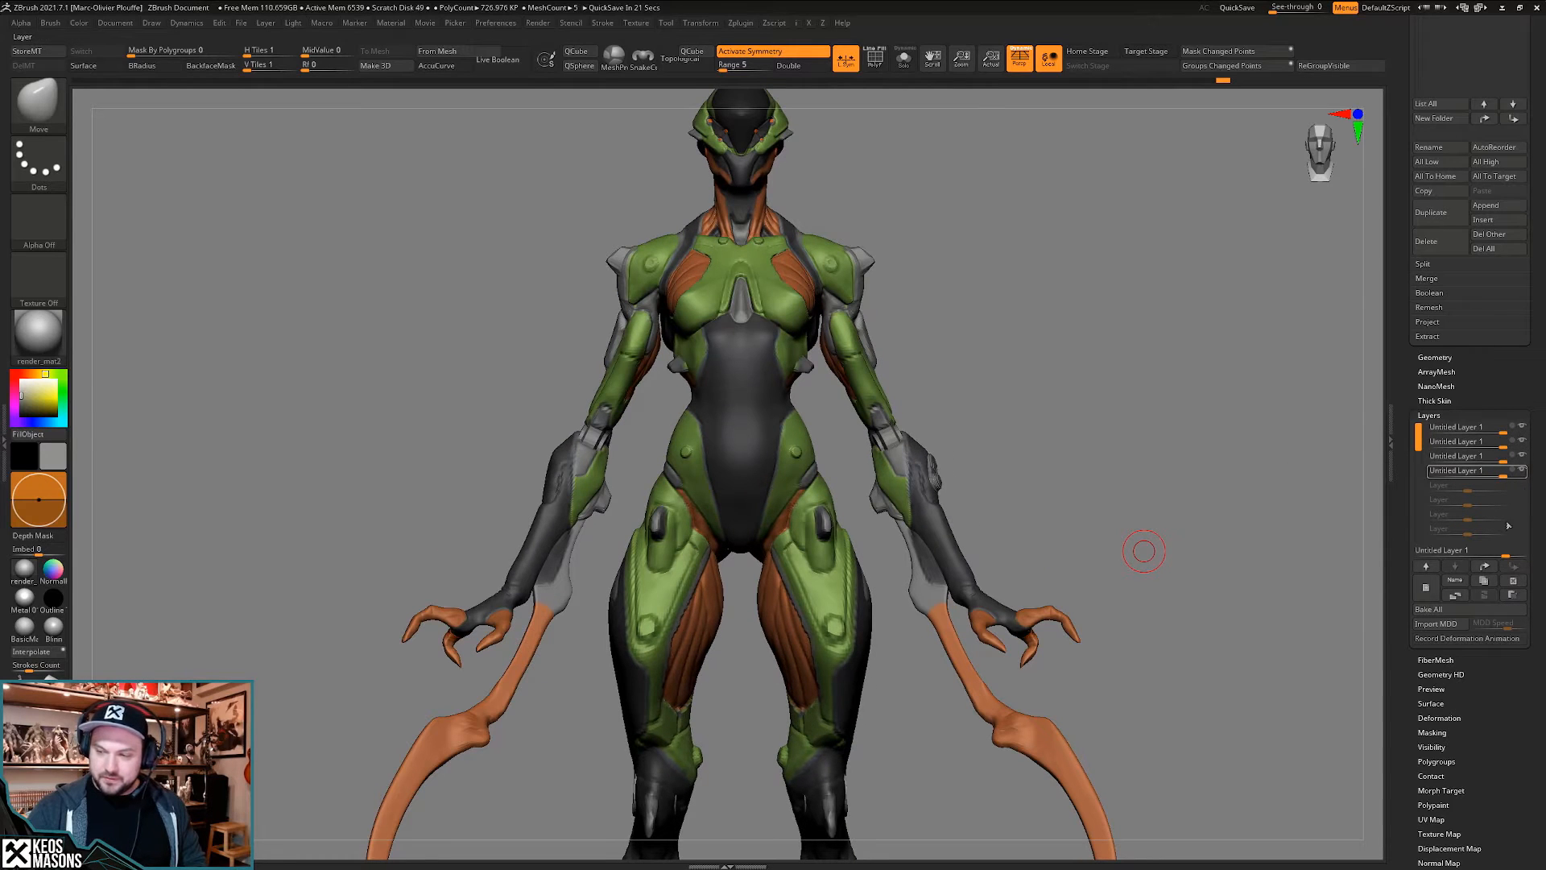
pyautogui.click(1488, 609)
pyautogui.moveTo(1129, 566); pyautogui.dragTo(1086, 557)
pyautogui.hotkey('shift', 'f')
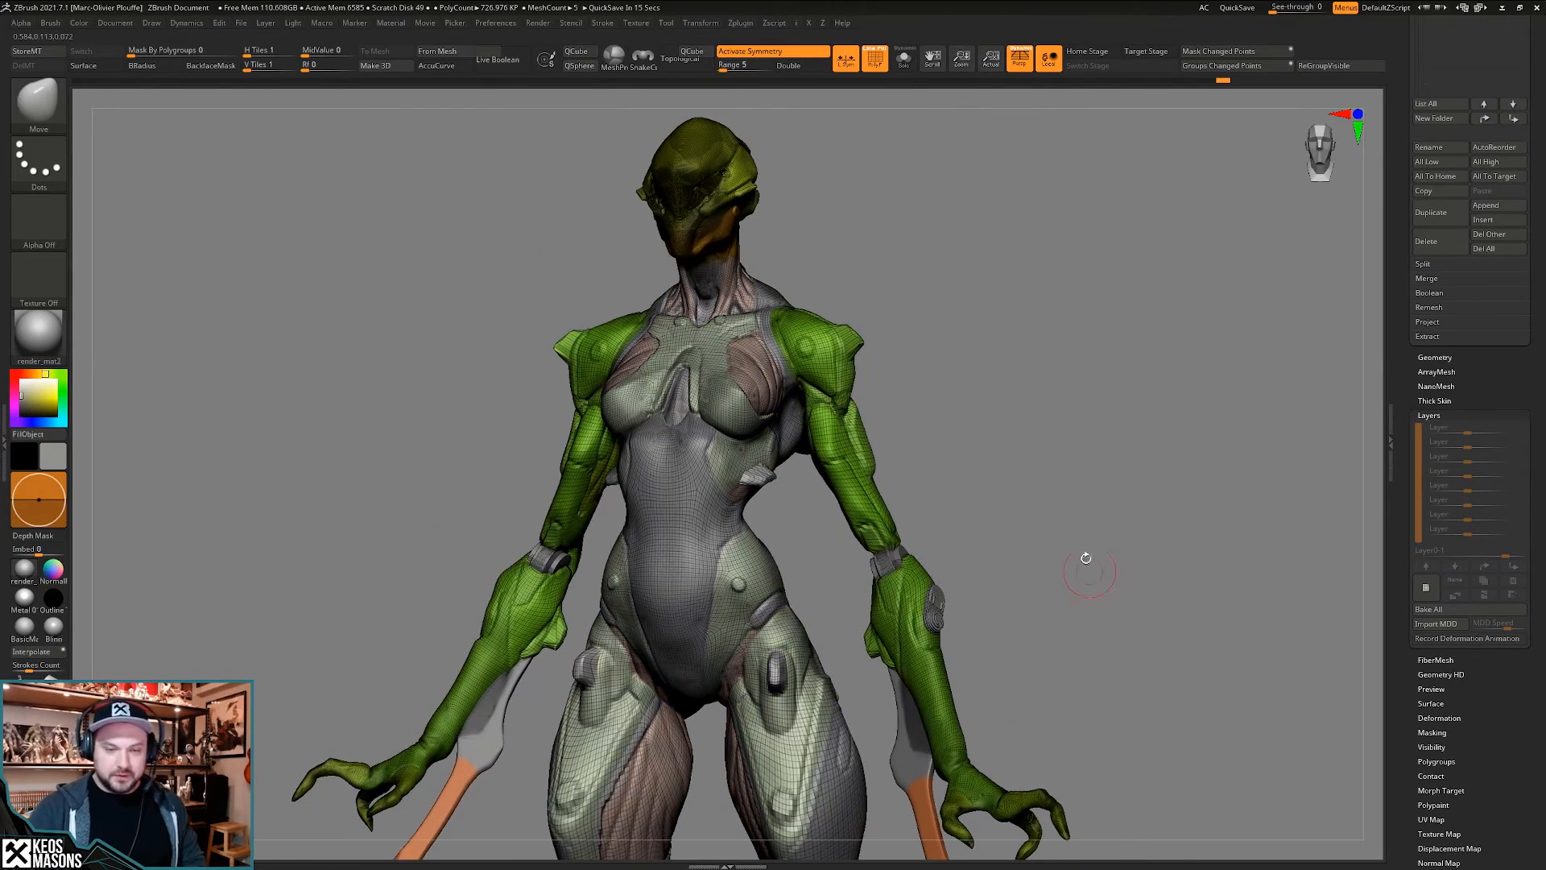
# - Subdivide the mantis body one more level and hide the wireframe again
pyautogui.hotkey('ctrl', 'd')
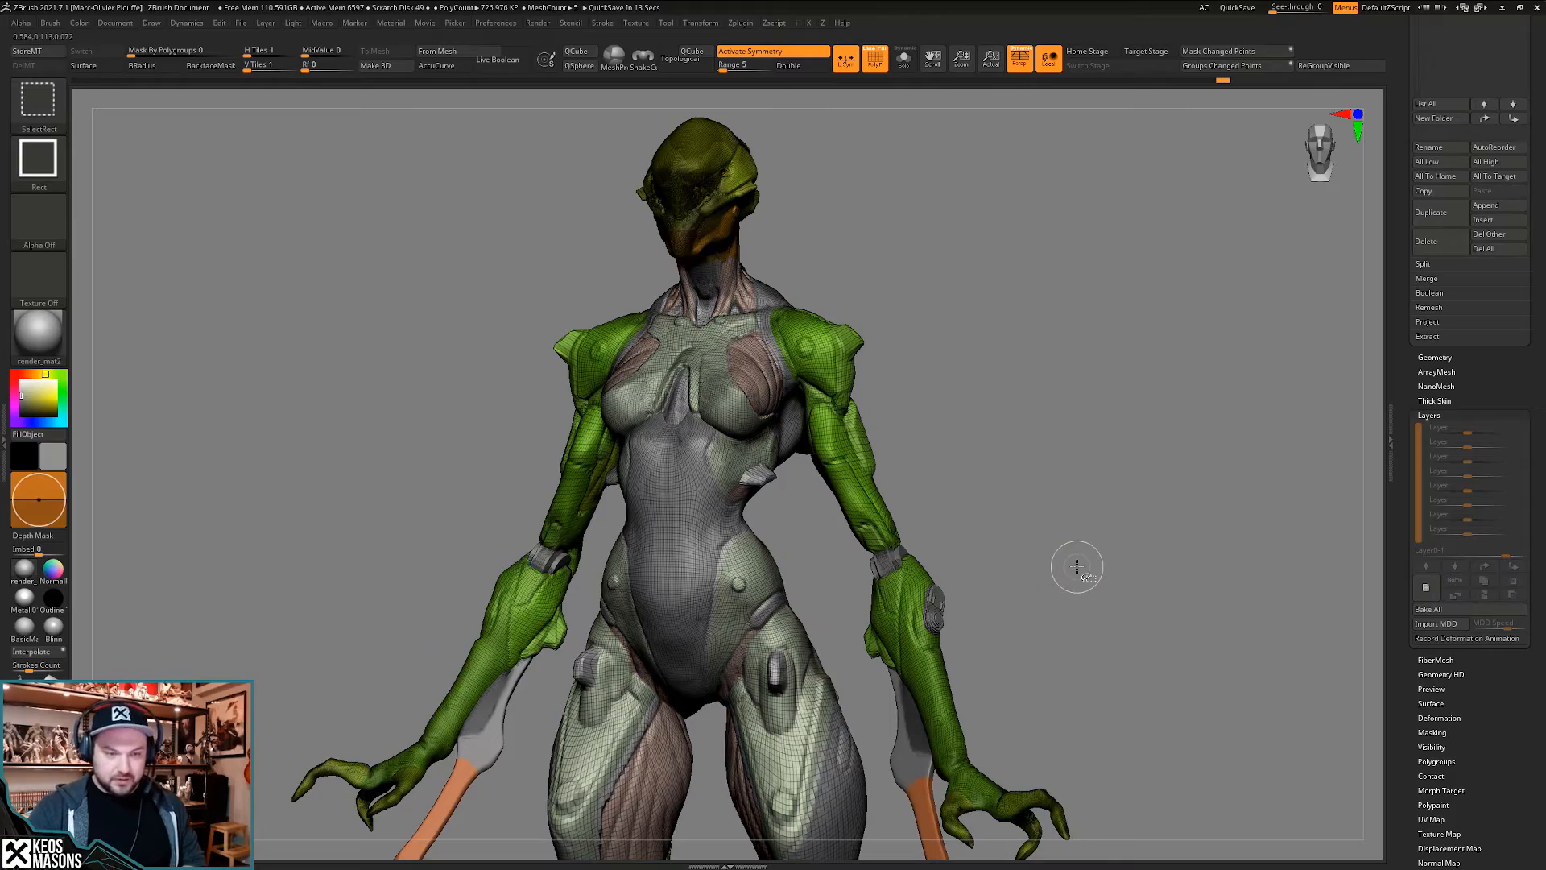
pyautogui.moveTo(1078, 564)
pyautogui.keyDown('shift'); pyautogui.mouseDown()
pyautogui.moveTo(1083, 586)
pyautogui.moveTo(951, 568)
pyautogui.moveTo(1087, 563)
pyautogui.moveTo(973, 527)
pyautogui.mouseUp(); pyautogui.keyUp('shift')
pyautogui.hotkey('shift', 'f')
pyautogui.hotkey('shift', 'f')
pyautogui.hotkey('shift', 'f')
# - Build up the forearm surface around the oval pod with the ClayBuildup brush
pyautogui.press('space')
pyautogui.click(983, 464)
pyautogui.press('space')
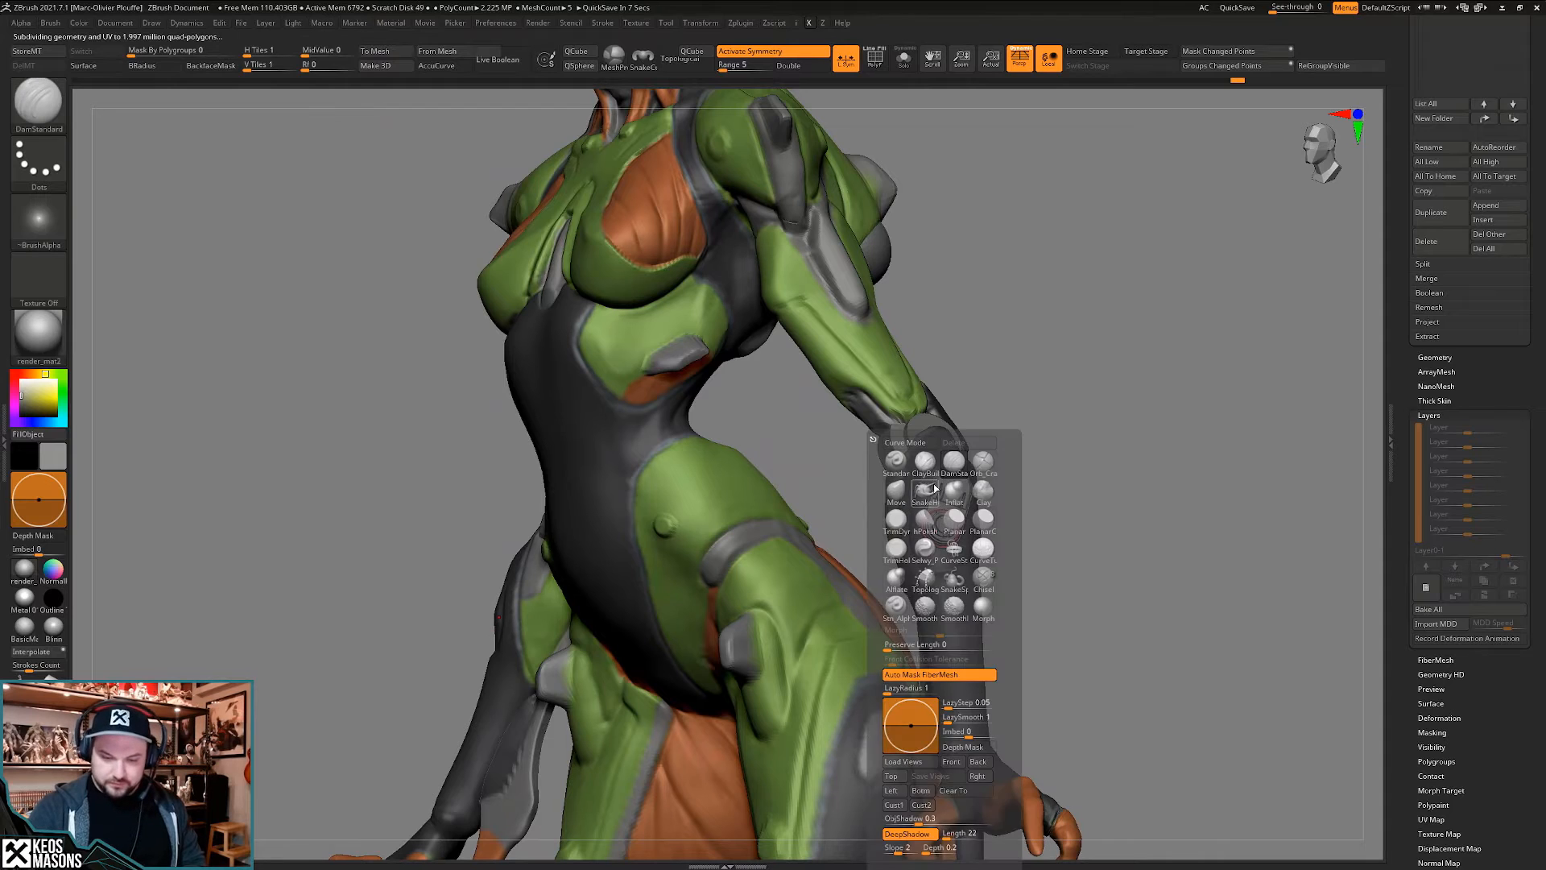
pyautogui.click(926, 493)
pyautogui.press('space')
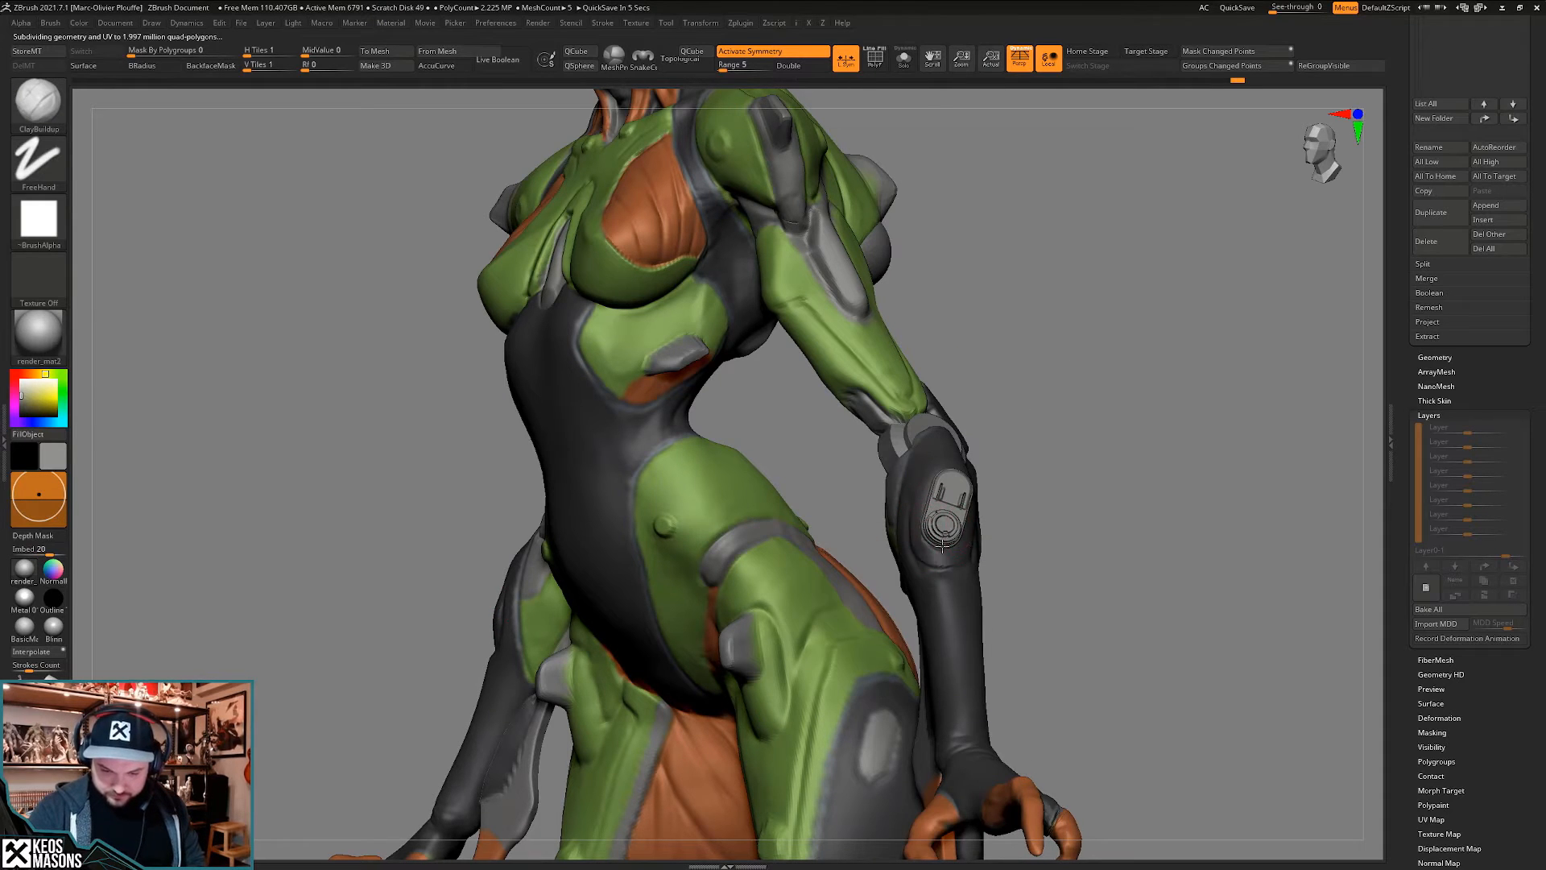
pyautogui.moveTo(942, 546); pyautogui.dragTo(895, 559, button='right')
pyautogui.moveTo(984, 505)
pyautogui.mouseDown(button='right')
pyautogui.moveTo(906, 531)
pyautogui.moveTo(974, 579)
pyautogui.moveTo(965, 620)
pyautogui.moveTo(1035, 515)
pyautogui.mouseUp(button='right')
# - Carve a crease along the outer forearm down to the wrist with the DamStandard brush
pyautogui.press('space')
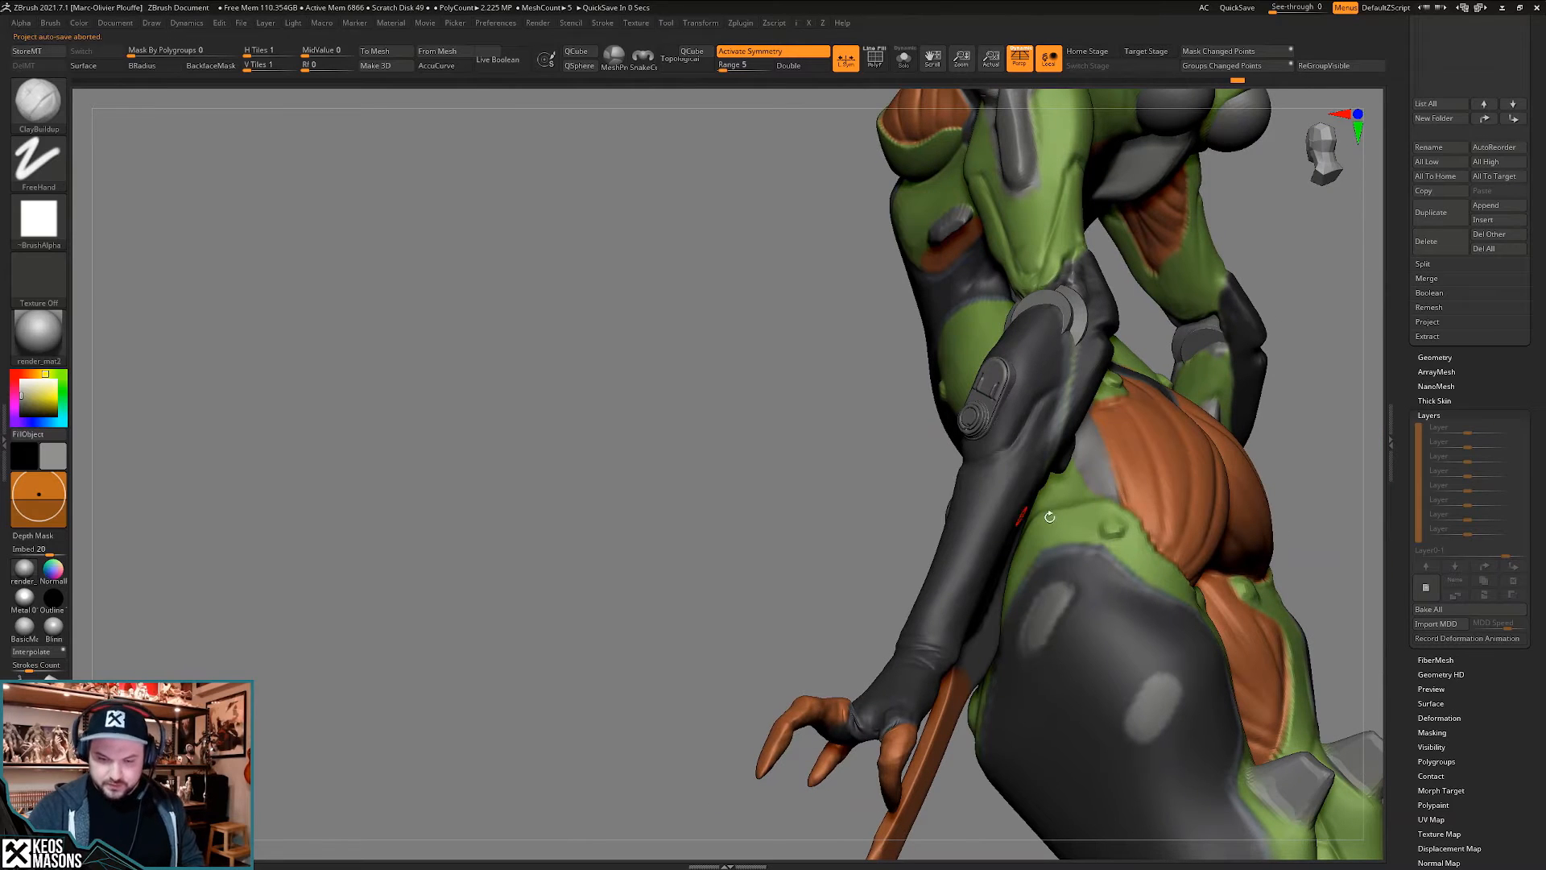
pyautogui.press('b')
pyautogui.press('d')
pyautogui.press('s')
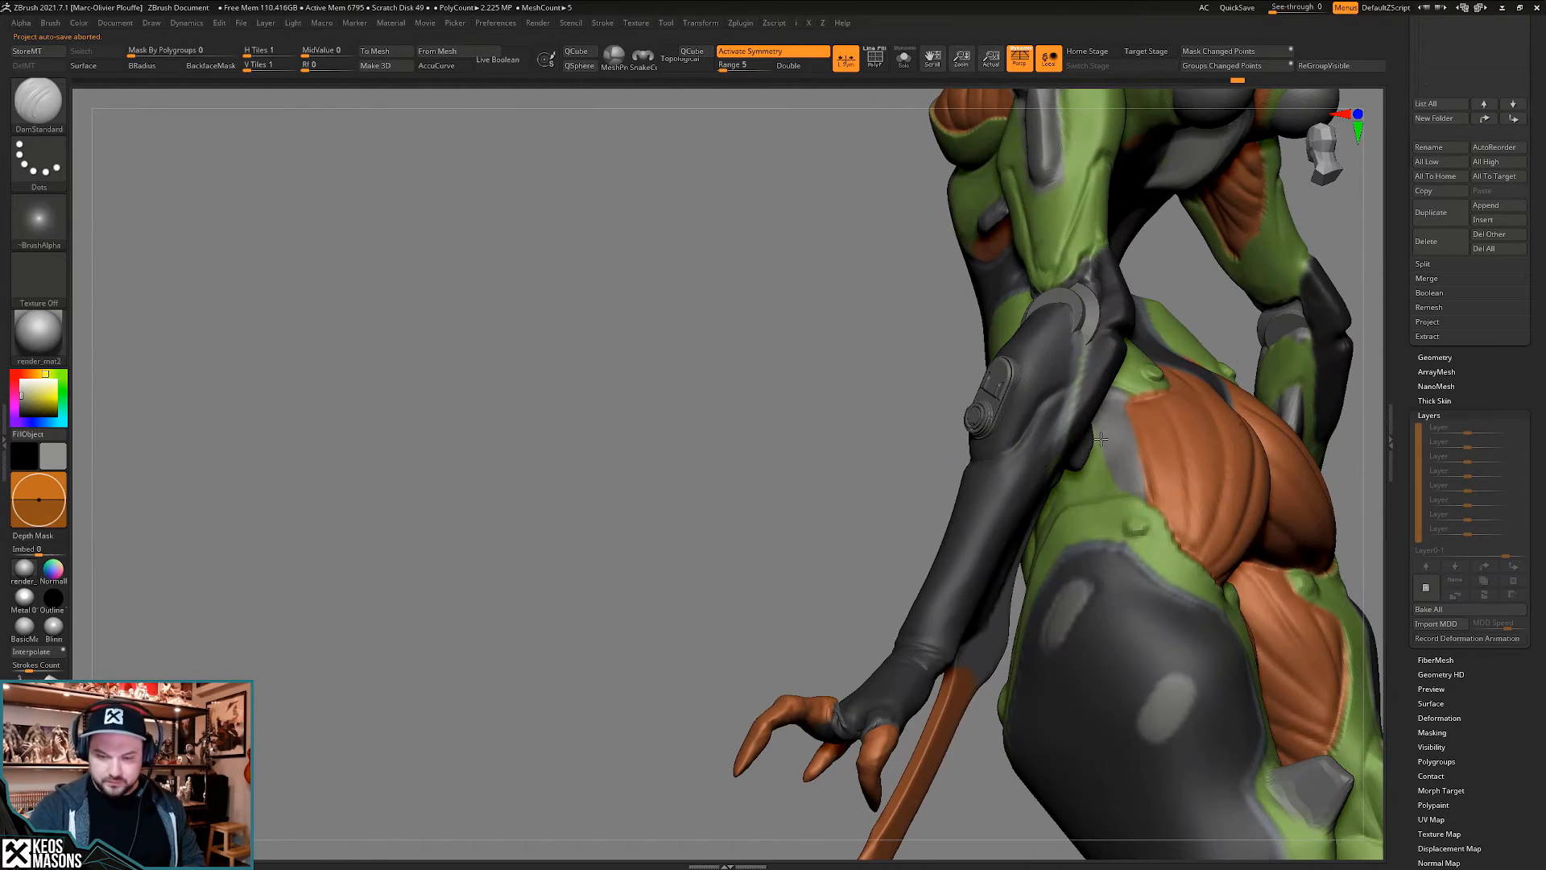
pyautogui.moveTo(989, 538)
pyautogui.mouseDown(button='right')
pyautogui.moveTo(969, 518)
pyautogui.moveTo(938, 523)
pyautogui.moveTo(958, 515)
pyautogui.moveTo(955, 533)
pyautogui.moveTo(977, 511)
pyautogui.moveTo(990, 537)
pyautogui.mouseUp(button='right')
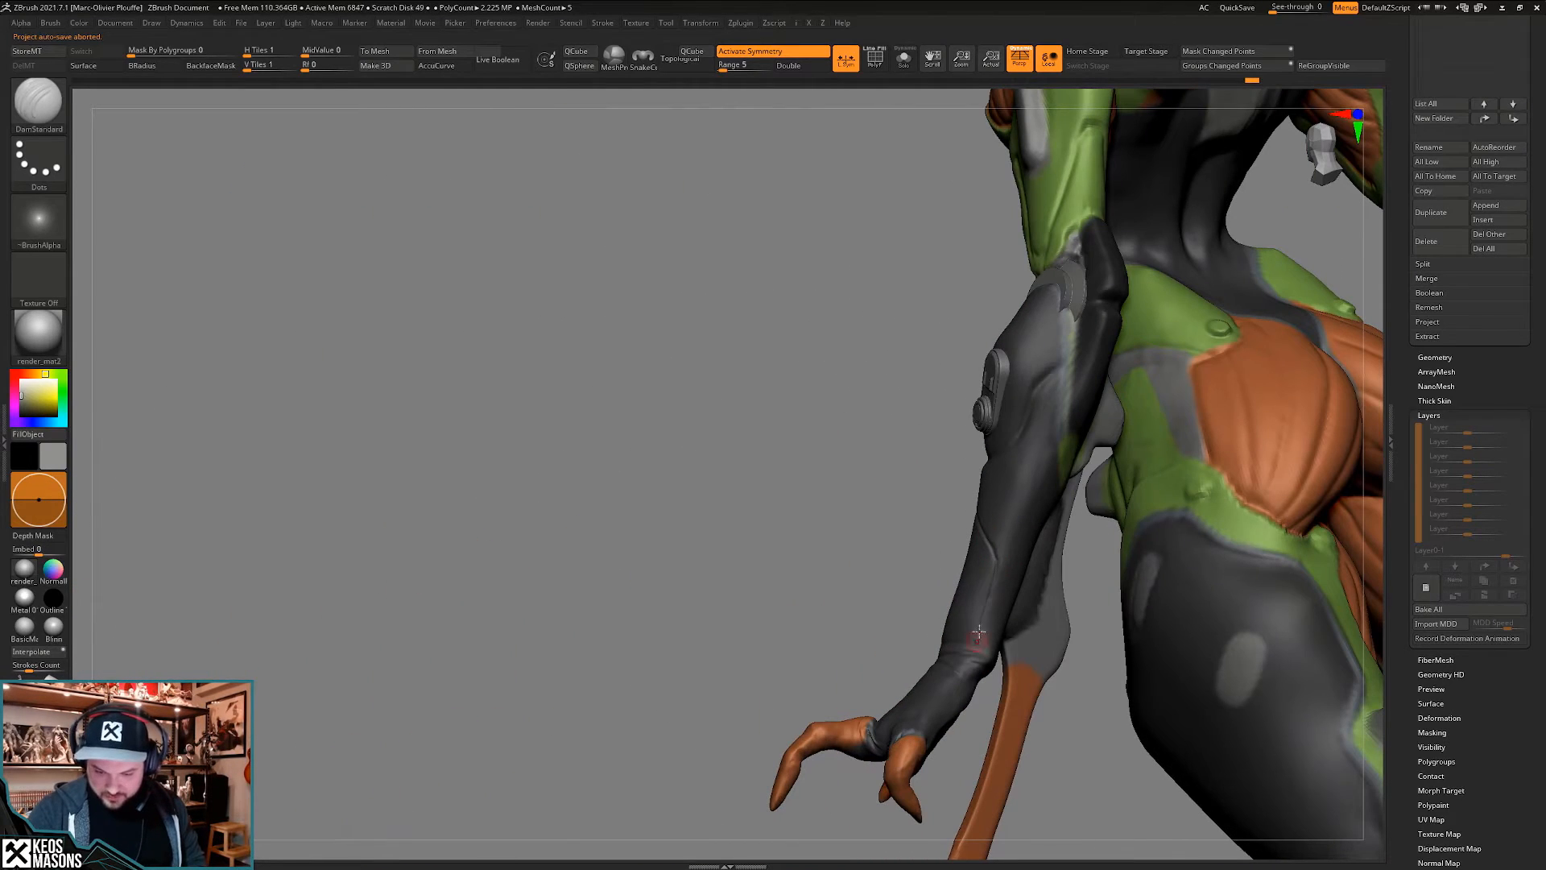
pyautogui.moveTo(972, 640); pyautogui.dragTo(926, 662, button='right')
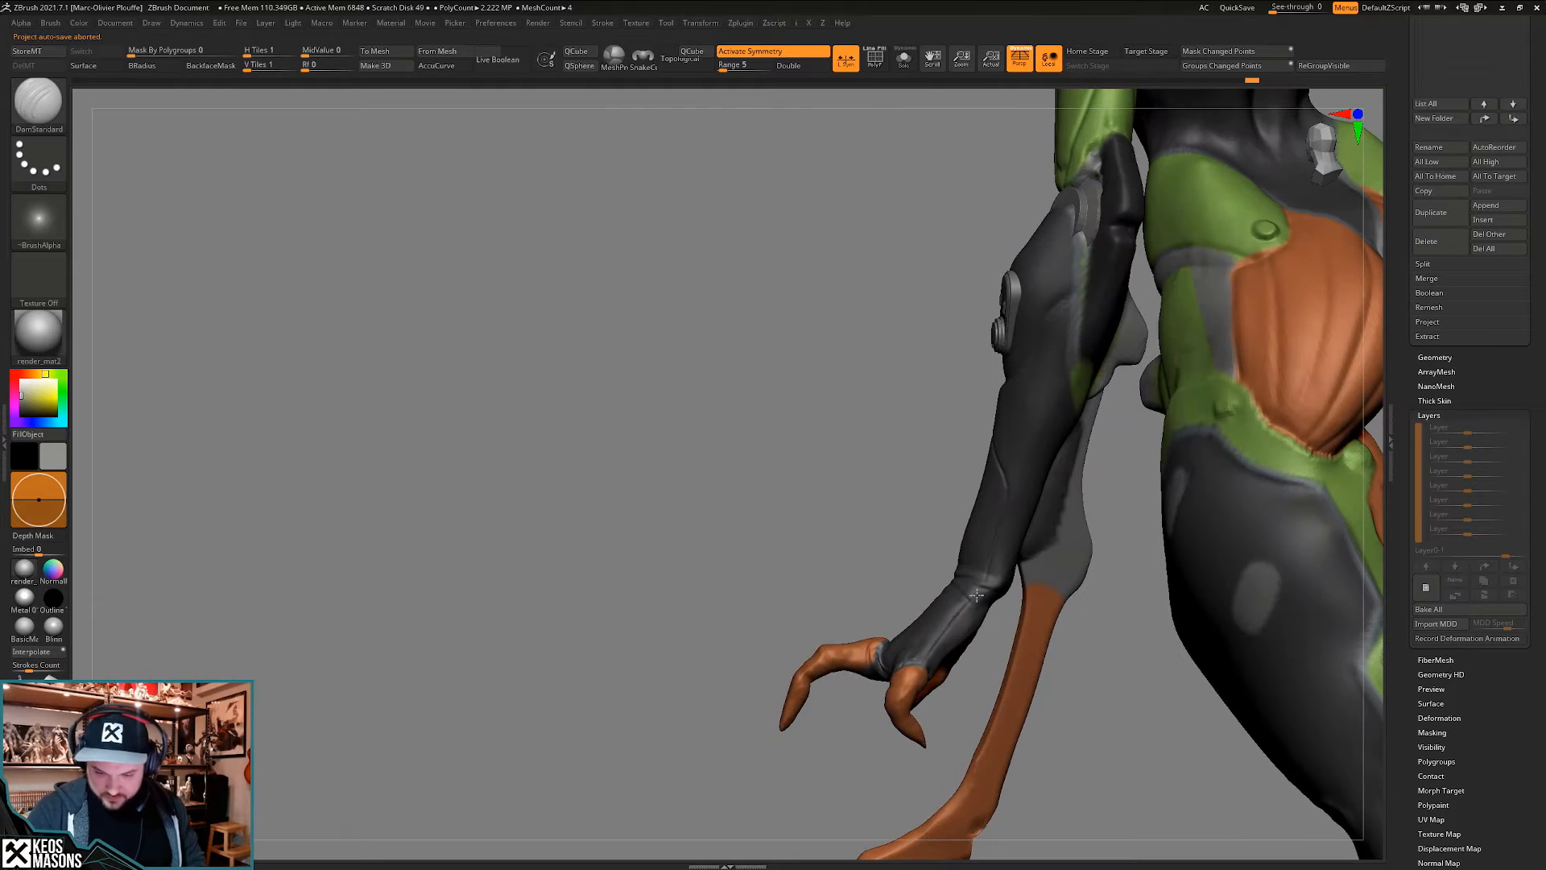
pyautogui.moveTo(976, 594); pyautogui.dragTo(978, 577, button='right')
pyautogui.moveTo(1002, 562); pyautogui.dragTo(934, 557)
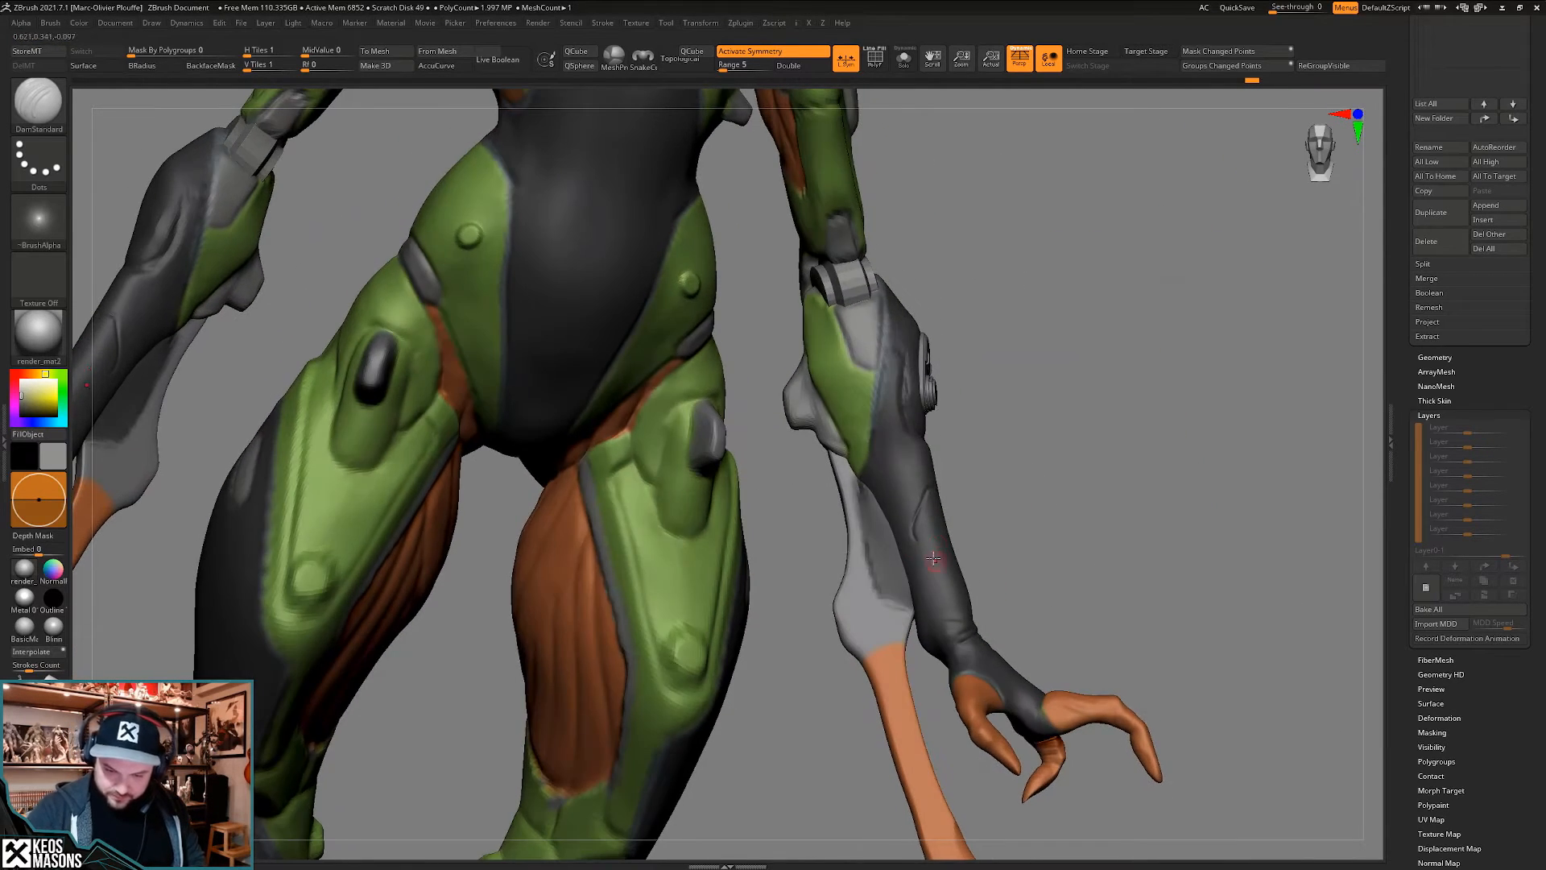
# - Refine the panel lines along the back and inner side of the forearm with DamStandard, checking the polygroup wireframe
pyautogui.moveTo(956, 670); pyautogui.dragTo(1016, 581)
pyautogui.moveTo(1059, 499); pyautogui.dragTo(1058, 491)
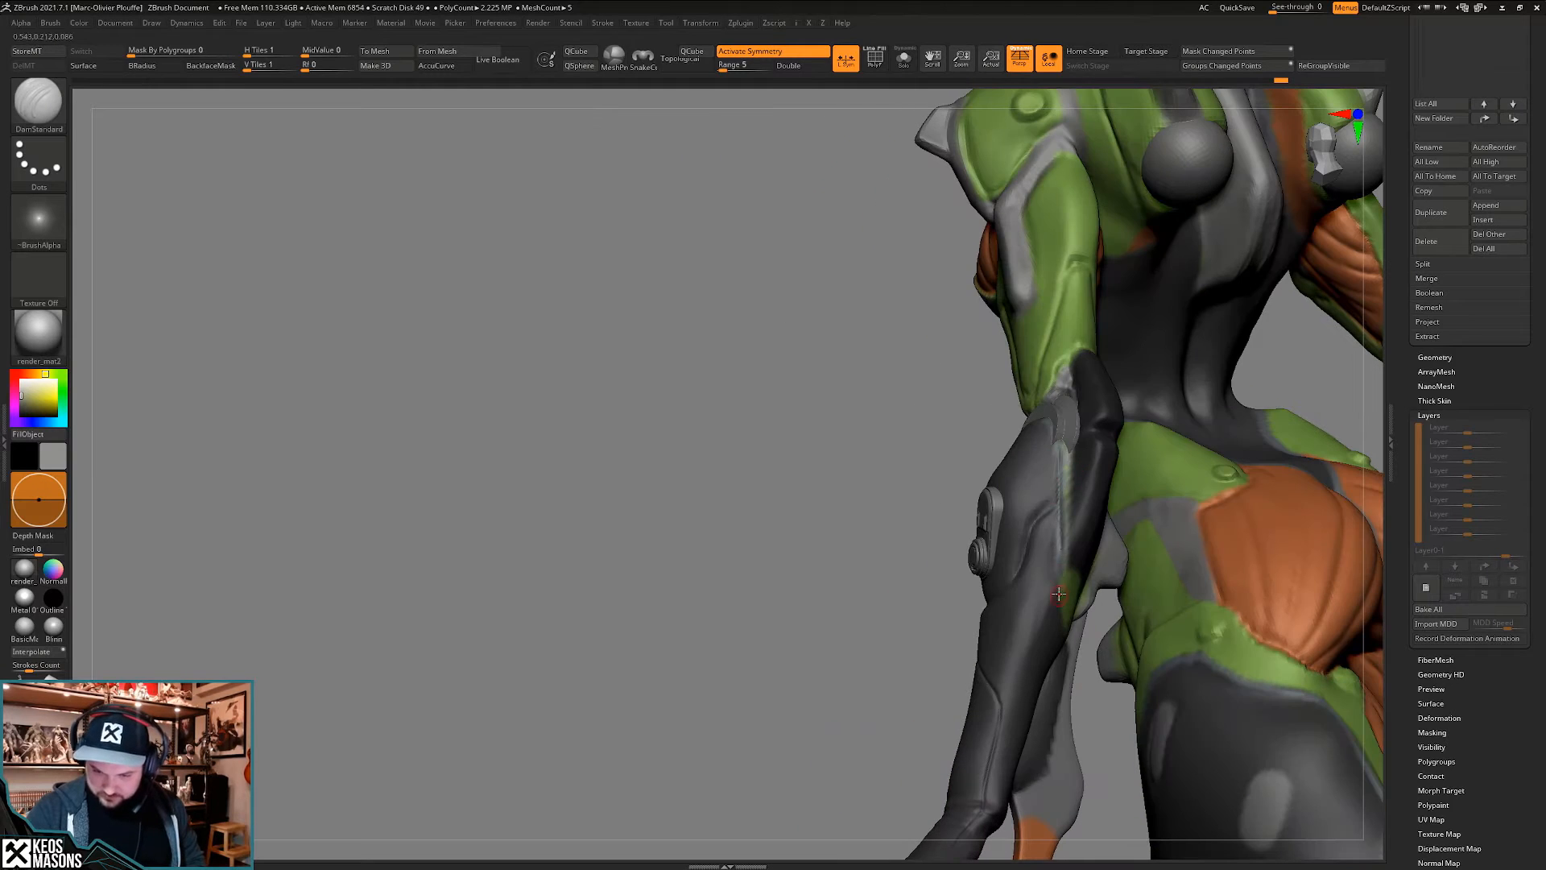
pyautogui.moveTo(1059, 594)
pyautogui.mouseDown(button='right')
pyautogui.moveTo(1070, 525)
pyautogui.moveTo(1025, 472)
pyautogui.mouseUp(button='right')
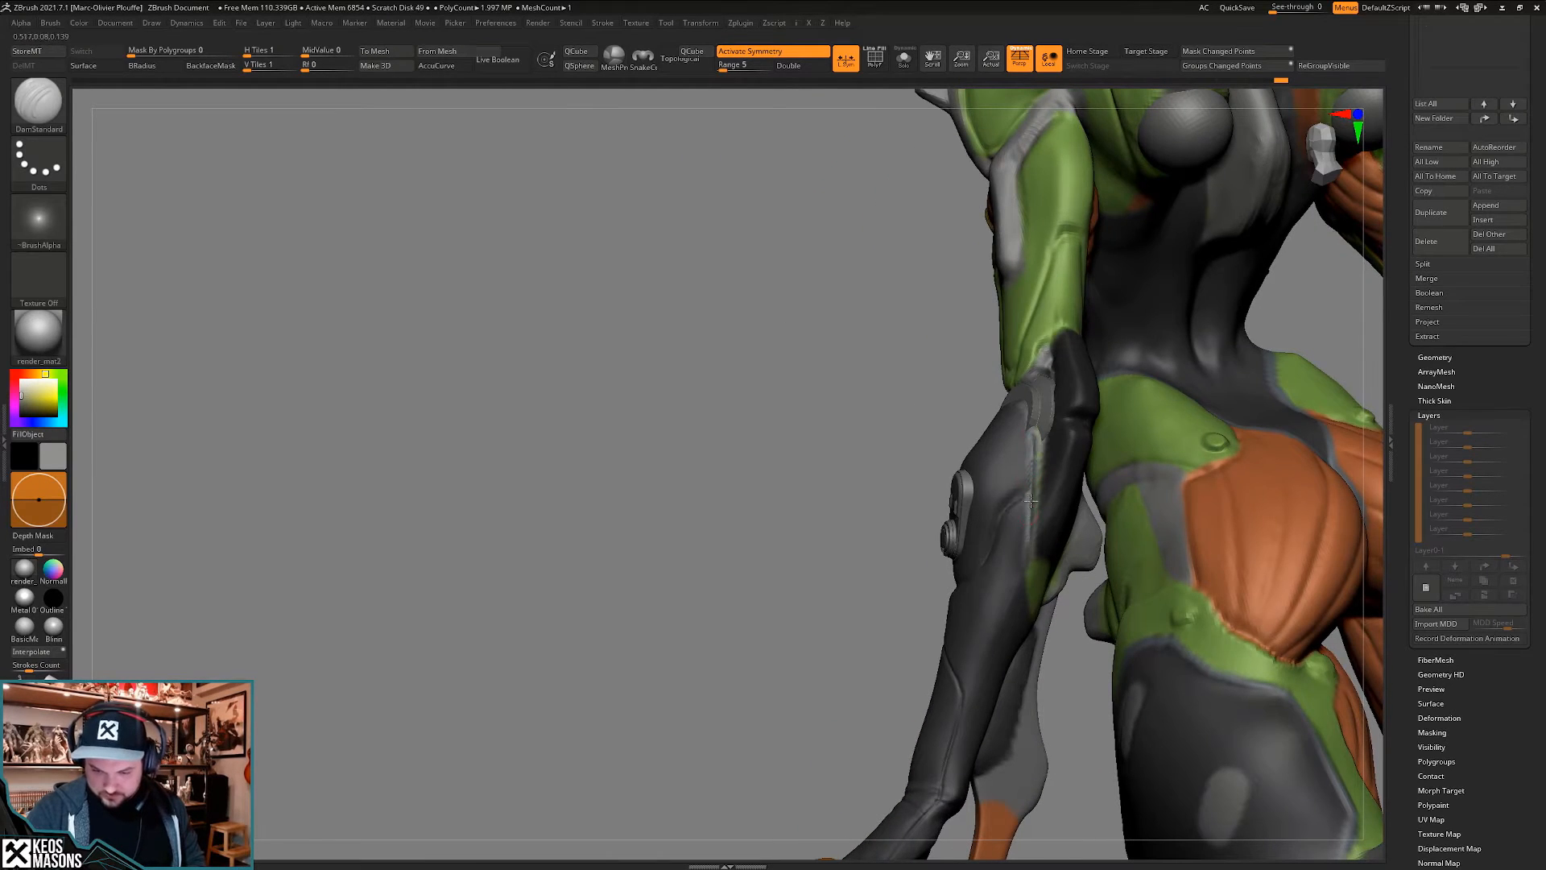
pyautogui.moveTo(1031, 501); pyautogui.dragTo(1048, 631)
pyautogui.moveTo(1048, 631); pyautogui.dragTo(1038, 554, button='right')
pyautogui.moveTo(1039, 554)
pyautogui.keyDown('ctrl'); pyautogui.mouseDown(button='right')
pyautogui.moveTo(1028, 509)
pyautogui.moveTo(1036, 551)
pyautogui.moveTo(966, 602)
pyautogui.moveTo(996, 600)
pyautogui.moveTo(1018, 536)
pyautogui.mouseUp(button='right'); pyautogui.keyUp('ctrl')
pyautogui.hotkey('shift', 'f')
pyautogui.hotkey('shift', 'f')
pyautogui.hotkey('shift', 'f')
pyautogui.hotkey('shift', 'f')
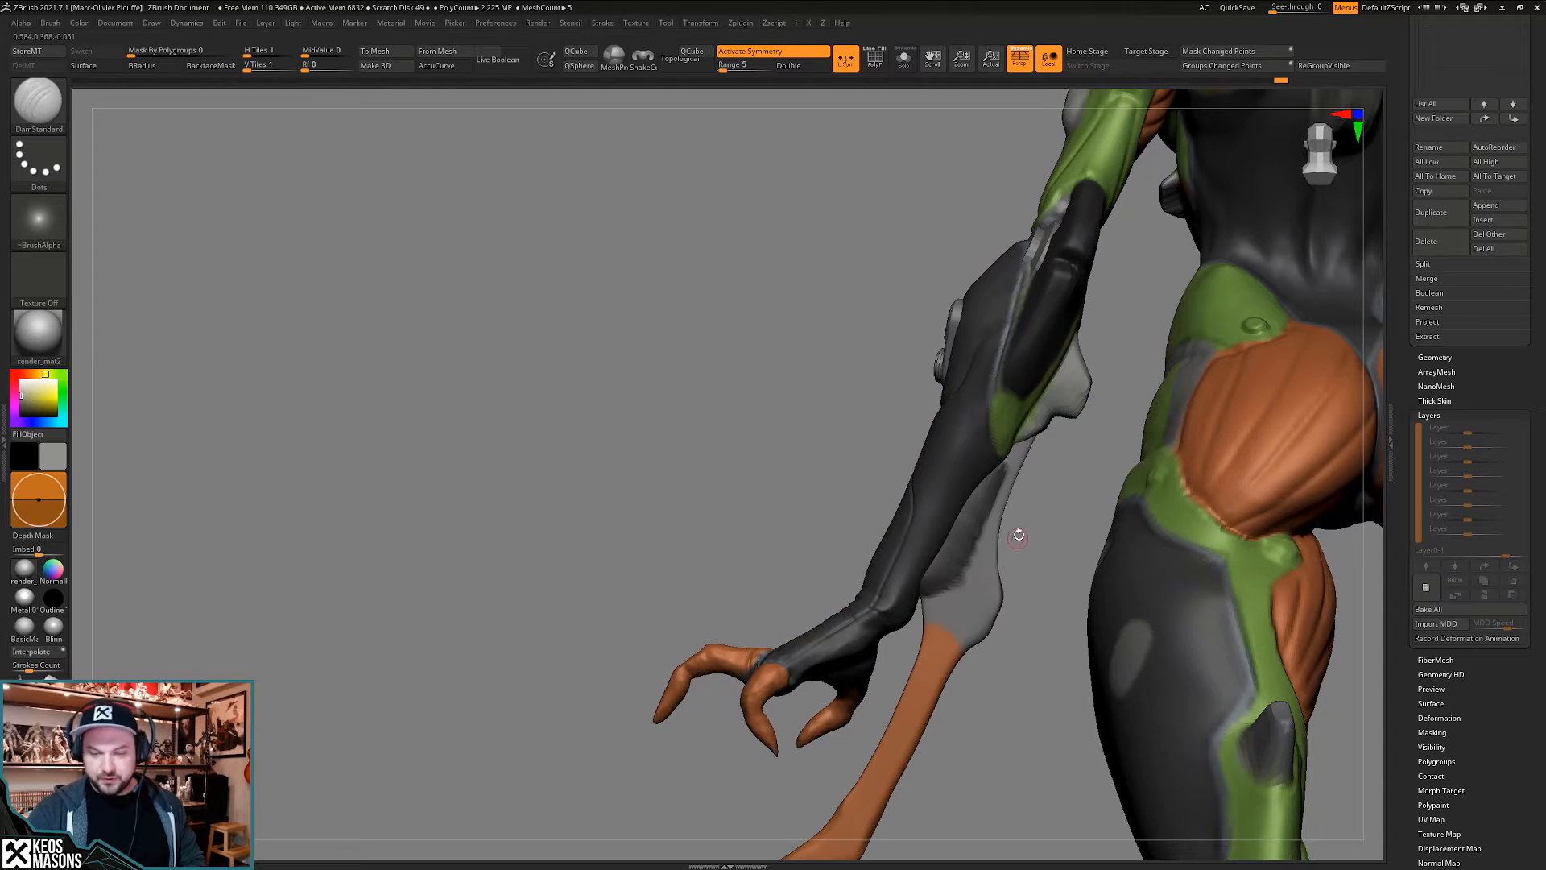
# - Lasso-mask a strip of the lower forearm beside the arm blade, invert the mask and pull the strip outward as a raised plate
pyautogui.press('space')
pyautogui.hotkey('ctrl', 'space')
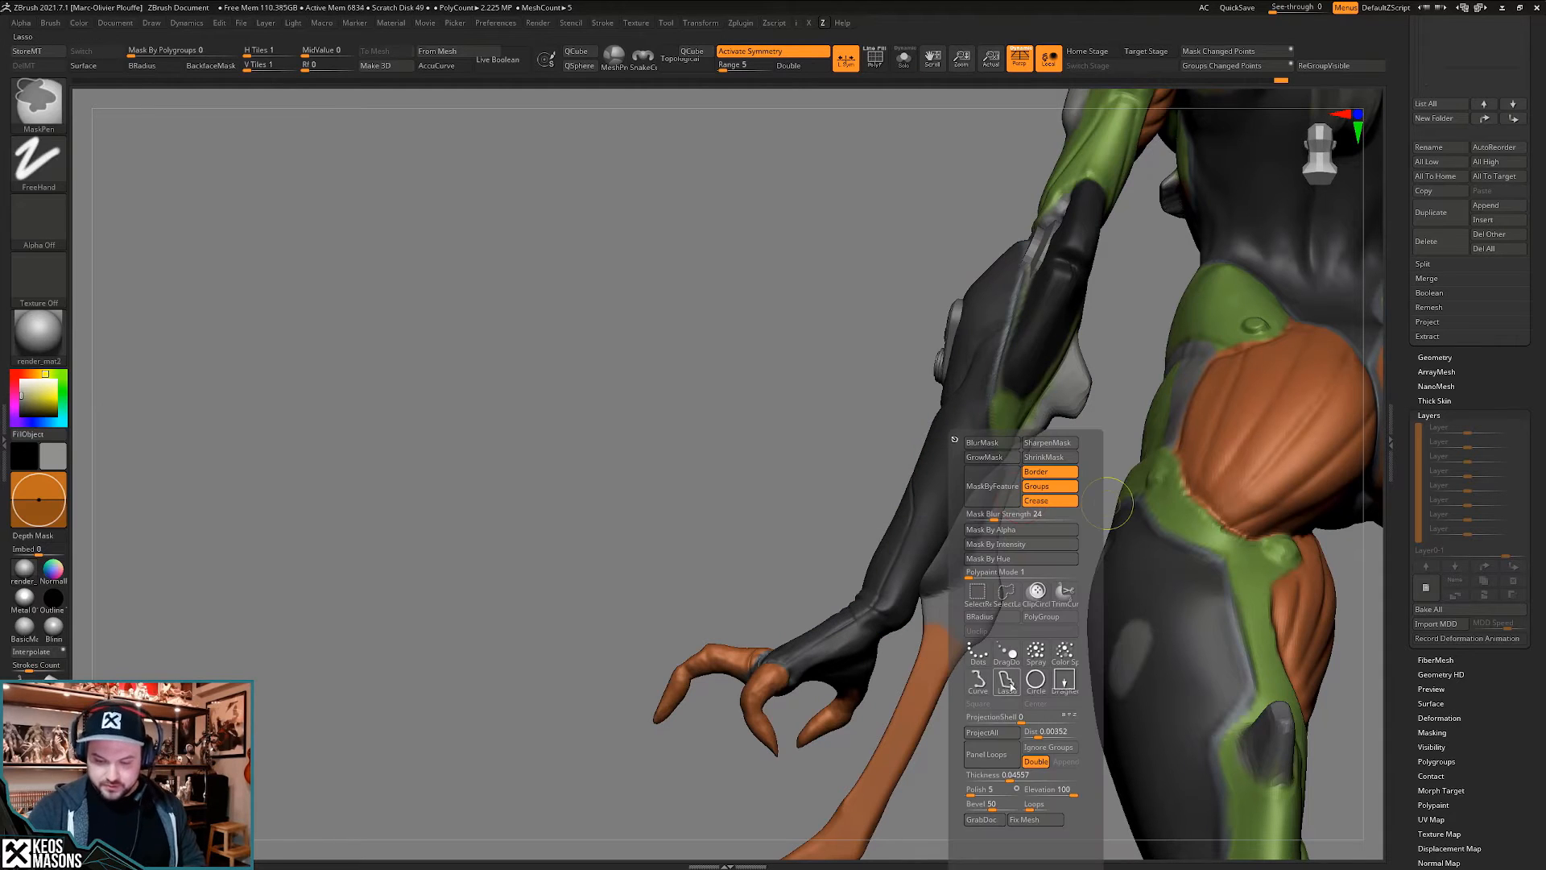
pyautogui.click(1008, 683)
pyautogui.moveTo(1008, 467)
pyautogui.keyDown('ctrl'); pyautogui.mouseDown()
pyautogui.moveTo(941, 533)
pyautogui.moveTo(914, 595)
pyautogui.moveTo(1039, 563)
pyautogui.mouseUp(); pyautogui.keyUp('ctrl')
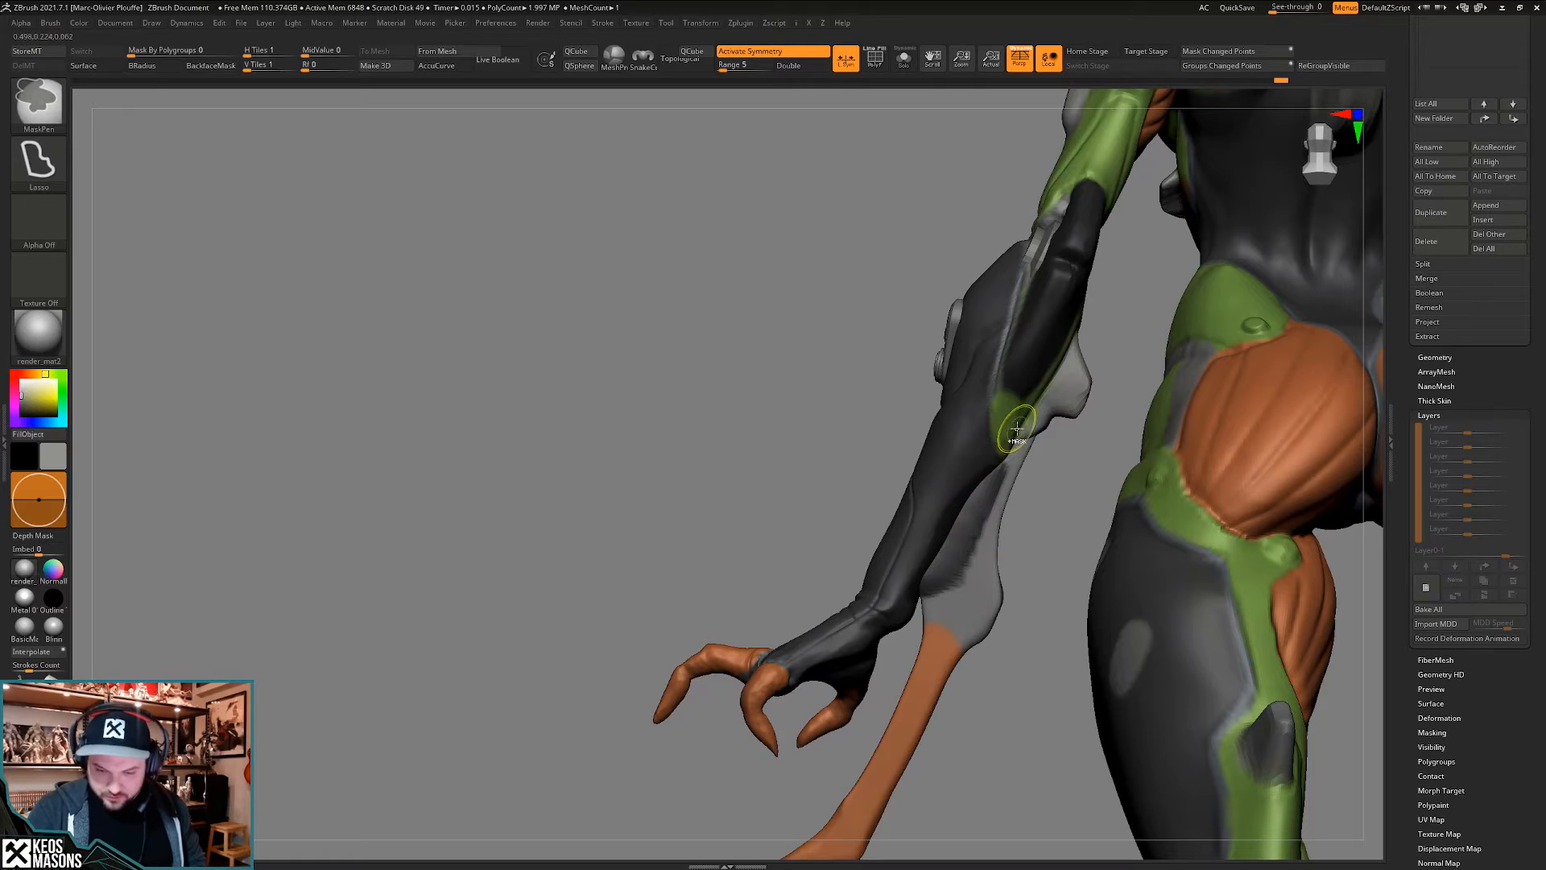
pyautogui.moveTo(958, 502)
pyautogui.keyDown('ctrl'); pyautogui.mouseDown()
pyautogui.moveTo(893, 575)
pyautogui.moveTo(991, 431)
pyautogui.mouseUp(); pyautogui.keyUp('ctrl')
pyautogui.moveTo(1037, 566)
pyautogui.mouseDown()
pyautogui.moveTo(1002, 554)
pyautogui.moveTo(1021, 543)
pyautogui.moveTo(1007, 529)
pyautogui.moveTo(1012, 555)
pyautogui.moveTo(996, 527)
pyautogui.moveTo(1024, 520)
pyautogui.moveTo(1034, 545)
pyautogui.moveTo(1028, 523)
pyautogui.mouseUp()
pyautogui.press('w')
pyautogui.press('q')
pyautogui.keyDown('ctrl'); pyautogui.moveTo(1039, 540); pyautogui.dragTo(1048, 550); pyautogui.keyUp('ctrl')
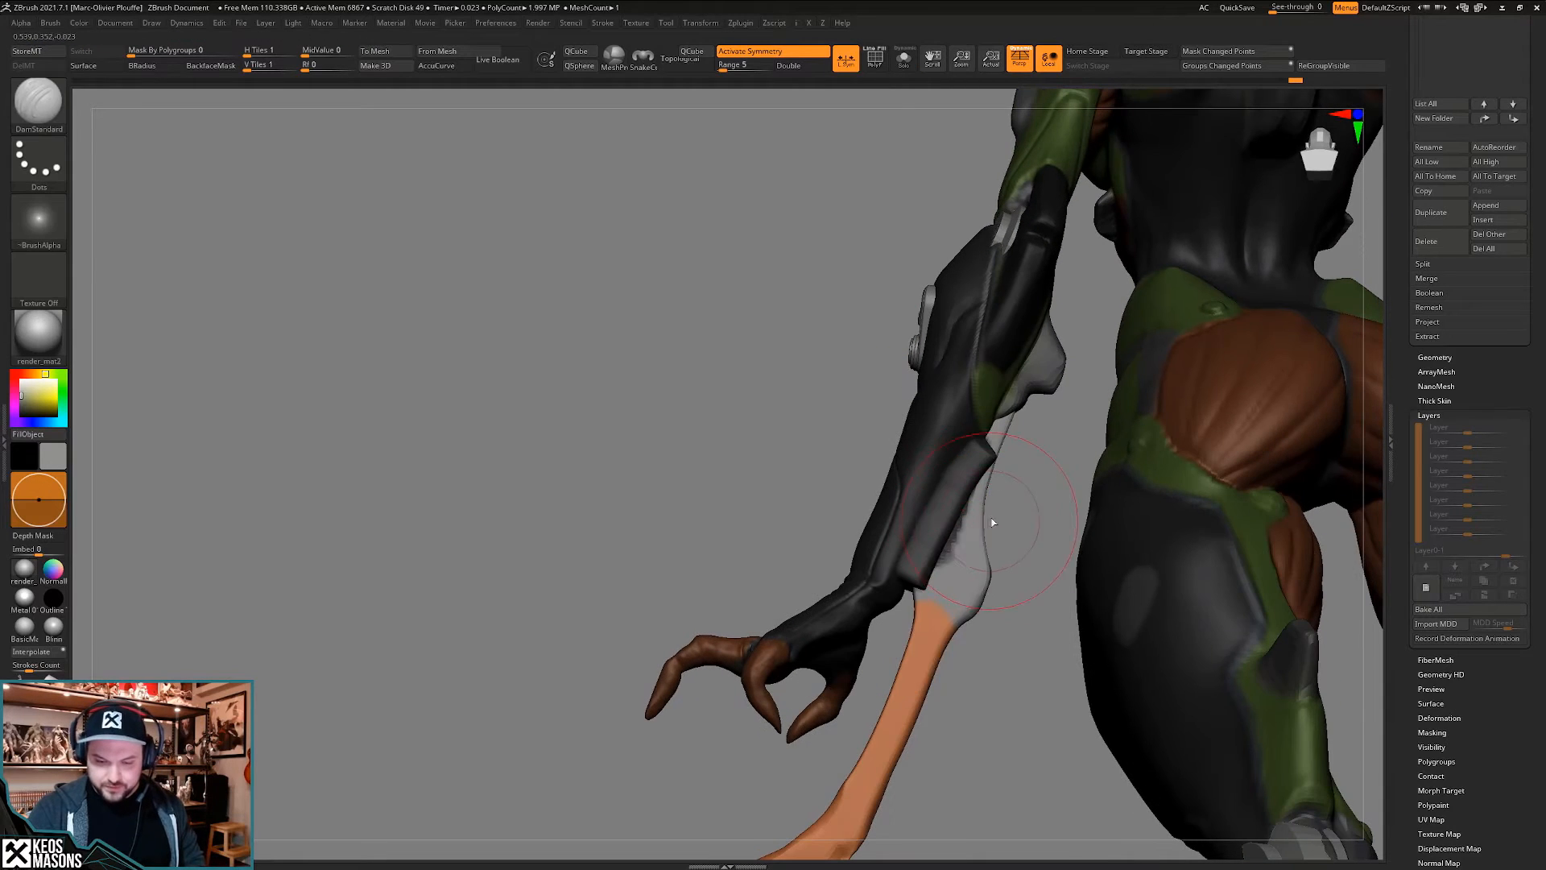
# - Reshape the raised forearm plate into a tapered form with the Move brush and smooth its surface
pyautogui.press('space')
pyautogui.click(945, 492)
pyautogui.moveTo(1034, 493)
pyautogui.mouseDown()
pyautogui.moveTo(1027, 527)
pyautogui.moveTo(953, 528)
pyautogui.mouseUp()
pyautogui.moveTo(1028, 523); pyautogui.dragTo(1037, 467)
pyautogui.press('shift')
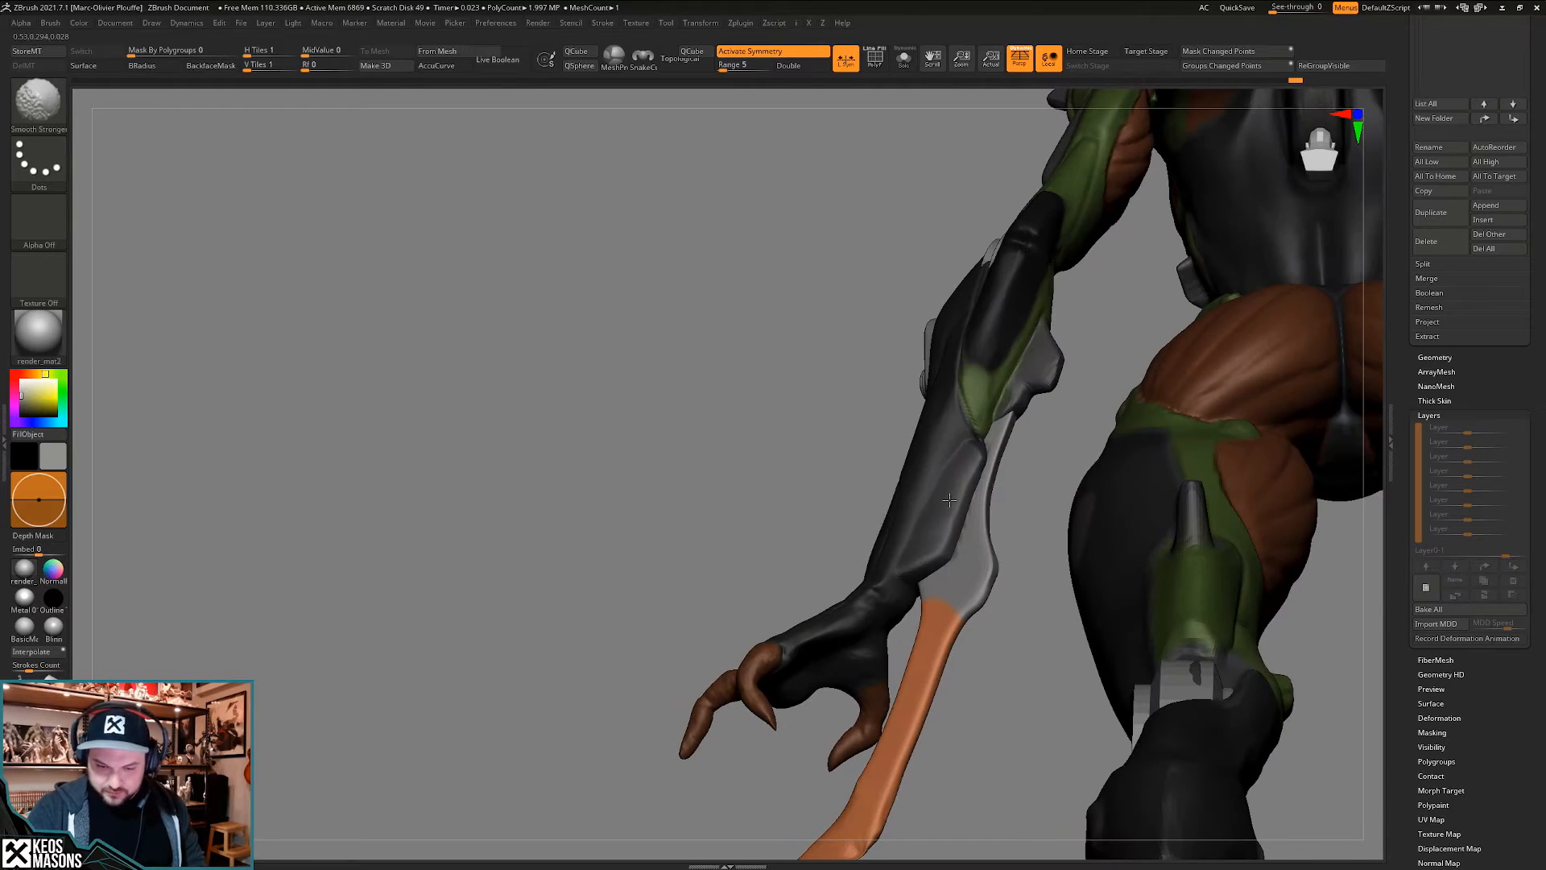
# - Adjust and smooth the forearm plate's edges from front and back, clearing the mask
pyautogui.moveTo(935, 566)
pyautogui.mouseDown(button='right')
pyautogui.moveTo(821, 515)
pyautogui.moveTo(976, 572)
pyautogui.moveTo(1052, 535)
pyautogui.moveTo(1015, 535)
pyautogui.mouseUp(button='right')
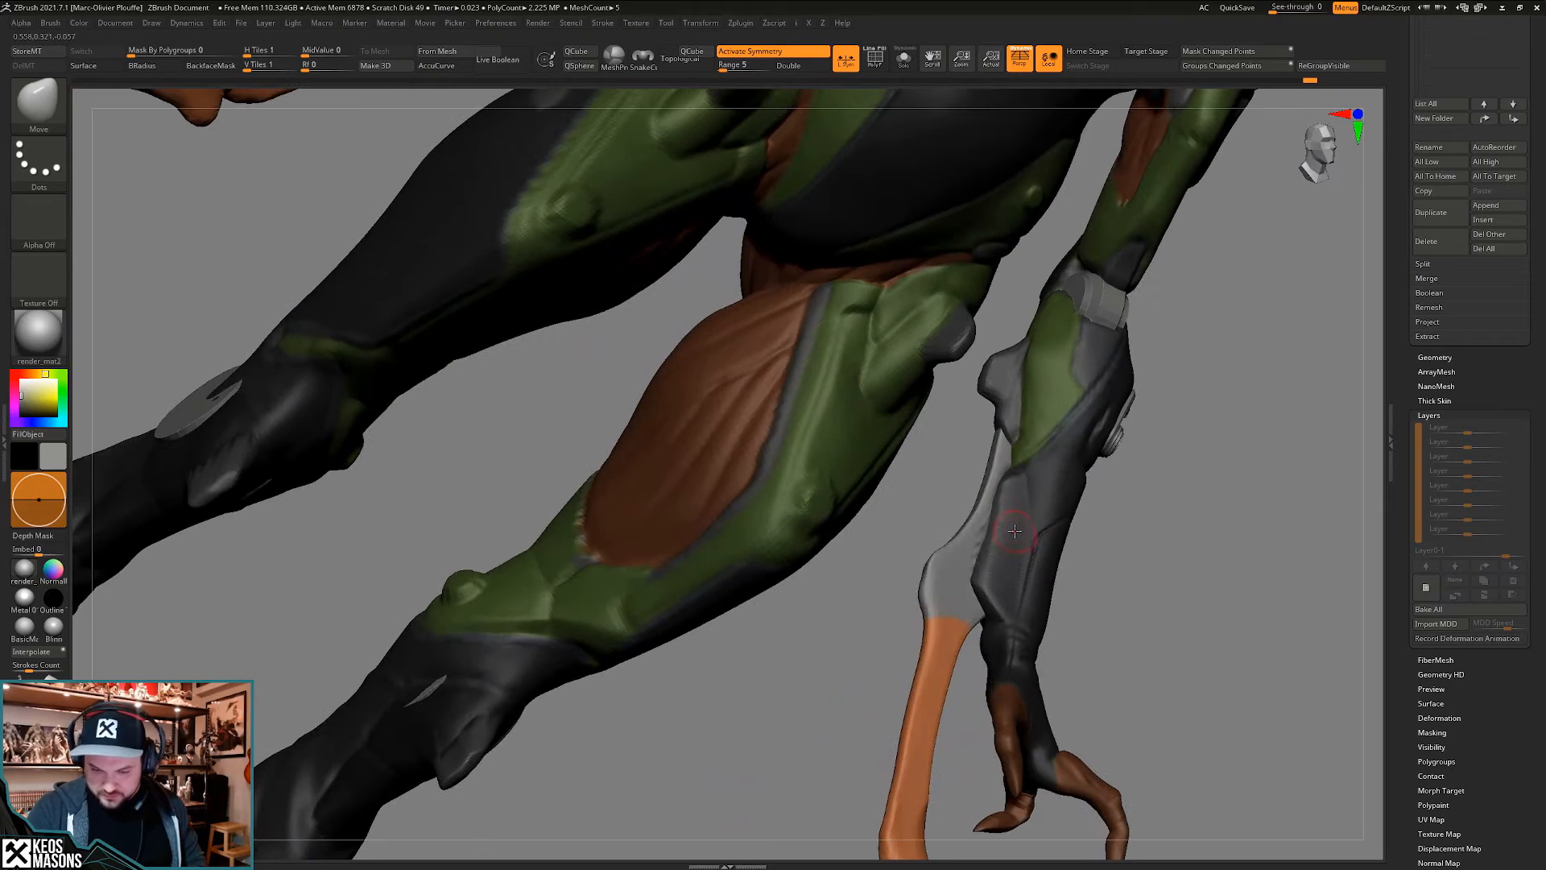
pyautogui.press('shift')
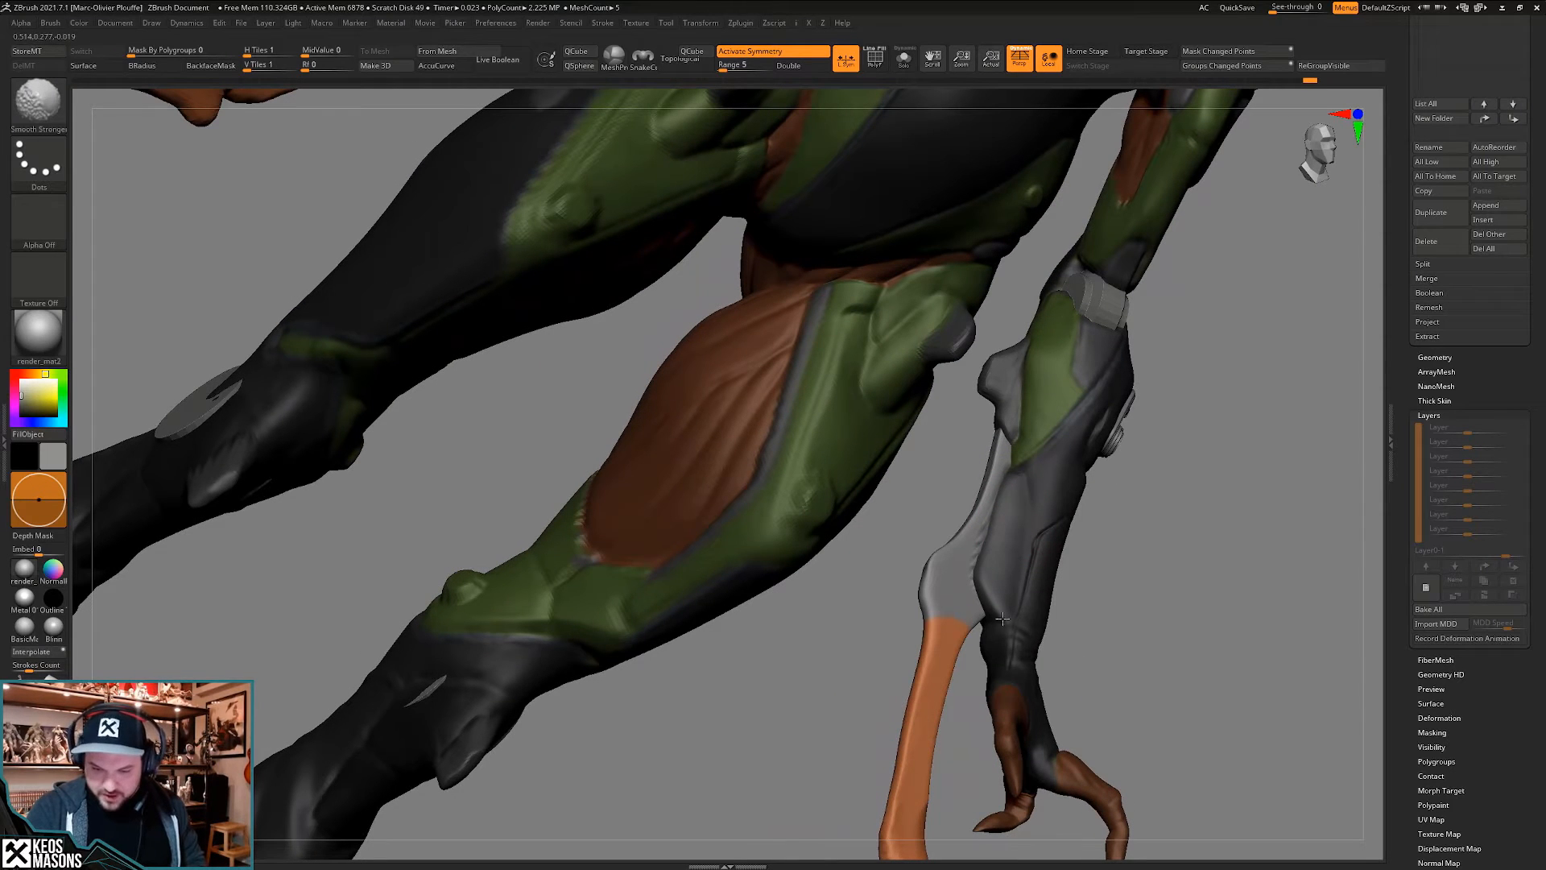
pyautogui.moveTo(974, 598); pyautogui.dragTo(894, 542, button='right')
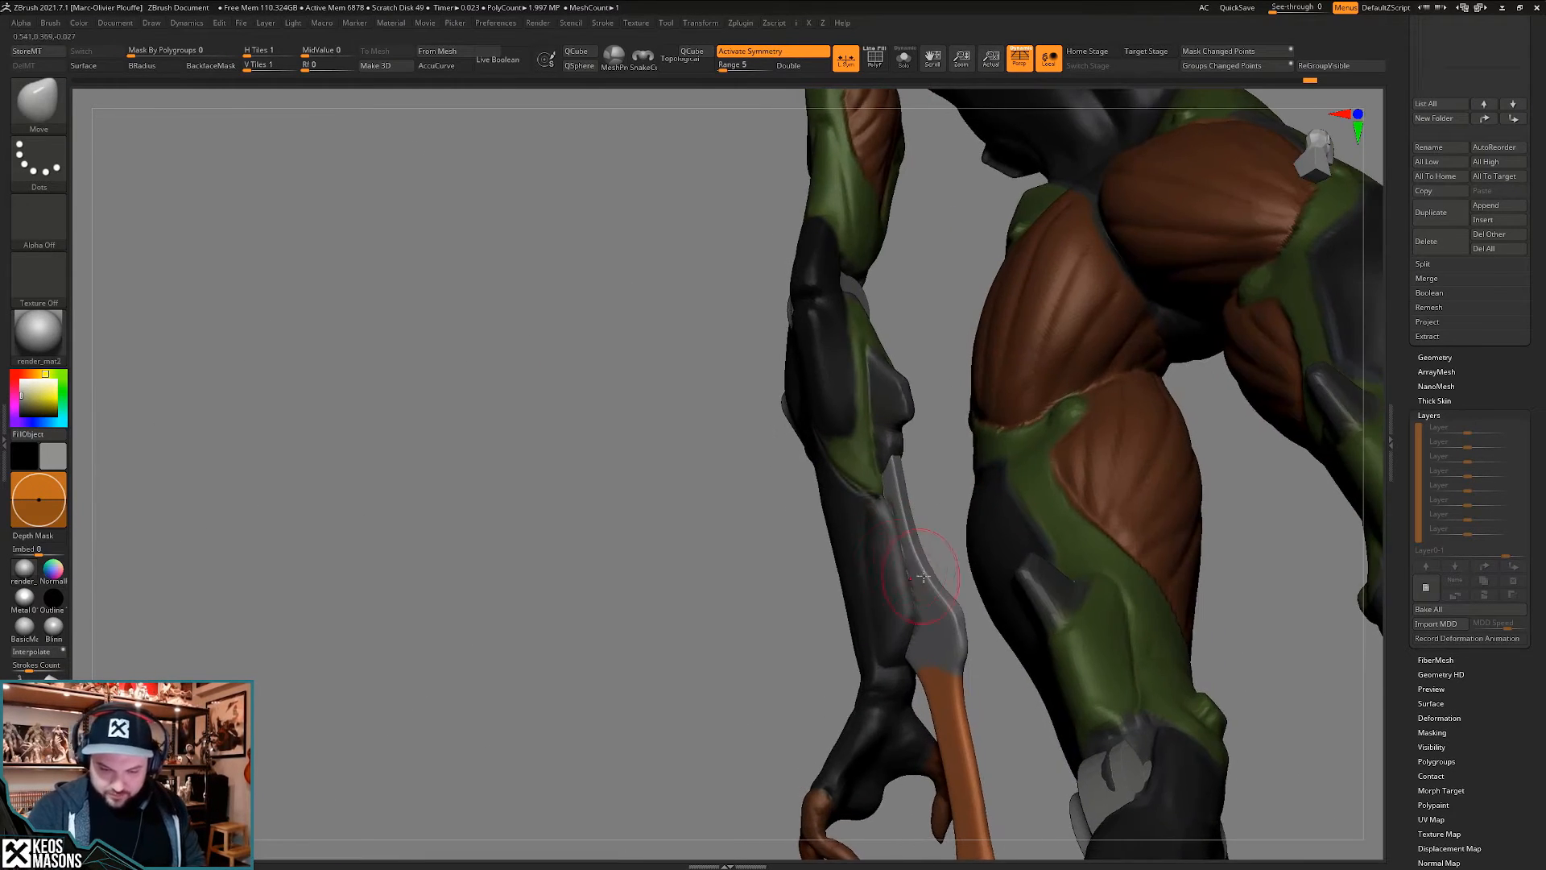
pyautogui.moveTo(899, 597)
pyautogui.mouseDown(button='right')
pyautogui.moveTo(998, 477)
pyautogui.moveTo(910, 525)
pyautogui.mouseUp(button='right')
pyautogui.keyDown('ctrl'); pyautogui.click(998, 477); pyautogui.keyUp('ctrl')
pyautogui.rightClick(872, 599)
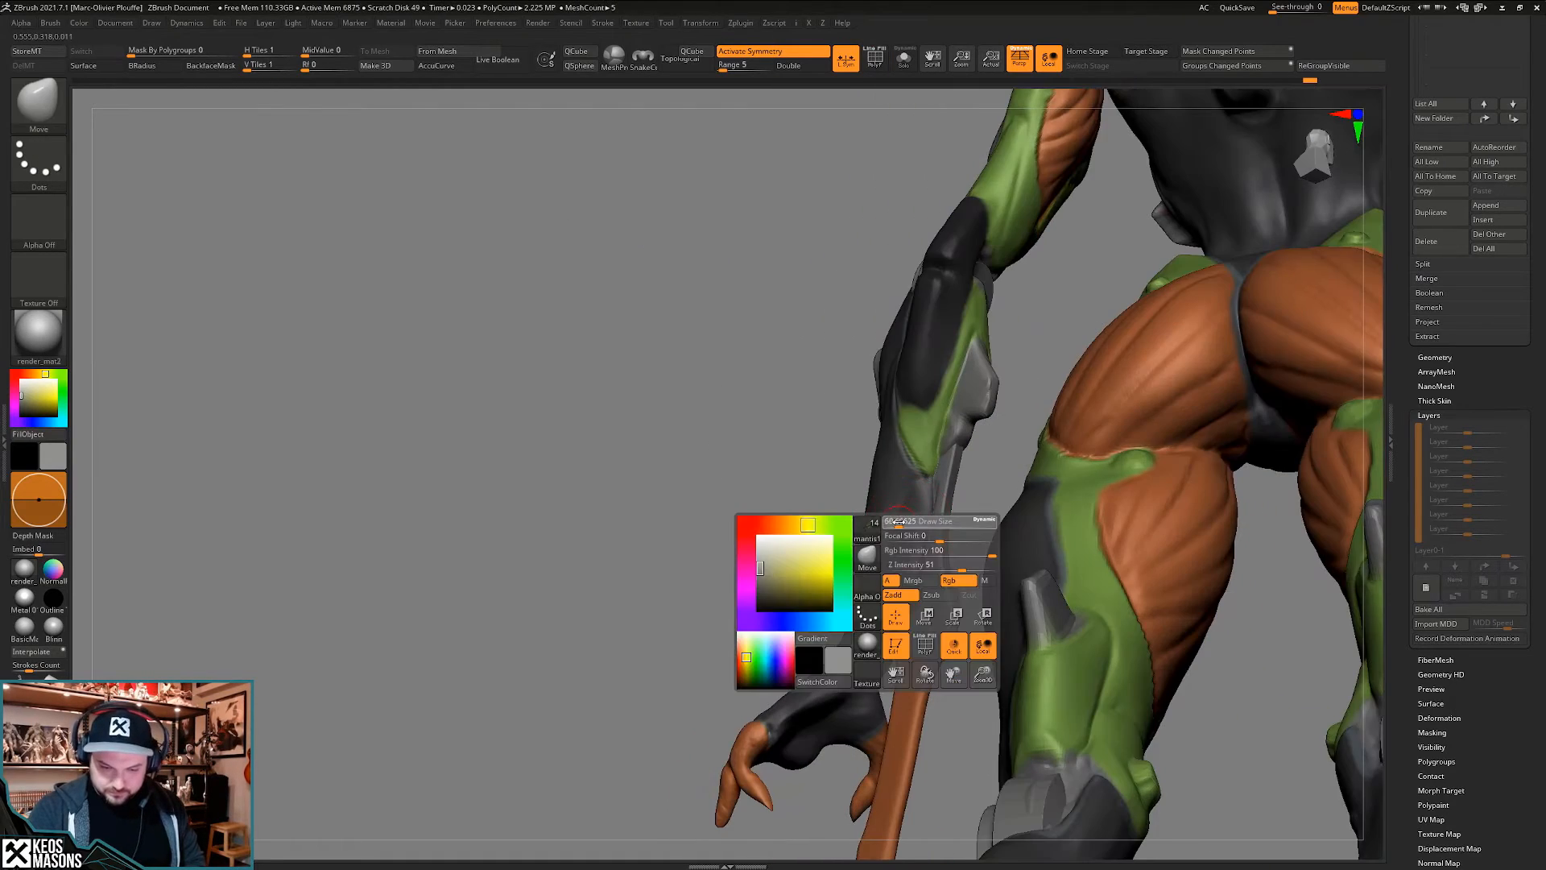
pyautogui.moveTo(871, 599); pyautogui.dragTo(904, 542, button='right')
pyautogui.keyDown('shift'); pyautogui.moveTo(900, 545); pyautogui.dragTo(880, 599); pyautogui.keyUp('shift')
# - Fill out the forearm plate with the ClayBuildup brush using BackfaceMask, and smooth the strokes
pyautogui.press('b')
pyautogui.press('c')
pyautogui.press('b')
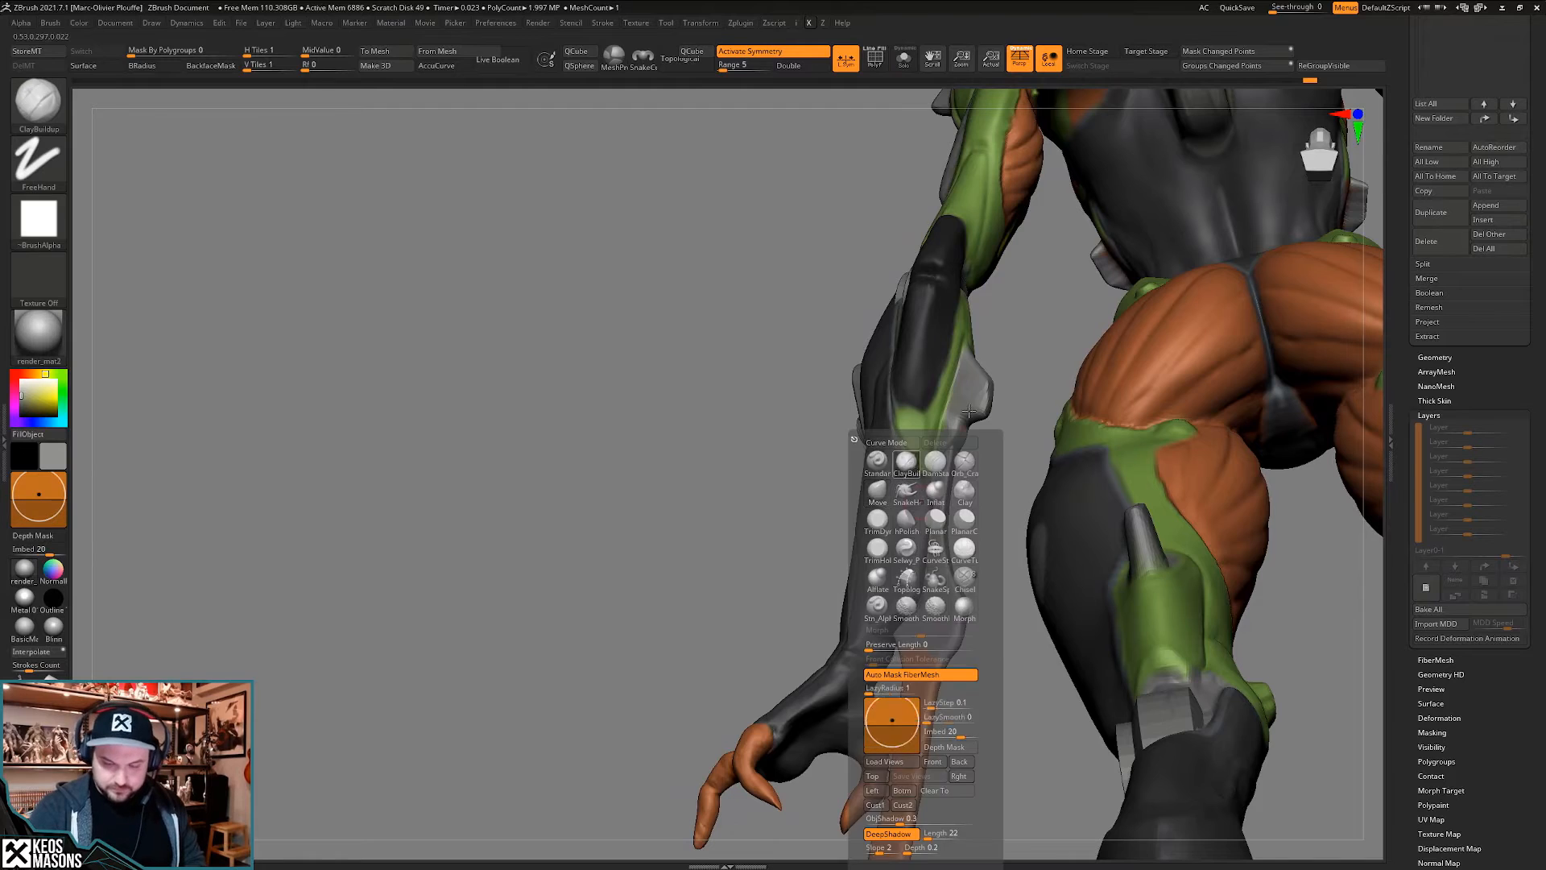
pyautogui.moveTo(886, 592); pyautogui.dragTo(913, 542, button='right')
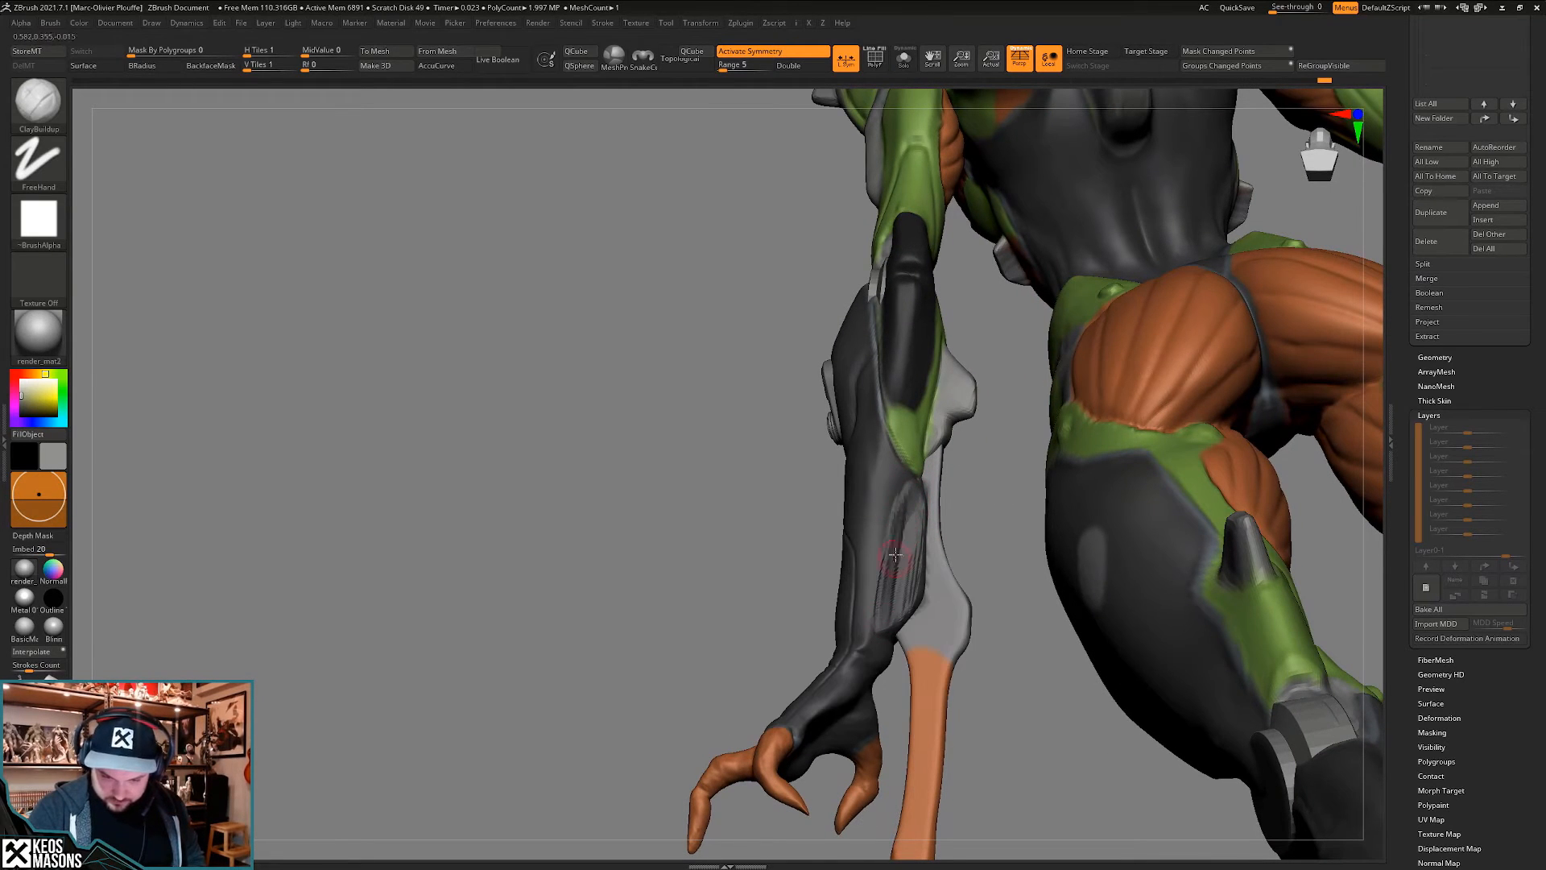
pyautogui.moveTo(894, 554)
pyautogui.mouseDown(button='right')
pyautogui.moveTo(878, 608)
pyautogui.moveTo(932, 570)
pyautogui.mouseUp(button='right')
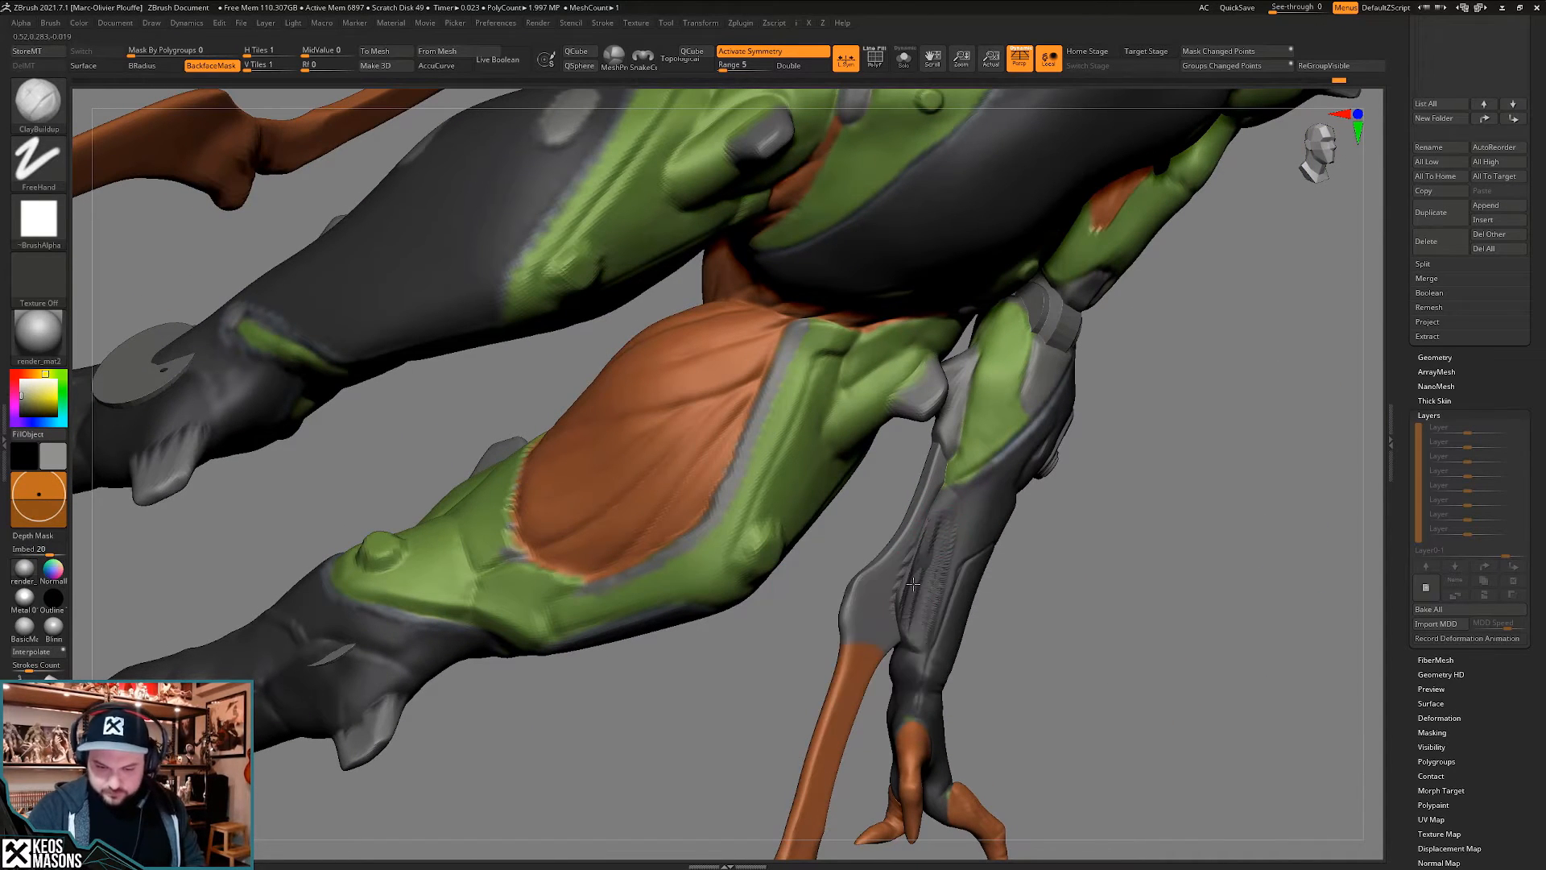
pyautogui.press('shift')
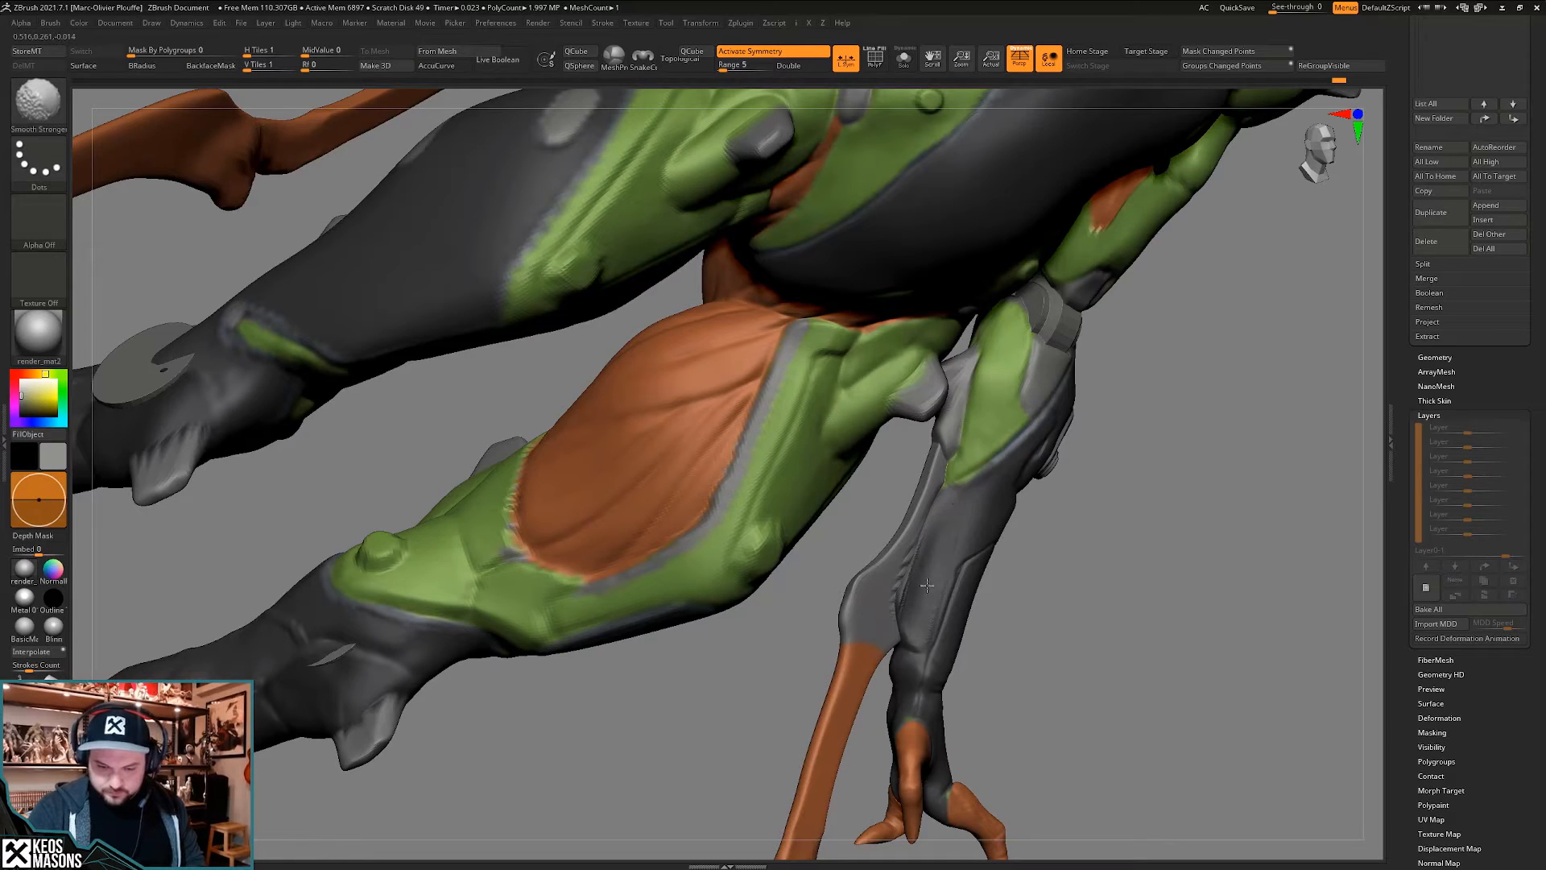
pyautogui.moveTo(911, 599)
pyautogui.mouseDown(button='right')
pyautogui.moveTo(947, 554)
pyautogui.moveTo(908, 472)
pyautogui.mouseUp(button='right')
pyautogui.press('shift')
# - Isolate the arm blade and paint over its dark patch with a sampled light grey using the Standard brush
pyautogui.keyDown('alt'); pyautogui.click(944, 595); pyautogui.keyUp('alt')
pyautogui.hotkey('shift', 's')
pyautogui.press('space')
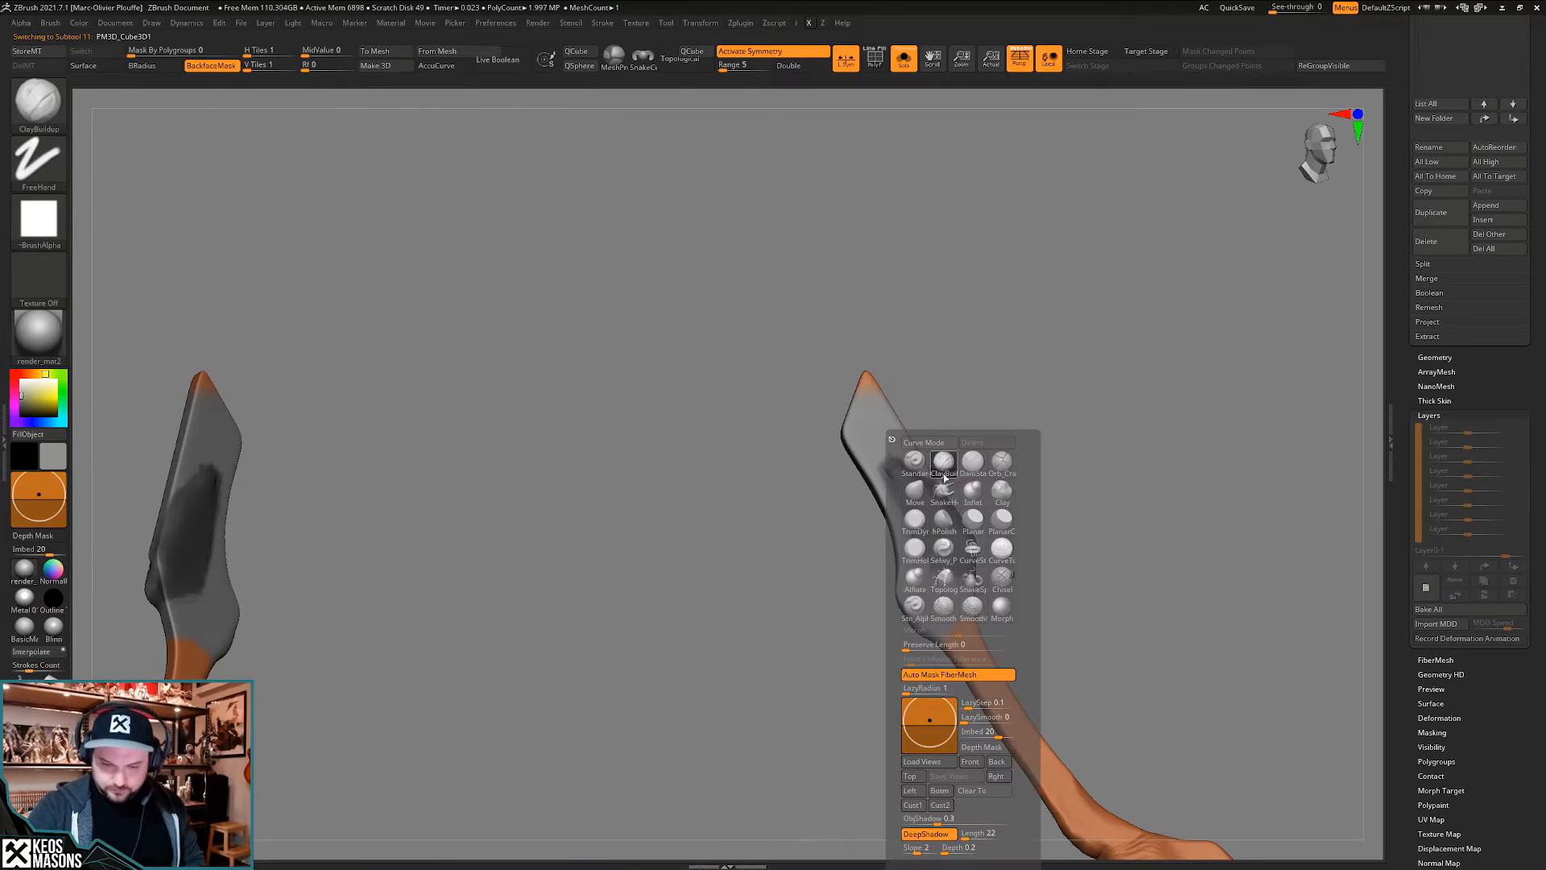
pyautogui.click(971, 570)
pyautogui.press('c')
pyautogui.moveTo(892, 467); pyautogui.dragTo(960, 582)
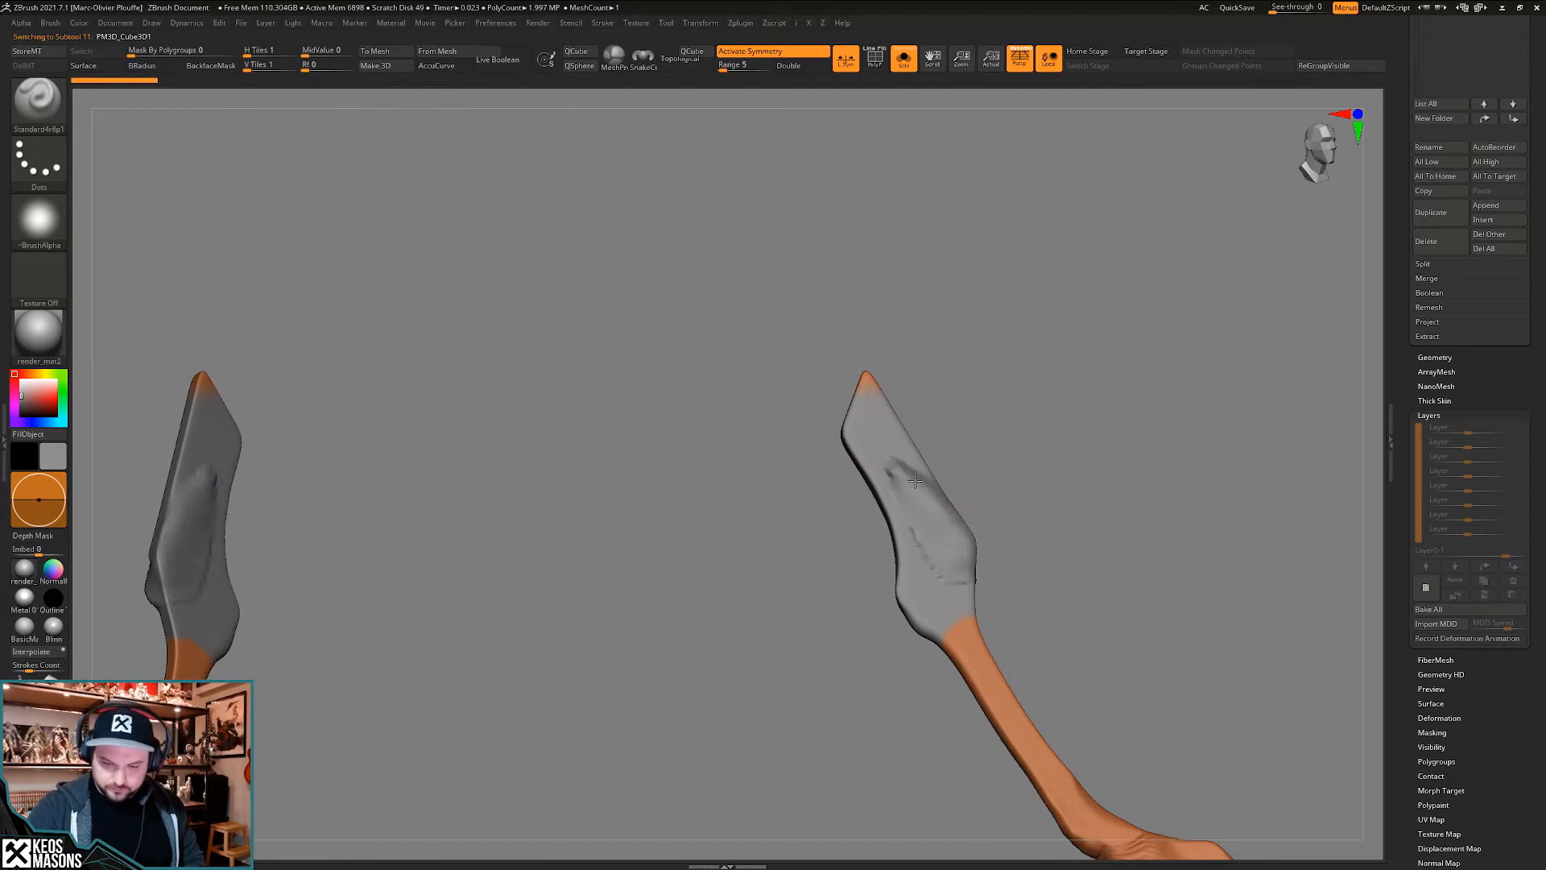
pyautogui.moveTo(1127, 532); pyautogui.dragTo(1010, 523, button='right')
pyautogui.moveTo(918, 492); pyautogui.dragTo(922, 475)
pyautogui.moveTo(923, 483); pyautogui.dragTo(934, 531, button='right')
pyautogui.rightClick(934, 531)
# - Flatten the uneven face of the arm blade with the Planar brush
pyautogui.press('space')
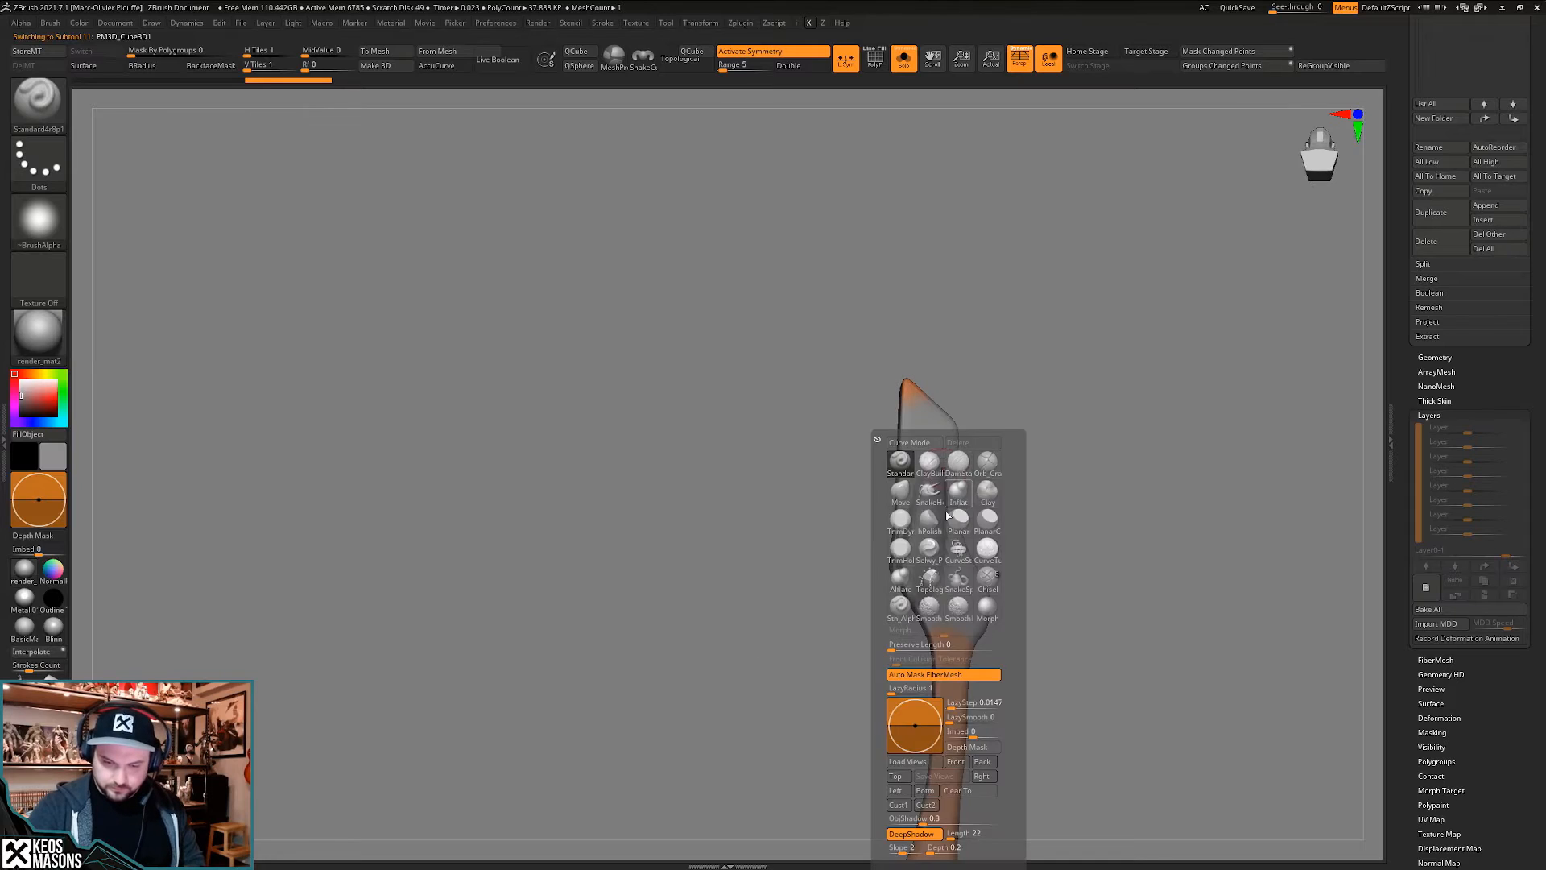
pyautogui.click(932, 515)
pyautogui.moveTo(949, 479); pyautogui.dragTo(980, 505, button='right')
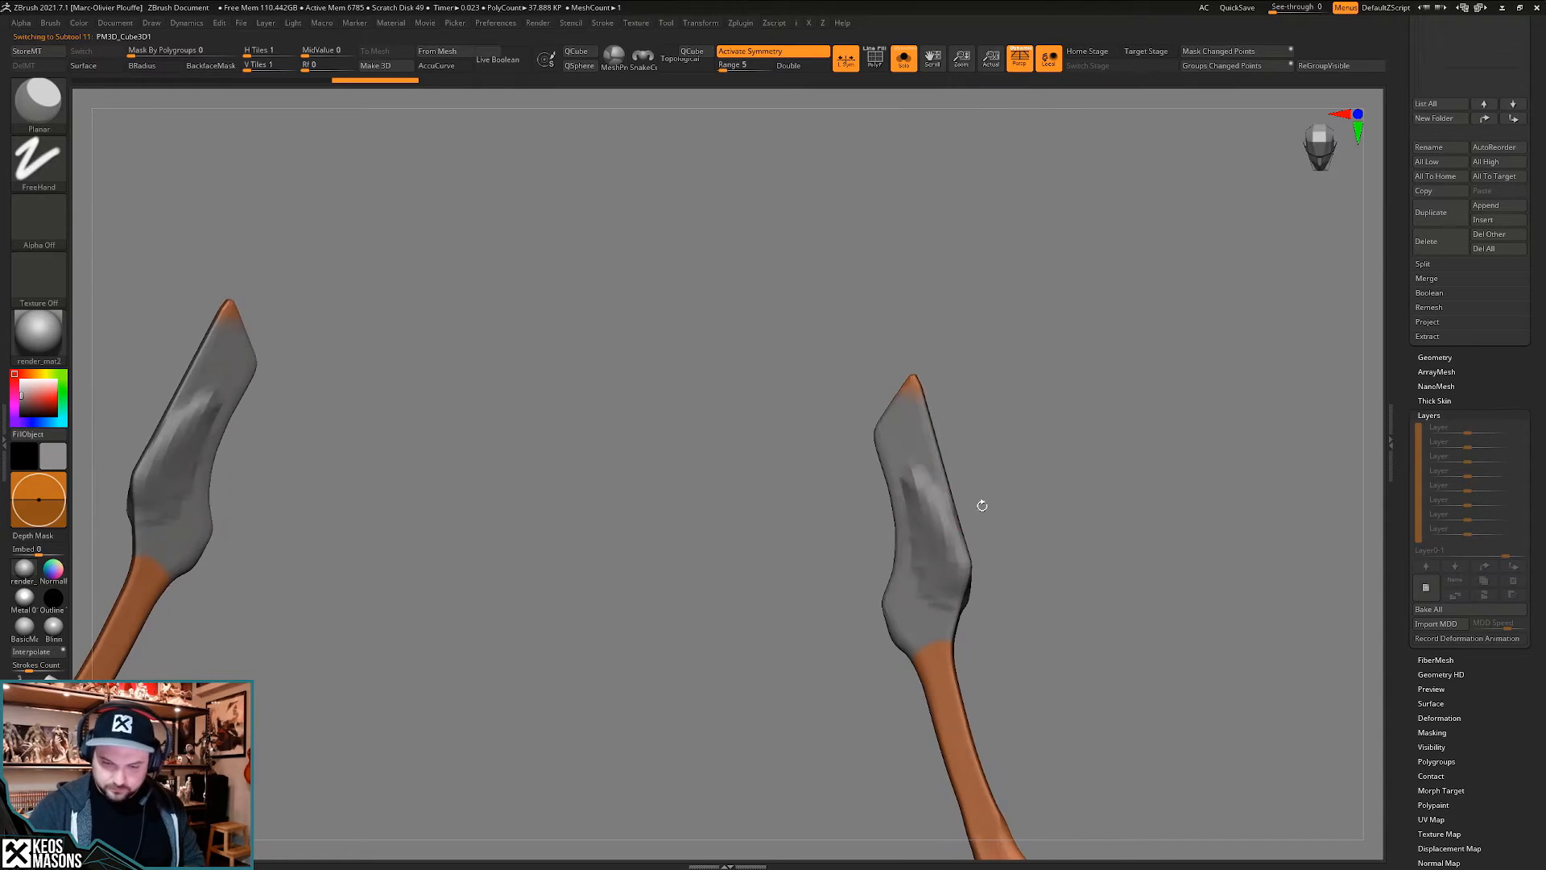
pyautogui.moveTo(921, 477); pyautogui.dragTo(938, 613)
pyautogui.moveTo(1033, 483)
pyautogui.mouseDown(button='right')
pyautogui.moveTo(1035, 548)
pyautogui.moveTo(966, 600)
pyautogui.moveTo(957, 507)
pyautogui.moveTo(966, 475)
pyautogui.moveTo(984, 462)
pyautogui.moveTo(991, 475)
pyautogui.mouseUp(button='right')
# - Show all parts again, select the mantis body and define the forearm plate's edges with DamStandard, smoothing the transitions
pyautogui.hotkey('alt', 's')
pyautogui.keyDown('alt'); pyautogui.click(966, 475); pyautogui.keyUp('alt')
pyautogui.press('space')
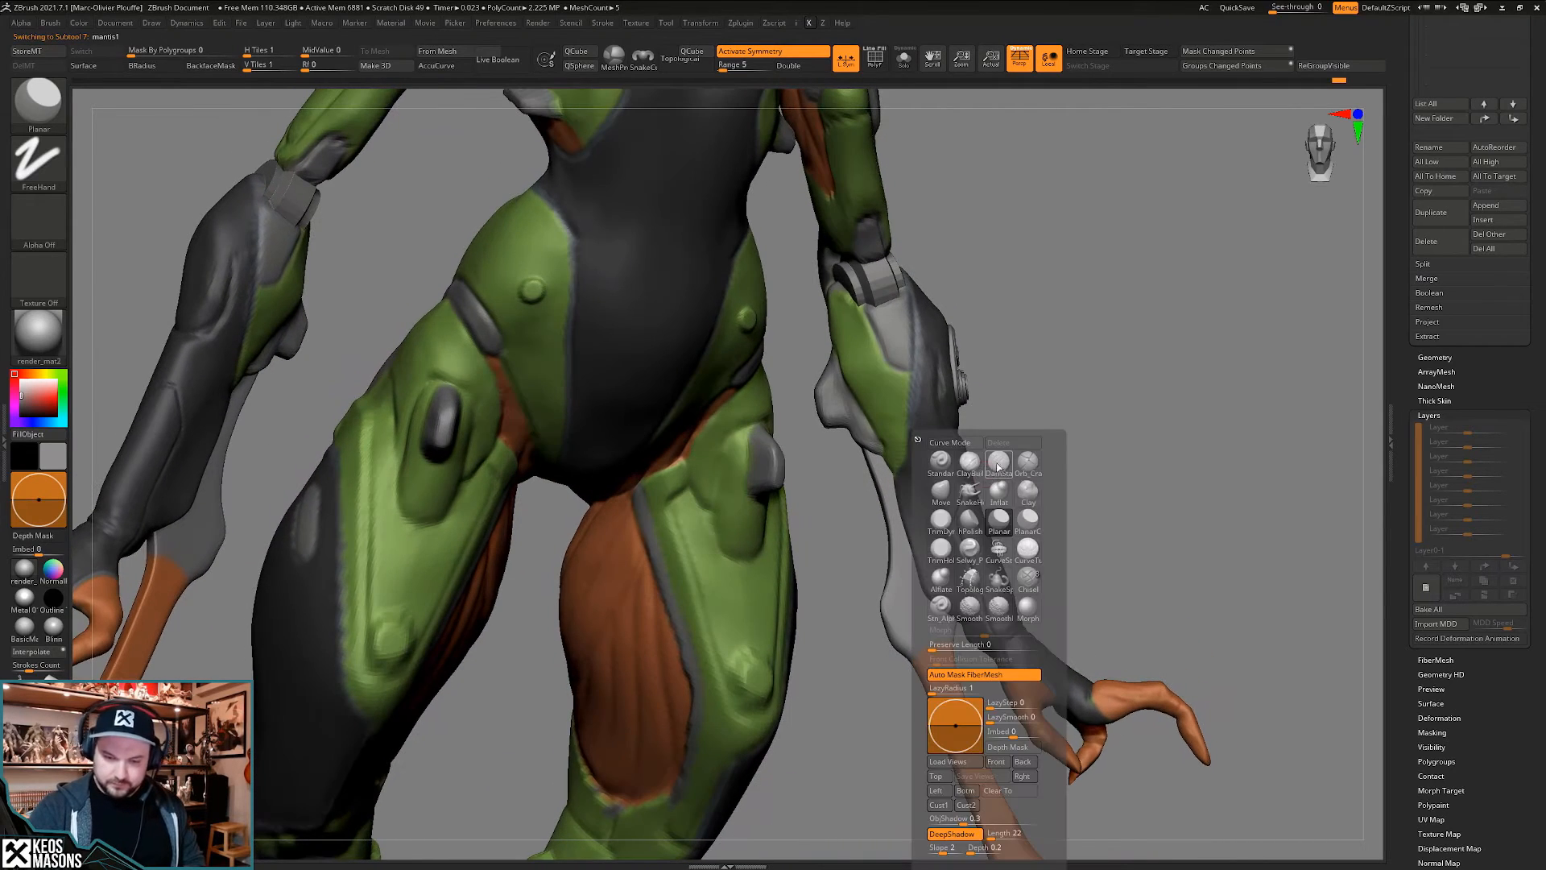
pyautogui.click(999, 465)
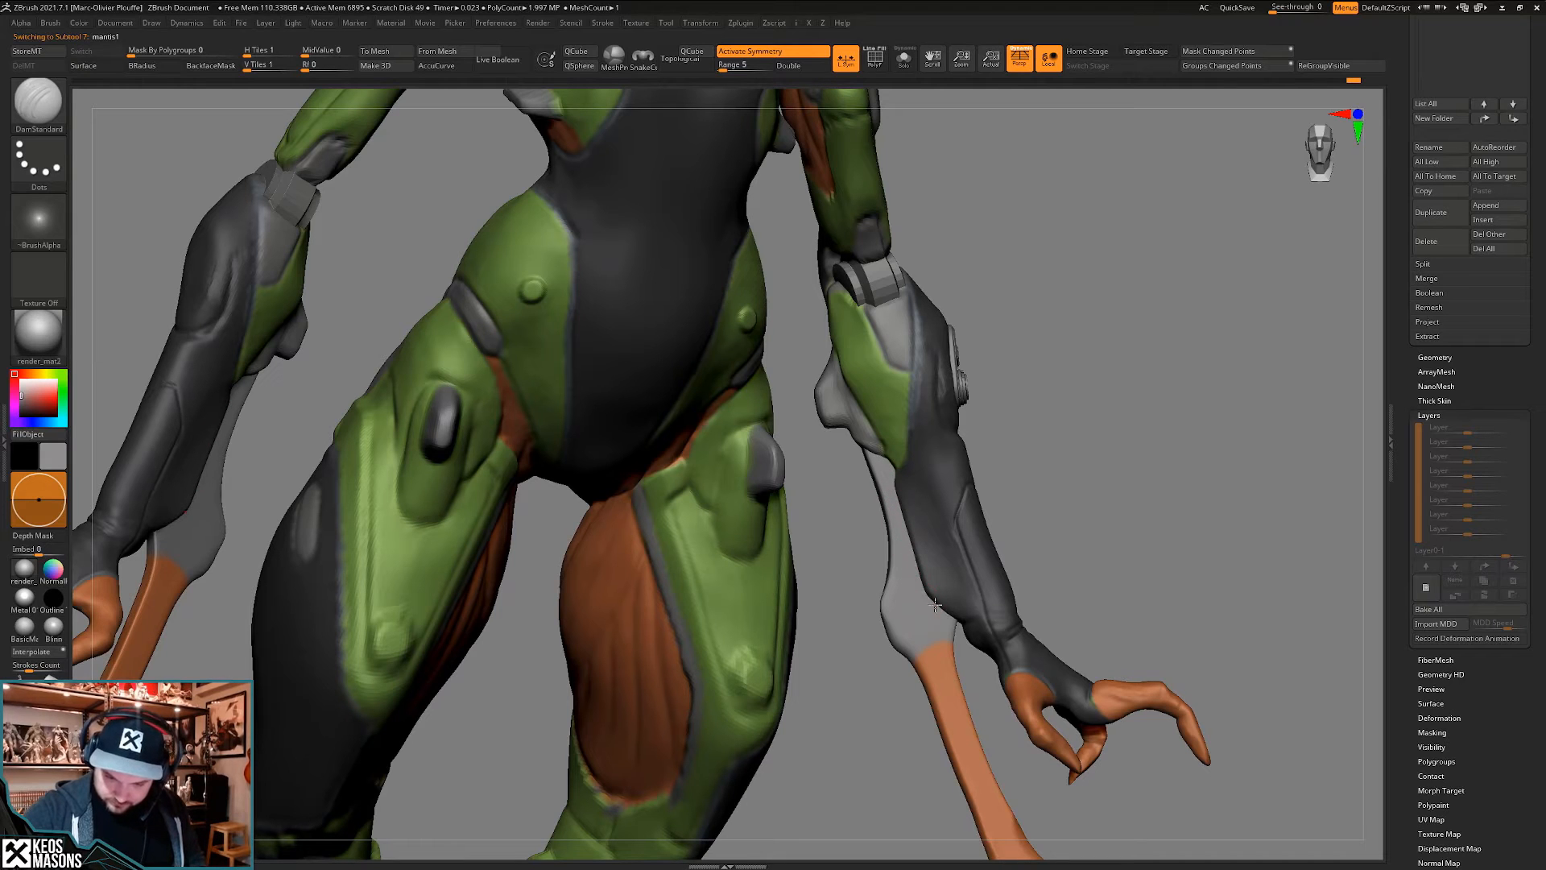
pyautogui.moveTo(950, 622); pyautogui.dragTo(922, 497, button='right')
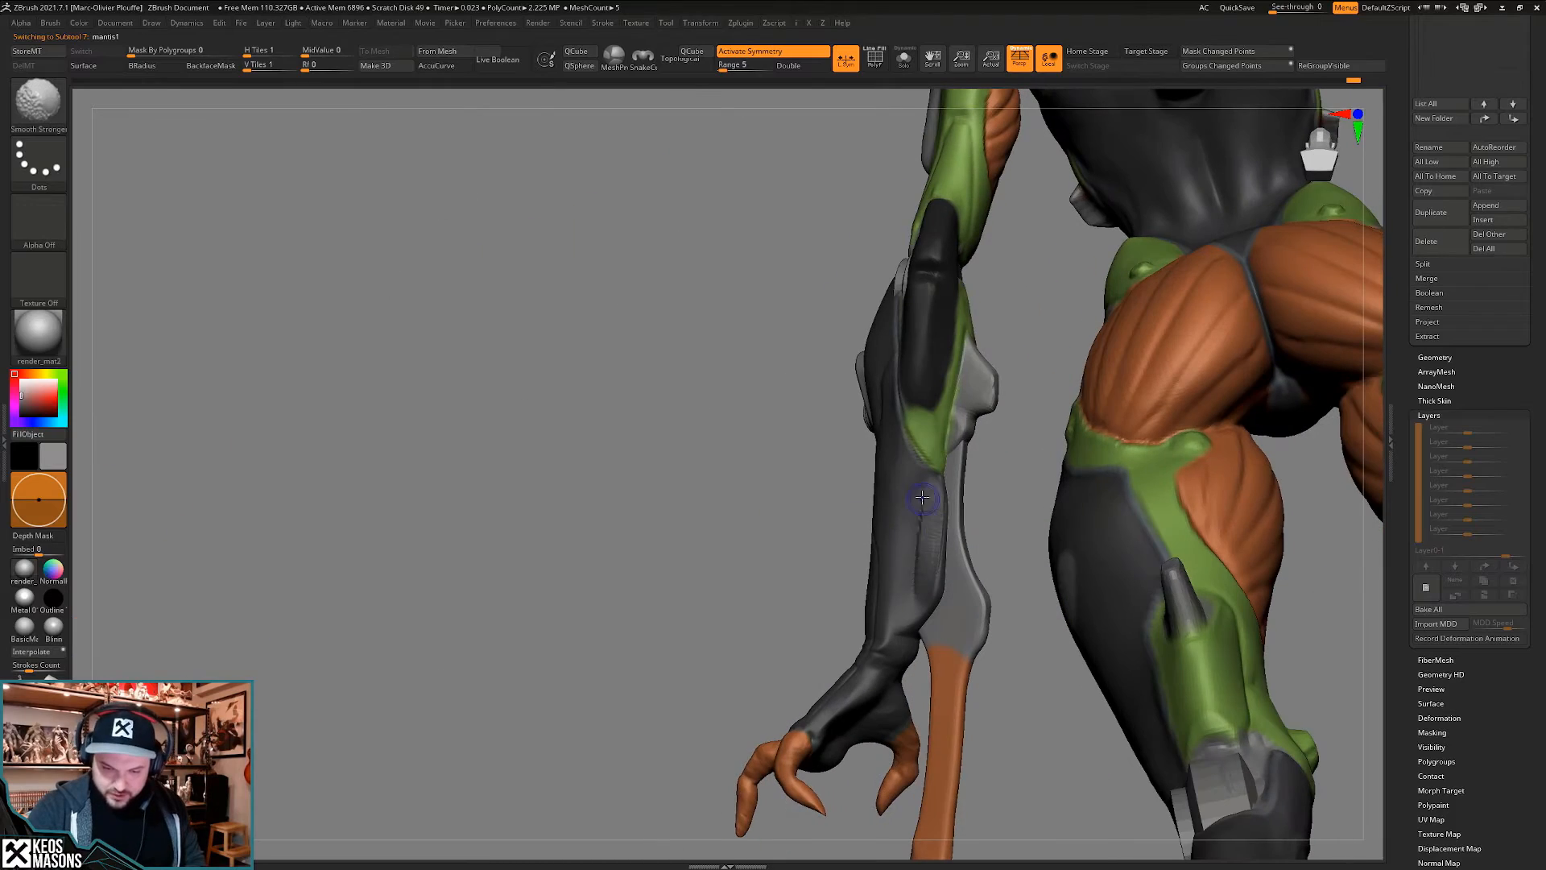
pyautogui.moveTo(924, 558)
pyautogui.mouseDown(button='right')
pyautogui.moveTo(918, 578)
pyautogui.moveTo(955, 640)
pyautogui.mouseUp(button='right')
# - Add ClayBuildup strokes along the back of the lower forearm beside the blade and smooth them
pyautogui.press('space')
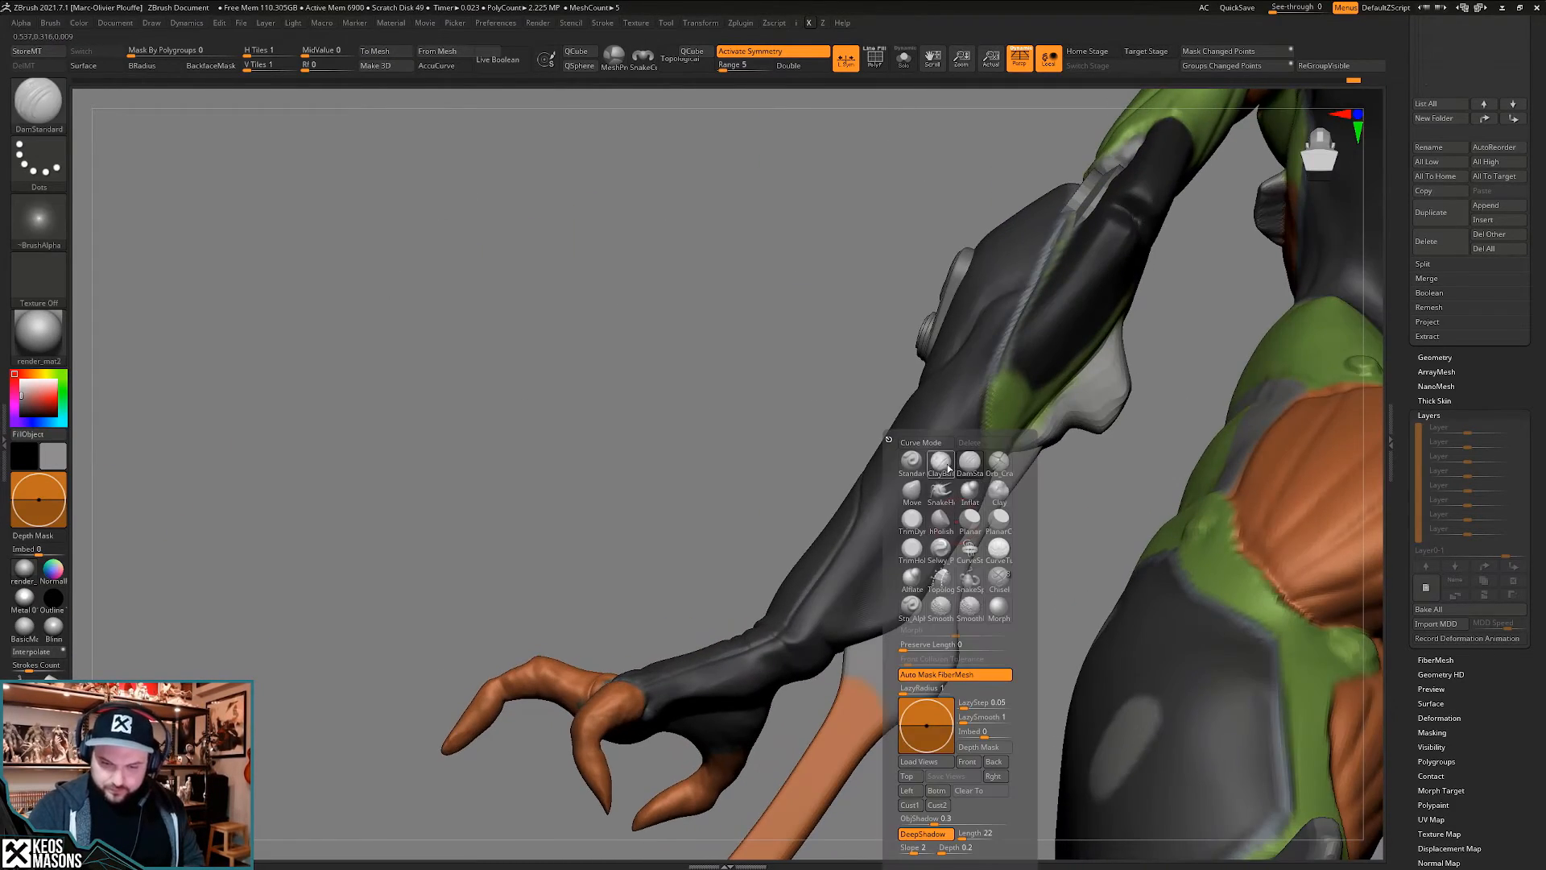
pyautogui.click(971, 494)
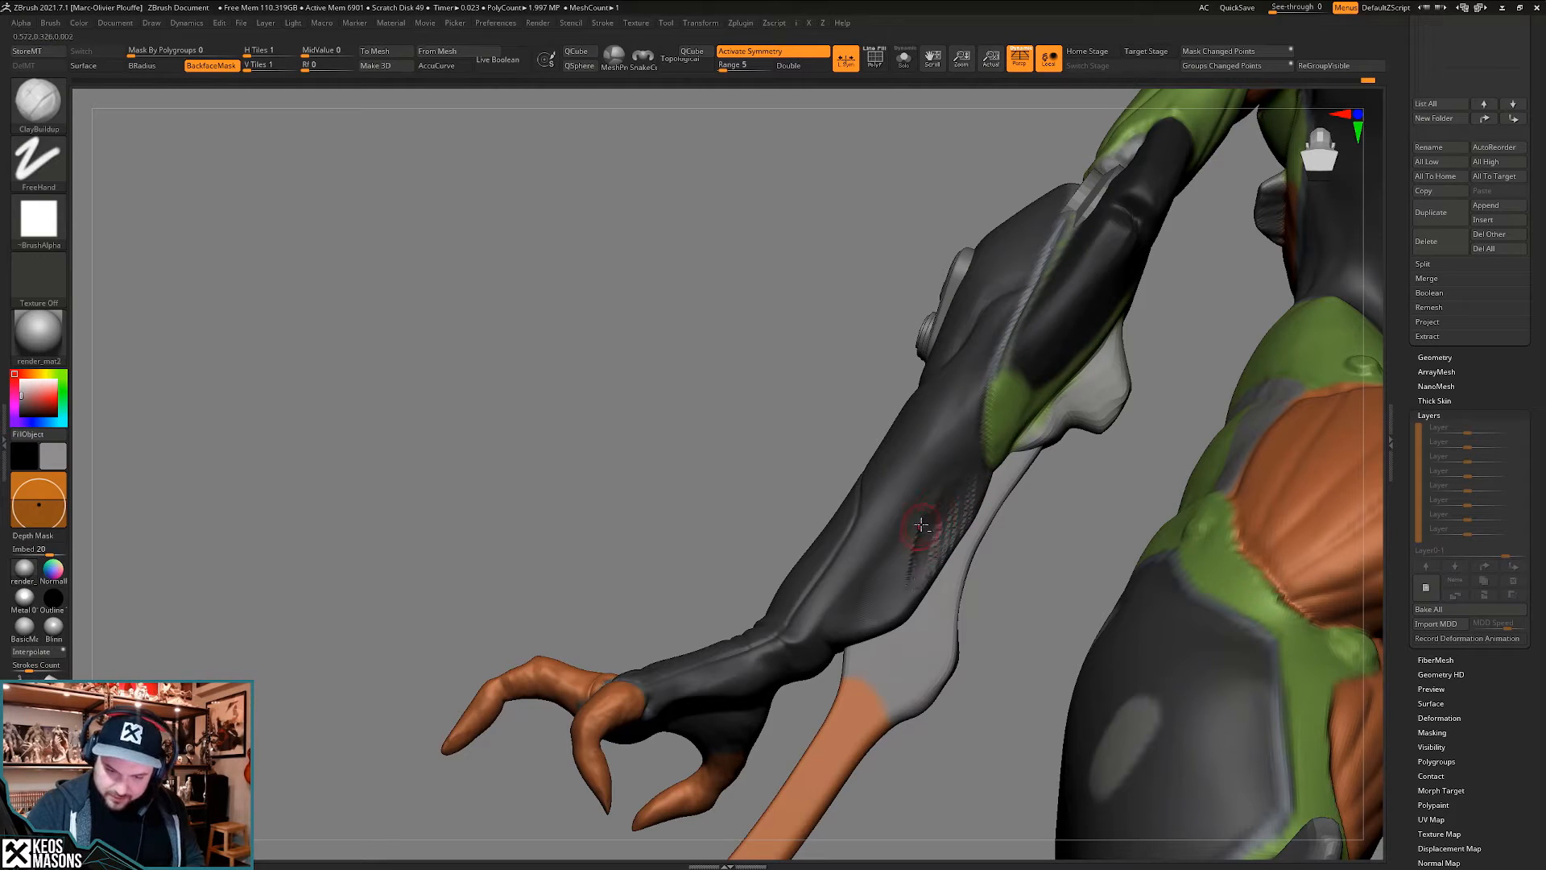
pyautogui.moveTo(845, 624); pyautogui.dragTo(955, 472, button='right')
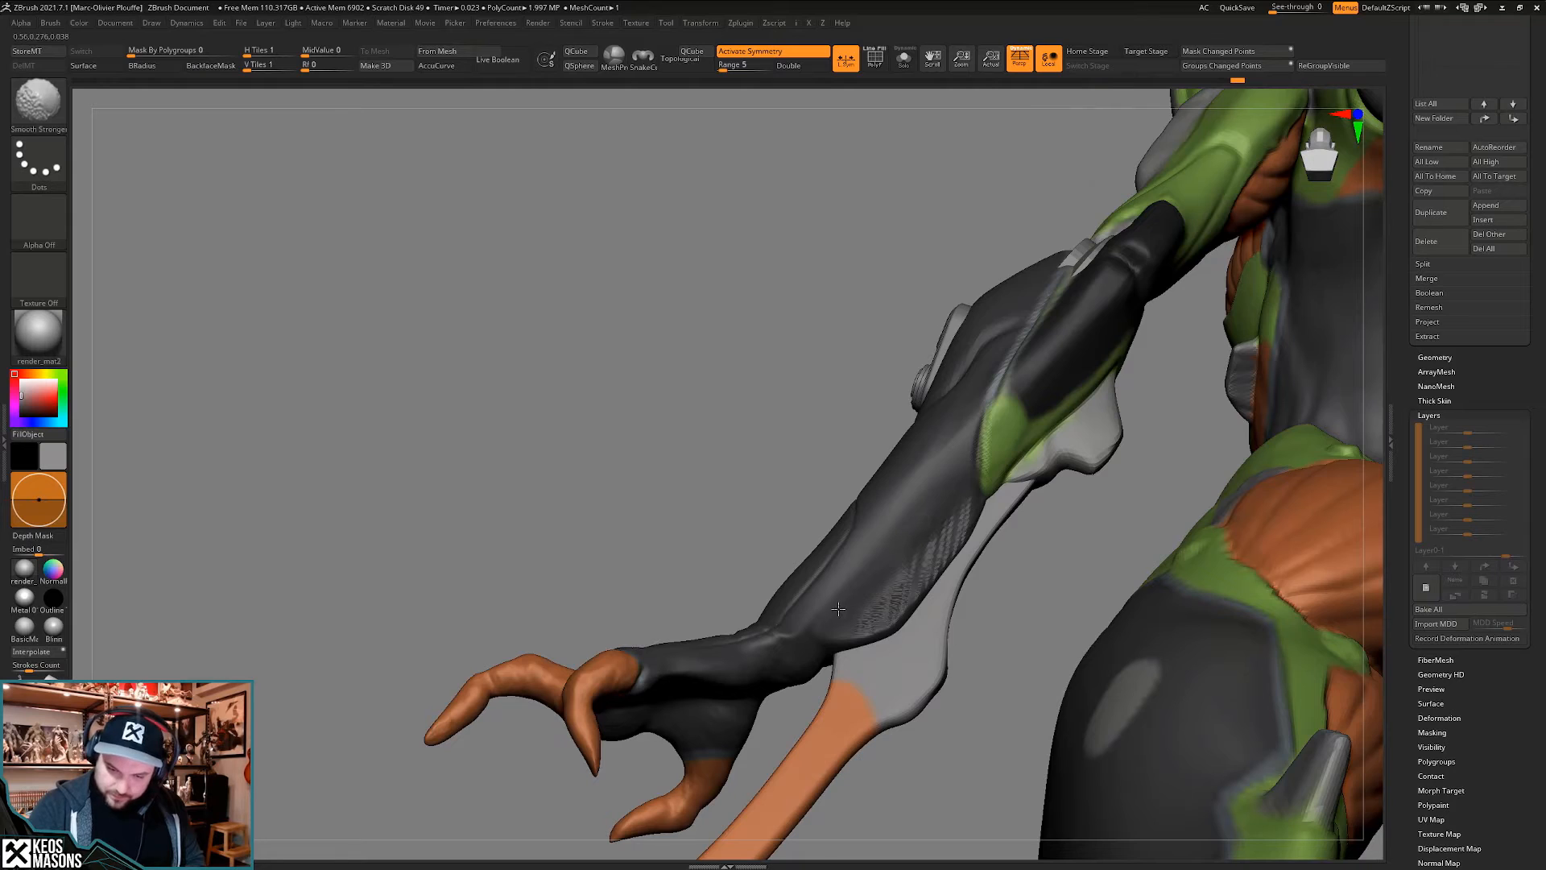
pyautogui.moveTo(838, 609); pyautogui.dragTo(885, 502, button='right')
pyautogui.press('space')
pyautogui.moveTo(928, 556)
pyautogui.mouseDown(button='right')
pyautogui.moveTo(865, 642)
pyautogui.moveTo(926, 556)
pyautogui.moveTo(853, 600)
pyautogui.moveTo(941, 607)
pyautogui.moveTo(973, 642)
pyautogui.moveTo(1039, 588)
pyautogui.mouseUp(button='right')
# - Carve the inner edge of the lower forearm from below the green panel to the wrist with DamStandard, and smooth it
pyautogui.press('space')
pyautogui.click(1071, 464)
pyautogui.press('space')
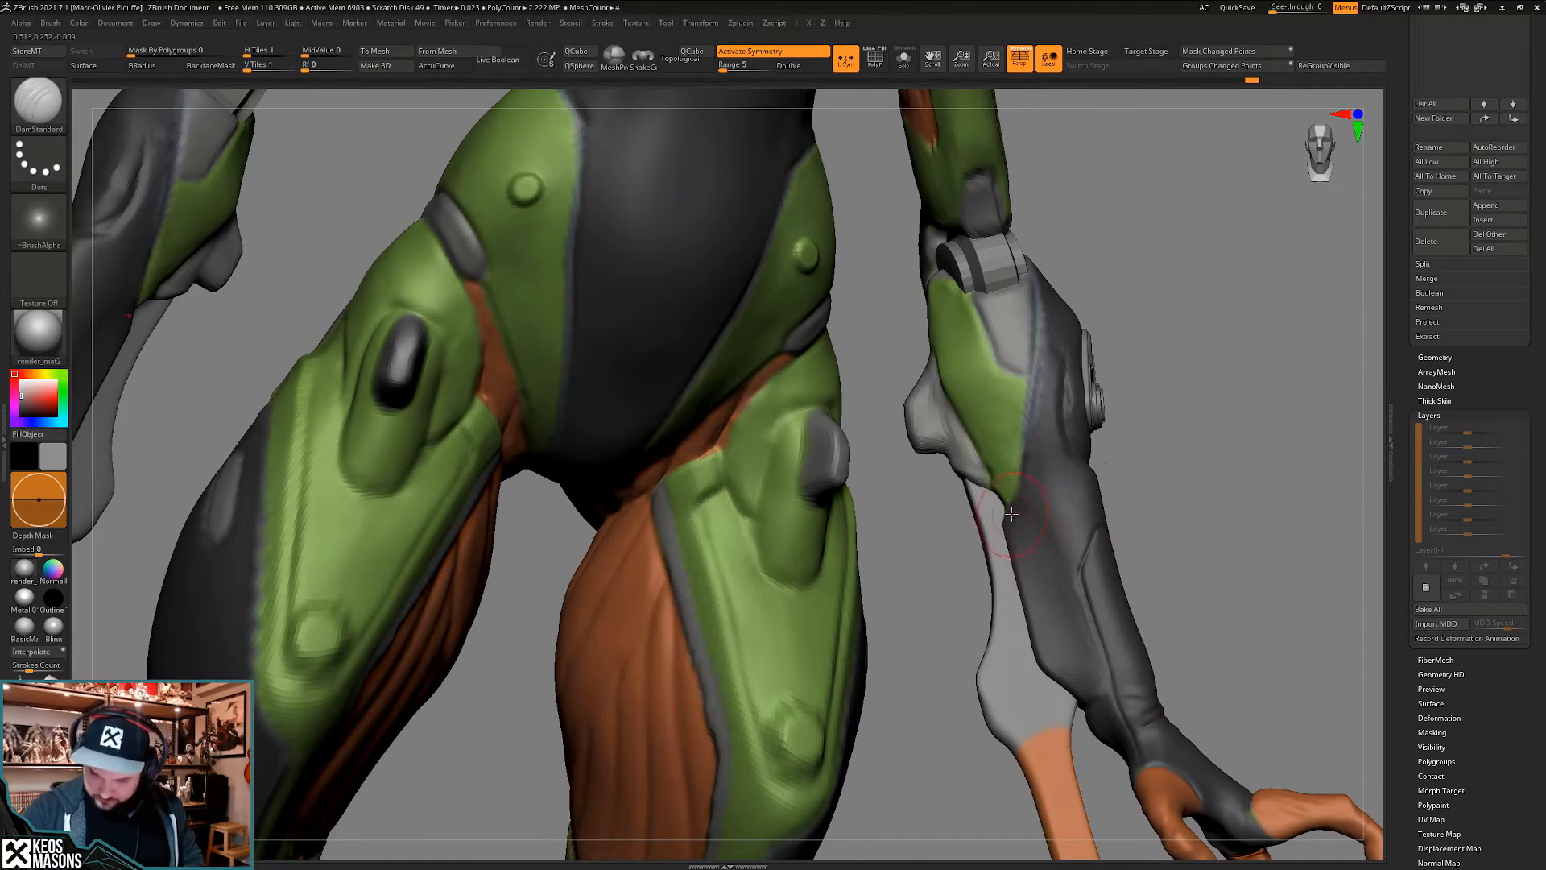
pyautogui.moveTo(1011, 513); pyautogui.dragTo(1053, 683)
pyautogui.moveTo(1020, 548); pyautogui.dragTo(1056, 680)
pyautogui.moveTo(1035, 654); pyautogui.dragTo(1001, 618, button='right')
pyautogui.moveTo(1051, 555); pyautogui.dragTo(1022, 539, button='right')
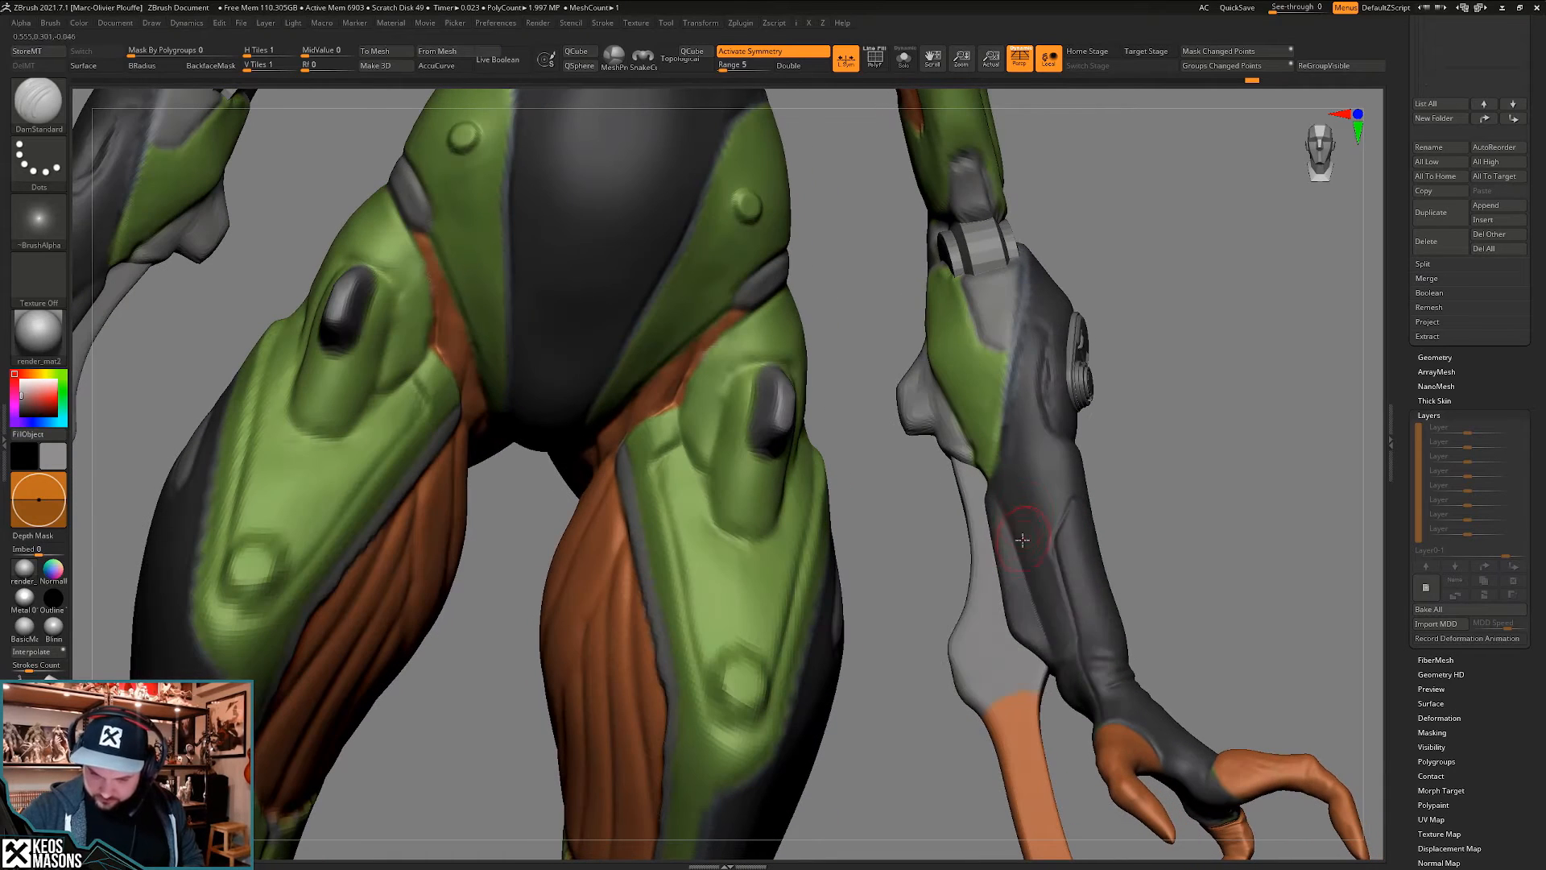
pyautogui.press('shift')
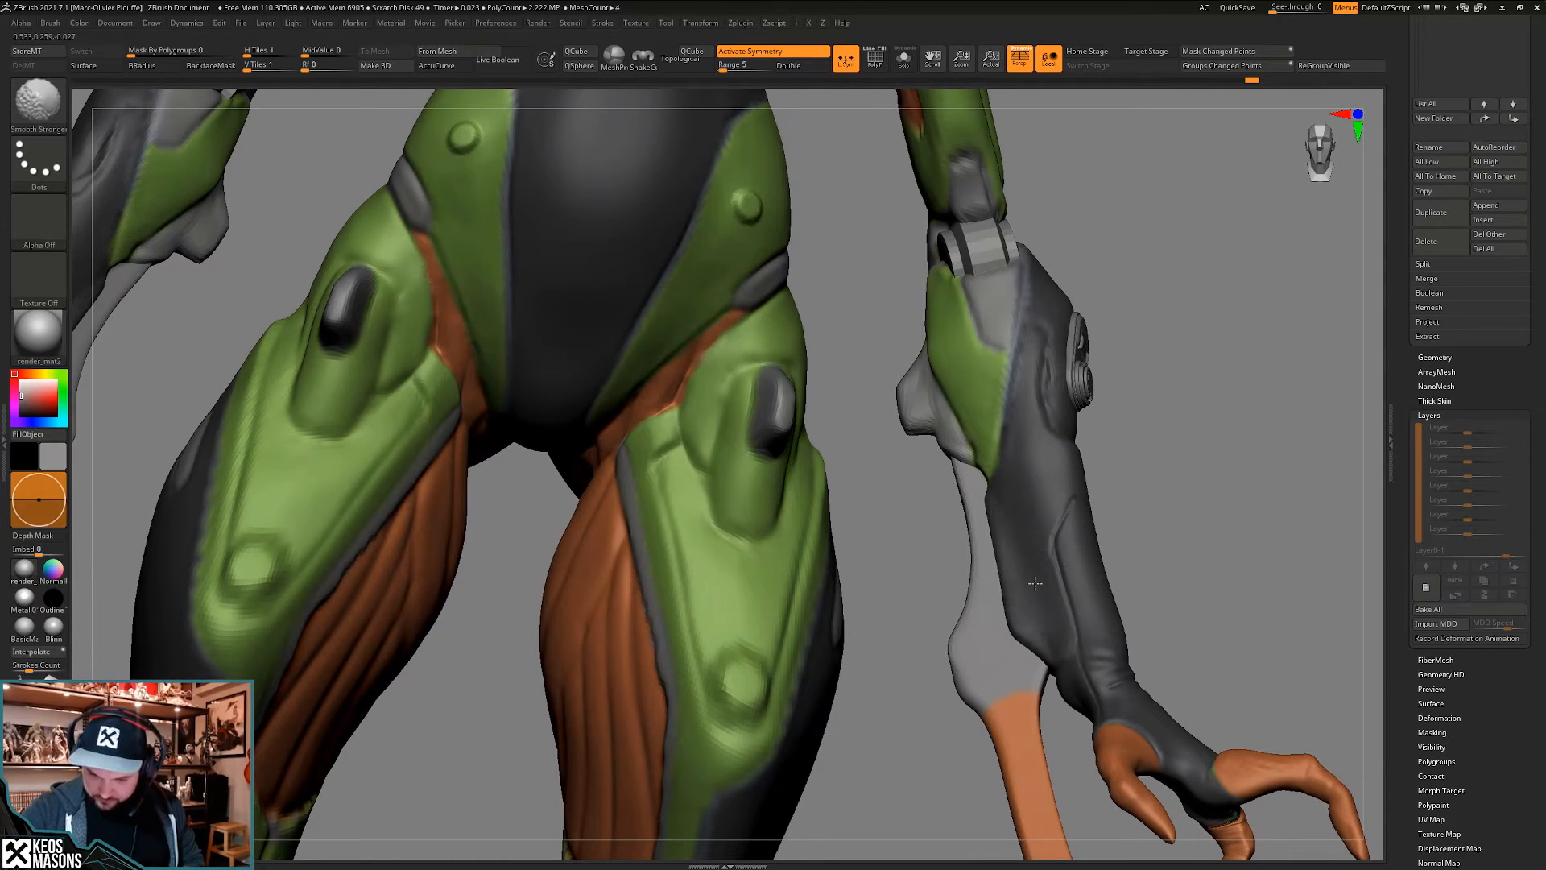
# - Smooth the front of the lower forearm between the carved panel lines, from the green panel towards the wrist
pyautogui.keyDown('shift'); pyautogui.moveTo(1035, 583); pyautogui.dragTo(1026, 544); pyautogui.keyUp('shift')
pyautogui.moveTo(1031, 559)
pyautogui.mouseDown(button='right')
pyautogui.moveTo(1049, 553)
pyautogui.moveTo(1027, 520)
pyautogui.mouseUp(button='right')
pyautogui.keyDown('ctrl'); pyautogui.moveTo(1027, 519); pyautogui.dragTo(1021, 411, button='right'); pyautogui.keyUp('ctrl')
pyautogui.press('f')
pyautogui.moveTo(1122, 584); pyautogui.dragTo(1075, 516, button='right')
pyautogui.moveTo(1075, 515)
pyautogui.keyDown('ctrl'); pyautogui.mouseDown(button='right')
pyautogui.moveTo(1097, 542)
pyautogui.moveTo(1075, 538)
pyautogui.mouseUp(button='right'); pyautogui.keyUp('ctrl')
pyautogui.moveTo(923, 496); pyautogui.dragTo(928, 462, button='right')
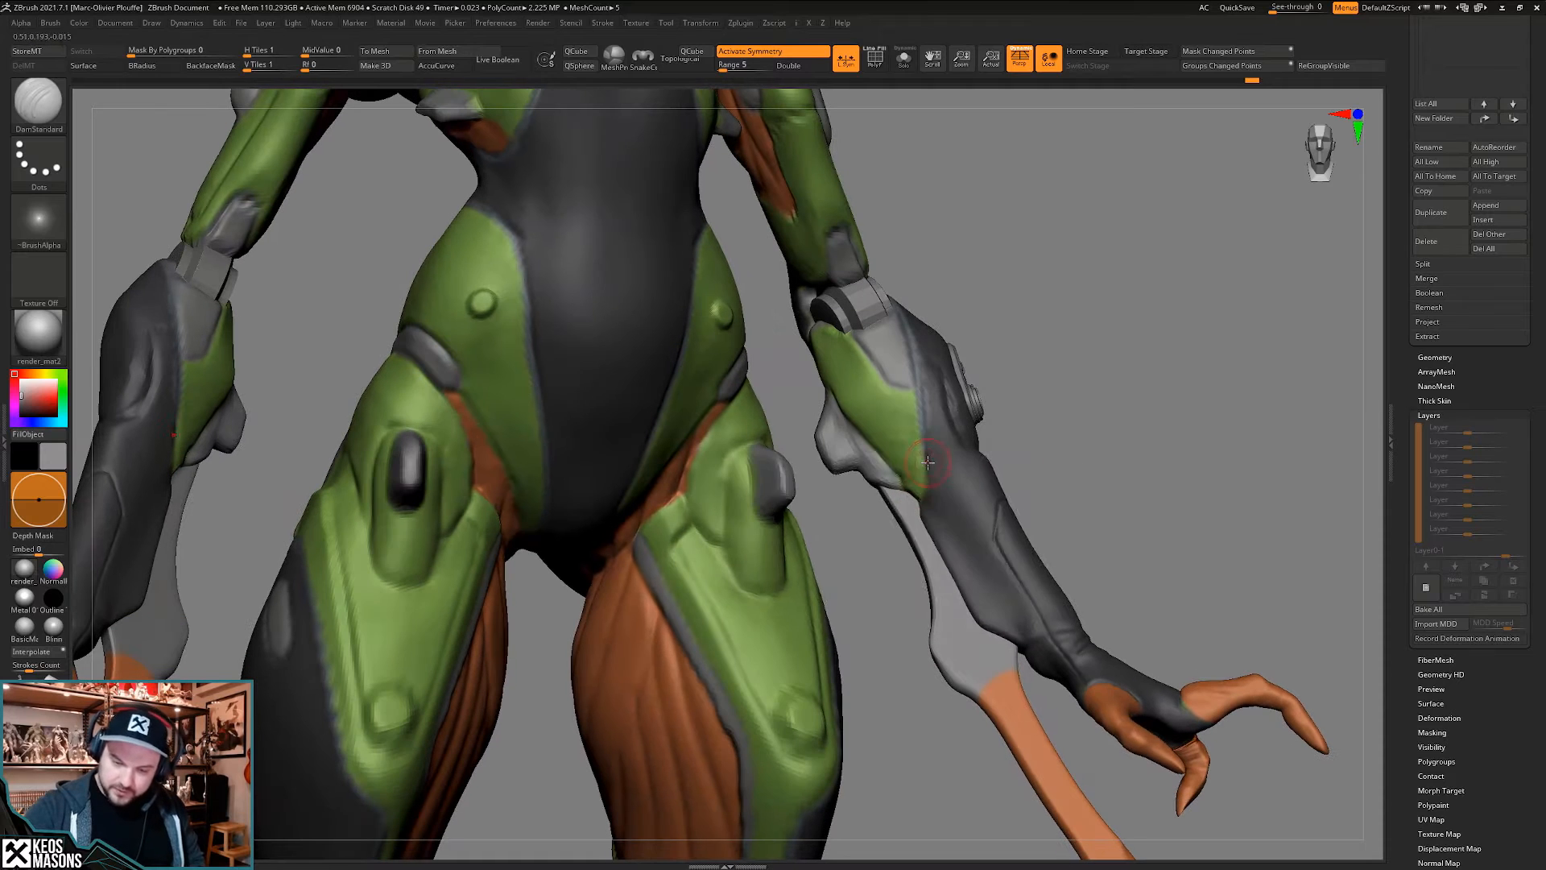
# - Try adding small raised knobs to the inner lower forearm, near the wrist and below the green panel, with ClayBuildup
pyautogui.press('b')
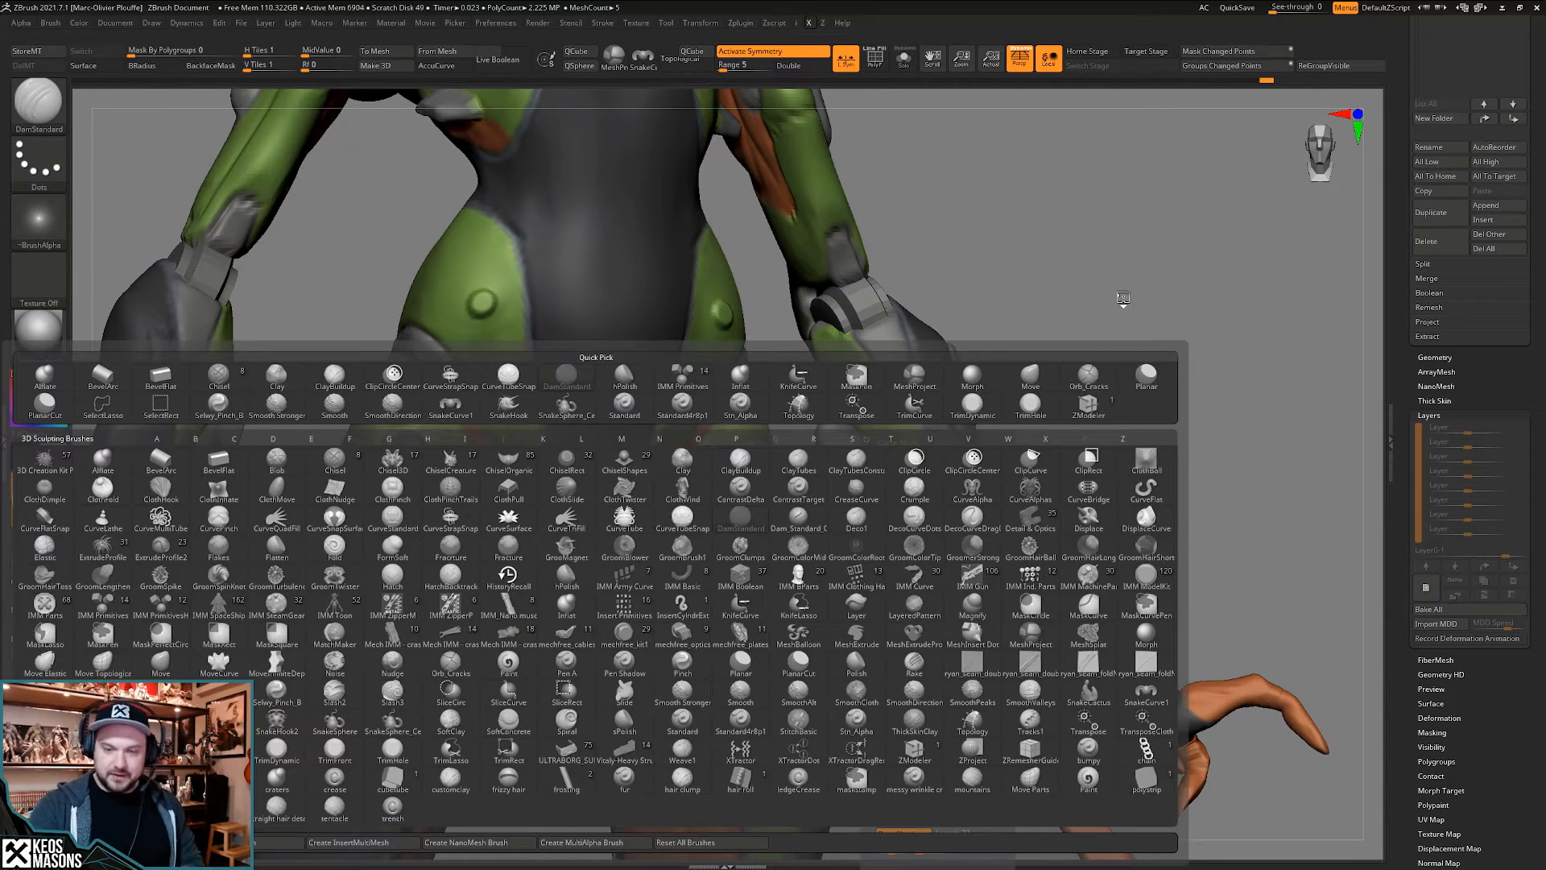
pyautogui.press('c')
pyautogui.press('b')
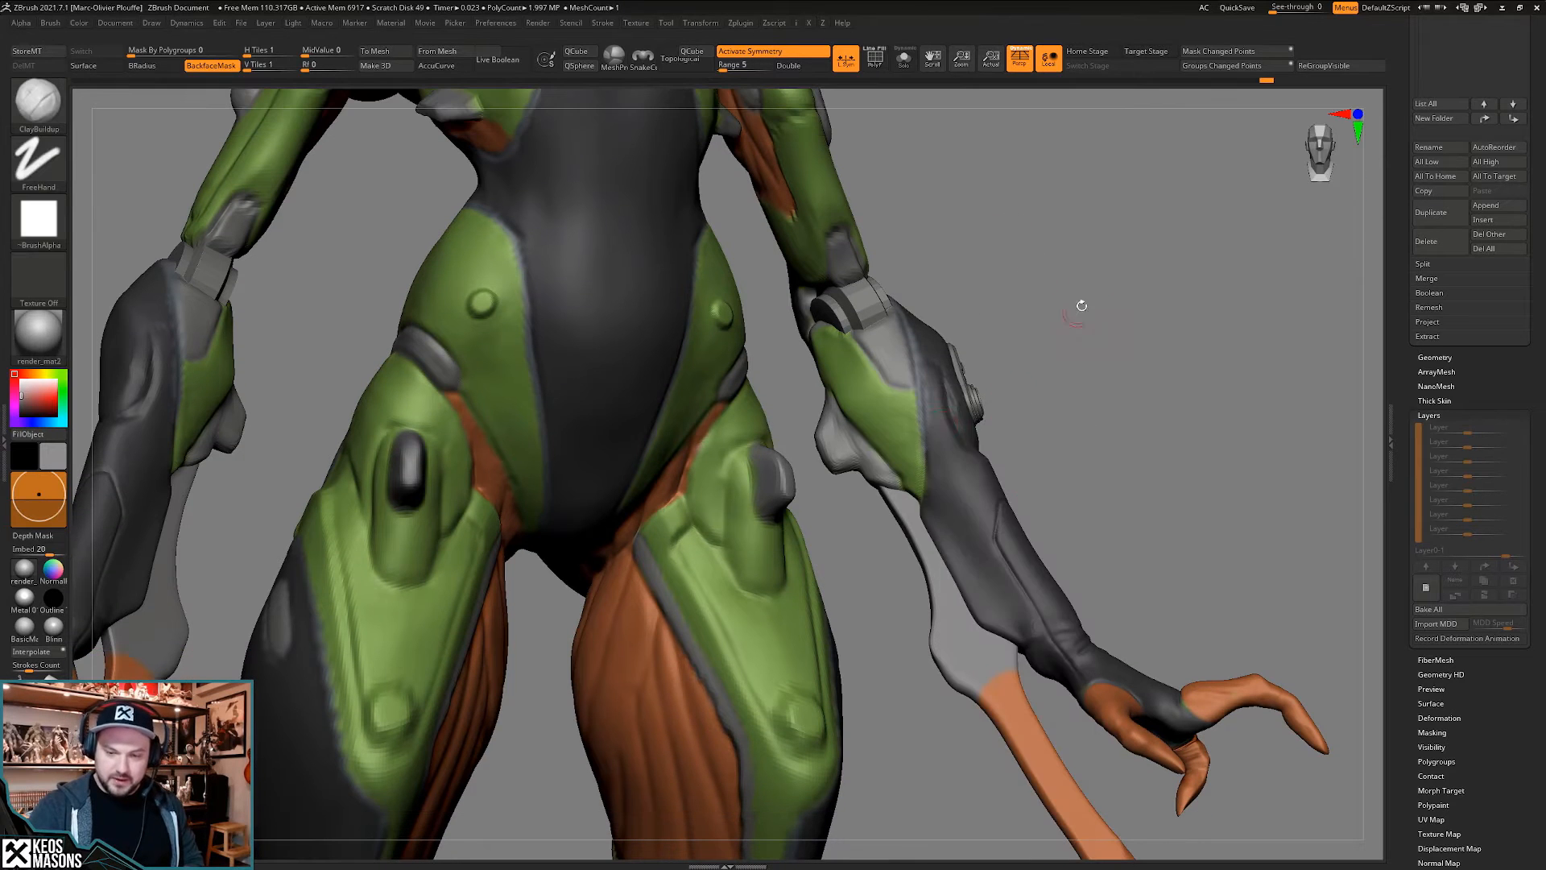
pyautogui.rightClick(938, 409)
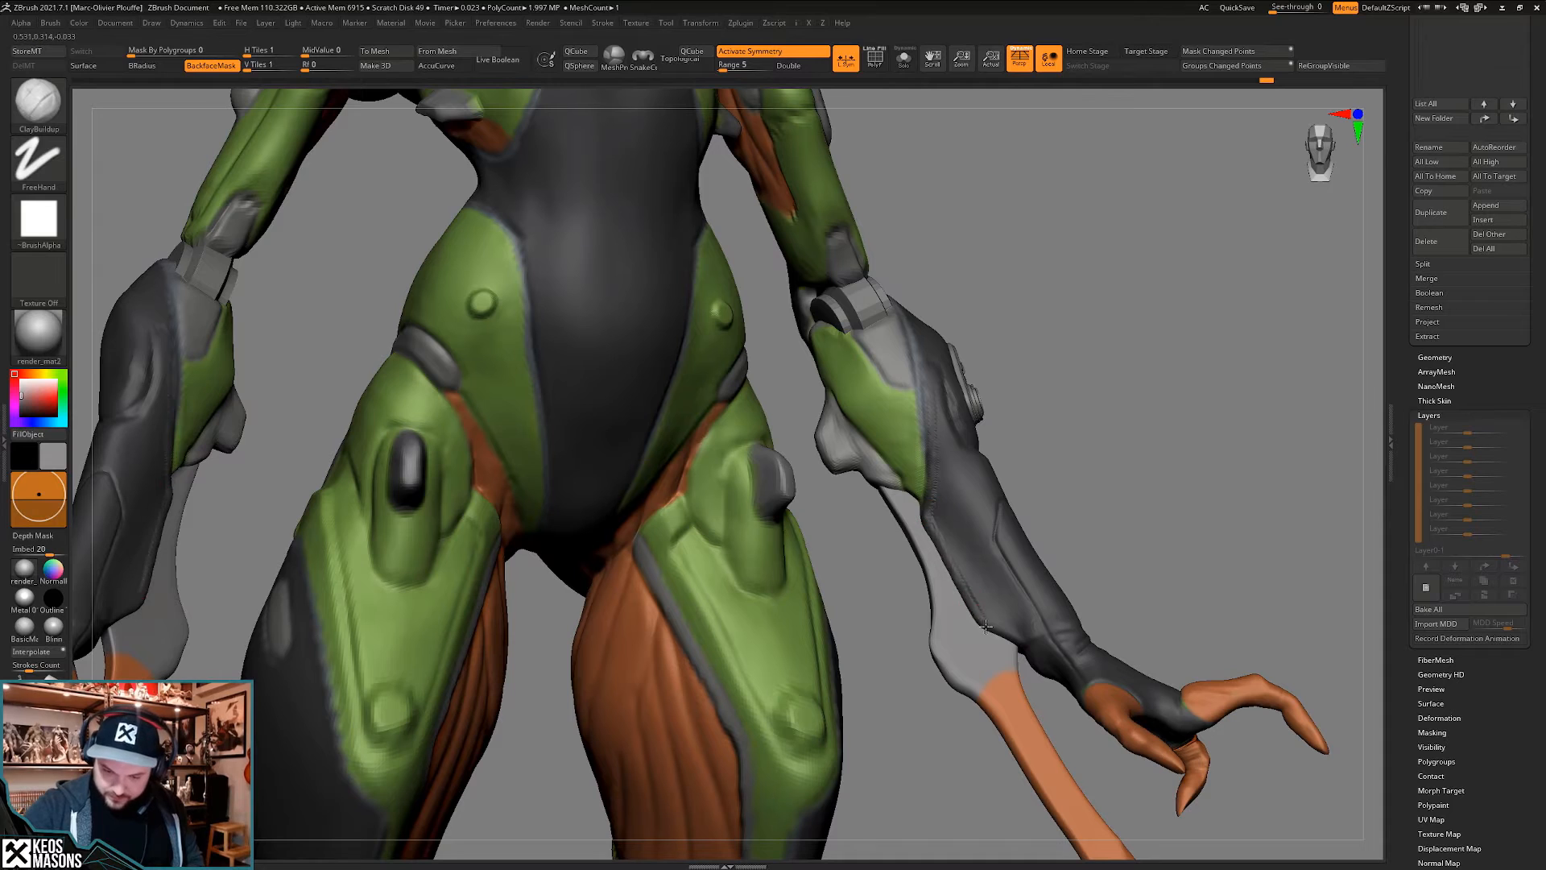
pyautogui.moveTo(1019, 642); pyautogui.dragTo(956, 545, button='right')
pyautogui.keyDown('shift'); pyautogui.moveTo(942, 513); pyautogui.dragTo(952, 541); pyautogui.keyUp('shift')
pyautogui.moveTo(1015, 576)
pyautogui.mouseDown(button='right')
pyautogui.moveTo(996, 593)
pyautogui.moveTo(990, 579)
pyautogui.moveTo(1001, 599)
pyautogui.mouseUp(button='right')
pyautogui.rightClick(988, 583)
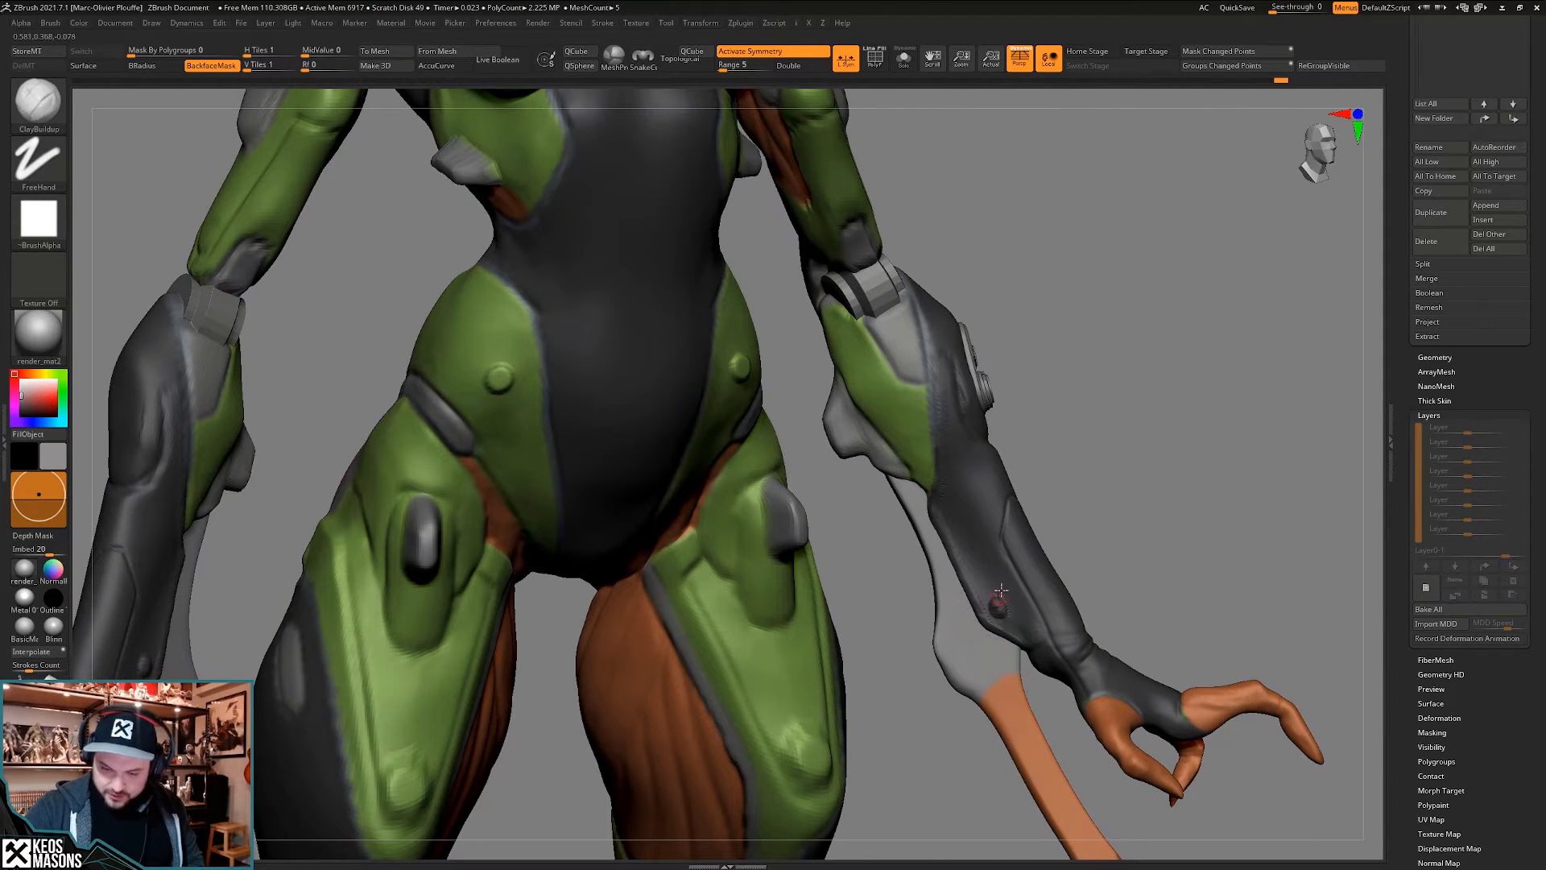
pyautogui.hotkey('ctrl', 'z')
pyautogui.moveTo(996, 614); pyautogui.dragTo(1001, 605)
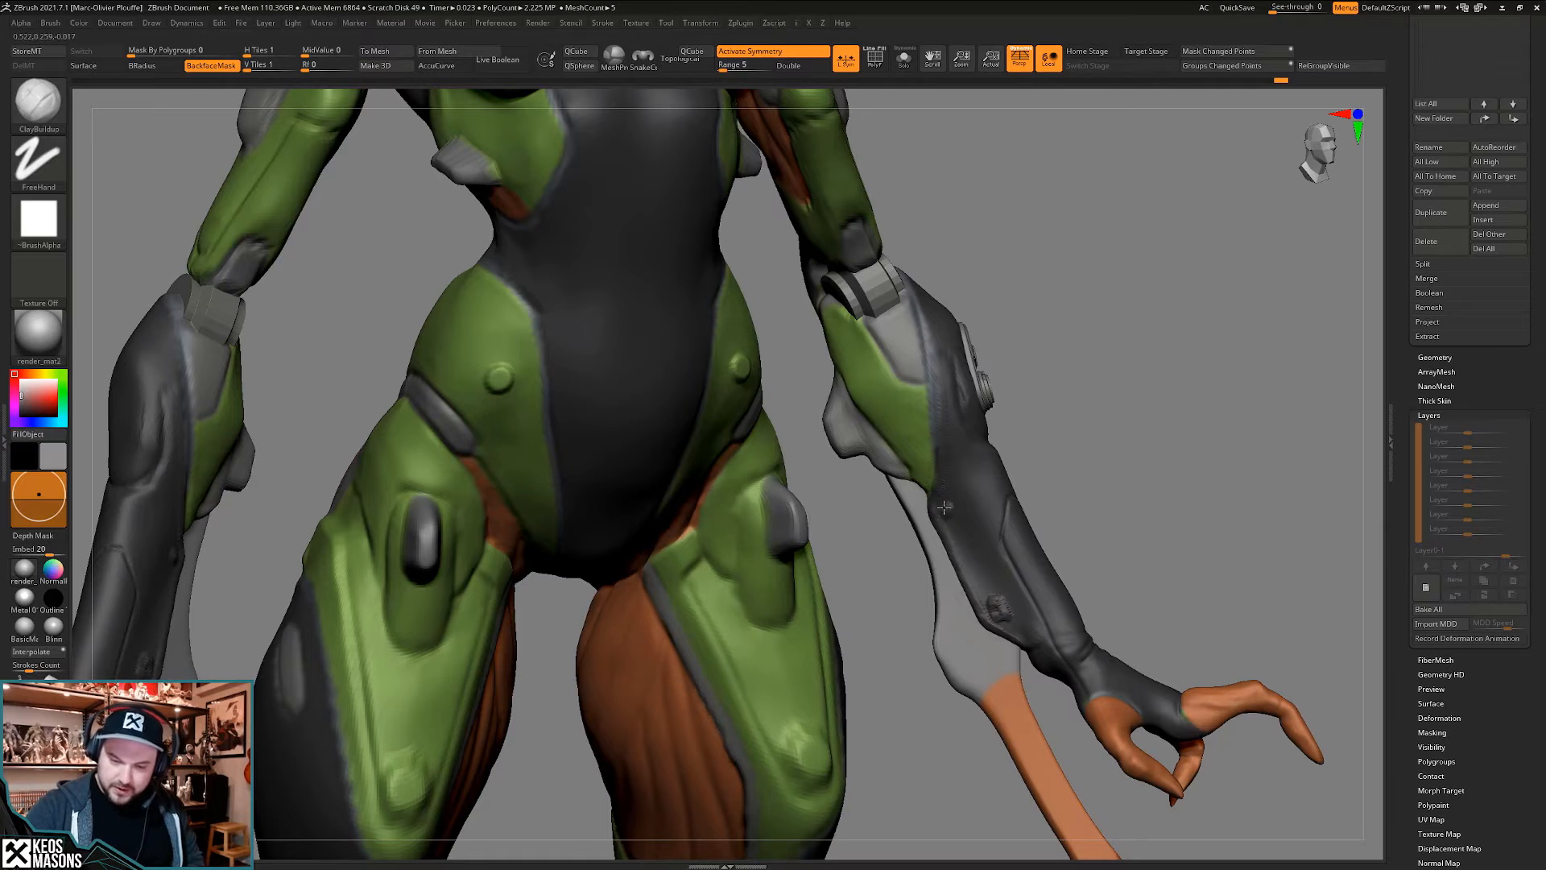
pyautogui.keyDown('ctrl'); pyautogui.moveTo(963, 516); pyautogui.dragTo(956, 380, button='right'); pyautogui.keyUp('ctrl')
pyautogui.moveTo(1055, 483); pyautogui.dragTo(1145, 510, button='right')
pyautogui.keyDown('ctrl'); pyautogui.moveTo(1145, 443); pyautogui.dragTo(1162, 519, button='right'); pyautogui.keyUp('ctrl')
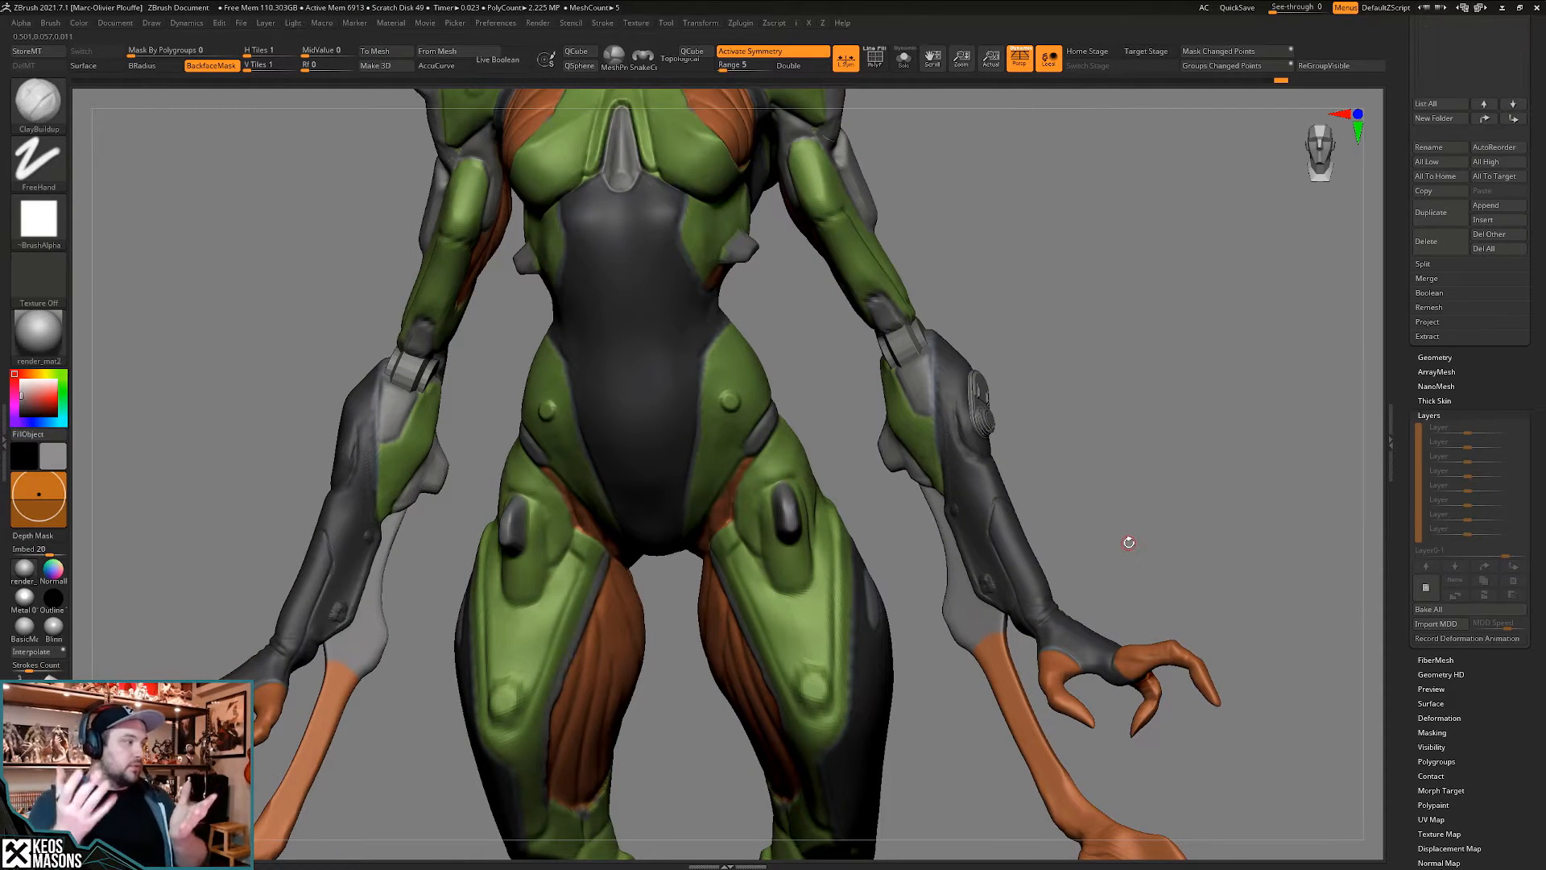
pyautogui.moveTo(1097, 515); pyautogui.dragTo(1012, 531, button='right')
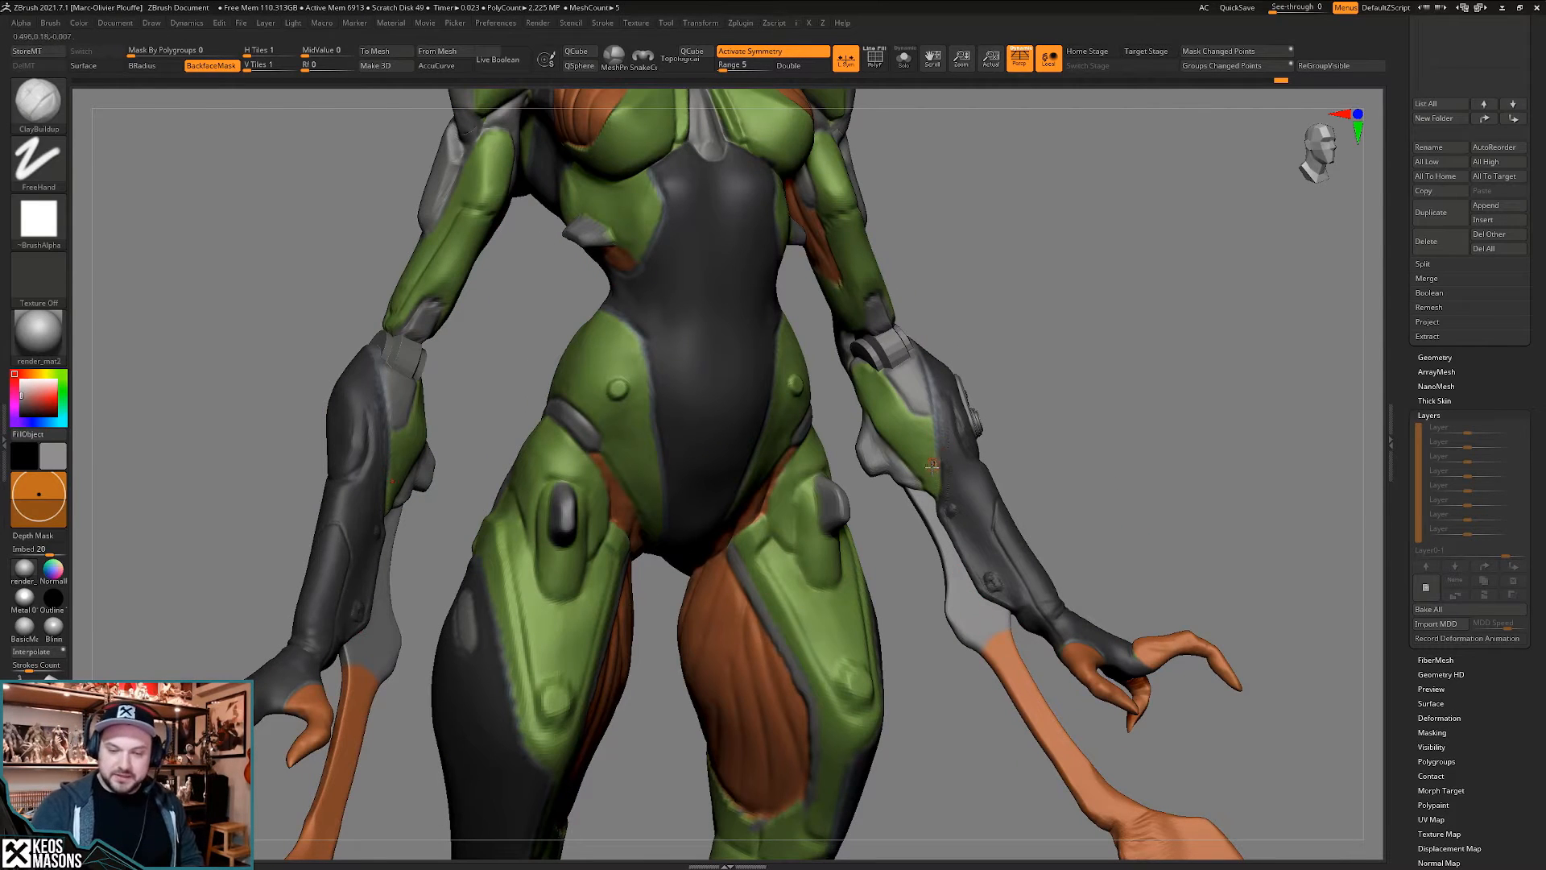
# - Build up the back of the lower forearm below the green panel's tip with ClayBuildup and smooth the strokes
pyautogui.moveTo(931, 467); pyautogui.dragTo(1059, 372, button='right')
pyautogui.moveTo(938, 515); pyautogui.dragTo(843, 467, button='right')
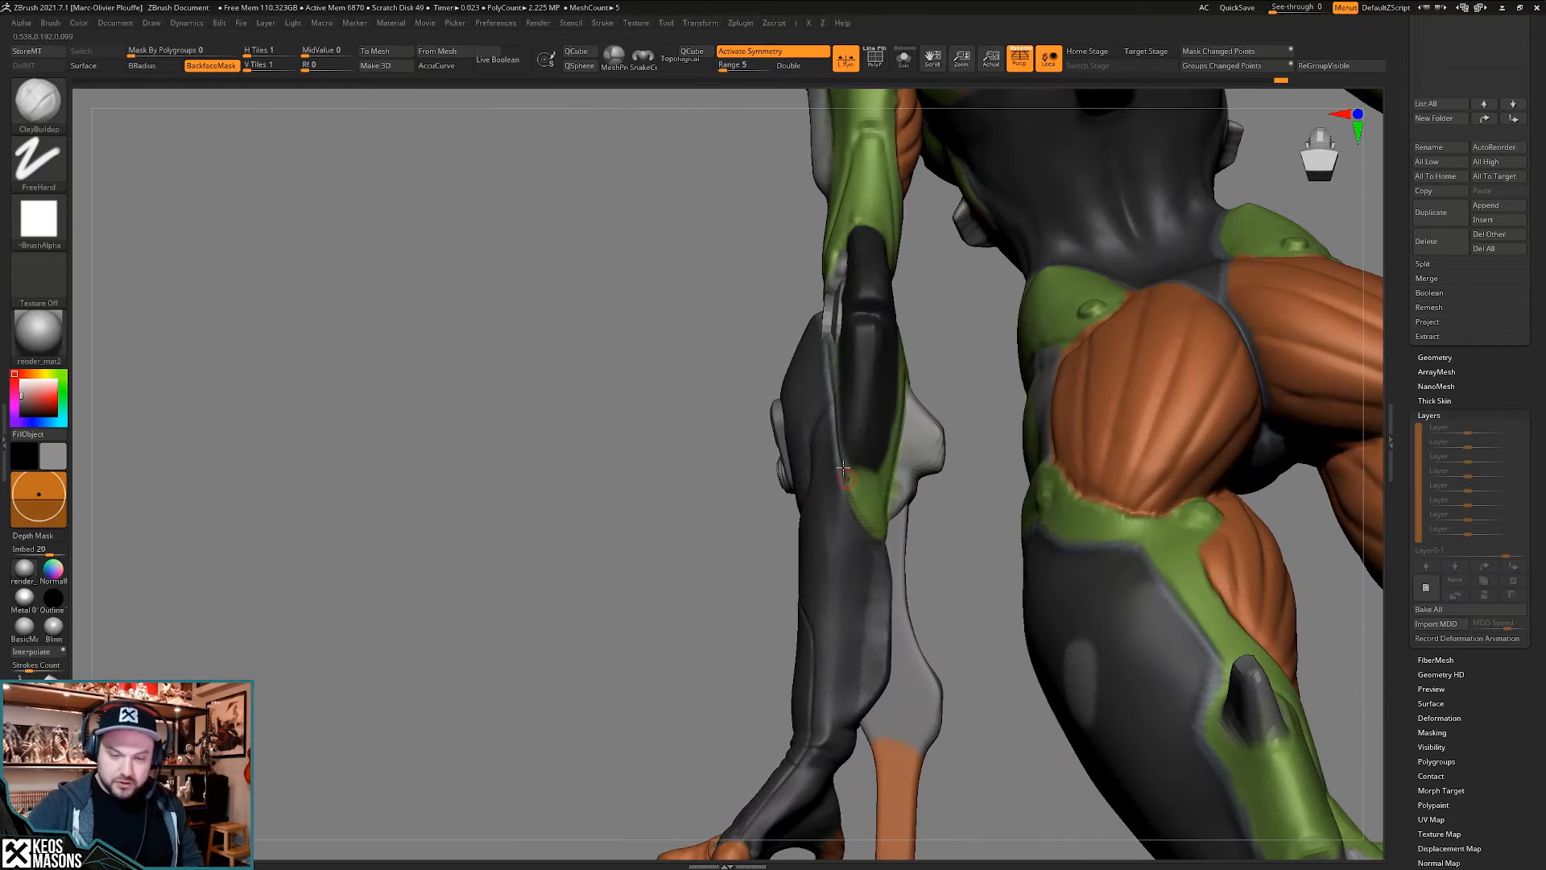
pyautogui.moveTo(871, 544); pyautogui.dragTo(864, 521, button='right')
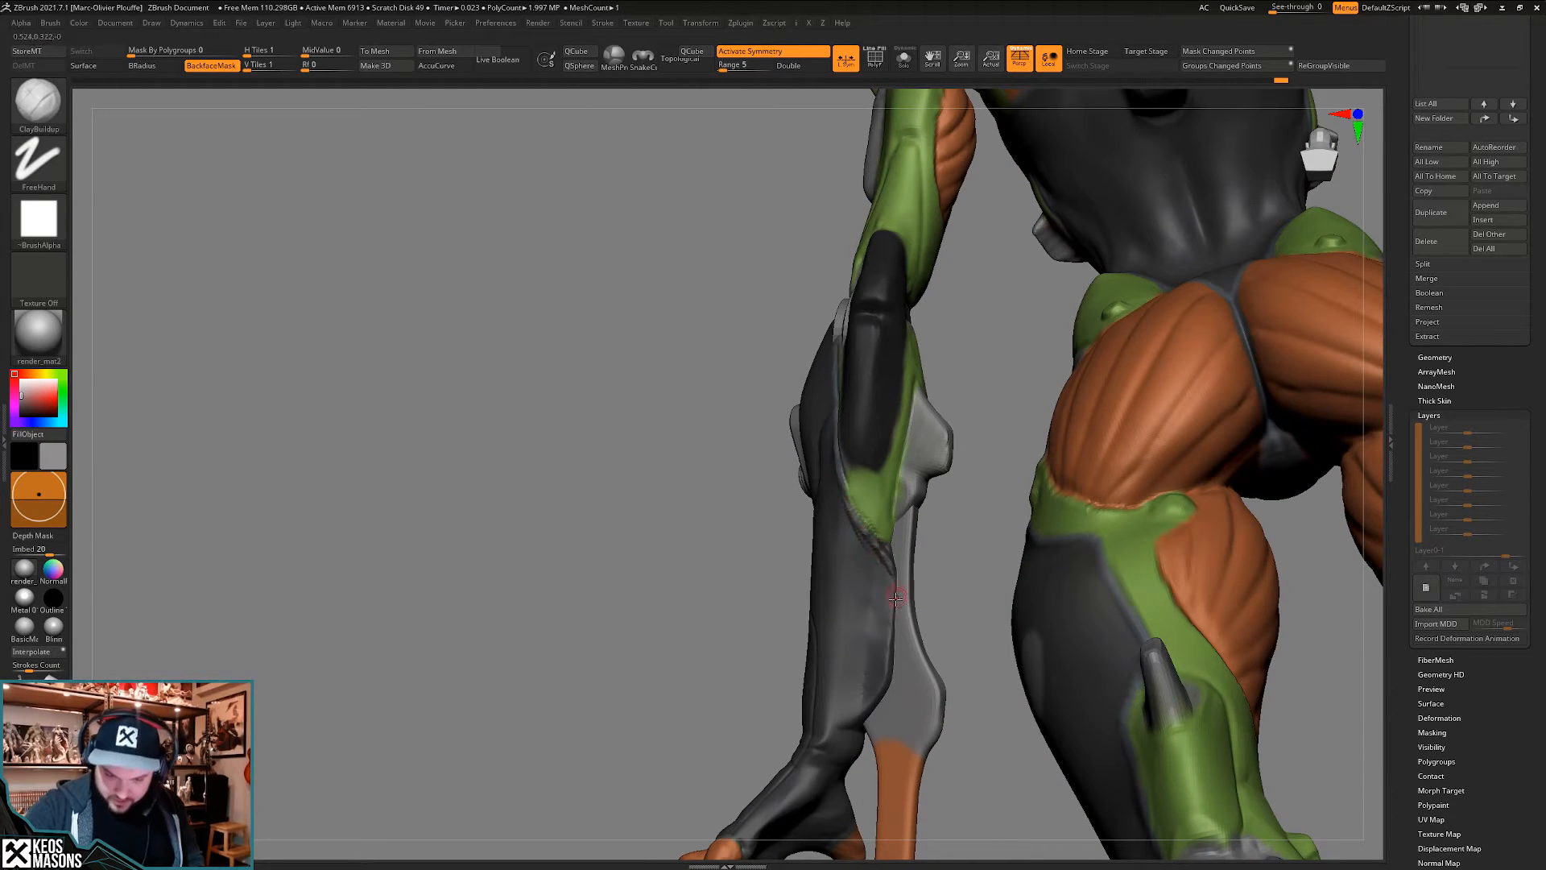
pyautogui.moveTo(893, 603); pyautogui.dragTo(907, 509, button='right')
pyautogui.rightClick(871, 621)
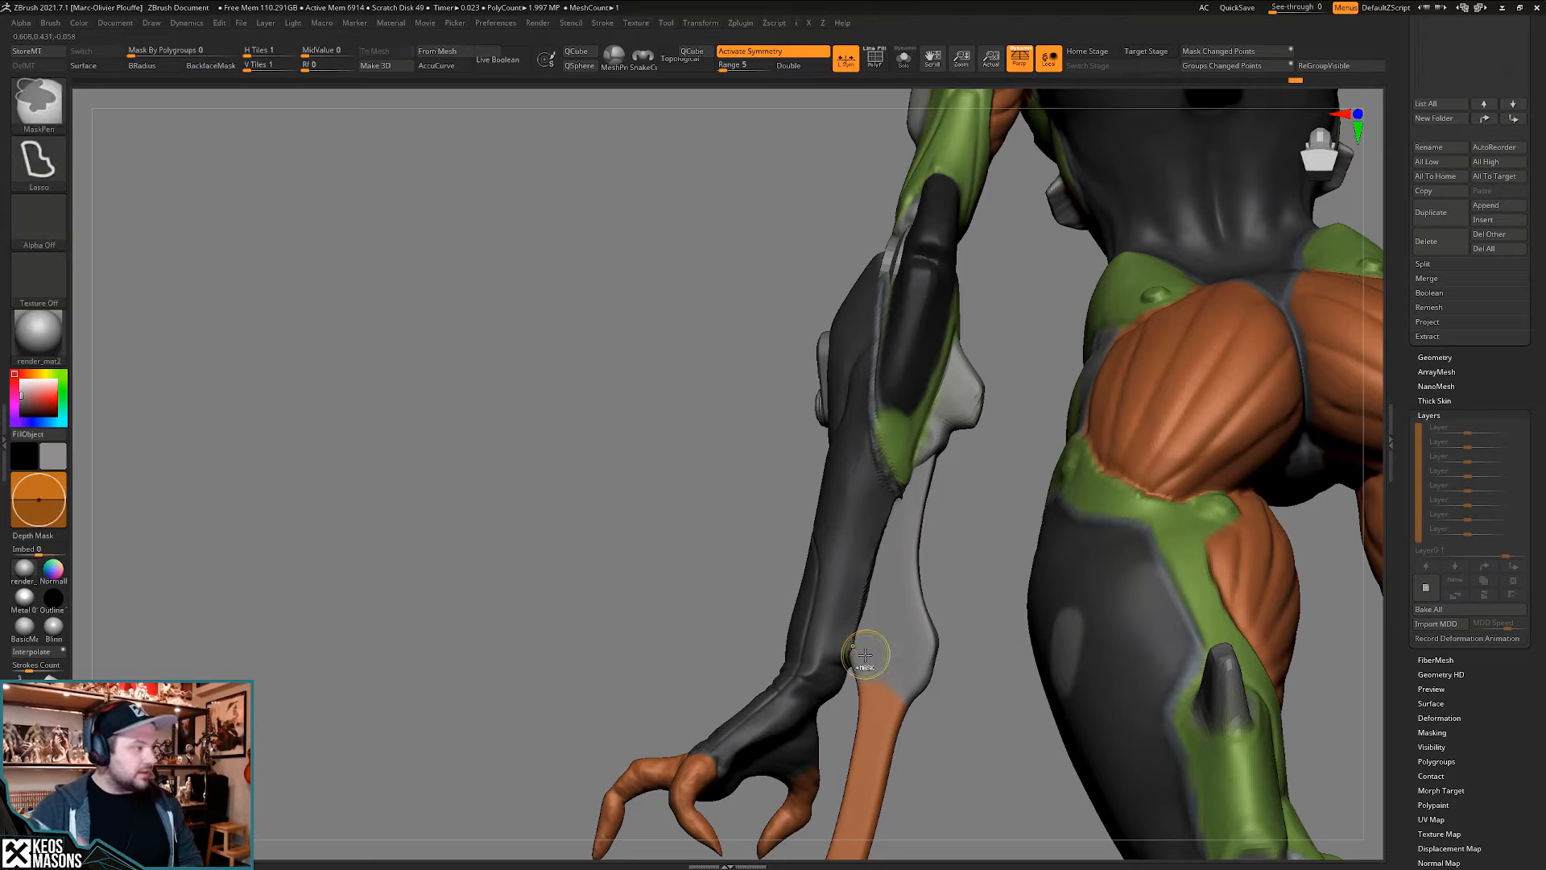
pyautogui.rightClick(867, 586)
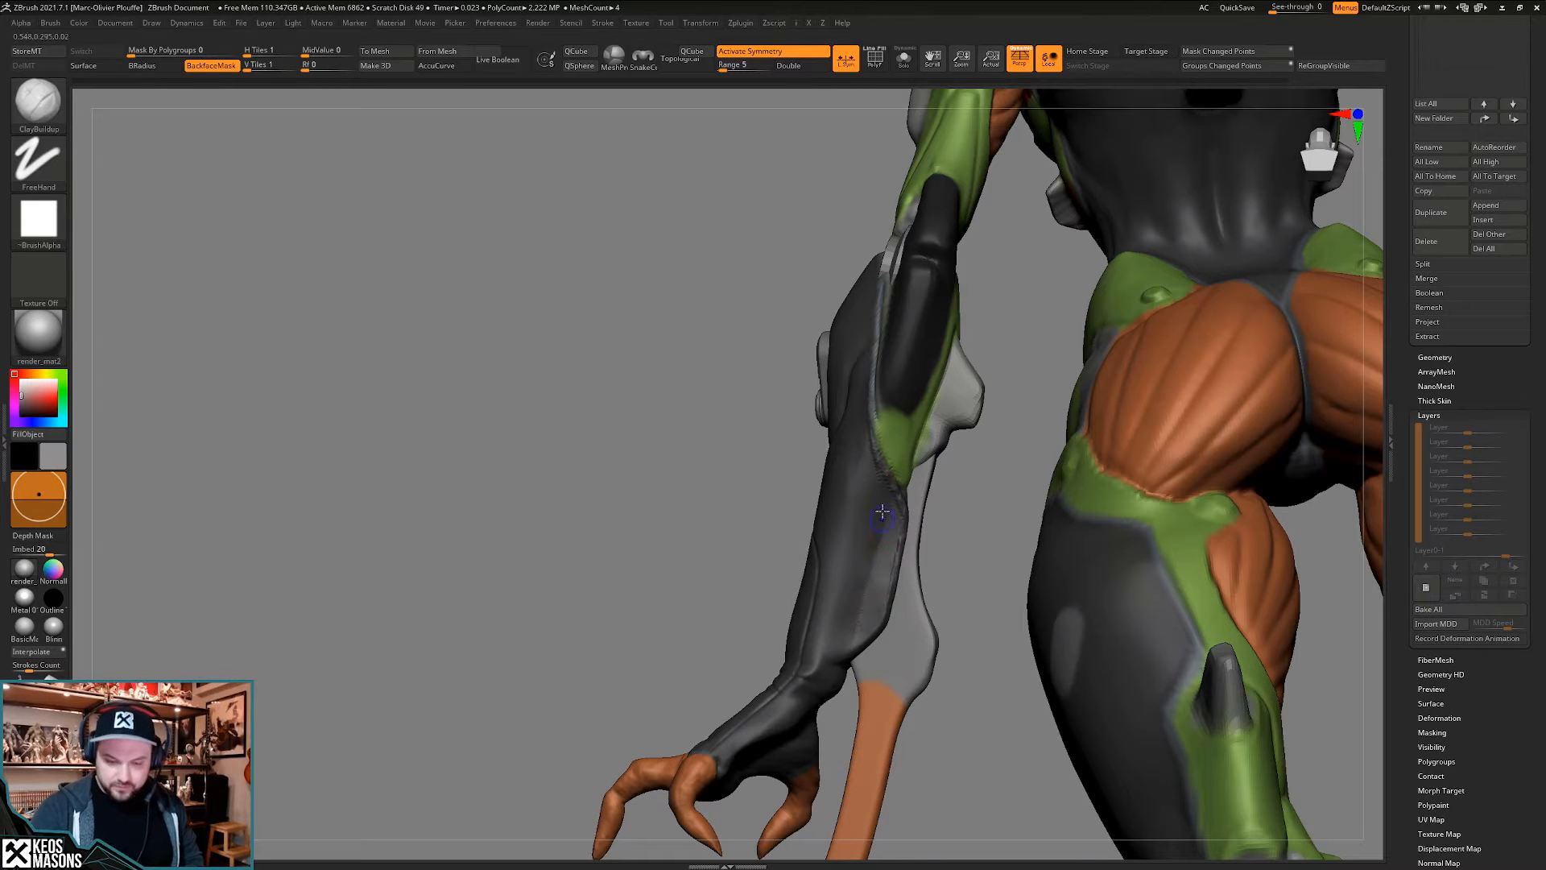
pyautogui.keyDown('shift'); pyautogui.moveTo(887, 514); pyautogui.dragTo(892, 544); pyautogui.keyUp('shift')
pyautogui.rightClick(877, 578)
pyautogui.moveTo(892, 544)
pyautogui.mouseDown(button='right')
pyautogui.moveTo(877, 579)
pyautogui.moveTo(887, 564)
pyautogui.mouseUp(button='right')
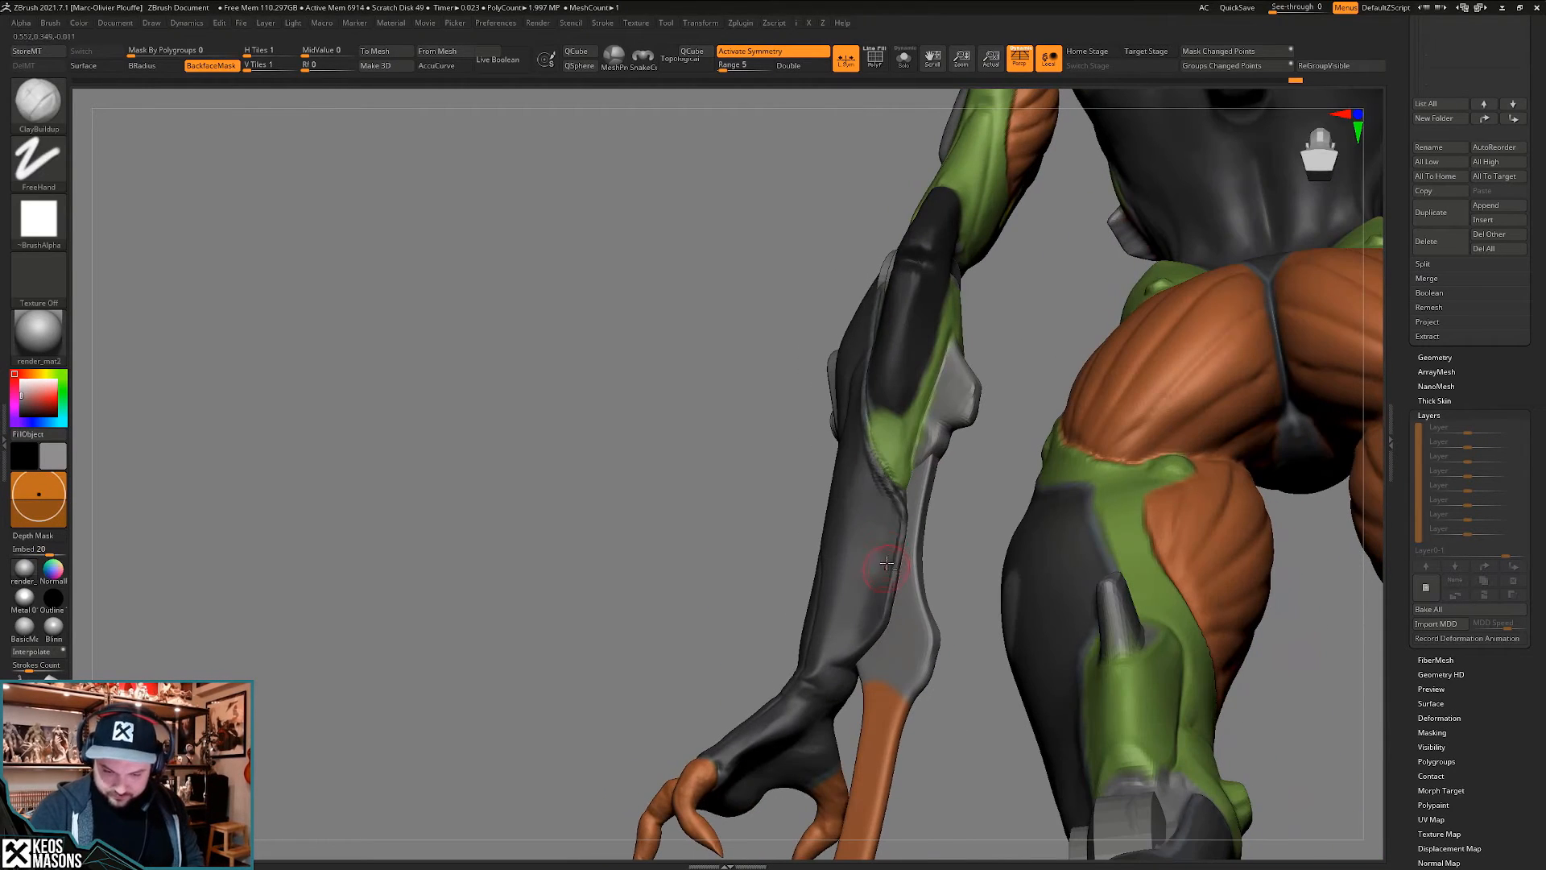
# - Sculpt a ridge on the forearm between the oval pod and the elbow guard with ClayBuildup, smoothing it into the surface
pyautogui.press('shift')
pyautogui.rightClick(868, 611)
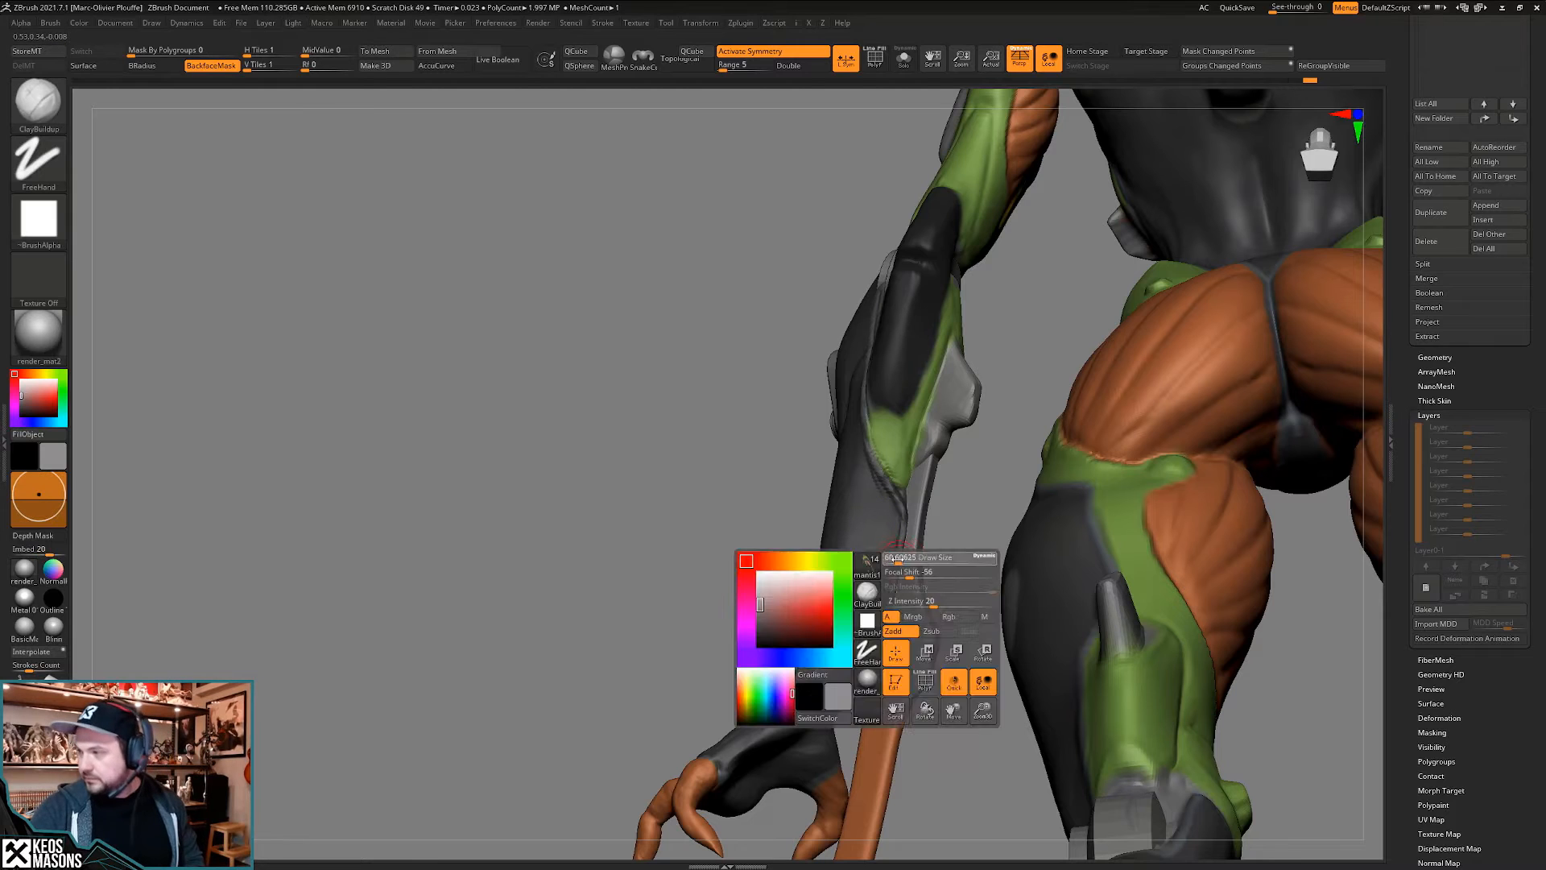
pyautogui.moveTo(907, 566)
pyautogui.mouseDown(button='right')
pyautogui.moveTo(892, 443)
pyautogui.moveTo(845, 427)
pyautogui.moveTo(870, 479)
pyautogui.moveTo(854, 531)
pyautogui.moveTo(843, 452)
pyautogui.moveTo(852, 479)
pyautogui.mouseUp(button='right')
pyautogui.press('shift')
pyautogui.rightClick(843, 554)
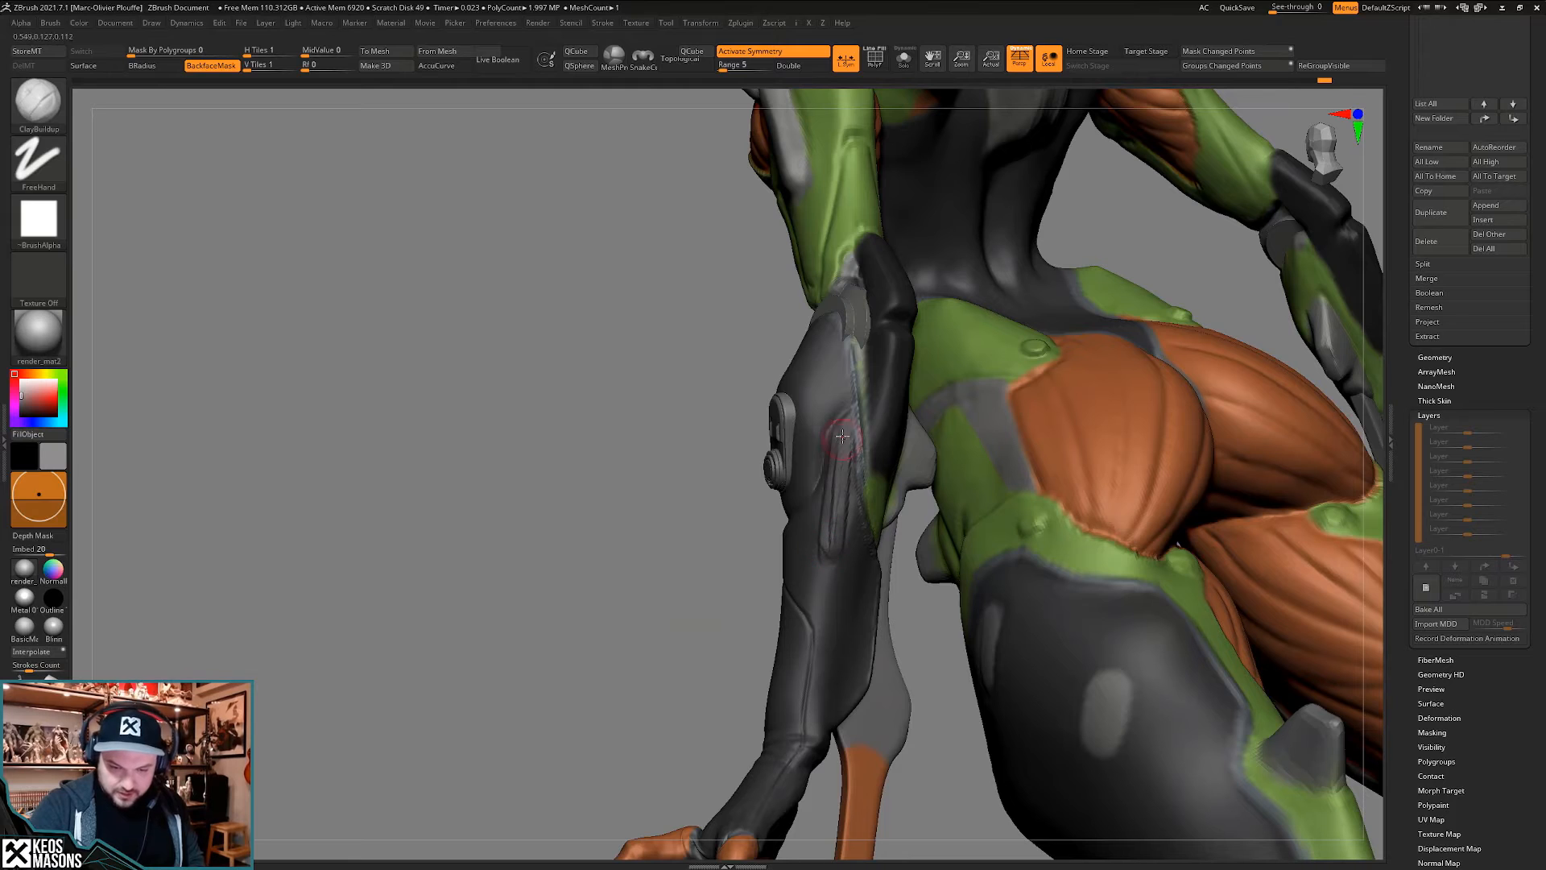
pyautogui.keyDown('shift'); pyautogui.moveTo(843, 439); pyautogui.dragTo(822, 552); pyautogui.keyUp('shift')
pyautogui.moveTo(829, 515)
pyautogui.mouseDown(button='right')
pyautogui.moveTo(856, 486)
pyautogui.moveTo(852, 463)
pyautogui.mouseUp(button='right')
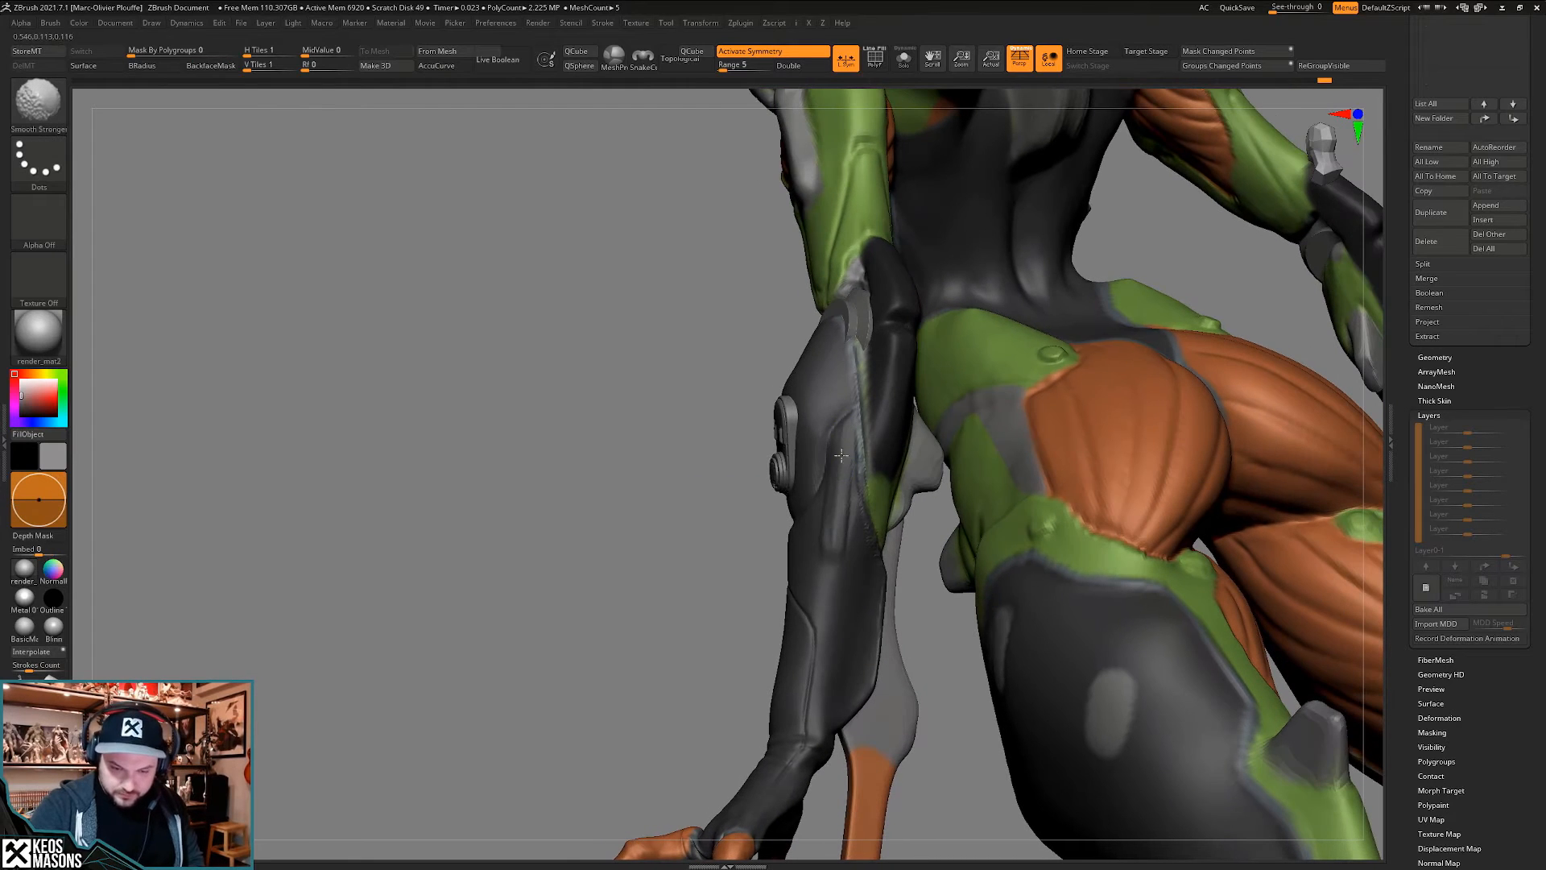
pyautogui.moveTo(826, 525)
pyautogui.mouseDown(button='right')
pyautogui.moveTo(856, 518)
pyautogui.moveTo(839, 477)
pyautogui.mouseUp(button='right')
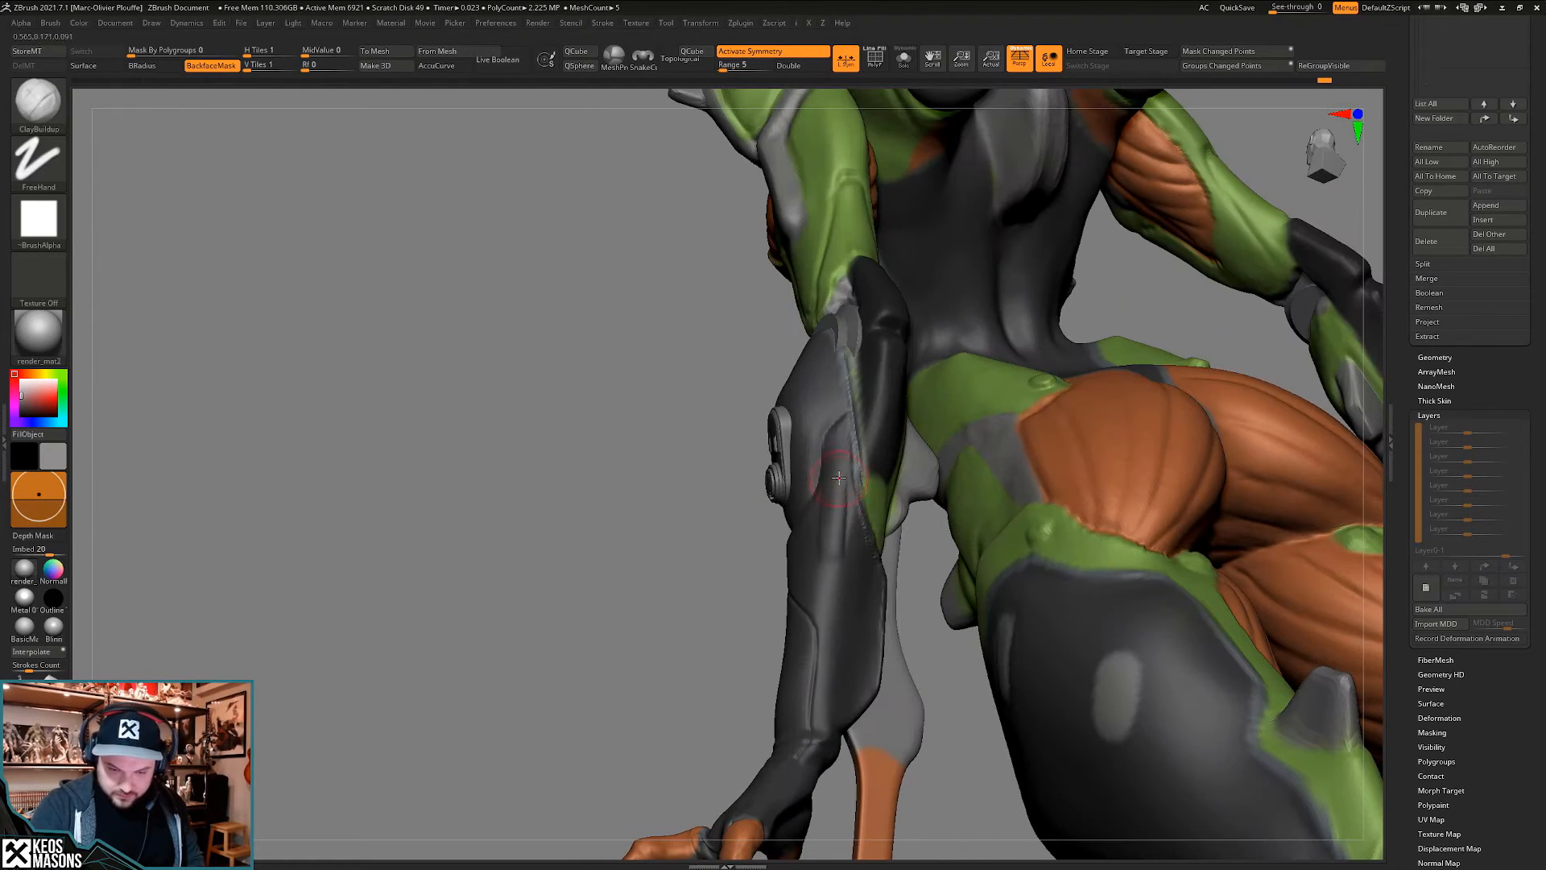
pyautogui.moveTo(838, 549)
pyautogui.mouseDown(button='right')
pyautogui.moveTo(823, 567)
pyautogui.moveTo(831, 517)
pyautogui.moveTo(810, 511)
pyautogui.moveTo(850, 454)
pyautogui.moveTo(828, 462)
pyautogui.mouseUp(button='right')
pyautogui.moveTo(829, 569)
pyautogui.mouseDown(button='right')
pyautogui.moveTo(827, 536)
pyautogui.moveTo(804, 535)
pyautogui.moveTo(931, 558)
pyautogui.moveTo(949, 542)
pyautogui.moveTo(907, 544)
pyautogui.moveTo(958, 520)
pyautogui.moveTo(863, 561)
pyautogui.mouseUp(button='right')
# - Add ClayBuildup volume to the outer side of the lower forearm above the wrist and smooth it
pyautogui.moveTo(860, 569); pyautogui.dragTo(1039, 556, button='right')
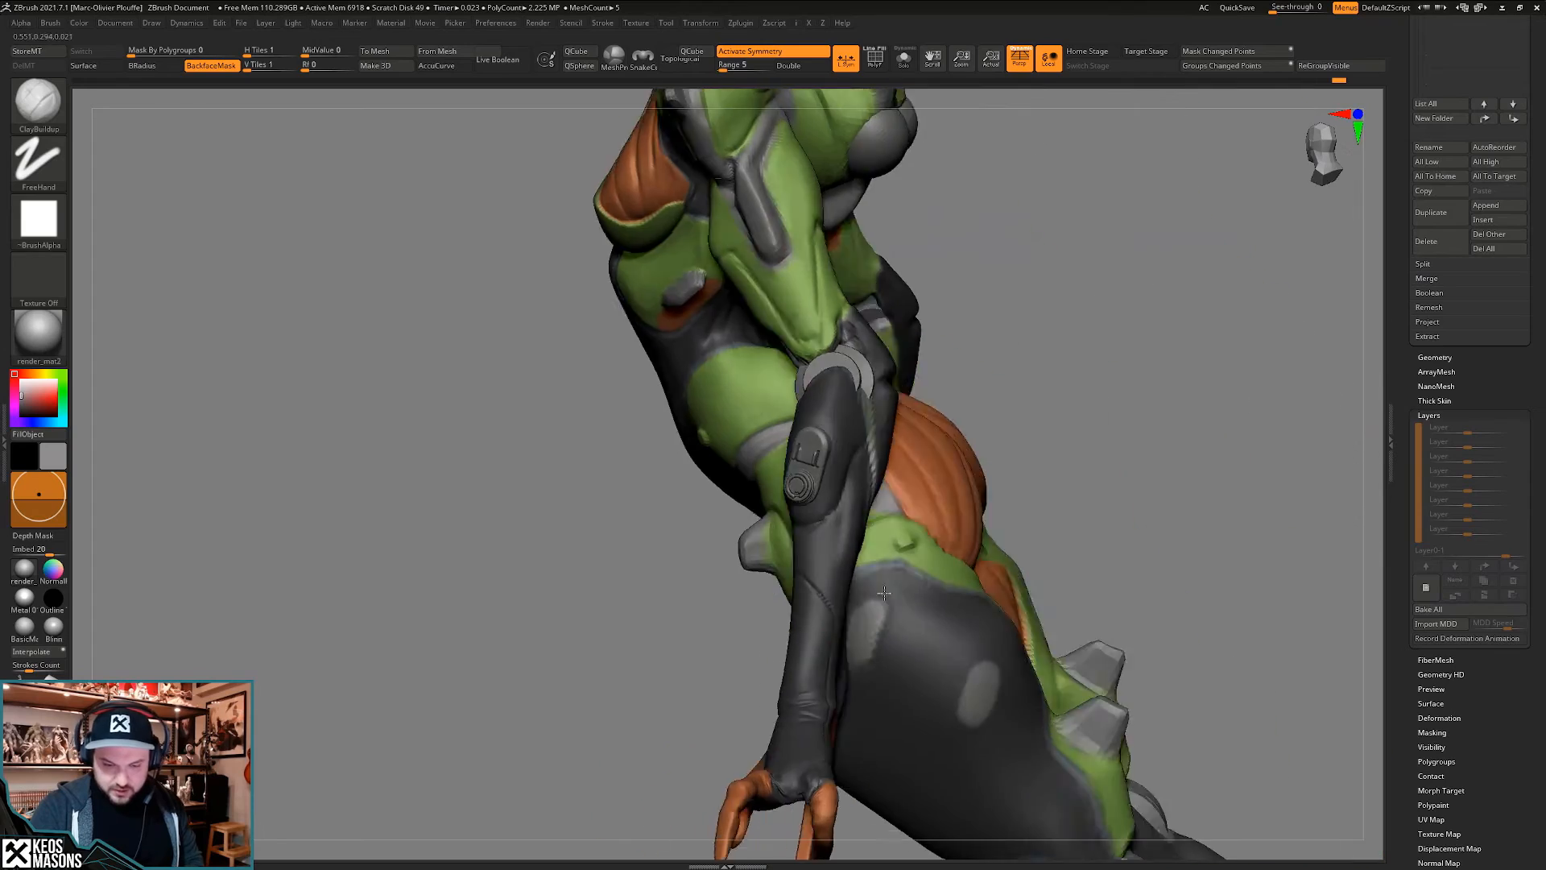
pyautogui.moveTo(853, 542); pyautogui.dragTo(1007, 576, button='right')
pyautogui.moveTo(862, 597)
pyautogui.keyDown('alt'); pyautogui.mouseDown(button='right')
pyautogui.moveTo(852, 527)
pyautogui.moveTo(950, 523)
pyautogui.moveTo(934, 491)
pyautogui.moveTo(830, 548)
pyautogui.moveTo(876, 489)
pyautogui.mouseUp(button='right'); pyautogui.keyUp('alt')
pyautogui.press('s')
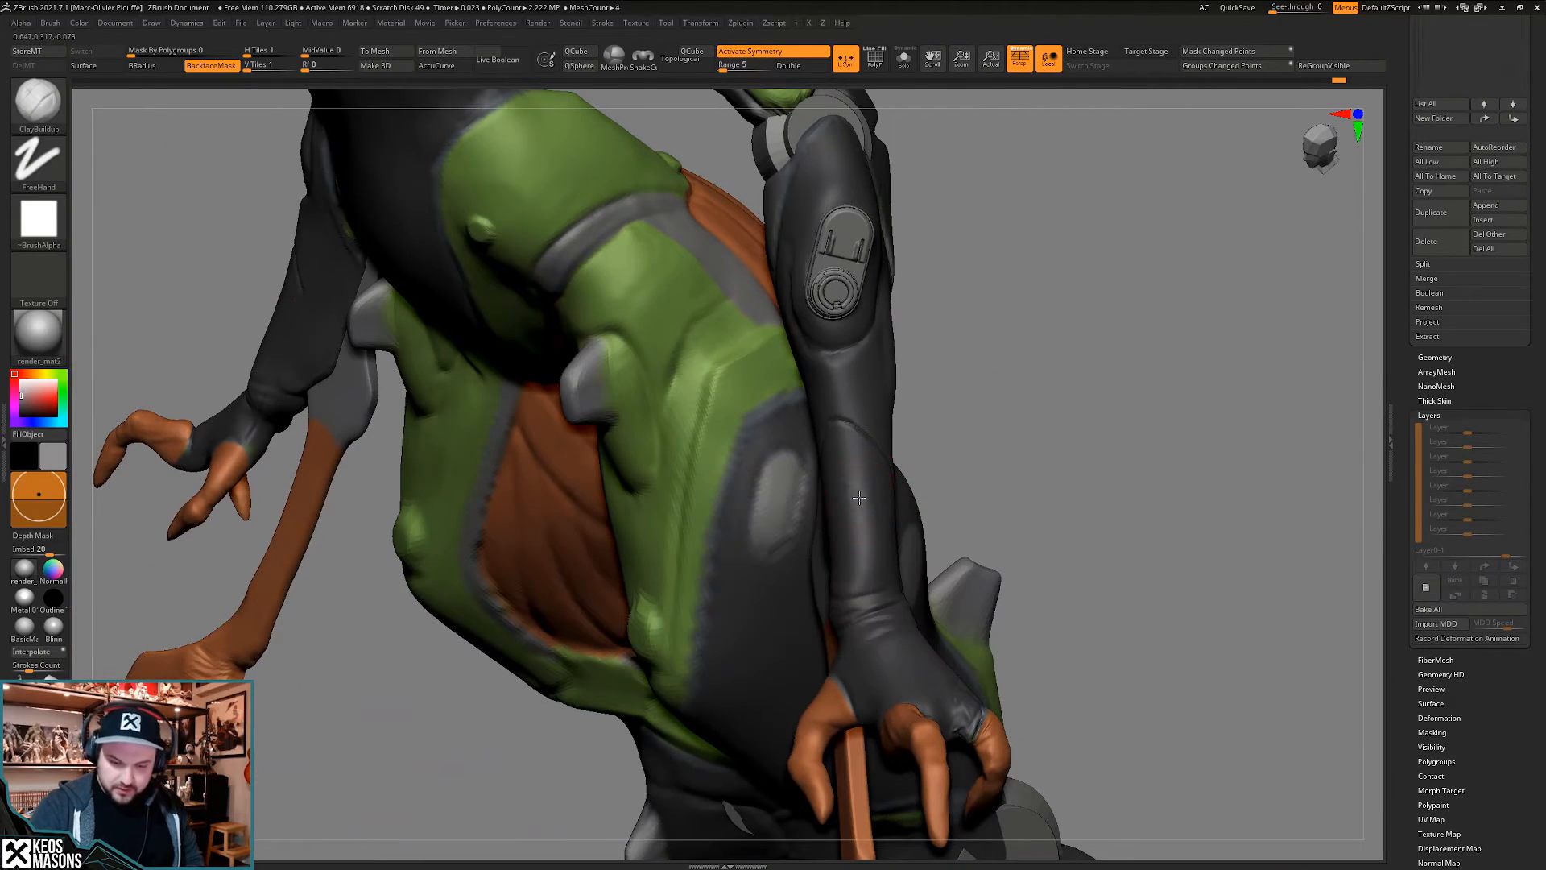
pyautogui.moveTo(856, 571); pyautogui.dragTo(847, 505, button='right')
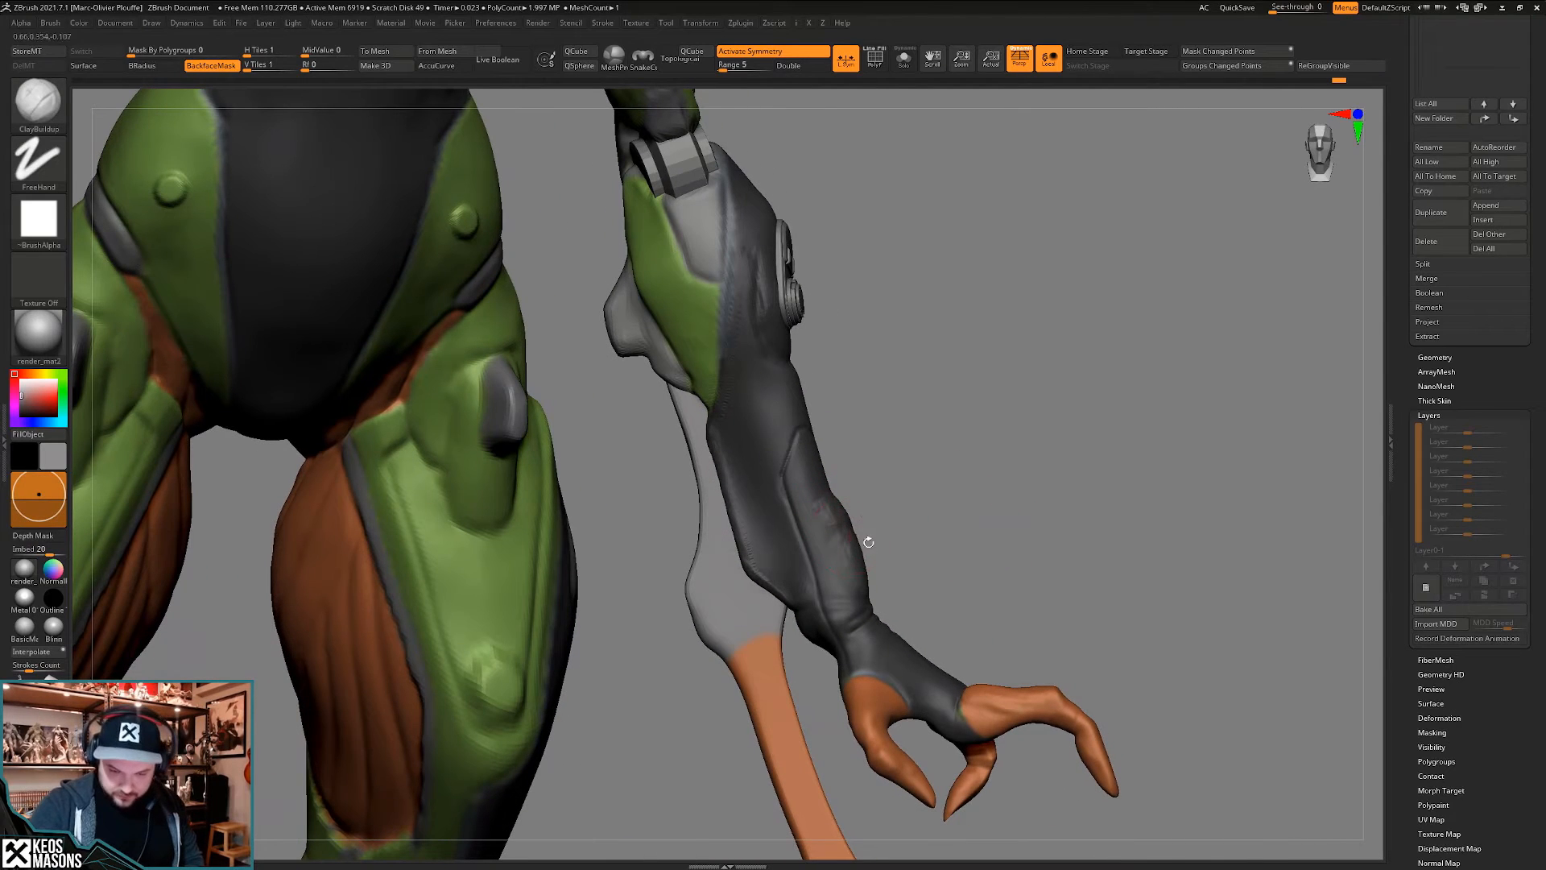
pyautogui.moveTo(864, 569)
pyautogui.mouseDown(button='right')
pyautogui.moveTo(914, 565)
pyautogui.moveTo(990, 515)
pyautogui.moveTo(1071, 542)
pyautogui.moveTo(1059, 528)
pyautogui.moveTo(1028, 541)
pyautogui.moveTo(1031, 561)
pyautogui.moveTo(966, 604)
pyautogui.moveTo(826, 538)
pyautogui.moveTo(858, 544)
pyautogui.mouseUp(button='right')
pyautogui.moveTo(810, 540)
pyautogui.keyDown('shift'); pyautogui.mouseDown()
pyautogui.moveTo(803, 571)
pyautogui.moveTo(805, 556)
pyautogui.mouseUp(); pyautogui.keyUp('shift')
pyautogui.moveTo(773, 555); pyautogui.dragTo(845, 541, button='right')
pyautogui.keyDown('ctrl'); pyautogui.moveTo(845, 541); pyautogui.dragTo(856, 559, button='right'); pyautogui.keyUp('ctrl')
pyautogui.keyDown('shift'); pyautogui.moveTo(856, 559); pyautogui.dragTo(845, 543); pyautogui.keyUp('shift')
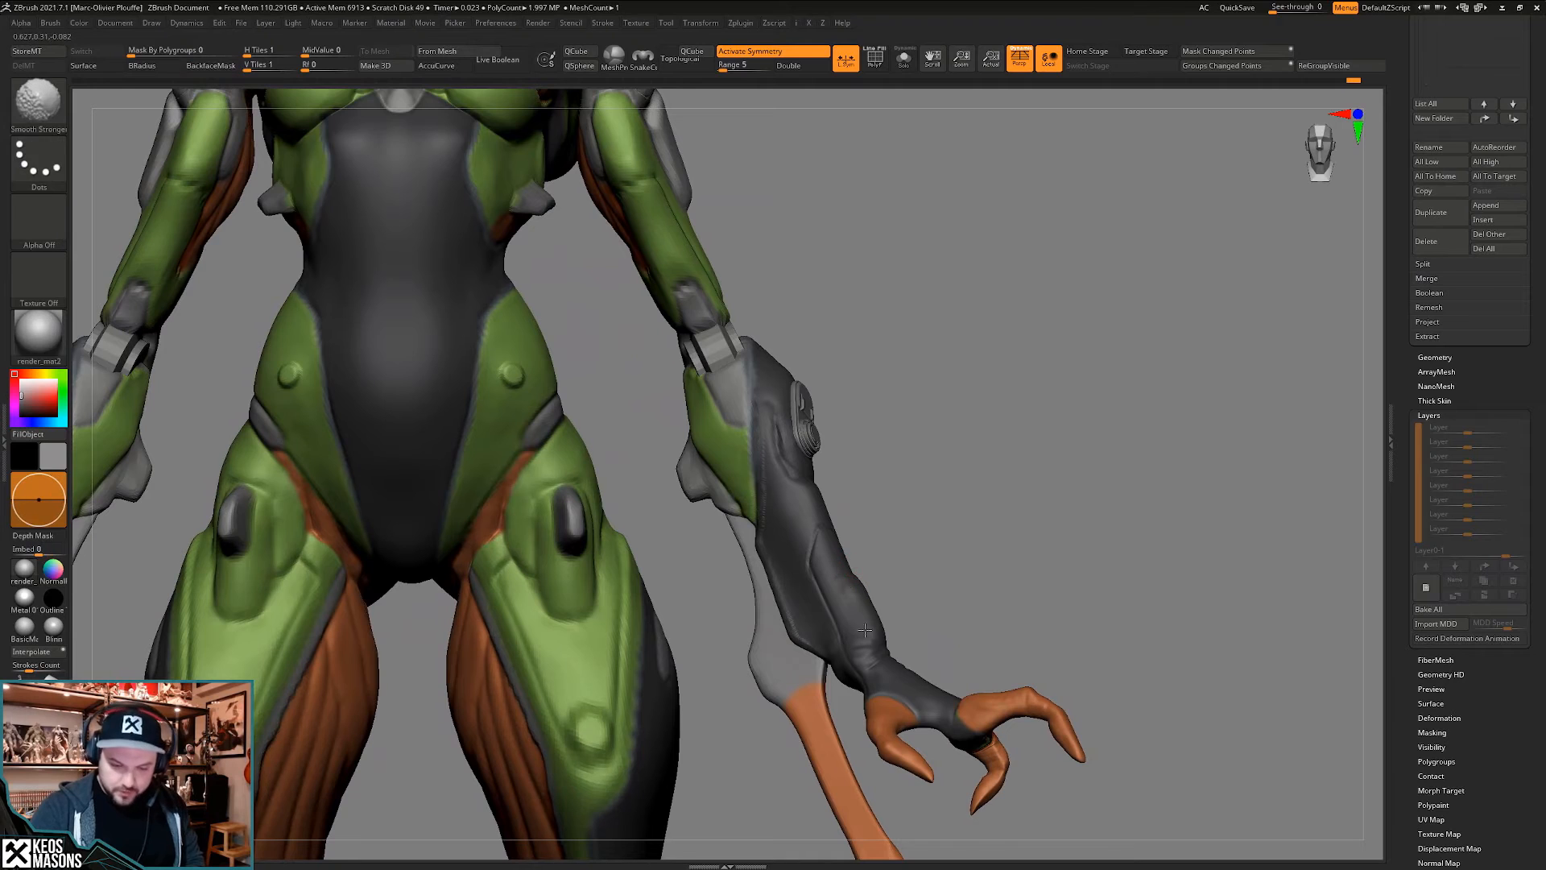
pyautogui.moveTo(845, 543)
pyautogui.keyDown('ctrl'); pyautogui.mouseDown(button='right')
pyautogui.moveTo(818, 506)
pyautogui.moveTo(829, 530)
pyautogui.moveTo(815, 534)
pyautogui.mouseUp(button='right'); pyautogui.keyUp('ctrl')
# - Redefine the inner edge of the lower forearm plate with DamStandard and smooth the surface beside it
pyautogui.rightClick(816, 520)
pyautogui.press('b')
pyautogui.press('d')
pyautogui.press('s')
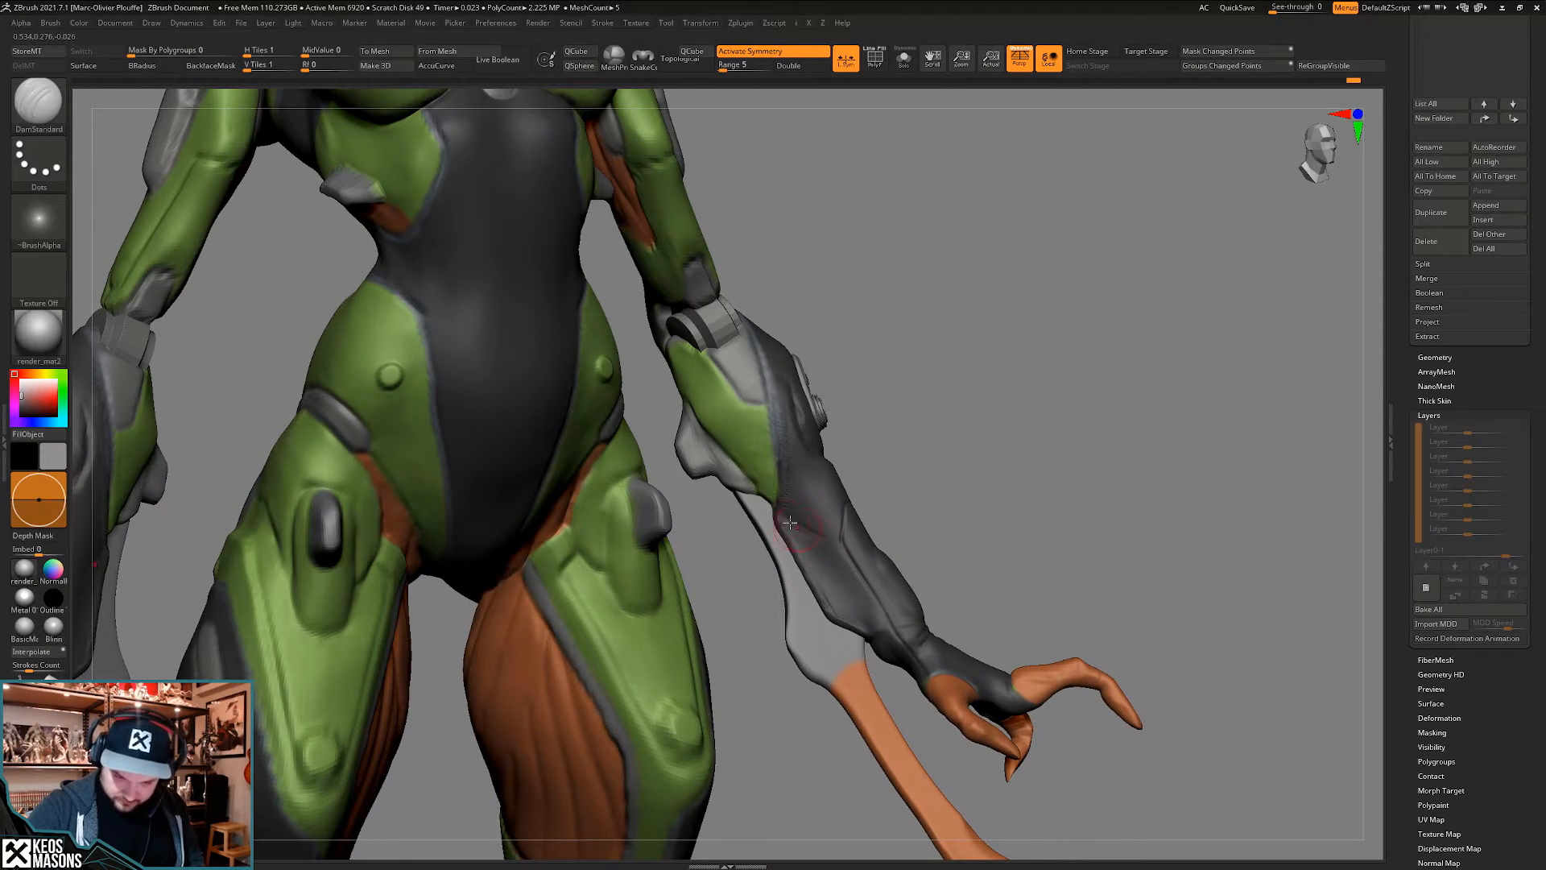
pyautogui.rightClick(847, 602)
pyautogui.keyDown('shift'); pyautogui.moveTo(830, 572); pyautogui.dragTo(794, 516); pyautogui.keyUp('shift')
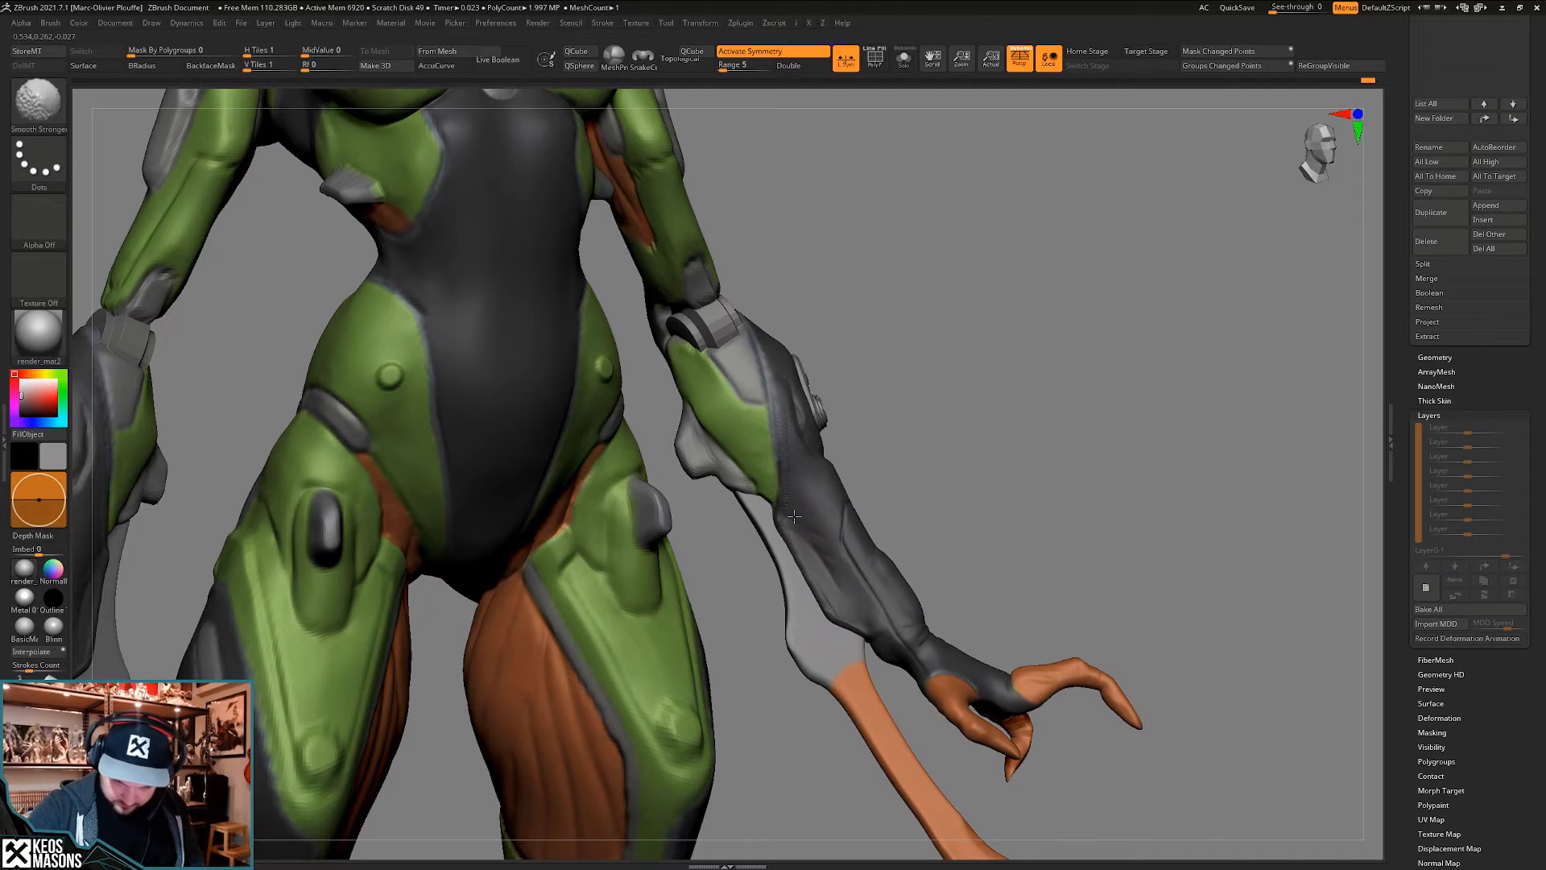
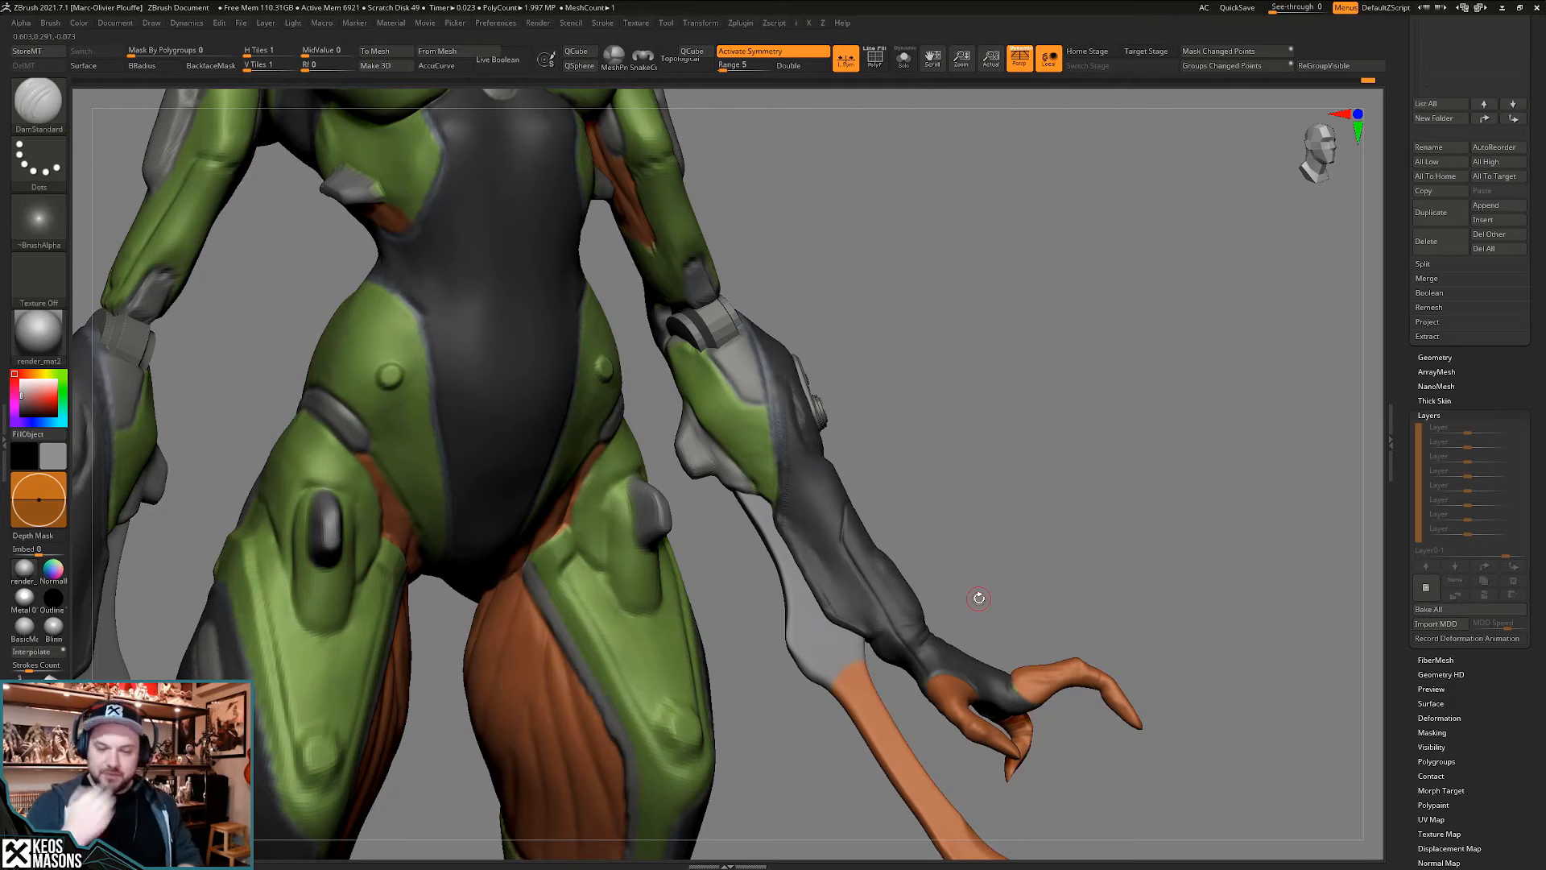
pyautogui.moveTo(979, 597)
pyautogui.mouseDown()
pyautogui.moveTo(1042, 475)
pyautogui.moveTo(1128, 499)
pyautogui.mouseUp()
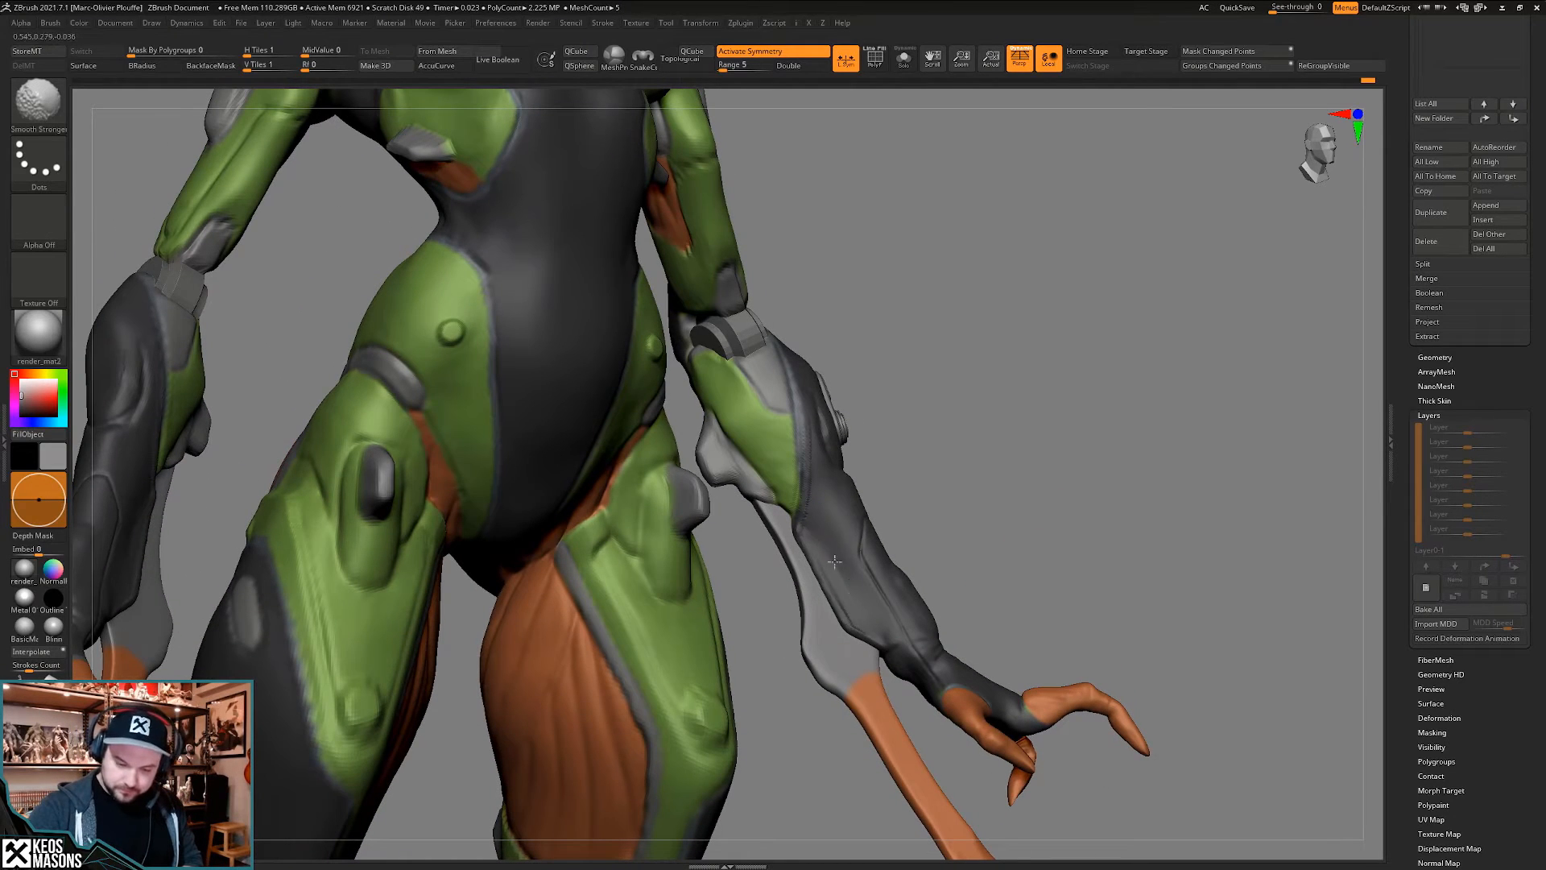
# - Build up the underside of the lower forearm and wrist with ClayBuildup, adjusting the brush settings for the area
pyautogui.moveTo(866, 607)
pyautogui.mouseDown(button='right')
pyautogui.moveTo(839, 539)
pyautogui.moveTo(891, 592)
pyautogui.moveTo(918, 571)
pyautogui.moveTo(901, 555)
pyautogui.moveTo(905, 597)
pyautogui.moveTo(867, 562)
pyautogui.moveTo(883, 514)
pyautogui.moveTo(881, 617)
pyautogui.moveTo(863, 542)
pyautogui.moveTo(850, 553)
pyautogui.moveTo(837, 528)
pyautogui.moveTo(857, 541)
pyautogui.mouseUp(button='right')
pyautogui.press('b')
pyautogui.click(881, 465)
pyautogui.click(1092, 358)
pyautogui.press('space')
pyautogui.click(867, 554)
pyautogui.click(881, 523)
pyautogui.press('space')
pyautogui.click(861, 556)
pyautogui.press('space')
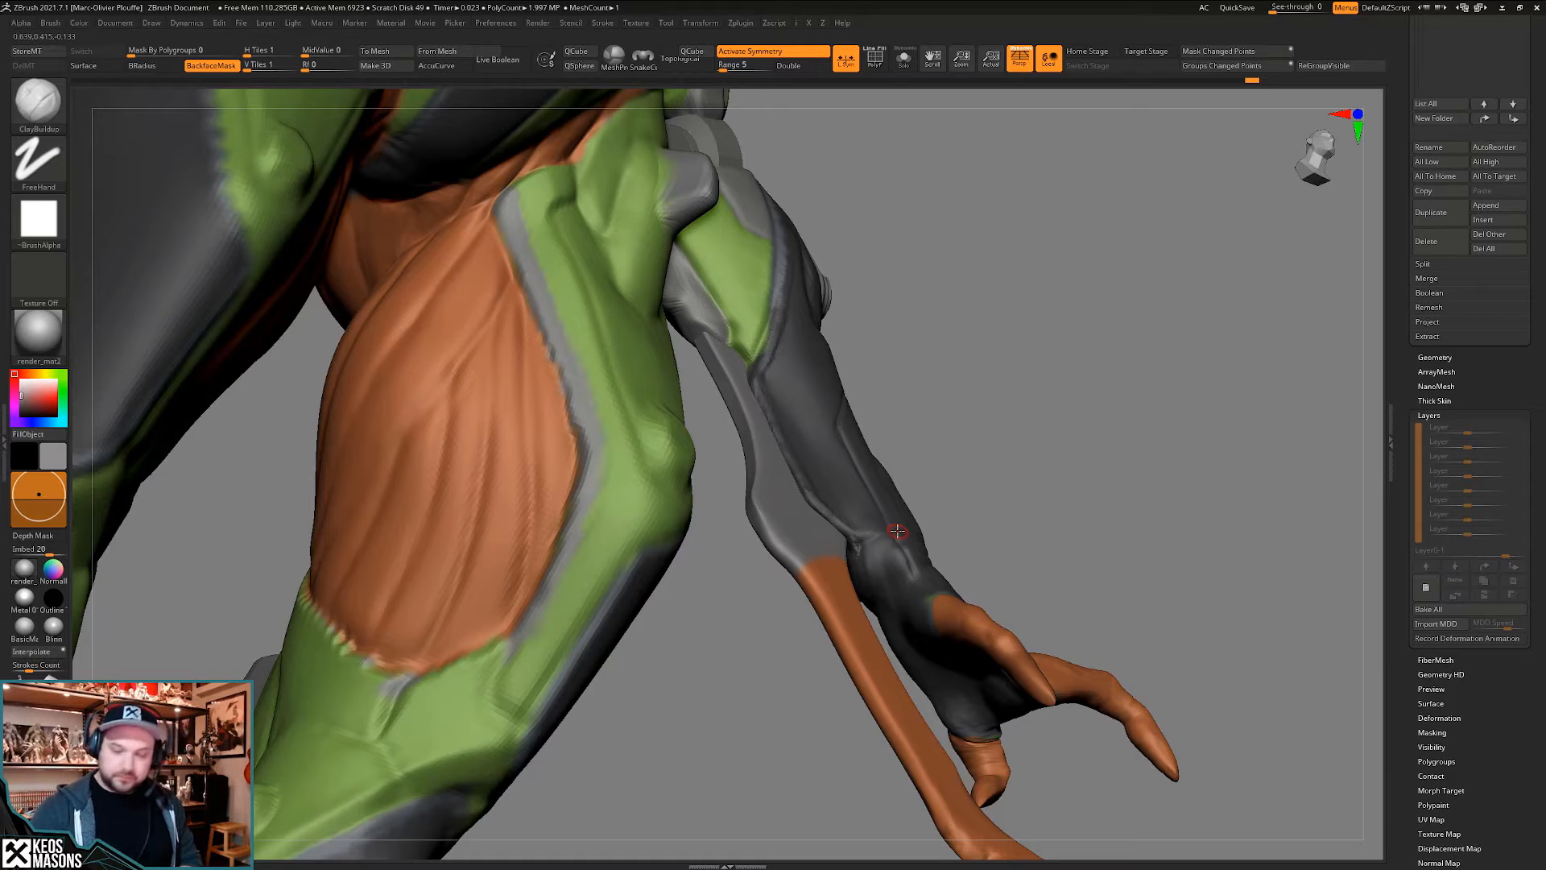
pyautogui.moveTo(897, 530)
pyautogui.mouseDown(button='right')
pyautogui.moveTo(907, 542)
pyautogui.moveTo(843, 551)
pyautogui.moveTo(842, 581)
pyautogui.moveTo(859, 576)
pyautogui.moveTo(842, 592)
pyautogui.moveTo(879, 575)
pyautogui.moveTo(849, 582)
pyautogui.moveTo(863, 591)
pyautogui.moveTo(840, 555)
pyautogui.moveTo(854, 596)
pyautogui.moveTo(872, 556)
pyautogui.moveTo(847, 554)
pyautogui.moveTo(869, 571)
pyautogui.moveTo(837, 576)
pyautogui.moveTo(841, 545)
pyautogui.moveTo(908, 528)
pyautogui.moveTo(907, 476)
pyautogui.mouseUp(button='right')
pyautogui.moveTo(851, 576); pyautogui.dragTo(862, 549, button='right')
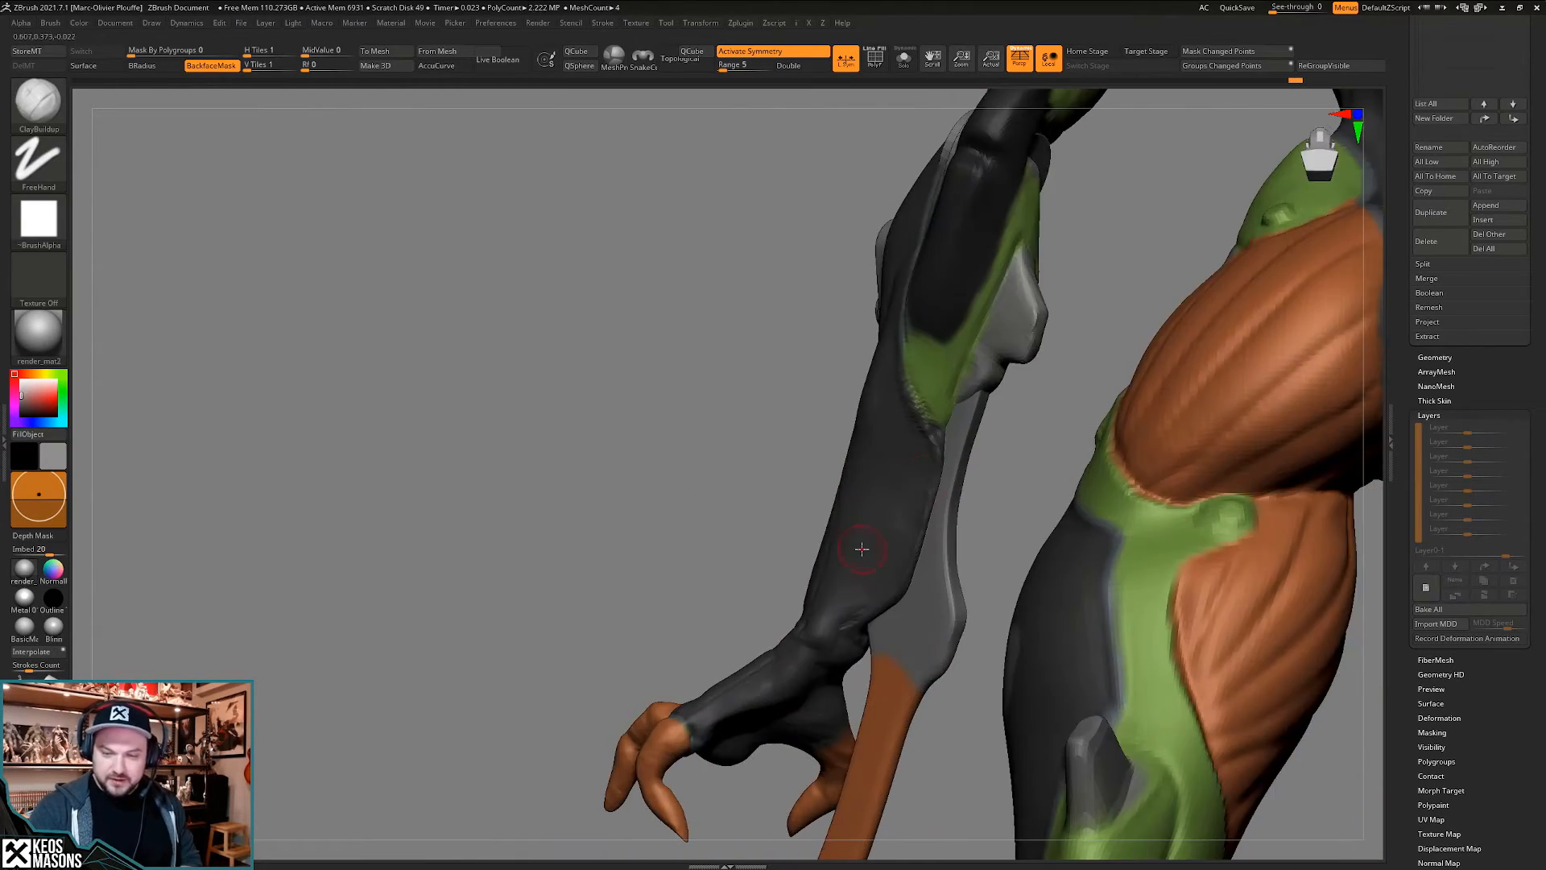
# - Polypaint the border between the dark elbow guard and the green forearm panel, sampling both colours from the model
pyautogui.moveTo(950, 356)
pyautogui.mouseDown(button='right')
pyautogui.moveTo(931, 513)
pyautogui.moveTo(943, 523)
pyautogui.moveTo(941, 507)
pyautogui.moveTo(928, 515)
pyautogui.moveTo(934, 467)
pyautogui.moveTo(918, 482)
pyautogui.moveTo(904, 442)
pyautogui.moveTo(917, 451)
pyautogui.moveTo(913, 529)
pyautogui.moveTo(910, 493)
pyautogui.mouseUp(button='right')
pyautogui.press('space')
pyautogui.click(930, 512)
pyautogui.press('space')
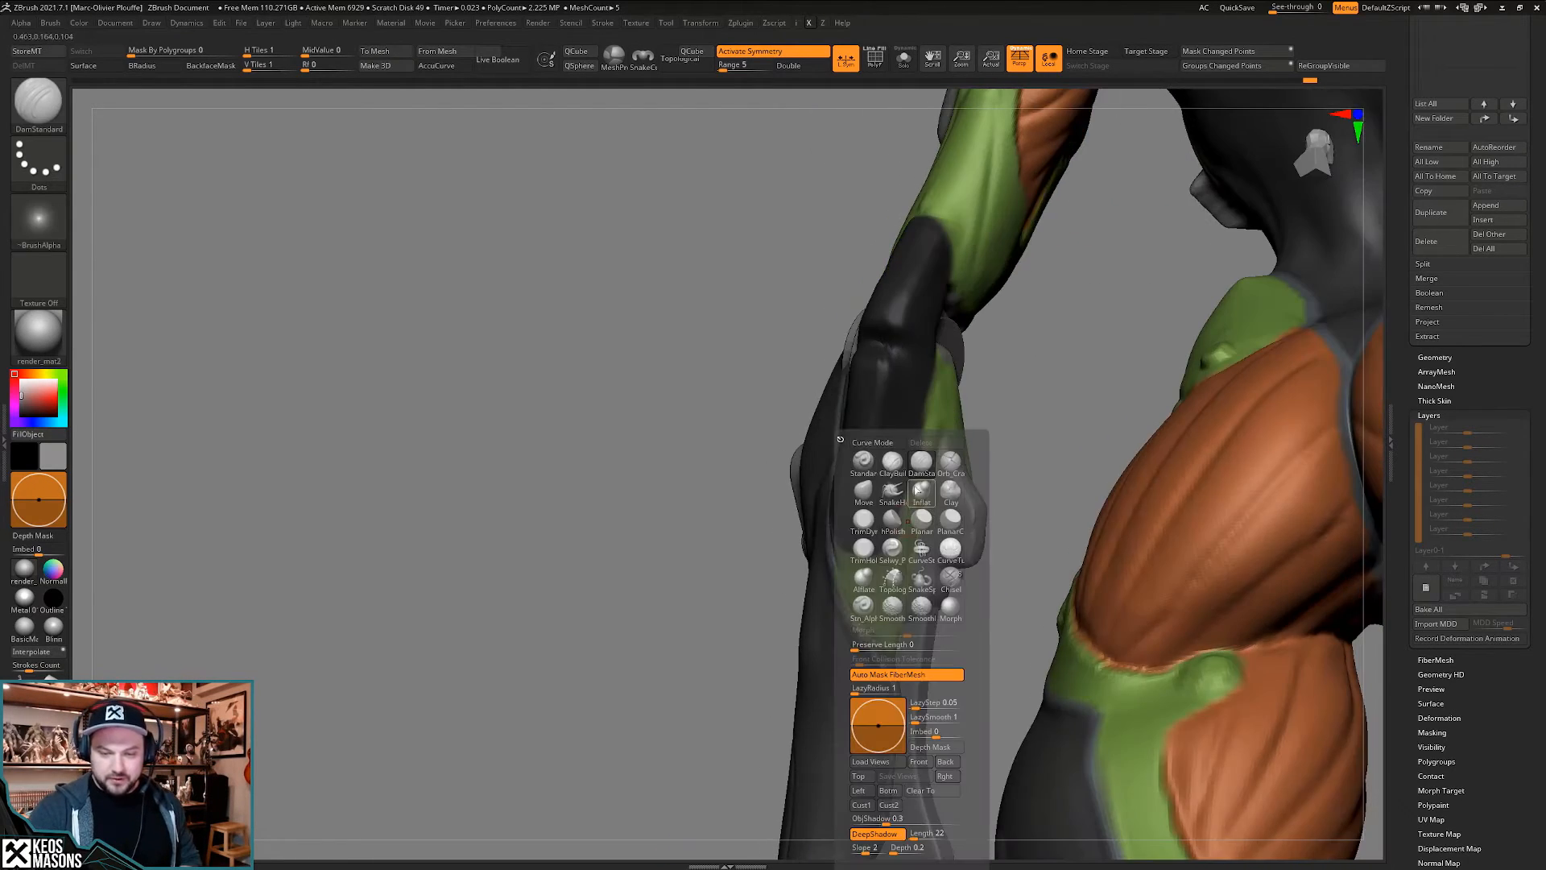
pyautogui.click(910, 487)
pyautogui.press('c')
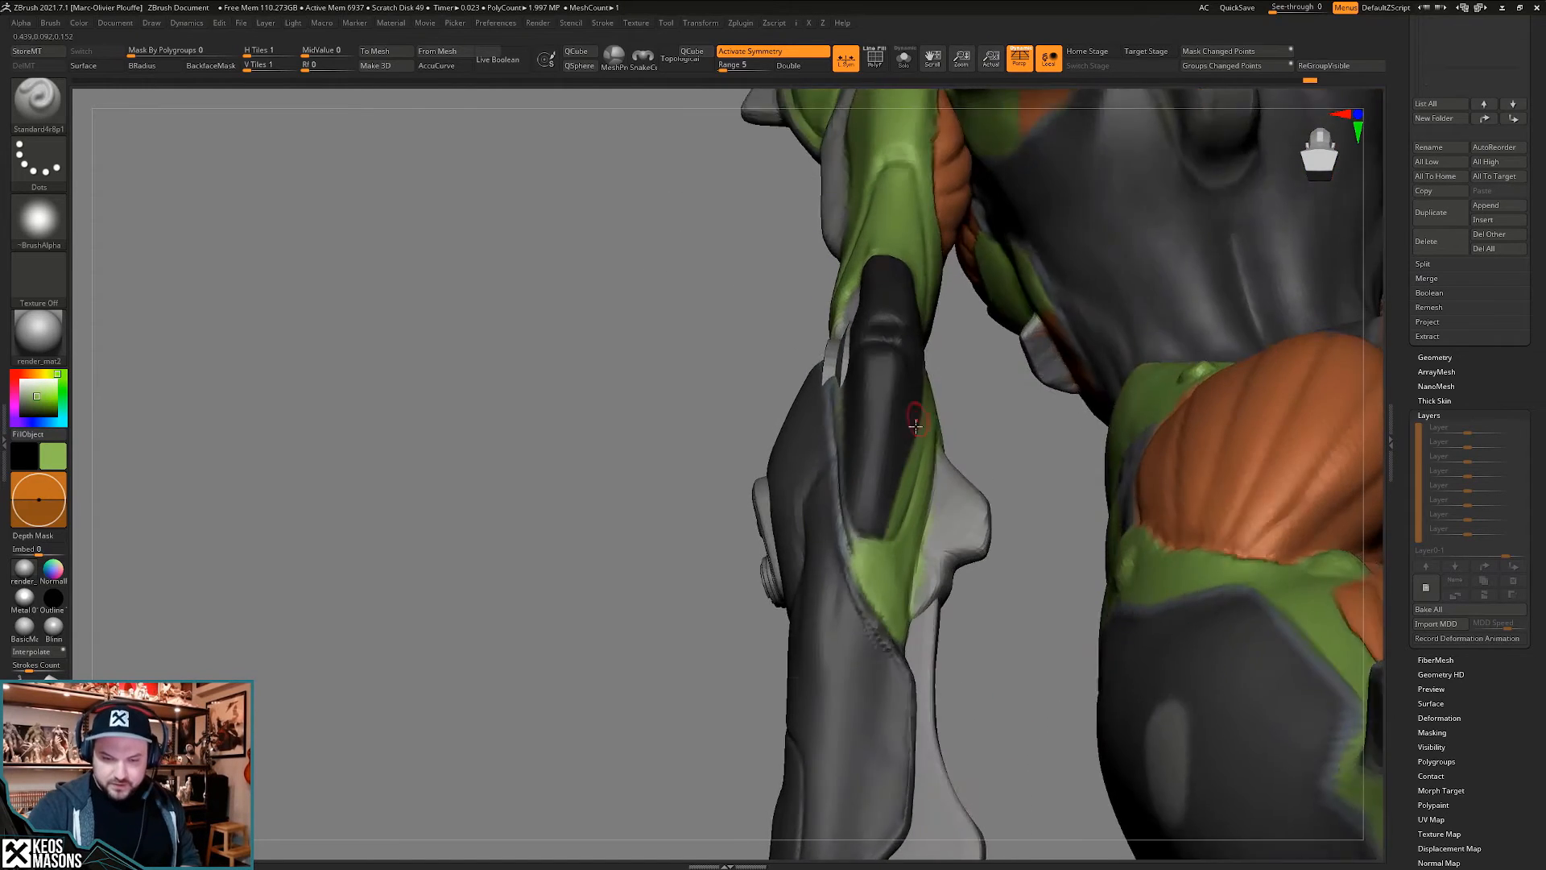
pyautogui.moveTo(910, 426); pyautogui.dragTo(890, 442, button='right')
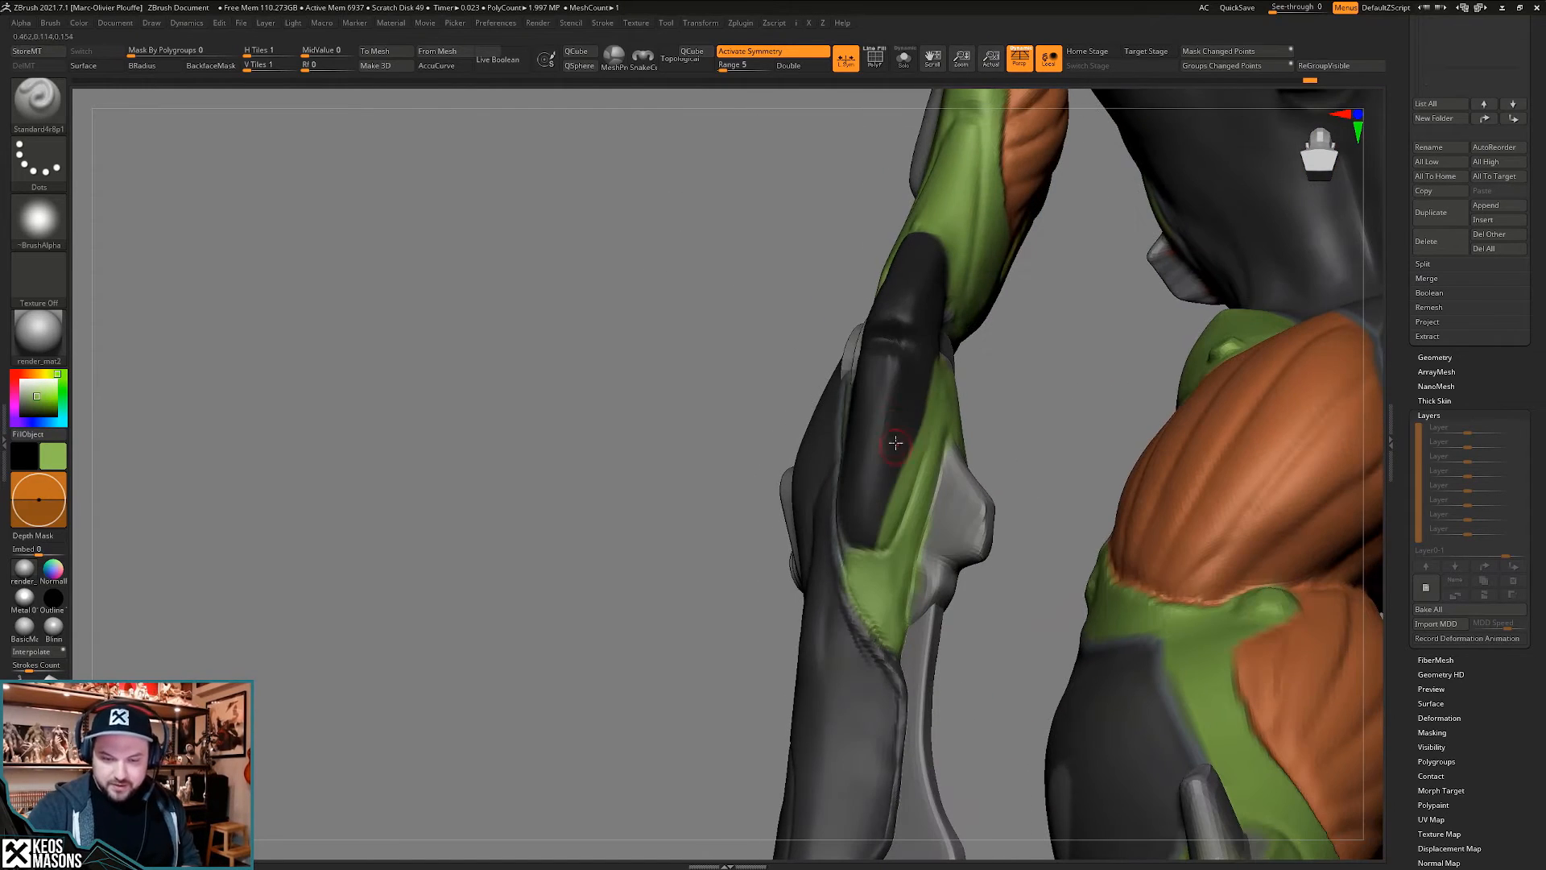
pyautogui.press('c')
pyautogui.press('shift')
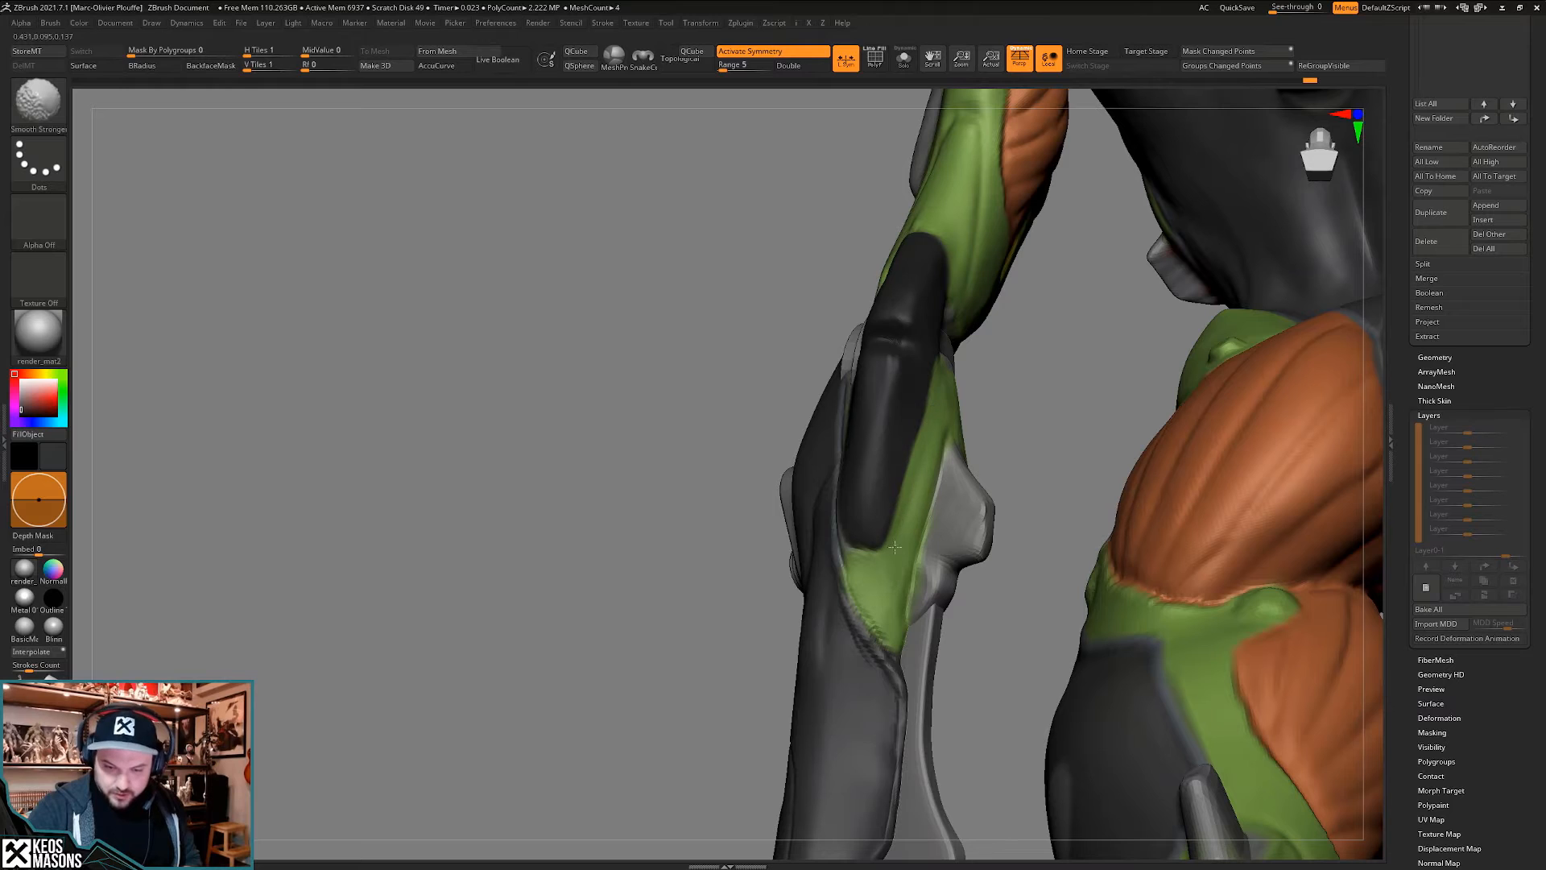
pyautogui.moveTo(886, 569); pyautogui.dragTo(891, 436, button='right')
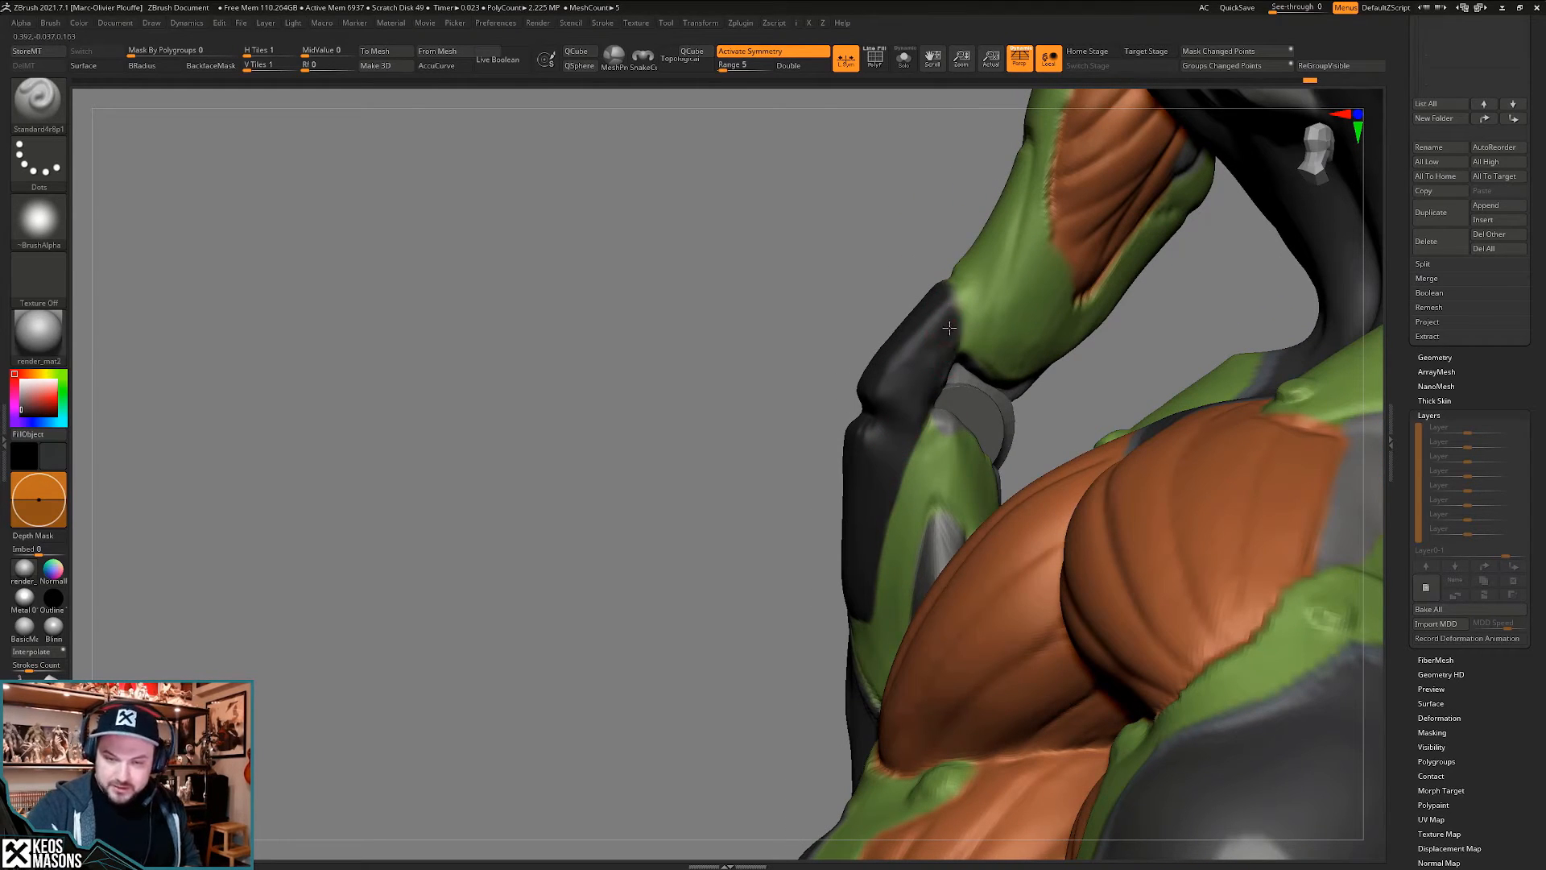
# - Paint the grey upper tip of the green forearm panel below the elbow joint with the sampled green
pyautogui.moveTo(950, 332); pyautogui.dragTo(960, 270, button='right')
pyautogui.moveTo(945, 366); pyautogui.dragTo(943, 459, button='right')
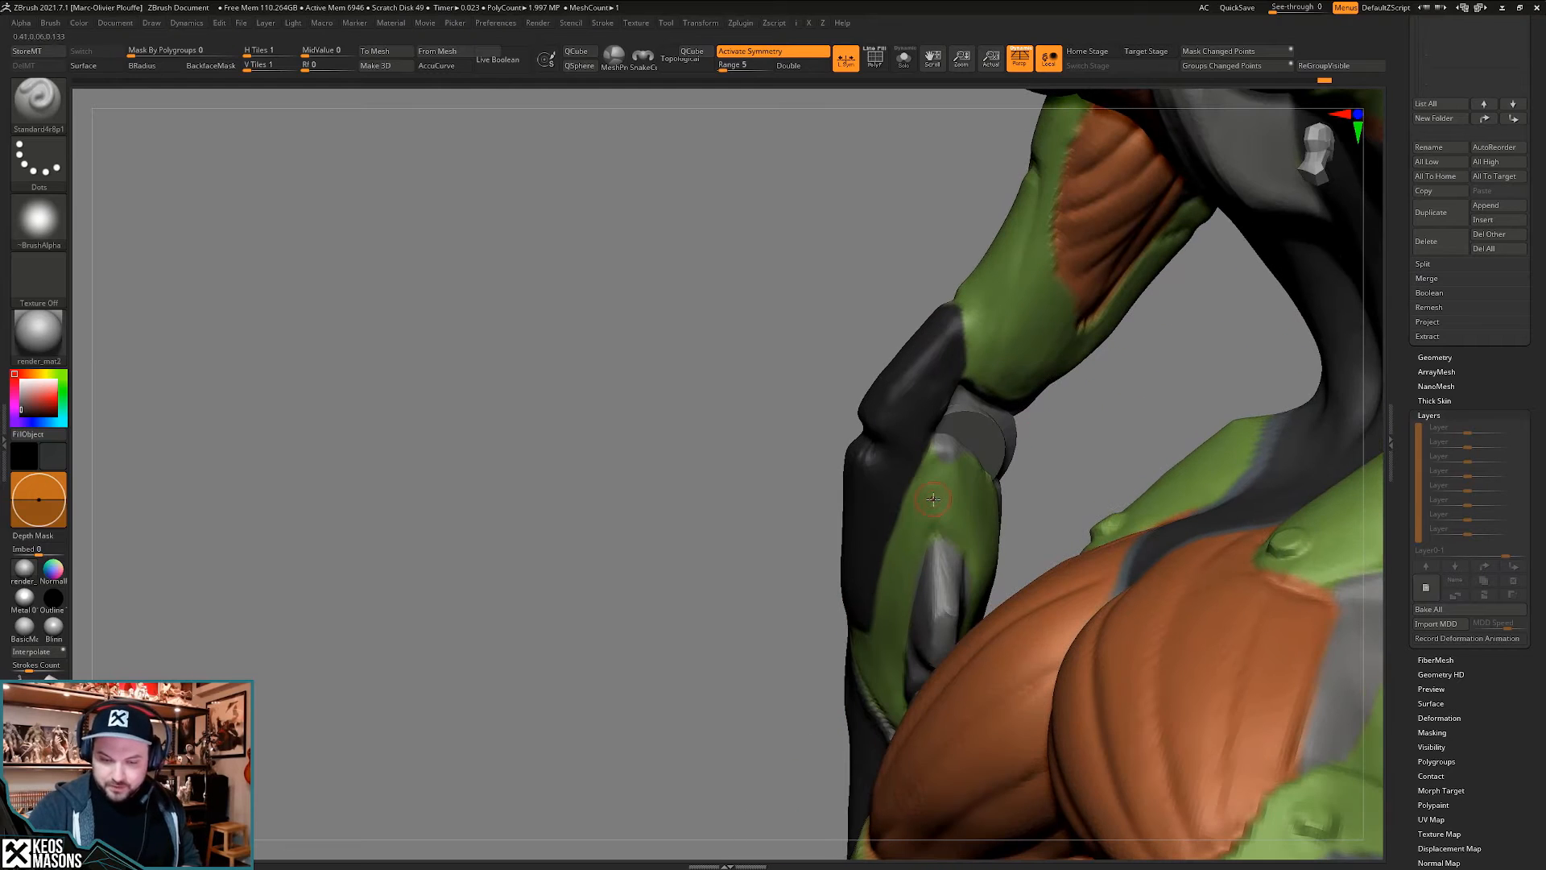
pyautogui.press('c')
pyautogui.moveTo(863, 445); pyautogui.dragTo(933, 478)
pyautogui.hotkey('ctrl', 'z')
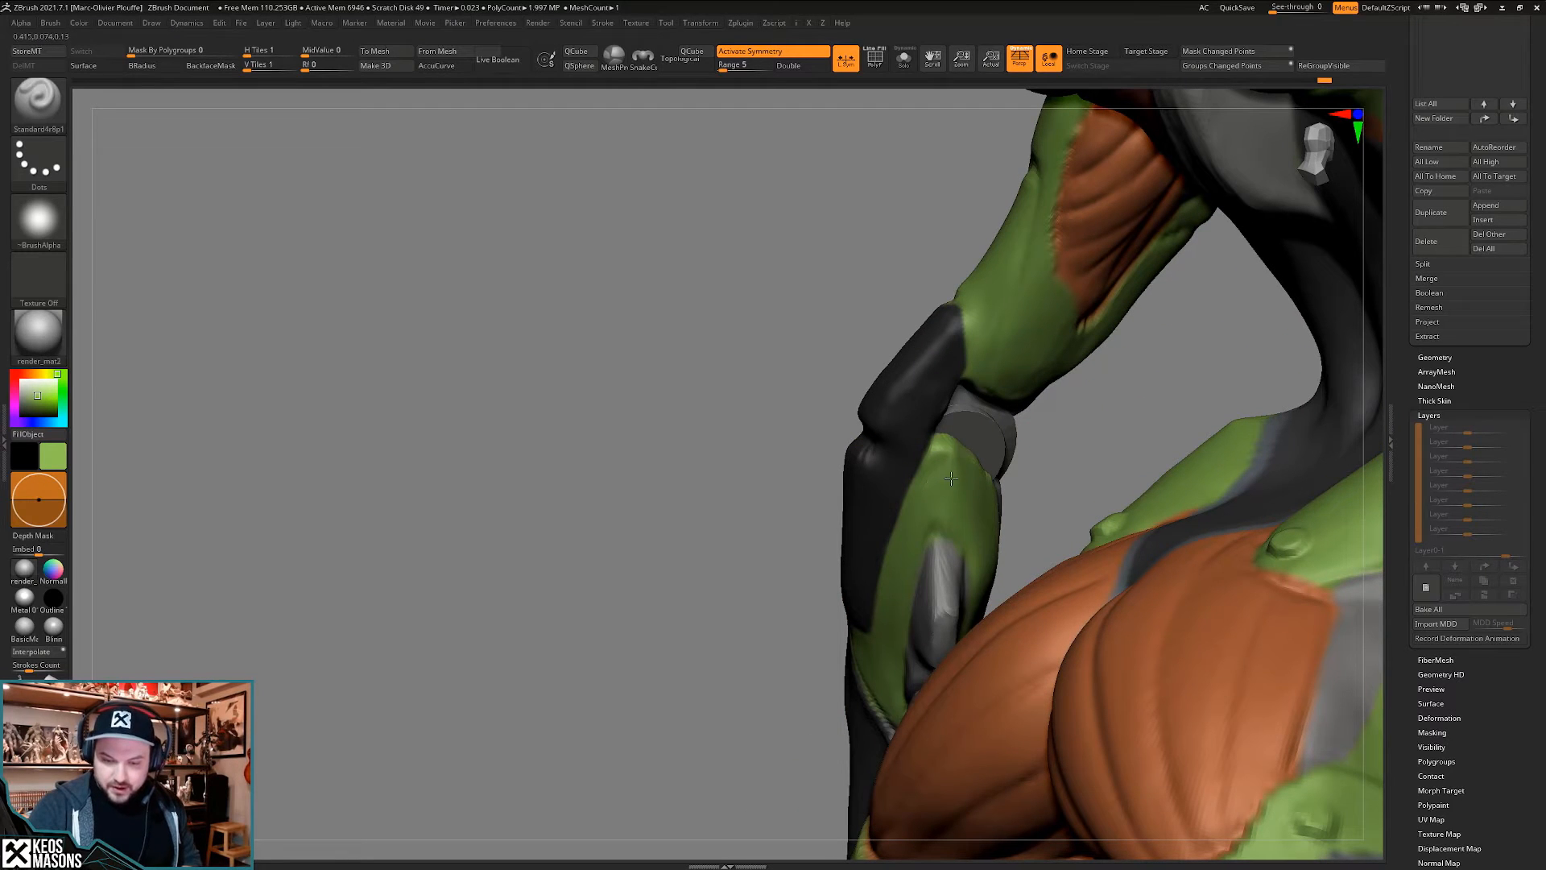
# - Choose the Move brush for shaping the back of the elbow and forearm
pyautogui.moveTo(972, 481); pyautogui.dragTo(960, 441, button='right')
pyautogui.moveTo(894, 515)
pyautogui.mouseDown(button='right')
pyautogui.moveTo(930, 514)
pyautogui.moveTo(924, 415)
pyautogui.mouseUp(button='right')
pyautogui.moveTo(924, 419)
pyautogui.mouseDown(button='right')
pyautogui.moveTo(976, 425)
pyautogui.moveTo(930, 451)
pyautogui.moveTo(949, 529)
pyautogui.mouseUp(button='right')
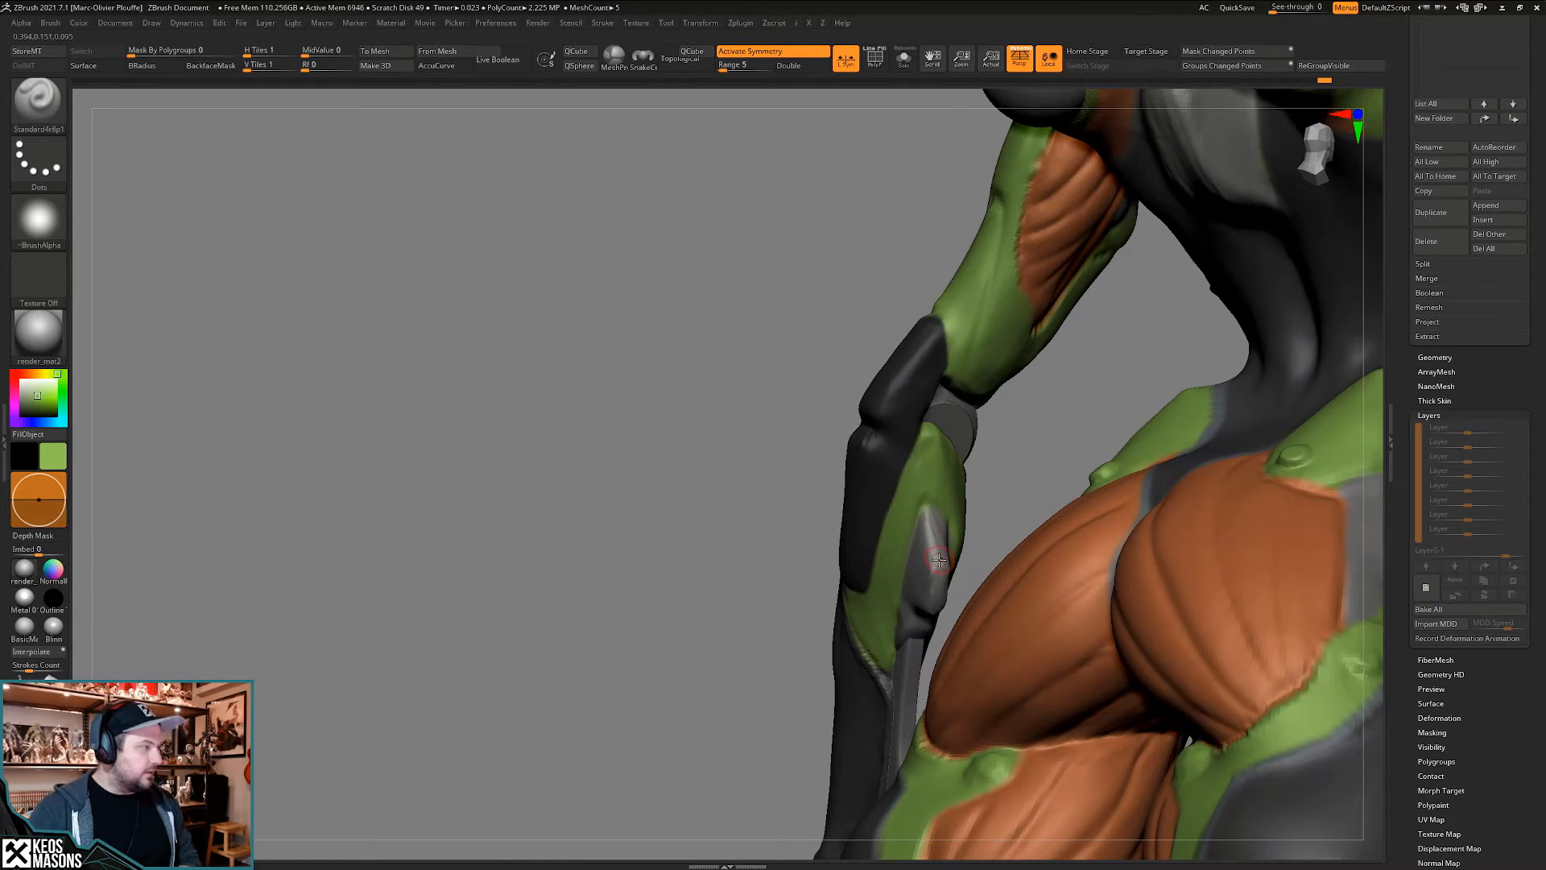
pyautogui.moveTo(940, 561)
pyautogui.mouseDown(button='right')
pyautogui.moveTo(1040, 512)
pyautogui.moveTo(960, 492)
pyautogui.mouseUp(button='right')
pyautogui.press('space')
pyautogui.click(916, 492)
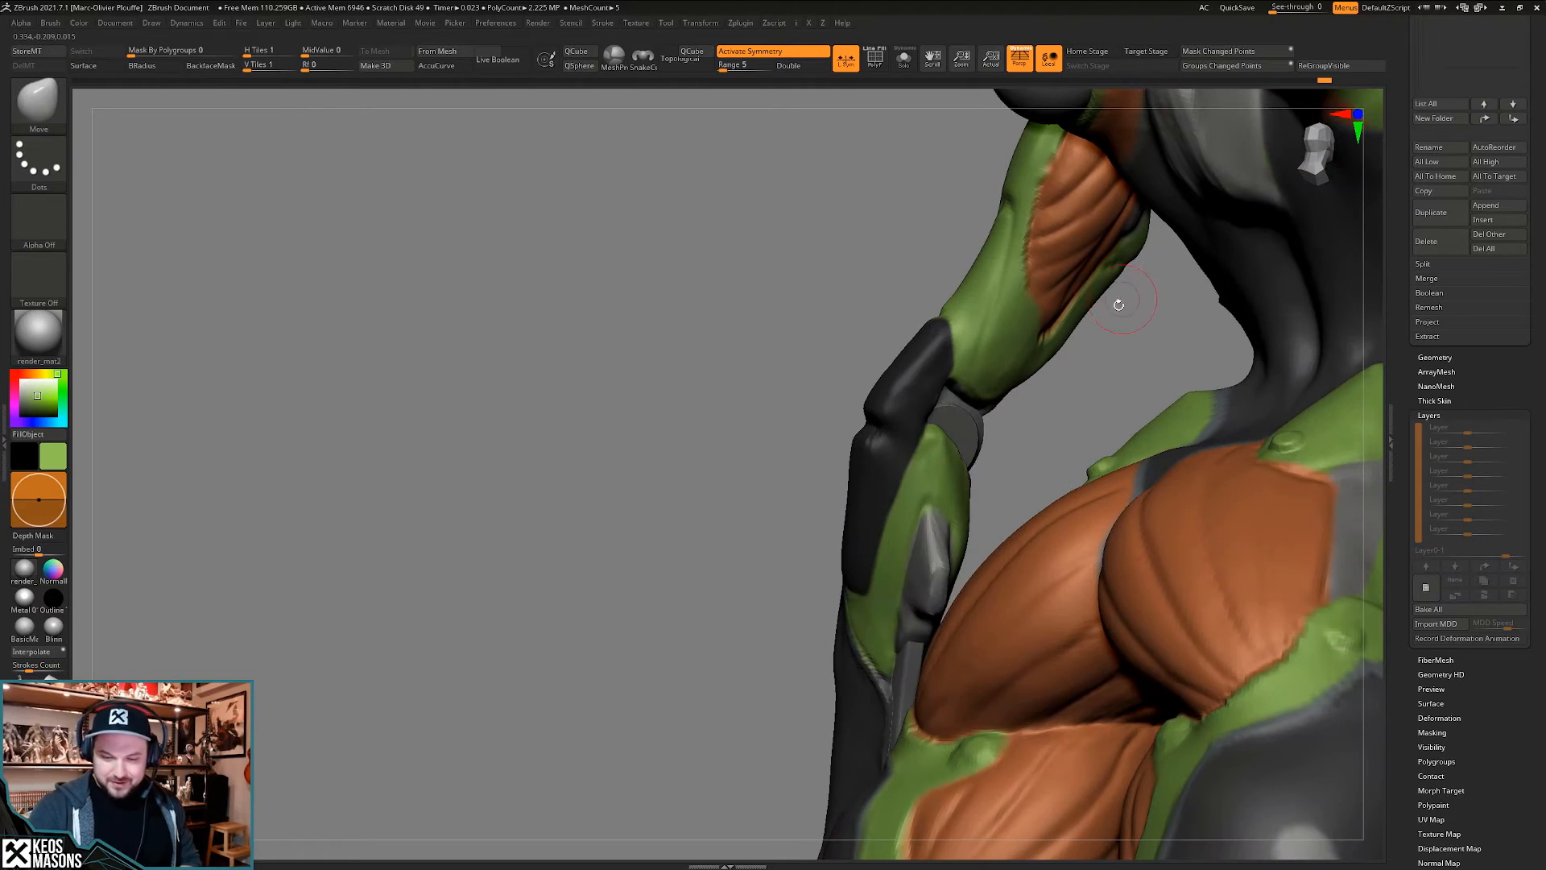
# - Build up the grey inner forearm surface just below the elbow joint with the ClayBuildup brush and smooth it
pyautogui.moveTo(928, 555)
pyautogui.mouseDown(button='right')
pyautogui.moveTo(931, 512)
pyautogui.moveTo(887, 481)
pyautogui.moveTo(968, 517)
pyautogui.moveTo(1114, 473)
pyautogui.moveTo(955, 555)
pyautogui.moveTo(984, 559)
pyautogui.moveTo(972, 543)
pyautogui.moveTo(911, 549)
pyautogui.moveTo(912, 513)
pyautogui.mouseUp(button='right')
pyautogui.press('space')
pyautogui.click(930, 461)
pyautogui.moveTo(898, 510); pyautogui.dragTo(928, 516)
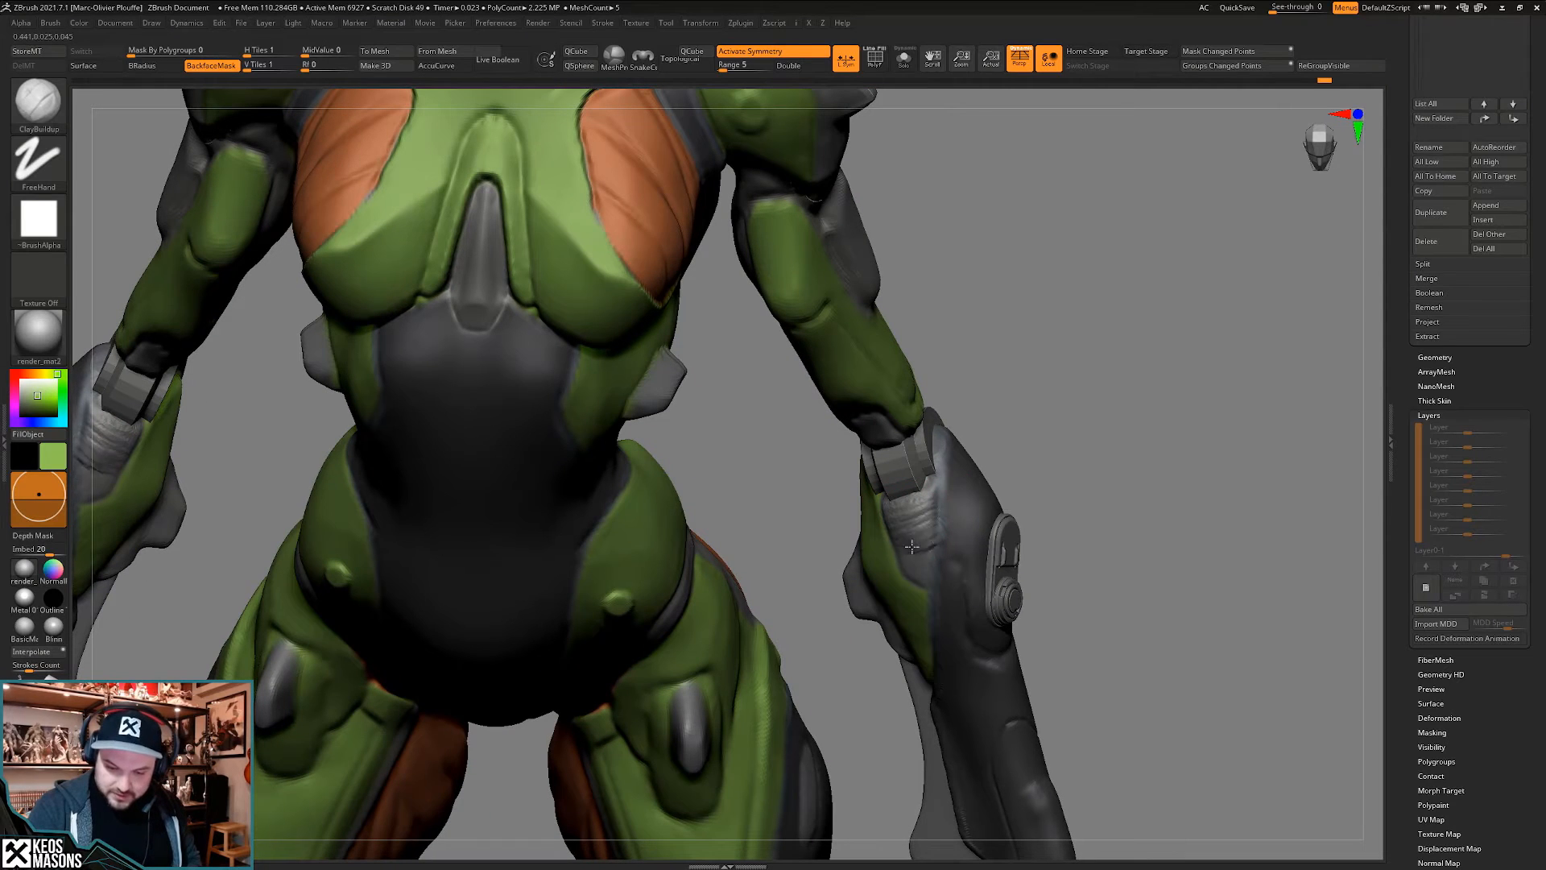
pyautogui.moveTo(912, 547); pyautogui.dragTo(880, 533, button='right')
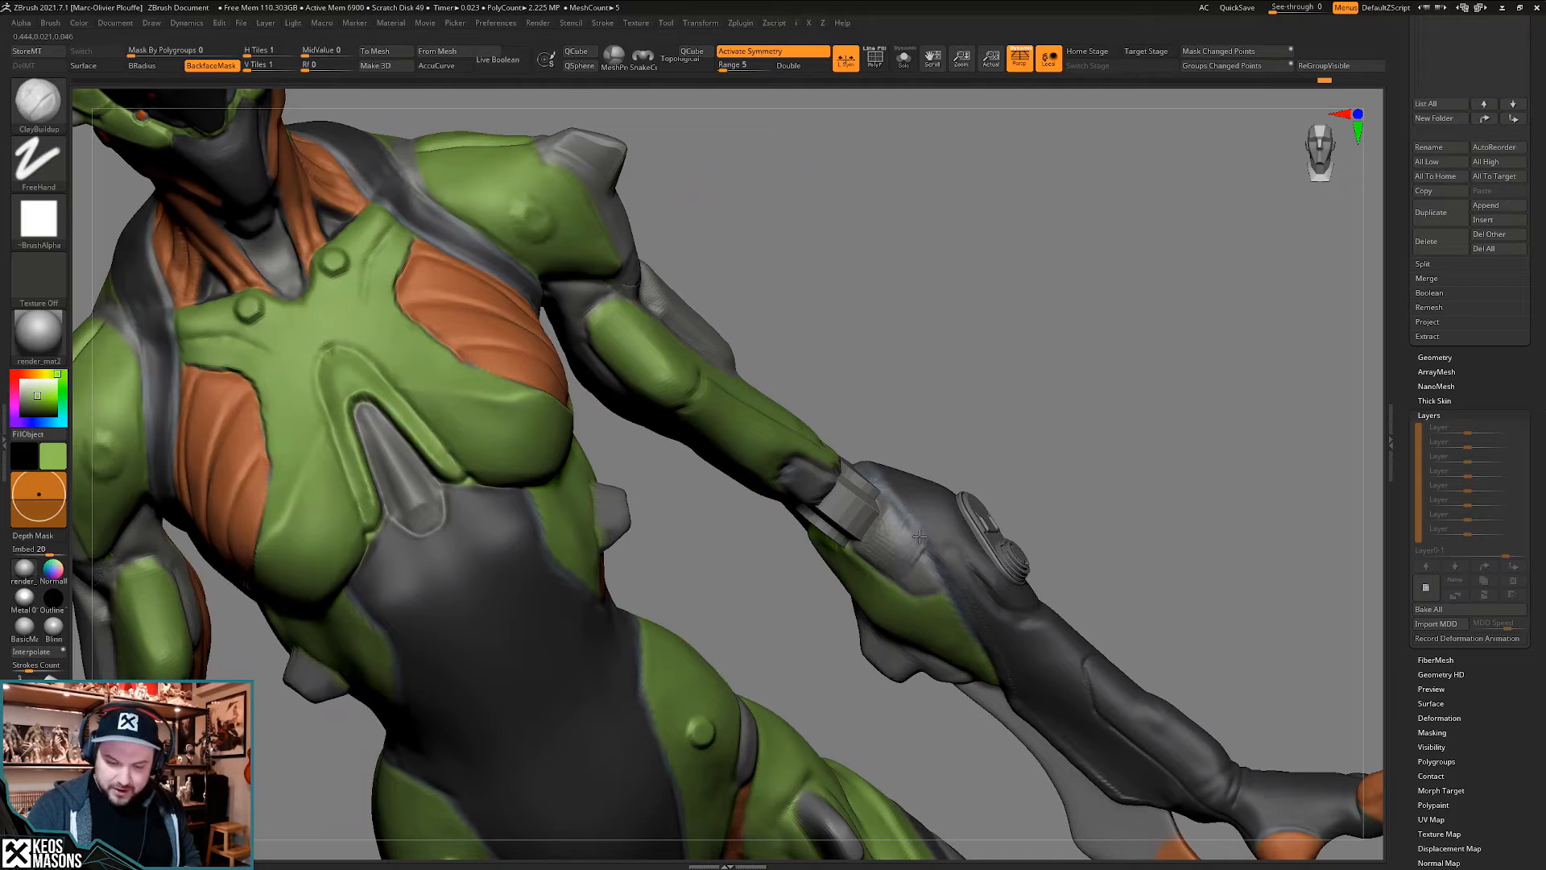
pyautogui.moveTo(919, 536); pyautogui.dragTo(929, 556)
pyautogui.moveTo(932, 569); pyautogui.dragTo(900, 534, button='right')
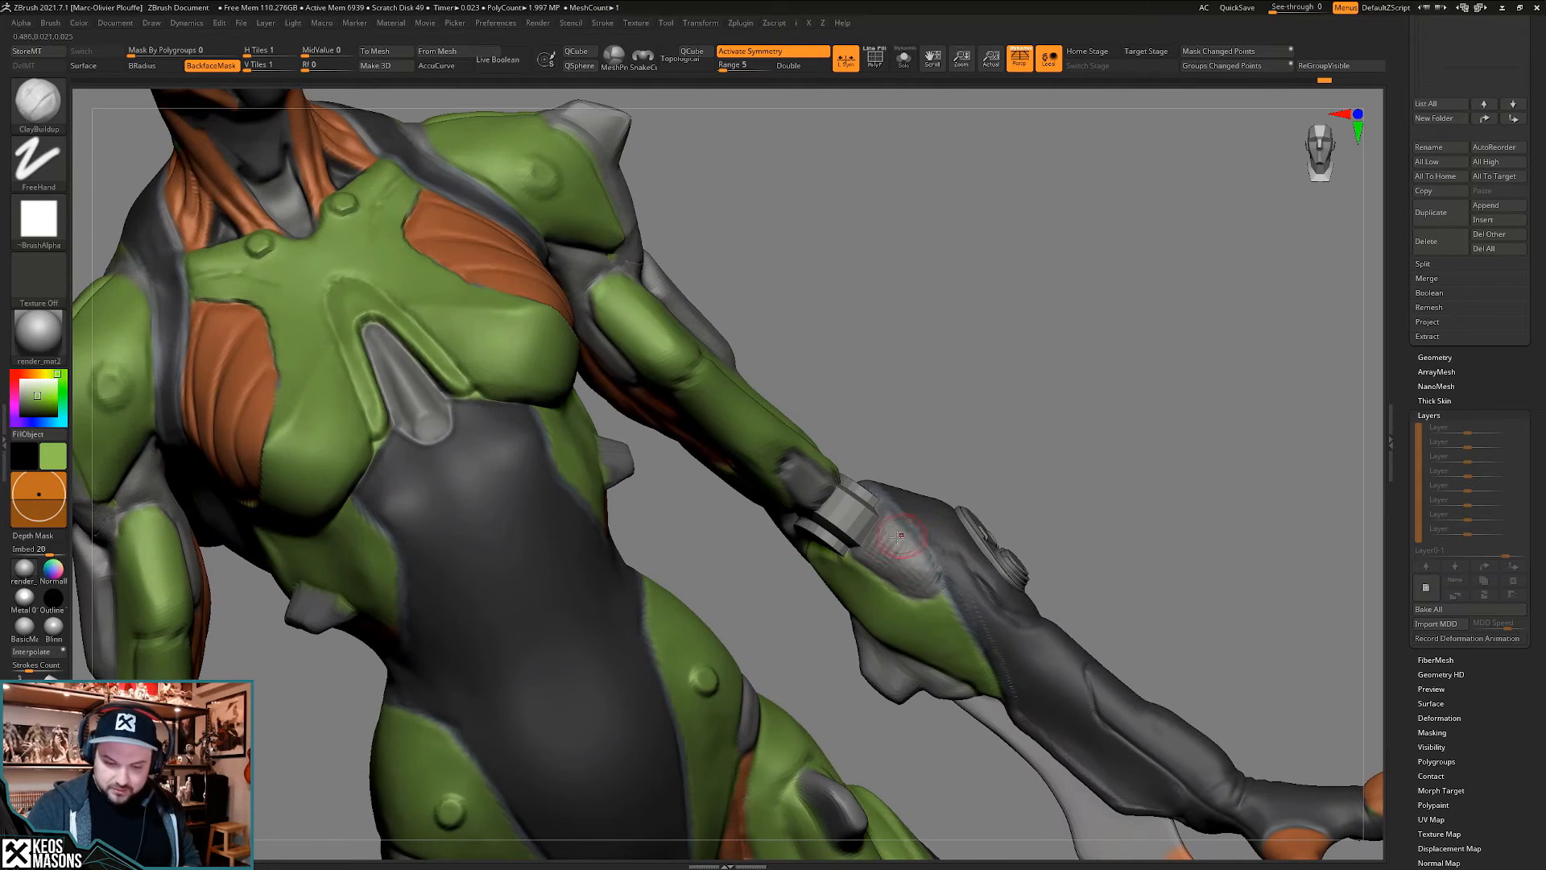
pyautogui.moveTo(889, 502); pyautogui.dragTo(898, 515)
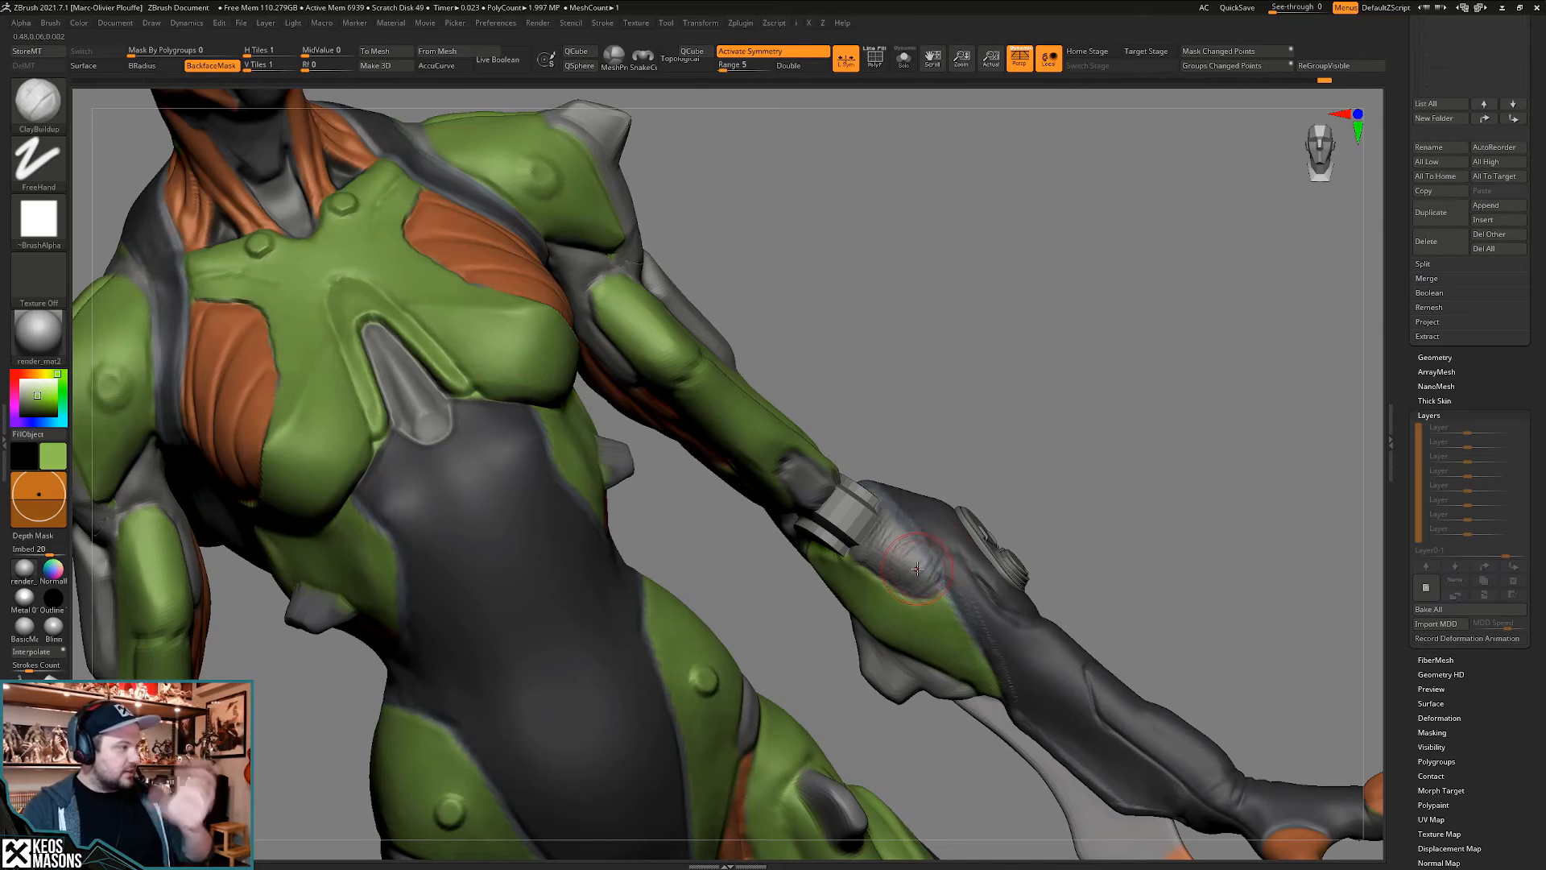
pyautogui.moveTo(923, 556)
pyautogui.mouseDown(button='right')
pyautogui.moveTo(882, 515)
pyautogui.moveTo(1038, 572)
pyautogui.moveTo(893, 537)
pyautogui.mouseUp(button='right')
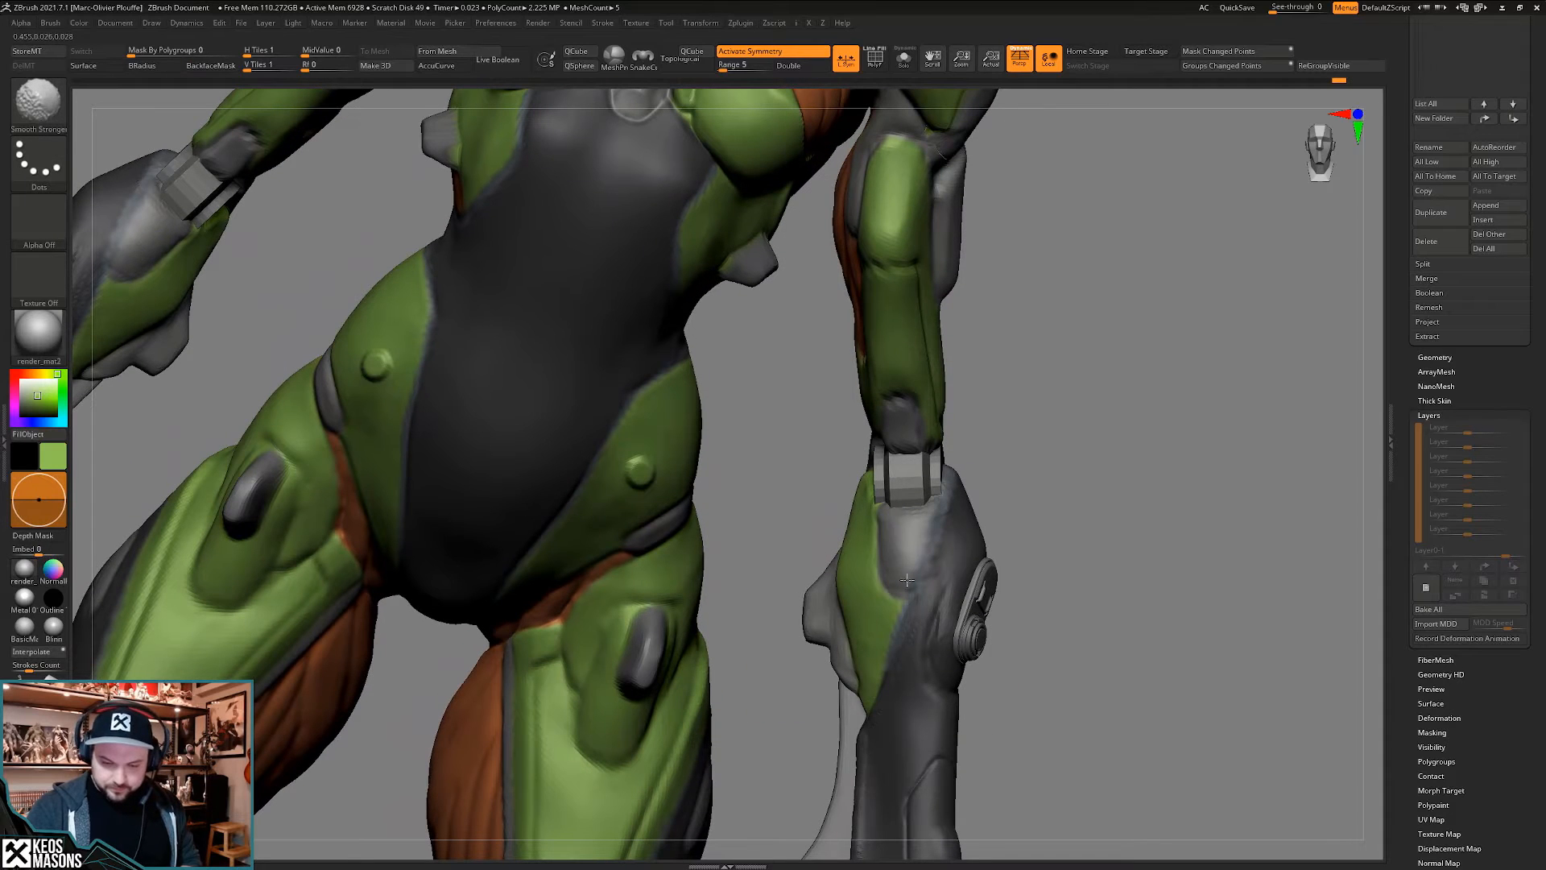
# - Switch to the DamStandard brush and sample the forearm's light grey as the active colour
pyautogui.moveTo(924, 588); pyautogui.dragTo(939, 588, button='right')
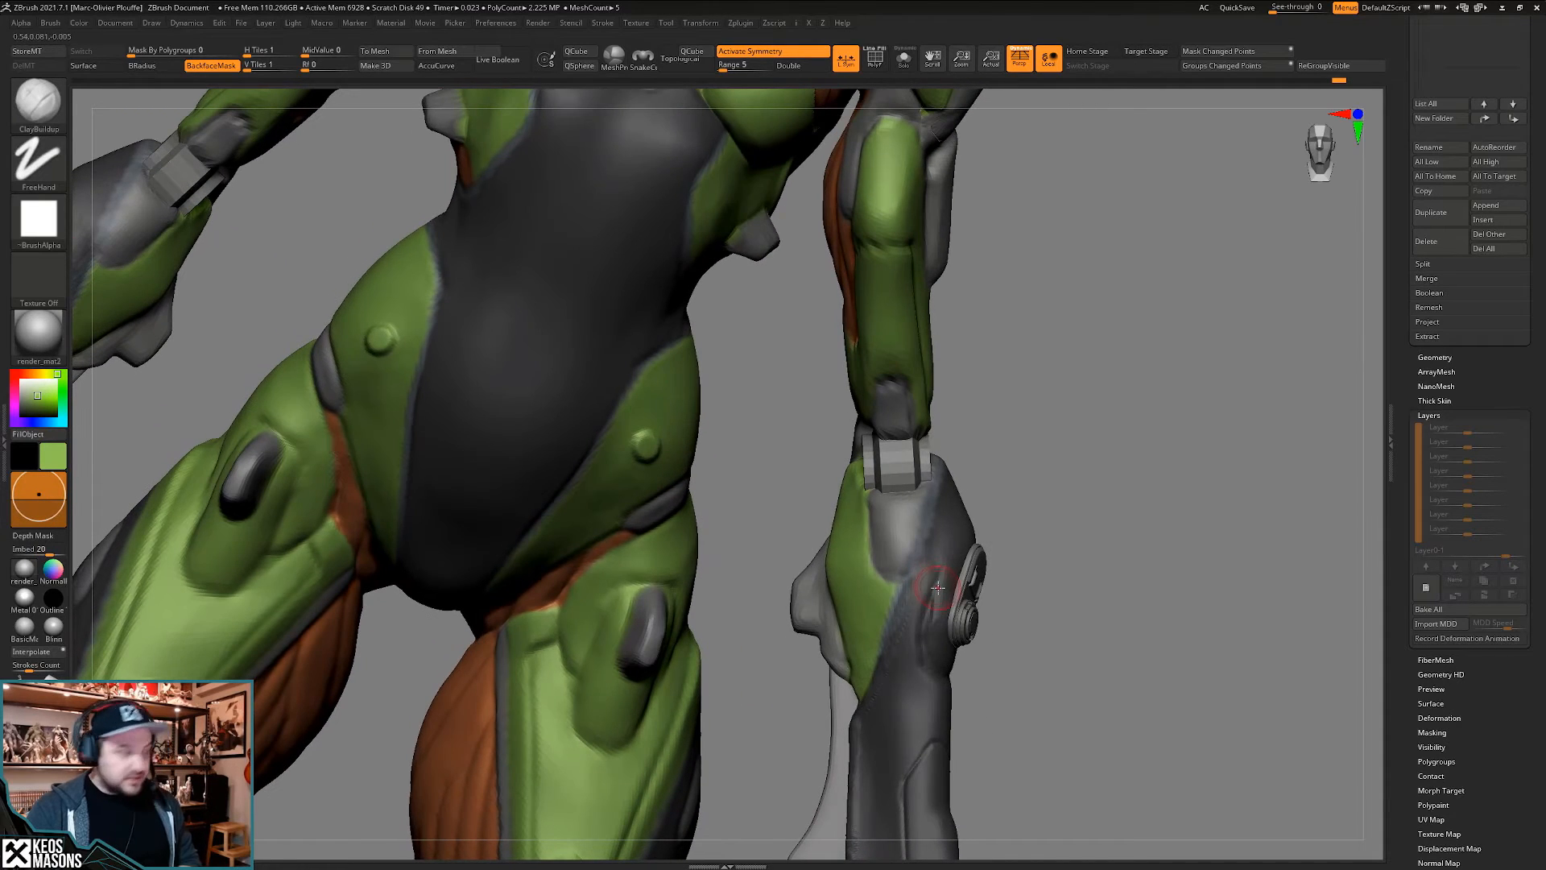
pyautogui.press('1')
pyautogui.click(954, 550)
pyautogui.press('space')
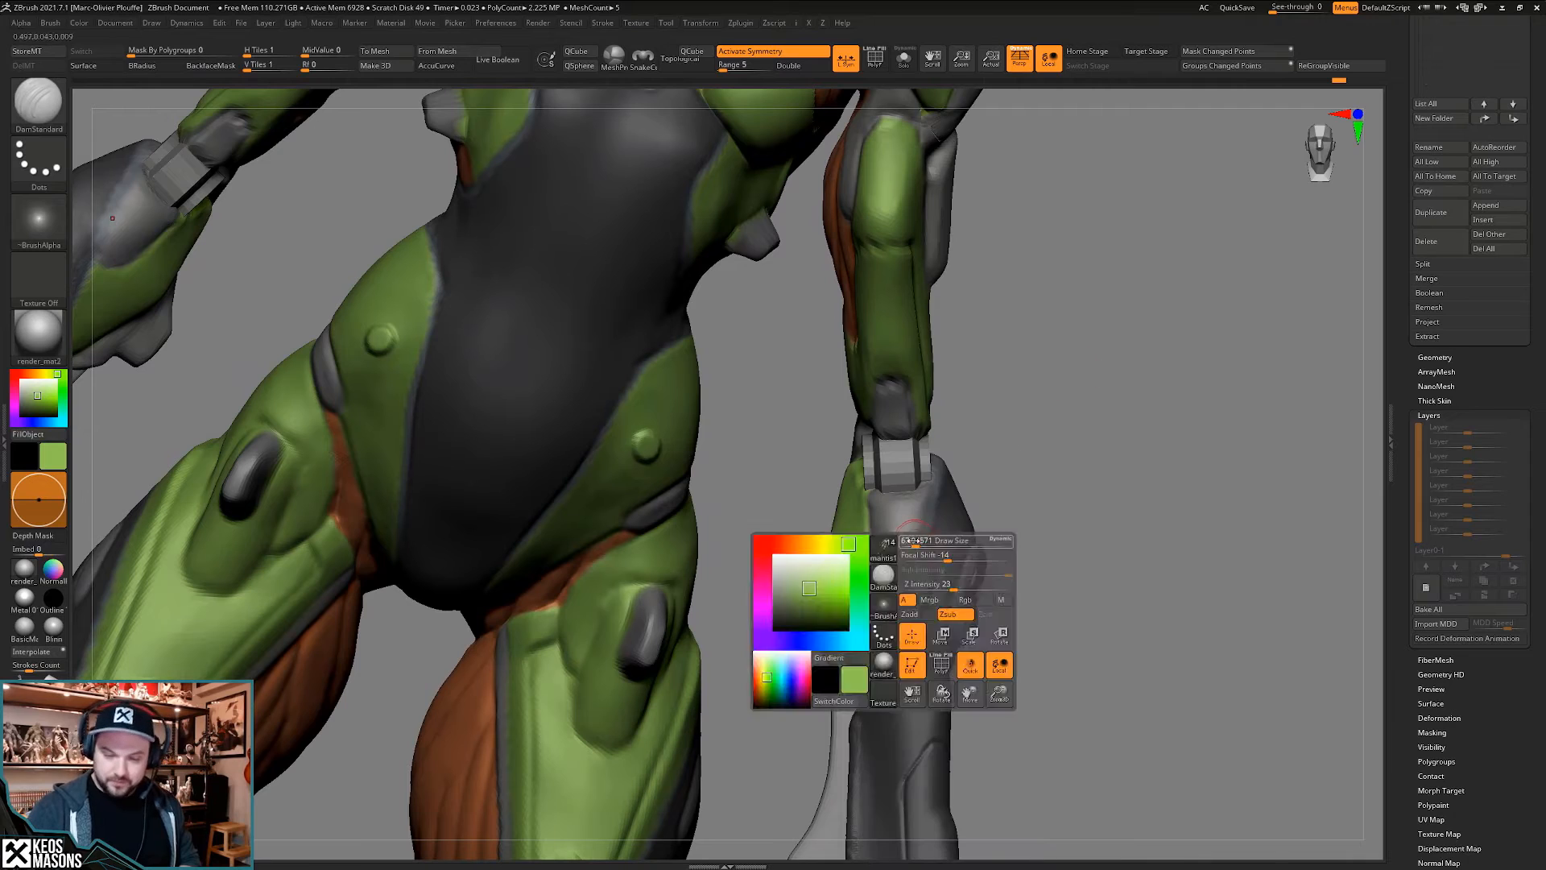
pyautogui.press('c')
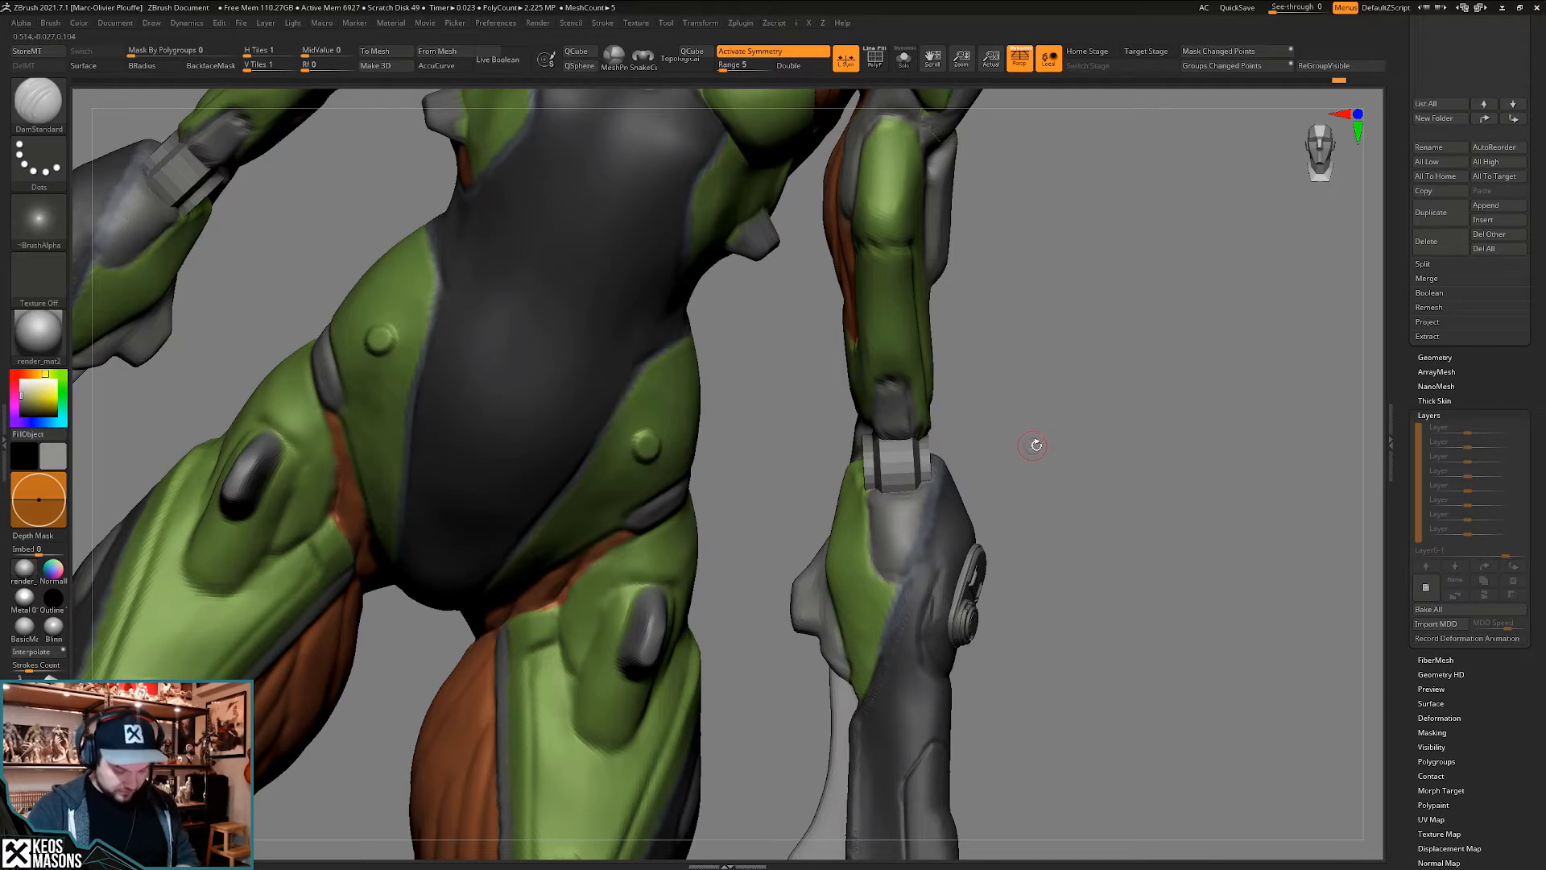
pyautogui.press('c')
pyautogui.press('c')
# - Paint the inner forearm patch below the elbow joint light grey with the Standard brush
pyautogui.press('1')
pyautogui.click(971, 449)
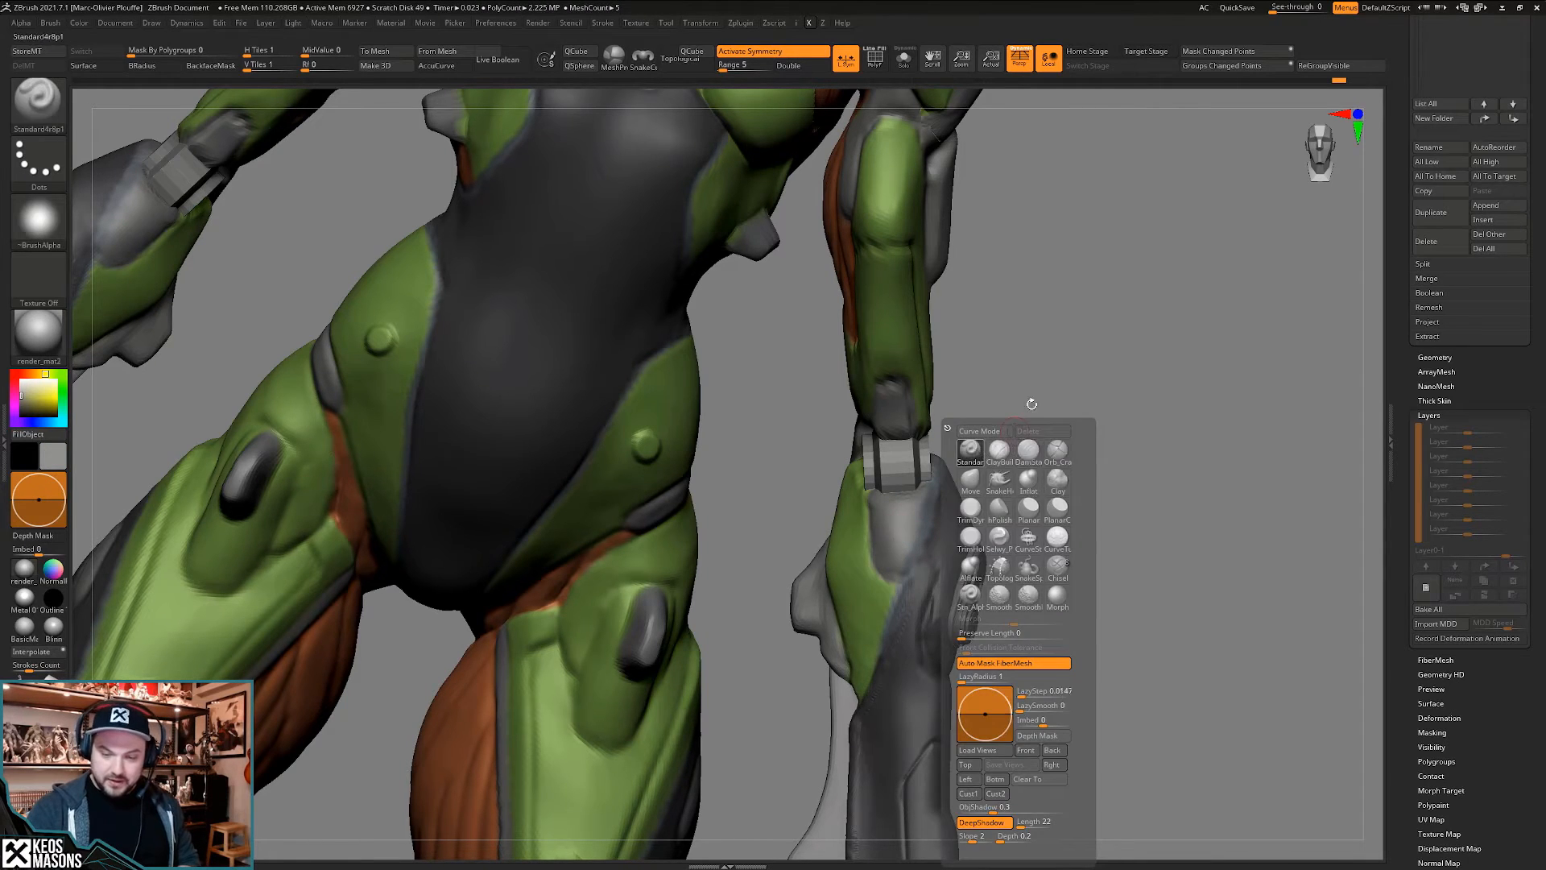
pyautogui.moveTo(1018, 431); pyautogui.dragTo(994, 499)
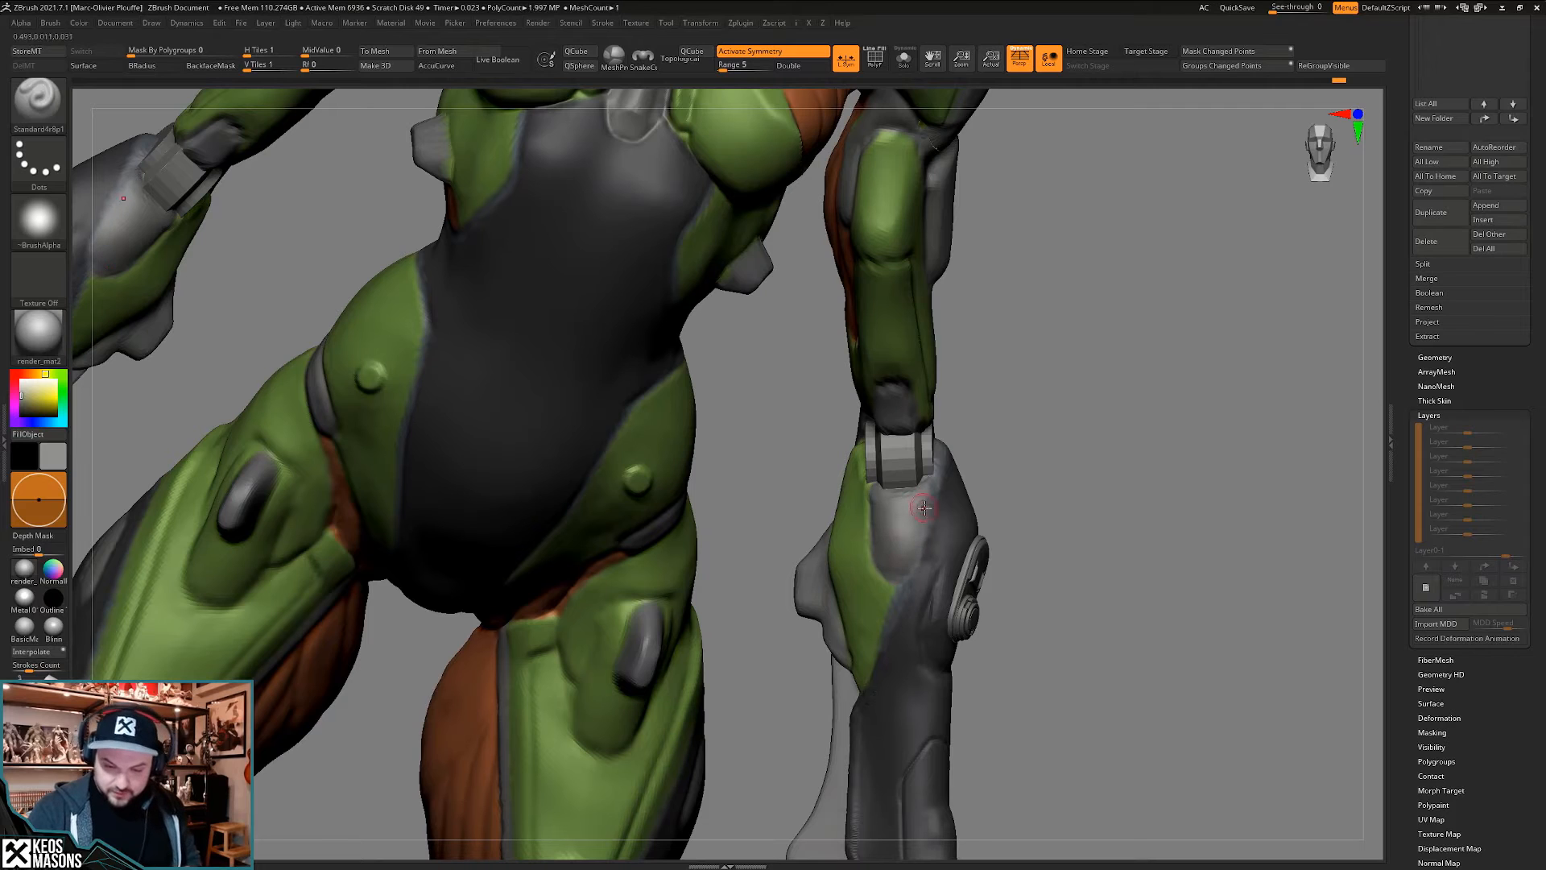
pyautogui.moveTo(935, 509); pyautogui.dragTo(910, 555, button='right')
pyautogui.moveTo(909, 562); pyautogui.dragTo(920, 501)
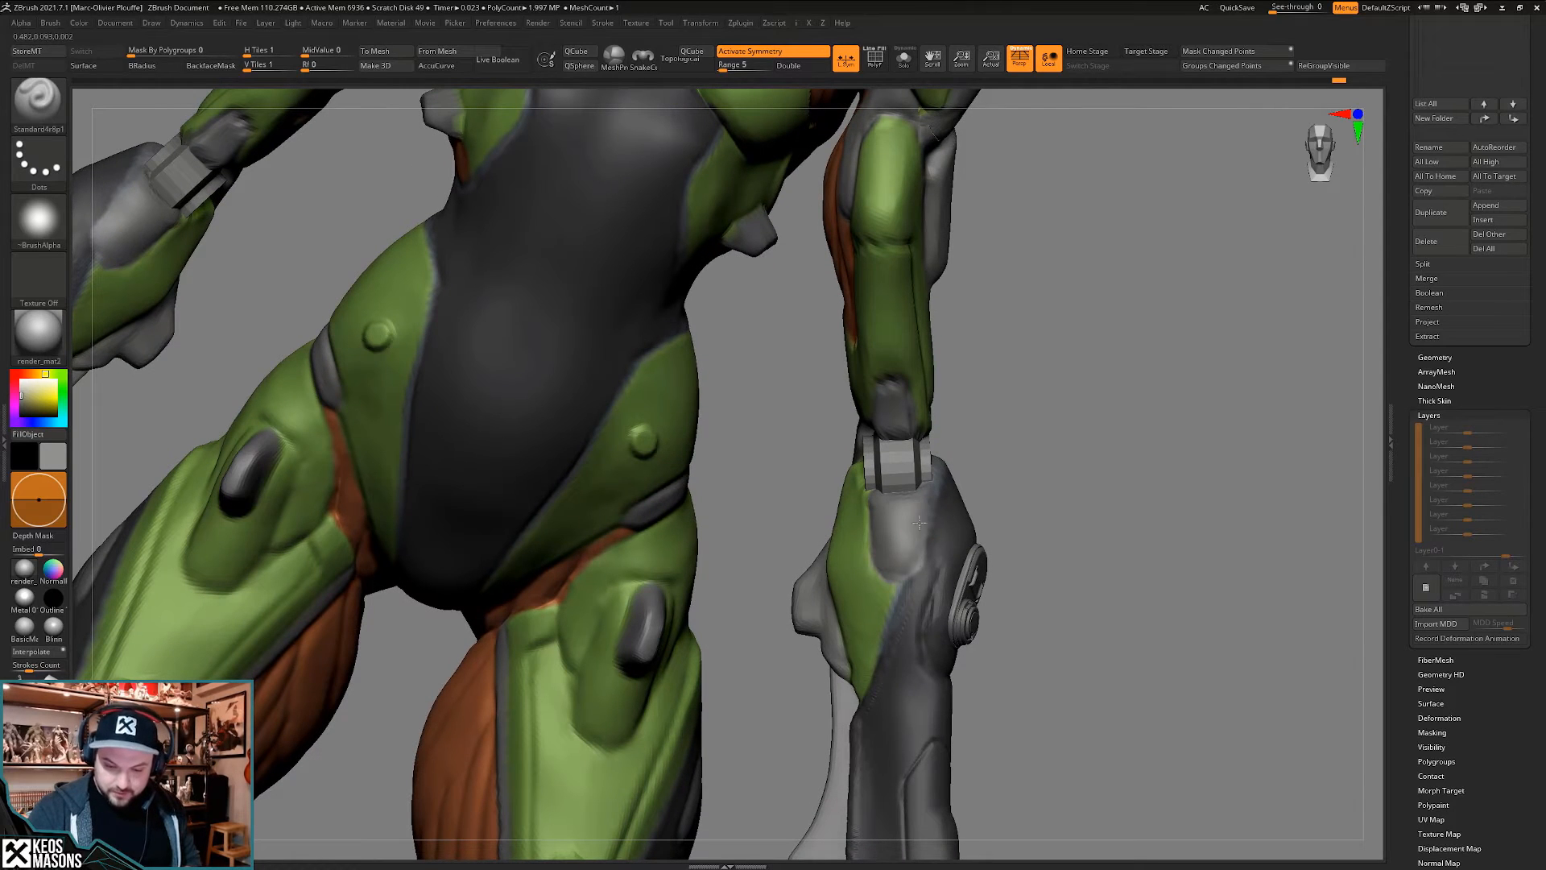
pyautogui.moveTo(922, 493)
pyautogui.mouseDown(button='right')
pyautogui.moveTo(926, 515)
pyautogui.moveTo(947, 485)
pyautogui.moveTo(922, 499)
pyautogui.moveTo(892, 578)
pyautogui.moveTo(929, 512)
pyautogui.moveTo(930, 534)
pyautogui.moveTo(899, 546)
pyautogui.mouseUp(button='right')
pyautogui.press('c')
pyautogui.rightClick(913, 503)
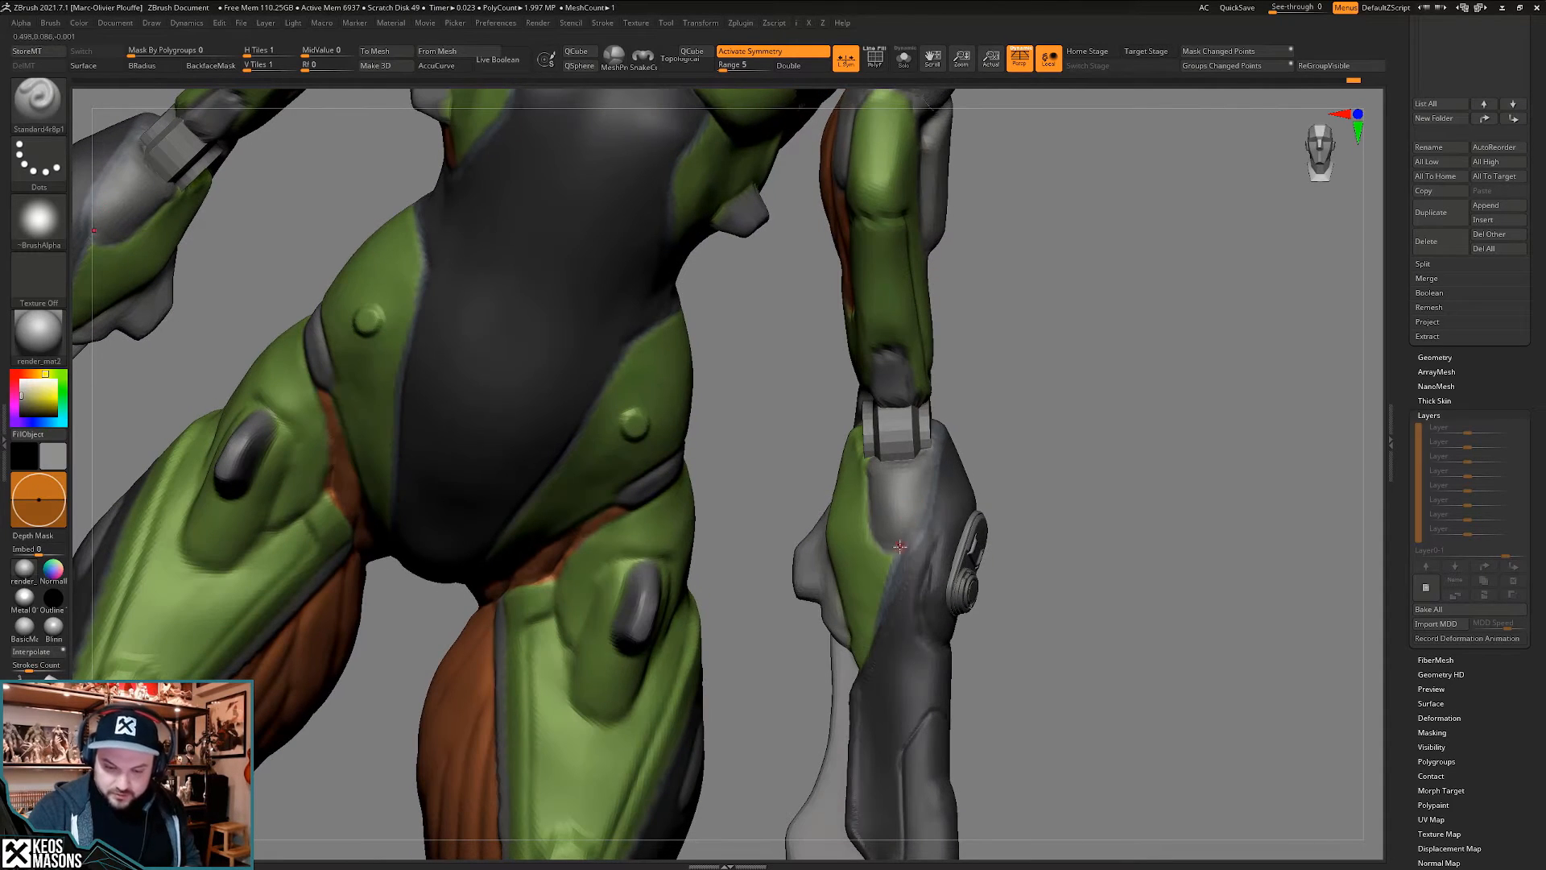
# - Refine the seam between the inner forearm patch and the dark armour using DamStandard and smoothing strokes
pyautogui.moveTo(925, 460); pyautogui.dragTo(877, 684, button='right')
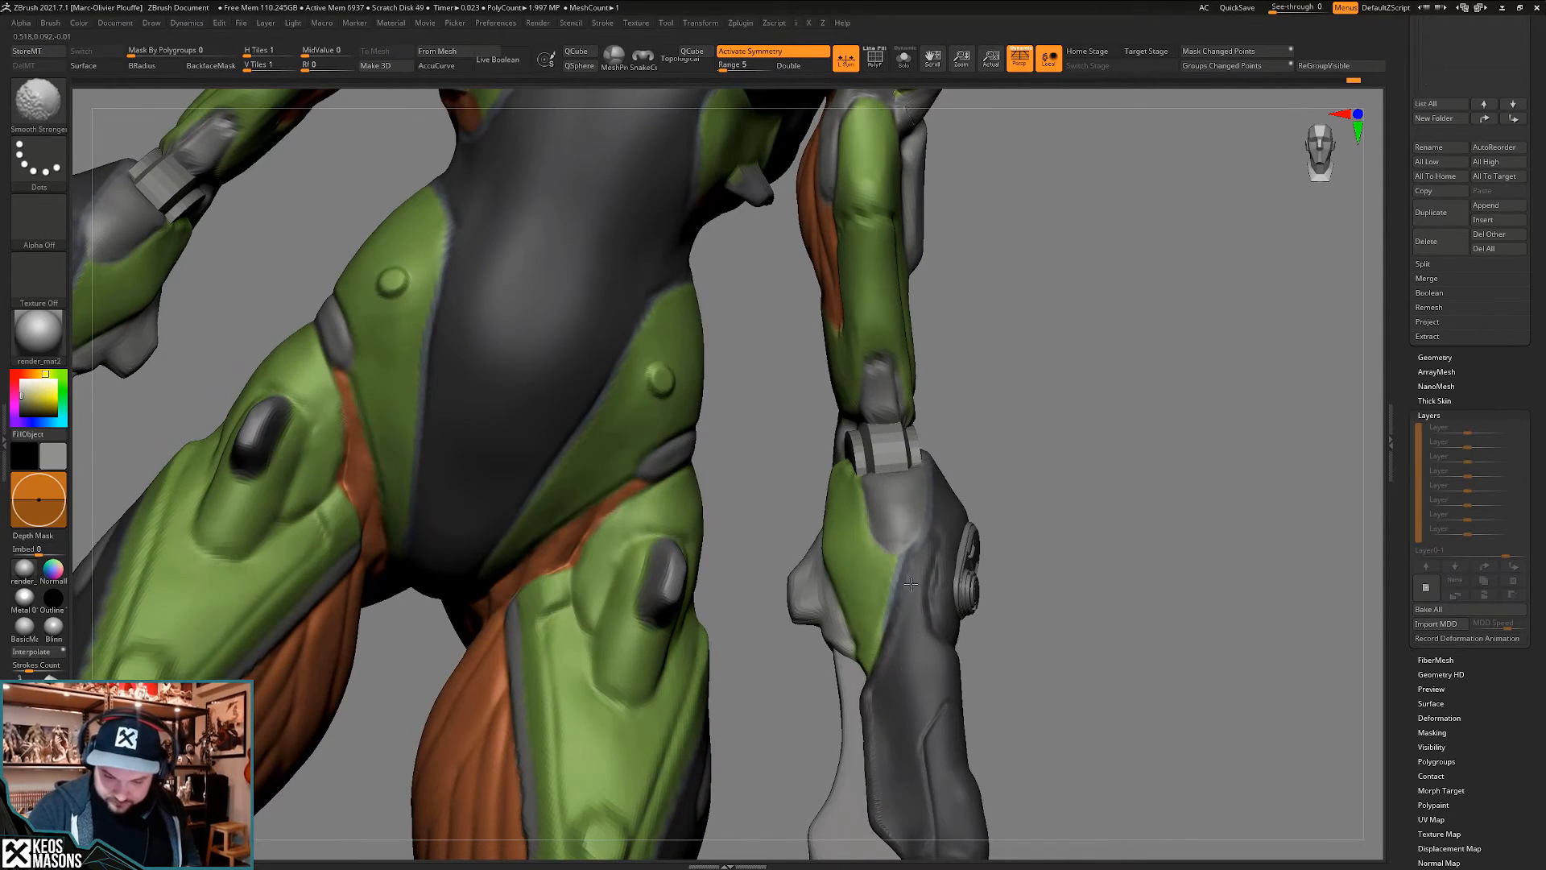
pyautogui.moveTo(910, 584)
pyautogui.keyDown('ctrl'); pyautogui.mouseDown(button='right')
pyautogui.moveTo(913, 503)
pyautogui.moveTo(909, 584)
pyautogui.moveTo(875, 644)
pyautogui.moveTo(887, 572)
pyautogui.mouseUp(button='right'); pyautogui.keyUp('ctrl')
pyautogui.rightClick(875, 644)
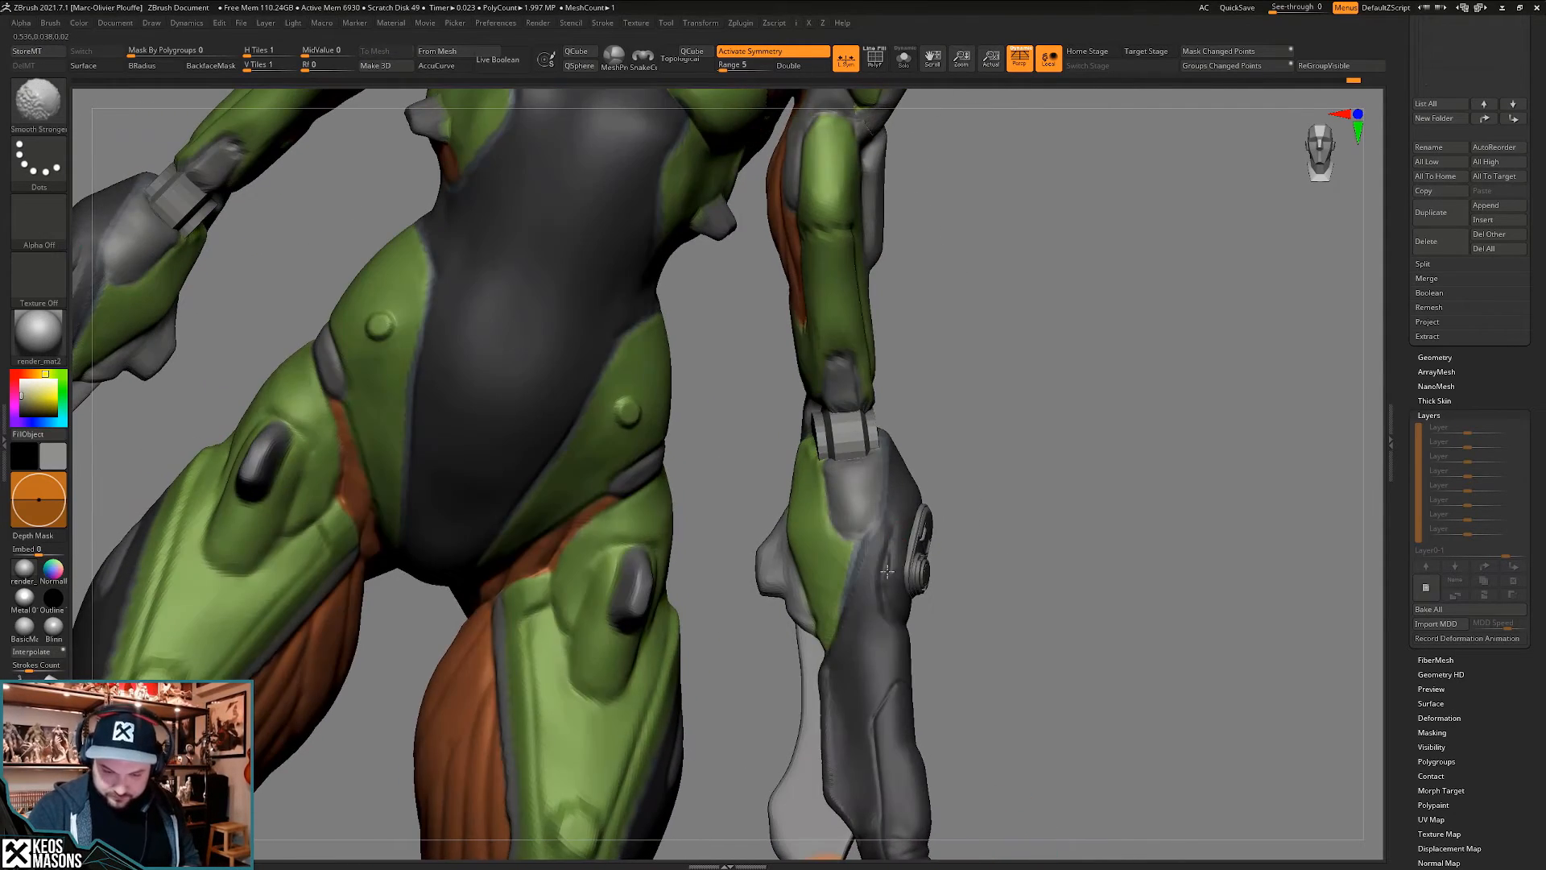
pyautogui.press('b')
pyautogui.press('d')
pyautogui.press('s')
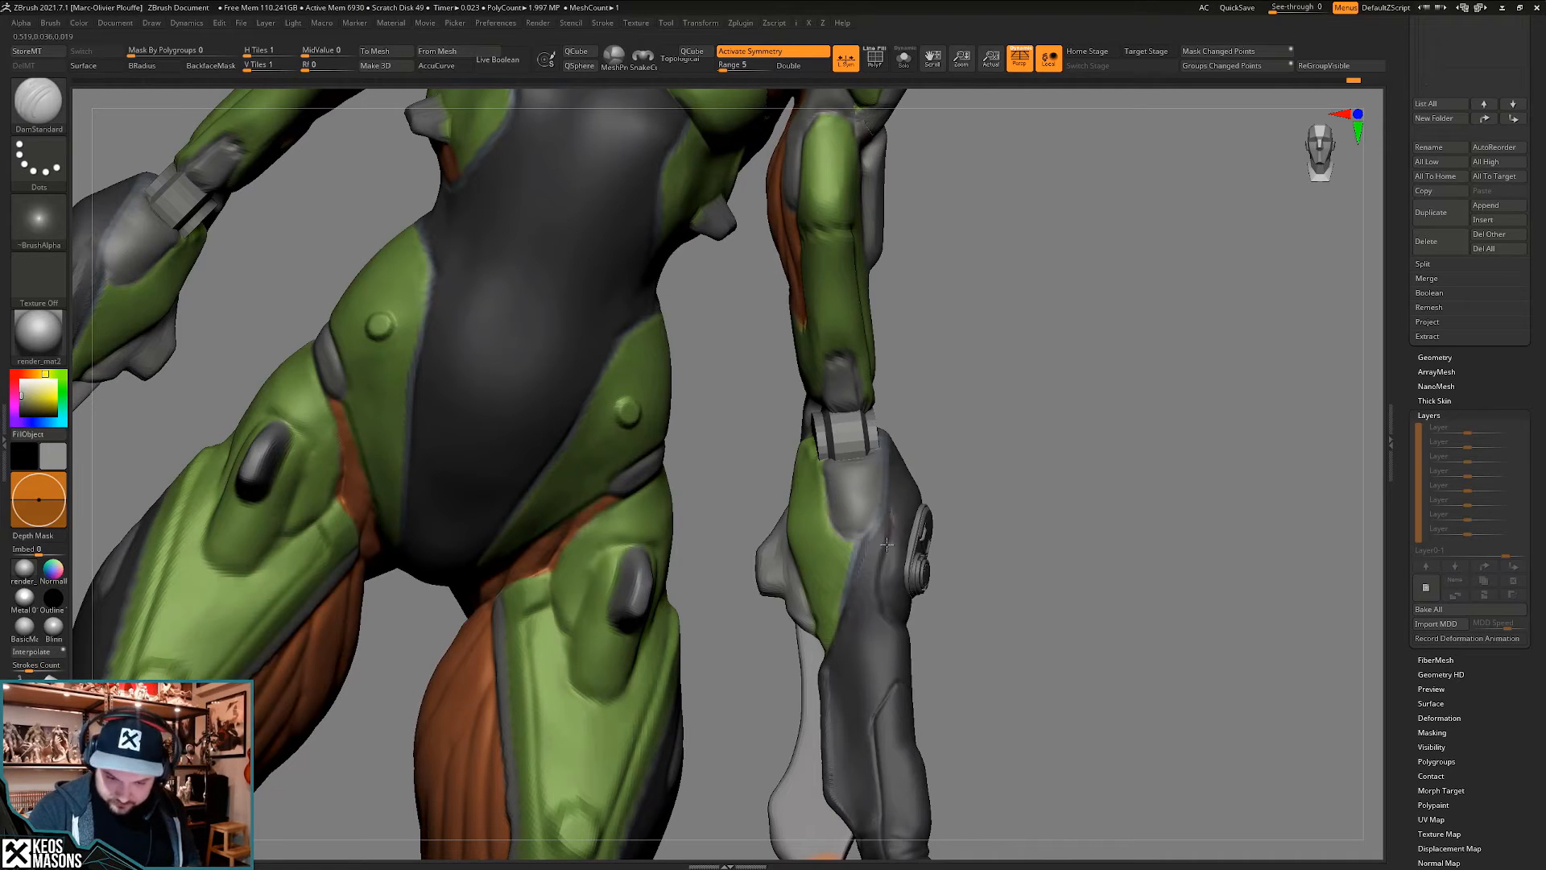
pyautogui.press('shift')
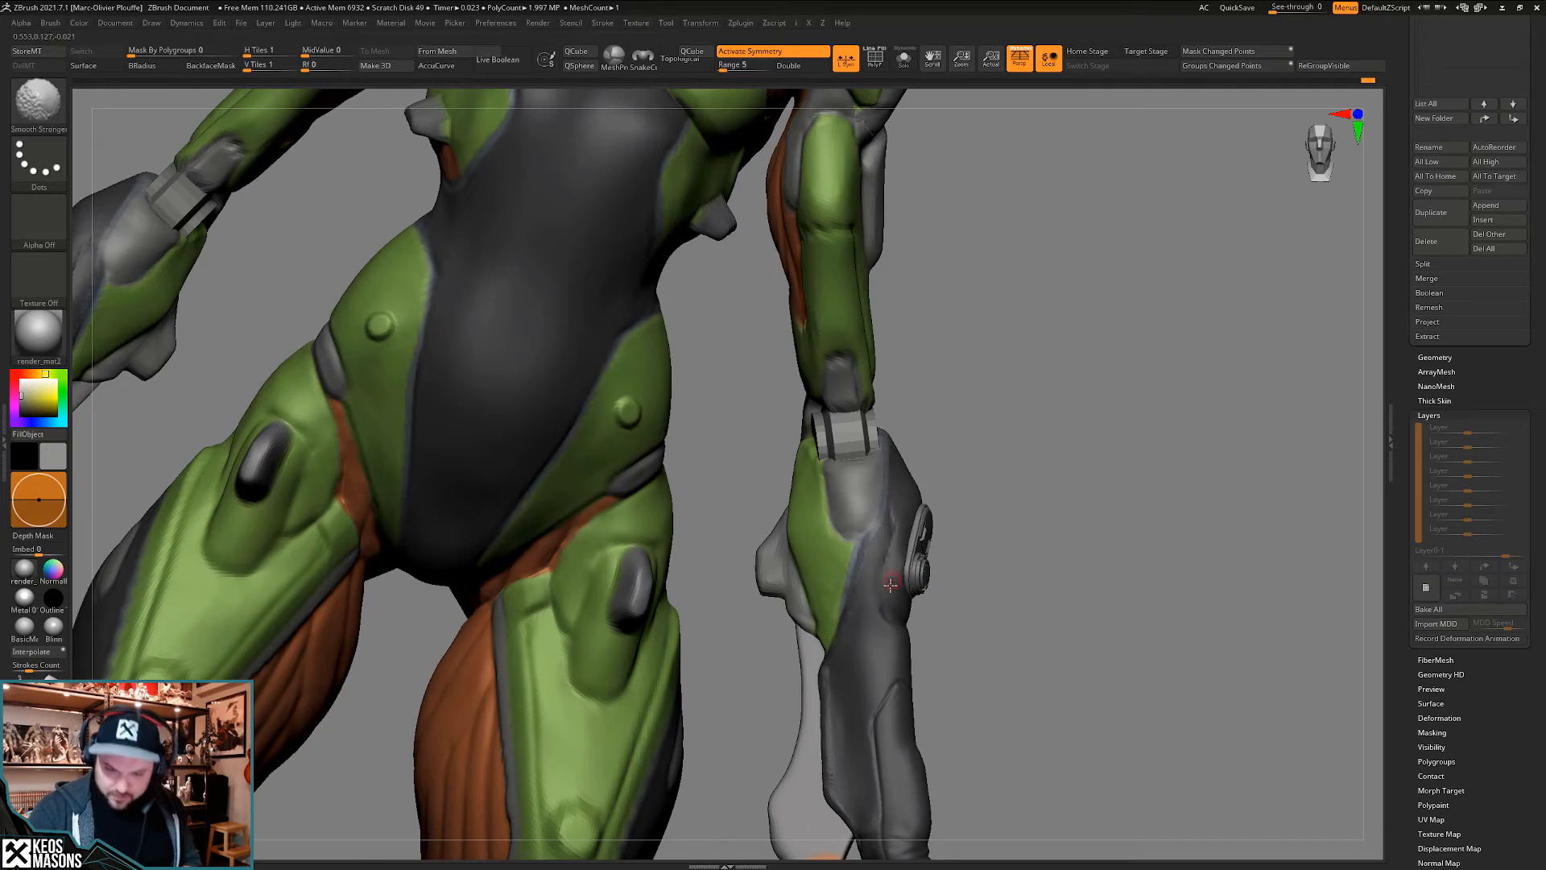
pyautogui.moveTo(890, 584)
pyautogui.mouseDown(button='right')
pyautogui.moveTo(899, 523)
pyautogui.moveTo(934, 512)
pyautogui.moveTo(928, 524)
pyautogui.moveTo(898, 484)
pyautogui.mouseUp(button='right')
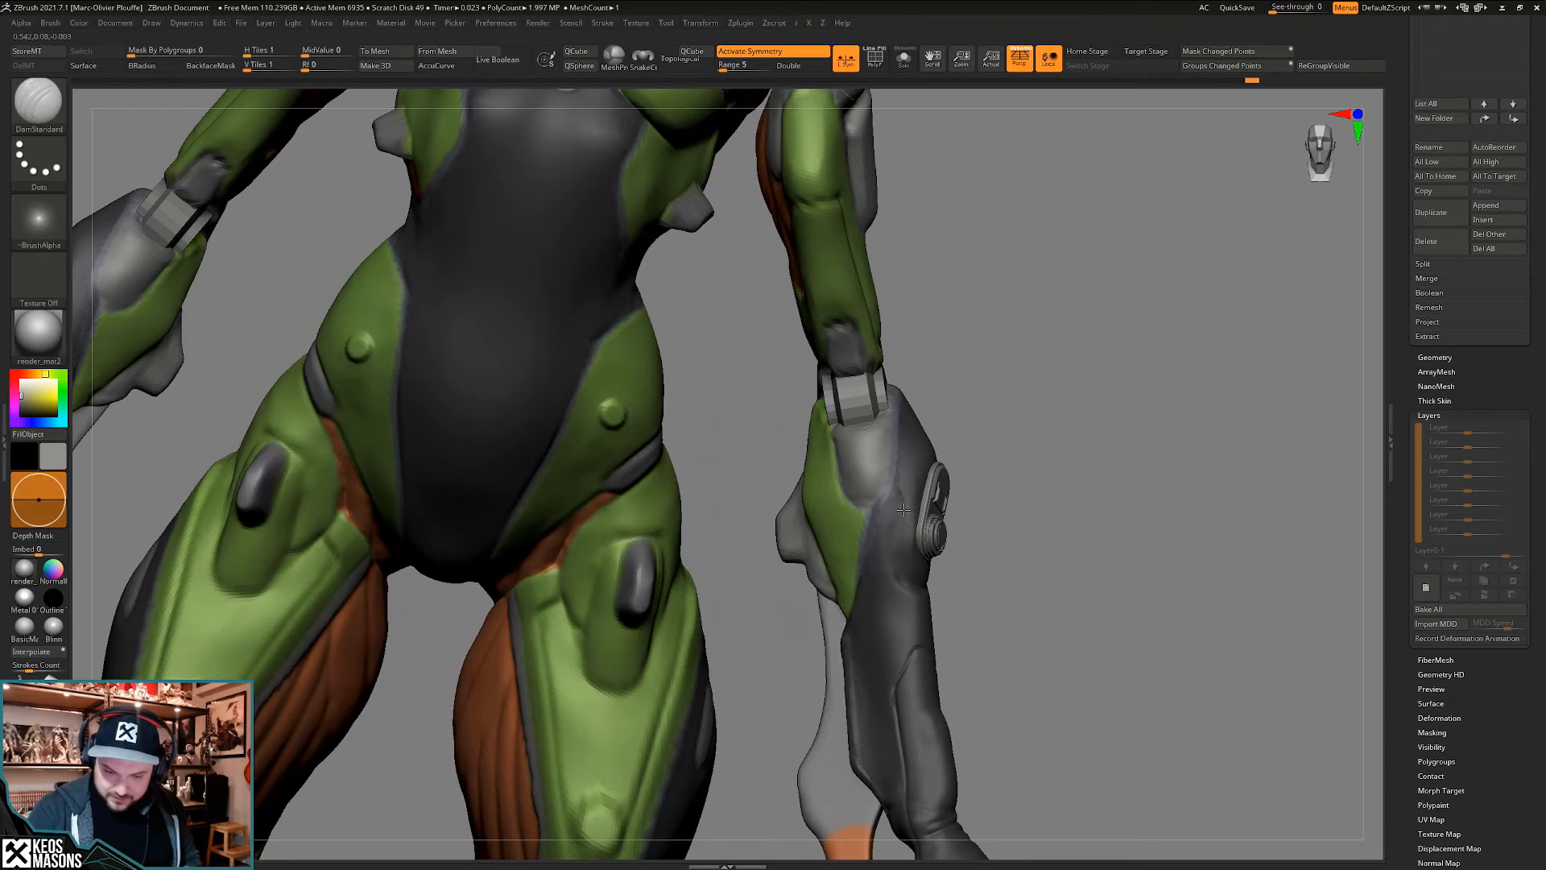
pyautogui.moveTo(911, 581); pyautogui.dragTo(898, 564, button='right')
pyautogui.moveTo(908, 544)
pyautogui.mouseDown(button='right')
pyautogui.moveTo(896, 561)
pyautogui.moveTo(891, 474)
pyautogui.mouseUp(button='right')
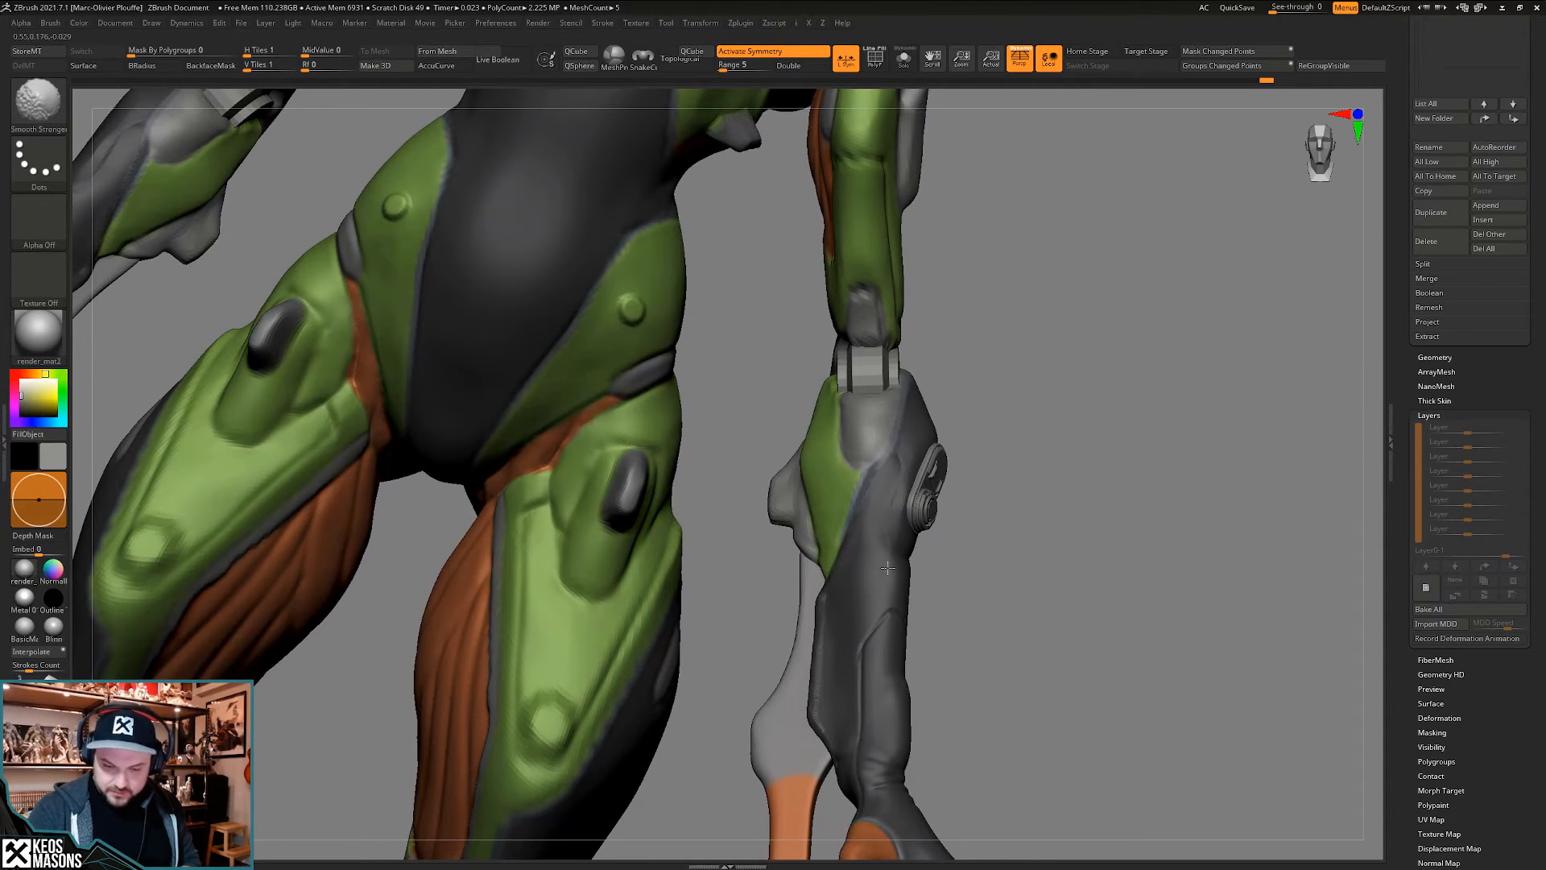
# - Isolate the body mesh and smooth the raised dark pad on the outer forearm
pyautogui.moveTo(887, 569); pyautogui.dragTo(922, 505, button='right')
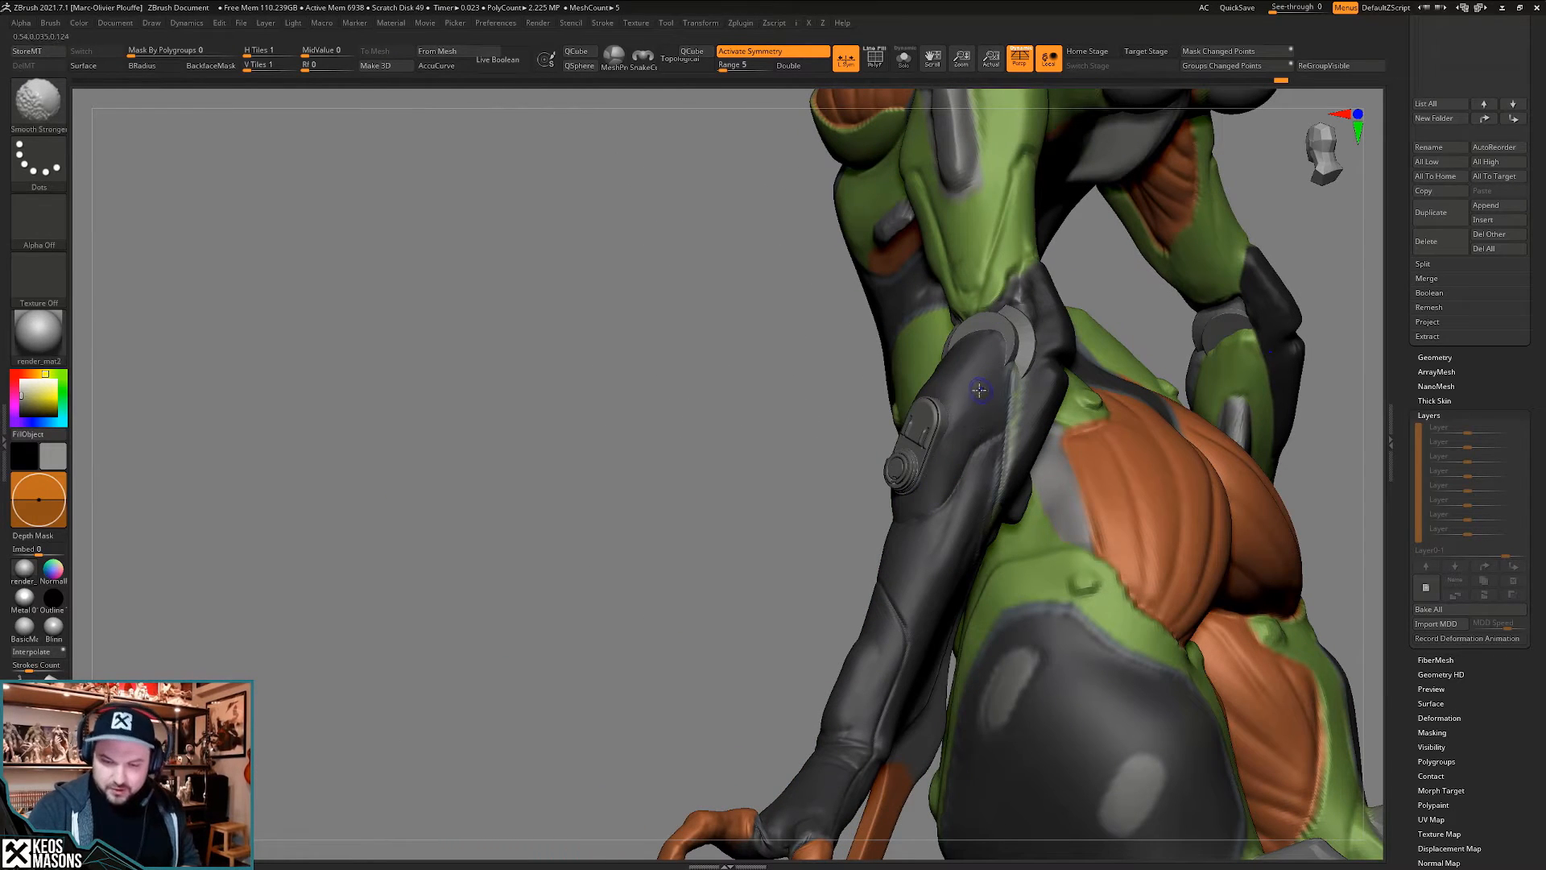
pyautogui.moveTo(996, 377)
pyautogui.mouseDown(button='right')
pyautogui.moveTo(966, 432)
pyautogui.moveTo(942, 426)
pyautogui.moveTo(960, 424)
pyautogui.mouseUp(button='right')
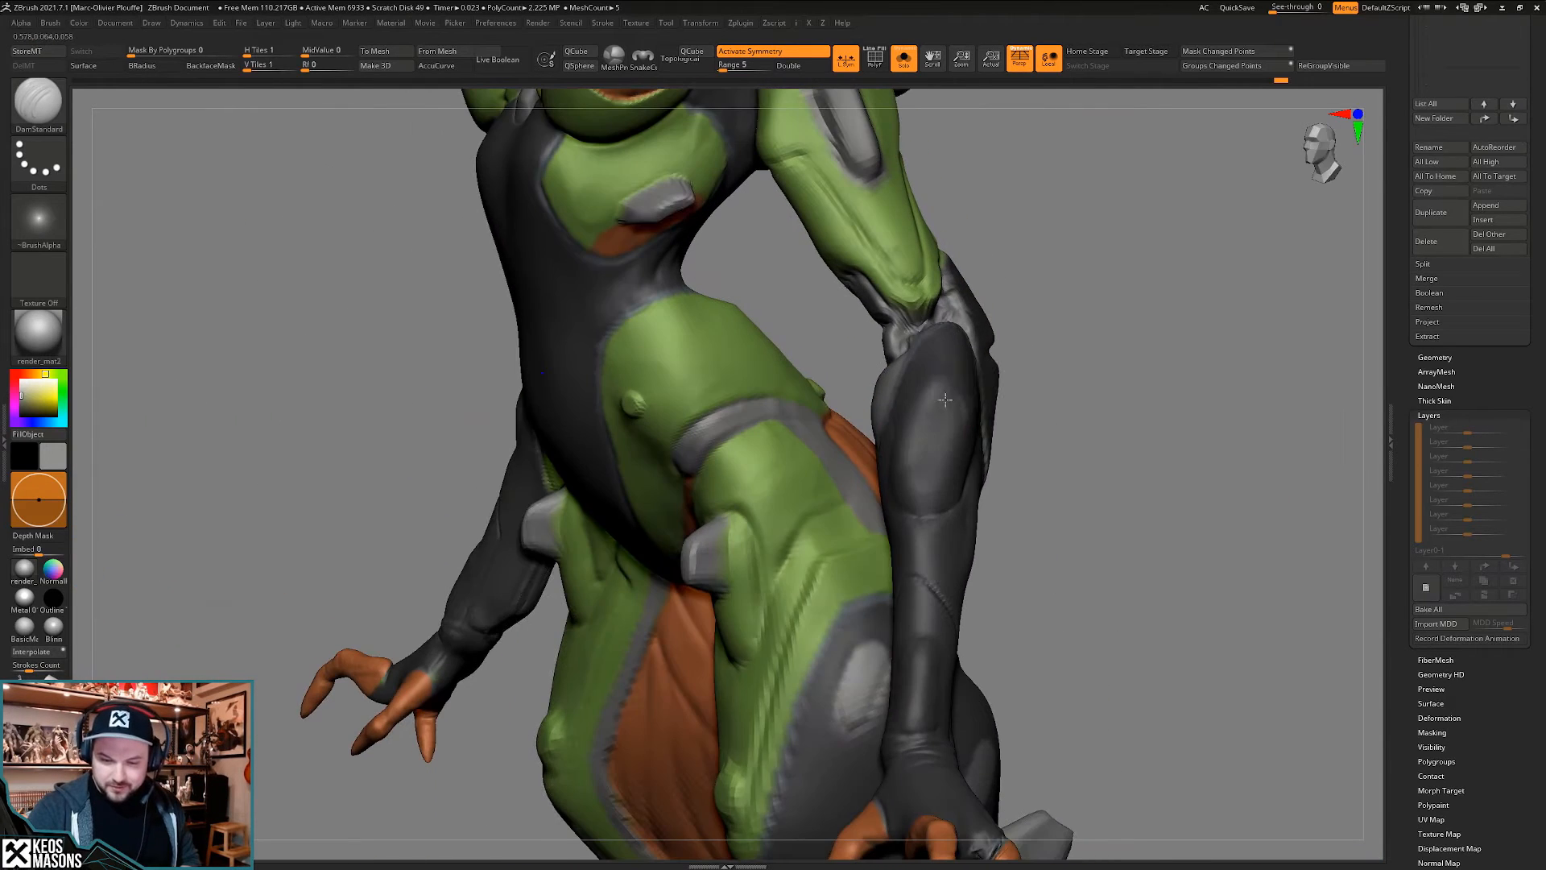
pyautogui.keyDown('shift'); pyautogui.moveTo(934, 402); pyautogui.dragTo(926, 448); pyautogui.keyUp('shift')
pyautogui.moveTo(919, 434); pyautogui.dragTo(937, 428, button='right')
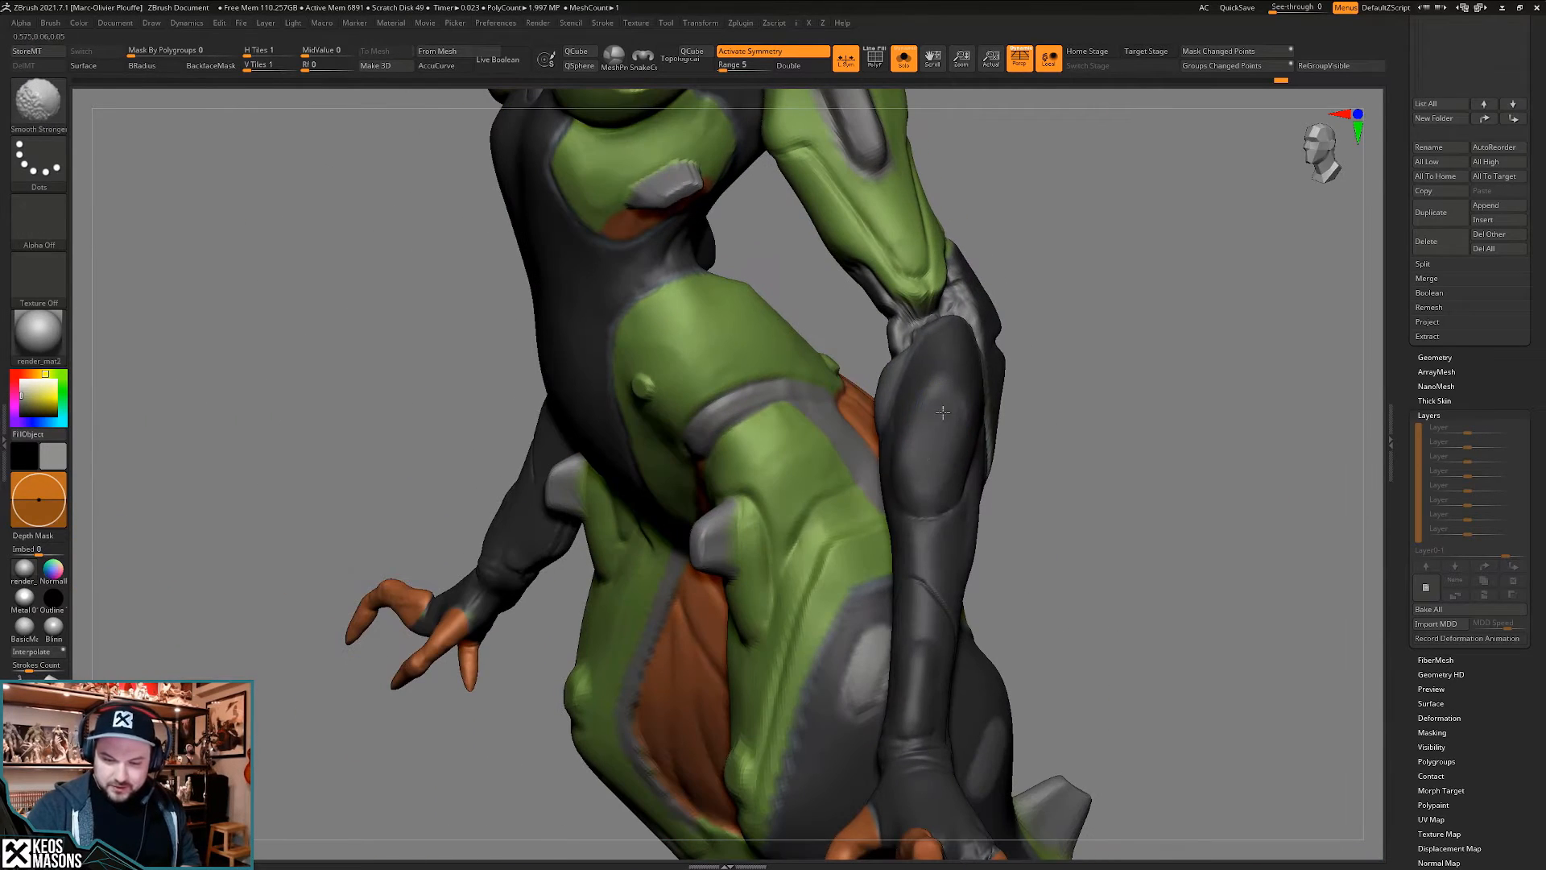
pyautogui.keyDown('shift'); pyautogui.moveTo(943, 412); pyautogui.dragTo(942, 415); pyautogui.keyUp('shift')
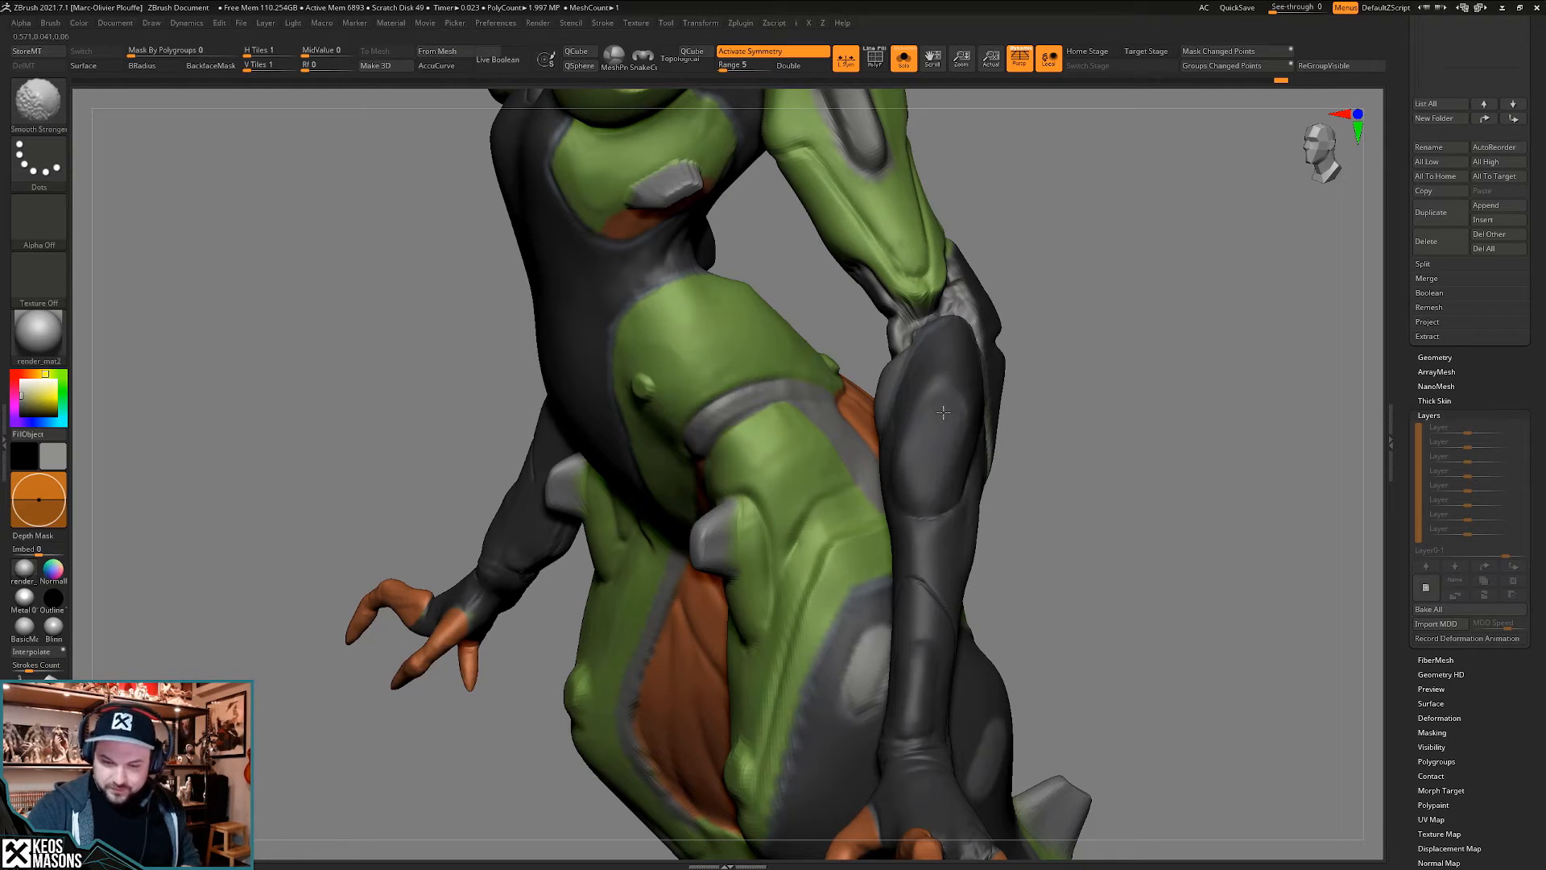
# - Adjust the outer forearm with the Move brush and smooth the dark surface around the round forearm device
pyautogui.moveTo(934, 418)
pyautogui.mouseDown(button='right')
pyautogui.moveTo(915, 500)
pyautogui.moveTo(904, 493)
pyautogui.moveTo(932, 483)
pyautogui.moveTo(892, 481)
pyautogui.moveTo(938, 481)
pyautogui.moveTo(938, 512)
pyautogui.moveTo(949, 442)
pyautogui.moveTo(989, 453)
pyautogui.moveTo(990, 471)
pyautogui.moveTo(997, 441)
pyautogui.moveTo(1029, 467)
pyautogui.moveTo(1061, 460)
pyautogui.moveTo(1048, 475)
pyautogui.moveTo(1017, 434)
pyautogui.moveTo(958, 439)
pyautogui.mouseUp(button='right')
pyautogui.press('b')
pyautogui.press('m')
pyautogui.press('v')
pyautogui.press('x')
pyautogui.click(1003, 461)
pyautogui.moveTo(969, 523)
pyautogui.mouseDown(button='right')
pyautogui.moveTo(904, 516)
pyautogui.moveTo(950, 524)
pyautogui.mouseUp(button='right')
pyautogui.press('s')
pyautogui.keyDown('shift'); pyautogui.moveTo(967, 483); pyautogui.dragTo(970, 515); pyautogui.keyUp('shift')
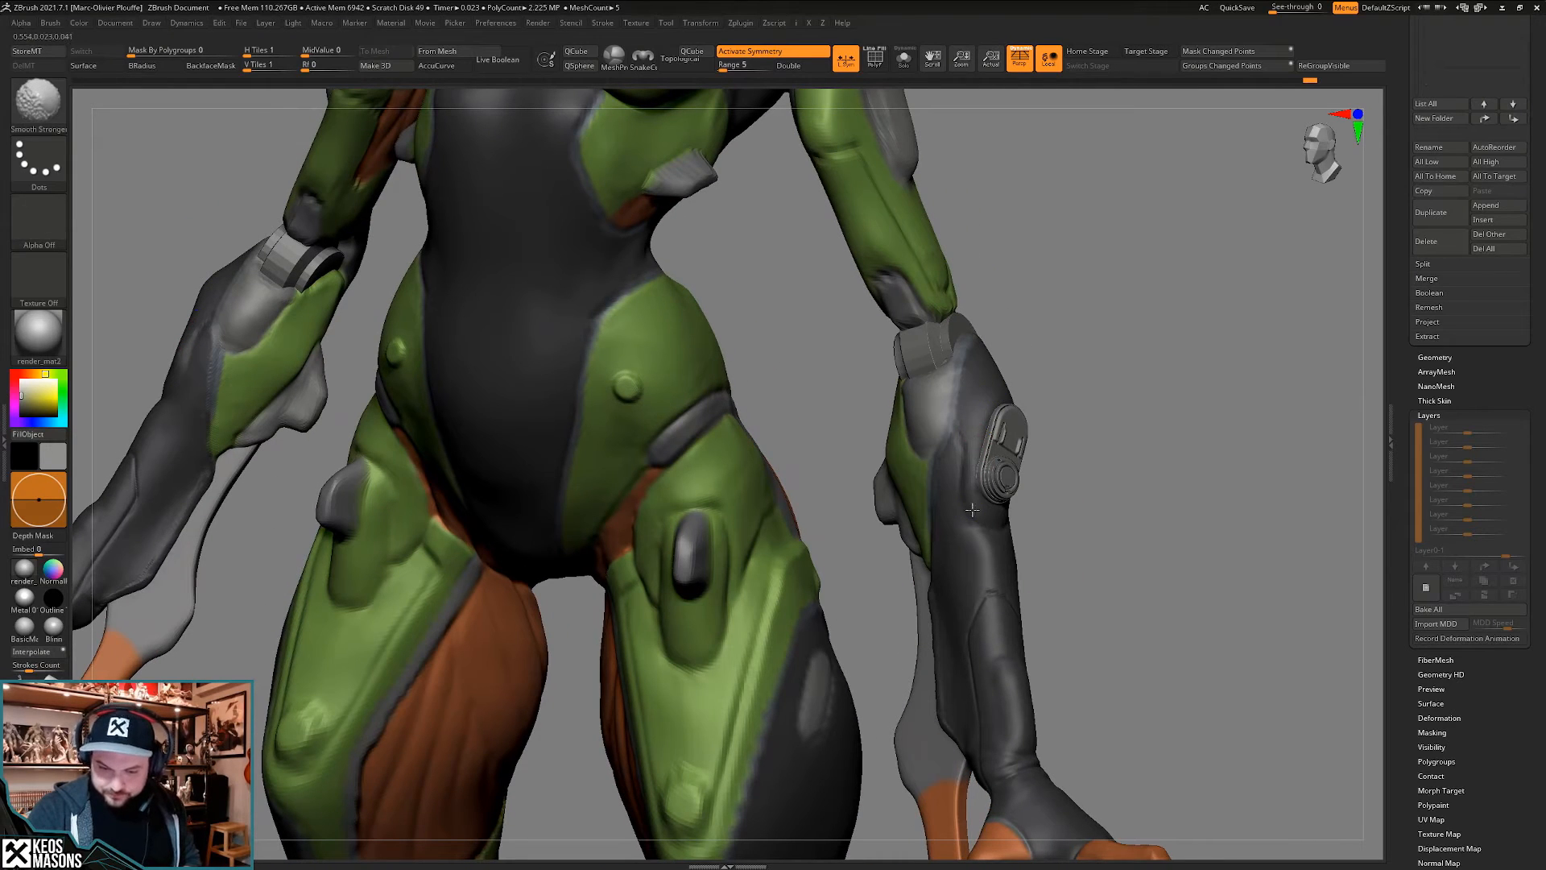
# - Choose the Standard brush and sample the forearm armour's dark grey as the active colour
pyautogui.moveTo(972, 509); pyautogui.dragTo(957, 427, button='right')
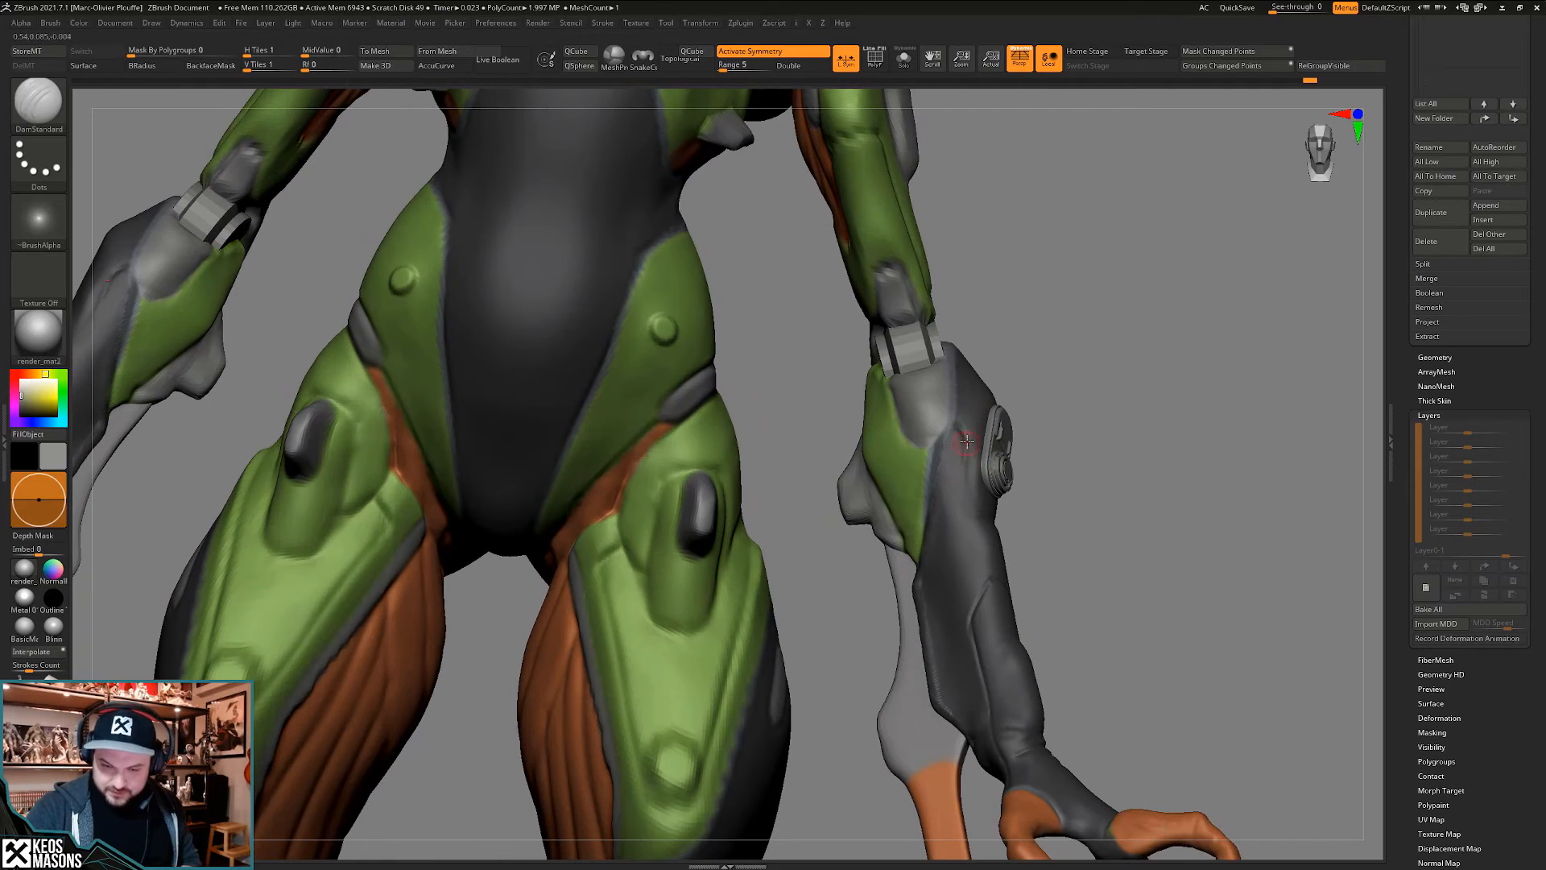
pyautogui.keyDown('ctrl'); pyautogui.moveTo(980, 523); pyautogui.dragTo(1093, 533, button='right'); pyautogui.keyUp('ctrl')
pyautogui.moveTo(940, 457)
pyautogui.keyDown('ctrl'); pyautogui.mouseDown(button='right')
pyautogui.moveTo(925, 487)
pyautogui.moveTo(933, 466)
pyautogui.mouseUp(button='right'); pyautogui.keyUp('ctrl')
pyautogui.press('space')
pyautogui.click(932, 510)
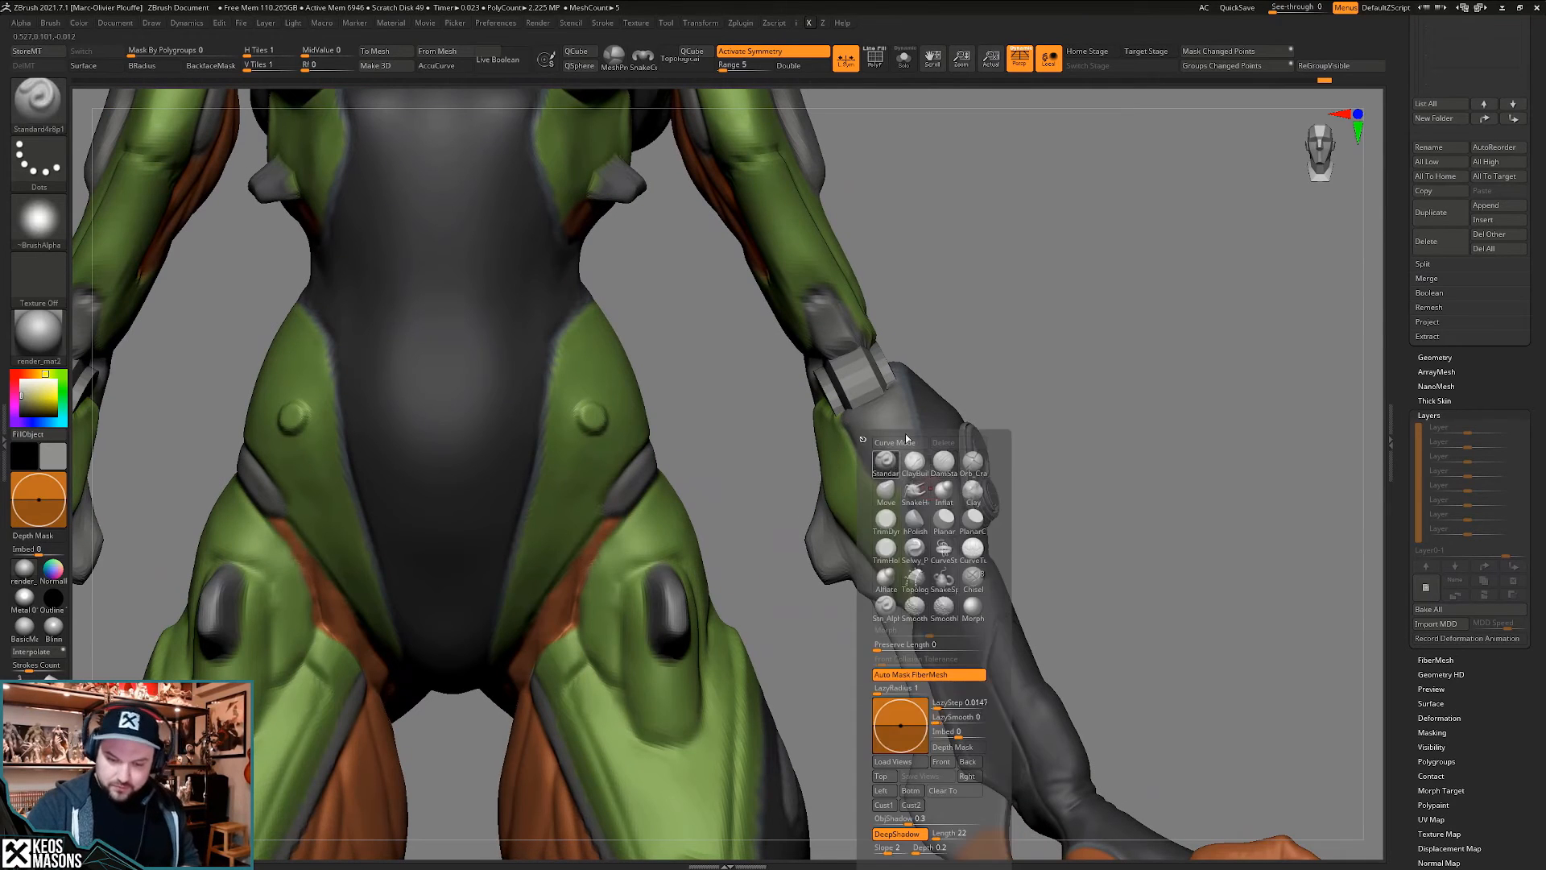
pyautogui.press('c')
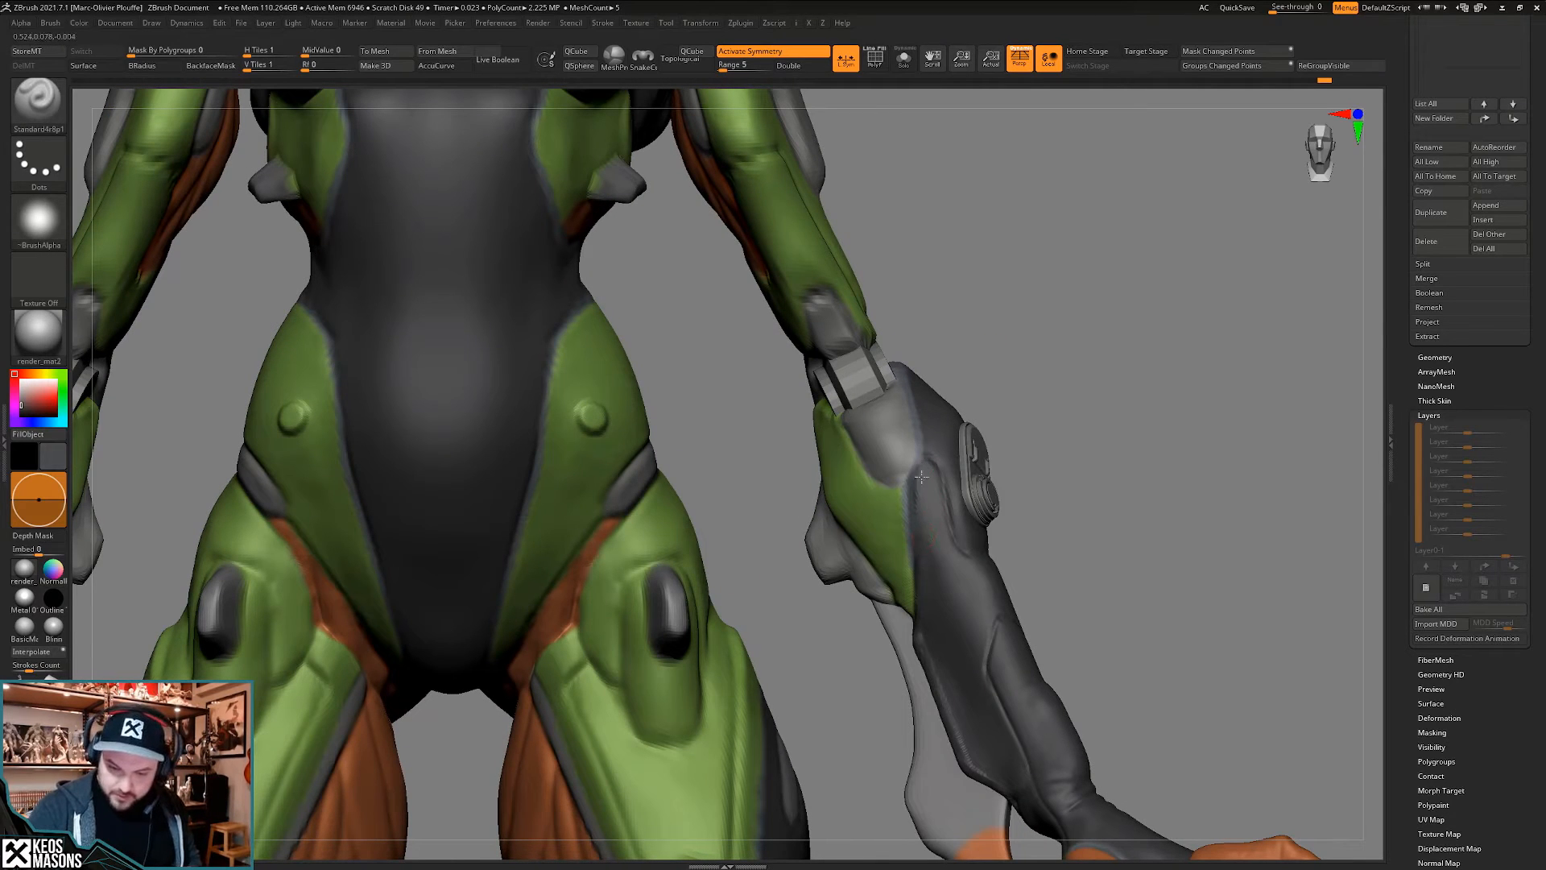
# - Carve the forearm armour seams at the inner patch and behind the elbow disc with the DamStandard brush
pyautogui.press('space')
pyautogui.click(928, 473)
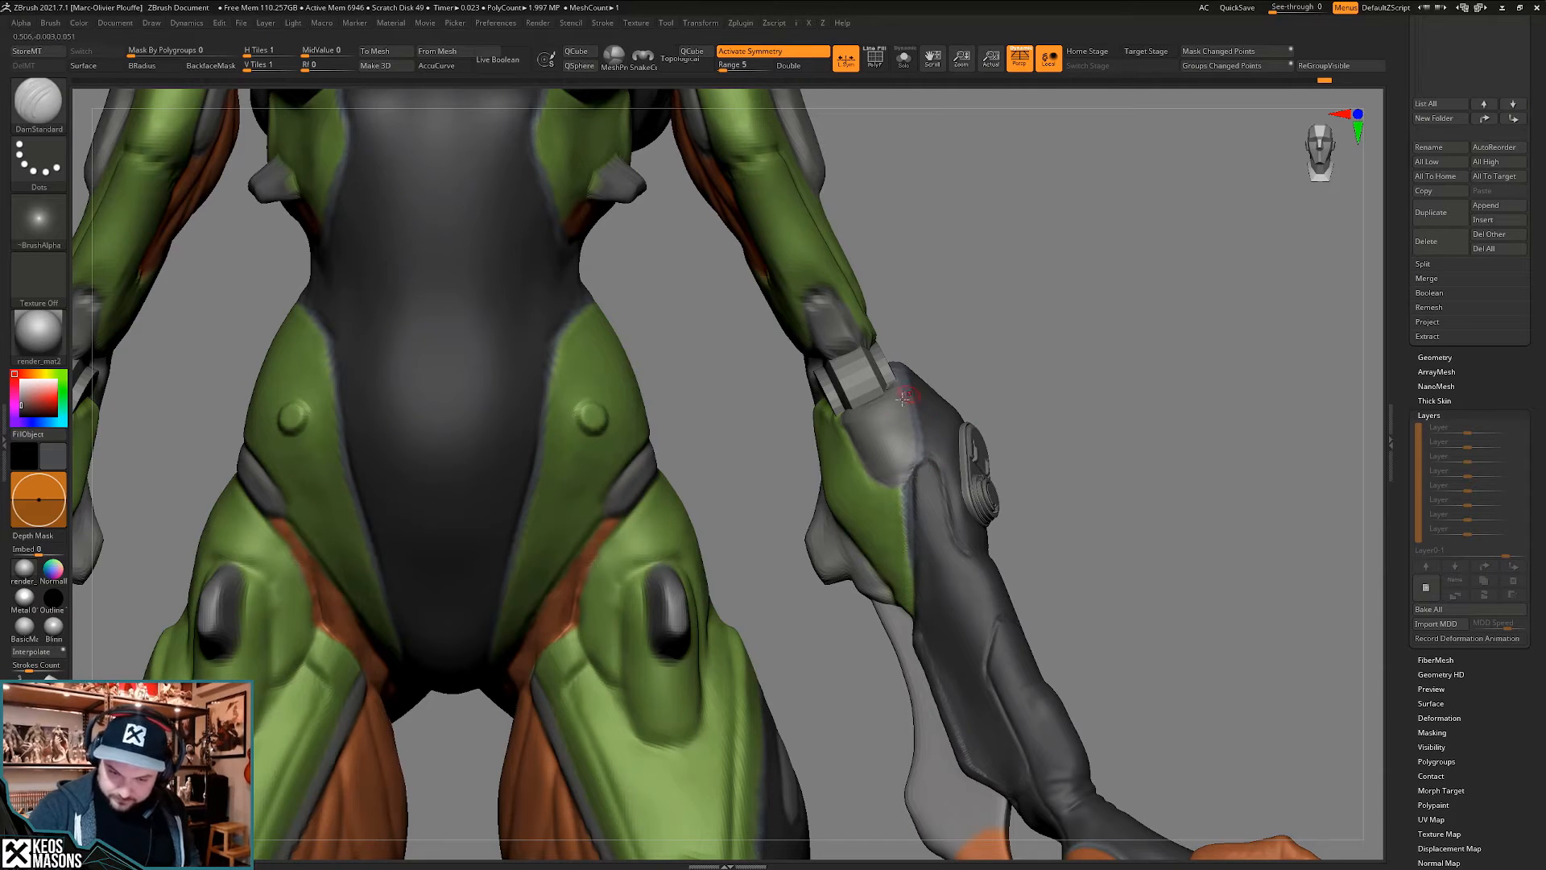
pyautogui.moveTo(929, 463)
pyautogui.keyDown('ctrl'); pyautogui.mouseDown(button='right')
pyautogui.moveTo(983, 493)
pyautogui.moveTo(938, 483)
pyautogui.moveTo(884, 439)
pyautogui.moveTo(910, 475)
pyautogui.moveTo(1087, 514)
pyautogui.moveTo(893, 491)
pyautogui.moveTo(915, 480)
pyautogui.moveTo(894, 461)
pyautogui.moveTo(910, 477)
pyautogui.mouseUp(button='right'); pyautogui.keyUp('ctrl')
pyautogui.moveTo(882, 525); pyautogui.dragTo(928, 453)
pyautogui.moveTo(901, 488)
pyautogui.mouseDown(button='right')
pyautogui.moveTo(928, 469)
pyautogui.moveTo(950, 559)
pyautogui.moveTo(933, 447)
pyautogui.mouseUp(button='right')
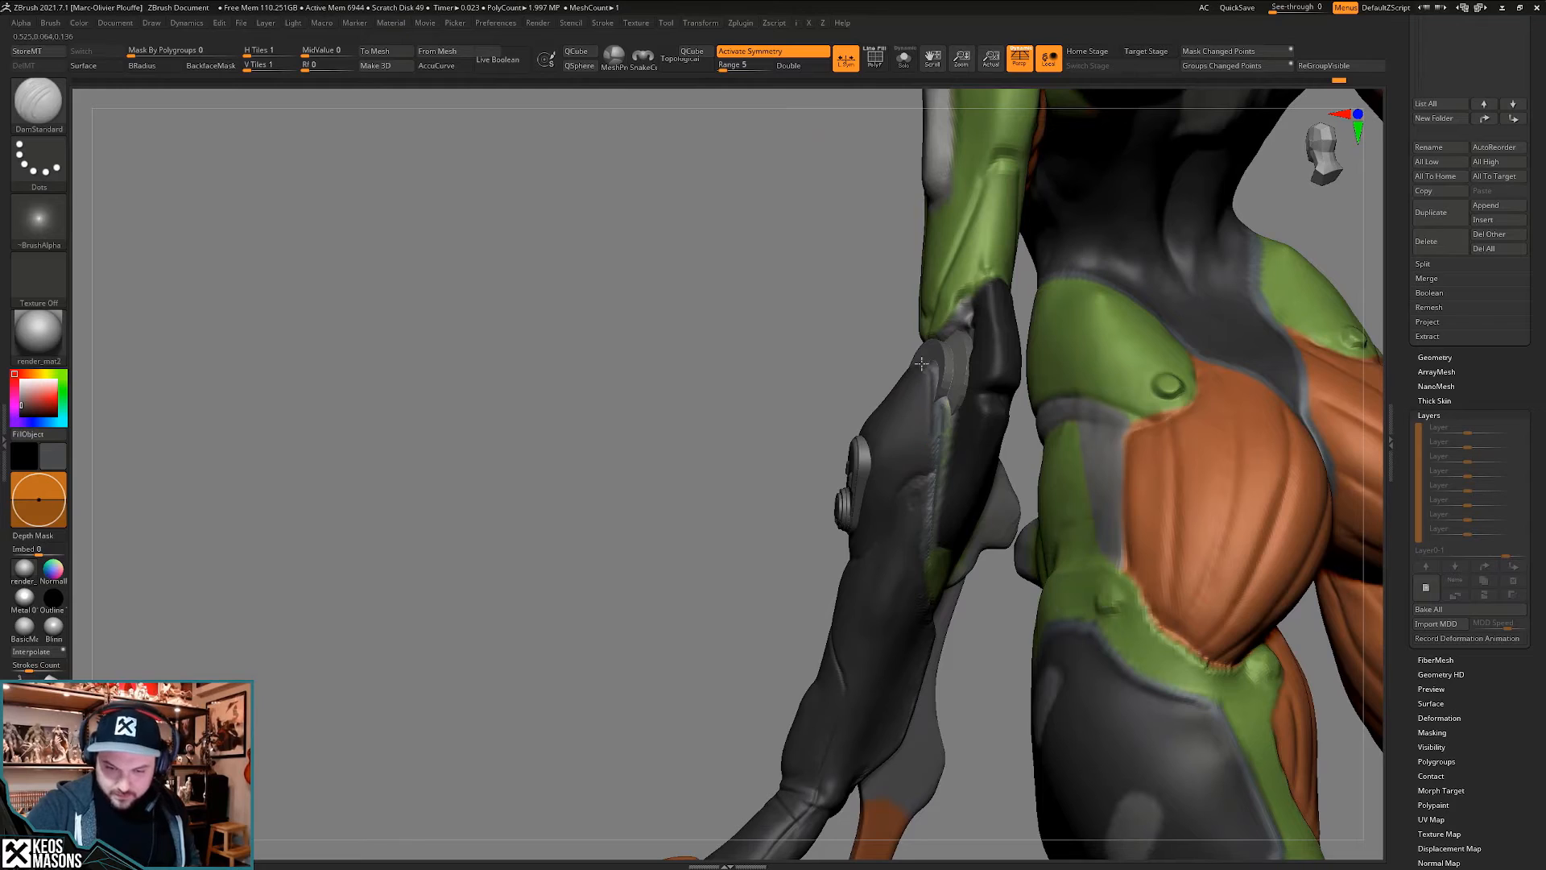
pyautogui.moveTo(933, 377); pyautogui.dragTo(939, 368, button='right')
pyautogui.moveTo(958, 411); pyautogui.dragTo(952, 419)
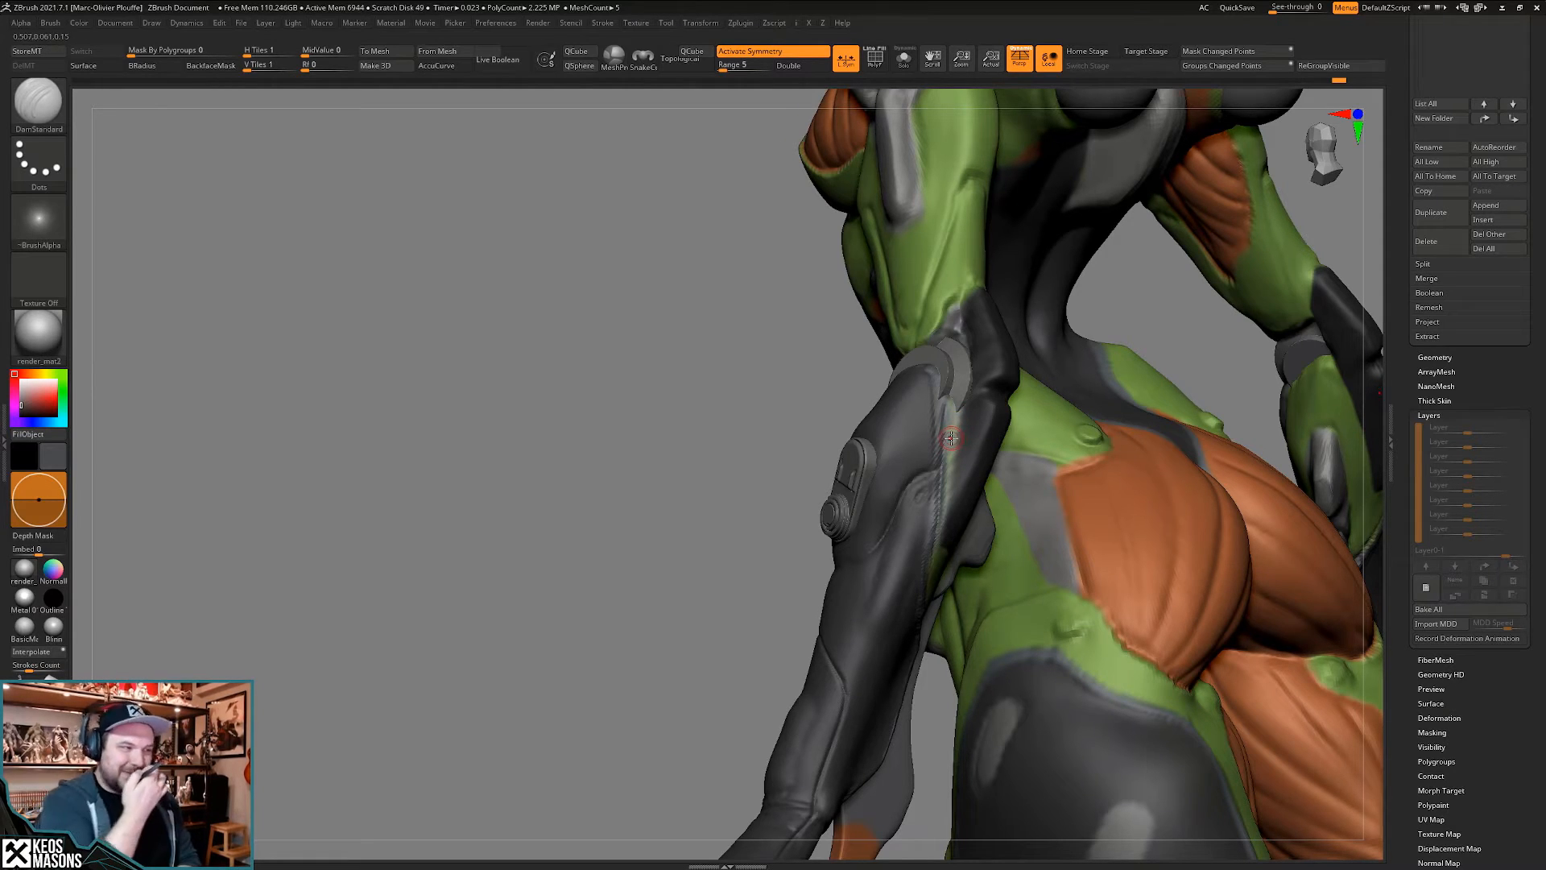
# - Isolate the body mesh, refine the light-grey elbow surface hidden under the disc with DamStandard, and leave isolation
pyautogui.moveTo(937, 434)
pyautogui.mouseDown(button='right')
pyautogui.moveTo(998, 322)
pyautogui.moveTo(930, 378)
pyautogui.moveTo(894, 459)
pyautogui.moveTo(897, 352)
pyautogui.moveTo(886, 472)
pyautogui.moveTo(884, 407)
pyautogui.moveTo(881, 427)
pyautogui.moveTo(997, 498)
pyautogui.moveTo(862, 507)
pyautogui.moveTo(868, 524)
pyautogui.mouseUp(button='right')
pyautogui.press('space')
pyautogui.hotkey('alt', 's')
pyautogui.press('space')
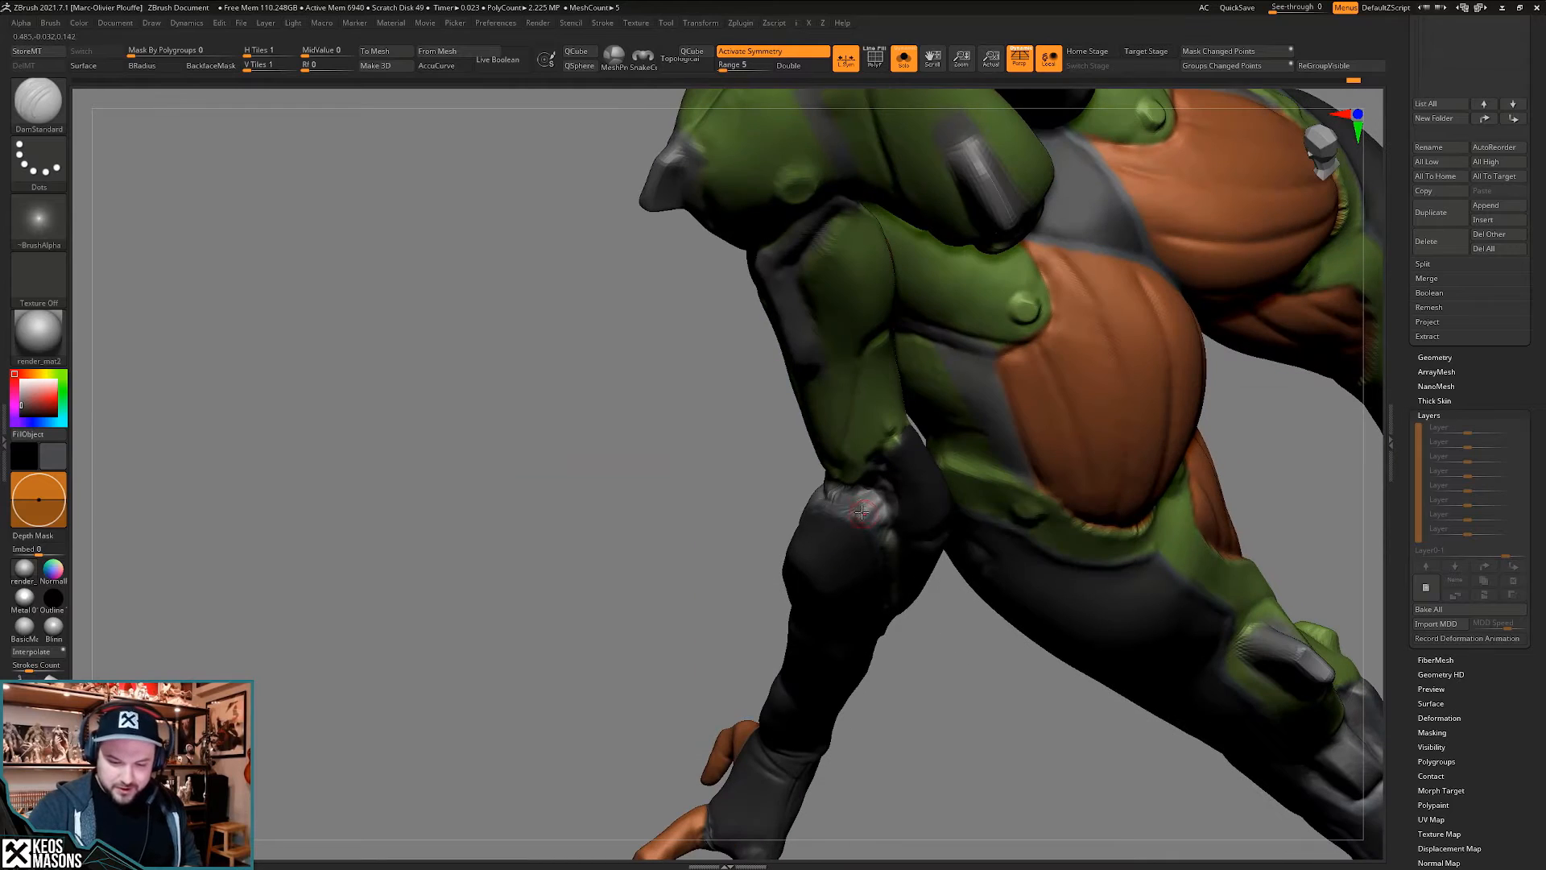
pyautogui.moveTo(868, 518); pyautogui.dragTo(872, 521)
pyautogui.moveTo(872, 521)
pyautogui.mouseDown(button='right')
pyautogui.moveTo(893, 483)
pyautogui.moveTo(926, 475)
pyautogui.moveTo(954, 507)
pyautogui.moveTo(966, 513)
pyautogui.moveTo(963, 492)
pyautogui.moveTo(977, 503)
pyautogui.moveTo(944, 467)
pyautogui.moveTo(914, 466)
pyautogui.mouseUp(button='right')
pyautogui.hotkey('alt', 's')
# - Reshape the upper end of the dark forearm armour where it overlaps the elbow disc with the Move brush
pyautogui.press('space')
pyautogui.click(967, 487)
pyautogui.moveTo(938, 461); pyautogui.dragTo(932, 456)
pyautogui.moveTo(905, 459); pyautogui.dragTo(929, 458, button='right')
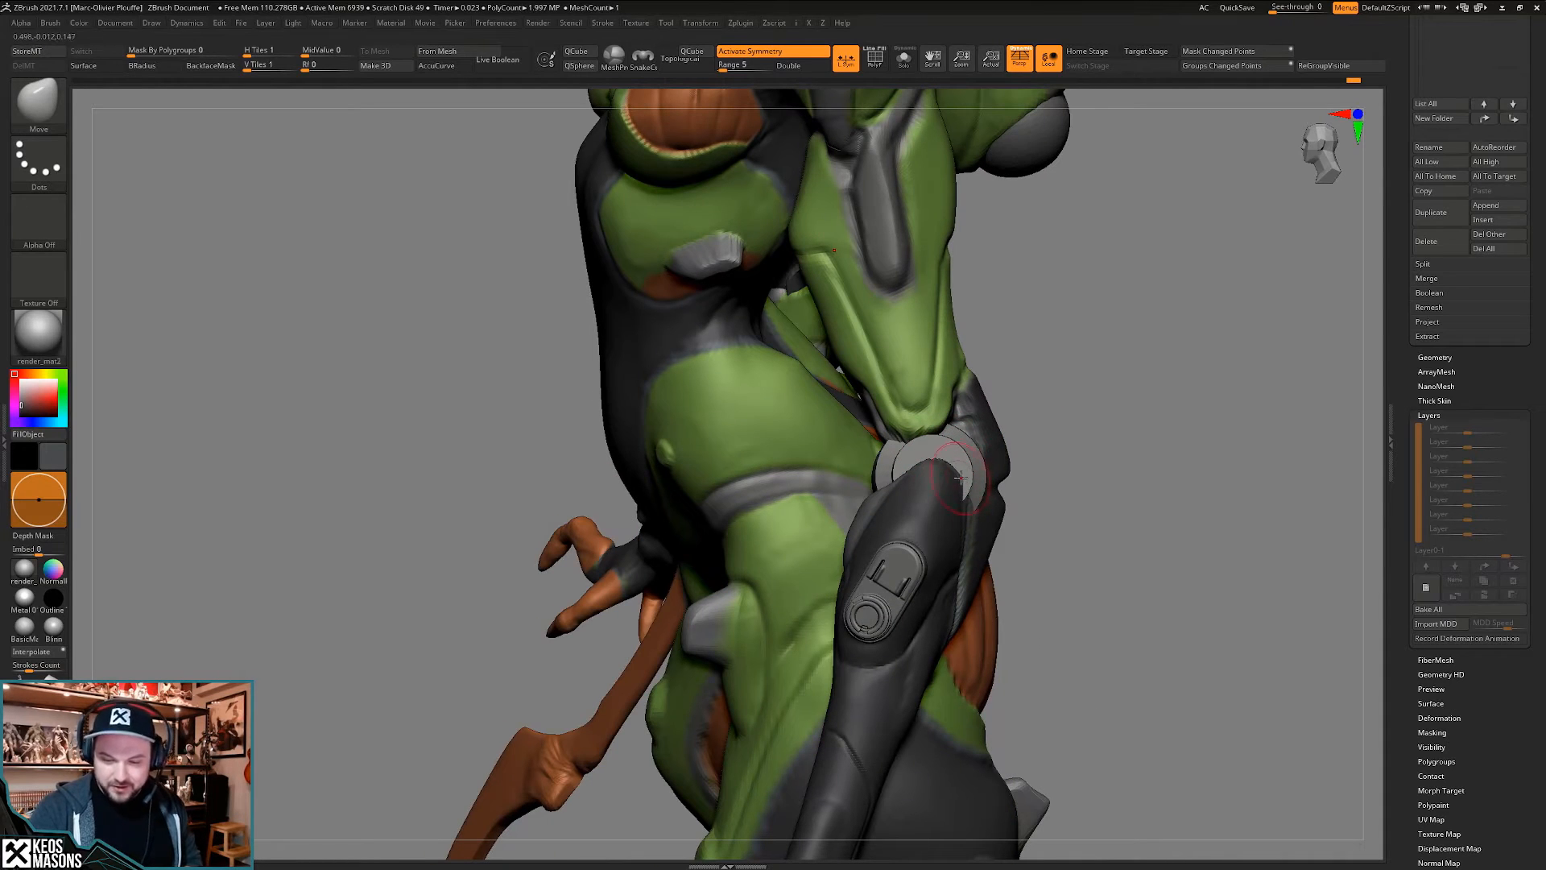
pyautogui.moveTo(954, 468)
pyautogui.mouseDown()
pyautogui.moveTo(920, 467)
pyautogui.moveTo(912, 505)
pyautogui.mouseUp()
pyautogui.press('space')
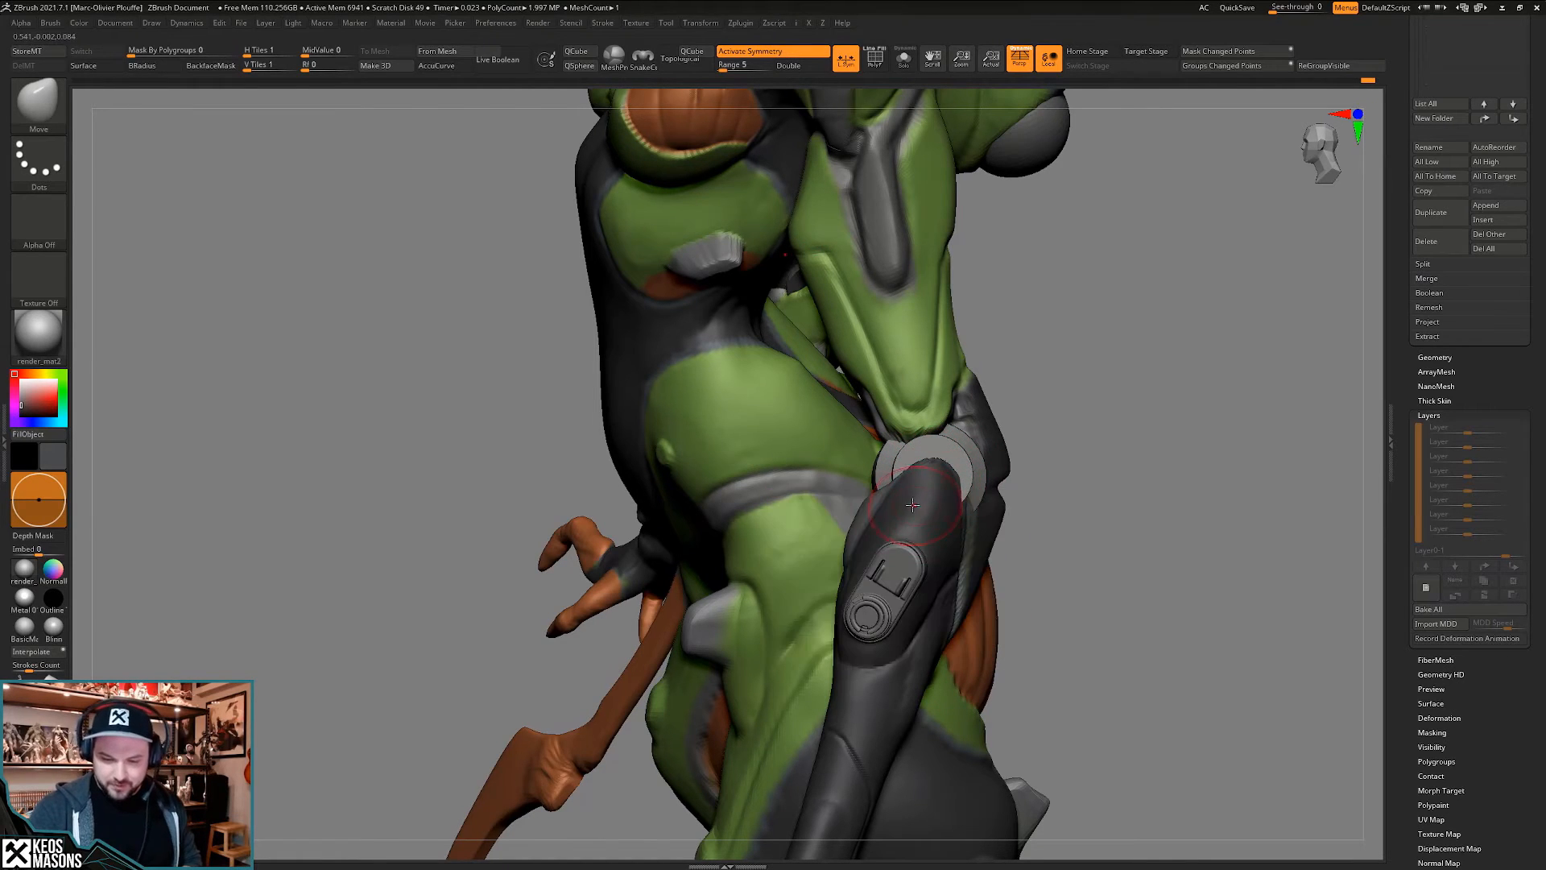
pyautogui.rightClick(922, 501)
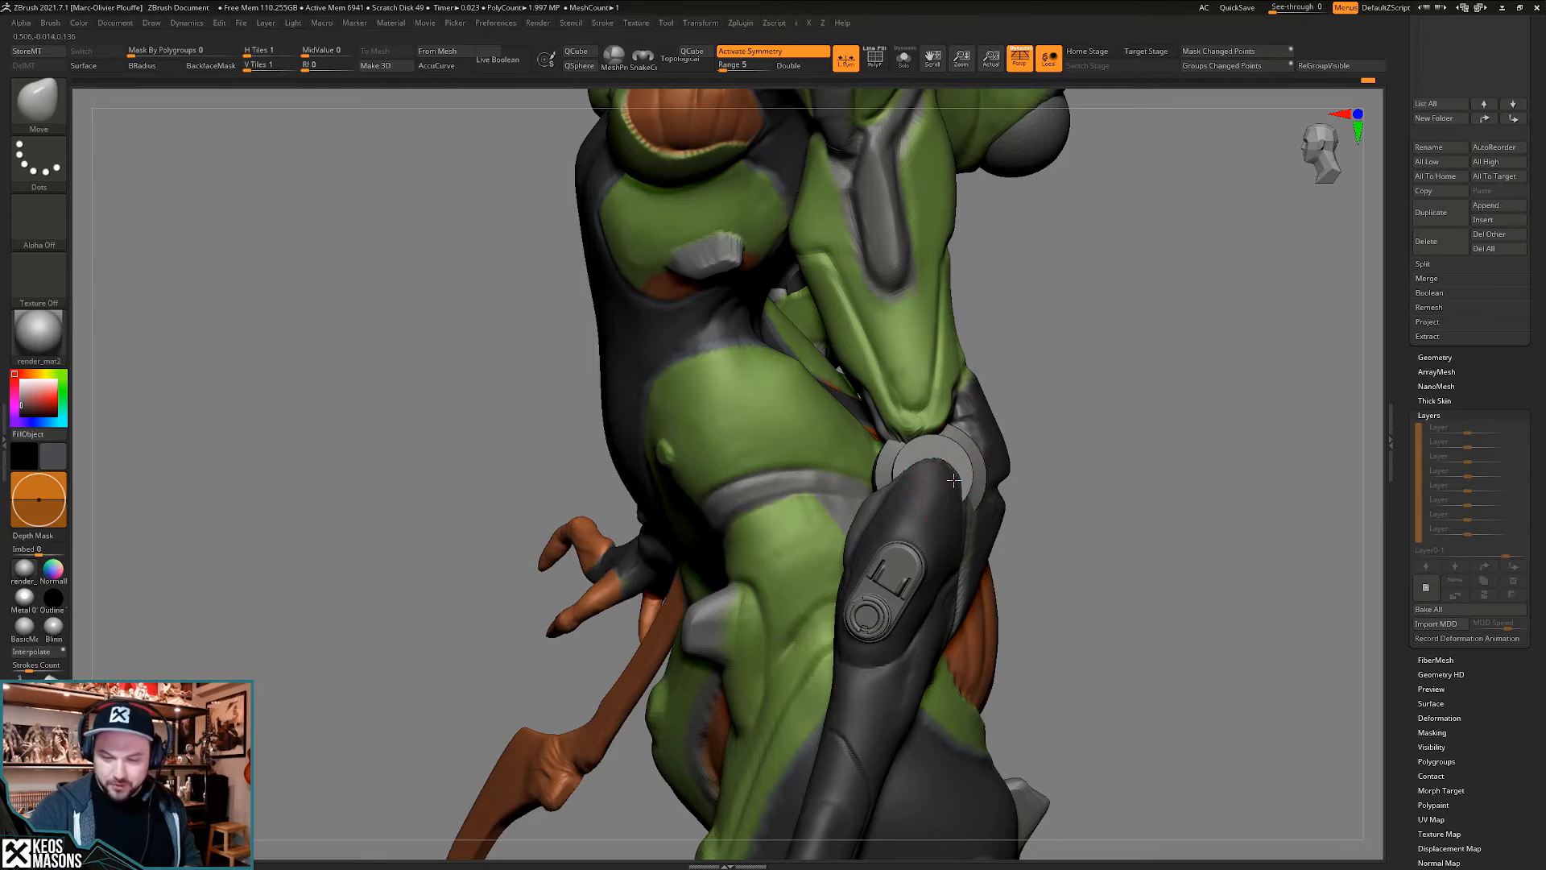
# - Flatten the dark forearm armour below the elbow disc, around the oval device, with the hPolish brush
pyautogui.moveTo(922, 502); pyautogui.dragTo(943, 466, button='right')
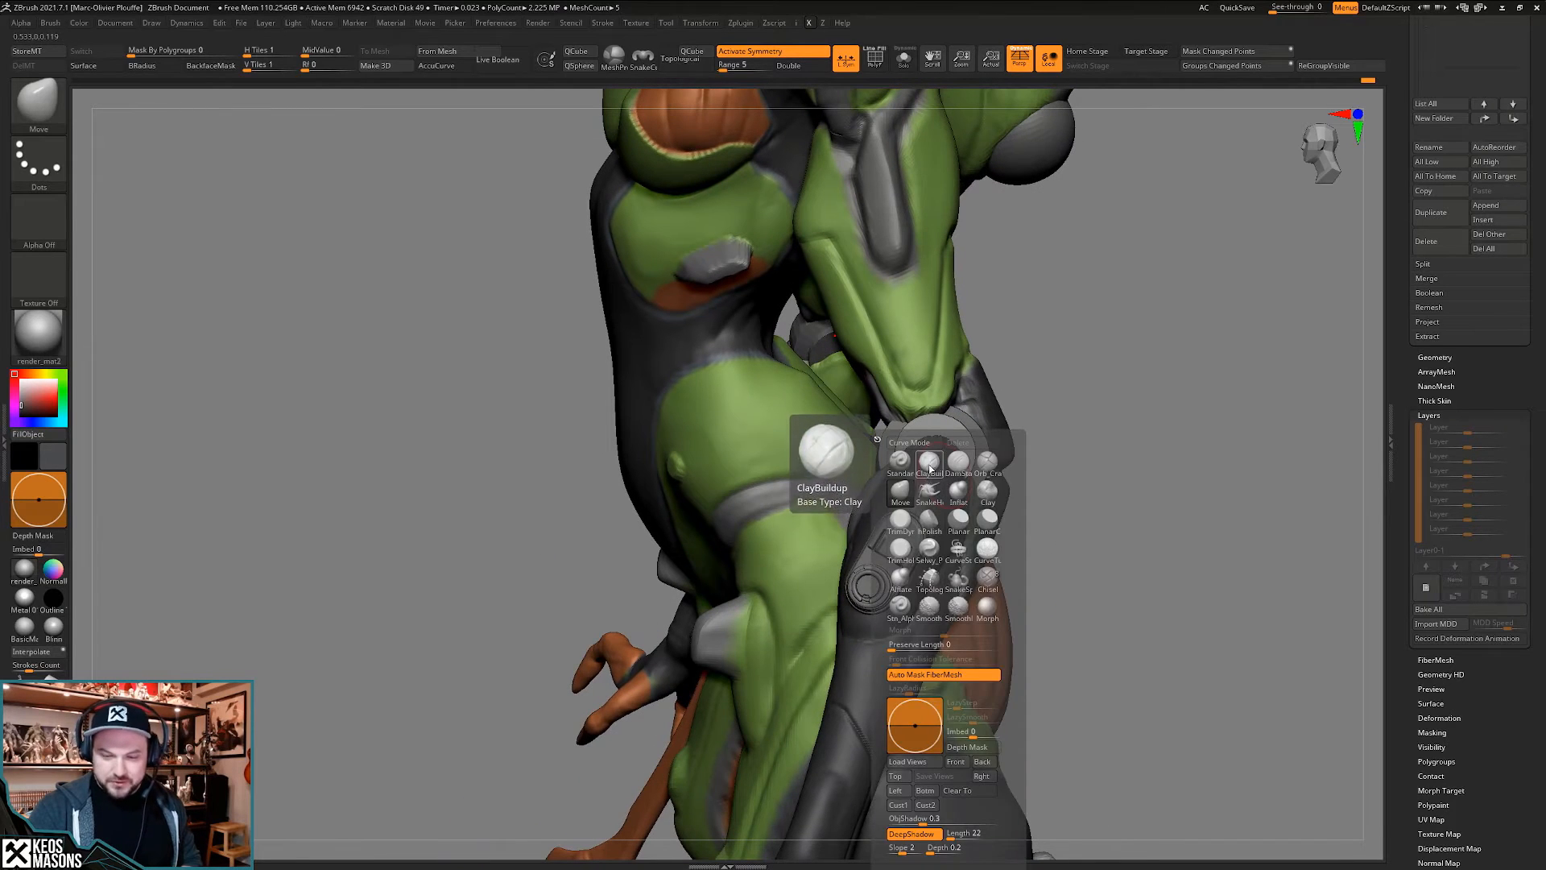
pyautogui.click(932, 521)
pyautogui.moveTo(921, 411); pyautogui.dragTo(925, 475, button='right')
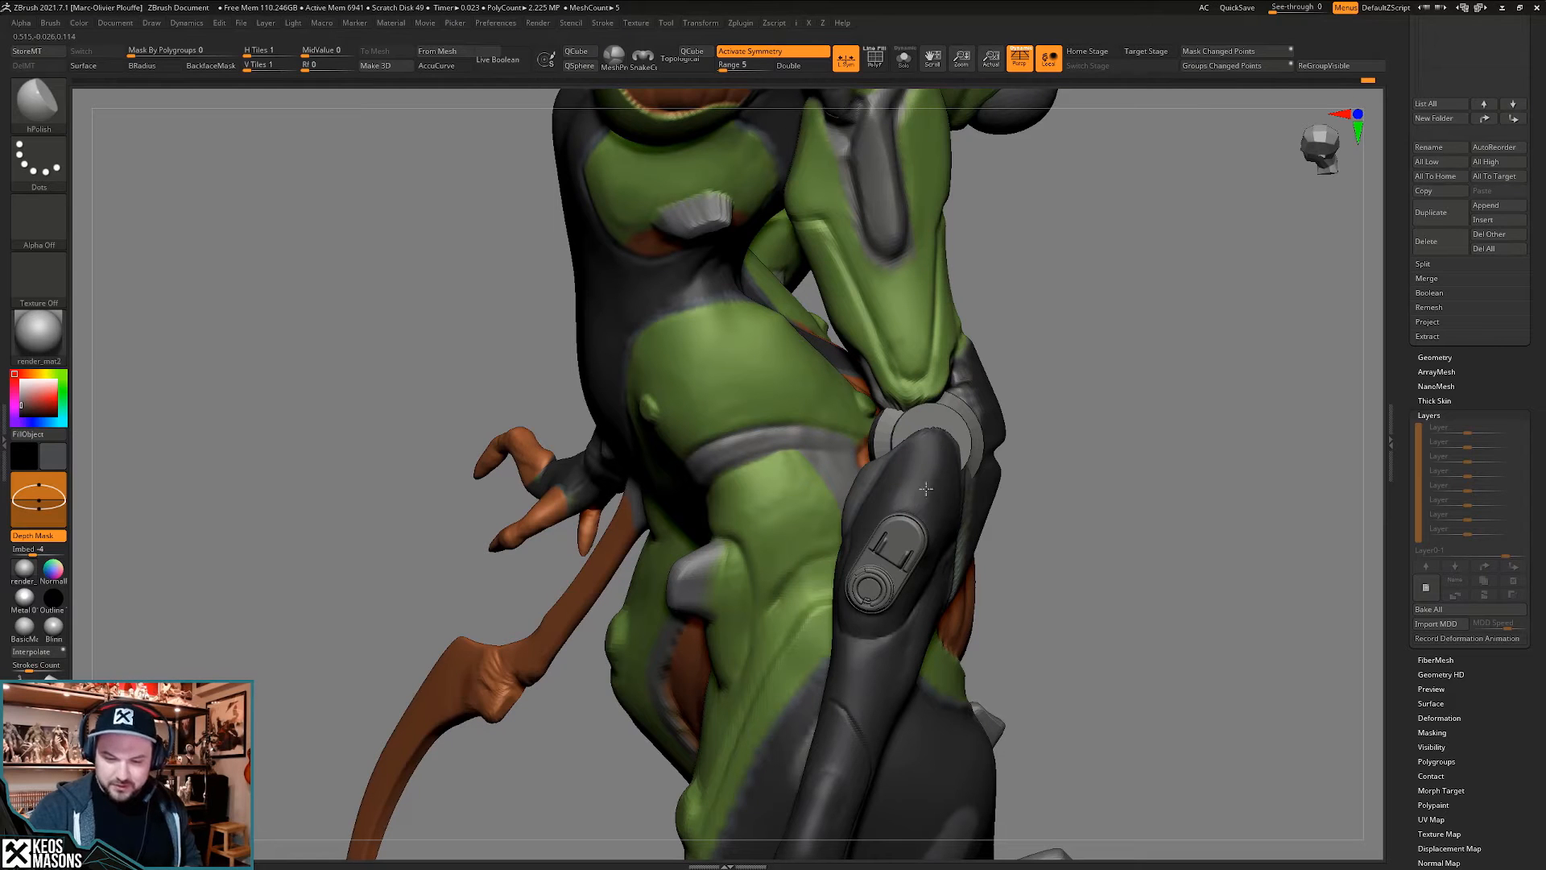
pyautogui.moveTo(945, 457); pyautogui.dragTo(954, 484, button='right')
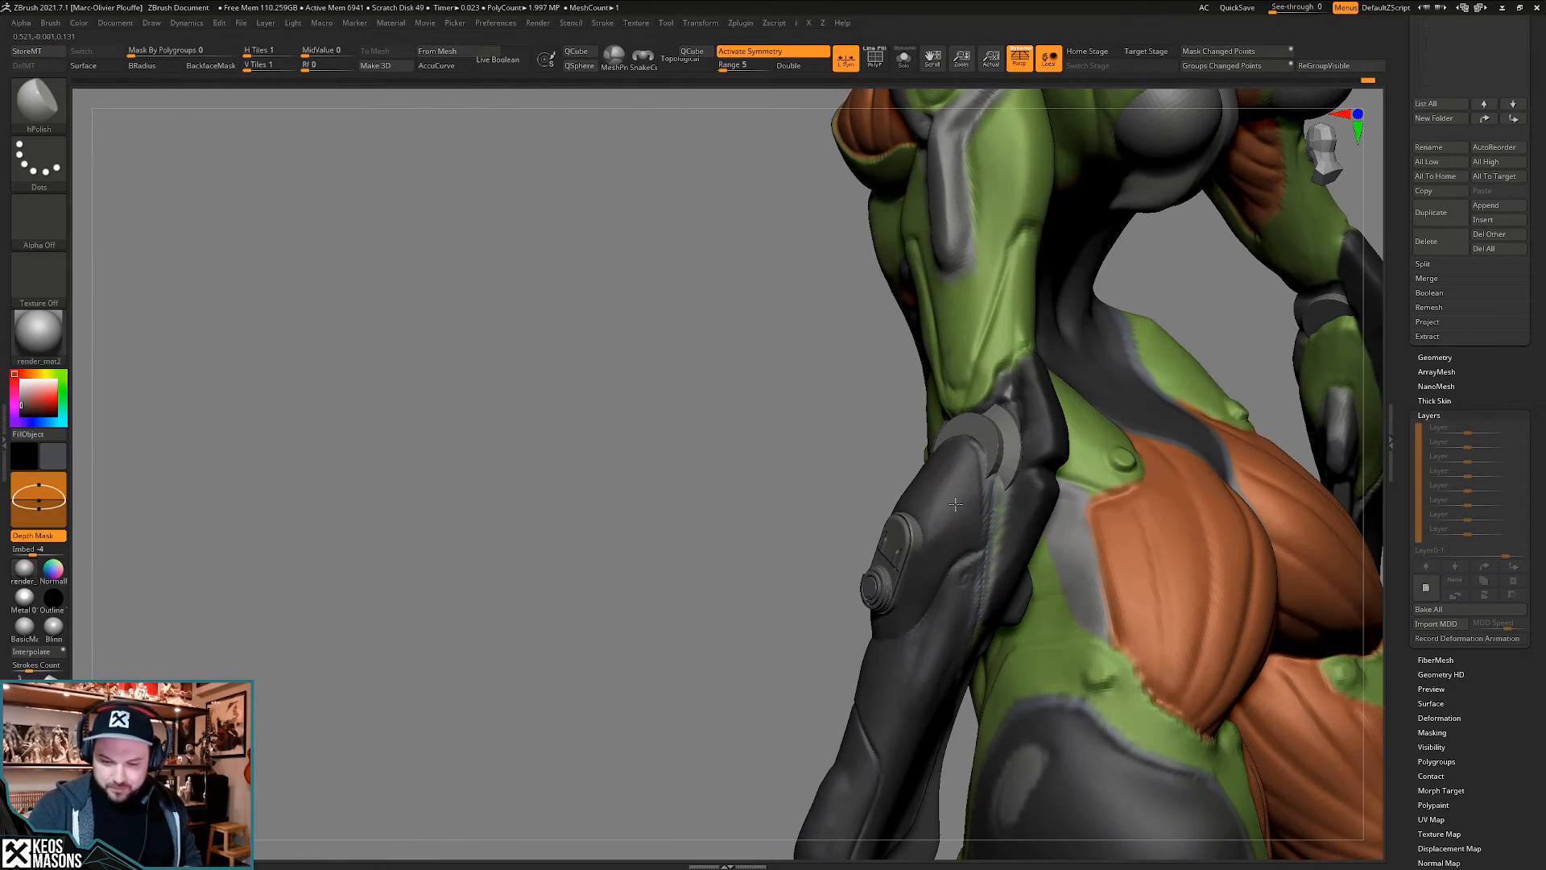
pyautogui.moveTo(934, 554); pyautogui.dragTo(917, 475, button='right')
pyautogui.moveTo(870, 527); pyautogui.dragTo(932, 459, button='right')
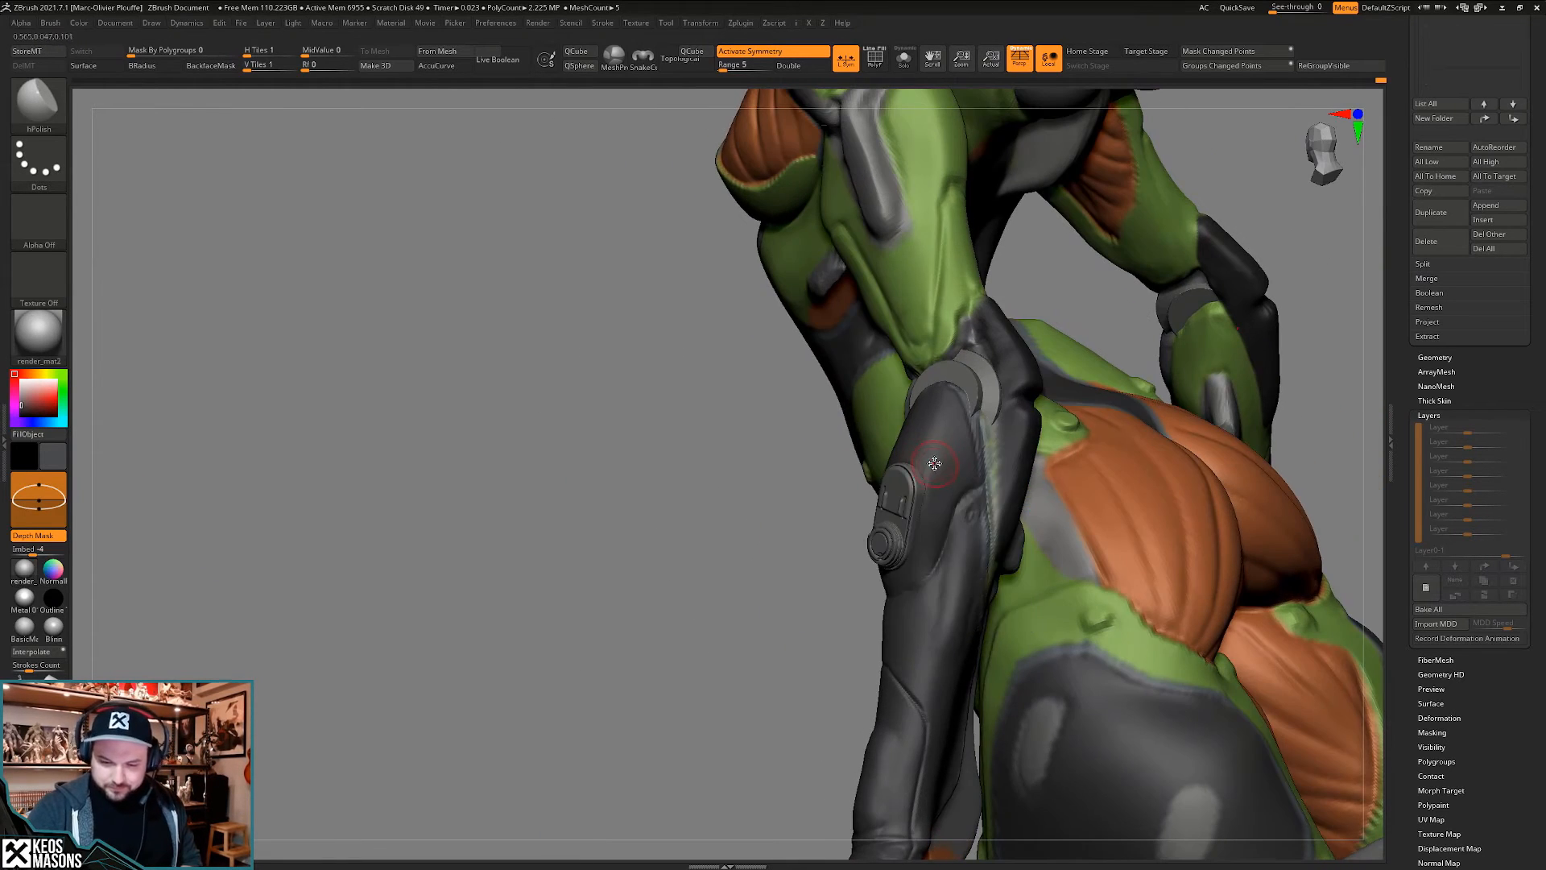
# - Isolate the body mesh, polish the forearm armour surface hidden under the oval device, and leave isolation
pyautogui.hotkey('alt', 's')
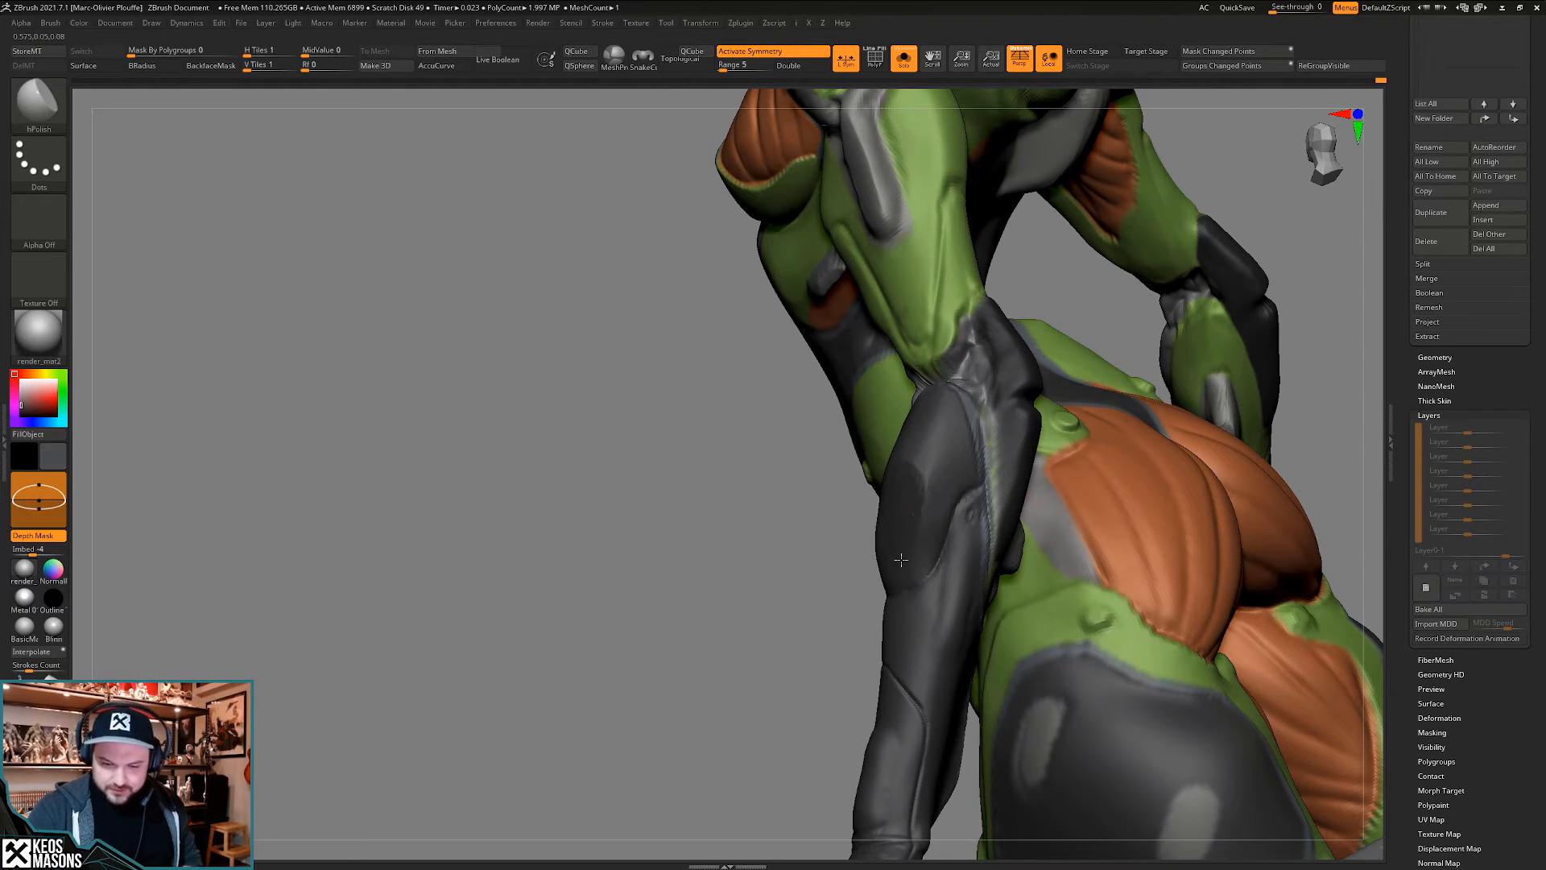
pyautogui.rightClick(901, 560)
pyautogui.hotkey('alt', 's')
pyautogui.moveTo(915, 382)
pyautogui.mouseDown(button='right')
pyautogui.moveTo(922, 533)
pyautogui.moveTo(947, 524)
pyautogui.moveTo(952, 553)
pyautogui.moveTo(916, 565)
pyautogui.moveTo(897, 462)
pyautogui.mouseUp(button='right')
pyautogui.rightClick(948, 522)
# - Smooth the front of the dark forearm armour from the elbow down to the wrist
pyautogui.click(966, 460)
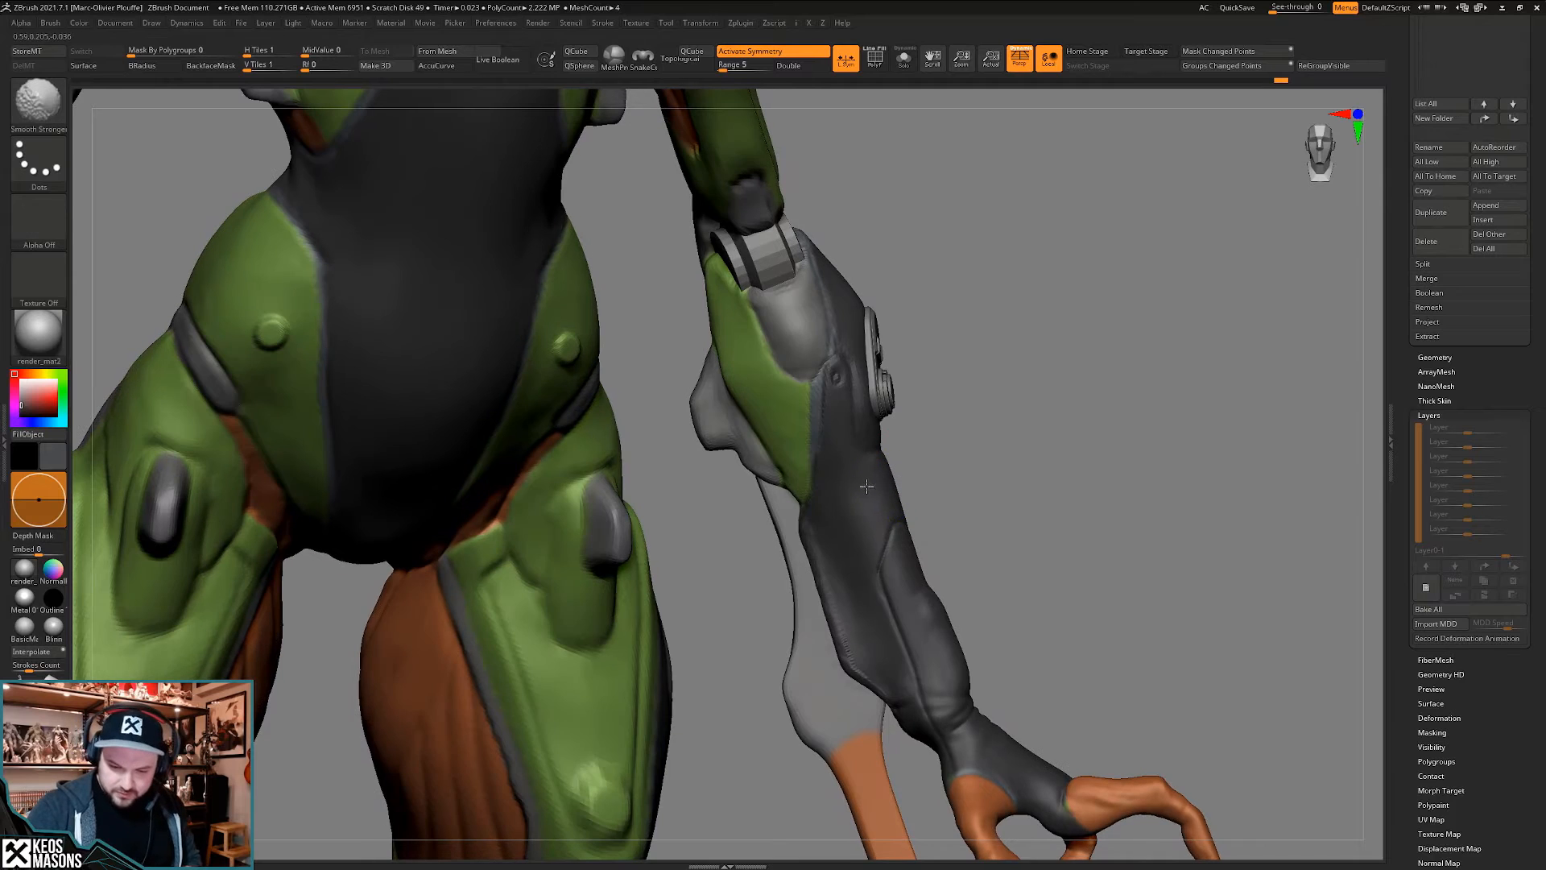
pyautogui.keyDown('shift'); pyautogui.moveTo(867, 486); pyautogui.dragTo(873, 499); pyautogui.keyUp('shift')
pyautogui.moveTo(875, 502)
pyautogui.mouseDown(button='right')
pyautogui.moveTo(895, 501)
pyautogui.moveTo(949, 564)
pyautogui.mouseUp(button='right')
pyautogui.keyDown('shift'); pyautogui.moveTo(940, 602); pyautogui.dragTo(920, 549); pyautogui.keyUp('shift')
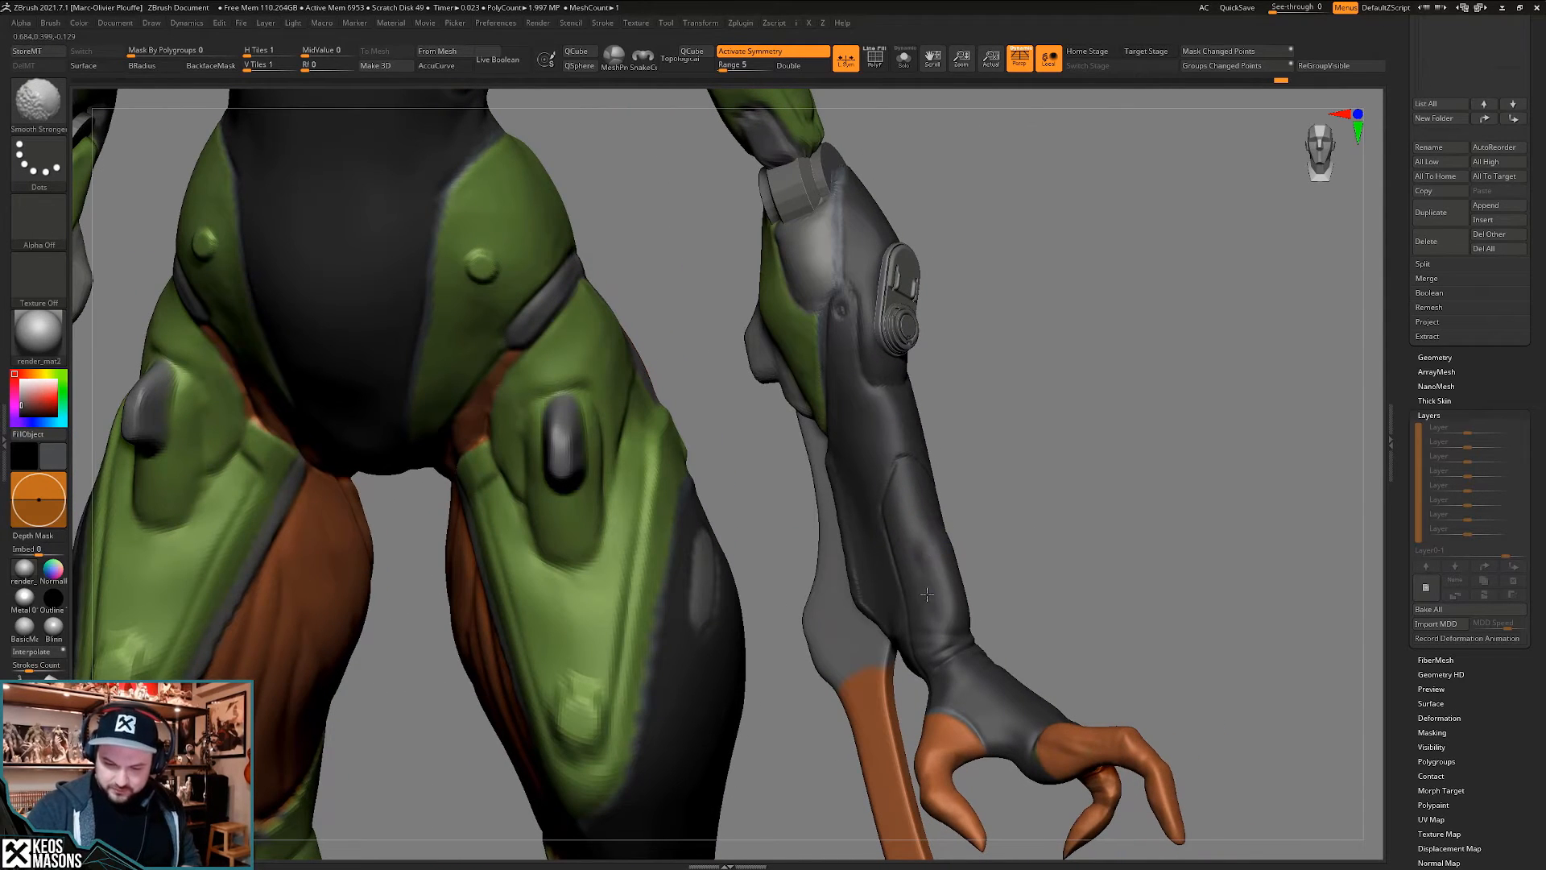
pyautogui.moveTo(926, 595)
pyautogui.mouseDown(button='right')
pyautogui.moveTo(921, 481)
pyautogui.moveTo(931, 558)
pyautogui.moveTo(885, 544)
pyautogui.mouseUp(button='right')
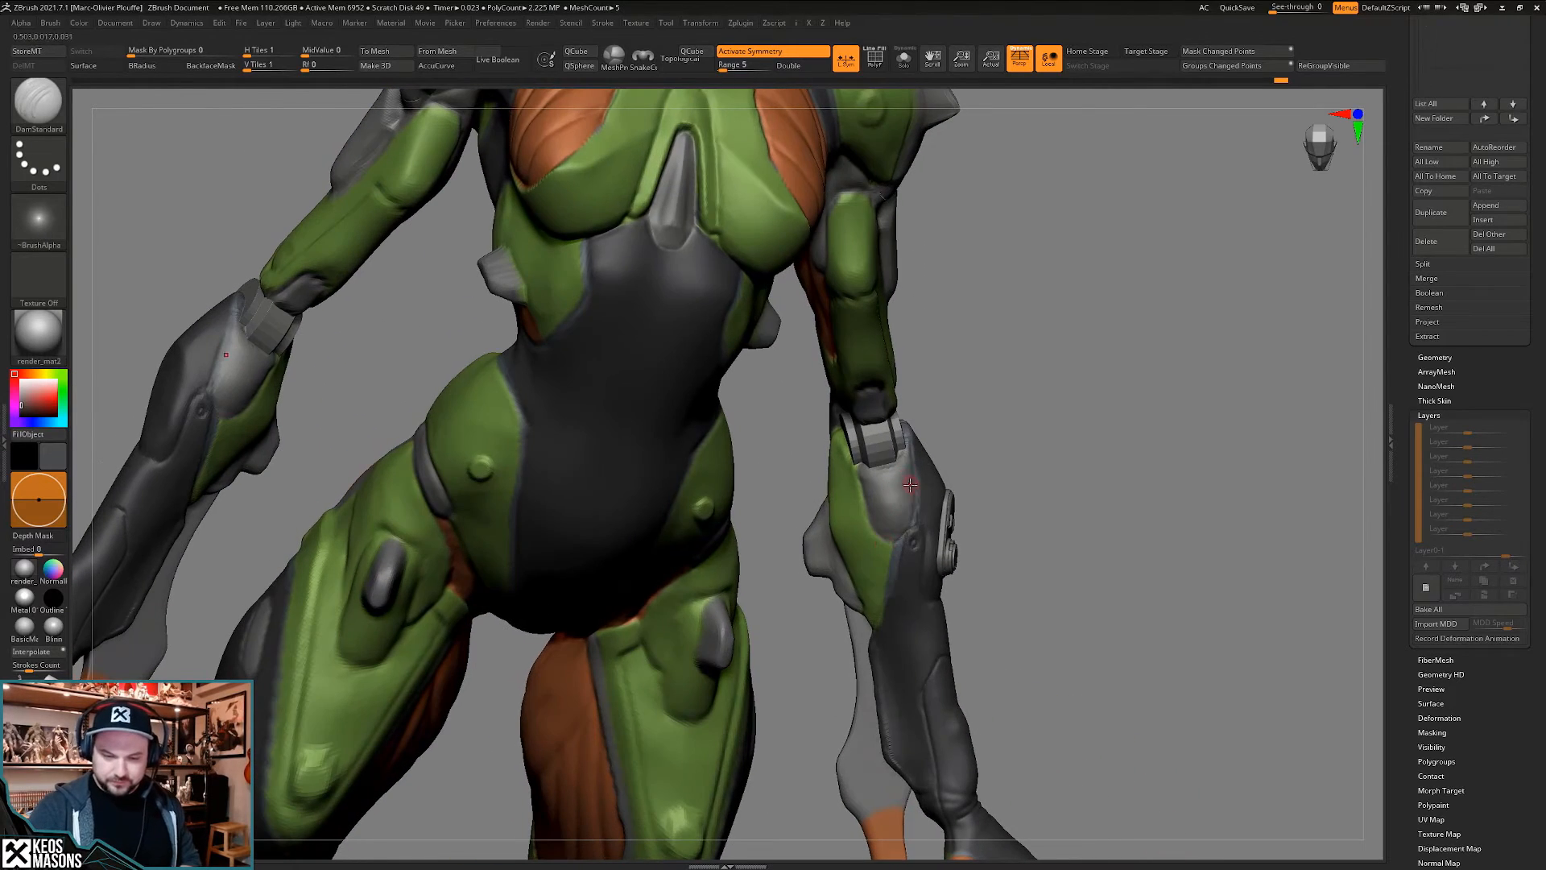
# - Carve the outline of the light-grey inner elbow panel below the hinge with the DamStandard brush
pyautogui.rightClick(909, 485)
pyautogui.moveTo(849, 448)
pyautogui.mouseDown(button='right')
pyautogui.moveTo(863, 439)
pyautogui.moveTo(864, 466)
pyautogui.mouseUp(button='right')
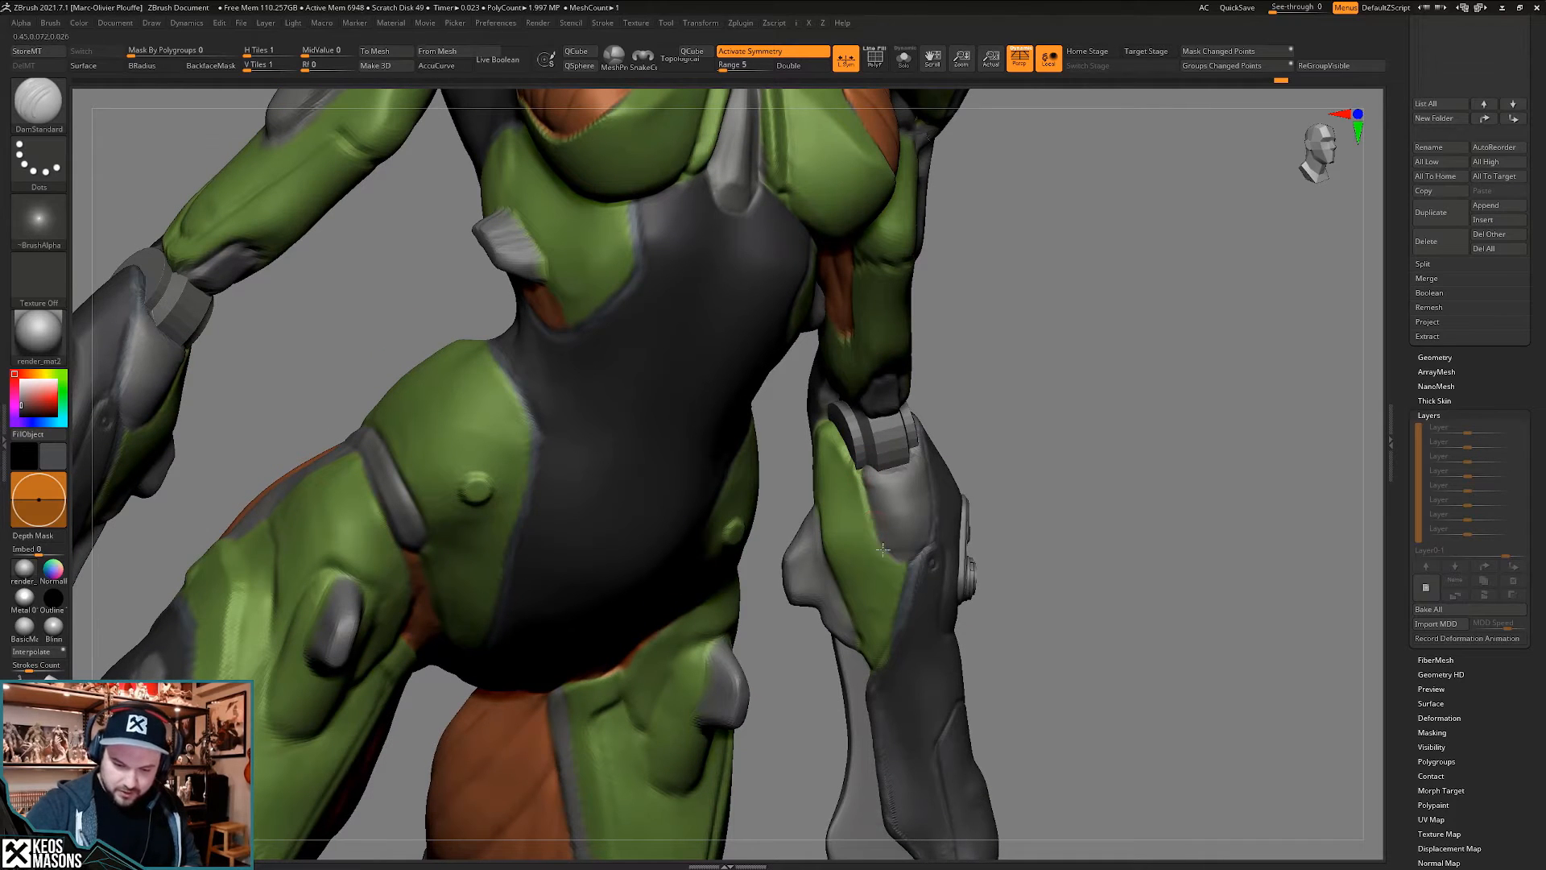
pyautogui.moveTo(883, 549); pyautogui.dragTo(900, 562)
pyautogui.moveTo(901, 562); pyautogui.dragTo(887, 505, button='right')
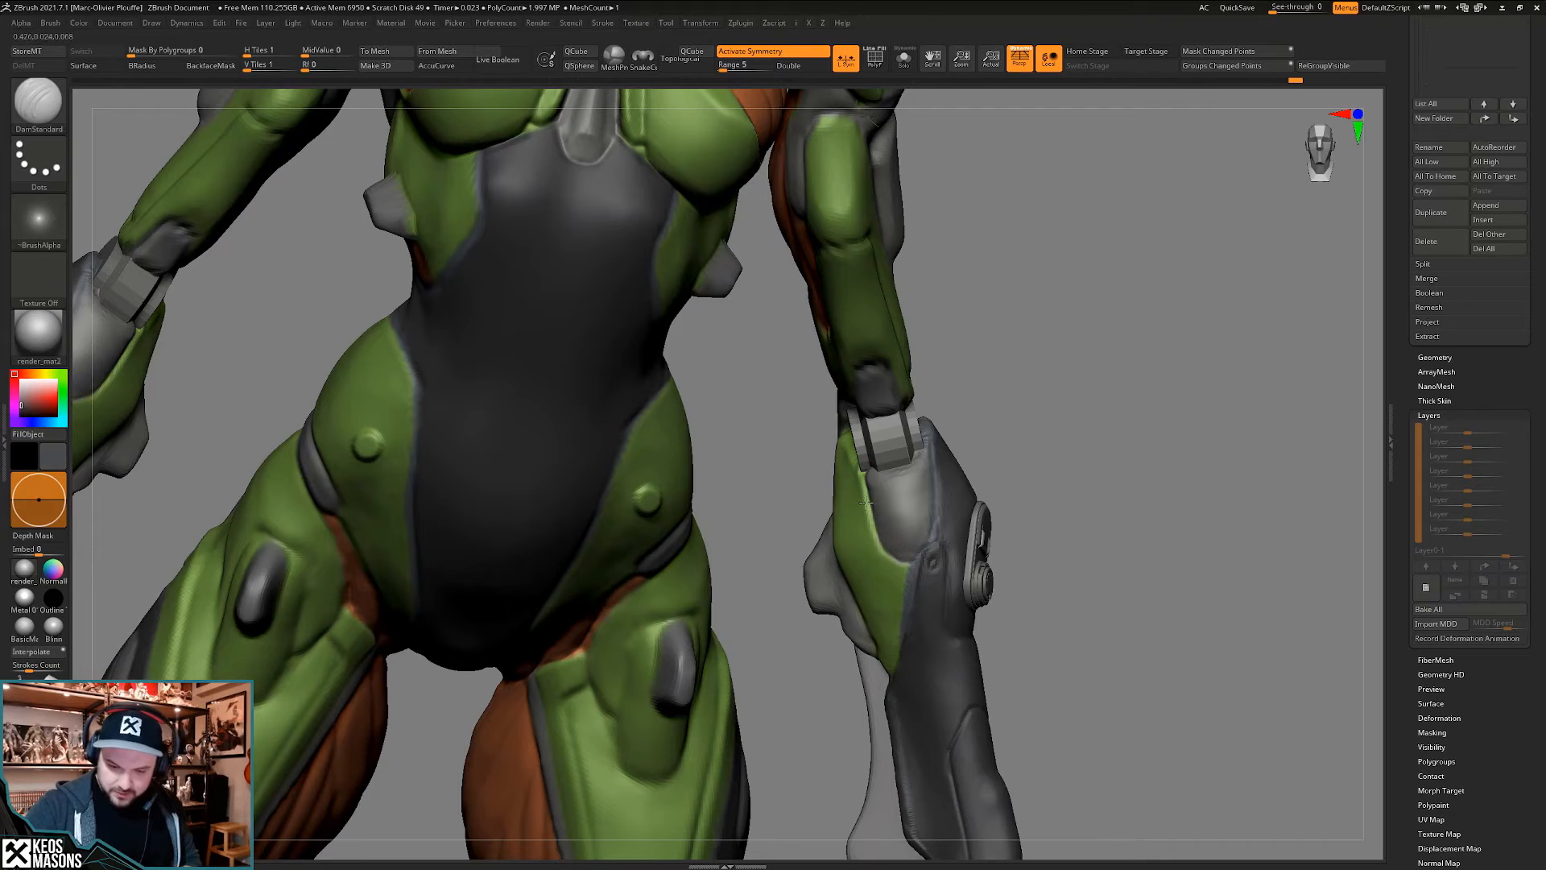
pyautogui.moveTo(872, 467); pyautogui.dragTo(912, 464, button='right')
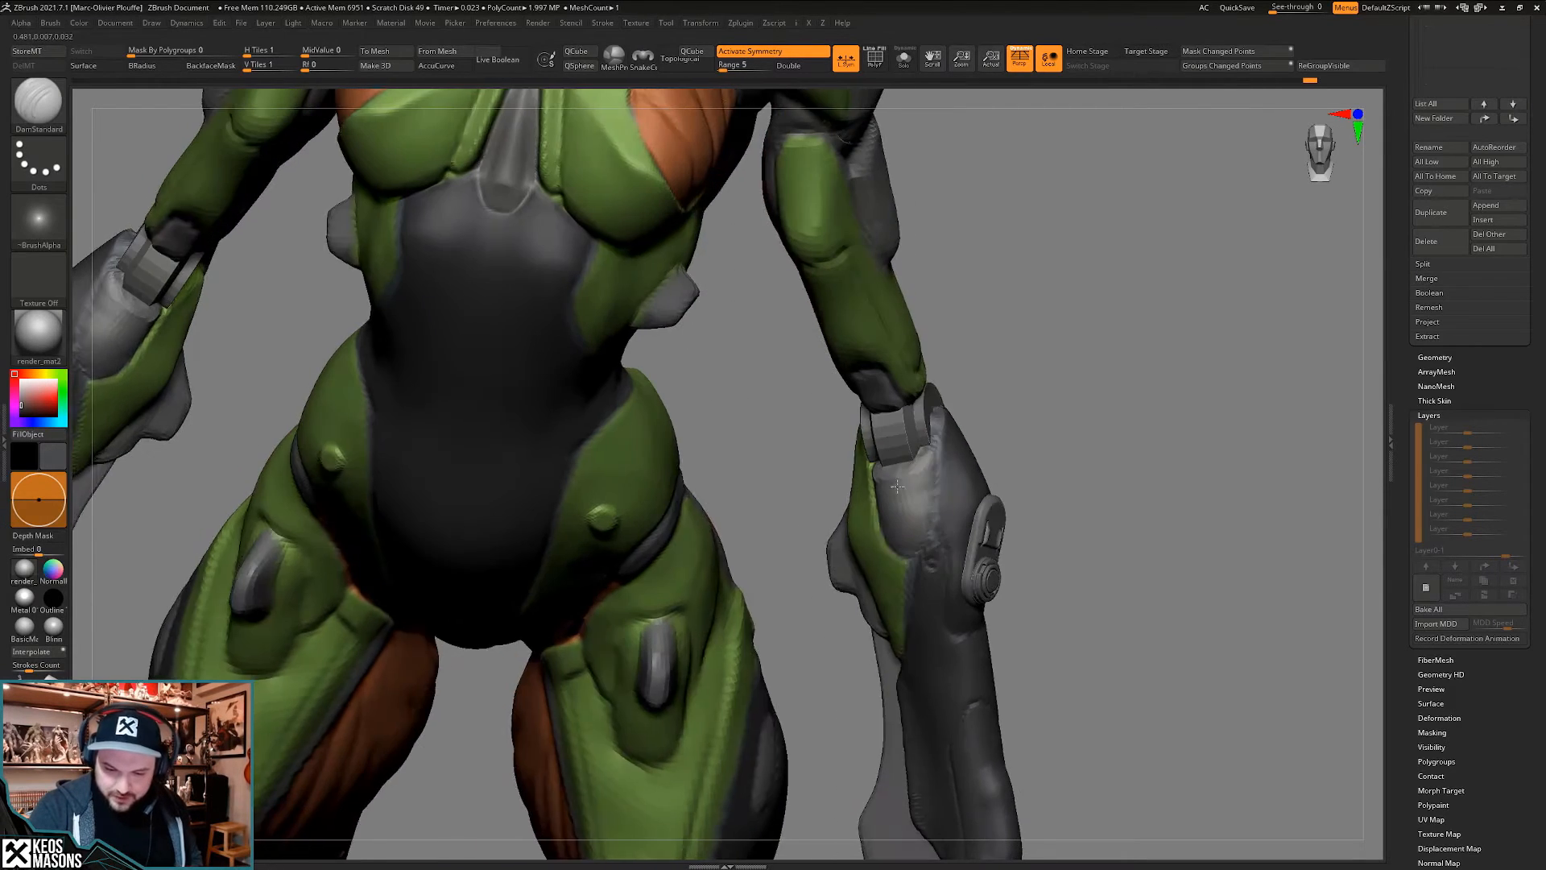
pyautogui.moveTo(918, 451); pyautogui.dragTo(928, 456, button='right')
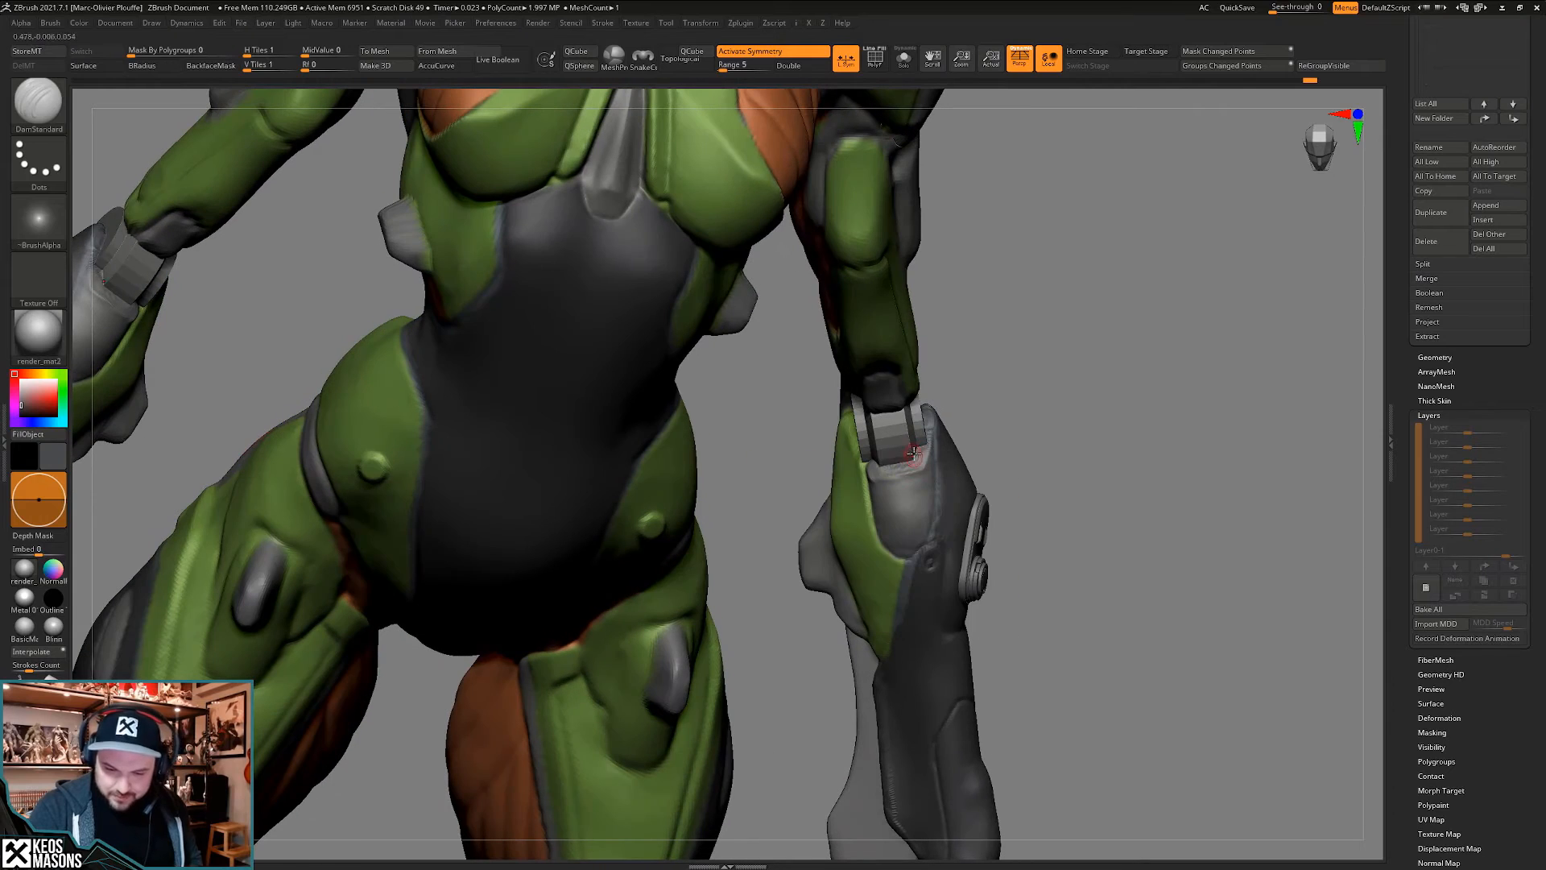
# - Smooth the light-grey inner elbow panel and sharpen its lower and upper borders
pyautogui.press('shift')
pyautogui.keyDown('shift'); pyautogui.moveTo(907, 462); pyautogui.dragTo(919, 451); pyautogui.keyUp('shift')
pyautogui.moveTo(923, 451); pyautogui.dragTo(915, 486, button='right')
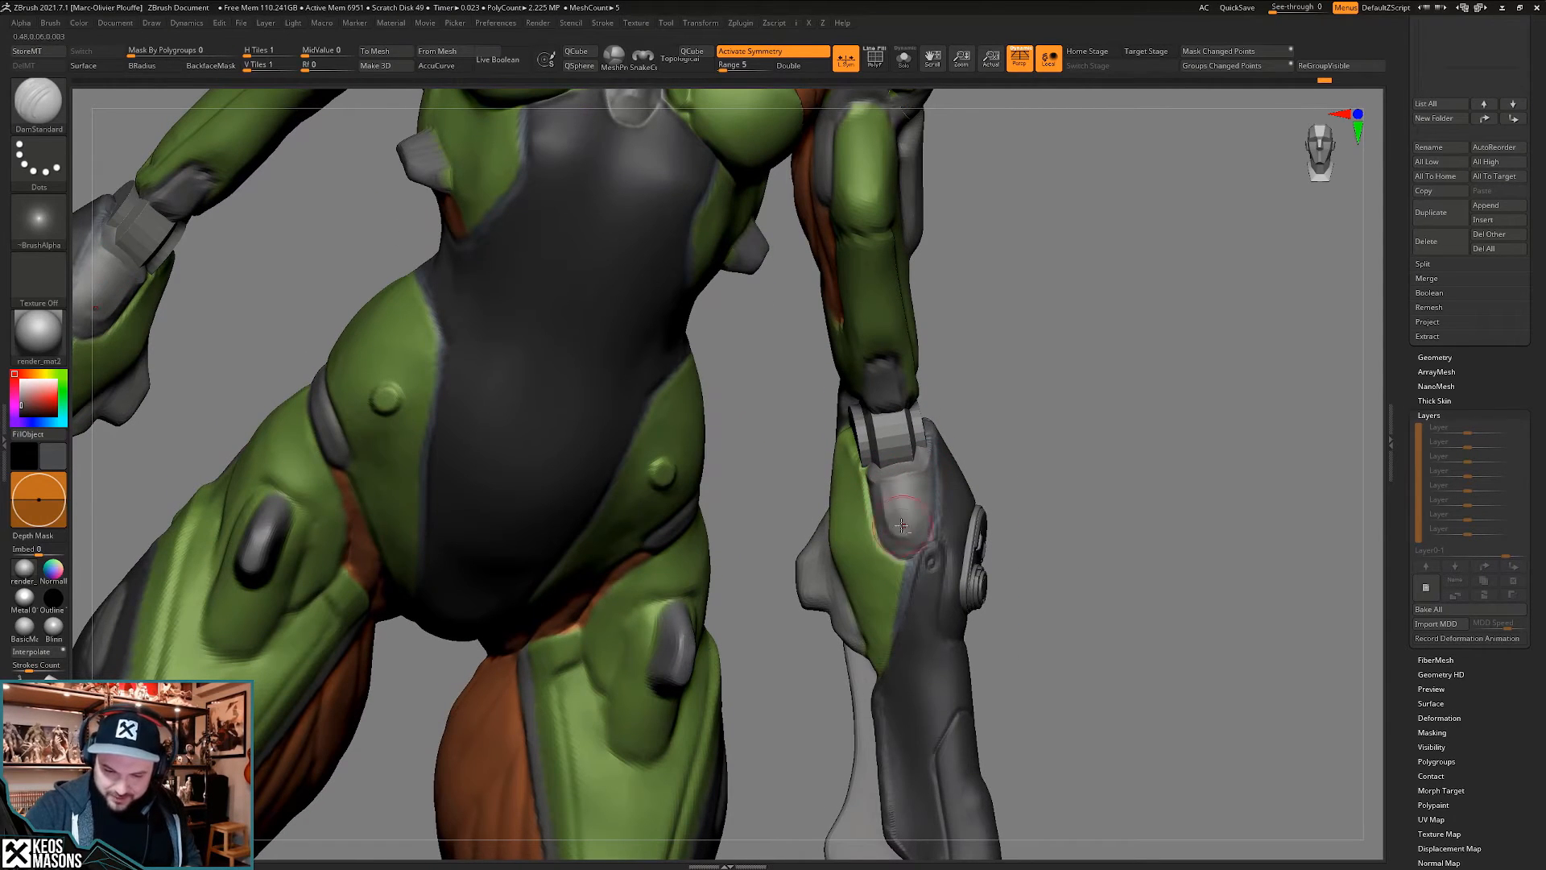
pyautogui.keyDown('alt'); pyautogui.click(896, 493); pyautogui.keyUp('alt')
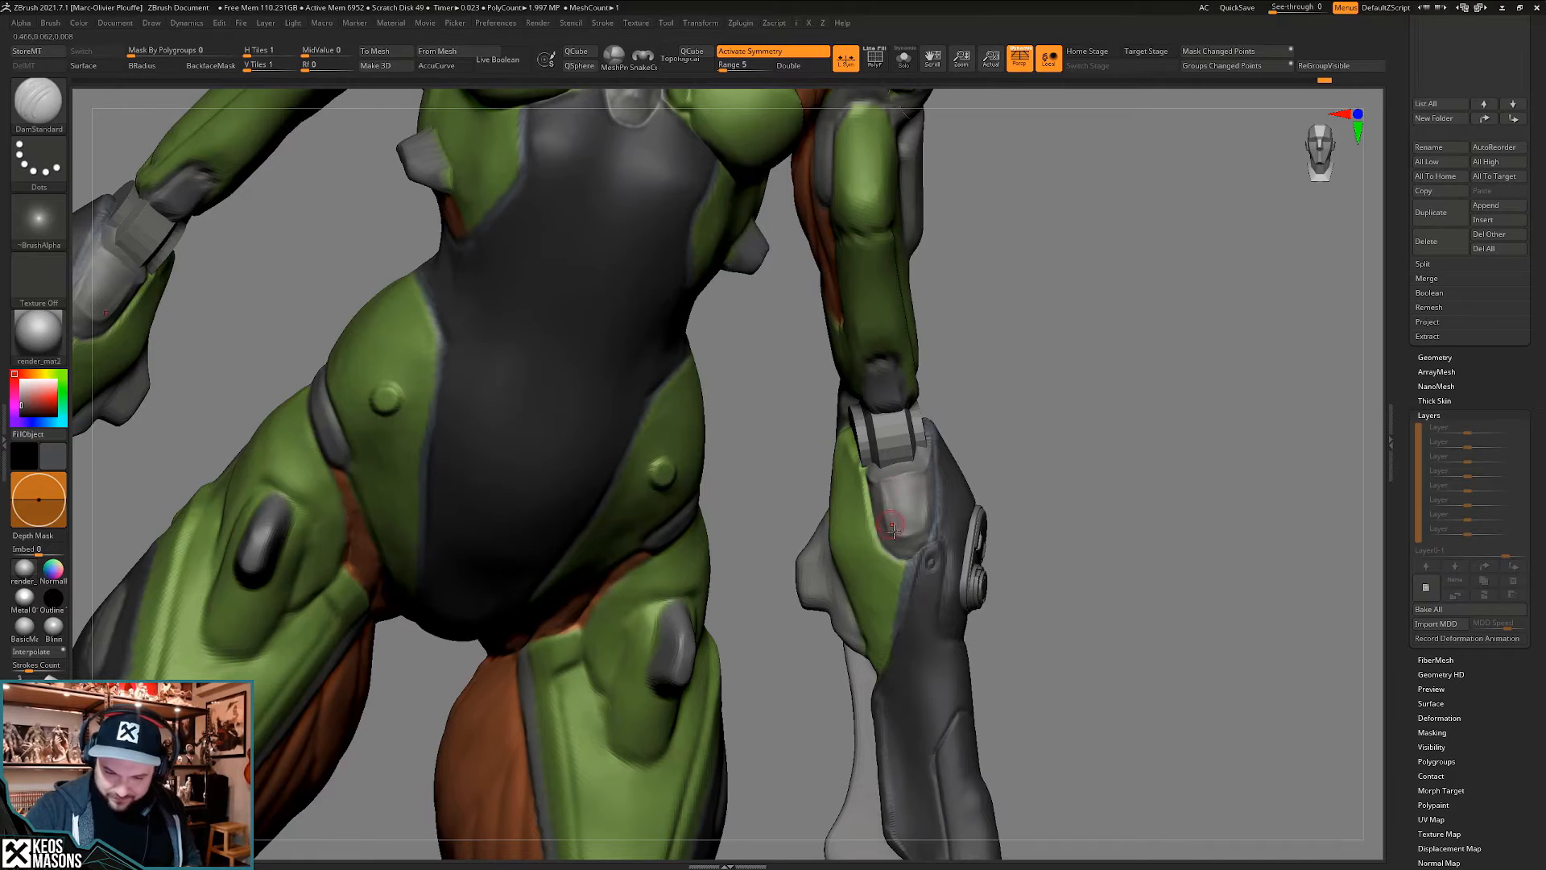
pyautogui.moveTo(917, 499); pyautogui.dragTo(914, 485, button='right')
pyautogui.moveTo(903, 498)
pyautogui.keyDown('shift'); pyautogui.mouseDown()
pyautogui.moveTo(904, 520)
pyautogui.moveTo(898, 484)
pyautogui.mouseUp(); pyautogui.keyUp('shift')
# - Examine the arms and torso from the front with the wireframe display turned on and off
pyautogui.moveTo(907, 476)
pyautogui.keyDown('ctrl'); pyautogui.mouseDown(button='right')
pyautogui.moveTo(933, 412)
pyautogui.moveTo(995, 502)
pyautogui.moveTo(938, 483)
pyautogui.mouseUp(button='right'); pyautogui.keyUp('ctrl')
pyautogui.moveTo(938, 483)
pyautogui.keyDown('ctrl'); pyautogui.mouseDown(button='right')
pyautogui.moveTo(910, 527)
pyautogui.moveTo(934, 493)
pyautogui.mouseUp(button='right'); pyautogui.keyUp('ctrl')
pyautogui.moveTo(913, 544)
pyautogui.keyDown('ctrl'); pyautogui.mouseDown(button='right')
pyautogui.moveTo(912, 462)
pyautogui.moveTo(1001, 535)
pyautogui.moveTo(1029, 494)
pyautogui.moveTo(1012, 500)
pyautogui.mouseUp(button='right'); pyautogui.keyUp('ctrl')
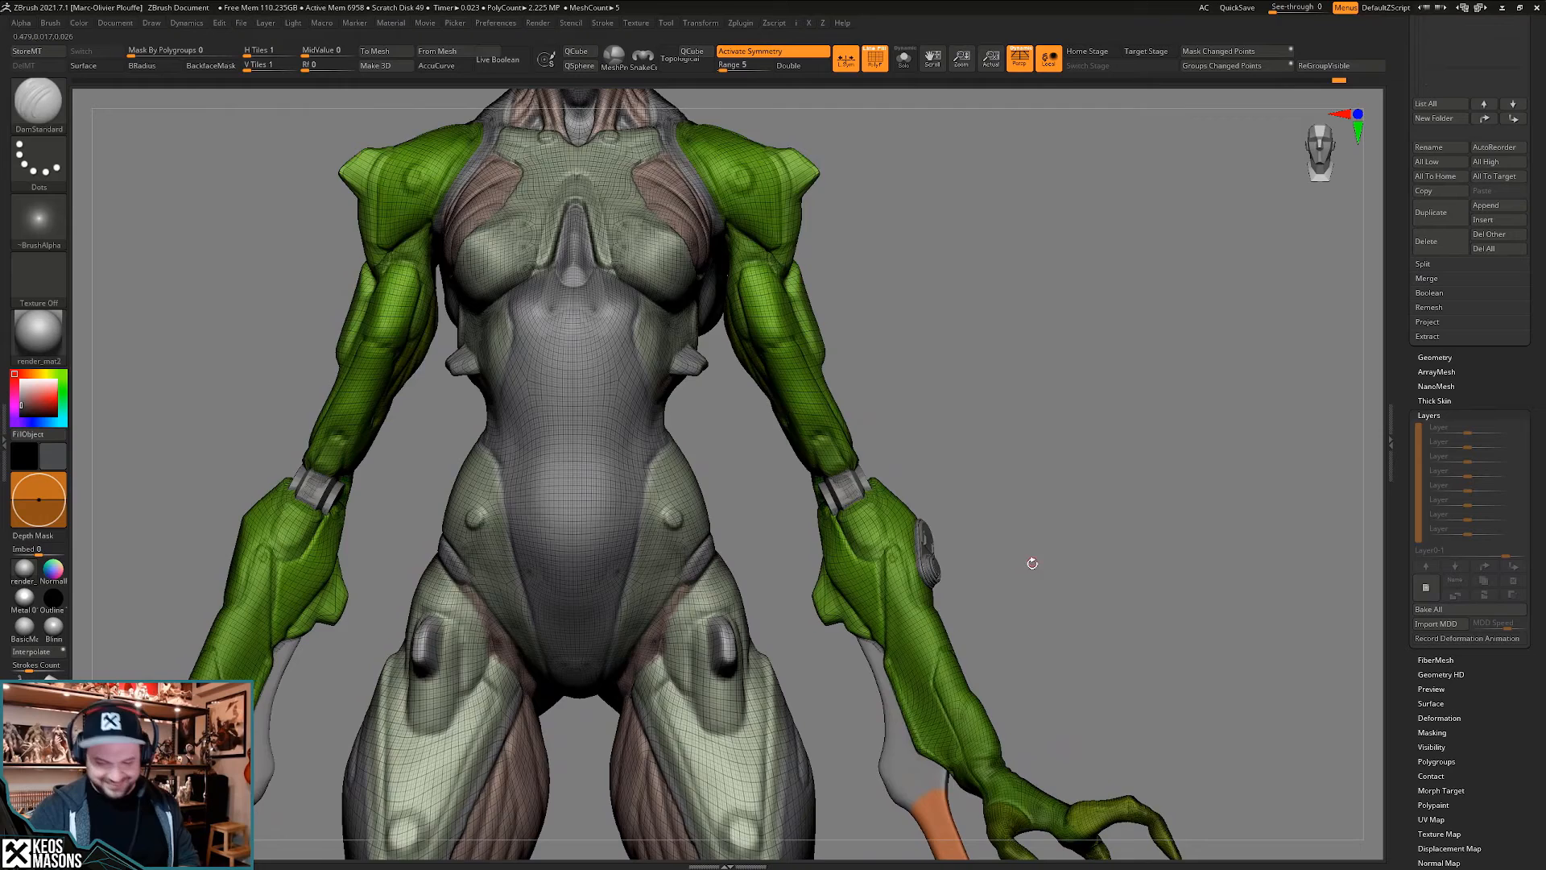
pyautogui.hotkey('shift', 'f')
pyautogui.moveTo(1033, 563)
pyautogui.keyDown('alt'); pyautogui.mouseDown(button='right')
pyautogui.moveTo(1004, 534)
pyautogui.moveTo(1001, 493)
pyautogui.moveTo(1009, 603)
pyautogui.mouseUp(button='right'); pyautogui.keyUp('alt')
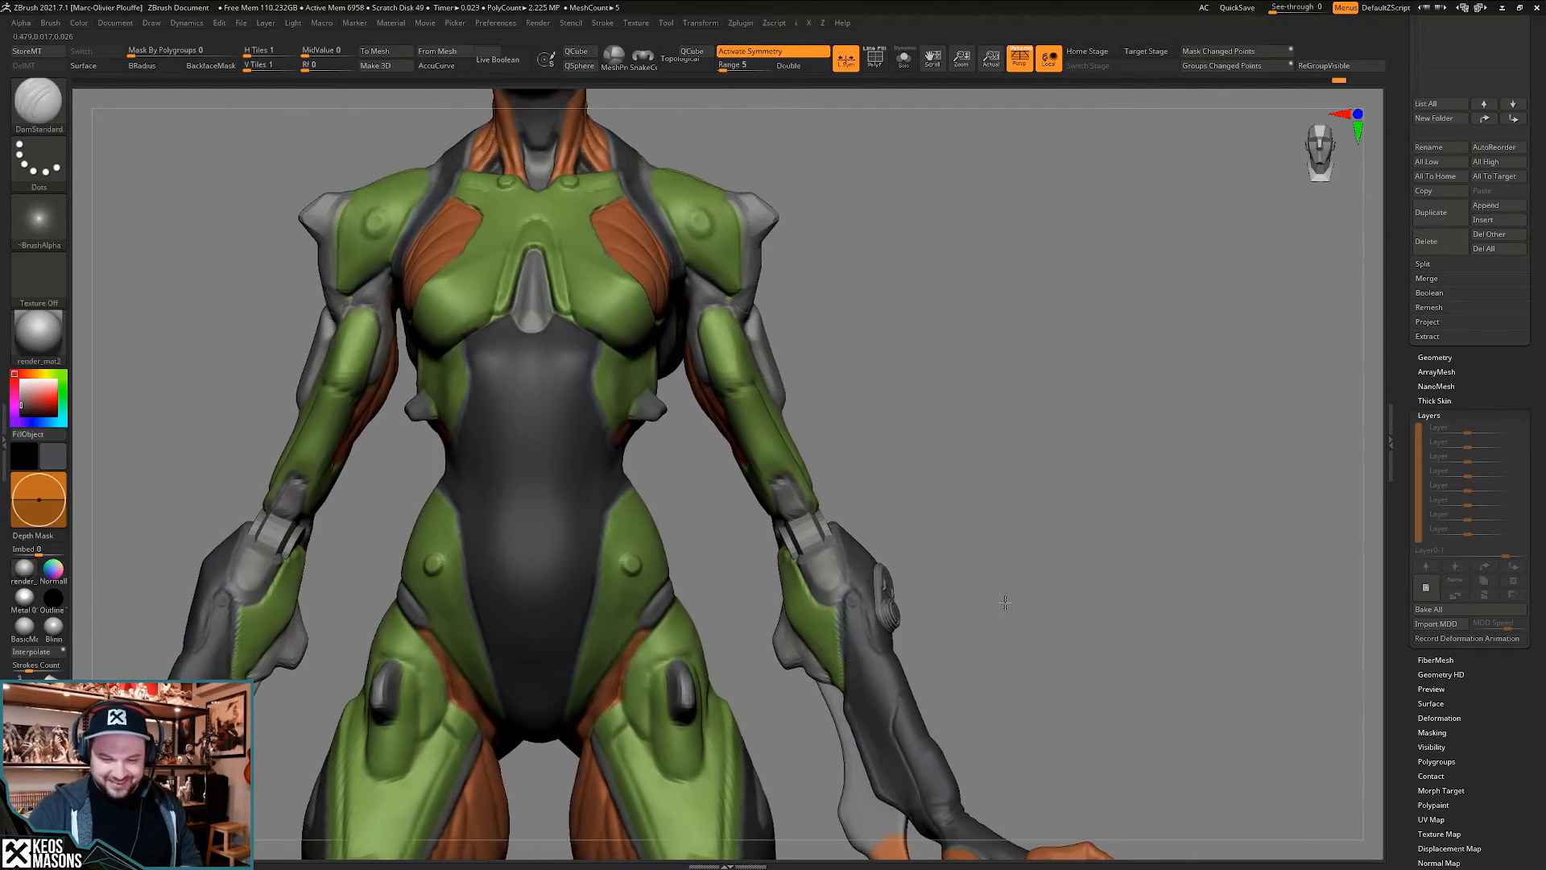
pyautogui.keyDown('alt'); pyautogui.moveTo(976, 505); pyautogui.dragTo(1005, 514, button='right'); pyautogui.keyUp('alt')
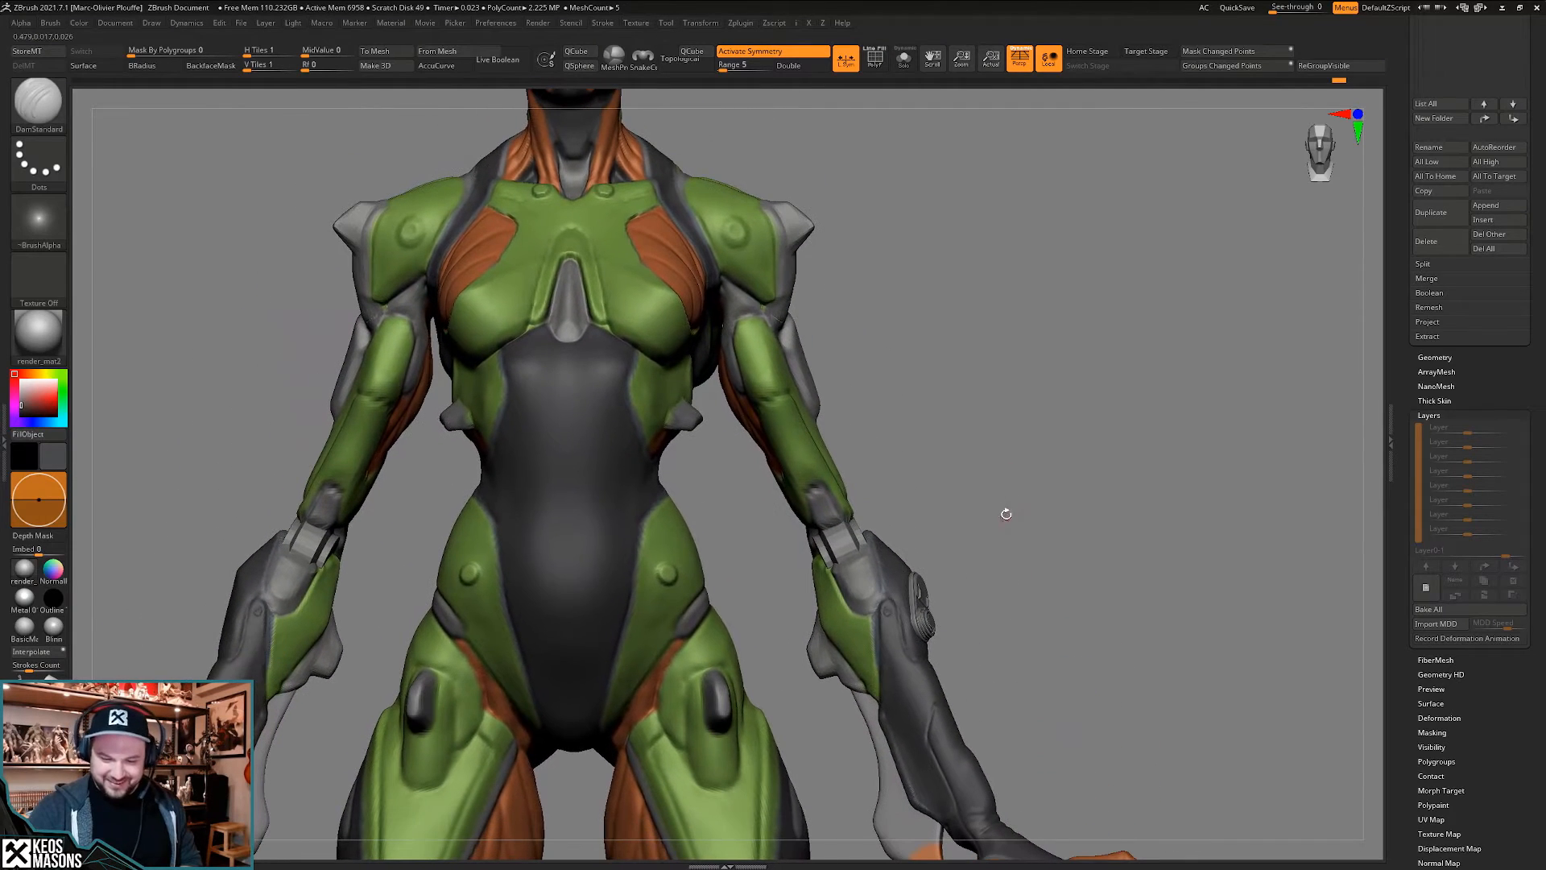
pyautogui.moveTo(863, 512)
pyautogui.keyDown('ctrl'); pyautogui.mouseDown(button='right')
pyautogui.moveTo(866, 480)
pyautogui.moveTo(905, 442)
pyautogui.moveTo(848, 477)
pyautogui.moveTo(910, 463)
pyautogui.mouseUp(button='right'); pyautogui.keyUp('ctrl')
# - Refine the seam between the light-grey inner elbow panel and the green forearm plate with DamStandard strokes
pyautogui.press('1')
pyautogui.press('b')
pyautogui.press('space')
pyautogui.keyDown('ctrl'); pyautogui.moveTo(909, 463); pyautogui.dragTo(918, 499, button='right'); pyautogui.keyUp('ctrl')
pyautogui.moveTo(881, 515); pyautogui.dragTo(898, 468, button='right')
pyautogui.keyDown('alt'); pyautogui.click(884, 517); pyautogui.keyUp('alt')
pyautogui.moveTo(877, 507); pyautogui.dragTo(880, 581)
pyautogui.moveTo(880, 581)
pyautogui.mouseDown(button='right')
pyautogui.moveTo(901, 582)
pyautogui.moveTo(883, 549)
pyautogui.mouseUp(button='right')
pyautogui.moveTo(879, 524); pyautogui.dragTo(883, 591)
pyautogui.moveTo(883, 591); pyautogui.dragTo(892, 597, button='right')
pyautogui.moveTo(944, 527); pyautogui.dragTo(996, 545, button='right')
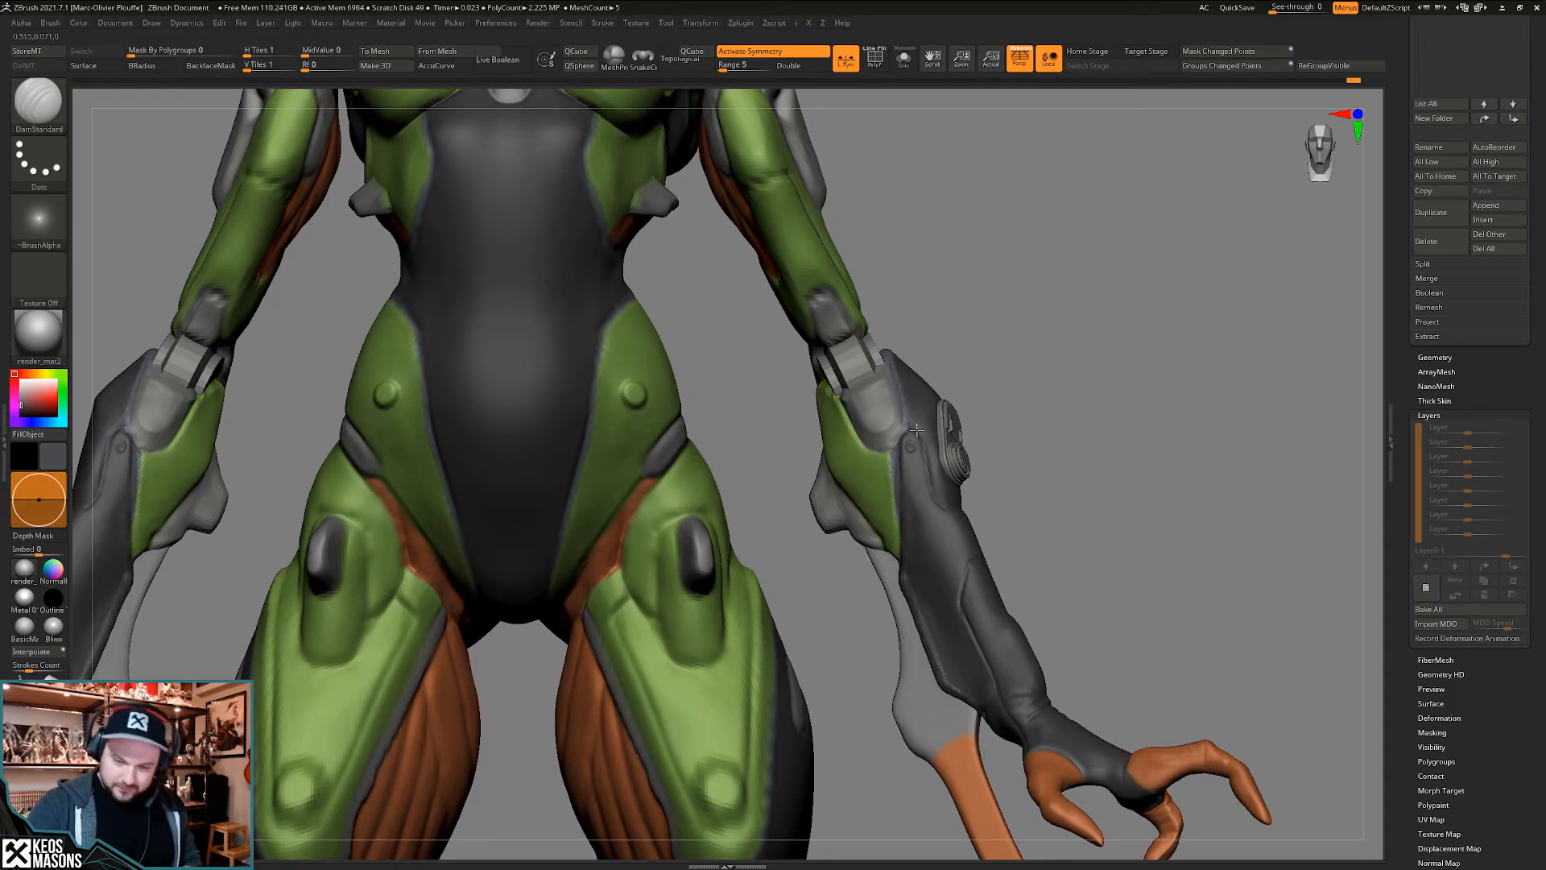
# - Carve a round joint detail and creases into the orange knuckle of the clawed hand
pyautogui.press('f')
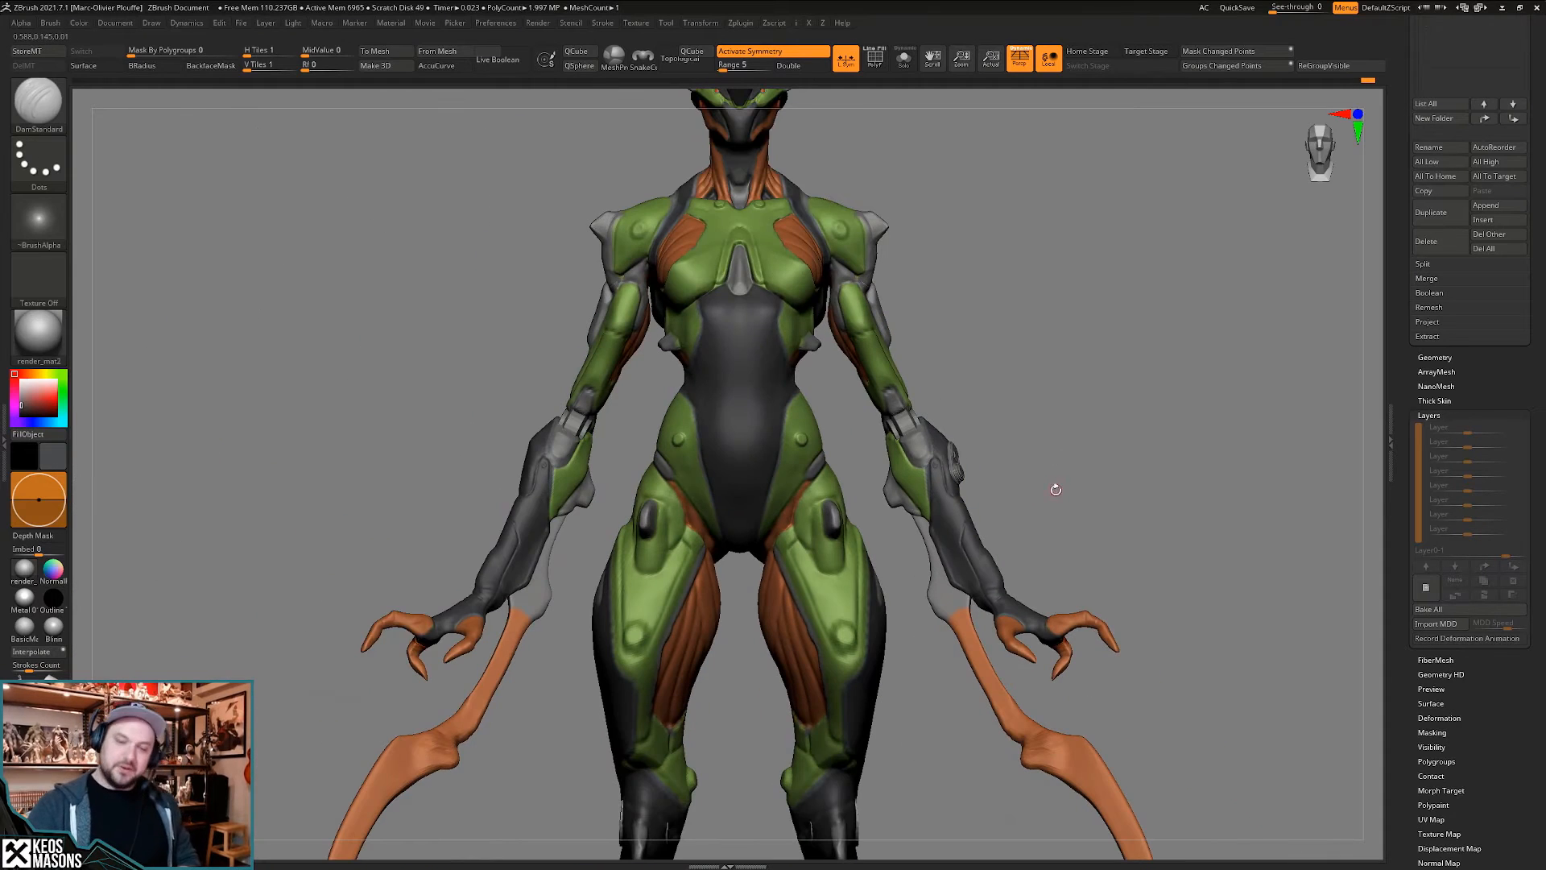
pyautogui.moveTo(941, 500)
pyautogui.keyDown('ctrl'); pyautogui.mouseDown(button='right')
pyautogui.moveTo(959, 548)
pyautogui.moveTo(994, 564)
pyautogui.moveTo(1025, 432)
pyautogui.moveTo(998, 483)
pyautogui.moveTo(974, 467)
pyautogui.moveTo(932, 517)
pyautogui.moveTo(1099, 456)
pyautogui.moveTo(1071, 475)
pyautogui.moveTo(1077, 491)
pyautogui.moveTo(1053, 439)
pyautogui.moveTo(1005, 571)
pyautogui.moveTo(1042, 546)
pyautogui.moveTo(1050, 624)
pyautogui.moveTo(1121, 507)
pyautogui.mouseUp(button='right'); pyautogui.keyUp('ctrl')
pyautogui.hotkey('shift', 'f')
pyautogui.hotkey('shift', 'f')
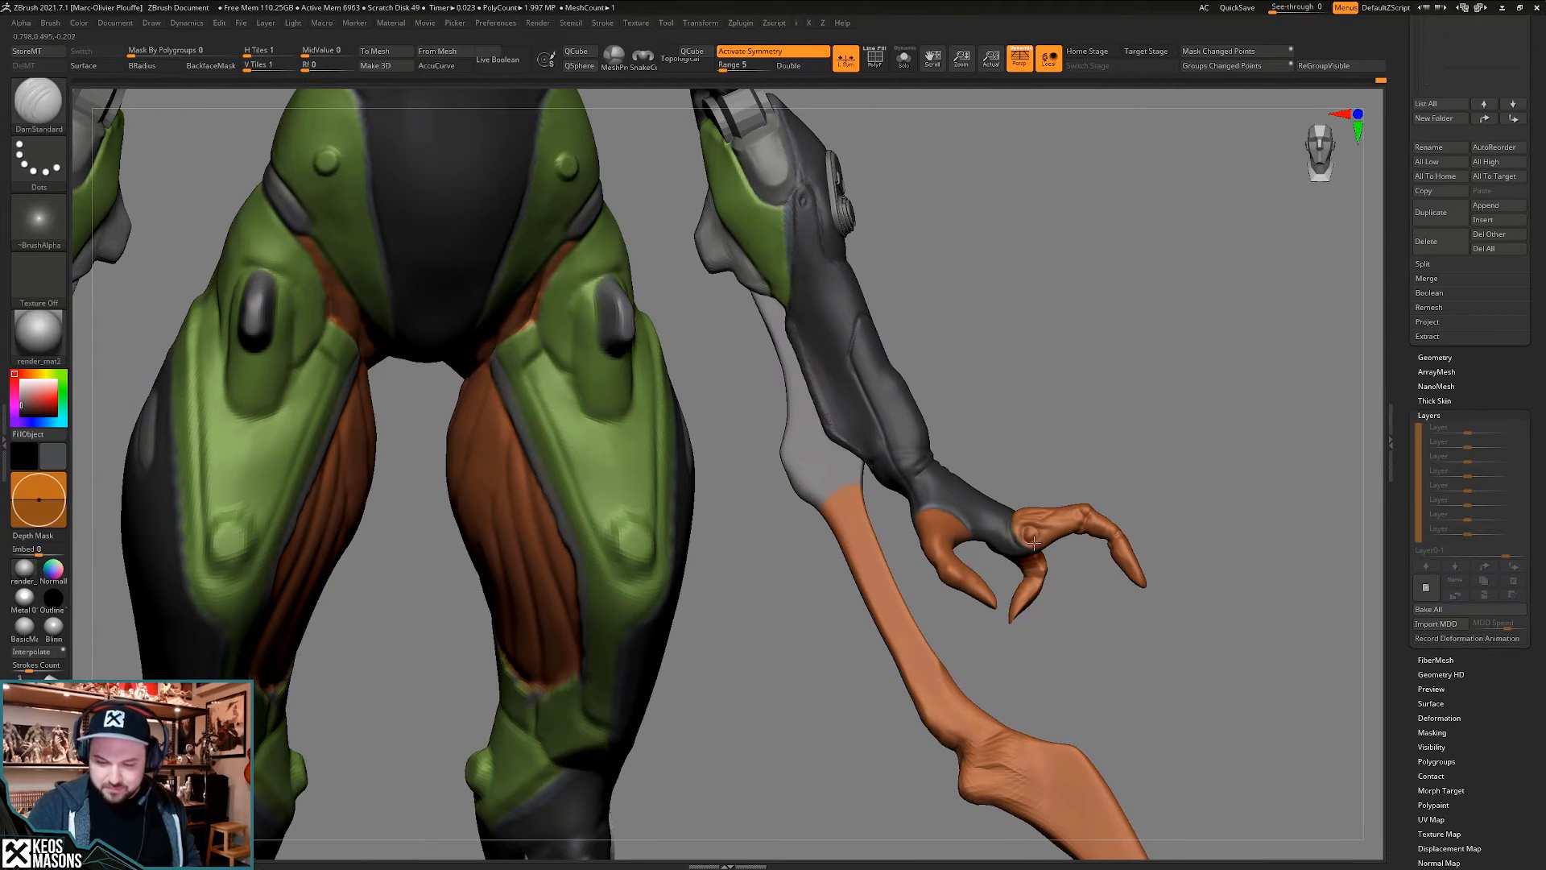
pyautogui.moveTo(1034, 544)
pyautogui.mouseDown(button='right')
pyautogui.moveTo(963, 516)
pyautogui.moveTo(934, 532)
pyautogui.moveTo(1060, 476)
pyautogui.moveTo(1043, 493)
pyautogui.moveTo(1052, 518)
pyautogui.moveTo(990, 476)
pyautogui.moveTo(1008, 502)
pyautogui.moveTo(991, 590)
pyautogui.moveTo(1029, 572)
pyautogui.mouseUp(button='right')
# - Select the arm blade mesh and carve a round knot into its orange joint with DamStandard
pyautogui.keyDown('alt'); pyautogui.click(1029, 538); pyautogui.keyUp('alt')
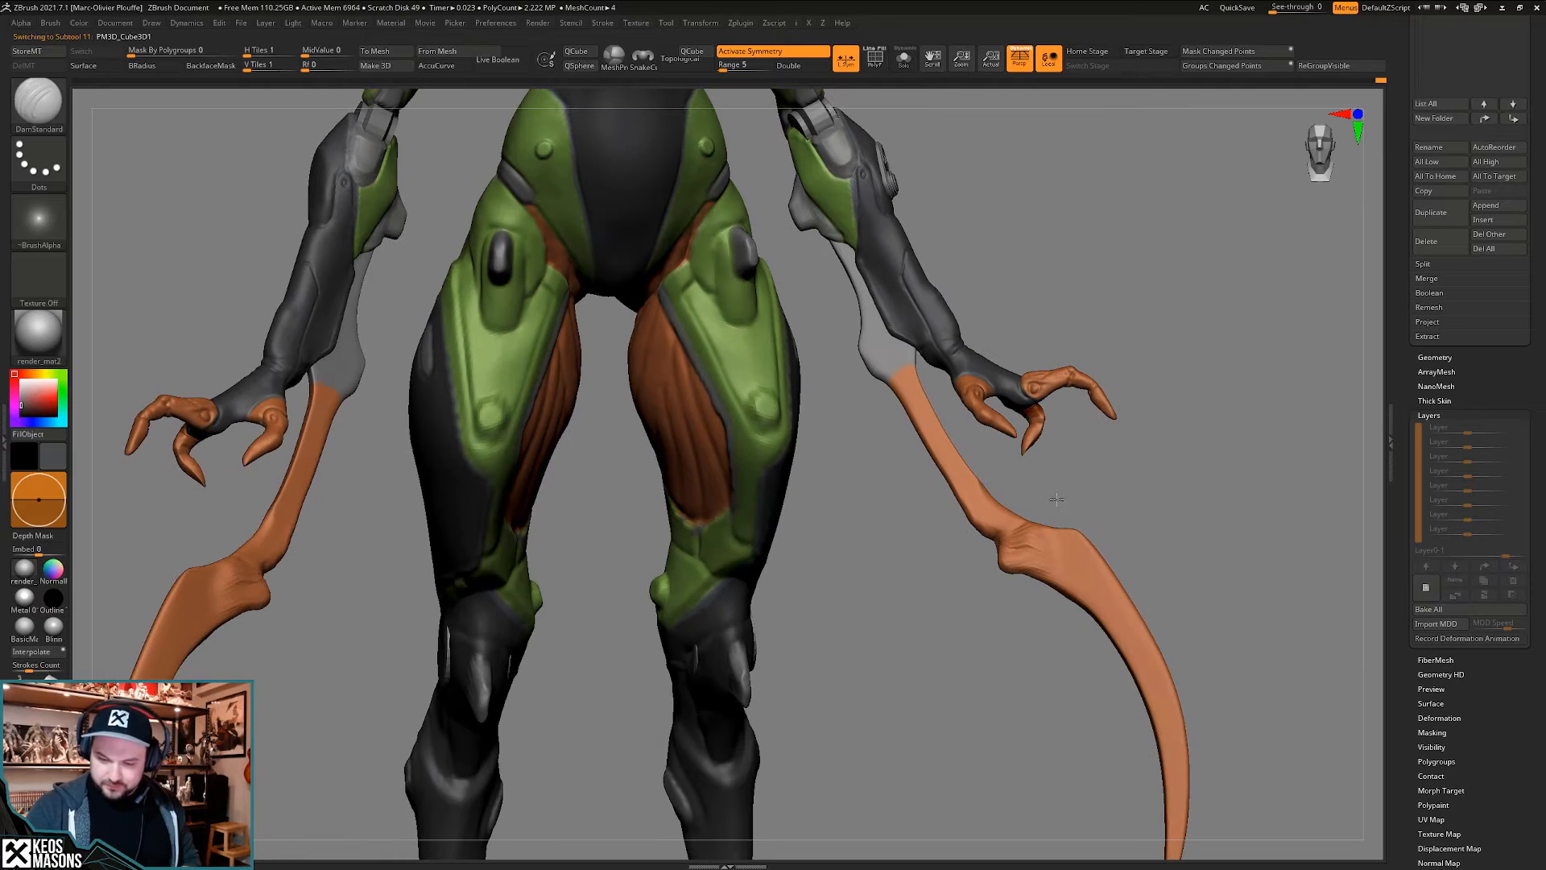
pyautogui.rightClick(1027, 533)
pyautogui.moveTo(1027, 534); pyautogui.dragTo(1031, 541, button='right')
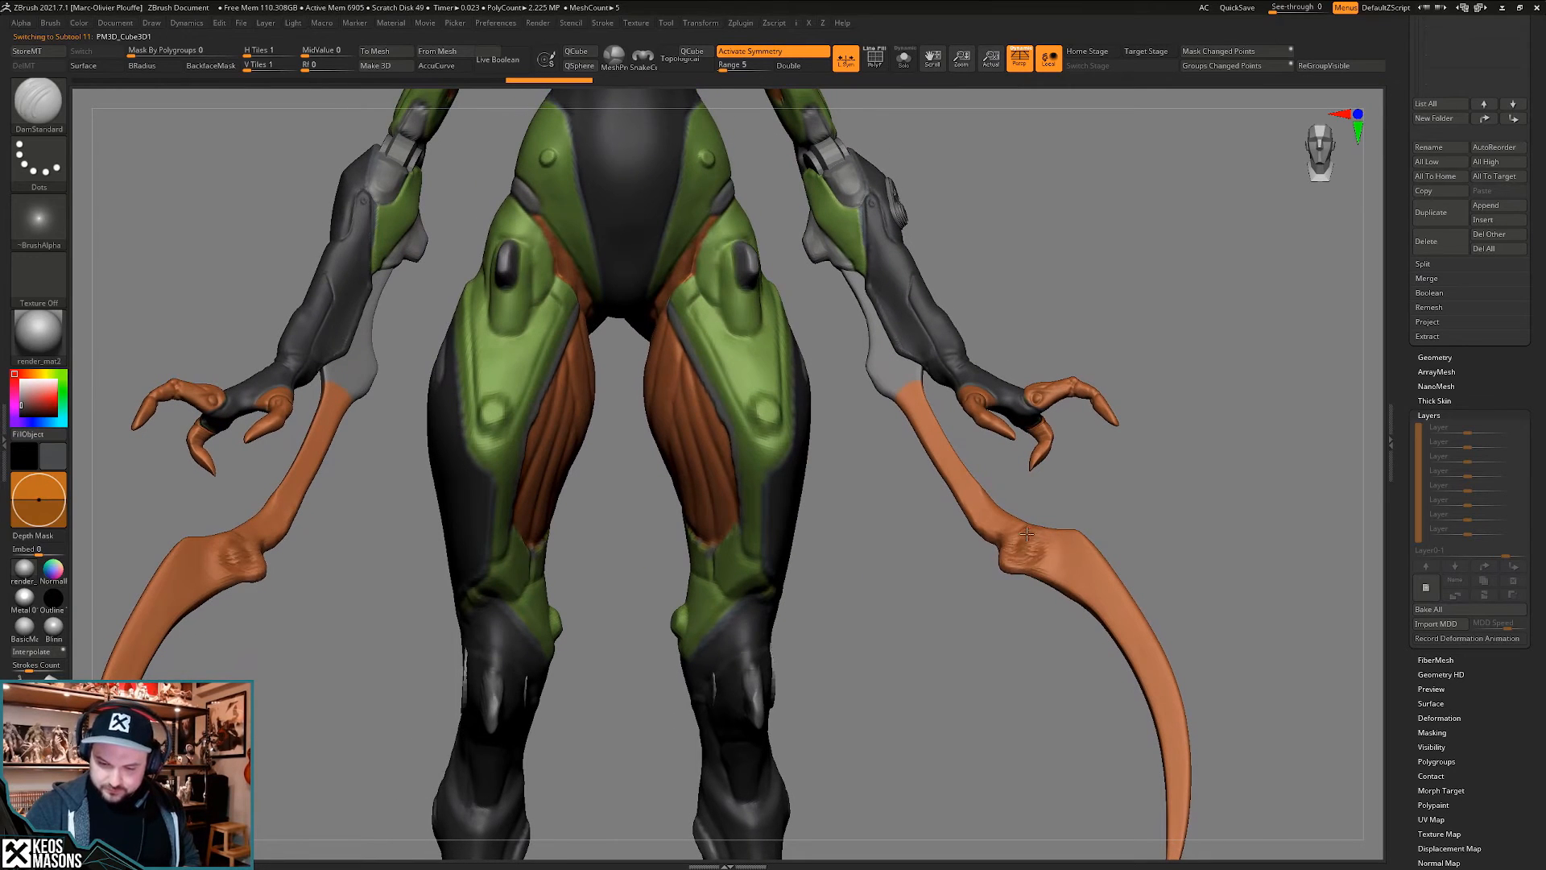
pyautogui.moveTo(1027, 534)
pyautogui.mouseDown()
pyautogui.moveTo(1036, 547)
pyautogui.moveTo(1001, 537)
pyautogui.mouseUp()
pyautogui.moveTo(1006, 533)
pyautogui.mouseDown(button='right')
pyautogui.moveTo(1080, 451)
pyautogui.moveTo(1008, 539)
pyautogui.moveTo(1009, 601)
pyautogui.mouseUp(button='right')
pyautogui.moveTo(1003, 612); pyautogui.dragTo(995, 601)
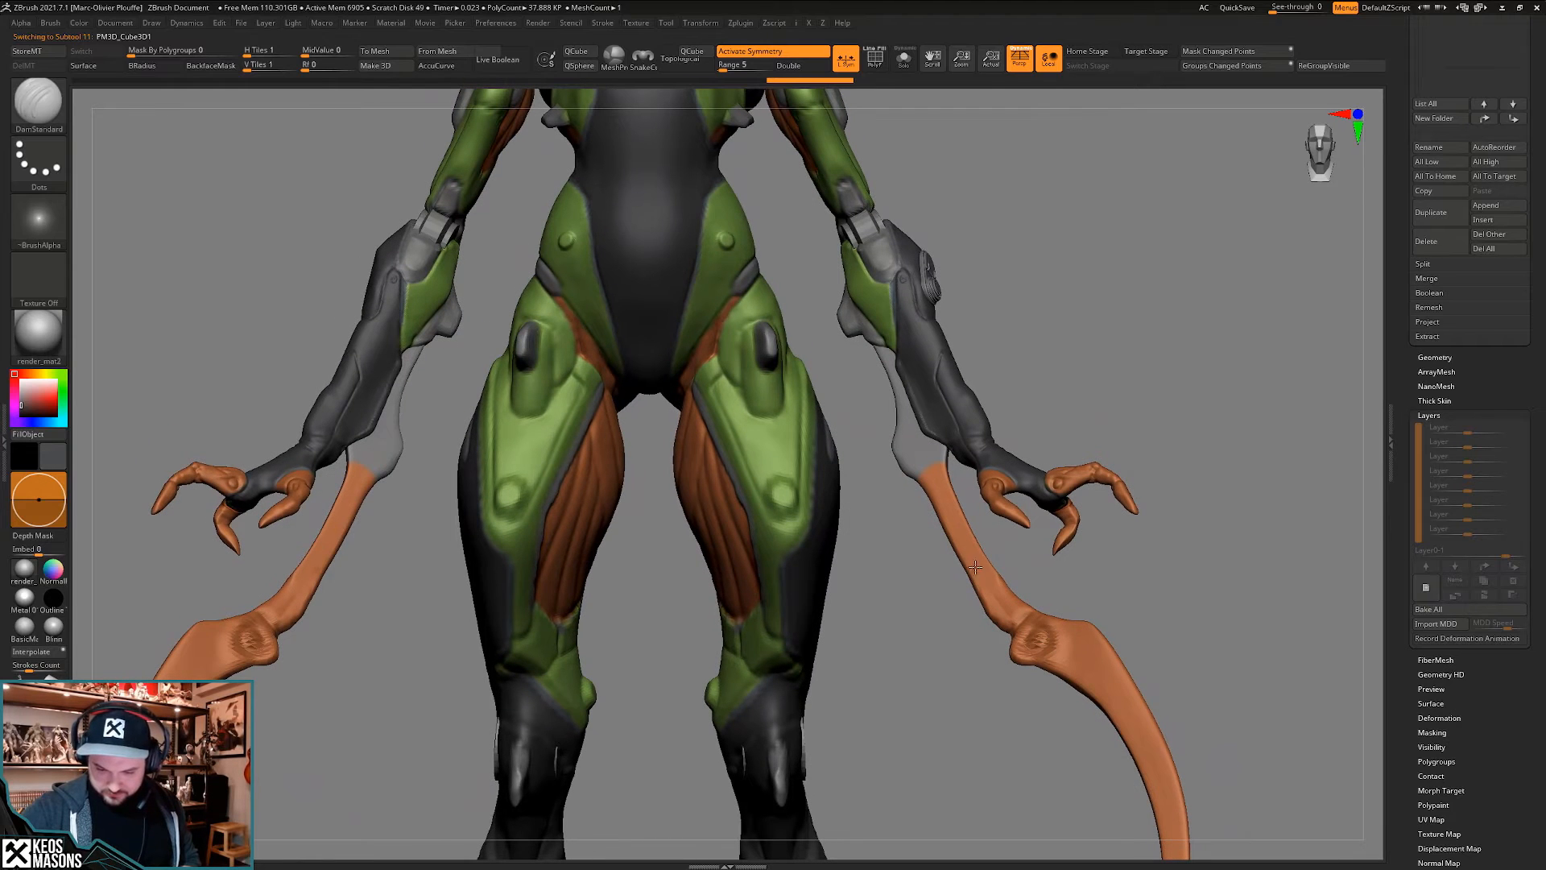
# - Carve the junction where the arm blade's light-grey upper part meets its orange part
pyautogui.moveTo(1007, 620)
pyautogui.mouseDown(button='right')
pyautogui.moveTo(994, 568)
pyautogui.moveTo(1016, 551)
pyautogui.moveTo(961, 528)
pyautogui.moveTo(983, 480)
pyautogui.mouseUp(button='right')
pyautogui.keyDown('alt'); pyautogui.moveTo(987, 565); pyautogui.dragTo(997, 576, button='right'); pyautogui.keyUp('alt')
pyautogui.rightClick(997, 576)
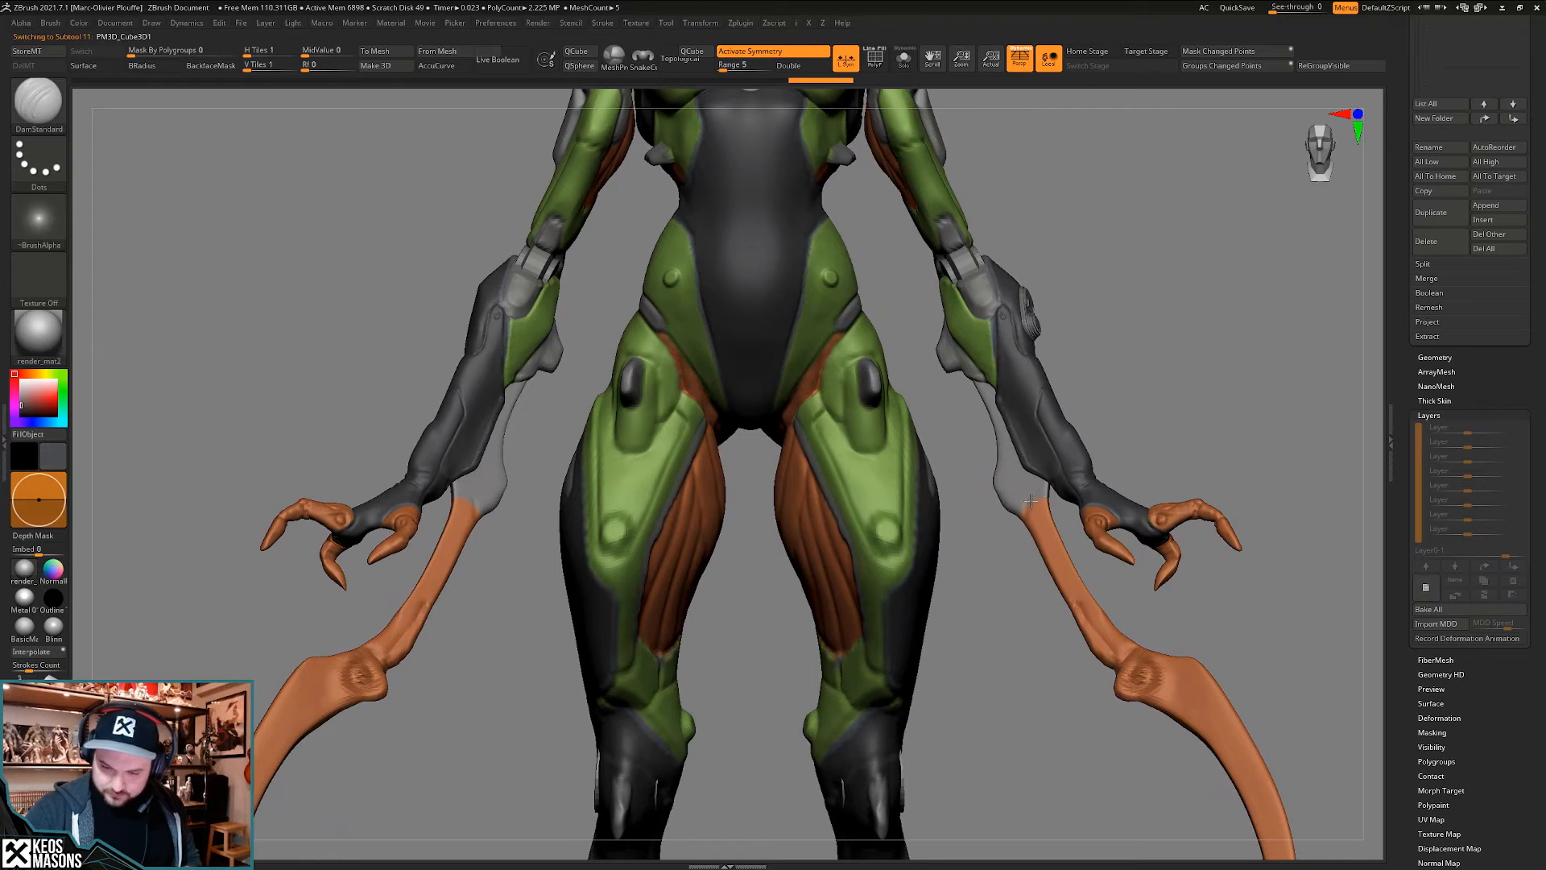
pyautogui.moveTo(1025, 504); pyautogui.dragTo(1048, 498)
pyautogui.keyDown('shift'); pyautogui.moveTo(1048, 498); pyautogui.dragTo(1035, 505, button='right'); pyautogui.keyUp('shift')
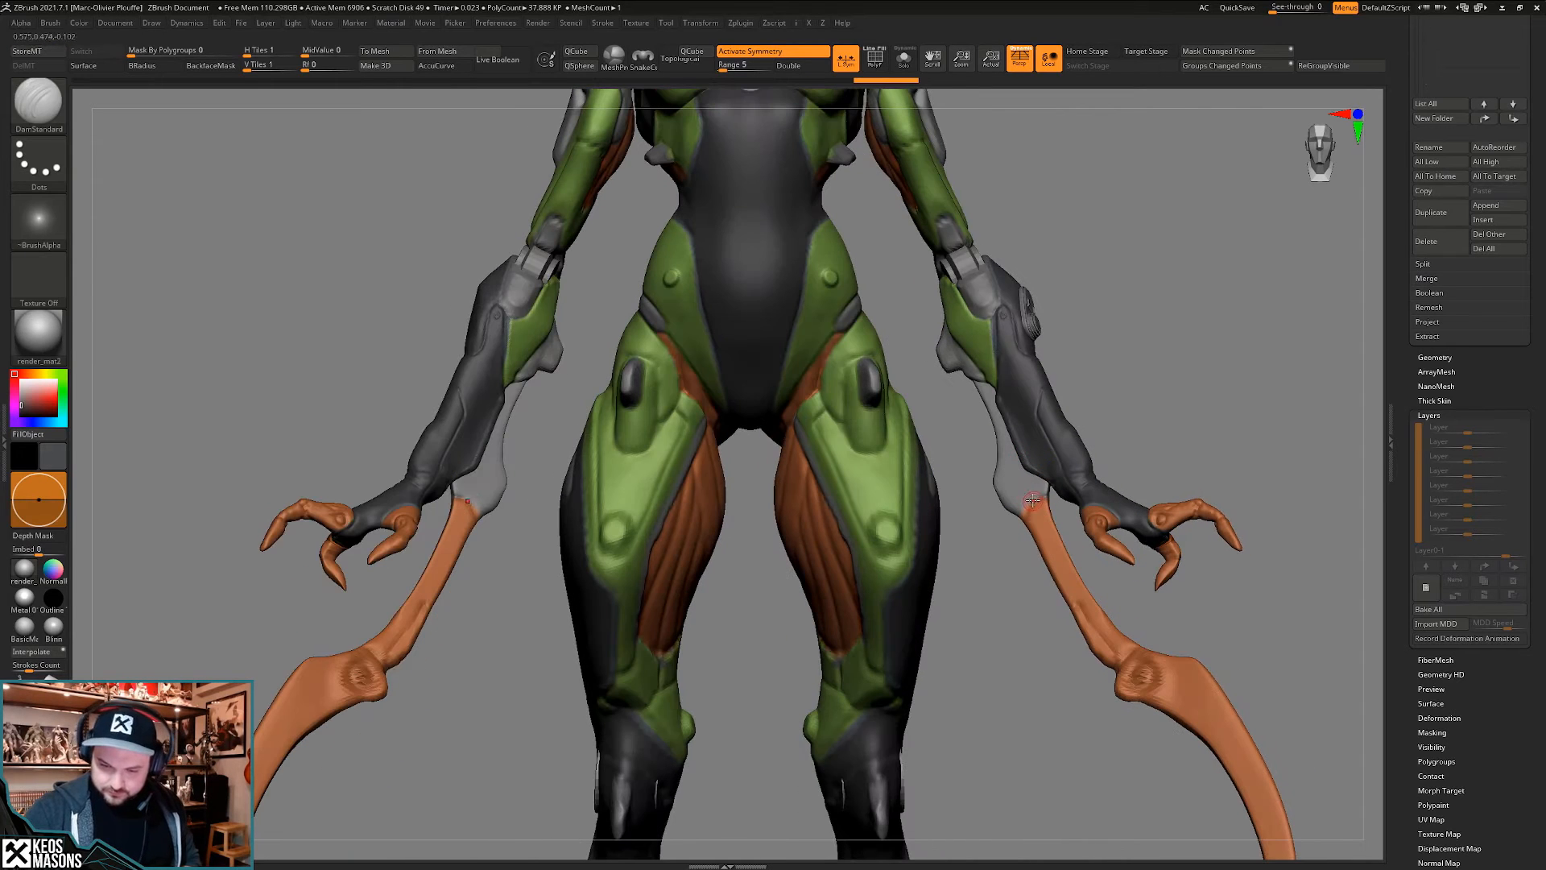
pyautogui.moveTo(1032, 500); pyautogui.dragTo(1036, 507)
pyautogui.keyDown('alt'); pyautogui.click(1029, 448); pyautogui.keyUp('alt')
# - Carve a row of small notches along the inner cutting edge of the orange arm blade
pyautogui.keyDown('ctrl'); pyautogui.moveTo(1029, 448); pyautogui.dragTo(1026, 525, button='right'); pyautogui.keyUp('ctrl')
pyautogui.keyDown('alt'); pyautogui.click(1037, 533); pyautogui.keyUp('alt')
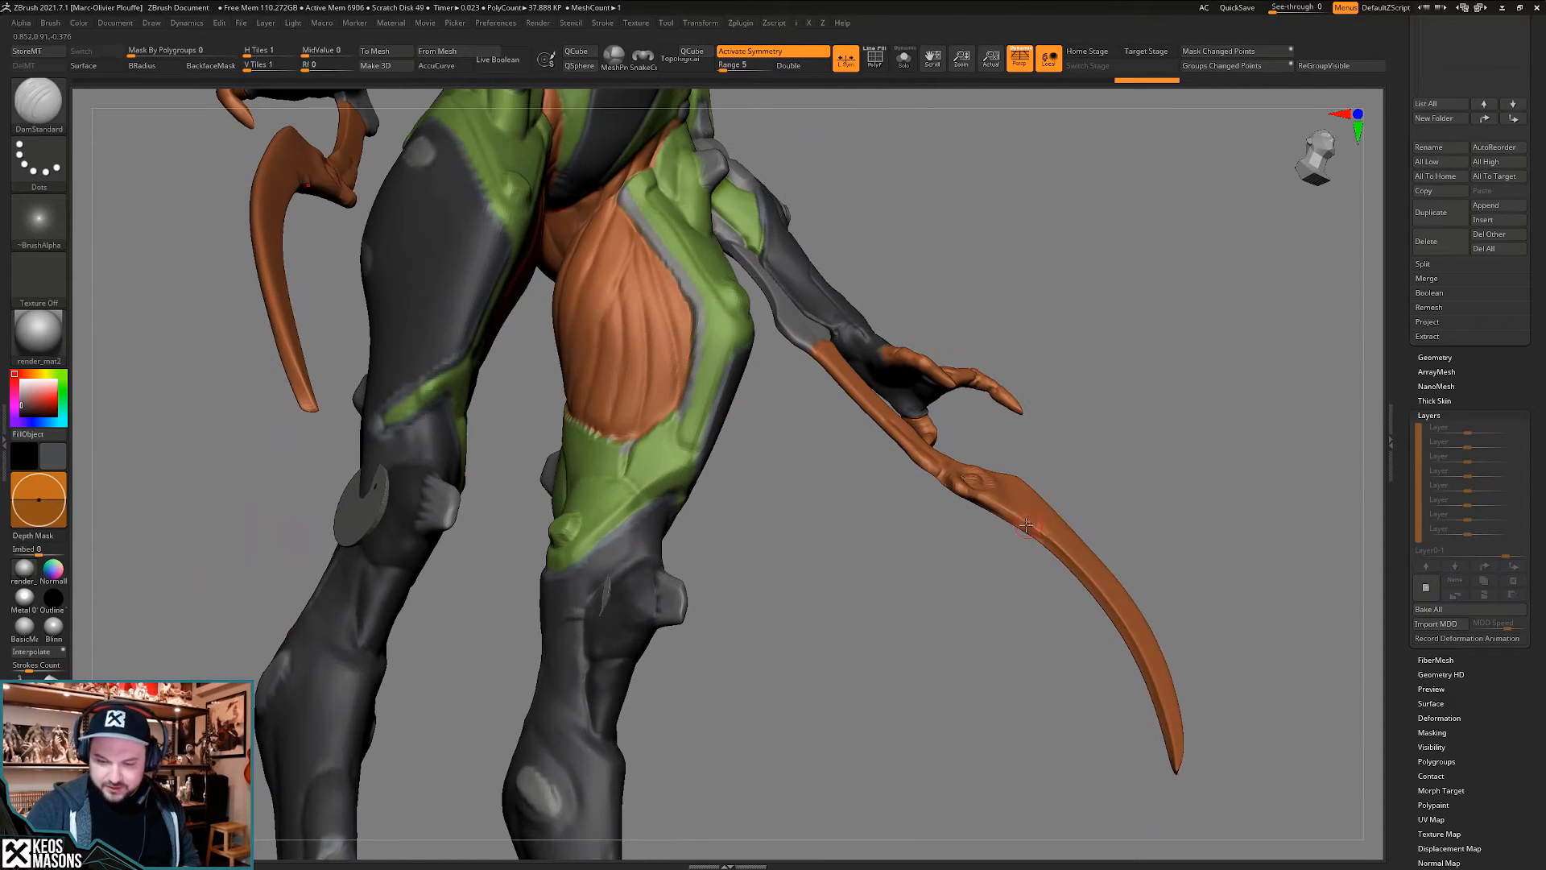
pyautogui.moveTo(1073, 587)
pyautogui.mouseDown(button='right')
pyautogui.moveTo(1063, 642)
pyautogui.moveTo(1121, 579)
pyautogui.moveTo(1068, 566)
pyautogui.mouseUp(button='right')
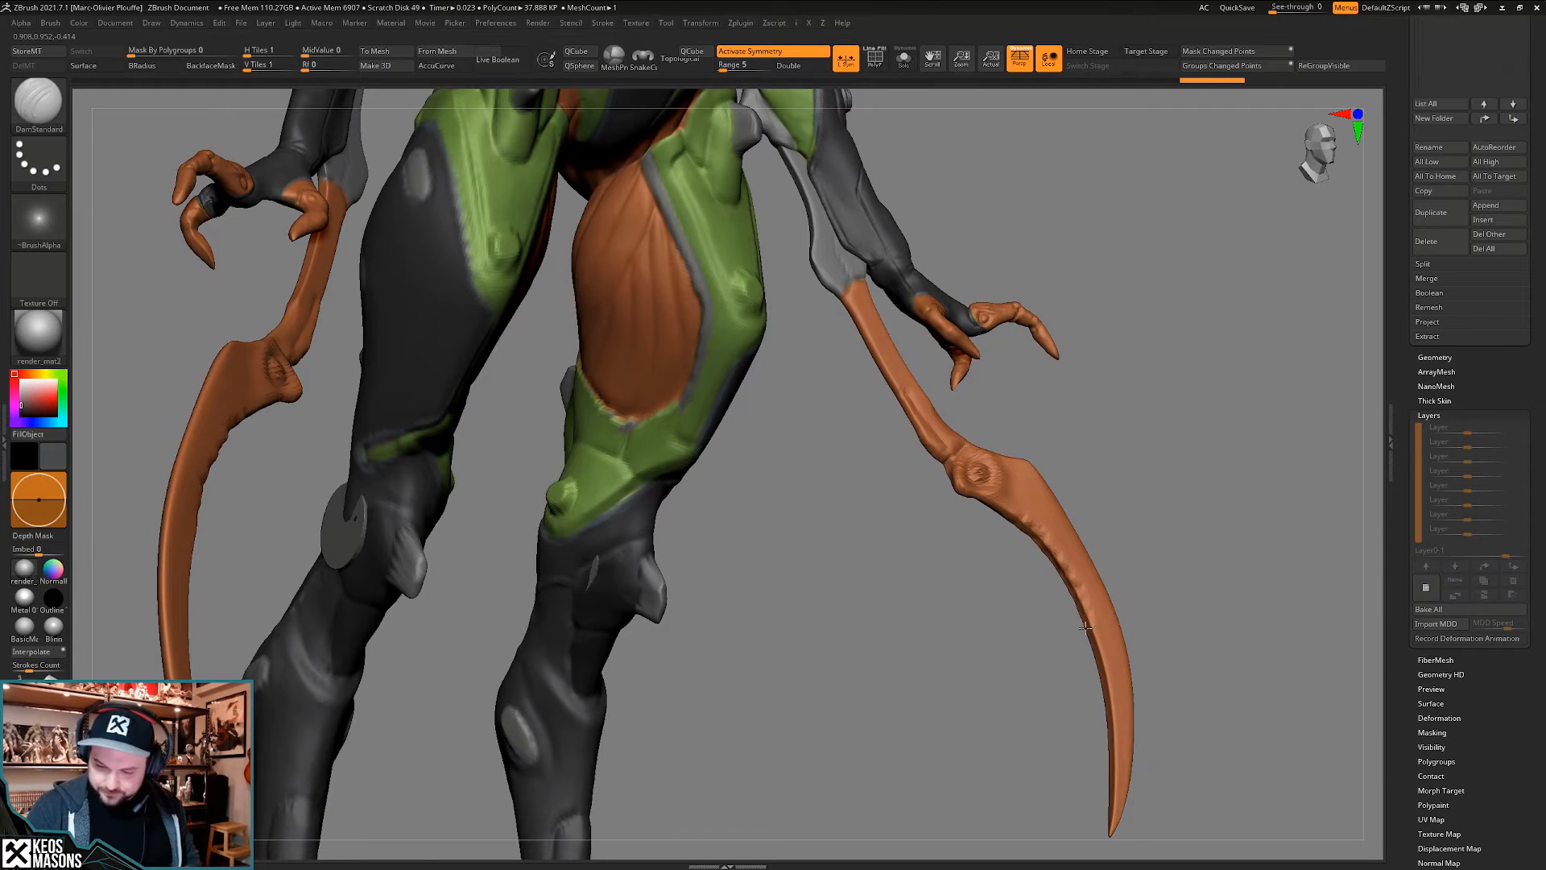
pyautogui.moveTo(1084, 677); pyautogui.dragTo(1065, 641, button='right')
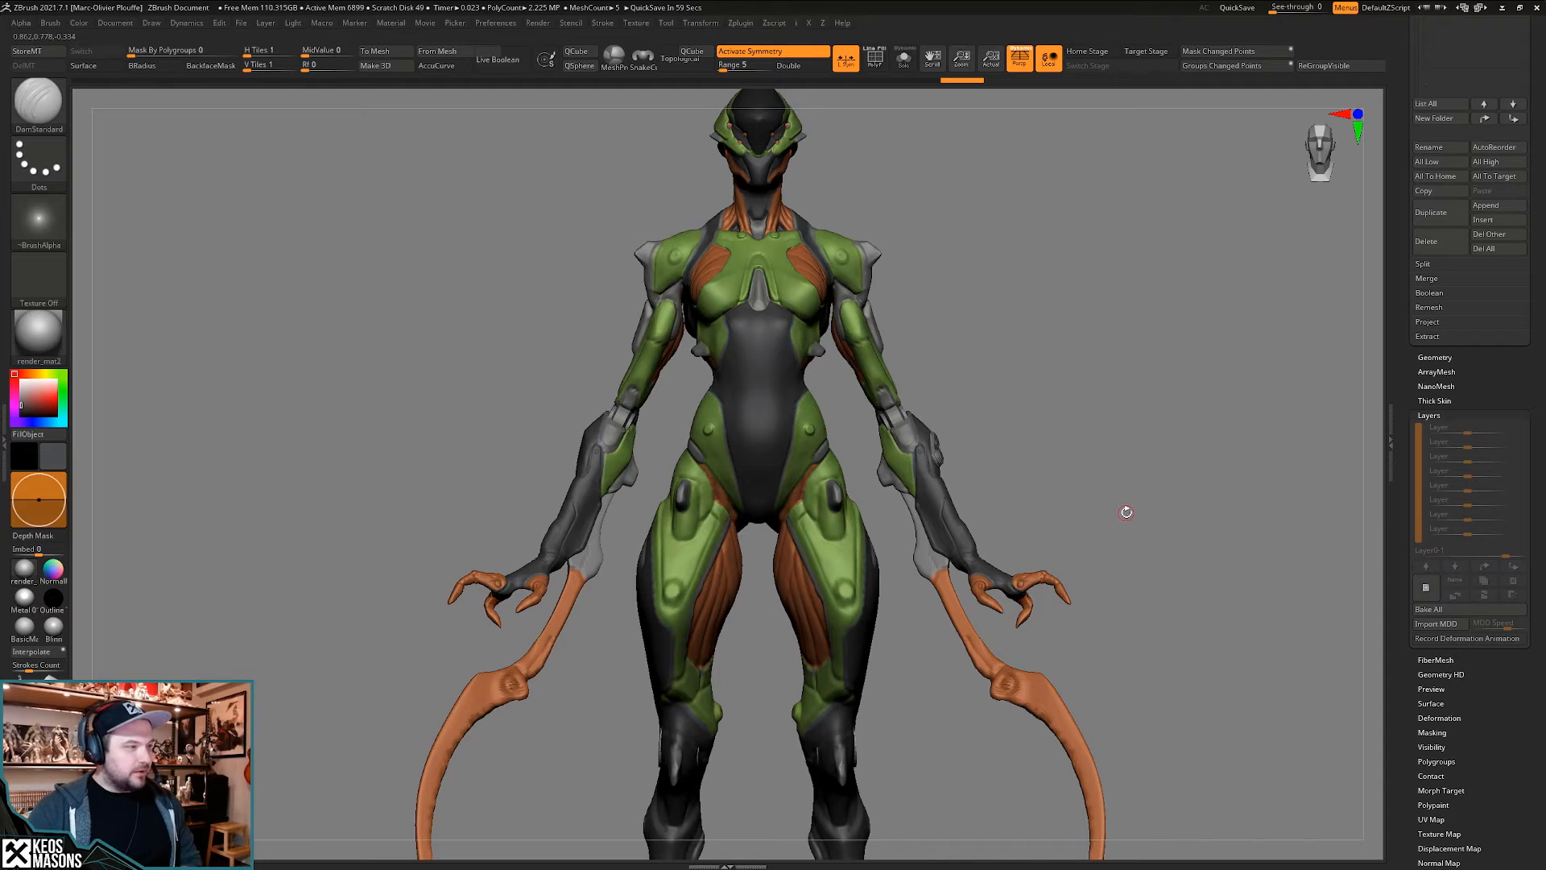
# - Review the creature's overall proportions and arm details from the front, briefly checking the wireframe
pyautogui.keyDown('alt'); pyautogui.moveTo(1105, 513); pyautogui.dragTo(944, 512, button='right'); pyautogui.keyUp('alt')
pyautogui.moveTo(928, 460)
pyautogui.mouseDown(button='right')
pyautogui.moveTo(930, 484)
pyautogui.moveTo(936, 441)
pyautogui.mouseUp(button='right')
pyautogui.hotkey('shift', 'f')
pyautogui.hotkey('shift', 'f')
pyautogui.moveTo(1022, 529)
pyautogui.keyDown('alt'); pyautogui.mouseDown(button='right')
pyautogui.moveTo(948, 543)
pyautogui.moveTo(929, 490)
pyautogui.moveTo(899, 551)
pyautogui.moveTo(920, 471)
pyautogui.mouseUp(button='right'); pyautogui.keyUp('alt')
# - Make the body mesh active and refine the seams along the front of the dark forearm armour
pyautogui.keyDown('alt'); pyautogui.click(959, 550); pyautogui.keyUp('alt')
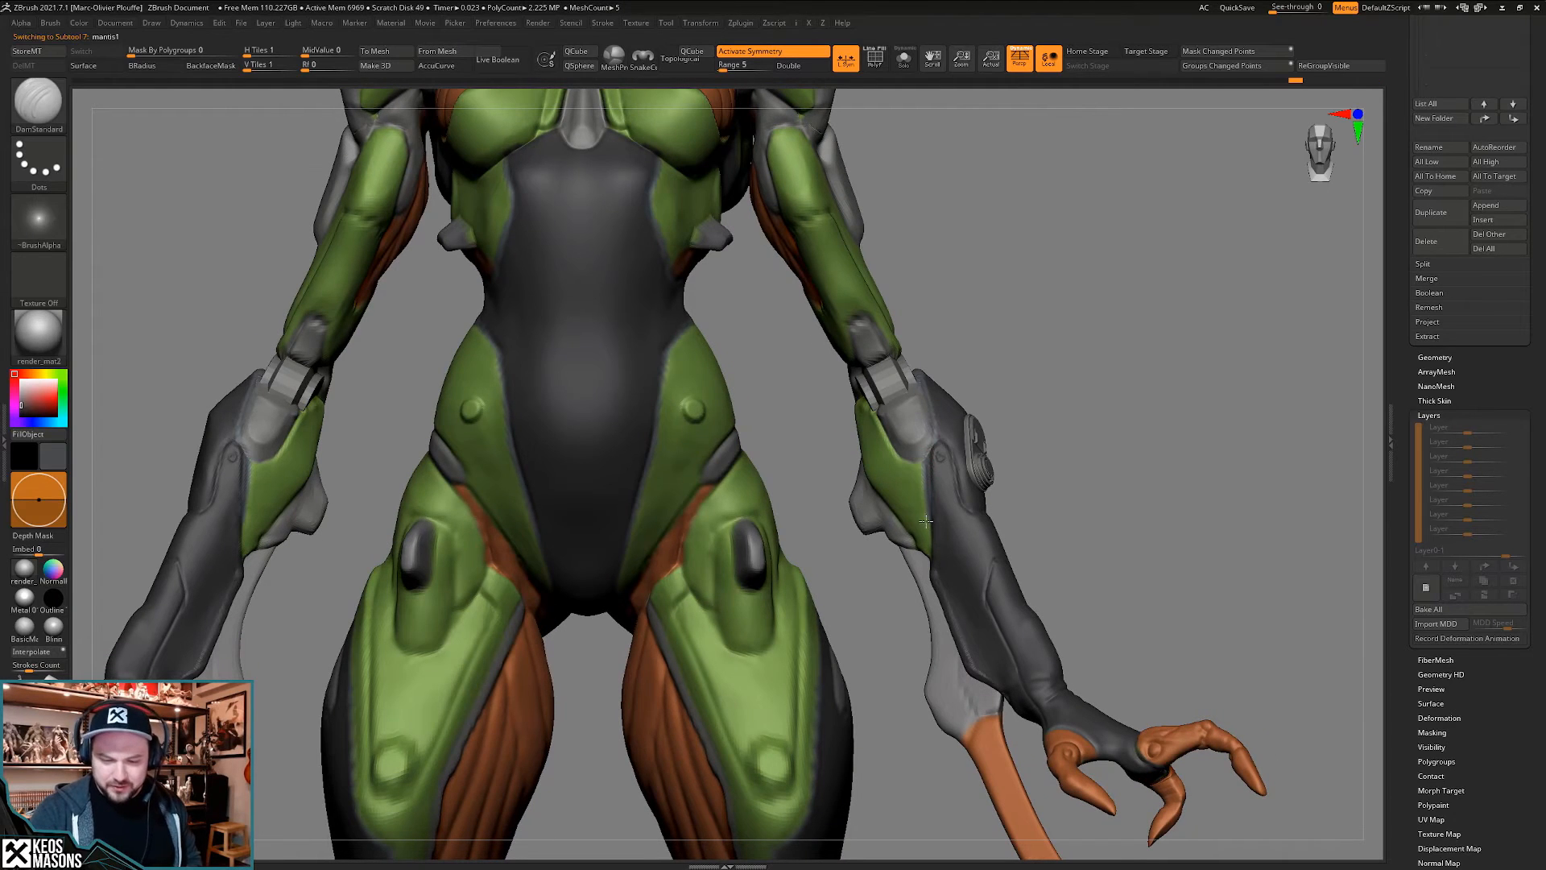
pyautogui.keyDown('ctrl'); pyautogui.moveTo(928, 559); pyautogui.dragTo(942, 435, button='right'); pyautogui.keyUp('ctrl')
pyautogui.keyDown('alt'); pyautogui.moveTo(1030, 529); pyautogui.dragTo(1022, 383, button='right'); pyautogui.keyUp('alt')
pyautogui.keyDown('alt'); pyautogui.moveTo(1044, 539); pyautogui.dragTo(1032, 662, button='right'); pyautogui.keyUp('alt')
pyautogui.moveTo(1032, 564)
pyautogui.mouseDown(button='right')
pyautogui.moveTo(1043, 575)
pyautogui.moveTo(1040, 518)
pyautogui.mouseUp(button='right')
pyautogui.moveTo(934, 548); pyautogui.dragTo(903, 518, button='right')
pyautogui.rightClick(914, 626)
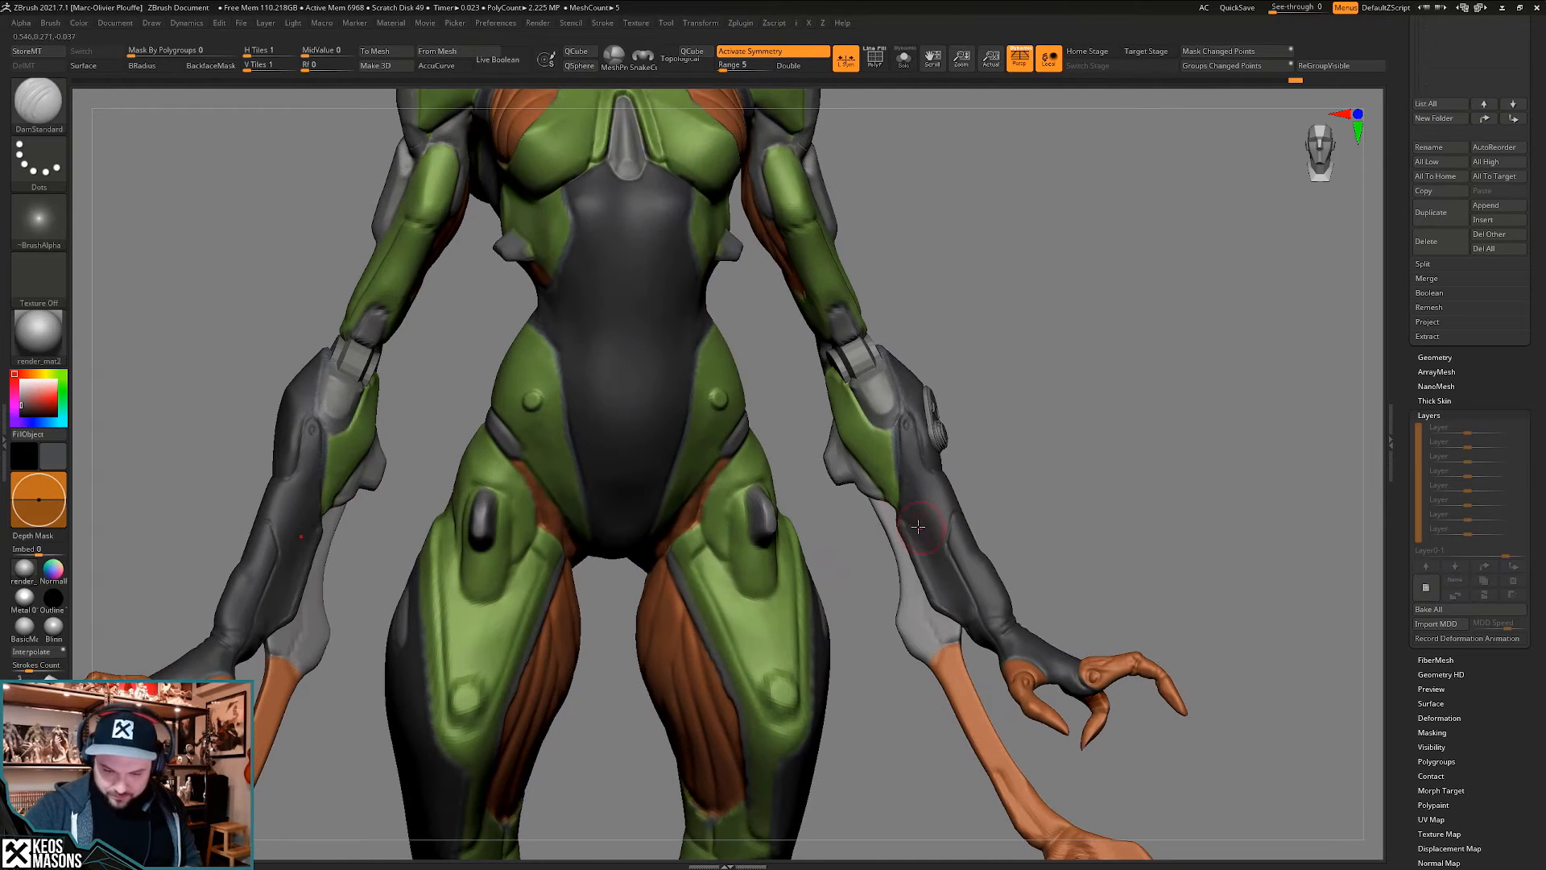
pyautogui.rightClick(962, 616)
# - Carve and smooth the ridges on the back of the dark forearm and around the wrist
pyautogui.moveTo(962, 617)
pyautogui.mouseDown(button='right')
pyautogui.moveTo(926, 533)
pyautogui.moveTo(932, 463)
pyautogui.moveTo(814, 499)
pyautogui.moveTo(853, 576)
pyautogui.moveTo(935, 603)
pyautogui.mouseUp(button='right')
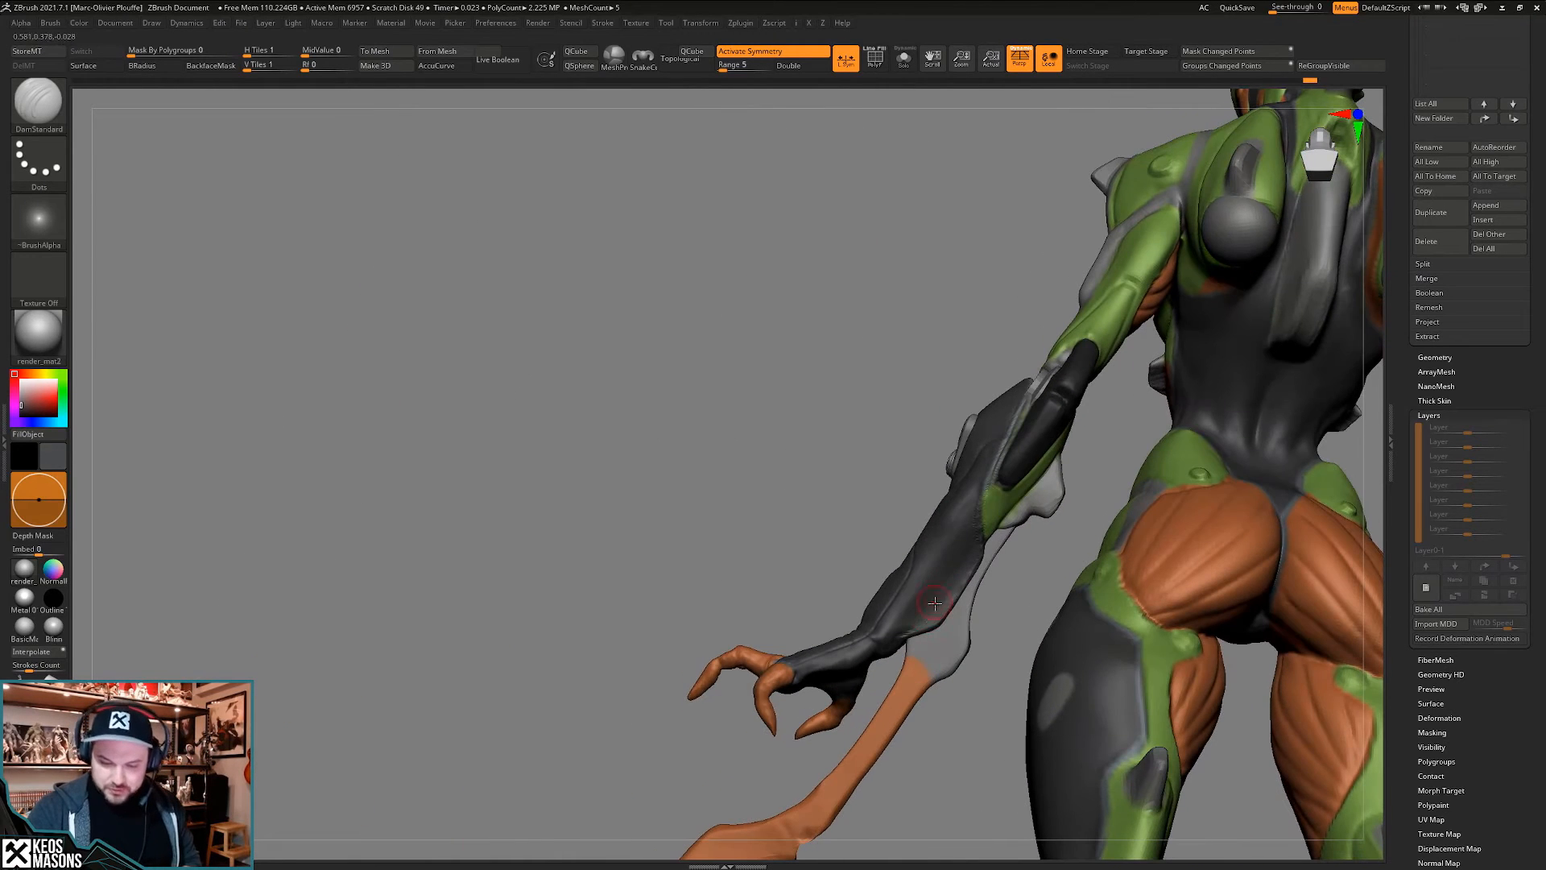
pyautogui.moveTo(975, 552)
pyautogui.mouseDown(button='right')
pyautogui.moveTo(978, 520)
pyautogui.moveTo(927, 614)
pyautogui.moveTo(913, 612)
pyautogui.moveTo(909, 548)
pyautogui.moveTo(869, 618)
pyautogui.moveTo(910, 538)
pyautogui.mouseUp(button='right')
pyautogui.rightClick(886, 610)
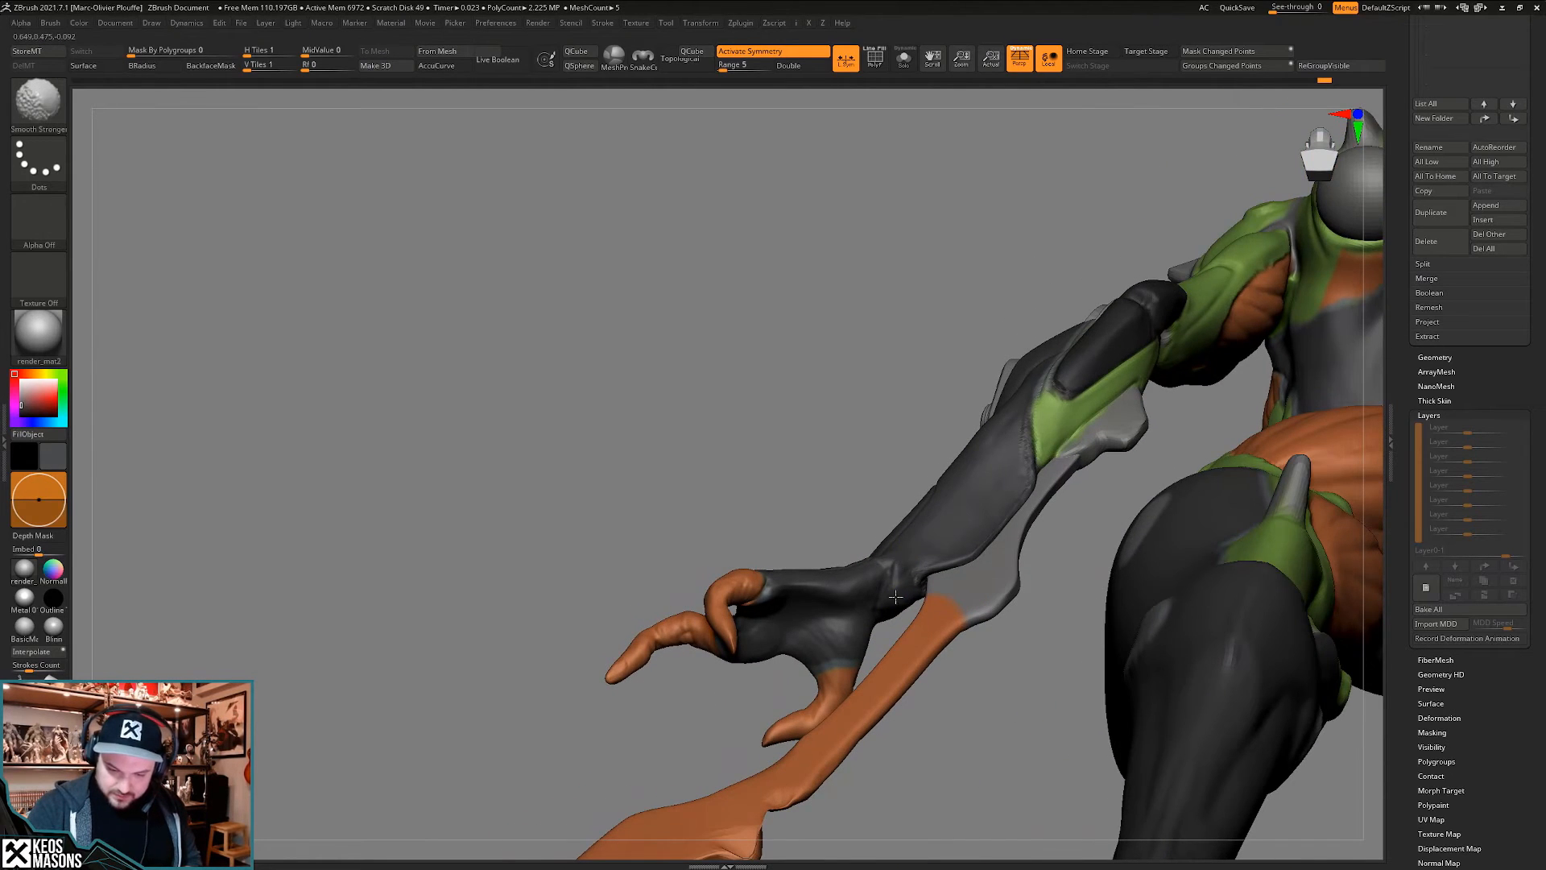
pyautogui.moveTo(895, 596)
pyautogui.mouseDown(button='right')
pyautogui.moveTo(897, 543)
pyautogui.moveTo(942, 555)
pyautogui.moveTo(926, 484)
pyautogui.moveTo(951, 412)
pyautogui.mouseUp(button='right')
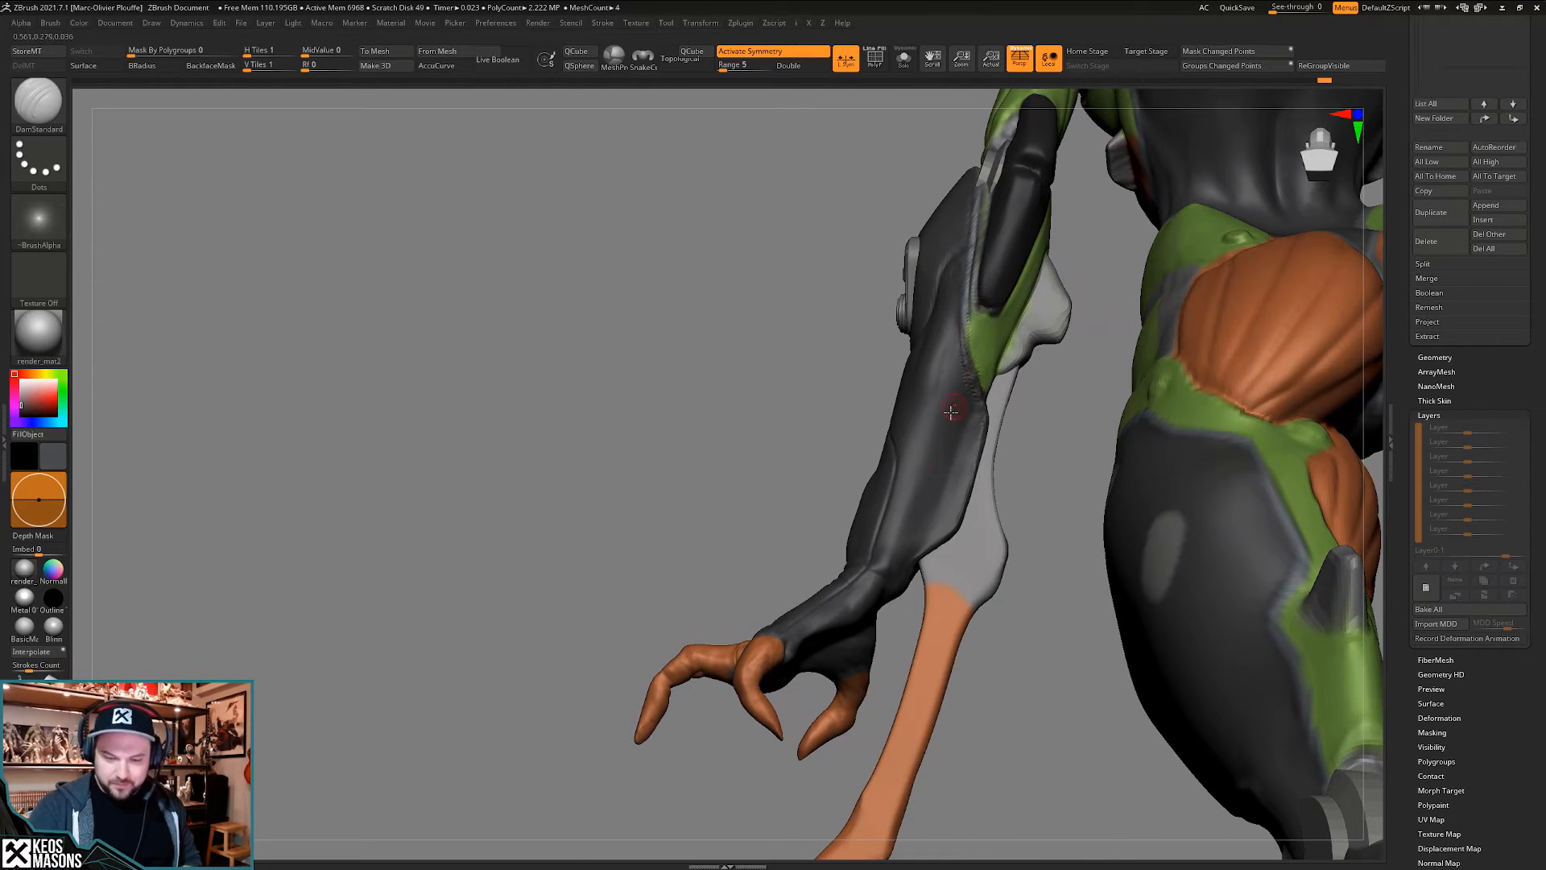
# - Build up a raised ridge along the back of the lower forearm armour with the ClayBuildup brush
pyautogui.press('1')
pyautogui.click(916, 464)
pyautogui.press('space')
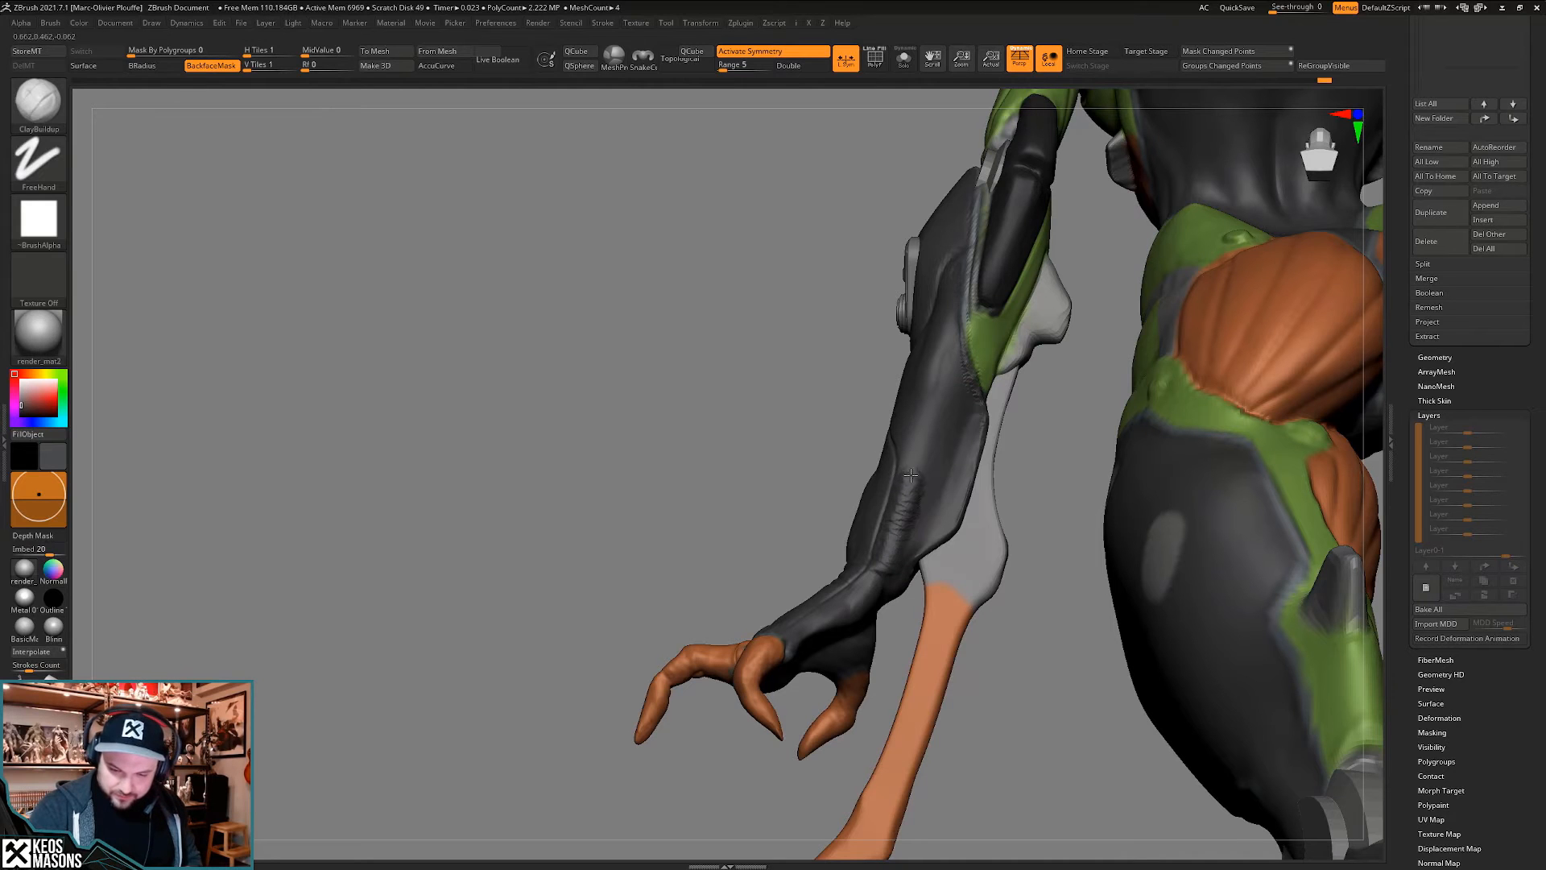
pyautogui.moveTo(919, 459)
pyautogui.mouseDown(button='right')
pyautogui.moveTo(883, 501)
pyautogui.moveTo(878, 483)
pyautogui.mouseUp(button='right')
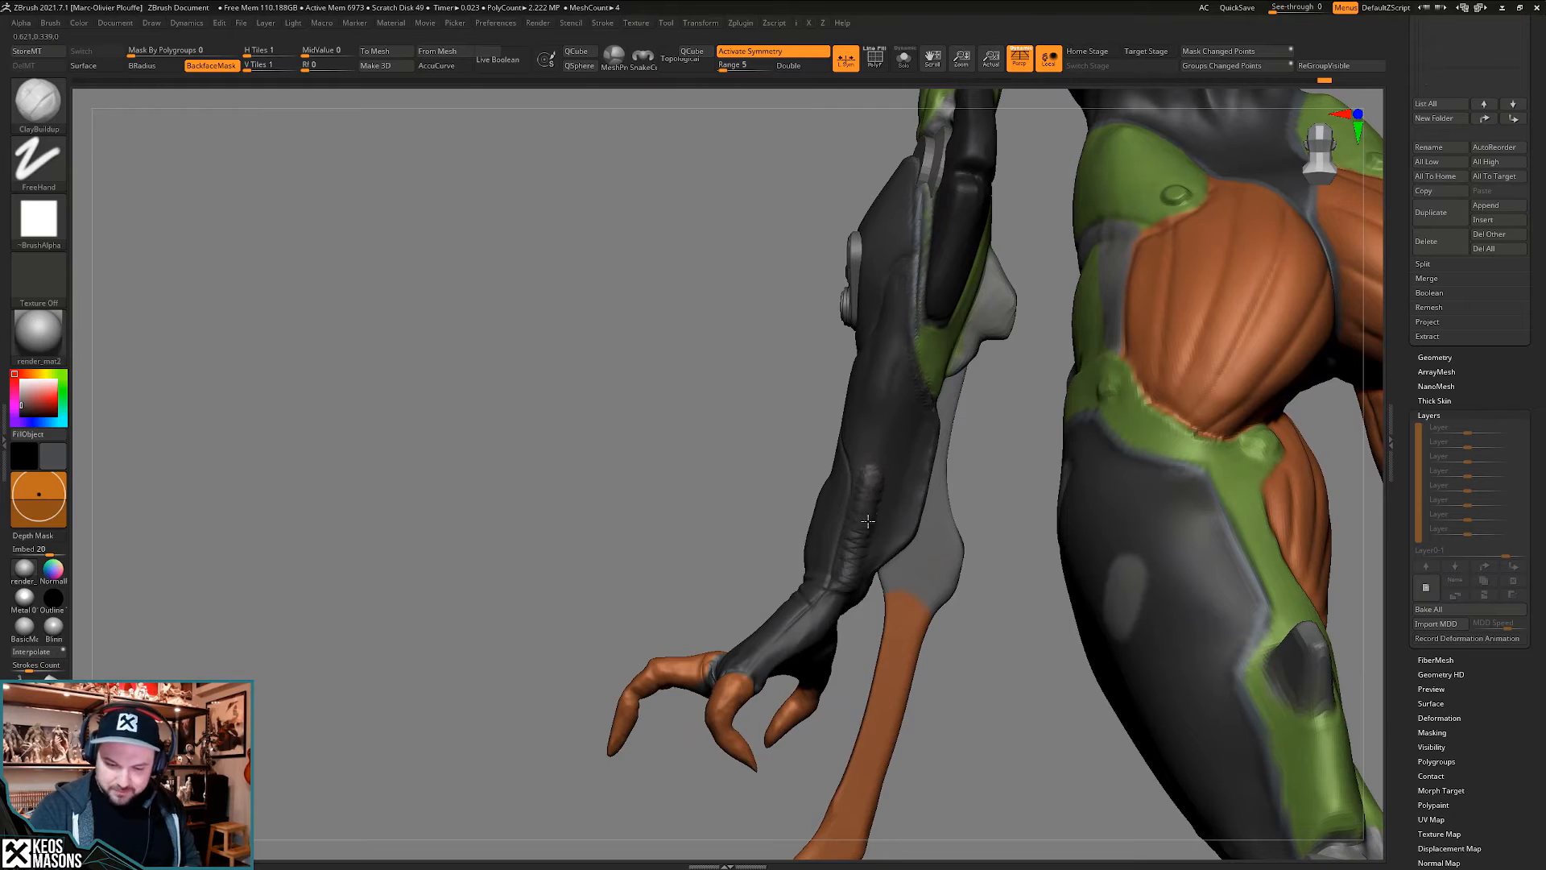
# - Smooth the raised ridge along the back of the lower forearm and reshape it with the ClayBuildup brush
pyautogui.moveTo(850, 552); pyautogui.dragTo(848, 563, button='right')
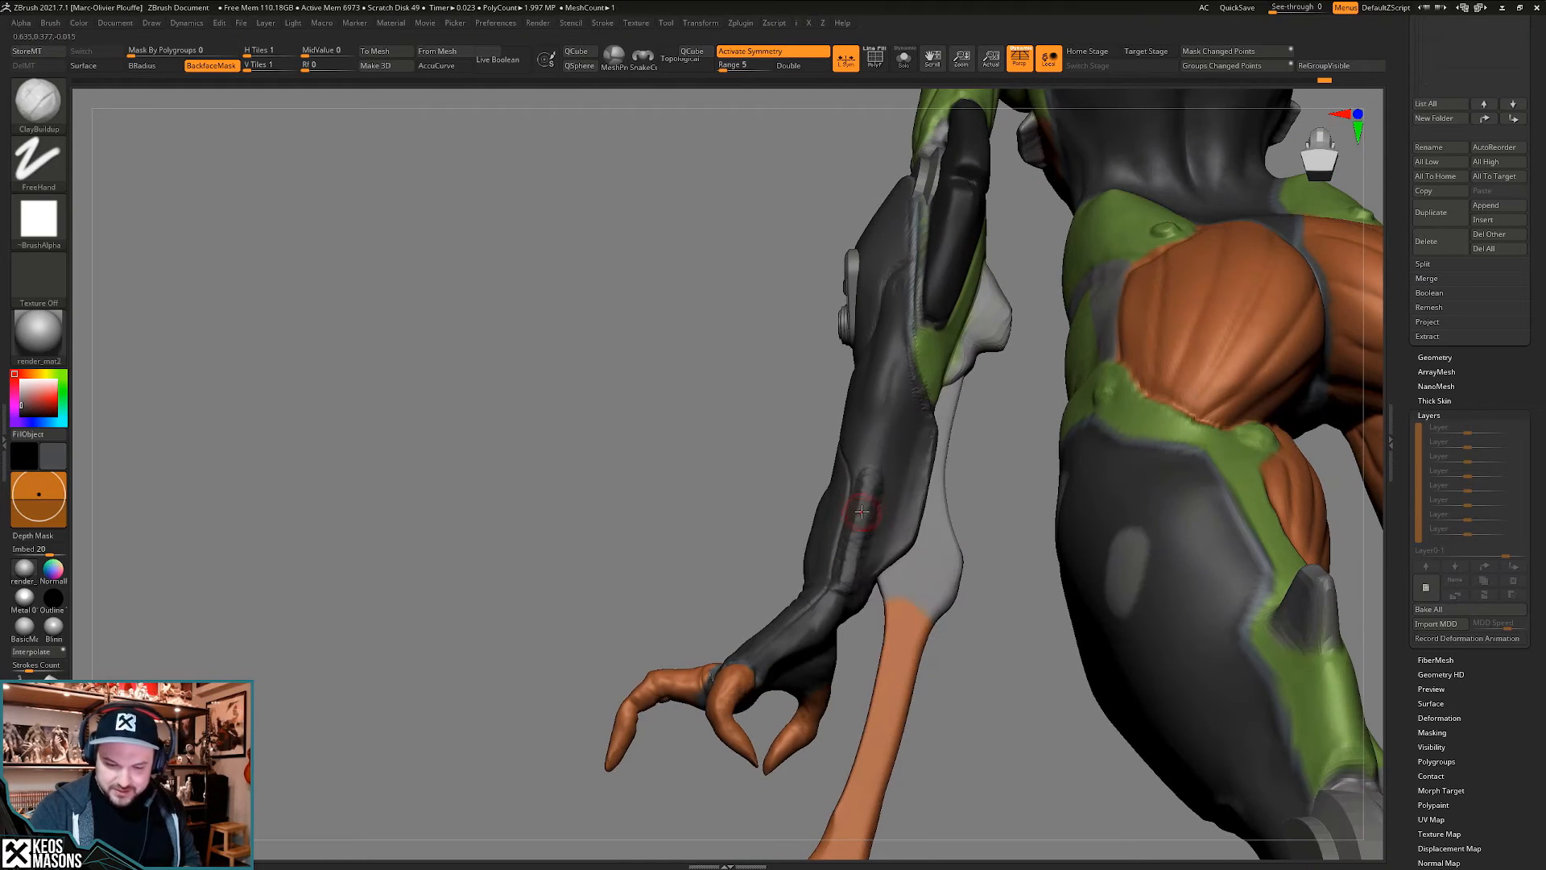
pyautogui.press('shift')
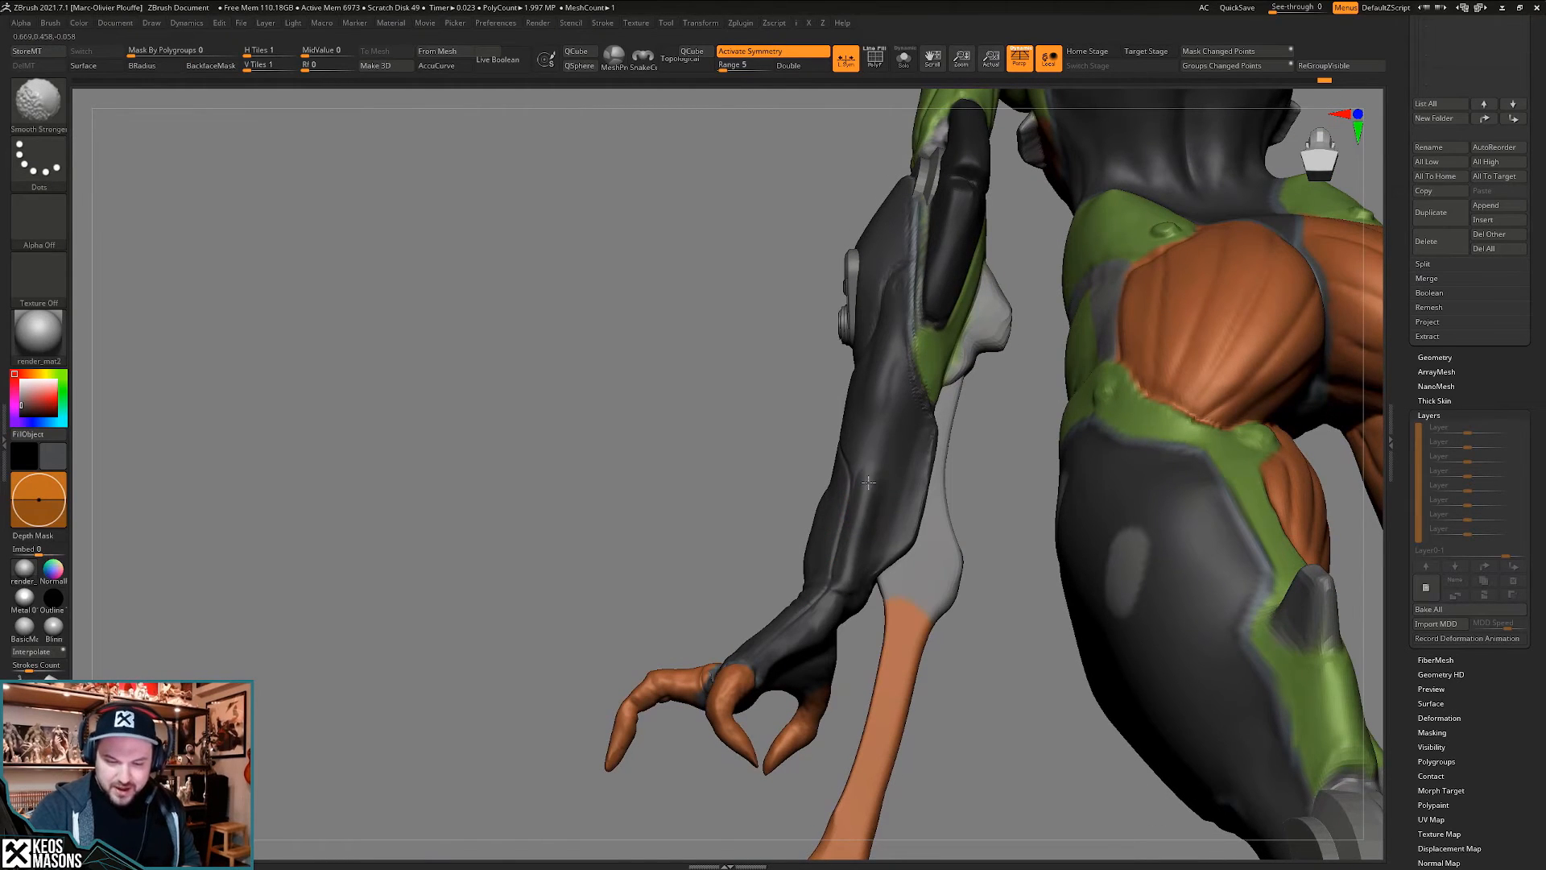
pyautogui.moveTo(868, 481)
pyautogui.mouseDown(button='right')
pyautogui.moveTo(915, 524)
pyautogui.moveTo(924, 492)
pyautogui.moveTo(923, 508)
pyautogui.mouseUp(button='right')
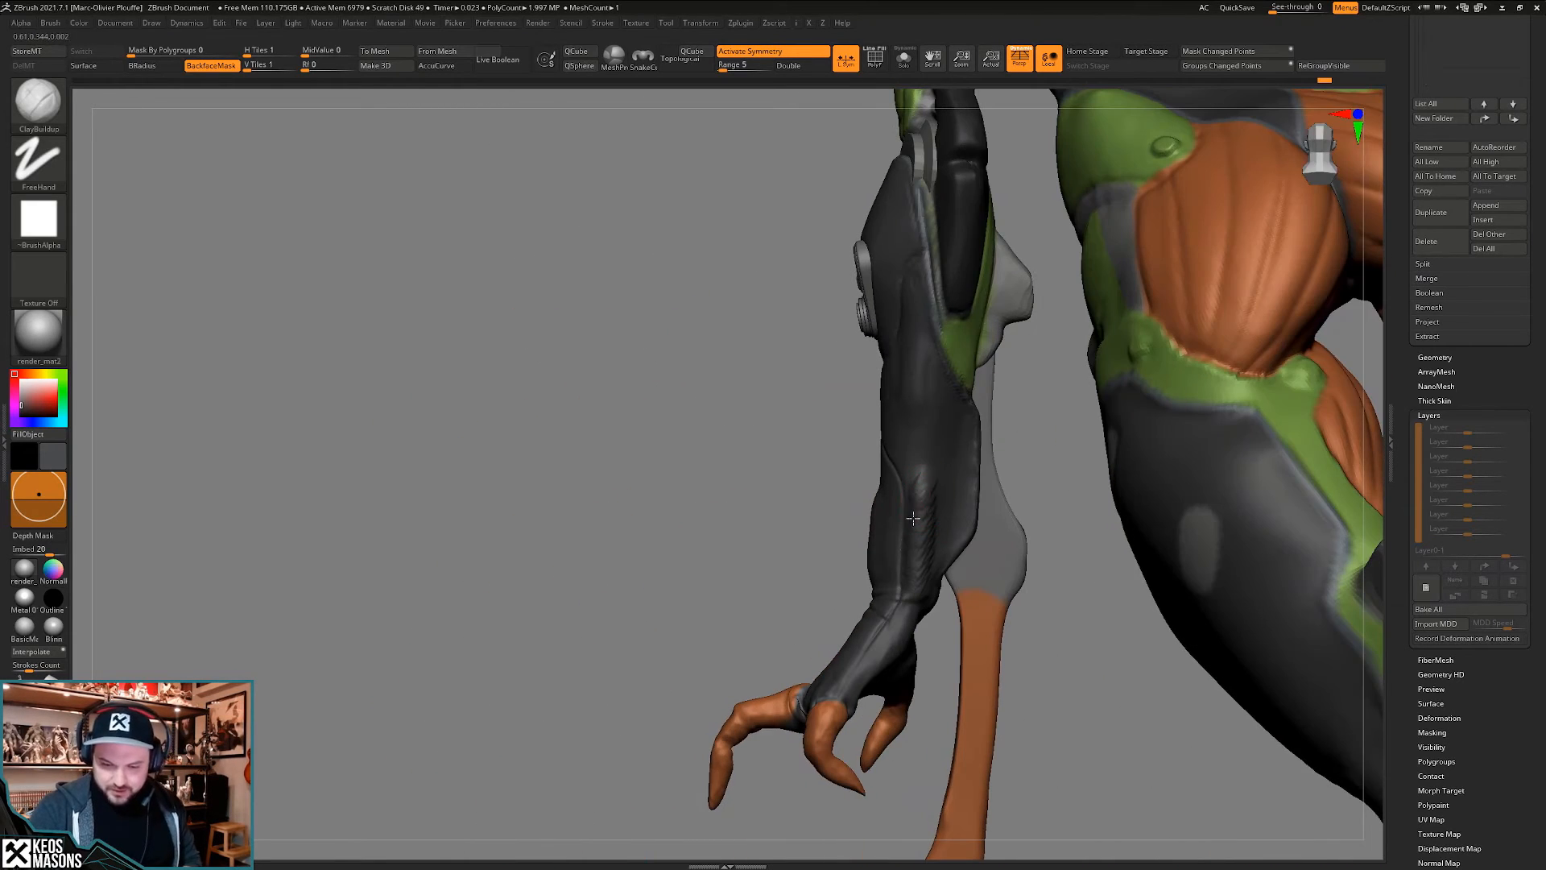
pyautogui.moveTo(917, 585)
pyautogui.mouseDown(button='right')
pyautogui.moveTo(912, 600)
pyautogui.moveTo(917, 585)
pyautogui.mouseUp(button='right')
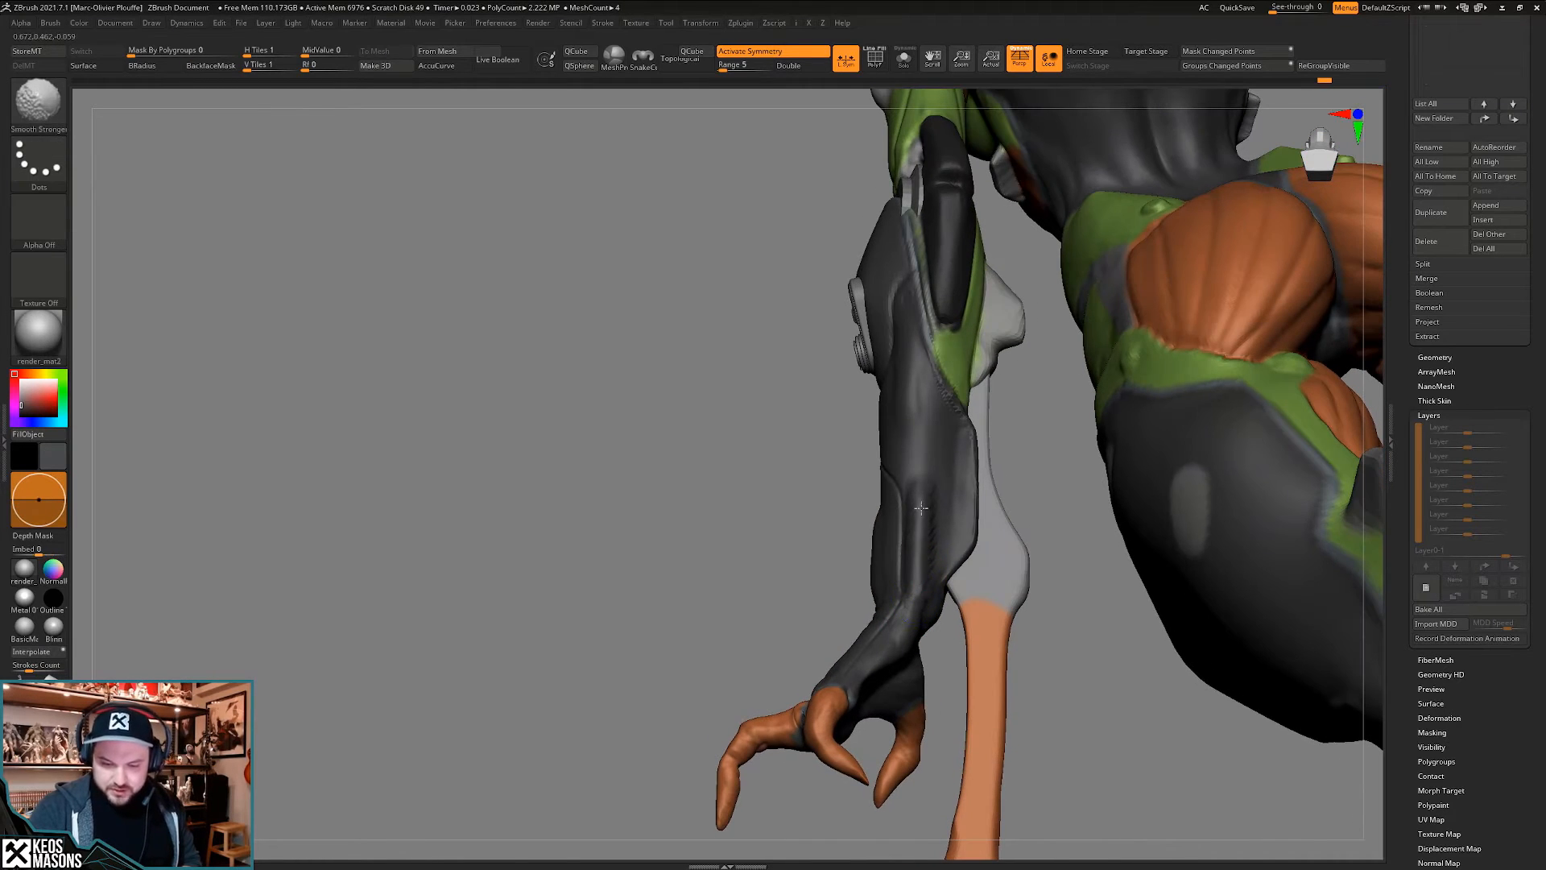
pyautogui.keyDown('shift'); pyautogui.moveTo(921, 508); pyautogui.dragTo(922, 536); pyautogui.keyUp('shift')
# - Build up a short ridge on the front of the lower forearm near the wrist with ClayBuildup and smooth it
pyautogui.moveTo(932, 542)
pyautogui.mouseDown(button='right')
pyautogui.moveTo(921, 523)
pyautogui.moveTo(909, 535)
pyautogui.moveTo(947, 493)
pyautogui.moveTo(914, 535)
pyautogui.moveTo(878, 554)
pyautogui.moveTo(878, 541)
pyautogui.moveTo(925, 534)
pyautogui.moveTo(906, 519)
pyautogui.moveTo(915, 553)
pyautogui.moveTo(867, 558)
pyautogui.moveTo(934, 556)
pyautogui.mouseUp(button='right')
pyautogui.press('space')
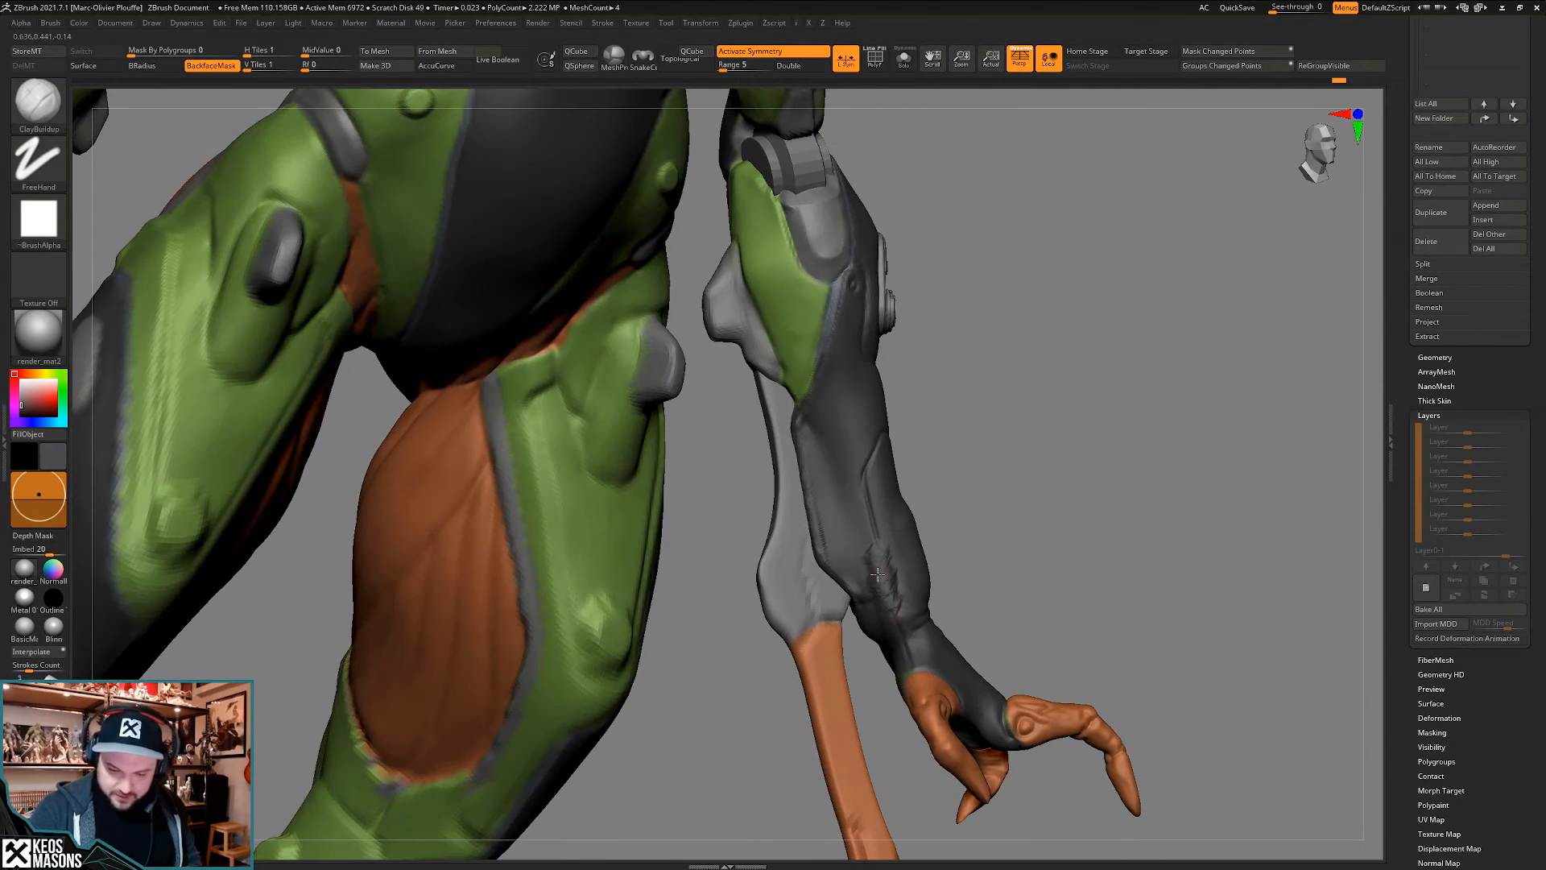
pyautogui.press('shift')
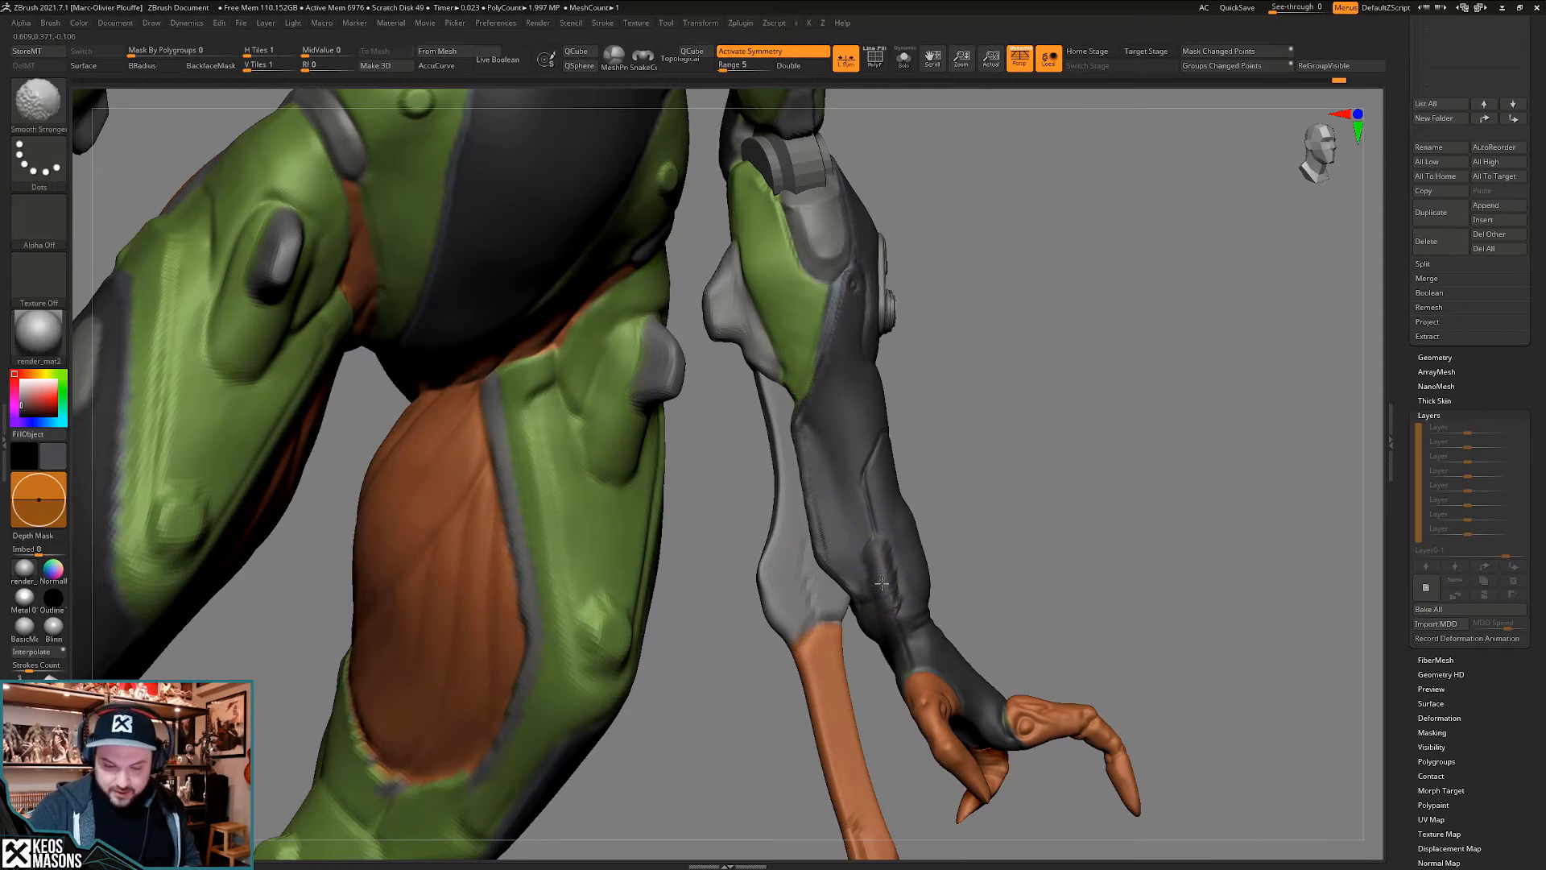
pyautogui.moveTo(892, 600)
pyautogui.mouseDown(button='right')
pyautogui.moveTo(891, 547)
pyautogui.moveTo(936, 524)
pyautogui.moveTo(886, 568)
pyautogui.moveTo(916, 515)
pyautogui.mouseUp(button='right')
pyautogui.press('space')
pyautogui.click(971, 470)
pyautogui.rightClick(859, 607)
pyautogui.rightClick(868, 594)
# - Carve the groove beside the wrist ridge on the forearm's front with the DamStandard brush
pyautogui.press('space')
pyautogui.click(927, 464)
pyautogui.click(886, 529)
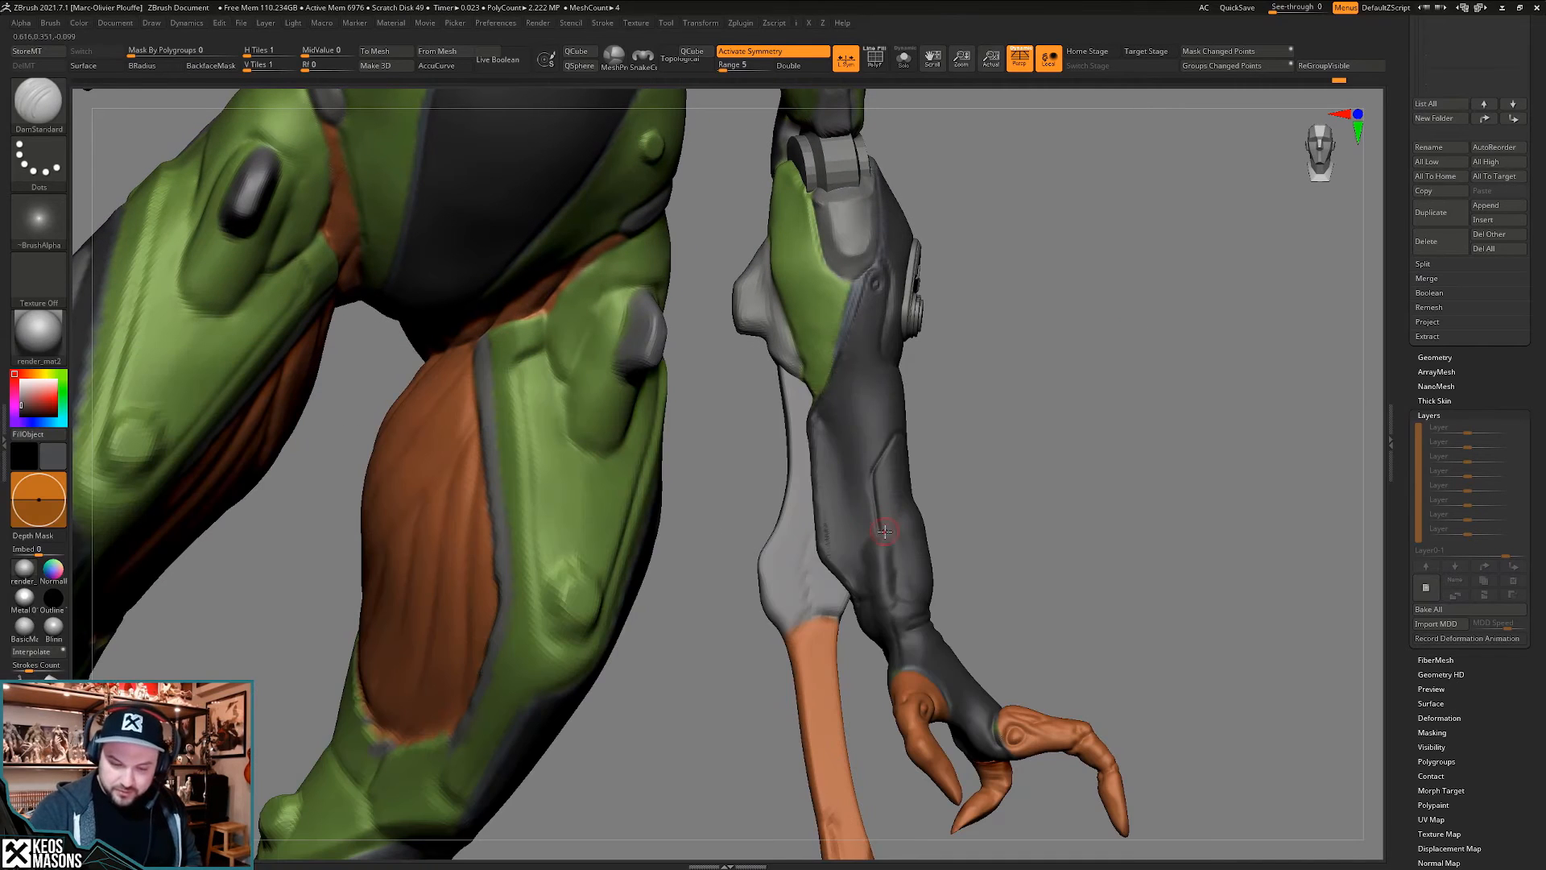
pyautogui.rightClick(884, 528)
pyautogui.moveTo(877, 513); pyautogui.dragTo(894, 567)
pyautogui.hotkey('ctrl', 'z')
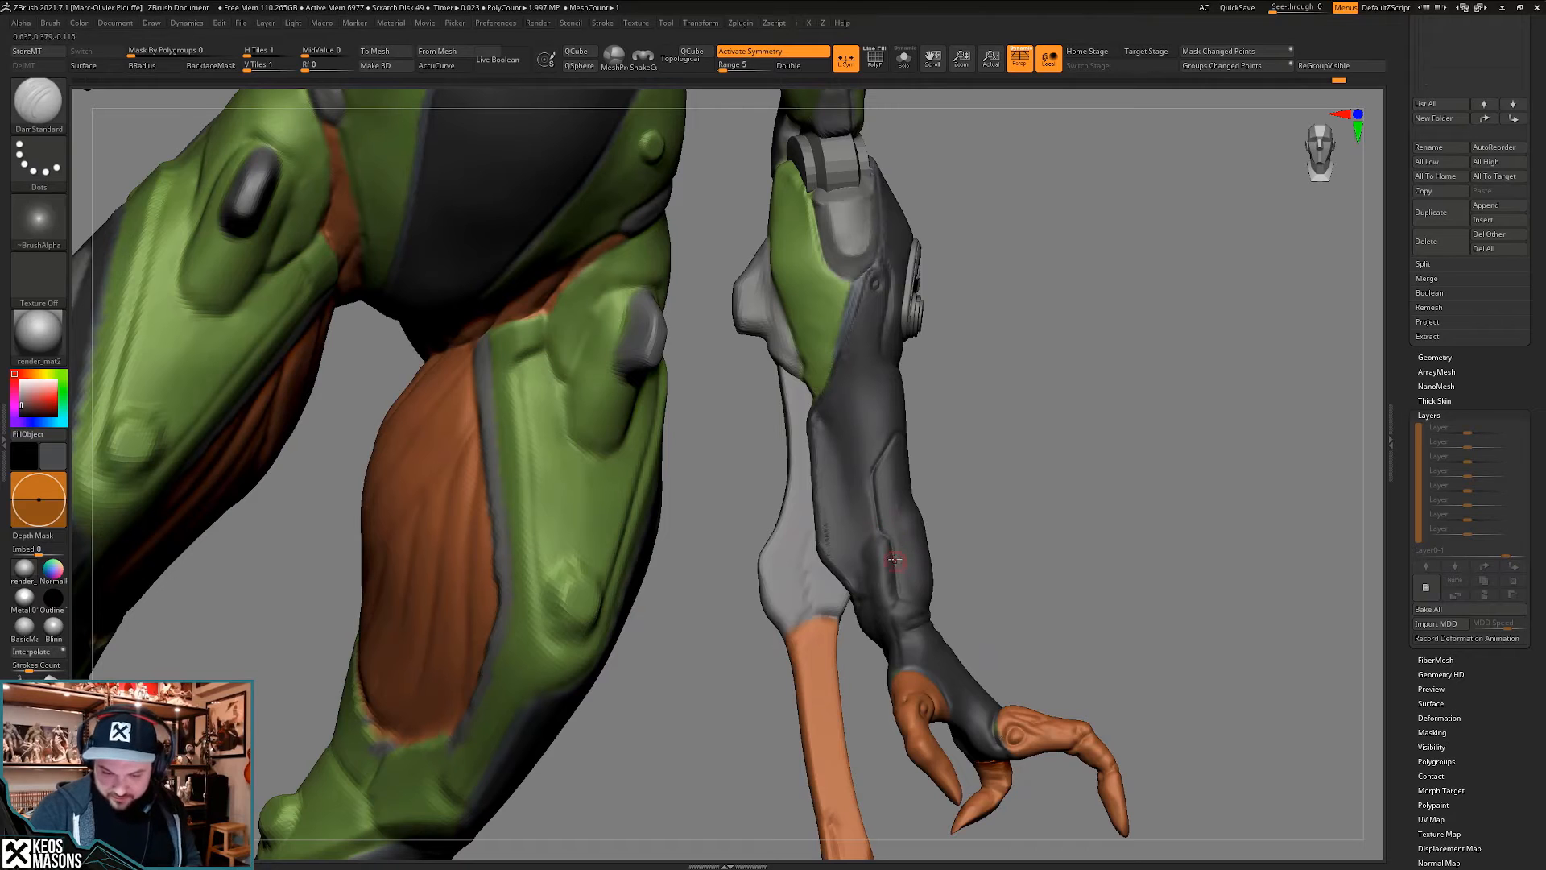
pyautogui.moveTo(893, 588); pyautogui.dragTo(898, 599, button='right')
pyautogui.moveTo(891, 619); pyautogui.dragTo(887, 554, button='right')
pyautogui.press('shift')
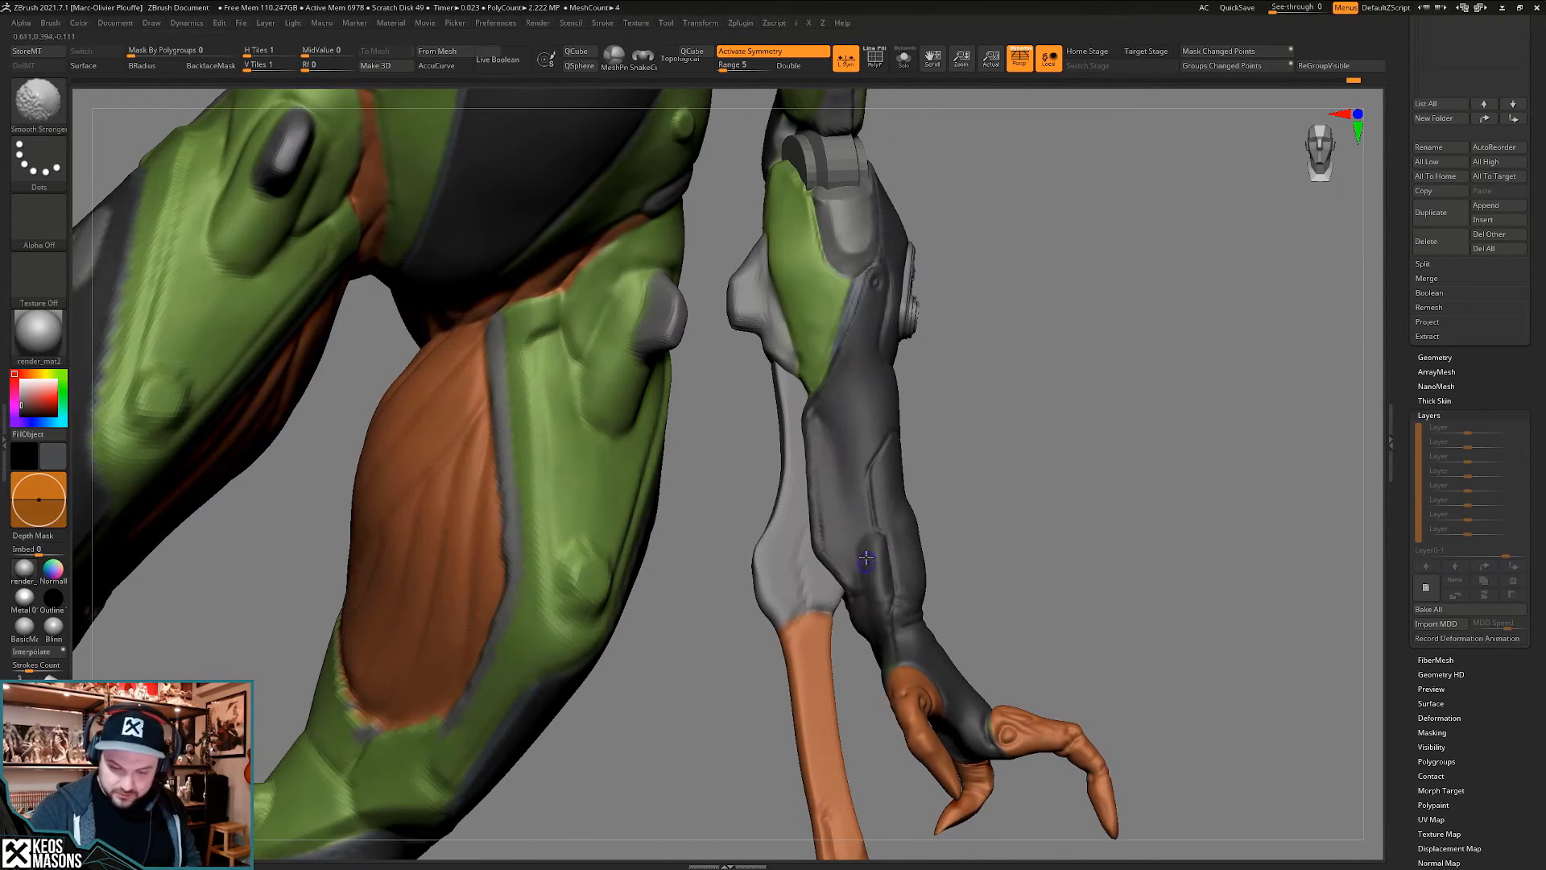
# - Smooth the back of the upper forearm armour between the round side device and the lower ridge
pyautogui.moveTo(886, 590)
pyautogui.mouseDown(button='right')
pyautogui.moveTo(923, 535)
pyautogui.moveTo(888, 566)
pyautogui.moveTo(888, 600)
pyautogui.moveTo(900, 563)
pyautogui.moveTo(884, 470)
pyautogui.mouseUp(button='right')
pyautogui.keyDown('shift'); pyautogui.moveTo(895, 465); pyautogui.dragTo(904, 452); pyautogui.keyUp('shift')
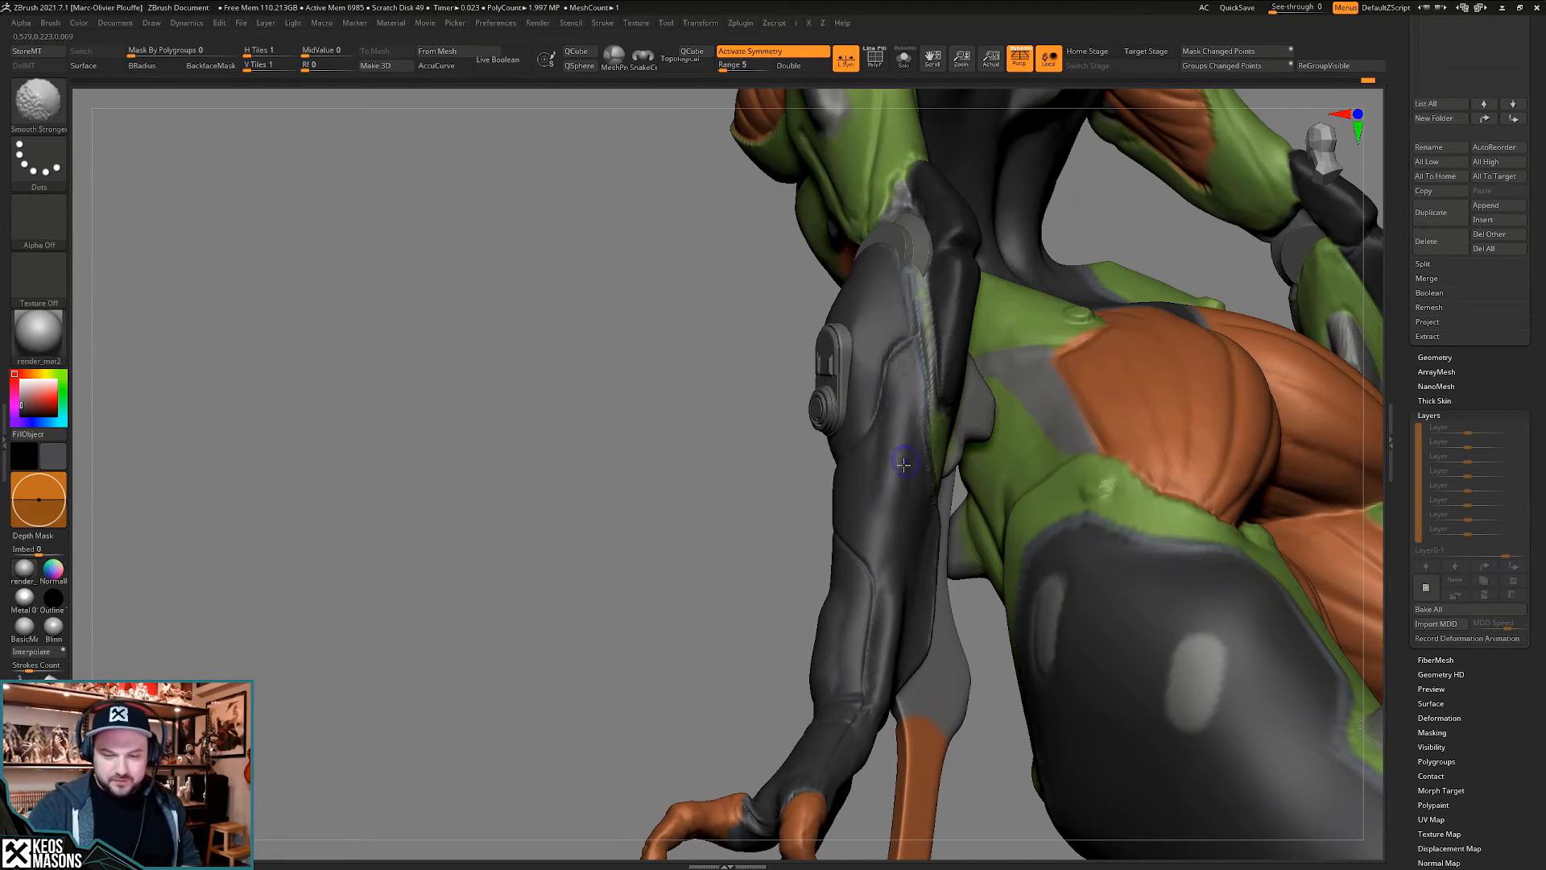
pyautogui.moveTo(872, 493)
pyautogui.mouseDown(button='right')
pyautogui.moveTo(884, 467)
pyautogui.moveTo(883, 483)
pyautogui.mouseUp(button='right')
pyautogui.keyDown('shift'); pyautogui.moveTo(883, 459); pyautogui.dragTo(883, 439); pyautogui.keyUp('shift')
pyautogui.moveTo(883, 451)
pyautogui.mouseDown(button='right')
pyautogui.moveTo(878, 512)
pyautogui.moveTo(919, 448)
pyautogui.mouseUp(button='right')
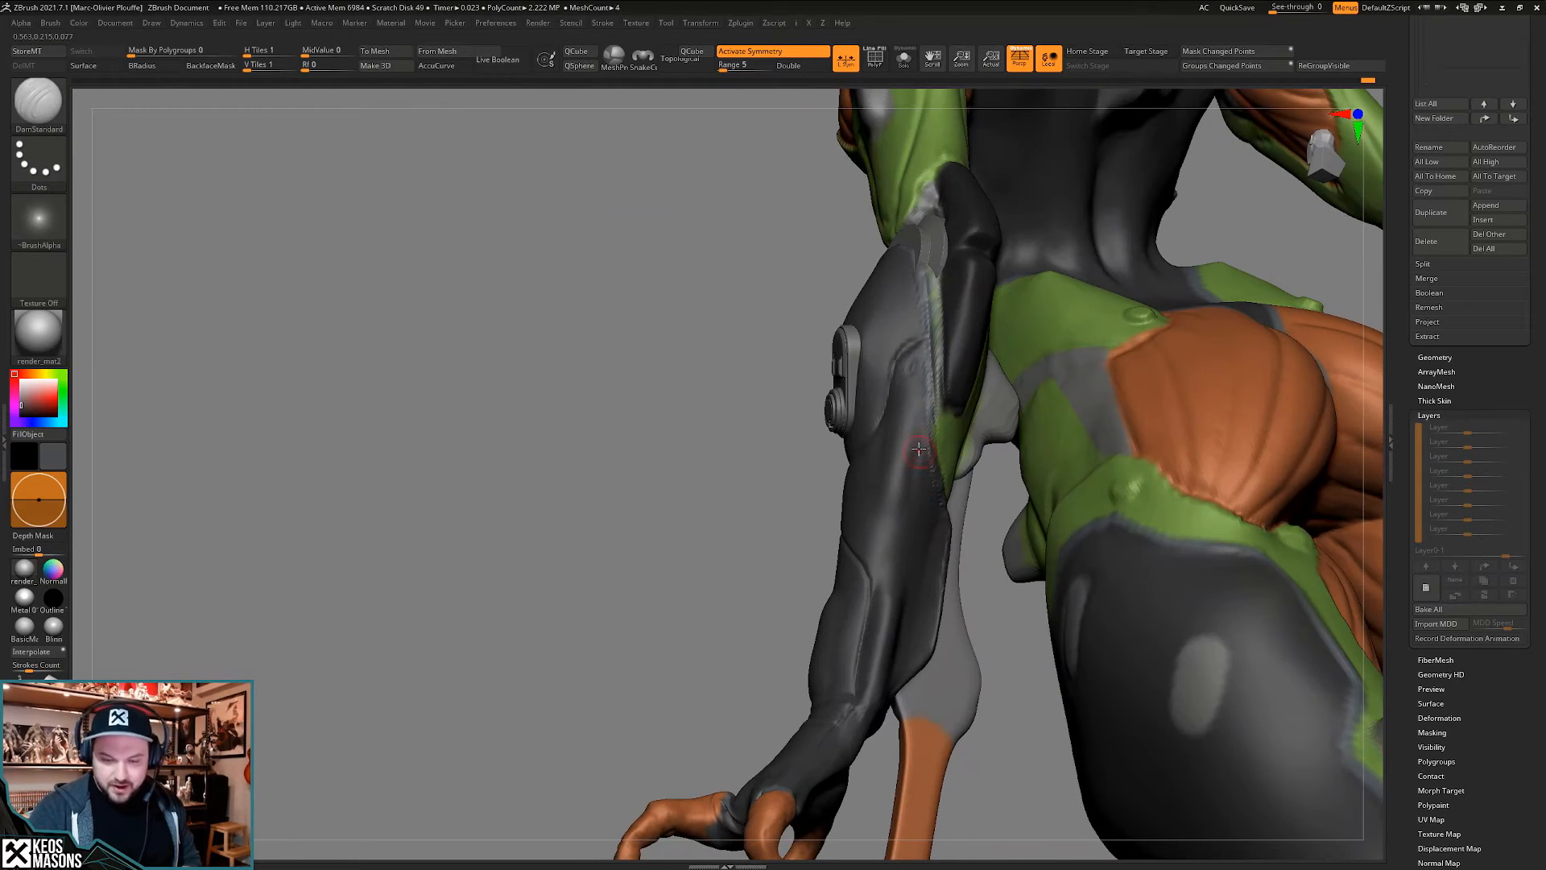
pyautogui.moveTo(904, 524)
pyautogui.mouseDown(button='right')
pyautogui.moveTo(886, 467)
pyautogui.moveTo(905, 504)
pyautogui.moveTo(915, 443)
pyautogui.moveTo(925, 511)
pyautogui.moveTo(958, 483)
pyautogui.moveTo(969, 579)
pyautogui.moveTo(981, 556)
pyautogui.mouseUp(button='right')
pyautogui.press('shift')
pyautogui.moveTo(981, 555)
pyautogui.mouseDown(button='right')
pyautogui.moveTo(997, 520)
pyautogui.moveTo(975, 511)
pyautogui.moveTo(934, 520)
pyautogui.moveTo(926, 549)
pyautogui.moveTo(961, 521)
pyautogui.moveTo(934, 487)
pyautogui.mouseUp(button='right')
# - Build up the dark armour around the bolt below the front of the elbow with the ClayBuildup brush
pyautogui.press('b')
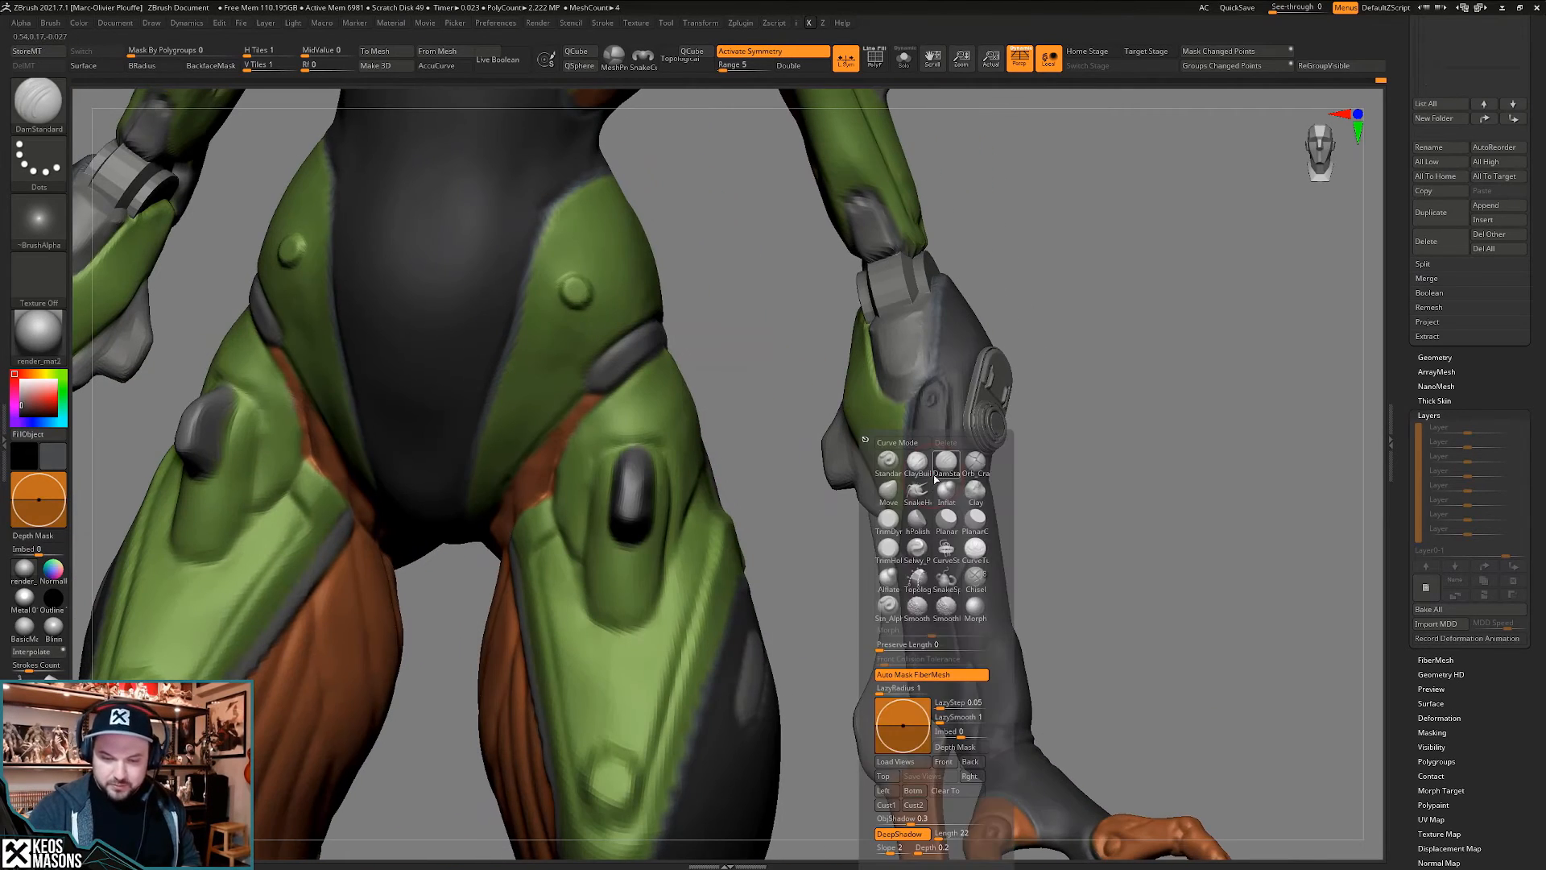
pyautogui.press('c')
pyautogui.press('b')
pyautogui.moveTo(1020, 392); pyautogui.dragTo(921, 448, button='right')
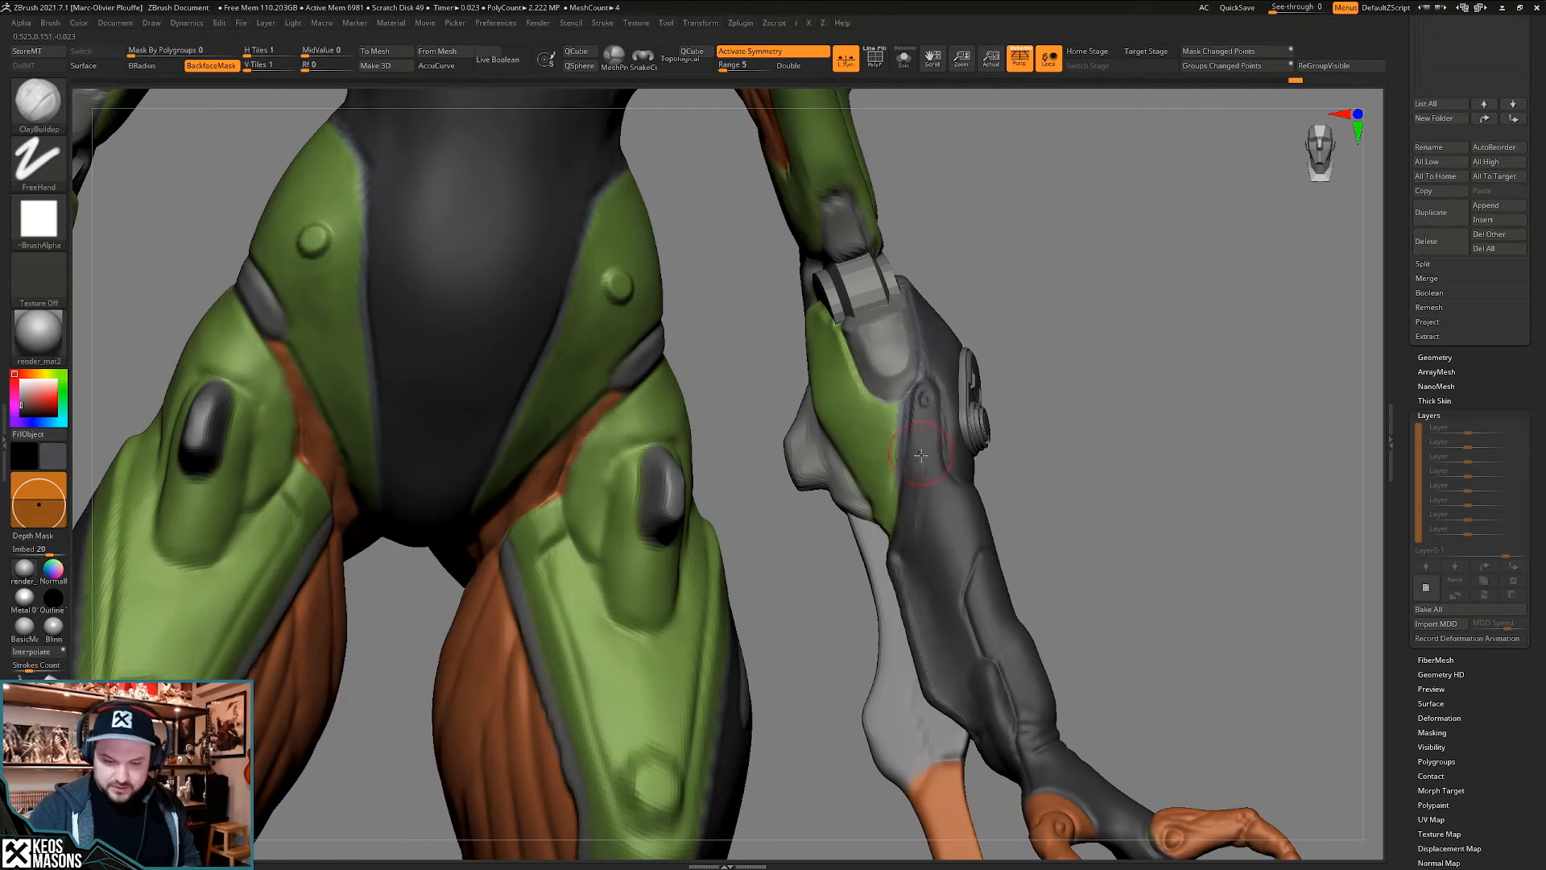
pyautogui.press('shift')
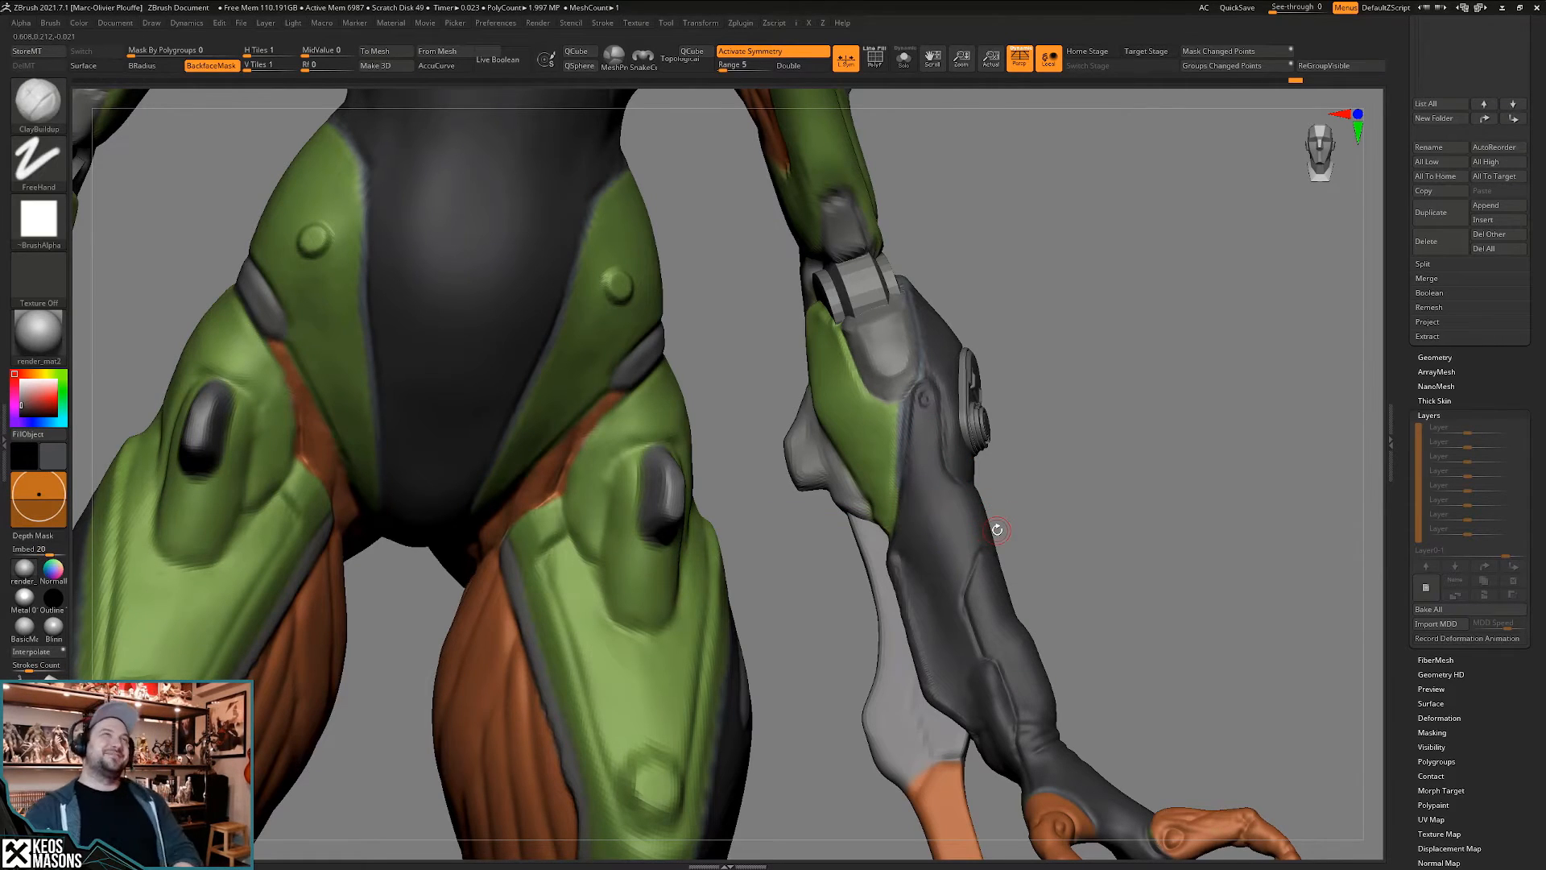
# - Refine the seam along the front of the dark forearm with the DamStandard brush and smooth beside it
pyautogui.keyDown('ctrl'); pyautogui.moveTo(994, 553); pyautogui.dragTo(967, 509, button='right'); pyautogui.keyUp('ctrl')
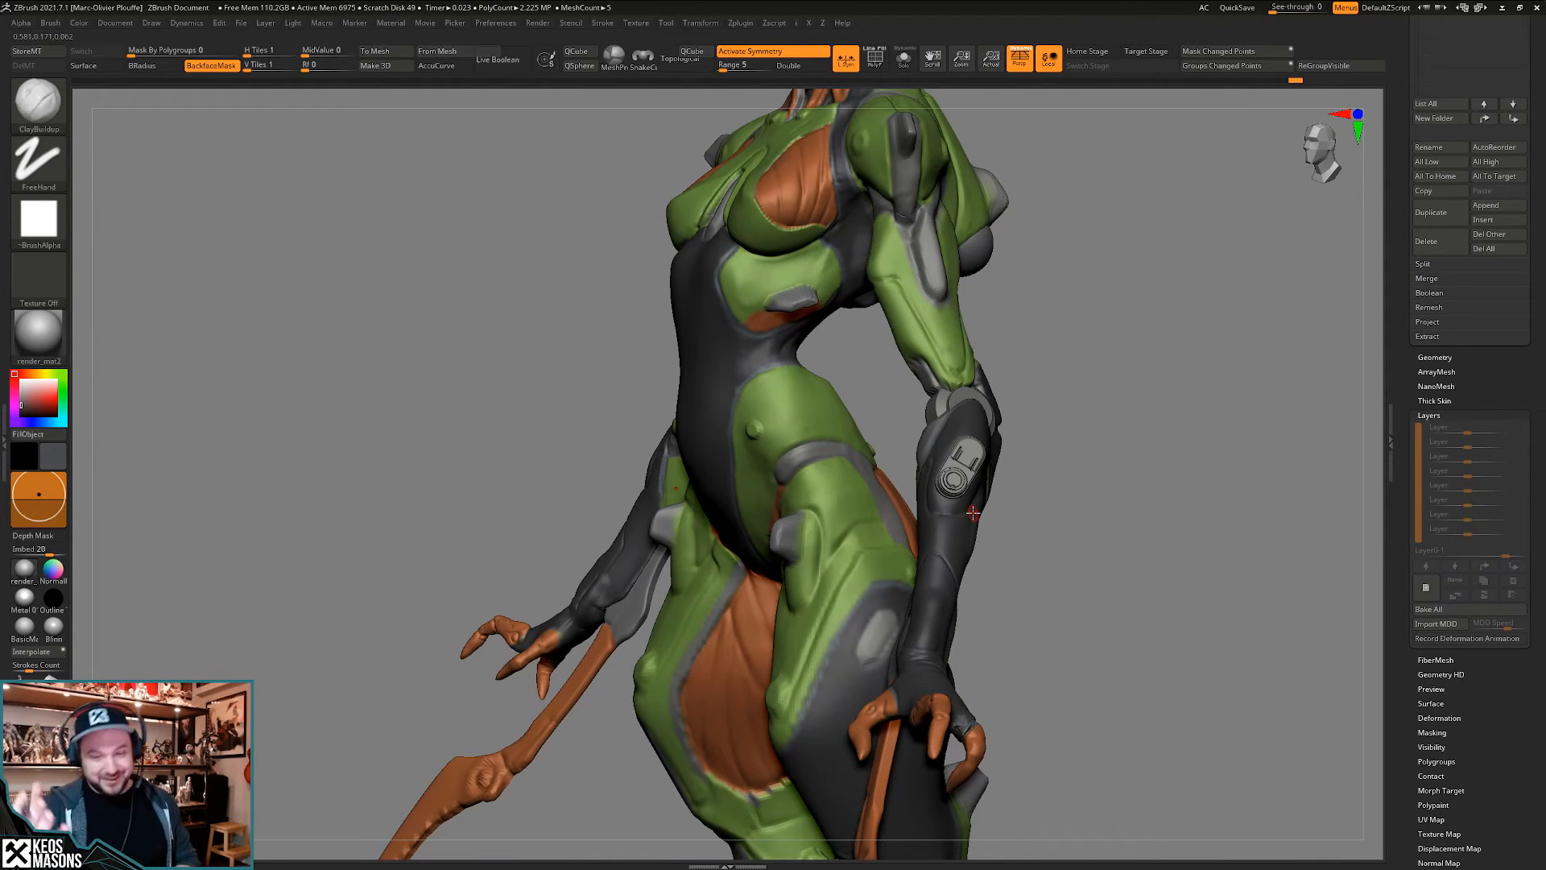
pyautogui.moveTo(973, 513)
pyautogui.mouseDown(button='right')
pyautogui.moveTo(926, 525)
pyautogui.moveTo(923, 600)
pyautogui.moveTo(938, 525)
pyautogui.moveTo(940, 602)
pyautogui.moveTo(921, 528)
pyautogui.mouseUp(button='right')
pyautogui.press('space')
pyautogui.click(943, 521)
pyautogui.keyDown('shift'); pyautogui.moveTo(919, 572); pyautogui.dragTo(911, 562); pyautogui.keyUp('shift')
pyautogui.keyDown('ctrl'); pyautogui.moveTo(912, 556); pyautogui.dragTo(922, 594, button='right'); pyautogui.keyUp('ctrl')
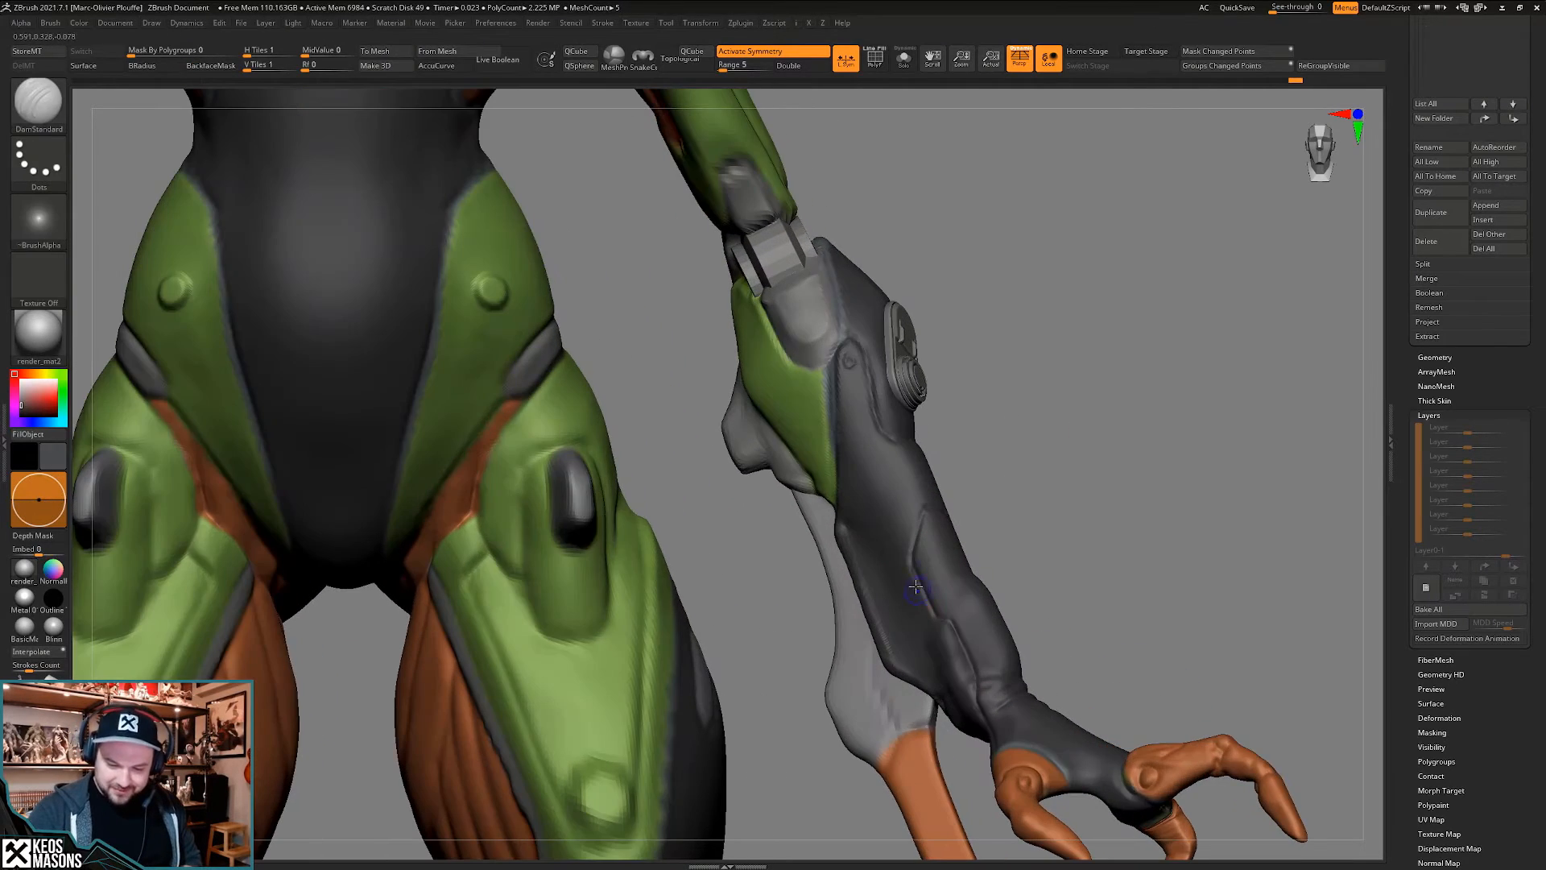
pyautogui.keyDown('shift'); pyautogui.moveTo(915, 560); pyautogui.dragTo(918, 517); pyautogui.keyUp('shift')
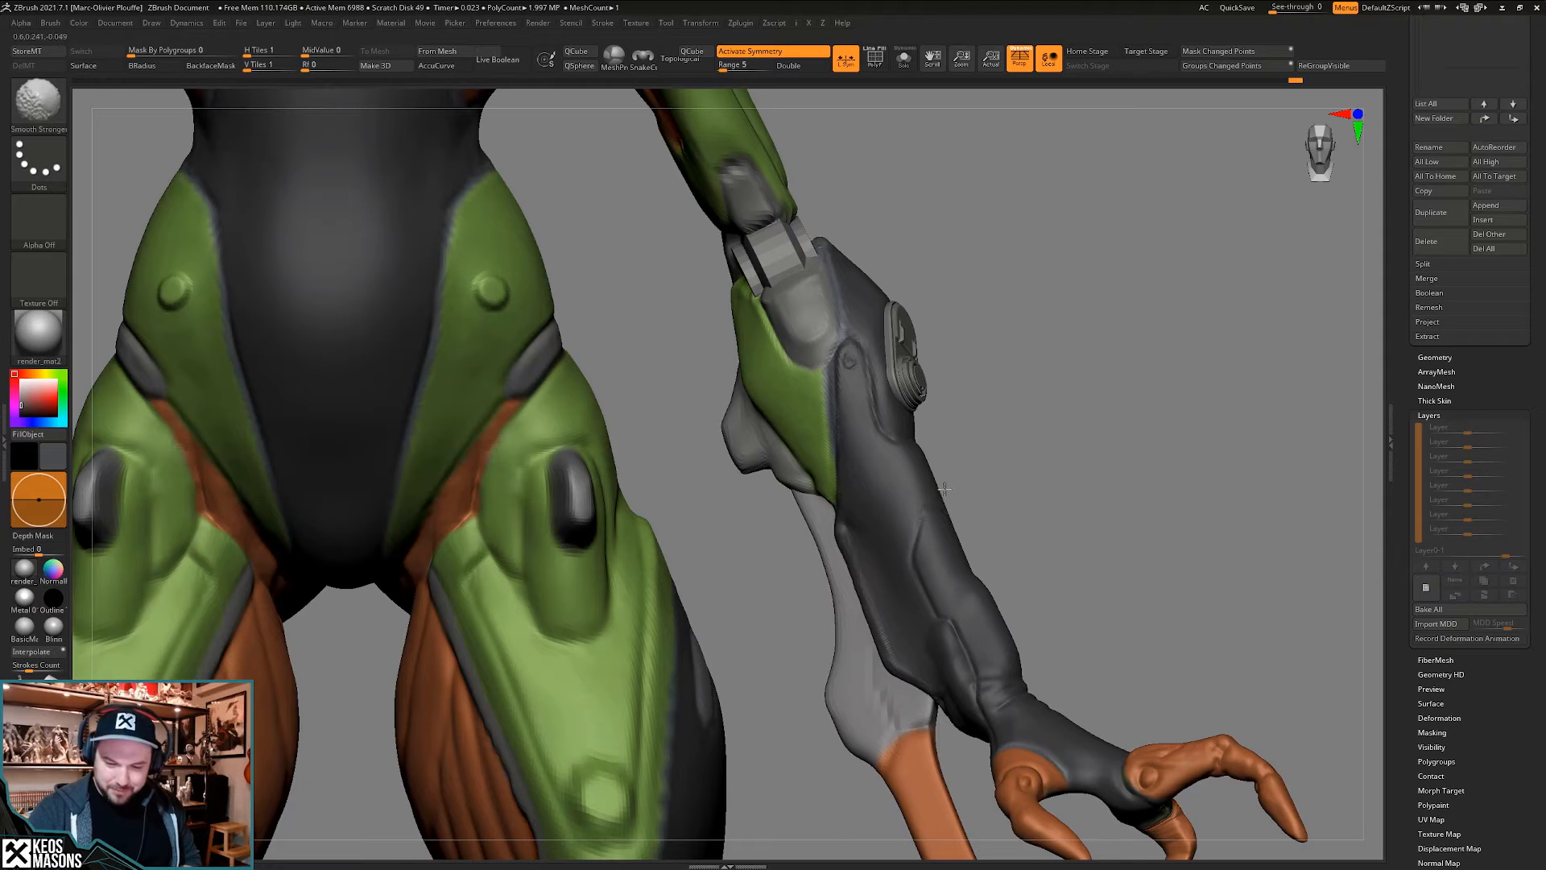
# - Carve a panel line into the green inner forearm plate below the elbow with the DamStandard brush
pyautogui.moveTo(984, 517)
pyautogui.mouseDown(button='right')
pyautogui.moveTo(943, 513)
pyautogui.moveTo(998, 516)
pyautogui.moveTo(953, 522)
pyautogui.mouseUp(button='right')
pyautogui.moveTo(954, 522); pyautogui.dragTo(950, 515)
pyautogui.moveTo(984, 513)
pyautogui.mouseDown(button='right')
pyautogui.moveTo(964, 508)
pyautogui.moveTo(986, 512)
pyautogui.mouseUp(button='right')
pyautogui.moveTo(967, 519)
pyautogui.keyDown('ctrl'); pyautogui.mouseDown(button='right')
pyautogui.moveTo(956, 494)
pyautogui.moveTo(982, 508)
pyautogui.mouseUp(button='right'); pyautogui.keyUp('ctrl')
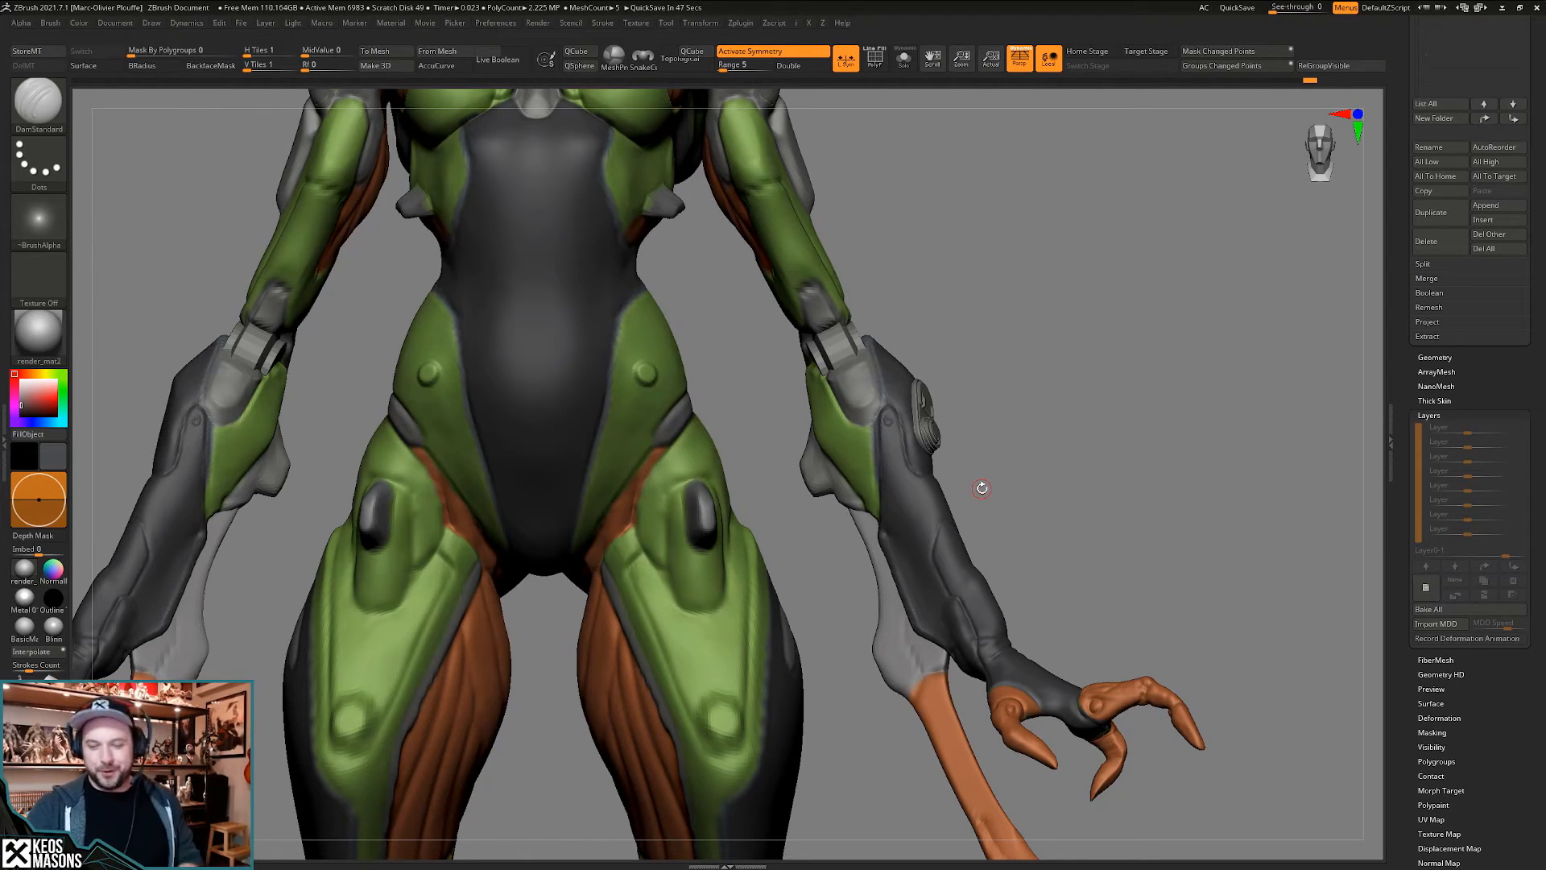
pyautogui.moveTo(981, 488)
pyautogui.mouseDown()
pyautogui.moveTo(985, 525)
pyautogui.moveTo(832, 448)
pyautogui.moveTo(839, 475)
pyautogui.mouseUp()
pyautogui.moveTo(842, 477)
pyautogui.mouseDown(button='right')
pyautogui.moveTo(870, 493)
pyautogui.moveTo(880, 540)
pyautogui.moveTo(873, 487)
pyautogui.mouseUp(button='right')
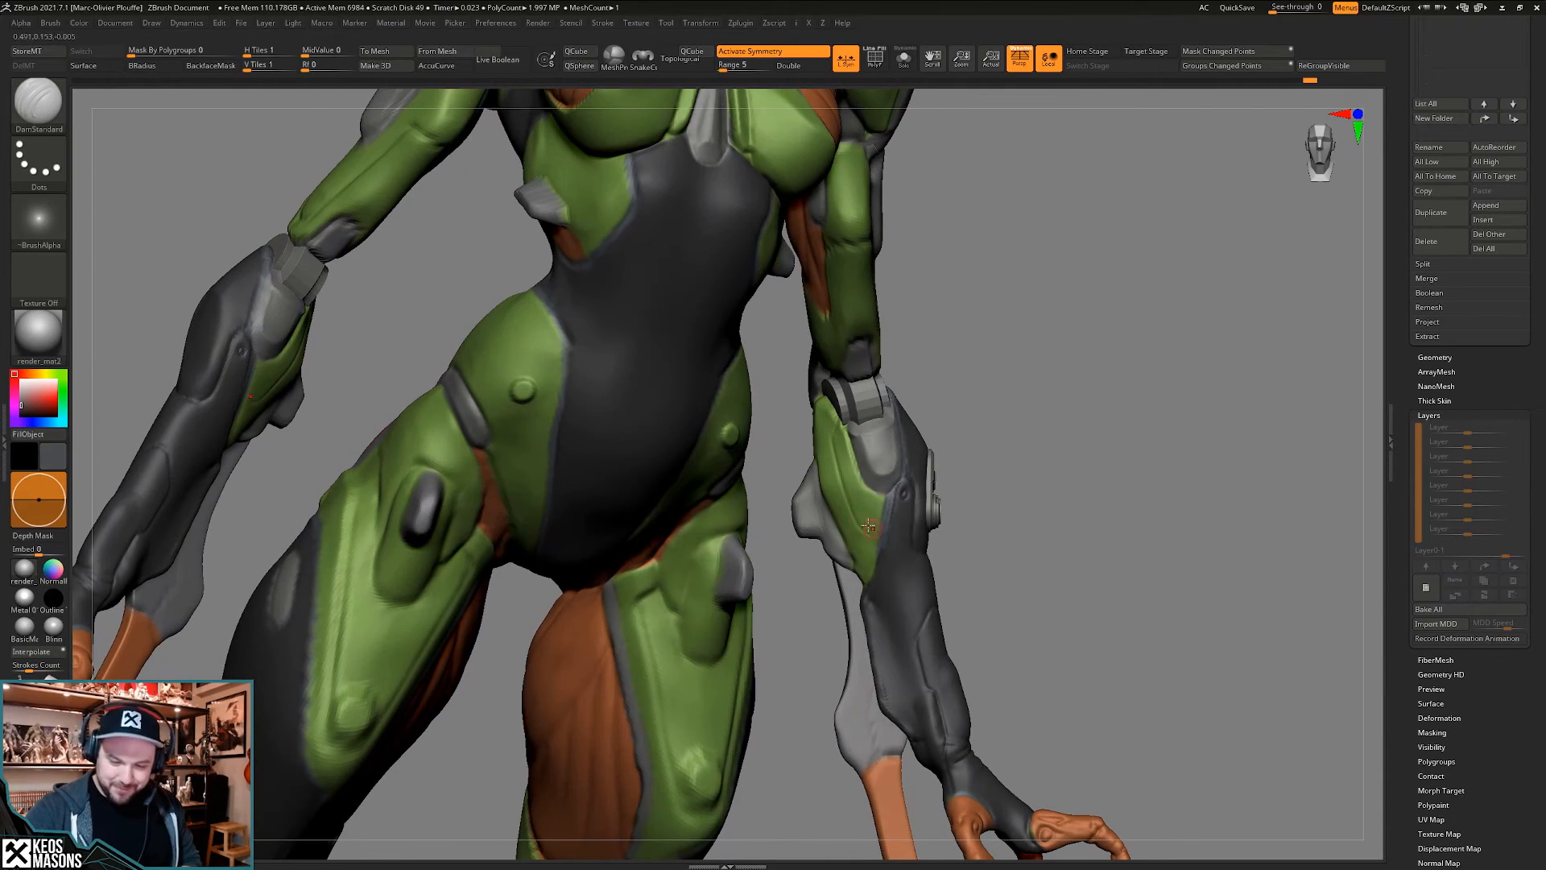
pyautogui.moveTo(568, 339); pyautogui.dragTo(728, 350)
pyautogui.moveTo(926, 402)
pyautogui.mouseDown(button='right')
pyautogui.moveTo(1151, 419)
pyautogui.moveTo(924, 406)
pyautogui.mouseUp(button='right')
pyautogui.hotkey('ctrl', 'z')
pyautogui.moveTo(821, 413); pyautogui.dragTo(852, 412, button='right')
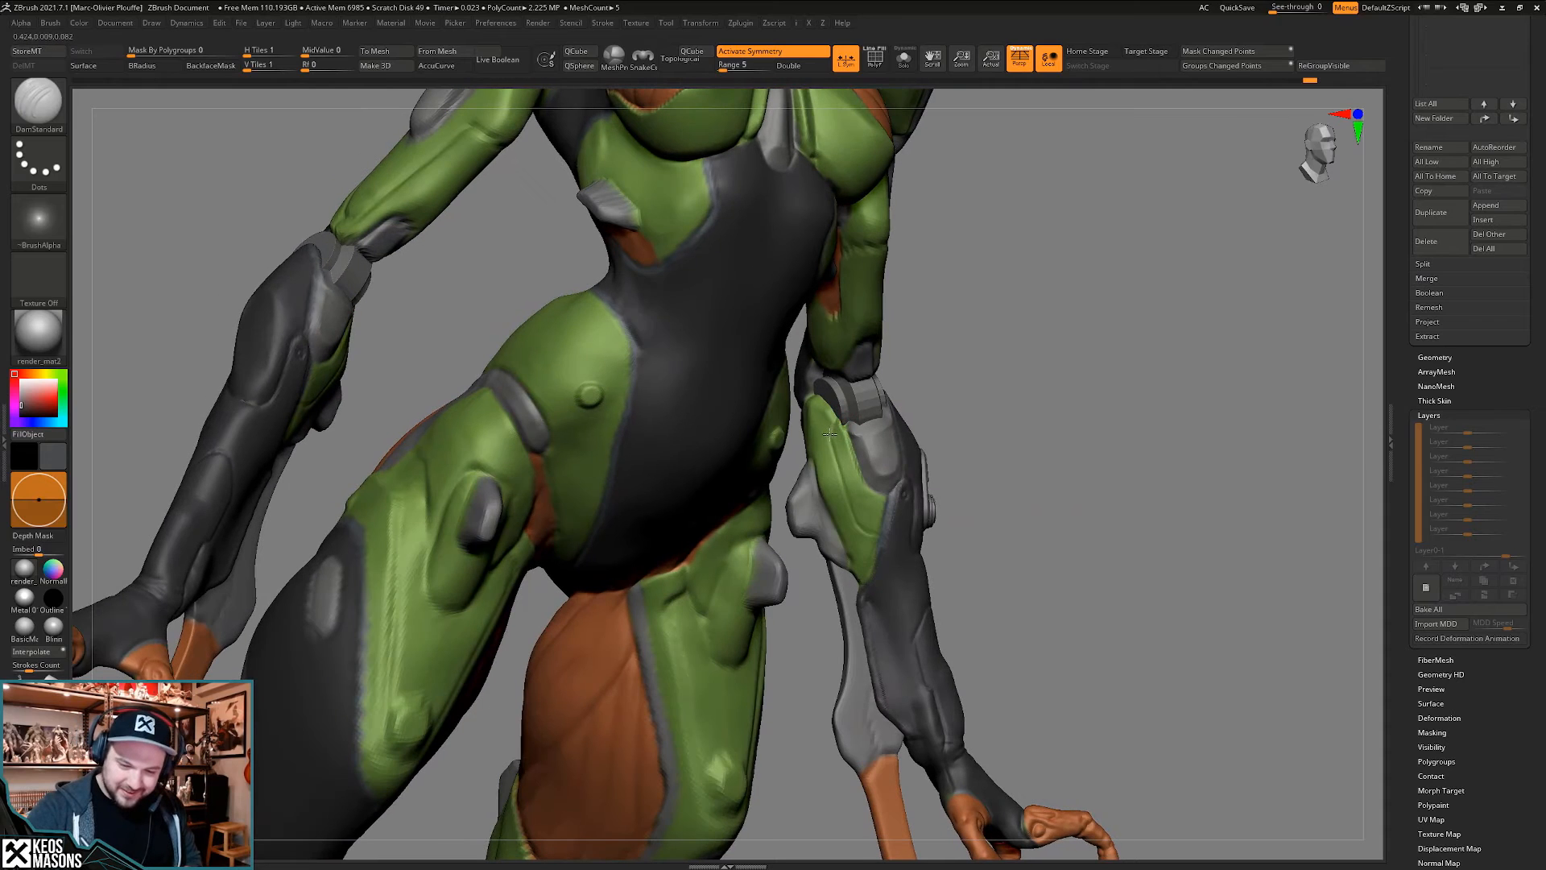
pyautogui.moveTo(830, 434); pyautogui.dragTo(838, 467)
pyautogui.moveTo(877, 533)
pyautogui.mouseDown(button='right')
pyautogui.moveTo(910, 528)
pyautogui.moveTo(883, 521)
pyautogui.moveTo(898, 493)
pyautogui.mouseUp(button='right')
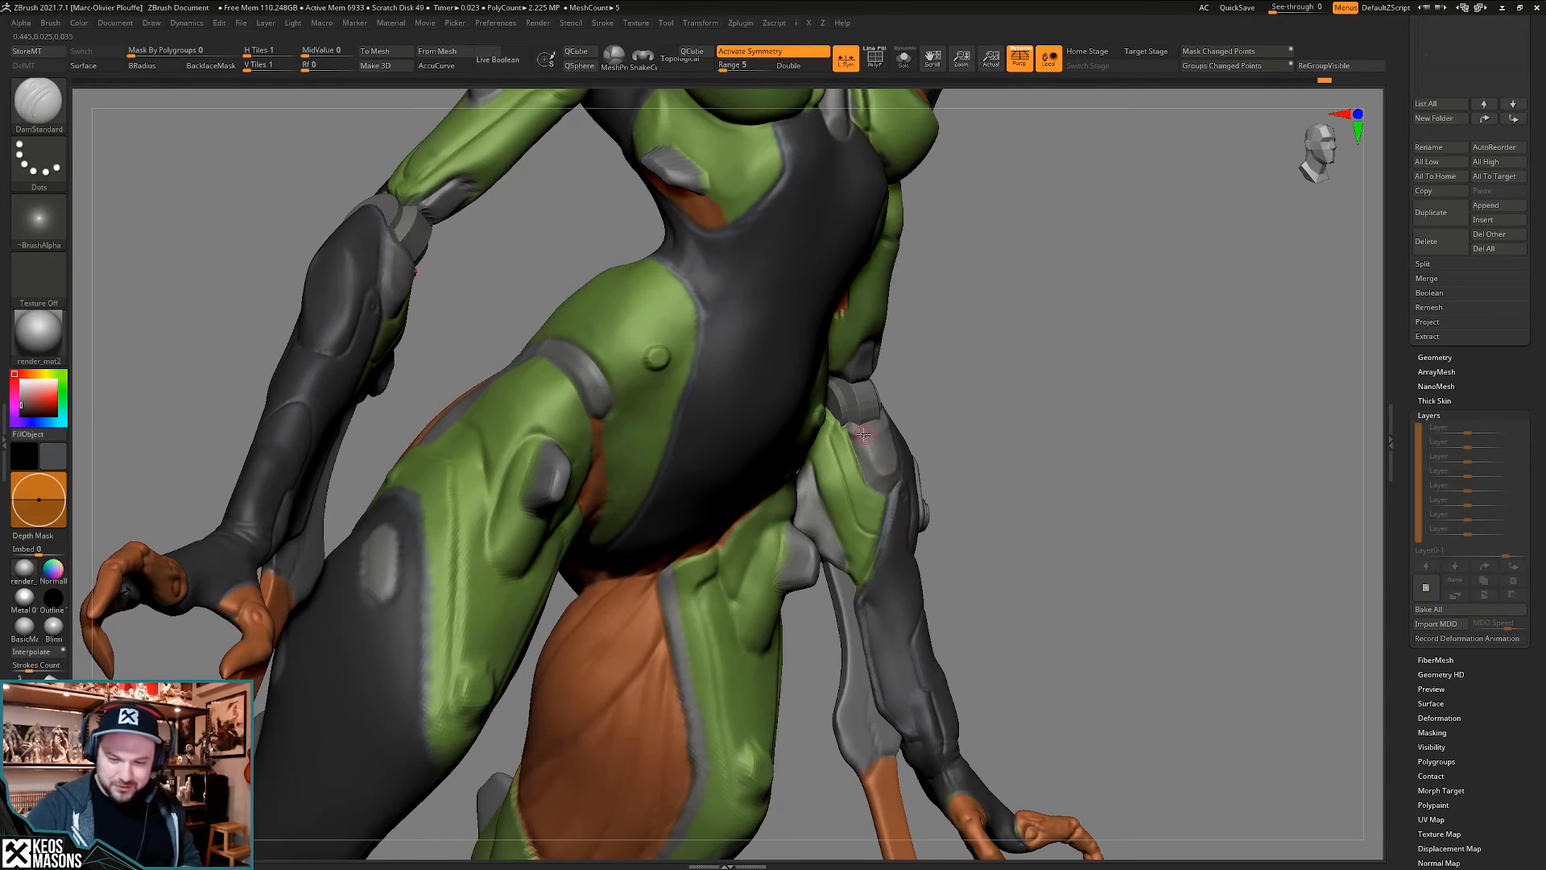
pyautogui.moveTo(863, 435); pyautogui.dragTo(842, 443, button='right')
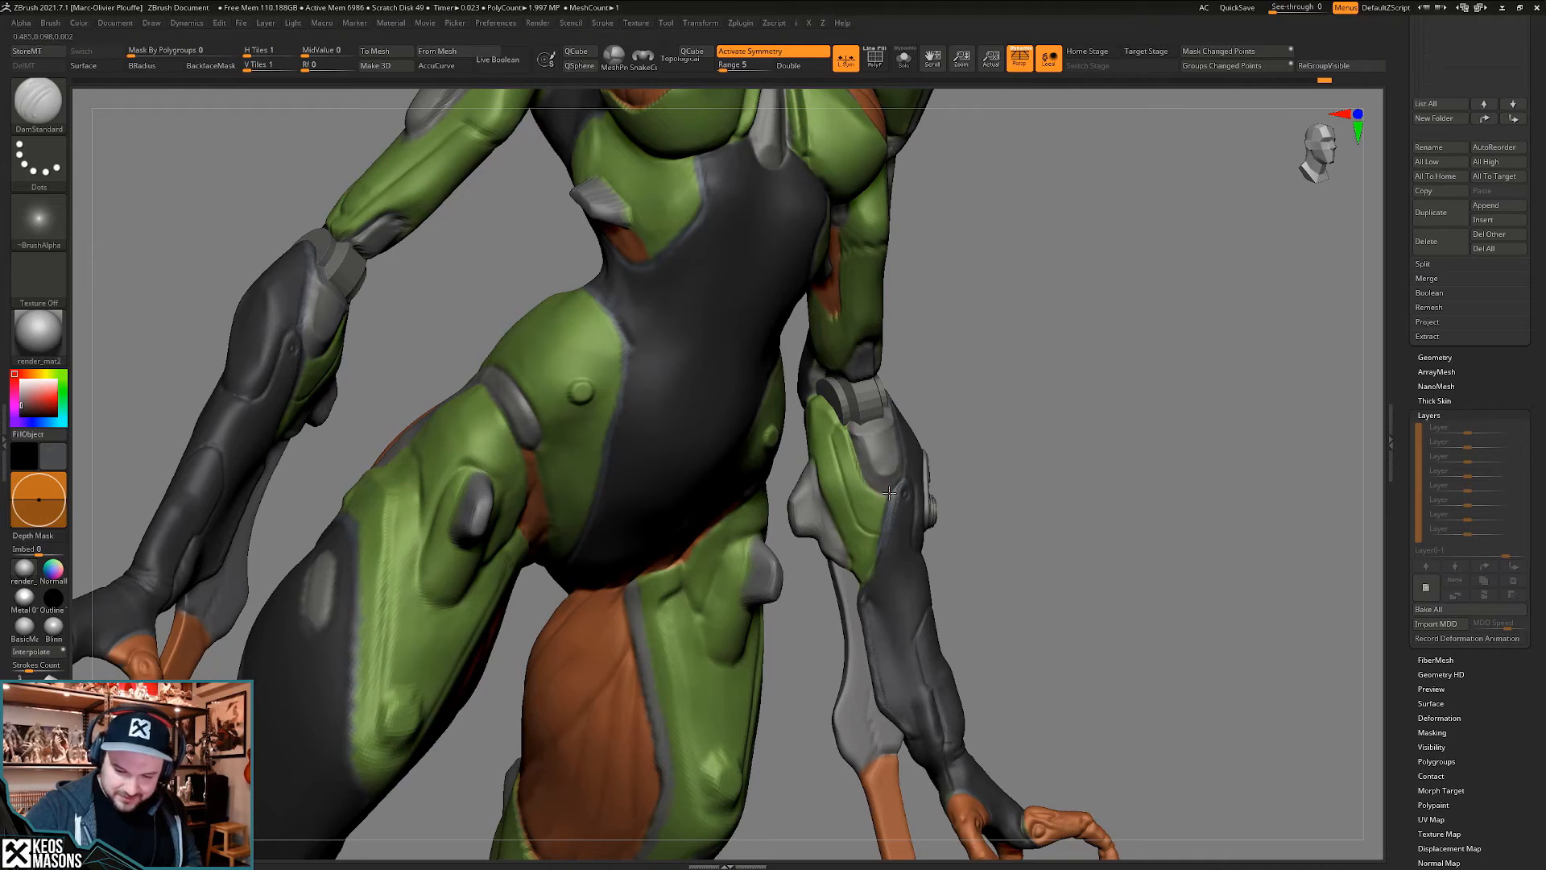
# - Build up the green upper arm's lower end beside the dark elbow pad with ClayBuildup and smooth it
pyautogui.moveTo(889, 493); pyautogui.dragTo(838, 419, button='right')
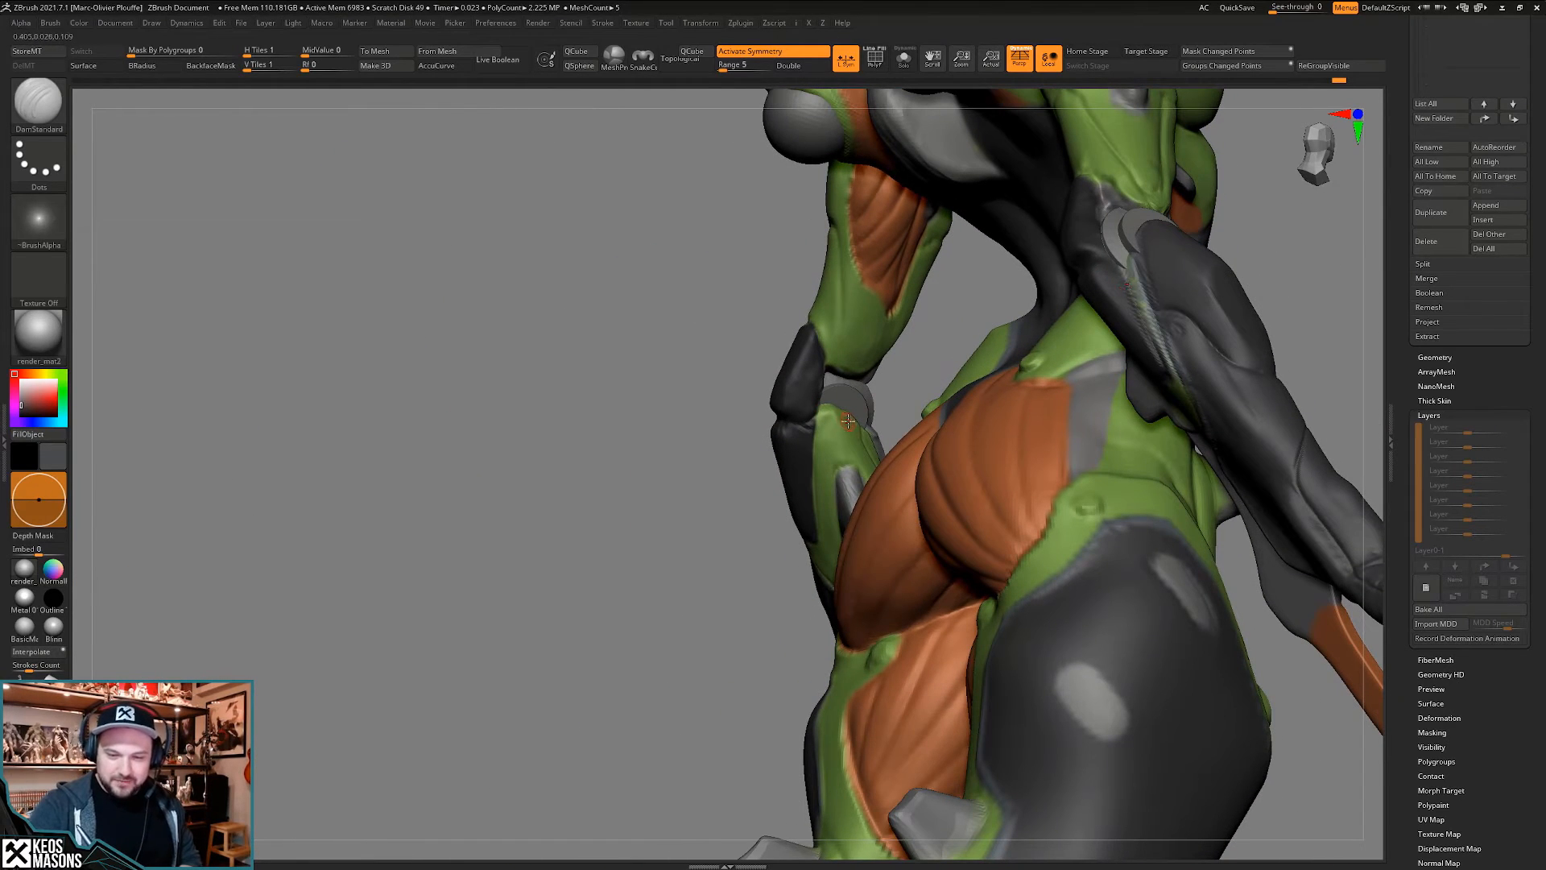
pyautogui.press('b')
pyautogui.press('c')
pyautogui.press('b')
pyautogui.moveTo(849, 418)
pyautogui.mouseDown(button='right')
pyautogui.moveTo(824, 409)
pyautogui.moveTo(833, 385)
pyautogui.moveTo(831, 424)
pyautogui.mouseUp(button='right')
pyautogui.rightClick(831, 388)
pyautogui.rightClick(832, 424)
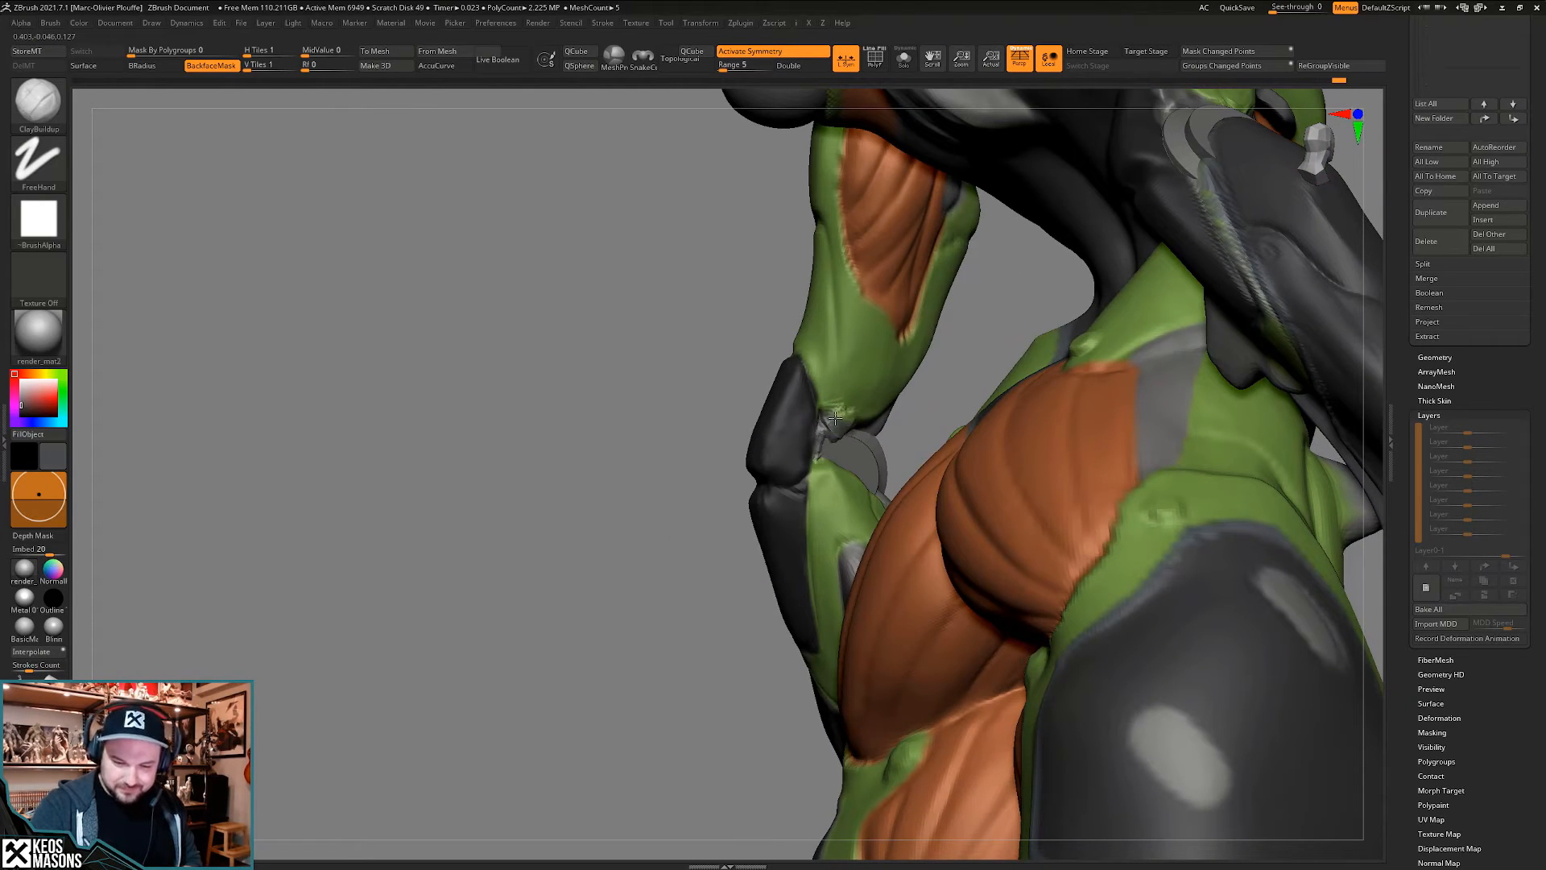
pyautogui.rightClick(835, 435)
pyautogui.keyDown('shift'); pyautogui.moveTo(831, 420); pyautogui.dragTo(843, 436); pyautogui.keyUp('shift')
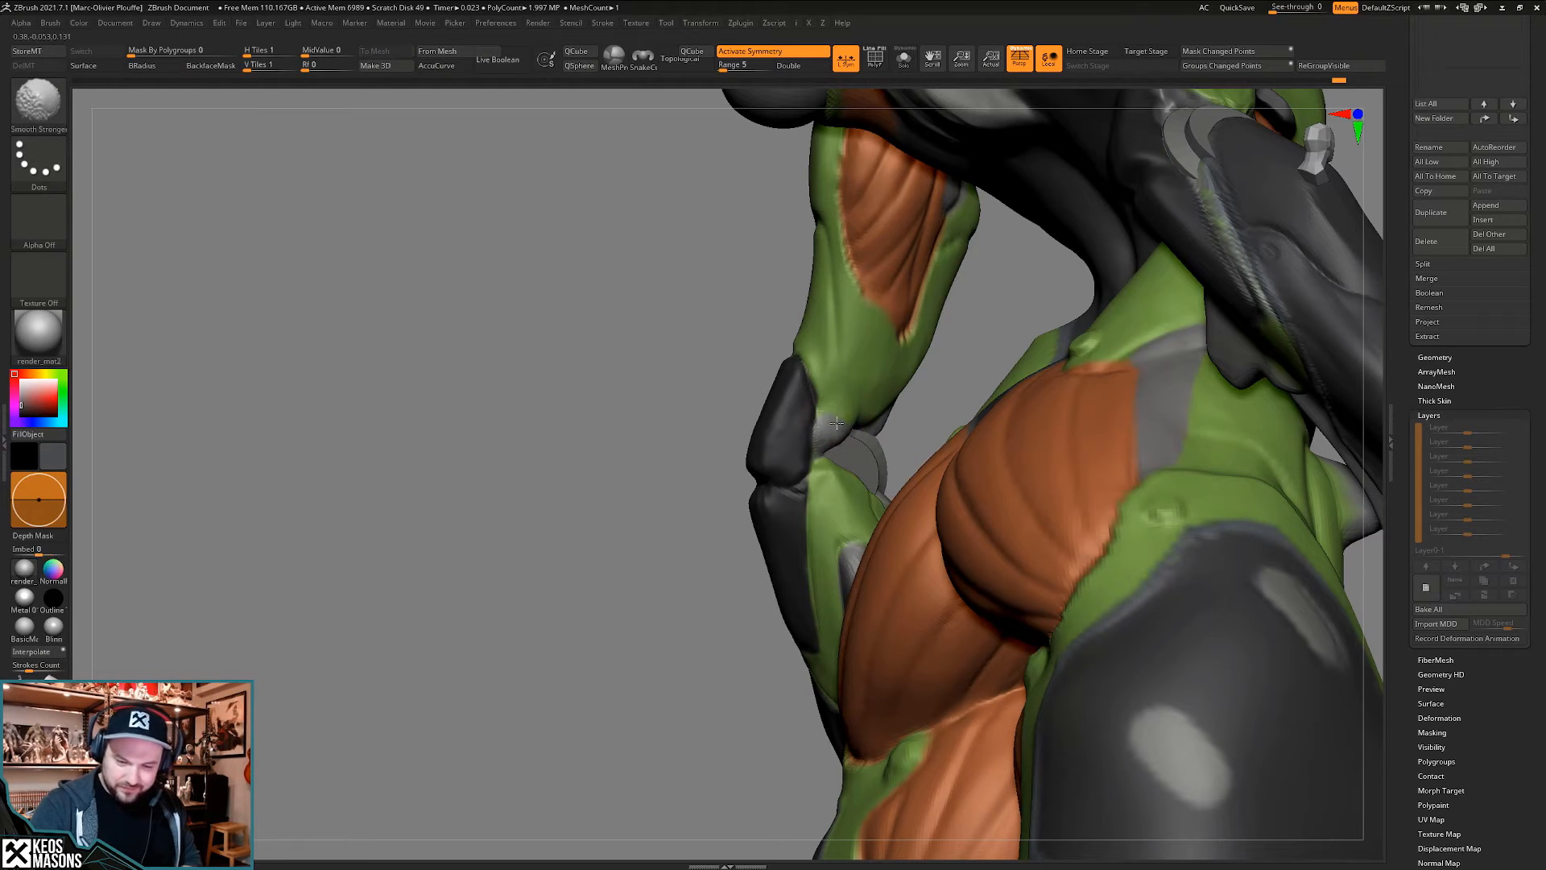
# - Paint the grey patch at the upper arm's lower end green with the Standard brush
pyautogui.moveTo(843, 436); pyautogui.dragTo(814, 430, button='right')
pyautogui.rightClick(810, 431)
pyautogui.click(805, 431)
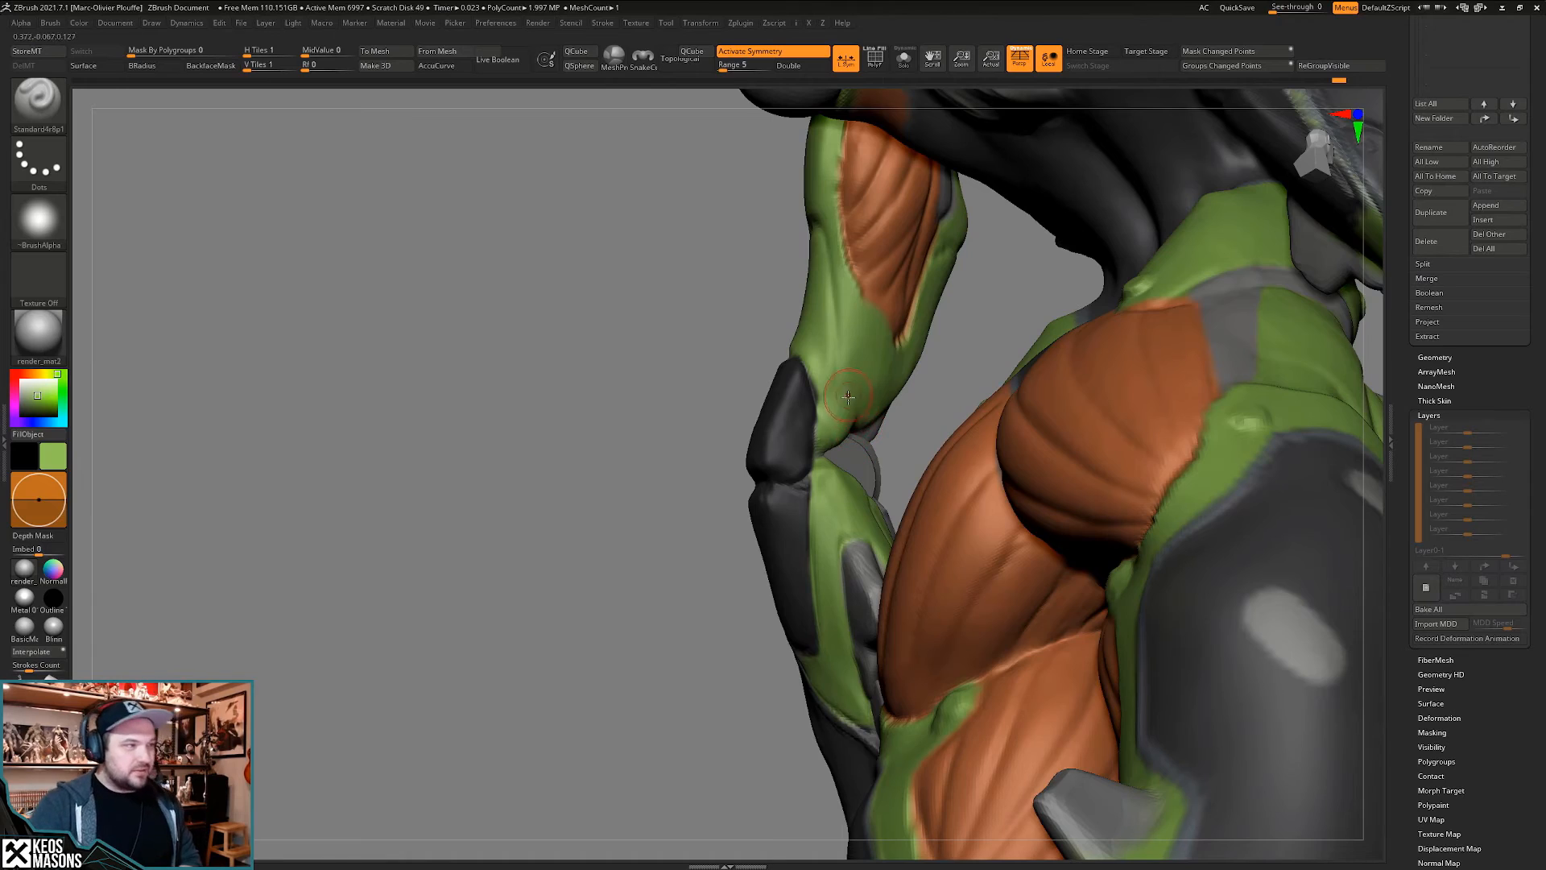
pyautogui.moveTo(862, 405)
pyautogui.mouseDown(button='right')
pyautogui.moveTo(833, 417)
pyautogui.moveTo(858, 418)
pyautogui.moveTo(843, 399)
pyautogui.moveTo(786, 418)
pyautogui.moveTo(969, 400)
pyautogui.moveTo(957, 390)
pyautogui.mouseUp(button='right')
pyautogui.press('space')
pyautogui.click(835, 412)
# - Isolate the body mesh and sharpen the creases around the inner elbow with the DamStandard brush
pyautogui.press('space')
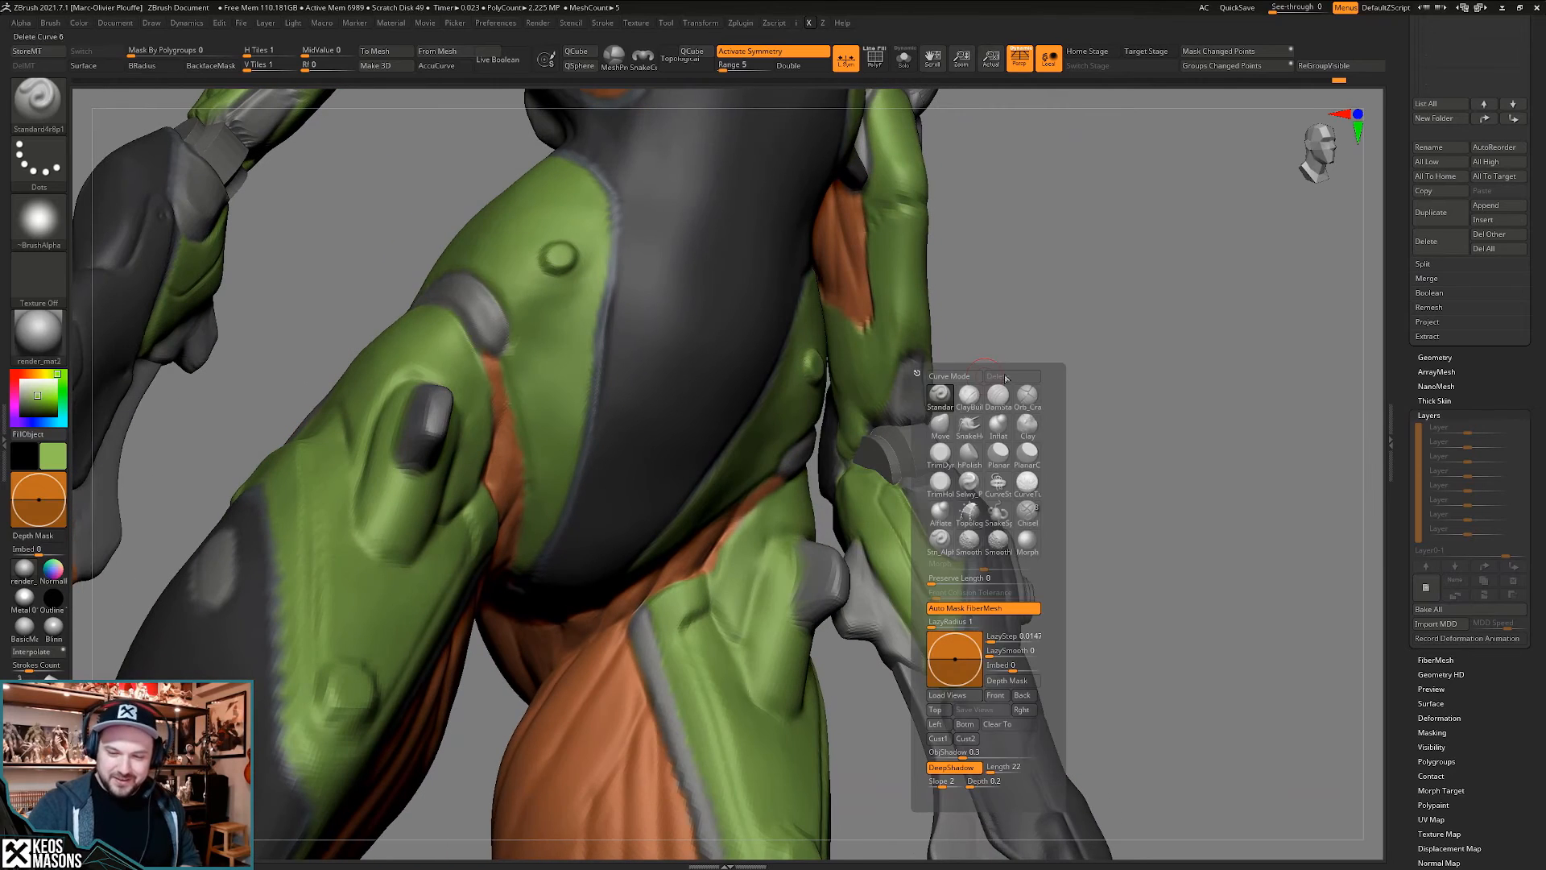
pyautogui.click(999, 394)
pyautogui.hotkey('alt', 's')
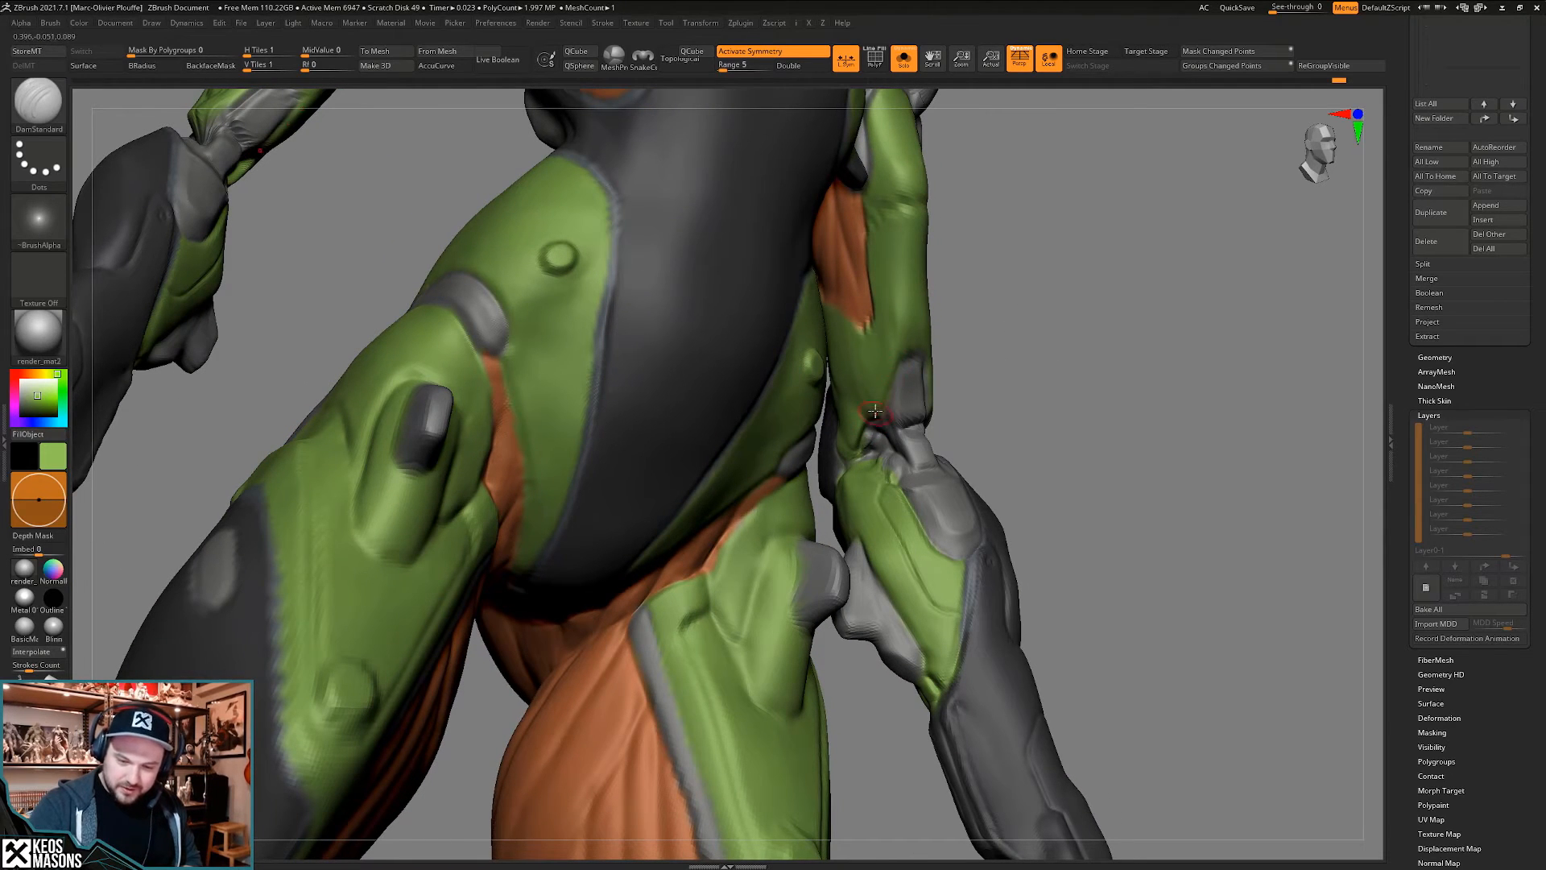
pyautogui.moveTo(875, 412); pyautogui.dragTo(880, 474, button='right')
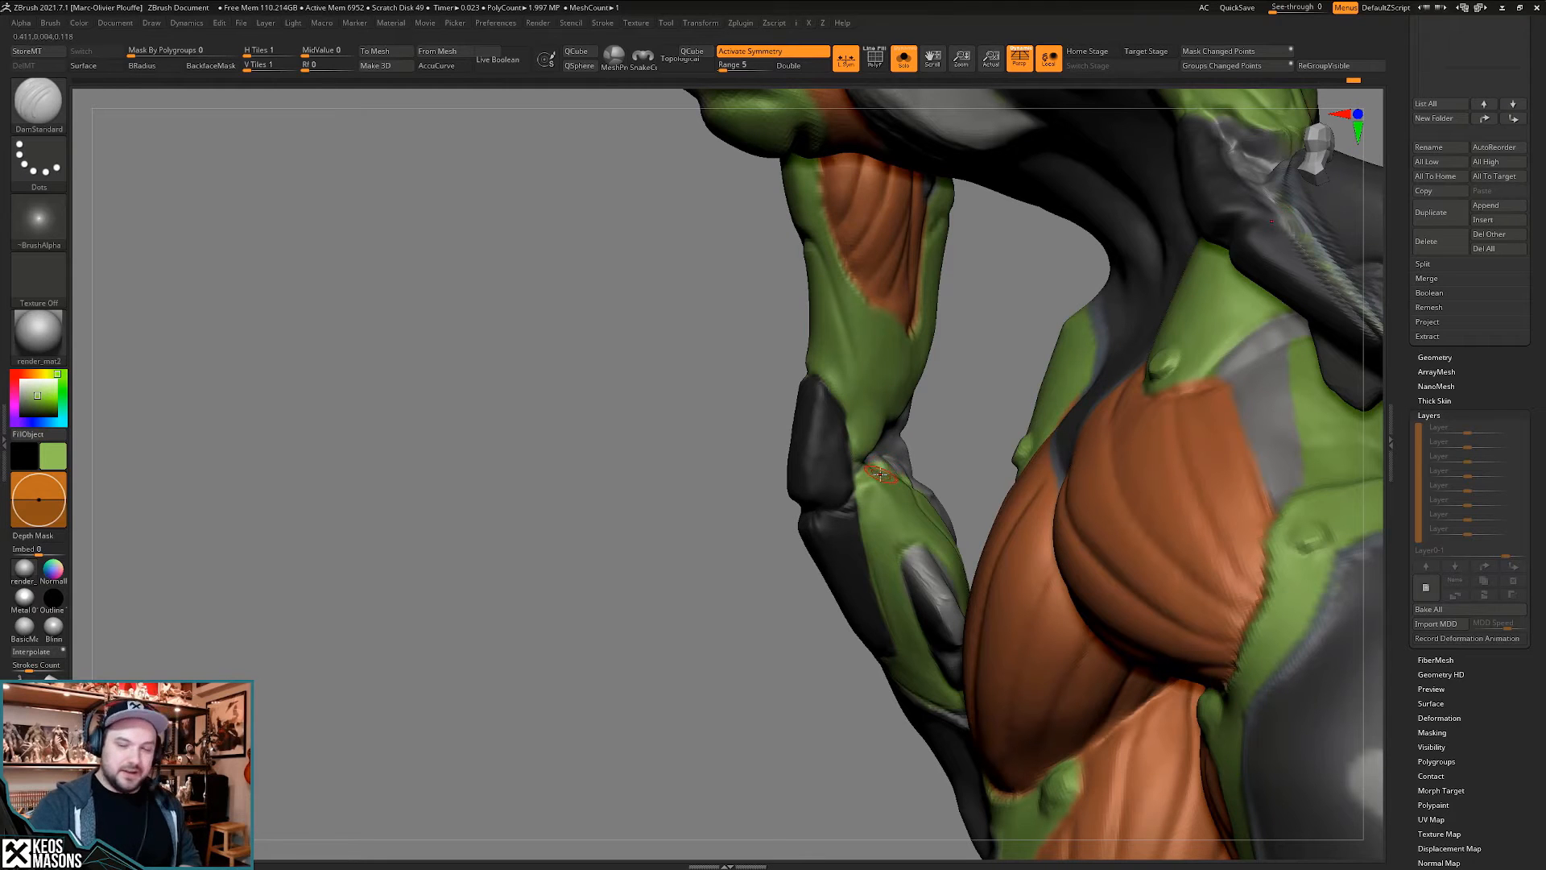
pyautogui.moveTo(881, 473)
pyautogui.mouseDown(button='right')
pyautogui.moveTo(856, 435)
pyautogui.moveTo(860, 354)
pyautogui.moveTo(862, 395)
pyautogui.moveTo(937, 441)
pyautogui.moveTo(876, 499)
pyautogui.mouseUp(button='right')
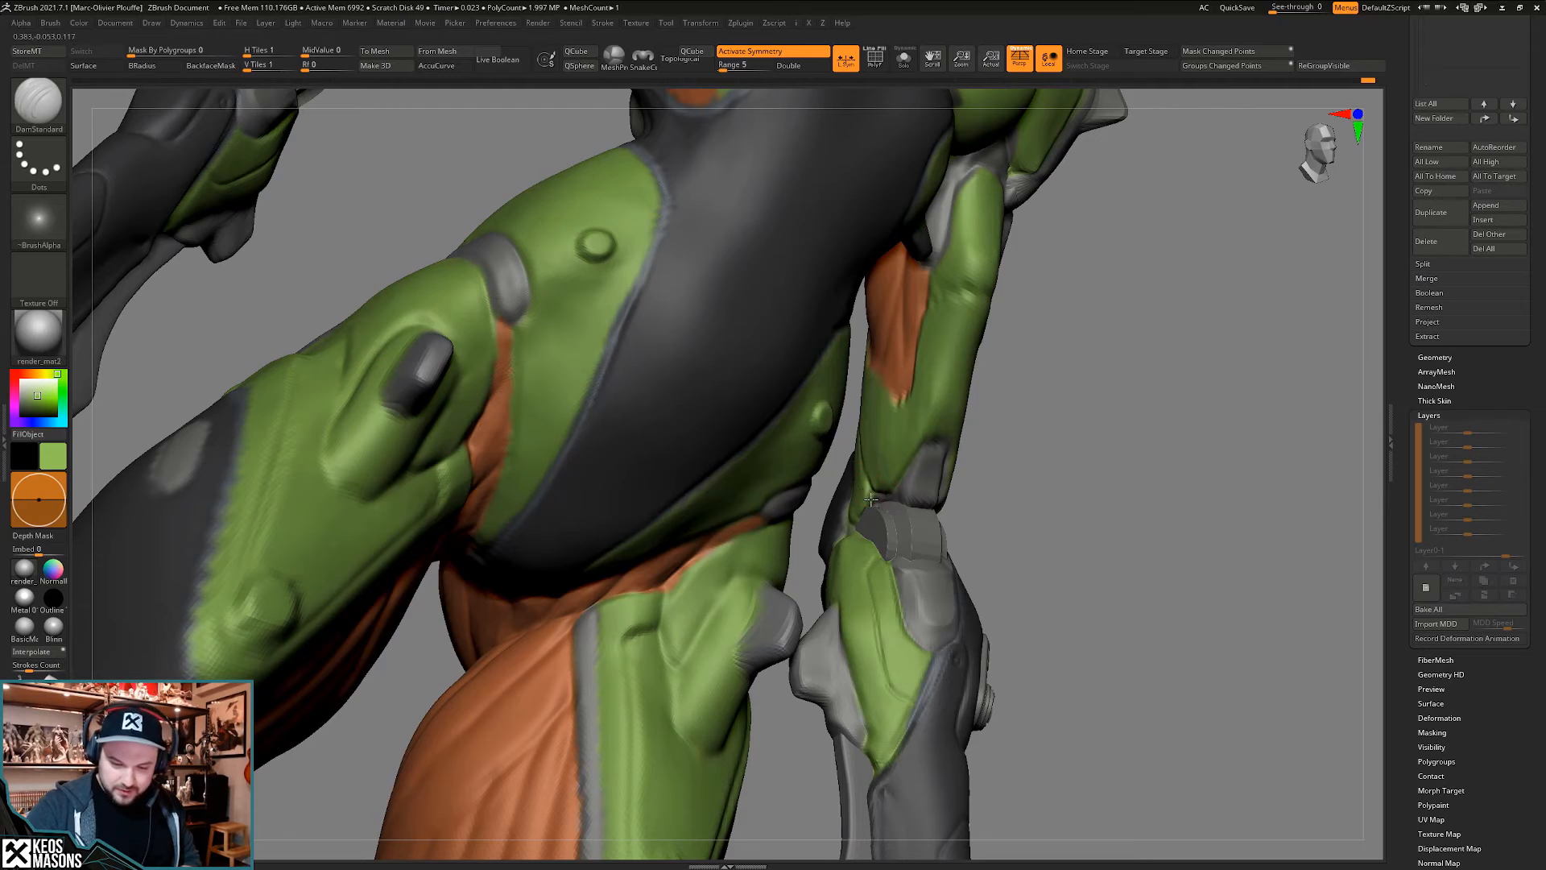
# - Carve a crease along the inner side of the green upper arm above the elbow and smooth around it
pyautogui.moveTo(882, 478); pyautogui.dragTo(896, 447, button='right')
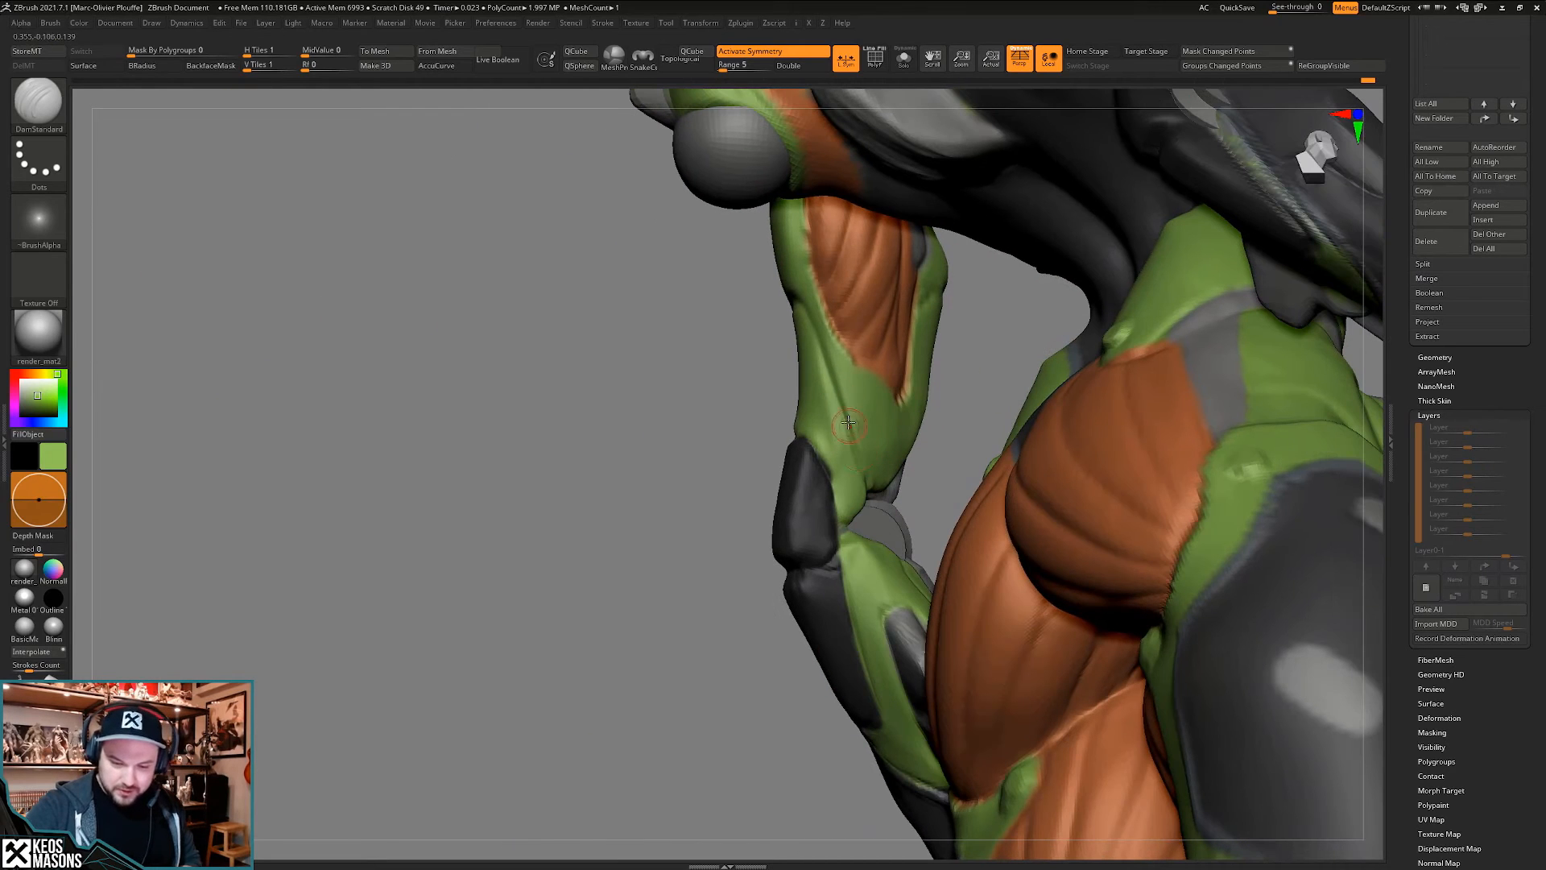
pyautogui.moveTo(839, 392); pyautogui.dragTo(835, 411, button='right')
pyautogui.press('shift')
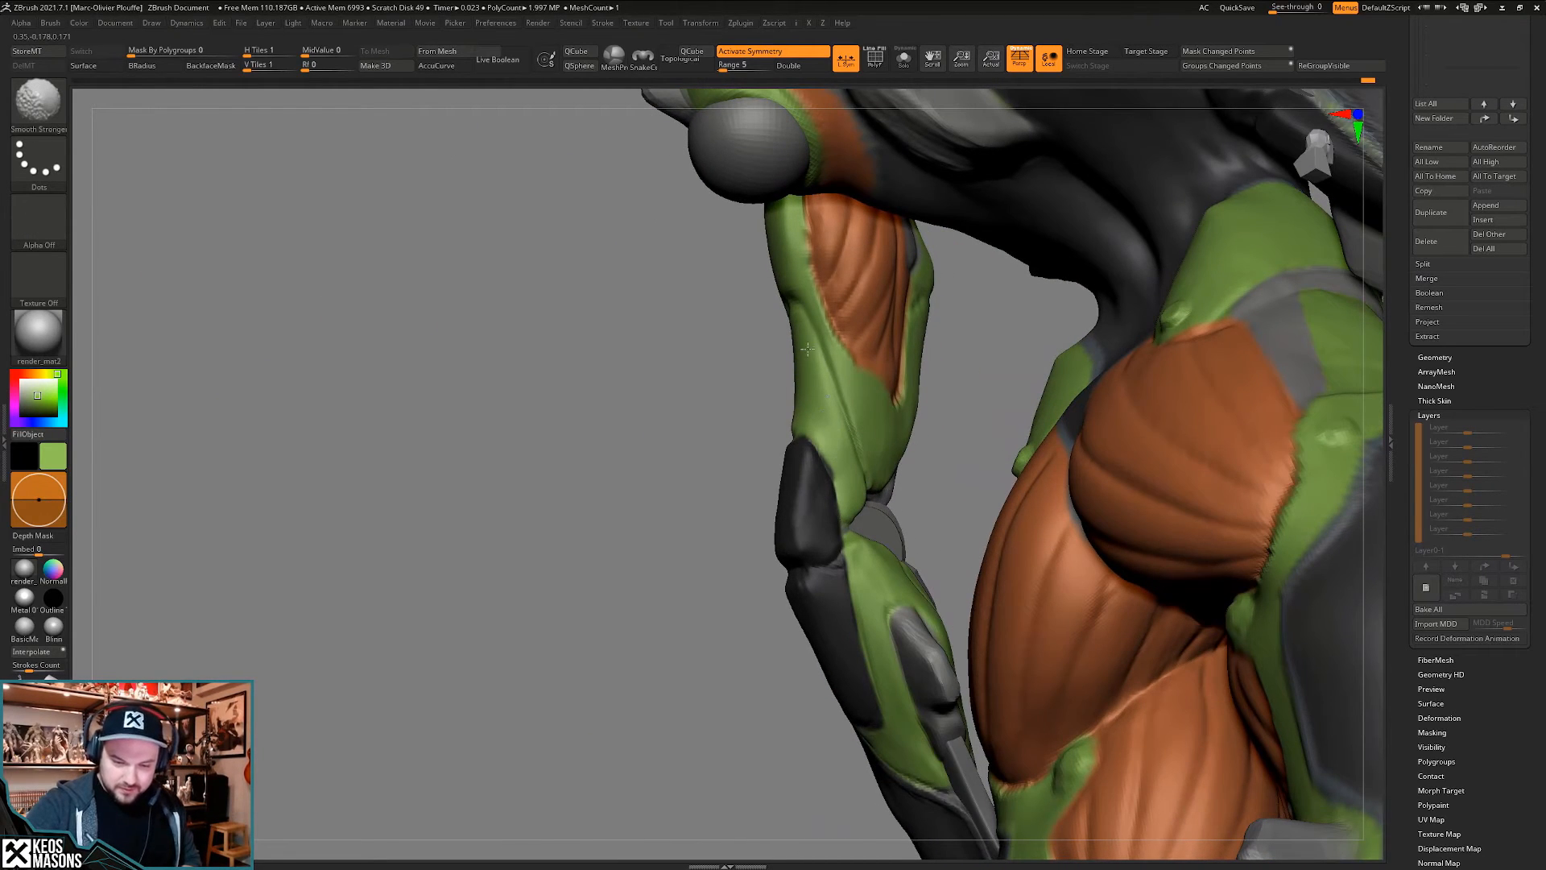
pyautogui.moveTo(807, 349)
pyautogui.mouseDown(button='right')
pyautogui.moveTo(774, 493)
pyautogui.moveTo(813, 455)
pyautogui.moveTo(852, 456)
pyautogui.moveTo(835, 448)
pyautogui.moveTo(860, 467)
pyautogui.mouseUp(button='right')
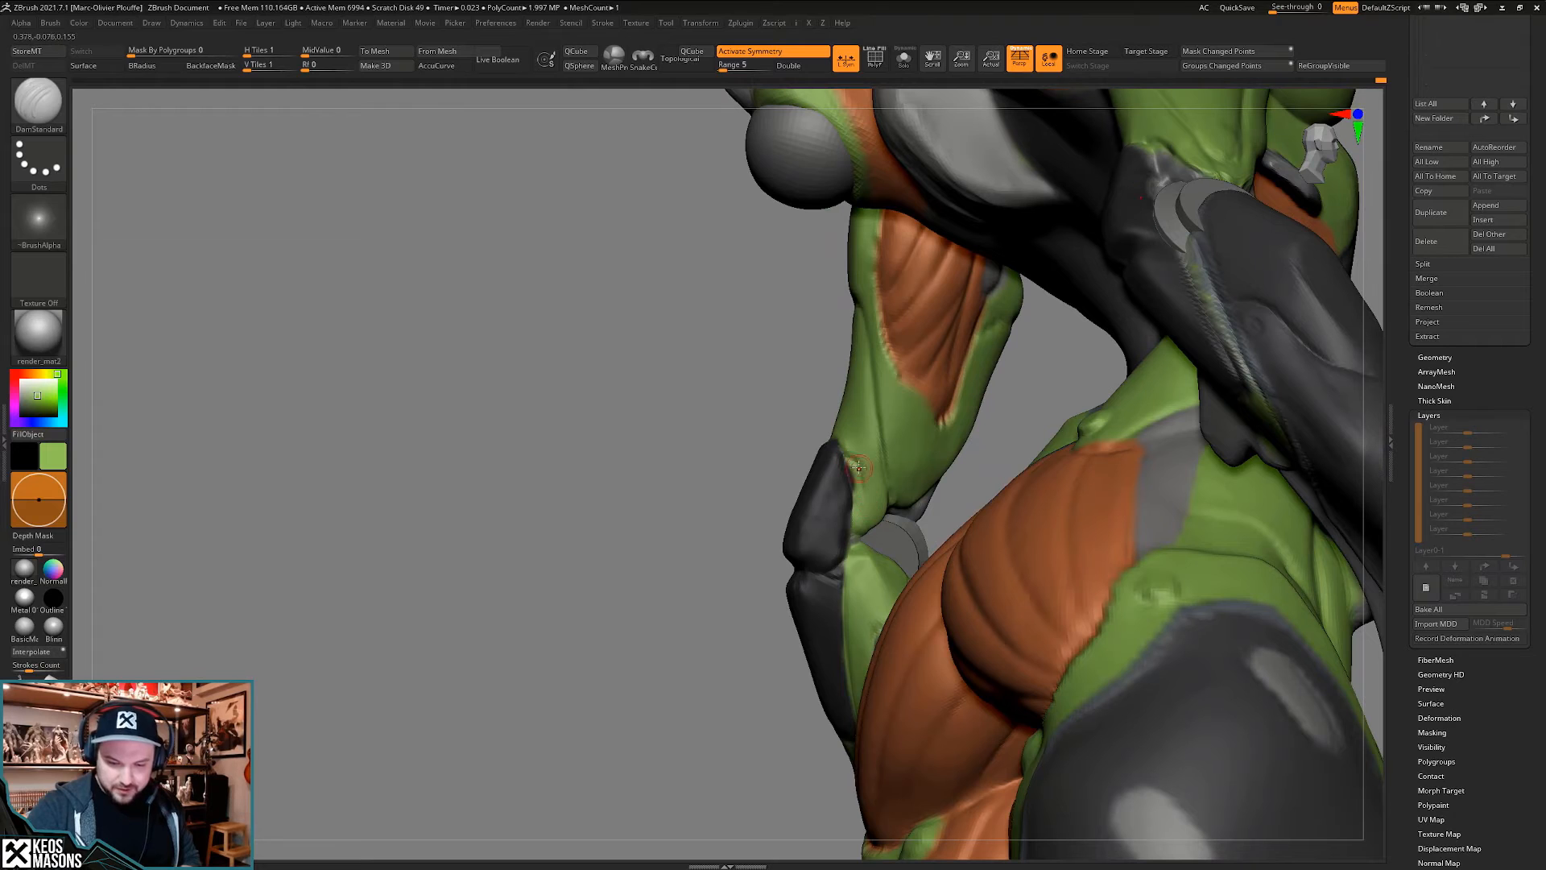
# - Paint a grey band beside the dark elbow pad and carve its edge with the DamStandard brush
pyautogui.press('b')
pyautogui.moveTo(868, 536)
pyautogui.mouseDown(button='right')
pyautogui.moveTo(877, 483)
pyautogui.moveTo(857, 452)
pyautogui.moveTo(842, 478)
pyautogui.moveTo(858, 493)
pyautogui.moveTo(926, 435)
pyautogui.moveTo(872, 443)
pyautogui.mouseUp(button='right')
pyautogui.click(884, 496)
pyautogui.press('space')
pyautogui.press('space')
pyautogui.click(835, 460)
pyautogui.press('space')
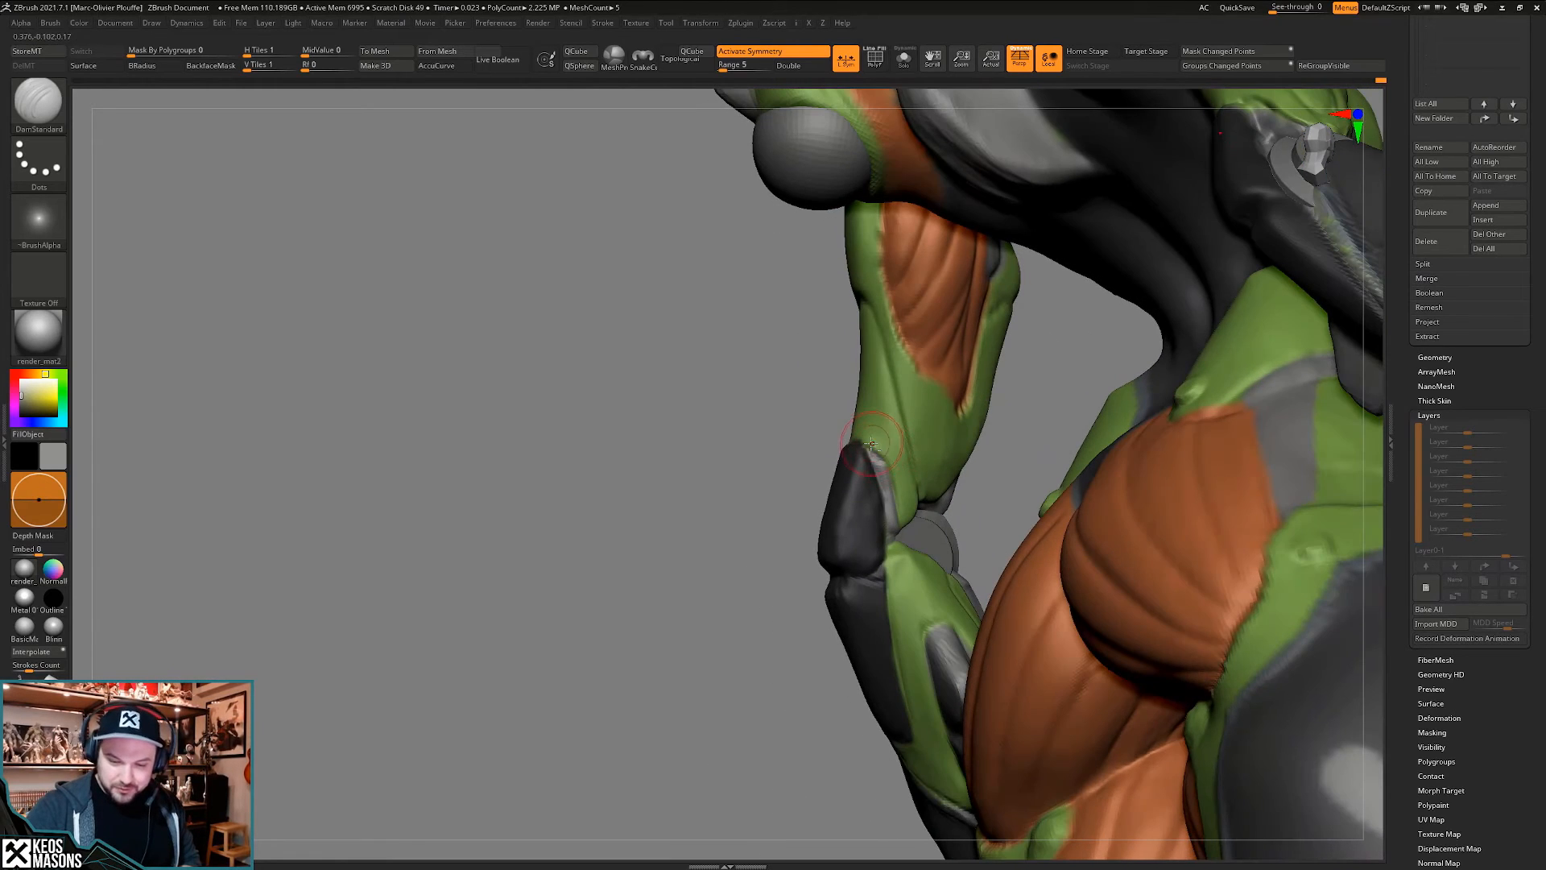
pyautogui.keyDown('alt'); pyautogui.click(902, 486); pyautogui.keyUp('alt')
pyautogui.moveTo(900, 496)
pyautogui.mouseDown(button='right')
pyautogui.moveTo(908, 476)
pyautogui.moveTo(895, 495)
pyautogui.moveTo(926, 496)
pyautogui.moveTo(884, 514)
pyautogui.moveTo(888, 451)
pyautogui.mouseUp(button='right')
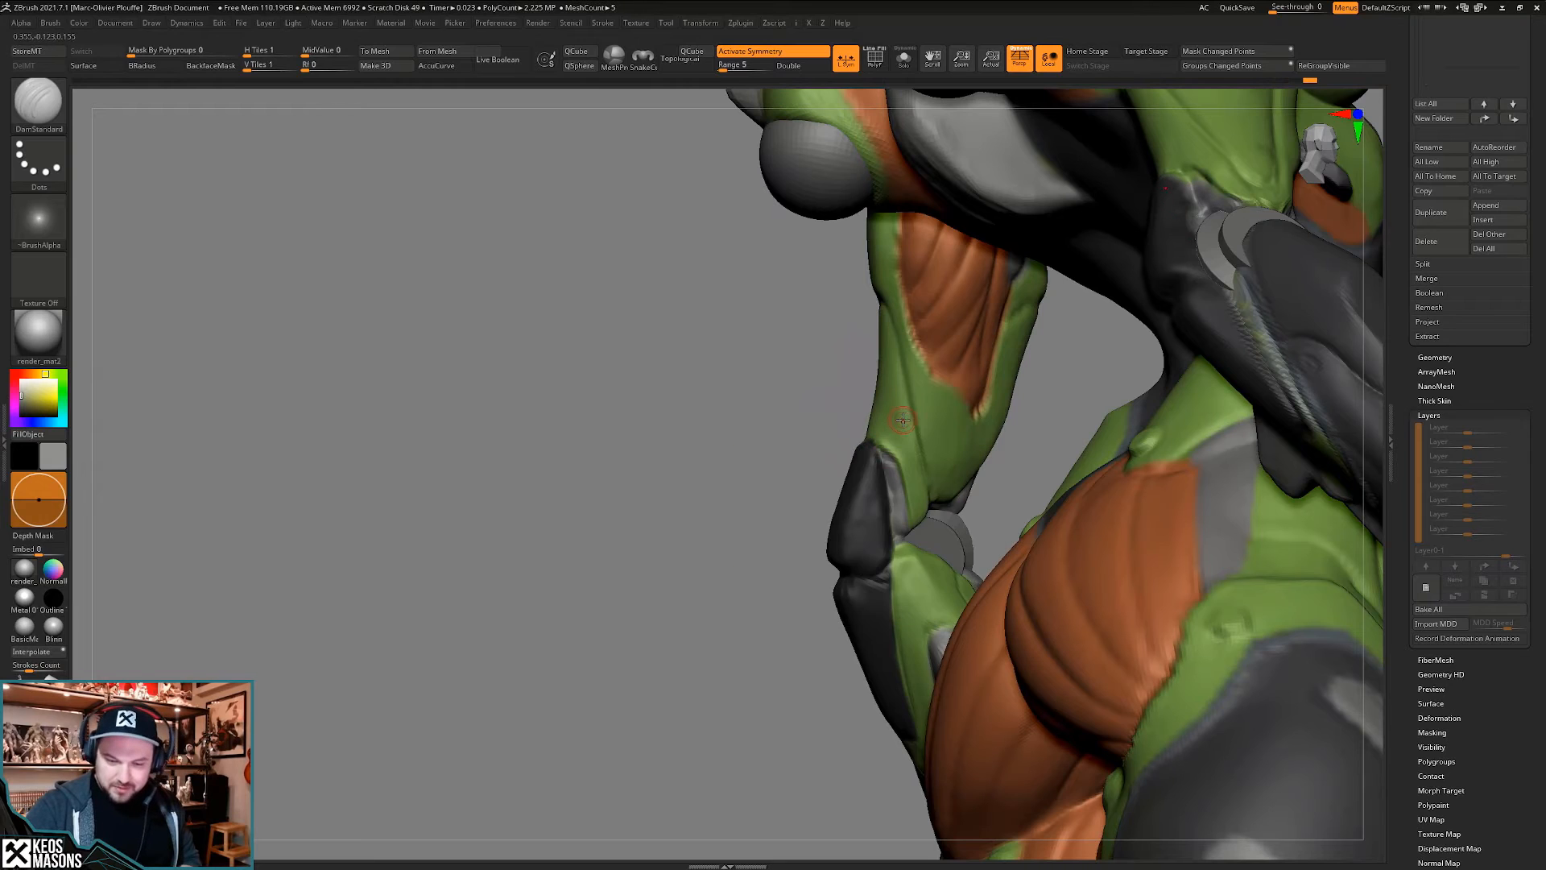
# - Build up the green upper-arm surface around the top of the elbow pad with the ClayBuildup brush and smooth it
pyautogui.press('b')
pyautogui.press('c')
pyautogui.press('b')
pyautogui.press('space')
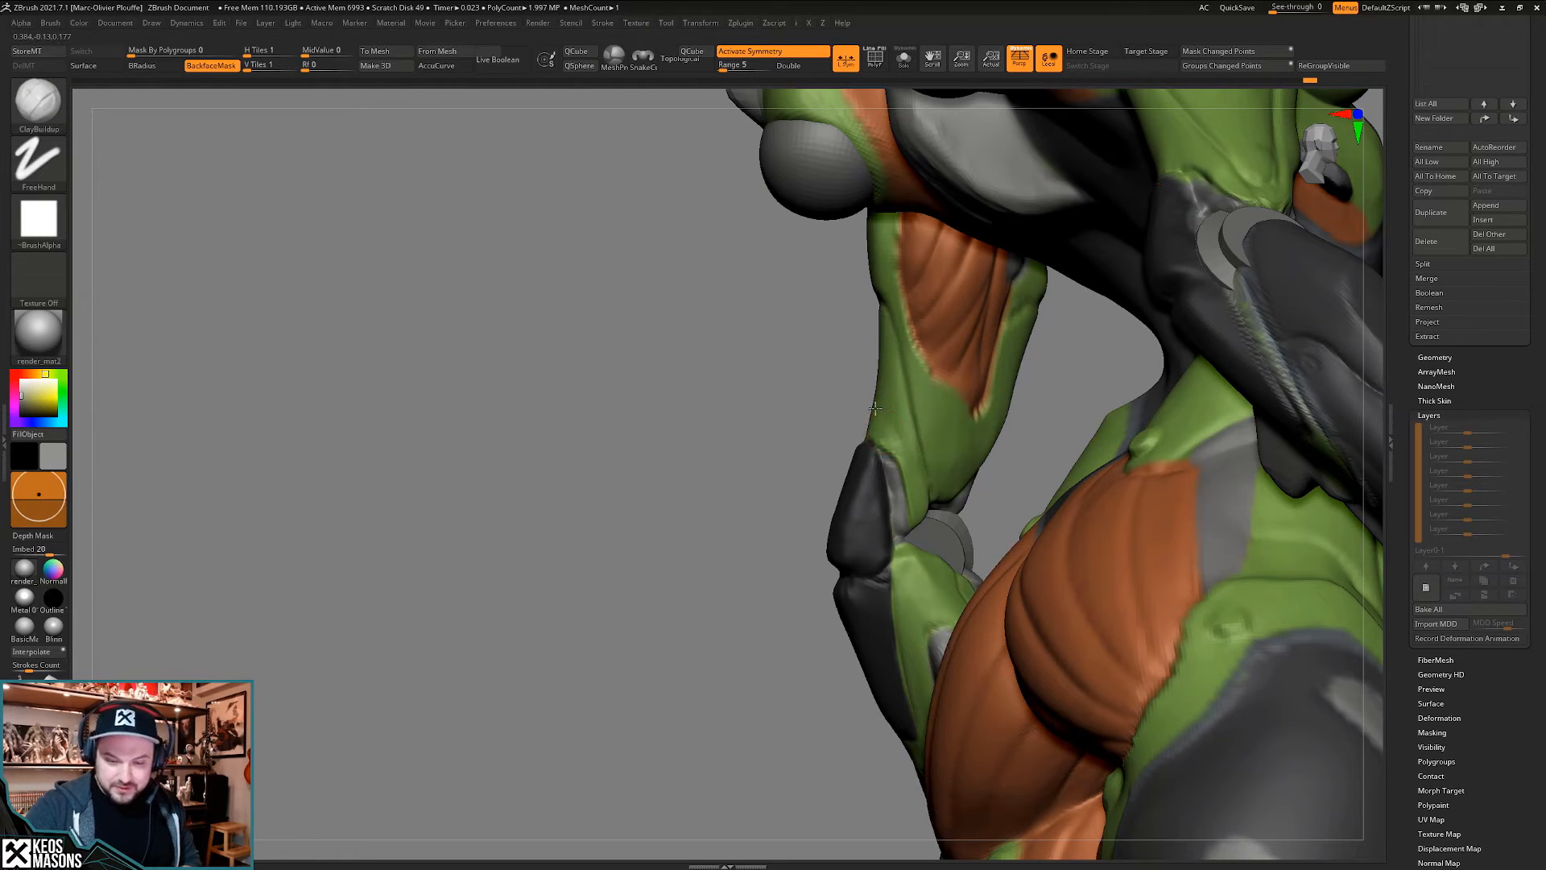
pyautogui.press('shift')
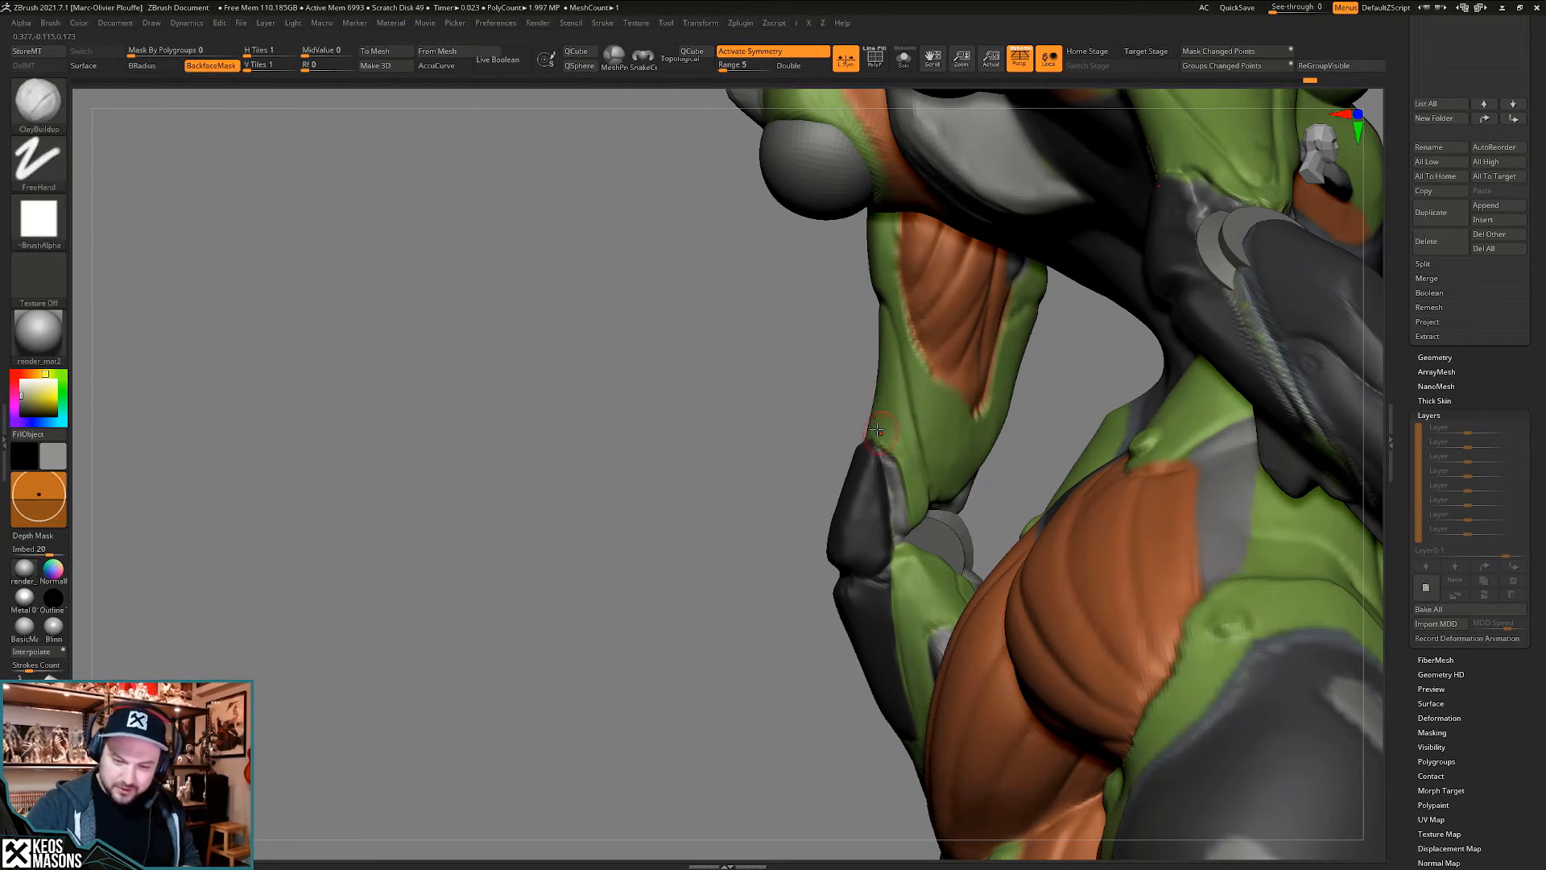
pyautogui.press('shift')
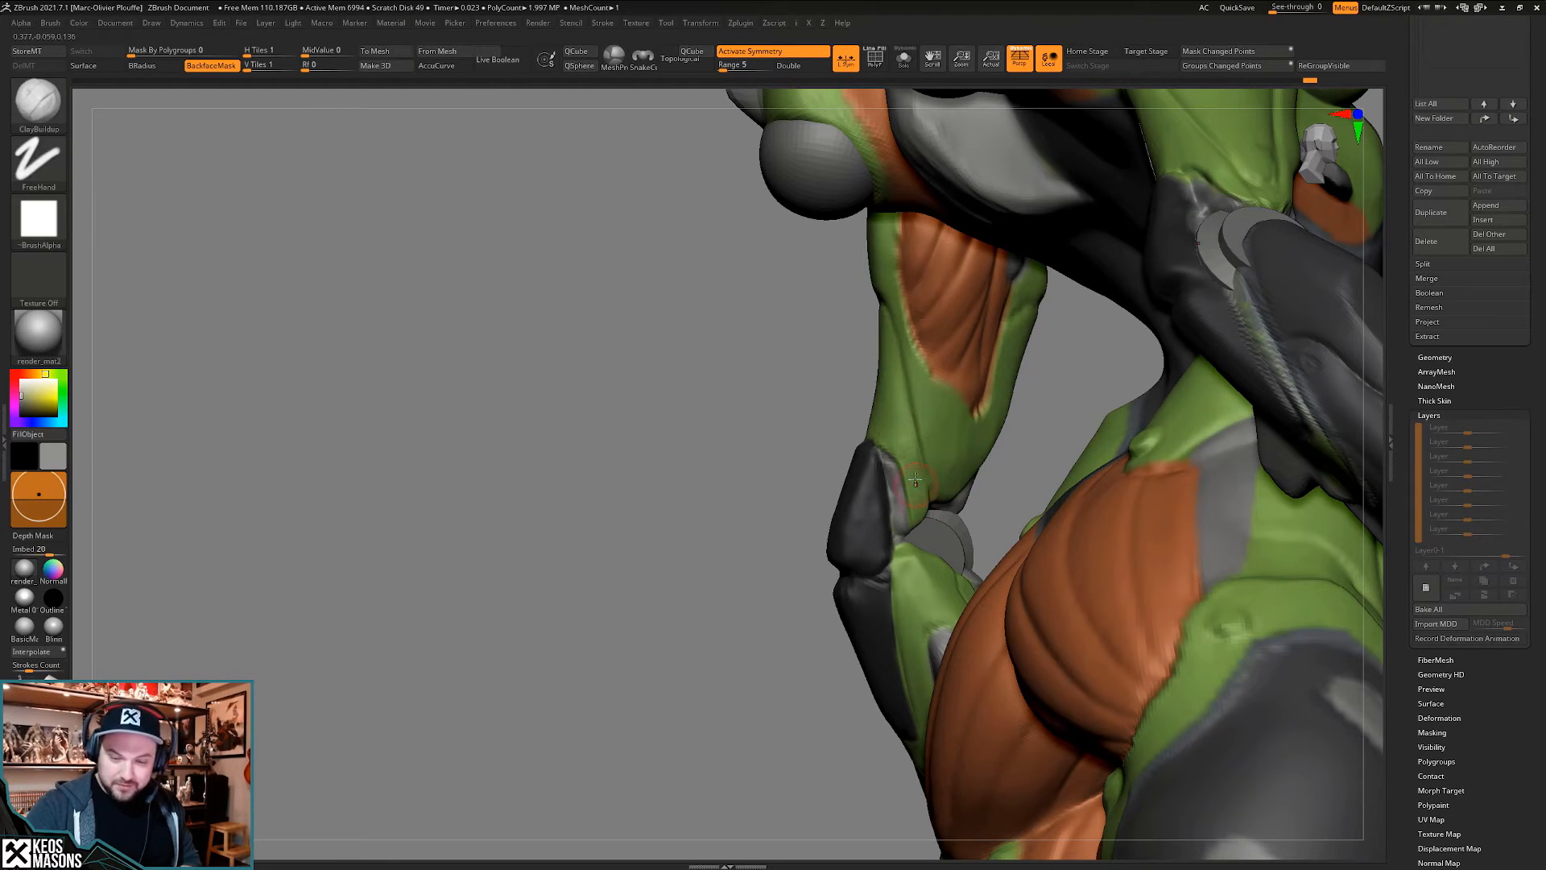
pyautogui.moveTo(914, 480); pyautogui.dragTo(963, 483, button='right')
pyautogui.rightClick(861, 508)
pyautogui.press('shift')
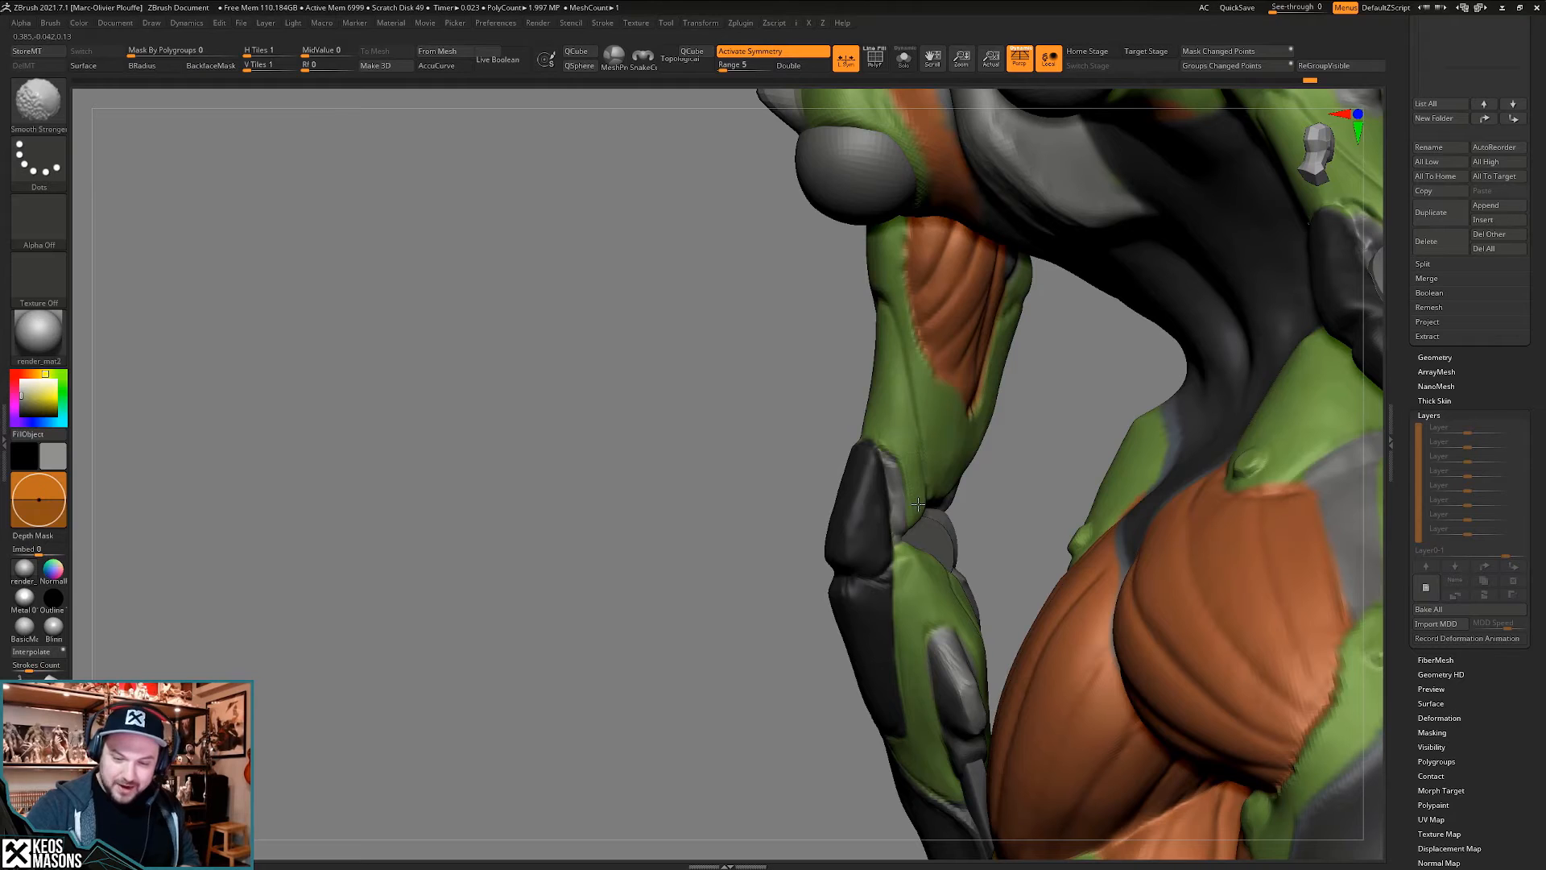
pyautogui.keyDown('shift'); pyautogui.moveTo(918, 504); pyautogui.dragTo(898, 374); pyautogui.keyUp('shift')
# - Sculpt the rear of the green upper arm down to the tip of the dark elbow pad with the Standard brush
pyautogui.moveTo(898, 375); pyautogui.dragTo(889, 349, button='right')
pyautogui.moveTo(871, 417); pyautogui.dragTo(895, 407, button='right')
pyautogui.rightClick(897, 407)
pyautogui.click(848, 425)
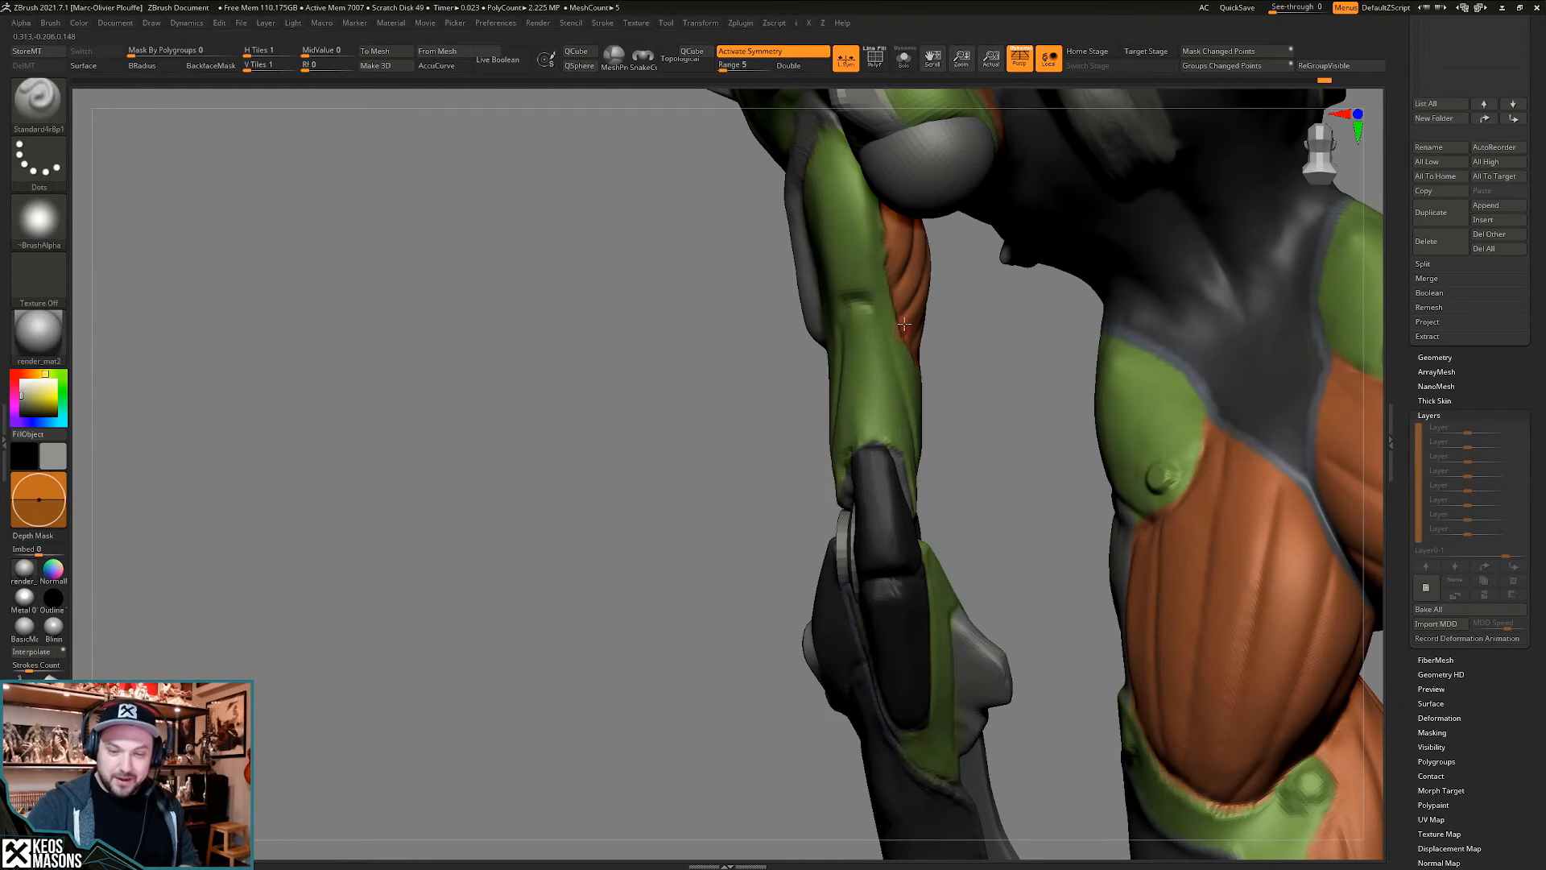
pyautogui.moveTo(904, 325); pyautogui.dragTo(867, 368, button='right')
pyautogui.press('space')
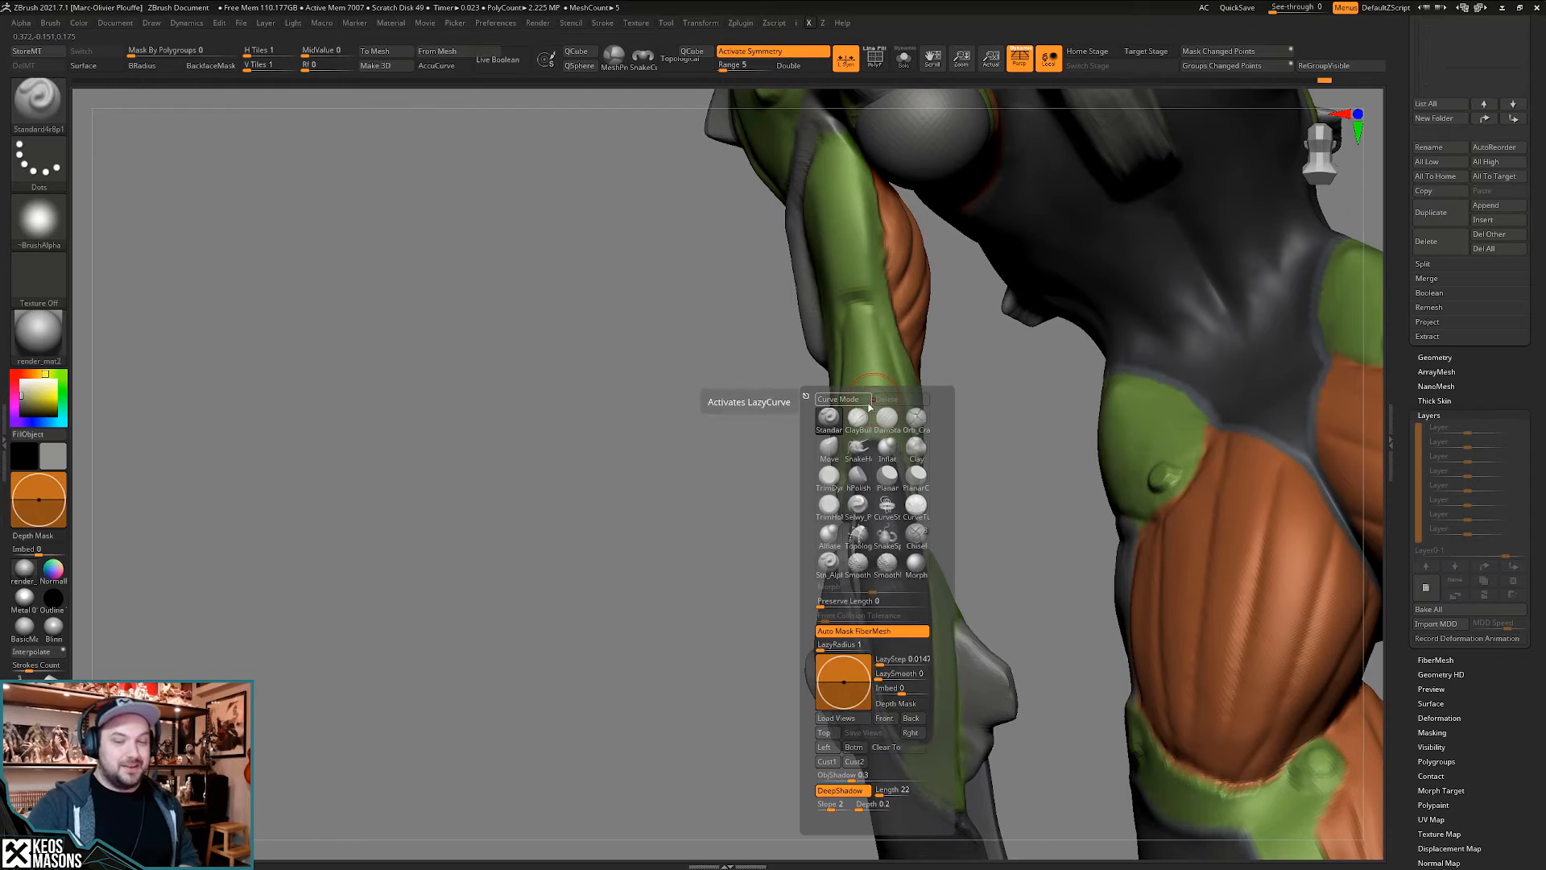
pyautogui.press('s')
pyautogui.click(876, 439)
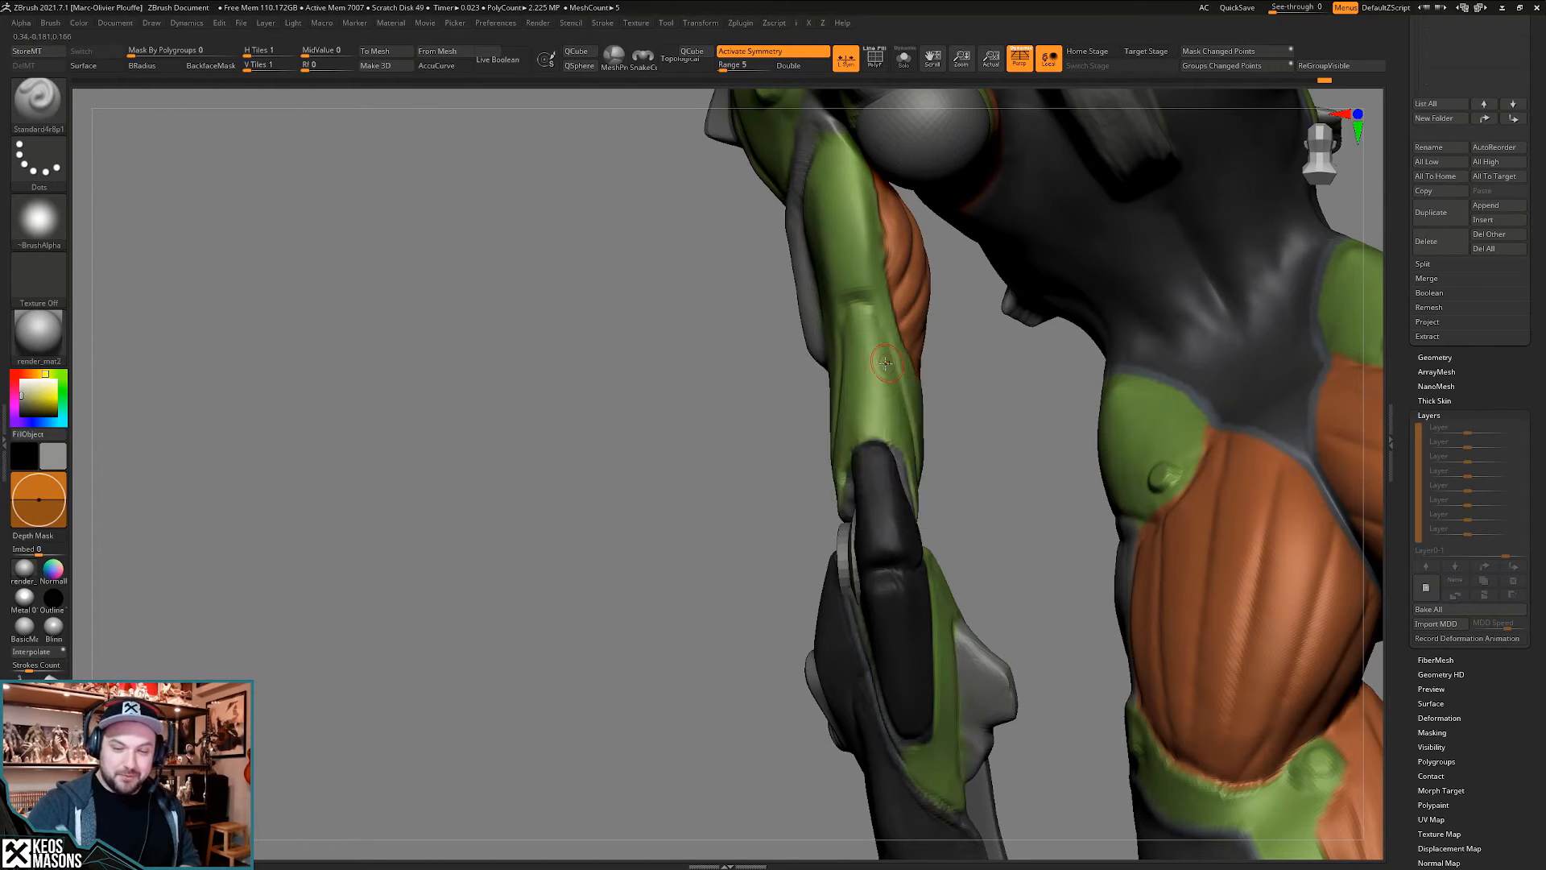
pyautogui.press('space')
pyautogui.moveTo(860, 360); pyautogui.dragTo(852, 339, button='right')
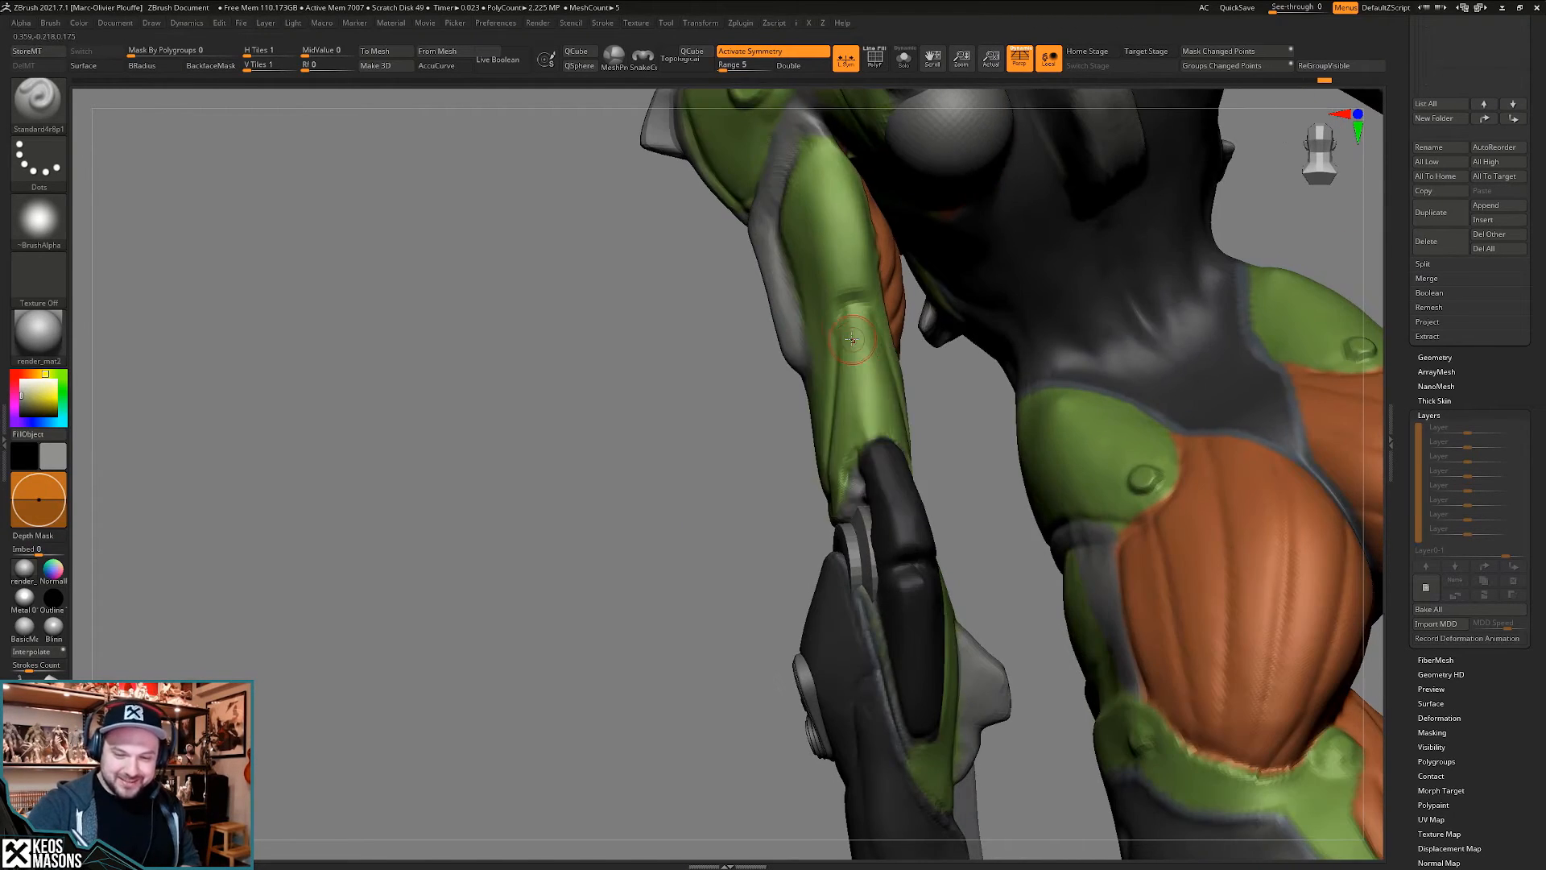
pyautogui.moveTo(859, 441)
pyautogui.mouseDown(button='right')
pyautogui.moveTo(860, 400)
pyautogui.moveTo(893, 399)
pyautogui.moveTo(892, 365)
pyautogui.moveTo(870, 442)
pyautogui.mouseUp(button='right')
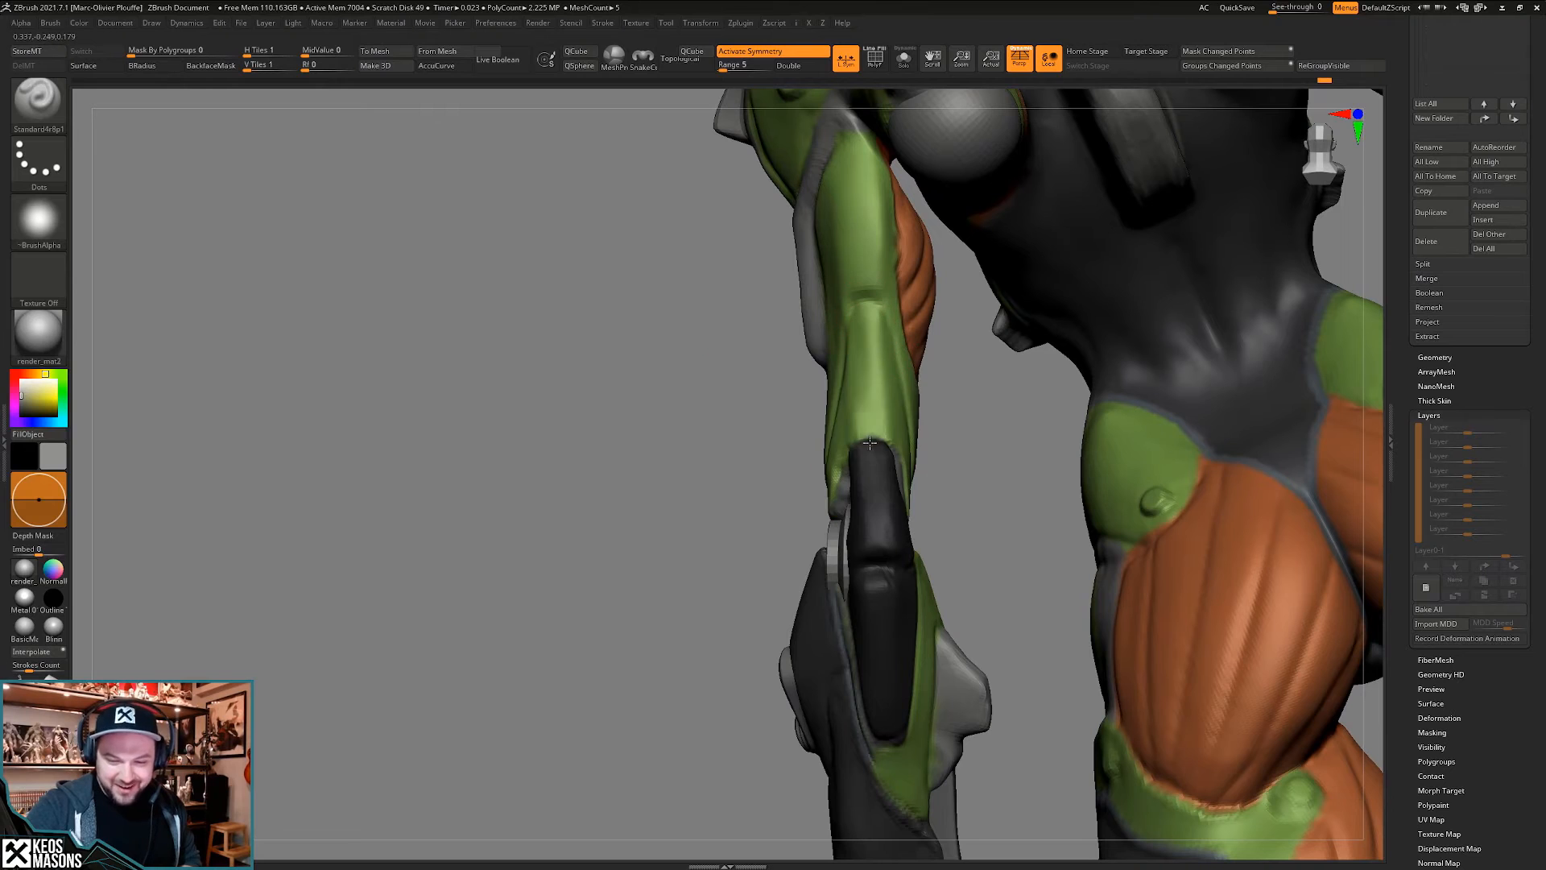
pyautogui.keyDown('alt'); pyautogui.click(870, 442); pyautogui.keyUp('alt')
pyautogui.rightClick(868, 441)
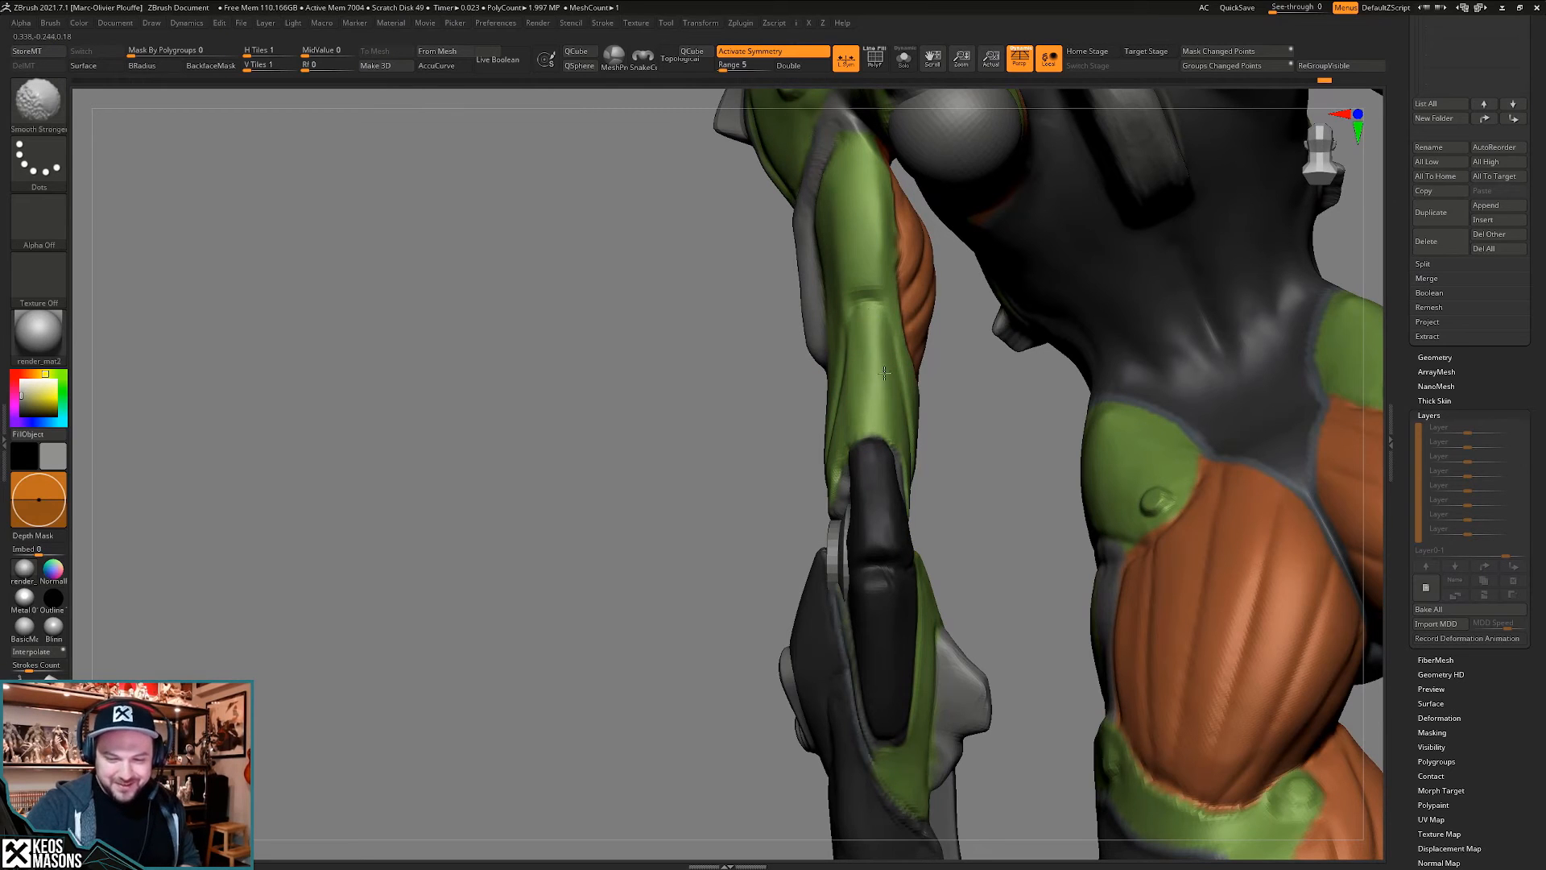
# - Soften and reshape the ridge on the rear of the upper arm with Smooth and Standard brush strokes
pyautogui.moveTo(885, 373); pyautogui.dragTo(889, 346, button='right')
pyautogui.moveTo(886, 465); pyautogui.dragTo(847, 326, button='right')
pyautogui.moveTo(860, 414); pyautogui.dragTo(816, 430, button='right')
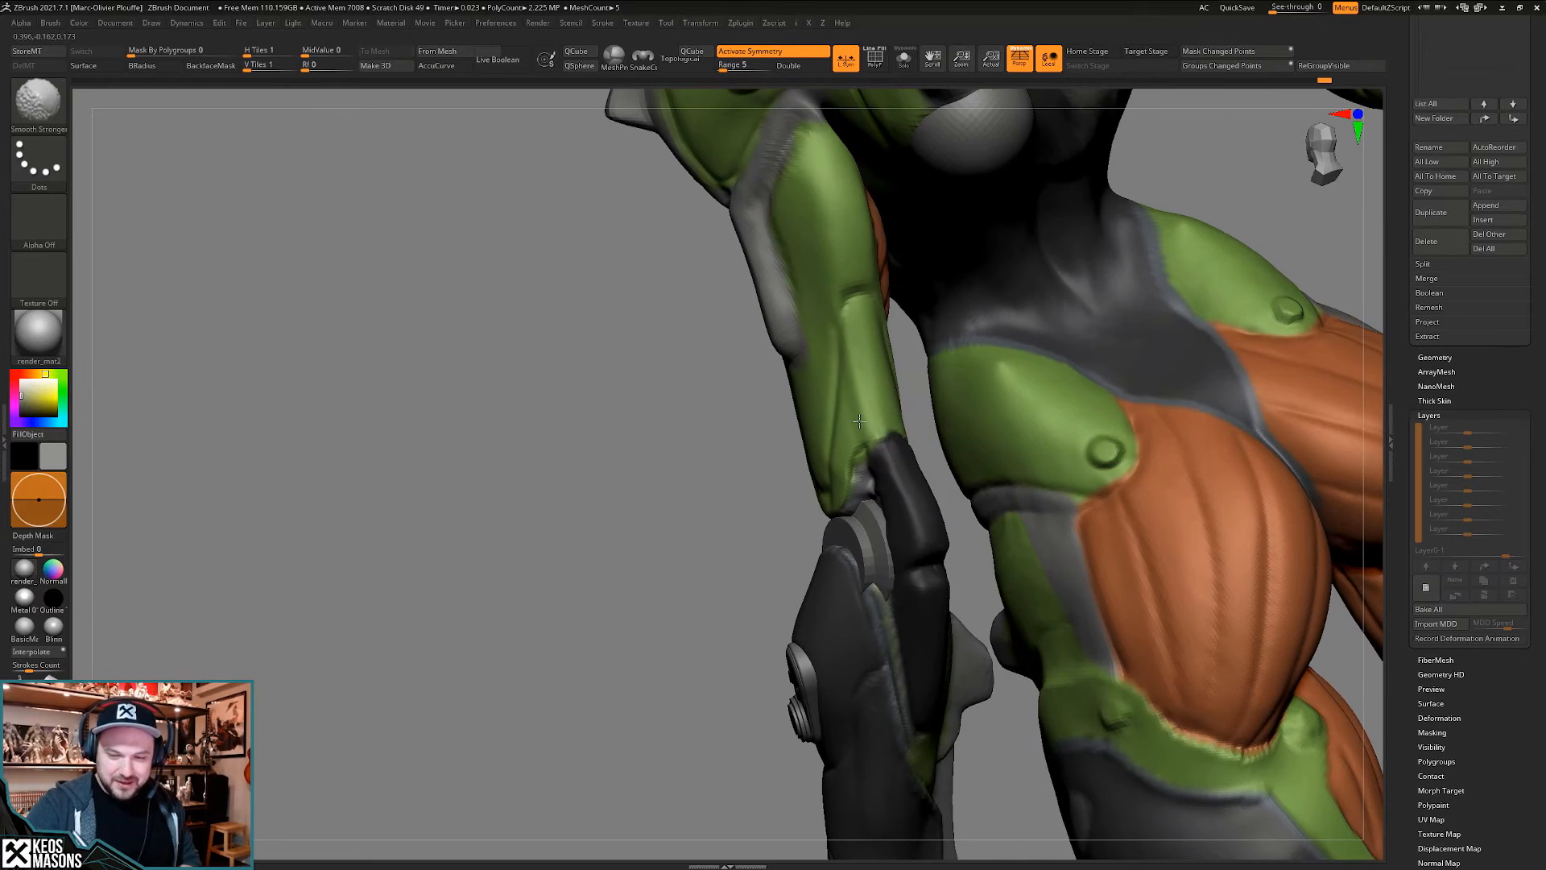
pyautogui.moveTo(863, 355); pyautogui.dragTo(885, 355, button='right')
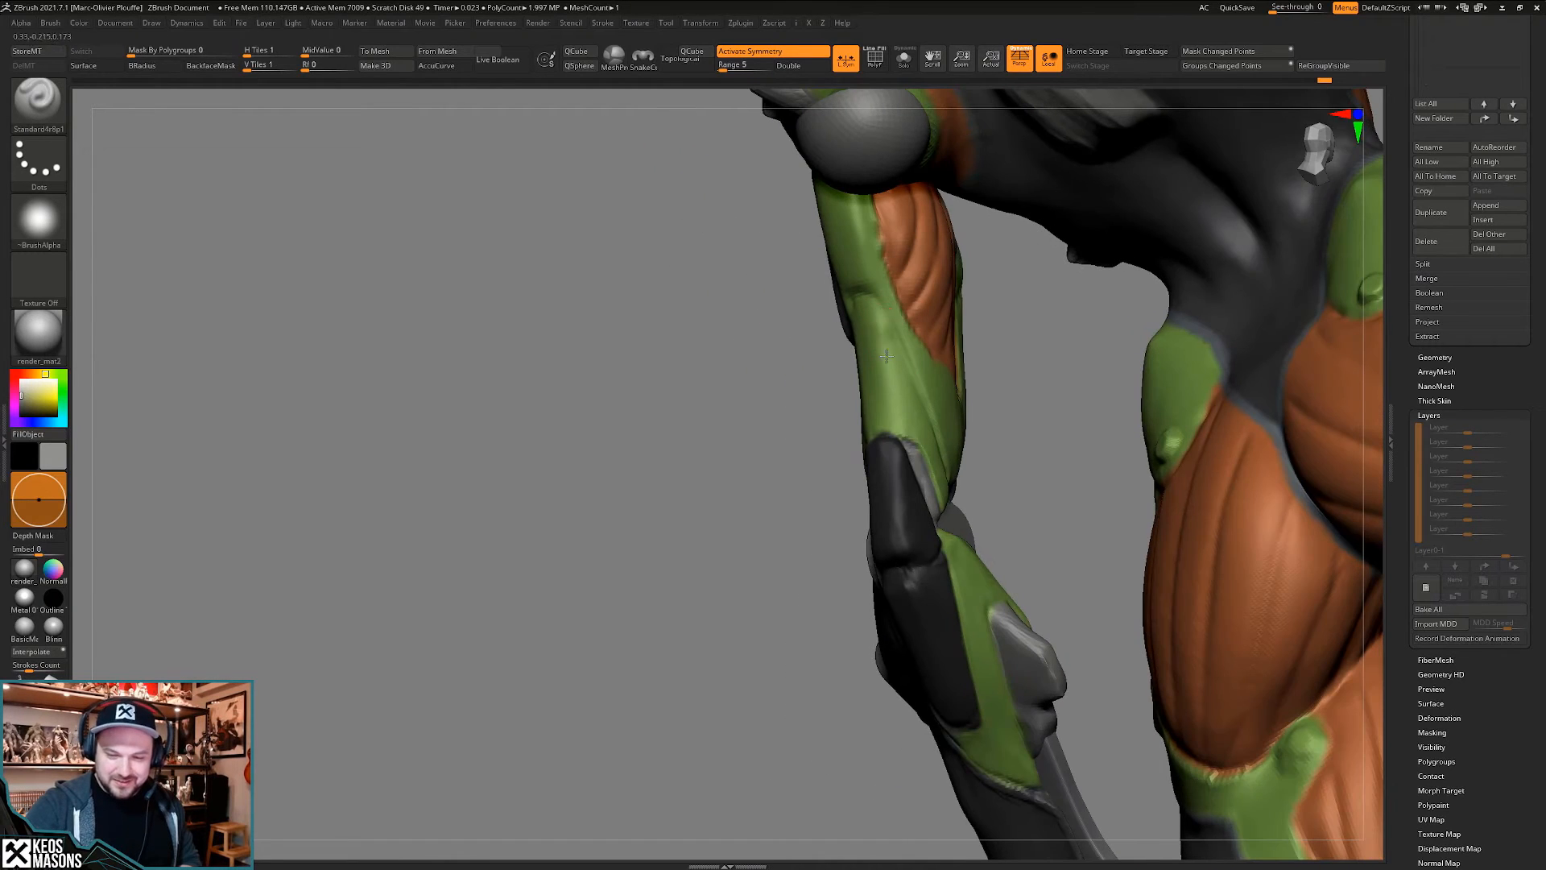
pyautogui.moveTo(894, 418)
pyautogui.mouseDown(button='right')
pyautogui.moveTo(845, 435)
pyautogui.moveTo(853, 451)
pyautogui.moveTo(920, 394)
pyautogui.moveTo(924, 346)
pyautogui.moveTo(870, 372)
pyautogui.moveTo(845, 354)
pyautogui.mouseUp(button='right')
pyautogui.rightClick(886, 471)
pyautogui.rightClick(924, 342)
pyautogui.click(937, 360)
pyautogui.rightClick(869, 372)
pyautogui.moveTo(922, 310); pyautogui.dragTo(900, 300, button='right')
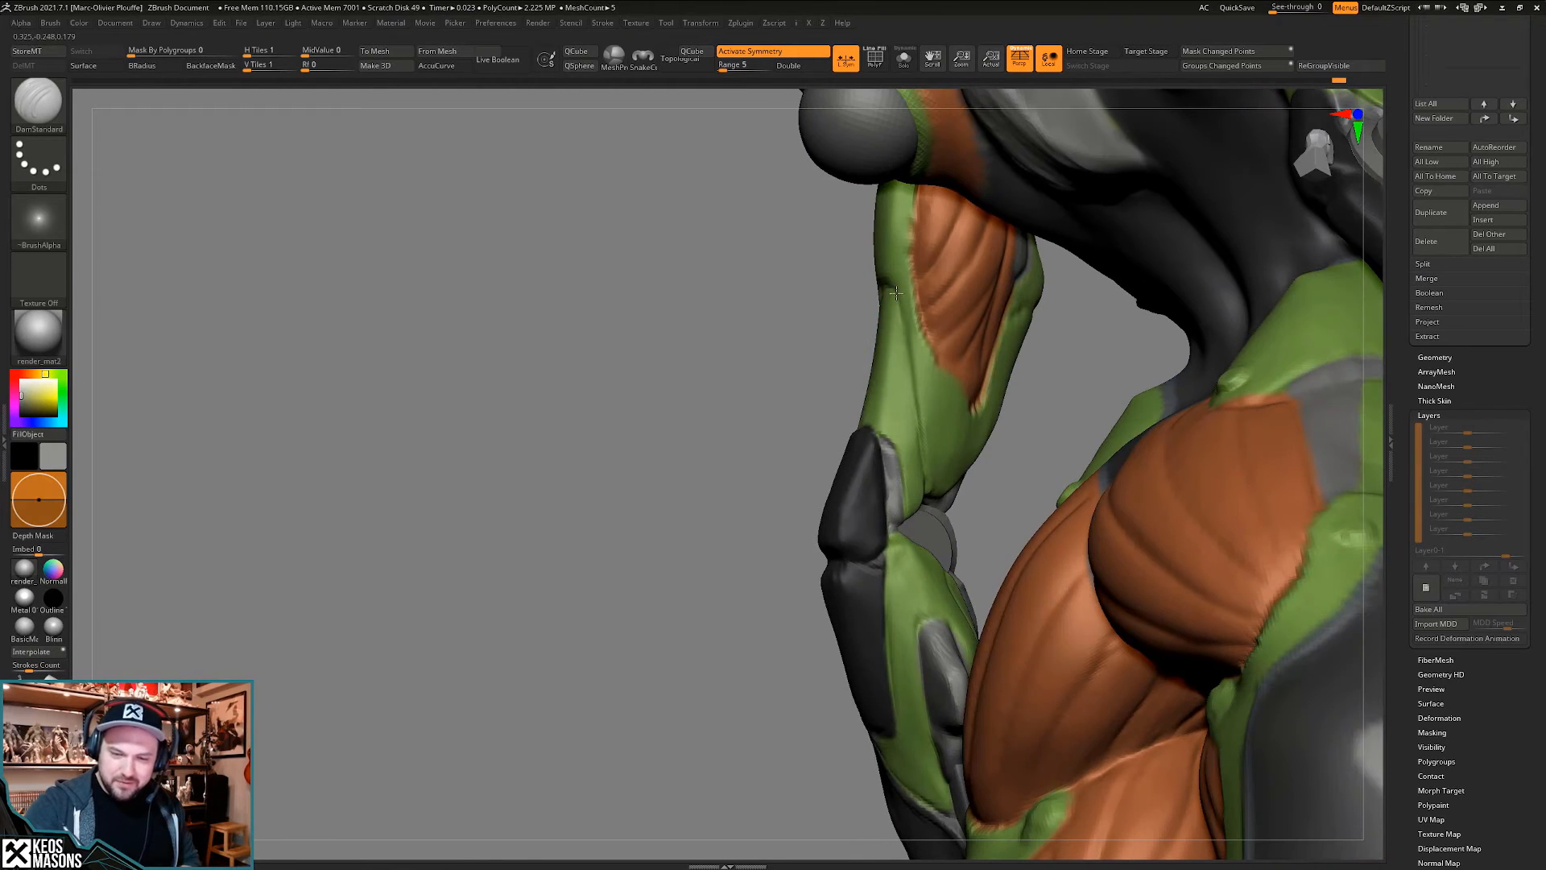
# - Carve a crease along the rear edge of the green upper arm down towards the elbow with the DamStandard brush
pyautogui.moveTo(914, 412); pyautogui.dragTo(919, 445)
pyautogui.moveTo(917, 451); pyautogui.dragTo(892, 336, button='right')
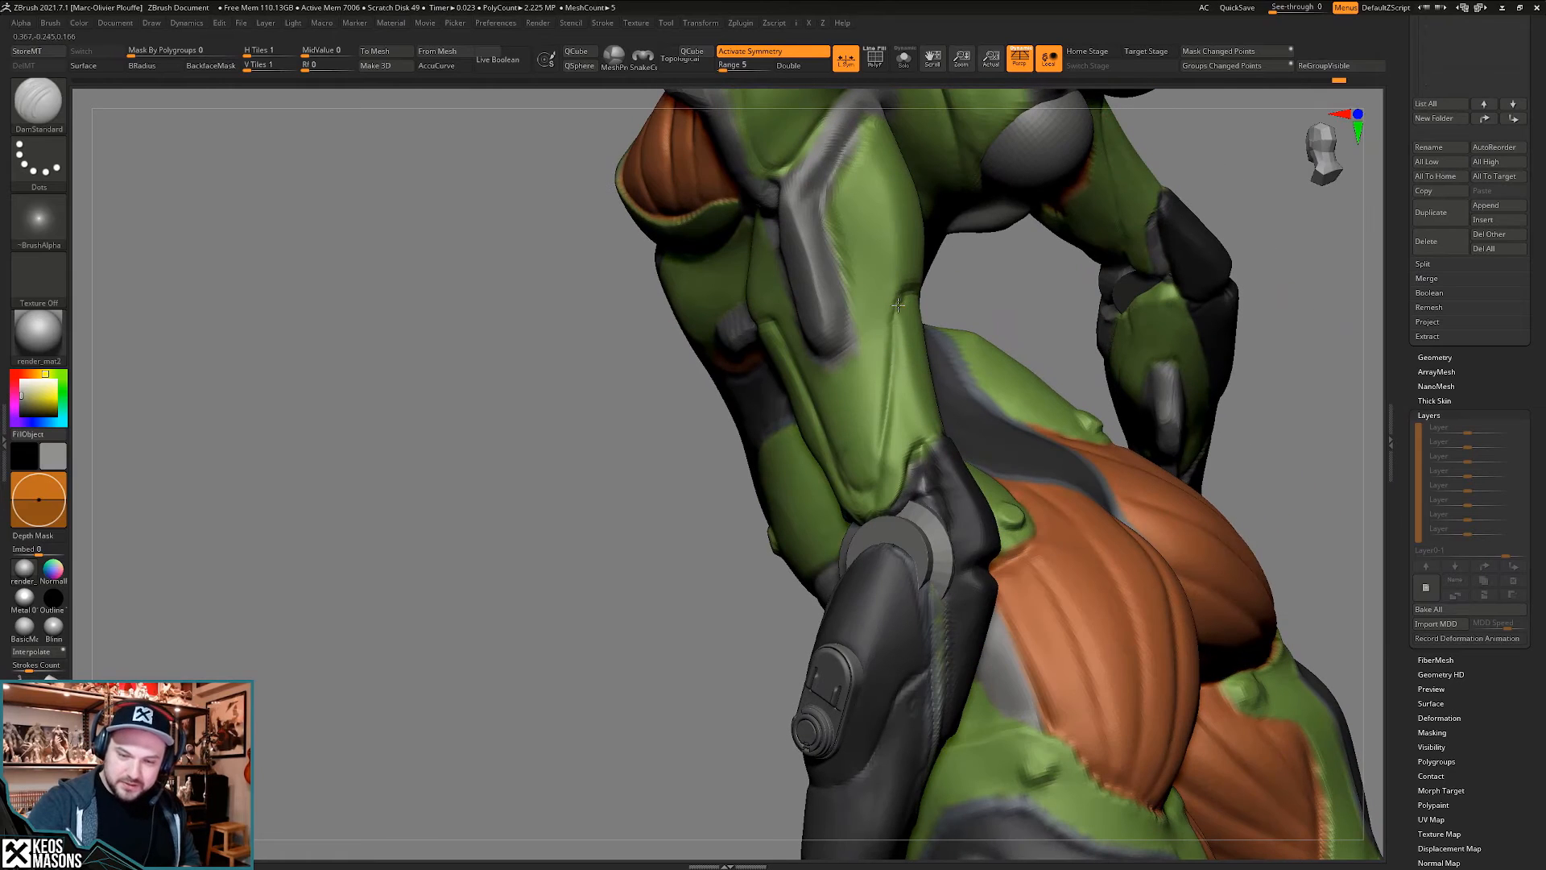
pyautogui.moveTo(898, 296); pyautogui.dragTo(884, 439)
pyautogui.moveTo(884, 443)
pyautogui.mouseDown(button='right')
pyautogui.moveTo(934, 450)
pyautogui.moveTo(881, 439)
pyautogui.moveTo(860, 468)
pyautogui.moveTo(891, 459)
pyautogui.moveTo(935, 483)
pyautogui.moveTo(874, 443)
pyautogui.moveTo(797, 449)
pyautogui.moveTo(835, 433)
pyautogui.mouseUp(button='right')
pyautogui.rightClick(838, 430)
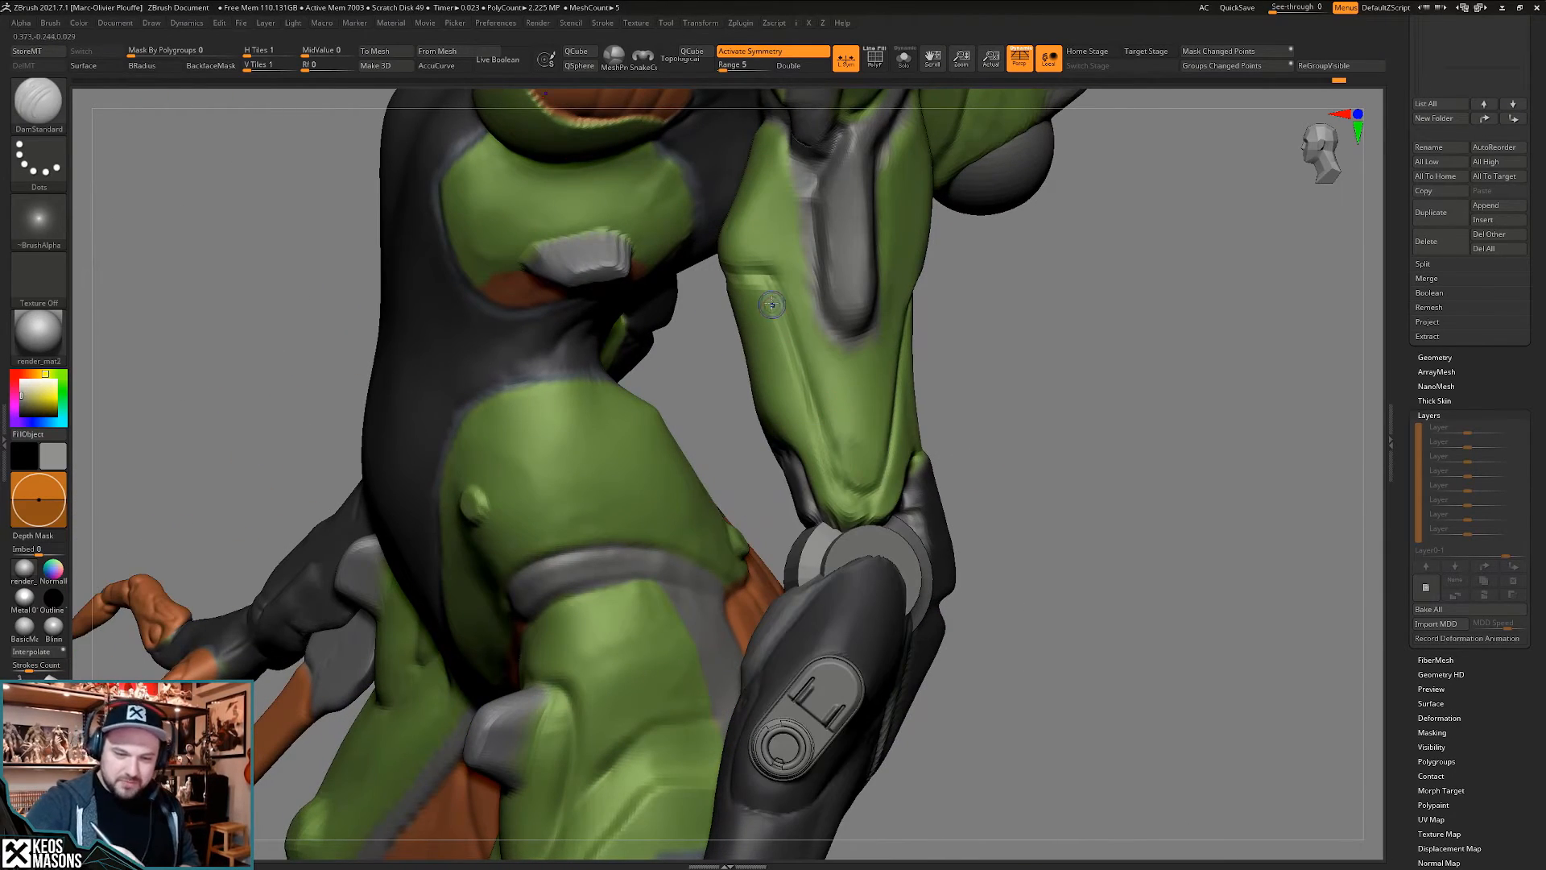
# - Smooth the grooves framing the tapered green panel on the outer side of the upper arm
pyautogui.moveTo(773, 319)
pyautogui.keyDown('shift'); pyautogui.mouseDown()
pyautogui.moveTo(821, 475)
pyautogui.moveTo(852, 508)
pyautogui.mouseUp(); pyautogui.keyUp('shift')
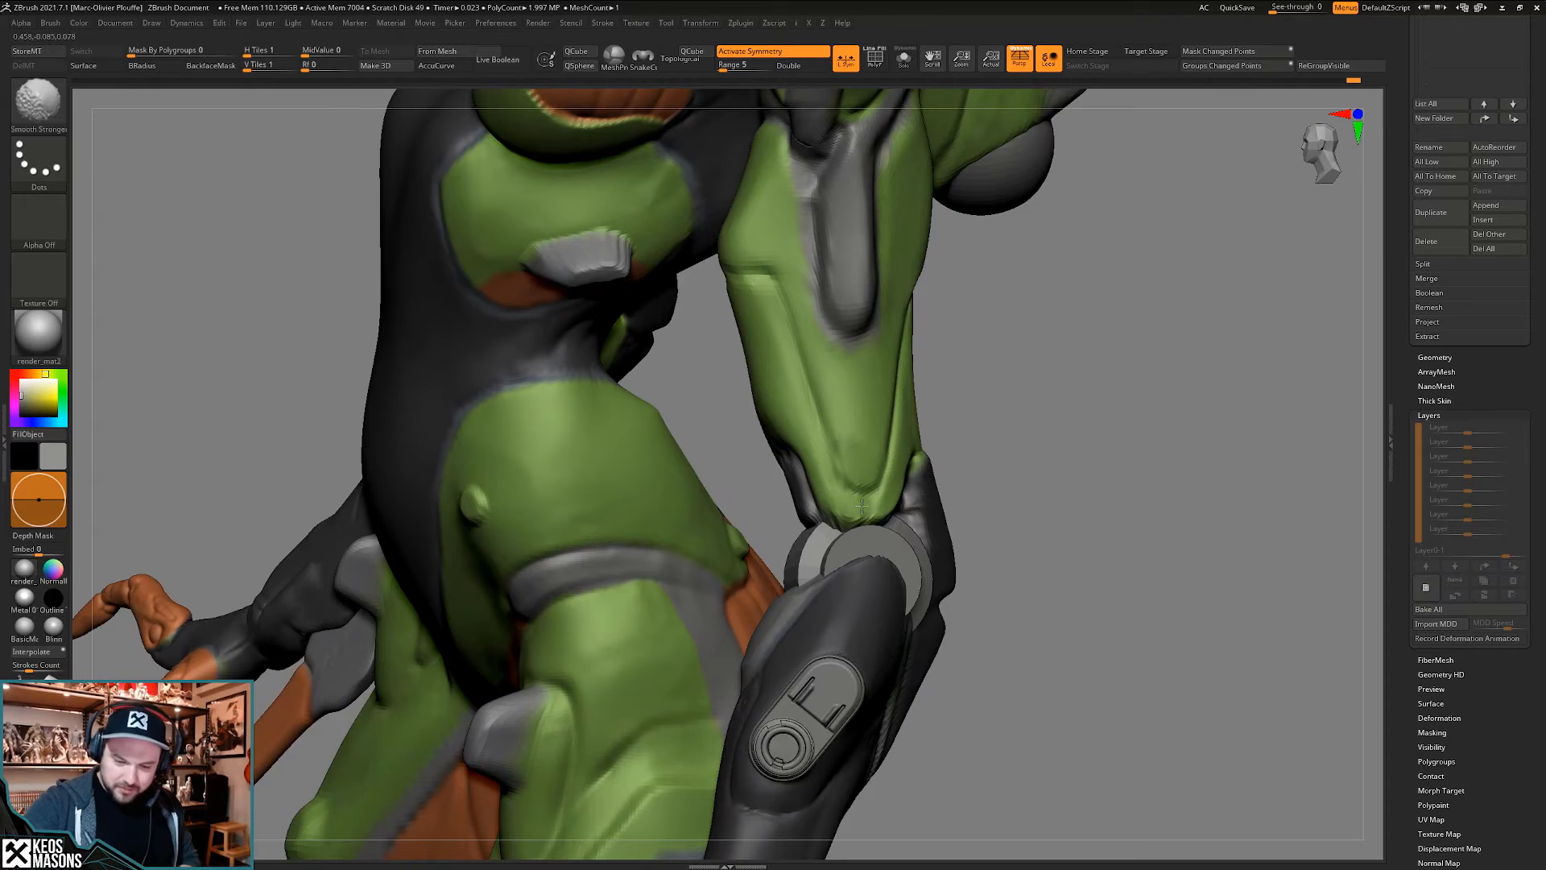
pyautogui.keyDown('shift'); pyautogui.moveTo(902, 416); pyautogui.dragTo(903, 388); pyautogui.keyUp('shift')
pyautogui.moveTo(901, 369); pyautogui.dragTo(845, 374, button='right')
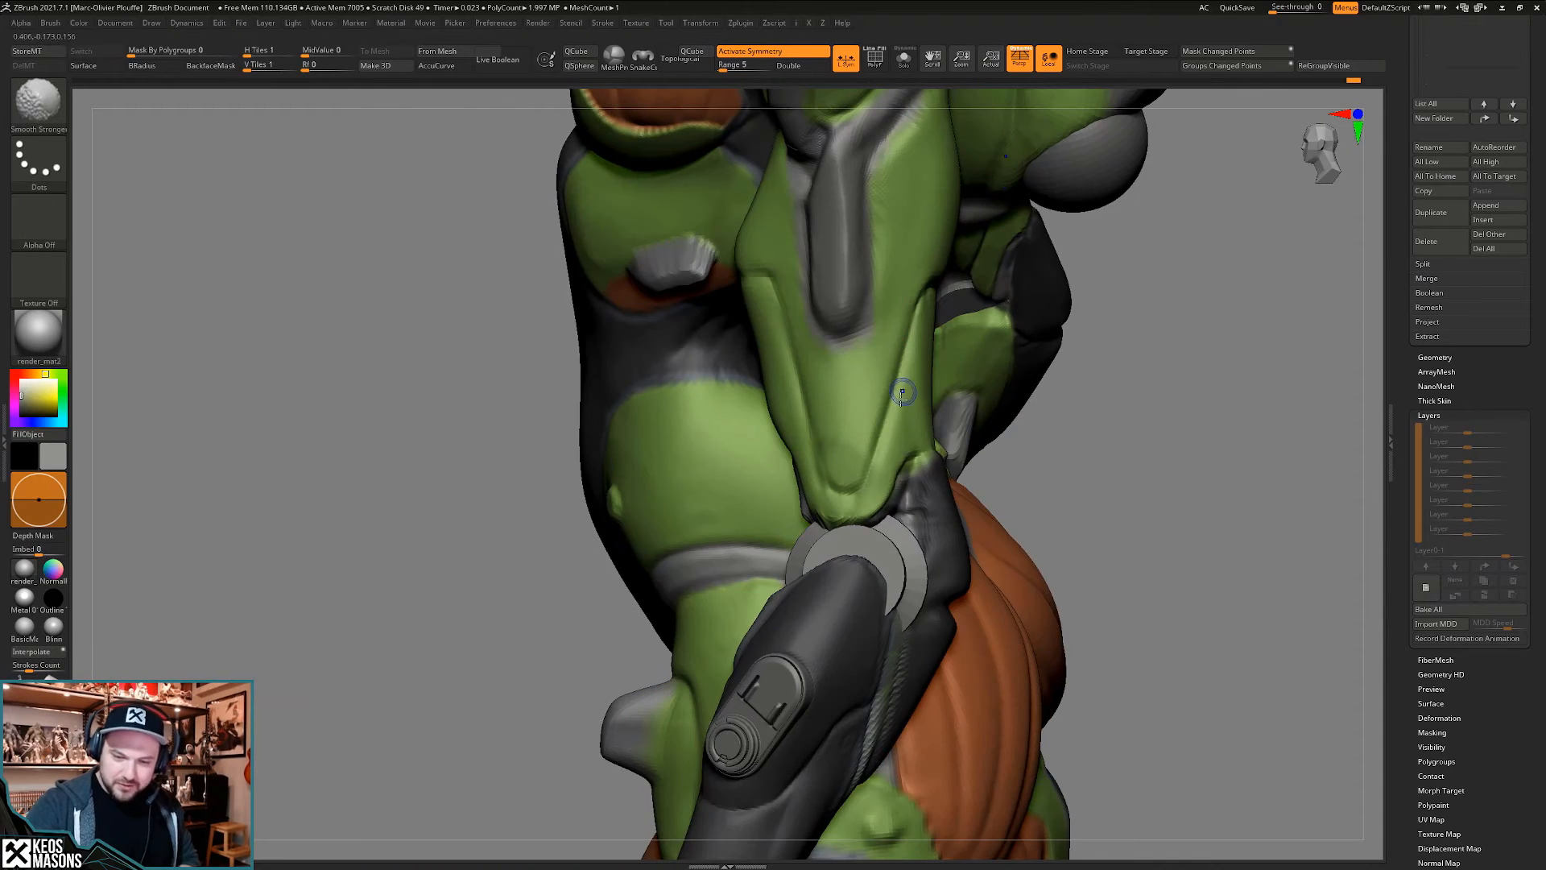
pyautogui.moveTo(923, 324); pyautogui.dragTo(999, 324, button='right')
pyautogui.moveTo(748, 284)
pyautogui.mouseDown(button='right')
pyautogui.moveTo(830, 278)
pyautogui.moveTo(846, 201)
pyautogui.mouseUp(button='right')
pyautogui.moveTo(748, 284)
pyautogui.keyDown('ctrl'); pyautogui.mouseDown(button='right')
pyautogui.moveTo(745, 201)
pyautogui.moveTo(853, 282)
pyautogui.mouseUp(button='right'); pyautogui.keyUp('ctrl')
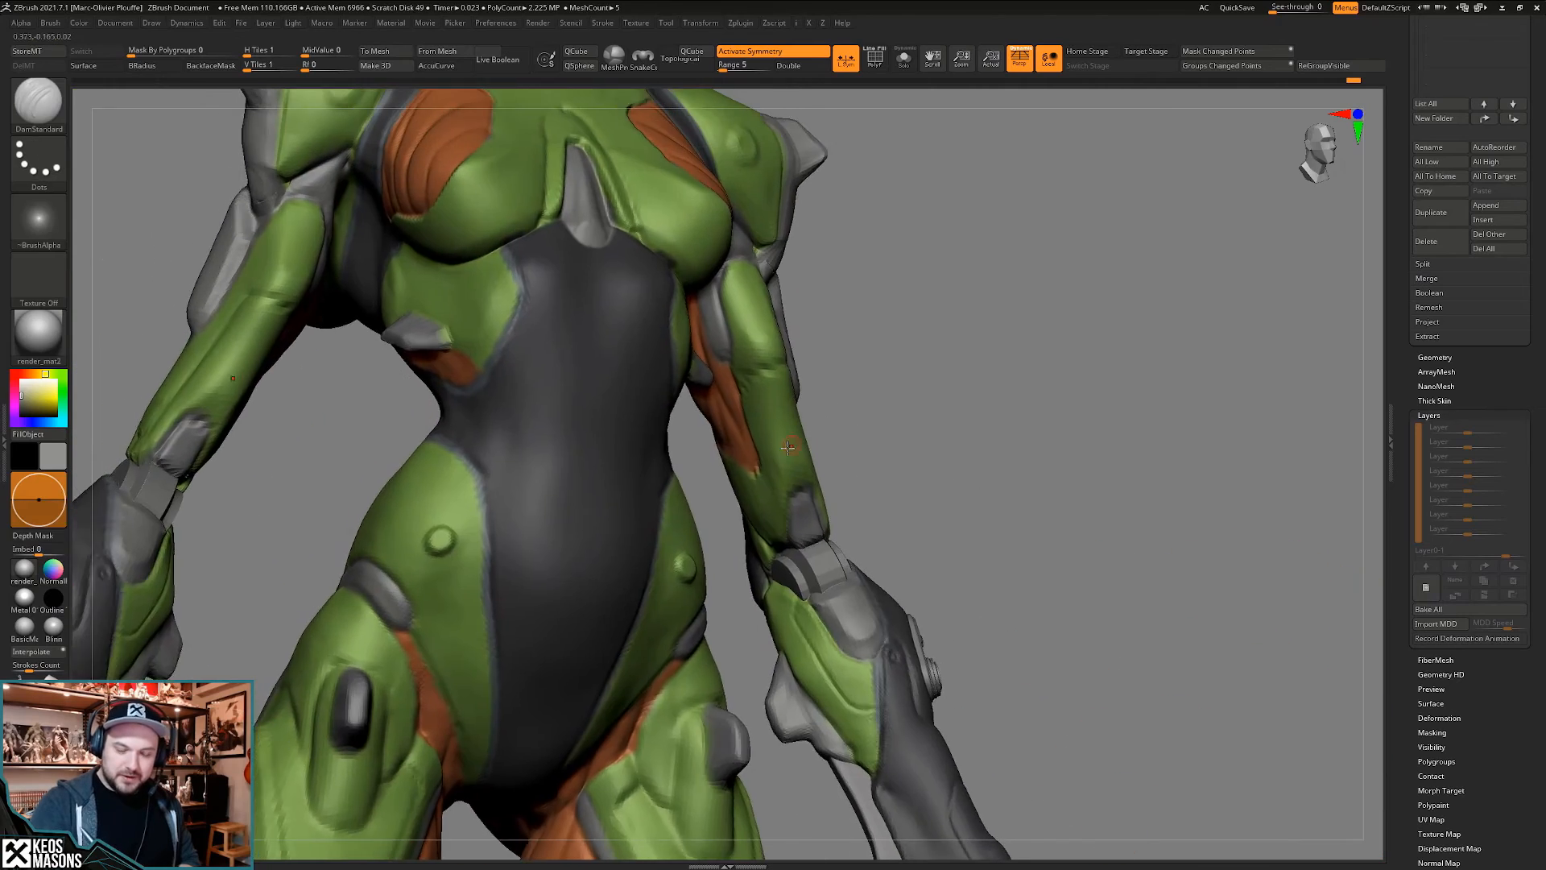
# - Refine the border between the orange muscle and the green shell on the inner upper arm with the DamStandard brush
pyautogui.moveTo(580, 402)
pyautogui.mouseDown(button='right')
pyautogui.moveTo(852, 445)
pyautogui.moveTo(737, 435)
pyautogui.moveTo(715, 359)
pyautogui.mouseUp(button='right')
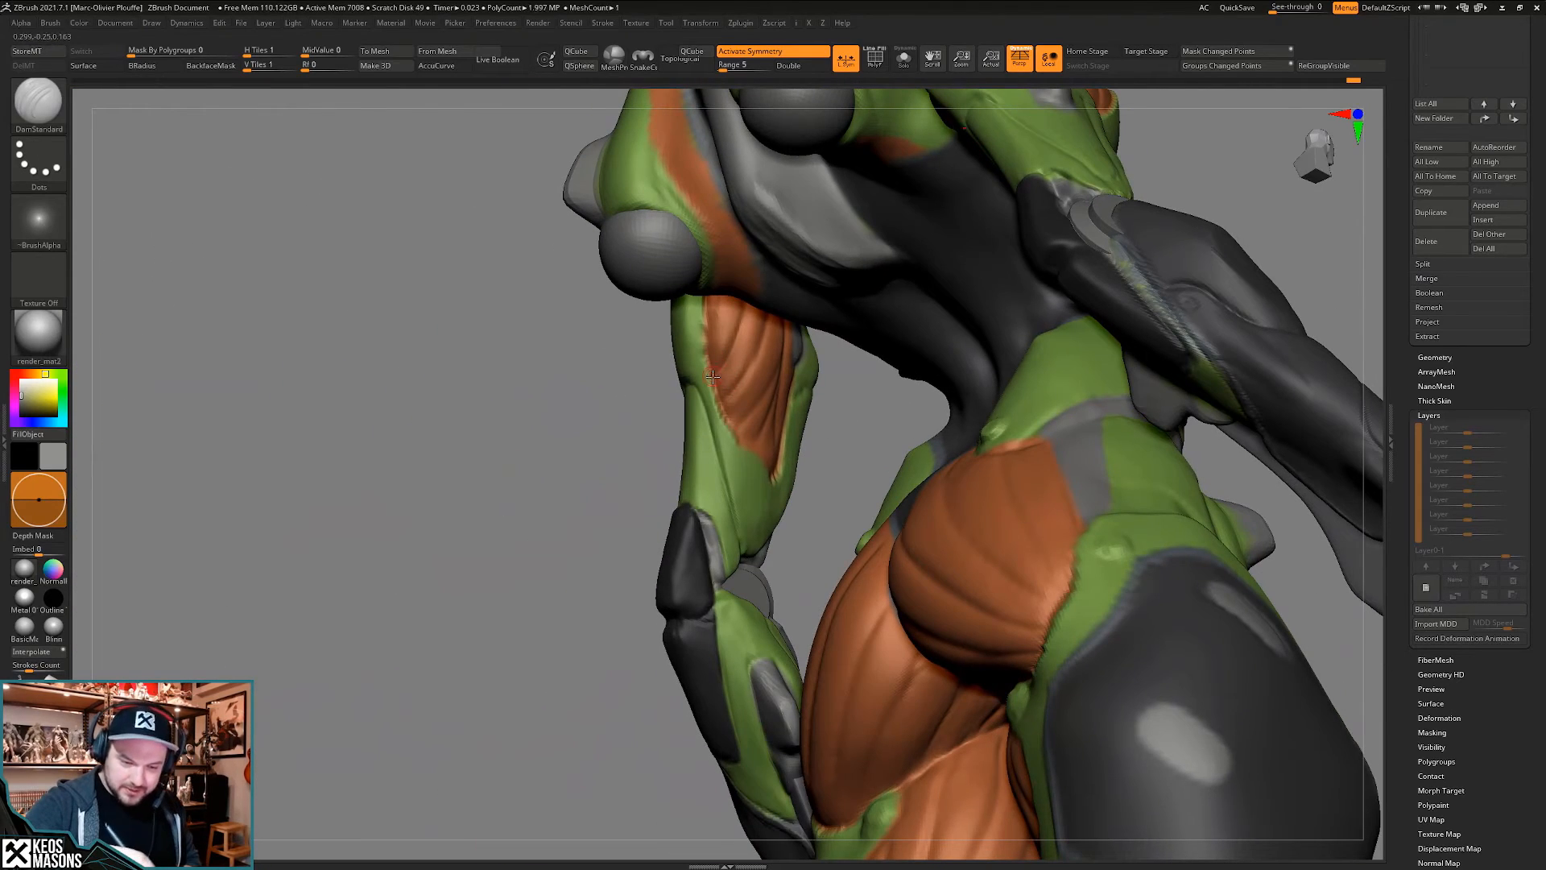
pyautogui.moveTo(738, 441); pyautogui.dragTo(744, 441, button='right')
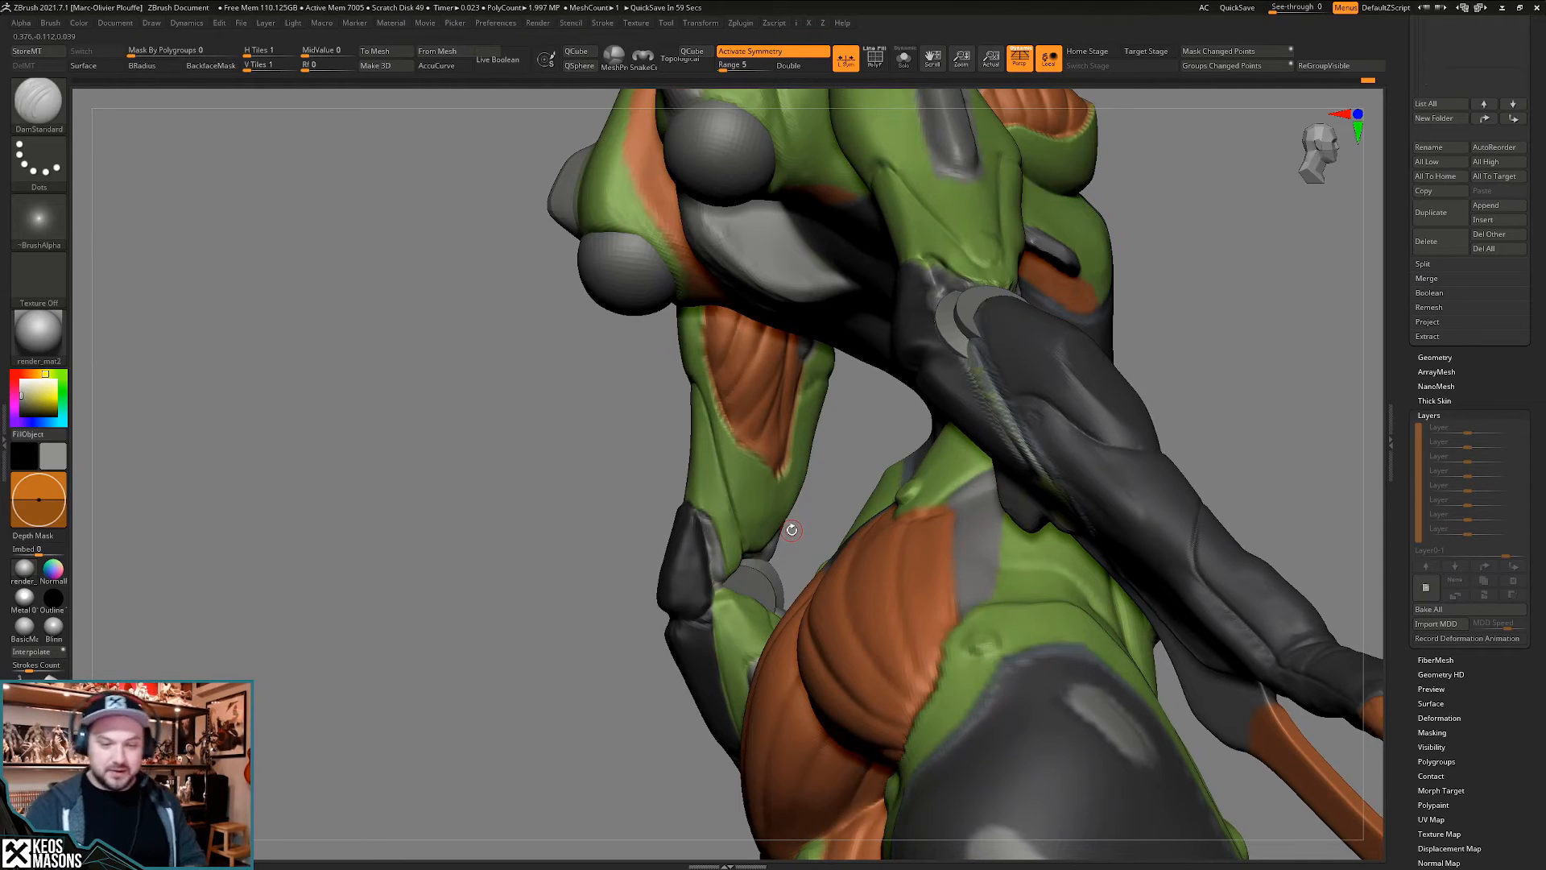
pyautogui.moveTo(832, 469); pyautogui.dragTo(806, 388, button='right')
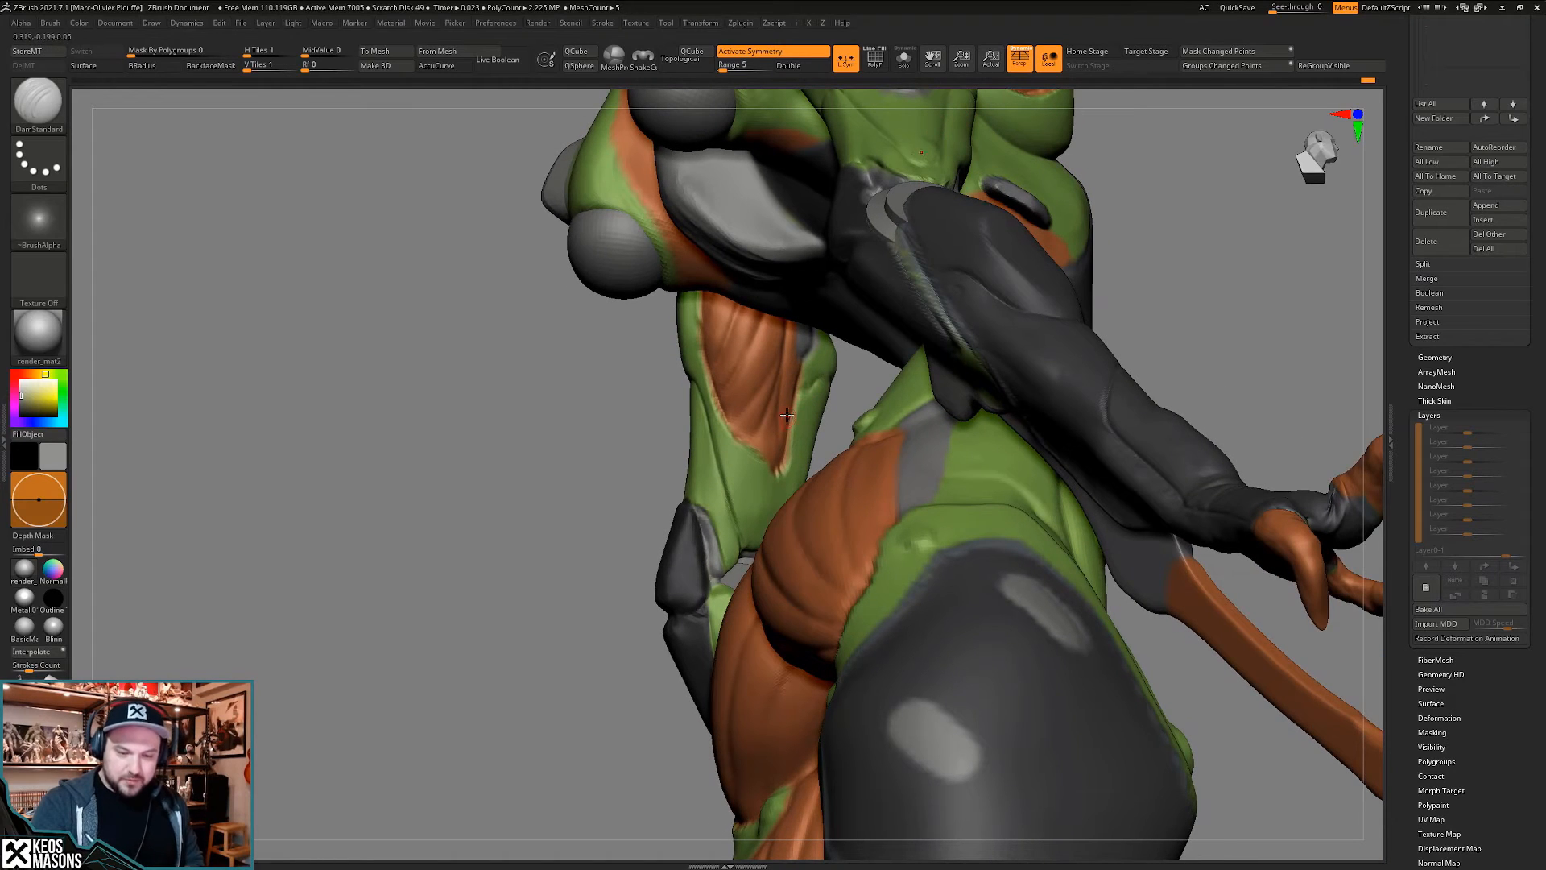
pyautogui.moveTo(768, 458)
pyautogui.mouseDown(button='right')
pyautogui.moveTo(745, 445)
pyautogui.moveTo(761, 416)
pyautogui.moveTo(776, 450)
pyautogui.moveTo(704, 390)
pyautogui.moveTo(735, 443)
pyautogui.moveTo(771, 434)
pyautogui.mouseUp(button='right')
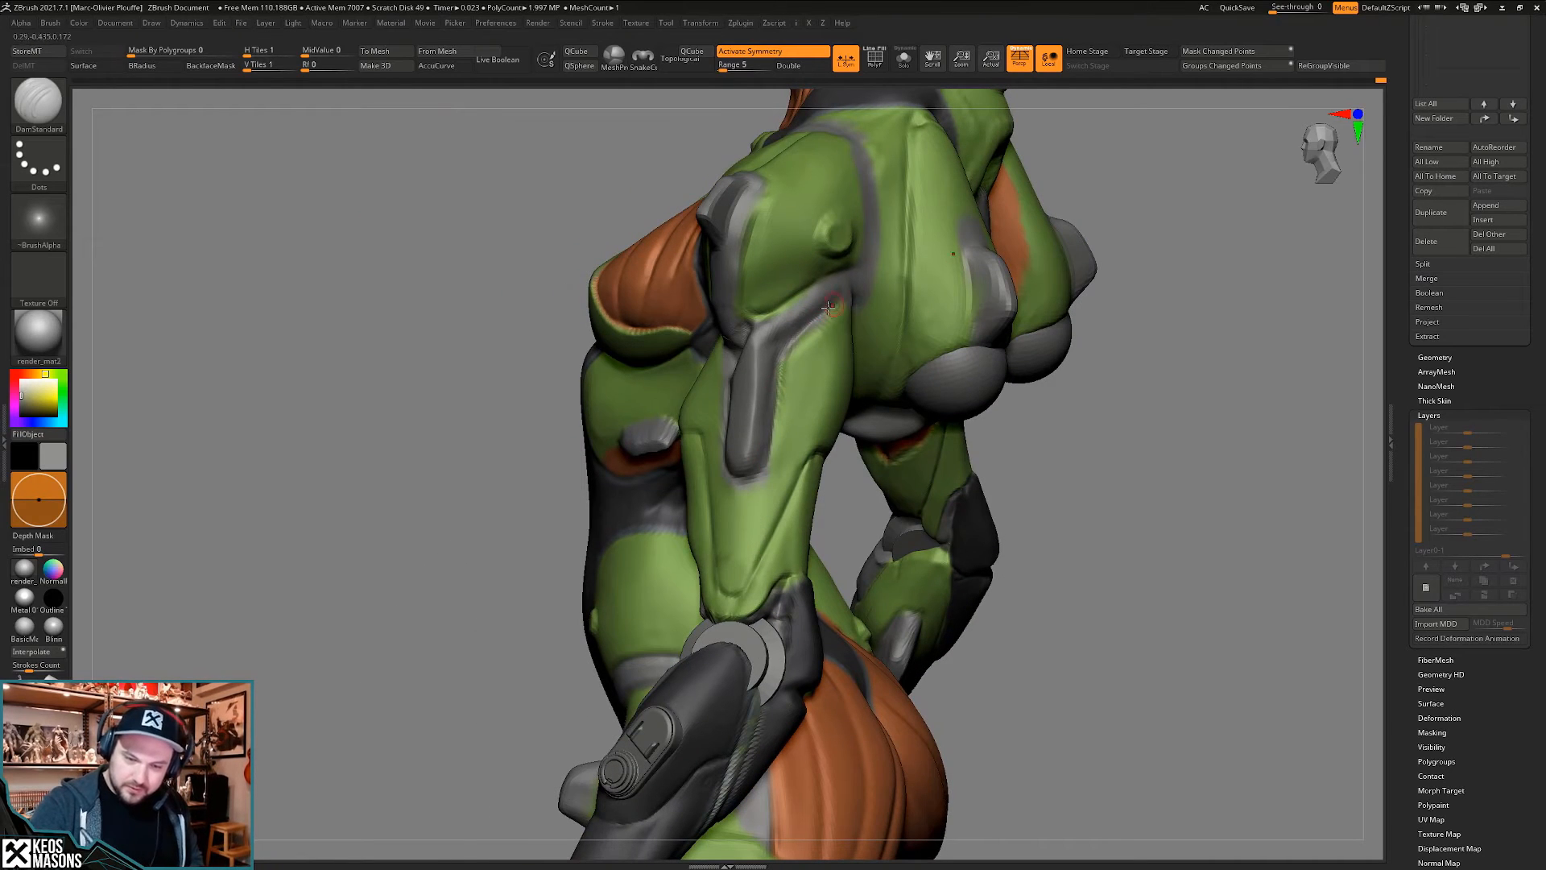
# - Carve the edges of the grey band between the shoulder and the upper arm and smooth its surface
pyautogui.moveTo(829, 309)
pyautogui.mouseDown(button='right')
pyautogui.moveTo(810, 298)
pyautogui.moveTo(808, 325)
pyautogui.moveTo(839, 300)
pyautogui.mouseUp(button='right')
pyautogui.moveTo(853, 293); pyautogui.dragTo(865, 294)
pyautogui.moveTo(865, 294)
pyautogui.mouseDown(button='right')
pyautogui.moveTo(886, 289)
pyautogui.moveTo(856, 288)
pyautogui.moveTo(750, 382)
pyautogui.moveTo(738, 330)
pyautogui.mouseUp(button='right')
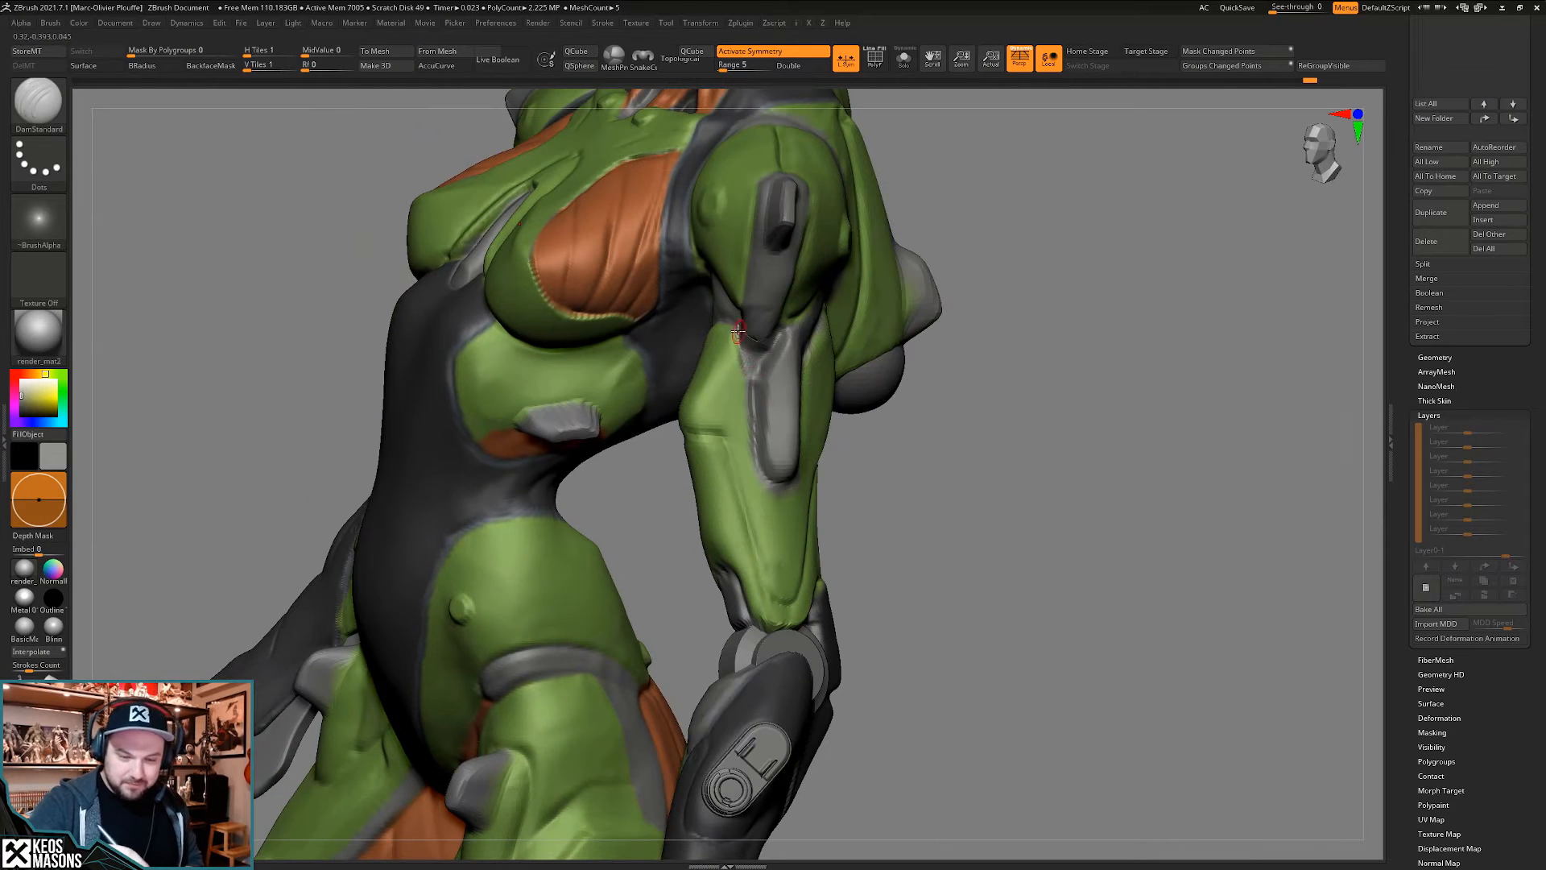
pyautogui.moveTo(757, 436)
pyautogui.mouseDown(button='right')
pyautogui.moveTo(763, 477)
pyautogui.moveTo(764, 364)
pyautogui.mouseUp(button='right')
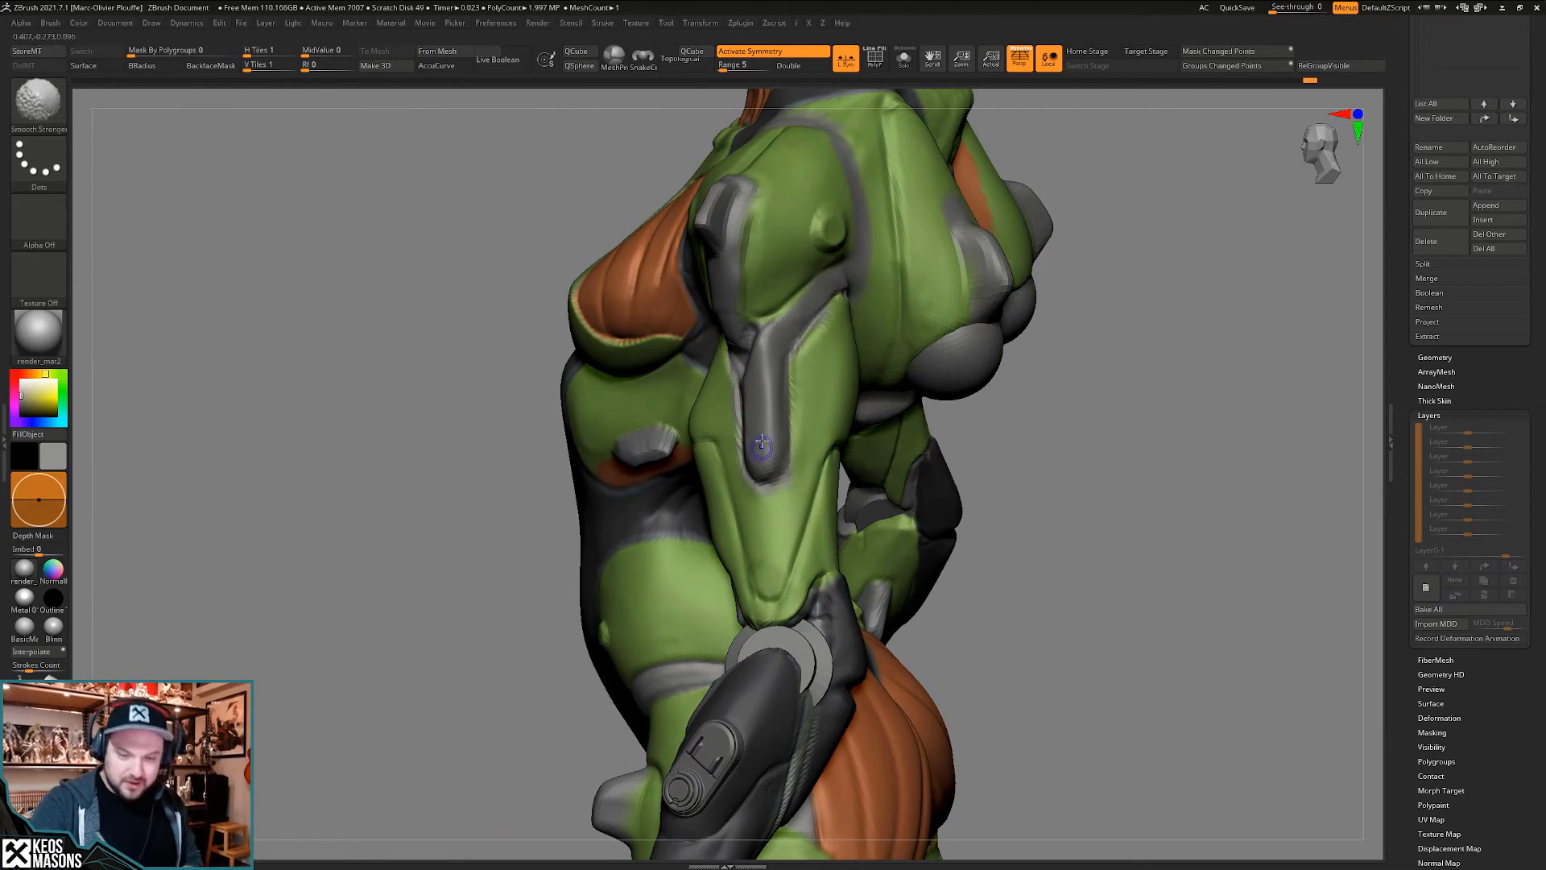
pyautogui.moveTo(763, 447)
pyautogui.mouseDown(button='right')
pyautogui.moveTo(791, 435)
pyautogui.moveTo(807, 469)
pyautogui.moveTo(822, 453)
pyautogui.moveTo(930, 475)
pyautogui.moveTo(842, 490)
pyautogui.moveTo(878, 474)
pyautogui.moveTo(844, 415)
pyautogui.mouseUp(button='right')
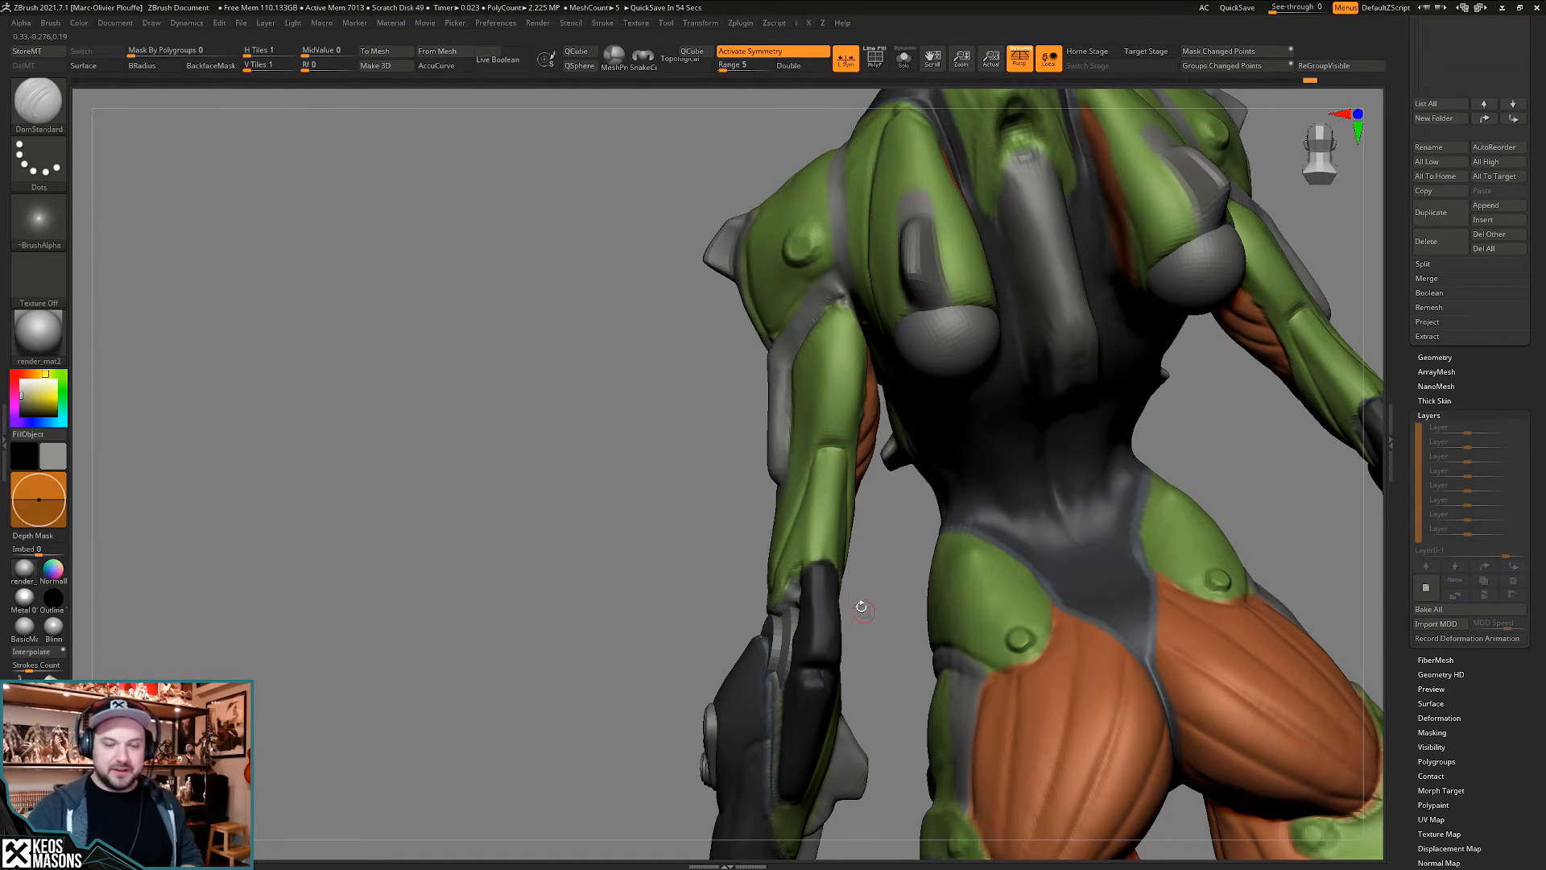
# - Define the upper rear edge of the green arm plate below the shoulder with the DamStandard brush
pyautogui.moveTo(861, 606)
pyautogui.mouseDown()
pyautogui.moveTo(915, 570)
pyautogui.moveTo(864, 592)
pyautogui.moveTo(858, 576)
pyautogui.mouseUp()
pyautogui.press('space')
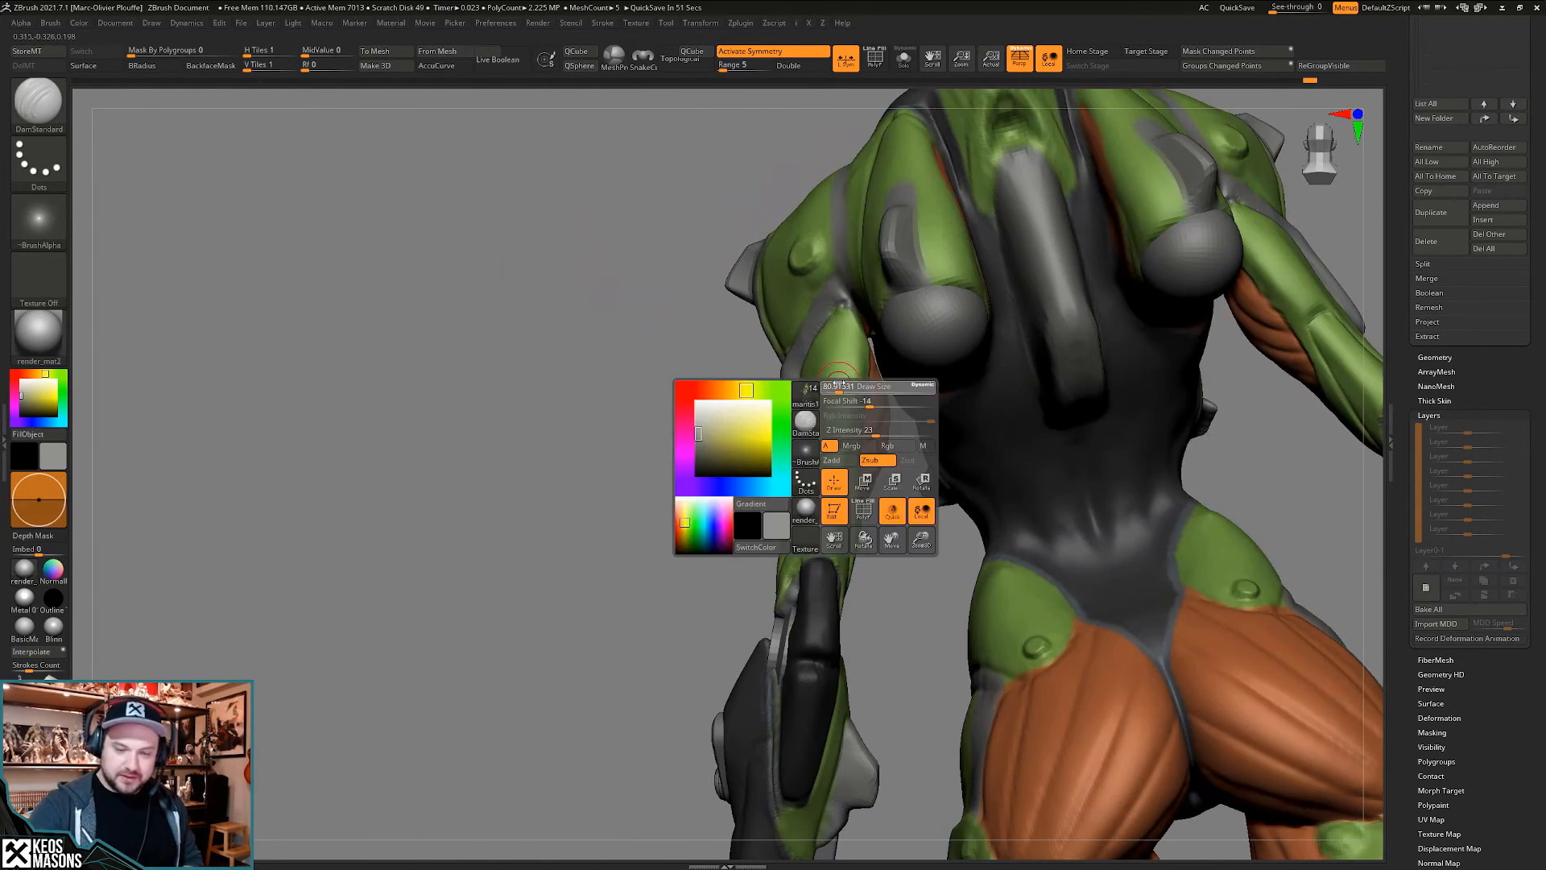
pyautogui.moveTo(838, 383)
pyautogui.mouseDown(button='right')
pyautogui.moveTo(834, 408)
pyautogui.moveTo(827, 389)
pyautogui.moveTo(1012, 452)
pyautogui.moveTo(999, 526)
pyautogui.moveTo(930, 389)
pyautogui.moveTo(889, 363)
pyautogui.moveTo(889, 426)
pyautogui.moveTo(883, 394)
pyautogui.moveTo(924, 426)
pyautogui.moveTo(872, 458)
pyautogui.moveTo(865, 512)
pyautogui.mouseUp(button='right')
pyautogui.rightClick(924, 427)
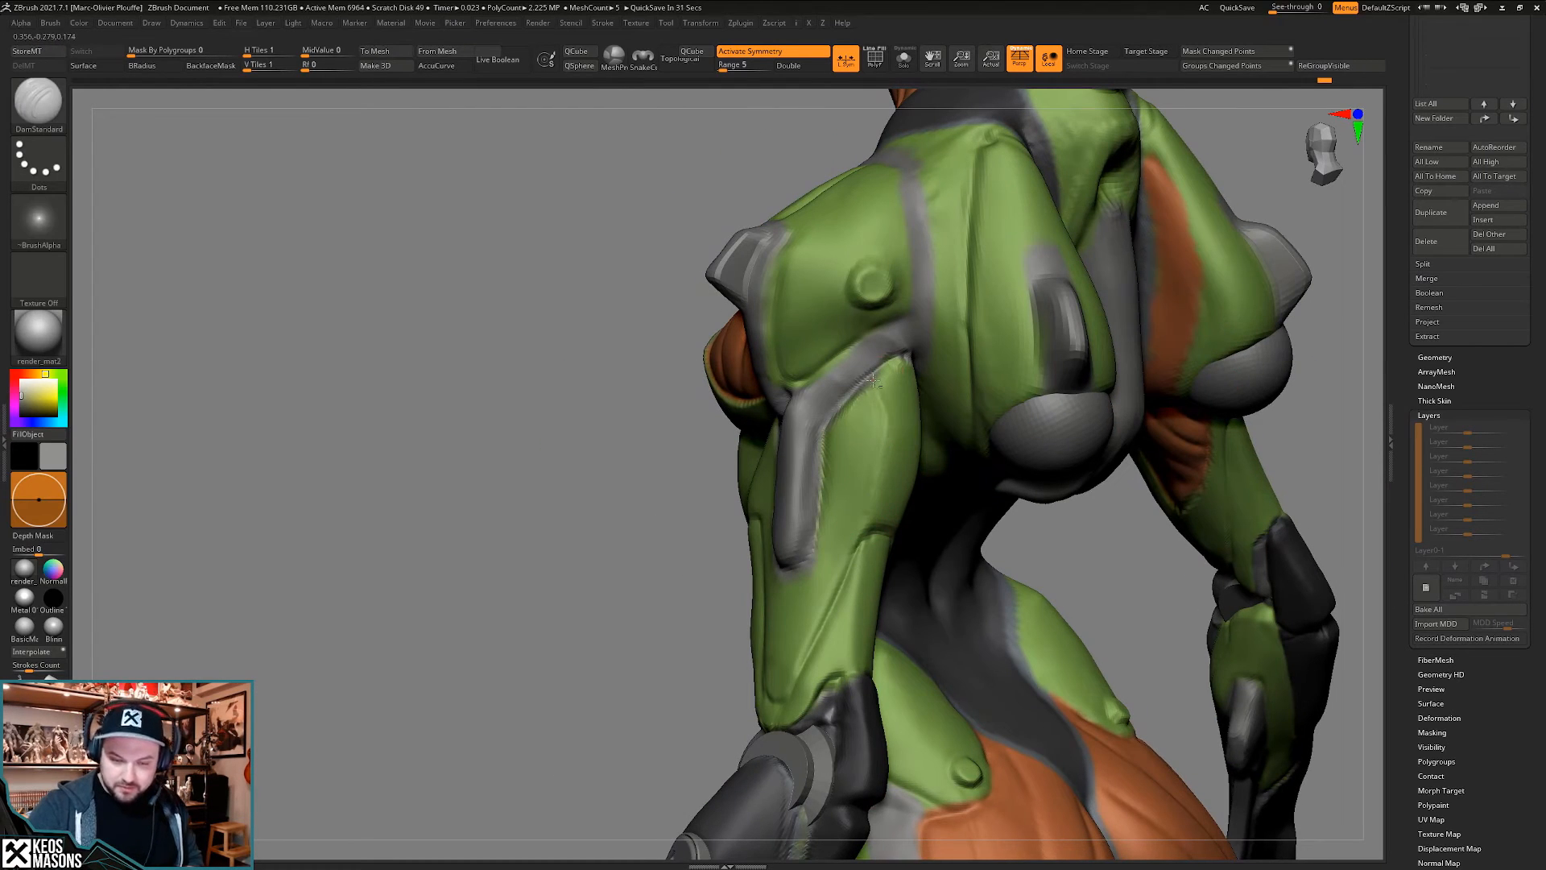
# - Isolate the arms and shoulder plates of the body mesh by hiding the torso and legs
pyautogui.moveTo(874, 378)
pyautogui.mouseDown(button='right')
pyautogui.moveTo(876, 405)
pyautogui.moveTo(943, 424)
pyautogui.moveTo(942, 402)
pyautogui.moveTo(919, 448)
pyautogui.moveTo(892, 431)
pyautogui.moveTo(903, 448)
pyautogui.moveTo(889, 414)
pyautogui.moveTo(905, 430)
pyautogui.moveTo(965, 397)
pyautogui.moveTo(930, 456)
pyautogui.moveTo(936, 402)
pyautogui.mouseUp(button='right')
pyautogui.keyDown('alt'); pyautogui.click(943, 424); pyautogui.keyUp('alt')
pyautogui.moveTo(936, 403)
pyautogui.mouseDown(button='right')
pyautogui.moveTo(926, 394)
pyautogui.moveTo(904, 515)
pyautogui.moveTo(926, 467)
pyautogui.moveTo(895, 486)
pyautogui.moveTo(898, 463)
pyautogui.moveTo(920, 445)
pyautogui.moveTo(902, 457)
pyautogui.moveTo(916, 456)
pyautogui.moveTo(917, 499)
pyautogui.mouseUp(button='right')
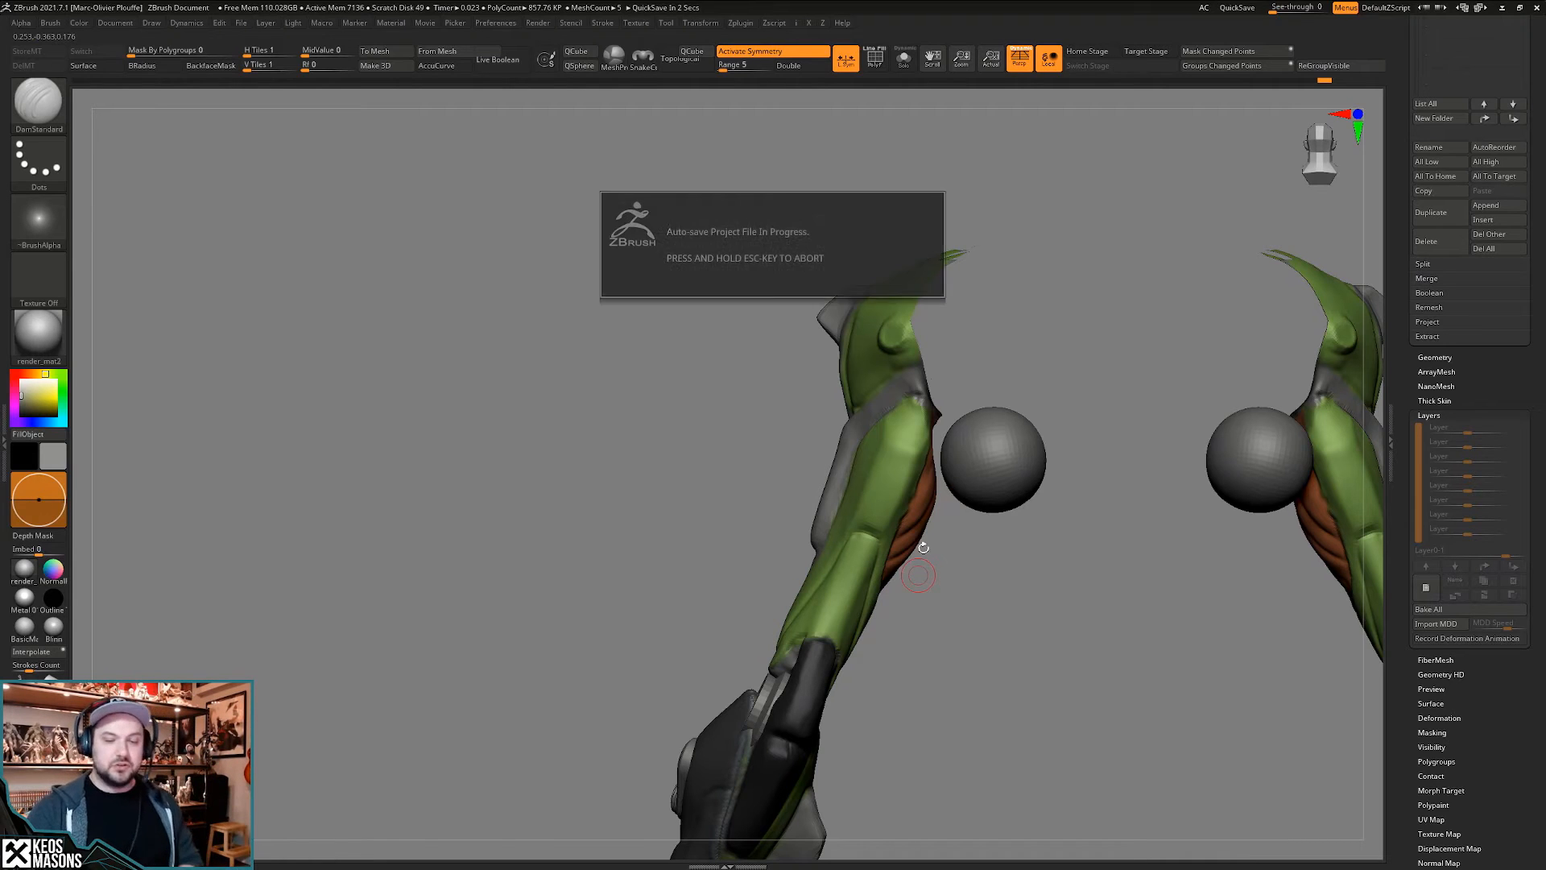
pyautogui.moveTo(929, 538); pyautogui.dragTo(897, 522)
pyautogui.rightClick(897, 522)
pyautogui.keyDown('ctrl'); pyautogui.moveTo(914, 500); pyautogui.dragTo(905, 439, button='right'); pyautogui.keyUp('ctrl')
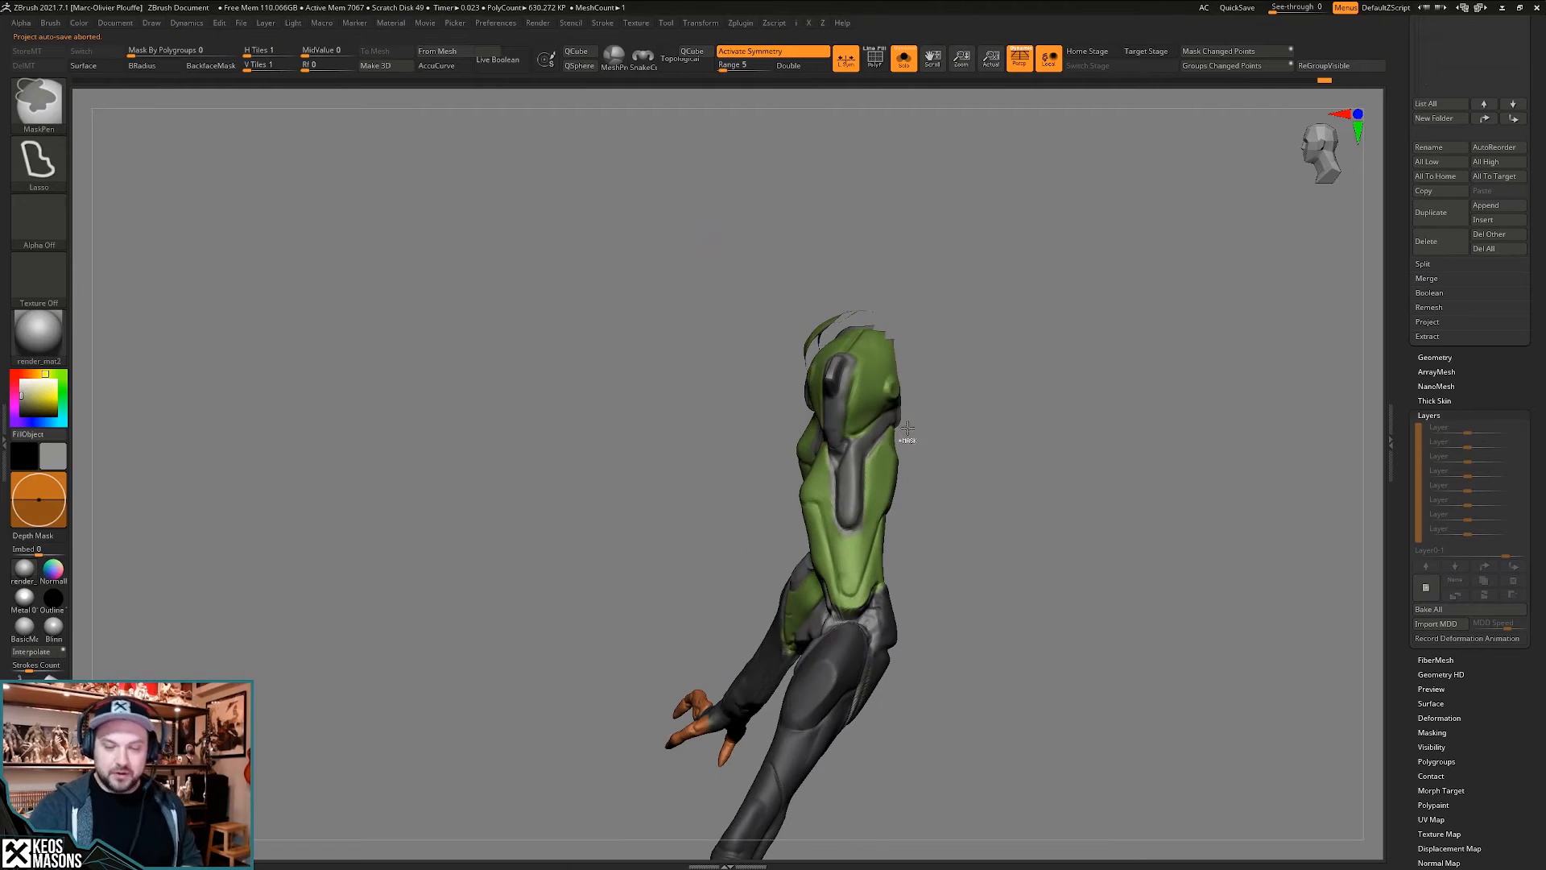
pyautogui.moveTo(1105, 523); pyautogui.dragTo(1107, 485)
pyautogui.keyDown('ctrl'); pyautogui.moveTo(1107, 485); pyautogui.dragTo(1102, 556, button='right'); pyautogui.keyUp('ctrl')
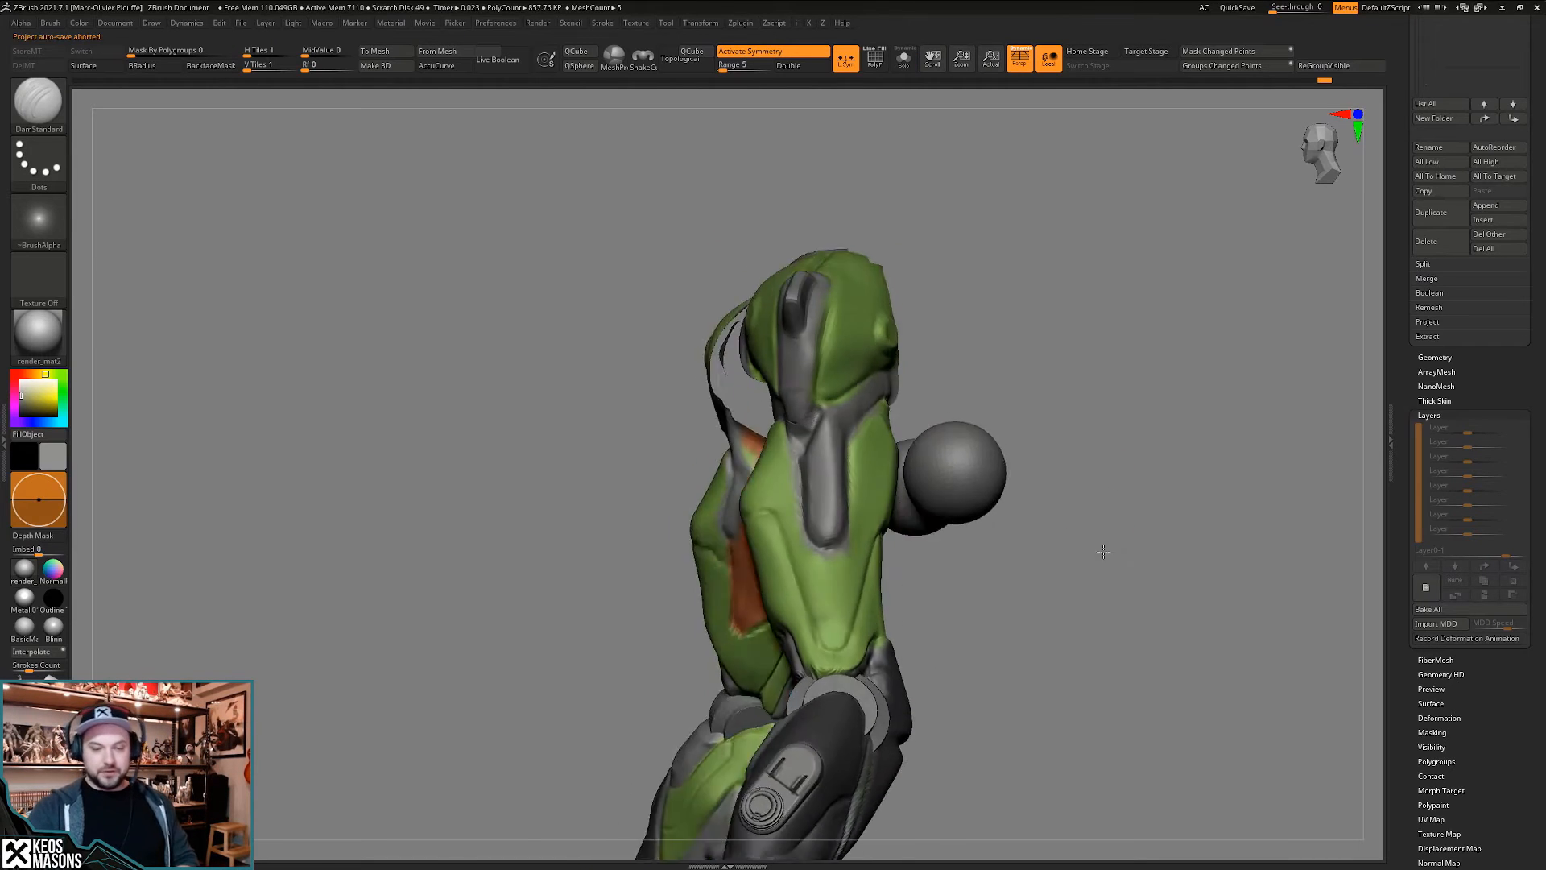
# - Build up the narrow grey strip beside the elbow end of the green upper-arm plate with ClayBuildup and smooth it
pyautogui.moveTo(1102, 555); pyautogui.dragTo(1010, 381)
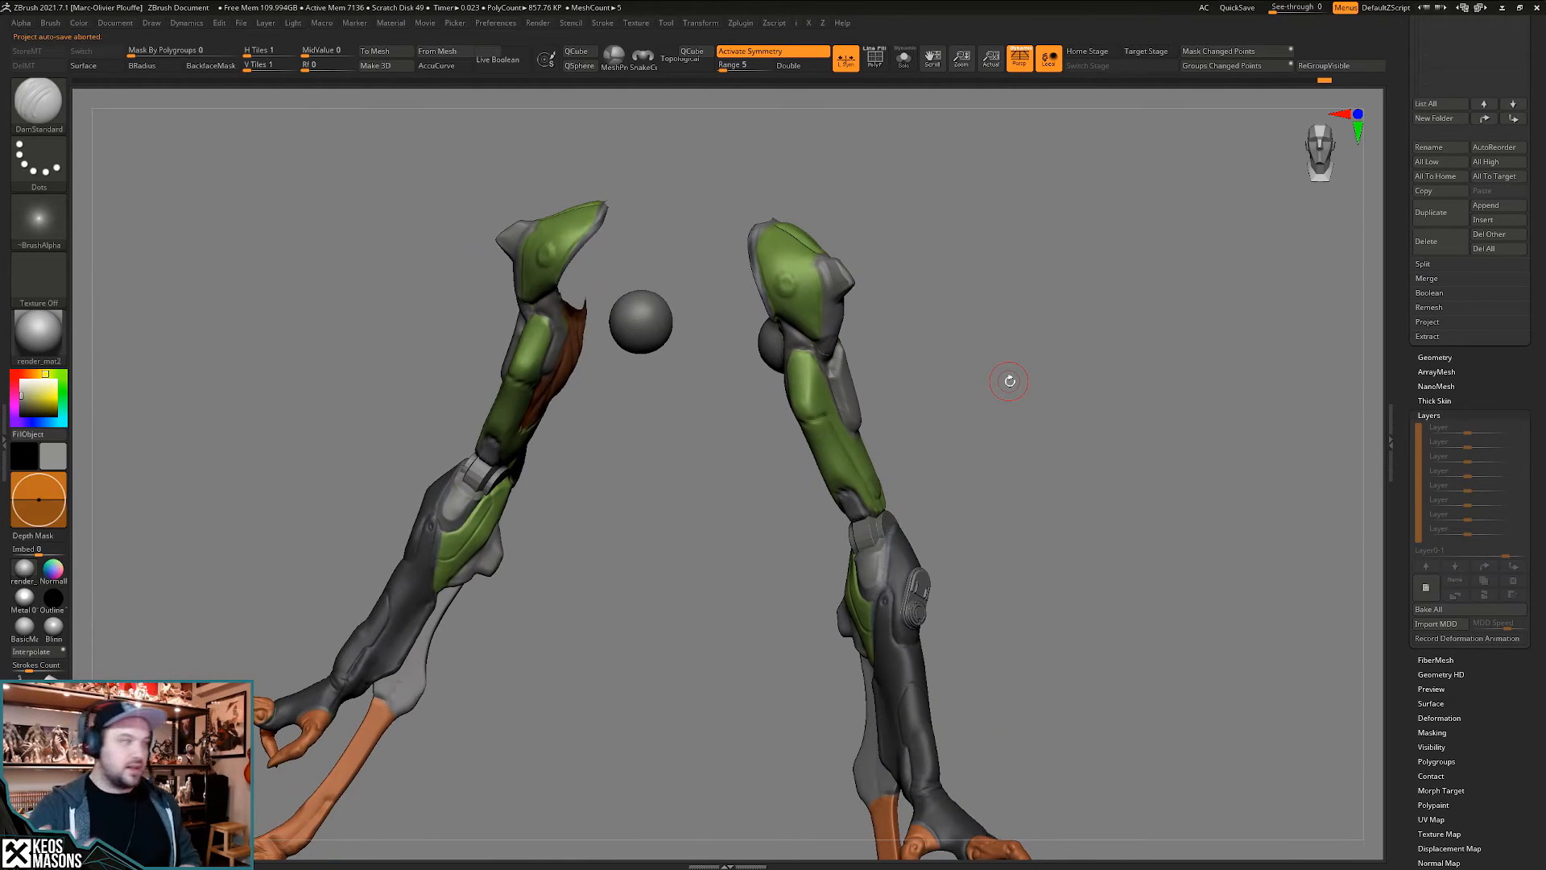
pyautogui.moveTo(1086, 462); pyautogui.dragTo(1055, 484)
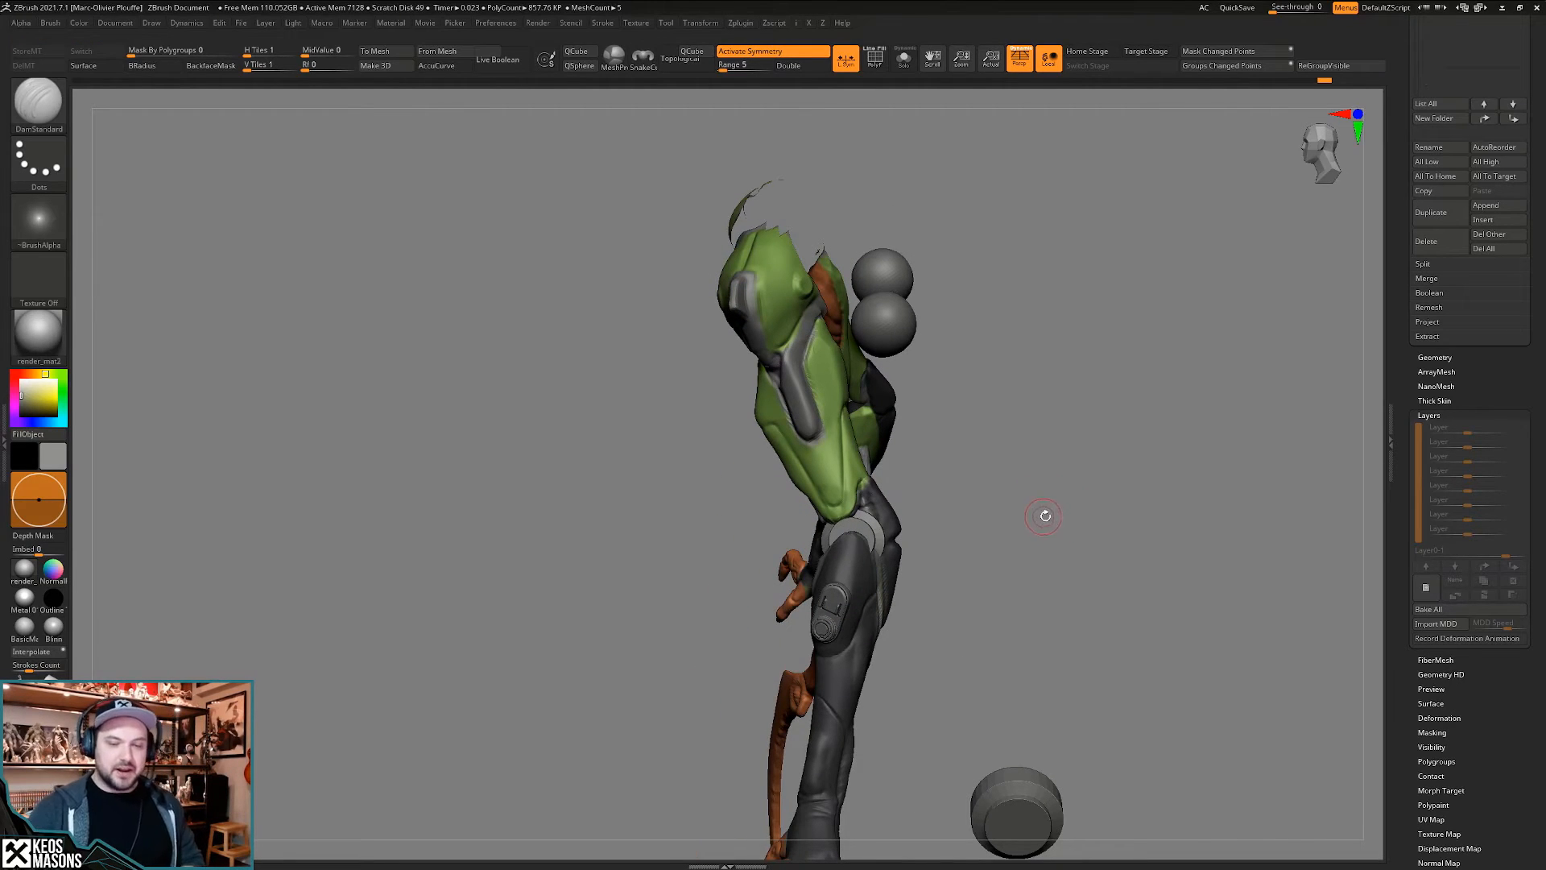
pyautogui.moveTo(1045, 515); pyautogui.dragTo(926, 493)
pyautogui.keyDown('alt'); pyautogui.moveTo(717, 434); pyautogui.dragTo(862, 503); pyautogui.keyUp('alt')
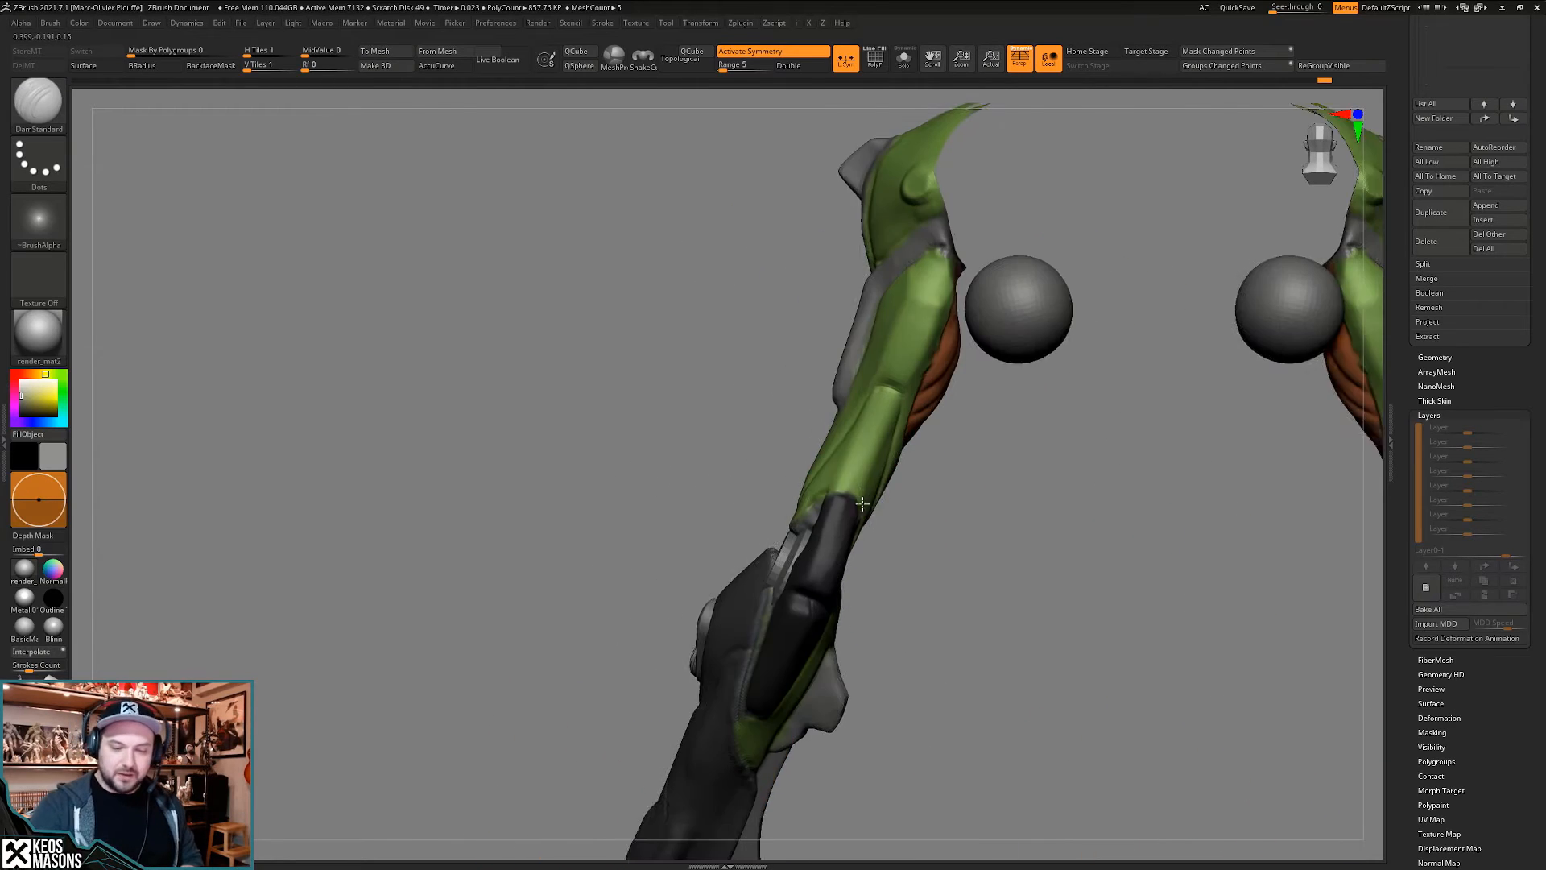
pyautogui.moveTo(862, 503)
pyautogui.keyDown('alt'); pyautogui.mouseDown(button='right')
pyautogui.moveTo(872, 559)
pyautogui.moveTo(919, 532)
pyautogui.moveTo(836, 575)
pyautogui.moveTo(839, 594)
pyautogui.mouseUp(button='right'); pyautogui.keyUp('alt')
pyautogui.moveTo(839, 595); pyautogui.dragTo(842, 548, button='right')
pyautogui.rightClick(847, 522)
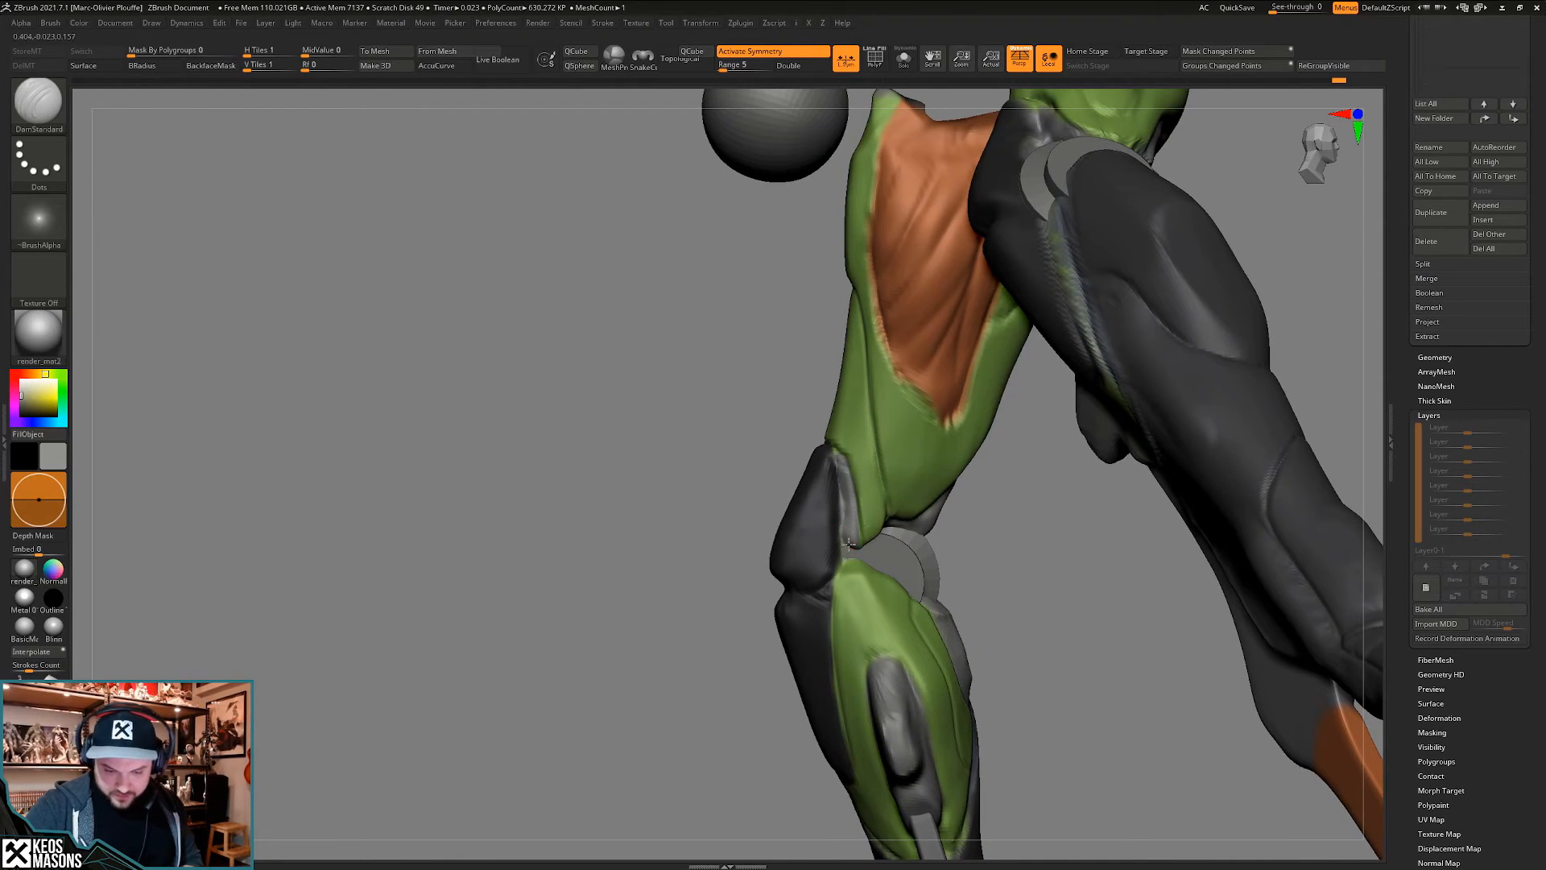
pyautogui.press('b')
pyautogui.press('c')
pyautogui.press('b')
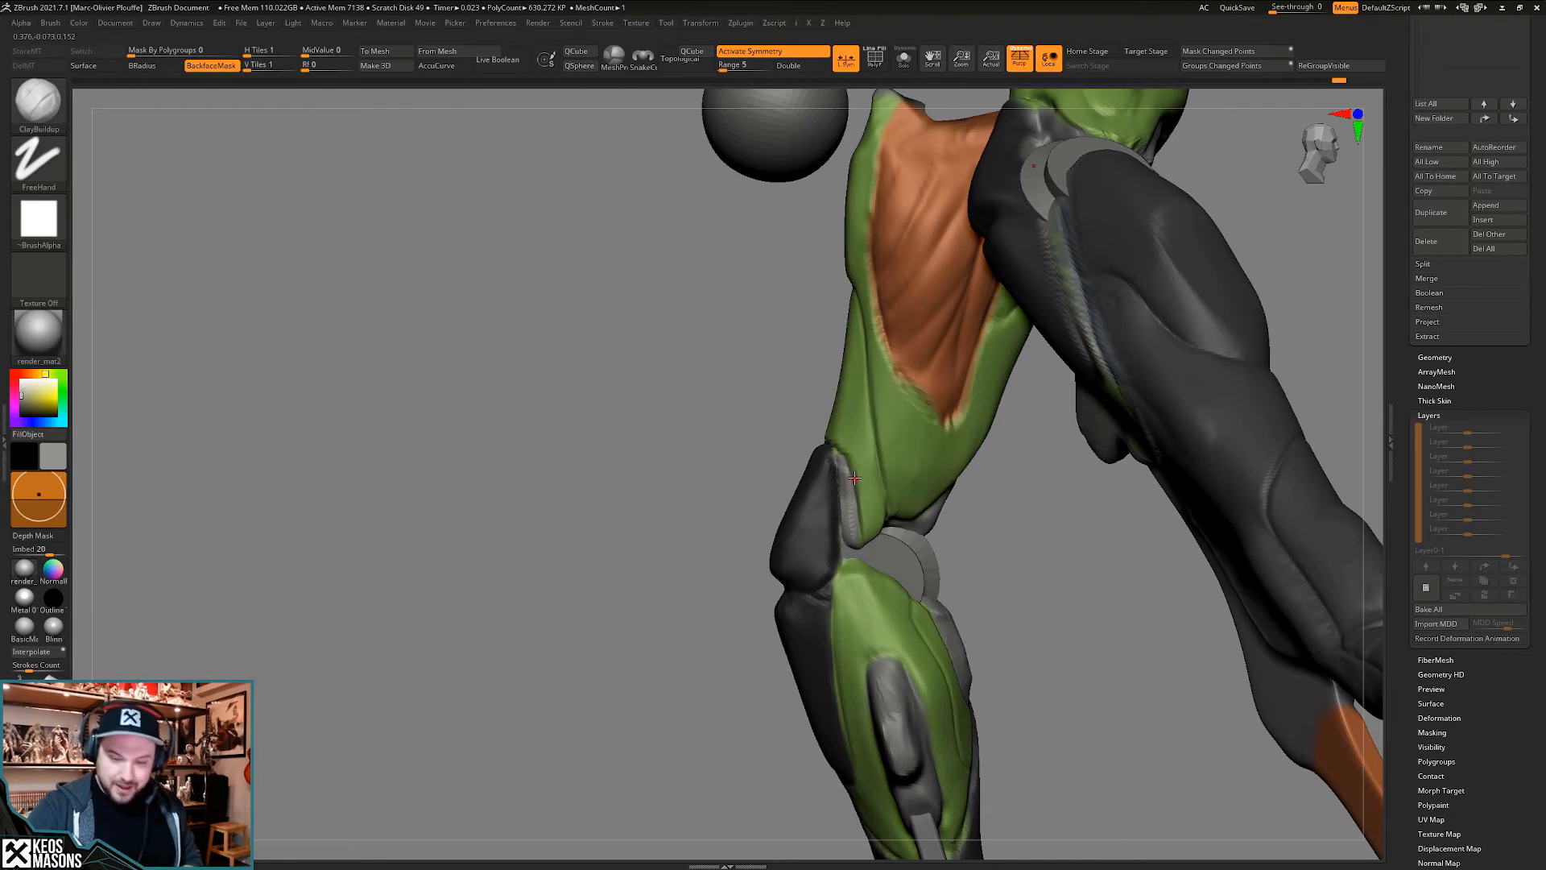
pyautogui.press('shift')
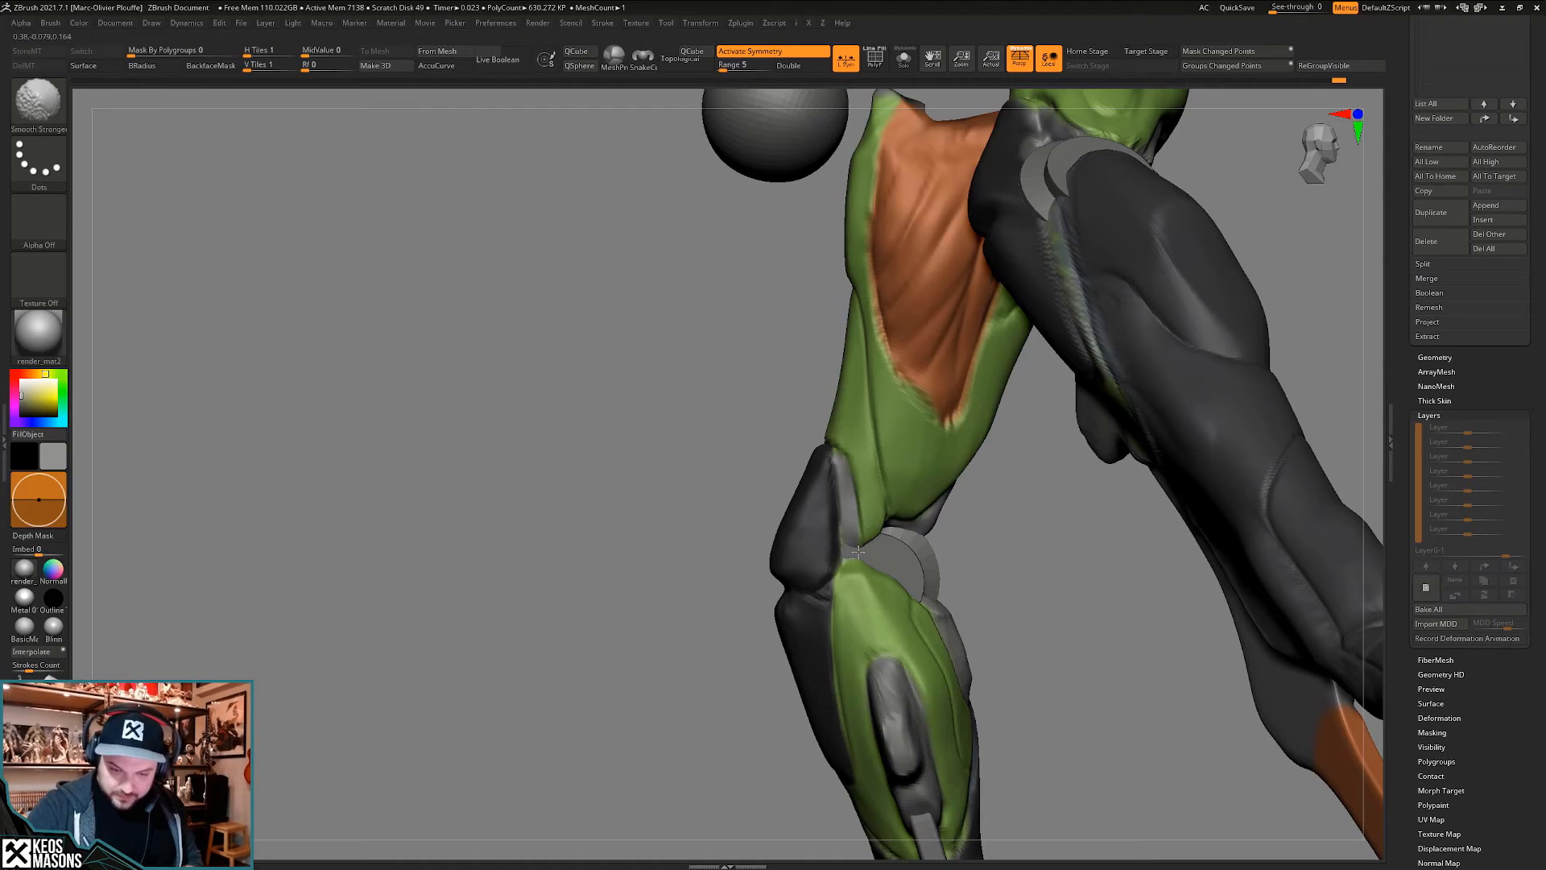
# - Define the elbow end of the green inner upper-arm plate with the DamStandard brush
pyautogui.keyDown('alt'); pyautogui.moveTo(858, 552); pyautogui.dragTo(854, 517, button='right'); pyautogui.keyUp('alt')
pyautogui.press('space')
pyautogui.click(888, 492)
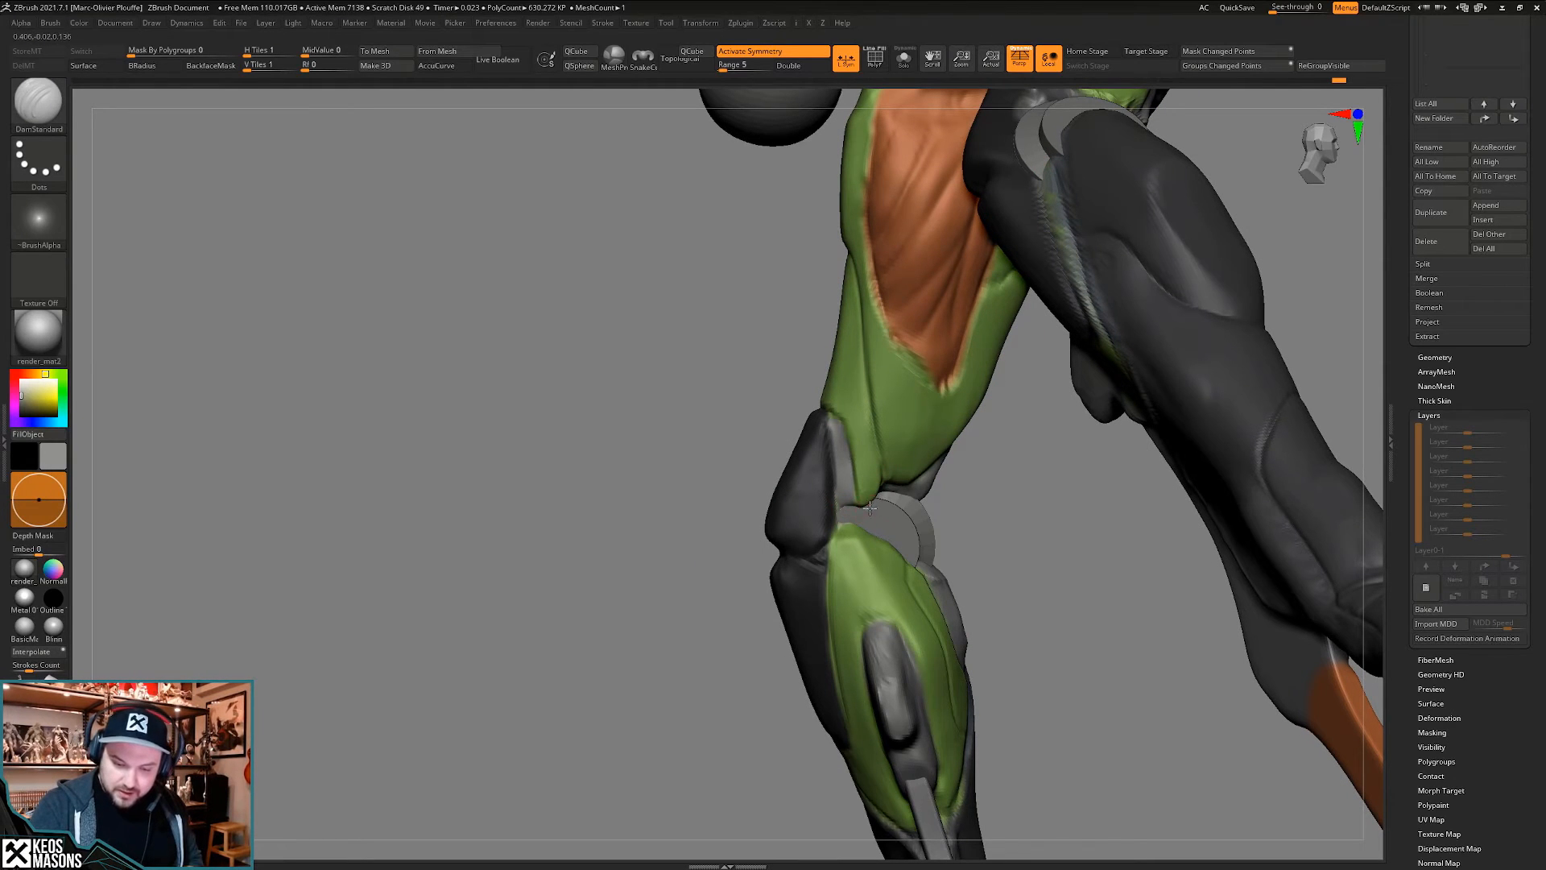
pyautogui.moveTo(870, 508)
pyautogui.mouseDown(button='right')
pyautogui.moveTo(886, 477)
pyautogui.moveTo(861, 459)
pyautogui.moveTo(885, 427)
pyautogui.mouseUp(button='right')
# - Adjust the shape of the green plate's lower corners around the elbow joint with the Move brush
pyautogui.press('space')
pyautogui.click(851, 447)
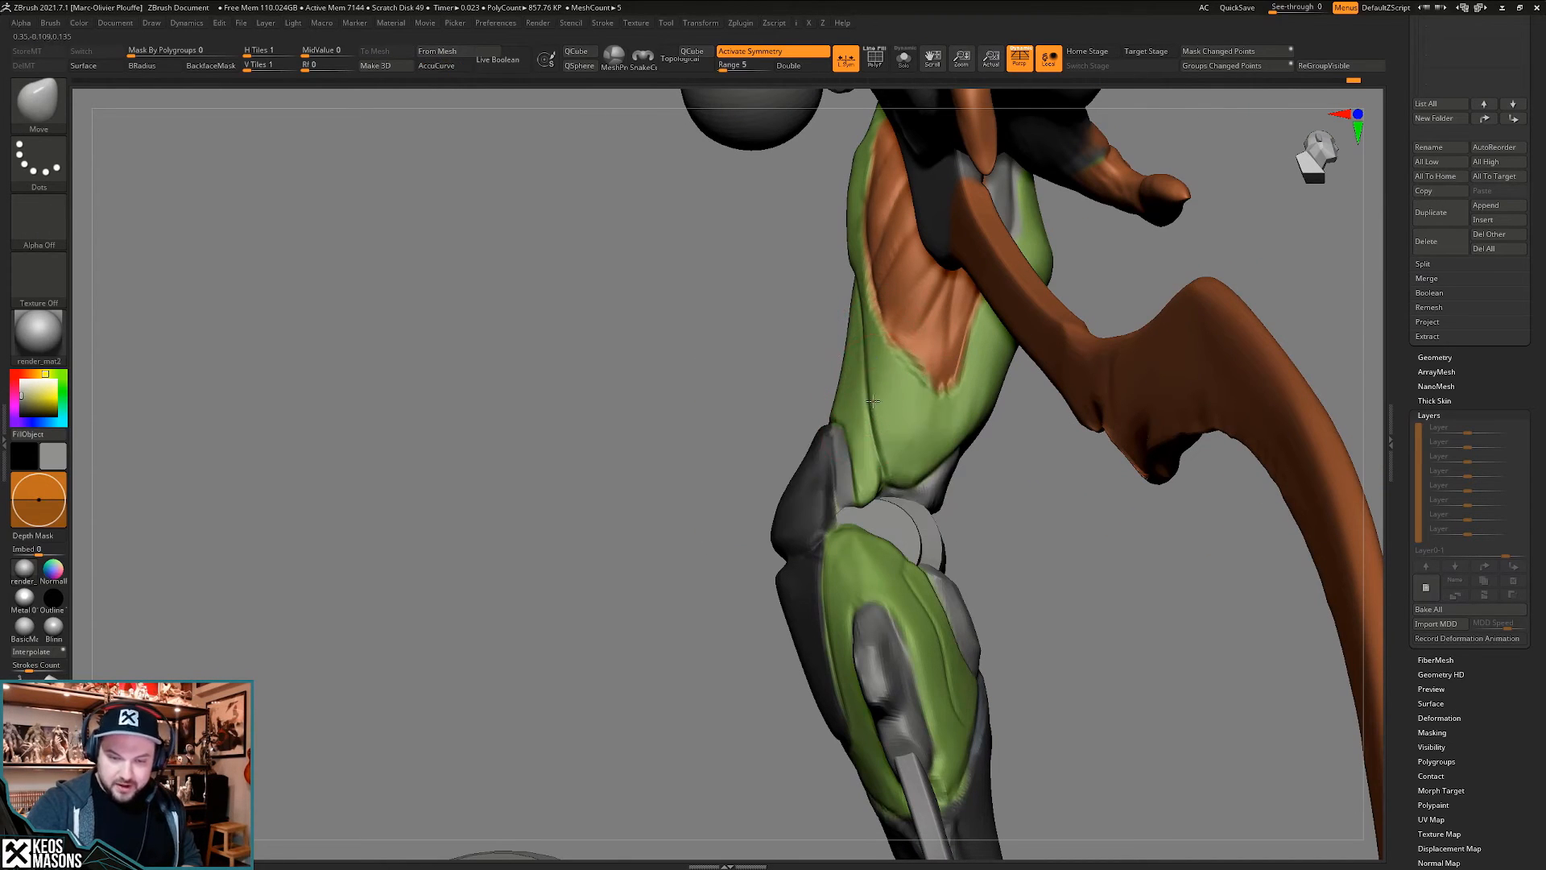
pyautogui.press('space')
pyautogui.moveTo(887, 475); pyautogui.dragTo(880, 477)
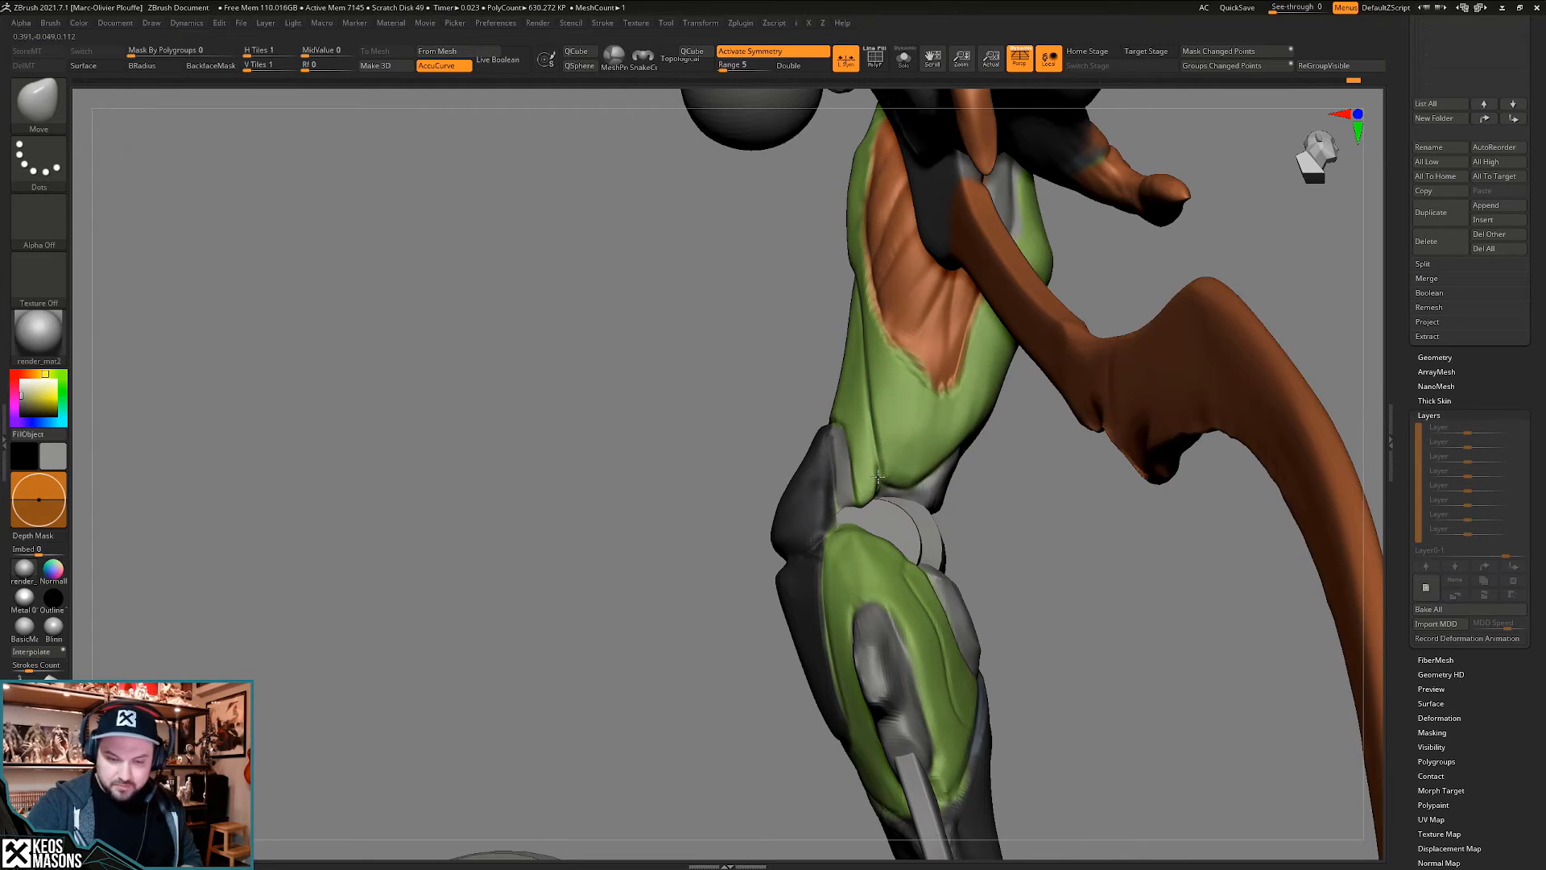
pyautogui.moveTo(884, 478); pyautogui.dragTo(908, 500, button='right')
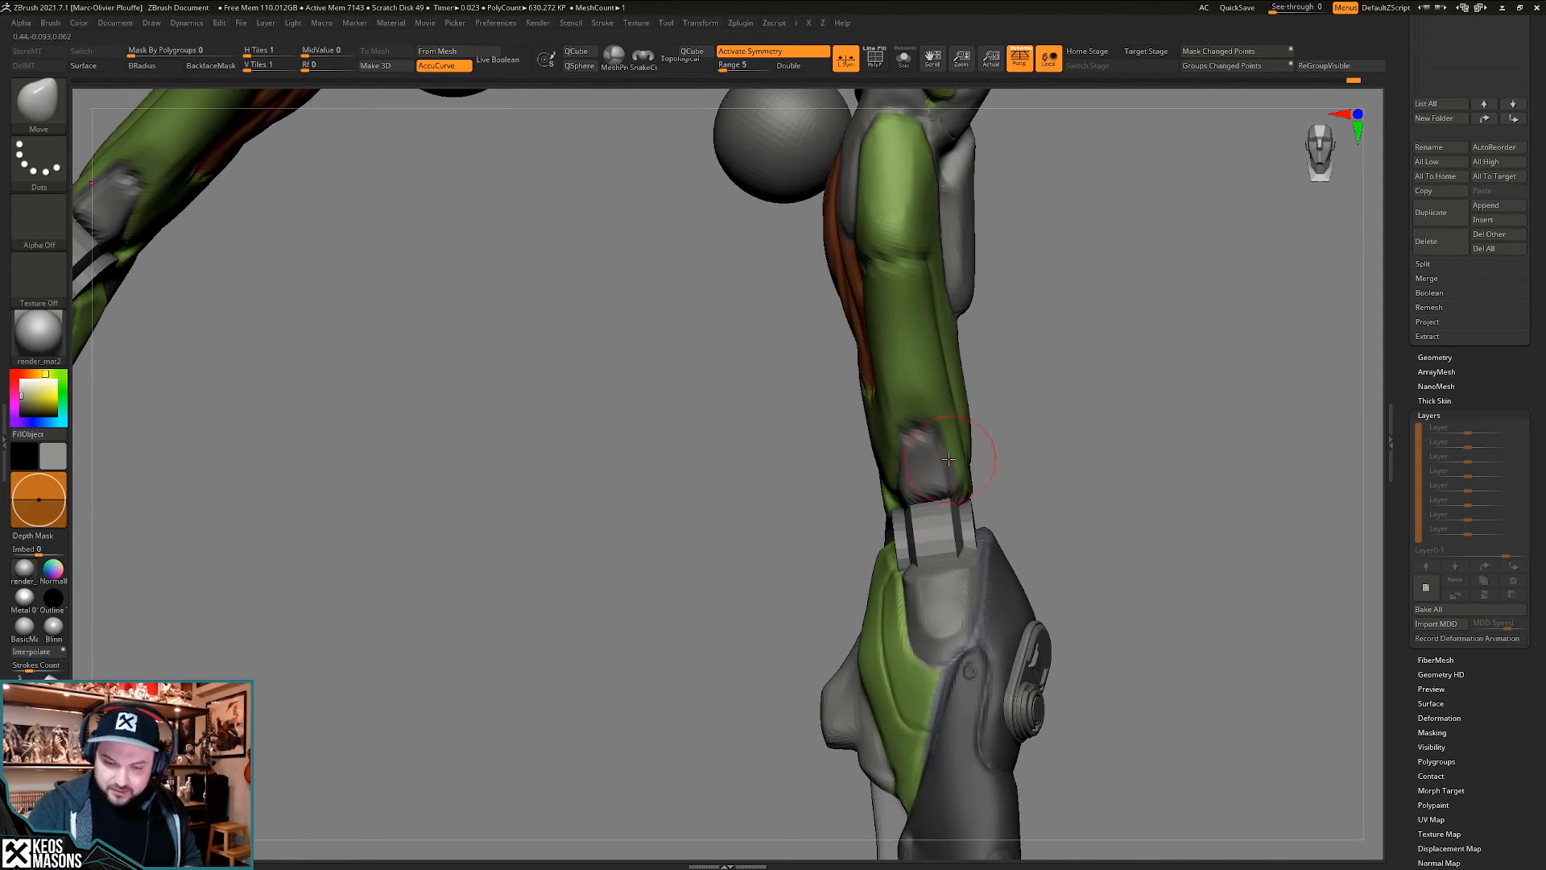
pyautogui.moveTo(948, 498); pyautogui.dragTo(960, 492, button='right')
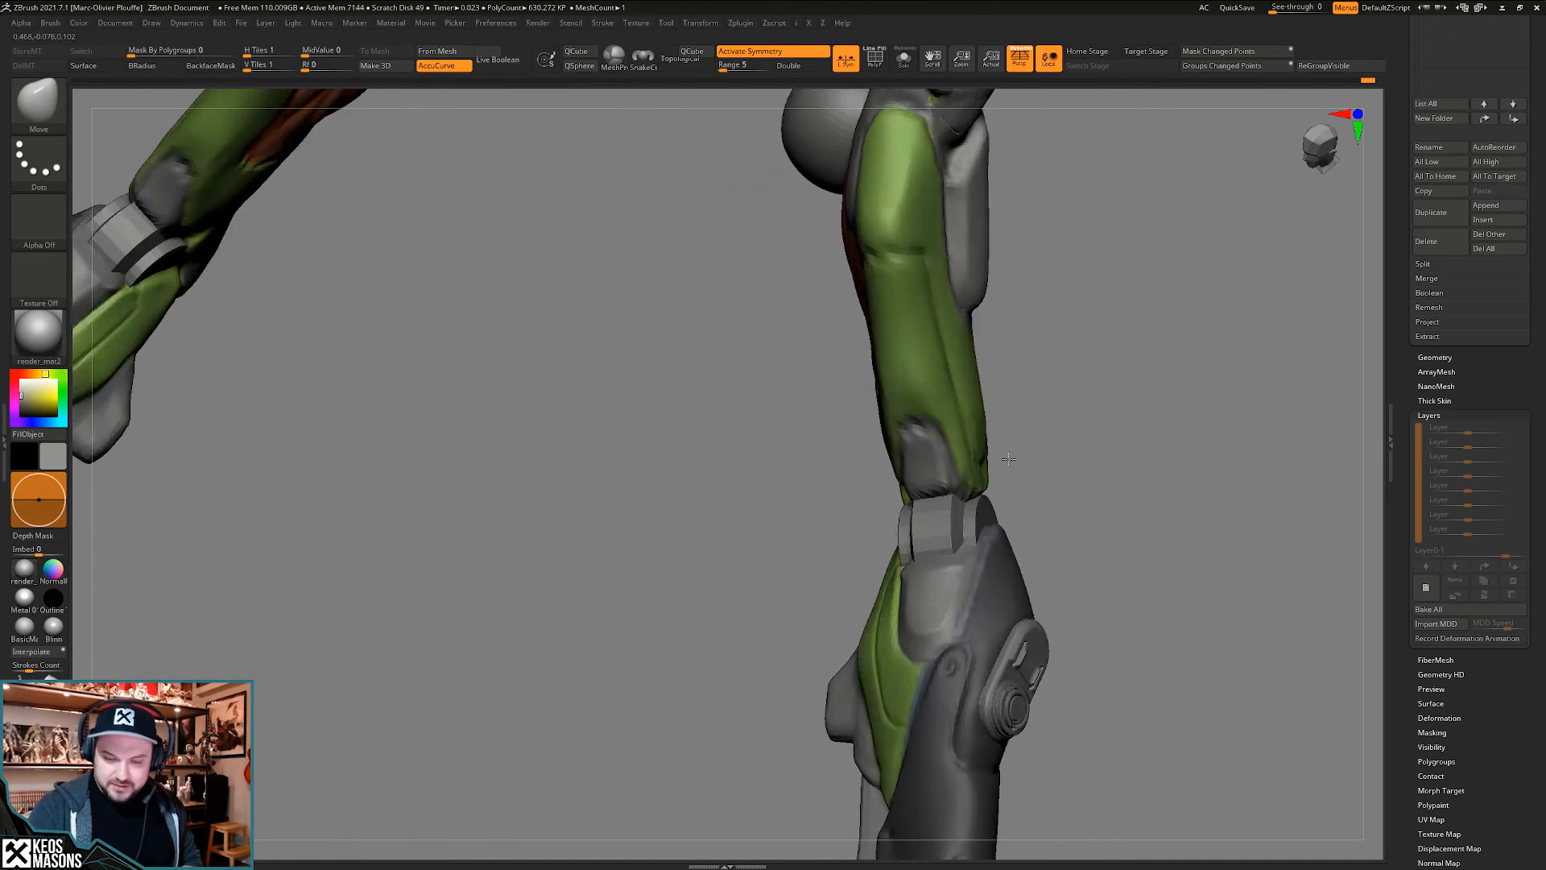
pyautogui.moveTo(960, 492)
pyautogui.mouseDown(button='right')
pyautogui.moveTo(972, 485)
pyautogui.moveTo(939, 521)
pyautogui.moveTo(912, 464)
pyautogui.moveTo(886, 492)
pyautogui.moveTo(866, 523)
pyautogui.moveTo(865, 612)
pyautogui.moveTo(833, 540)
pyautogui.moveTo(900, 457)
pyautogui.mouseUp(button='right')
# - Sharpen the green plate's edges around the grey inset just above the elbow hinge with the DamStandard brush
pyautogui.press('b')
pyautogui.press('d')
pyautogui.press('s')
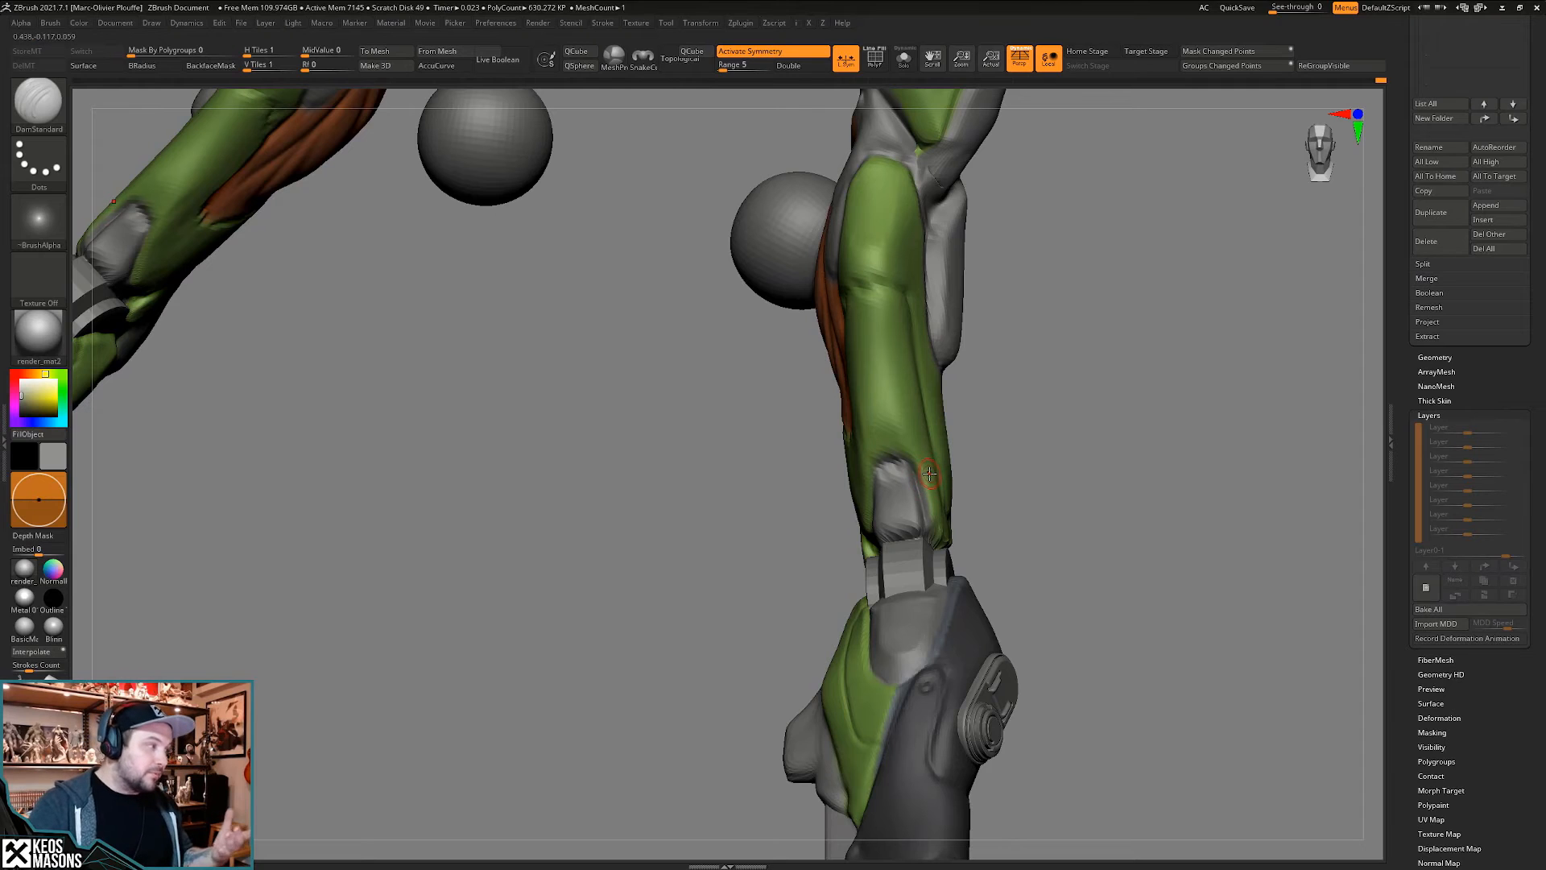
pyautogui.moveTo(945, 520)
pyautogui.mouseDown(button='right')
pyautogui.moveTo(948, 494)
pyautogui.moveTo(938, 549)
pyautogui.moveTo(924, 518)
pyautogui.moveTo(842, 600)
pyautogui.moveTo(812, 514)
pyautogui.moveTo(765, 512)
pyautogui.mouseUp(button='right')
# - Paint the front border of the orange inner-arm muscle with the green sampled from the shell
pyautogui.press('space')
pyautogui.click(754, 518)
pyautogui.press('c')
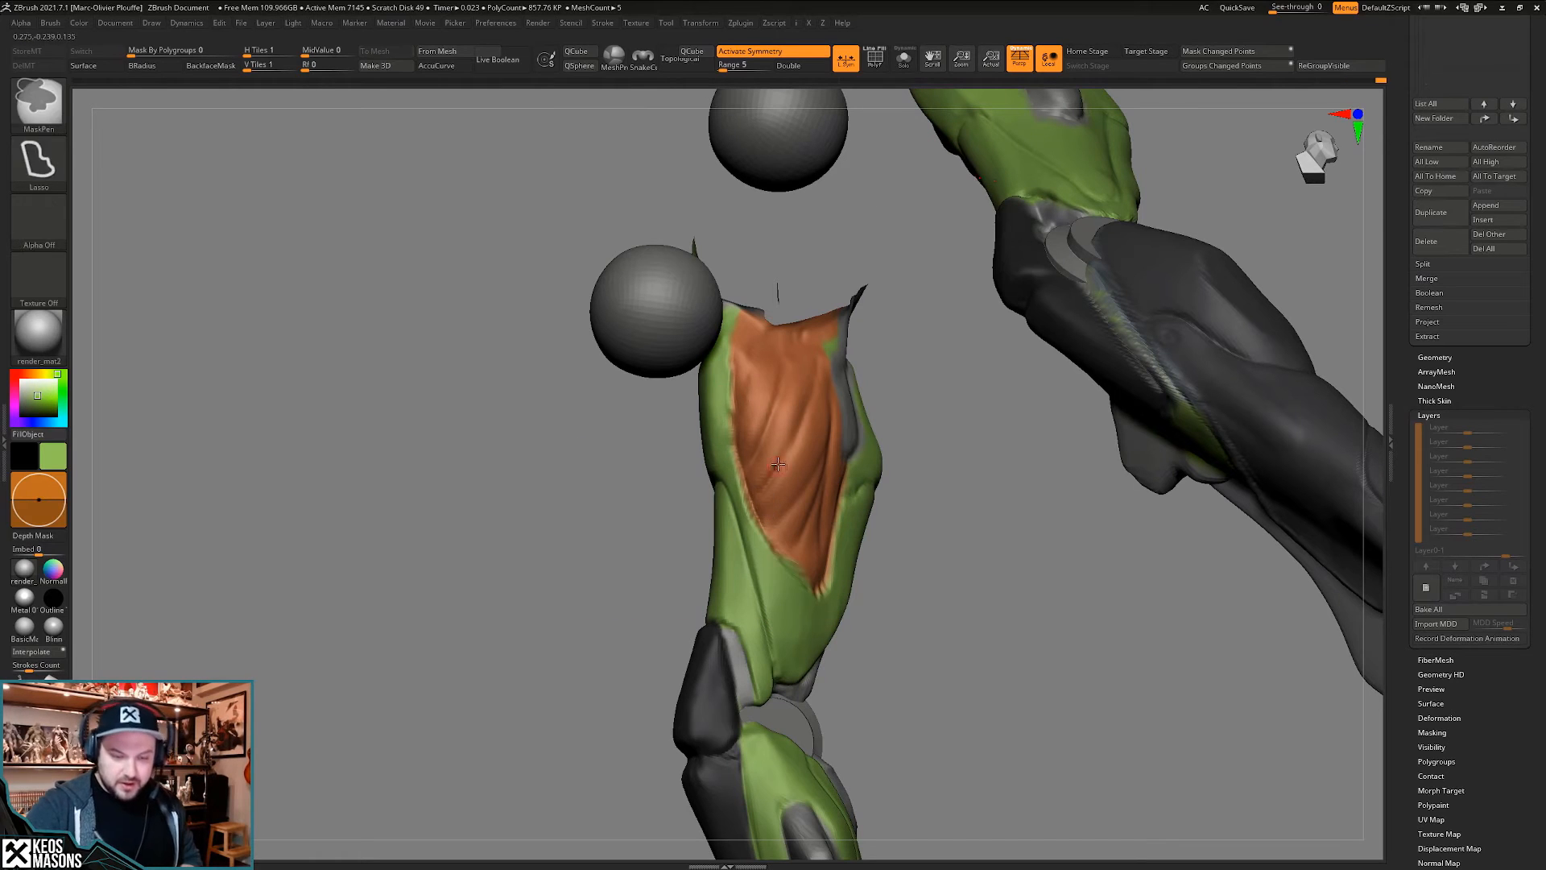
pyautogui.hotkey('ctrl', 'space')
pyautogui.press('space')
pyautogui.click(847, 452)
pyautogui.click(897, 438)
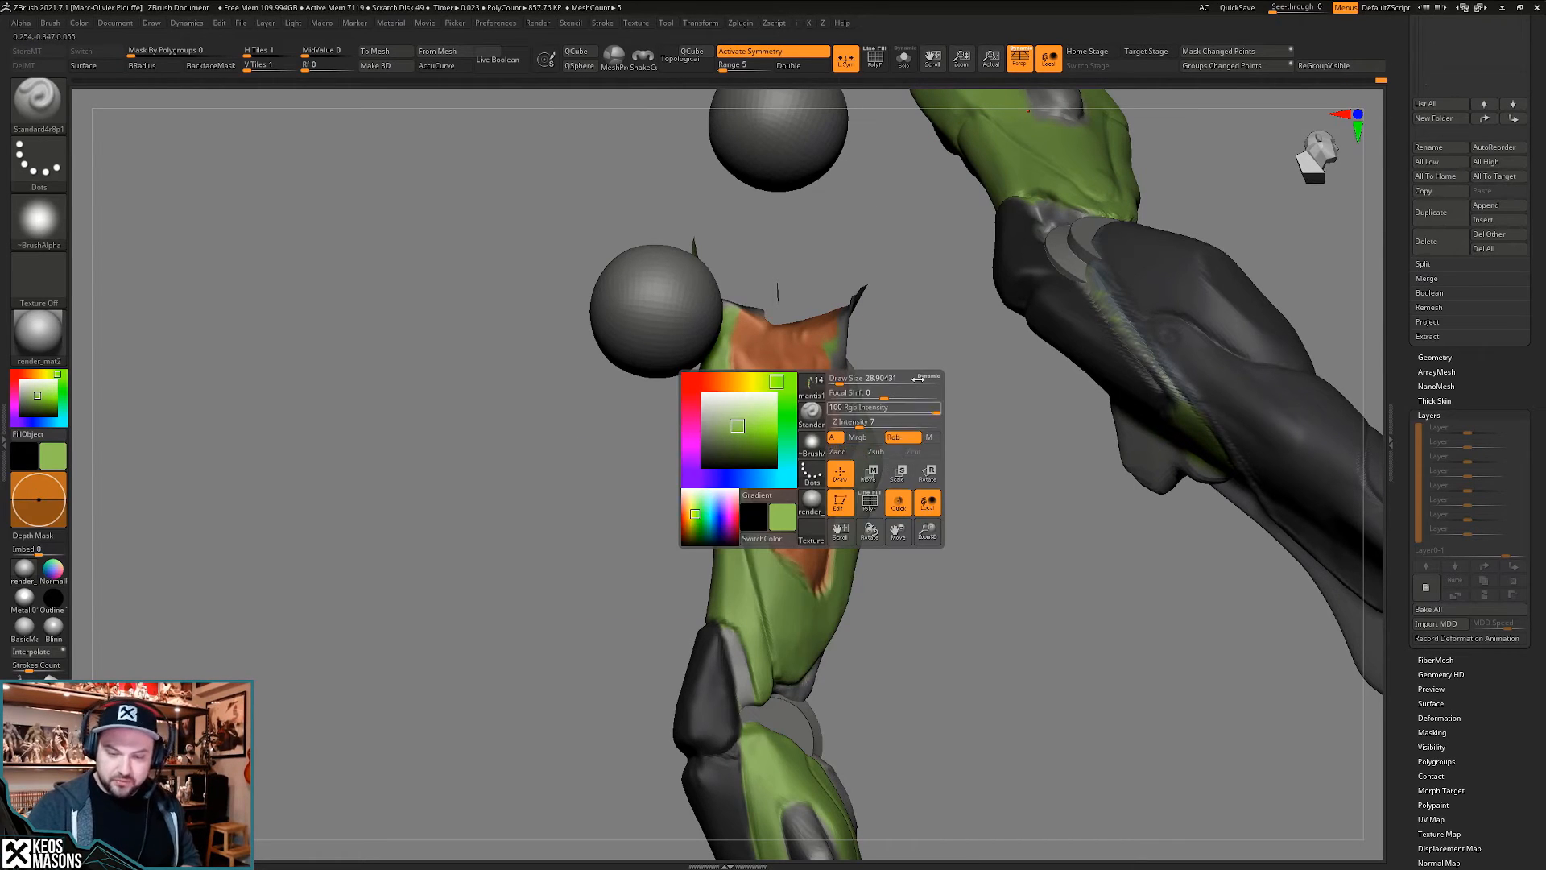
pyautogui.moveTo(726, 369); pyautogui.dragTo(754, 526)
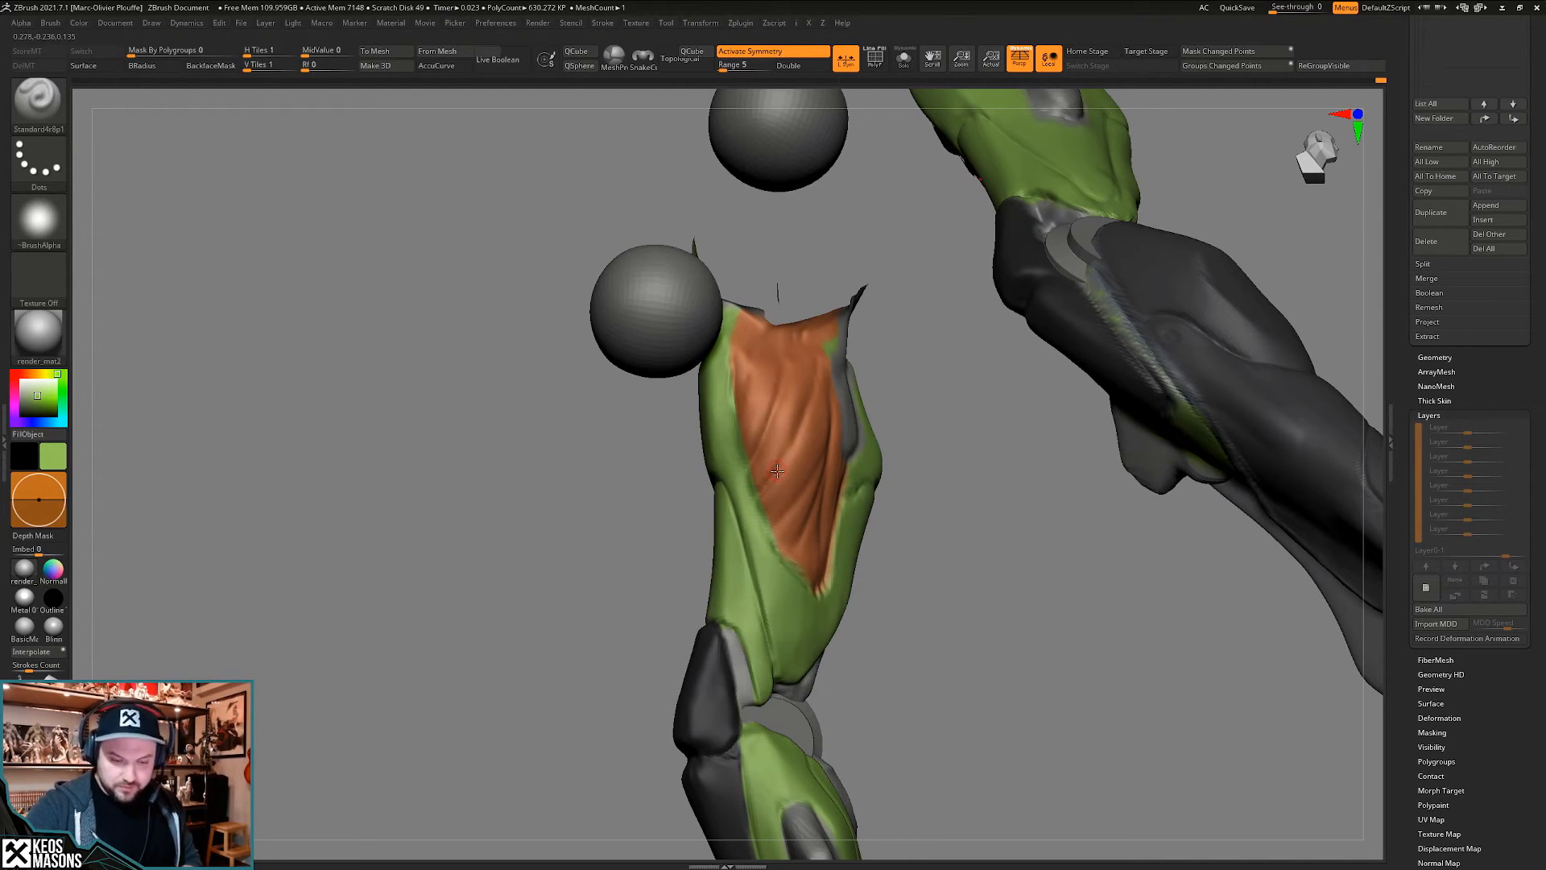
# - Carve the front border between the orange muscle and the green shell with the DamStandard brush
pyautogui.press('b')
pyautogui.press('d')
pyautogui.press('s')
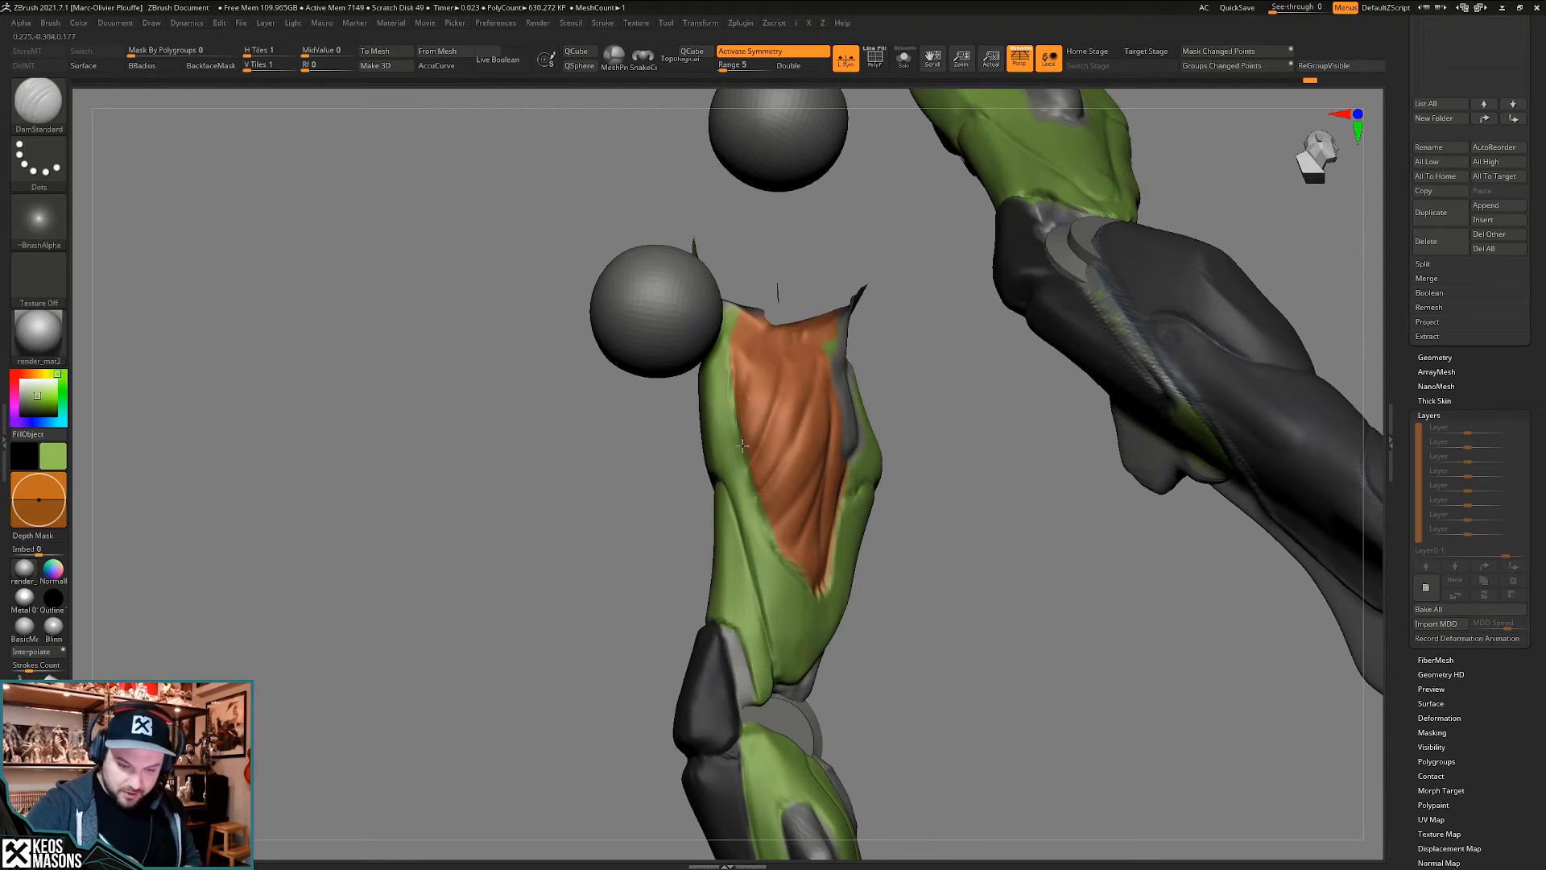
pyautogui.moveTo(779, 549)
pyautogui.mouseDown(button='right')
pyautogui.moveTo(728, 397)
pyautogui.moveTo(763, 426)
pyautogui.moveTo(738, 450)
pyautogui.mouseUp(button='right')
# - Polish the green shell's rim around the orange inner-arm muscle with the hPolish brush
pyautogui.press('b')
pyautogui.press('h')
pyautogui.press('p')
pyautogui.keyDown('alt'); pyautogui.click(727, 380); pyautogui.keyUp('alt')
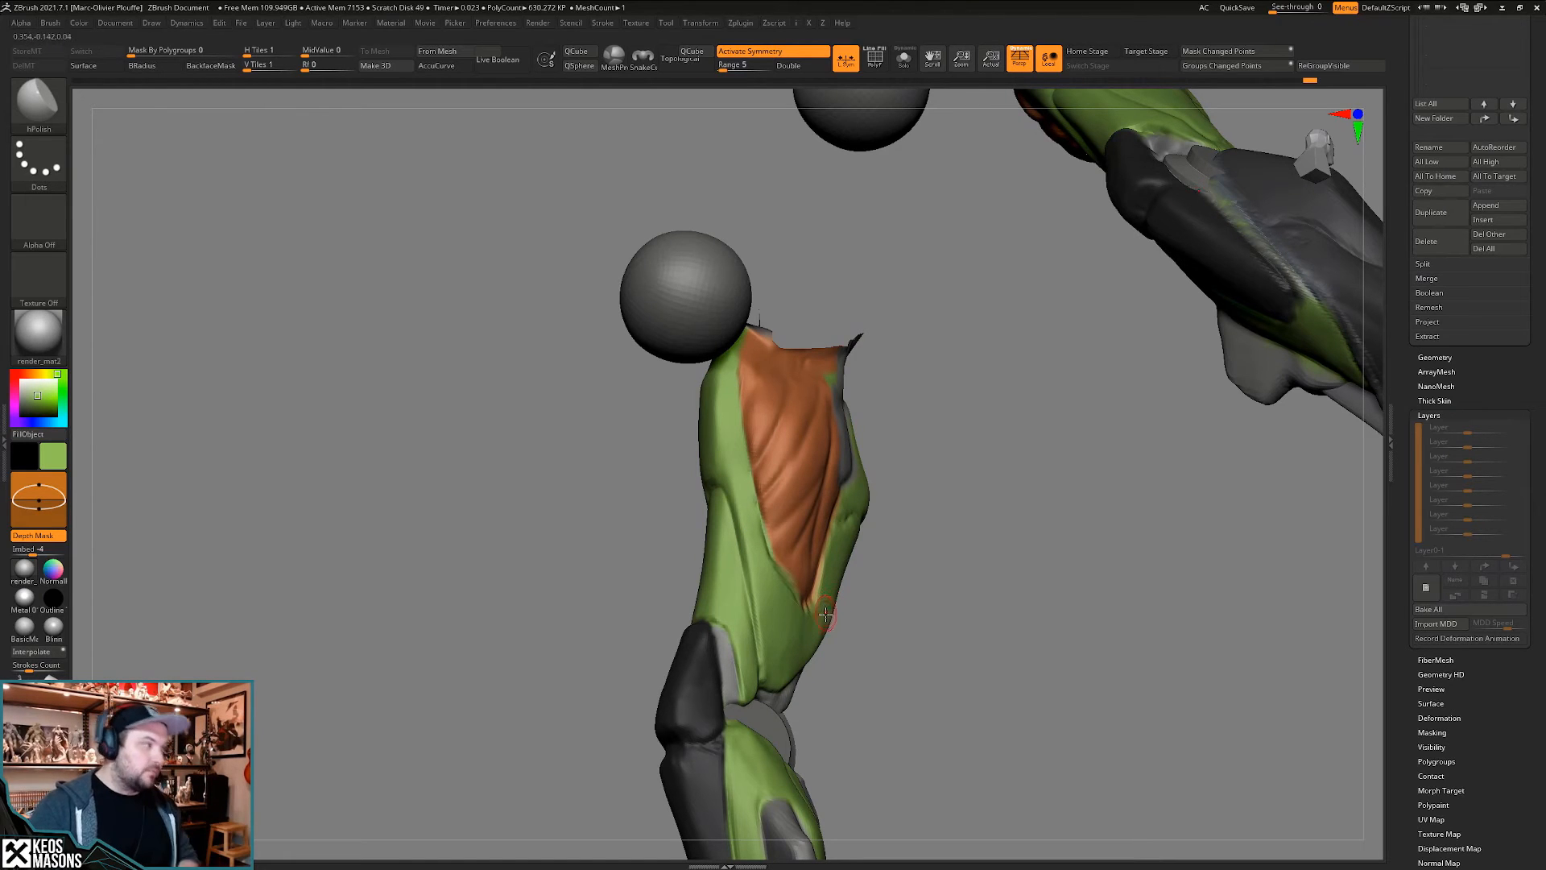
pyautogui.keyDown('alt'); pyautogui.click(821, 598); pyautogui.keyUp('alt')
pyautogui.moveTo(821, 598); pyautogui.dragTo(817, 541, button='right')
pyautogui.moveTo(782, 461)
pyautogui.mouseDown()
pyautogui.moveTo(783, 401)
pyautogui.moveTo(781, 415)
pyautogui.mouseUp()
pyautogui.moveTo(790, 494)
pyautogui.mouseDown(button='right')
pyautogui.moveTo(780, 459)
pyautogui.moveTo(799, 476)
pyautogui.mouseUp(button='right')
pyautogui.moveTo(744, 458)
pyautogui.mouseDown()
pyautogui.moveTo(745, 420)
pyautogui.moveTo(736, 455)
pyautogui.mouseUp()
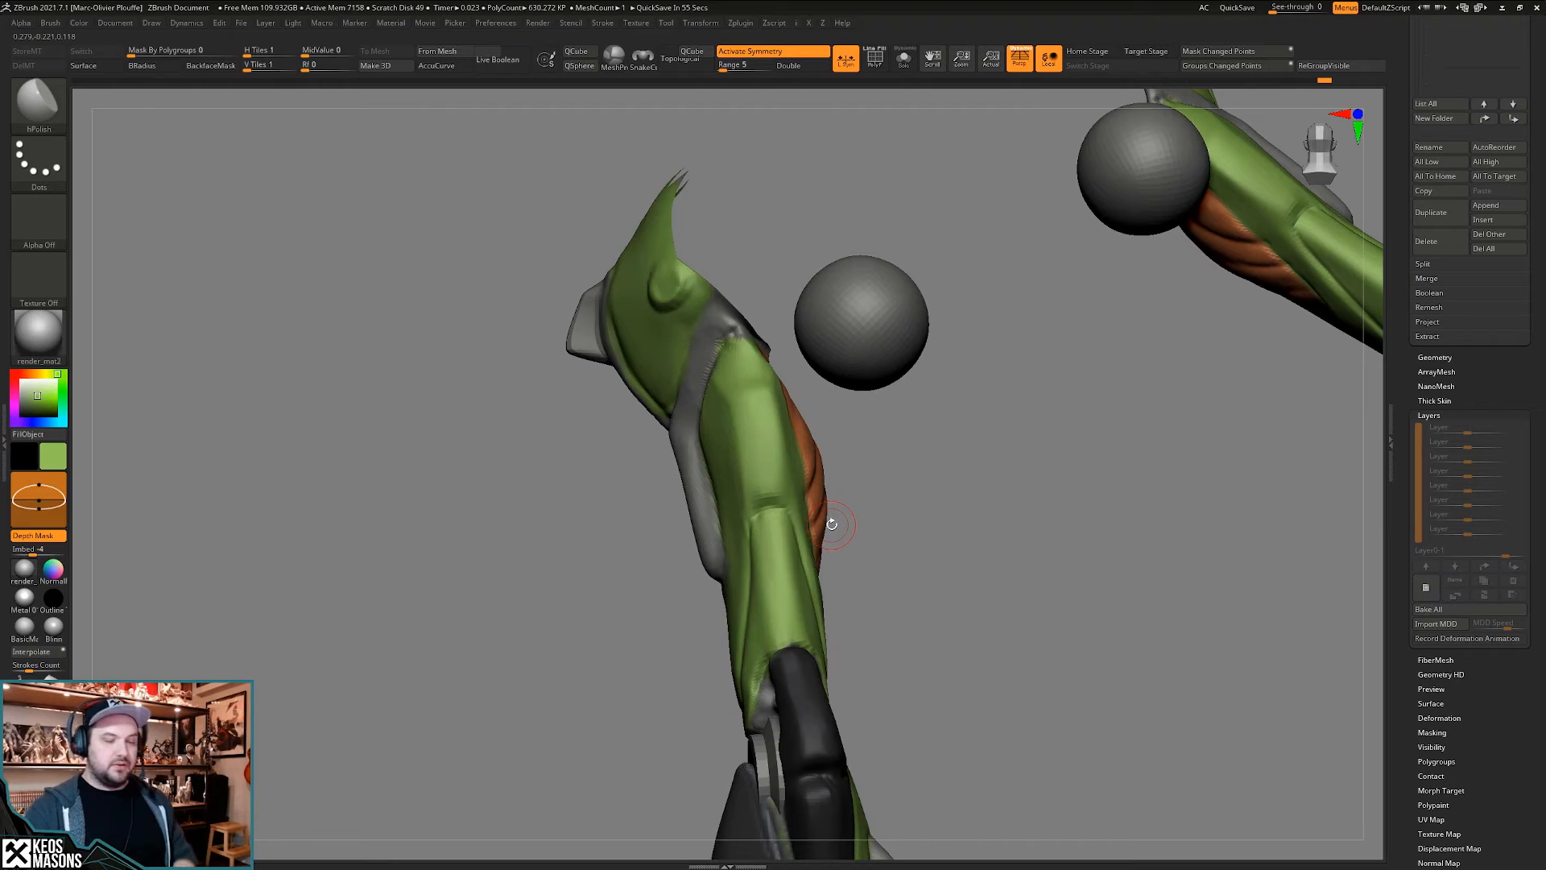
# - Polish the raised crease halfway along the front of the green upper-arm shell and smooth the area beside it
pyautogui.moveTo(832, 524); pyautogui.dragTo(774, 494, button='right')
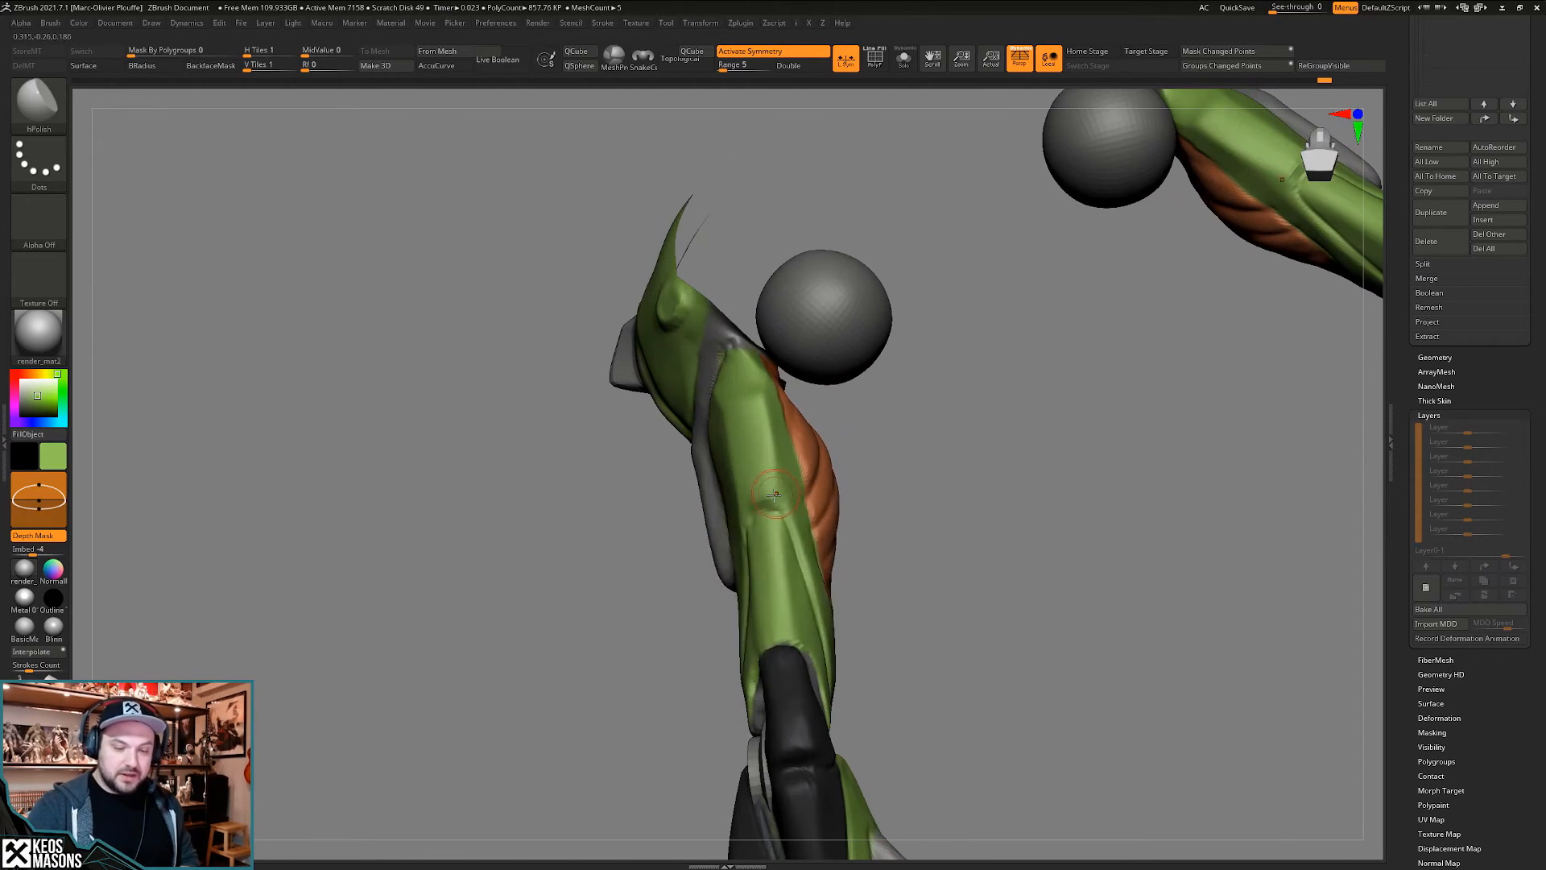
pyautogui.moveTo(764, 504); pyautogui.dragTo(774, 500)
pyautogui.moveTo(753, 503)
pyautogui.mouseDown(button='right')
pyautogui.moveTo(834, 475)
pyautogui.moveTo(804, 483)
pyautogui.mouseUp(button='right')
pyautogui.rightClick(759, 500)
pyautogui.moveTo(813, 442)
pyautogui.keyDown('shift'); pyautogui.mouseDown()
pyautogui.moveTo(800, 463)
pyautogui.moveTo(804, 482)
pyautogui.moveTo(824, 468)
pyautogui.moveTo(817, 519)
pyautogui.moveTo(857, 470)
pyautogui.mouseUp(); pyautogui.keyUp('shift')
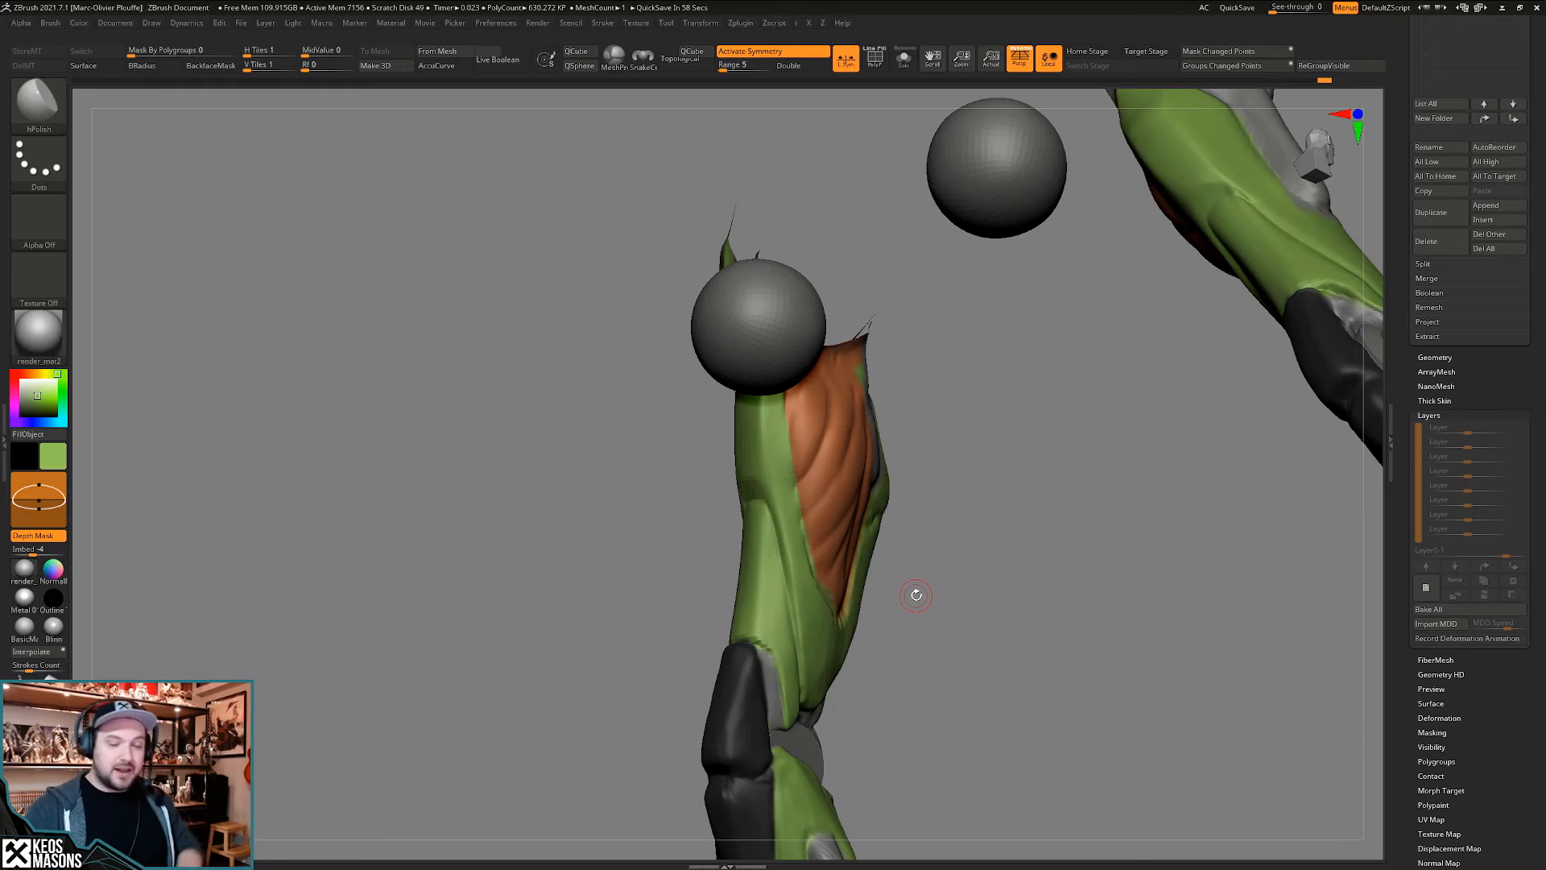
pyautogui.moveTo(907, 572); pyautogui.dragTo(891, 575)
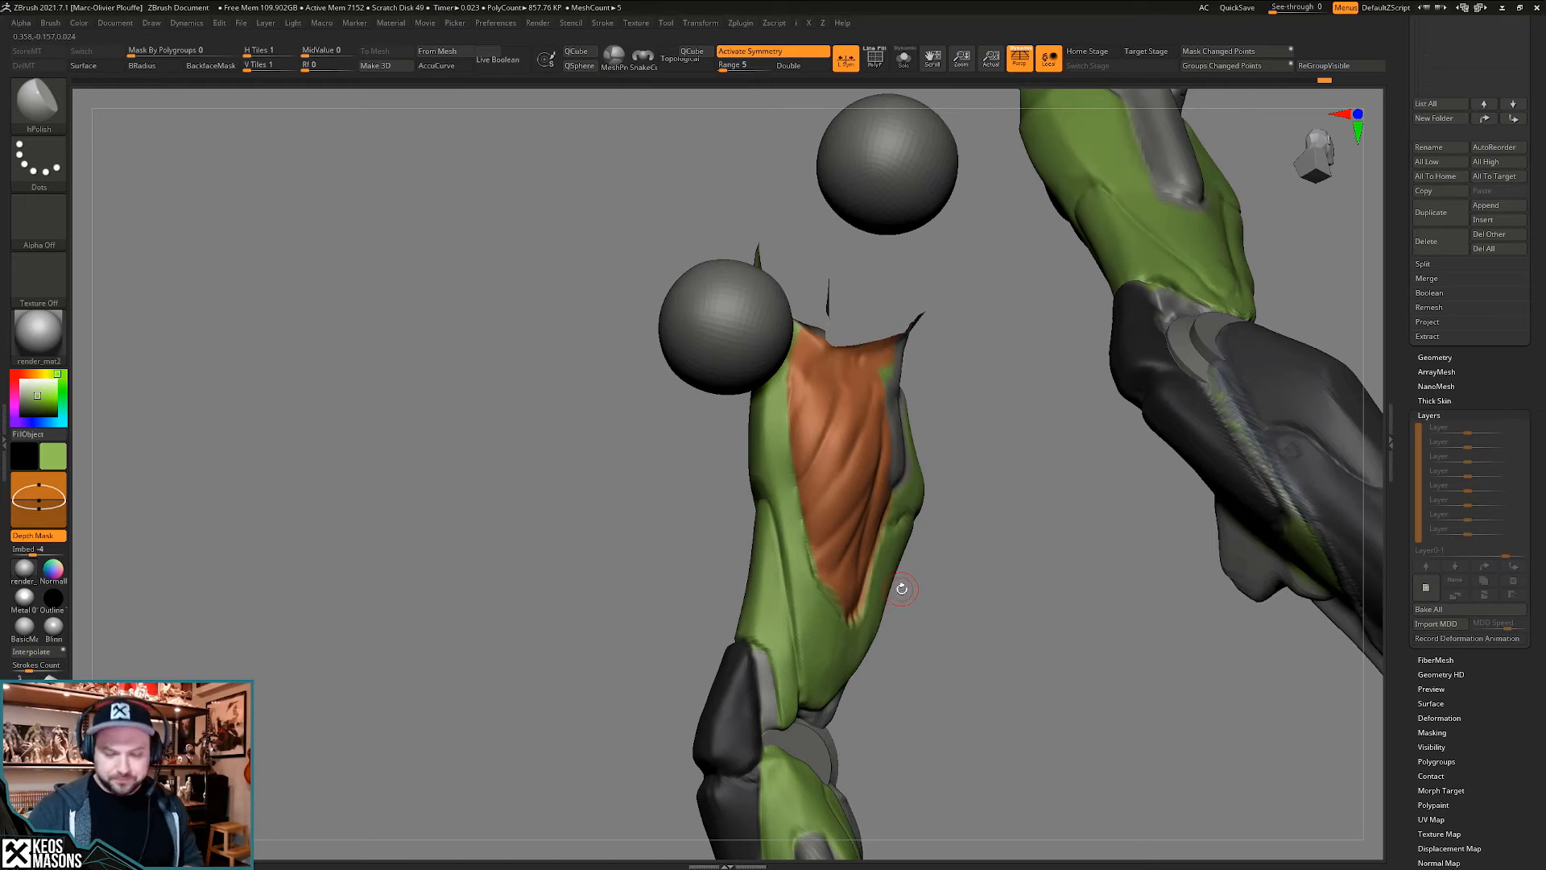
# - Recut the seam along the front and lower border of the orange muscle with the DamStandard brush
pyautogui.press('b')
pyautogui.press('d')
pyautogui.press('s')
pyautogui.moveTo(990, 348); pyautogui.dragTo(793, 427)
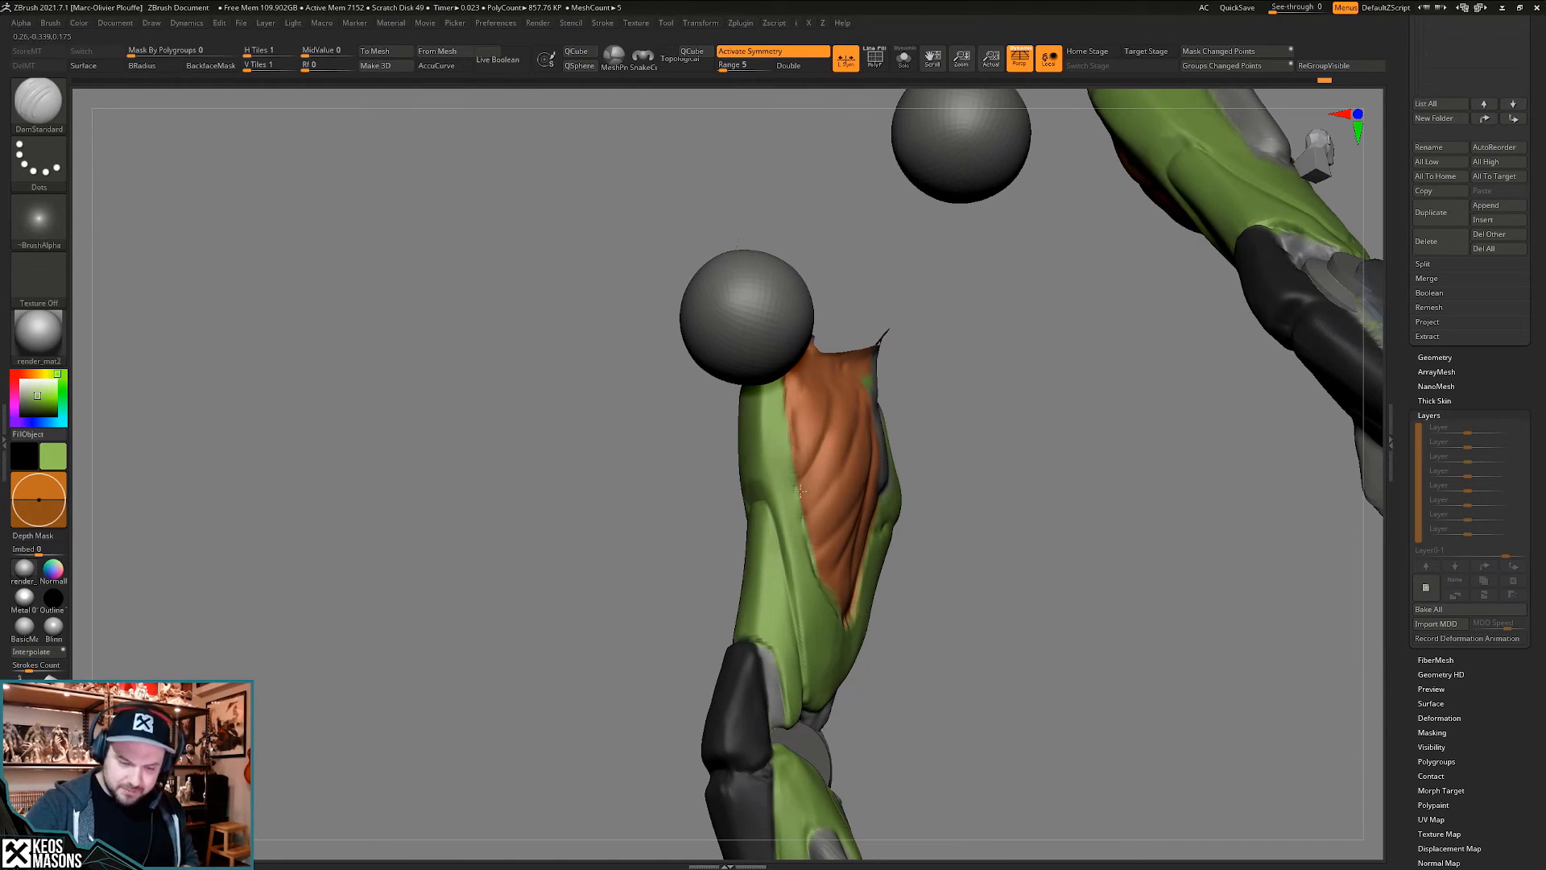
pyautogui.moveTo(799, 491); pyautogui.dragTo(782, 411)
pyautogui.moveTo(814, 561)
pyautogui.mouseDown(button='right')
pyautogui.moveTo(812, 459)
pyautogui.moveTo(855, 513)
pyautogui.moveTo(871, 483)
pyautogui.moveTo(871, 536)
pyautogui.moveTo(842, 561)
pyautogui.mouseUp(button='right')
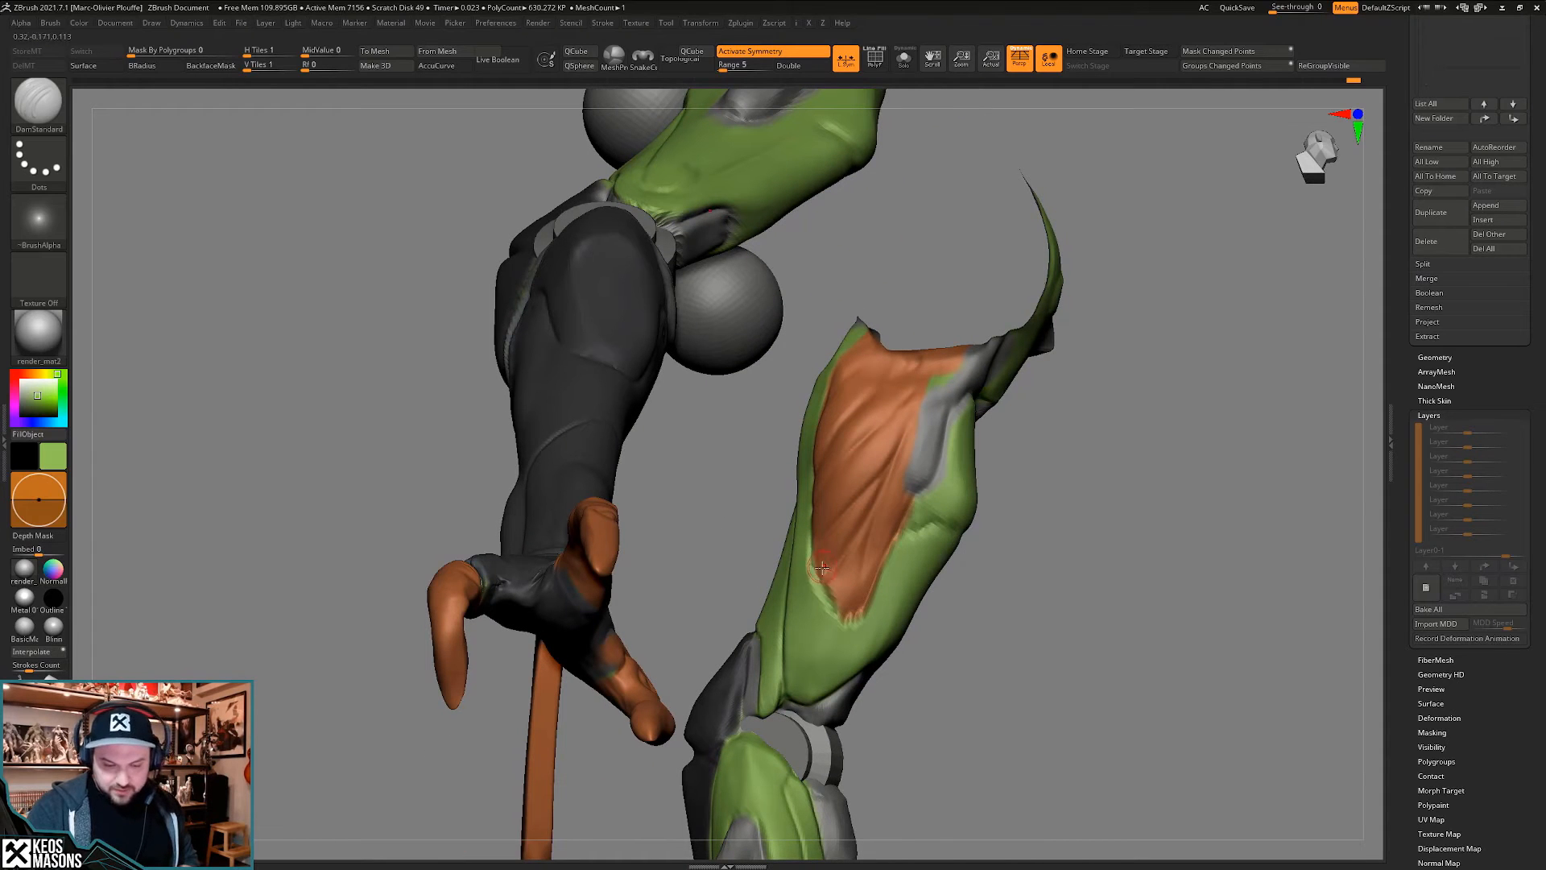
# - Paint the lower tip and front edge of the inner-arm muscle with its sampled orange colour
pyautogui.moveTo(825, 588)
pyautogui.mouseDown(button='right')
pyautogui.moveTo(863, 568)
pyautogui.moveTo(804, 552)
pyautogui.moveTo(829, 604)
pyautogui.moveTo(828, 457)
pyautogui.moveTo(827, 471)
pyautogui.mouseUp(button='right')
pyautogui.press('space')
pyautogui.click(795, 463)
pyautogui.press('c')
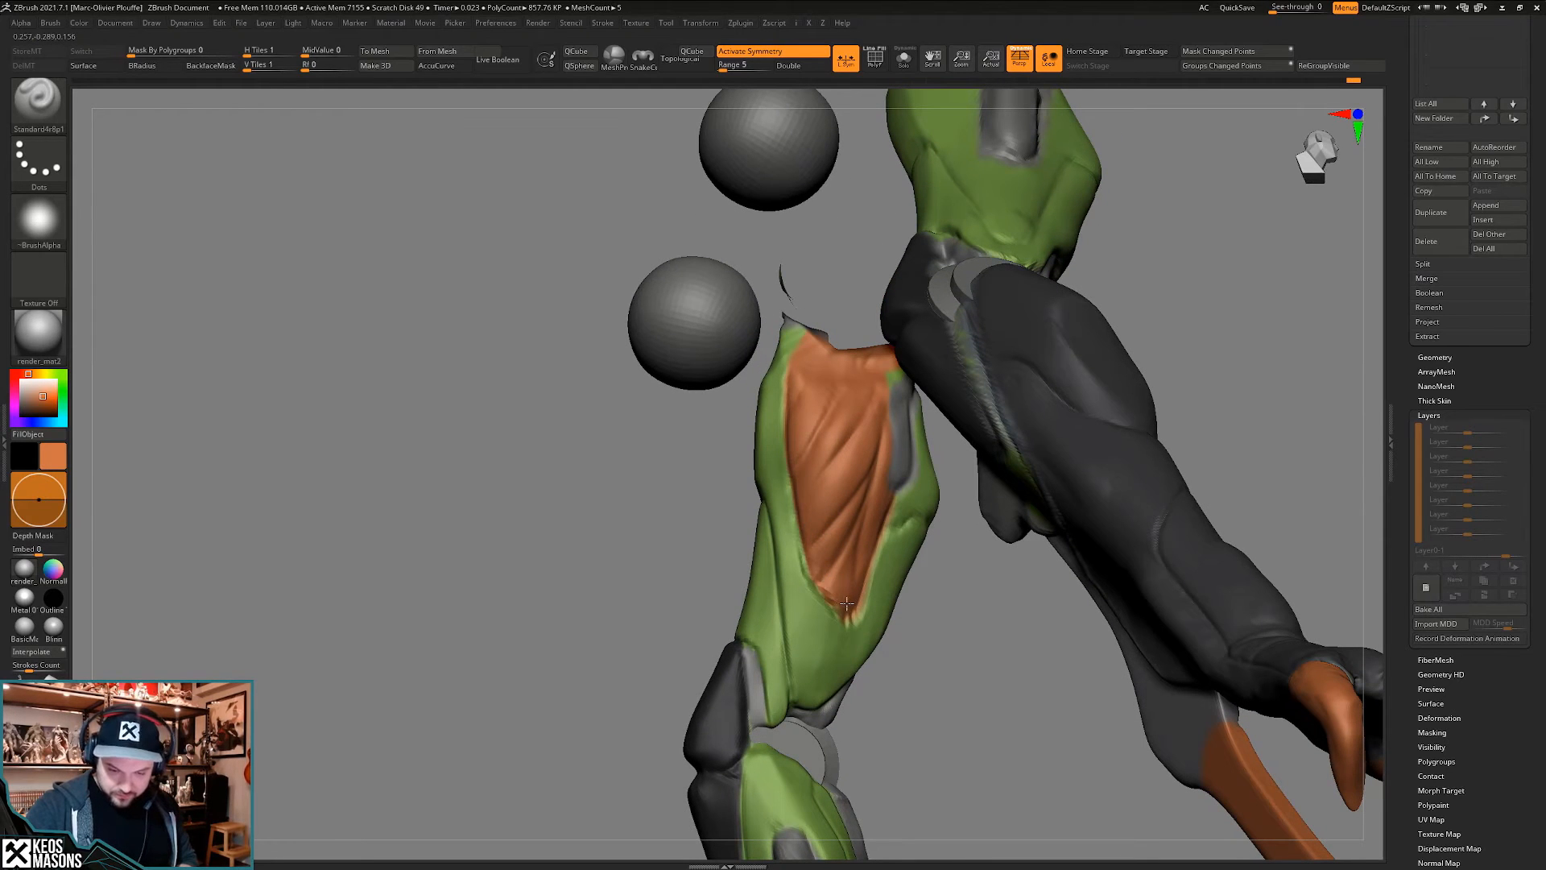
pyautogui.moveTo(846, 603)
pyautogui.mouseDown(button='right')
pyautogui.moveTo(785, 595)
pyautogui.moveTo(861, 581)
pyautogui.mouseUp(button='right')
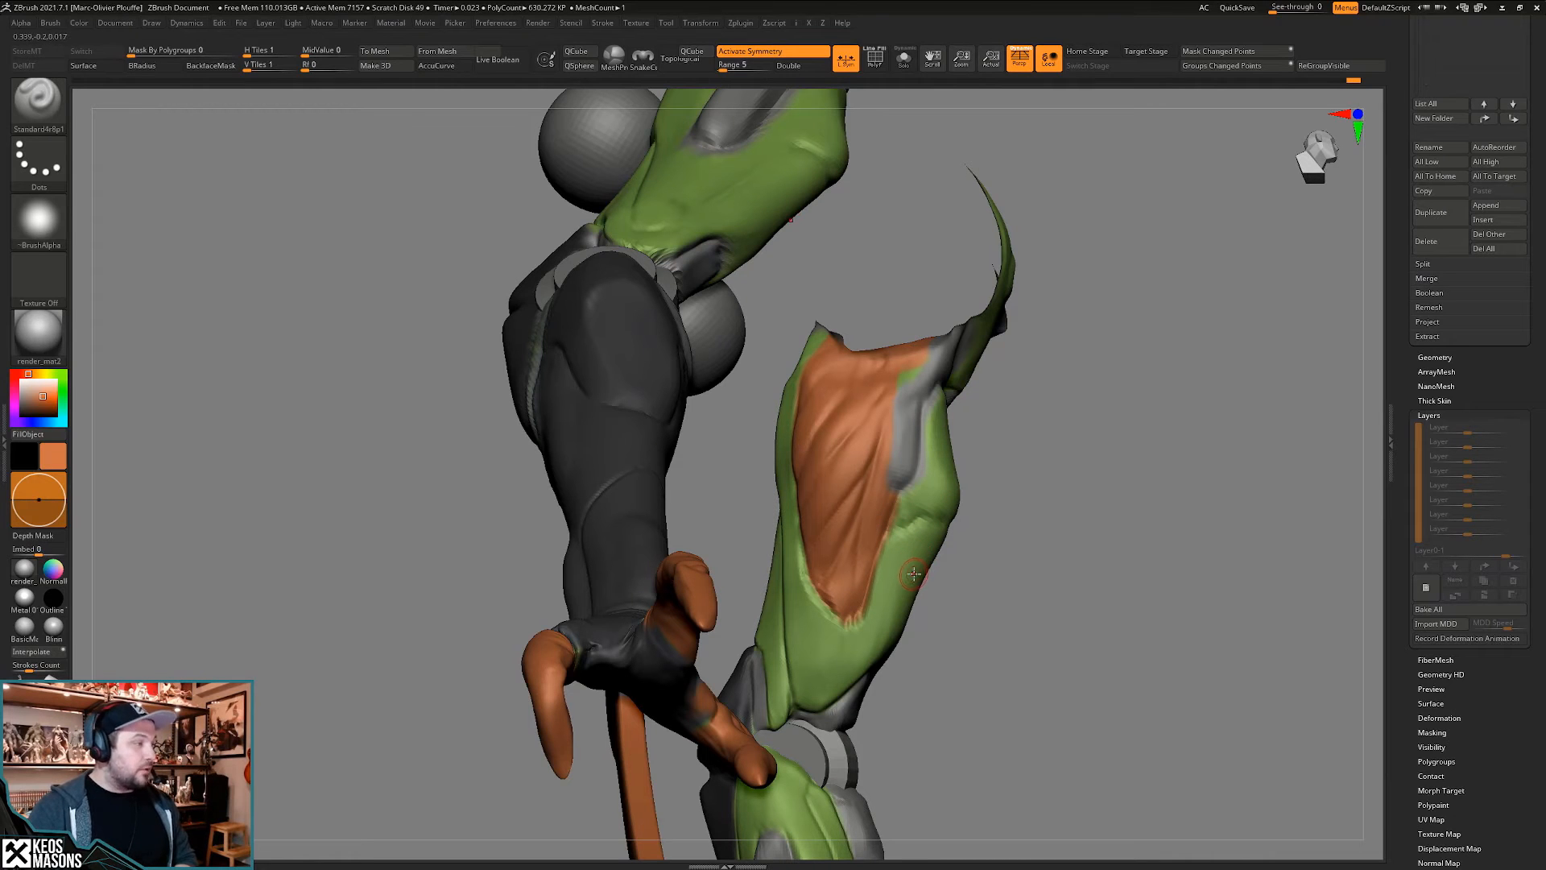
# - Clean up the muscle's rear colour border below the grey band using sampled green and orange paint
pyautogui.moveTo(912, 570)
pyautogui.mouseDown(button='right')
pyautogui.moveTo(813, 565)
pyautogui.moveTo(897, 566)
pyautogui.mouseUp(button='right')
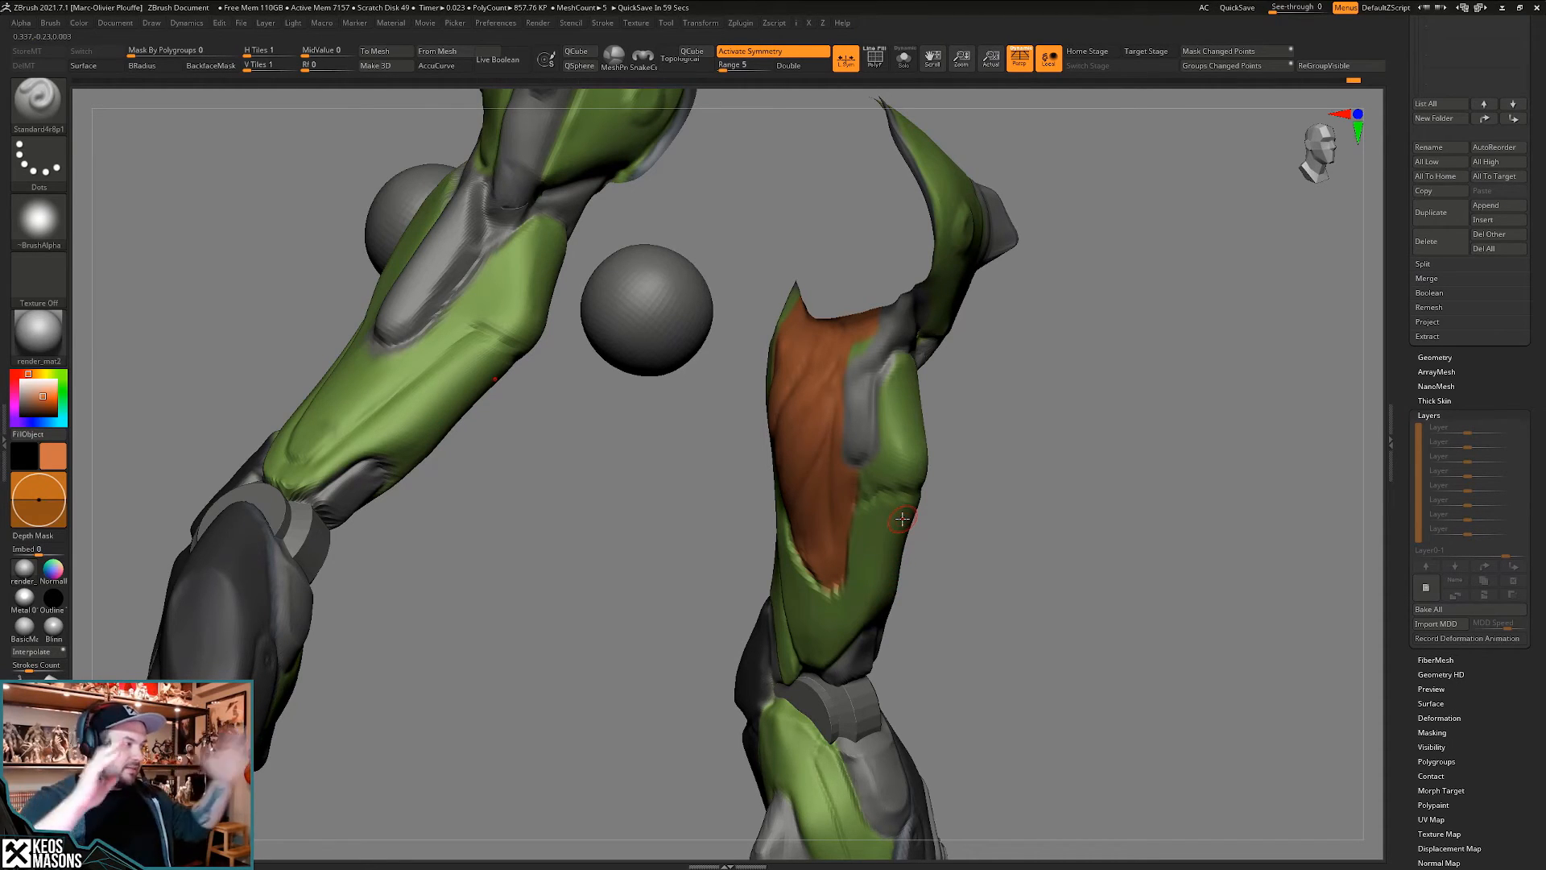
pyautogui.moveTo(901, 517)
pyautogui.mouseDown(button='right')
pyautogui.moveTo(891, 529)
pyautogui.moveTo(925, 545)
pyautogui.moveTo(910, 563)
pyautogui.moveTo(914, 540)
pyautogui.mouseUp(button='right')
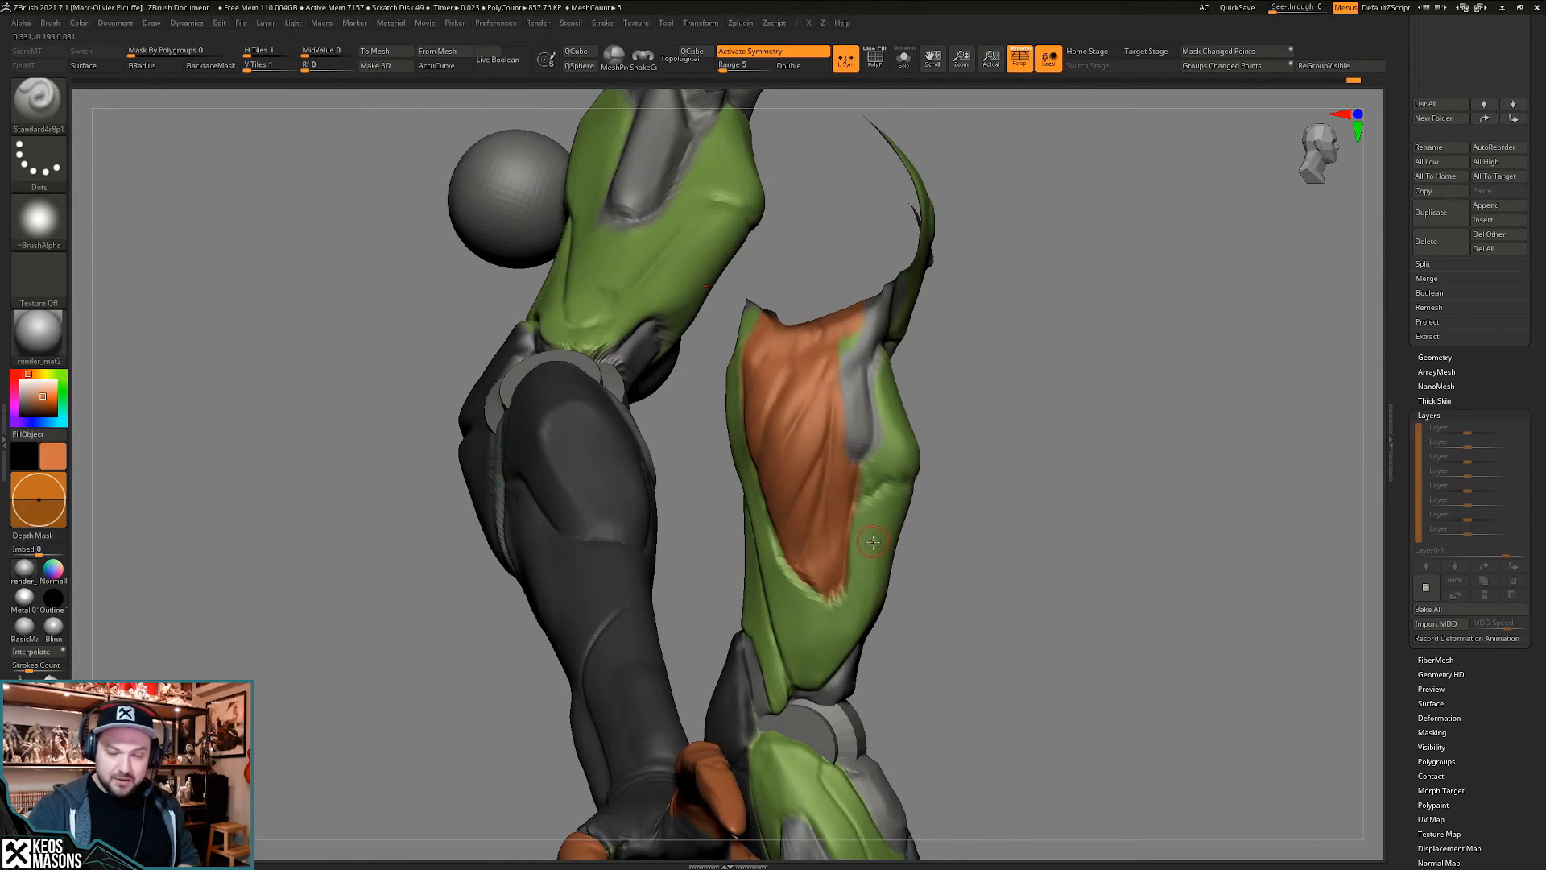
pyautogui.press('c')
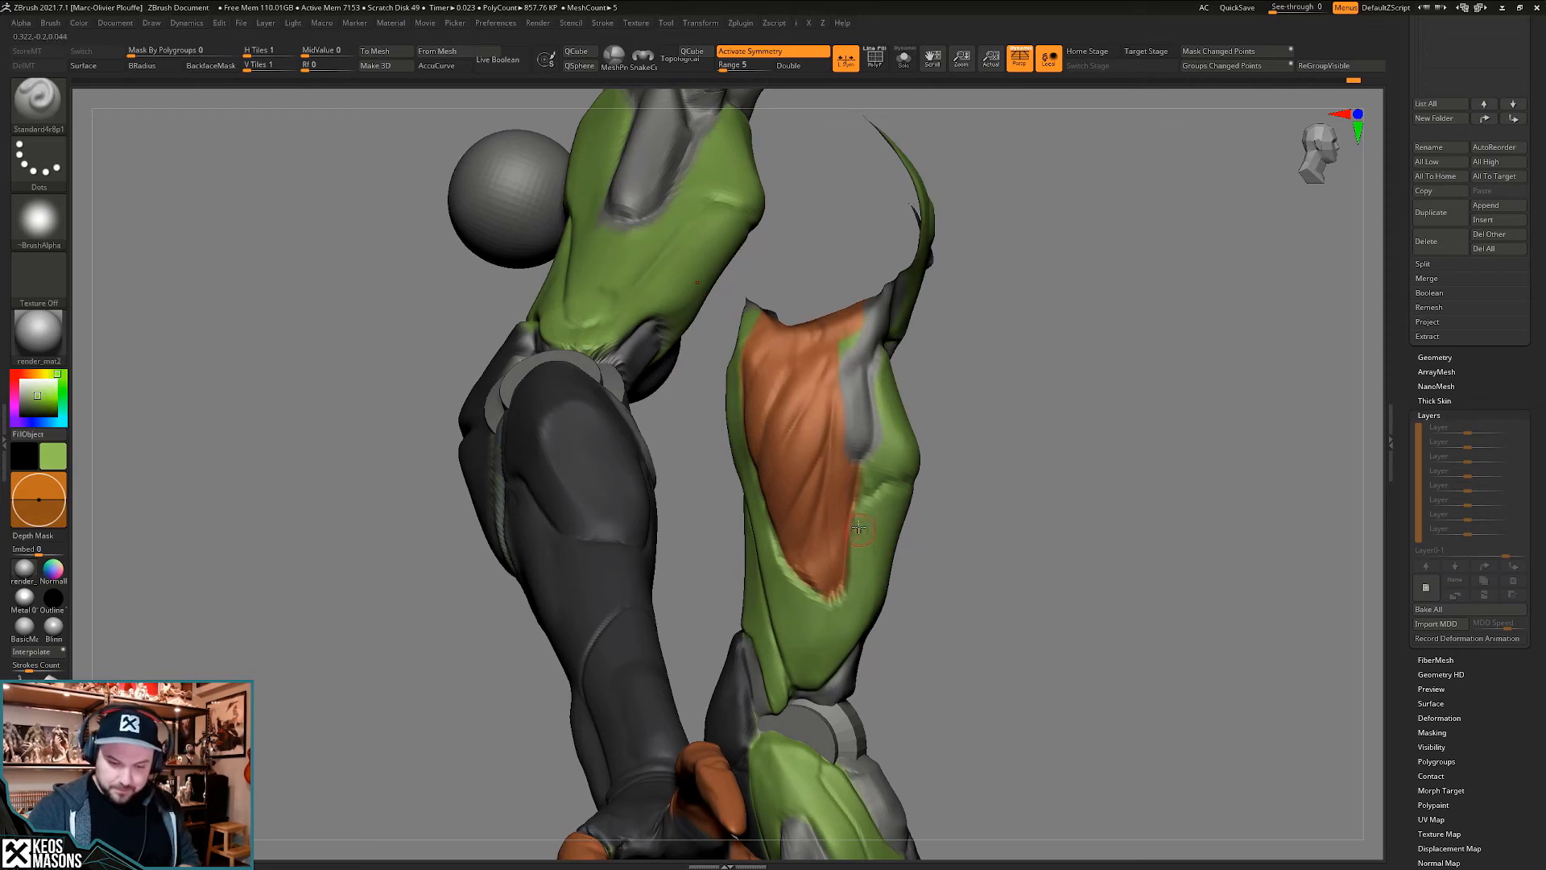
pyautogui.moveTo(827, 613); pyautogui.dragTo(873, 516, button='right')
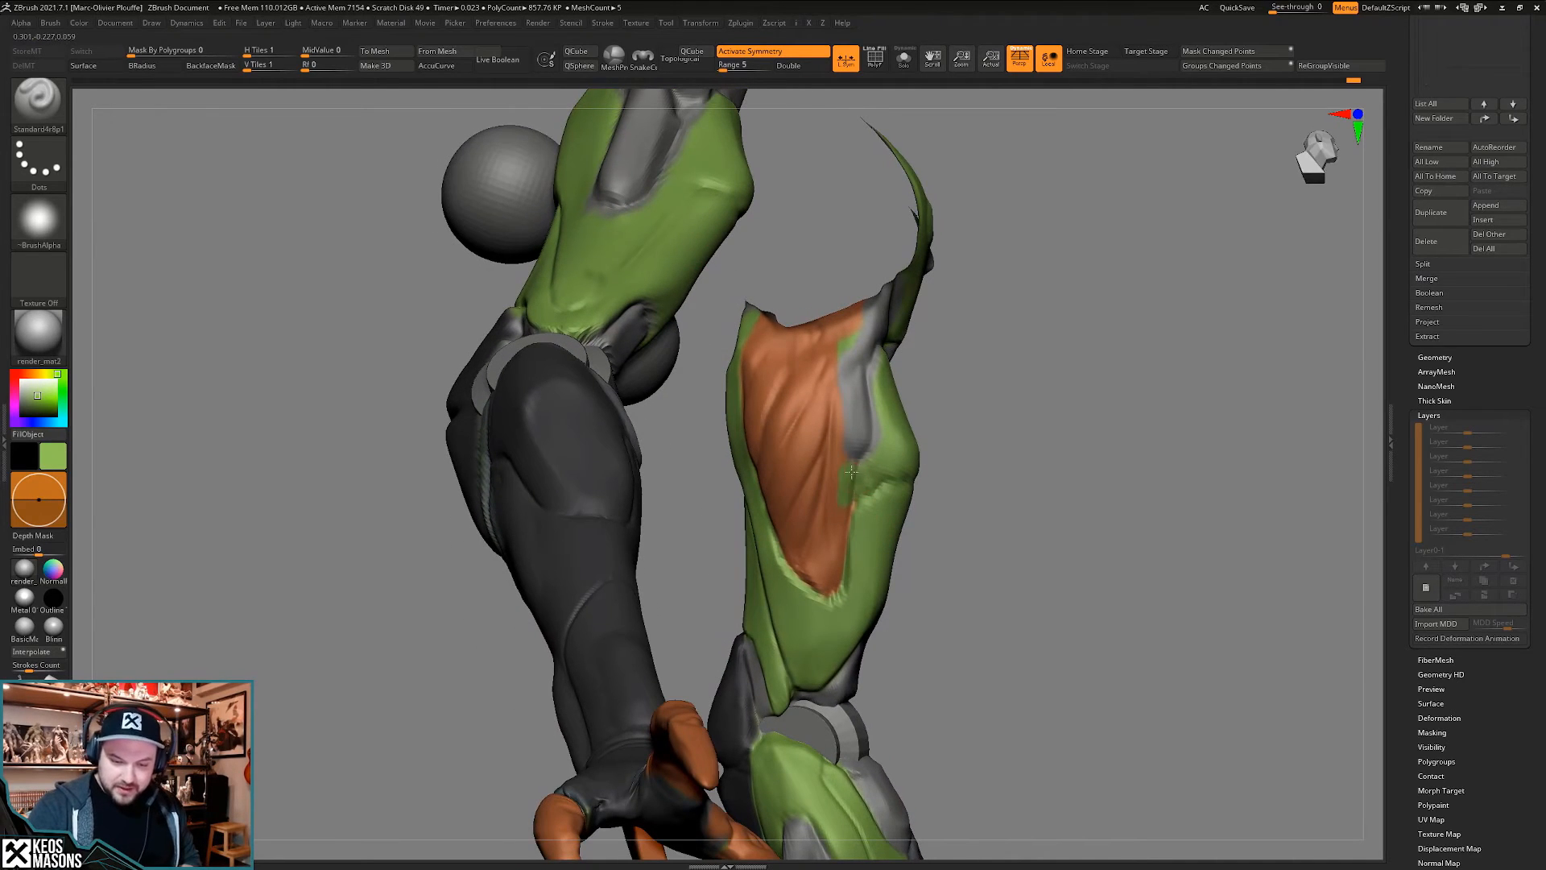
pyautogui.press('c')
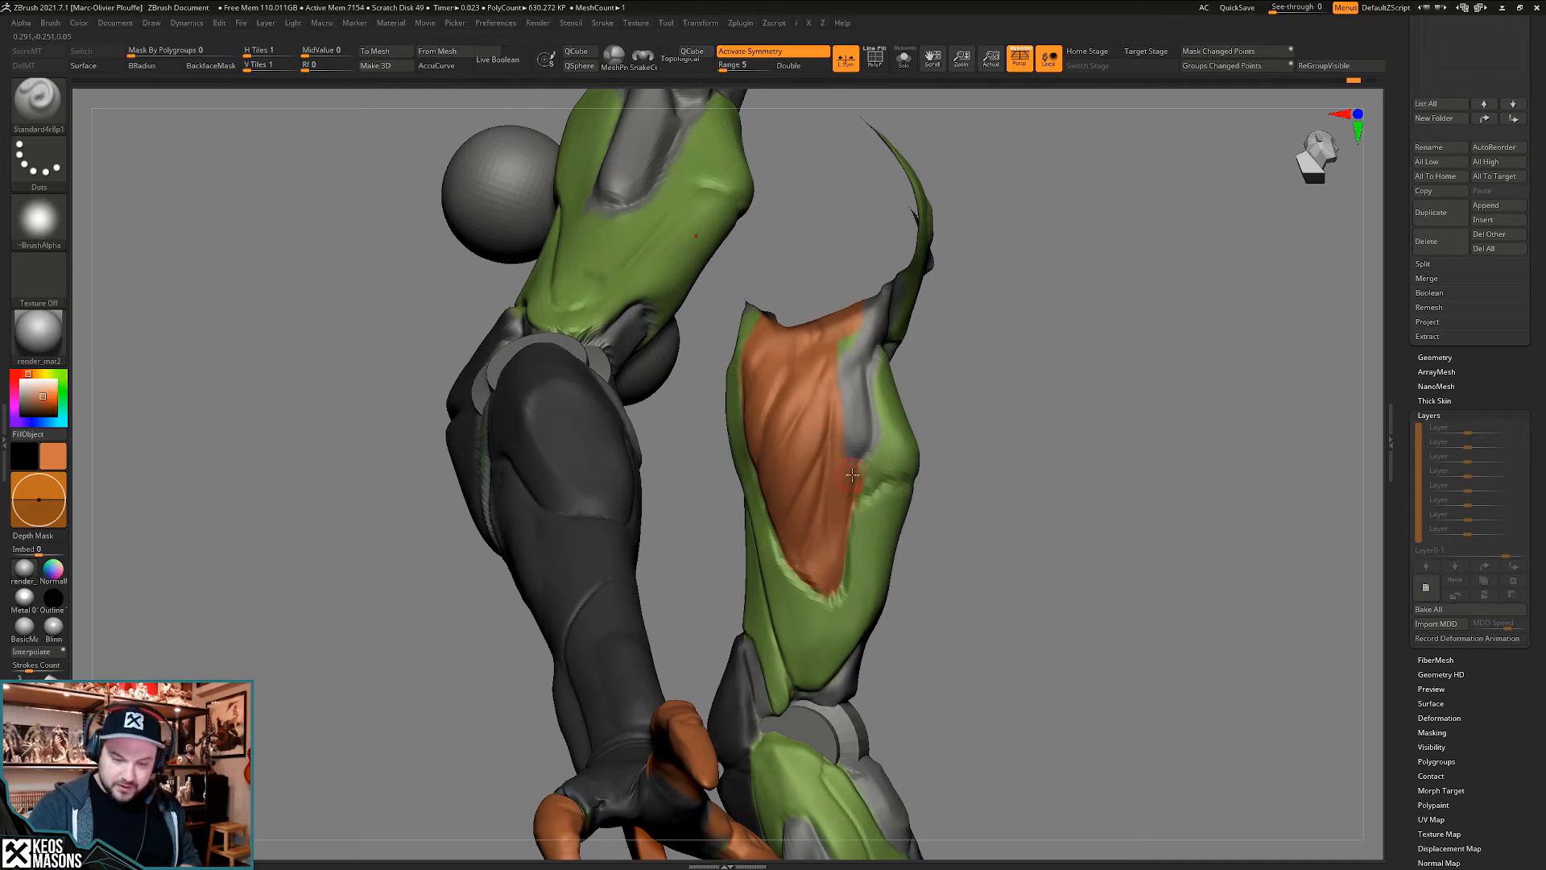
# - Smooth the rear part of the orange muscle and refine its rear border with the DamStandard brush
pyautogui.press('space')
pyautogui.press('shift')
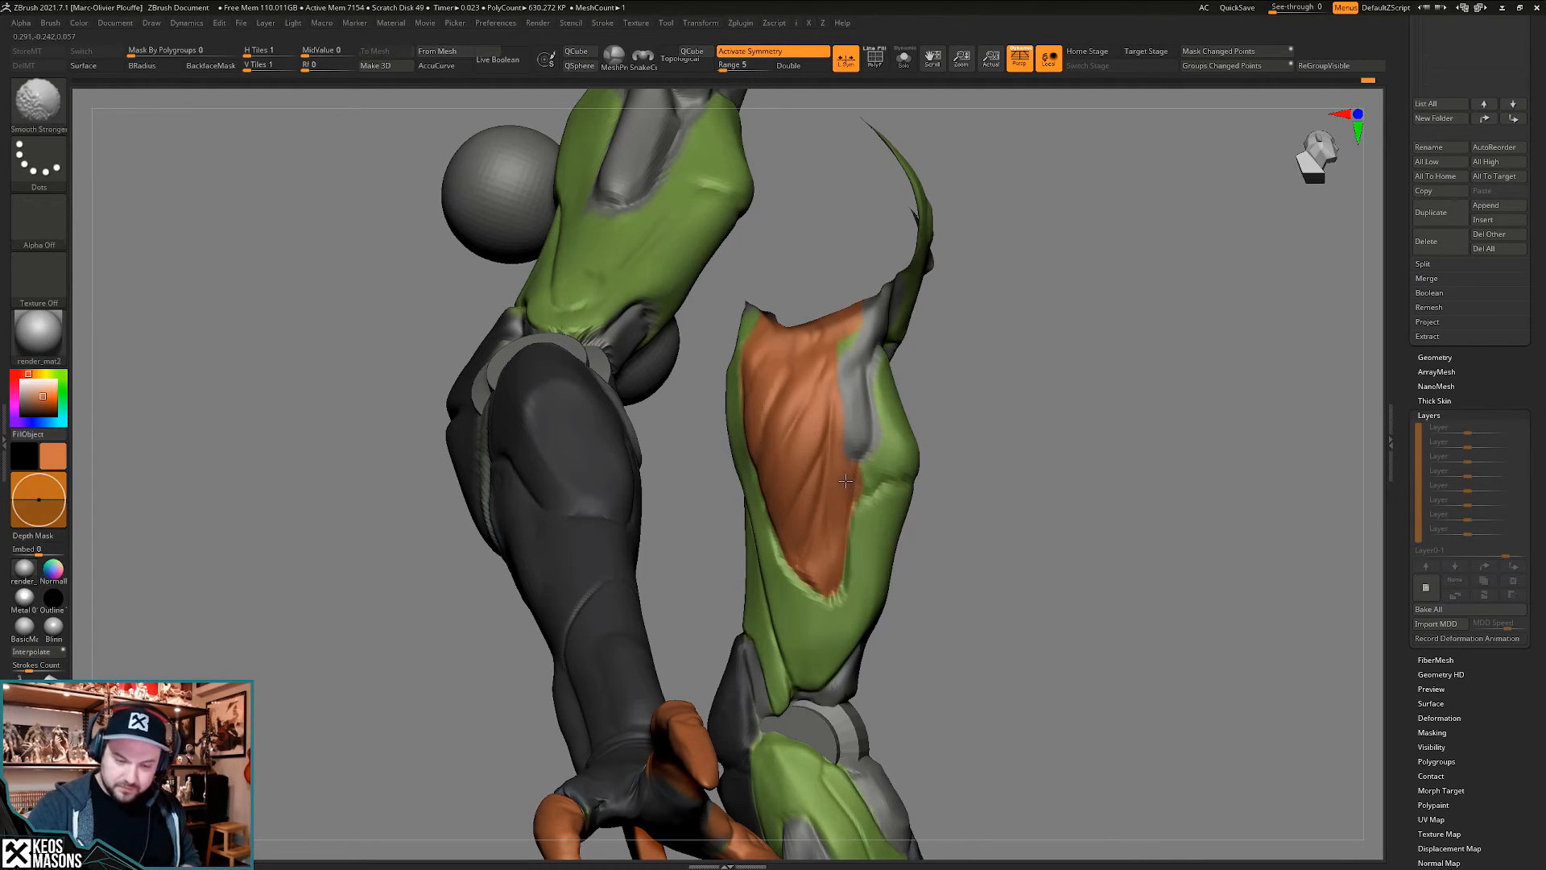
pyautogui.moveTo(844, 475)
pyautogui.keyDown('shift'); pyautogui.mouseDown()
pyautogui.moveTo(825, 586)
pyautogui.moveTo(810, 575)
pyautogui.mouseUp(); pyautogui.keyUp('shift')
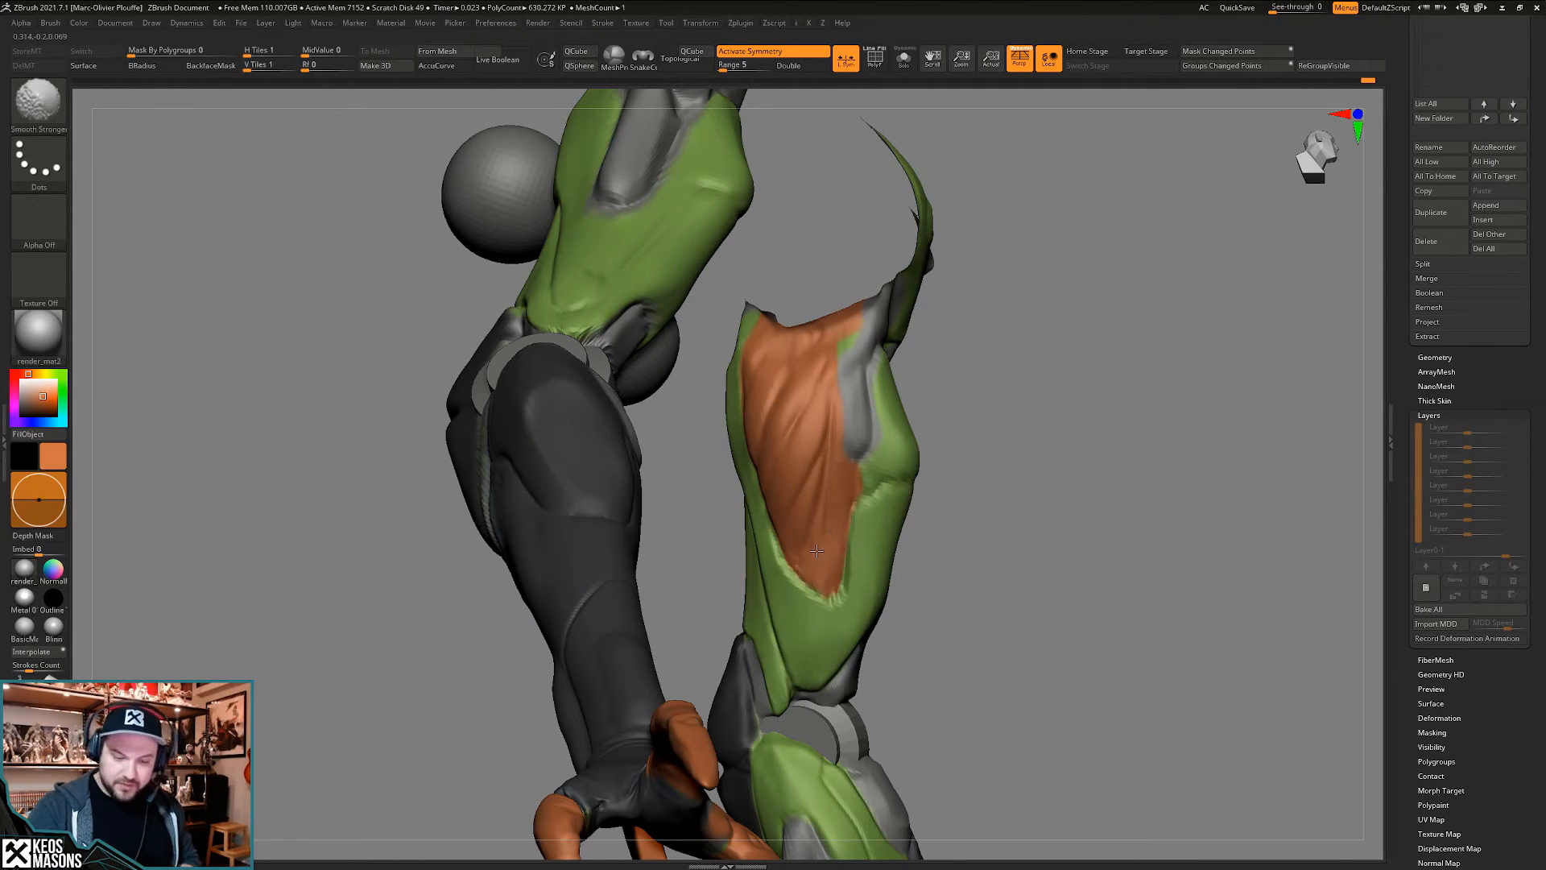
pyautogui.moveTo(811, 575)
pyautogui.mouseDown(button='right')
pyautogui.moveTo(844, 484)
pyautogui.moveTo(860, 493)
pyautogui.moveTo(859, 566)
pyautogui.mouseUp(button='right')
pyautogui.moveTo(873, 528); pyautogui.dragTo(851, 499, button='right')
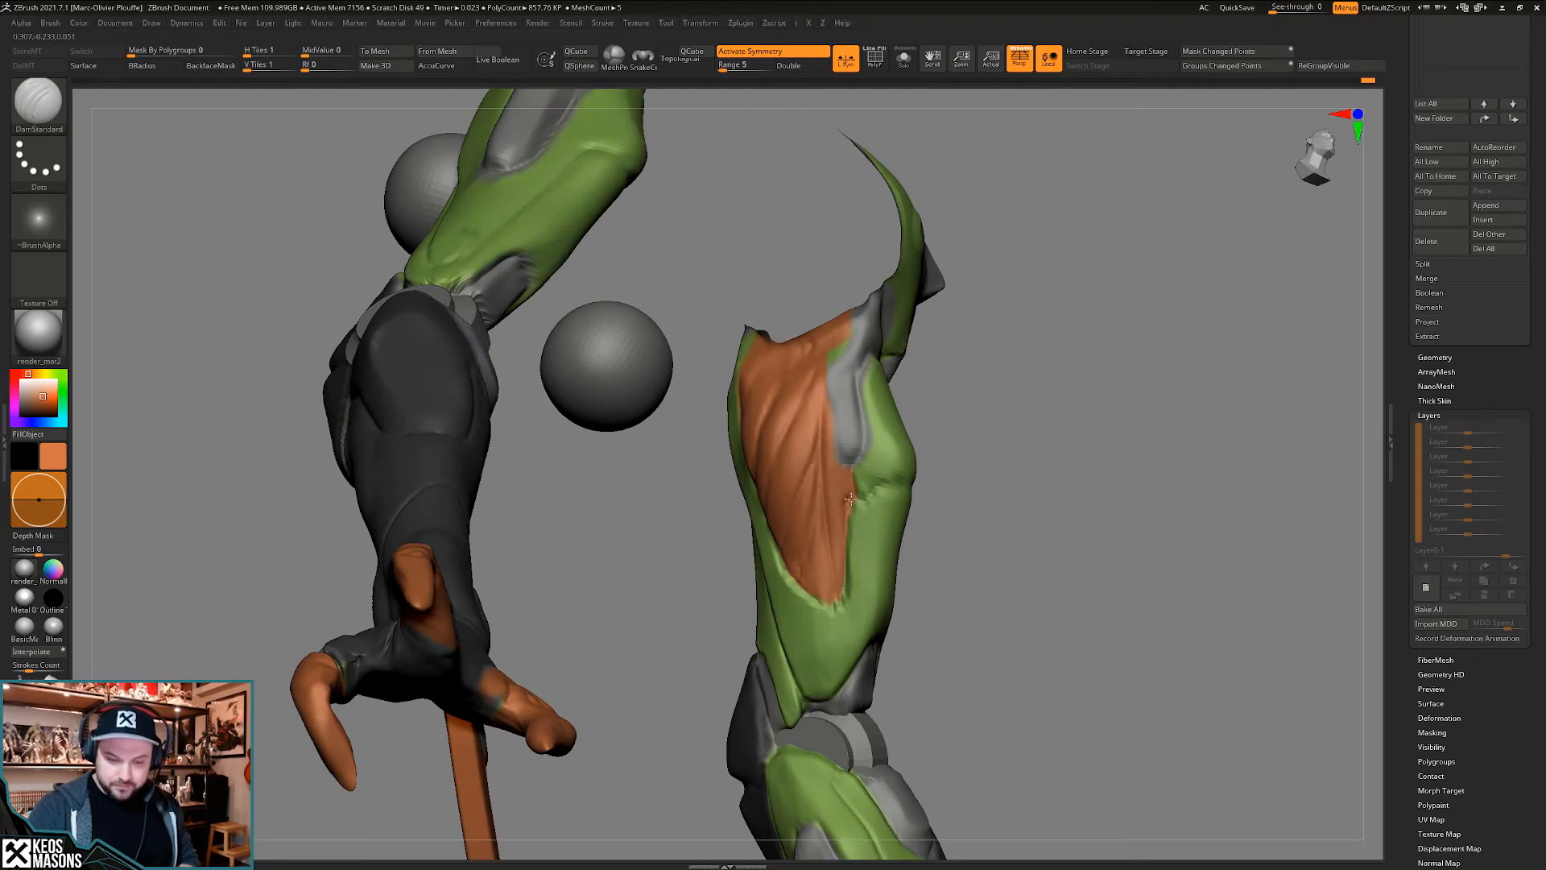
pyautogui.moveTo(847, 559); pyautogui.dragTo(859, 570, button='right')
# - Paint the shell's sampled green along the muscle's rear border just below the grey band
pyautogui.press('space')
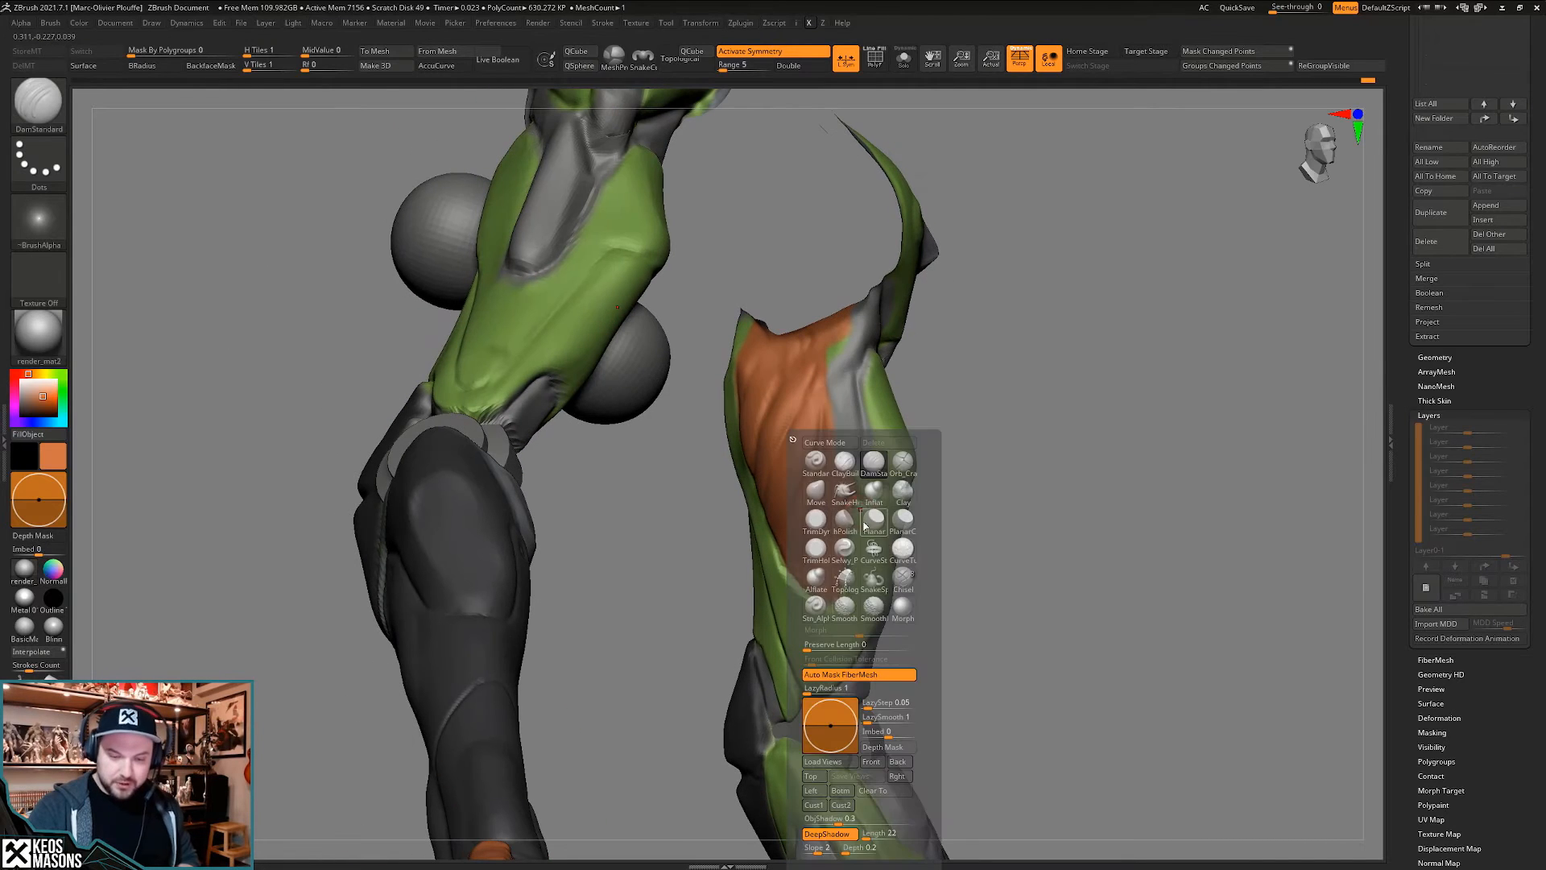
pyautogui.click(845, 460)
pyautogui.press('c')
pyautogui.moveTo(856, 515); pyautogui.dragTo(859, 497)
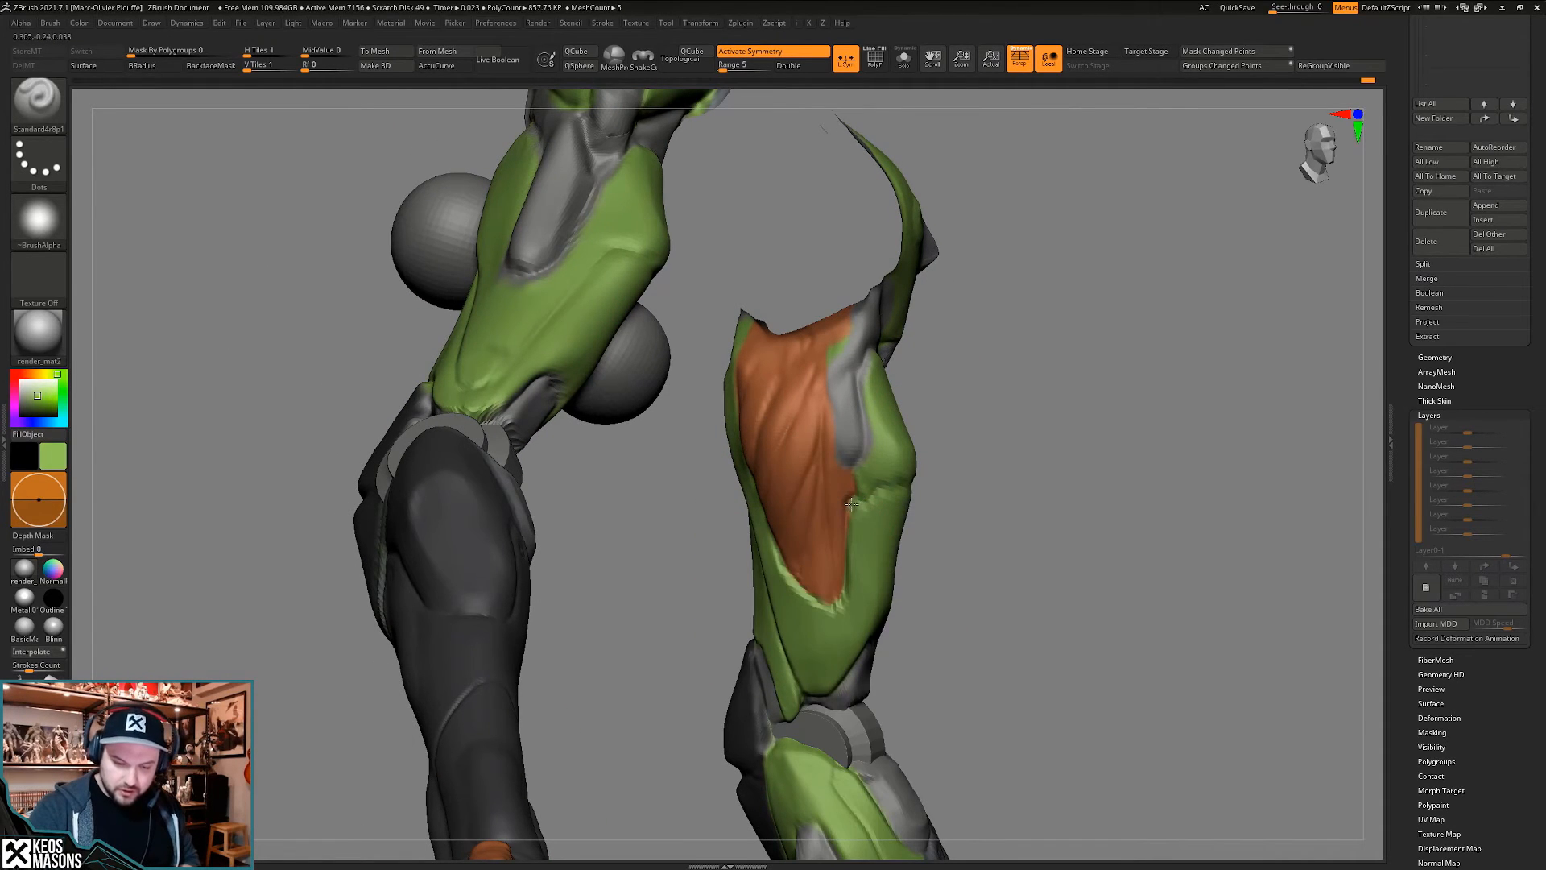
# - Build up and smooth the orange muscle's rear border against the green shell with the ClayBuildup brush
pyautogui.moveTo(851, 504); pyautogui.dragTo(871, 529, button='right')
pyautogui.keyDown('alt'); pyautogui.moveTo(871, 529); pyautogui.dragTo(868, 497, button='right'); pyautogui.keyUp('alt')
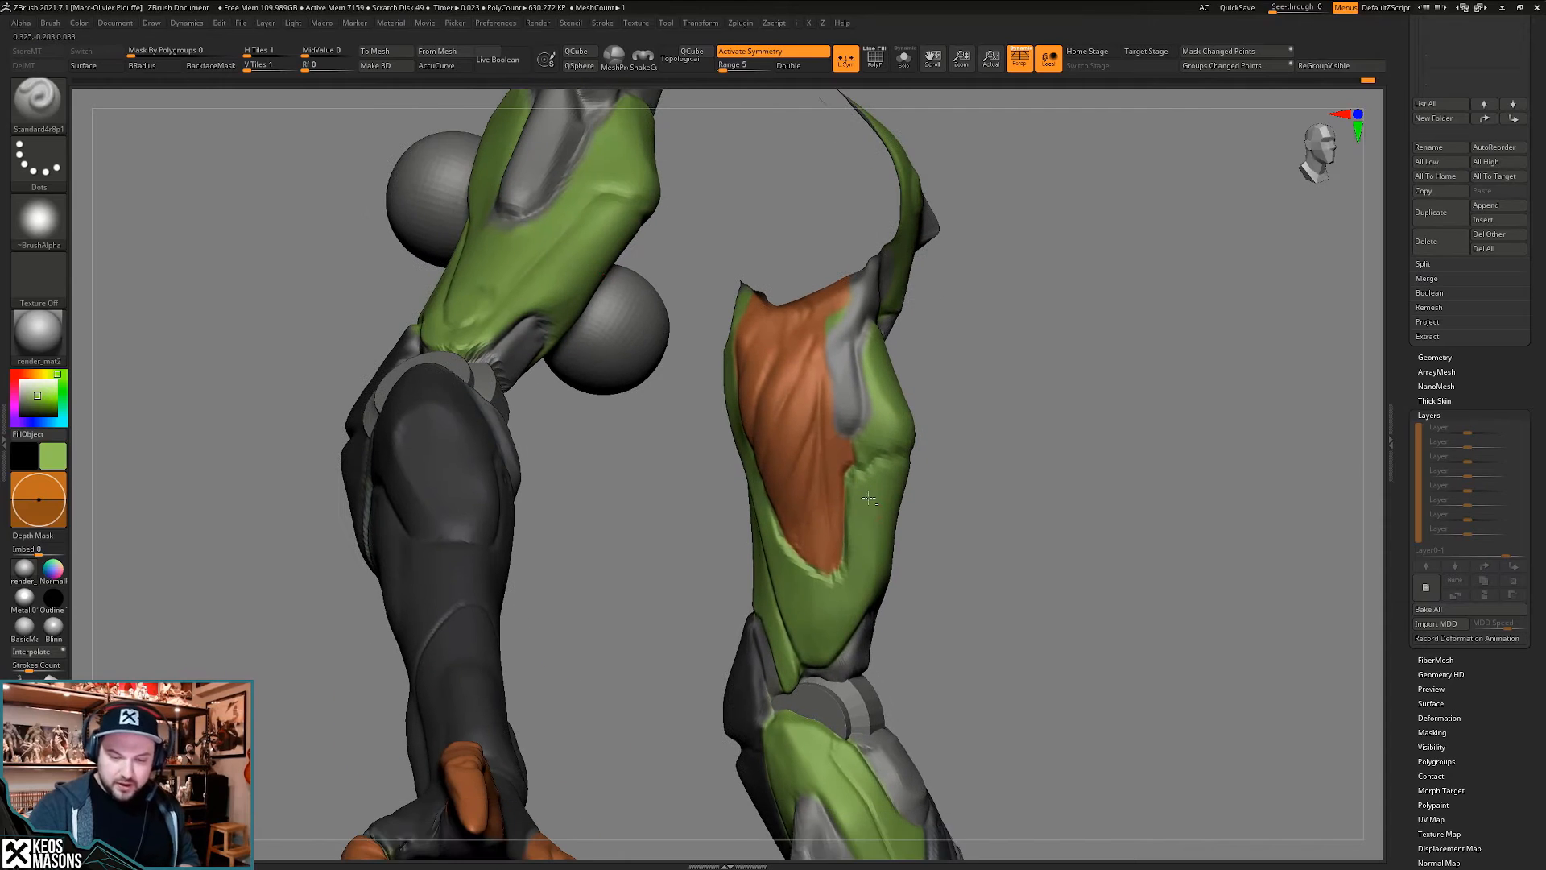
pyautogui.press('space')
pyautogui.click(892, 447)
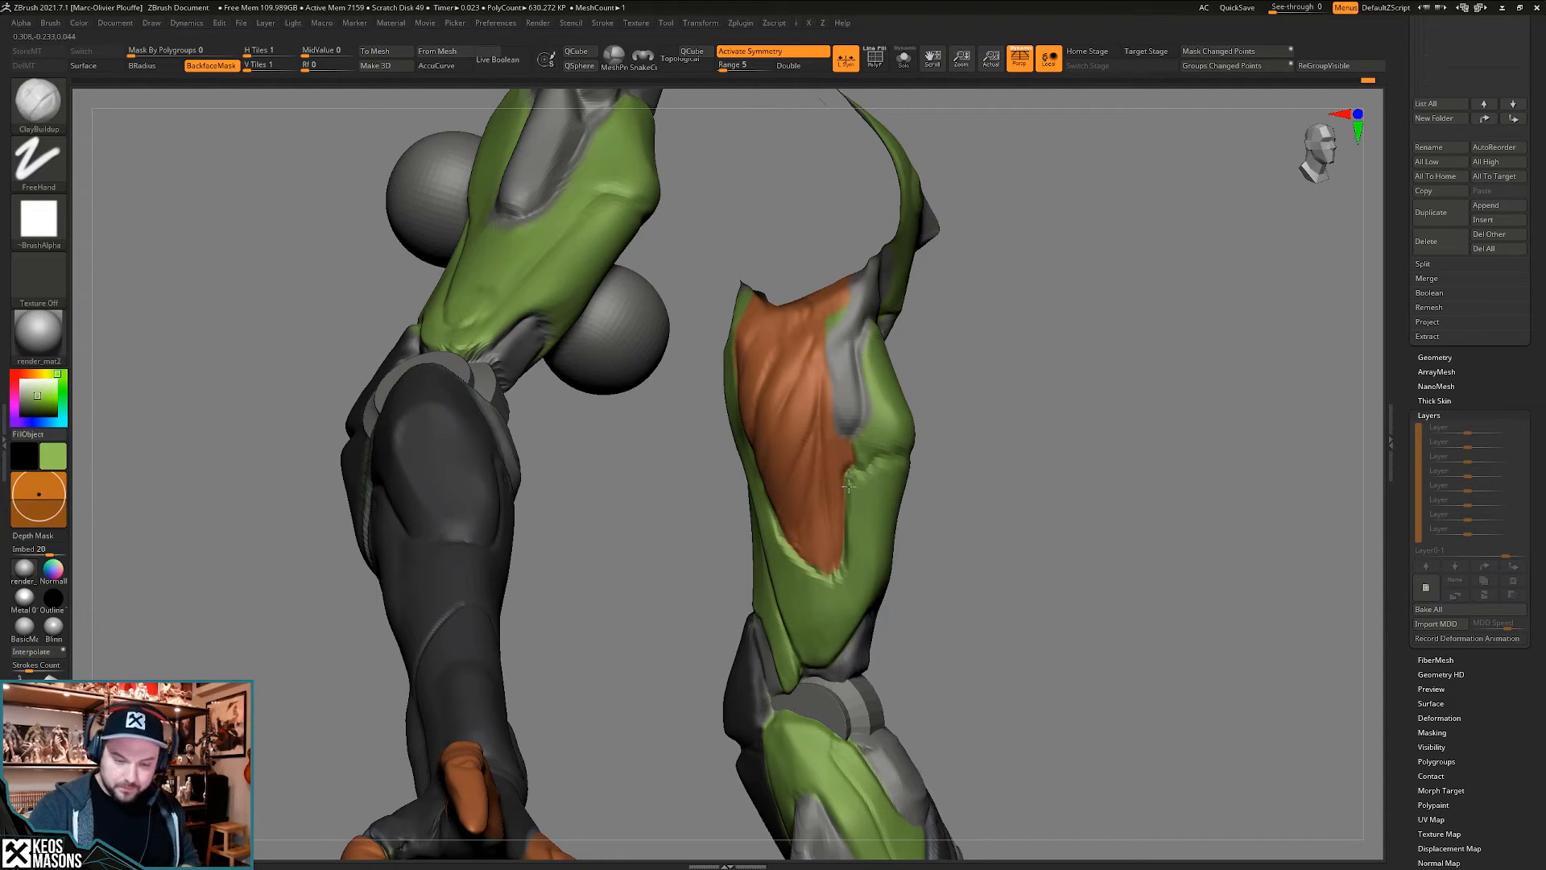
pyautogui.press('shift')
# - Carve the seam between the orange inner-arm muscle and the grey band with the DamStandard brush
pyautogui.moveTo(854, 531)
pyautogui.mouseDown(button='right')
pyautogui.moveTo(855, 475)
pyautogui.moveTo(856, 507)
pyautogui.moveTo(826, 550)
pyautogui.moveTo(821, 512)
pyautogui.mouseUp(button='right')
pyautogui.press('space')
pyautogui.click(893, 456)
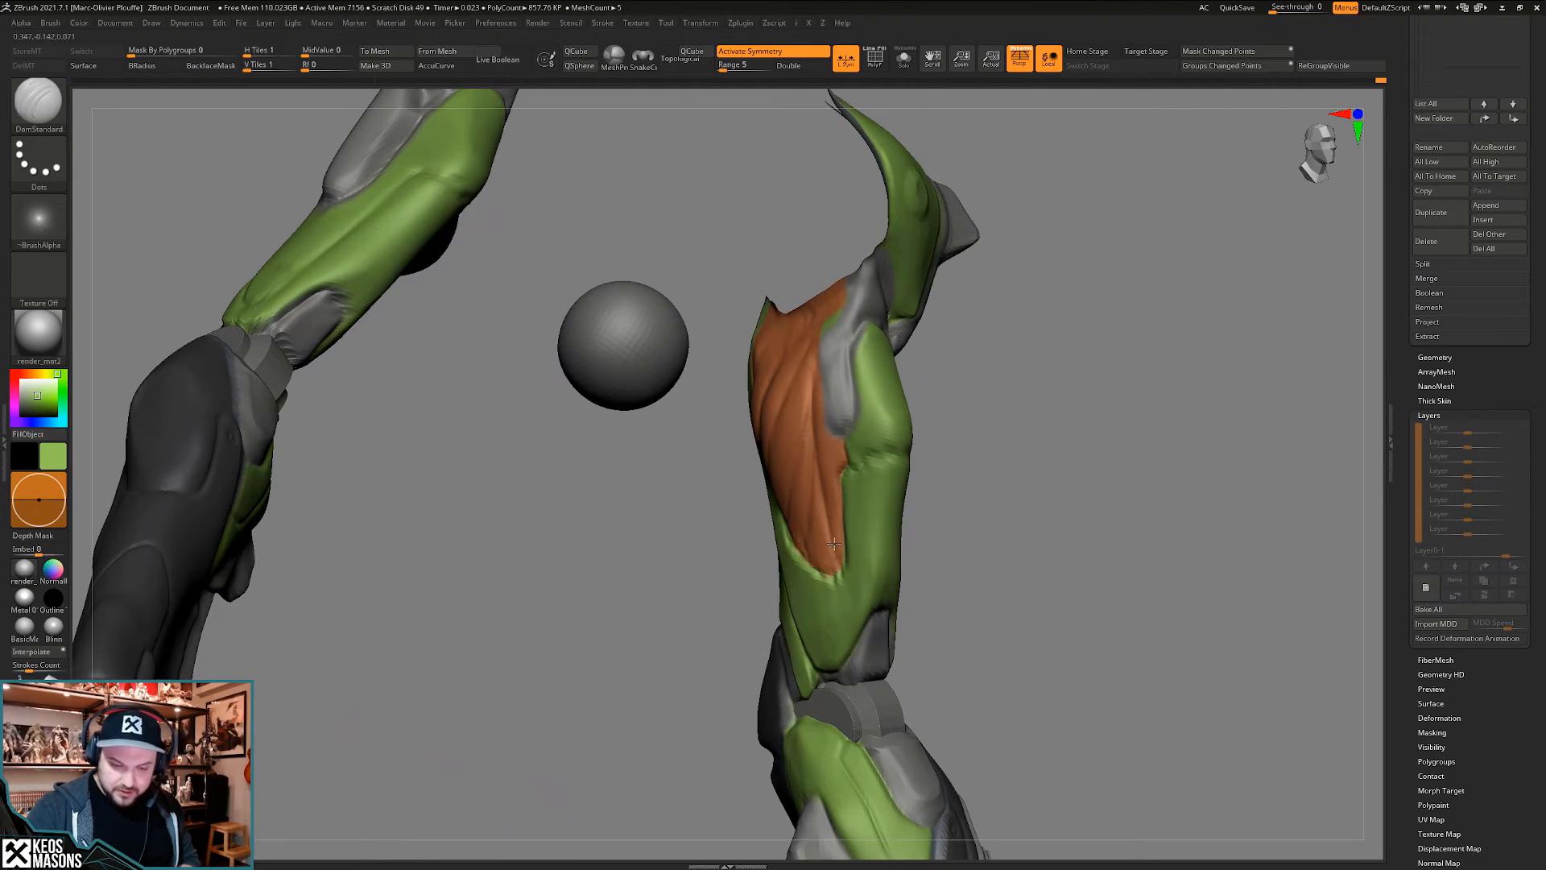
pyautogui.moveTo(829, 519); pyautogui.dragTo(816, 433, button='right')
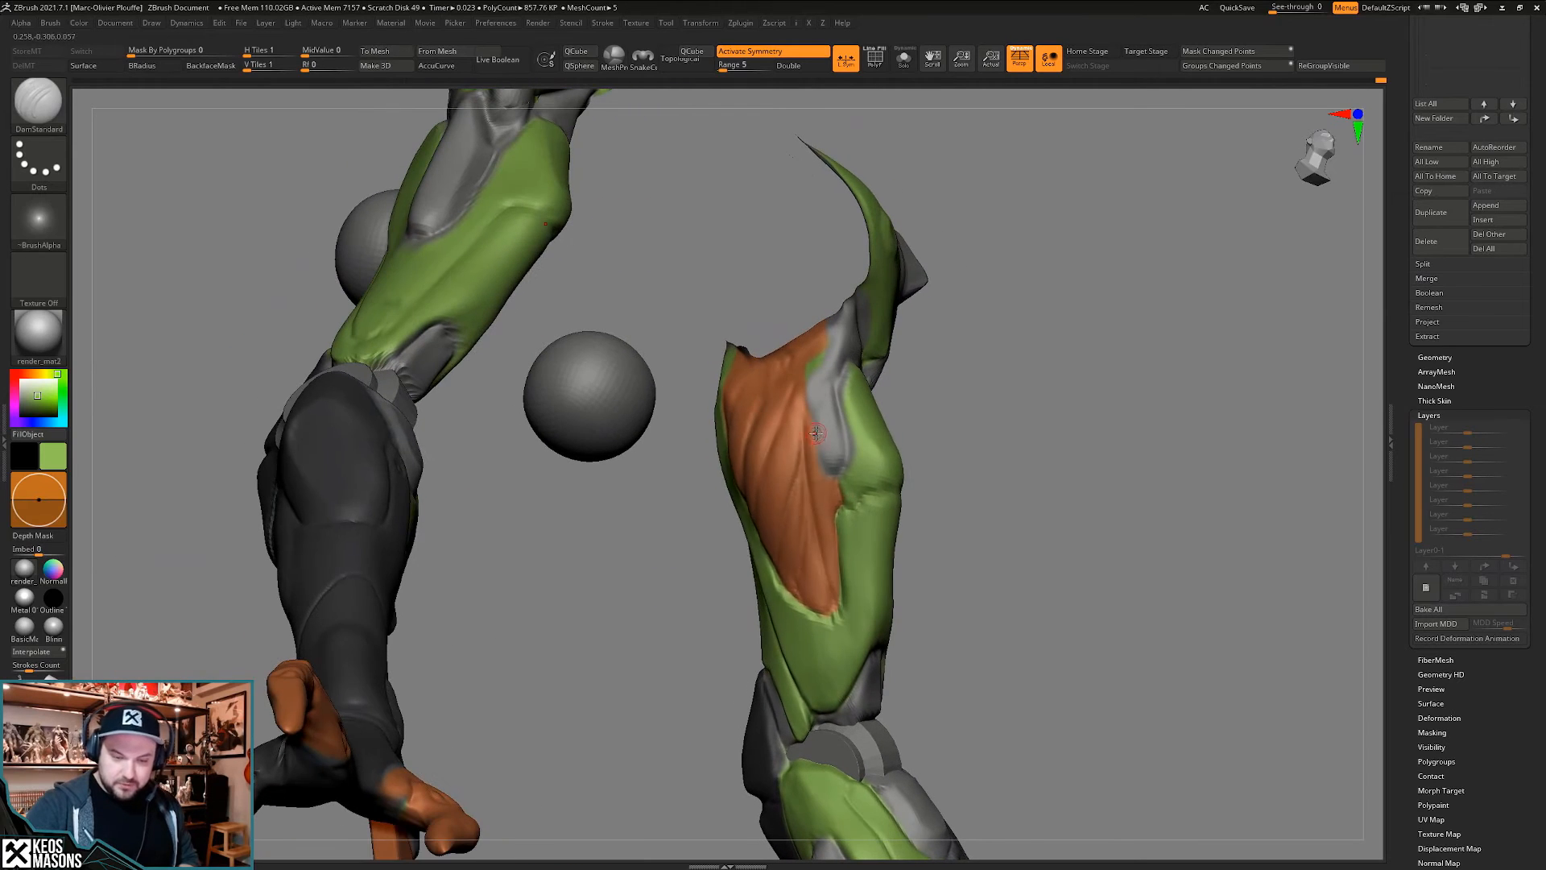
pyautogui.moveTo(808, 385)
pyautogui.mouseDown()
pyautogui.moveTo(825, 457)
pyautogui.moveTo(843, 465)
pyautogui.mouseUp()
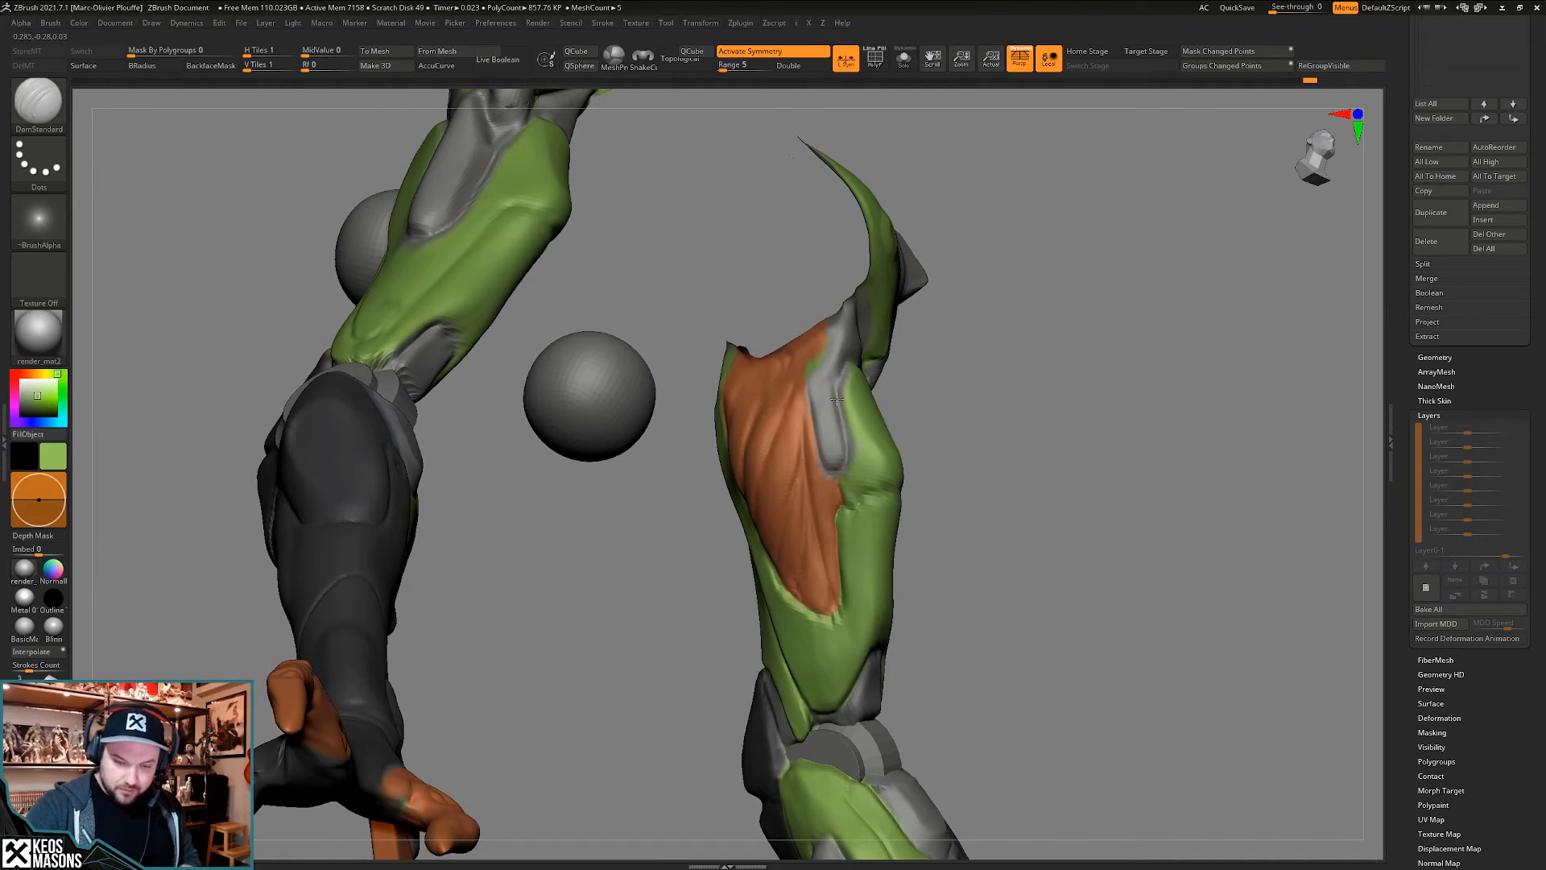
# - Paint over the stray green along the inner grey band using the Standard brush with sampled orange and grey
pyautogui.moveTo(838, 374)
pyautogui.mouseDown(button='right')
pyautogui.moveTo(804, 392)
pyautogui.moveTo(836, 382)
pyautogui.moveTo(870, 443)
pyautogui.moveTo(848, 437)
pyautogui.mouseUp(button='right')
pyautogui.press('space')
pyautogui.click(860, 462)
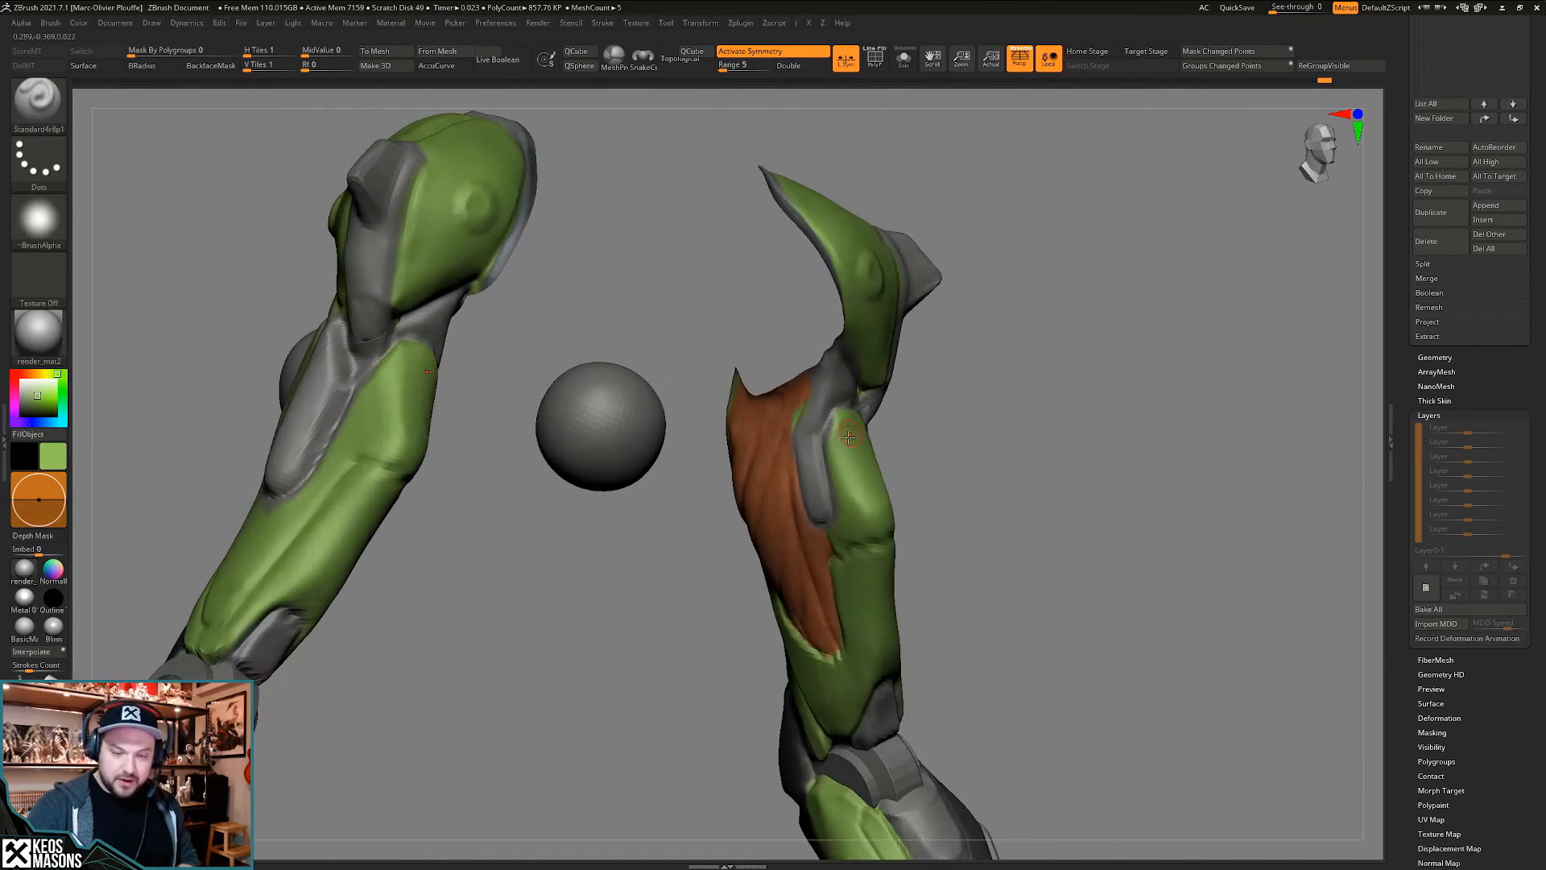
pyautogui.moveTo(847, 522); pyautogui.dragTo(834, 459, button='right')
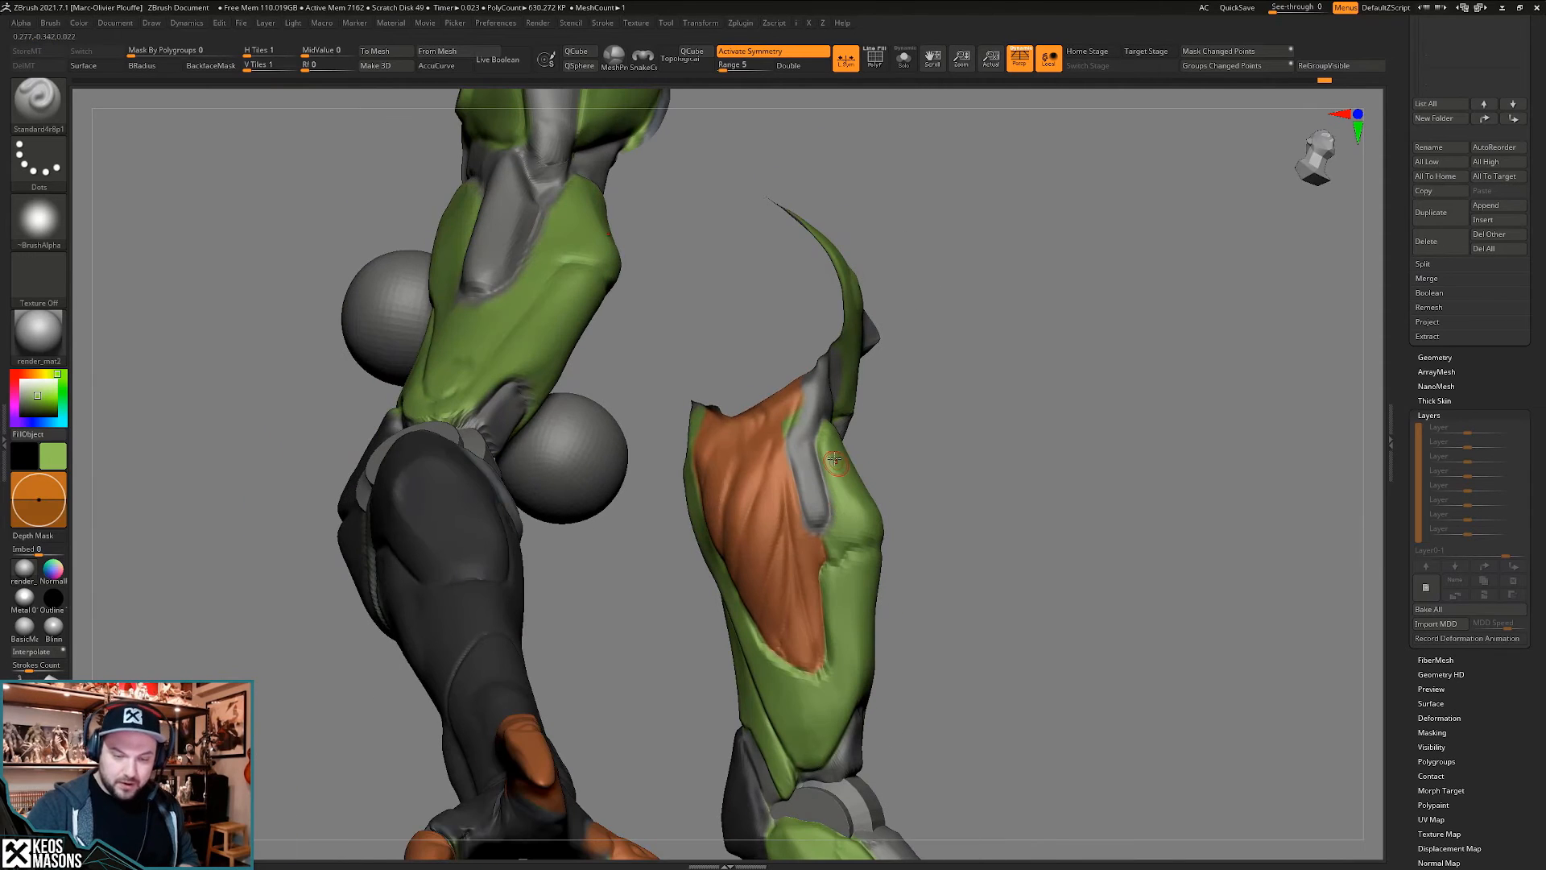
pyautogui.moveTo(831, 547); pyautogui.dragTo(797, 533, button='right')
pyautogui.press('c')
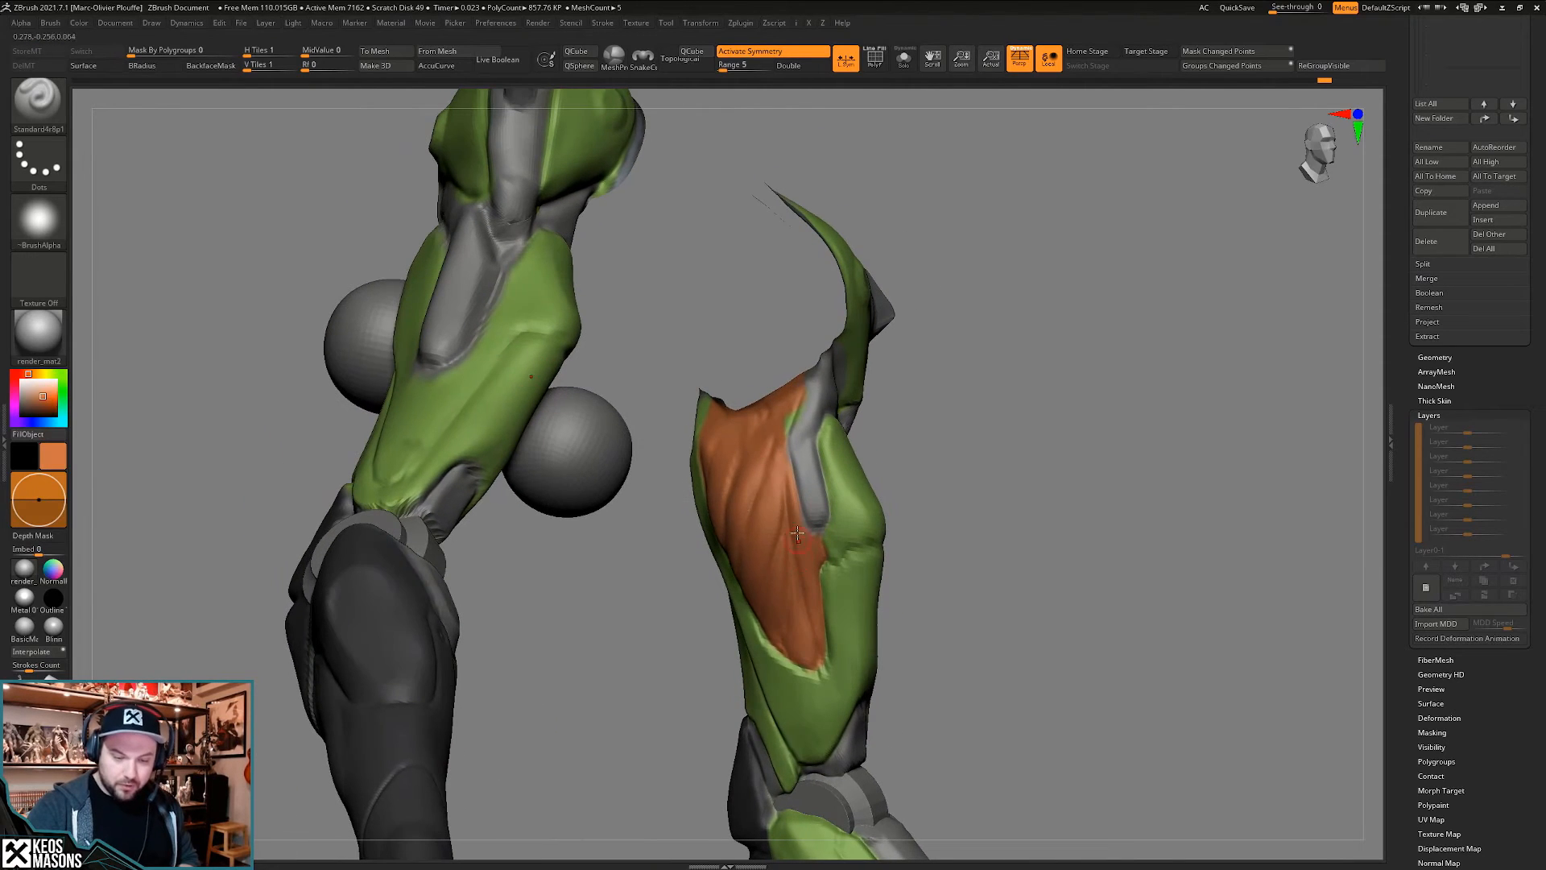
pyautogui.moveTo(921, 541)
pyautogui.mouseDown(button='right')
pyautogui.moveTo(744, 487)
pyautogui.moveTo(870, 402)
pyautogui.moveTo(813, 419)
pyautogui.moveTo(807, 399)
pyautogui.moveTo(888, 500)
pyautogui.moveTo(910, 563)
pyautogui.moveTo(902, 532)
pyautogui.moveTo(939, 508)
pyautogui.moveTo(932, 469)
pyautogui.mouseUp(button='right')
pyautogui.press('c')
pyautogui.keyDown('ctrl'); pyautogui.keyDown('shift'); pyautogui.click(902, 403); pyautogui.keyUp('shift'); pyautogui.keyUp('ctrl')
# - Isolate the arms and examine the upper-arm shapes from the front and the outer side
pyautogui.hotkey('alt', 'shift', 's')
pyautogui.press('b')
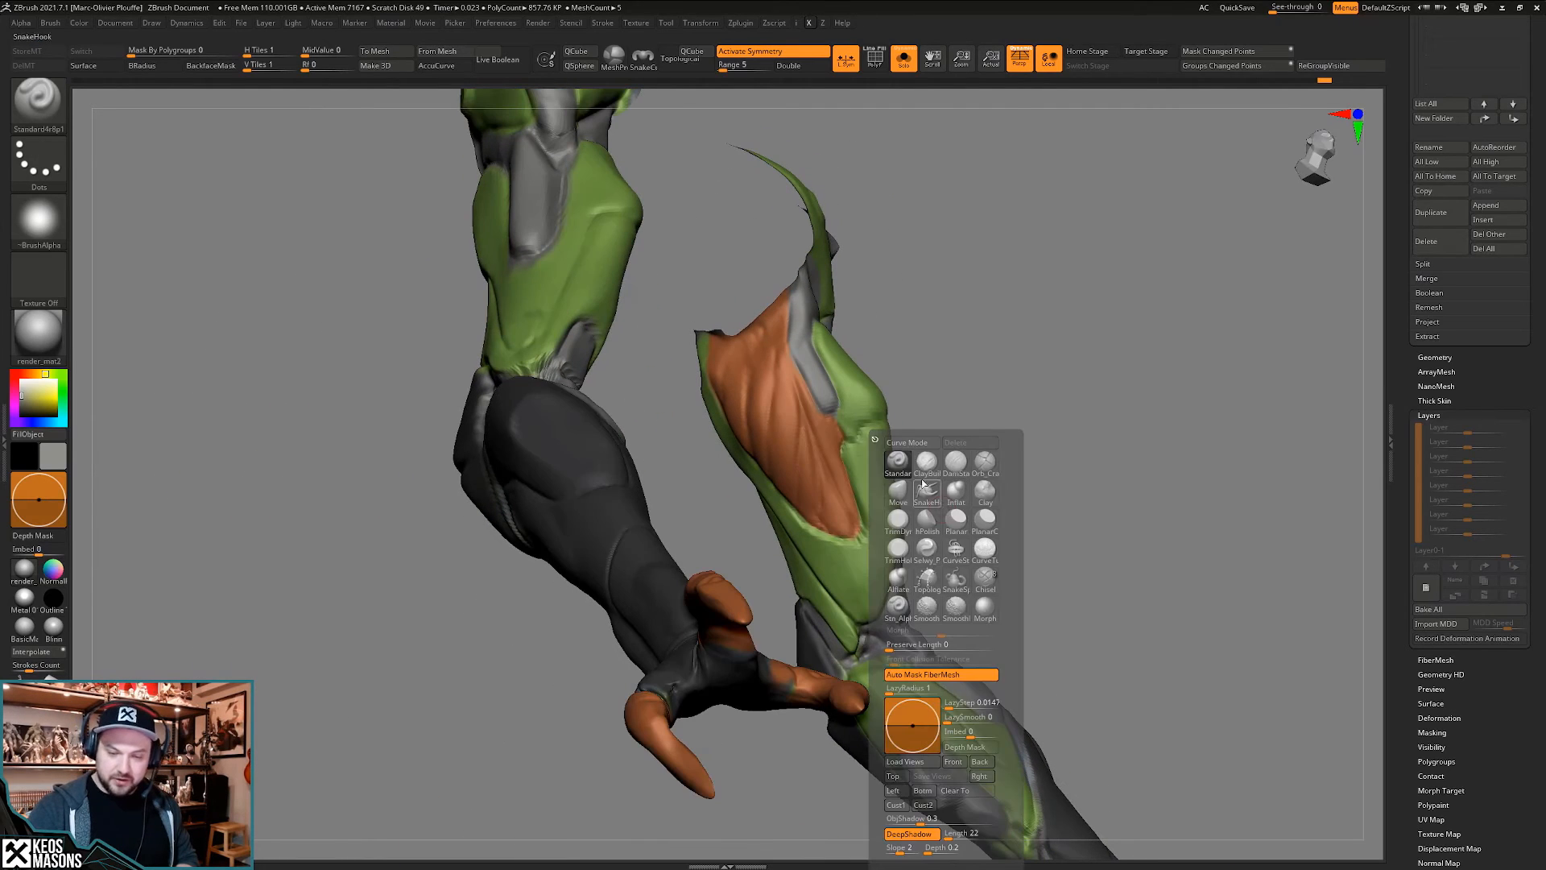
pyautogui.click(904, 465)
pyautogui.press('space')
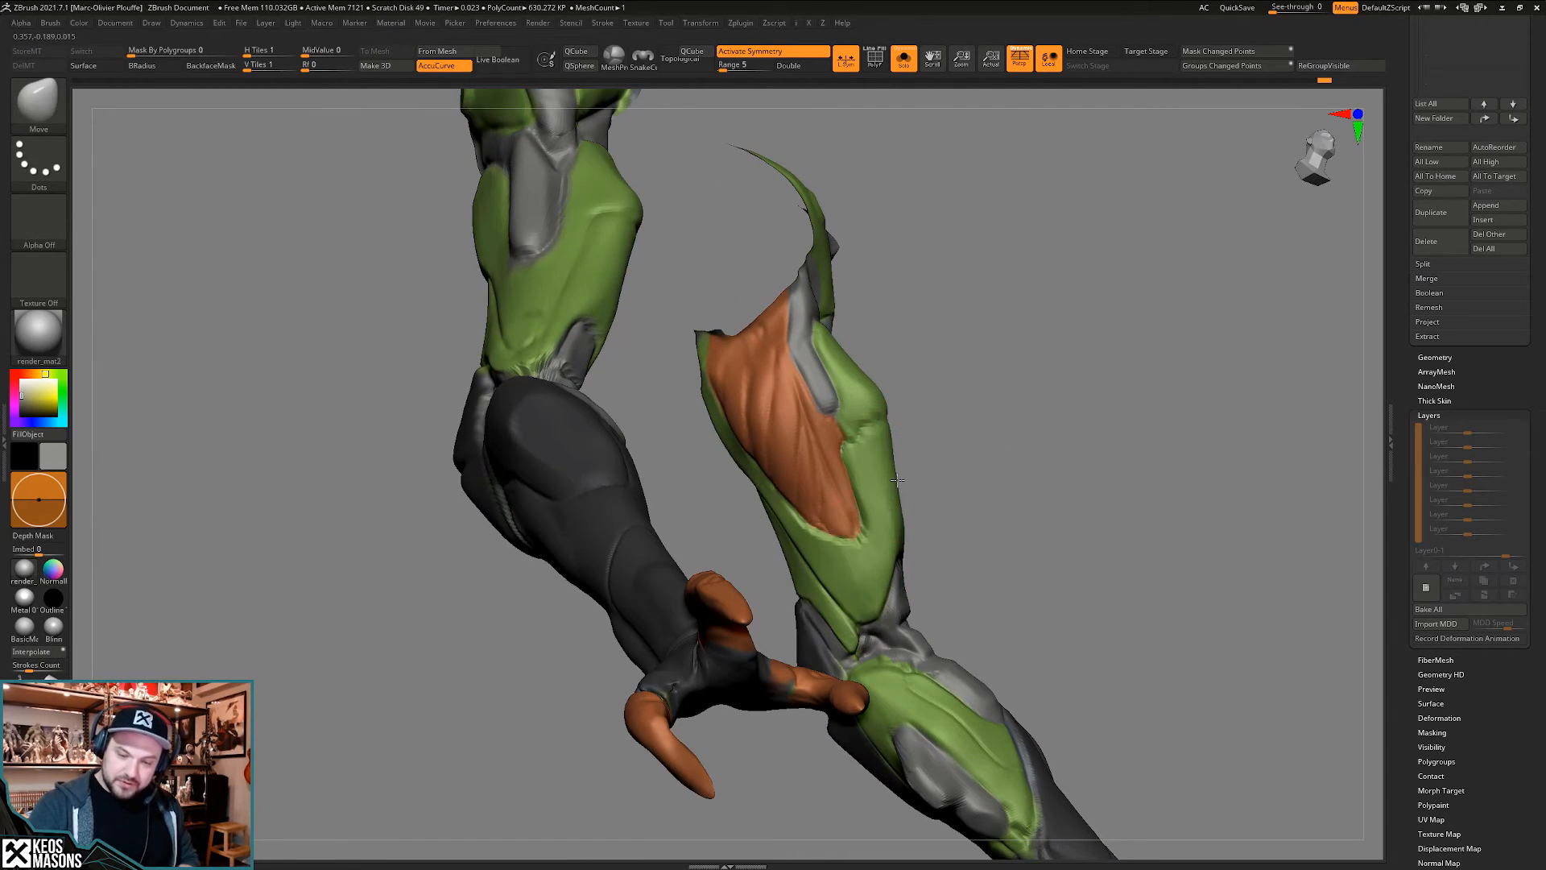
pyautogui.hotkey('ctrl', 'shift', 'a')
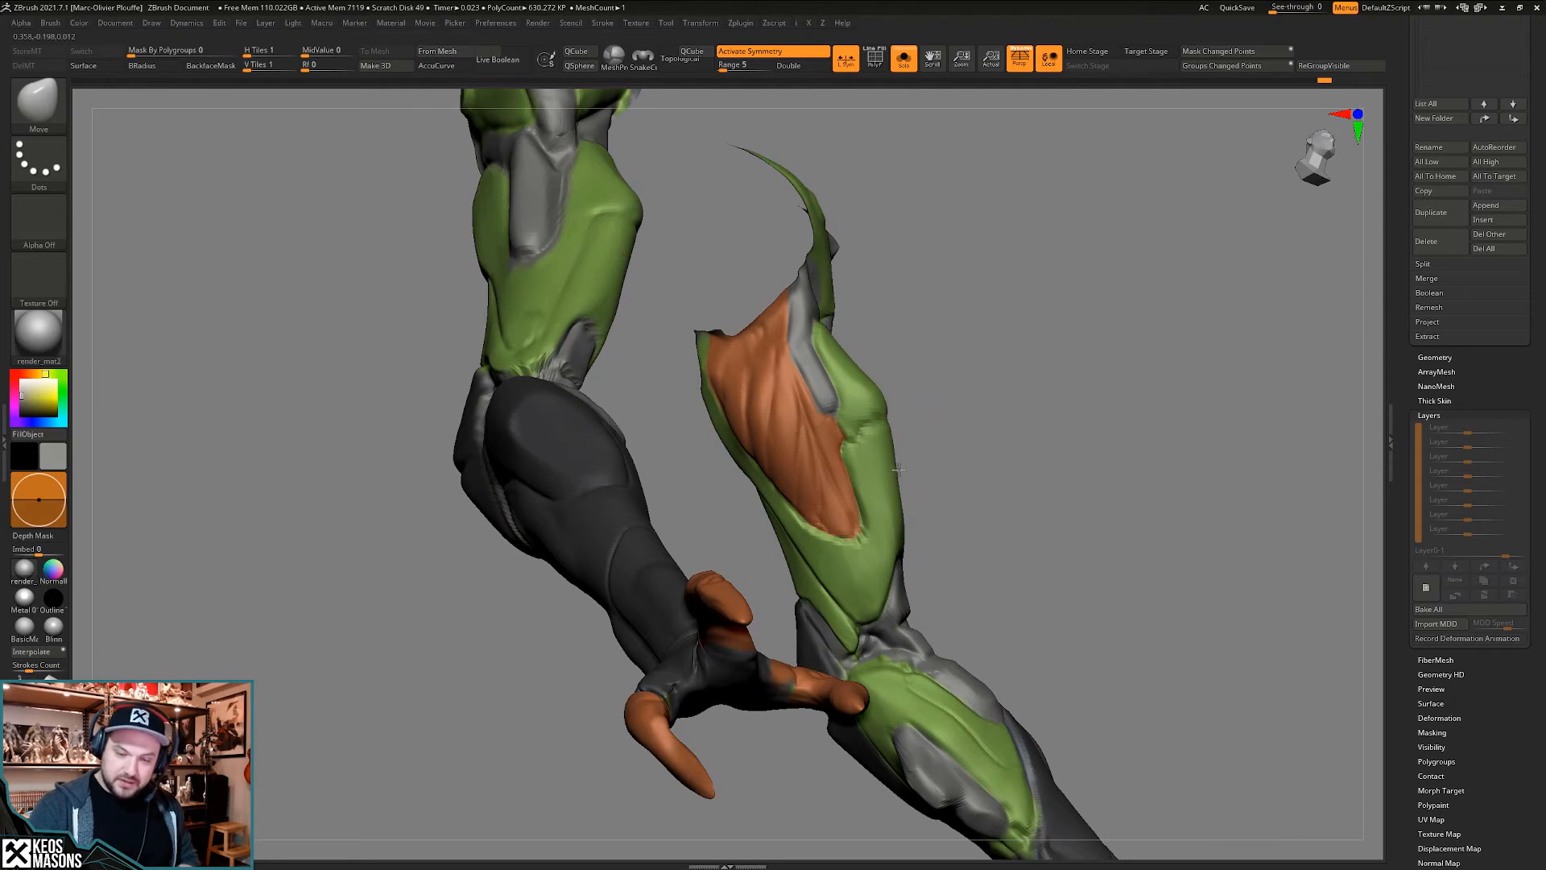
pyautogui.press('space')
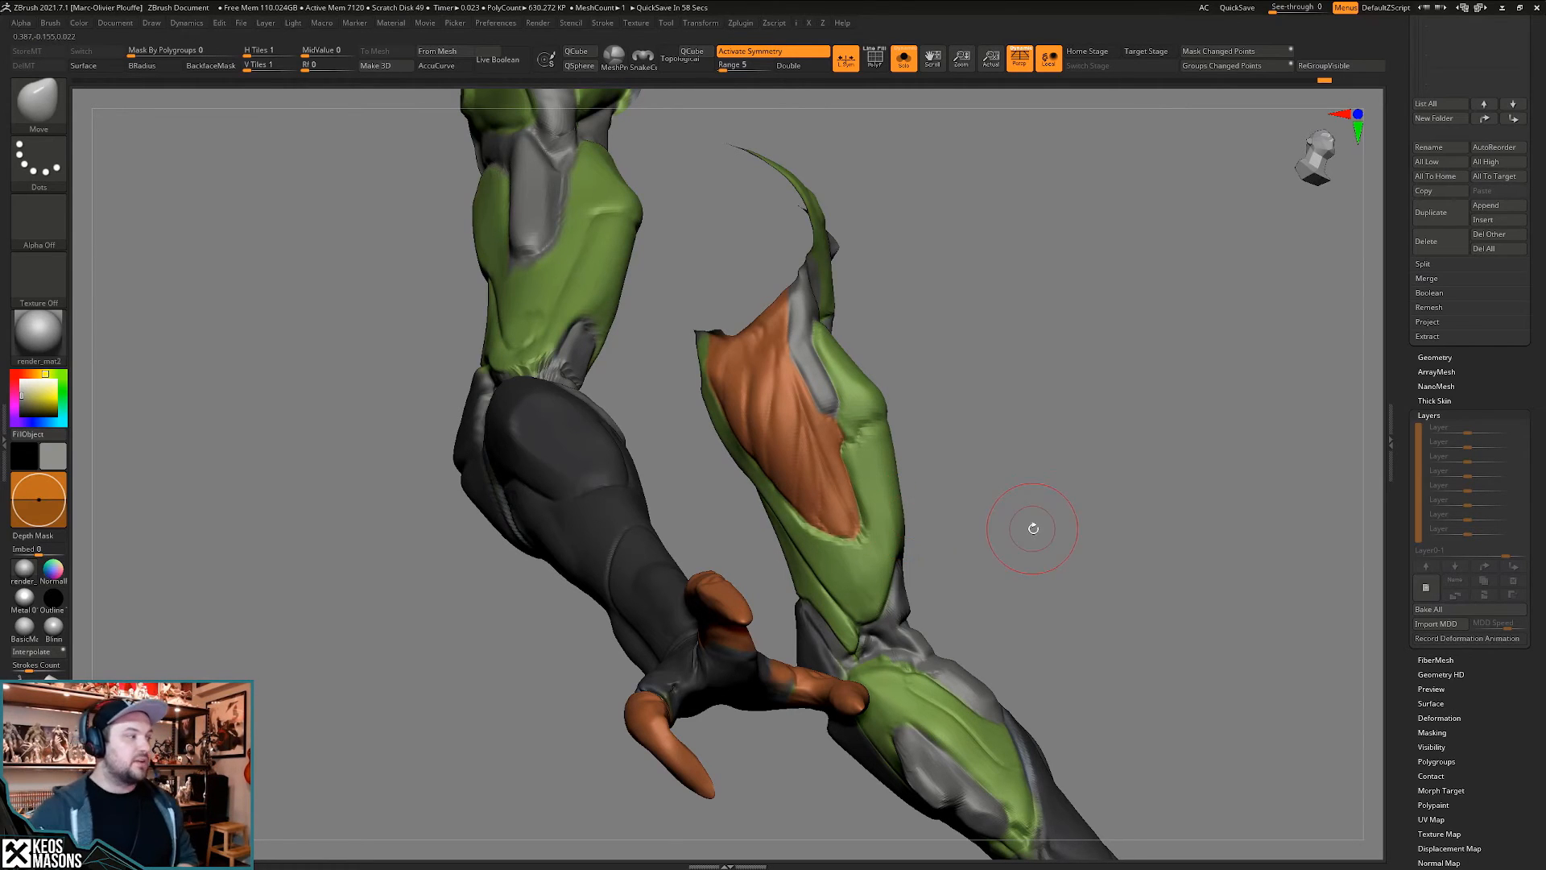
pyautogui.press('f')
pyautogui.moveTo(1042, 503)
pyautogui.keyDown('shift'); pyautogui.mouseDown()
pyautogui.moveTo(1063, 519)
pyautogui.moveTo(1018, 501)
pyautogui.moveTo(1035, 501)
pyautogui.mouseUp(); pyautogui.keyUp('shift')
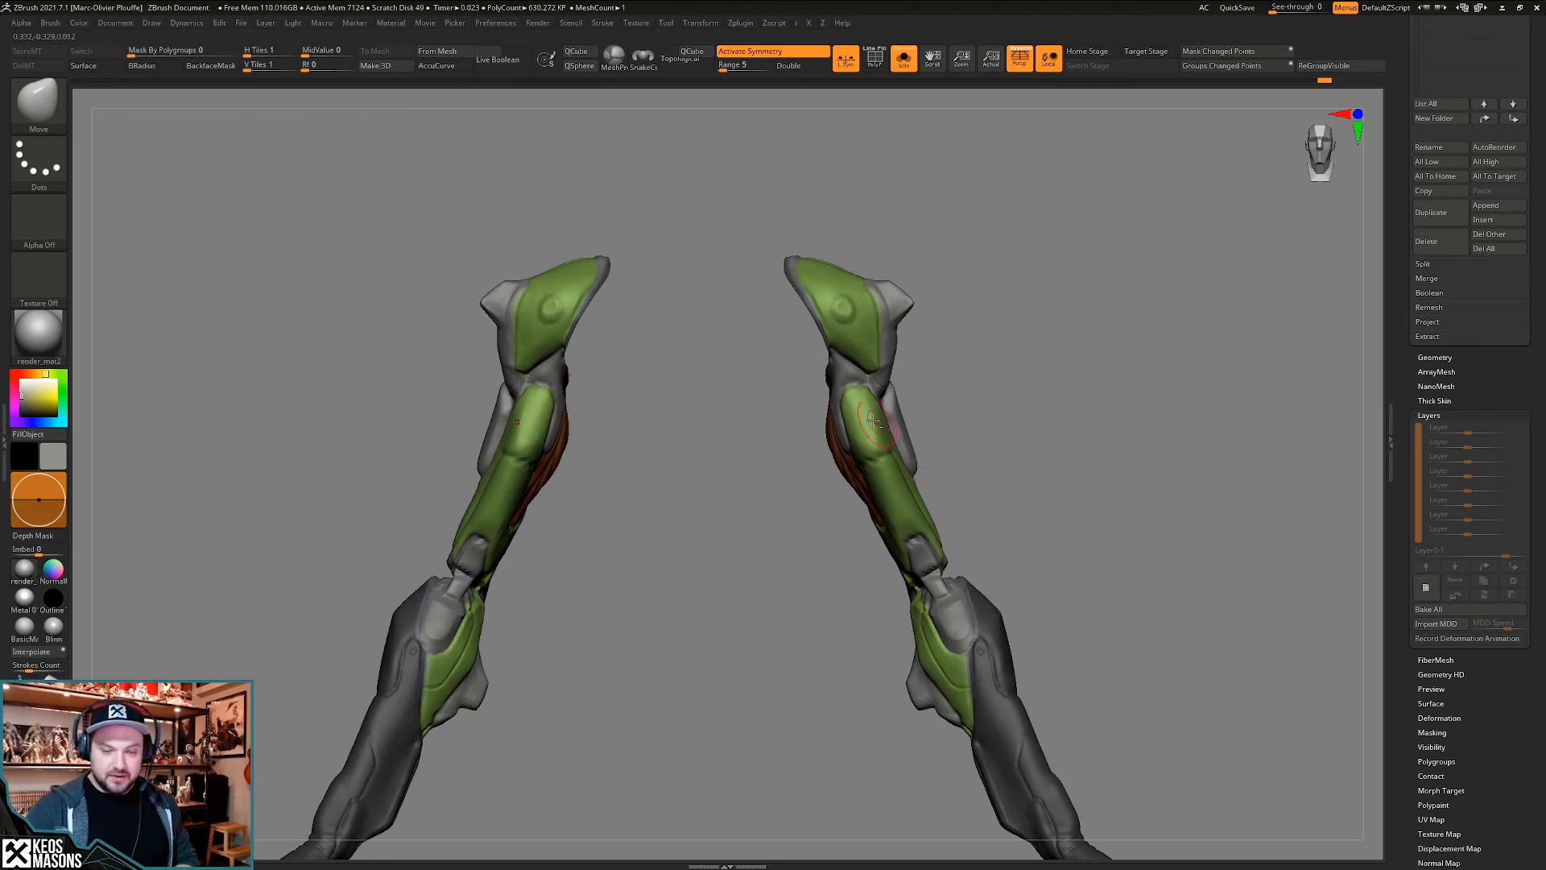
pyautogui.keyDown('ctrl'); pyautogui.moveTo(869, 416); pyautogui.dragTo(829, 384, button='right'); pyautogui.keyUp('ctrl')
pyautogui.moveTo(1144, 512); pyautogui.dragTo(971, 522)
pyautogui.moveTo(920, 510)
pyautogui.mouseDown(button='right')
pyautogui.moveTo(920, 552)
pyautogui.moveTo(970, 575)
pyautogui.moveTo(928, 548)
pyautogui.mouseUp(button='right')
# - Clean up the border around the outer upper arm's grey strip with the Standard brush and sampled green
pyautogui.press('space')
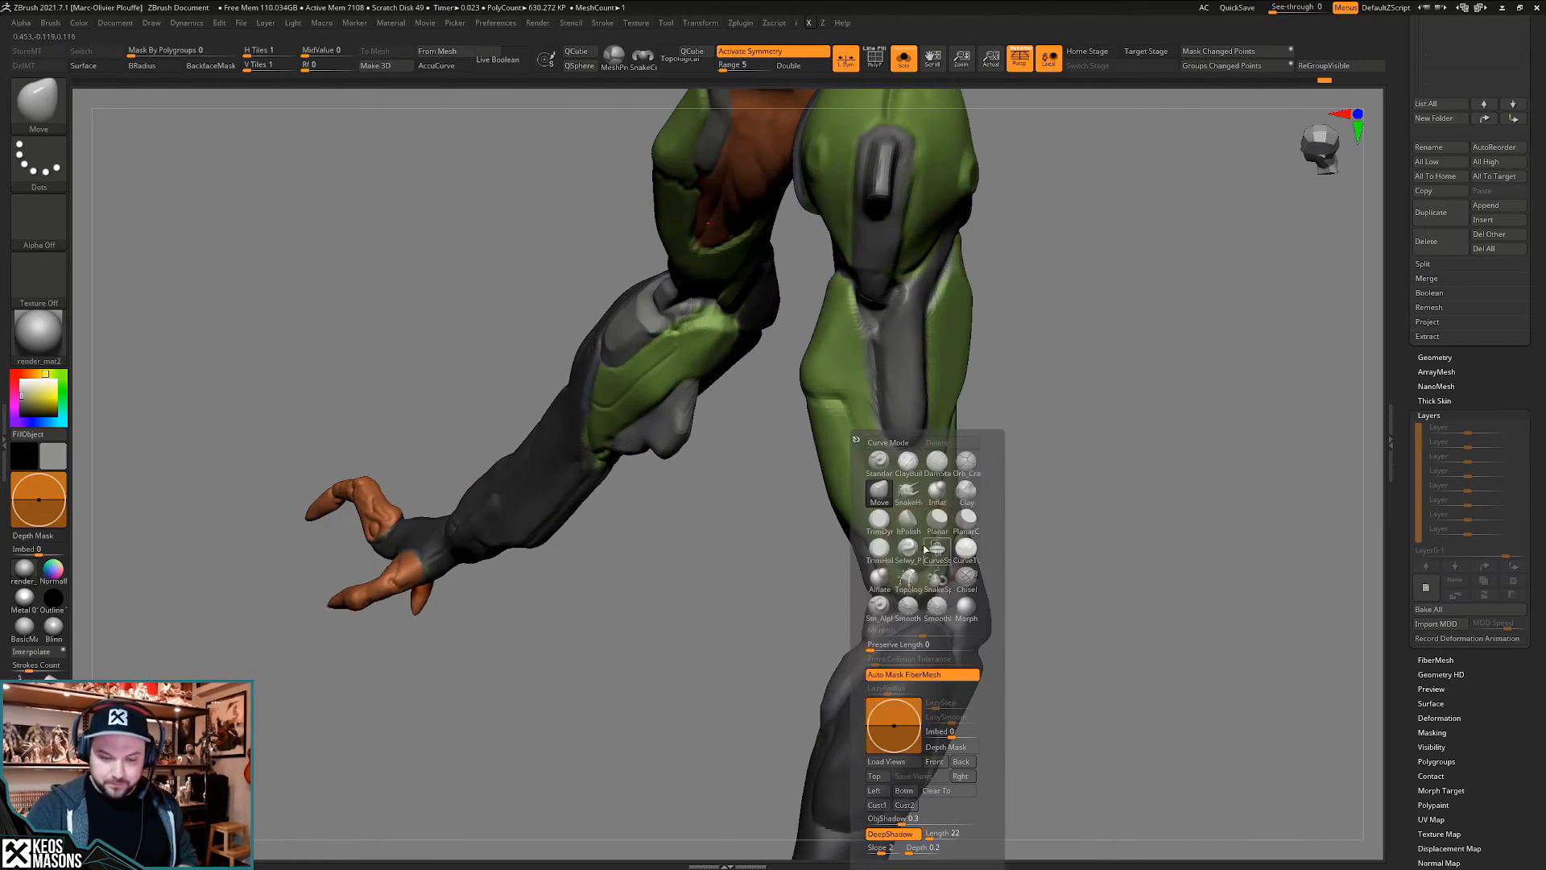
pyautogui.click(879, 462)
pyautogui.rightClick(890, 577)
pyautogui.moveTo(907, 606)
pyautogui.mouseDown(button='right')
pyautogui.moveTo(891, 577)
pyautogui.moveTo(911, 537)
pyautogui.moveTo(858, 412)
pyautogui.moveTo(852, 431)
pyautogui.mouseUp(button='right')
pyautogui.press('c')
pyautogui.moveTo(852, 430)
pyautogui.keyDown('ctrl'); pyautogui.mouseDown(button='right')
pyautogui.moveTo(847, 443)
pyautogui.moveTo(836, 400)
pyautogui.mouseUp(button='right'); pyautogui.keyUp('ctrl')
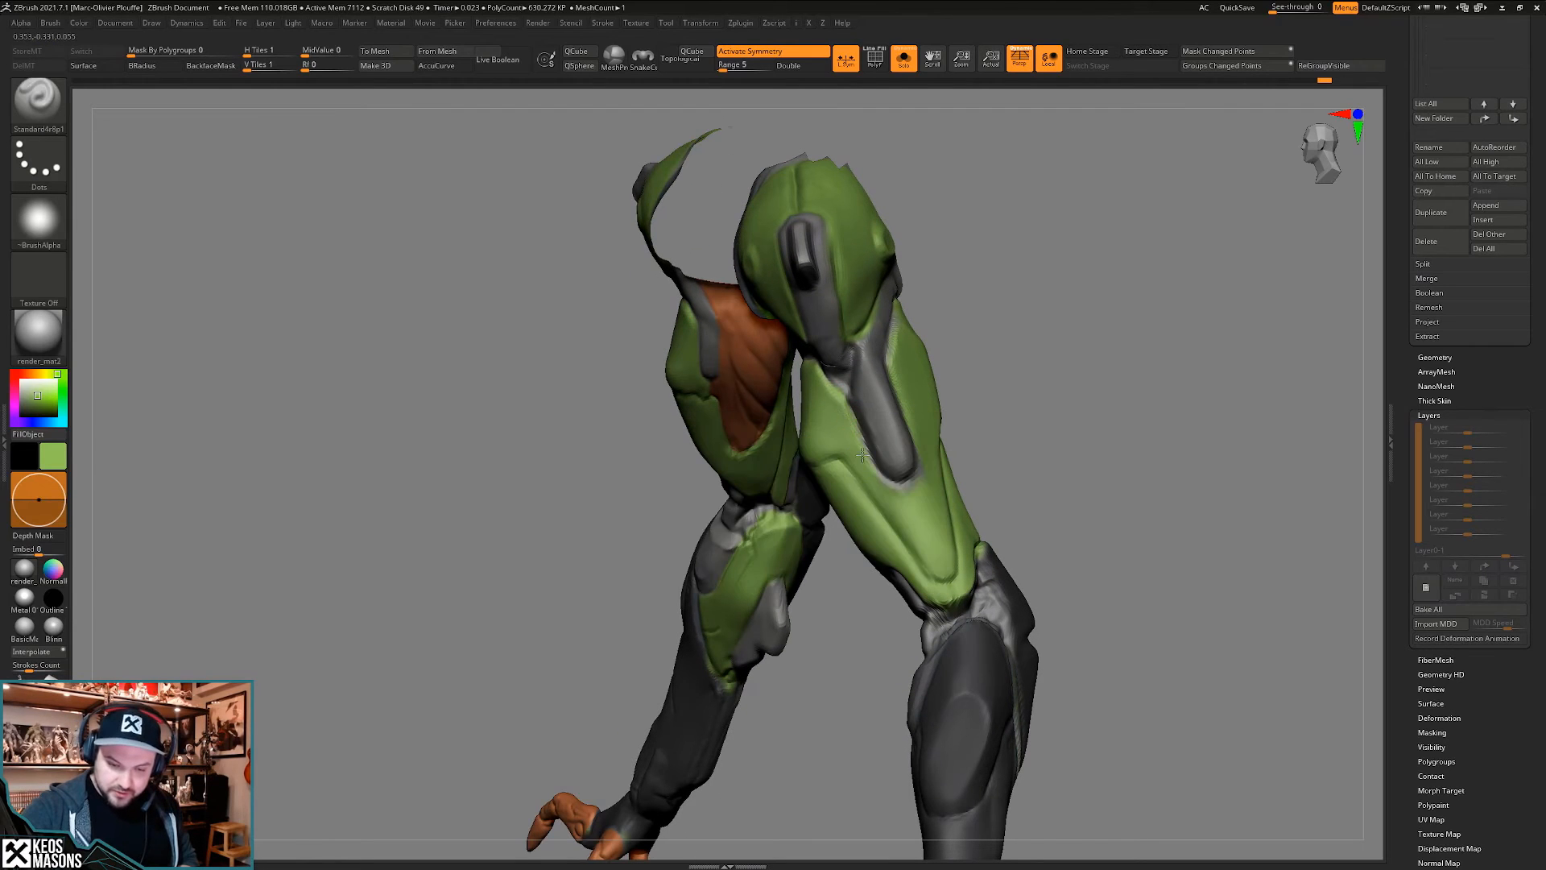
pyautogui.moveTo(875, 473); pyautogui.dragTo(920, 420, button='right')
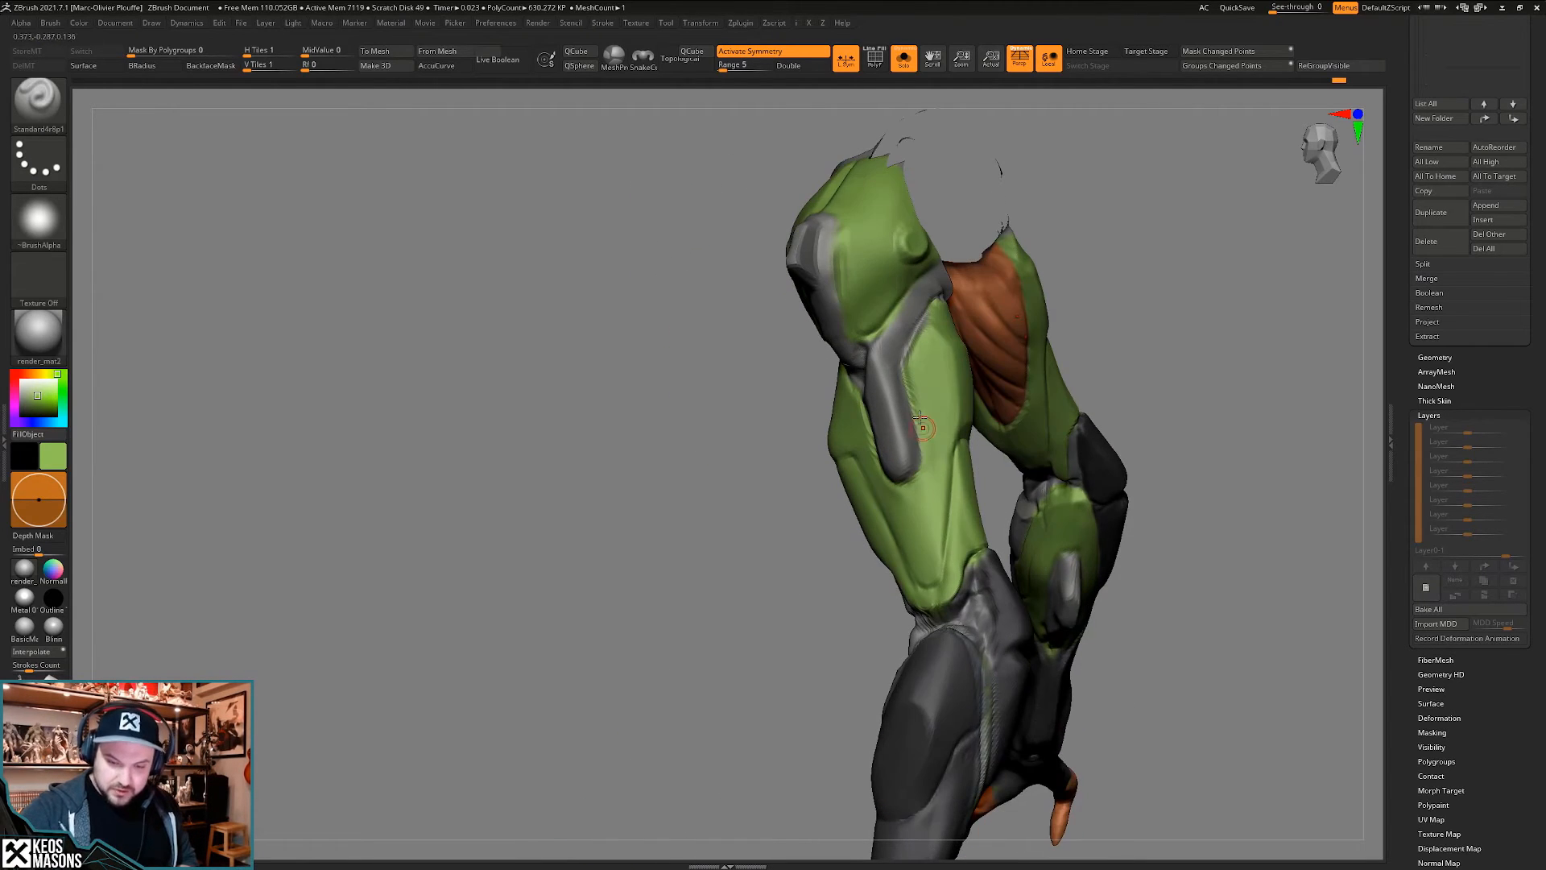
pyautogui.moveTo(938, 312); pyautogui.dragTo(959, 447, button='right')
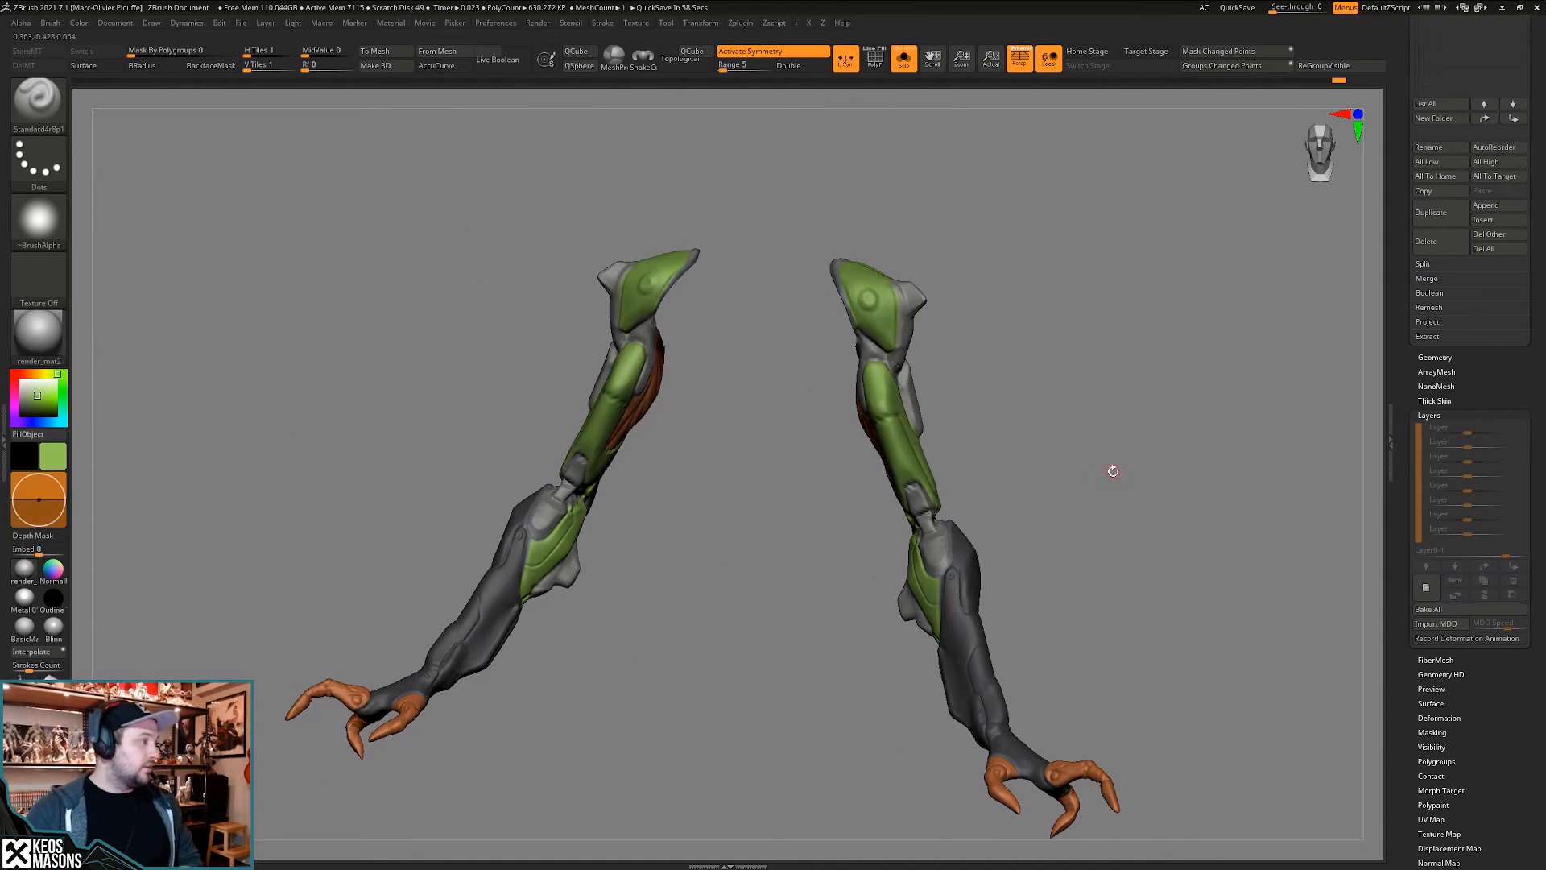
# - Bring back the surrounding parts and reshape the top of the upper arm's green shell with the Move brush
pyautogui.moveTo(1088, 468)
pyautogui.keyDown('shift'); pyautogui.mouseDown(button='right')
pyautogui.moveTo(1031, 476)
pyautogui.moveTo(1000, 508)
pyautogui.moveTo(1018, 538)
pyautogui.moveTo(1001, 561)
pyautogui.mouseUp(button='right'); pyautogui.keyUp('shift')
pyautogui.hotkey('alt', 'shift', 's')
pyautogui.keyDown('alt'); pyautogui.moveTo(1001, 561); pyautogui.dragTo(997, 521, button='right'); pyautogui.keyUp('alt')
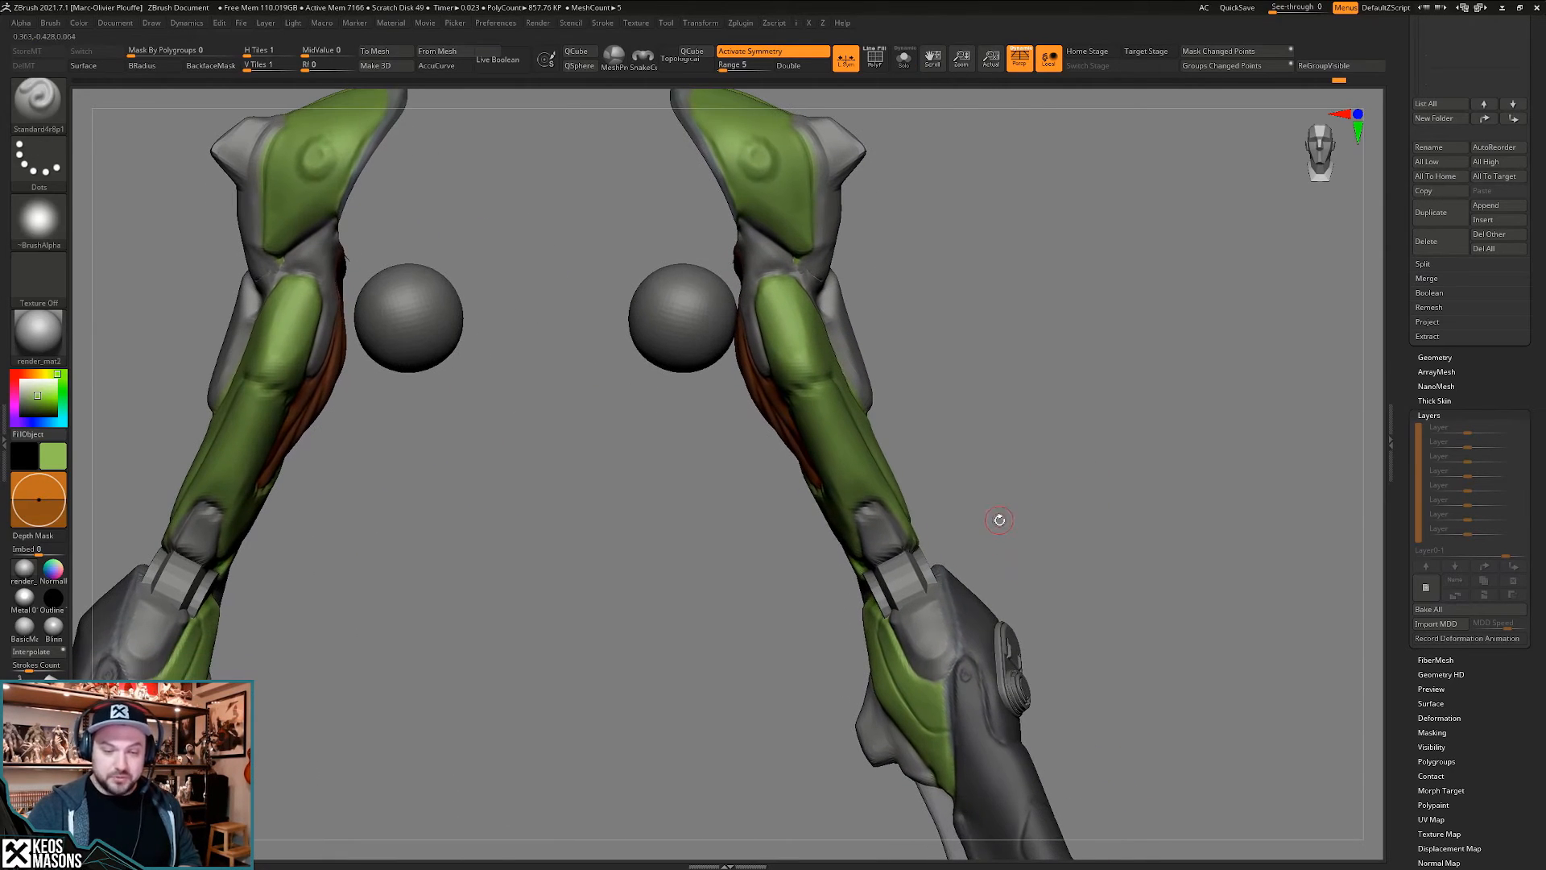
pyautogui.press('x')
pyautogui.click(957, 489)
pyautogui.press('space')
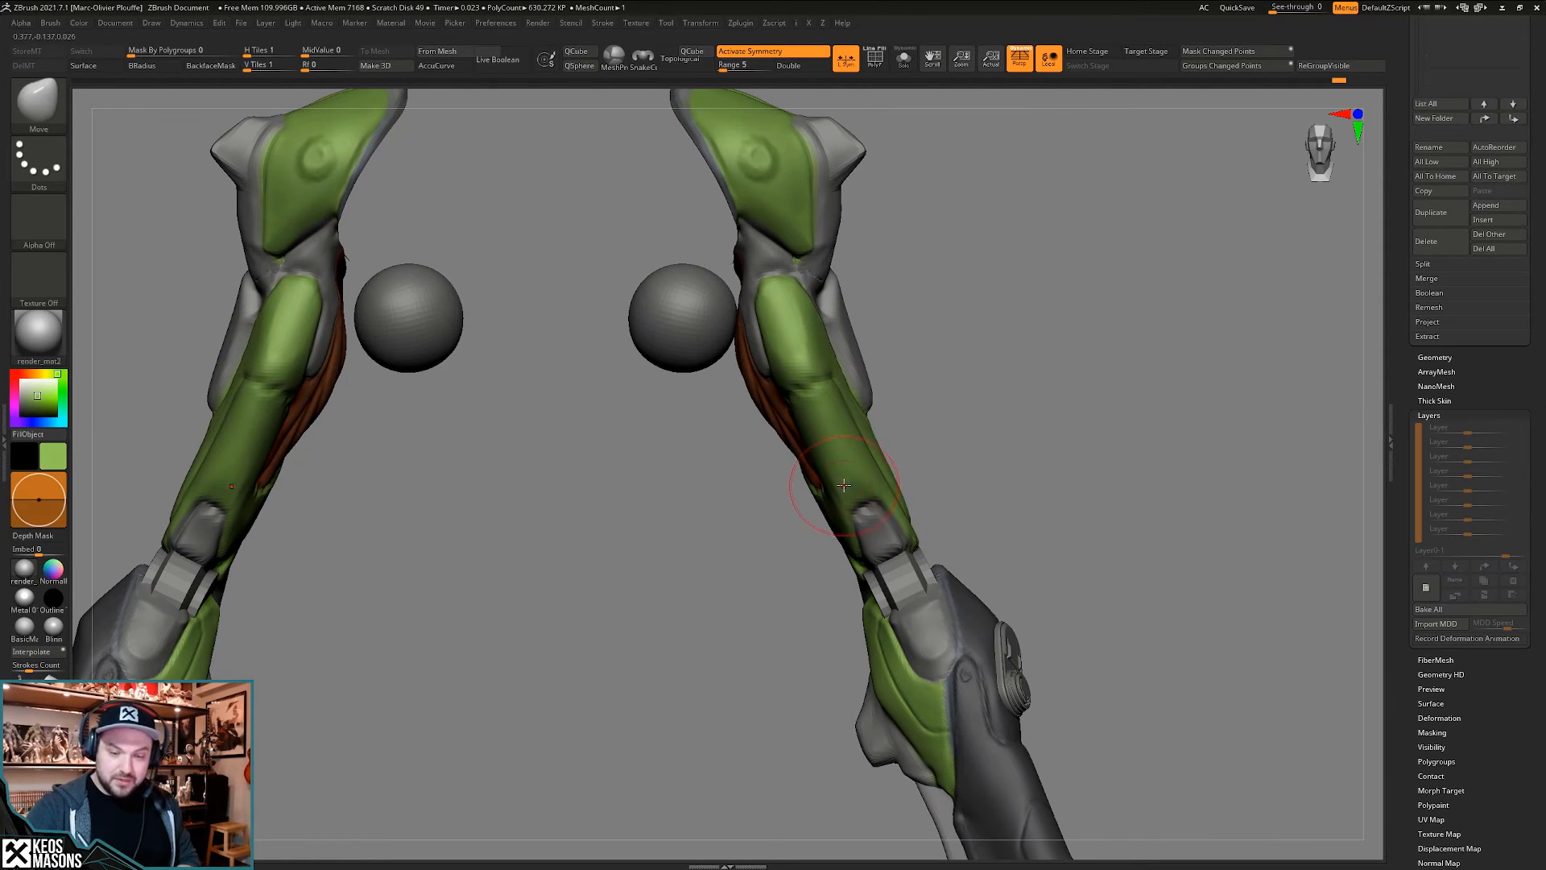
pyautogui.moveTo(776, 305); pyautogui.dragTo(762, 294)
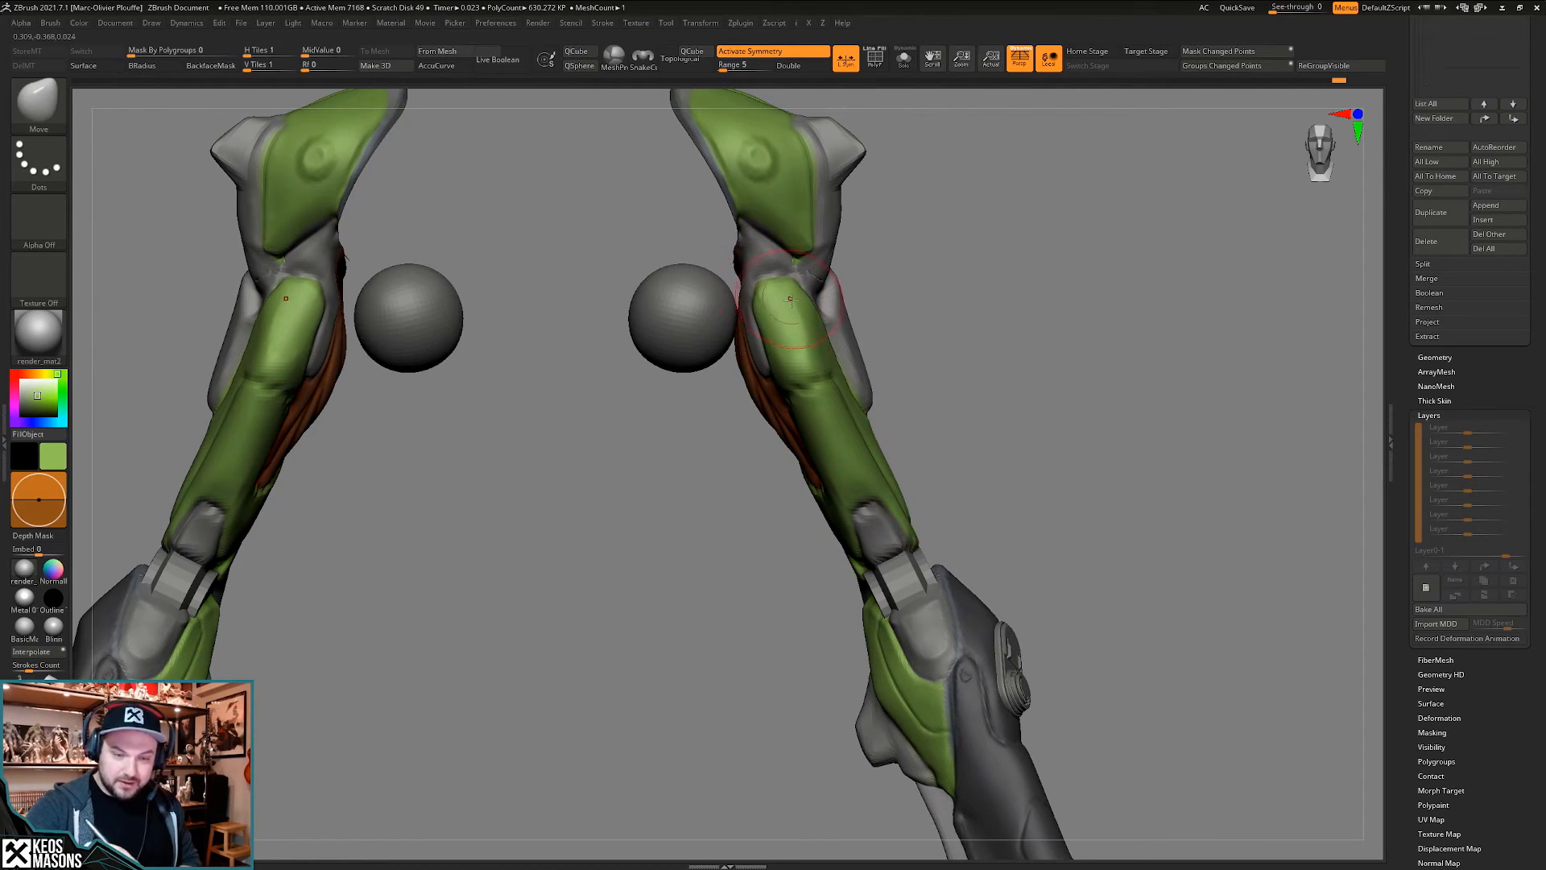
pyautogui.keyDown('ctrl'); pyautogui.moveTo(812, 381); pyautogui.dragTo(817, 293, button='right'); pyautogui.keyUp('ctrl')
# - Adjust the rear outline of the upper arm's green shell with the Move brush, then undo the last change
pyautogui.moveTo(1144, 463)
pyautogui.mouseDown(button='right')
pyautogui.moveTo(1018, 476)
pyautogui.moveTo(952, 535)
pyautogui.moveTo(951, 570)
pyautogui.mouseUp(button='right')
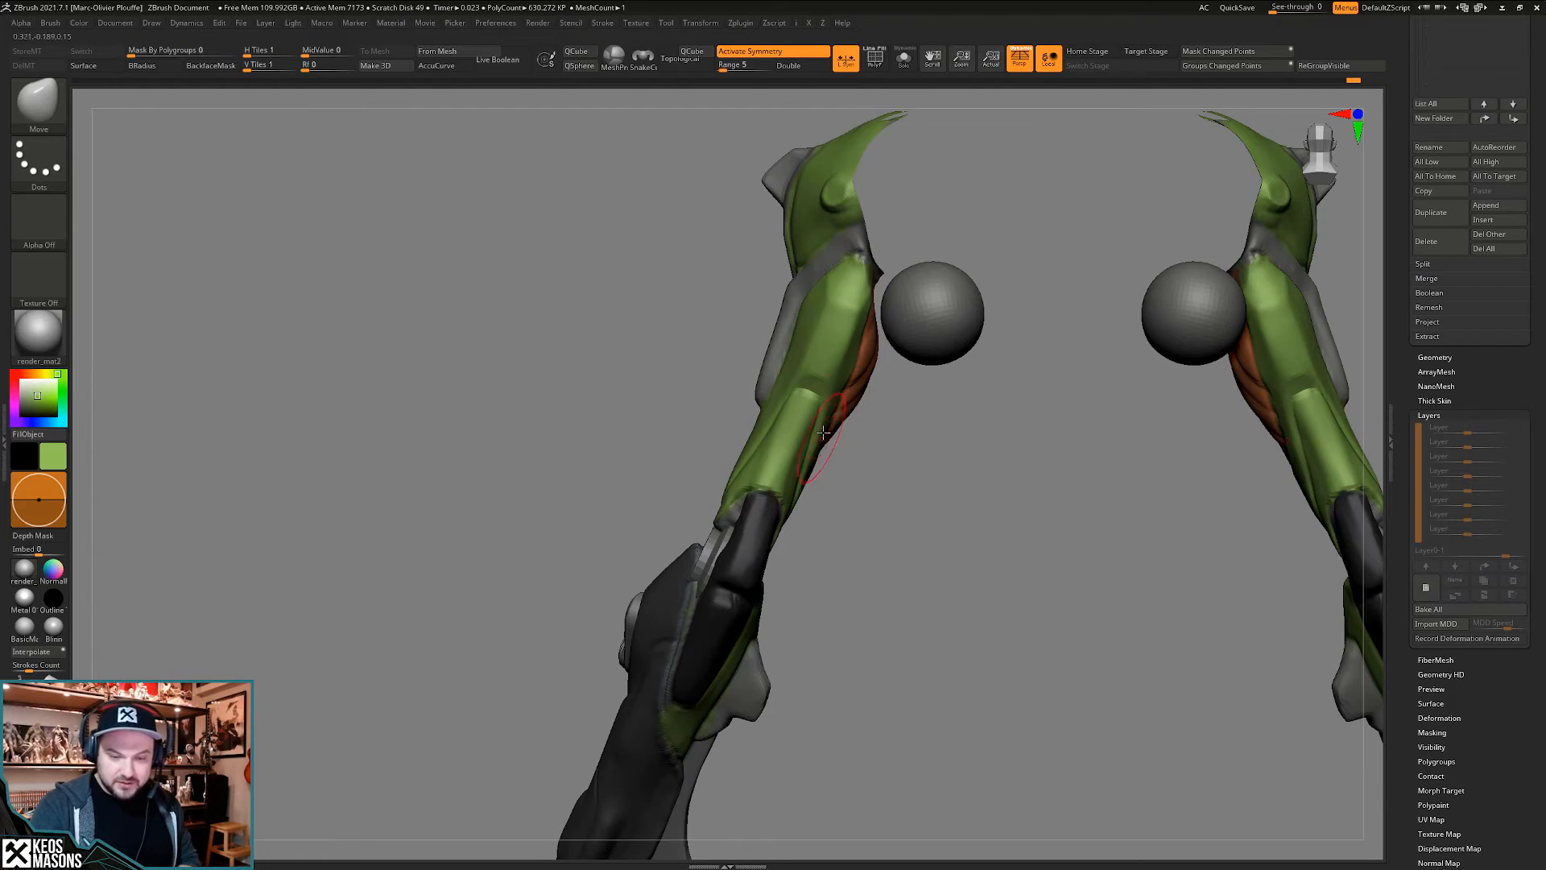
pyautogui.keyDown('alt'); pyautogui.moveTo(823, 433); pyautogui.dragTo(804, 500, button='right'); pyautogui.keyUp('alt')
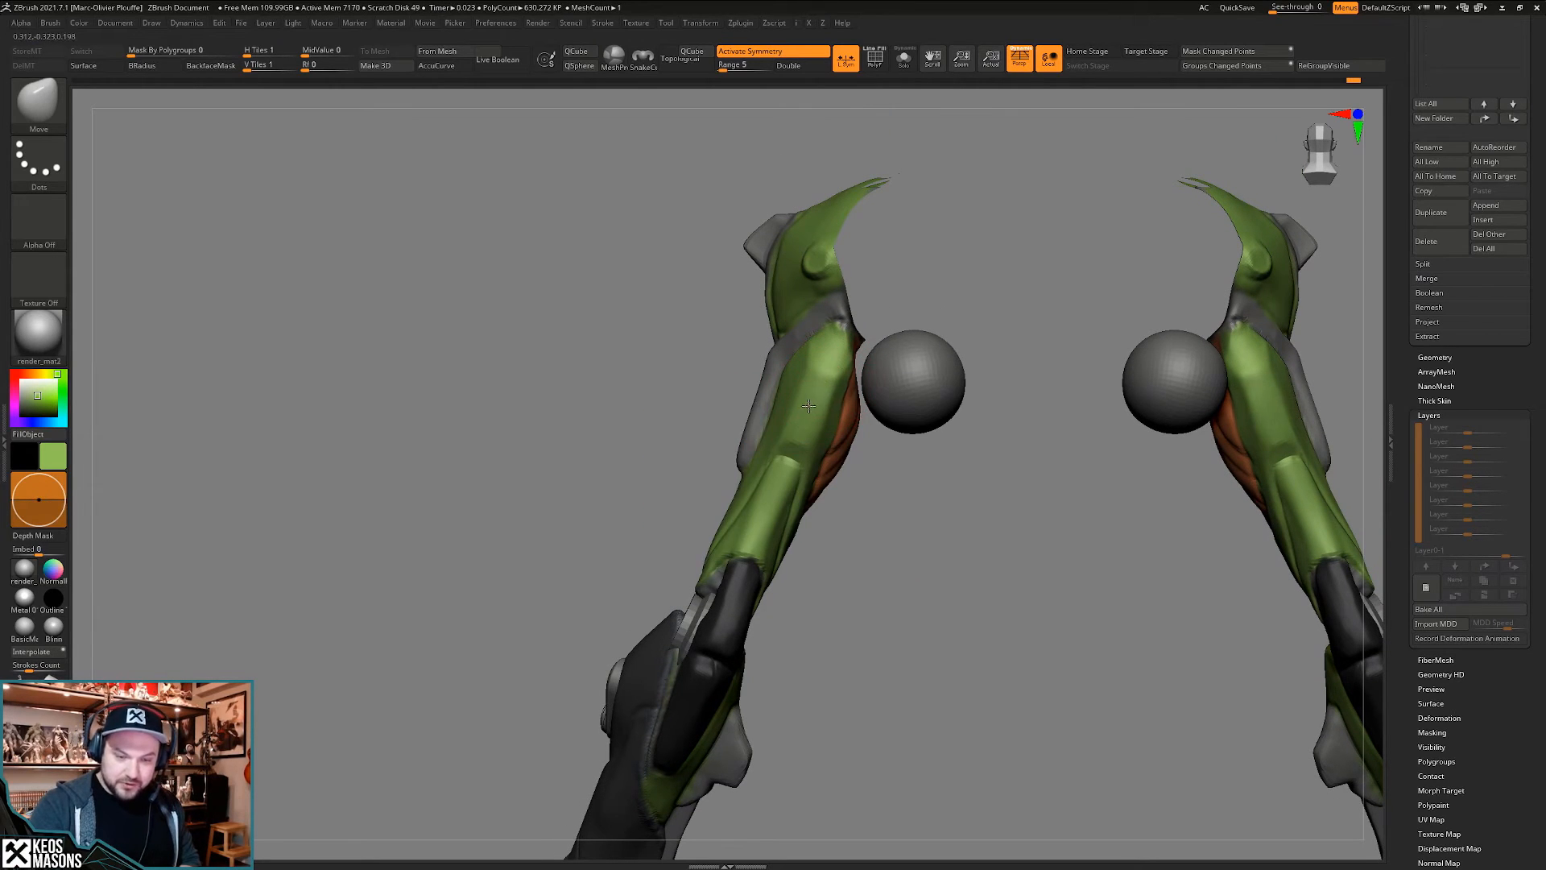
pyautogui.moveTo(807, 439)
pyautogui.keyDown('ctrl'); pyautogui.mouseDown(button='right')
pyautogui.moveTo(850, 624)
pyautogui.moveTo(842, 572)
pyautogui.moveTo(787, 508)
pyautogui.moveTo(805, 500)
pyautogui.moveTo(792, 435)
pyautogui.mouseUp(button='right'); pyautogui.keyUp('ctrl')
pyautogui.keyDown('alt'); pyautogui.moveTo(769, 442); pyautogui.dragTo(779, 437); pyautogui.keyUp('alt')
pyautogui.moveTo(774, 418)
pyautogui.mouseDown(button='right')
pyautogui.moveTo(791, 408)
pyautogui.moveTo(829, 460)
pyautogui.moveTo(774, 453)
pyautogui.moveTo(842, 456)
pyautogui.moveTo(827, 433)
pyautogui.mouseUp(button='right')
pyautogui.hotkey('ctrl', 'z')
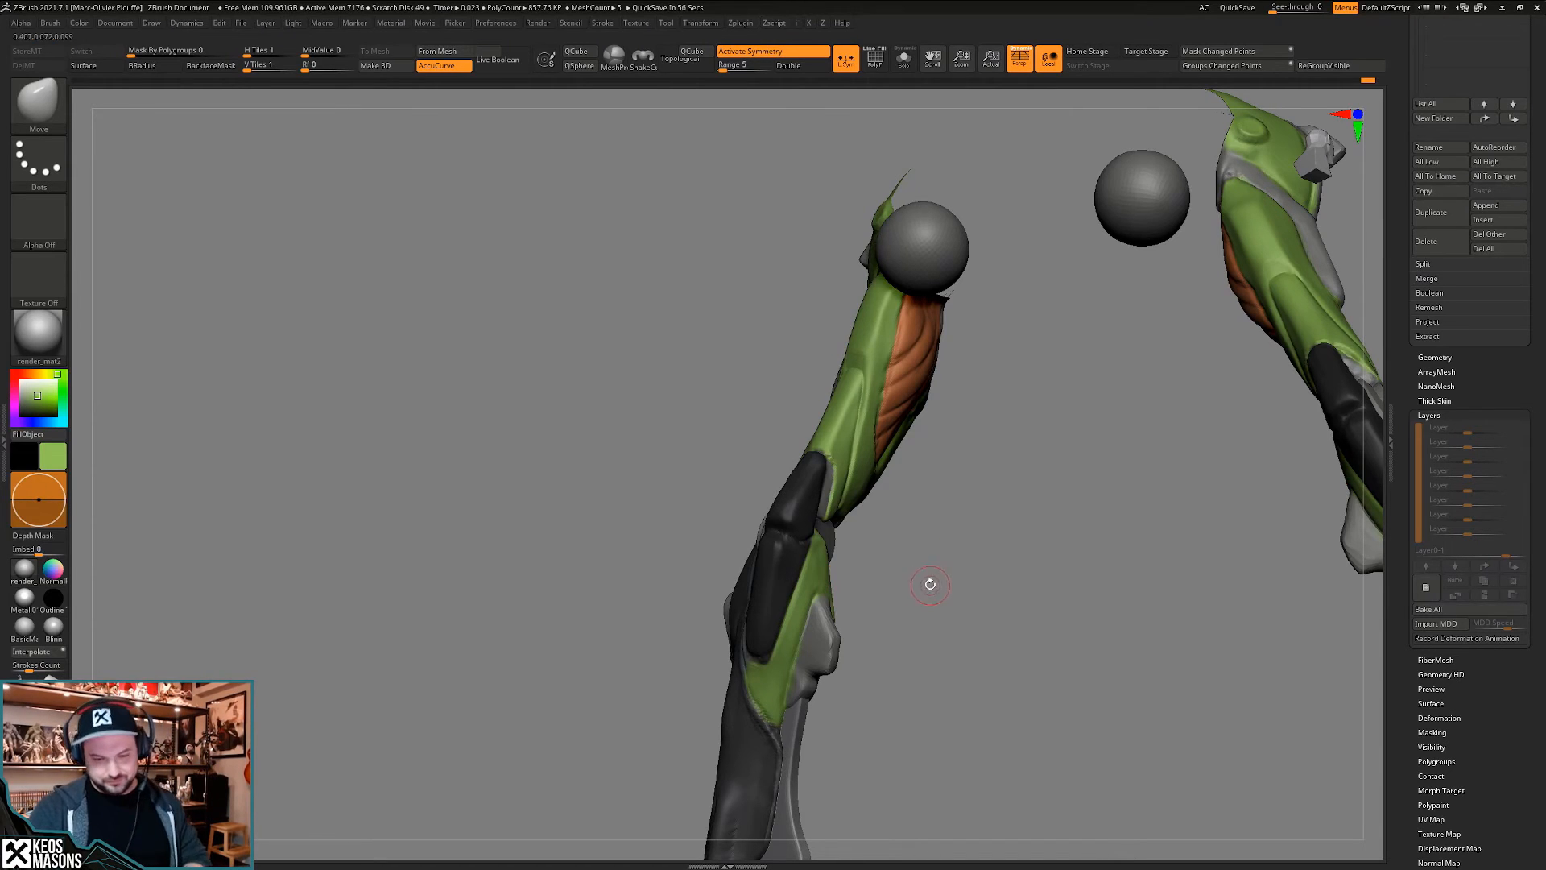
# - Refine the upper edge of the forearm's green plate beside the elbow disc with the DamStandard brush
pyautogui.moveTo(930, 584); pyautogui.dragTo(855, 587)
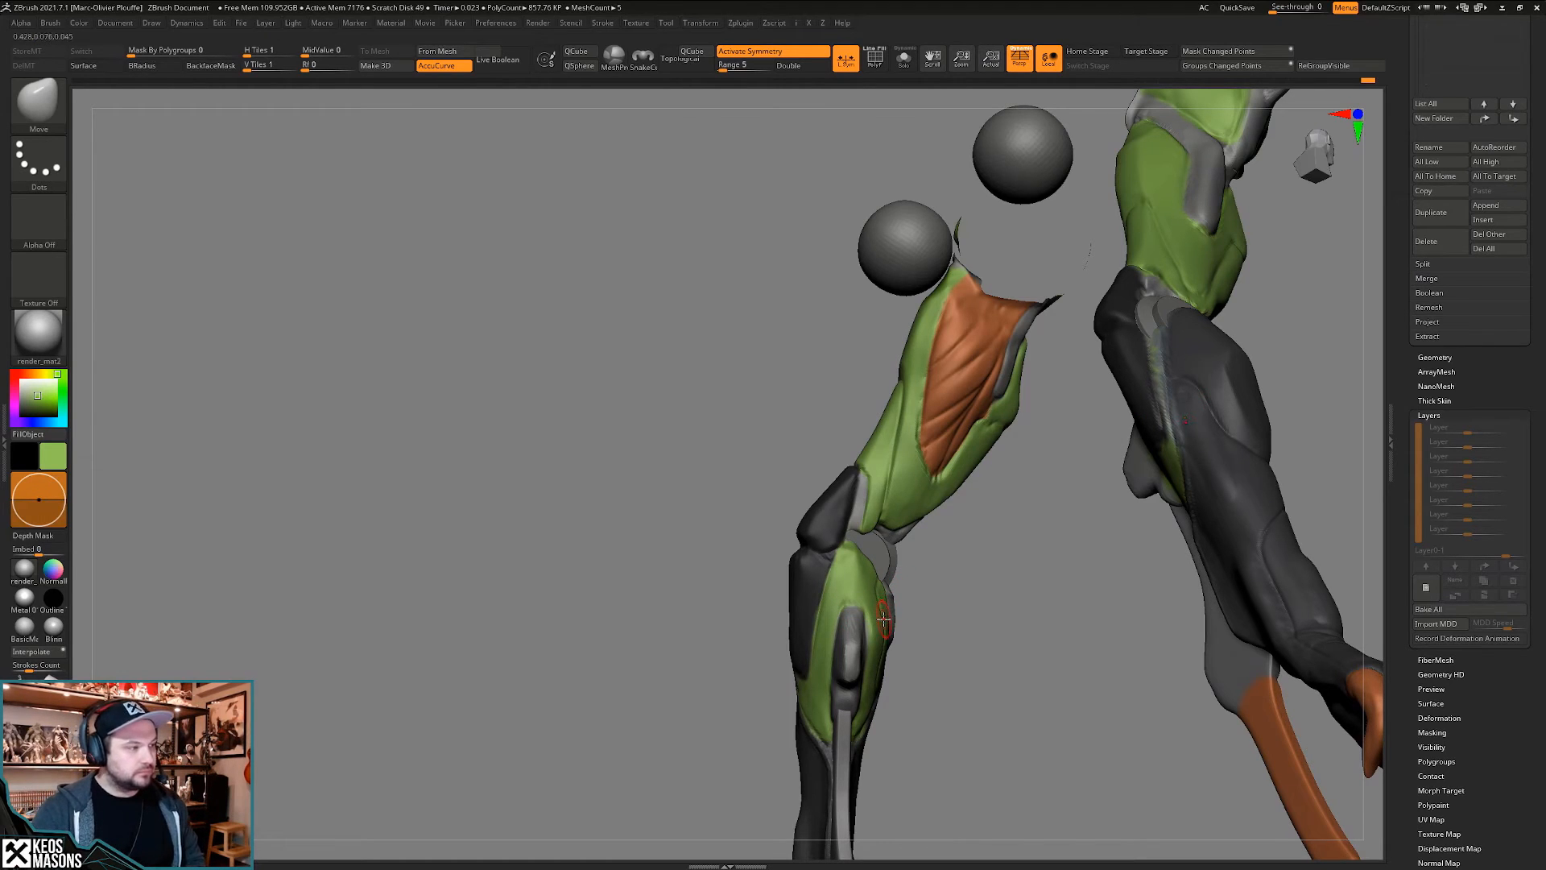
pyautogui.moveTo(884, 600)
pyautogui.mouseDown(button='right')
pyautogui.moveTo(870, 692)
pyautogui.moveTo(875, 593)
pyautogui.mouseUp(button='right')
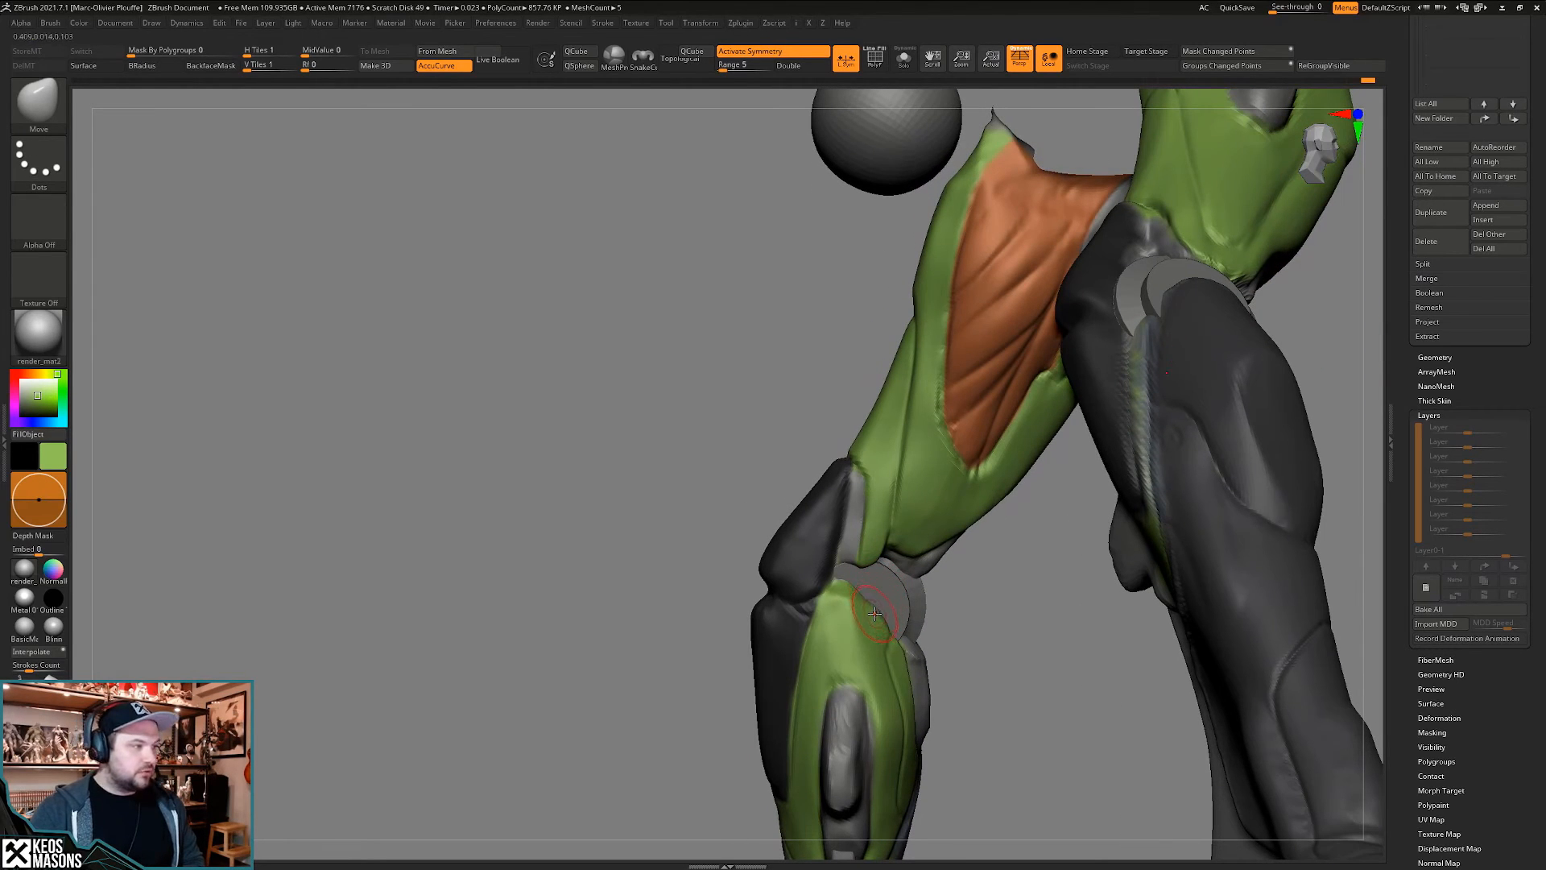
pyautogui.moveTo(885, 594)
pyautogui.keyDown('ctrl'); pyautogui.mouseDown(button='right')
pyautogui.moveTo(883, 524)
pyautogui.moveTo(878, 538)
pyautogui.moveTo(906, 527)
pyautogui.moveTo(895, 535)
pyautogui.mouseUp(button='right'); pyautogui.keyUp('ctrl')
pyautogui.keyDown('ctrl'); pyautogui.moveTo(895, 535); pyautogui.dragTo(898, 590, button='right'); pyautogui.keyUp('ctrl')
pyautogui.press('space')
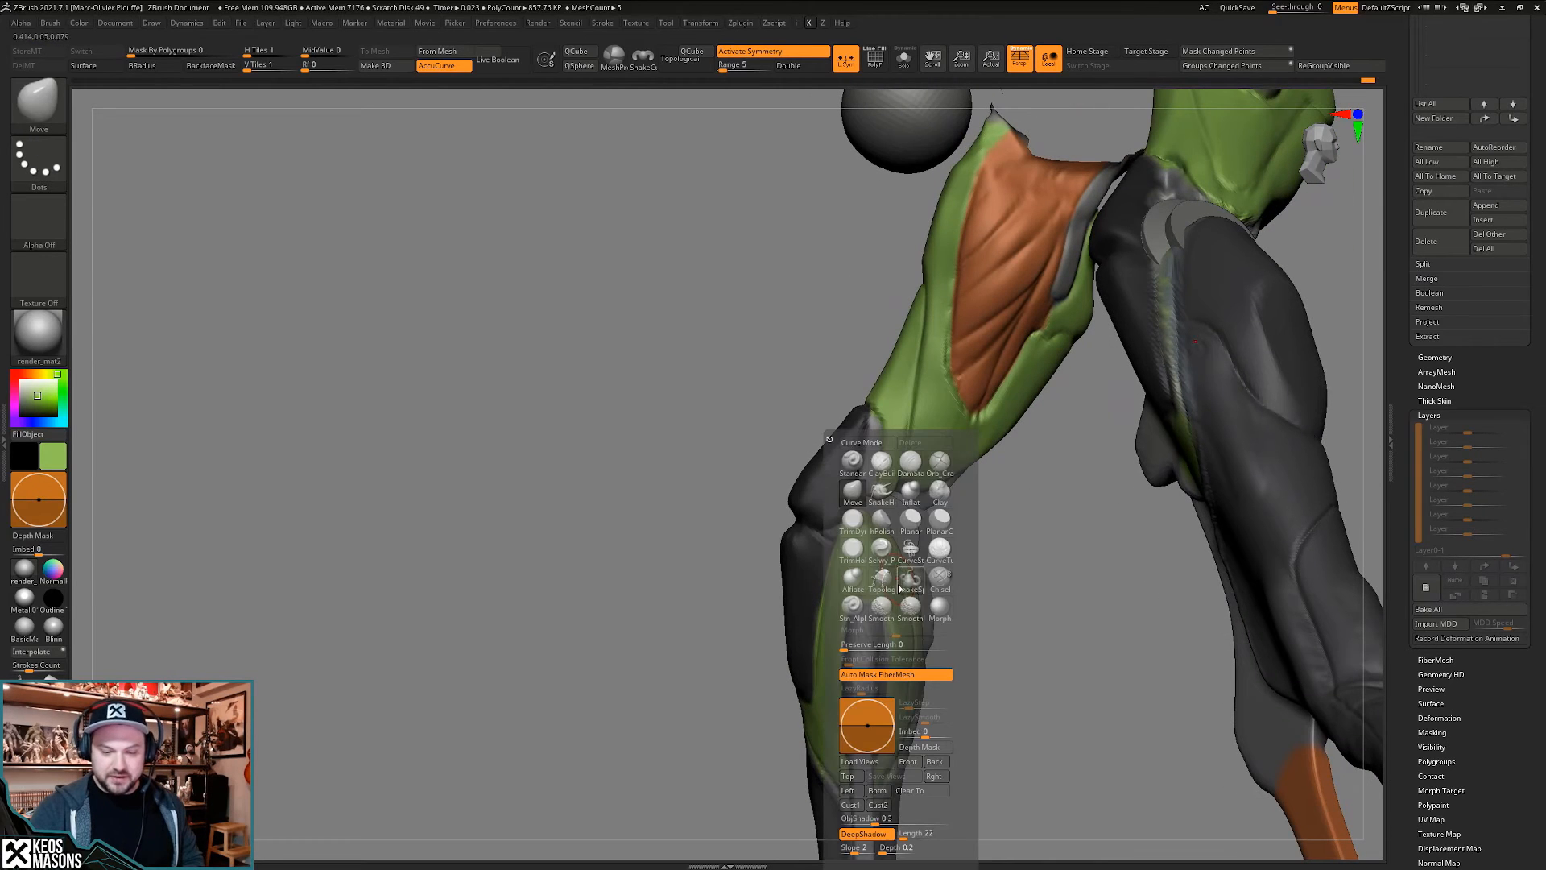
pyautogui.click(909, 461)
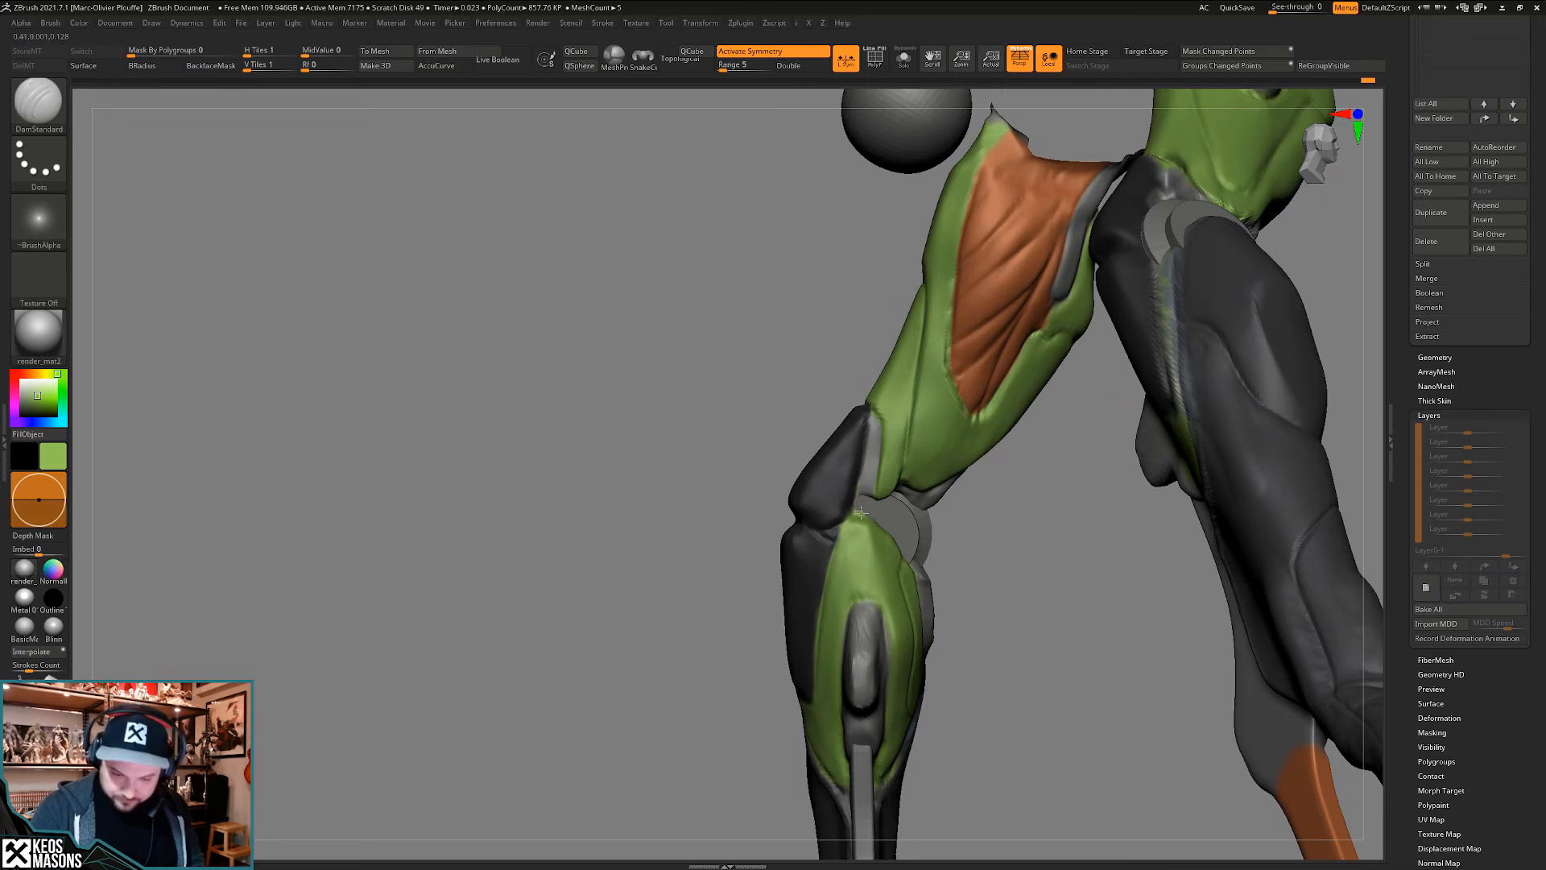
pyautogui.moveTo(870, 512); pyautogui.dragTo(1017, 480, button='right')
# - Restore the whole character to view without its wireframe and store a morph target of the body
pyautogui.keyDown('ctrl'); pyautogui.keyDown('shift'); pyautogui.click(1045, 500); pyautogui.keyUp('shift'); pyautogui.keyUp('ctrl')
pyautogui.hotkey('shift', 'f')
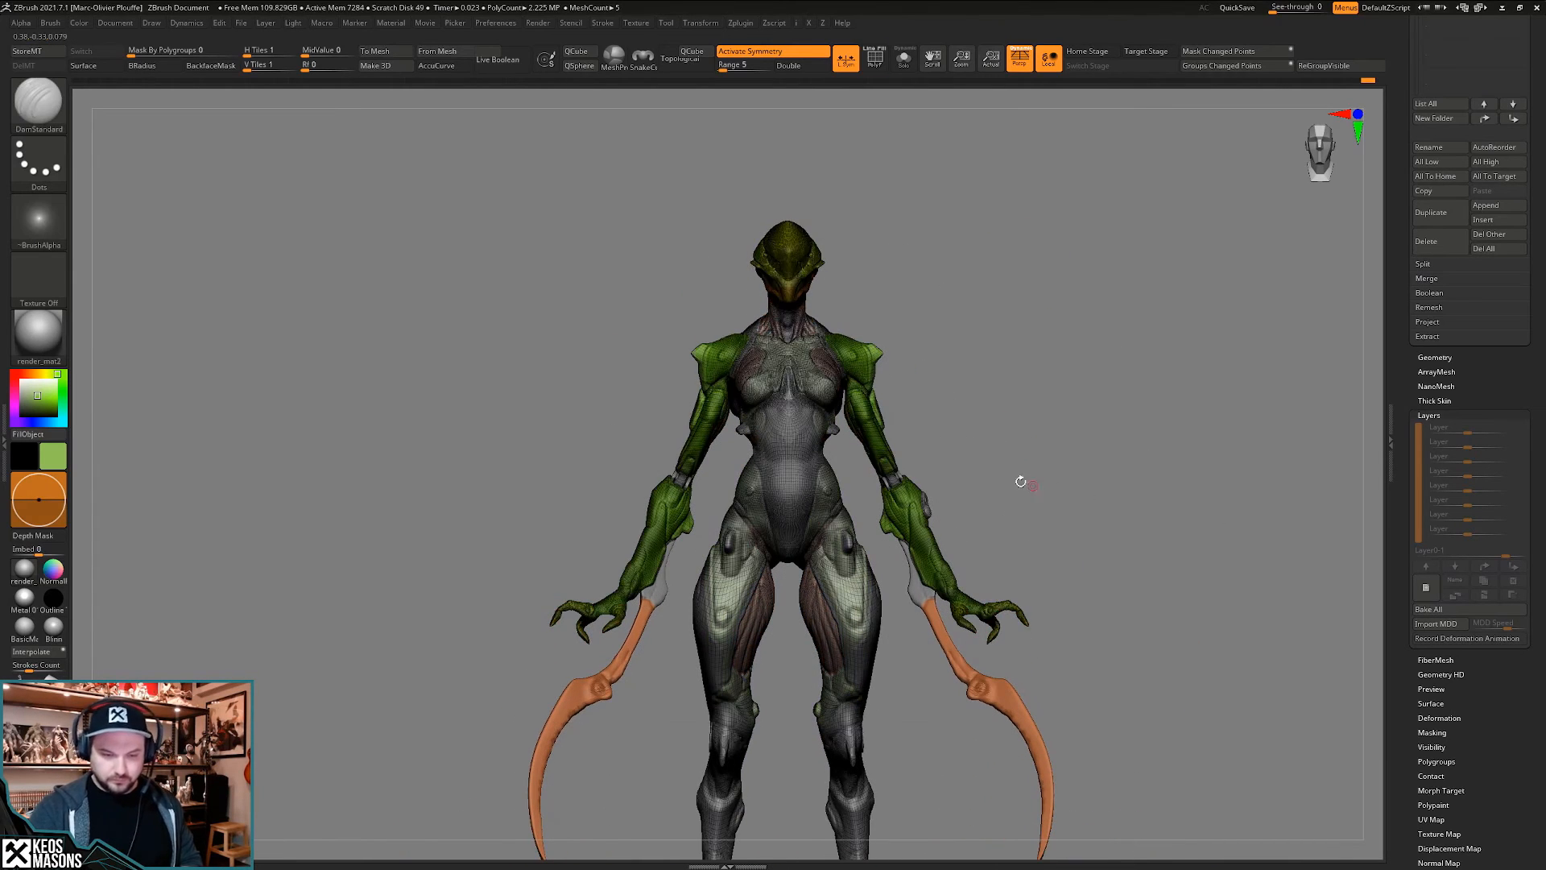
pyautogui.hotkey('shift', 'f')
pyautogui.click(36, 50)
pyautogui.keyDown('alt'); pyautogui.moveTo(1116, 550); pyautogui.dragTo(1116, 494, button='right'); pyautogui.keyUp('alt')
pyautogui.moveTo(1488, 391); pyautogui.dragTo(1445, 528)
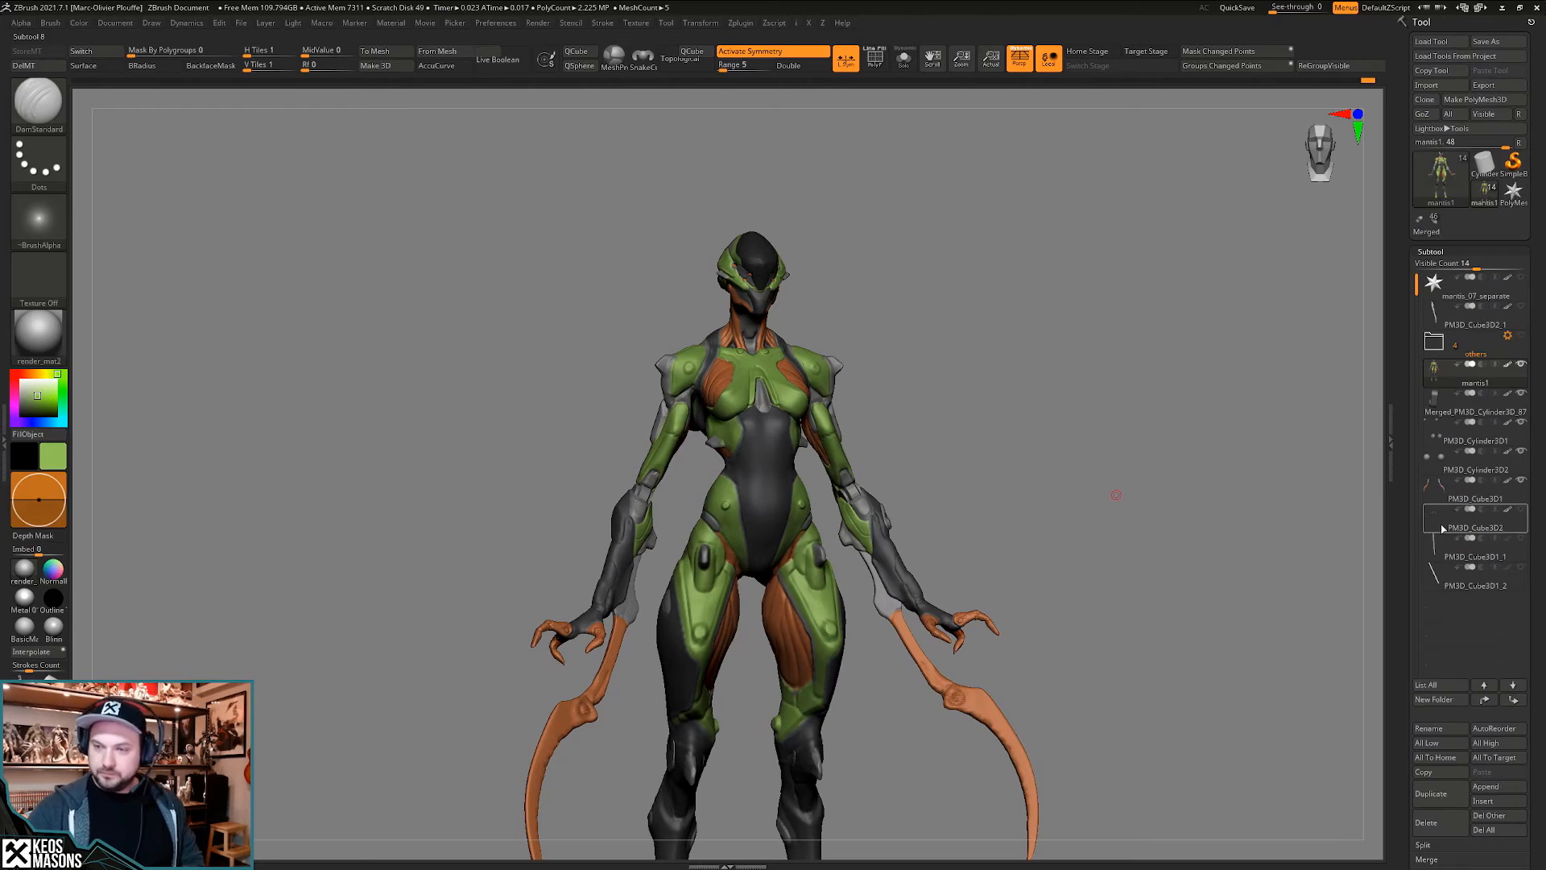
# - Load the tool file mantis_06.ztl from the mantis project folder
pyautogui.click(1442, 42)
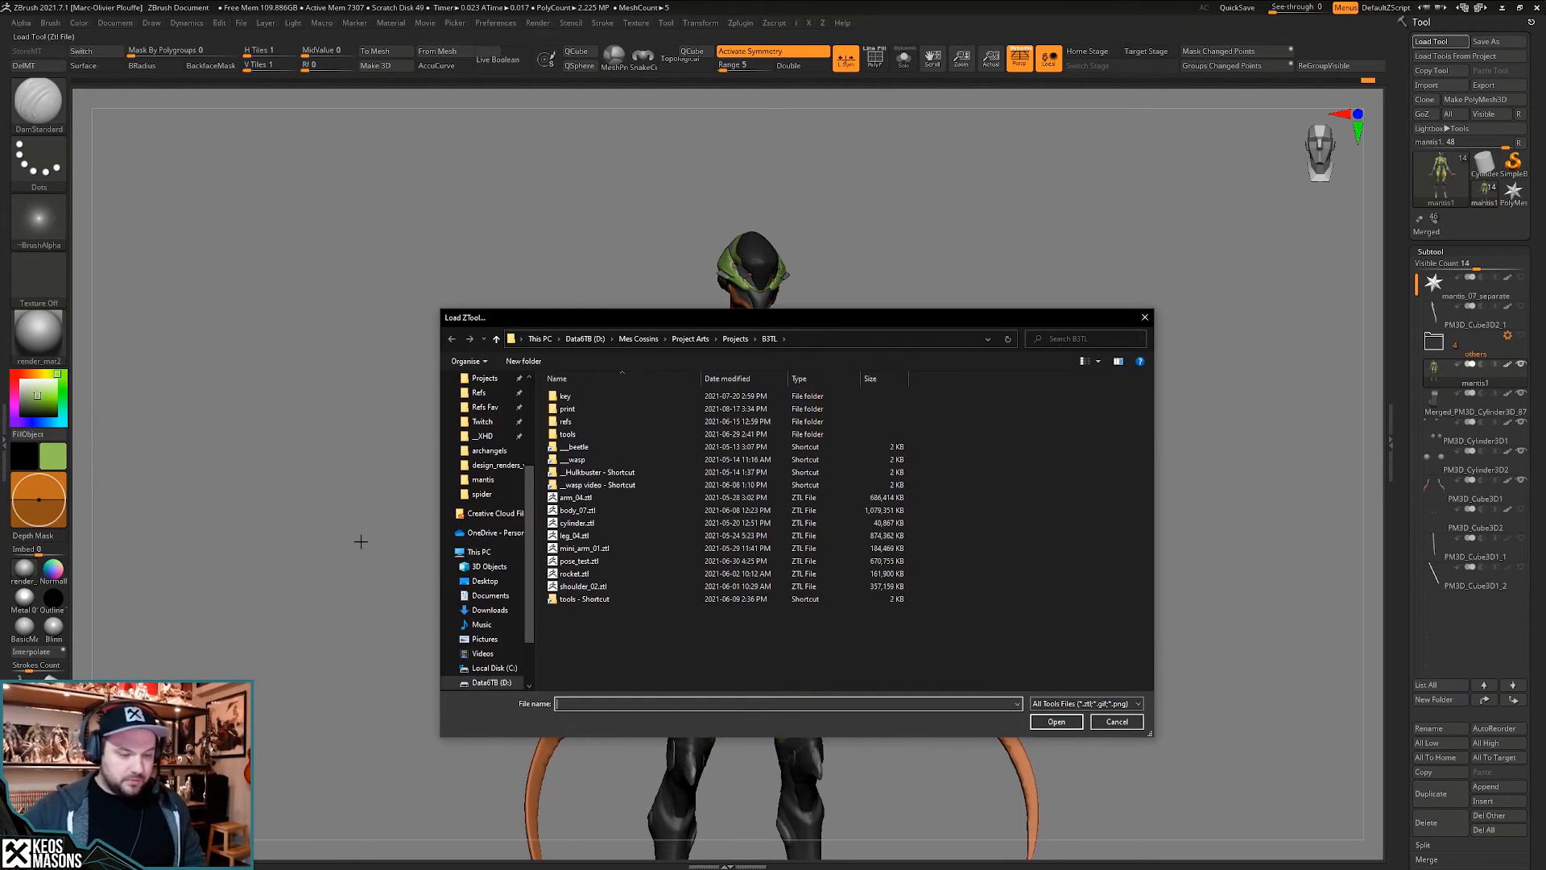
pyautogui.click(483, 479)
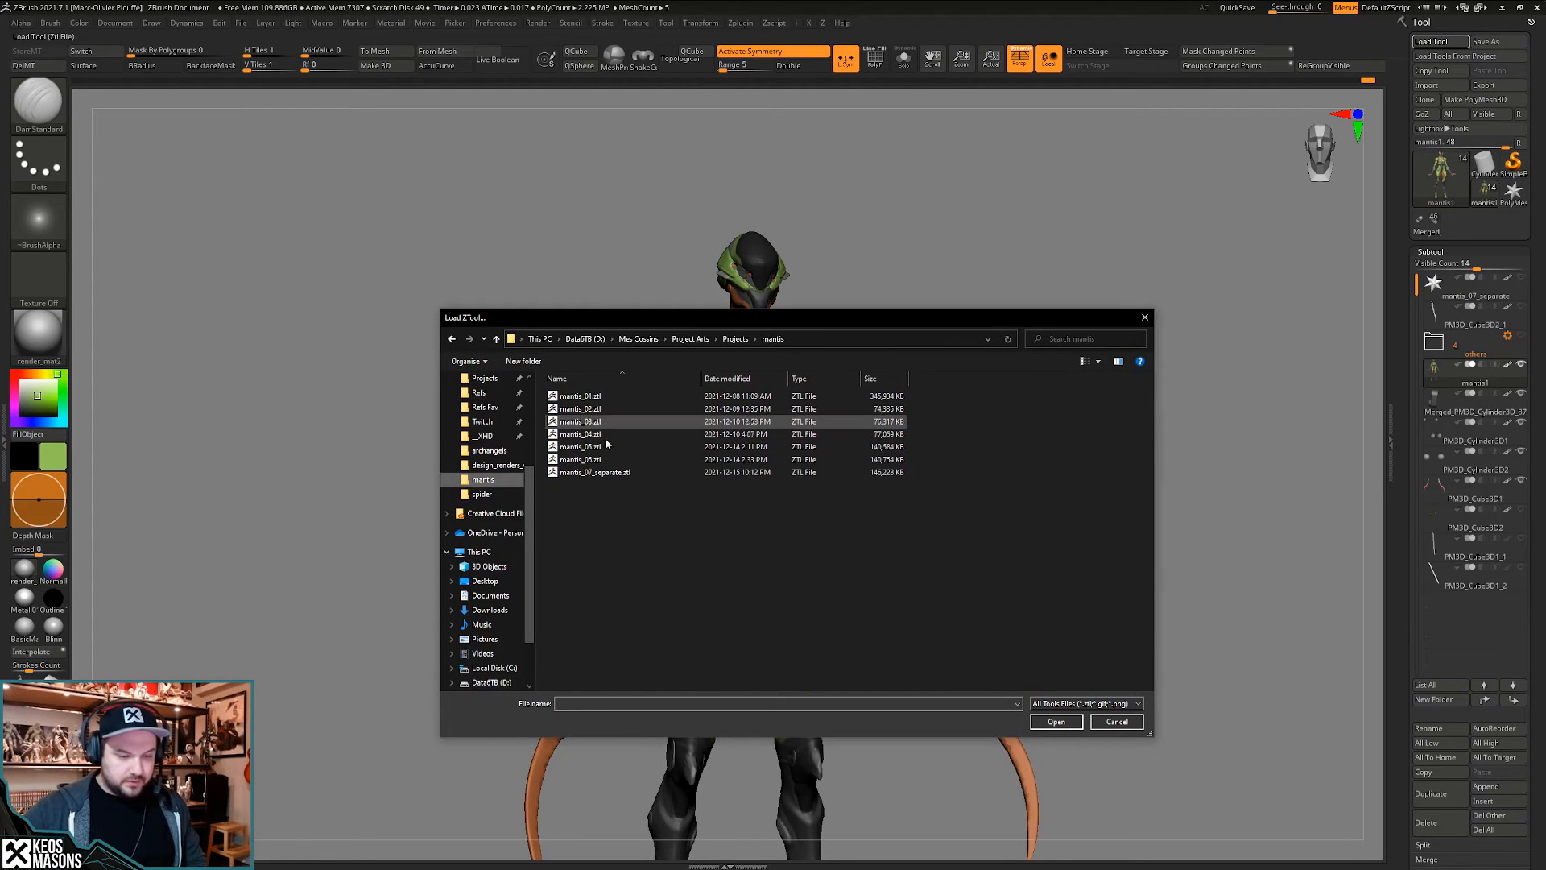
pyautogui.click(612, 459)
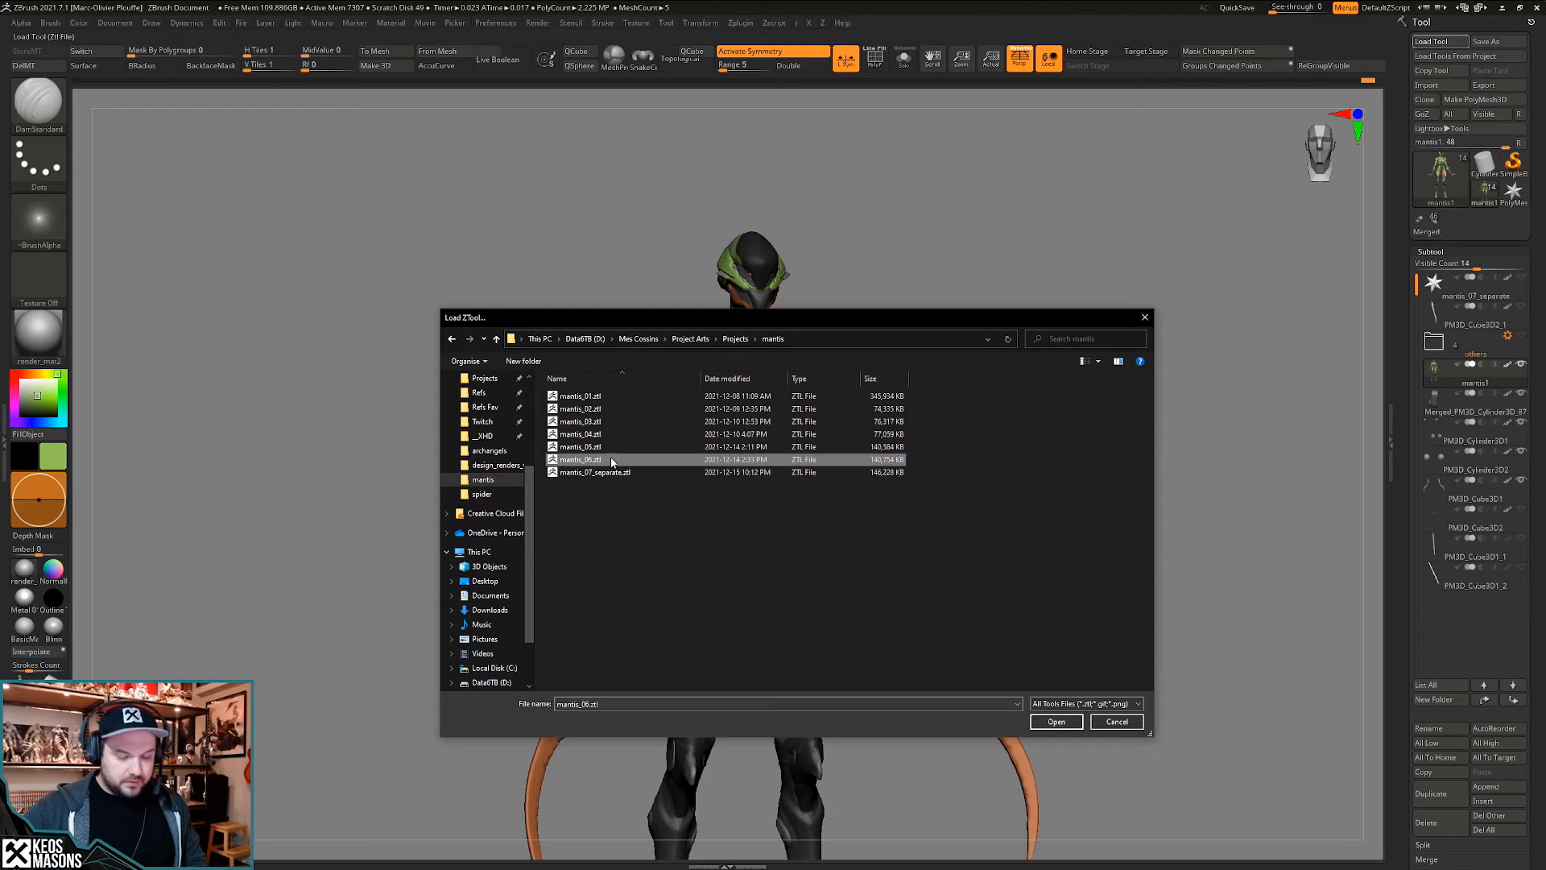
pyautogui.click(1055, 722)
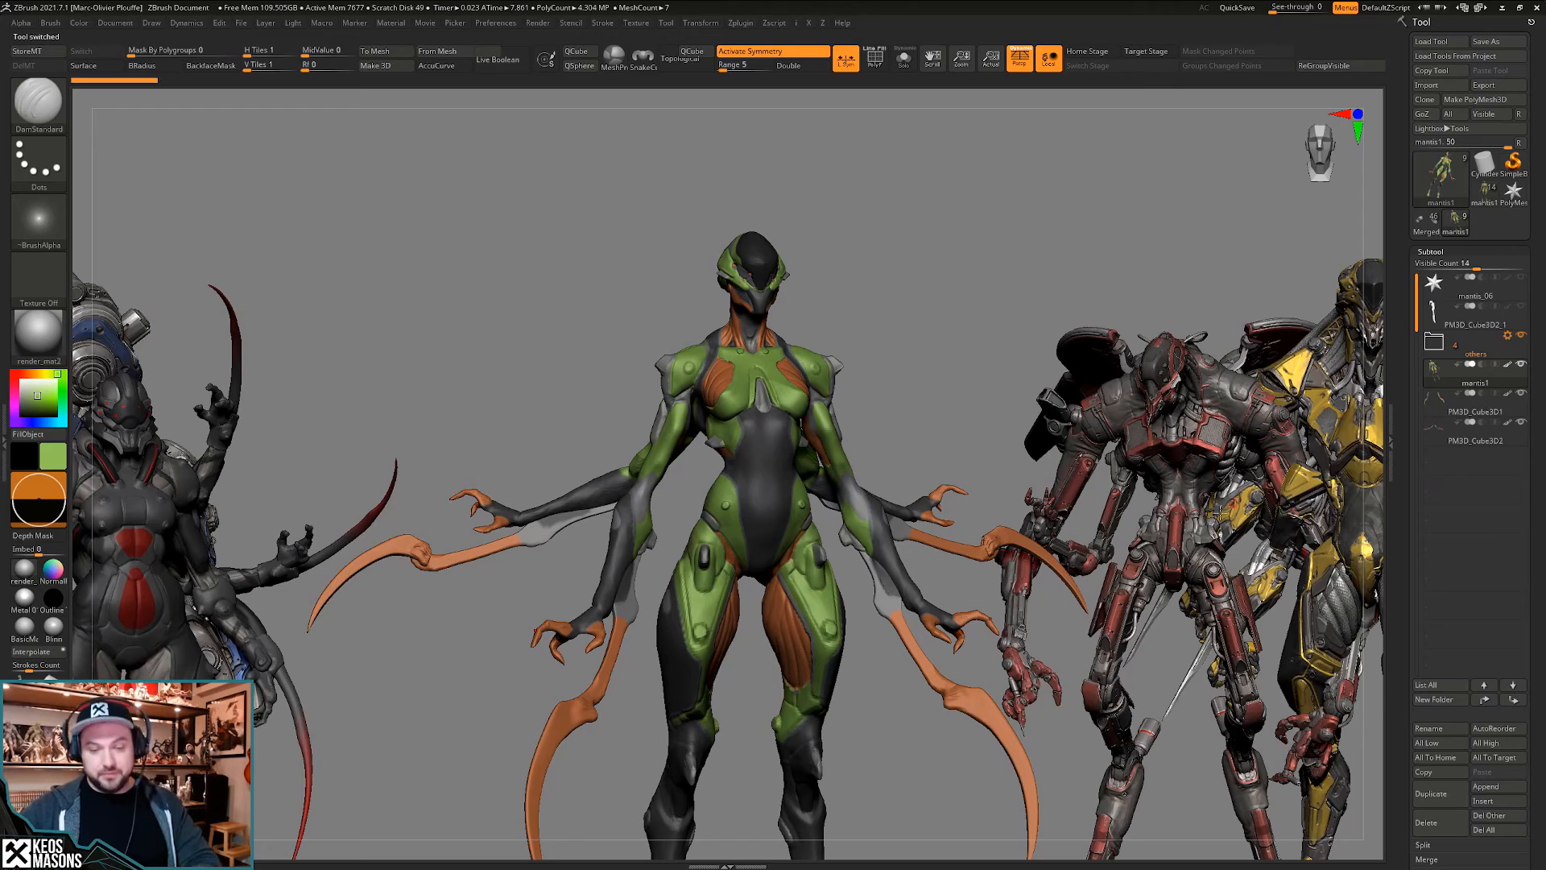
# - Hide the others folder and the PM3D_Cube3D2 subtool of the loaded mantis
pyautogui.click(1521, 334)
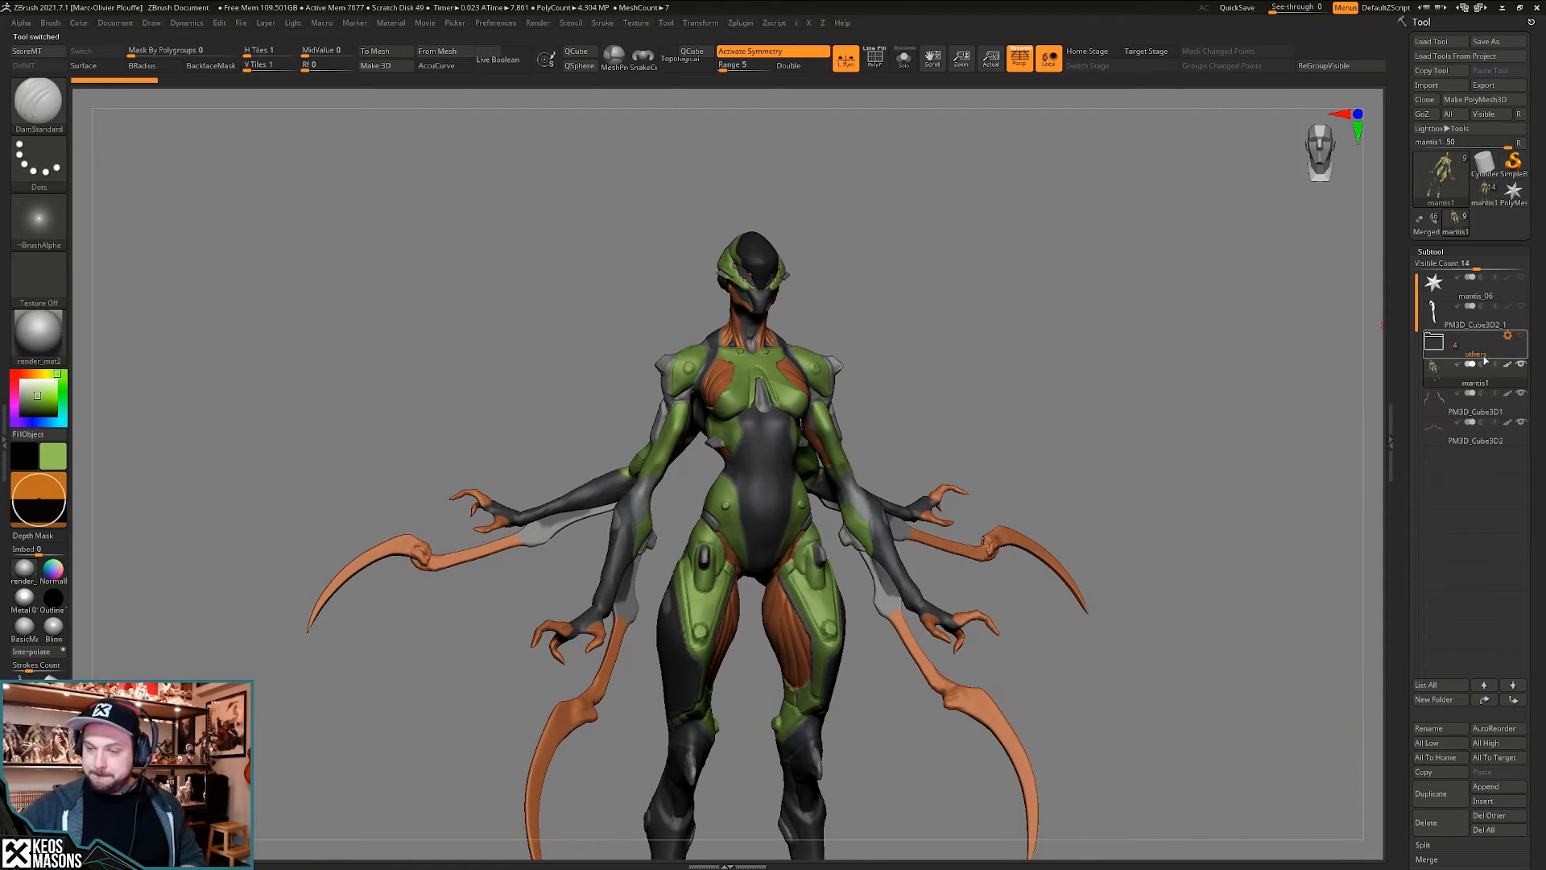
pyautogui.click(1522, 421)
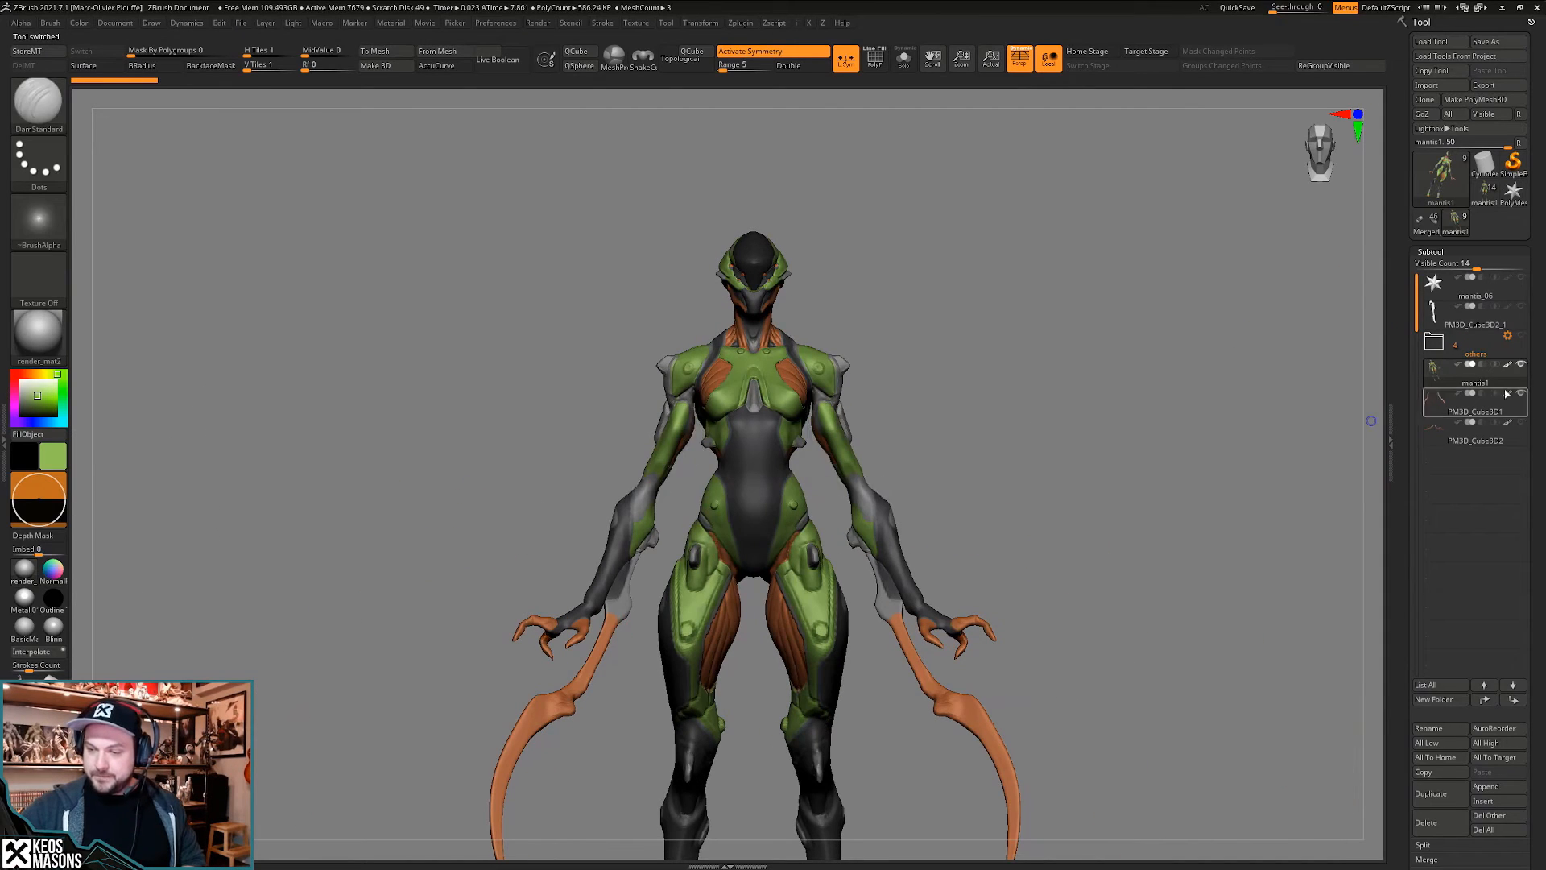
# - Compare the mantis_06 and mantis_07_separate versions of the character from the front, three-quarter and back by switching between both tools
pyautogui.click(1449, 225)
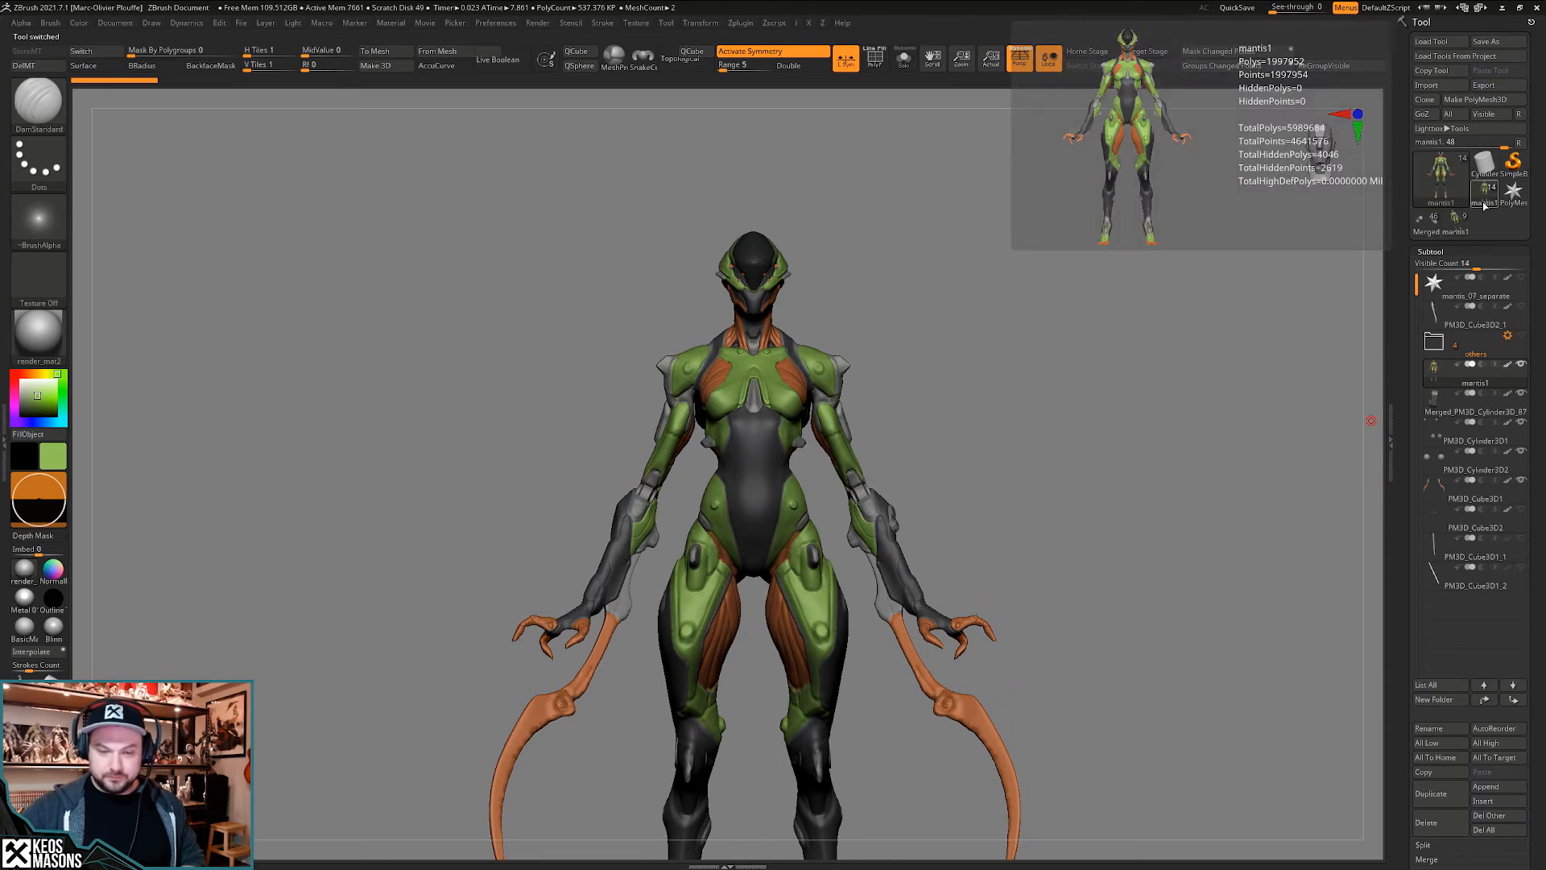
pyautogui.click(1486, 187)
pyautogui.moveTo(1119, 510)
pyautogui.mouseDown()
pyautogui.moveTo(1080, 534)
pyautogui.moveTo(1118, 486)
pyautogui.mouseUp()
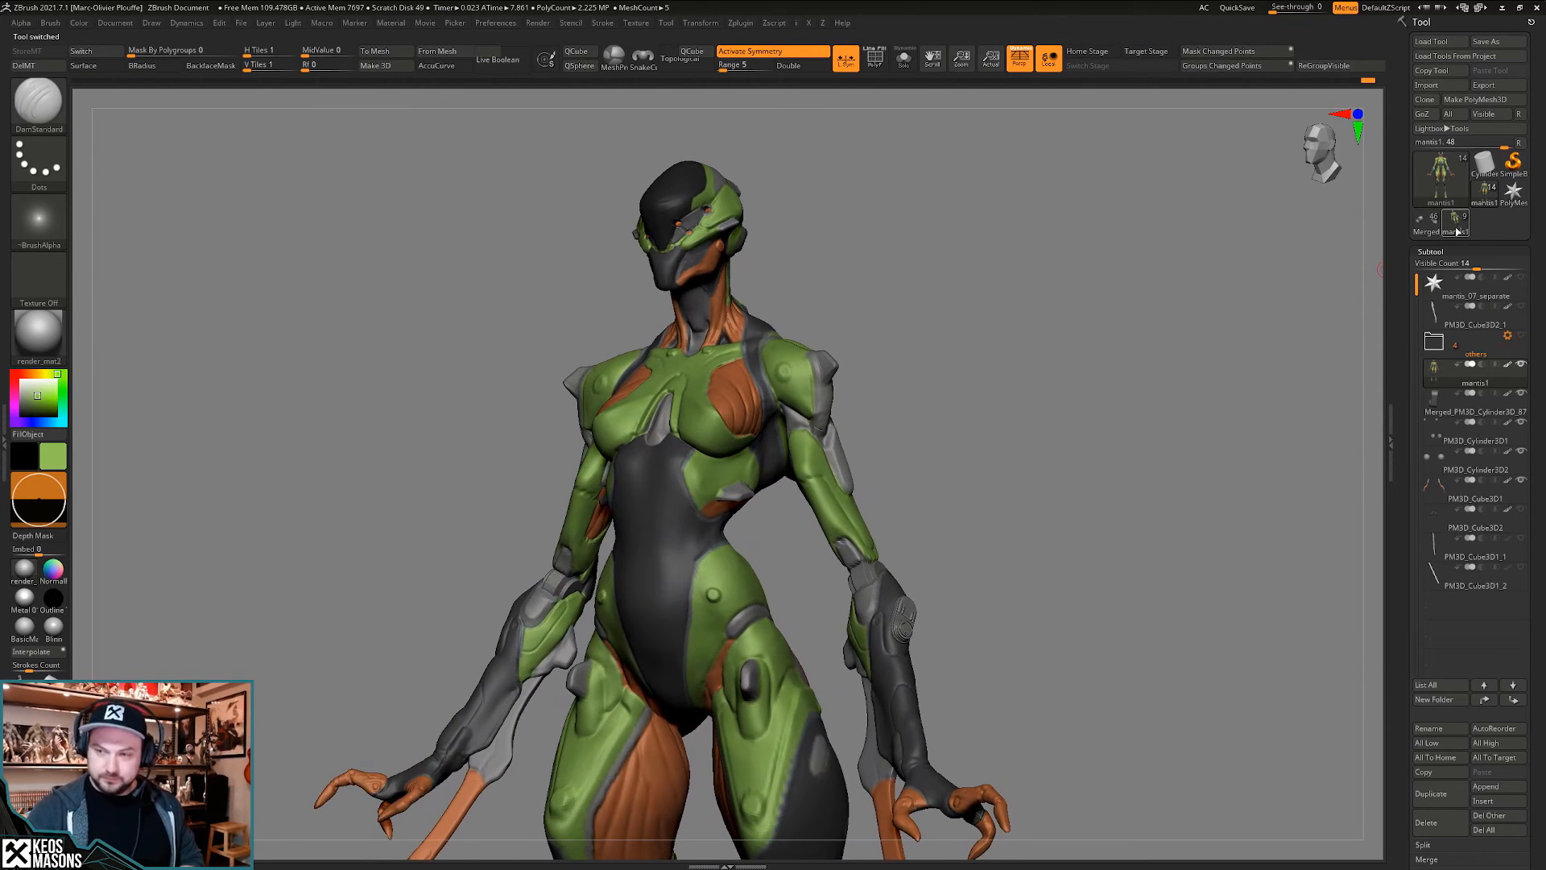
pyautogui.click(1458, 229)
pyautogui.click(1485, 194)
pyautogui.keyDown('alt'); pyautogui.moveTo(1058, 576); pyautogui.dragTo(1077, 431); pyautogui.keyUp('alt')
pyautogui.click(1461, 228)
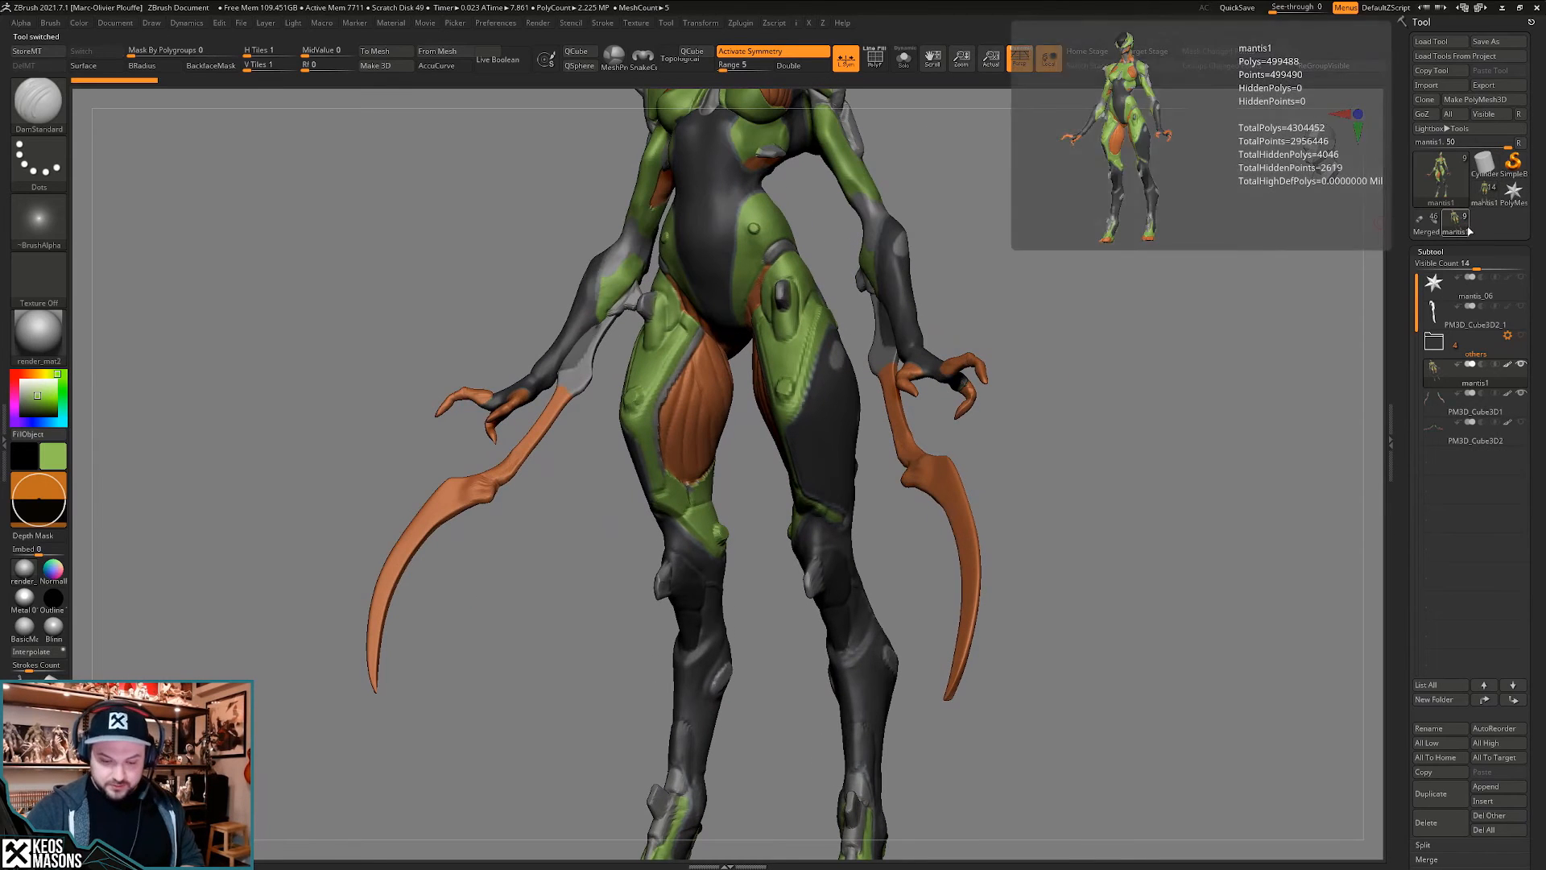
pyautogui.click(1487, 202)
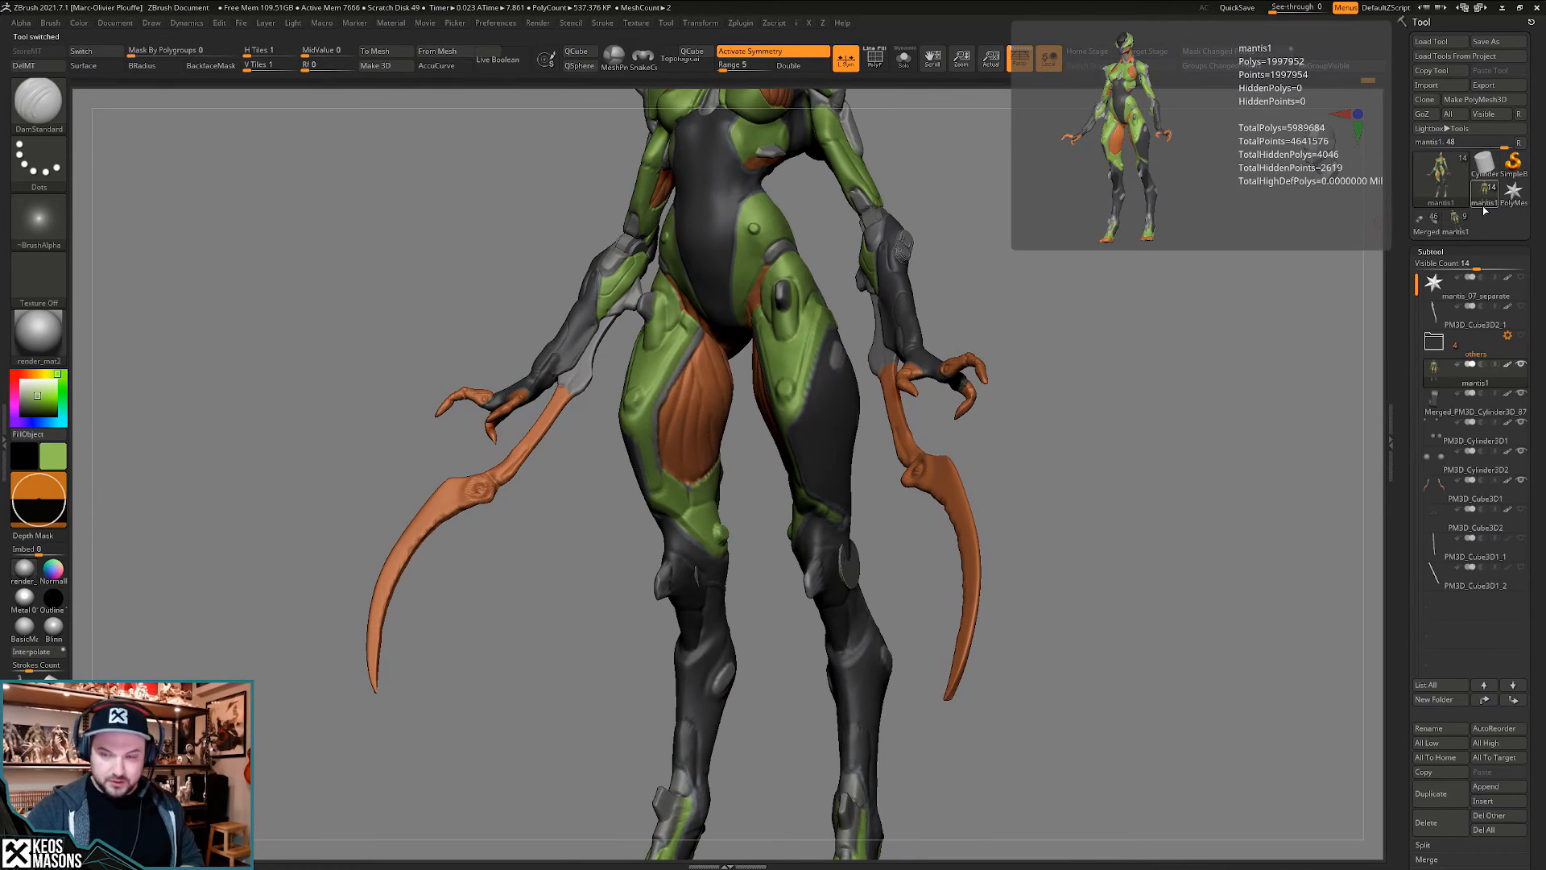
pyautogui.click(1487, 203)
pyautogui.click(1487, 203)
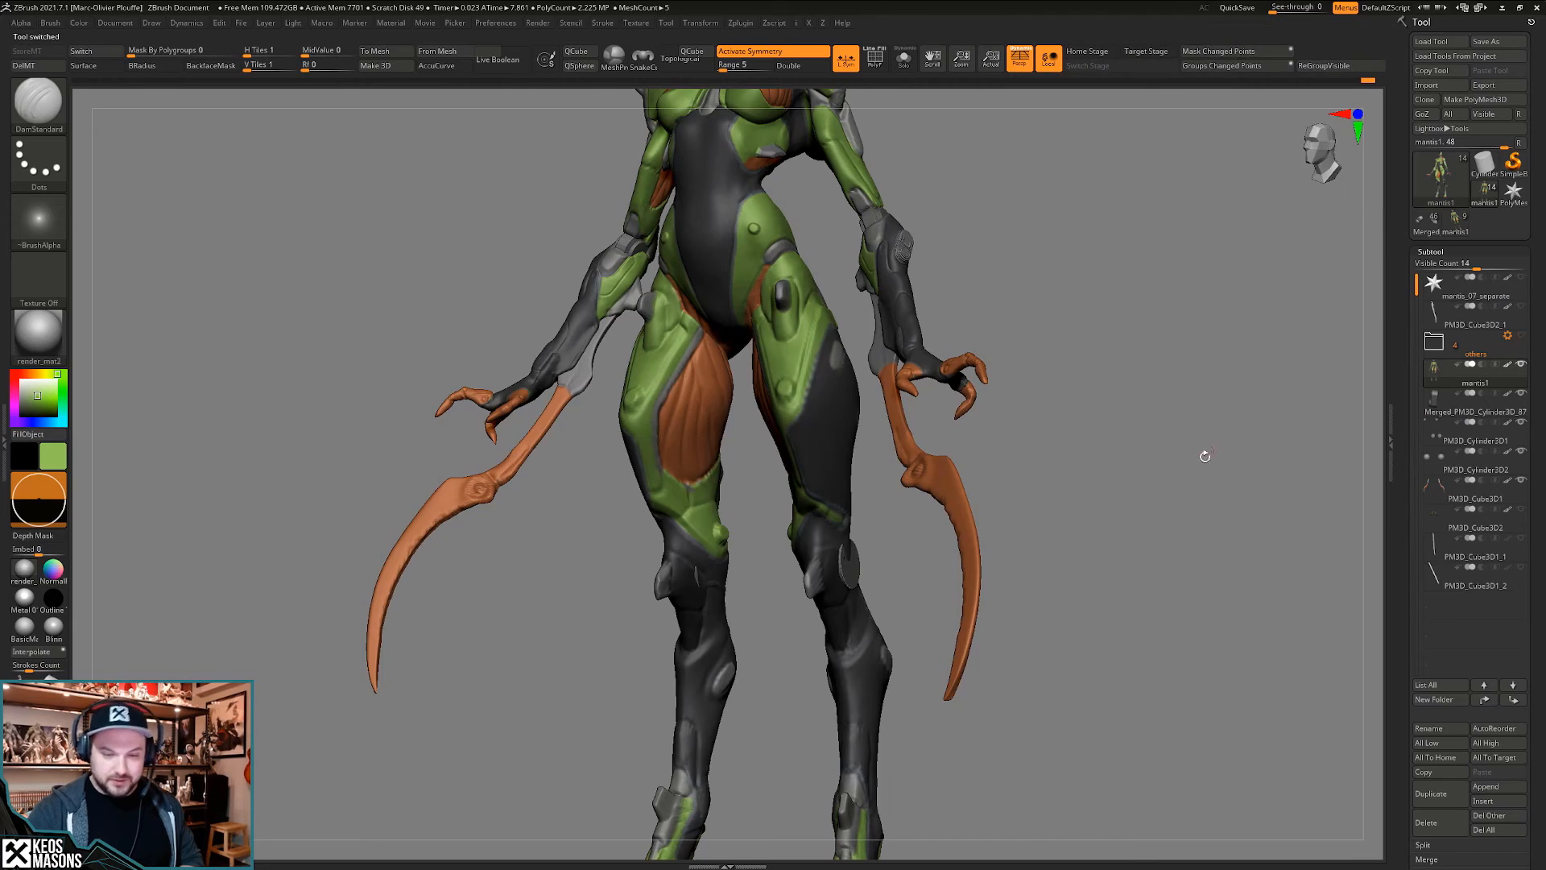
pyautogui.keyDown('alt'); pyautogui.moveTo(1100, 496); pyautogui.dragTo(1012, 563); pyautogui.keyUp('alt')
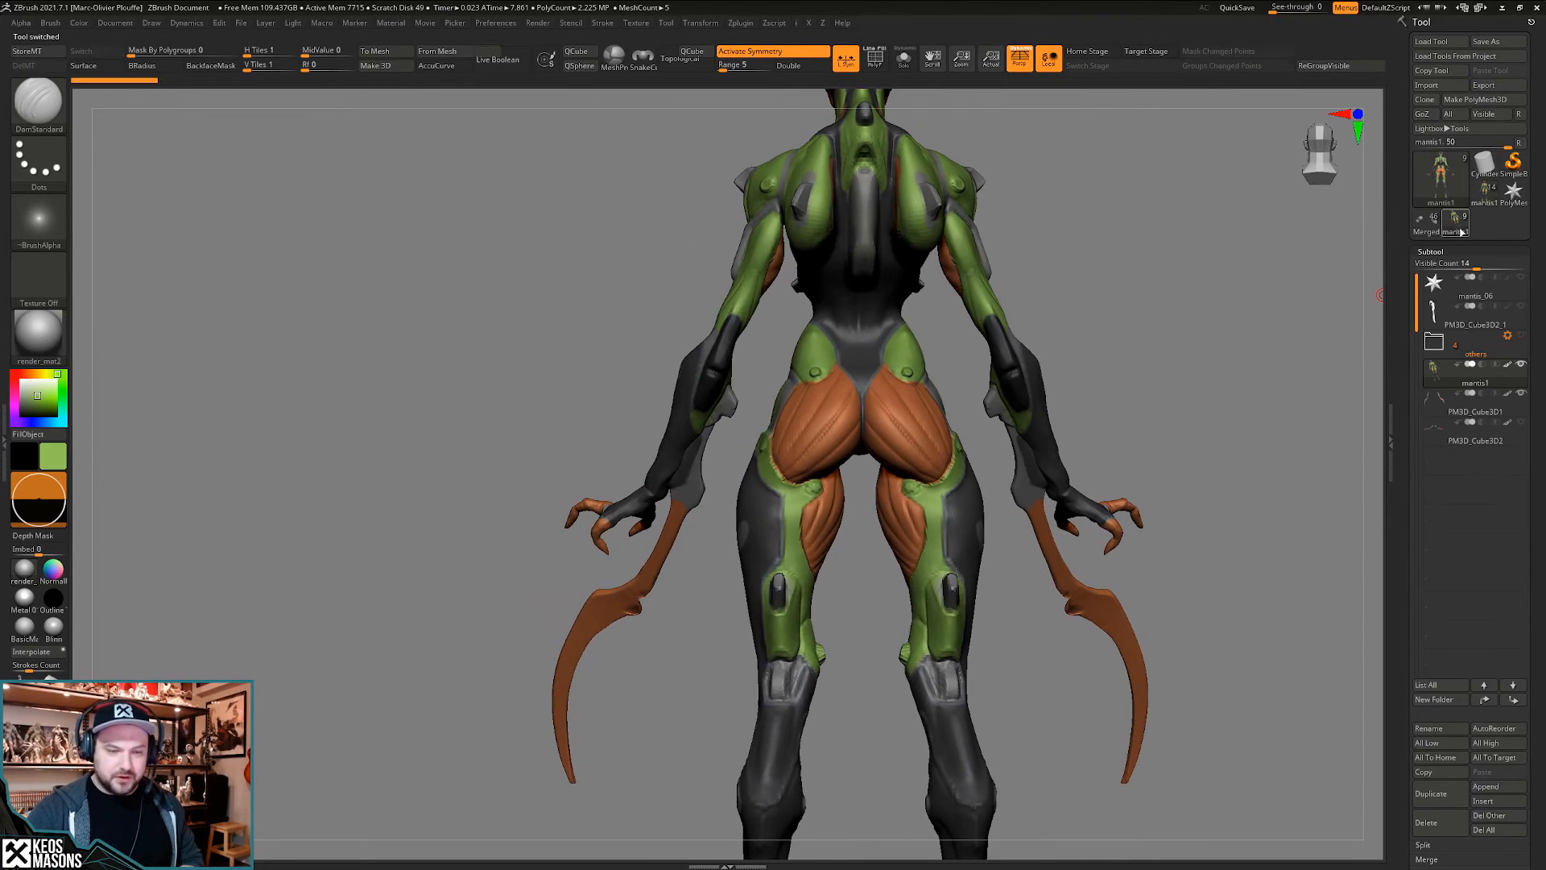
pyautogui.moveTo(1463, 232)
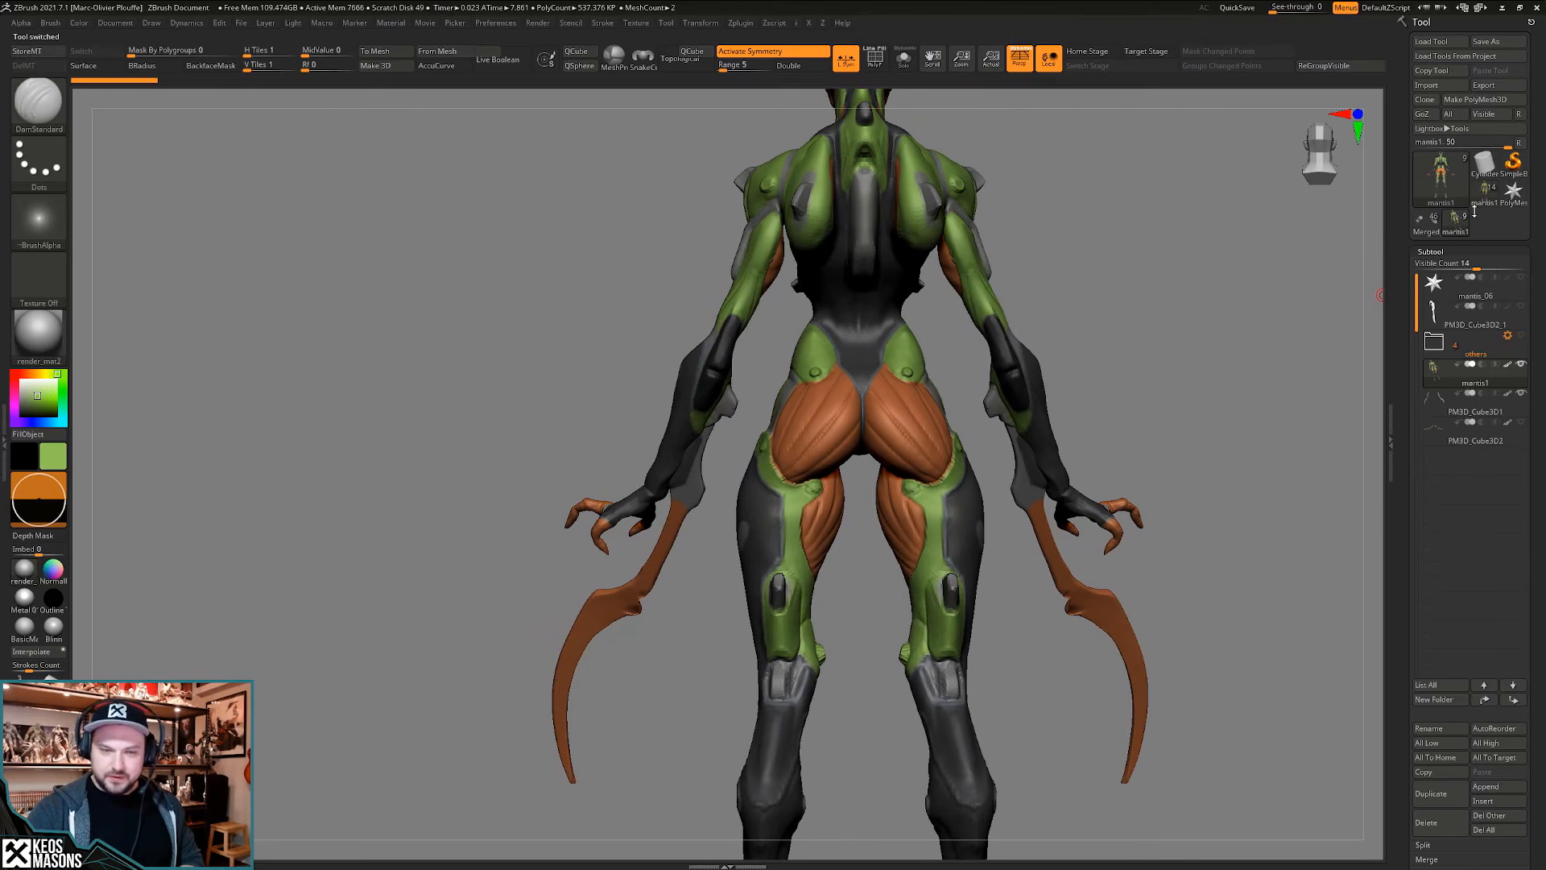
pyautogui.moveTo(1482, 204)
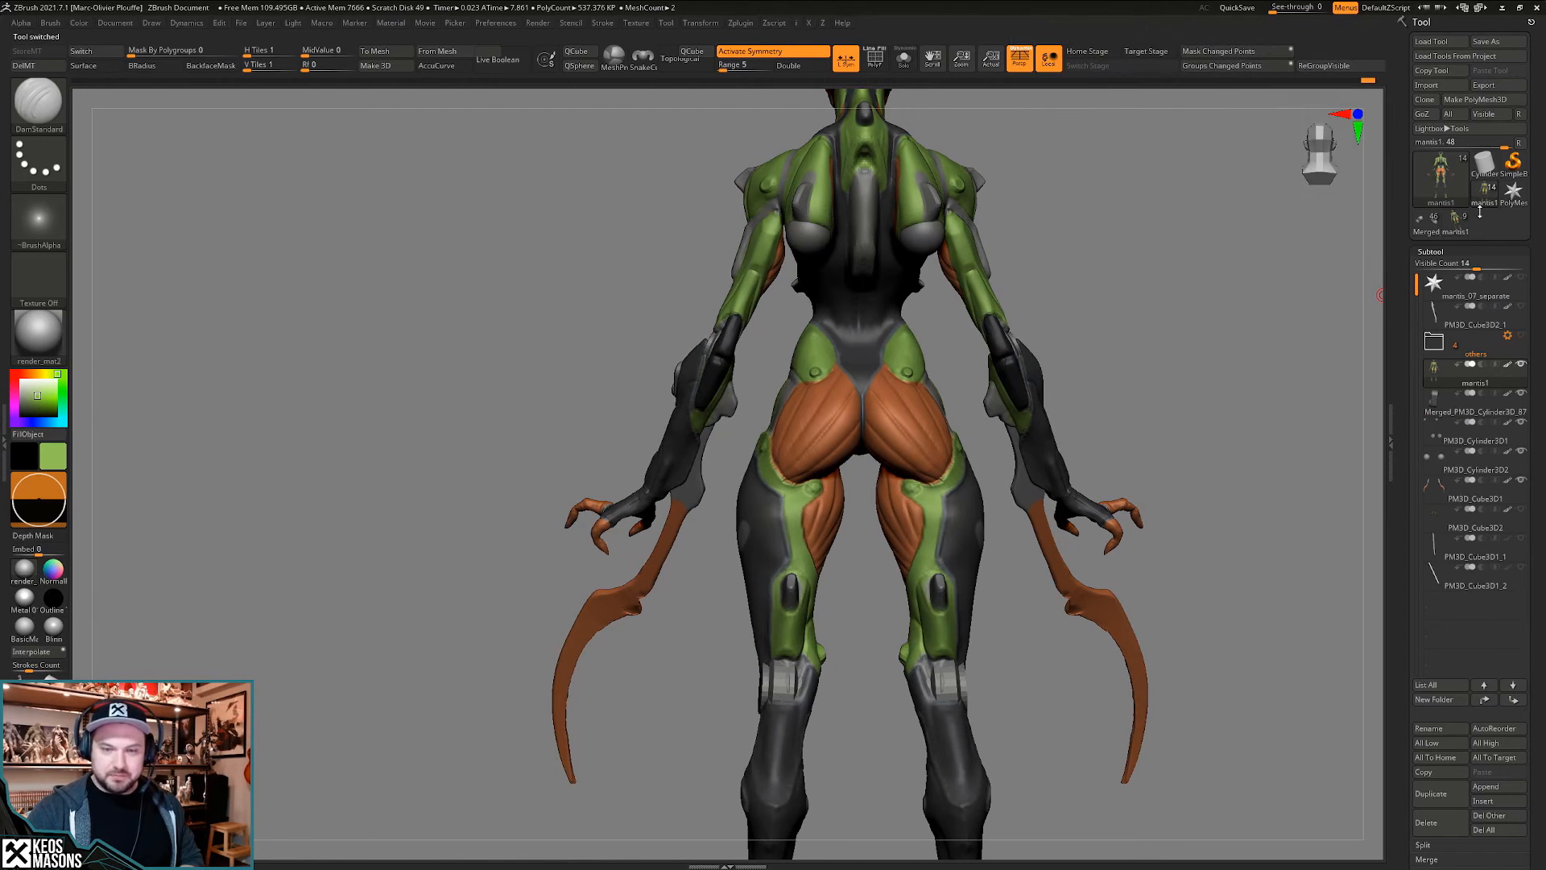
# - Examine the mantis_07_separate version's head, torso, arms and back from the side and from behind
pyautogui.keyDown('alt'); pyautogui.moveTo(979, 459); pyautogui.dragTo(986, 684, button='right'); pyautogui.keyUp('alt')
pyautogui.moveTo(669, 515); pyautogui.dragTo(845, 531, button='right')
pyautogui.moveTo(845, 531); pyautogui.dragTo(855, 483, button='right')
pyautogui.moveTo(855, 483); pyautogui.dragTo(887, 505, button='right')
pyautogui.moveTo(1055, 463)
pyautogui.keyDown('alt'); pyautogui.mouseDown(button='right')
pyautogui.moveTo(1051, 420)
pyautogui.moveTo(1053, 471)
pyautogui.mouseUp(button='right'); pyautogui.keyUp('alt')
pyautogui.keyDown('shift'); pyautogui.moveTo(1053, 471); pyautogui.dragTo(1061, 504, button='right'); pyautogui.keyUp('shift')
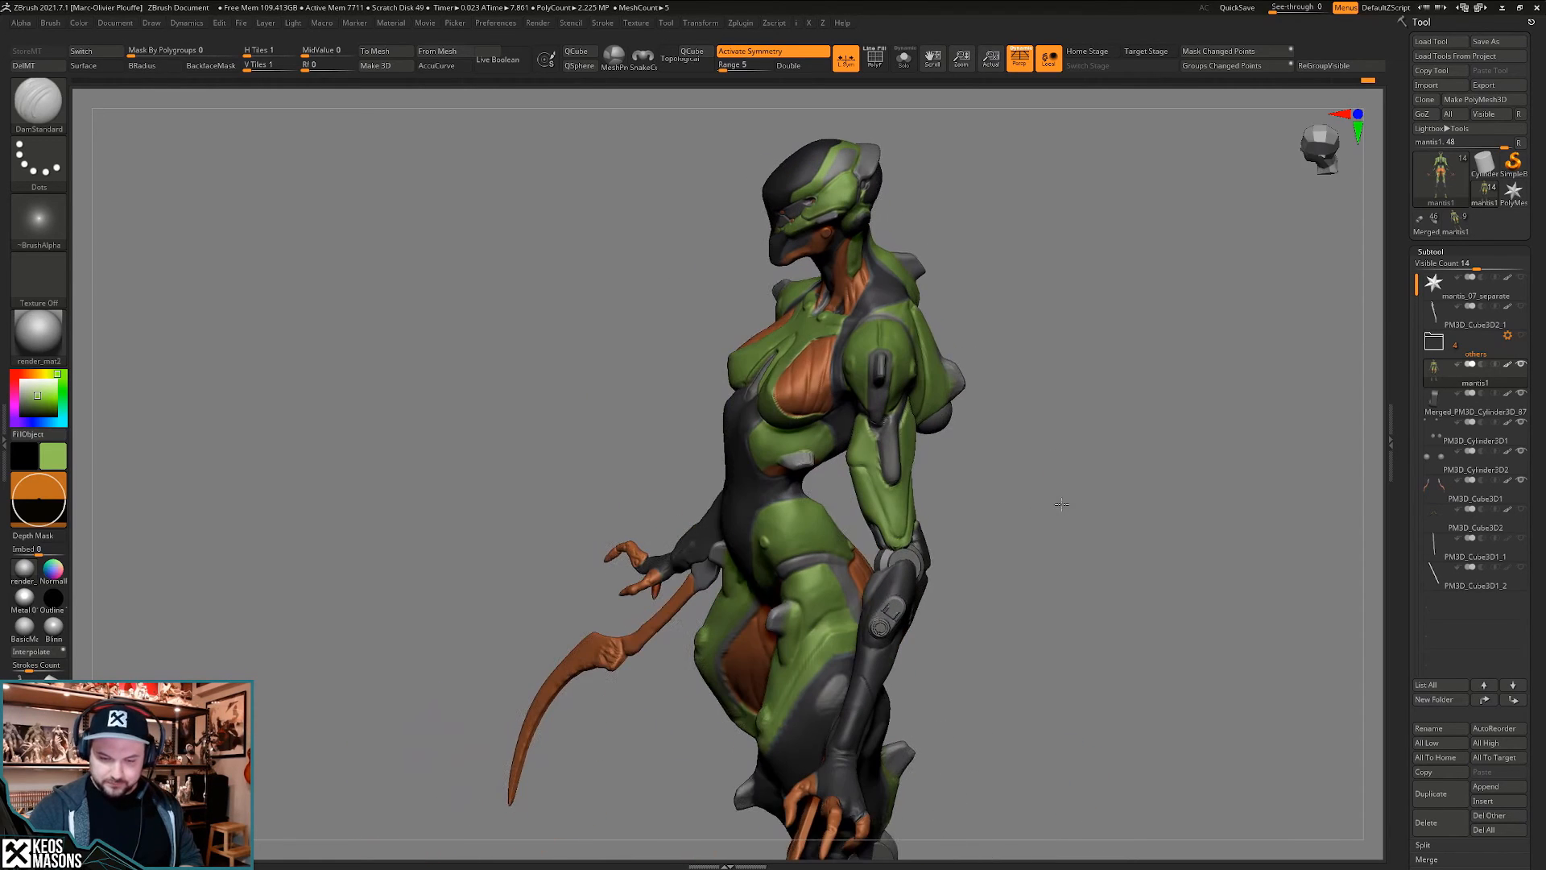
pyautogui.click(1488, 193)
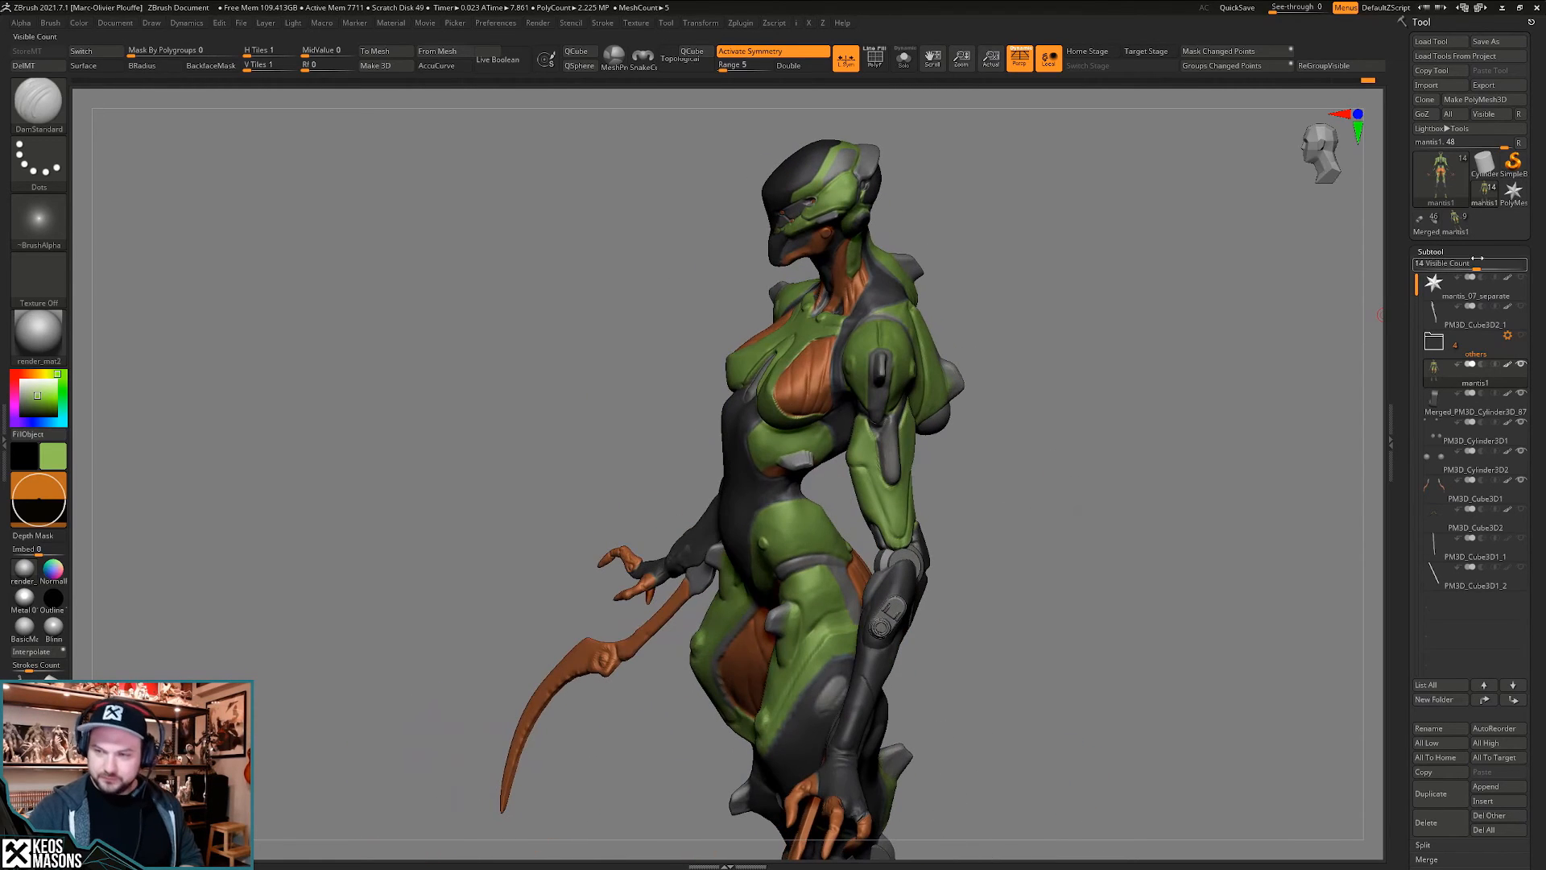
pyautogui.click(1493, 198)
pyautogui.keyDown('ctrl'); pyautogui.moveTo(1160, 475); pyautogui.dragTo(939, 477, button='right'); pyautogui.keyUp('ctrl')
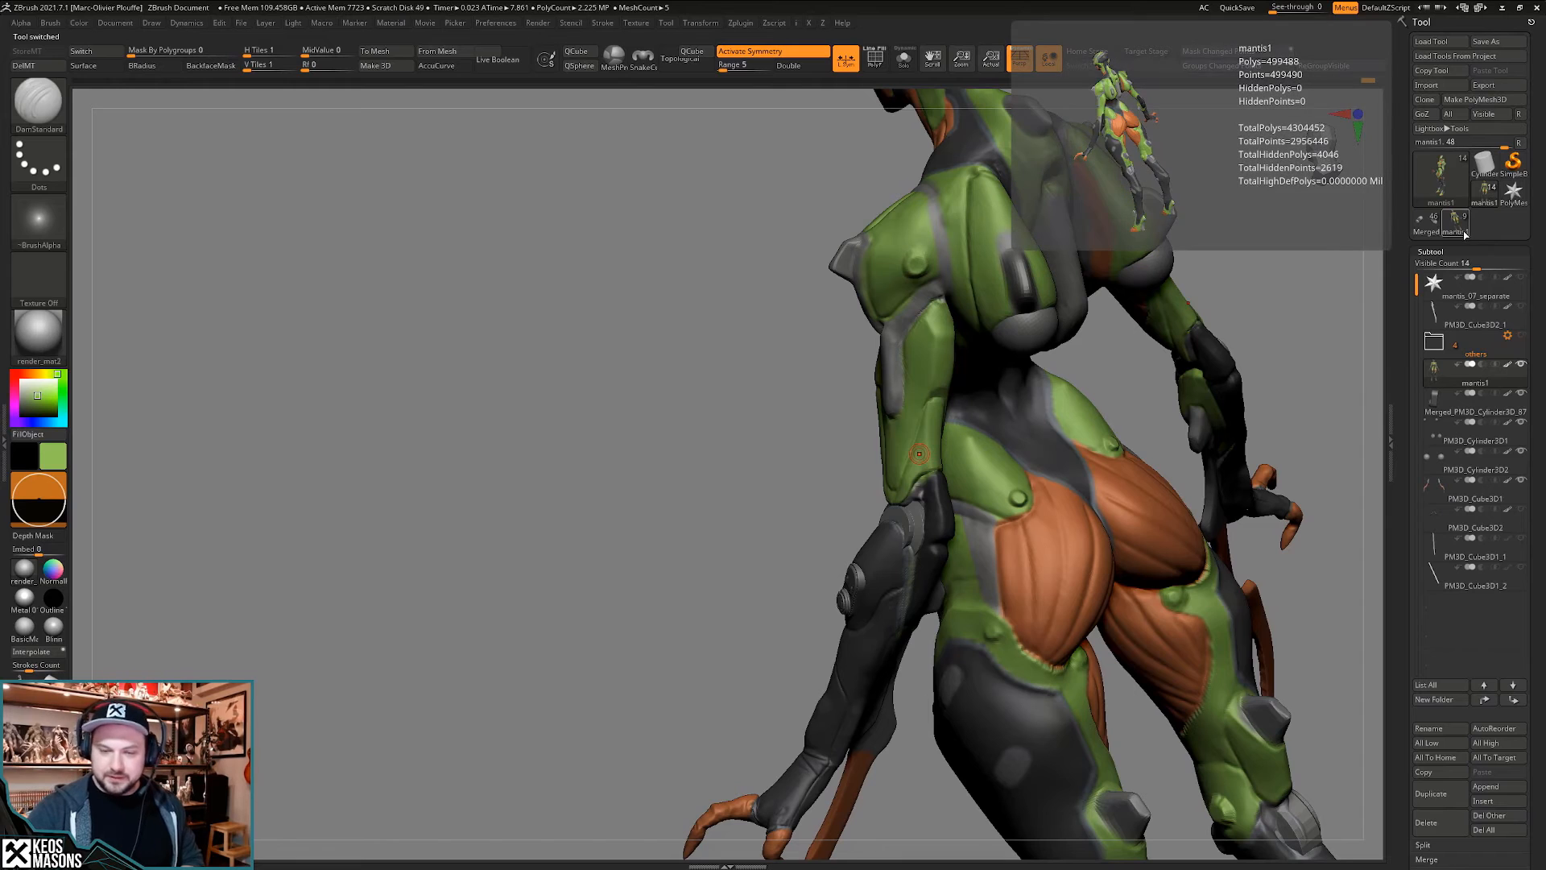
# - Compare the arm, elbow and forearm shapes of the mantis_06 version with those of the mantis_07_separate version
pyautogui.click(1462, 229)
pyautogui.moveTo(773, 483); pyautogui.dragTo(992, 497, button='right')
pyautogui.click(1507, 366)
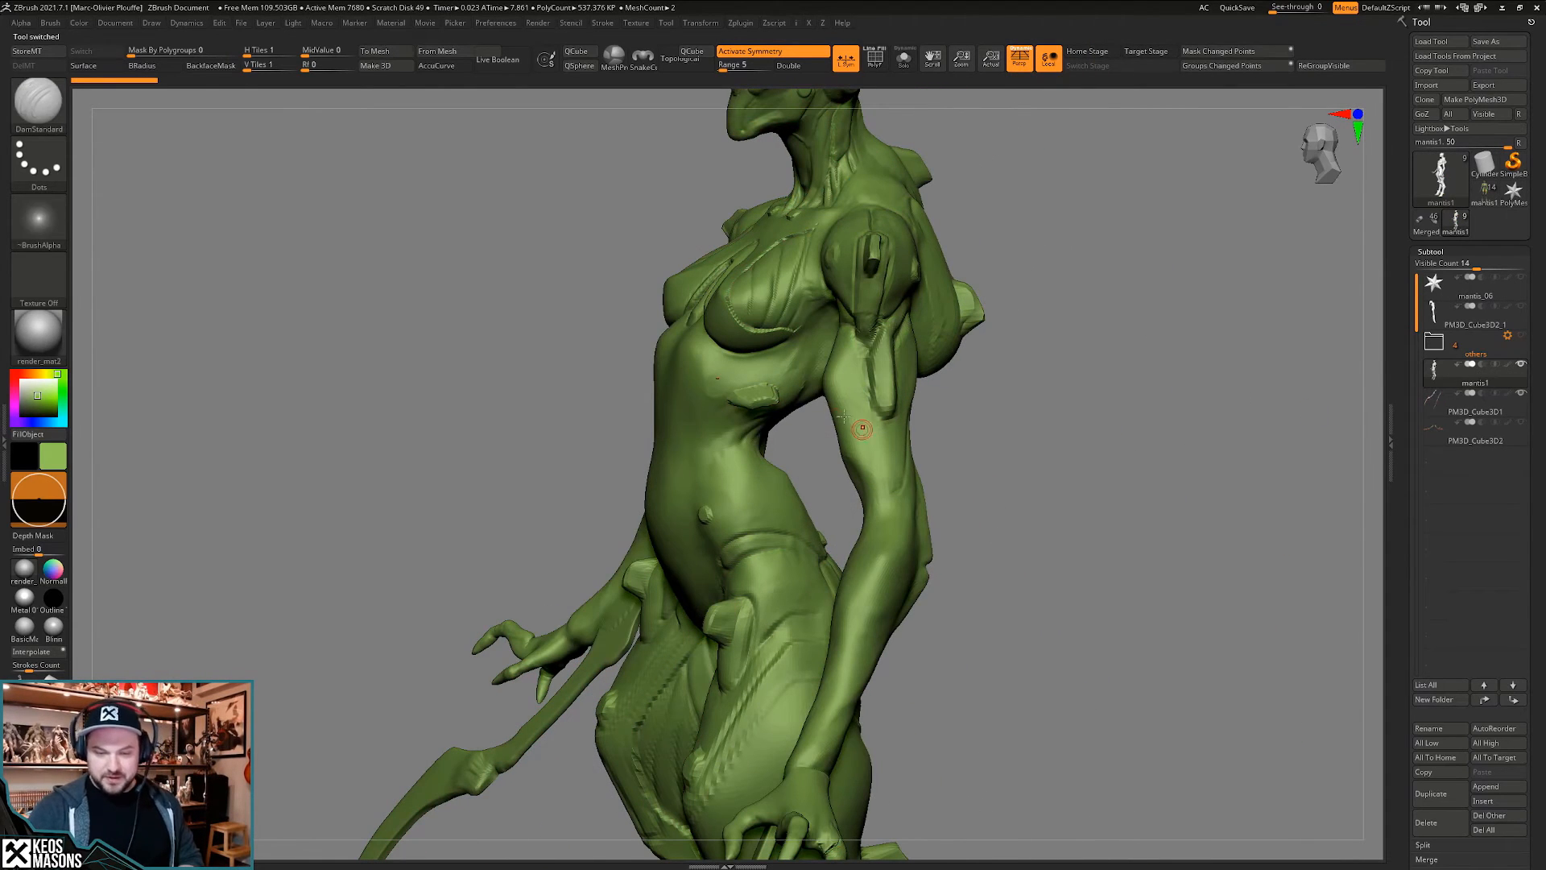
pyautogui.hotkey('ctrl', 'z')
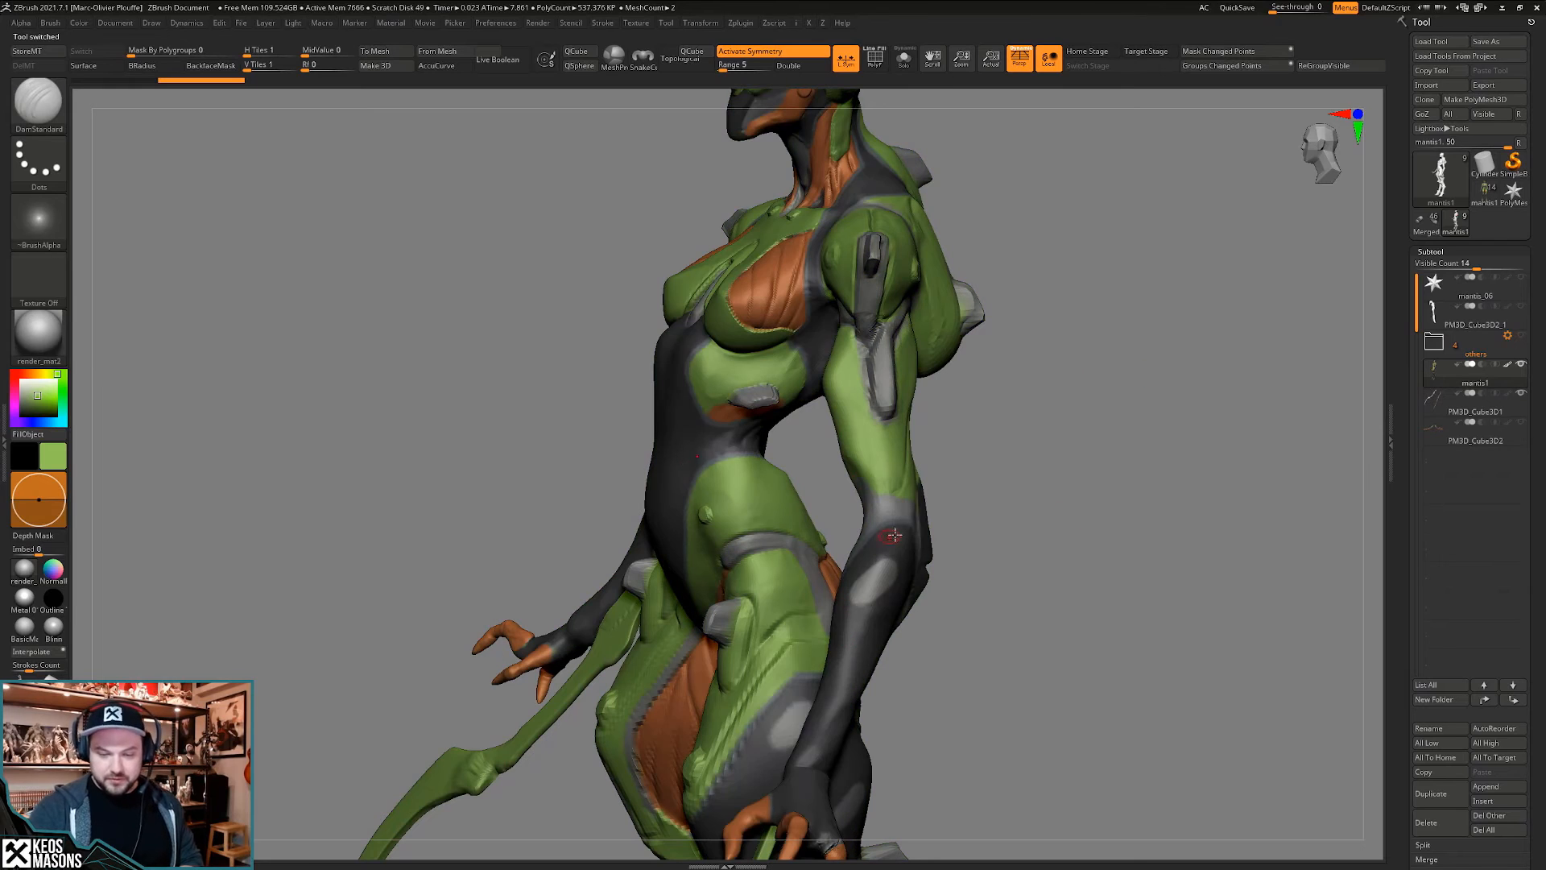
pyautogui.moveTo(1063, 505); pyautogui.dragTo(897, 618, button='right')
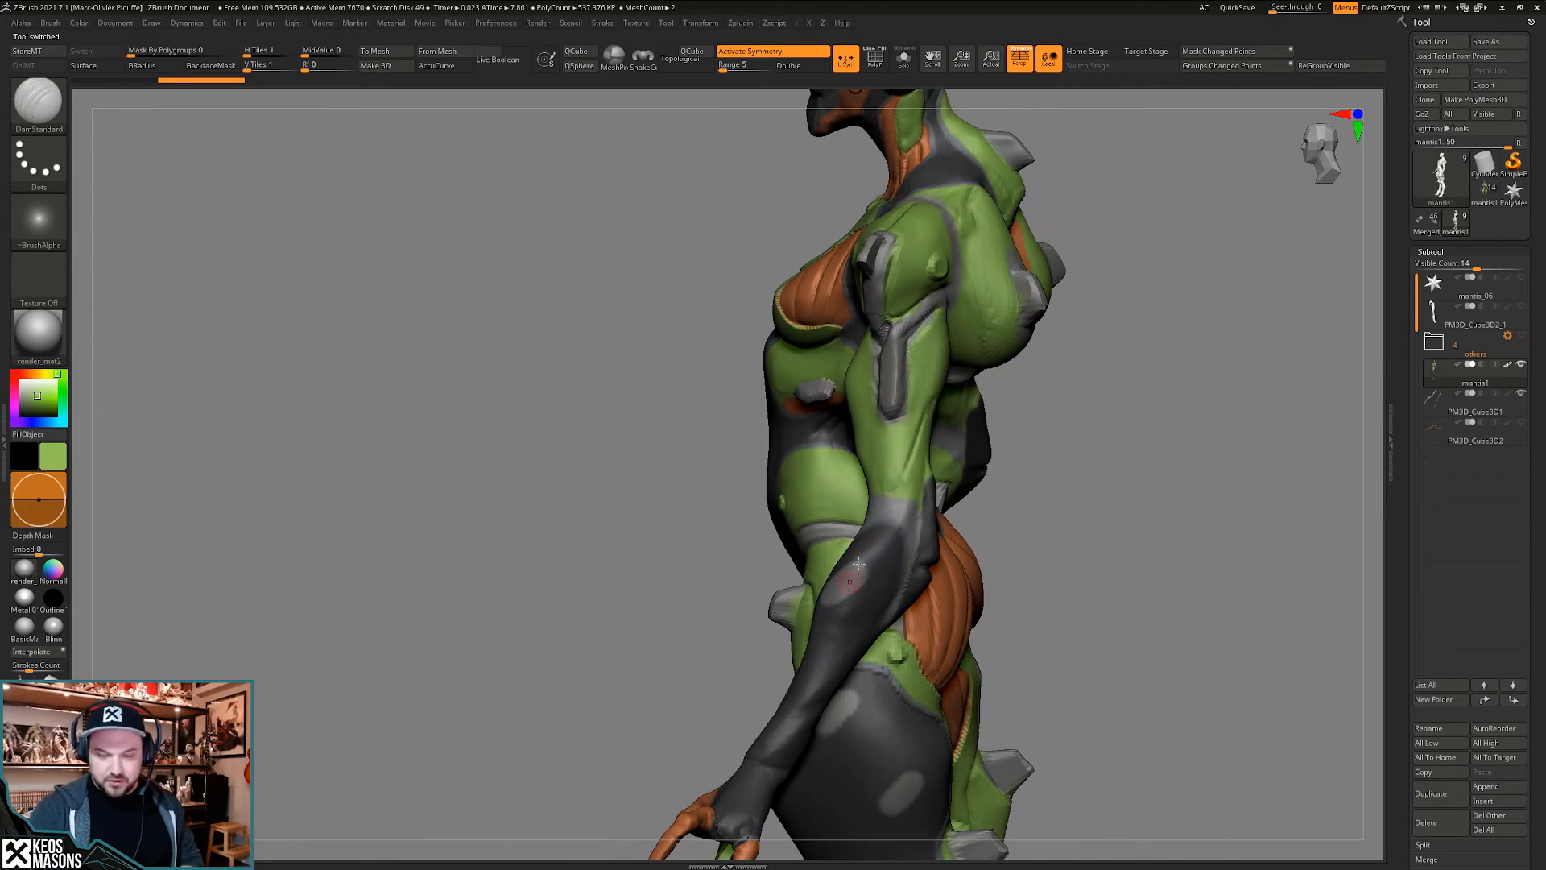
pyautogui.click(1484, 196)
pyautogui.moveTo(1205, 477); pyautogui.dragTo(1145, 476)
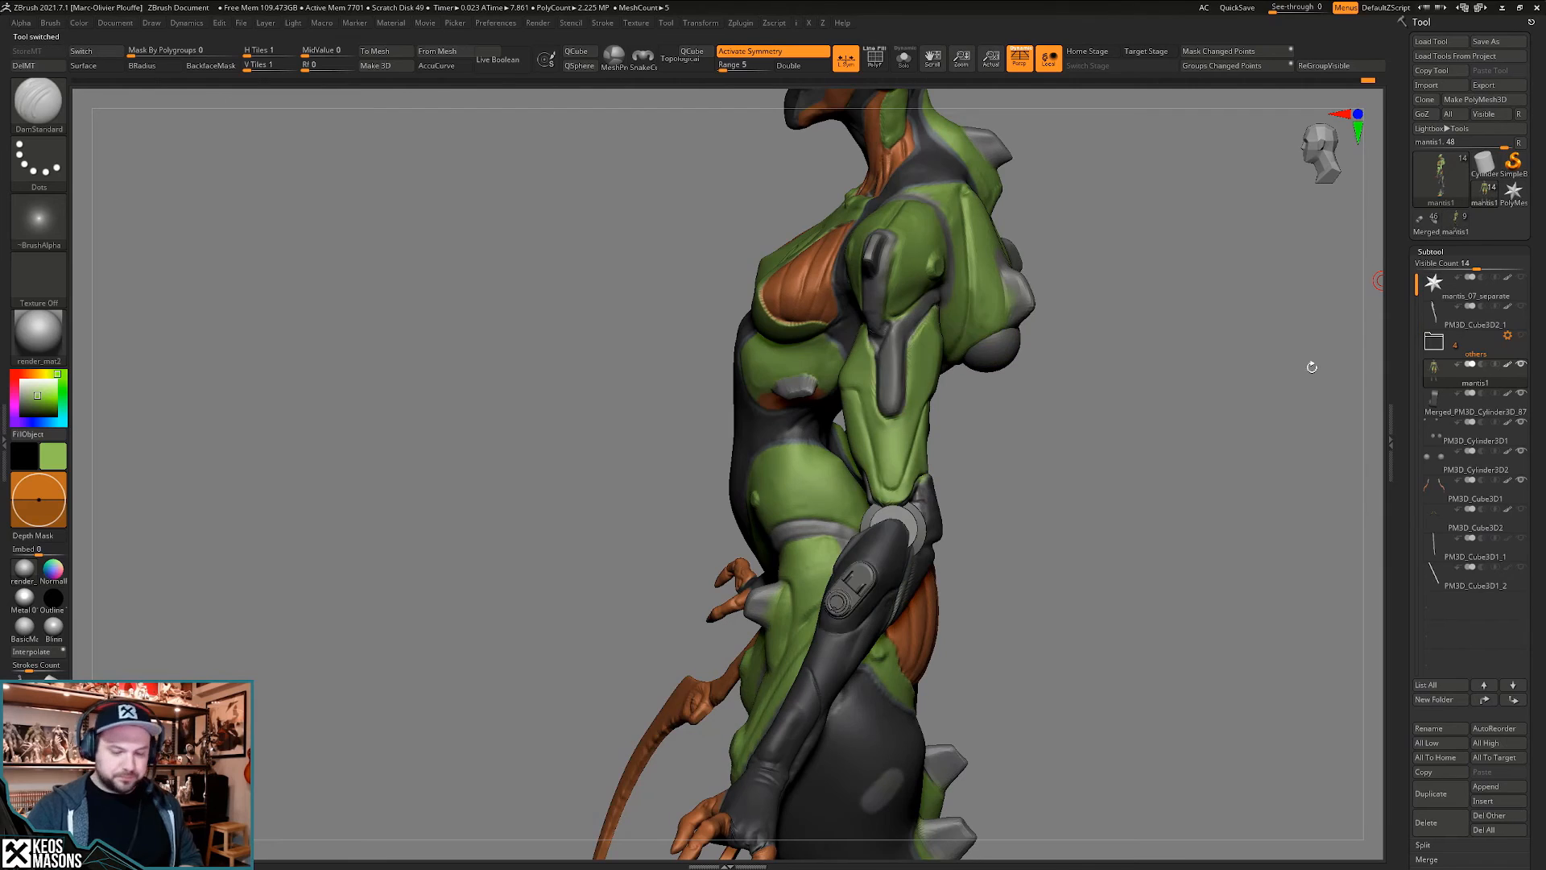
pyautogui.moveTo(1121, 457); pyautogui.dragTo(1169, 473)
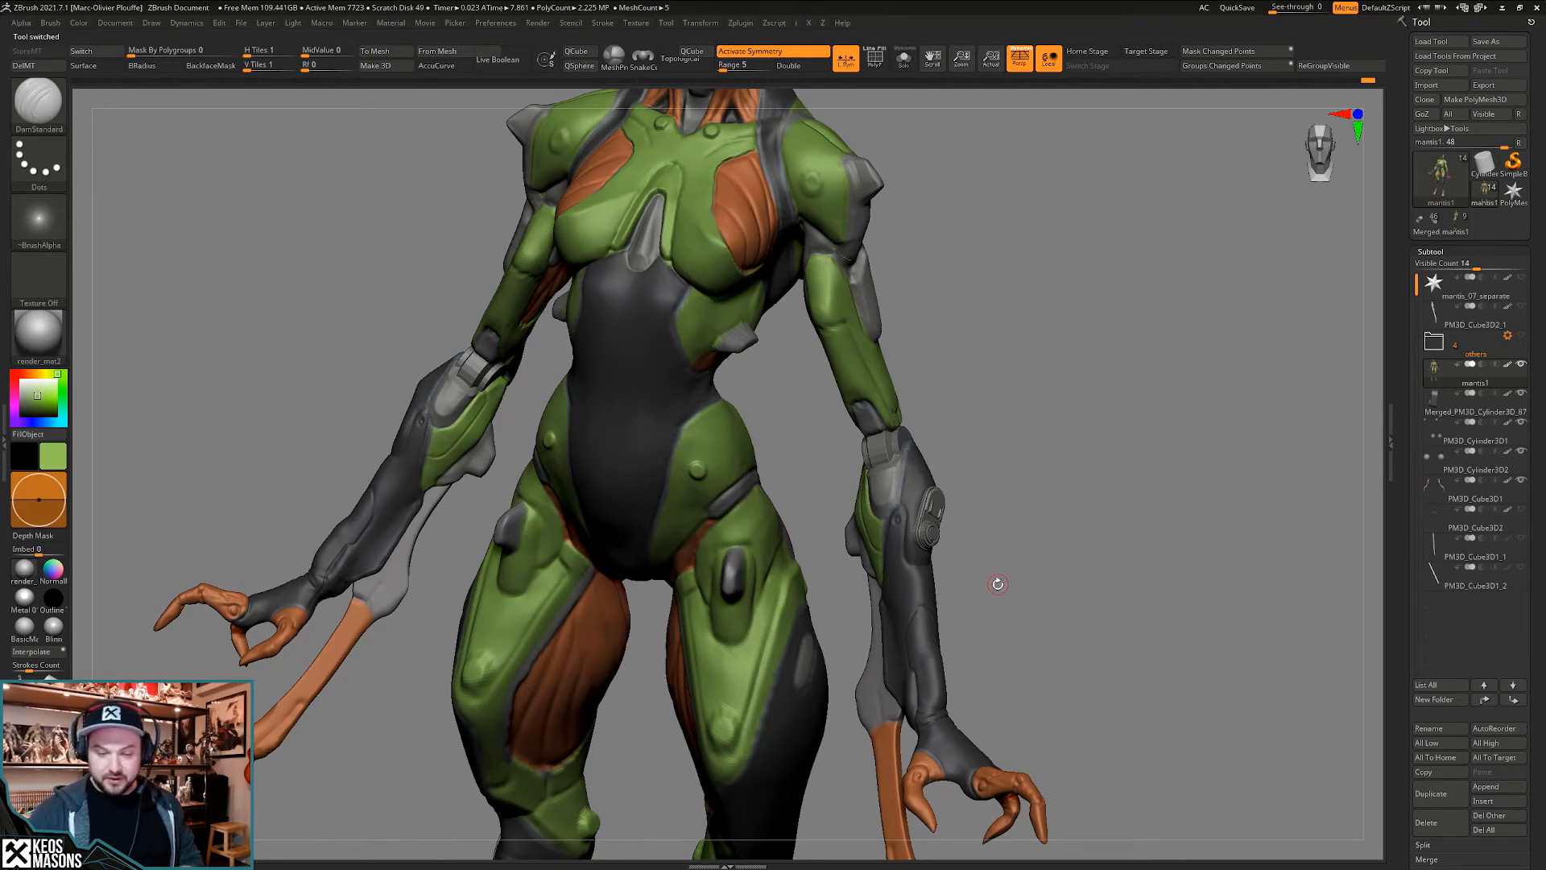
pyautogui.moveTo(1000, 579)
pyautogui.mouseDown()
pyautogui.moveTo(994, 529)
pyautogui.moveTo(980, 596)
pyautogui.moveTo(993, 563)
pyautogui.moveTo(977, 570)
pyautogui.moveTo(992, 581)
pyautogui.mouseUp()
pyautogui.click(1461, 231)
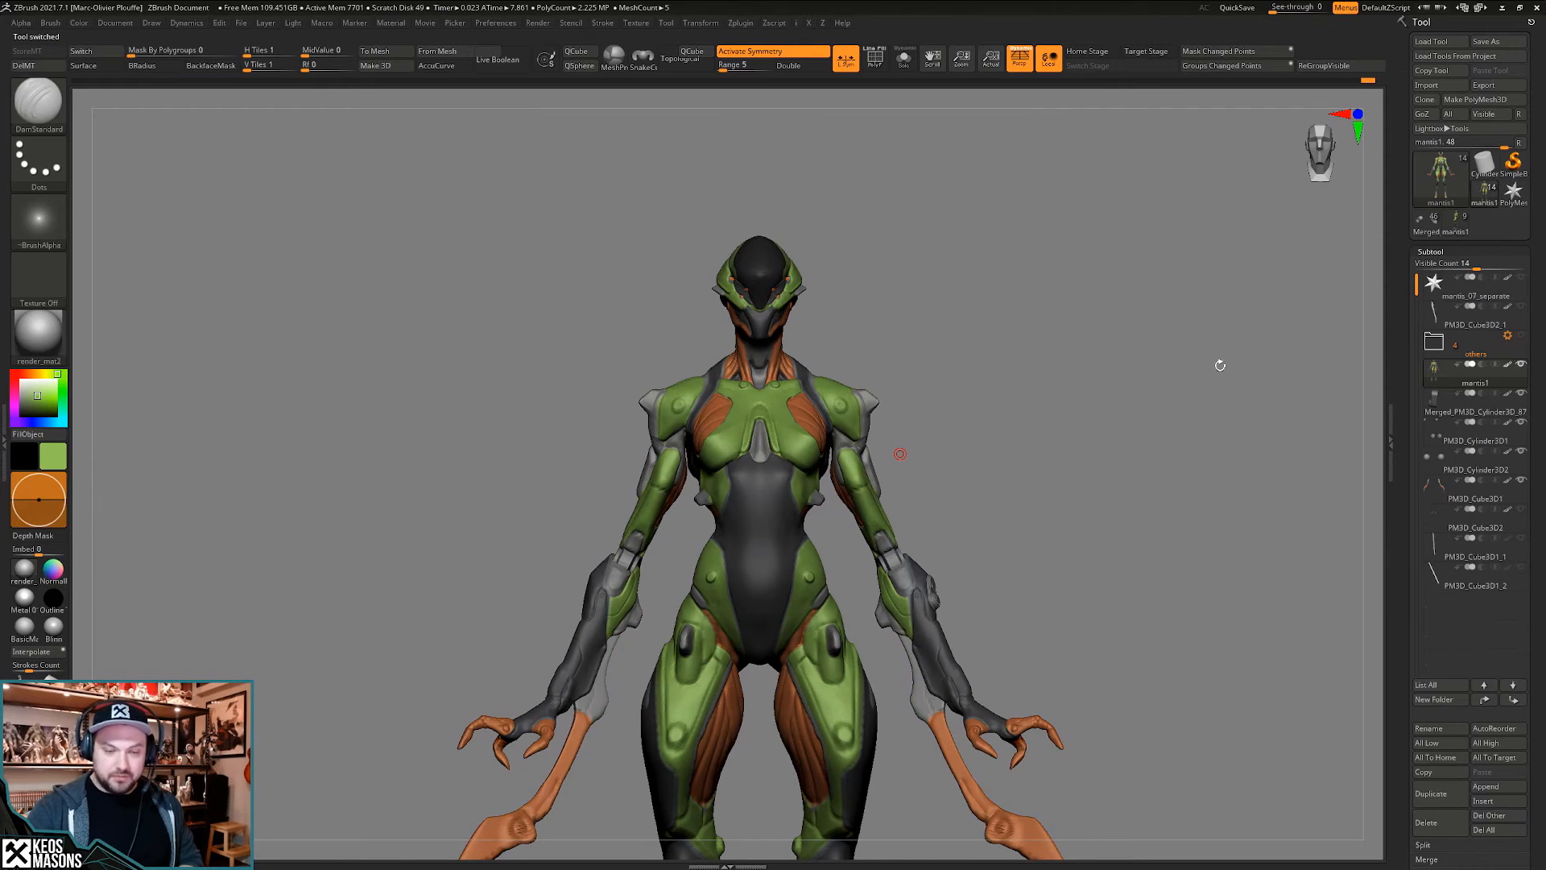
# - Examine the head, chest and shoulders of the mantis_07_separate version from the front, switching the wireframe on and off
pyautogui.moveTo(1066, 469); pyautogui.dragTo(904, 441)
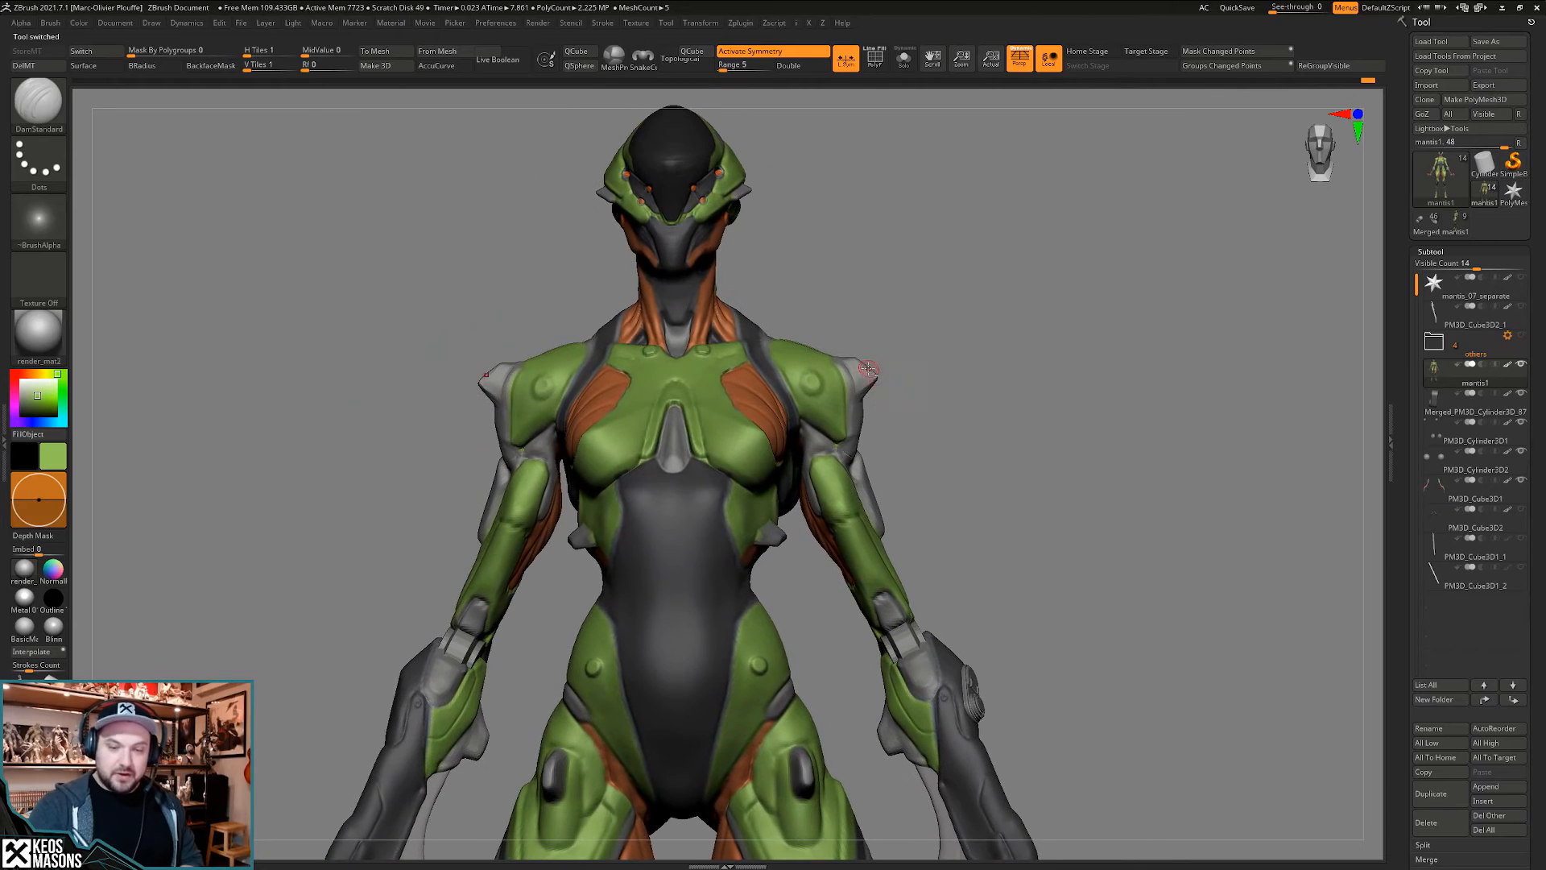
pyautogui.moveTo(868, 369); pyautogui.dragTo(903, 415)
pyautogui.keyDown('alt'); pyautogui.moveTo(848, 293); pyautogui.dragTo(803, 461); pyautogui.keyUp('alt')
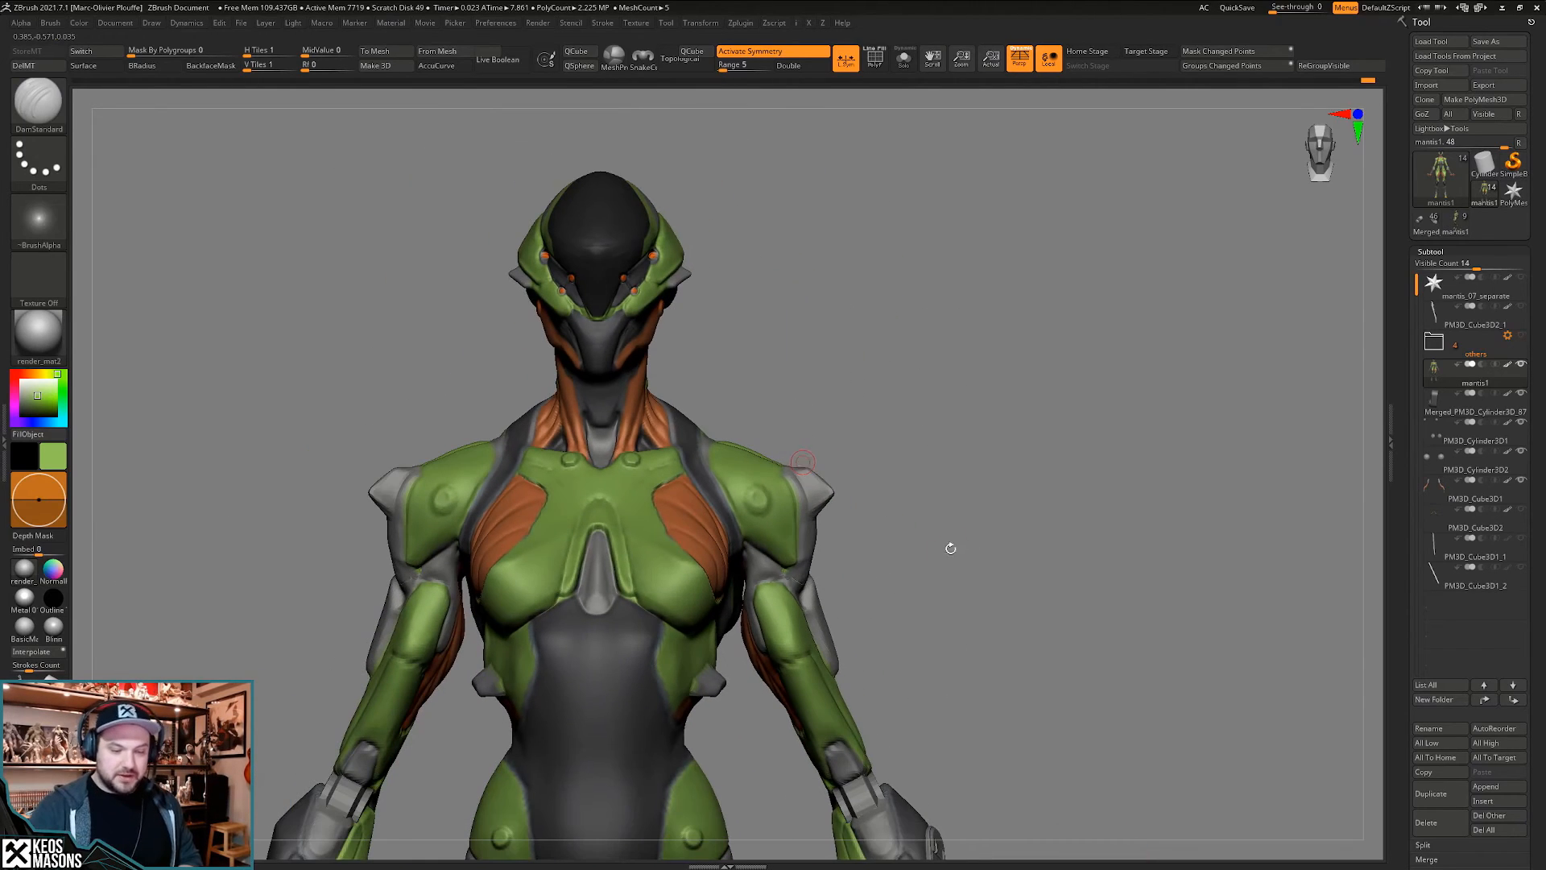
pyautogui.keyDown('alt'); pyautogui.moveTo(951, 548); pyautogui.dragTo(1024, 580); pyautogui.keyUp('alt')
pyautogui.moveTo(785, 483)
pyautogui.mouseDown(button='right')
pyautogui.moveTo(778, 575)
pyautogui.moveTo(765, 507)
pyautogui.moveTo(789, 516)
pyautogui.mouseUp(button='right')
pyautogui.hotkey('shift', 'f')
pyautogui.hotkey('shift', 'f')
# - Adjust the DamStandard draw size, then carve and smooth the crease along the top of the green shoulder plates
pyautogui.hotkey('ctrl', 'space')
pyautogui.moveTo(730, 450); pyautogui.dragTo(735, 483, button='right')
pyautogui.press('space')
pyautogui.press('space')
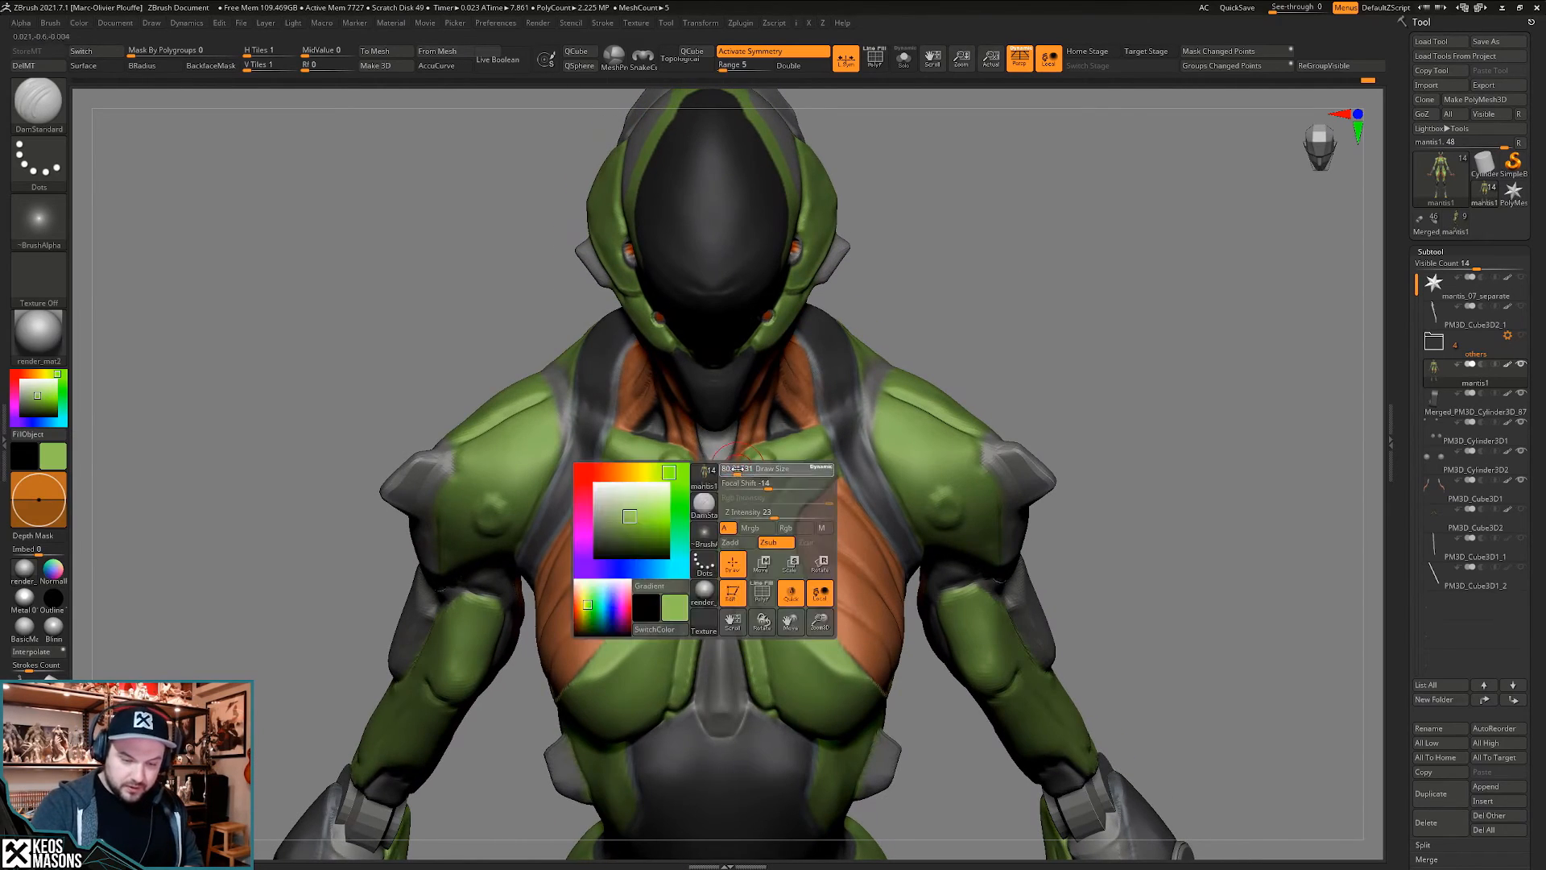
pyautogui.moveTo(737, 467); pyautogui.dragTo(725, 470)
pyautogui.moveTo(737, 472)
pyautogui.mouseDown(button='right')
pyautogui.moveTo(761, 459)
pyautogui.moveTo(828, 505)
pyautogui.mouseUp(button='right')
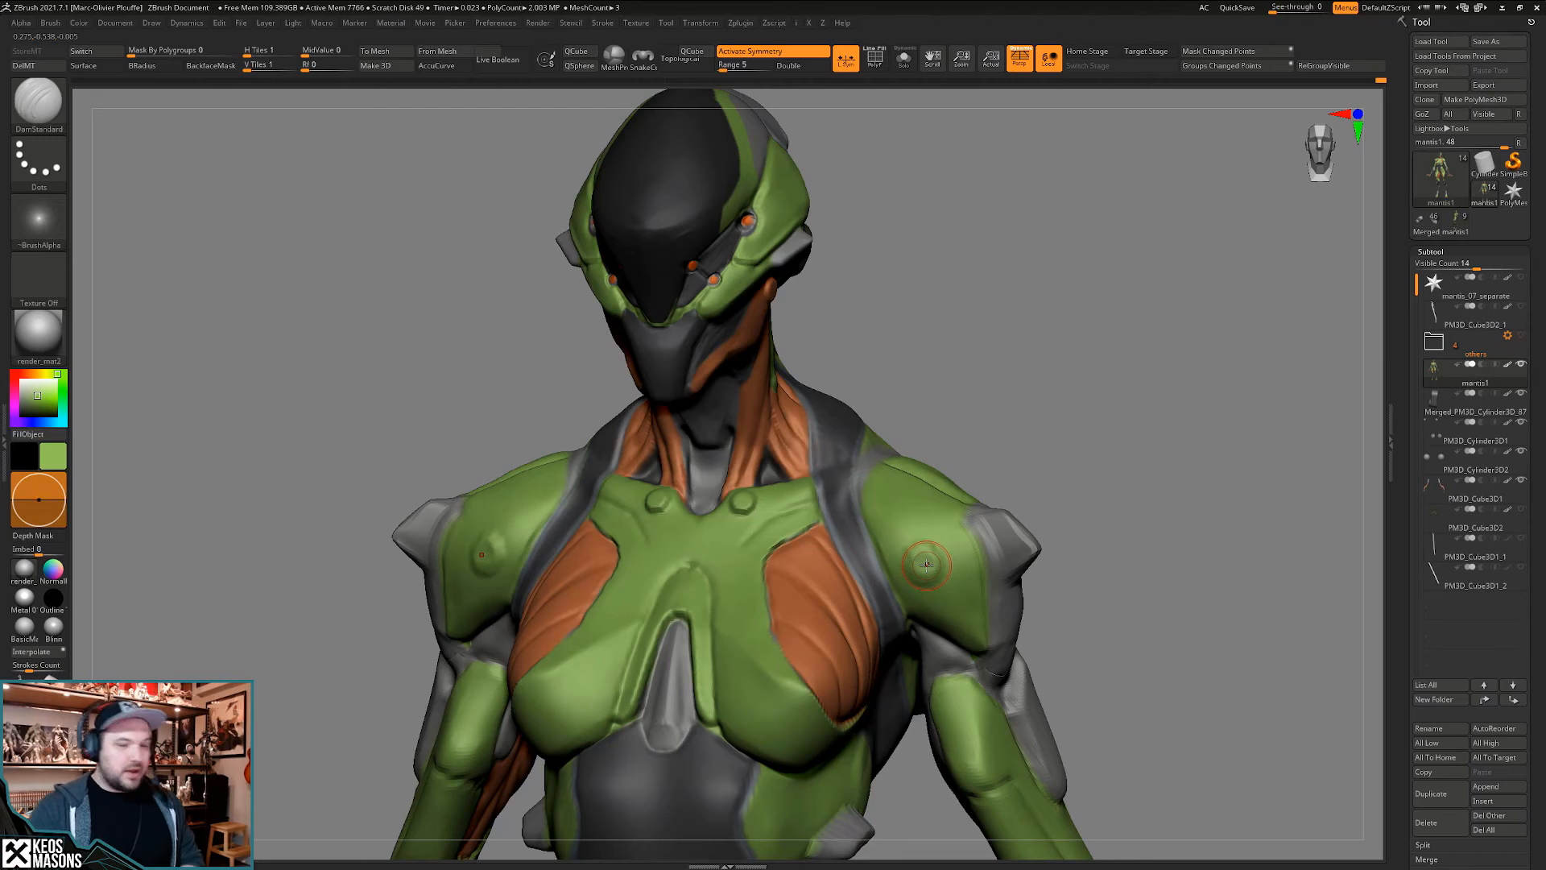
pyautogui.moveTo(896, 568); pyautogui.dragTo(921, 527, button='right')
pyautogui.moveTo(922, 528)
pyautogui.mouseDown(button='right')
pyautogui.moveTo(896, 534)
pyautogui.moveTo(922, 527)
pyautogui.moveTo(892, 556)
pyautogui.moveTo(895, 586)
pyautogui.moveTo(918, 583)
pyautogui.moveTo(886, 586)
pyautogui.moveTo(903, 600)
pyautogui.mouseUp(button='right')
pyautogui.rightClick(886, 586)
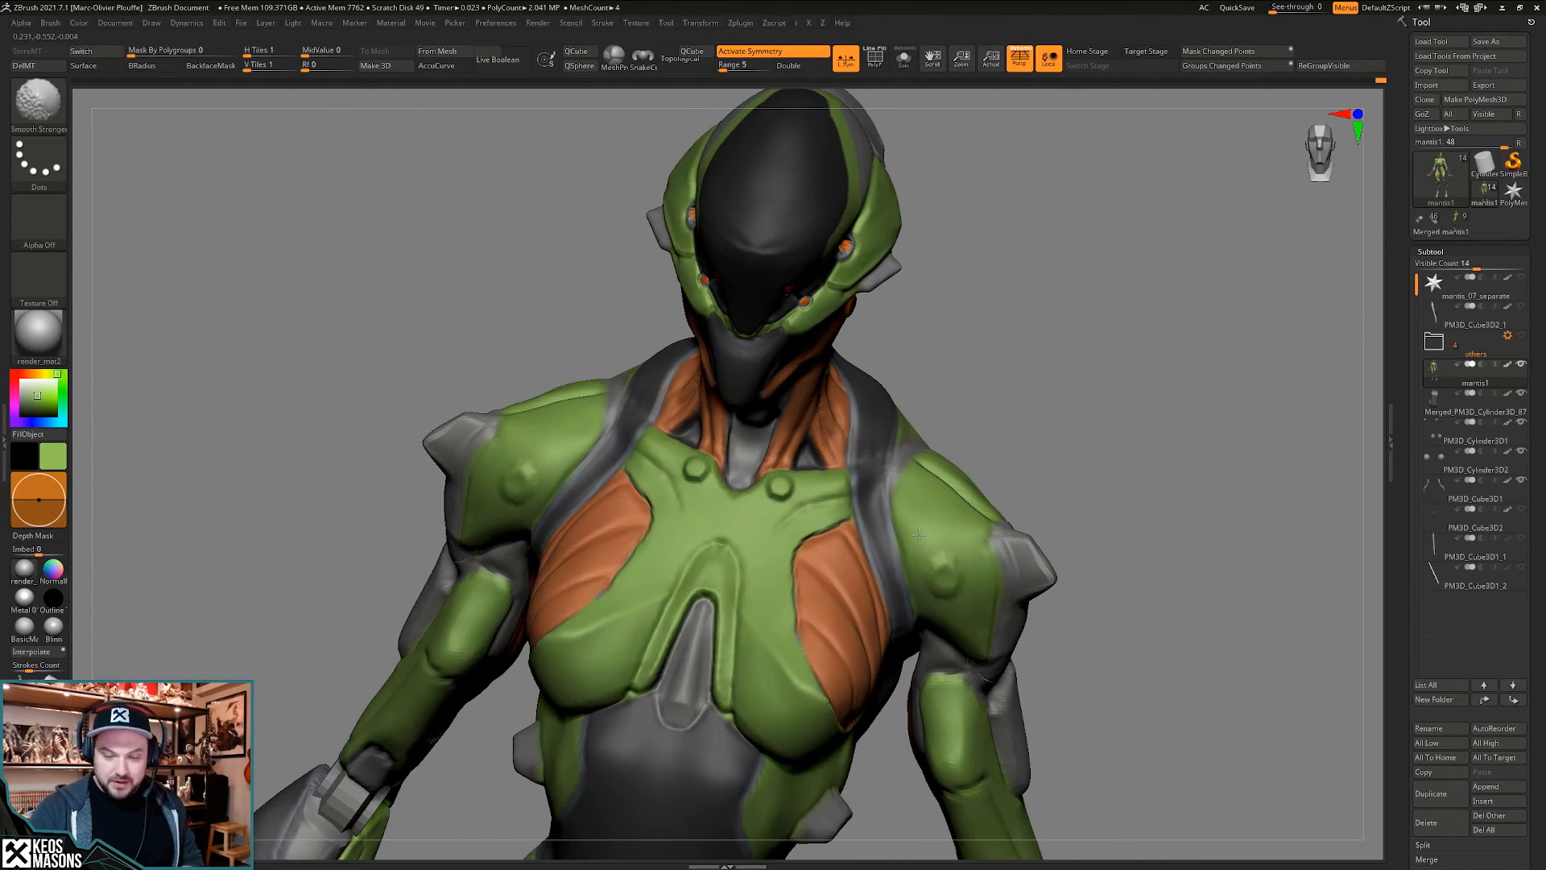
pyautogui.moveTo(918, 535); pyautogui.dragTo(944, 600, button='right')
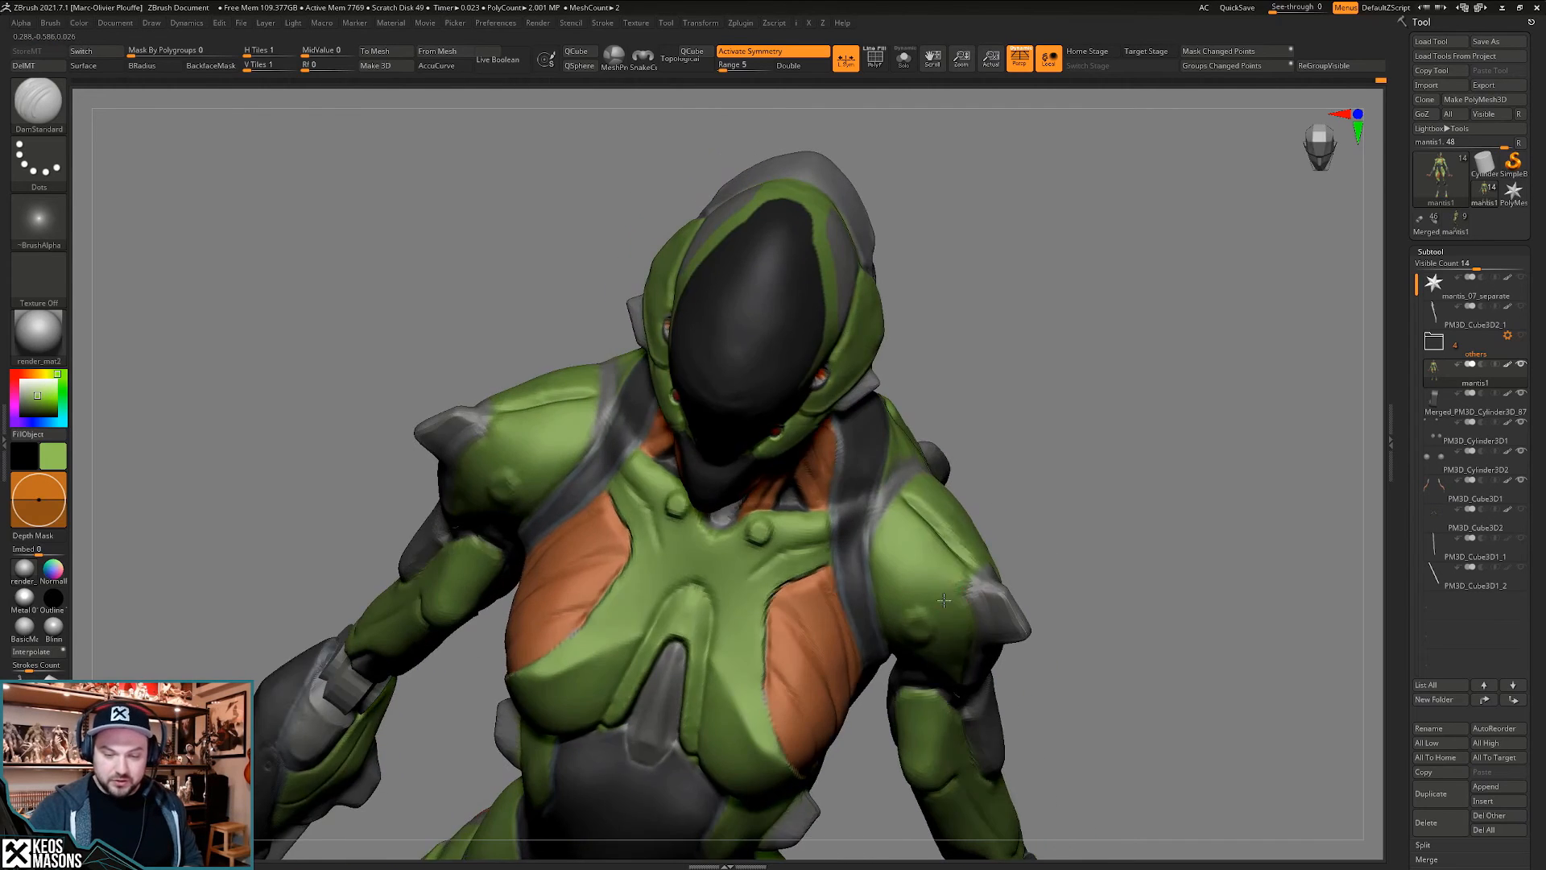
pyautogui.rightClick(943, 600)
pyautogui.moveTo(1142, 304); pyautogui.dragTo(881, 486, button='right')
pyautogui.moveTo(941, 435); pyautogui.dragTo(900, 529, button='right')
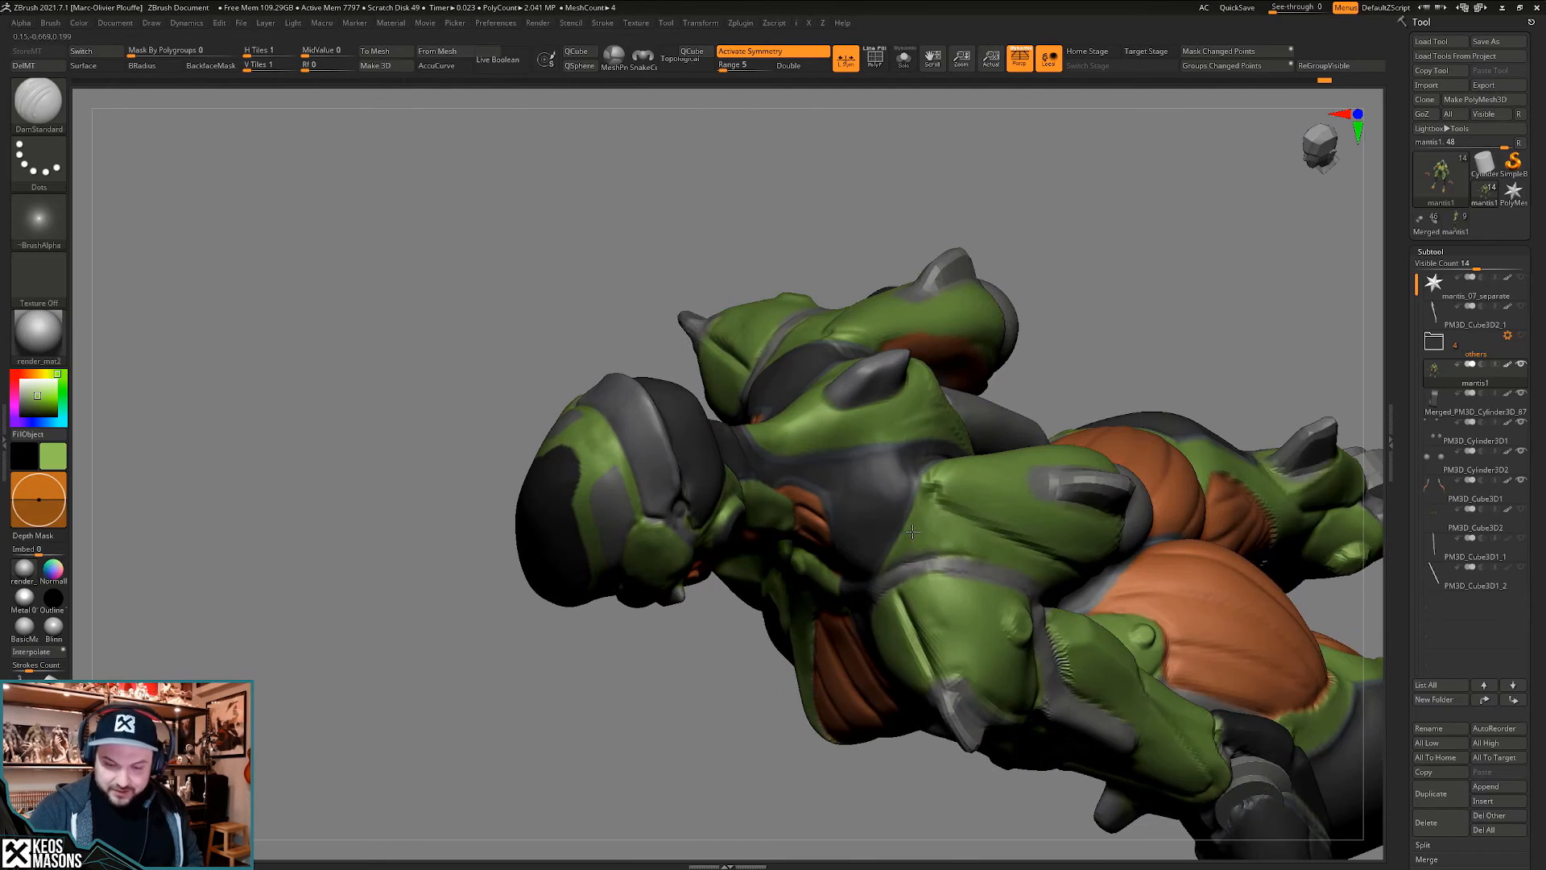
# - Define the edges of the green plate on the nape where it meets the dark neck with the DamStandard brush
pyautogui.moveTo(930, 470); pyautogui.dragTo(870, 473, button='right')
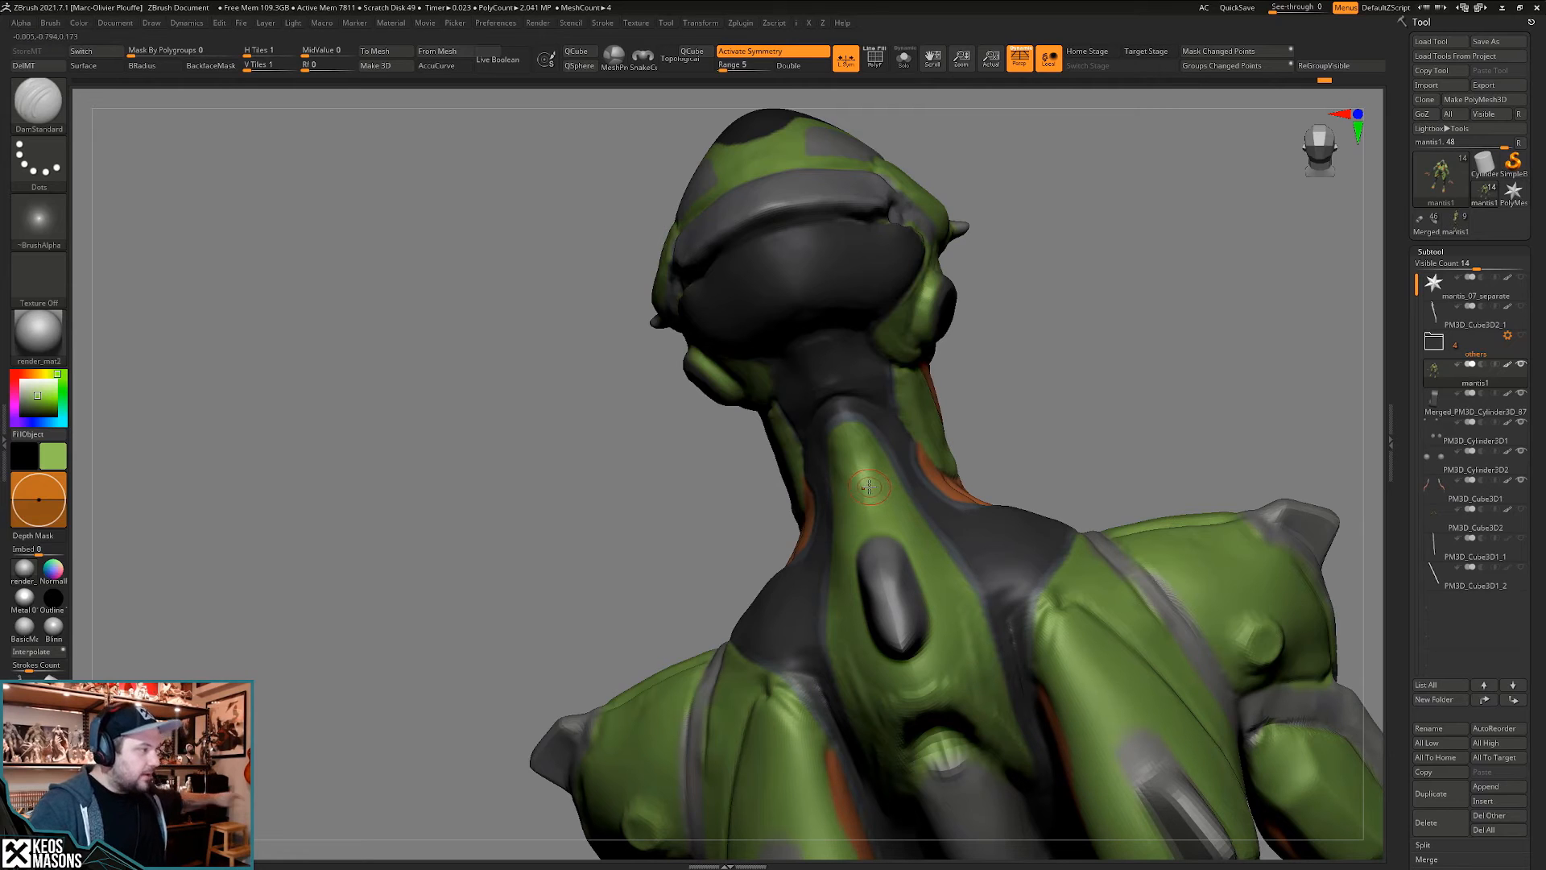
pyautogui.moveTo(870, 461); pyautogui.dragTo(852, 419, button='right')
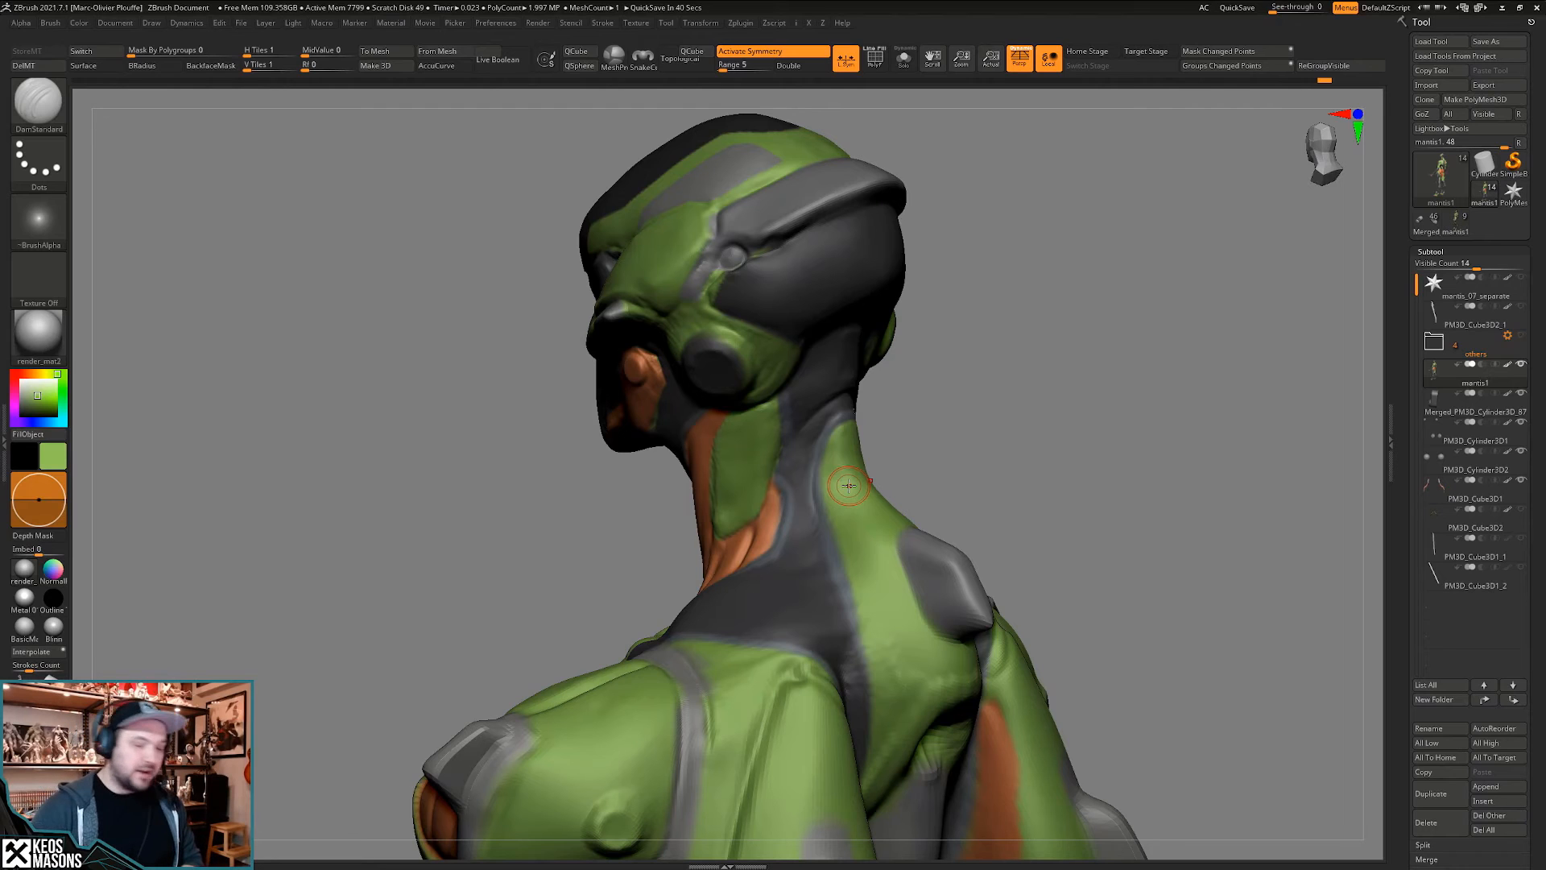
pyautogui.moveTo(1028, 481); pyautogui.dragTo(1020, 560)
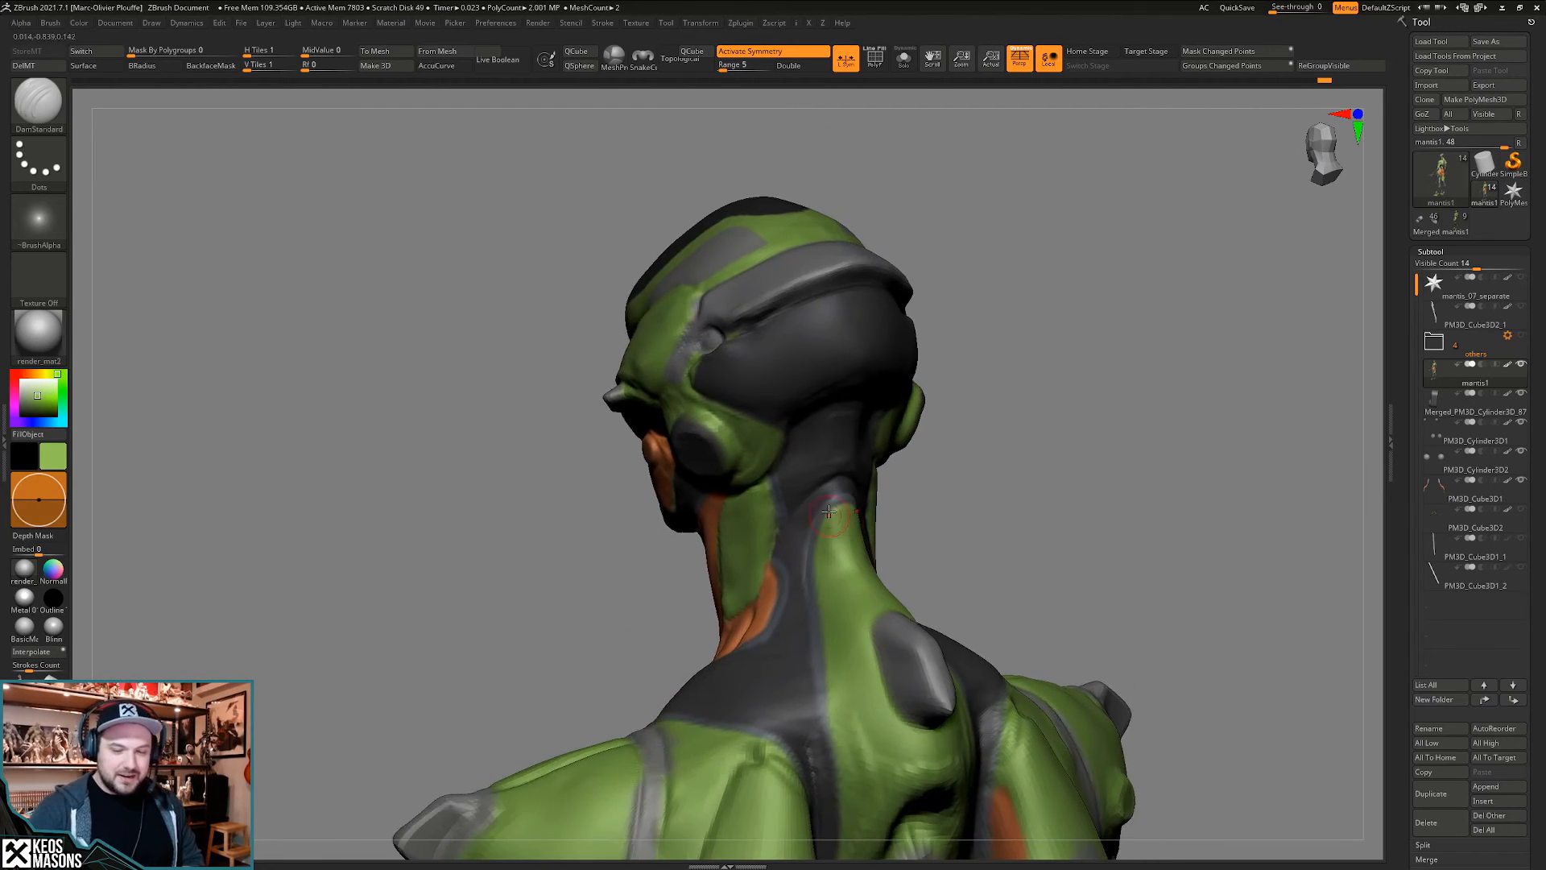
pyautogui.moveTo(829, 511); pyautogui.dragTo(785, 482, button='right')
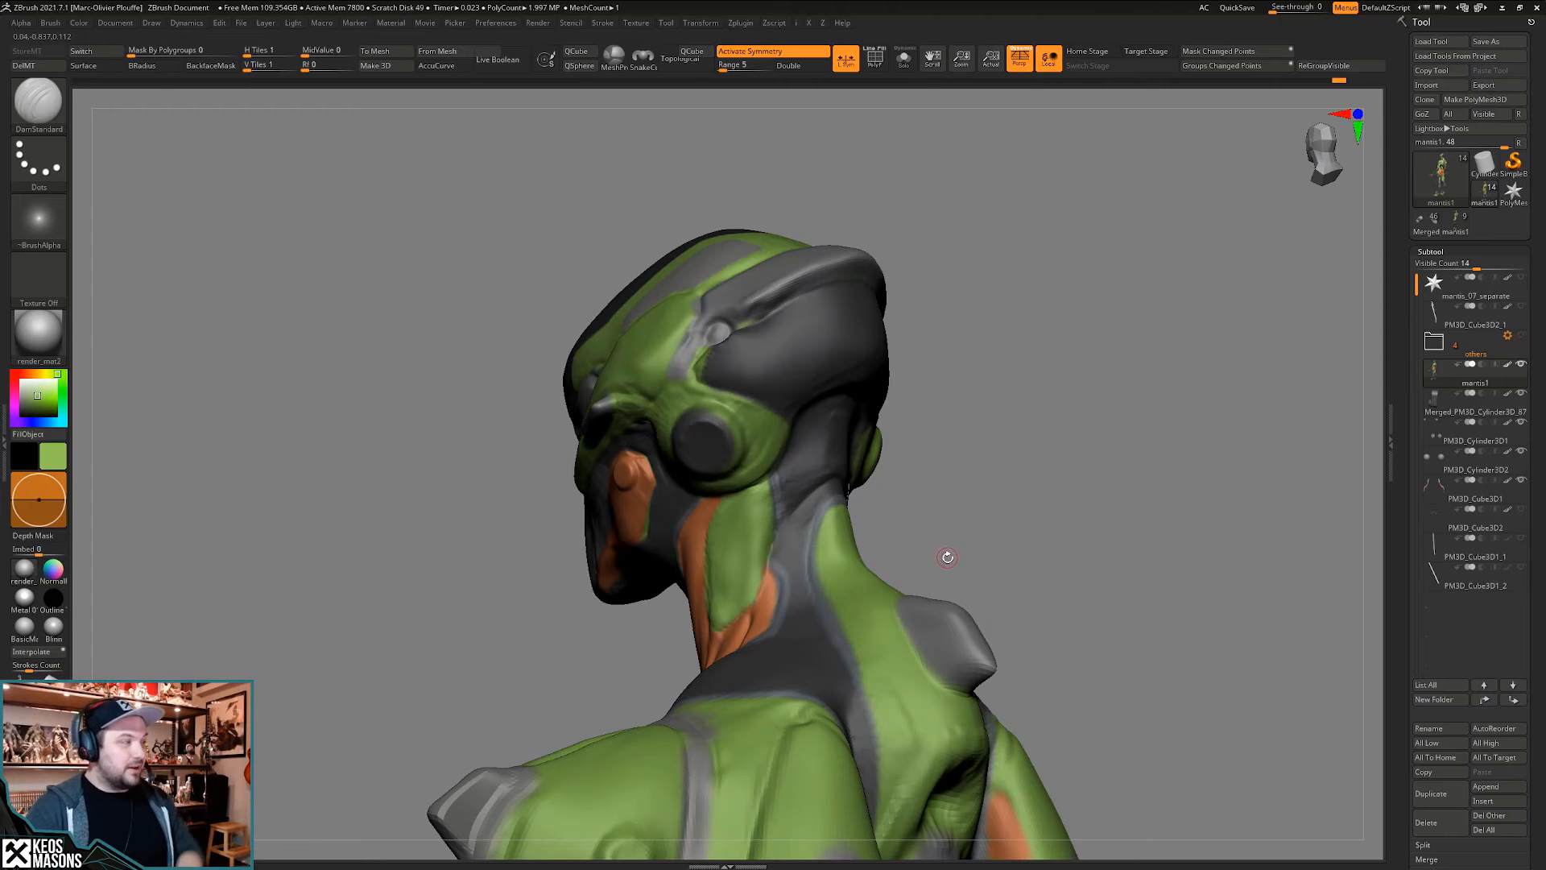
pyautogui.moveTo(949, 542); pyautogui.dragTo(833, 456)
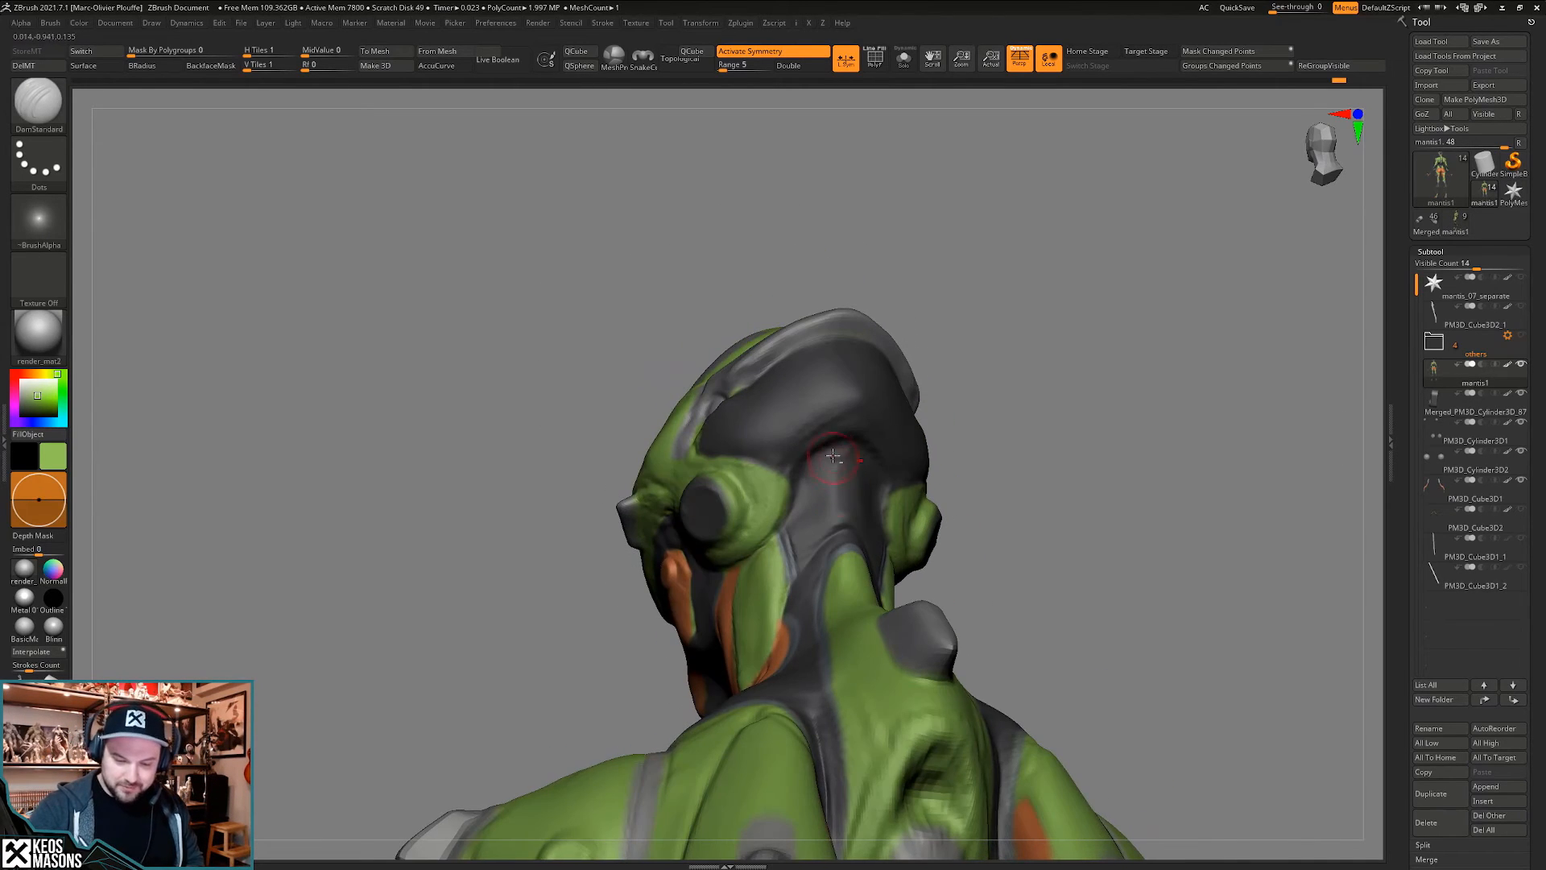
# - Refine the dark back of the neck beneath the helmet and the dark area between neck and shoulder with DamStandard
pyautogui.moveTo(847, 501)
pyautogui.keyDown('ctrl'); pyautogui.mouseDown(button='right')
pyautogui.moveTo(842, 457)
pyautogui.moveTo(833, 500)
pyautogui.moveTo(871, 504)
pyautogui.mouseUp(button='right'); pyautogui.keyUp('ctrl')
pyautogui.keyDown('ctrl'); pyautogui.moveTo(871, 504); pyautogui.dragTo(861, 483, button='right'); pyautogui.keyUp('ctrl')
pyautogui.moveTo(818, 548)
pyautogui.mouseDown(button='right')
pyautogui.moveTo(825, 519)
pyautogui.moveTo(866, 511)
pyautogui.moveTo(841, 506)
pyautogui.moveTo(910, 412)
pyautogui.moveTo(863, 479)
pyautogui.mouseUp(button='right')
pyautogui.moveTo(874, 622); pyautogui.dragTo(910, 564, button='right')
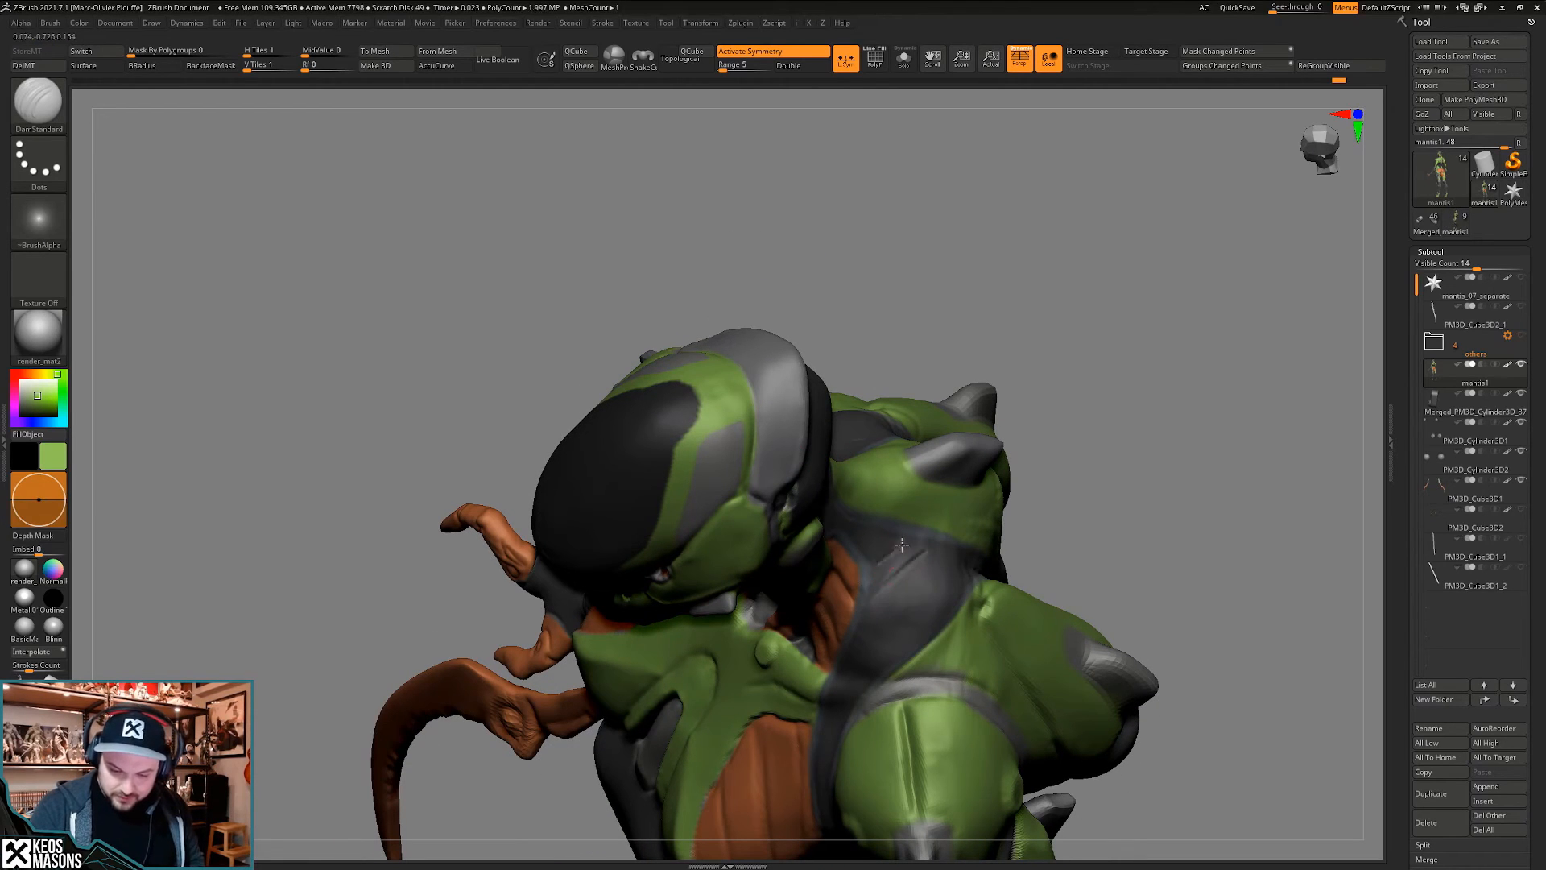
pyautogui.press('shift')
pyautogui.moveTo(880, 599)
pyautogui.mouseDown(button='right')
pyautogui.moveTo(975, 547)
pyautogui.moveTo(889, 597)
pyautogui.moveTo(899, 544)
pyautogui.moveTo(897, 566)
pyautogui.mouseUp(button='right')
# - Build up and smooth the green upper-back plate around the hollow above the grey spine with the ClayBuildup brush
pyautogui.rightClick(911, 549)
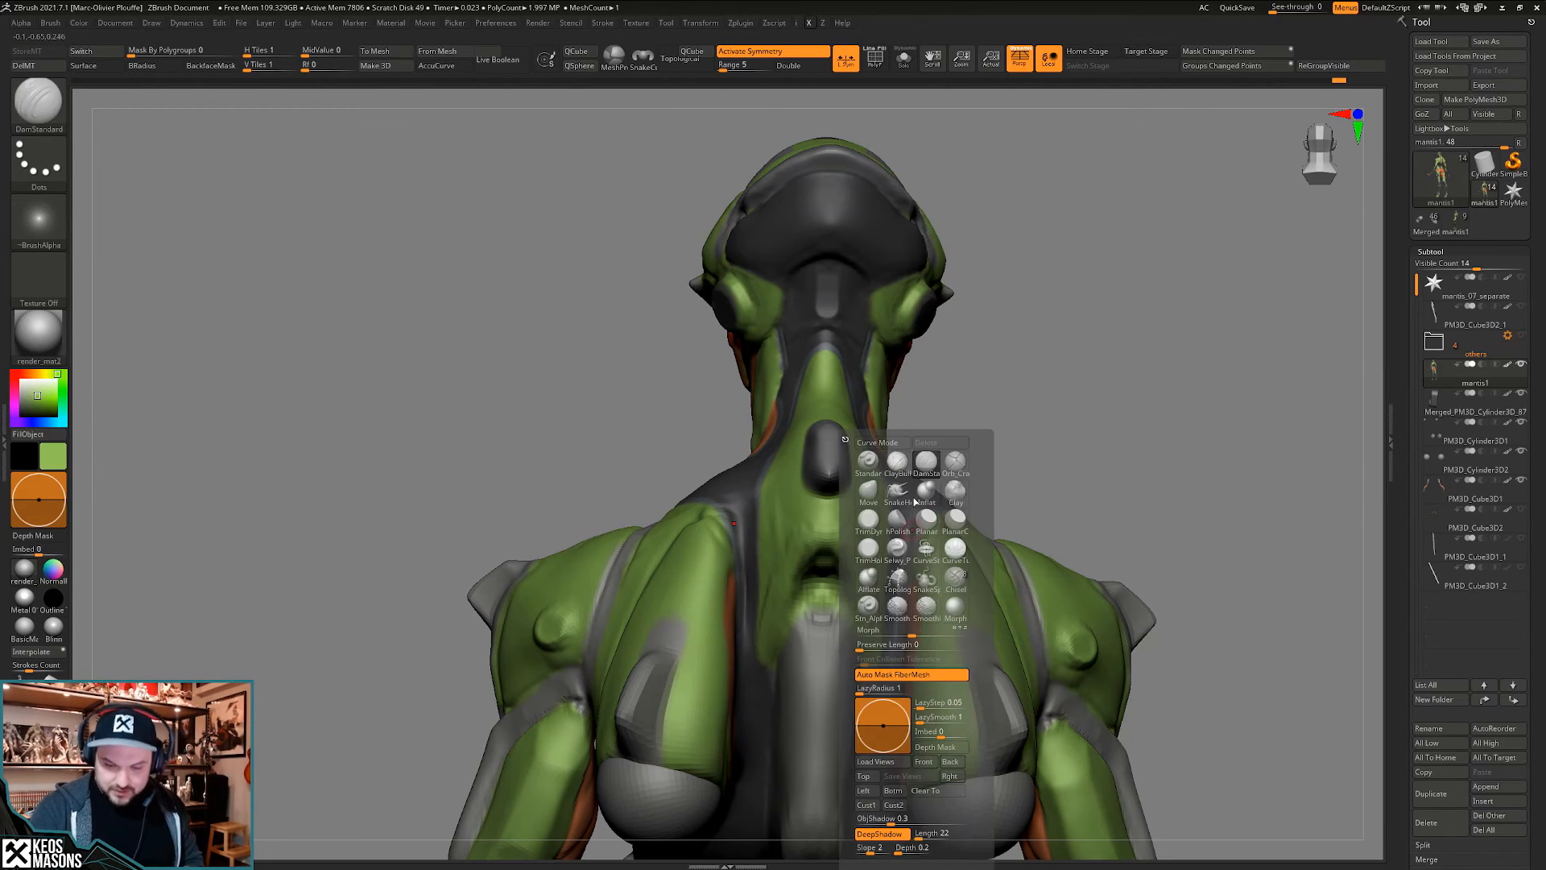
pyautogui.click(898, 466)
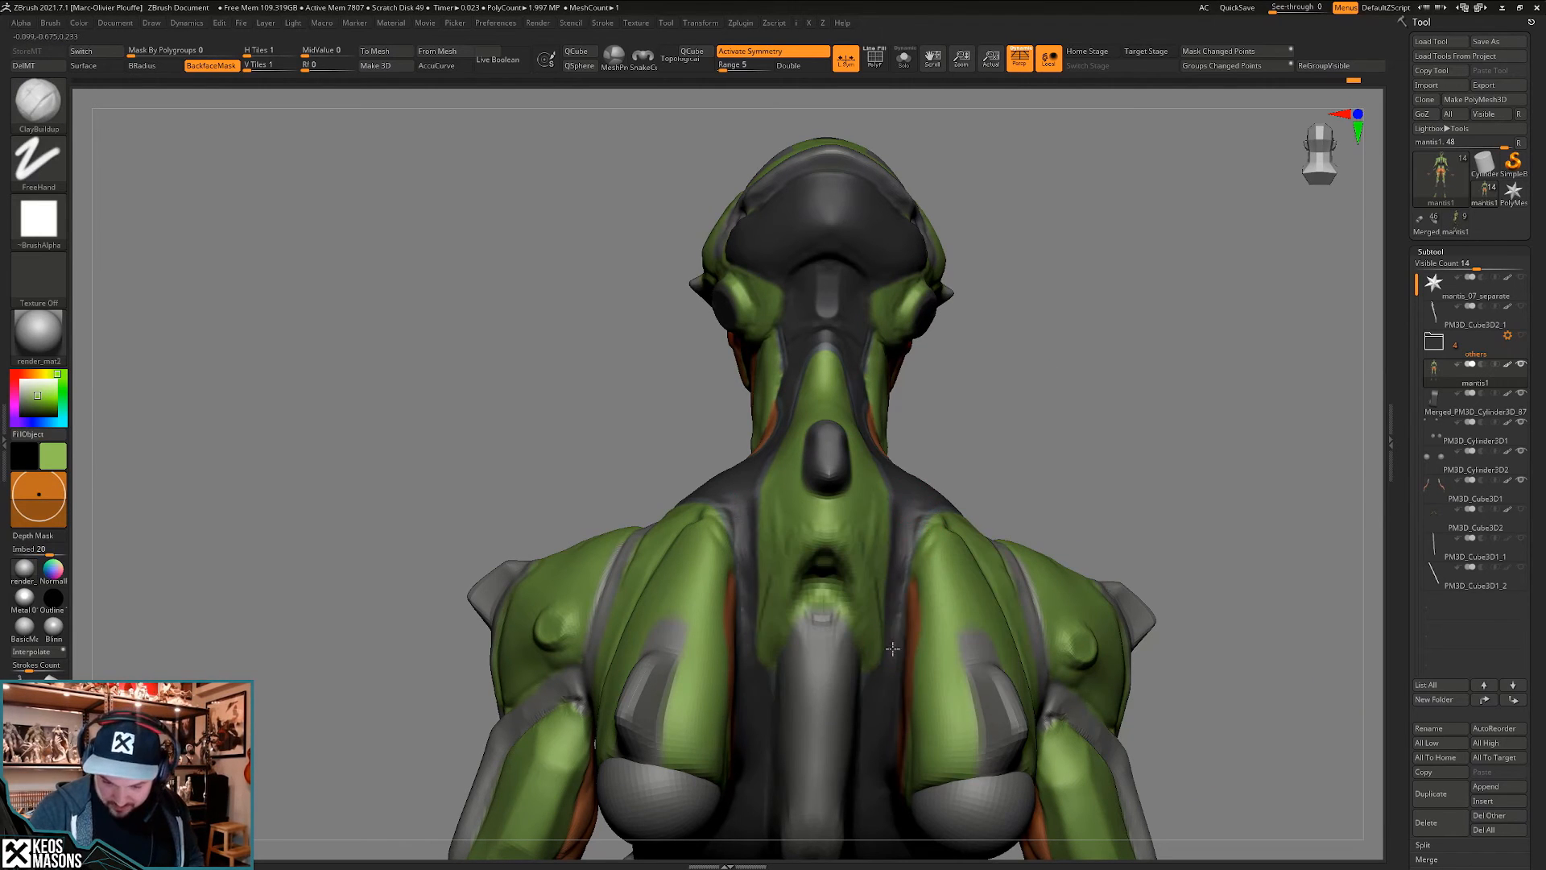
pyautogui.moveTo(900, 556)
pyautogui.mouseDown(button='right')
pyautogui.moveTo(919, 495)
pyautogui.moveTo(906, 529)
pyautogui.moveTo(935, 590)
pyautogui.moveTo(1005, 542)
pyautogui.moveTo(902, 525)
pyautogui.mouseUp(button='right')
pyautogui.keyDown('ctrl'); pyautogui.moveTo(902, 525); pyautogui.dragTo(910, 567, button='right'); pyautogui.keyUp('ctrl')
pyautogui.moveTo(914, 474)
pyautogui.keyDown('shift'); pyautogui.mouseDown()
pyautogui.moveTo(906, 633)
pyautogui.moveTo(963, 567)
pyautogui.moveTo(968, 578)
pyautogui.mouseUp(); pyautogui.keyUp('shift')
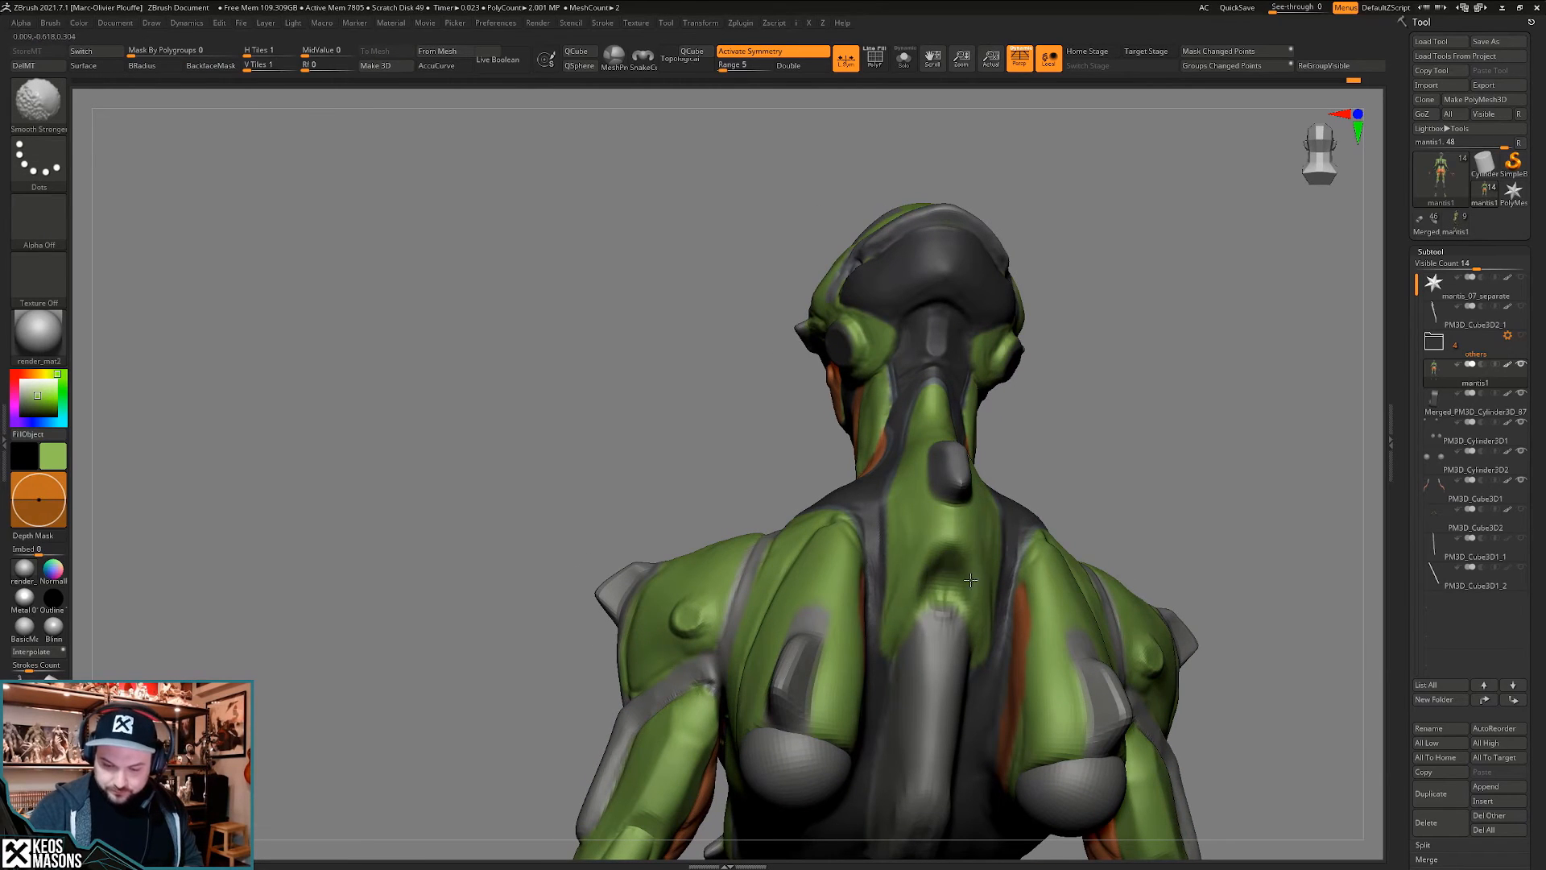
pyautogui.moveTo(972, 581)
pyautogui.mouseDown(button='right')
pyautogui.moveTo(944, 563)
pyautogui.moveTo(1007, 538)
pyautogui.moveTo(974, 523)
pyautogui.moveTo(904, 534)
pyautogui.mouseUp(button='right')
# - Sharpen and smooth the hollow in the green upper-back plate above the spine with the DamStandard brush
pyautogui.press('b')
pyautogui.press('d')
pyautogui.press('s')
pyautogui.moveTo(874, 636); pyautogui.dragTo(913, 528)
pyautogui.moveTo(913, 529)
pyautogui.mouseDown(button='right')
pyautogui.moveTo(1006, 525)
pyautogui.moveTo(936, 524)
pyautogui.mouseUp(button='right')
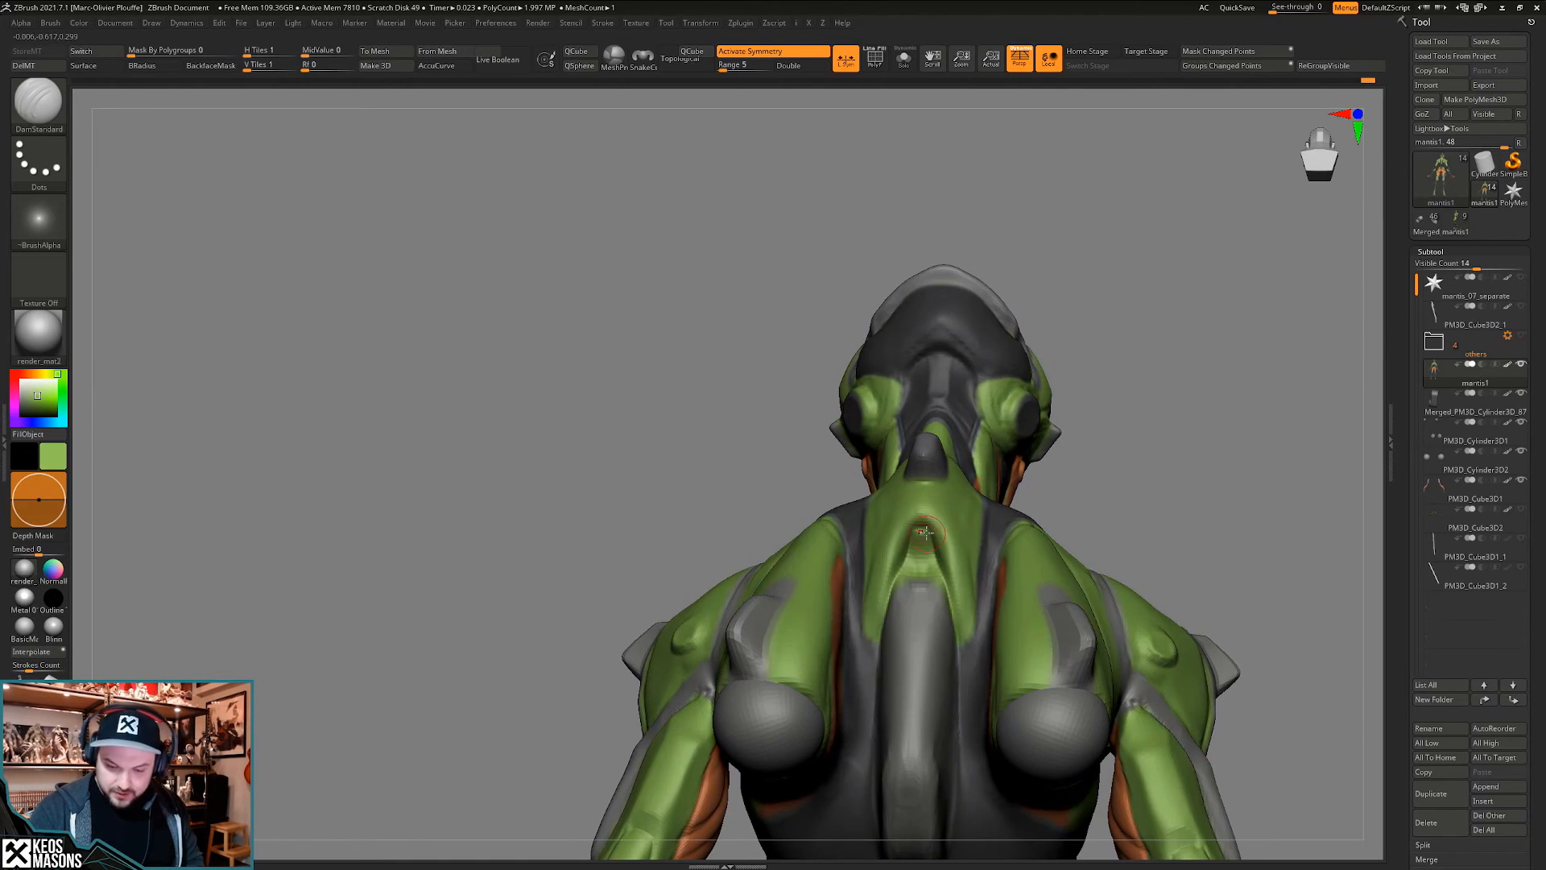
pyautogui.moveTo(954, 580); pyautogui.dragTo(926, 509, button='right')
pyautogui.keyDown('shift'); pyautogui.moveTo(926, 509); pyautogui.dragTo(928, 524); pyautogui.keyUp('shift')
# - Refine the edge of the green nape plate against the dark neck with the DamStandard brush
pyautogui.moveTo(927, 515)
pyautogui.mouseDown(button='right')
pyautogui.moveTo(944, 494)
pyautogui.moveTo(967, 550)
pyautogui.moveTo(975, 479)
pyautogui.moveTo(958, 463)
pyautogui.moveTo(922, 518)
pyautogui.moveTo(968, 458)
pyautogui.moveTo(957, 436)
pyautogui.moveTo(969, 448)
pyautogui.moveTo(916, 544)
pyautogui.moveTo(964, 467)
pyautogui.mouseUp(button='right')
pyautogui.press('space')
pyautogui.press('shift')
pyautogui.press('shift')
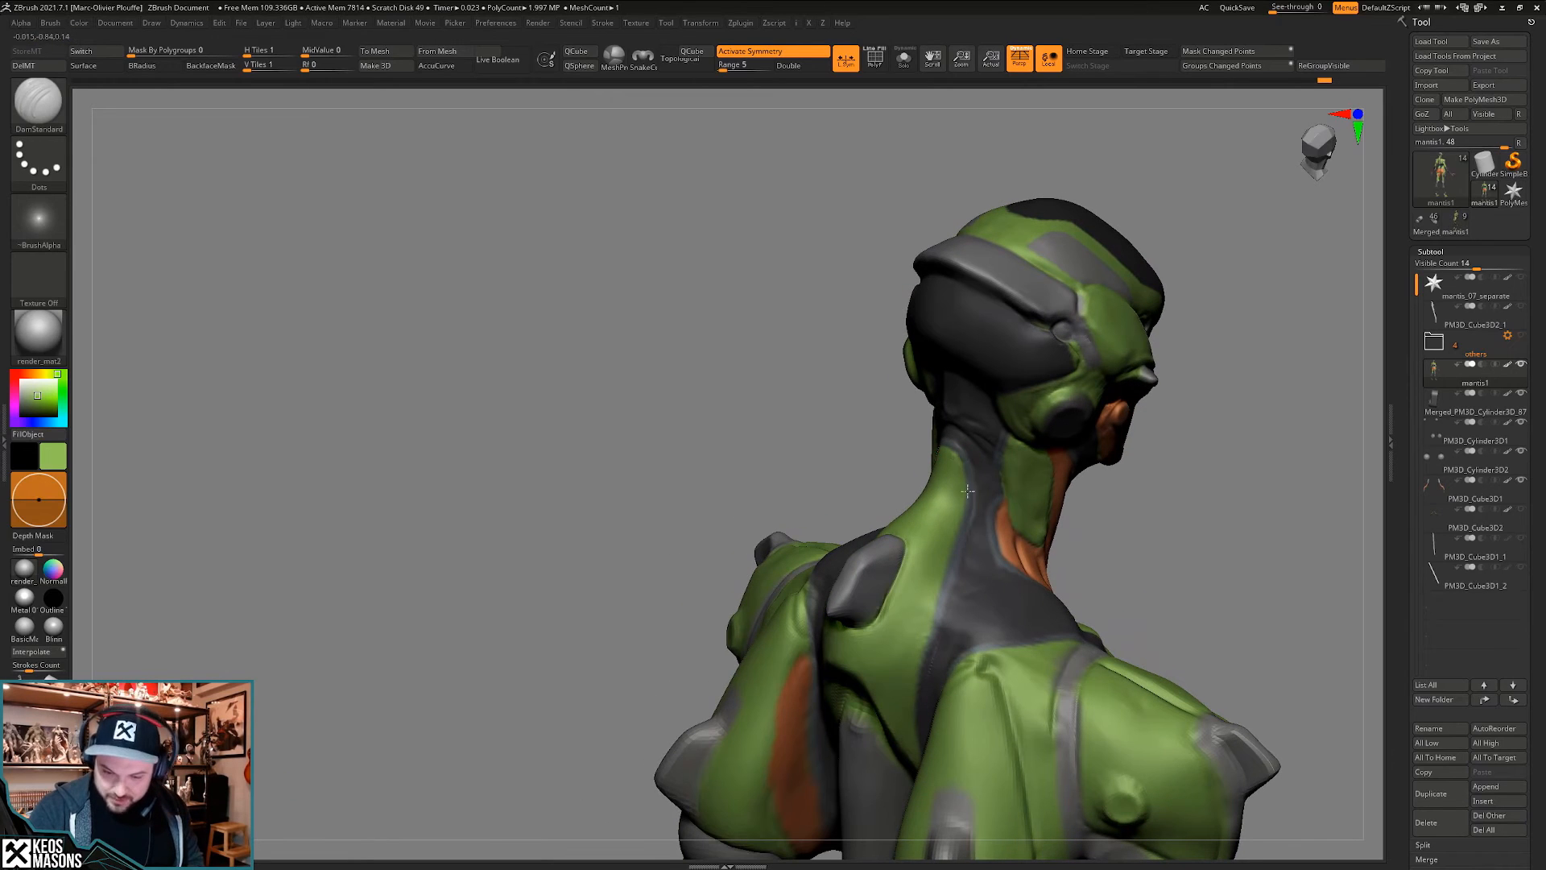
pyautogui.moveTo(926, 643)
pyautogui.keyDown('ctrl'); pyautogui.mouseDown(button='right')
pyautogui.moveTo(916, 620)
pyautogui.moveTo(952, 606)
pyautogui.moveTo(971, 563)
pyautogui.moveTo(973, 594)
pyautogui.moveTo(1001, 511)
pyautogui.moveTo(939, 507)
pyautogui.moveTo(920, 587)
pyautogui.mouseUp(button='right'); pyautogui.keyUp('ctrl')
pyautogui.press('space')
pyautogui.moveTo(950, 506); pyautogui.dragTo(954, 504)
# - Build up the upper end of the green nape plate with the ClayBuildup brush and smooth its profile
pyautogui.press('b')
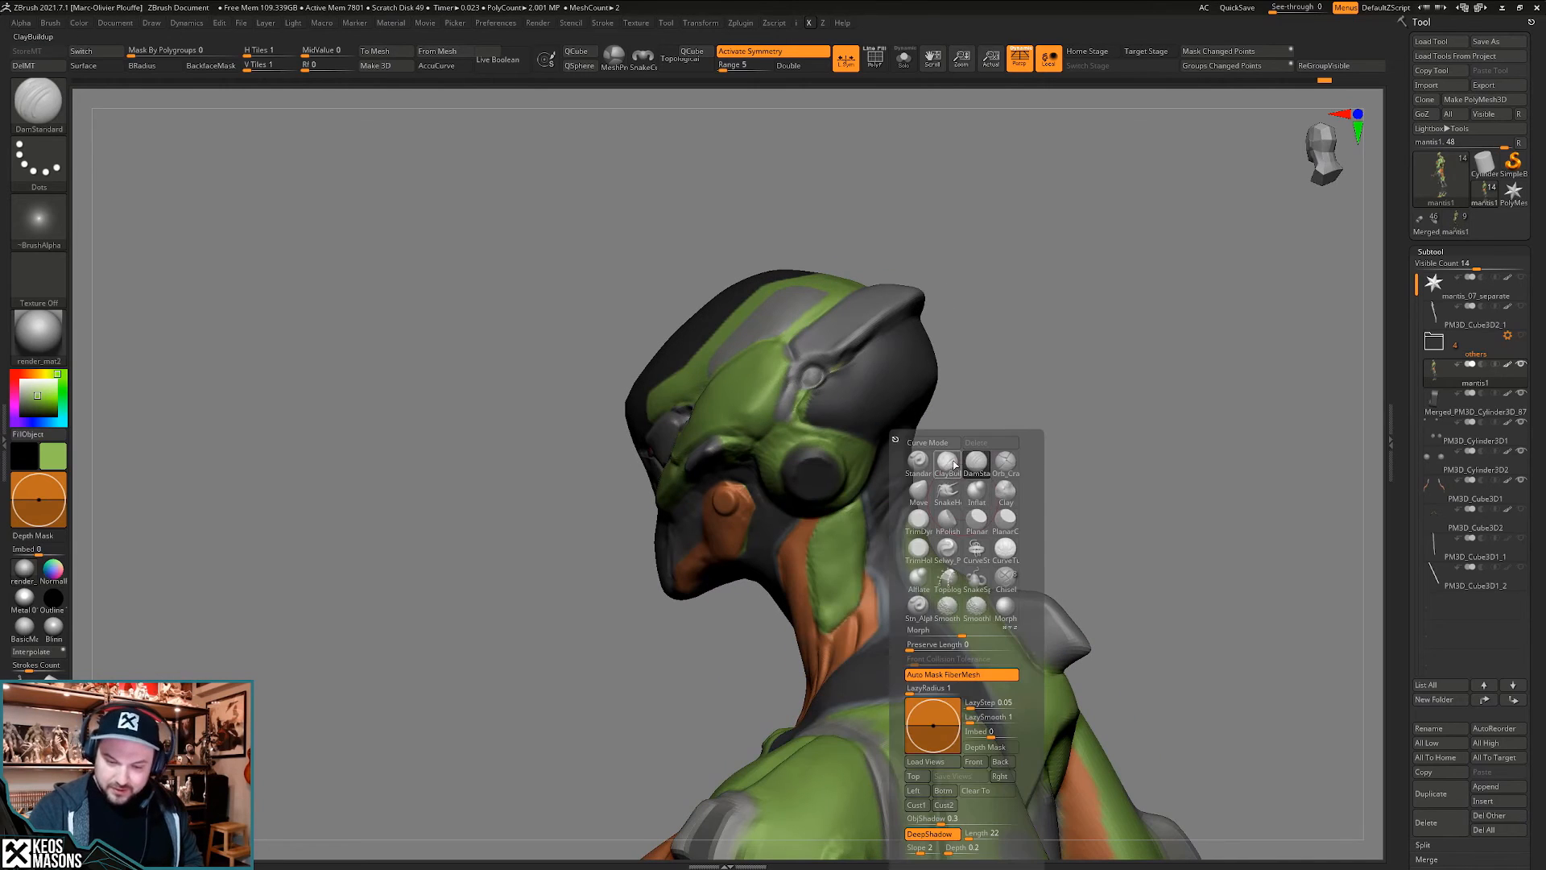
pyautogui.click(952, 463)
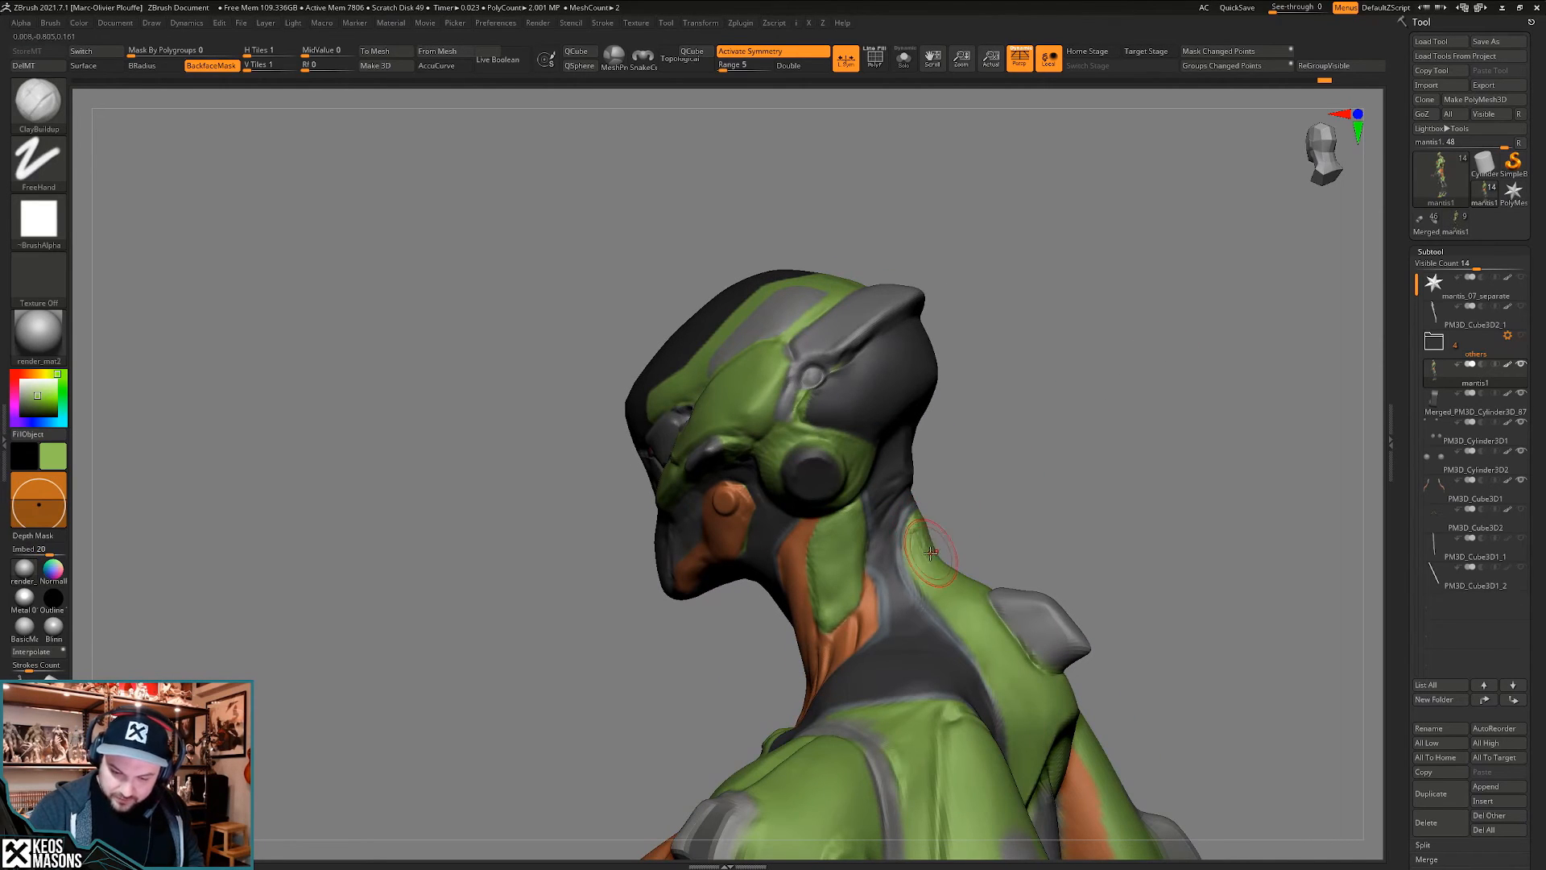
pyautogui.moveTo(930, 547); pyautogui.dragTo(933, 533, button='right')
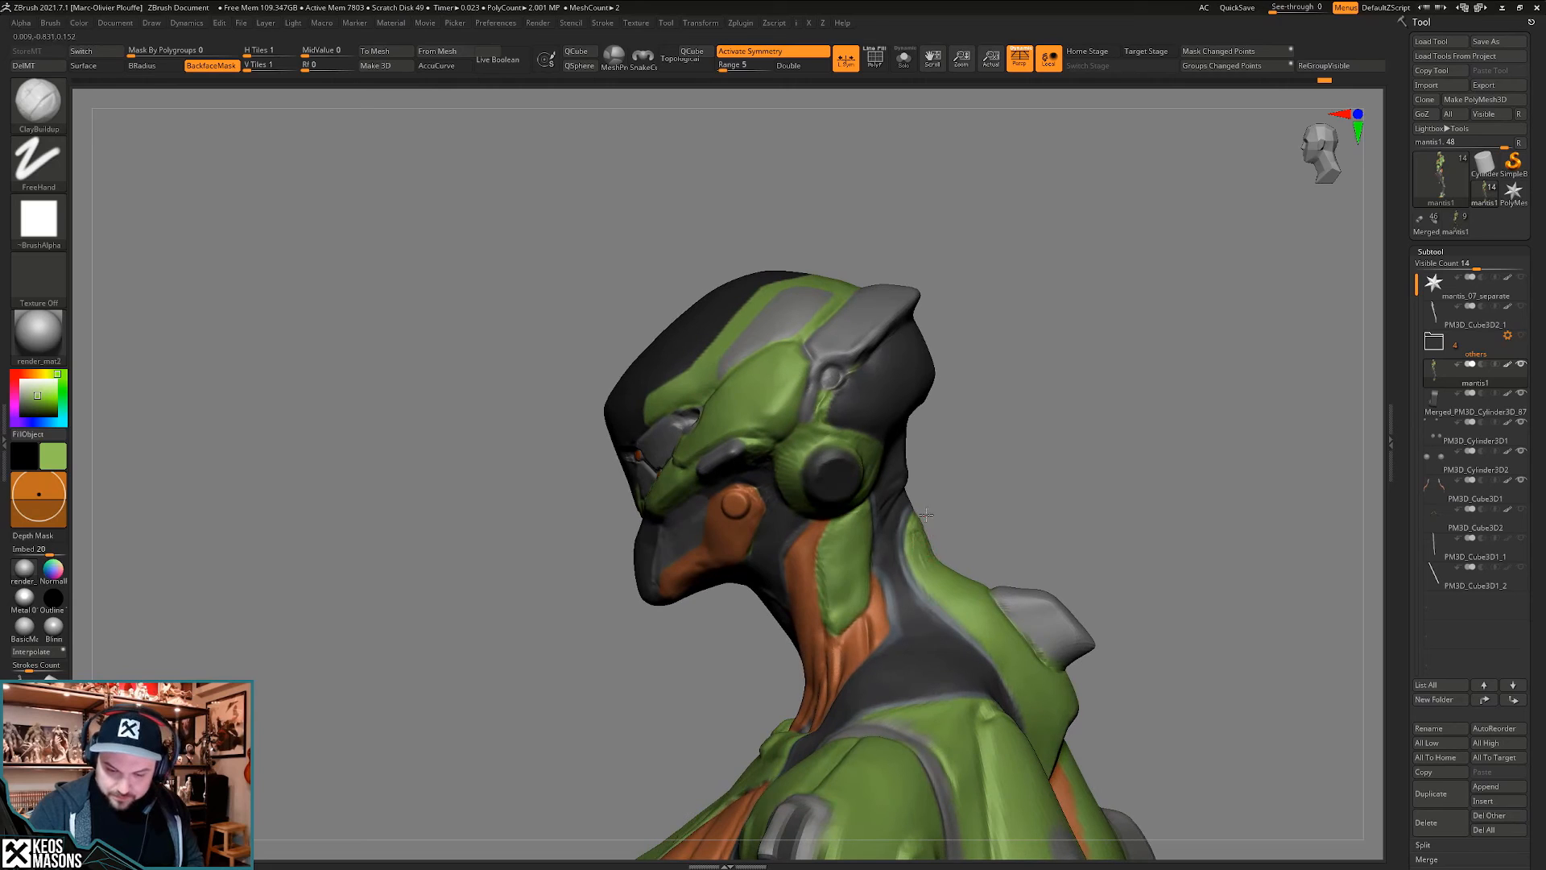
pyautogui.press('shift')
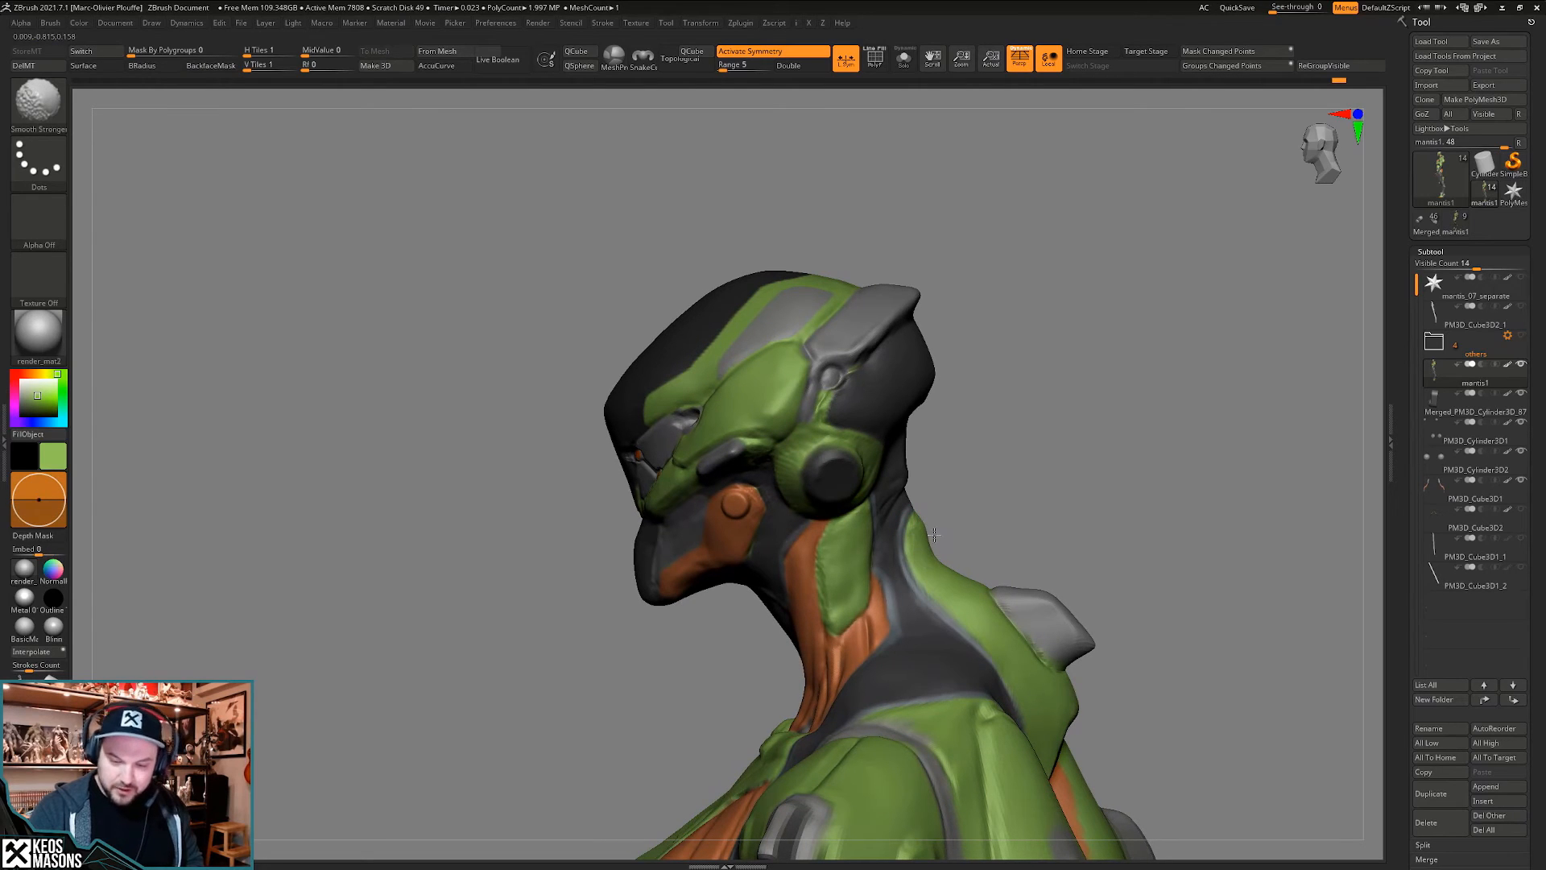
pyautogui.moveTo(932, 535)
pyautogui.mouseDown(button='right')
pyautogui.moveTo(952, 414)
pyautogui.moveTo(1098, 466)
pyautogui.moveTo(1073, 521)
pyautogui.moveTo(857, 472)
pyautogui.moveTo(950, 556)
pyautogui.moveTo(874, 483)
pyautogui.mouseUp(button='right')
pyautogui.moveTo(874, 483)
pyautogui.keyDown('ctrl'); pyautogui.mouseDown(button='right')
pyautogui.moveTo(877, 520)
pyautogui.moveTo(849, 489)
pyautogui.moveTo(878, 467)
pyautogui.moveTo(1046, 524)
pyautogui.moveTo(1034, 516)
pyautogui.mouseUp(button='right'); pyautogui.keyUp('ctrl')
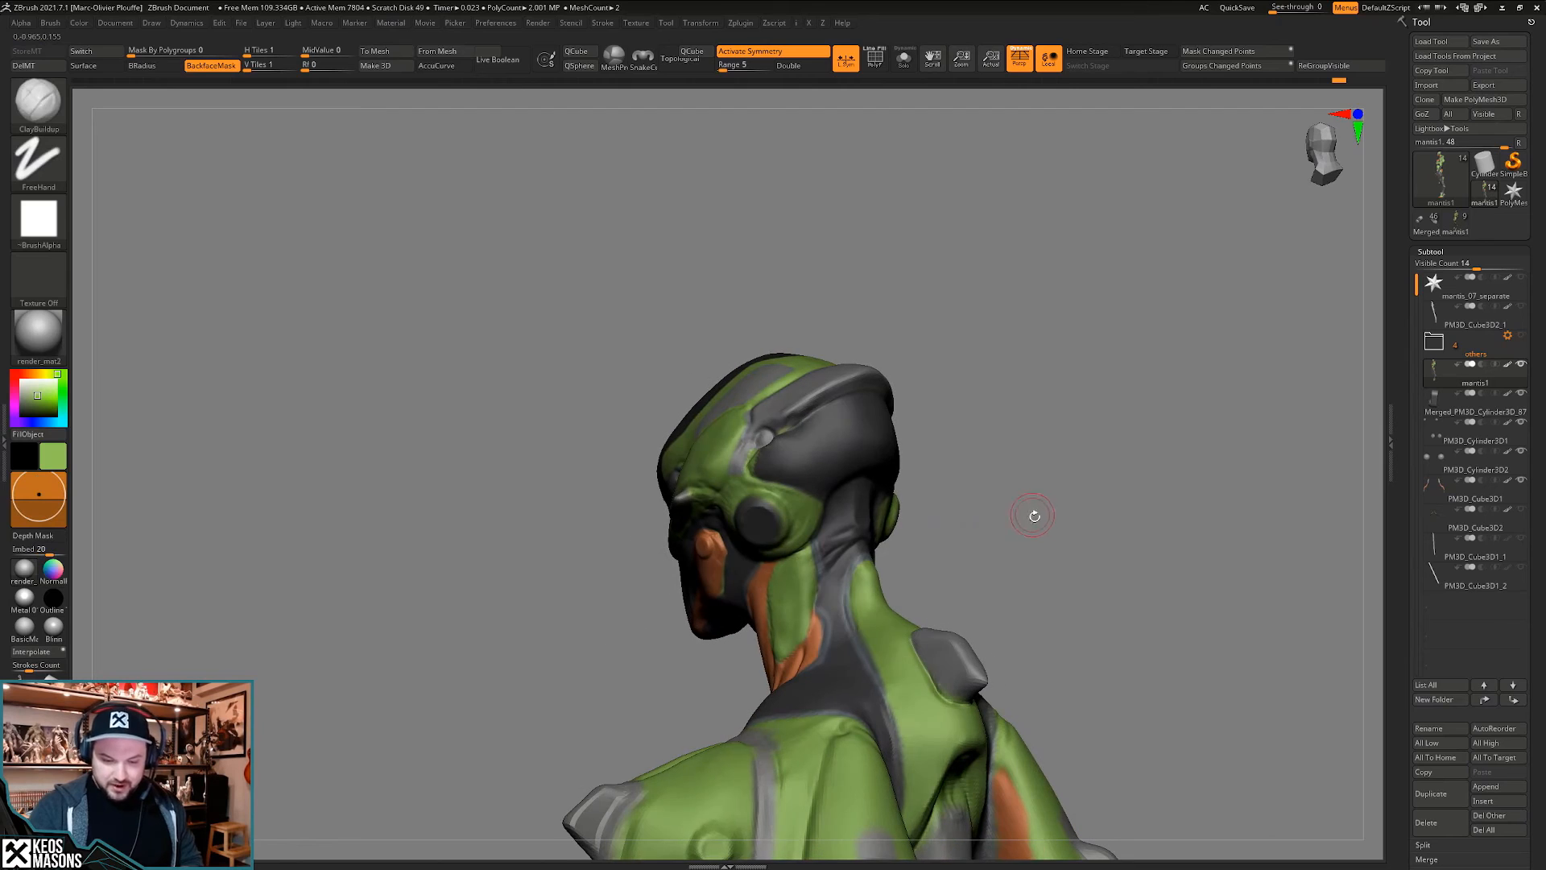
# - Sharpen and smooth the front and lower edges of the green plate on the side of the neck with DamStandard
pyautogui.moveTo(874, 615)
pyautogui.mouseDown(button='right')
pyautogui.moveTo(958, 600)
pyautogui.moveTo(861, 592)
pyautogui.moveTo(832, 569)
pyautogui.moveTo(847, 534)
pyautogui.moveTo(817, 514)
pyautogui.mouseUp(button='right')
pyautogui.press('space')
pyautogui.click(879, 573)
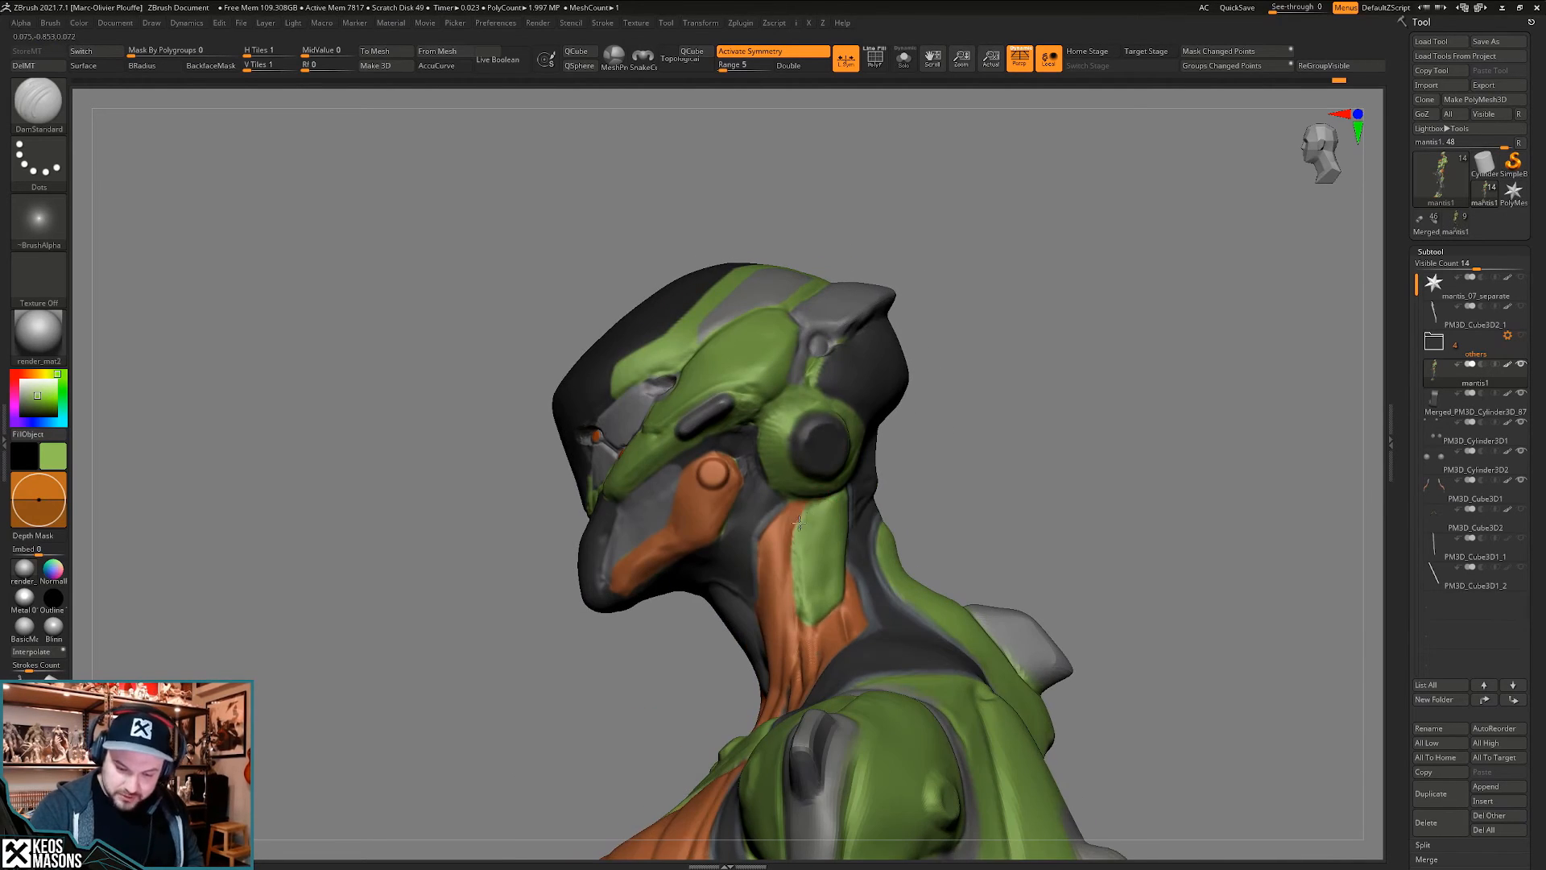
pyautogui.moveTo(795, 605)
pyautogui.mouseDown(button='right')
pyautogui.moveTo(839, 527)
pyautogui.moveTo(824, 507)
pyautogui.moveTo(823, 570)
pyautogui.mouseUp(button='right')
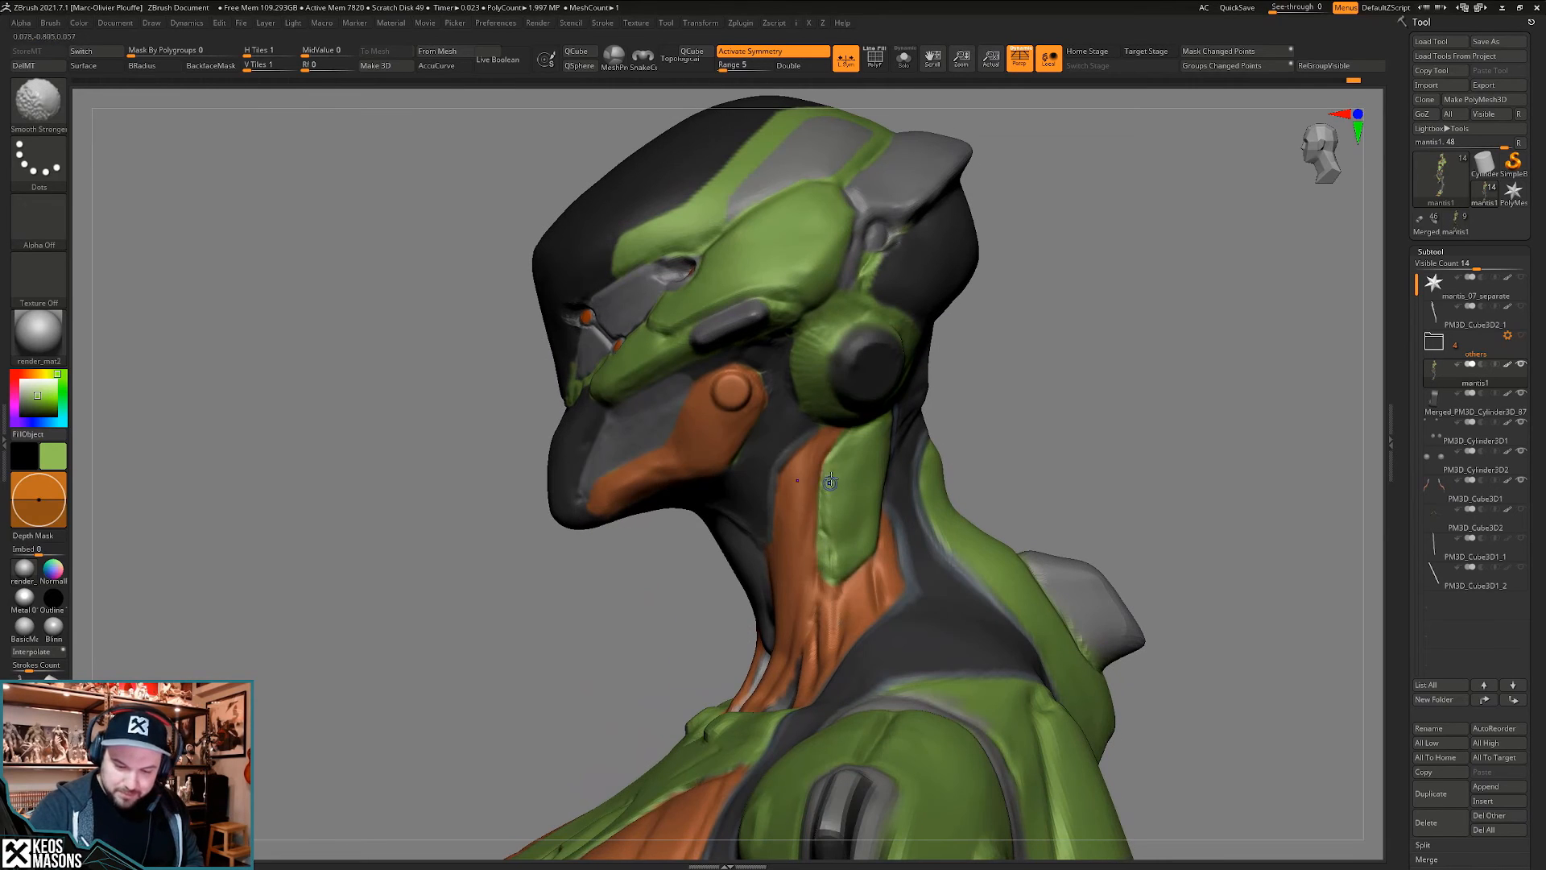
pyautogui.moveTo(841, 505)
pyautogui.mouseDown(button='right')
pyautogui.moveTo(825, 525)
pyautogui.moveTo(854, 571)
pyautogui.mouseUp(button='right')
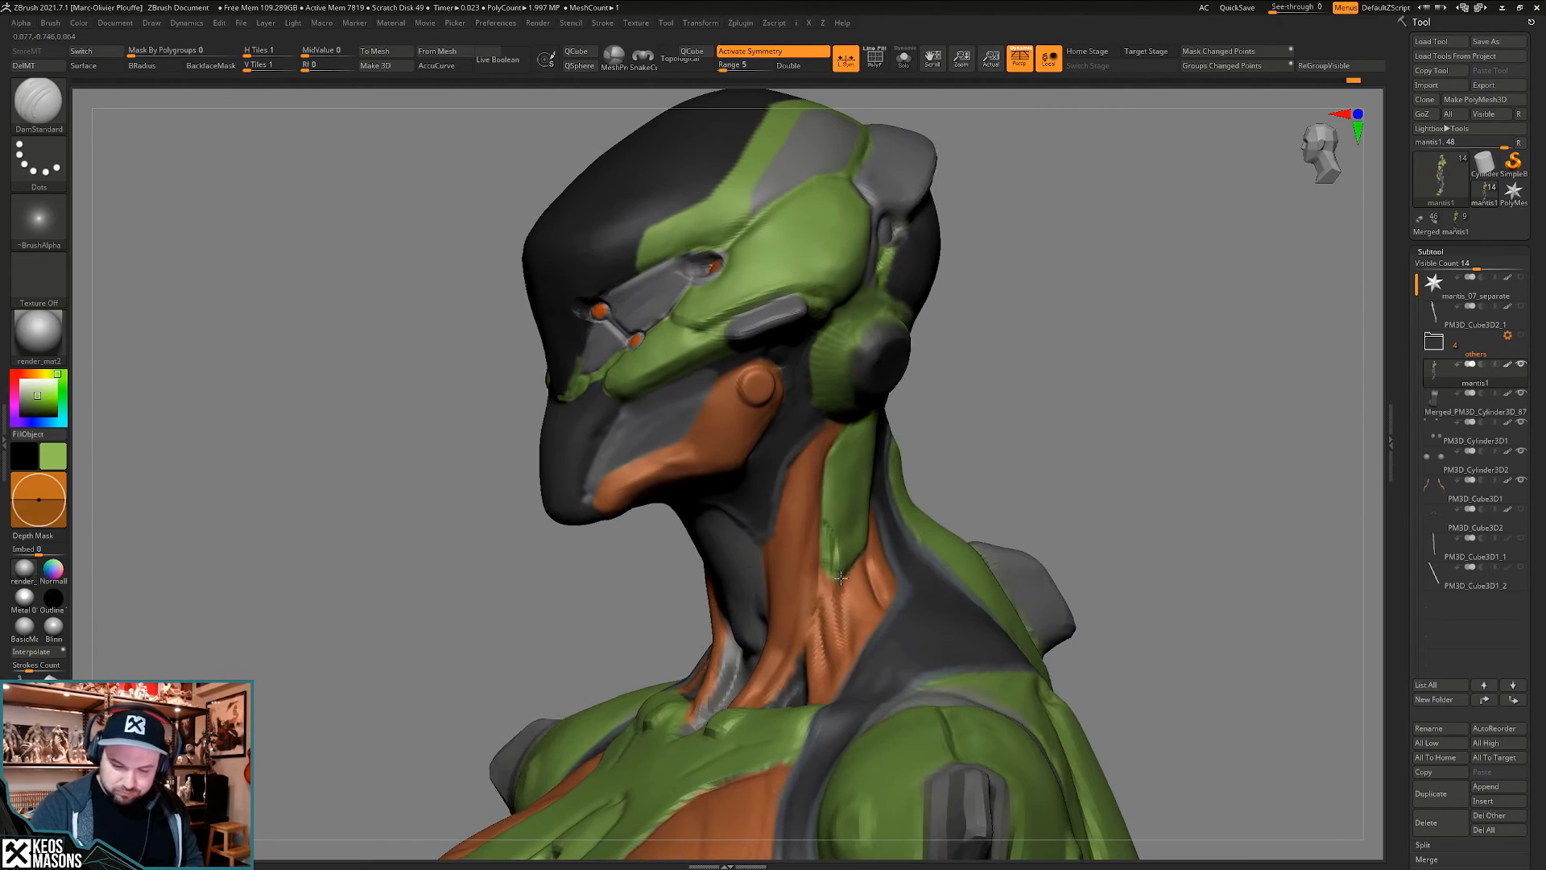
# - Paint a grey patch on the lower front corner of the green side-neck plate with the Standard brush
pyautogui.press('x')
pyautogui.click(818, 461)
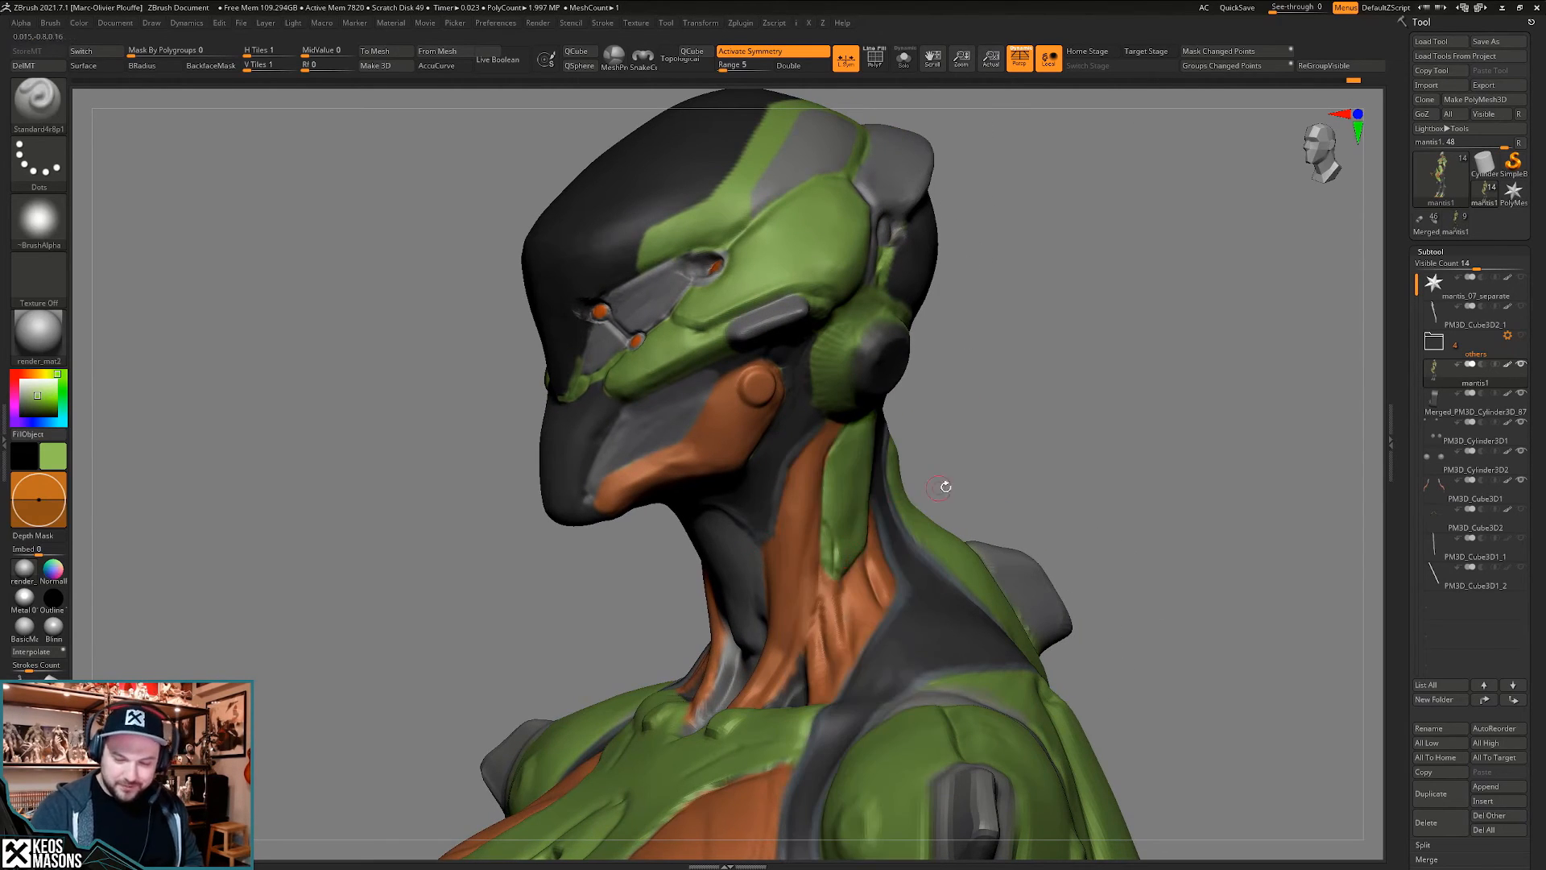
pyautogui.press('c')
pyautogui.rightClick(1019, 538)
pyautogui.moveTo(1005, 535); pyautogui.dragTo(829, 539, button='right')
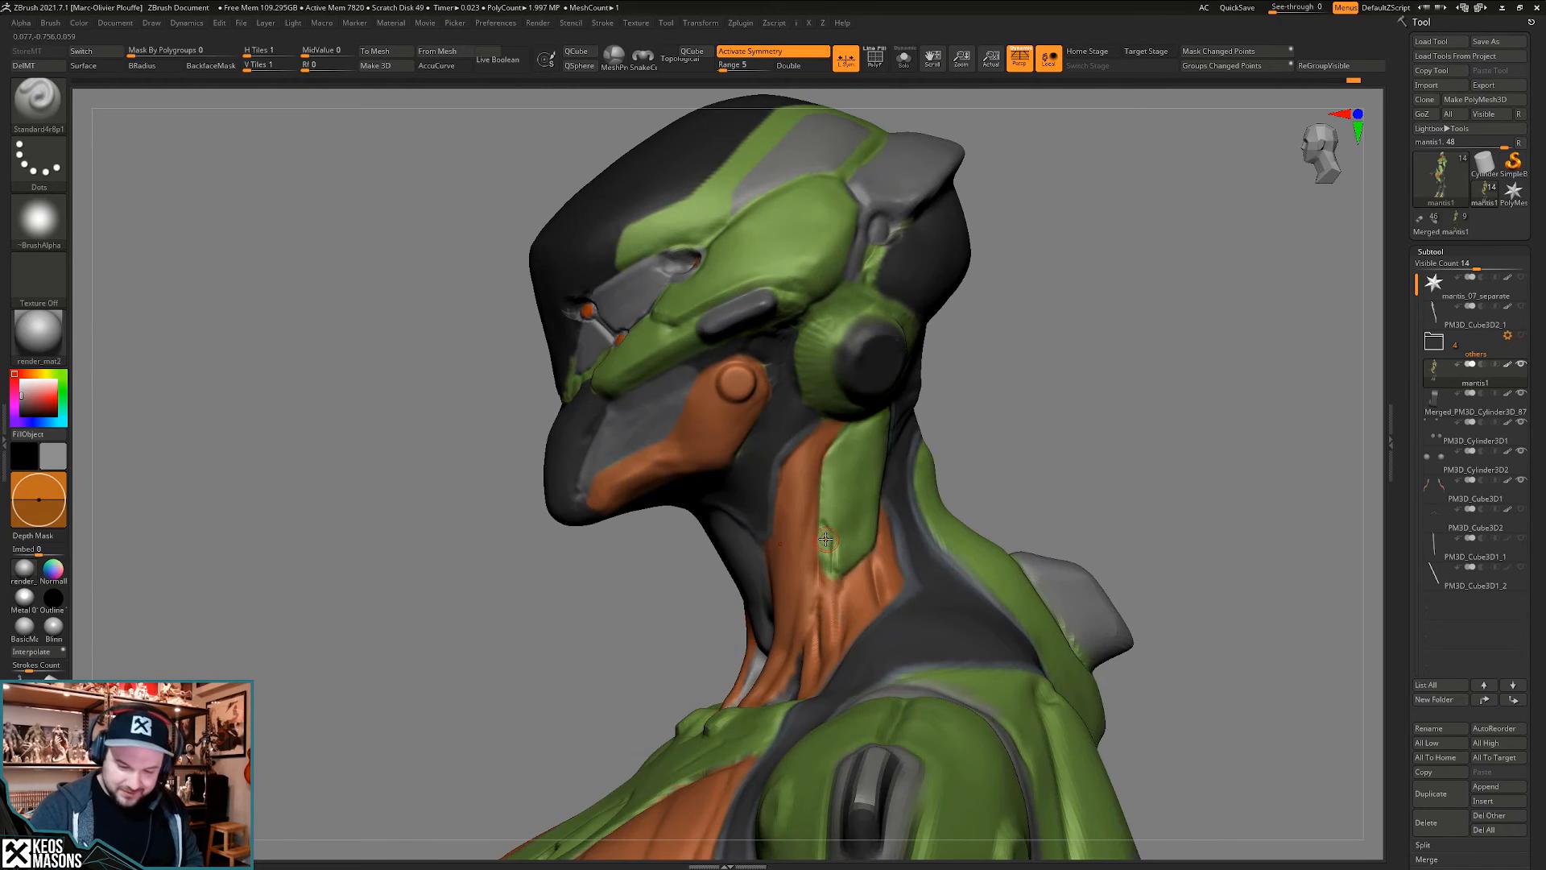
pyautogui.rightClick(826, 540)
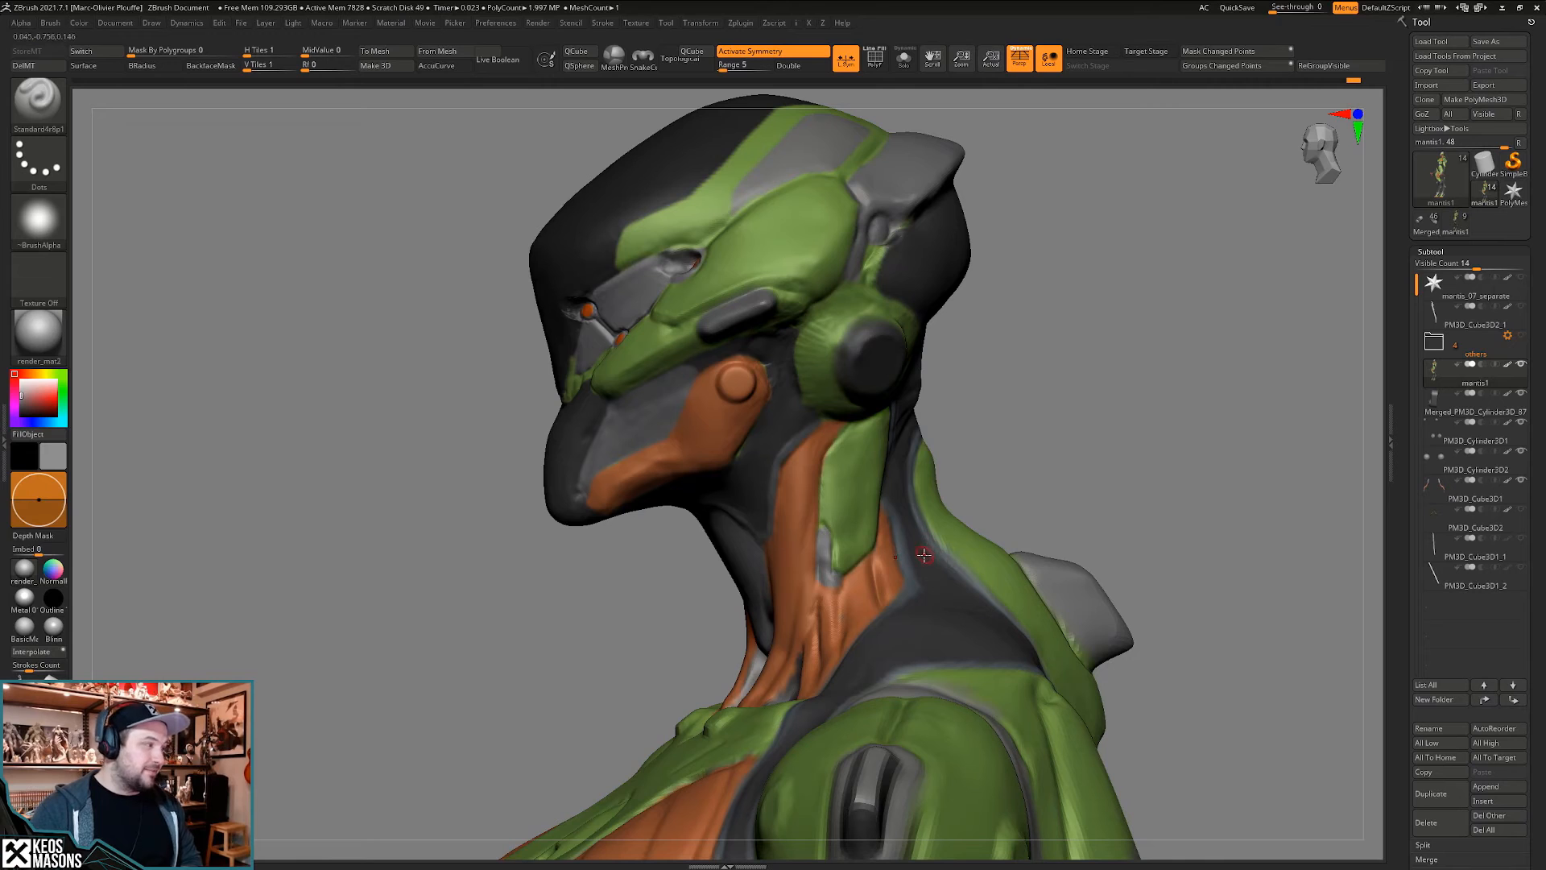
# - Touch up the border between the grey patch and the green side-neck plate using colours sampled from the model
pyautogui.moveTo(910, 569); pyautogui.dragTo(844, 506, button='right')
pyautogui.press('c')
pyautogui.press('c')
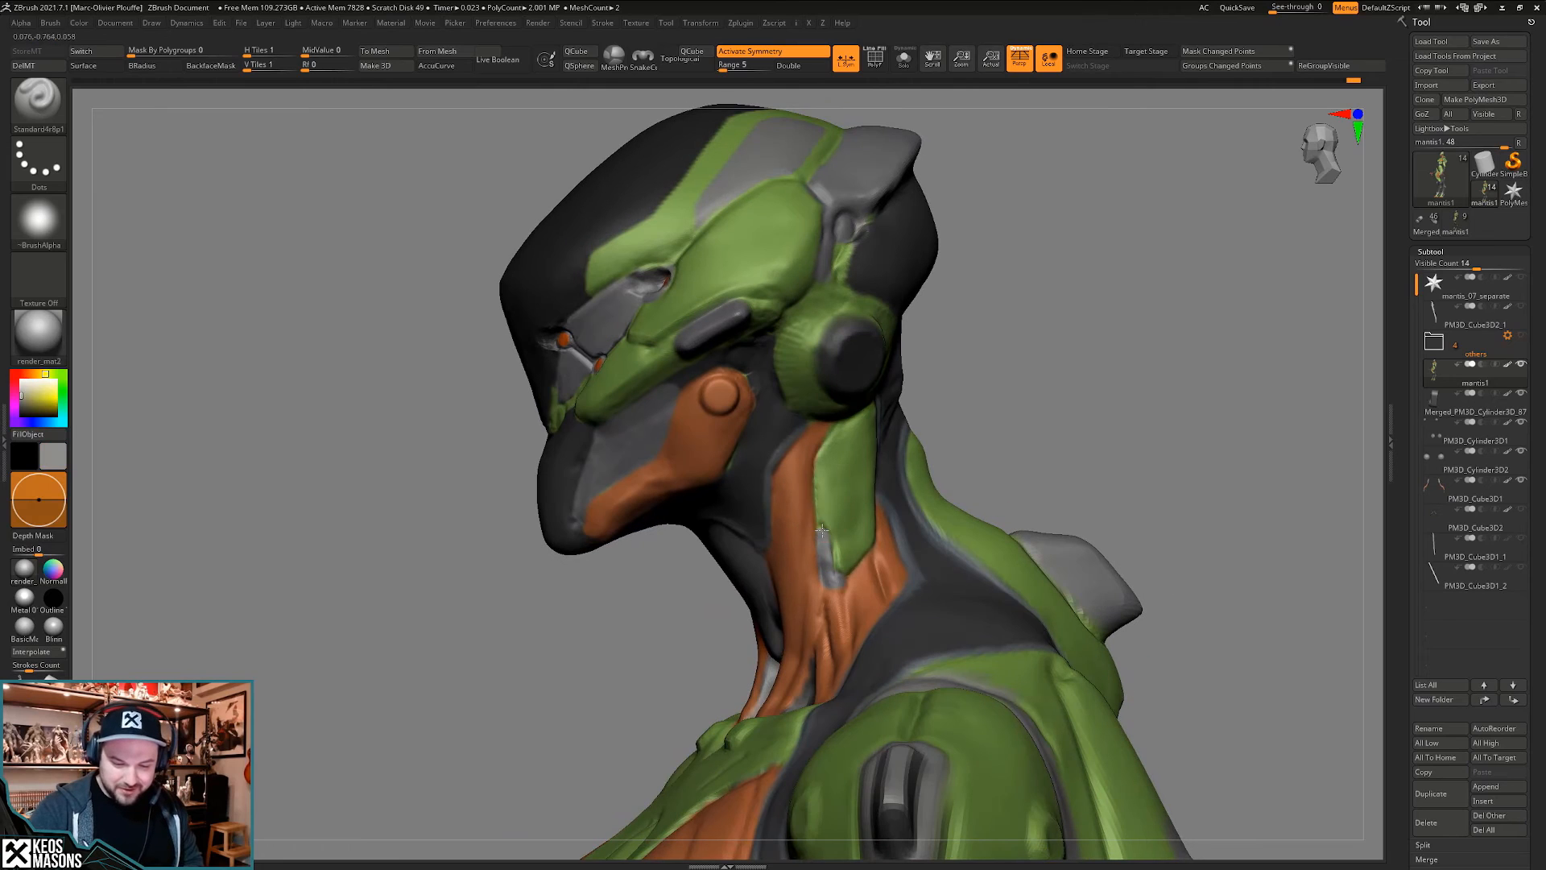
pyautogui.moveTo(832, 561); pyautogui.dragTo(837, 574)
pyautogui.moveTo(893, 570)
pyautogui.mouseDown(button='right')
pyautogui.moveTo(878, 577)
pyautogui.moveTo(936, 512)
pyautogui.mouseUp(button='right')
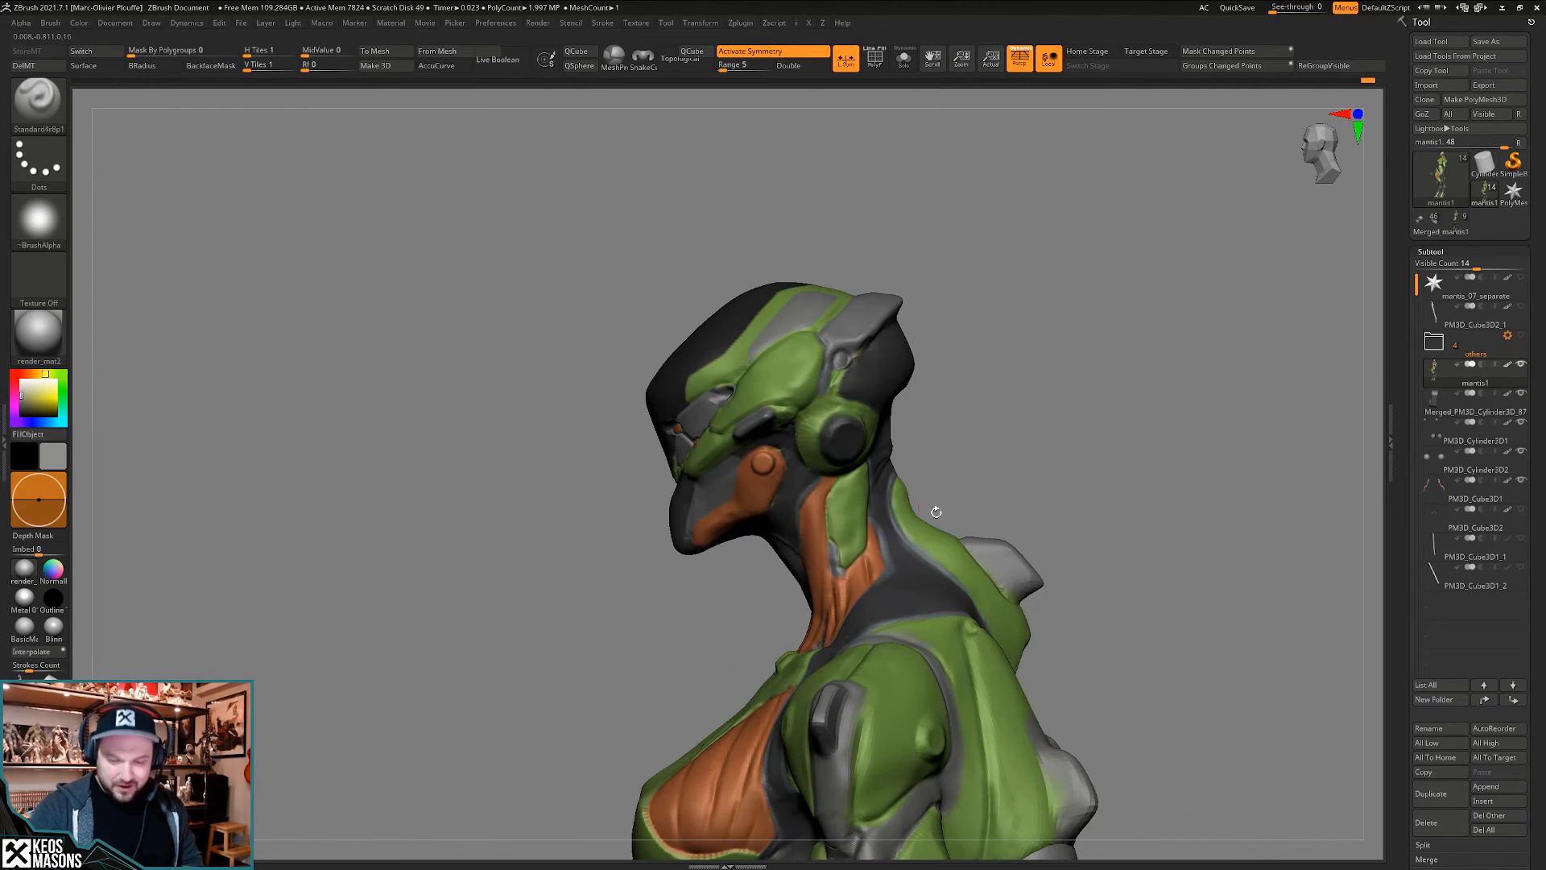
pyautogui.moveTo(1042, 531)
pyautogui.mouseDown(button='right')
pyautogui.moveTo(1060, 504)
pyautogui.moveTo(1092, 506)
pyautogui.mouseUp(button='right')
pyautogui.moveTo(1092, 506)
pyautogui.keyDown('ctrl'); pyautogui.mouseDown(button='right')
pyautogui.moveTo(1047, 567)
pyautogui.moveTo(958, 556)
pyautogui.mouseUp(button='right'); pyautogui.keyUp('ctrl')
pyautogui.keyDown('shift'); pyautogui.moveTo(808, 507); pyautogui.dragTo(810, 473); pyautogui.keyUp('shift')
pyautogui.moveTo(894, 515); pyautogui.dragTo(967, 519, button='right')
pyautogui.keyDown('ctrl'); pyautogui.moveTo(966, 519); pyautogui.dragTo(975, 479, button='right'); pyautogui.keyUp('ctrl')
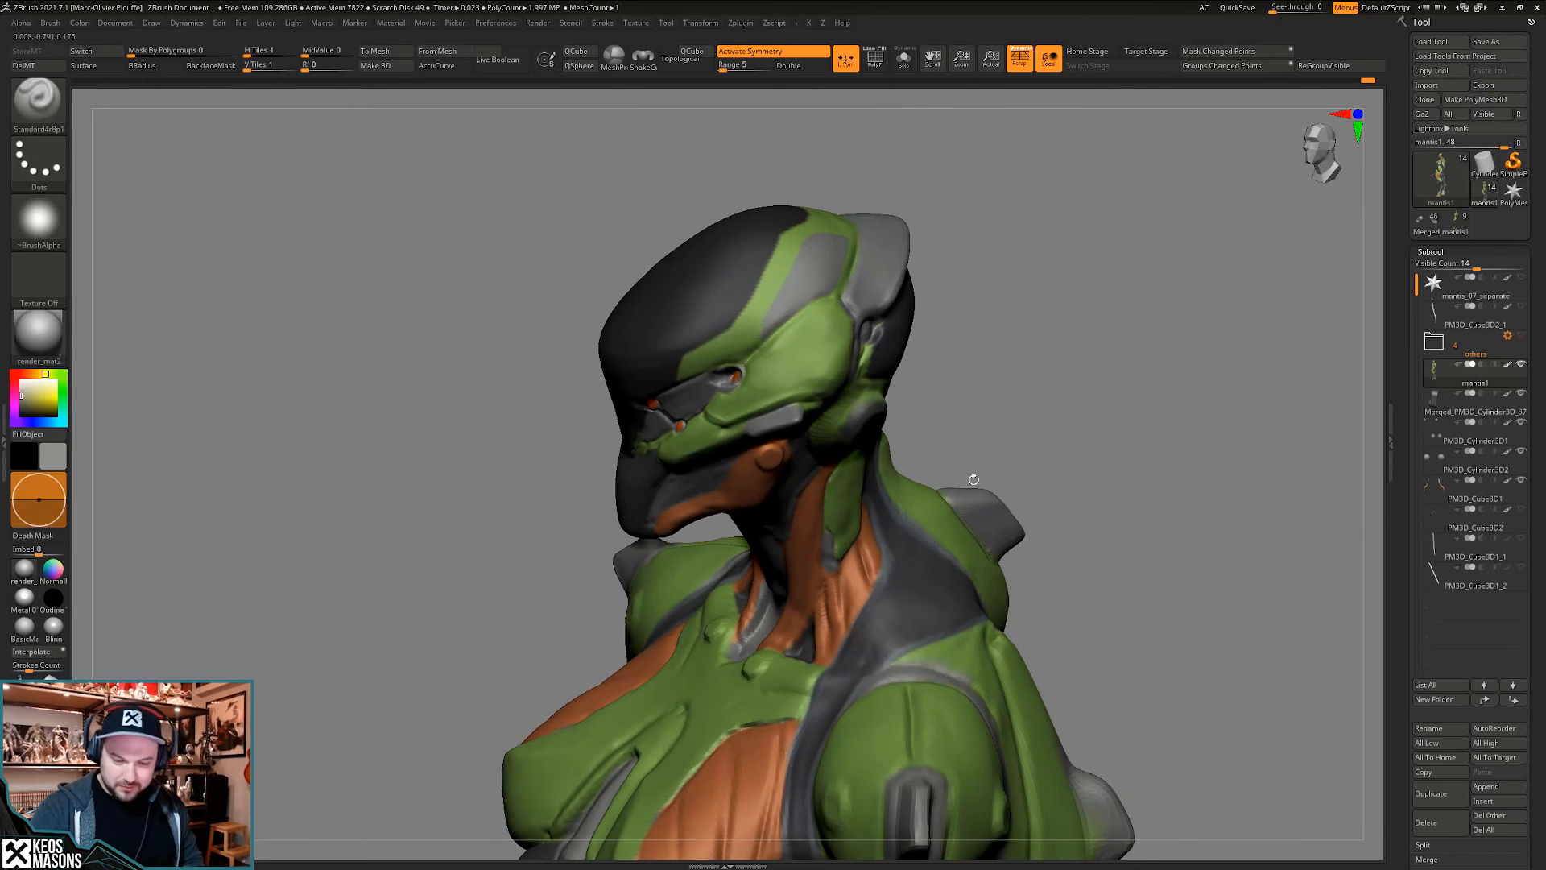
# - Define the rear and lower edges of the green side-neck plate with the DamStandard brush
pyautogui.moveTo(1135, 495); pyautogui.dragTo(1064, 503, button='right')
pyautogui.keyDown('alt'); pyautogui.moveTo(1046, 447); pyautogui.dragTo(1041, 467, button='right'); pyautogui.keyUp('alt')
pyautogui.keyDown('ctrl'); pyautogui.moveTo(856, 592); pyautogui.dragTo(868, 641, button='right'); pyautogui.keyUp('ctrl')
pyautogui.press('space')
pyautogui.click(882, 467)
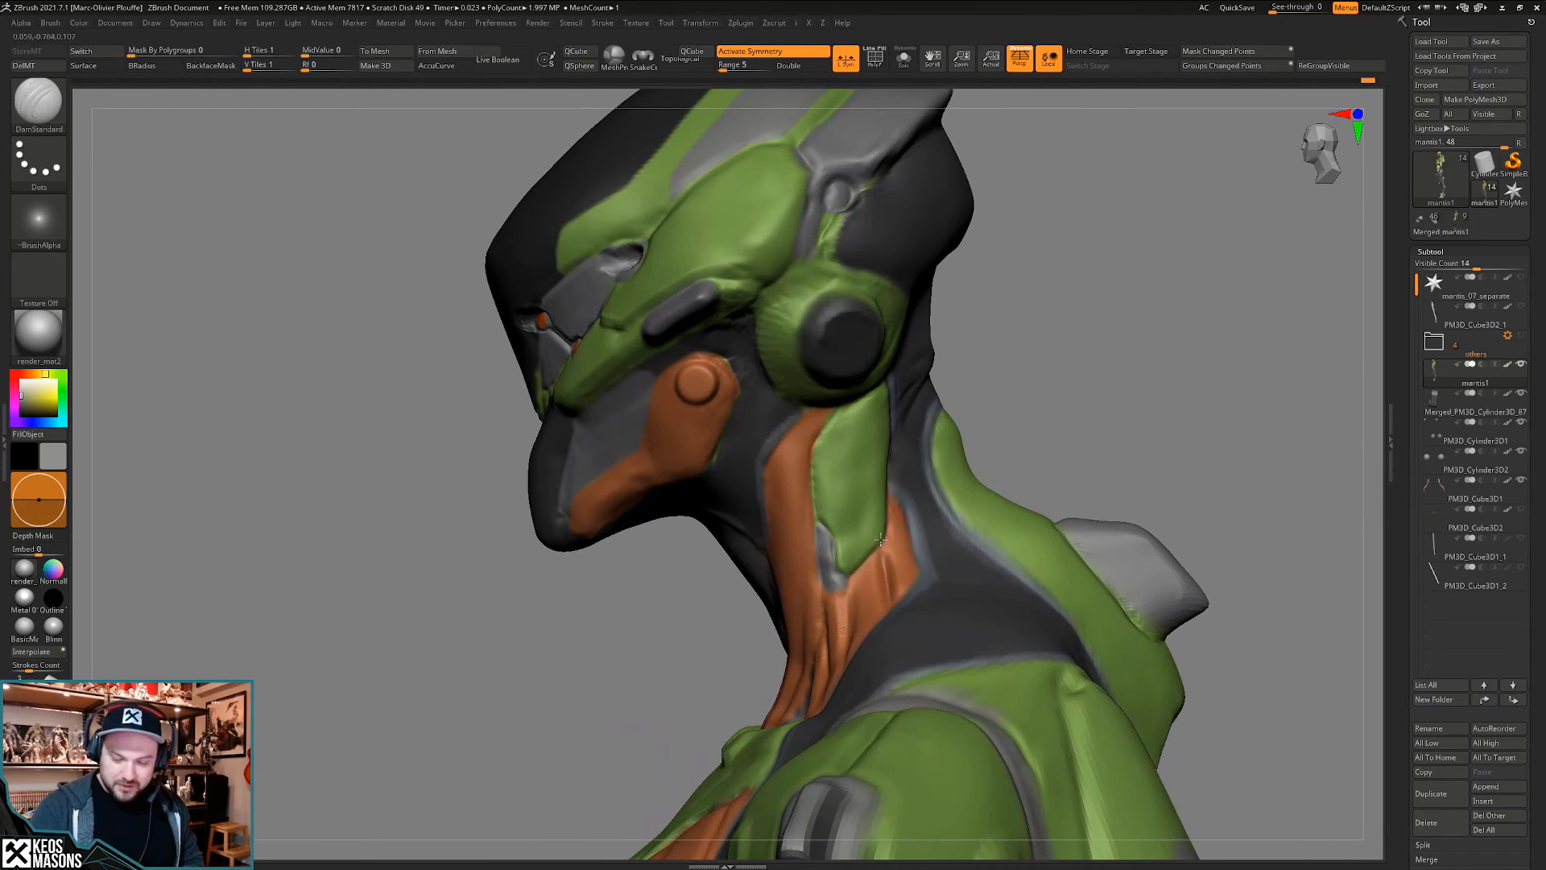
pyautogui.moveTo(882, 524)
pyautogui.mouseDown(button='right')
pyautogui.moveTo(942, 529)
pyautogui.moveTo(1015, 497)
pyautogui.moveTo(987, 464)
pyautogui.mouseUp(button='right')
# - Touch up the grey strap behind the shoulder, between shoulder cap and back plate, with the Standard brush
pyautogui.keyDown('ctrl'); pyautogui.moveTo(998, 498); pyautogui.dragTo(825, 530, button='right'); pyautogui.keyUp('ctrl')
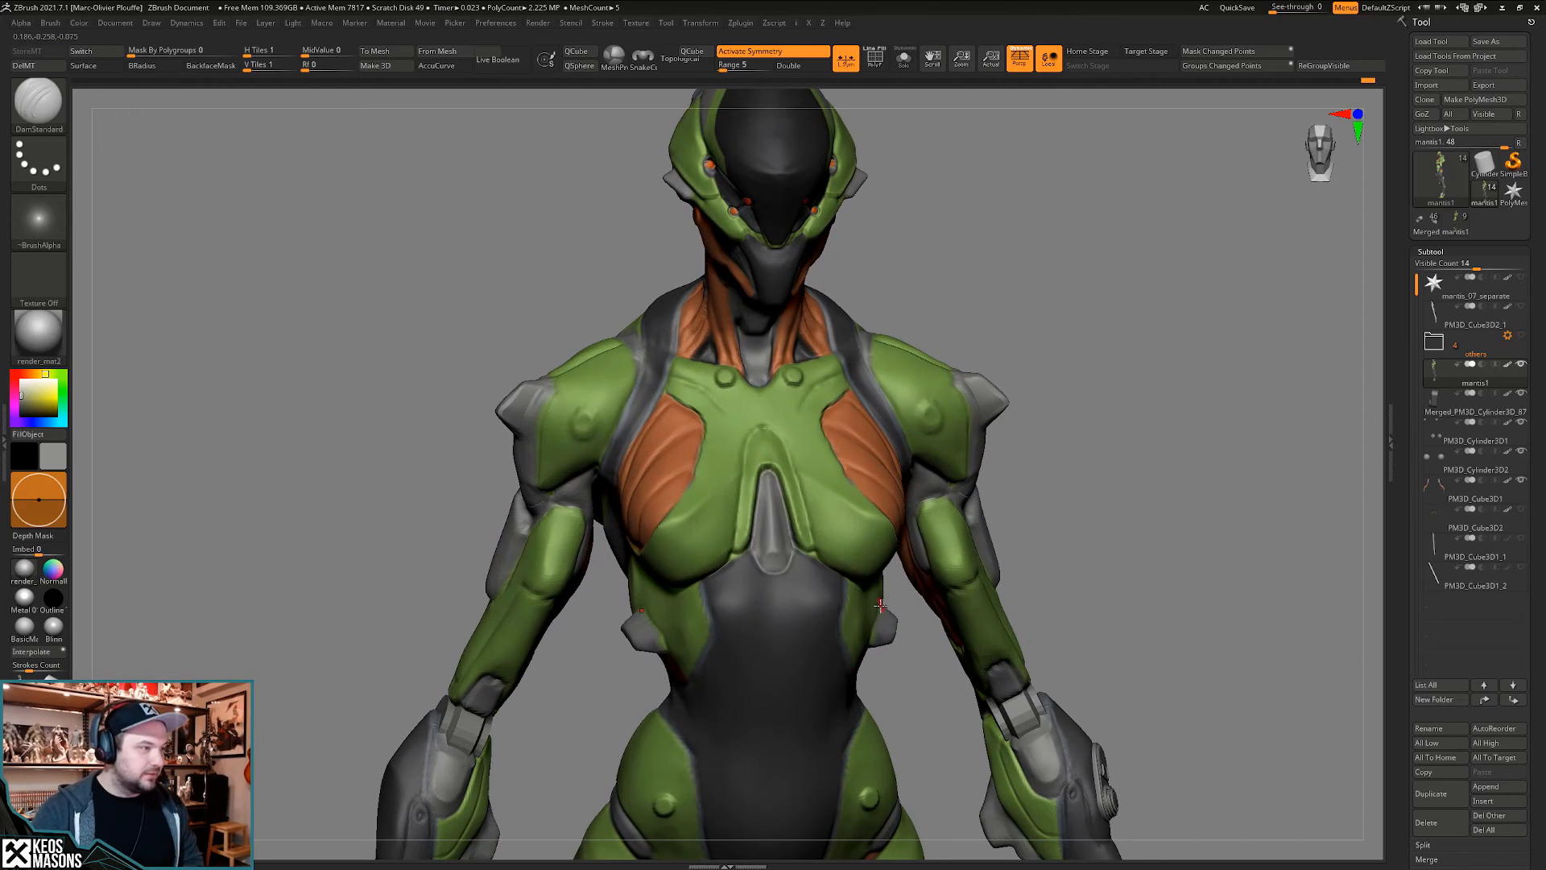
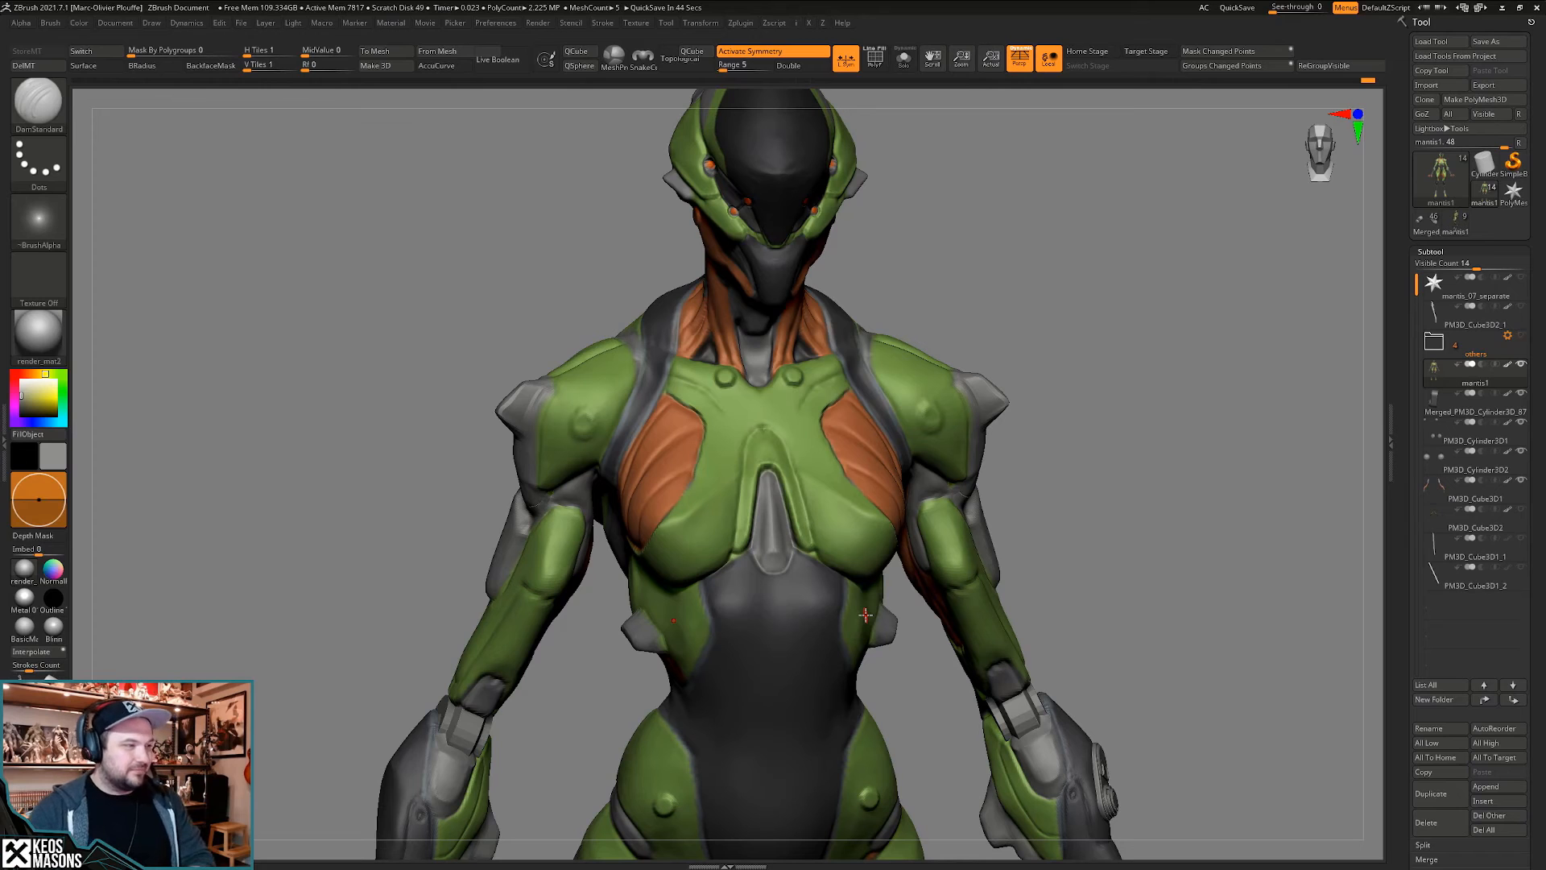
pyautogui.moveTo(1005, 592); pyautogui.dragTo(949, 538)
pyautogui.moveTo(948, 538); pyautogui.dragTo(914, 616, button='right')
pyautogui.rightClick(885, 624)
pyautogui.keyDown('ctrl'); pyautogui.moveTo(914, 616); pyautogui.dragTo(917, 501, button='right'); pyautogui.keyUp('ctrl')
pyautogui.moveTo(917, 500)
pyautogui.mouseDown(button='right')
pyautogui.moveTo(896, 493)
pyautogui.moveTo(903, 551)
pyautogui.moveTo(926, 503)
pyautogui.moveTo(890, 515)
pyautogui.moveTo(927, 614)
pyautogui.moveTo(925, 549)
pyautogui.mouseUp(button='right')
pyautogui.rightClick(924, 549)
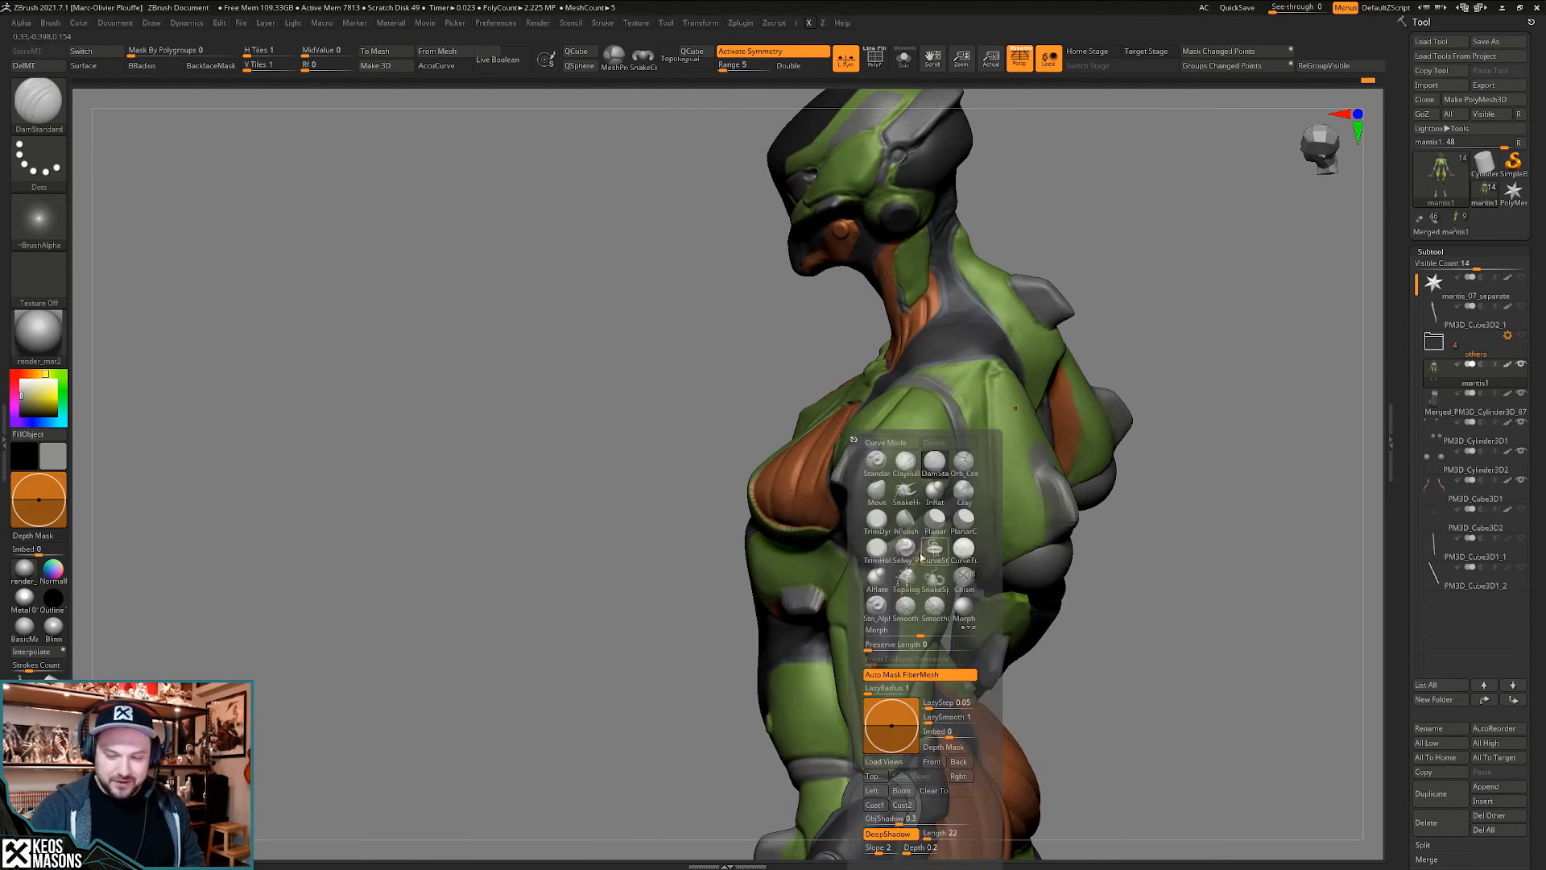
pyautogui.click(881, 462)
pyautogui.moveTo(881, 475)
pyautogui.mouseDown(button='right')
pyautogui.moveTo(894, 557)
pyautogui.moveTo(986, 439)
pyautogui.moveTo(974, 431)
pyautogui.moveTo(970, 449)
pyautogui.mouseUp(button='right')
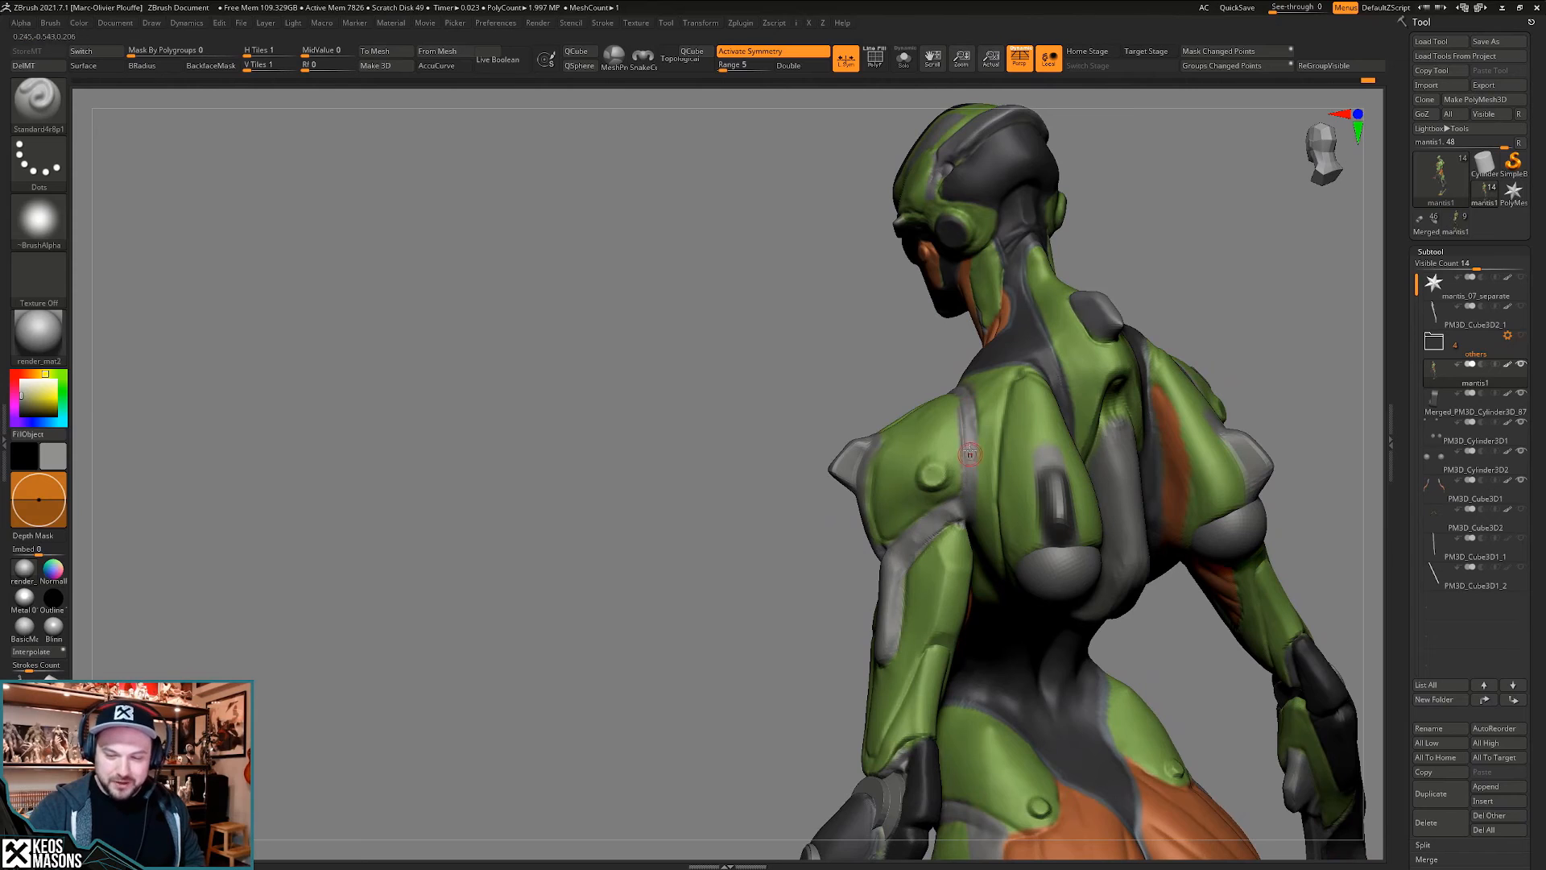
pyautogui.moveTo(971, 507)
pyautogui.mouseDown(button='right')
pyautogui.moveTo(992, 475)
pyautogui.moveTo(930, 471)
pyautogui.moveTo(986, 533)
pyautogui.mouseUp(button='right')
pyautogui.rightClick(985, 533)
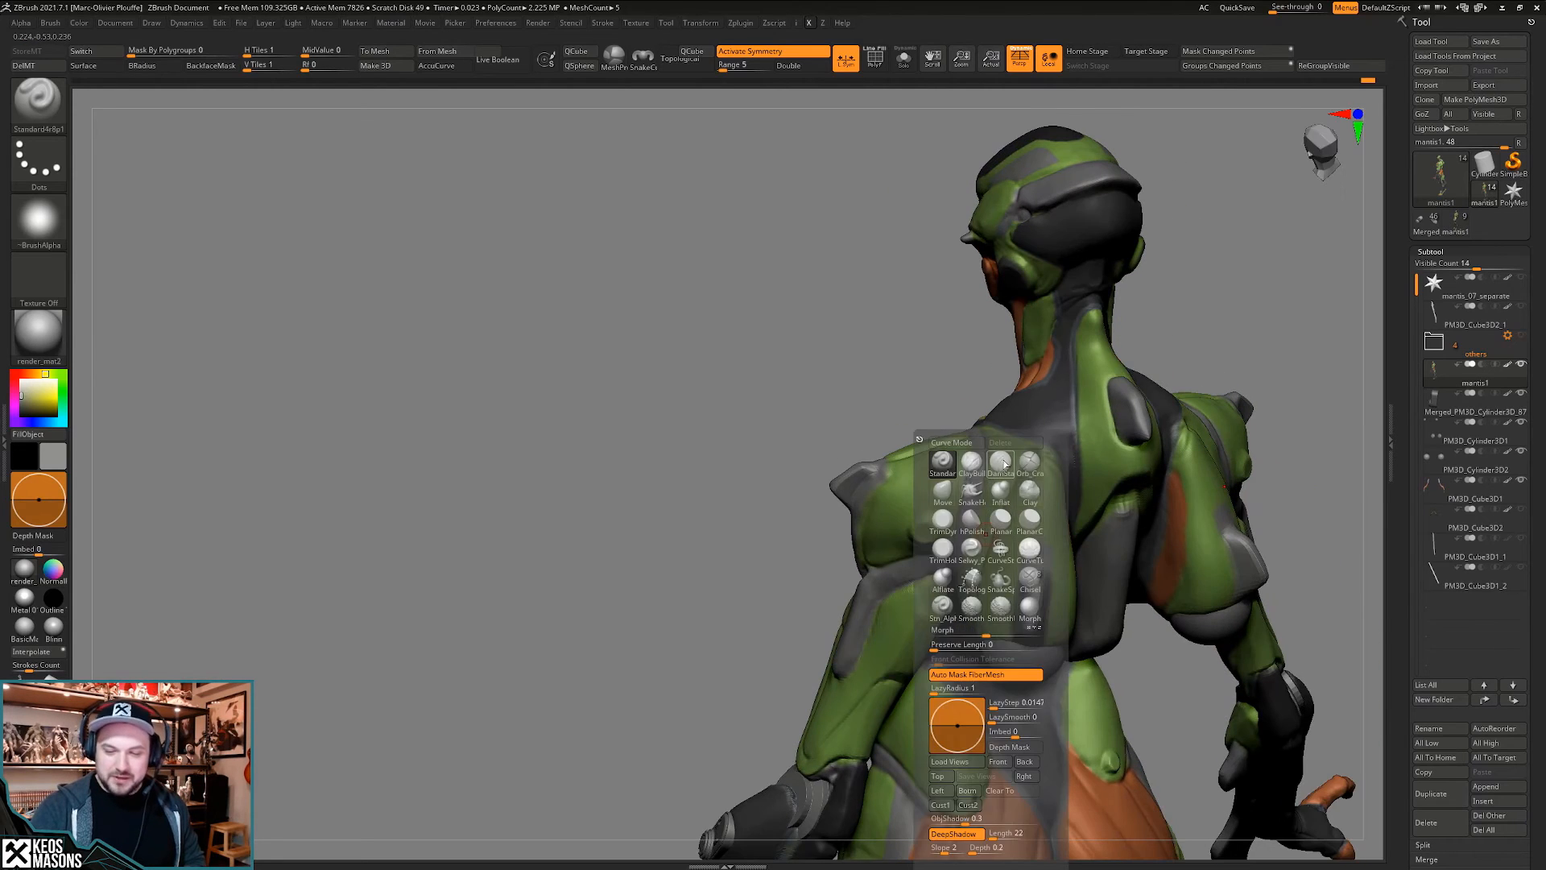
# - Sharpen the junction of the grey strap and the underside of the shoulder cap with DamStandard
pyautogui.click(1001, 462)
pyautogui.moveTo(1001, 462); pyautogui.dragTo(981, 485, button='right')
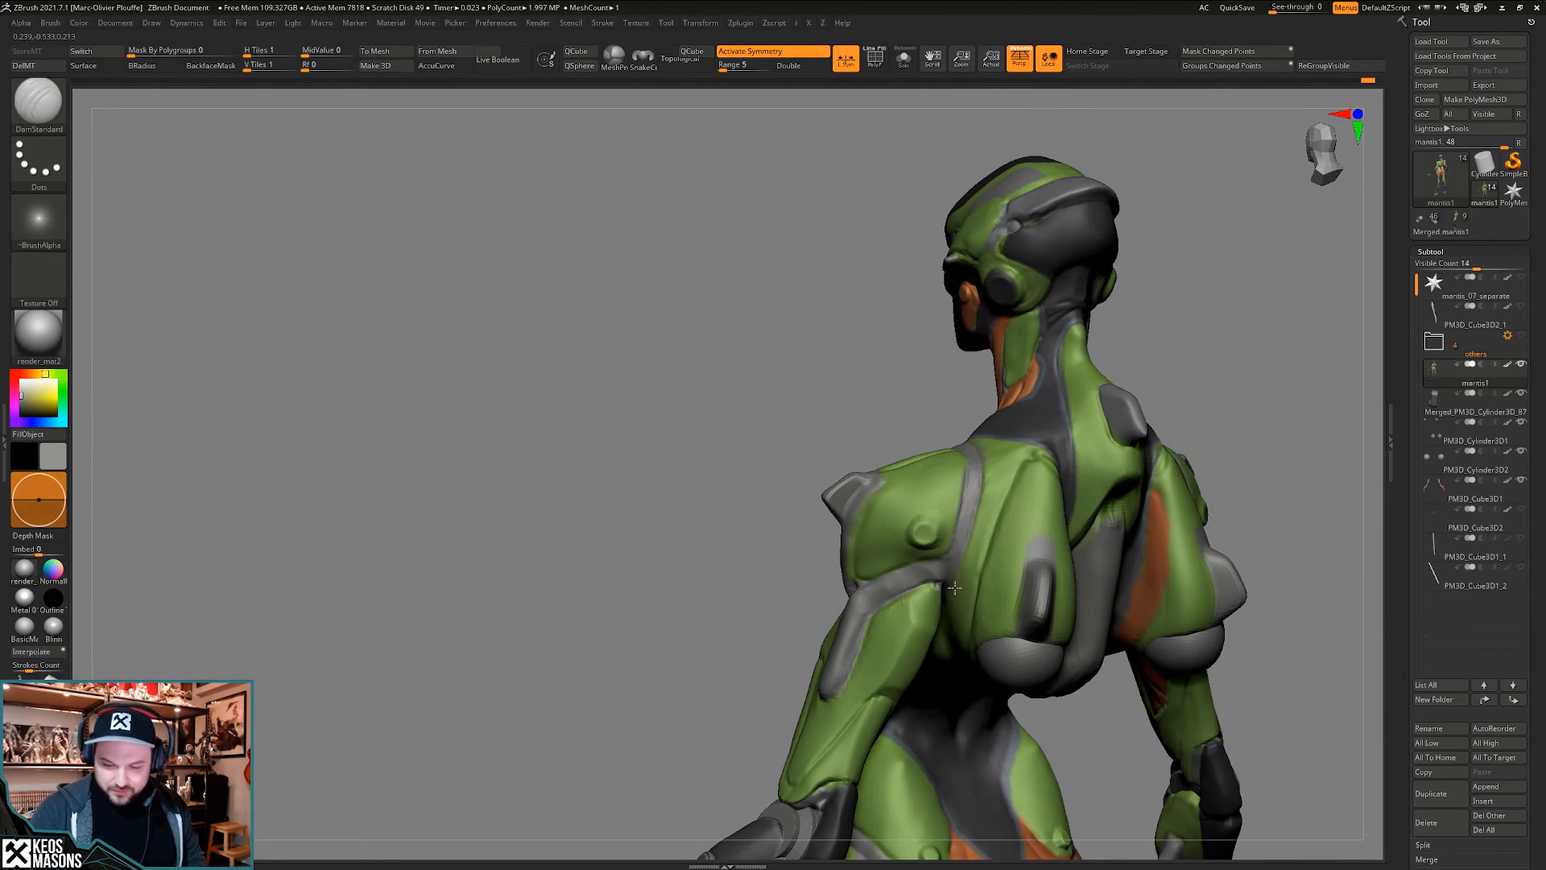
pyautogui.moveTo(955, 588); pyautogui.dragTo(1051, 550, button='right')
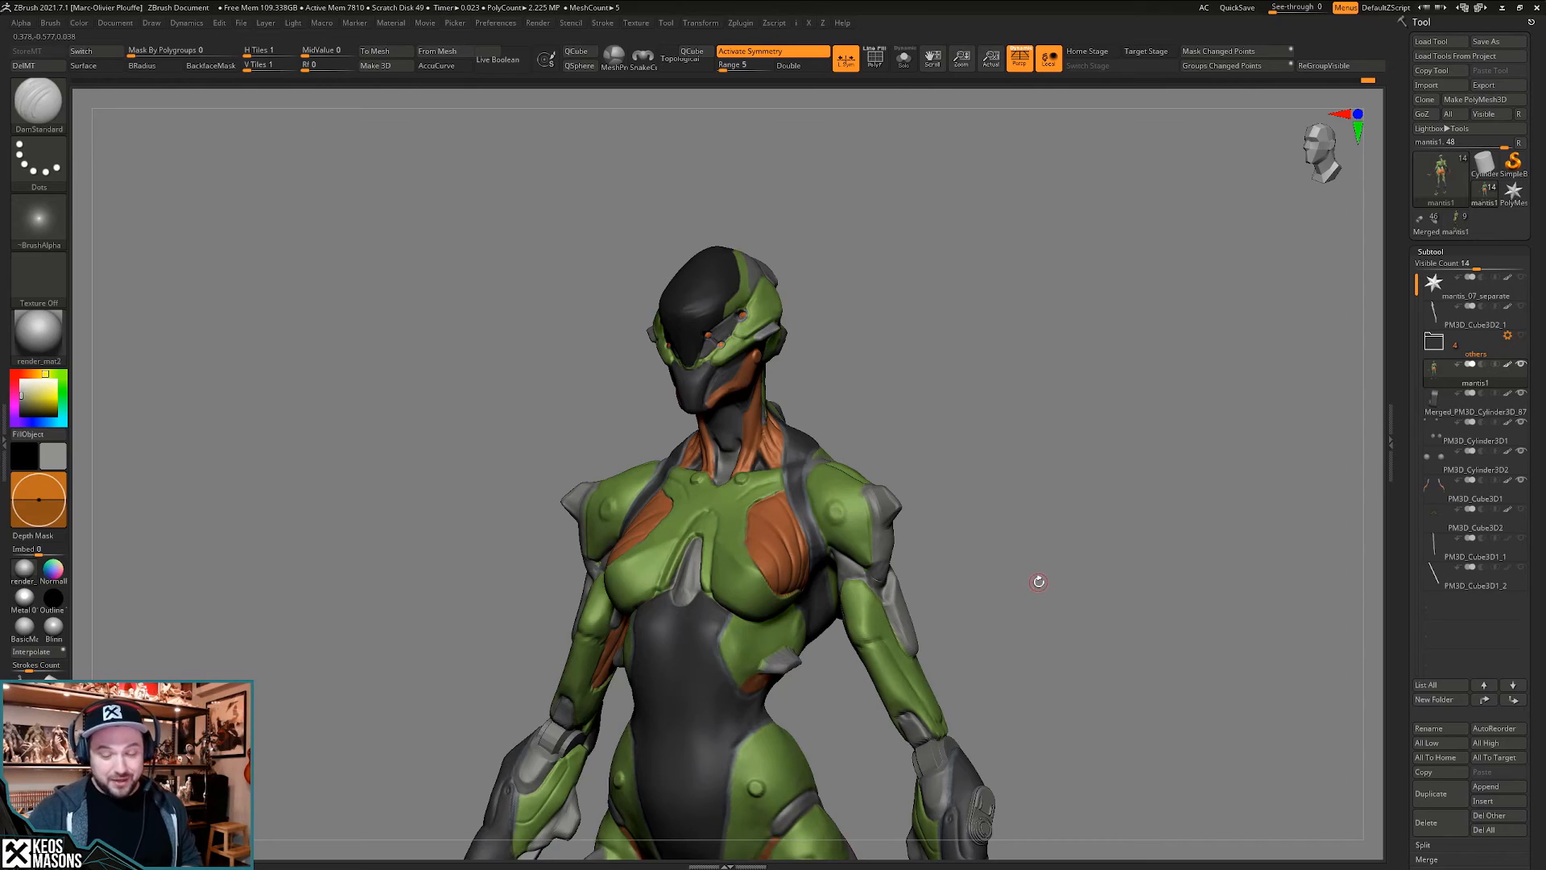
# - Refine the seam at the front of the armpit, where the green shoulder cap meets the dark strap, with DamStandard
pyautogui.keyDown('ctrl'); pyautogui.moveTo(1034, 582); pyautogui.dragTo(935, 645, button='right'); pyautogui.keyUp('ctrl')
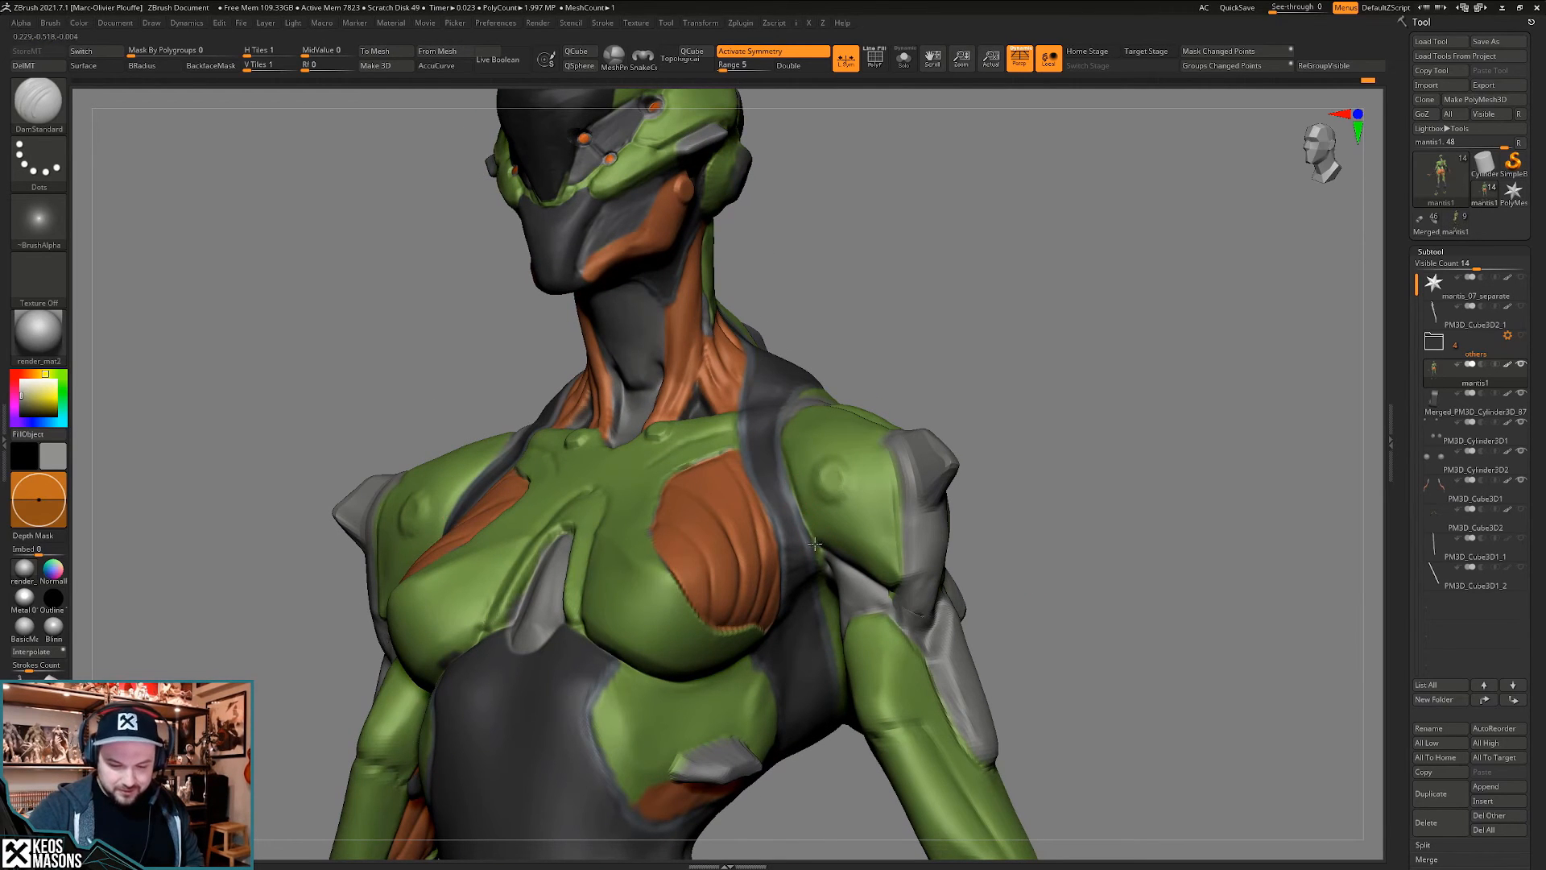
pyautogui.moveTo(814, 545); pyautogui.dragTo(820, 554, button='right')
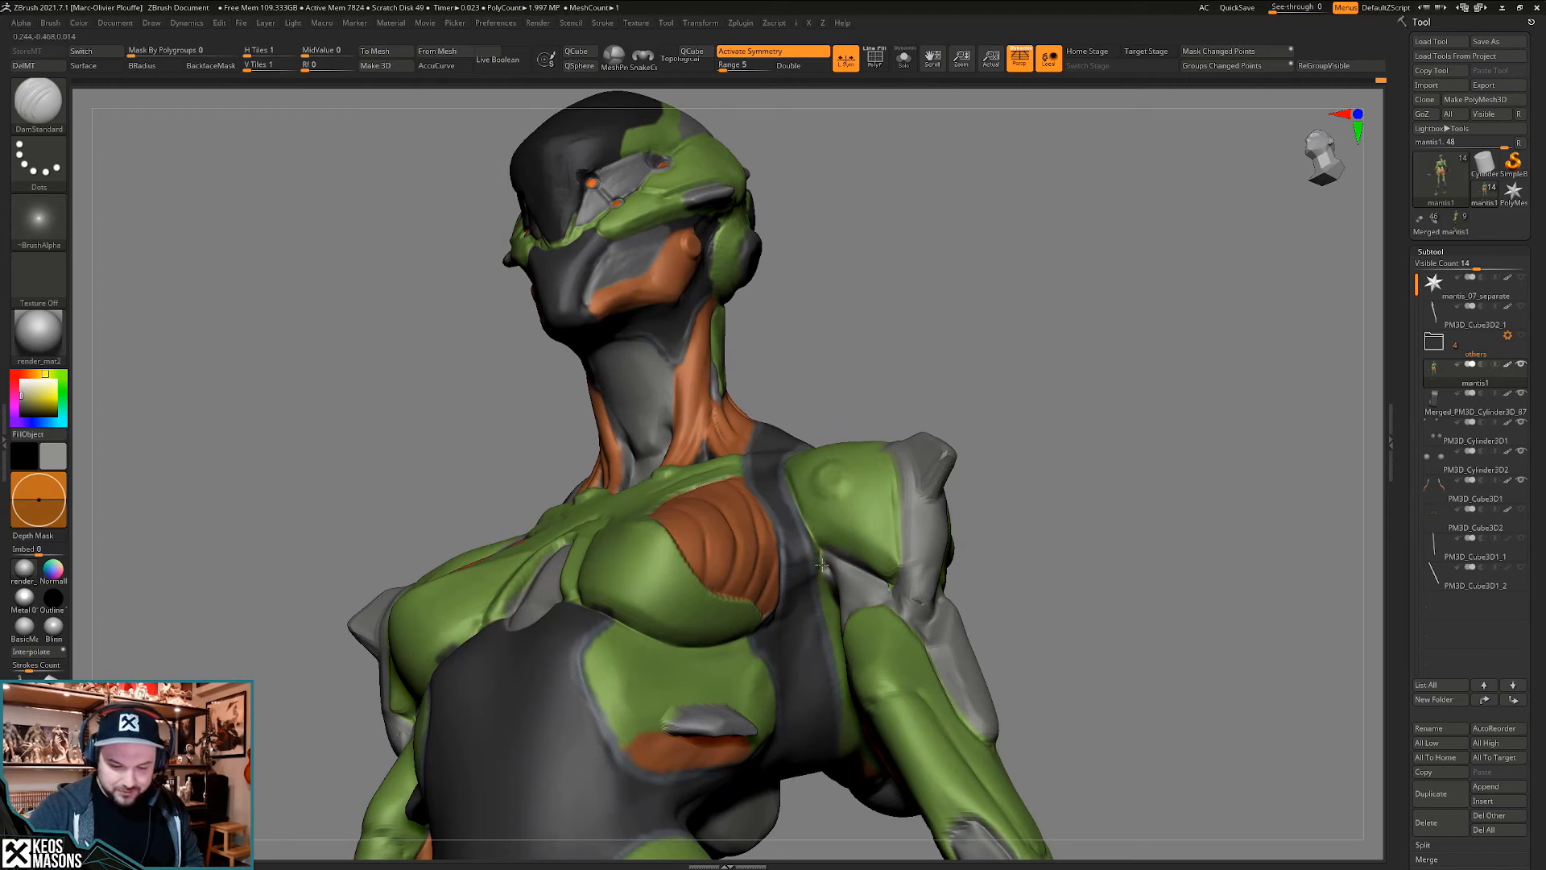
pyautogui.moveTo(847, 576)
pyautogui.keyDown('ctrl'); pyautogui.mouseDown(button='right')
pyautogui.moveTo(1001, 580)
pyautogui.moveTo(1011, 563)
pyautogui.moveTo(990, 580)
pyautogui.moveTo(892, 503)
pyautogui.moveTo(875, 513)
pyautogui.moveTo(886, 495)
pyautogui.moveTo(863, 531)
pyautogui.moveTo(914, 529)
pyautogui.moveTo(880, 569)
pyautogui.moveTo(891, 528)
pyautogui.moveTo(905, 532)
pyautogui.moveTo(901, 571)
pyautogui.moveTo(926, 604)
pyautogui.mouseUp(button='right'); pyautogui.keyUp('ctrl')
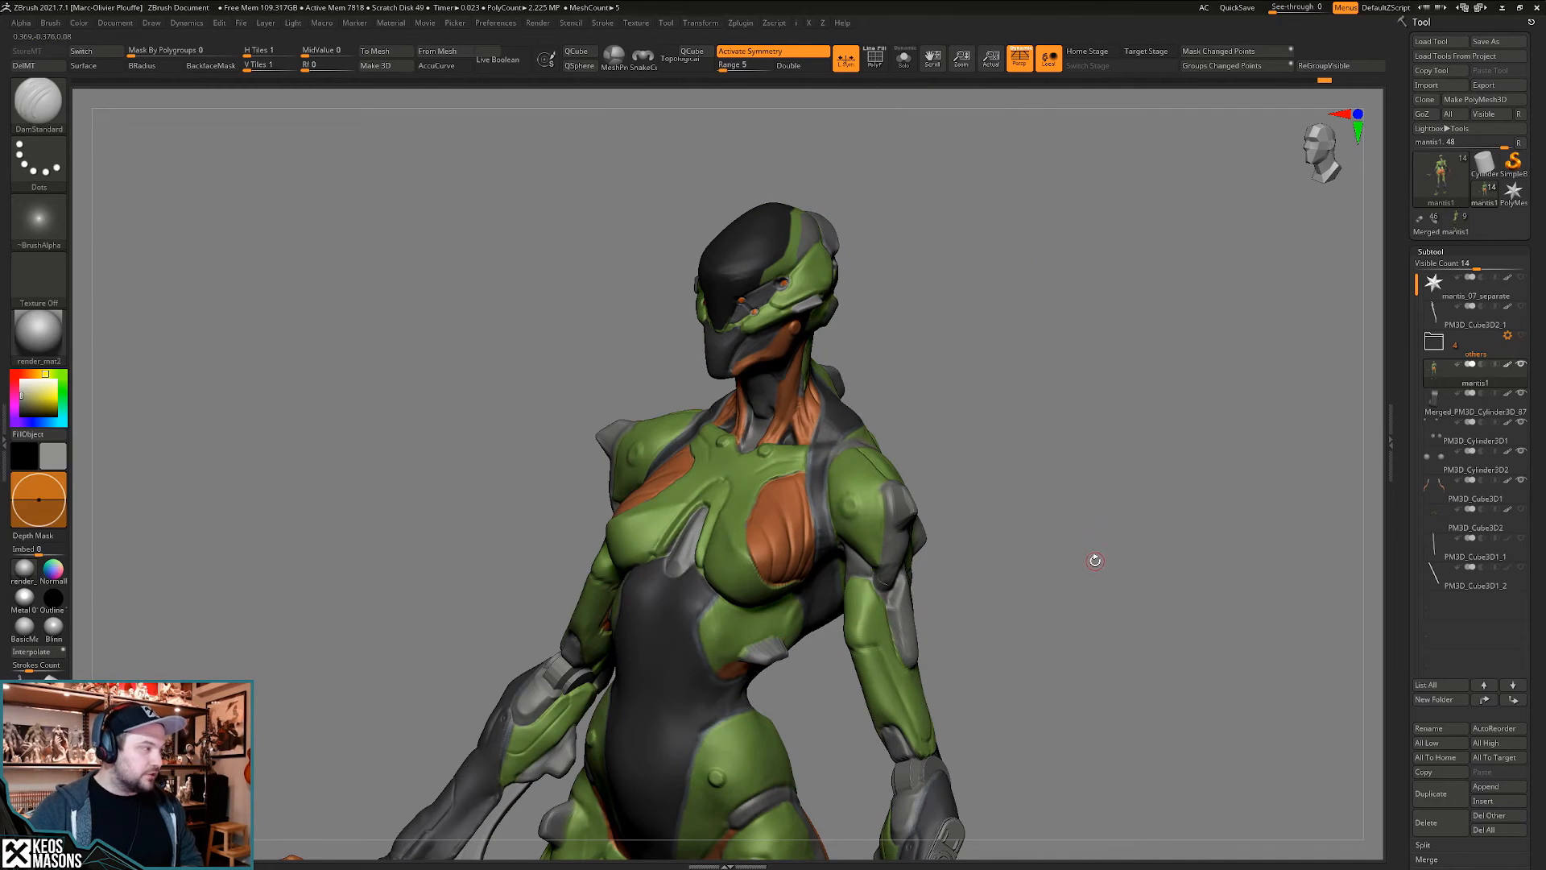
# - Reshape the lower end of the green upper-arm plate just above the elbow joint with the Move brush
pyautogui.moveTo(1090, 579); pyautogui.dragTo(1070, 500, button='right')
pyautogui.keyDown('ctrl'); pyautogui.moveTo(1071, 499); pyautogui.dragTo(1099, 564, button='right'); pyautogui.keyUp('ctrl')
pyautogui.moveTo(1099, 564); pyautogui.dragTo(1082, 556, button='right')
pyautogui.moveTo(1081, 555)
pyautogui.keyDown('alt'); pyautogui.mouseDown(button='right')
pyautogui.moveTo(1081, 528)
pyautogui.moveTo(1079, 542)
pyautogui.mouseUp(button='right'); pyautogui.keyUp('alt')
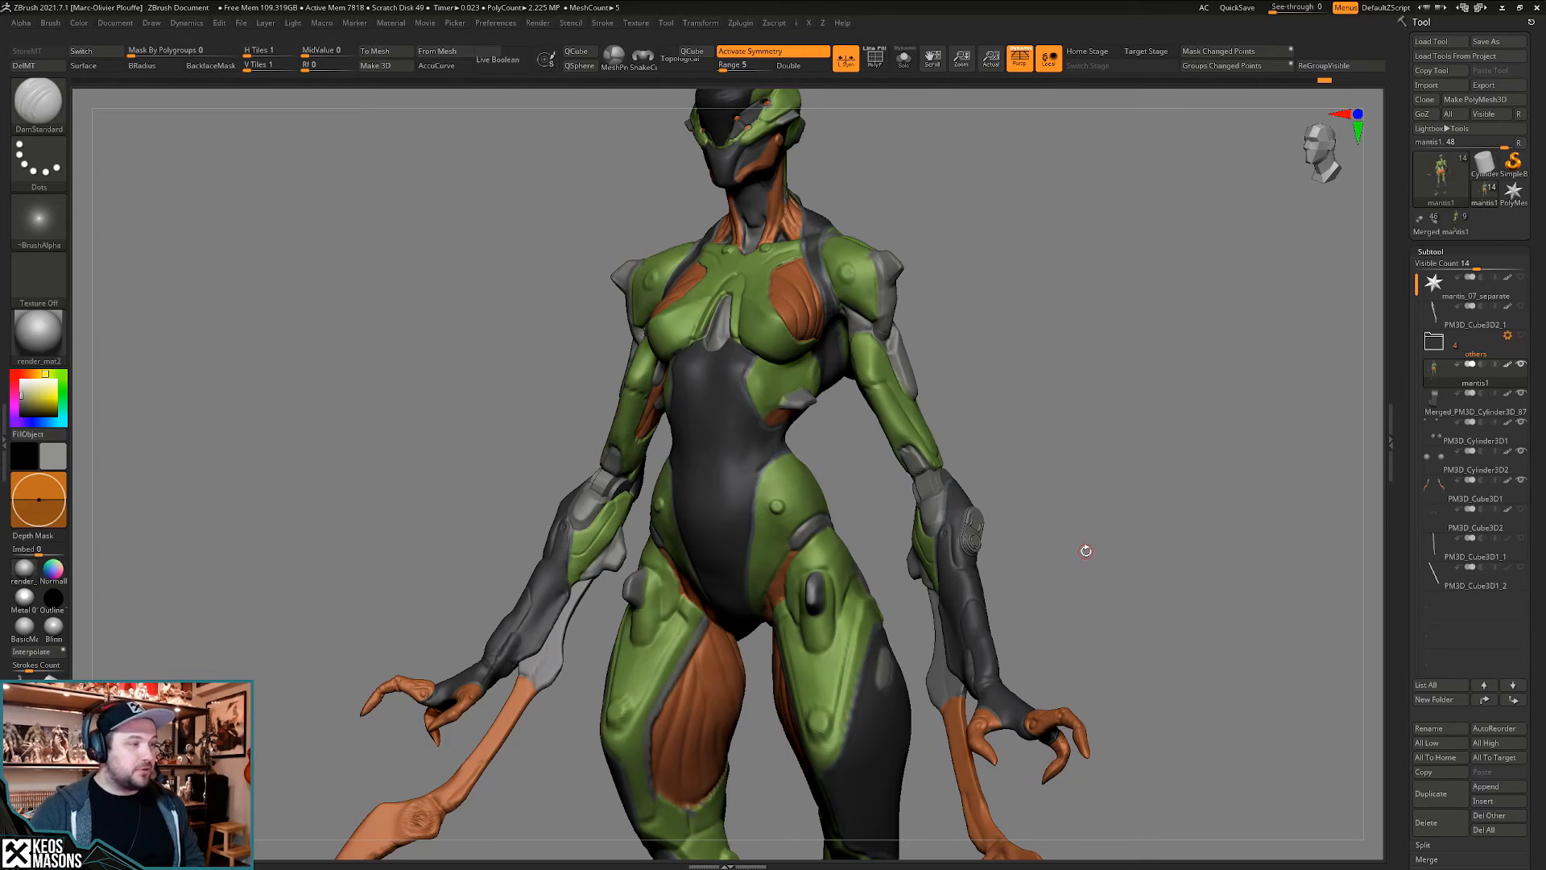
pyautogui.keyDown('shift'); pyautogui.moveTo(1086, 550); pyautogui.dragTo(1098, 525); pyautogui.keyUp('shift')
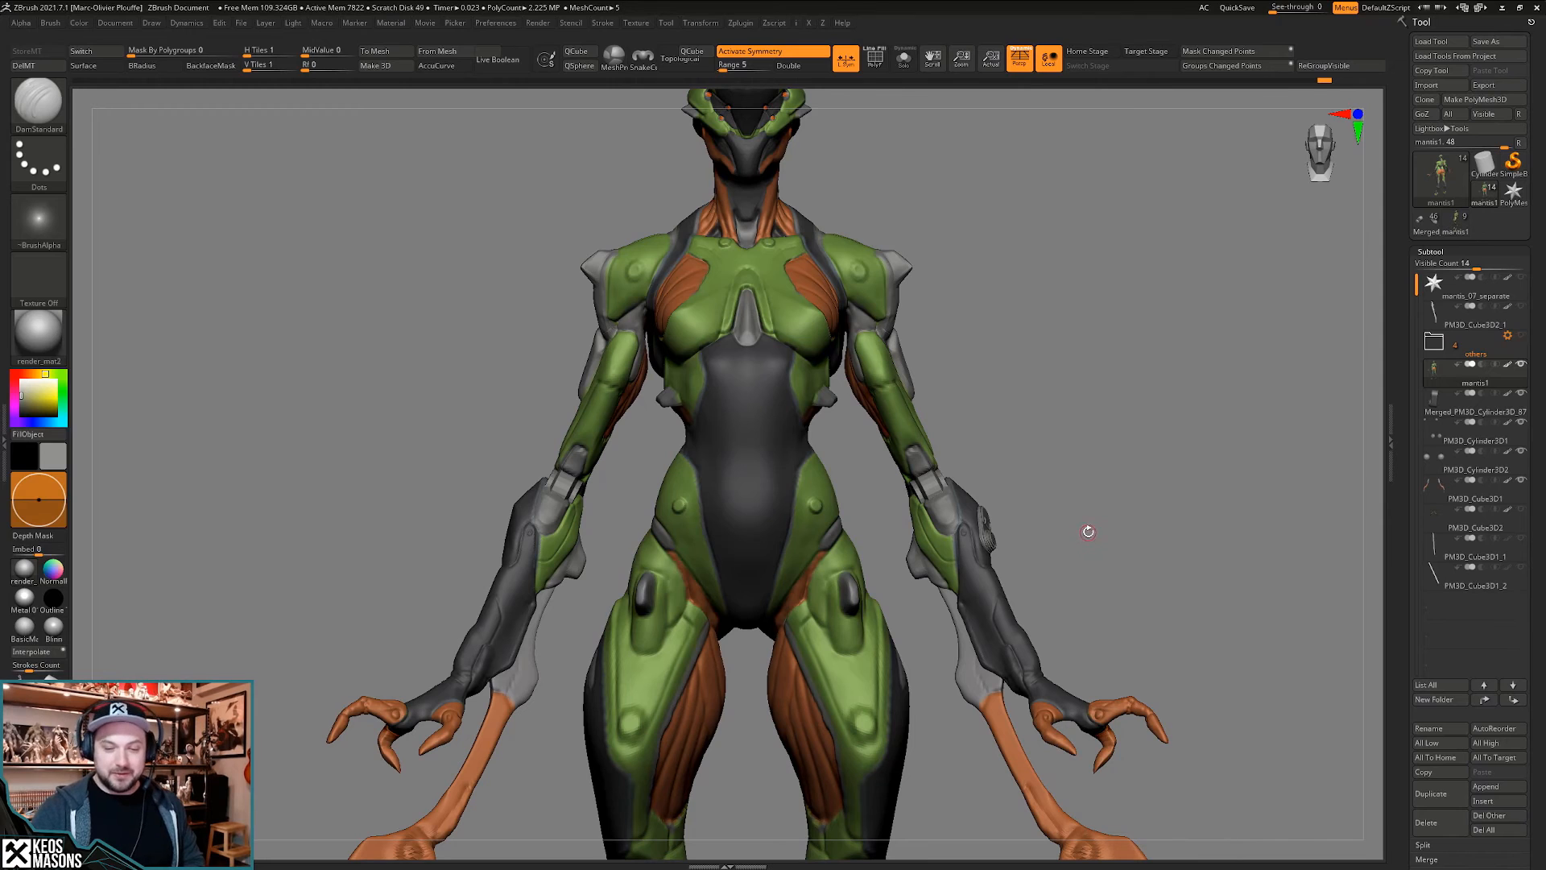
pyautogui.moveTo(1098, 530); pyautogui.dragTo(967, 550)
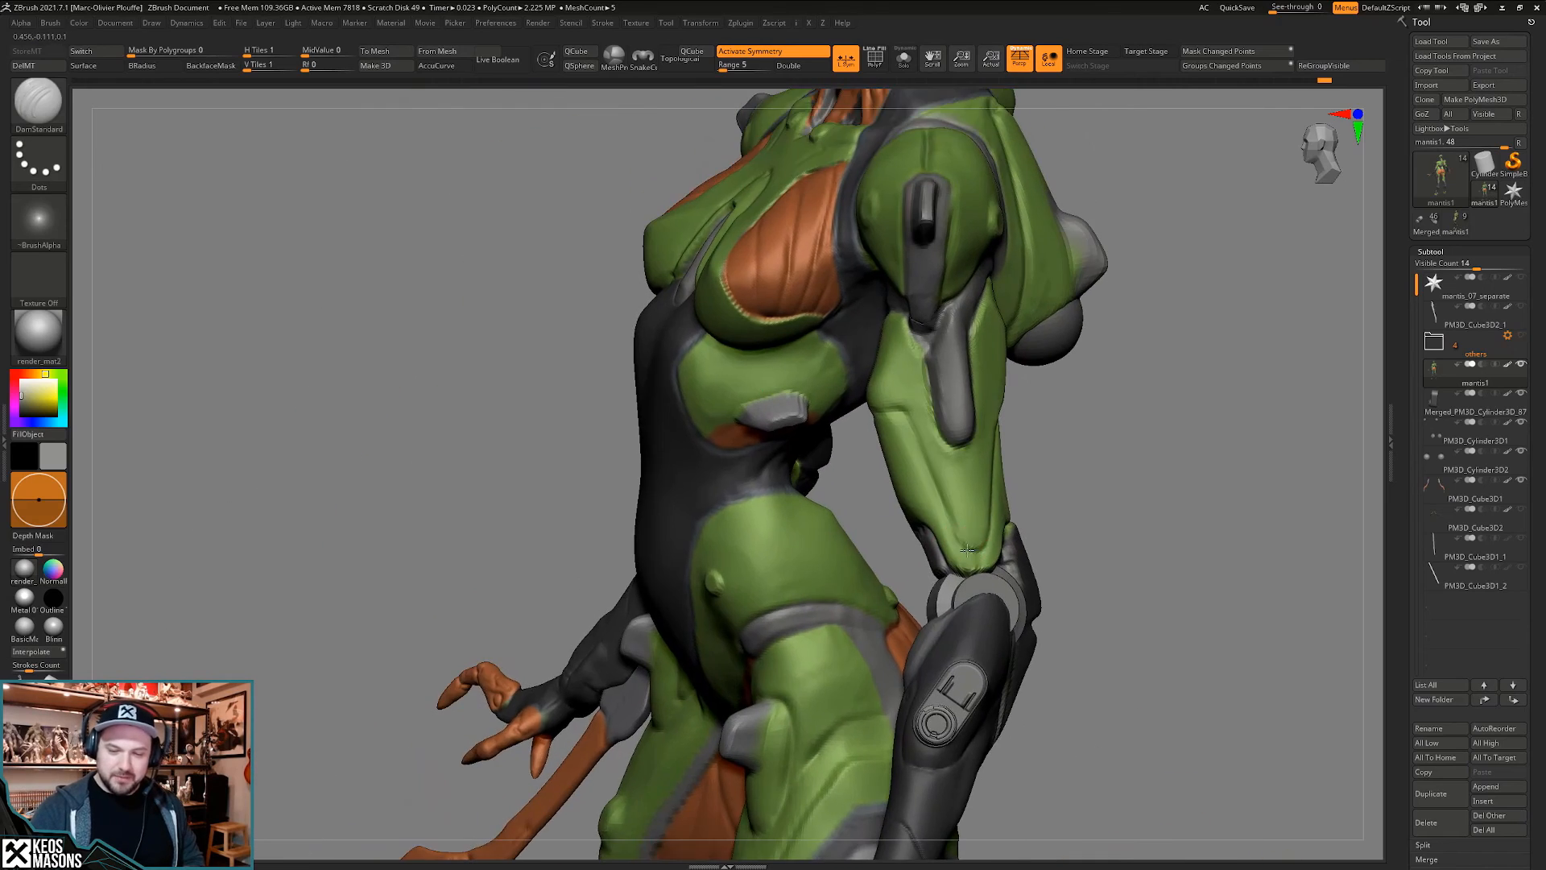
pyautogui.moveTo(967, 550)
pyautogui.mouseDown(button='right')
pyautogui.moveTo(971, 564)
pyautogui.moveTo(984, 554)
pyautogui.mouseUp(button='right')
pyautogui.press('space')
pyautogui.click(932, 491)
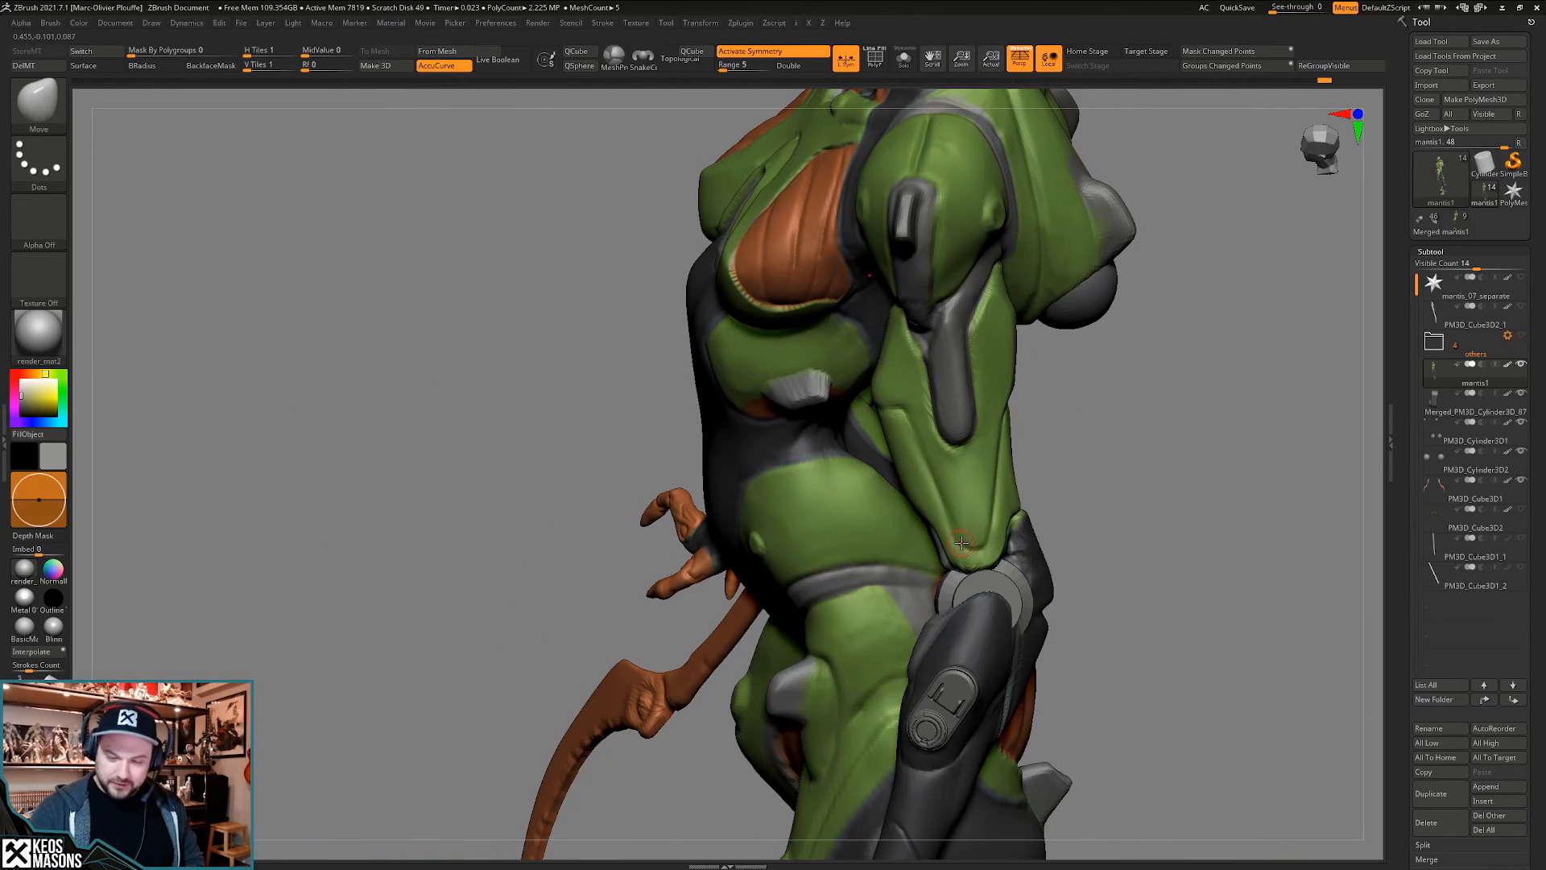
pyautogui.press('space')
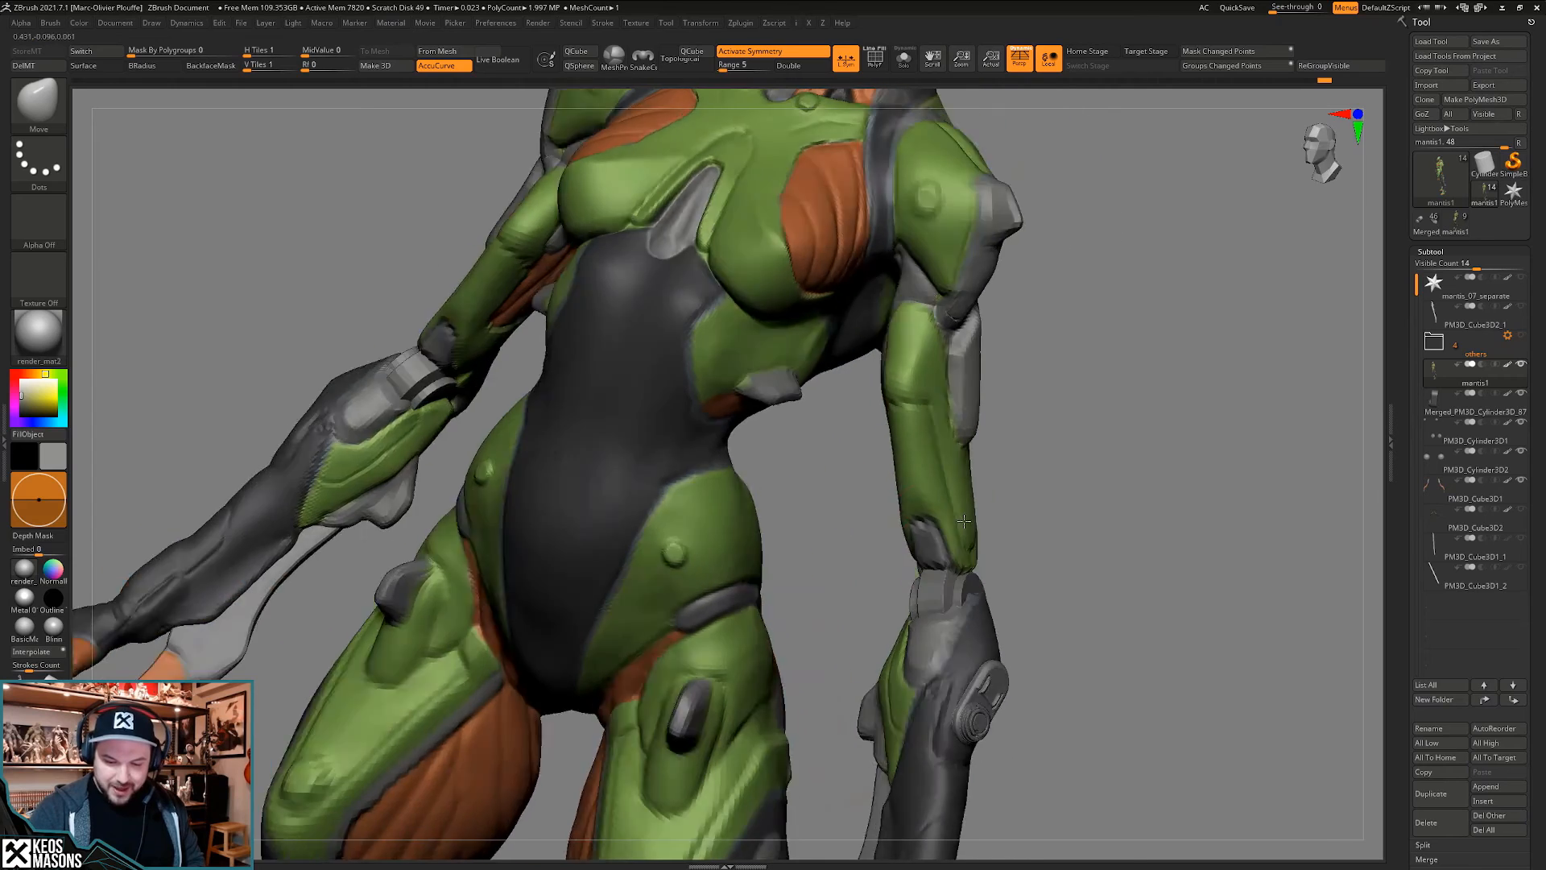
pyautogui.moveTo(910, 532); pyautogui.dragTo(930, 507, button='right')
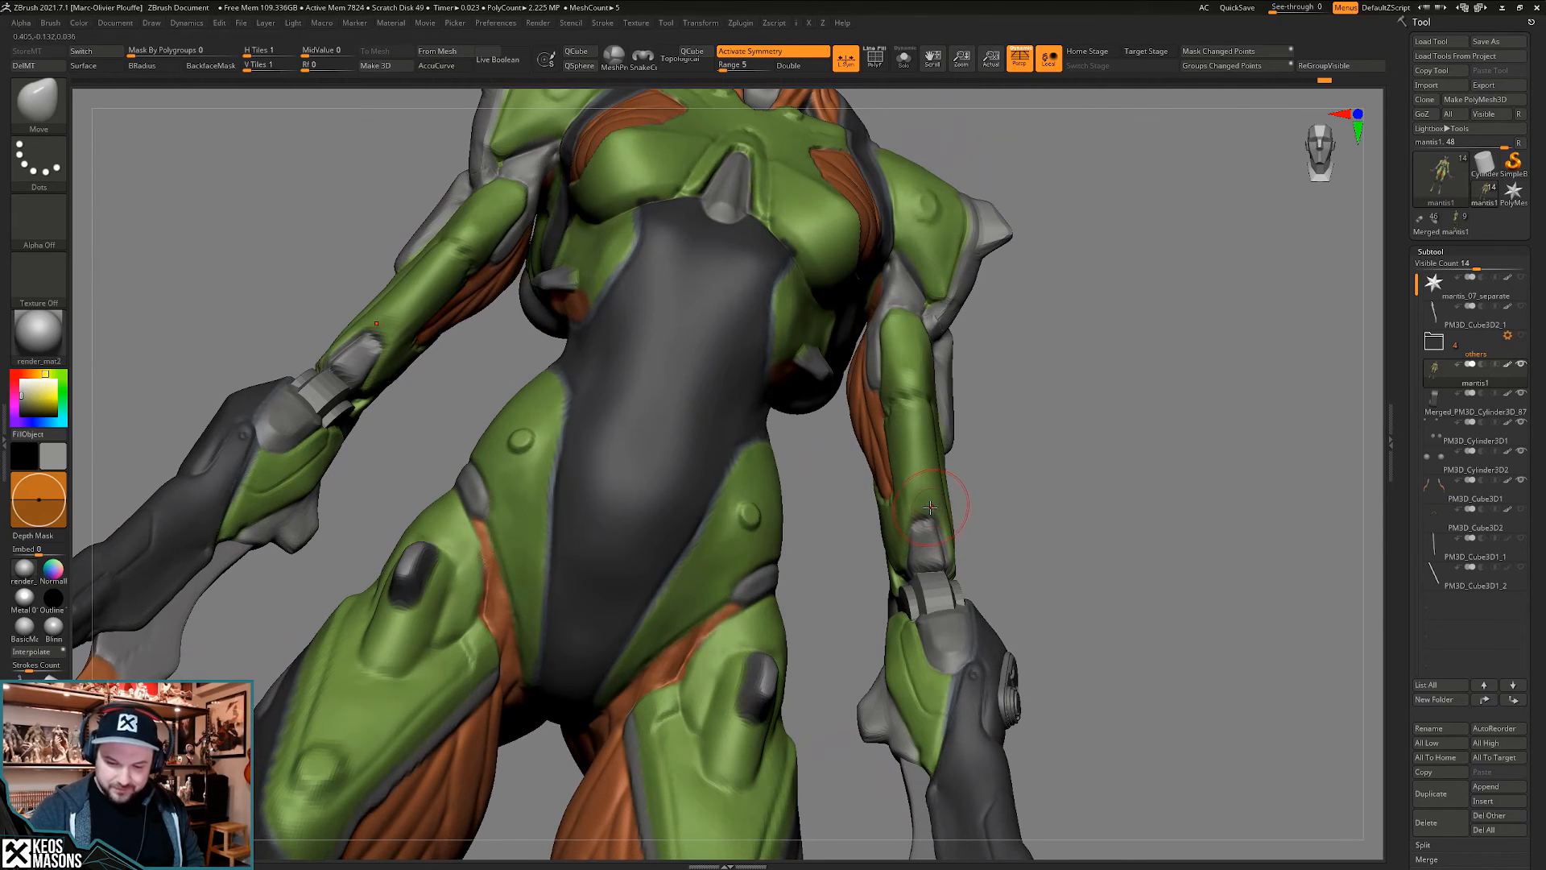
# - Reshape the green upper-arm plates above the elbow with the Move brush, turning AccuCurve off and enlarging the brush
pyautogui.moveTo(937, 552); pyautogui.dragTo(908, 636, button='right')
pyautogui.press('space')
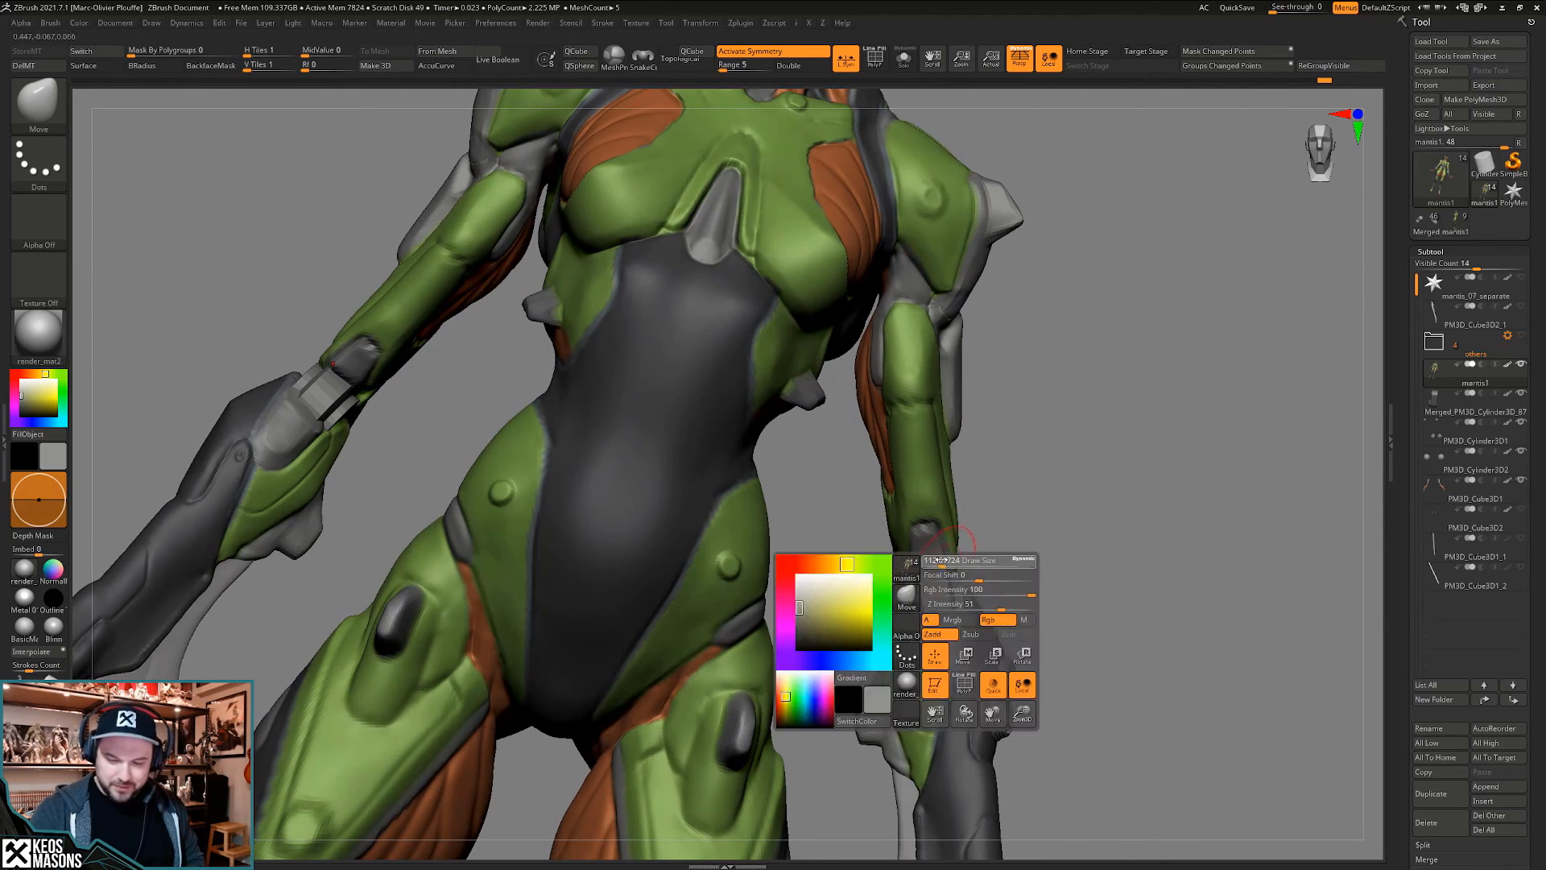
pyautogui.moveTo(937, 566); pyautogui.dragTo(1057, 550, button='right')
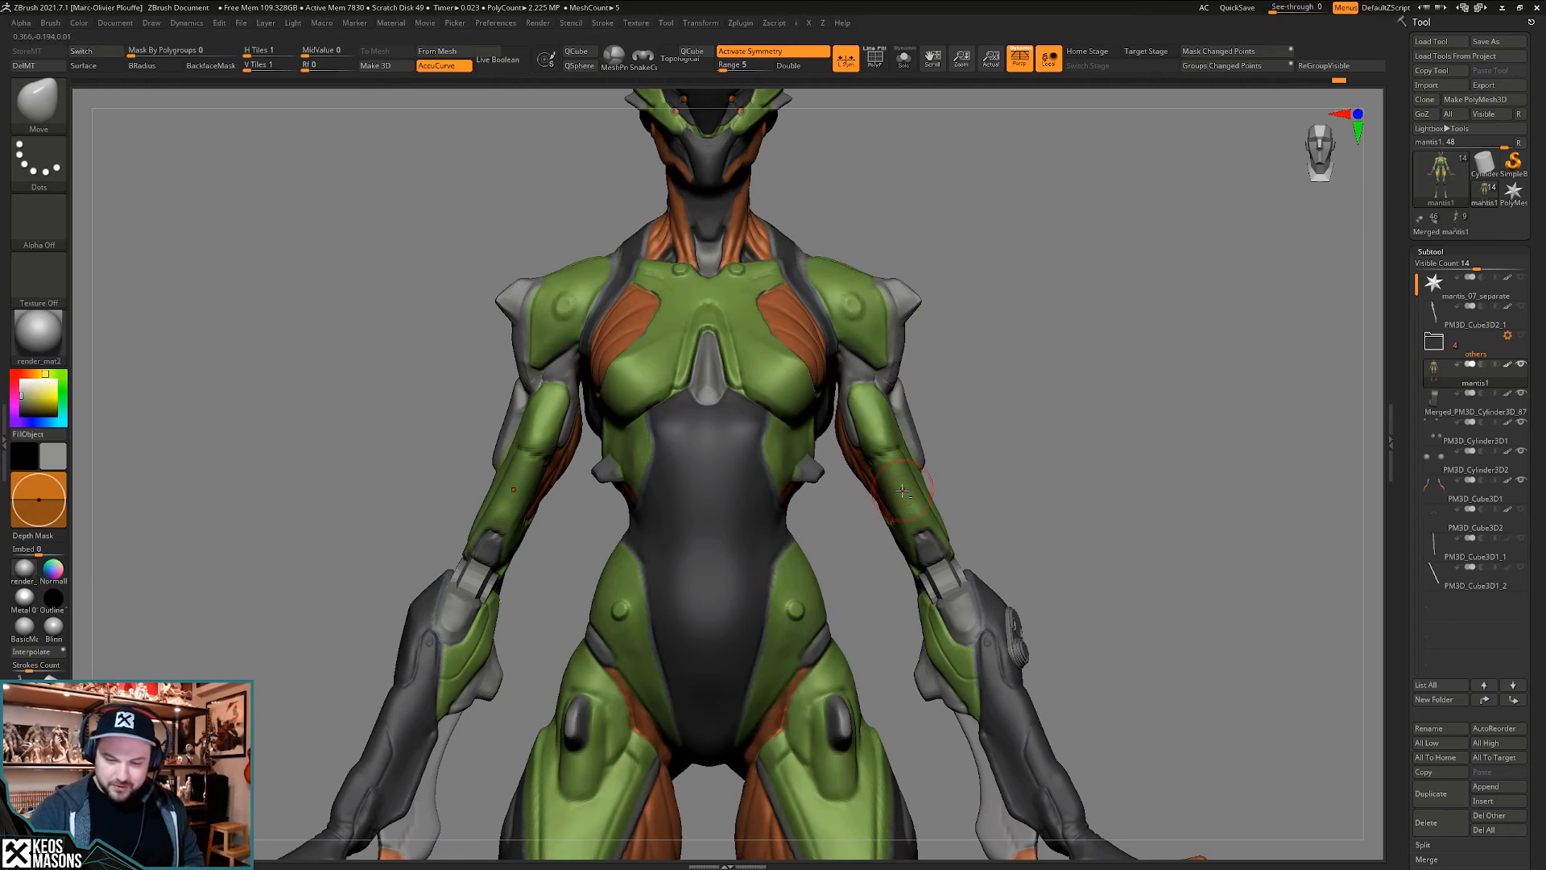
pyautogui.click(443, 66)
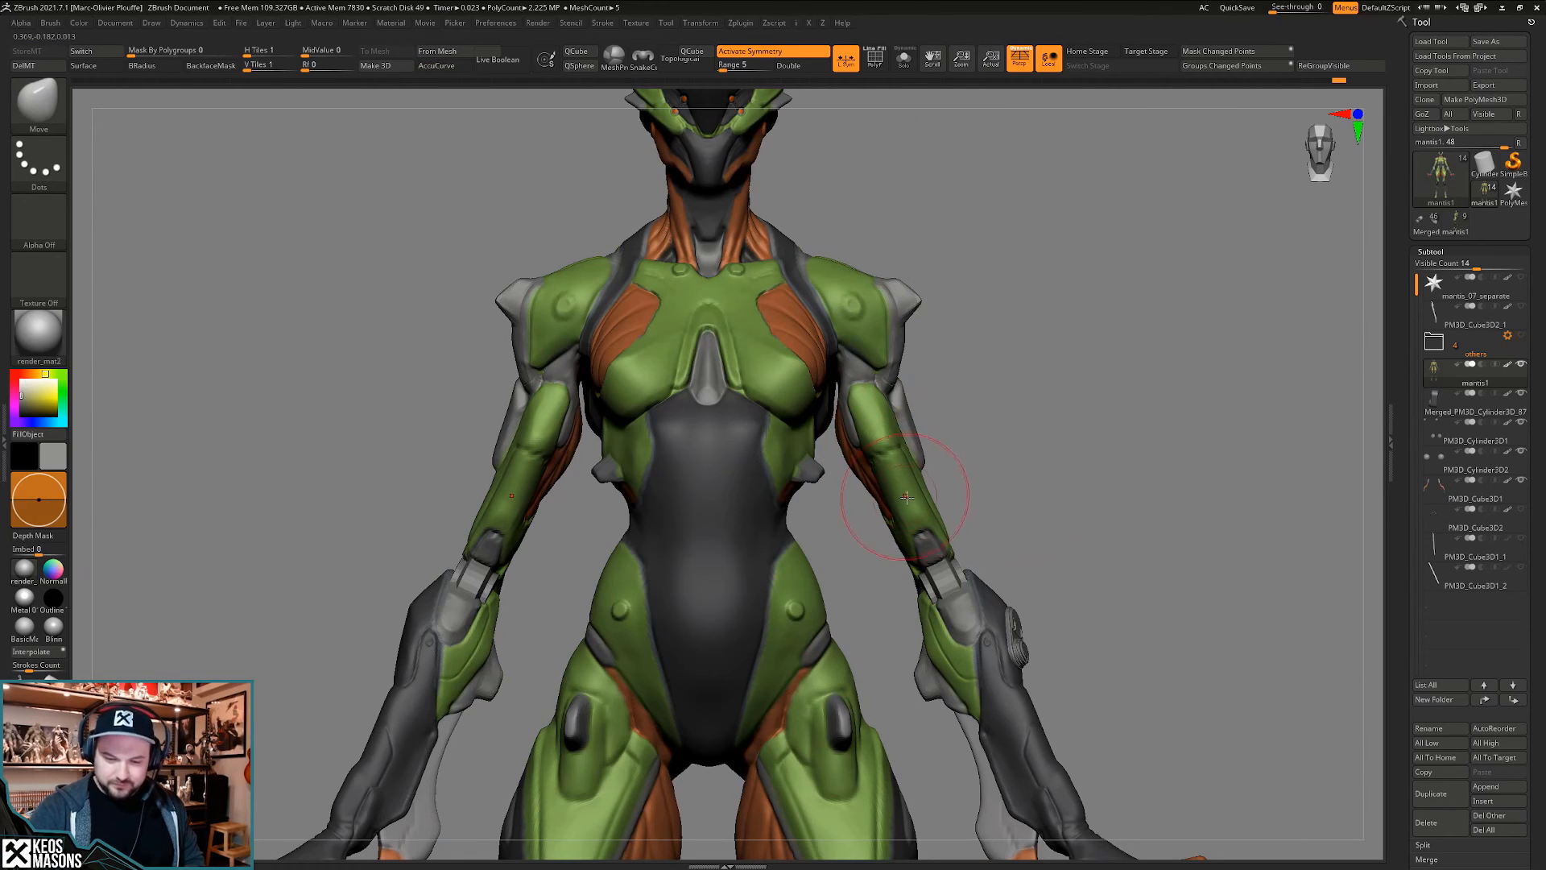
pyautogui.keyDown('alt'); pyautogui.moveTo(906, 497); pyautogui.dragTo(998, 569, button='right'); pyautogui.keyUp('alt')
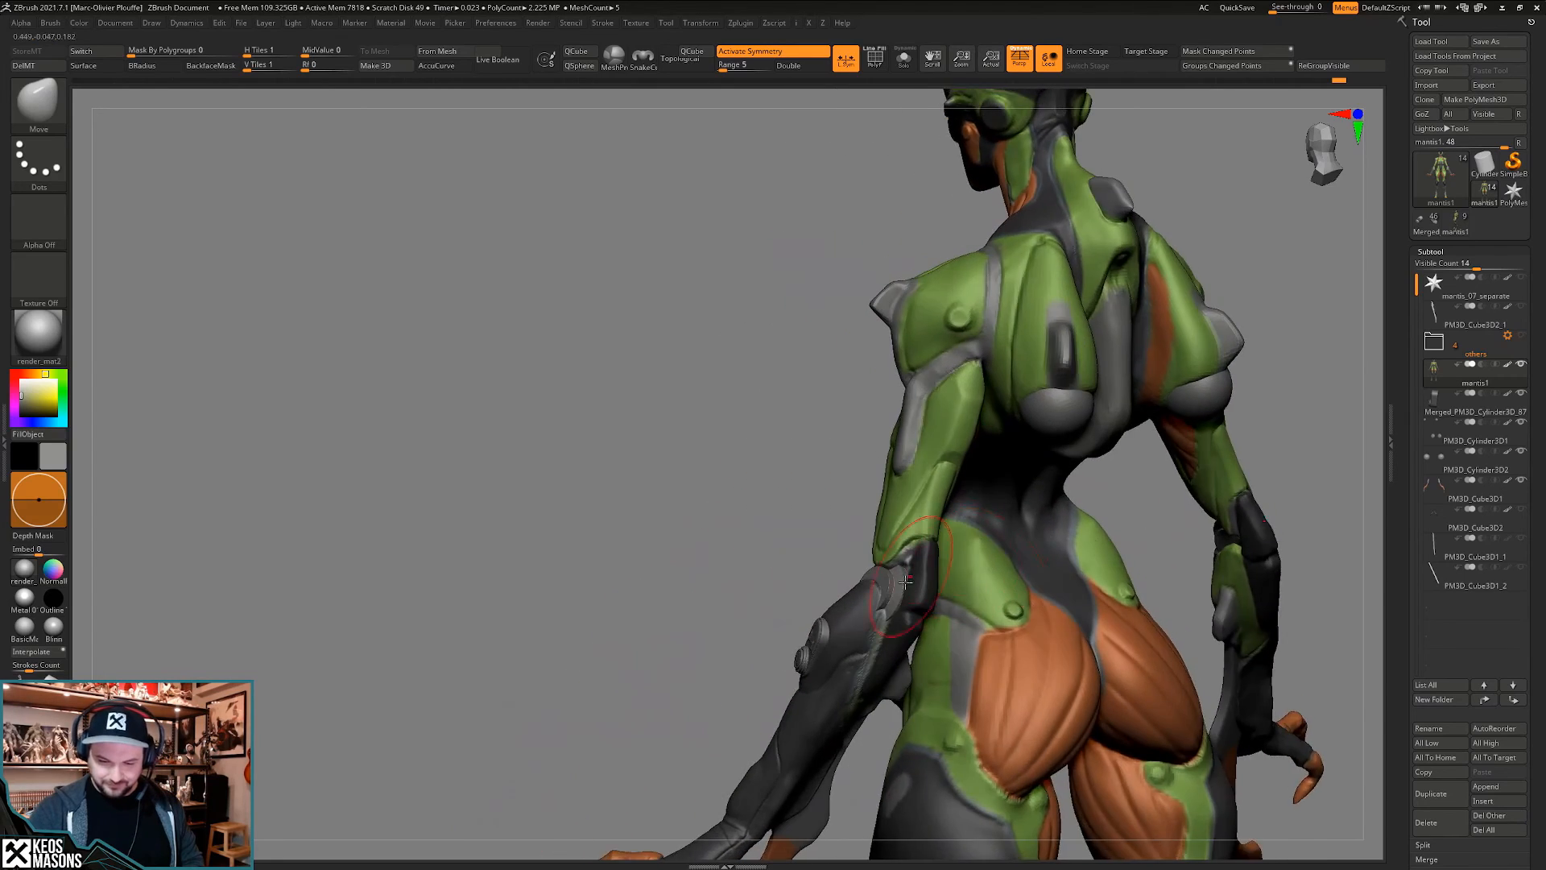
# - Touch up the orange strip beside and beneath the rounded ends of the green back plates with the Standard brush
pyautogui.moveTo(905, 582); pyautogui.dragTo(863, 583, button='right')
pyautogui.rightClick(899, 596)
pyautogui.press('x')
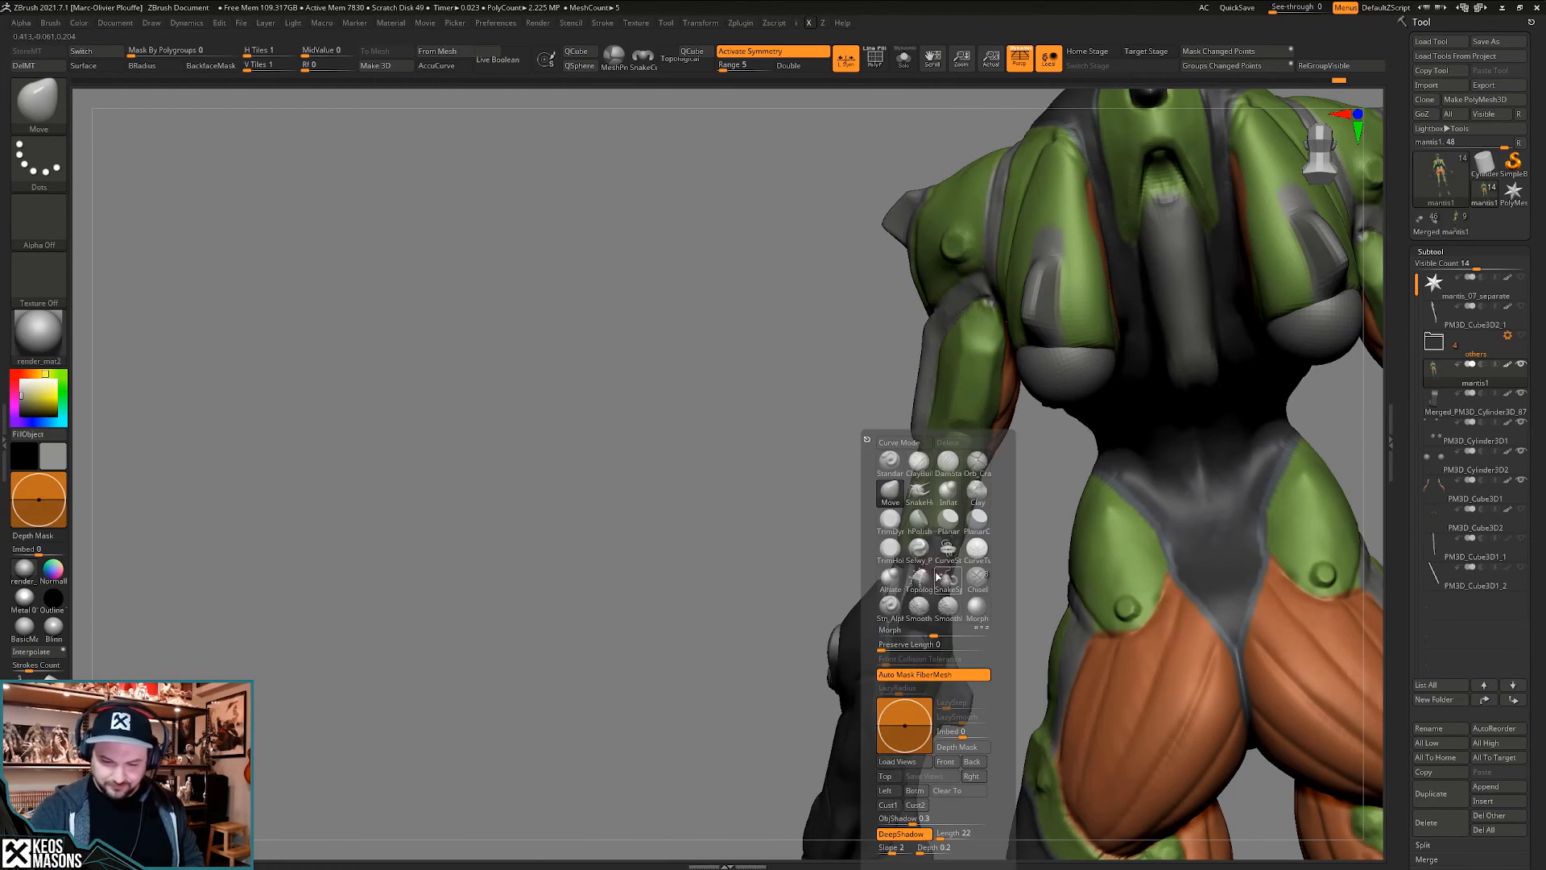
pyautogui.click(891, 462)
pyautogui.moveTo(891, 461)
pyautogui.mouseDown(button='right')
pyautogui.moveTo(975, 604)
pyautogui.moveTo(978, 525)
pyautogui.moveTo(1084, 520)
pyautogui.moveTo(1008, 521)
pyautogui.mouseUp(button='right')
pyautogui.press('space')
pyautogui.click(1087, 470)
pyautogui.moveTo(1002, 575); pyautogui.dragTo(999, 612, button='right')
pyautogui.press('space')
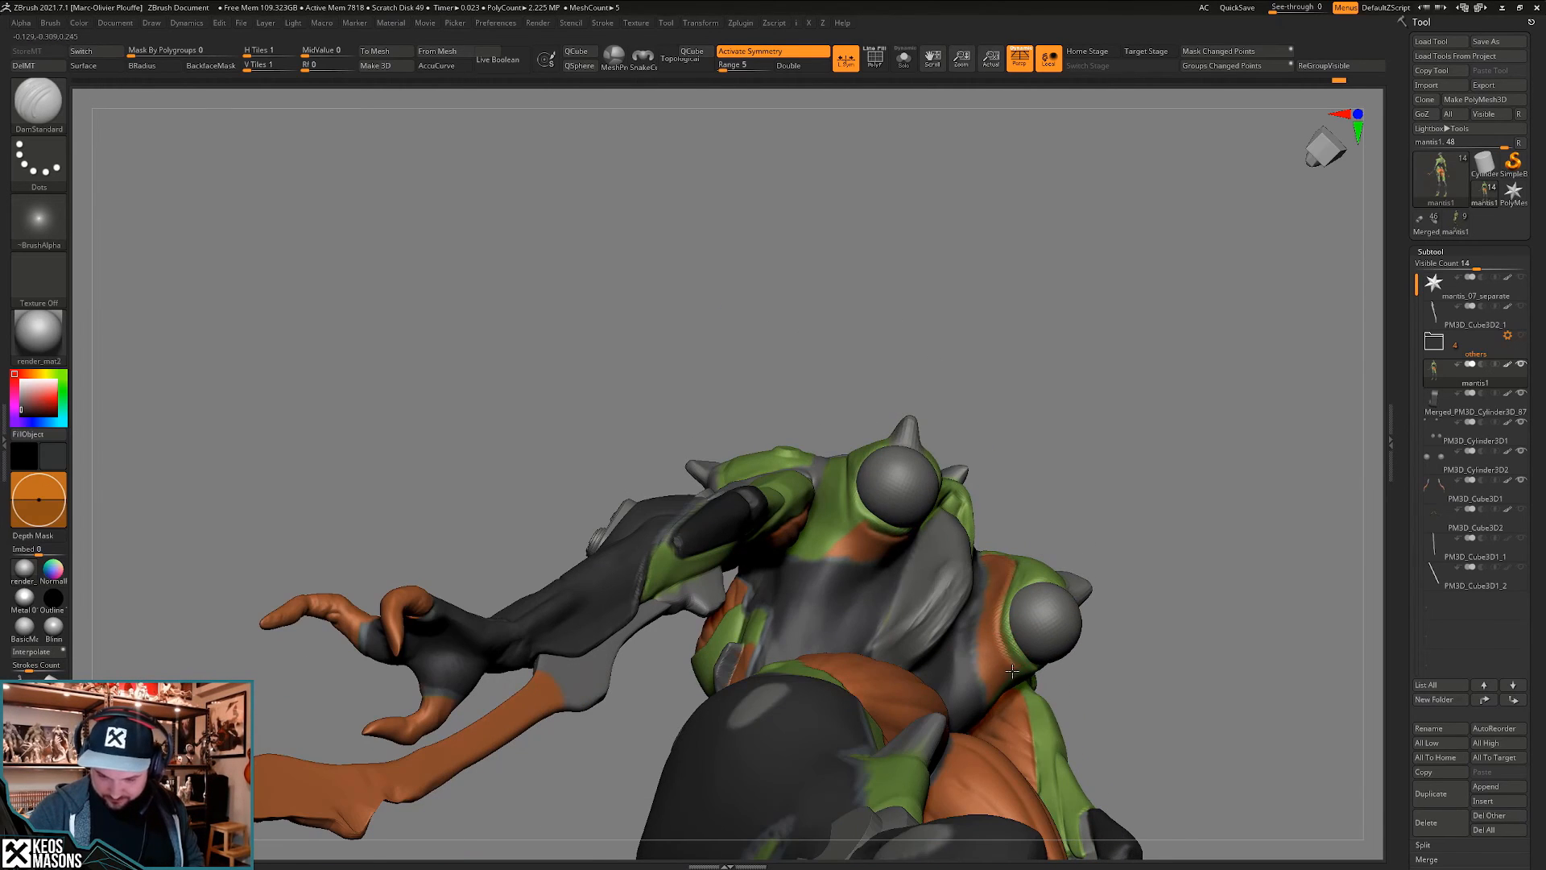
# - Carve the orange muscle strip between the spine and the back plates with DamStandard and smooth its surface
pyautogui.moveTo(1012, 671)
pyautogui.mouseDown(button='right')
pyautogui.moveTo(1070, 543)
pyautogui.moveTo(1074, 570)
pyautogui.moveTo(1055, 530)
pyautogui.moveTo(1025, 608)
pyautogui.mouseUp(button='right')
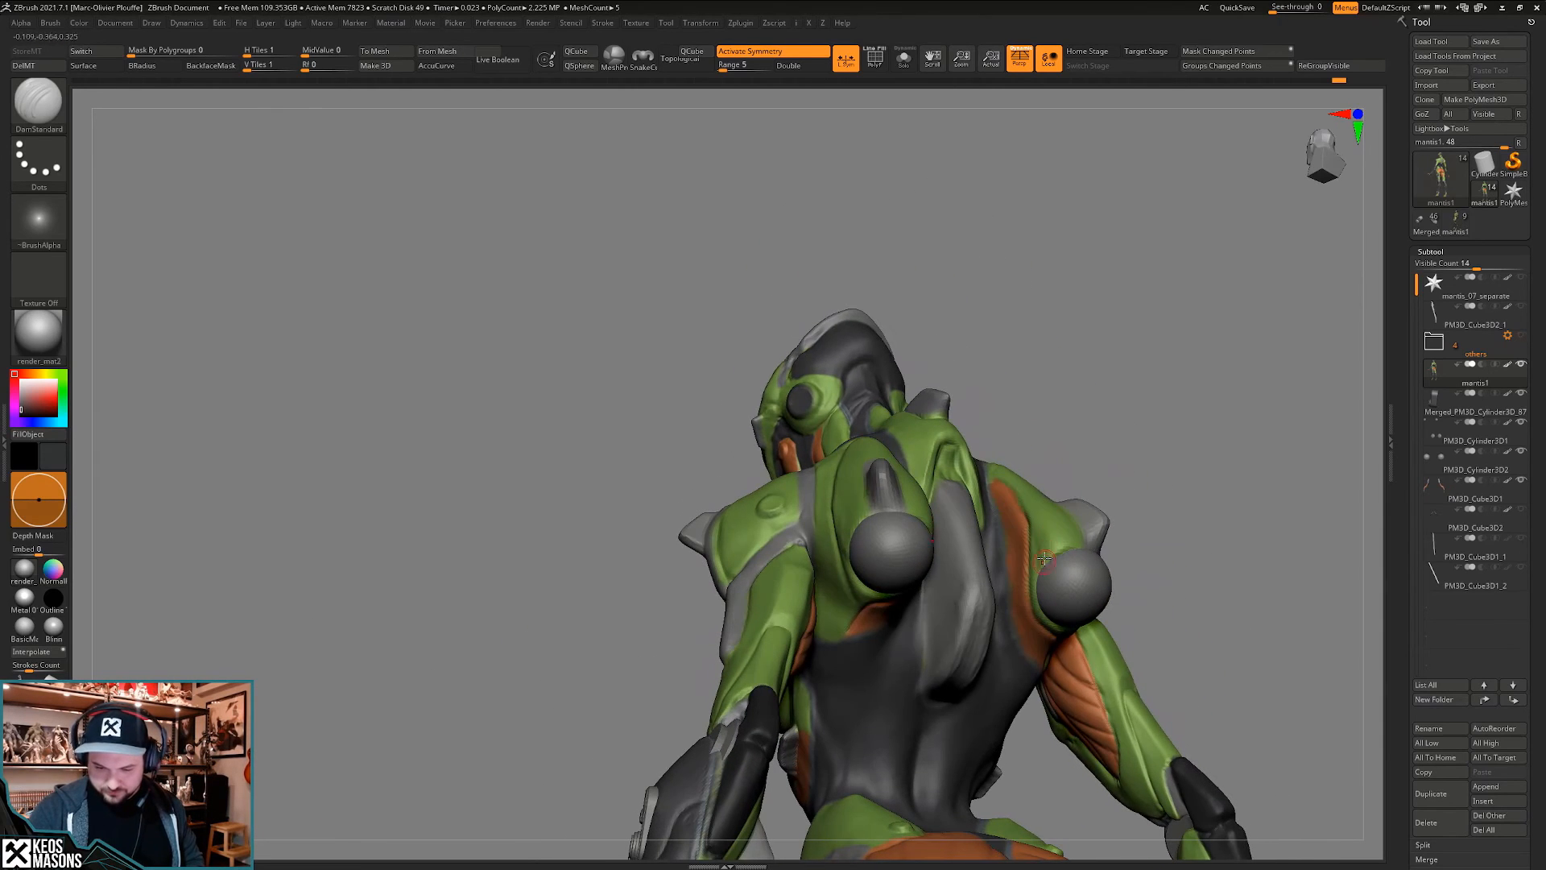
pyautogui.rightClick(1016, 615)
pyautogui.press('shift')
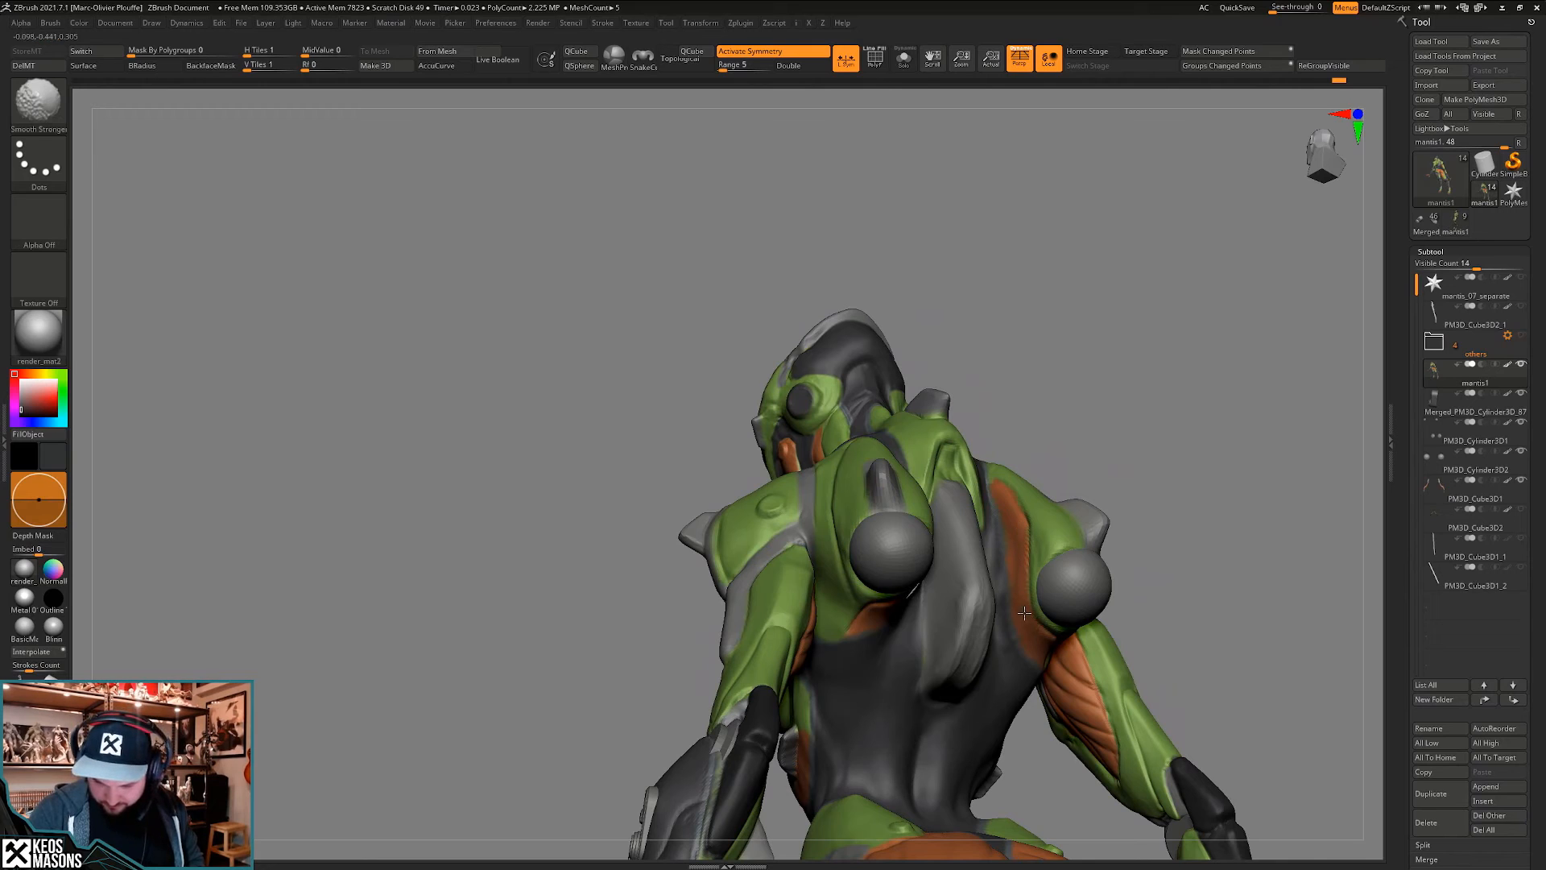
pyautogui.moveTo(1008, 501); pyautogui.dragTo(1031, 636, button='right')
pyautogui.rightClick(1031, 643)
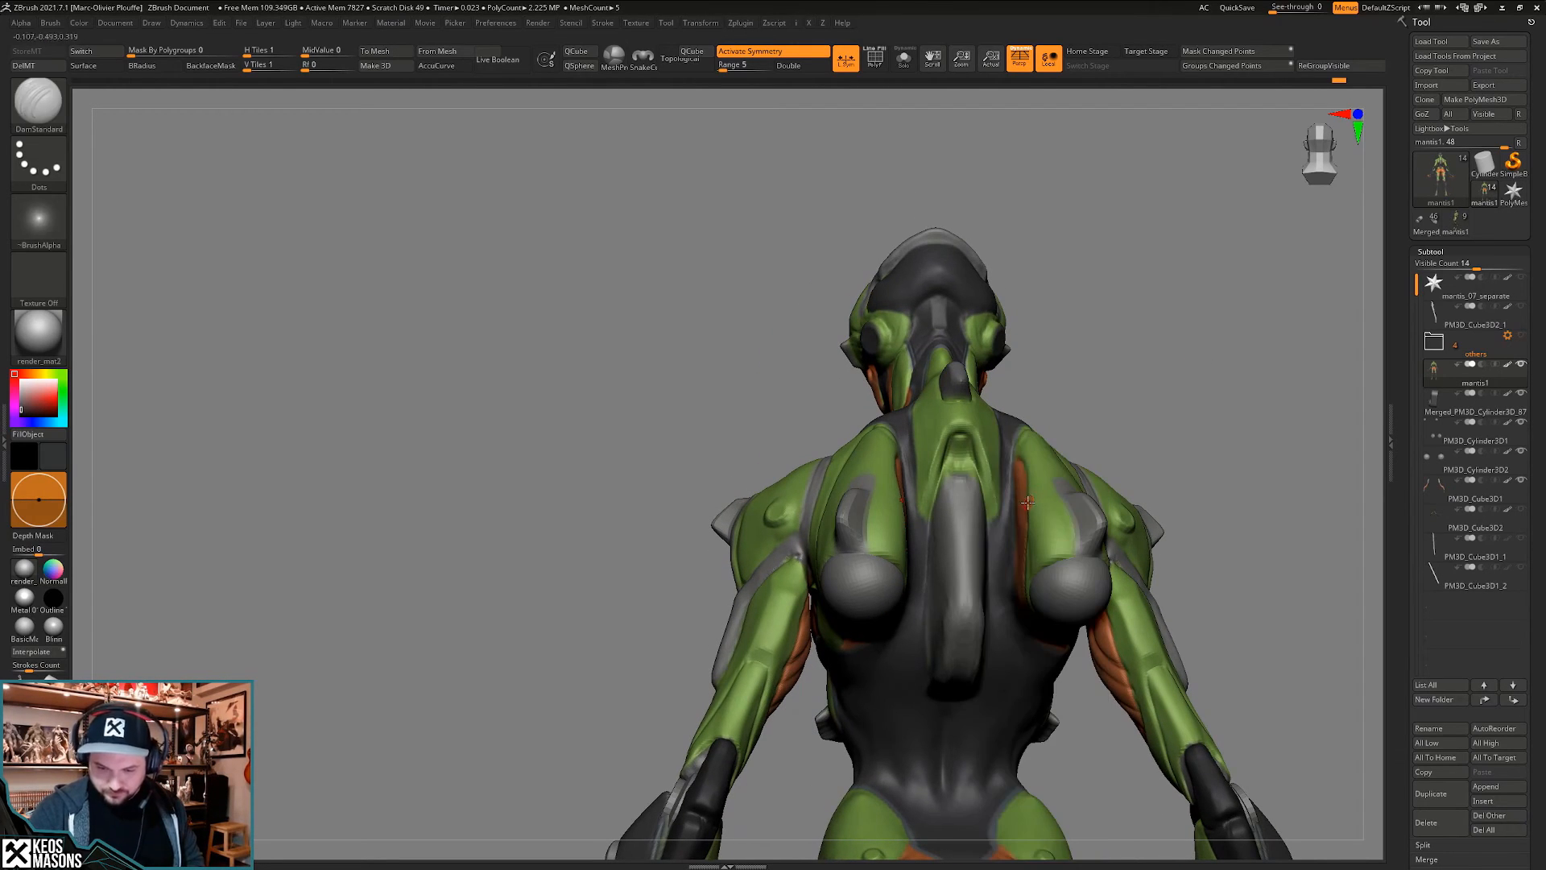
pyautogui.rightClick(982, 577)
pyautogui.moveTo(1027, 498); pyautogui.dragTo(1012, 572, button='right')
pyautogui.rightClick(978, 595)
pyautogui.moveTo(1037, 664); pyautogui.dragTo(970, 499, button='right')
pyautogui.moveTo(1131, 461); pyautogui.dragTo(1176, 564, button='right')
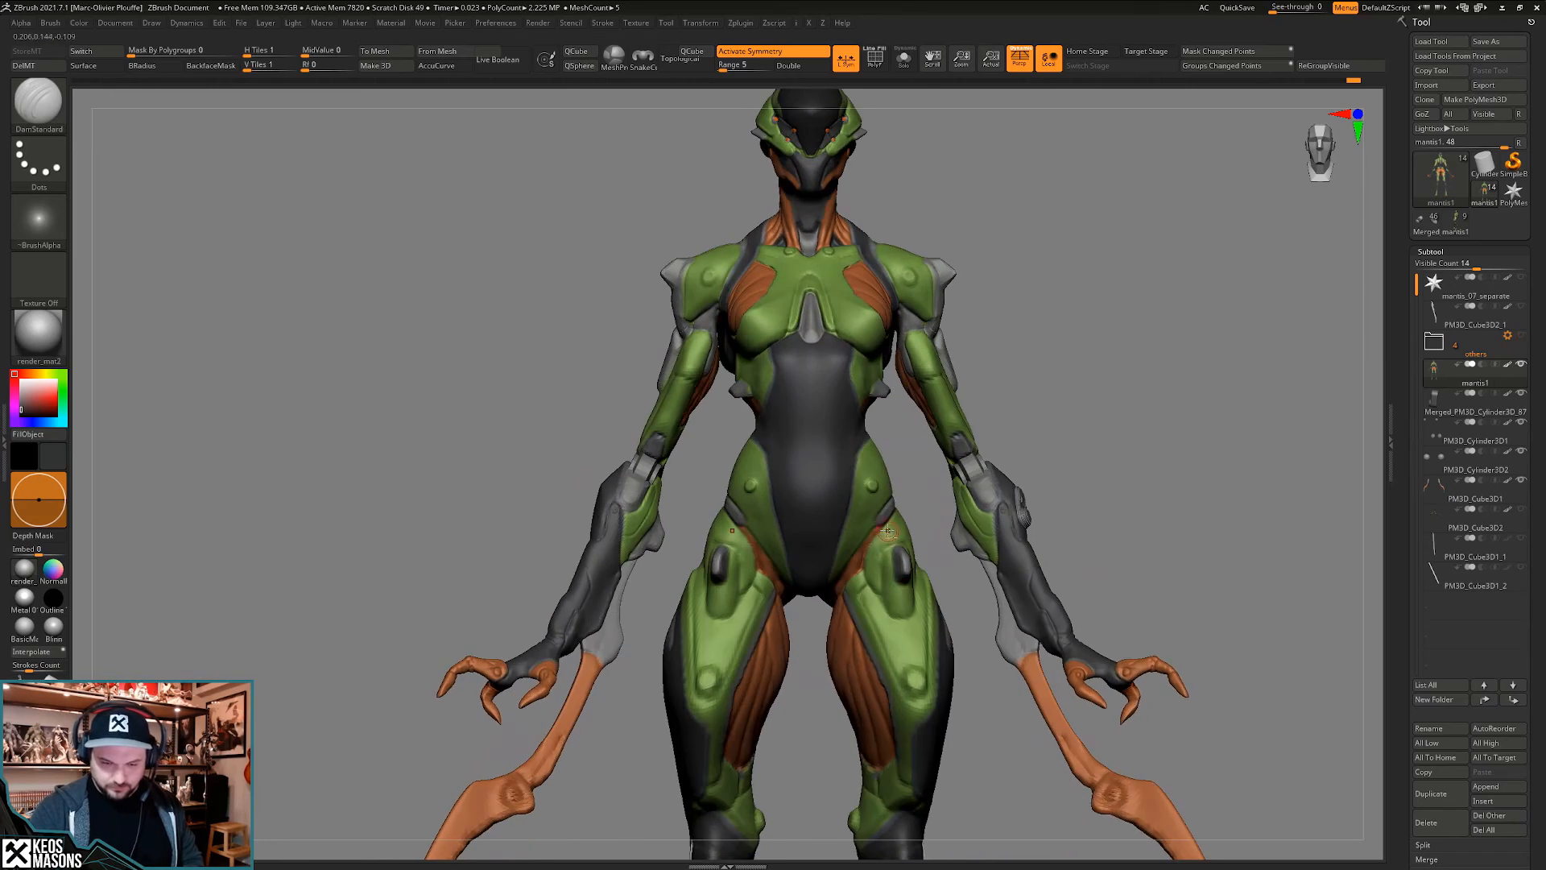
pyautogui.moveTo(878, 499)
pyautogui.keyDown('ctrl'); pyautogui.mouseDown(button='right')
pyautogui.moveTo(885, 582)
pyautogui.moveTo(846, 583)
pyautogui.moveTo(901, 594)
pyautogui.mouseUp(button='right'); pyautogui.keyUp('ctrl')
pyautogui.moveTo(1404, 559); pyautogui.dragTo(1413, 141)
pyautogui.moveTo(1246, 559); pyautogui.dragTo(1080, 470, button='right')
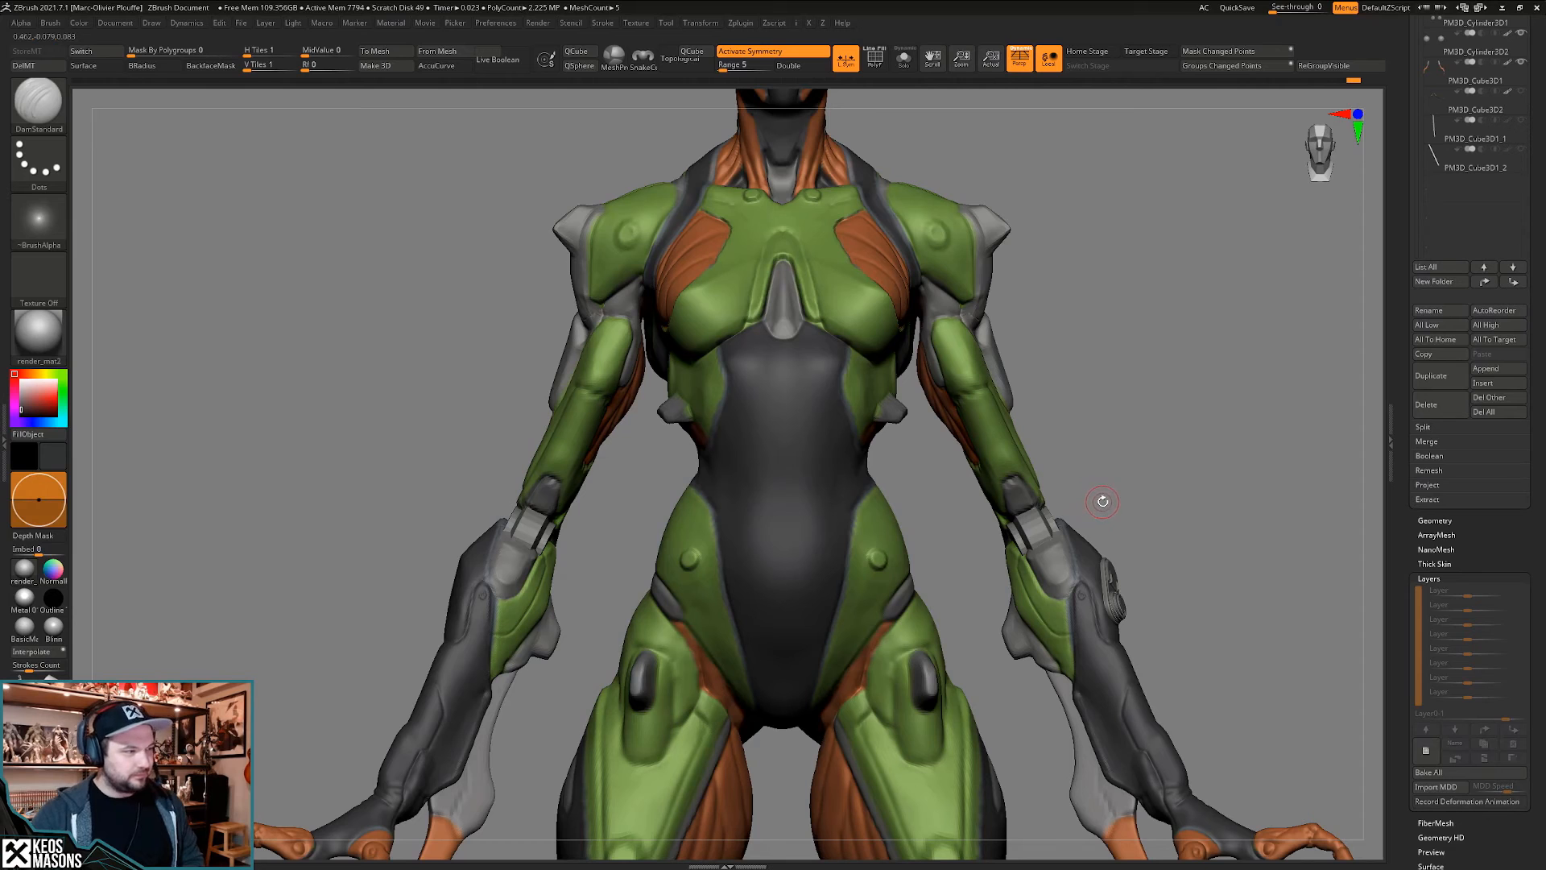
pyautogui.moveTo(1134, 480); pyautogui.dragTo(1014, 483, button='right')
pyautogui.keyDown('ctrl'); pyautogui.moveTo(875, 547); pyautogui.dragTo(939, 528, button='right'); pyautogui.keyUp('ctrl')
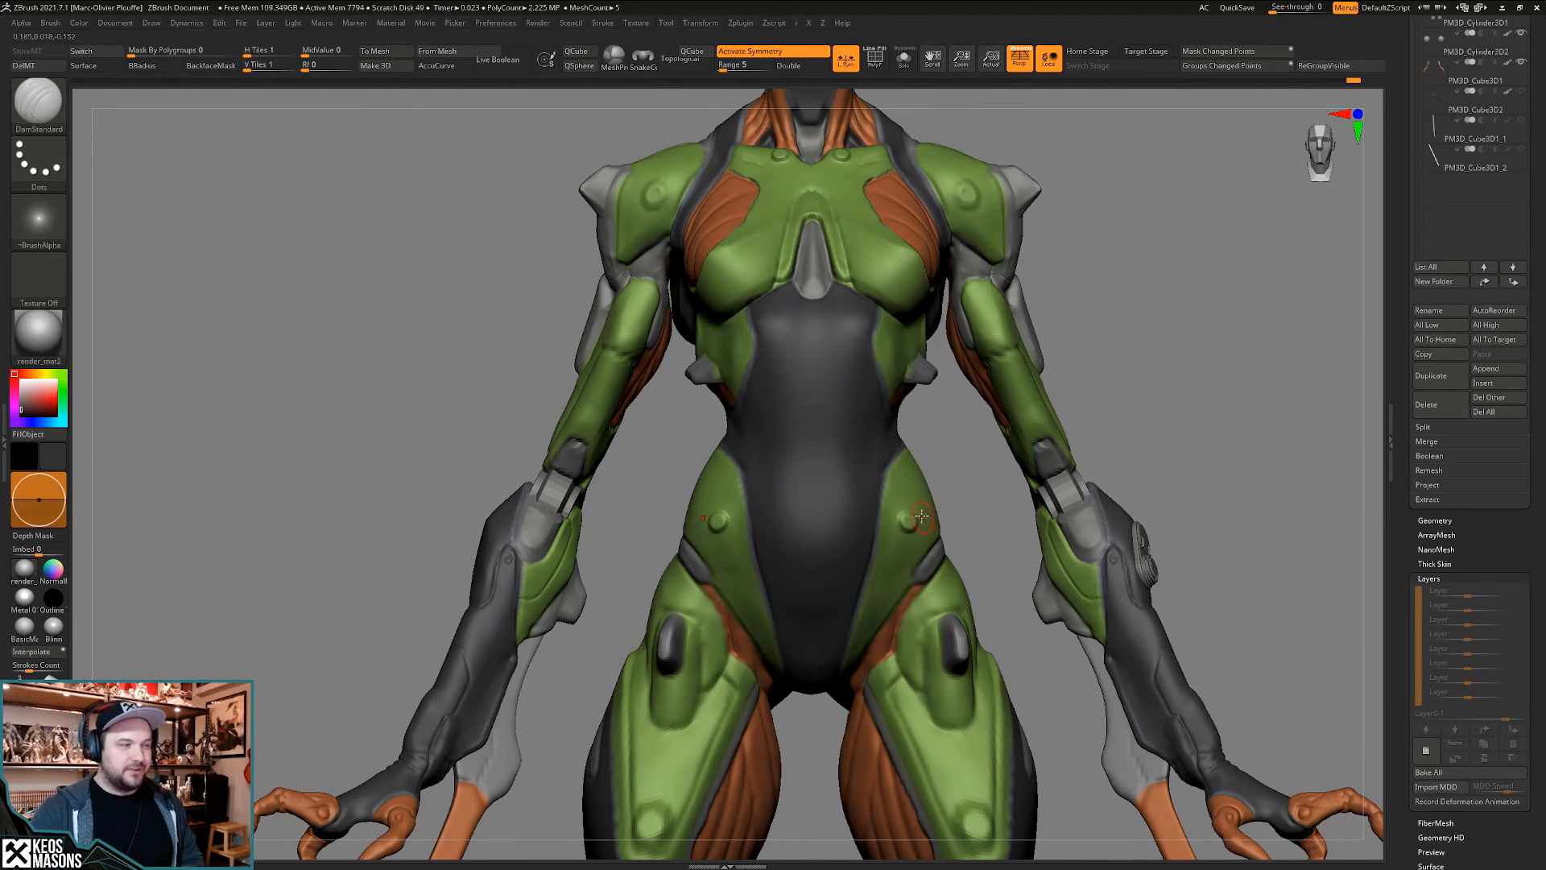
# - Try to smooth away the round stud on the green hip plates and rework the surface beneath it
pyautogui.rightClick(921, 517)
pyautogui.moveTo(921, 517); pyautogui.dragTo(907, 517, button='right')
pyautogui.keyDown('shift'); pyautogui.moveTo(906, 517); pyautogui.dragTo(905, 525); pyautogui.keyUp('shift')
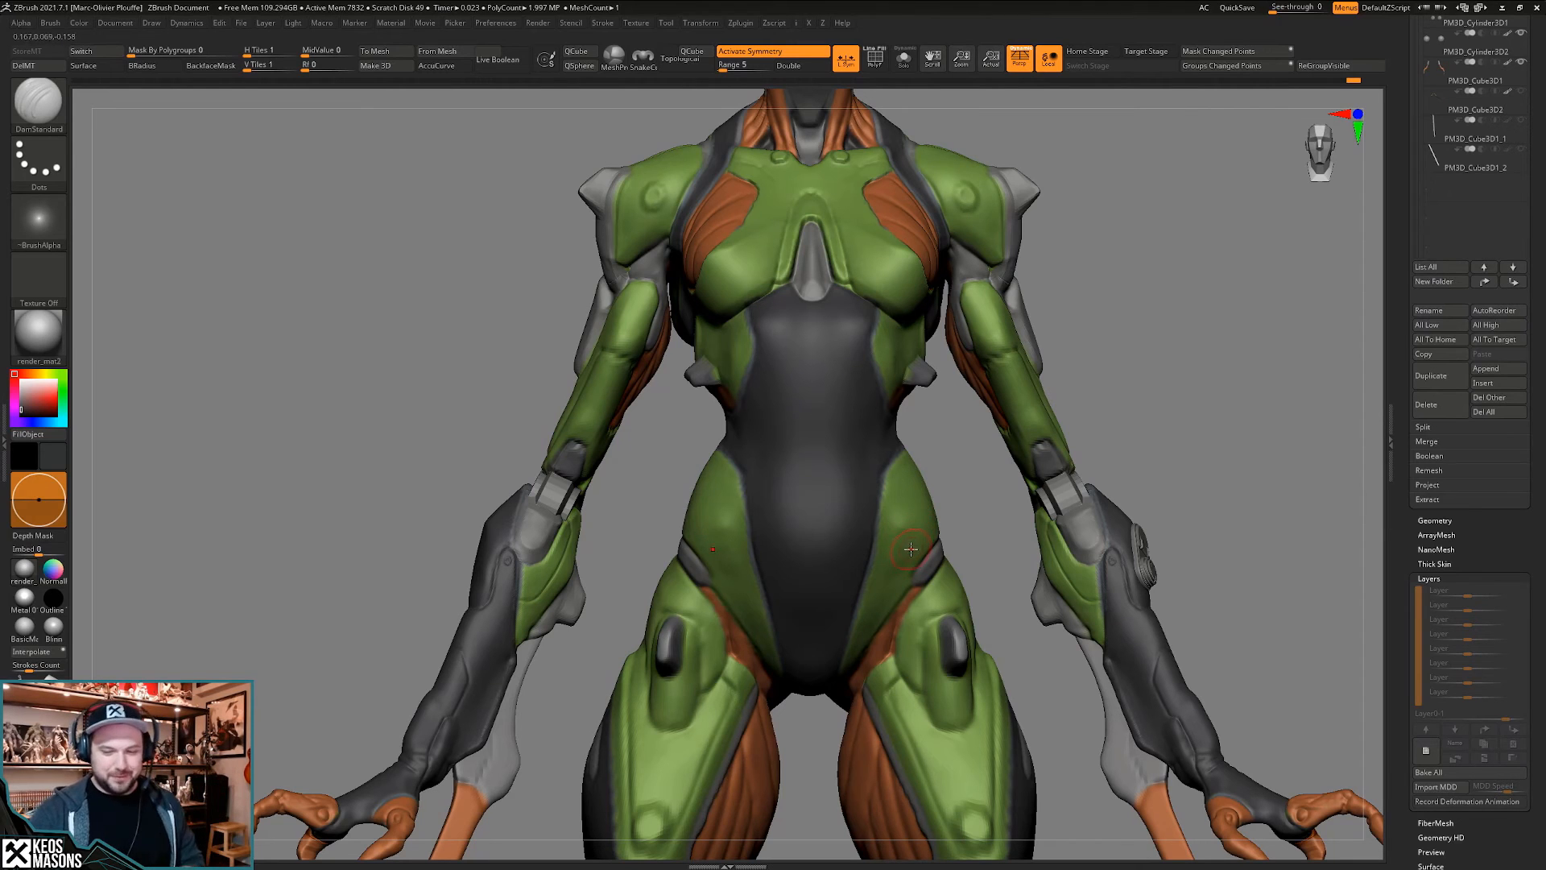
pyautogui.rightClick(917, 539)
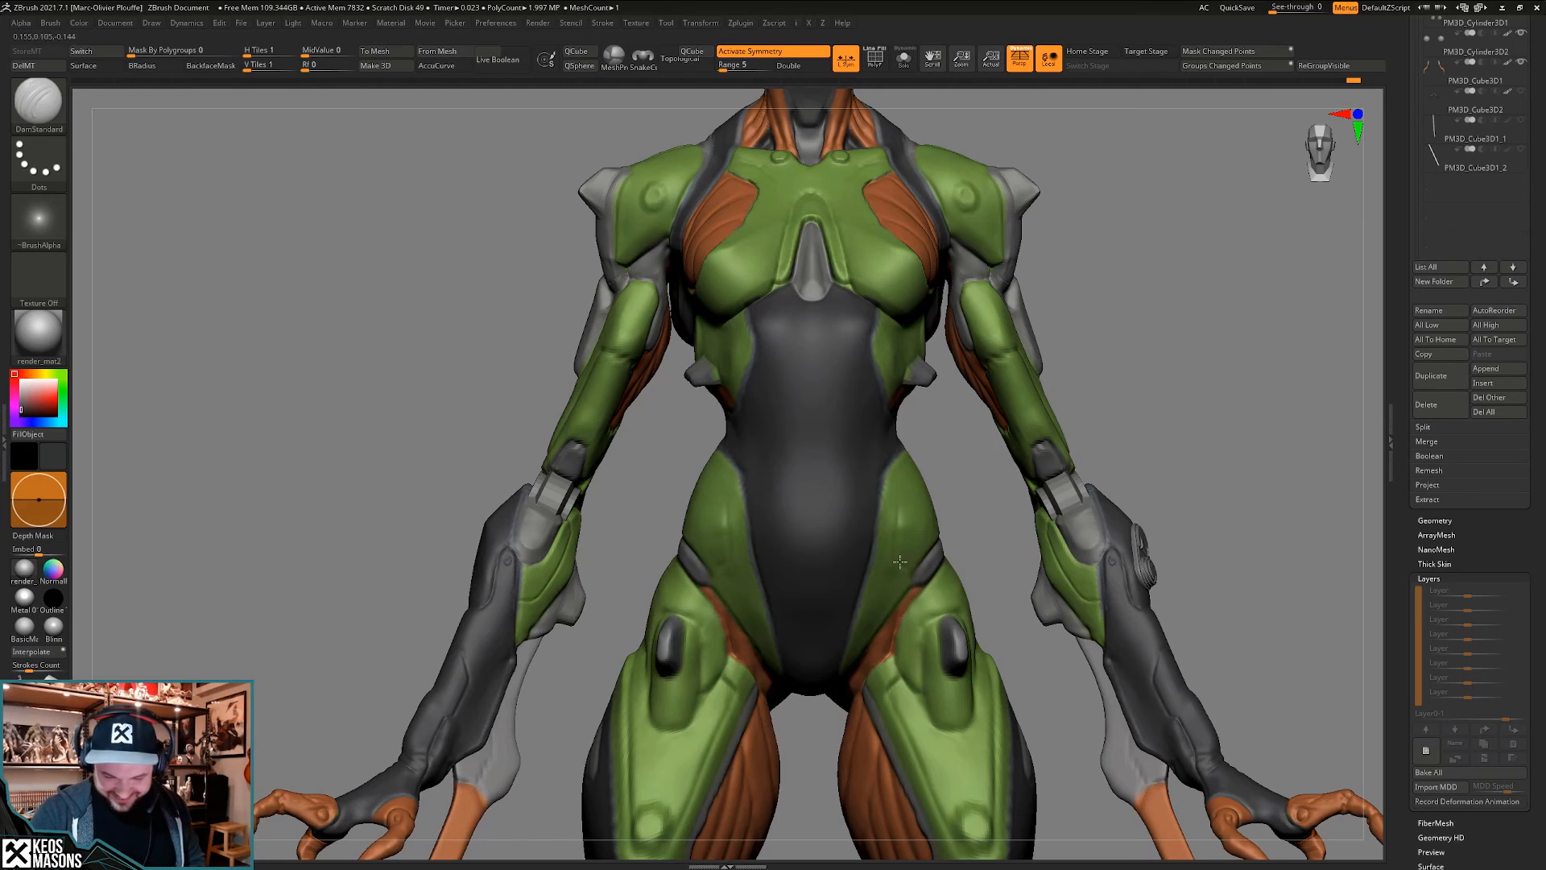
pyautogui.moveTo(897, 537)
pyautogui.mouseDown(button='right')
pyautogui.moveTo(903, 549)
pyautogui.moveTo(913, 525)
pyautogui.moveTo(877, 527)
pyautogui.moveTo(958, 529)
pyautogui.moveTo(1119, 449)
pyautogui.mouseUp(button='right')
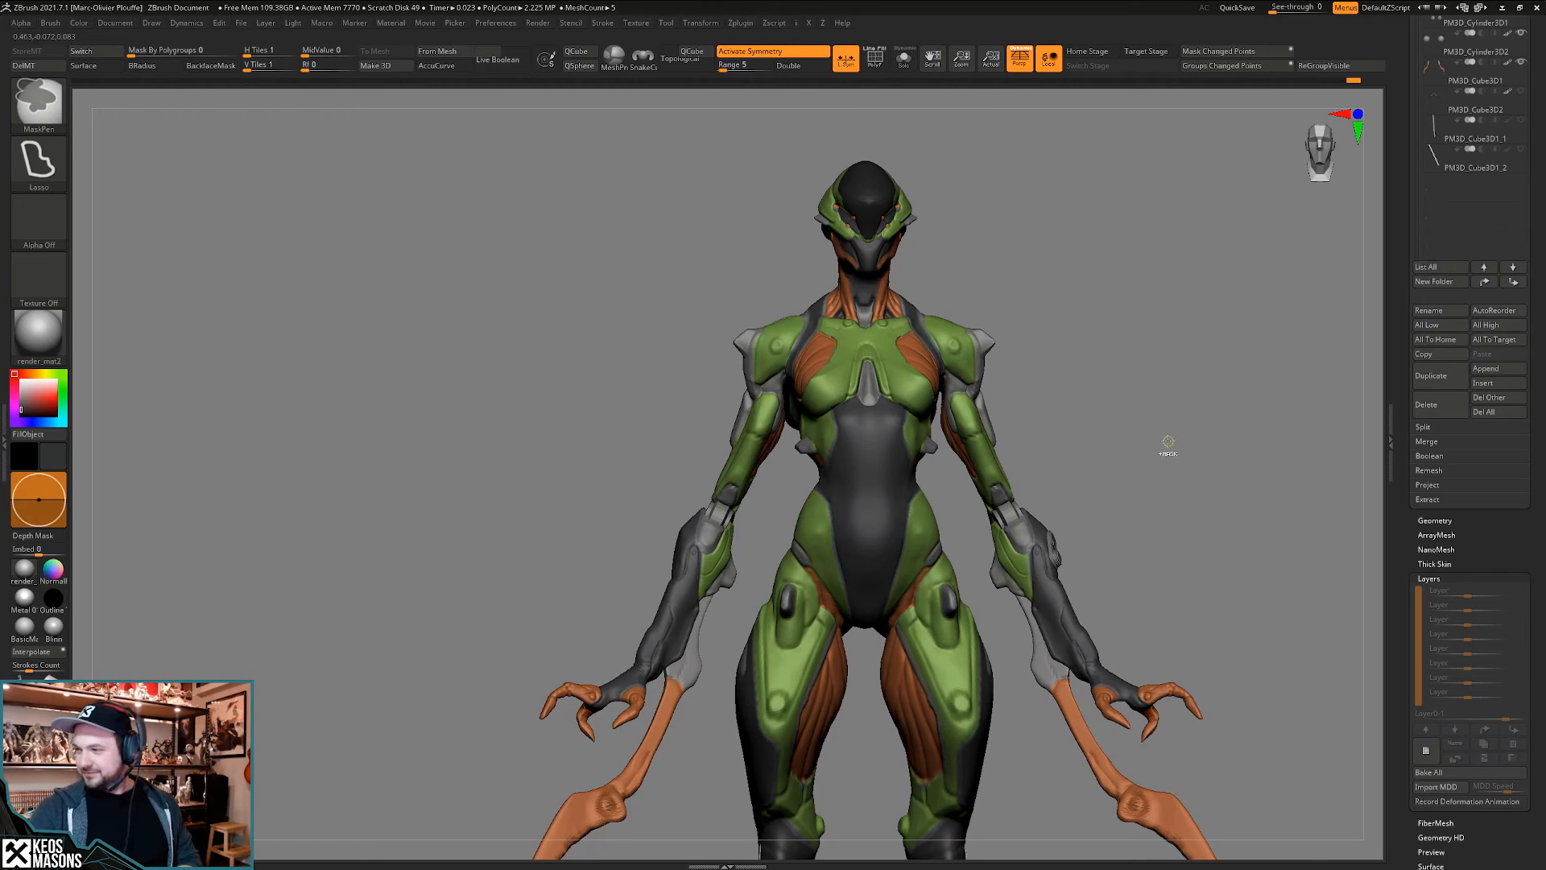
# - Carve a crease along the inside of the green hip plates with DamStandard, undoing the unwanted stroke
pyautogui.moveTo(1182, 445); pyautogui.dragTo(1140, 429, button='right')
pyautogui.moveTo(938, 527)
pyautogui.mouseDown(button='right')
pyautogui.moveTo(872, 525)
pyautogui.moveTo(904, 564)
pyautogui.moveTo(895, 584)
pyautogui.moveTo(930, 545)
pyautogui.moveTo(872, 581)
pyautogui.moveTo(941, 505)
pyautogui.moveTo(915, 560)
pyautogui.mouseUp(button='right')
pyautogui.rightClick(941, 500)
pyautogui.press('b')
pyautogui.rightClick(917, 556)
pyautogui.rightClick(912, 545)
pyautogui.rightClick(904, 537)
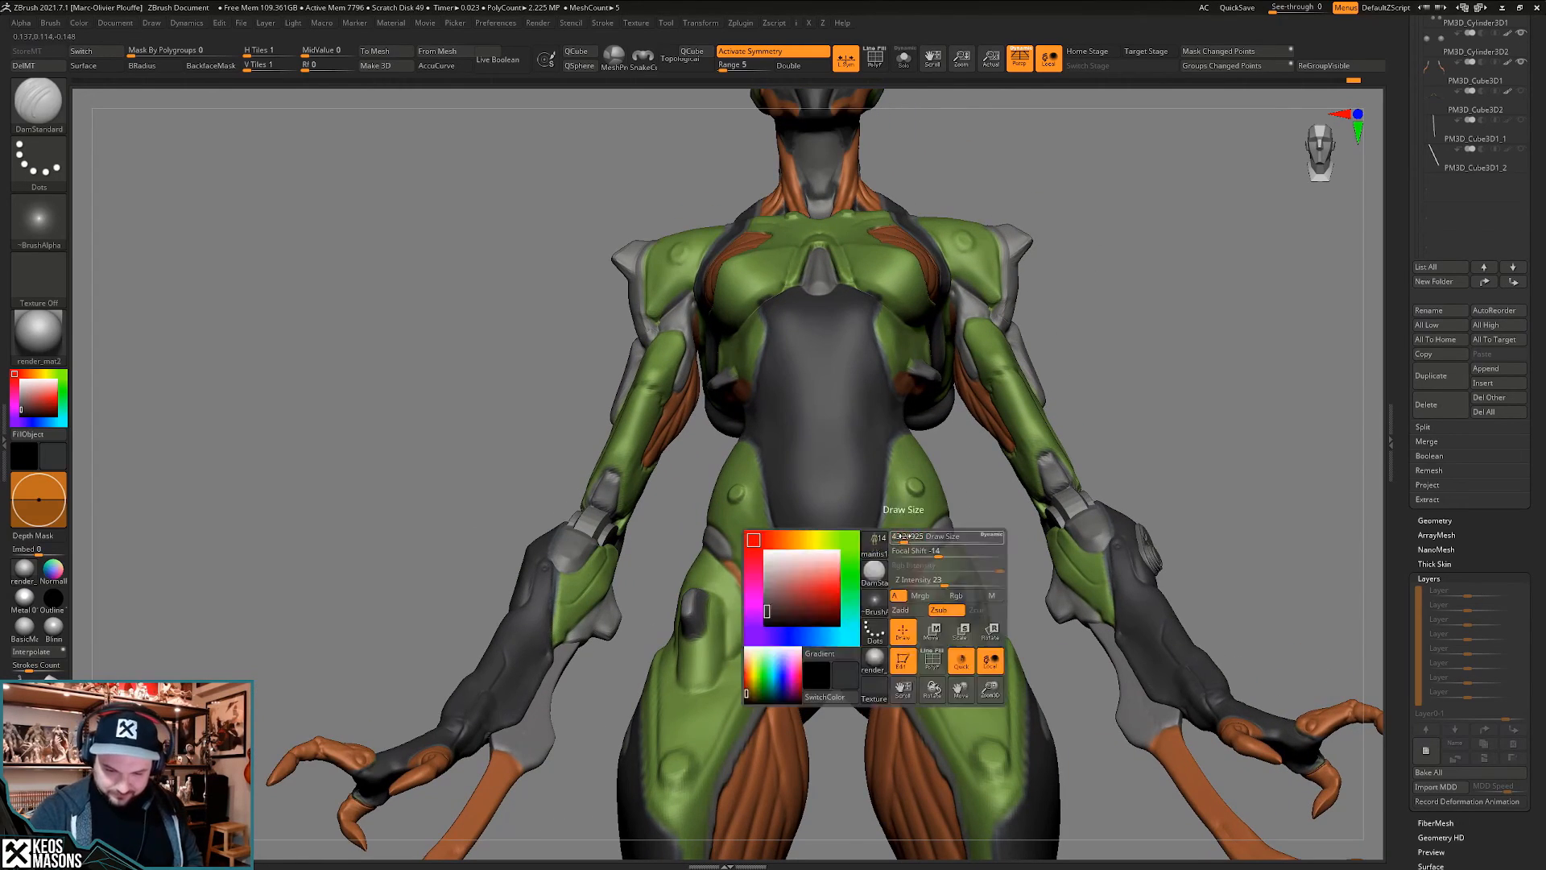
pyautogui.moveTo(882, 600)
pyautogui.mouseDown(button='right')
pyautogui.moveTo(878, 567)
pyautogui.moveTo(893, 612)
pyautogui.mouseUp(button='right')
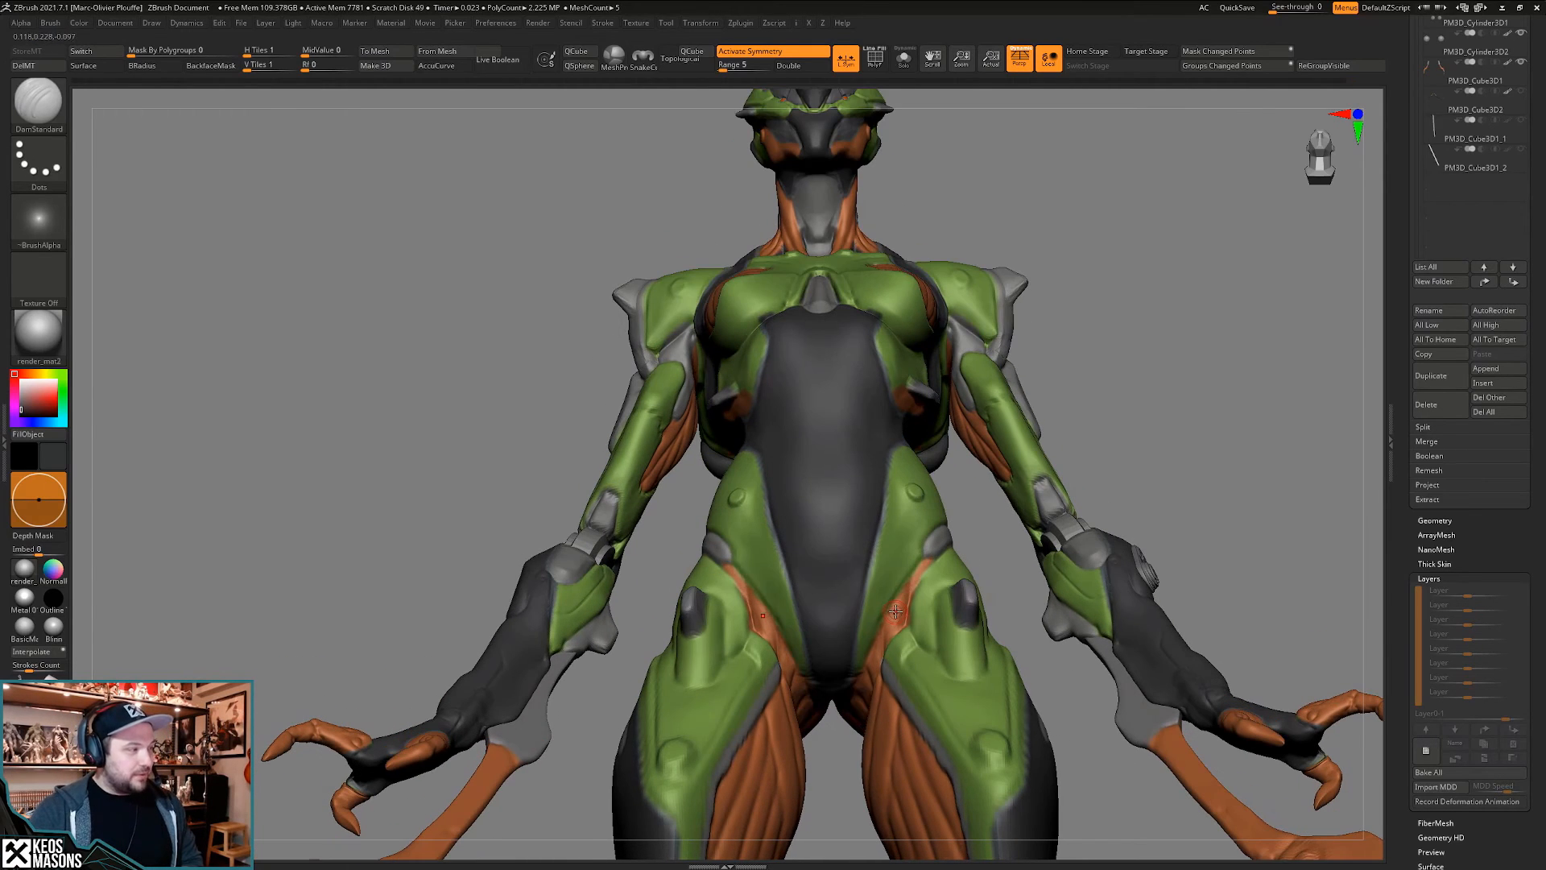
pyautogui.moveTo(908, 558)
pyautogui.mouseDown(button='right')
pyautogui.moveTo(901, 501)
pyautogui.moveTo(897, 561)
pyautogui.mouseUp(button='right')
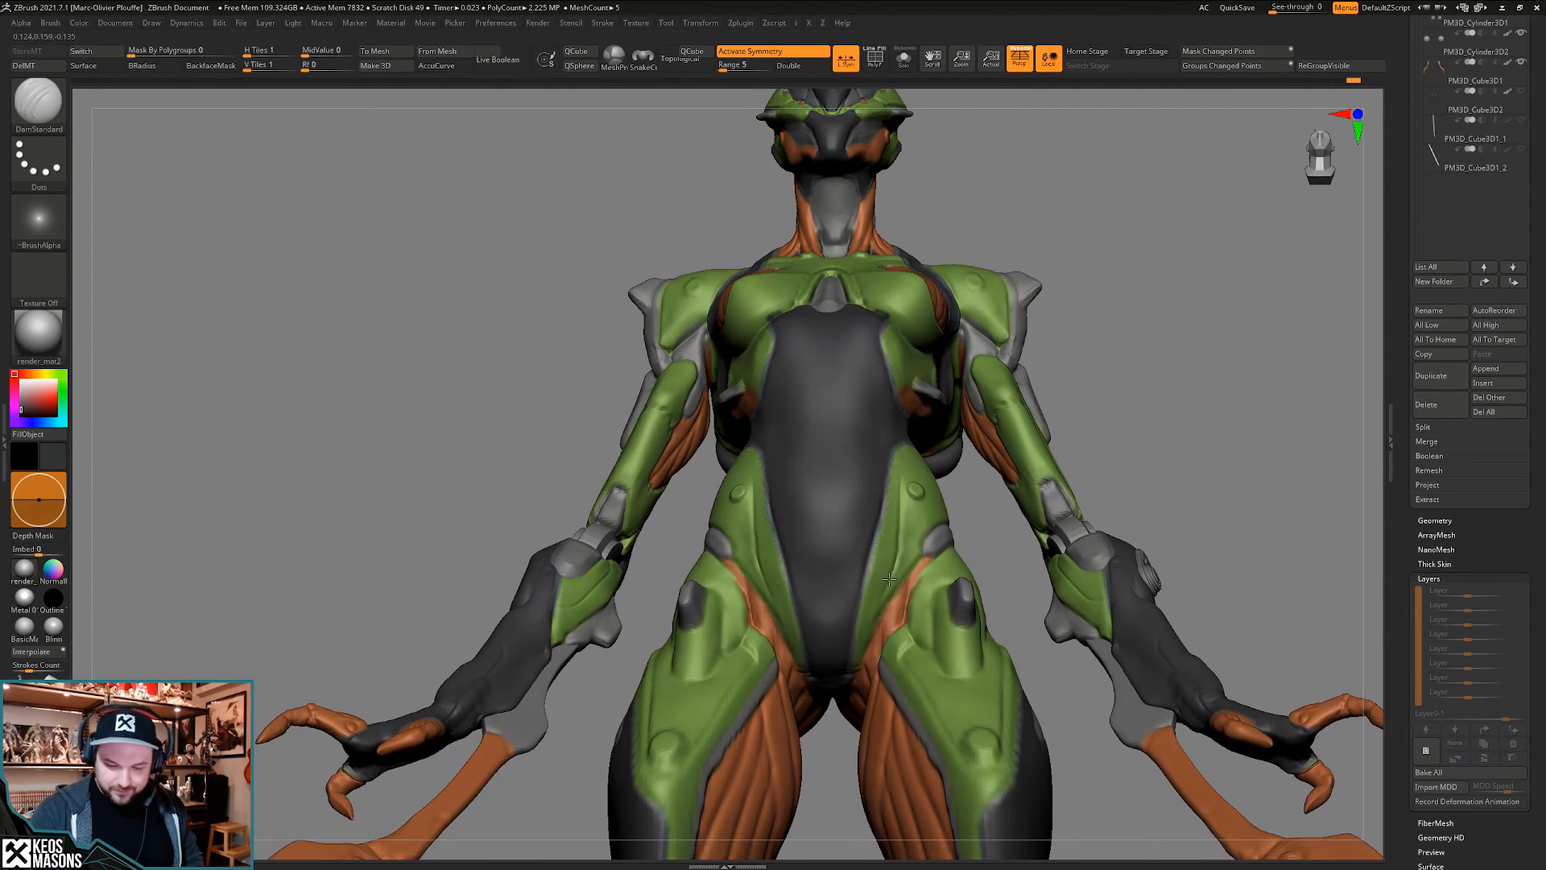
pyautogui.hotkey('ctrl', 'z')
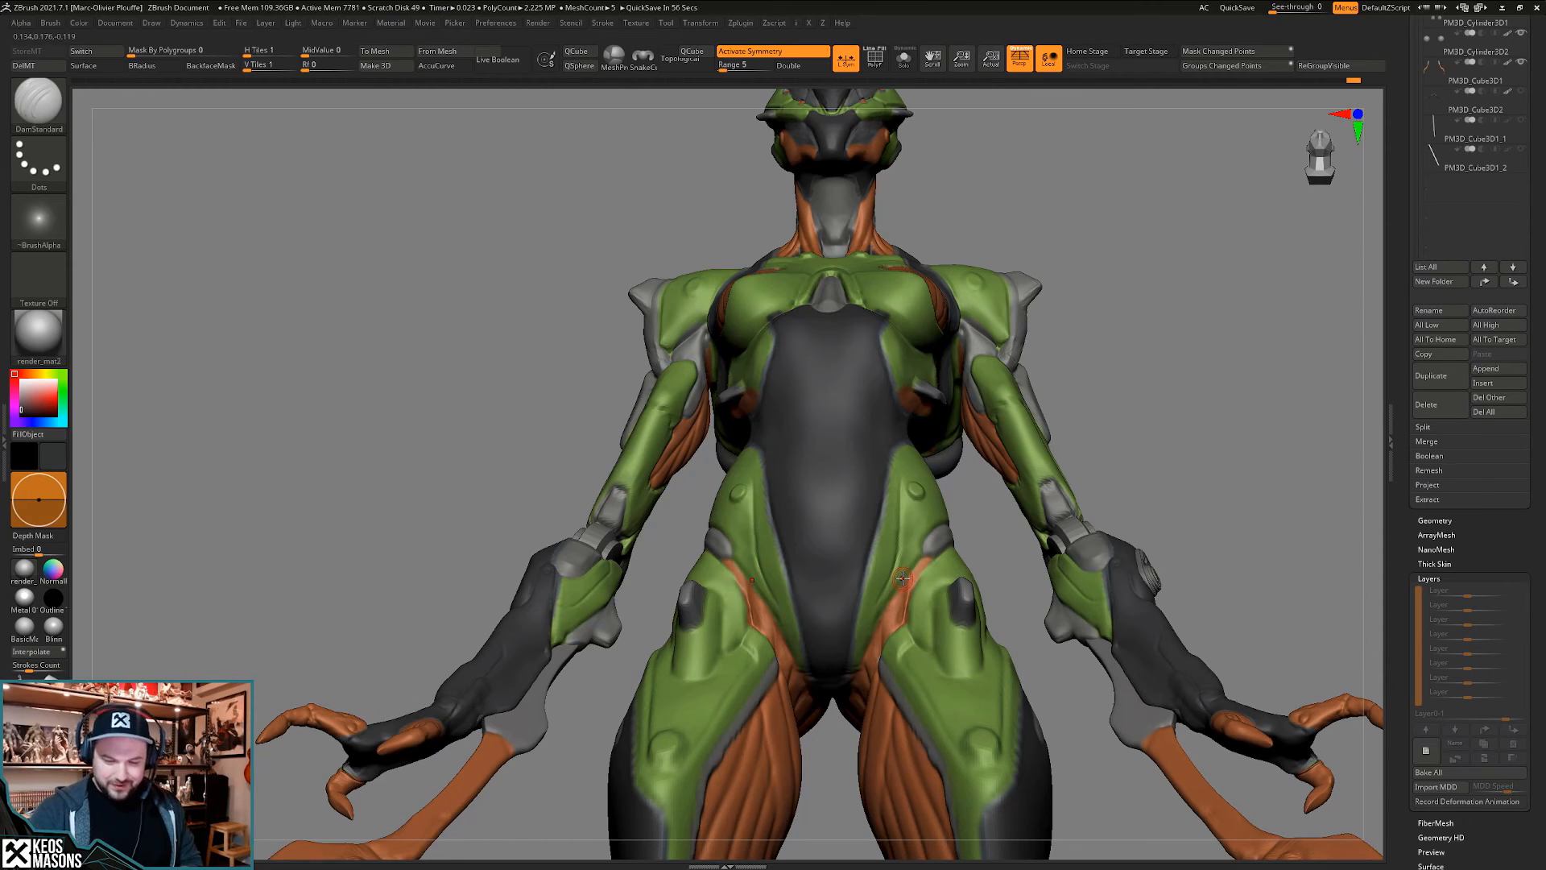
# - Refine the crease on the lower green hip plates, from the groin up toward the round stud, and smooth it
pyautogui.moveTo(902, 577); pyautogui.dragTo(862, 676, button='right')
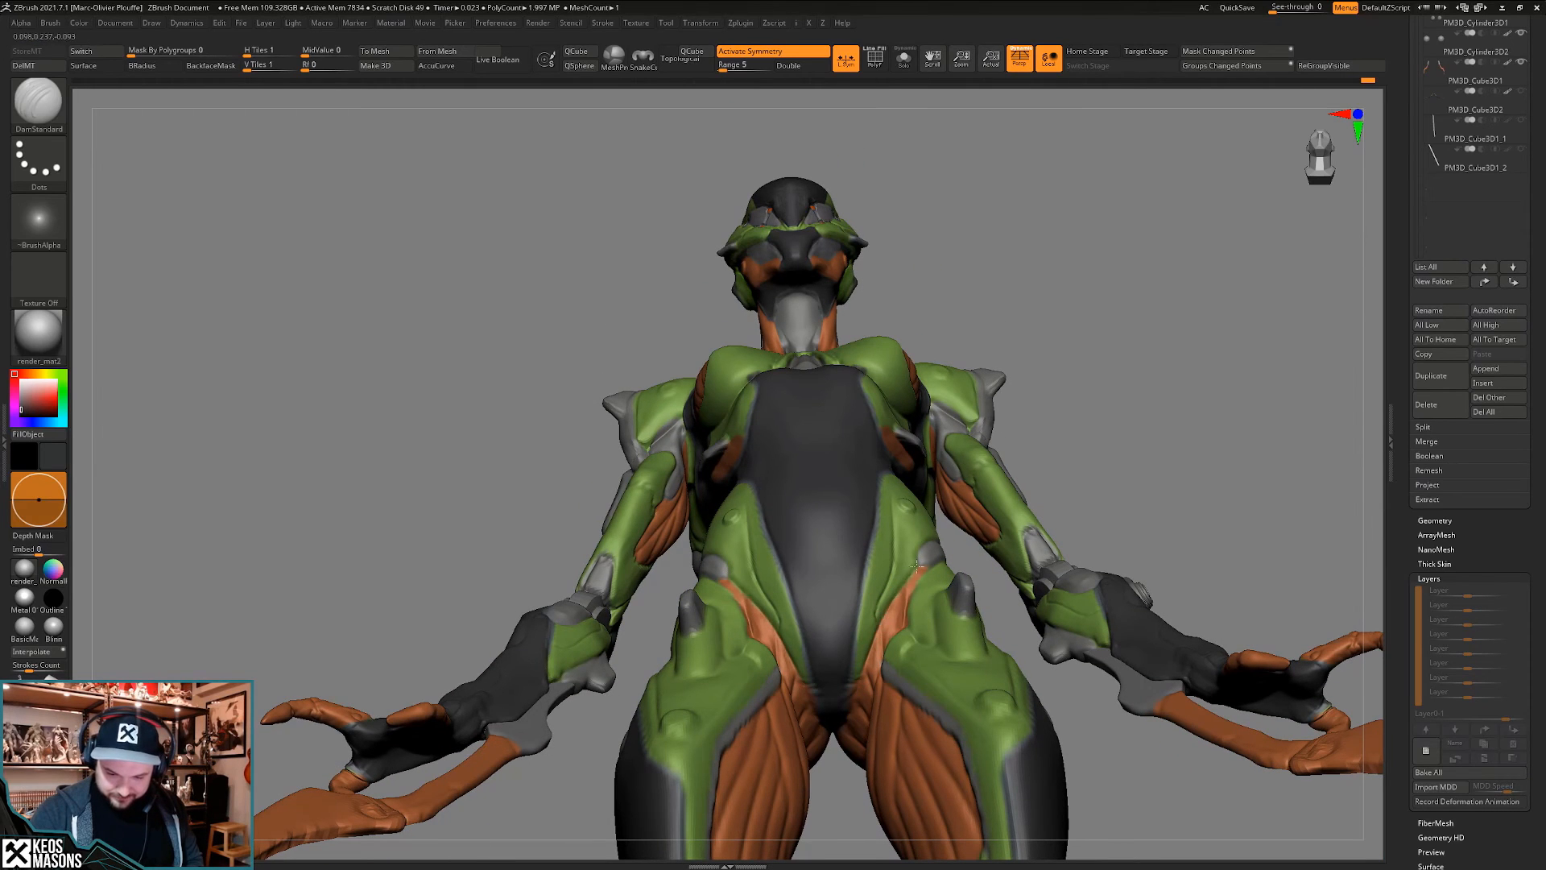
pyautogui.moveTo(910, 583); pyautogui.dragTo(848, 584, button='right')
pyautogui.moveTo(846, 662); pyautogui.dragTo(839, 683, button='right')
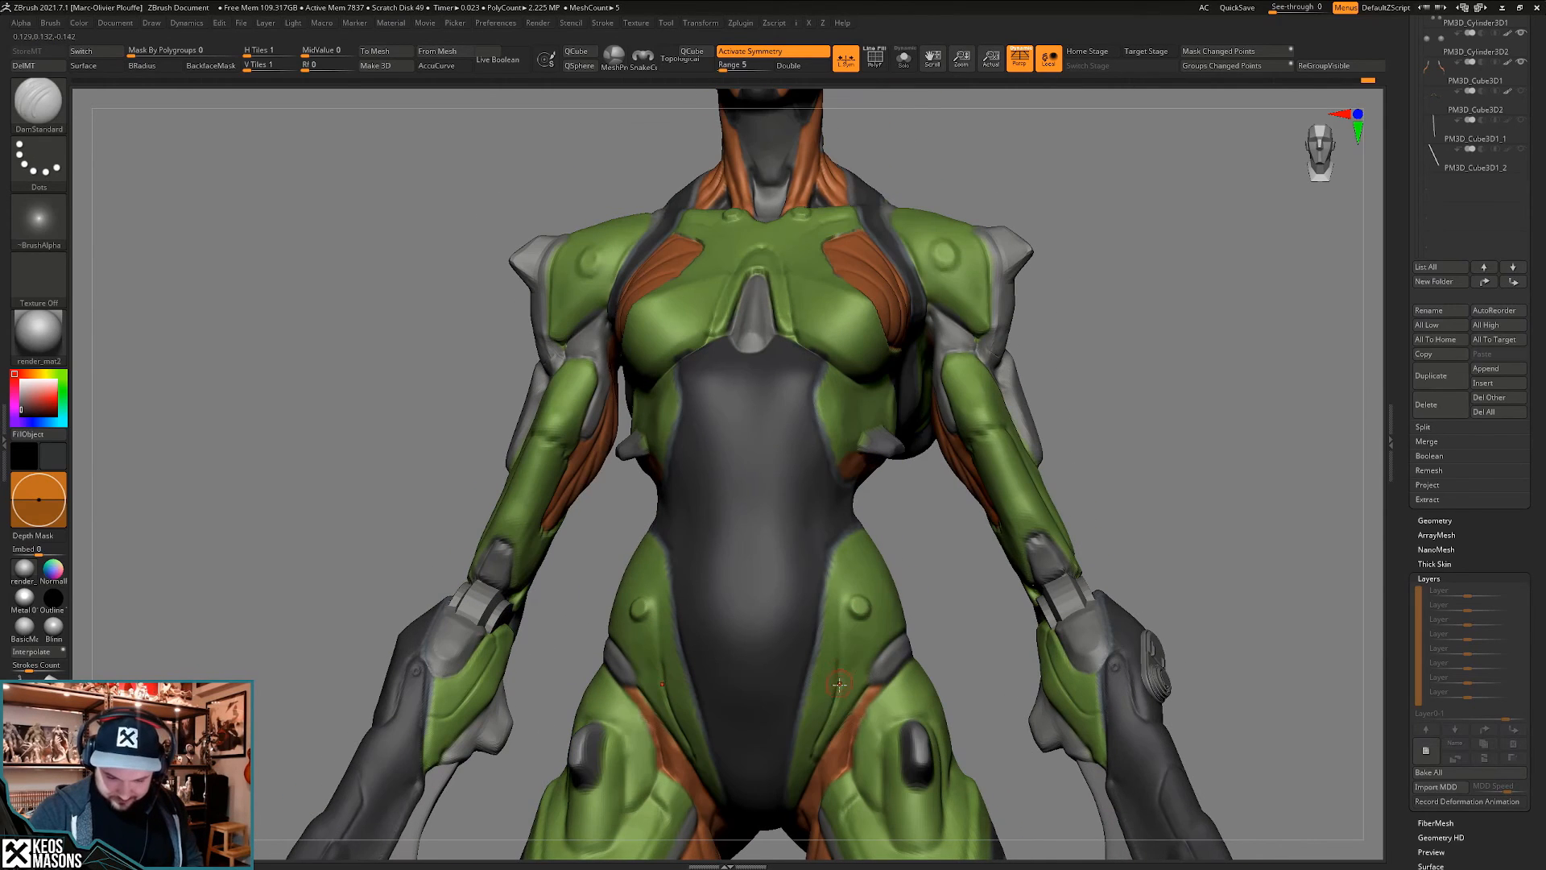
pyautogui.moveTo(844, 592); pyautogui.dragTo(874, 644, button='right')
pyautogui.press('shift')
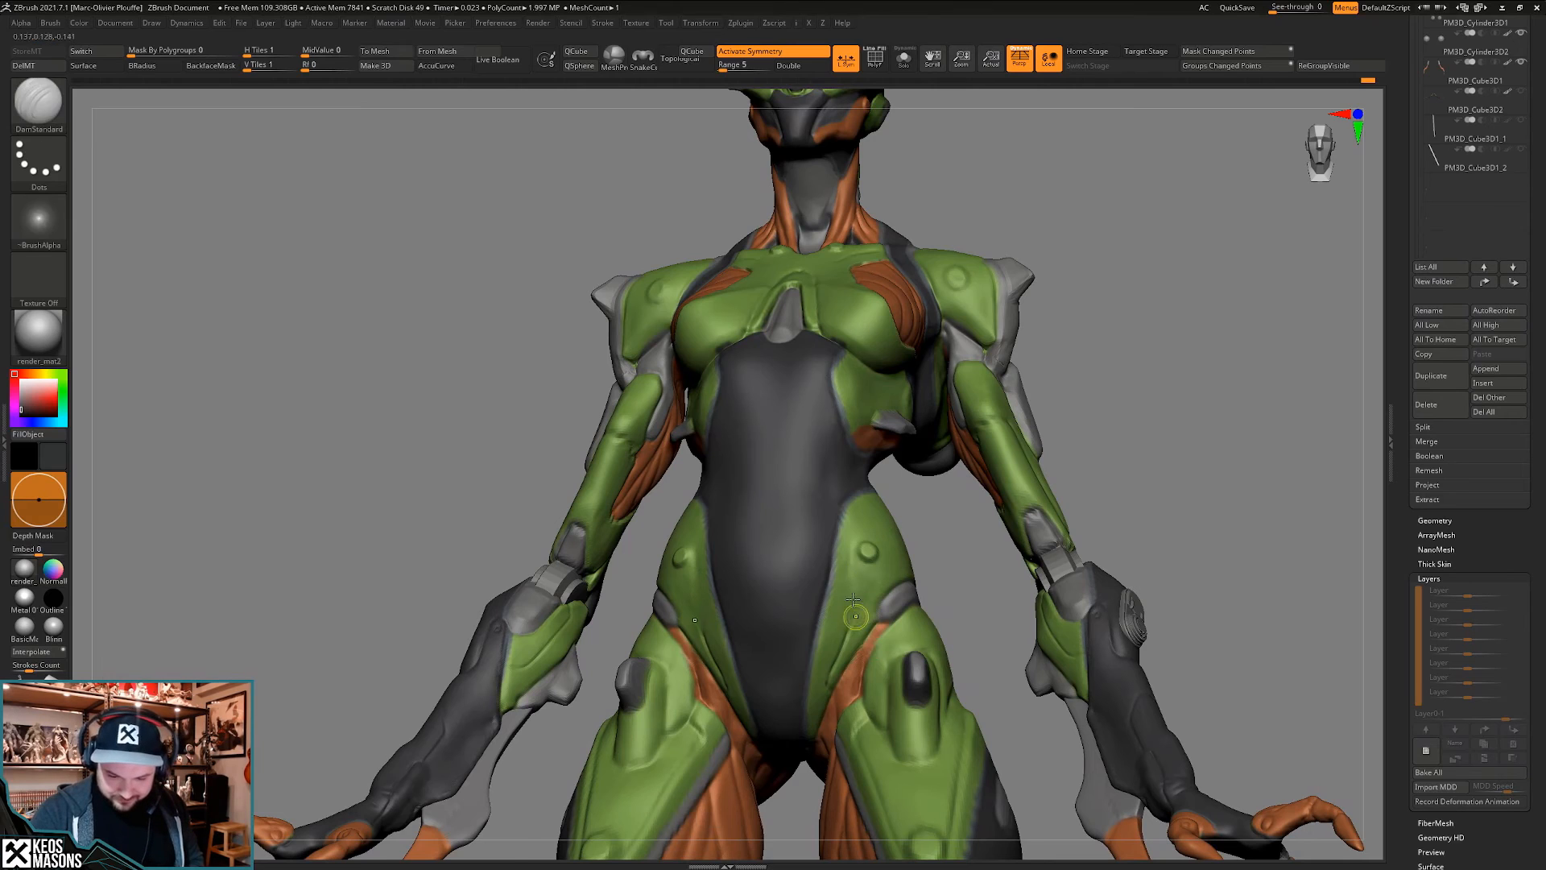
# - Extend the carved line around the round stud on the green hip plates with a resized DamStandard brush
pyautogui.moveTo(847, 599)
pyautogui.keyDown('ctrl'); pyautogui.mouseDown(button='right')
pyautogui.moveTo(850, 558)
pyautogui.moveTo(873, 556)
pyautogui.moveTo(877, 590)
pyautogui.moveTo(837, 610)
pyautogui.moveTo(840, 579)
pyautogui.moveTo(863, 575)
pyautogui.moveTo(856, 617)
pyautogui.moveTo(819, 561)
pyautogui.mouseUp(button='right'); pyautogui.keyUp('ctrl')
pyautogui.press('space')
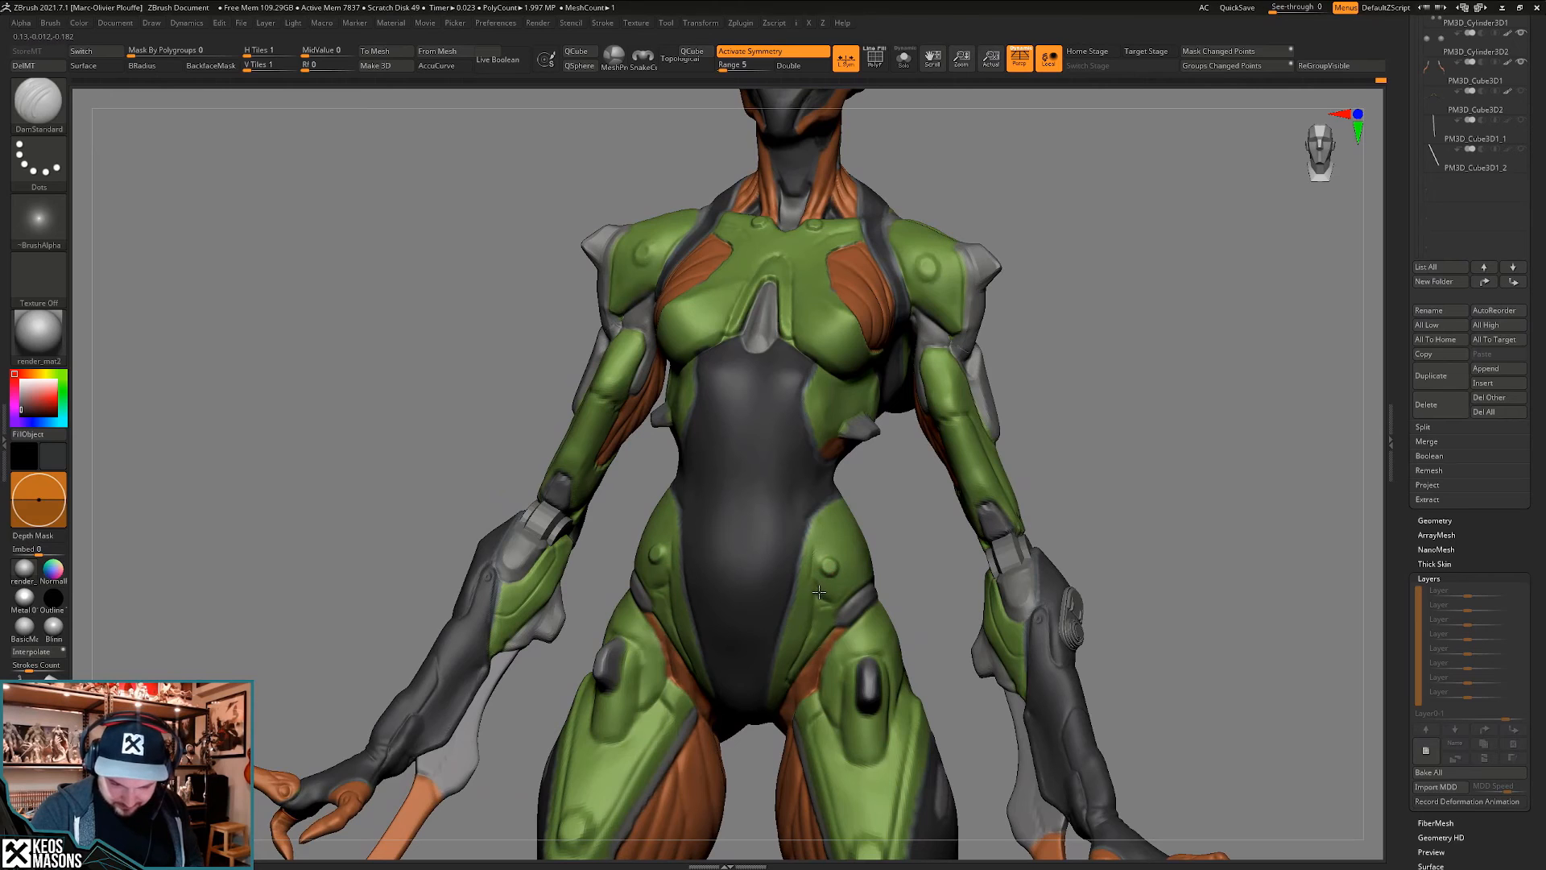
pyautogui.moveTo(820, 542)
pyautogui.mouseDown(button='right')
pyautogui.moveTo(866, 515)
pyautogui.moveTo(967, 576)
pyautogui.moveTo(919, 599)
pyautogui.moveTo(894, 583)
pyautogui.moveTo(854, 599)
pyautogui.moveTo(959, 546)
pyautogui.moveTo(798, 572)
pyautogui.moveTo(828, 524)
pyautogui.mouseUp(button='right')
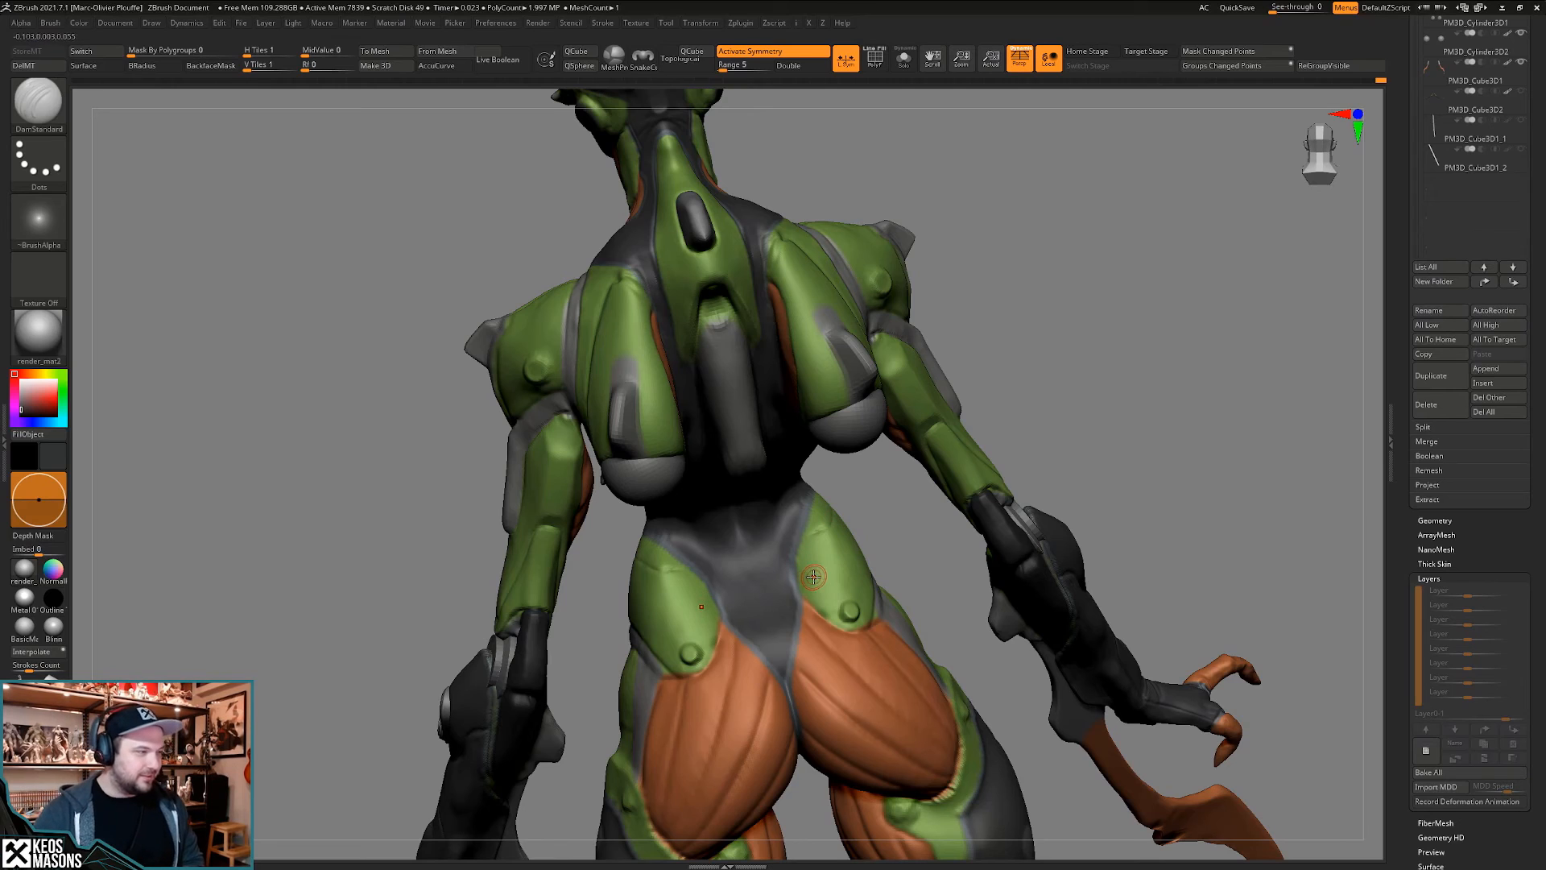
pyautogui.moveTo(835, 540)
pyautogui.mouseDown(button='right')
pyautogui.moveTo(877, 573)
pyautogui.moveTo(862, 554)
pyautogui.moveTo(834, 588)
pyautogui.moveTo(868, 576)
pyautogui.moveTo(830, 613)
pyautogui.moveTo(852, 577)
pyautogui.moveTo(894, 559)
pyautogui.moveTo(820, 577)
pyautogui.moveTo(853, 581)
pyautogui.moveTo(860, 556)
pyautogui.moveTo(869, 618)
pyautogui.mouseUp(button='right')
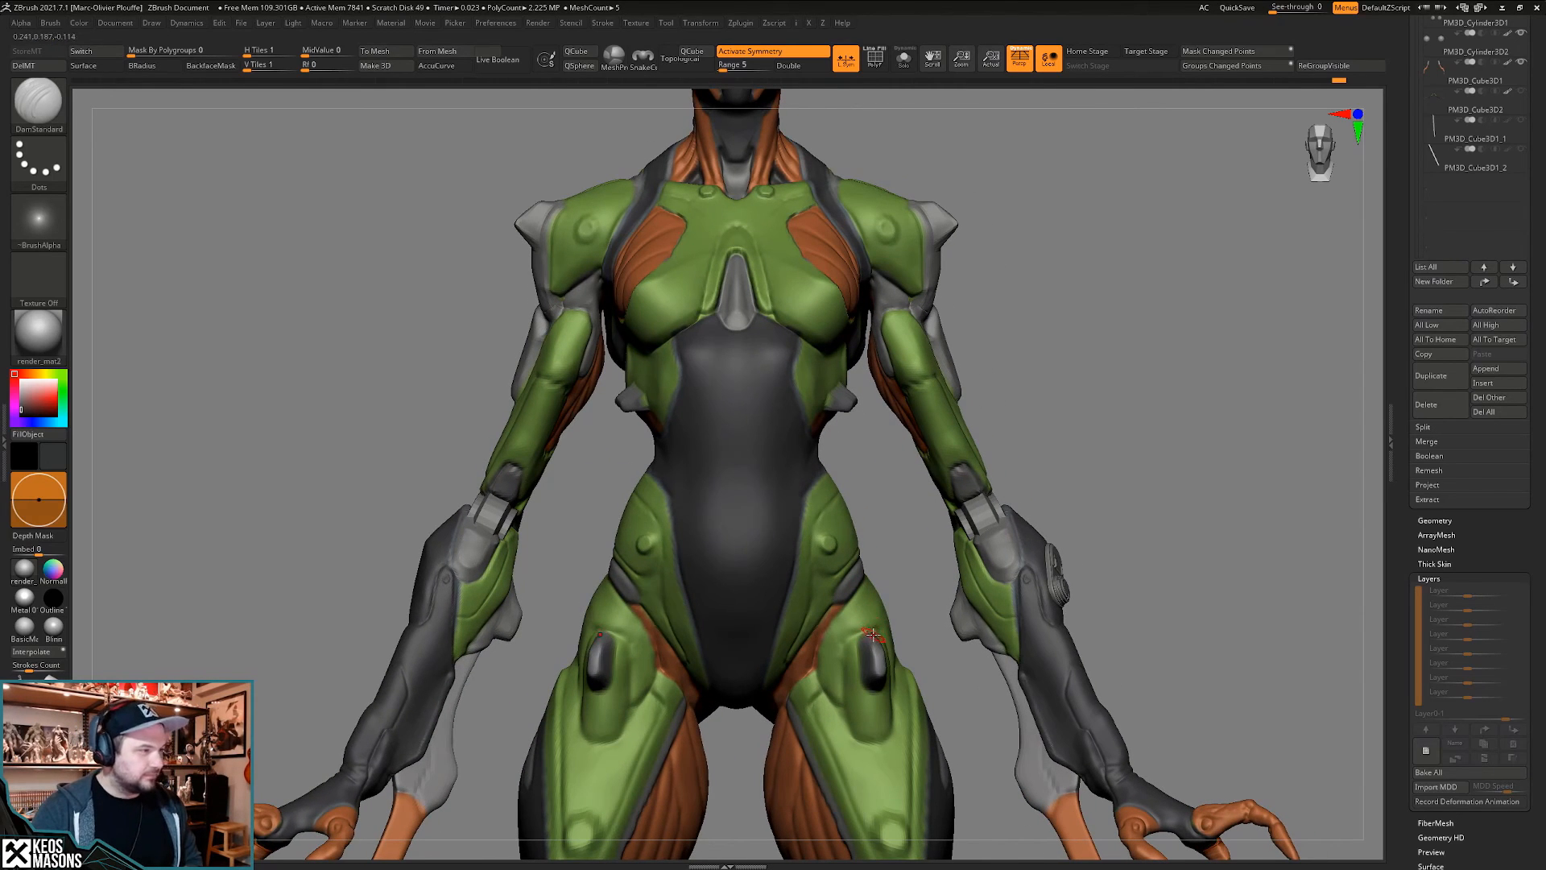
pyautogui.moveTo(876, 617)
pyautogui.mouseDown(button='right')
pyautogui.moveTo(846, 602)
pyautogui.moveTo(876, 587)
pyautogui.mouseUp(button='right')
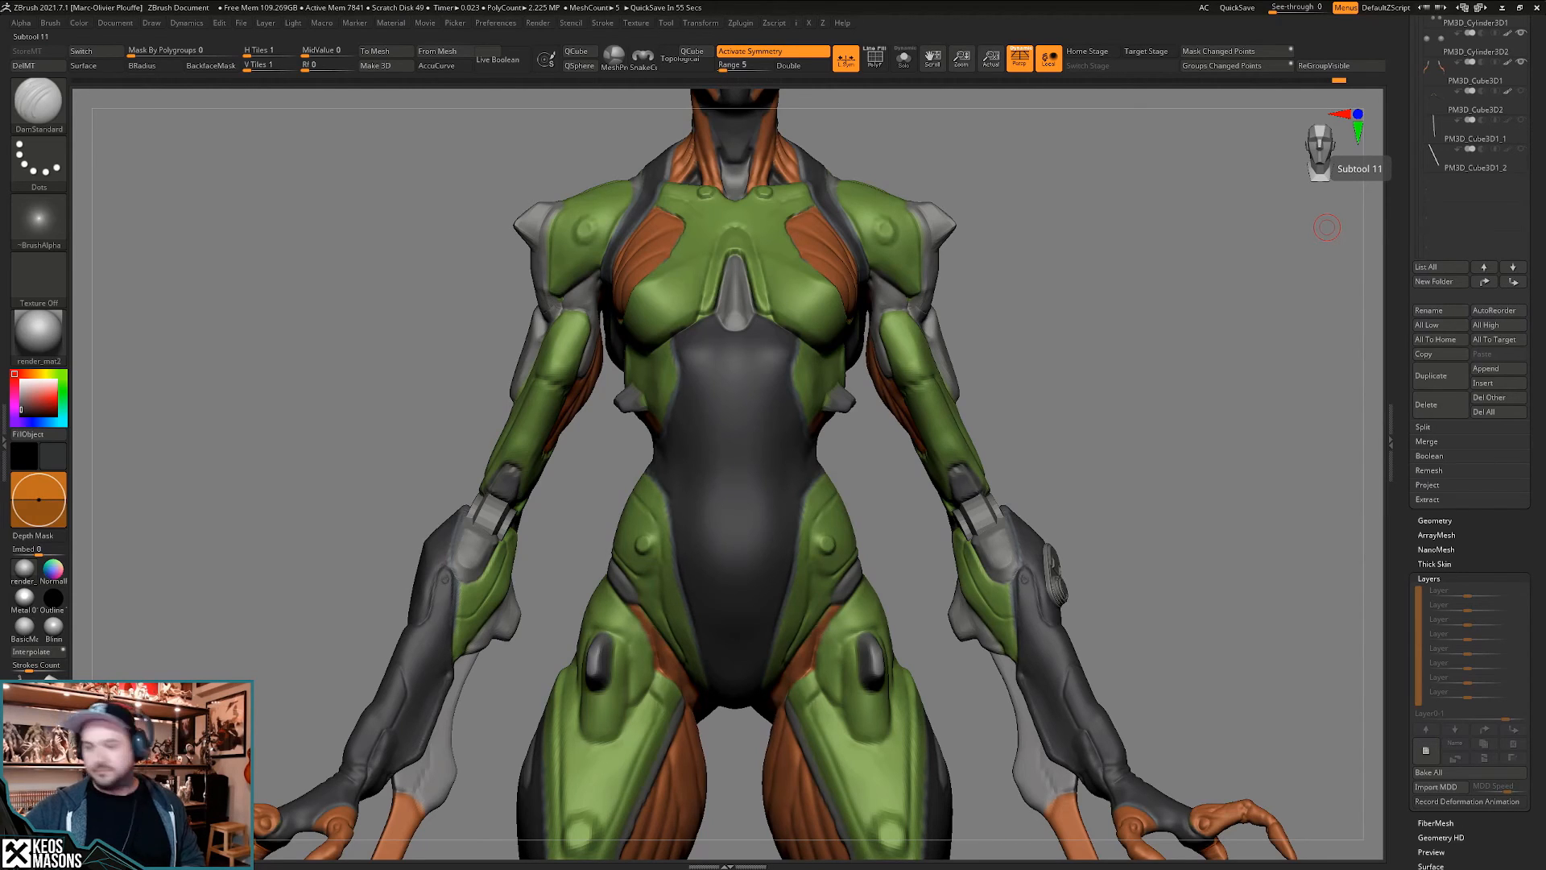
# - Build up the upper green hip plates over the round studs with ClayBuildup and smooth them into a rounded bulge
pyautogui.moveTo(1127, 451); pyautogui.dragTo(1055, 491, button='right')
pyautogui.press('space')
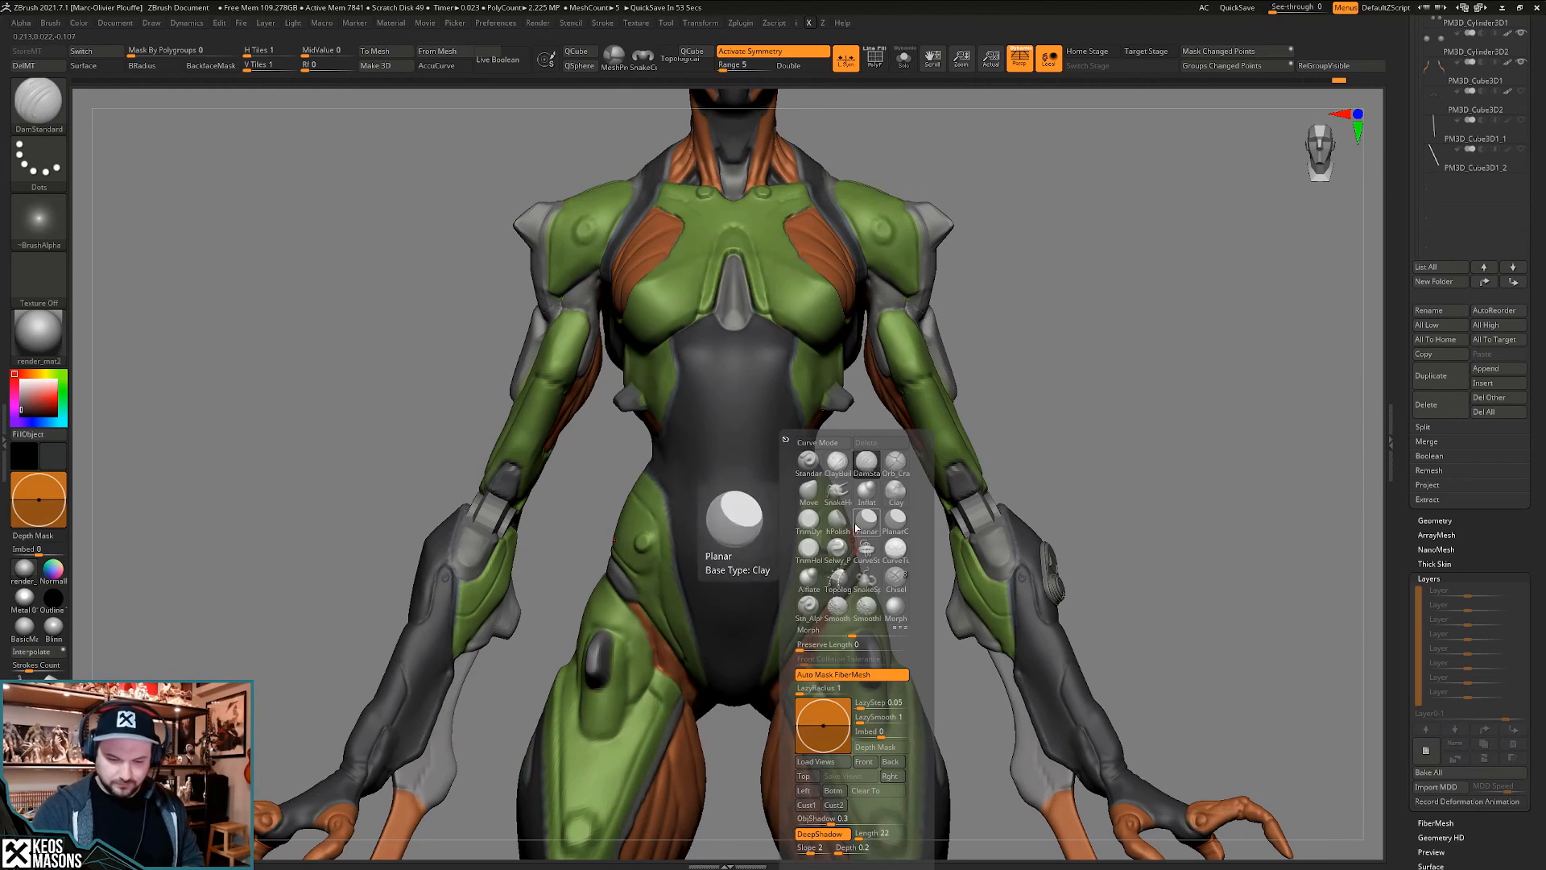
pyautogui.click(891, 463)
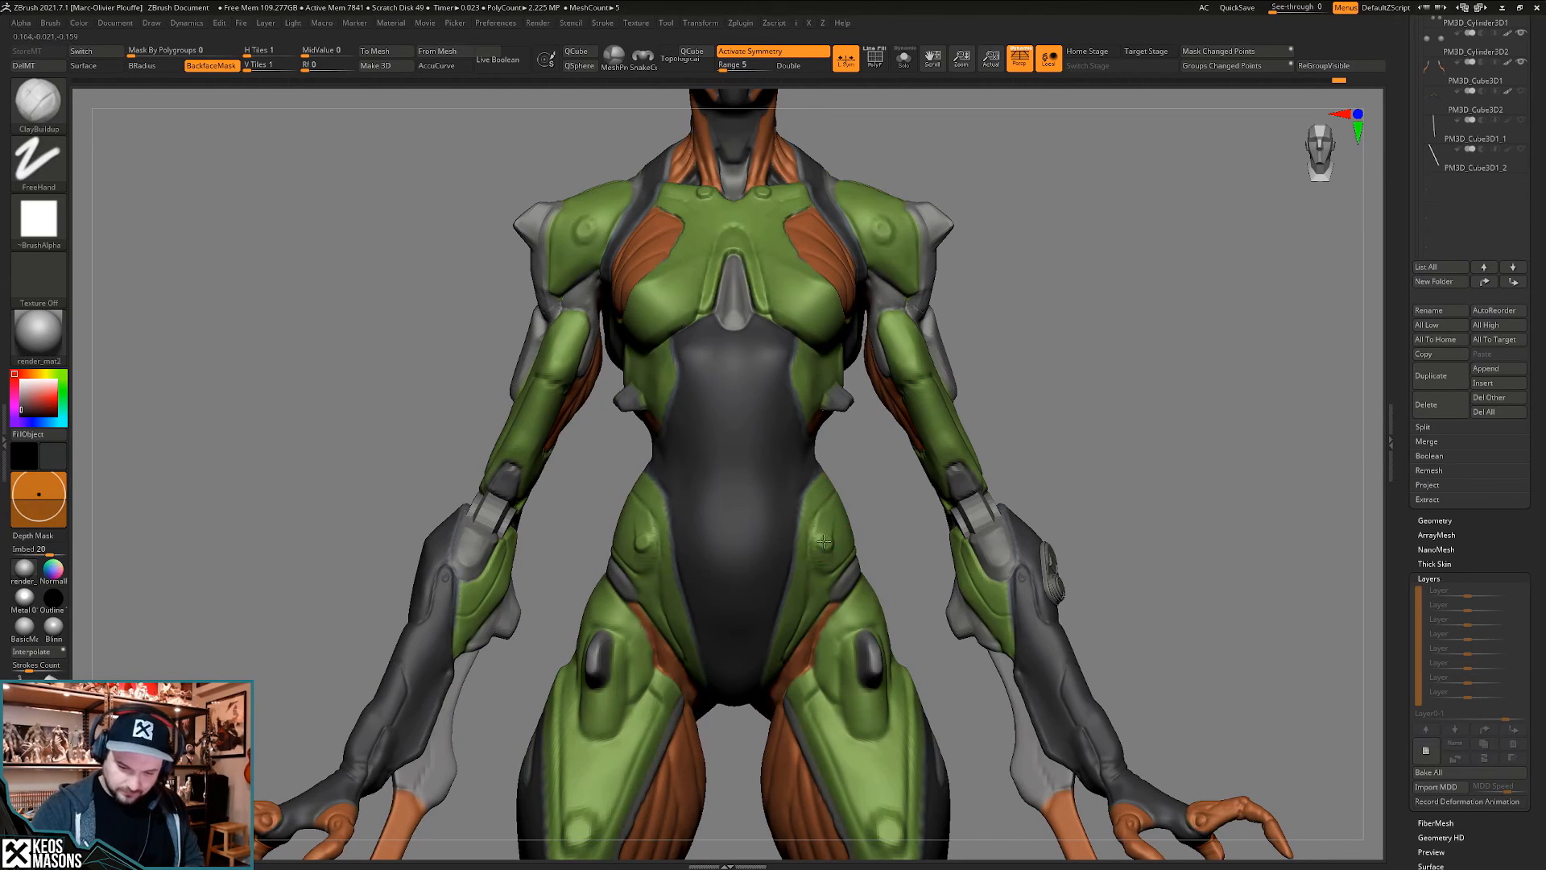
pyautogui.moveTo(824, 541)
pyautogui.mouseDown()
pyautogui.moveTo(839, 515)
pyautogui.moveTo(849, 532)
pyautogui.mouseUp()
pyautogui.moveTo(858, 501); pyautogui.dragTo(781, 506, button='right')
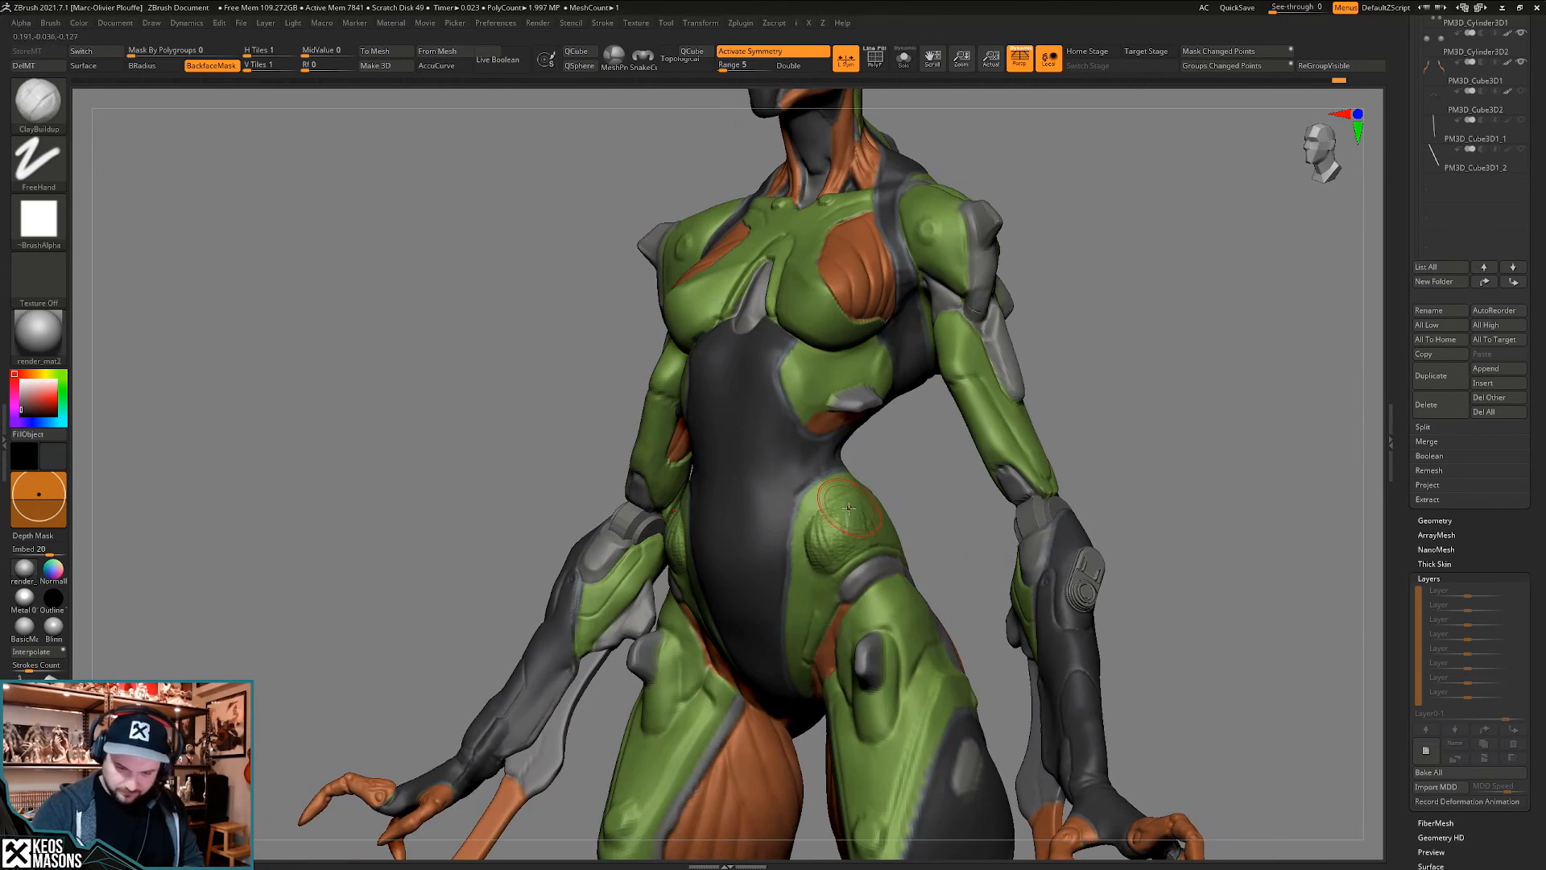
pyautogui.keyDown('shift'); pyautogui.moveTo(881, 539); pyautogui.dragTo(938, 528, button='right'); pyautogui.keyUp('shift')
pyautogui.keyDown('shift'); pyautogui.moveTo(874, 518); pyautogui.dragTo(855, 536); pyautogui.keyUp('shift')
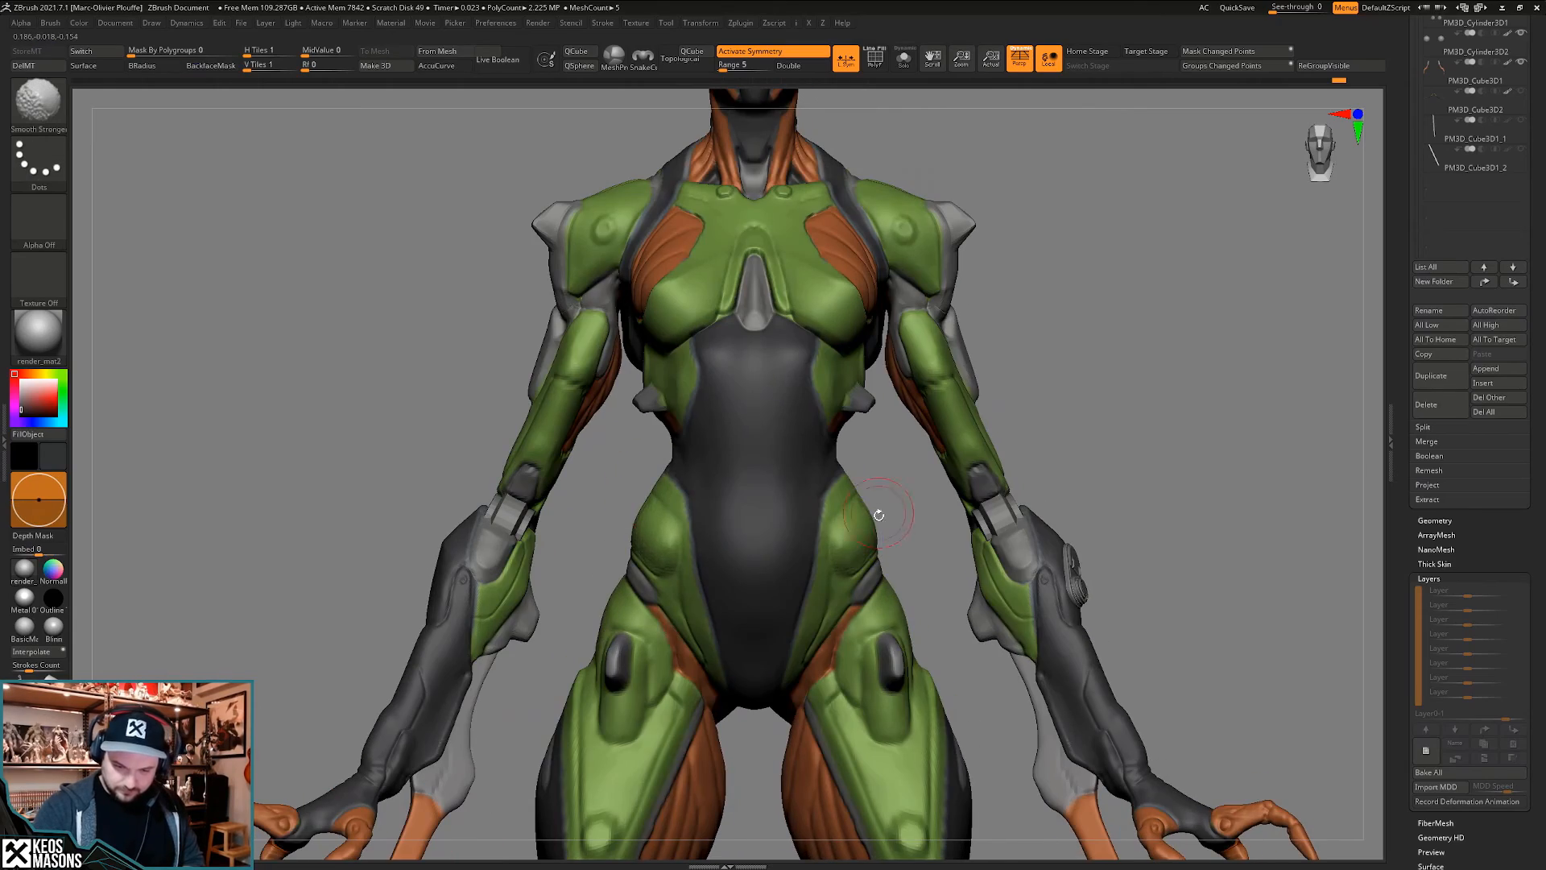
# - Shape the green hip plates below the rounded bulge, down toward the groin, with ClayBuildup strokes
pyautogui.moveTo(891, 504)
pyautogui.keyDown('ctrl'); pyautogui.mouseDown(button='right')
pyautogui.moveTo(886, 419)
pyautogui.moveTo(885, 435)
pyautogui.mouseUp(button='right'); pyautogui.keyUp('ctrl')
pyautogui.moveTo(886, 483)
pyautogui.keyDown('ctrl'); pyautogui.mouseDown(button='right')
pyautogui.moveTo(874, 568)
pyautogui.moveTo(862, 515)
pyautogui.moveTo(852, 600)
pyautogui.mouseUp(button='right'); pyautogui.keyUp('ctrl')
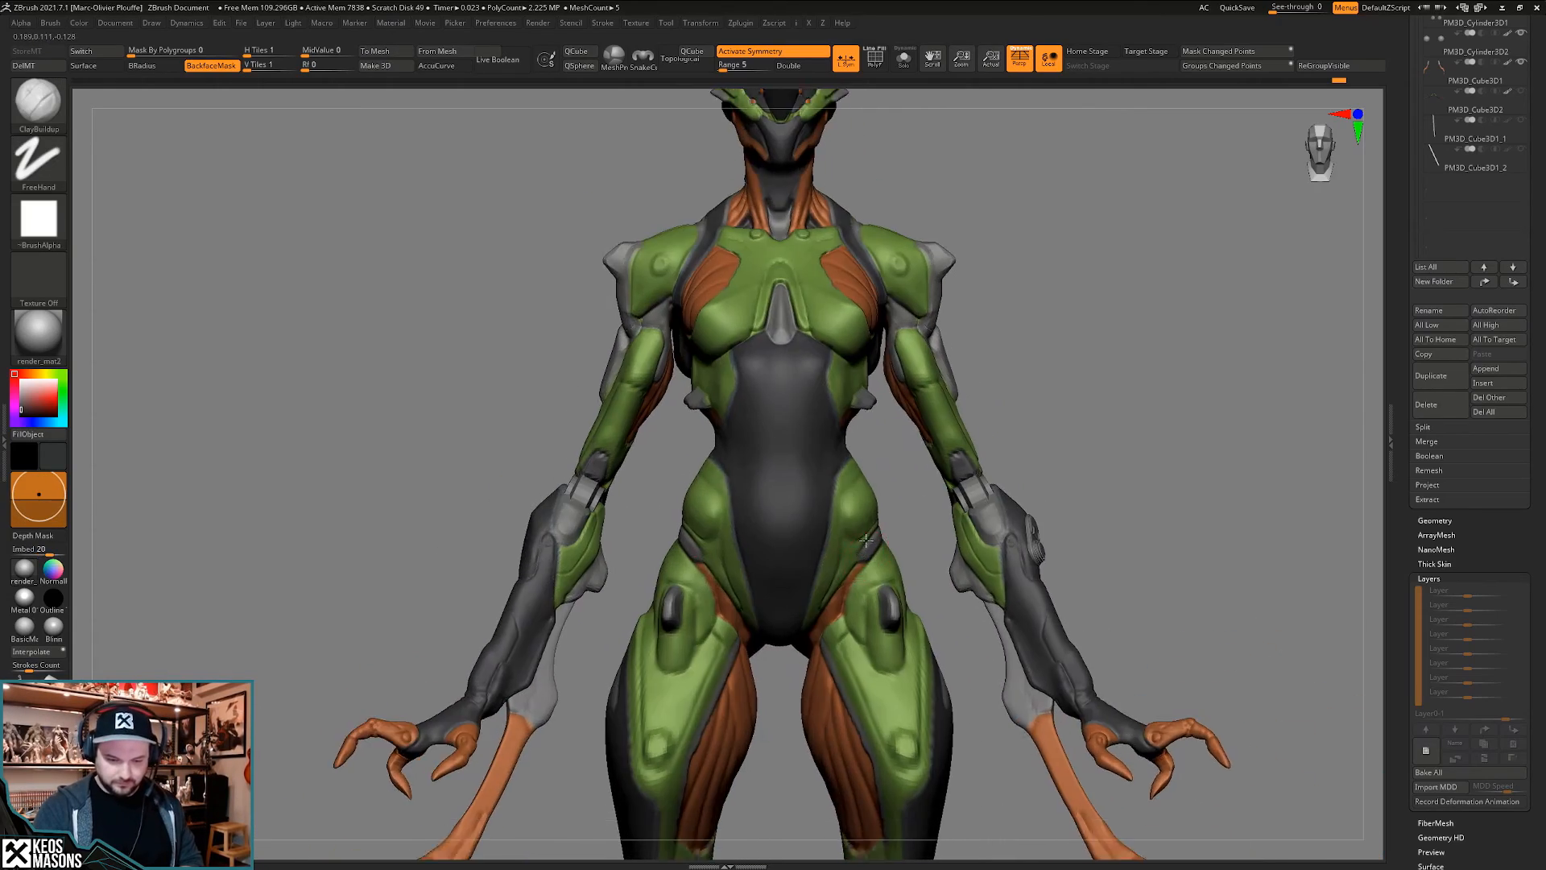
pyautogui.moveTo(852, 540)
pyautogui.keyDown('ctrl'); pyautogui.mouseDown(button='right')
pyautogui.moveTo(852, 584)
pyautogui.moveTo(850, 511)
pyautogui.moveTo(847, 582)
pyautogui.moveTo(842, 563)
pyautogui.mouseUp(button='right'); pyautogui.keyUp('ctrl')
pyautogui.moveTo(837, 521)
pyautogui.mouseDown()
pyautogui.moveTo(832, 508)
pyautogui.moveTo(807, 612)
pyautogui.mouseUp()
pyautogui.moveTo(817, 536)
pyautogui.mouseDown(button='right')
pyautogui.moveTo(829, 563)
pyautogui.moveTo(834, 467)
pyautogui.moveTo(845, 555)
pyautogui.mouseUp(button='right')
# - Smooth the lower part of the green hip plates along the thigh line, down toward the groin
pyautogui.press('ctrl')
pyautogui.hotkey('ctrl', 'shift')
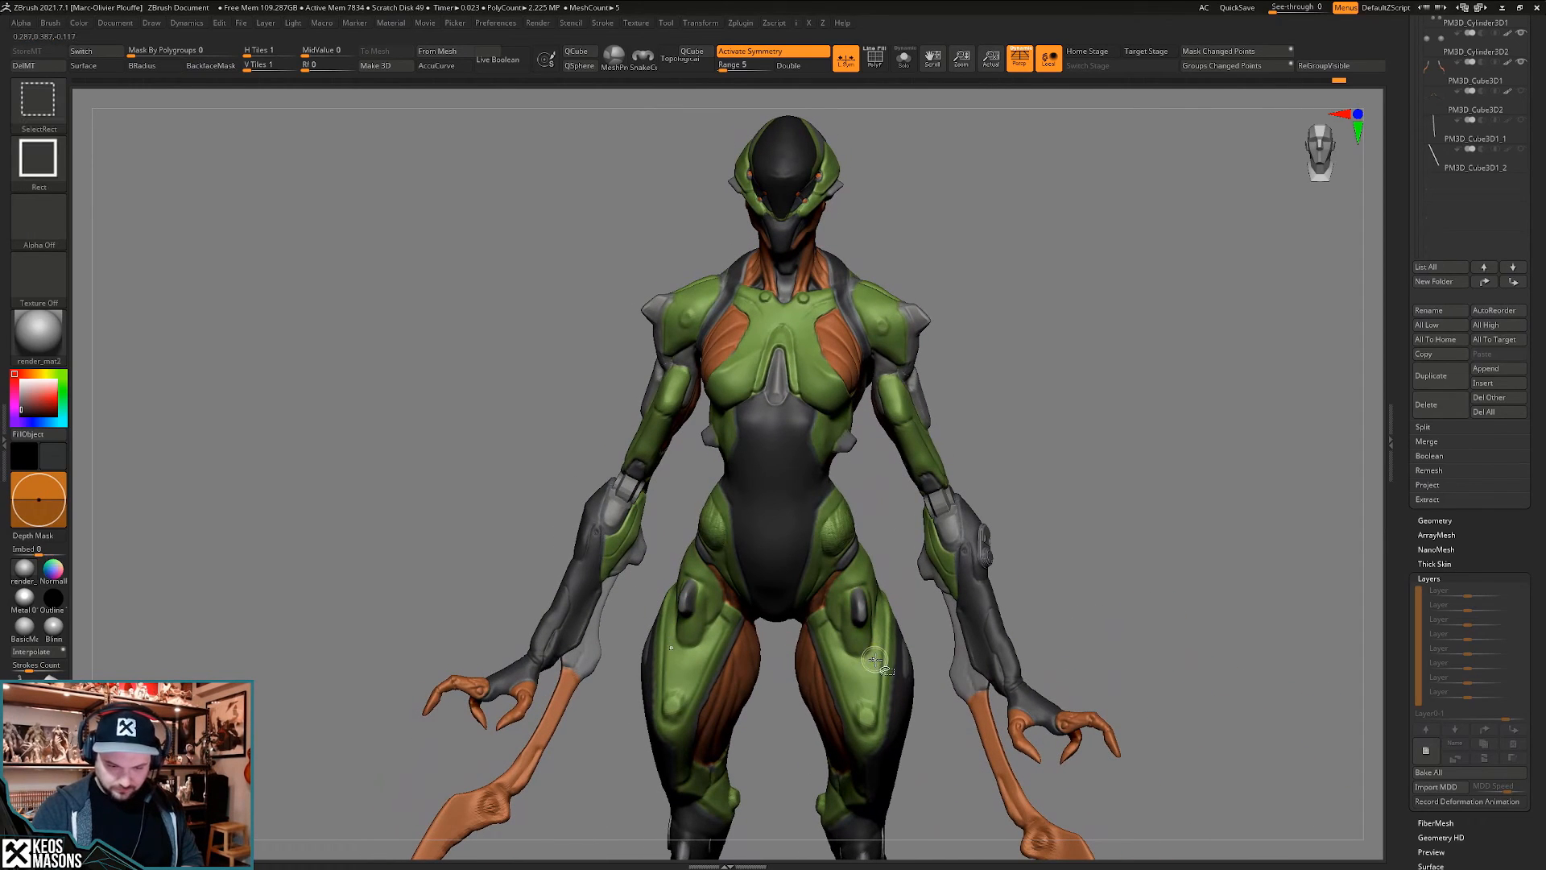
pyautogui.moveTo(873, 660)
pyautogui.keyDown('ctrl'); pyautogui.mouseDown(button='right')
pyautogui.moveTo(1042, 504)
pyautogui.moveTo(1098, 510)
pyautogui.moveTo(1105, 465)
pyautogui.moveTo(1084, 507)
pyautogui.moveTo(910, 557)
pyautogui.mouseUp(button='right'); pyautogui.keyUp('ctrl')
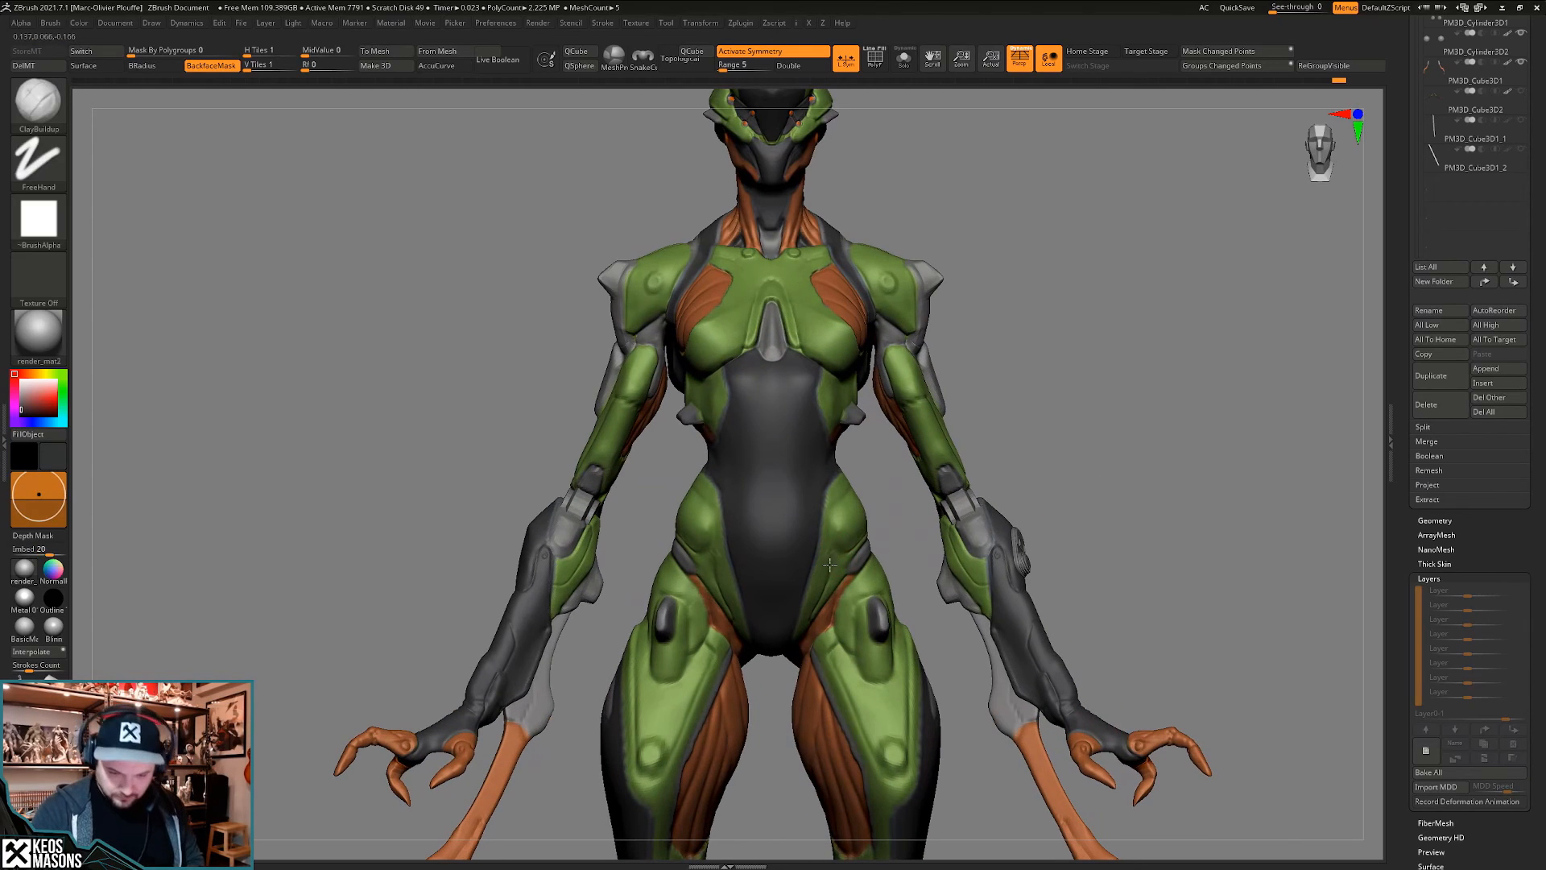
pyautogui.press('shift')
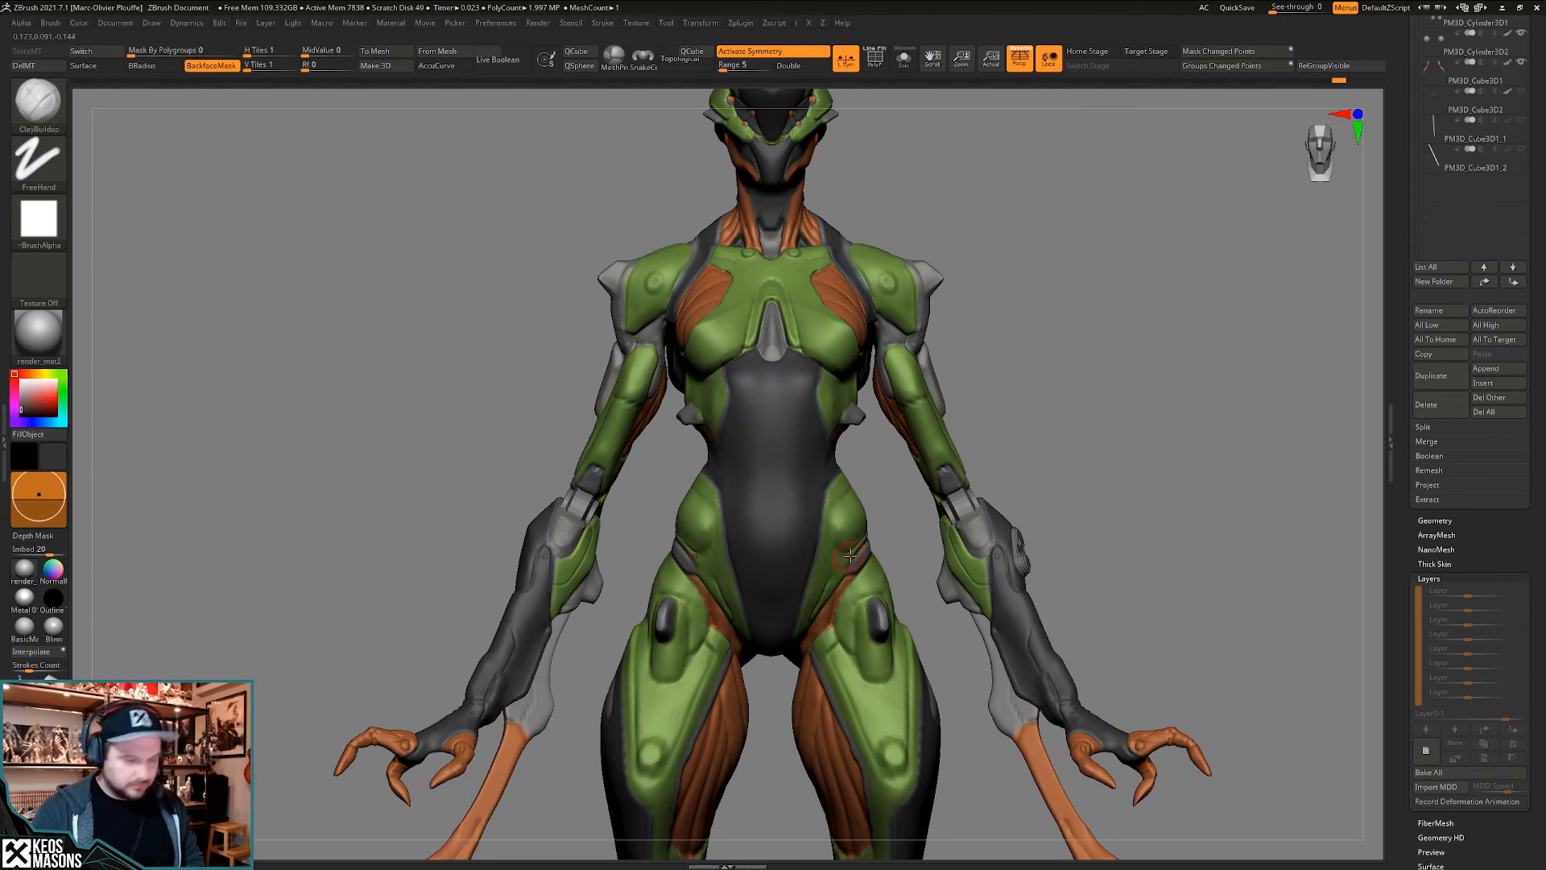
pyautogui.press('shift')
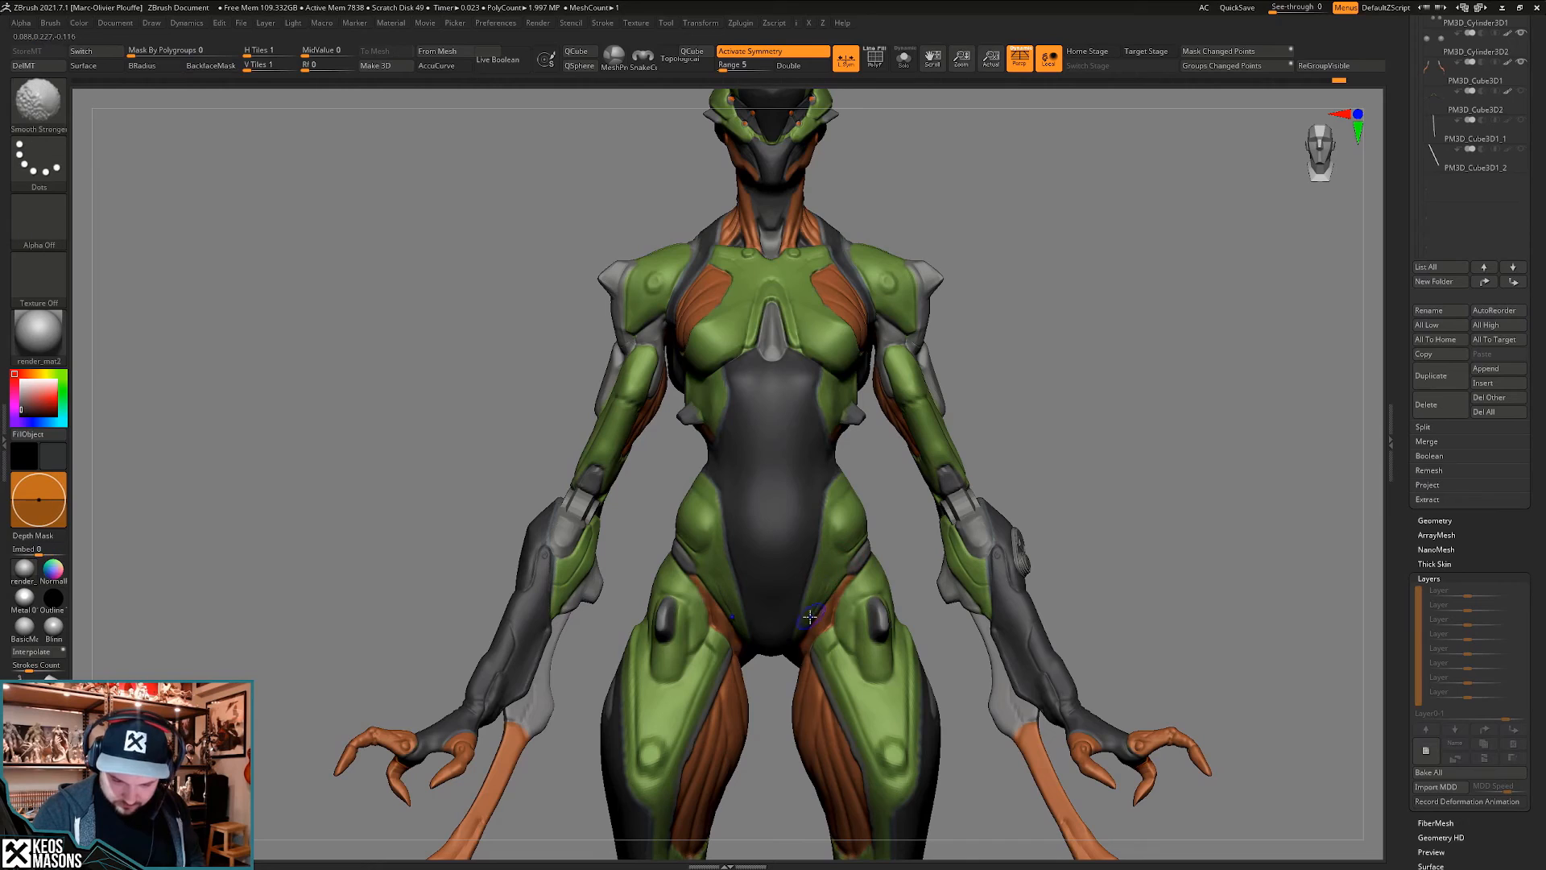
pyautogui.keyDown('ctrl'); pyautogui.moveTo(812, 606); pyautogui.dragTo(830, 516, button='right'); pyautogui.keyUp('ctrl')
pyautogui.moveTo(1115, 487)
pyautogui.mouseDown(button='right')
pyautogui.moveTo(1121, 449)
pyautogui.moveTo(1116, 557)
pyautogui.moveTo(1094, 480)
pyautogui.moveTo(1103, 506)
pyautogui.mouseUp(button='right')
pyautogui.moveTo(878, 499)
pyautogui.keyDown('ctrl'); pyautogui.mouseDown(button='right')
pyautogui.moveTo(857, 582)
pyautogui.moveTo(910, 574)
pyautogui.moveTo(880, 541)
pyautogui.moveTo(844, 544)
pyautogui.moveTo(868, 557)
pyautogui.mouseUp(button='right'); pyautogui.keyUp('ctrl')
# - Carve the creases on the green rib plates below the chest with a resized DamStandard brush and smooth them
pyautogui.press('b')
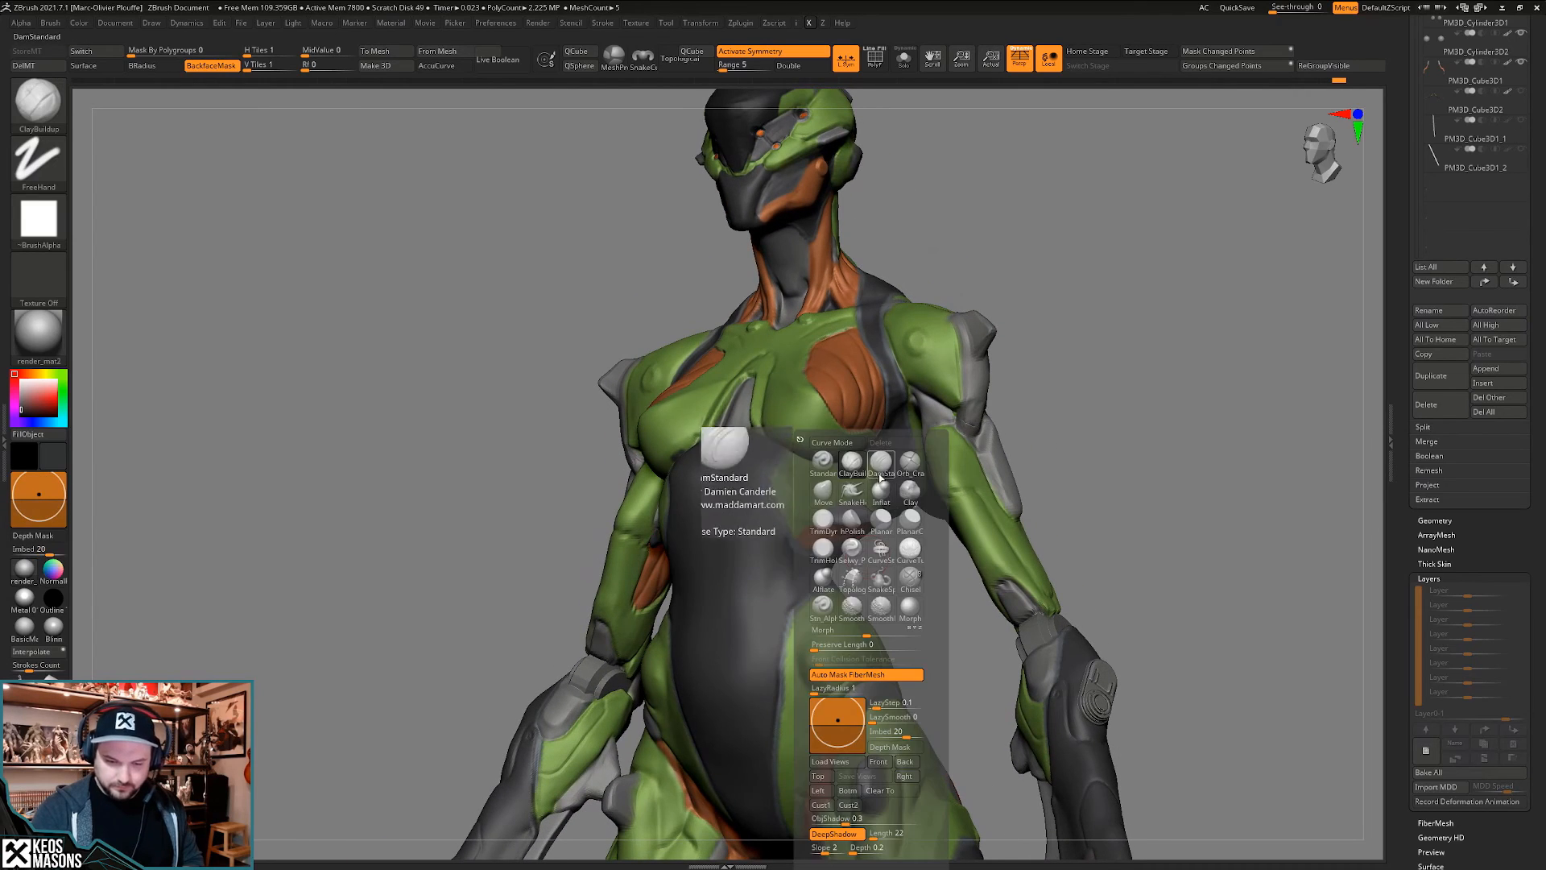
pyautogui.press('d')
pyautogui.press('s')
pyautogui.moveTo(809, 492)
pyautogui.mouseDown(button='right')
pyautogui.moveTo(714, 556)
pyautogui.moveTo(934, 552)
pyautogui.moveTo(837, 588)
pyautogui.moveTo(857, 606)
pyautogui.mouseUp(button='right')
pyautogui.rightClick(858, 607)
pyautogui.moveTo(910, 535)
pyautogui.mouseDown(button='right')
pyautogui.moveTo(877, 519)
pyautogui.moveTo(893, 576)
pyautogui.moveTo(921, 509)
pyautogui.mouseUp(button='right')
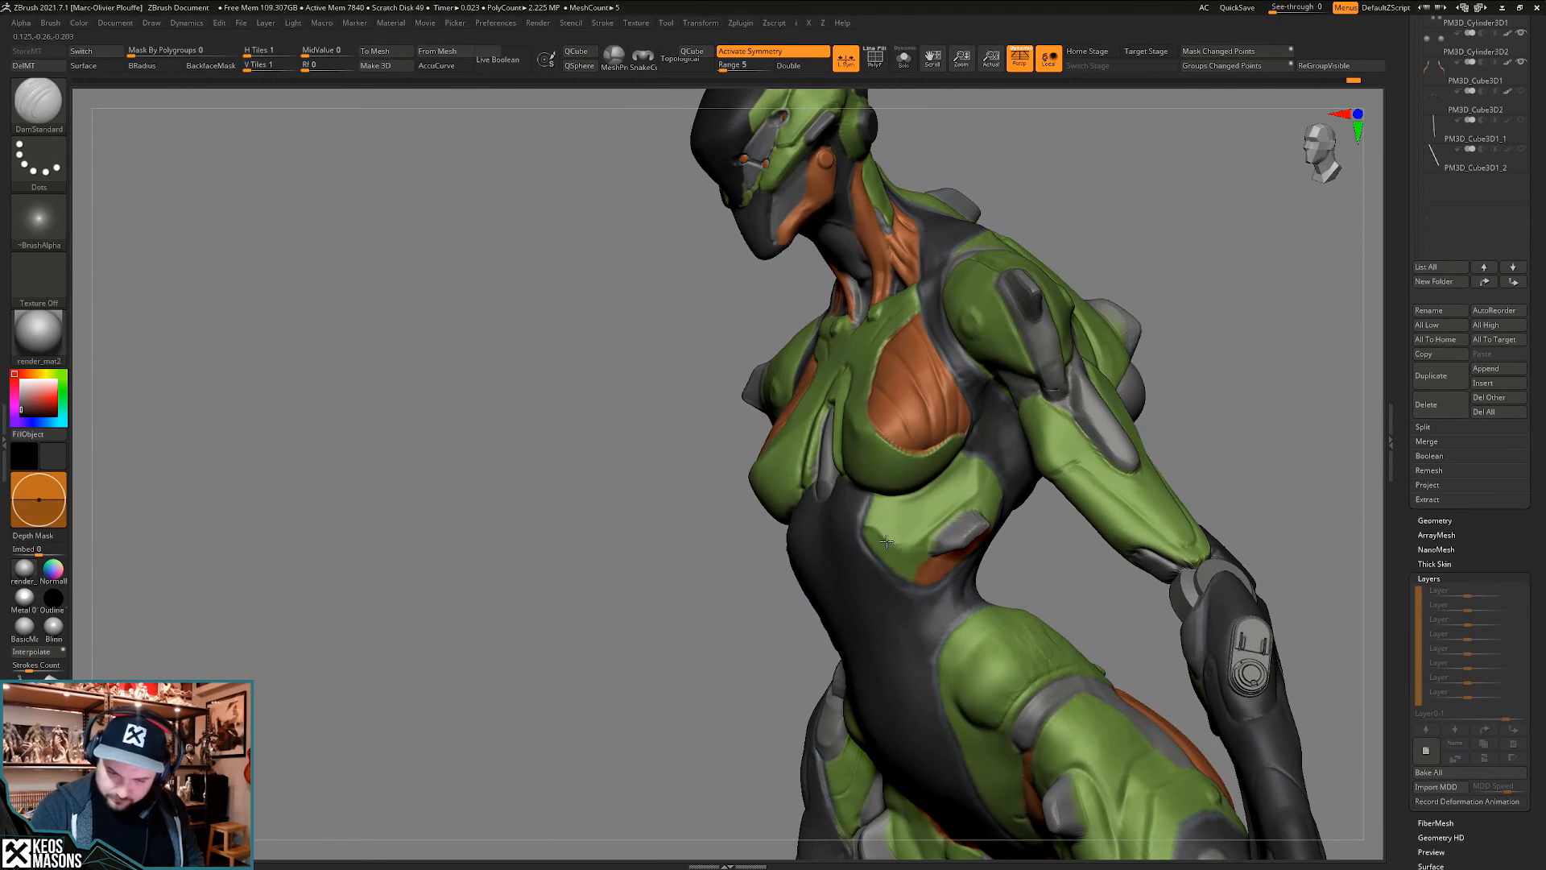
pyautogui.press('shift')
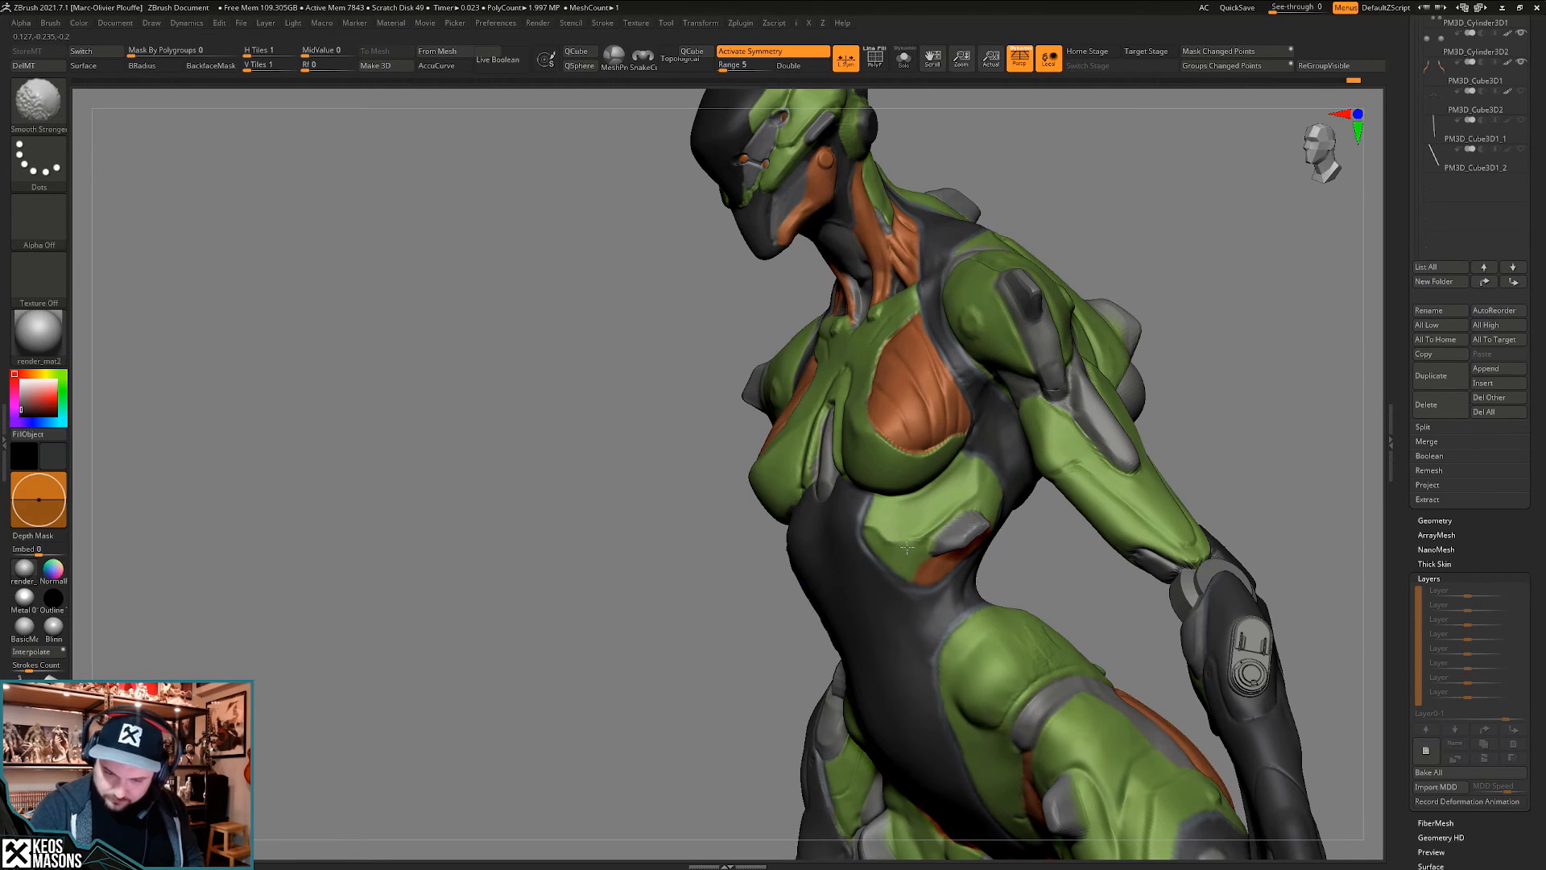
pyautogui.keyDown('shift'); pyautogui.moveTo(929, 539); pyautogui.dragTo(1071, 500, button='right'); pyautogui.keyUp('shift')
pyautogui.moveTo(1199, 451); pyautogui.dragTo(1111, 475, button='right')
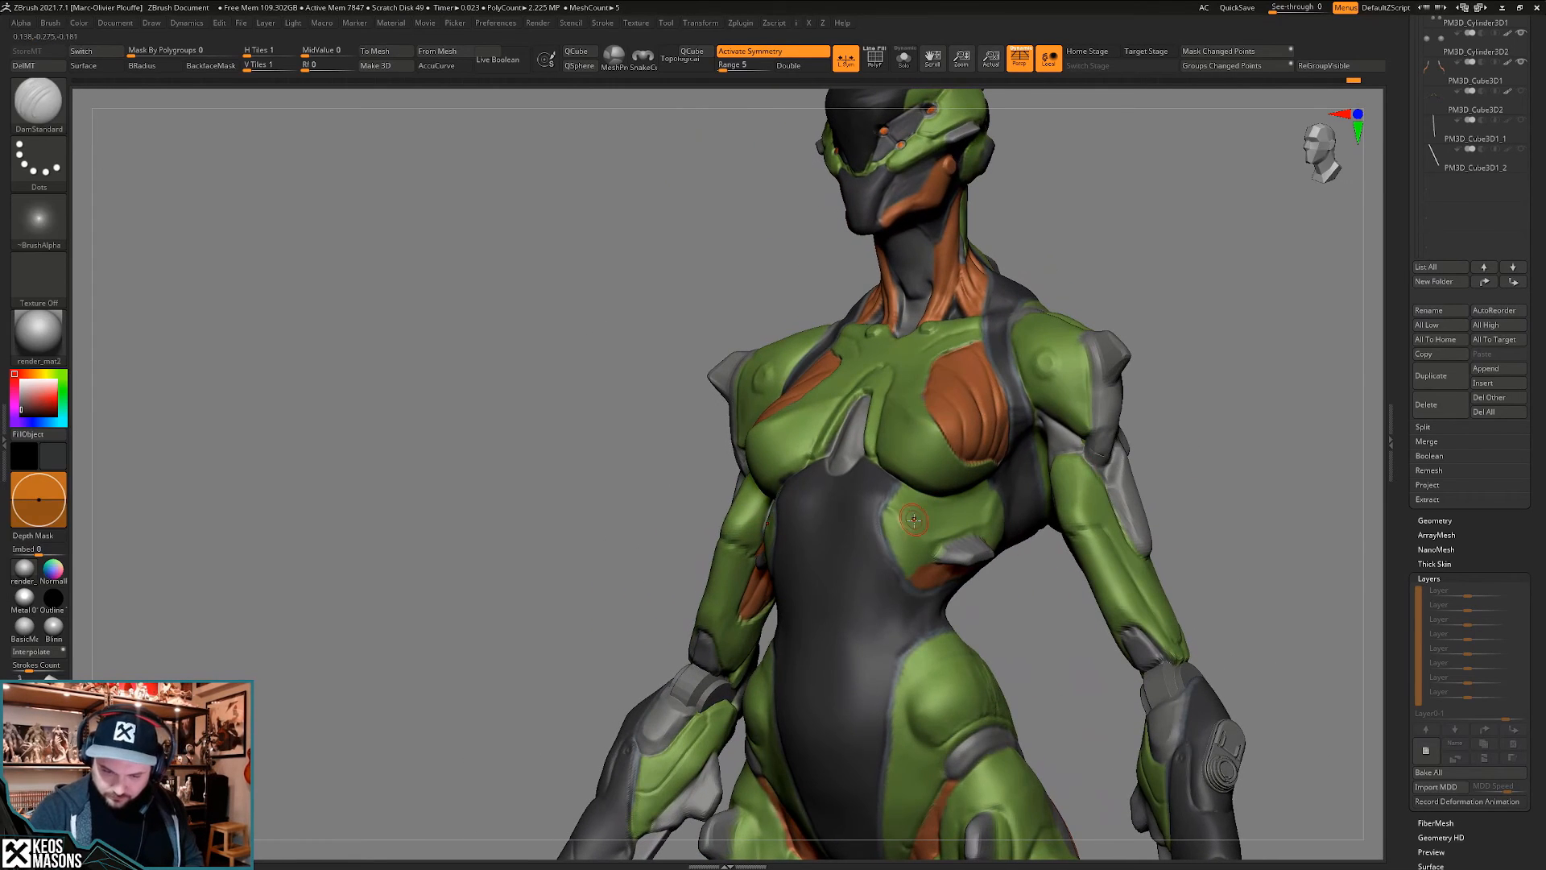
pyautogui.moveTo(926, 541); pyautogui.dragTo(908, 554, button='right')
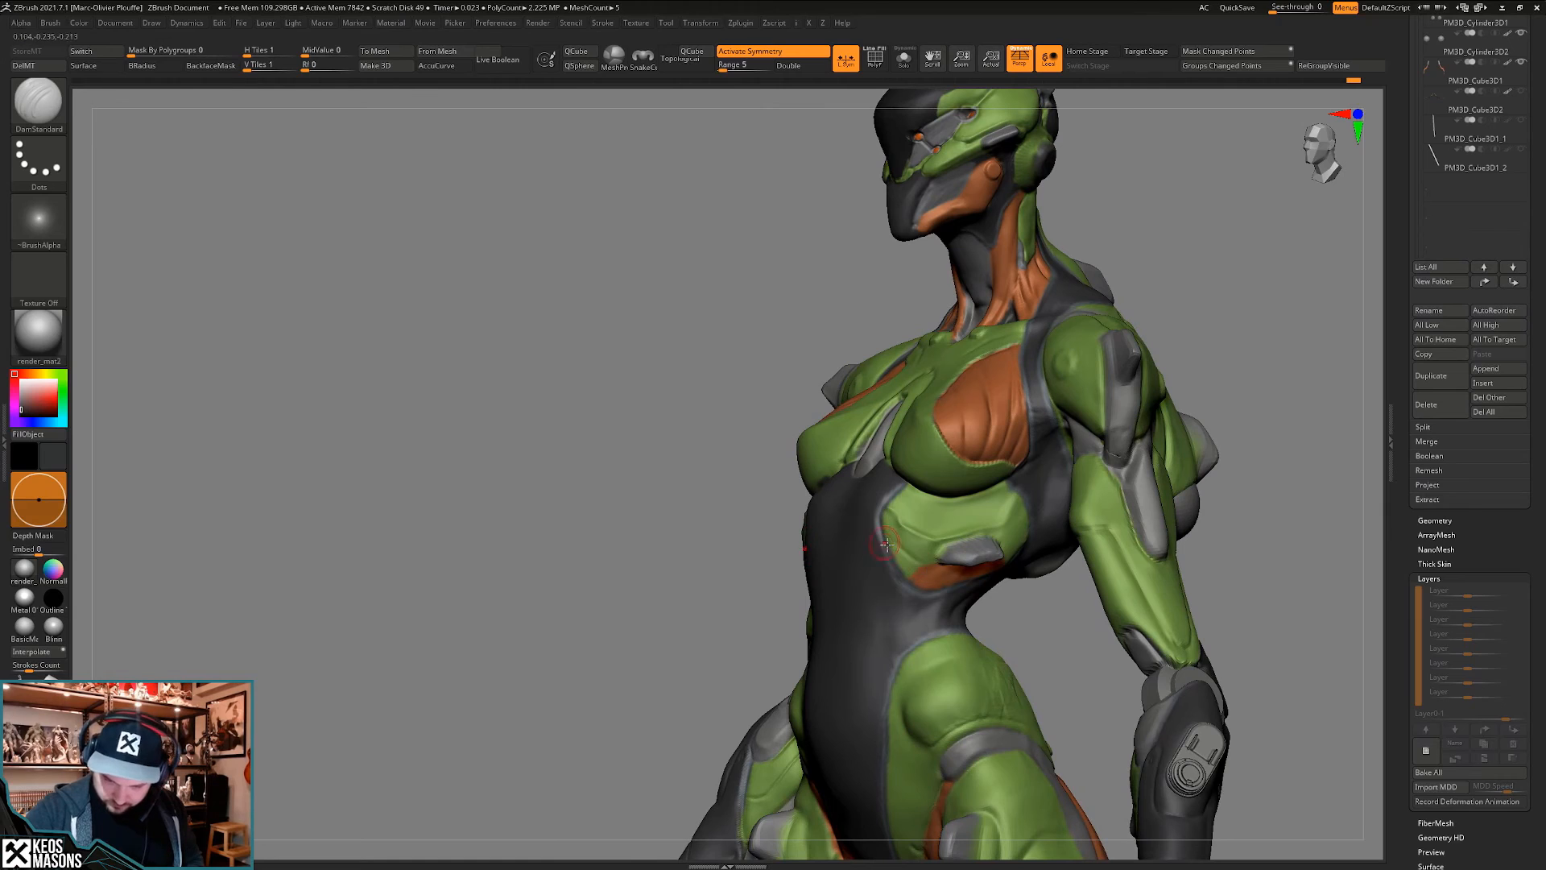
pyautogui.press('ctrl')
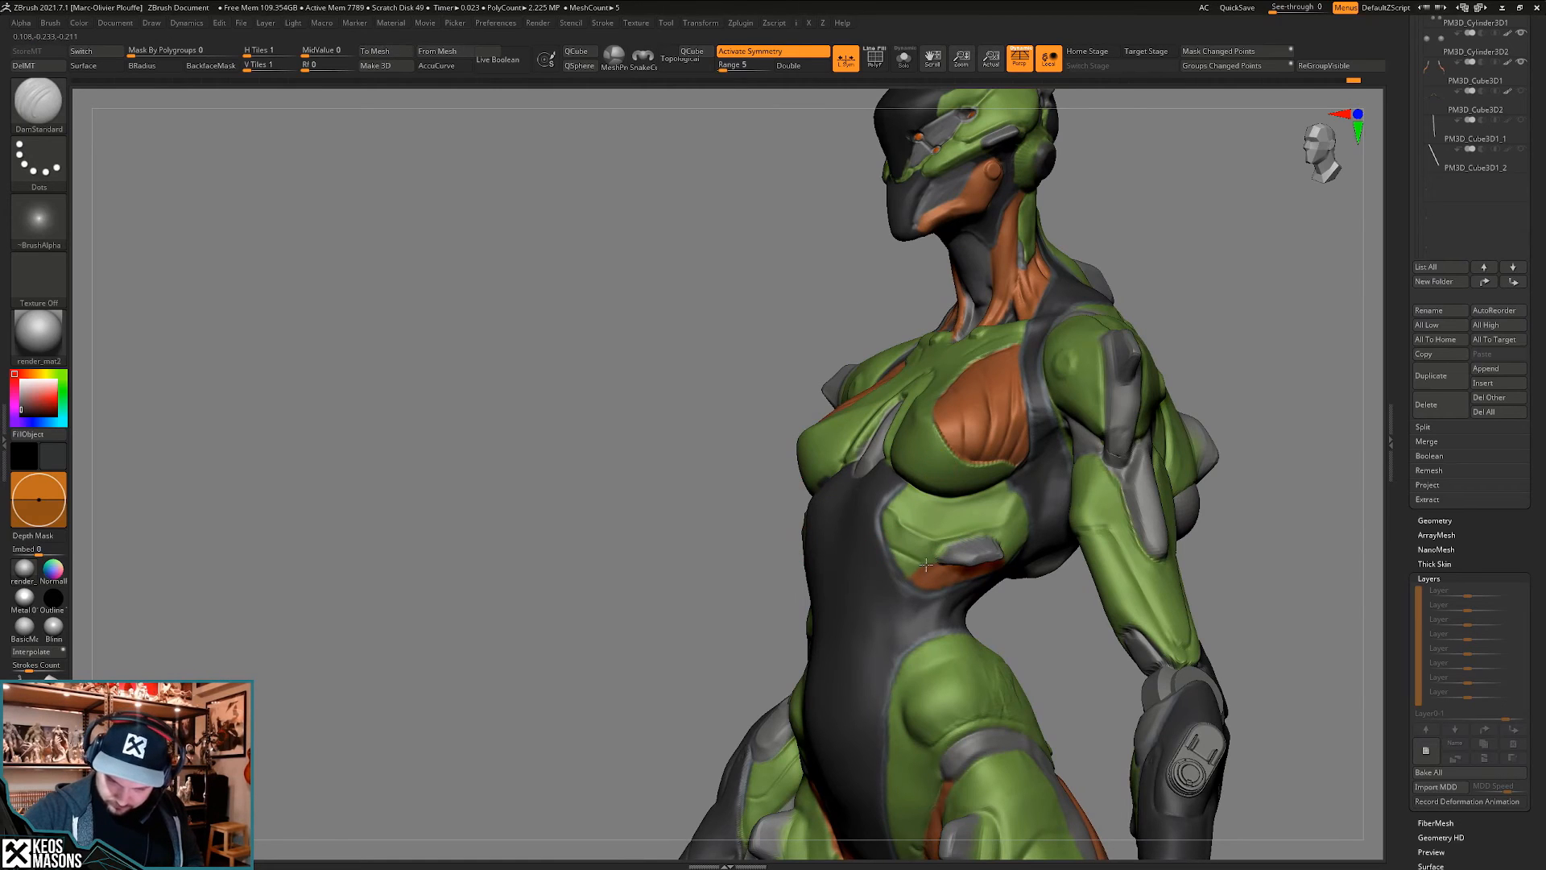
pyautogui.moveTo(885, 531)
pyautogui.mouseDown(button='right')
pyautogui.moveTo(696, 554)
pyautogui.moveTo(982, 576)
pyautogui.moveTo(979, 595)
pyautogui.mouseUp(button='right')
# - Pick the plates' green and touch up the lower edge of the rib plates above the orange muscle
pyautogui.press('b')
pyautogui.click(959, 466)
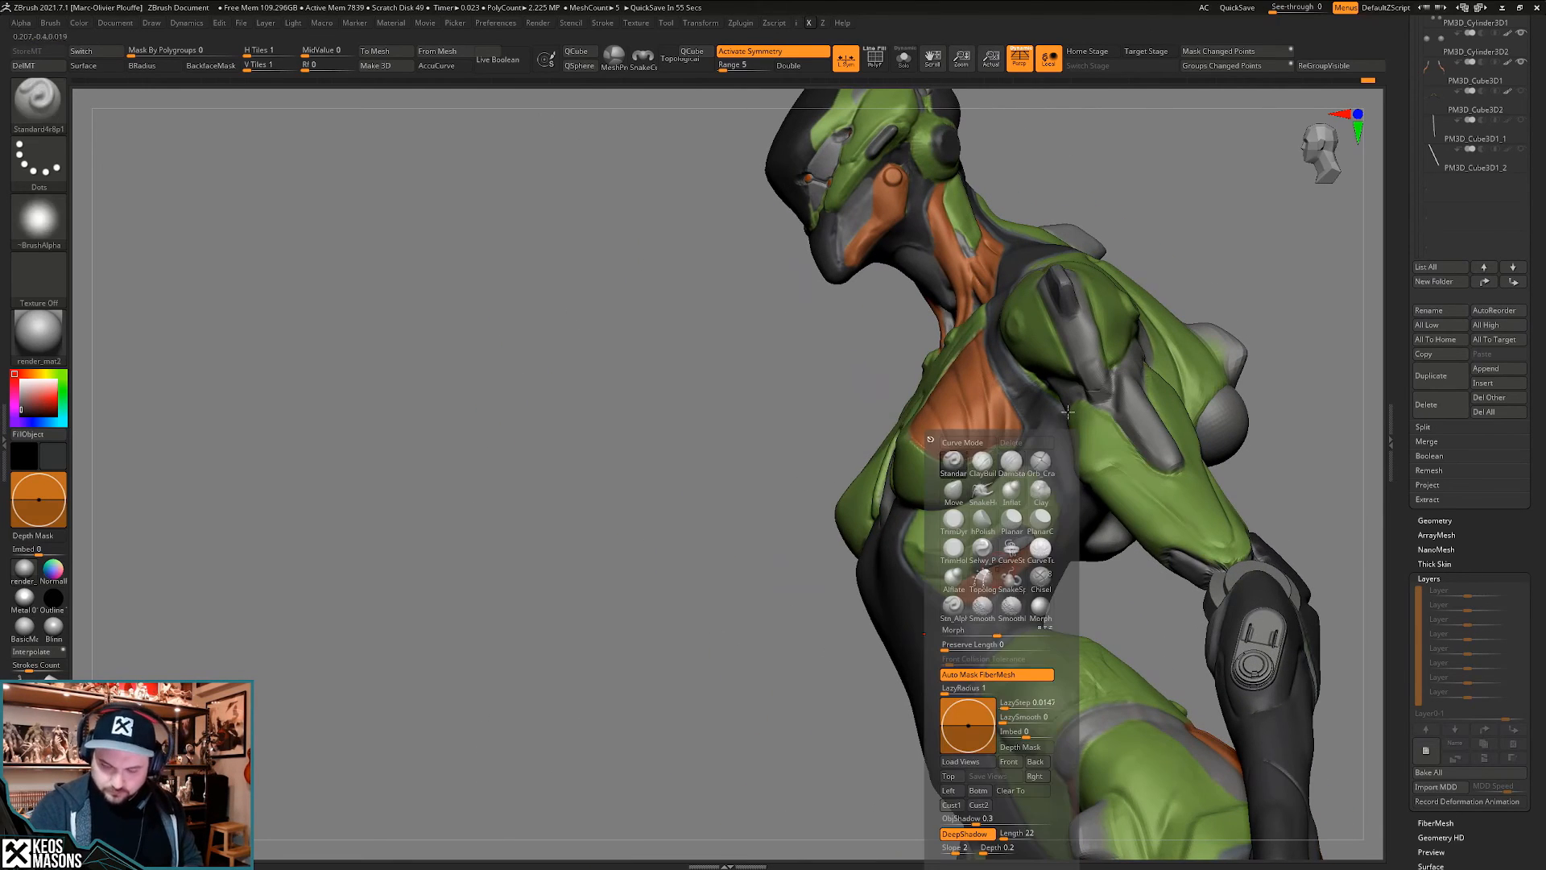
pyautogui.press('c')
pyautogui.press('s')
pyautogui.moveTo(941, 582); pyautogui.dragTo(971, 585)
pyautogui.press('c')
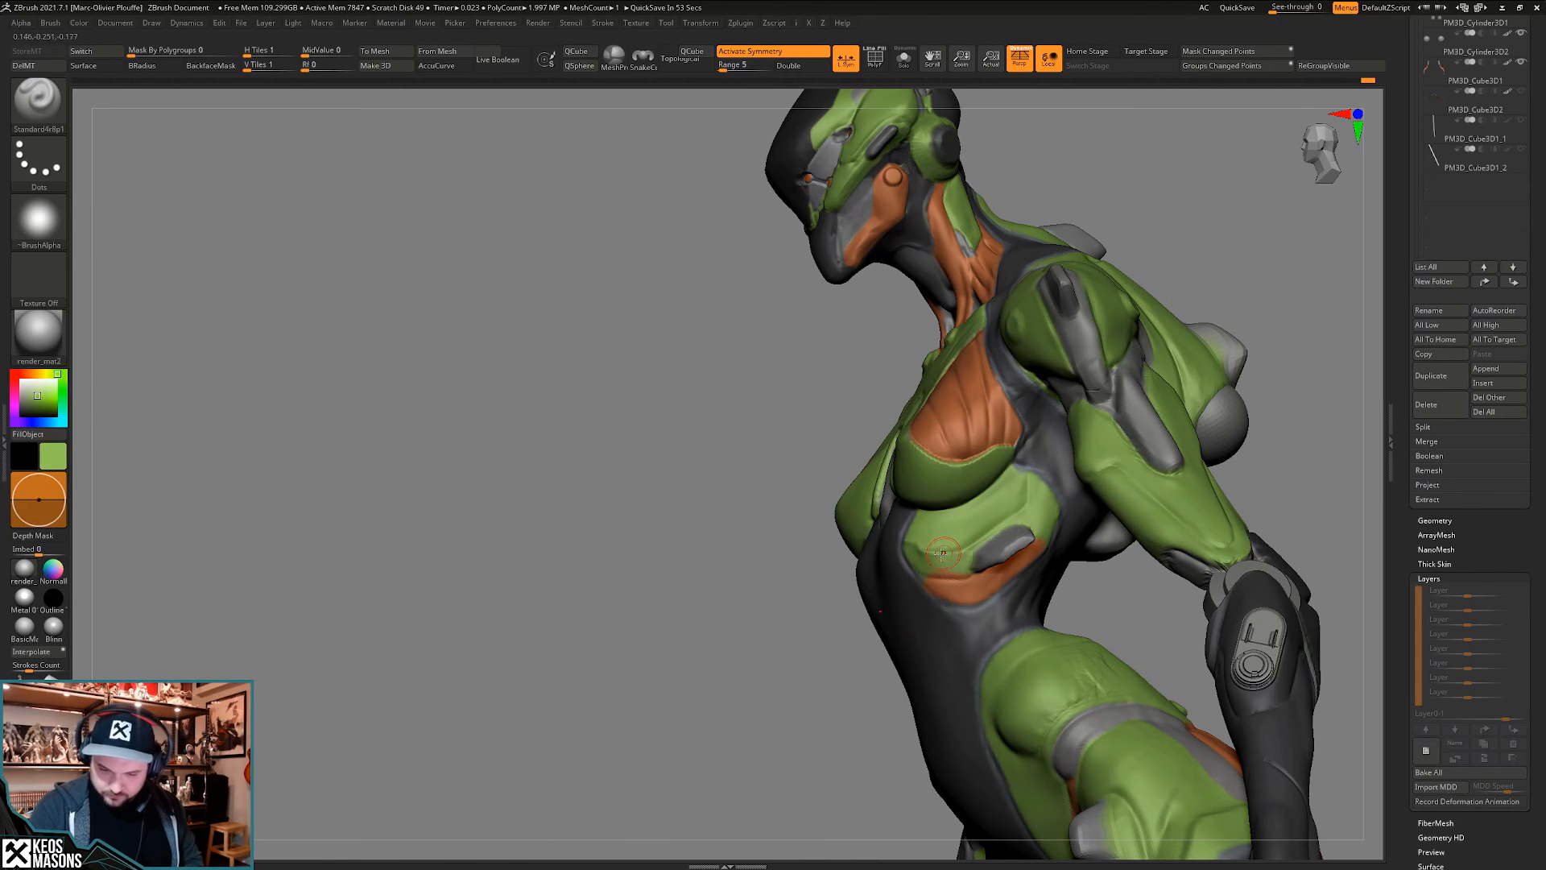
pyautogui.press('space')
pyautogui.click(1080, 467)
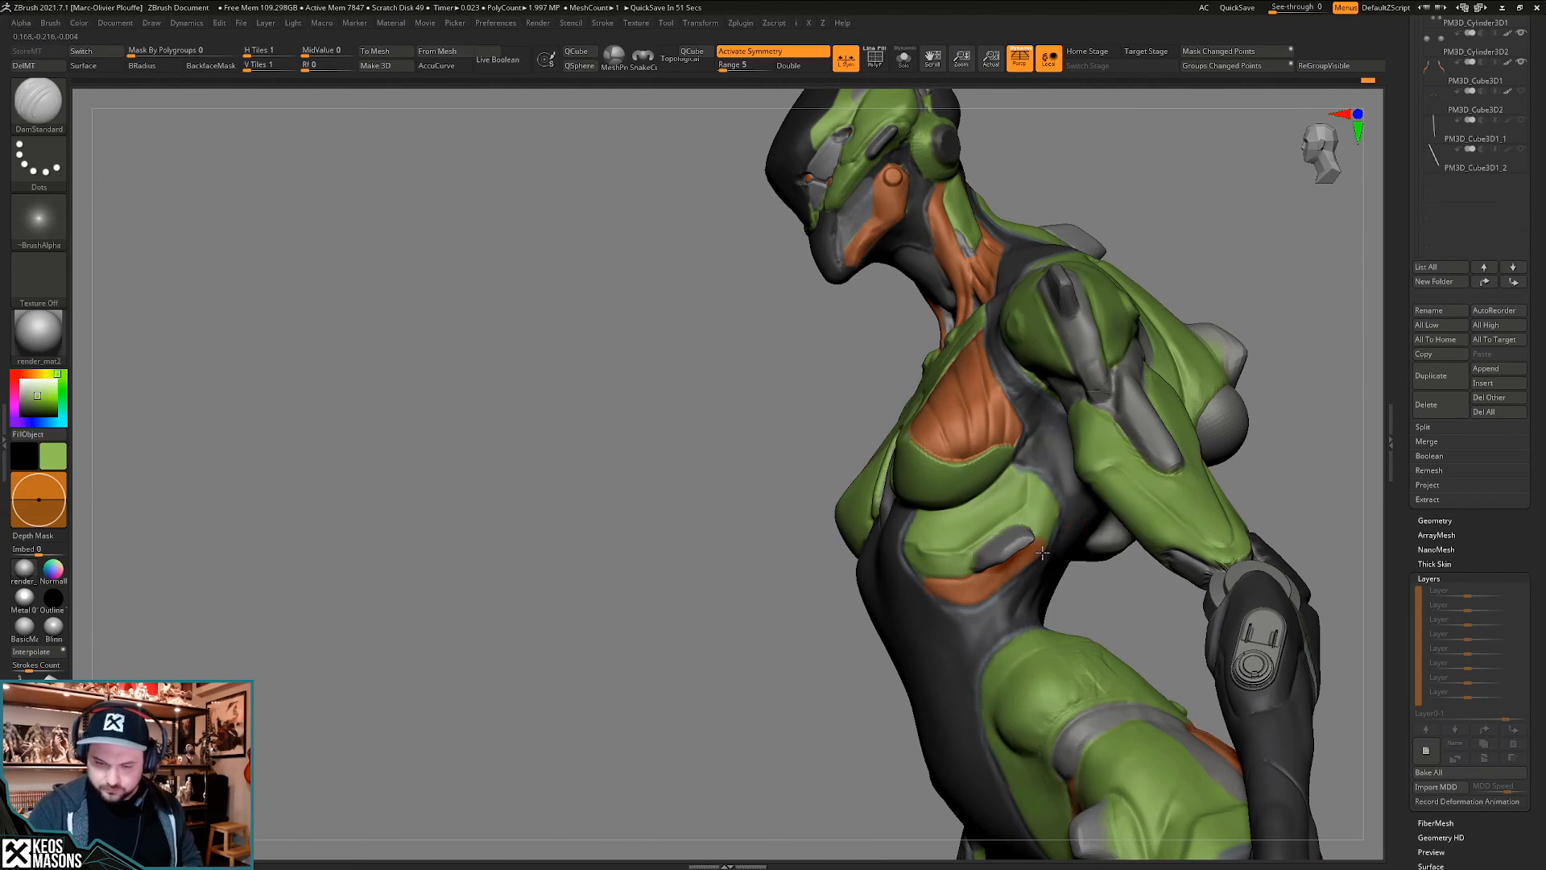
# - Flatten the faces of the green rib plates below the chest with hPolish strokes
pyautogui.moveTo(1043, 554)
pyautogui.mouseDown(button='right')
pyautogui.moveTo(1023, 544)
pyautogui.moveTo(1050, 524)
pyautogui.moveTo(1047, 467)
pyautogui.moveTo(1160, 449)
pyautogui.moveTo(1210, 404)
pyautogui.mouseUp(button='right')
pyautogui.press('b')
pyautogui.press('h')
pyautogui.press('p')
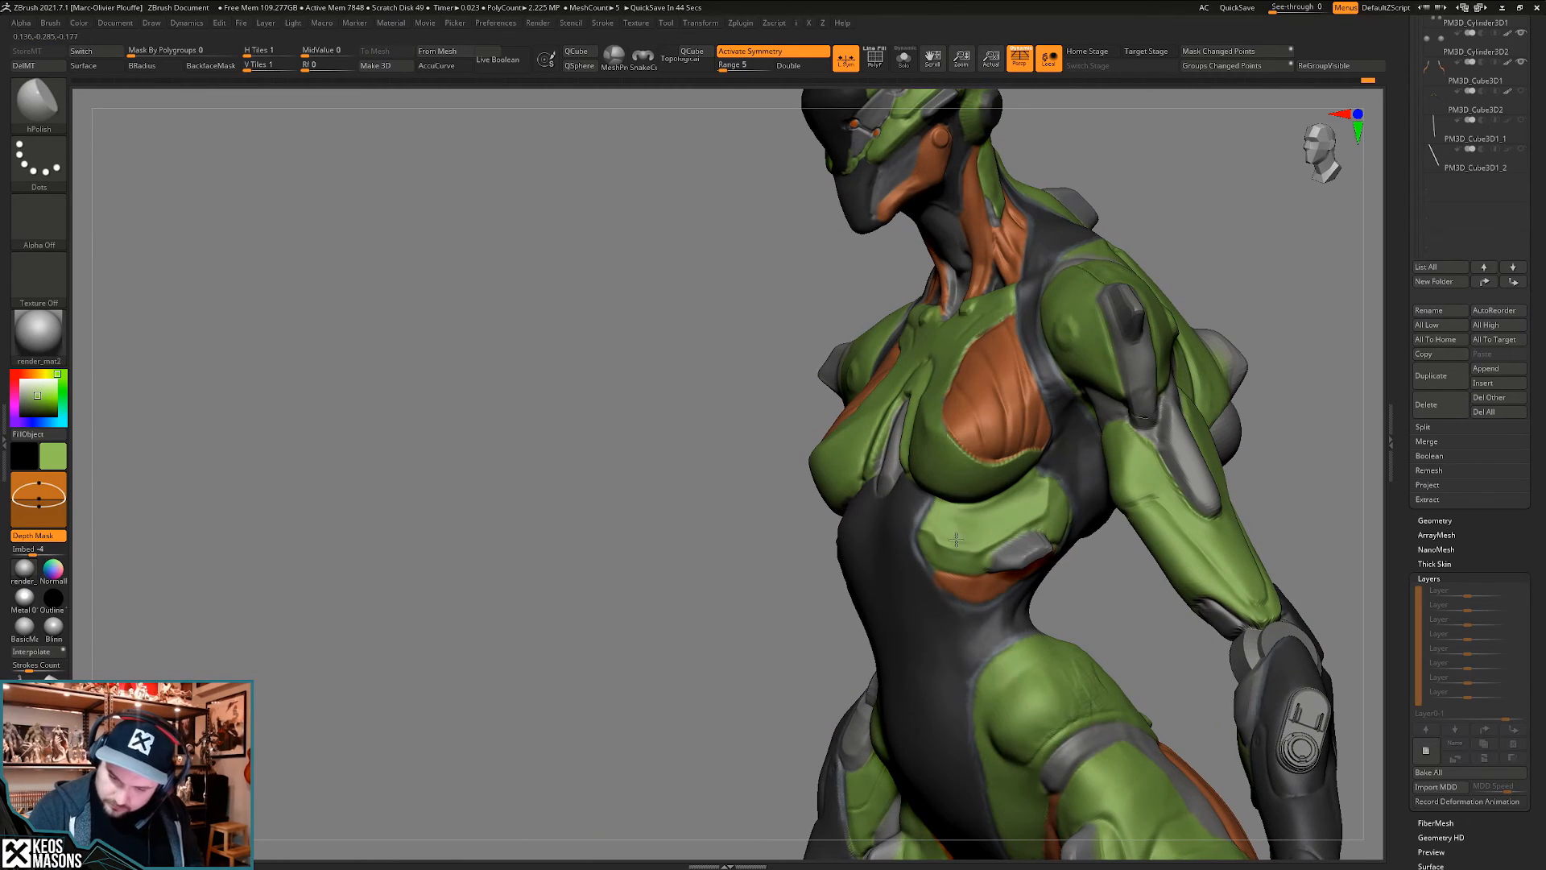
pyautogui.moveTo(1004, 510); pyautogui.dragTo(1020, 504, button='right')
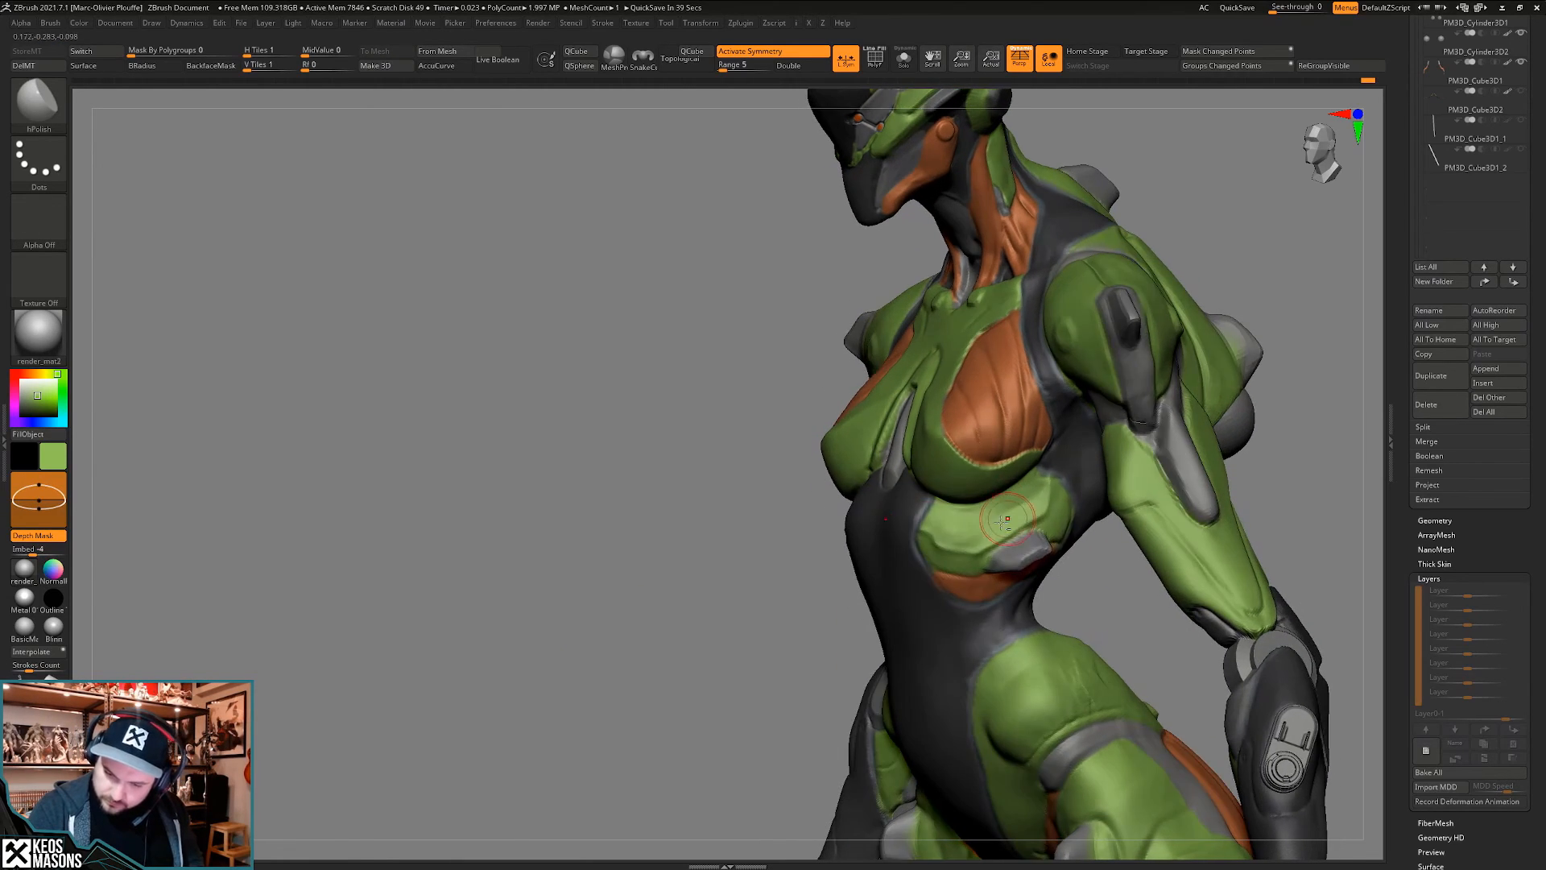
pyautogui.moveTo(1020, 504); pyautogui.dragTo(956, 546)
pyautogui.moveTo(956, 546); pyautogui.dragTo(982, 528, button='right')
pyautogui.moveTo(1001, 516); pyautogui.dragTo(962, 543)
# - Polish the inner edge of the green rib plates beside the black belly with a resized hPolish brush
pyautogui.moveTo(962, 545)
pyautogui.mouseDown(button='right')
pyautogui.moveTo(935, 554)
pyautogui.moveTo(1035, 524)
pyautogui.moveTo(947, 544)
pyautogui.moveTo(982, 606)
pyautogui.moveTo(904, 511)
pyautogui.moveTo(894, 435)
pyautogui.mouseUp(button='right')
pyautogui.rightClick(904, 511)
pyautogui.press('b')
pyautogui.press('h')
pyautogui.press('p')
pyautogui.press('s')
pyautogui.click(900, 506)
pyautogui.keyDown('shift'); pyautogui.moveTo(1191, 403); pyautogui.dragTo(1049, 377, button='right'); pyautogui.keyUp('shift')
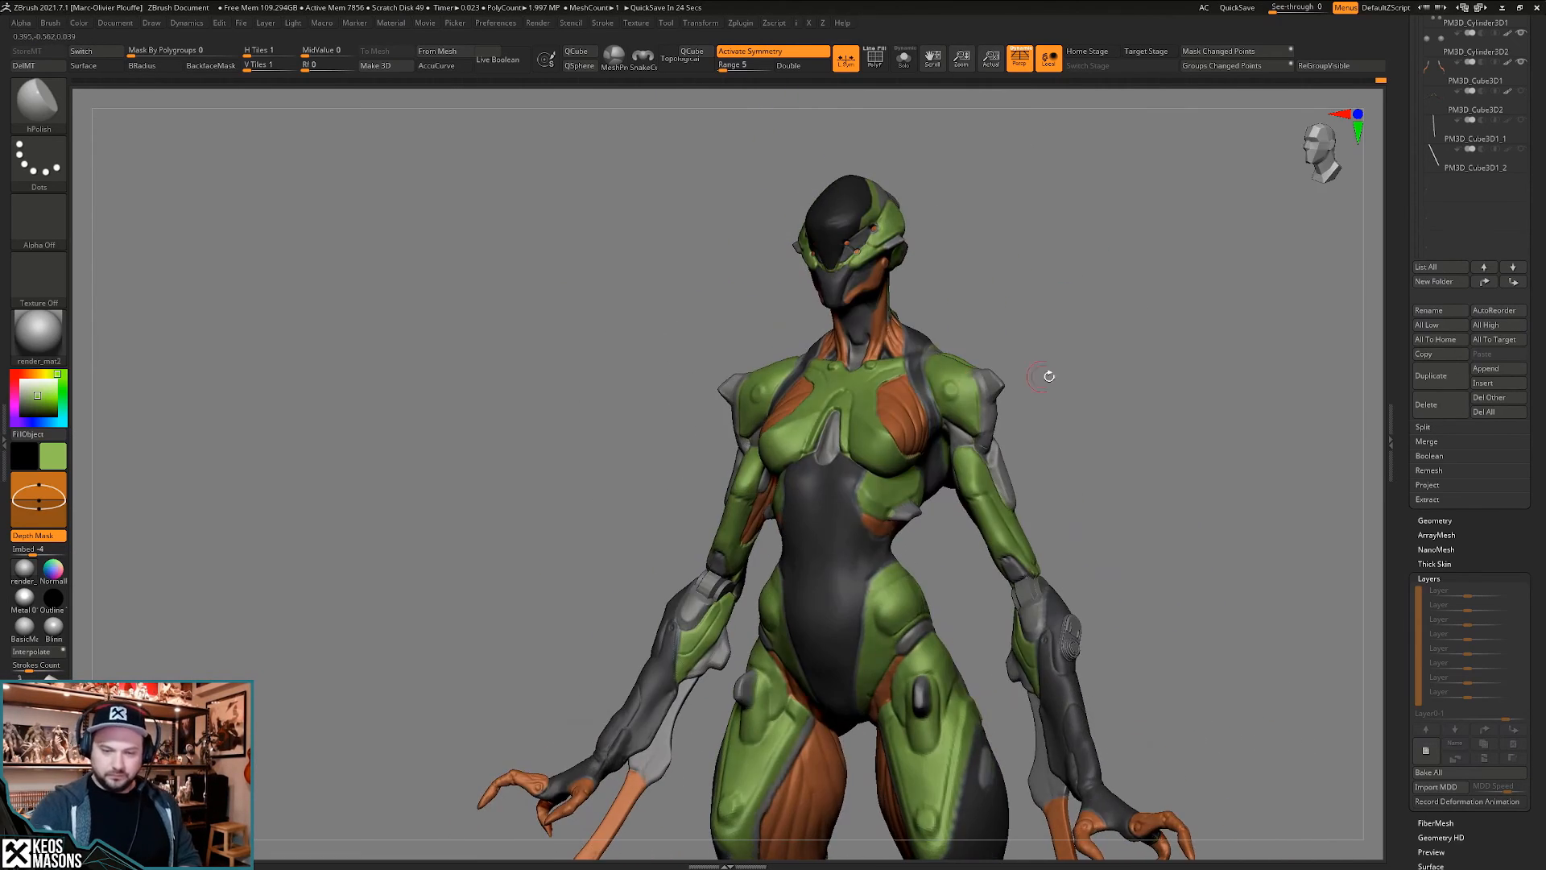
# - Polish and smooth the top of the green upper-arm plates with a resized hPolish brush
pyautogui.moveTo(1155, 471)
pyautogui.keyDown('alt'); pyautogui.mouseDown(button='right')
pyautogui.moveTo(1118, 466)
pyautogui.moveTo(1118, 517)
pyautogui.moveTo(1143, 482)
pyautogui.mouseUp(button='right'); pyautogui.keyUp('alt')
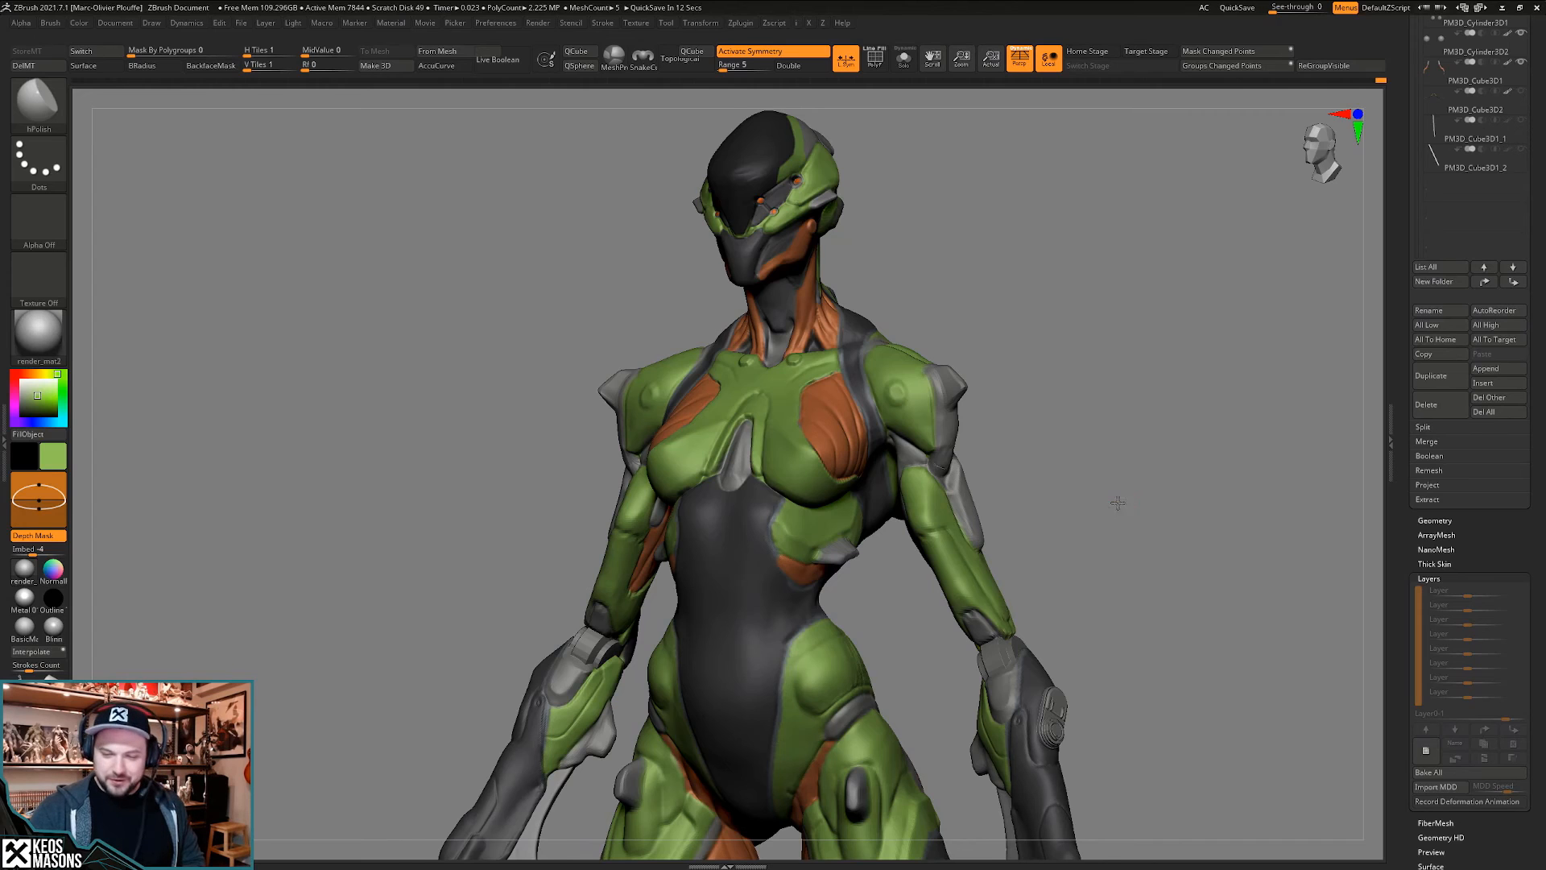
pyautogui.moveTo(1118, 502); pyautogui.dragTo(1087, 532, button='right')
pyautogui.press('space')
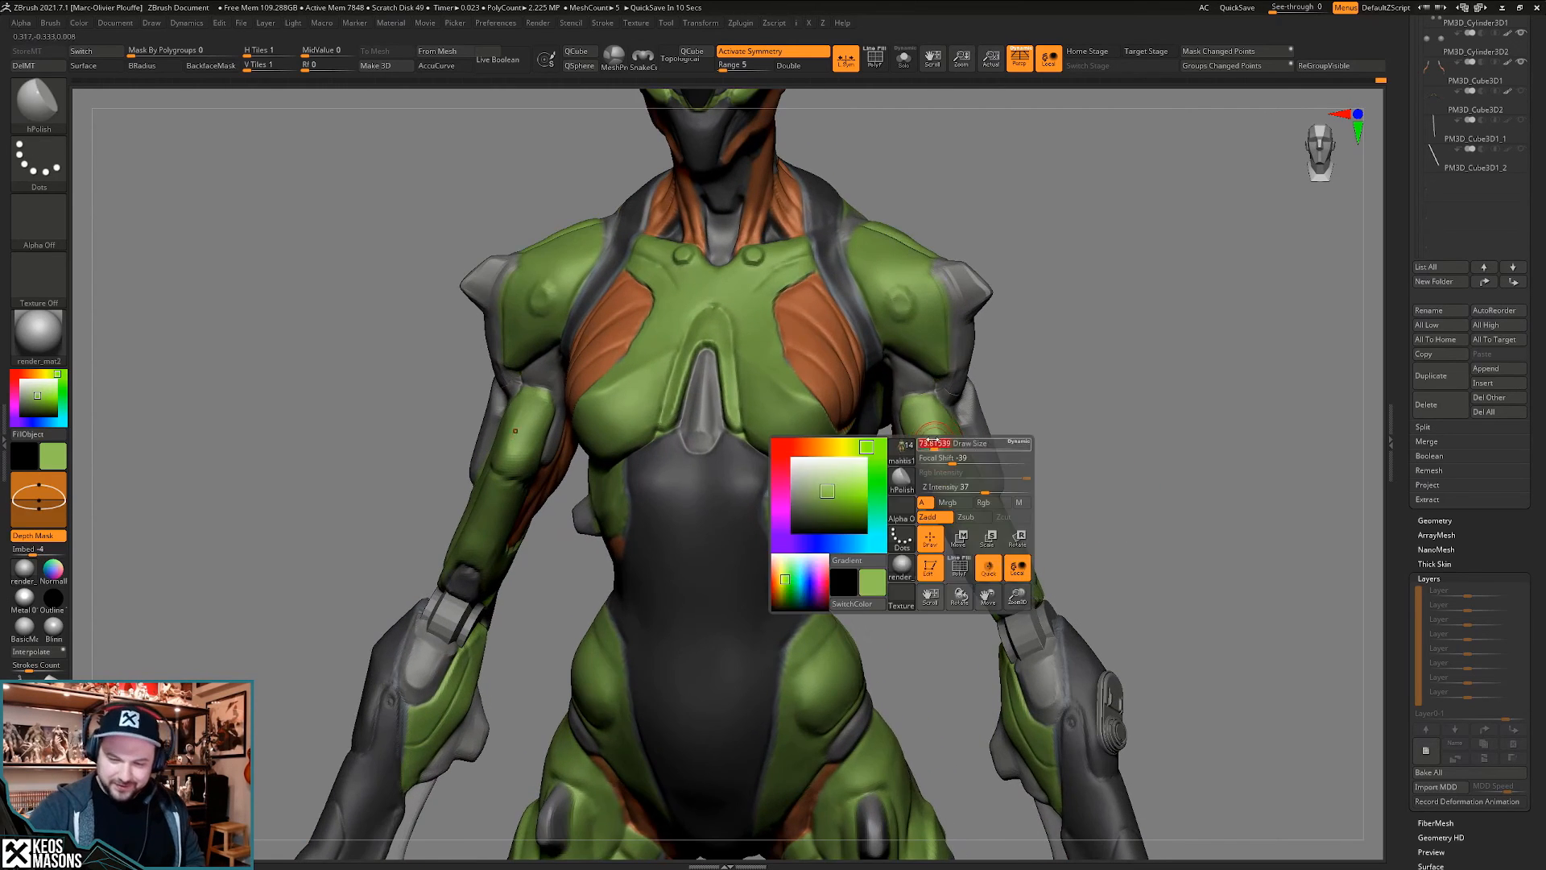
pyautogui.moveTo(932, 440)
pyautogui.mouseDown(button='right')
pyautogui.moveTo(927, 422)
pyautogui.moveTo(924, 438)
pyautogui.mouseUp(button='right')
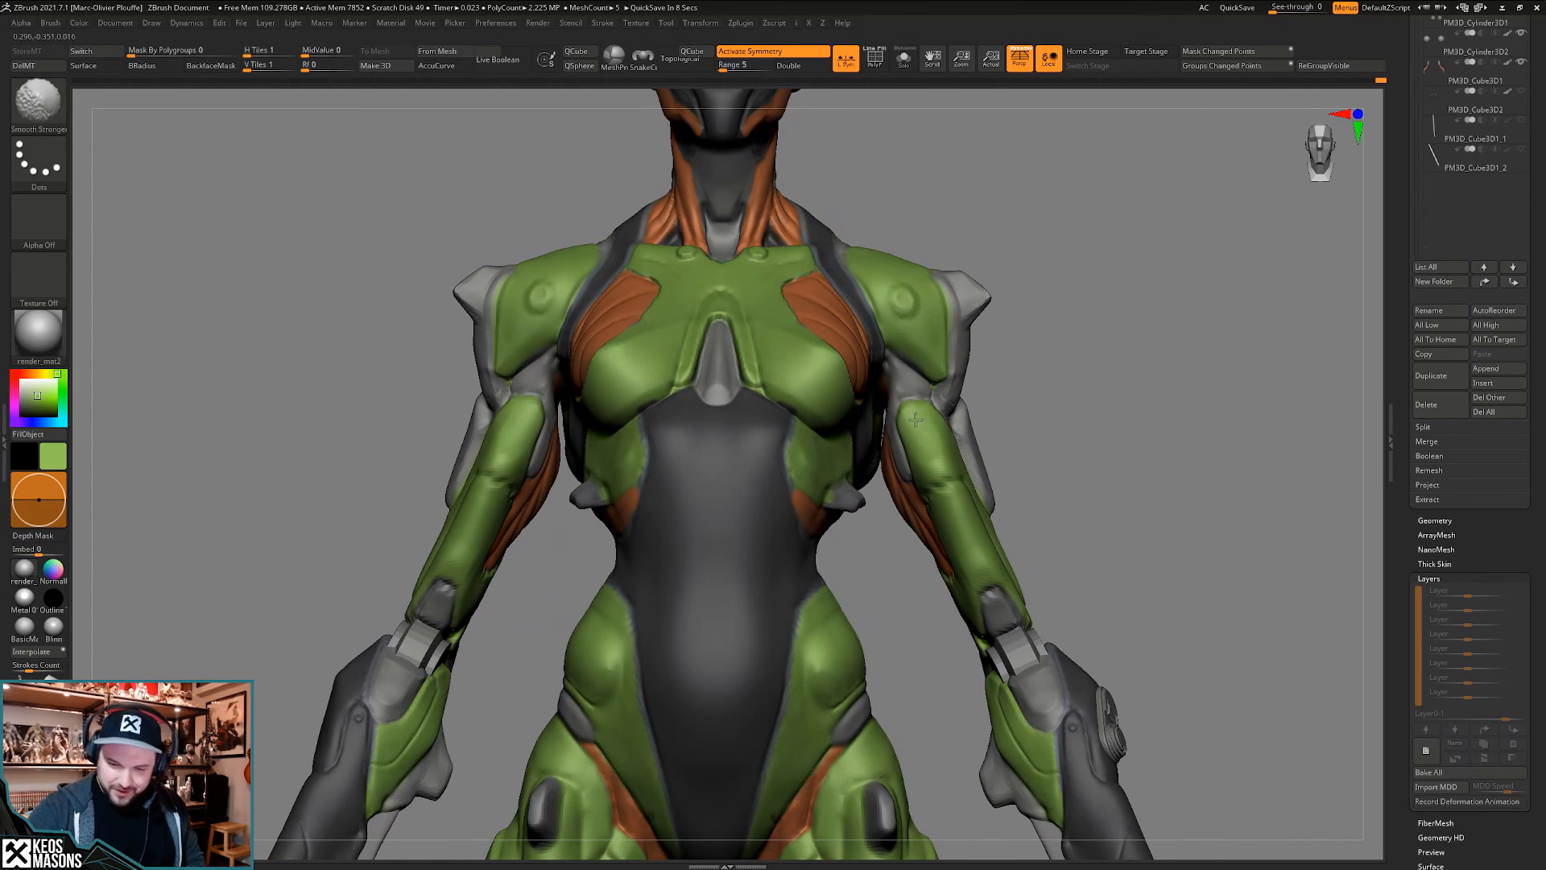
pyautogui.moveTo(913, 428)
pyautogui.keyDown('ctrl'); pyautogui.mouseDown(button='right')
pyautogui.moveTo(1031, 442)
pyautogui.moveTo(959, 467)
pyautogui.moveTo(1025, 504)
pyautogui.moveTo(1003, 563)
pyautogui.moveTo(1010, 529)
pyautogui.mouseUp(button='right'); pyautogui.keyUp('ctrl')
pyautogui.keyDown('alt'); pyautogui.moveTo(895, 608); pyautogui.dragTo(873, 562, button='right'); pyautogui.keyUp('alt')
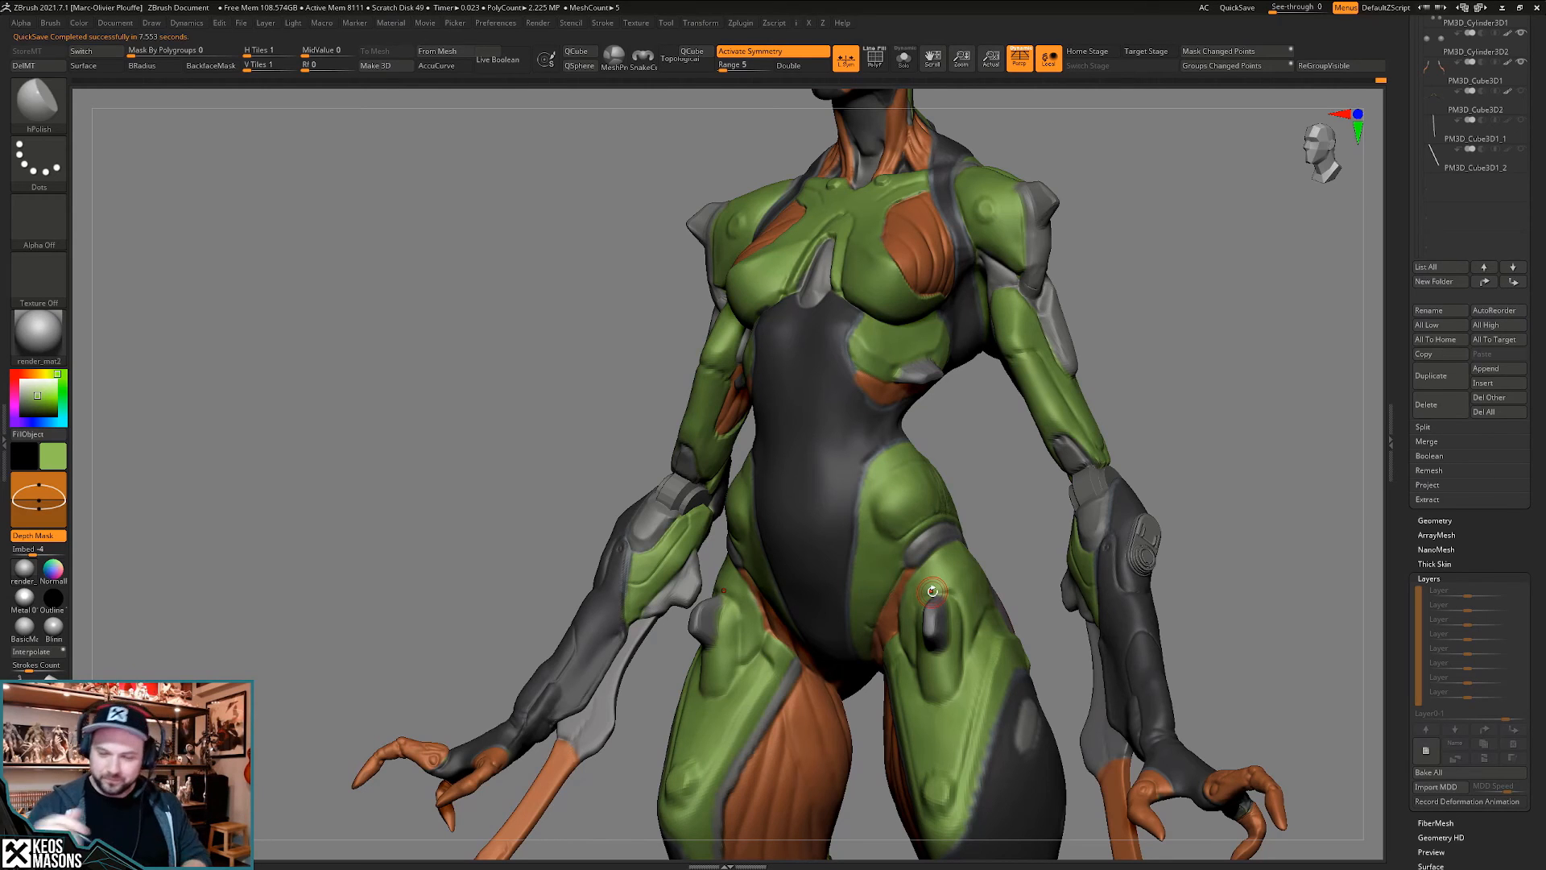
# - Trim the rounded bulge on the green hip plates with a resized TrimHole brush
pyautogui.moveTo(1198, 408)
pyautogui.keyDown('shift'); pyautogui.mouseDown()
pyautogui.moveTo(1112, 475)
pyautogui.moveTo(919, 562)
pyautogui.mouseUp(); pyautogui.keyUp('shift')
pyautogui.press('b')
pyautogui.press('t')
pyautogui.press('h')
pyautogui.moveTo(919, 562); pyautogui.dragTo(886, 573, button='right')
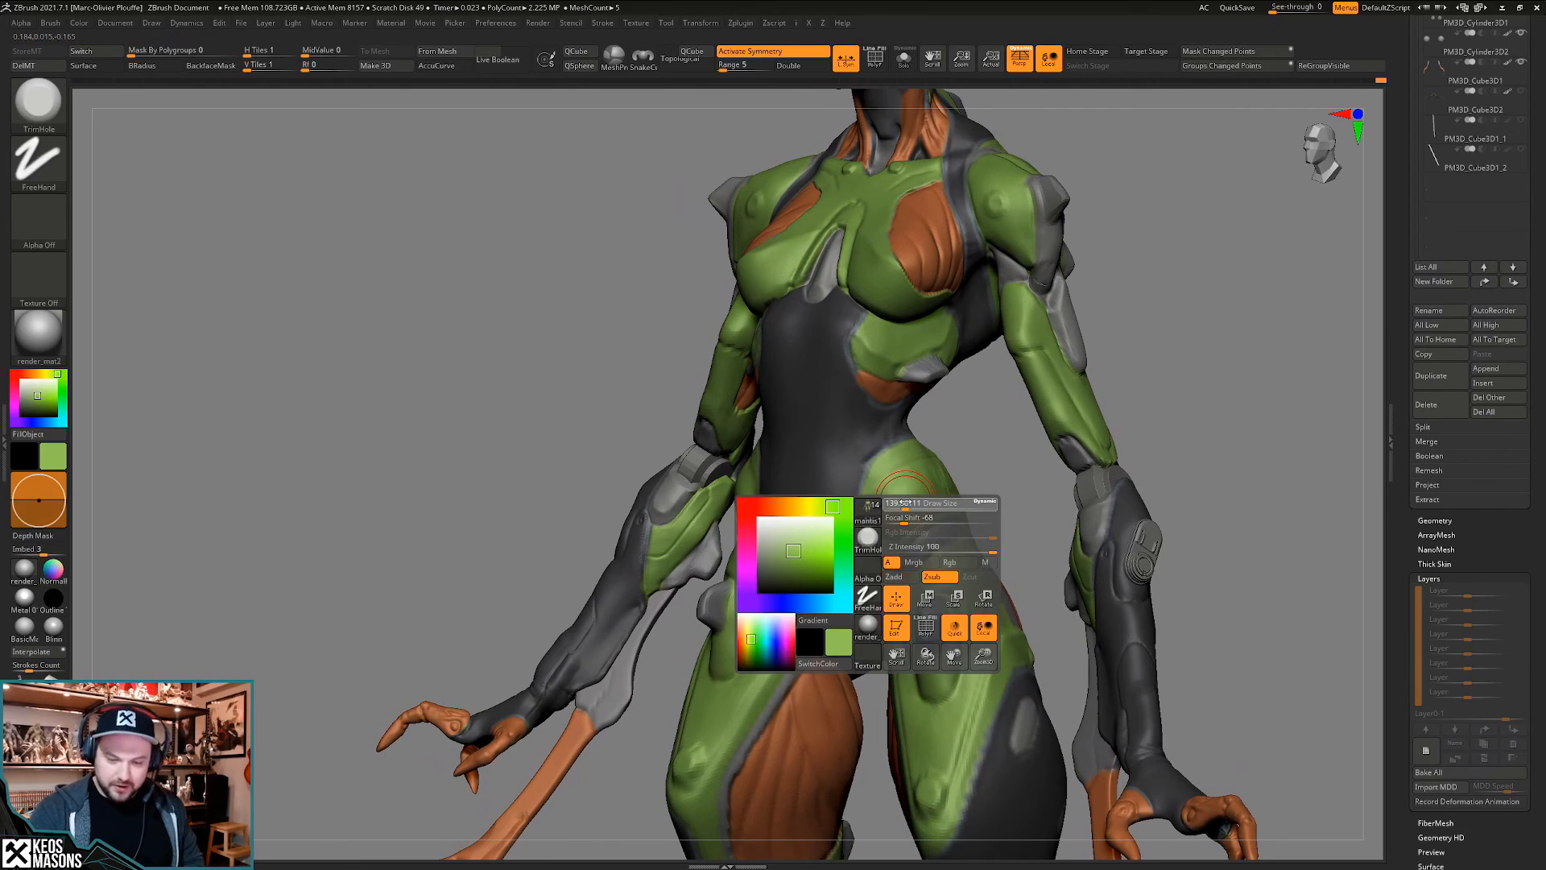
pyautogui.moveTo(922, 506); pyautogui.dragTo(911, 500, button='right')
pyautogui.moveTo(900, 501); pyautogui.dragTo(889, 516)
pyautogui.moveTo(889, 516)
pyautogui.mouseDown(button='right')
pyautogui.moveTo(917, 520)
pyautogui.moveTo(886, 504)
pyautogui.mouseUp(button='right')
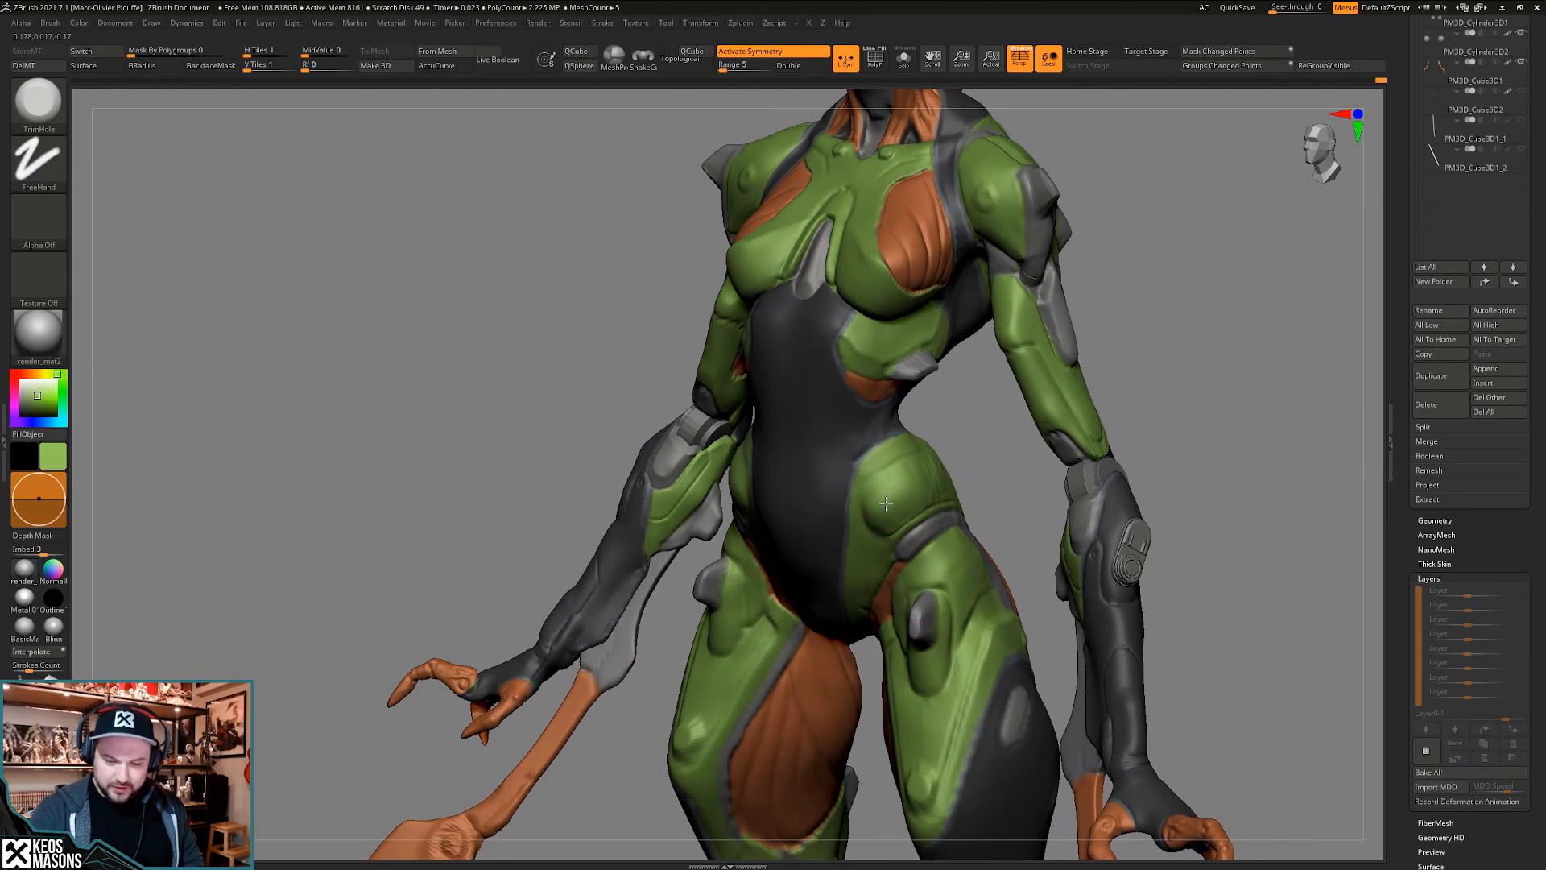
pyautogui.moveTo(886, 504); pyautogui.dragTo(890, 501)
pyautogui.moveTo(887, 504)
pyautogui.mouseDown(button='right')
pyautogui.moveTo(910, 535)
pyautogui.moveTo(905, 510)
pyautogui.mouseUp(button='right')
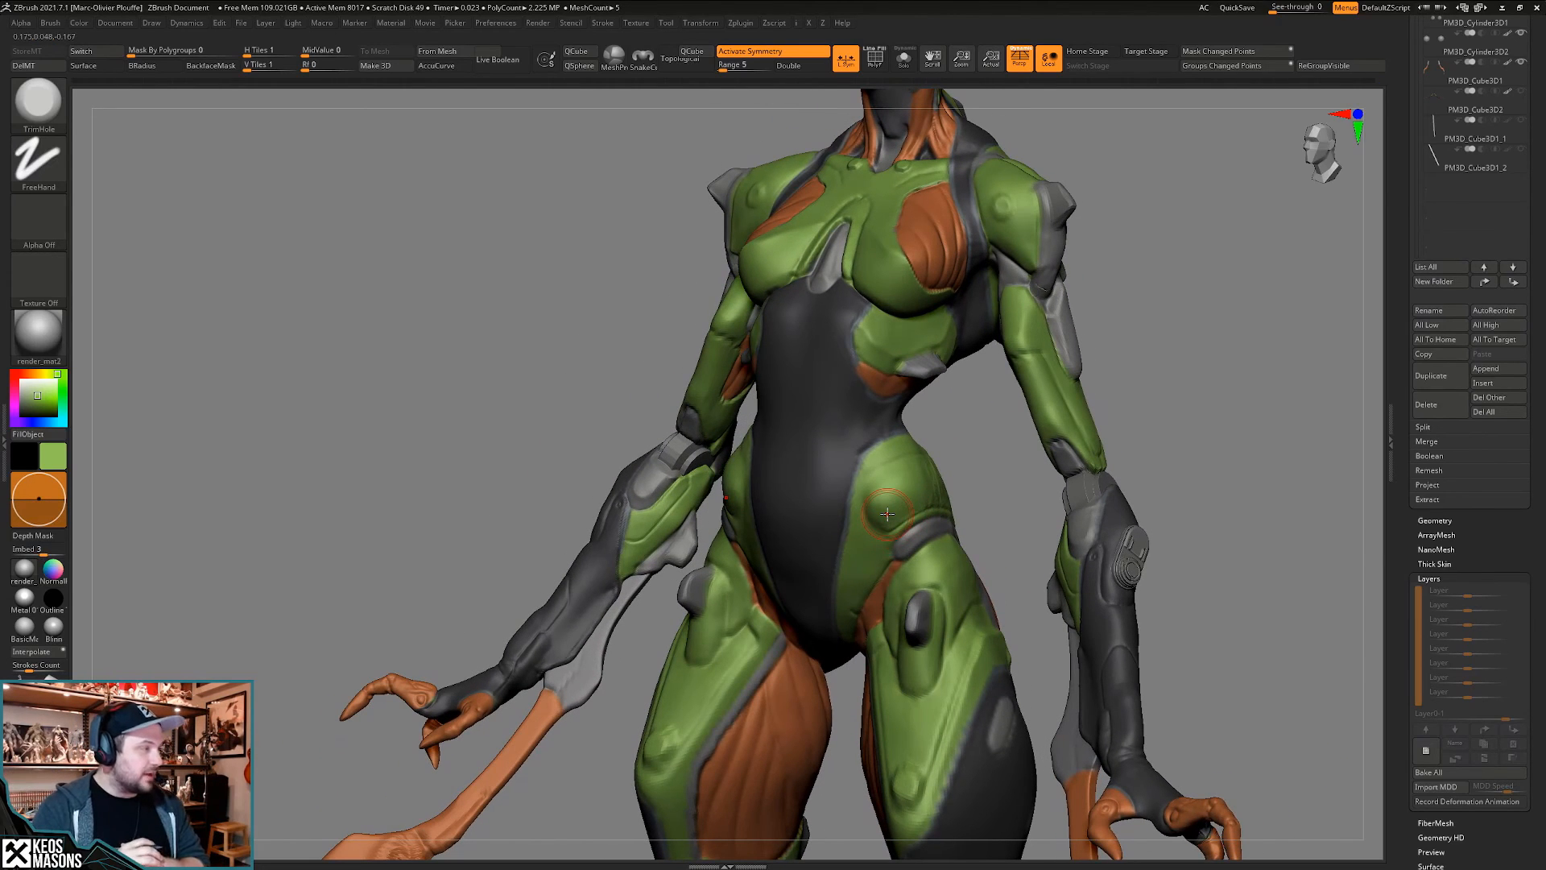
# - Clean up the rounded bulge on the green hip plates with hPolish and TrimDynamic
pyautogui.moveTo(887, 514); pyautogui.dragTo(934, 556, button='right')
pyautogui.press('x')
pyautogui.click(918, 520)
pyautogui.press('space')
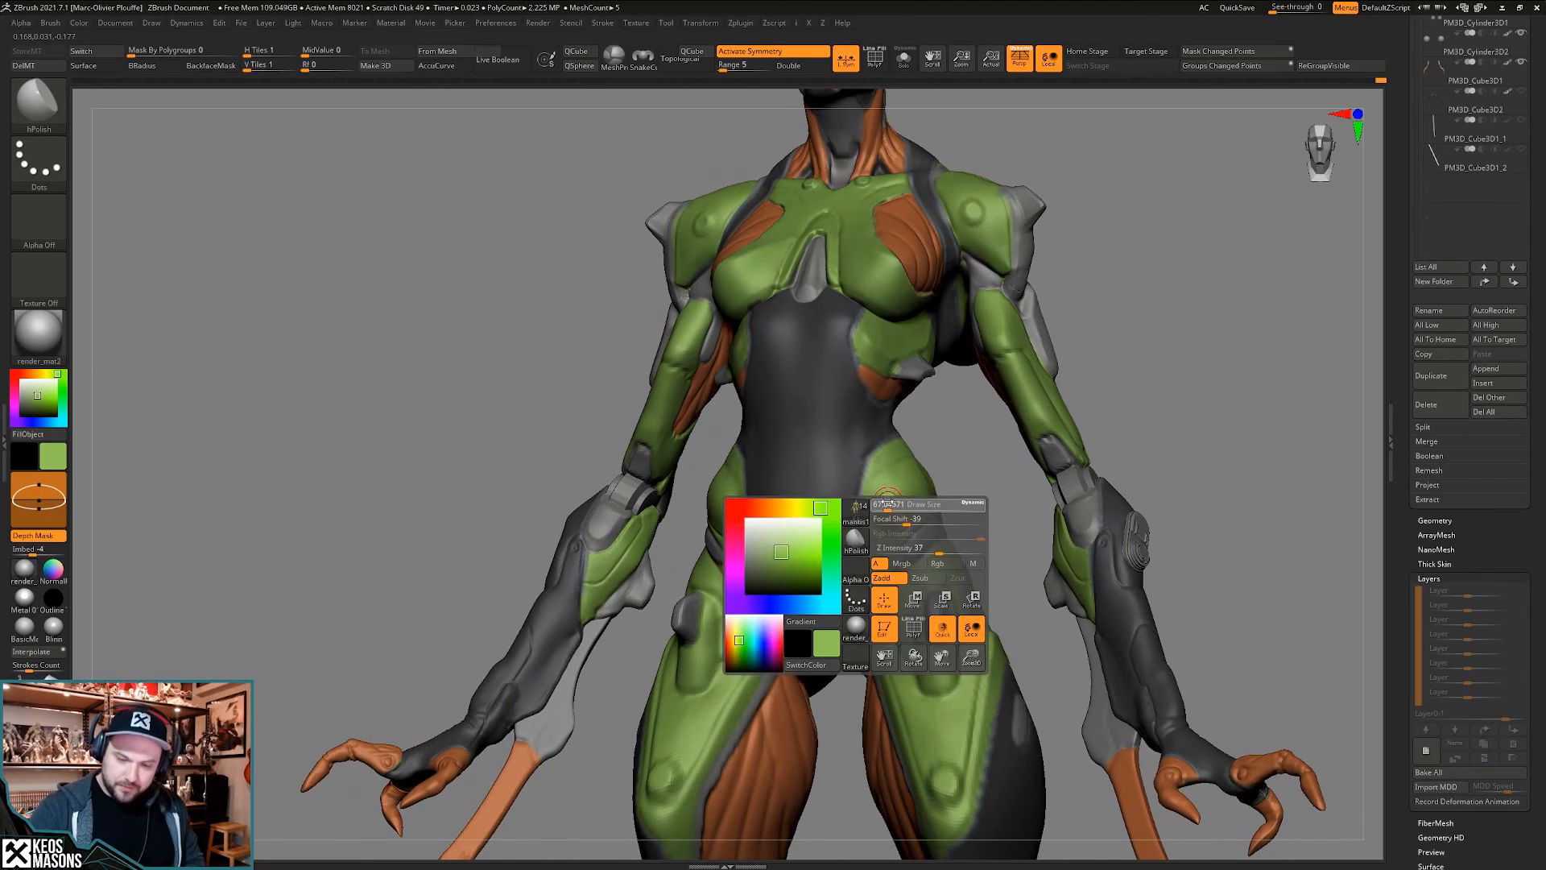
pyautogui.press('x')
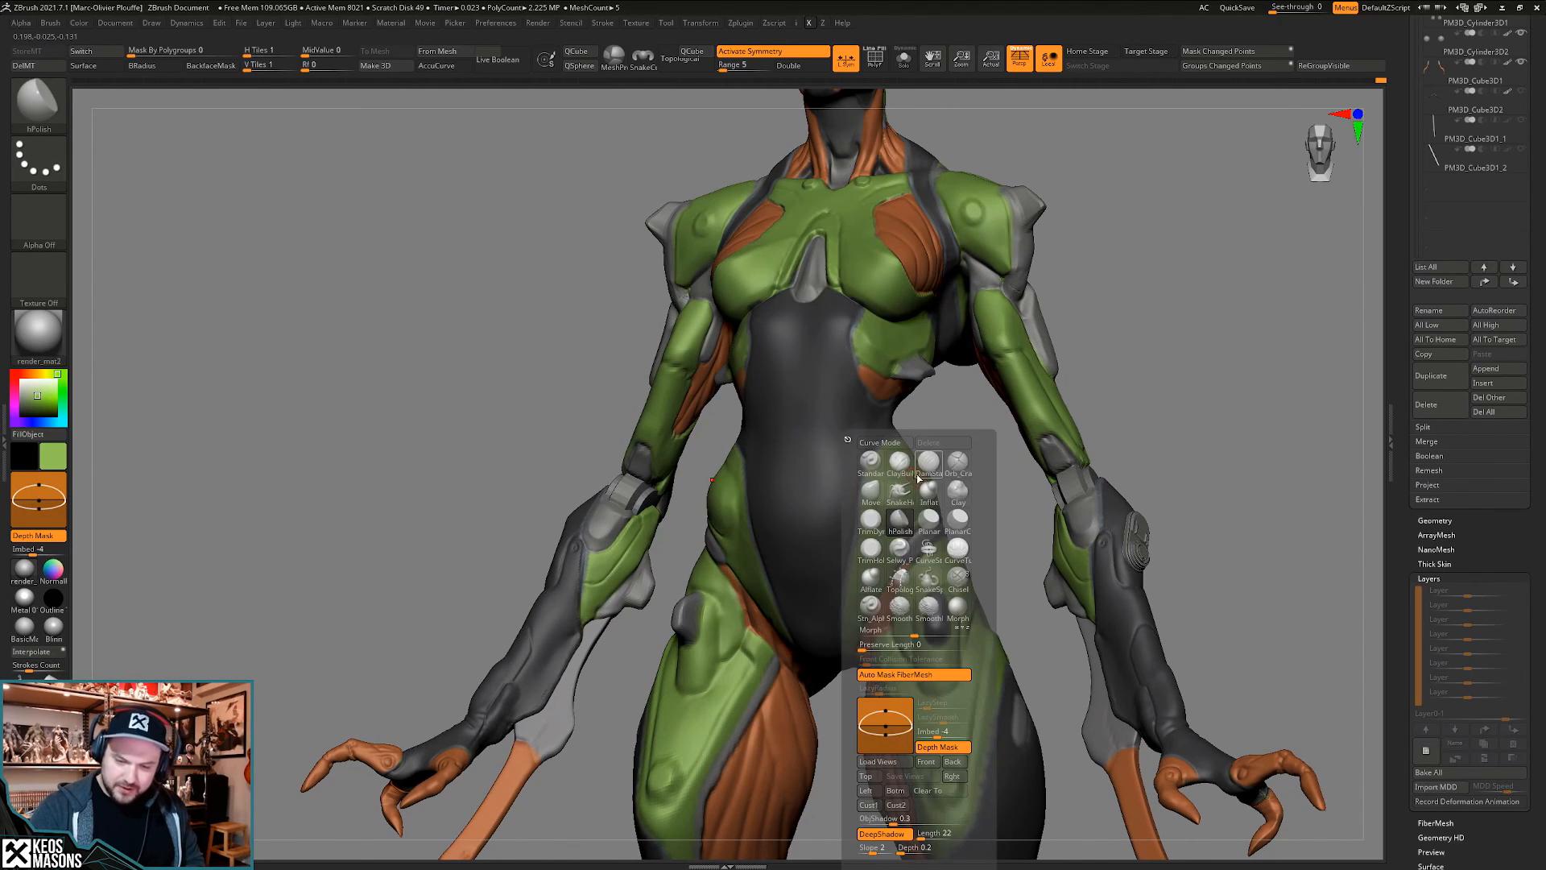
pyautogui.click(881, 530)
pyautogui.moveTo(884, 525); pyautogui.dragTo(911, 461, button='right')
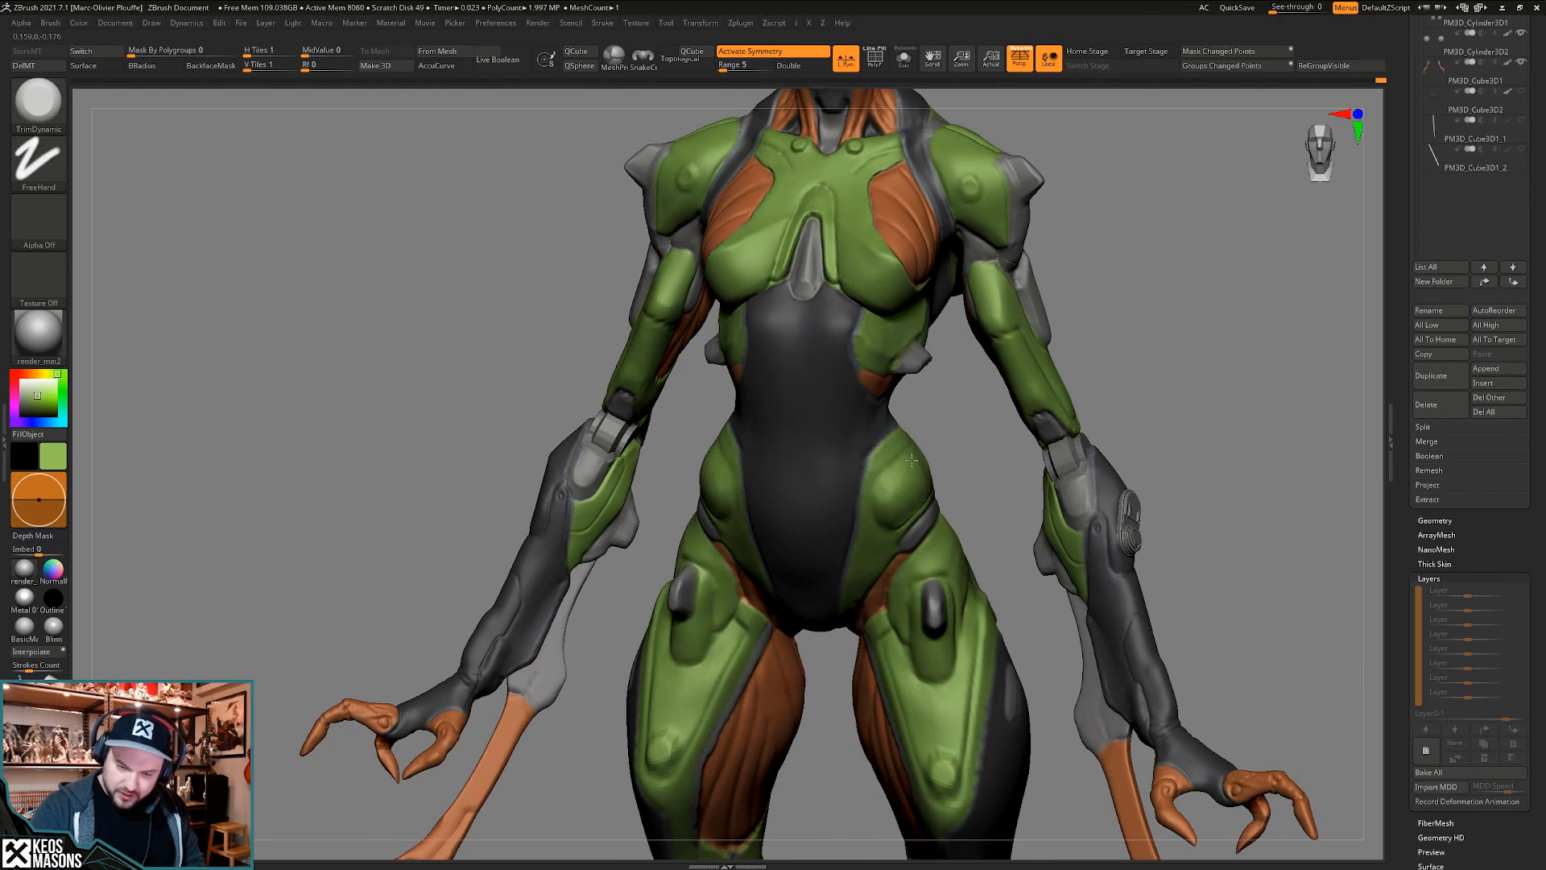
# - Flatten the inner border of the green hip plates along the black belly with TrimDynamic strokes from several angles
pyautogui.moveTo(884, 518); pyautogui.dragTo(904, 551, button='right')
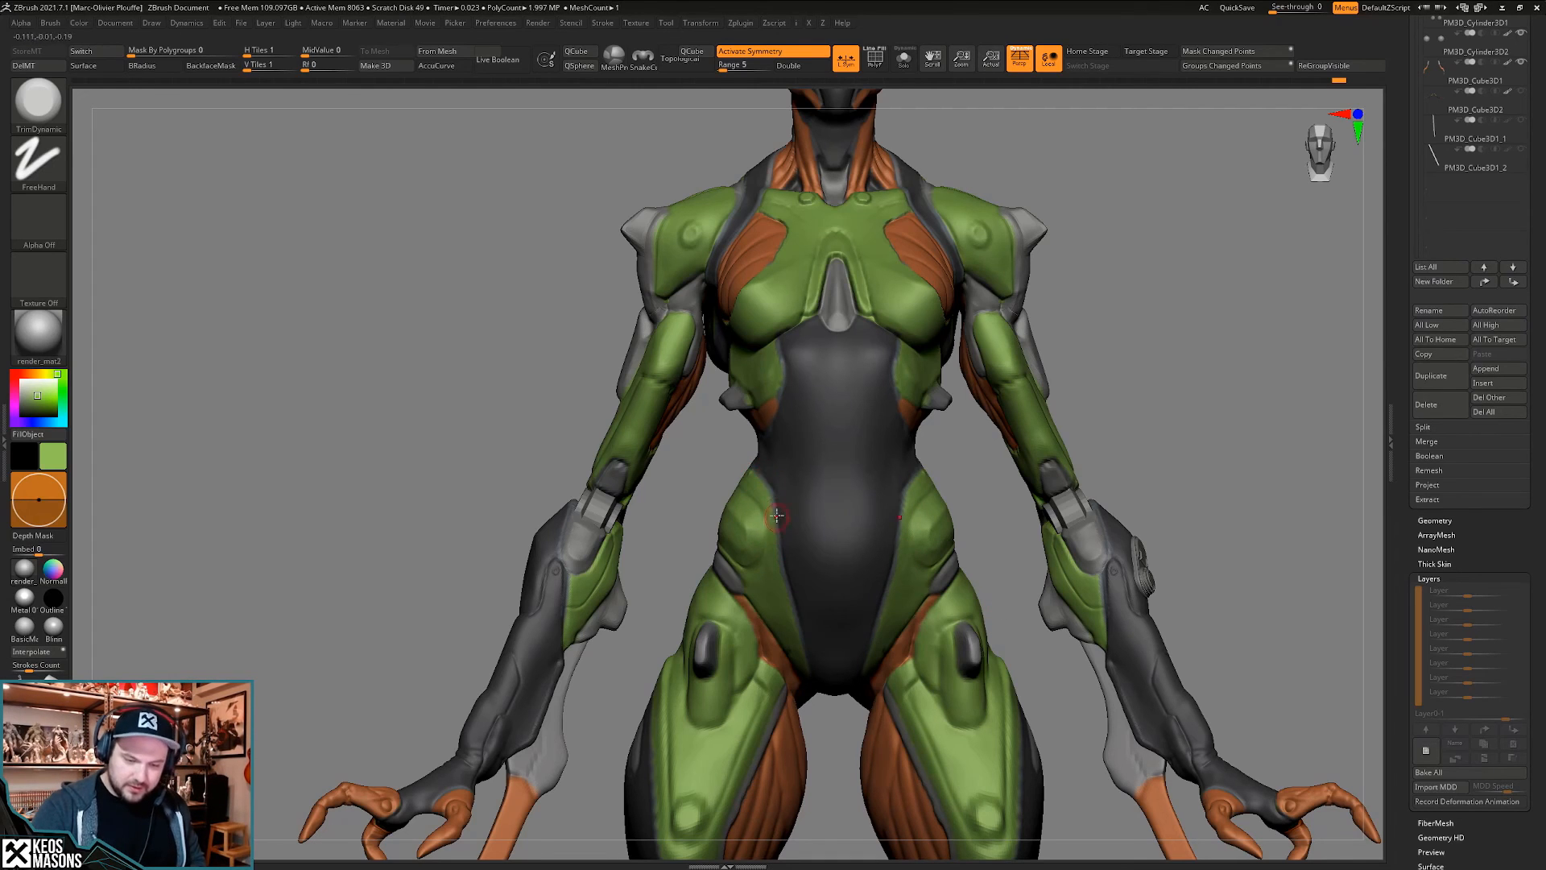
pyautogui.moveTo(757, 475); pyautogui.dragTo(775, 504, button='right')
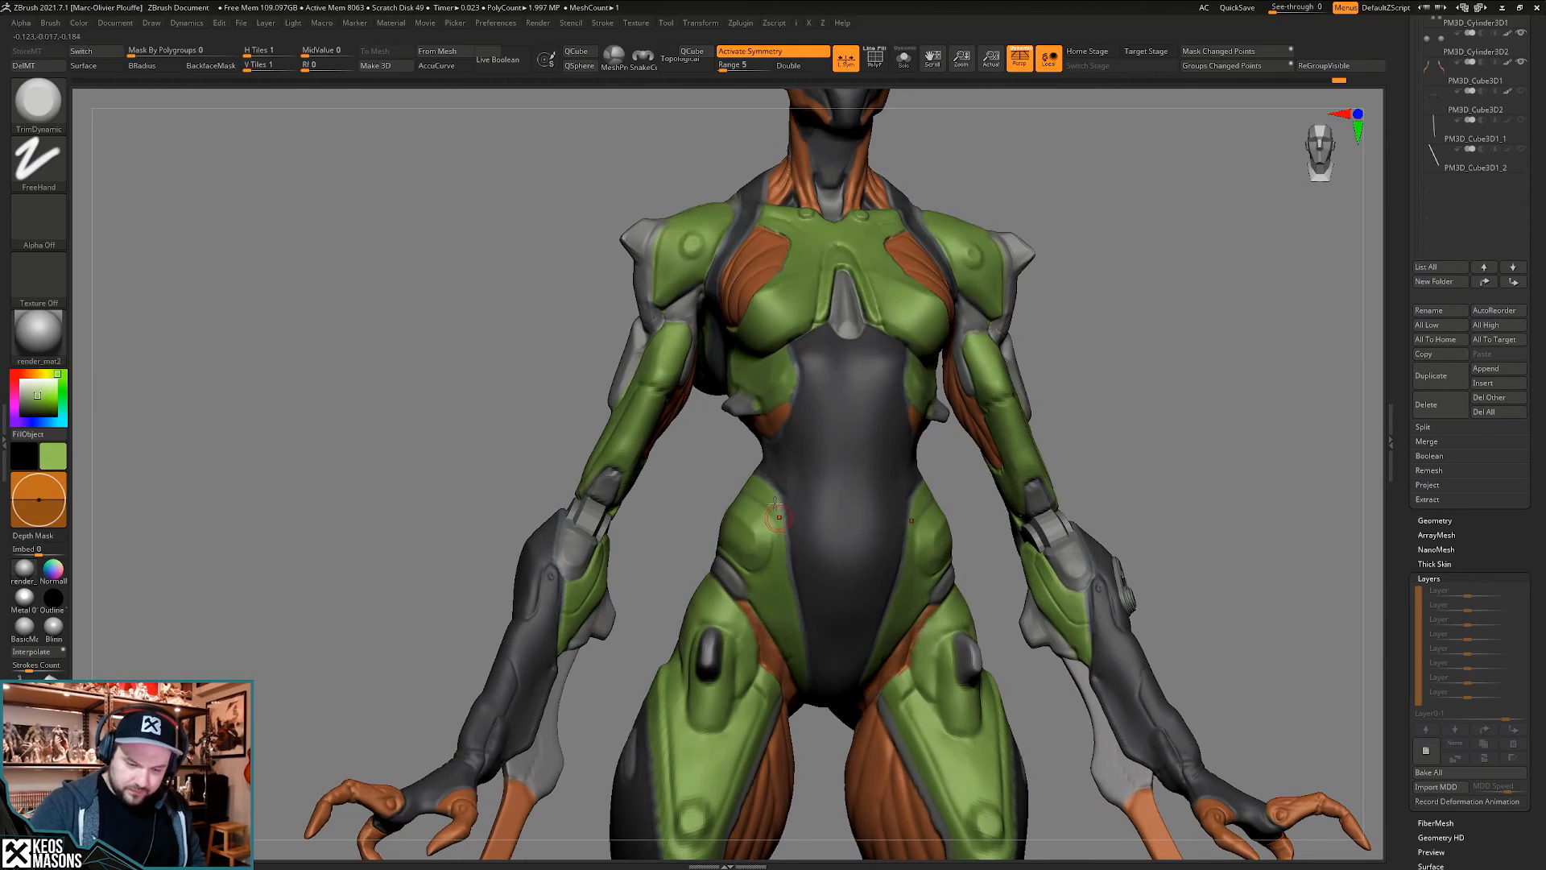
pyautogui.moveTo(778, 595); pyautogui.dragTo(926, 517, button='right')
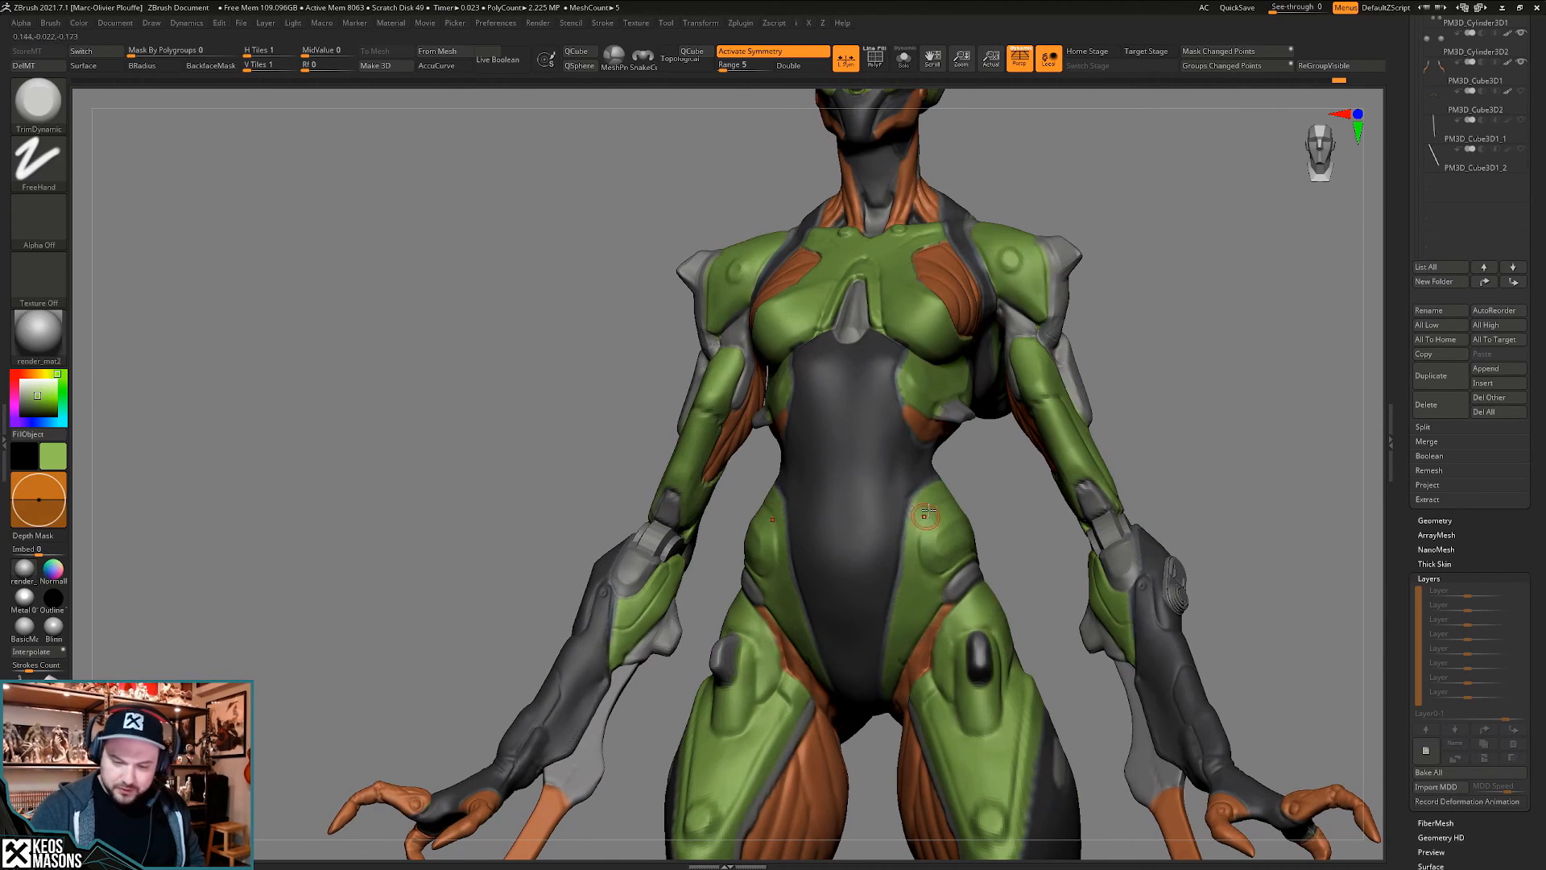
pyautogui.moveTo(898, 620); pyautogui.dragTo(915, 569, button='right')
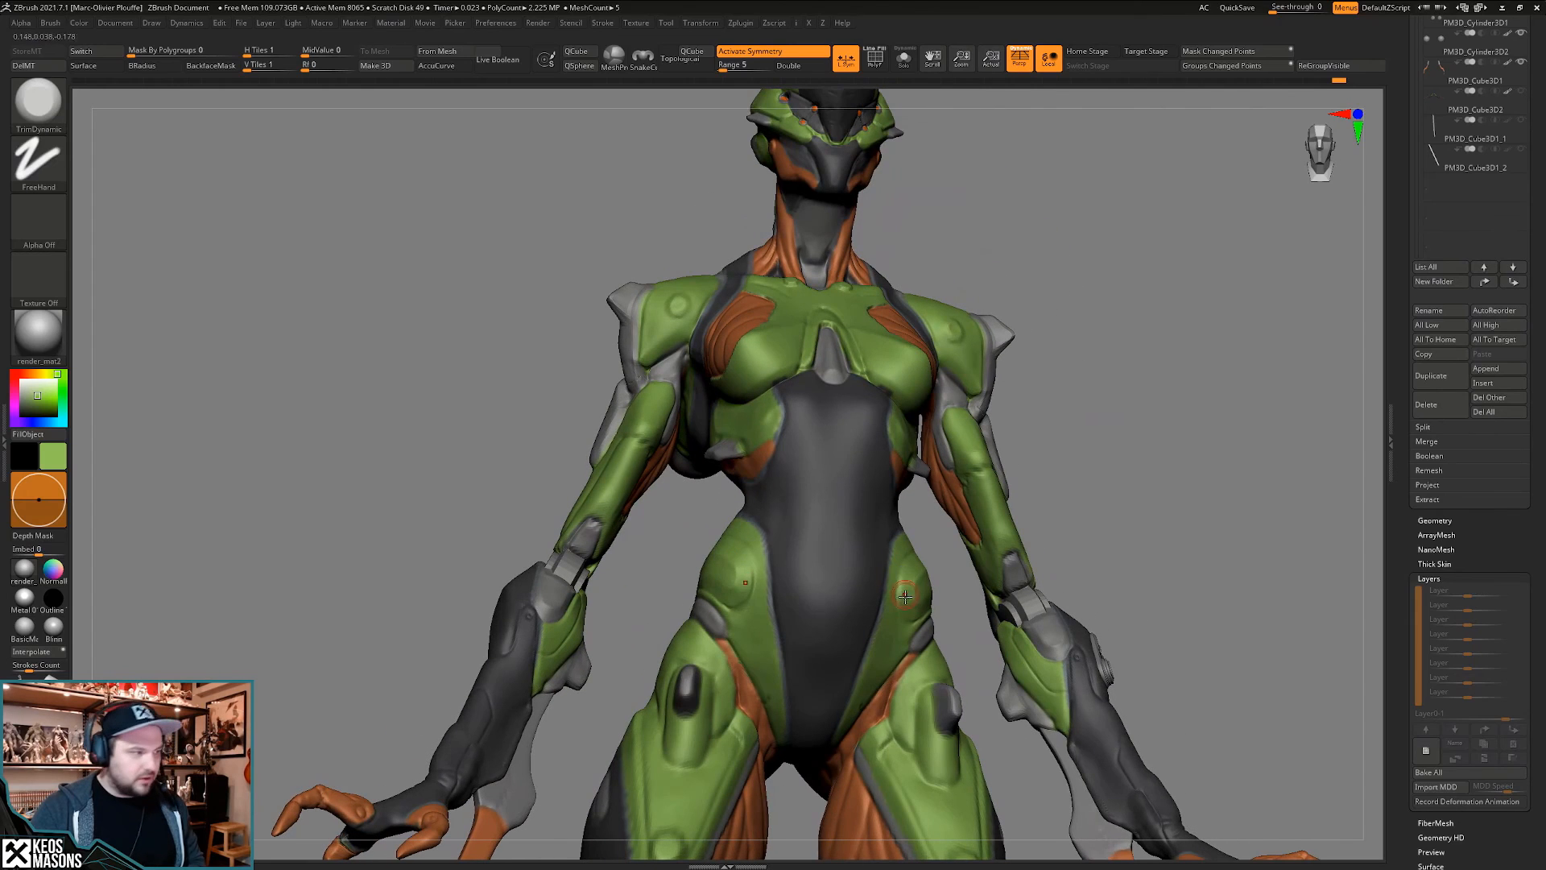
pyautogui.moveTo(892, 623); pyautogui.dragTo(909, 621, button='right')
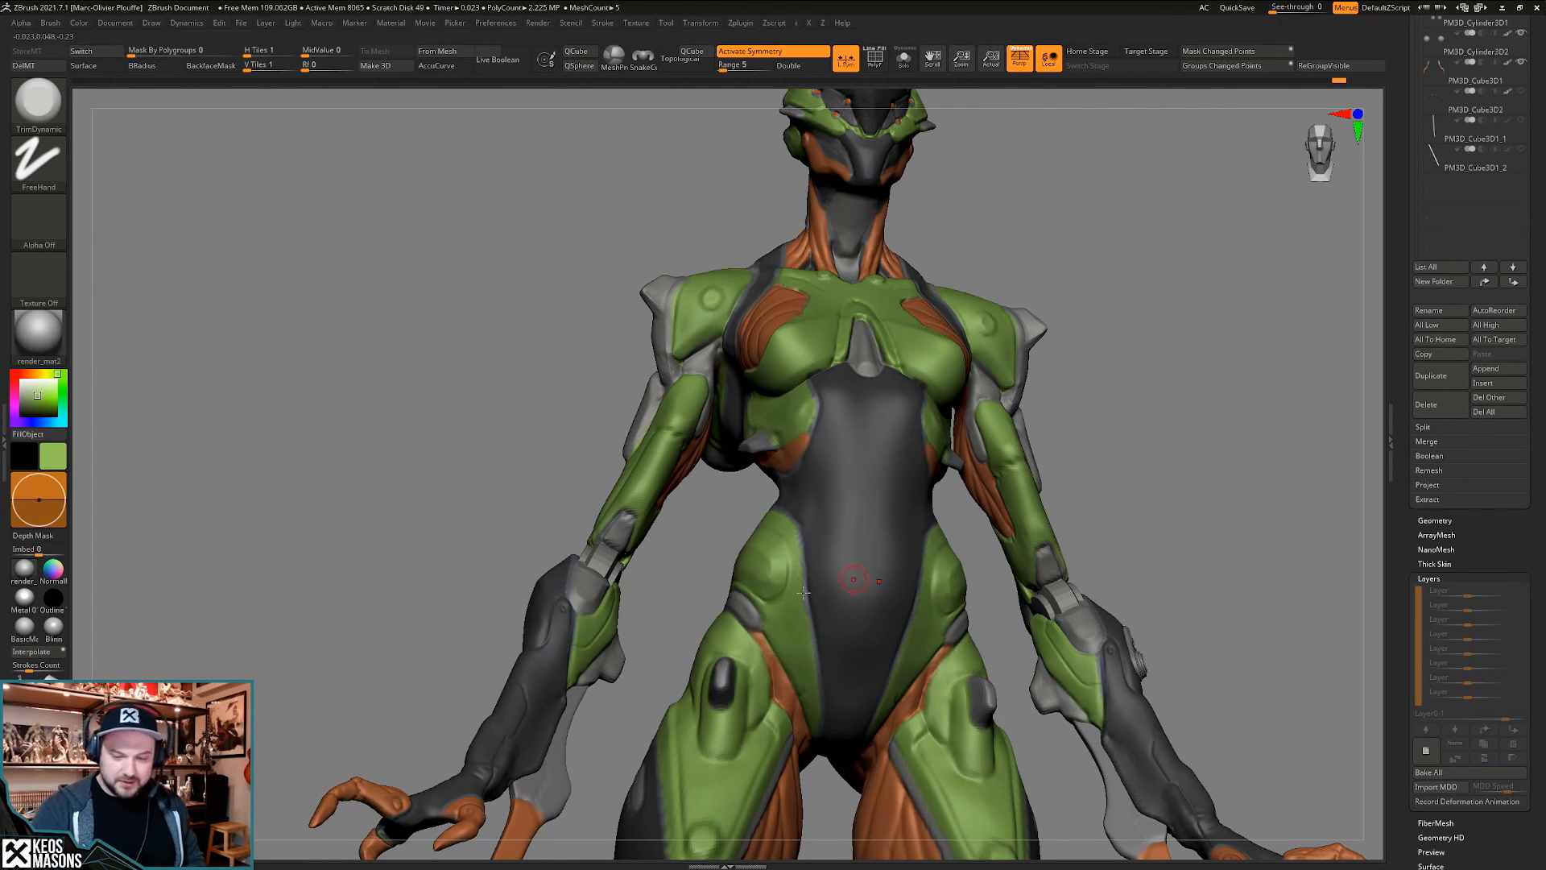
pyautogui.moveTo(804, 593); pyautogui.dragTo(966, 564, button='right')
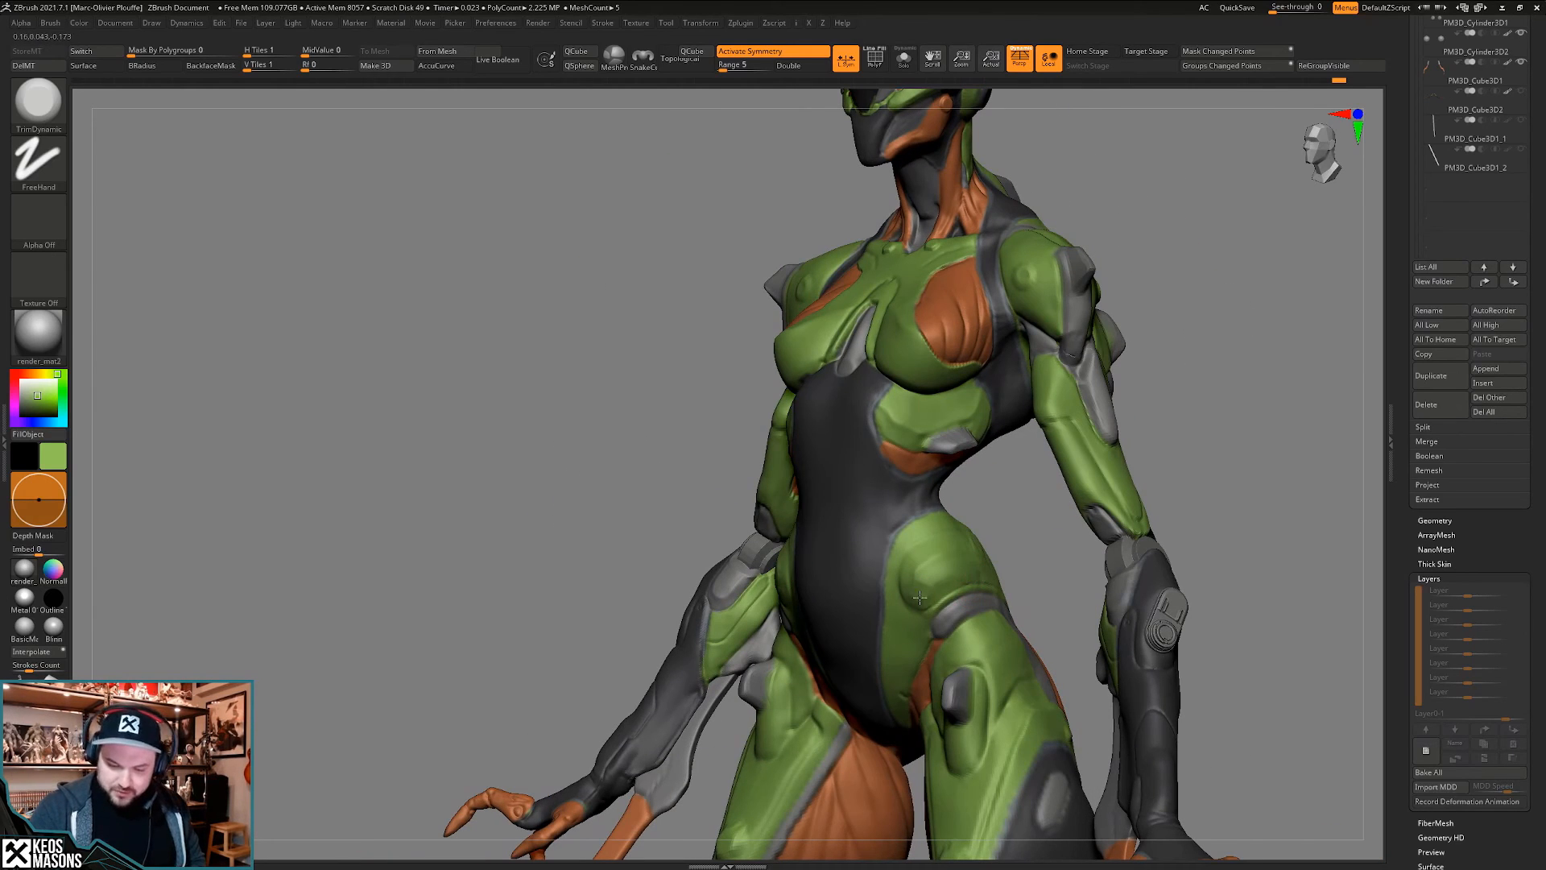
# - Smooth the rear surface of the green hip plates above the orange glutes
pyautogui.moveTo(955, 586)
pyautogui.mouseDown(button='right')
pyautogui.moveTo(1012, 577)
pyautogui.moveTo(989, 520)
pyautogui.mouseUp(button='right')
pyautogui.press('space')
pyautogui.click(980, 463)
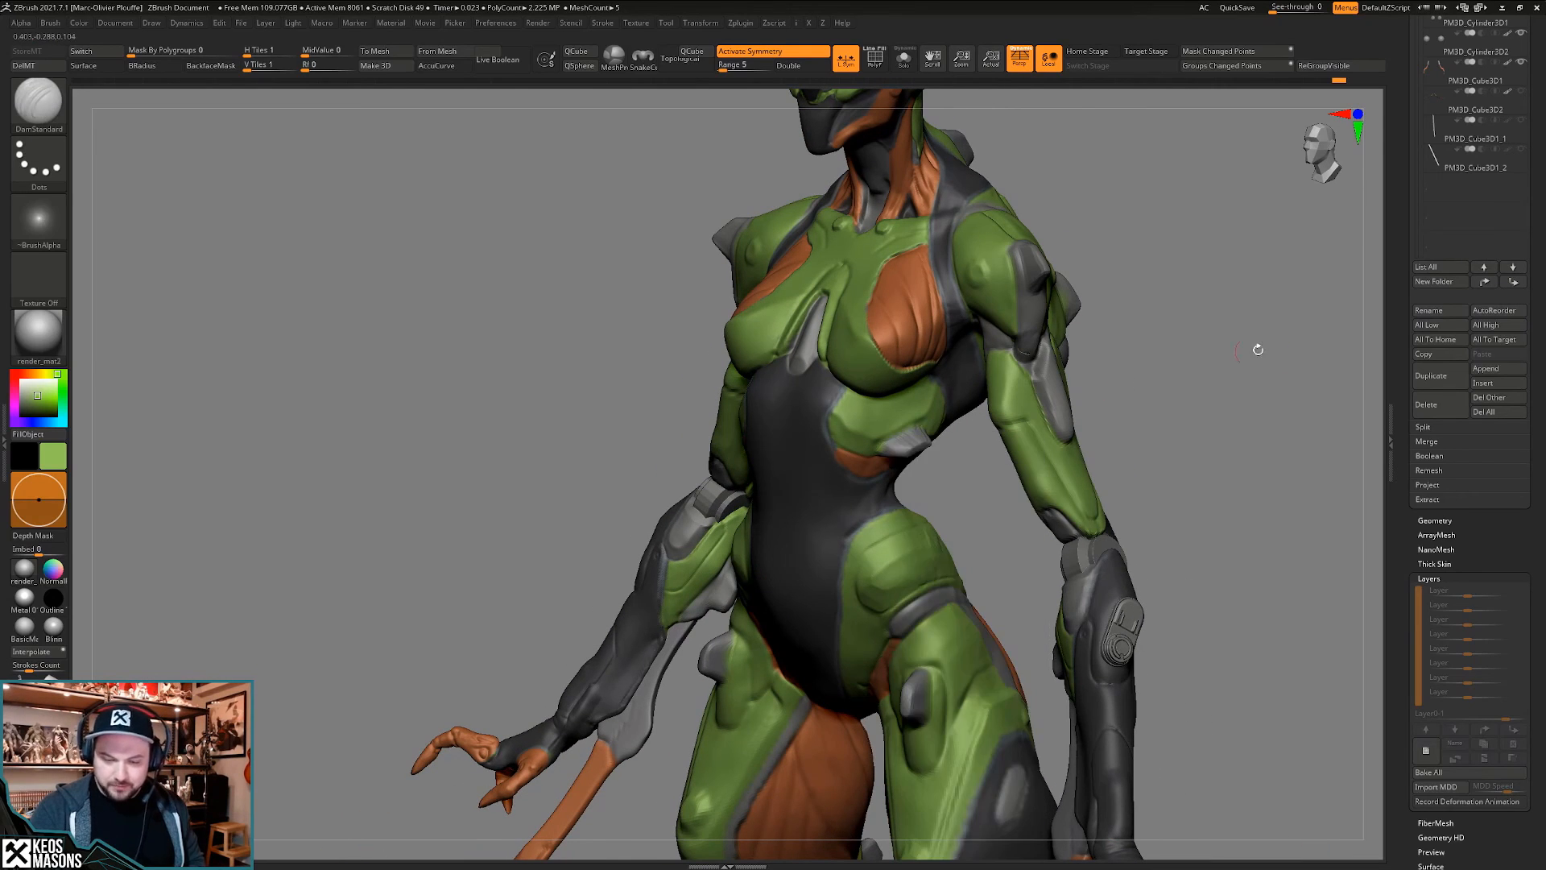
pyautogui.moveTo(1258, 348)
pyautogui.mouseDown(button='right')
pyautogui.moveTo(877, 576)
pyautogui.moveTo(884, 606)
pyautogui.moveTo(904, 596)
pyautogui.mouseUp(button='right')
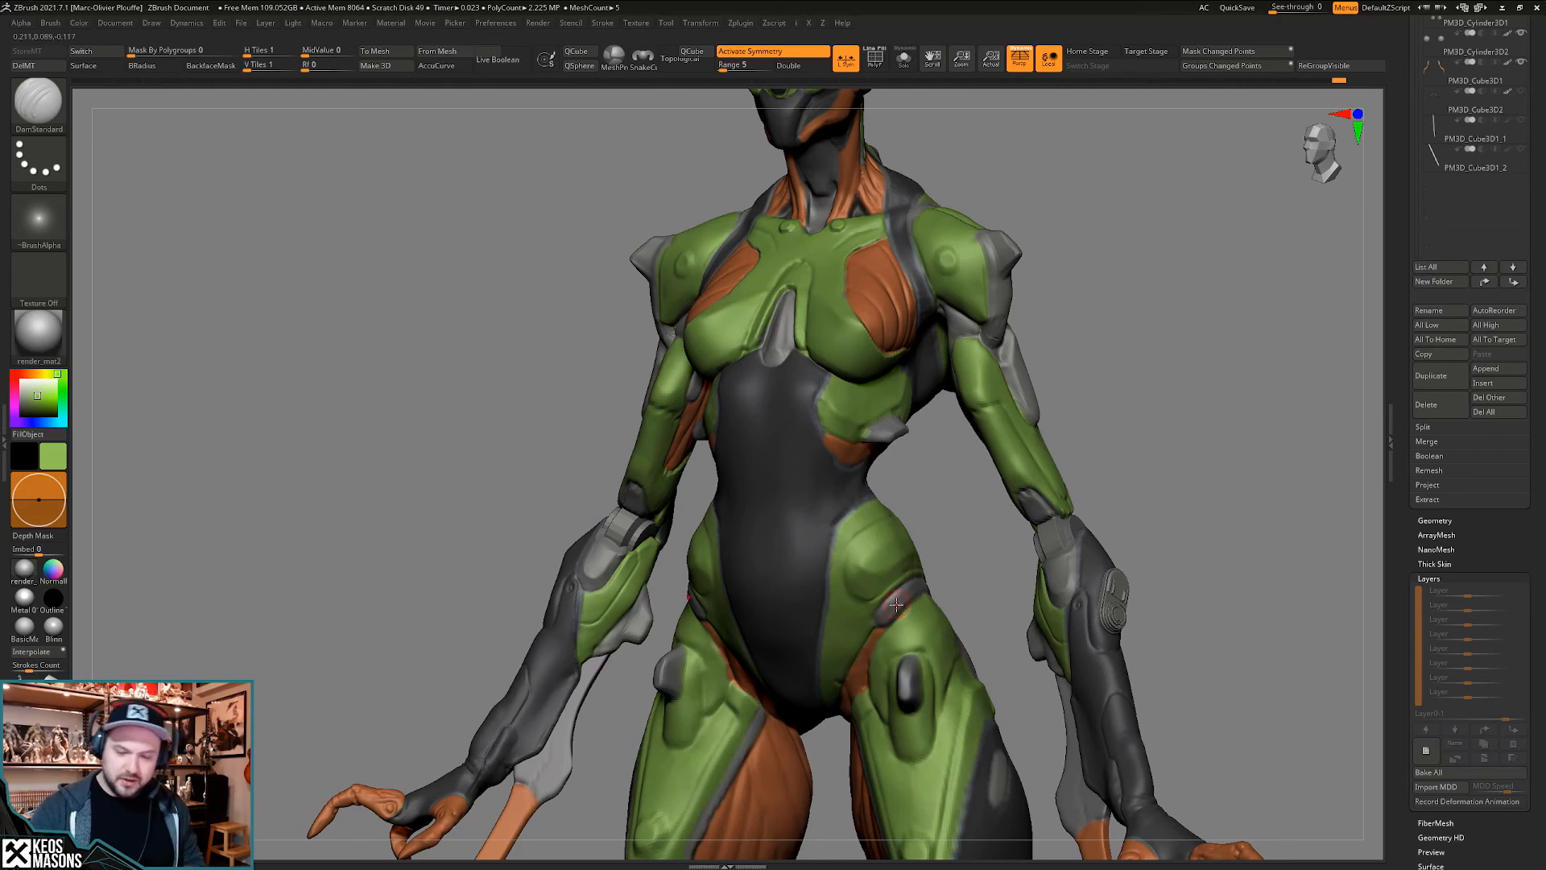
pyautogui.moveTo(896, 604); pyautogui.dragTo(866, 565, button='right')
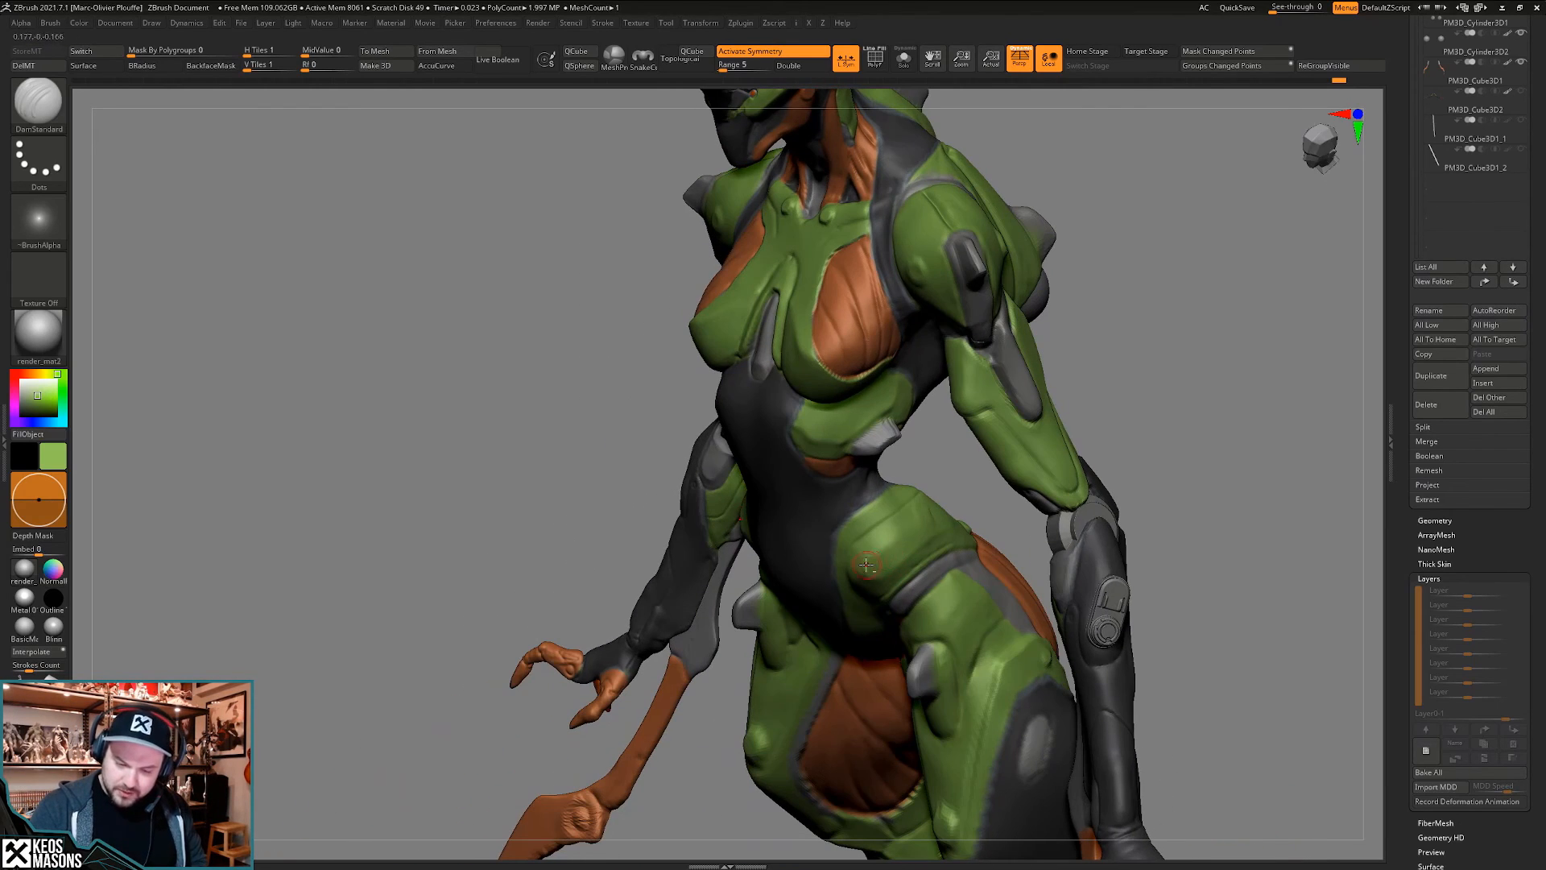
pyautogui.moveTo(926, 522)
pyautogui.mouseDown(button='right')
pyautogui.moveTo(852, 575)
pyautogui.moveTo(887, 480)
pyautogui.moveTo(905, 508)
pyautogui.moveTo(893, 527)
pyautogui.moveTo(932, 524)
pyautogui.mouseUp(button='right')
pyautogui.moveTo(1072, 563); pyautogui.dragTo(1040, 529, button='right')
pyautogui.keyDown('shift'); pyautogui.moveTo(1047, 531); pyautogui.dragTo(1050, 511); pyautogui.keyUp('shift')
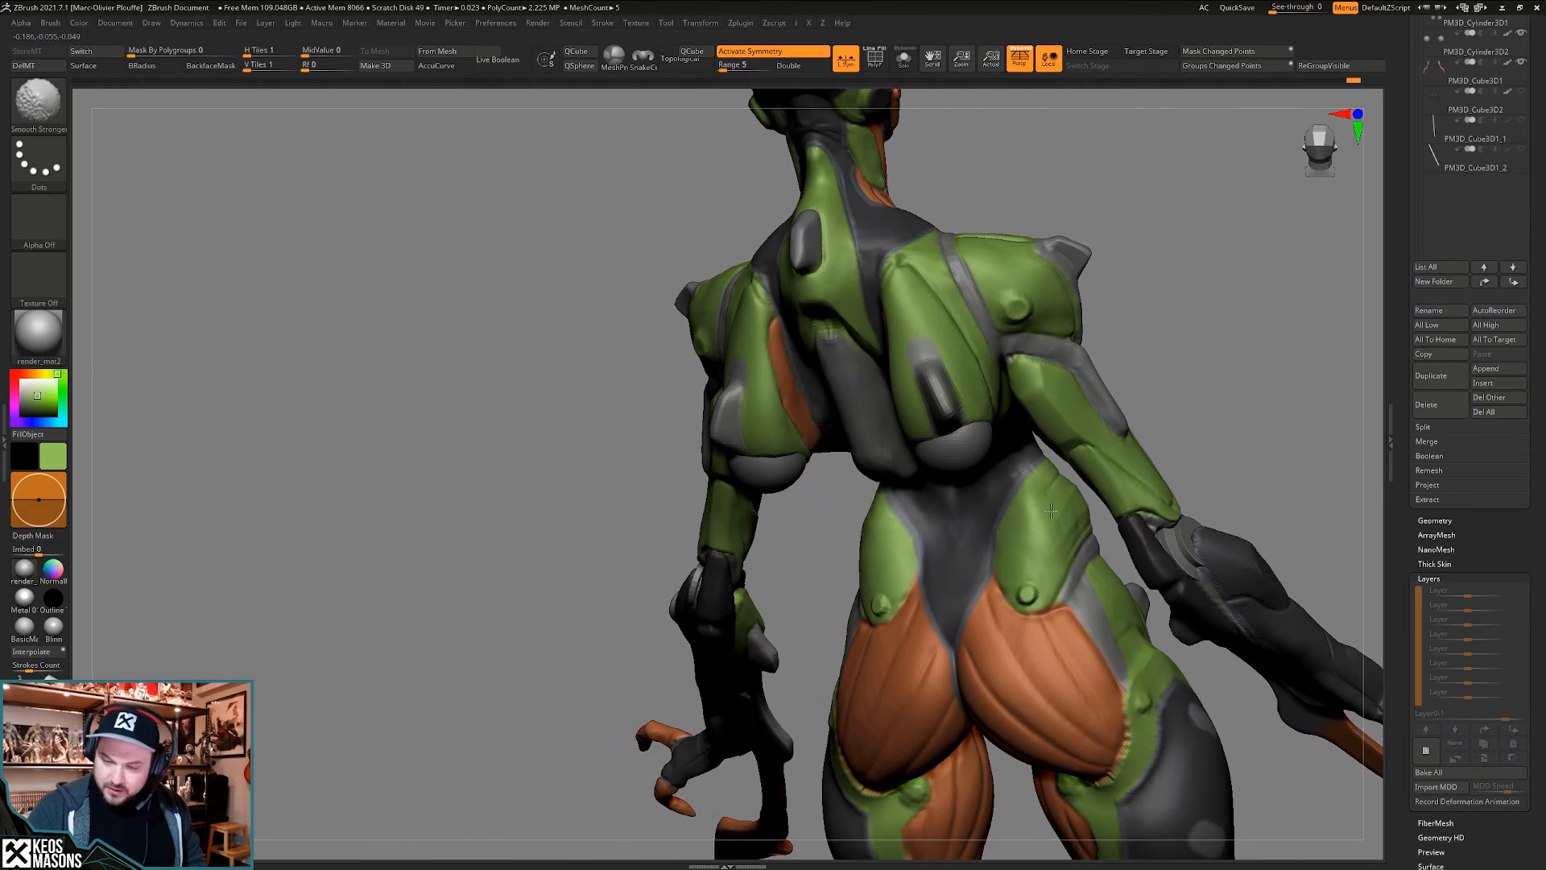
pyautogui.moveTo(1072, 515); pyautogui.dragTo(1115, 524, button='right')
pyautogui.moveTo(854, 539)
pyautogui.mouseDown(button='right')
pyautogui.moveTo(889, 553)
pyautogui.moveTo(904, 483)
pyautogui.moveTo(842, 477)
pyautogui.mouseUp(button='right')
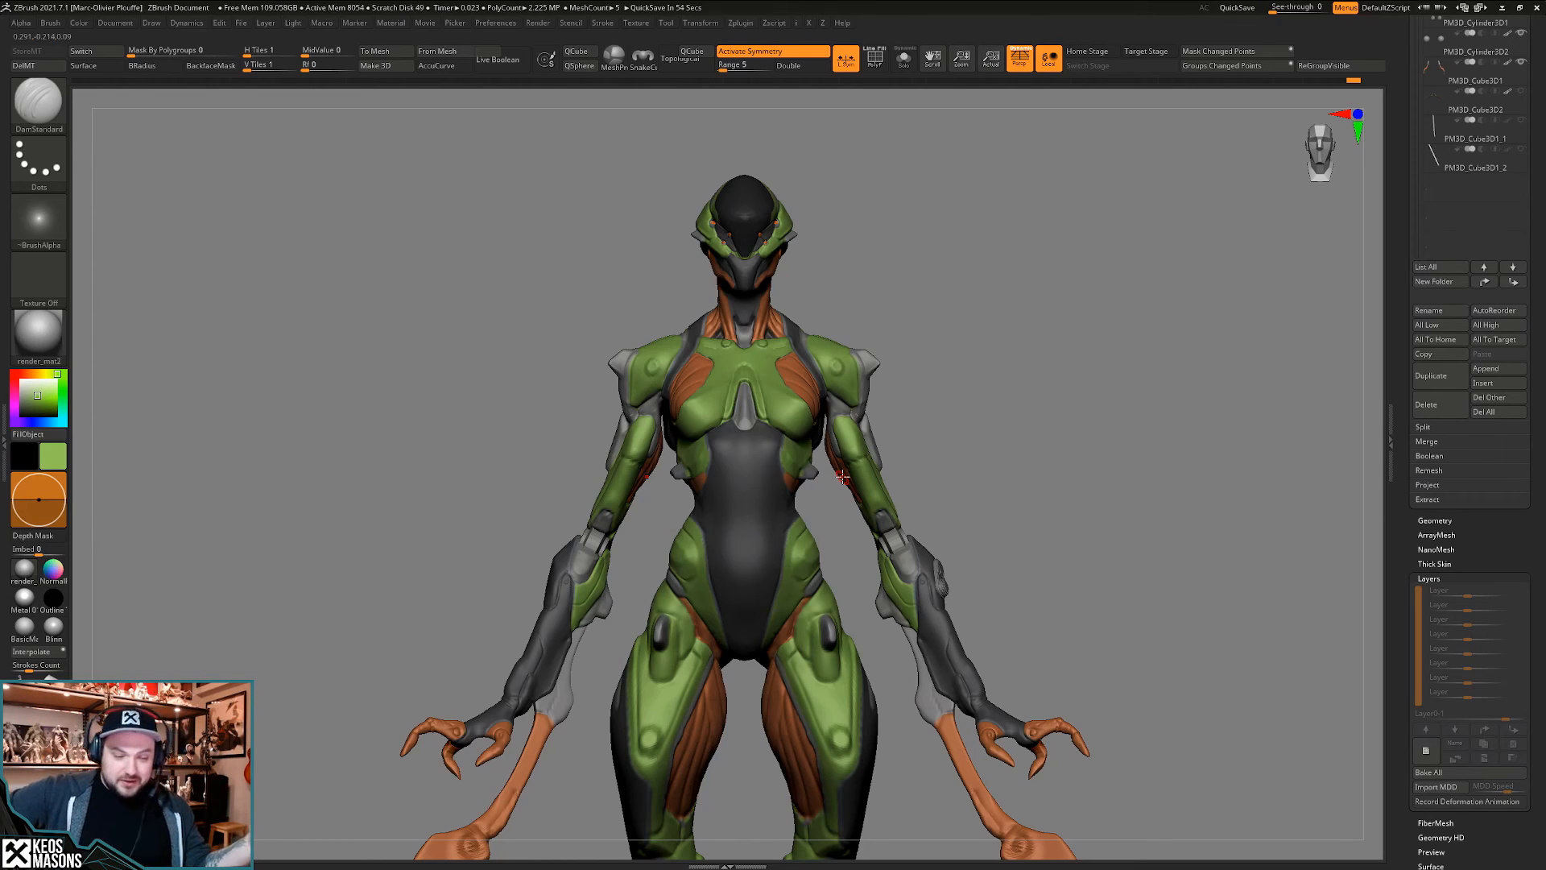
# - Isolate the small grey forearm insert and copy it to the opposite arm with Mirror and then Mirror And Weld
pyautogui.keyDown('alt'); pyautogui.click(946, 586); pyautogui.keyUp('alt')
pyautogui.hotkey('shift', 'alt', 's')
pyautogui.moveTo(1038, 523); pyautogui.dragTo(1054, 526)
pyautogui.press('space')
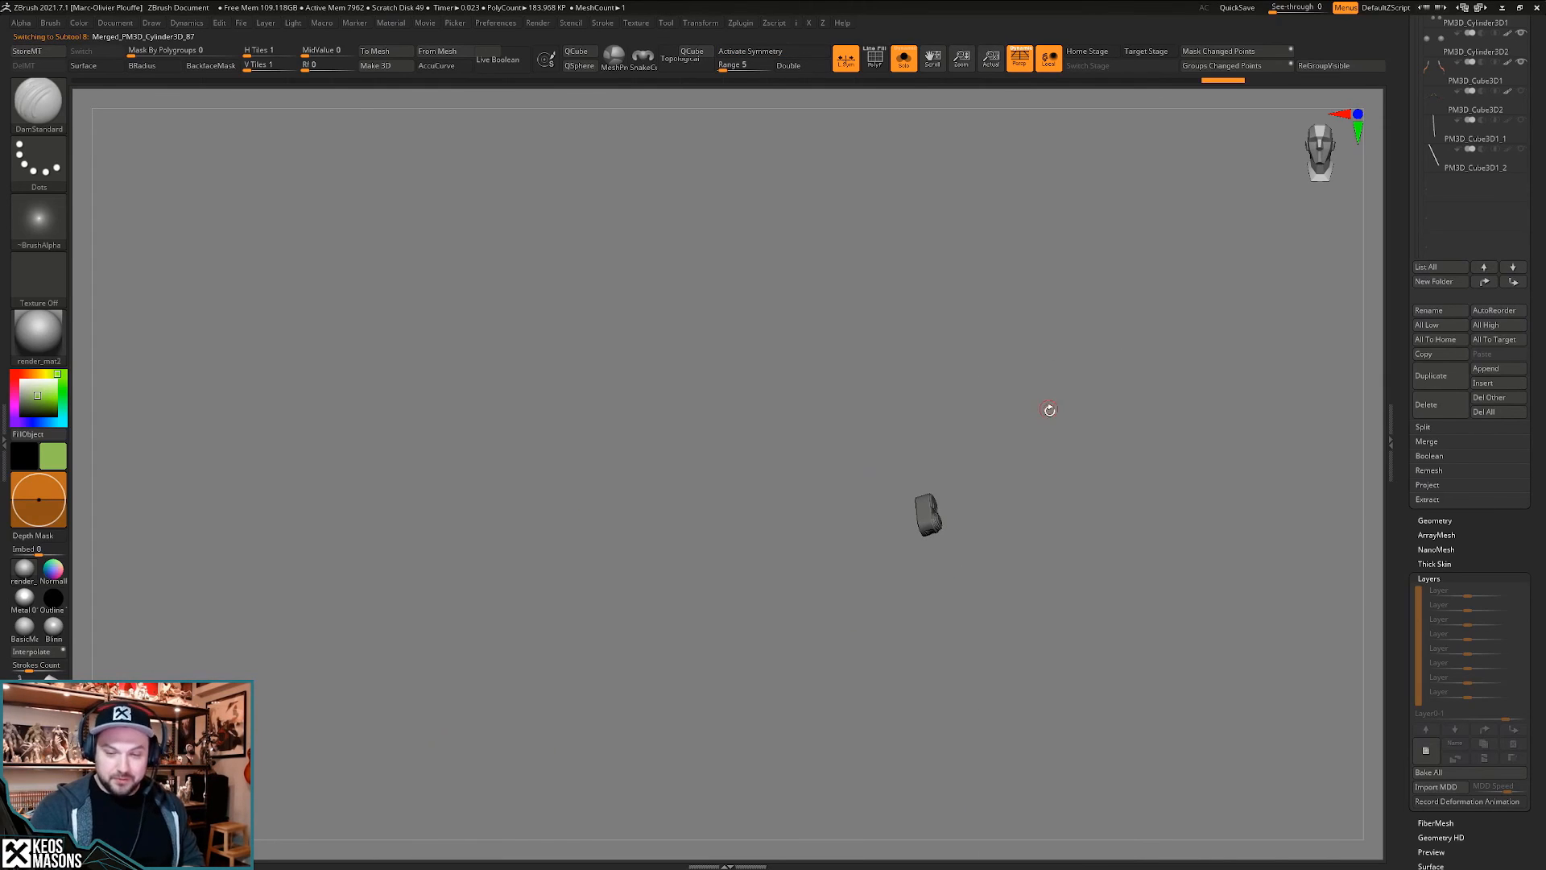
pyautogui.press('space')
pyautogui.click(1058, 733)
pyautogui.press('ctrl')
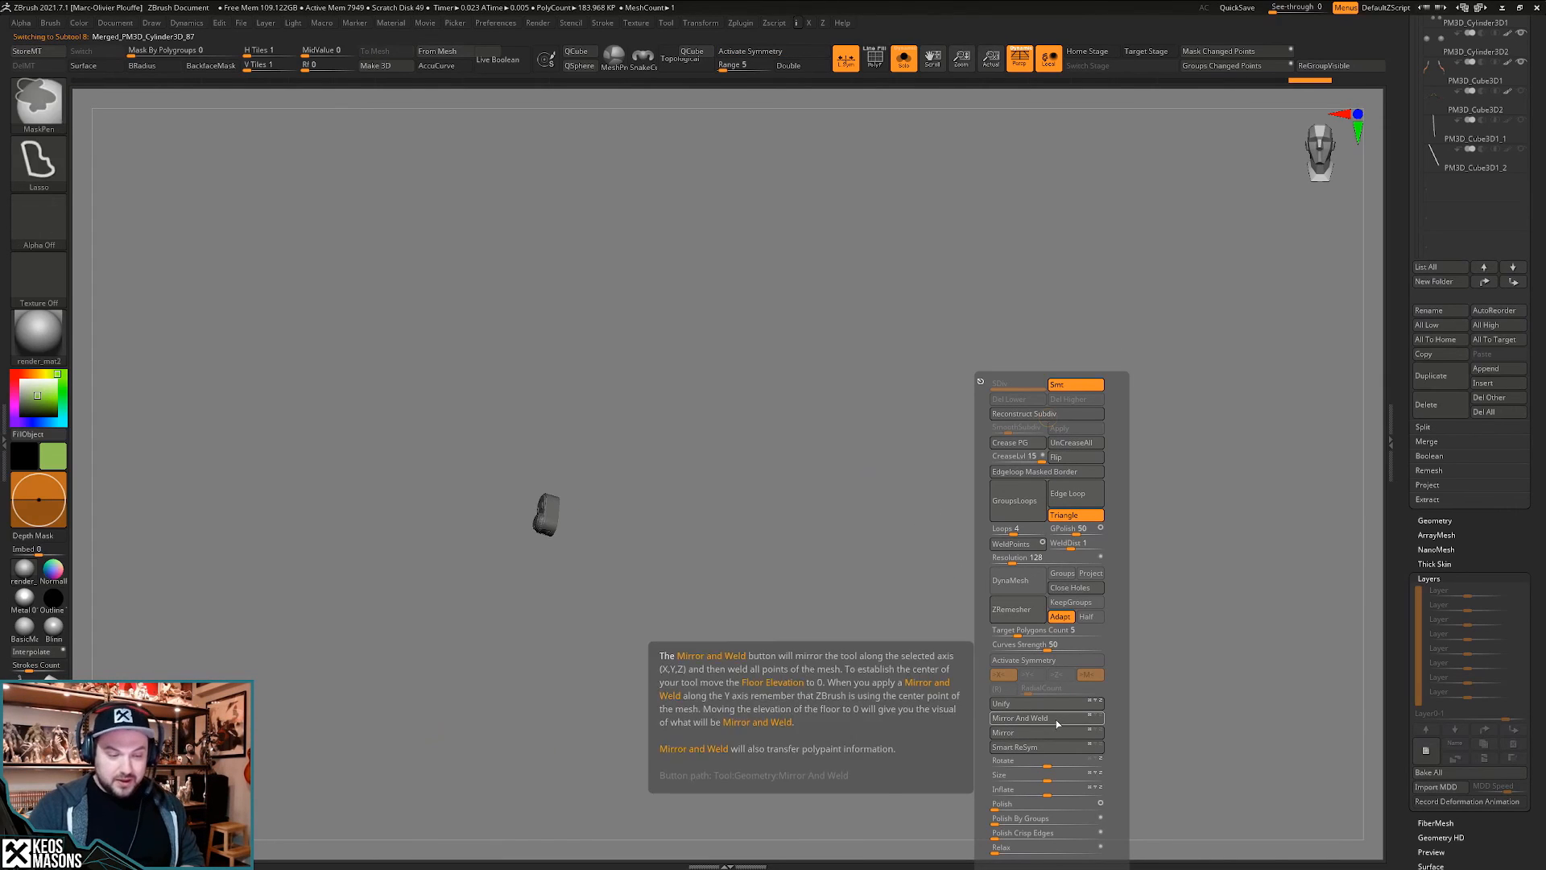
pyautogui.click(1057, 719)
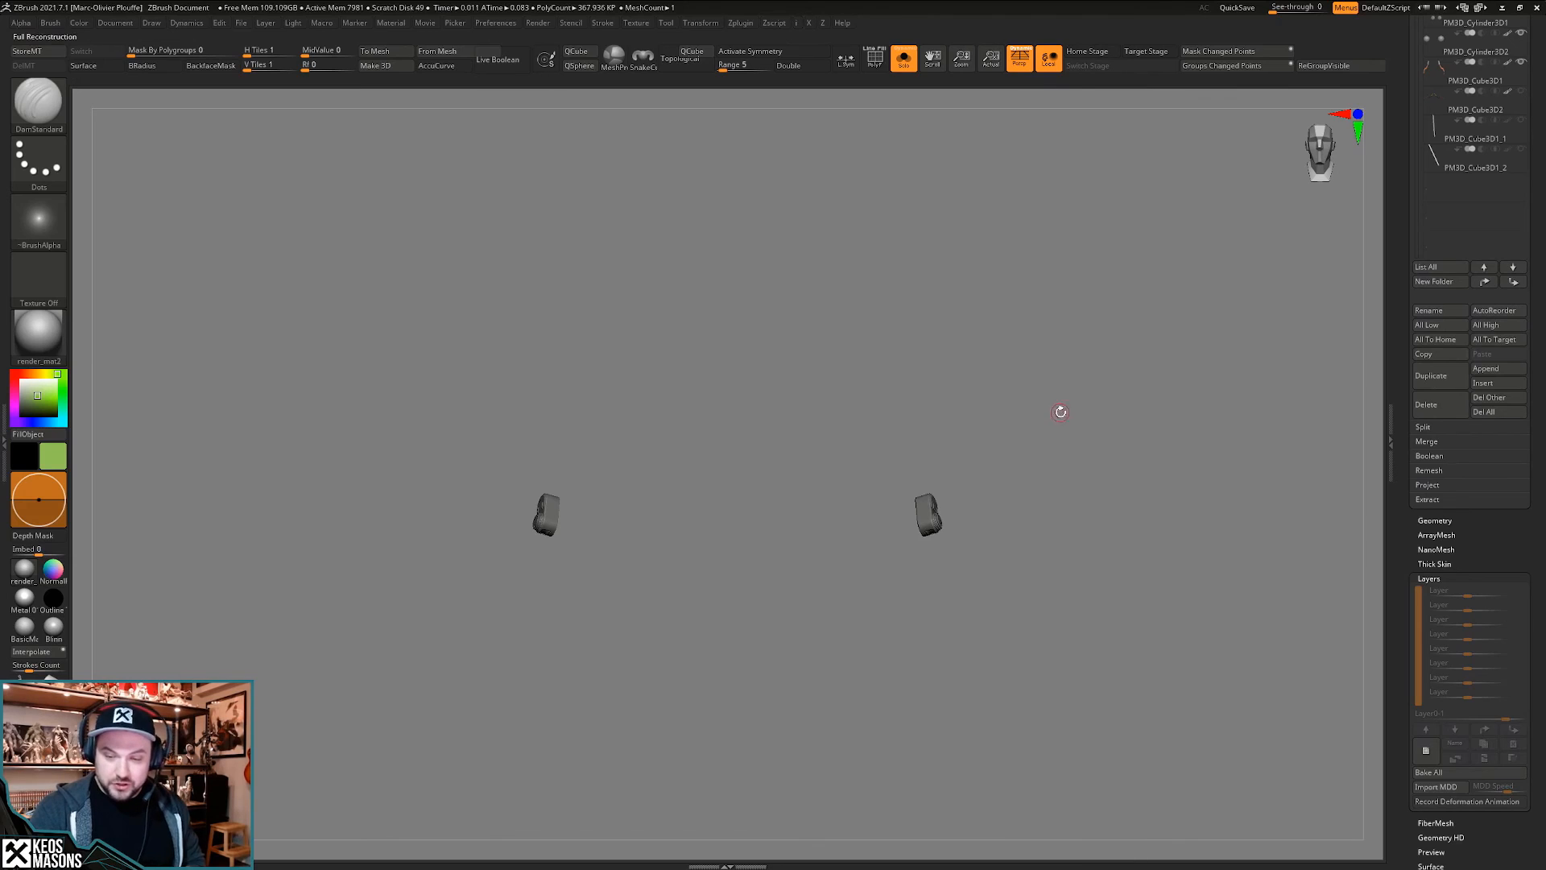
# - Activate symmetry on the mirrored forearm inserts and show the whole creature again
pyautogui.press('space')
pyautogui.click(1061, 411)
pyautogui.press('space')
pyautogui.click(1060, 412)
pyautogui.press('shift')
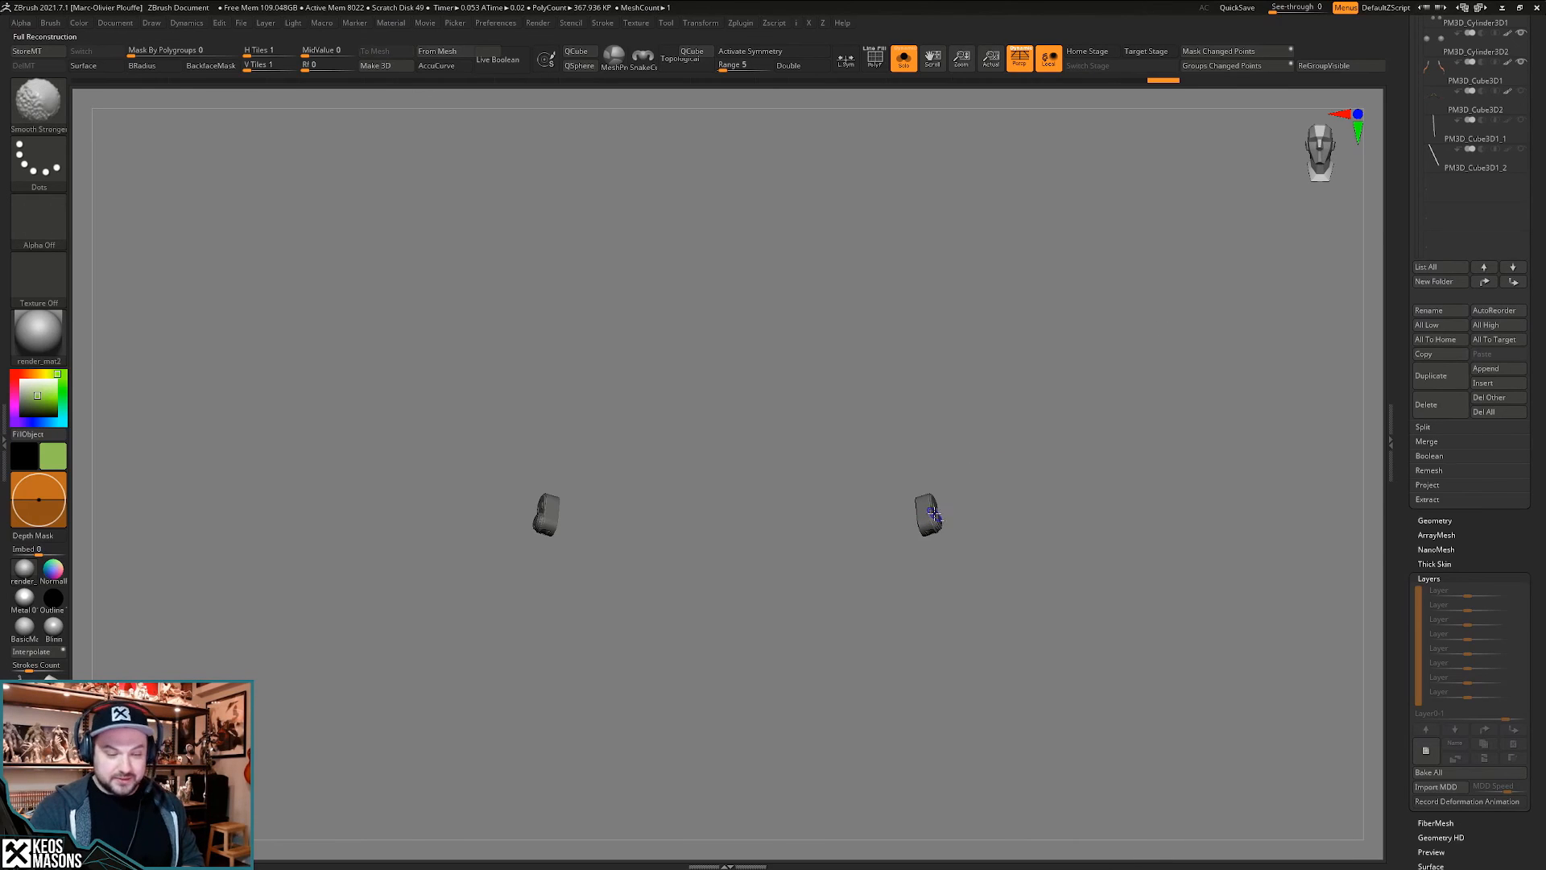
pyautogui.press('x')
pyautogui.hotkey('shift', 's')
pyautogui.moveTo(1092, 467)
pyautogui.mouseDown()
pyautogui.moveTo(1056, 495)
pyautogui.moveTo(1104, 472)
pyautogui.moveTo(1079, 507)
pyautogui.moveTo(1092, 495)
pyautogui.moveTo(1073, 466)
pyautogui.moveTo(1076, 494)
pyautogui.mouseUp()
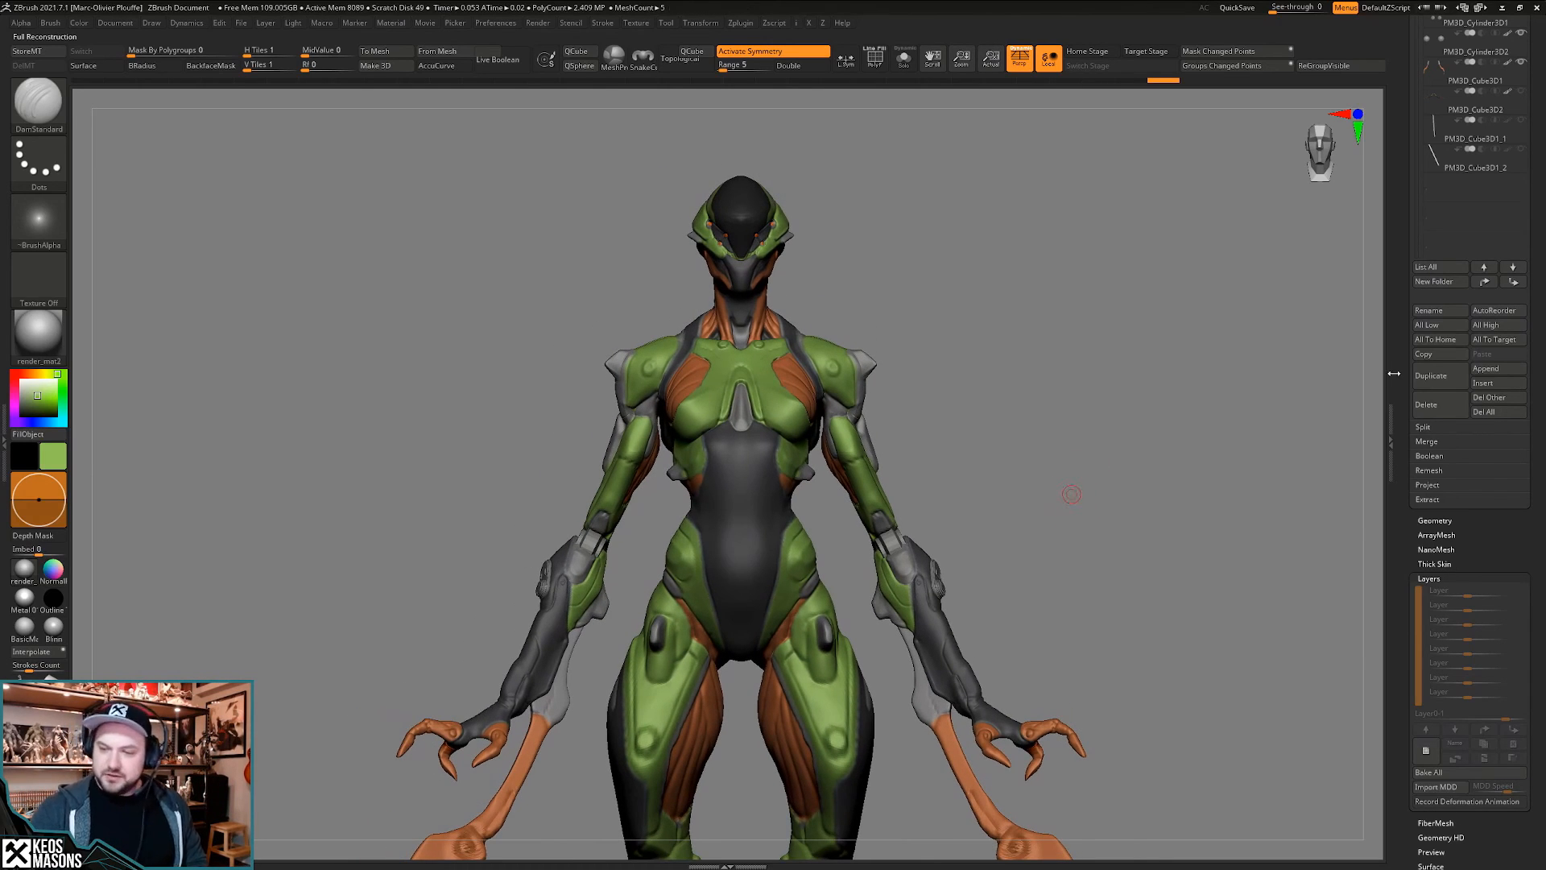
# - Choose the Move brush and make the mantis1 body the active subtool
pyautogui.moveTo(1400, 390); pyautogui.dragTo(1399, 497)
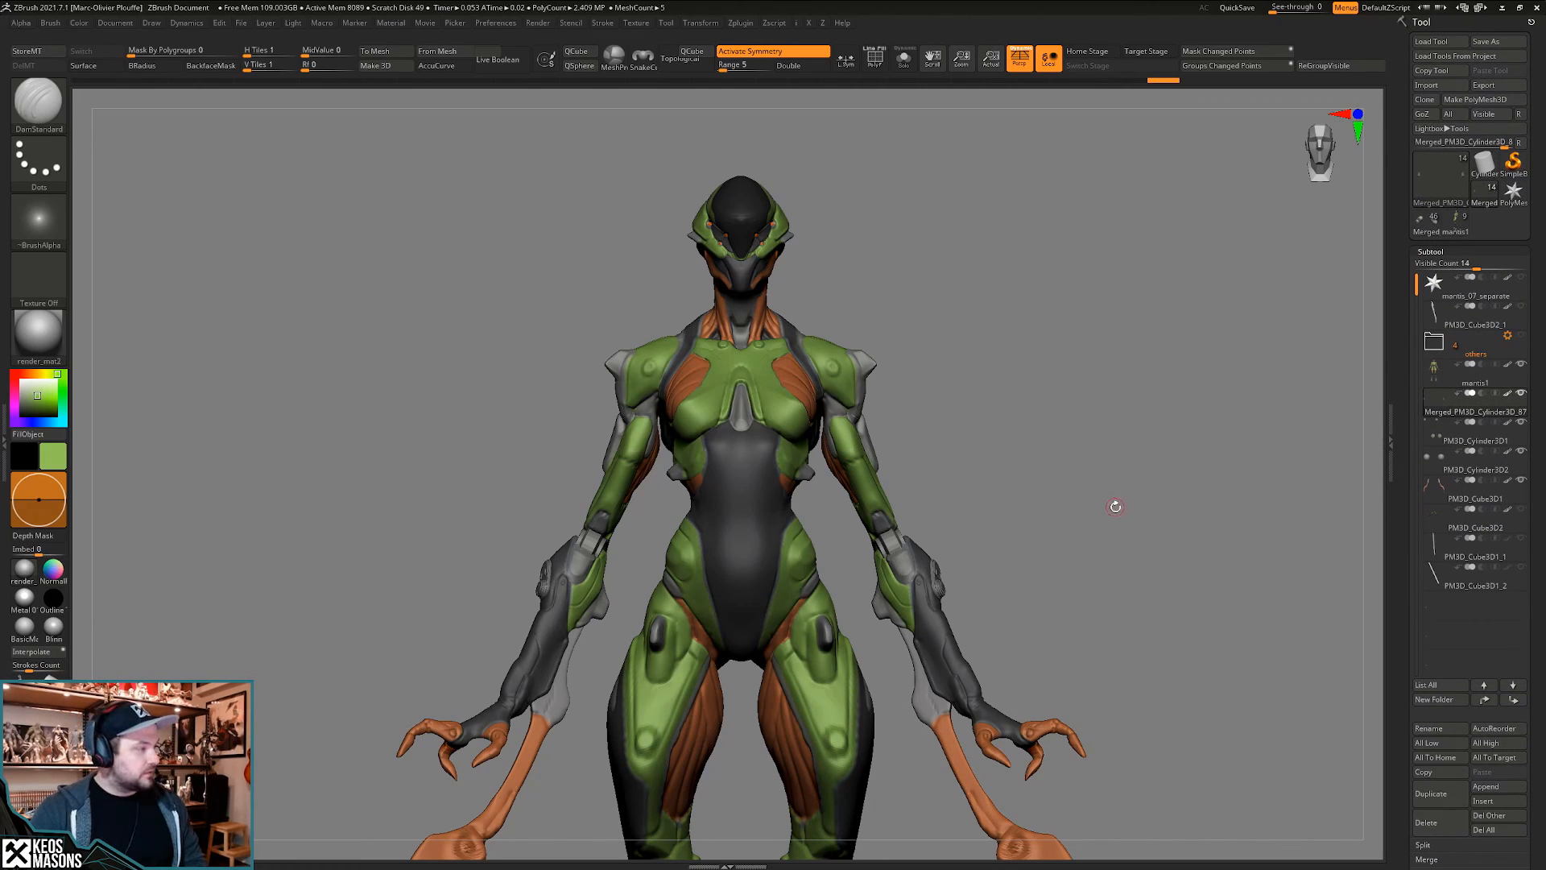
pyautogui.moveTo(1114, 507); pyautogui.dragTo(1115, 462)
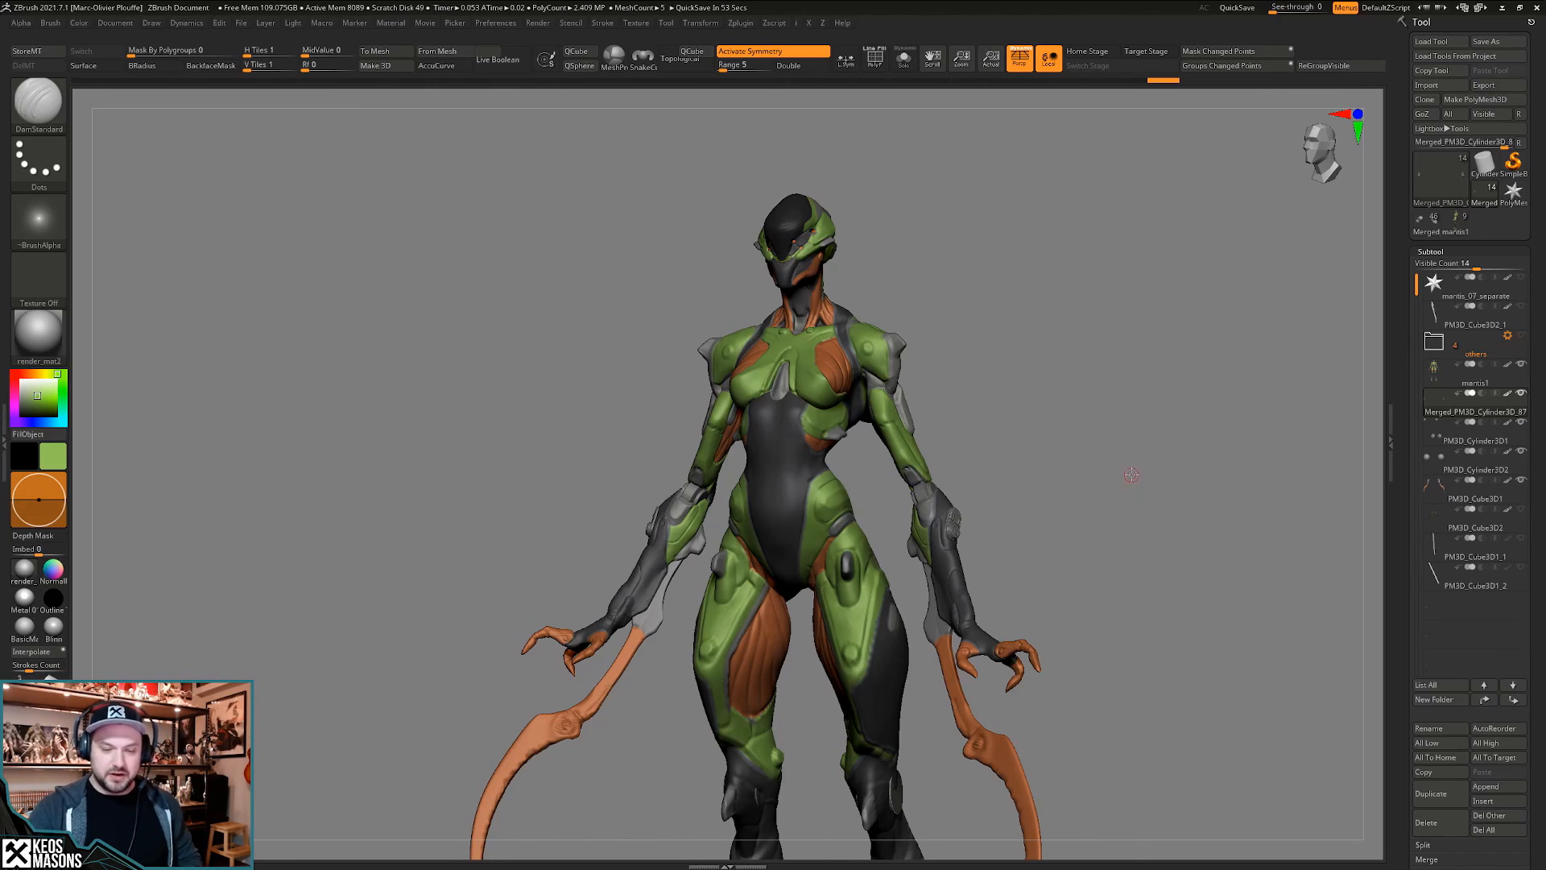
pyautogui.moveTo(1151, 465)
pyautogui.keyDown('shift'); pyautogui.mouseDown()
pyautogui.moveTo(1160, 475)
pyautogui.moveTo(1130, 486)
pyautogui.mouseUp(); pyautogui.keyUp('shift')
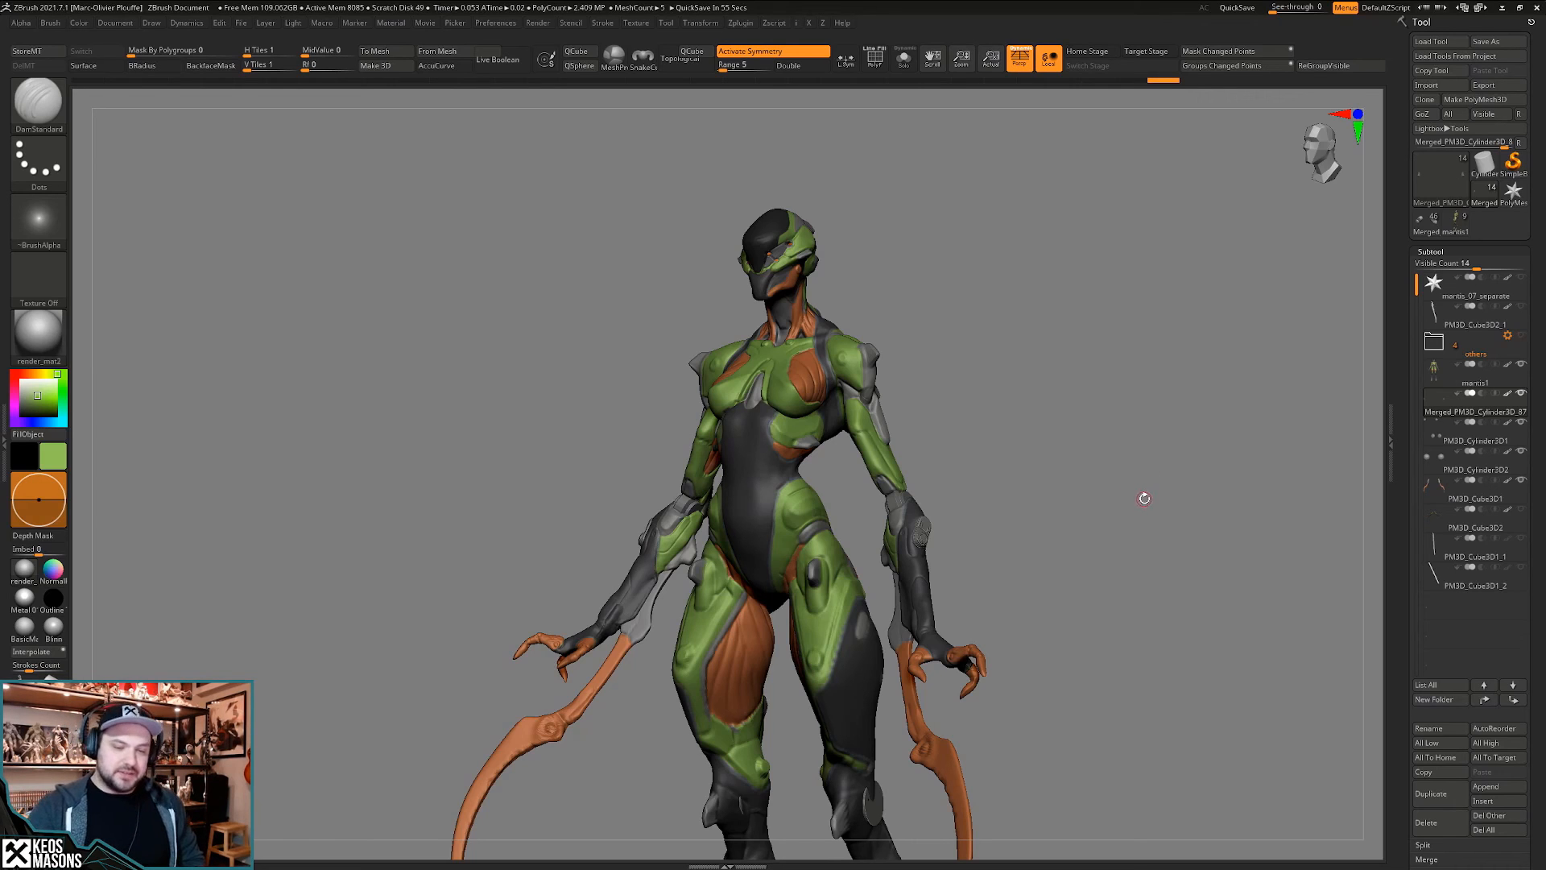
pyautogui.keyDown('shift'); pyautogui.moveTo(1145, 495); pyautogui.dragTo(1136, 486); pyautogui.keyUp('shift')
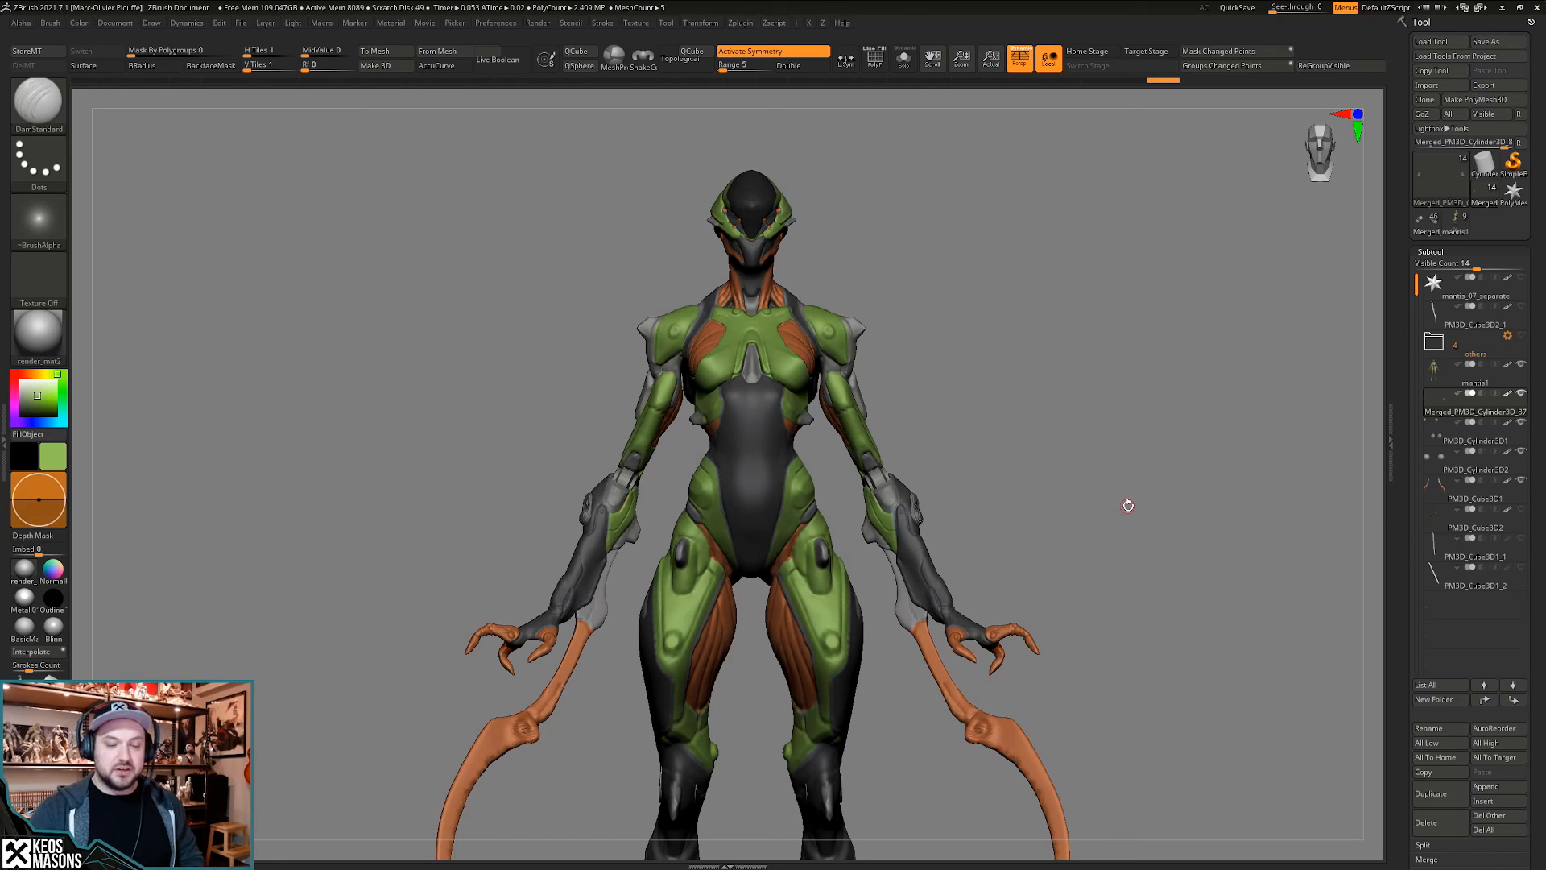
pyautogui.moveTo(1155, 480); pyautogui.dragTo(1115, 471)
pyautogui.keyDown('alt'); pyautogui.moveTo(1115, 471); pyautogui.dragTo(1115, 712, button='right'); pyautogui.keyUp('alt')
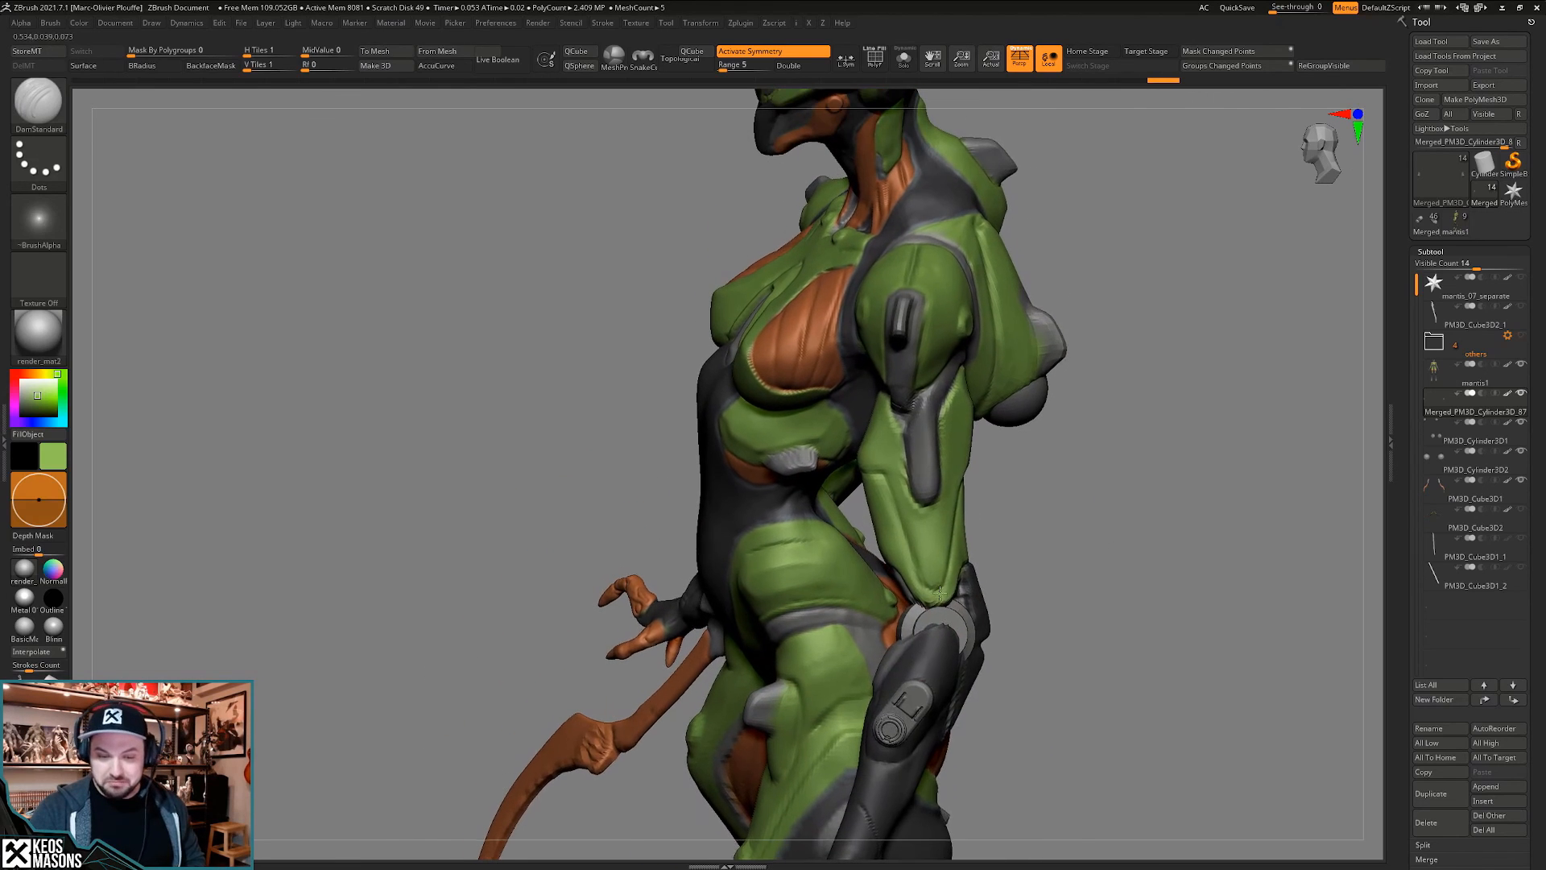
pyautogui.press('space')
pyautogui.click(893, 489)
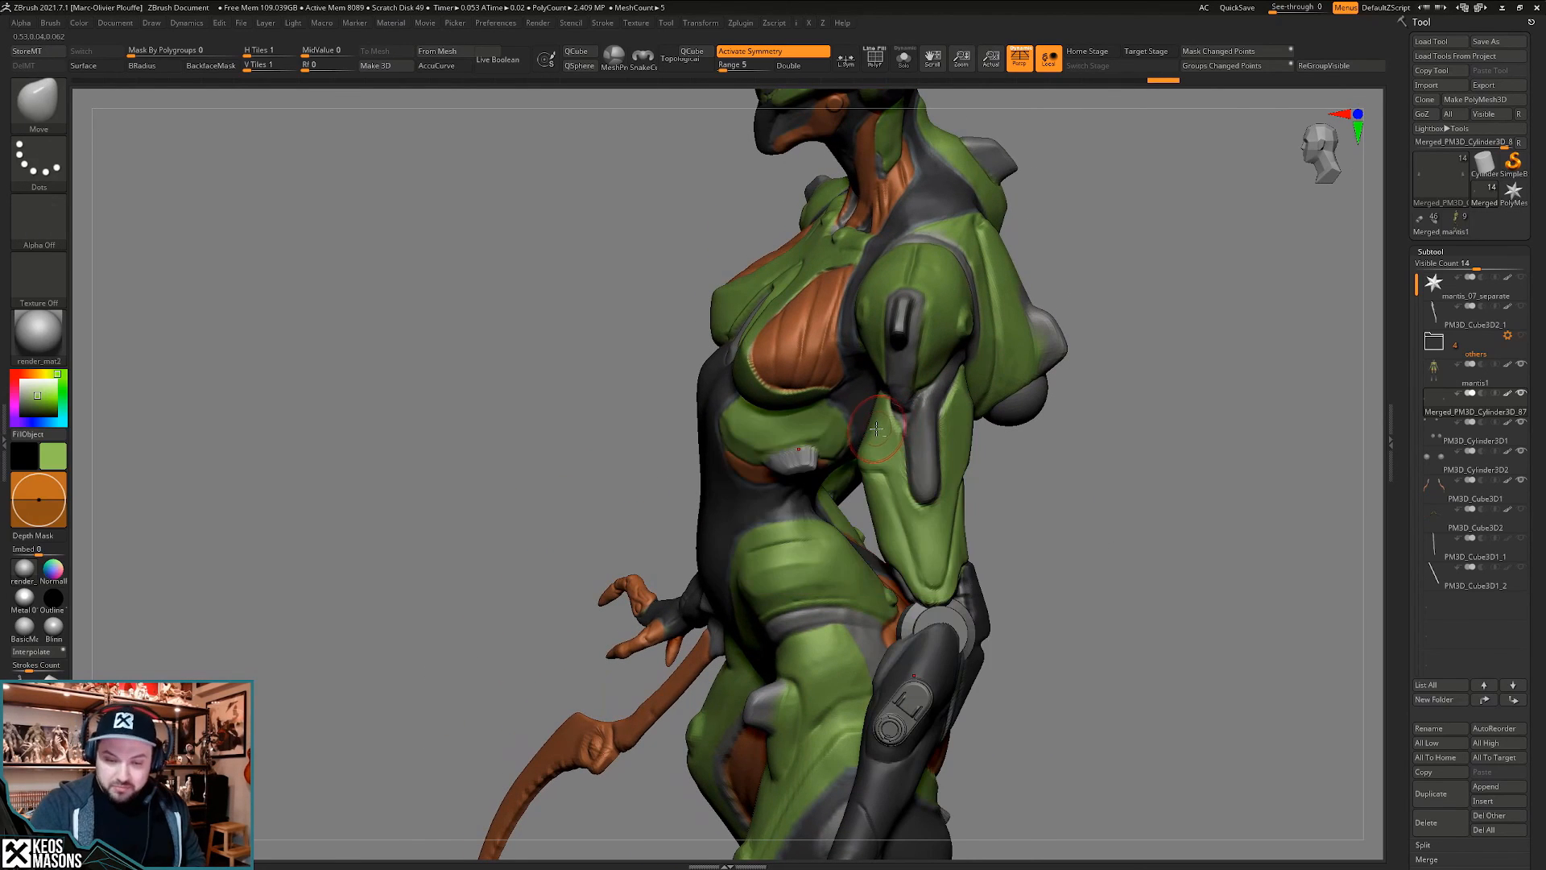
pyautogui.keyDown('alt'); pyautogui.click(874, 427); pyautogui.keyUp('alt')
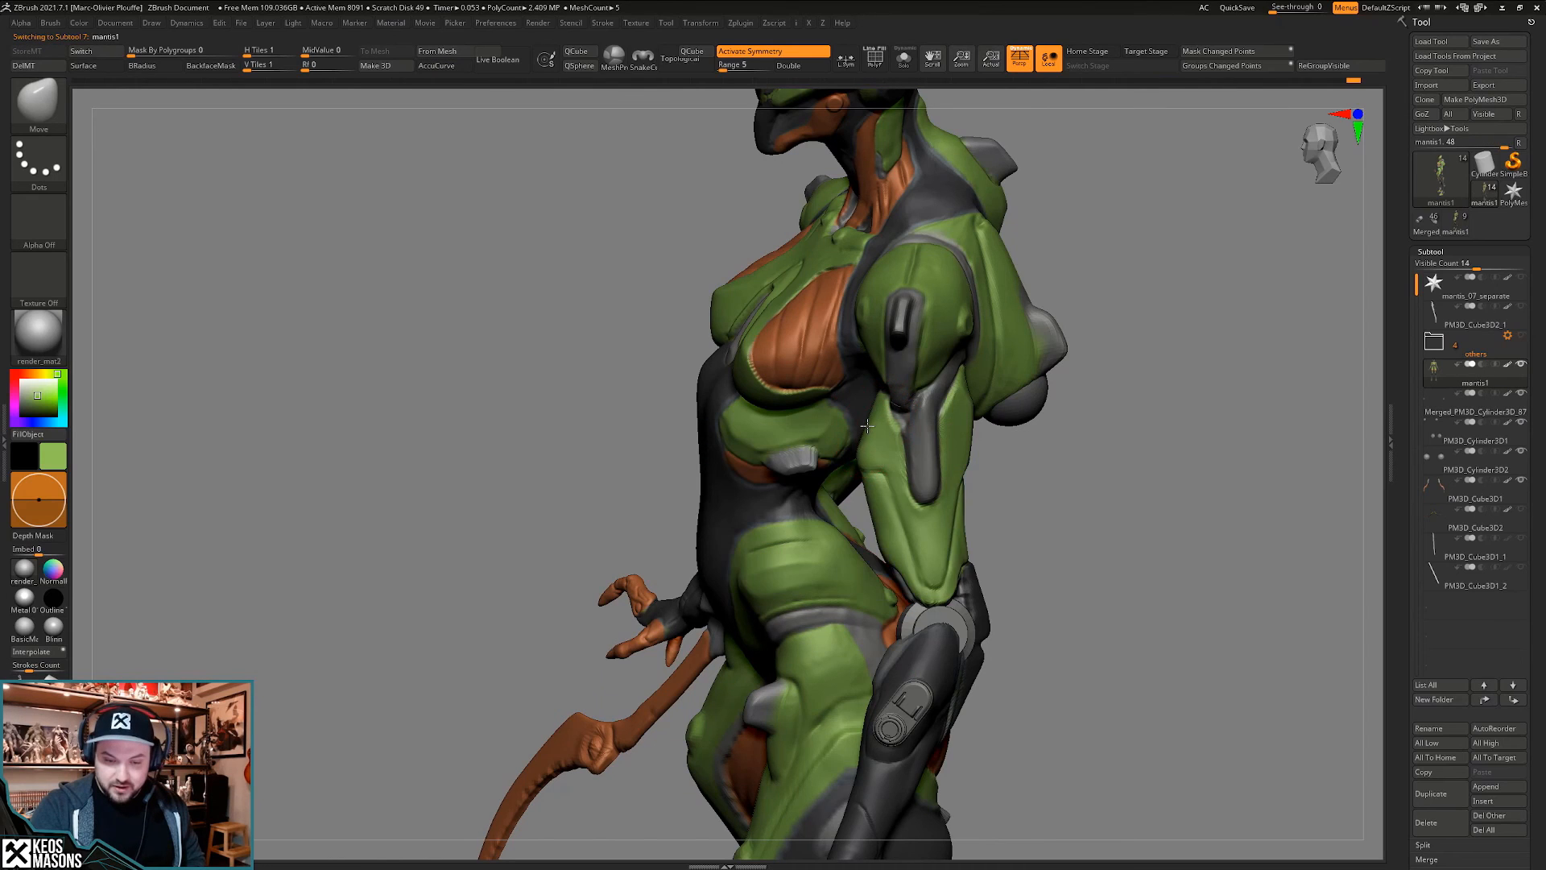
pyautogui.keyDown('ctrl'); pyautogui.moveTo(872, 438); pyautogui.dragTo(1073, 520, button='right'); pyautogui.keyUp('ctrl')
pyautogui.moveTo(1073, 520)
pyautogui.keyDown('ctrl'); pyautogui.mouseDown(button='right')
pyautogui.moveTo(1076, 491)
pyautogui.moveTo(1077, 507)
pyautogui.mouseUp(button='right'); pyautogui.keyUp('ctrl')
pyautogui.keyDown('ctrl'); pyautogui.moveTo(1077, 507); pyautogui.dragTo(1084, 512, button='right'); pyautogui.keyUp('ctrl')
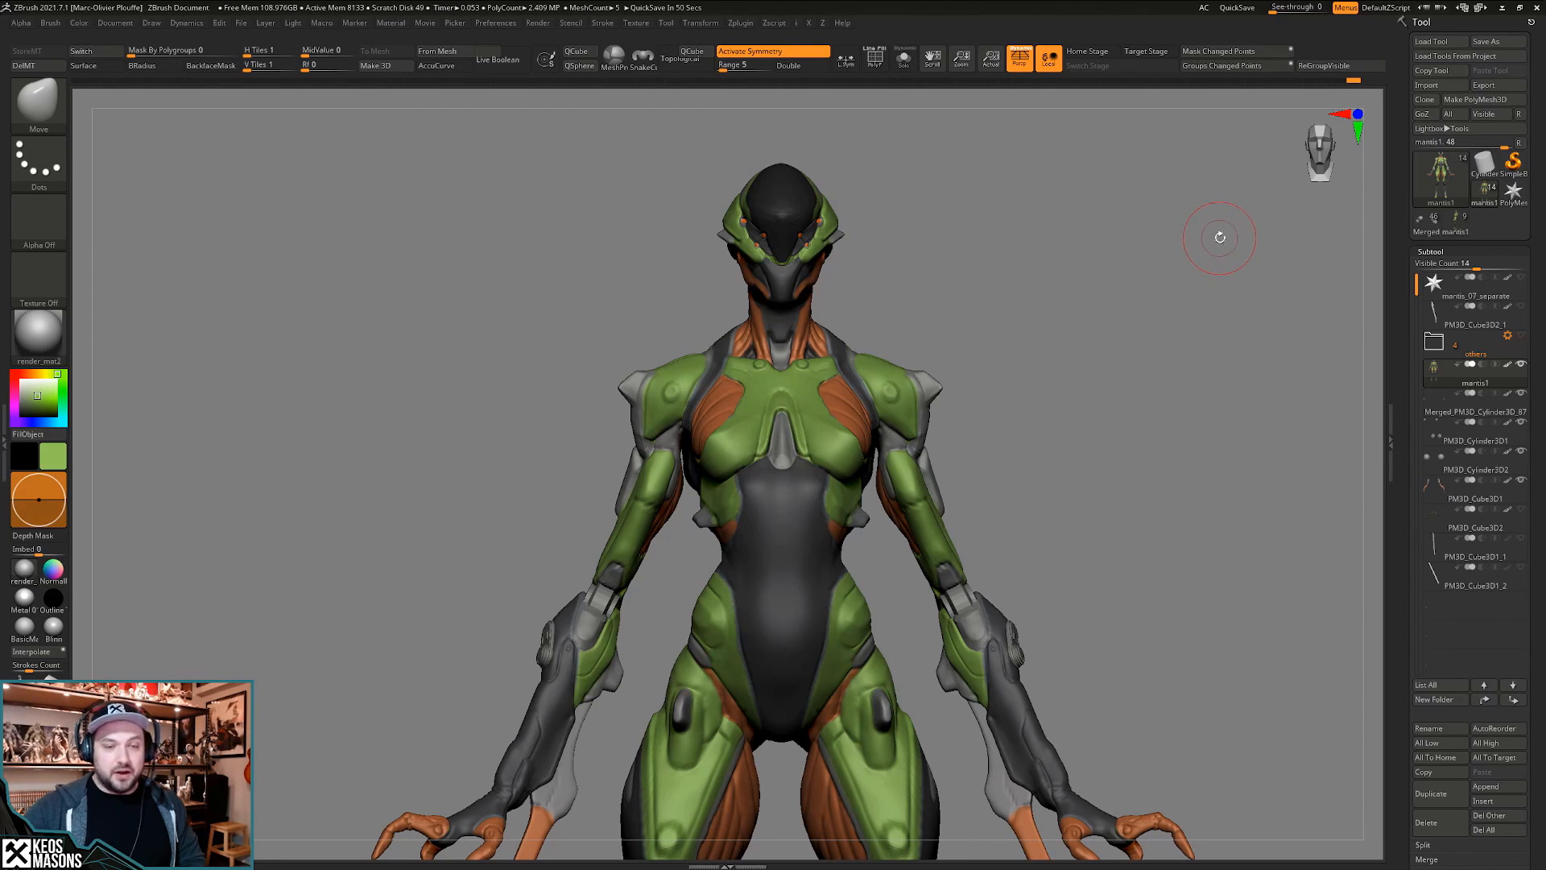
# - Switch to a new Chrome window and open the bookmarked Keos Masons website
pyautogui.hotkey('alt', 'Tab')
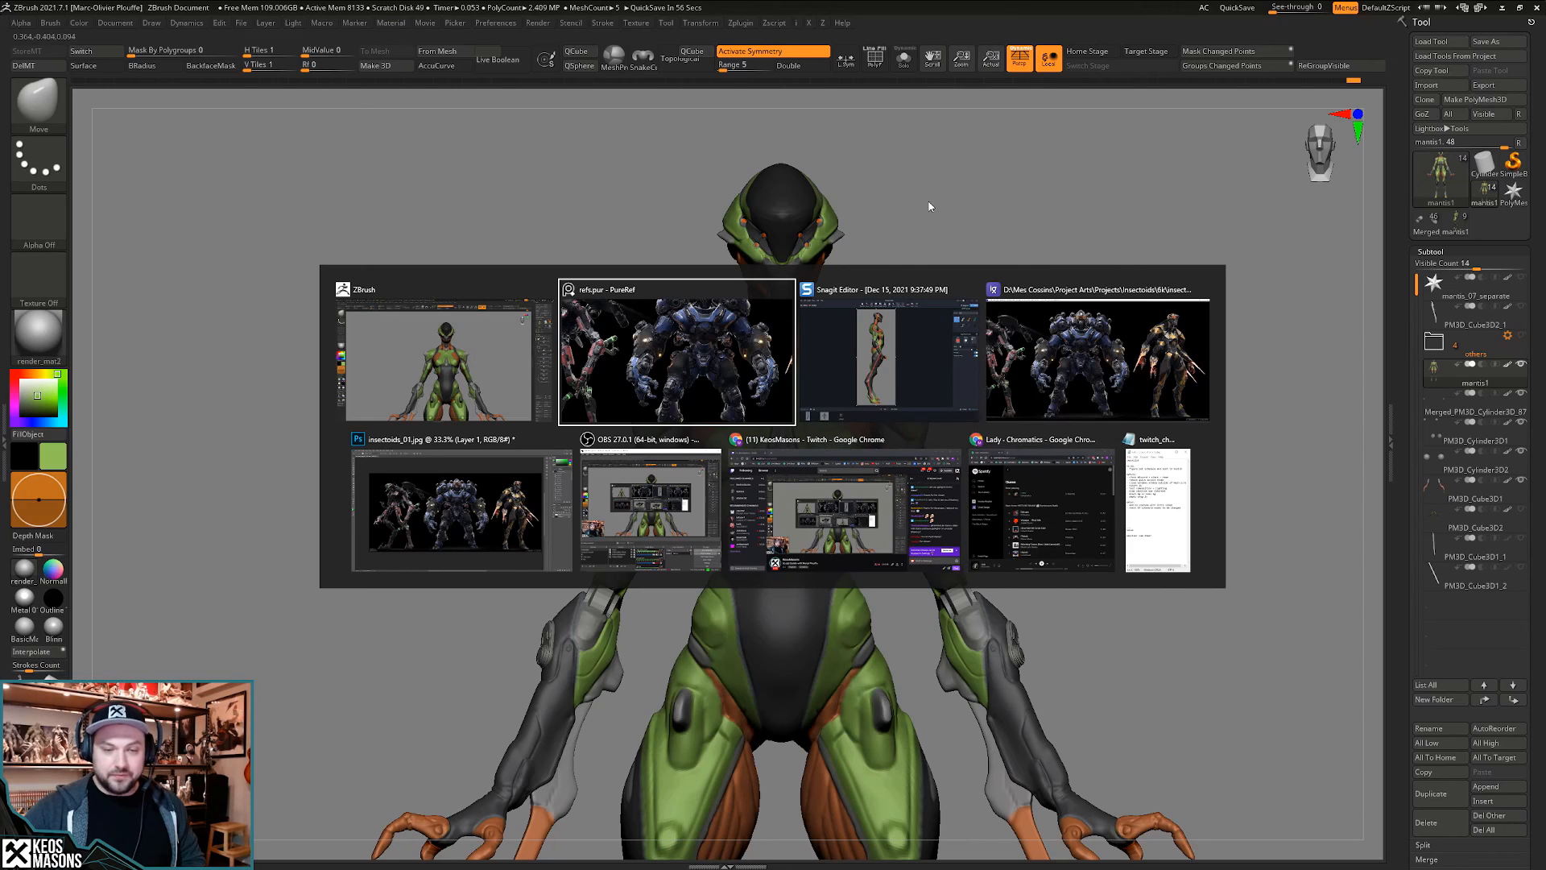
pyautogui.press('Escape')
pyautogui.press('super')
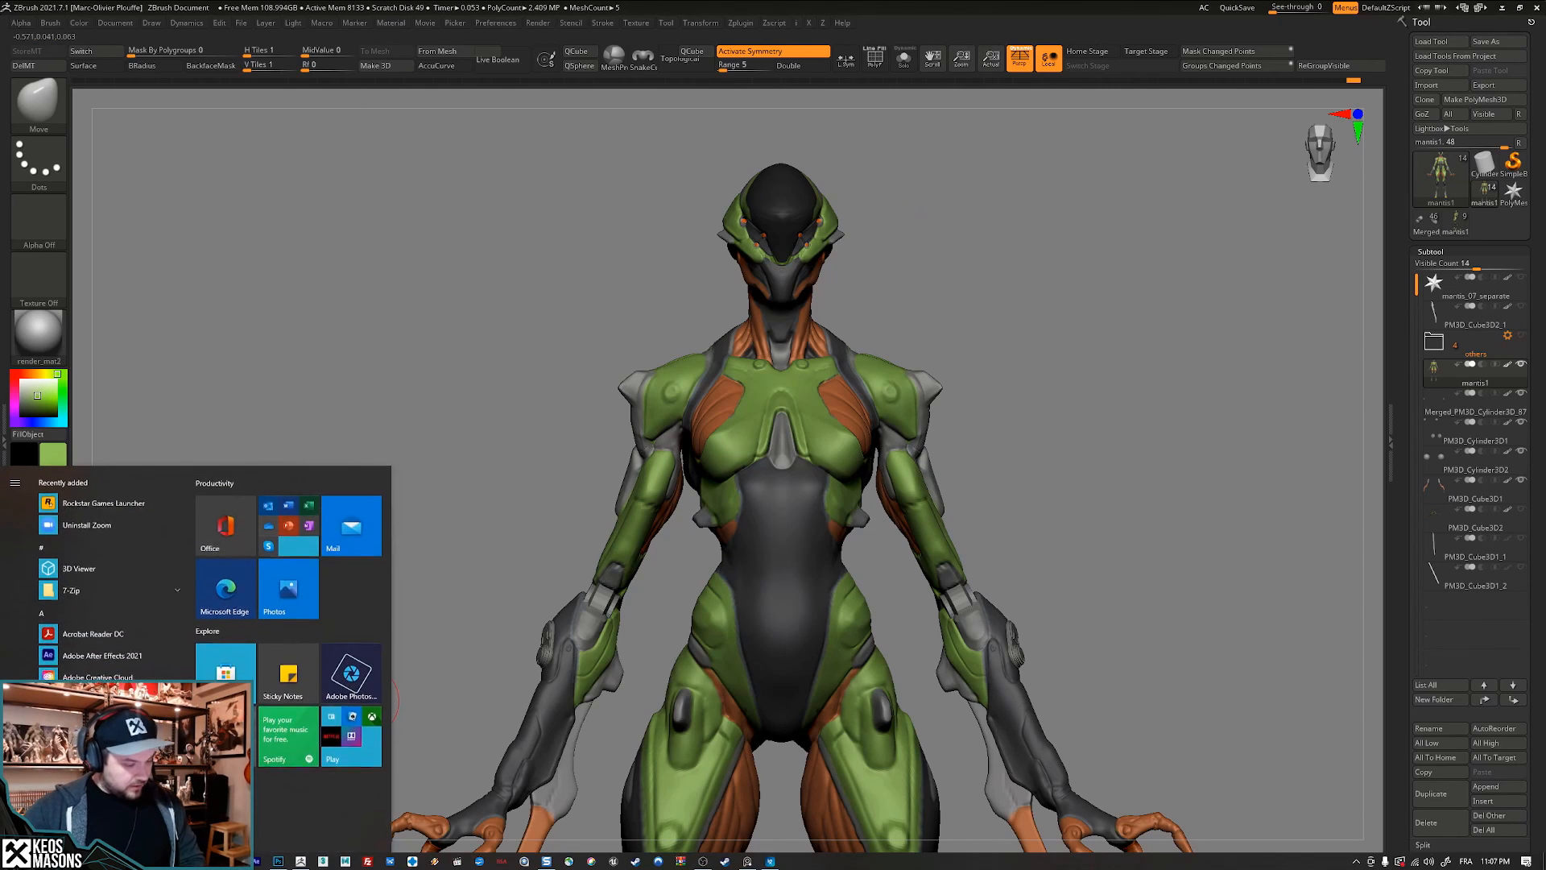
pyautogui.rightClick(189, 861)
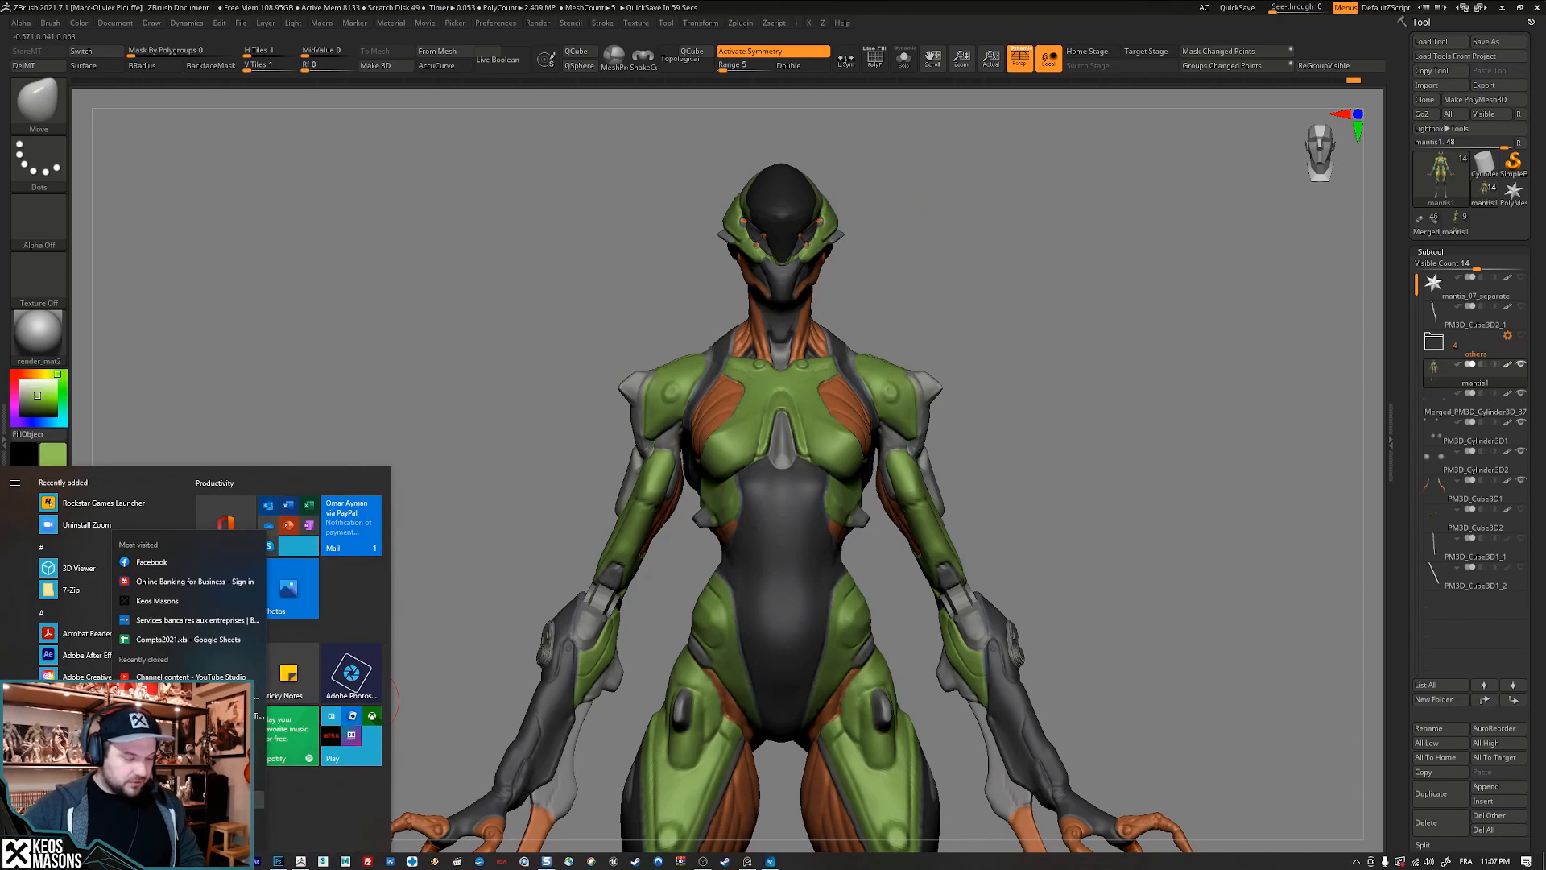
pyautogui.click(190, 817)
pyautogui.click(624, 428)
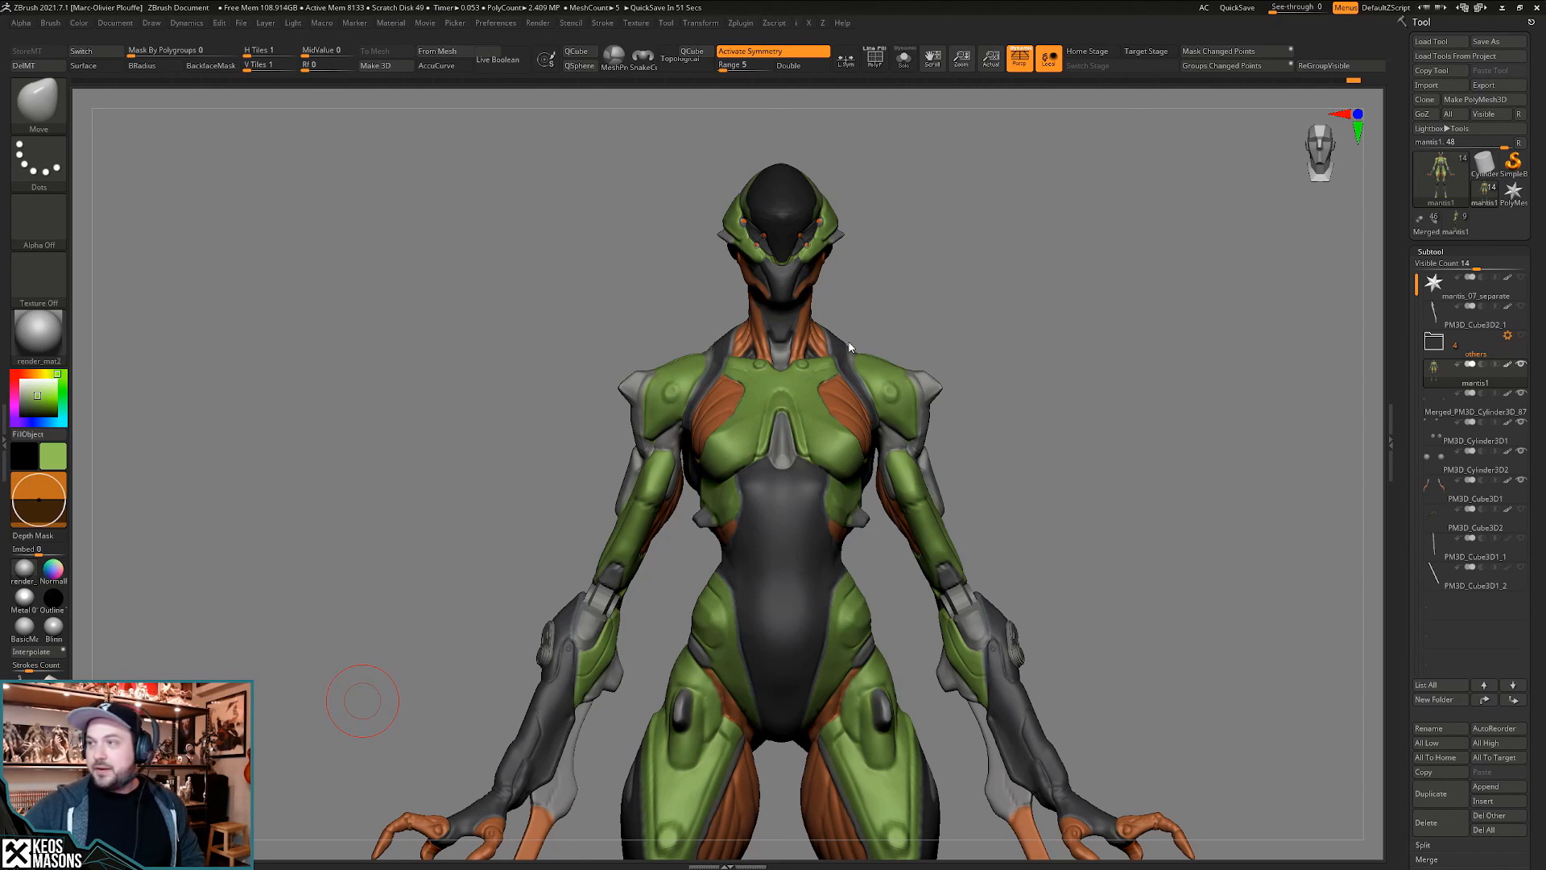
pyautogui.hotkey('alt', 'Tab')
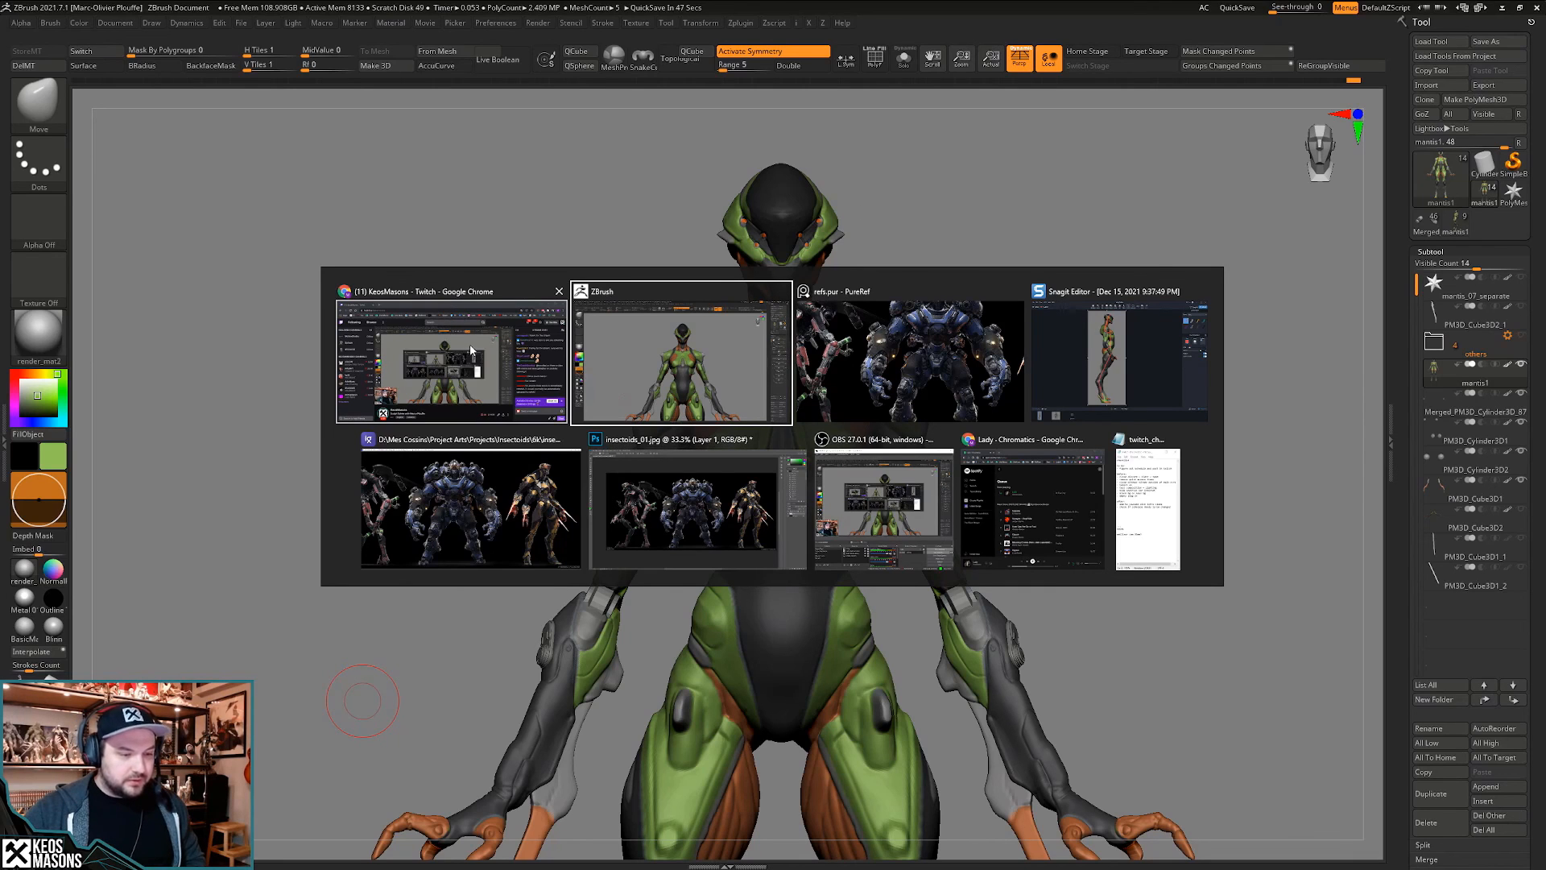
pyautogui.click(724, 347)
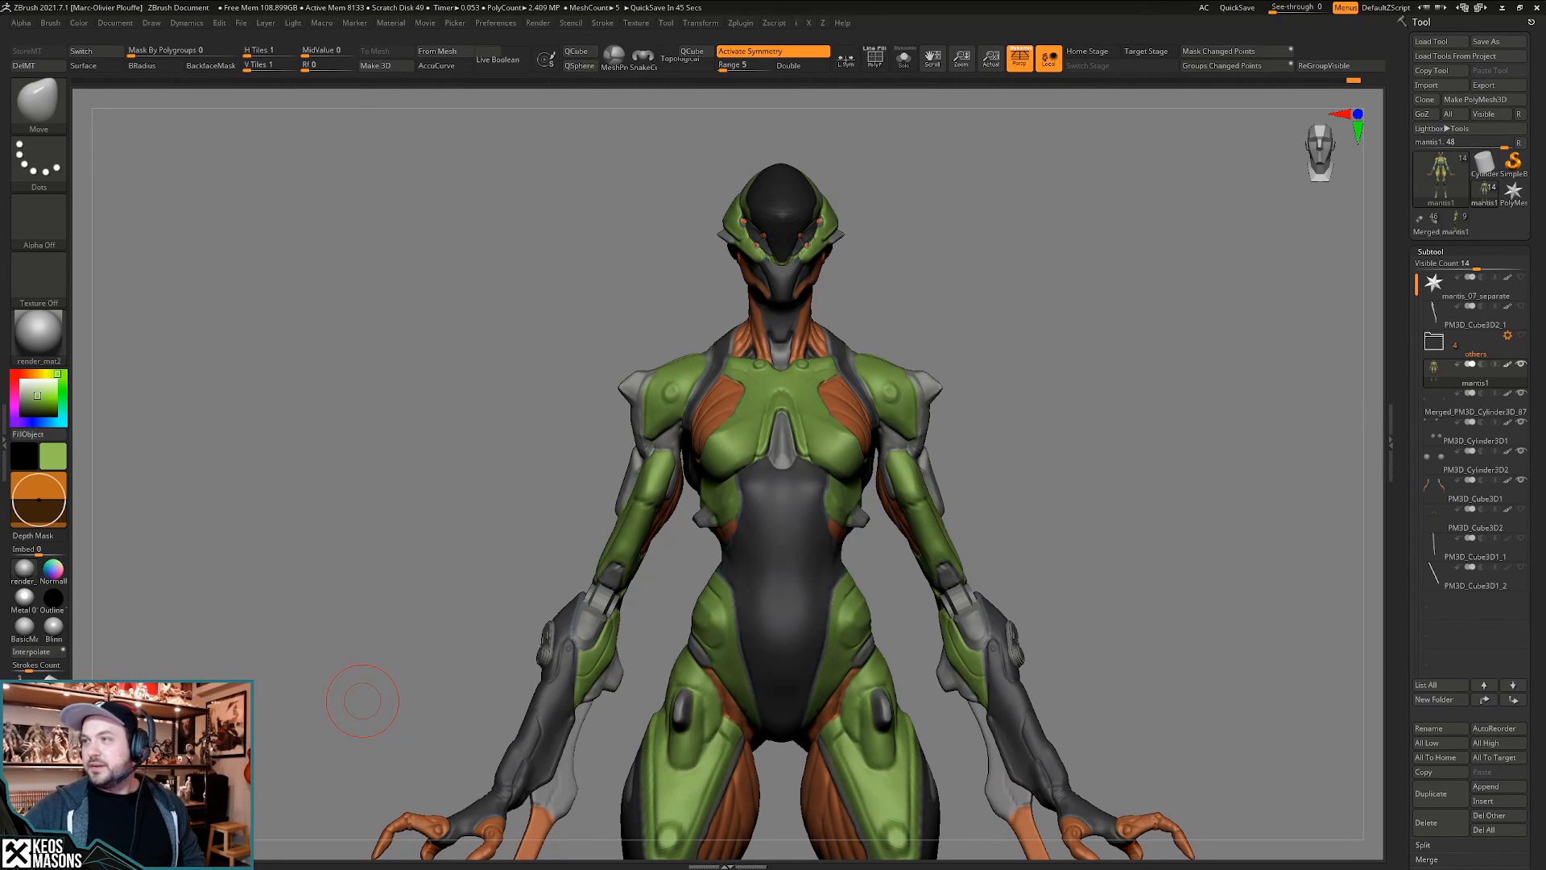
pyautogui.moveTo(1288, 868); pyautogui.dragTo(701, 0)
pyautogui.click(371, 50)
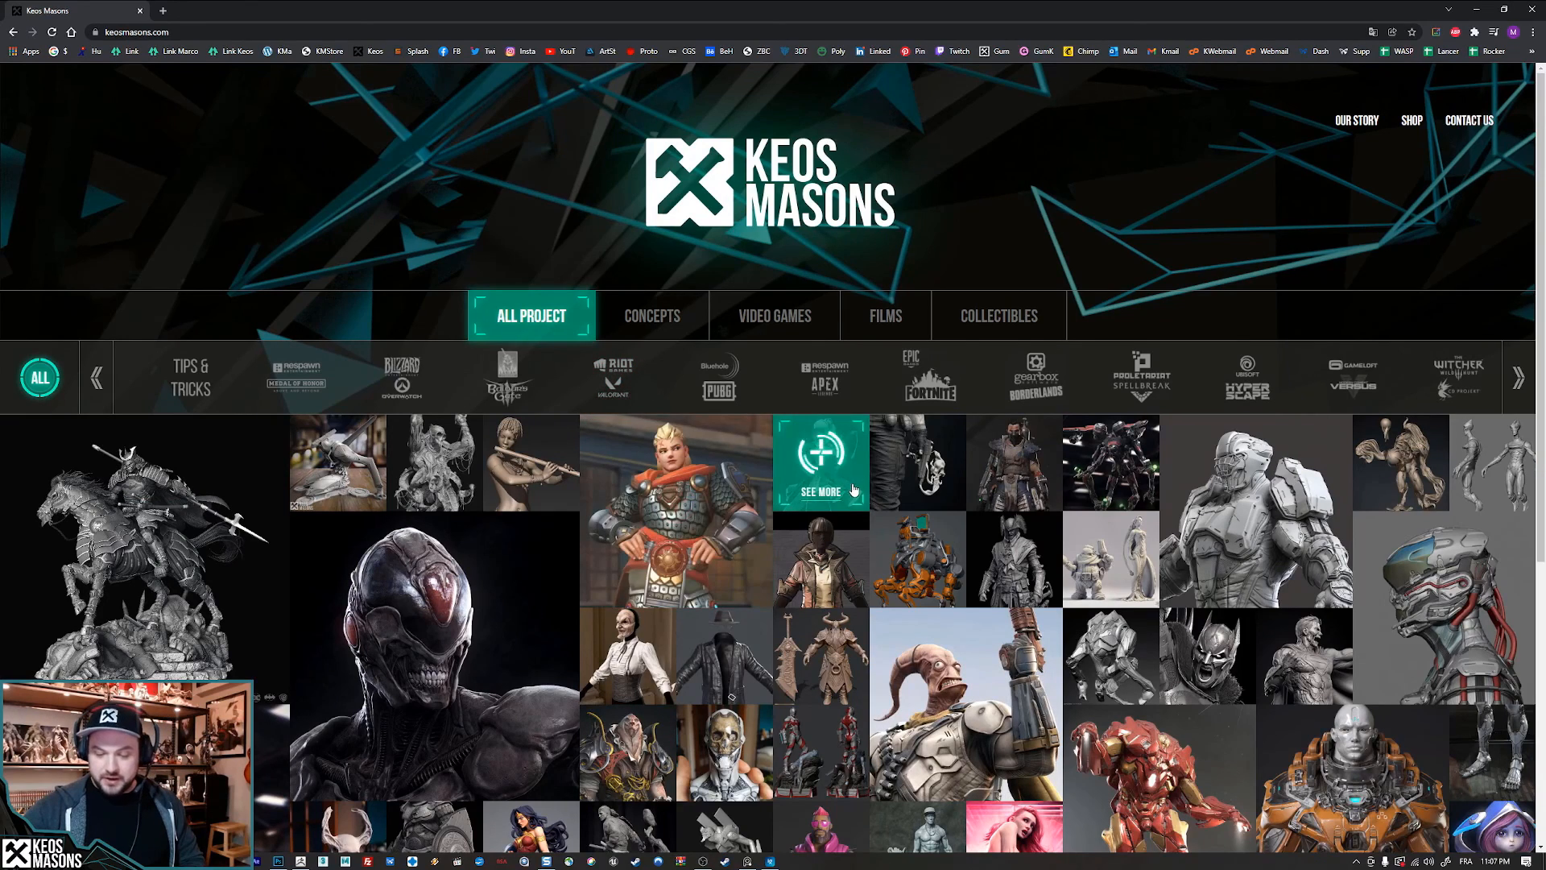
# - Open the Keos Masons Linktree from the website's Follow Us links and look through the co-founder's personal link page
pyautogui.scroll(-5, 853, 489)
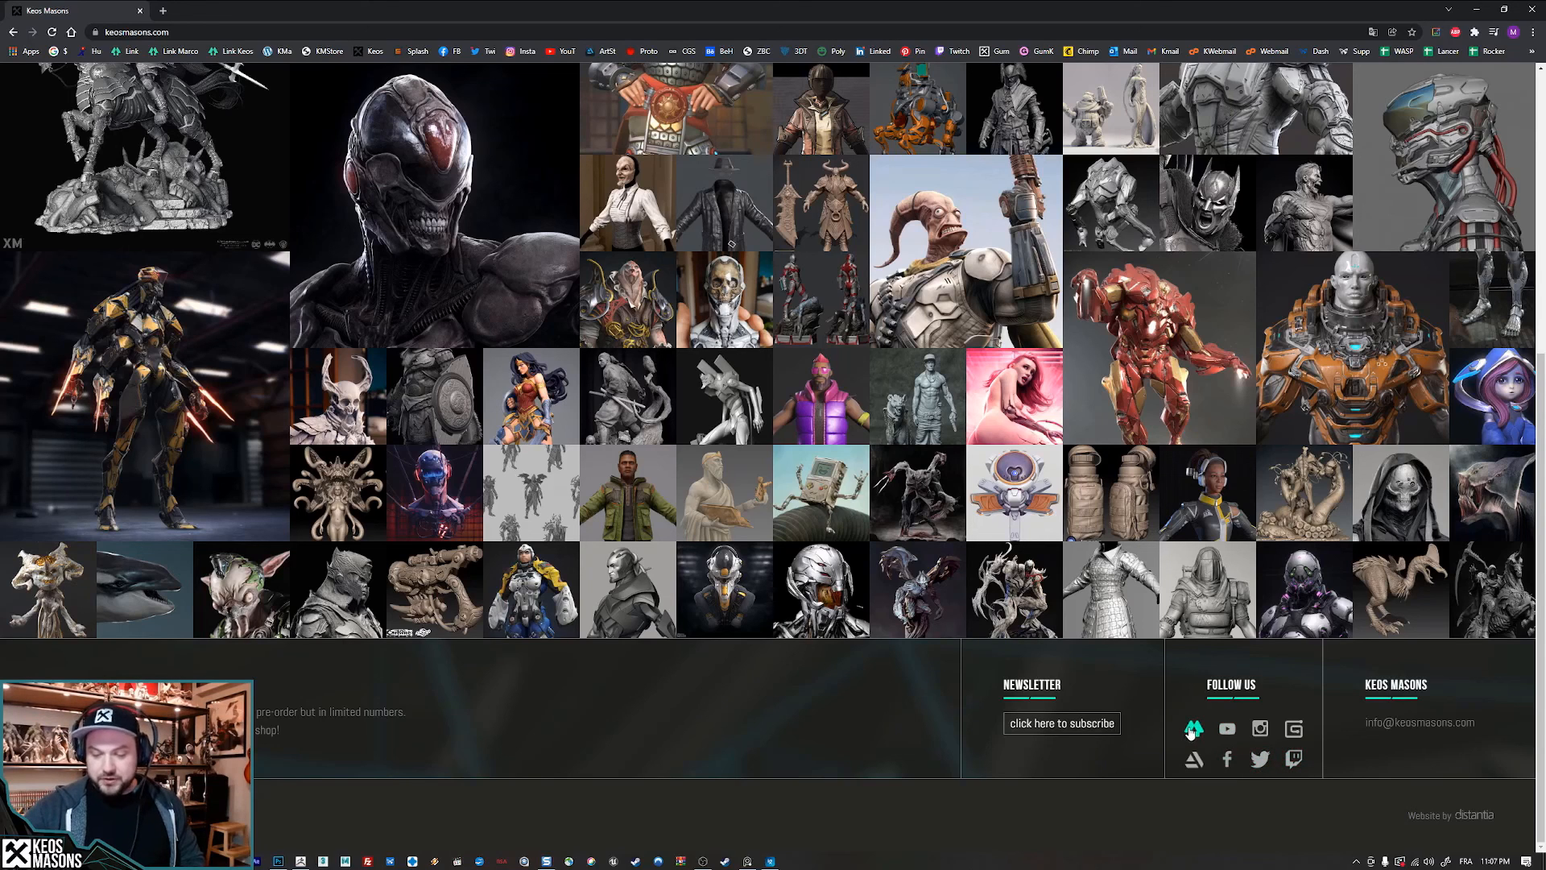
pyautogui.click(1191, 731)
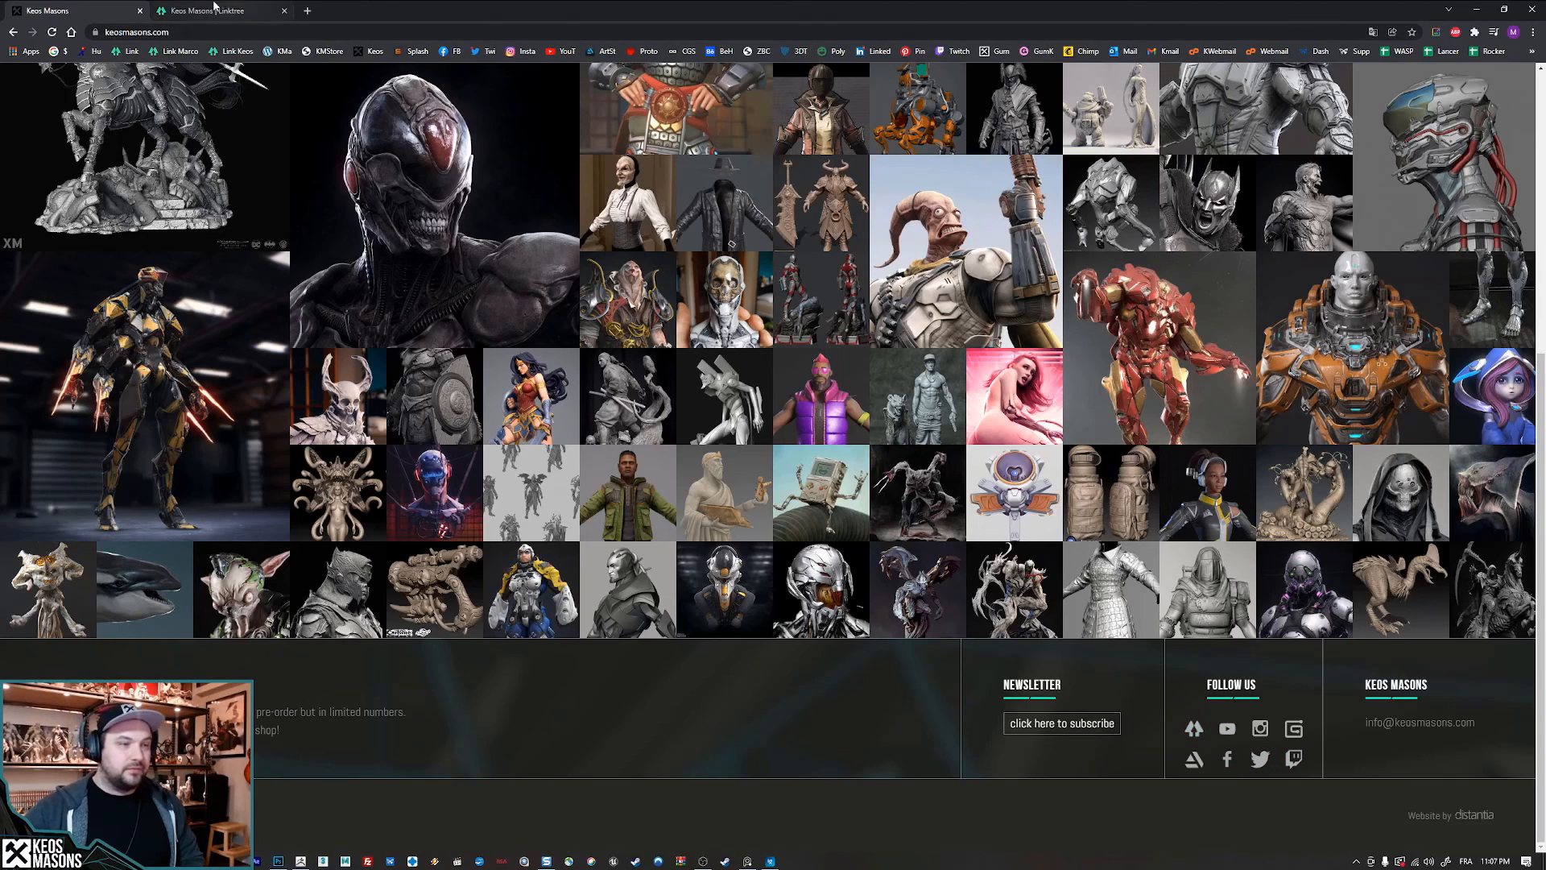
pyautogui.click(215, 9)
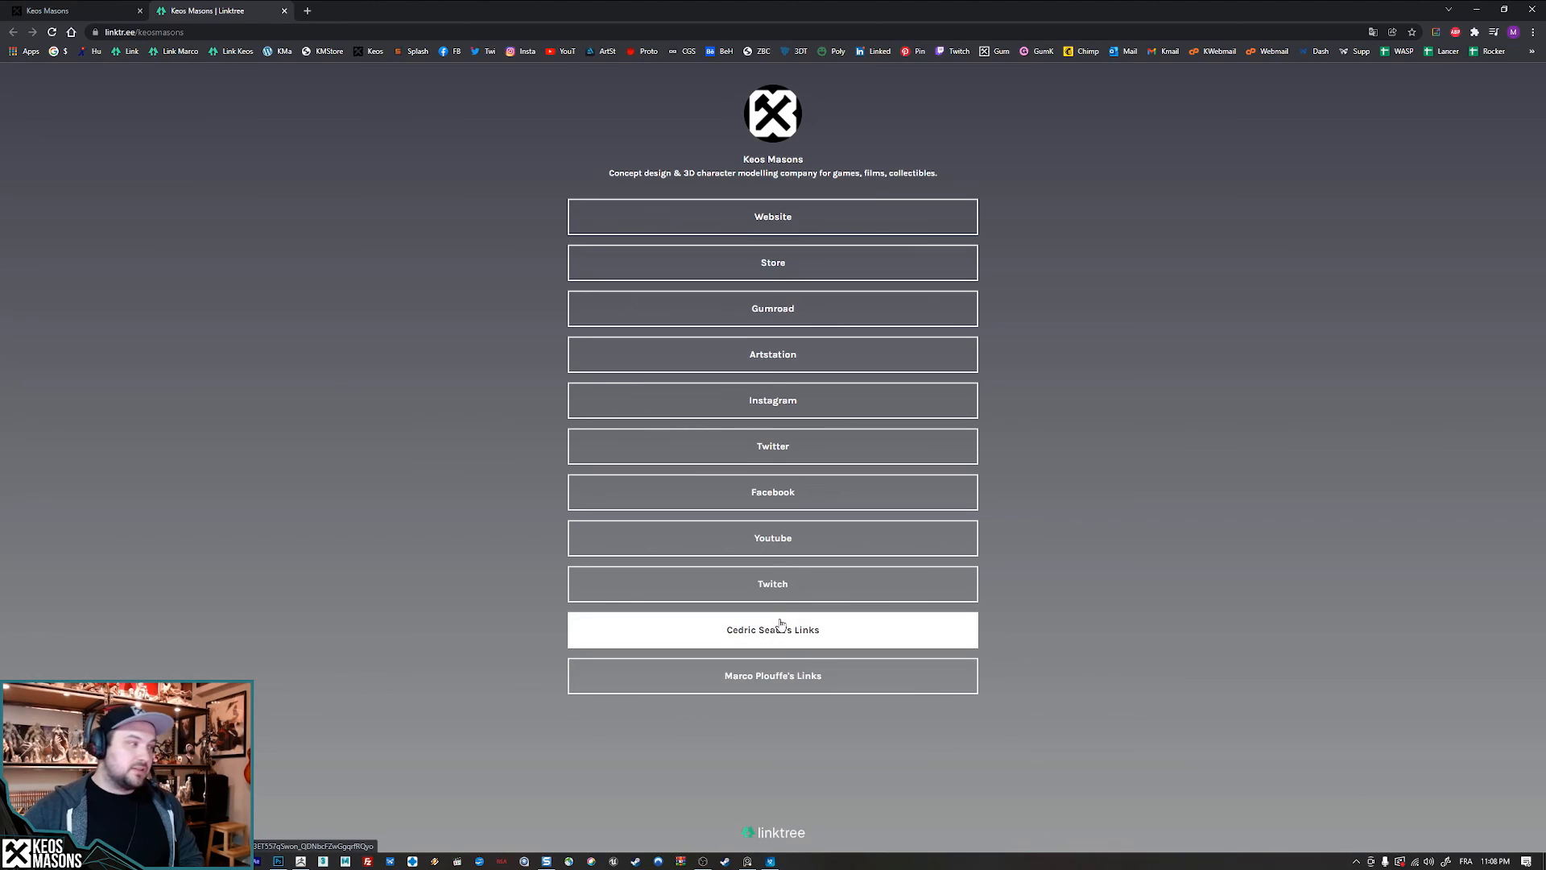
pyautogui.click(783, 682)
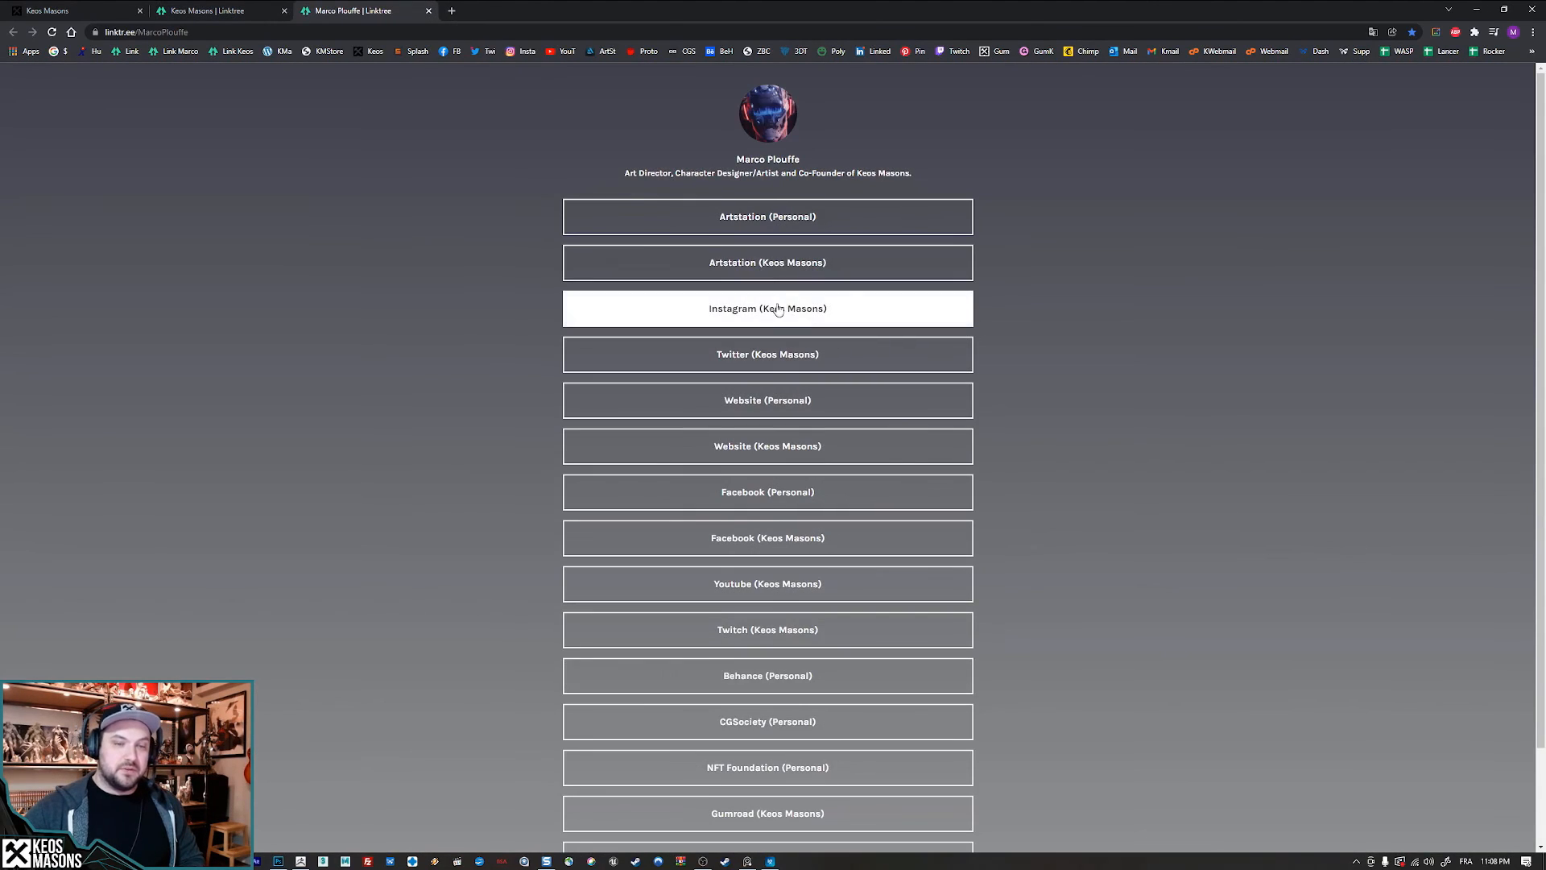
pyautogui.scroll(-3, 734, 274)
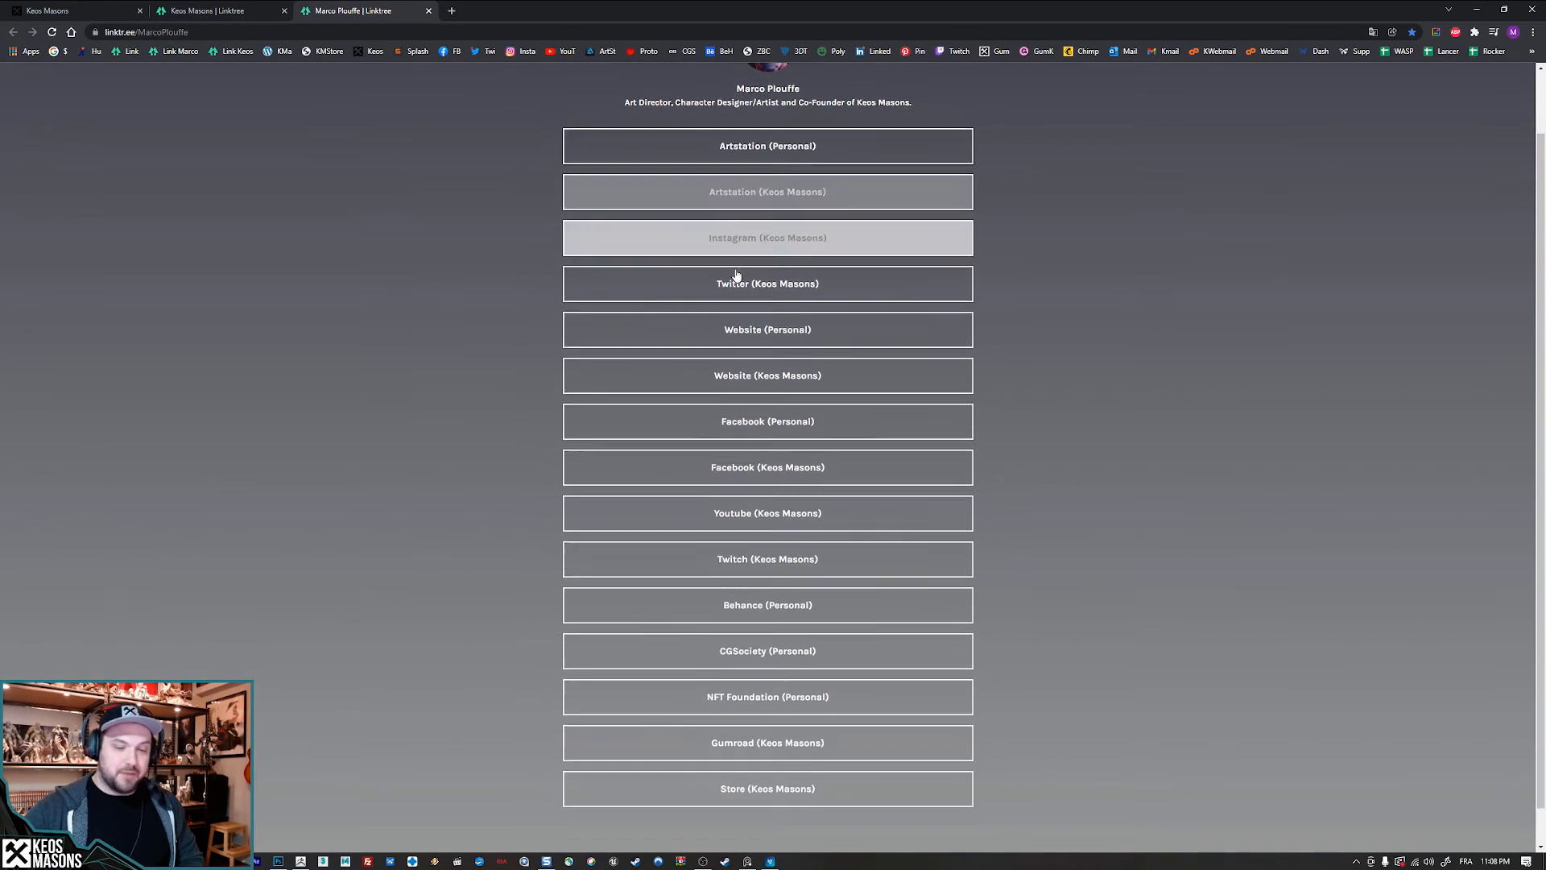
pyautogui.scroll(3, 752, 633)
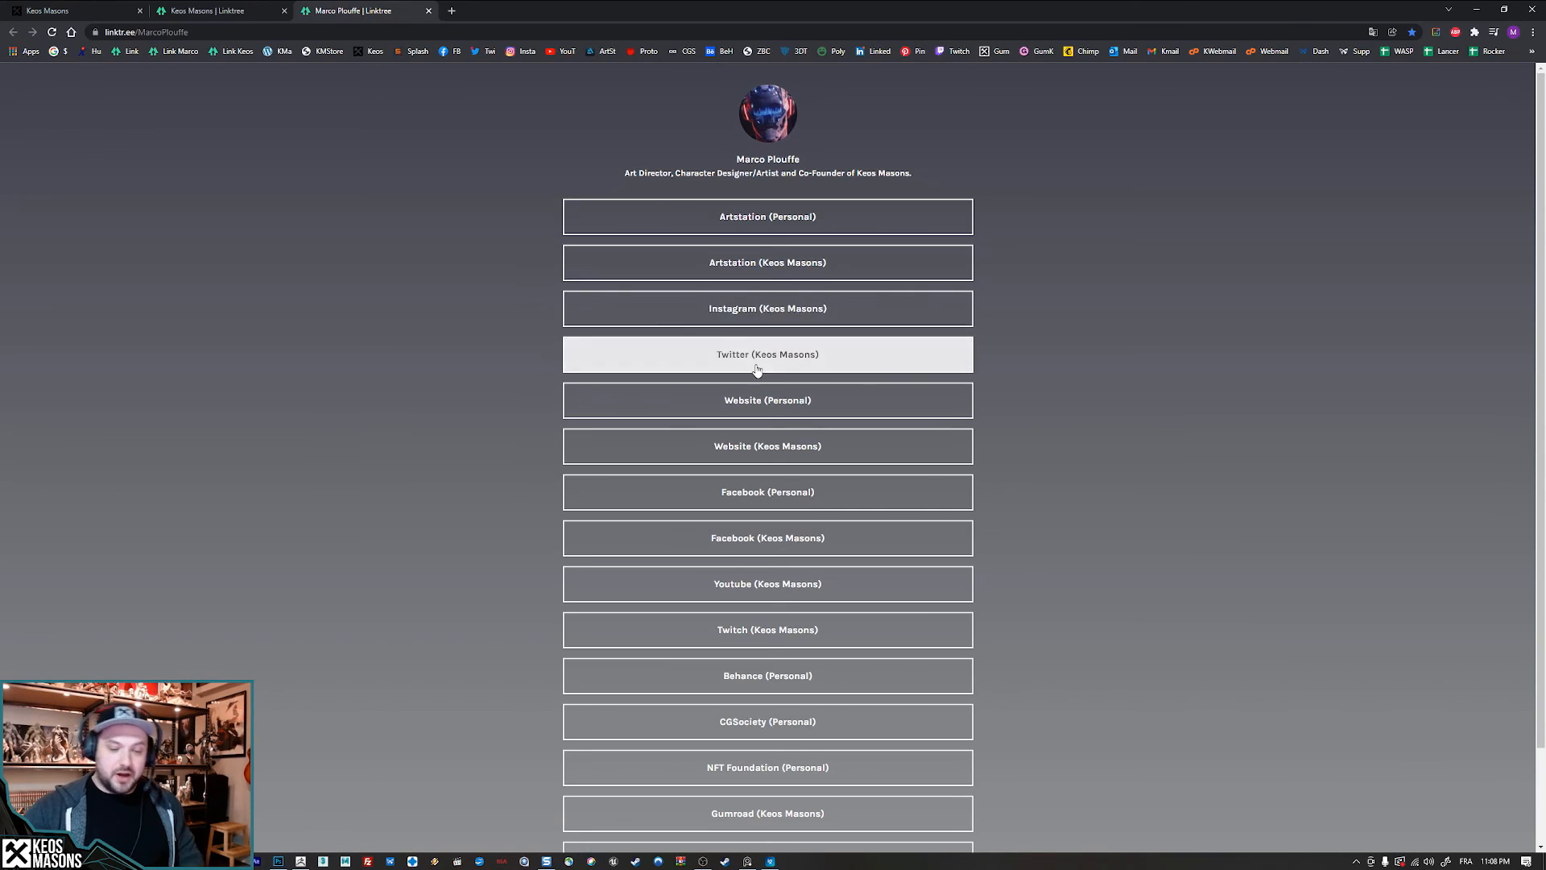
# - Open the store from the Keos Masons Linktree and browse to the preorder collectibles
pyautogui.click(246, 9)
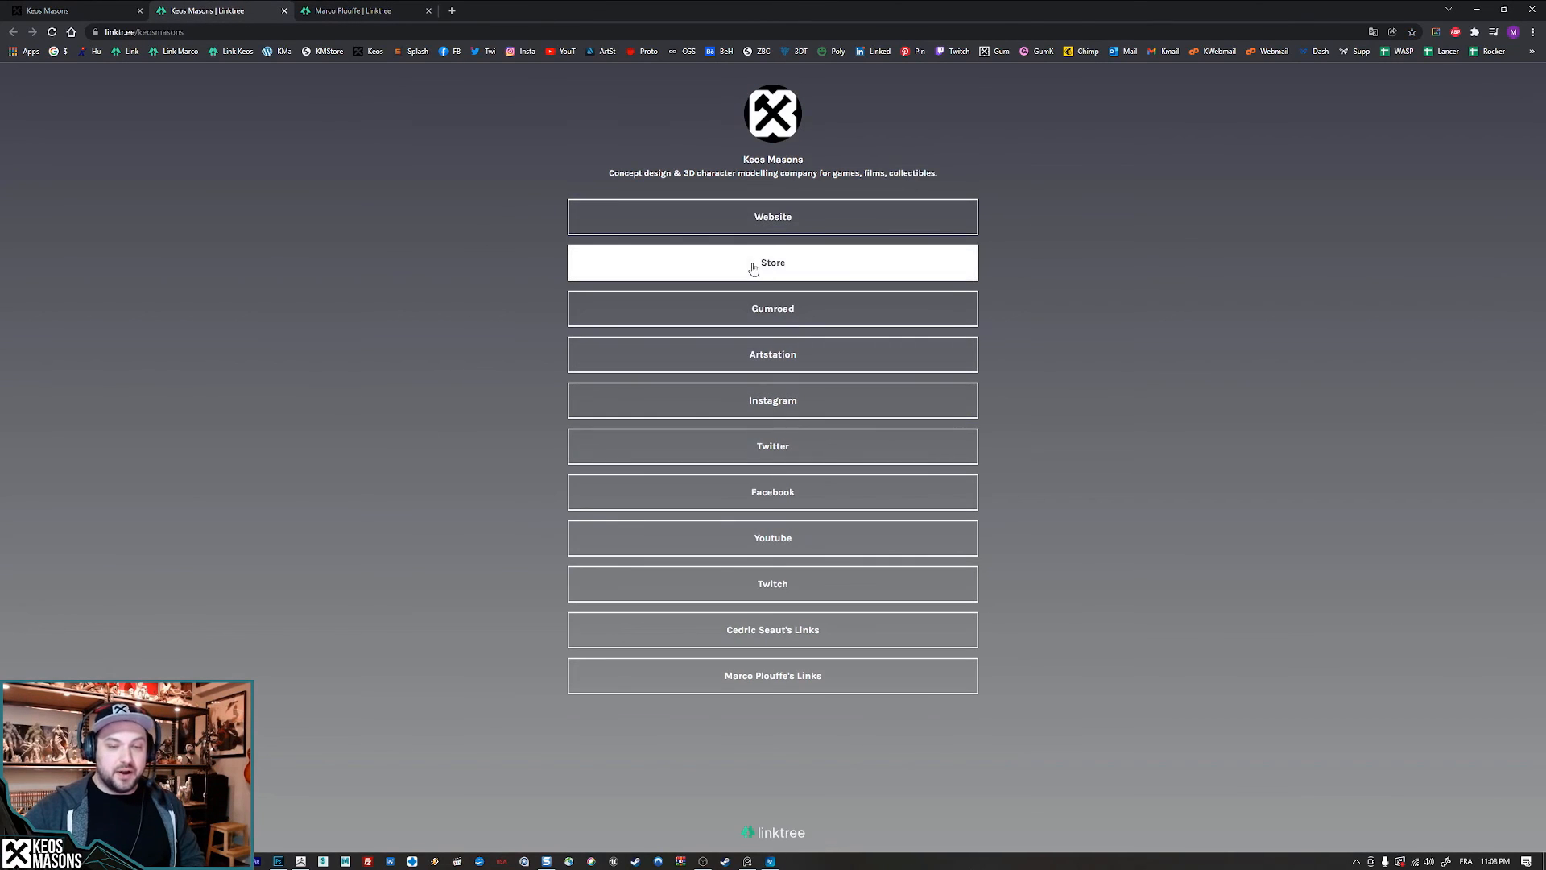
pyautogui.click(752, 264)
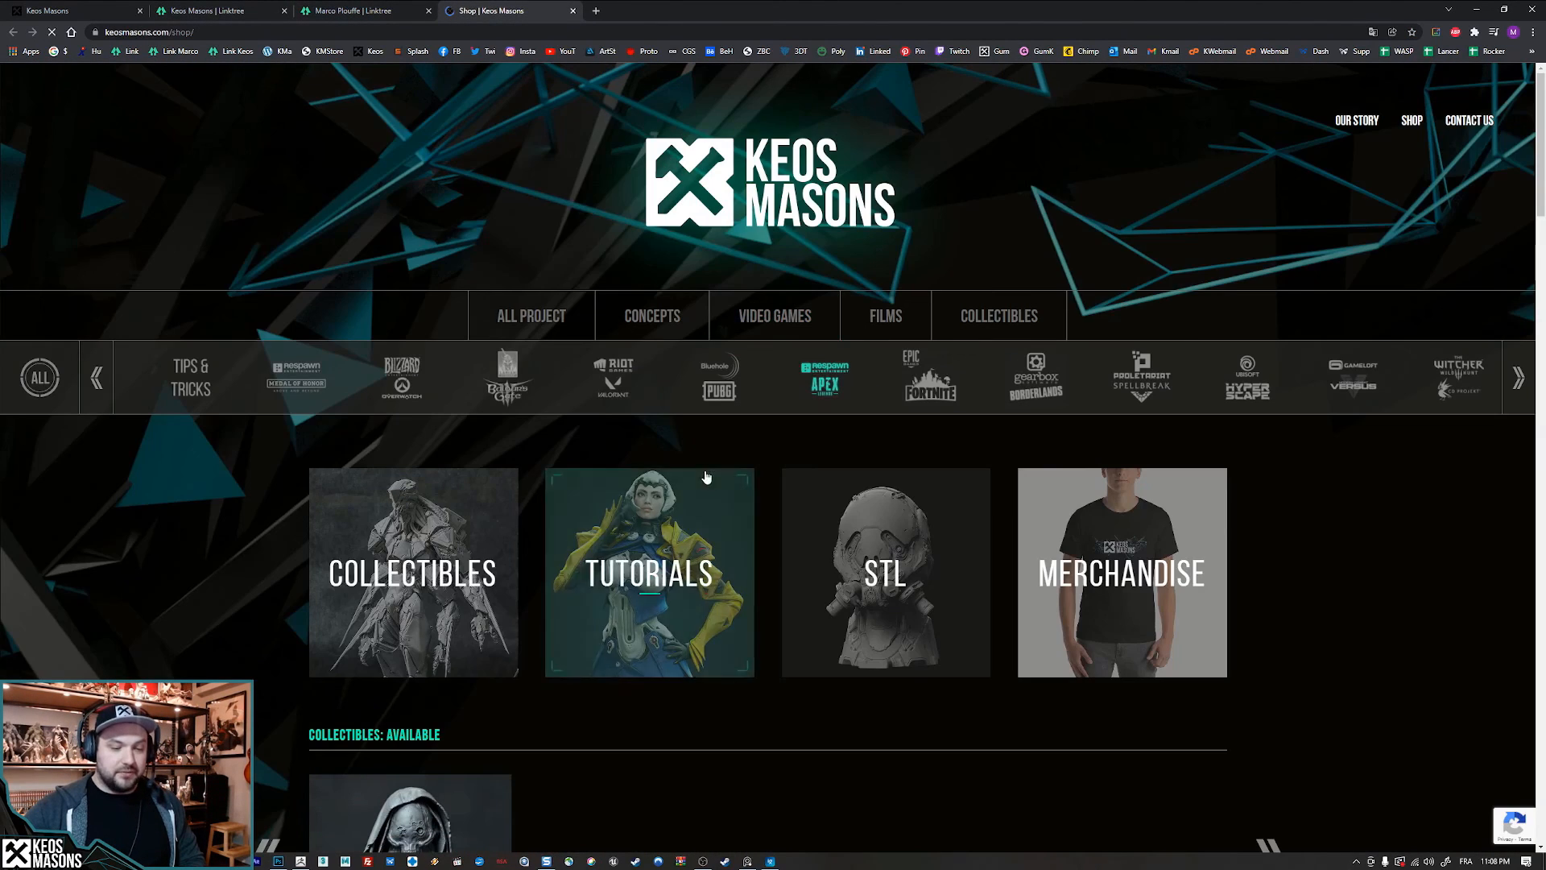
pyautogui.scroll(-5, 707, 467)
pyautogui.scroll(-7, 507, 501)
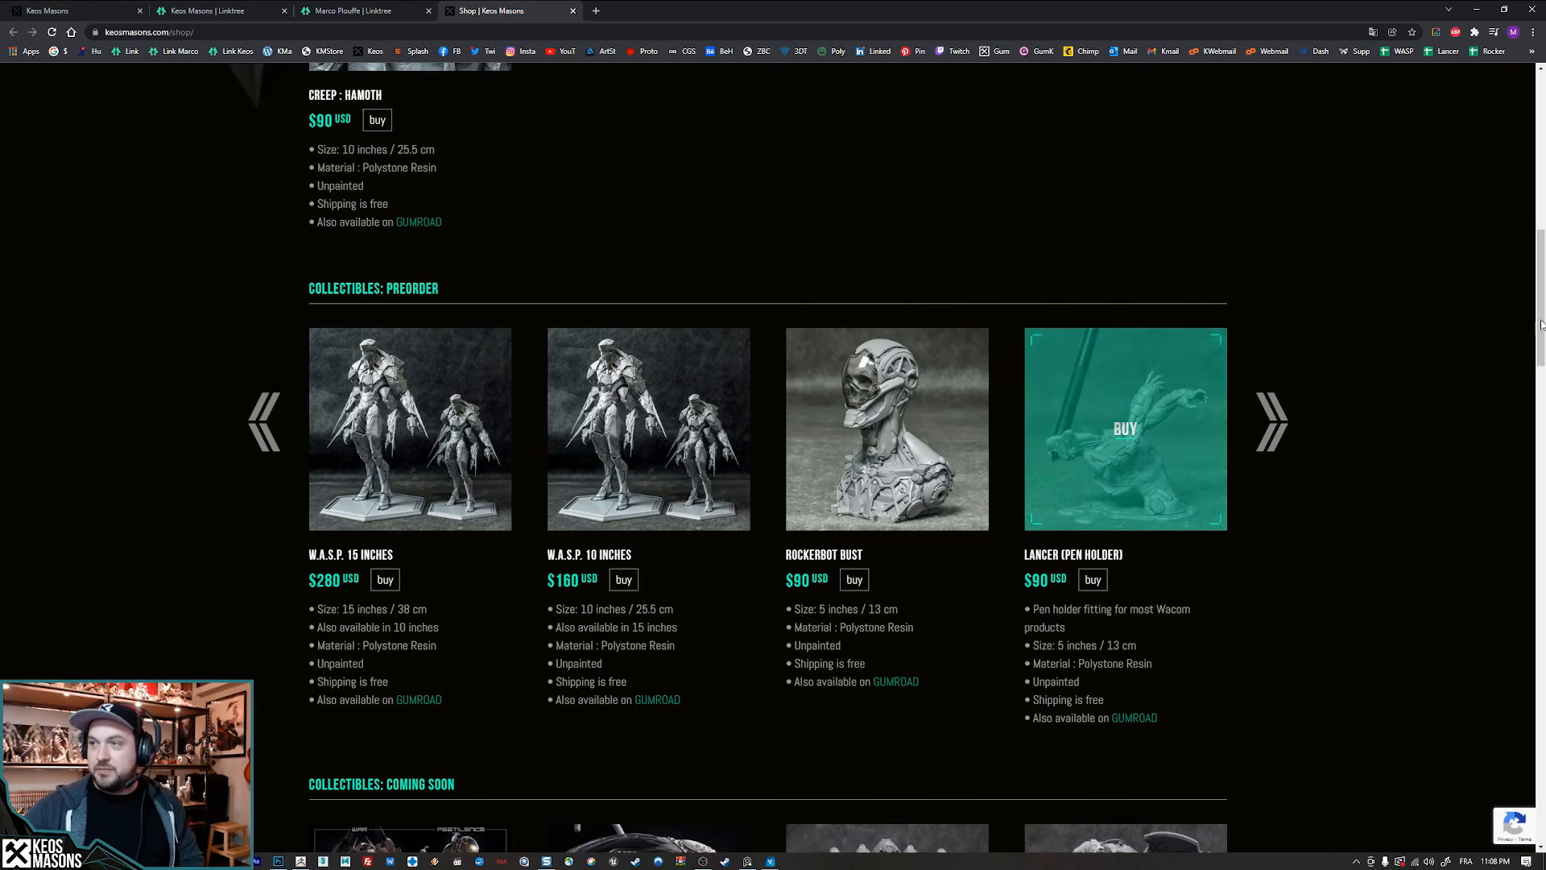
pyautogui.scroll(-5, 414, 258)
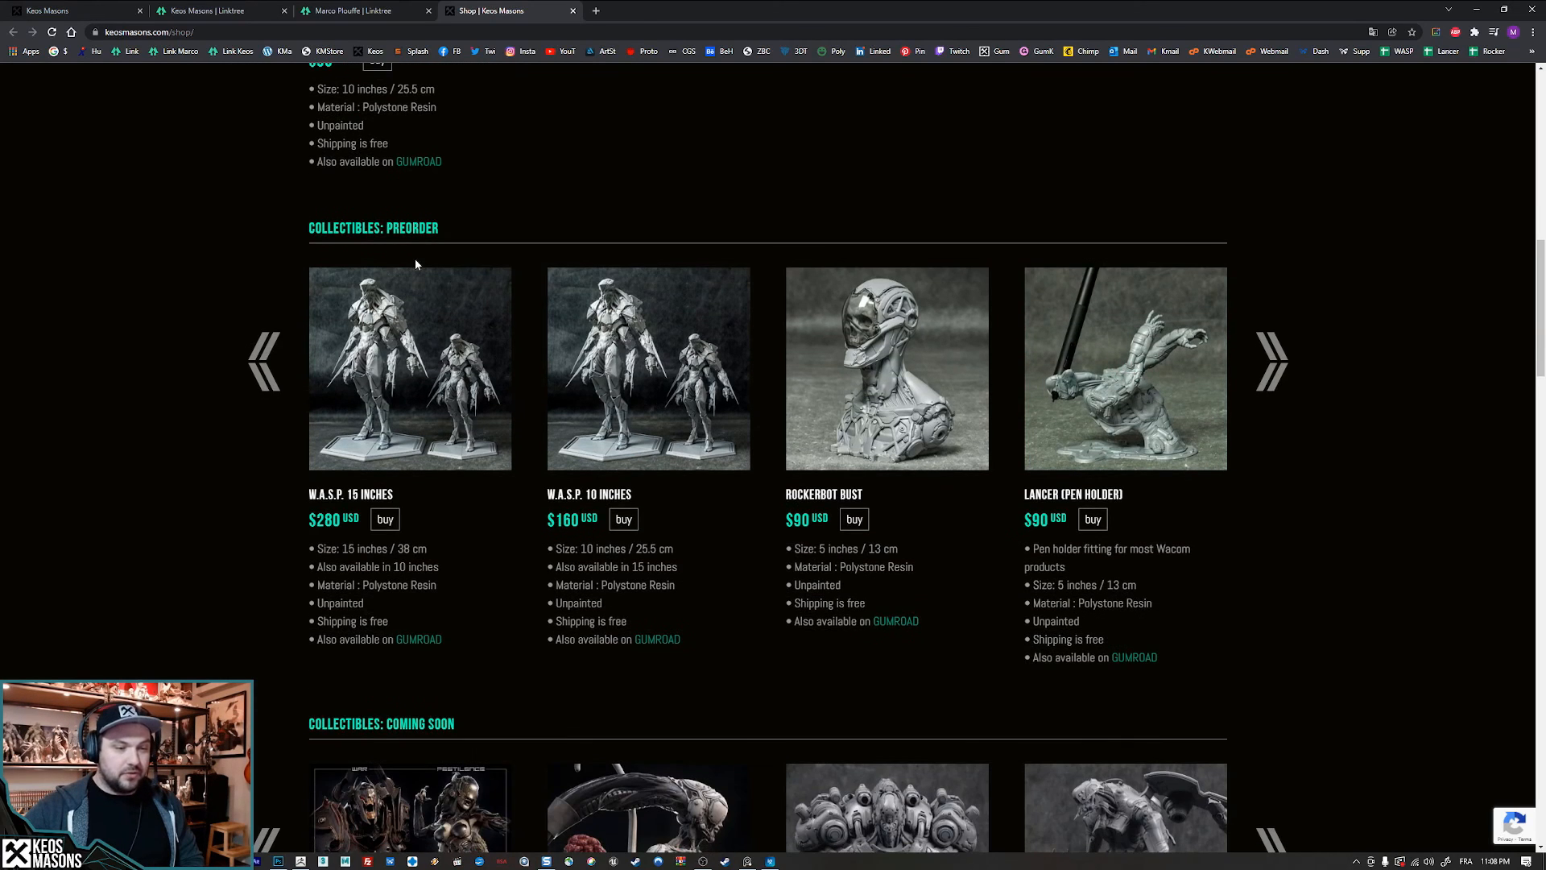
# - Look through the shop's coming-soon and sold-out collectibles, tutorials and STL files, and return to the available collectibles
pyautogui.scroll(-3, 439, 276)
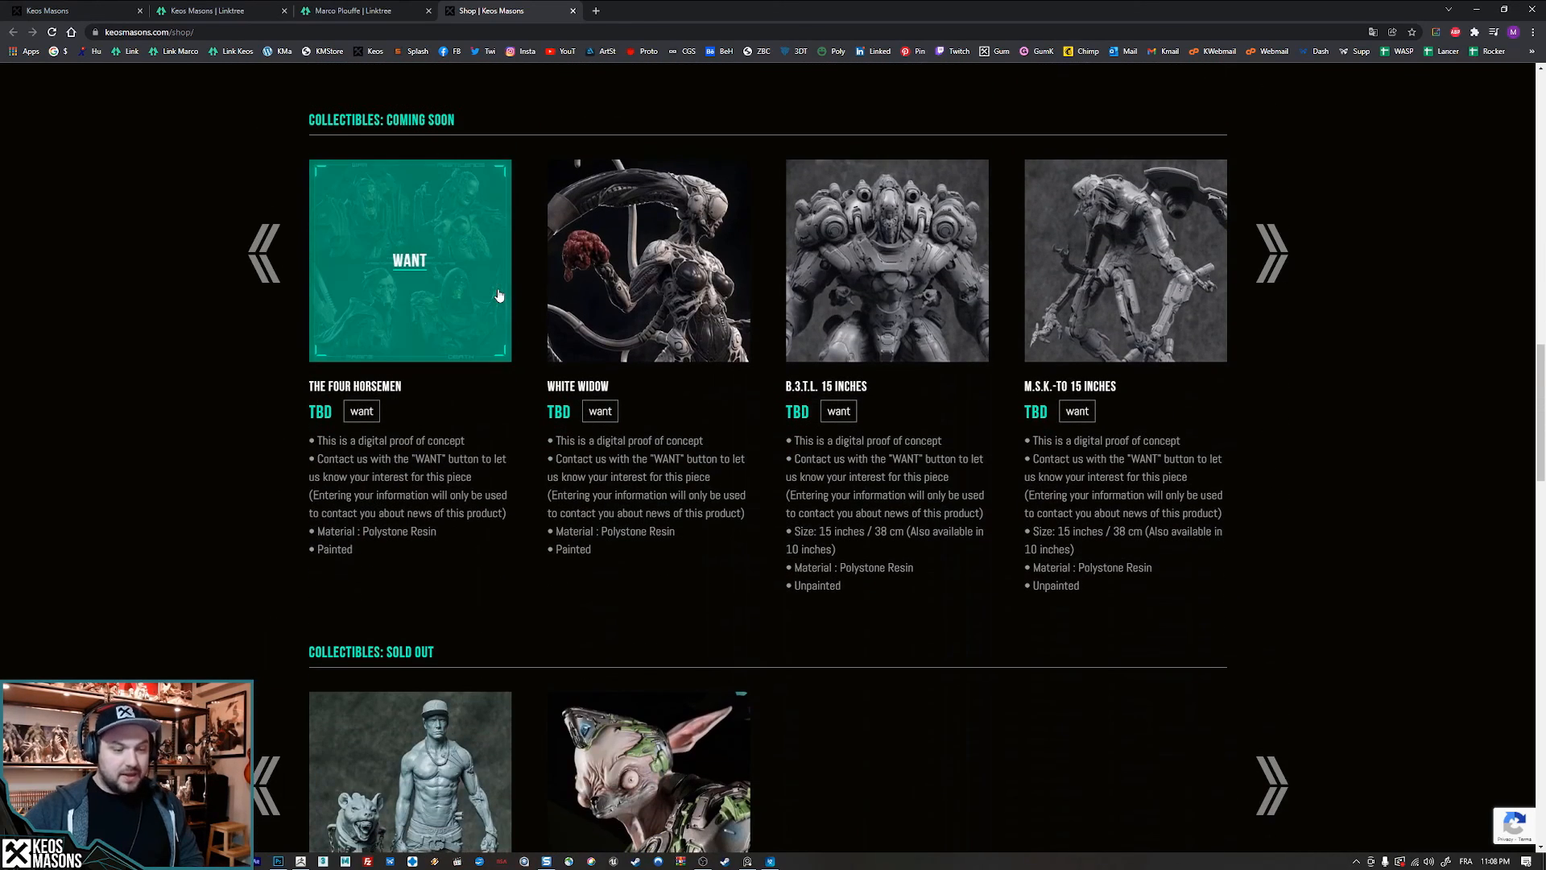
pyautogui.scroll(-8, 439, 276)
pyautogui.scroll(-13, 525, 320)
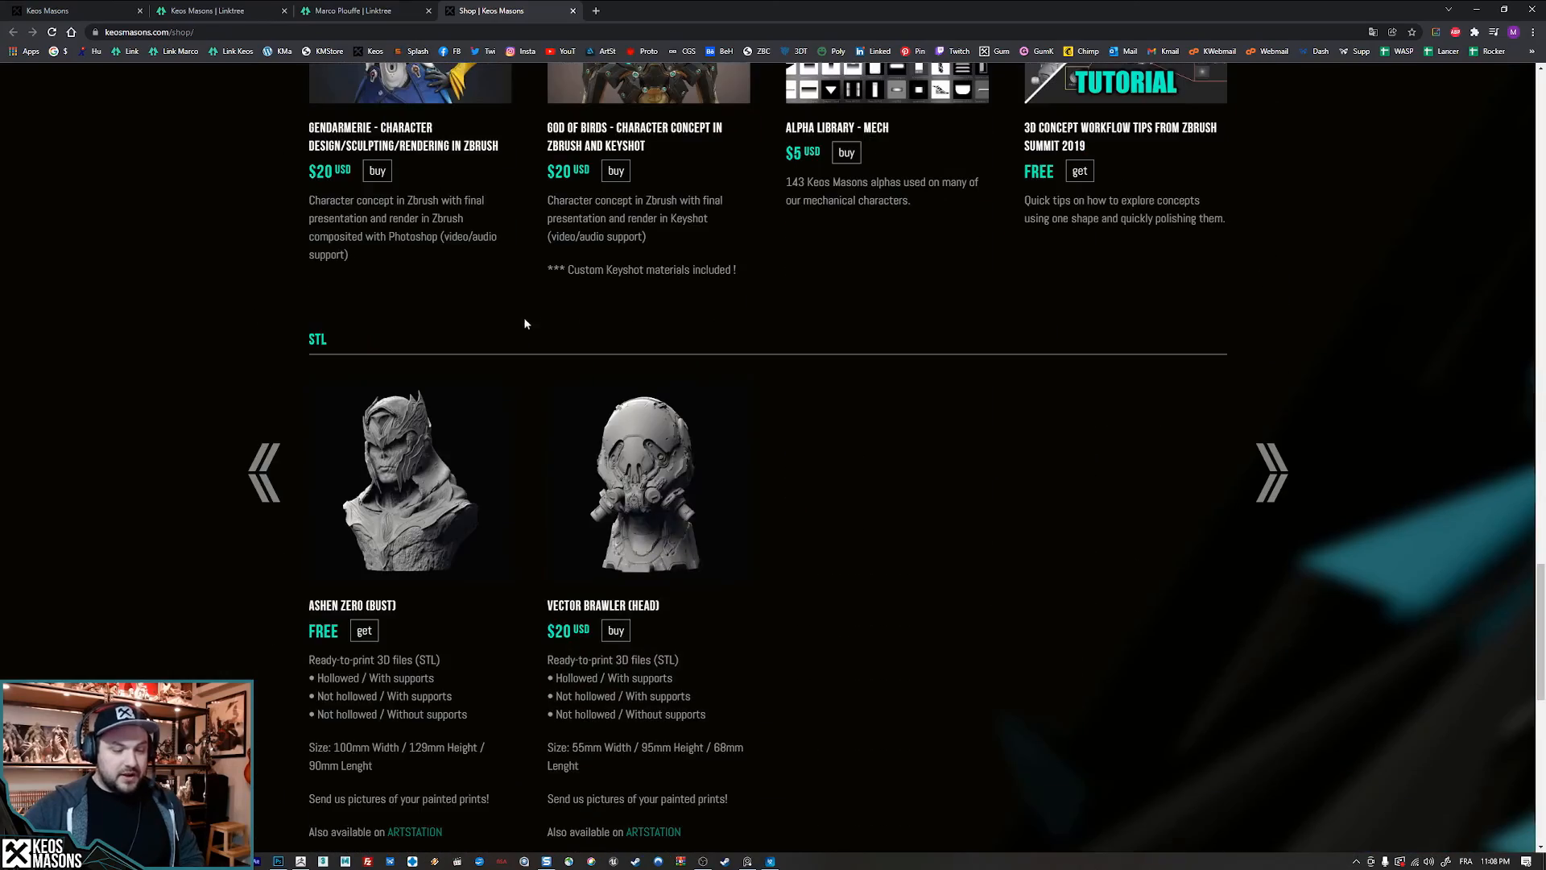
pyautogui.scroll(20, 581, 421)
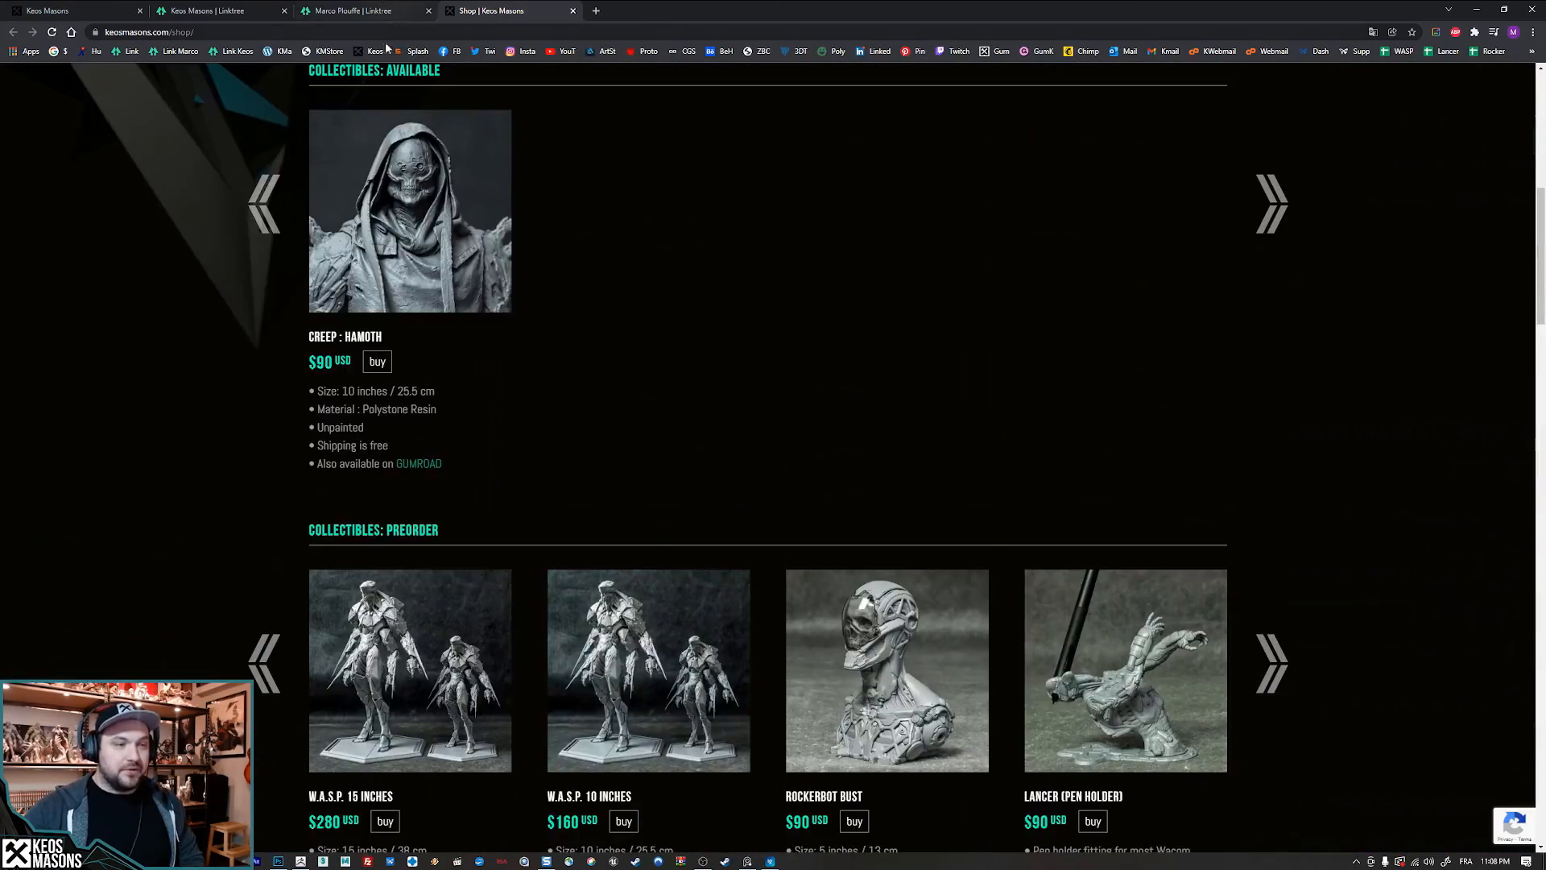
# - Open the Keos Masons YouTube channel in a separate page from the Keos Masons Linktree and view it
pyautogui.click(379, 11)
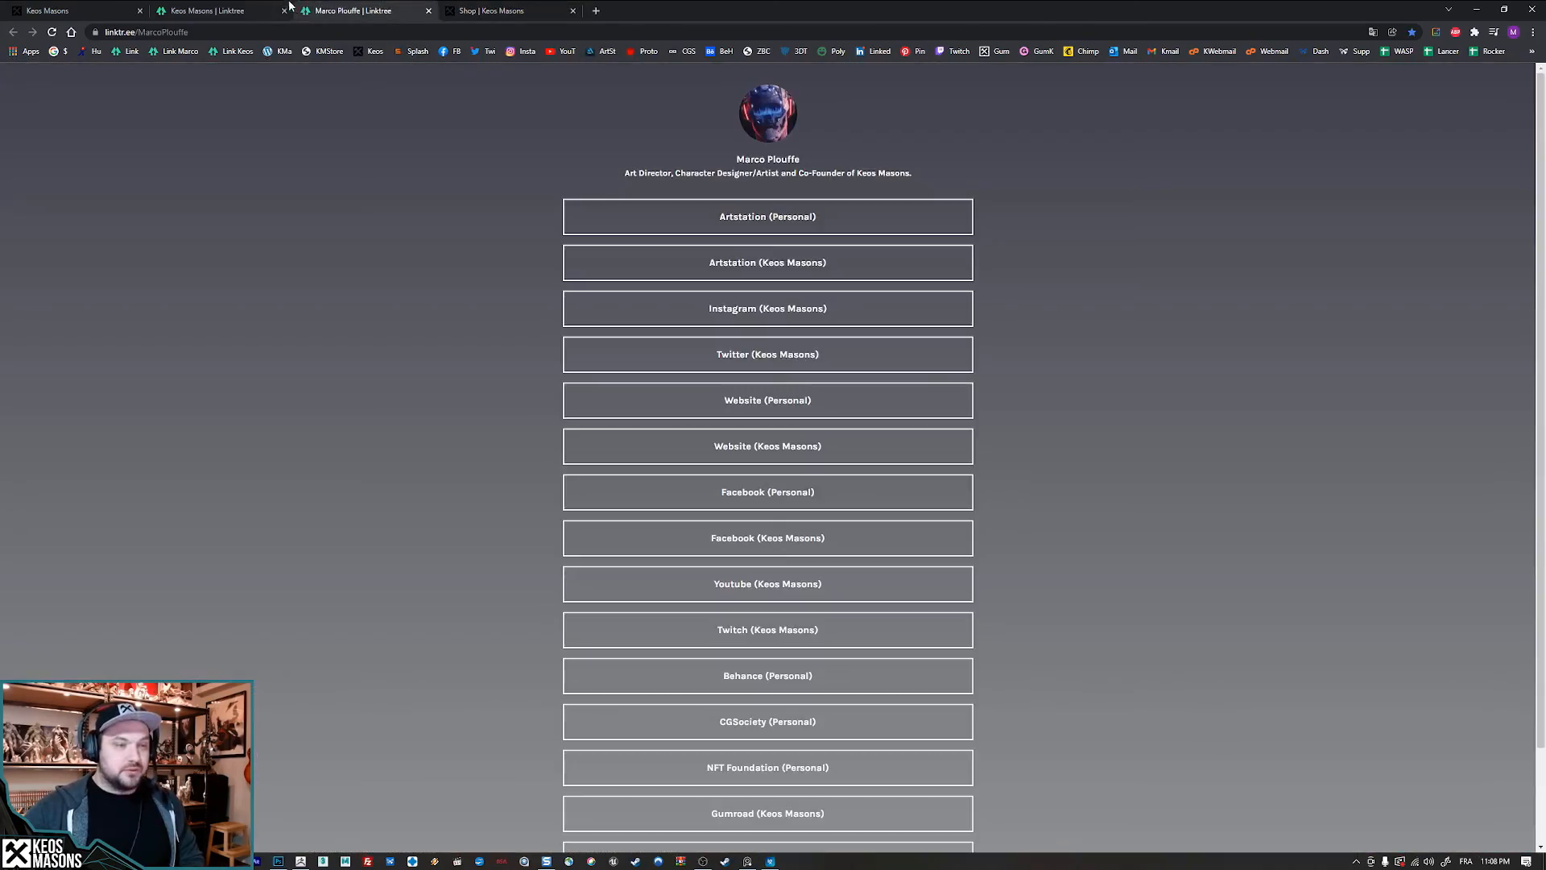
pyautogui.click(213, 11)
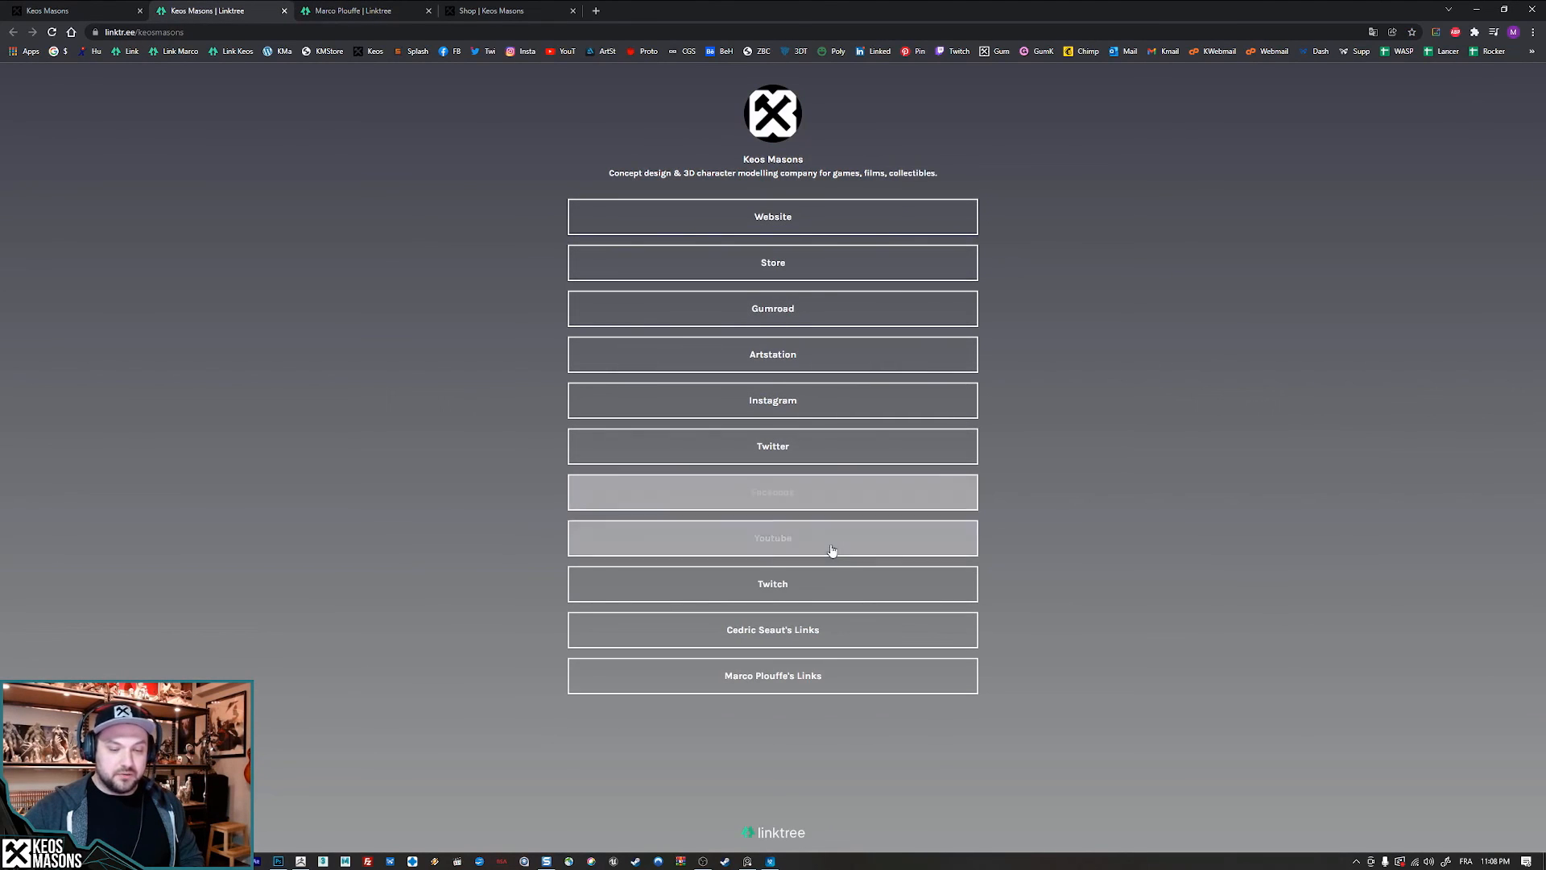
pyautogui.middleClick(785, 548)
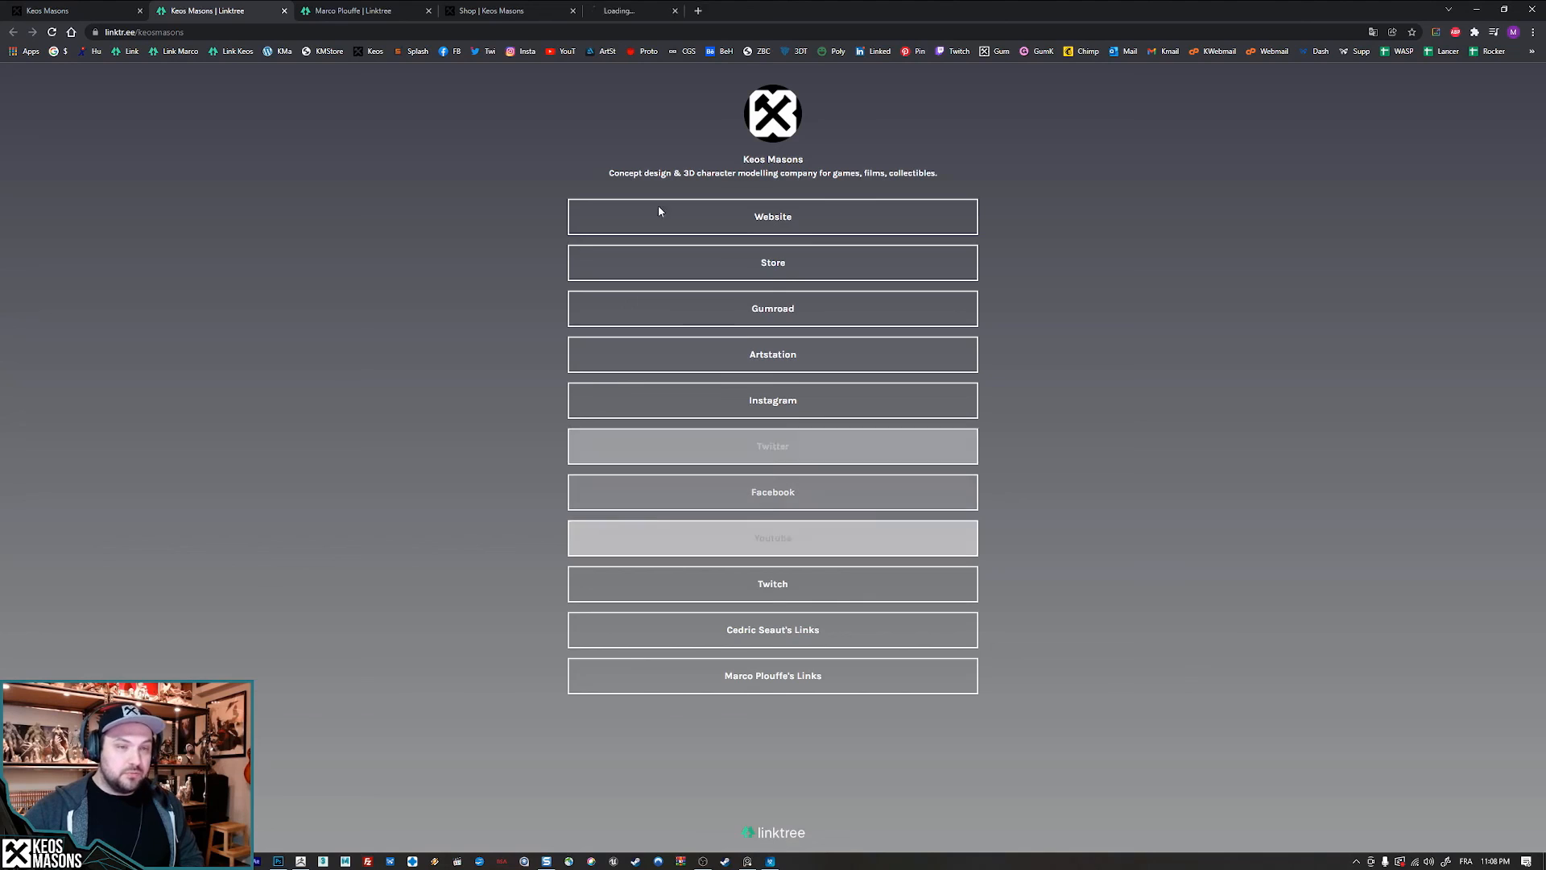
pyautogui.click(657, 11)
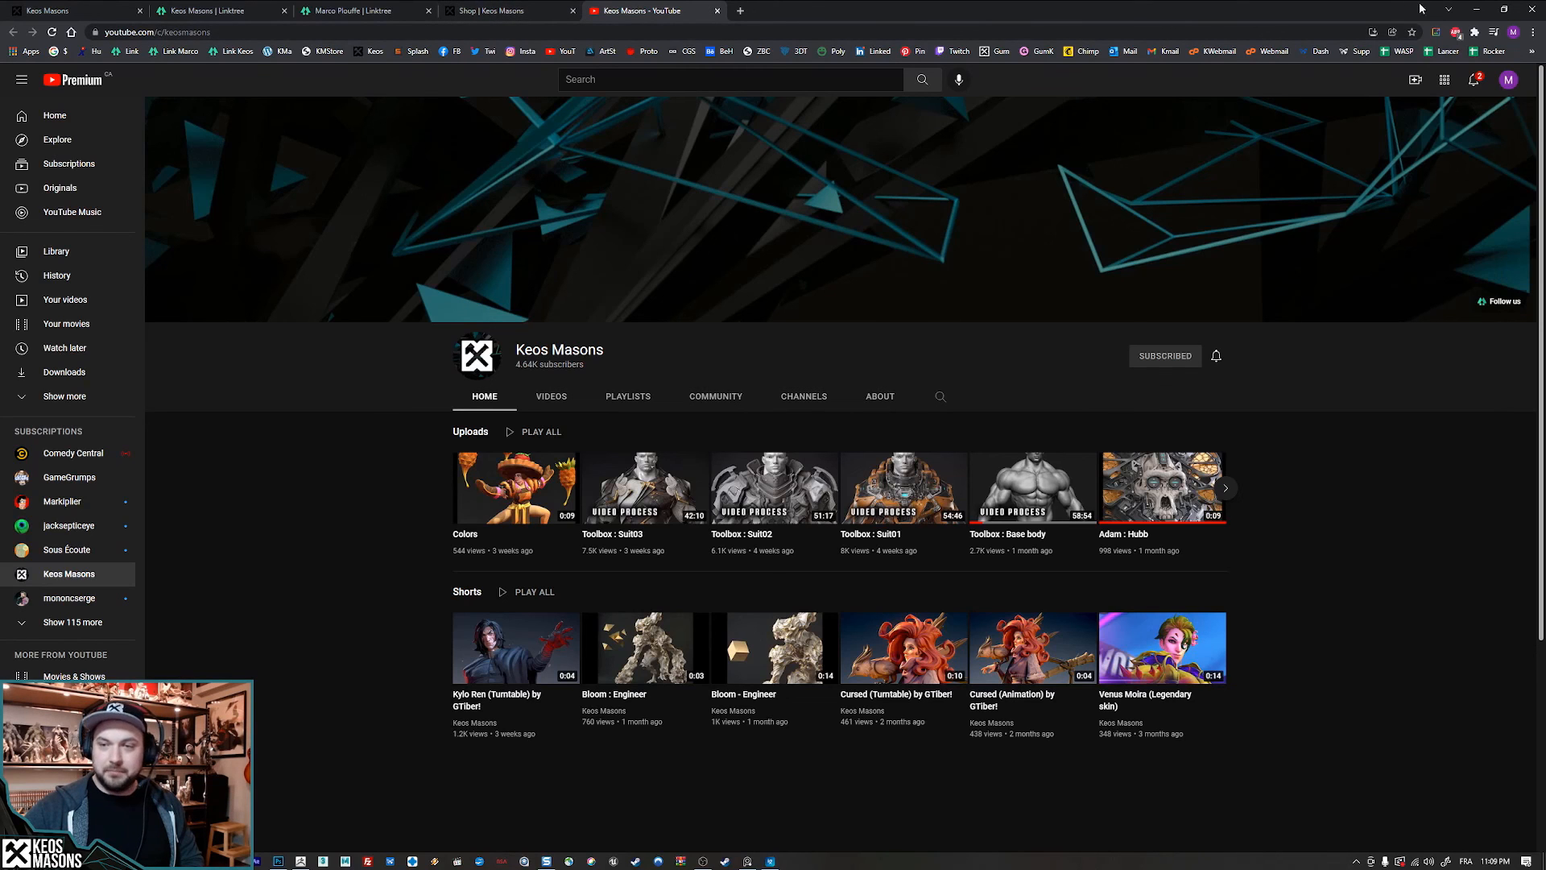
# - Revisit the Keos Masons shop page and switch from Chrome back to the mantis model in ZBrush
pyautogui.click(554, 11)
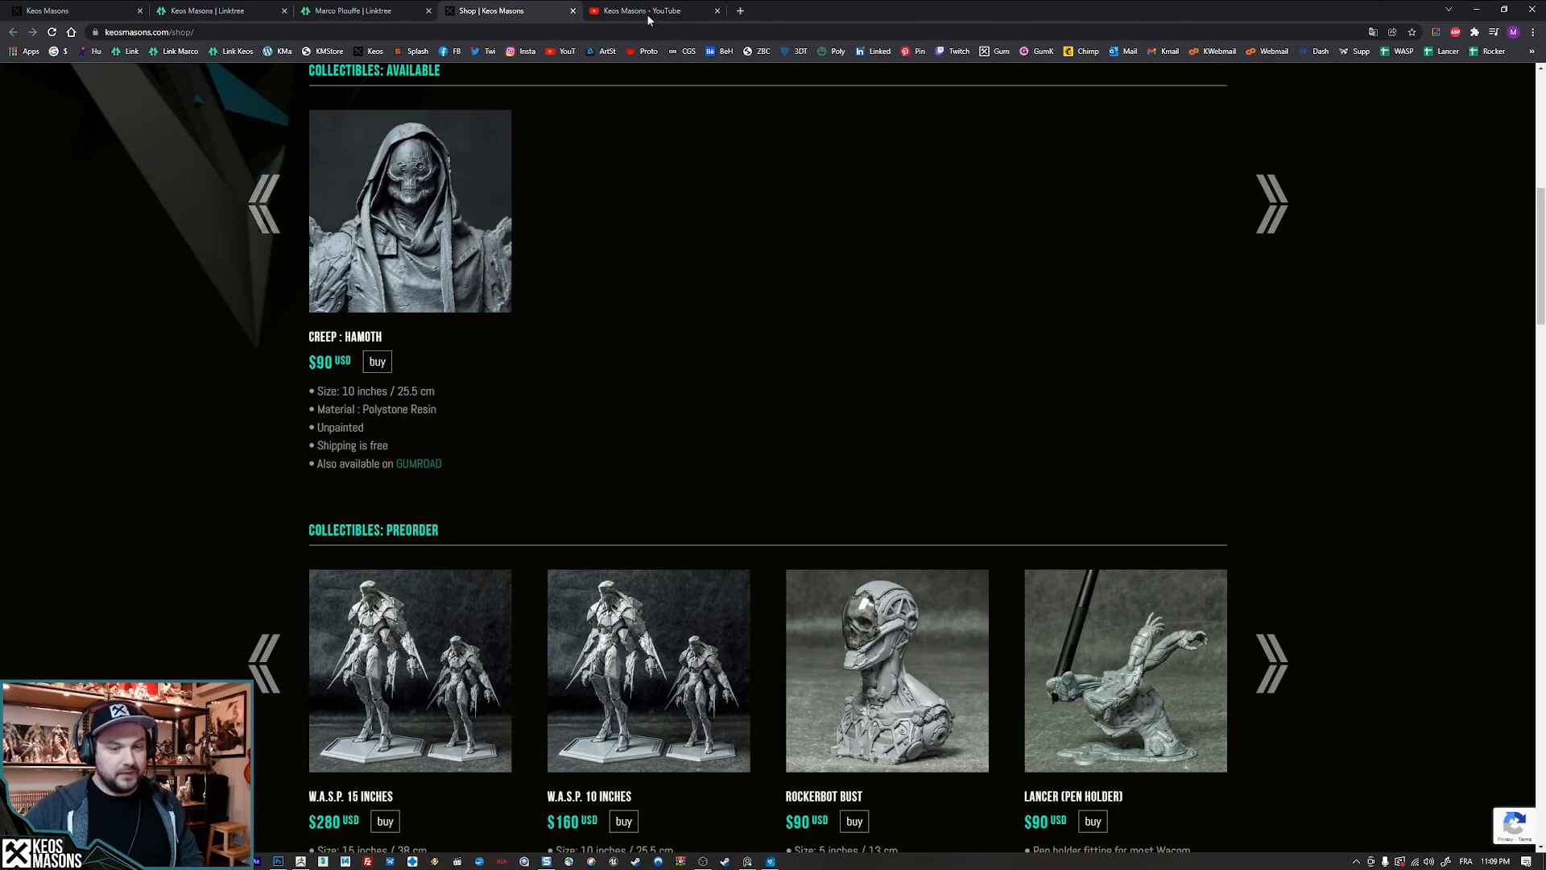
pyautogui.click(1476, 9)
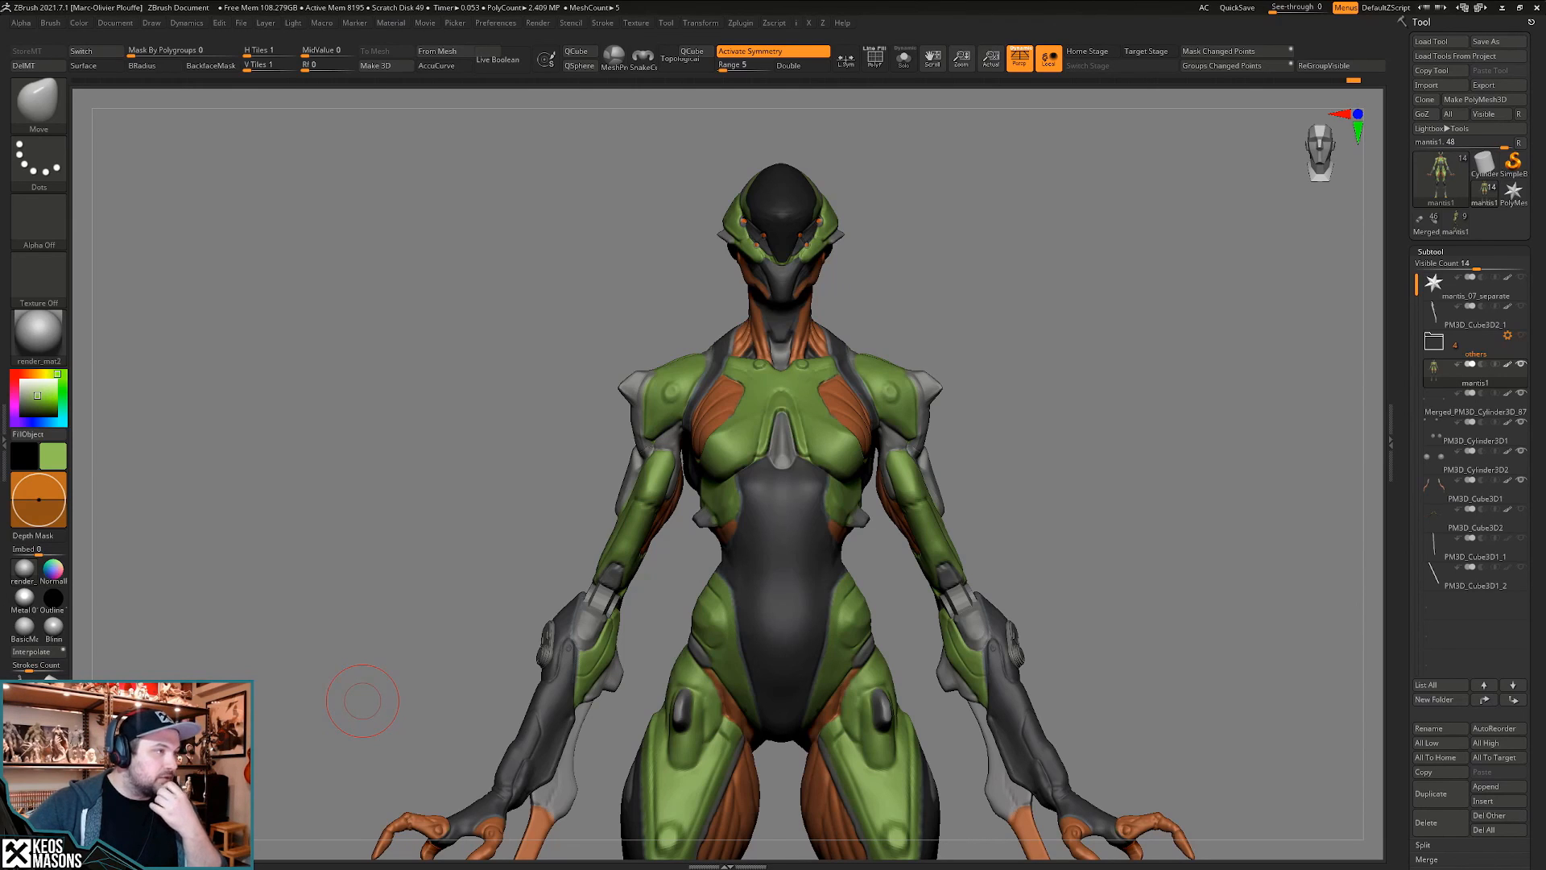
pyautogui.moveTo(0, 161); pyautogui.dragTo(0, 113)
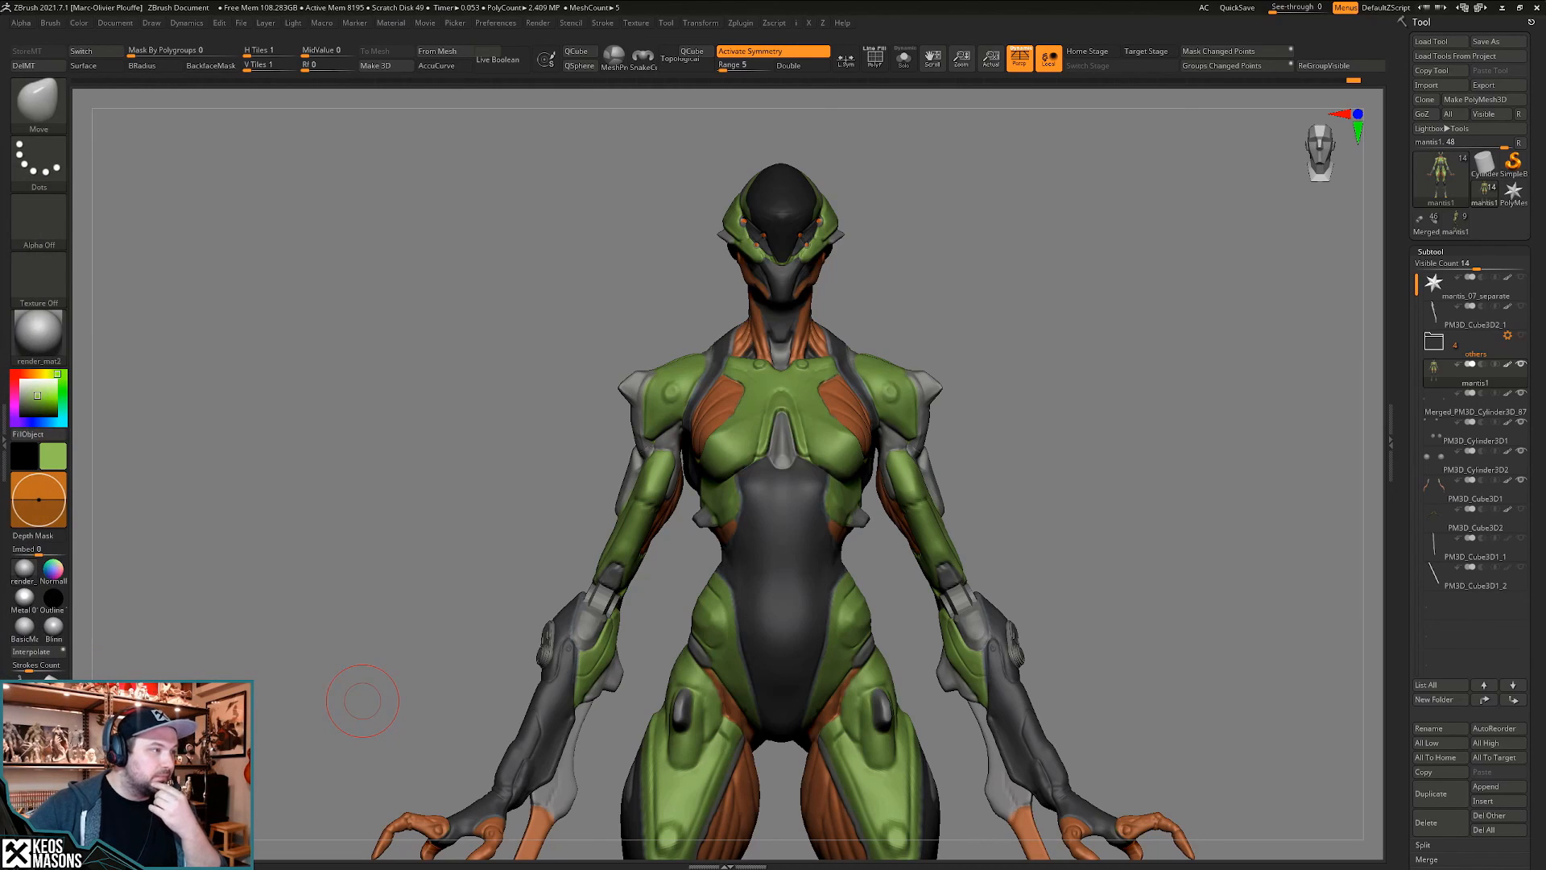